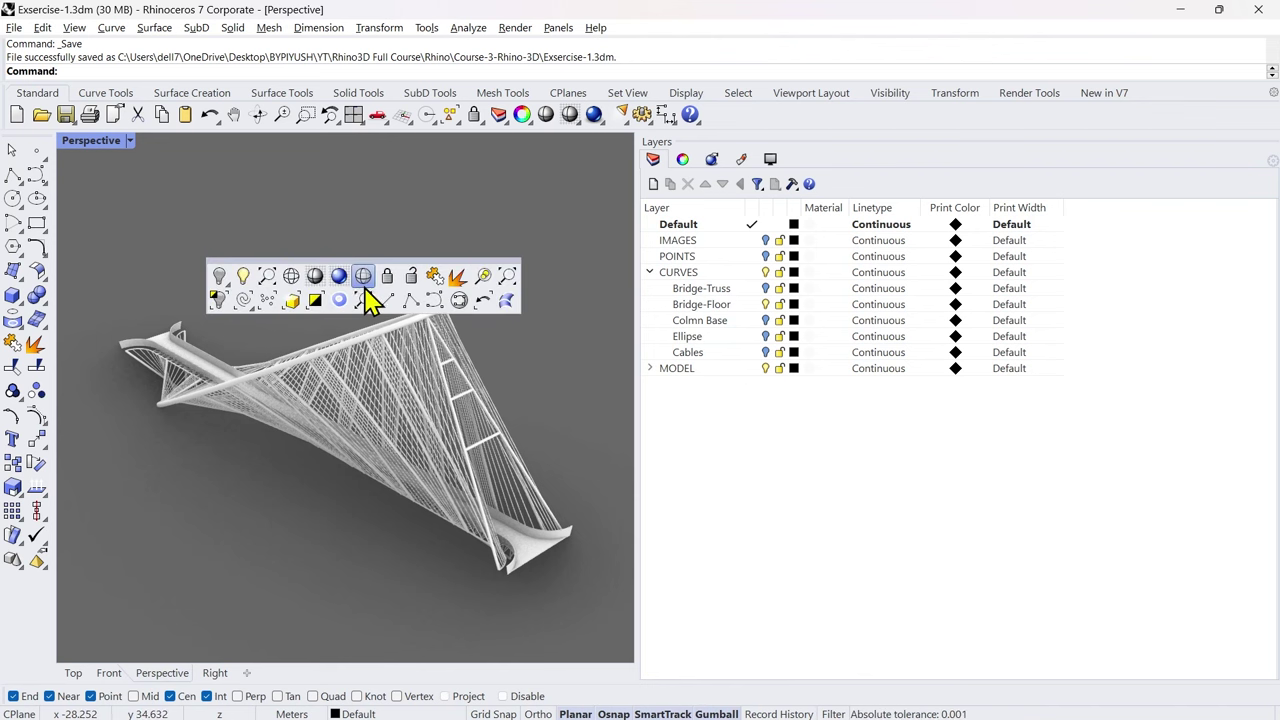
Step: Set the display mode to Shaded, hide the MODEL layer, and switch to the Top view
click(323, 284)
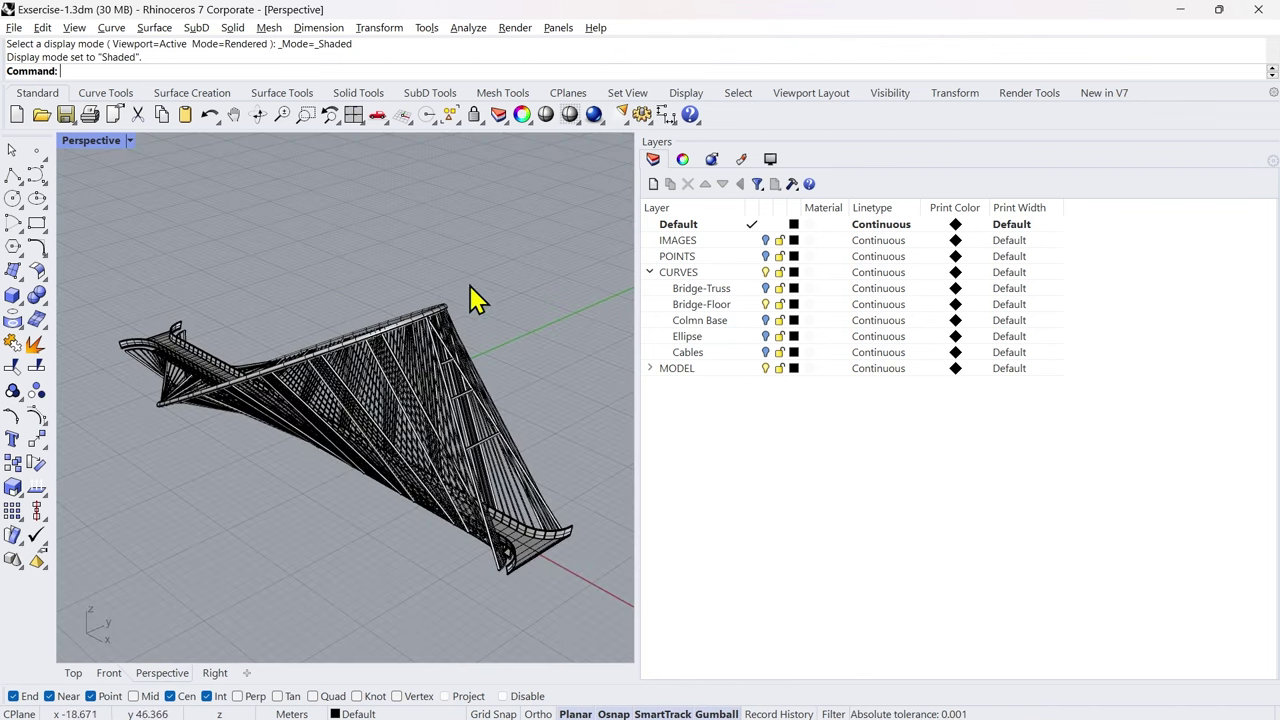
click(670, 368)
click(766, 368)
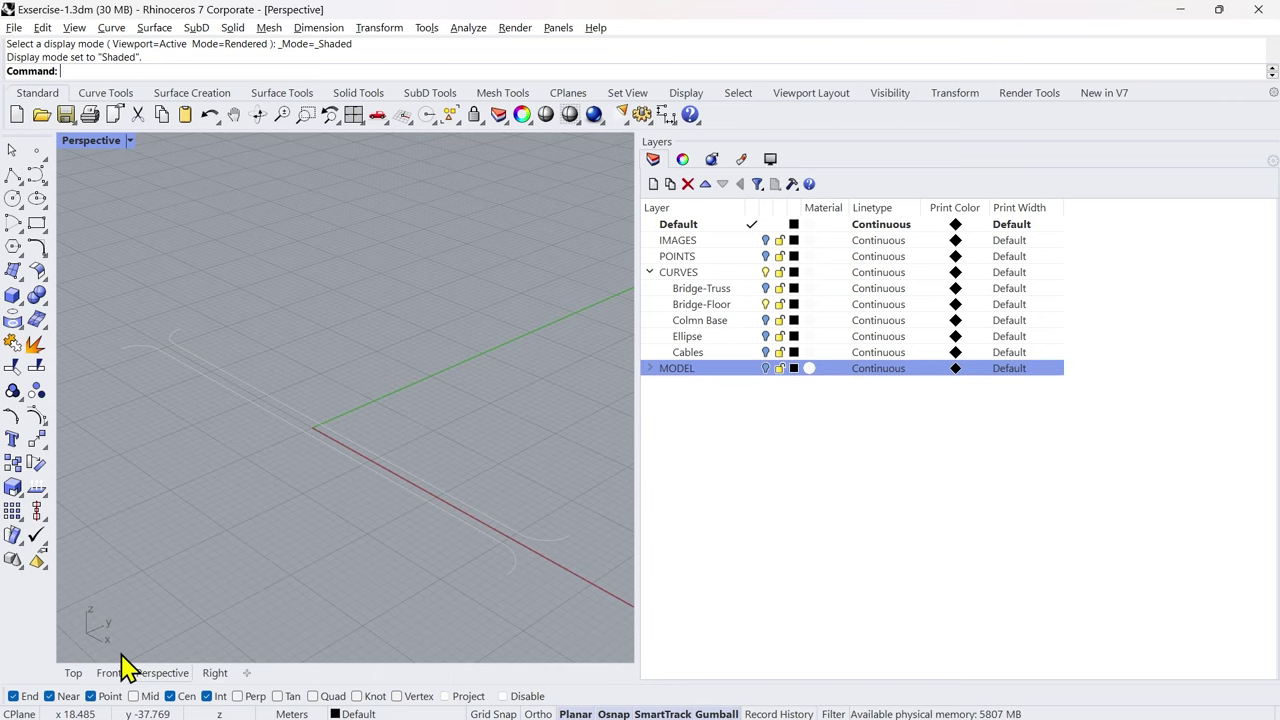
click(76, 673)
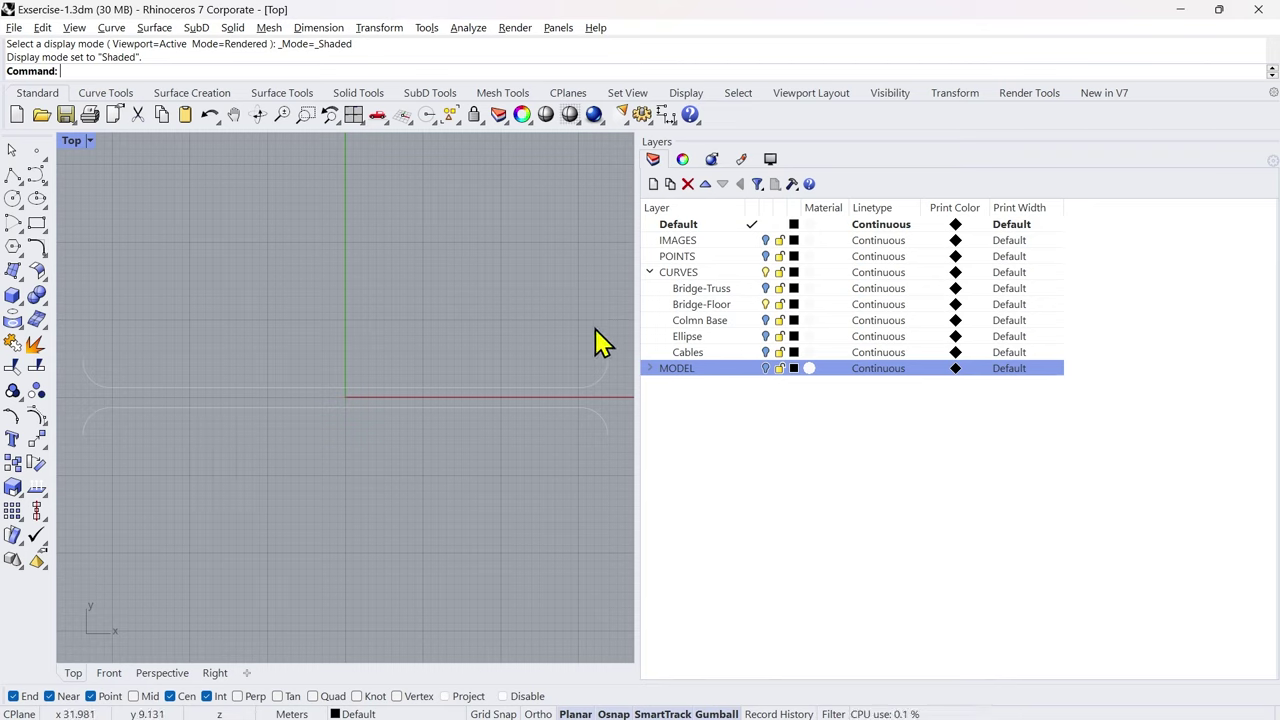
Step: Unlock the two Bridge-Floor outline curves, select both, and lock them again as a tracing reference
drag(616, 325, 79, 478)
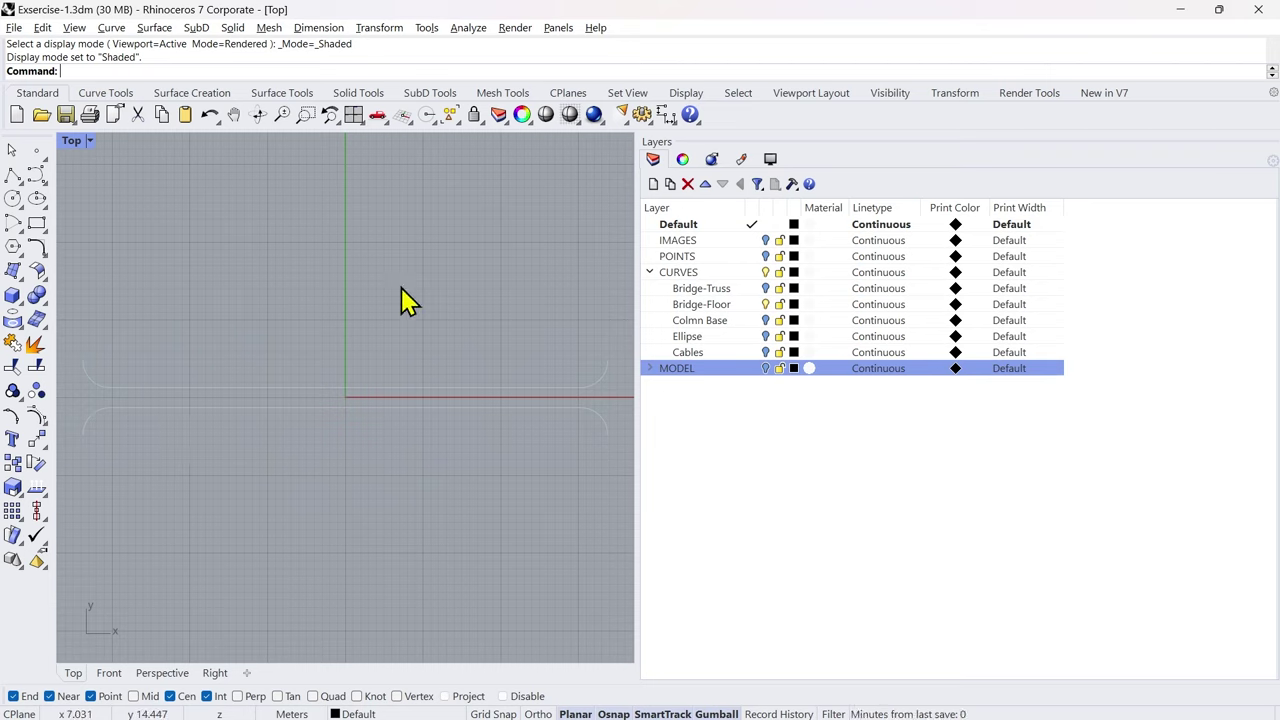
middle_click(468, 182)
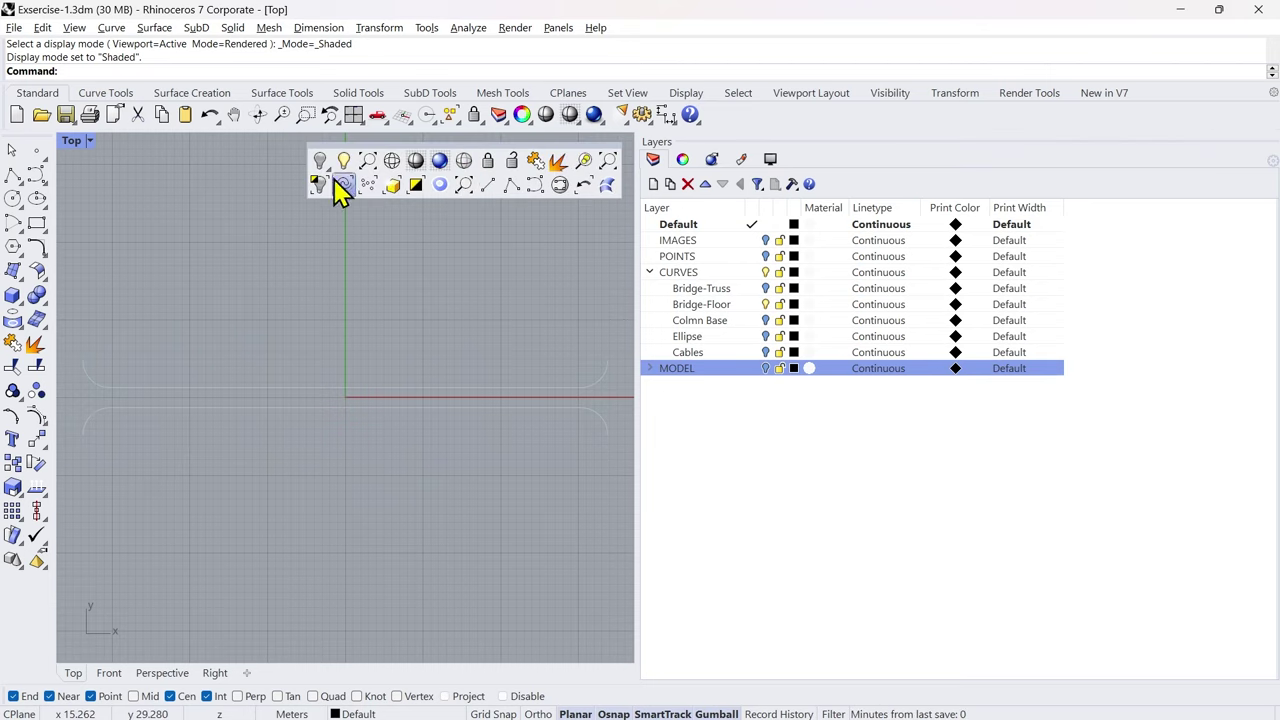
click(508, 163)
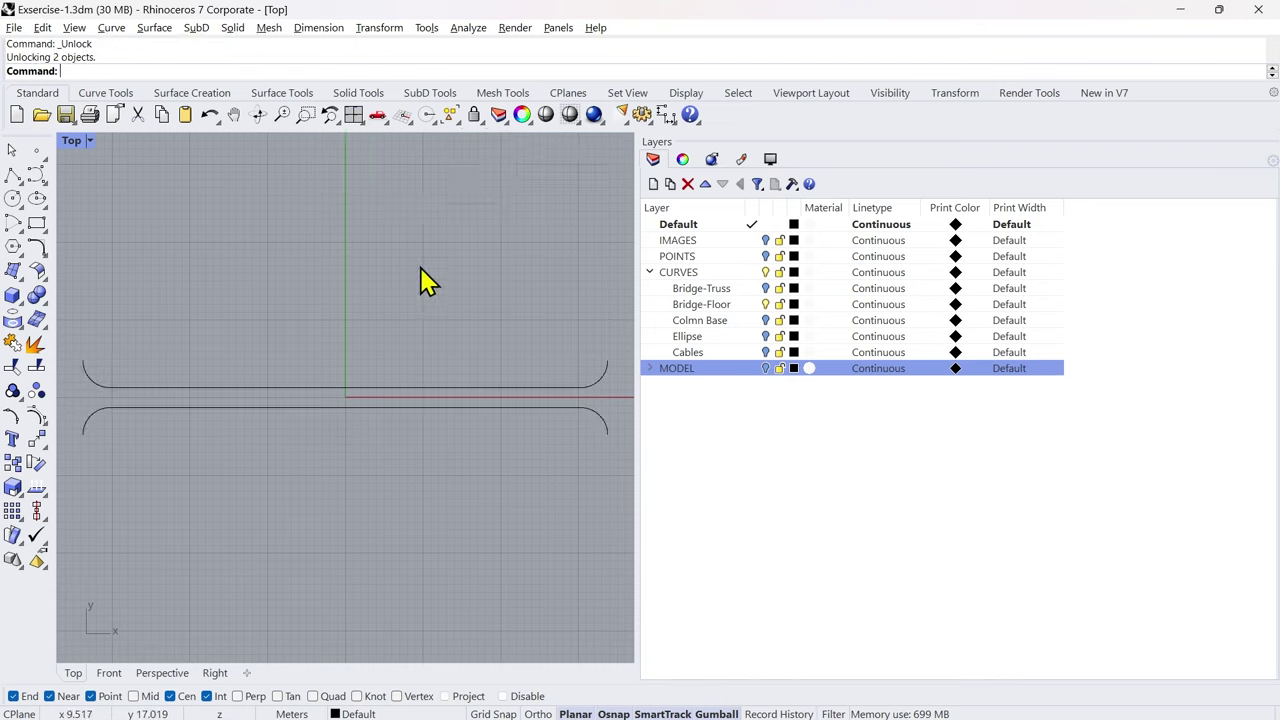
click(120, 390)
drag(67, 346, 620, 474)
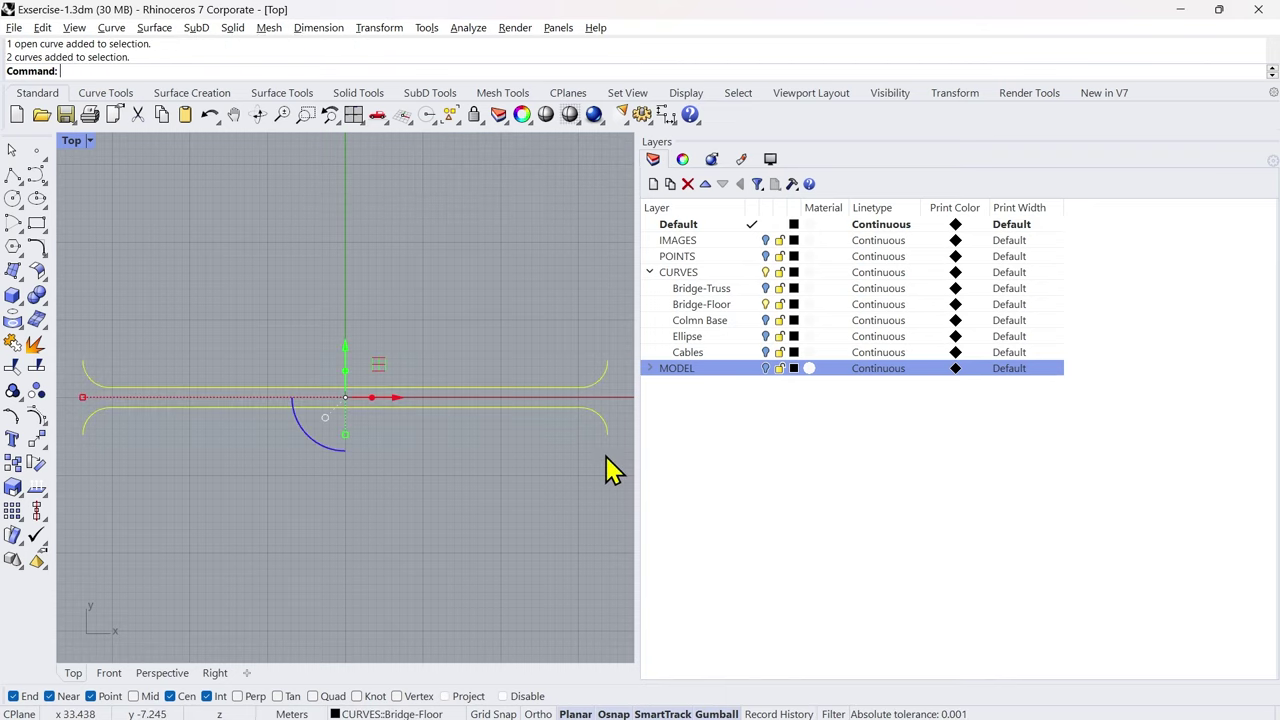
click(475, 115)
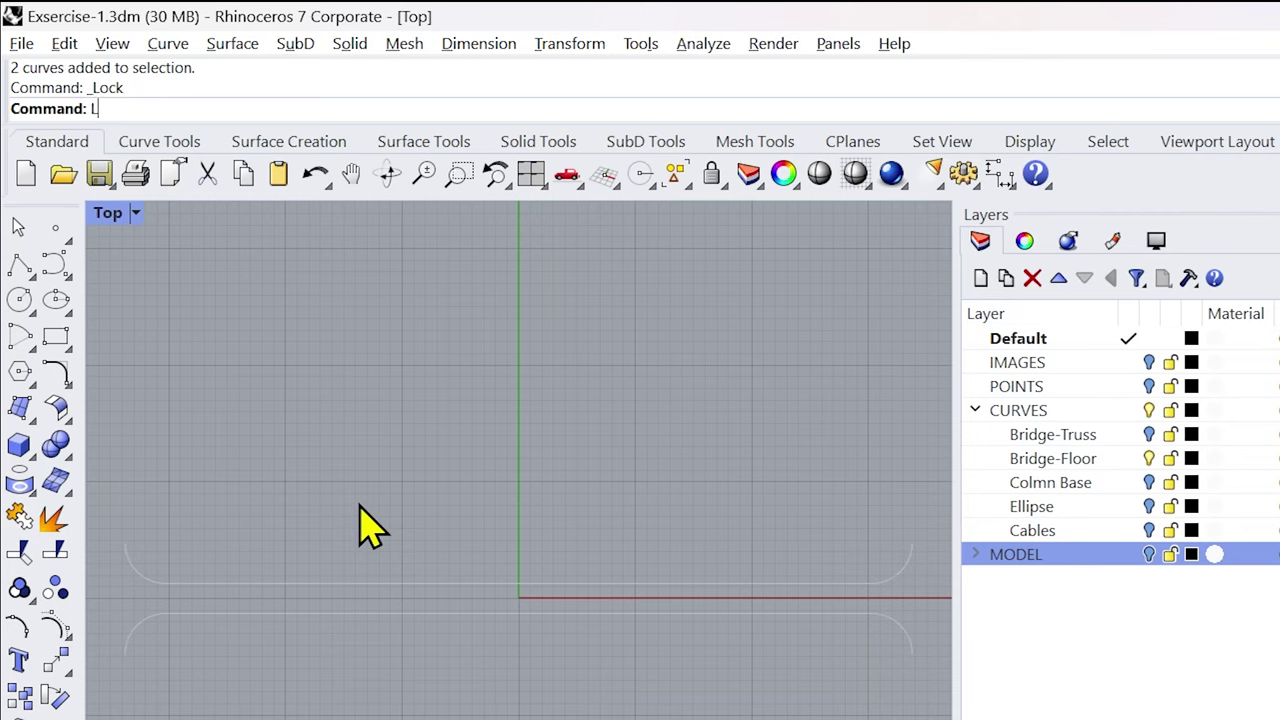
key(Return)
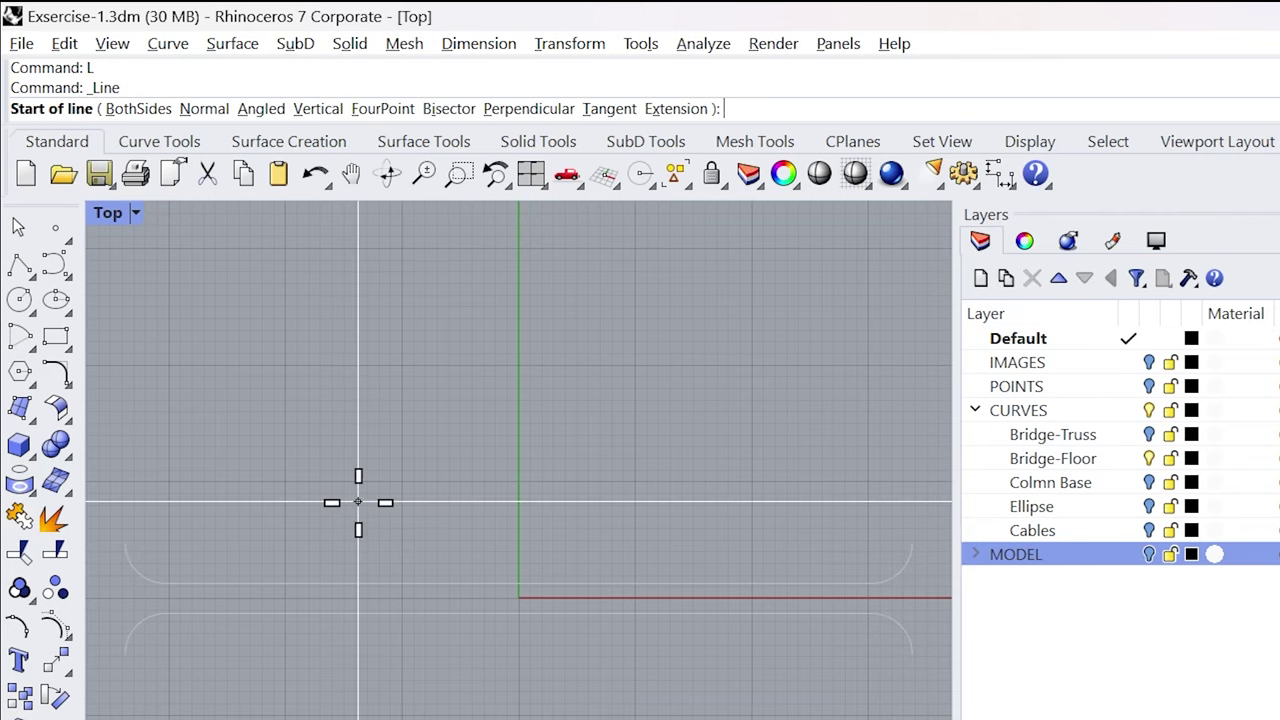
key(Escape)
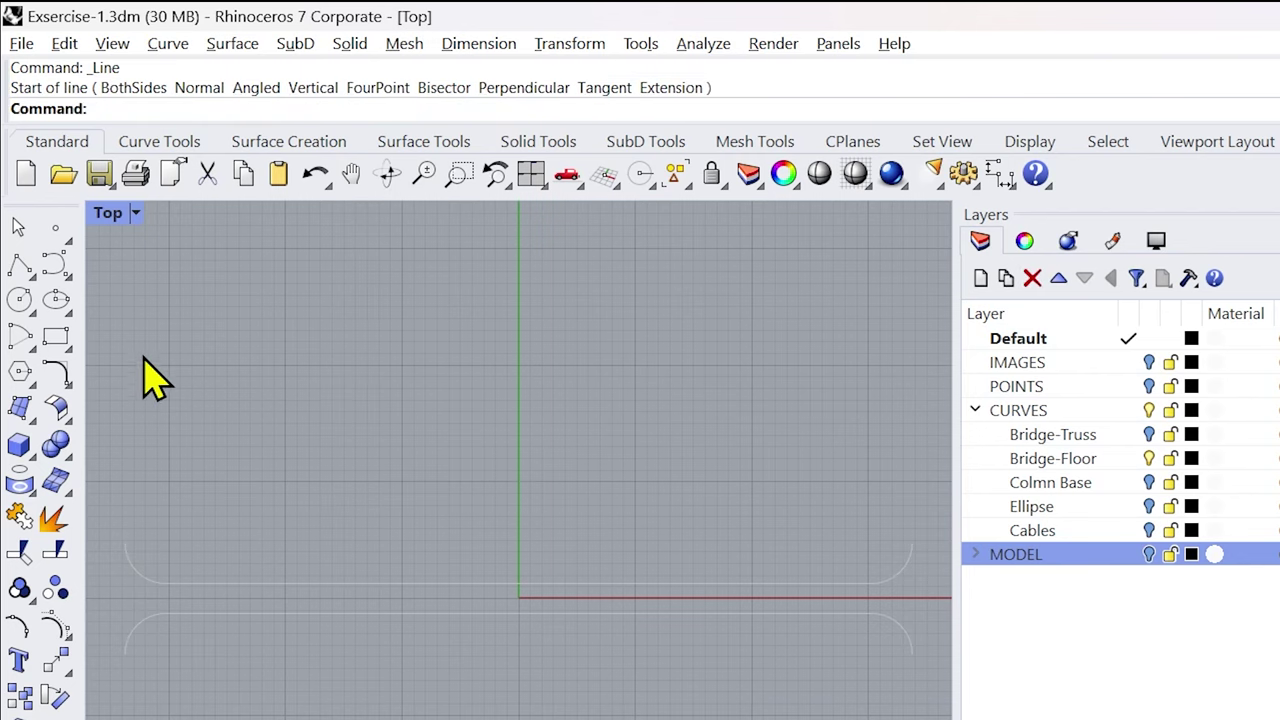
click(33, 276)
drag(60, 252, 150, 276)
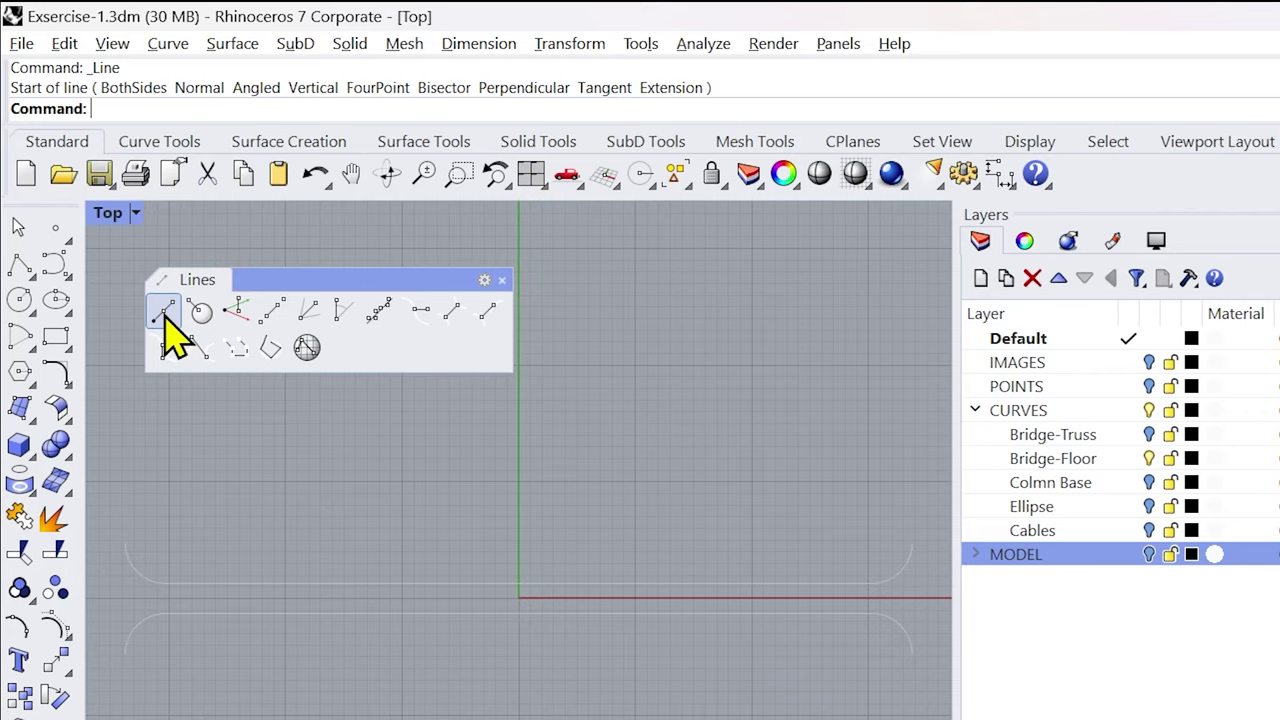
click(502, 280)
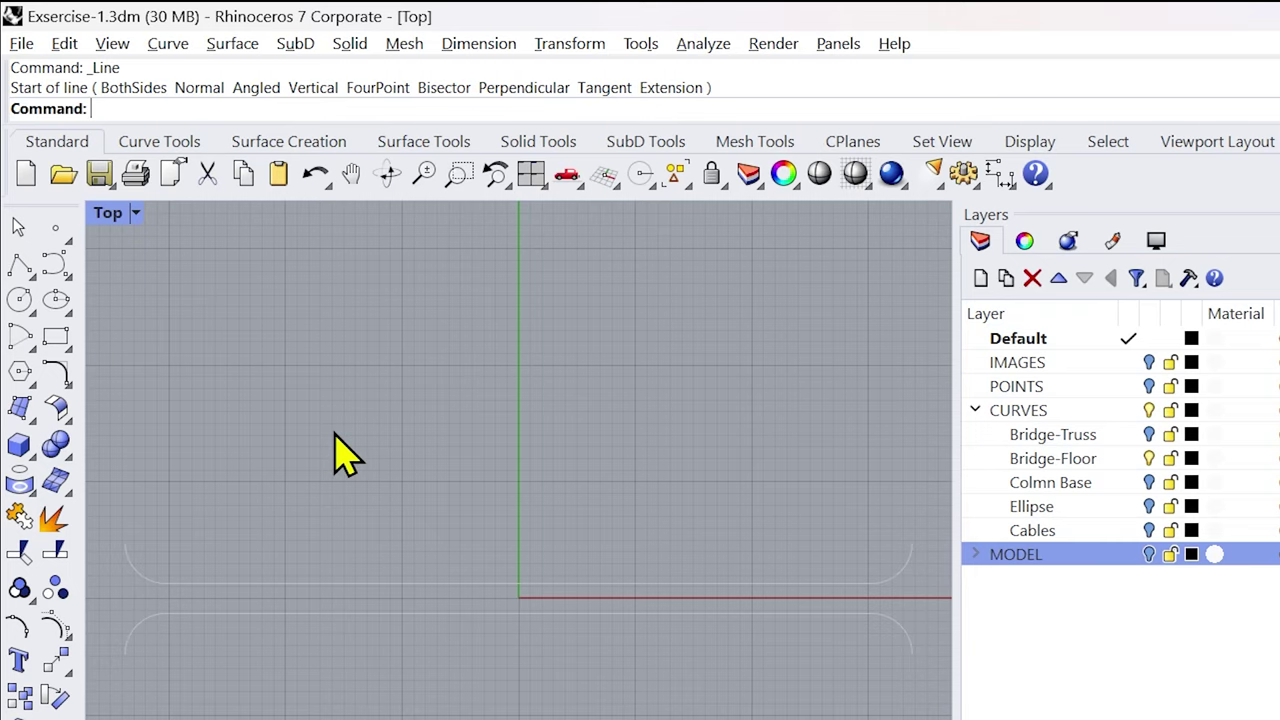
Step: Draw a BothSides line along the X axis with its middle at 0, ending 30.25 m from the origin
text(L)
key(Return)
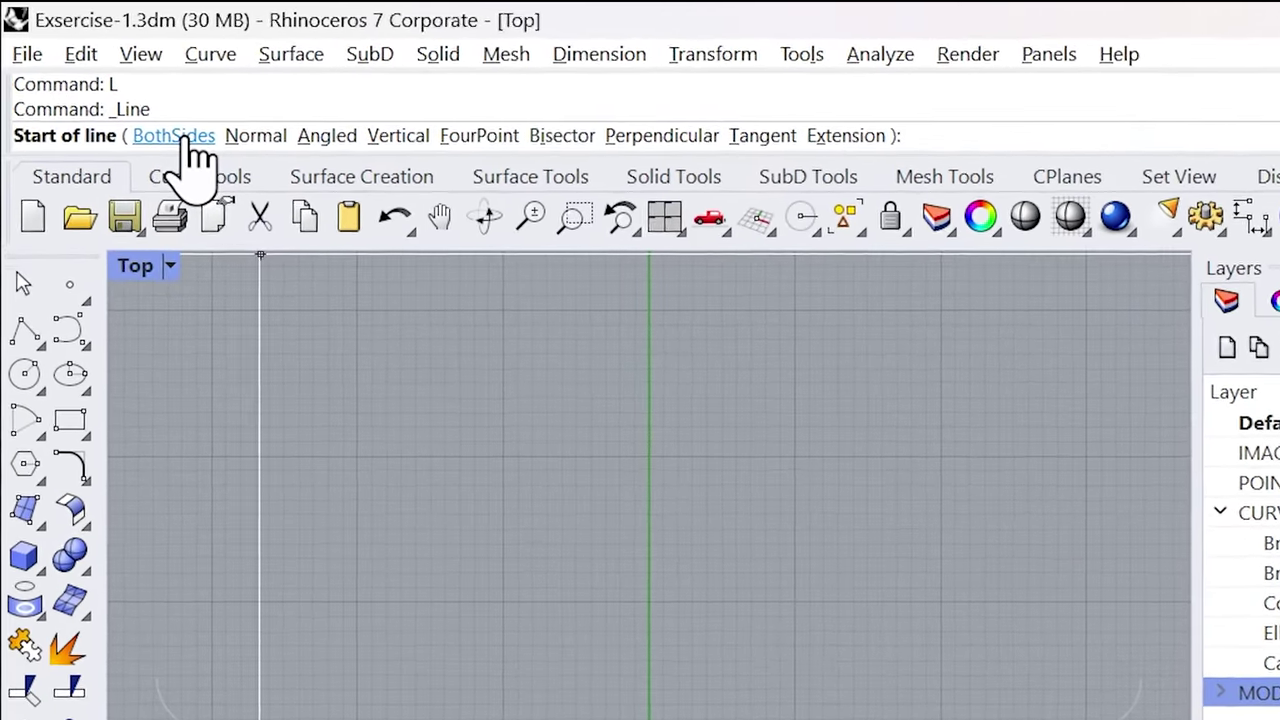
click(203, 148)
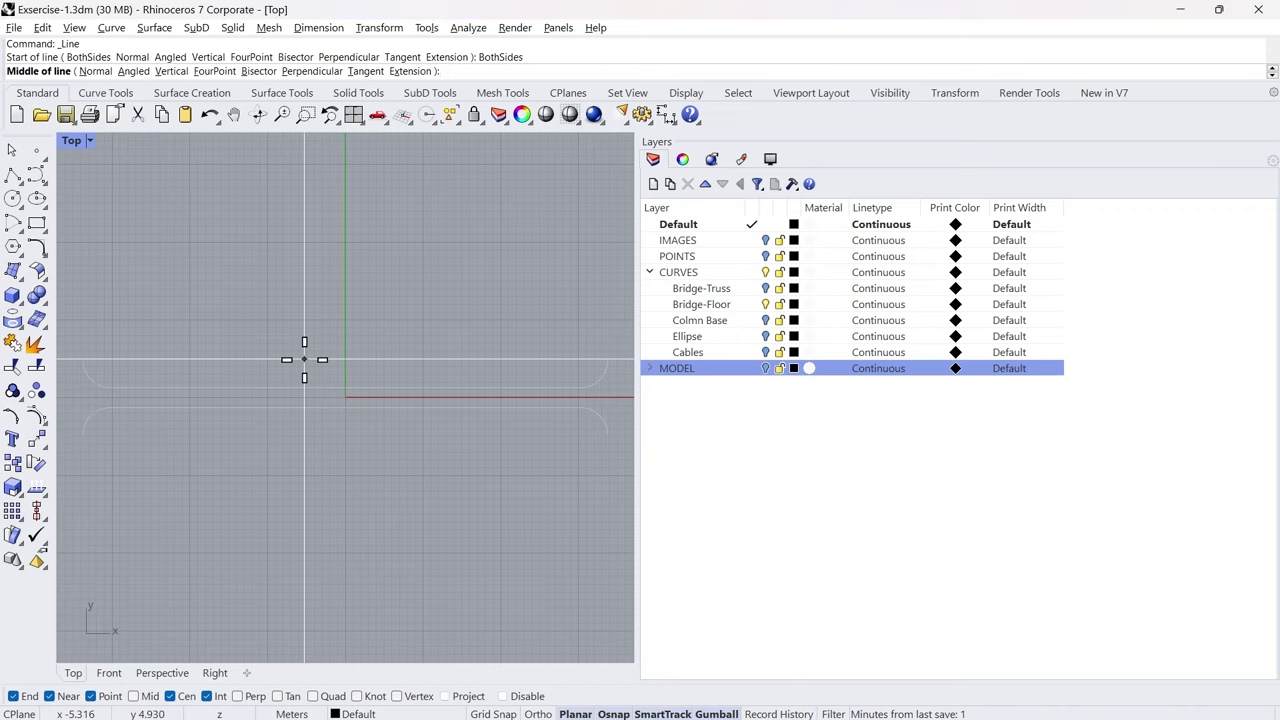
text(0)
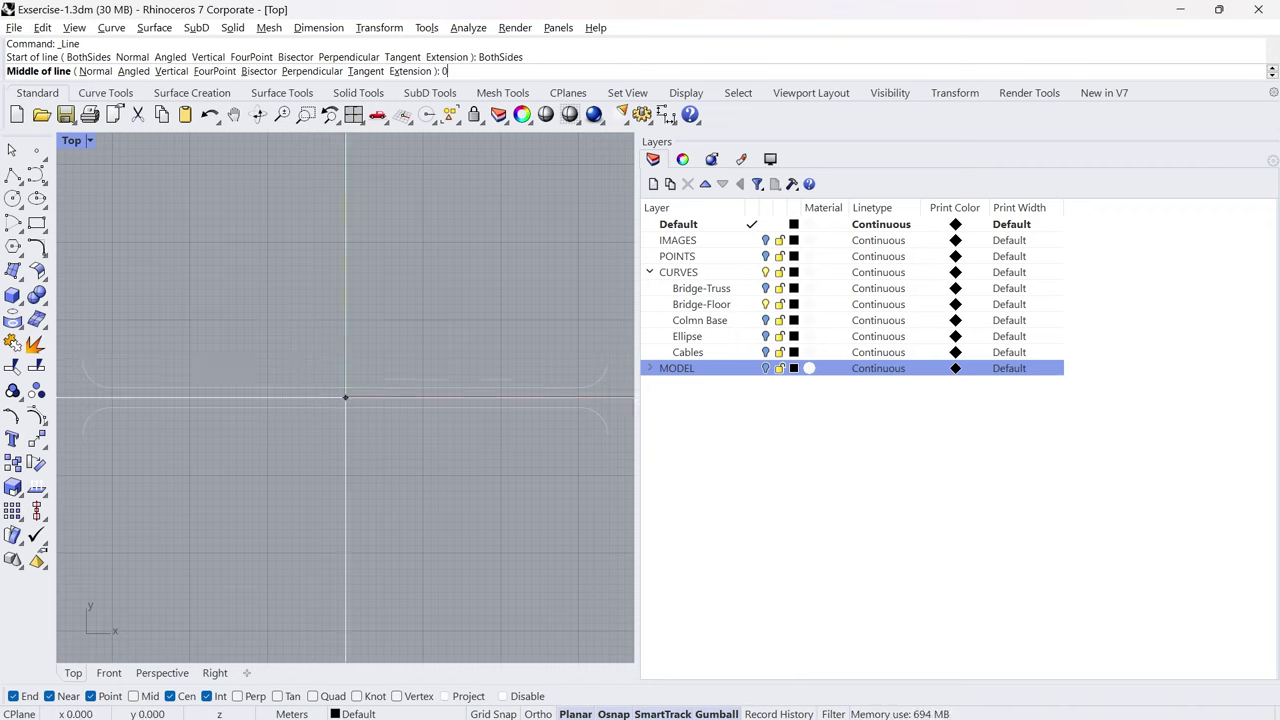
key(Return)
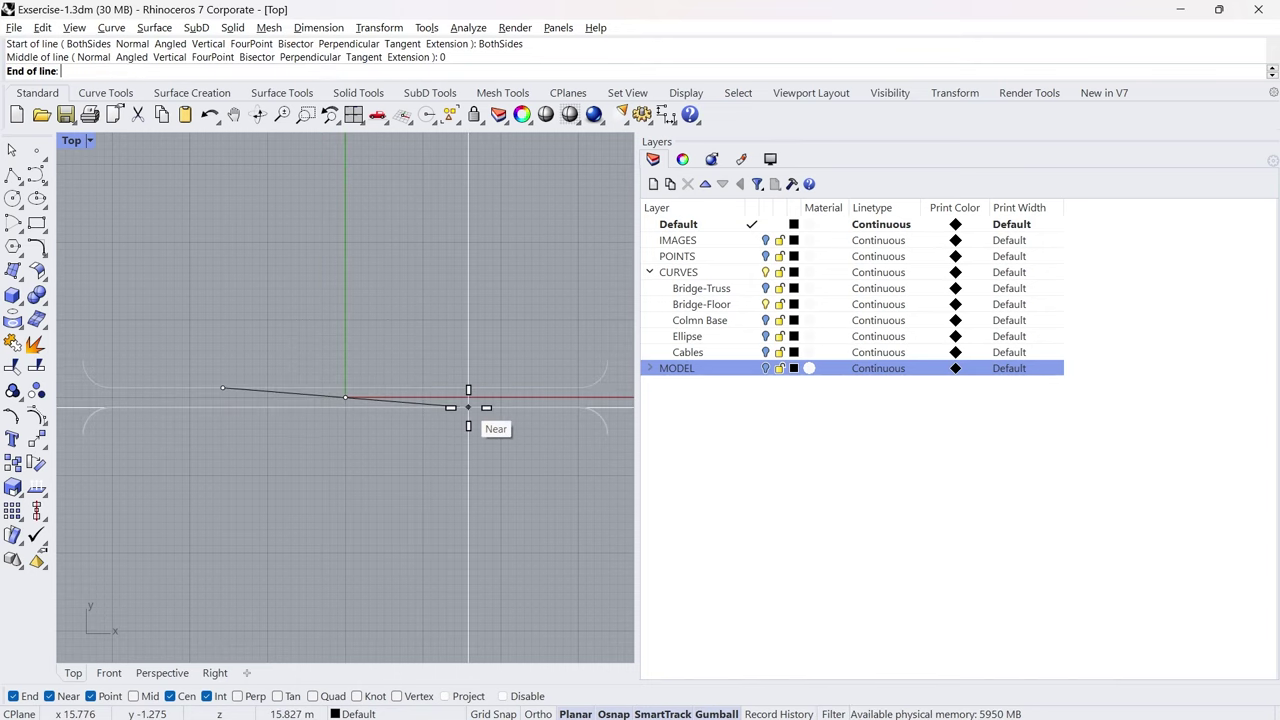
scroll(567, 392, up, 3)
key(shift)
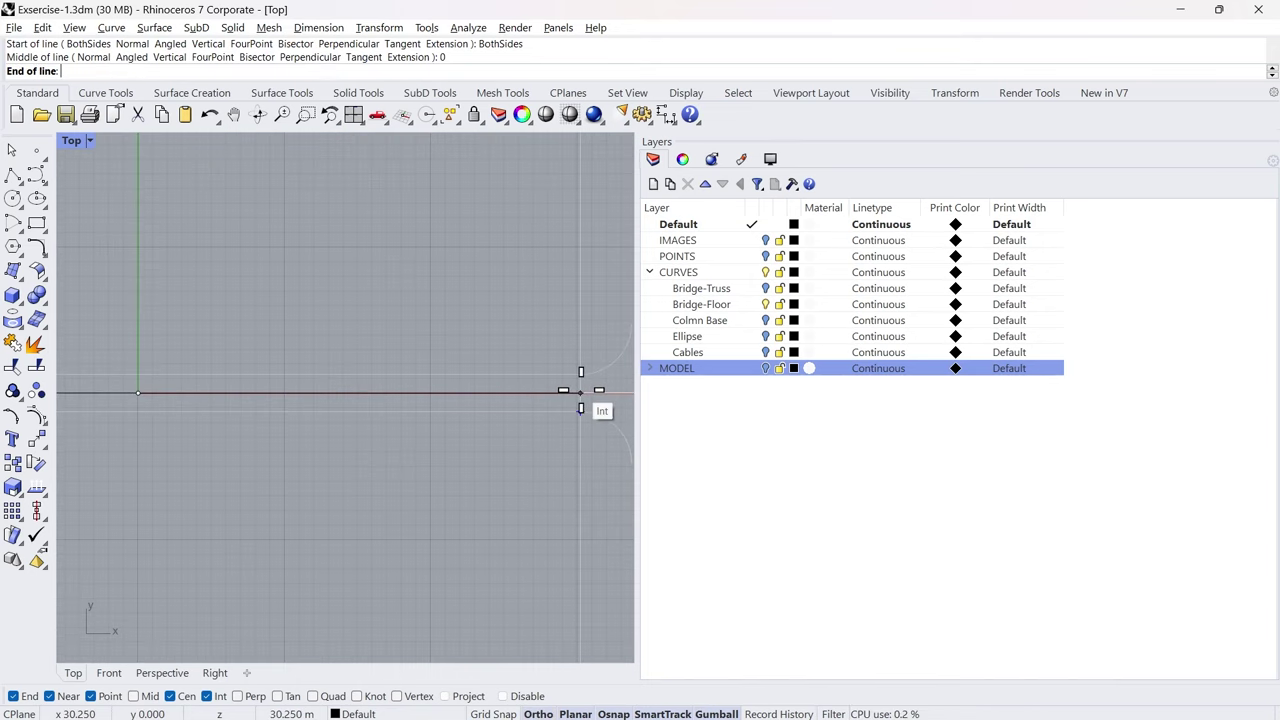
key(F8)
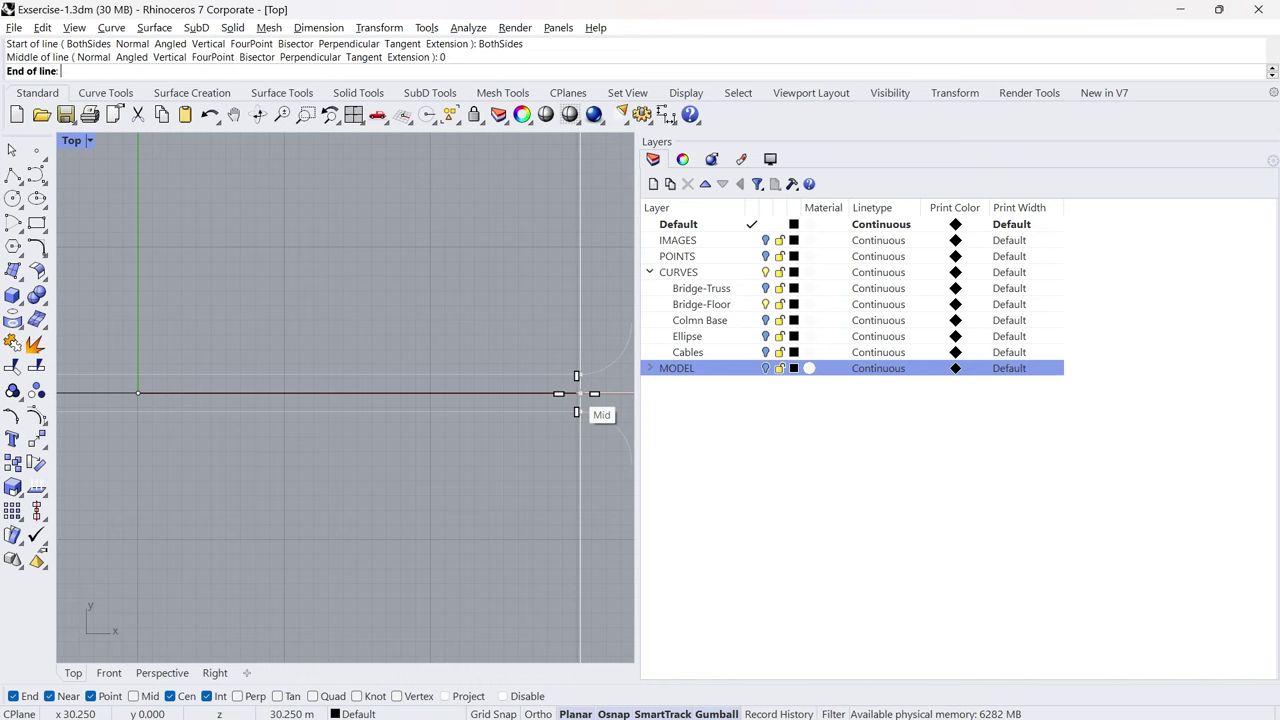
key(alt+Tab)
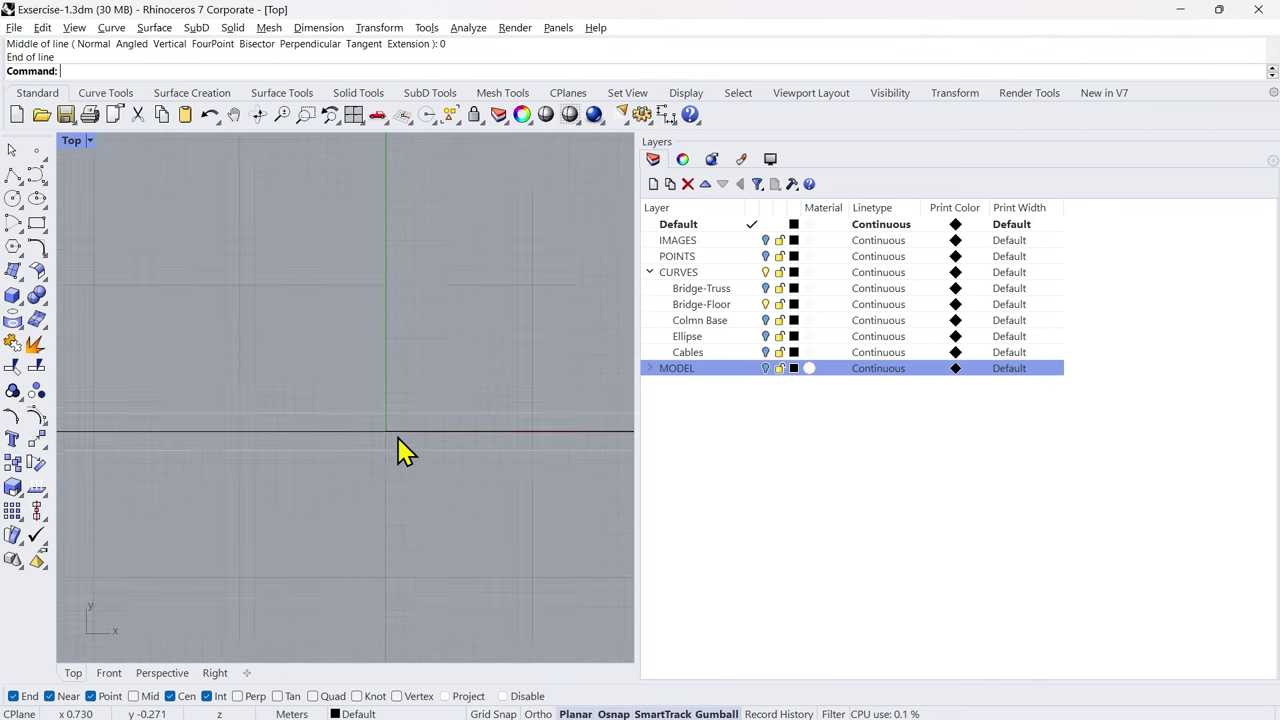
Step: Move the new line from the origin 1.275 m along positive Y onto the straight part of the upper reference curve
click(392, 433)
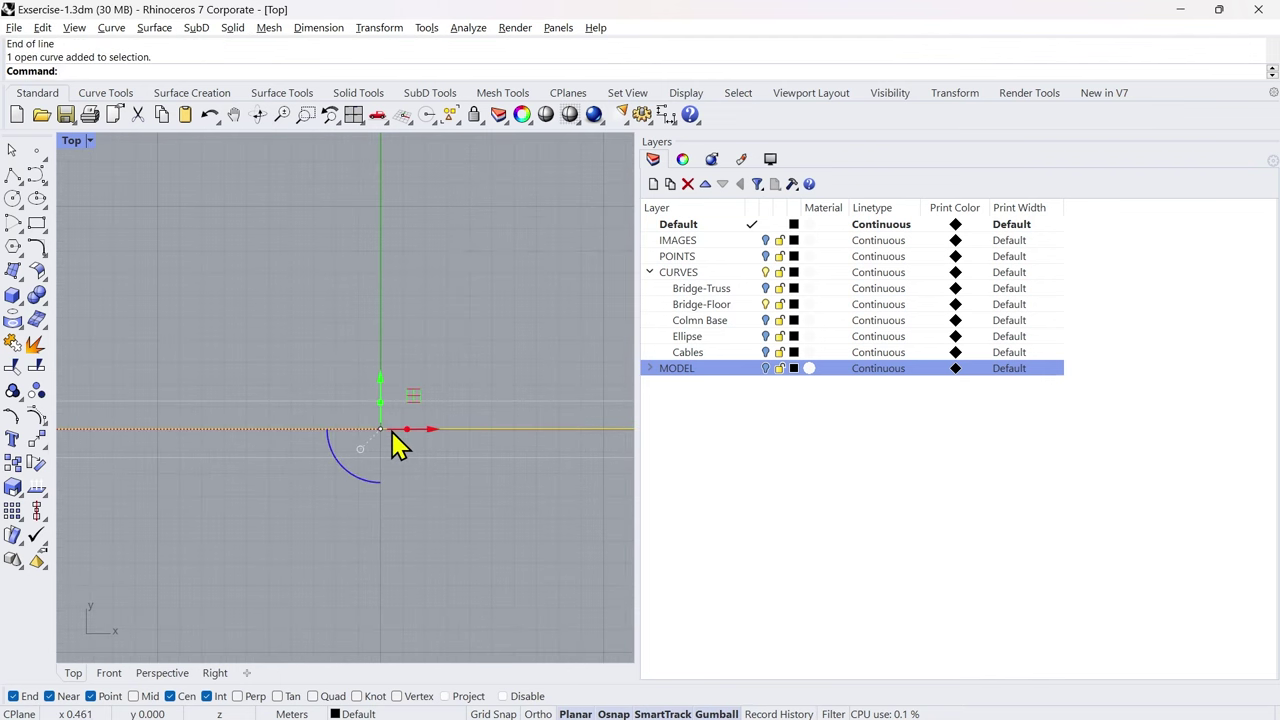
text(M)
key(Return)
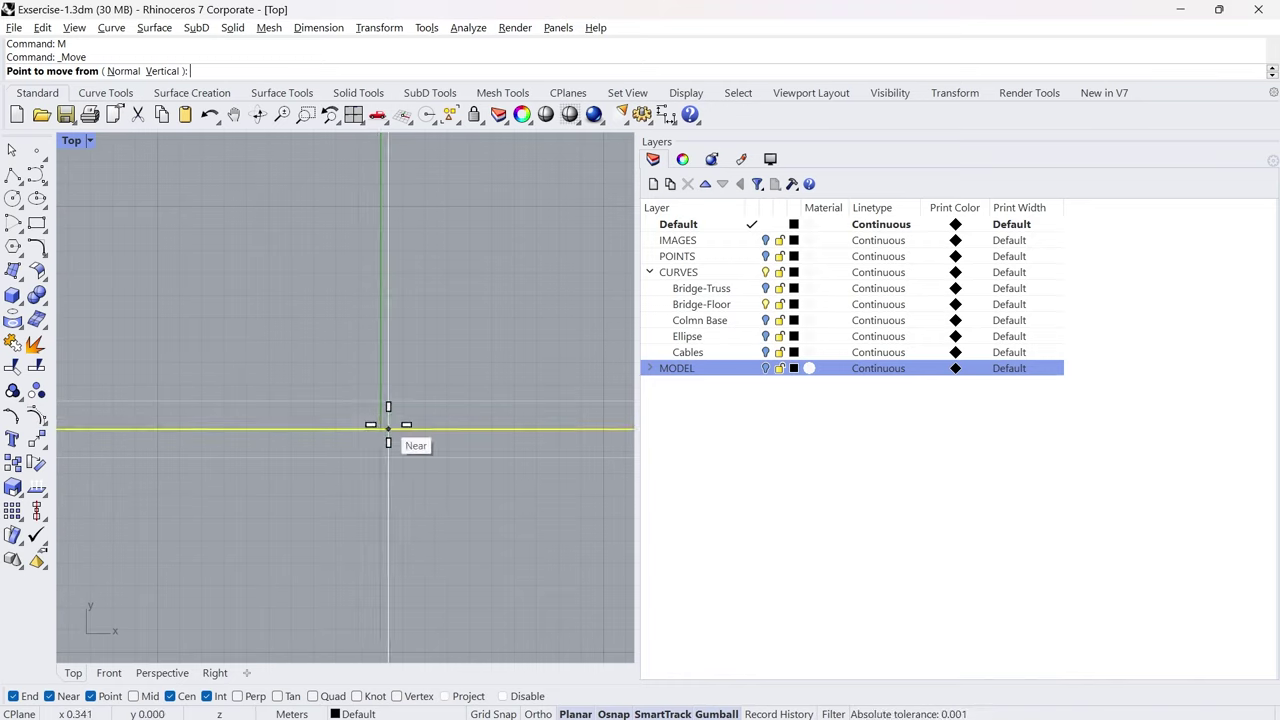
text(0)
key(Return)
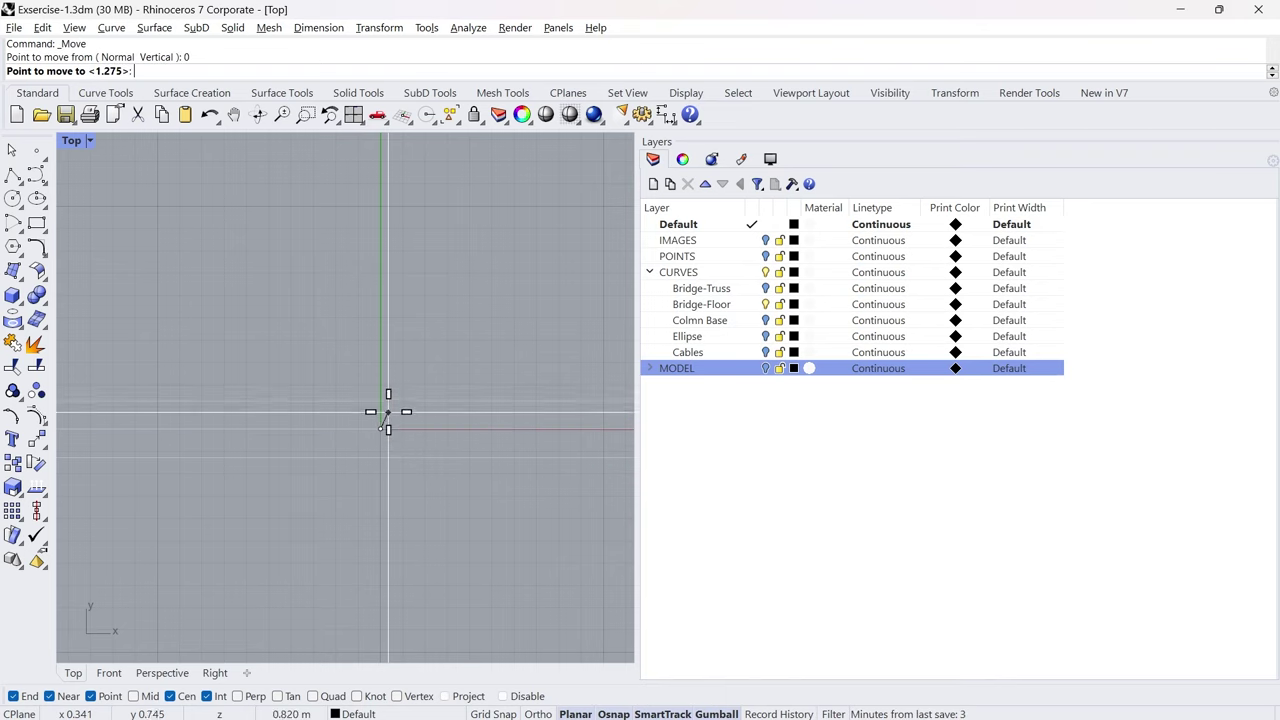
key(F8)
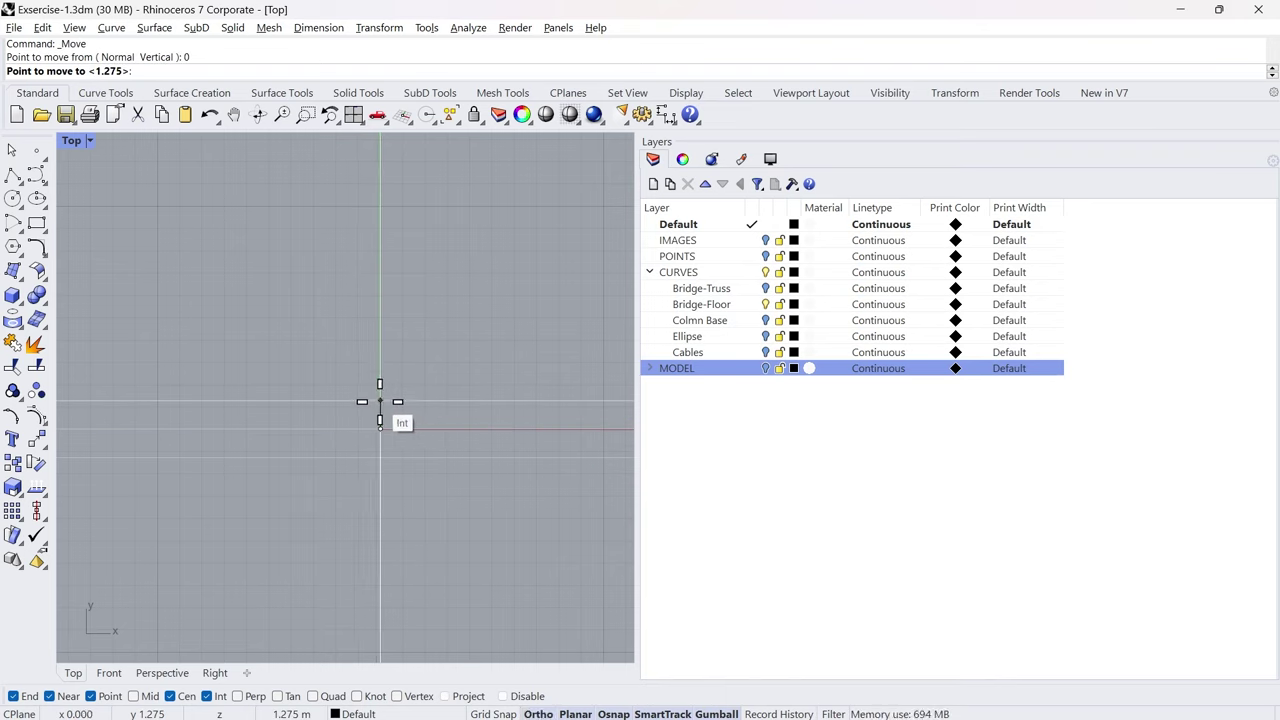
shift+click(380, 401)
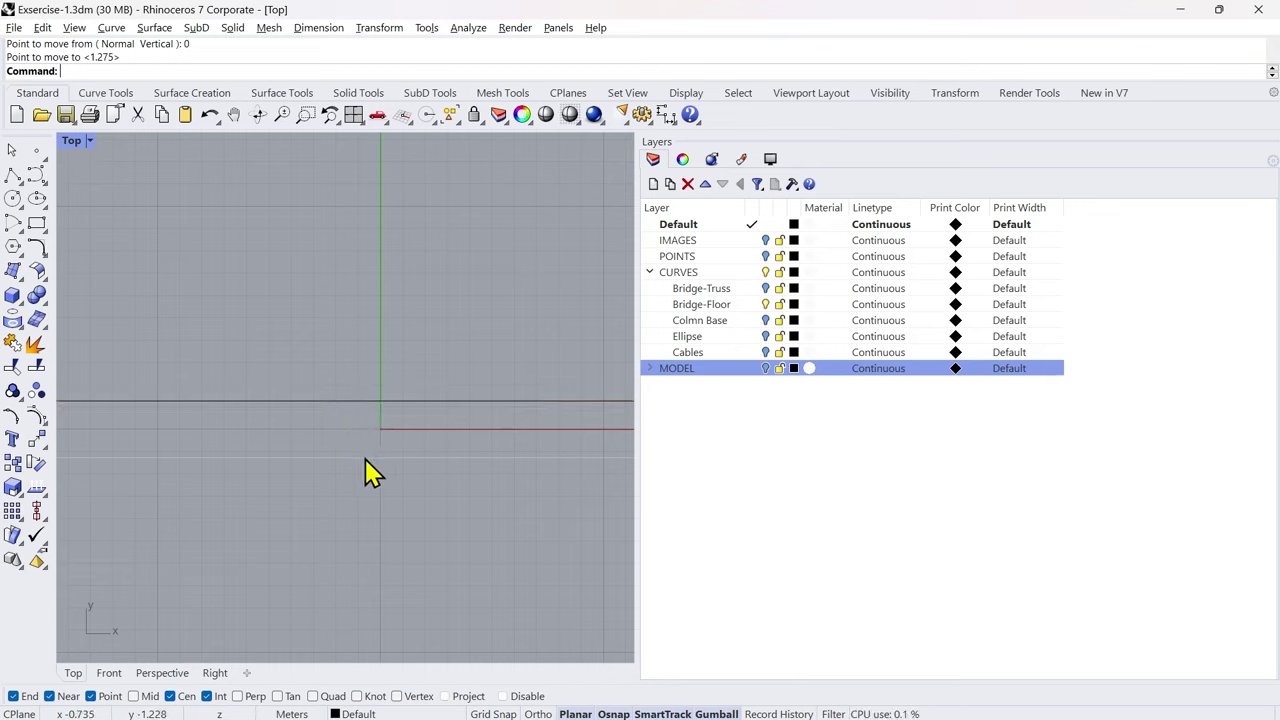
scroll(389, 389, down, 12)
right_drag(234, 440, 333, 490)
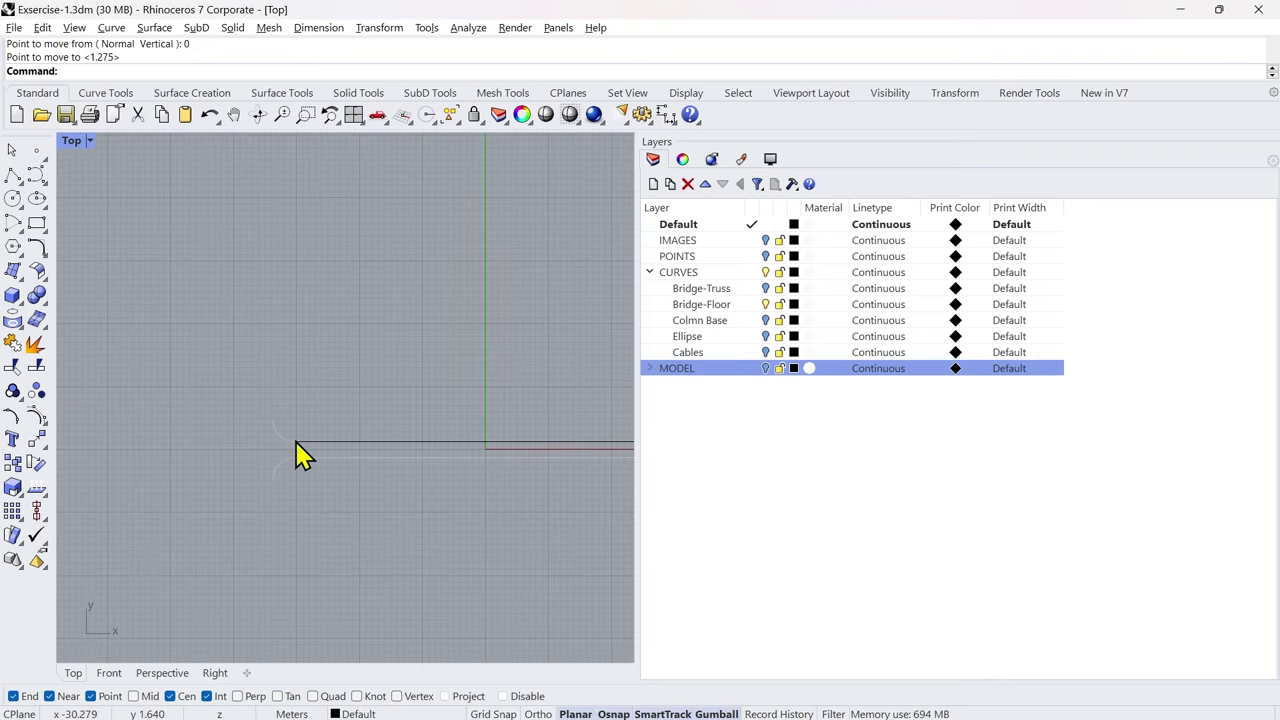
scroll(283, 433, up, 12)
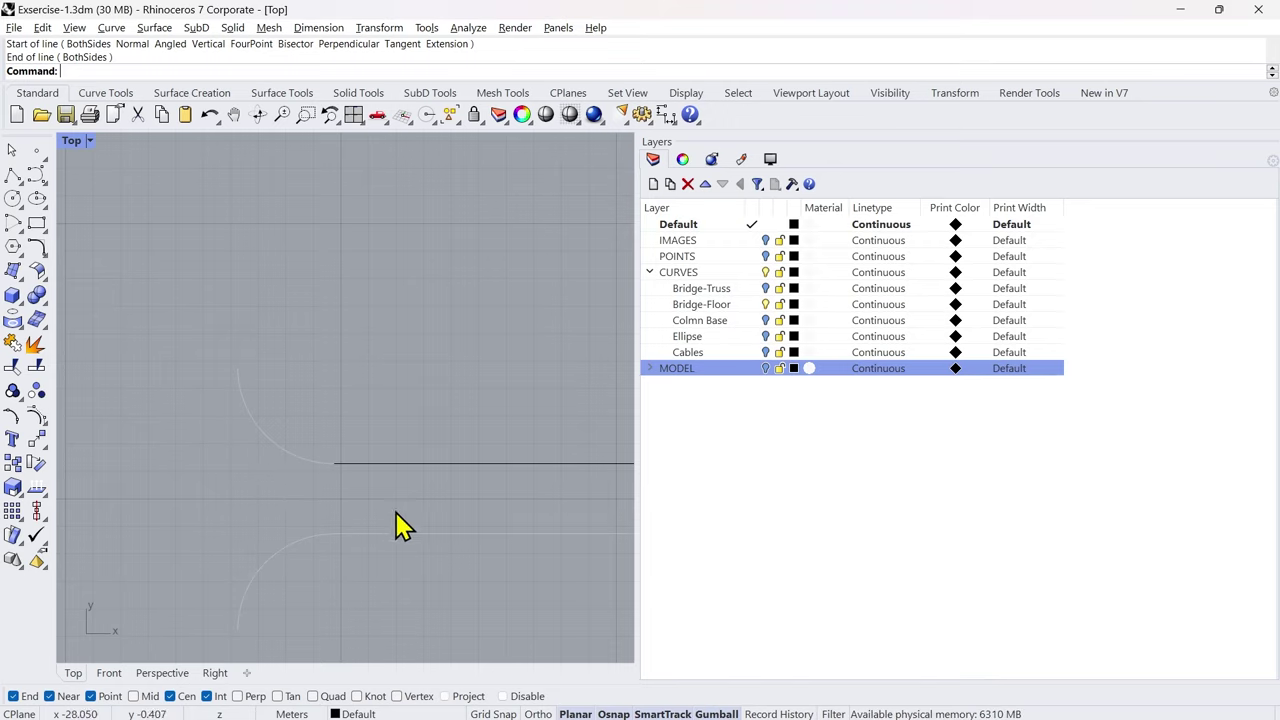
scroll(396, 527, down, 5)
right_drag(420, 531, 174, 520)
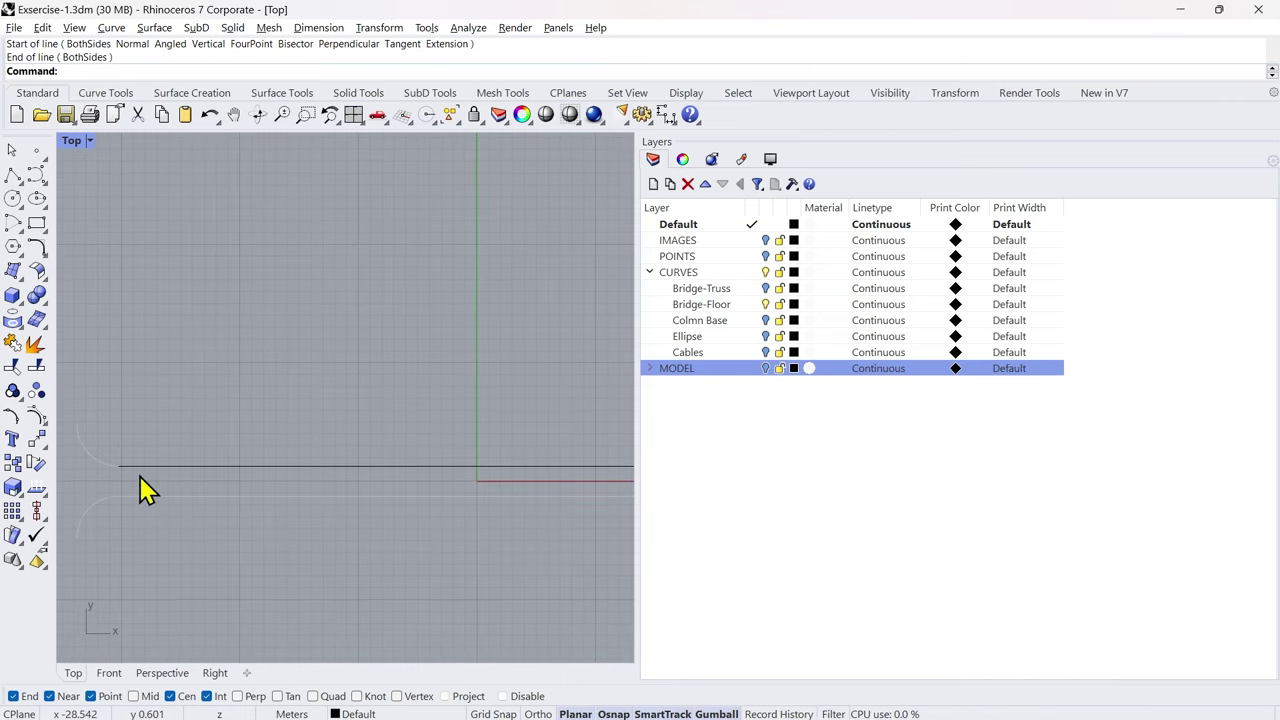
text(L)
key(Return)
click(119, 466)
scroll(121, 466, down, 6)
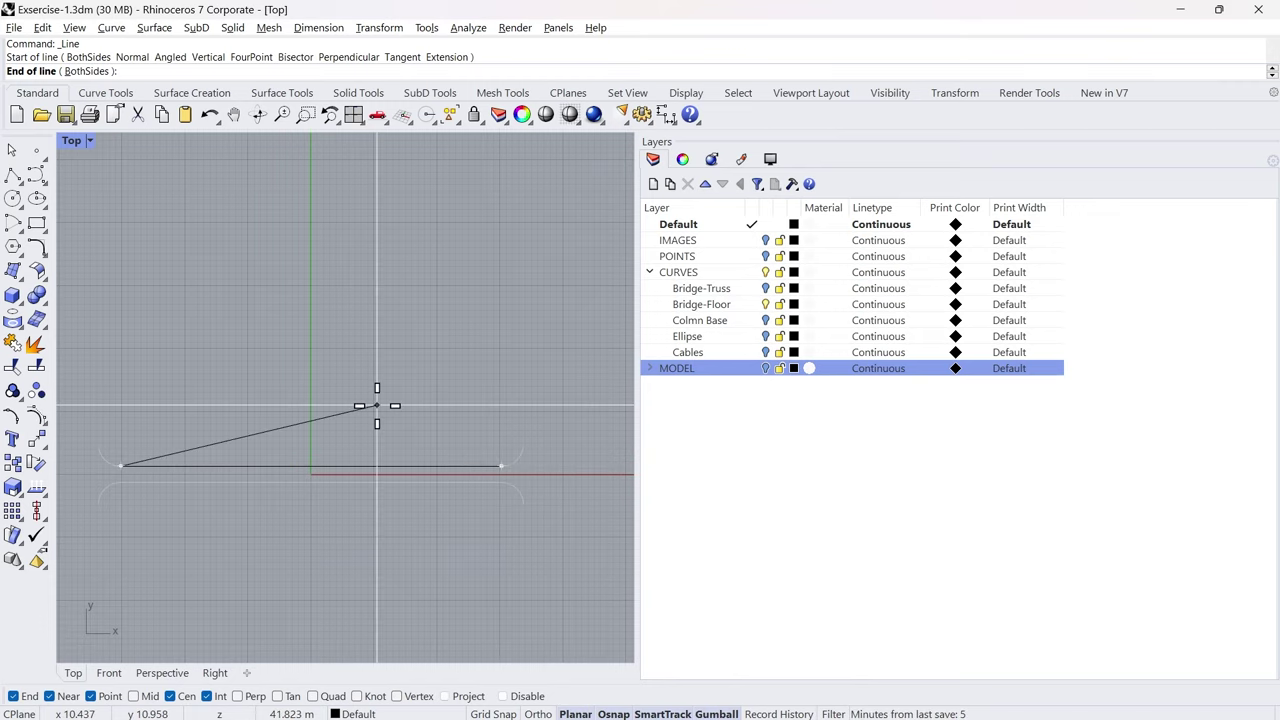
key(Escape)
Step: Draw a 3.5 m horizontal line outward in negative X from the left end of the upper floor line
right_drag(196, 513, 405, 533)
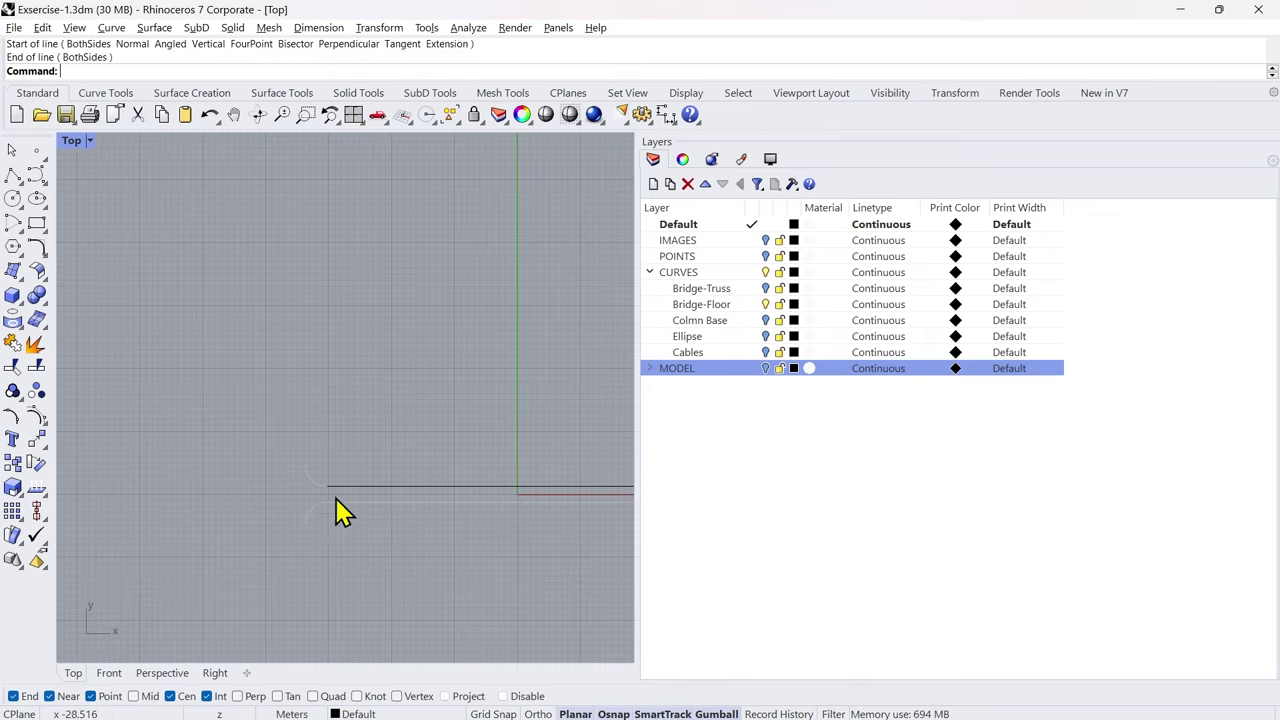
scroll(331, 496, up, 4)
scroll(313, 493, up, 4)
scroll(334, 506, up, 4)
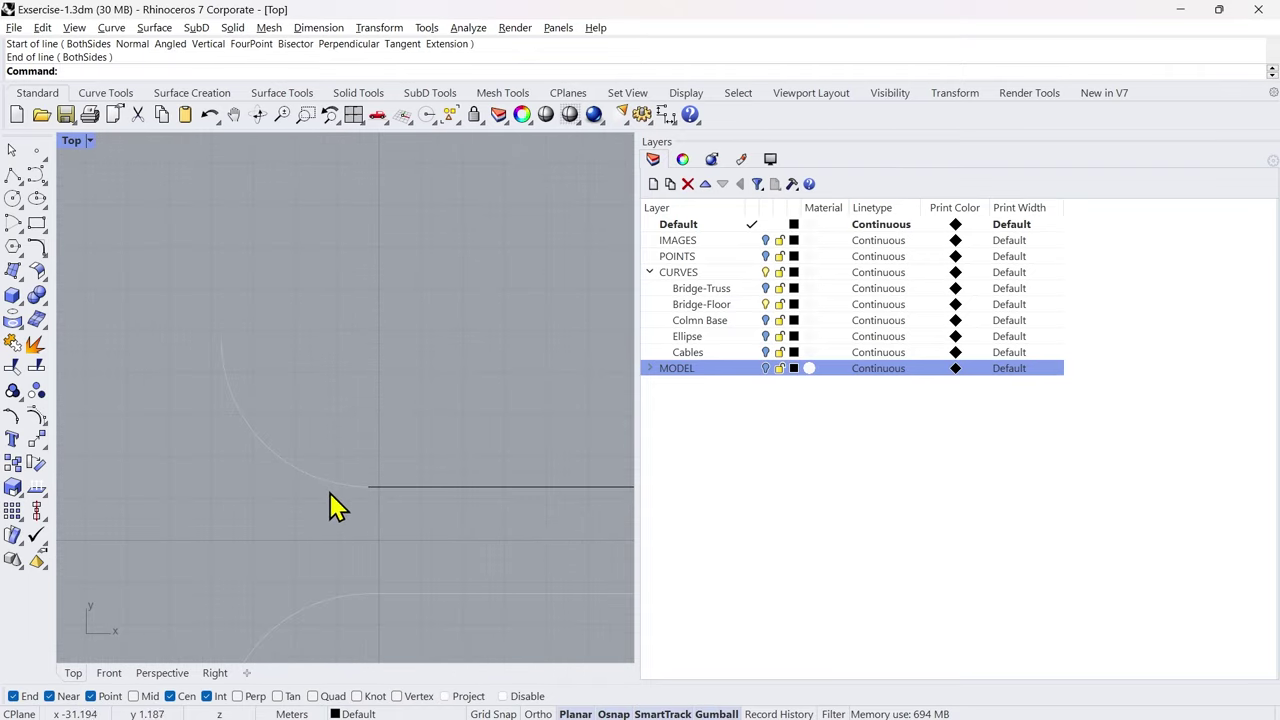
key(Return)
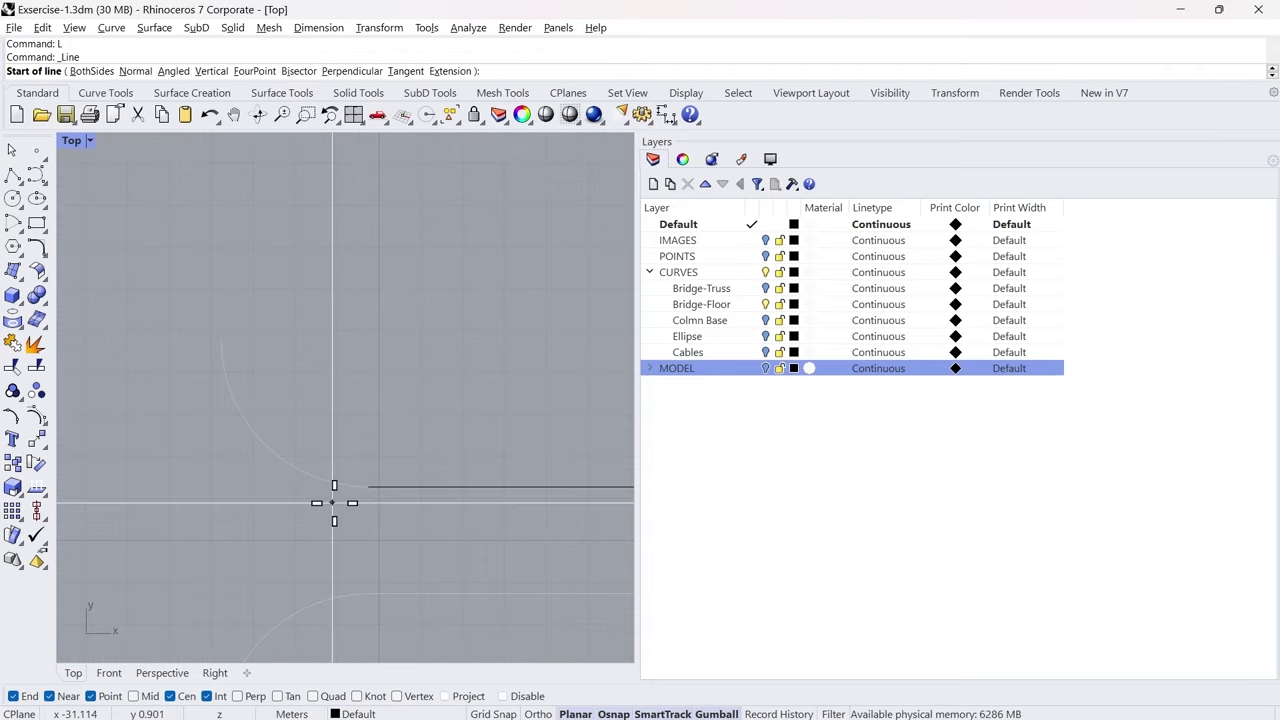
click(367, 487)
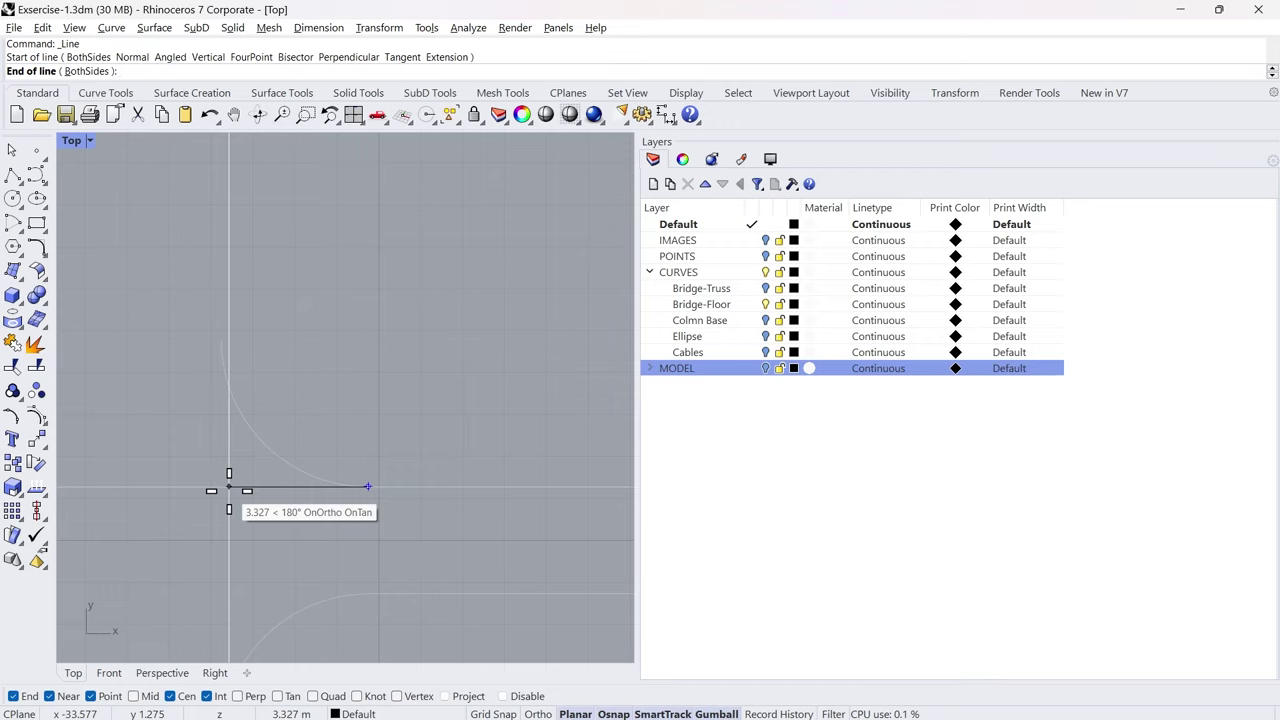
text(3.5)
key(Return)
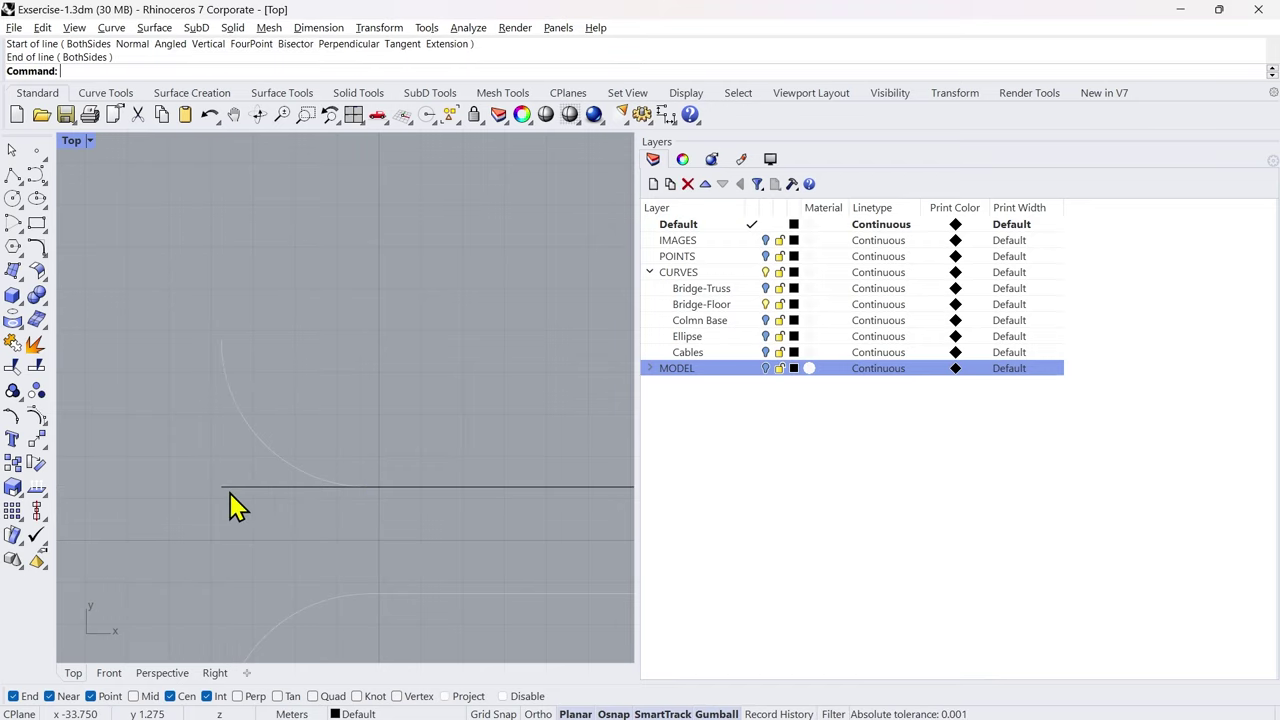
Step: Draw a vertical line from the outer end of the 3.5 m line up to the end of the reference arc
key(Return)
click(221, 487)
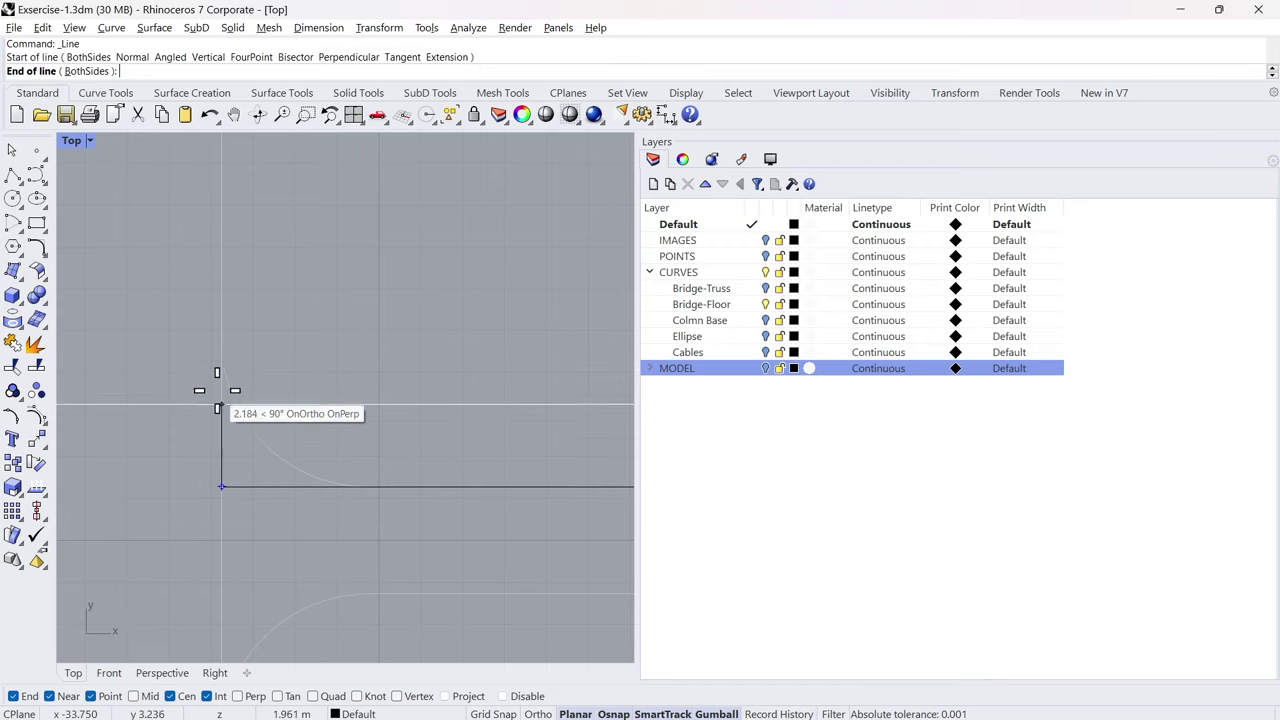
click(221, 343)
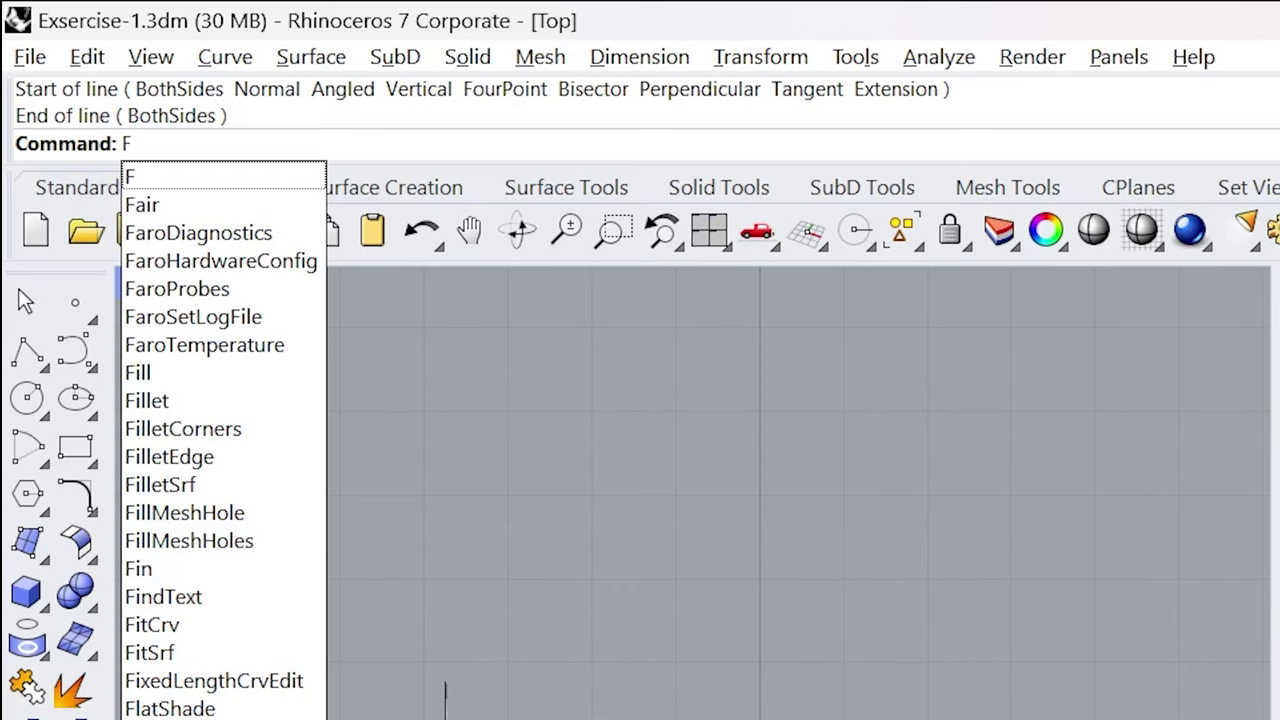
Step: Fillet the corner between the vertical line and the upper floor line with a 3.5 m radius
click(98, 515)
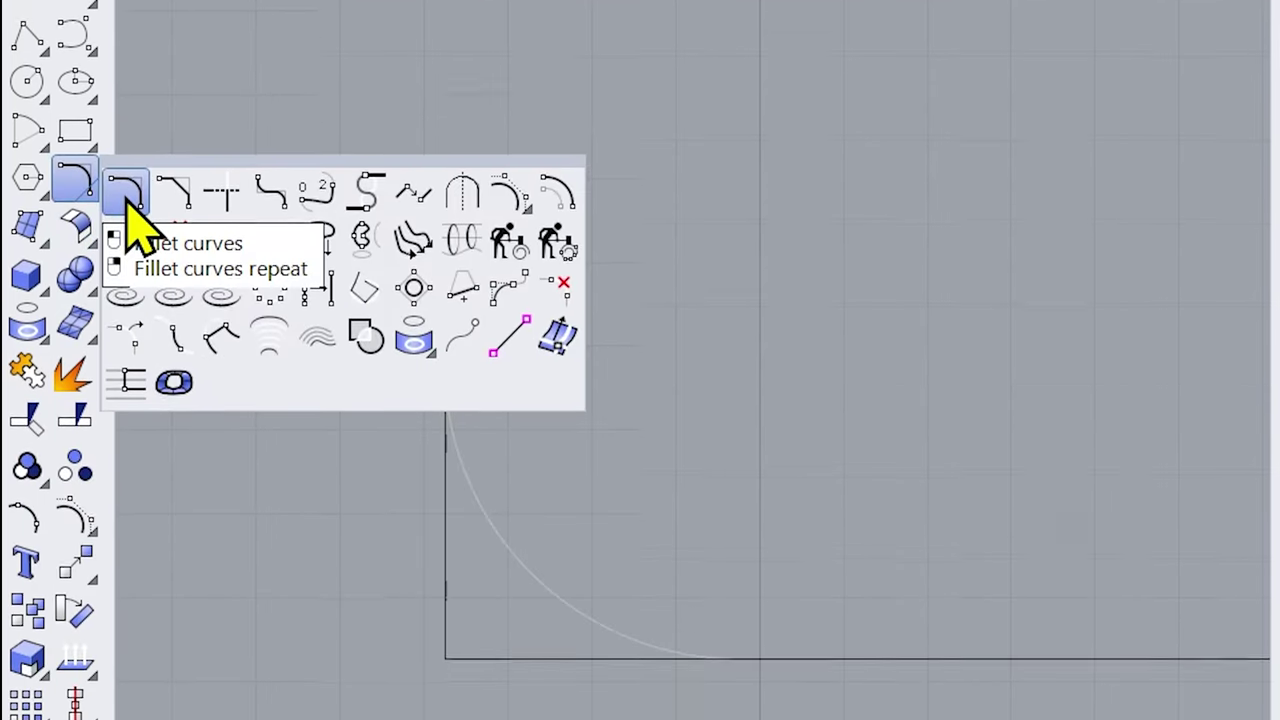
click(127, 515)
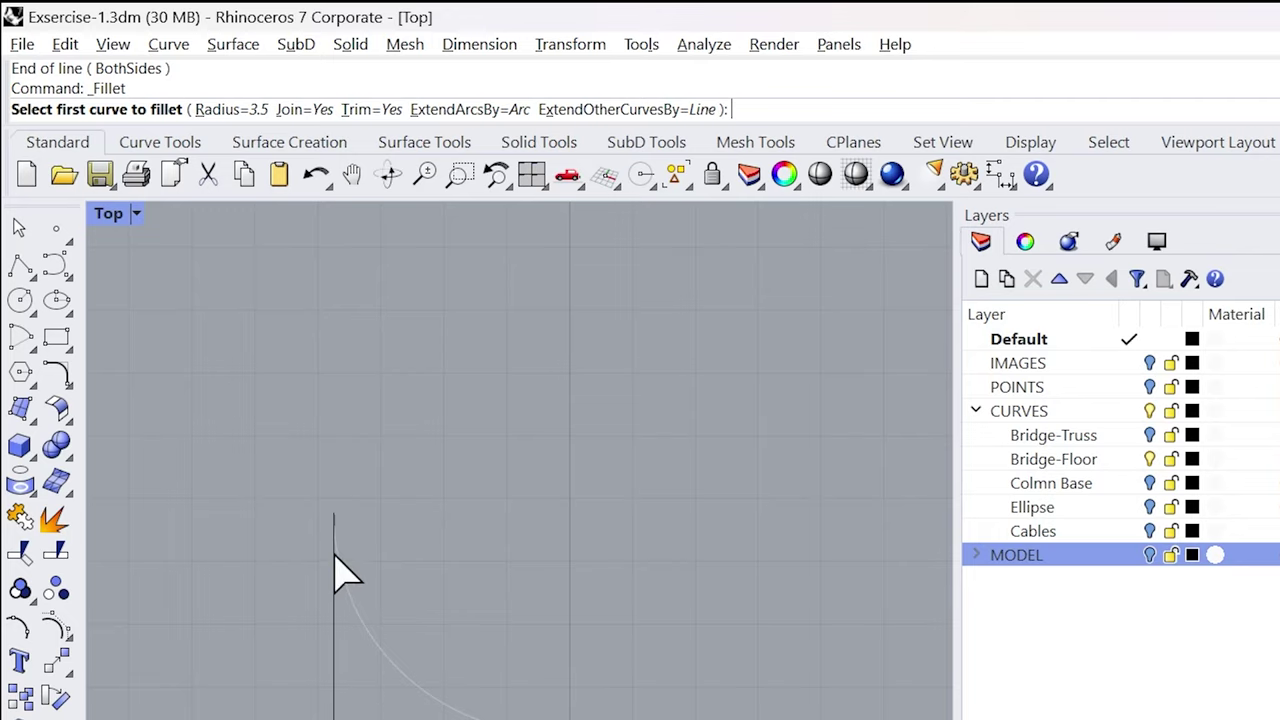
click(335, 672)
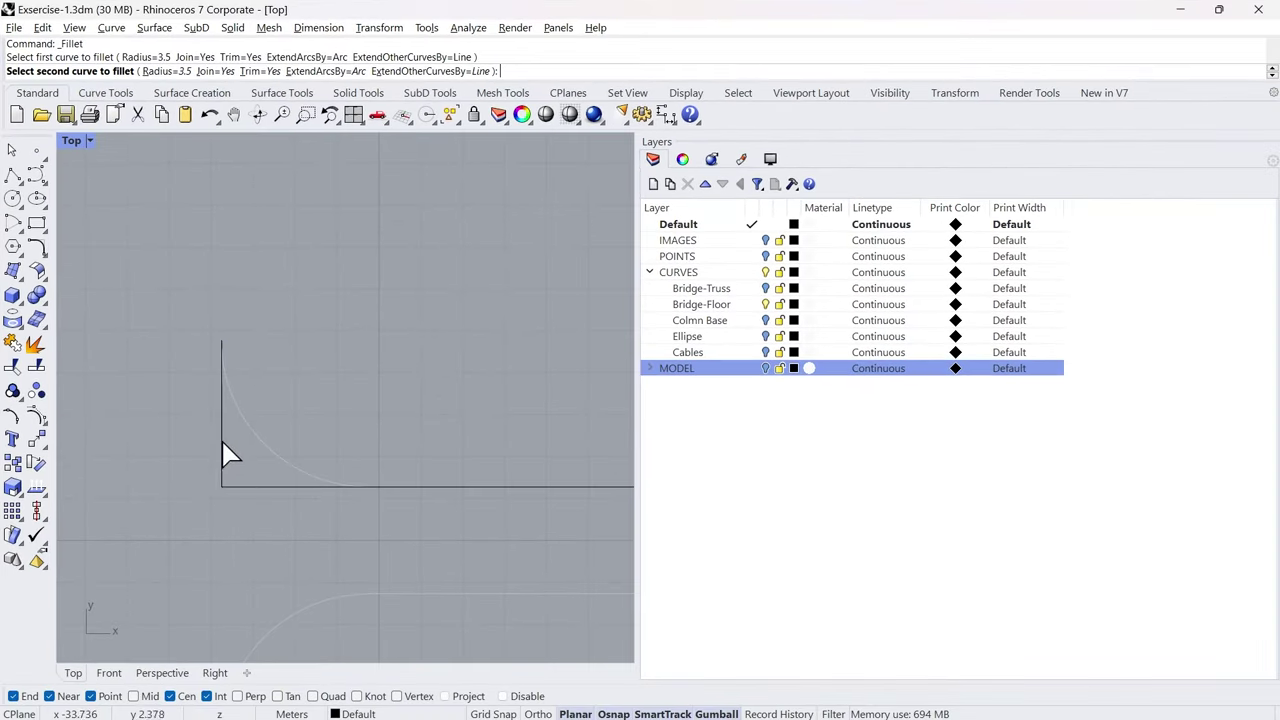
click(262, 494)
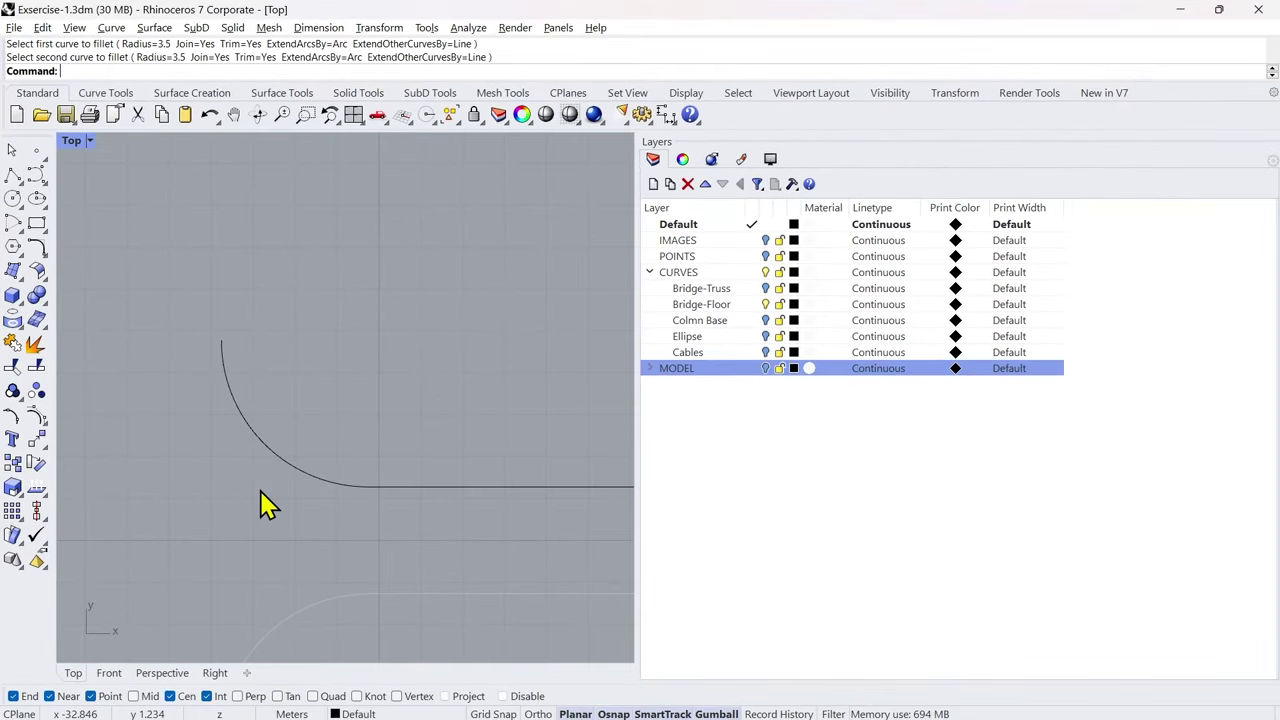
Step: Mirror a copy of the fillet arc to the other end of the upper floor line, across the Y axis through 0
scroll(191, 443, down, 5)
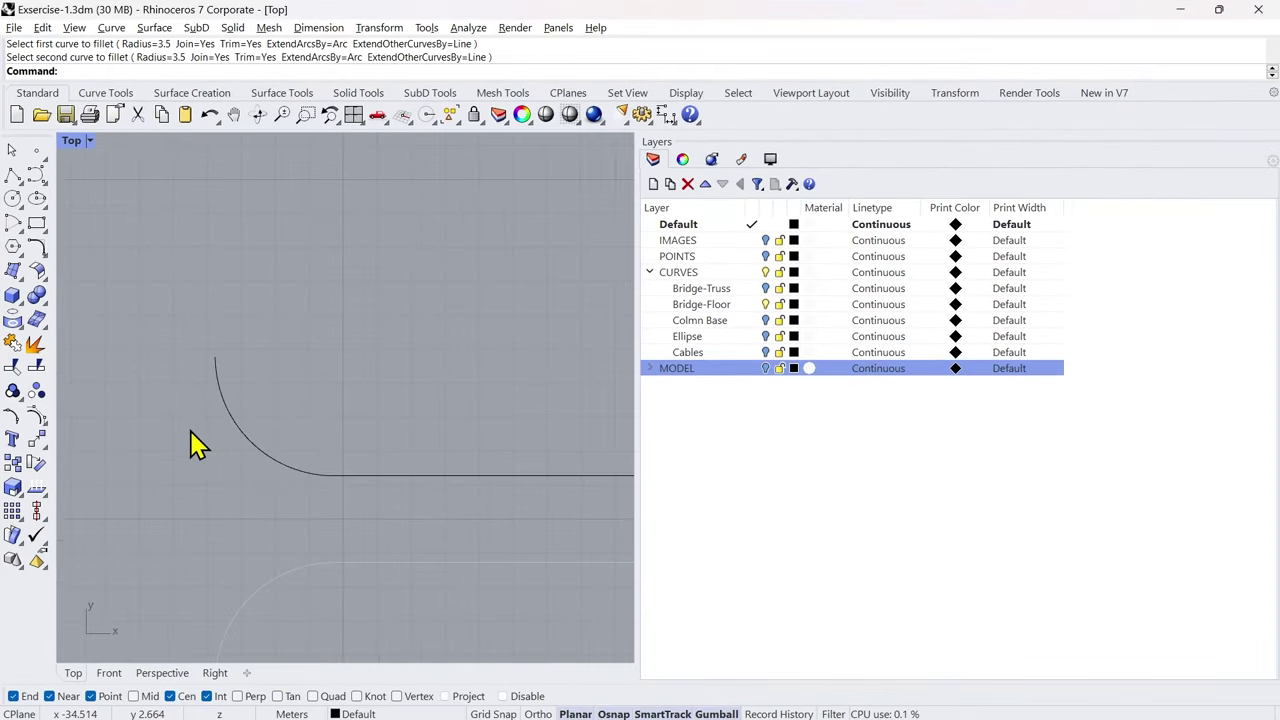
scroll(197, 444, down, 3)
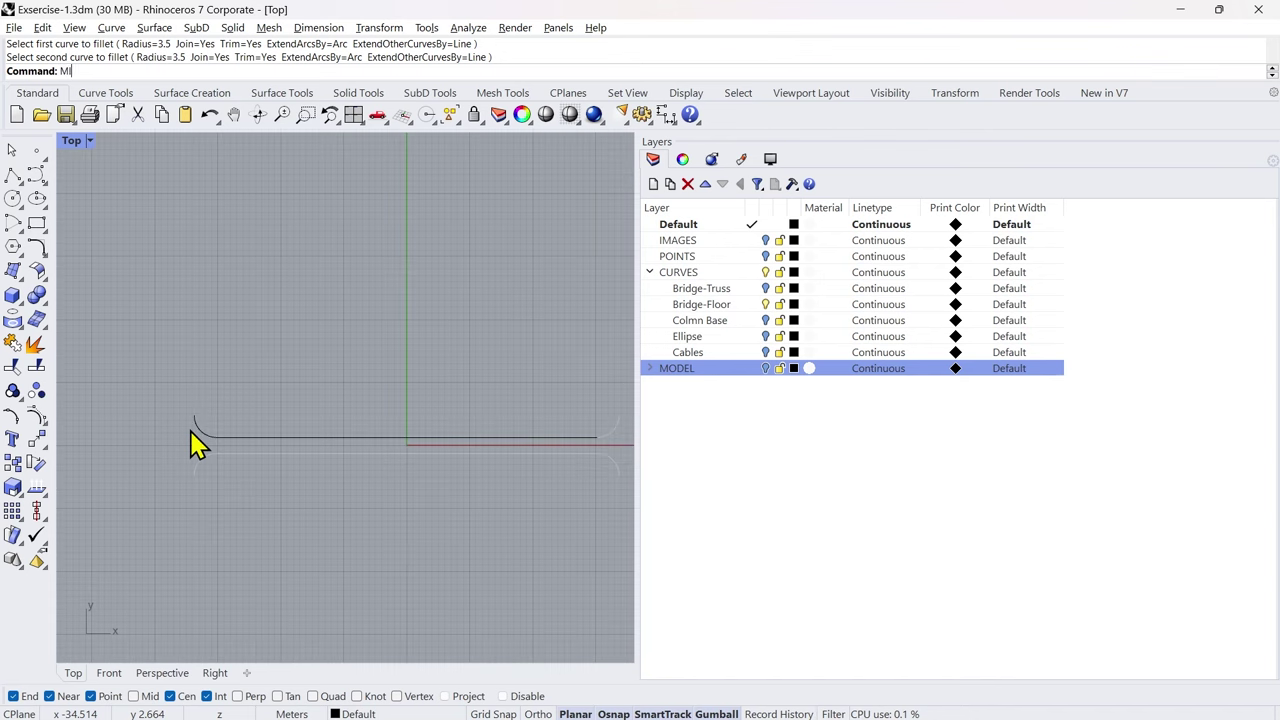
text(MI)
key(Return)
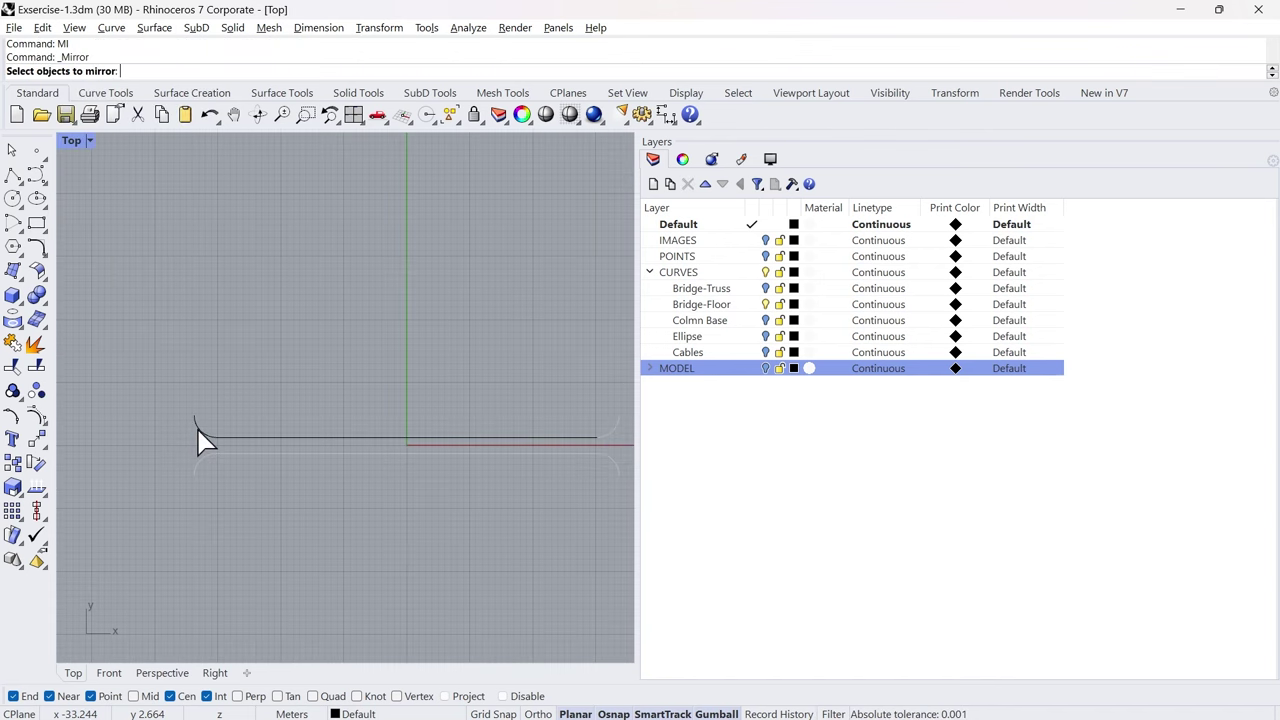
click(197, 430)
right_drag(417, 414, 355, 392)
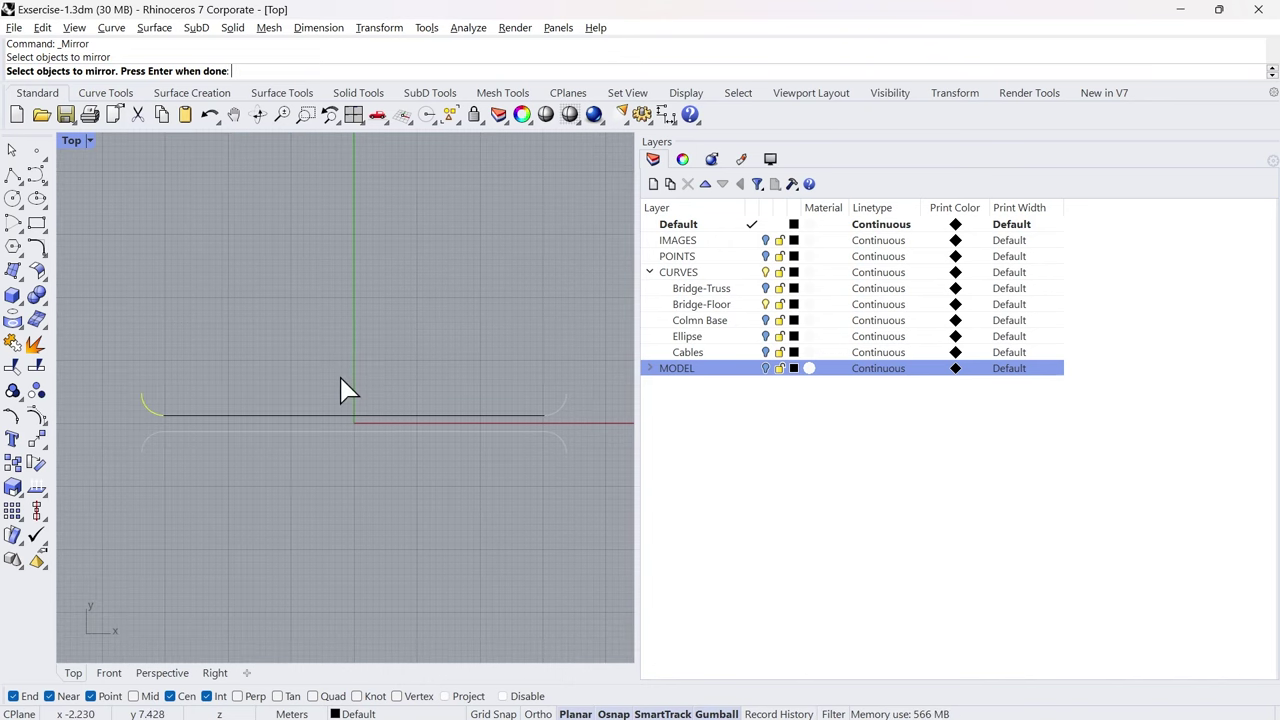
right_click(341, 385)
text(0)
key(Return)
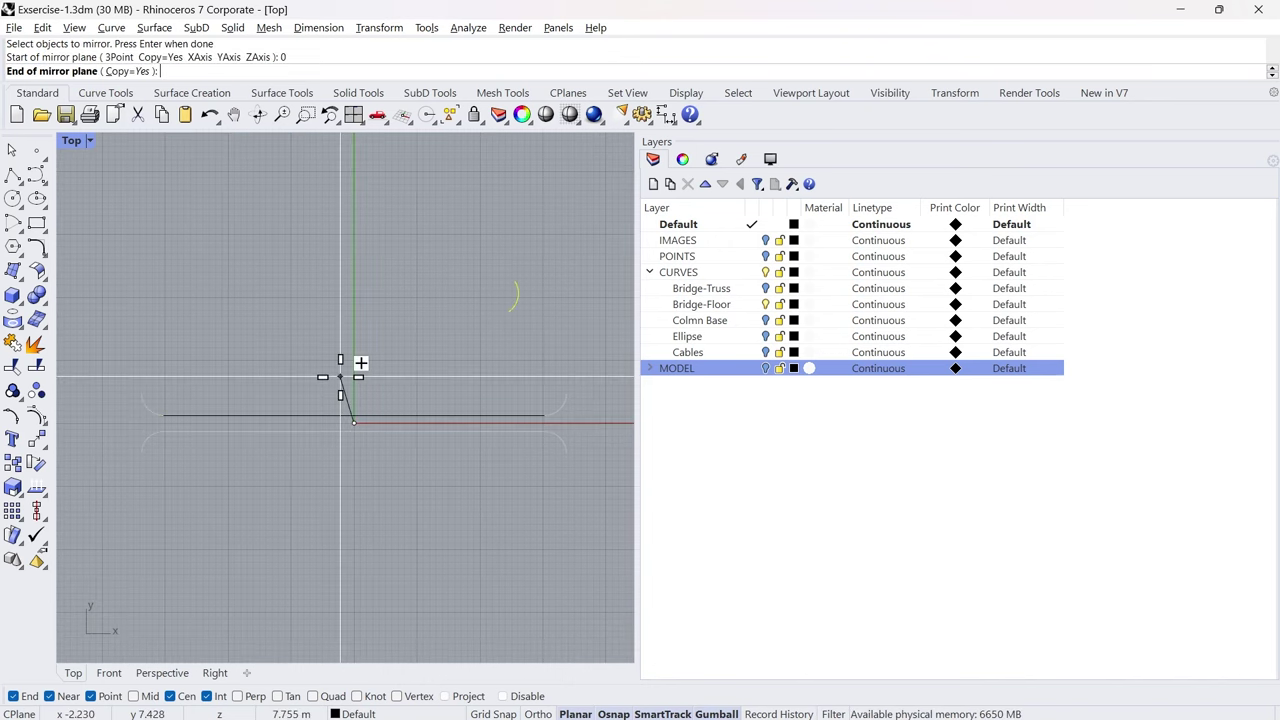
click(352, 358)
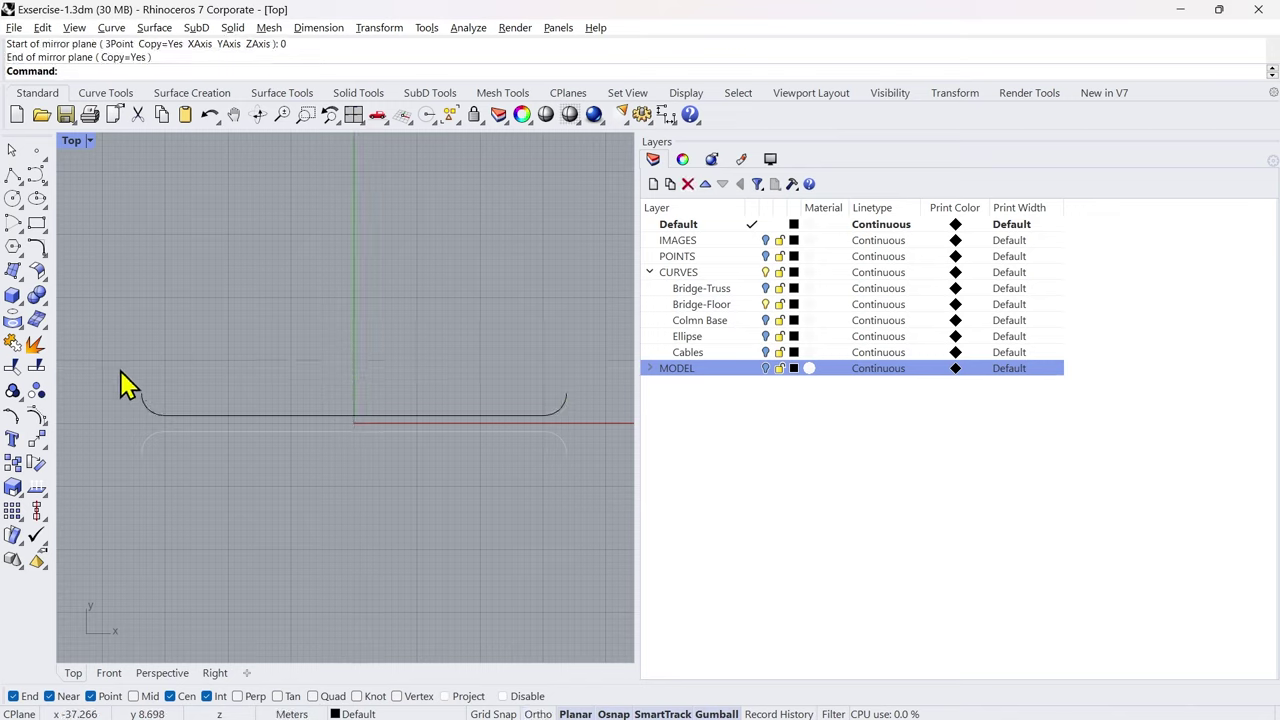
Step: Mirror a copy of the upper floor line and its two end arcs across the X axis through 0
drag(120, 374, 608, 428)
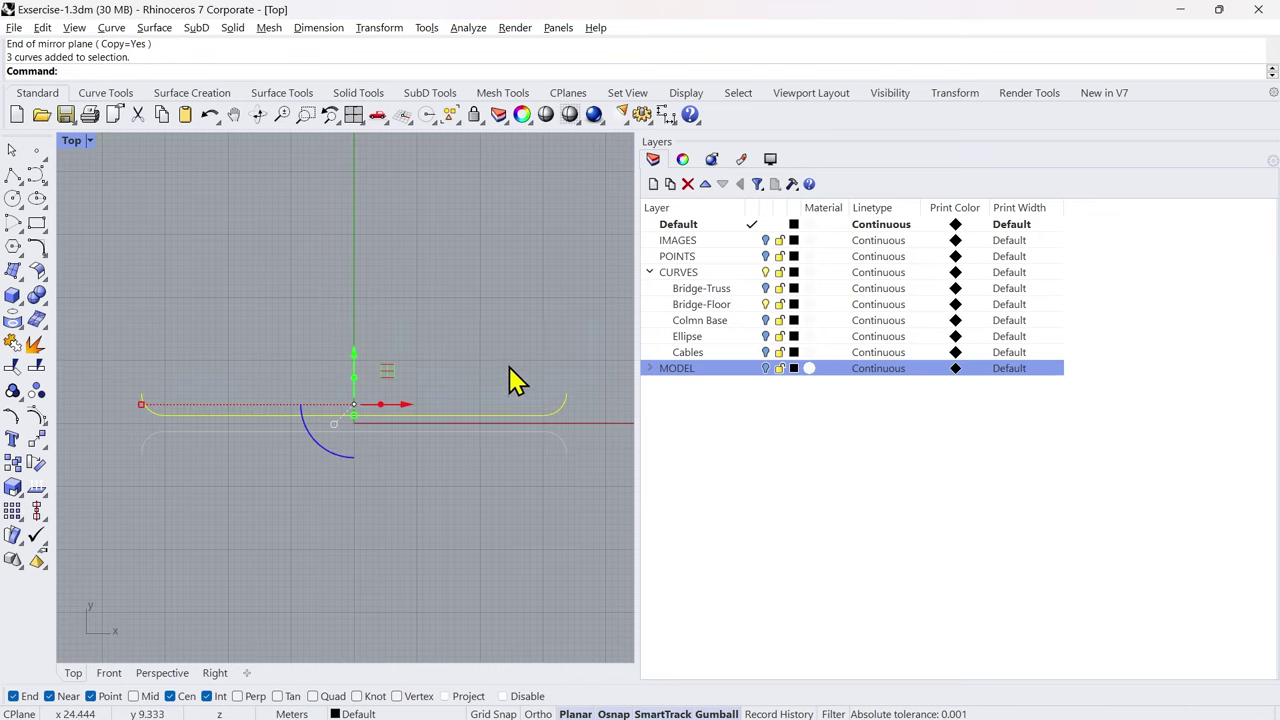
text(MI)
key(Return)
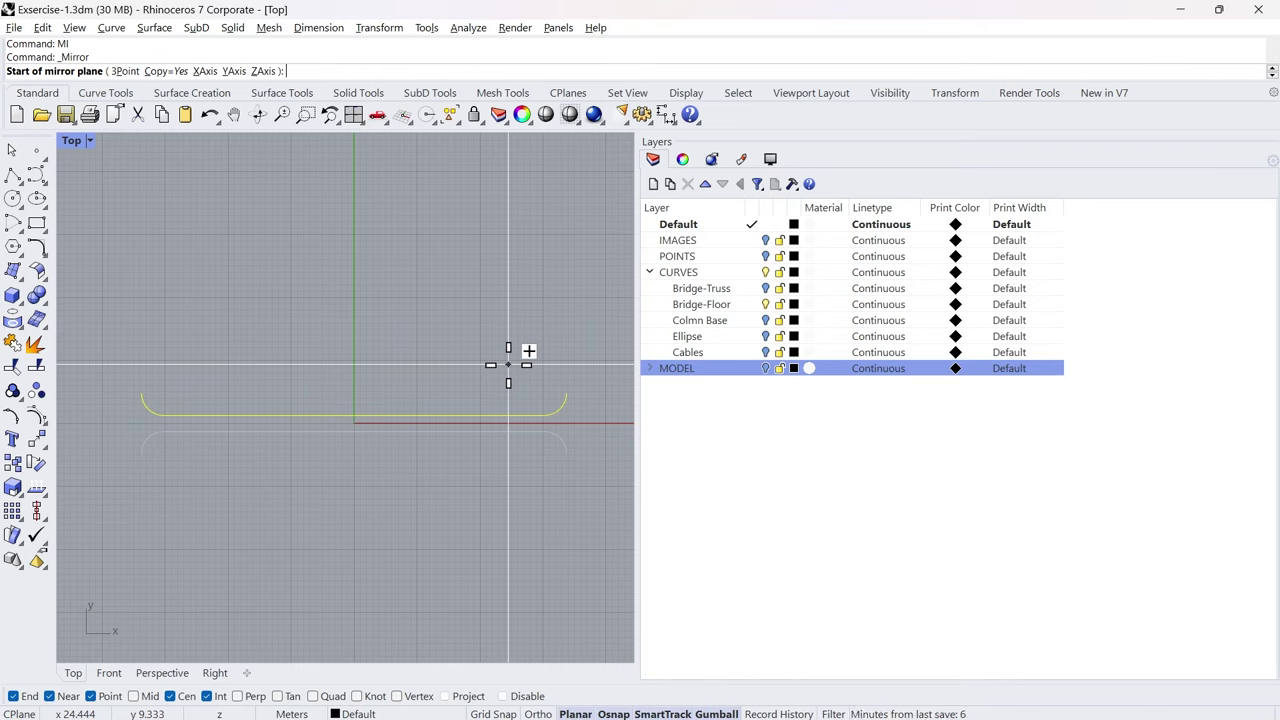
text(0)
key(Return)
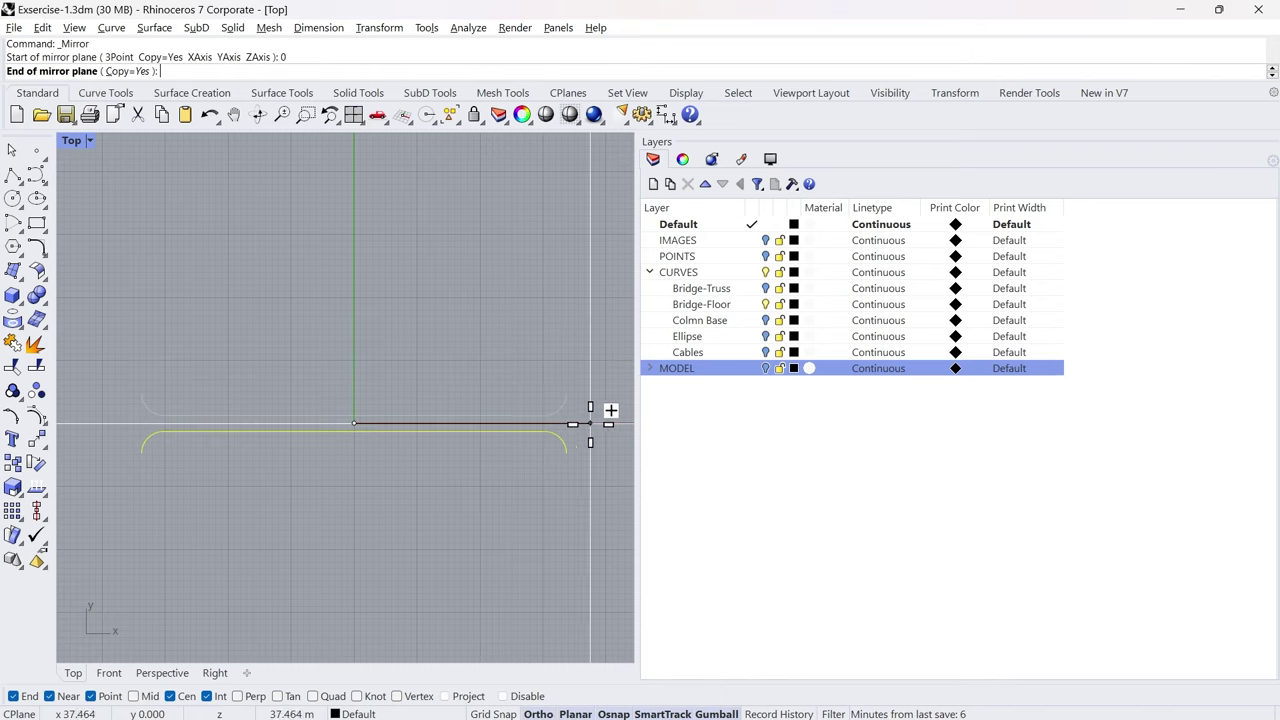
click(605, 424)
key(Escape)
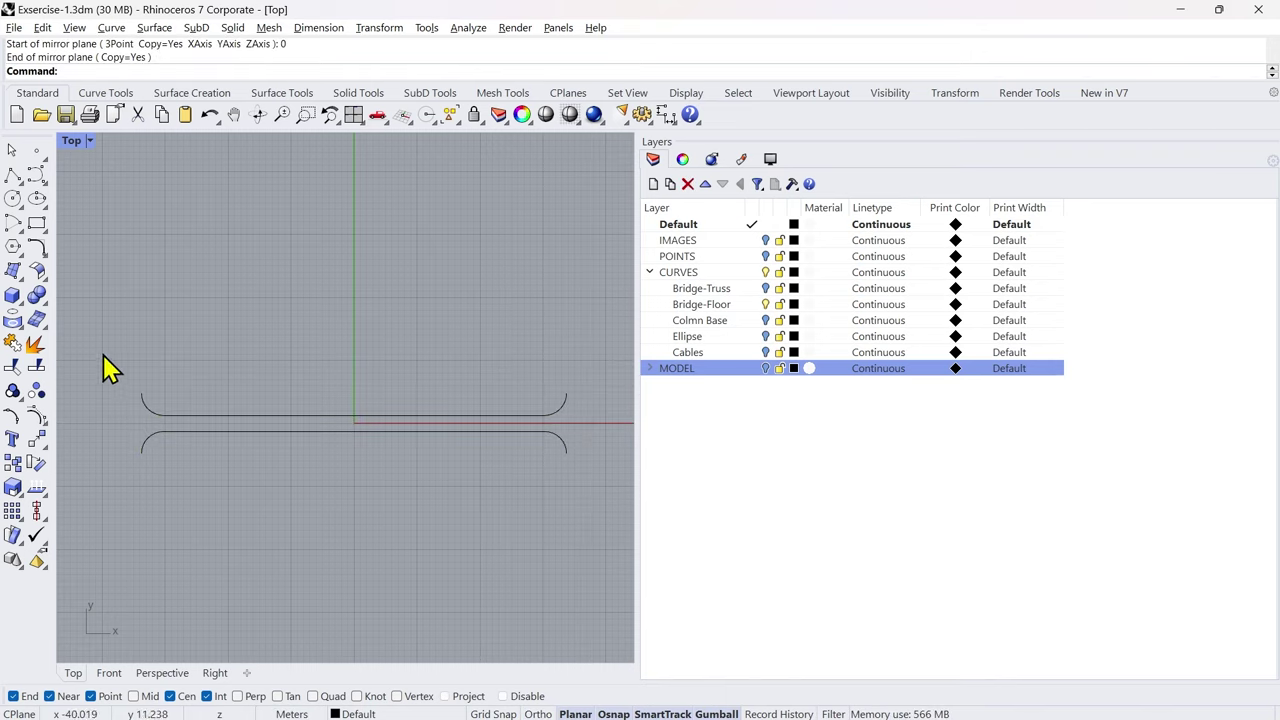
Step: Examine the far end of the walkway and its curved edges in the reference photo P (6).jpg, and return to Rhino
drag(97, 351, 509, 487)
middle_click(478, 515)
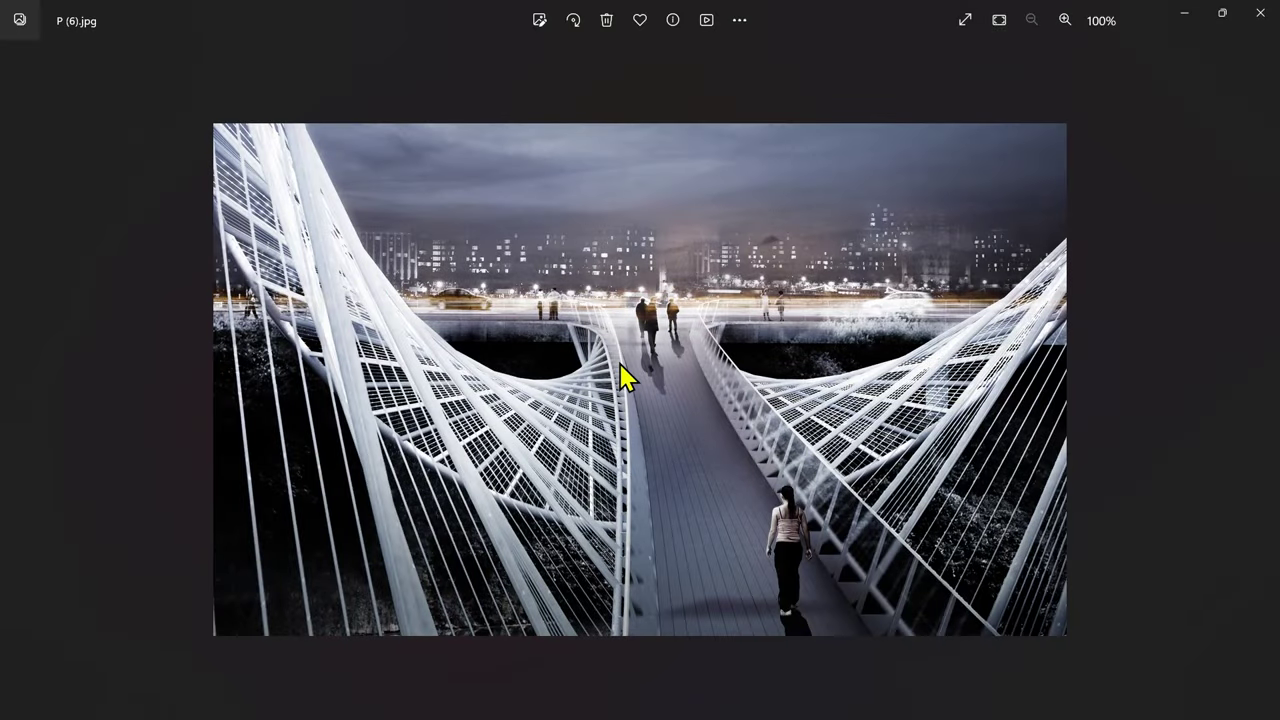
scroll(620, 378, up, 5)
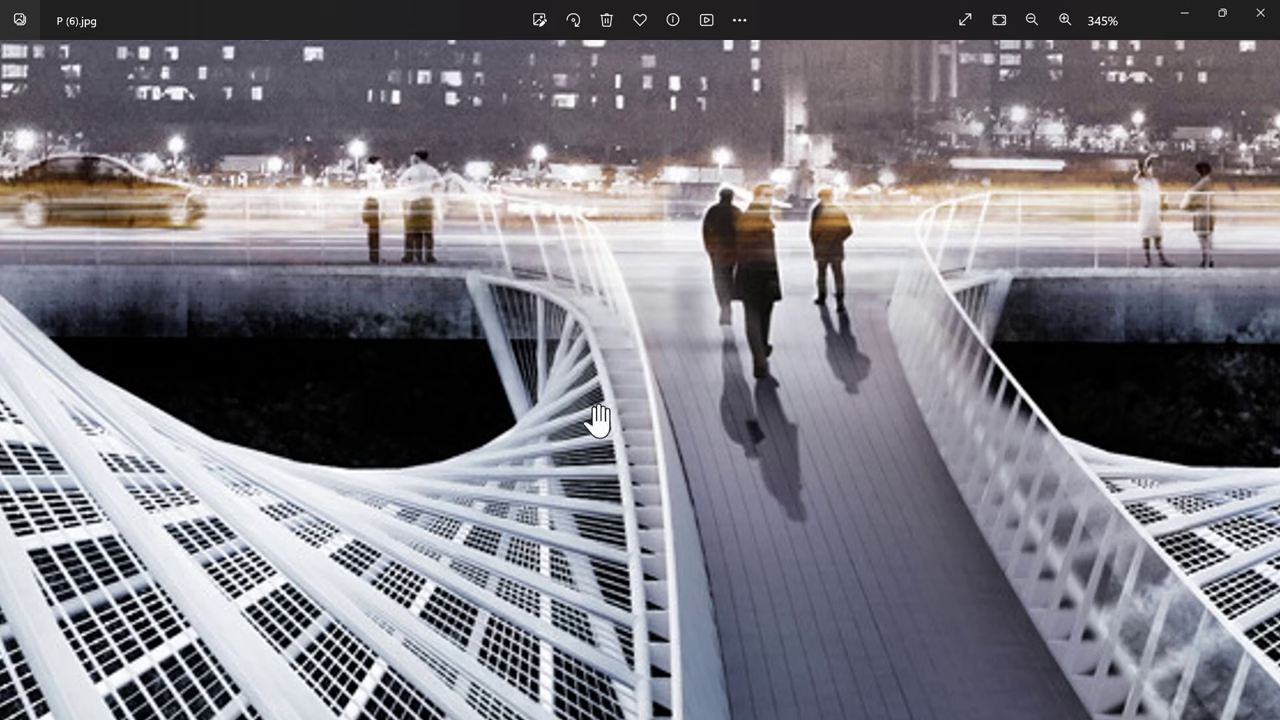
key(alt+Tab)
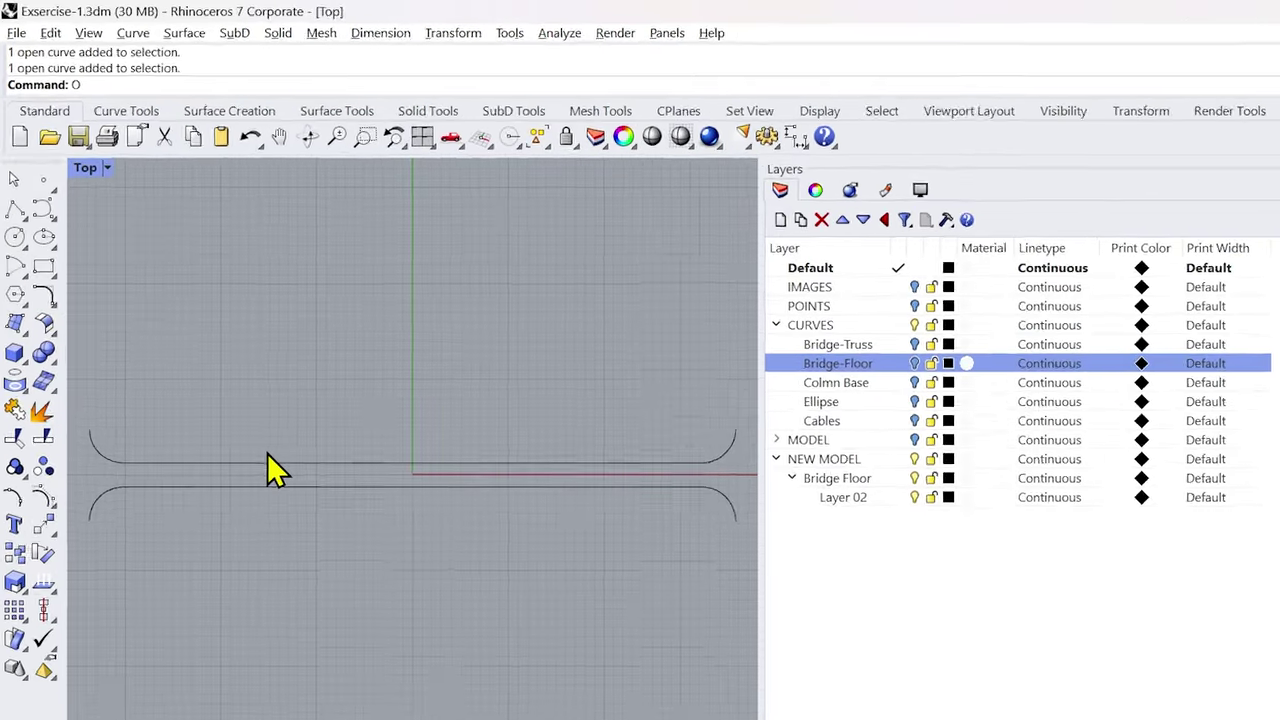
text(ff)
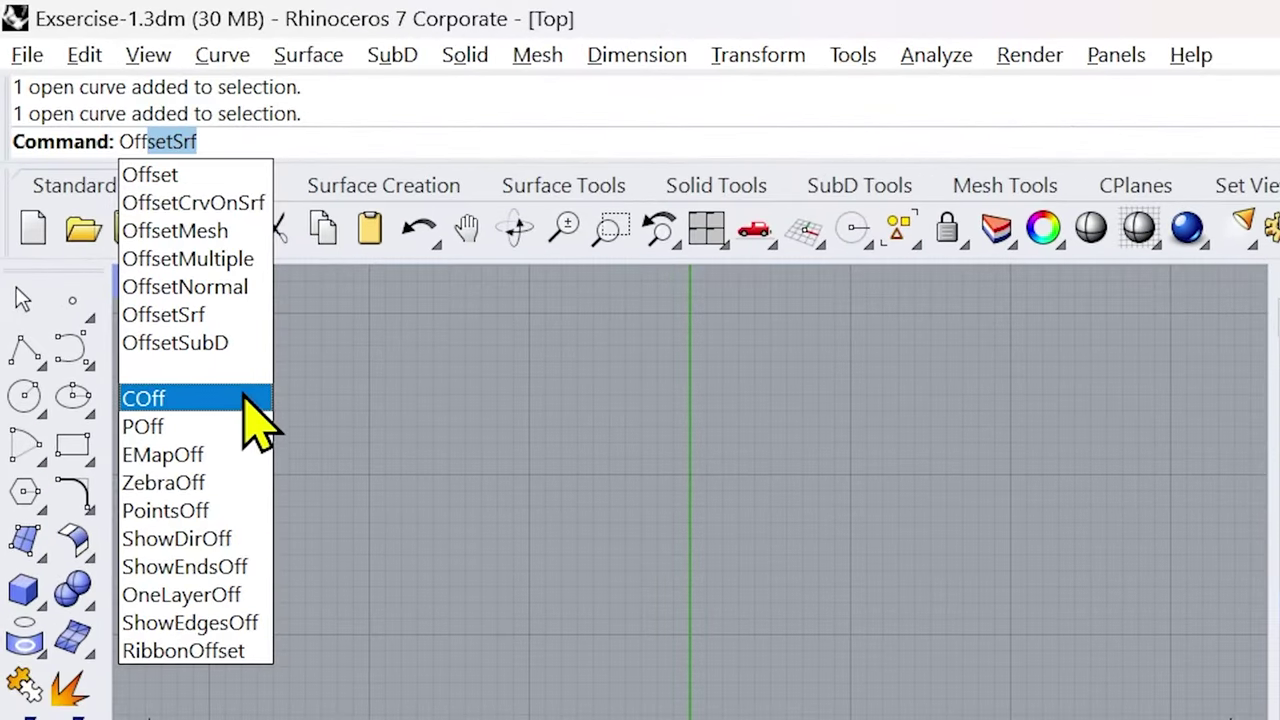
click(188, 180)
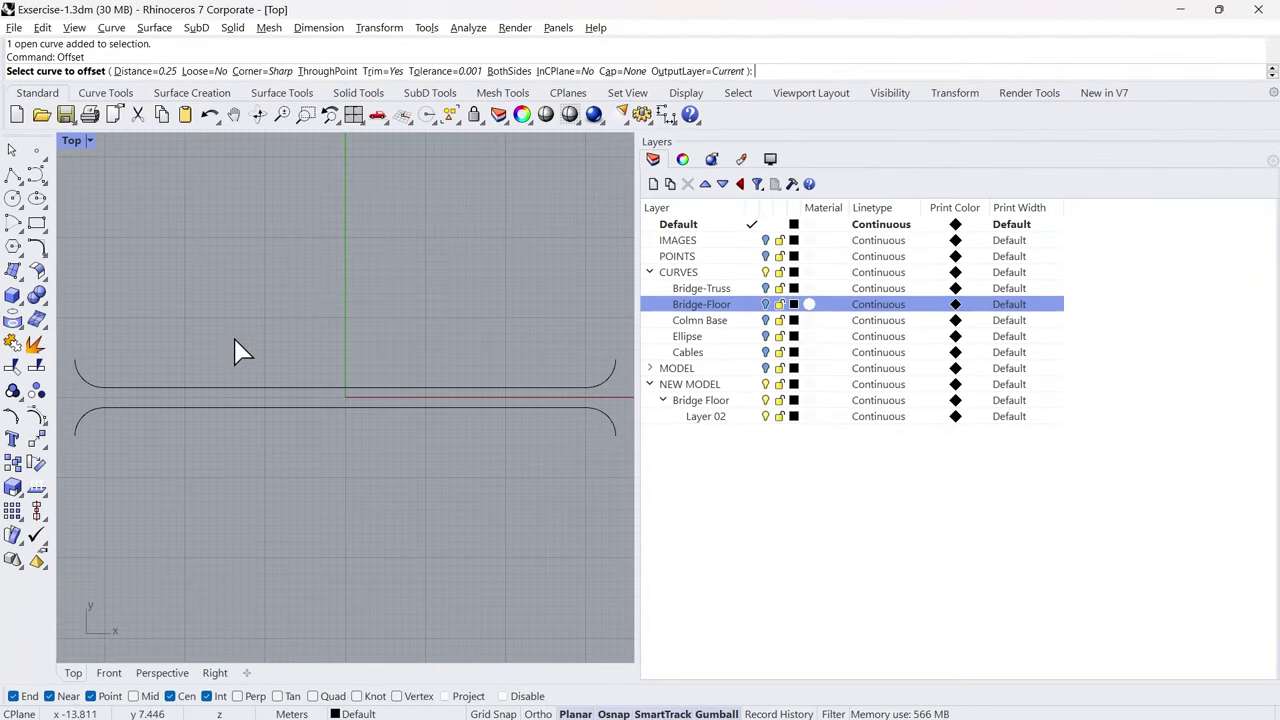
click(186, 387)
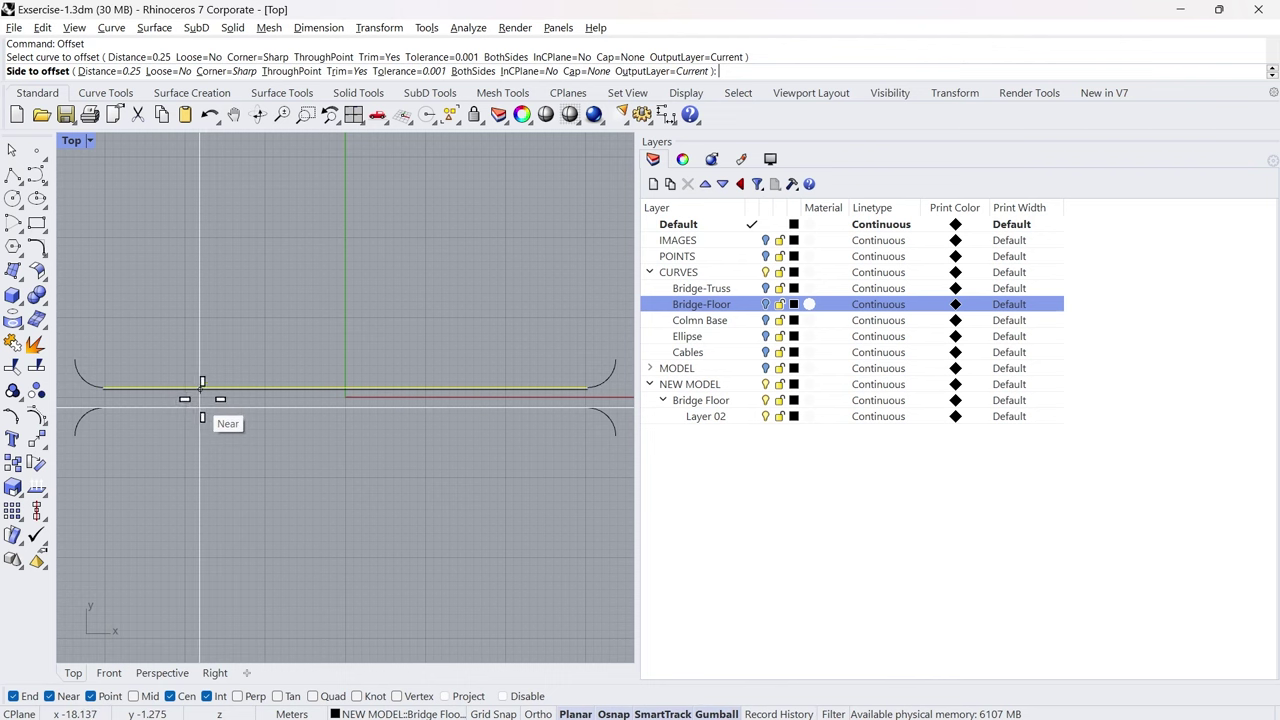
click(200, 404)
Step: Join the three upper floor curves into one curve and the three lower floor curves into another
scroll(420, 366, down, 1)
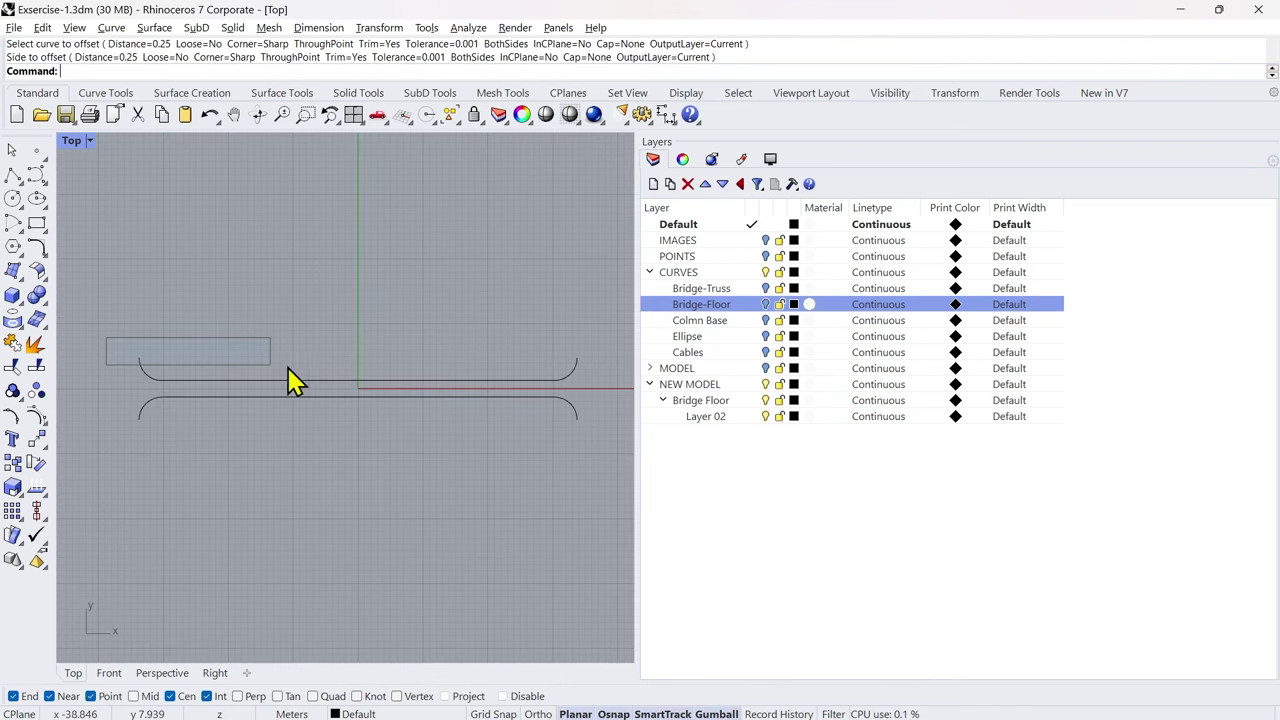
drag(290, 380, 600, 405)
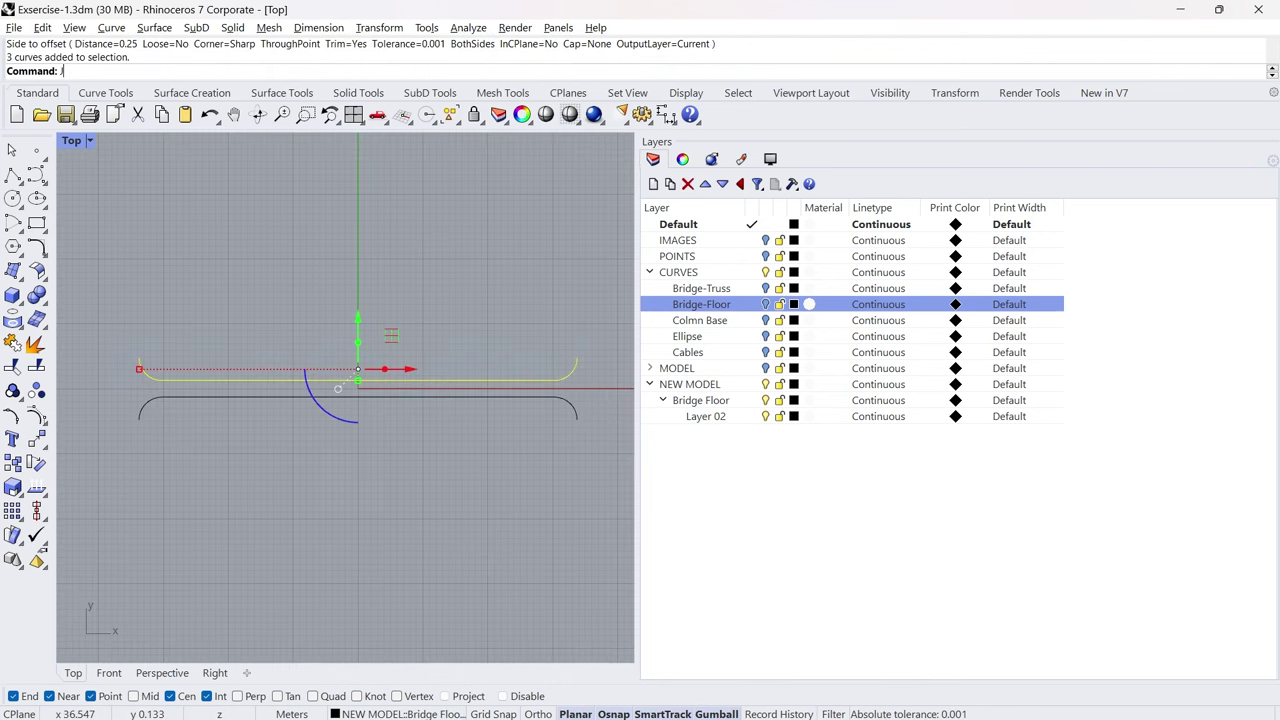
key(Return)
drag(130, 390, 615, 458)
key(Return)
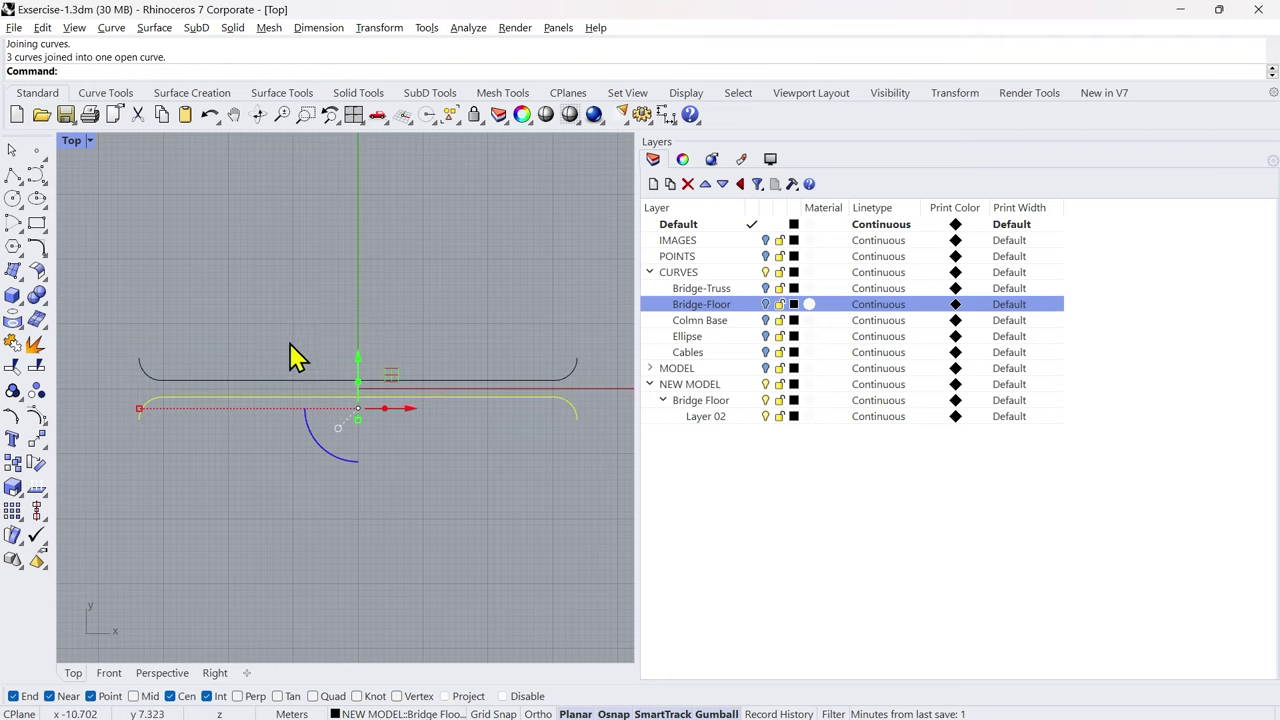
key(Escape)
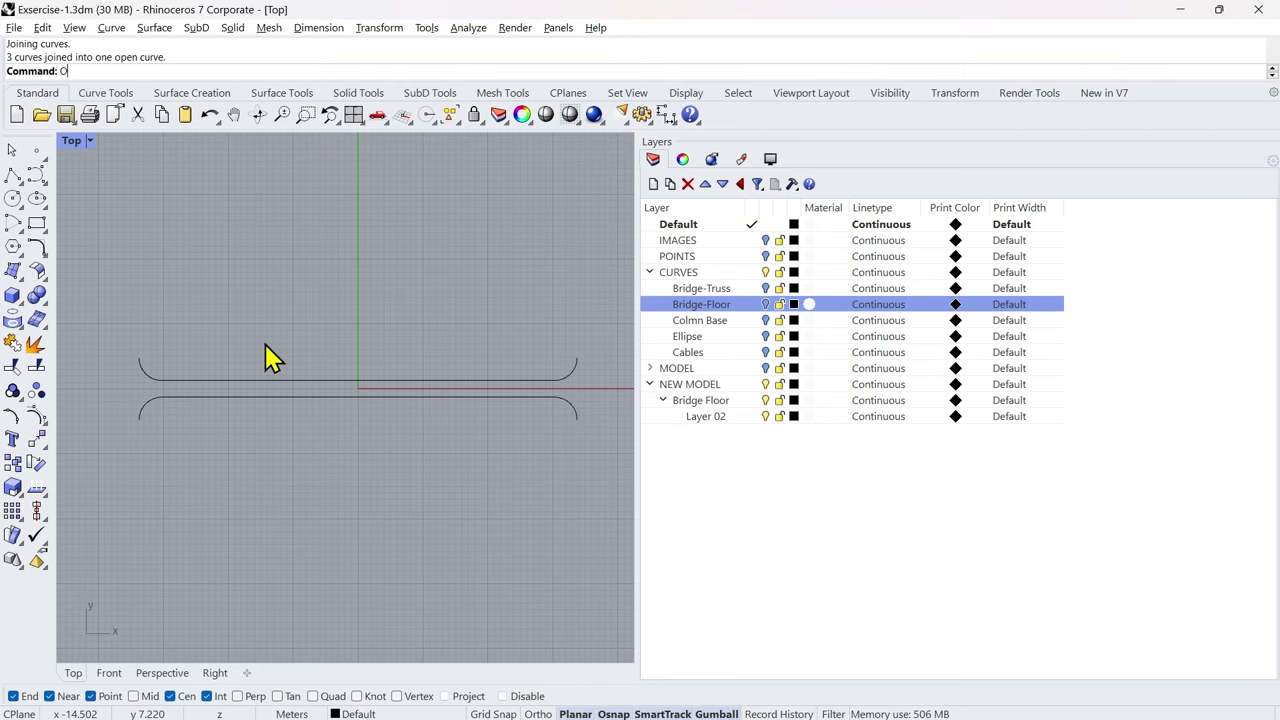
Step: Offset the joined upper floor curve by 1 m to its outer side, away from the X axis
text(Off)
key(Return)
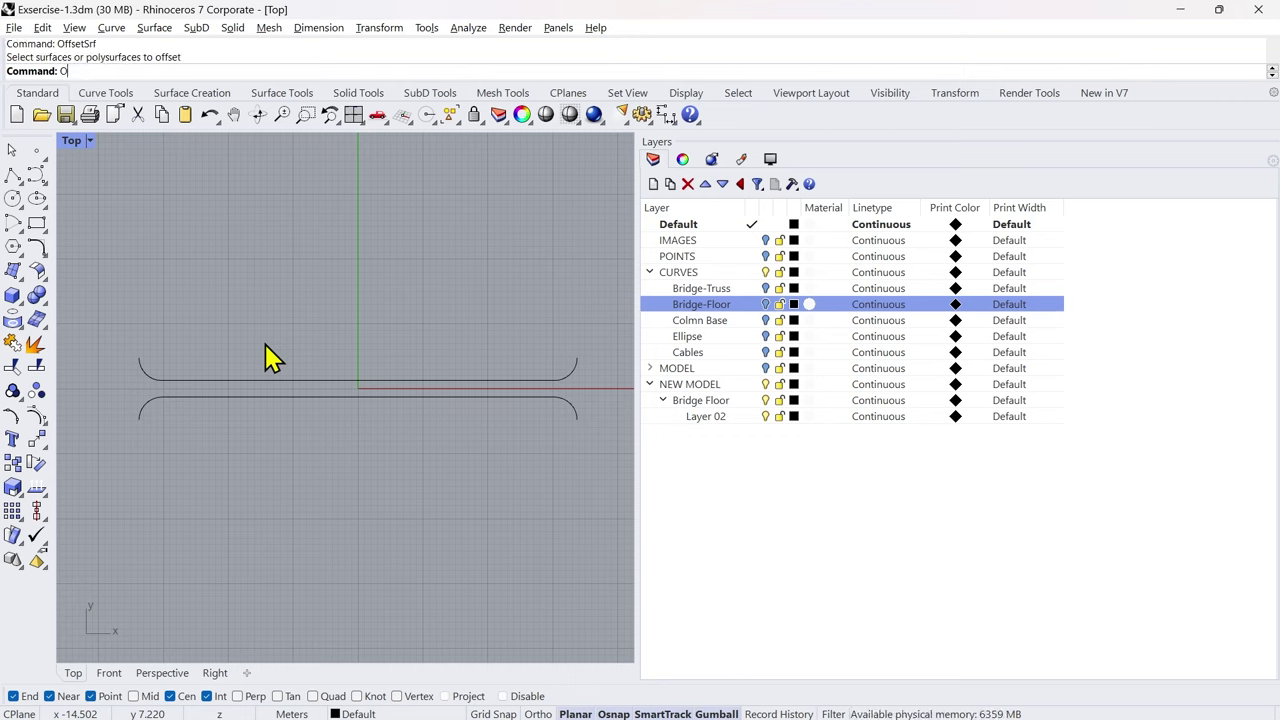
text(OffsetSrf)
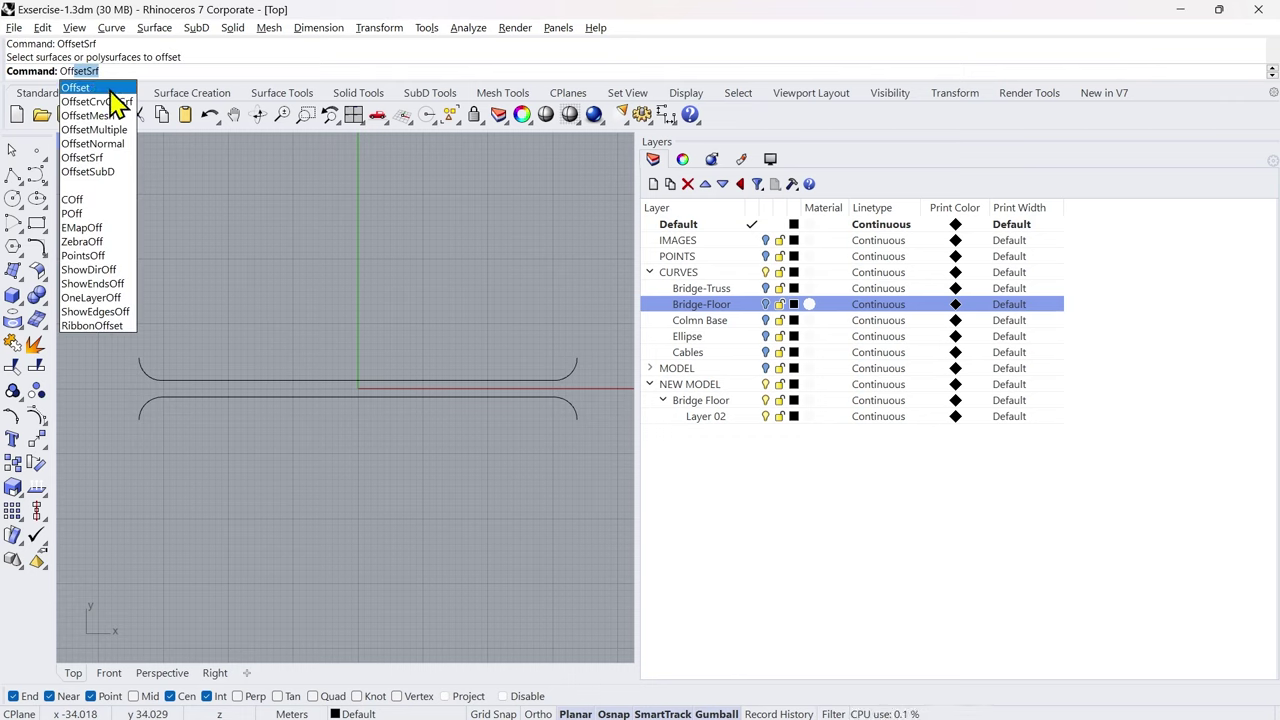
click(110, 88)
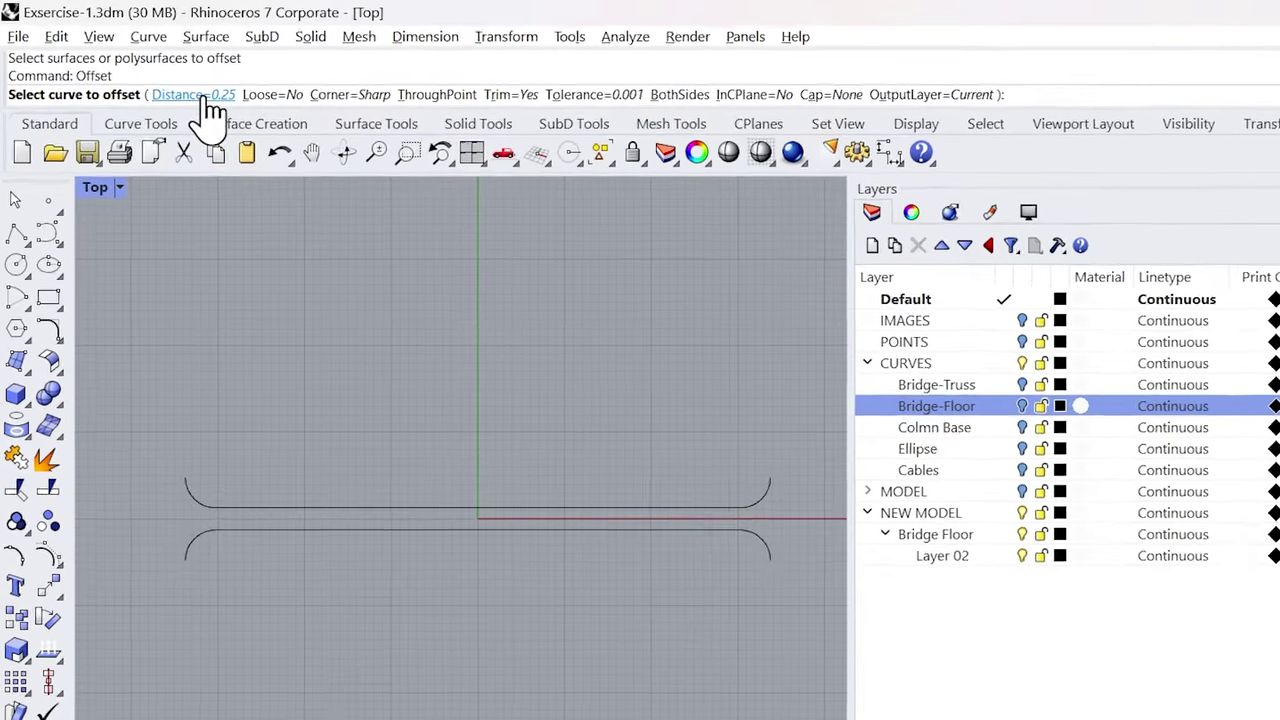
click(150, 71)
text(1)
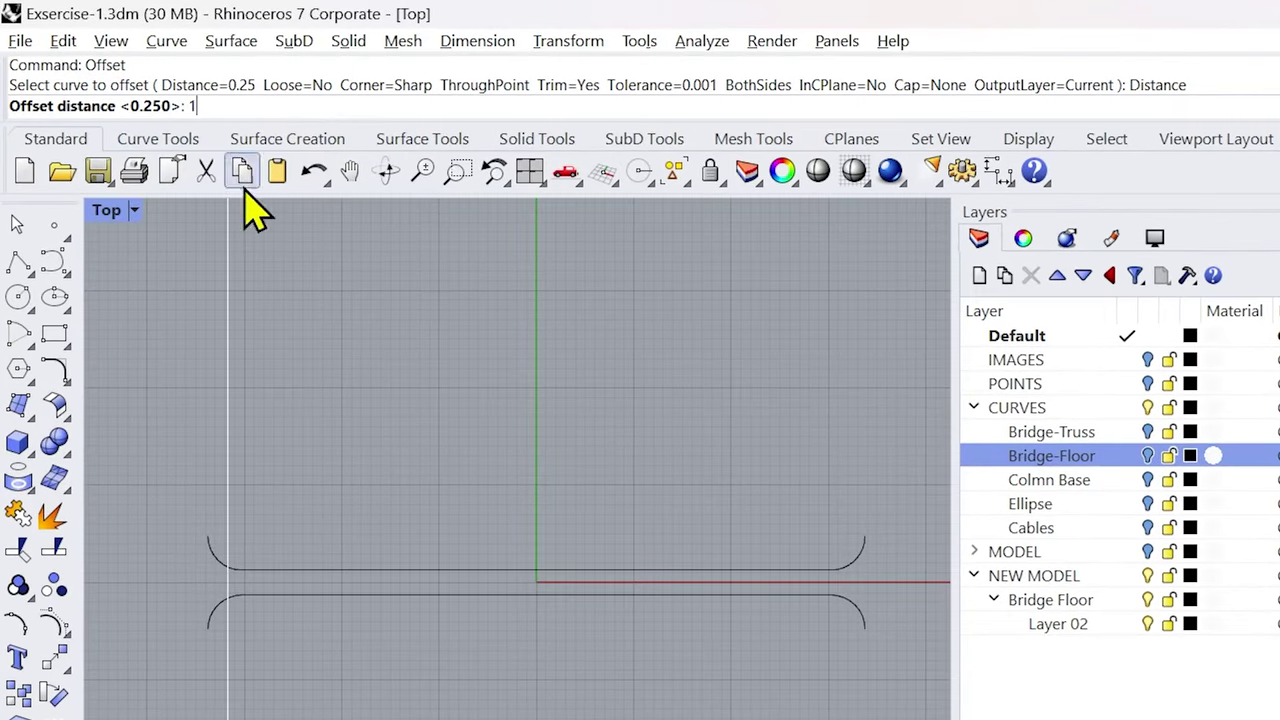
key(Return)
click(384, 569)
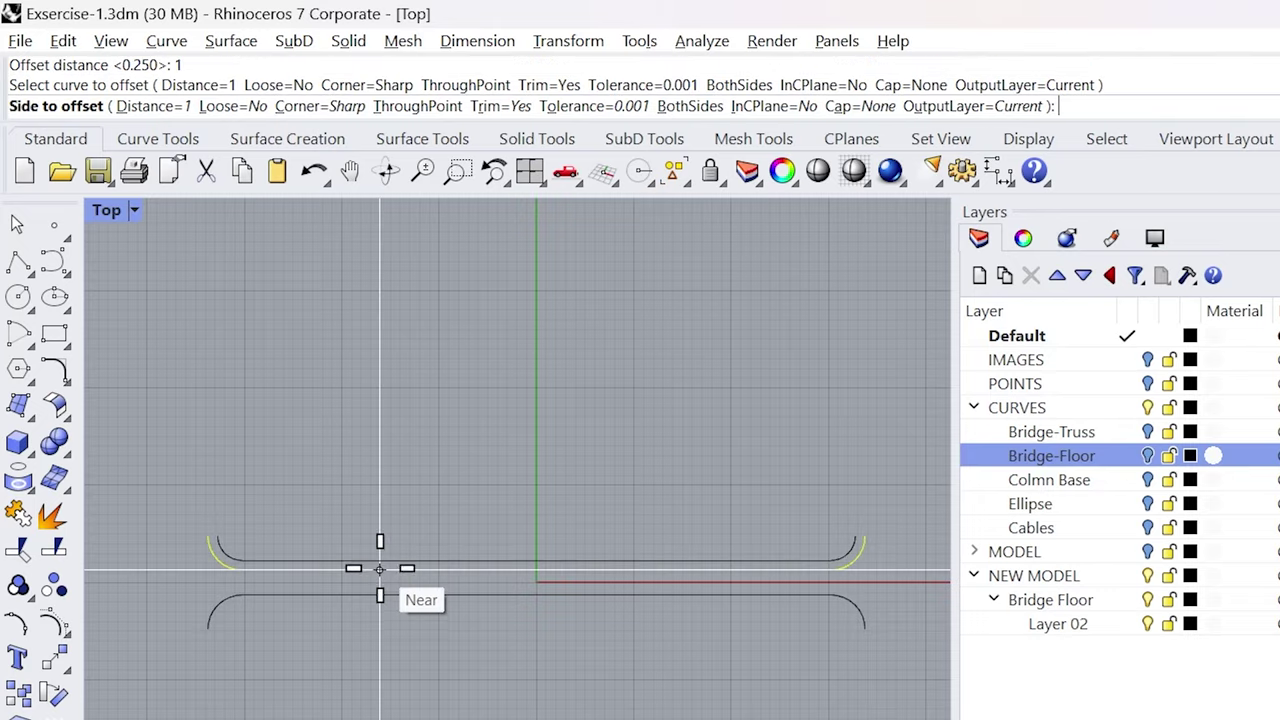
click(366, 536)
Step: Offset the joined lower floor curve by 1 m to its outer side, away from the X axis
key(Return)
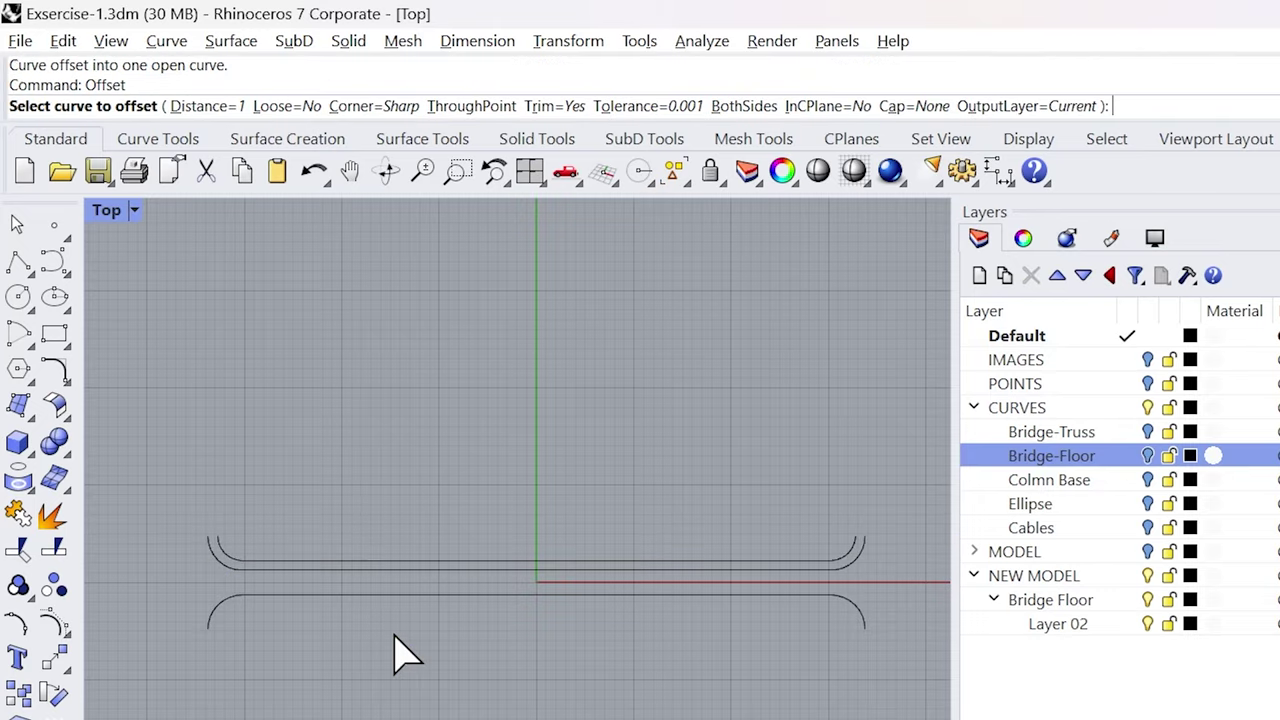
click(418, 598)
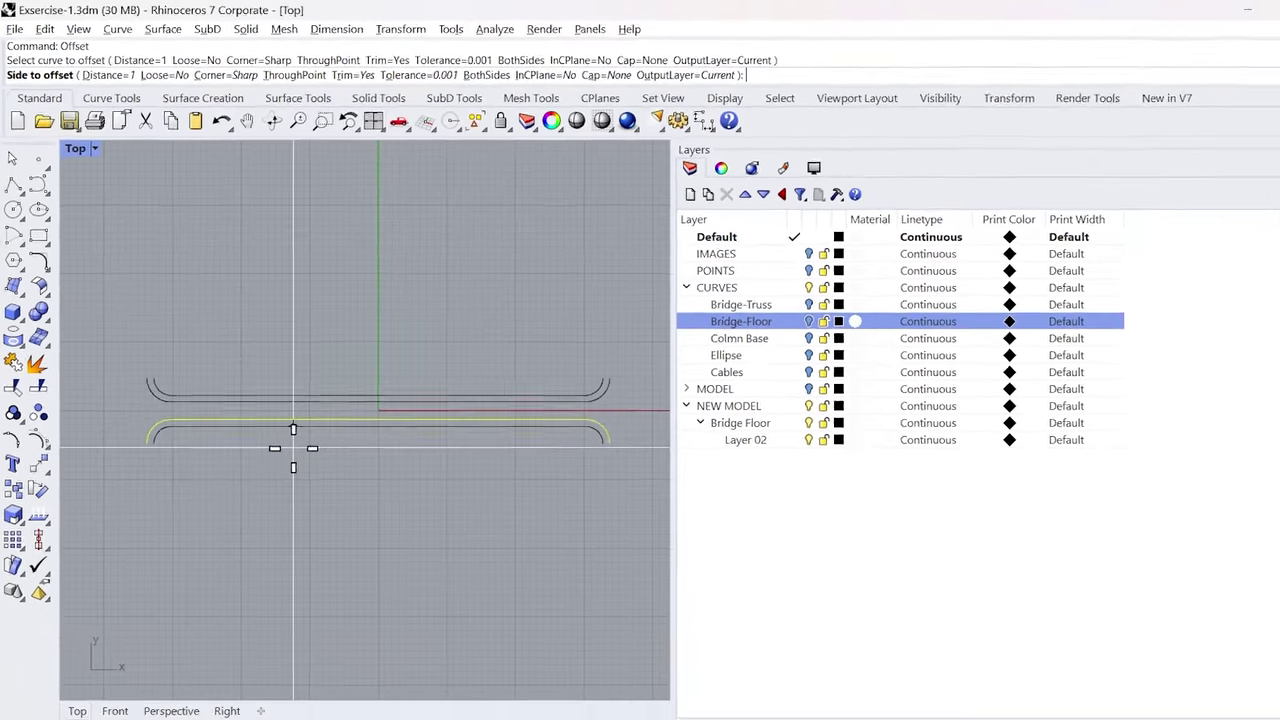
click(293, 448)
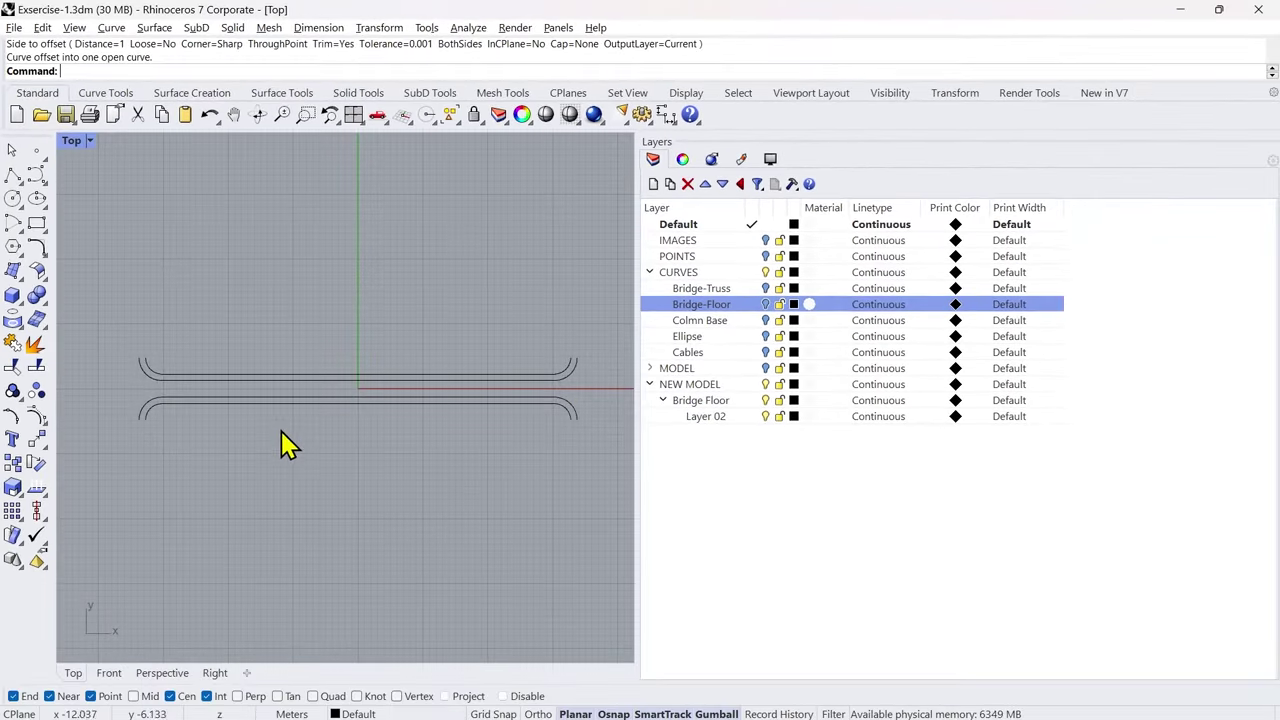
Step: Examine the floor beams, pipes and handrail in the 1:20 cross-section image P (11).jpg
drag(114, 324, 631, 459)
middle_click(563, 423)
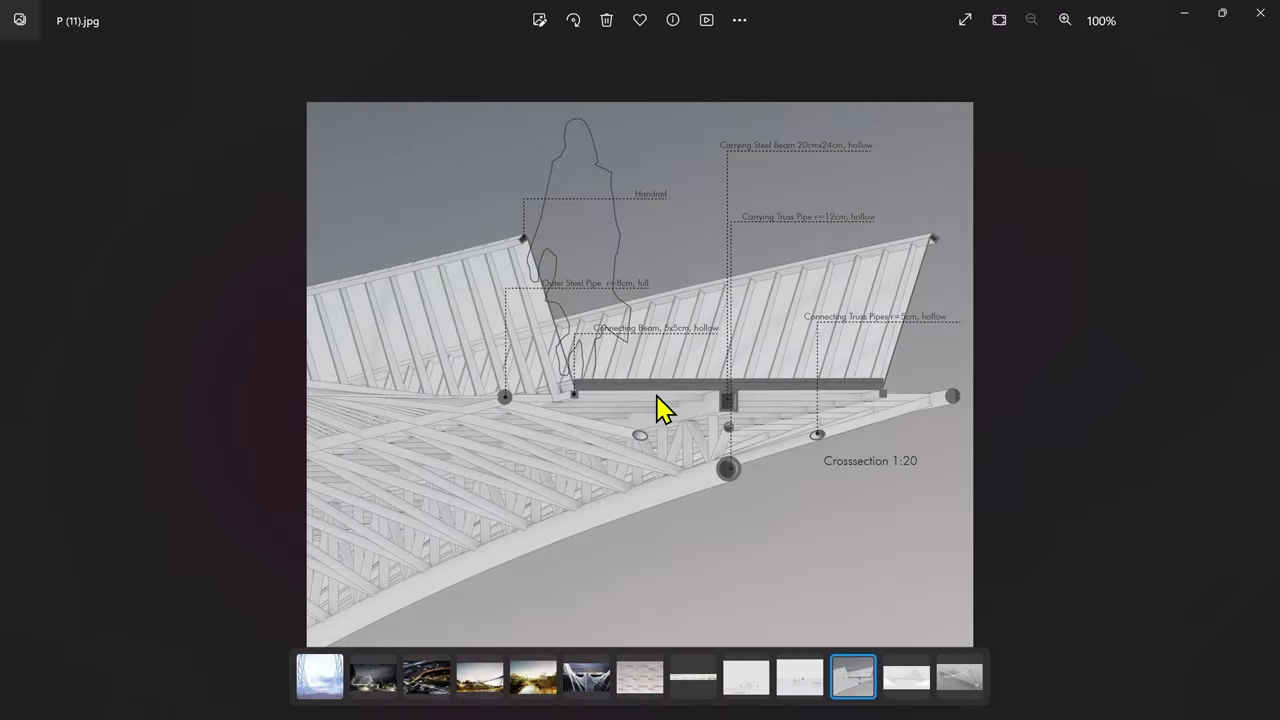
scroll(590, 358, up, 3)
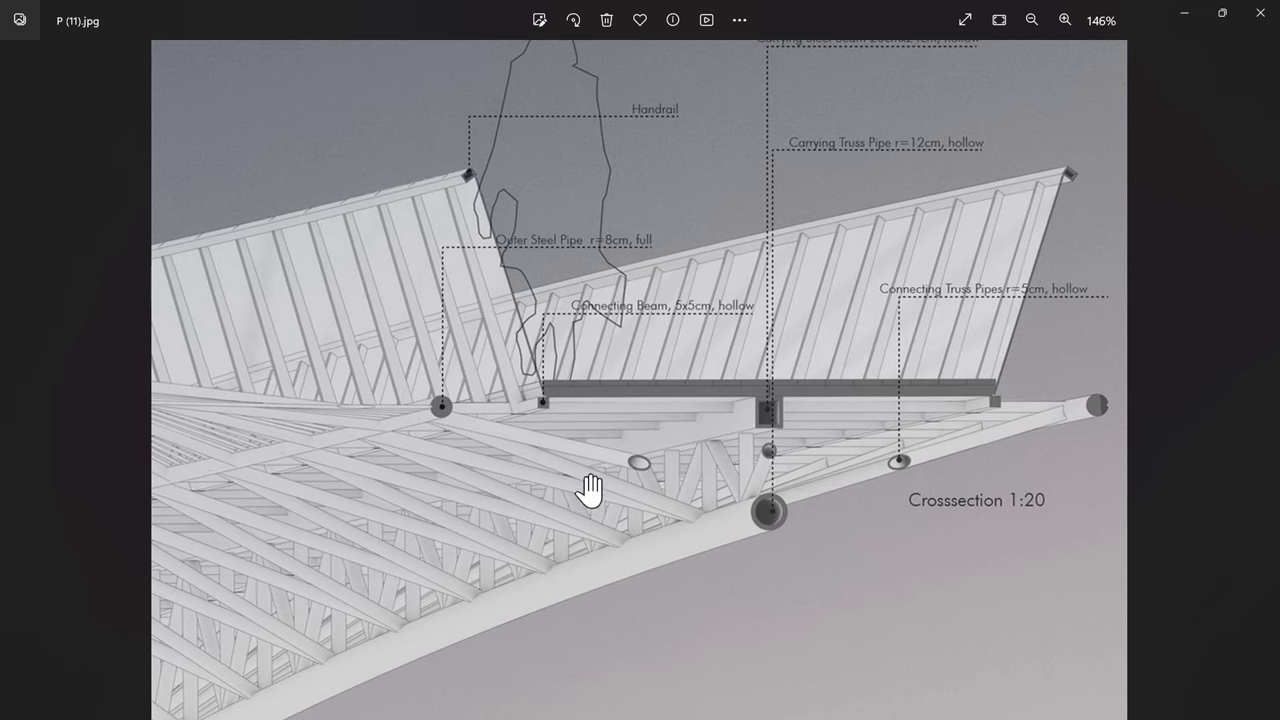
scroll(578, 466, down, 1)
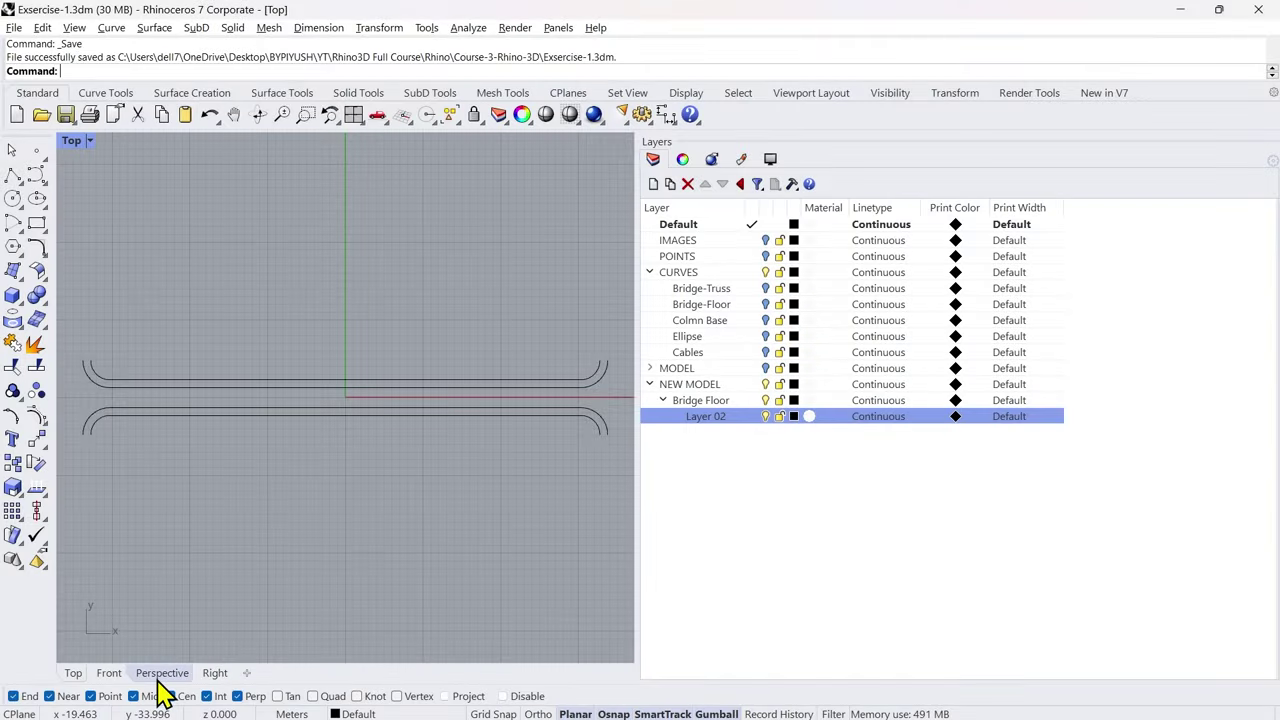
Step: Try to raise the two inner floor curves by 1 m along Z in the Perspective view and undo the move
click(162, 673)
scroll(538, 550, up, 5)
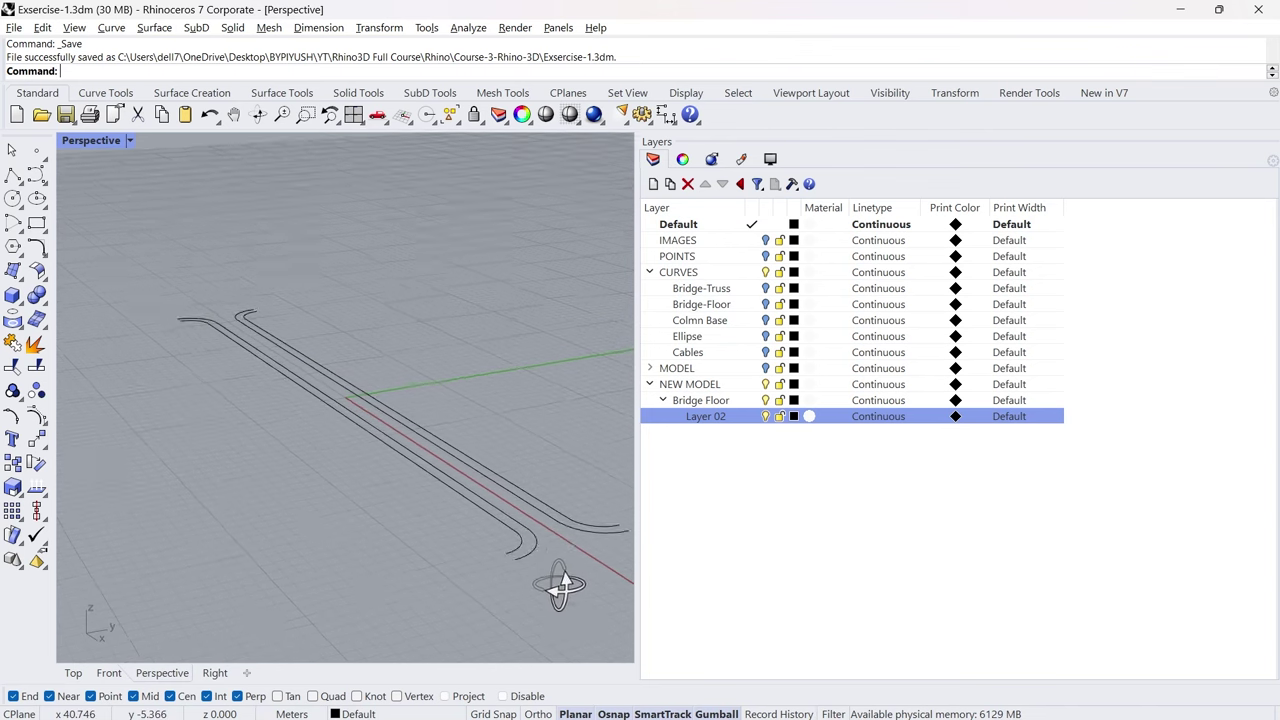
click(378, 530)
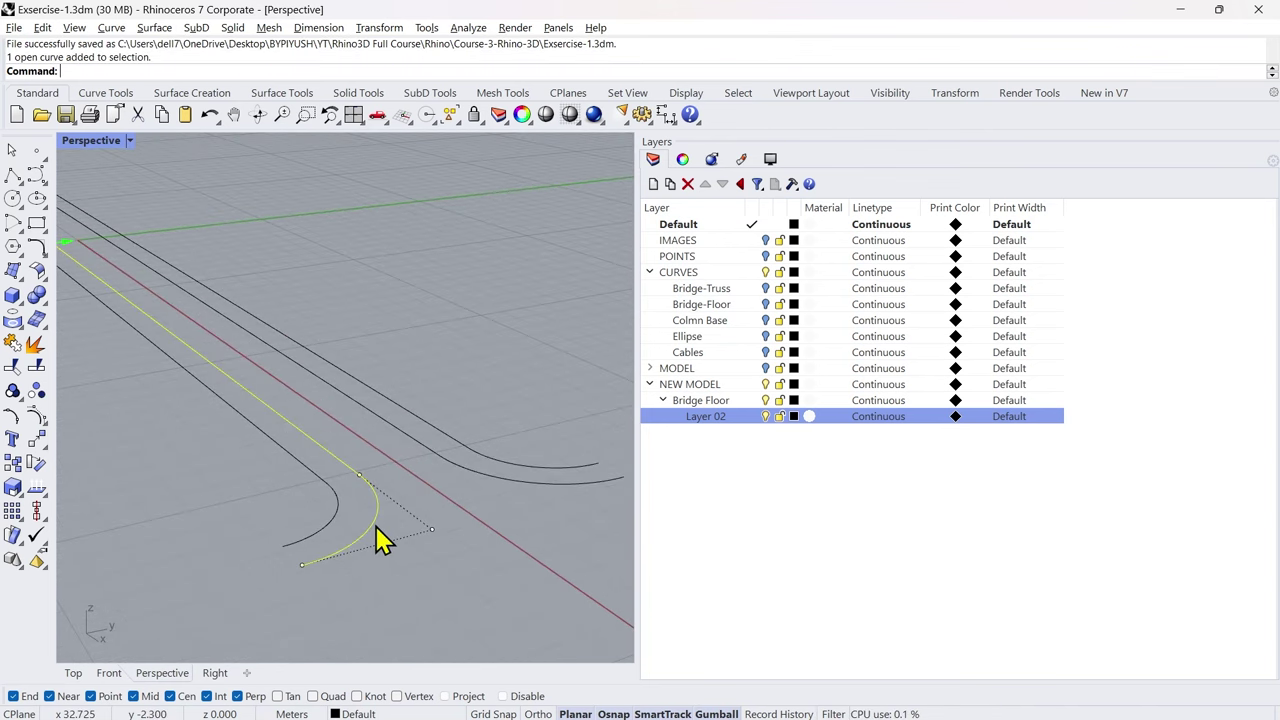
shift+click(485, 483)
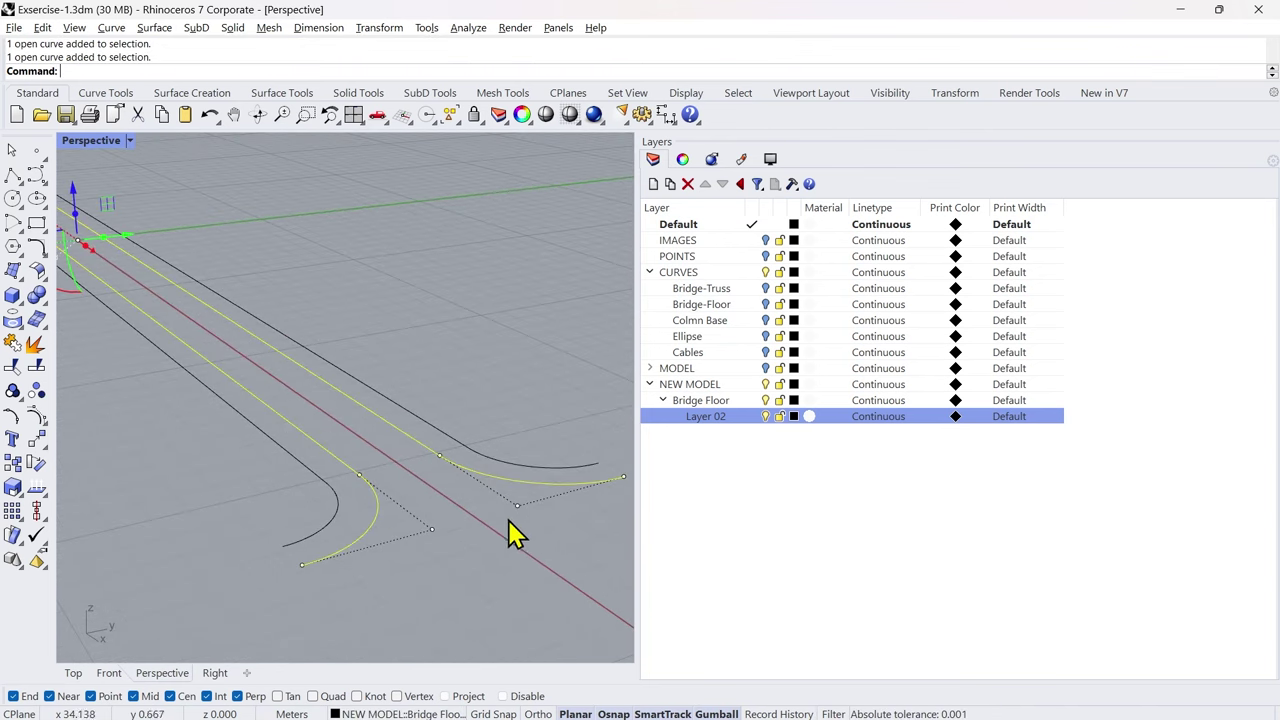
scroll(508, 534, down, 3)
scroll(196, 262, up, 2)
scroll(200, 262, up, 1)
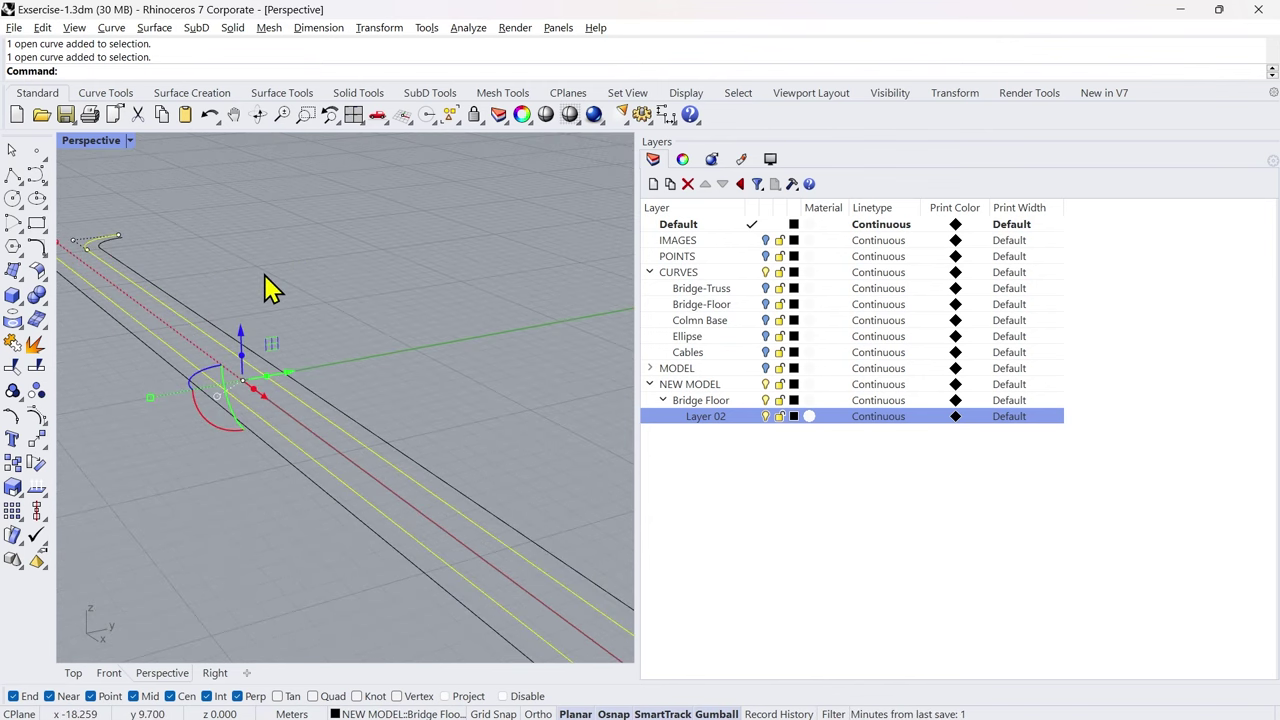
click(241, 333)
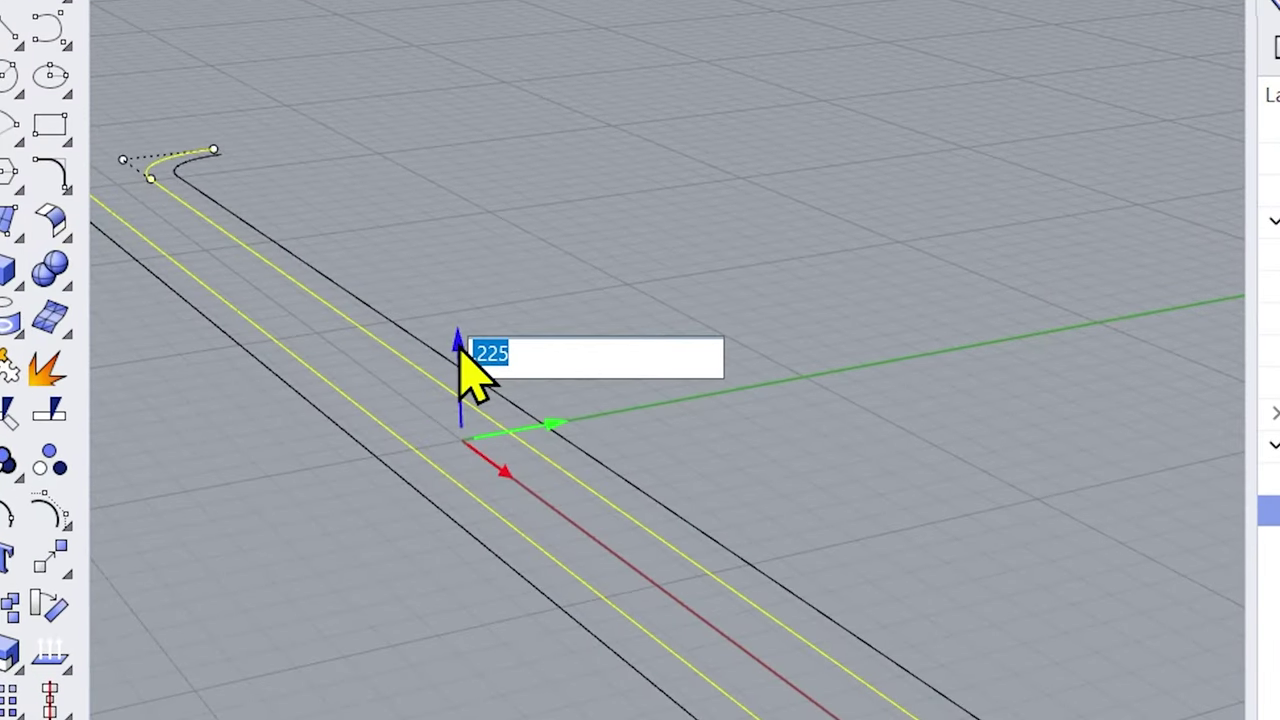
text(1)
key(Return)
key(ctrl+z)
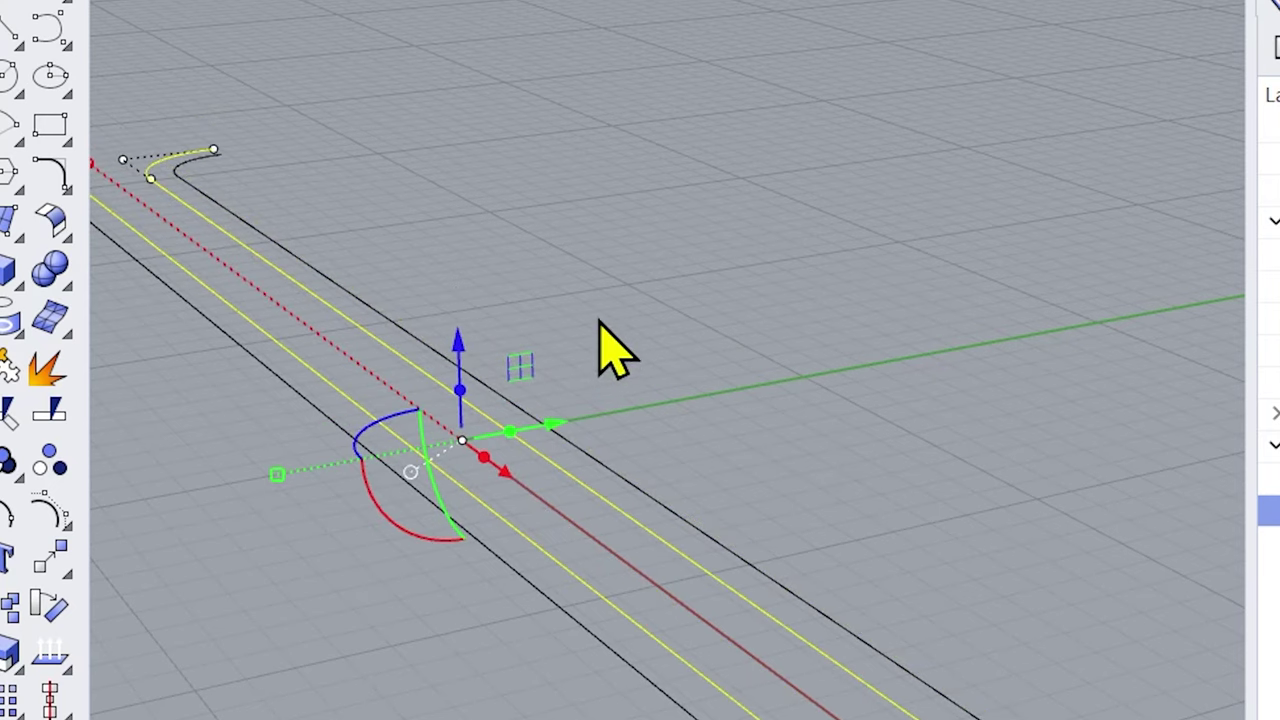
Step: Copy the two inner floor curves 1 m straight up along Z, keeping the originals at ground level
click(600, 285)
click(470, 408)
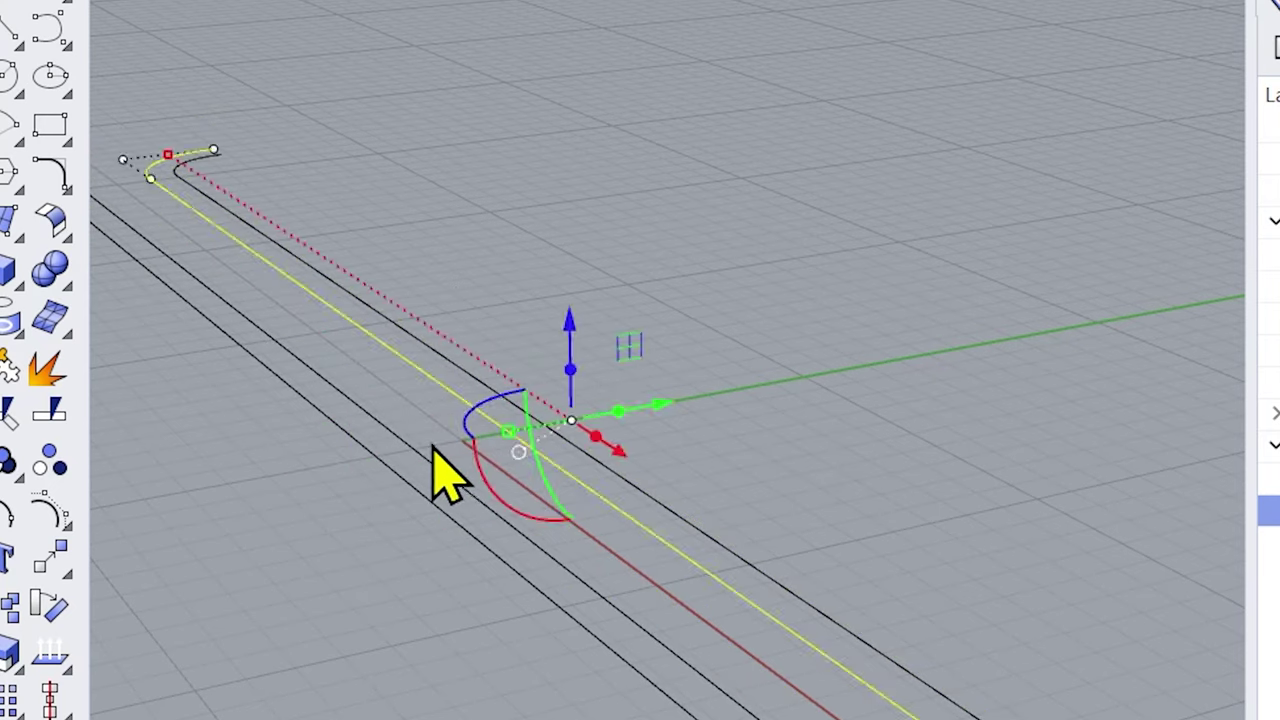
shift+click(356, 403)
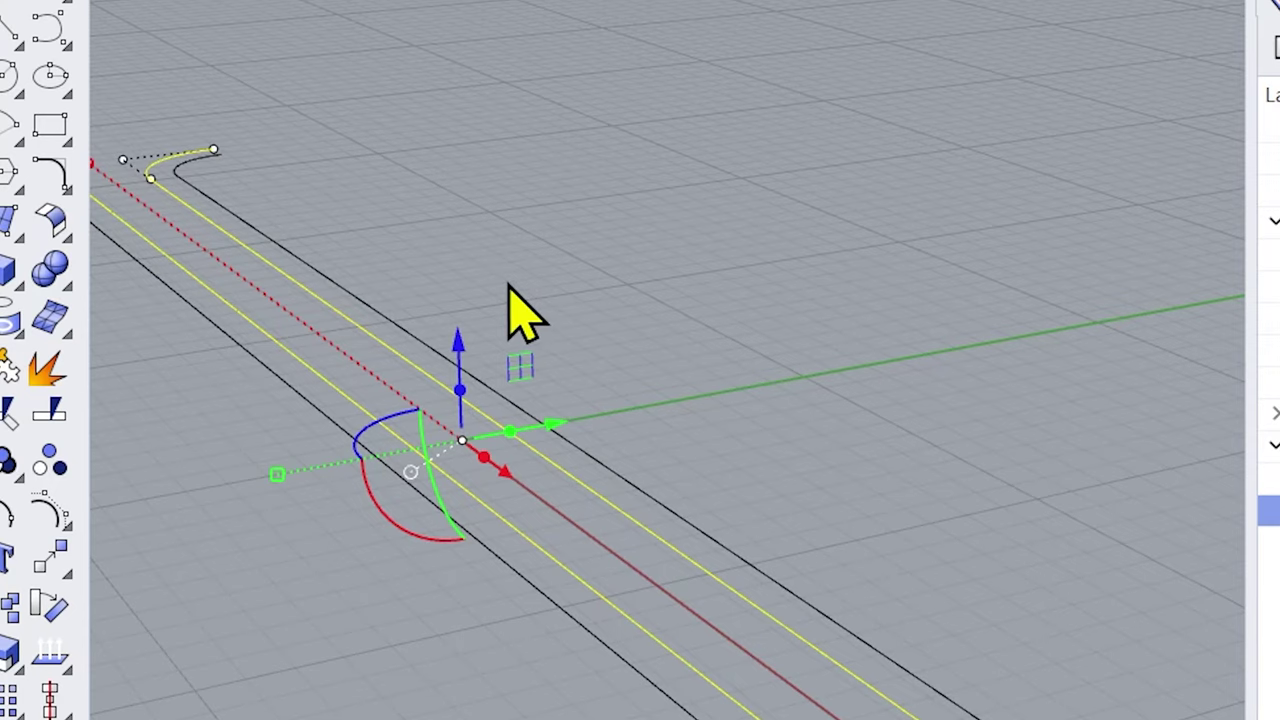
click(459, 354)
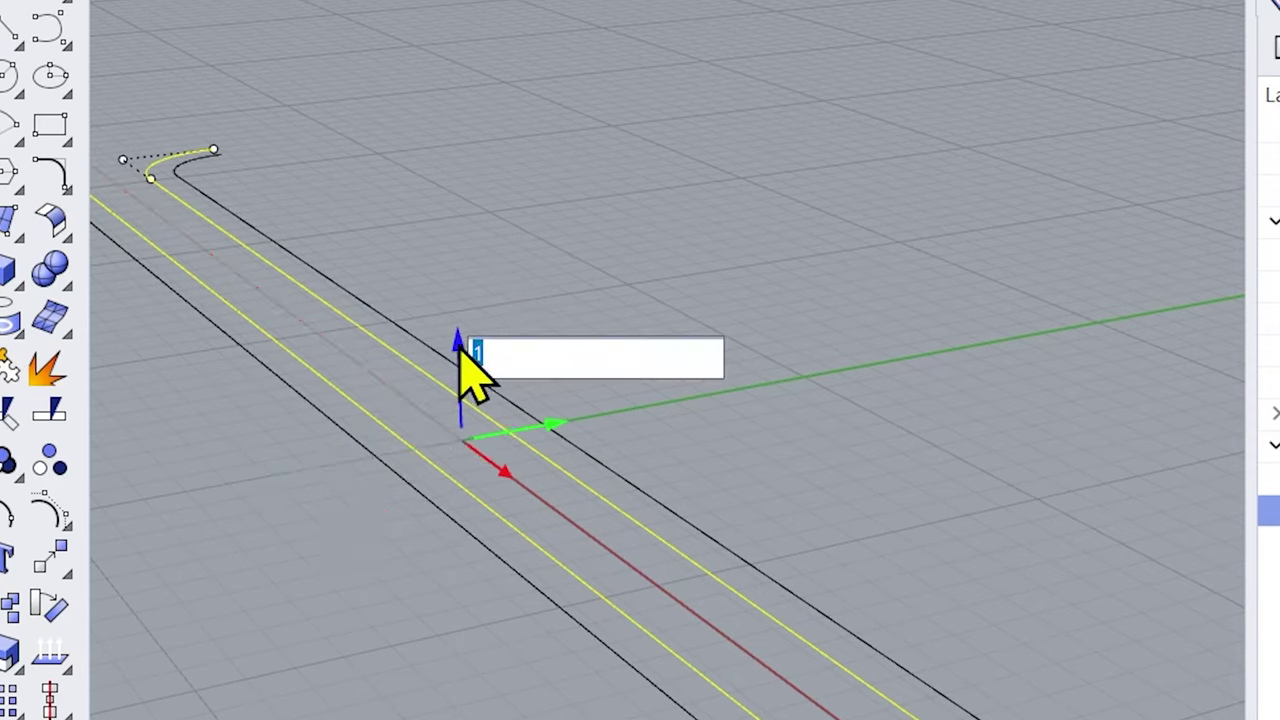
text(1)
key(Return)
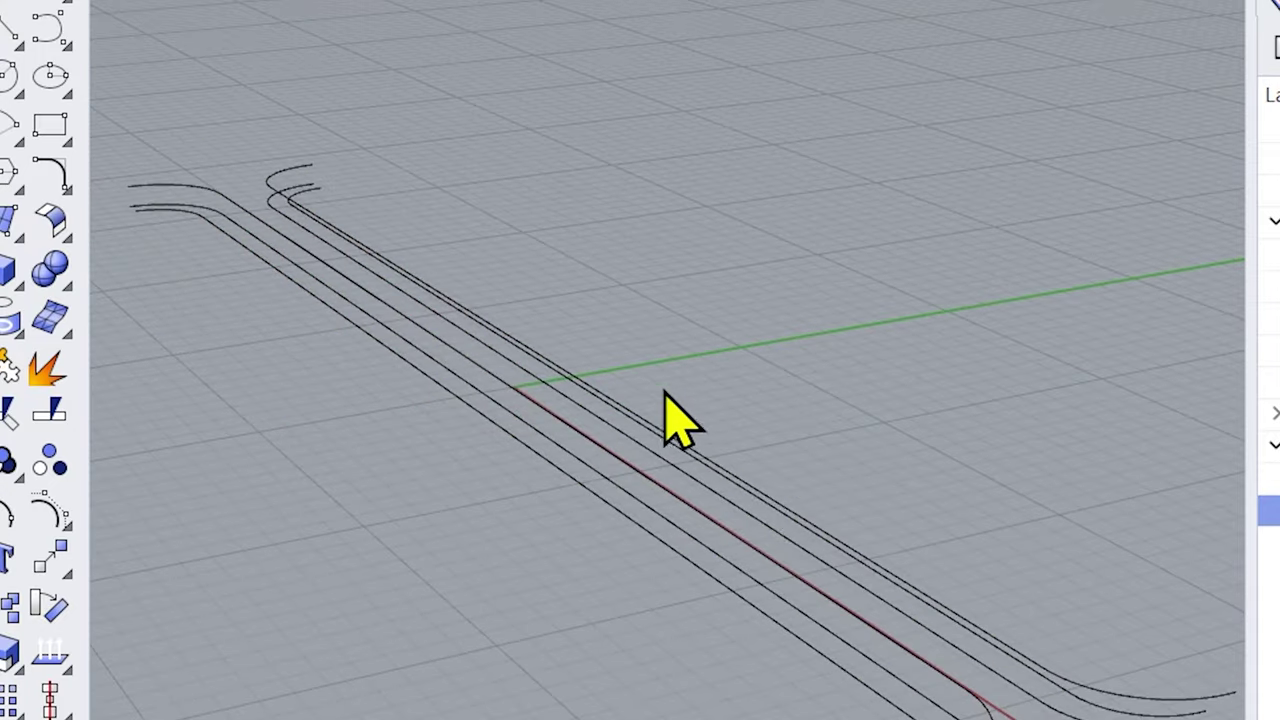
Step: In the Top view, move the raised inner curve on the positive Y side 0.225 m outward, away from the X axis
right_drag(916, 688, 754, 664)
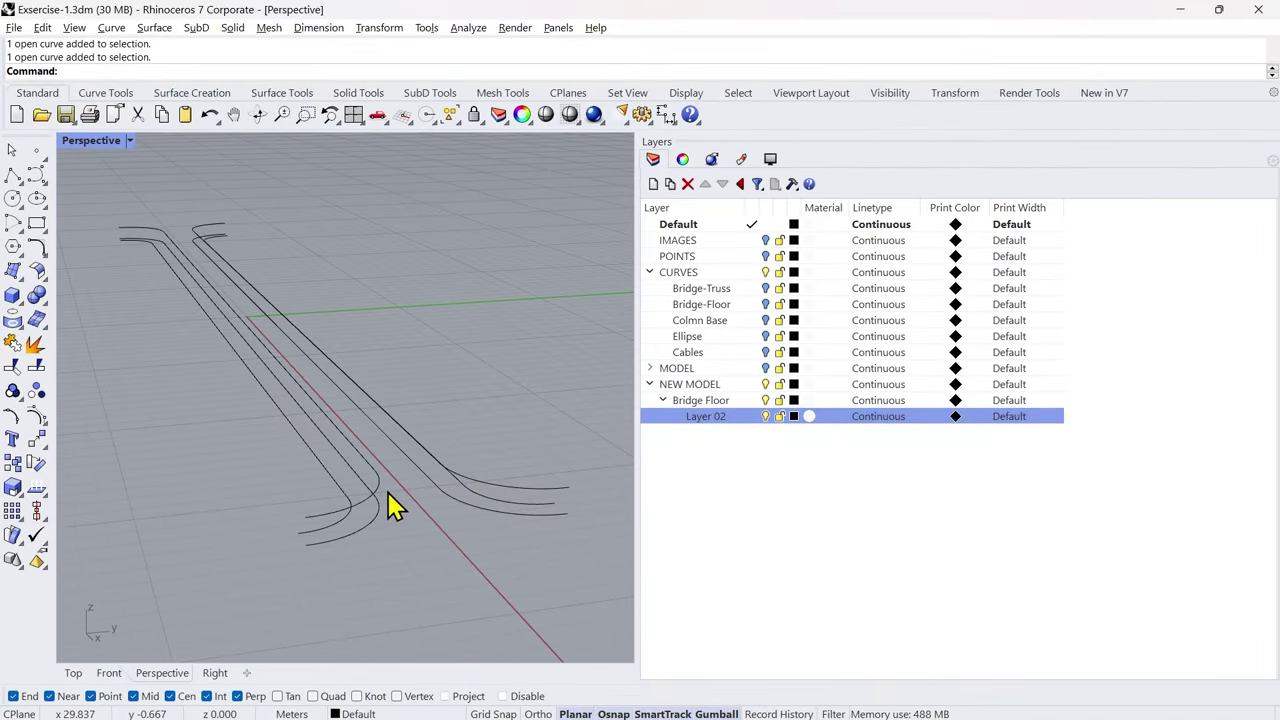
scroll(380, 490, up, 3)
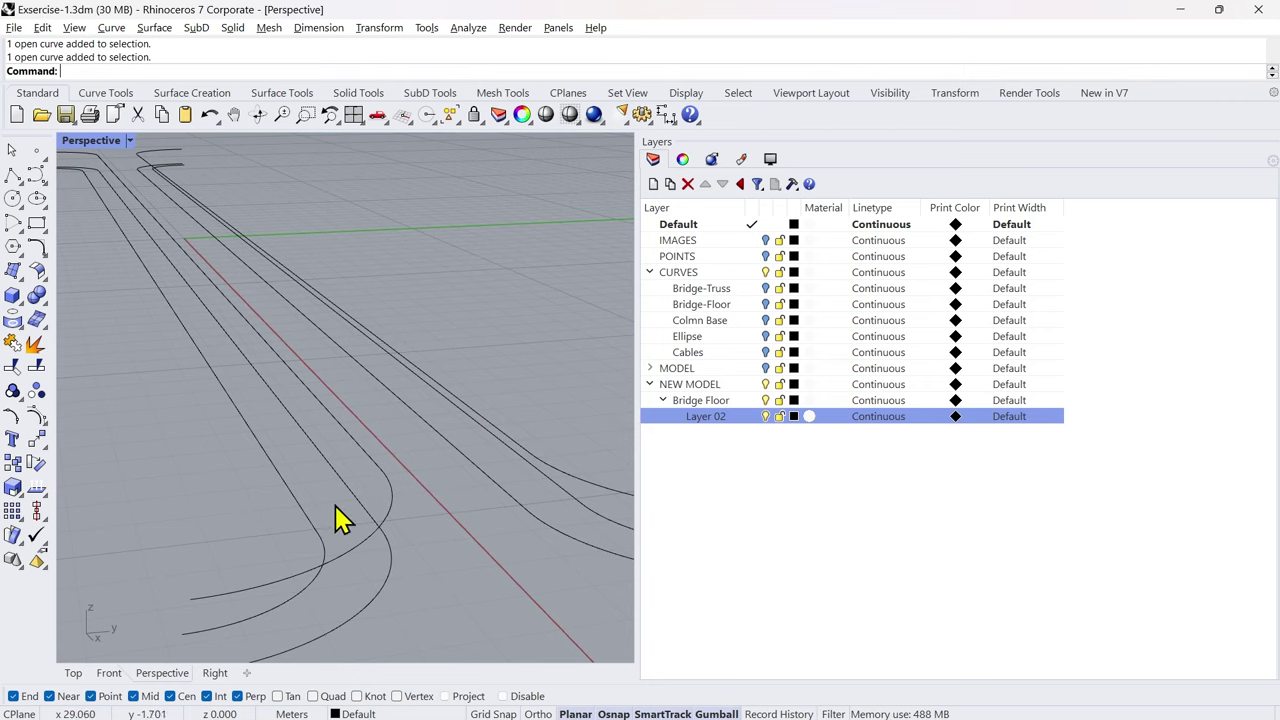
click(73, 673)
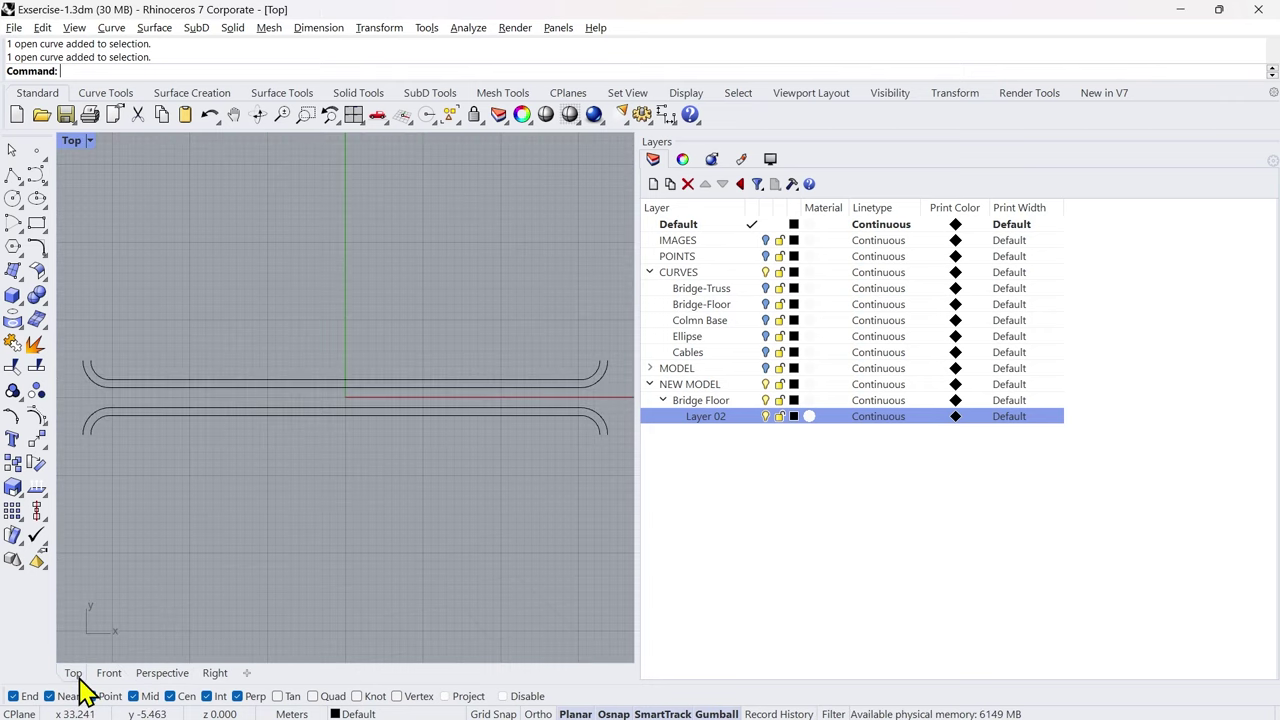
click(549, 389)
click(613, 428)
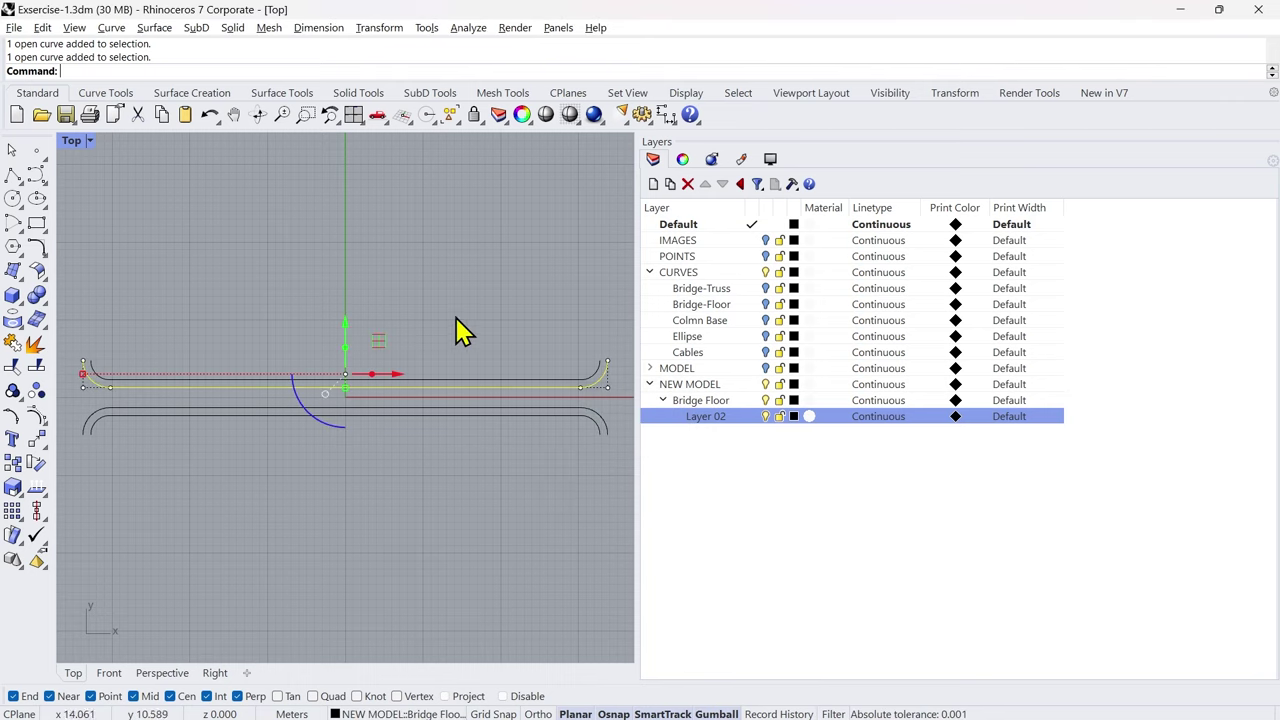
scroll(405, 329, up, 3)
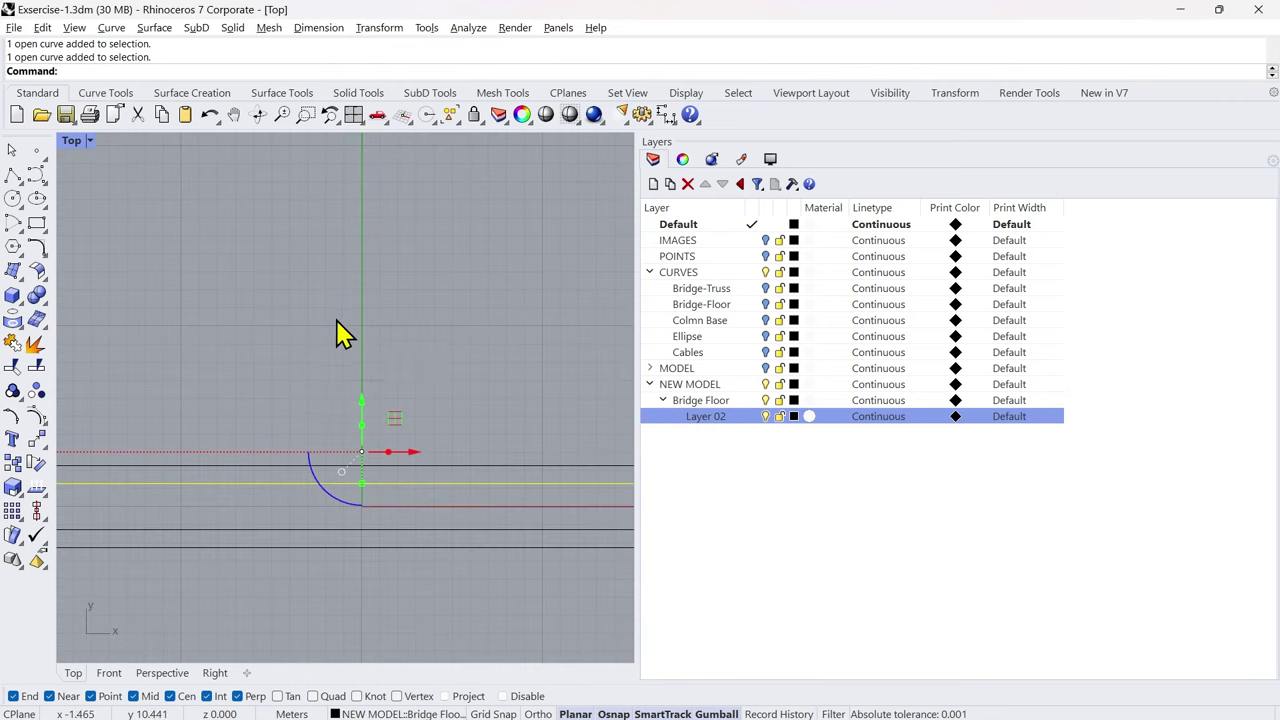
click(363, 408)
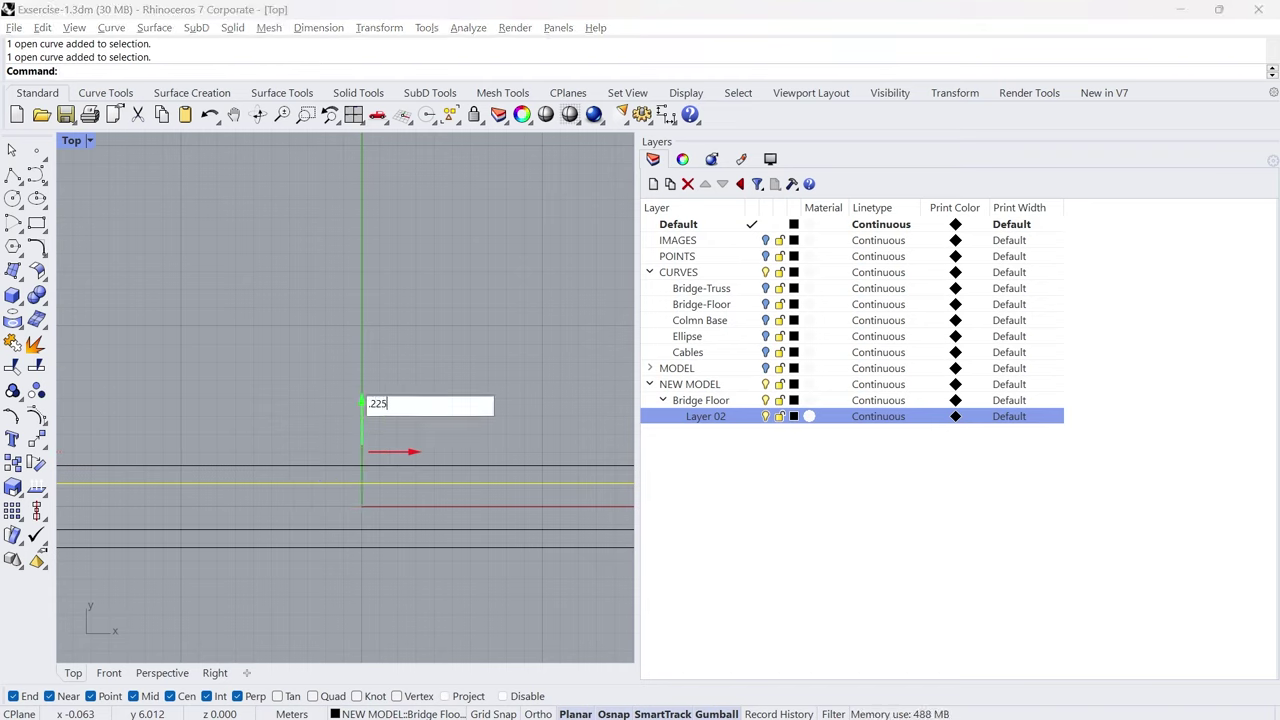
text(.225)
key(Return)
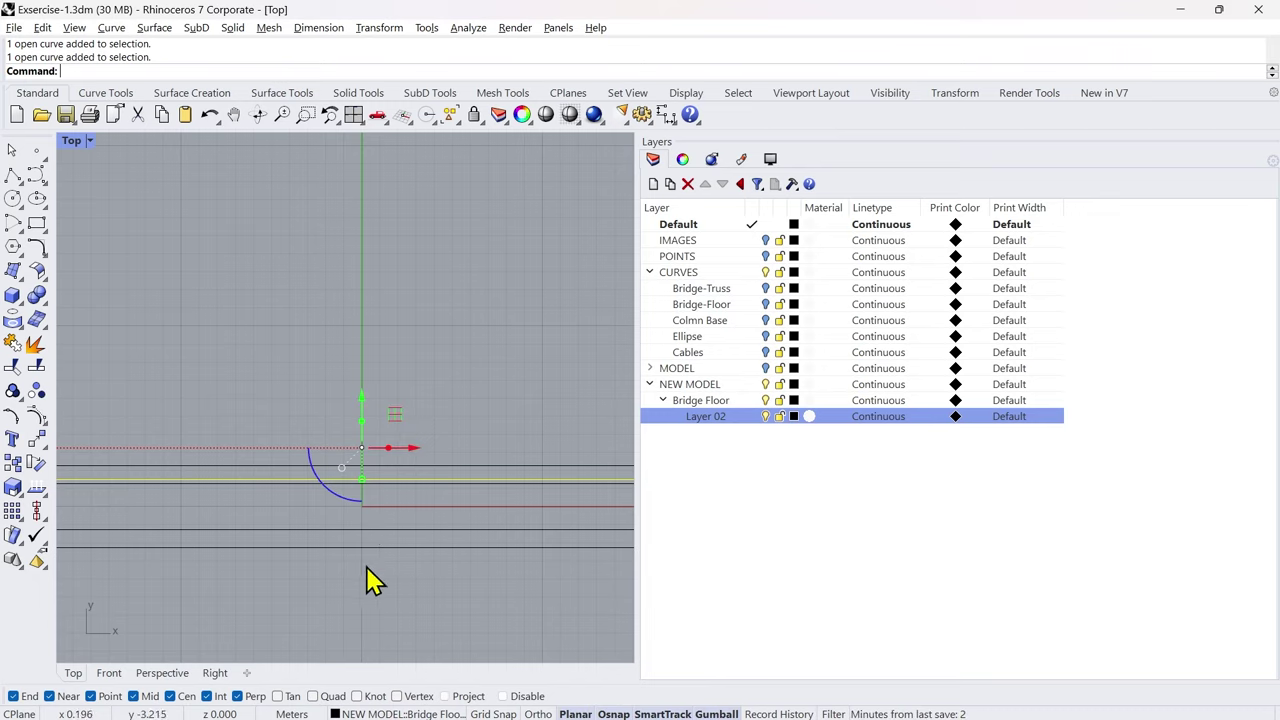
Step: Move the raised inner curve on the negative Y side by -0.225 m along Y, away from the X axis
scroll(370, 570, up, 2)
click(377, 526)
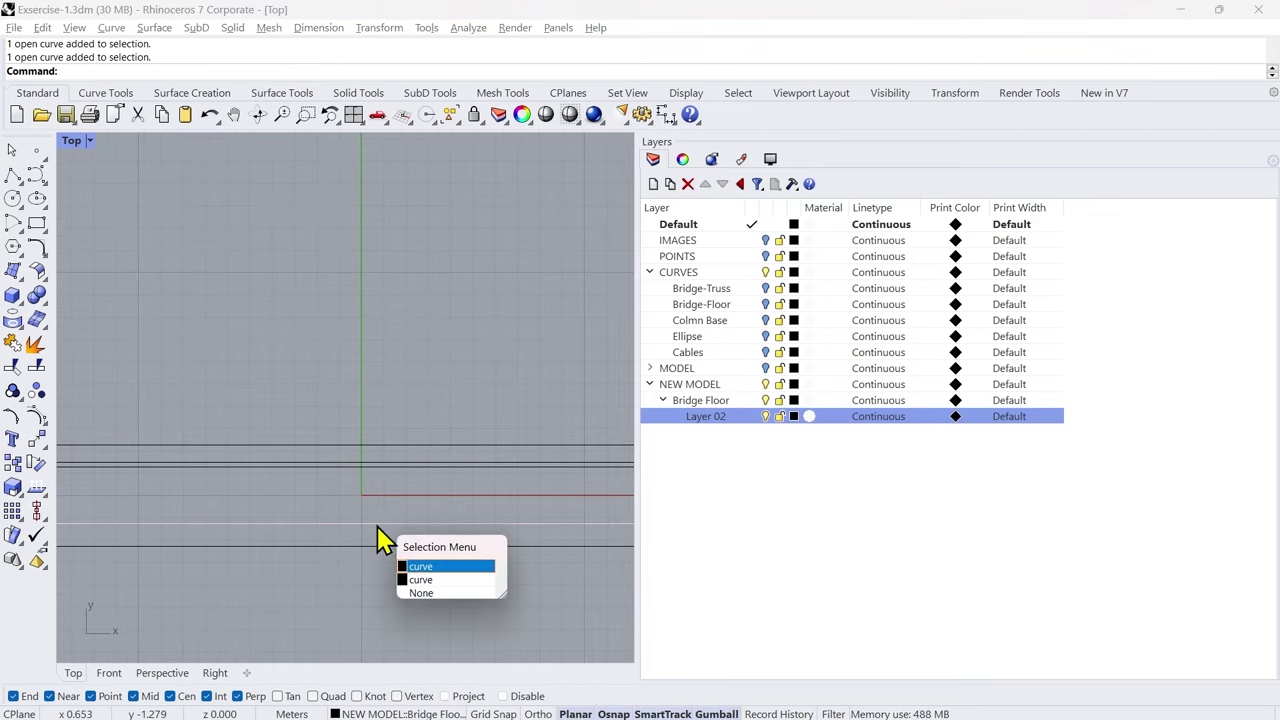
click(430, 587)
click(404, 529)
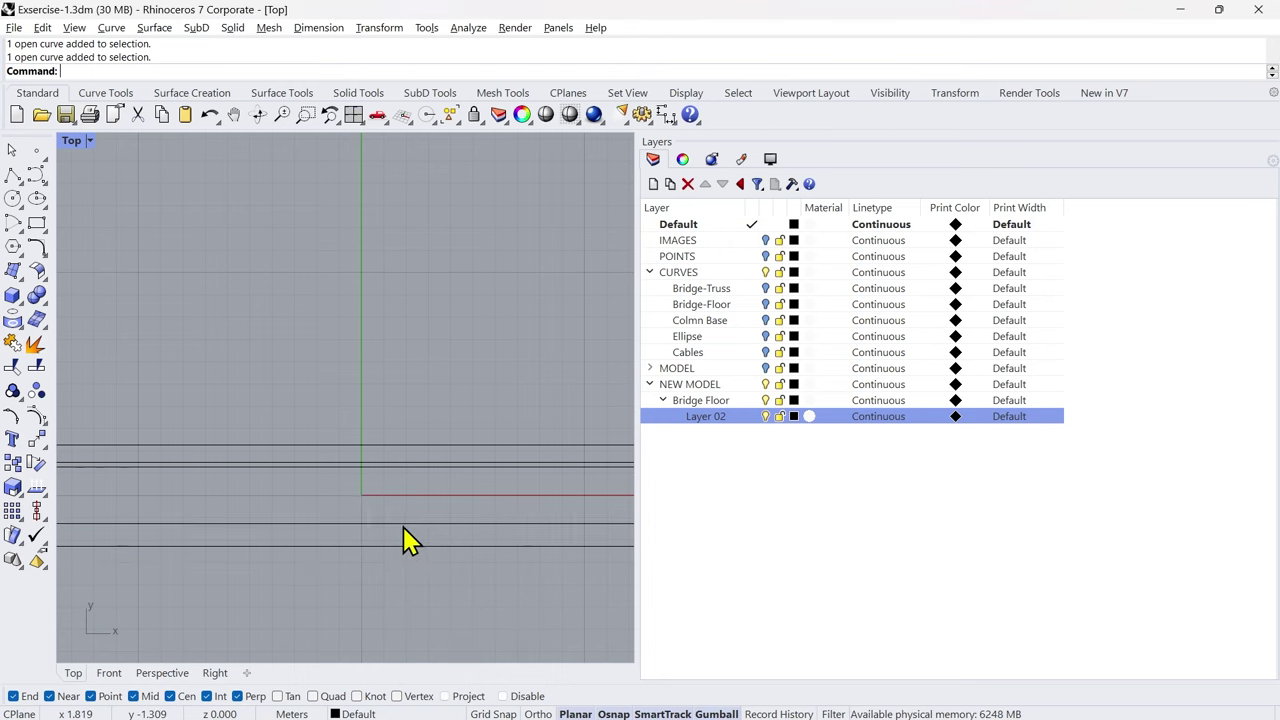
click(470, 583)
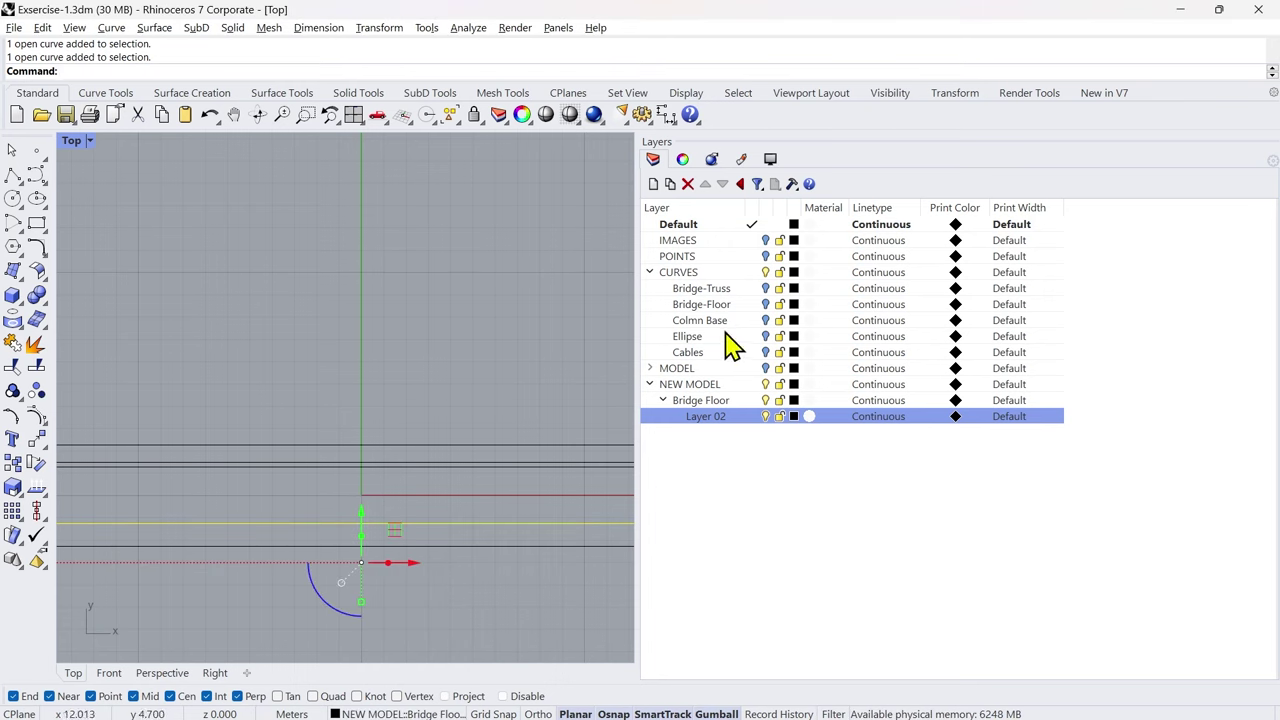
click(363, 522)
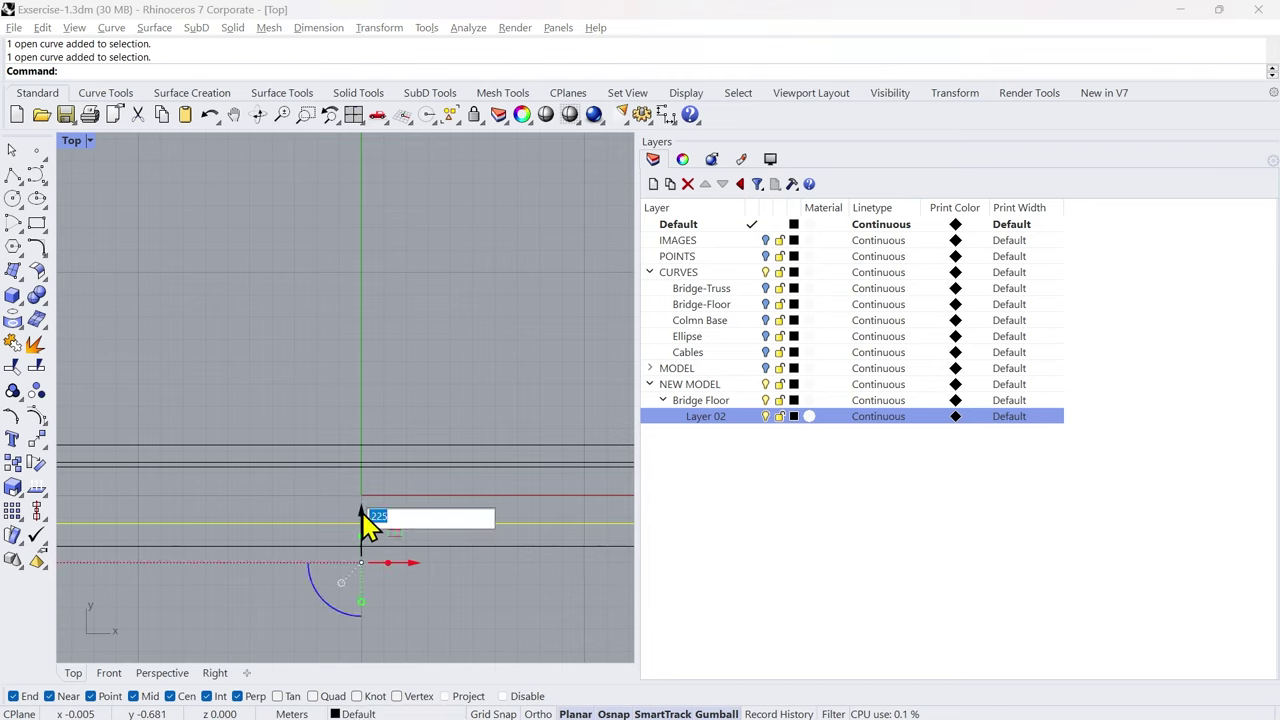
text(-.225)
key(Return)
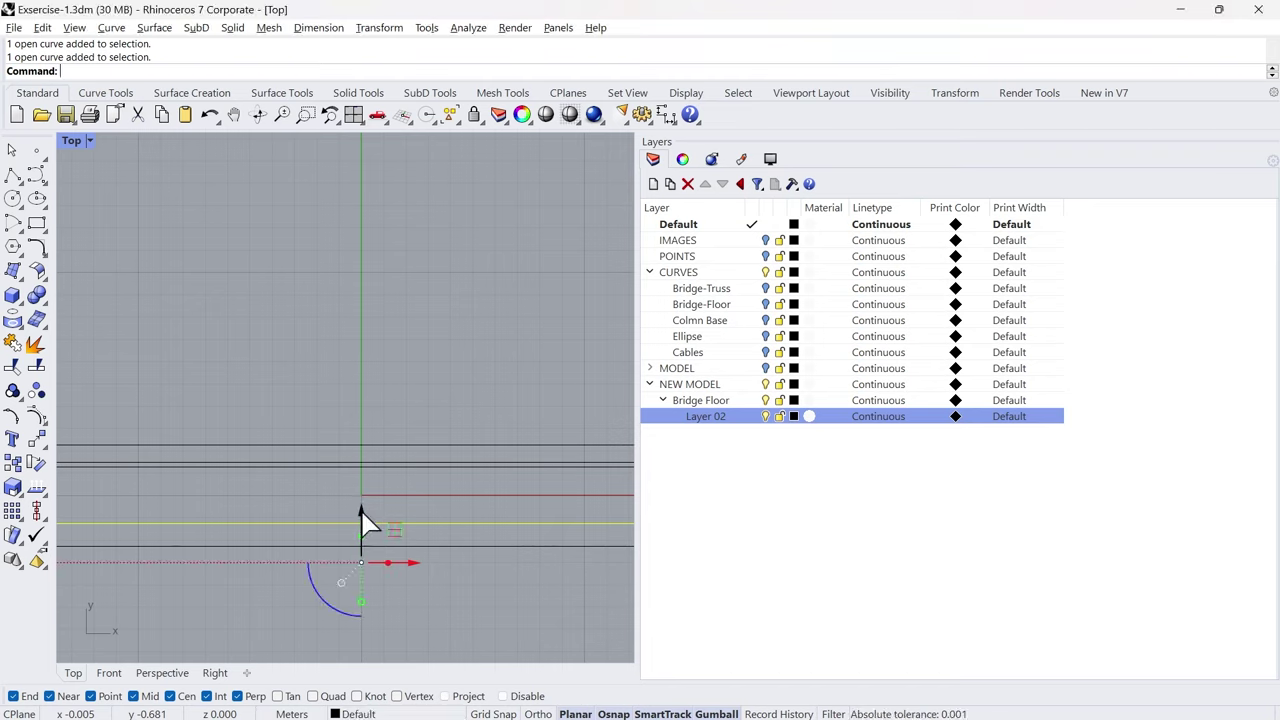
Step: Frame all the floor curves in the Perspective view and examine how the raised curves sit relative to the ground-level ones
click(175, 678)
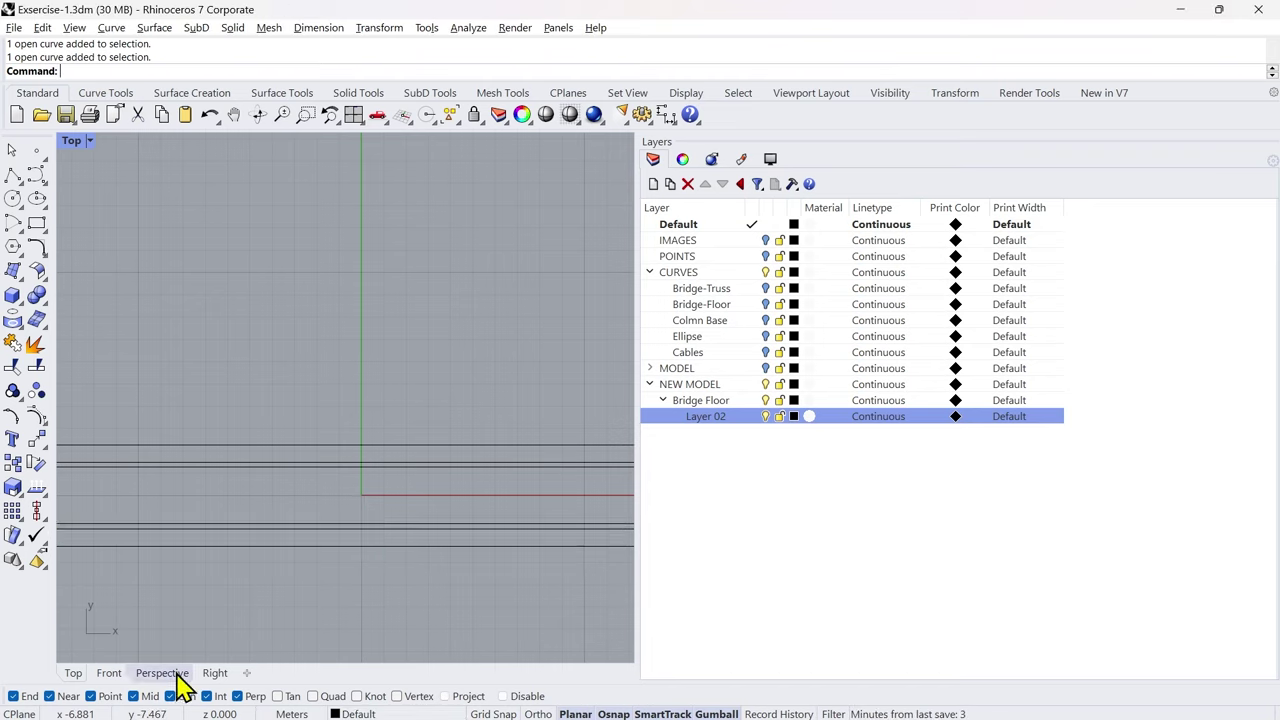
right_drag(357, 571, 388, 550)
scroll(274, 430, down, 8)
key(ctrl+a)
middle_click(510, 475)
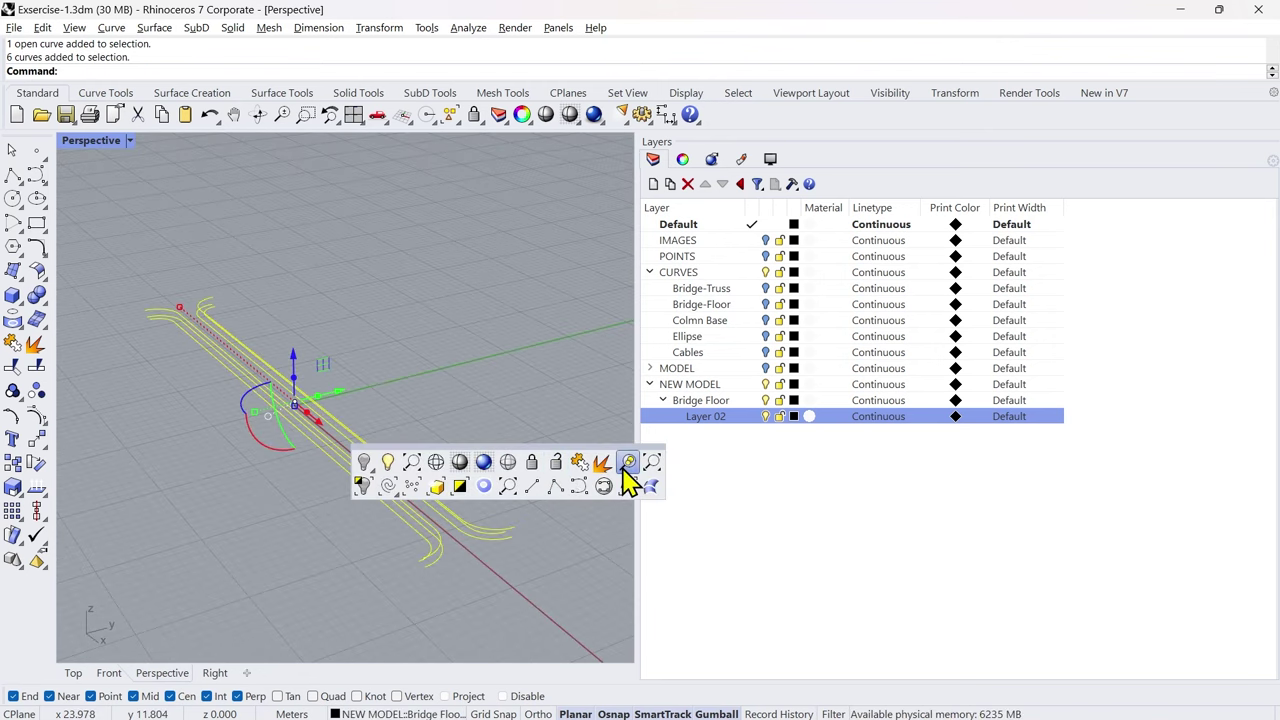
click(625, 466)
shift+right_drag(503, 415, 463, 394)
key(Escape)
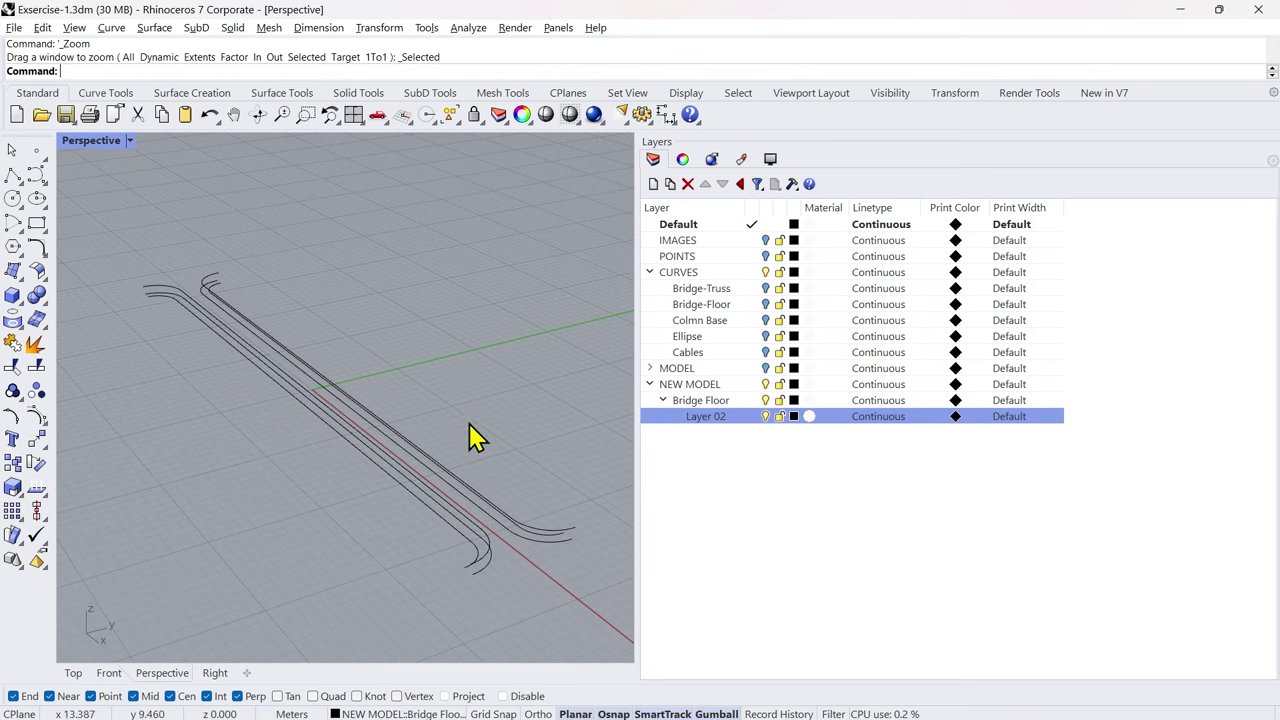
scroll(505, 562, up, 5)
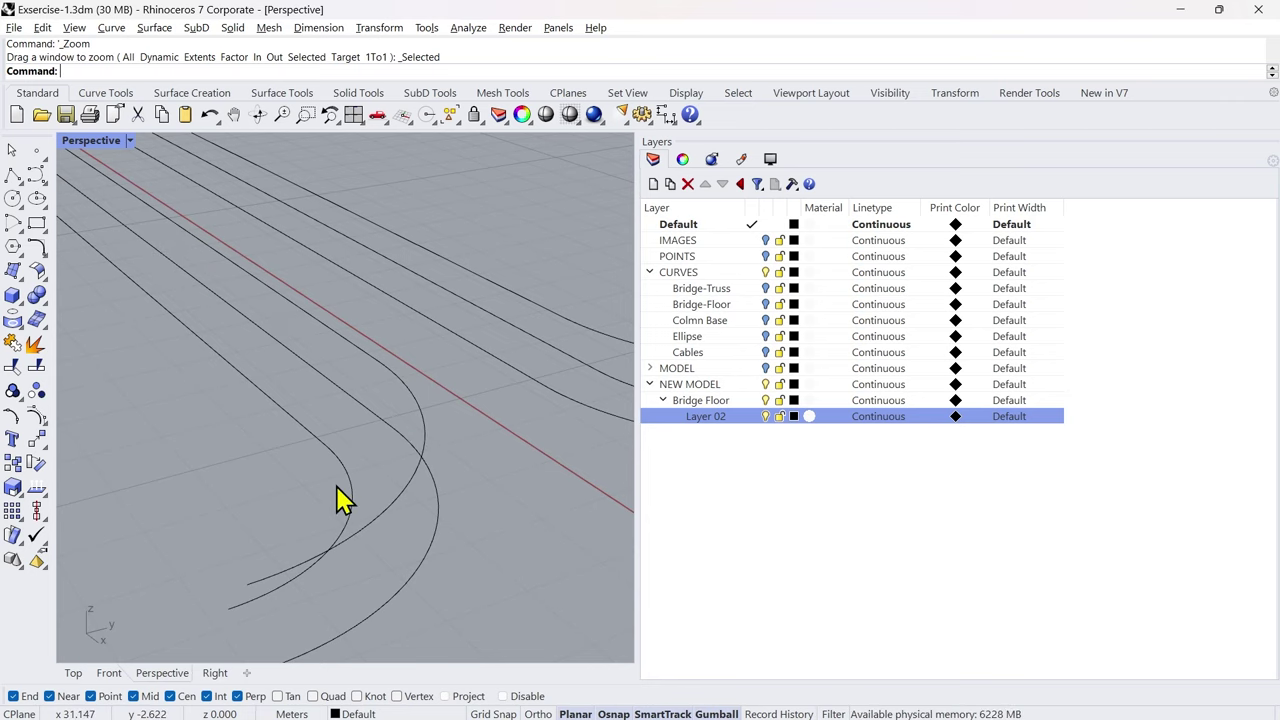
scroll(340, 500, down, 5)
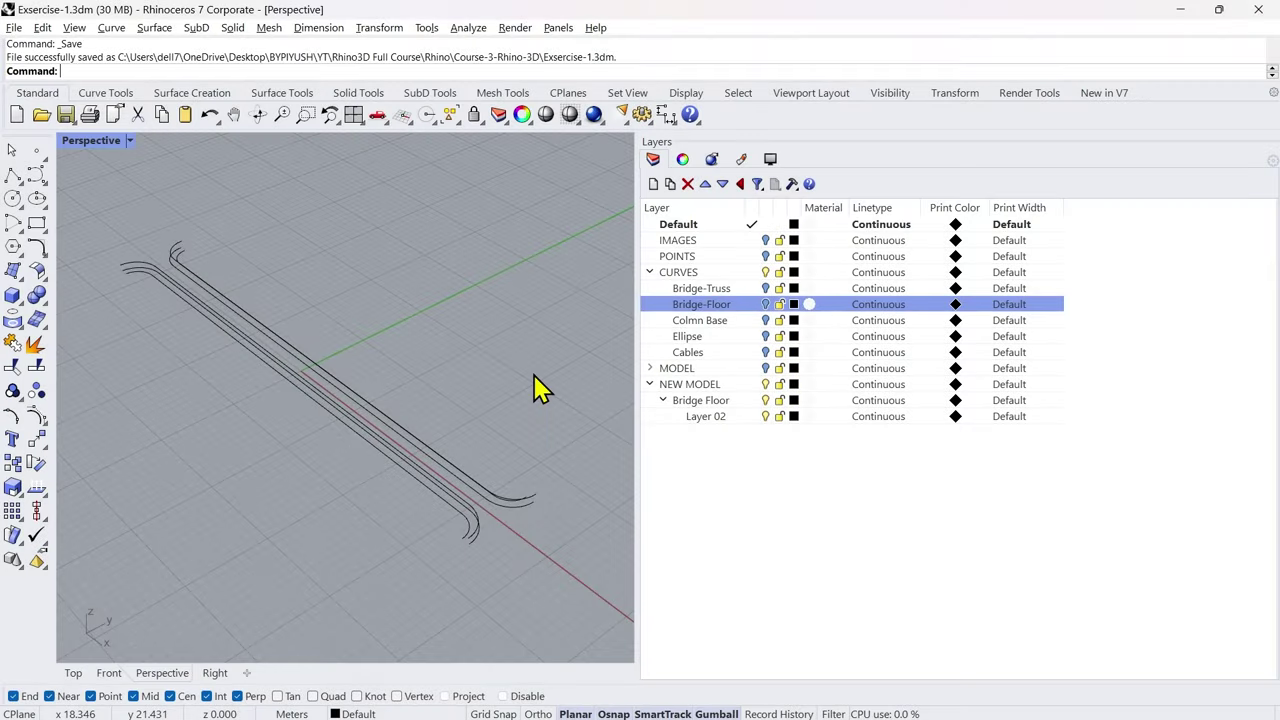
Step: Divide the ground-level inner floor curve on the negative Y side into 73 segments with the Divide command
scroll(470, 502, up, 6)
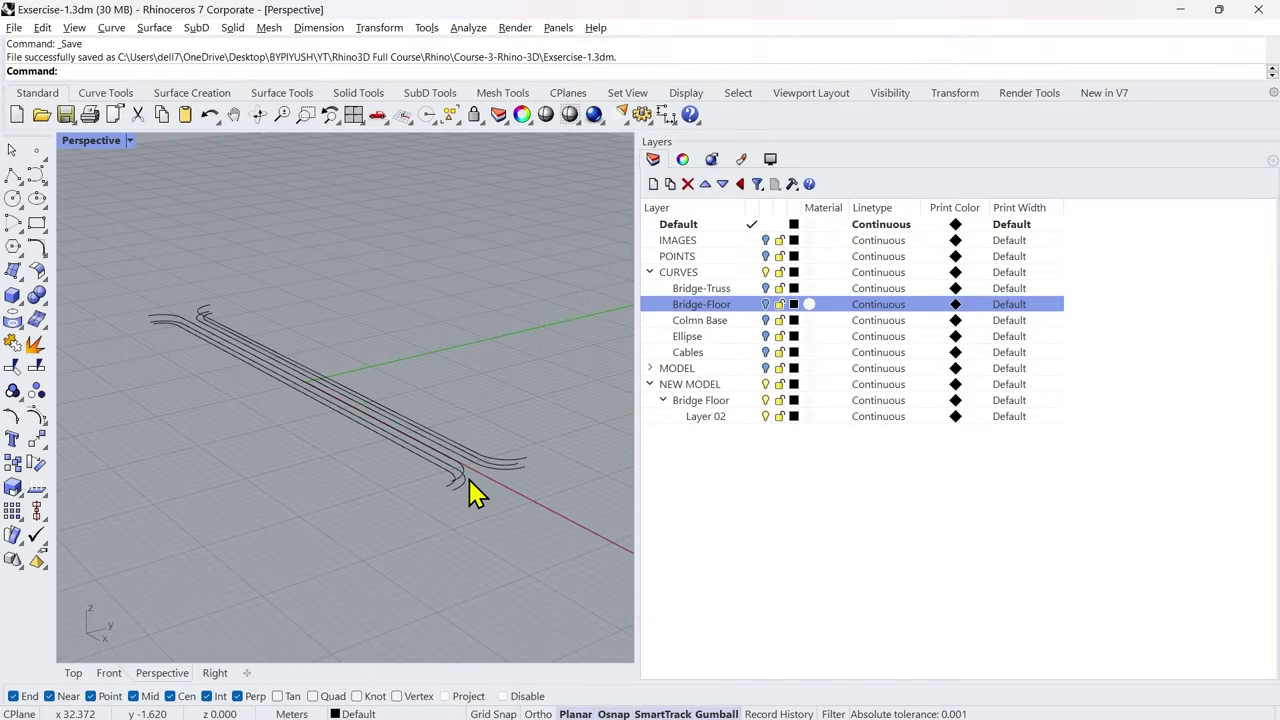
right_drag(505, 518, 428, 500)
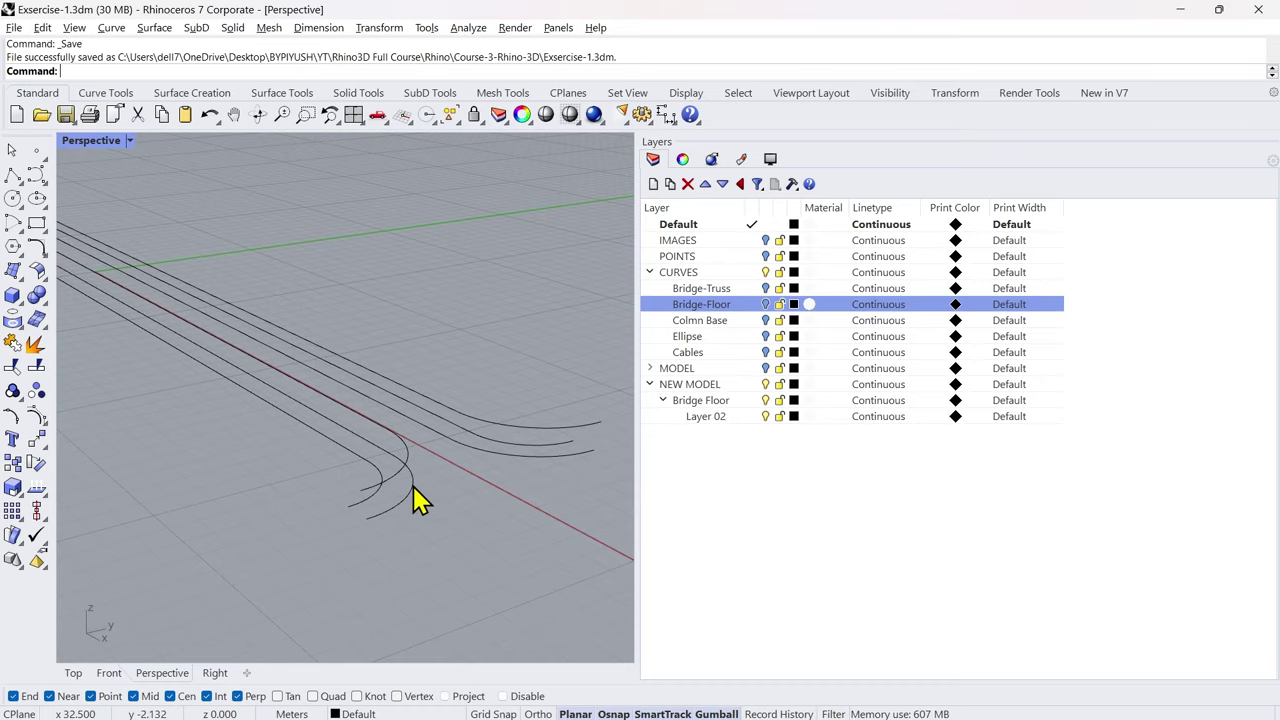
click(411, 488)
text(Di)
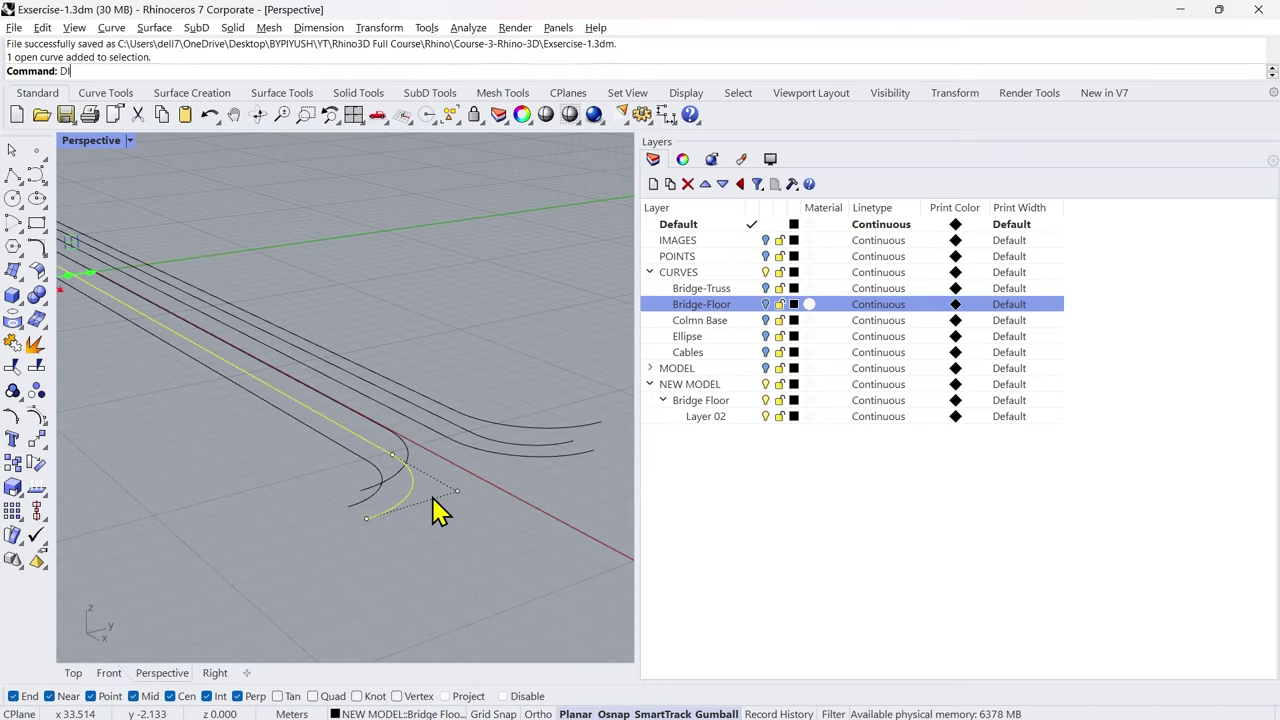
text(vide)
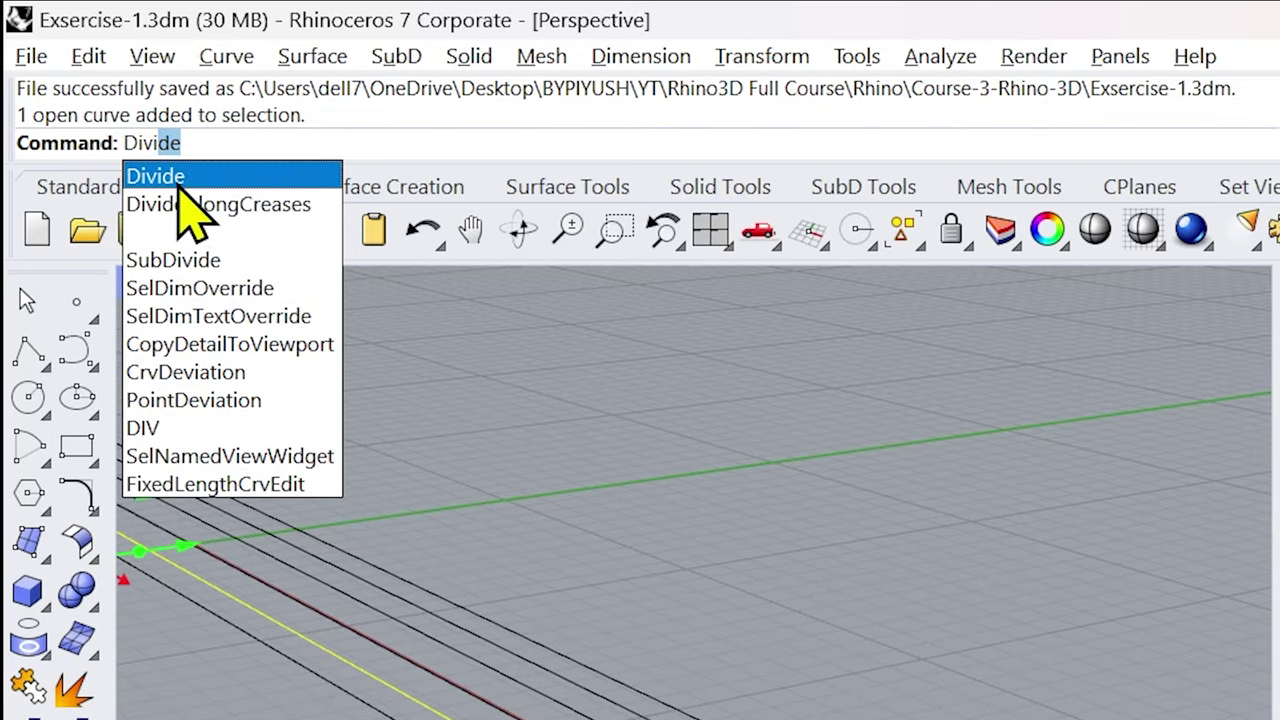
key(Return)
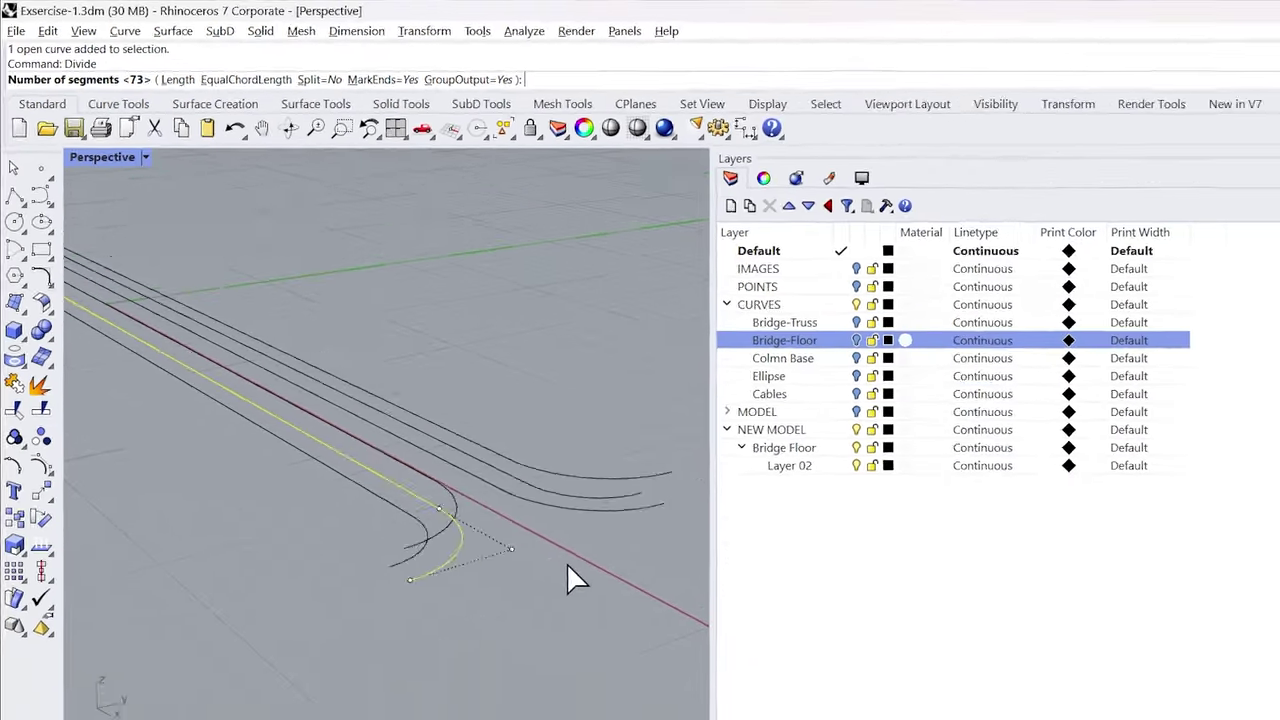
scroll(563, 570, down, 7)
scroll(522, 553, up, 8)
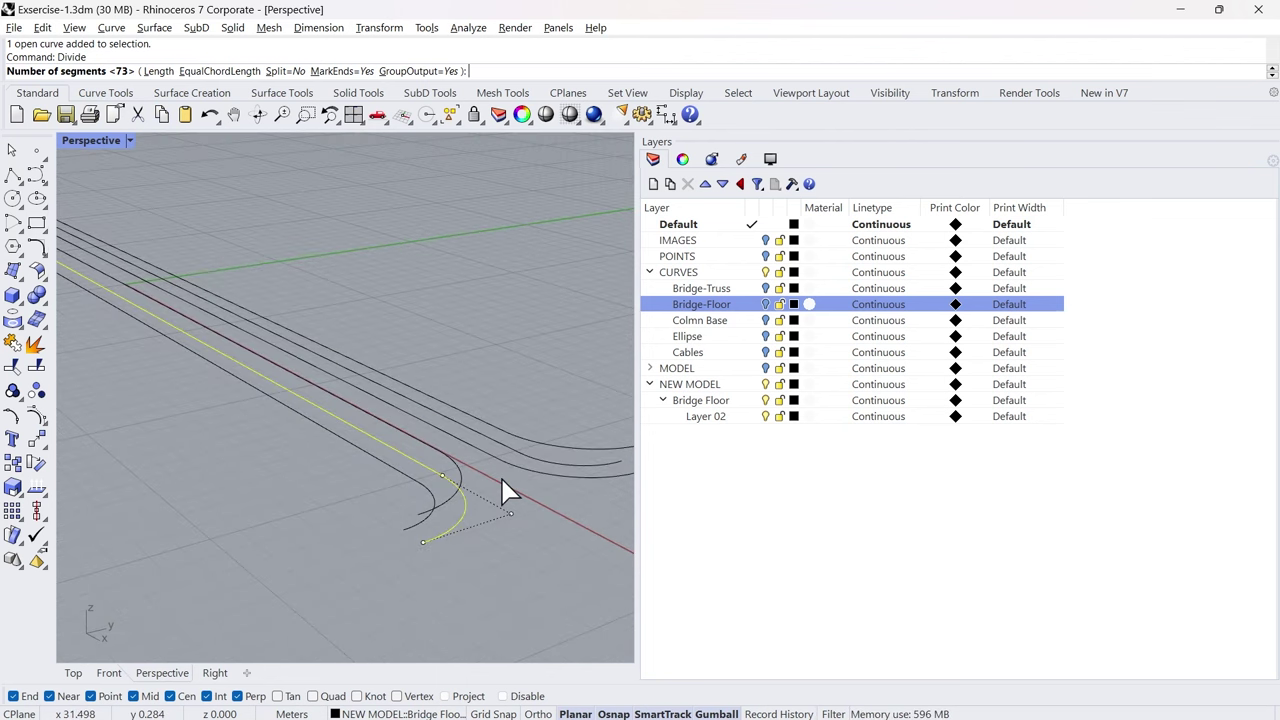
key(Return)
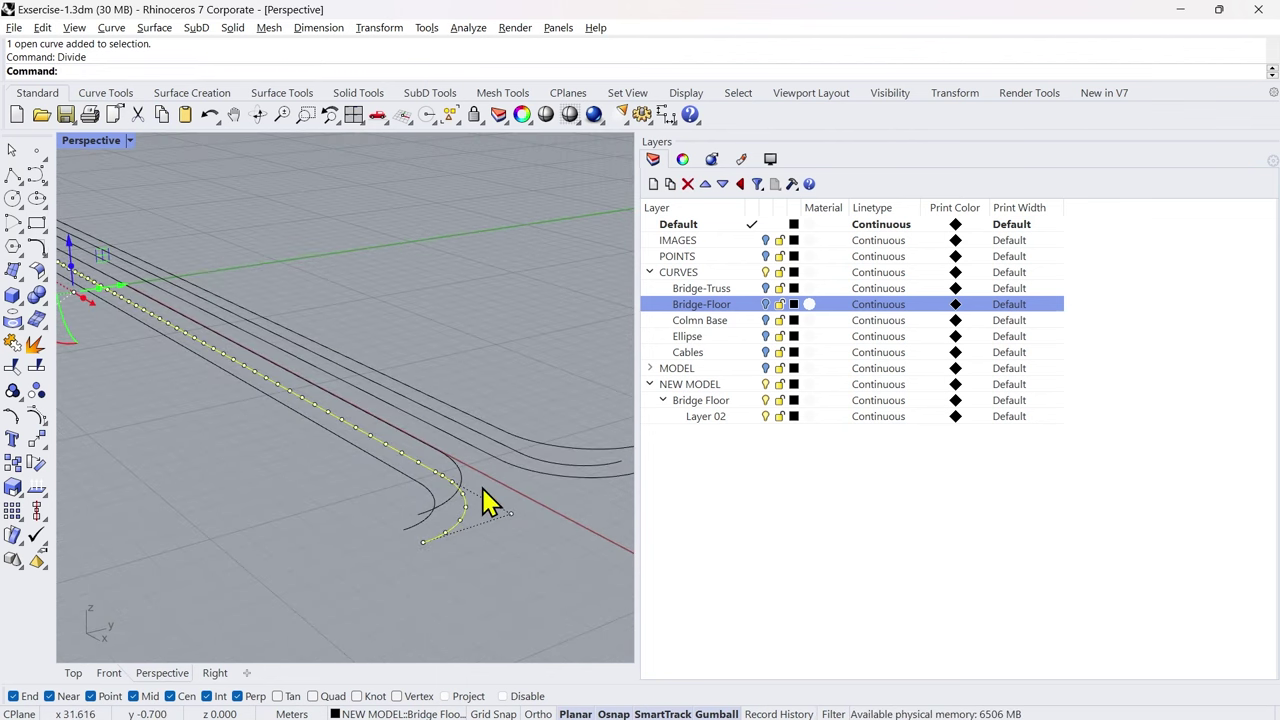
Step: Divide the ground-level inner floor curve on the positive Y side into 73 segments
right_drag(362, 548, 322, 388)
key(Return)
click(463, 512)
key(Return)
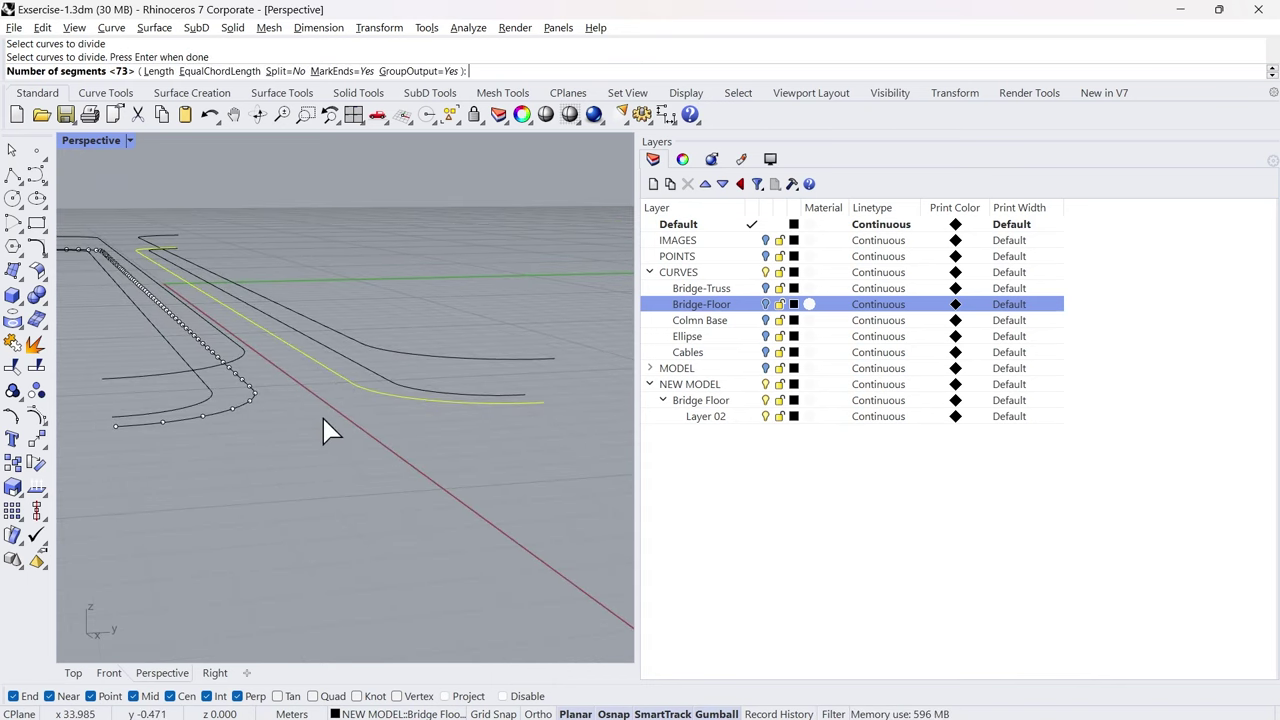
key(Return)
Step: Draw two lines across the floor, joining the first and second pairs of matching division points at the curved near end
scroll(334, 449, down, 2)
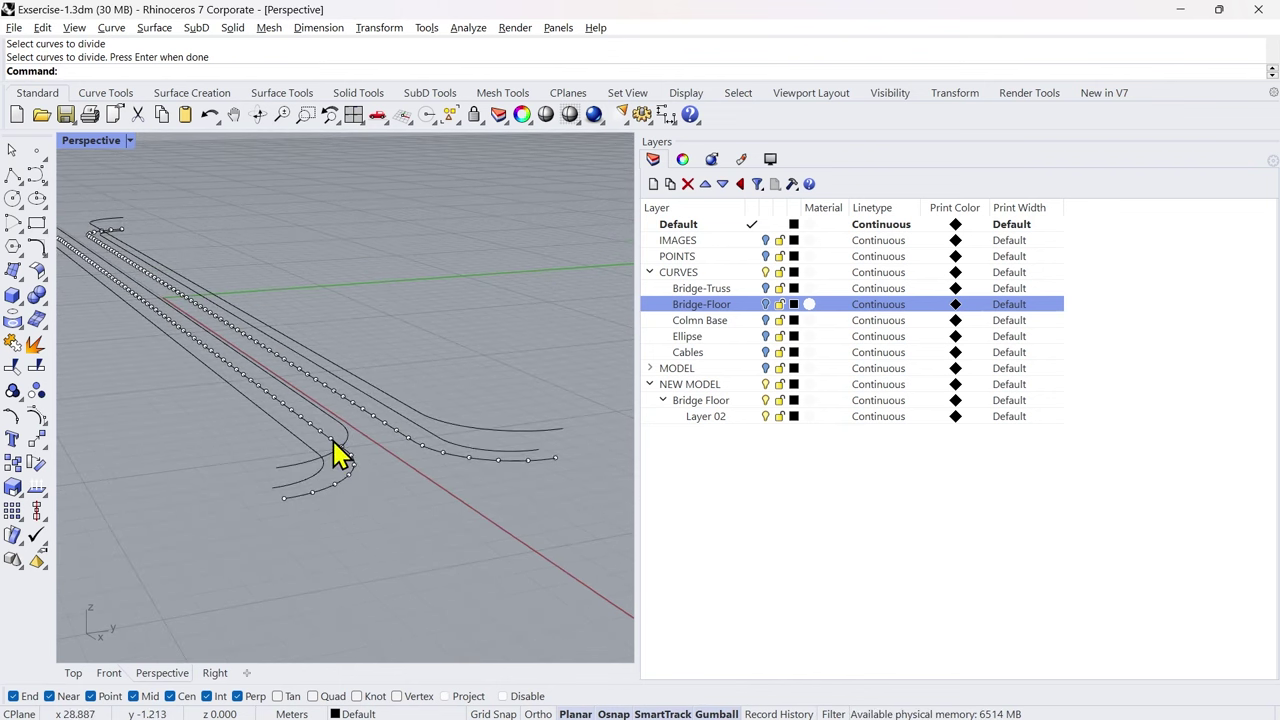
text(l)
key(Return)
click(284, 498)
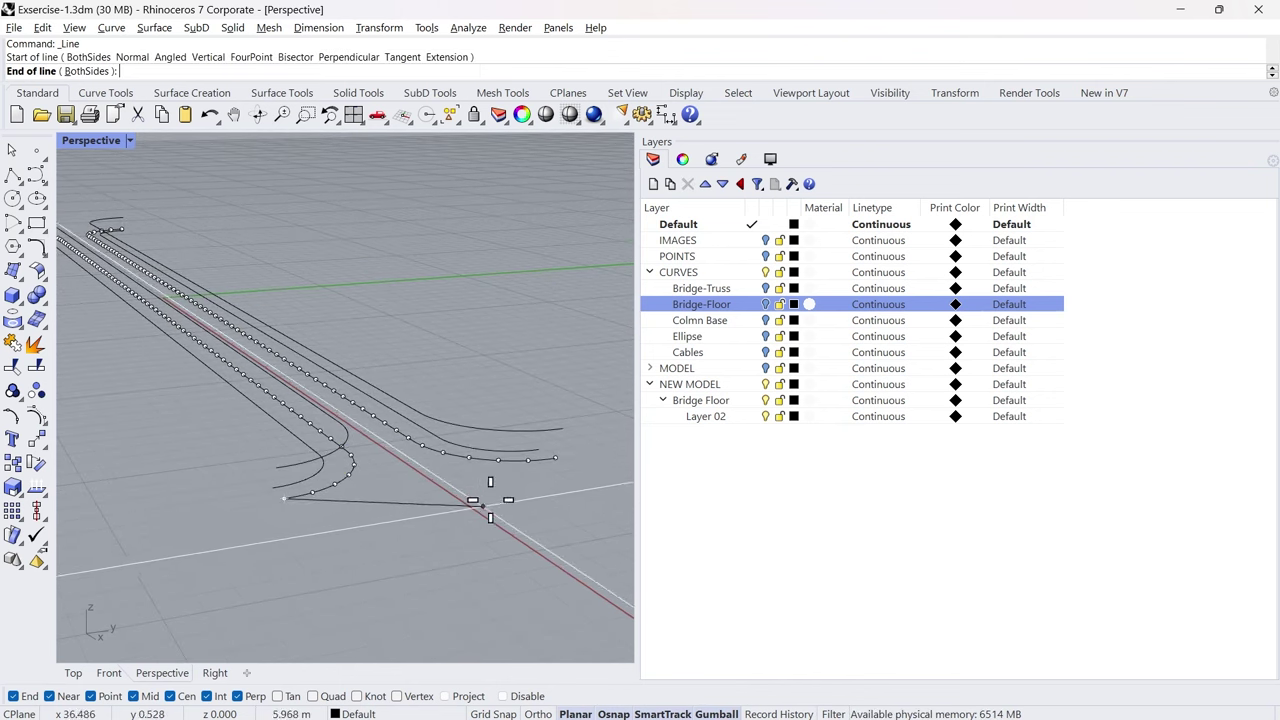
click(557, 459)
text(L)
key(Return)
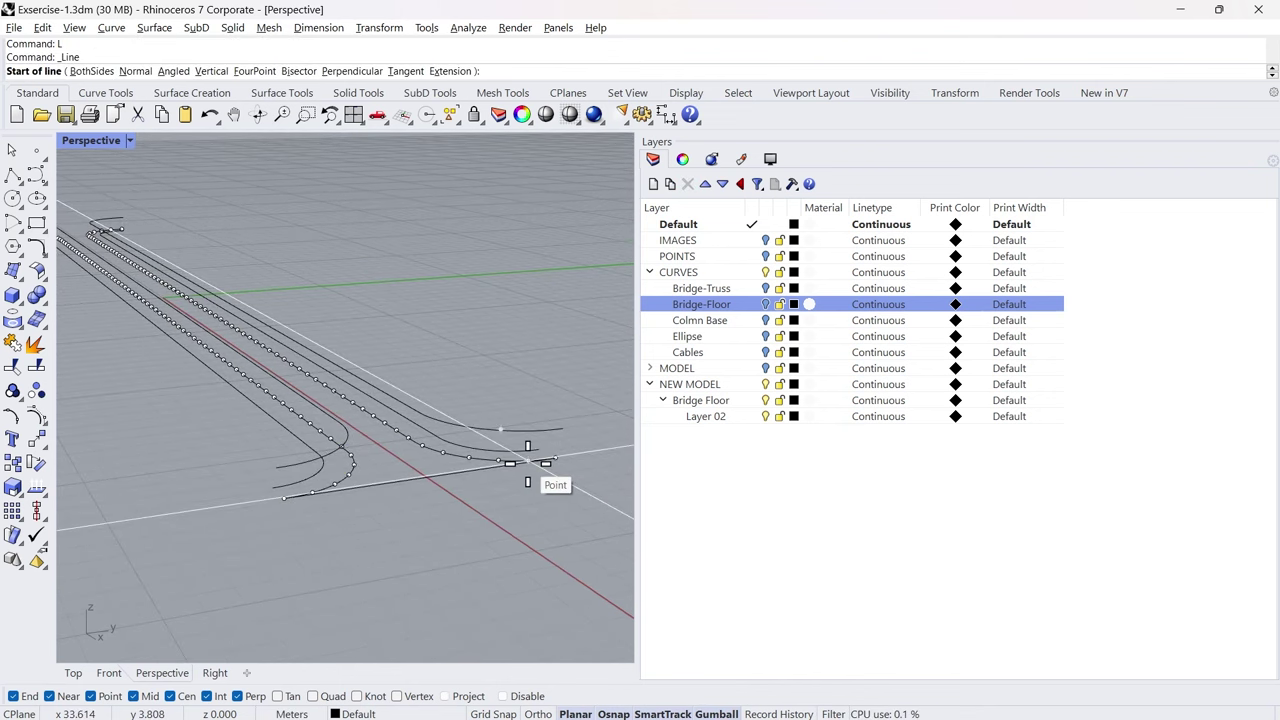
click(528, 463)
scroll(355, 476, up, 6)
click(256, 510)
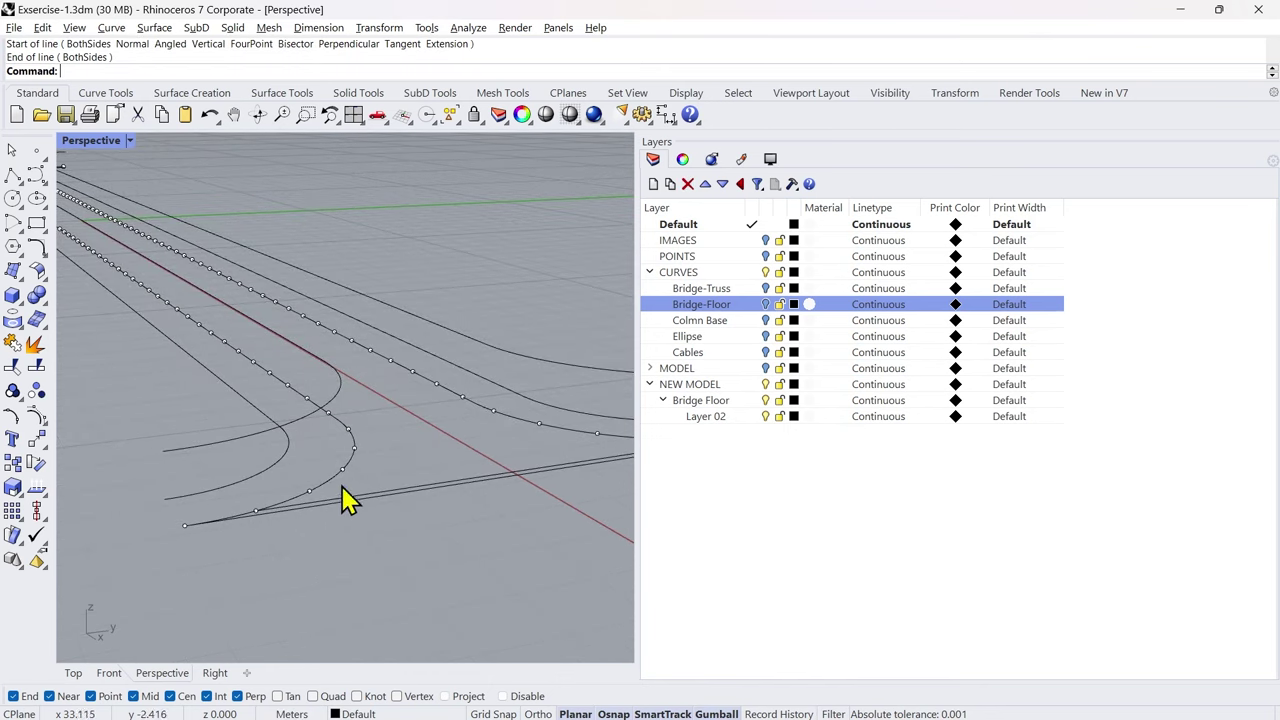
scroll(422, 447, down, 3)
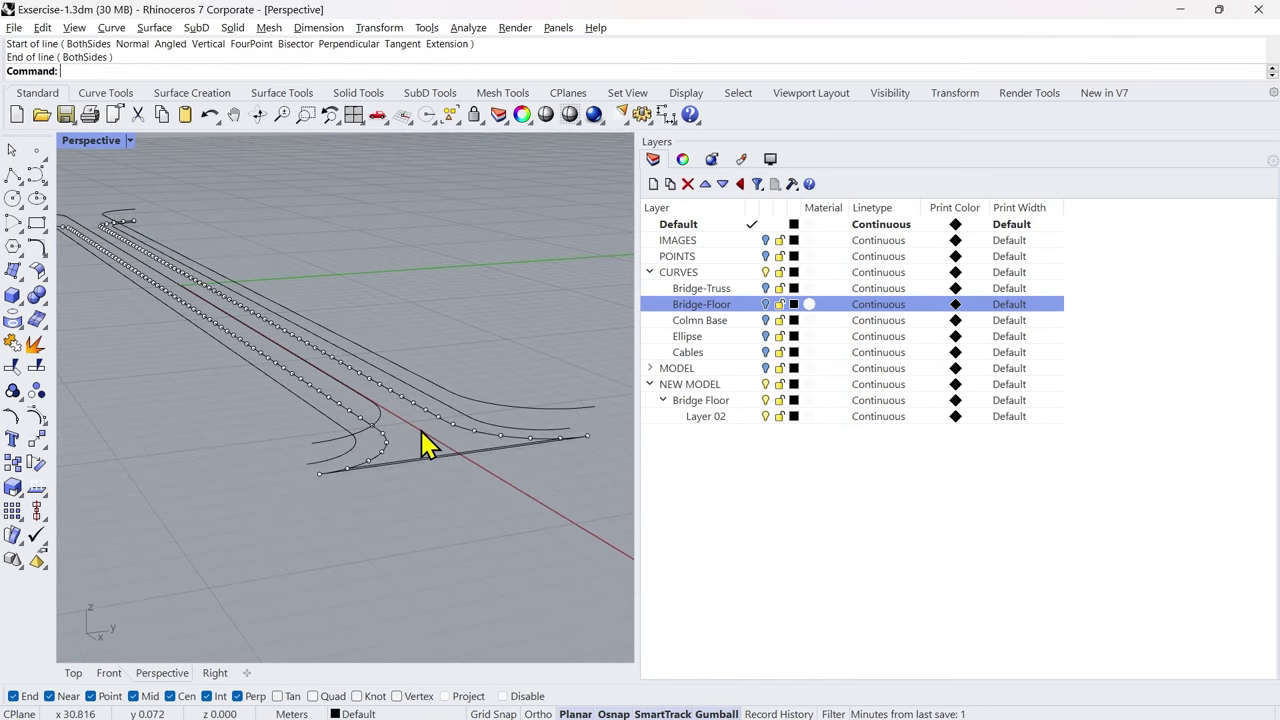
scroll(331, 429, up, 3)
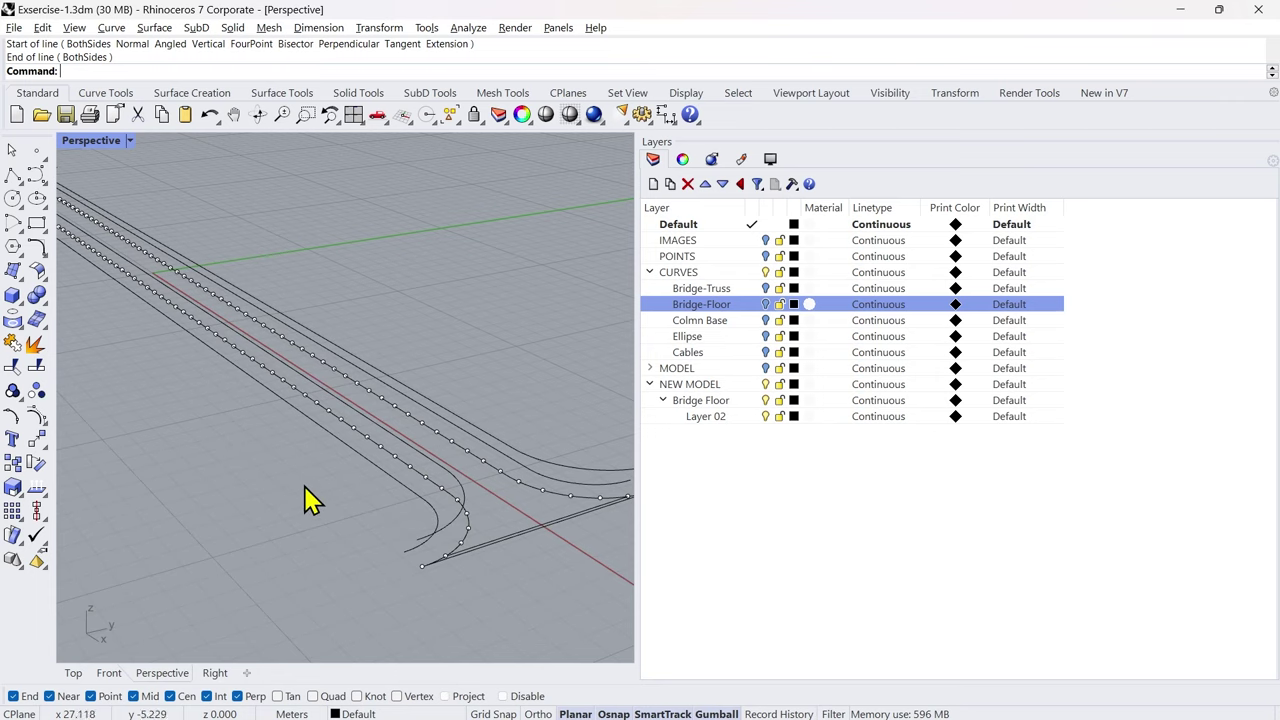
Step: Undo the two connecting lines and the divisions of both ground-level inner floor curves
key(ctrl+z)
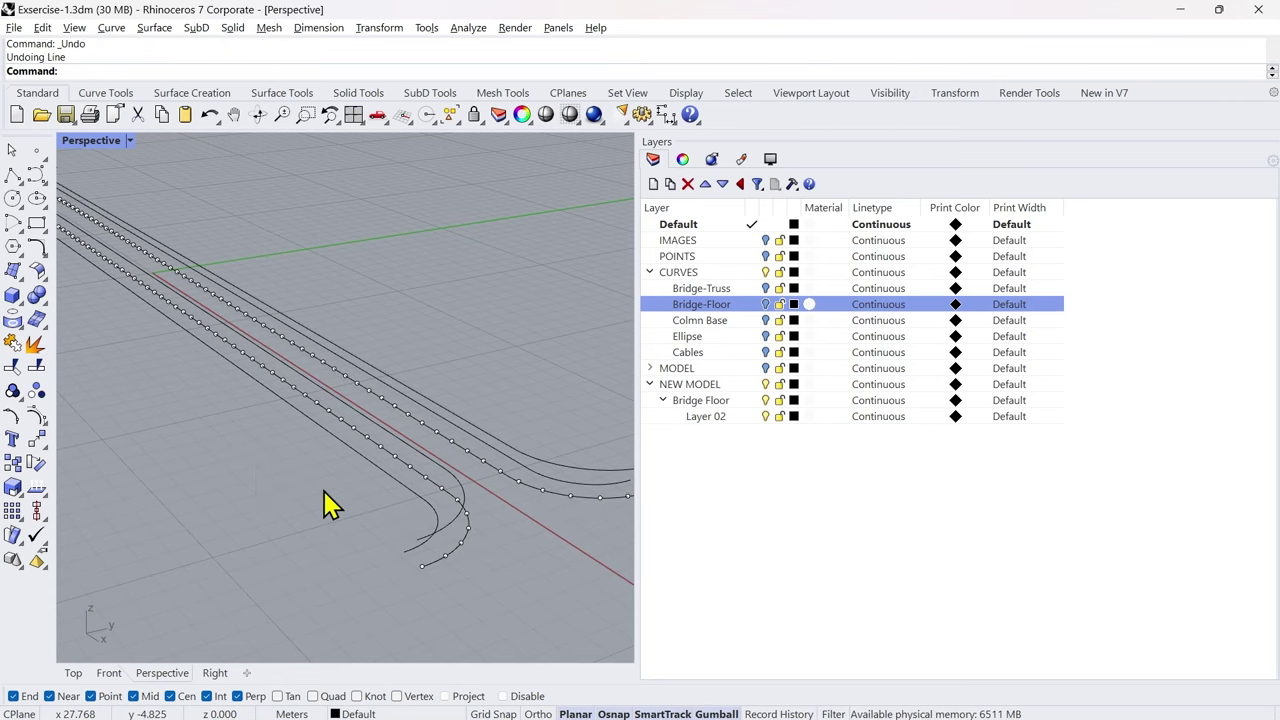
key(ctrl+z)
scroll(291, 497, down, 2)
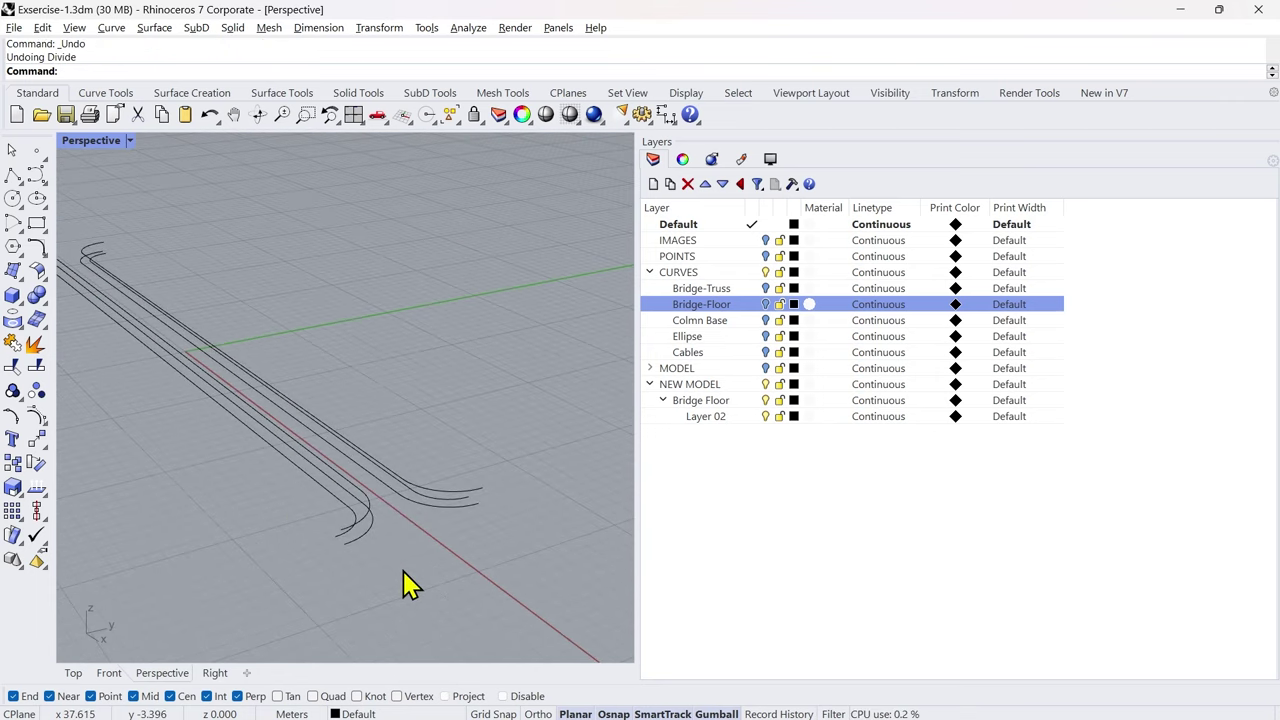
Step: Open Grasshopper side by side with the Rhino viewport and save the Rhino file
text(rasshopper)
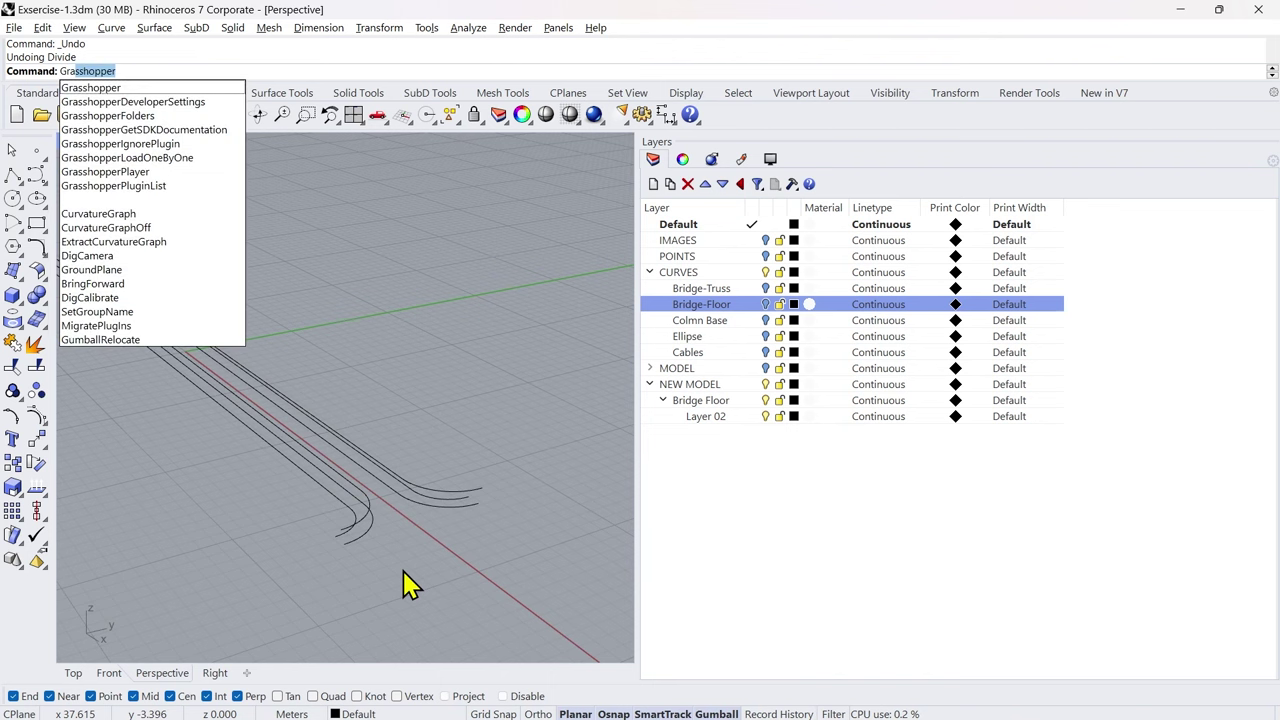
key(Return)
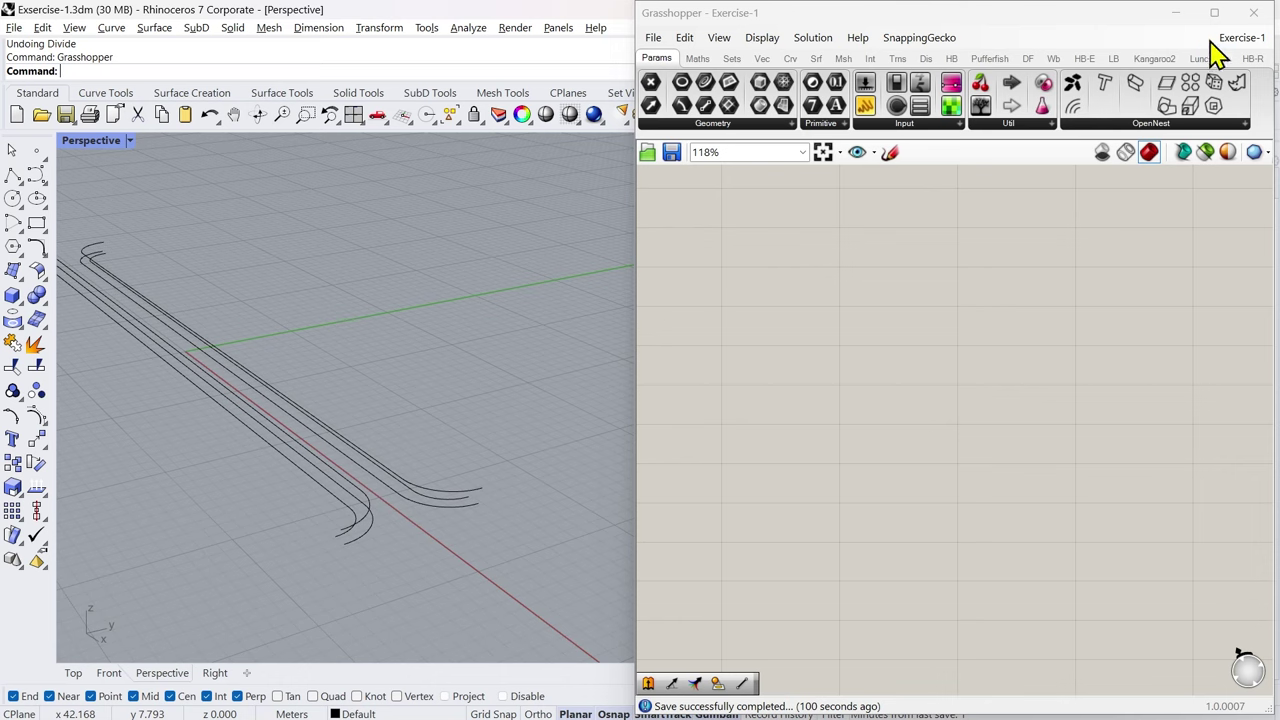
mouse_move(1215, 14)
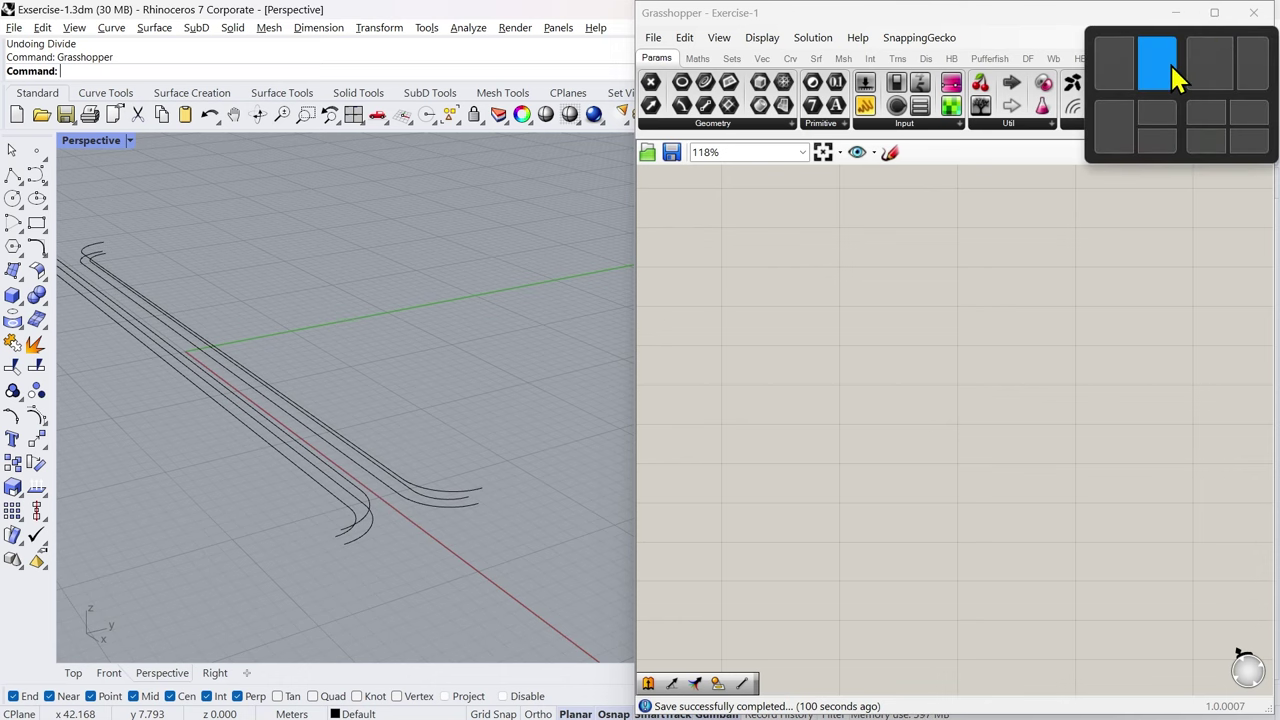
click(1172, 70)
click(137, 211)
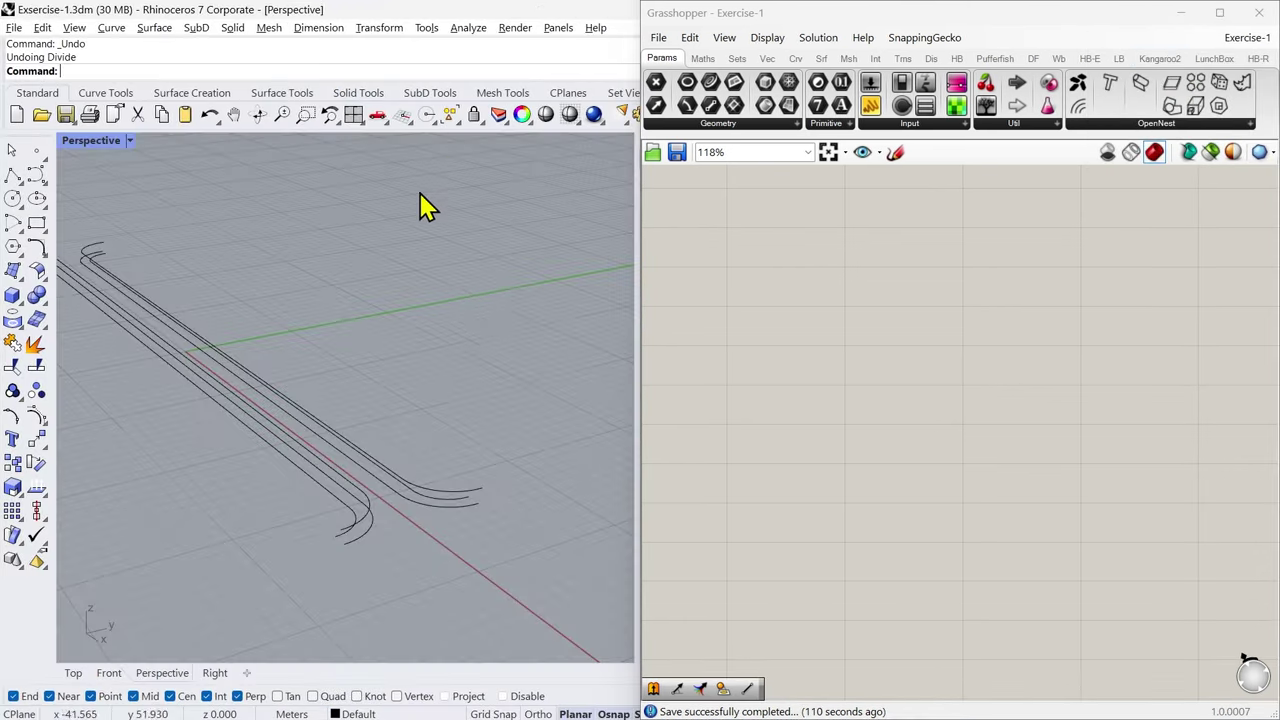
key(ctrl+s)
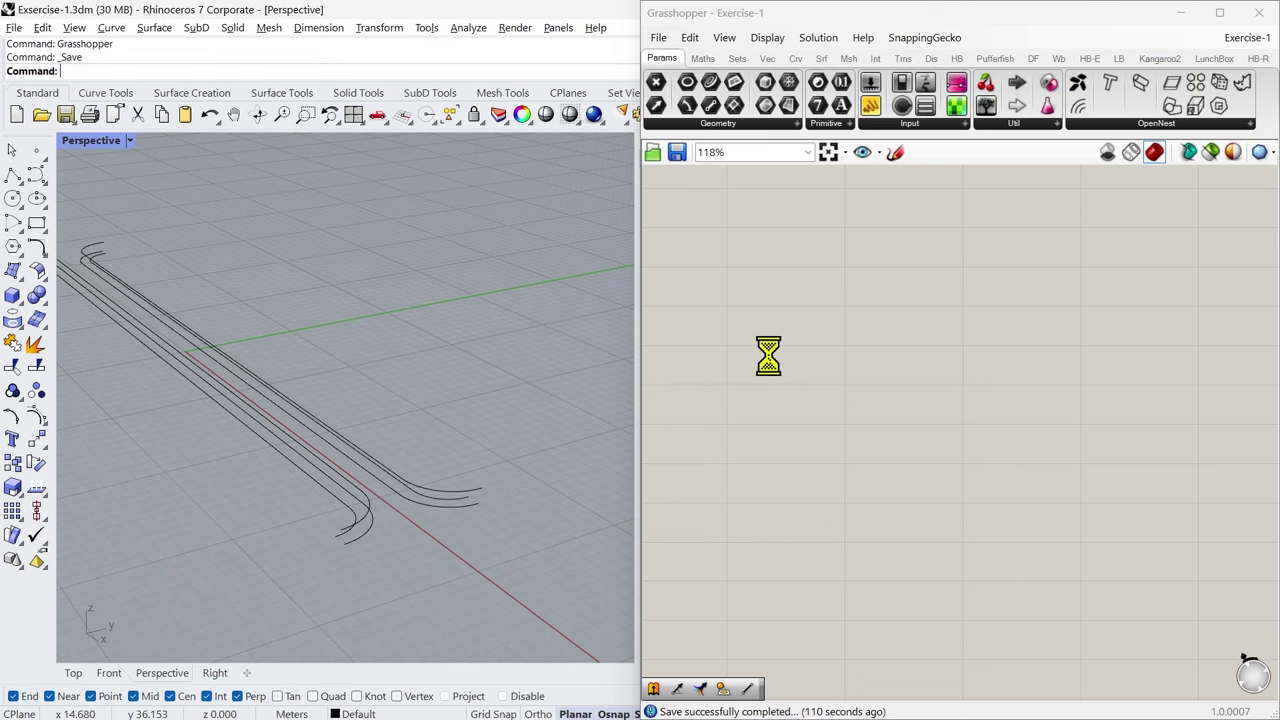
Step: Locate an empty area of the Grasshopper canvas and identify the two ground-level inner floor curves in the Perspective view
scroll(845, 391, down, 4)
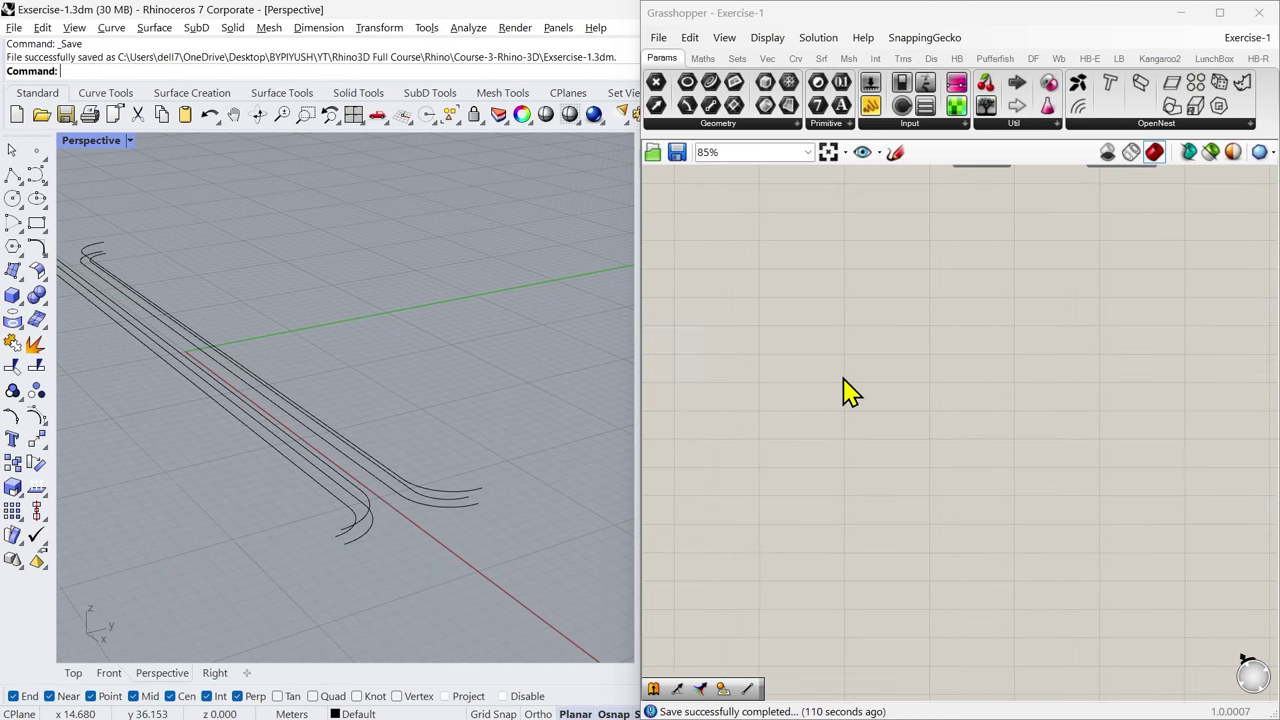
scroll(845, 391, up, 4)
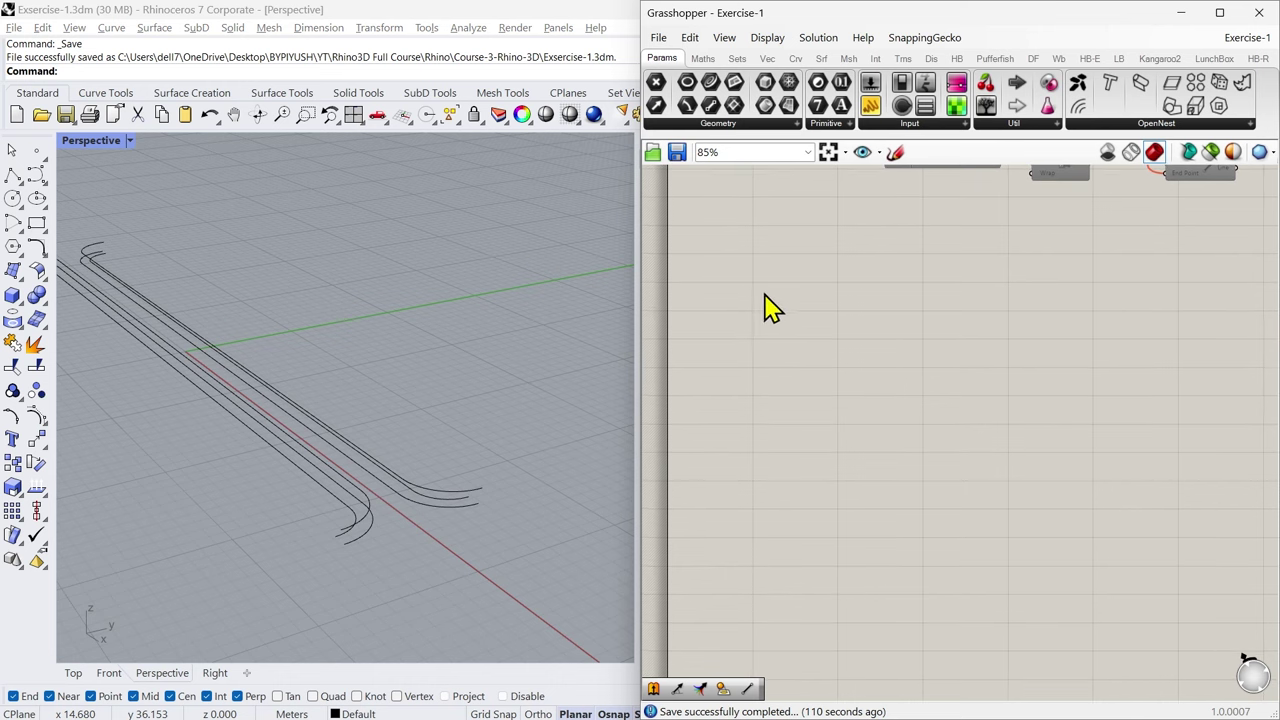
right_drag(783, 350, 808, 371)
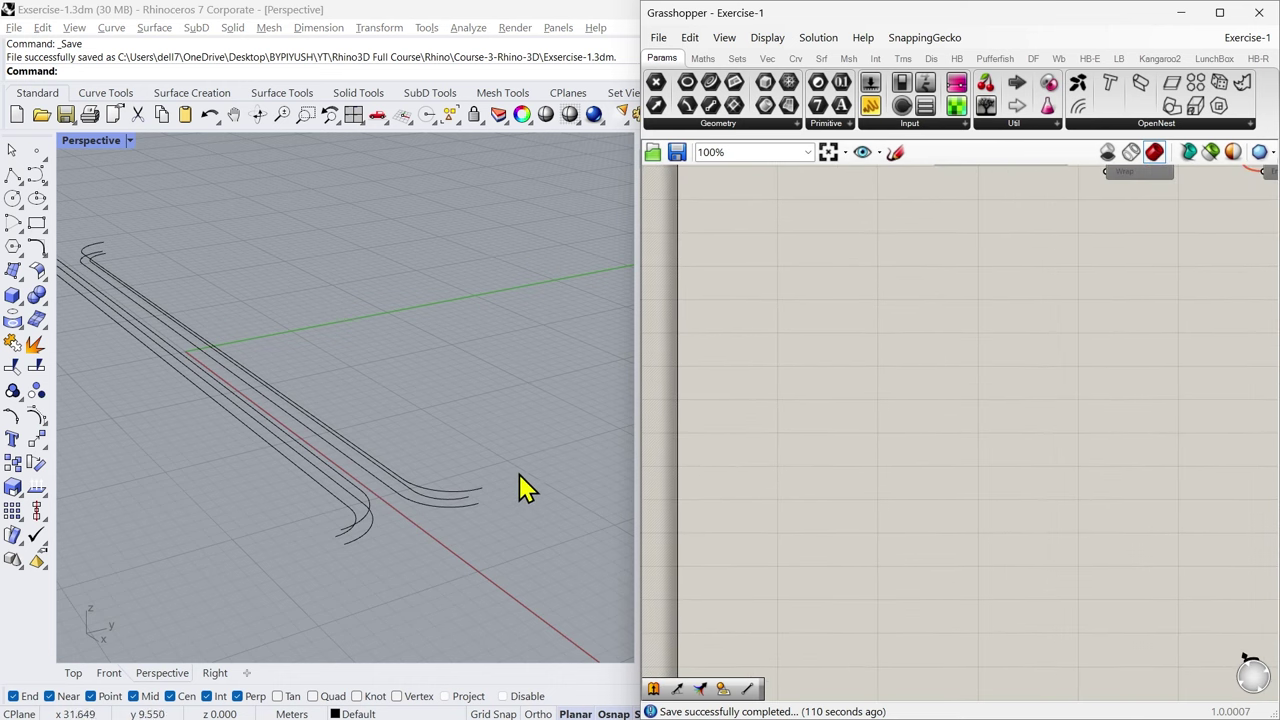
mouse_move(470, 555)
right_down()
mouse_move(523, 537)
mouse_move(477, 546)
right_up()
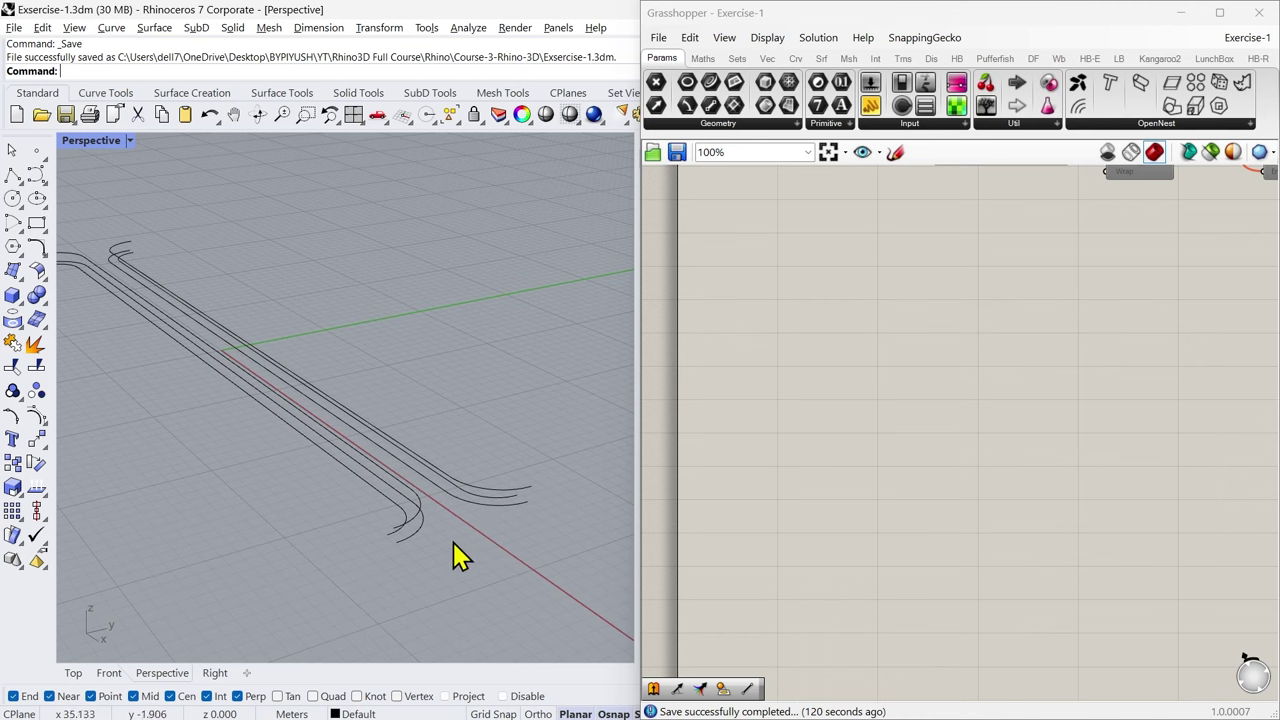
right_drag(452, 540, 423, 545)
click(425, 521)
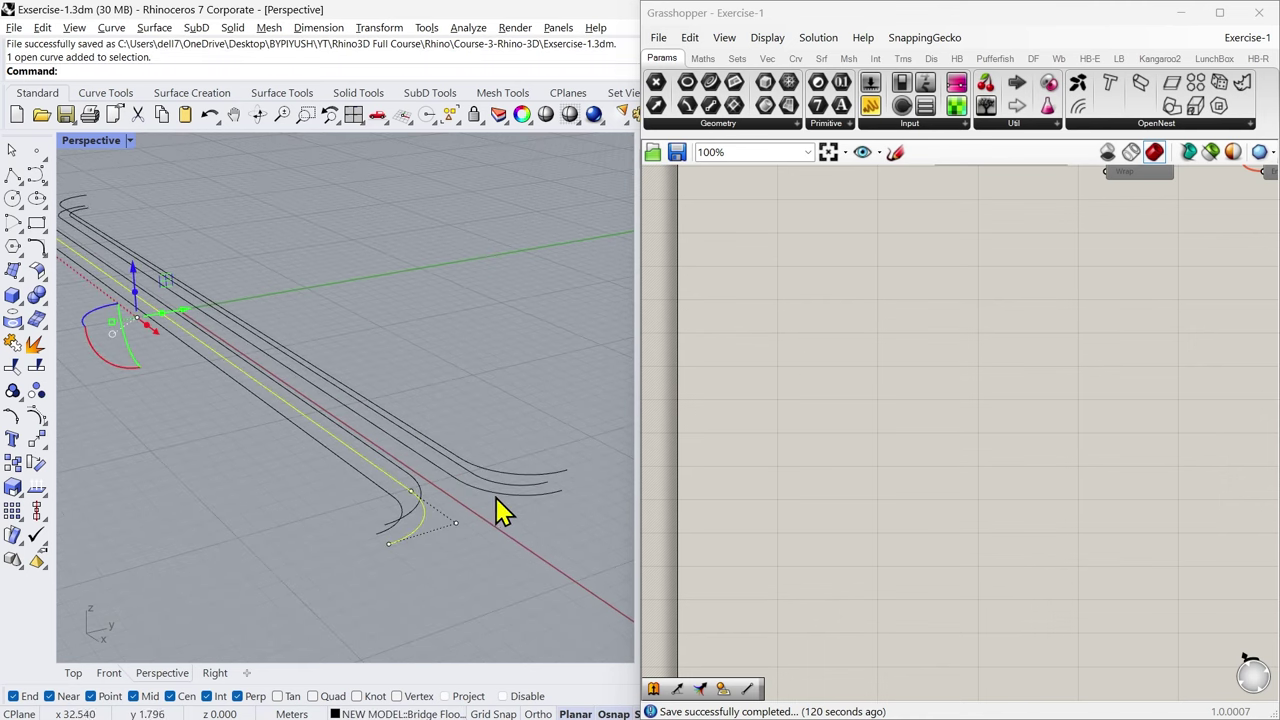
click(494, 494)
click(432, 529)
right_drag(430, 529, 410, 508)
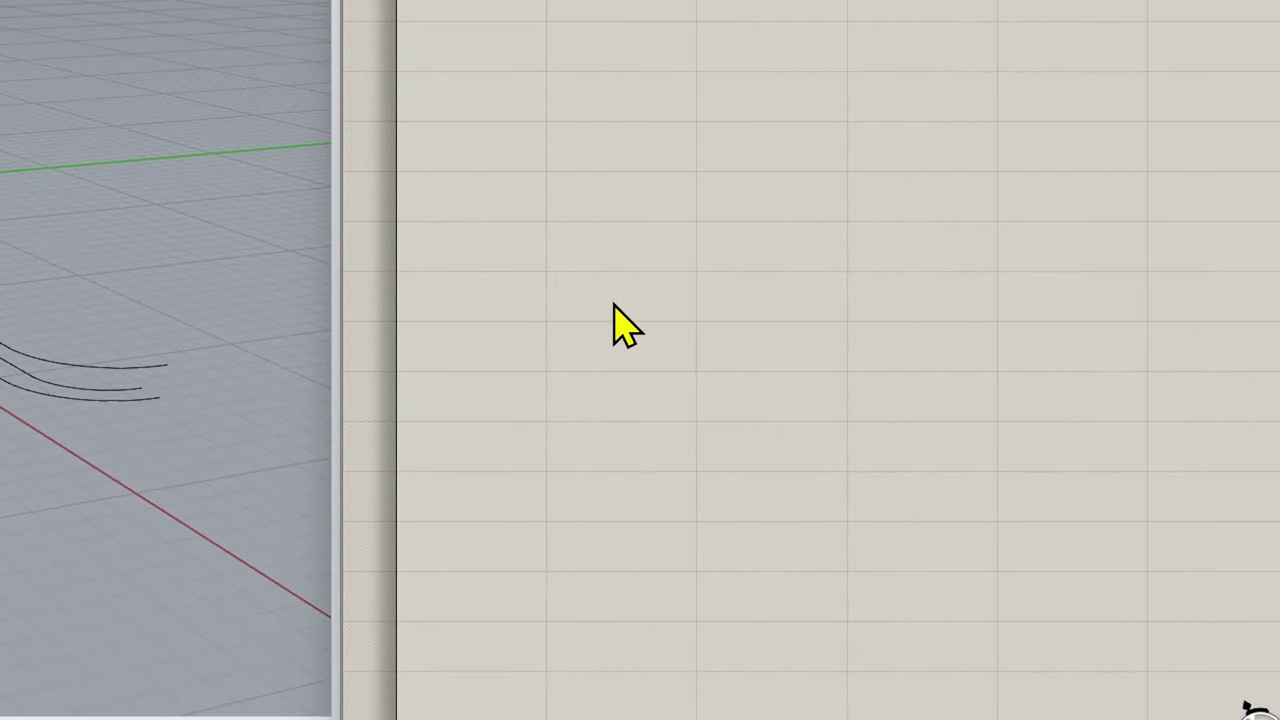
Step: Add a Curve parameter to the Grasshopper canvas and reference the ground-level inner floor curve on the negative Y side in it
double_click(614, 305)
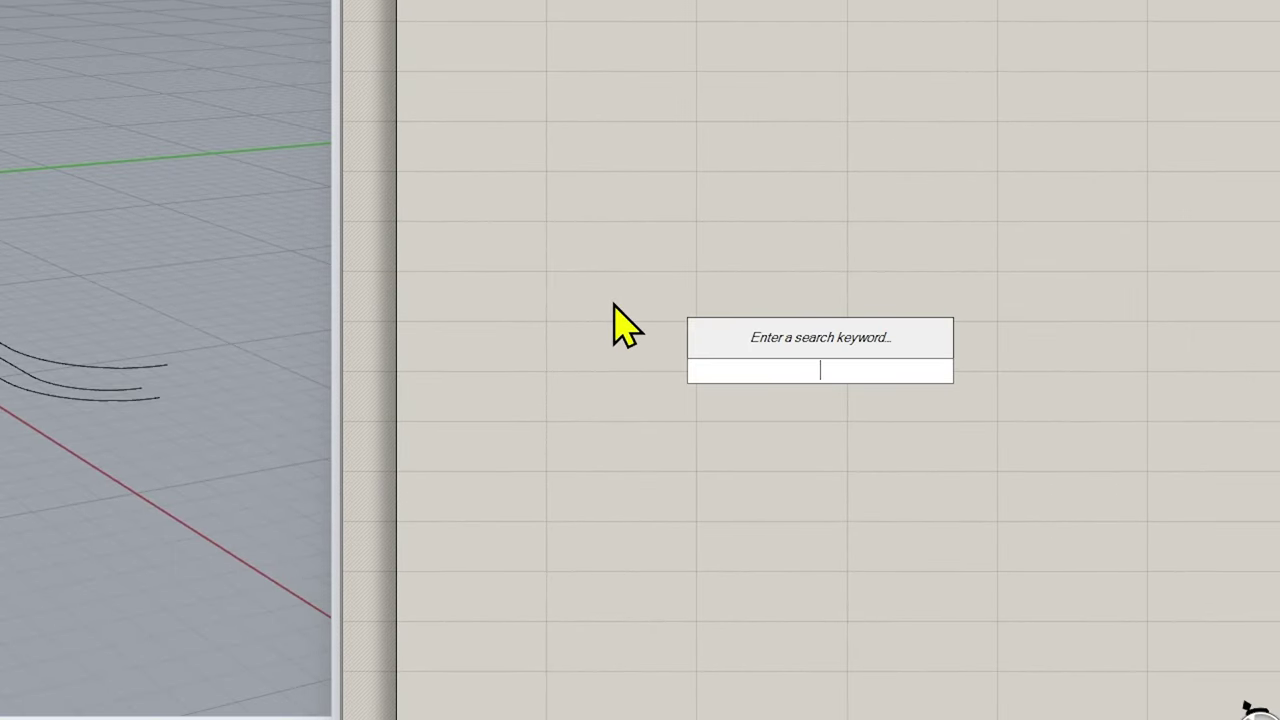
text(cur)
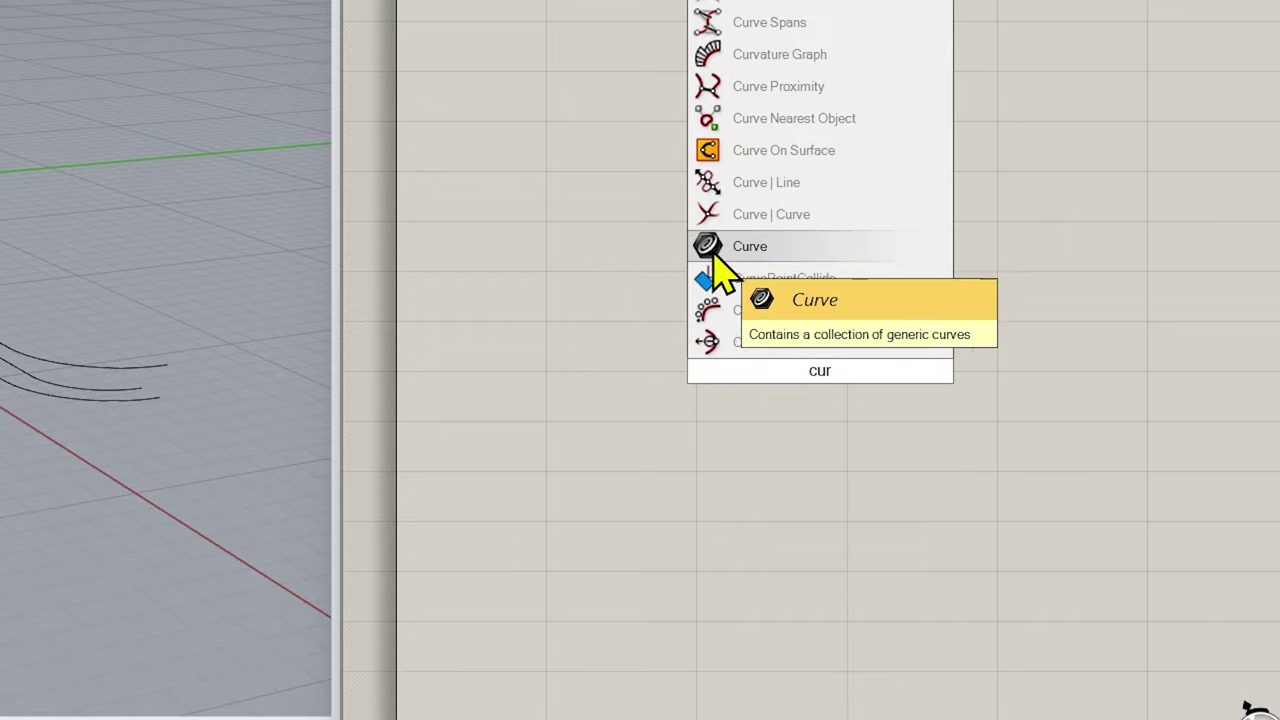
click(738, 248)
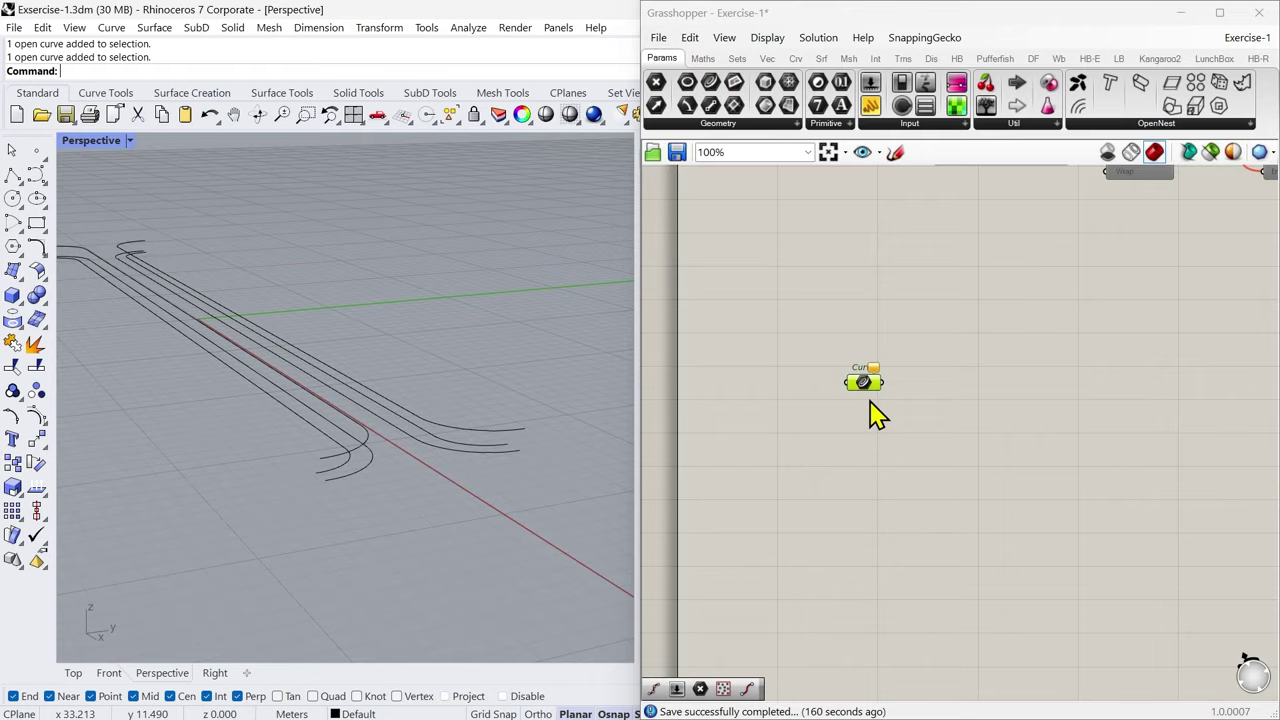
scroll(870, 415, up, 4)
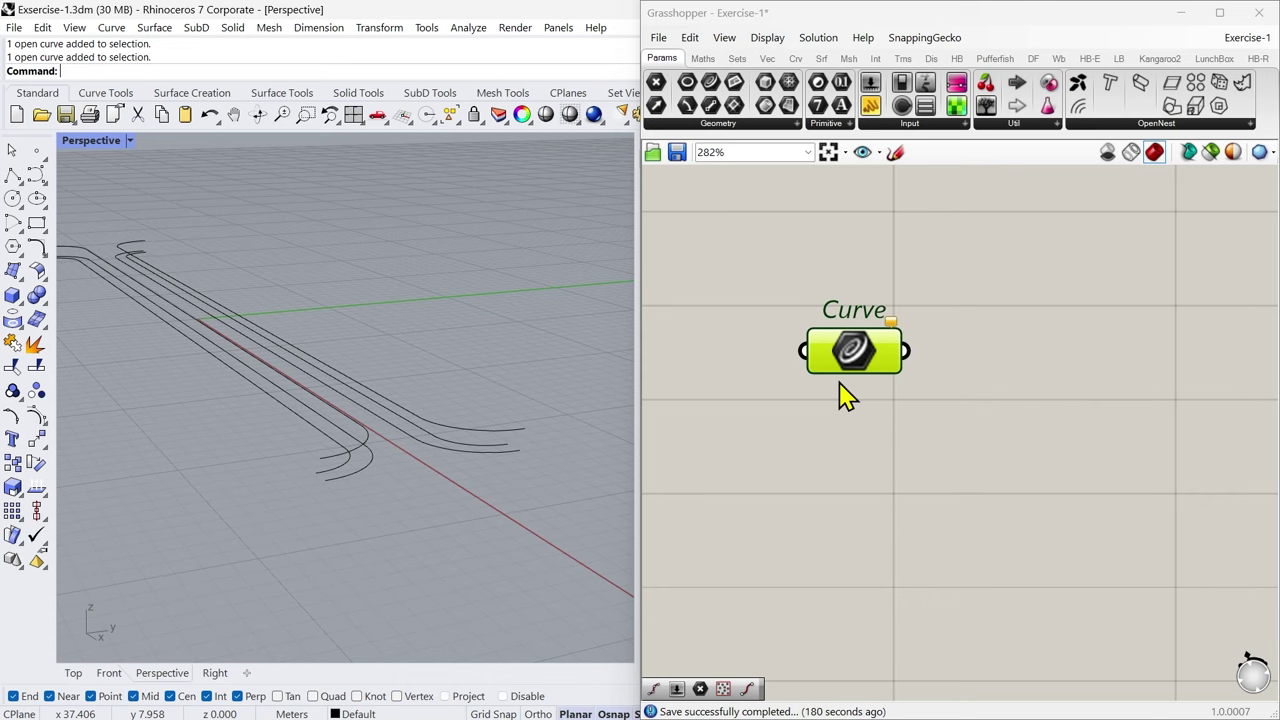
right_click(828, 352)
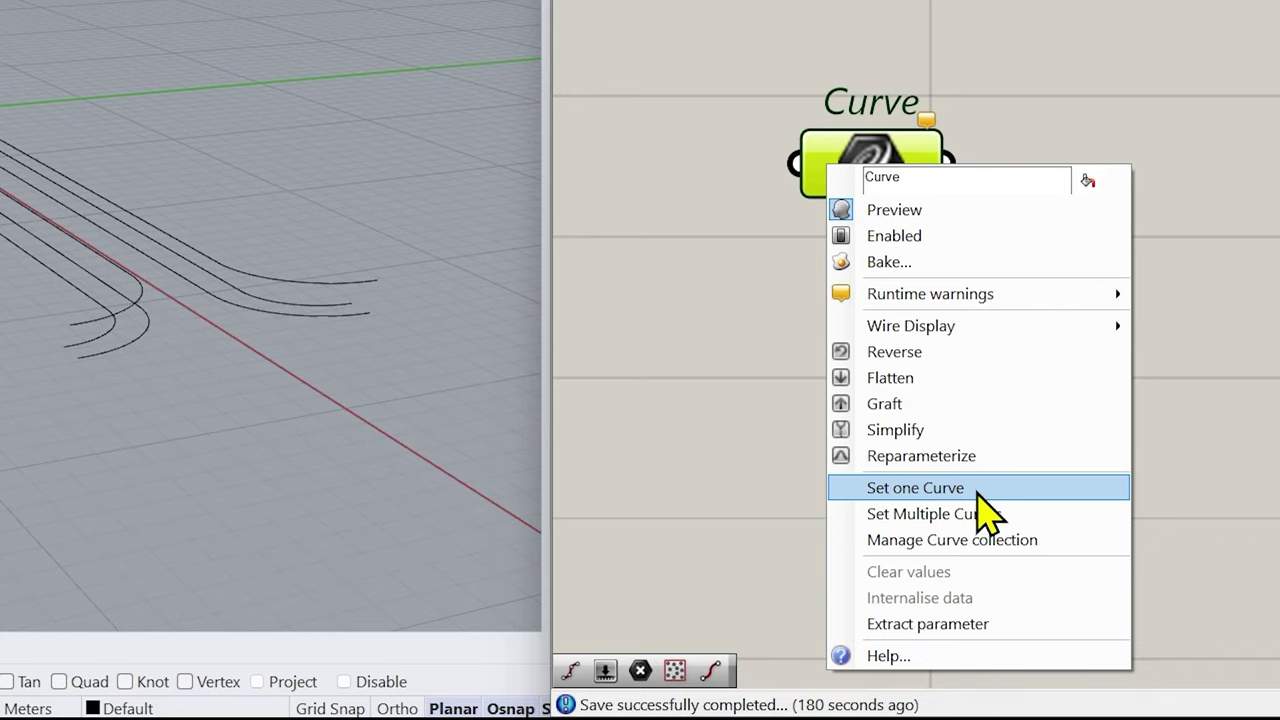
click(969, 495)
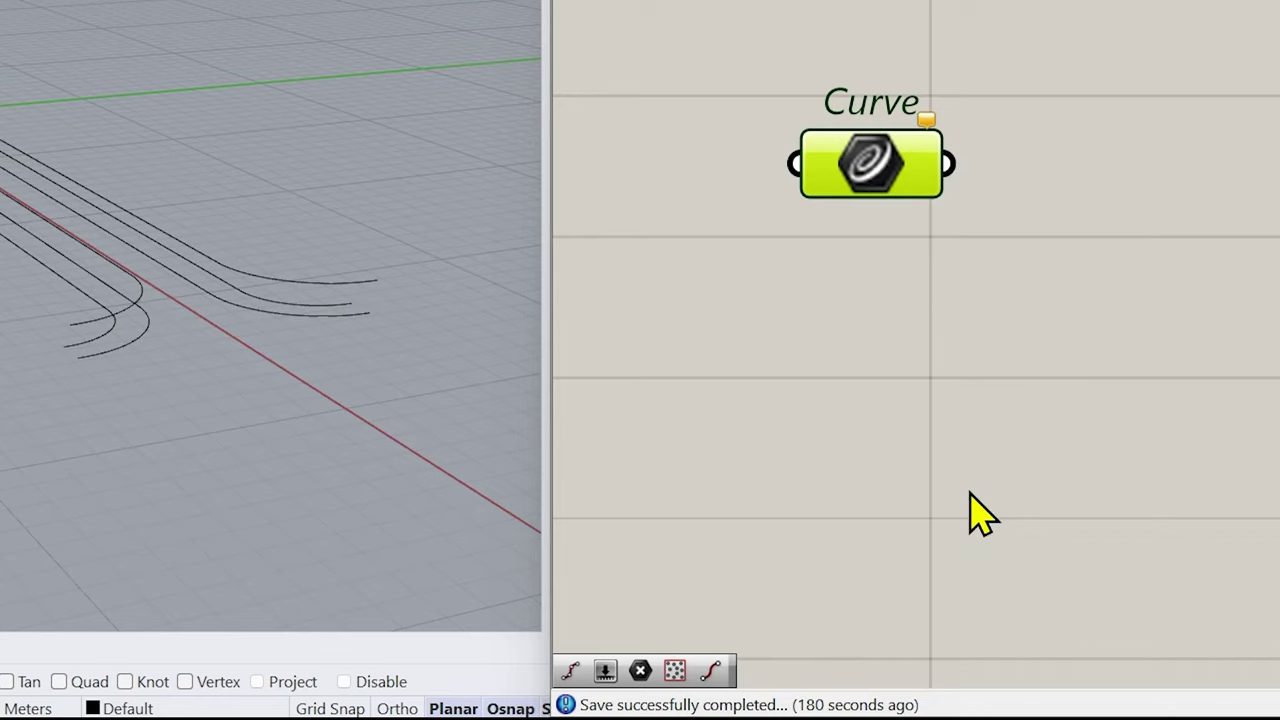
click(141, 341)
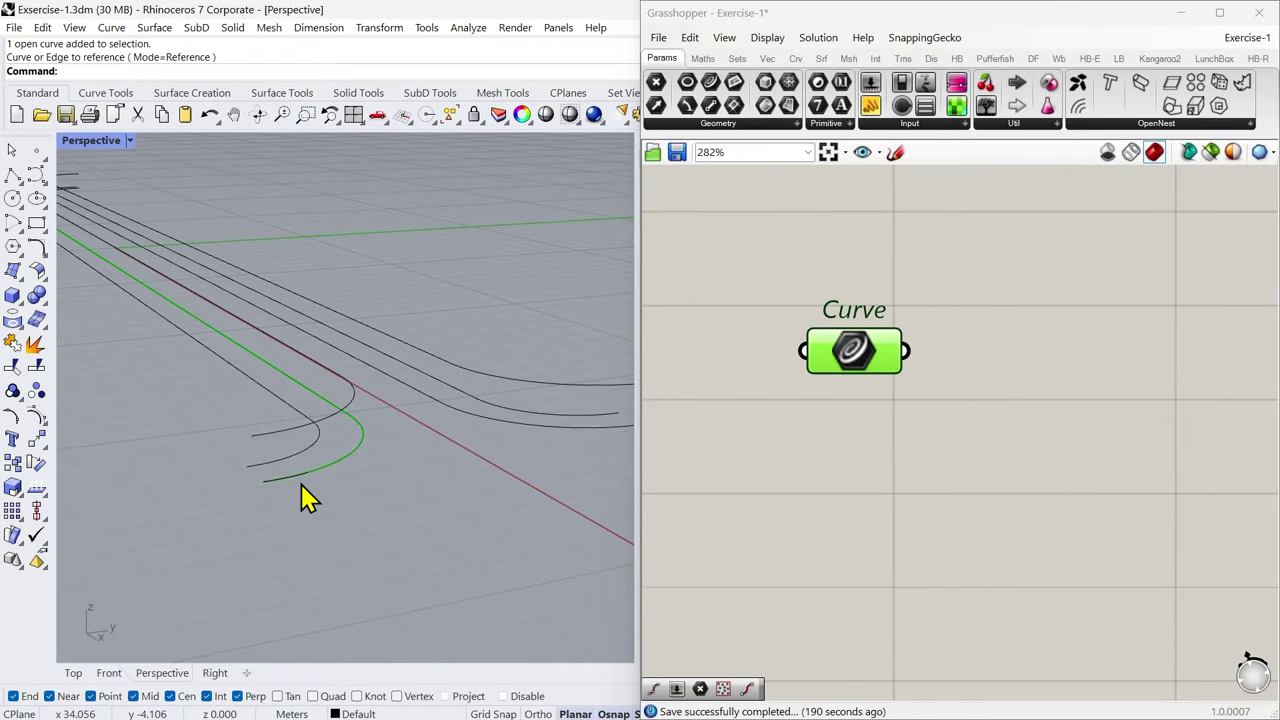
scroll(303, 486, up, 5)
scroll(340, 494, down, 3)
scroll(340, 508, down, 3)
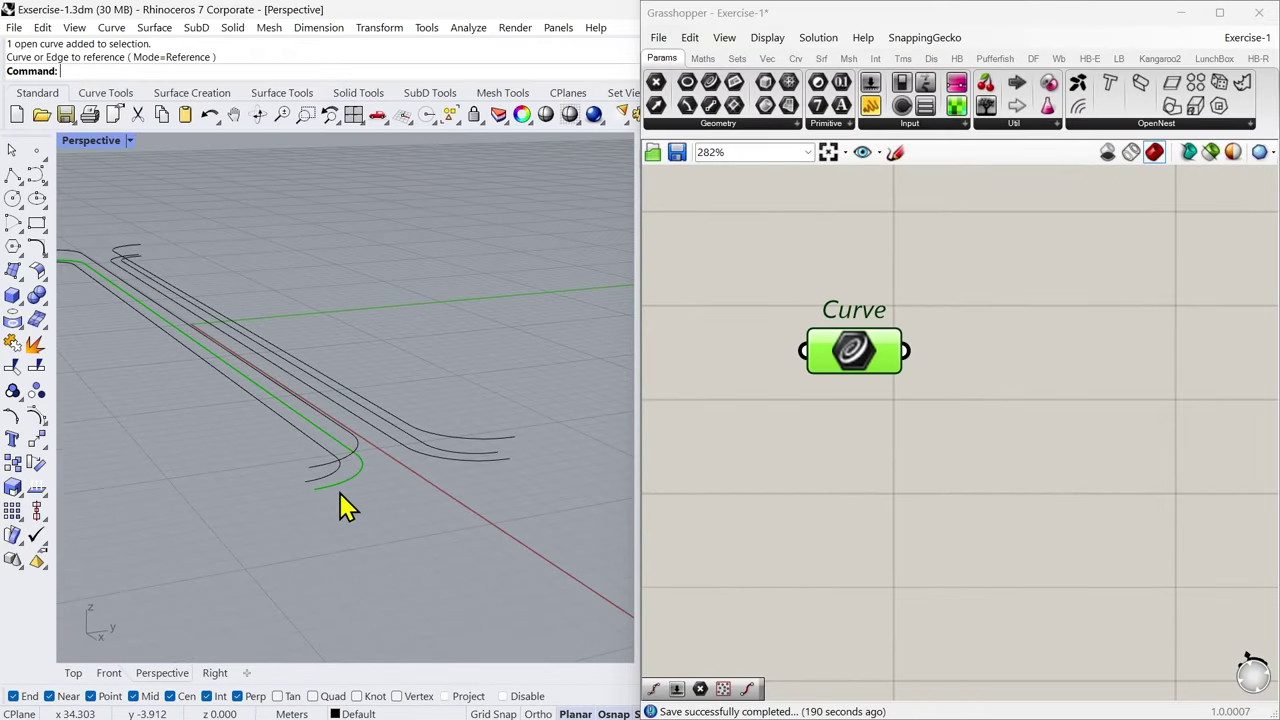
Step: Duplicate the Curve parameter below the original and reference the ground-level inner floor curve on the positive Y side in the copy
scroll(771, 463, down, 3)
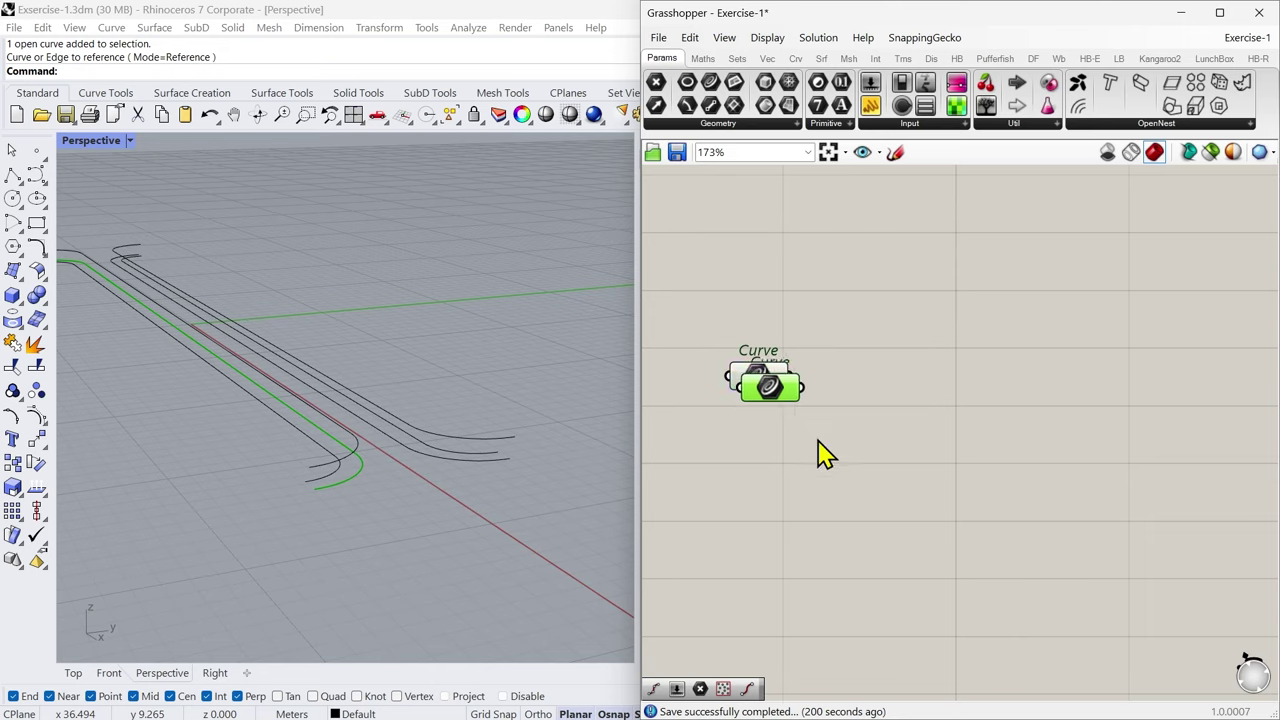
alt+drag(771, 380, 765, 518)
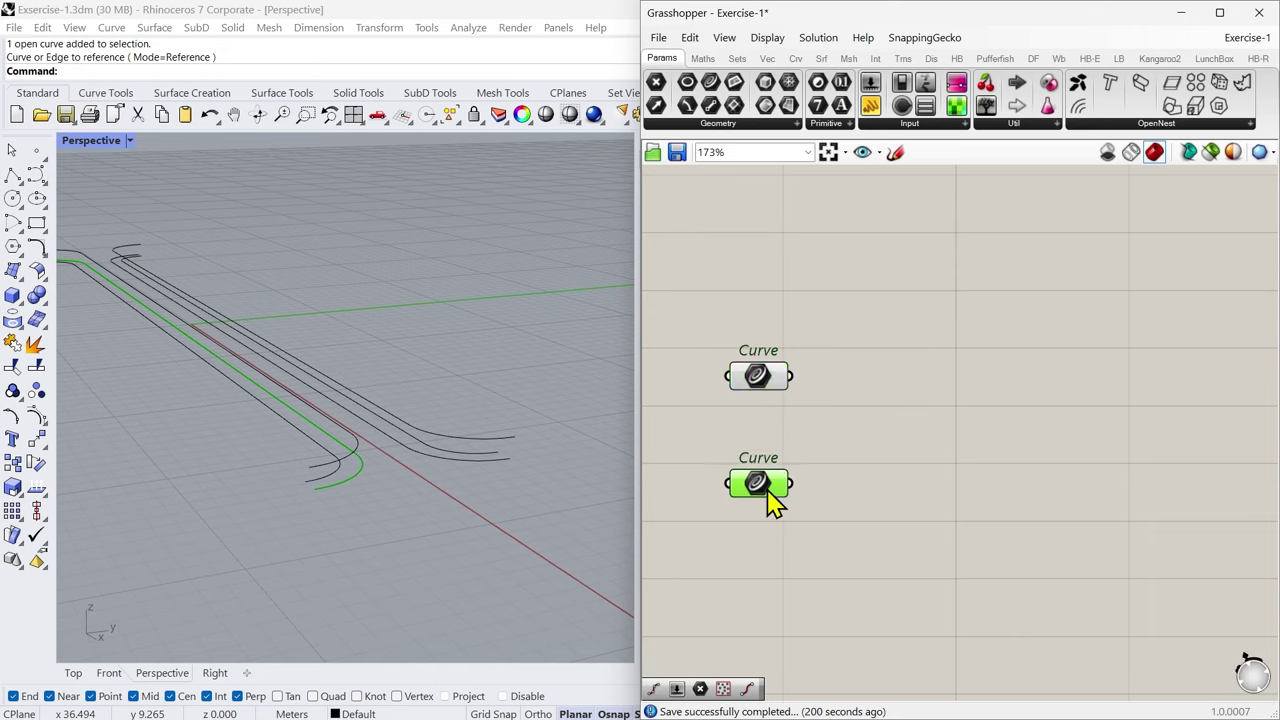
right_click(766, 495)
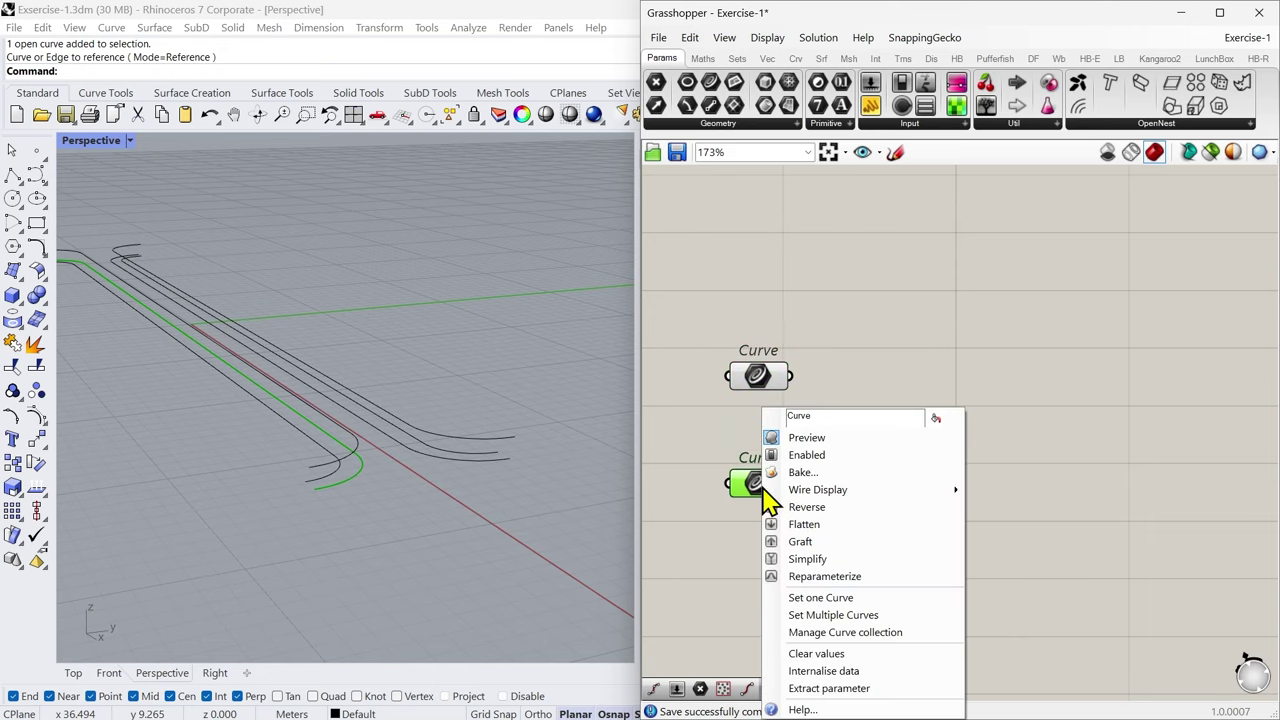
click(818, 598)
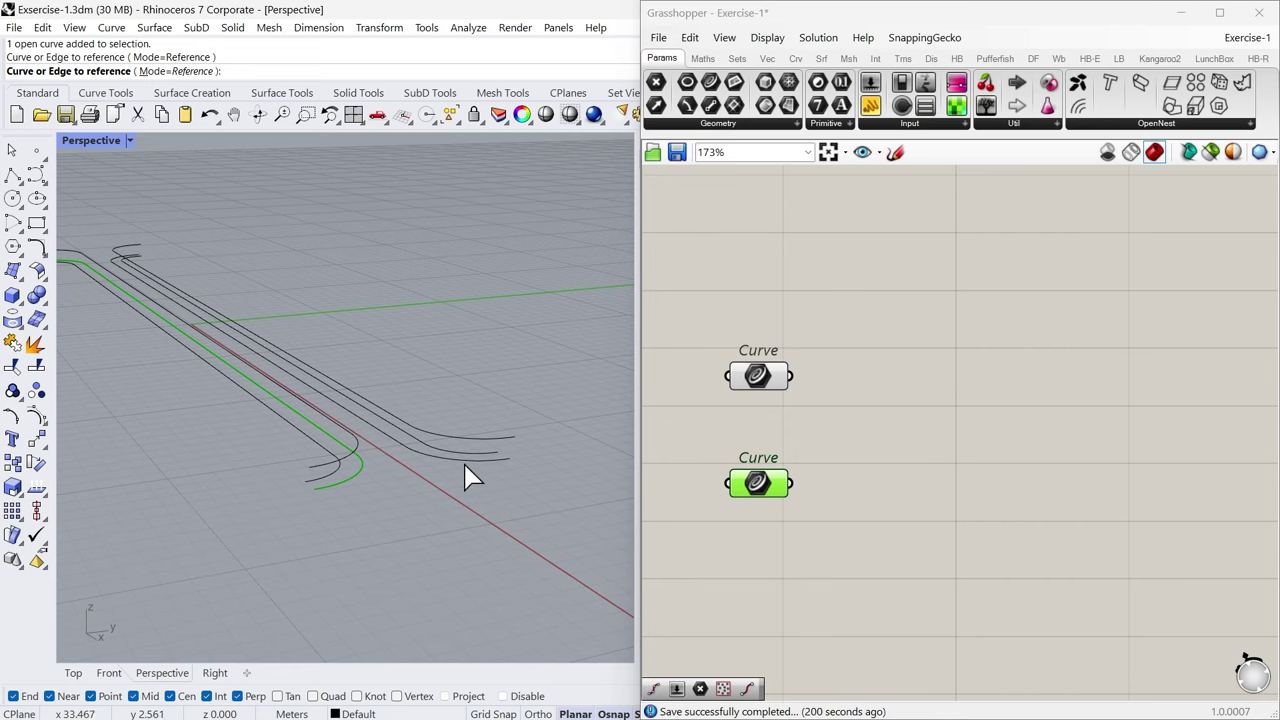
right_drag(472, 478, 385, 430)
click(380, 408)
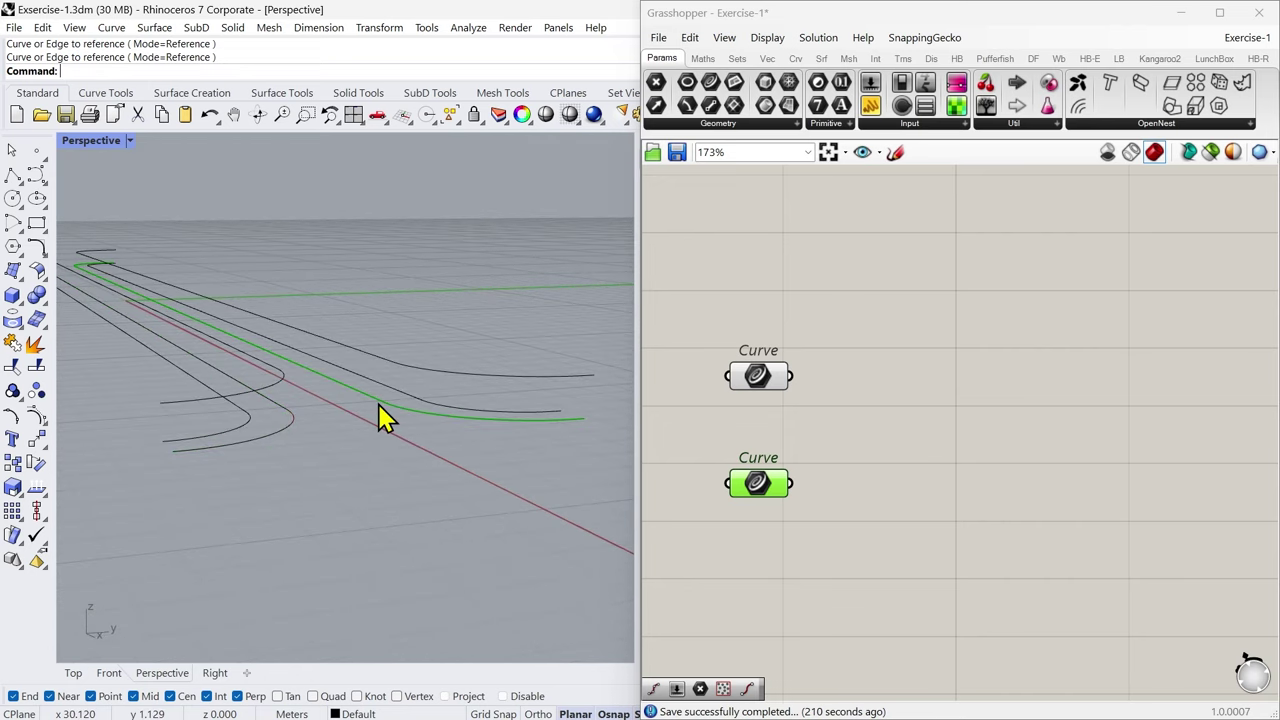
Step: Select both Curve parameters together to check their referenced floor curves in the viewport
click(752, 556)
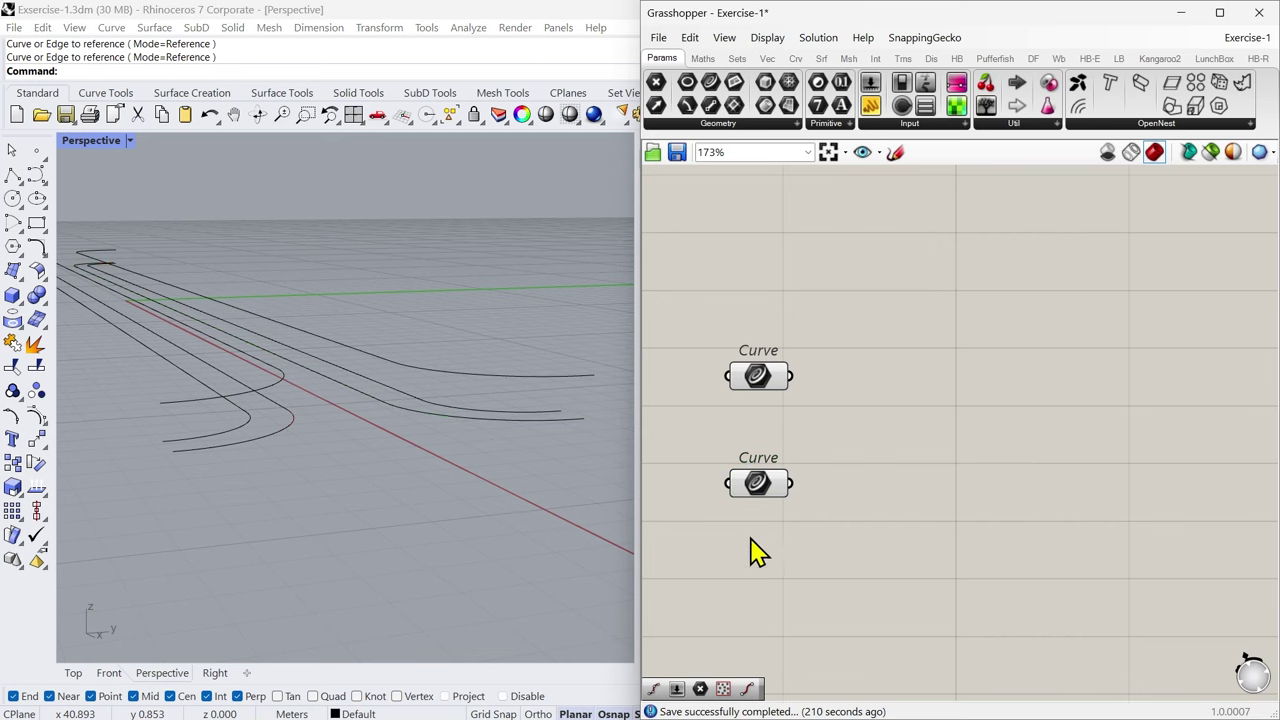
click(766, 490)
shift+click(764, 386)
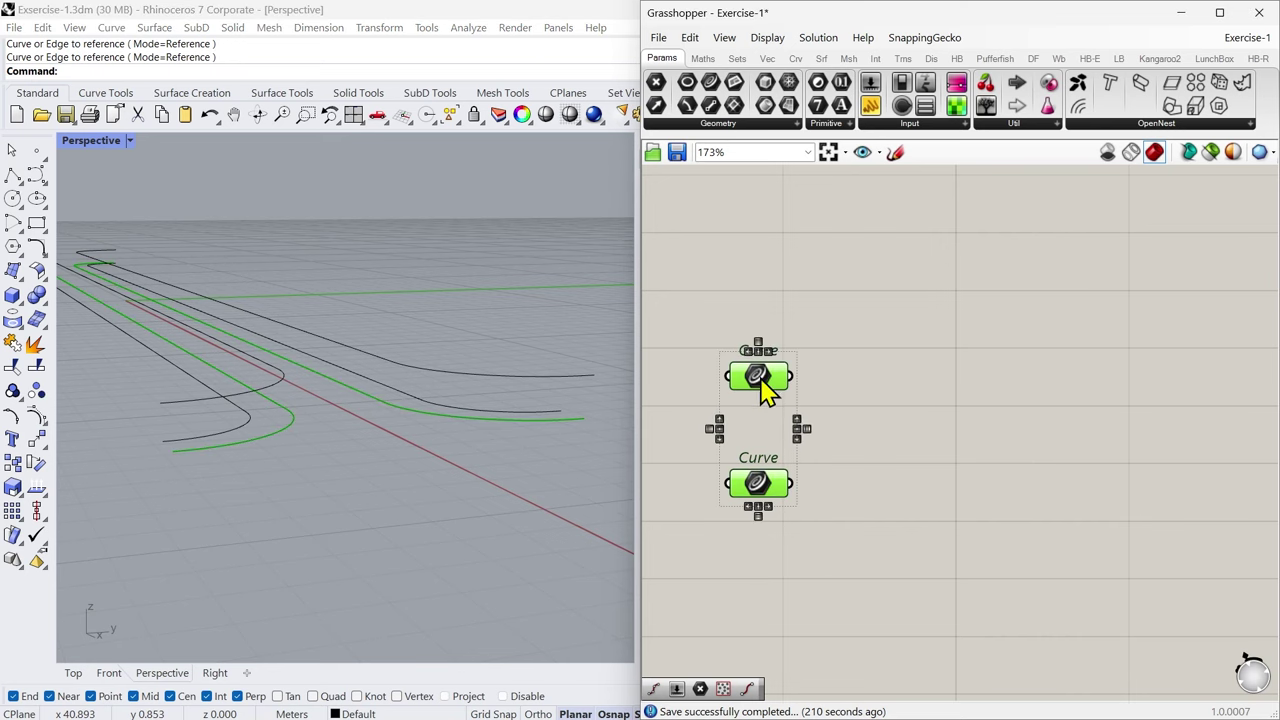
Step: Hide the ground-level inner floor curve on the negative Y side in Rhino and check its reference through the upper Curve parameter
right_drag(395, 486, 470, 512)
scroll(338, 429, down, 5)
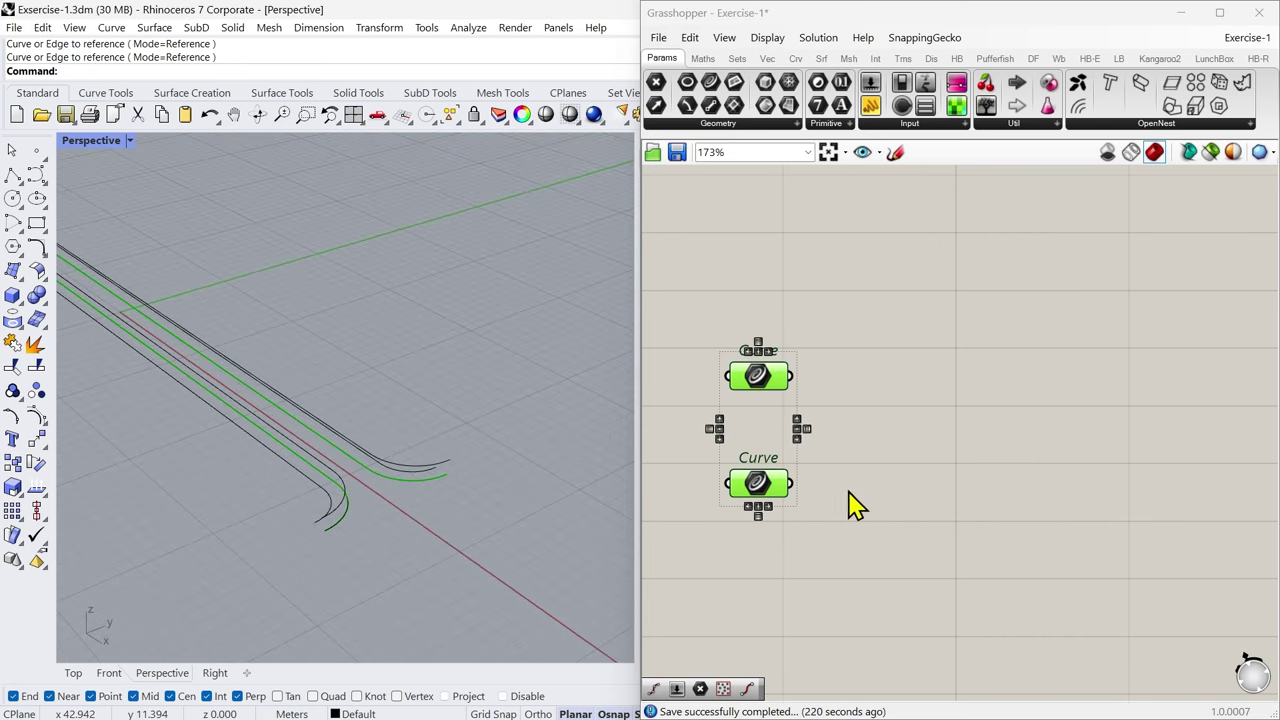
click(343, 530)
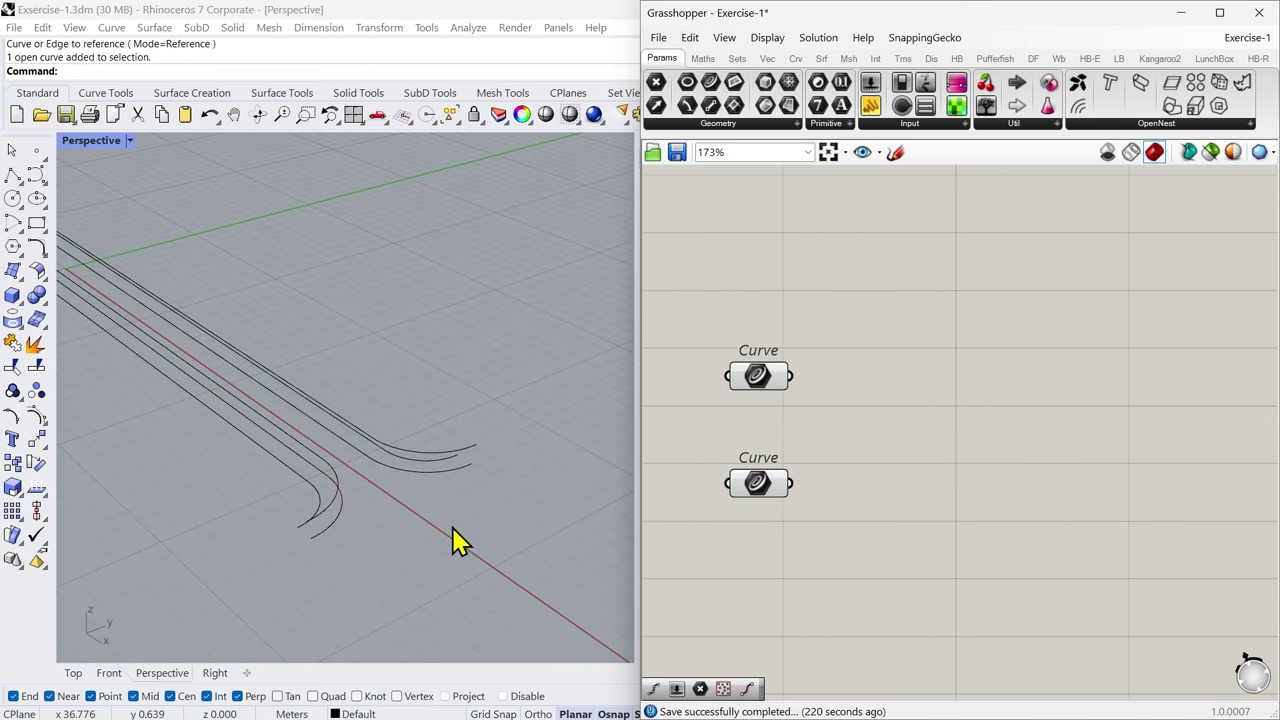
click(343, 530)
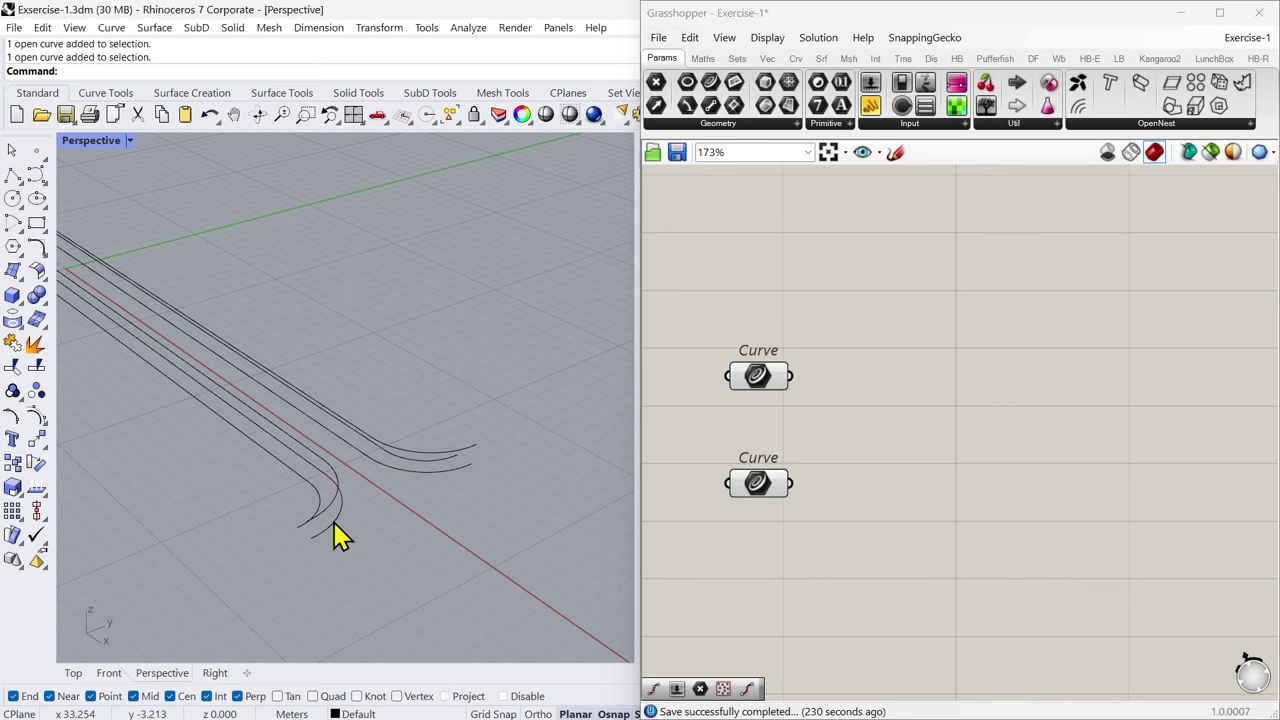
middle_click(343, 530)
click(299, 503)
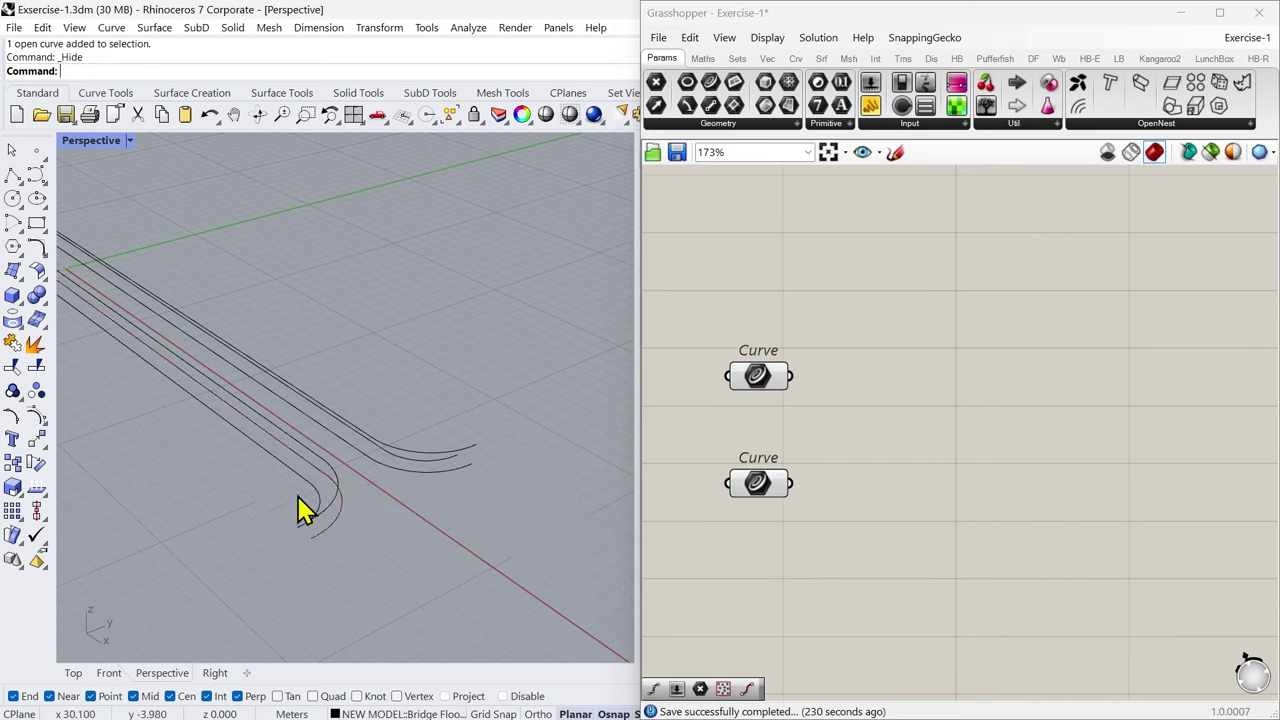
right_drag(376, 525, 340, 434)
scroll(300, 414, up, 6)
click(751, 382)
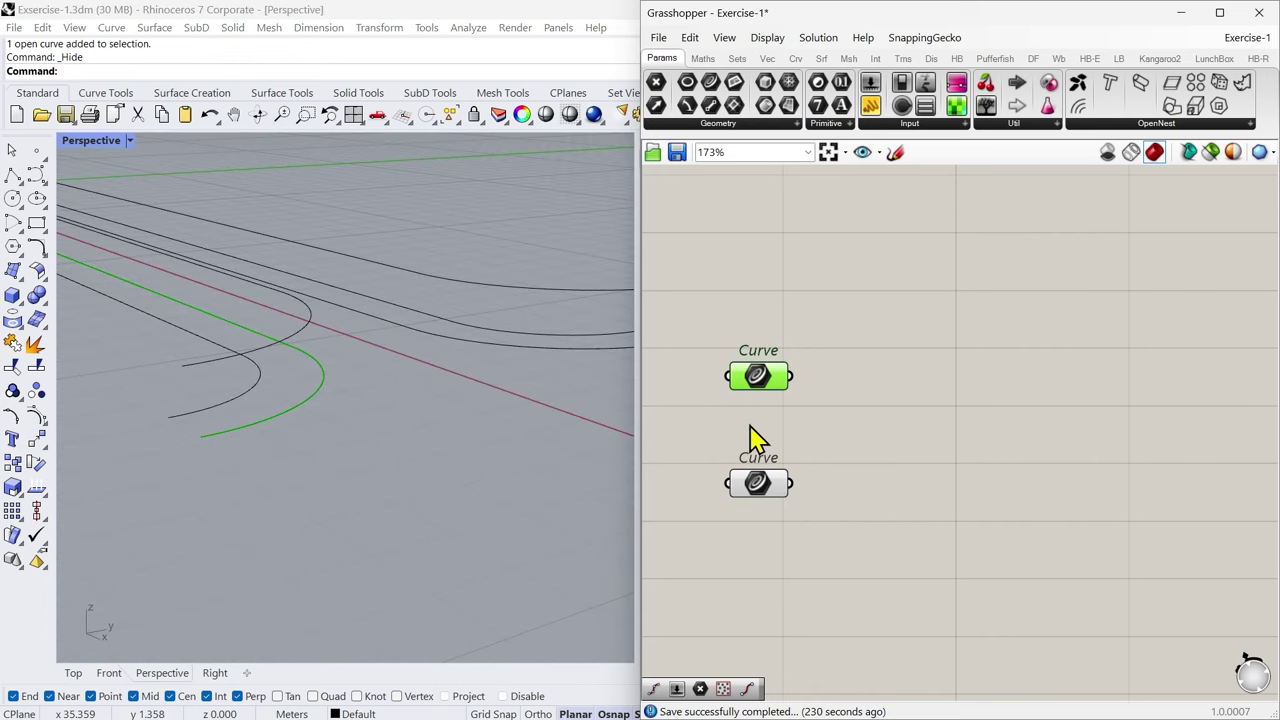
Step: Undo the hiding of the inner floor curve in the Perspective view
click(576, 448)
key(ctrl+z)
click(698, 456)
scroll(342, 455, down, 5)
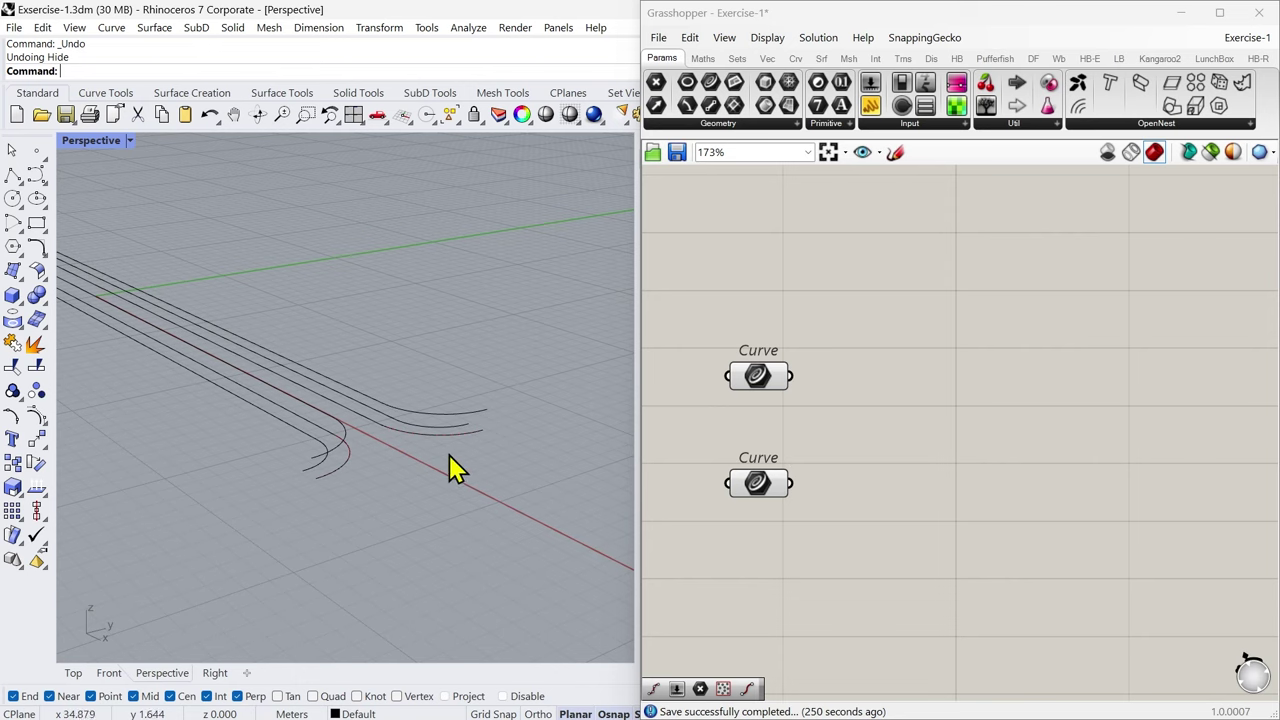
right_drag(533, 470, 451, 503)
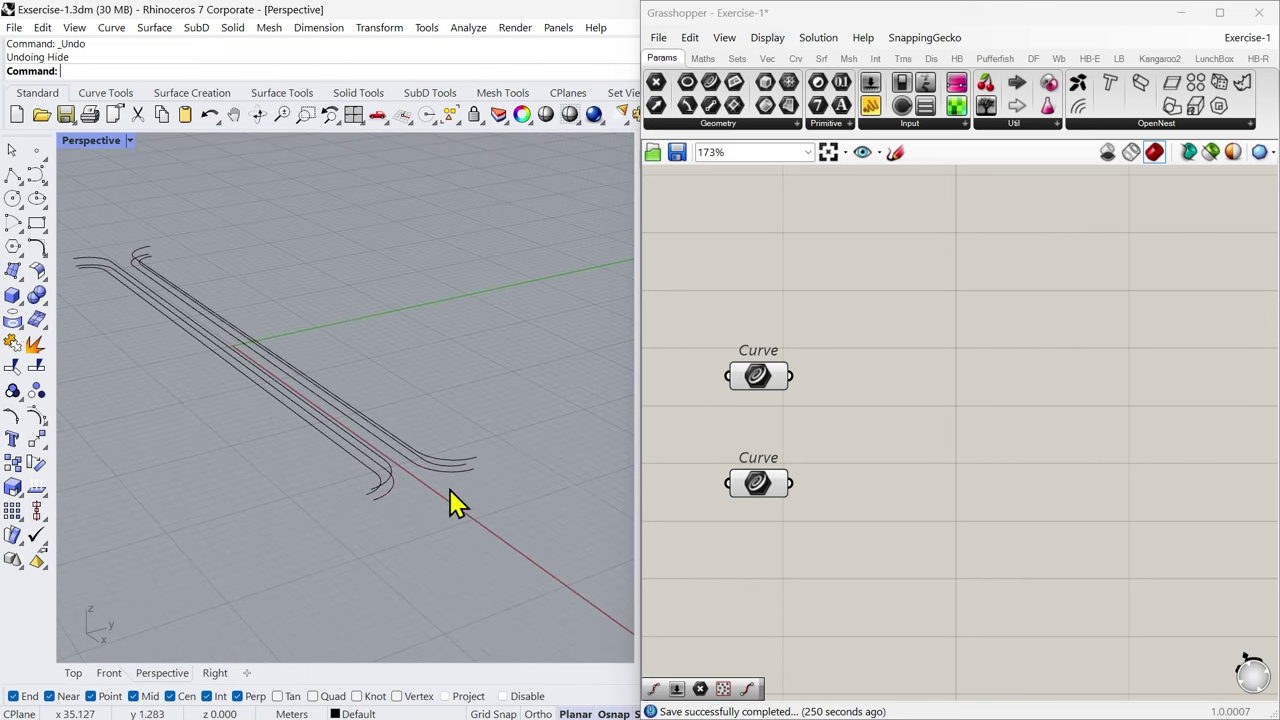
Step: Add a Divide Curve component to the Grasshopper canvas beside the two Curve parameters
double_click(880, 417)
text(div)
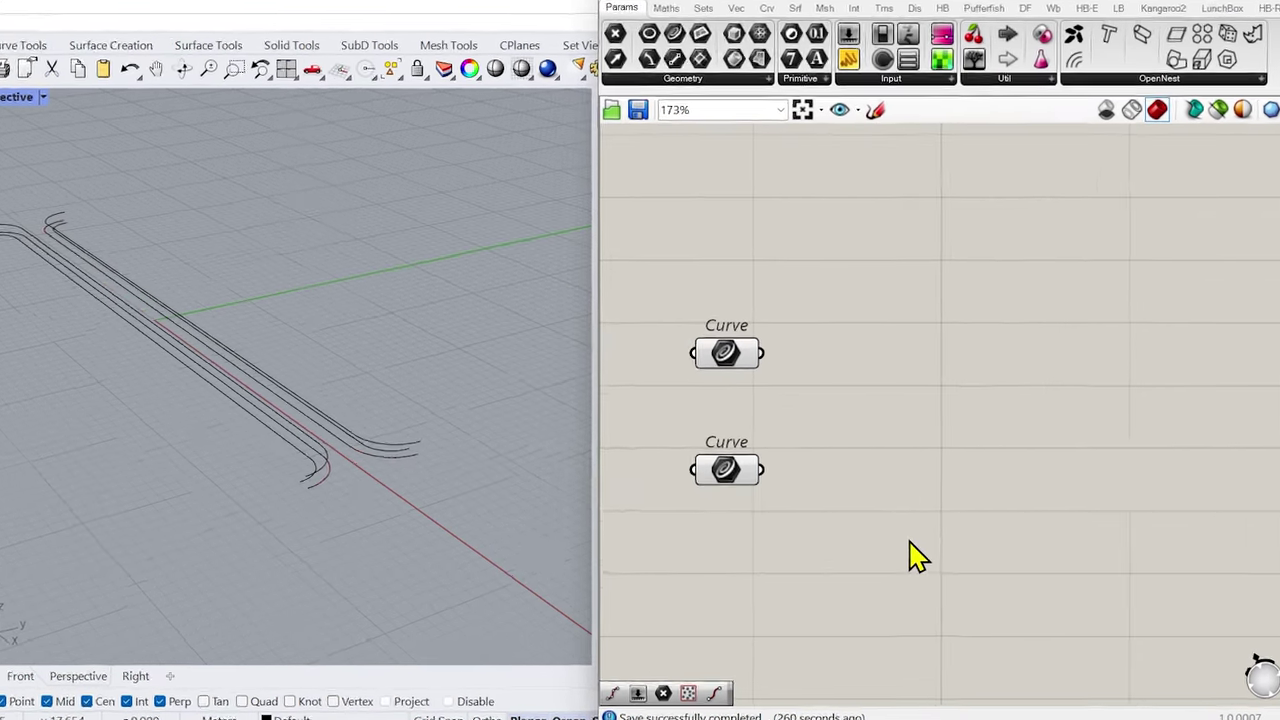
double_click(925, 536)
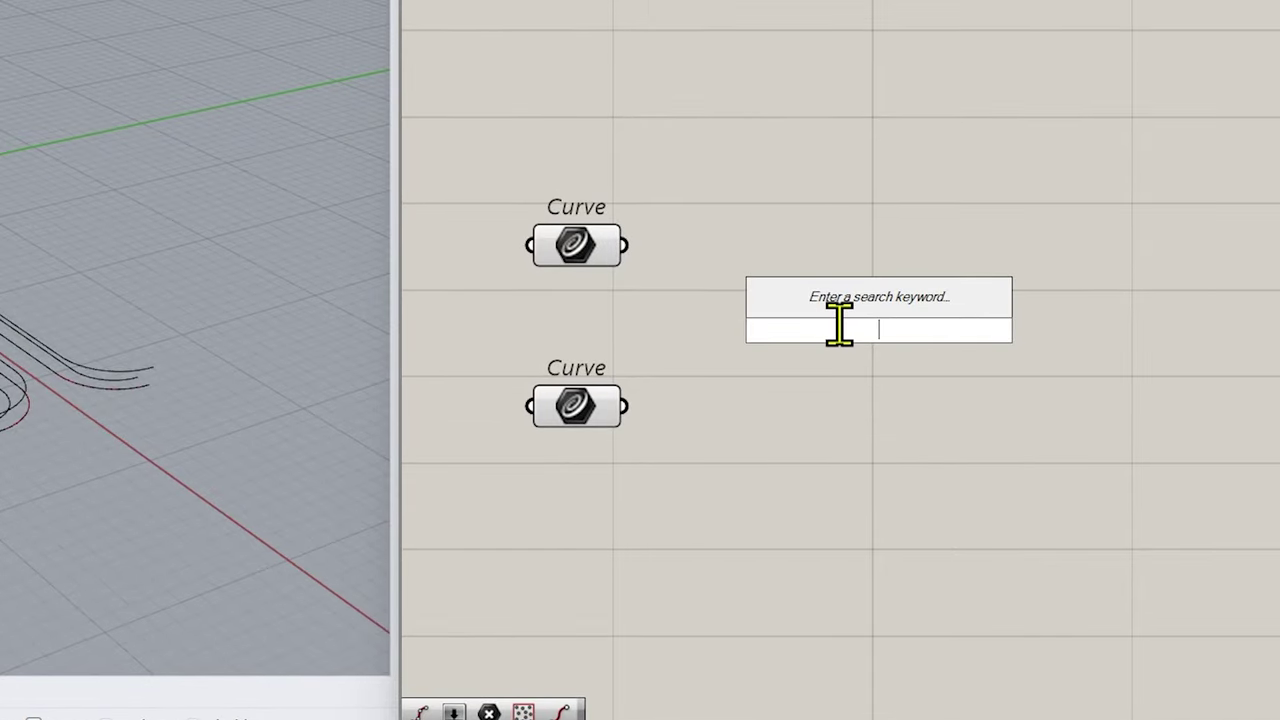
text(divi)
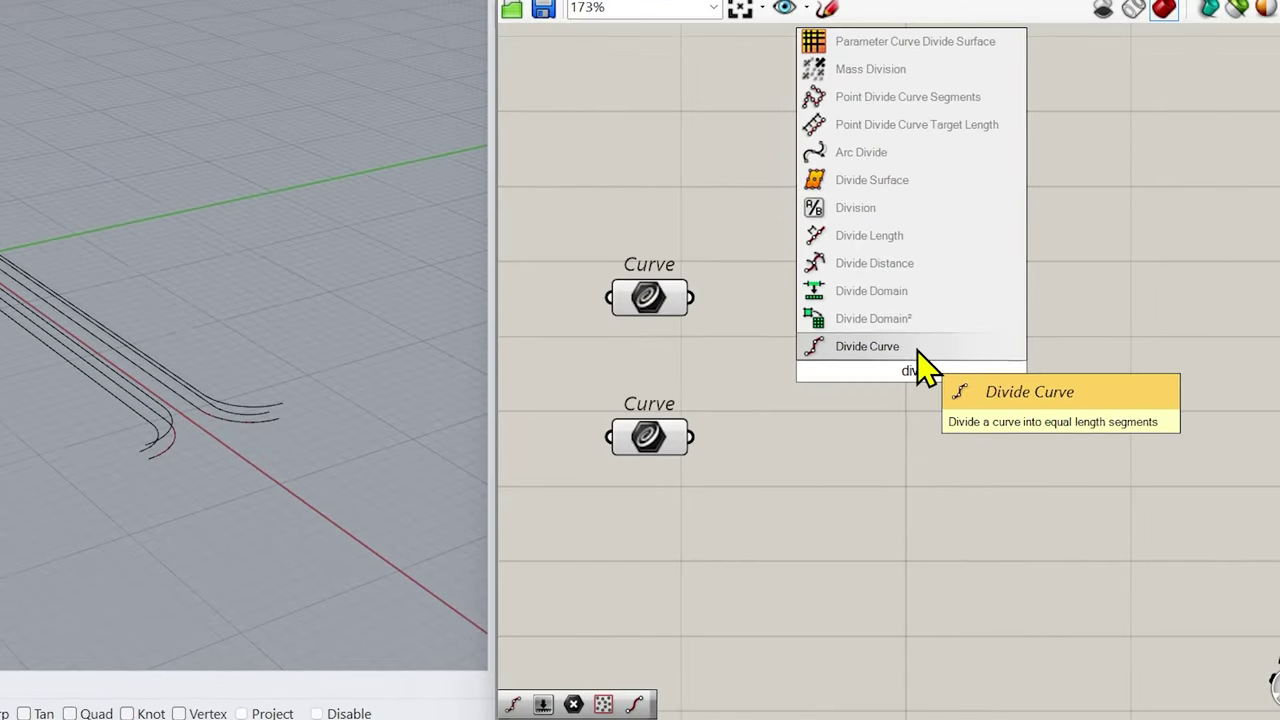
click(901, 302)
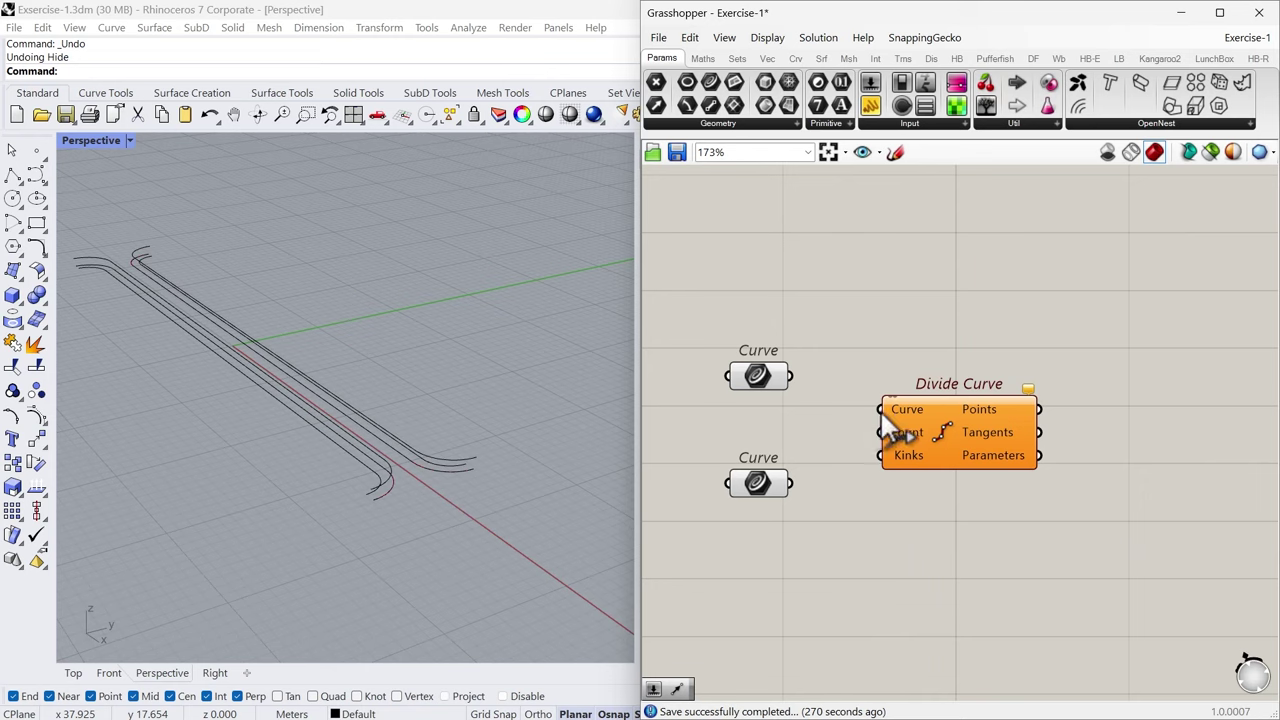
Step: Connect the upper Curve parameter to the Divide Curve's Curve input and align the component so the wire runs straight
click(765, 380)
drag(790, 379, 882, 411)
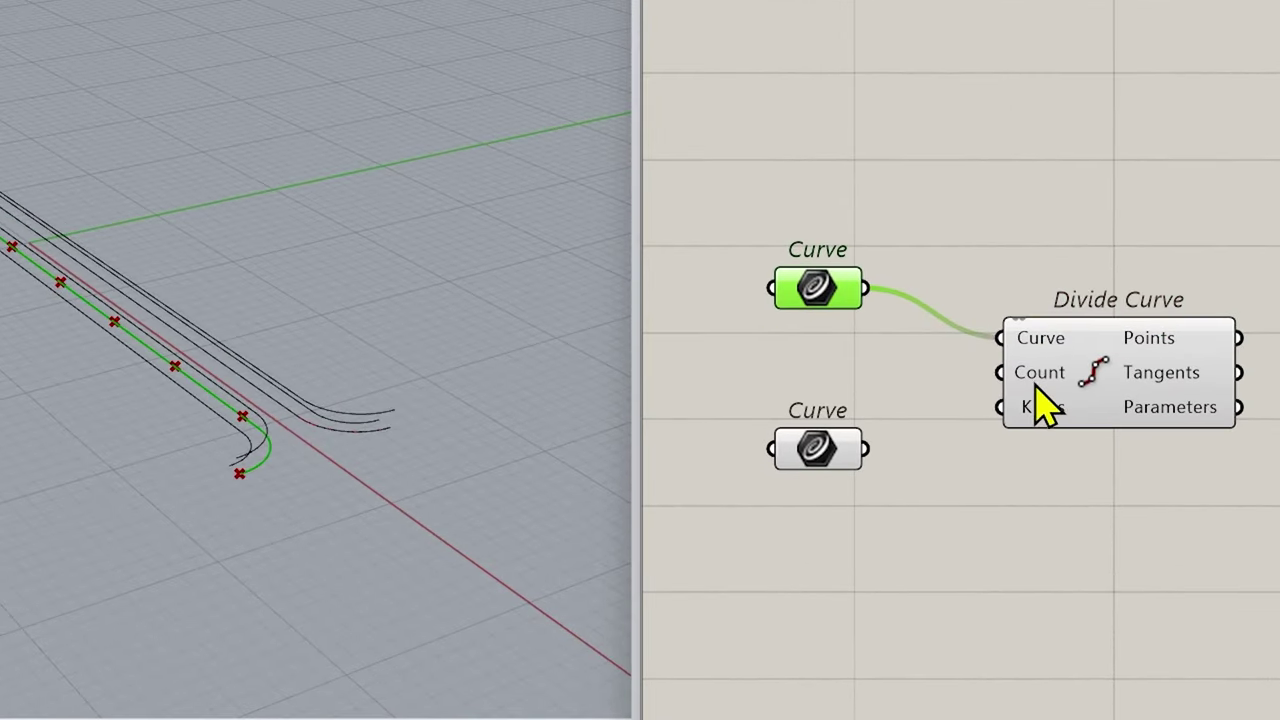
mouse_move(1006, 395)
drag(1040, 400, 995, 349)
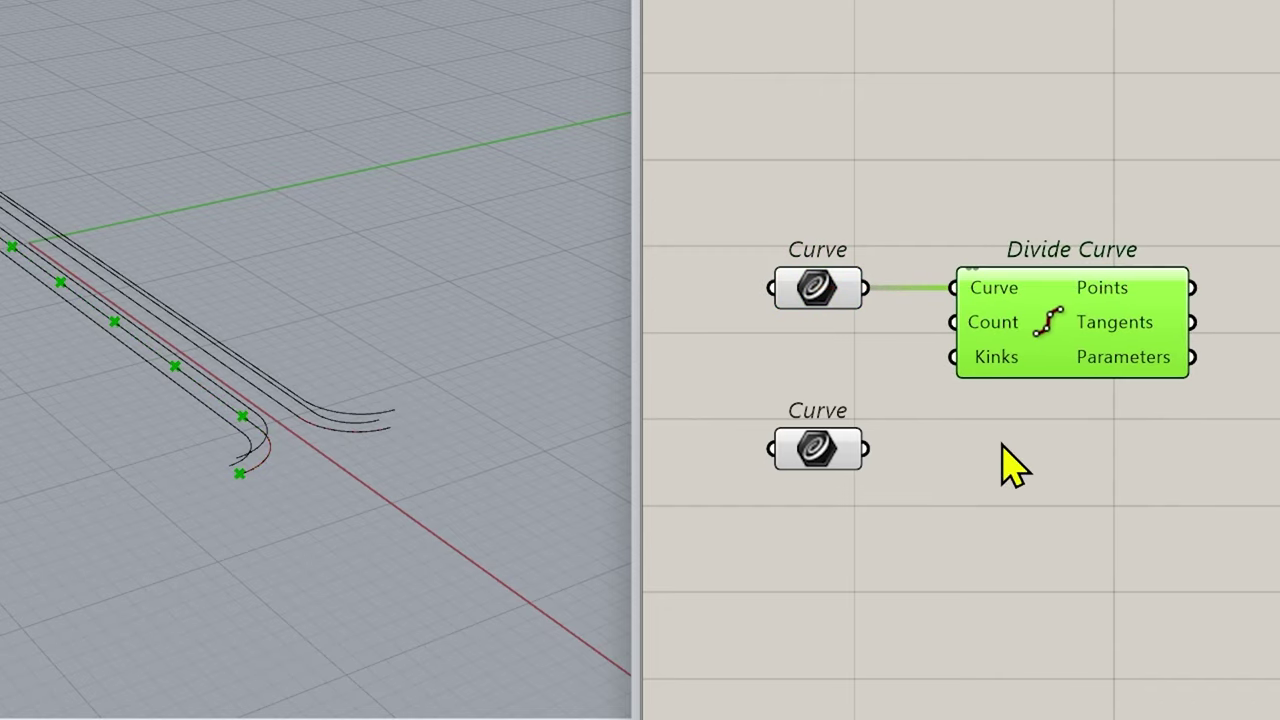
right_drag(1006, 463, 1170, 481)
click(876, 395)
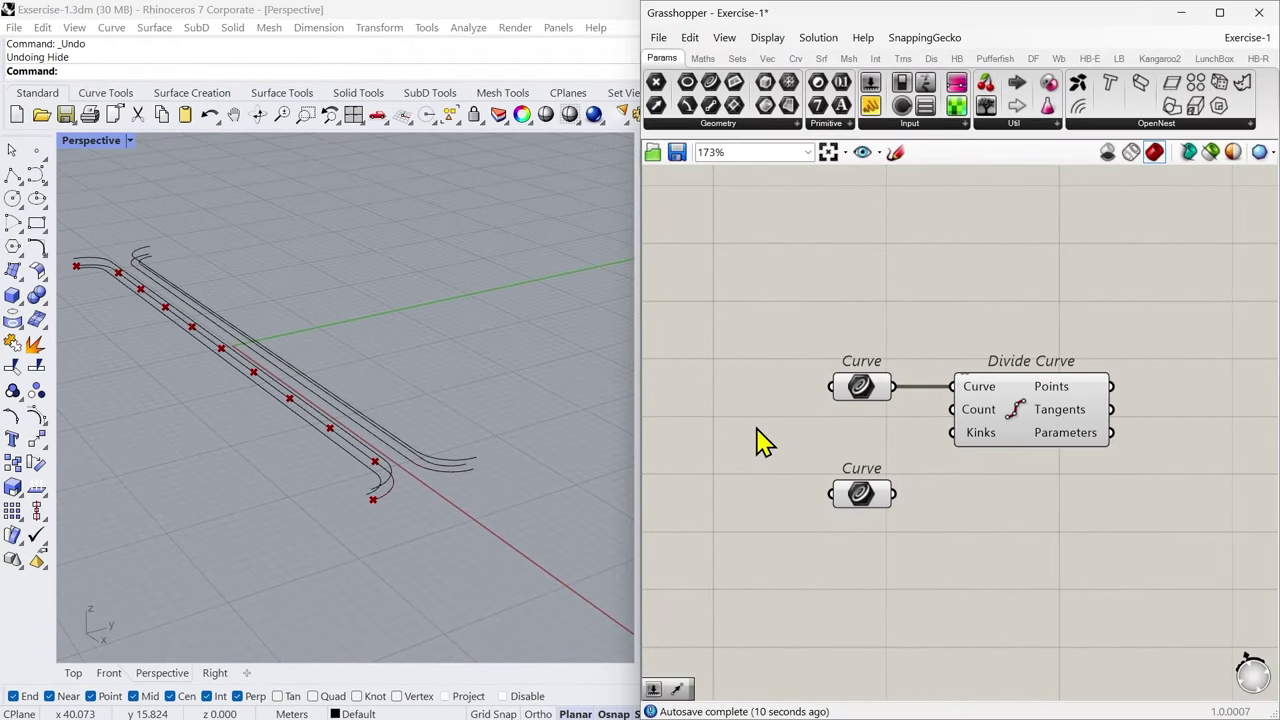
Step: Add a Number Slider set to 72, connect it to the Divide Curve's Count input and inspect the resulting division points
double_click(757, 443)
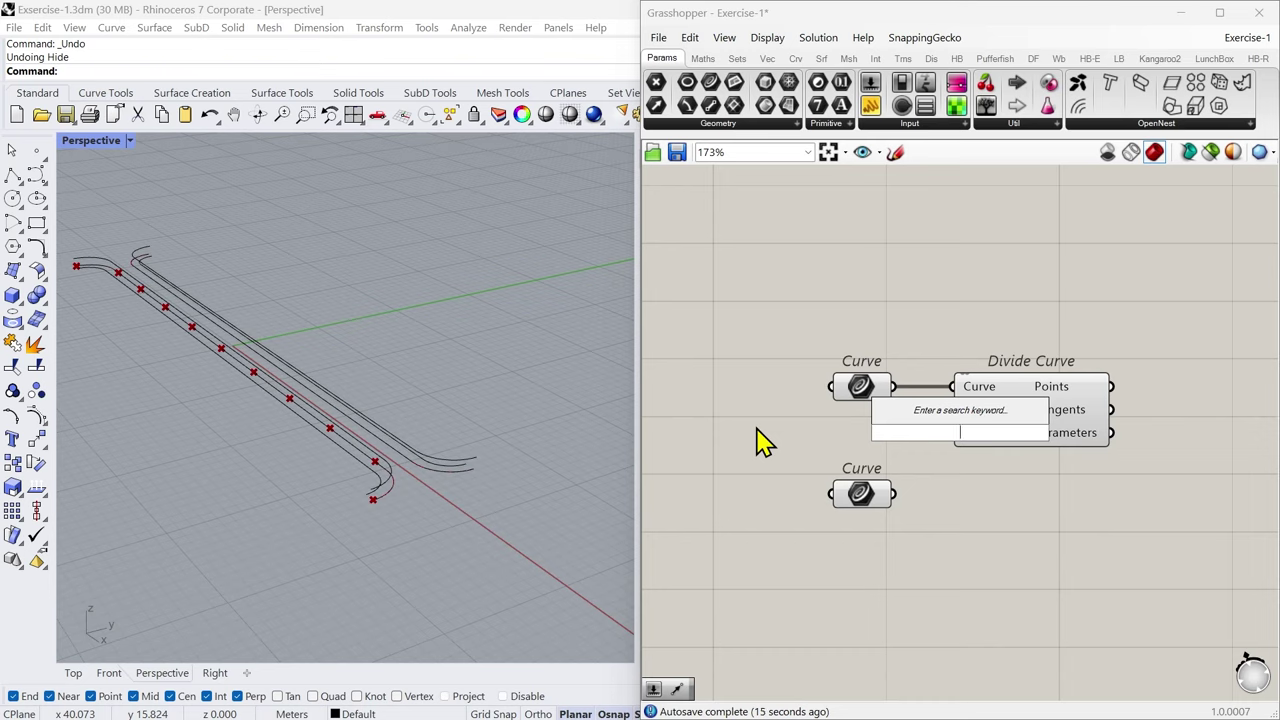
text(72)
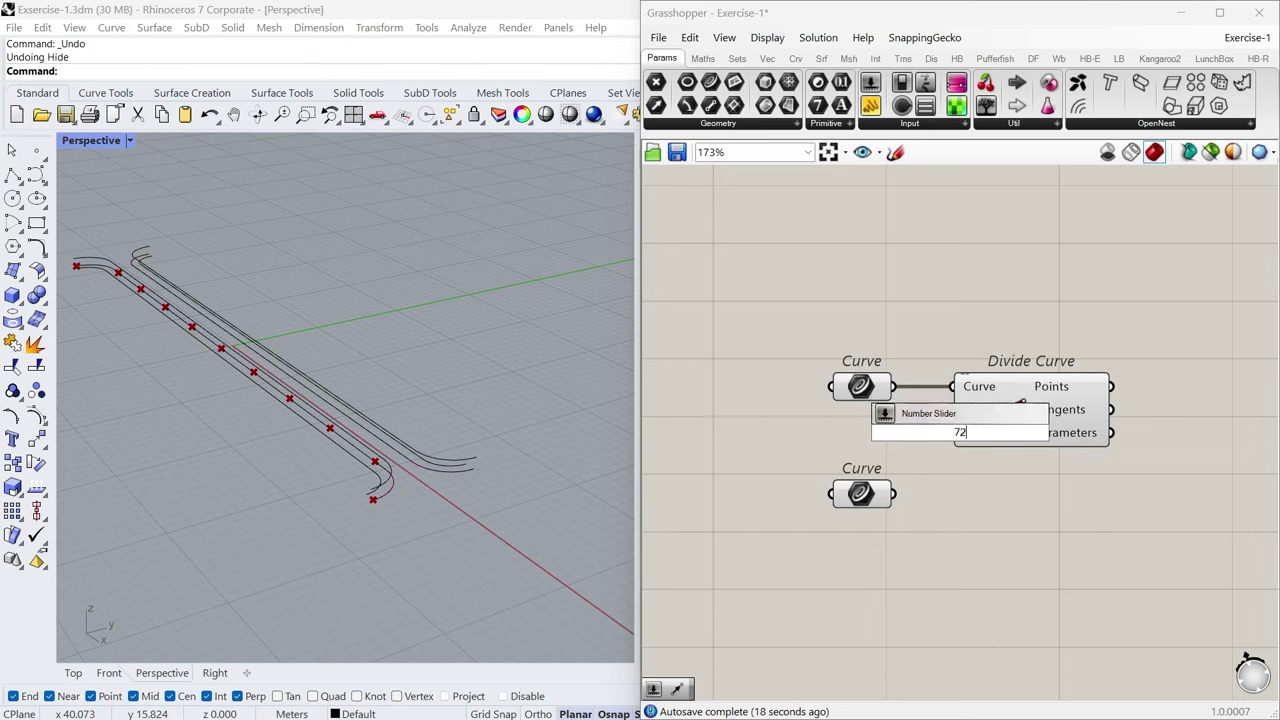
key(Return)
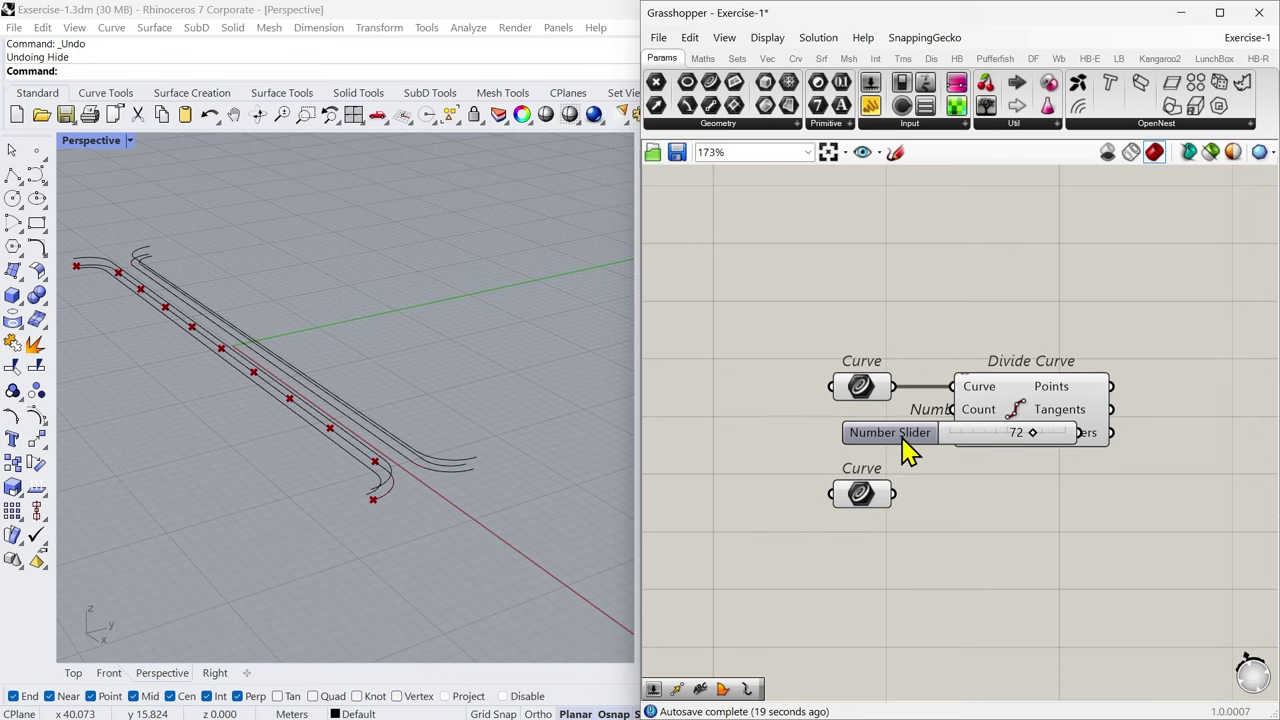
drag(905, 437, 733, 440)
drag(862, 441, 912, 444)
text(72)
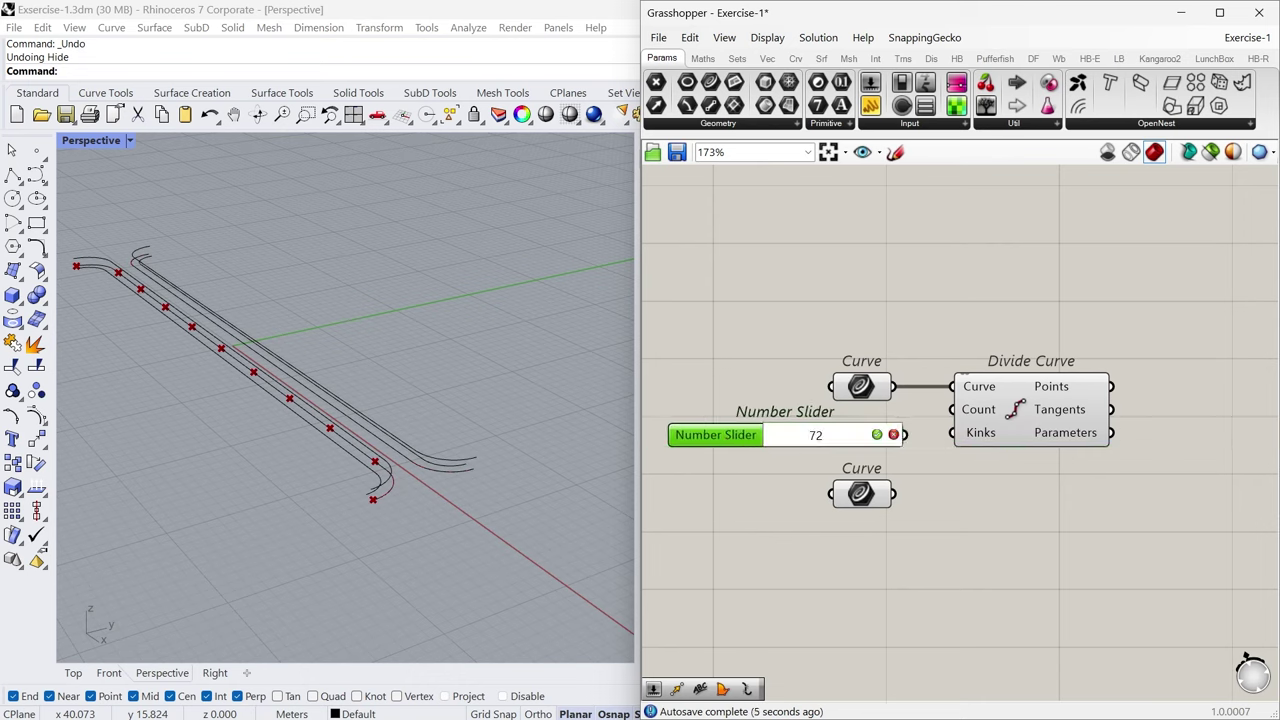
key(Return)
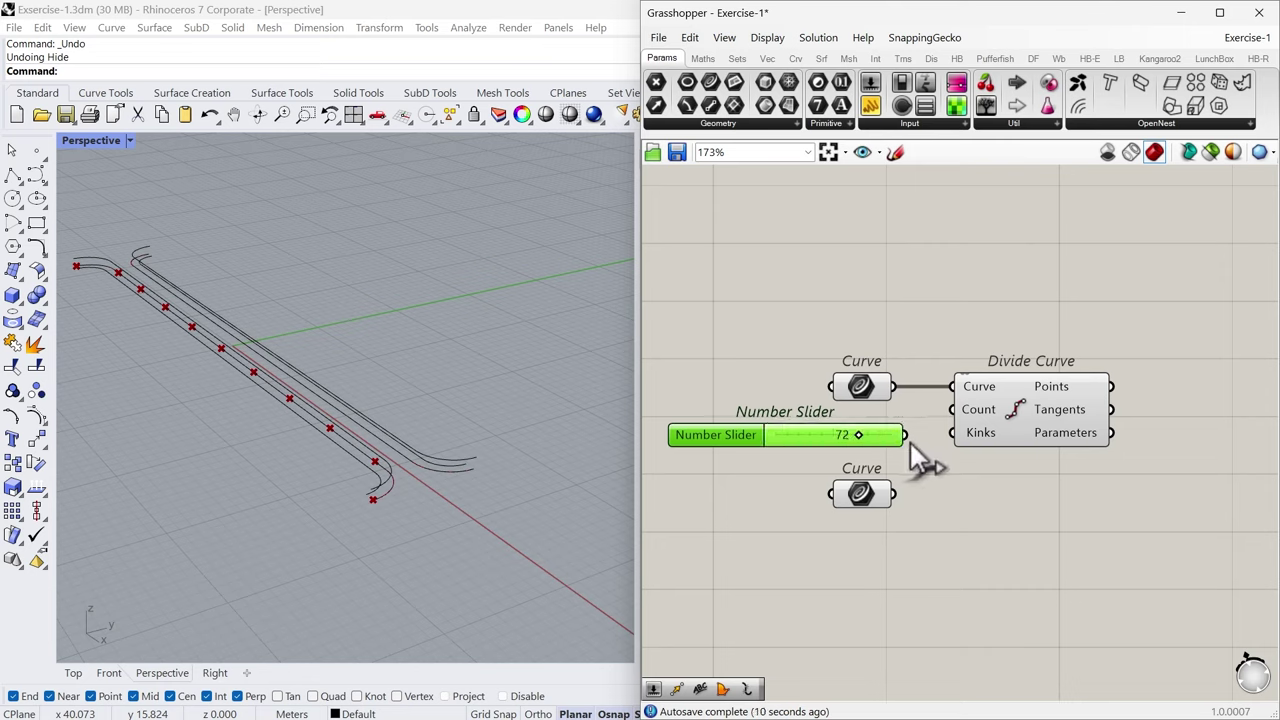
drag(905, 436, 946, 411)
scroll(390, 520, up, 3)
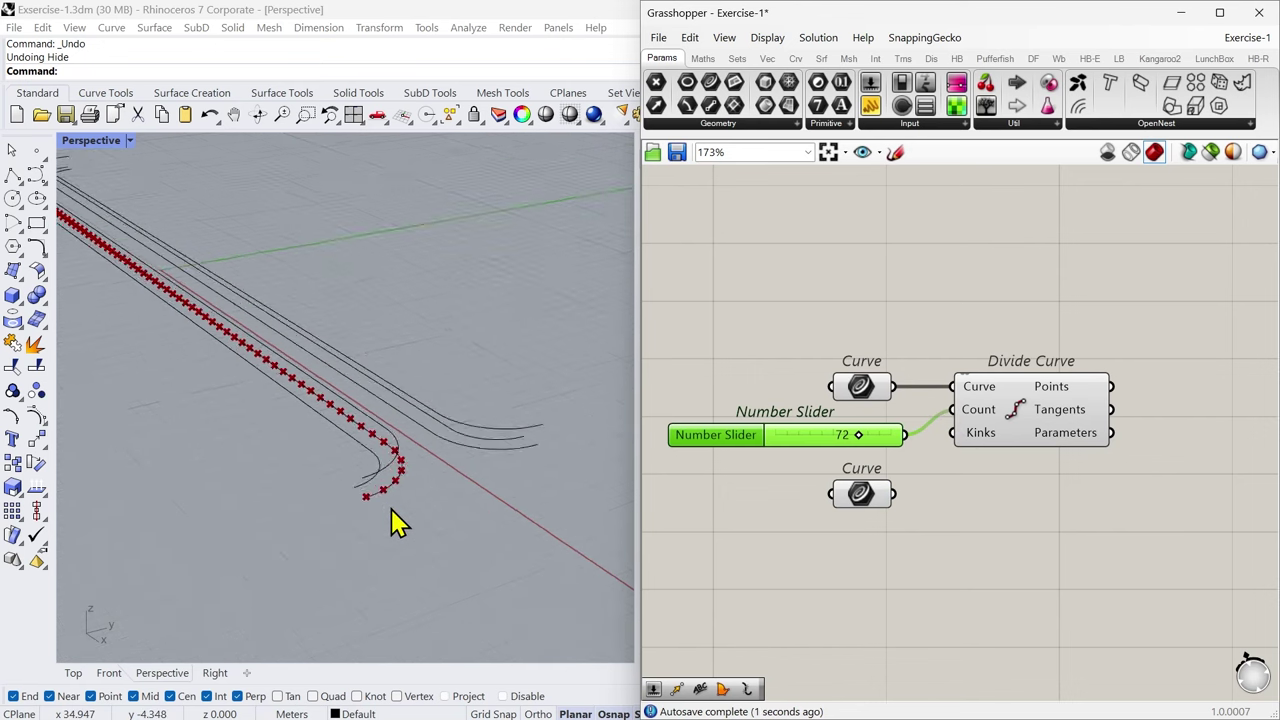
scroll(390, 515, down, 2)
scroll(403, 566, down, 1)
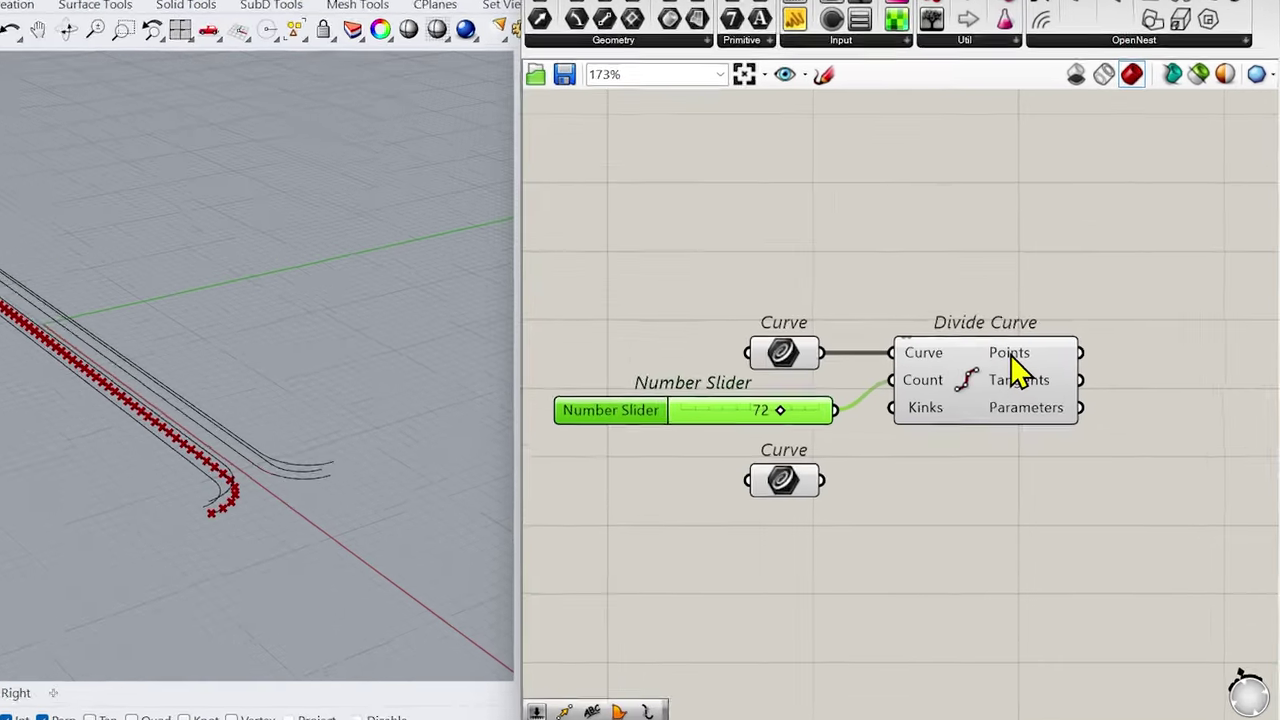
mouse_move(1058, 398)
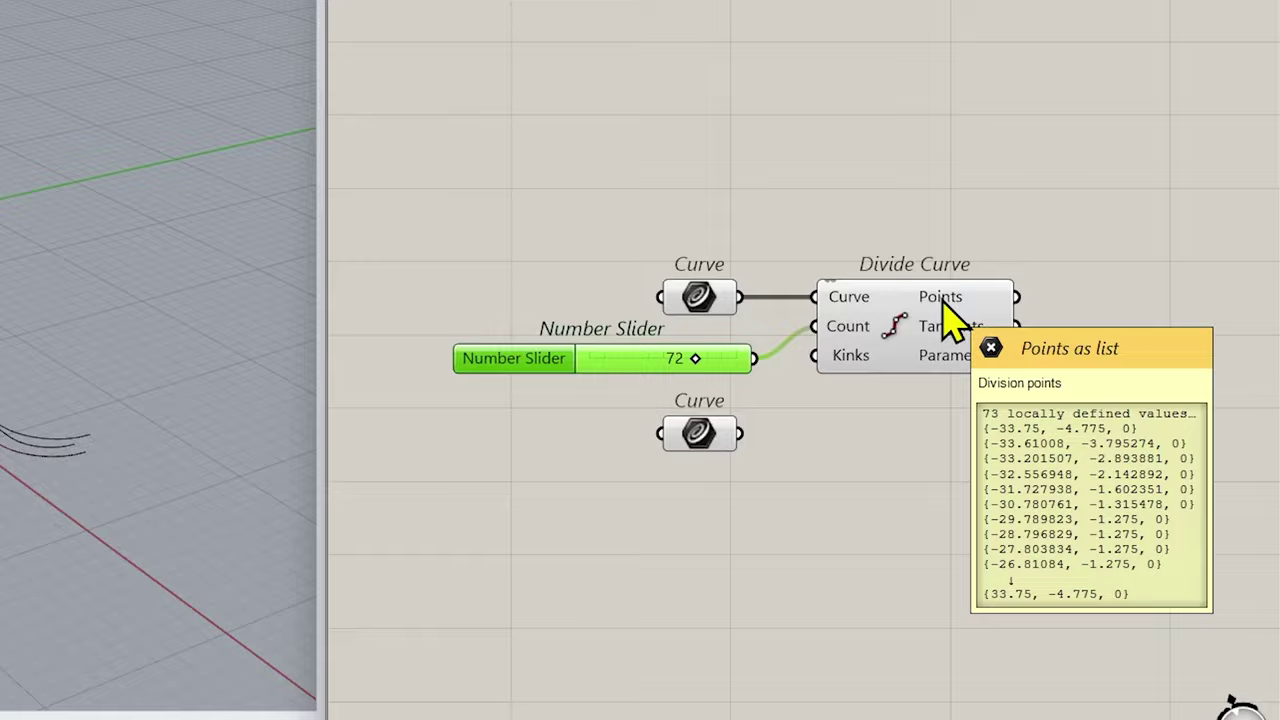
Step: Spread out the upper Curve, Divide Curve and Number Slider, aligning the slider with the Count input for a straight wire
drag(1091, 320, 939, 394)
drag(1027, 400, 1097, 401)
click(843, 418)
drag(838, 417, 840, 412)
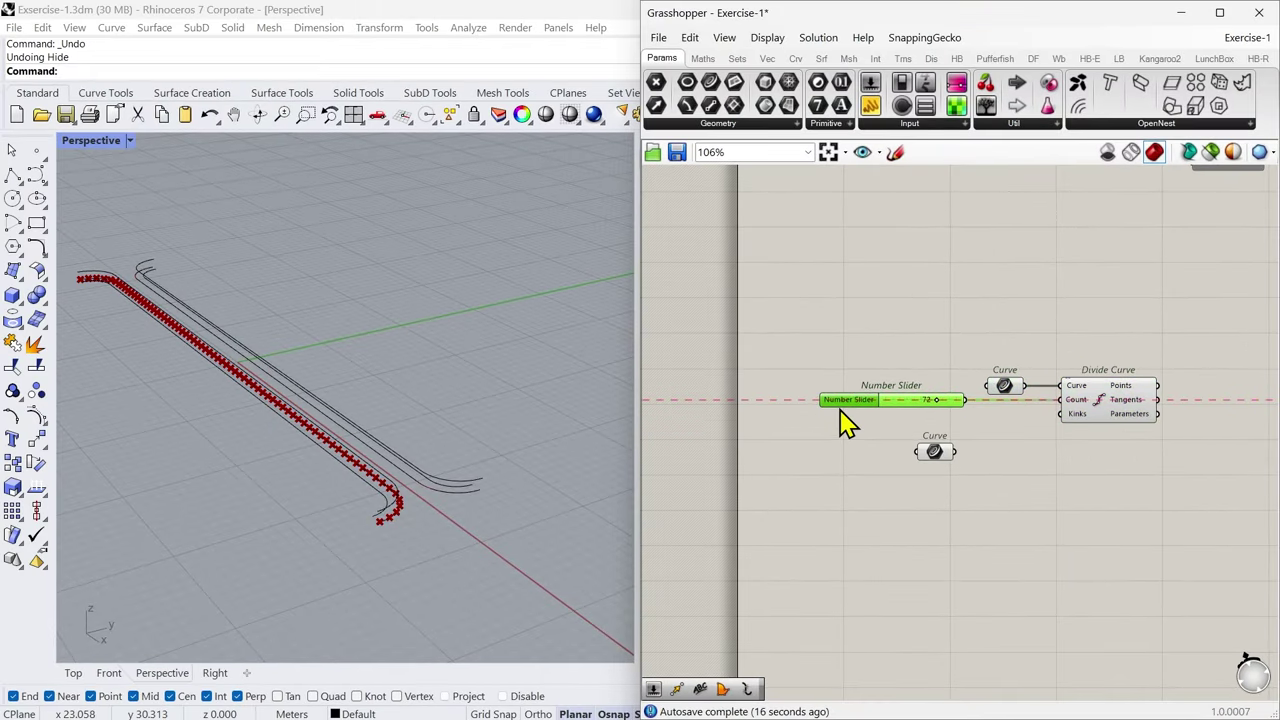
right_drag(995, 443, 951, 437)
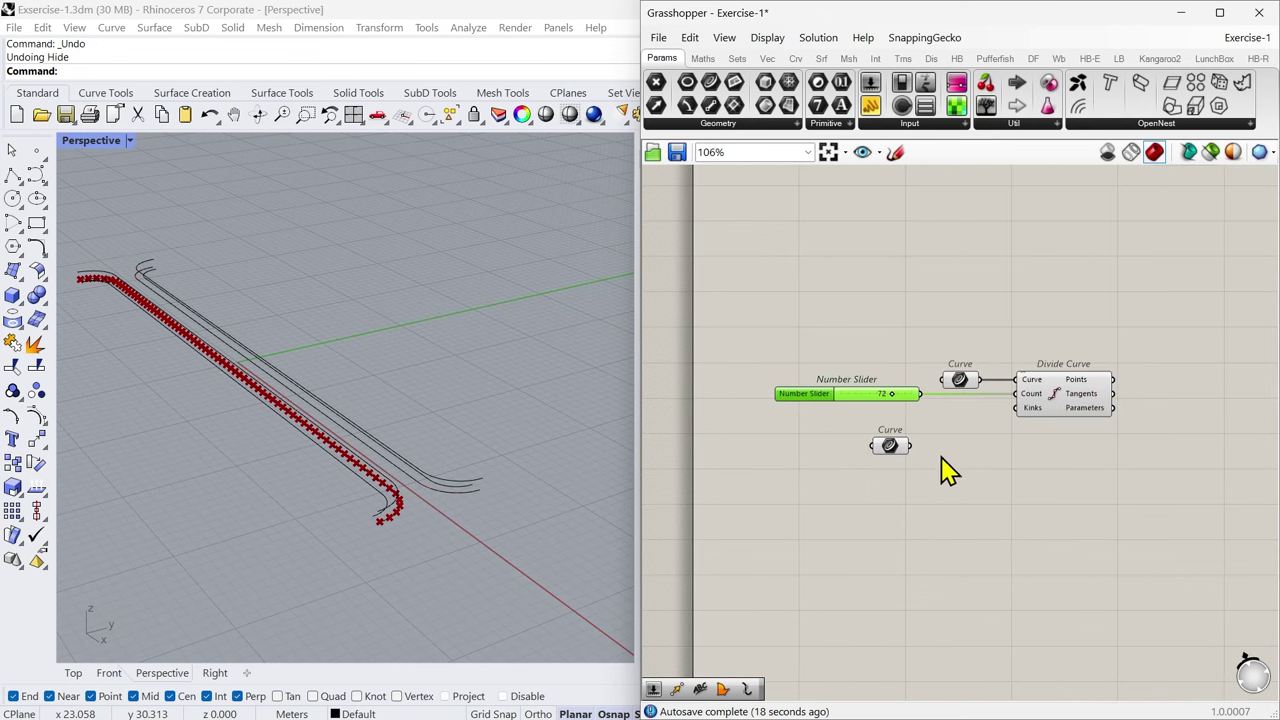
scroll(986, 442, up, 2)
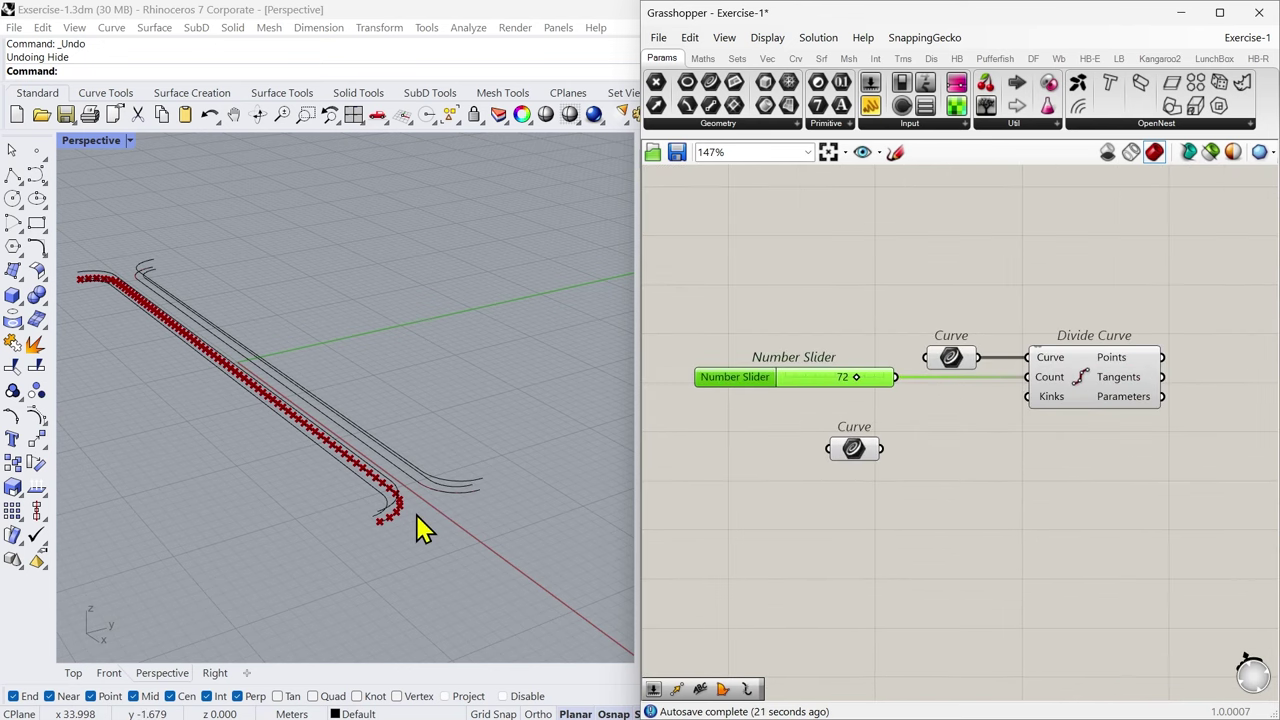
Step: Shift the upper Curve parameter and slider closer to Divide Curve, and place the lower Curve parameter directly beneath the upper one
scroll(422, 540, down, 1)
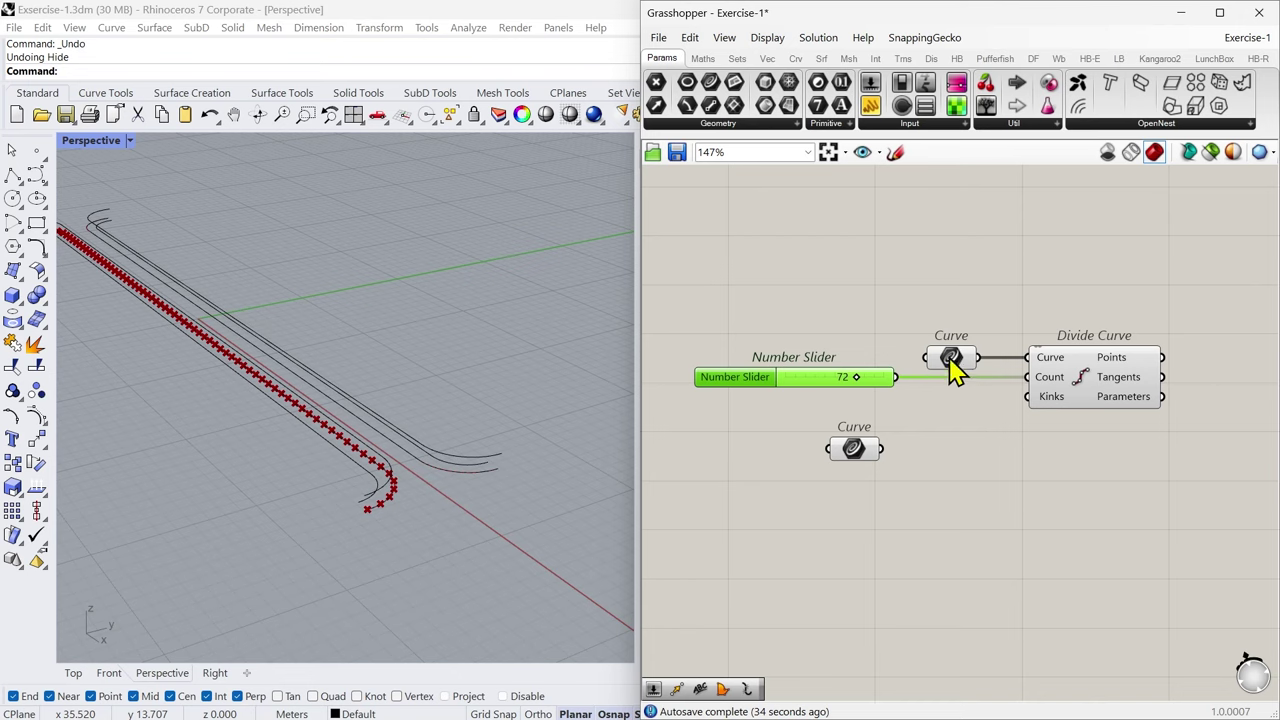
drag(951, 370, 965, 370)
drag(729, 380, 741, 380)
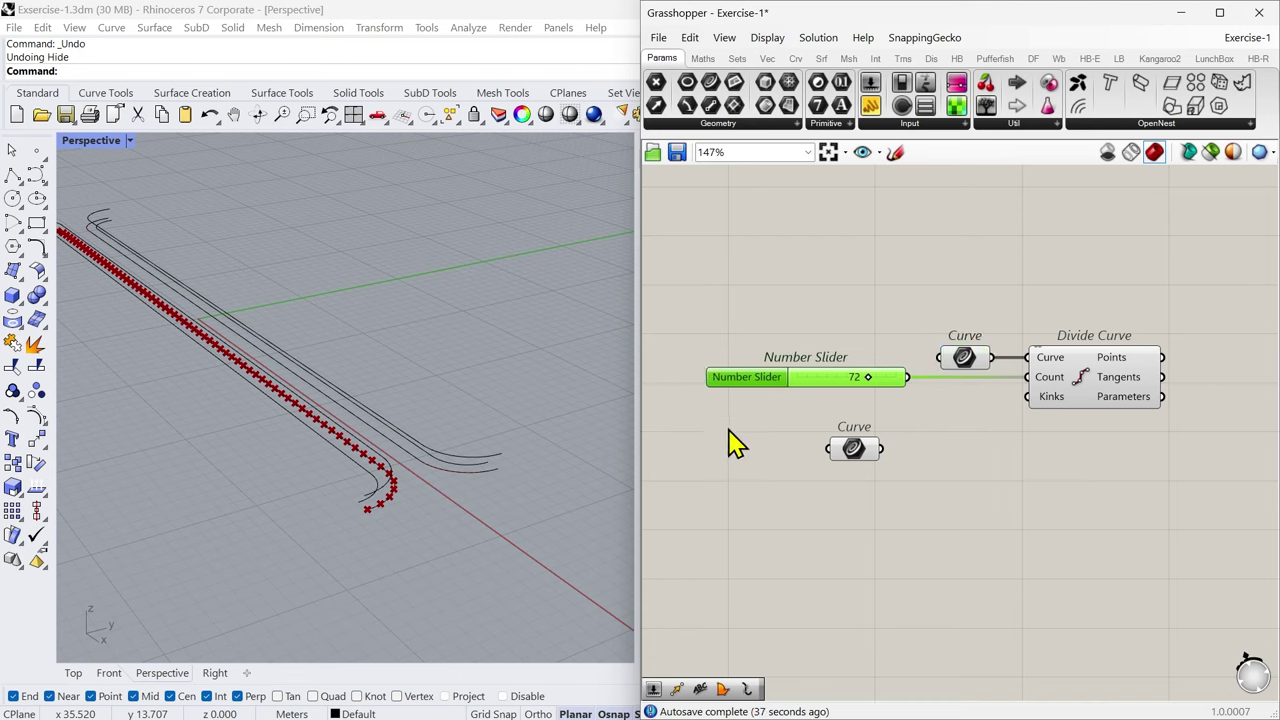
click(737, 435)
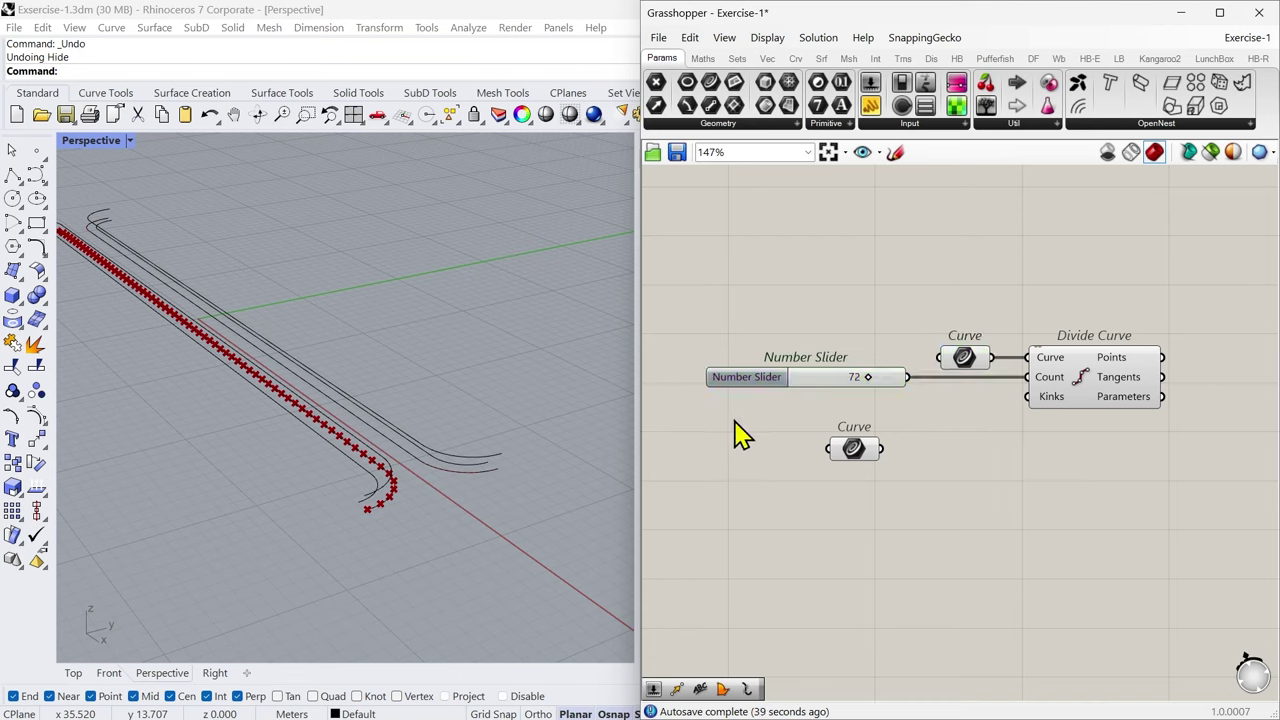
drag(853, 452, 964, 480)
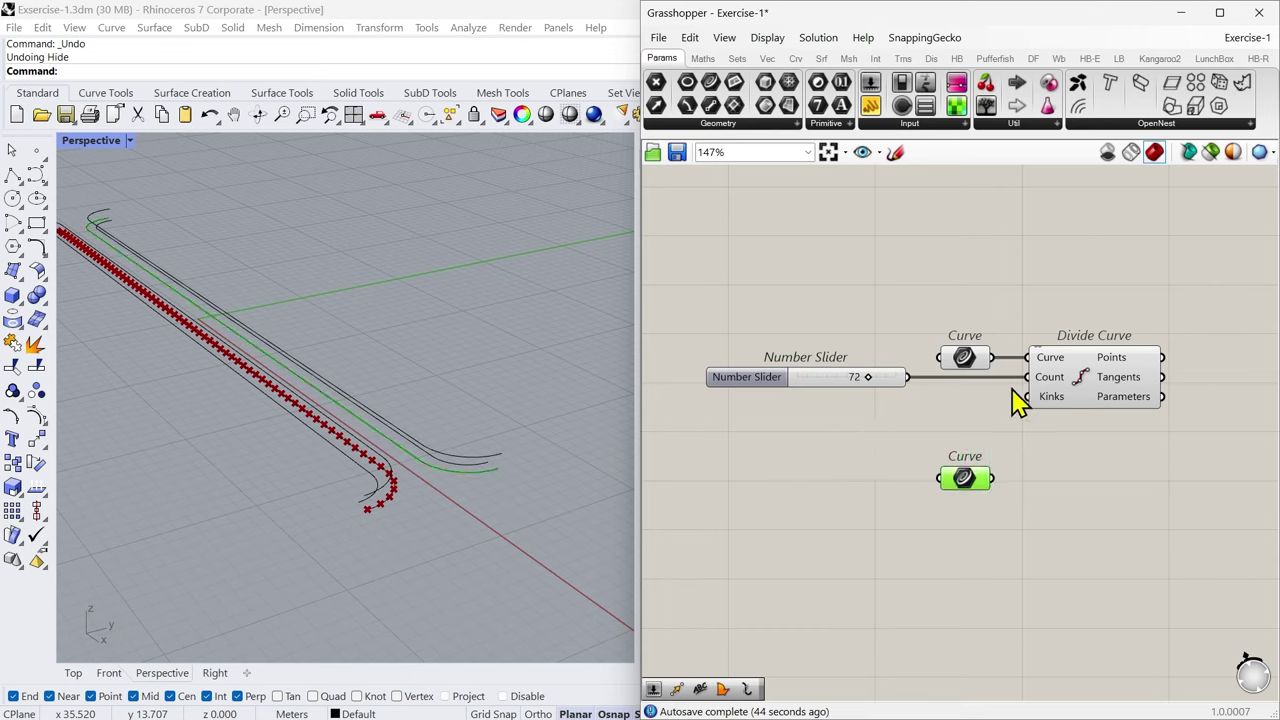
Step: Duplicate the Divide Curve and its 72 slider below the originals, and replace the copy's curve input with the lower Curve parameter
click(982, 361)
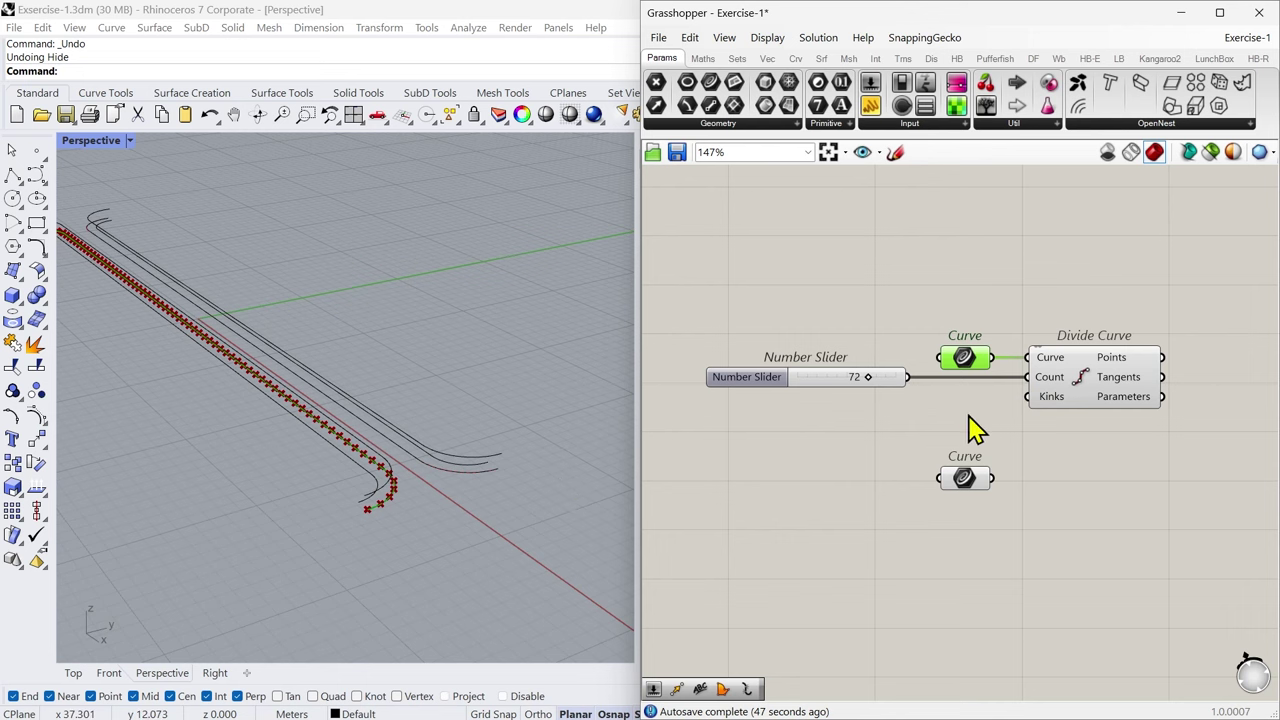
scroll(1008, 422, up, 3)
right_drag(1022, 486, 906, 452)
scroll(933, 440, down, 3)
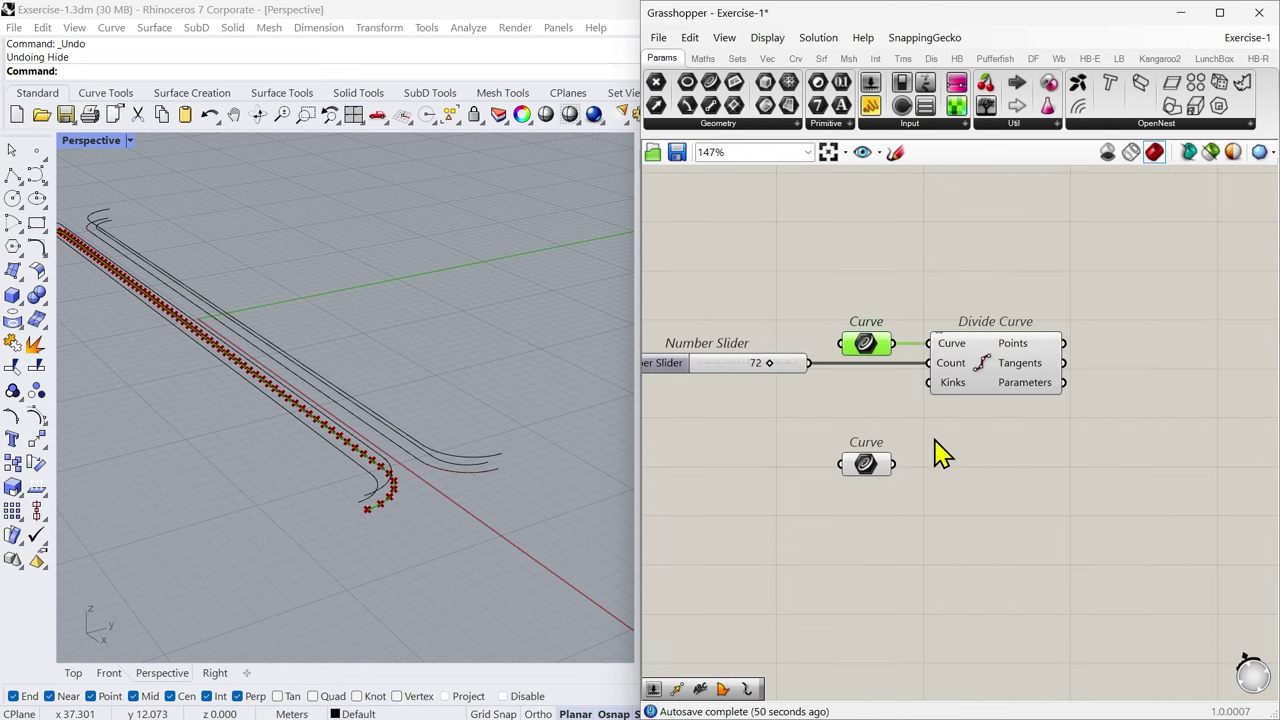
click(982, 390)
shift+click(698, 366)
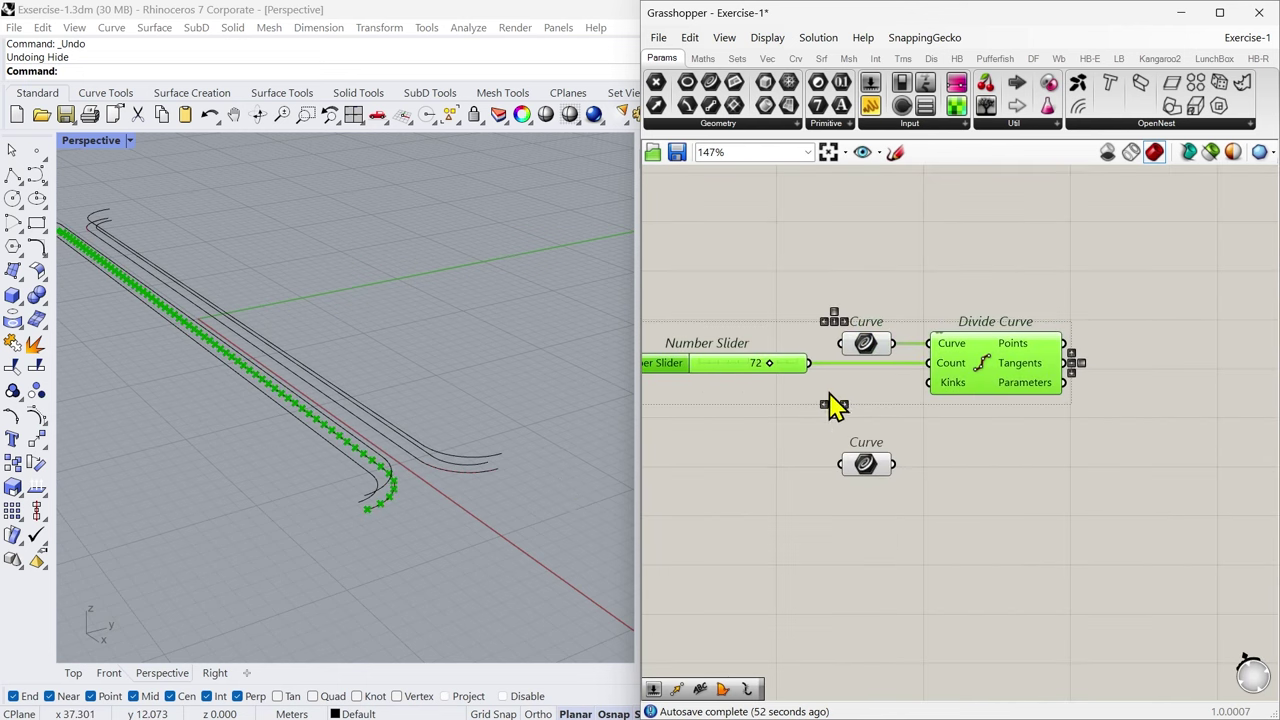
key(ctrl+c)
key(ctrl+v)
drag(1012, 400, 985, 517)
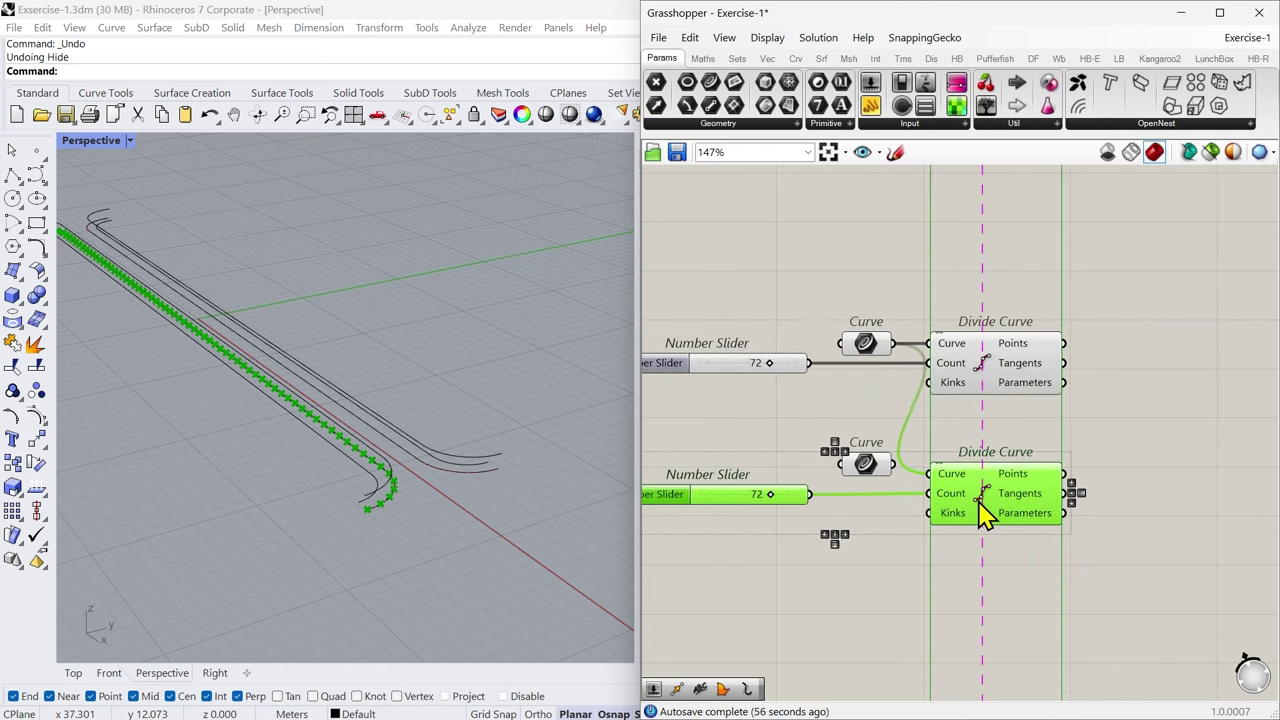
click(870, 478)
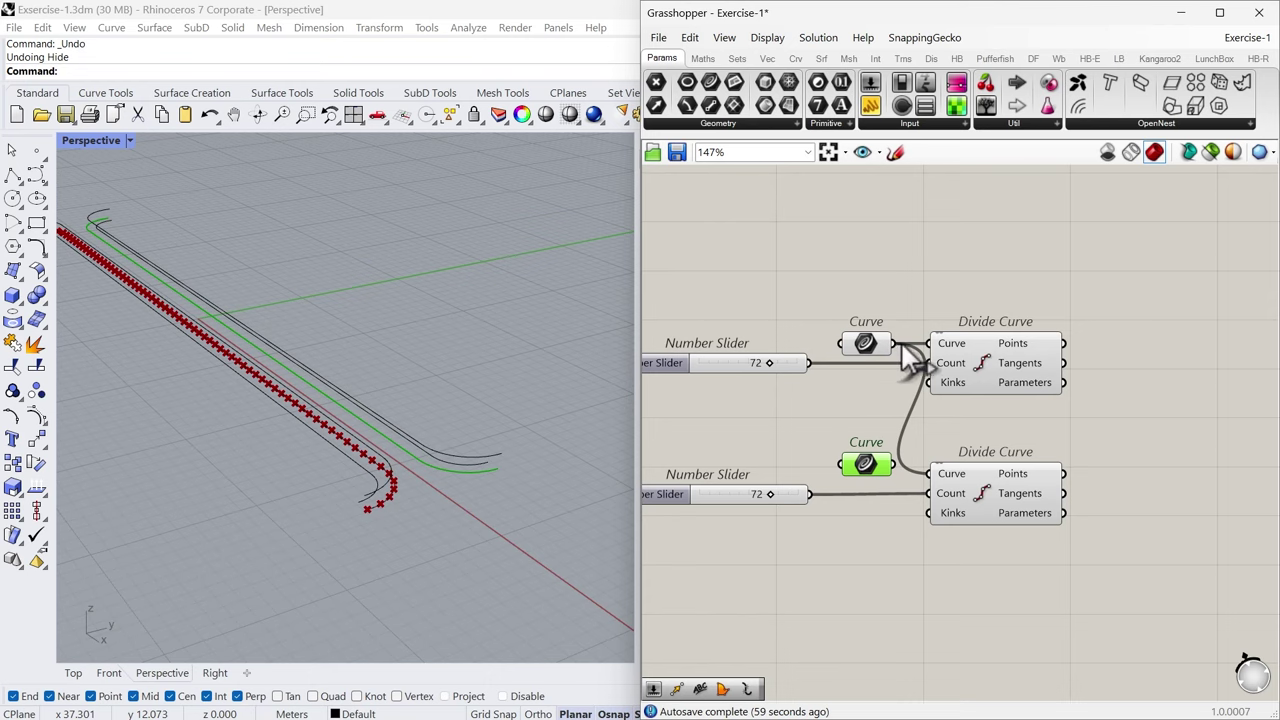
drag(895, 463, 870, 478)
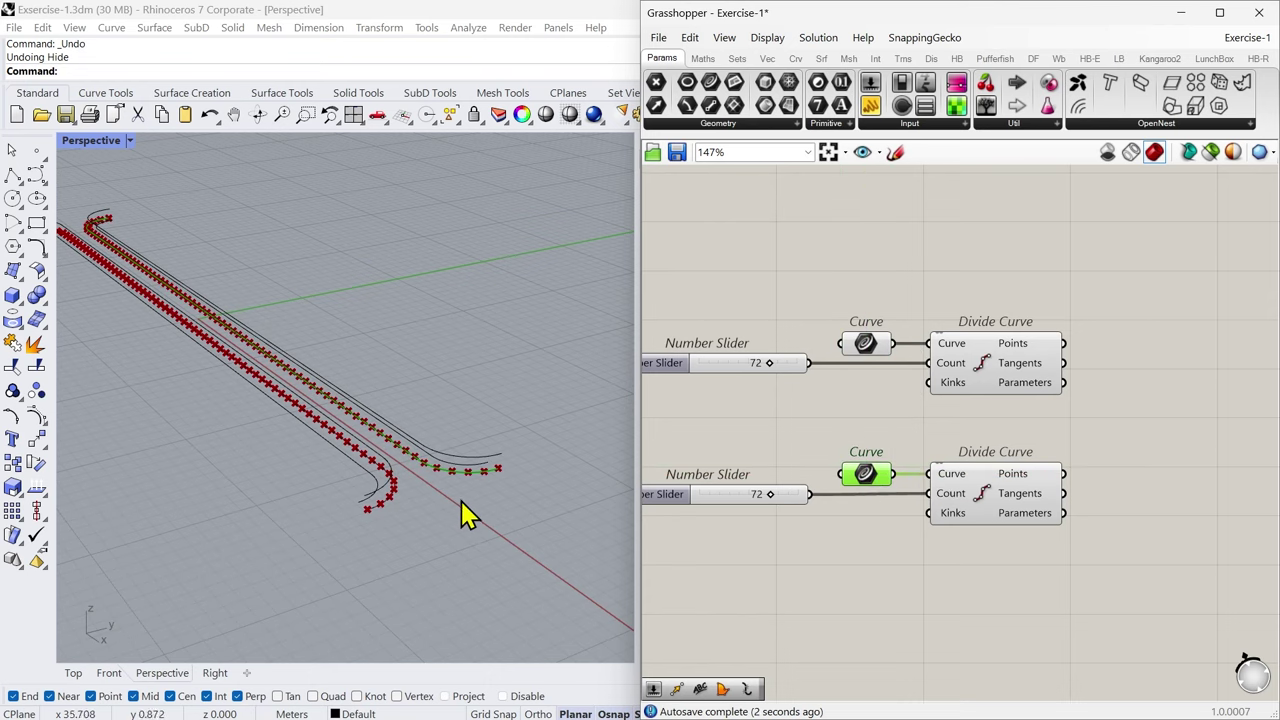
Step: Connect the upper 72 slider to the lower Divide Curve's Count input and delete the duplicate Number Slider
scroll(407, 490, up, 5)
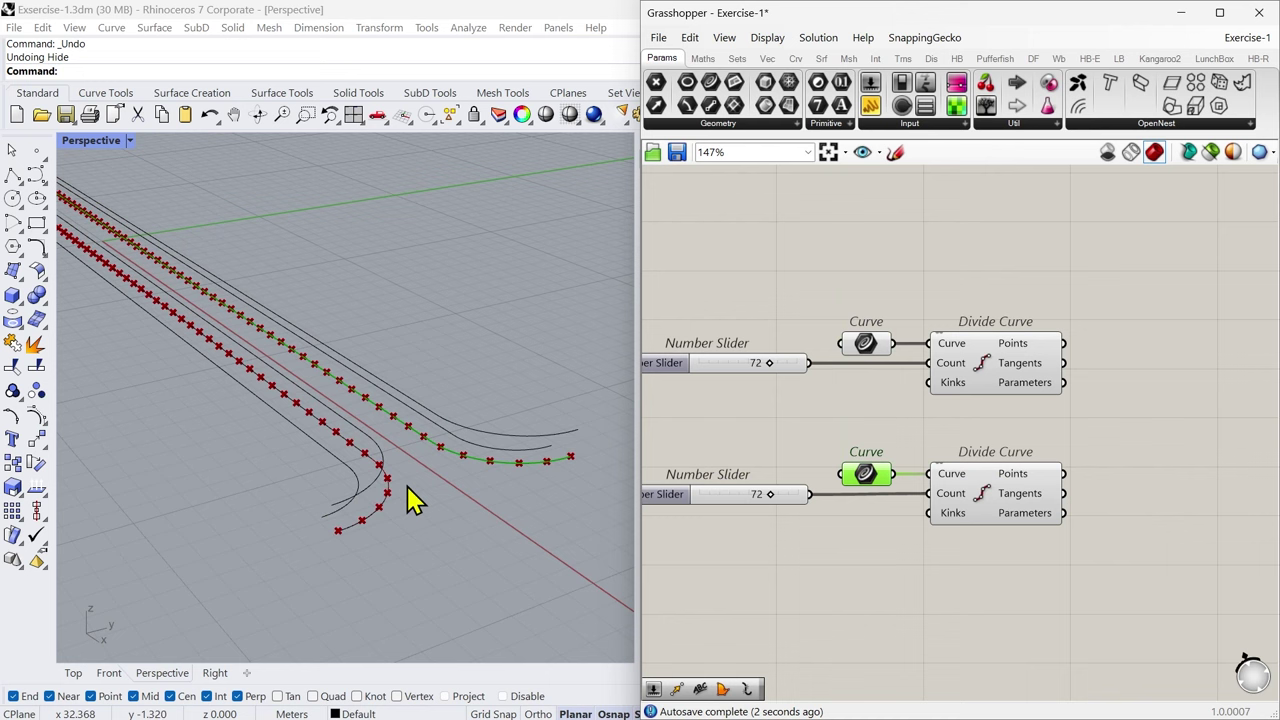
click(849, 557)
right_drag(744, 552, 845, 550)
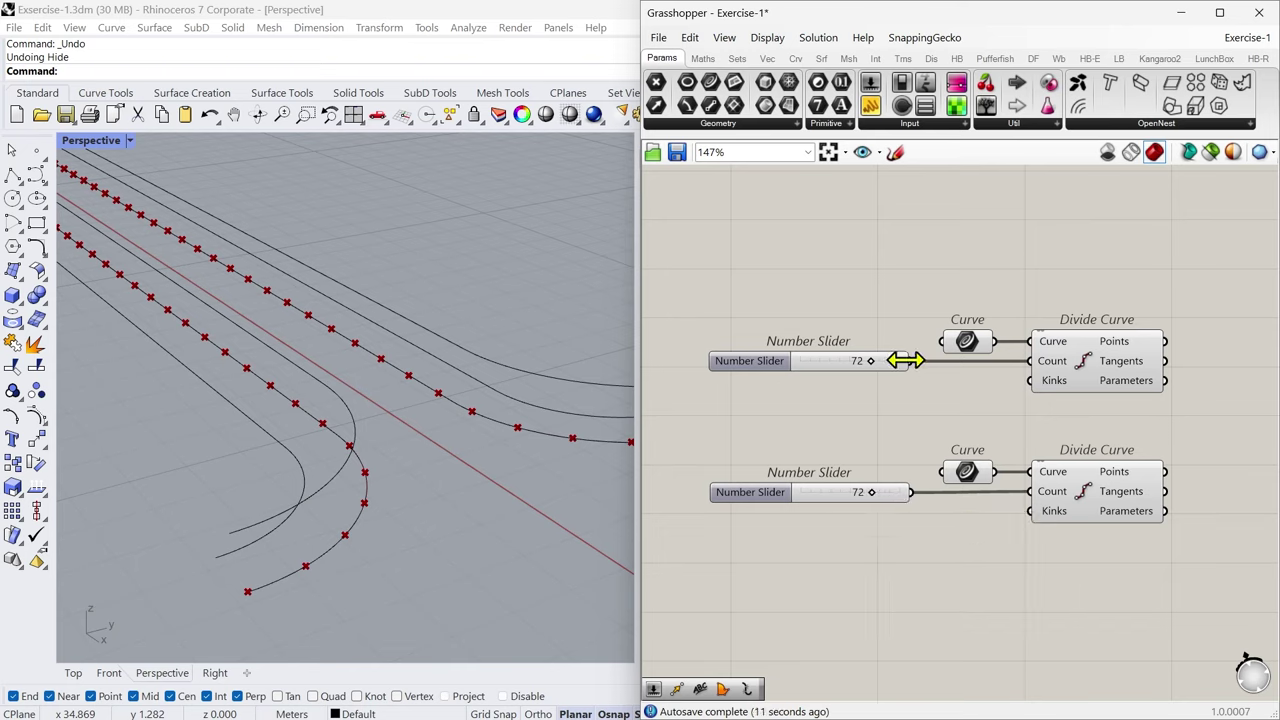
drag(911, 360, 1021, 494)
click(755, 492)
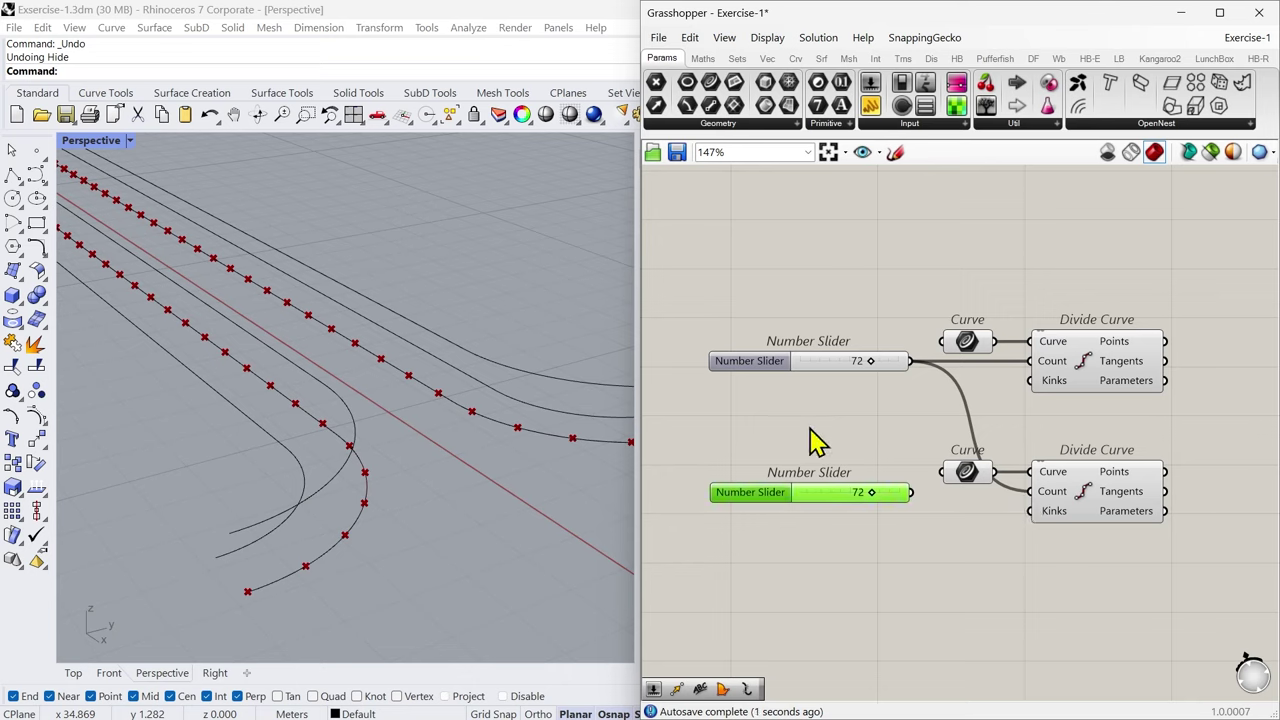
key(Delete)
Step: Try the shared Number Slider at 57 to test both curve divisions, and set it back to 72
mouse_move(869, 368)
mouse_down()
mouse_move(827, 374)
mouse_move(857, 371)
mouse_up()
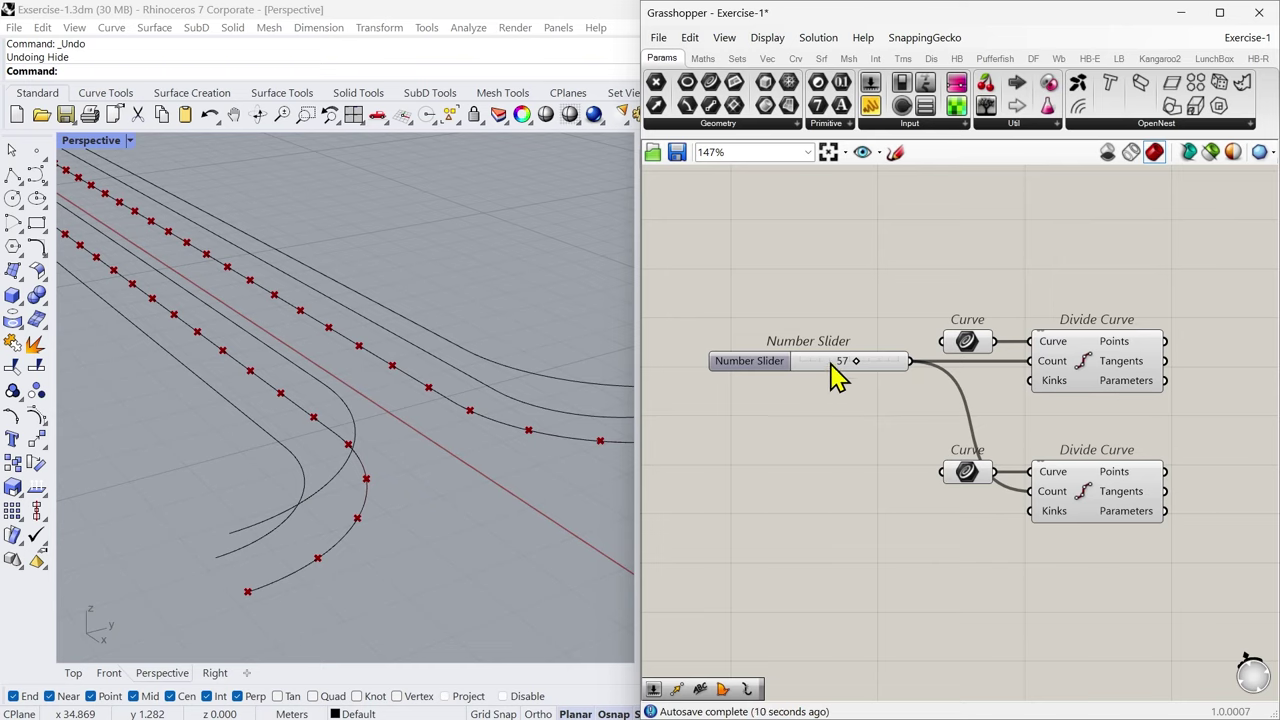
double_click(827, 363)
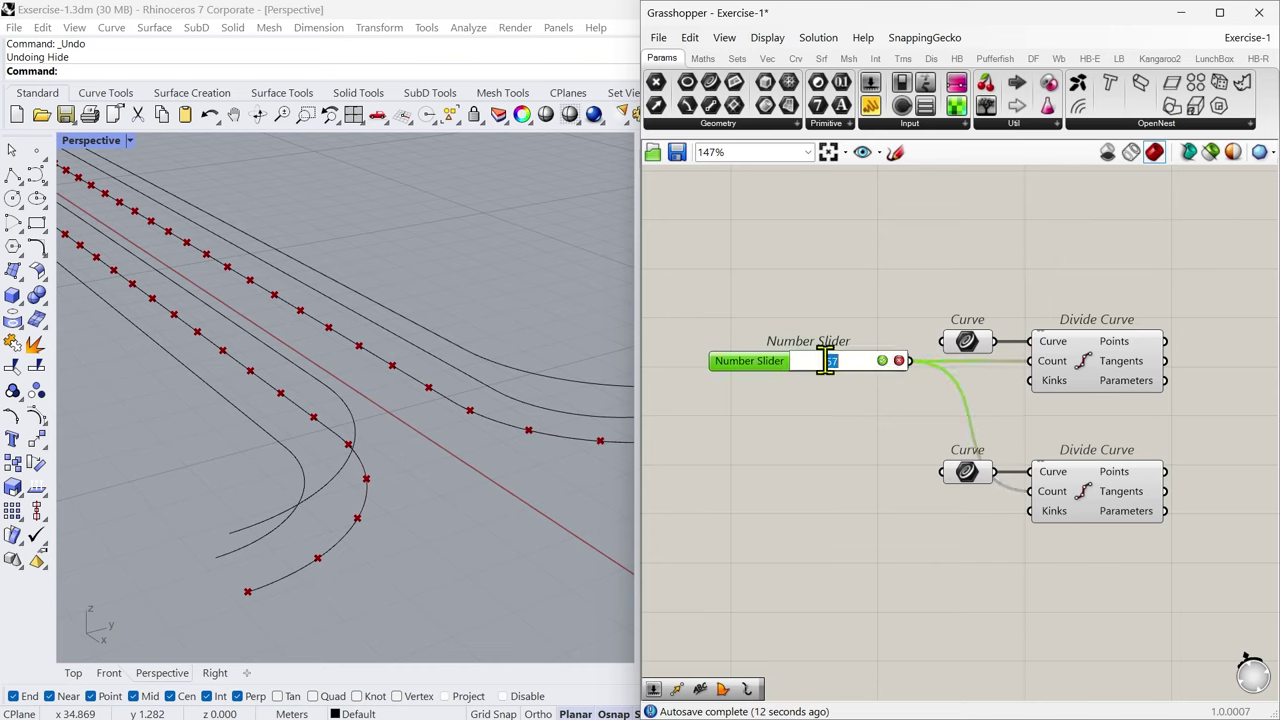
key(Return)
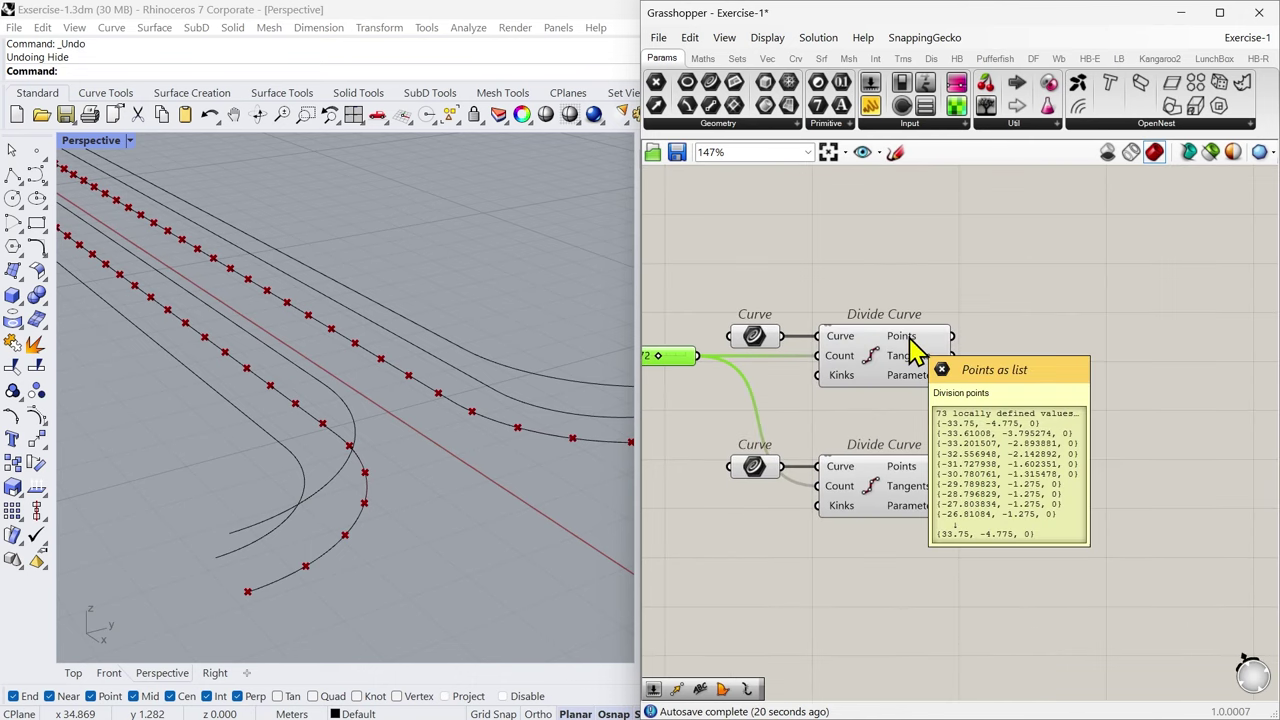
Step: Add a Line component, connecting the upper Divide Curve's Points to Start Point and the lower one's Points to End Point
click(905, 475)
click(905, 372)
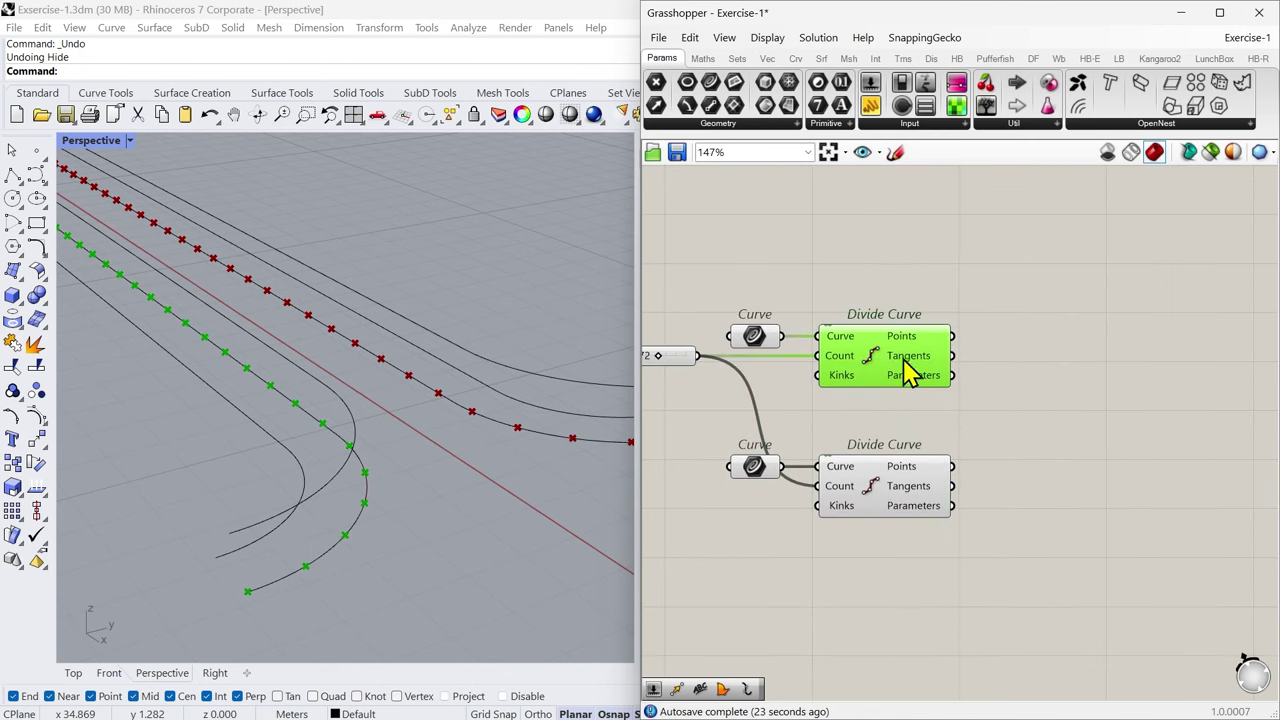
click(1029, 432)
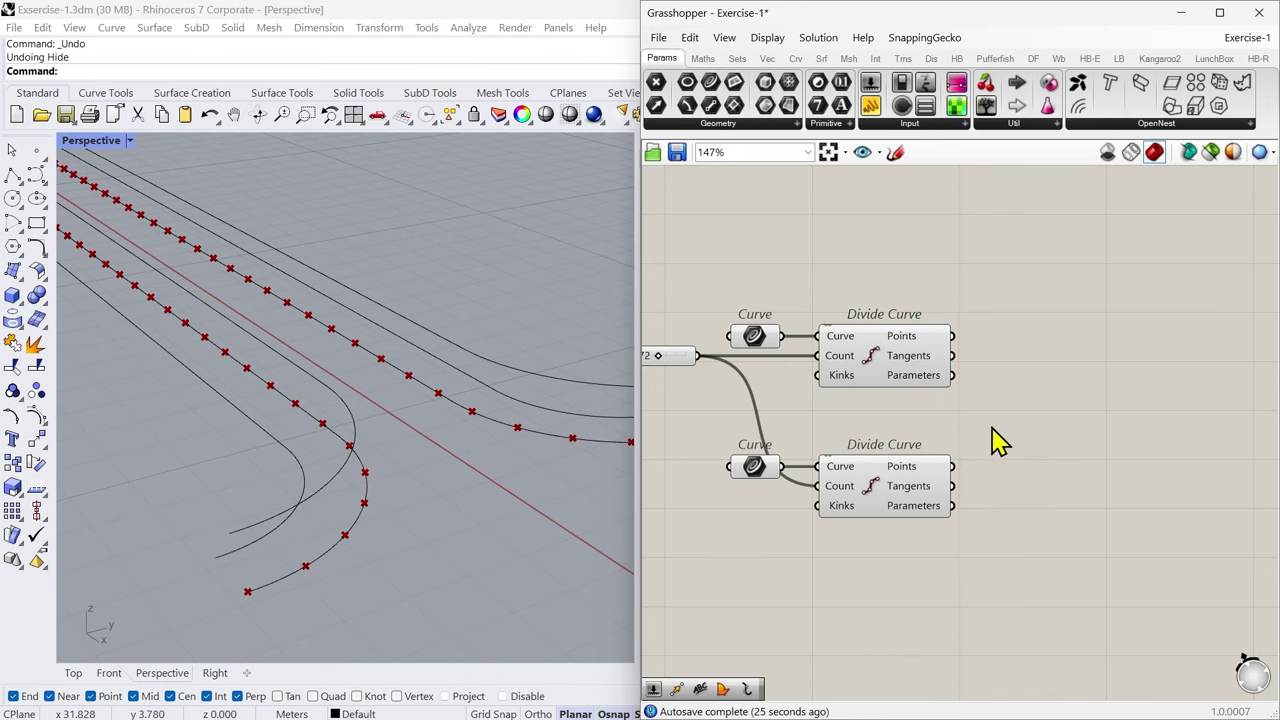
right_drag(991, 429, 943, 473)
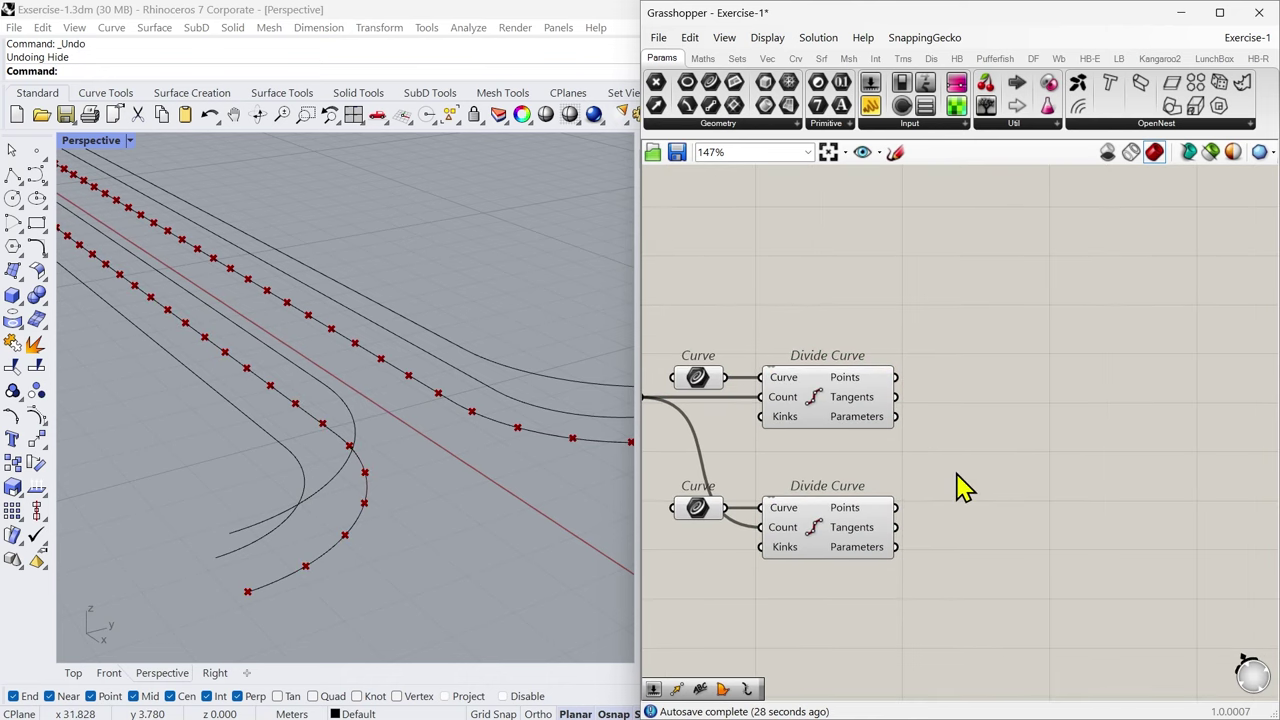
double_click(958, 435)
text(lin)
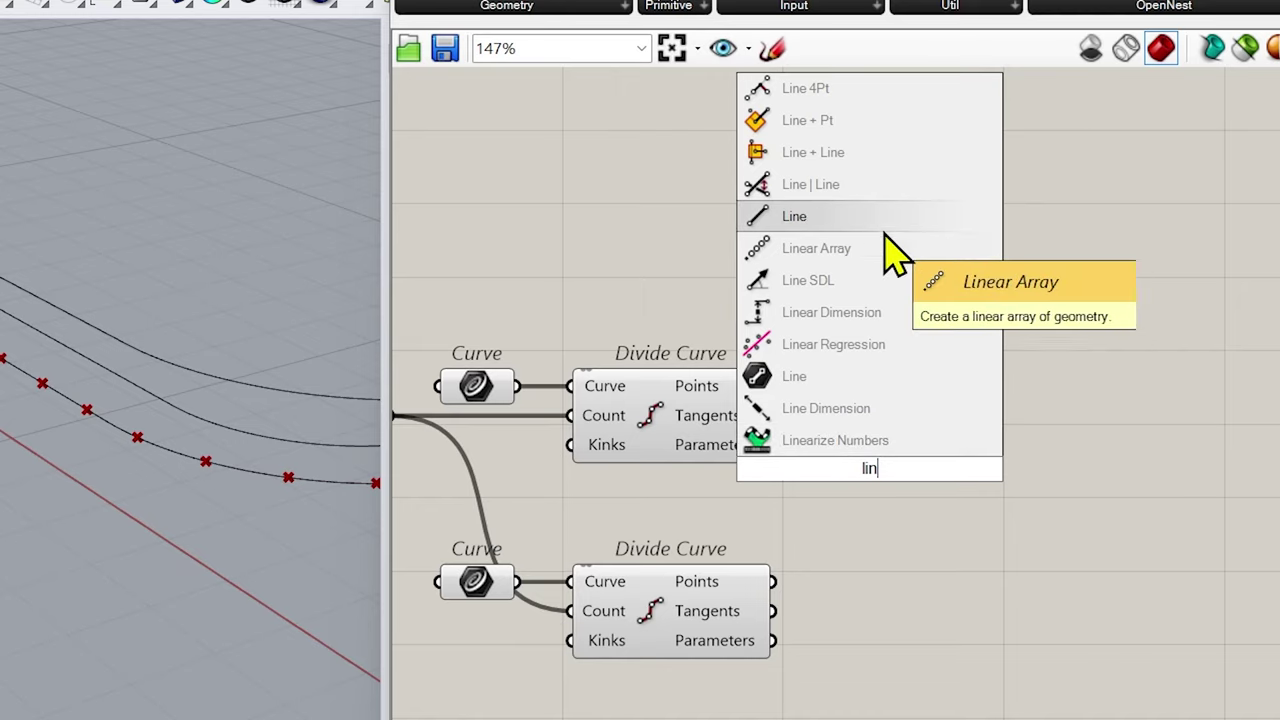
click(879, 227)
drag(903, 446, 1011, 491)
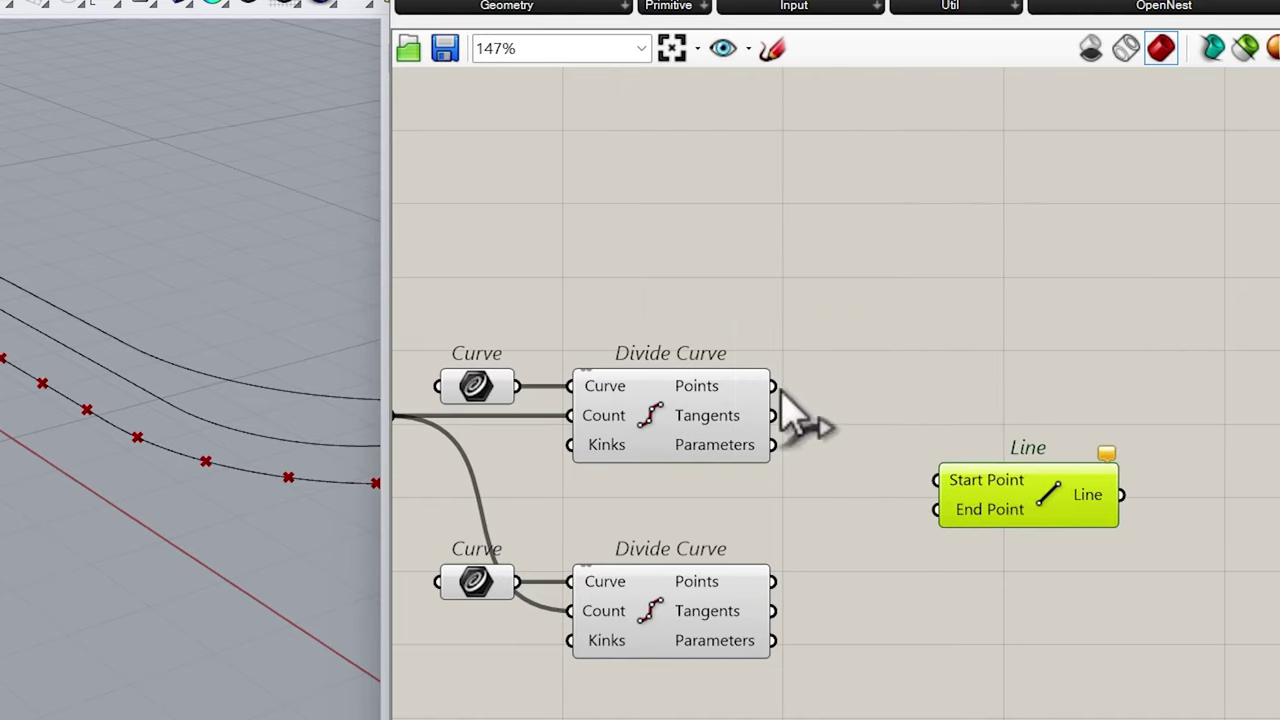
drag(772, 385, 937, 481)
drag(774, 581, 1025, 409)
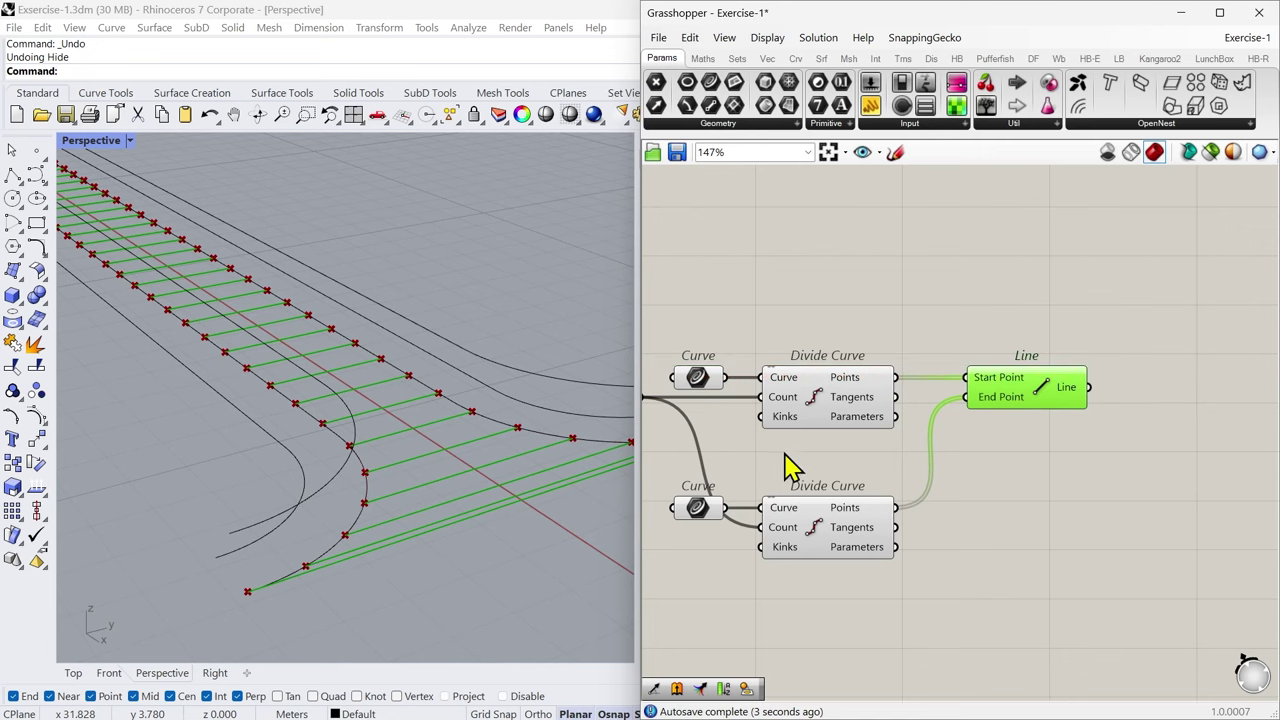
Step: Examine the lines connecting the two inner floor curves along the bridge and at its flared end
scroll(480, 500, down, 5)
scroll(480, 500, up, 4)
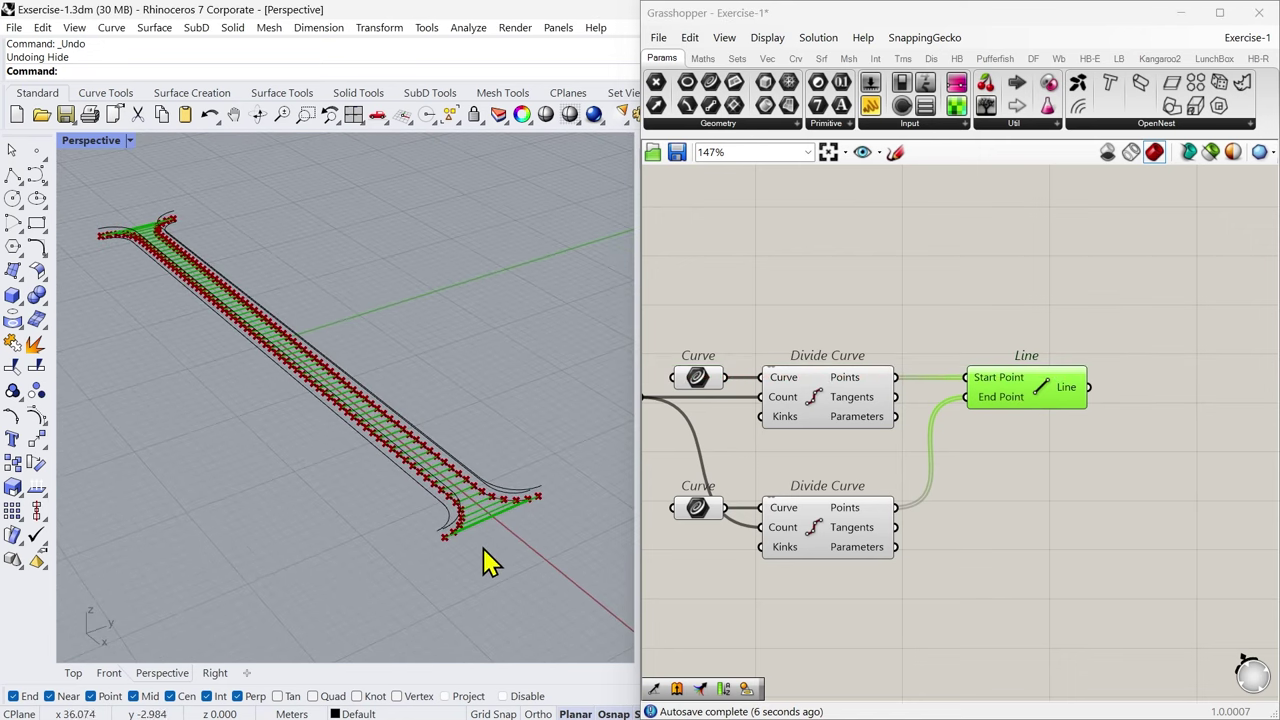
scroll(835, 495, down, 1)
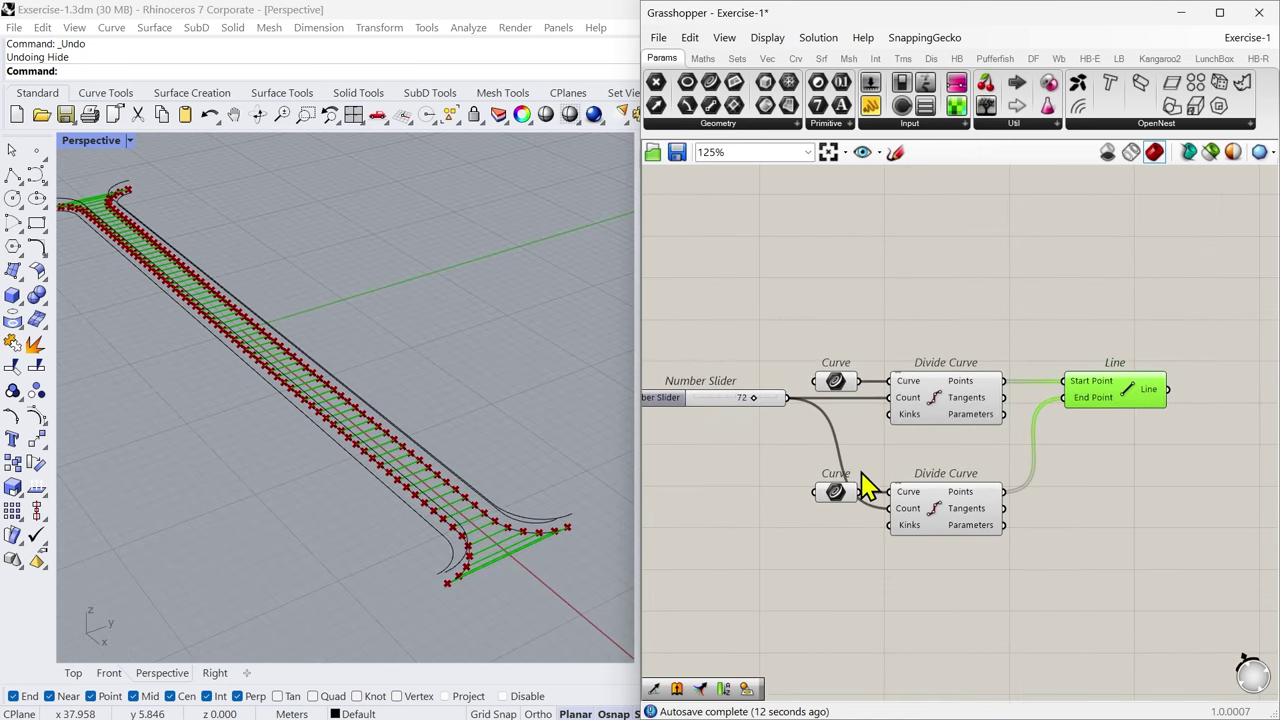
click(690, 518)
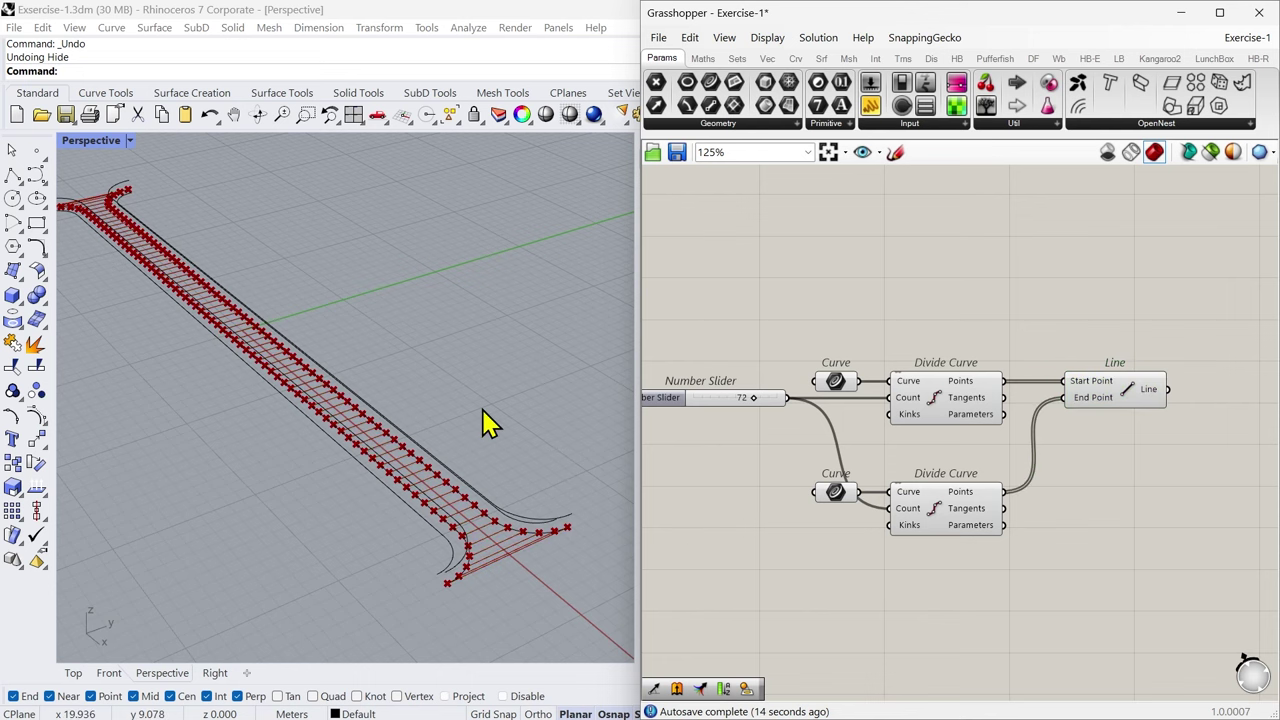
right_drag(491, 534, 441, 480)
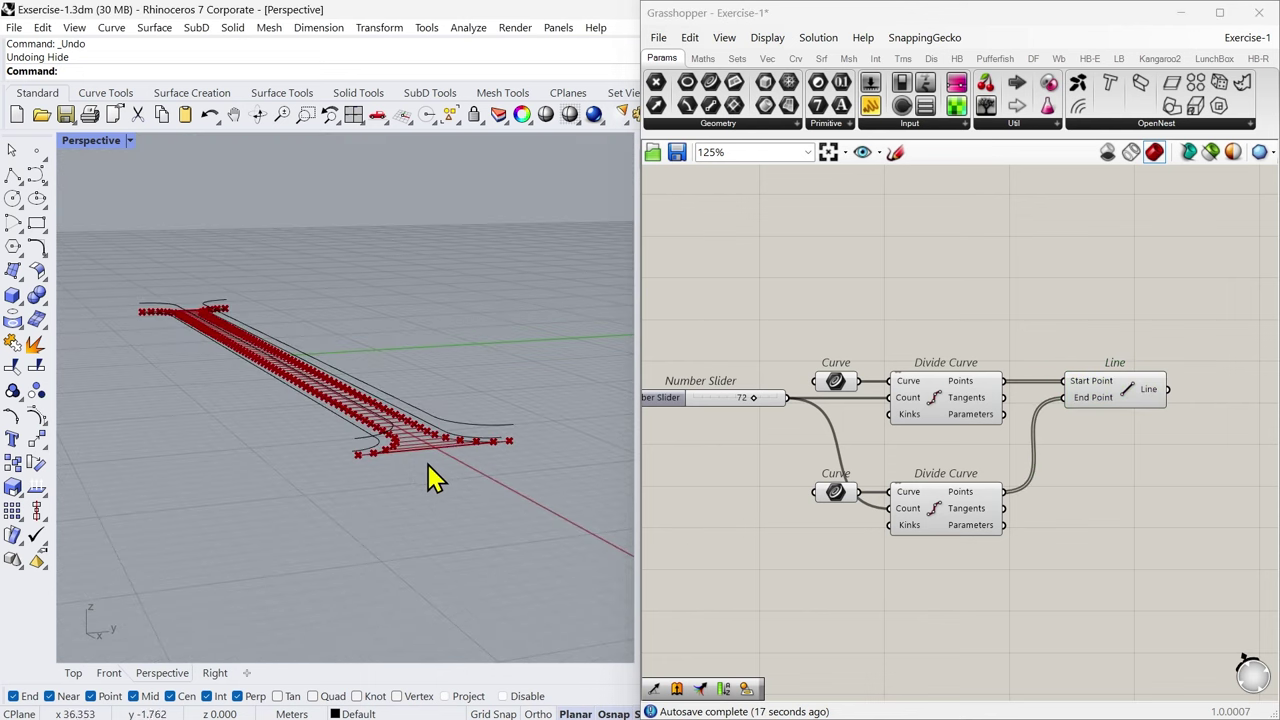
scroll(428, 466, up, 5)
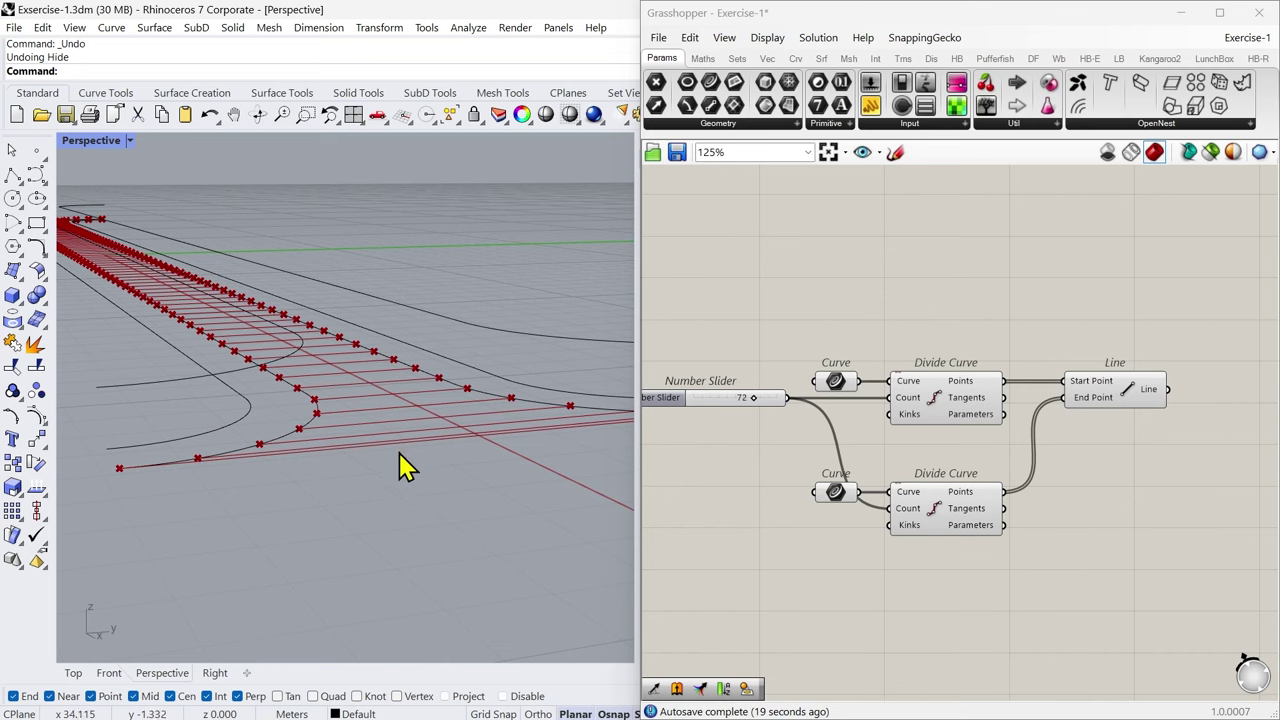
right_drag(331, 465, 440, 525)
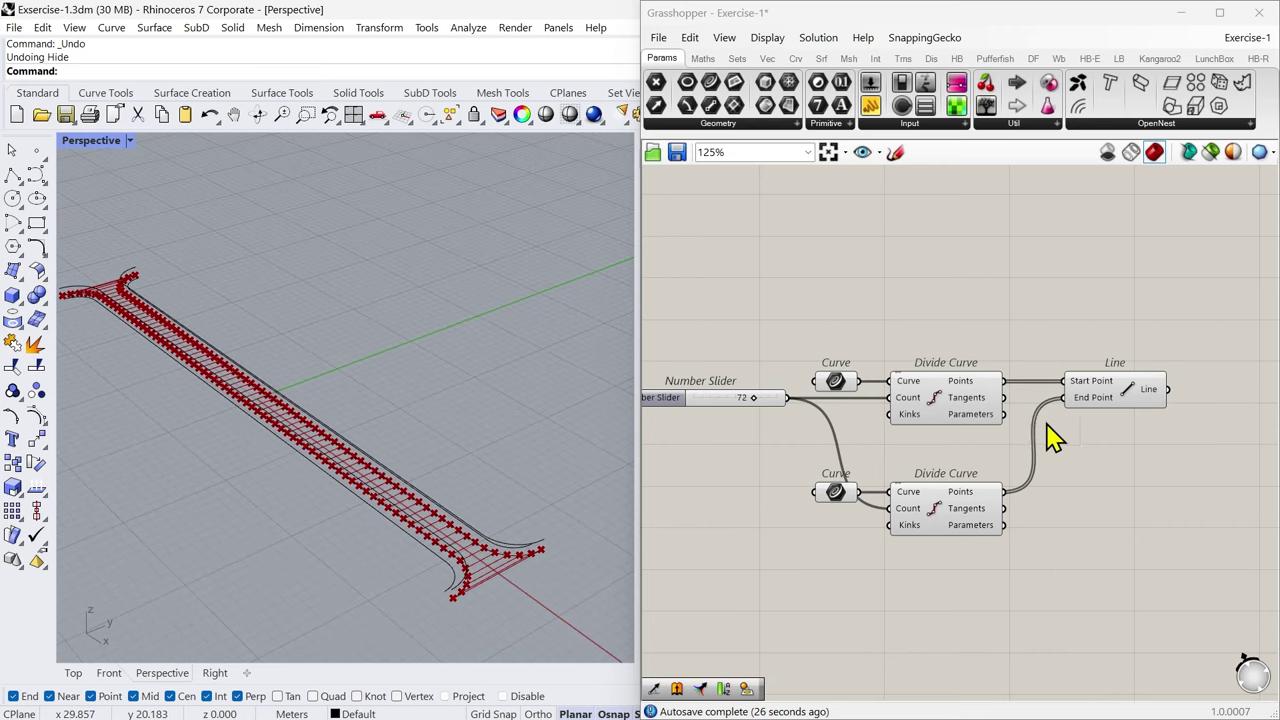
Step: Turn off the preview of both Curve parameters and both Divide Curve components, leaving only the Line preview on
drag(998, 302, 785, 530)
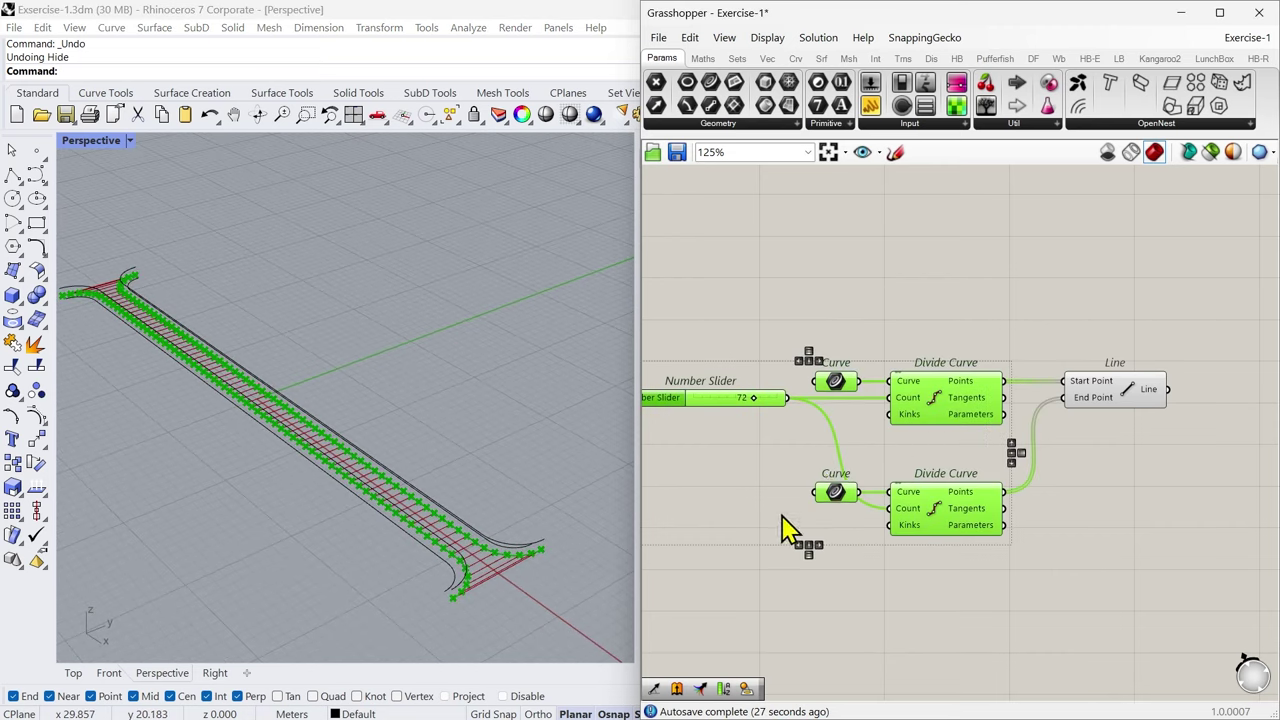
middle_click(932, 425)
click(986, 371)
click(900, 322)
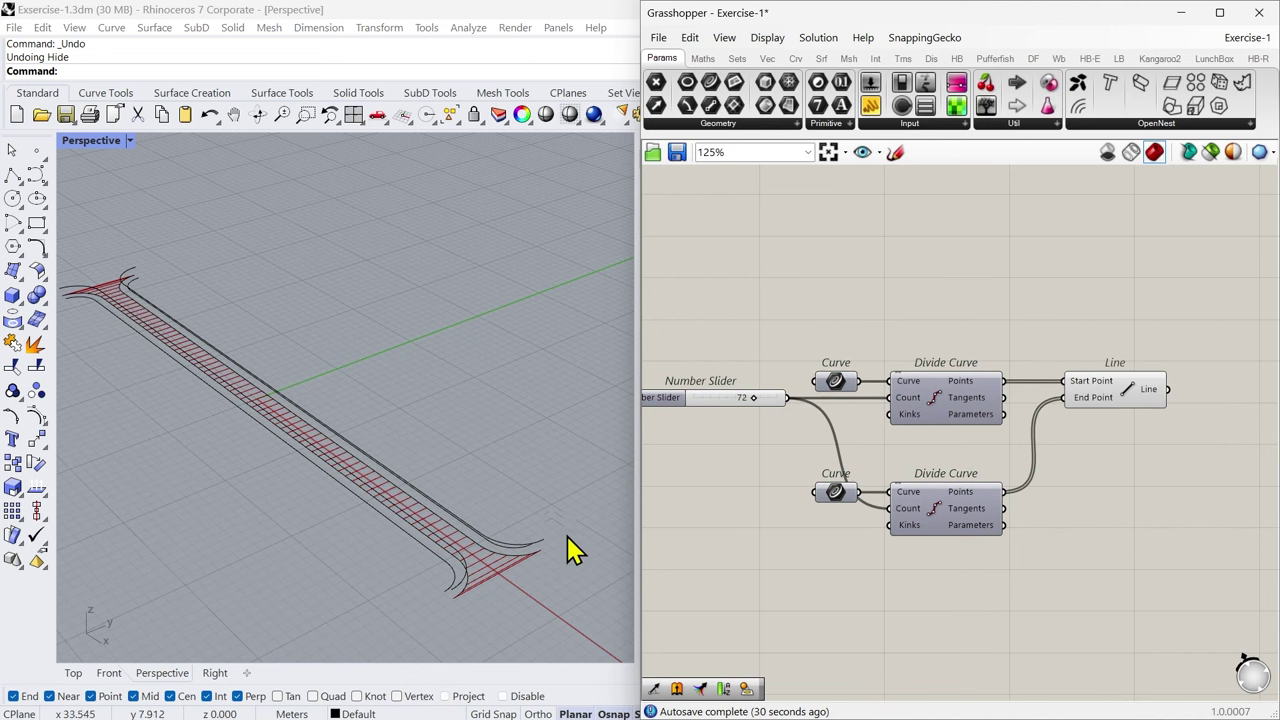
scroll(485, 590, up, 5)
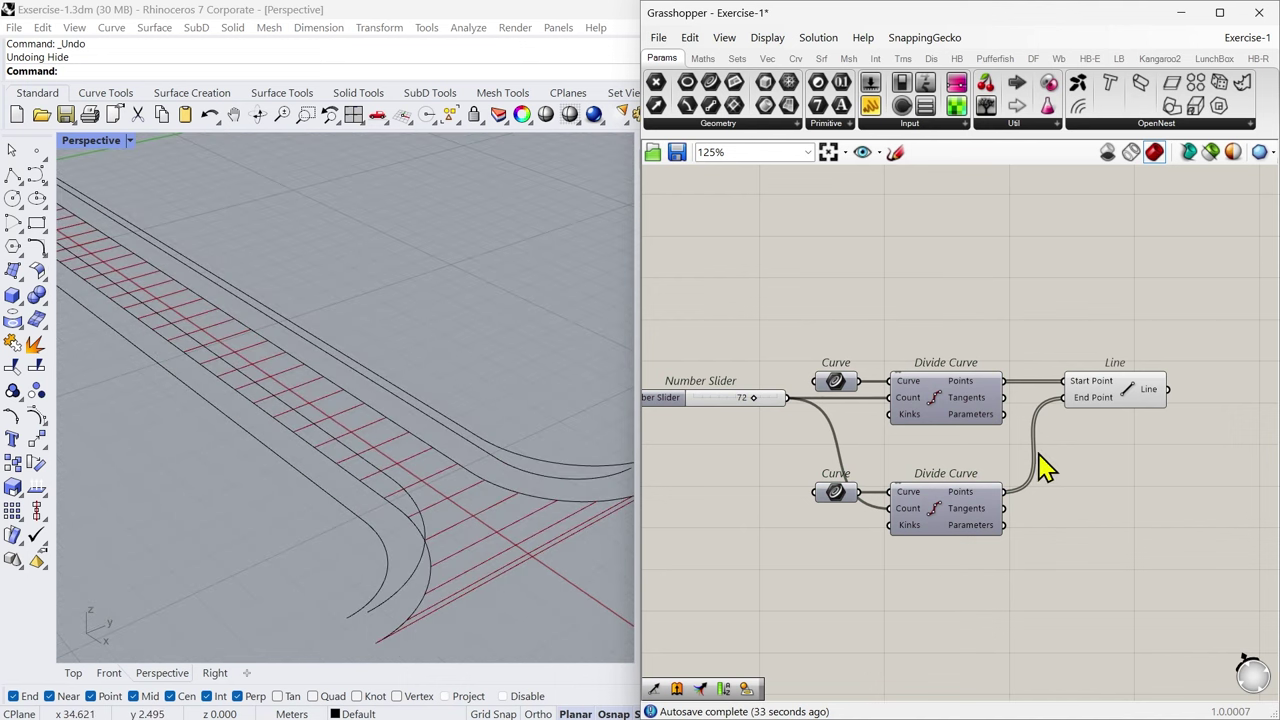
Step: Inspect the Line component's output list and bake the connecting lines into Rhino
click(1119, 406)
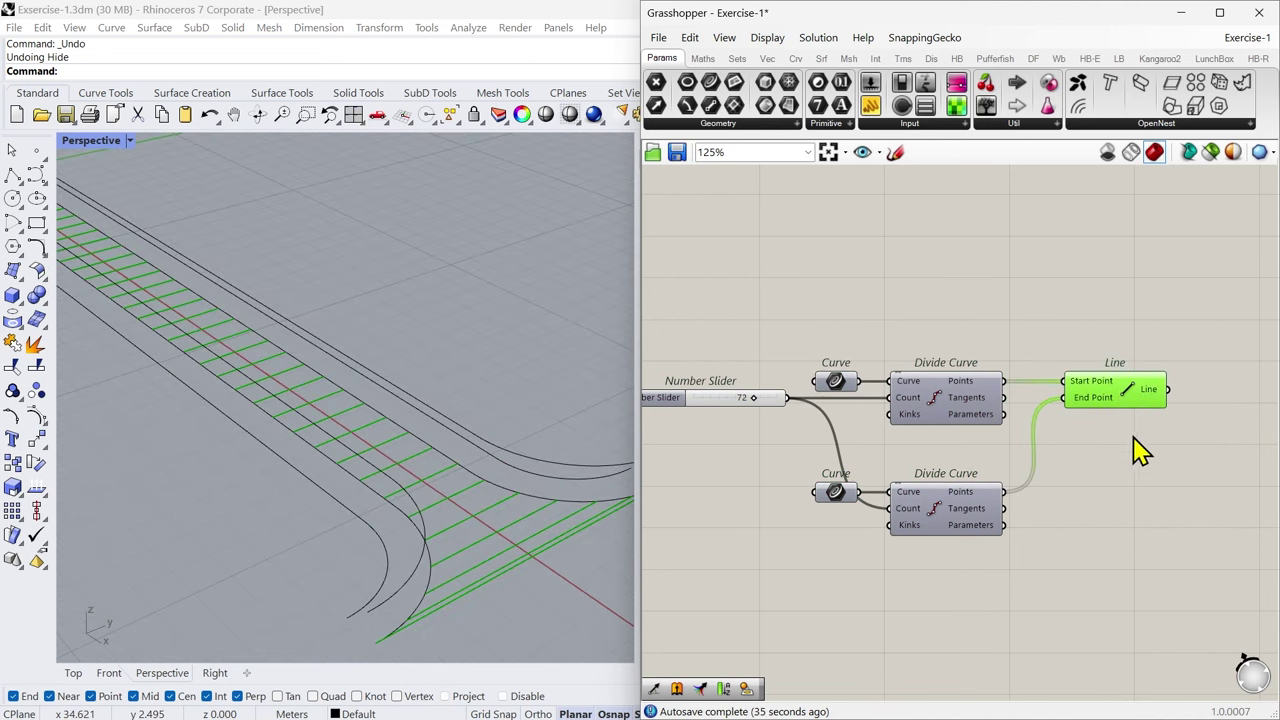
right_drag(1140, 450, 935, 386)
mouse_move(971, 409)
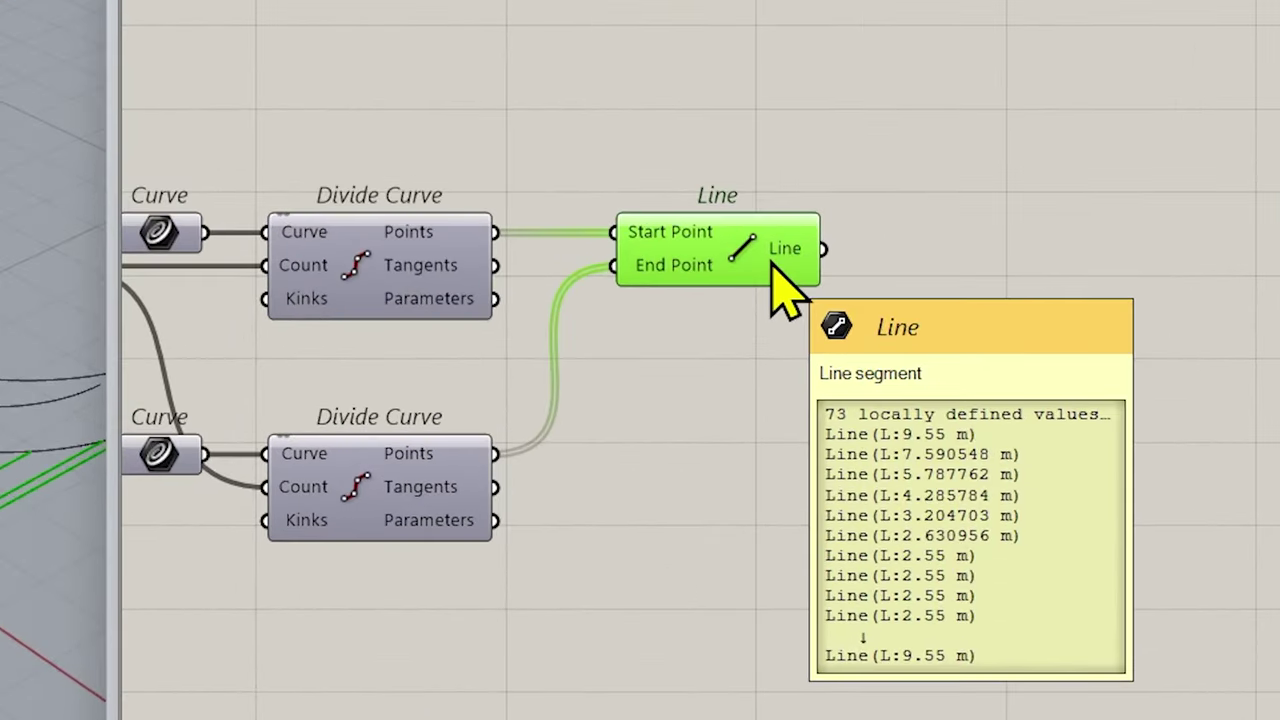
middle_click(772, 266)
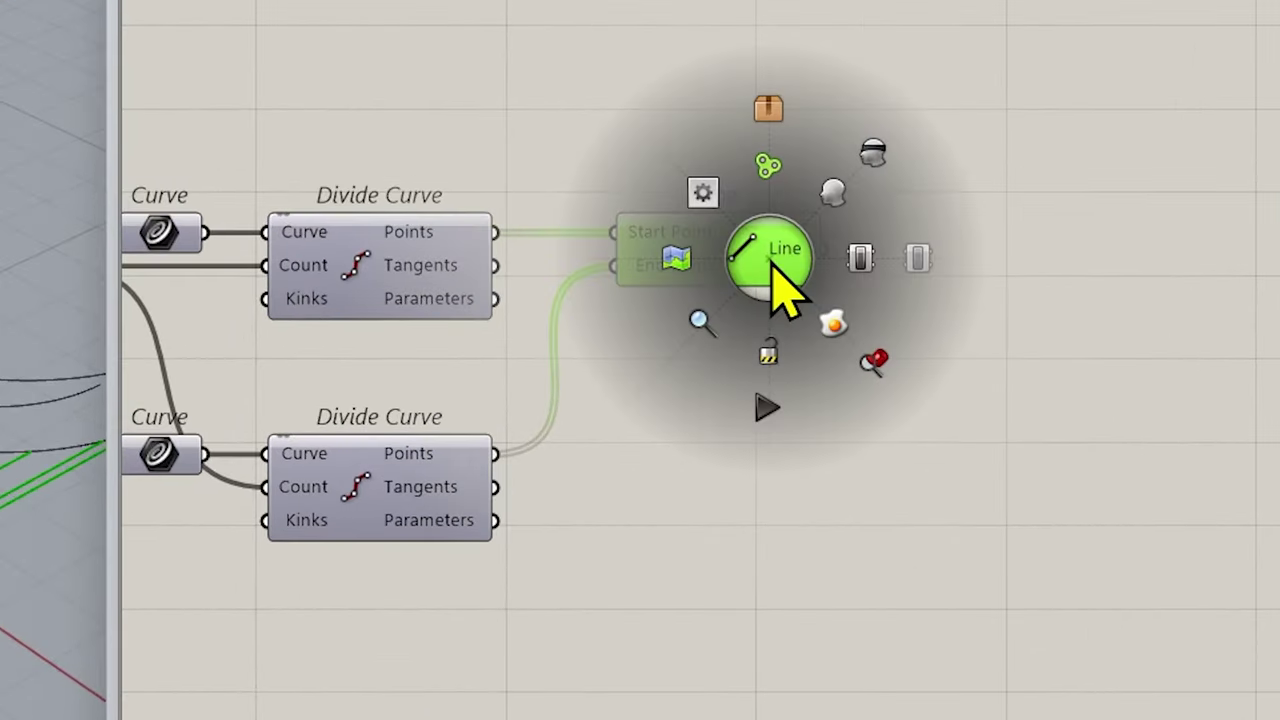
click(831, 334)
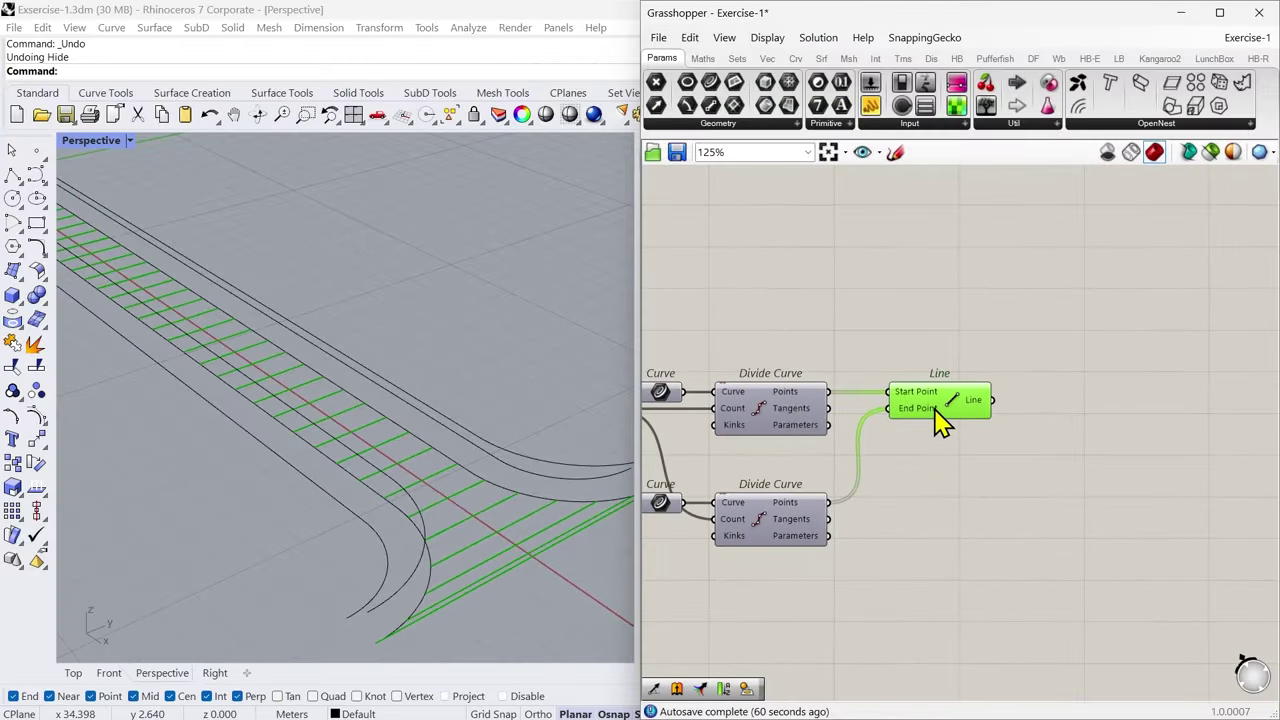
Step: Turn off the Line component's preview and check the baked lines by selecting several at the bridge's flared end
middle_click(940, 422)
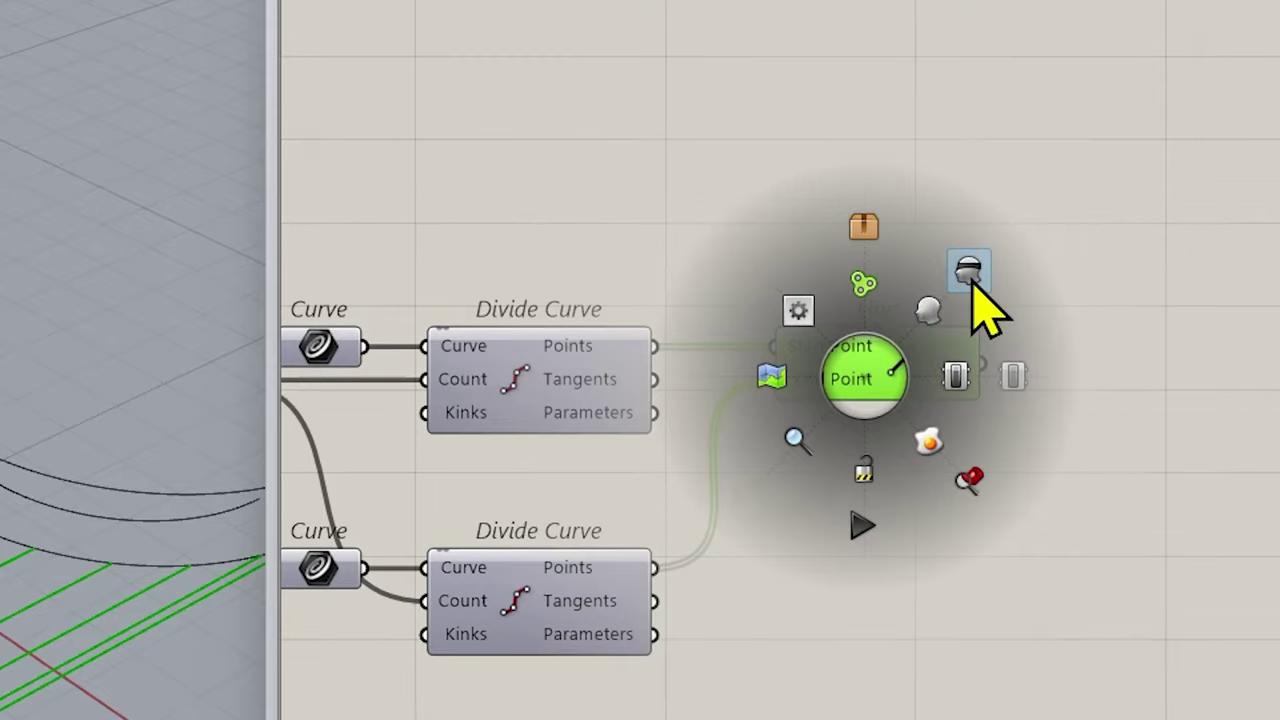
click(972, 280)
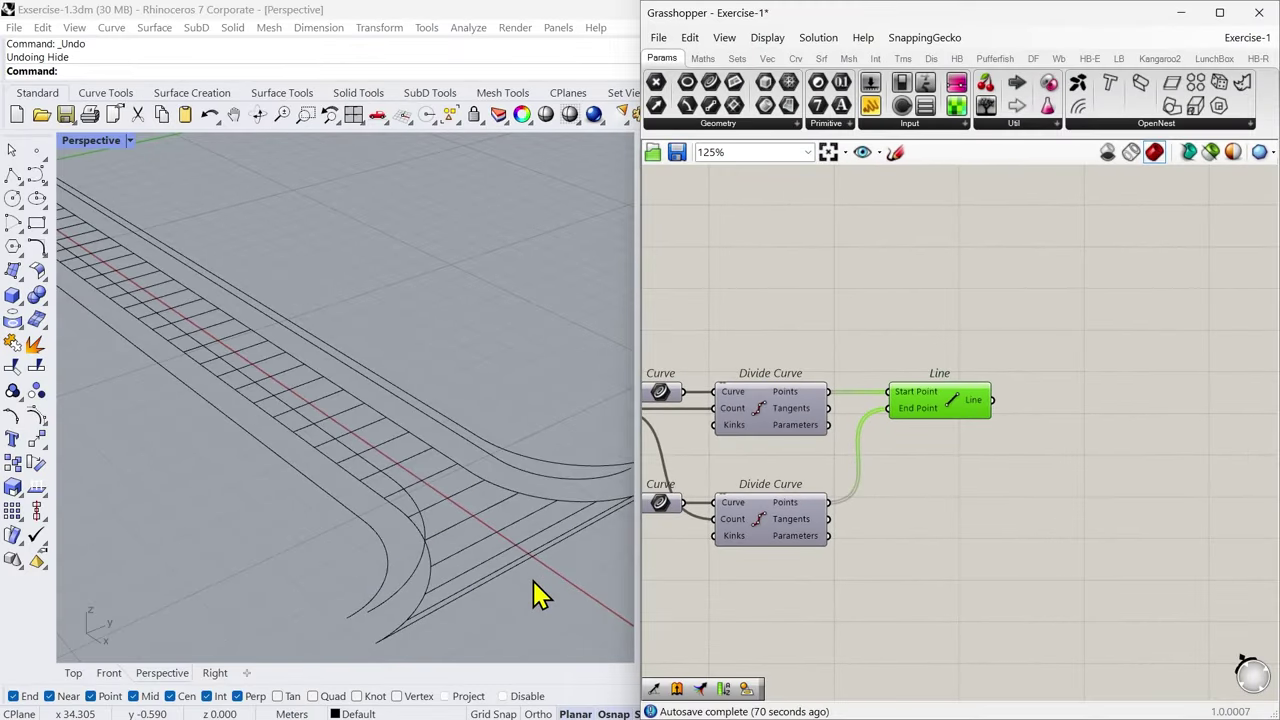
drag(534, 583, 478, 541)
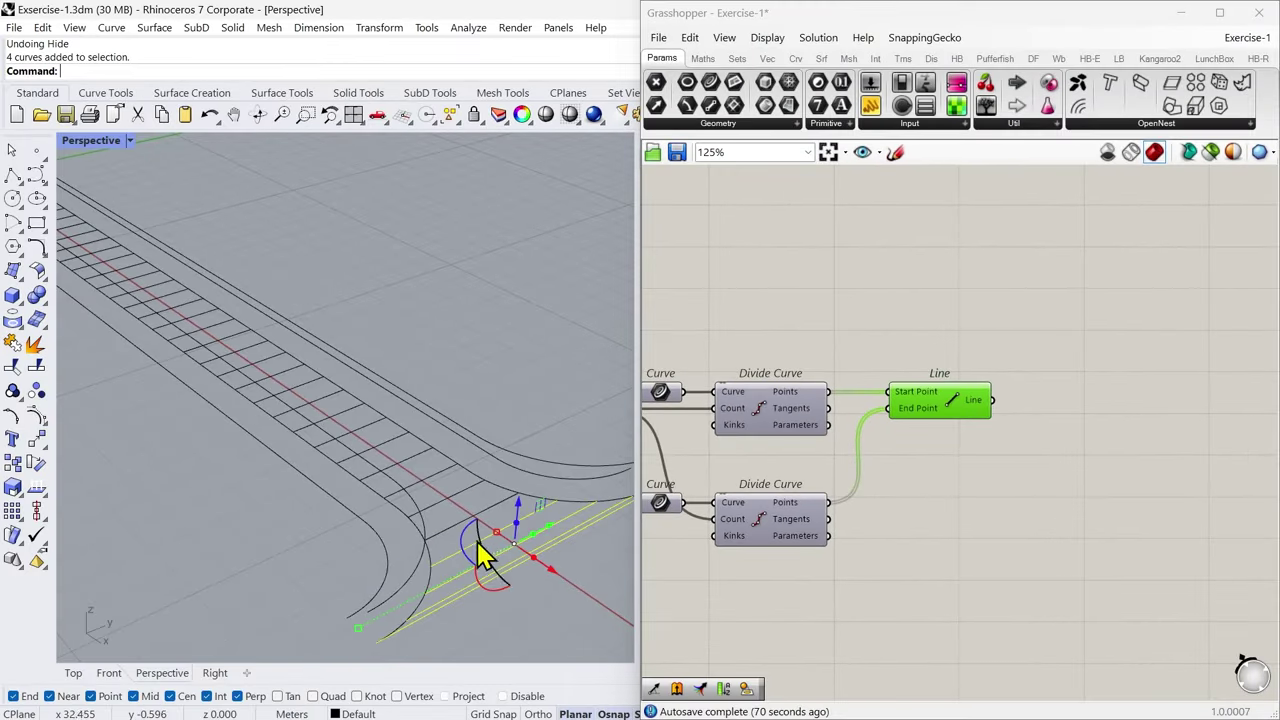
click(537, 613)
scroll(503, 586, down, 6)
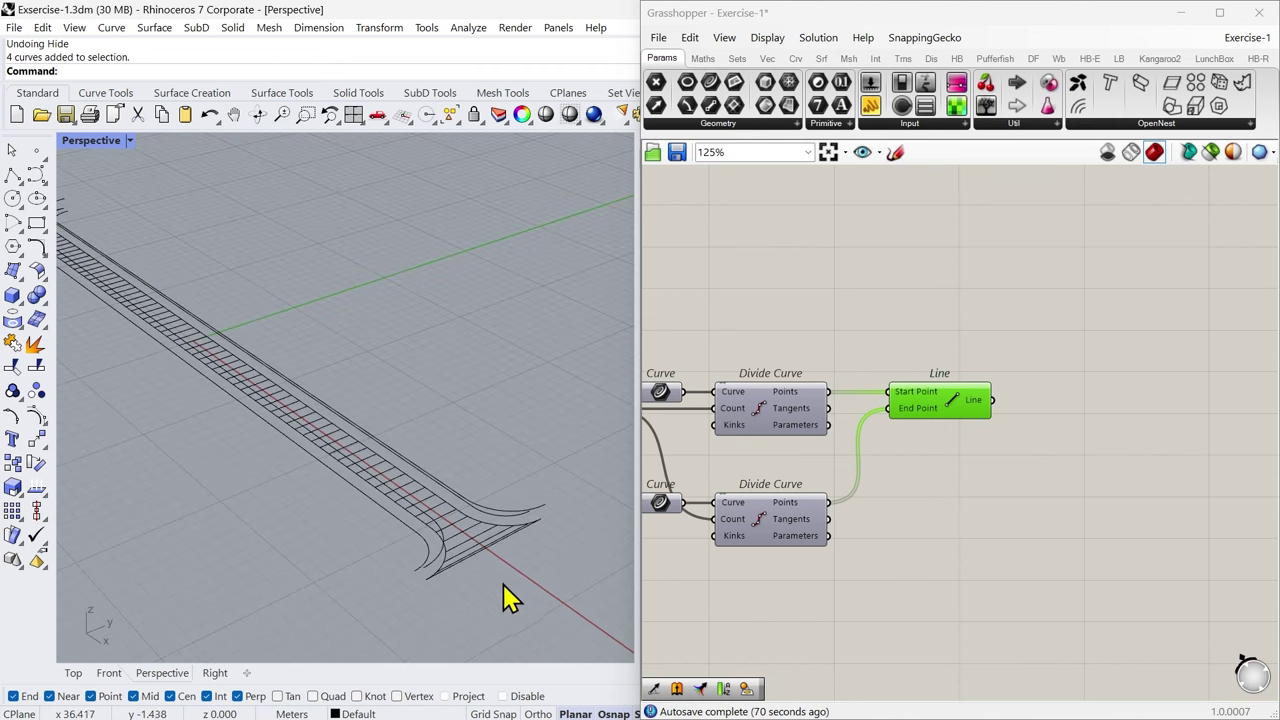
scroll(517, 591, up, 3)
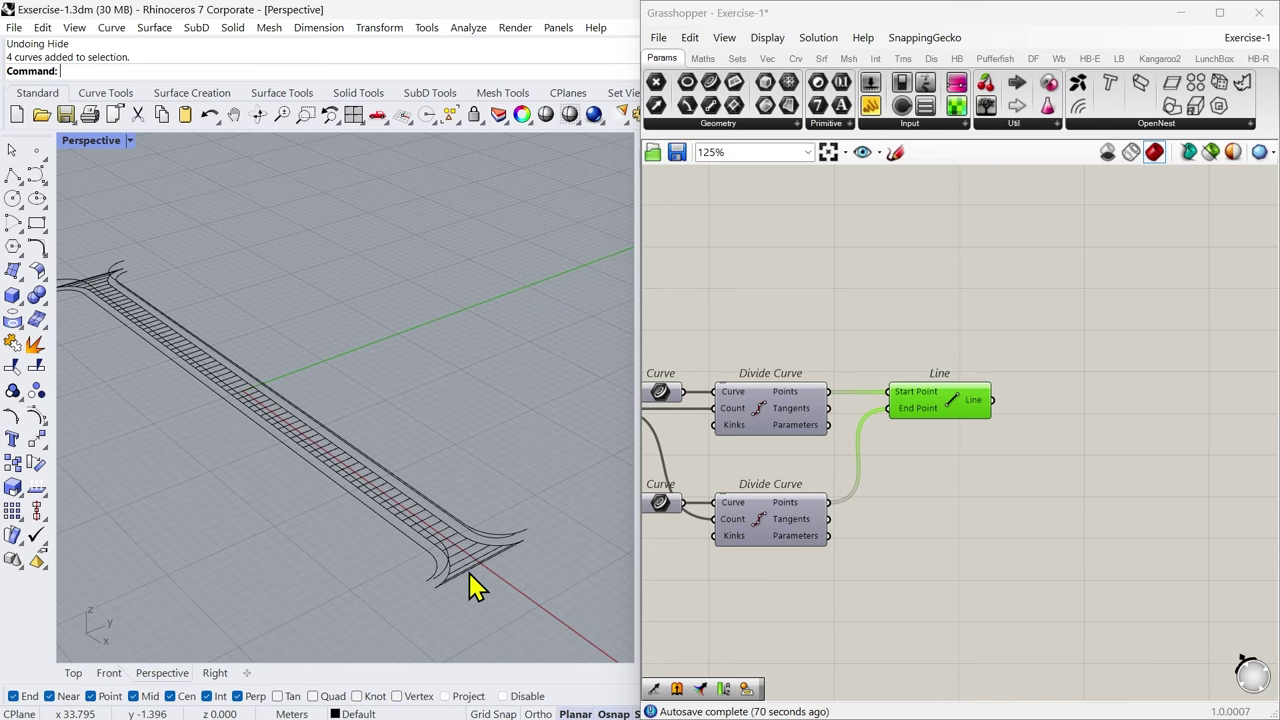
Step: Delete all the baked connecting lines in the Top view and turn the Line component's preview back on
click(74, 673)
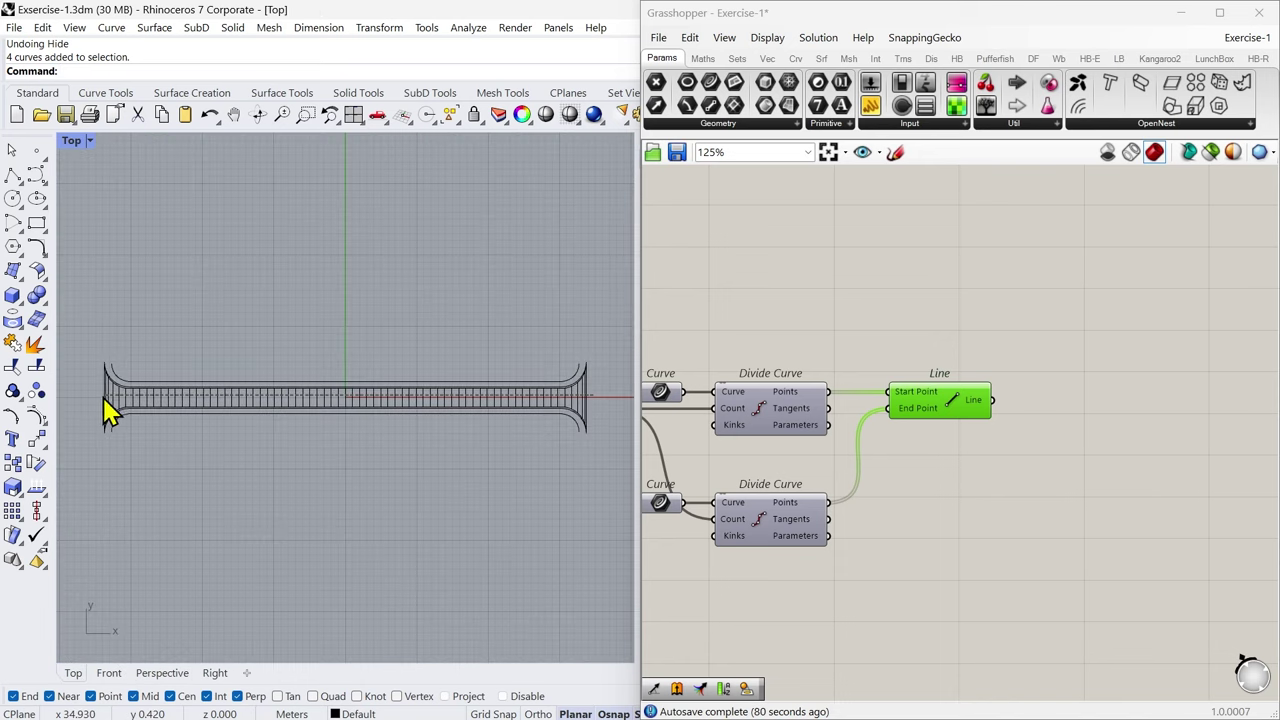
drag(104, 398, 98, 397)
key(Delete)
middle_click(943, 407)
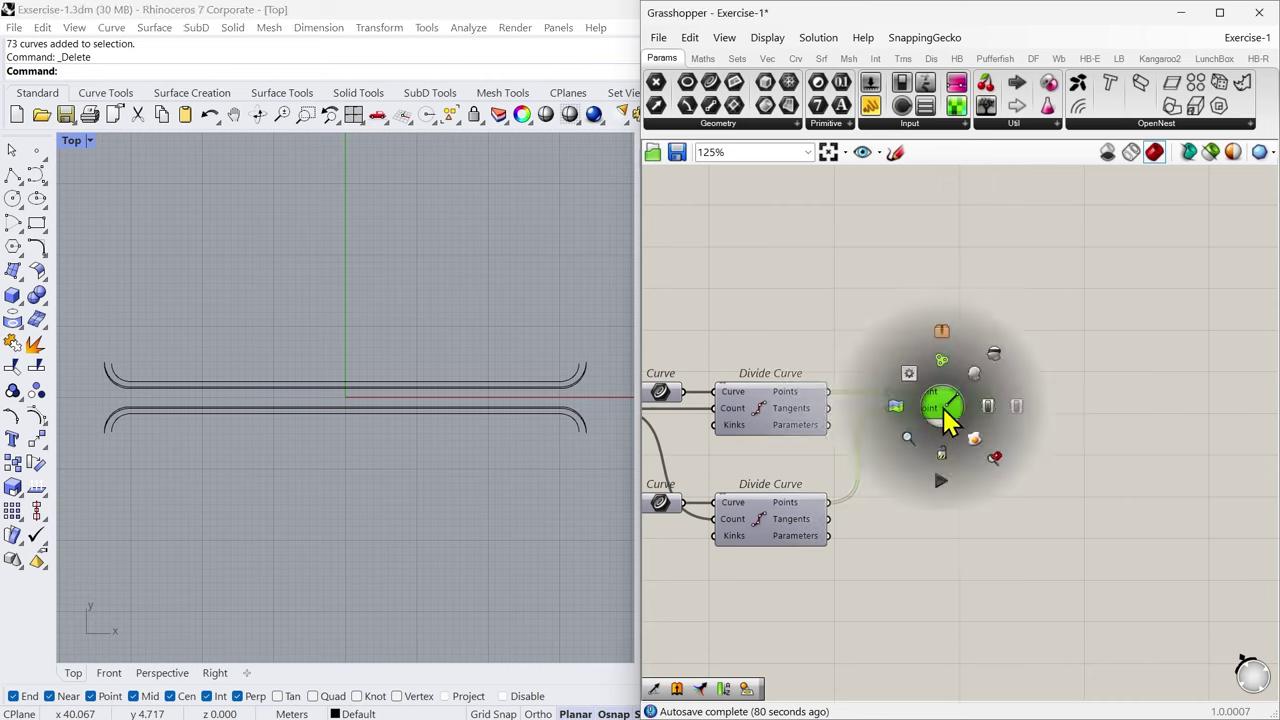
click(975, 378)
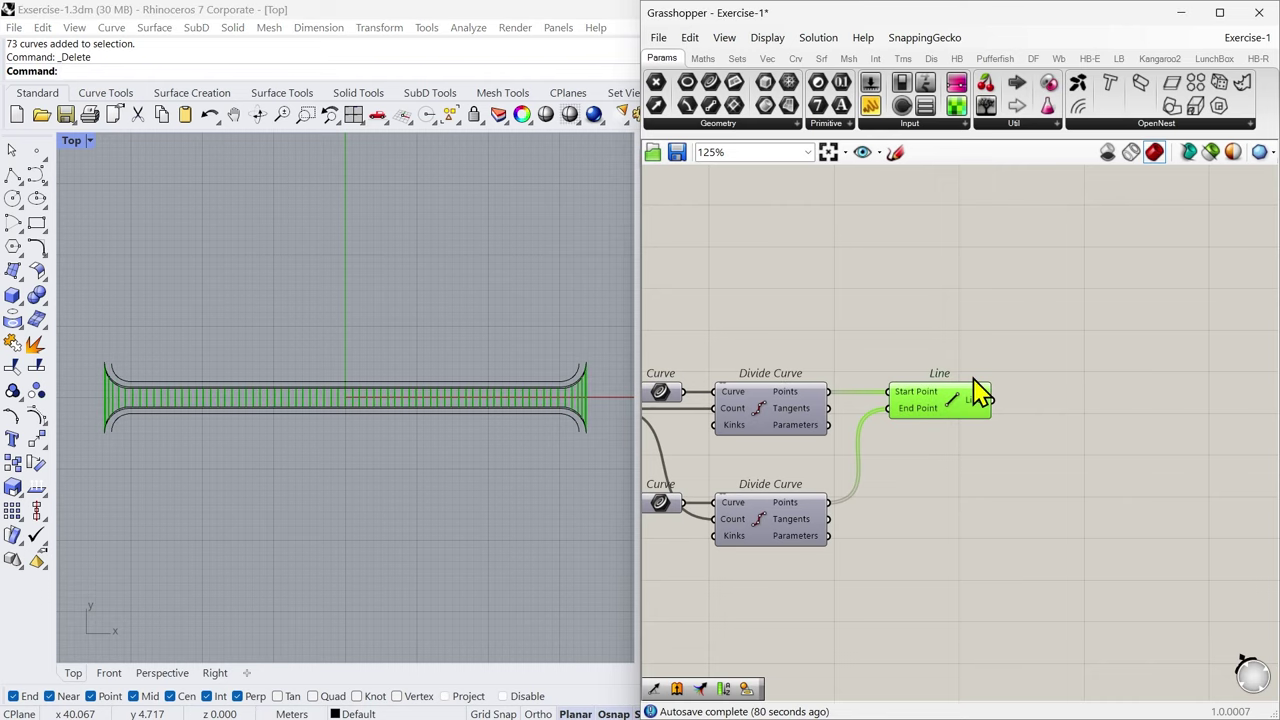
click(945, 492)
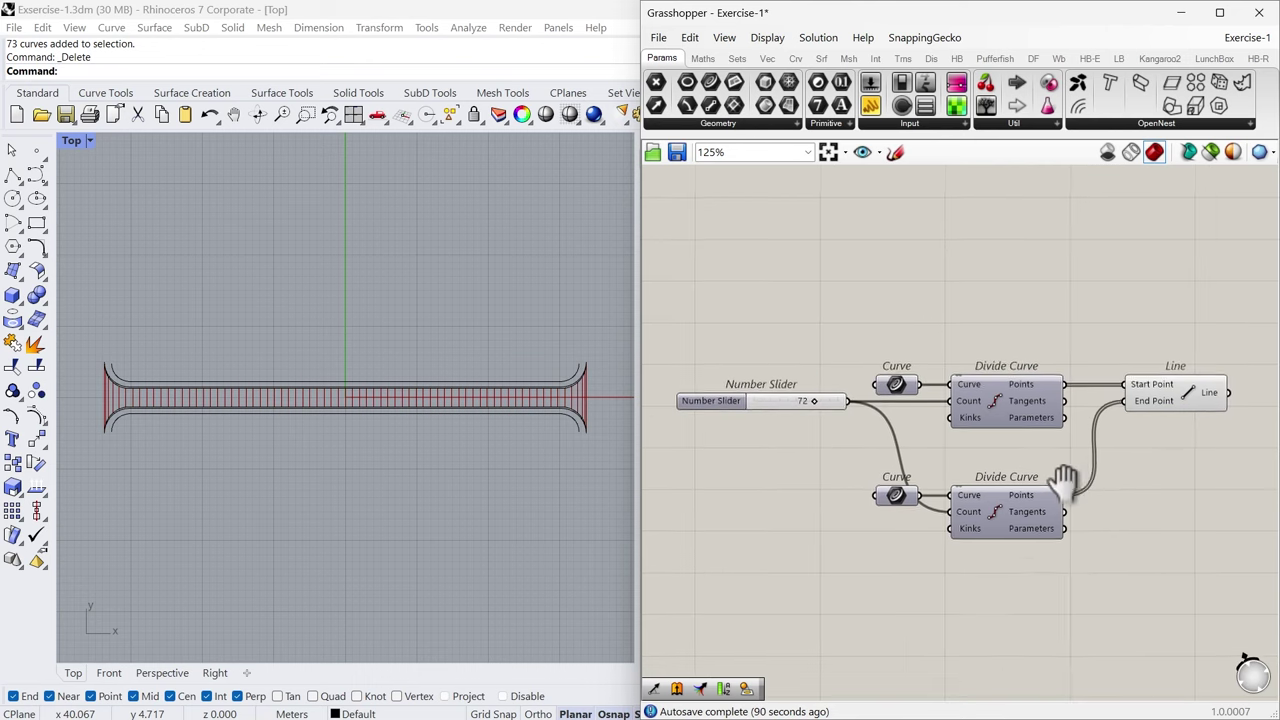
Step: Set the shared Number Slider to 54 and select the Line component to highlight its lines
scroll(806, 423, up, 1)
drag(815, 401, 784, 403)
scroll(826, 440, down, 3)
click(1062, 405)
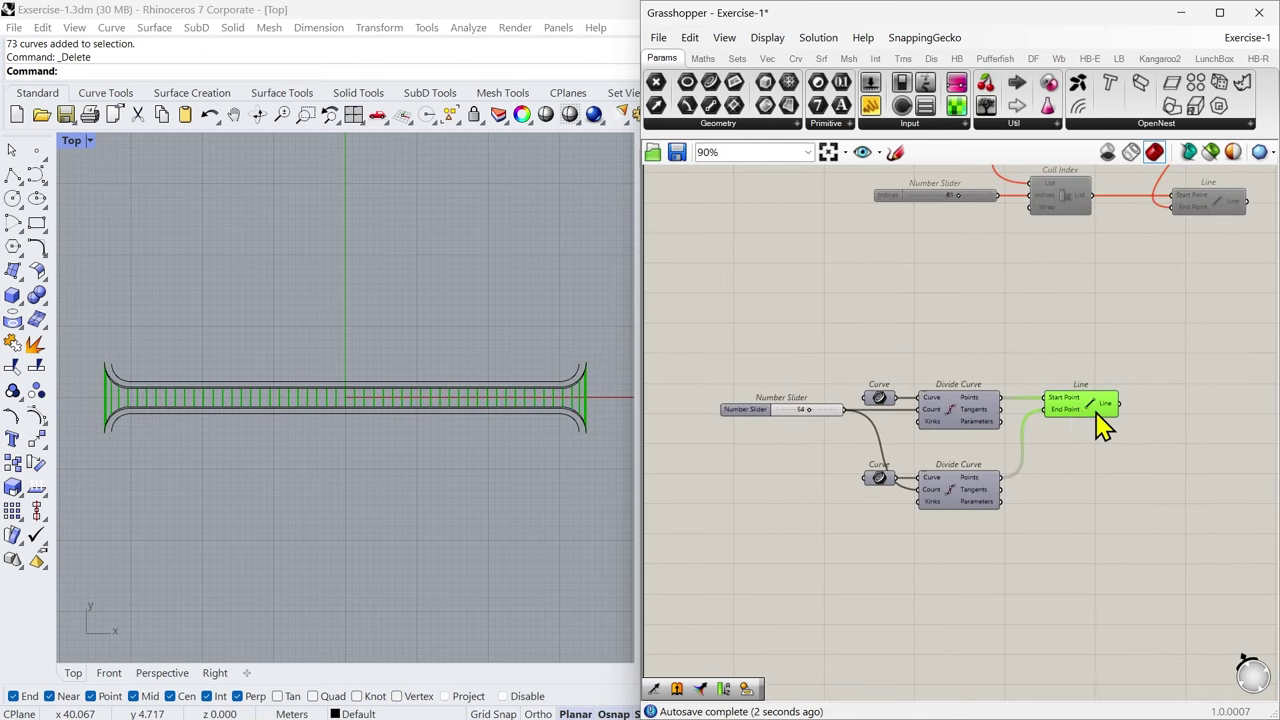
Step: Bake the Line component's connecting lines into Rhino and turn off the component's preview
scroll(1093, 410, up, 4)
middle_click(1056, 403)
click(1082, 434)
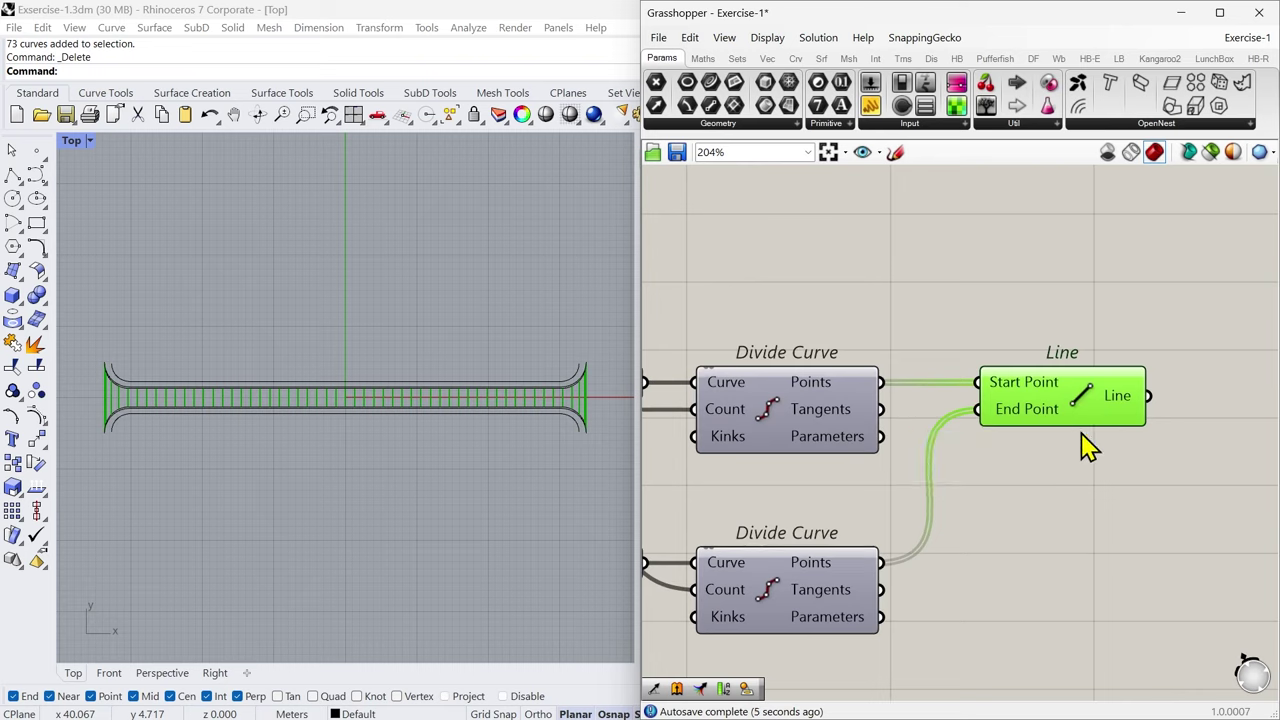
middle_click(1035, 405)
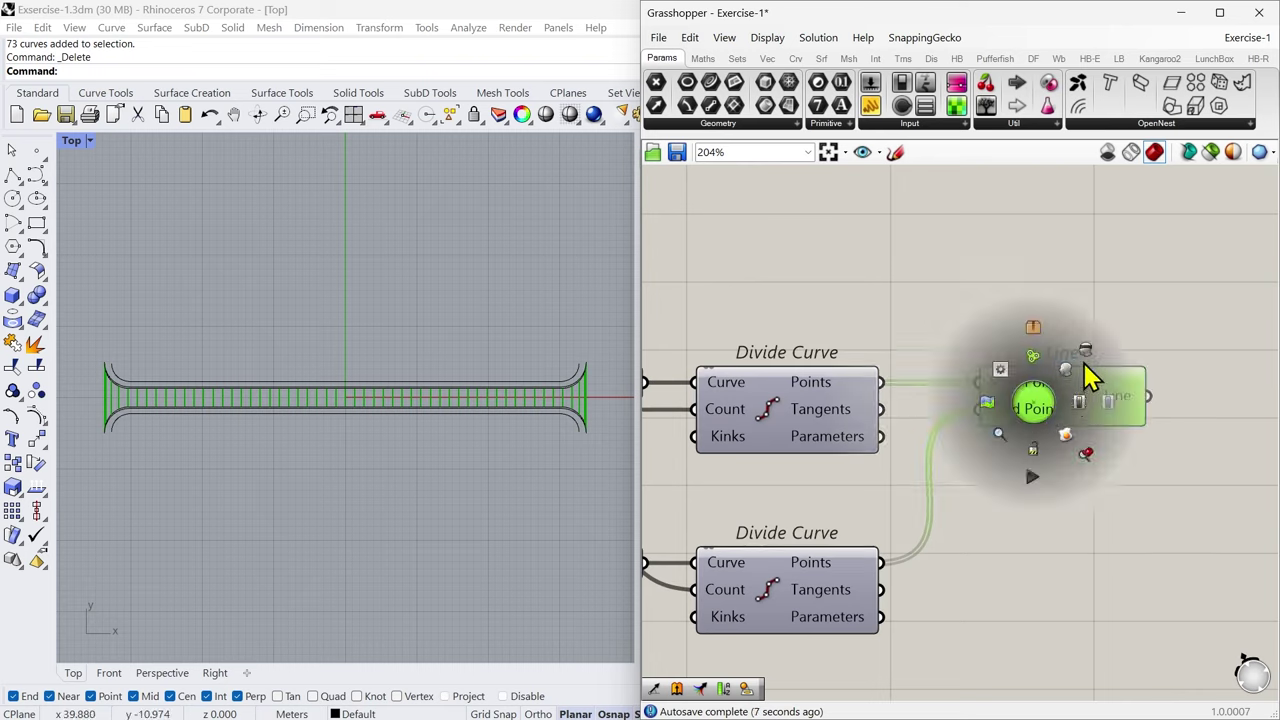
click(1082, 362)
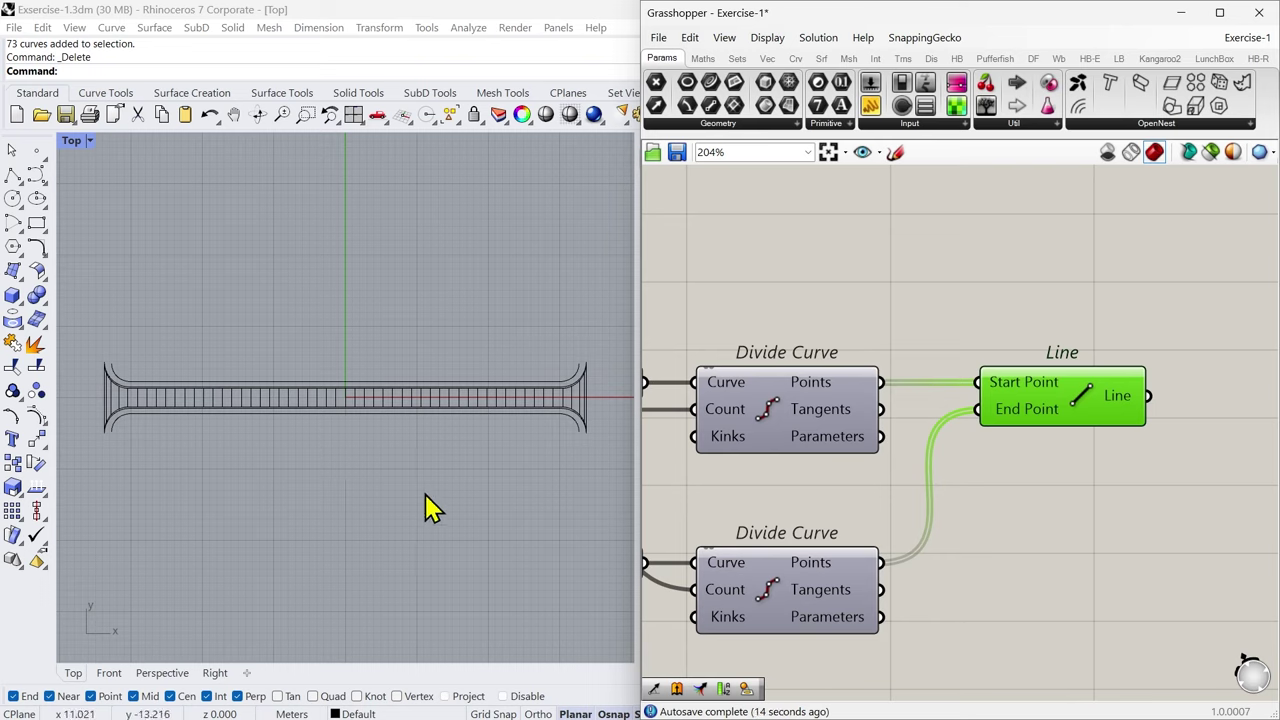
key(ctrl+q)
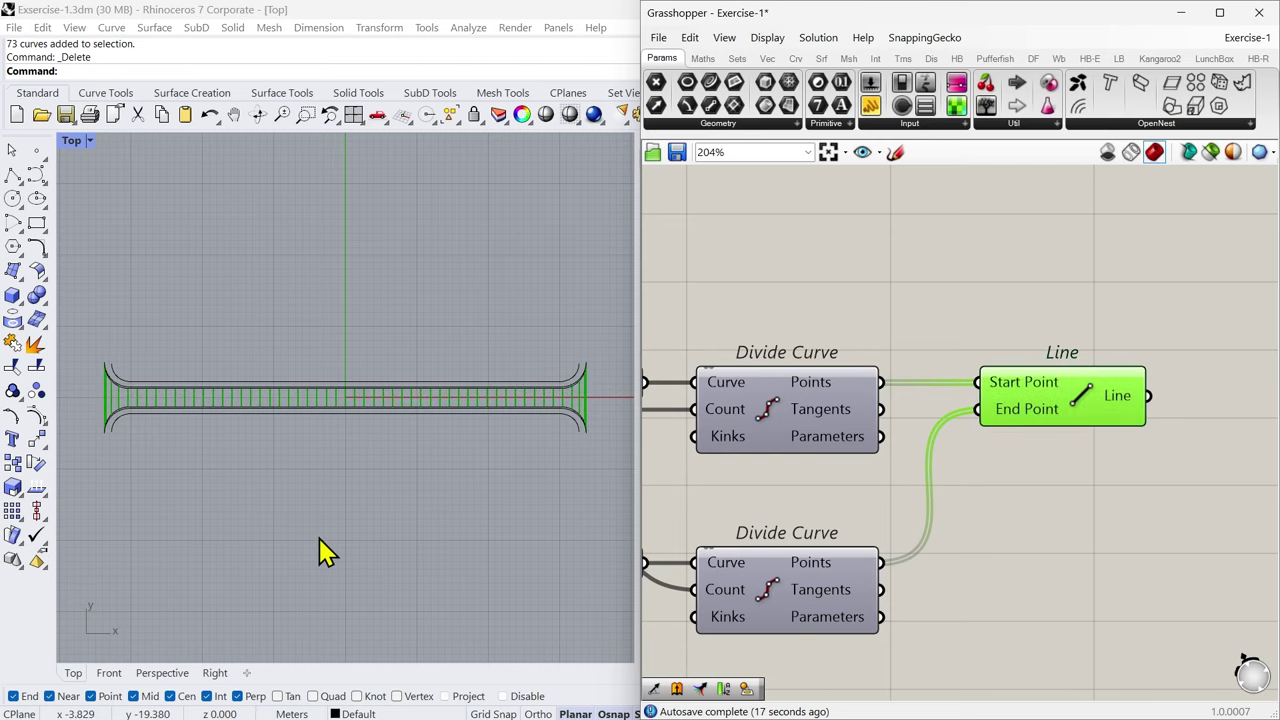
key(ctrl+q)
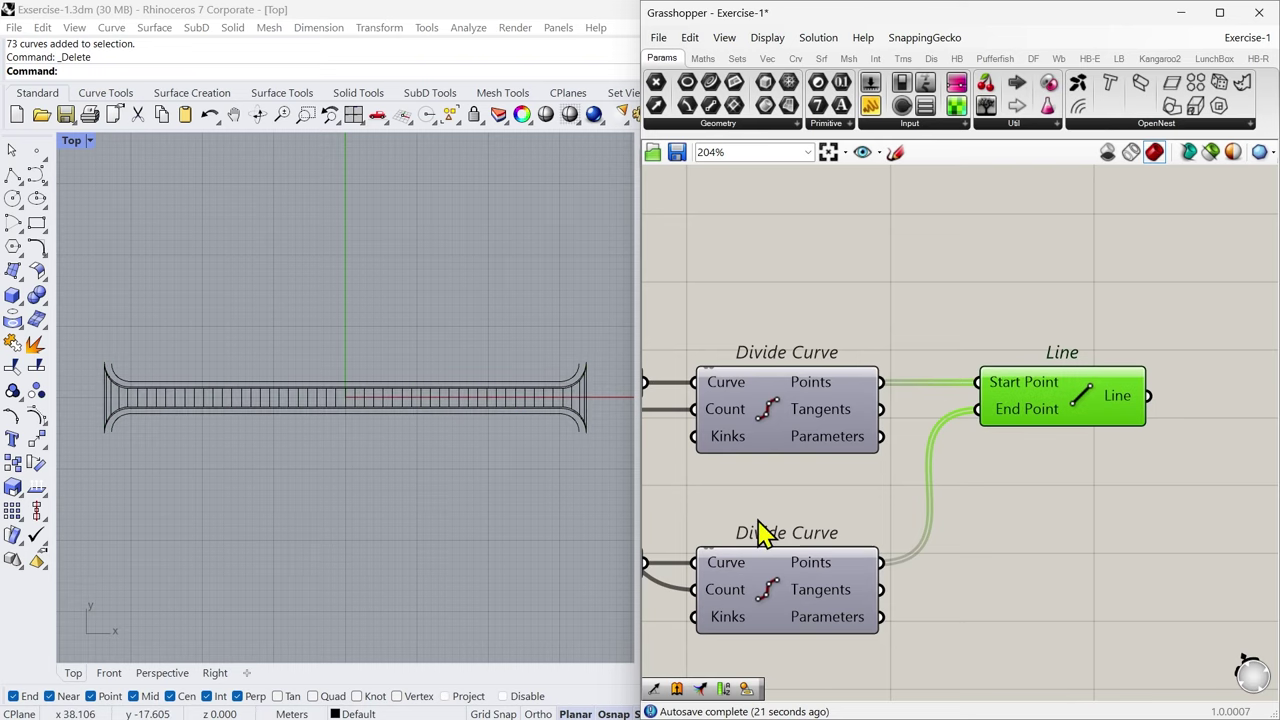
Step: Replace the newly baked lines with the previously deleted set by undoing its deletion, and return the shared Number Slider to 72
click(160, 673)
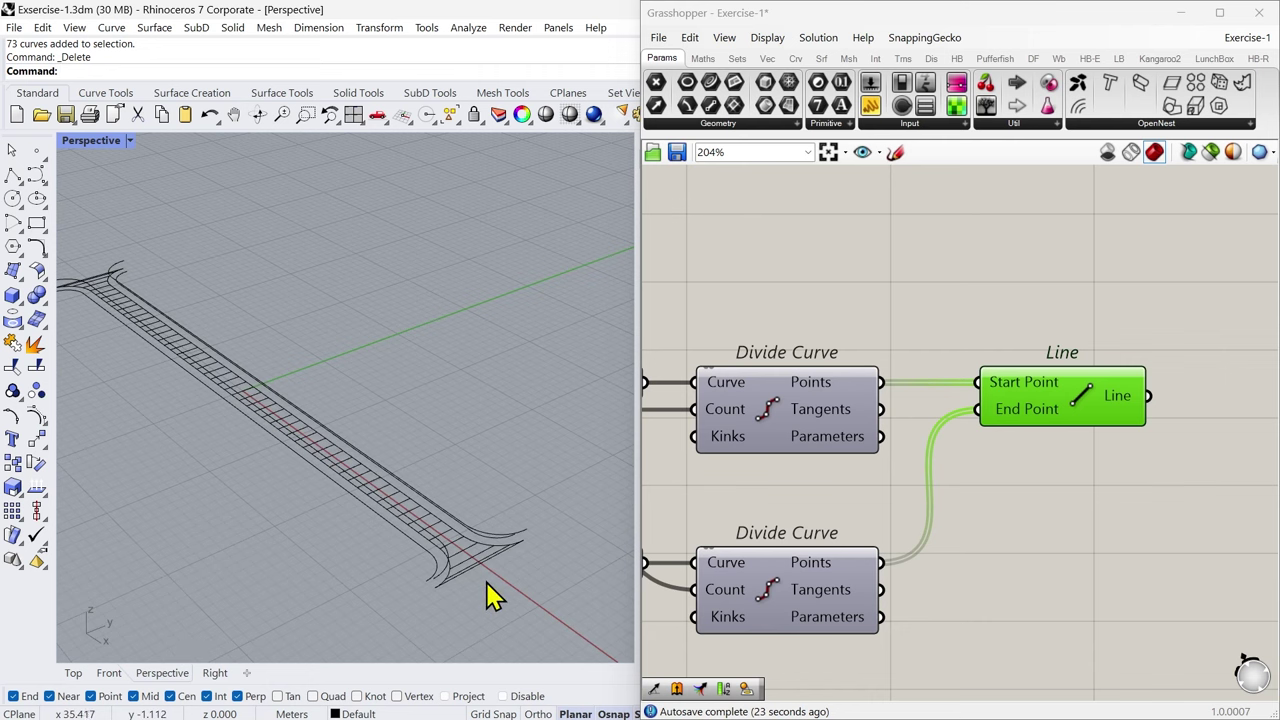
scroll(485, 583, up, 2)
click(73, 673)
drag(599, 400, 95, 400)
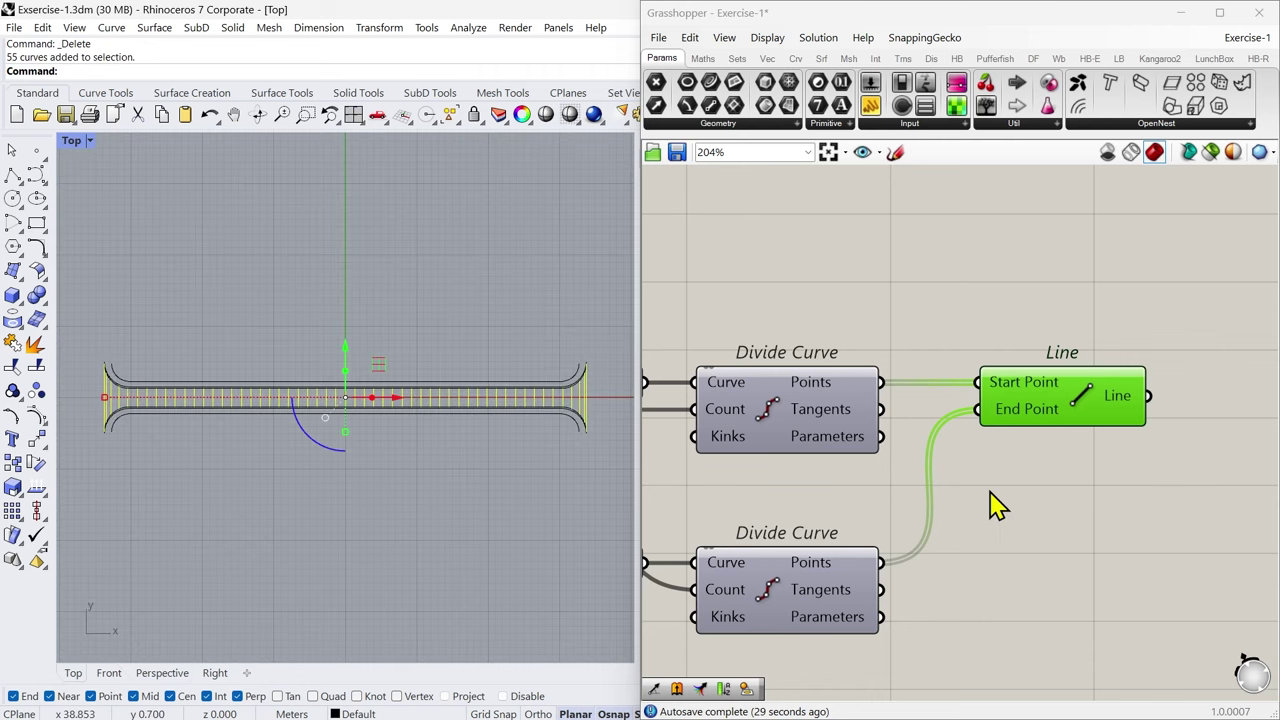
scroll(1000, 505, down, 4)
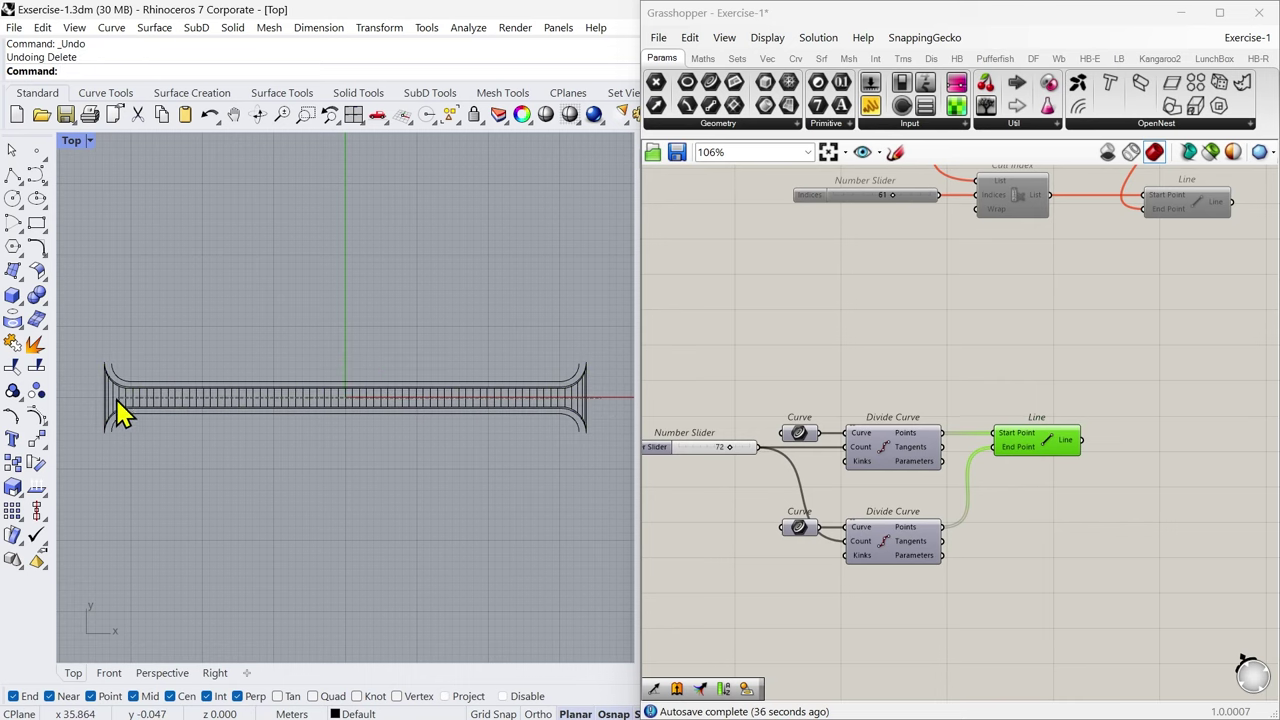
key(ctrl+z)
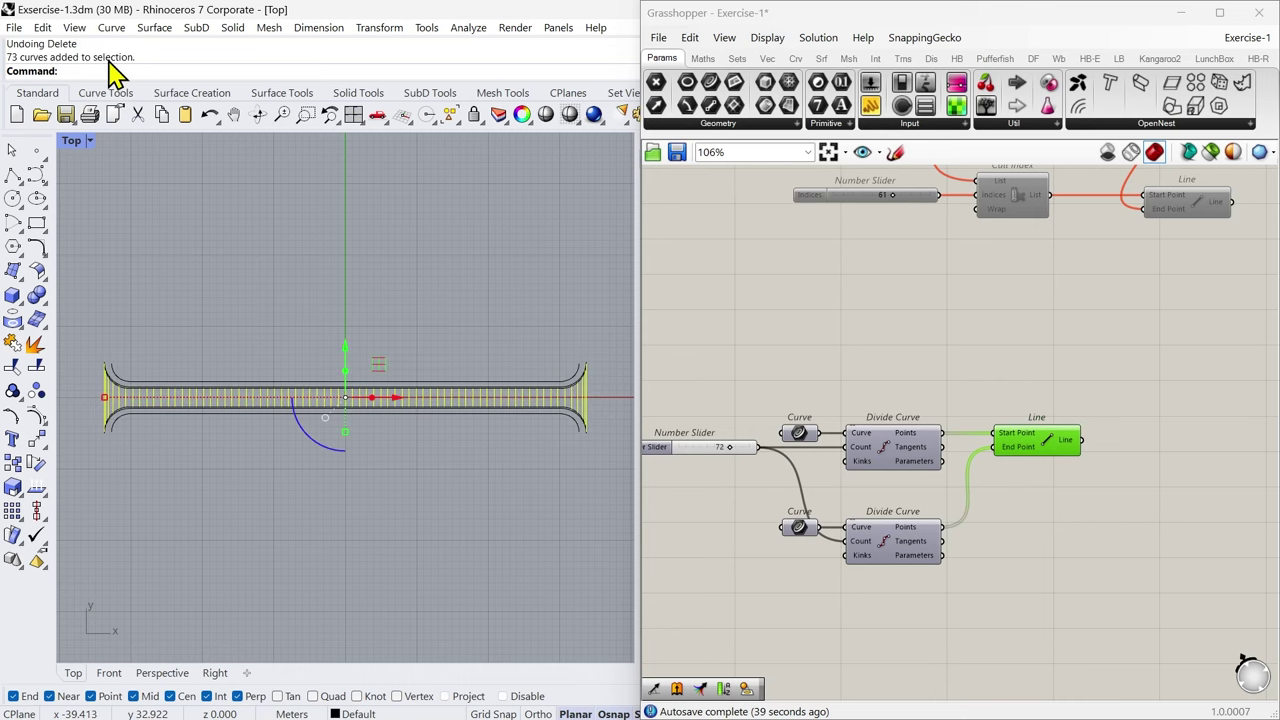
click(264, 496)
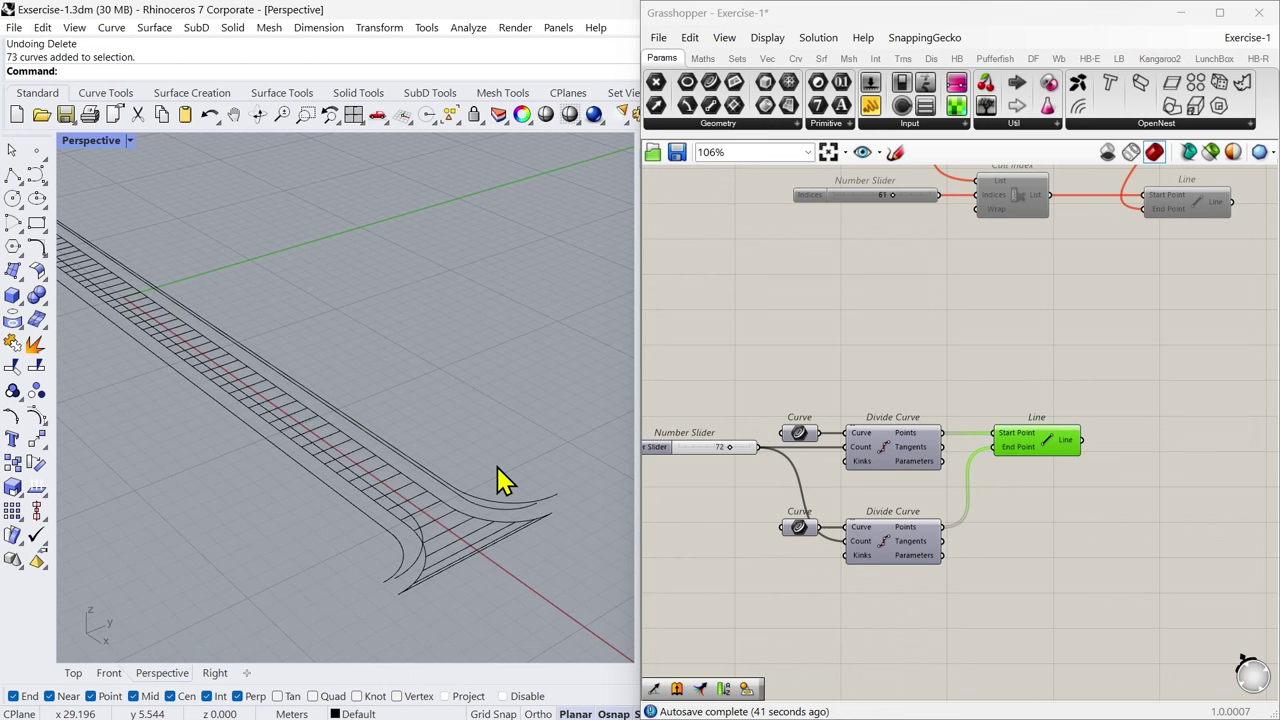
Step: Select the near-side inner floor edge curve at the bridge's flared end in the Perspective view
scroll(430, 485, up, 2)
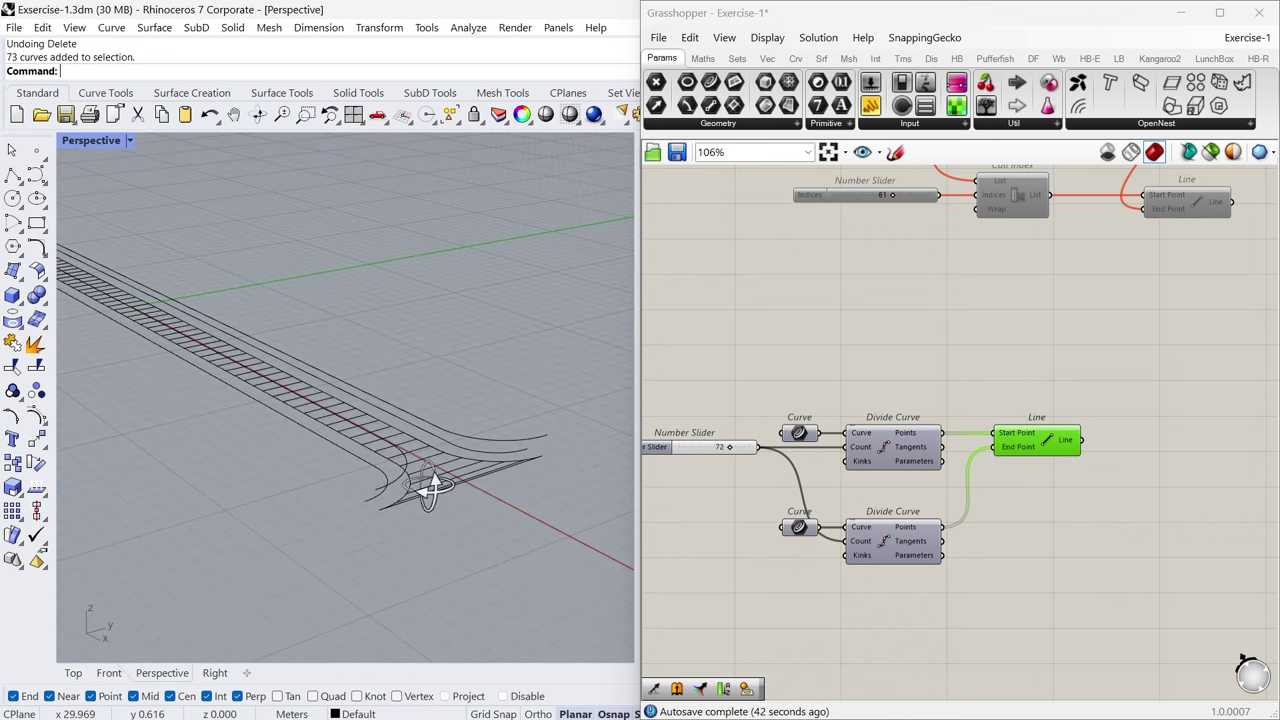
scroll(418, 484, up, 2)
scroll(406, 492, down, 1)
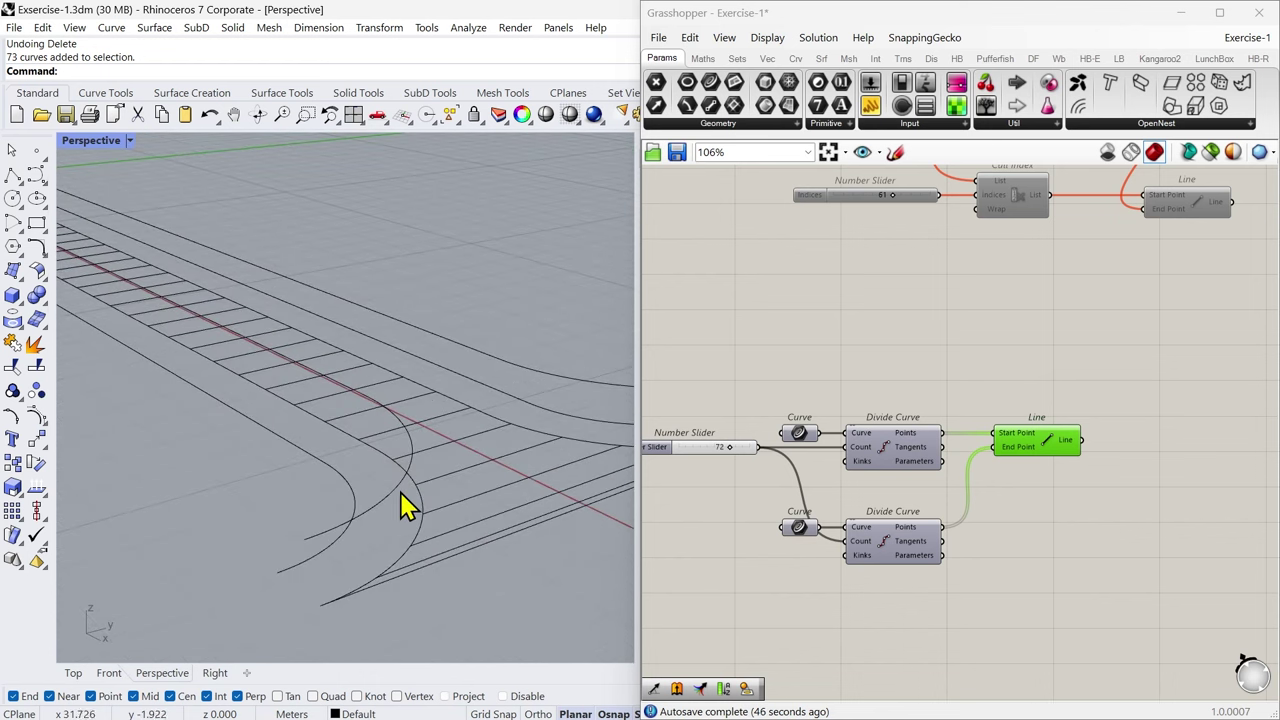
click(397, 490)
click(426, 508)
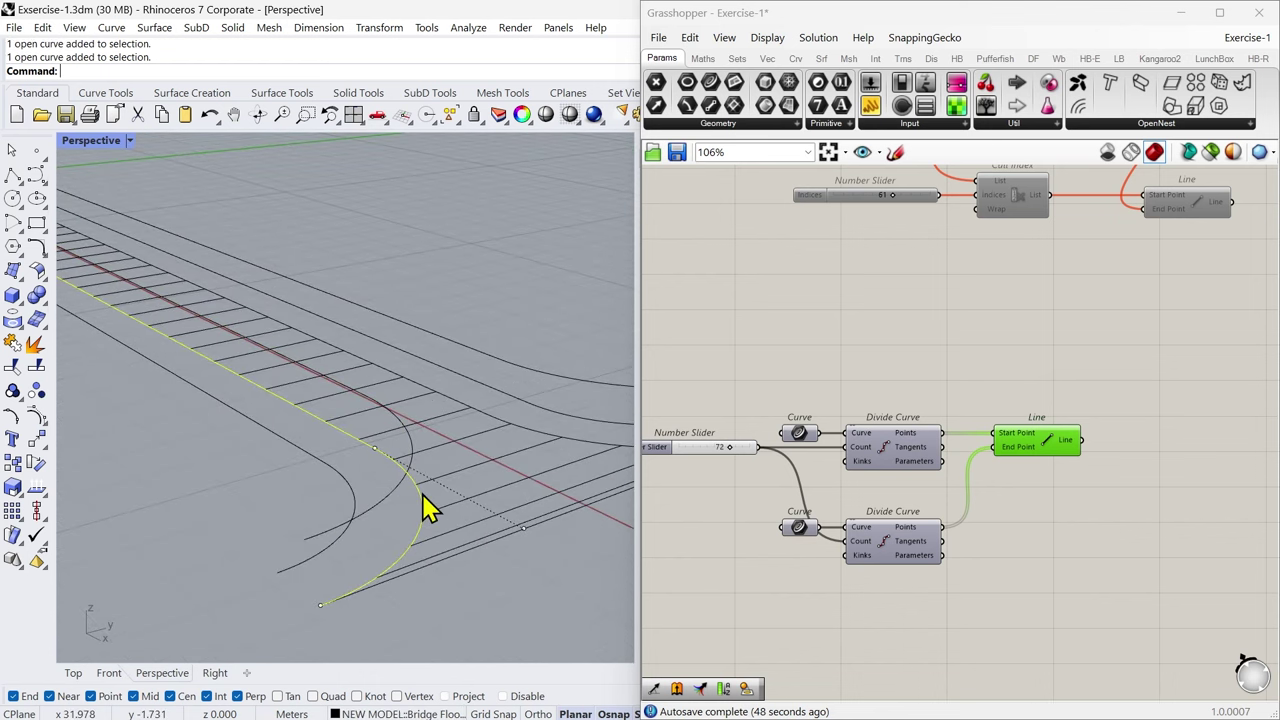
Step: Turn on the preview of the upper Curve parameter that feeds the first Divide Curve component
scroll(463, 486, down, 5)
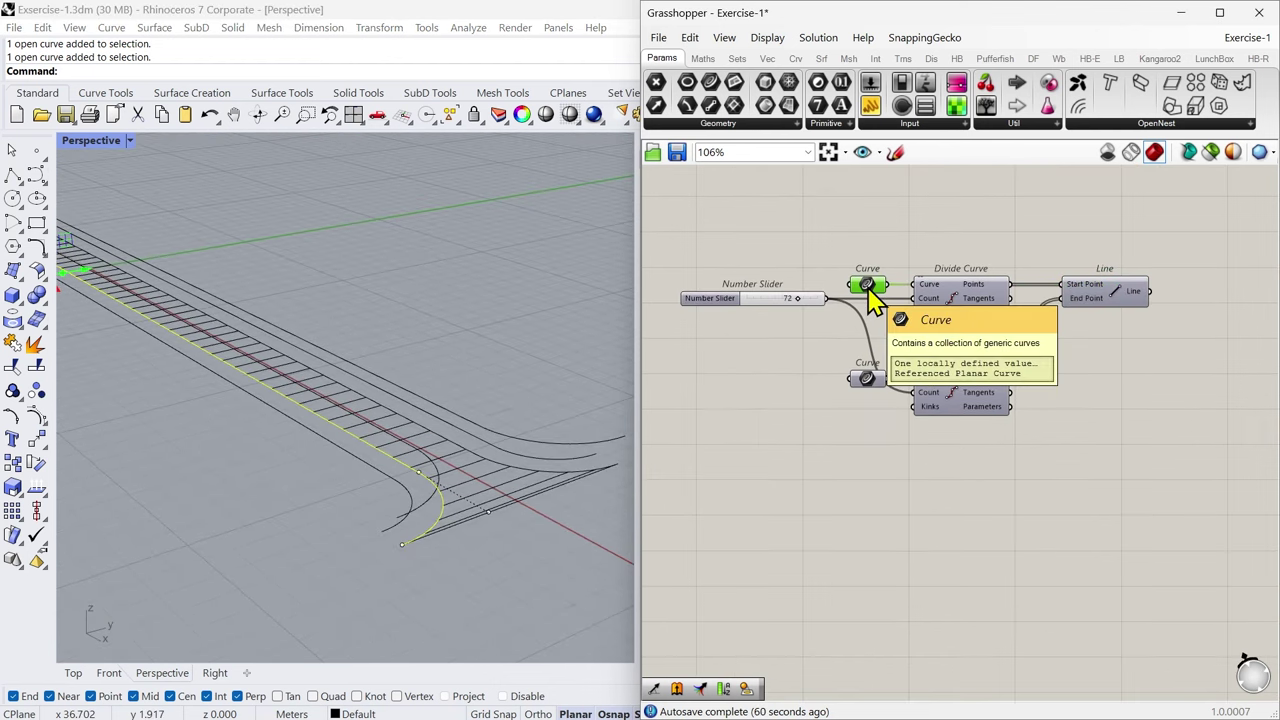
middle_click(867, 286)
click(901, 262)
click(886, 448)
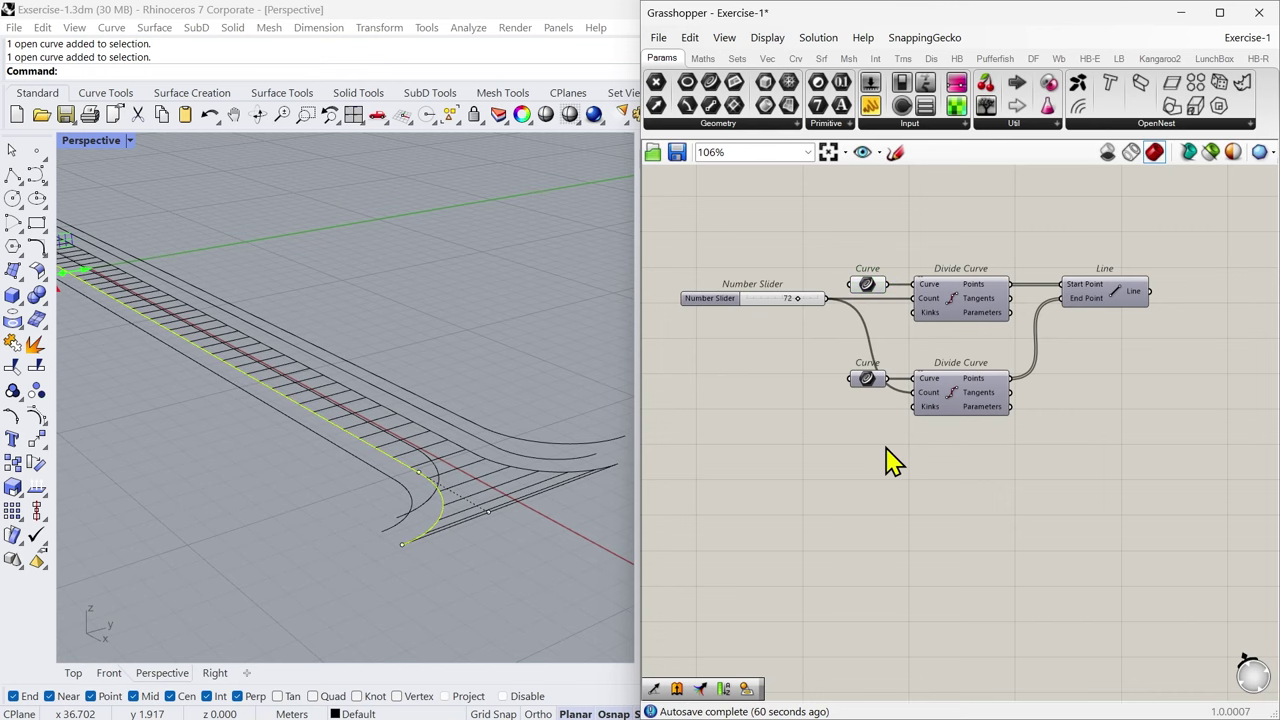
Step: Duplicate the upper Curve parameter above itself and reference the railing curve directly over the near floor edge in the copy
mouse_move(879, 298)
right_drag(849, 359, 826, 425)
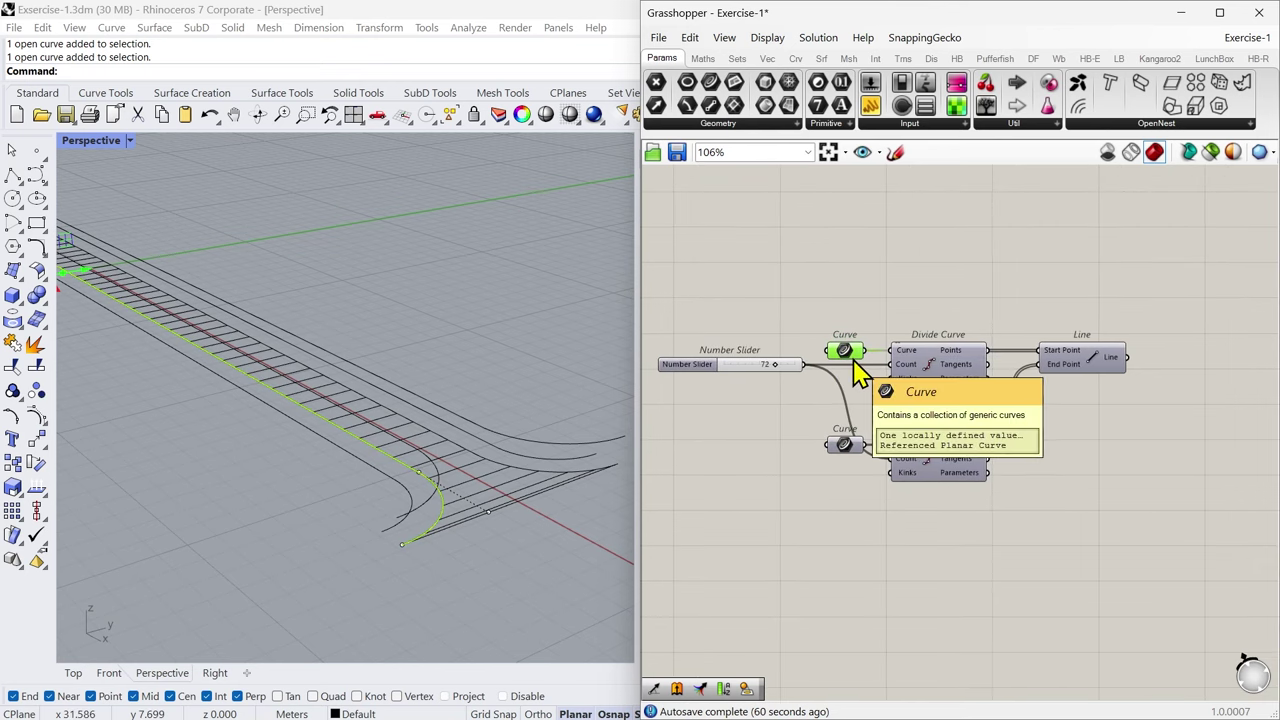
alt+drag(841, 363, 846, 291)
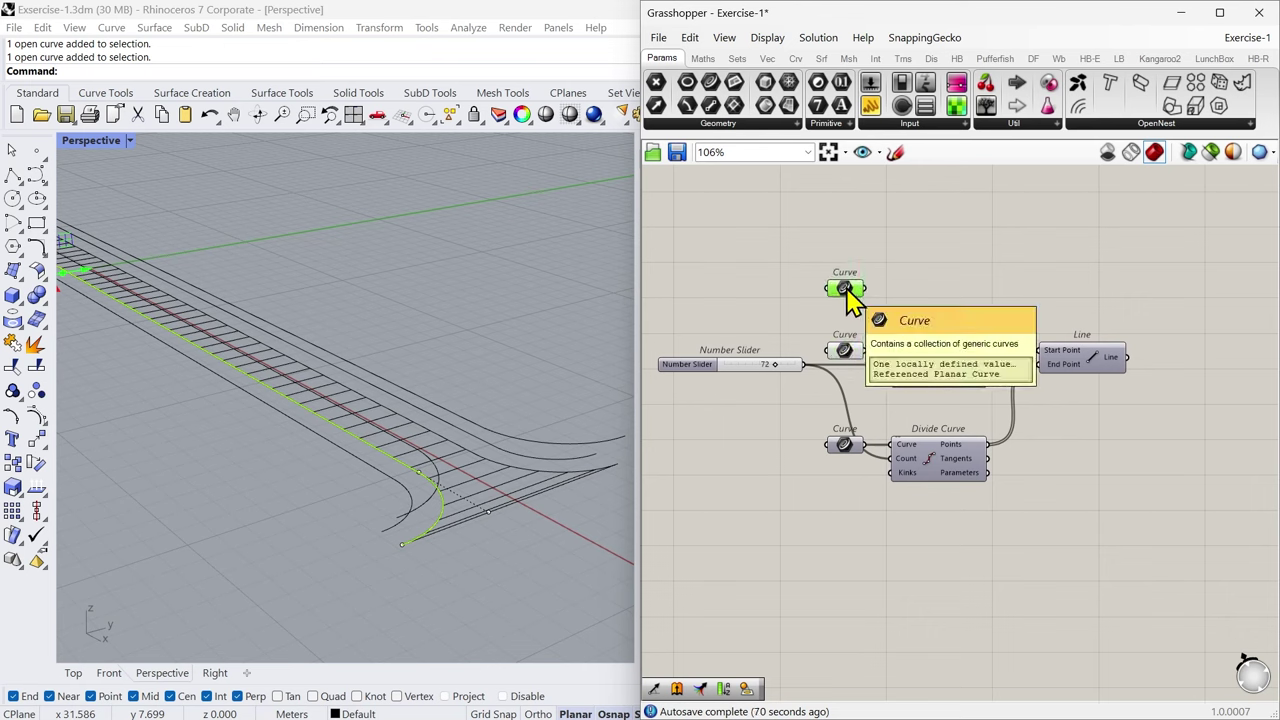
right_click(845, 289)
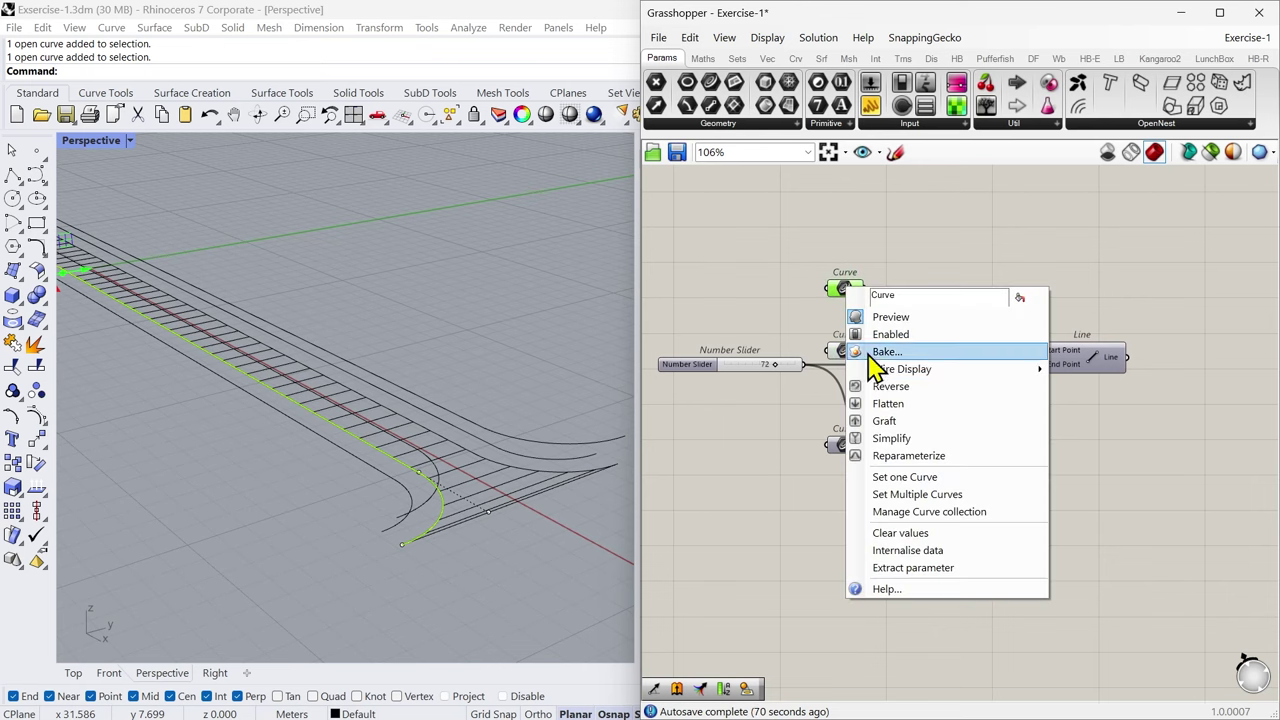
click(903, 480)
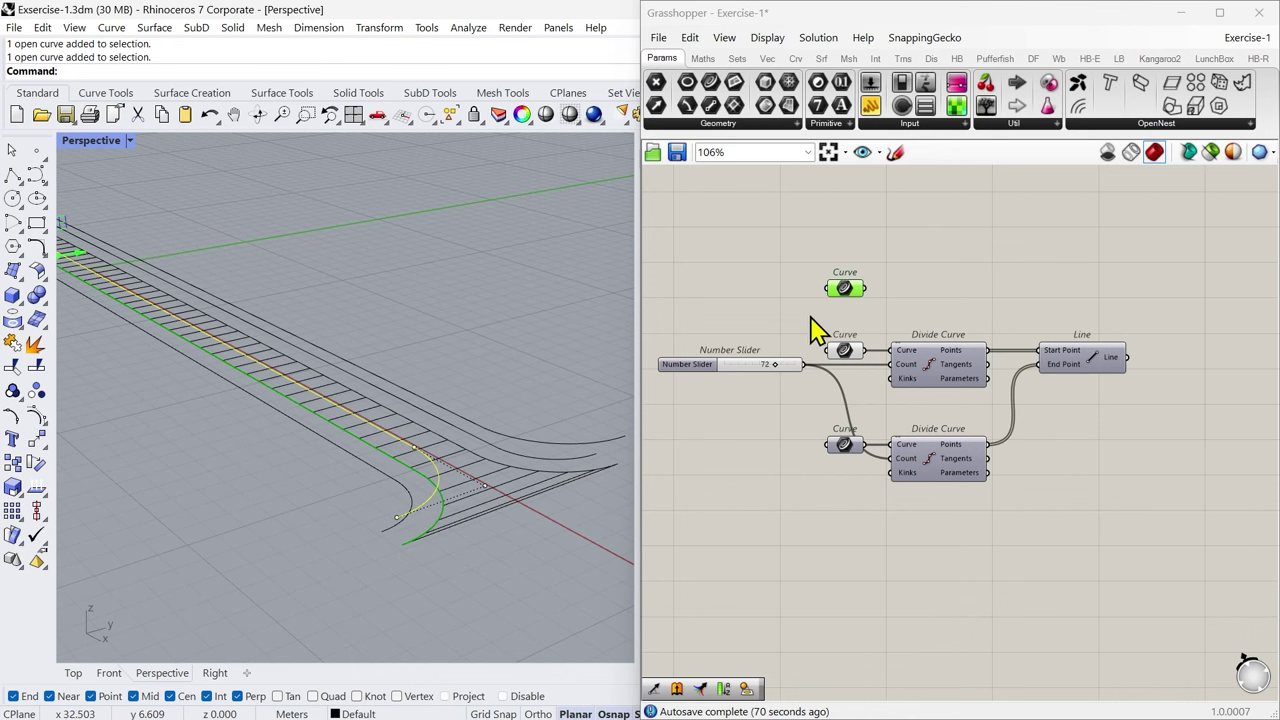
scroll(845, 295, up, 3)
right_click(842, 286)
click(868, 464)
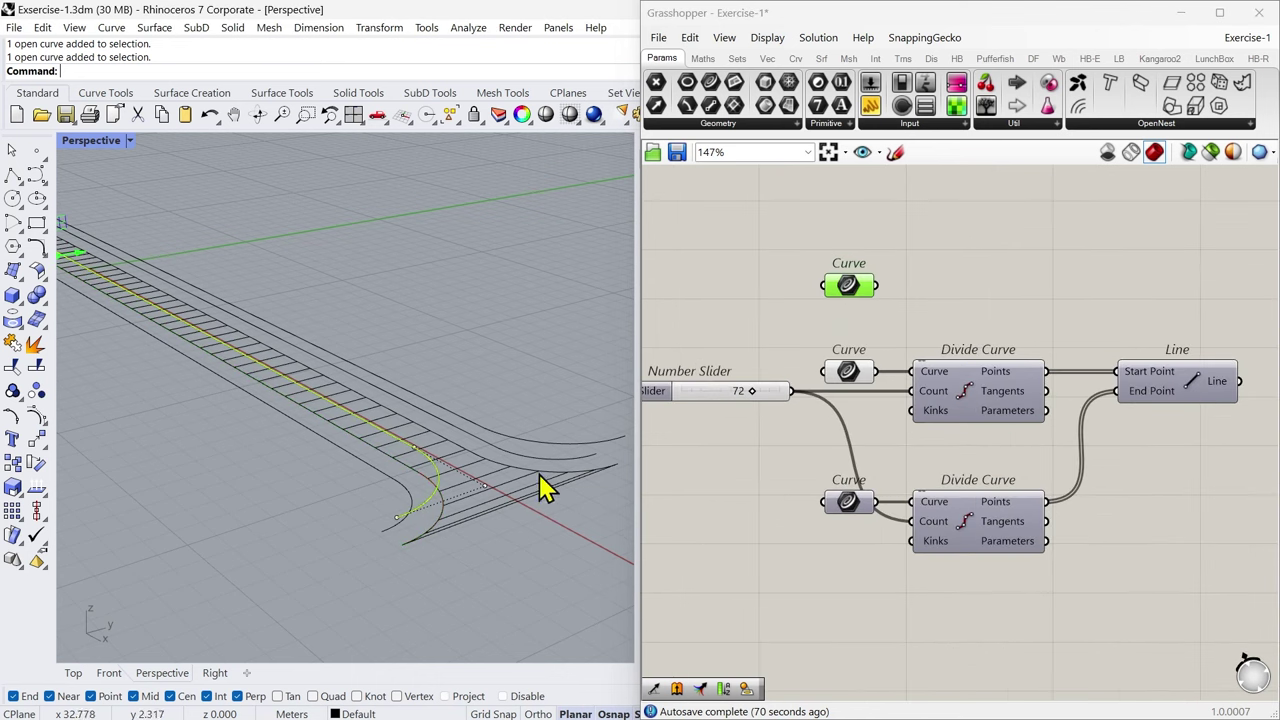
Step: Select the railing and floor Curve parameters together and compare their highlighted curves in the Perspective view
click(758, 298)
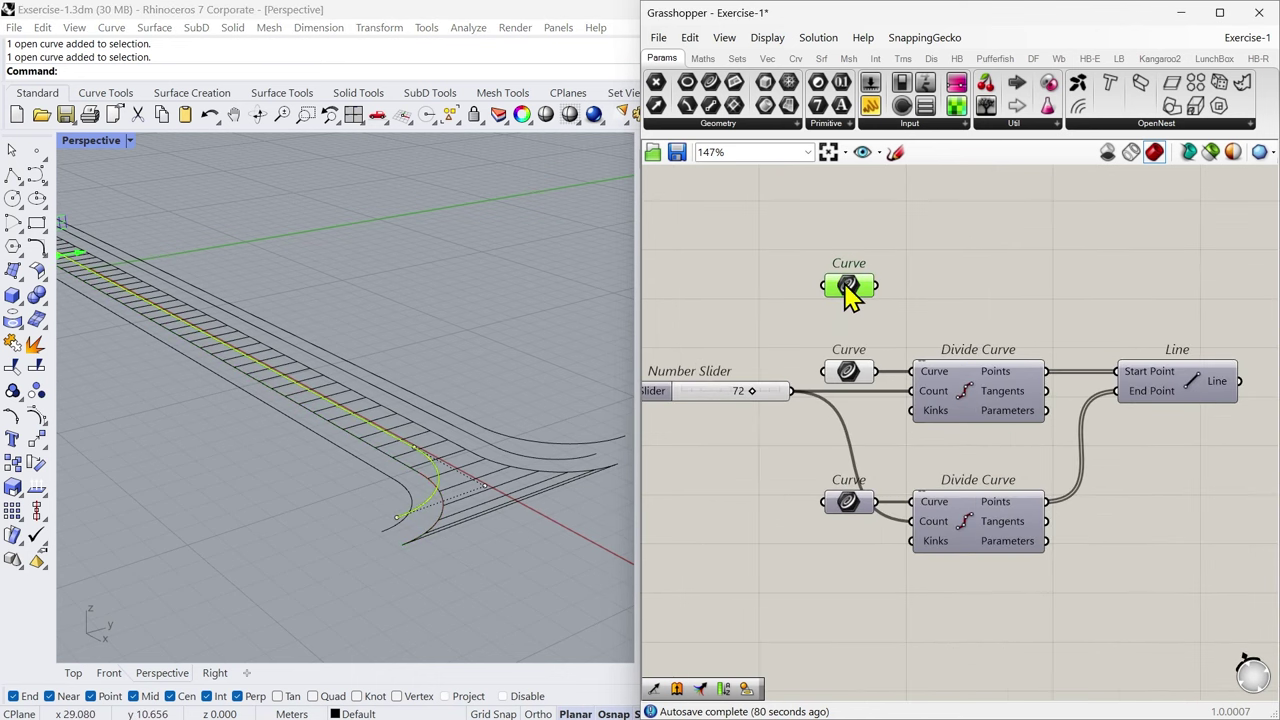
shift+click(860, 378)
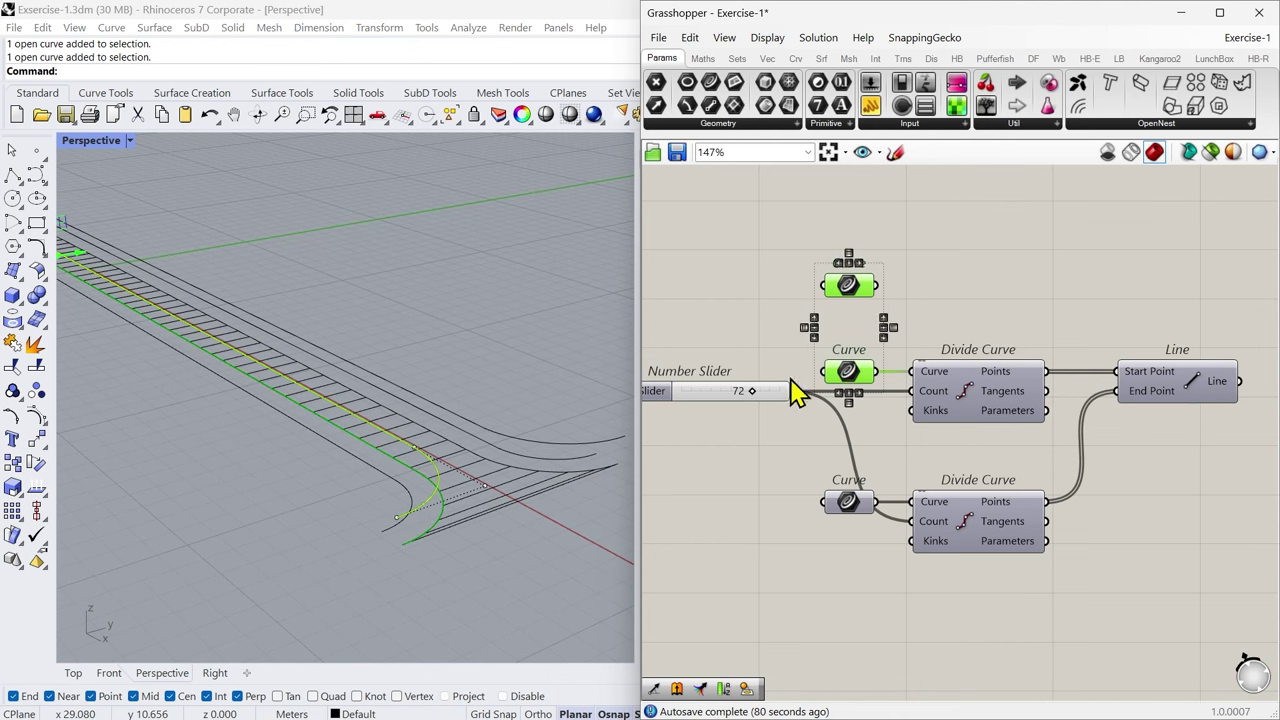
click(492, 558)
right_drag(476, 560, 478, 585)
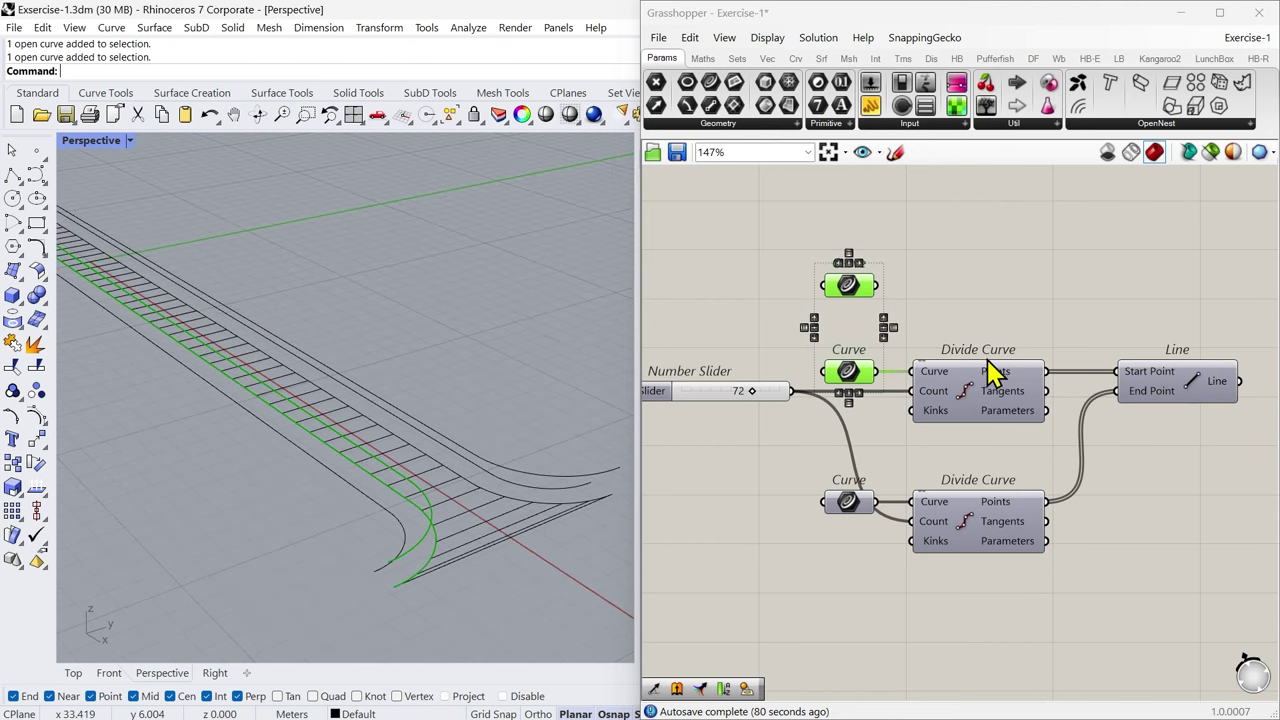
Step: Duplicate the upper Divide Curve component and feed the copy with the railing Curve parameter and the shared Number Slider
scroll(990, 372, down, 2)
click(942, 412)
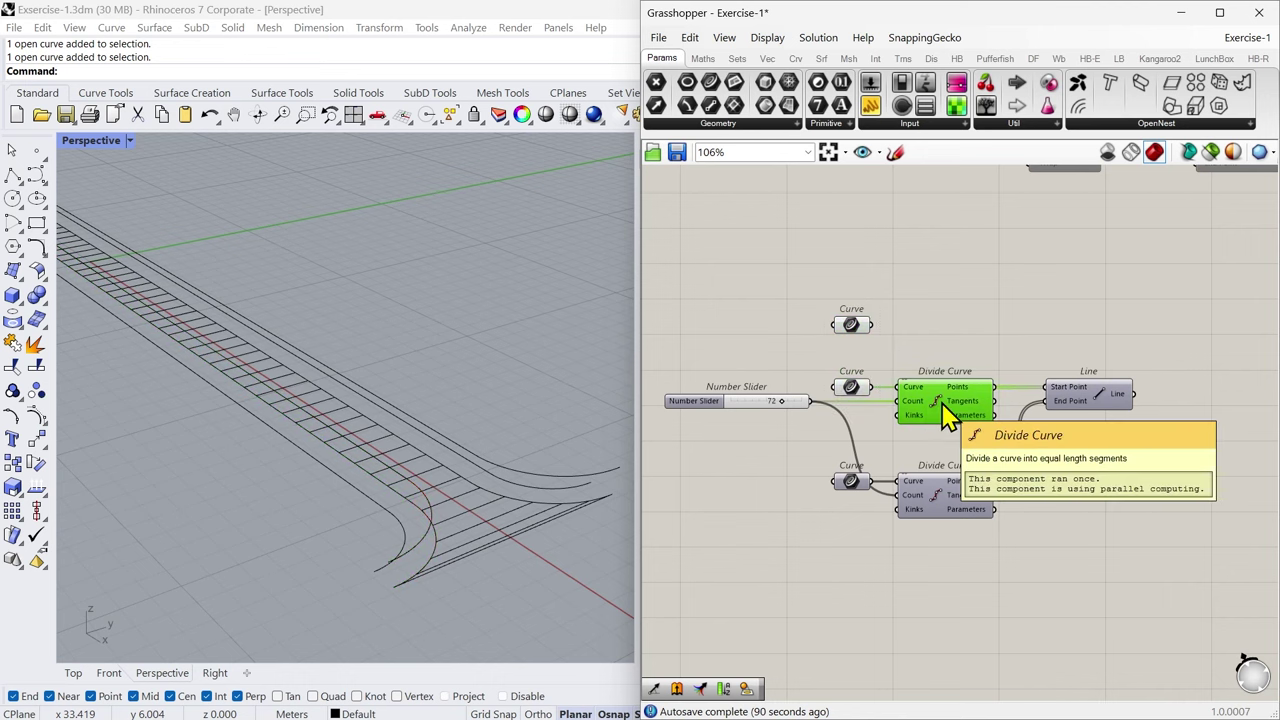
alt+drag(942, 404, 858, 305)
scroll(868, 336, up, 1)
scroll(870, 345, up, 2)
scroll(838, 448, down, 2)
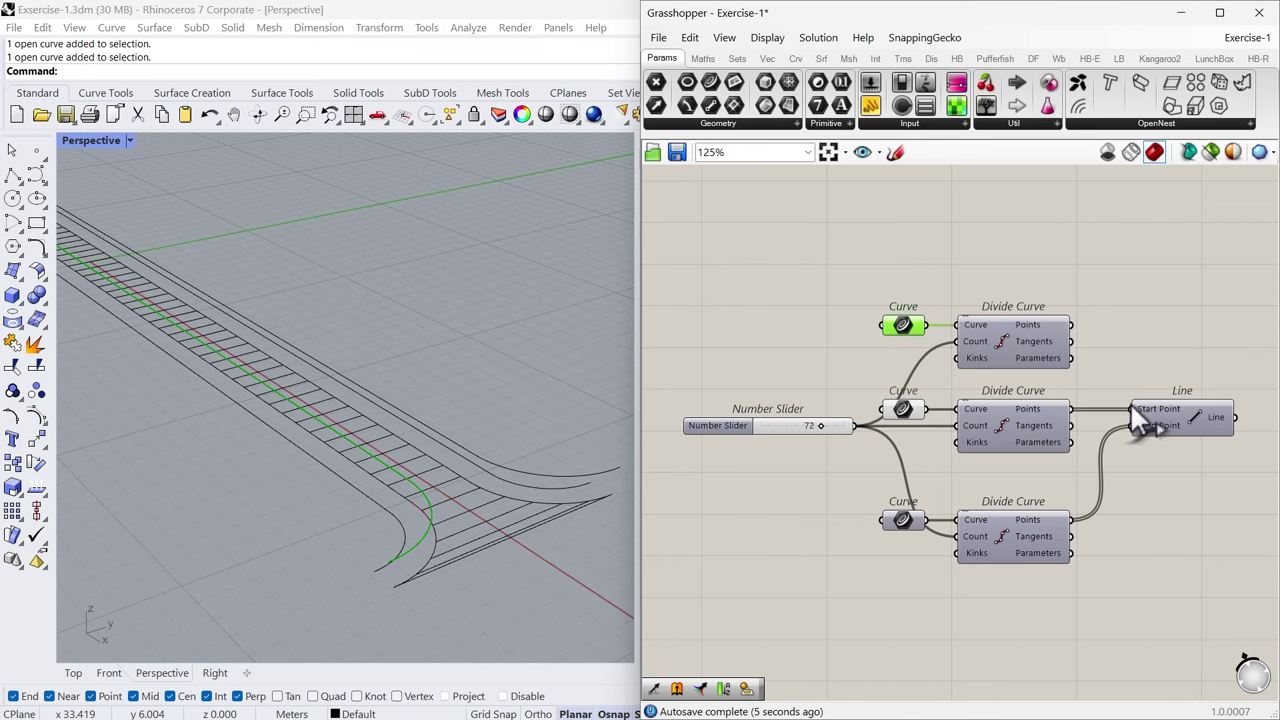
Step: Move the middle Curve parameter closer to its Divide Curve component, clear of the slider wires
alt+drag(956, 292, 994, 288)
drag(908, 411, 952, 410)
right_drag(951, 406, 877, 423)
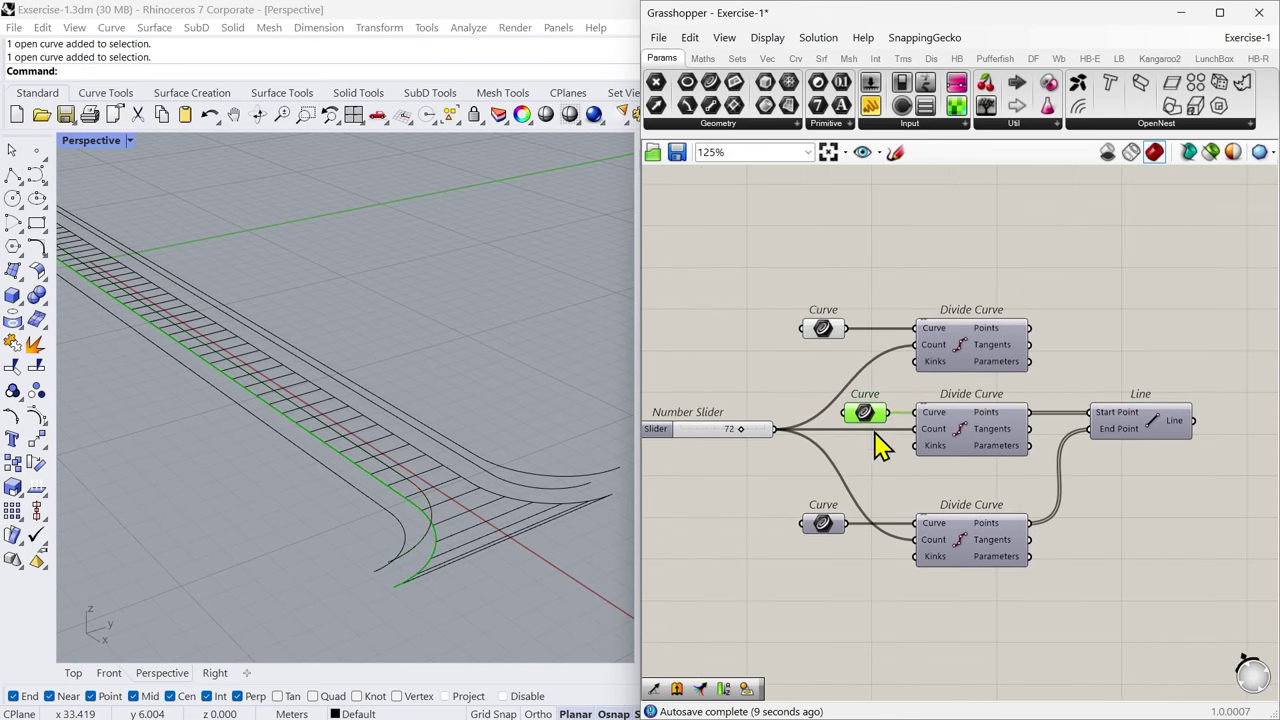
Step: Duplicate the Line component and place the copy above the original, beside the railing's Divide Curve component
mouse_move(990, 340)
right_drag(1100, 366, 1014, 394)
mouse_move(1045, 466)
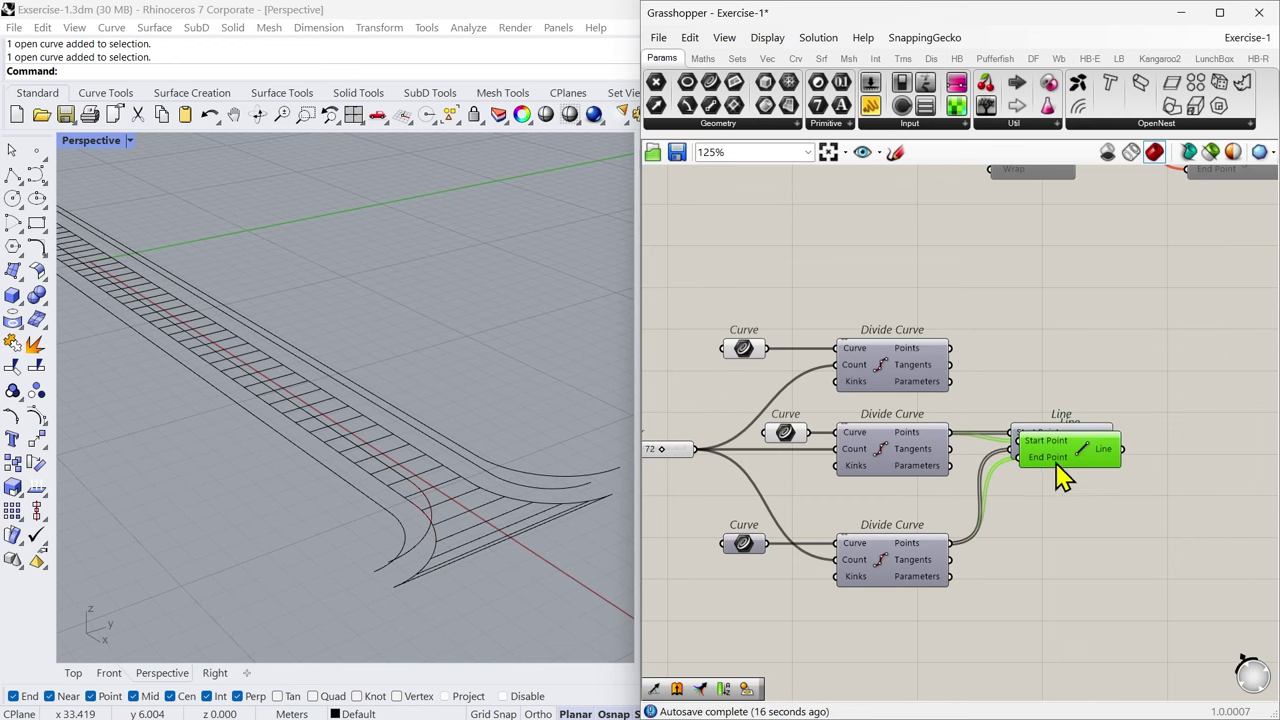
alt+drag(1060, 445, 1057, 365)
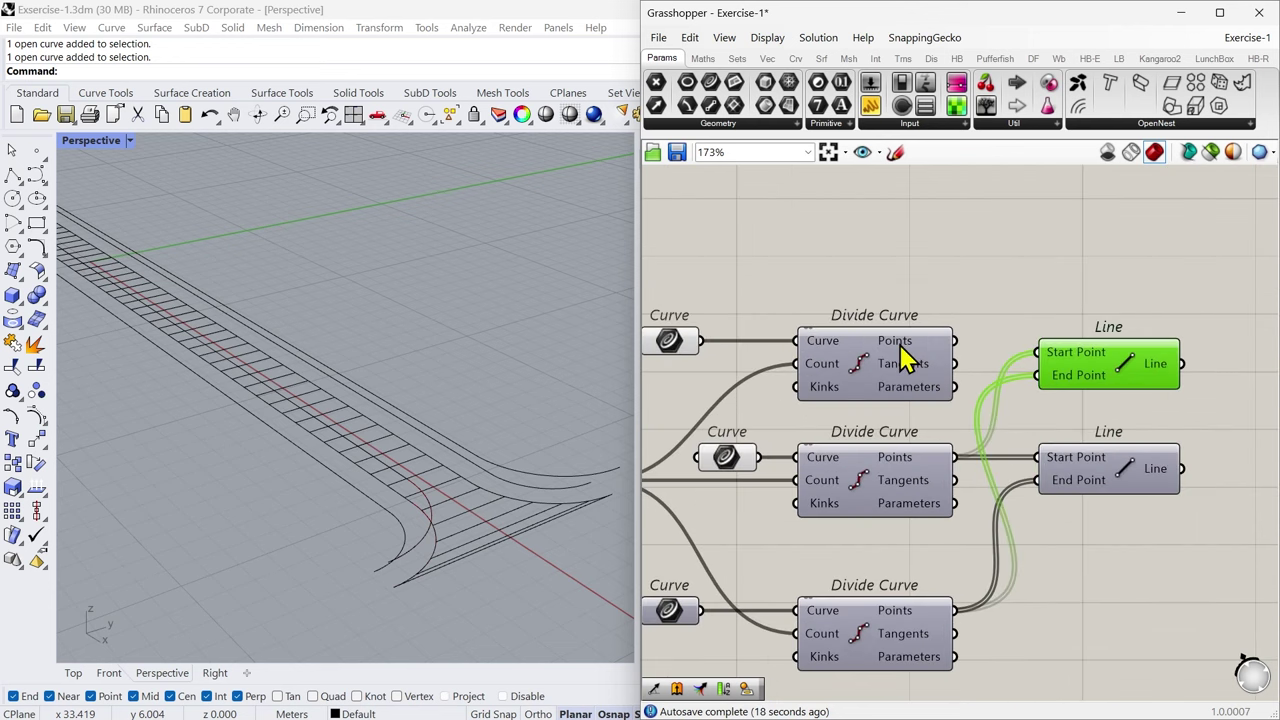
Step: Turn on the previews of the railing and near-floor Divide Curve components and check their division points in the Perspective view
click(905, 352)
scroll(906, 352, up, 3)
middle_click(888, 370)
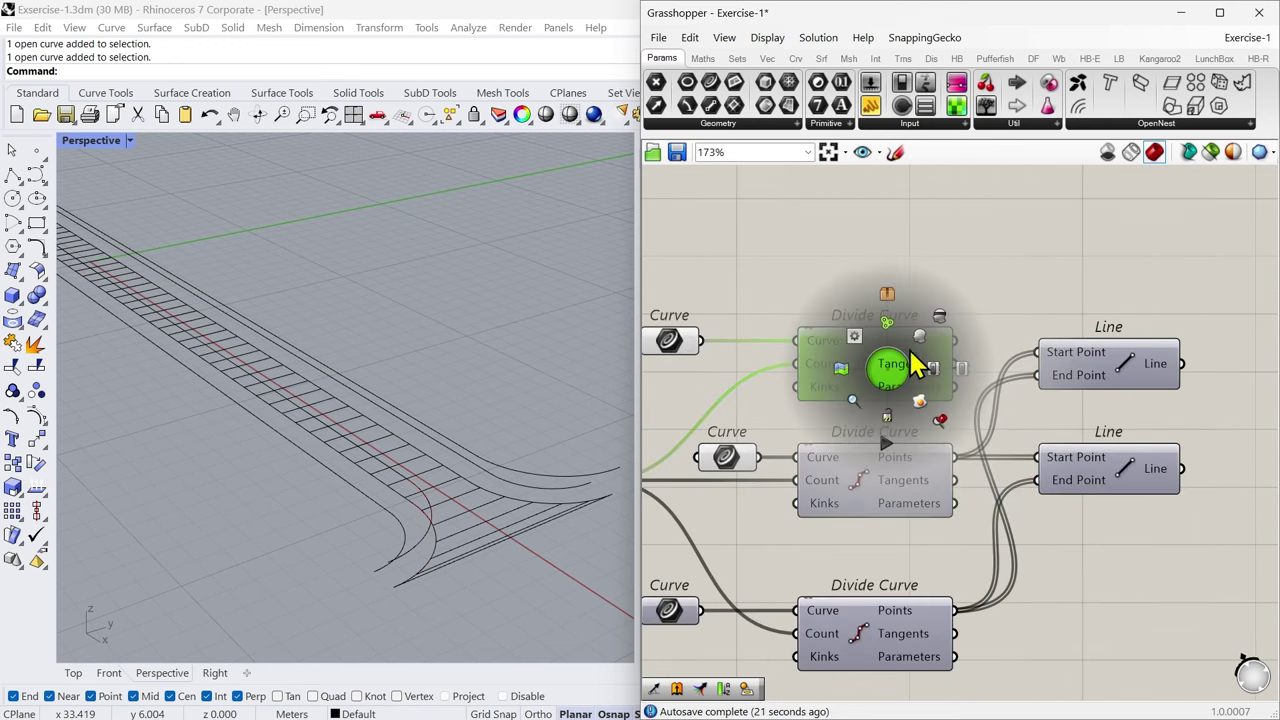
click(920, 340)
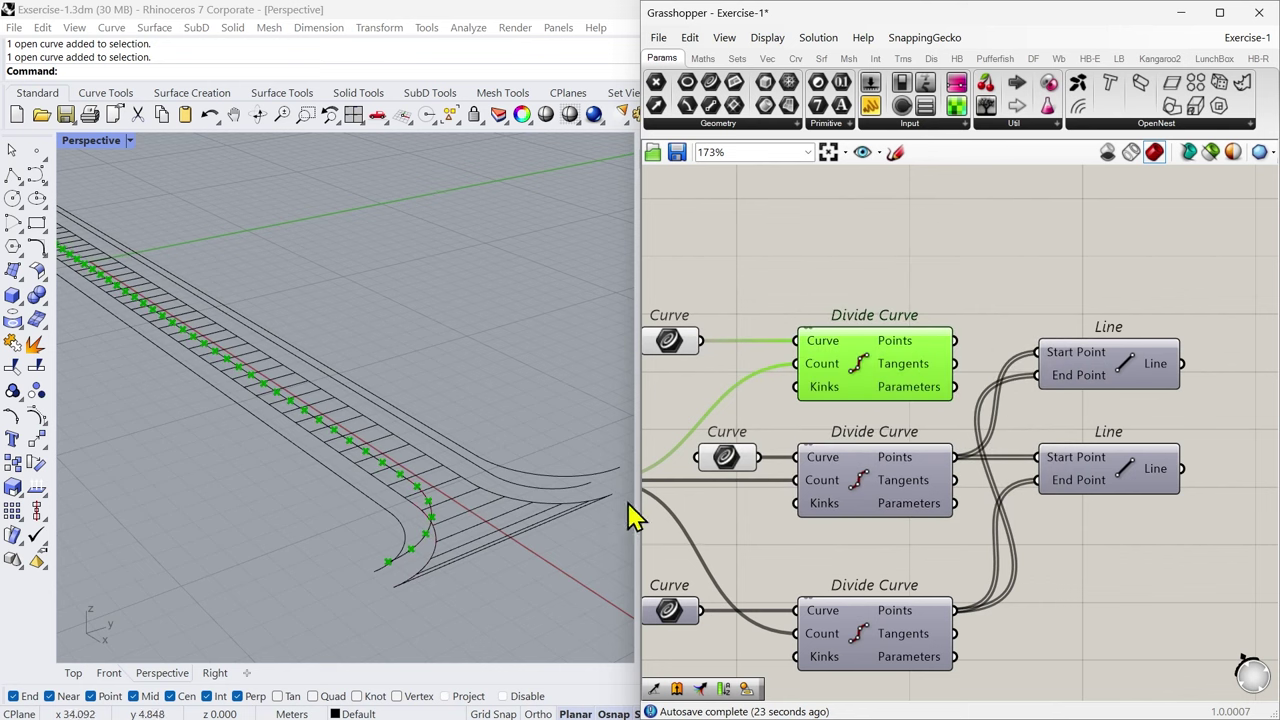
click(897, 490)
middle_click(905, 486)
click(930, 462)
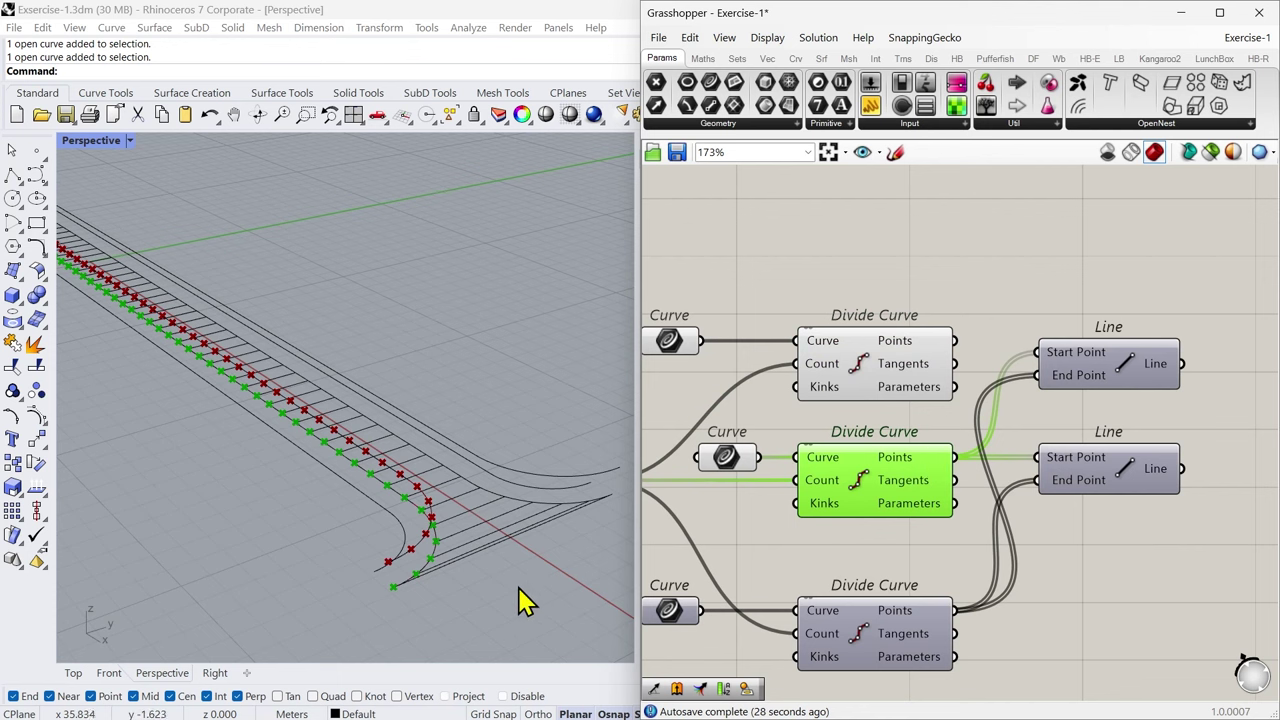
right_drag(520, 600, 450, 530)
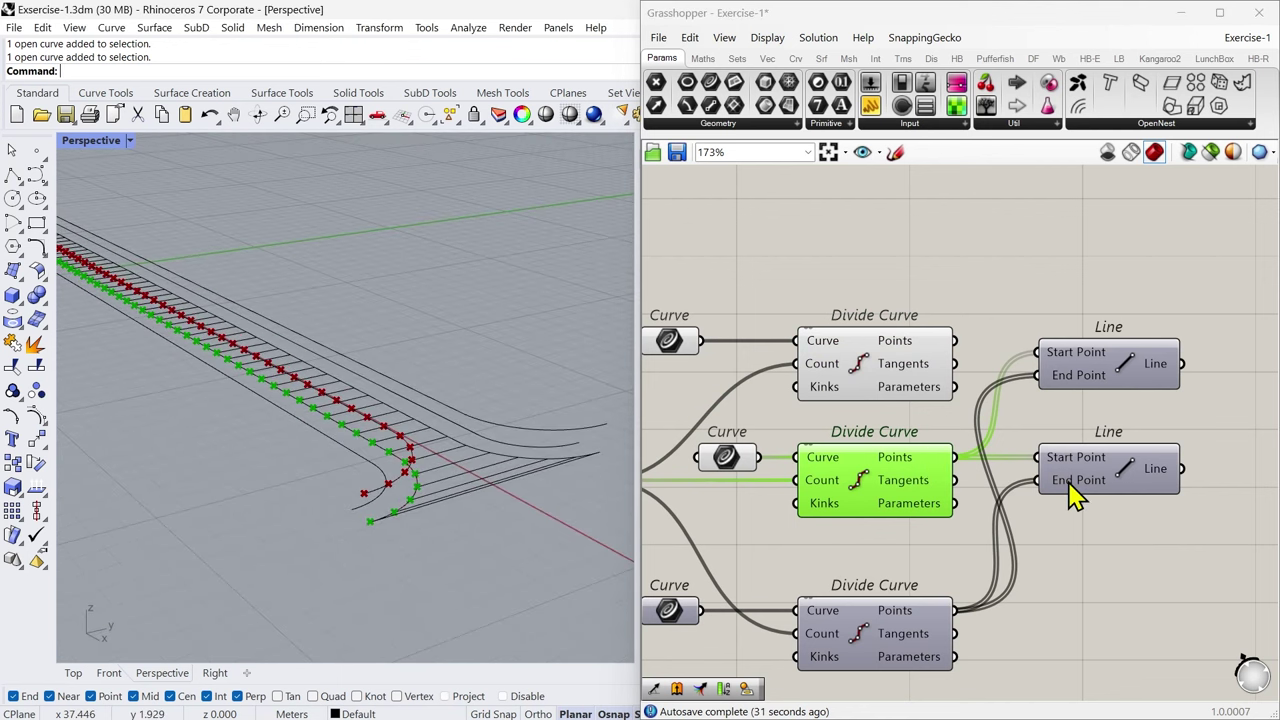
Step: Connect the railing points to the duplicated Line's Start Point and the near-floor points to its End Point, and turn on its preview
drag(955, 341, 1084, 381)
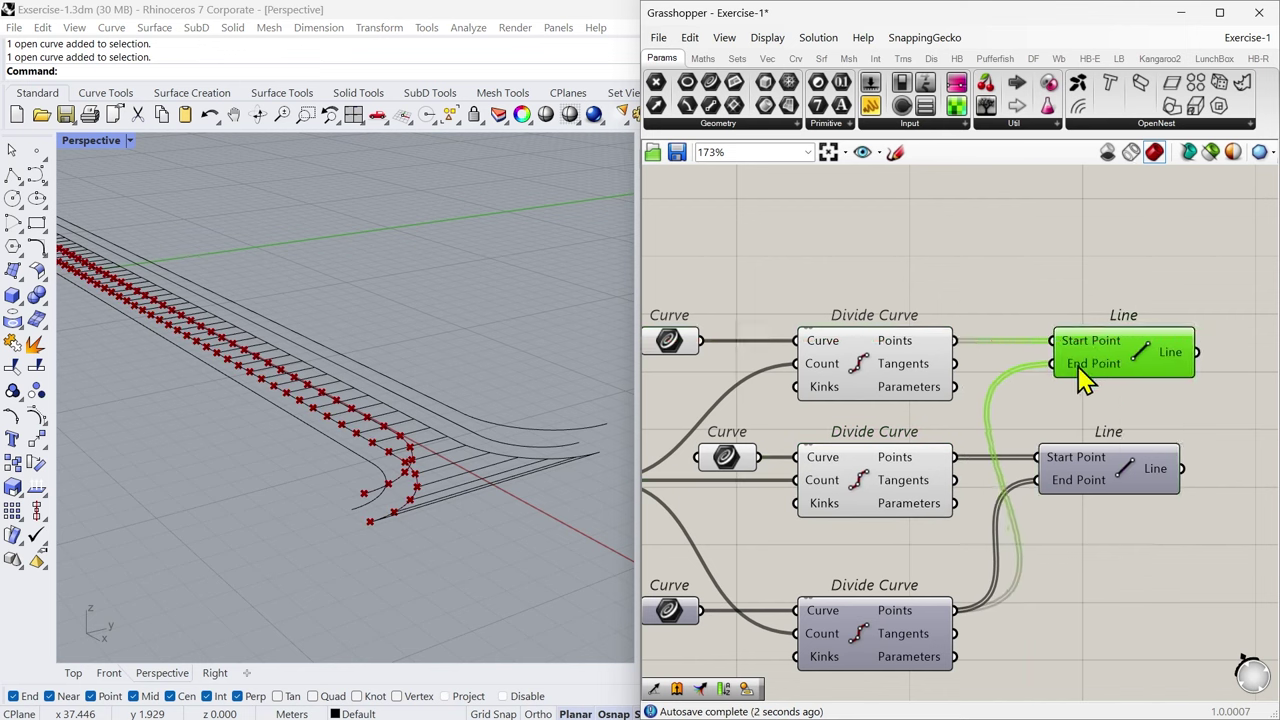
drag(955, 458, 1085, 355)
click(1063, 302)
click(1076, 355)
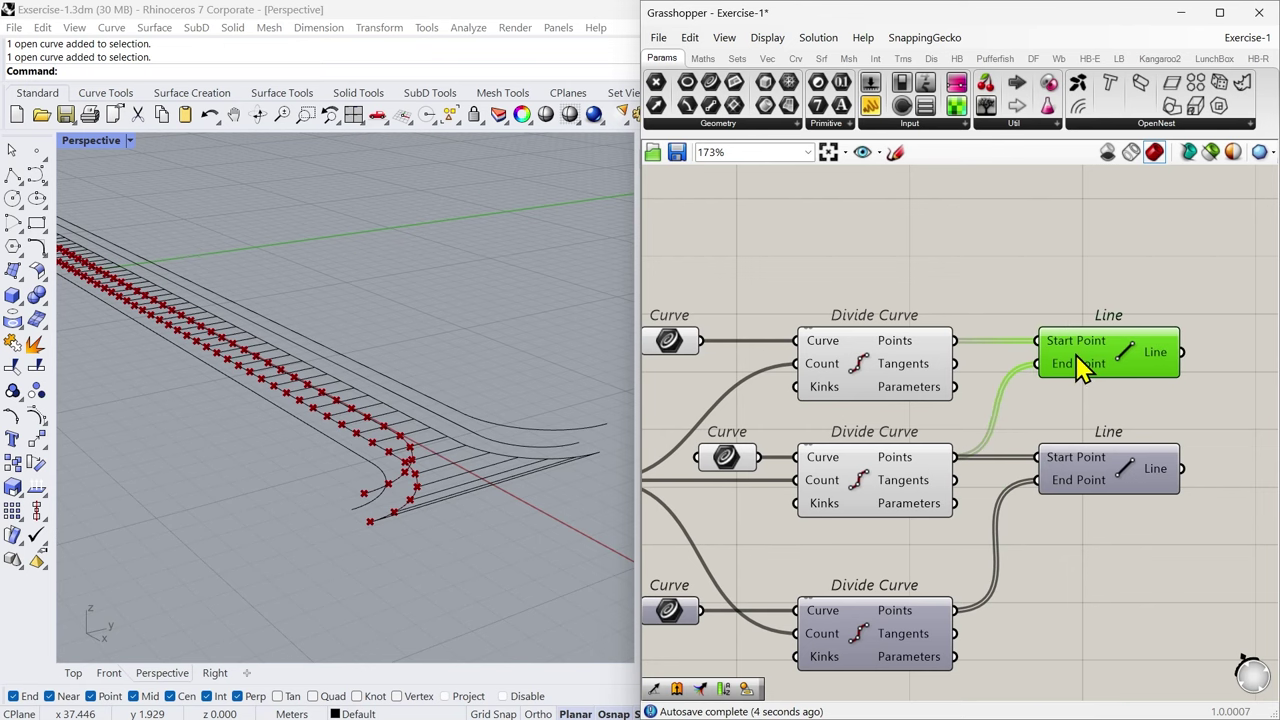
middle_click(1080, 366)
click(1102, 311)
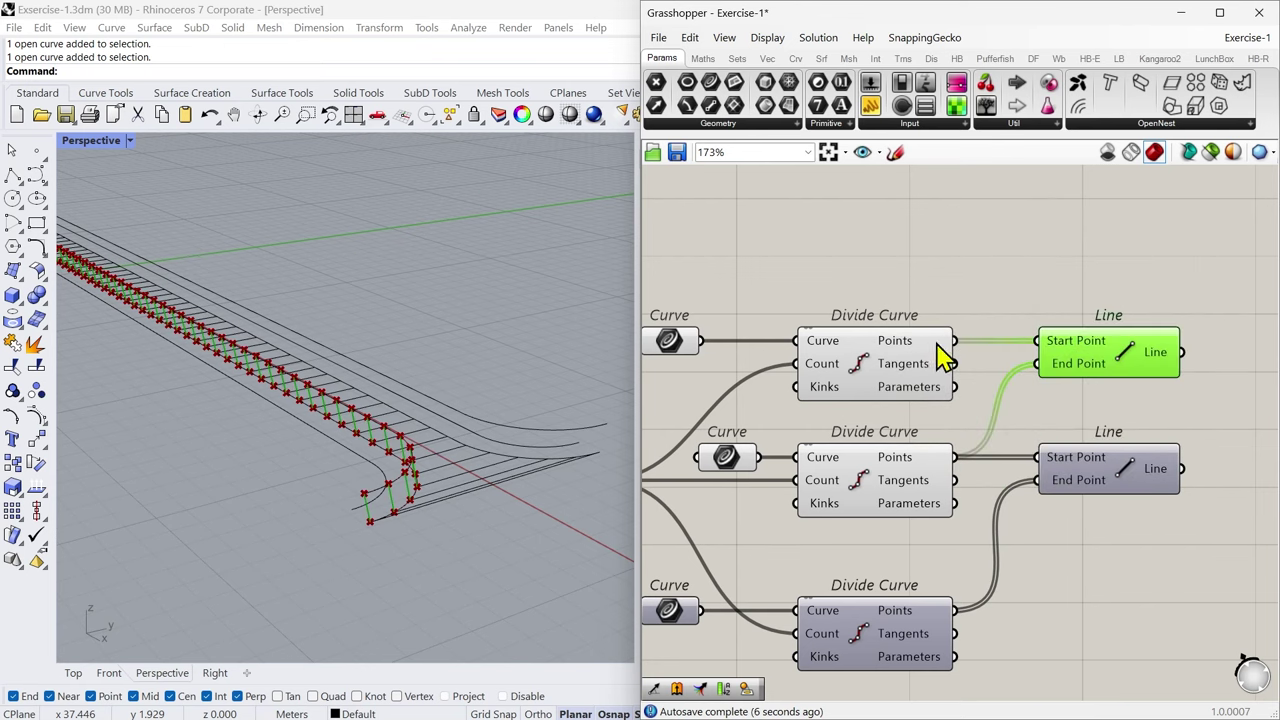
Step: Examine the near railing lines between railing and floor points at both ends of the bridge in the Perspective view
right_click(441, 536)
click(411, 532)
scroll(418, 504, up, 5)
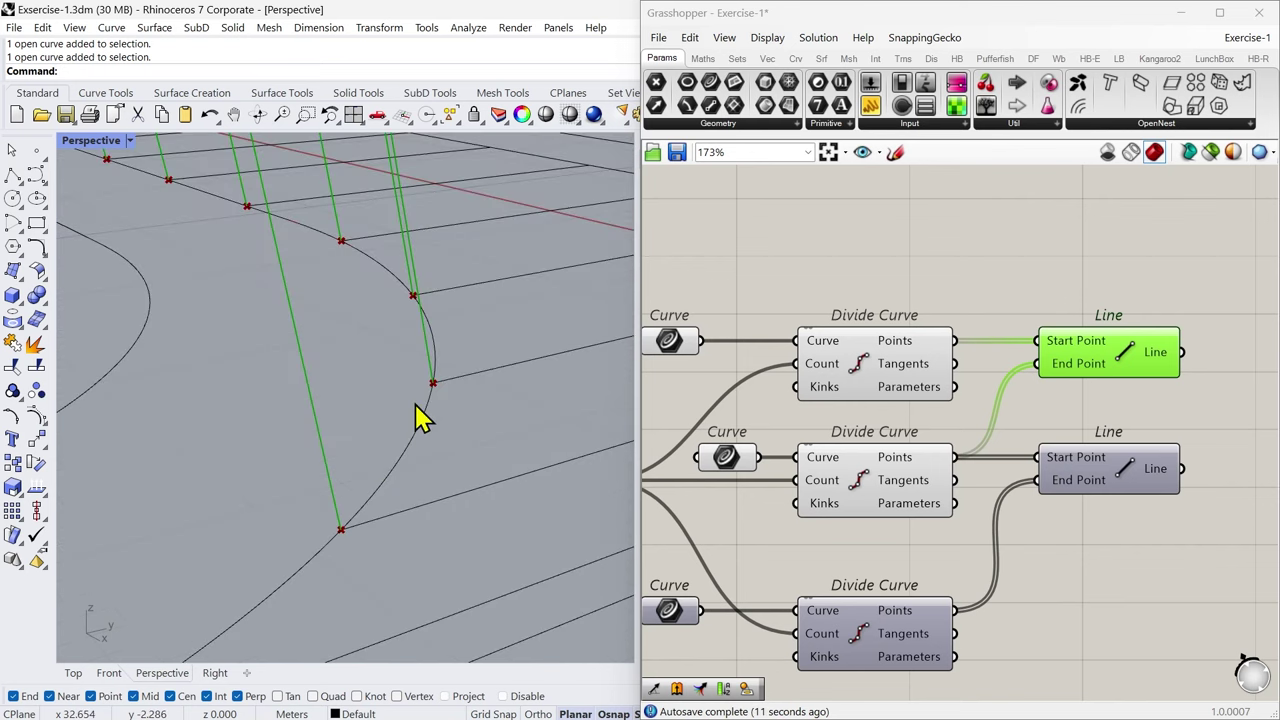
scroll(416, 405, down, 5)
right_drag(382, 466, 434, 463)
scroll(436, 460, down, 2)
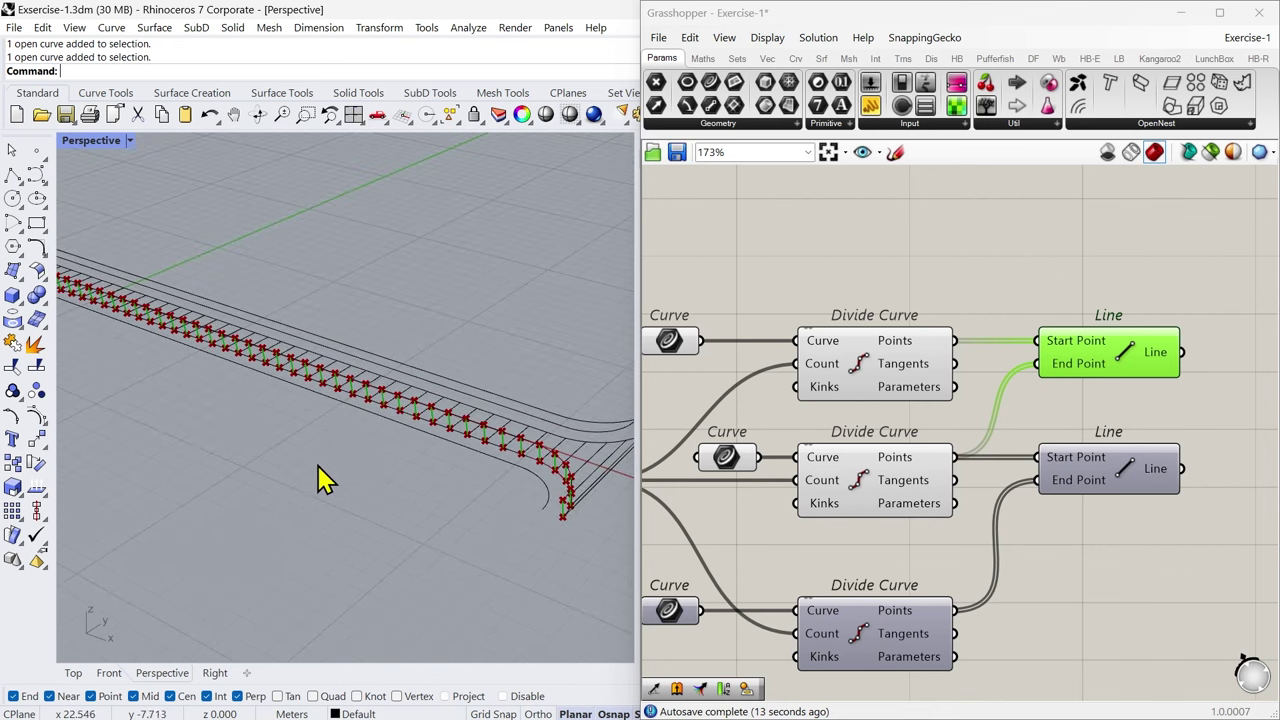
shift+right_drag(318, 465, 461, 529)
scroll(198, 340, up, 8)
right_click(200, 337)
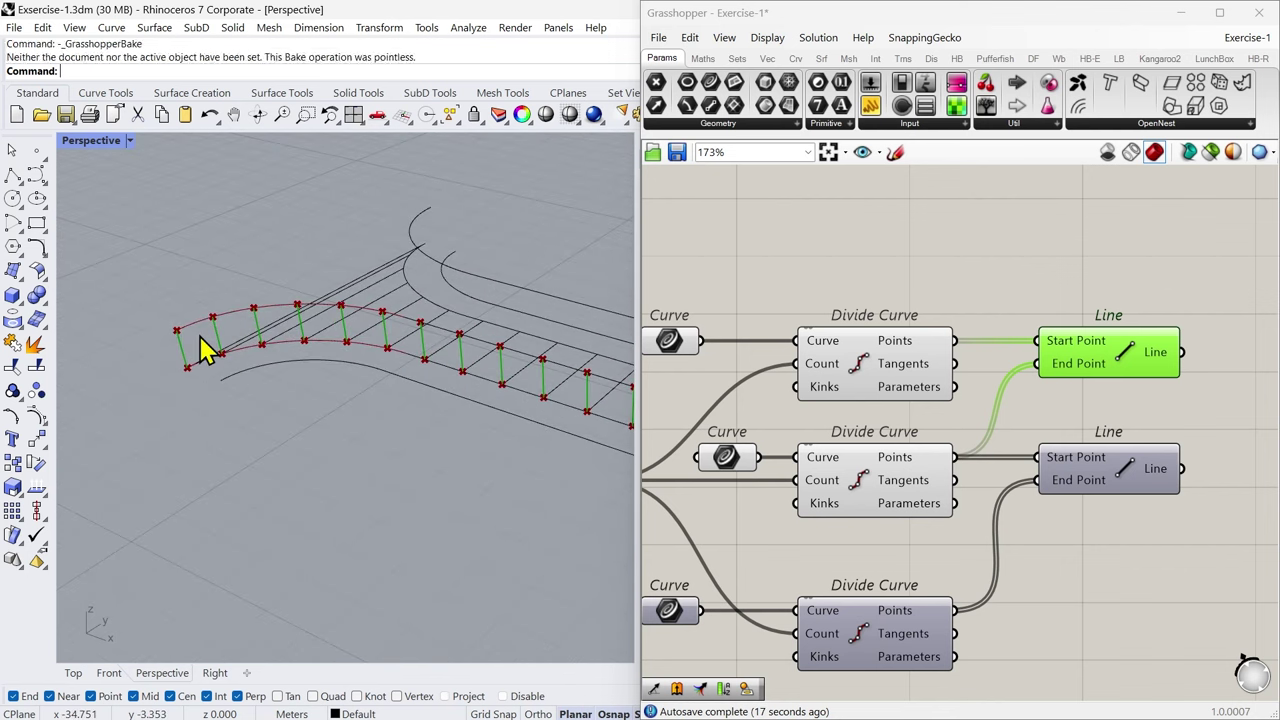
scroll(195, 372, up, 3)
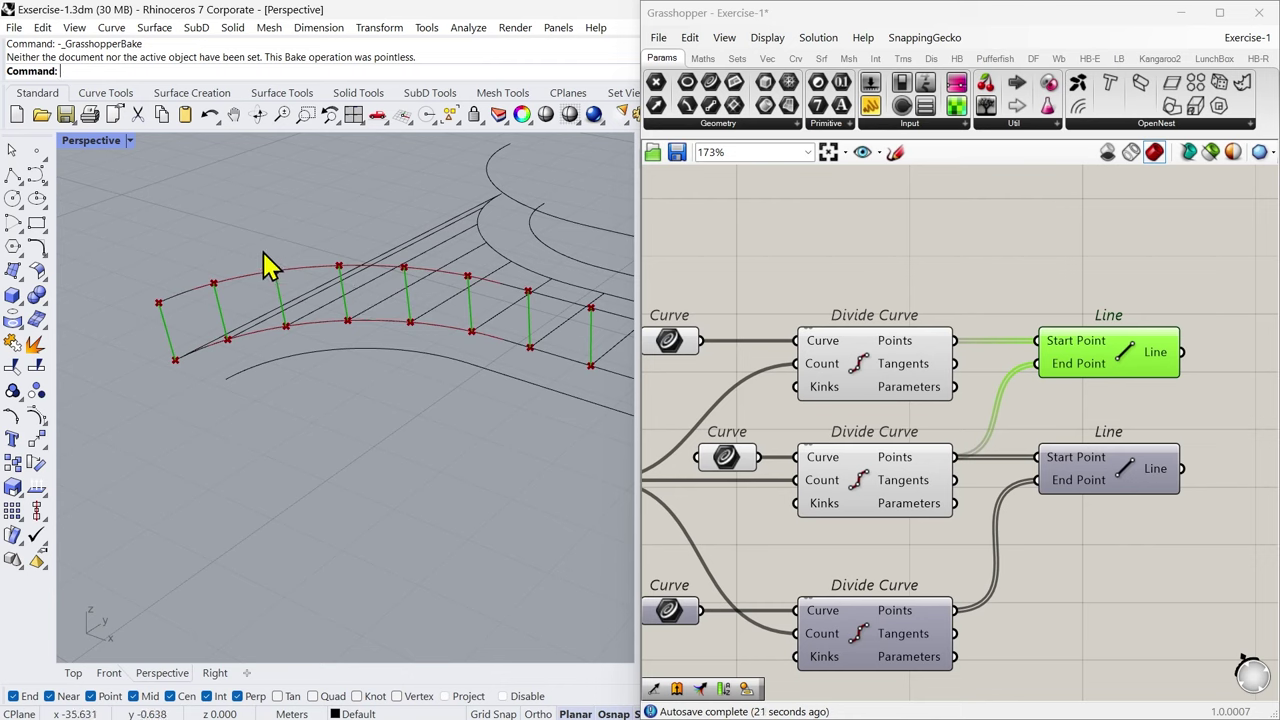
scroll(194, 420, down, 10)
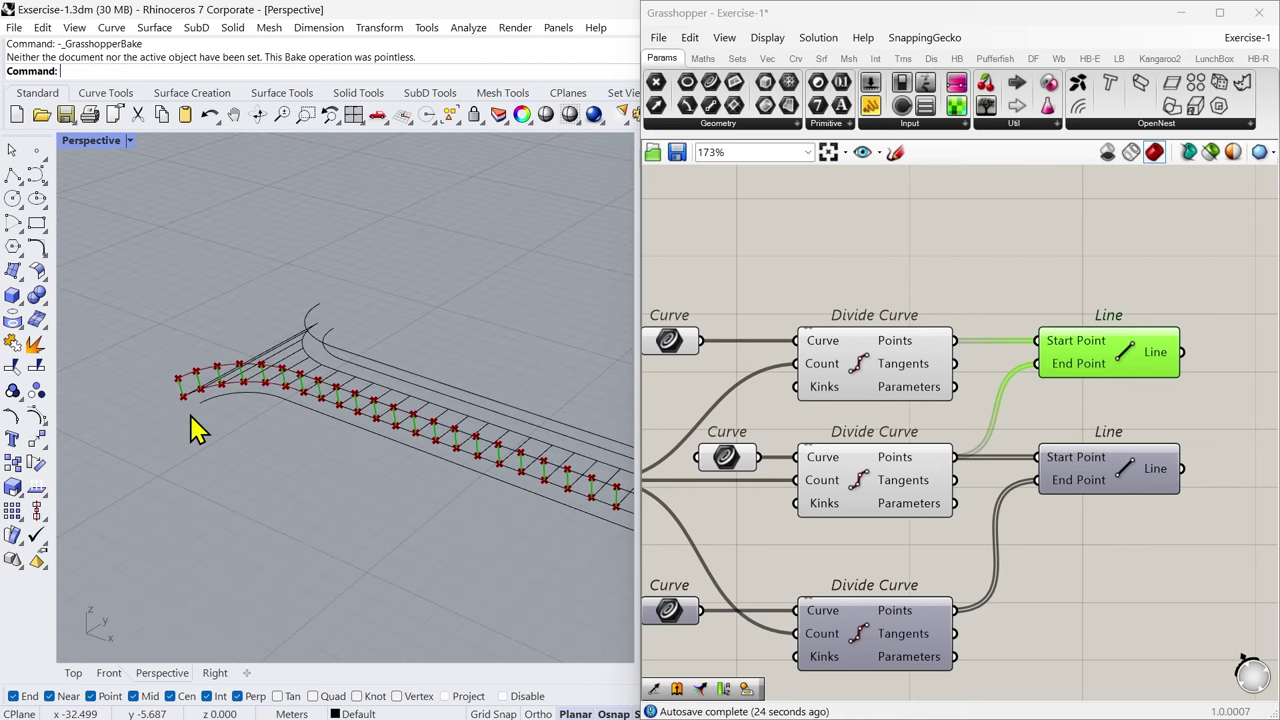
right_drag(344, 536, 296, 500)
right_drag(415, 565, 355, 485)
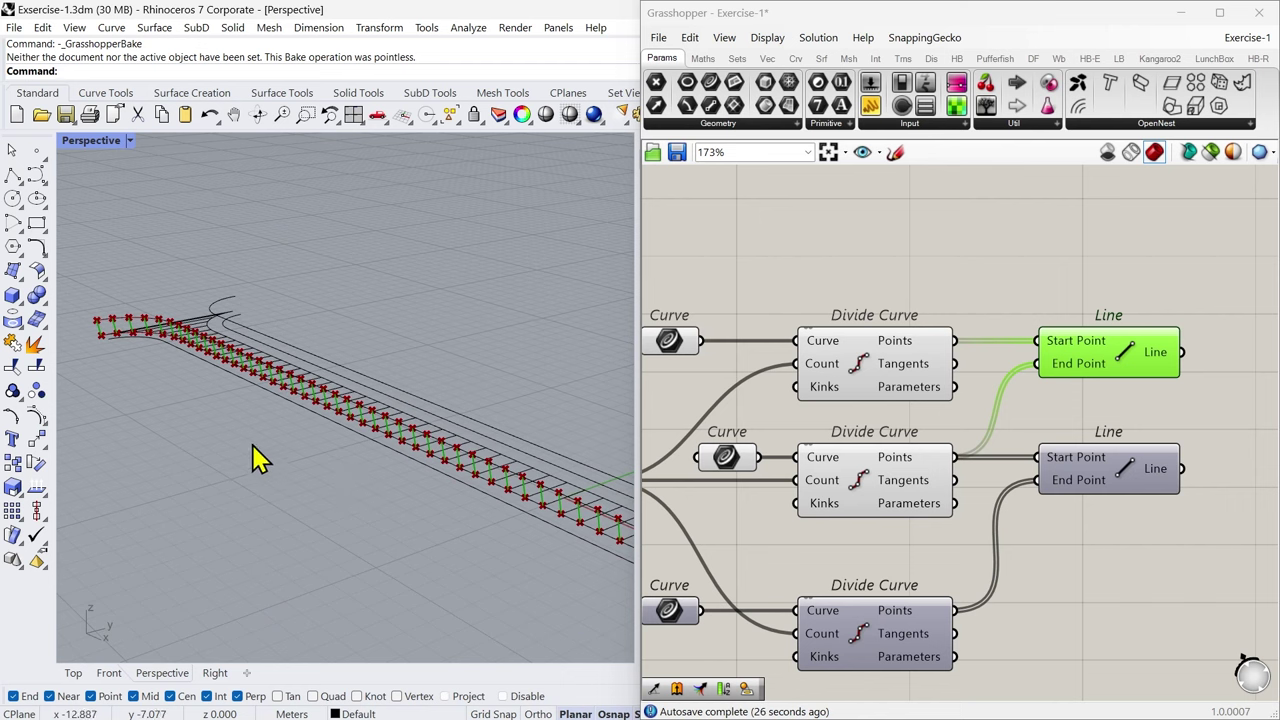
scroll(299, 469, down, 4)
right_drag(398, 549, 222, 498)
scroll(318, 494, up, 6)
right_drag(349, 524, 414, 486)
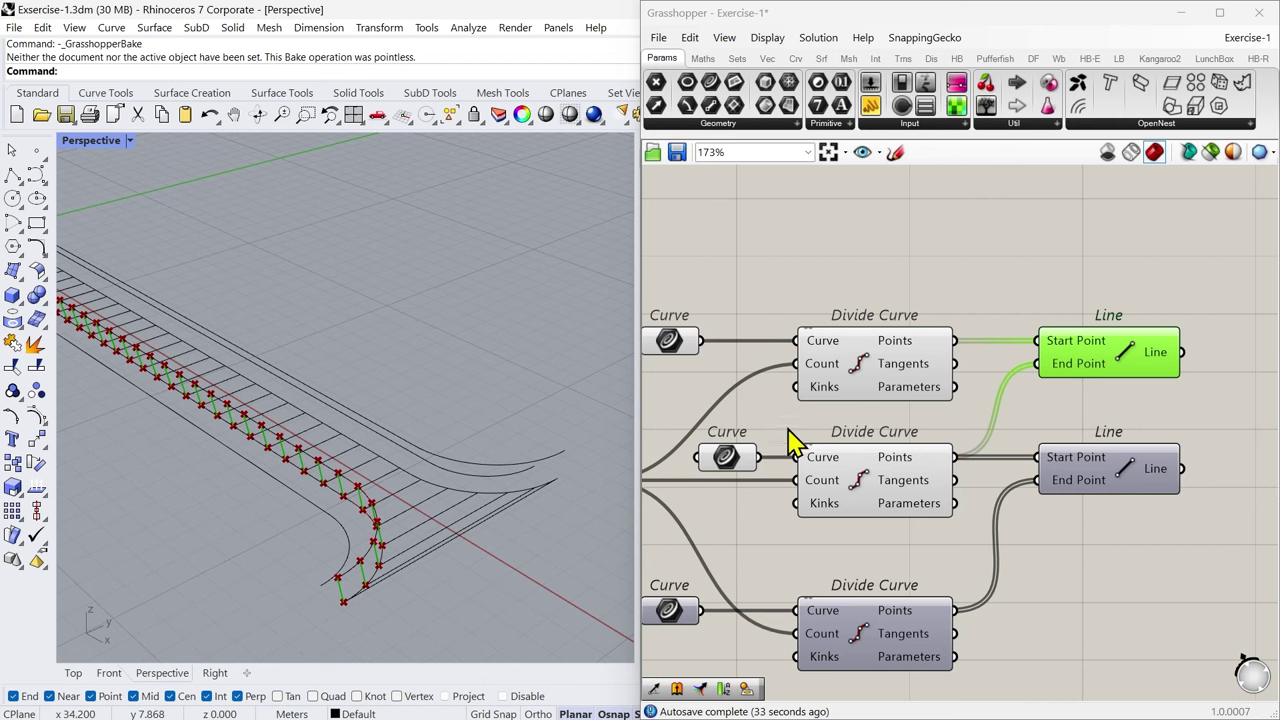
Step: Align the near railing and far-floor Curve parameters vertically with the middle Curve parameter
scroll(922, 367, down, 3)
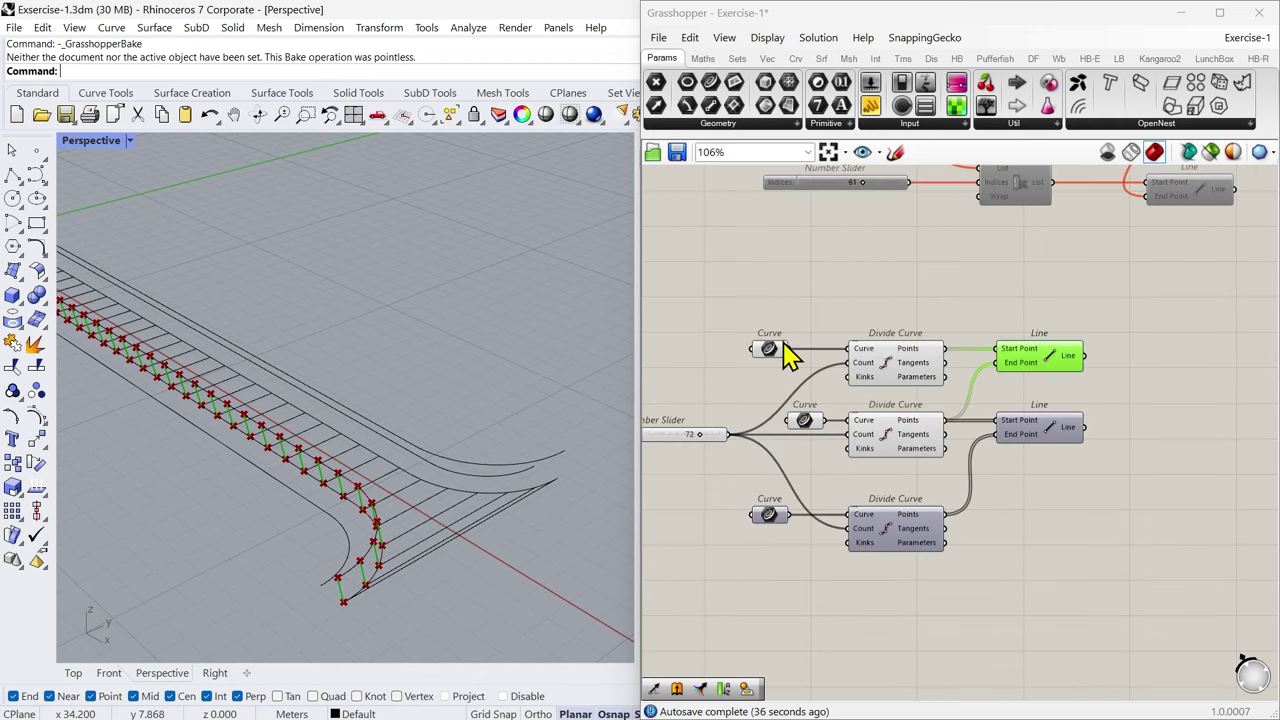
drag(771, 352, 799, 349)
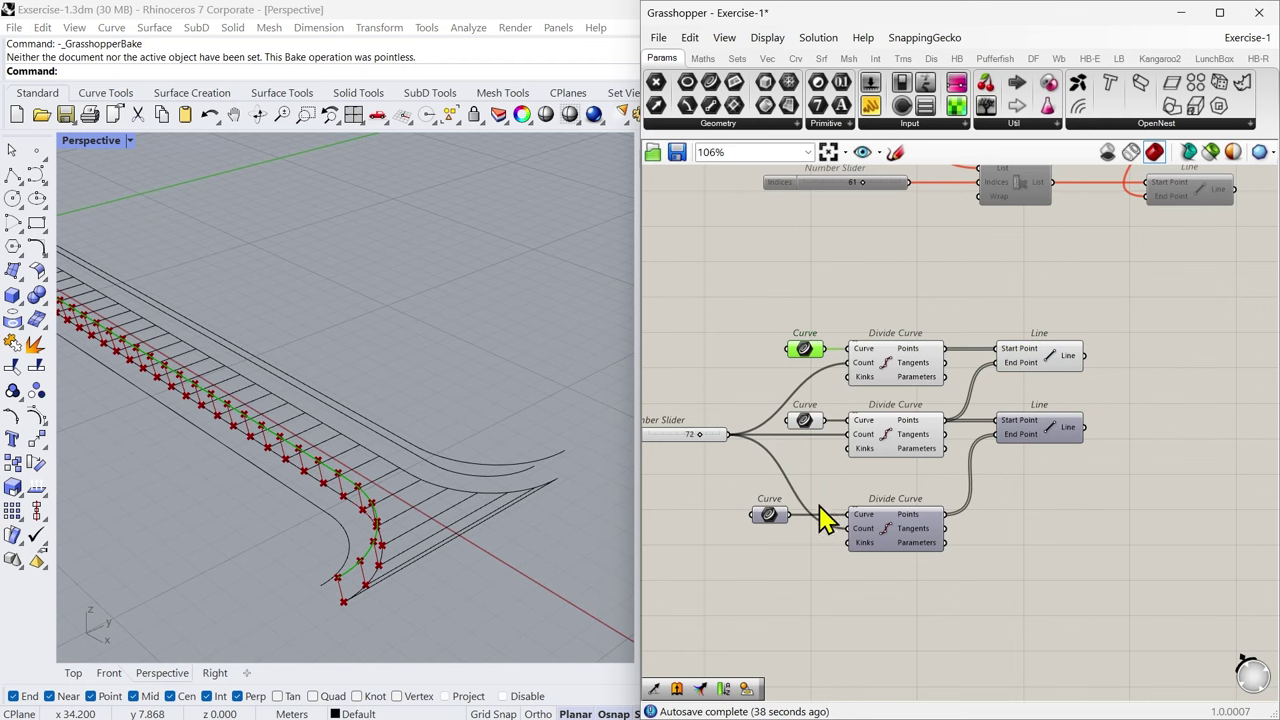
drag(770, 516, 805, 516)
click(797, 575)
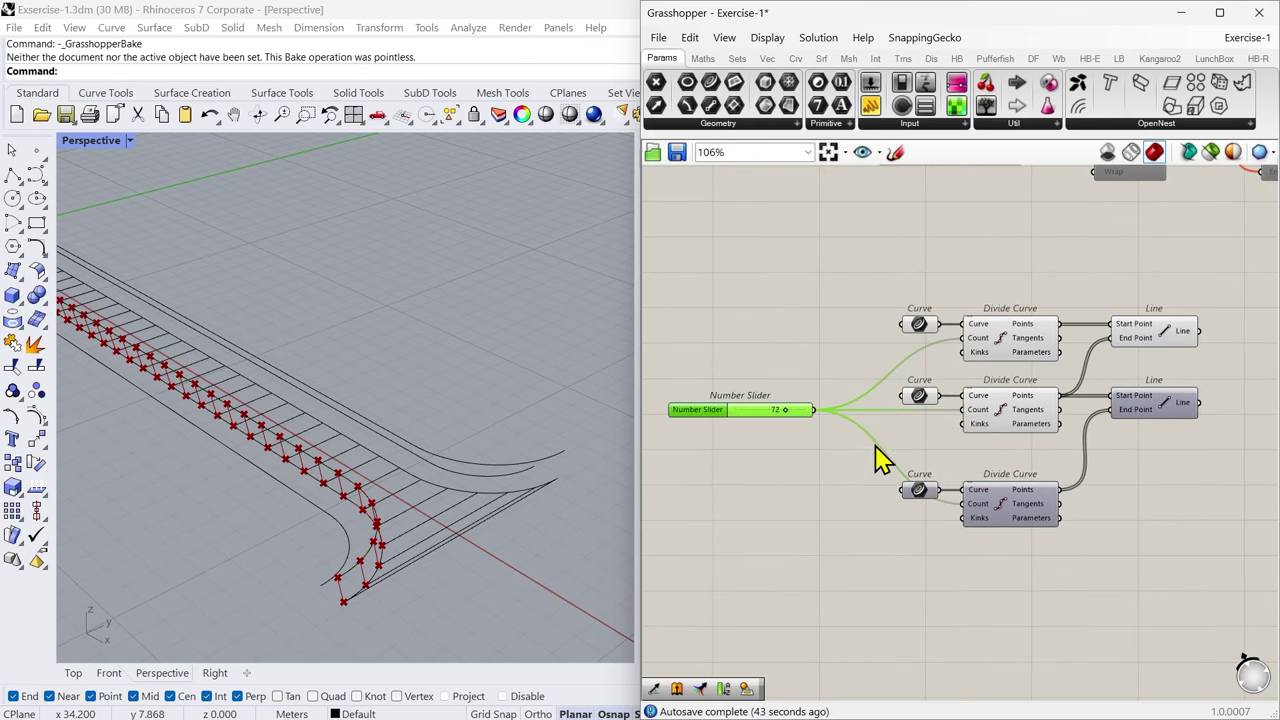
Step: Insert relays on the slider wires to the near railing and far-floor Divide Curve components, placing them clear of the Curve parameters
double_click(872, 440)
drag(883, 452, 866, 504)
double_click(894, 370)
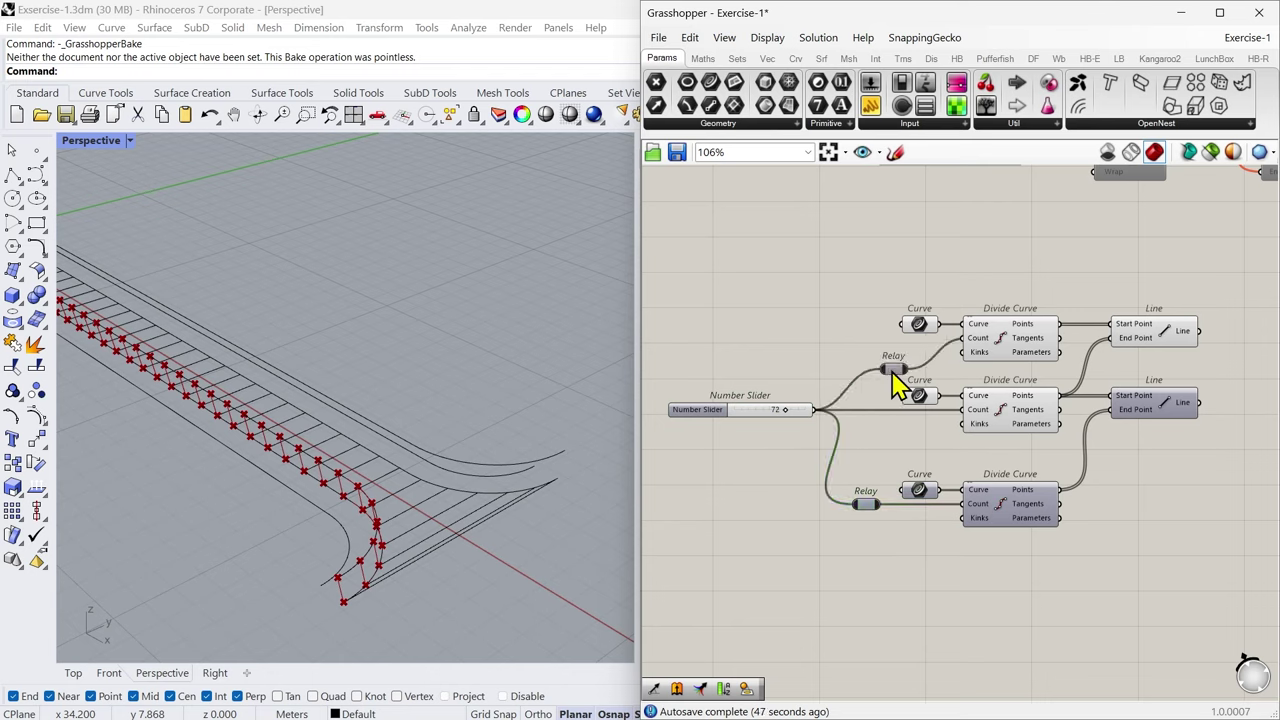
drag(893, 374, 847, 350)
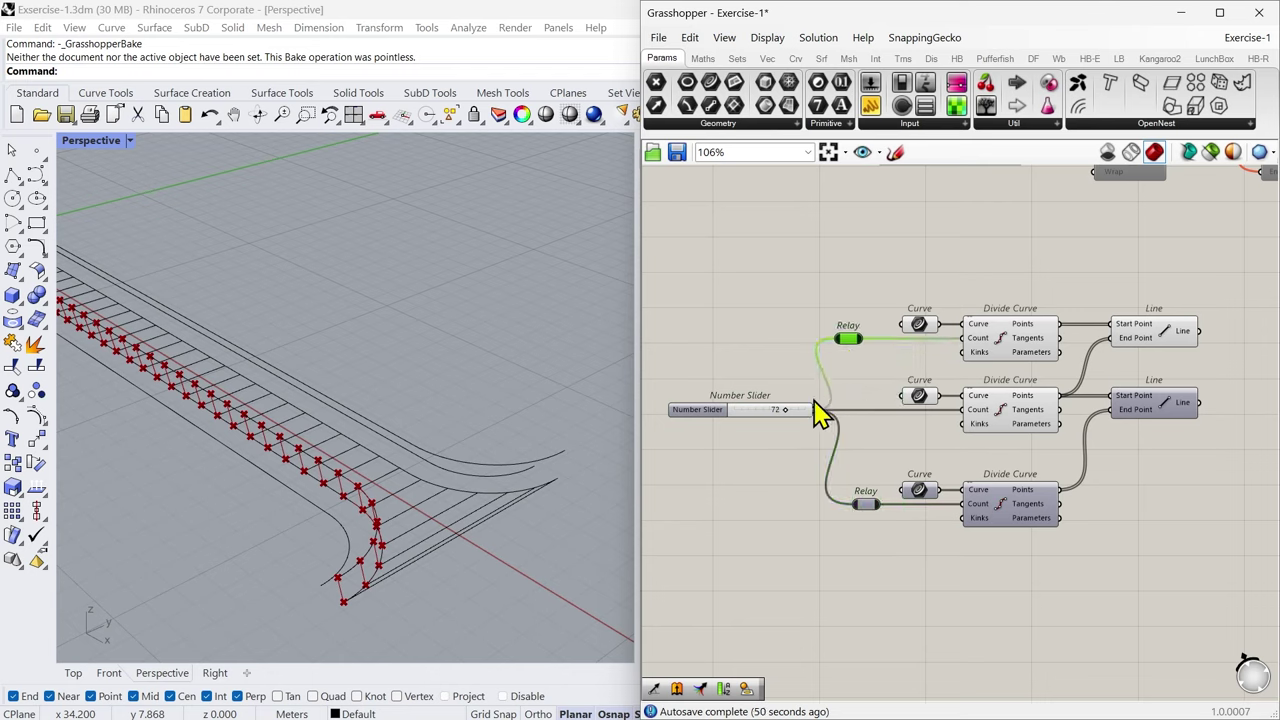
click(757, 340)
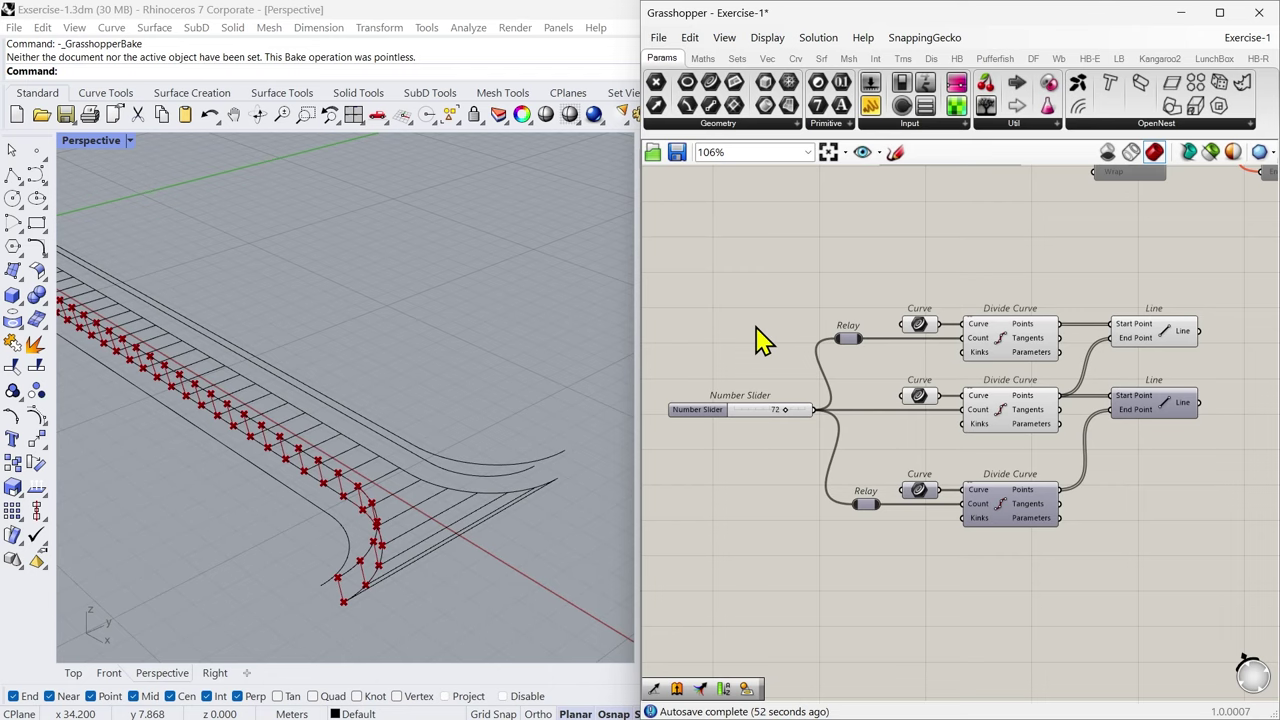
Step: Turn on the far-floor Curve parameter's preview and duplicate it with its Divide Curve component, placing the copies directly below
middle_click(917, 491)
click(947, 460)
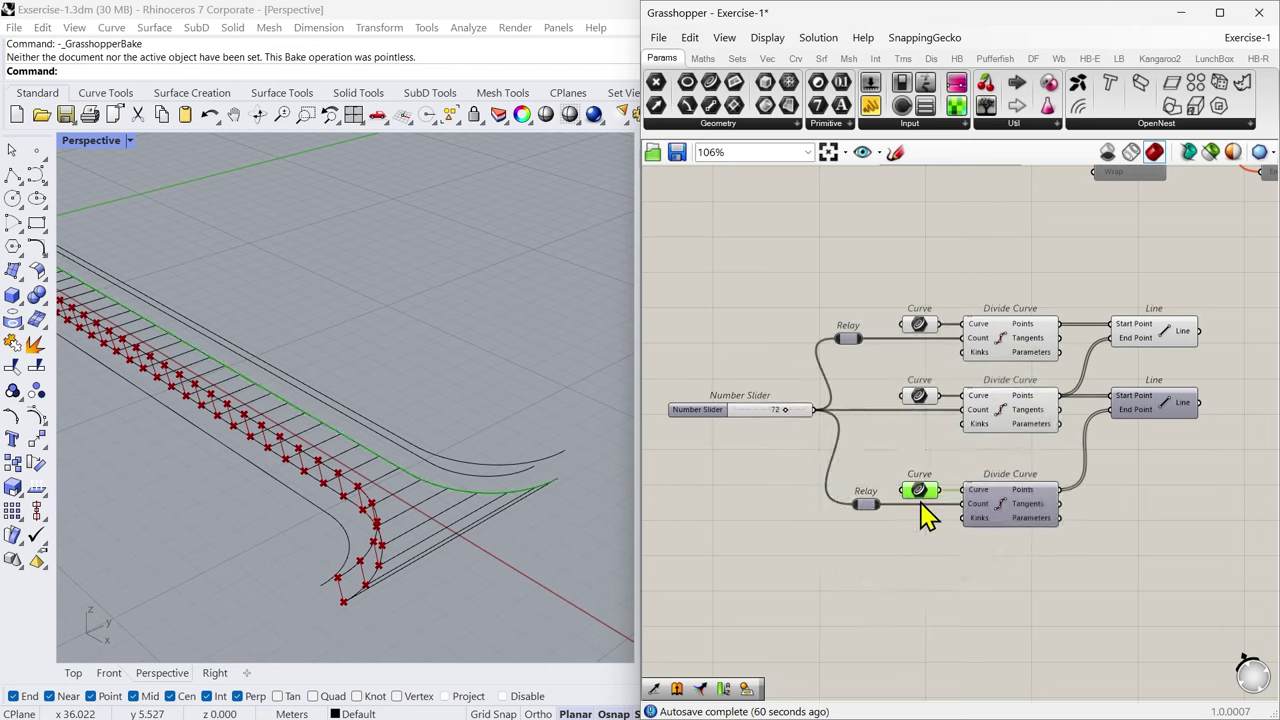
right_drag(928, 600, 838, 430)
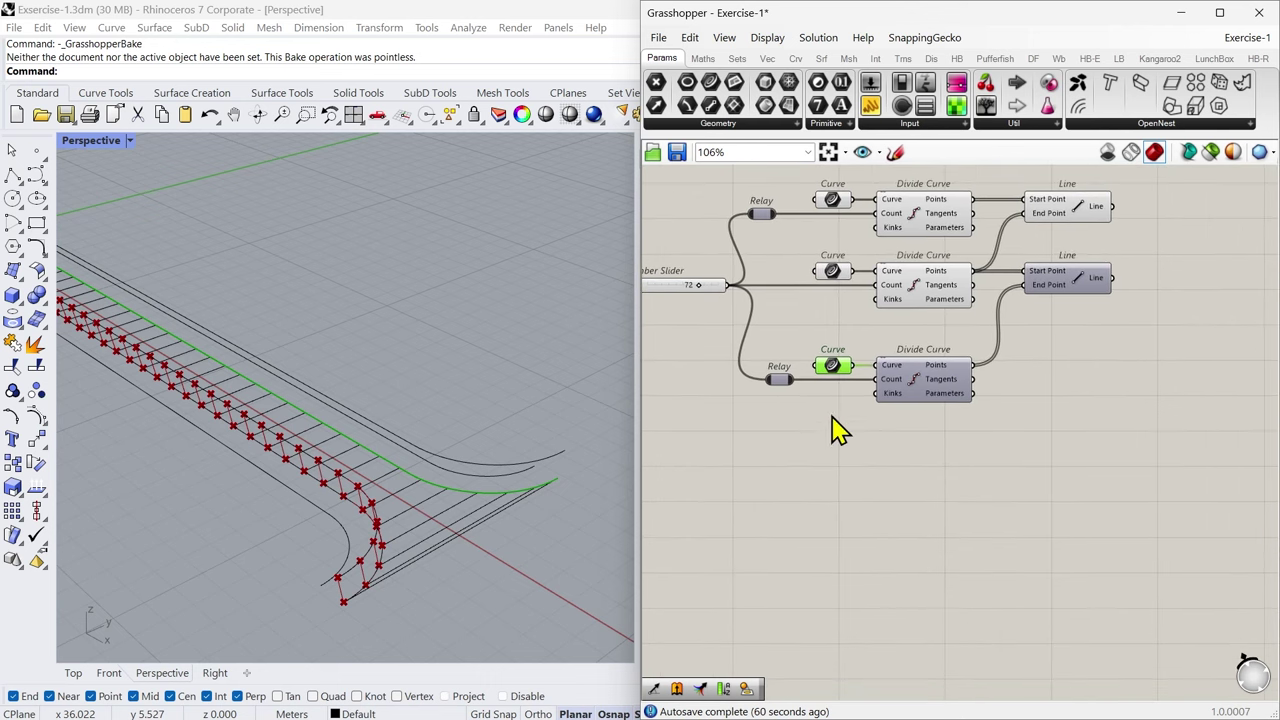
drag(928, 450, 822, 345)
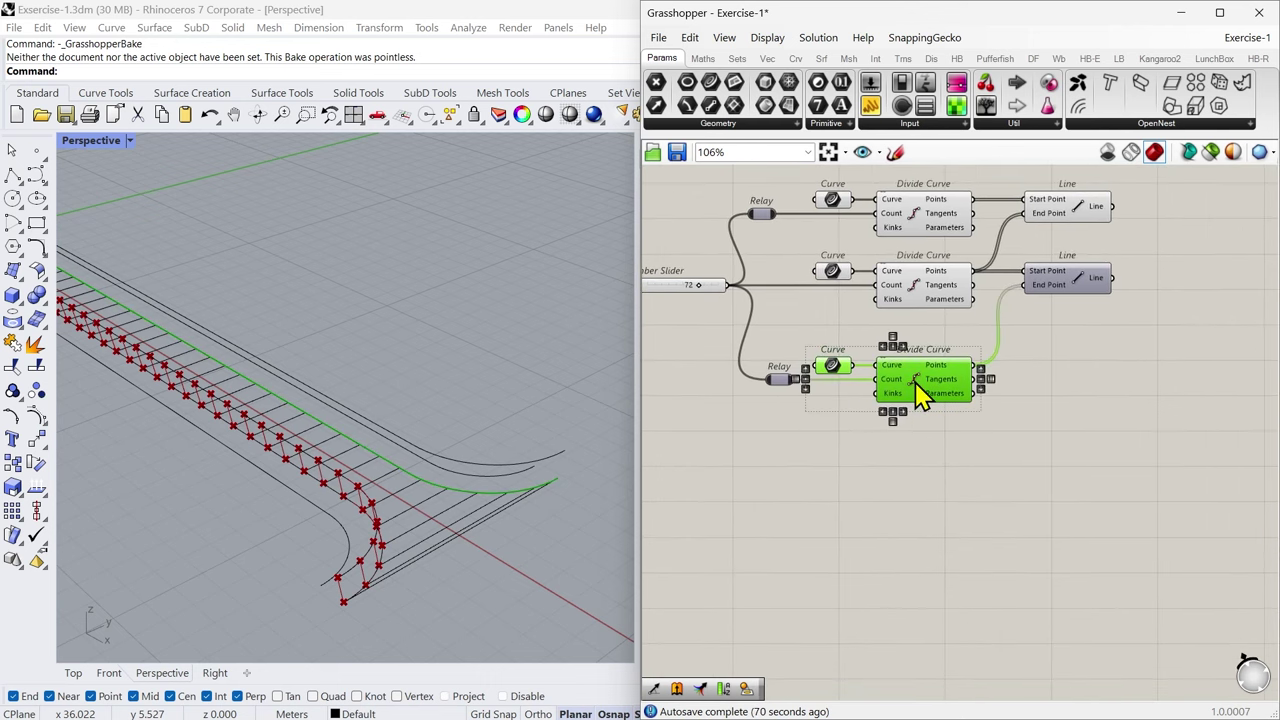
drag(932, 395, 929, 471)
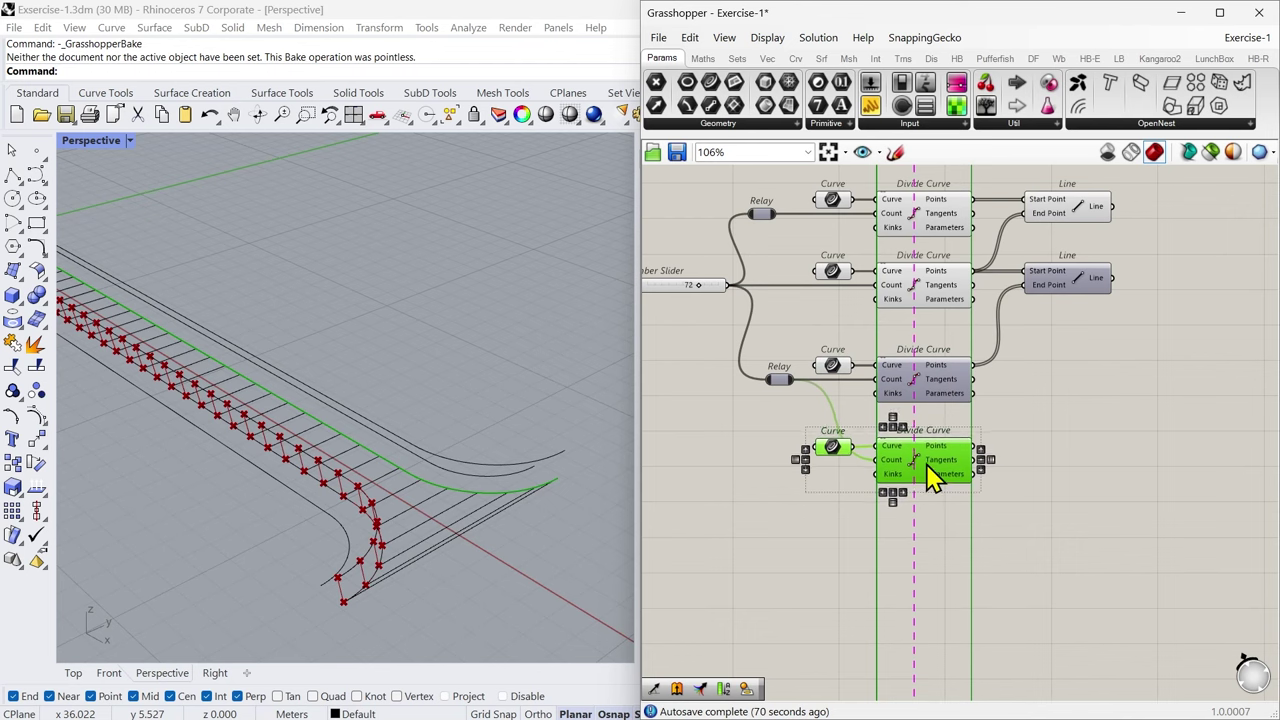
click(857, 509)
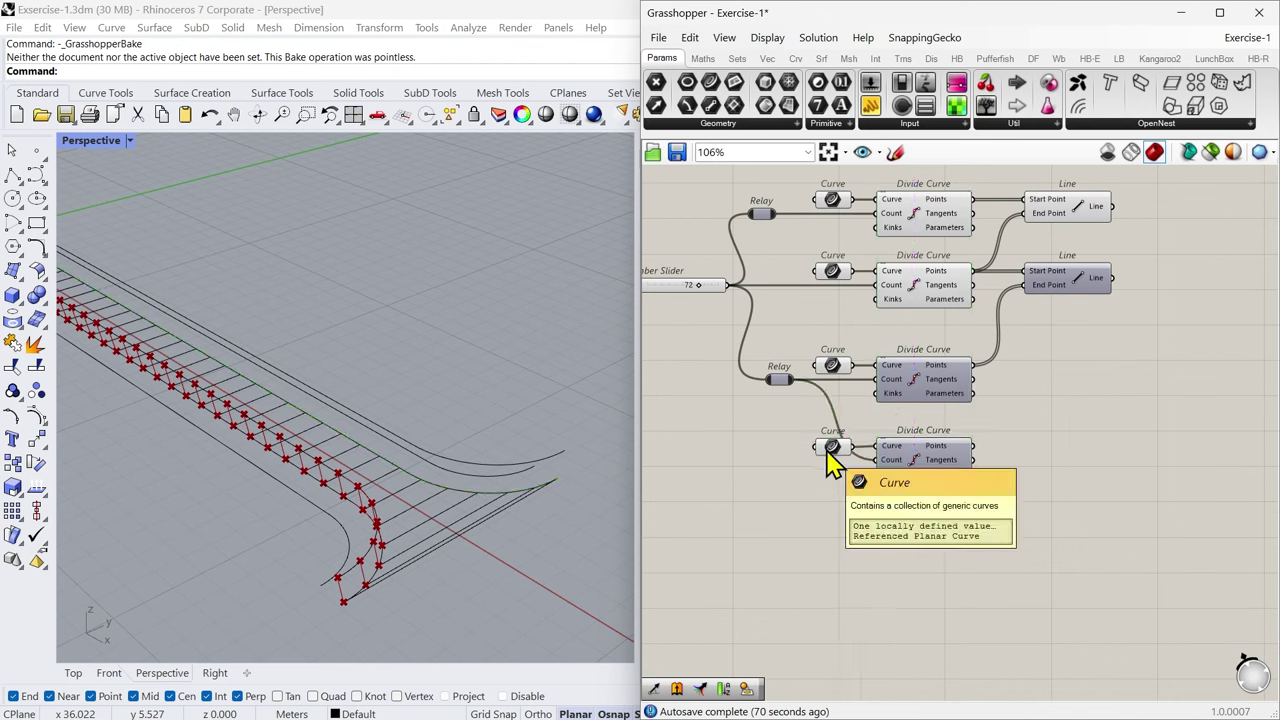
Step: Assign the far-side railing curve to the duplicated Curve parameter and highlight it together with the far-floor Curve parameter
click(828, 462)
right_drag(500, 490, 457, 449)
click(420, 402)
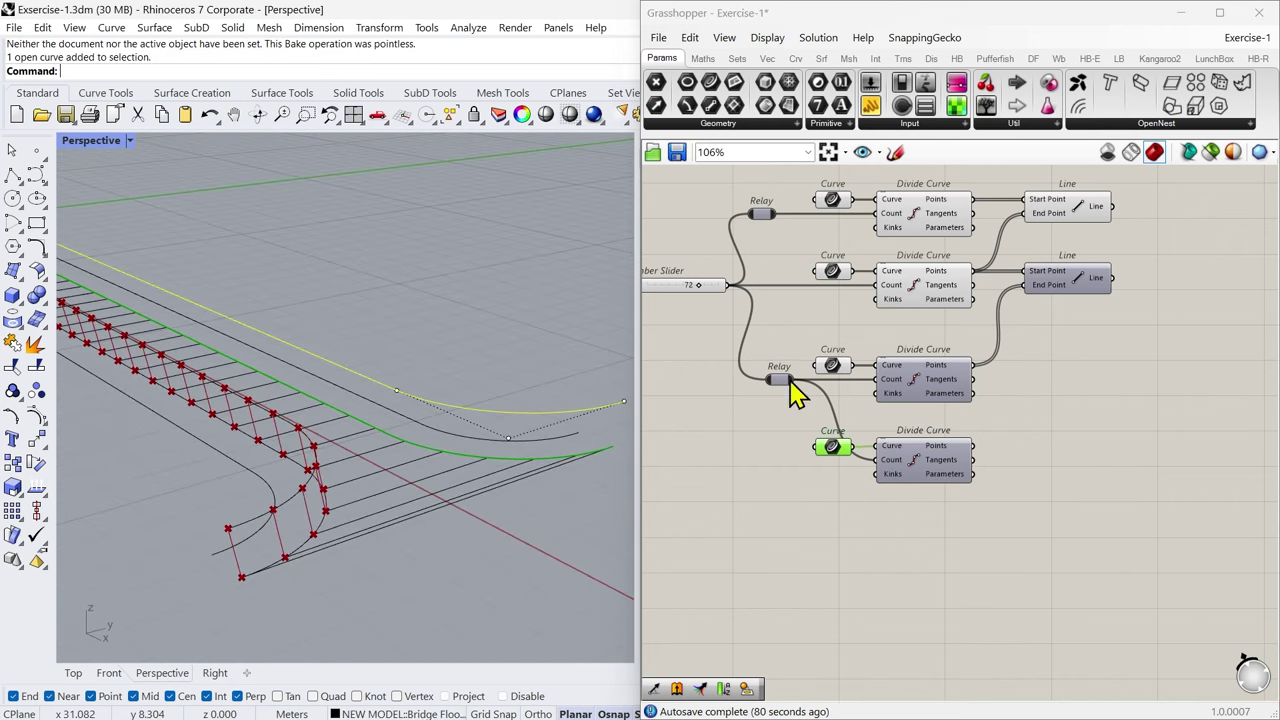
right_click(833, 460)
click(893, 598)
click(697, 532)
click(590, 525)
click(835, 446)
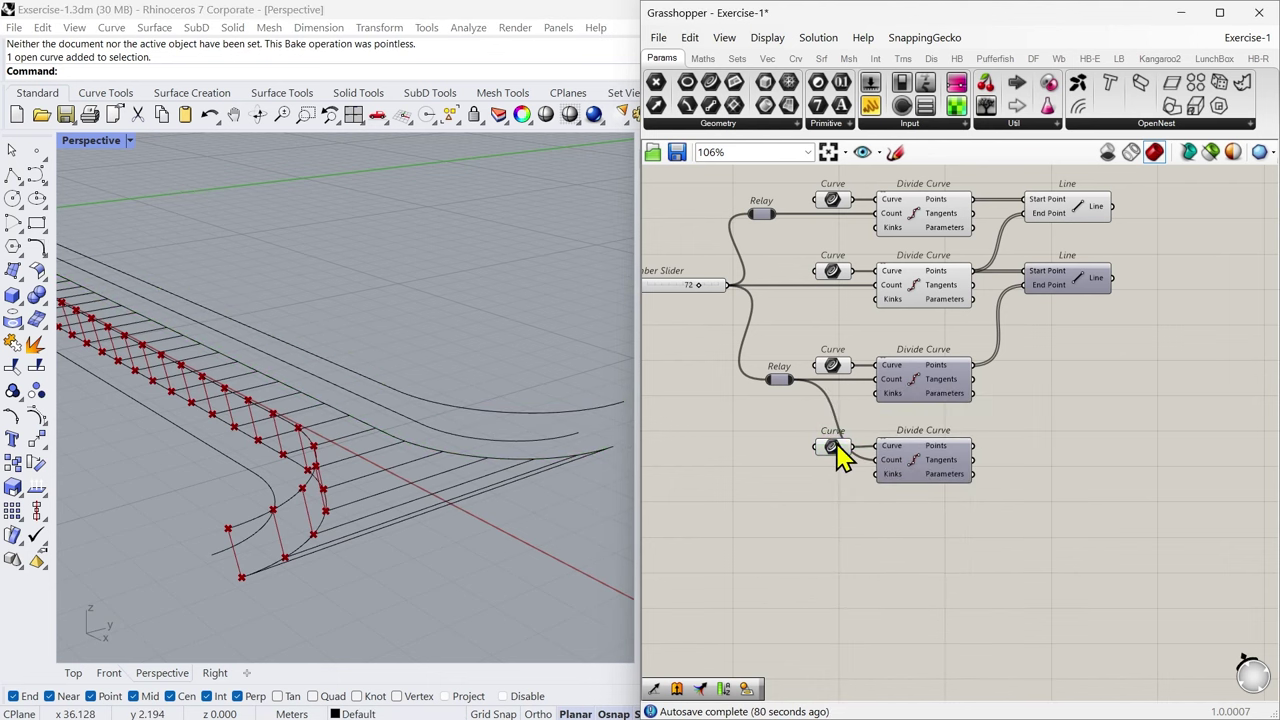
shift+click(831, 369)
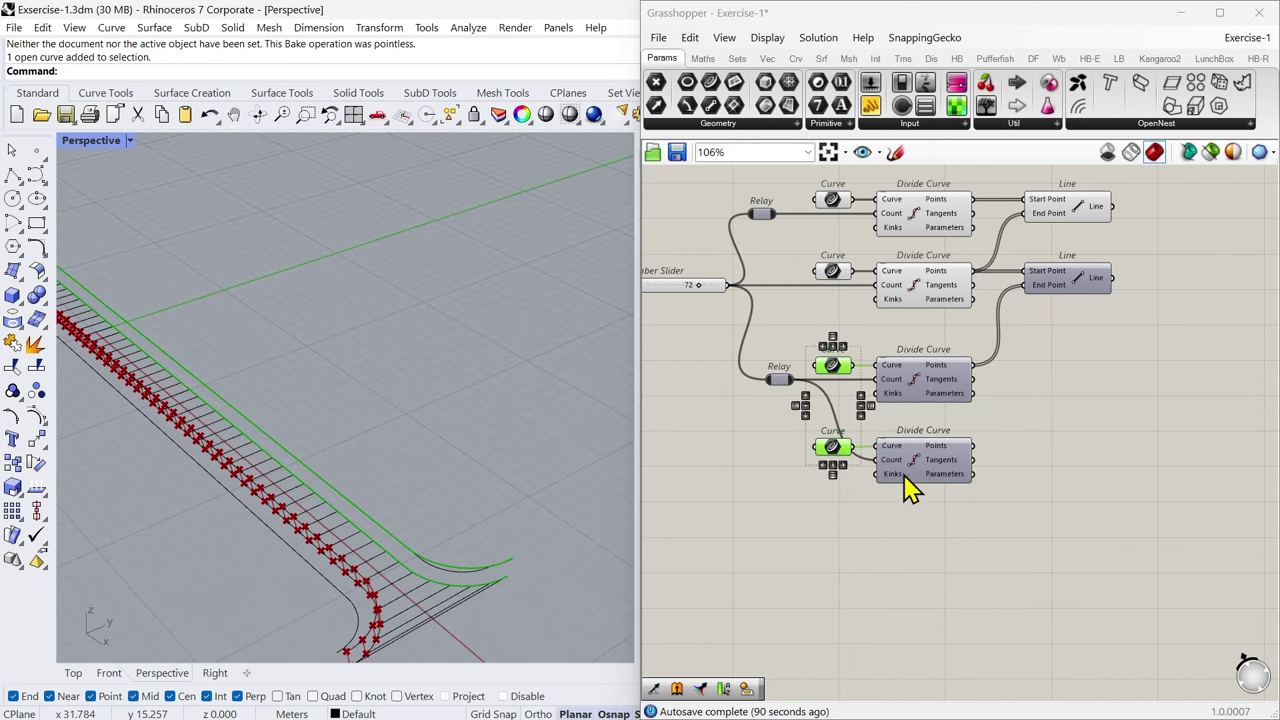
Step: Turn on the previews of the far railing and far-floor Divide Curve components and check their points in the Perspective view
right_drag(718, 340, 801, 353)
right_drag(987, 497, 866, 423)
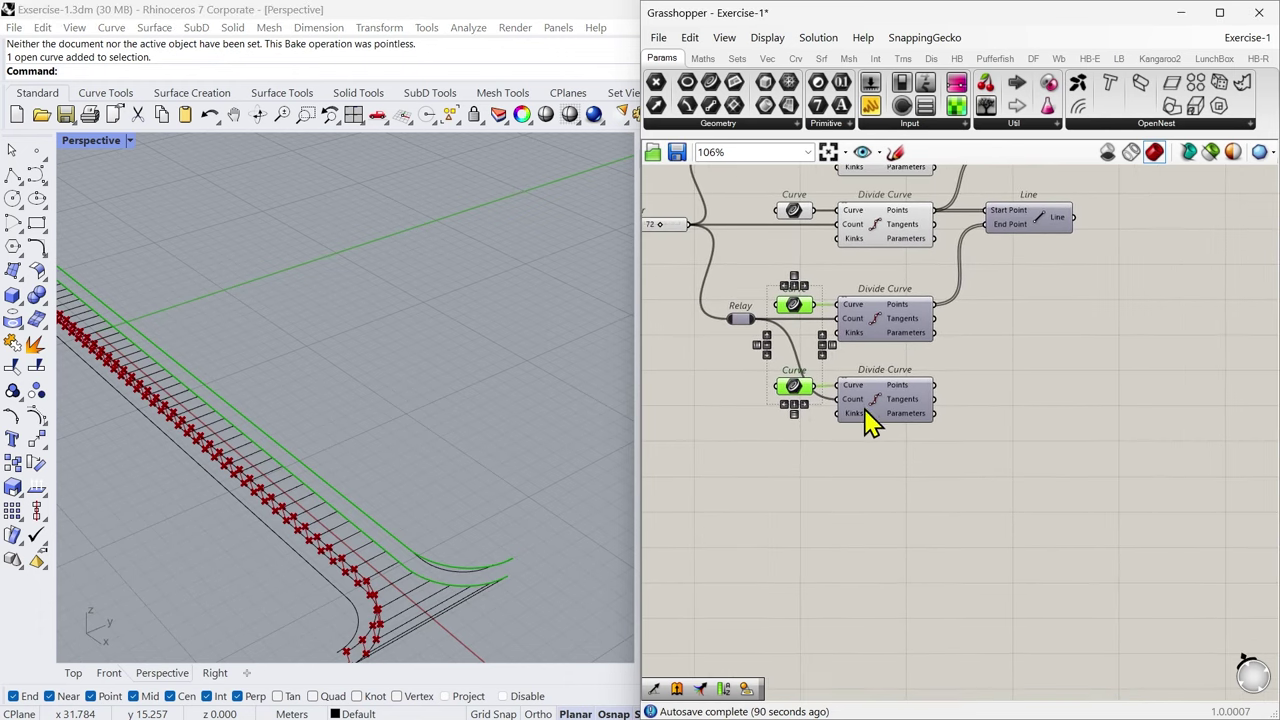
click(879, 412)
middle_click(876, 404)
click(908, 372)
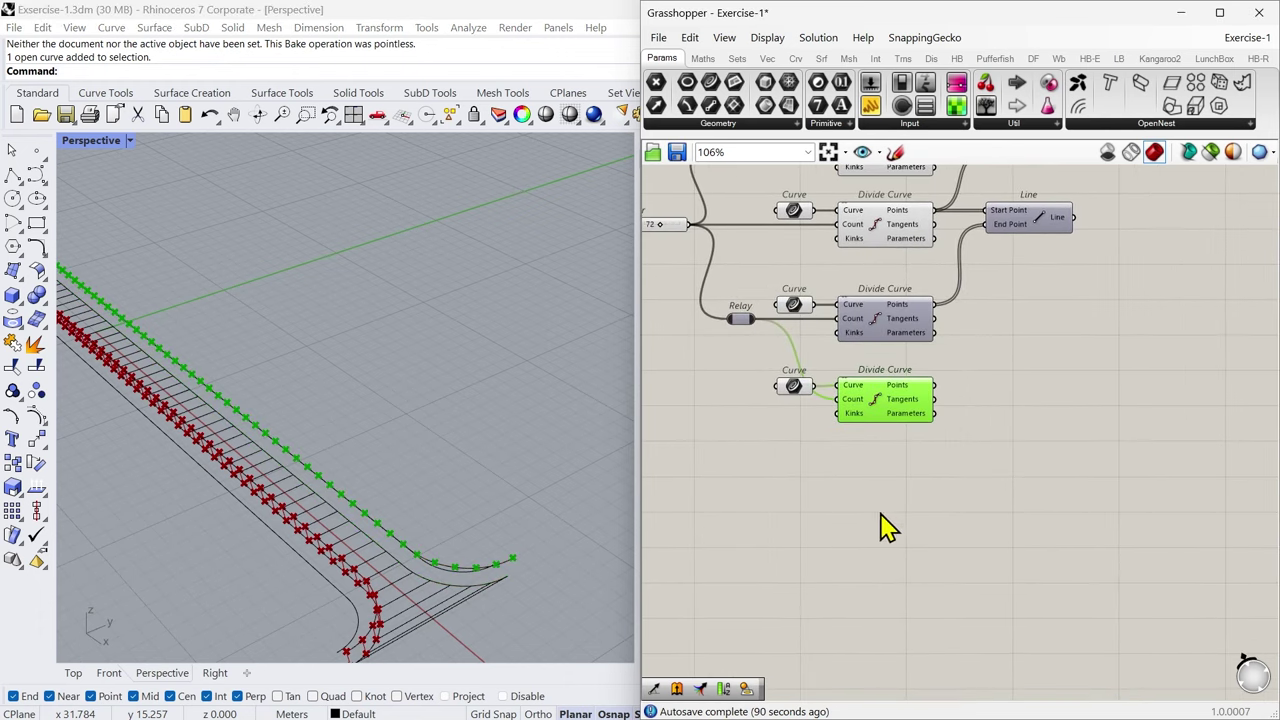
click(884, 325)
middle_click(886, 337)
click(909, 303)
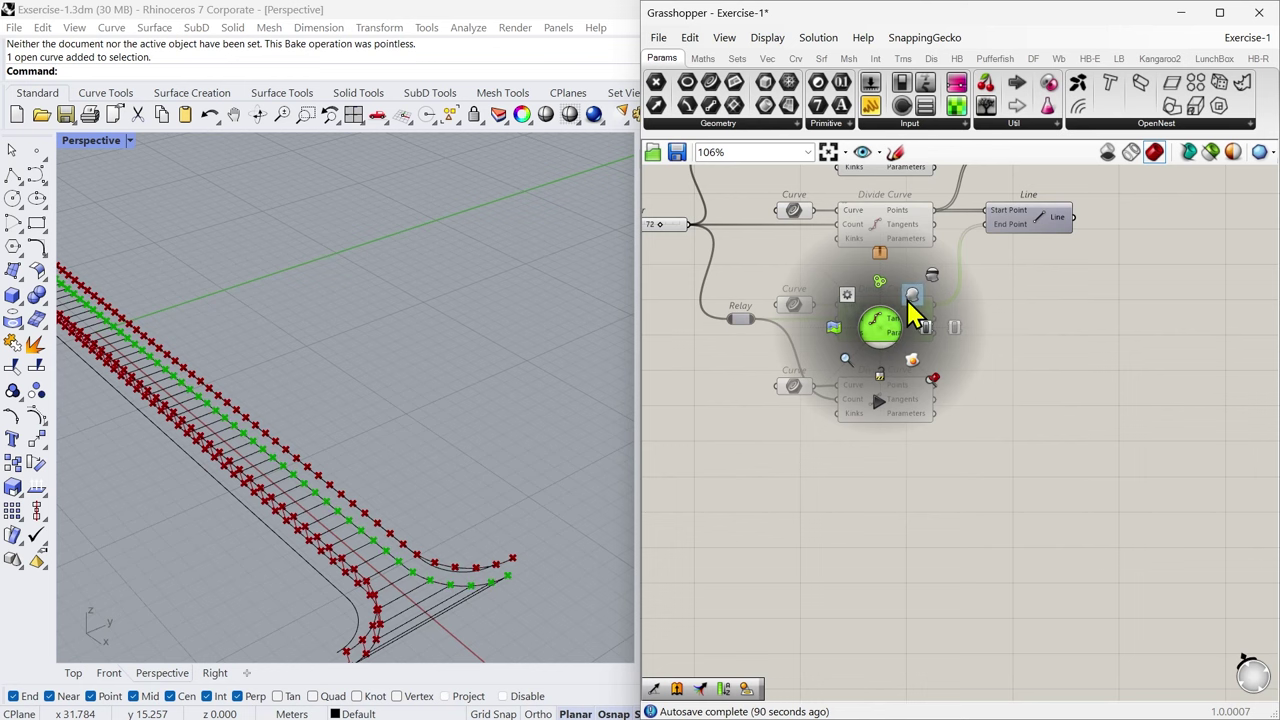
scroll(457, 580, down, 5)
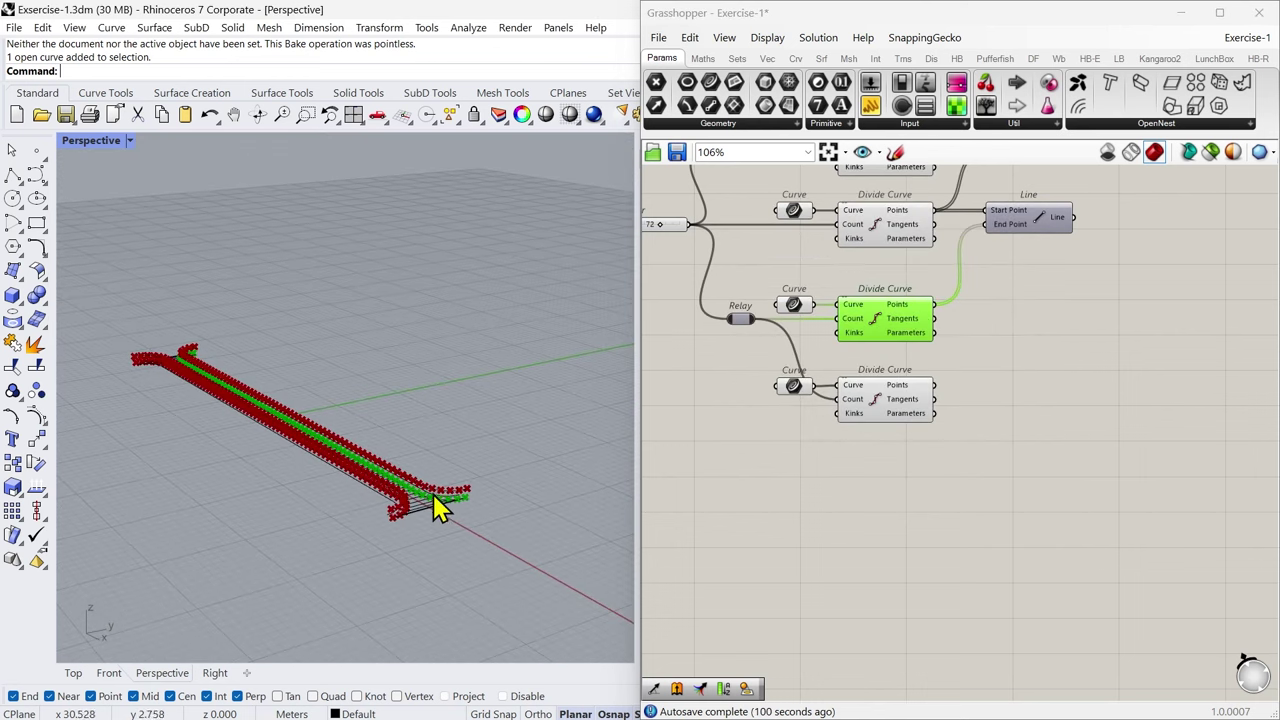
scroll(445, 505, up, 10)
scroll(447, 508, down, 5)
scroll(414, 514, up, 2)
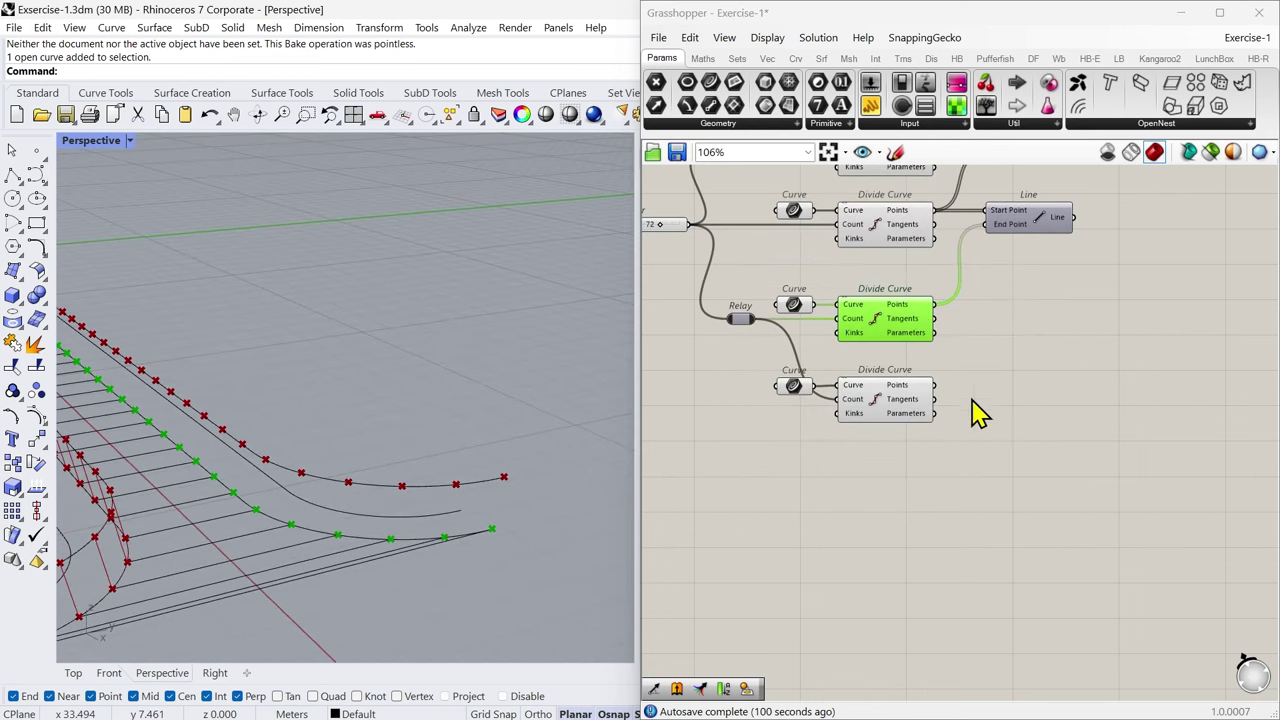
Step: Duplicate the near railing's Line component and place the copy beside the far-floor Divide Curve component
right_drag(1014, 374, 968, 470)
click(984, 250)
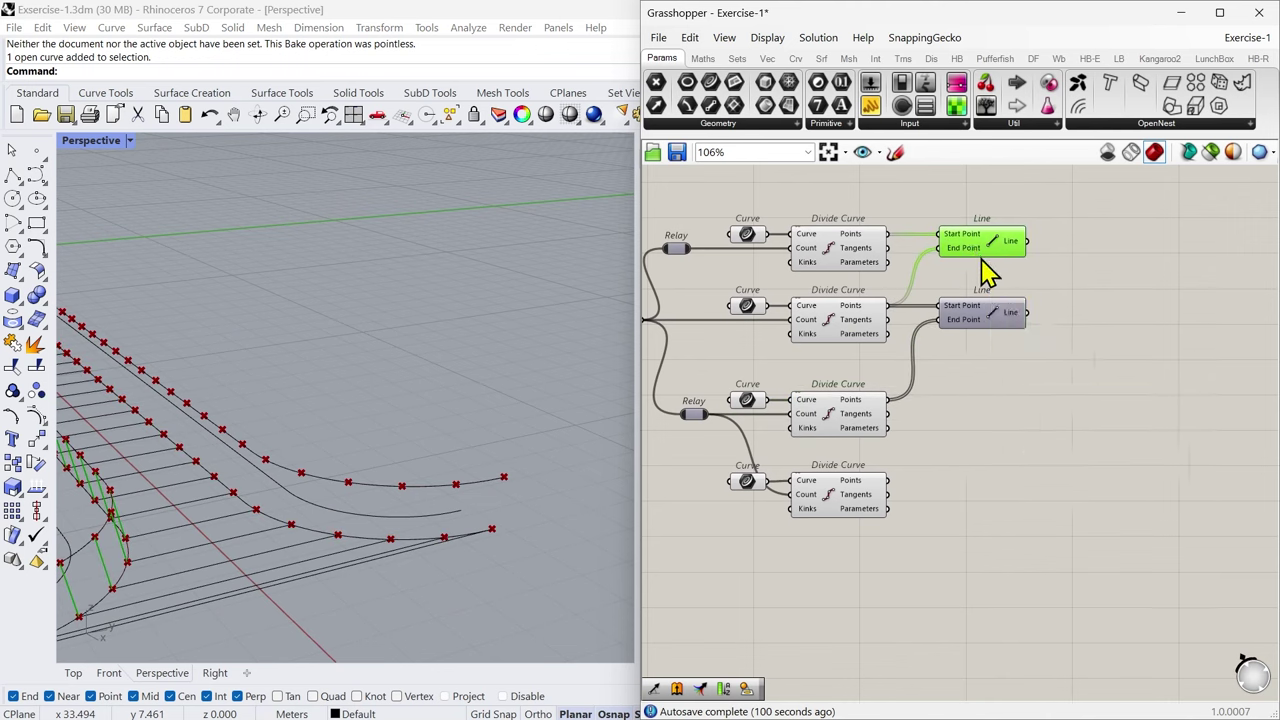
drag(975, 248, 982, 448)
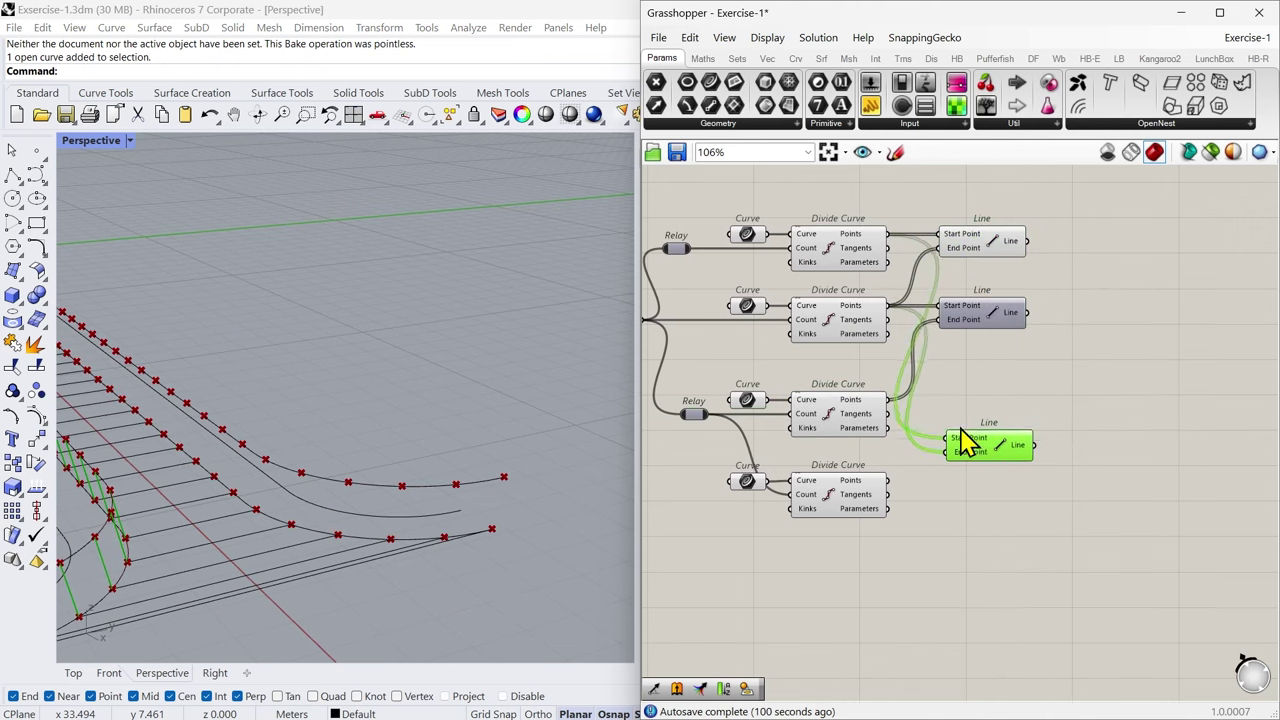
Step: Connect the far-floor points to the new Line's Start Point and the far railing points to its End Point, and align it with the other Lines
click(855, 416)
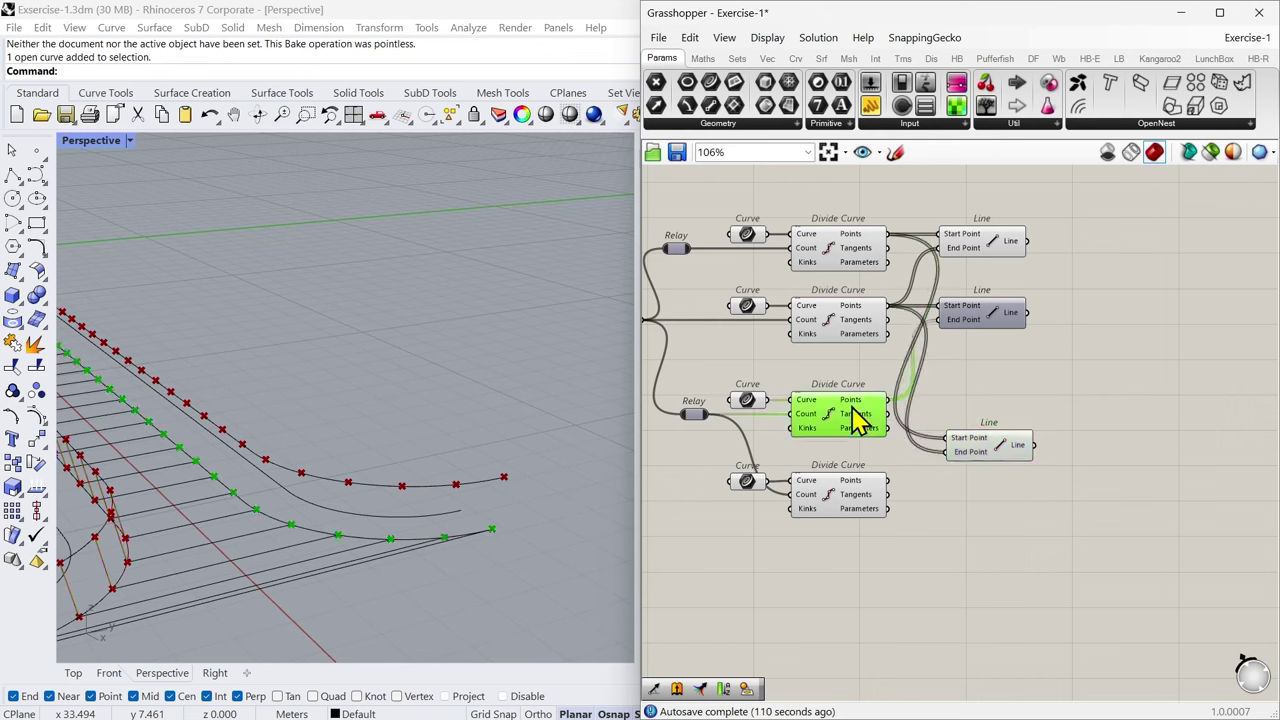
click(866, 505)
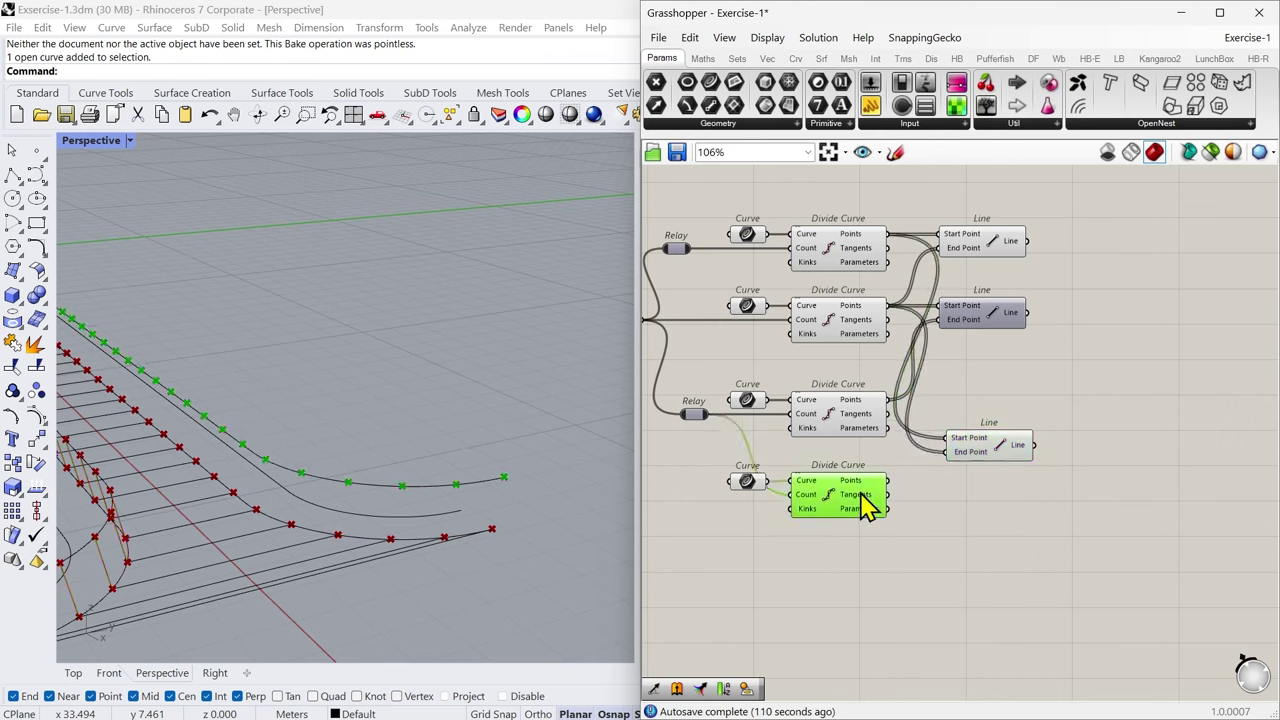
click(858, 420)
drag(887, 400, 945, 437)
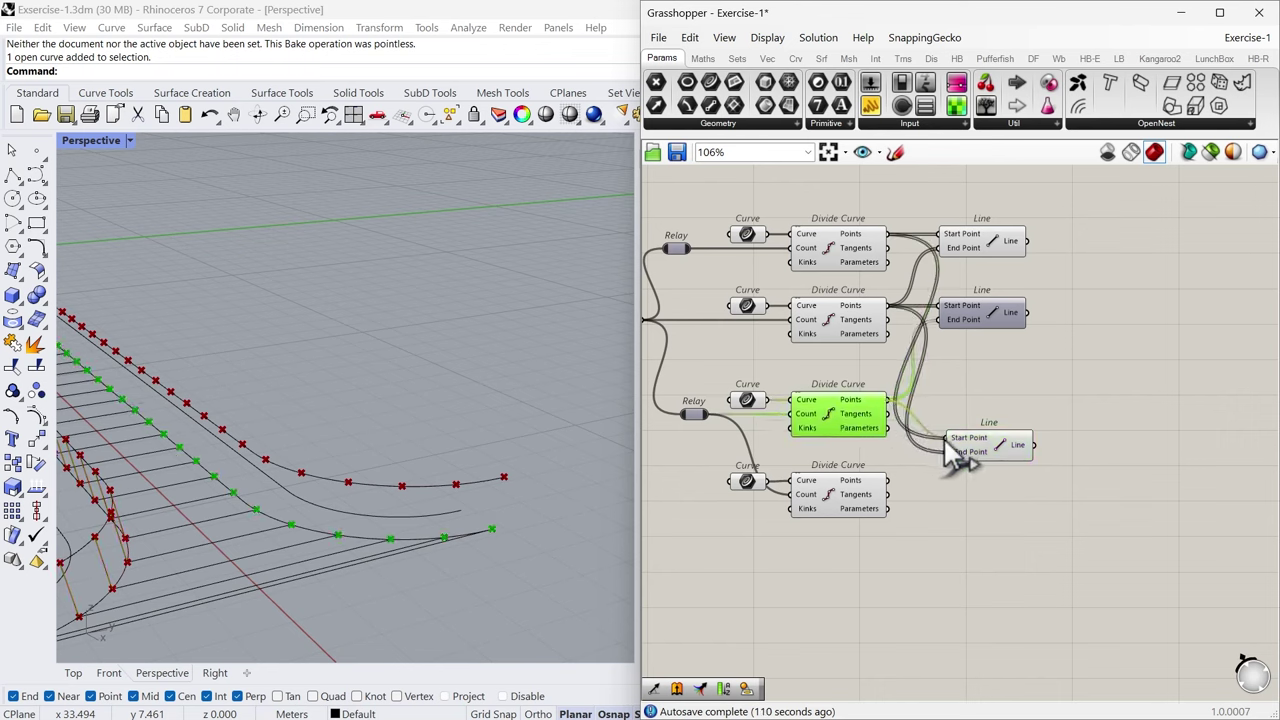
drag(886, 482, 981, 412)
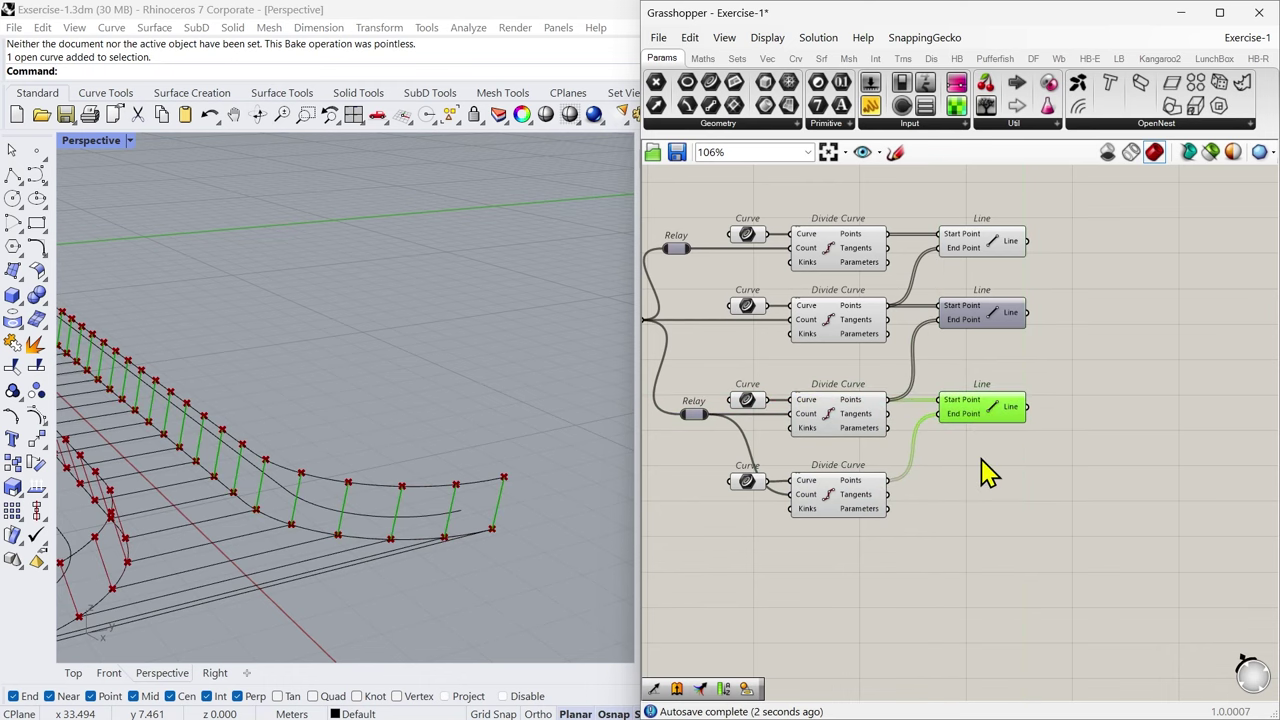
click(986, 472)
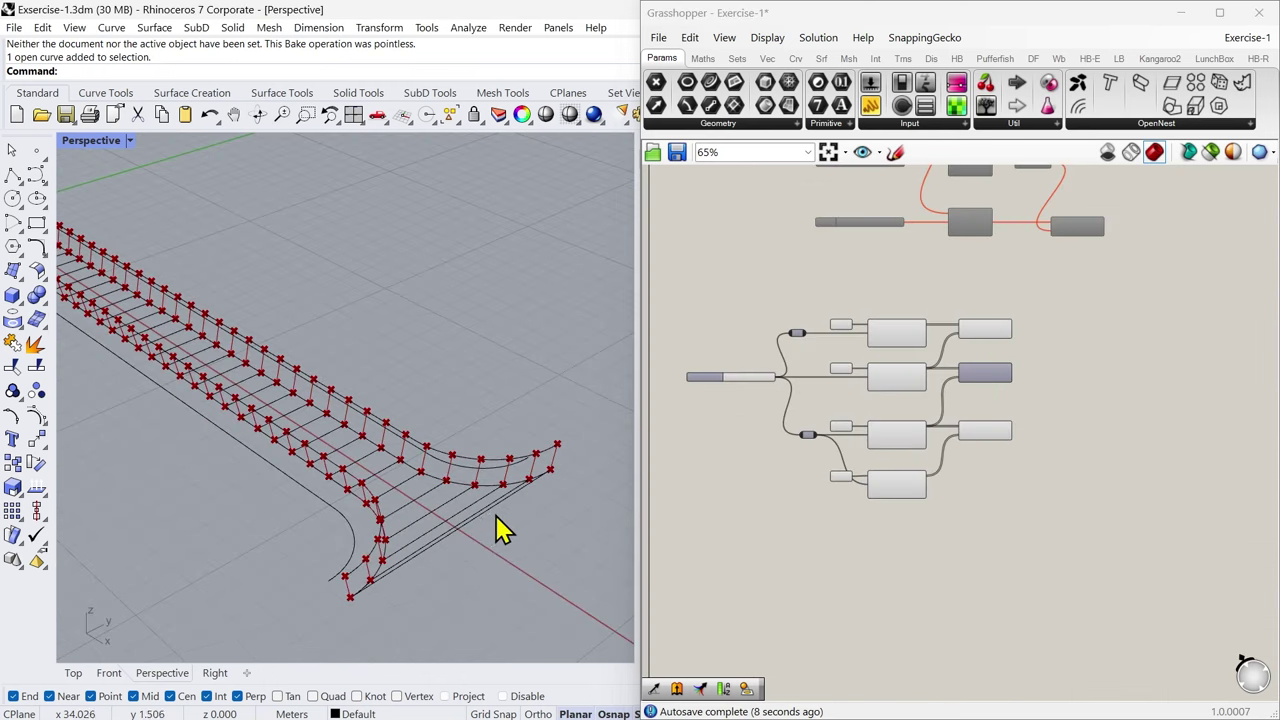
Step: Highlight the far-side Line component and check its railing lines in the Perspective view
scroll(500, 530, up, 3)
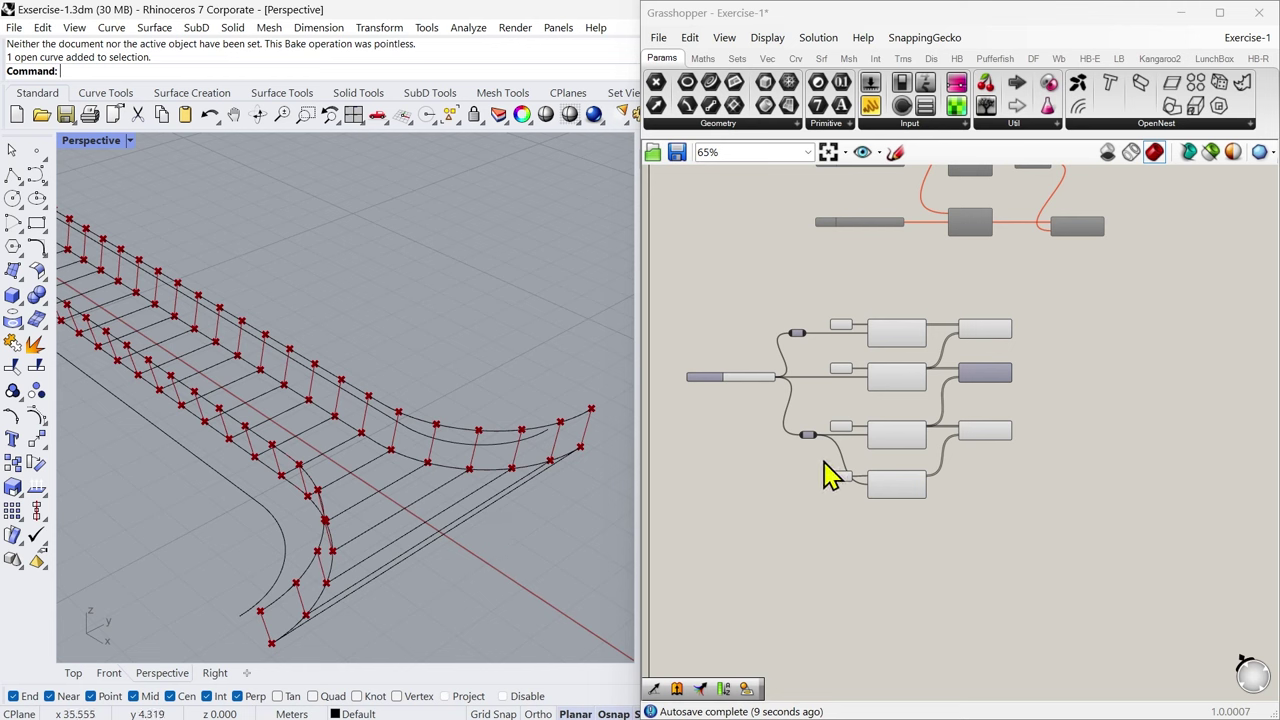
scroll(978, 430, up, 2)
click(1003, 440)
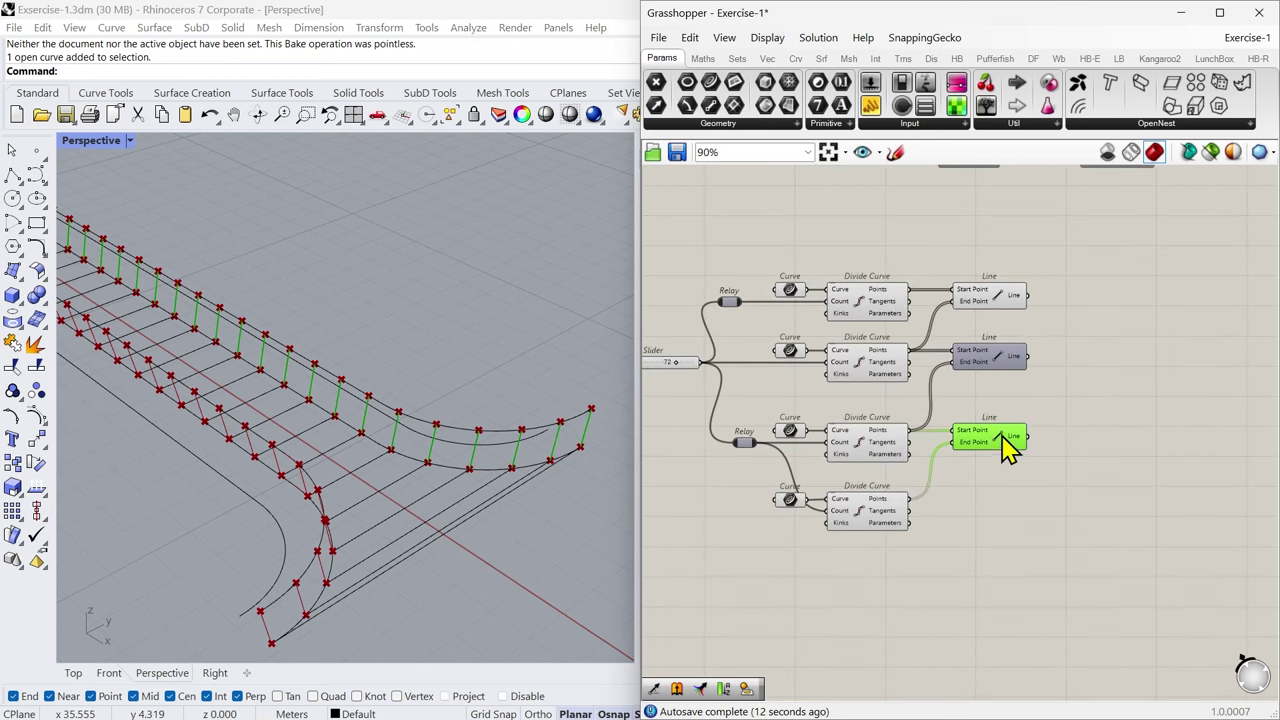
Step: Bake the near and far railing Line components into the Rhino document
shift+click(1005, 300)
middle_click(1005, 308)
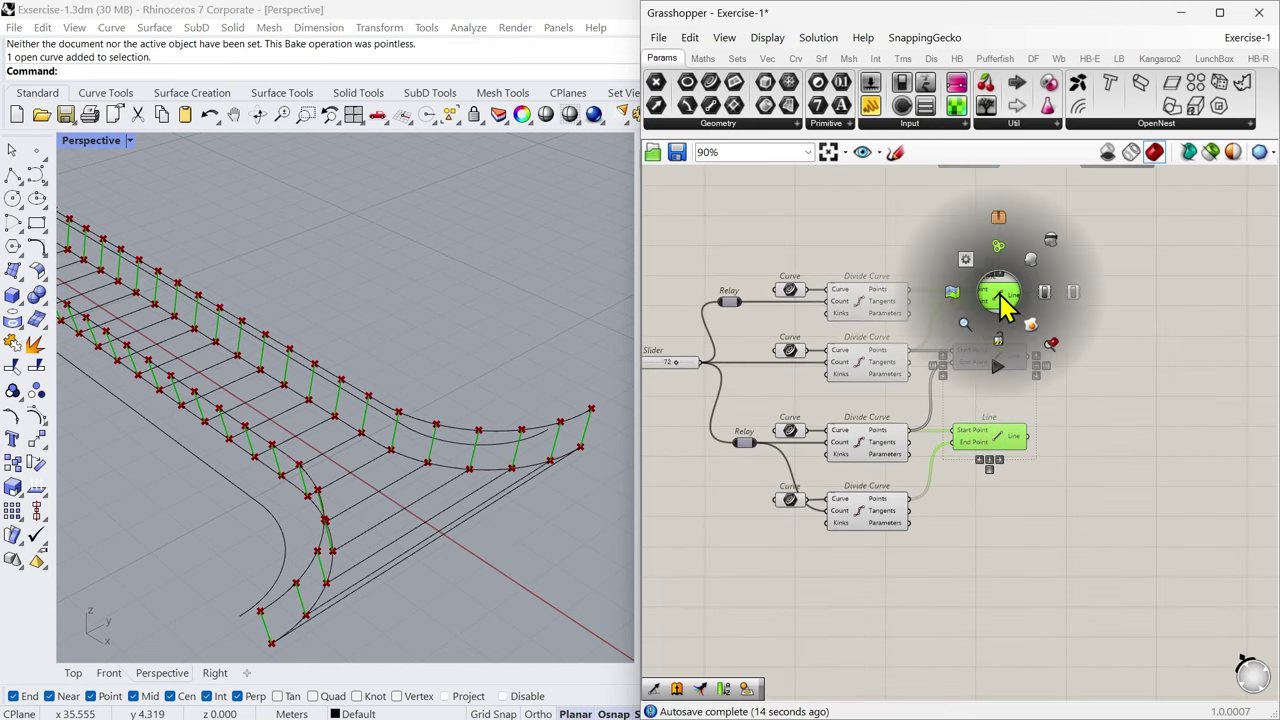
click(1032, 326)
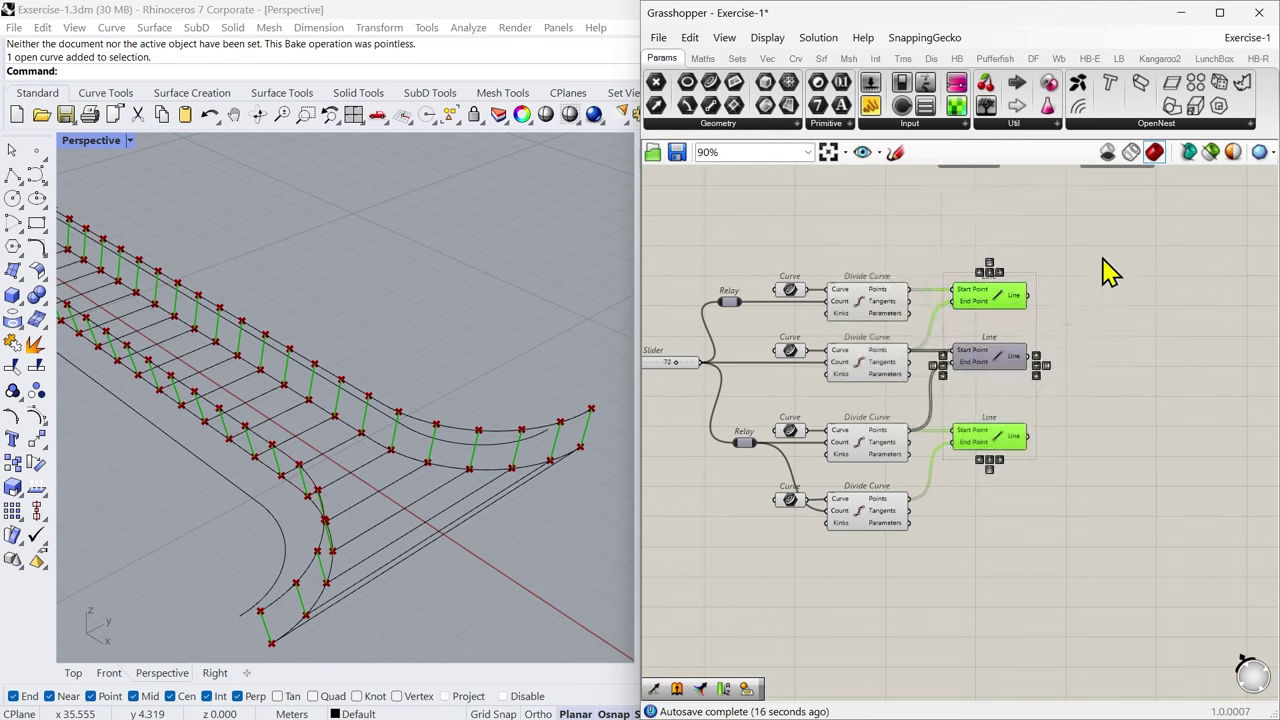
Step: Turn off the preview of all the Relay, Curve, Divide Curve and Line components in the bridge definition
drag(1100, 257, 757, 524)
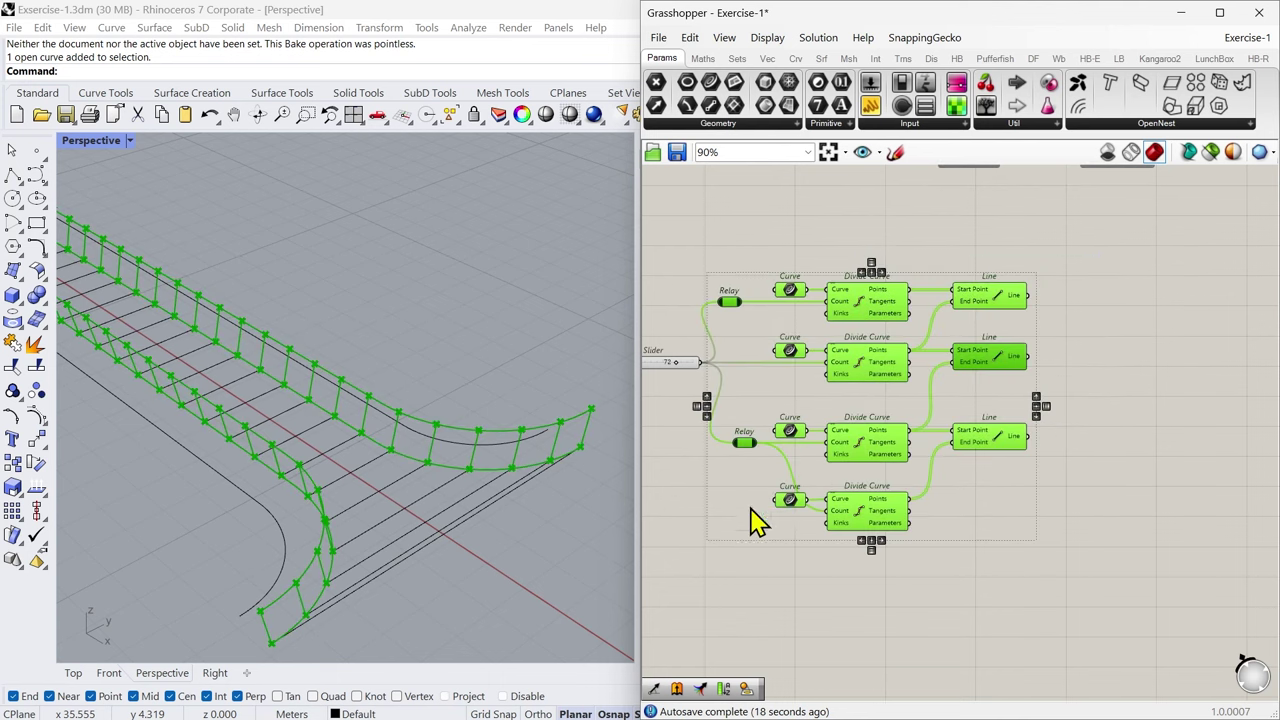
middle_click(851, 368)
click(903, 332)
Step: Check the baked floor and railing lines in Rhino's Perspective view and select the whole bridge framework
right_drag(476, 400, 535, 592)
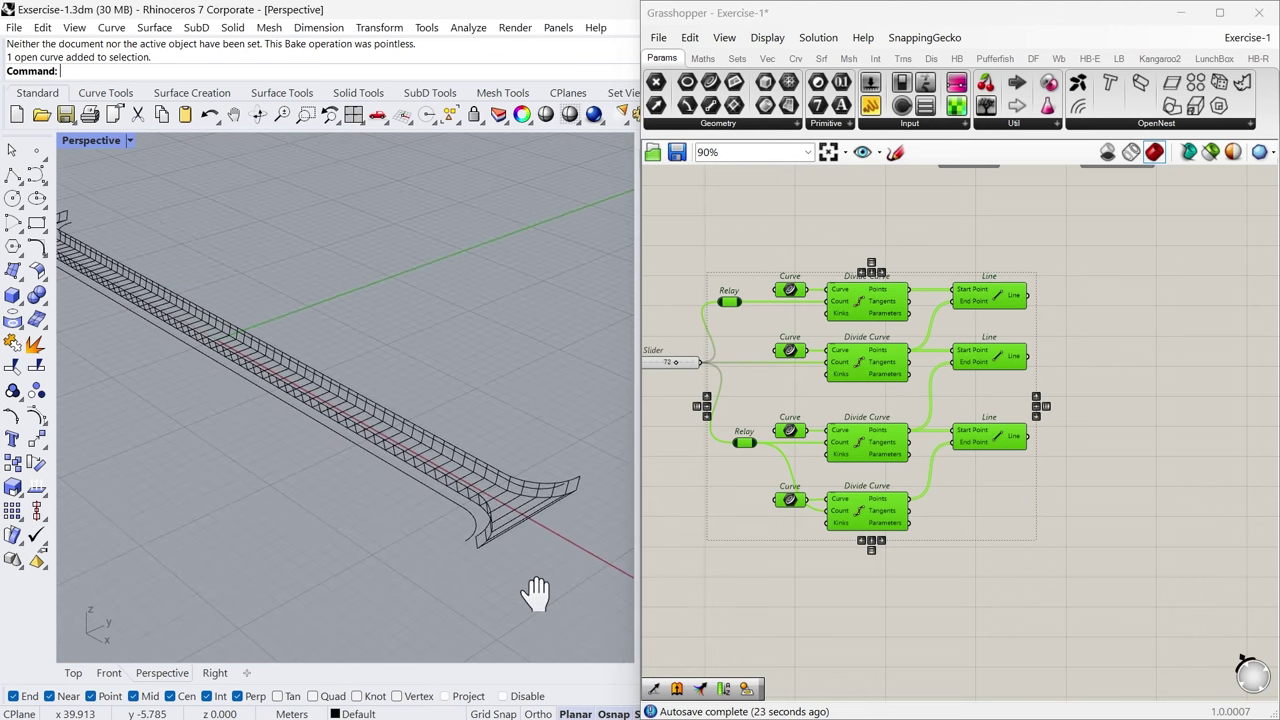
scroll(500, 538, up, 10)
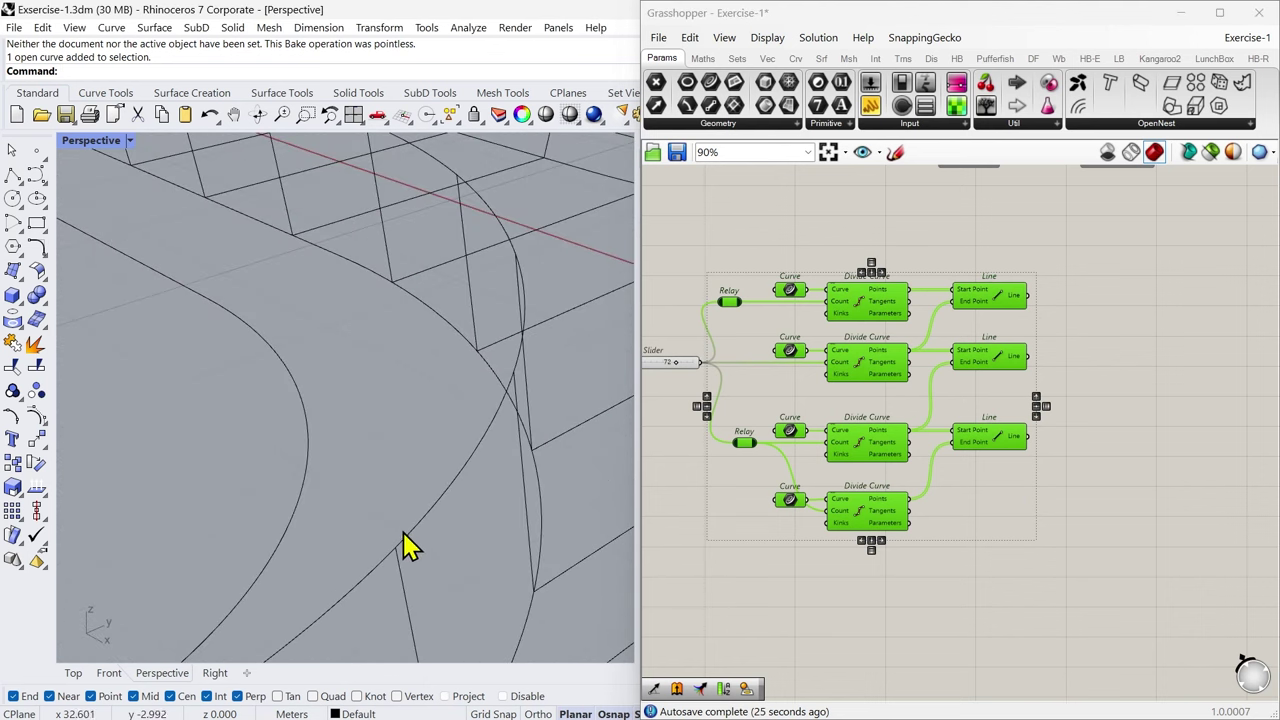
scroll(390, 510, down, 5)
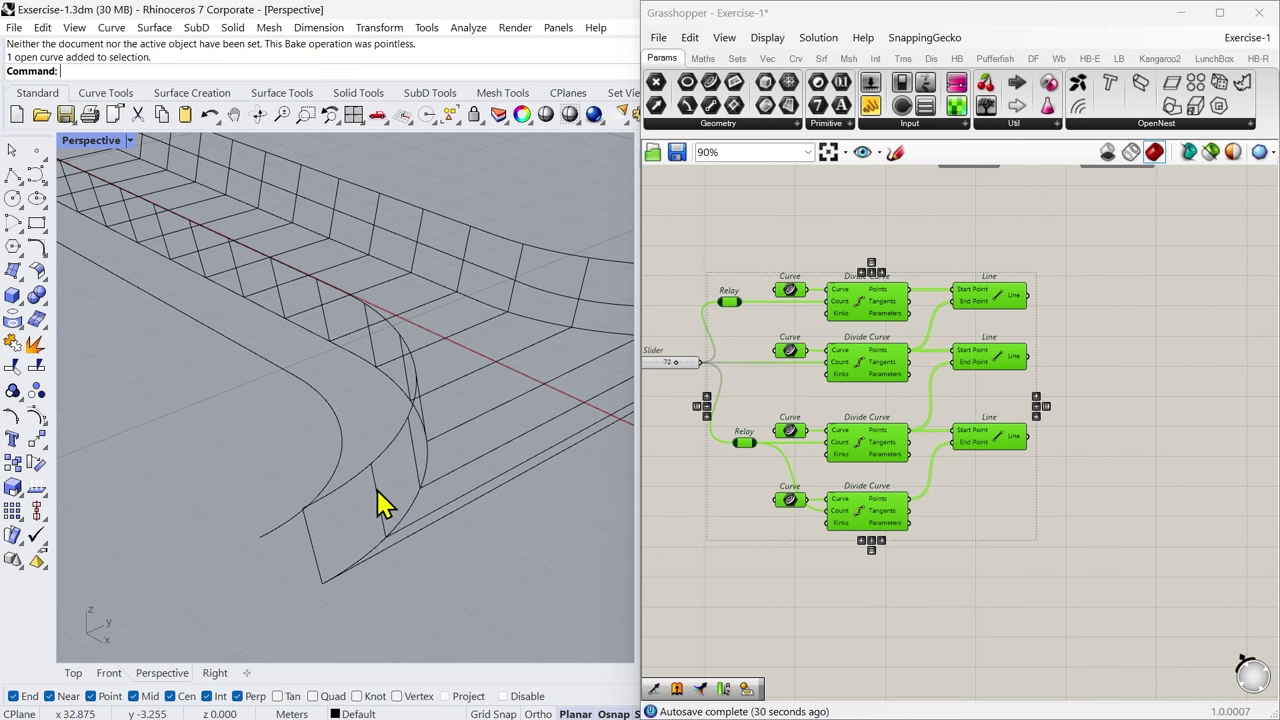
scroll(380, 495, down, 4)
scroll(342, 474, down, 3)
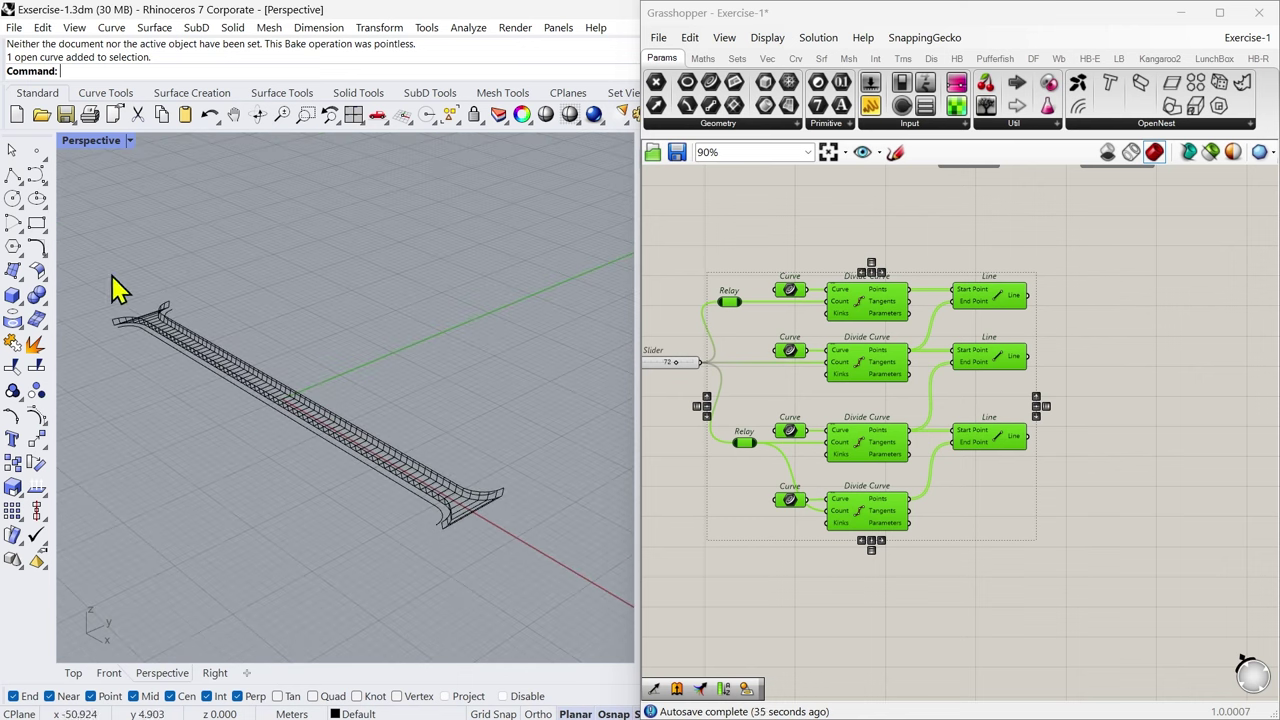
drag(98, 262, 582, 598)
middle_click(446, 500)
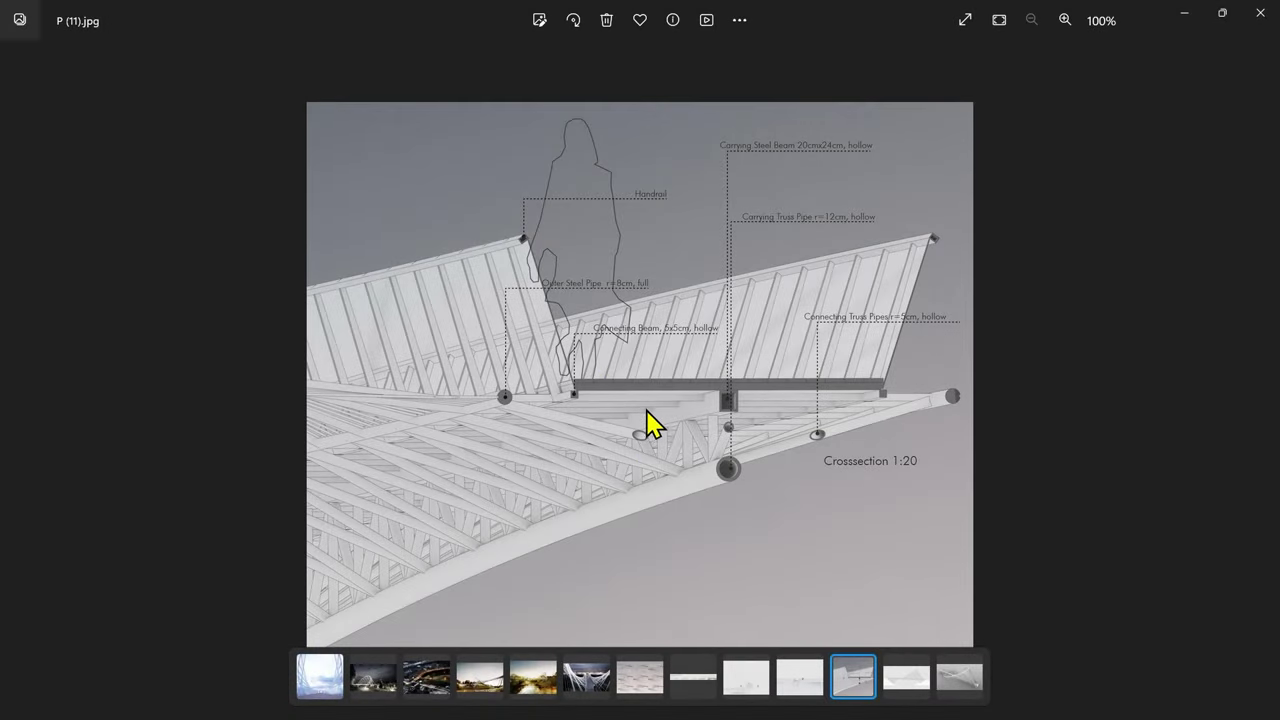
Step: Browse the bridge reference images from the P (11).jpg cross-section to the P (12).jpg side elevation
scroll(648, 425, up, 2)
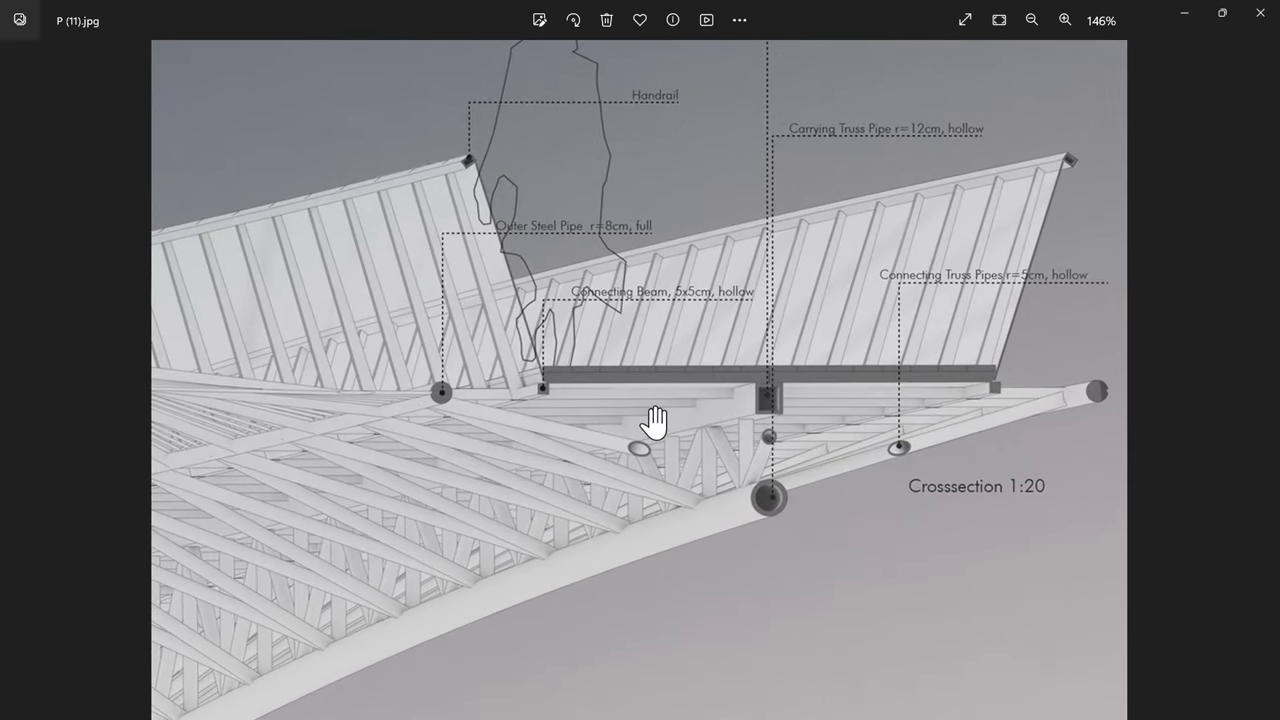
key(Left)
key(Left)
key(Left)
key(Left)
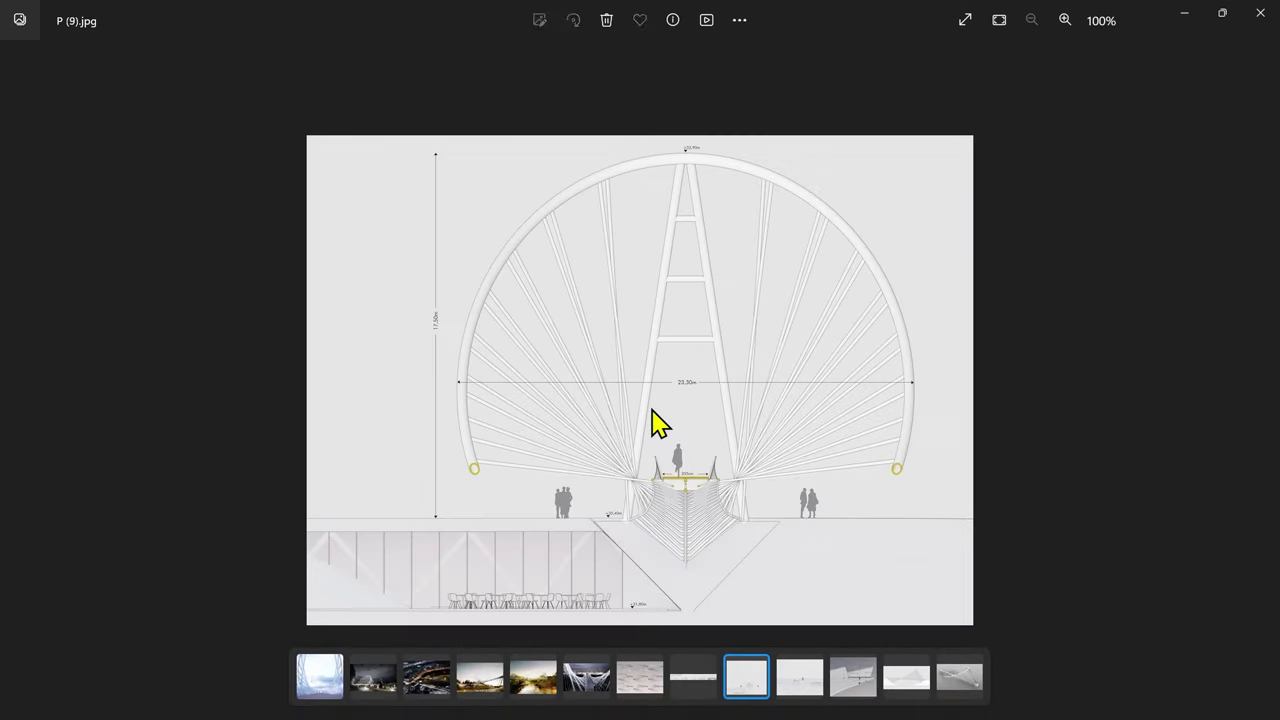
key(Right)
key(Right)
key(Right)
key(Right)
key(Right)
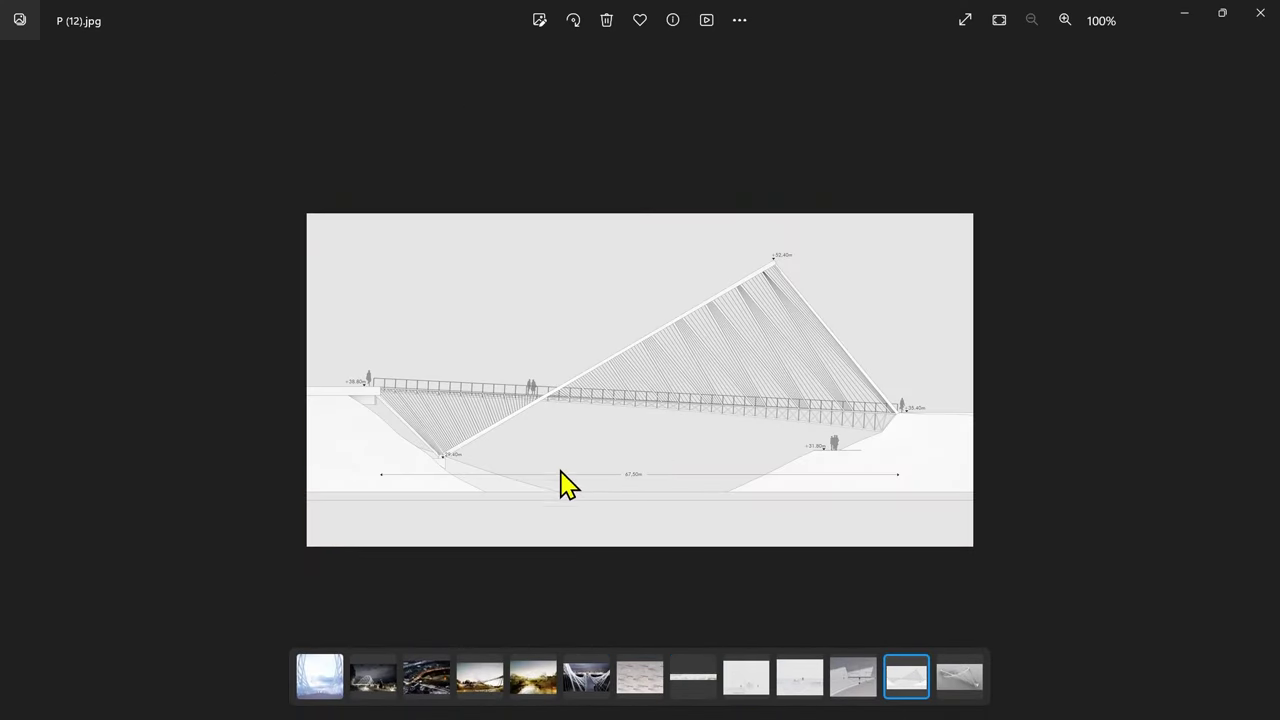
Step: Examine the deck, truss, cables and overall span in the P (12).jpg elevation from end to end, and return to Rhino
scroll(460, 458, up, 4)
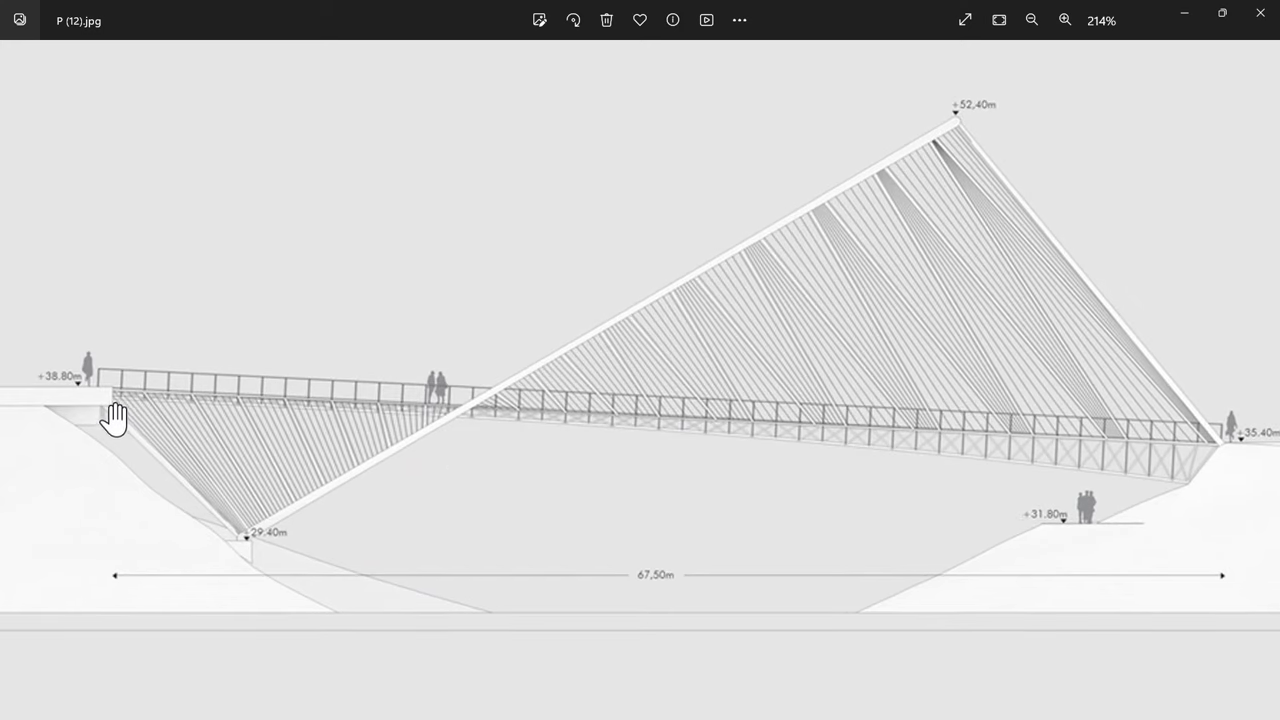
scroll(113, 418, up, 2)
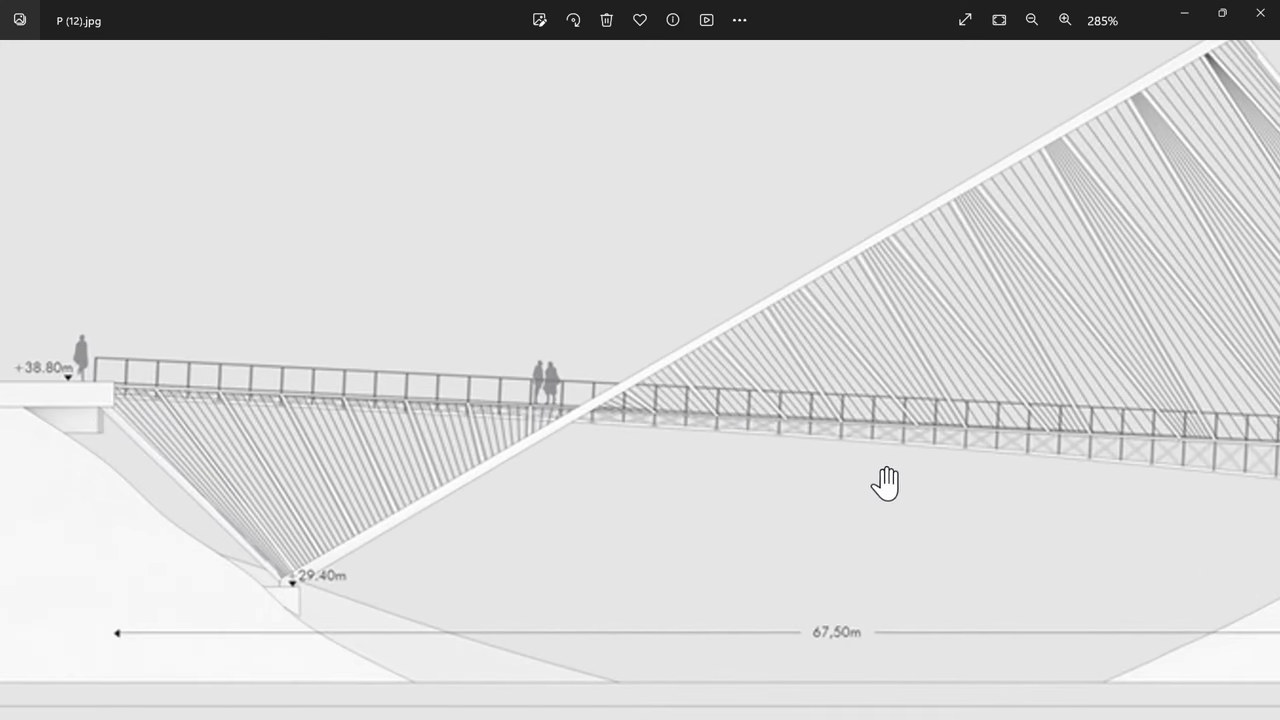
scroll(200, 422, down, 1)
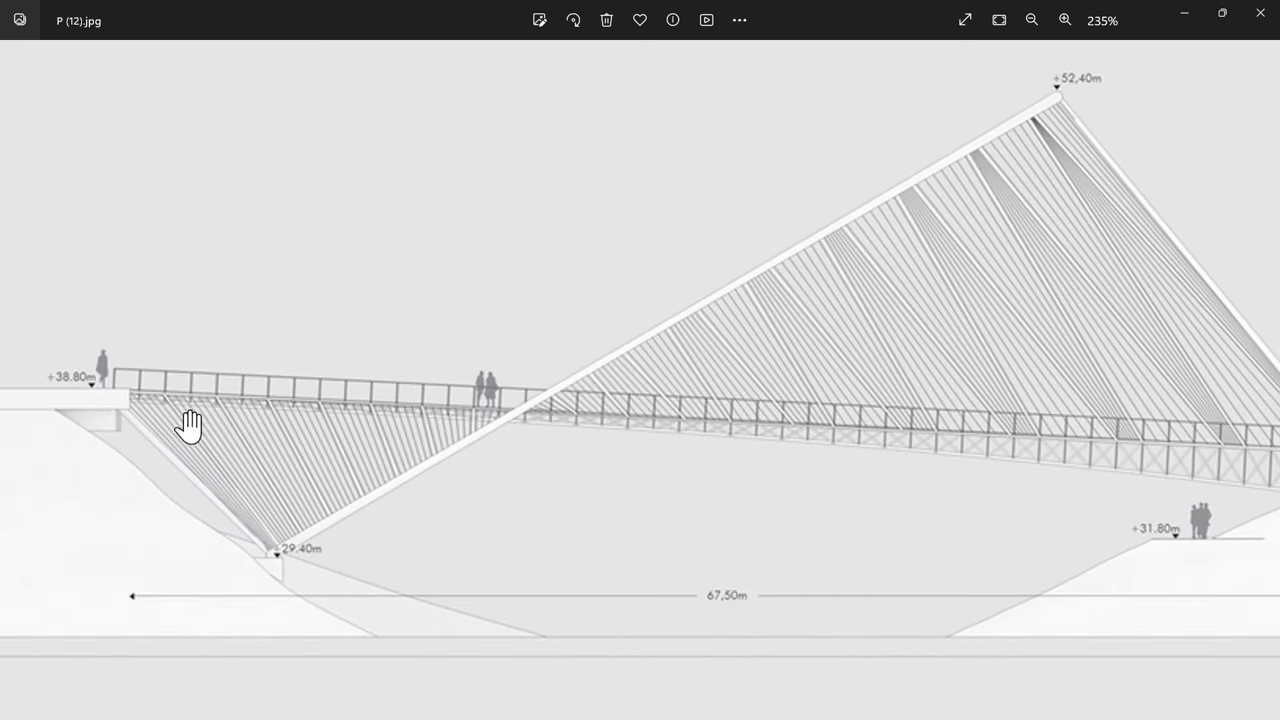
scroll(131, 409, up, 2)
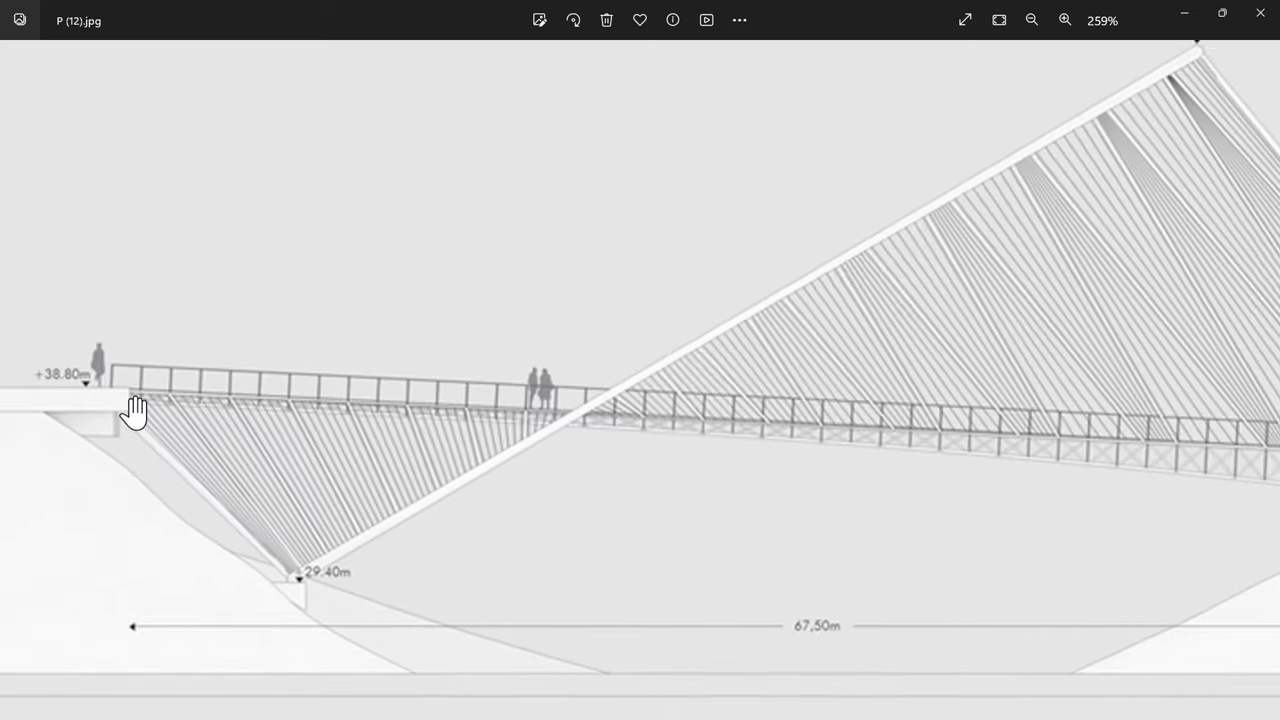
drag(1046, 466, 657, 429)
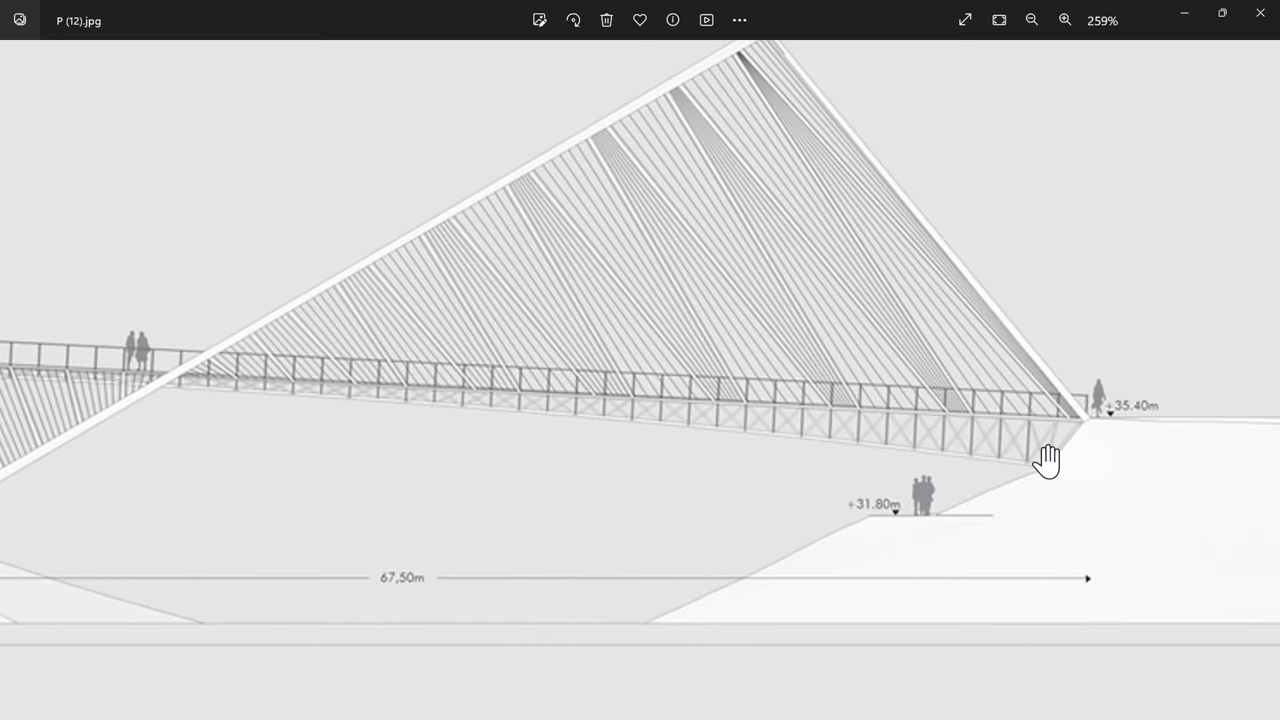
scroll(1046, 461, up, 1)
scroll(1041, 489, down, 2)
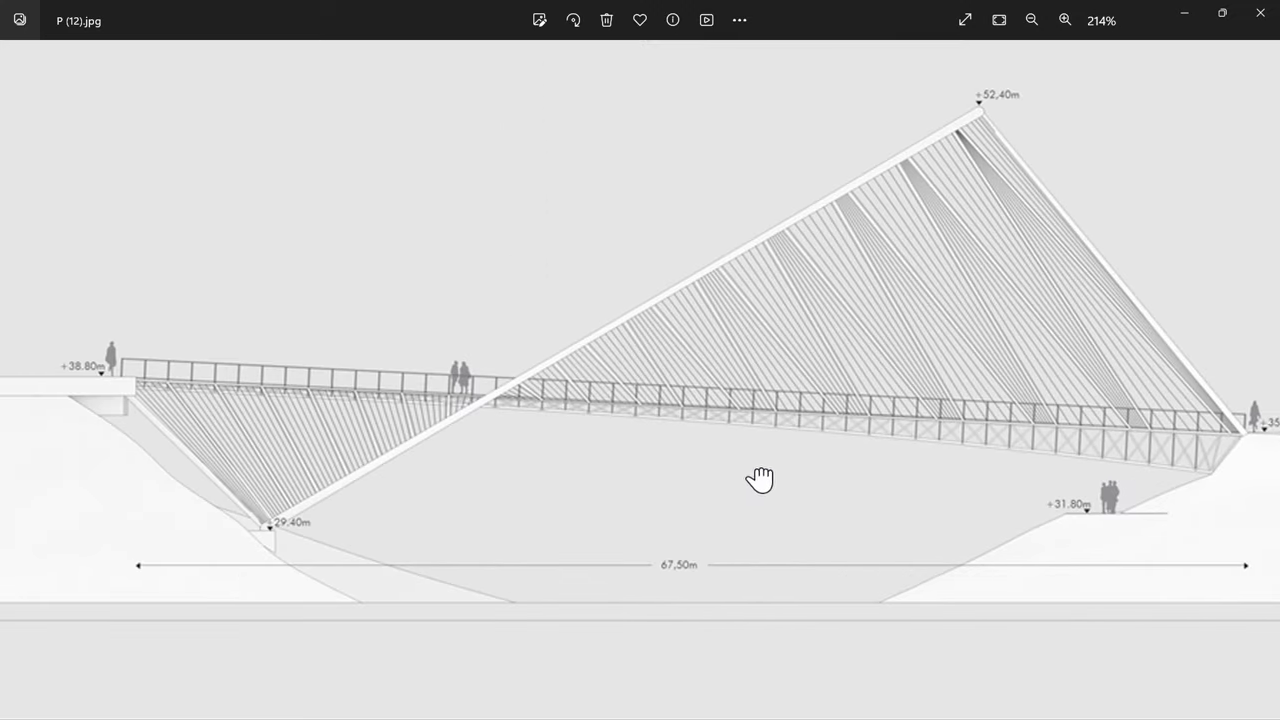
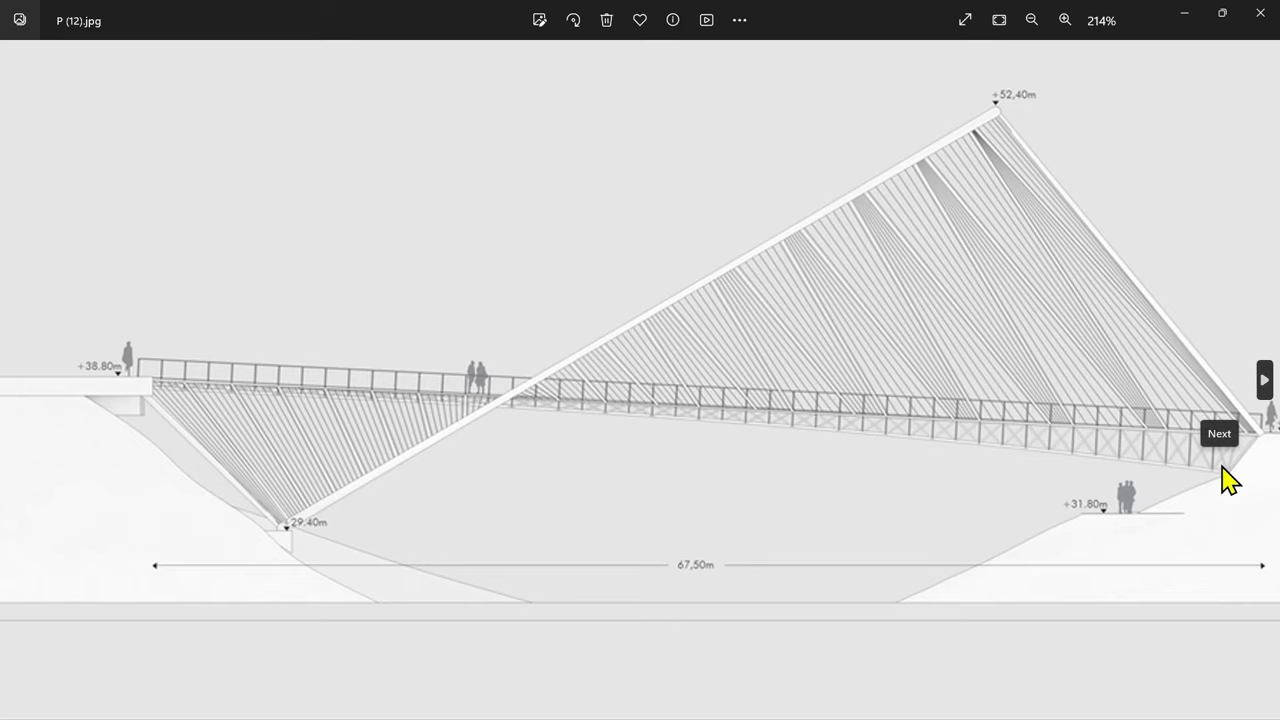
scroll(911, 465, up, 2)
scroll(578, 488, down, 1)
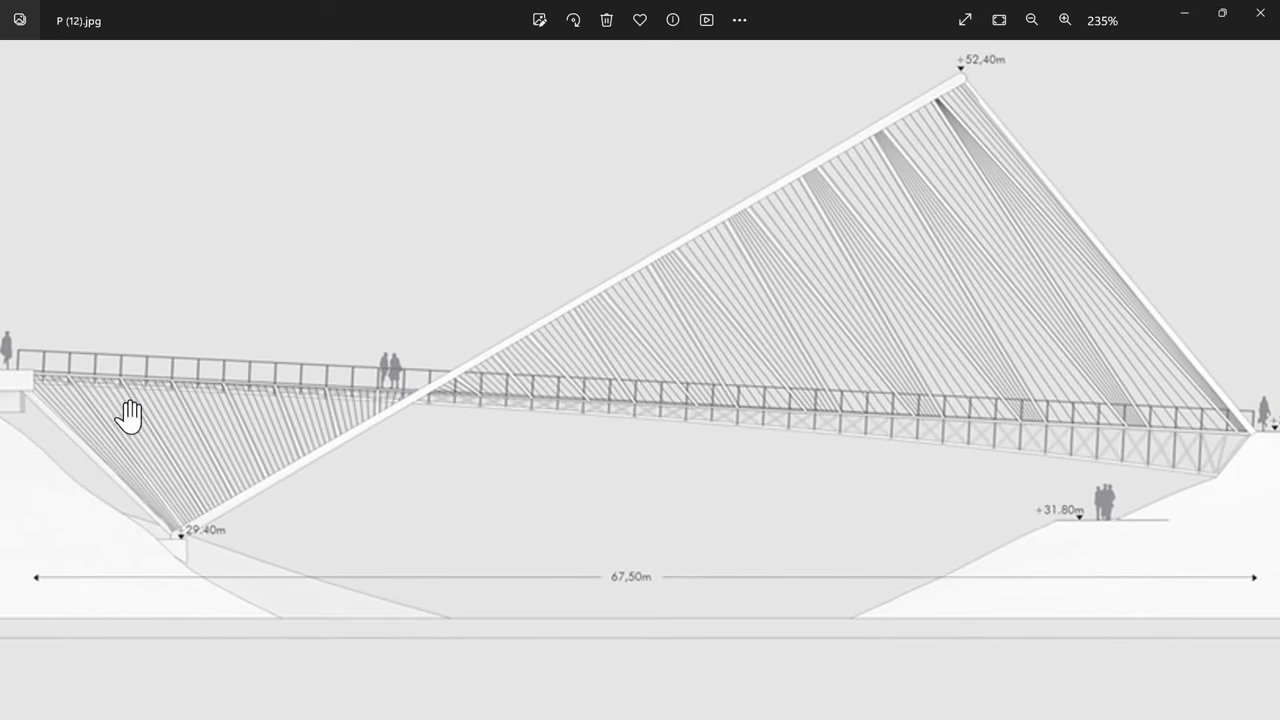
scroll(755, 449, down, 1)
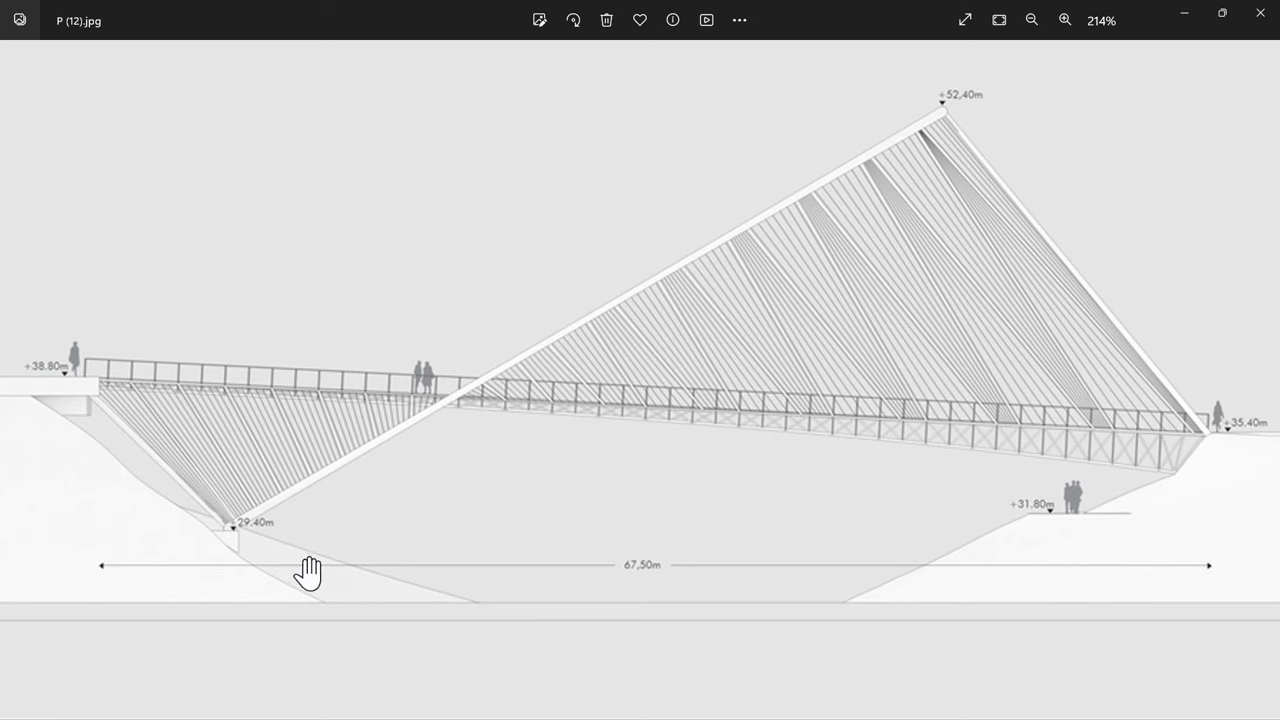
scroll(714, 466, up, 1)
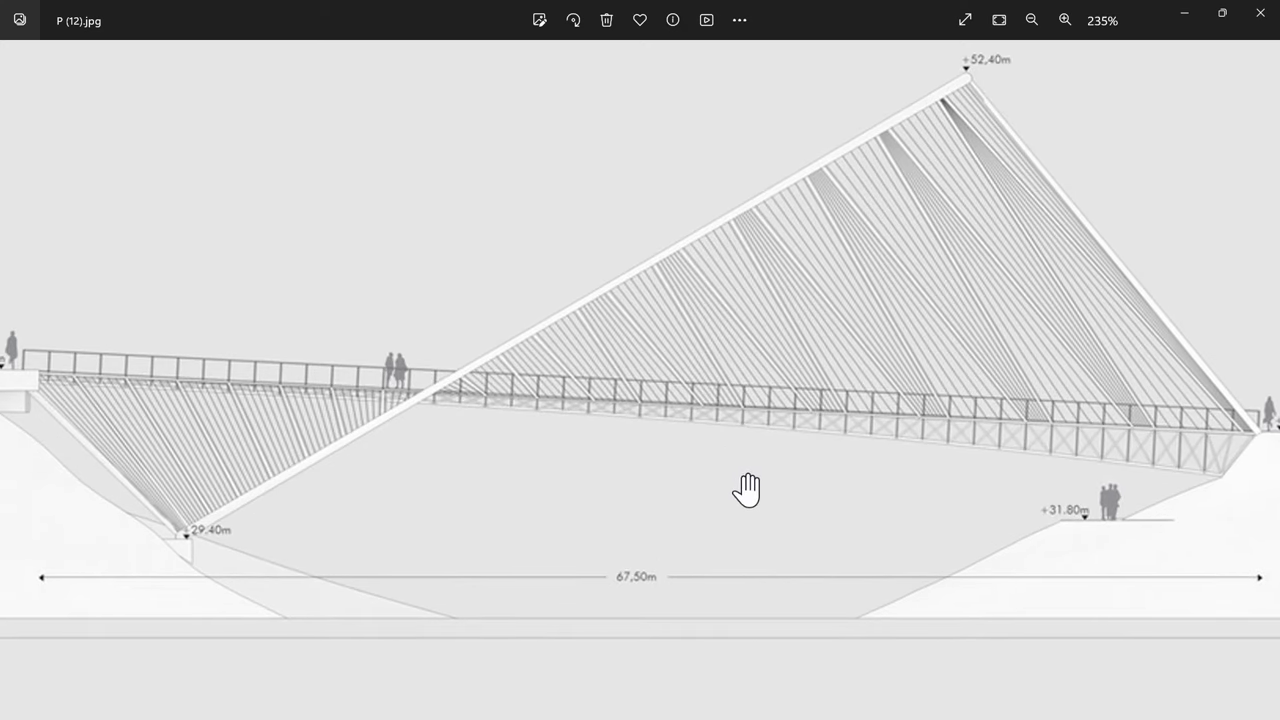
key(alt+Tab)
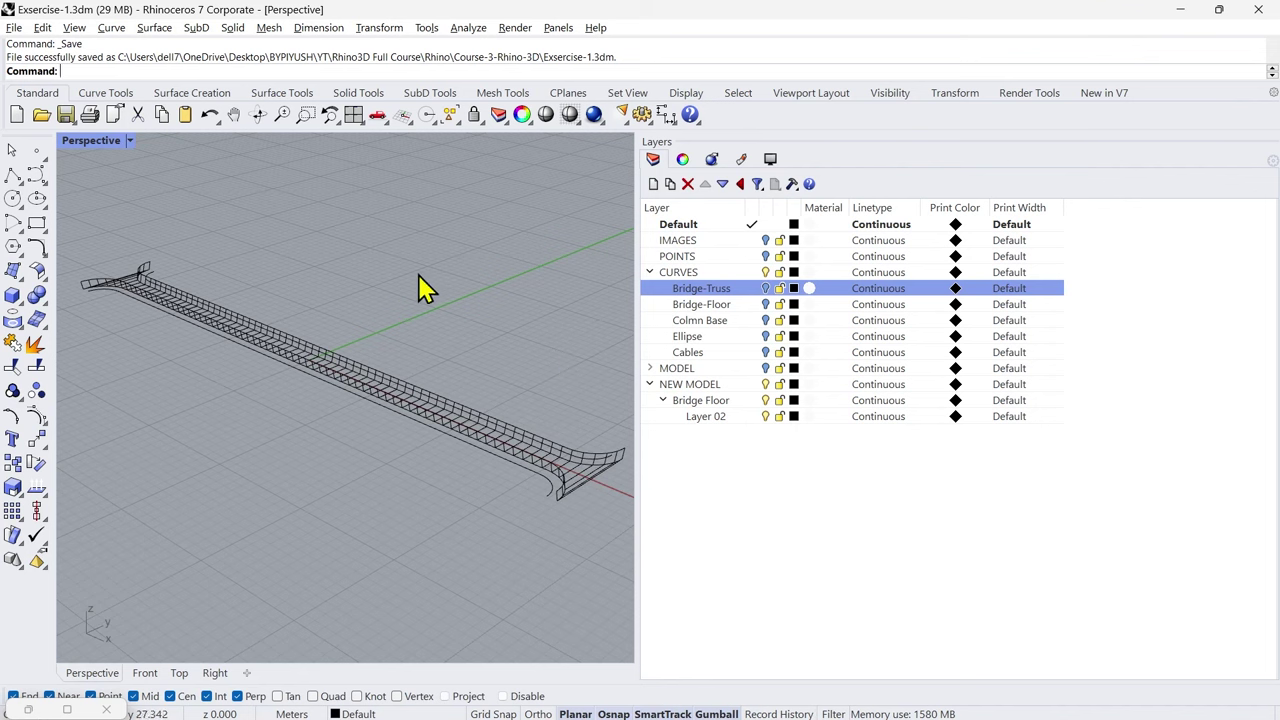
click(22, 279)
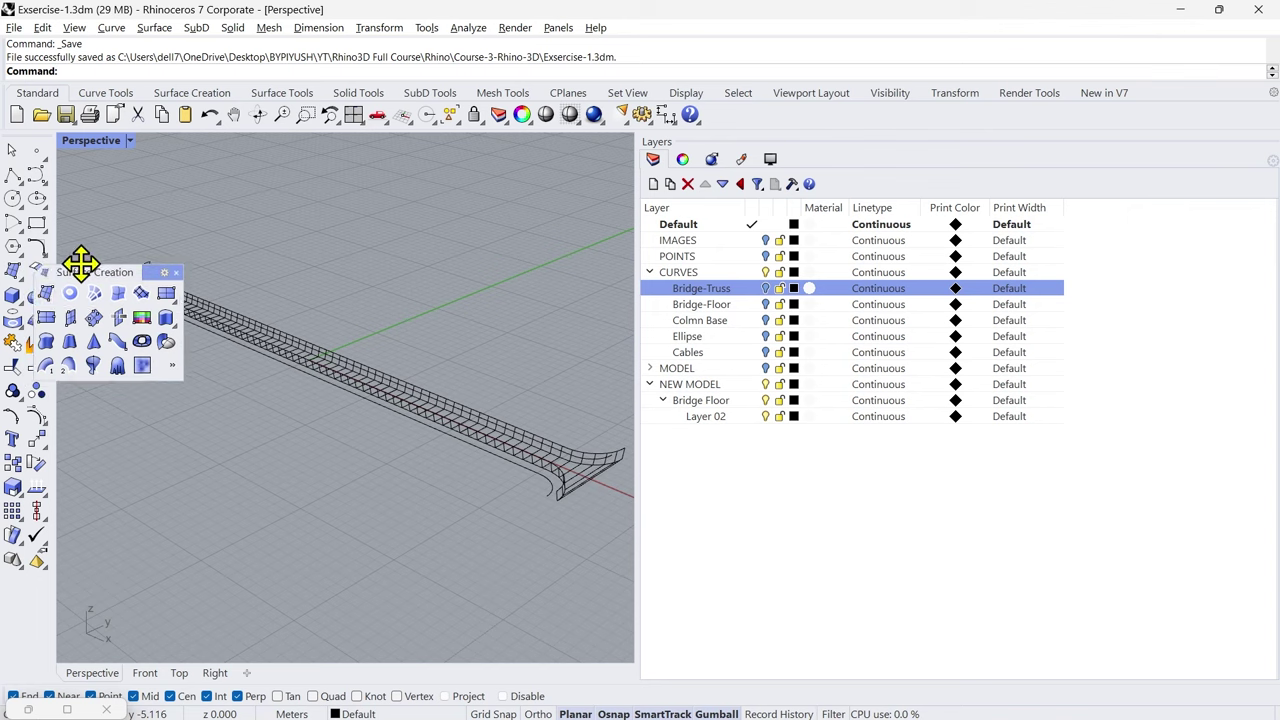
drag(86, 260, 198, 178)
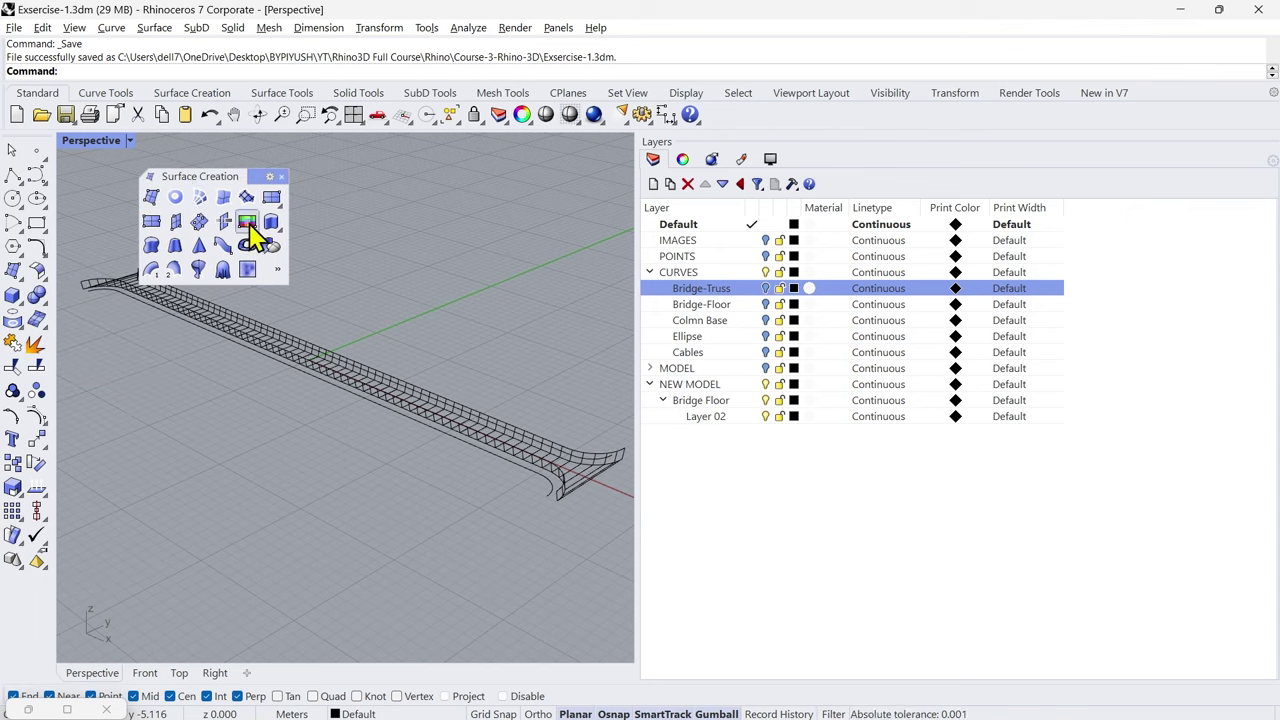
click(282, 177)
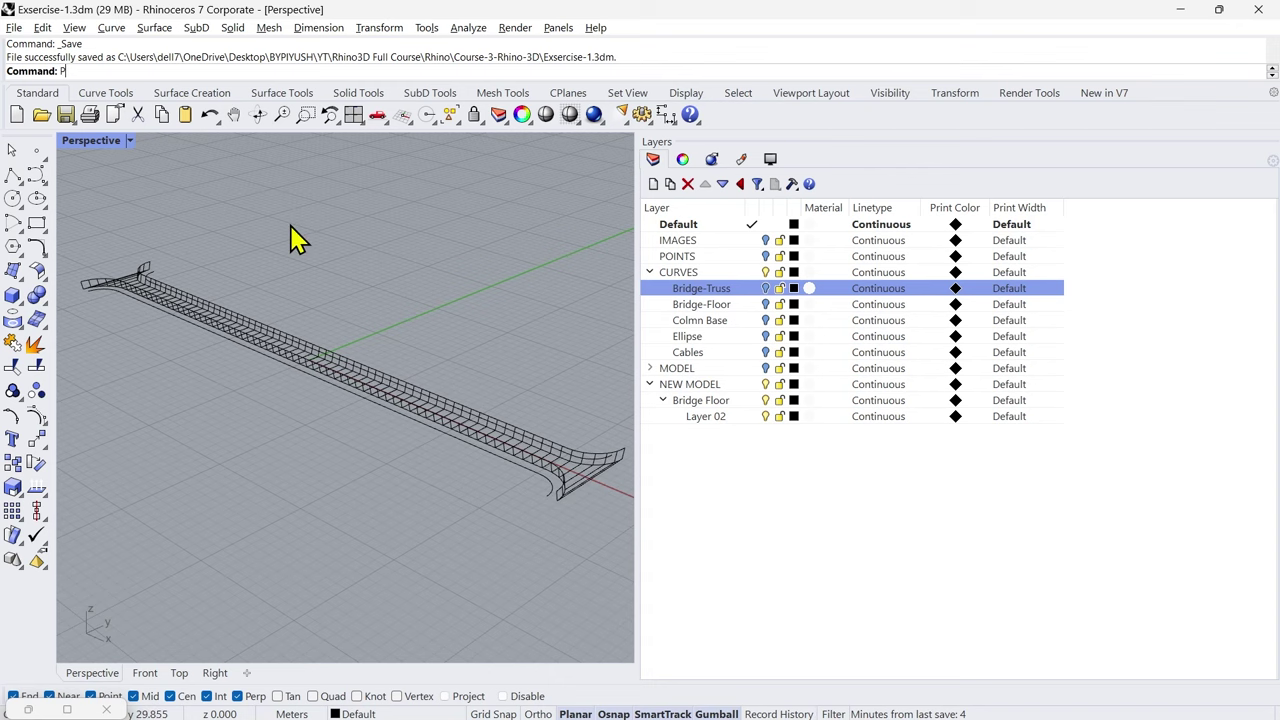
Step: Insert the P (12) elevation image with the Picture command in the Front view, with its first corner at the origin
text(ture)
key(Return)
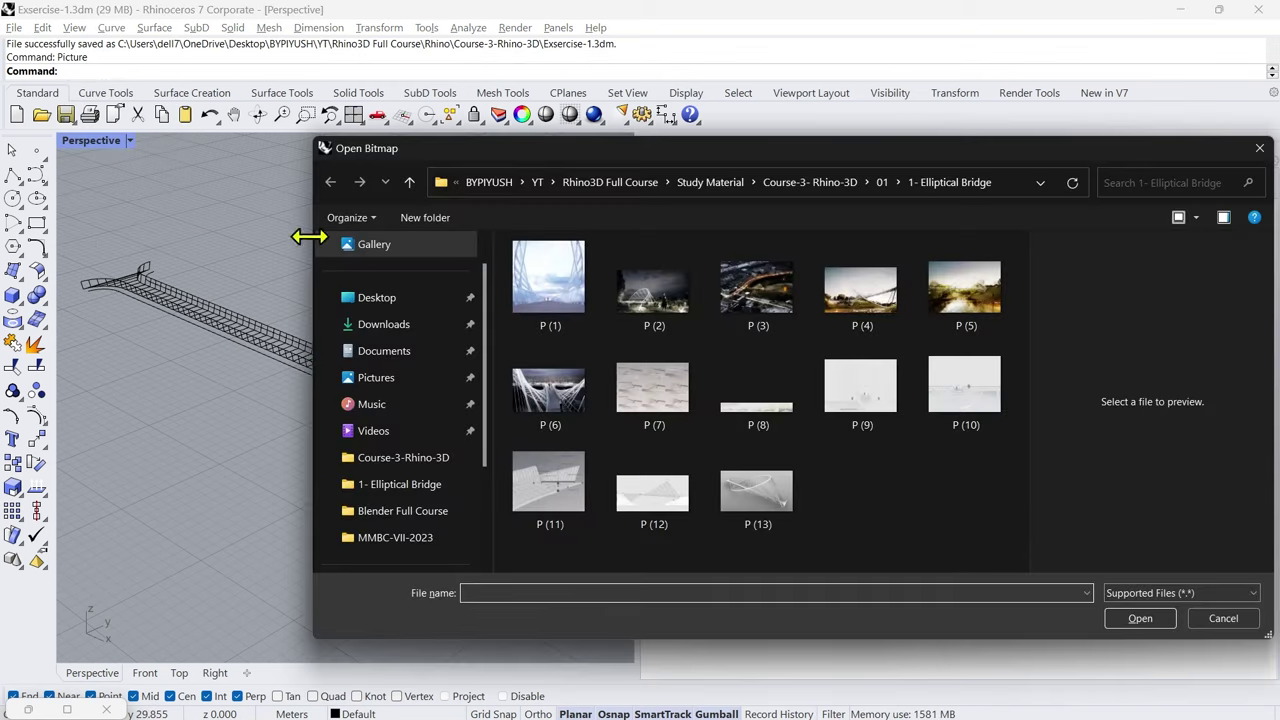
click(663, 510)
double_click(648, 505)
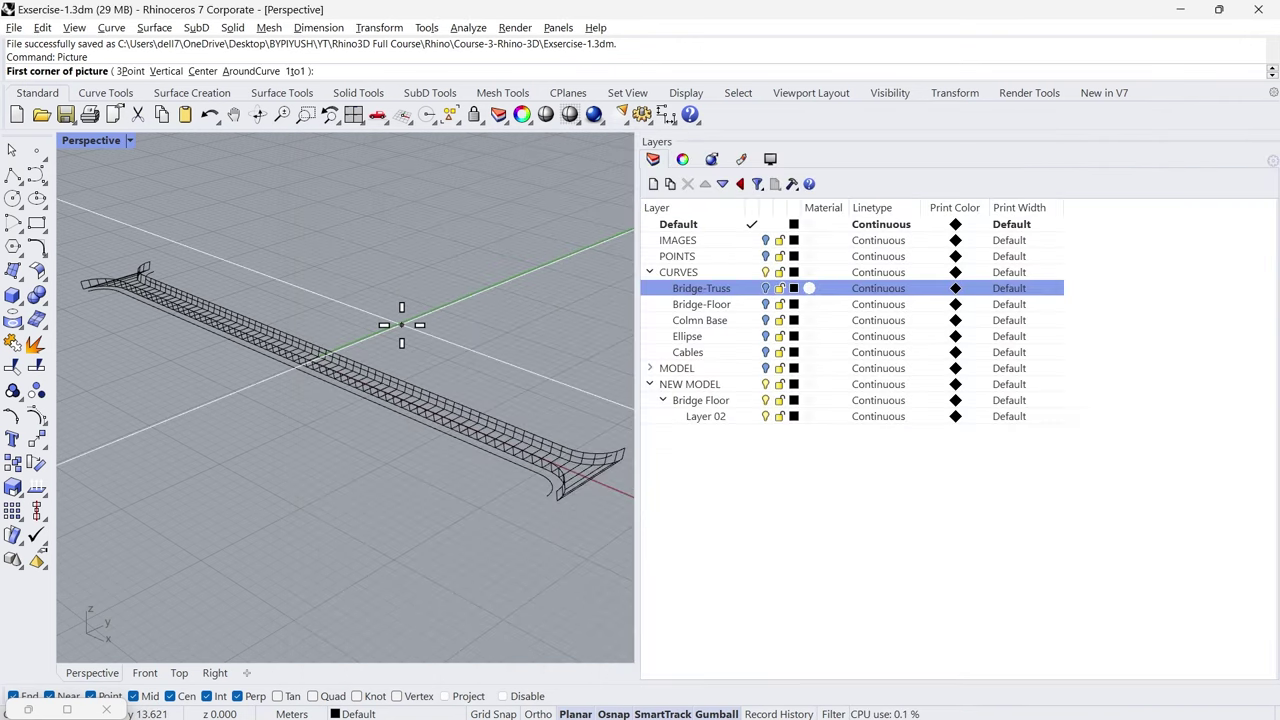
click(146, 673)
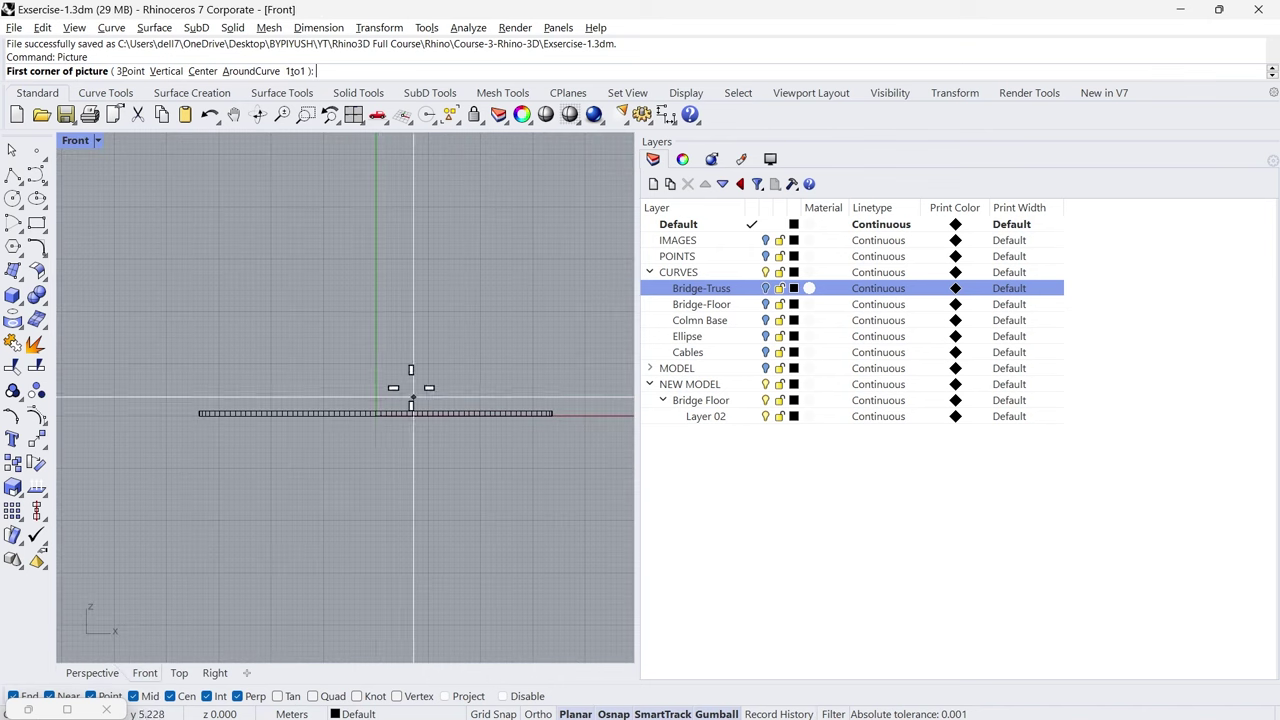
click(376, 413)
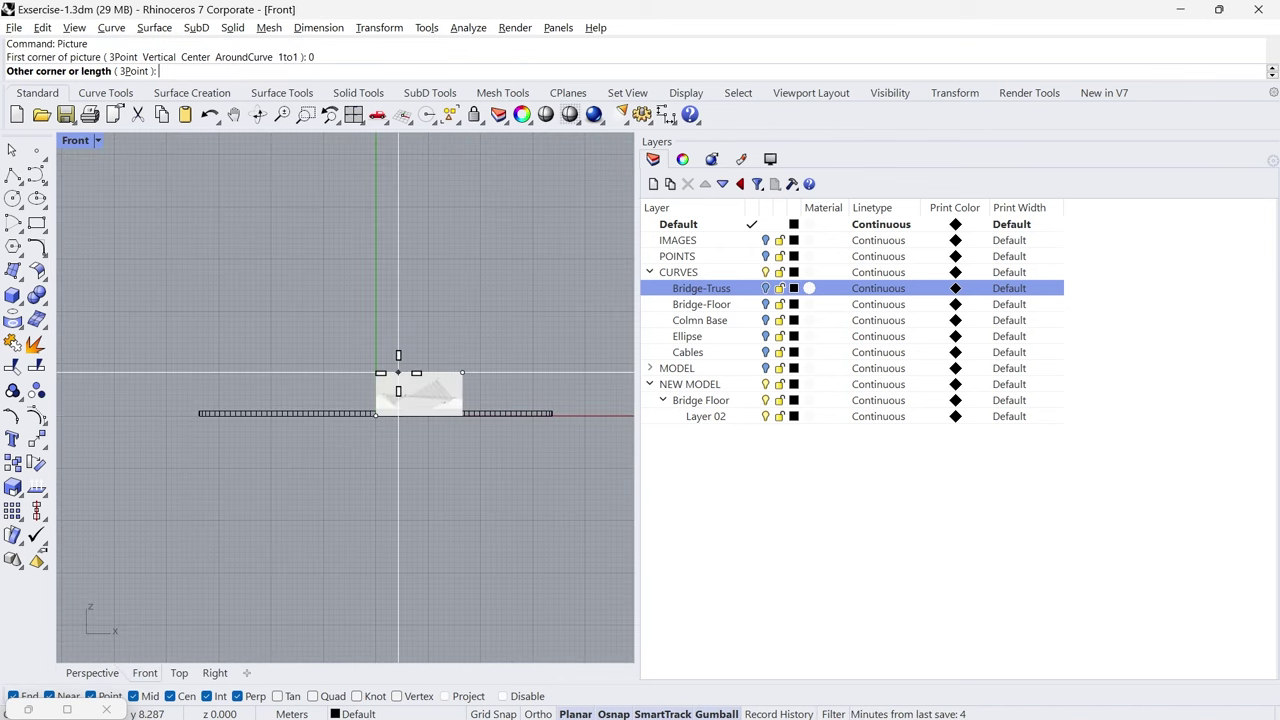
scroll(430, 340, down, 3)
click(520, 320)
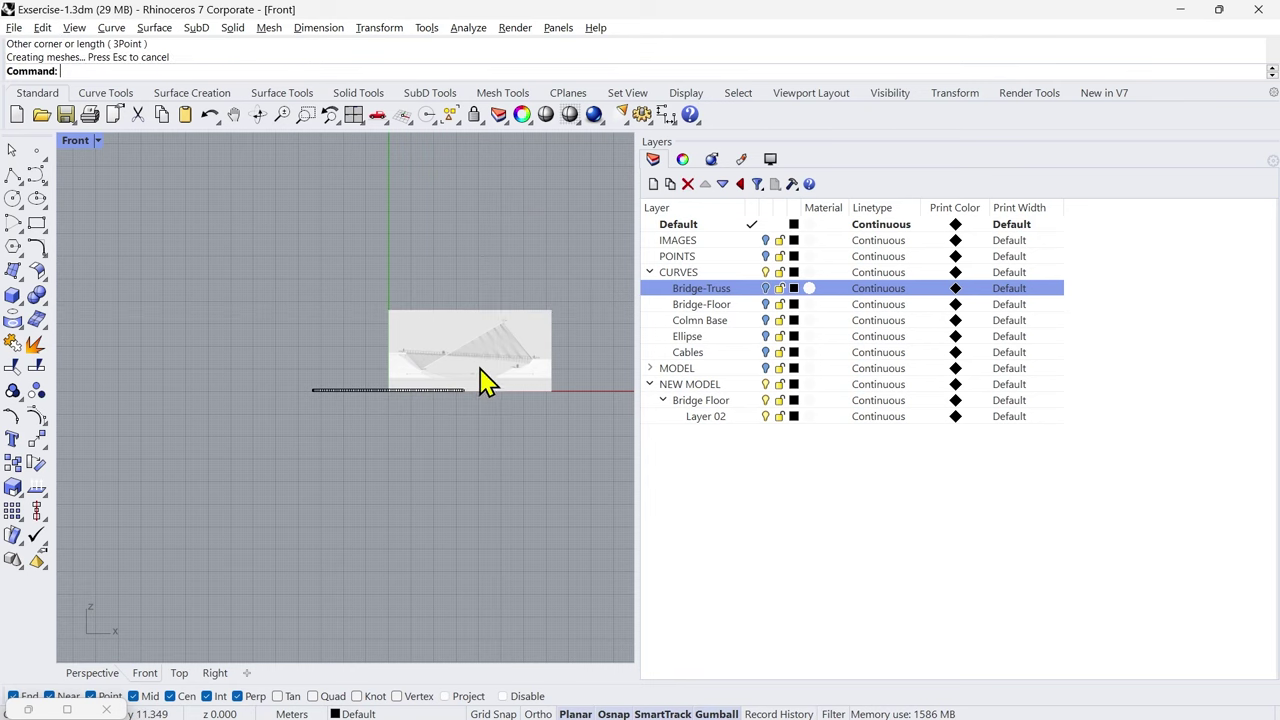
Step: Draw a horizontal 67.5 m reference line starting at the left arrow of the elevation image's 67,50m span dimension
scroll(445, 398, up, 5)
scroll(205, 390, up, 5)
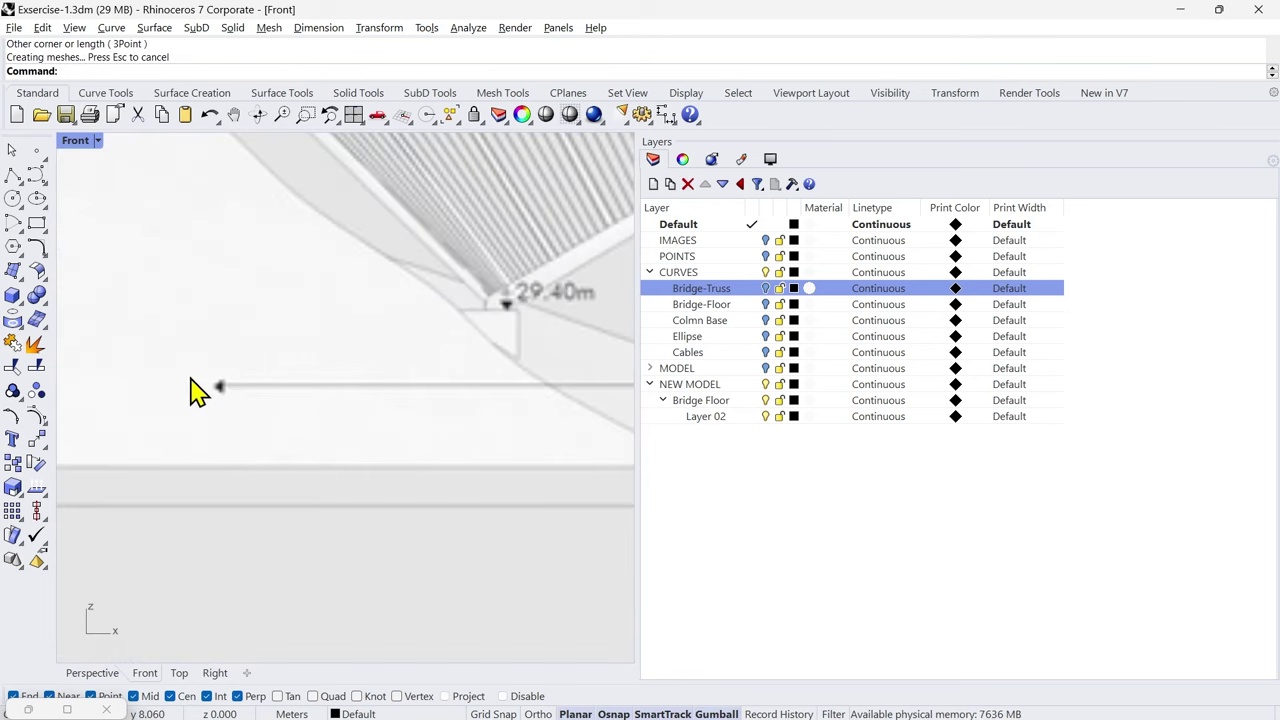
text(L)
key(Return)
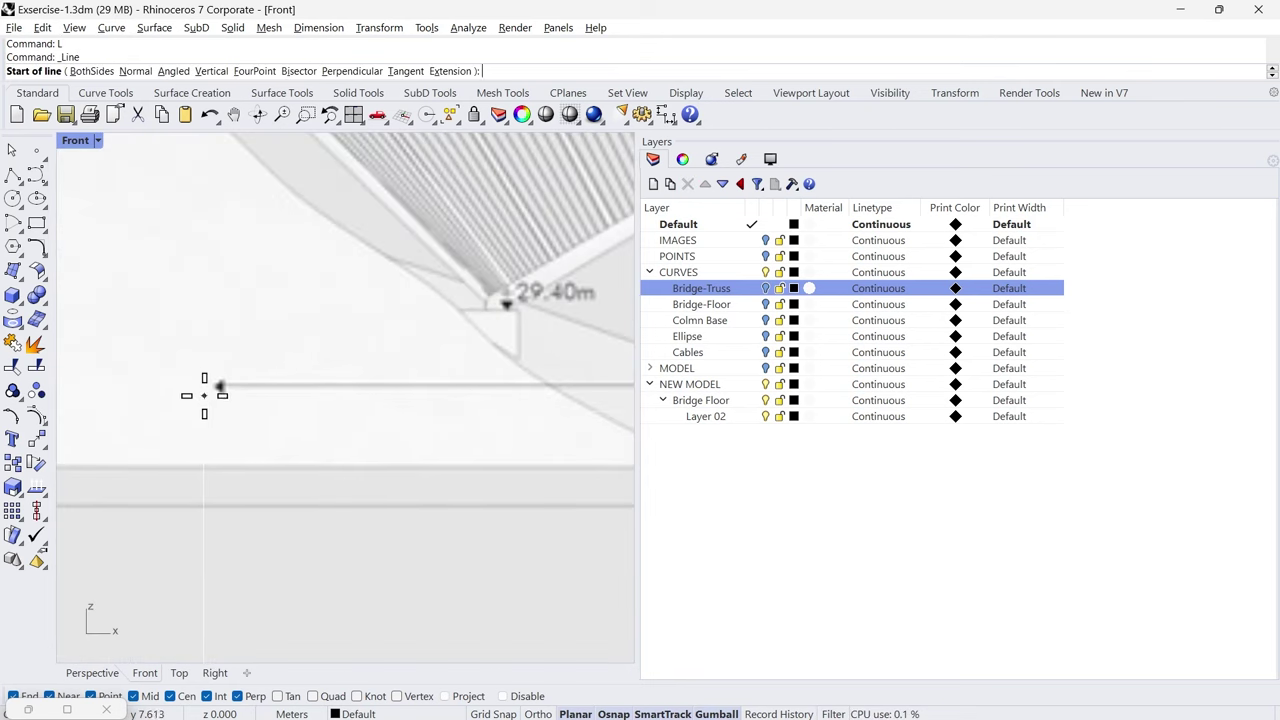
click(215, 386)
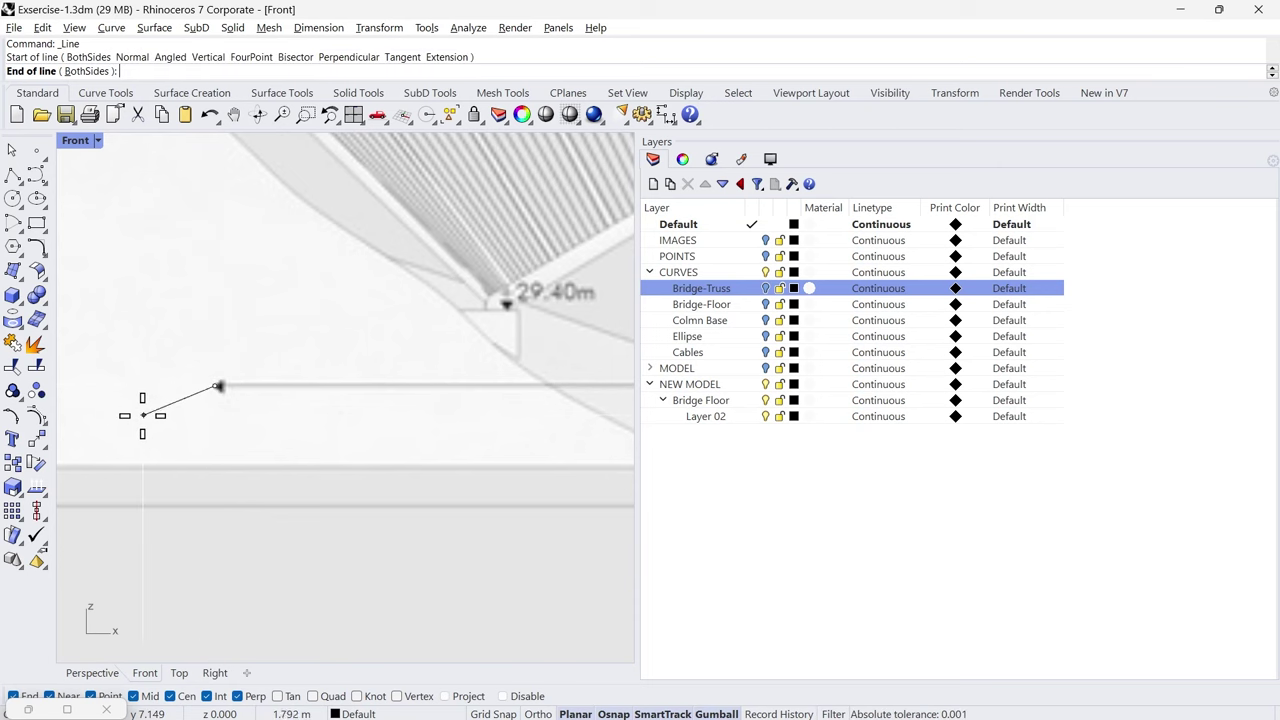
scroll(140, 414, down, 5)
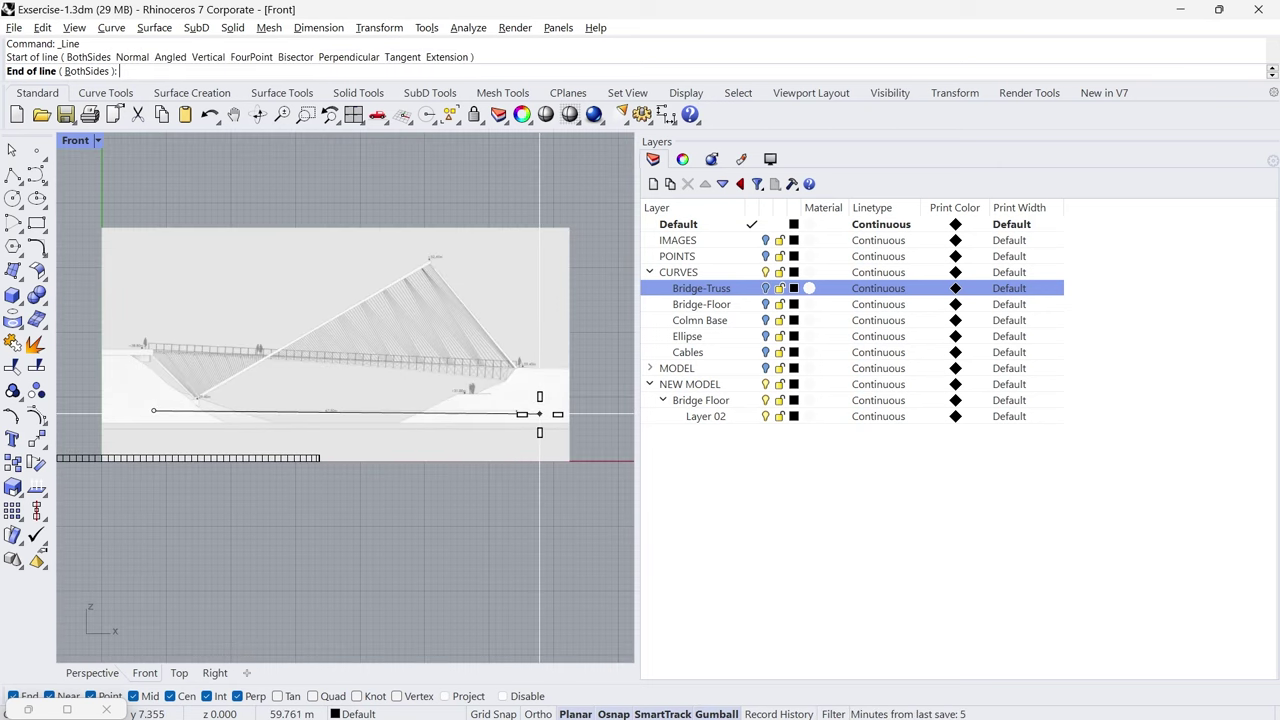
scroll(395, 414, up, 8)
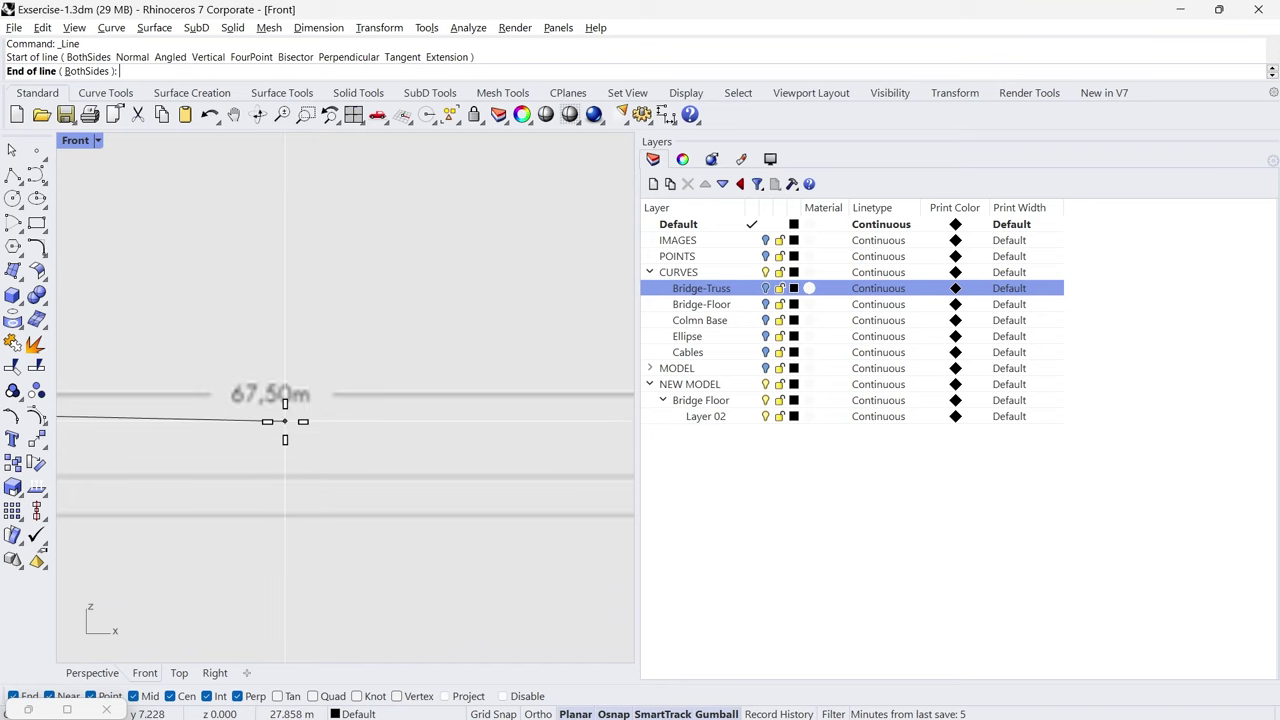
text(67)
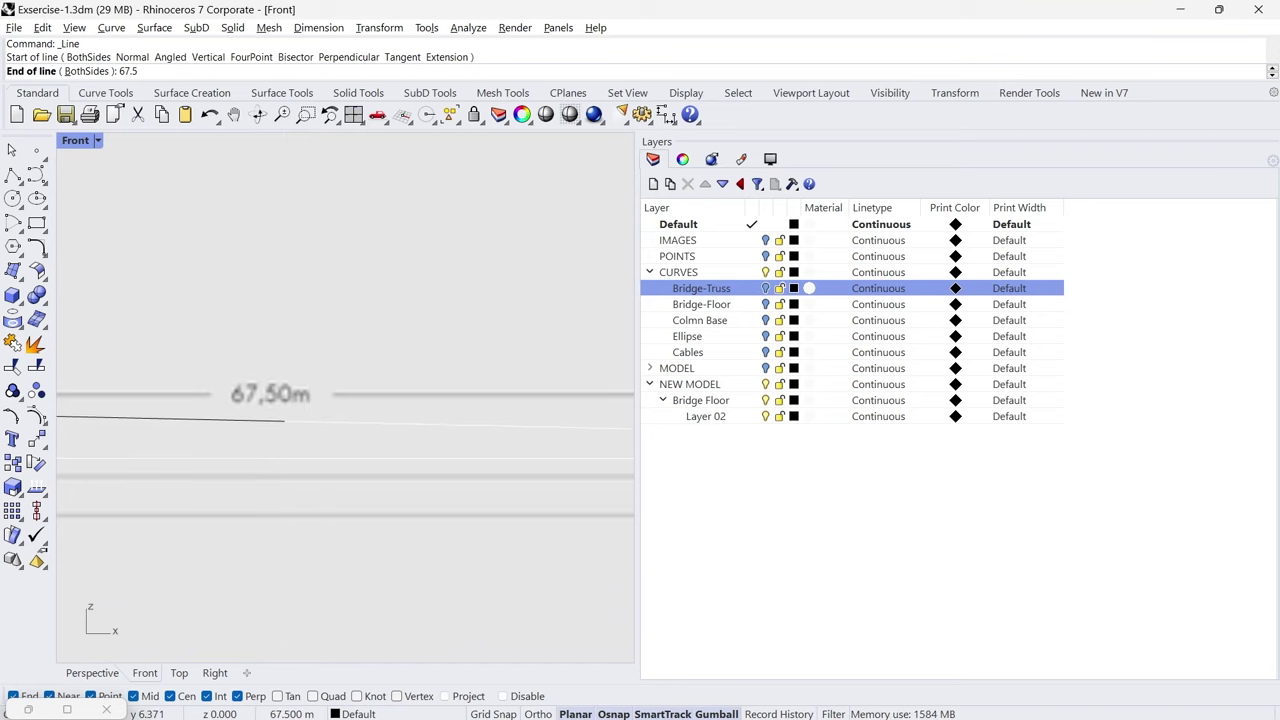
text(.5)
key(Return)
scroll(285, 420, down, 8)
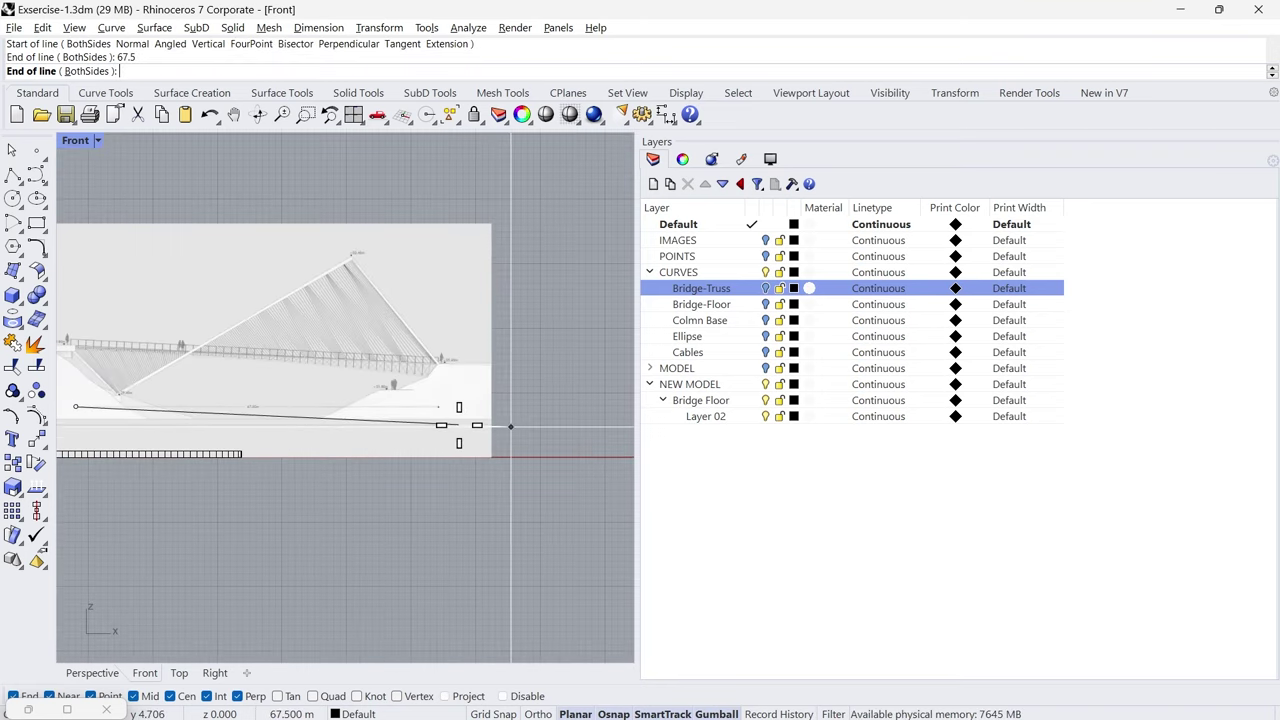
scroll(508, 428, down, 2)
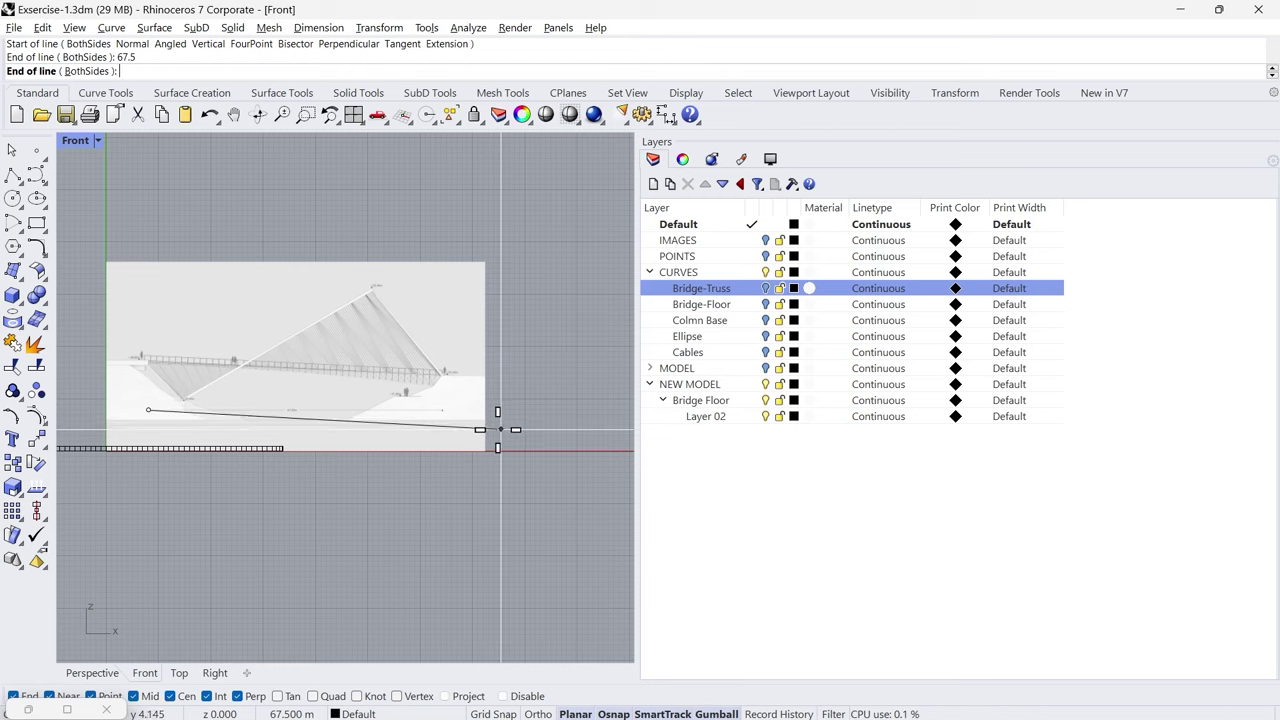
key(F8)
shift+click(528, 410)
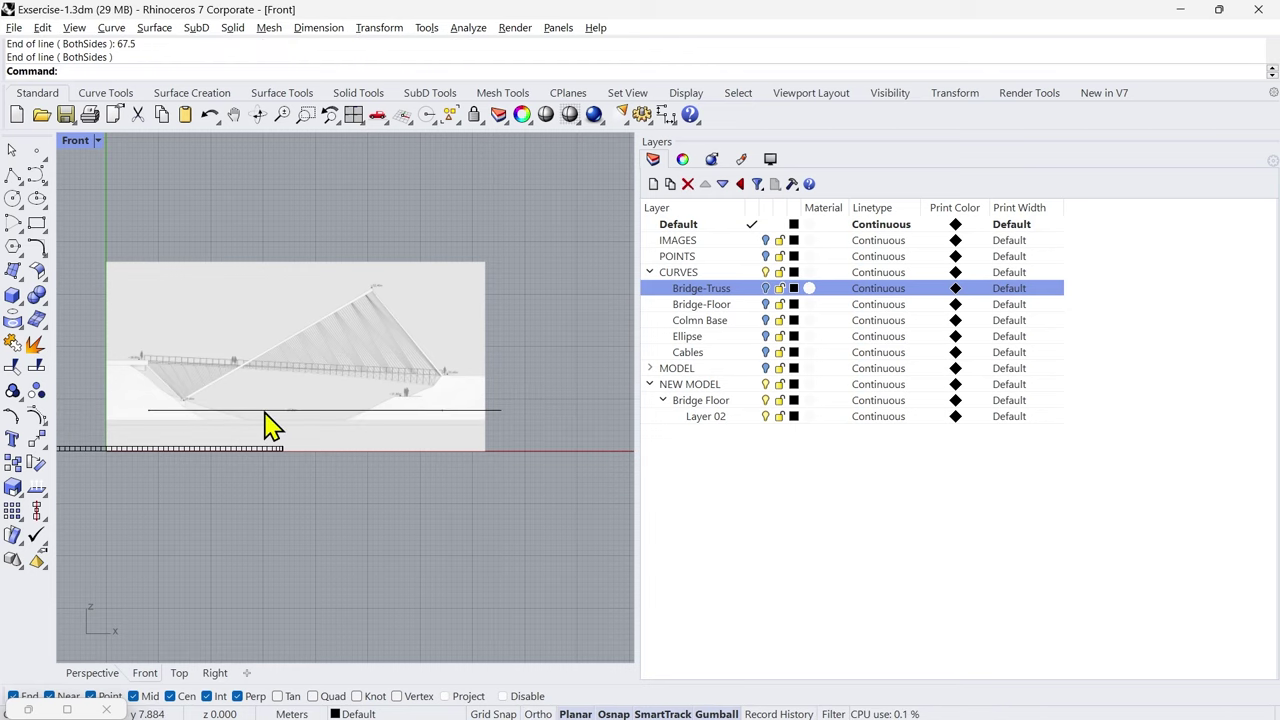
Step: Scale the elevation image in 2D from the dimension's left arrow, matching its right arrow to the end of the 67.5 m line
scroll(275, 429, up, 2)
right_drag(205, 450, 360, 455)
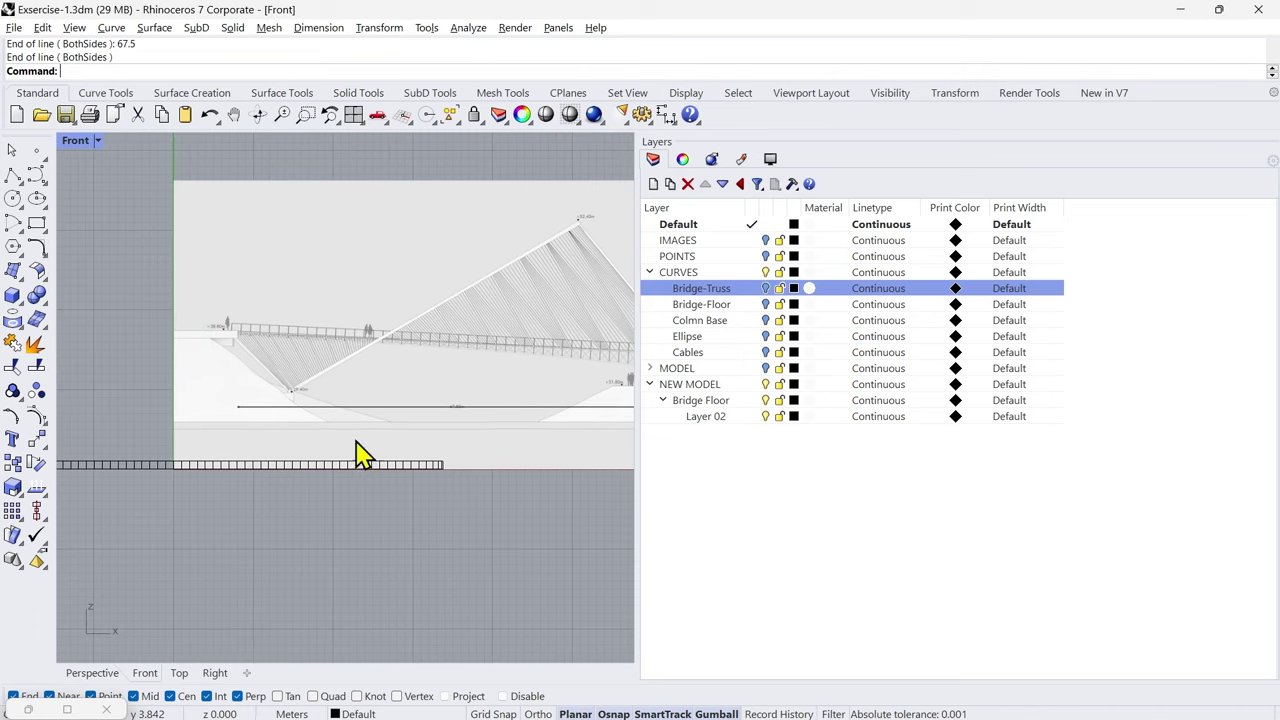
click(22, 497)
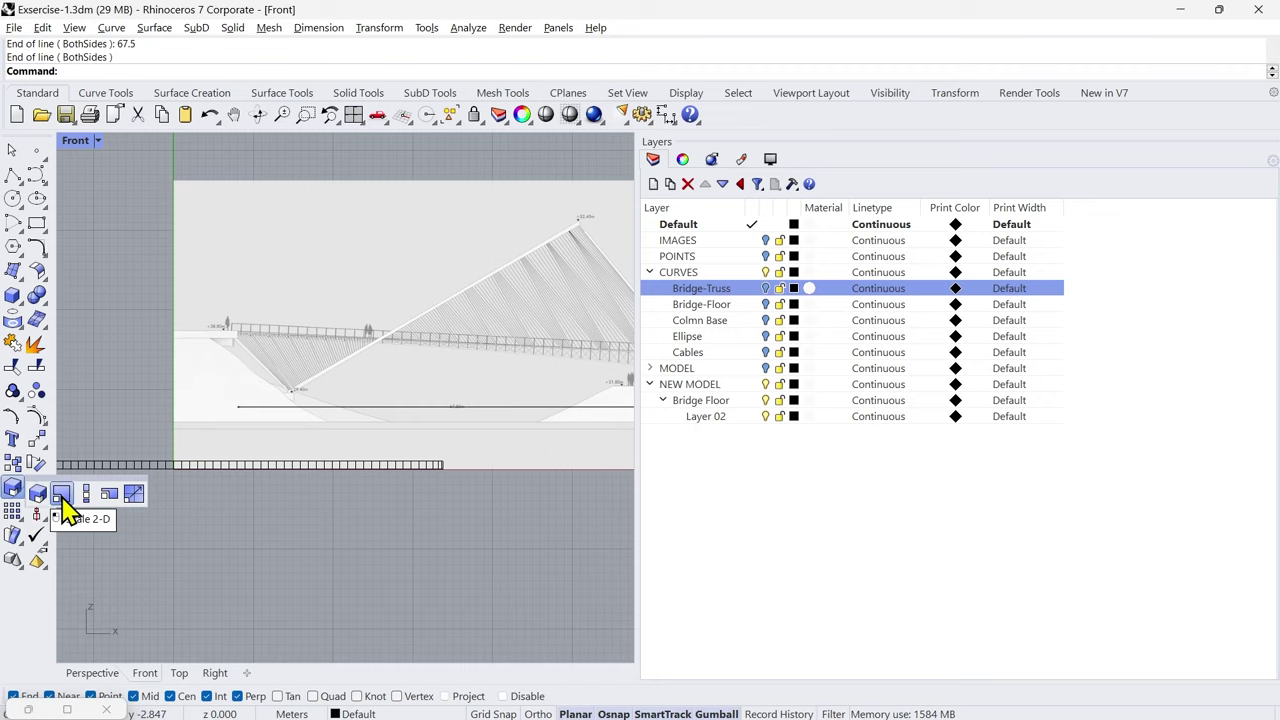
click(62, 497)
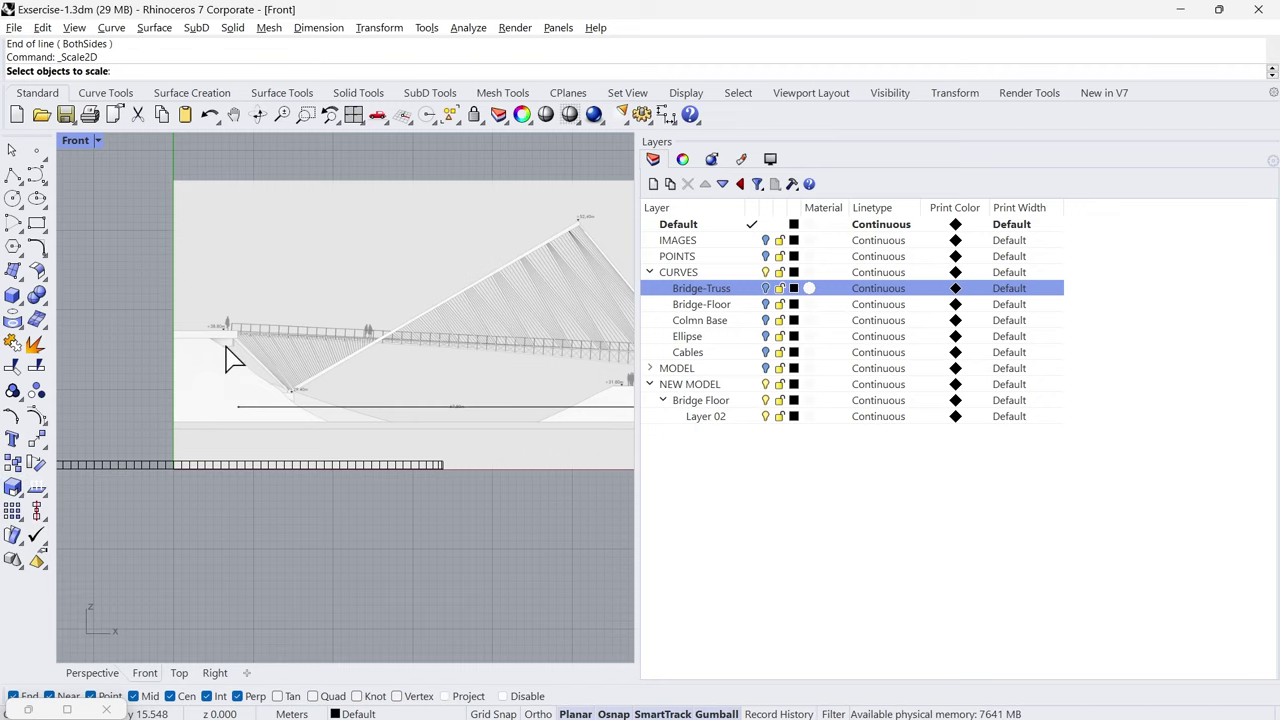
click(196, 382)
scroll(211, 414, up, 5)
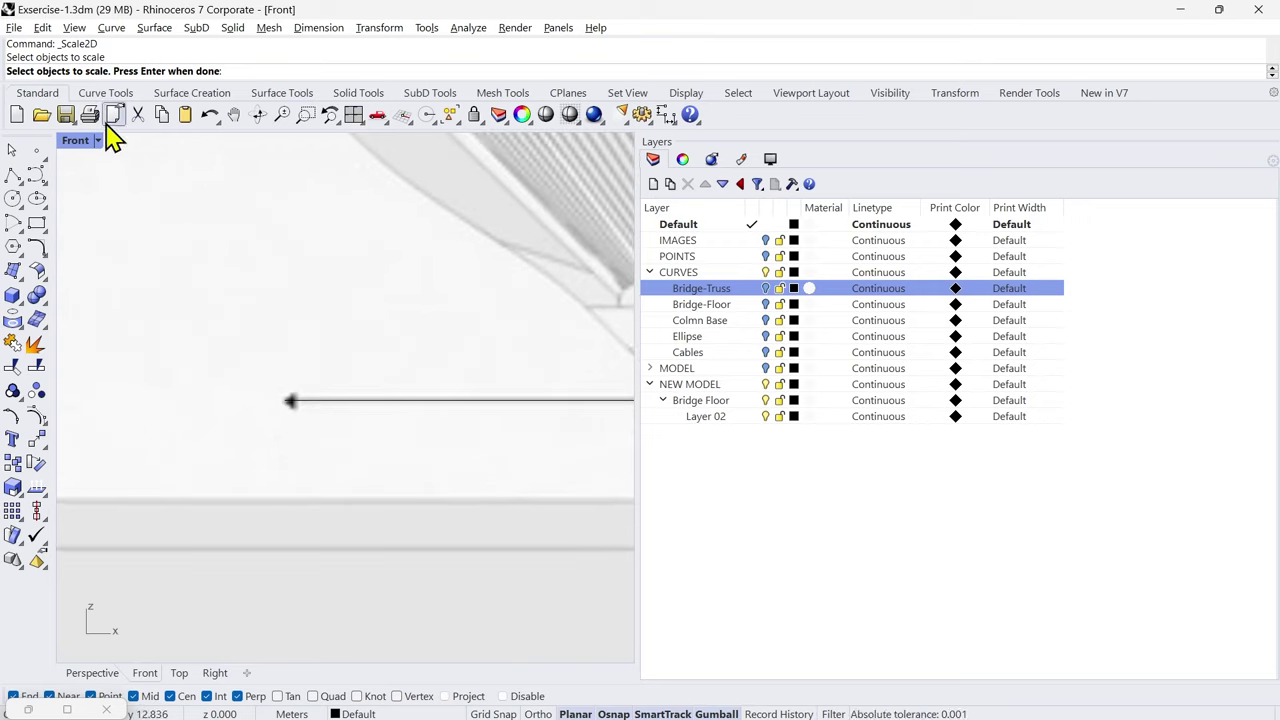
key(Return)
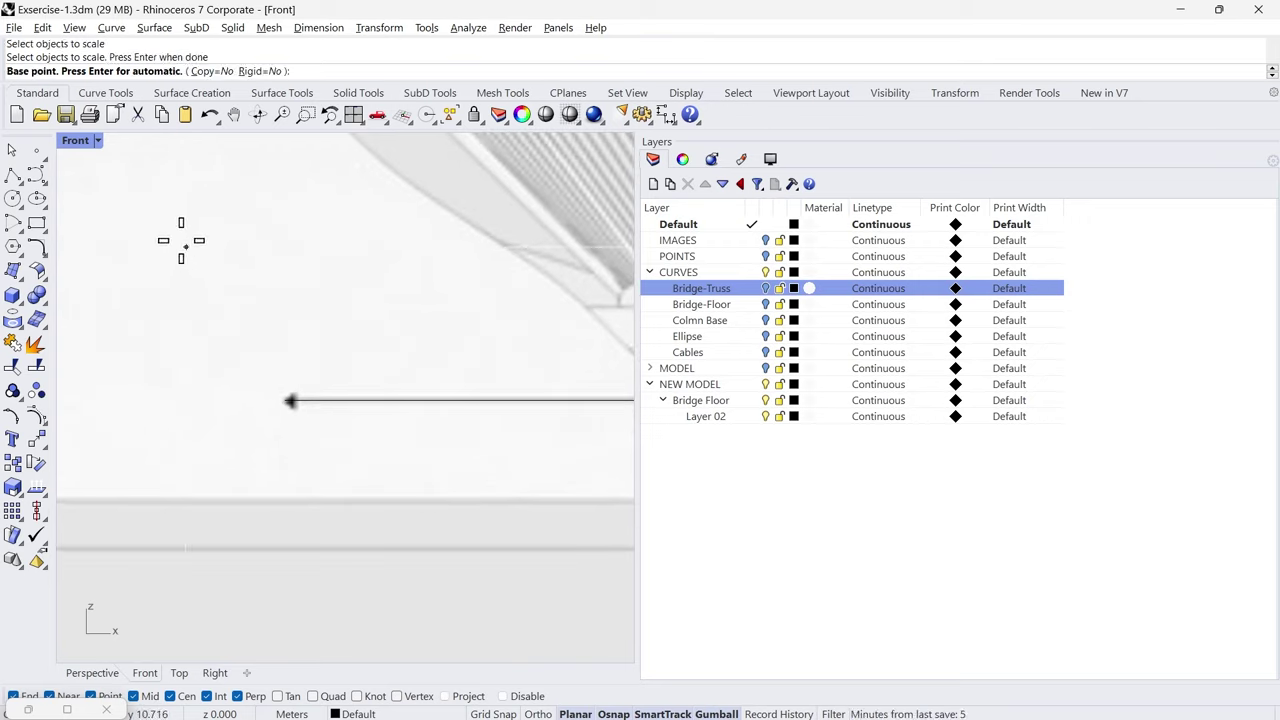
click(290, 399)
scroll(187, 351, down, 3)
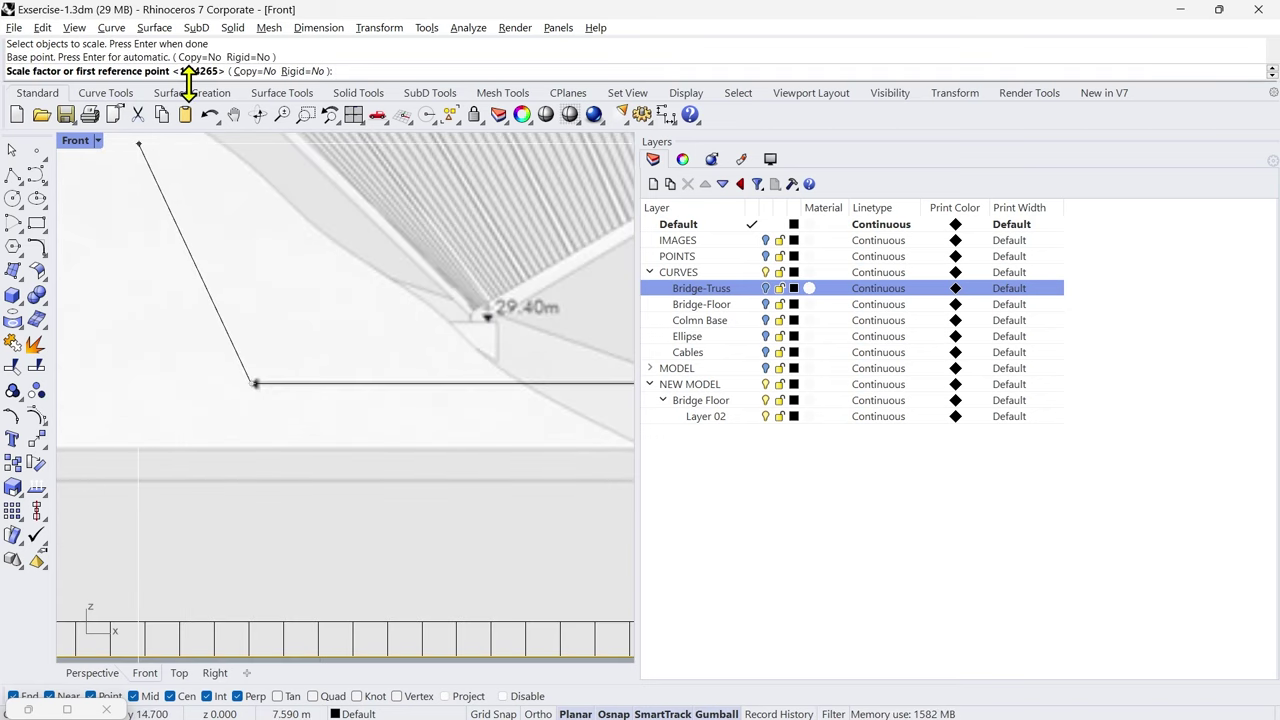
scroll(172, 255, down, 3)
scroll(172, 255, down, 2)
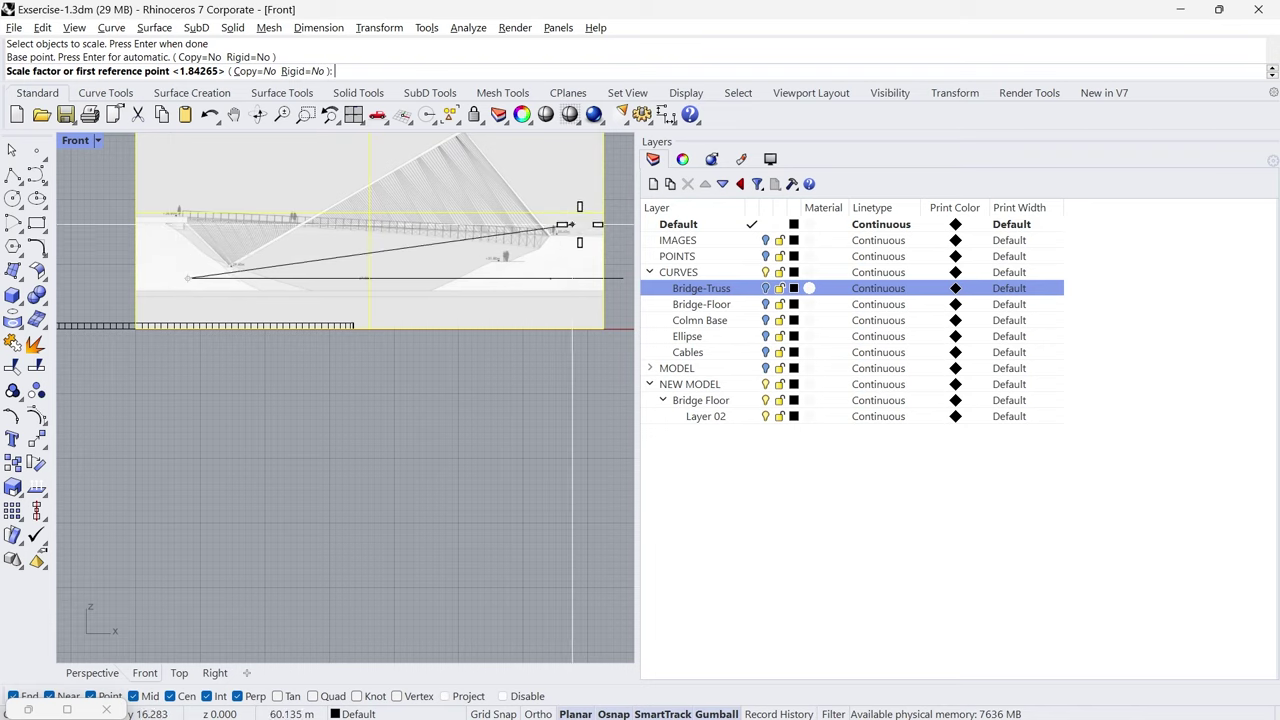
scroll(586, 251, up, 3)
scroll(545, 271, up, 3)
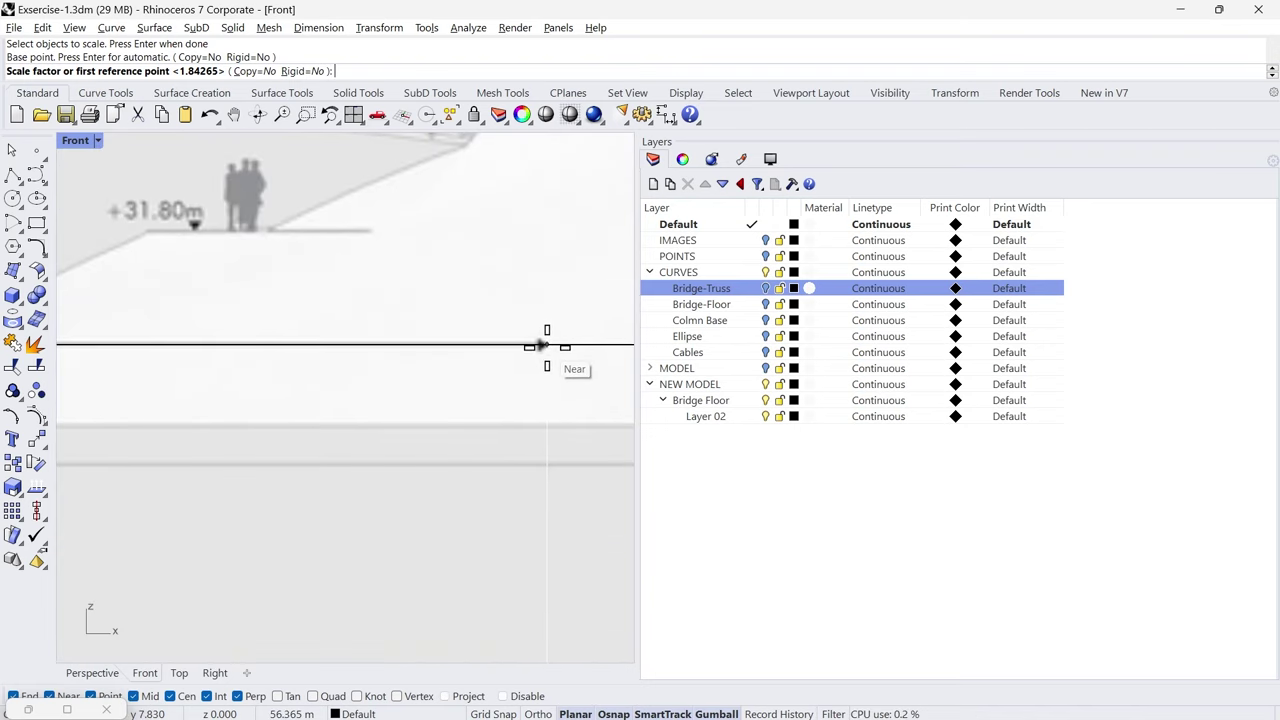
click(540, 346)
scroll(314, 335, down, 4)
scroll(421, 336, up, 2)
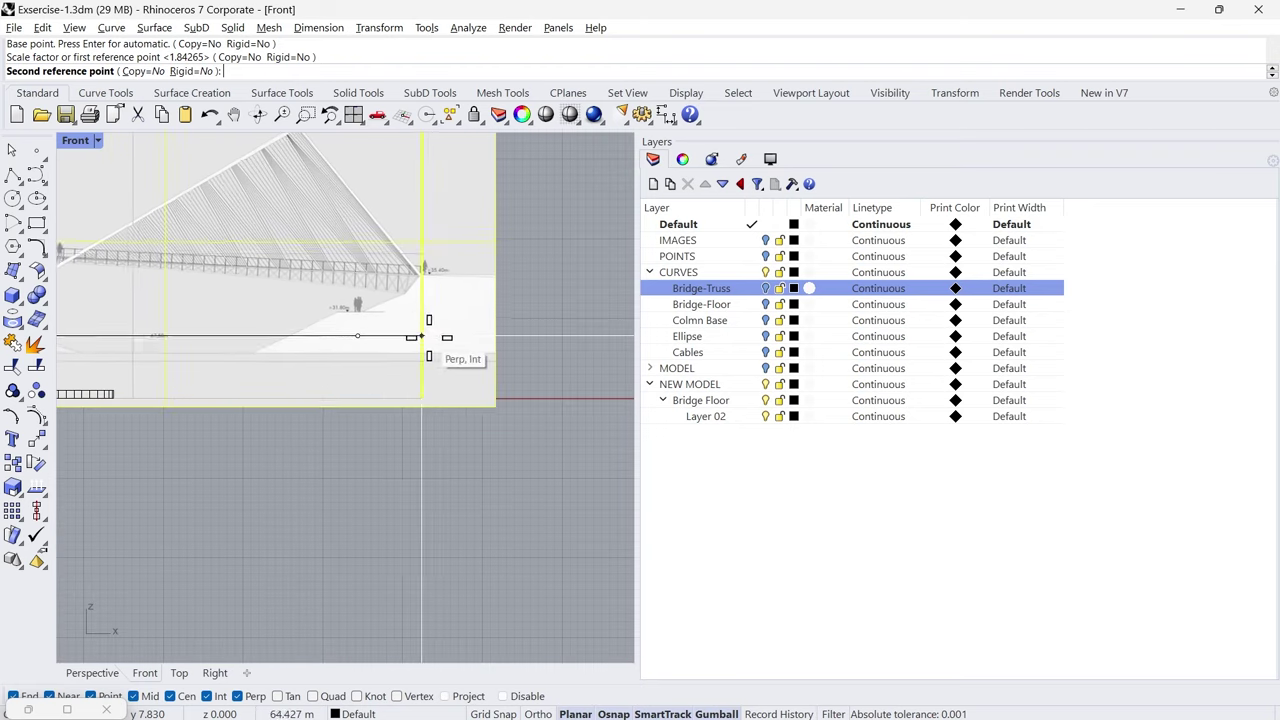
scroll(421, 336, up, 1)
click(446, 336)
scroll(444, 358, down, 7)
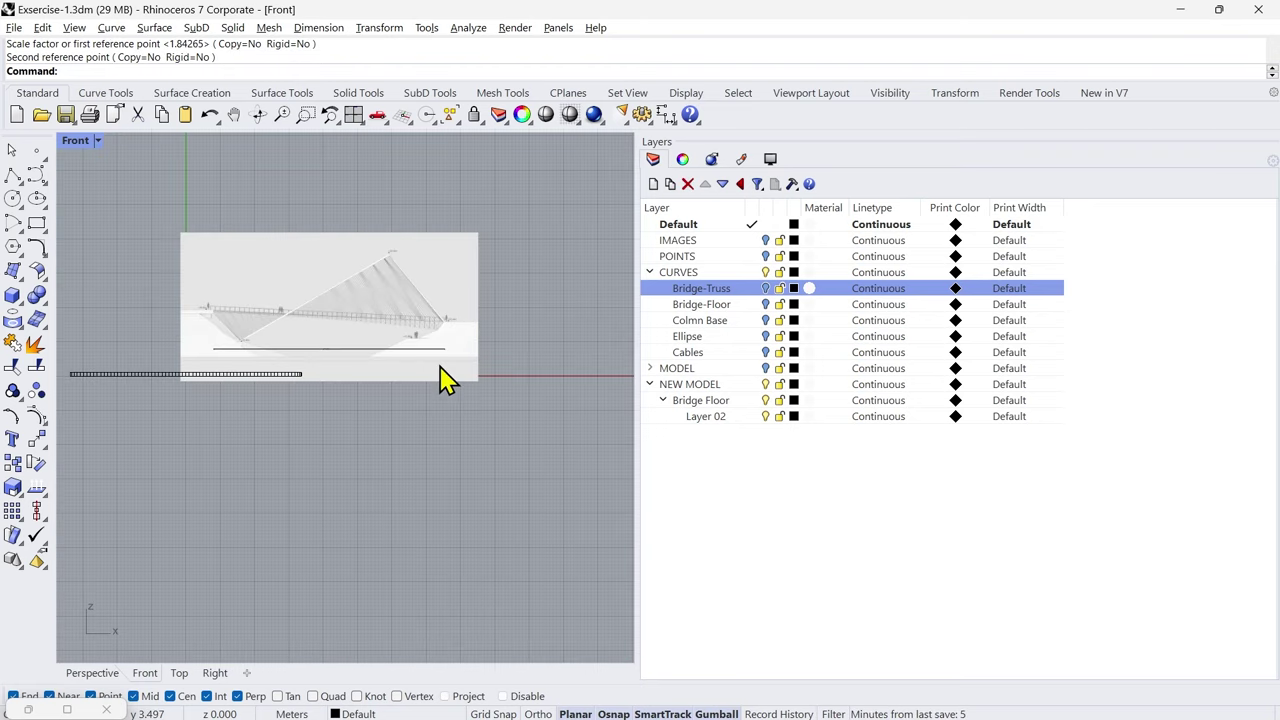
Step: Move the scaled elevation image in the Front view so its bridge span sits behind the baked floor framework
right_drag(365, 428, 455, 438)
scroll(334, 370, up, 3)
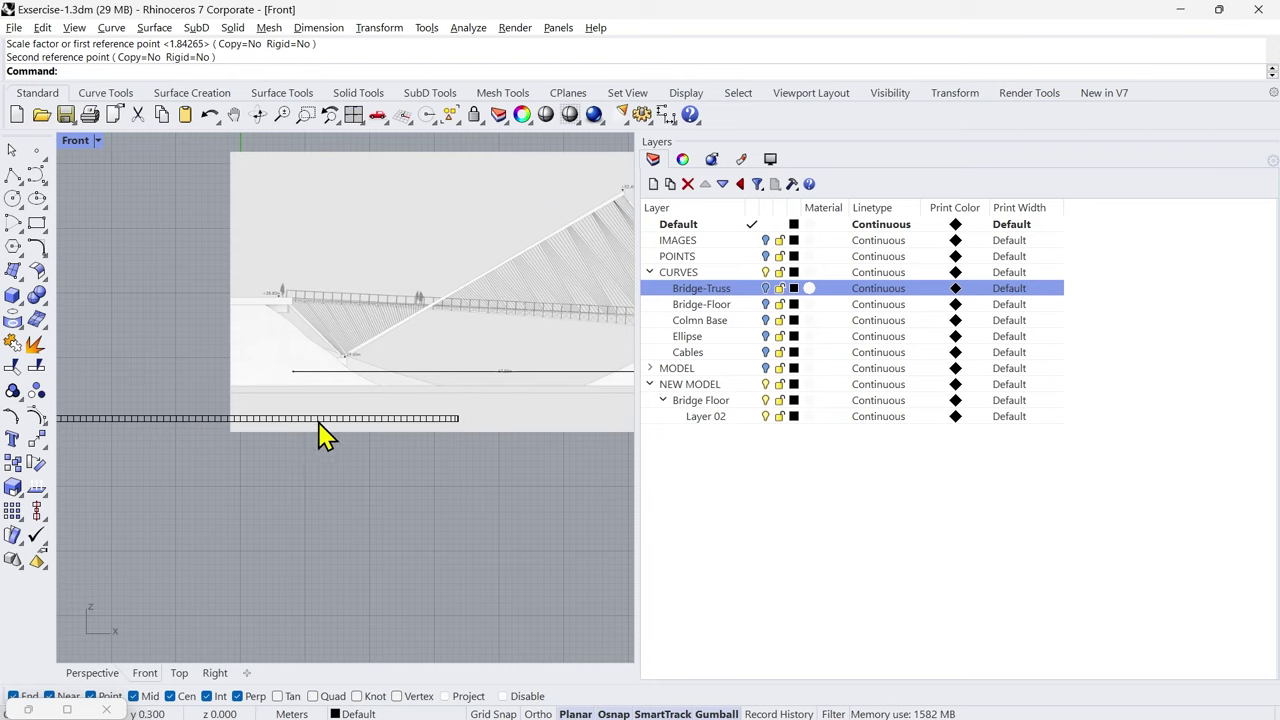
right_drag(293, 494, 441, 485)
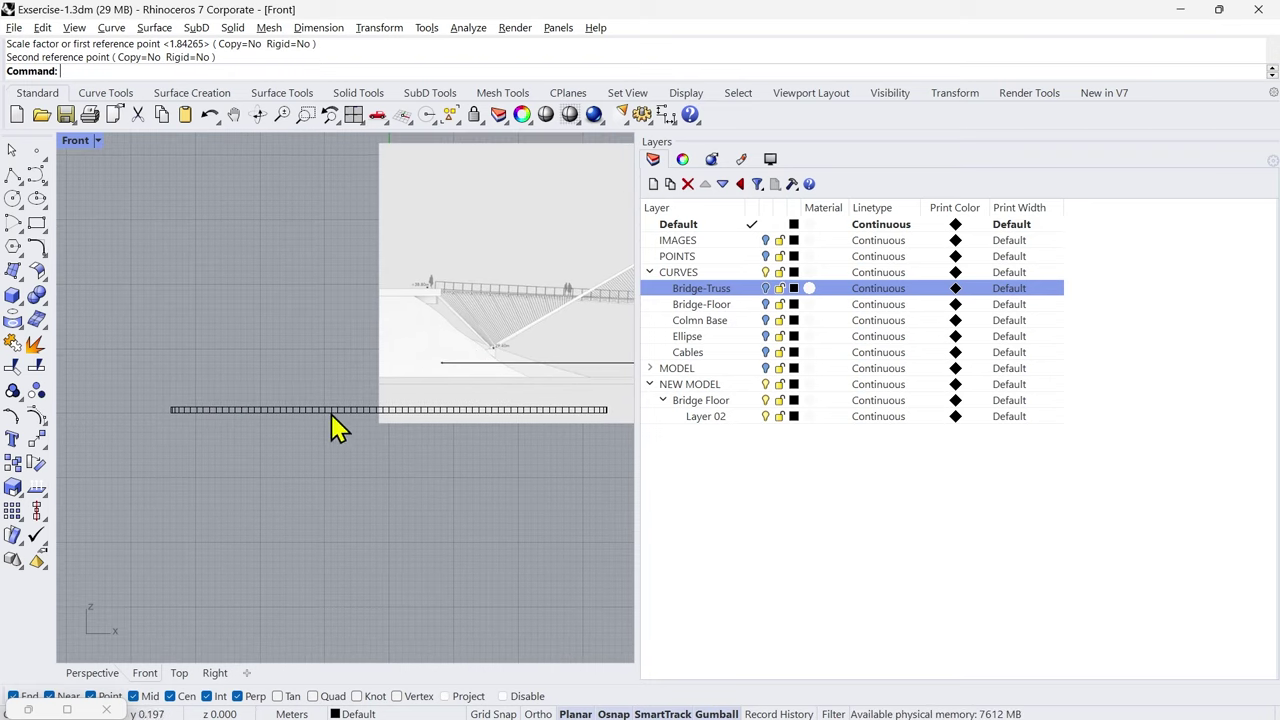
scroll(191, 425, up, 4)
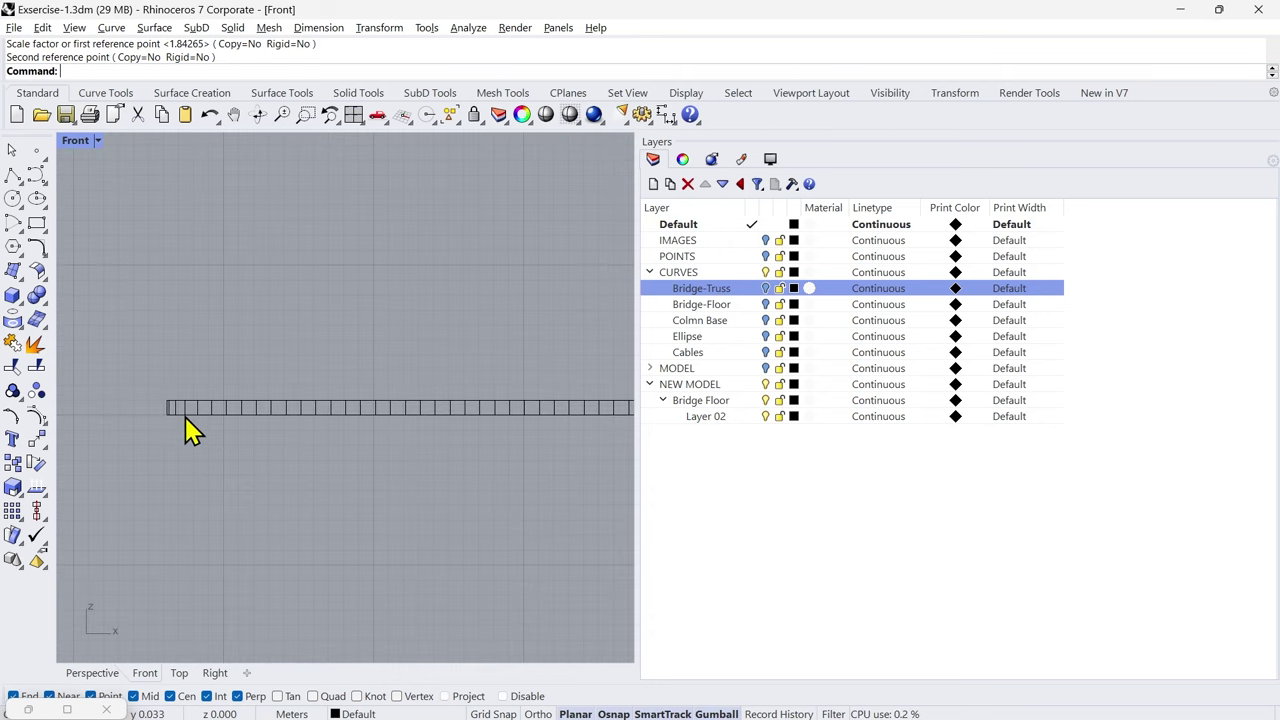
scroll(138, 406, down, 2)
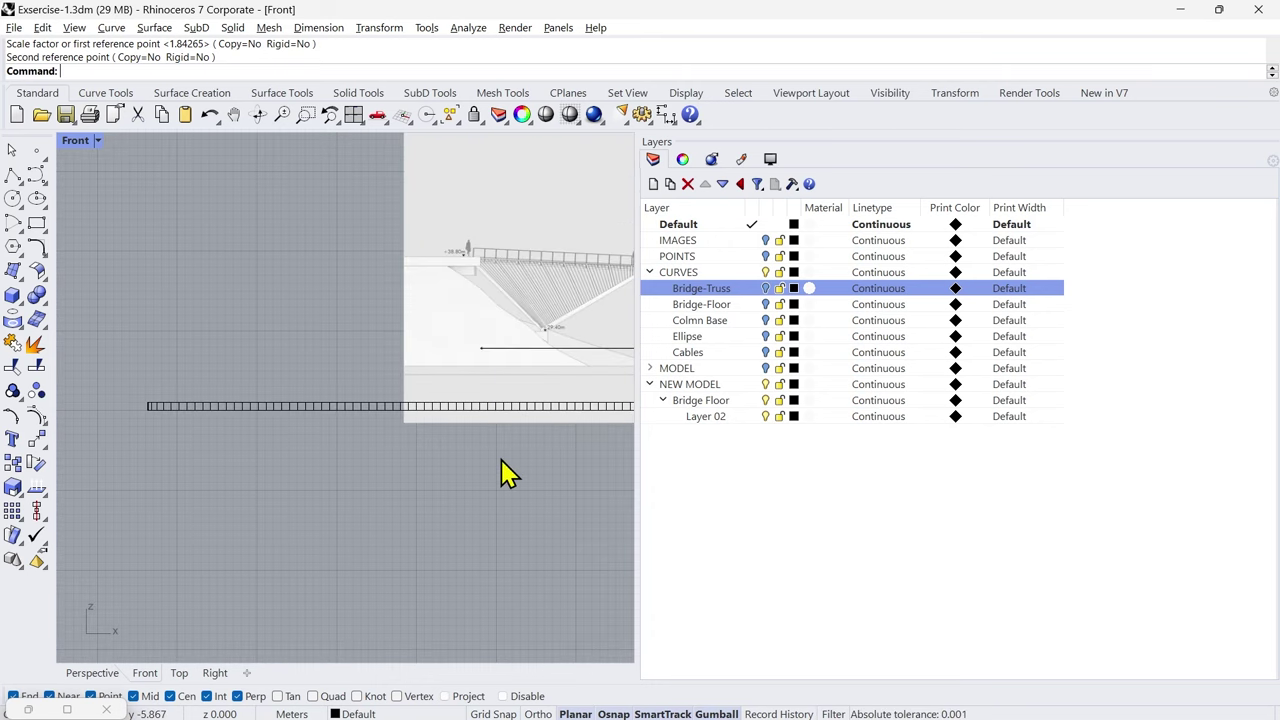
scroll(400, 466, down, 2)
click(360, 341)
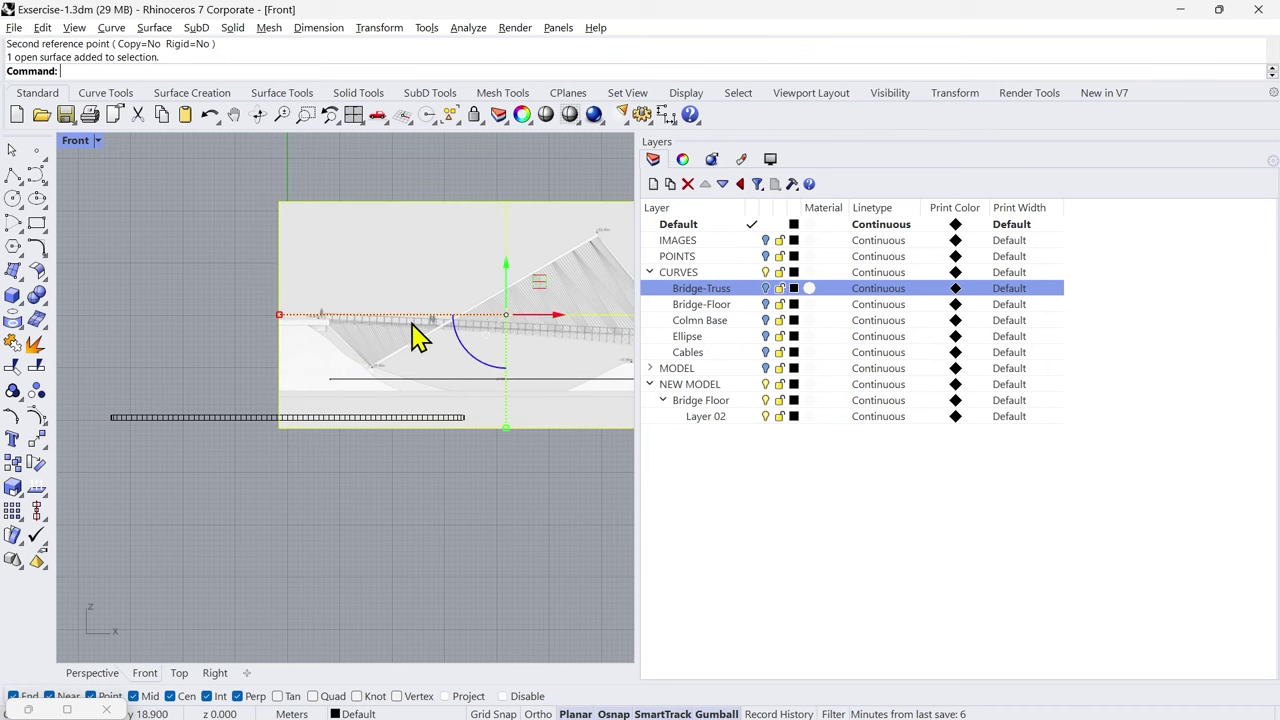
drag(540, 284, 320, 343)
scroll(285, 360, up, 3)
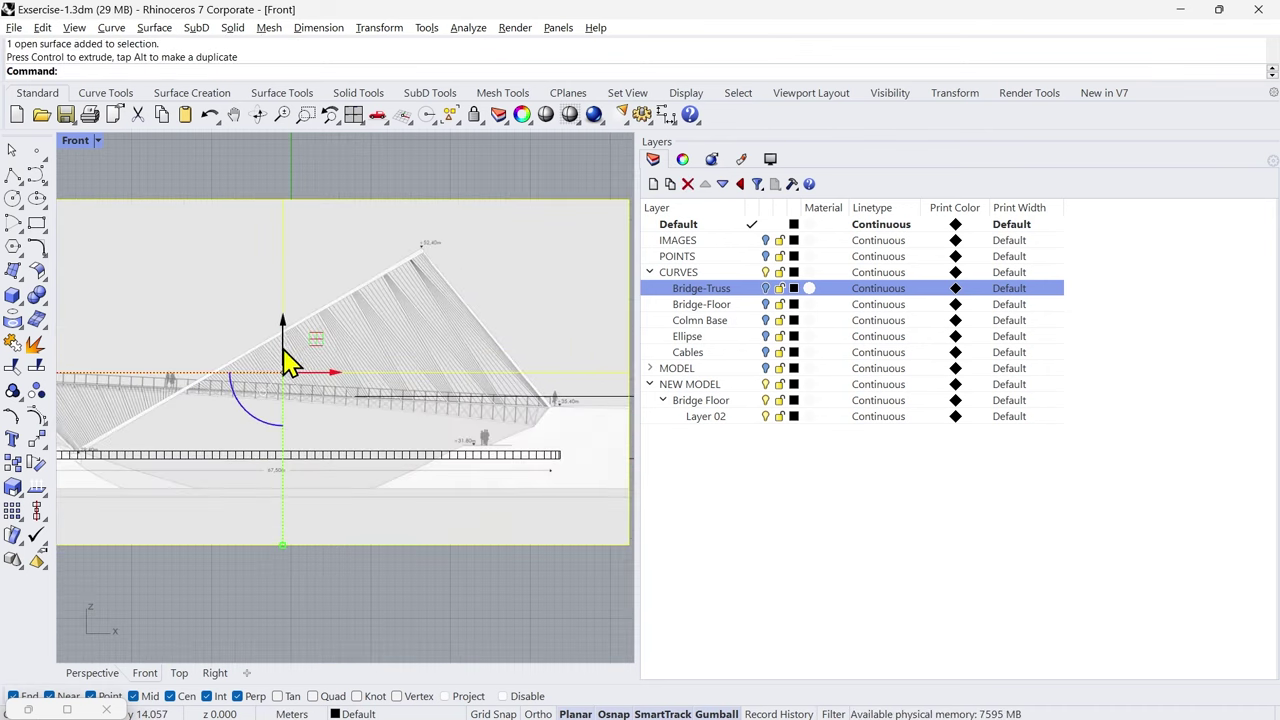
Step: Fine-tune the elevation image's position until the start of its 67,50m dimension lines up with the floor framework's left end
right_drag(304, 425, 490, 356)
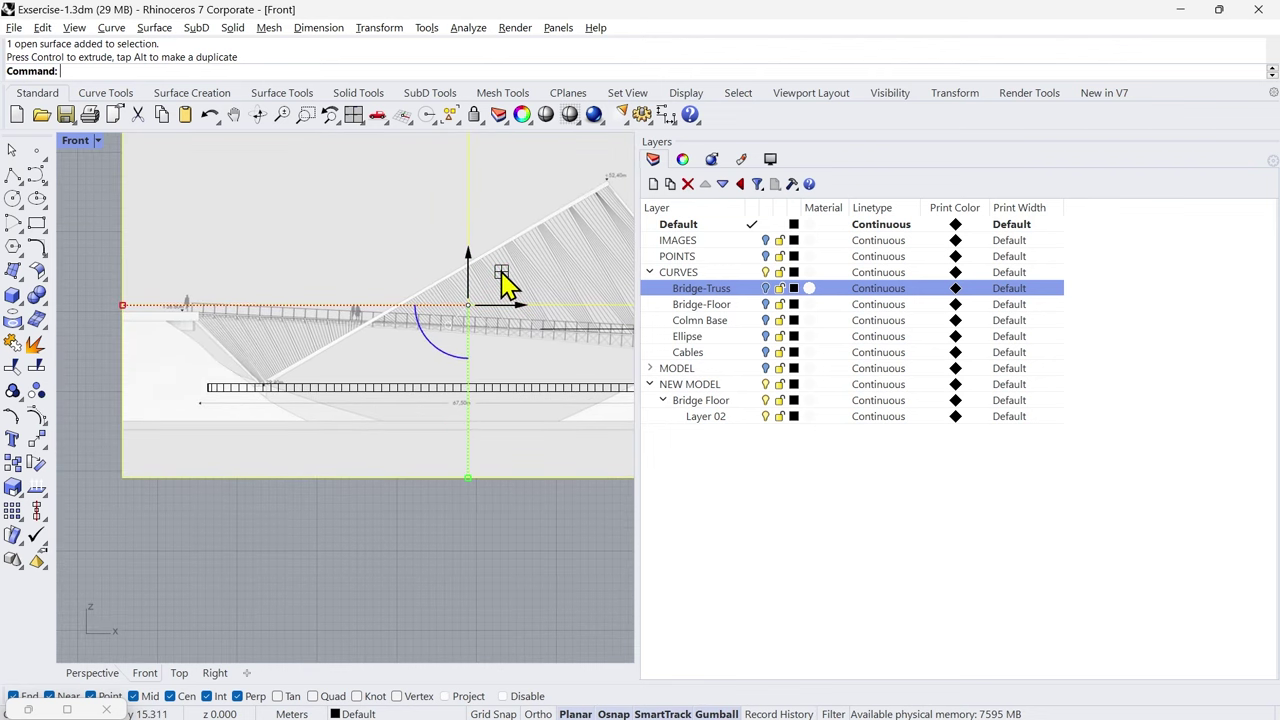
mouse_move(500, 269)
mouse_down()
mouse_move(506, 289)
mouse_move(506, 264)
mouse_up()
right_drag(499, 540, 397, 529)
scroll(390, 362, up, 4)
right_drag(393, 372, 516, 340)
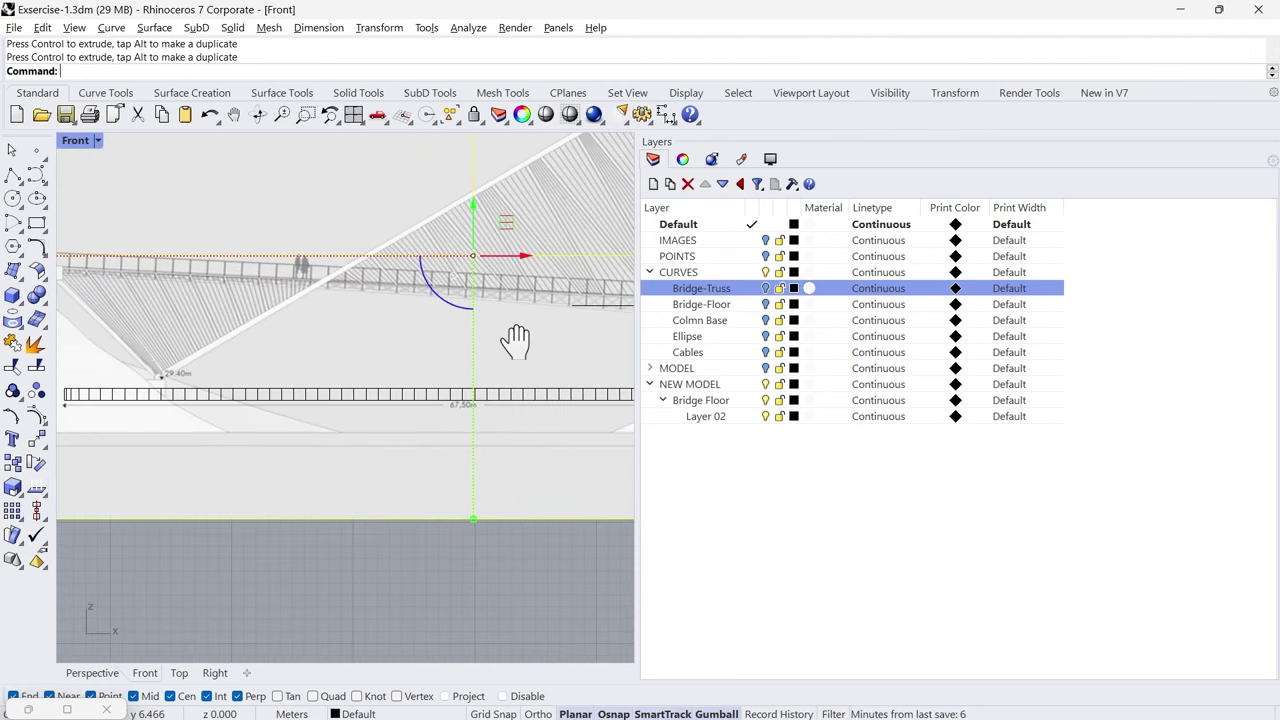
right_drag(487, 287, 528, 283)
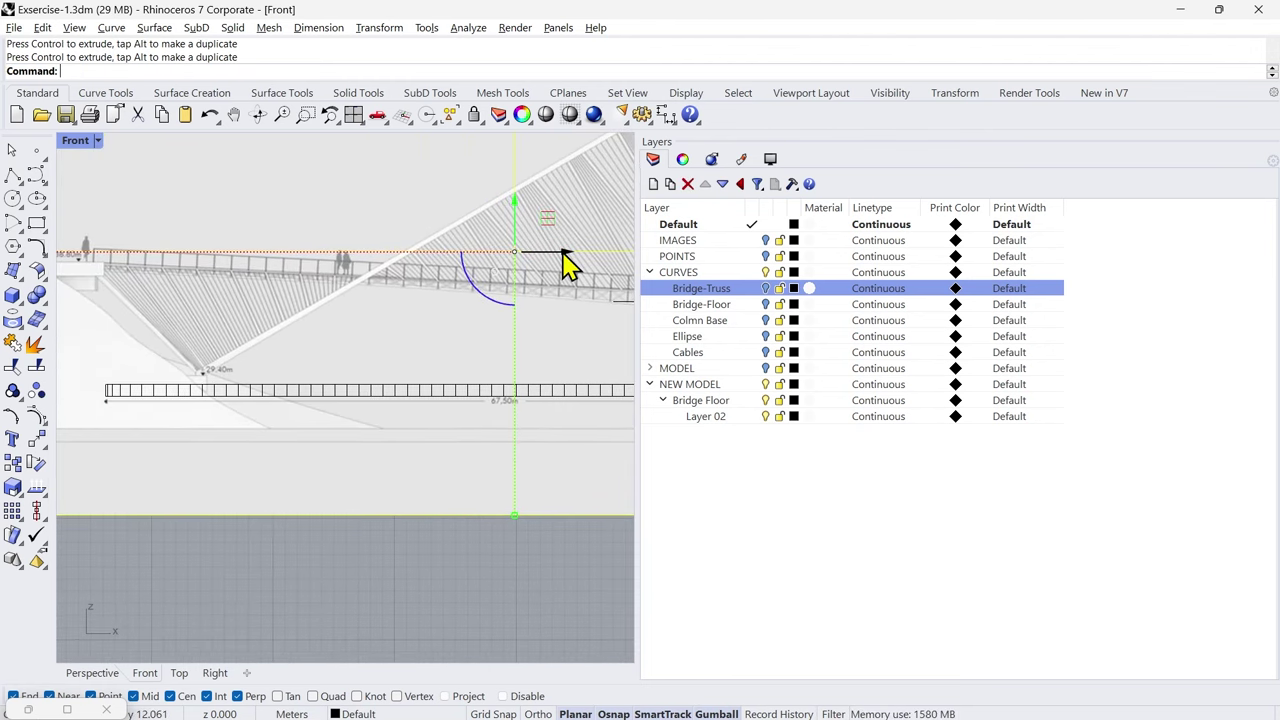
drag(567, 265, 563, 252)
key(Escape)
Step: Delete the 67.5 m reference line lying over the elevation image
scroll(360, 340, down, 10)
scroll(300, 360, up, 6)
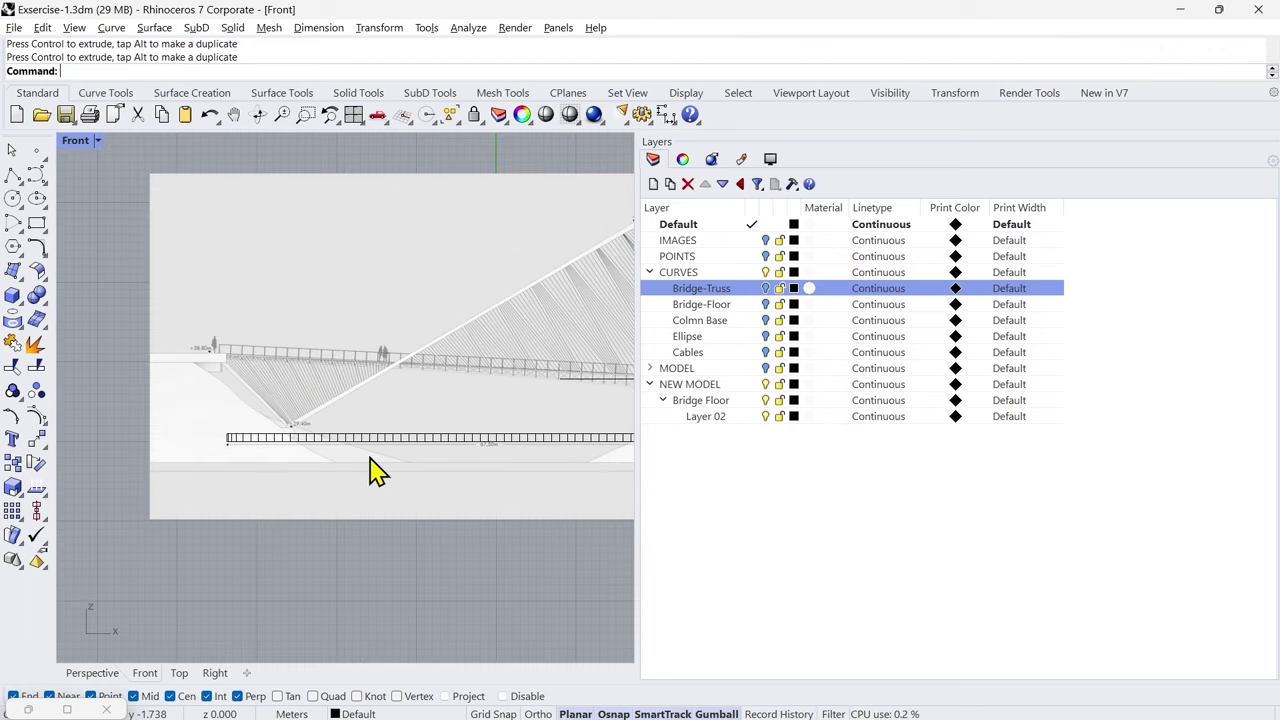
click(496, 388)
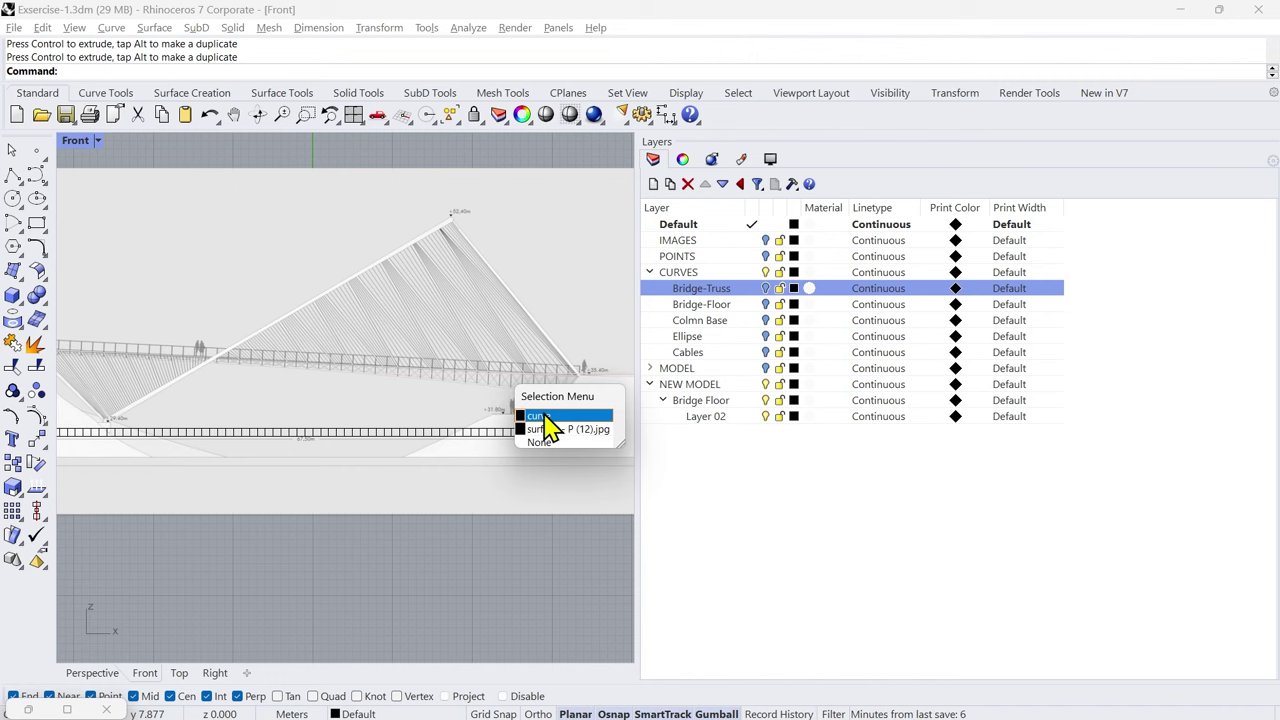
click(546, 418)
key(Delete)
Step: Rotate the elevation image in the Front view with the Rotate command, using the image's centre as the centre of rotation
scroll(371, 423, down, 3)
scroll(365, 405, up, 2)
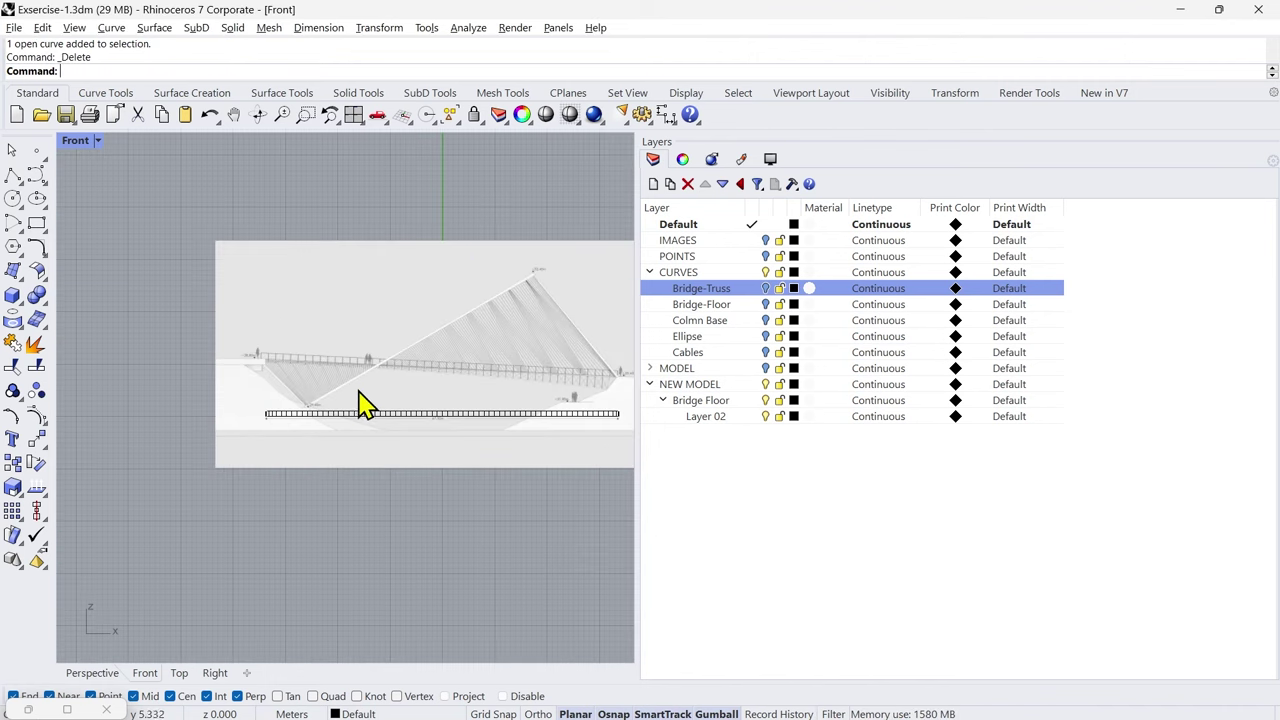
scroll(345, 405, up, 2)
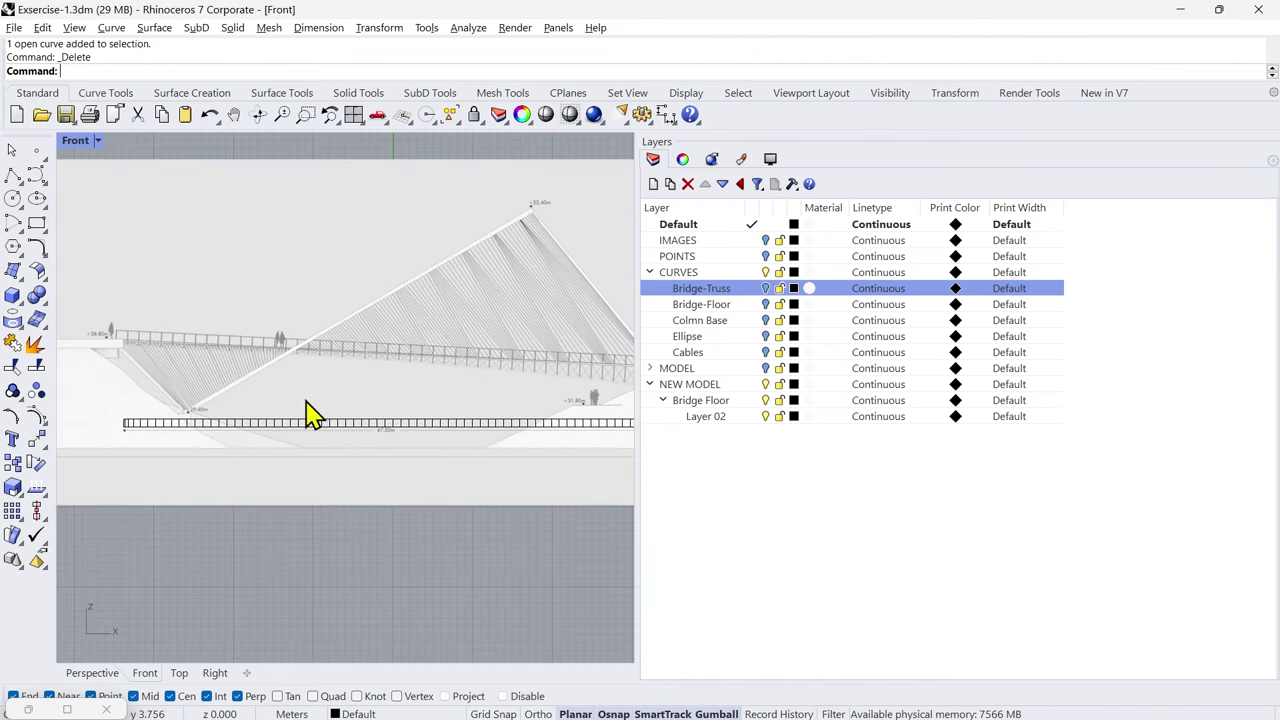
right_drag(310, 415, 222, 400)
right_drag(164, 345, 210, 347)
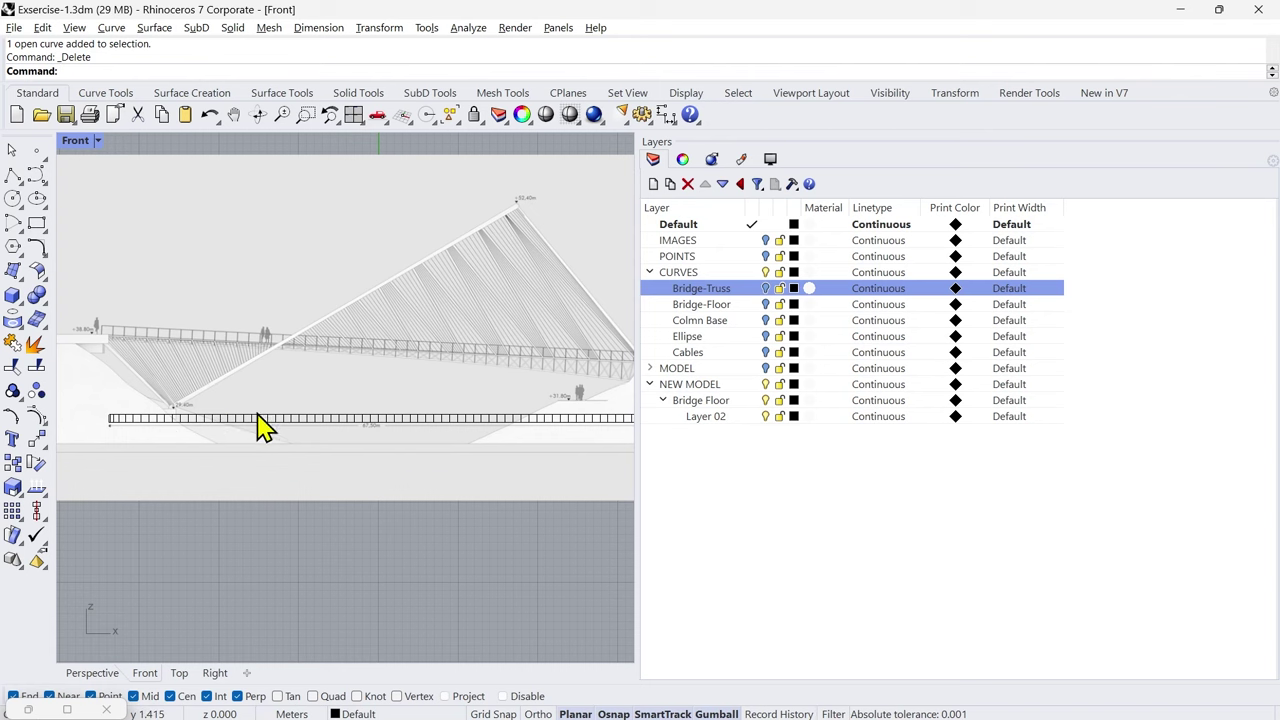
scroll(352, 465, down, 2)
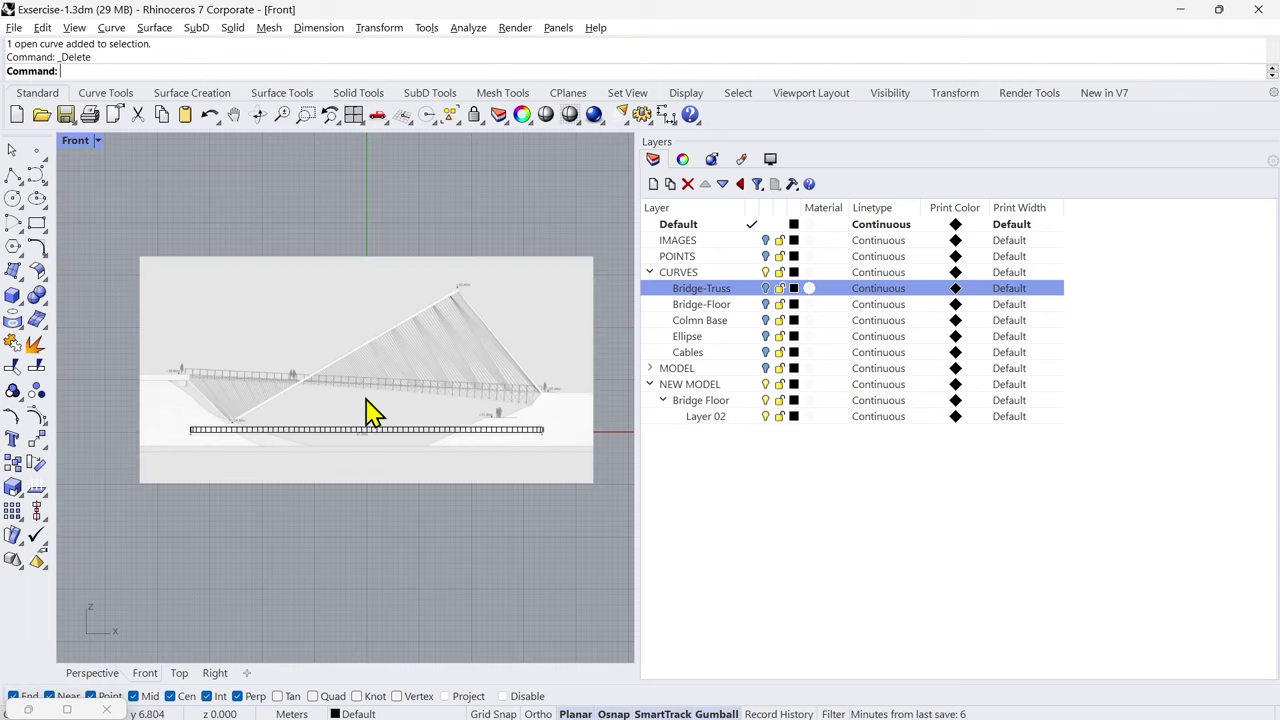
click(345, 400)
scroll(362, 420, up, 2)
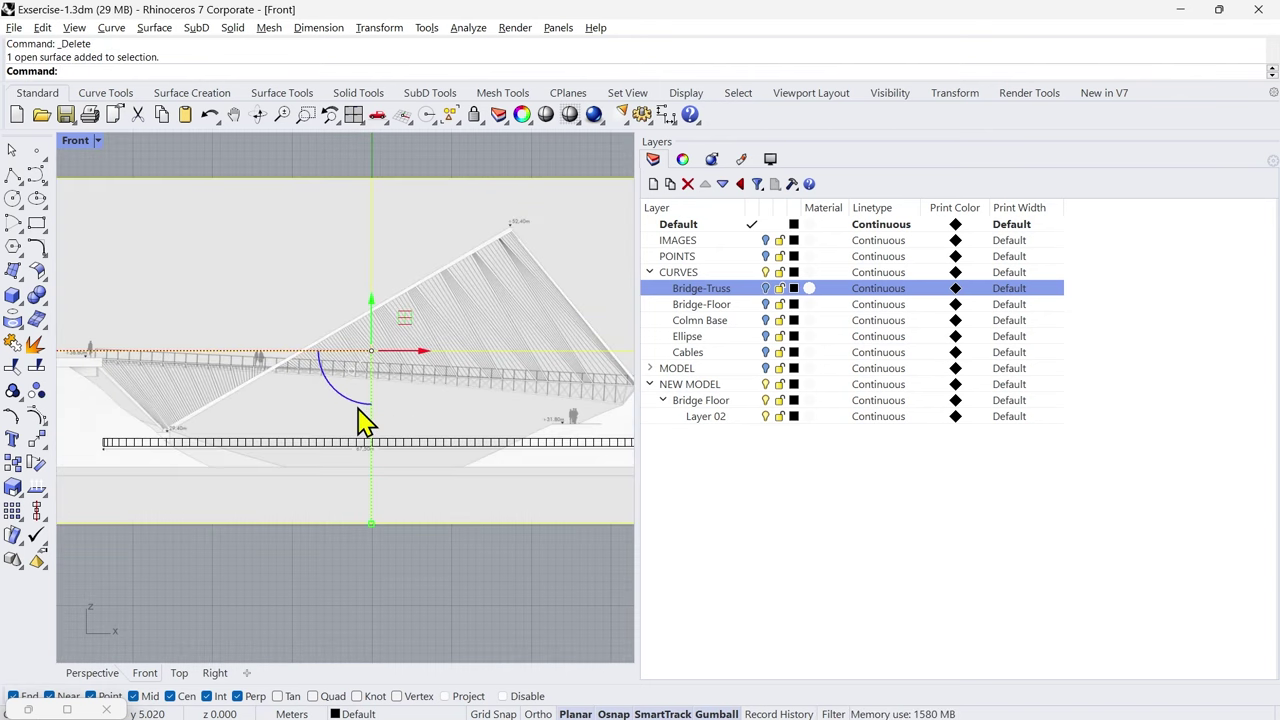
text(RO)
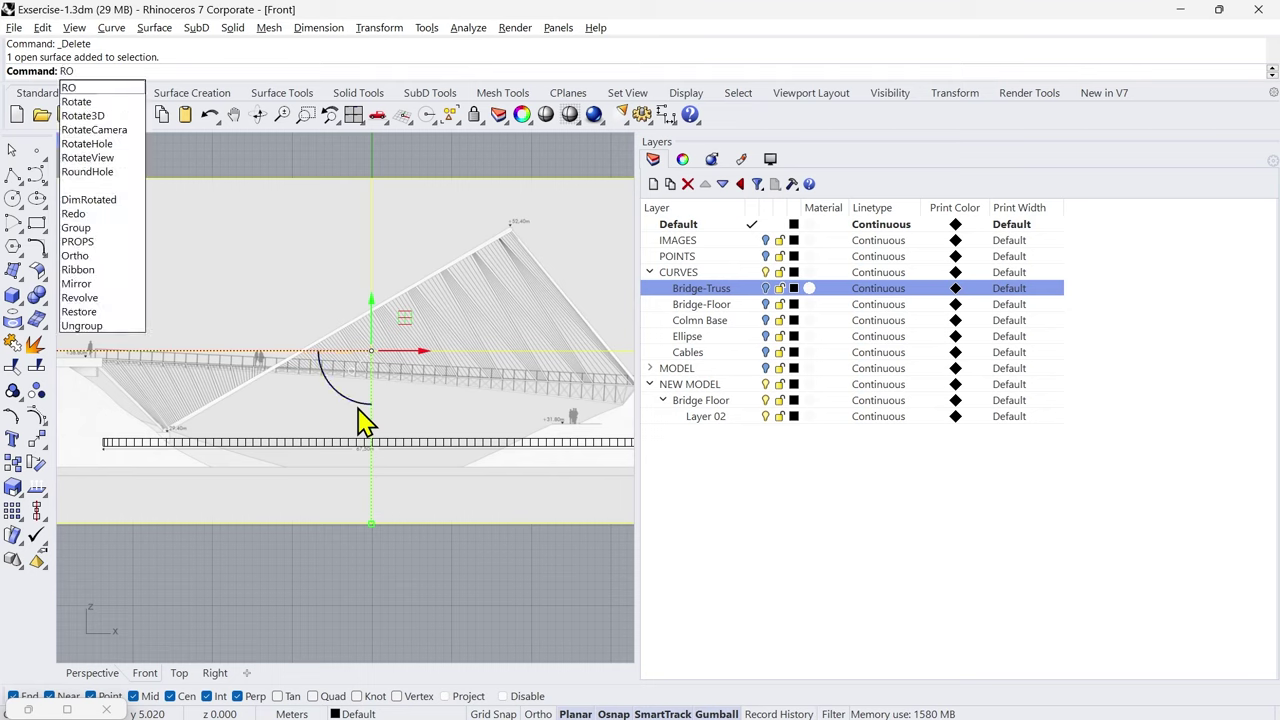
click(94, 102)
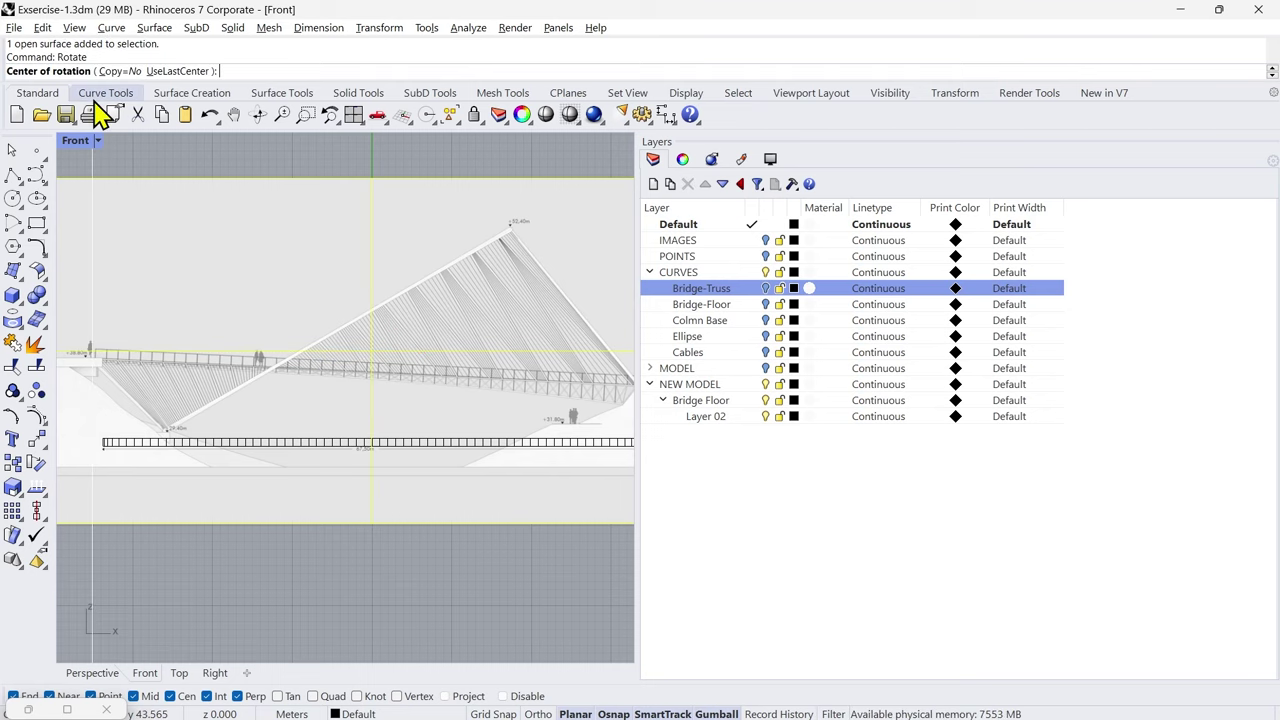
click(327, 184)
scroll(276, 316, down, 6)
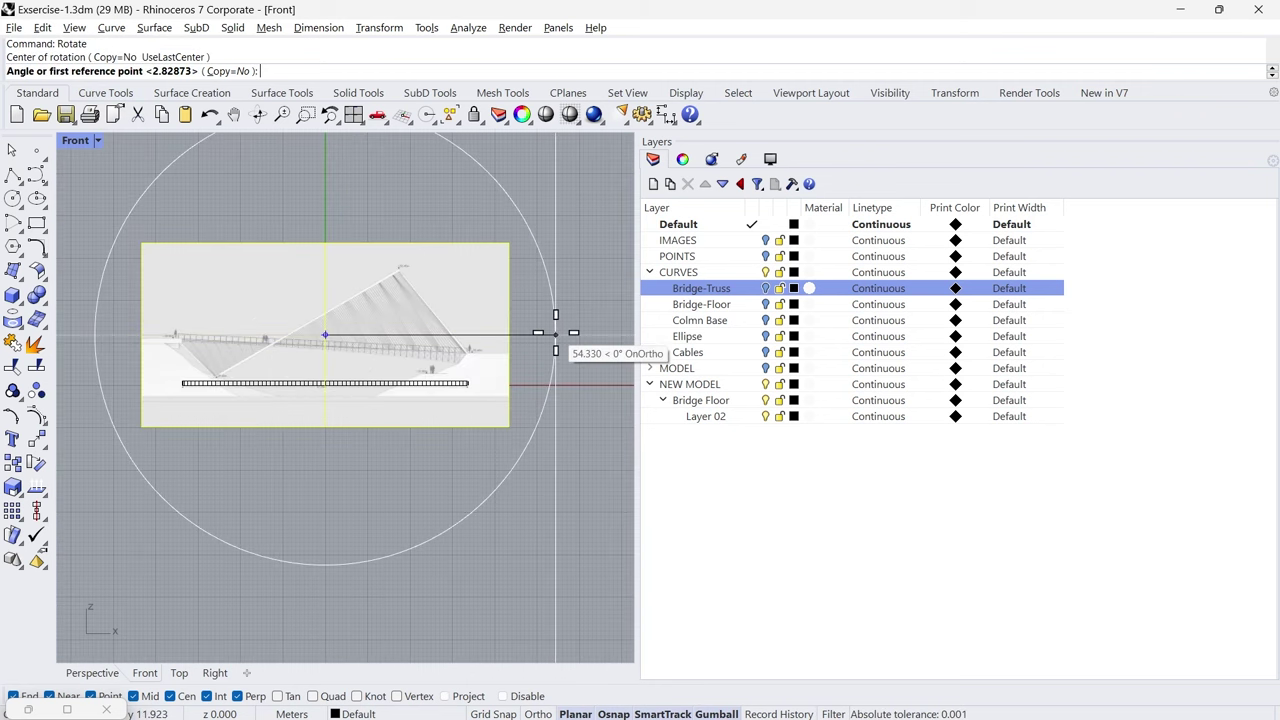
Step: Rotate the bridge elevation image about 3° counterclockwise around its centre in the Front view
scroll(556, 333, up, 6)
click(556, 337)
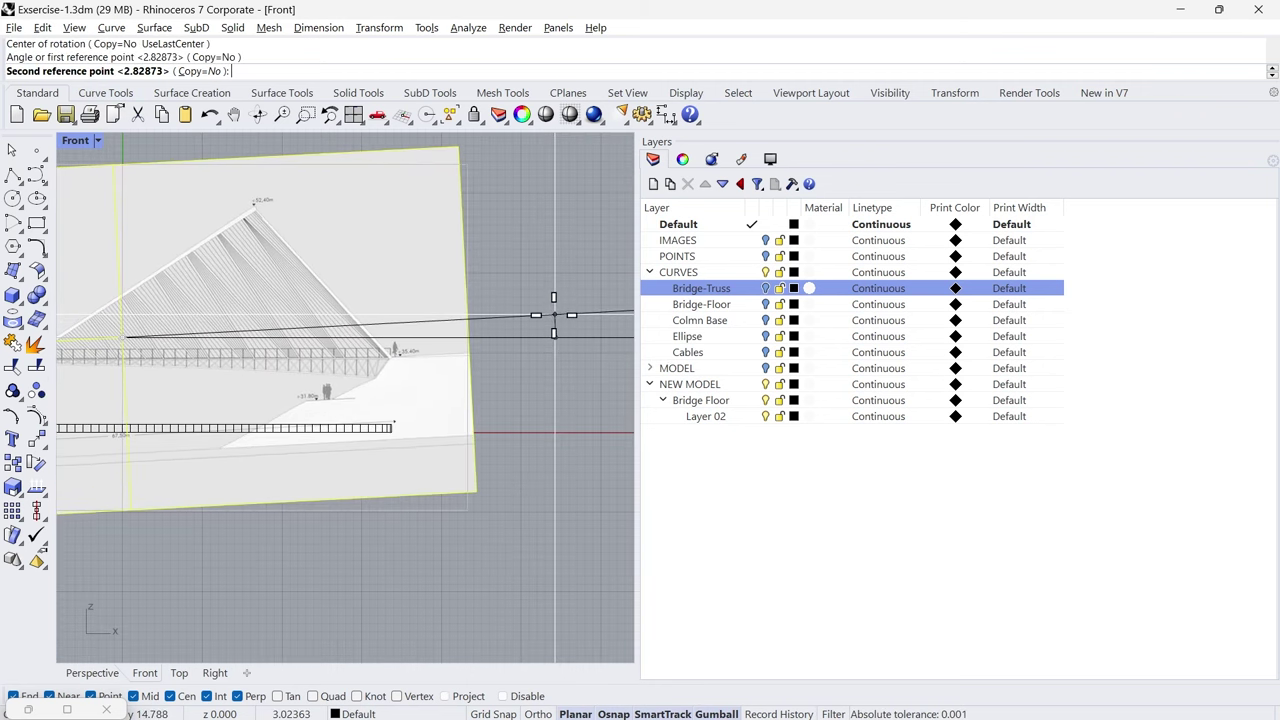
click(554, 314)
right_drag(472, 383, 637, 382)
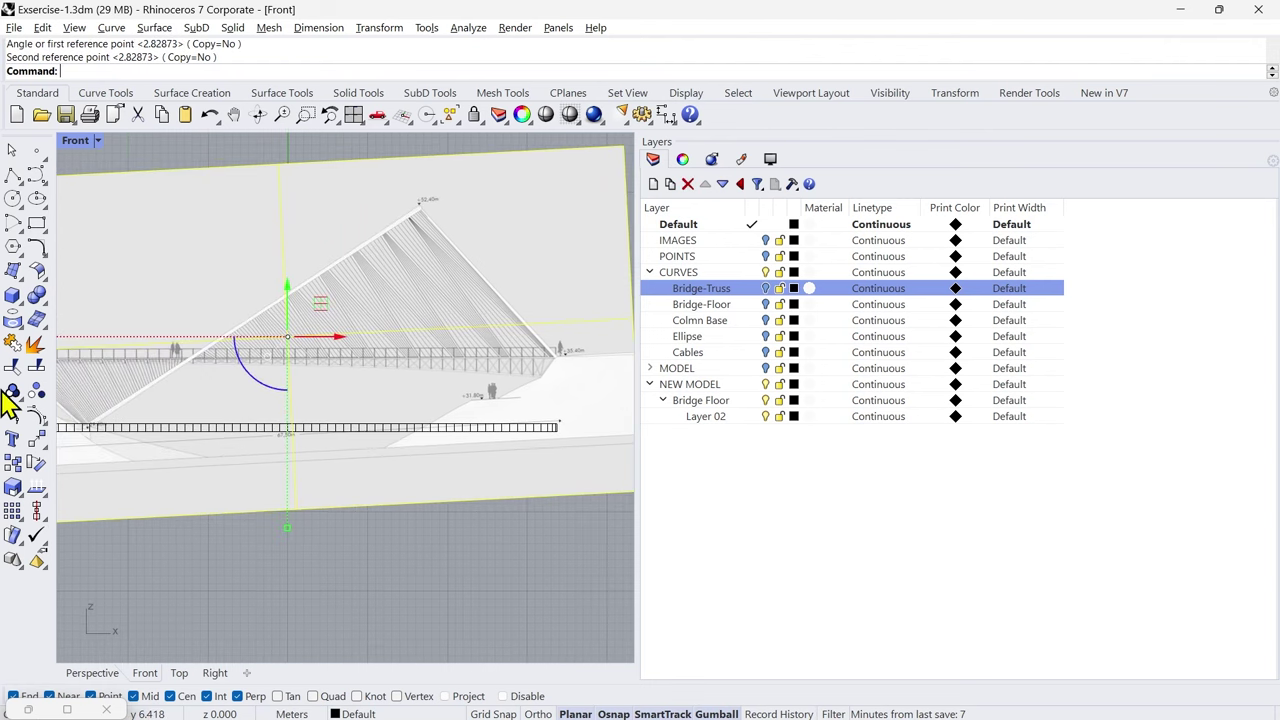
click(18, 393)
click(222, 549)
right_drag(223, 549, 360, 537)
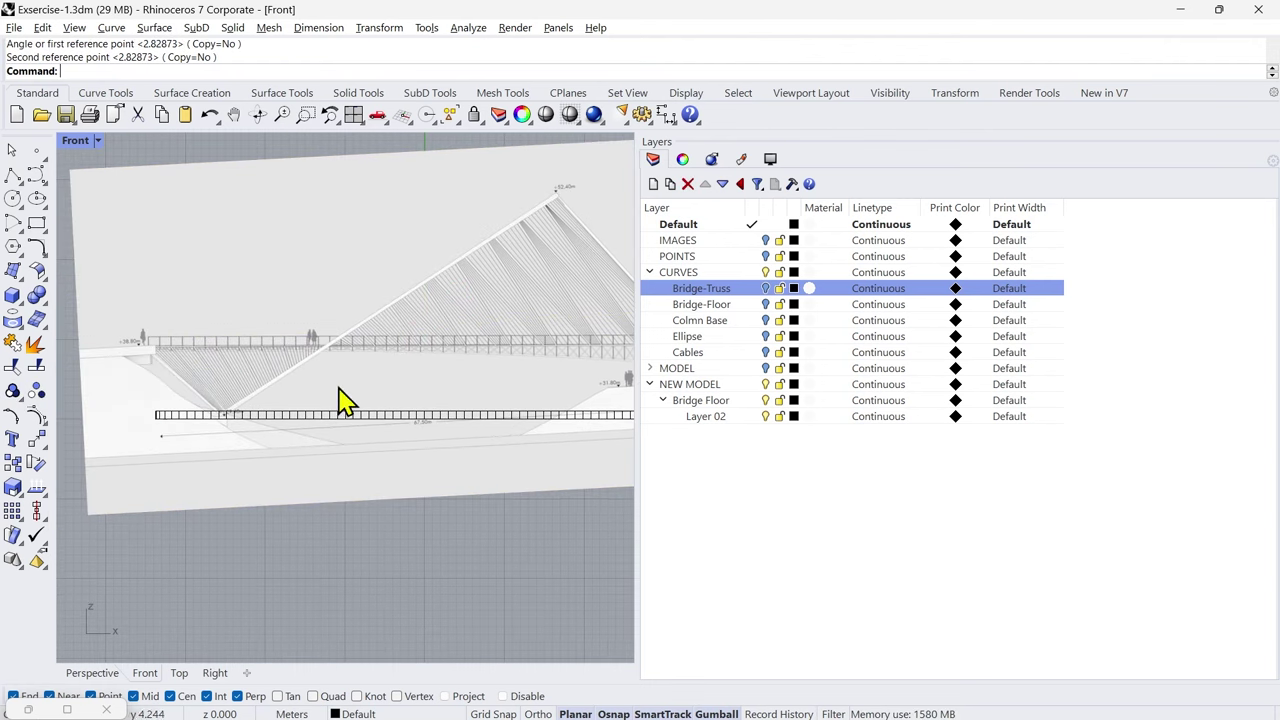
Step: Move the elevation image straight down so its pictured deck lines up with the modelled bridge floor
click(334, 305)
drag(425, 285, 424, 346)
right_drag(529, 516, 385, 503)
Step: Rotate the elevation image about -0.64° with object snaps disabled, levelling its deck with the modelled bridge floor
key(Return)
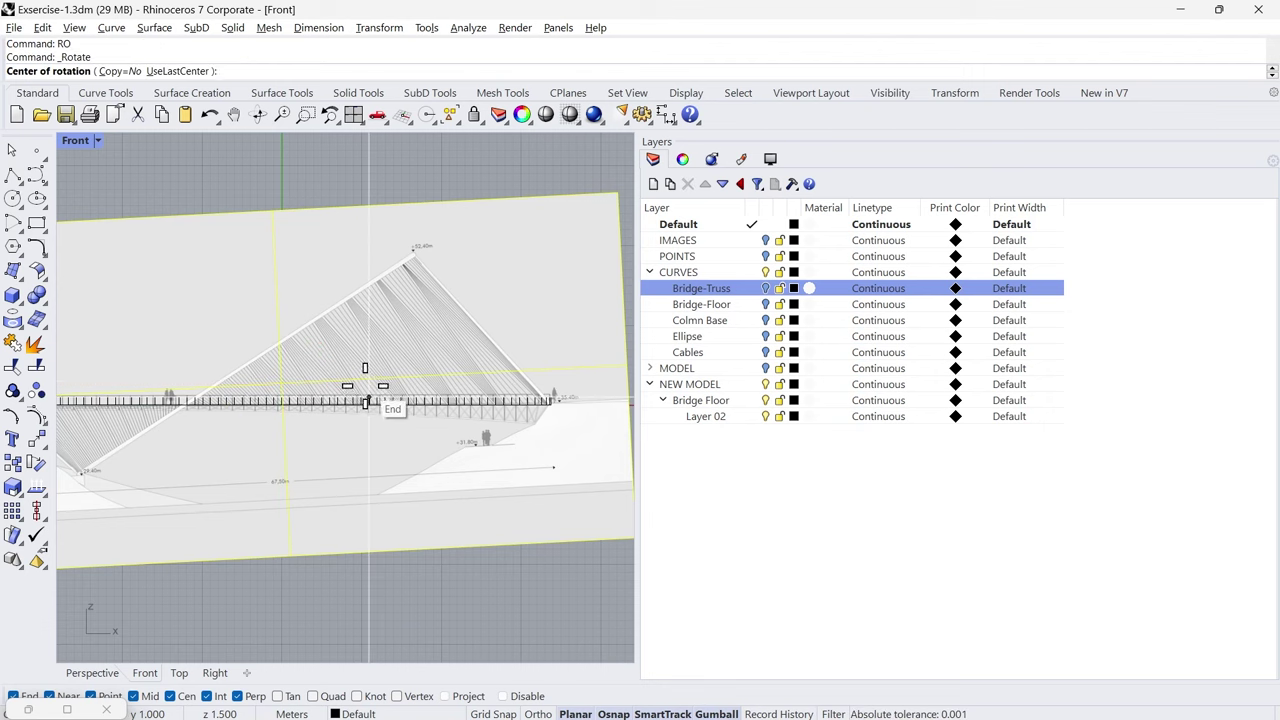
click(282, 383)
right_drag(627, 386, 563, 374)
scroll(563, 374, up, 4)
click(596, 371)
scroll(594, 376, up, 5)
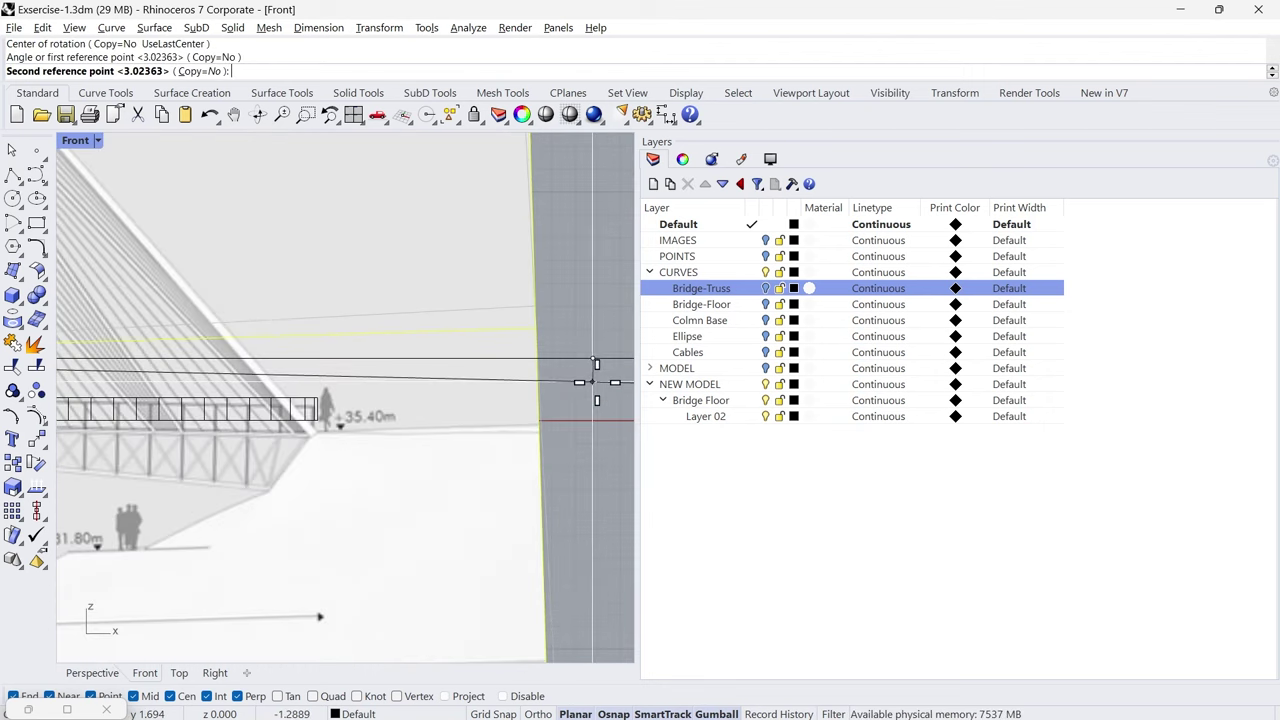
click(504, 697)
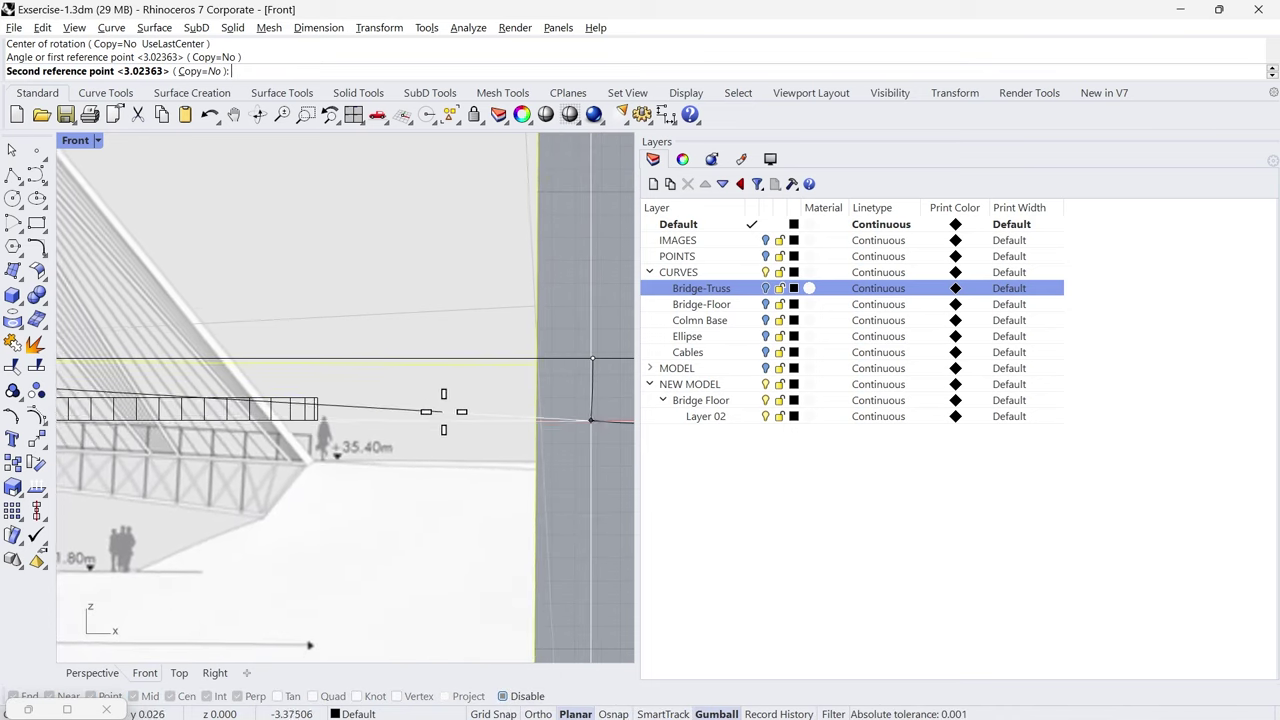
click(495, 377)
scroll(530, 383, down, 4)
scroll(260, 400, up, 4)
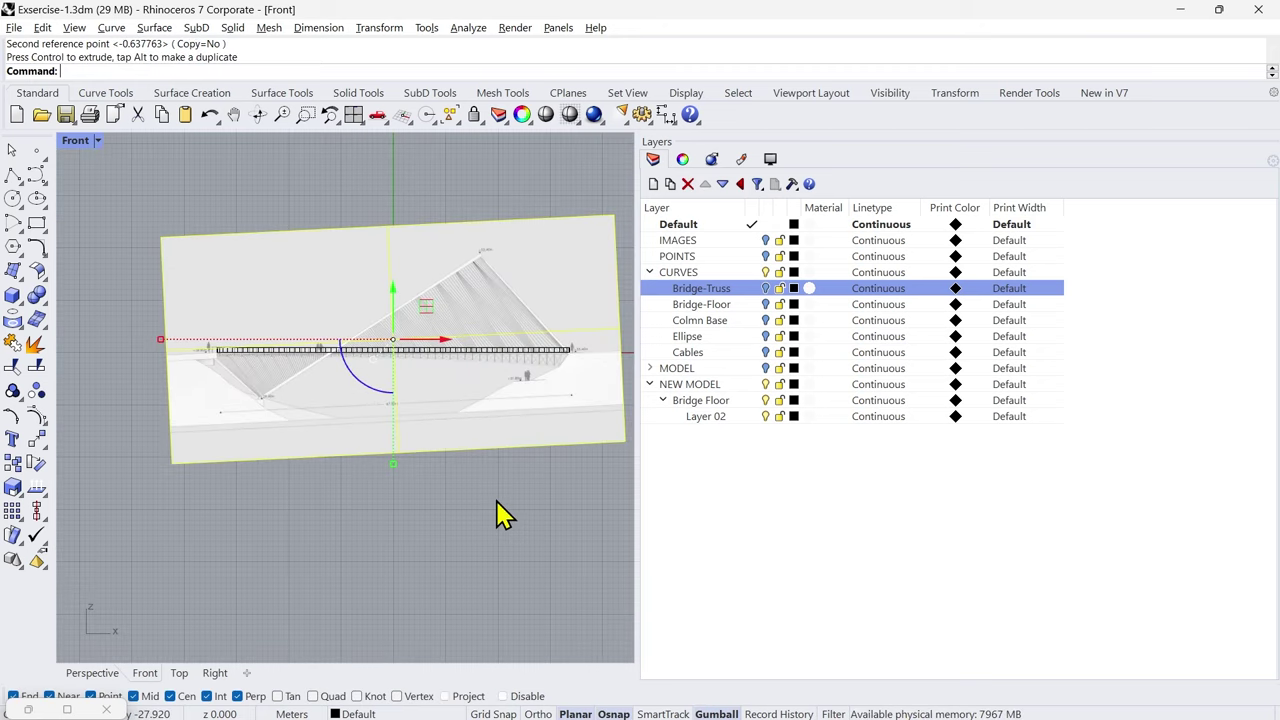
Step: Draw a degree-3 control-point curve through five picked points along the truss's lower edge in the image, from its left to right end
scroll(186, 394, up, 8)
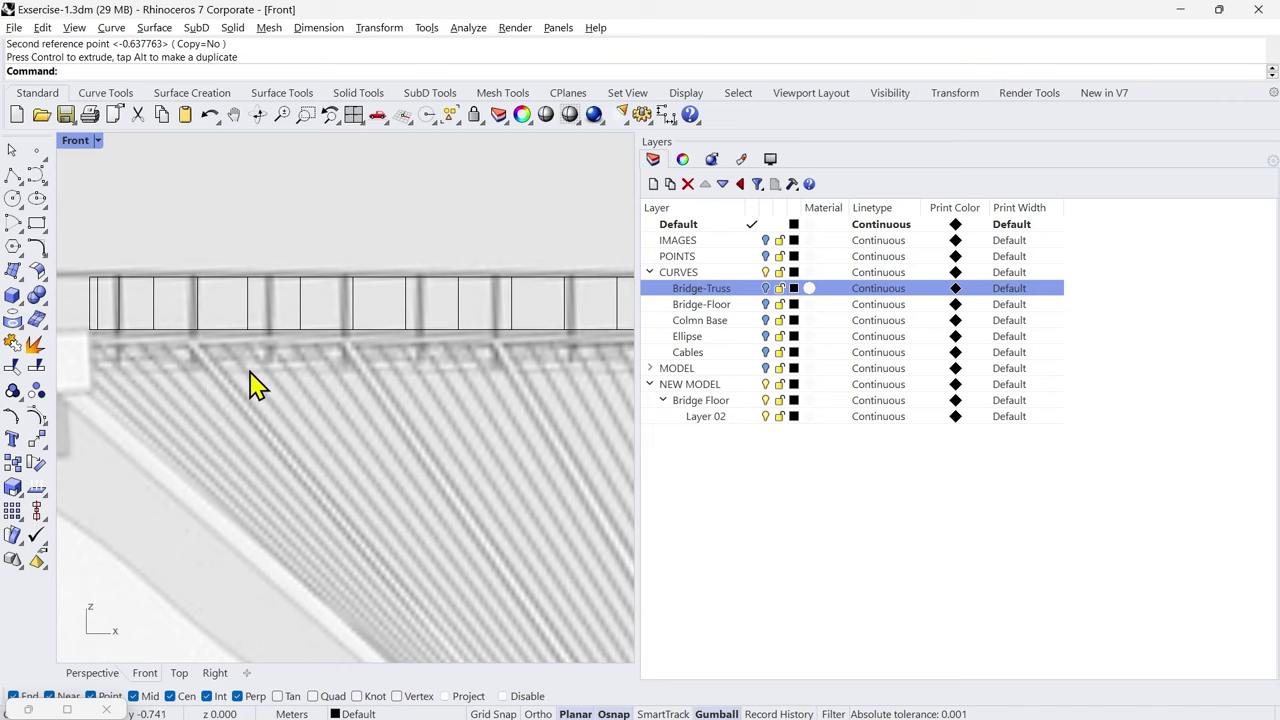
scroll(105, 385, down, 3)
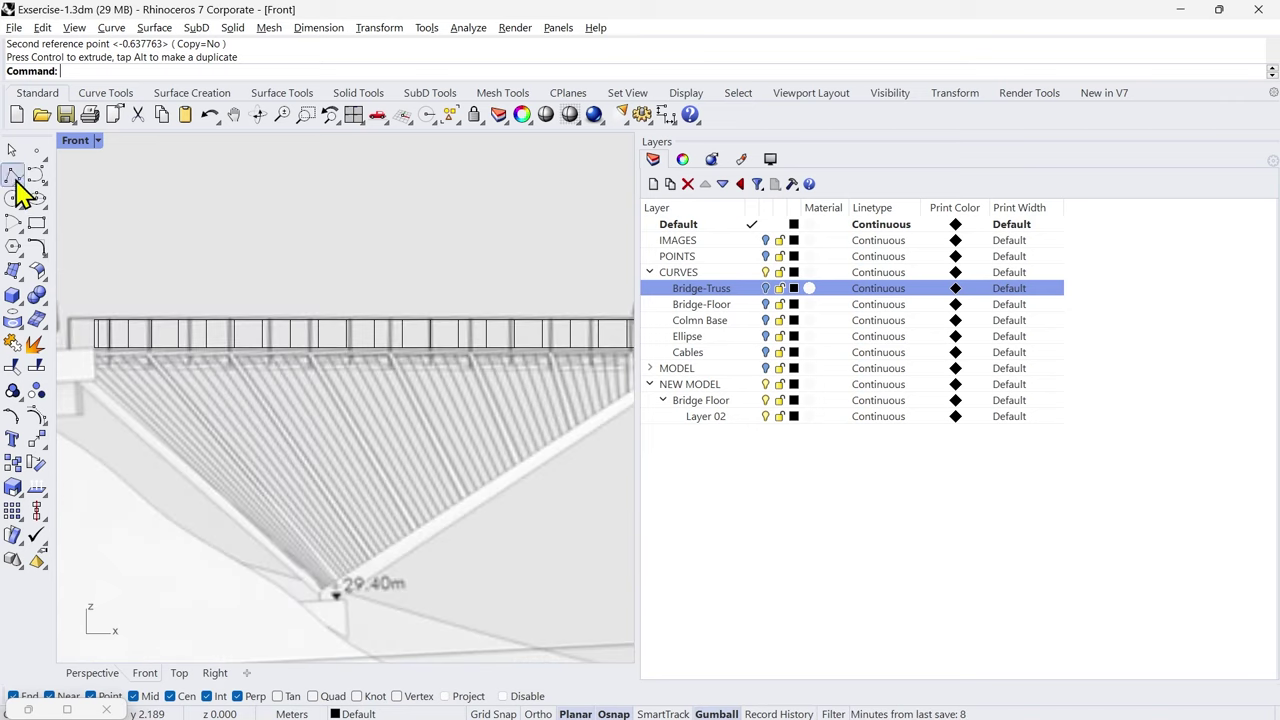
click(37, 178)
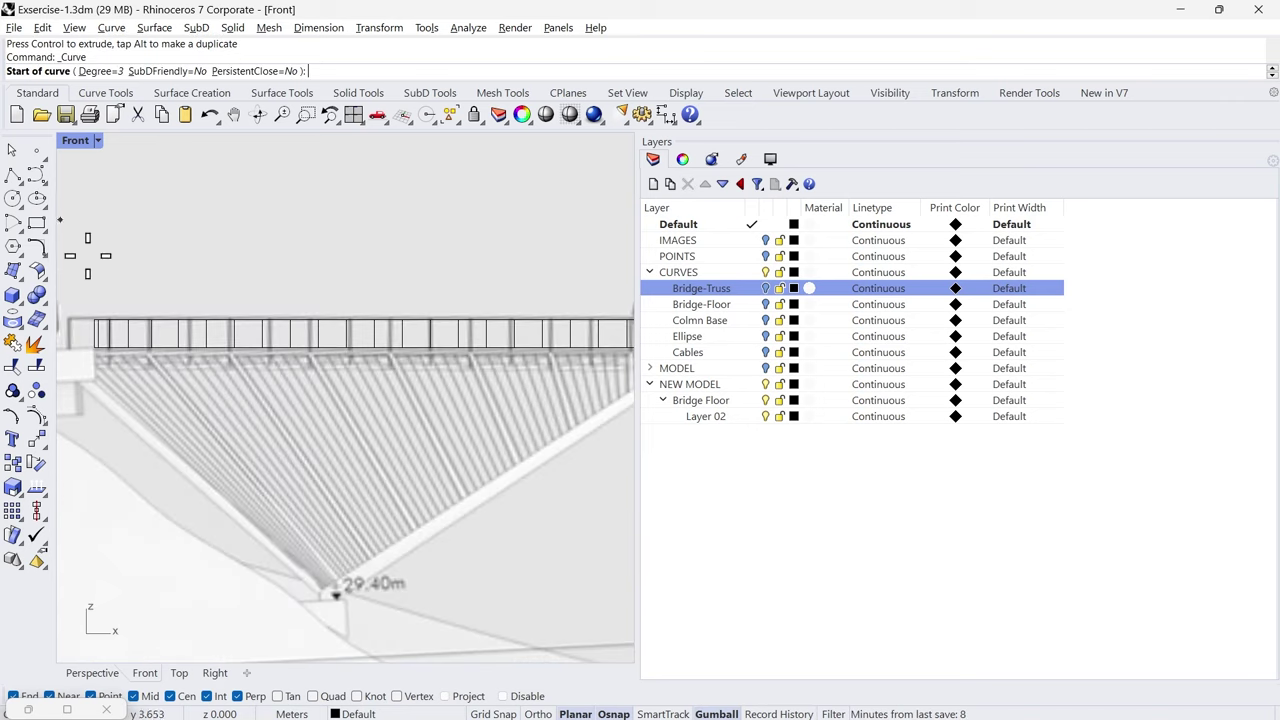
click(105, 372)
scroll(100, 366, down, 3)
scroll(200, 400, up, 2)
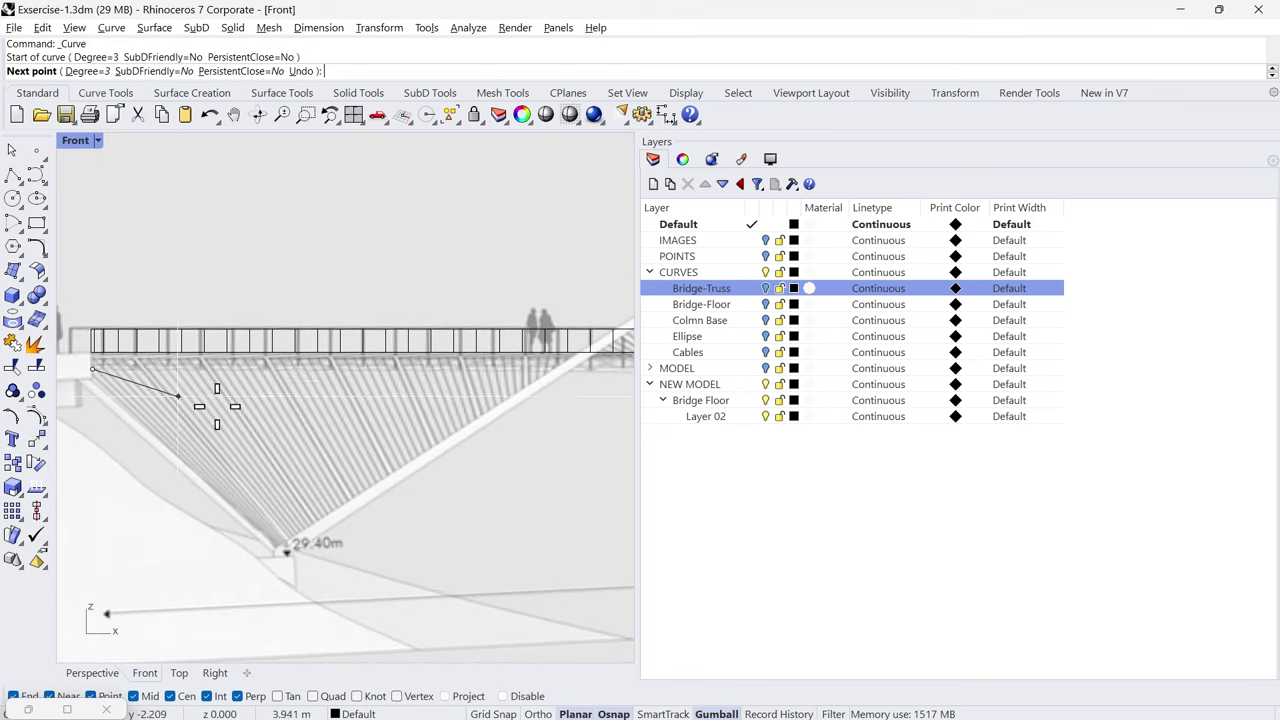
click(368, 370)
scroll(99, 372, down, 7)
scroll(483, 400, up, 3)
click(497, 372)
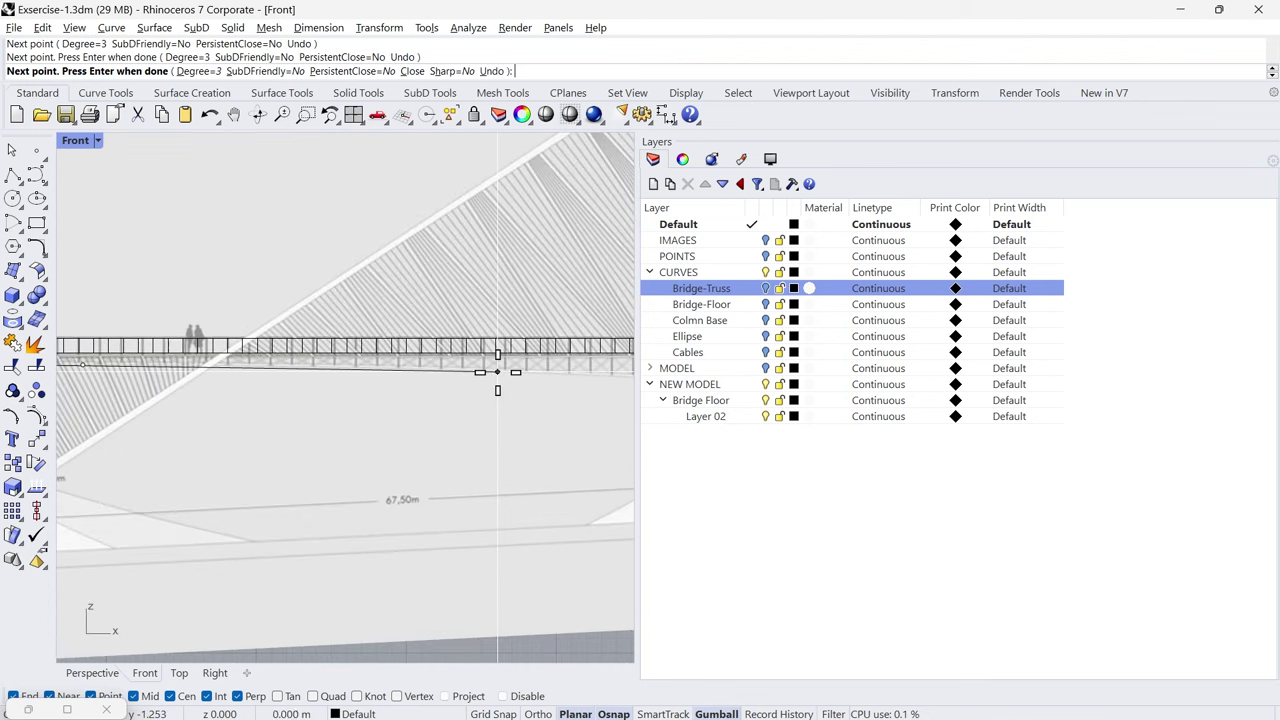
right_drag(497, 372, 126, 355)
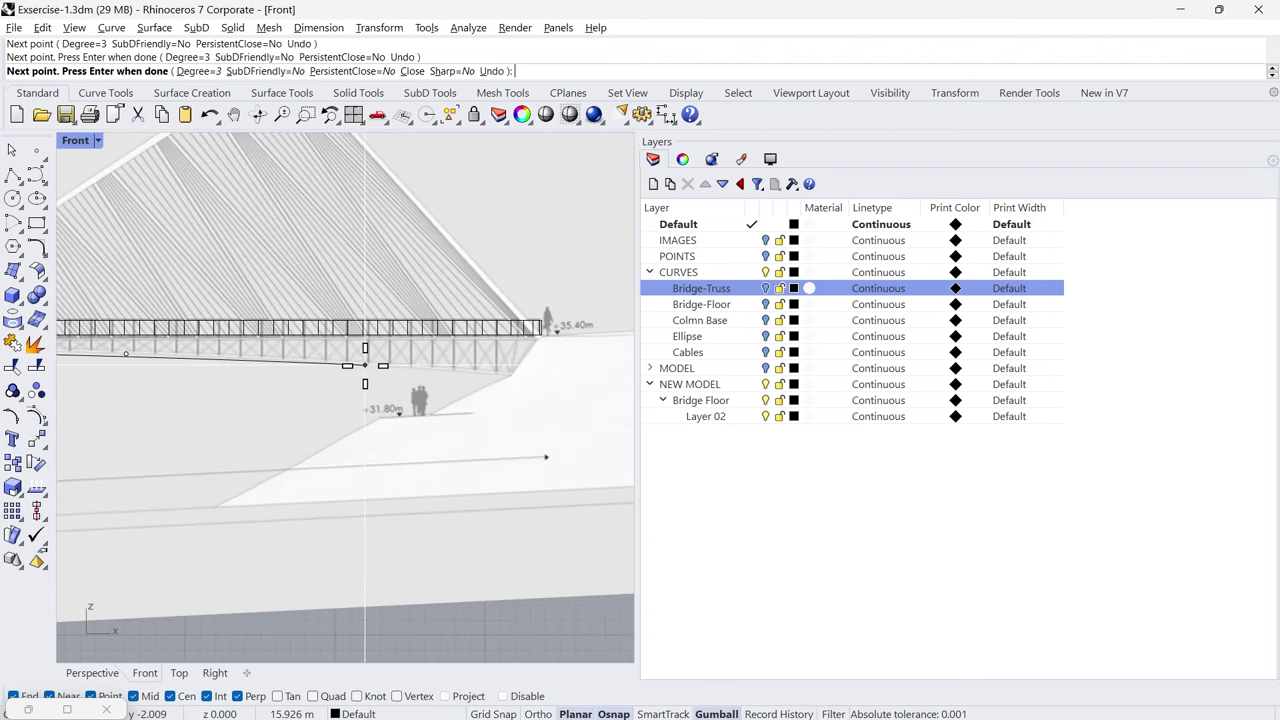
click(400, 367)
click(511, 373)
key(Return)
scroll(522, 430, down, 8)
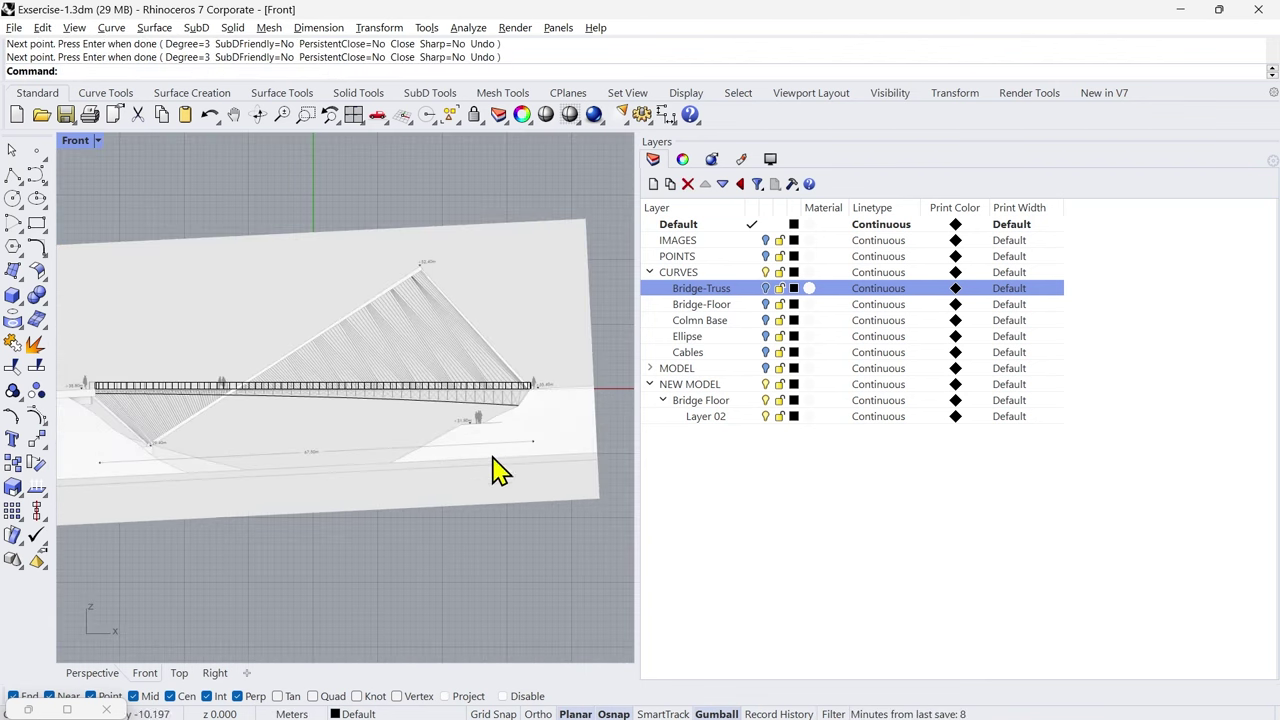
right_drag(188, 436, 317, 451)
right_drag(411, 463, 317, 449)
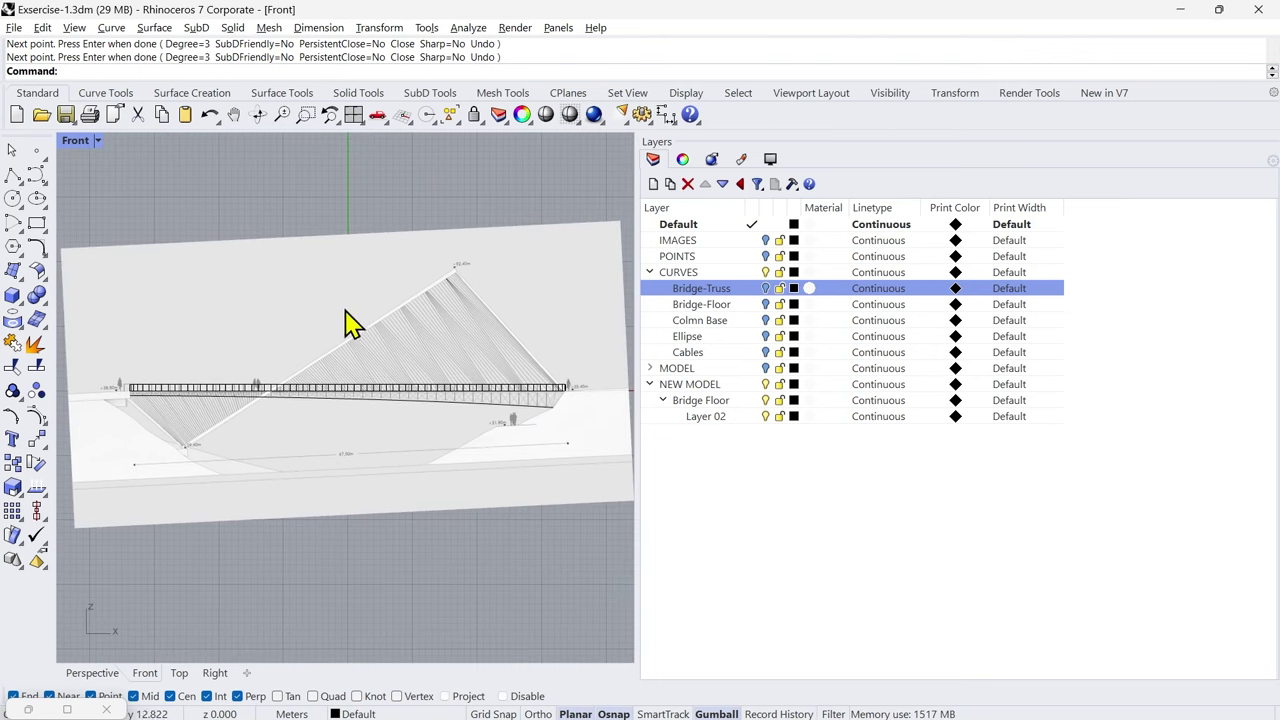
Step: Select the elevation image and create a sublayer named IMAGES under the NEW MODEL layer
click(350, 289)
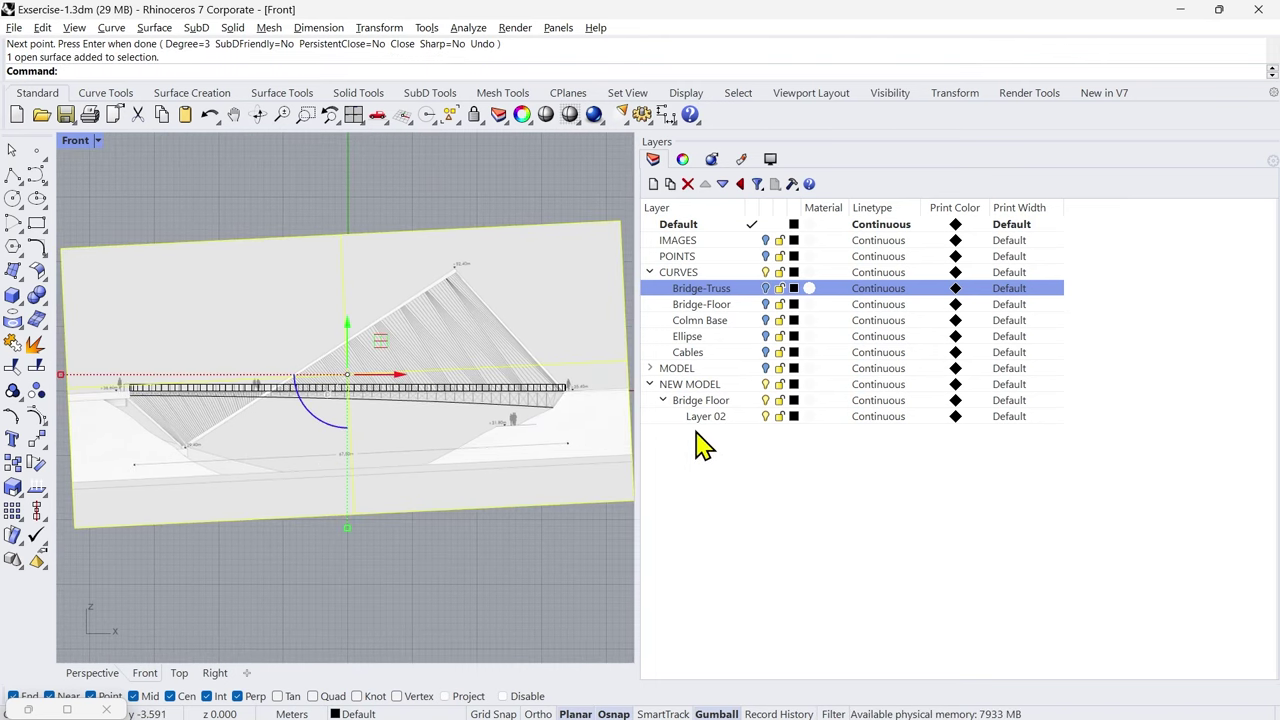
click(680, 386)
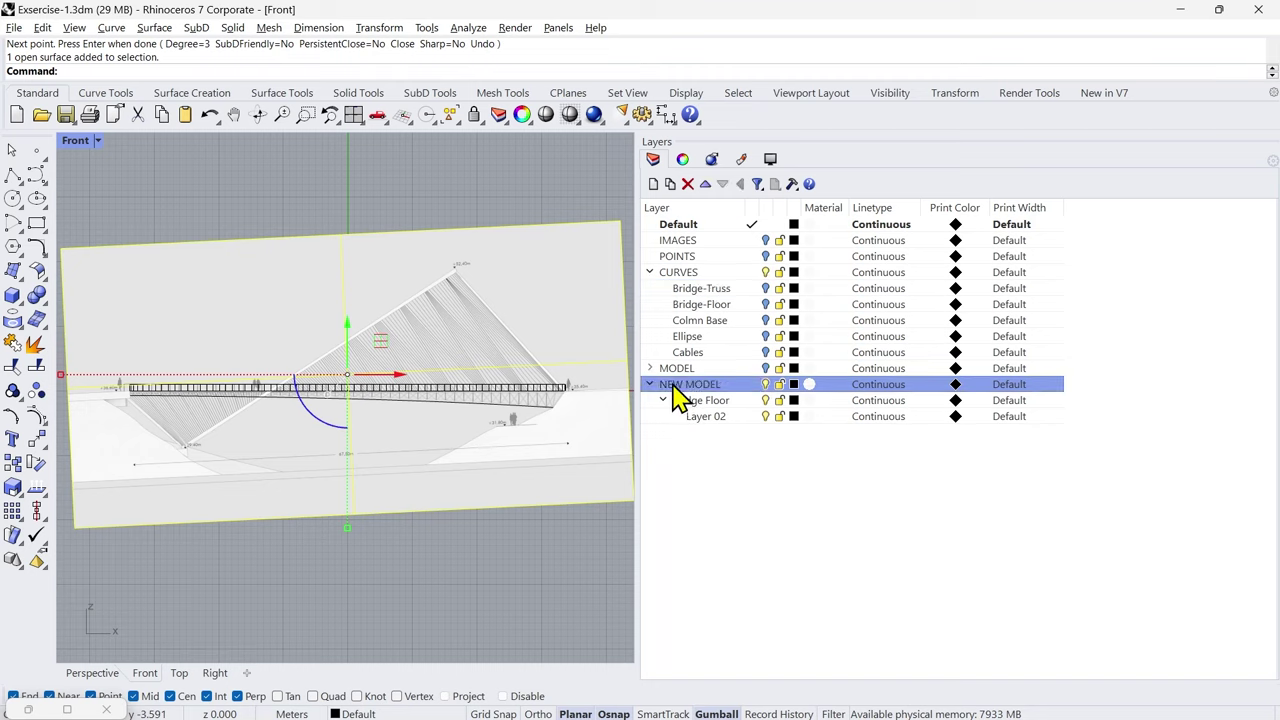
click(670, 185)
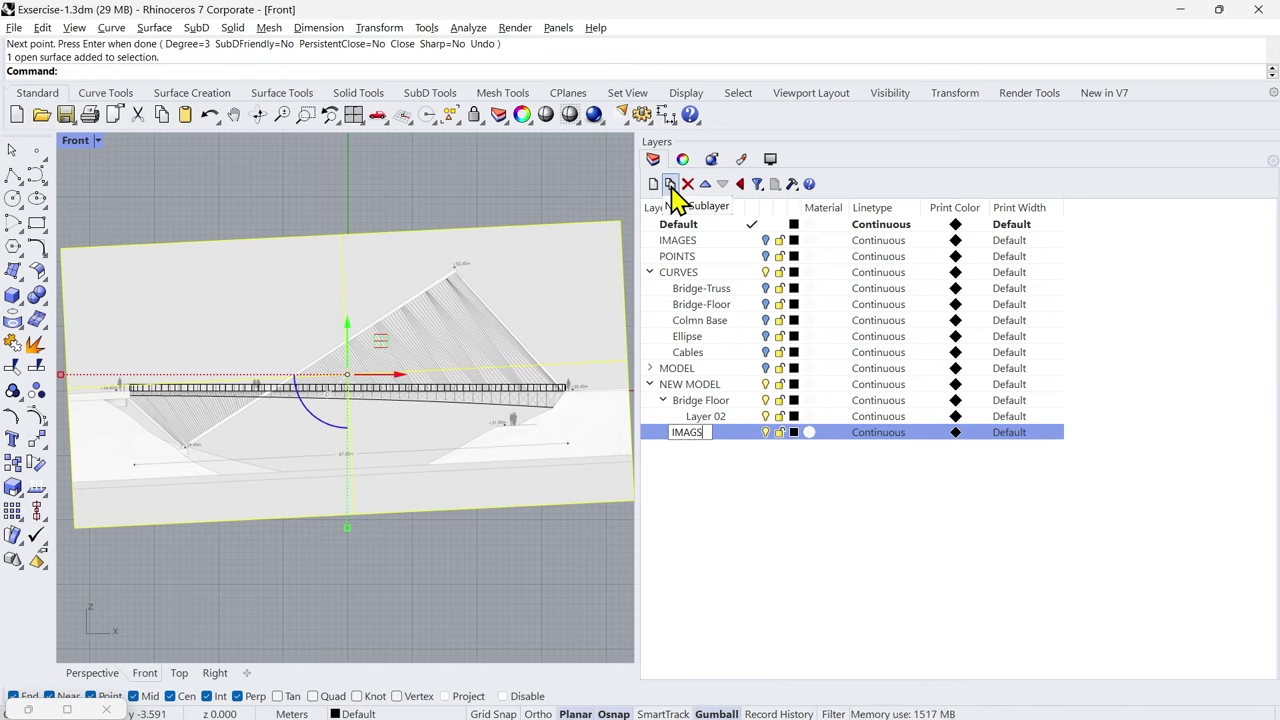
text(IMAGES)
key(Return)
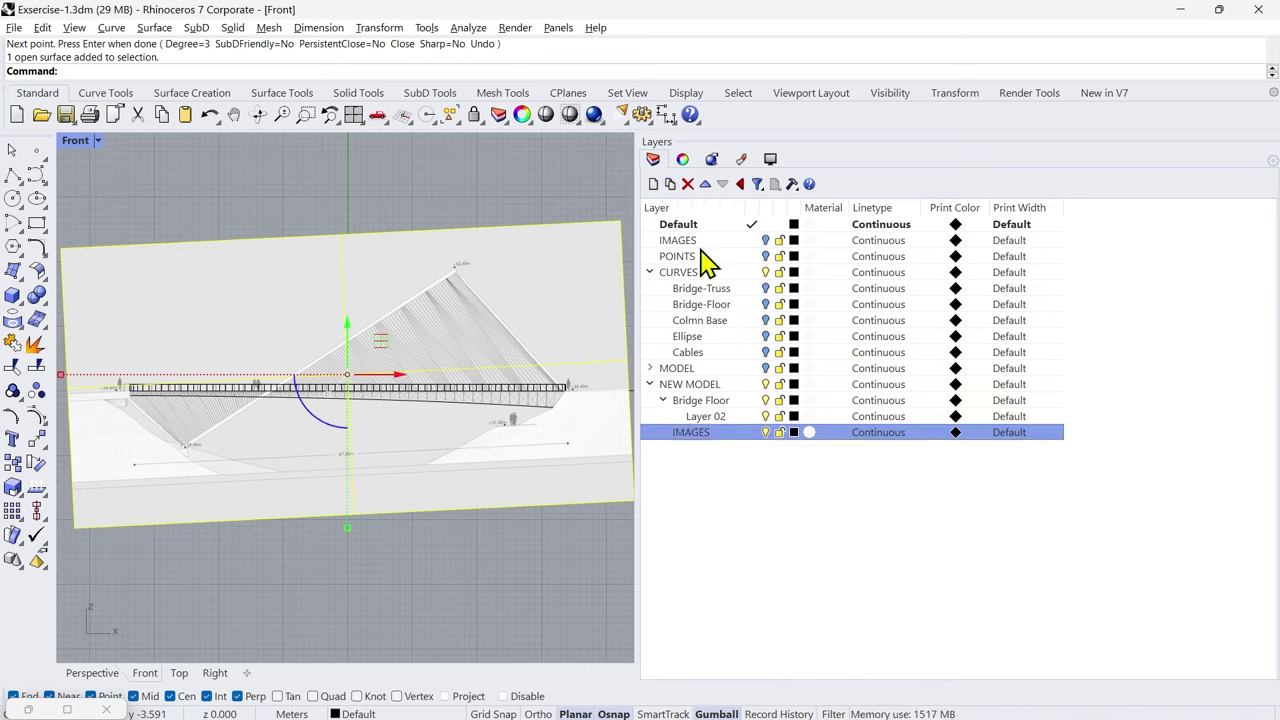
Step: Move the selected elevation image onto the IMAGES sublayer of NEW MODEL and turn that sublayer off
right_click(717, 442)
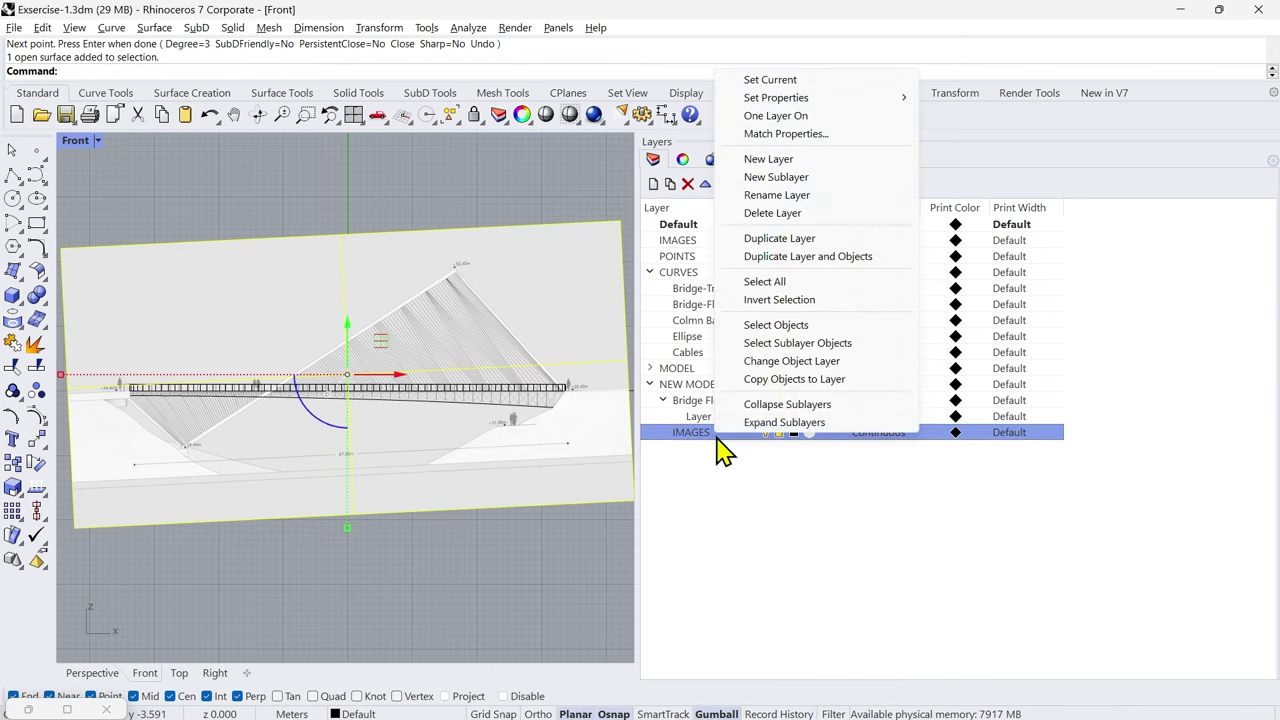
click(790, 361)
click(766, 433)
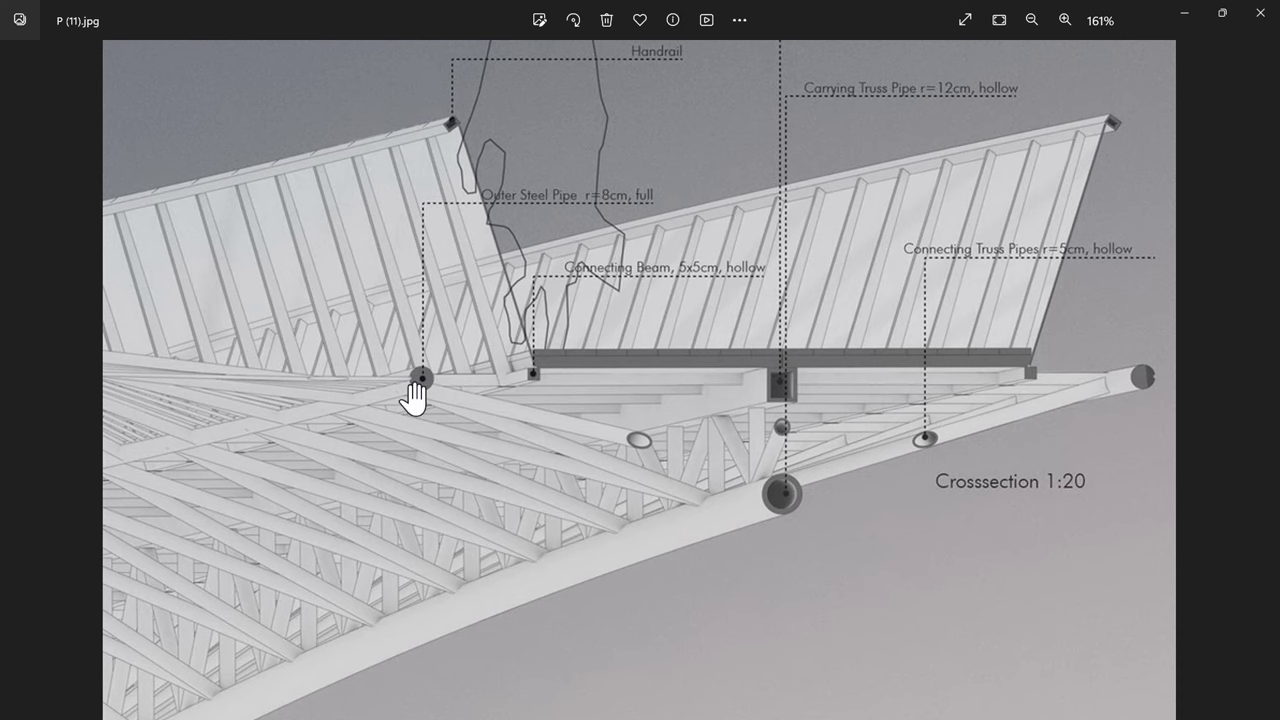
Step: Examine the pipe and beam sizes labelled on the bridge cross-section in the reference image P (11).jpg
scroll(413, 397, up, 1)
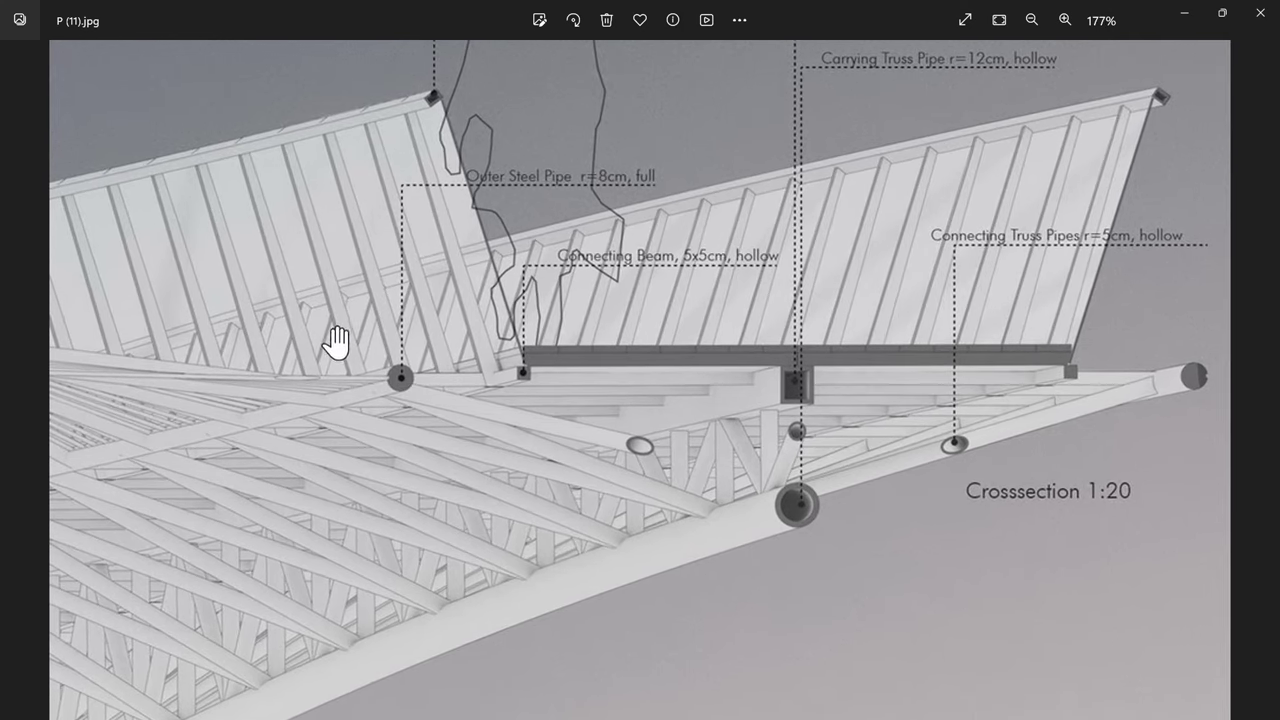
scroll(550, 175, up, 2)
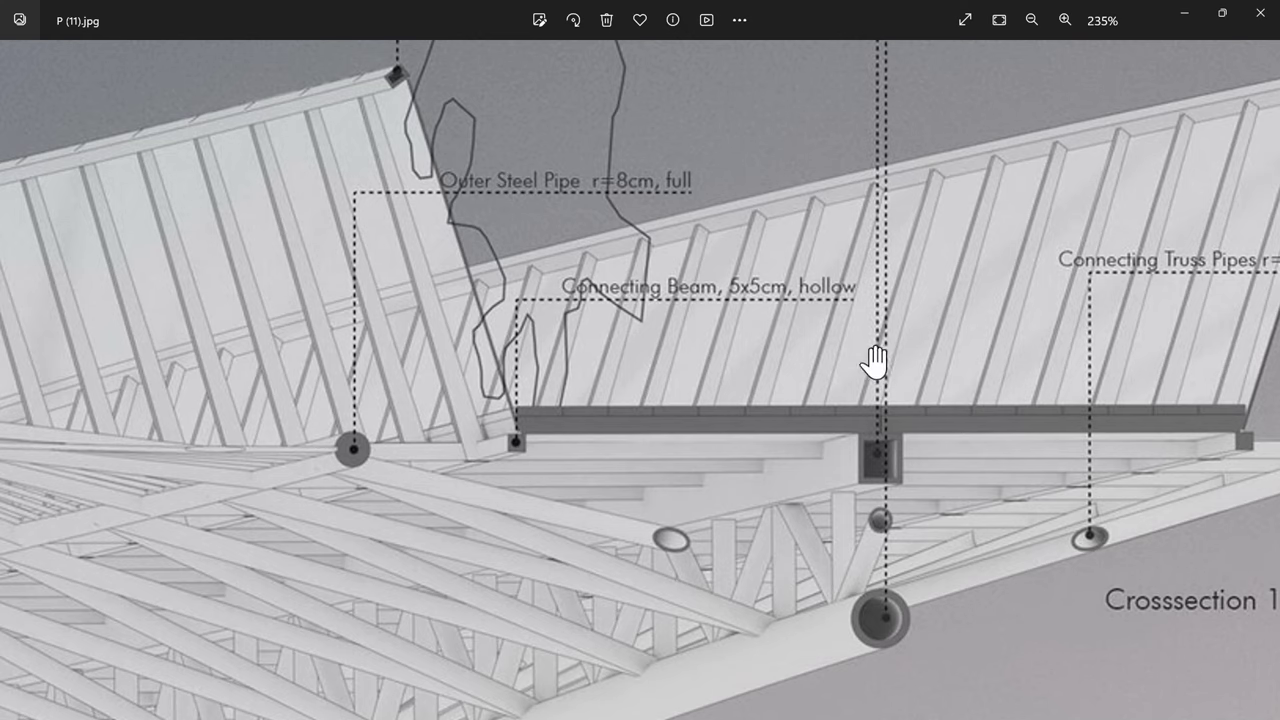
scroll(871, 363, down, 5)
scroll(864, 230, up, 4)
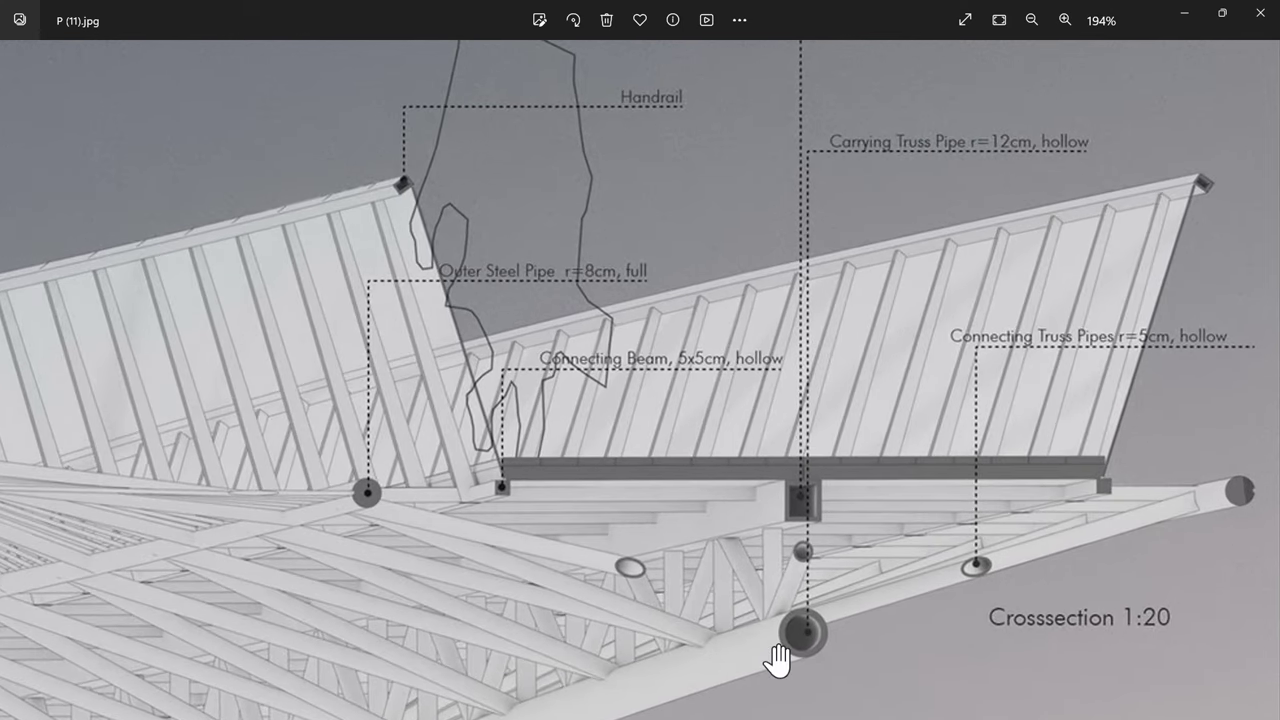
scroll(707, 586, down, 1)
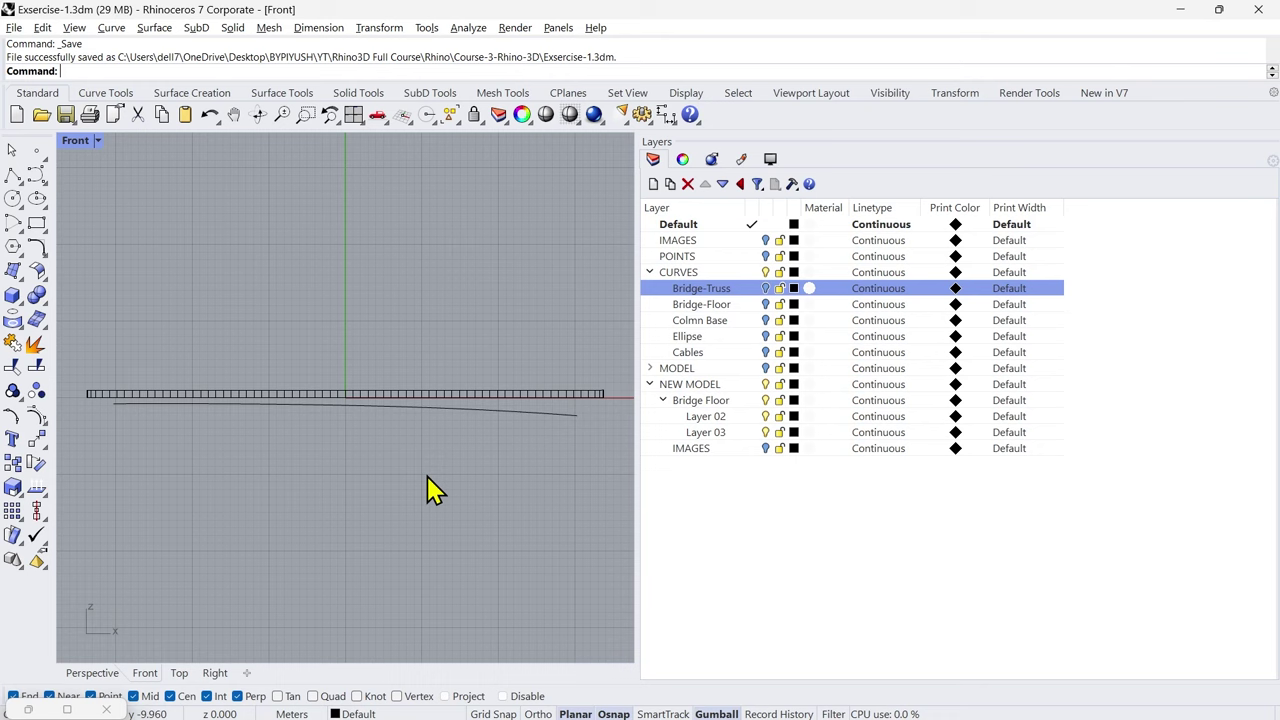
Step: Select the lower truss curve in the Front view and inspect its position under the bridge floor in Perspective
scroll(427, 477, down, 6)
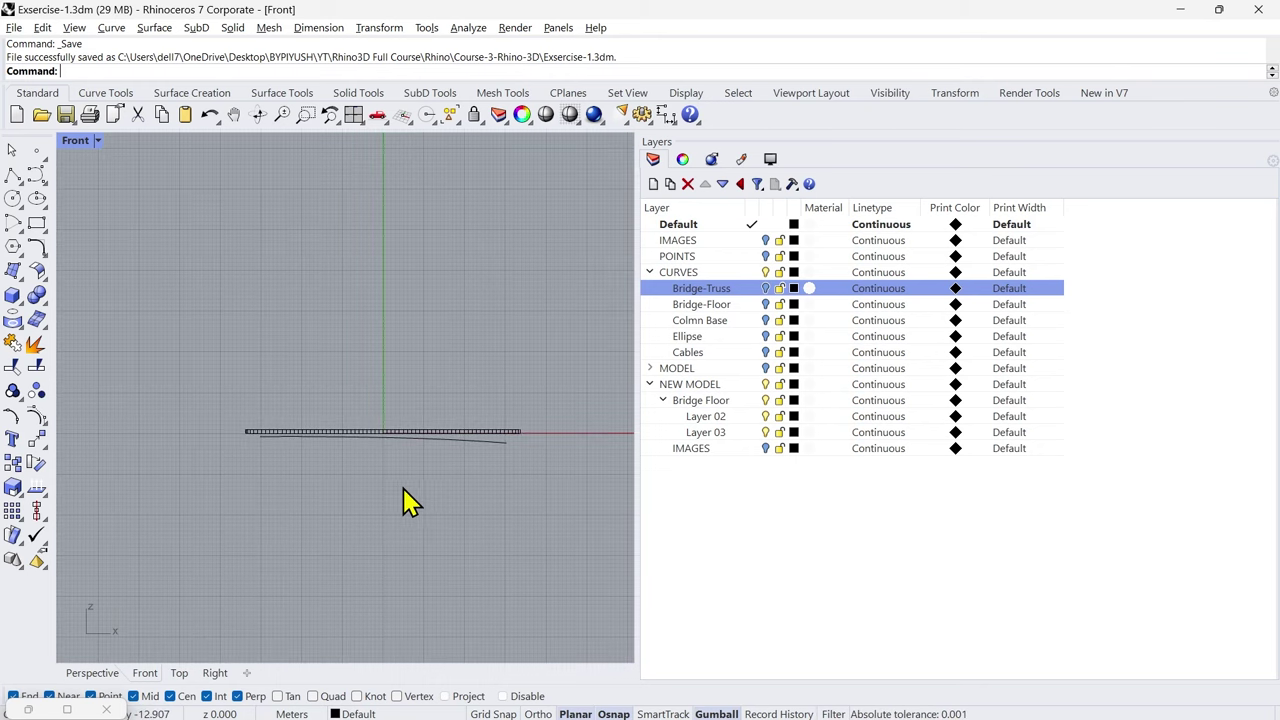
scroll(291, 442, up, 14)
scroll(245, 455, up, 1)
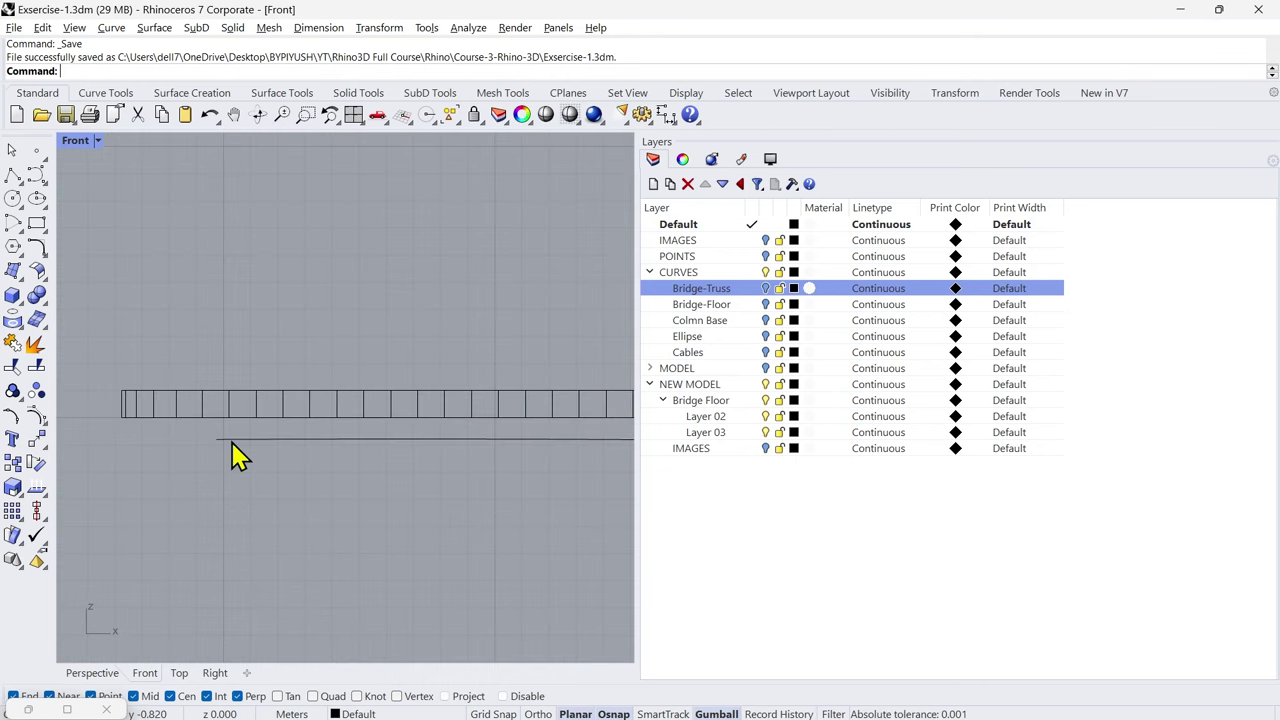
click(238, 449)
scroll(180, 471, down, 2)
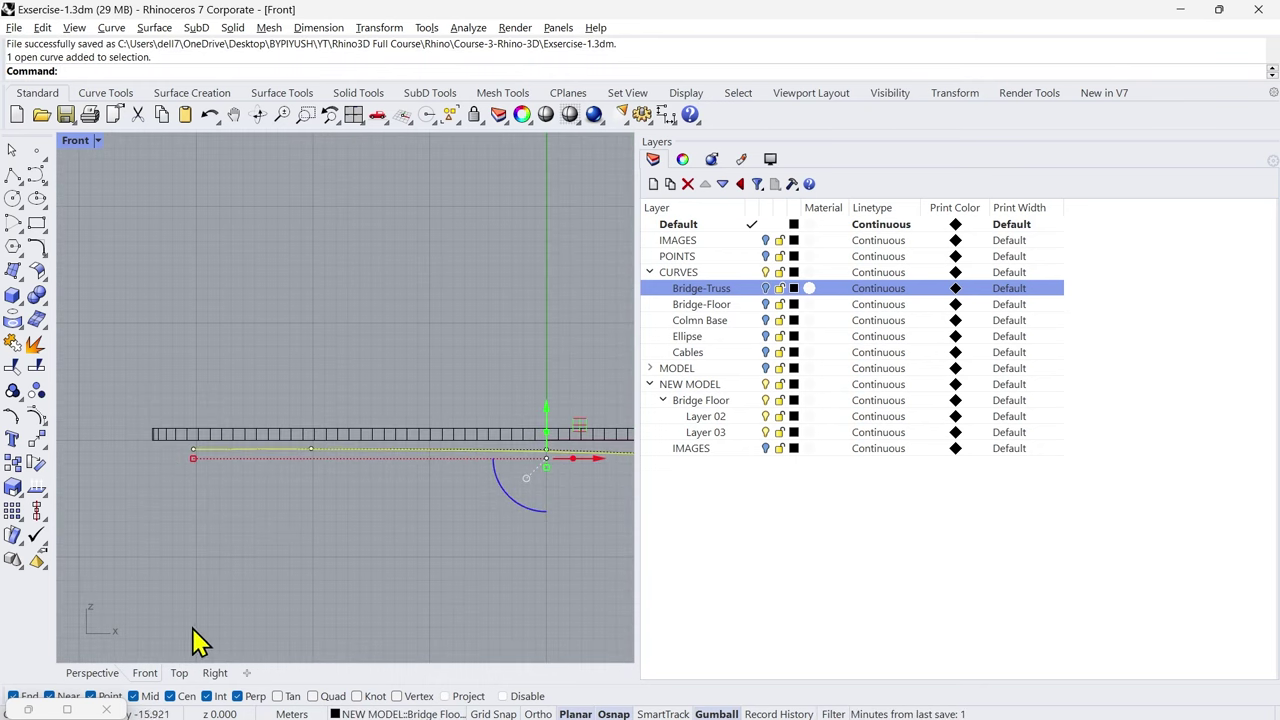
click(92, 672)
scroll(528, 622, up, 2)
scroll(455, 607, up, 2)
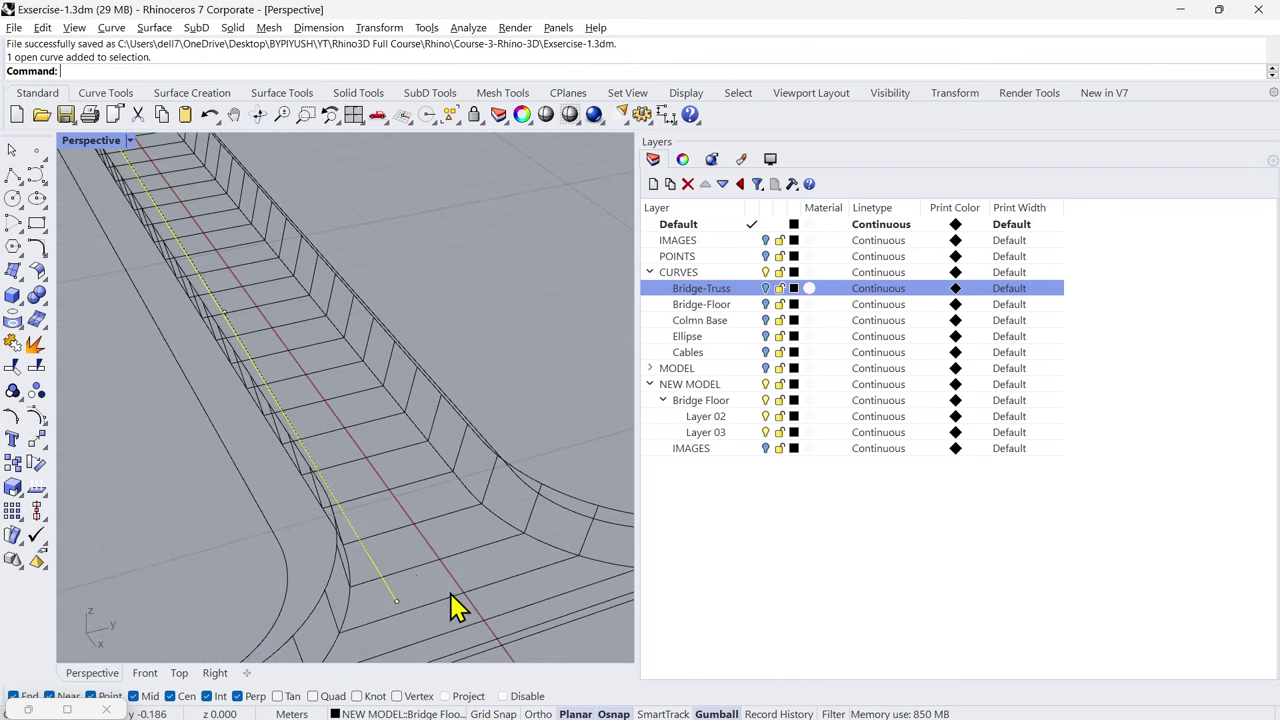
Step: Add the straight segments of both outer curves beside the bridge floor to the selection in the Top view
click(182, 673)
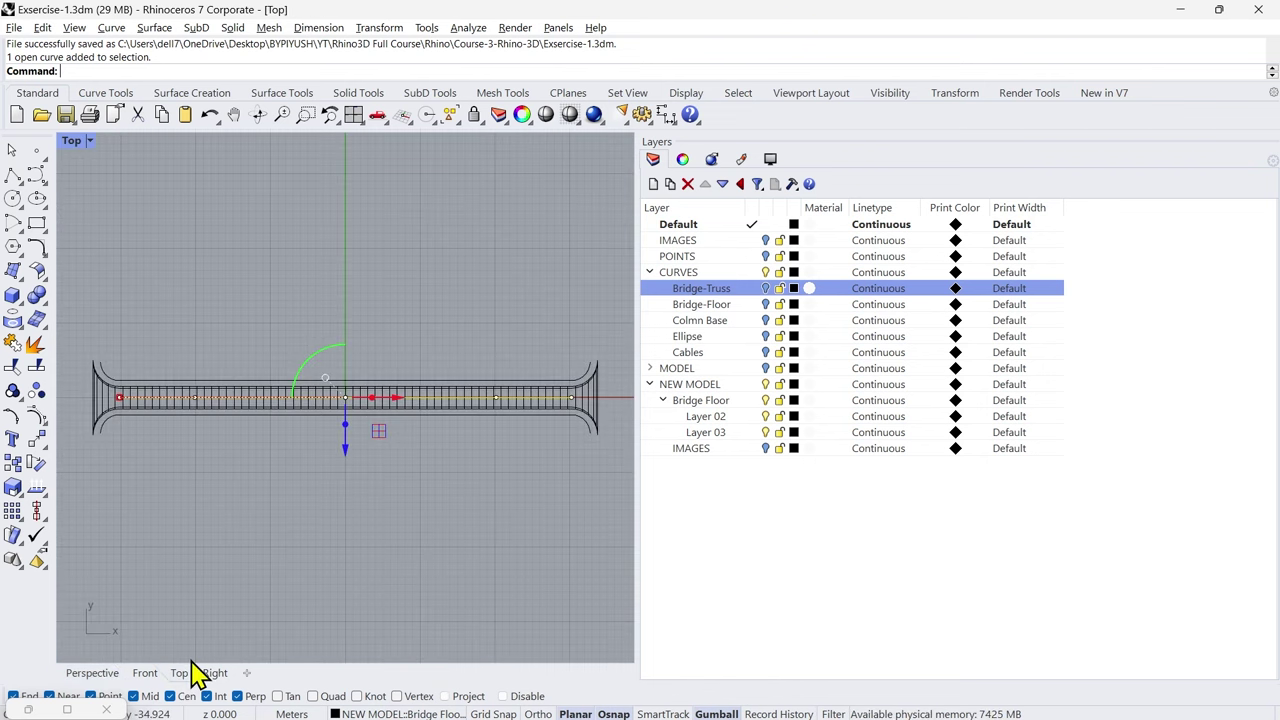
scroll(578, 410, up, 3)
scroll(560, 388, up, 2)
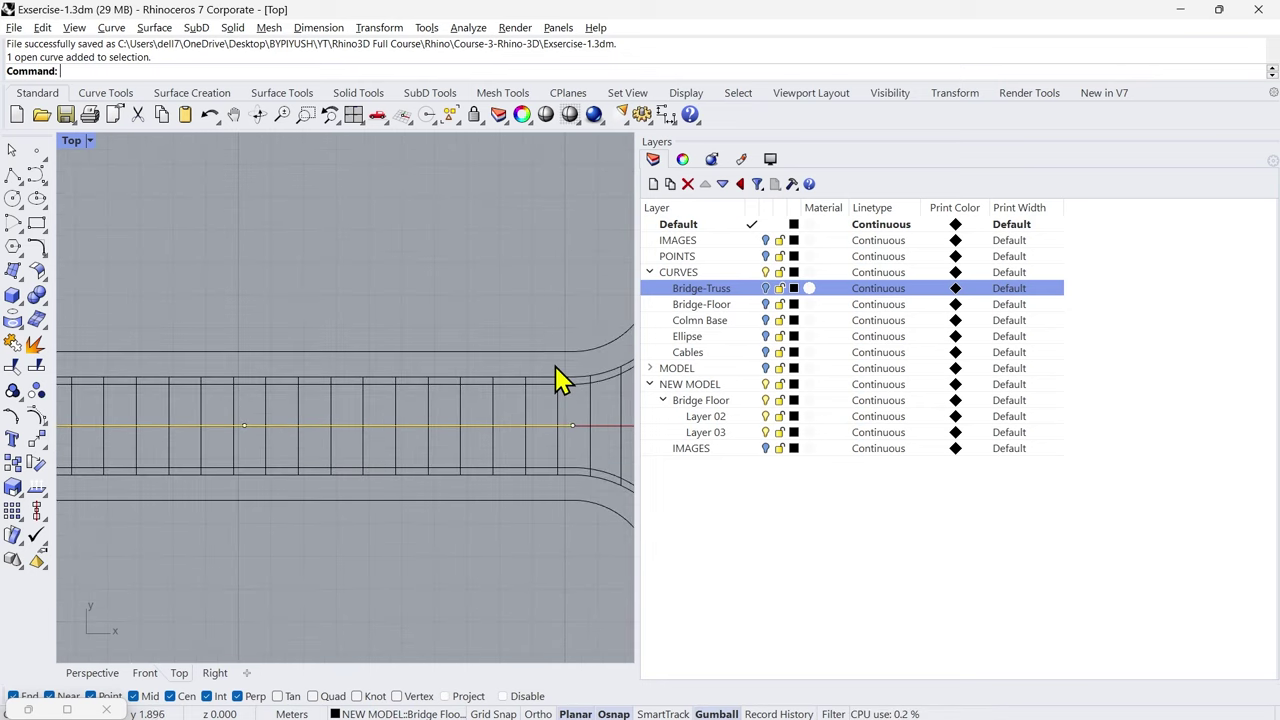
ctrl+shift+click(546, 352)
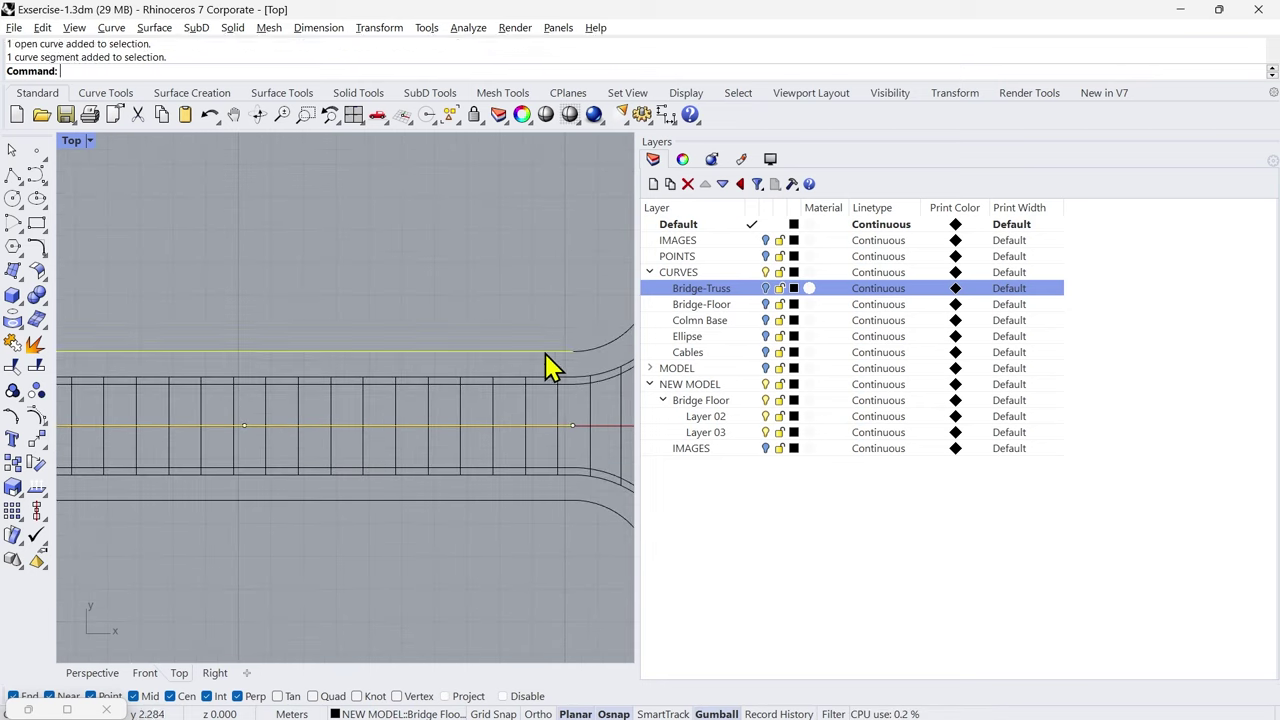
ctrl+shift+click(540, 501)
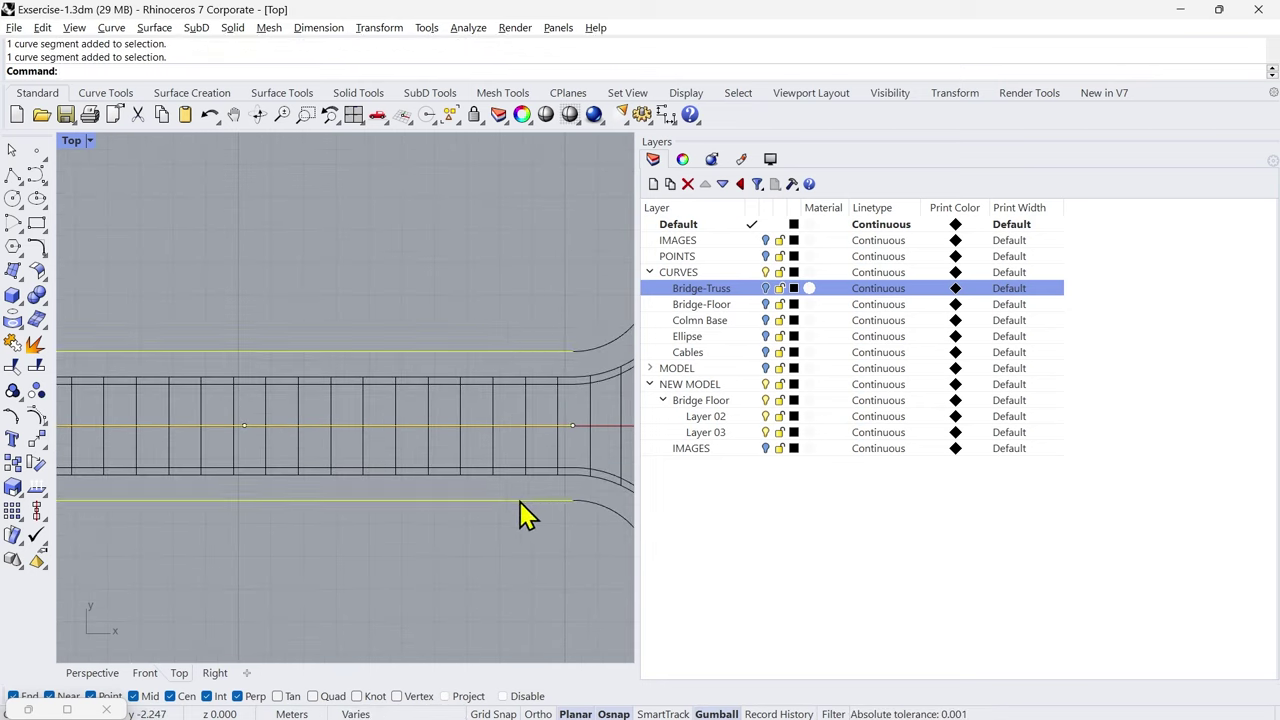
right_drag(527, 515, 425, 520)
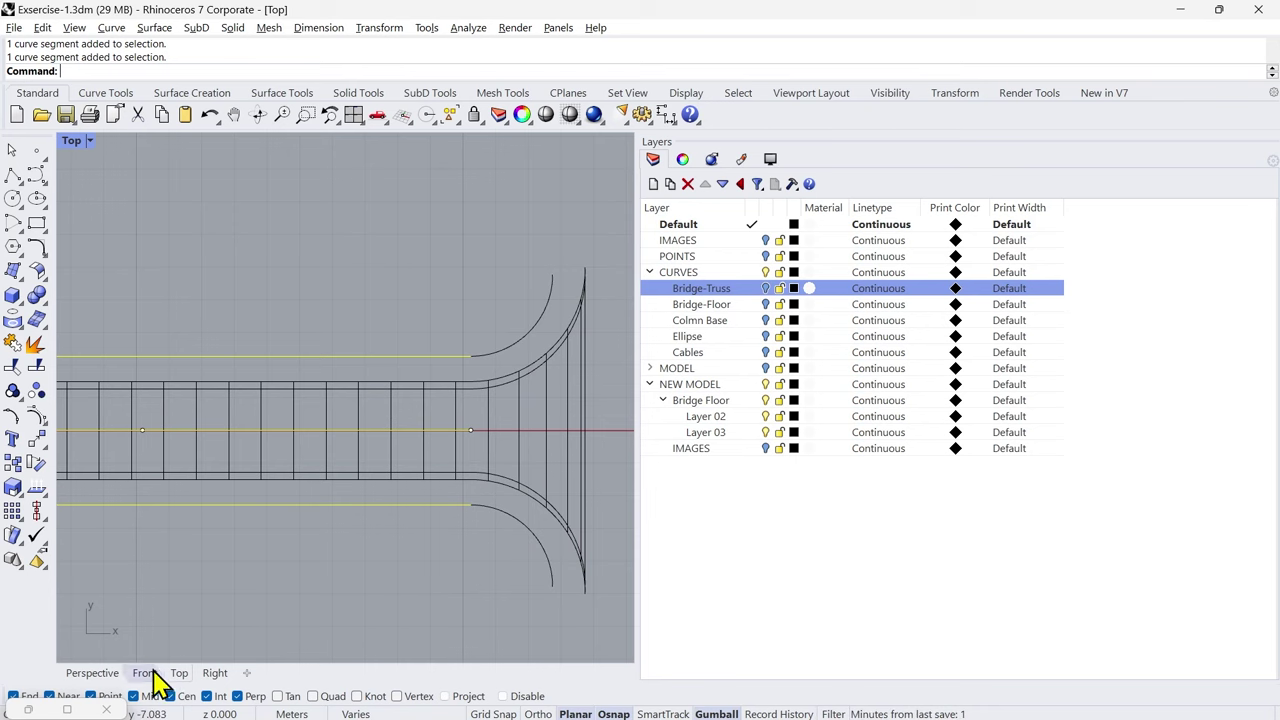
key(ctrl+shift+e)
scroll(572, 440, up, 4)
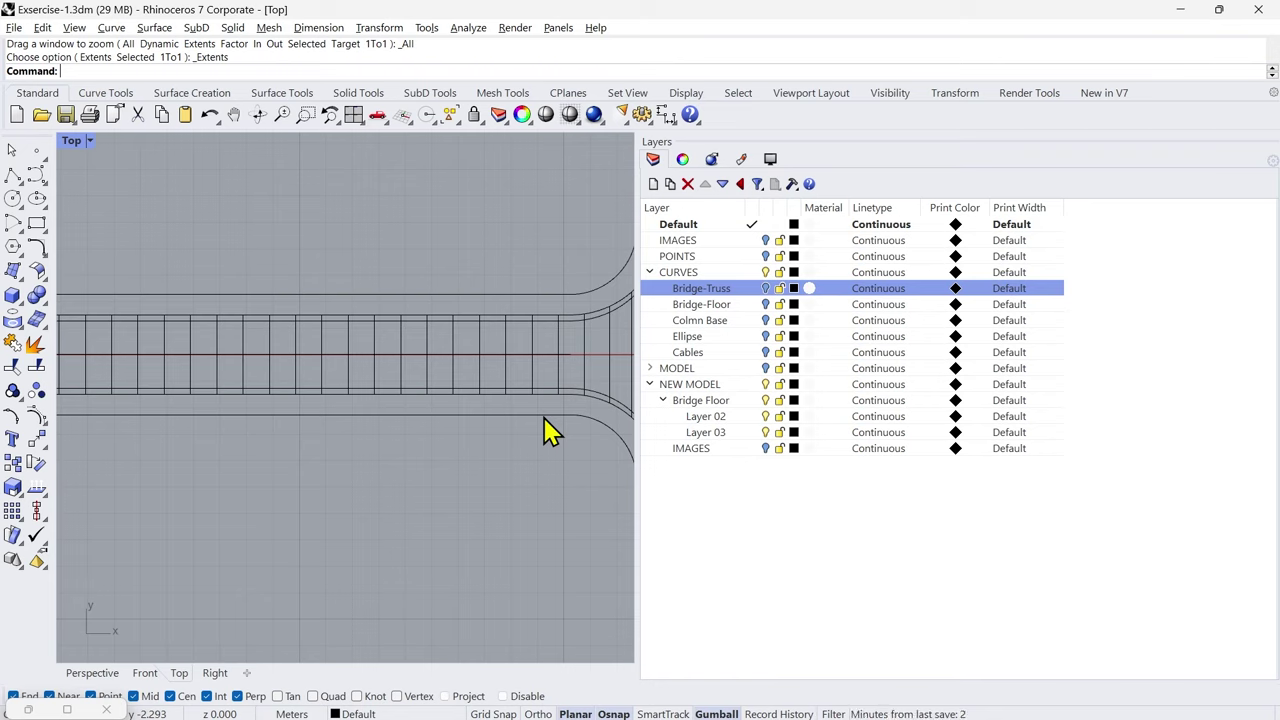
Step: Select the straight segments of both outer curves and compare them with the outer steel pipes in the reference cross-section P (11).jpg
click(546, 416)
ctrl+shift+click(534, 297)
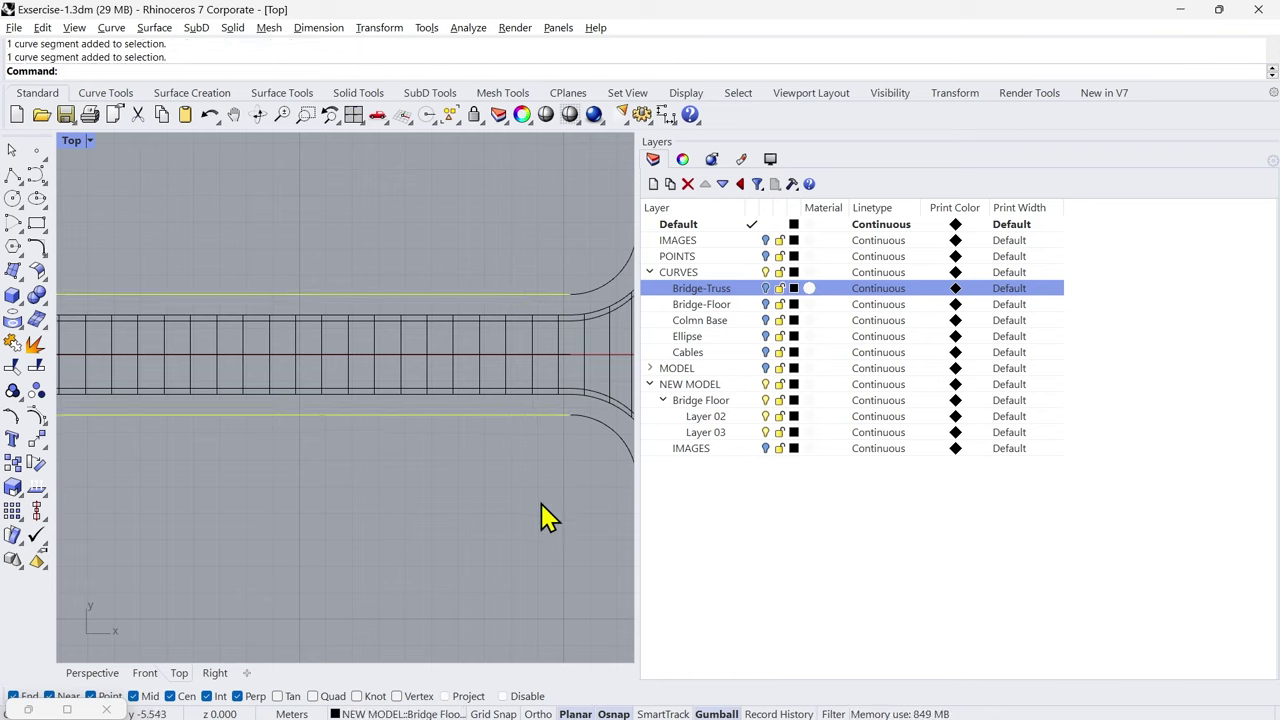
key(alt+Tab)
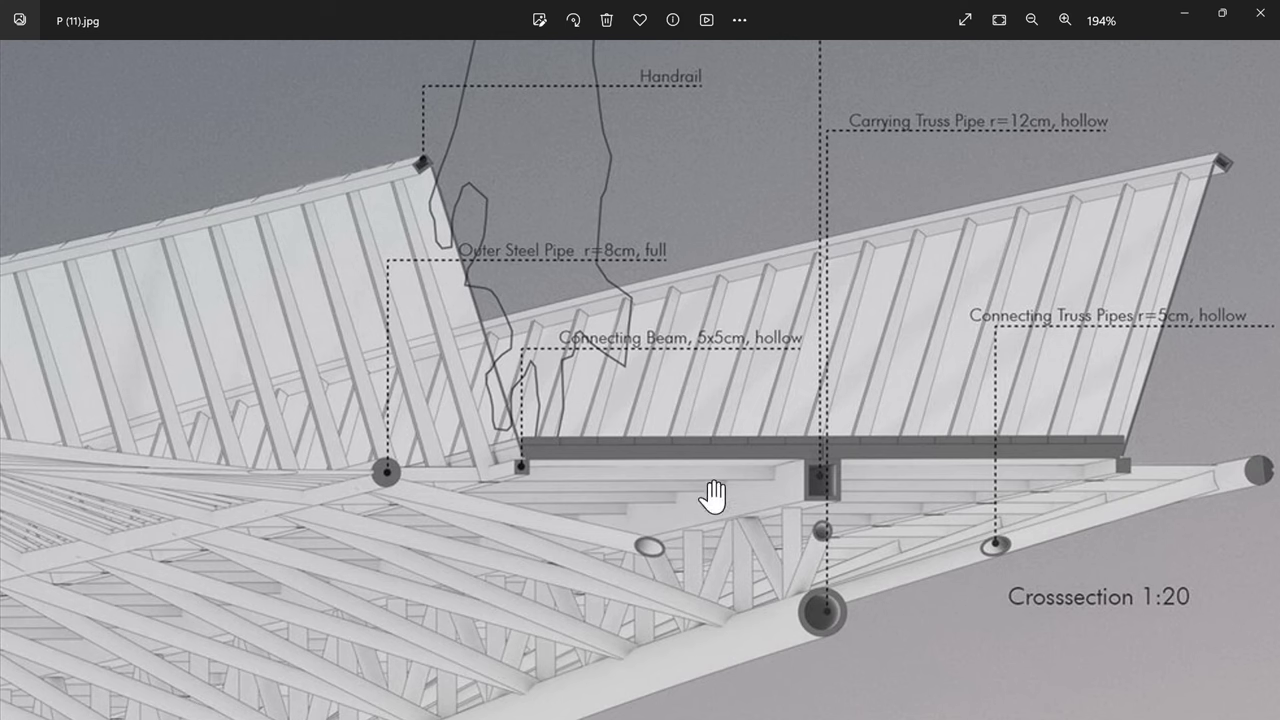
key(alt+Tab)
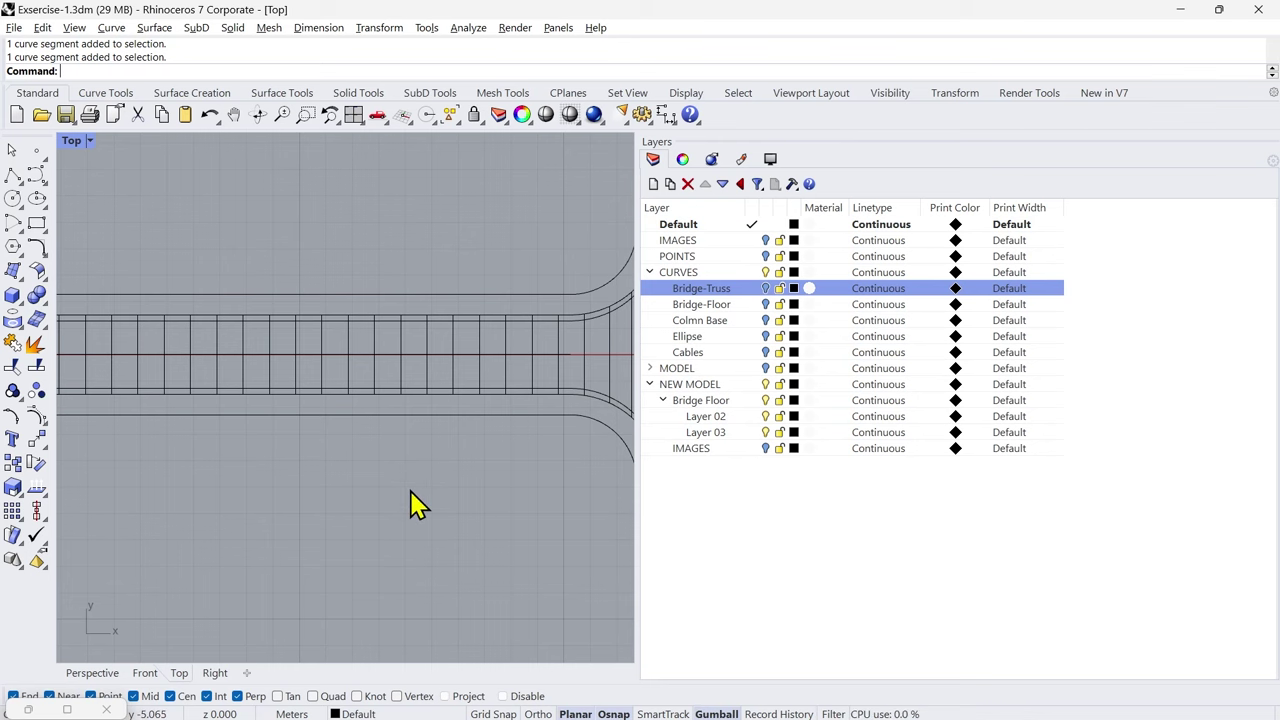
Step: Divide the straight segment of the lower outer curve in the Top view into 61 segments with division points
scroll(418, 505, down, 2)
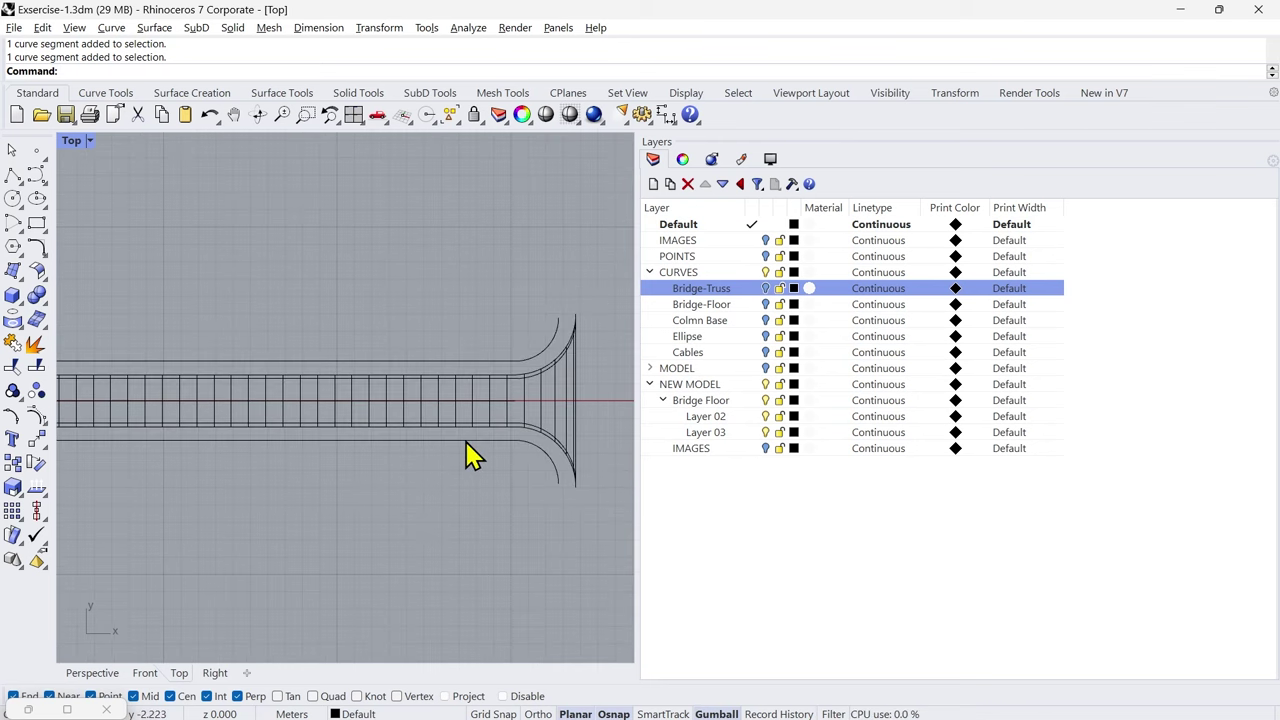
click(467, 441)
click(468, 468)
ctrl+shift+click(478, 442)
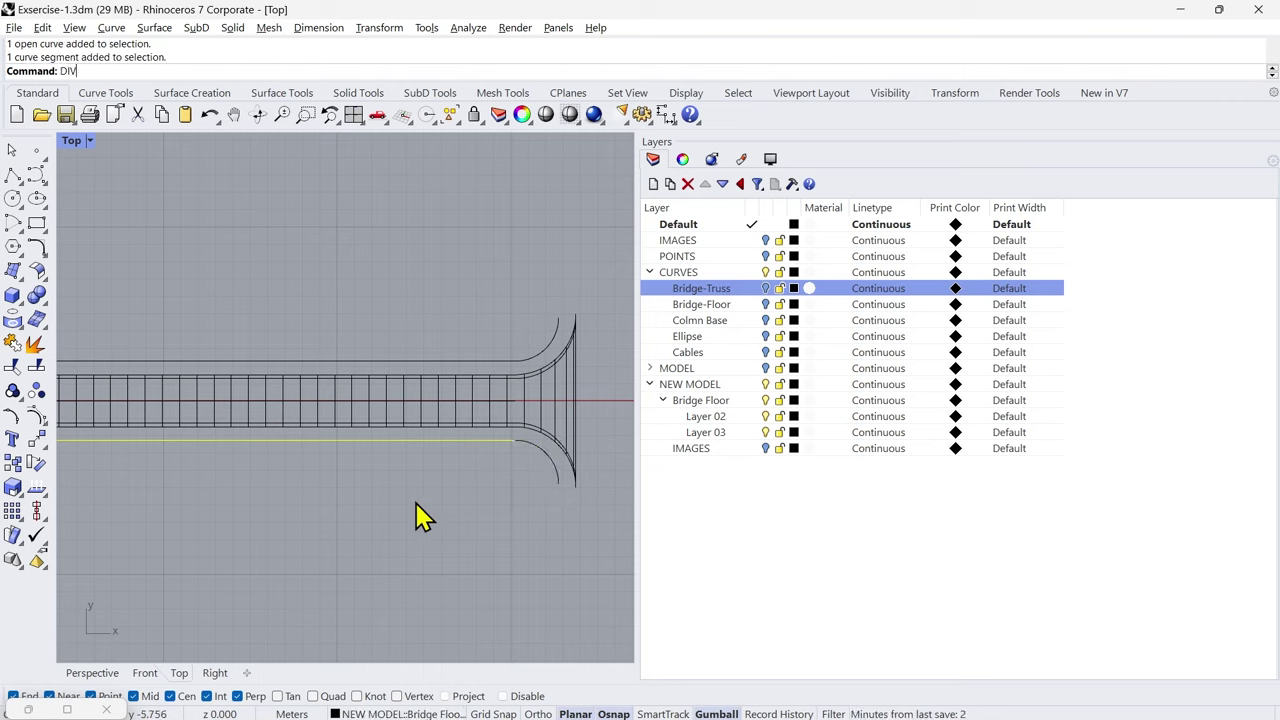
click(104, 110)
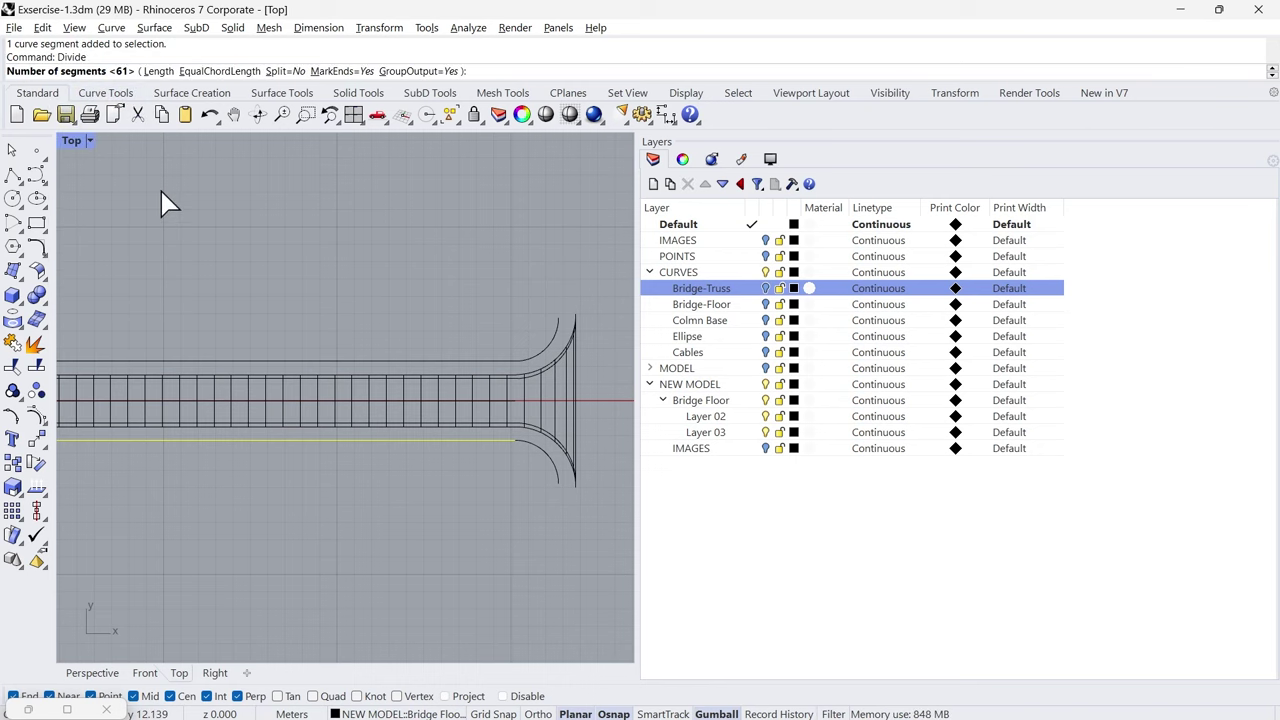
scroll(545, 345, down, 3)
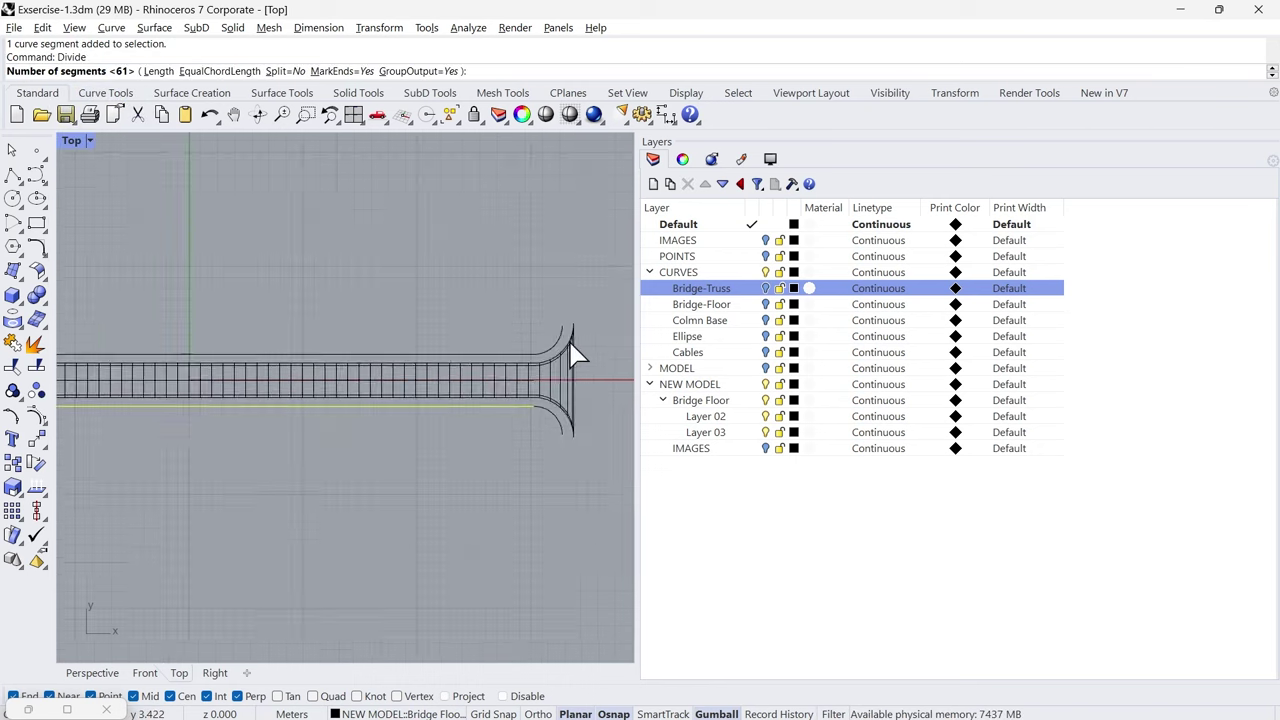
scroll(531, 408, up, 3)
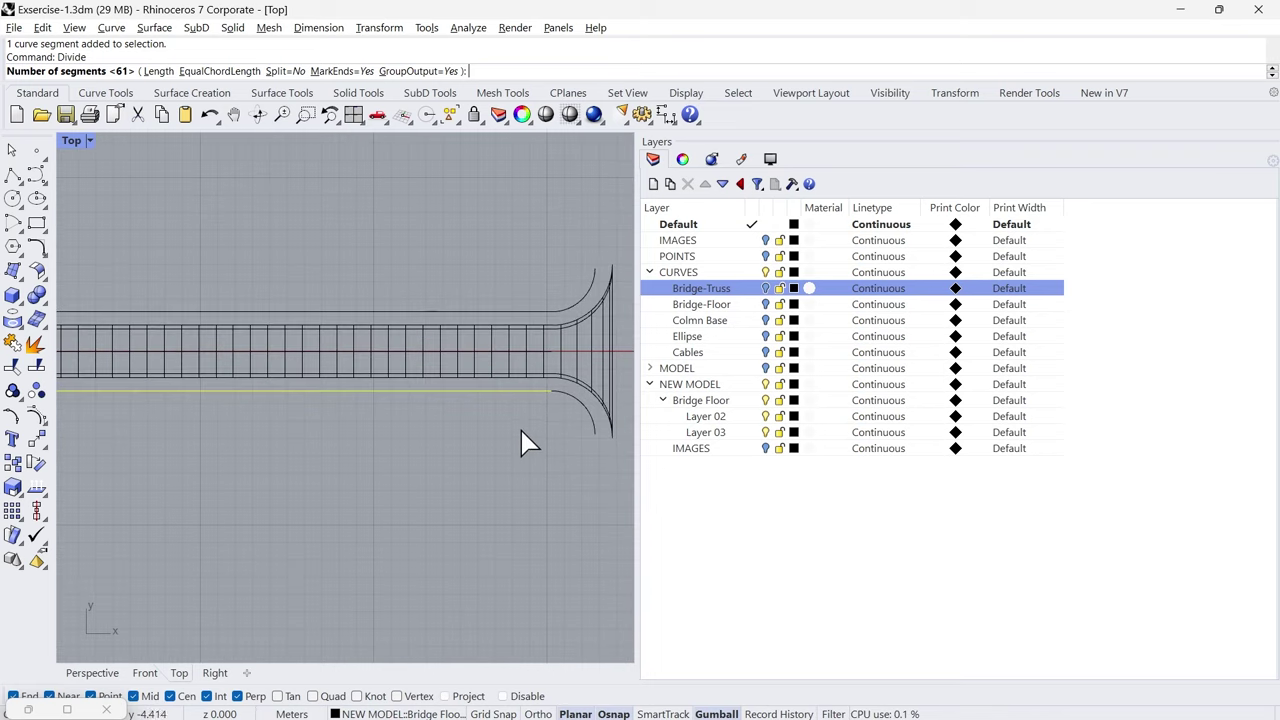
scroll(531, 434, up, 2)
key(Return)
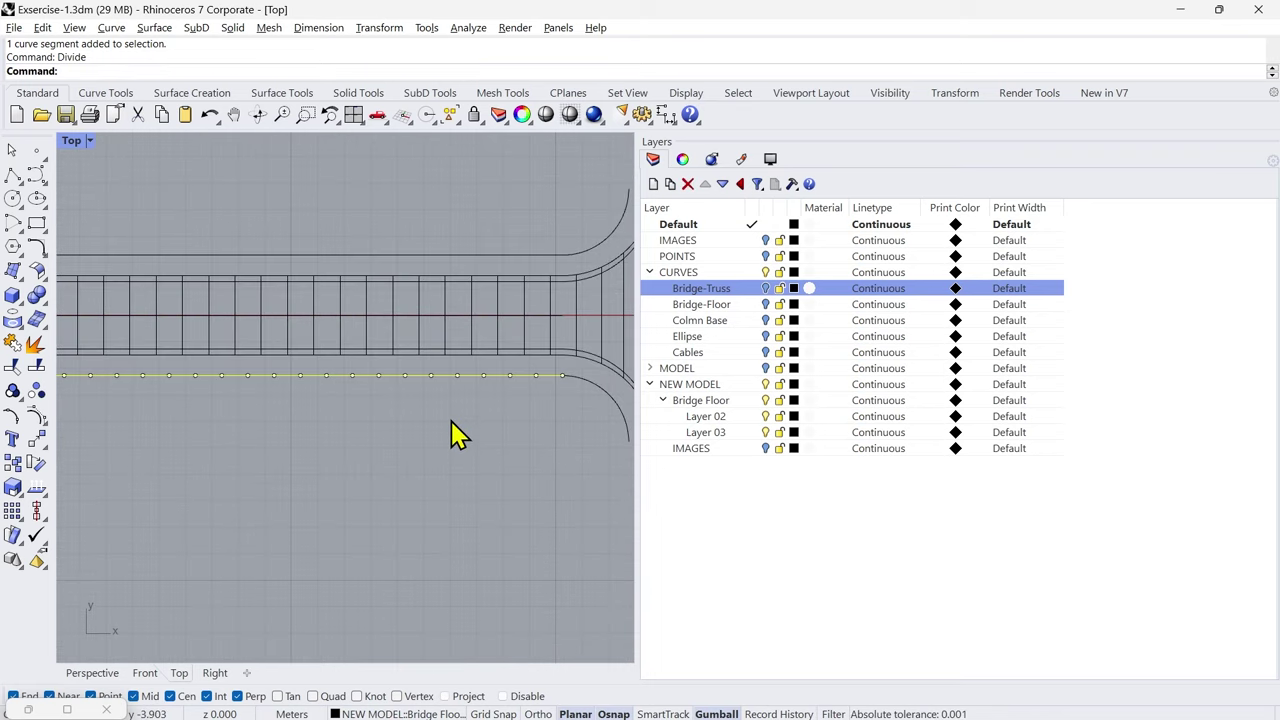
Step: Draw a line across the bridge from the last division point to the matching end of the opposite outer curve's straight segment
scroll(525, 437, down, 1)
right_drag(249, 462, 556, 470)
click(420, 473)
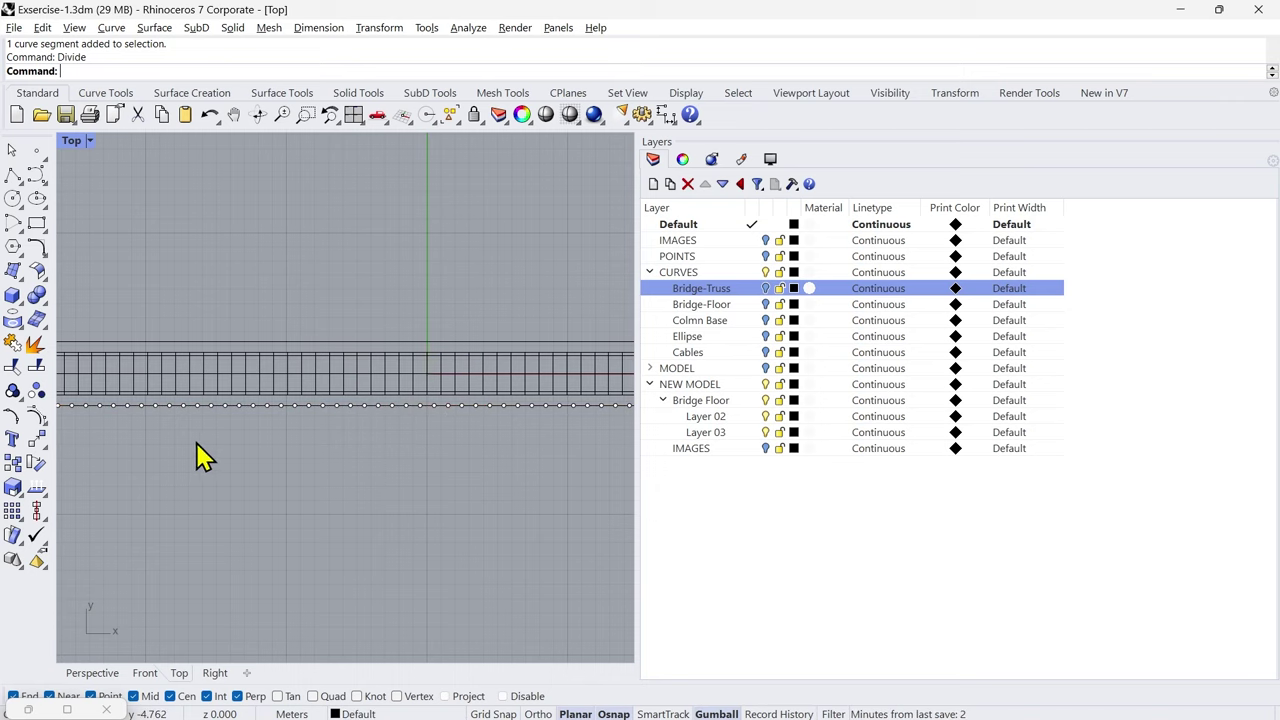
mouse_move(206, 452)
right_down()
mouse_move(550, 462)
mouse_move(219, 459)
right_up()
scroll(309, 423, up, 5)
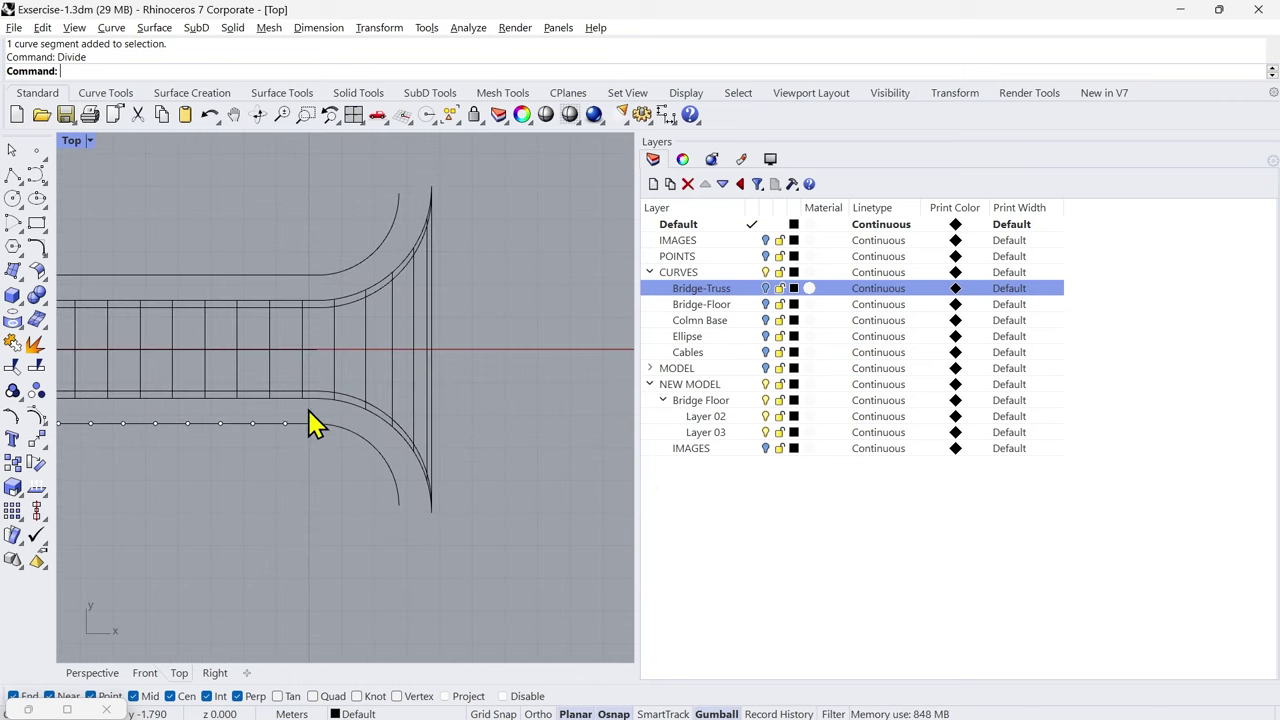
text(L)
key(Return)
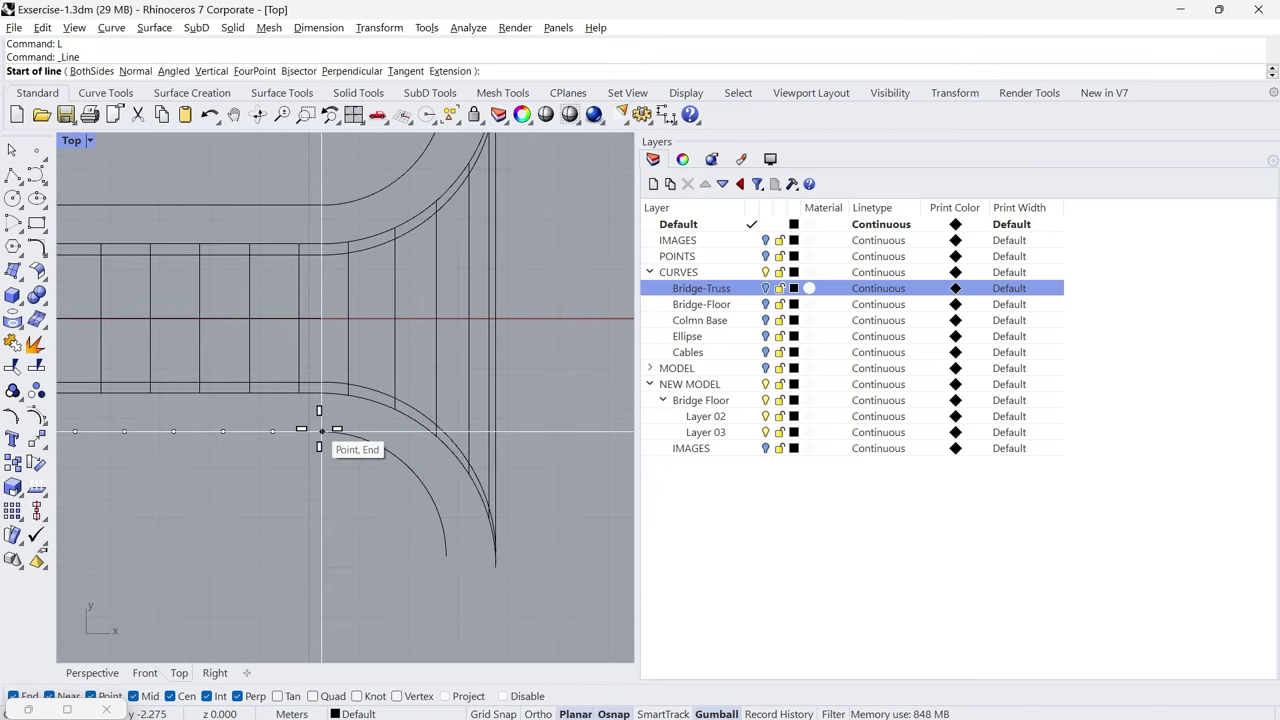
click(321, 431)
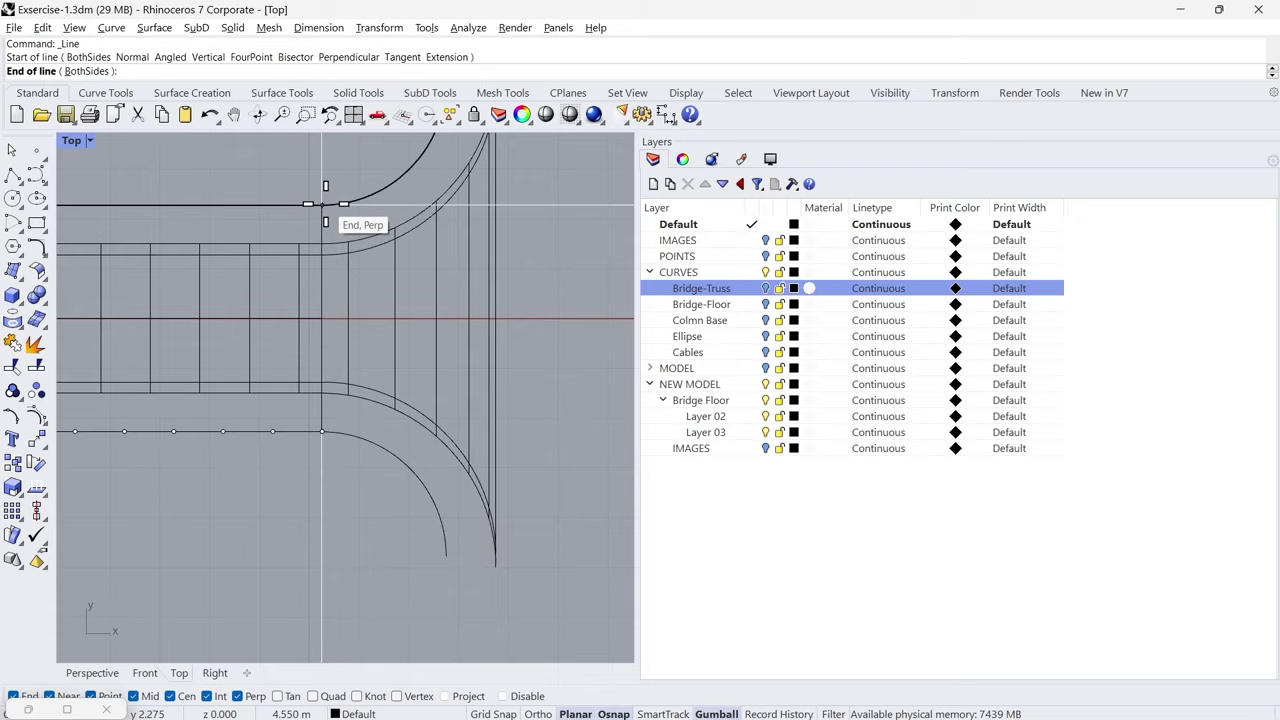
click(322, 204)
Step: Array the cross line linearly with 61 items, spaced from the end division point to the next one
text(A)
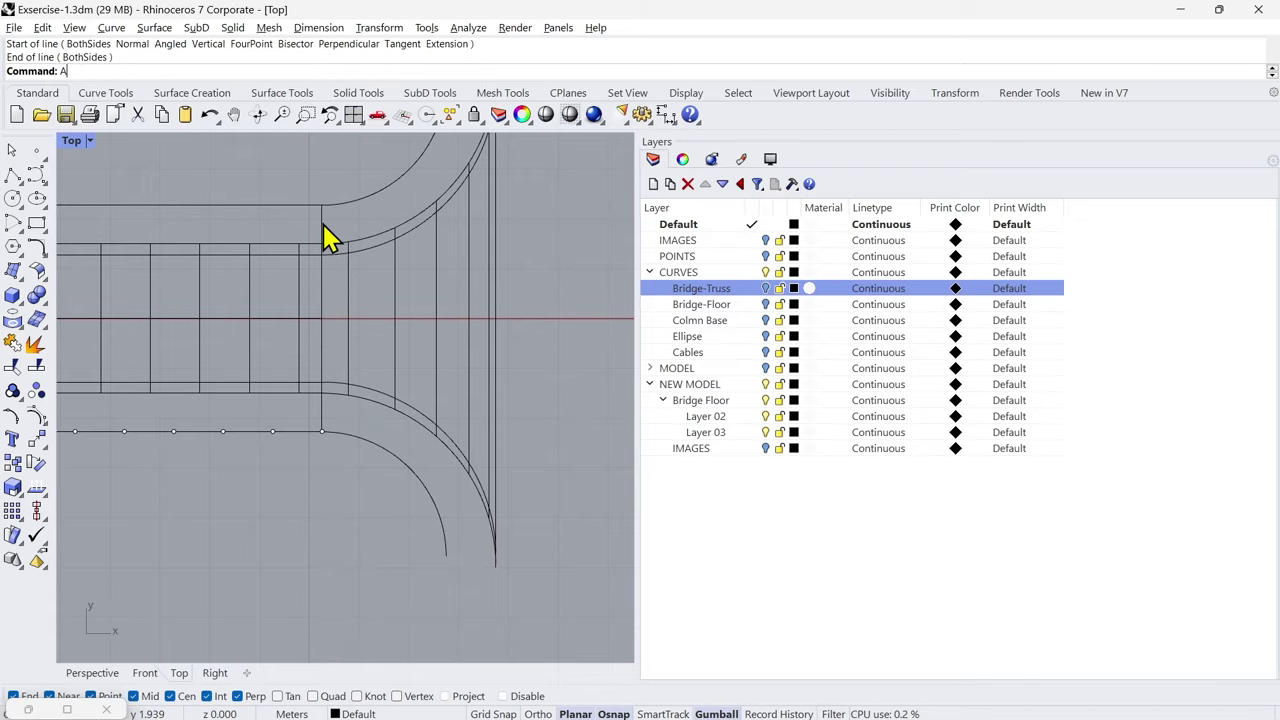
text(rrayPolar)
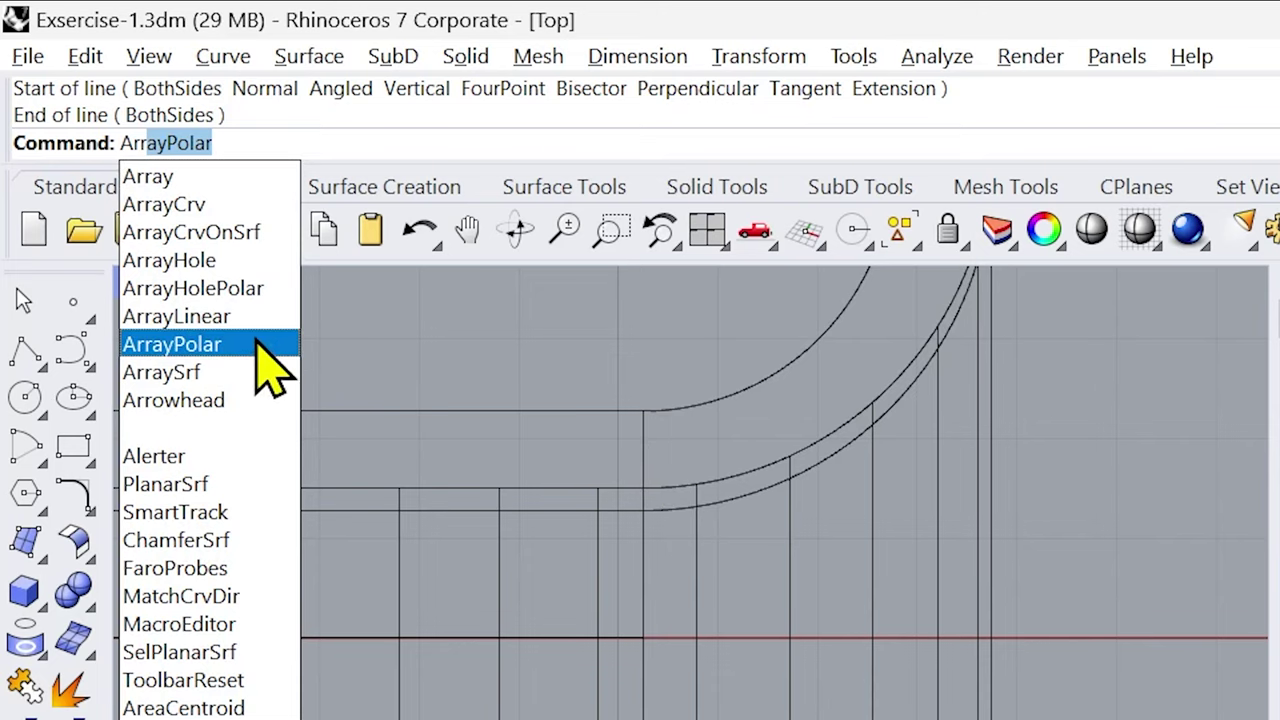
click(205, 316)
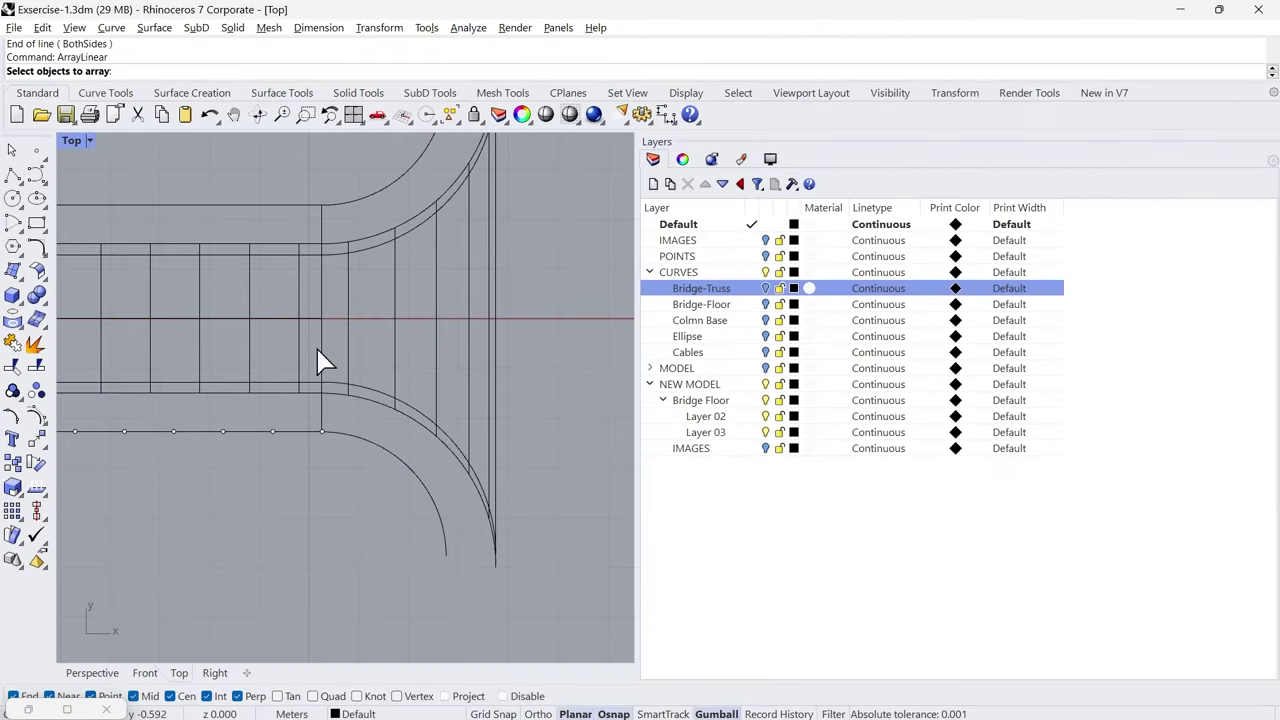
click(322, 366)
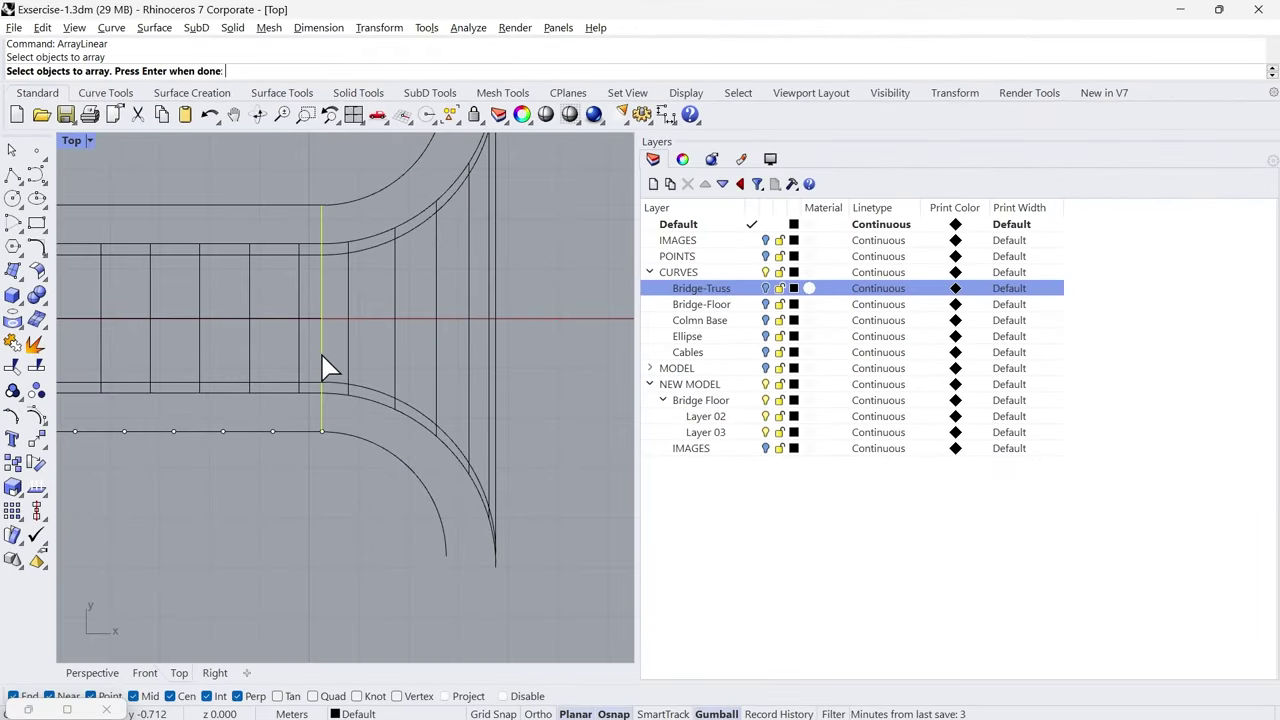
key(Return)
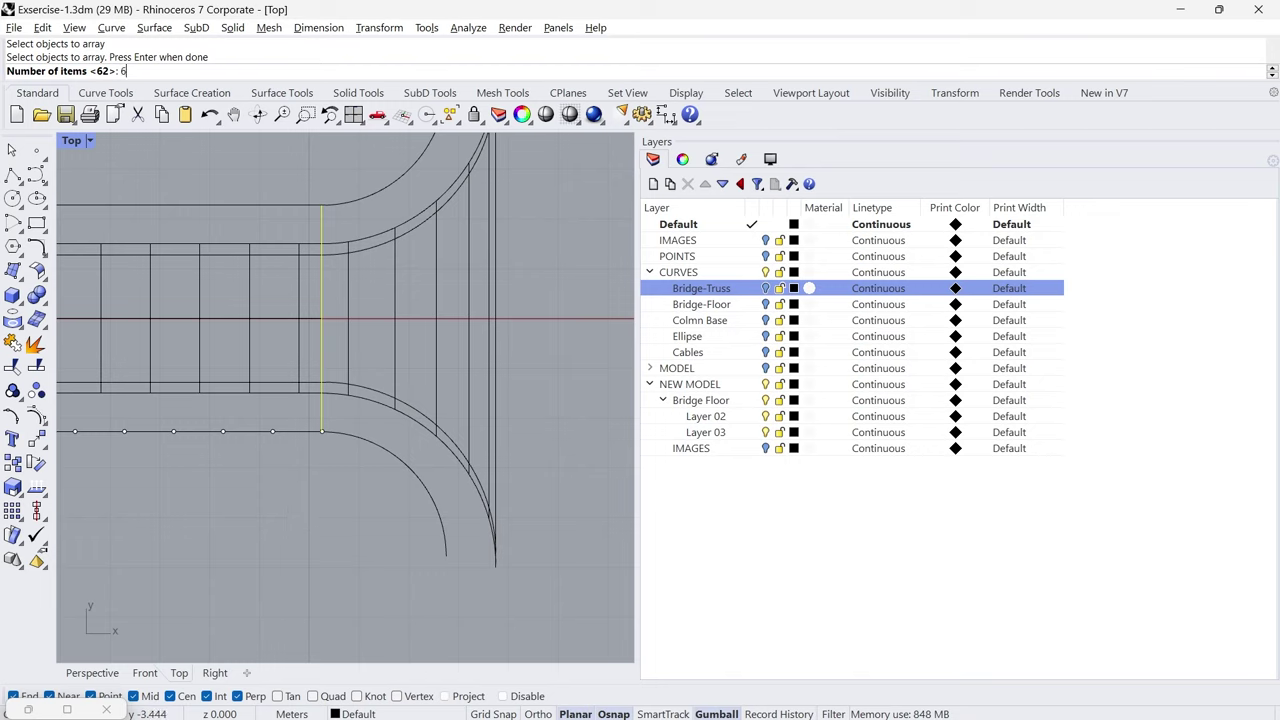
key(Return)
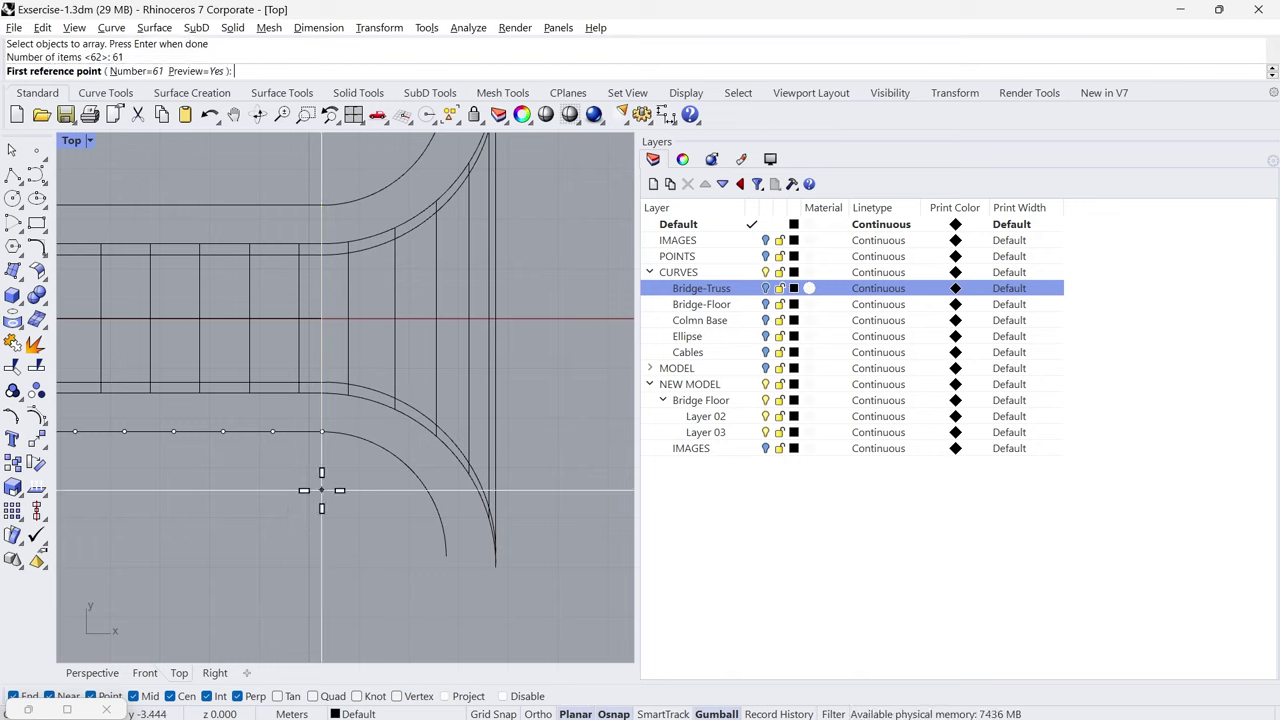
click(321, 431)
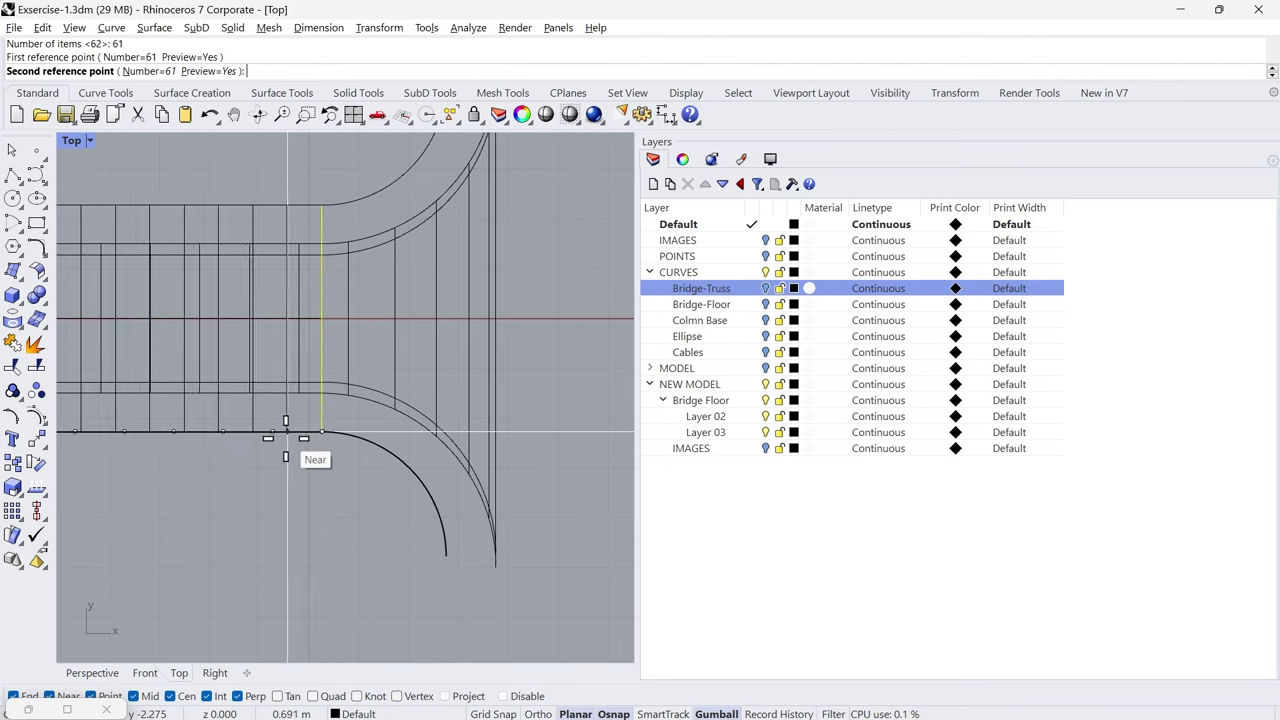
click(276, 436)
Step: Copy the last arrayed cross line onto the remaining division point at the far end of the straight segment
scroll(403, 433, down, 6)
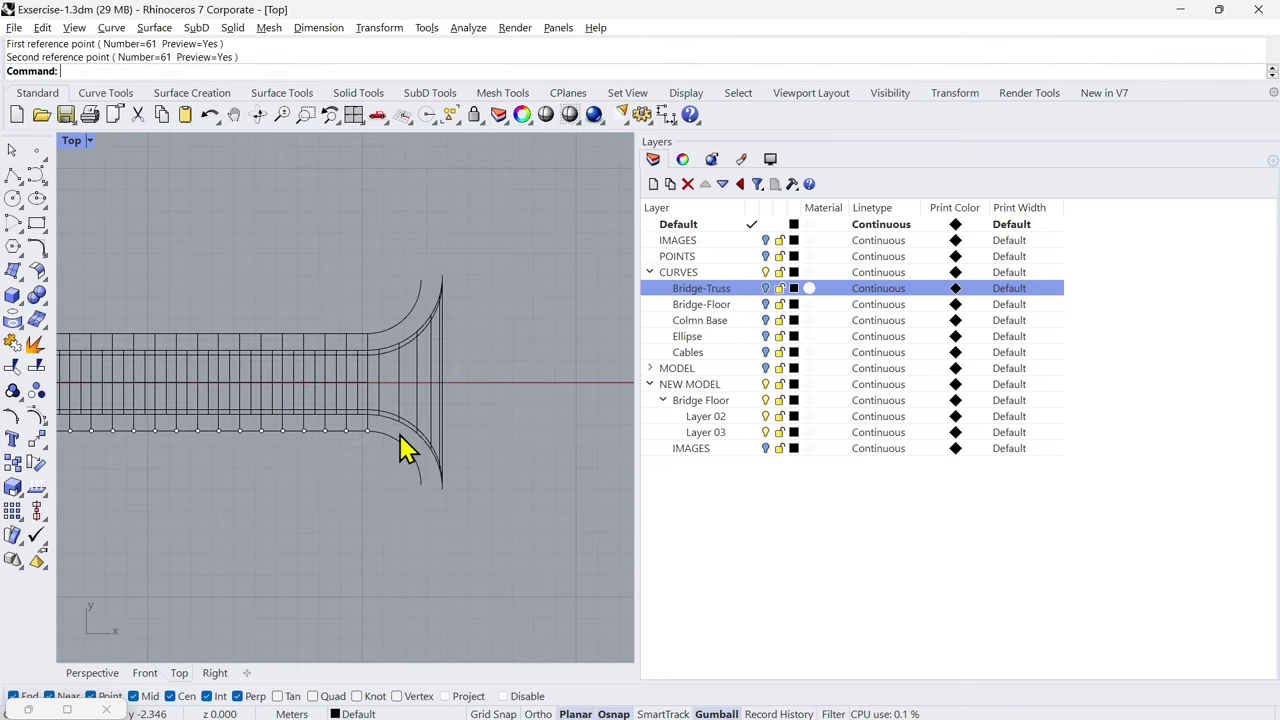
right_drag(137, 473, 489, 457)
right_drag(229, 459, 571, 482)
right_drag(300, 480, 534, 485)
scroll(258, 447, up, 5)
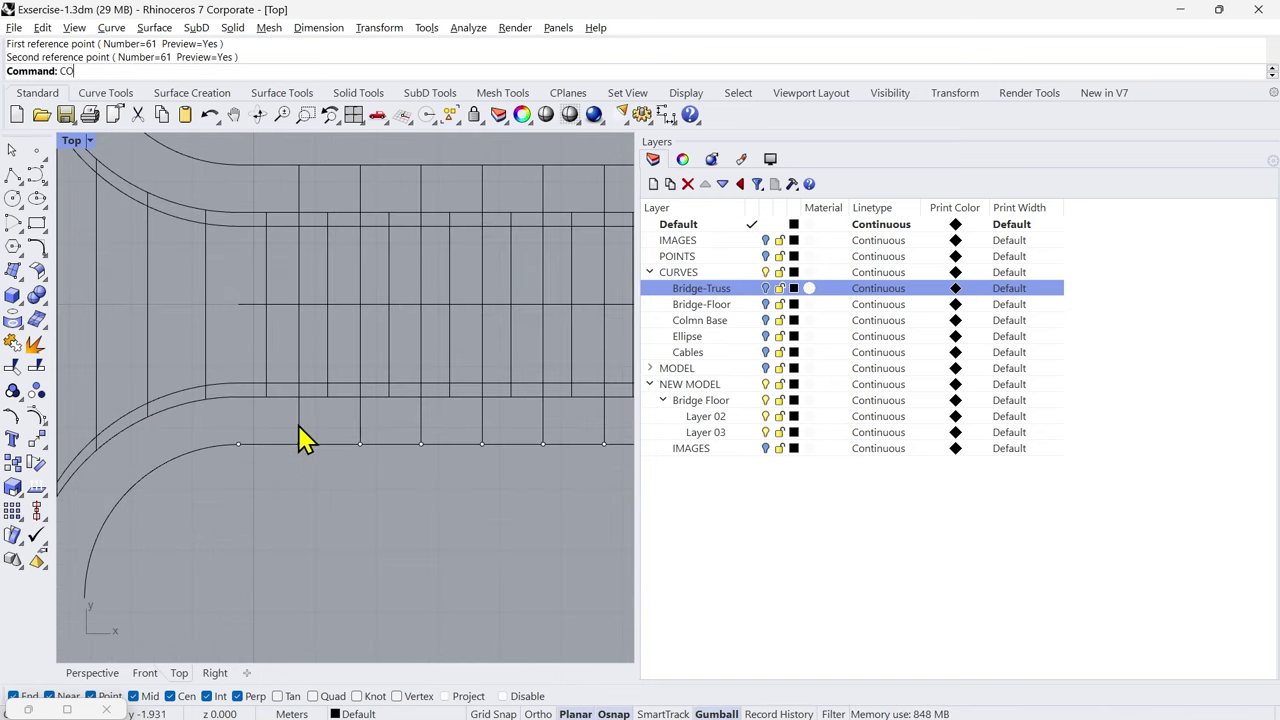
key(Return)
scroll(305, 440, up, 2)
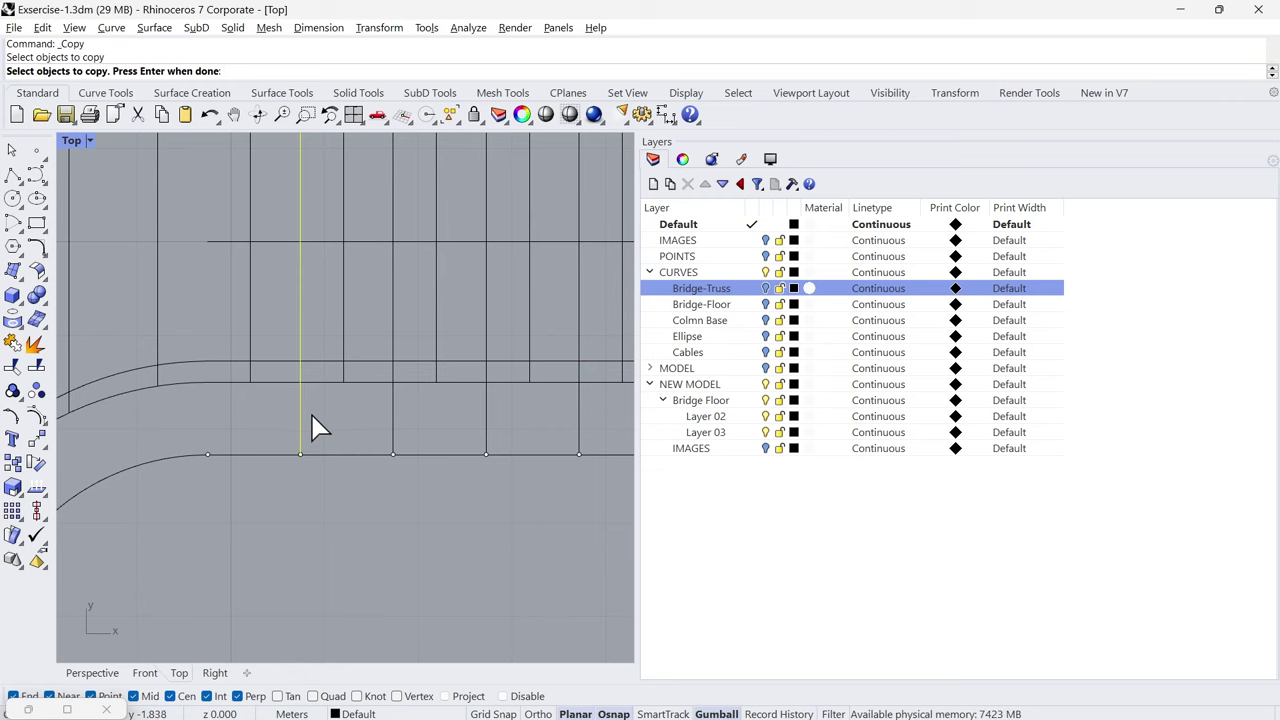
key(Return)
click(300, 455)
click(223, 458)
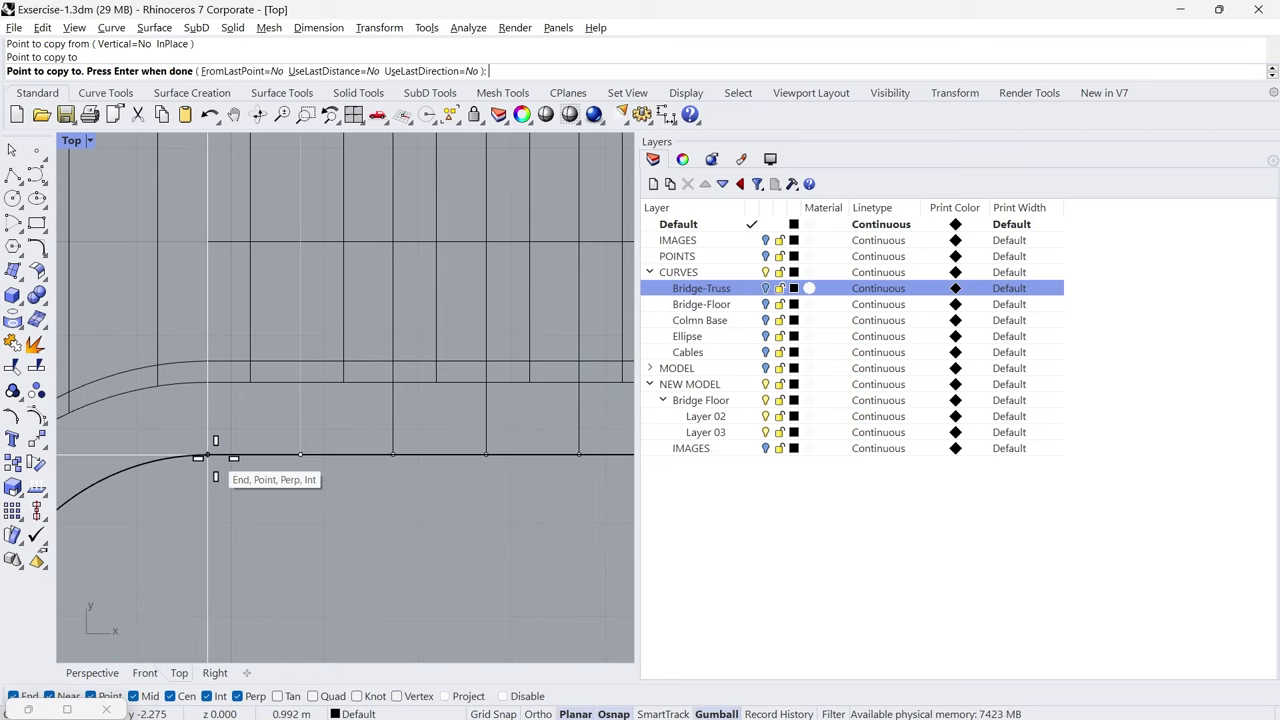
key(Return)
Step: Undo the copied line, the linear array, the cross line and the curve division
scroll(250, 455, down, 5)
scroll(248, 453, down, 2)
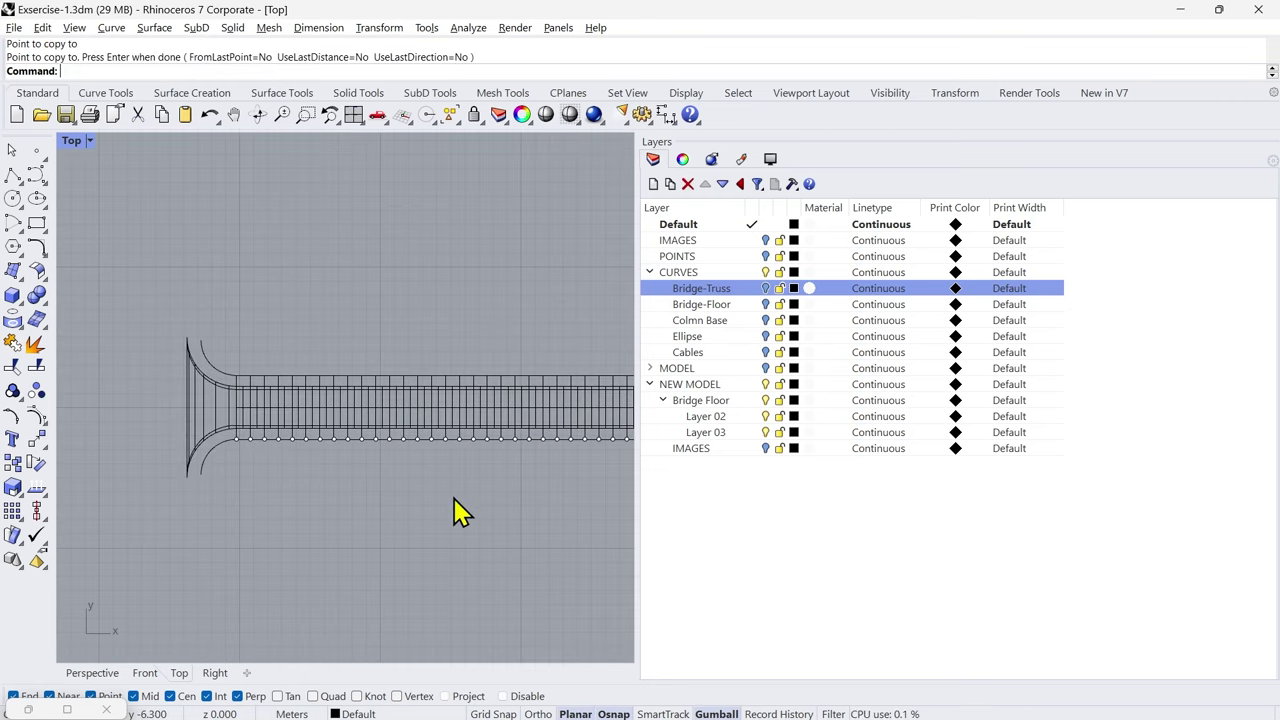
right_drag(457, 509, 388, 505)
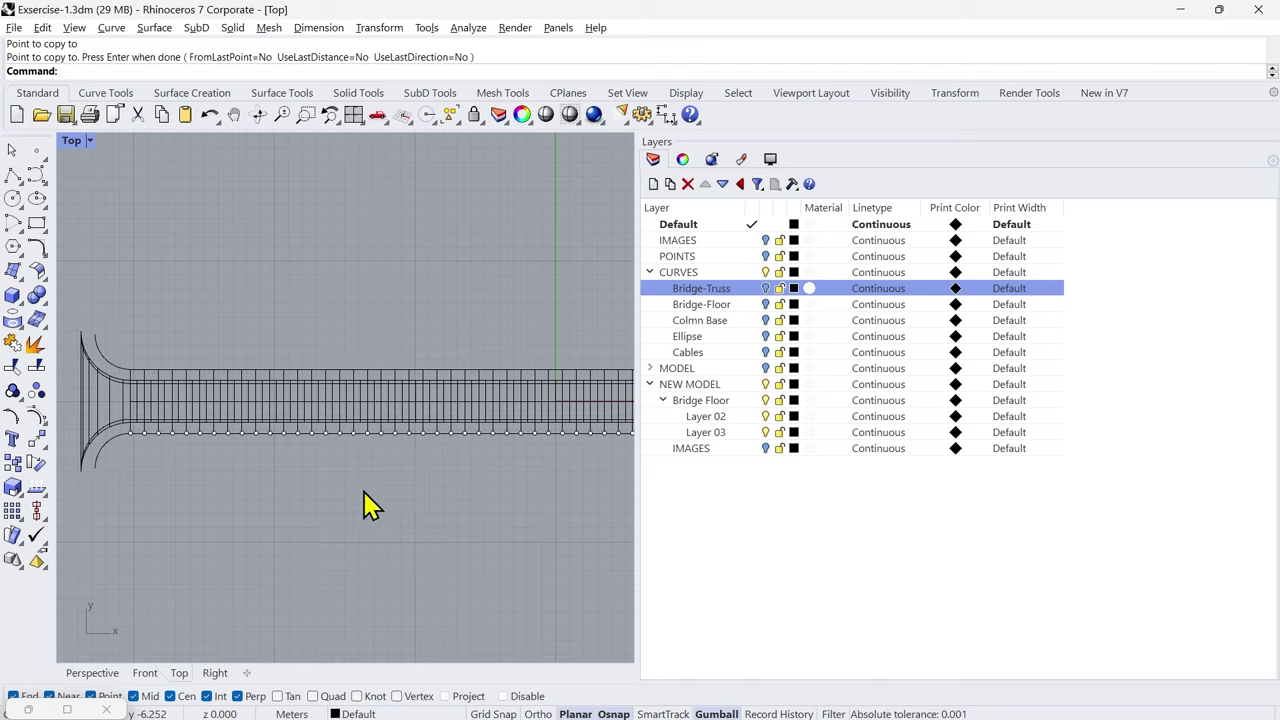
key(ctrl+z)
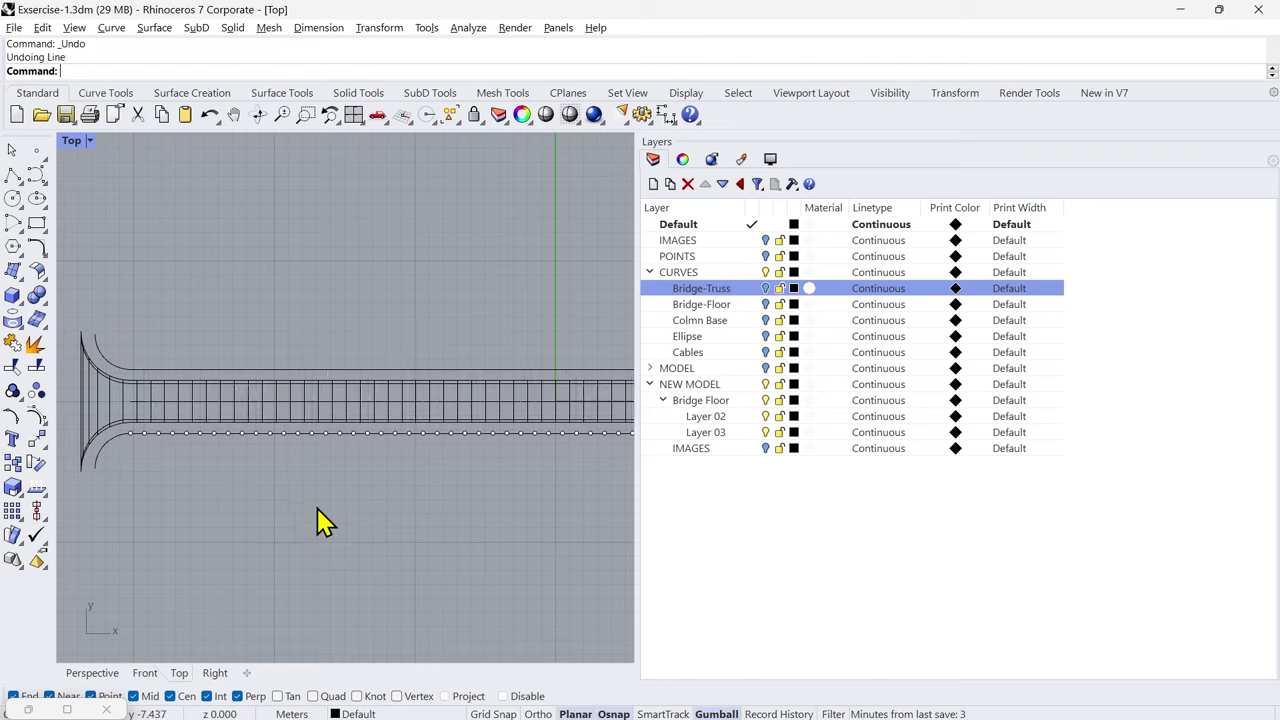
Step: Switch to Grasshopper with the bridge shown in Perspective and add a Curve parameter beside the existing Line components
click(28, 708)
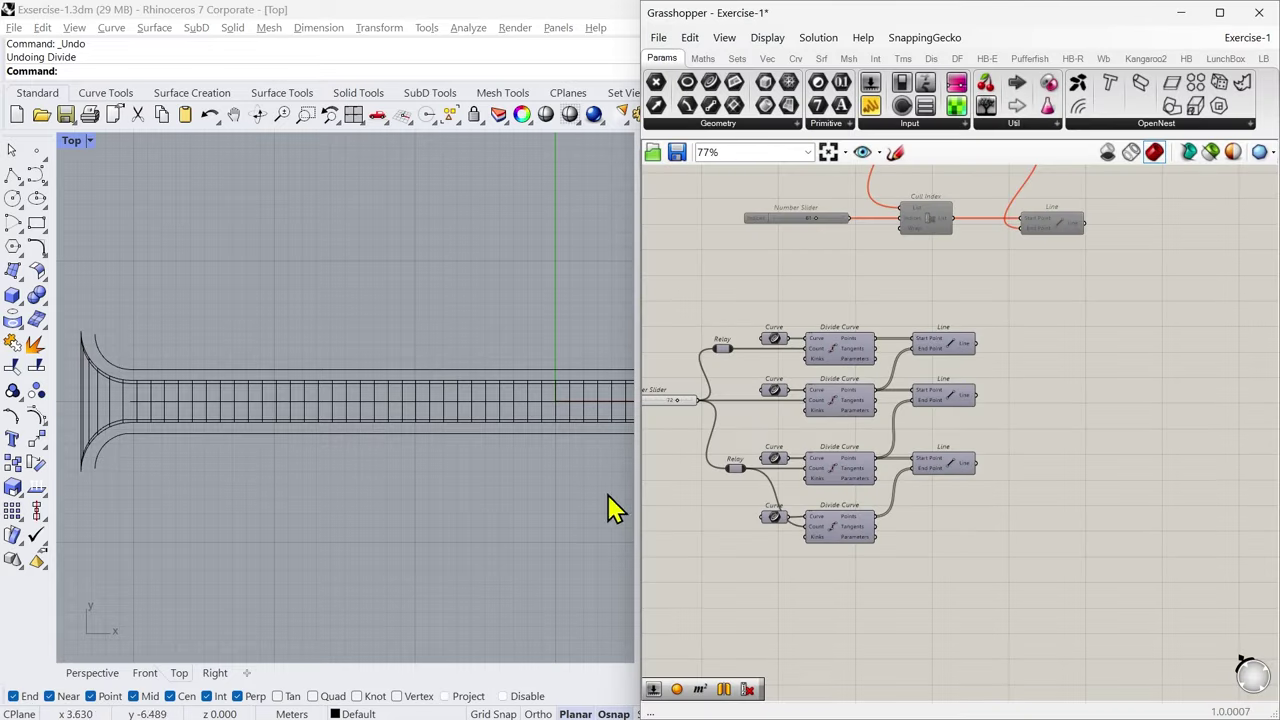
click(100, 672)
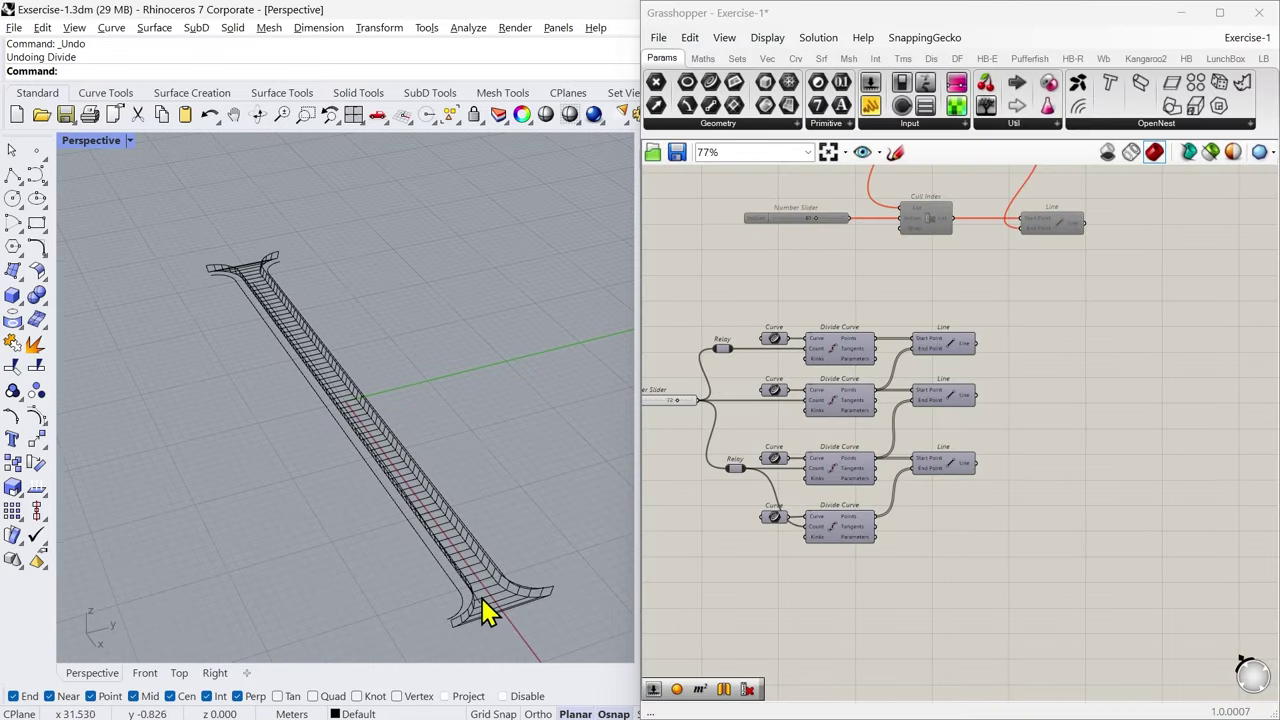
right_drag(486, 606, 375, 540)
right_drag(1068, 488, 945, 440)
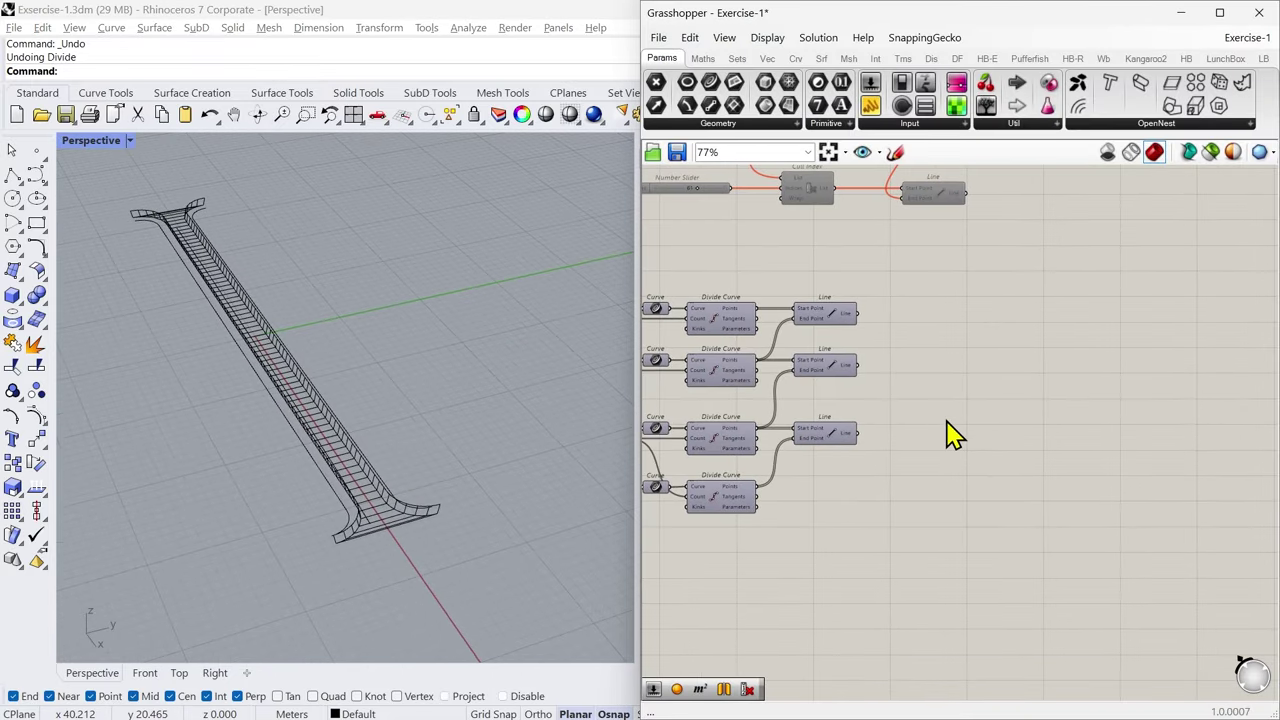
double_click(950, 432)
text(cur)
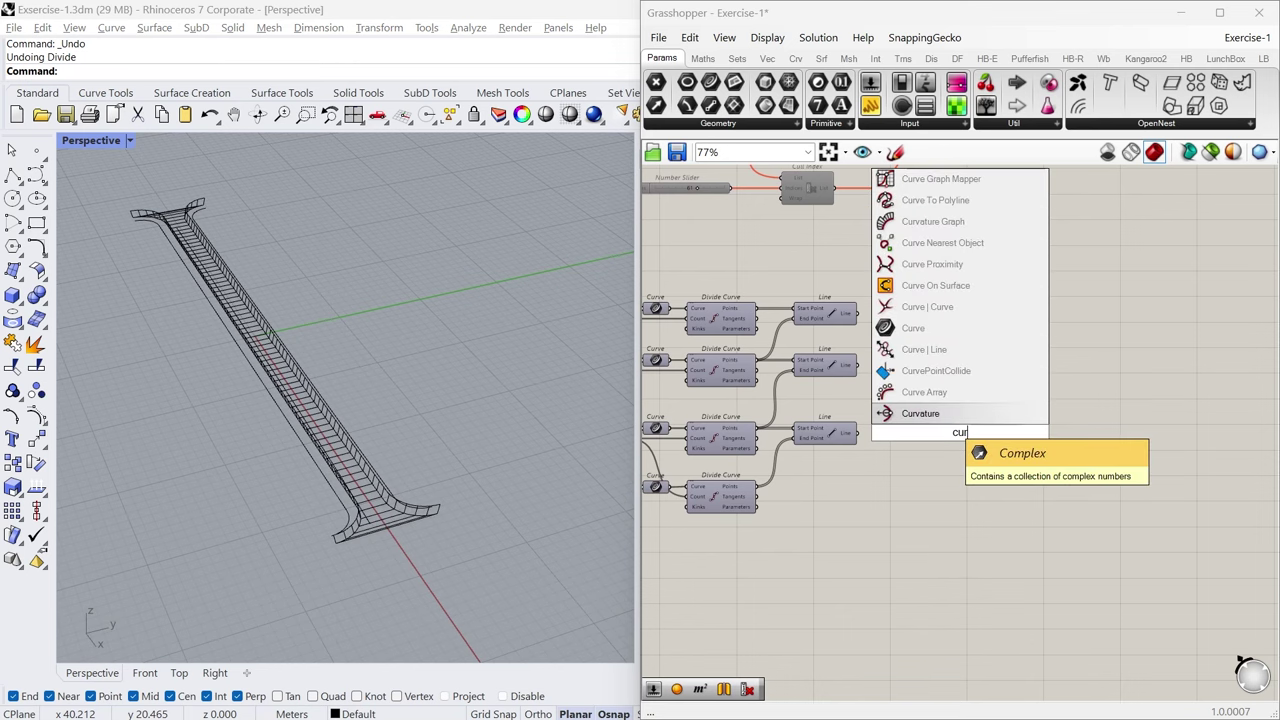
click(955, 326)
scroll(968, 455, up, 6)
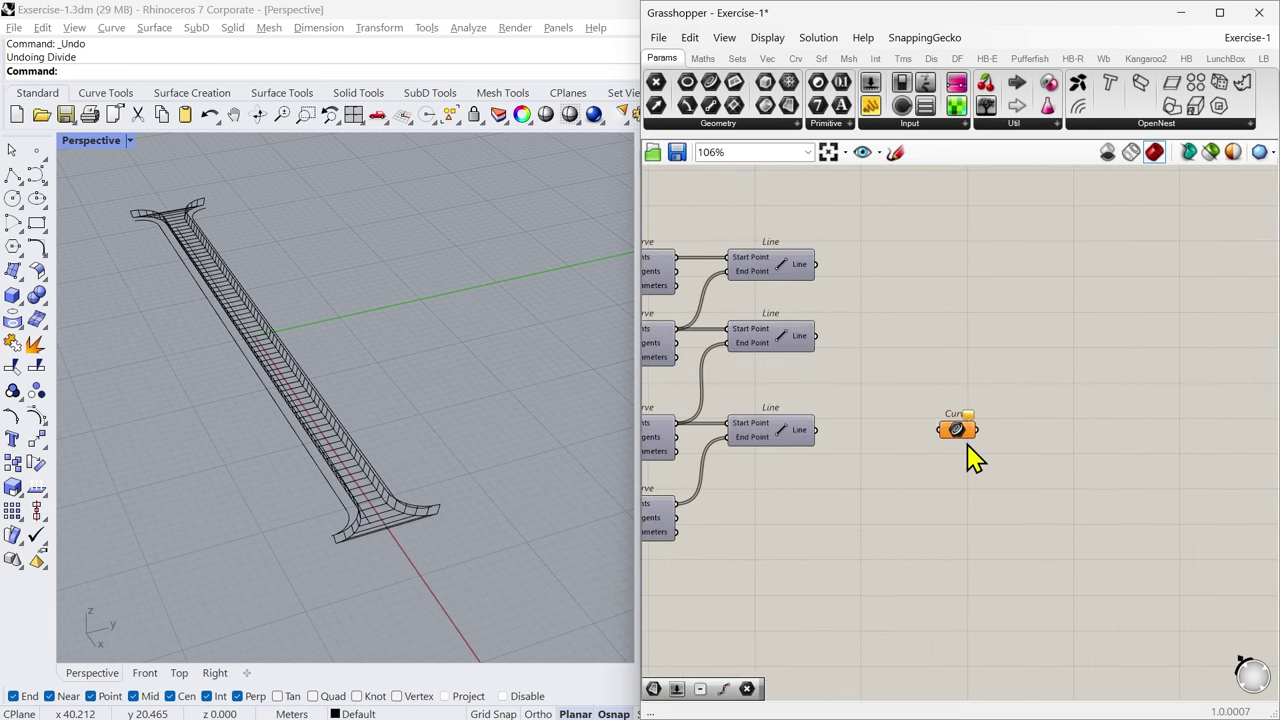
Step: Reference the bridge's near outer curve in the new Curve parameter
scroll(365, 545, up, 3)
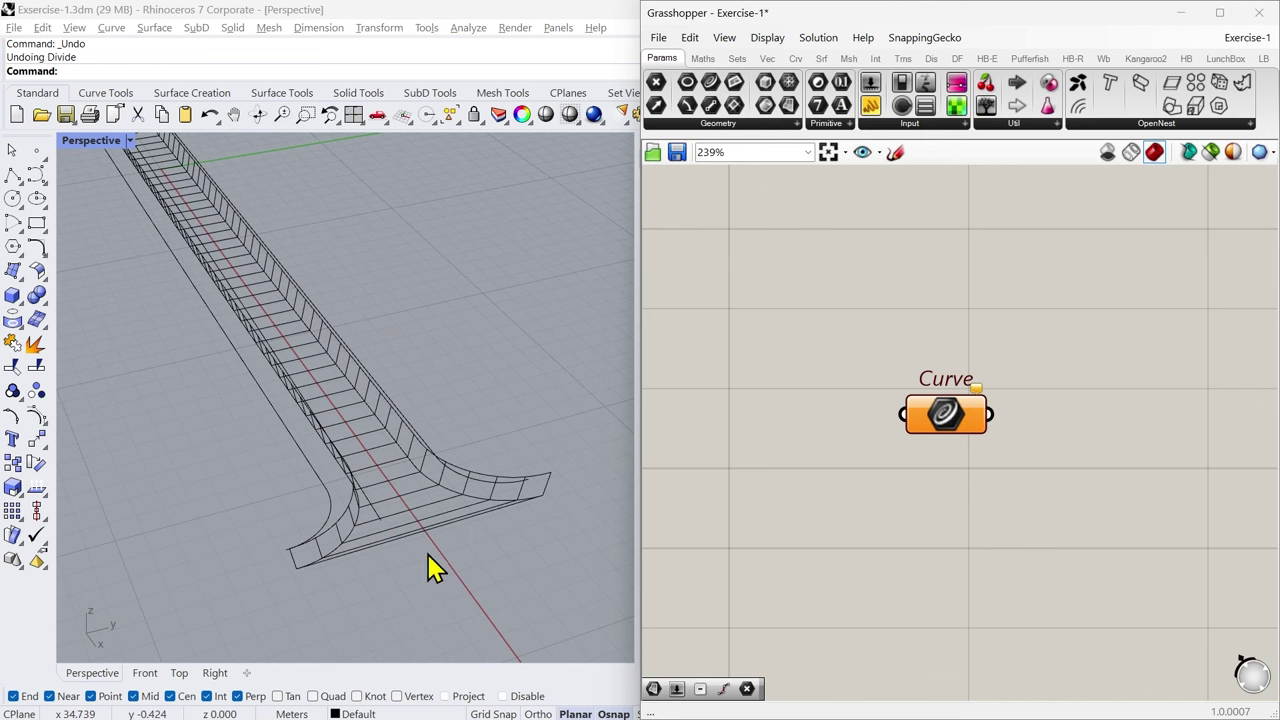
right_drag(429, 563, 357, 571)
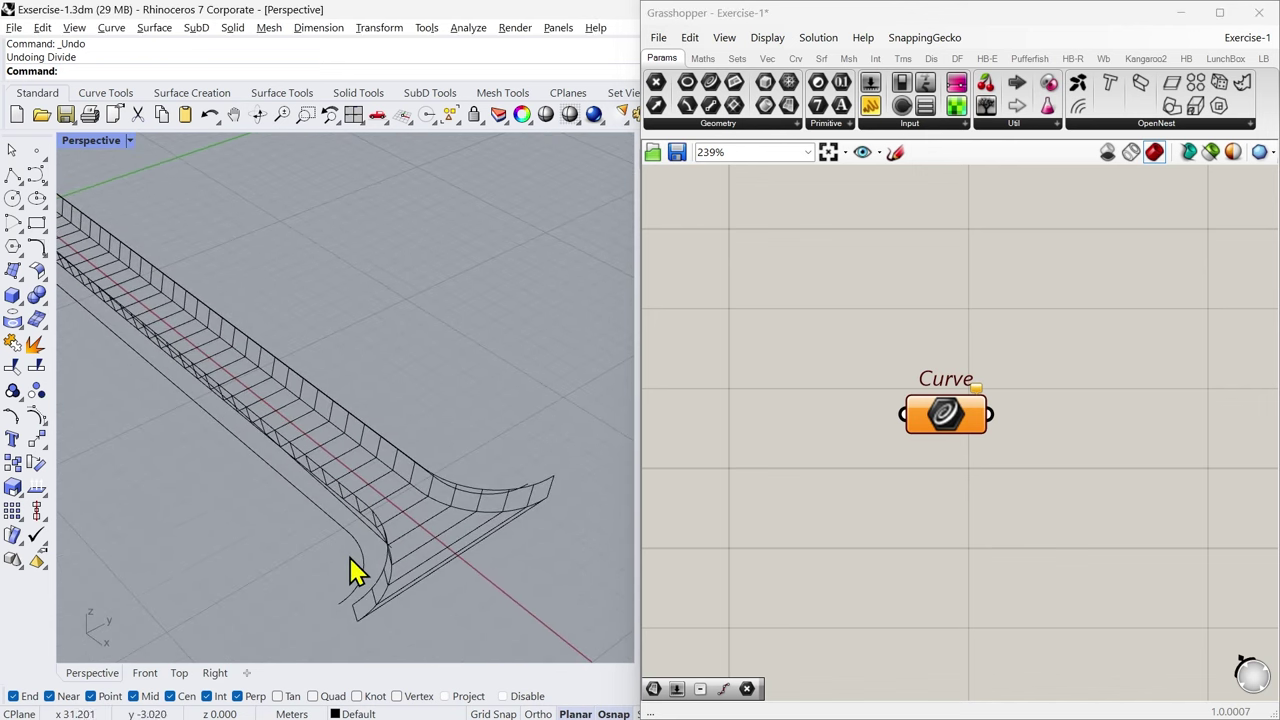
click(937, 425)
right_click(940, 420)
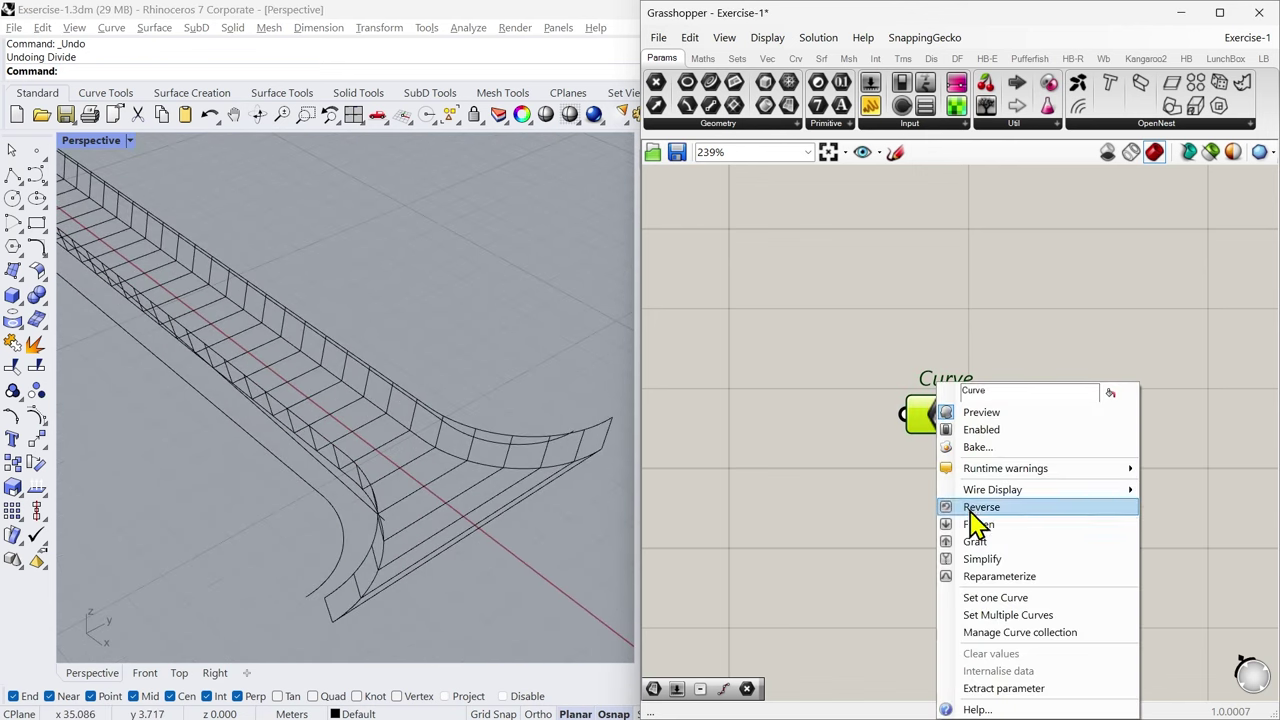
click(985, 598)
click(335, 520)
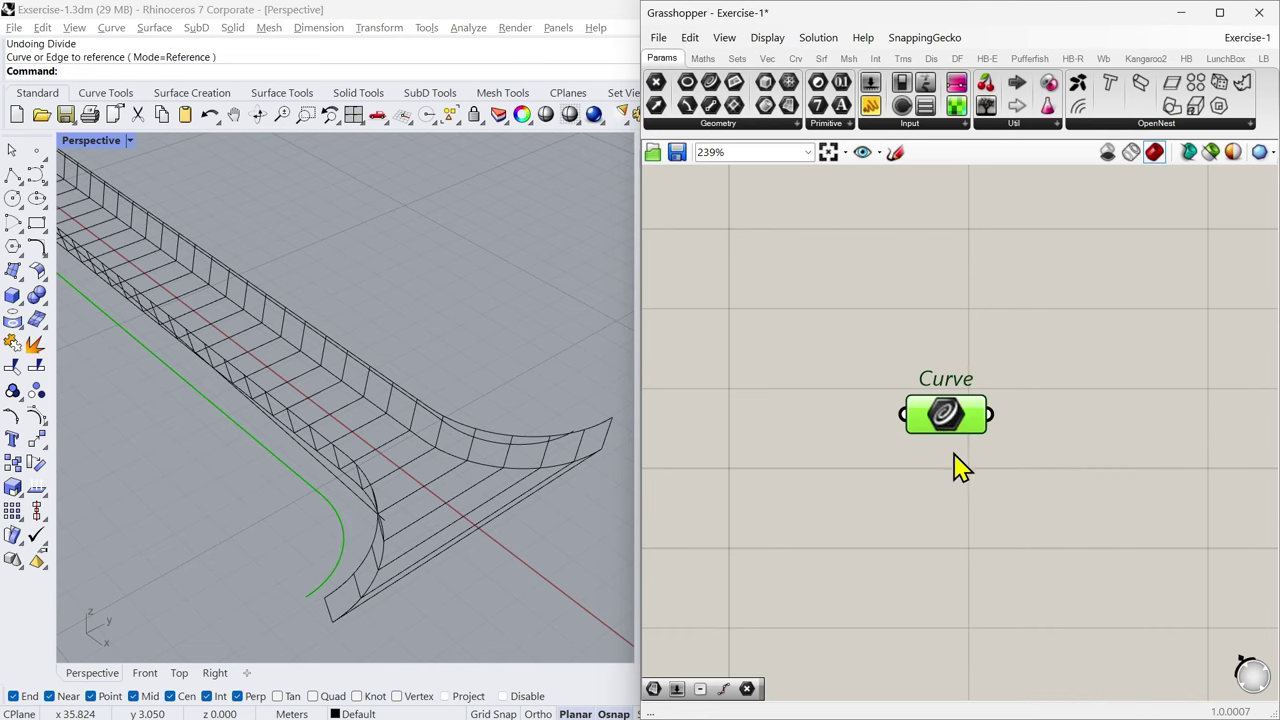
Step: Duplicate the Curve parameter below the original and reference the opposite outer curve in the copy
key(ctrl+c)
key(ctrl+v)
drag(958, 424, 934, 484)
right_click(935, 485)
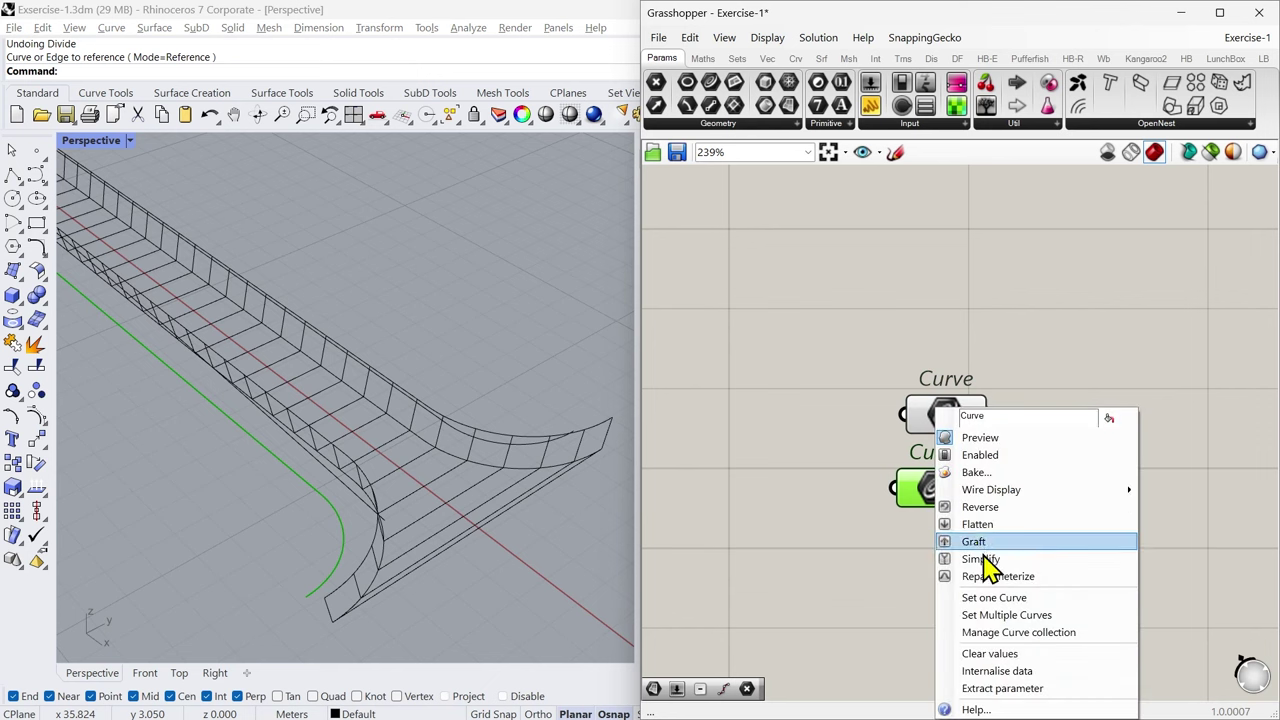
click(1010, 600)
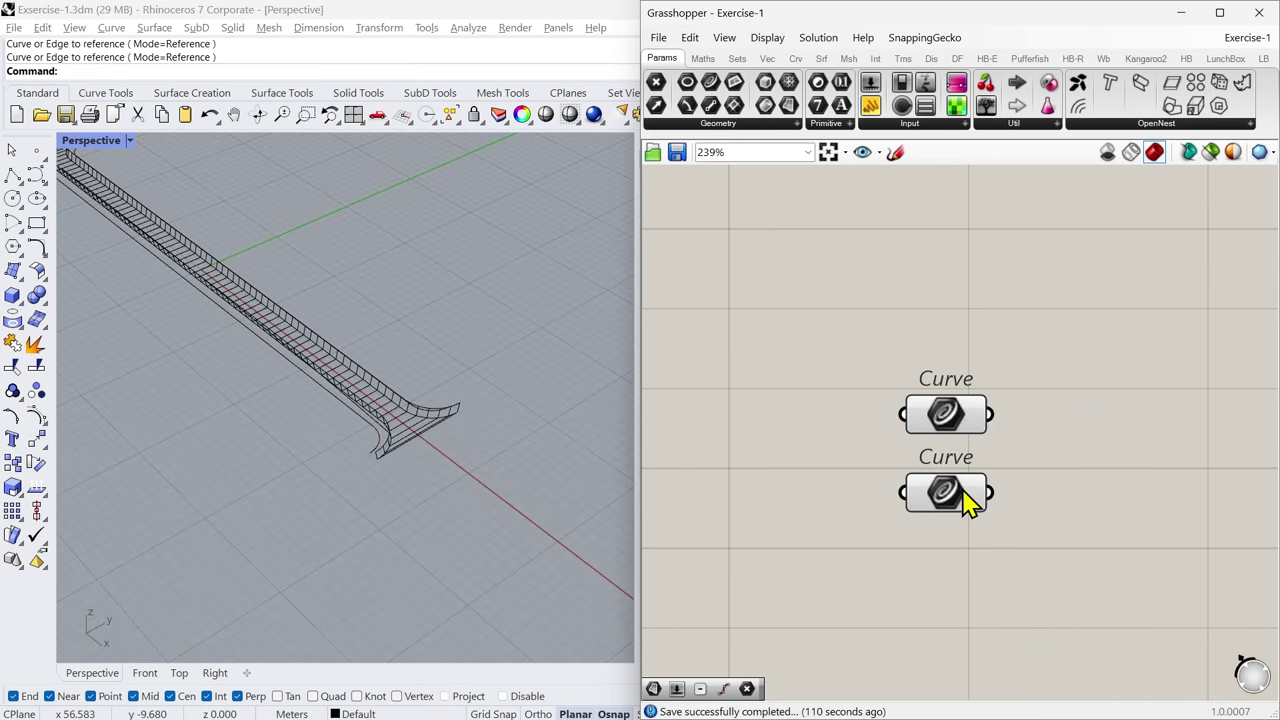
Step: Add a Divide Curve component and connect the first Curve parameter to its Curve input
click(953, 422)
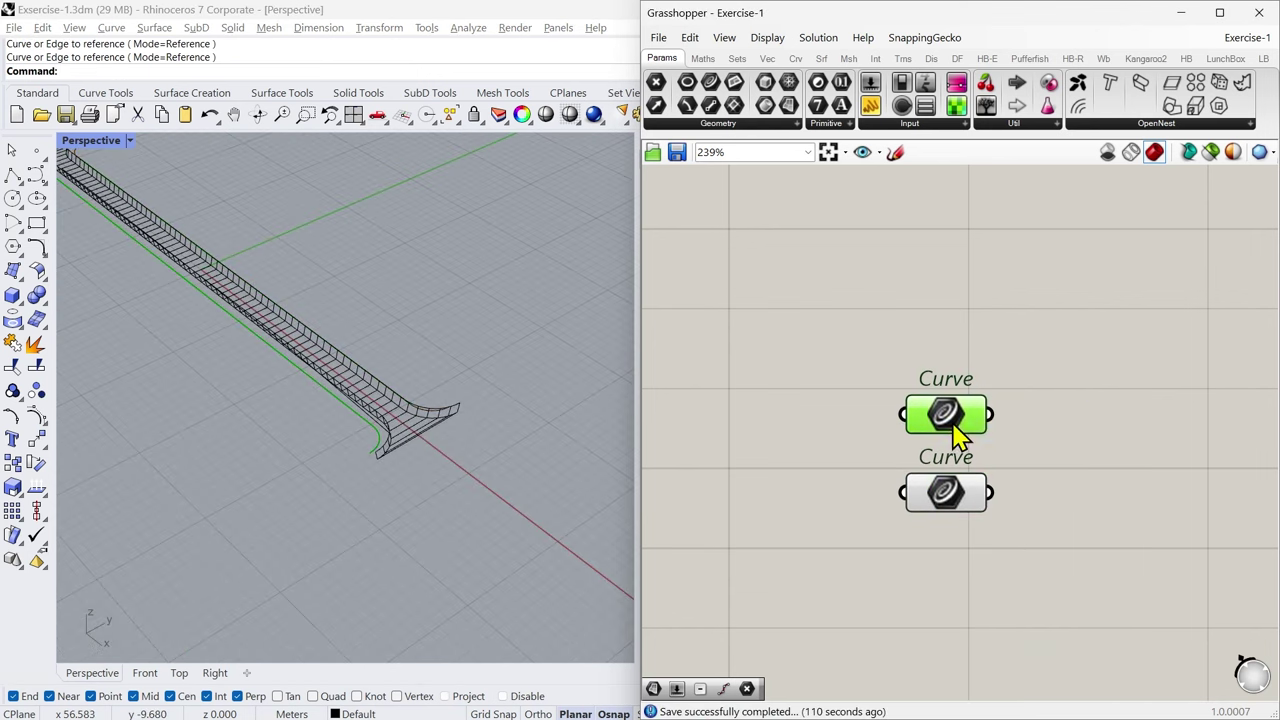
scroll(1009, 509, down, 3)
right_drag(823, 417, 775, 396)
scroll(855, 380, up, 1)
scroll(1006, 460, up, 2)
right_drag(1008, 460, 804, 442)
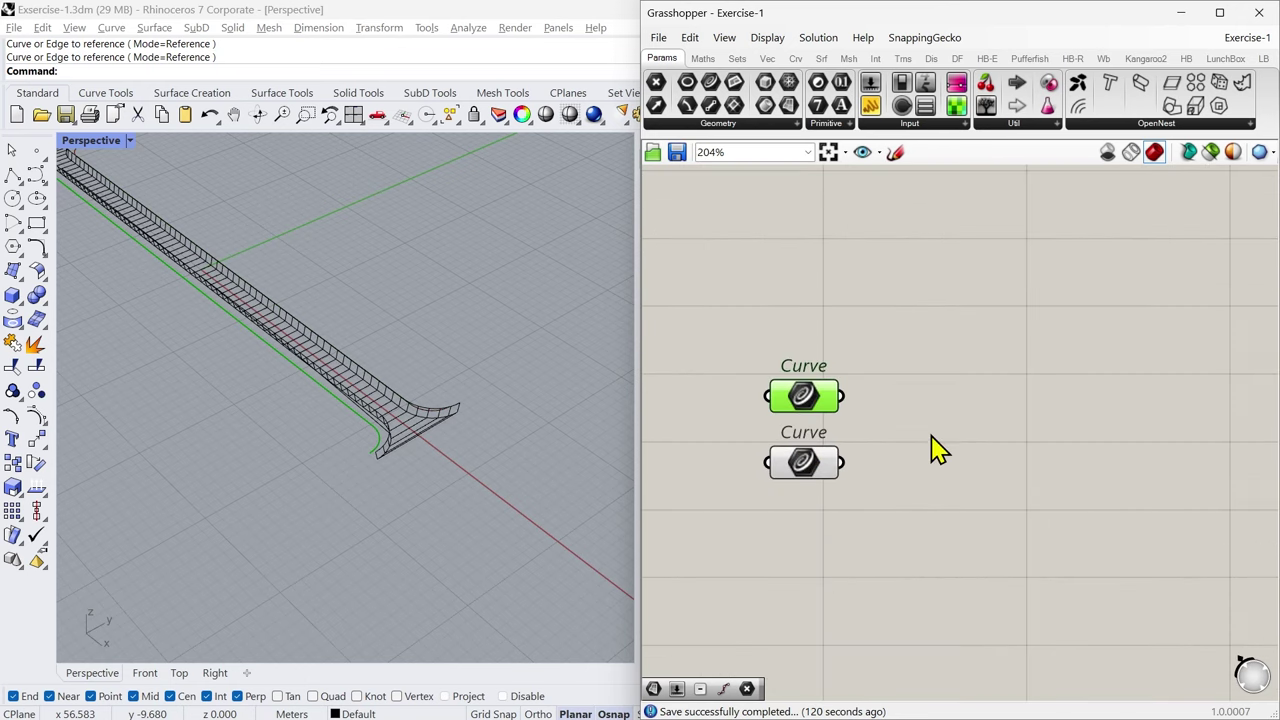
double_click(932, 434)
text(divi)
key(Return)
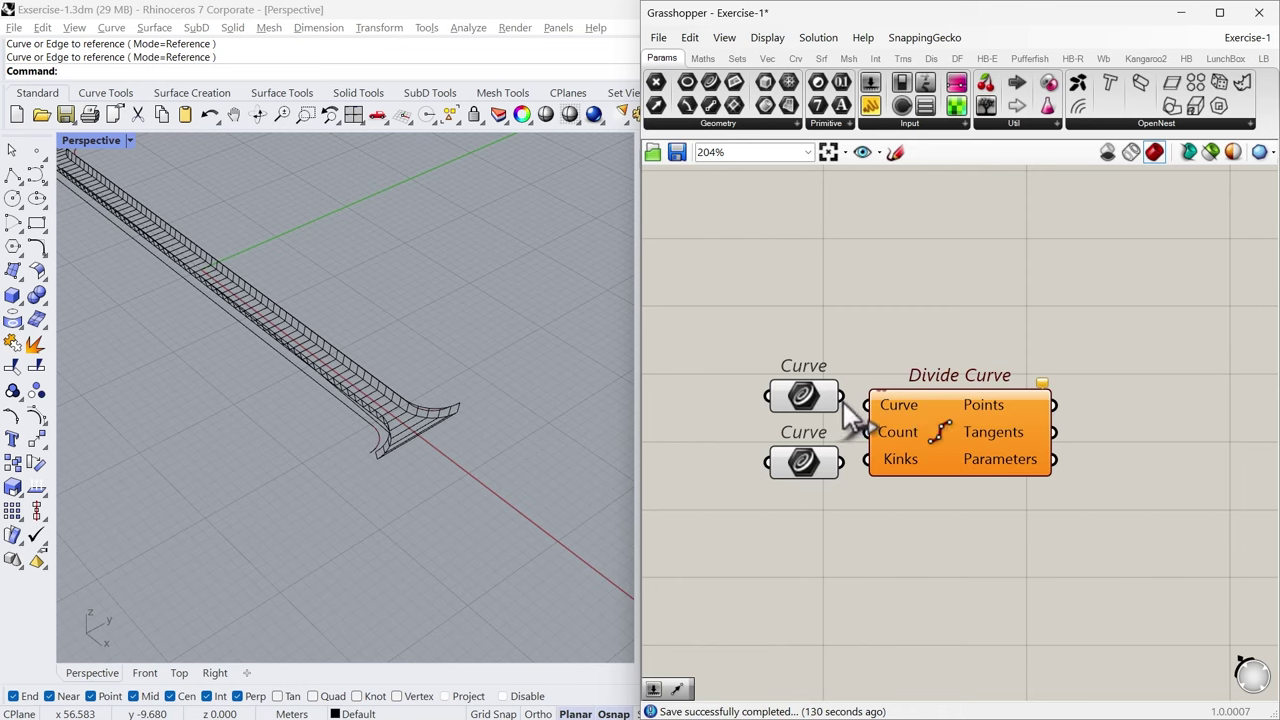
drag(851, 415, 970, 441)
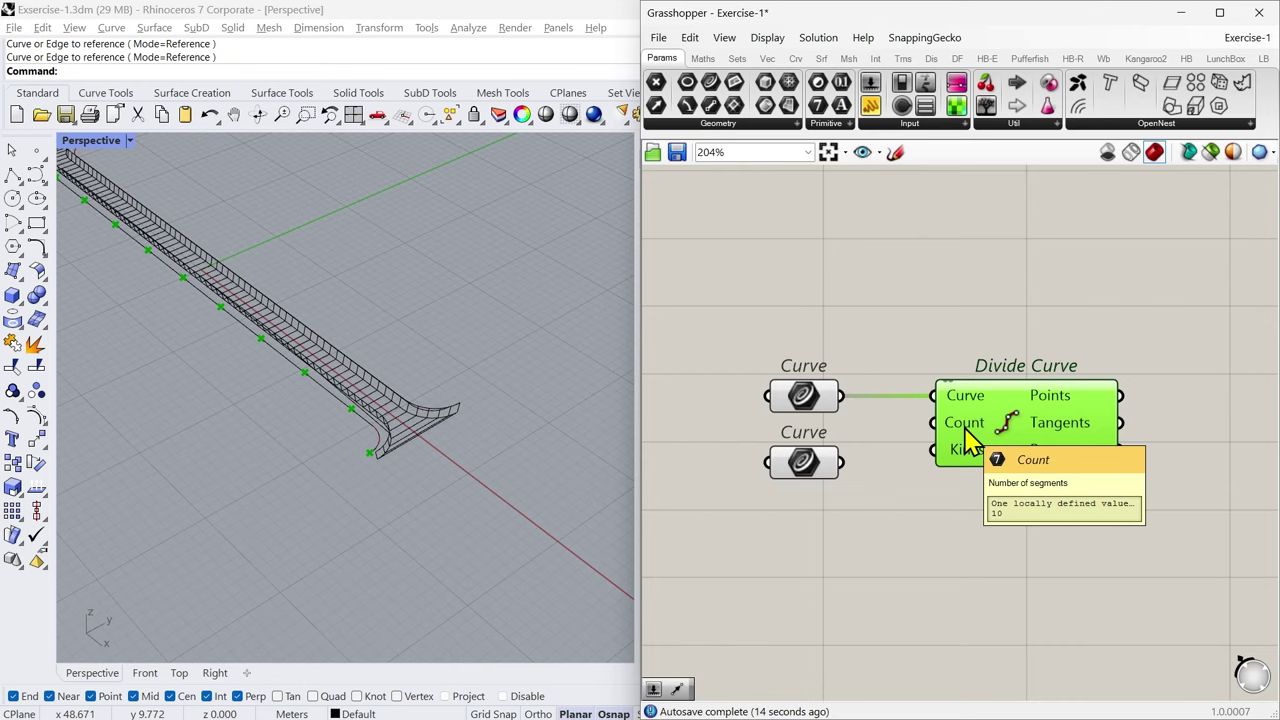
Step: Set the Divide Curve component's Count to 62
right_click(968, 440)
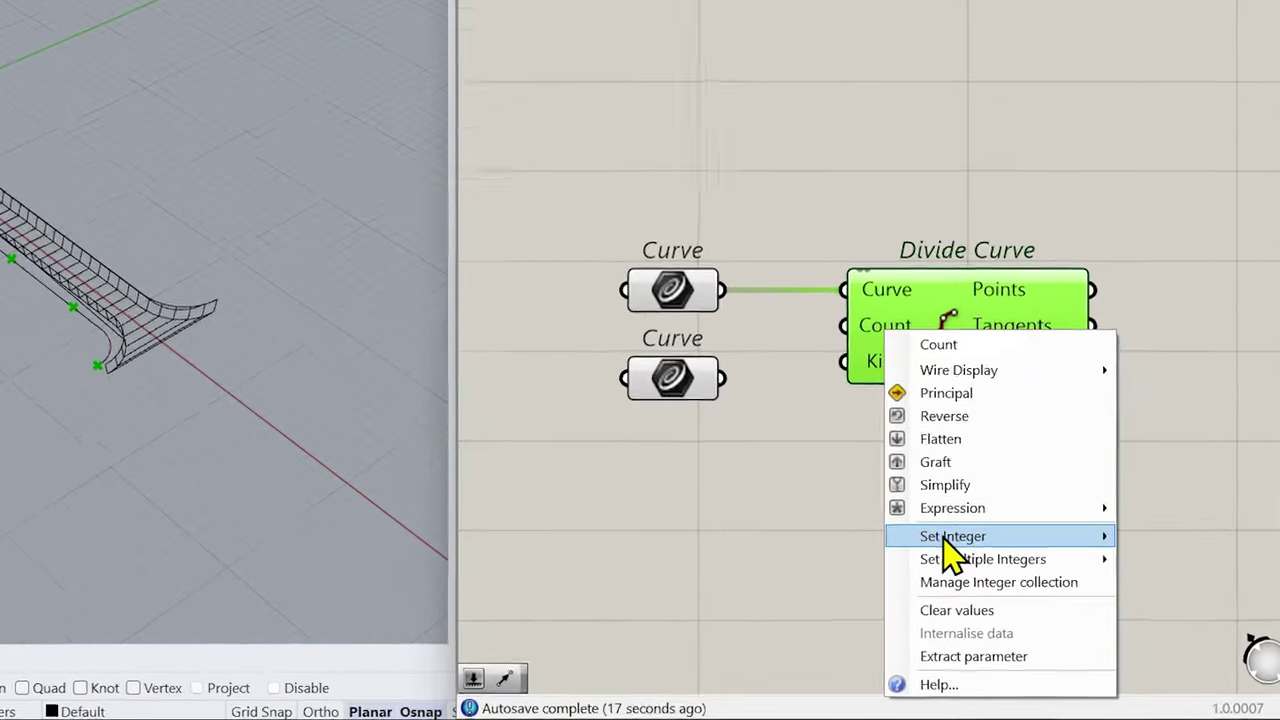
mouse_move(1010, 585)
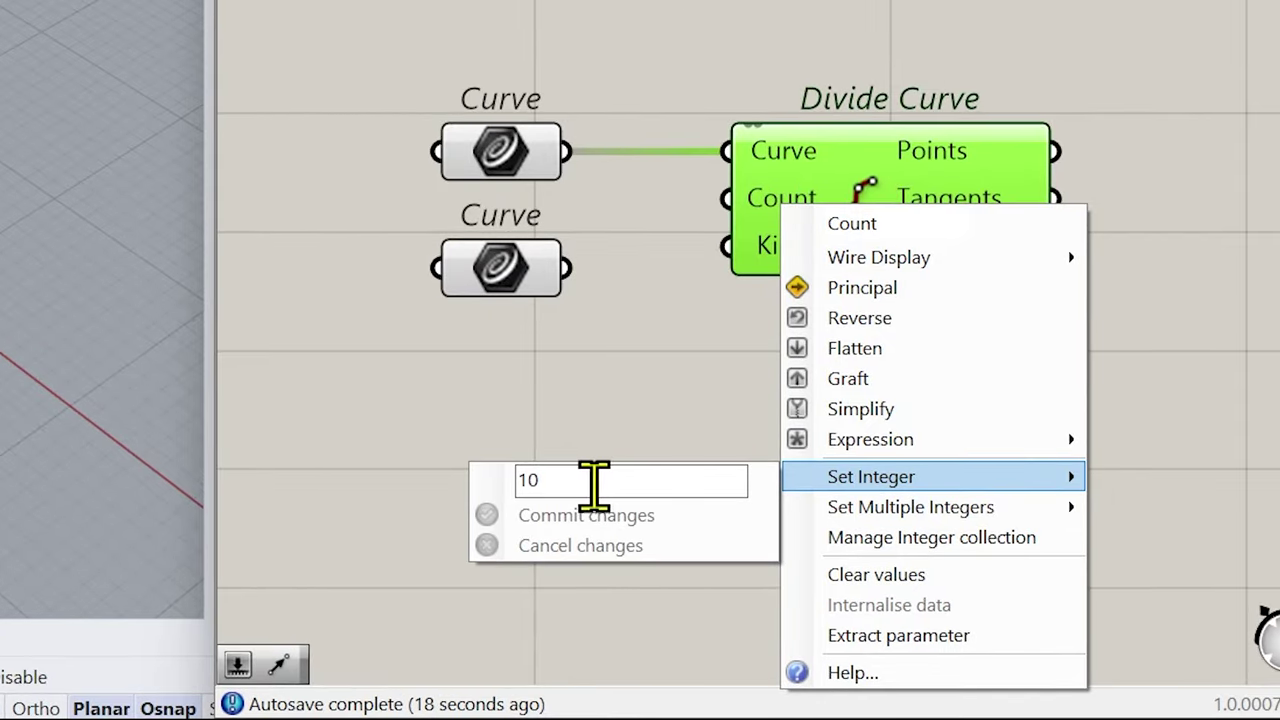
click(590, 482)
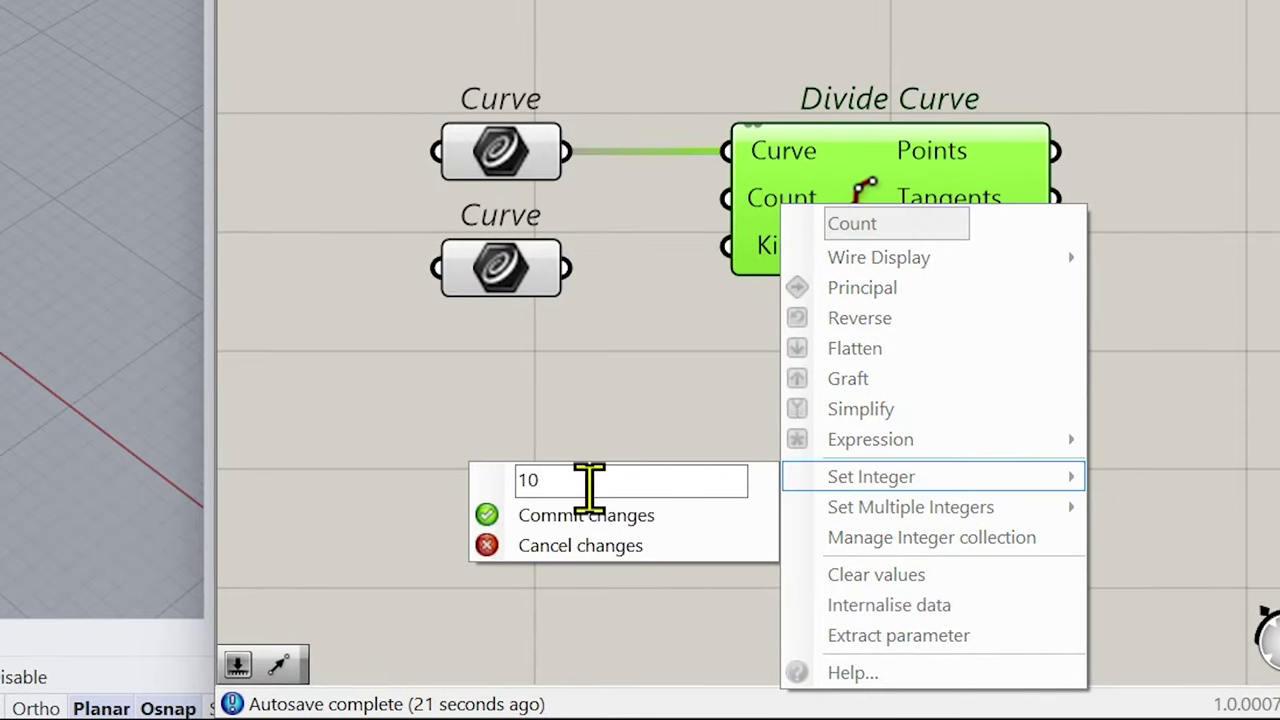
text(62)
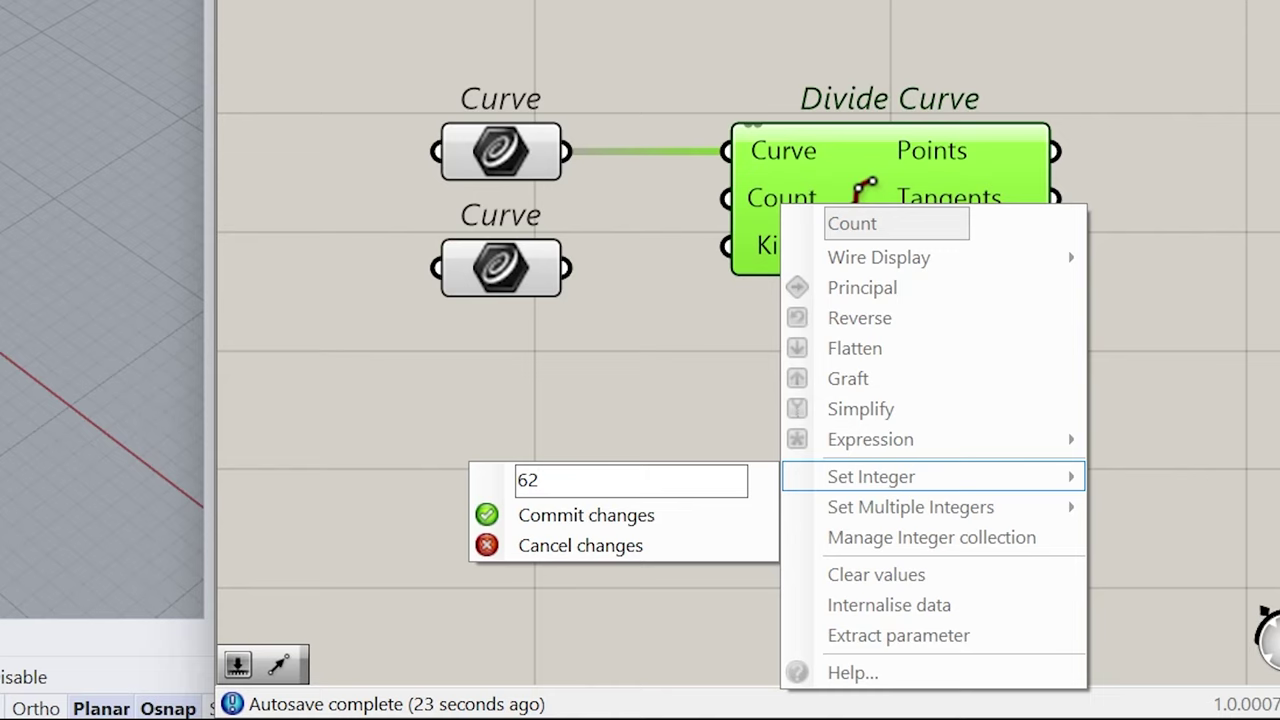
click(578, 516)
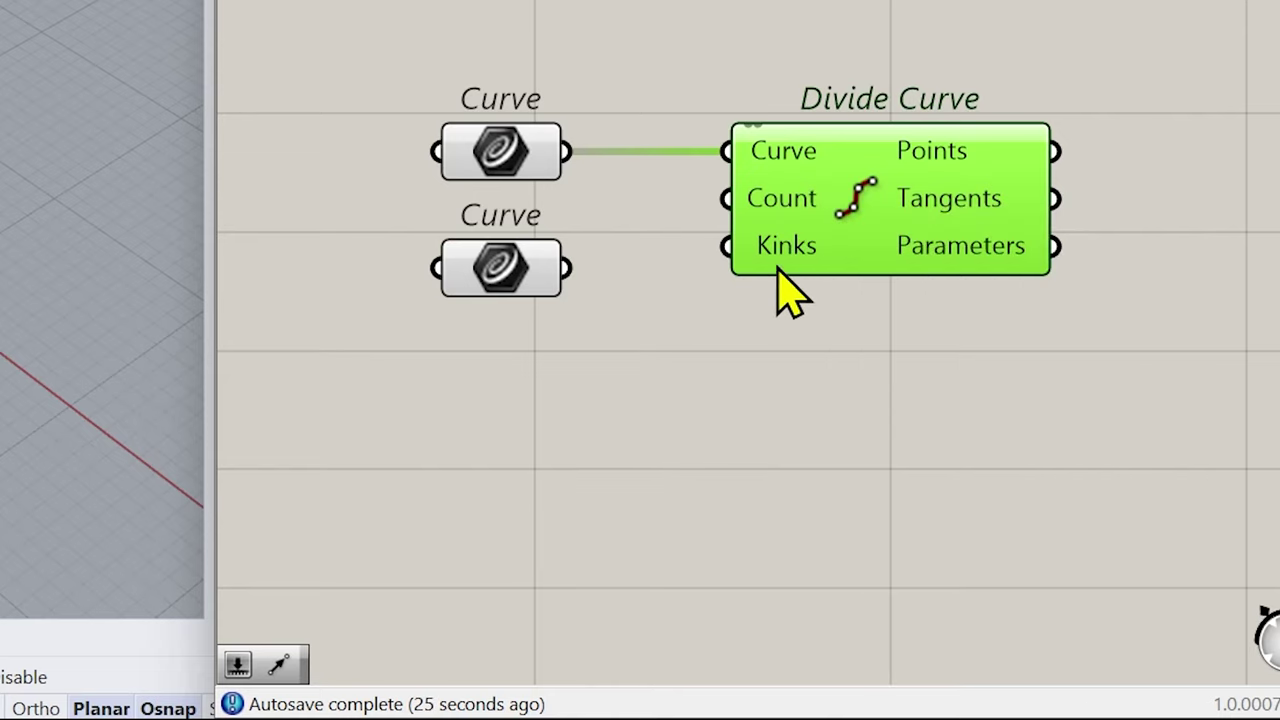
Step: Set the Divide Curve component's Count to 61 and check its Points output
right_click(790, 220)
mouse_move(840, 471)
click(577, 480)
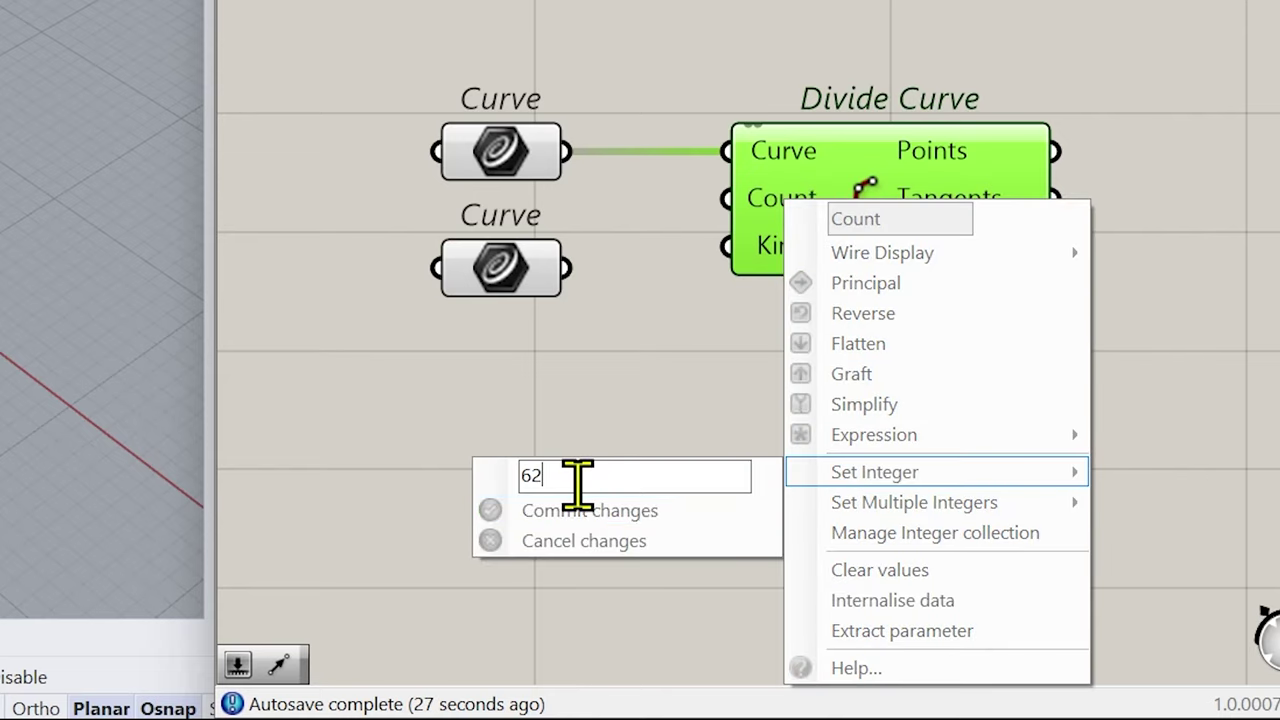
key(BackSpace)
text(1)
click(645, 514)
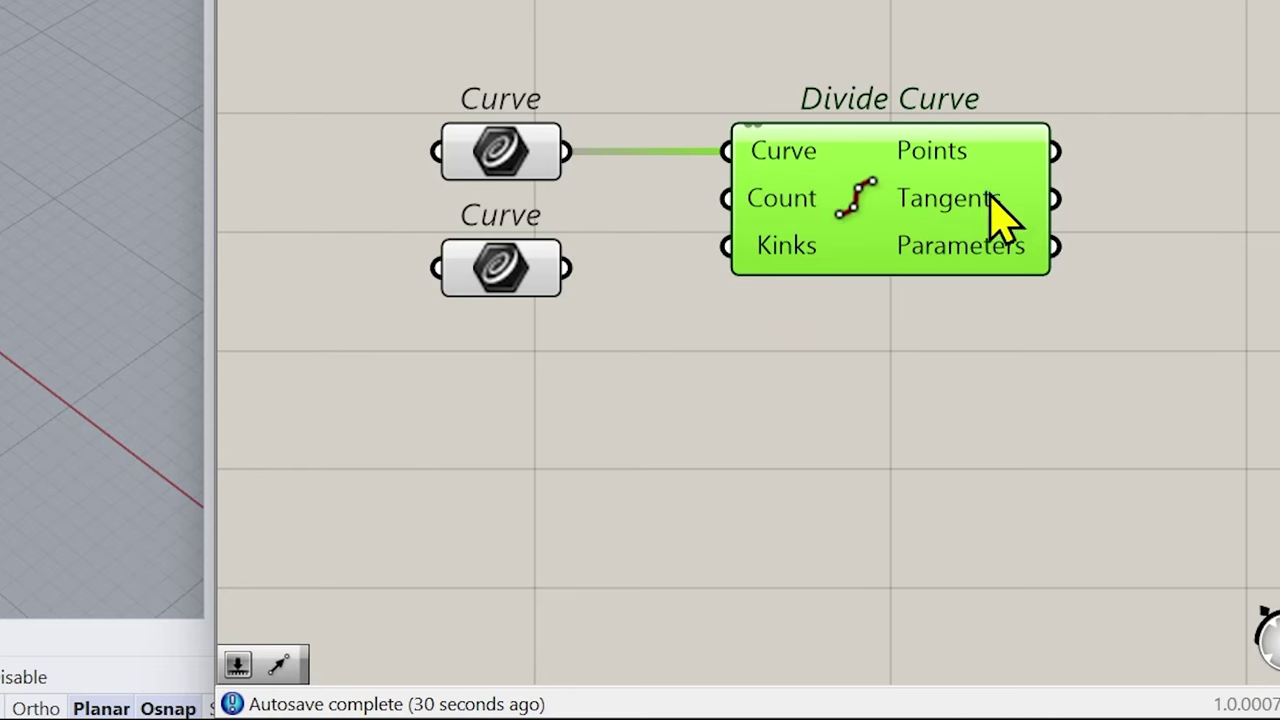
mouse_move(940, 168)
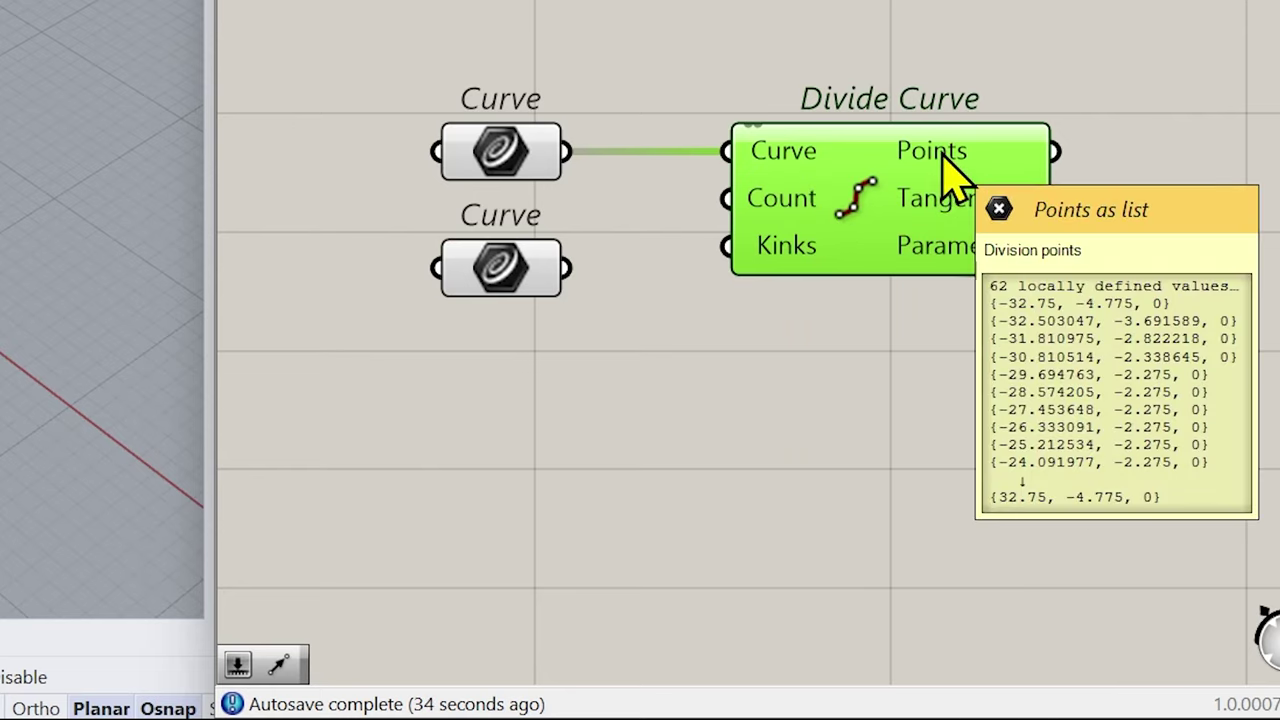
Step: Check the division points along the near outer curve and rearrange the Curve parameters, spacing the second one well below the first
scroll(37, 350, down, 4)
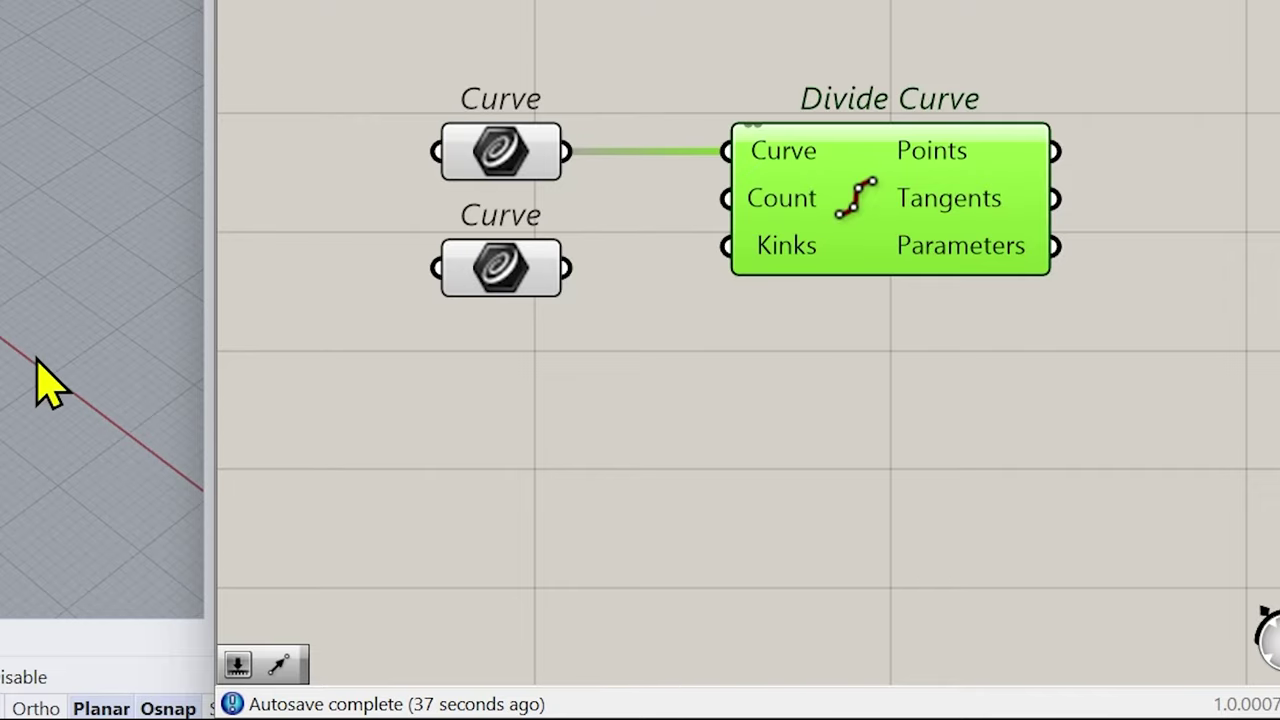
click(500, 154)
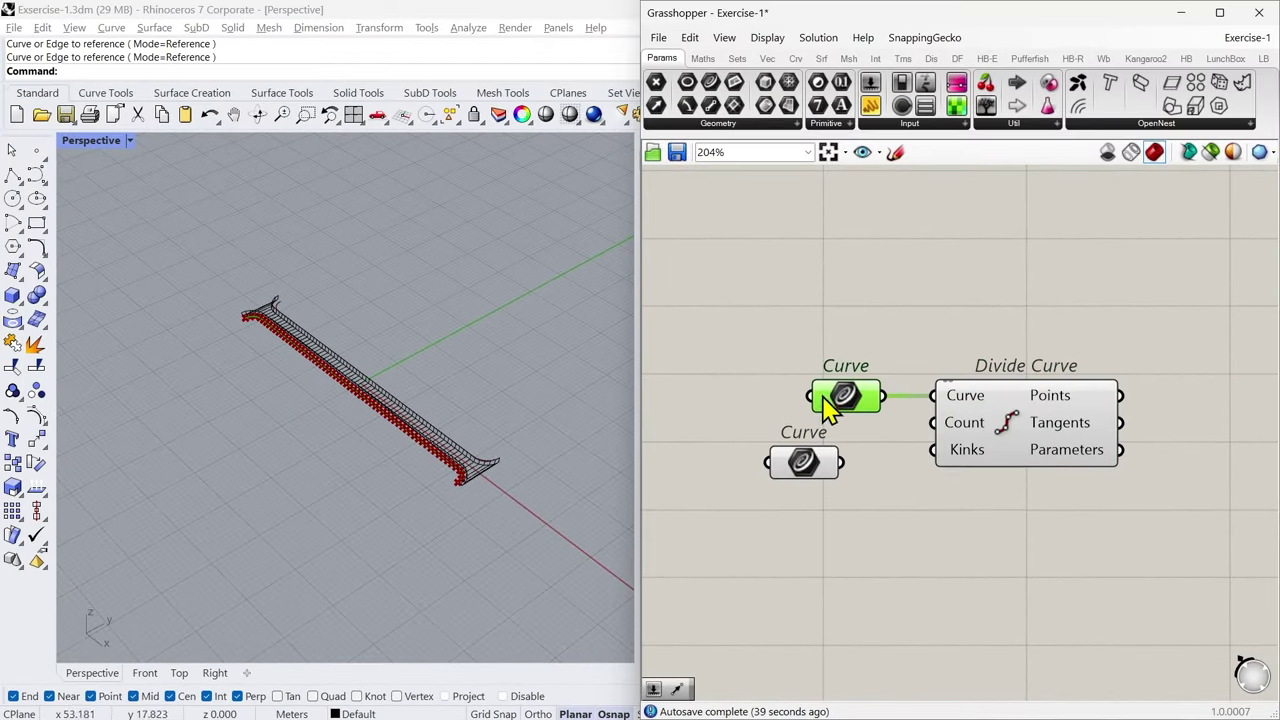
scroll(448, 490, up, 3)
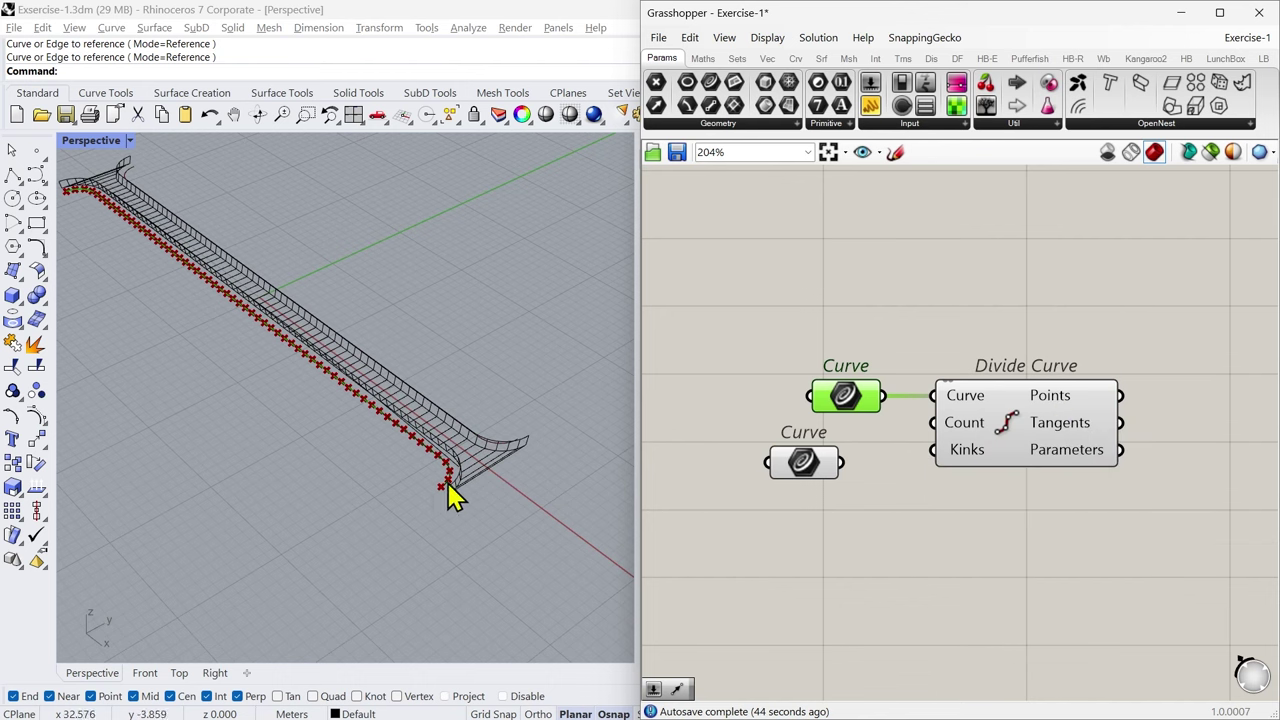
scroll(448, 490, up, 3)
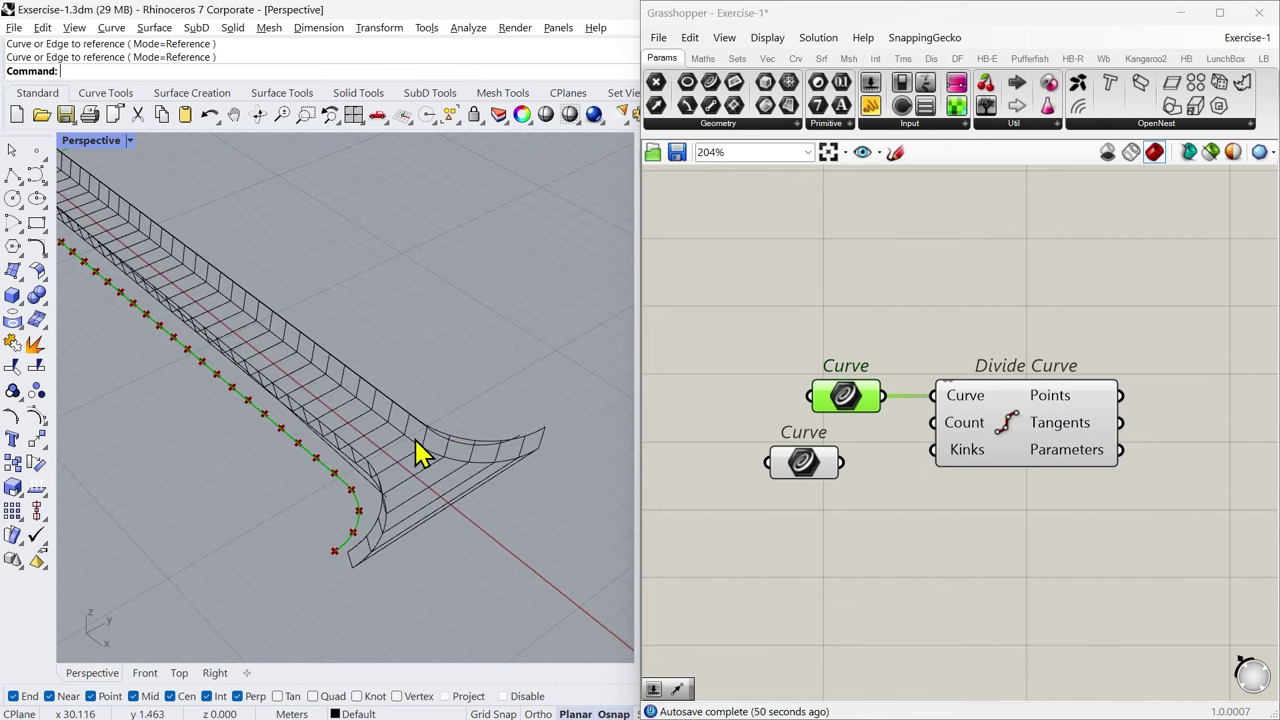
scroll(864, 454, down, 2)
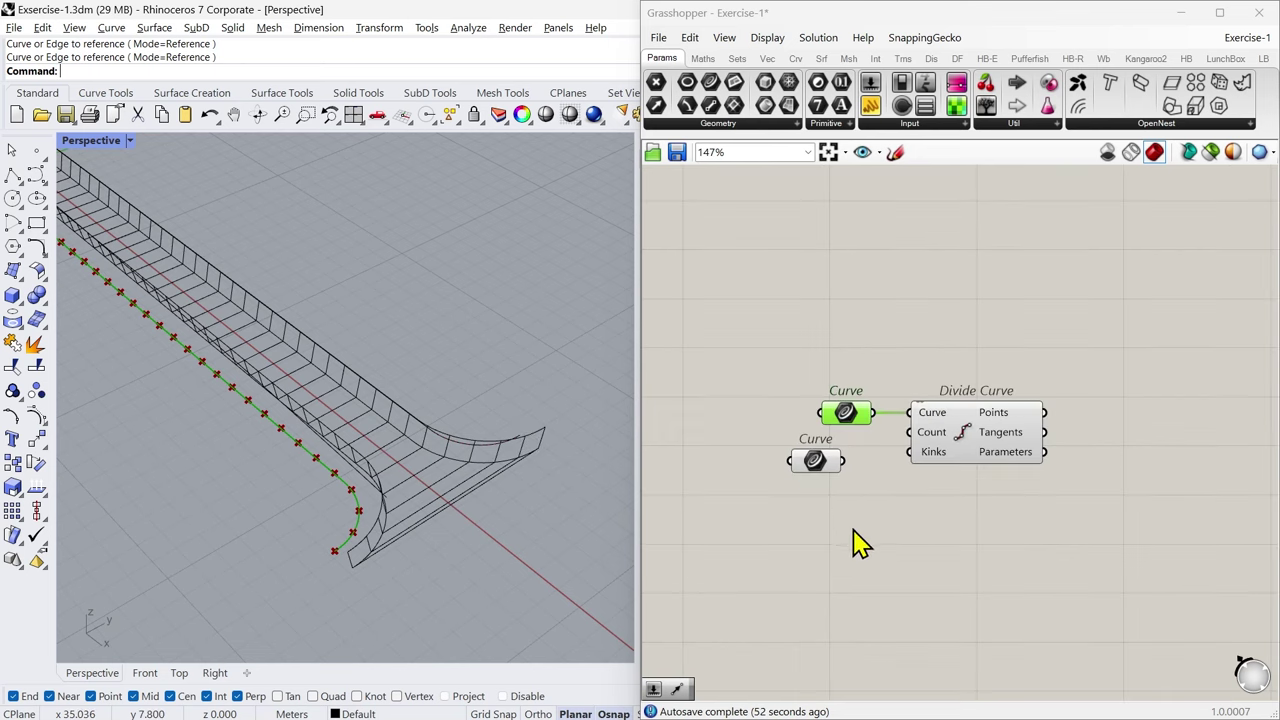
right_drag(846, 525, 808, 436)
drag(786, 364, 818, 427)
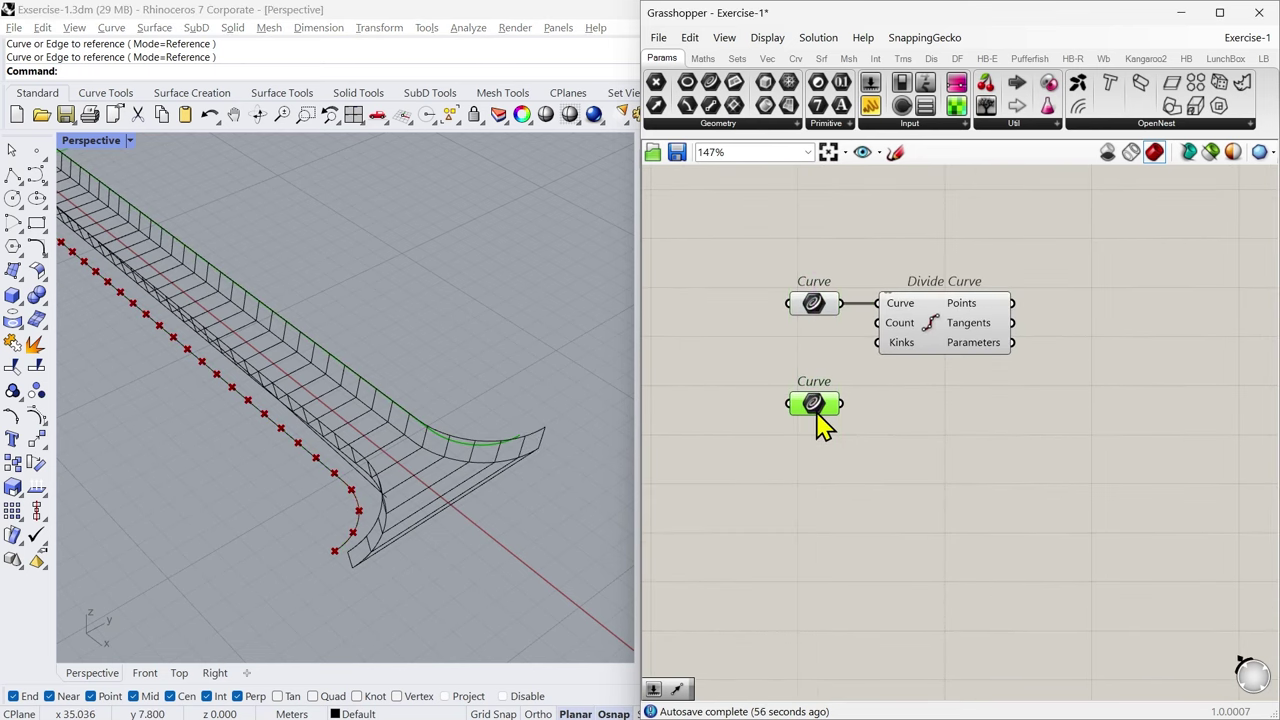
Step: Duplicate the Divide Curve component for the second Curve parameter, connect them, and align the pair below the first
click(941, 348)
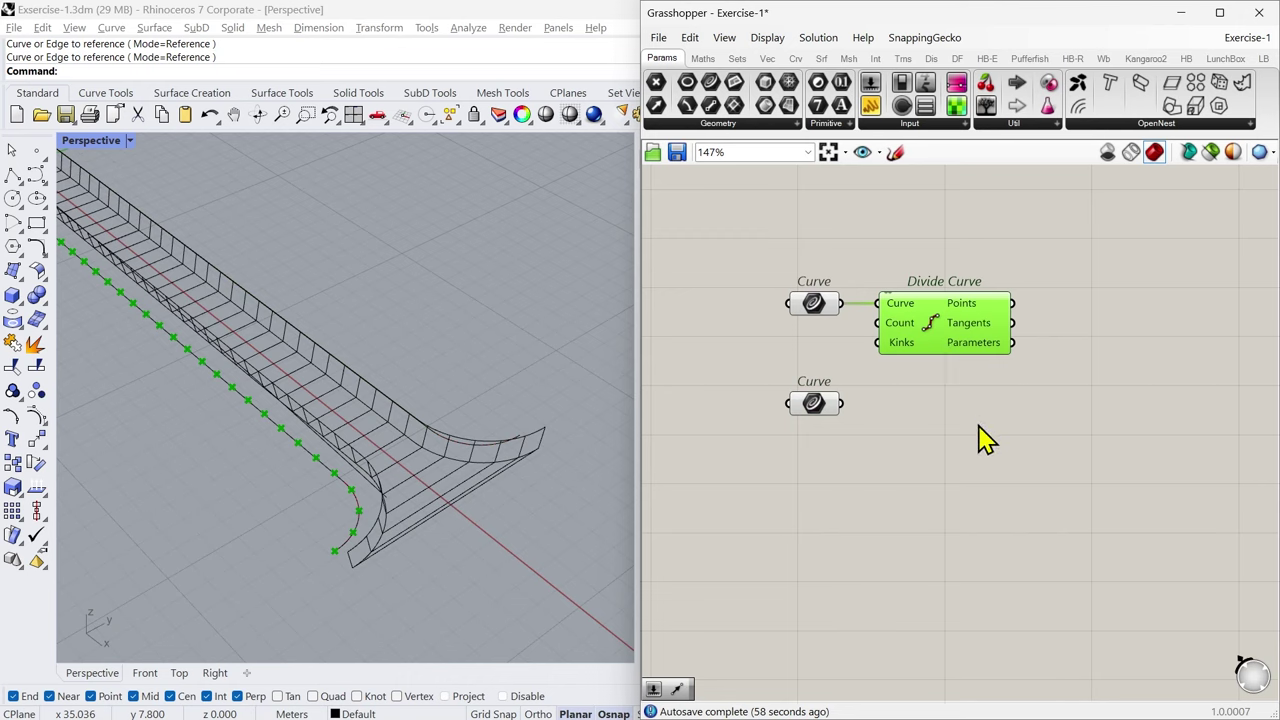
alt+drag(937, 340, 818, 390)
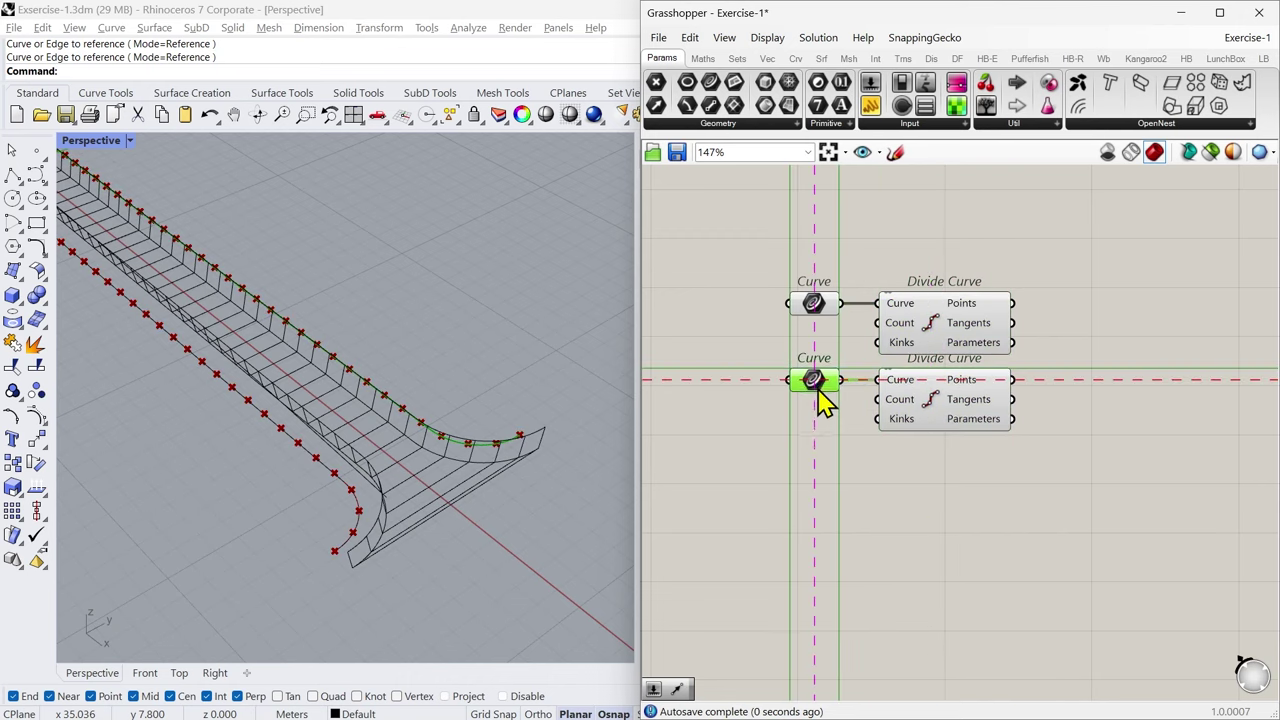
right_drag(1024, 494, 950, 537)
drag(950, 537, 737, 434)
drag(849, 454, 849, 466)
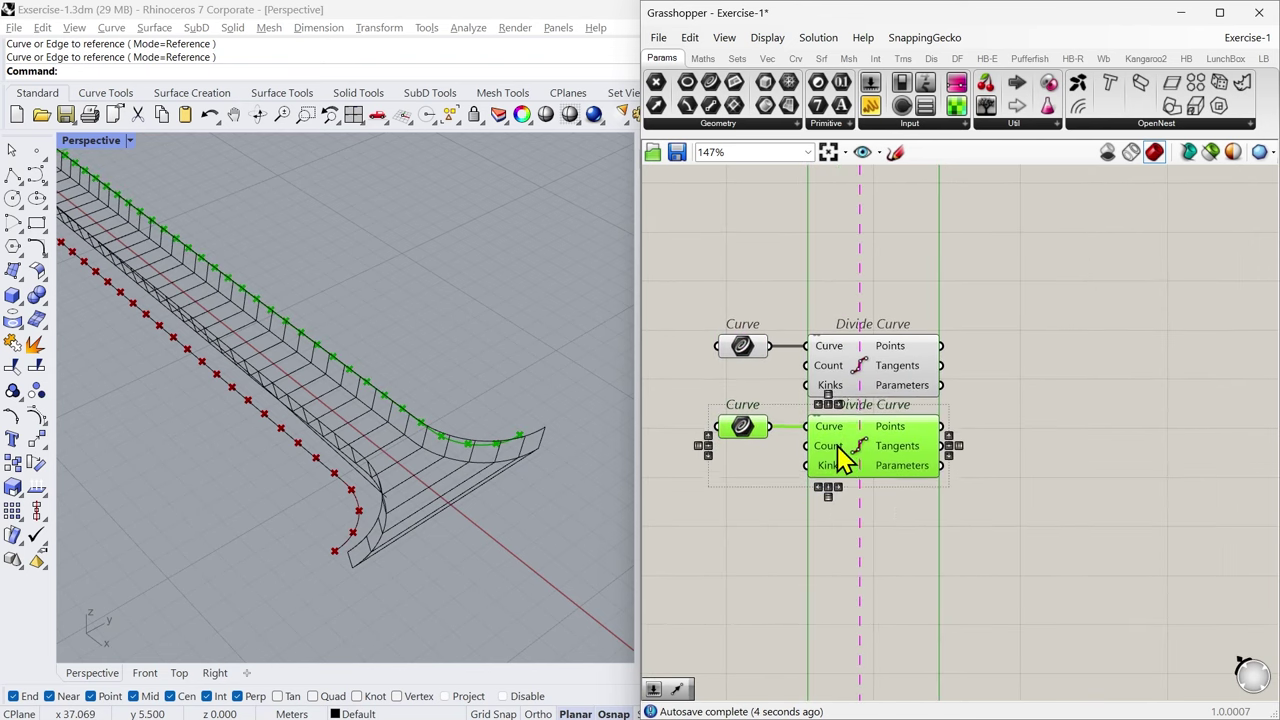
Step: Add a Line component joining the first curve's division points to the second's, and check the lines in the Top and Perspective views
click(1005, 428)
double_click(1005, 428)
text(li)
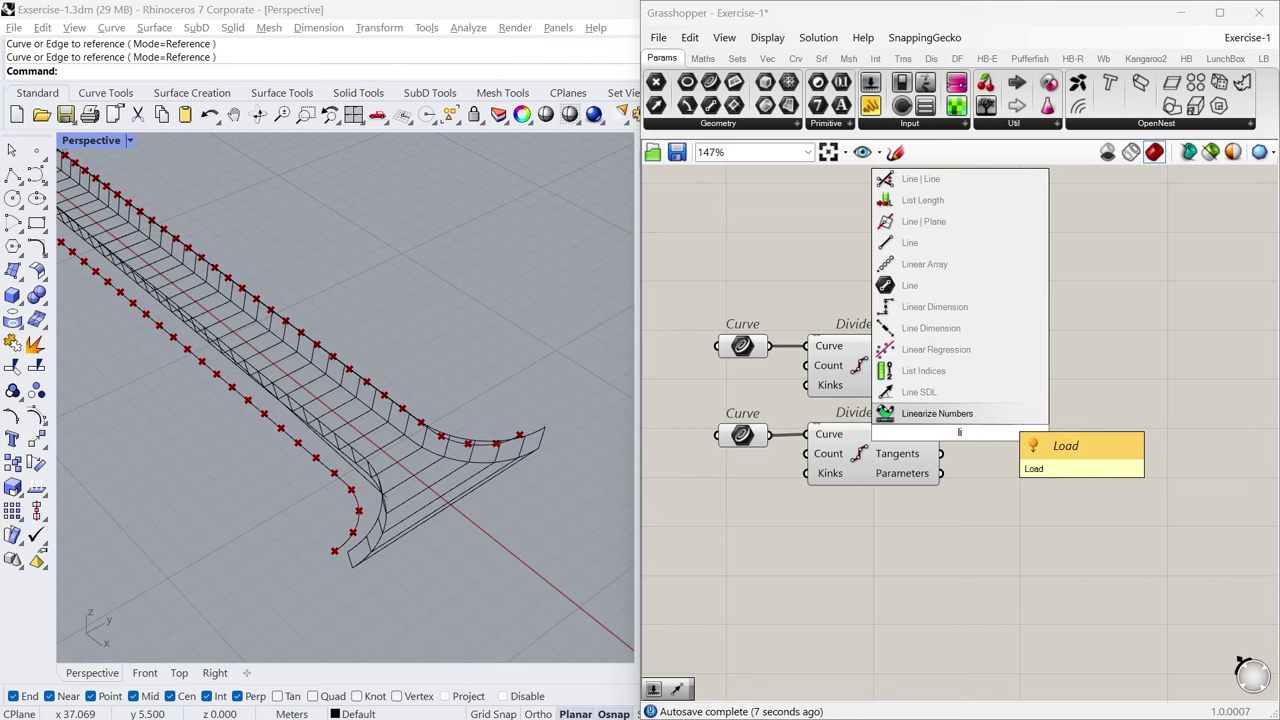
text(n)
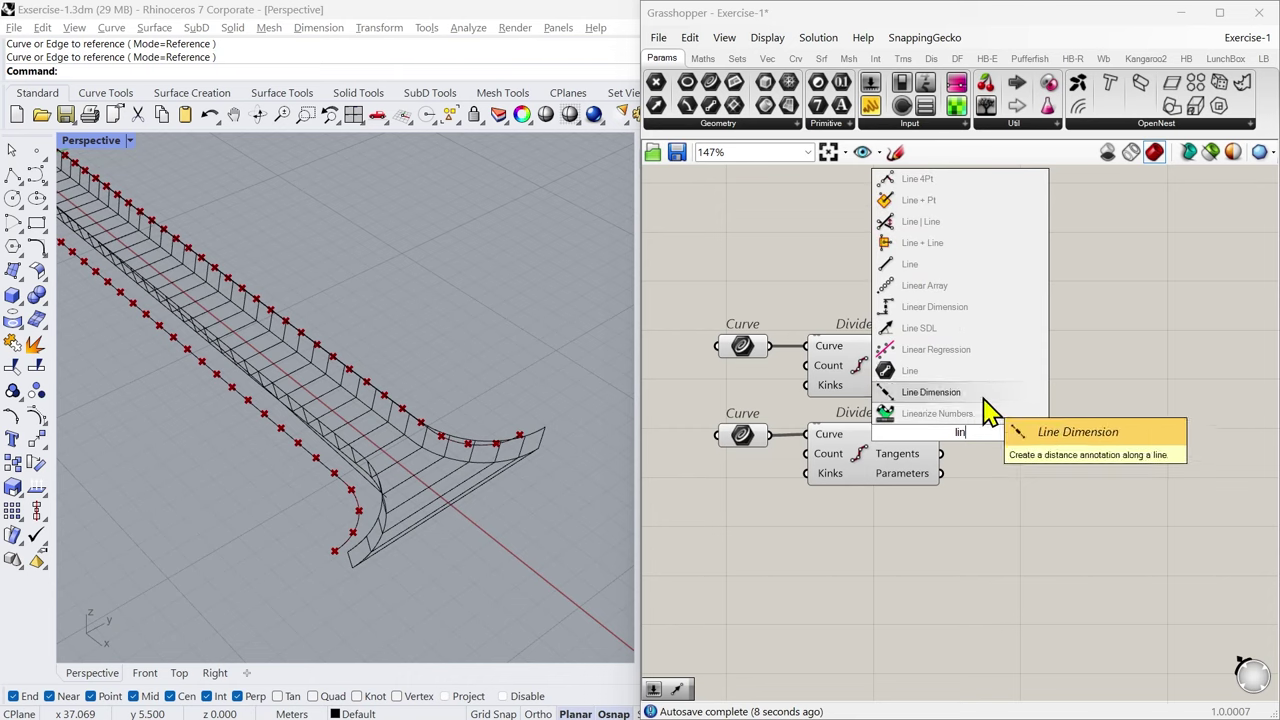
click(940, 267)
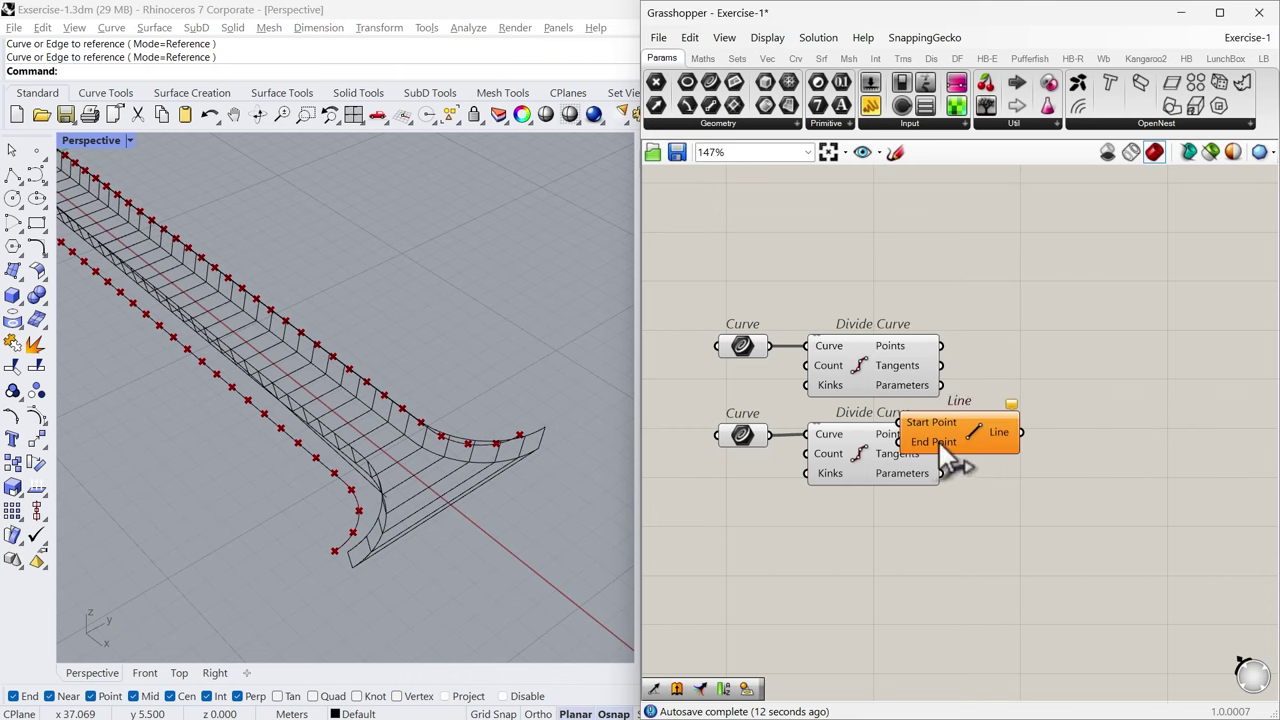
drag(940, 445, 1023, 431)
scroll(448, 542, down, 5)
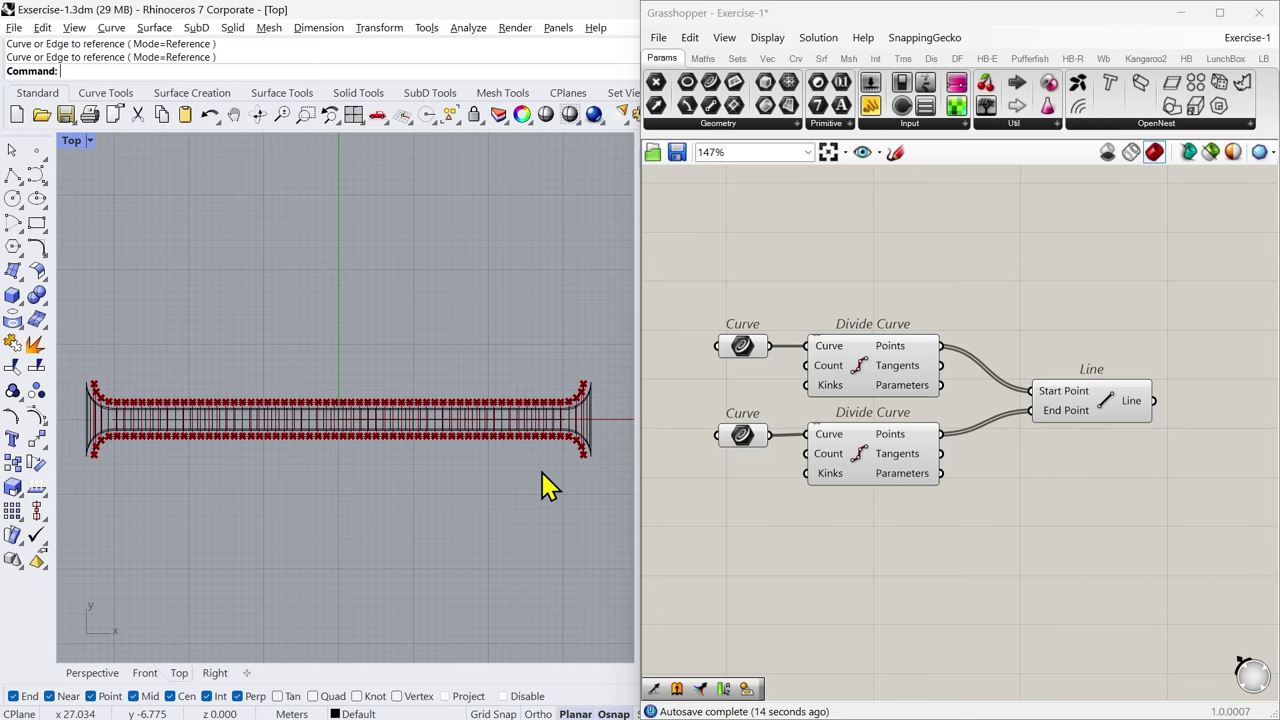
scroll(578, 457, up, 2)
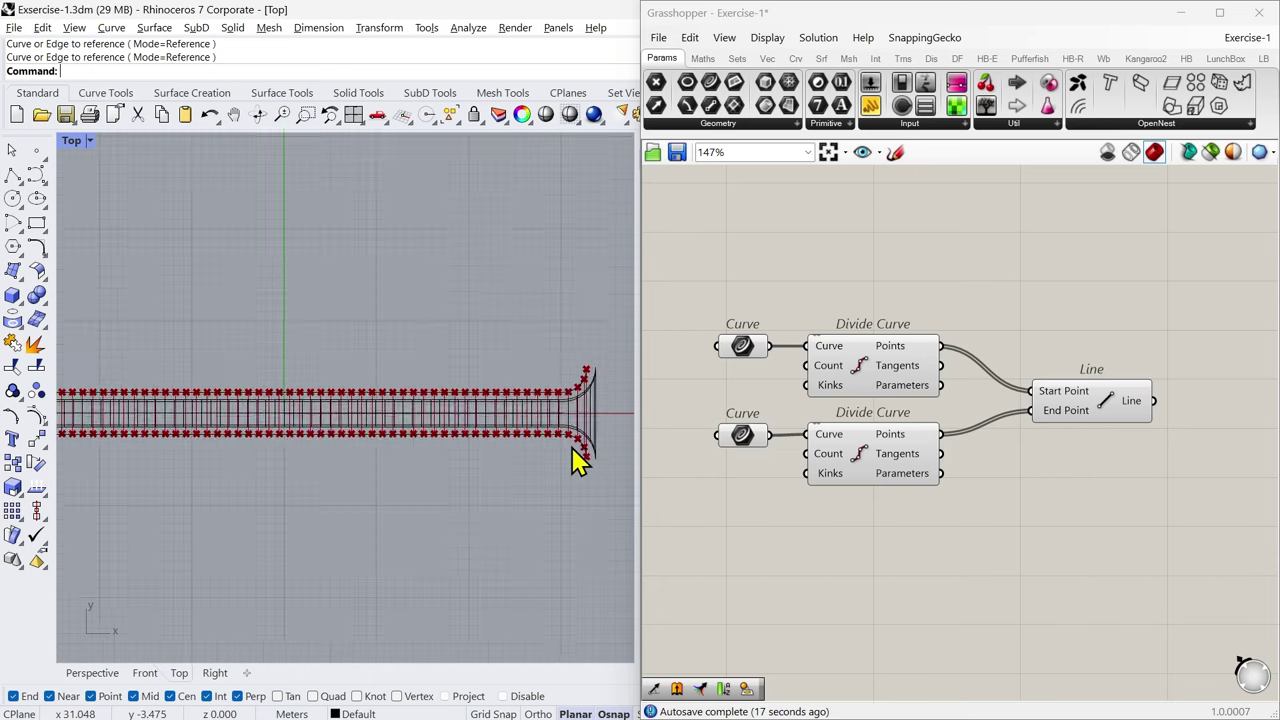
scroll(532, 422, up, 6)
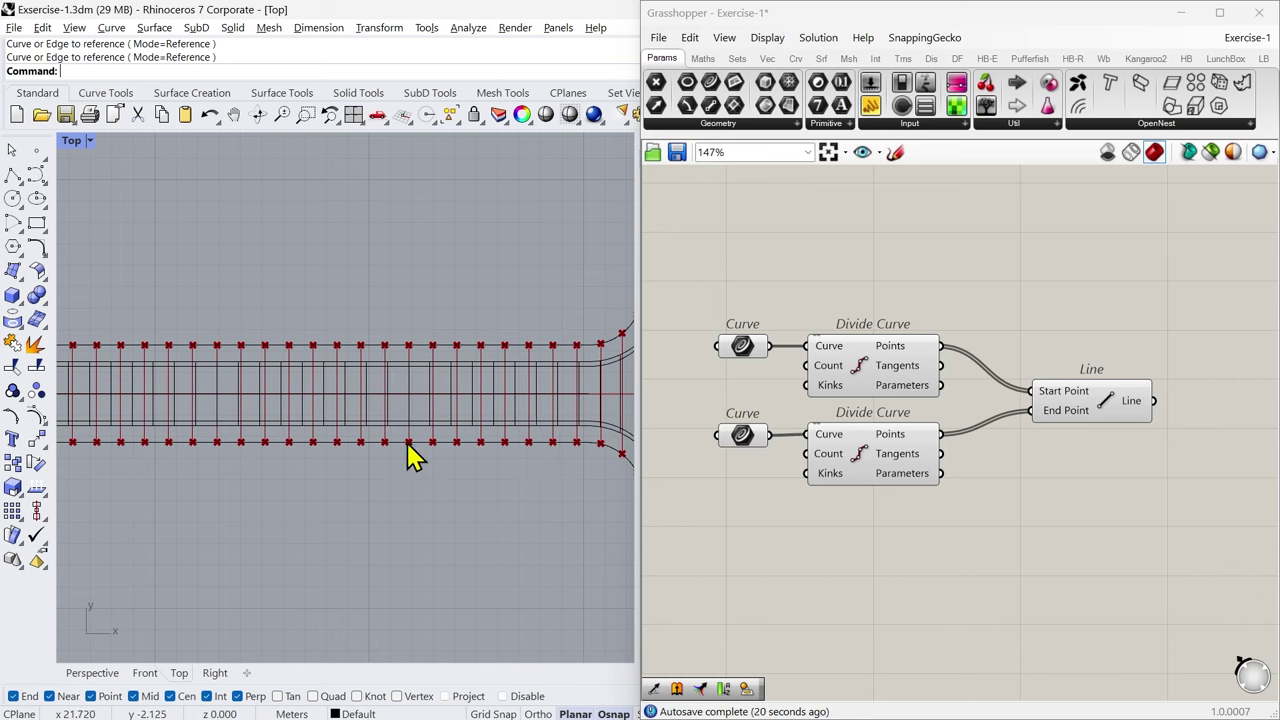
scroll(405, 485, down, 2)
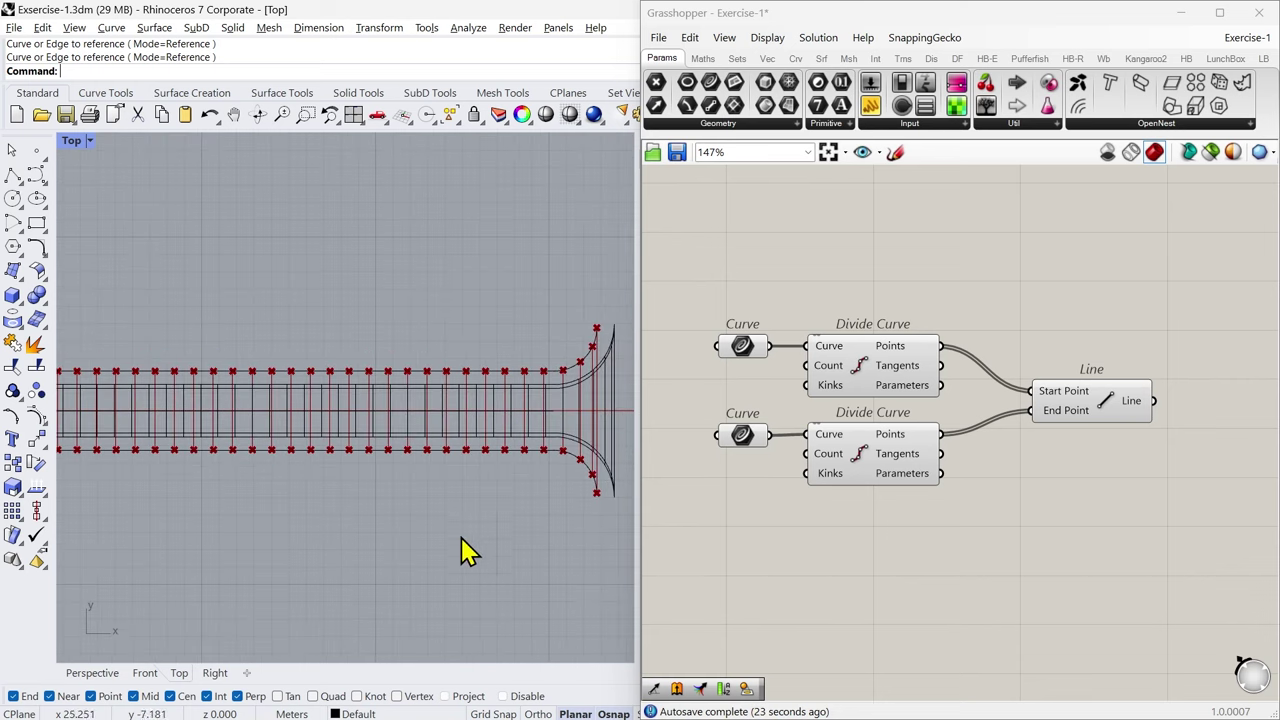
click(92, 673)
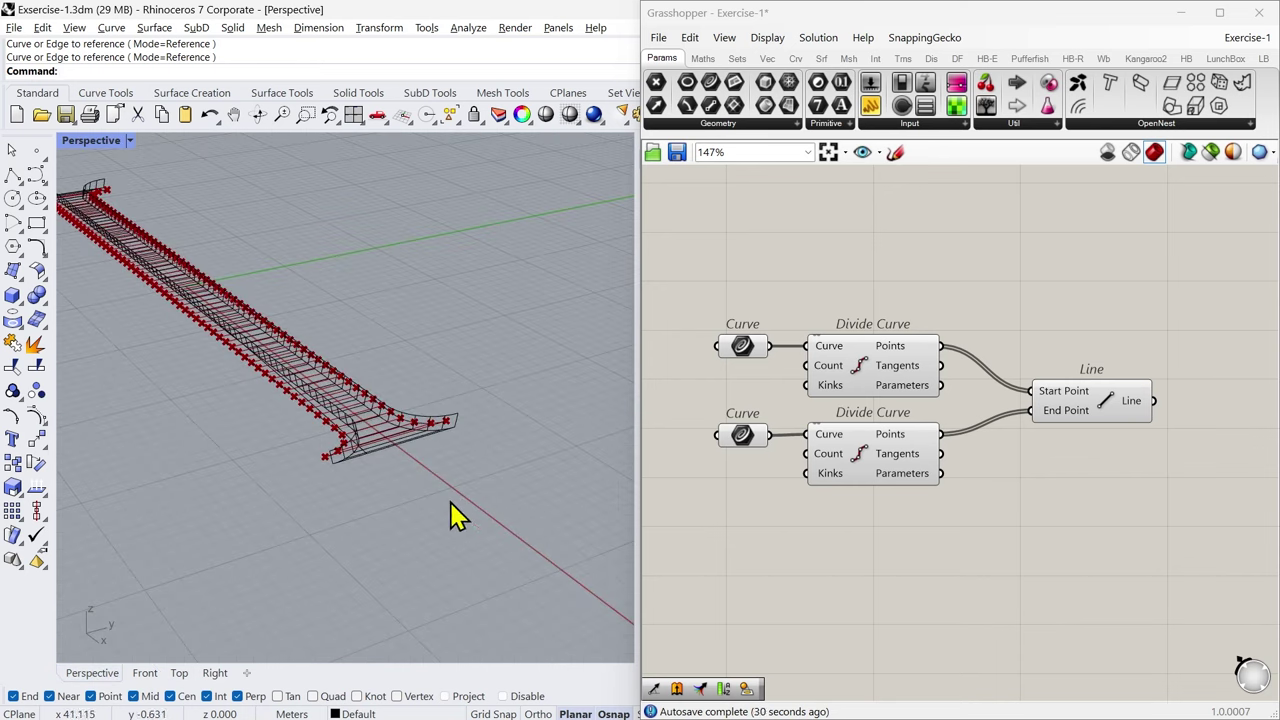
Step: Turn off the preview of both Divide Curve components and the Line component
right_drag(457, 520, 413, 546)
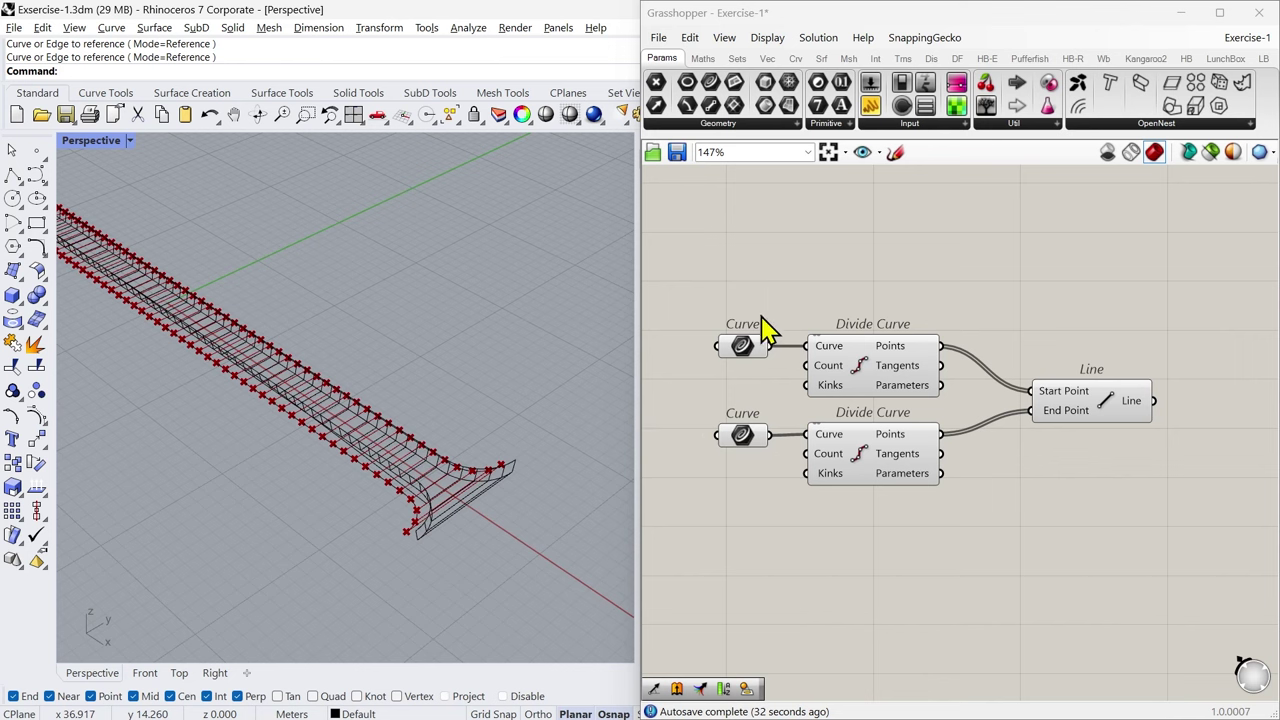
drag(1115, 289, 864, 487)
middle_click(858, 376)
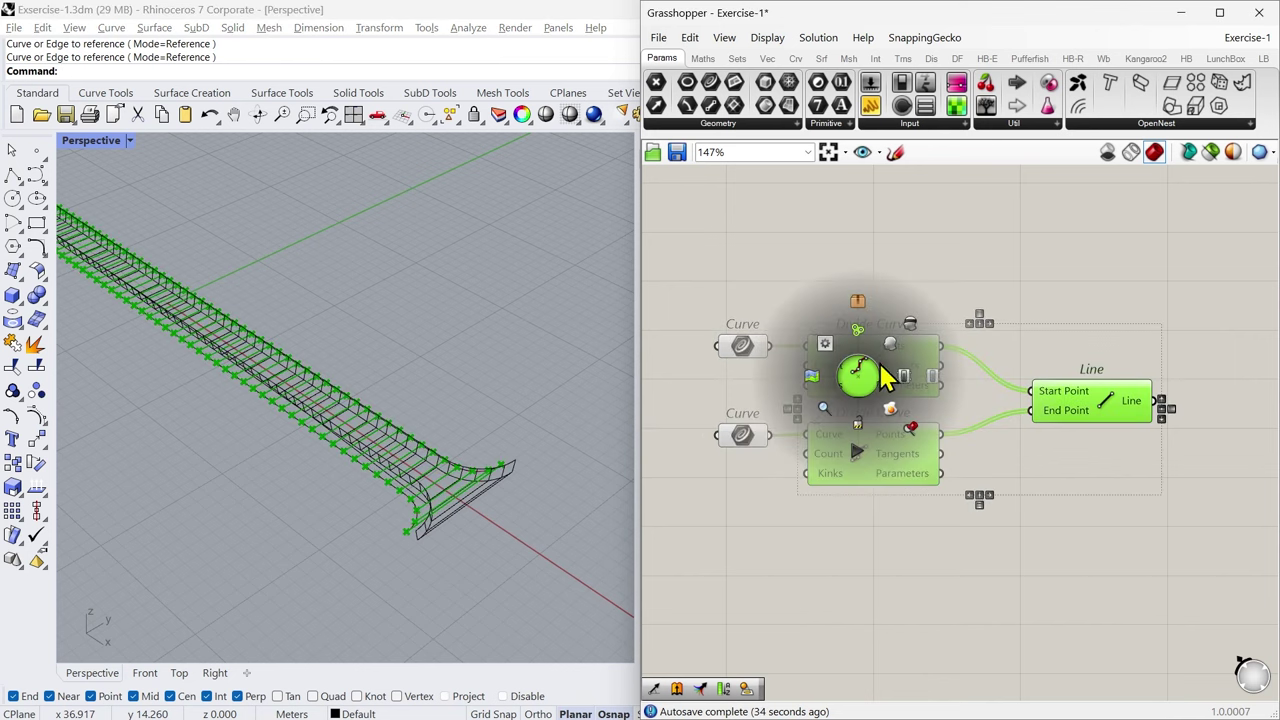
click(910, 328)
scroll(414, 523, up, 4)
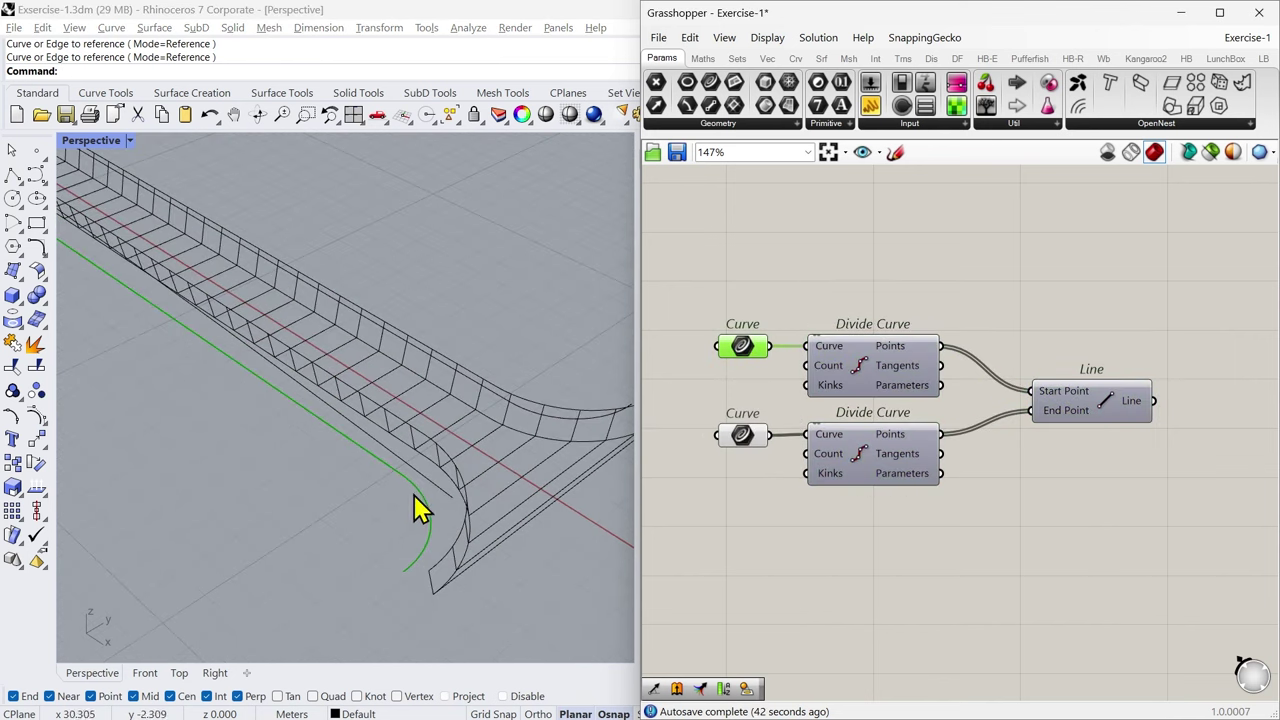
Step: Try to re-reference the first Curve parameter to only the straight part of the near outer curve
click(393, 518)
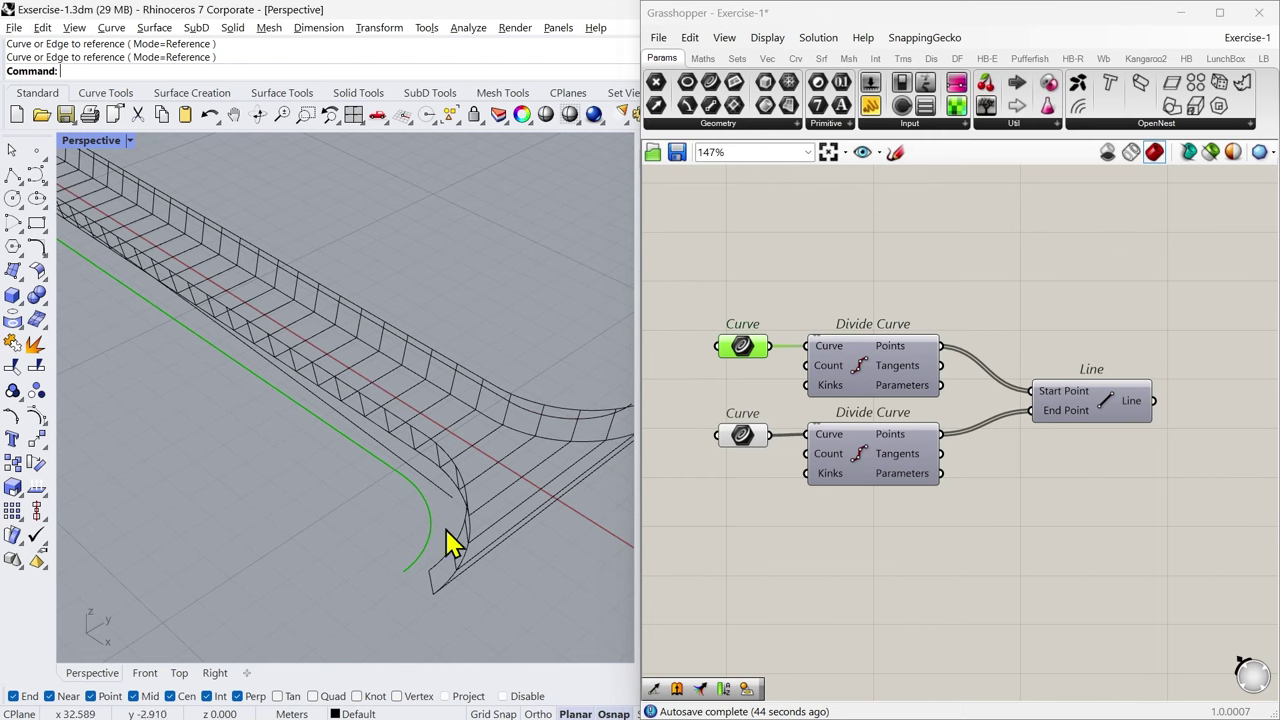
right_click(740, 347)
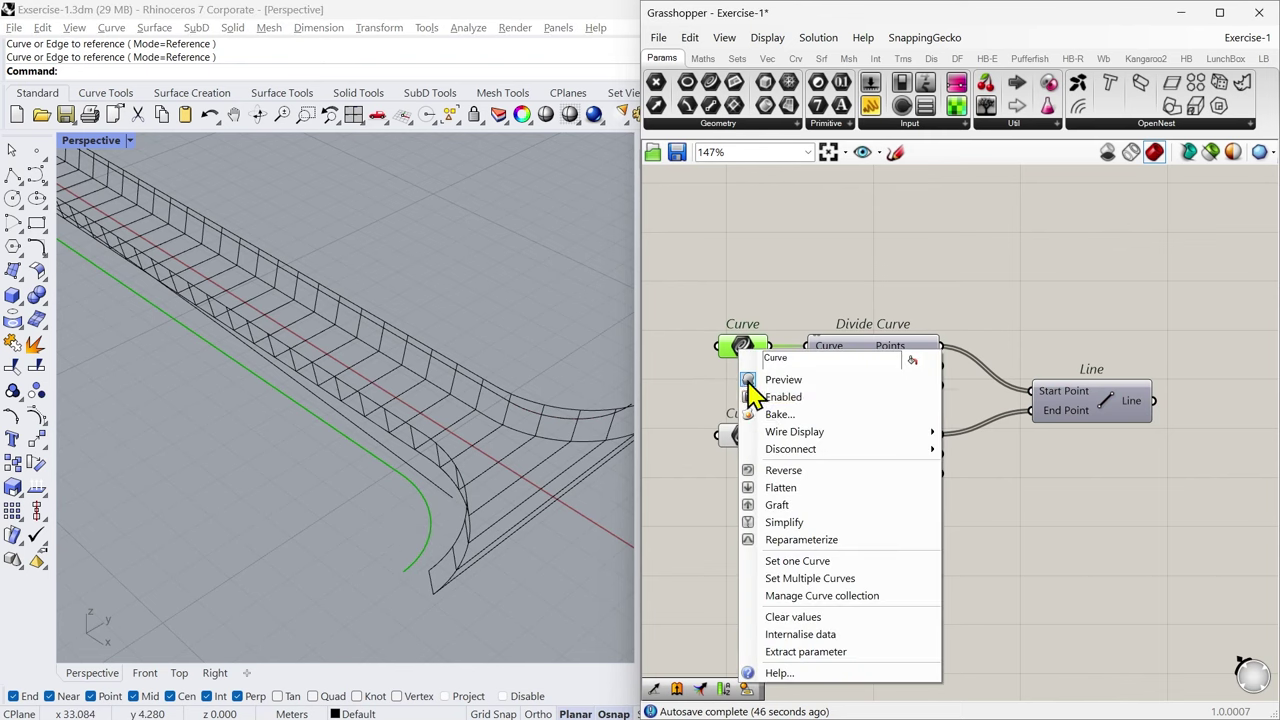
click(806, 561)
click(360, 448)
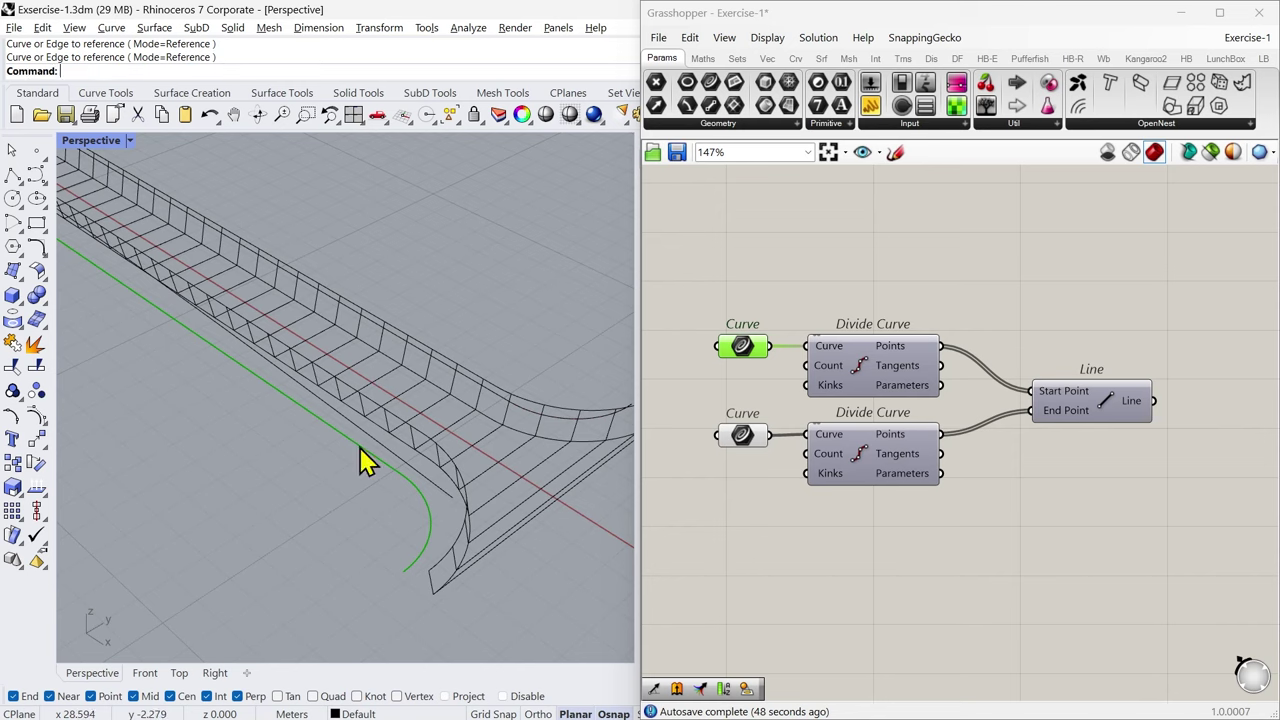
Step: Delete both Curve parameters and add a new empty Curve parameter beside the Divide Curve components
drag(764, 283, 748, 457)
key(Delete)
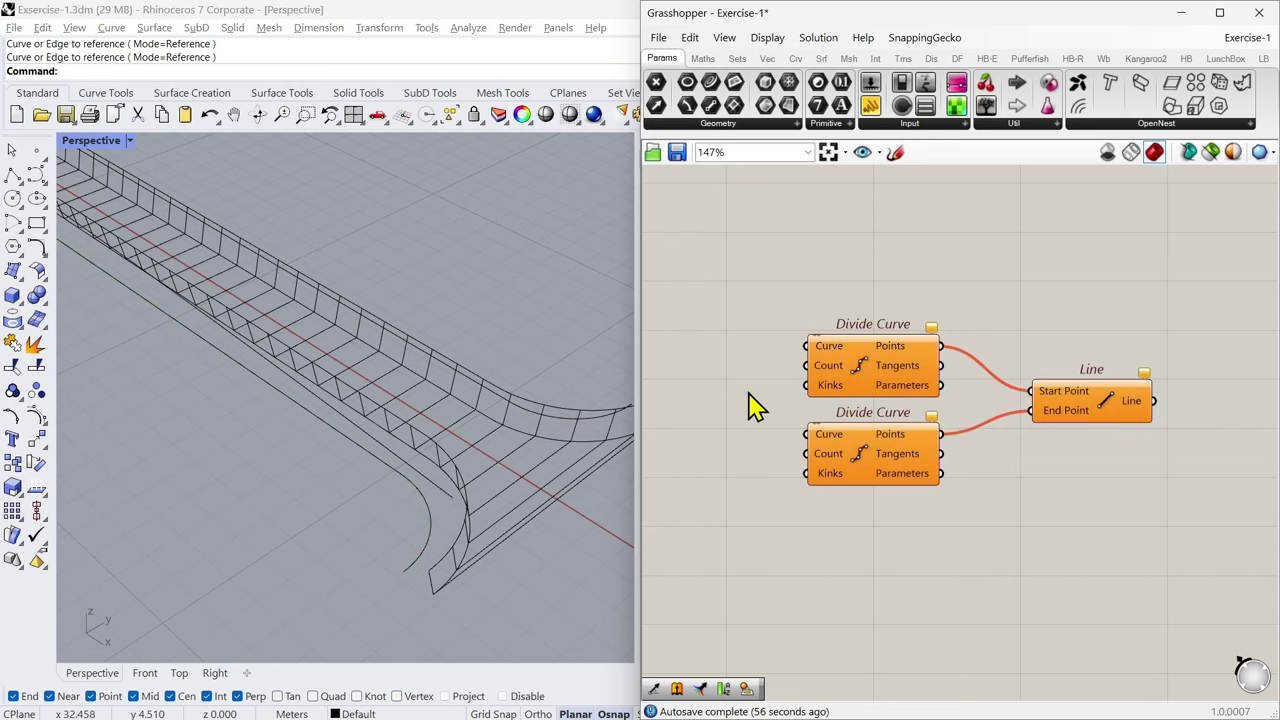
double_click(755, 405)
text(cu)
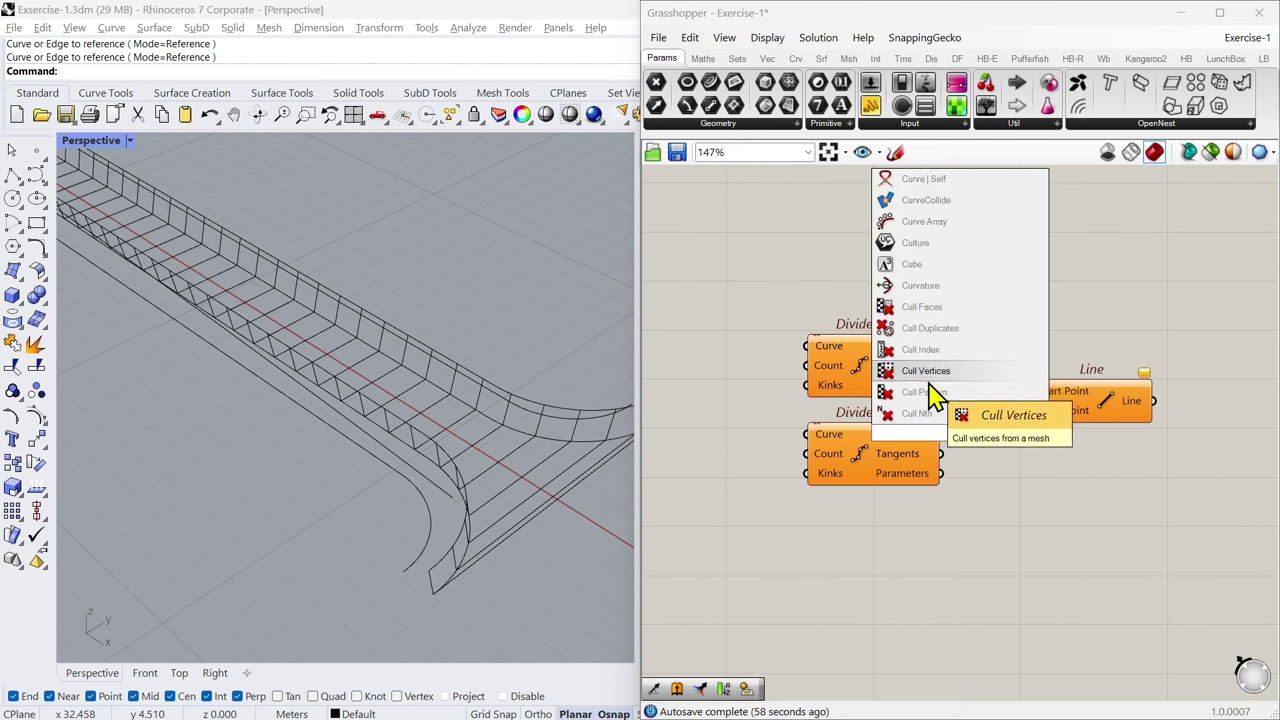
text(r)
click(940, 328)
drag(955, 433, 746, 377)
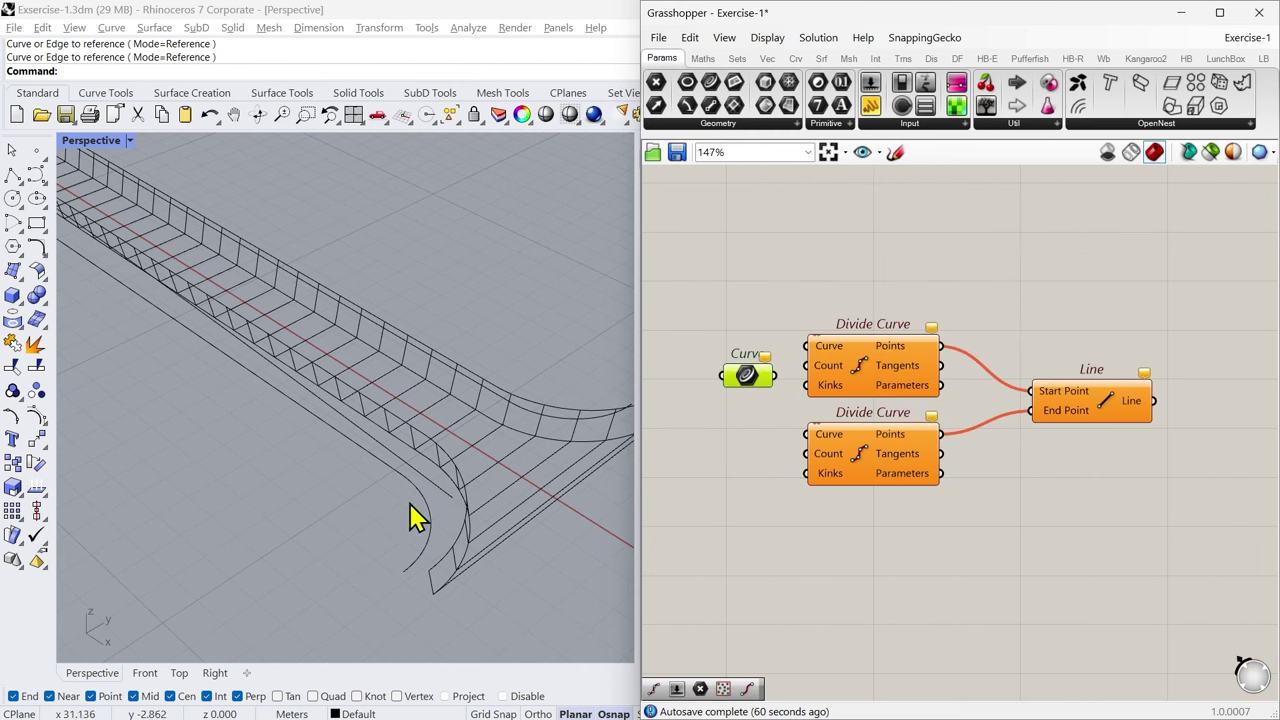
Step: Select only the straight segment of the near outer curve and check its extent along the bridge
click(350, 446)
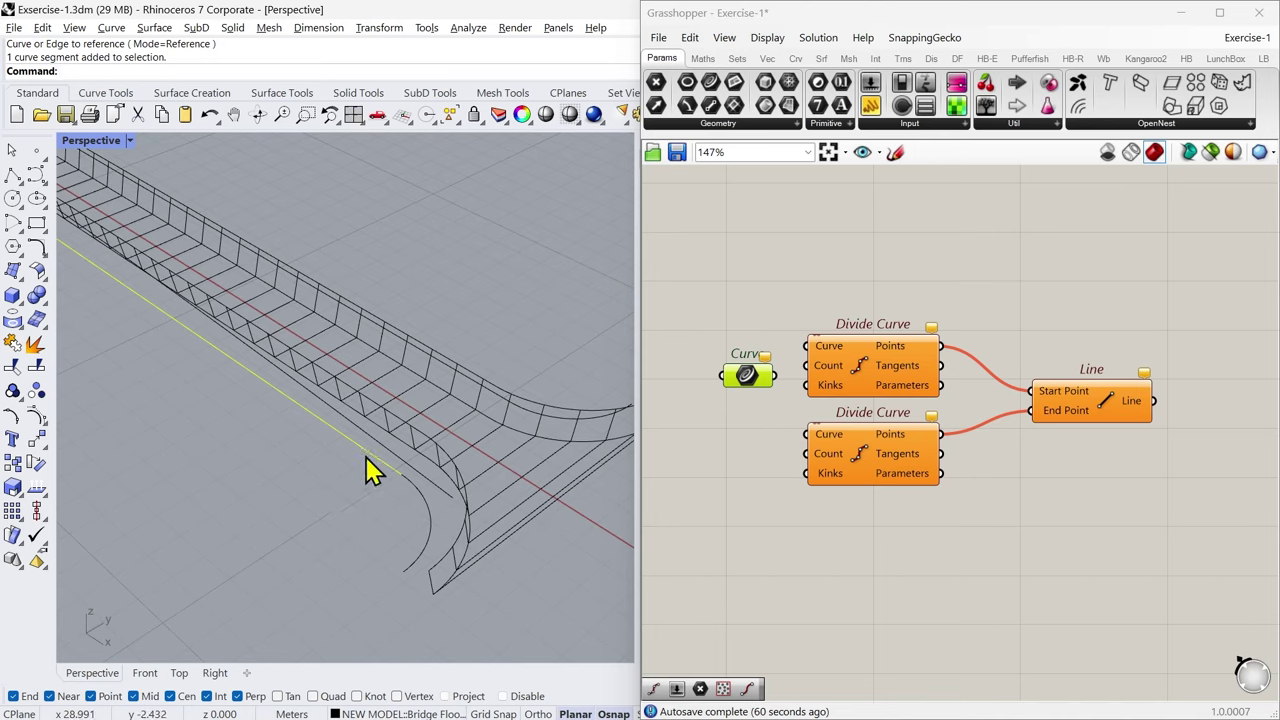
click(420, 500)
click(400, 497)
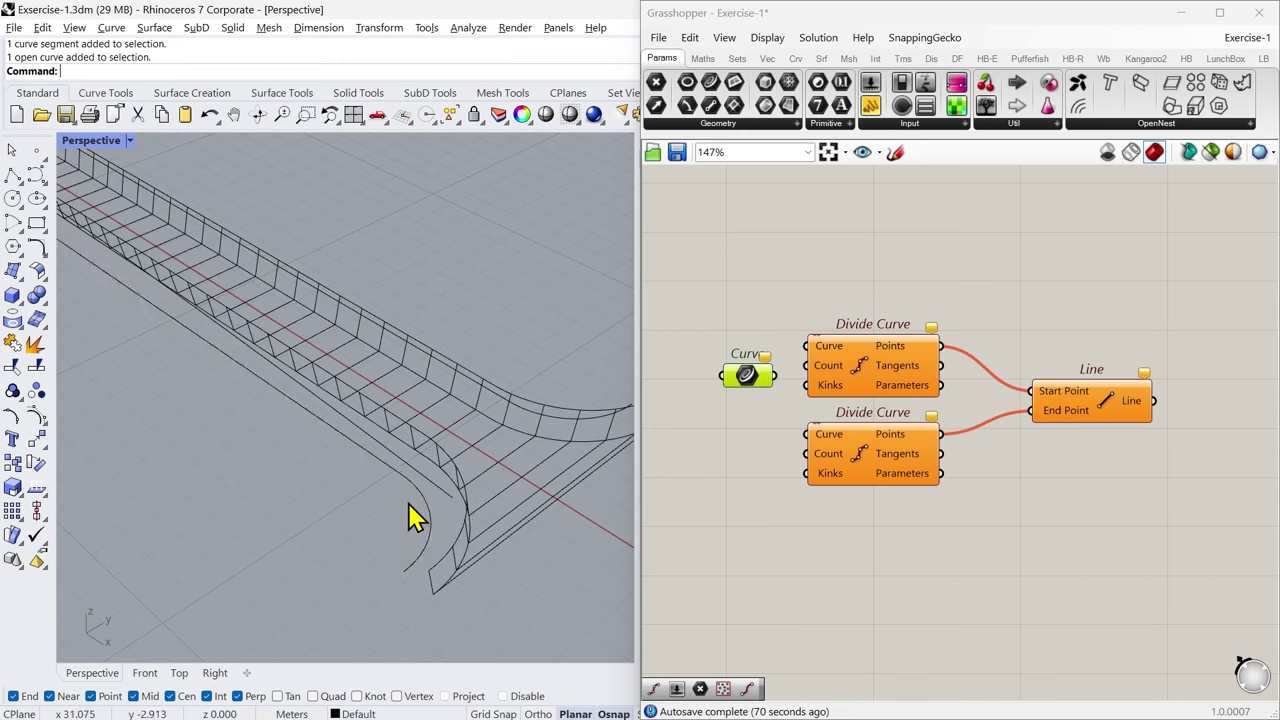
click(421, 506)
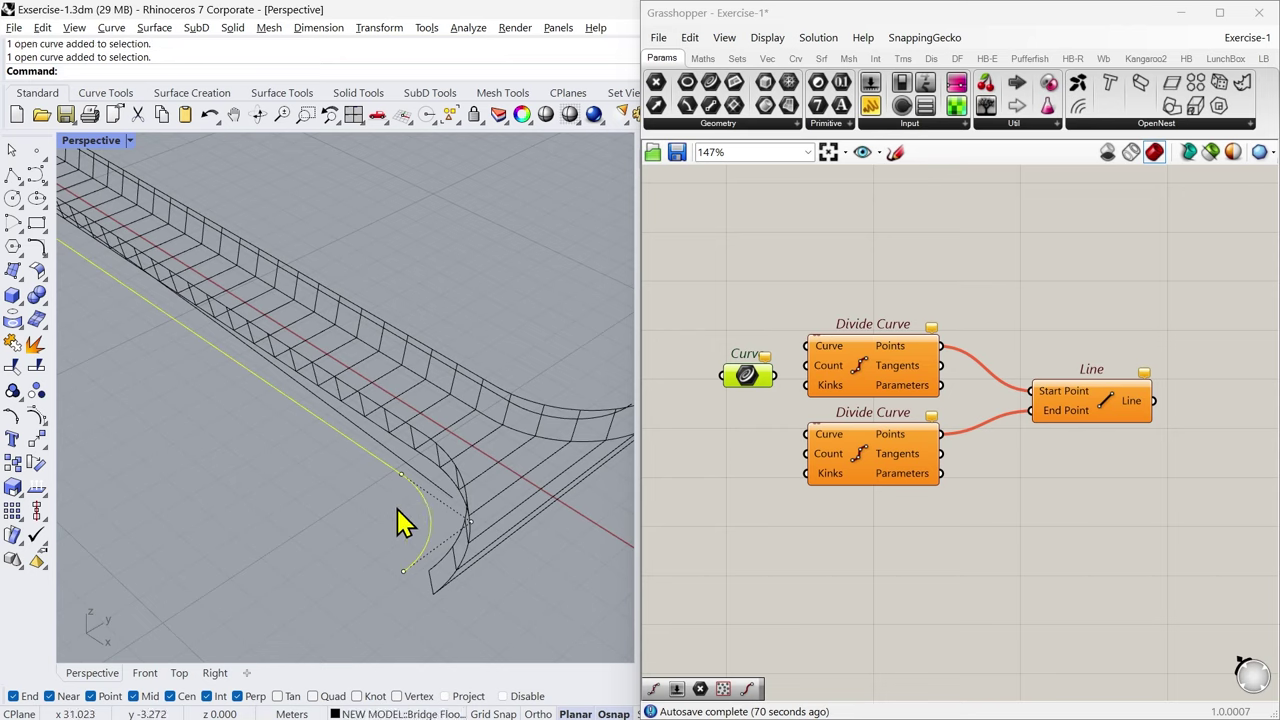
click(398, 522)
ctrl+shift+click(359, 451)
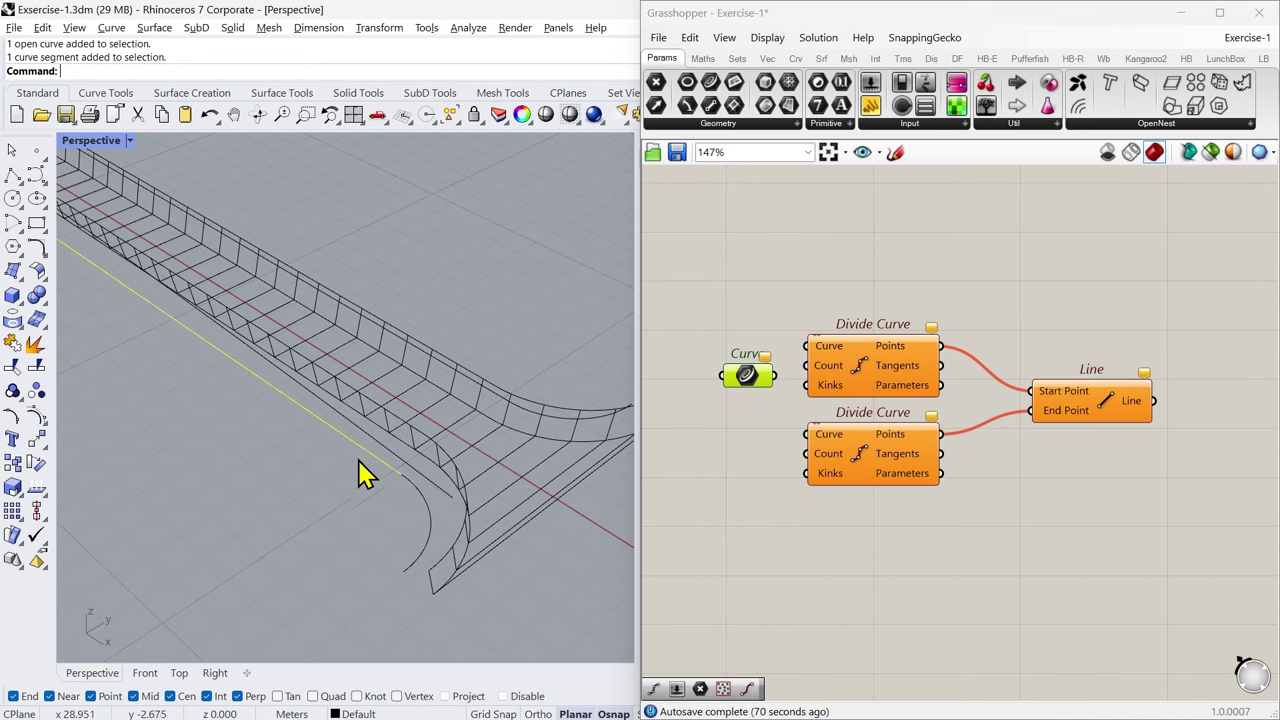
scroll(491, 531, down, 10)
scroll(252, 382, up, 8)
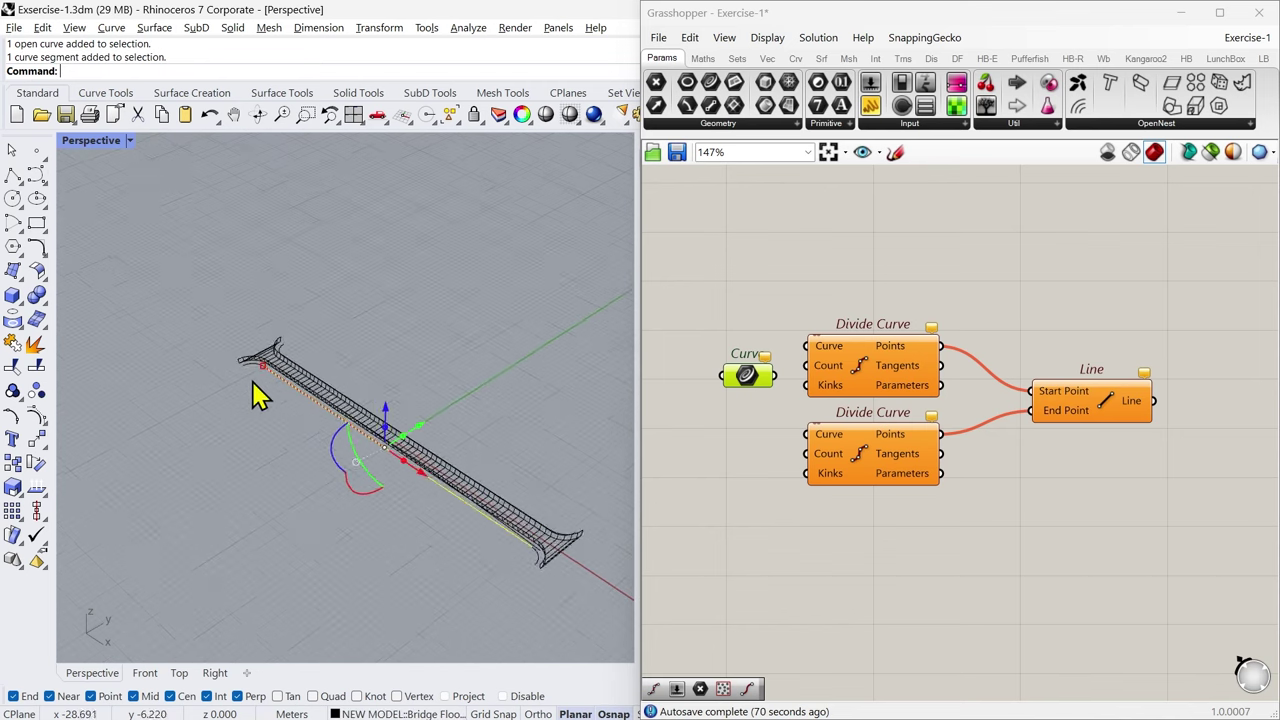
shift+right_drag(408, 558, 178, 443)
shift+right_drag(400, 586, 240, 481)
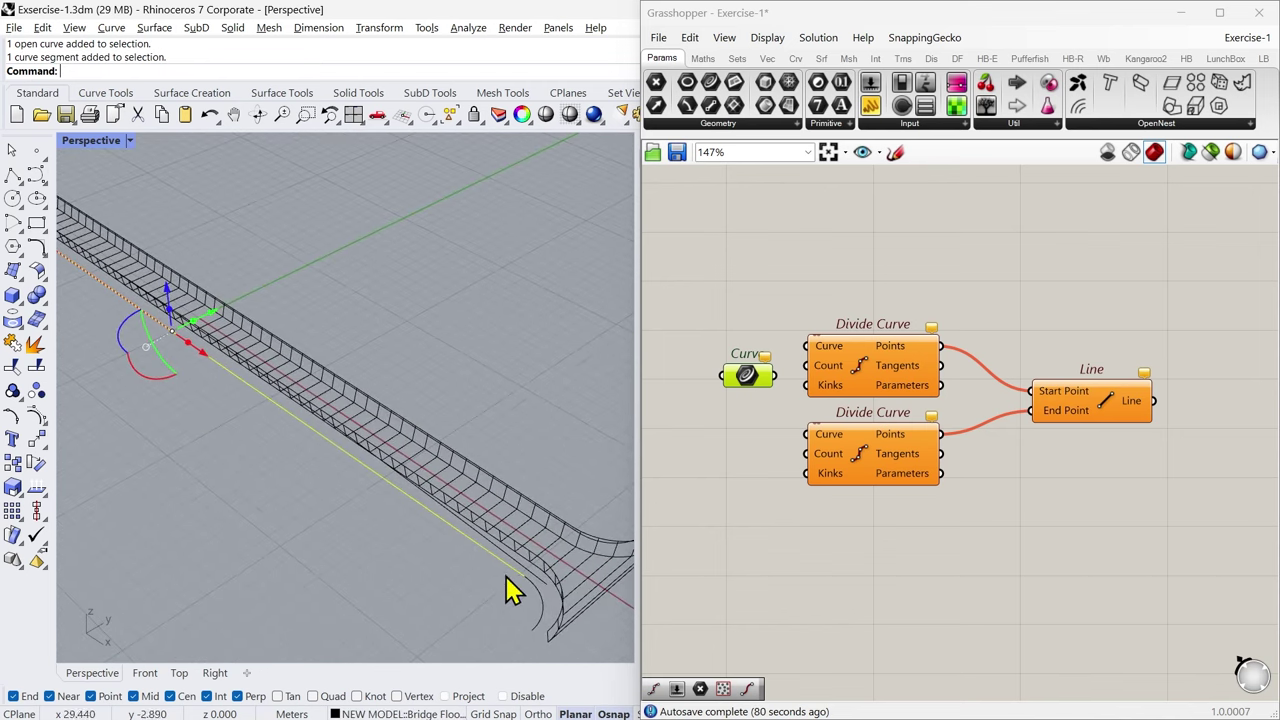
scroll(508, 608, up, 2)
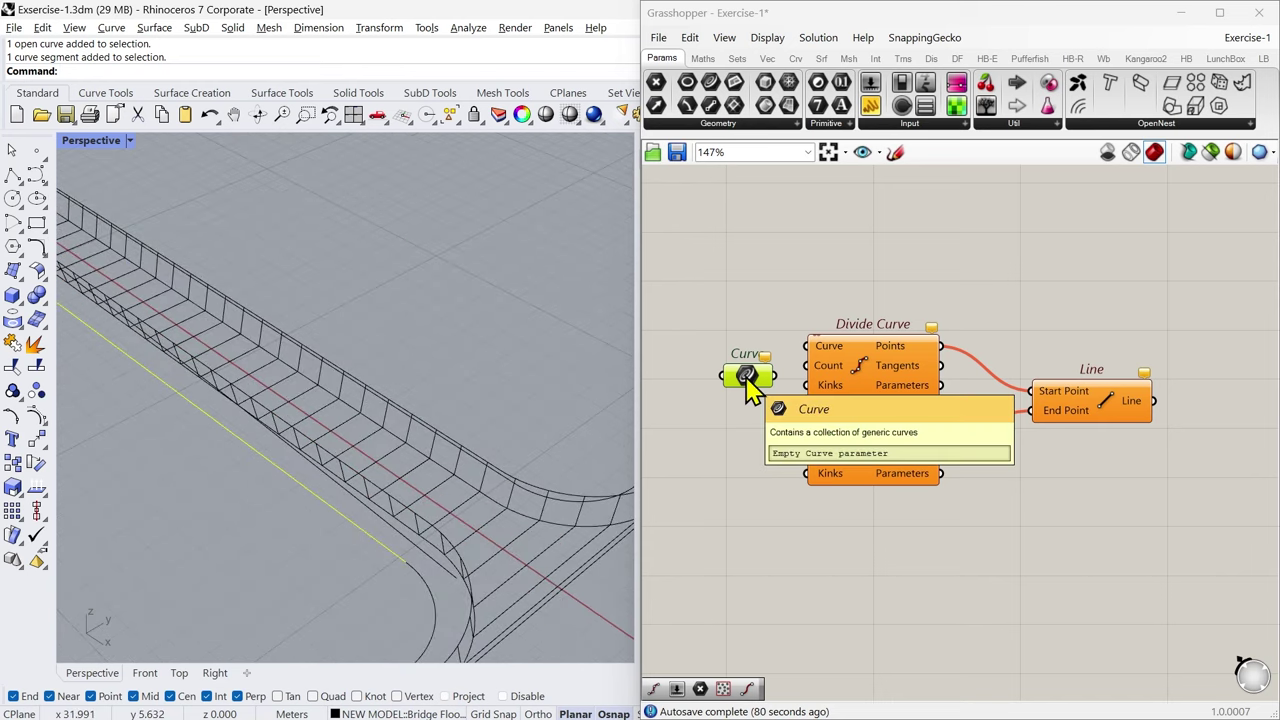
Step: Try to assign the selected straight segment to the new Curve parameter, then clear the parameter's values
right_click(748, 386)
click(833, 588)
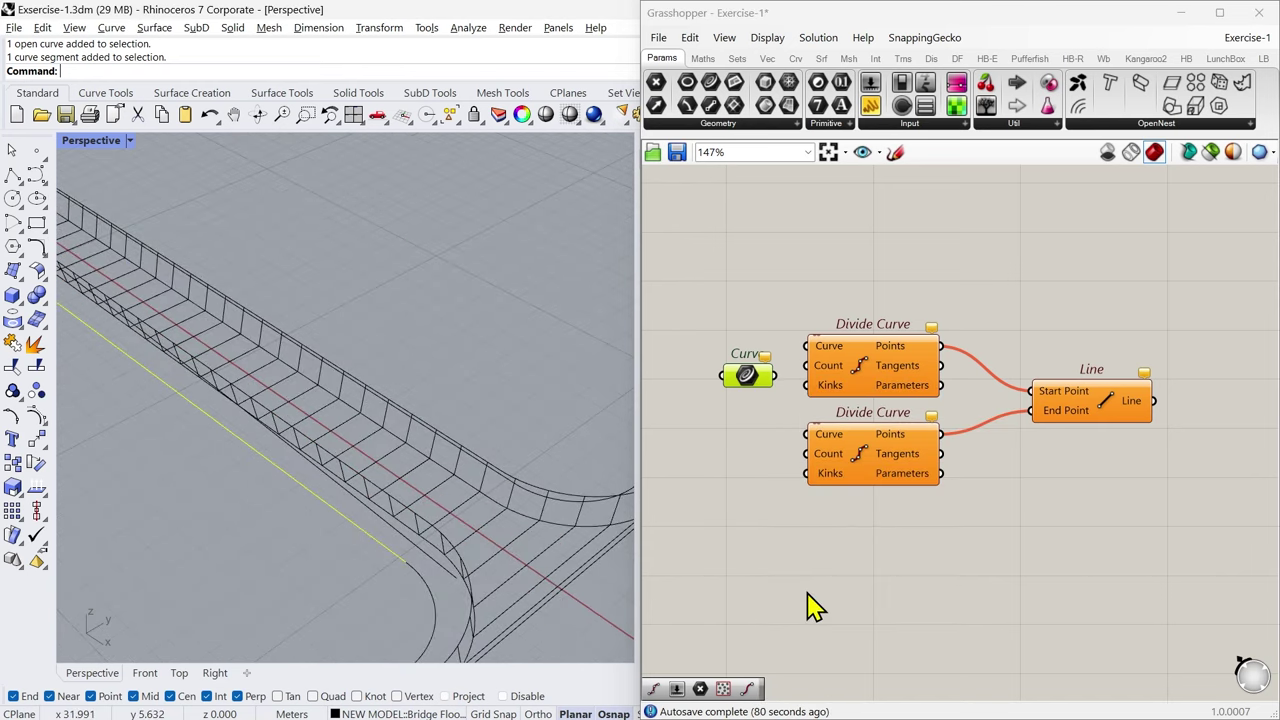
click(420, 596)
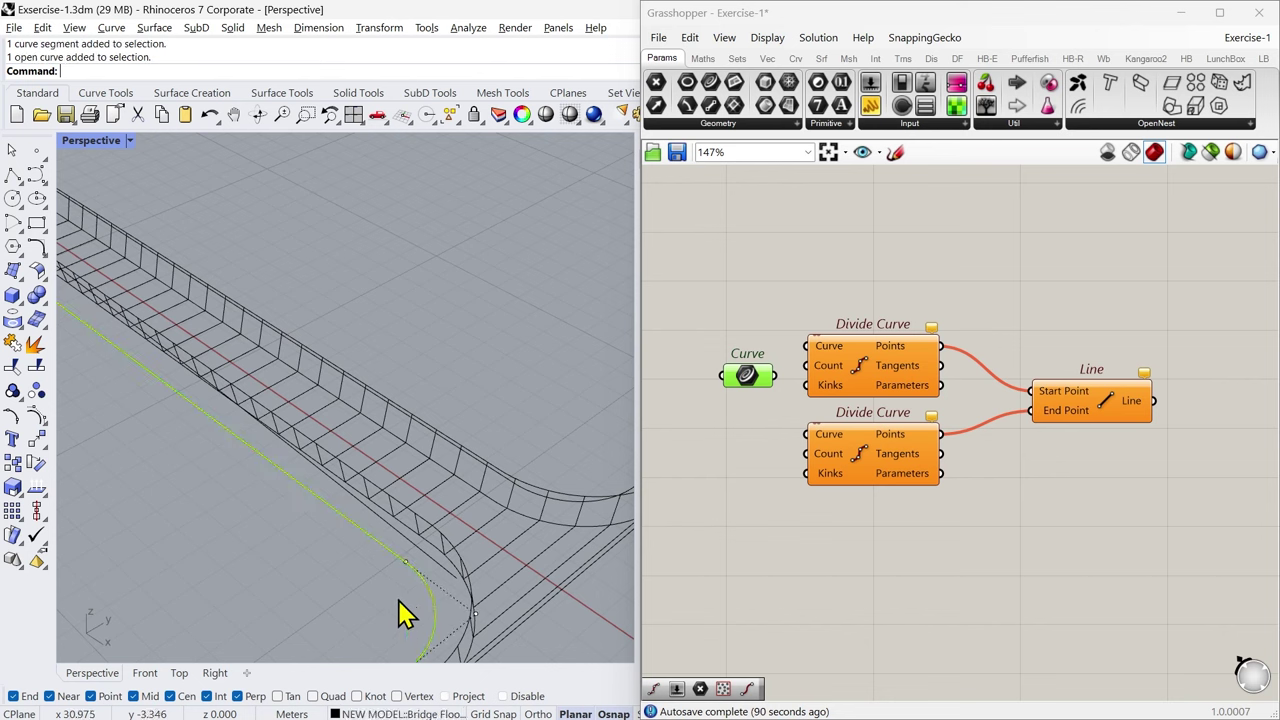
key(ctrl+z)
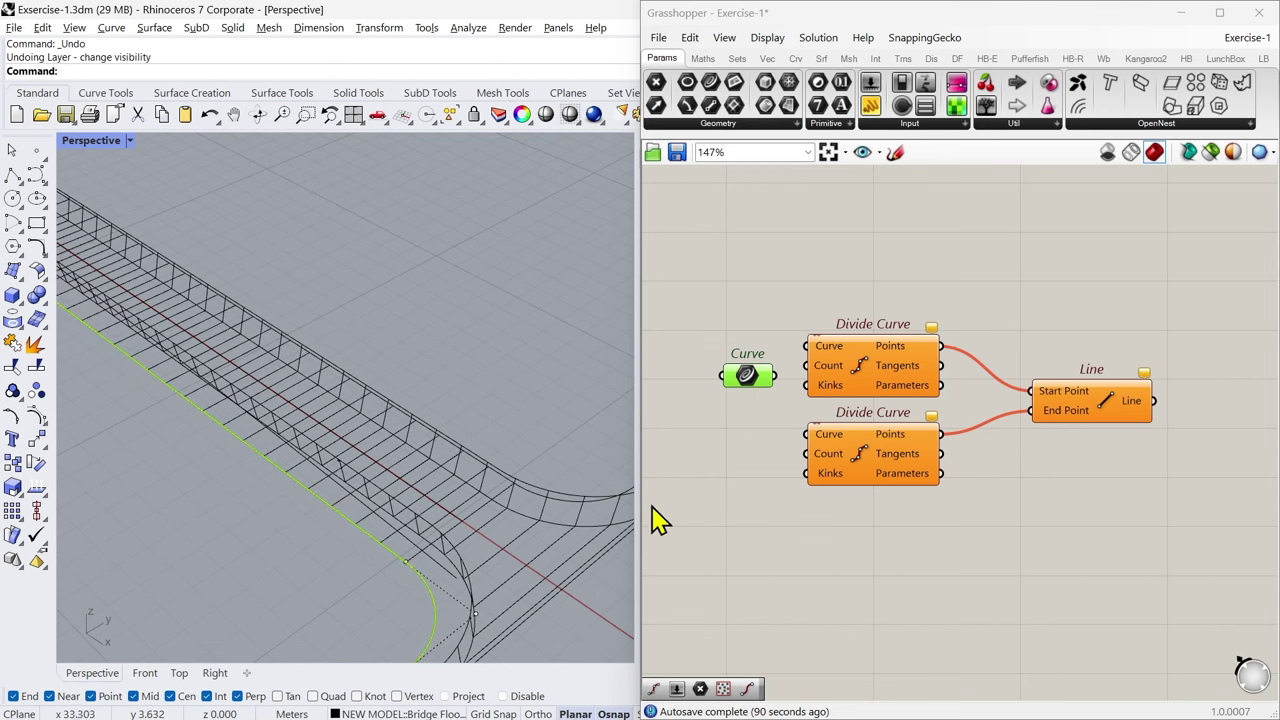
key(ctrl+y)
right_click(750, 377)
click(834, 619)
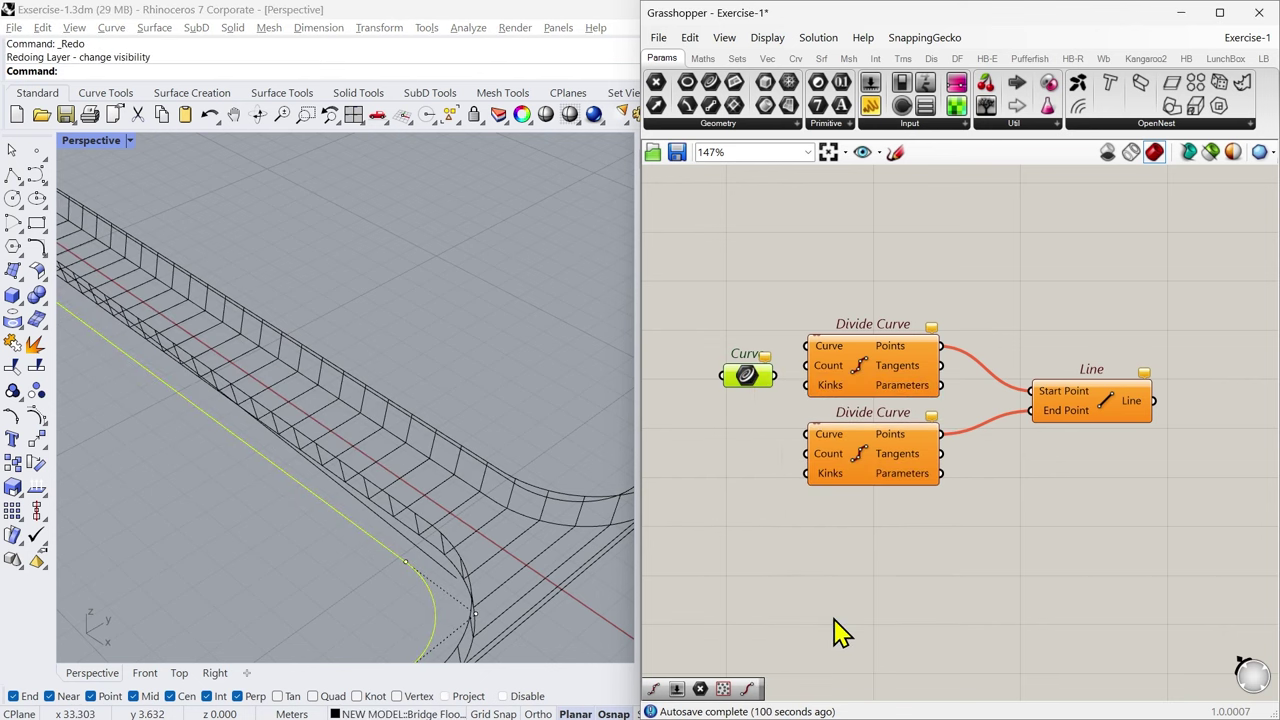
click(735, 525)
Step: Explode the near outer curve into separate segments and check that its straight part selects on its own
click(424, 612)
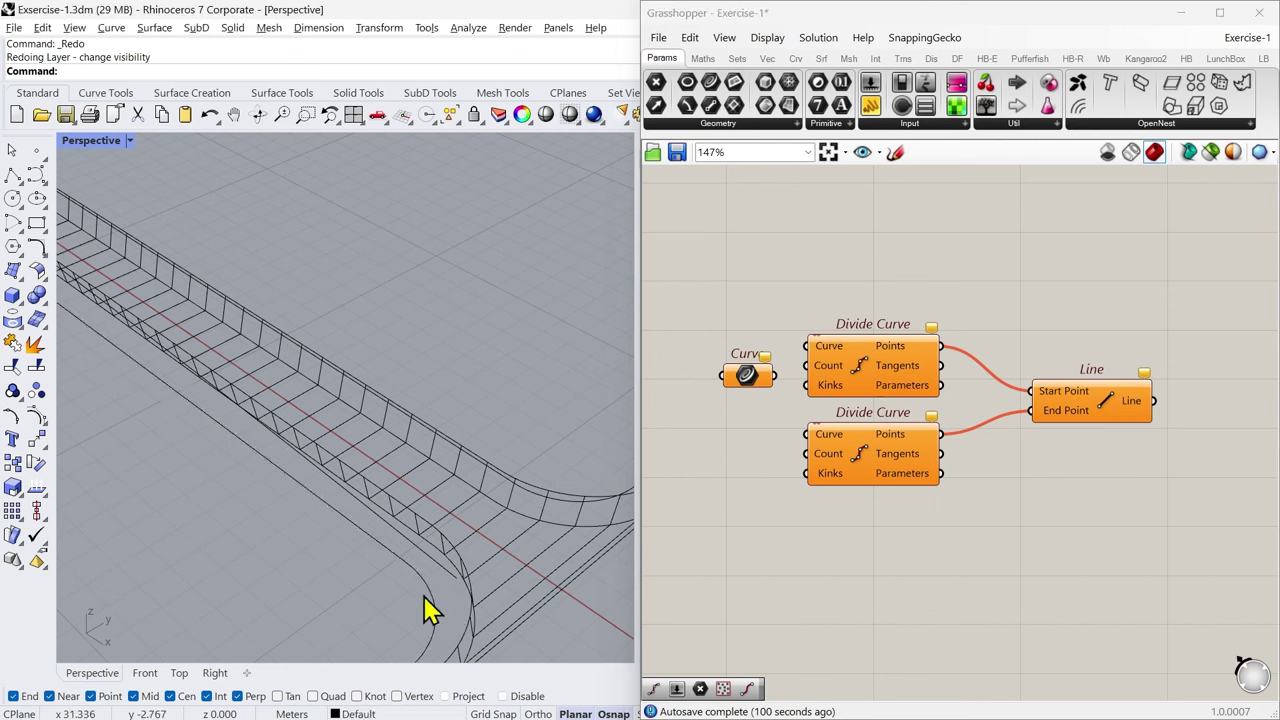
click(424, 598)
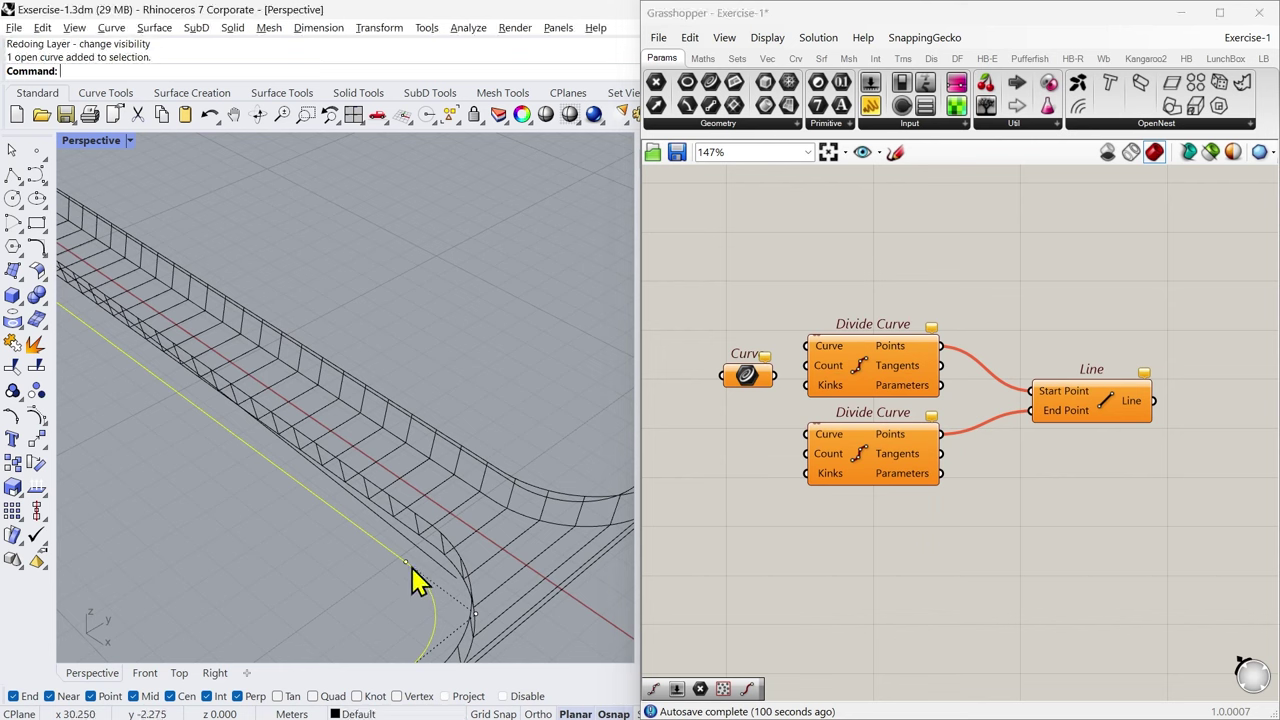
click(38, 345)
click(229, 504)
click(336, 514)
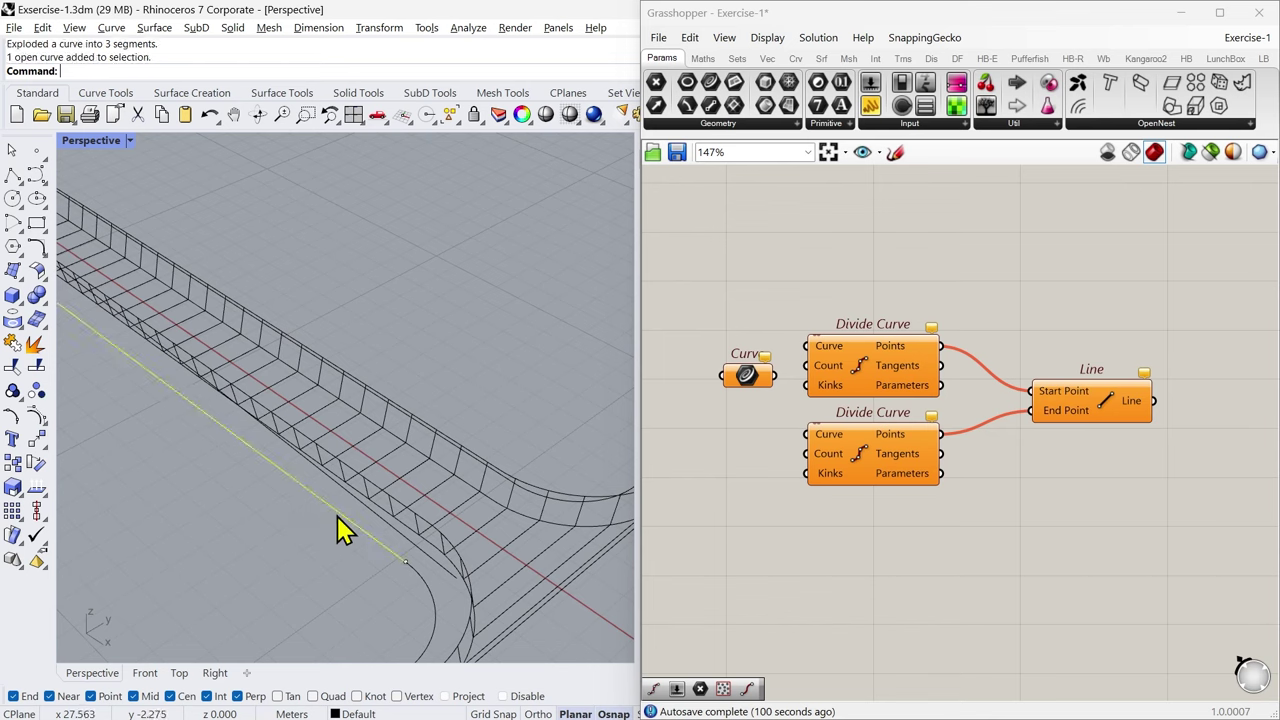
click(338, 539)
click(358, 528)
click(315, 556)
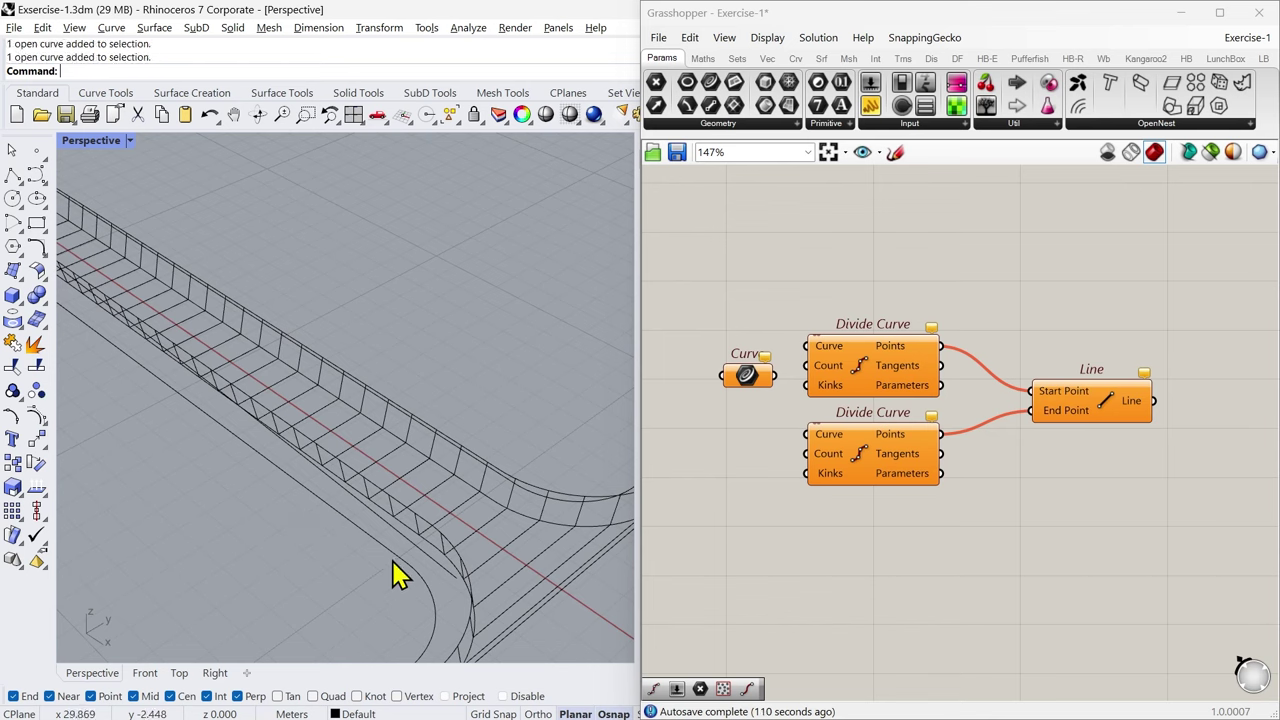
Step: Reference the exploded near straight segment in the Curve parameter and check its highlight in the Perspective view
right_click(752, 390)
click(826, 590)
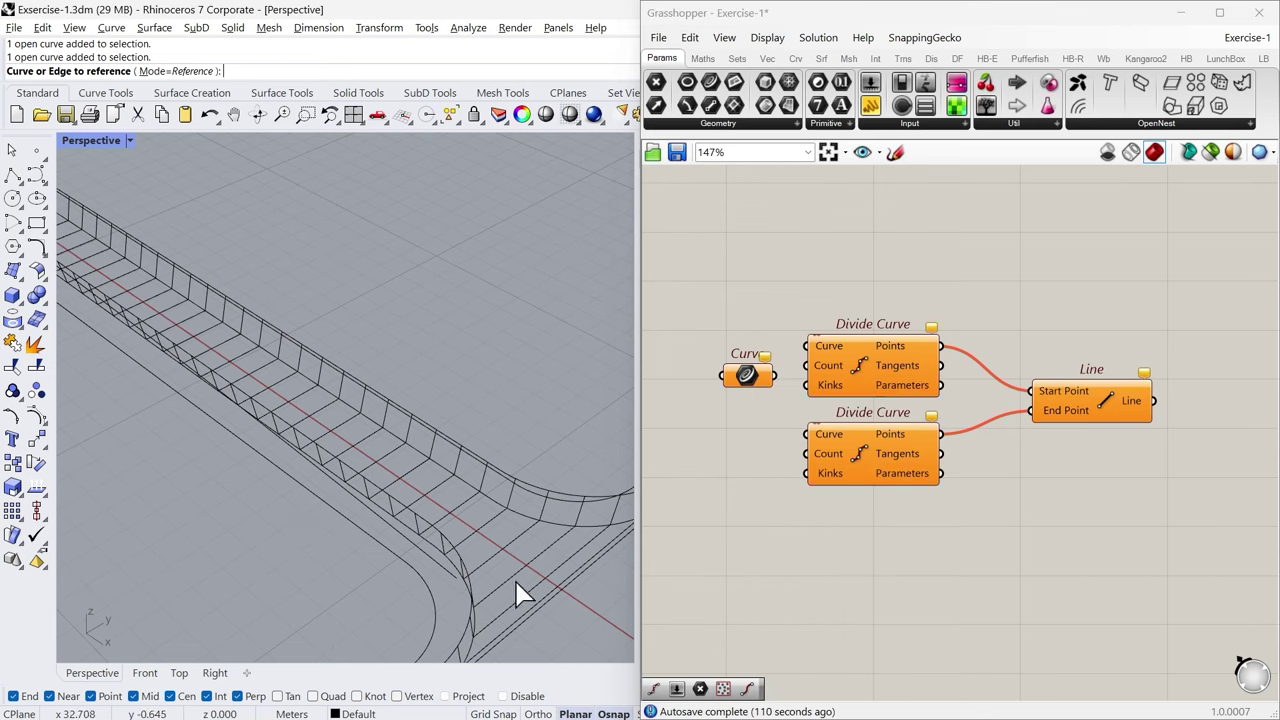
click(372, 540)
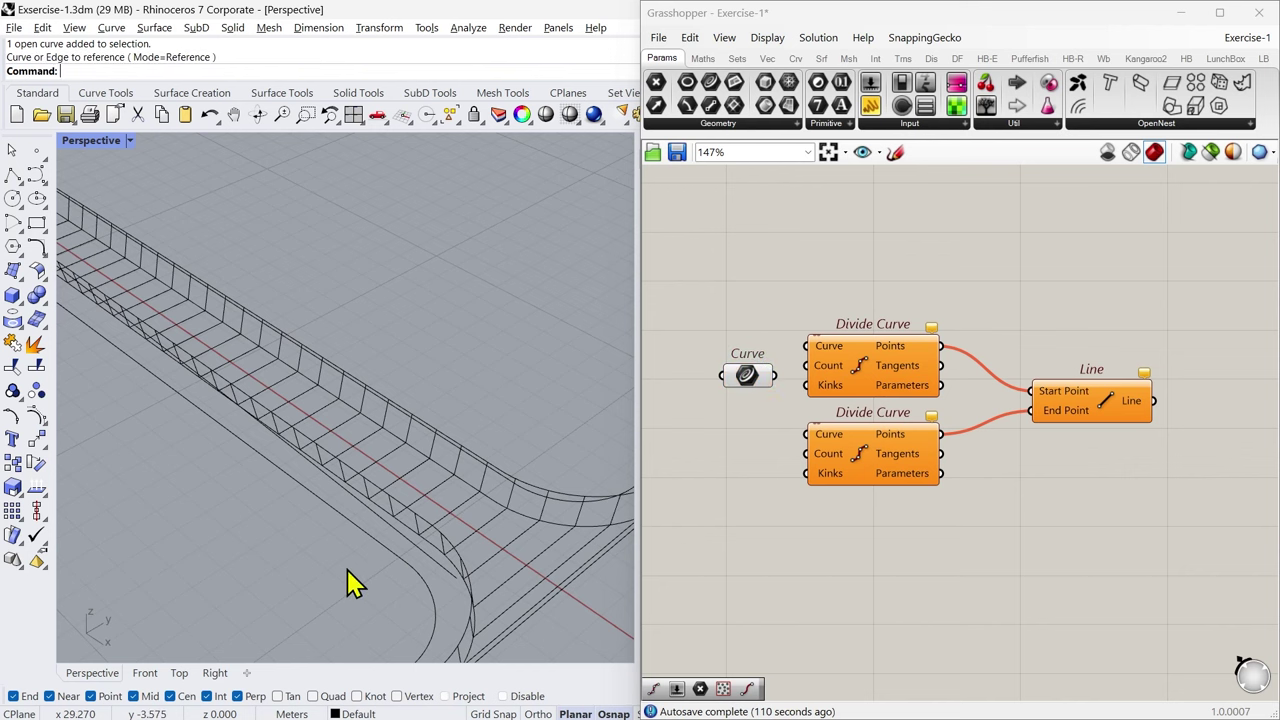
click(755, 390)
scroll(460, 495, down, 3)
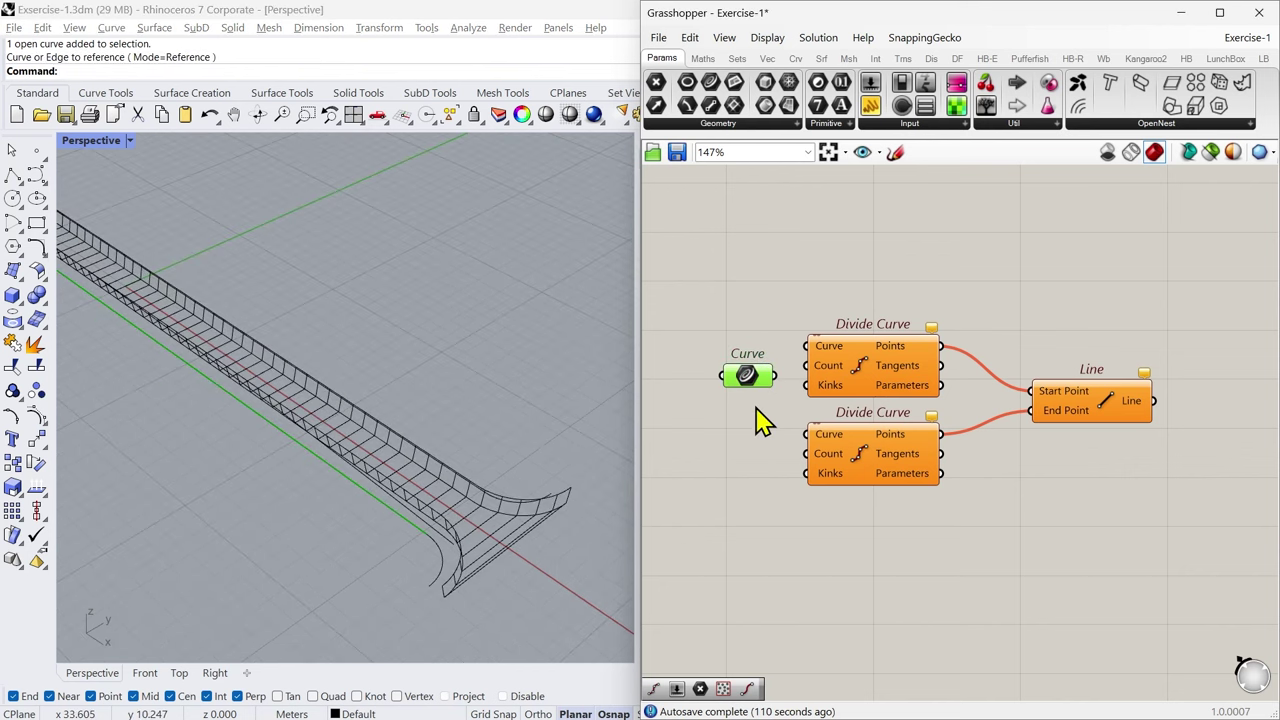
Step: Explode the far outer curve into separate segments
scroll(760, 420, down, 2)
right_drag(449, 529, 317, 531)
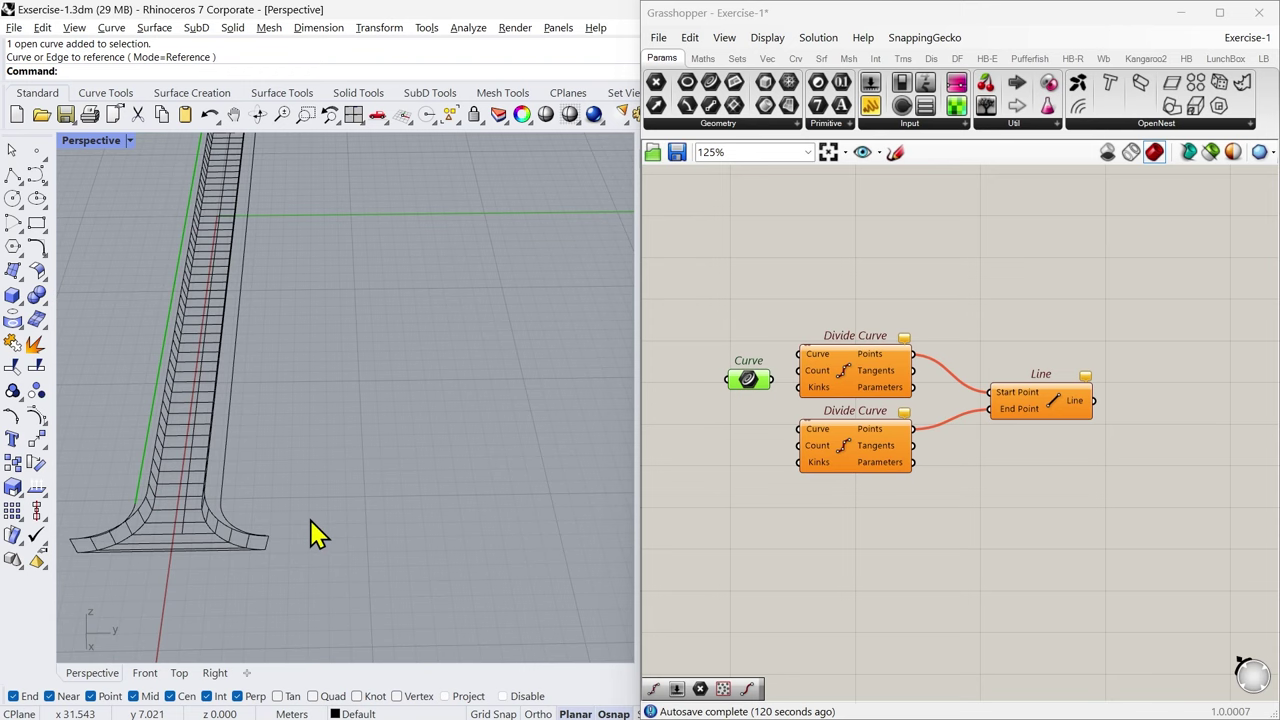
click(223, 490)
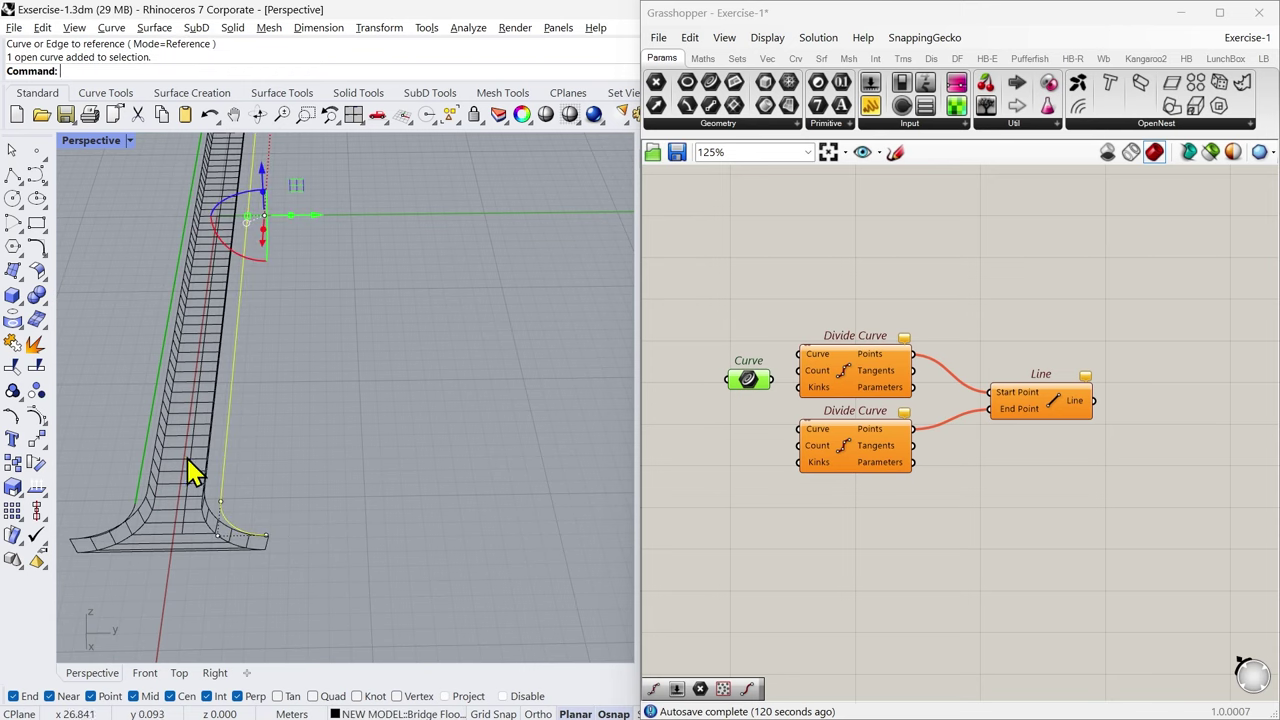
click(35, 348)
Step: Duplicate the Curve parameter below the first and reference the far outer curve's straight segment in the copy
key(ctrl+v)
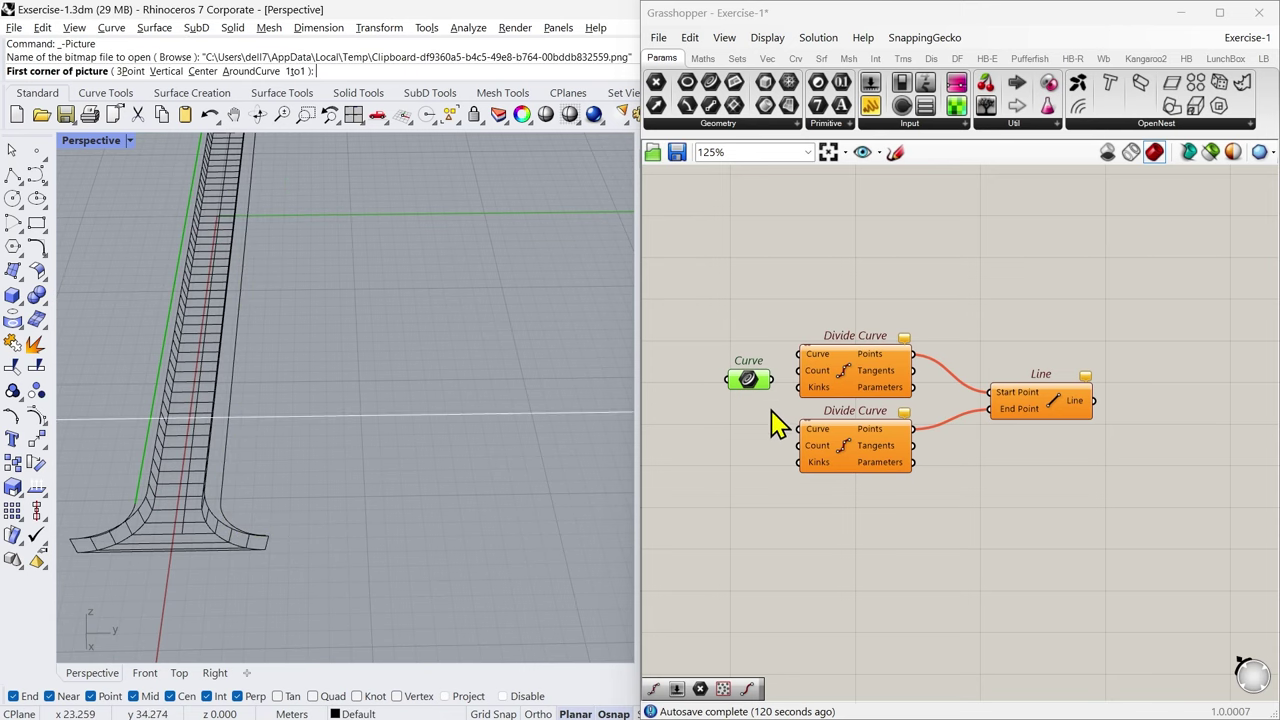
key(Escape)
drag(753, 388, 749, 462)
scroll(749, 468, up, 4)
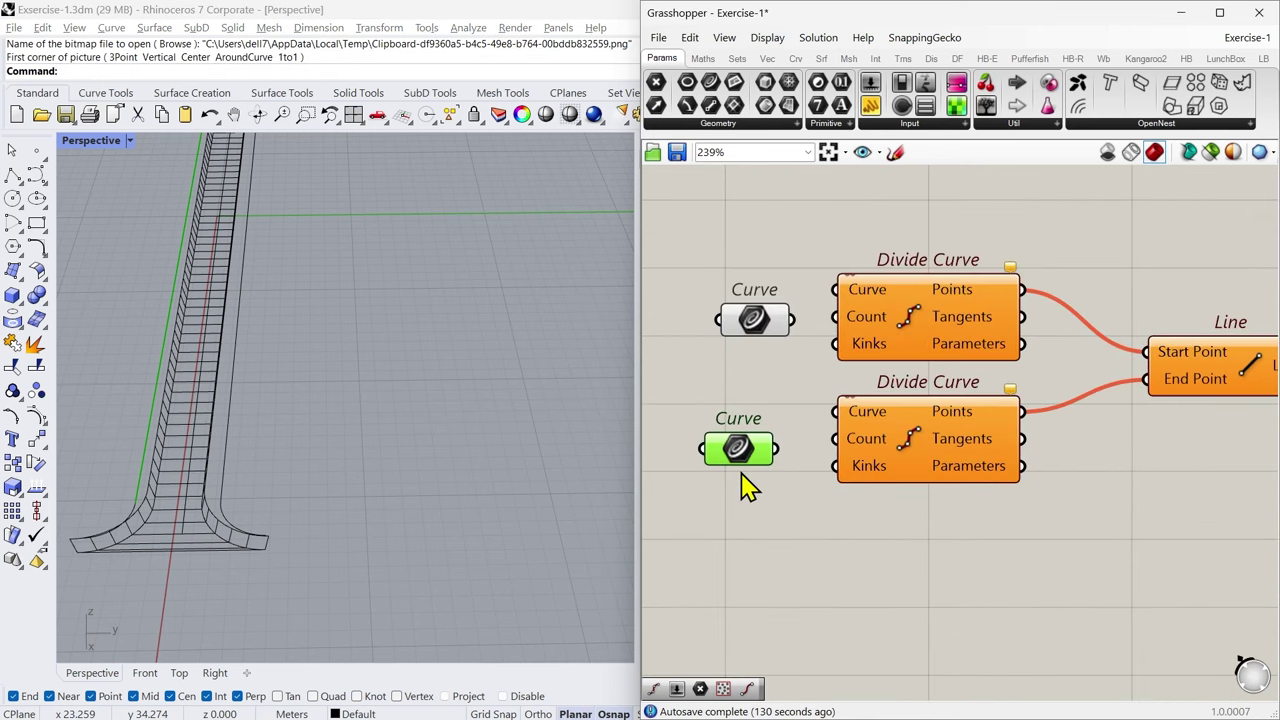
right_click(740, 455)
click(800, 598)
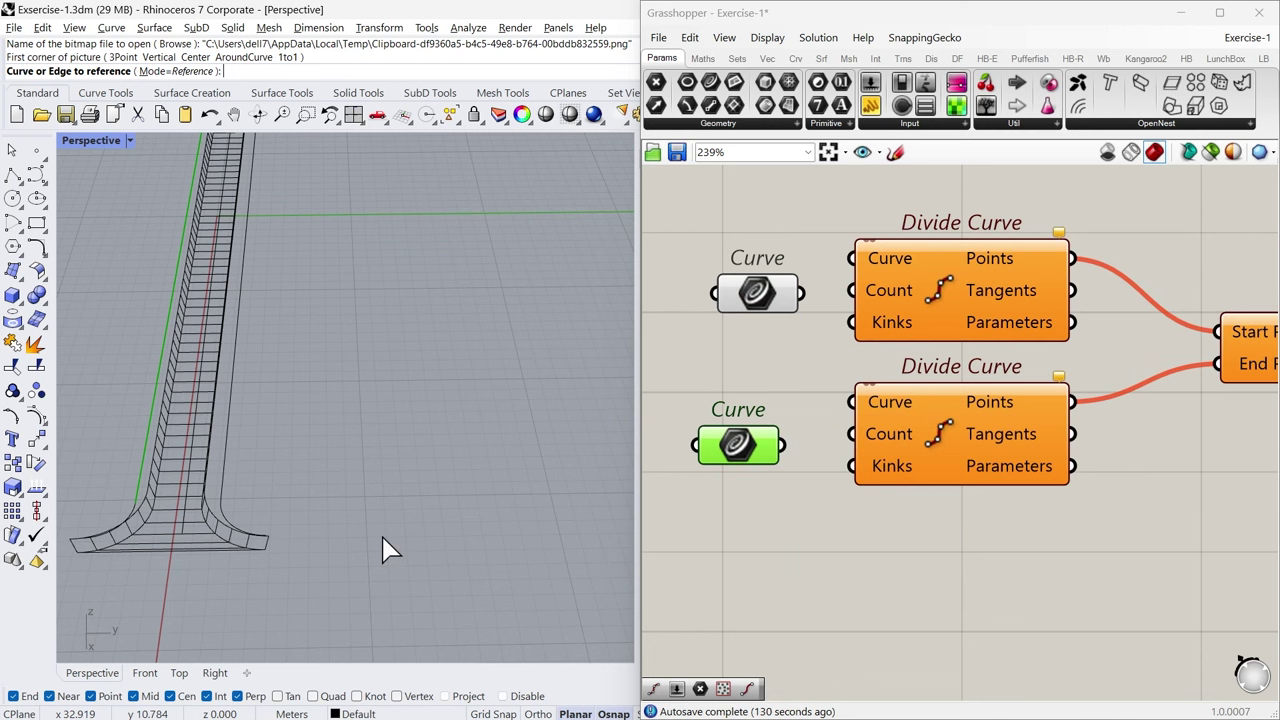
click(225, 458)
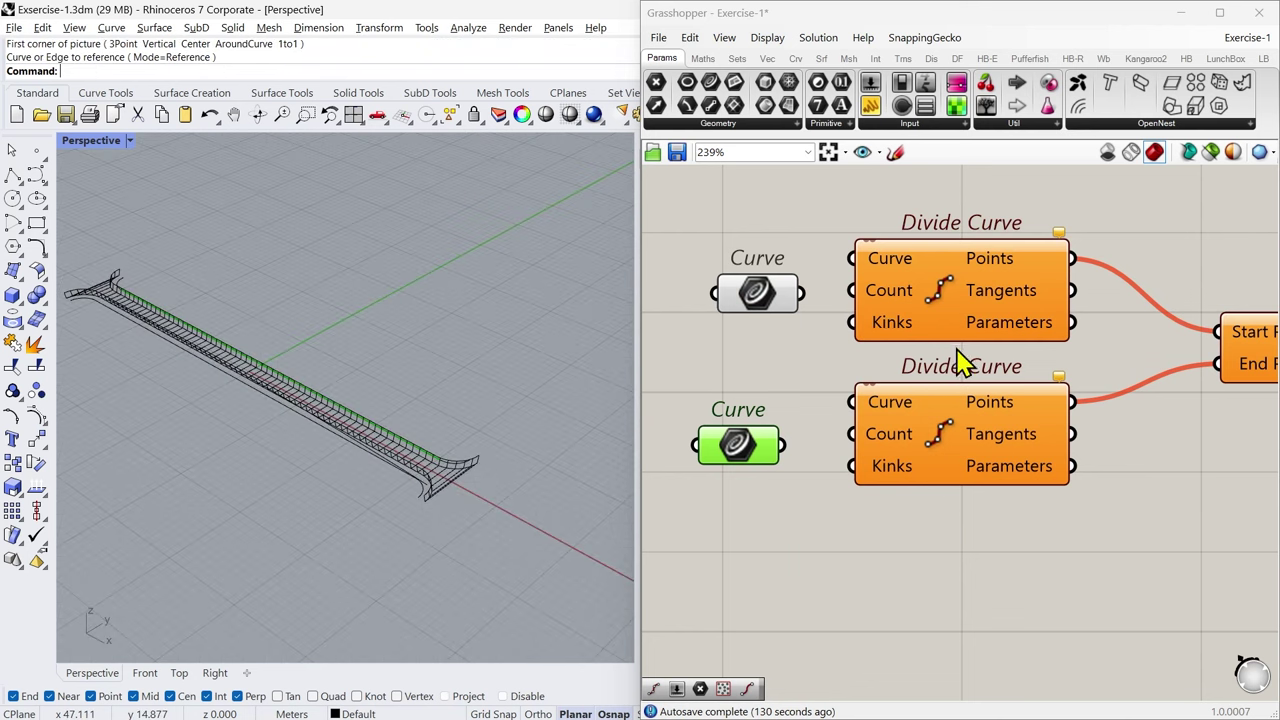
scroll(409, 486, up, 3)
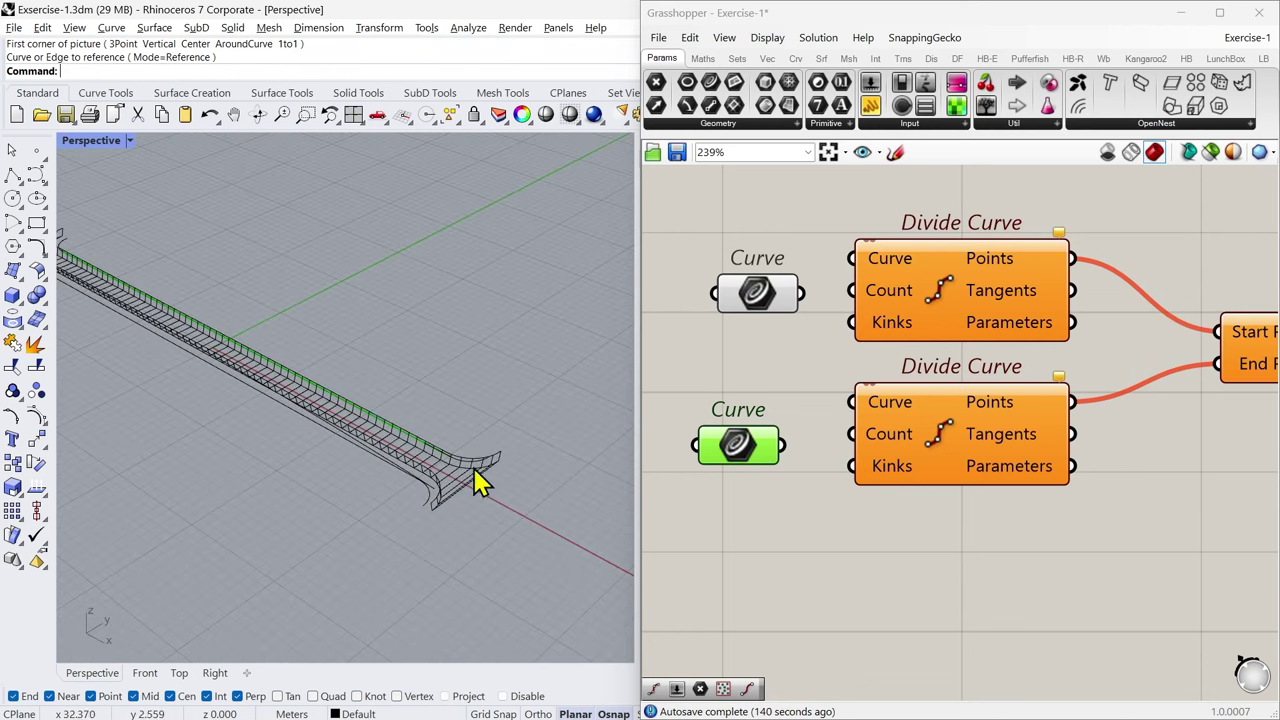
Step: Connect each Curve parameter to the Curve input of its Divide Curve component and select the Line component
drag(800, 292, 845, 262)
drag(785, 447, 850, 404)
scroll(918, 420, down, 2)
click(1194, 380)
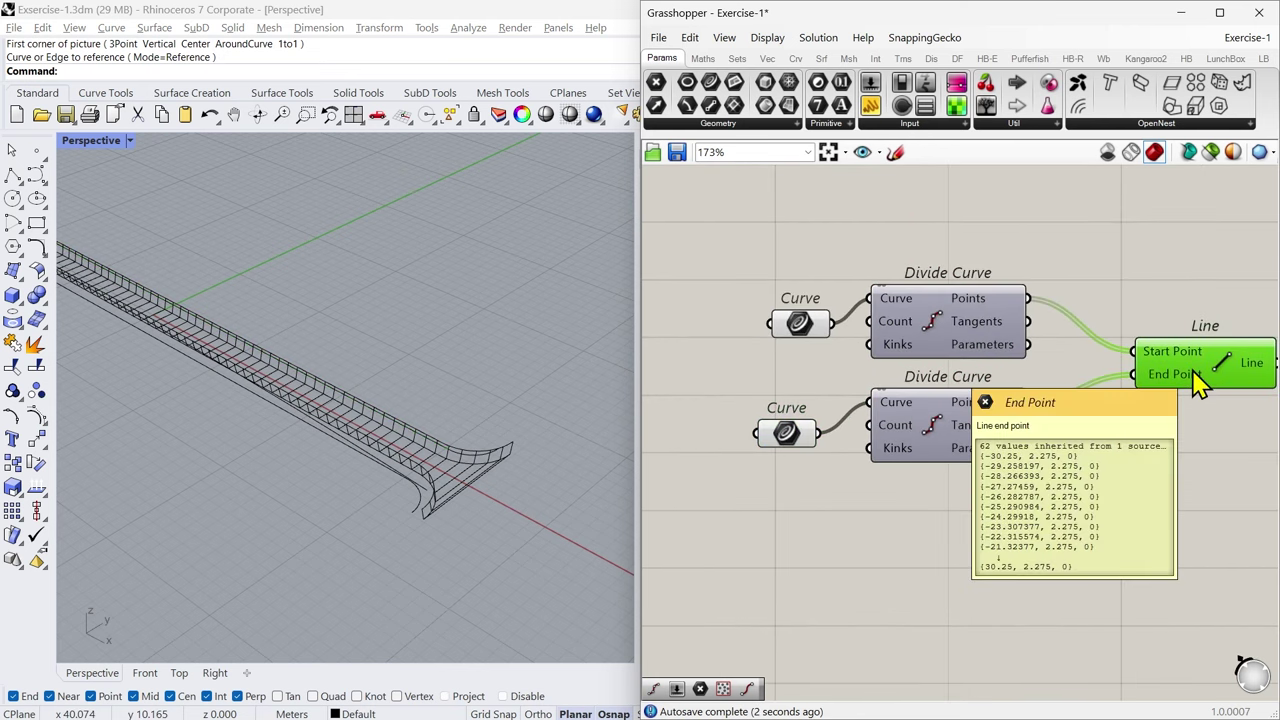
Step: Turn on the Line component's preview and check the generated cross lines along the whole bridge in the Top view
right_drag(1211, 437, 1043, 393)
middle_click(1040, 382)
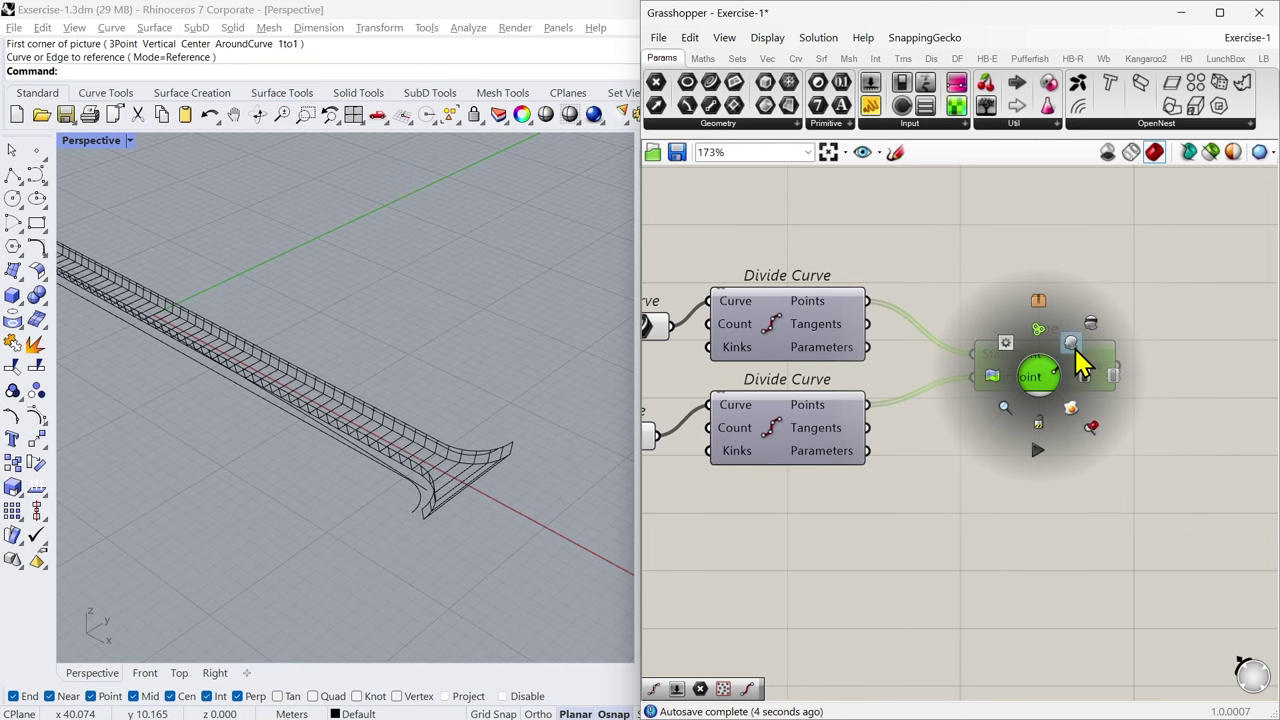
click(1074, 346)
scroll(410, 500, up, 3)
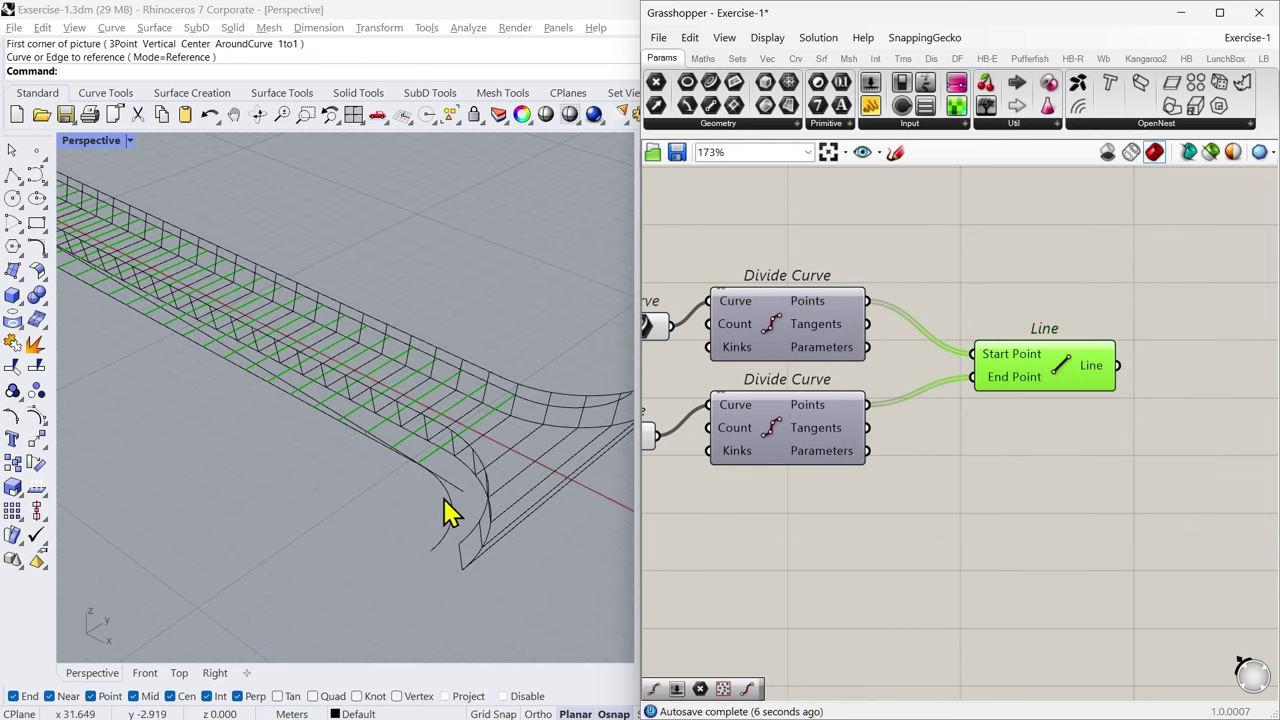
click(179, 672)
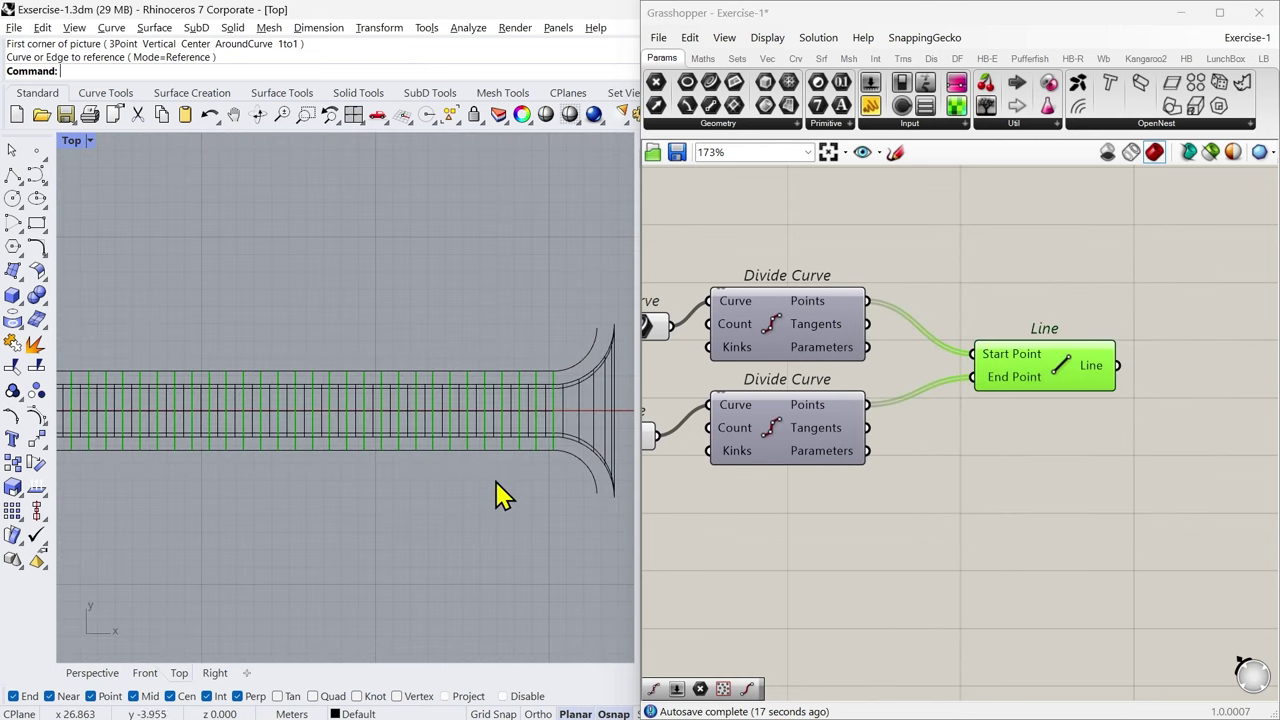
scroll(496, 492, down, 5)
right_drag(270, 528, 455, 512)
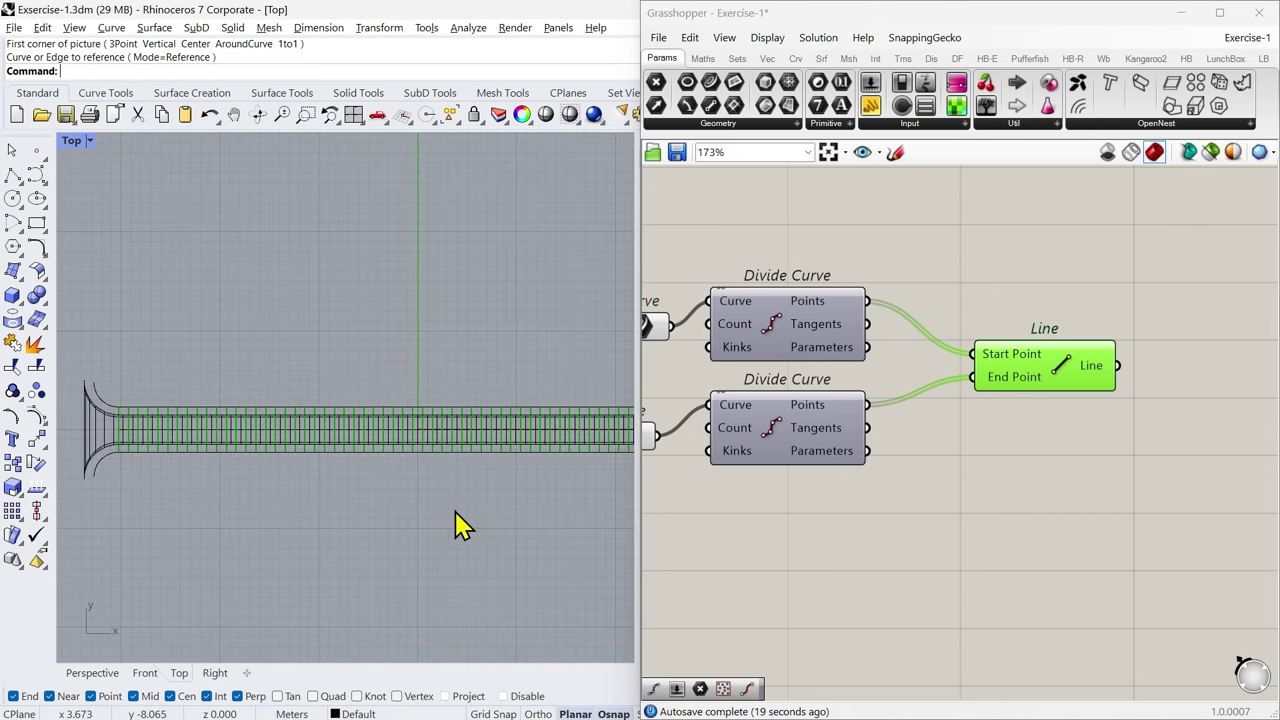
right_drag(551, 528, 470, 540)
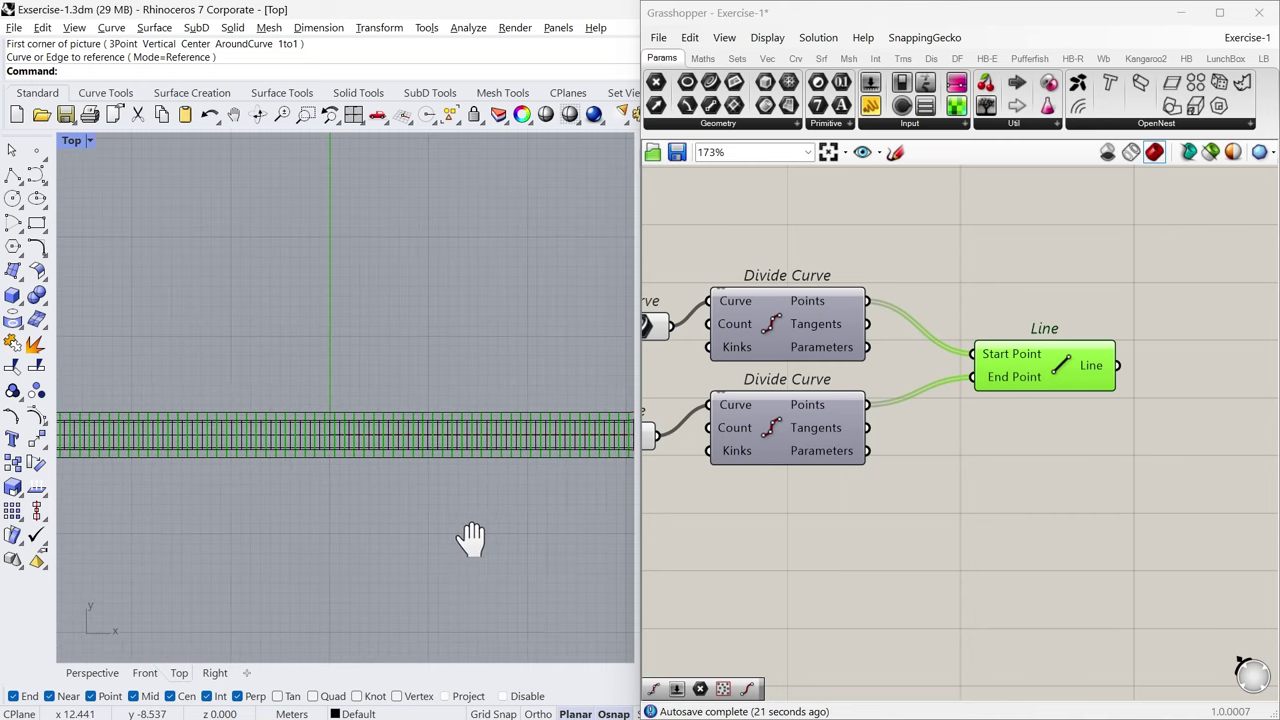
key(ctrl+shift+e)
Step: Bake the cross lines from the Line component and turn off the preview of the Line, Divide Curve and Curve components
middle_click(1032, 392)
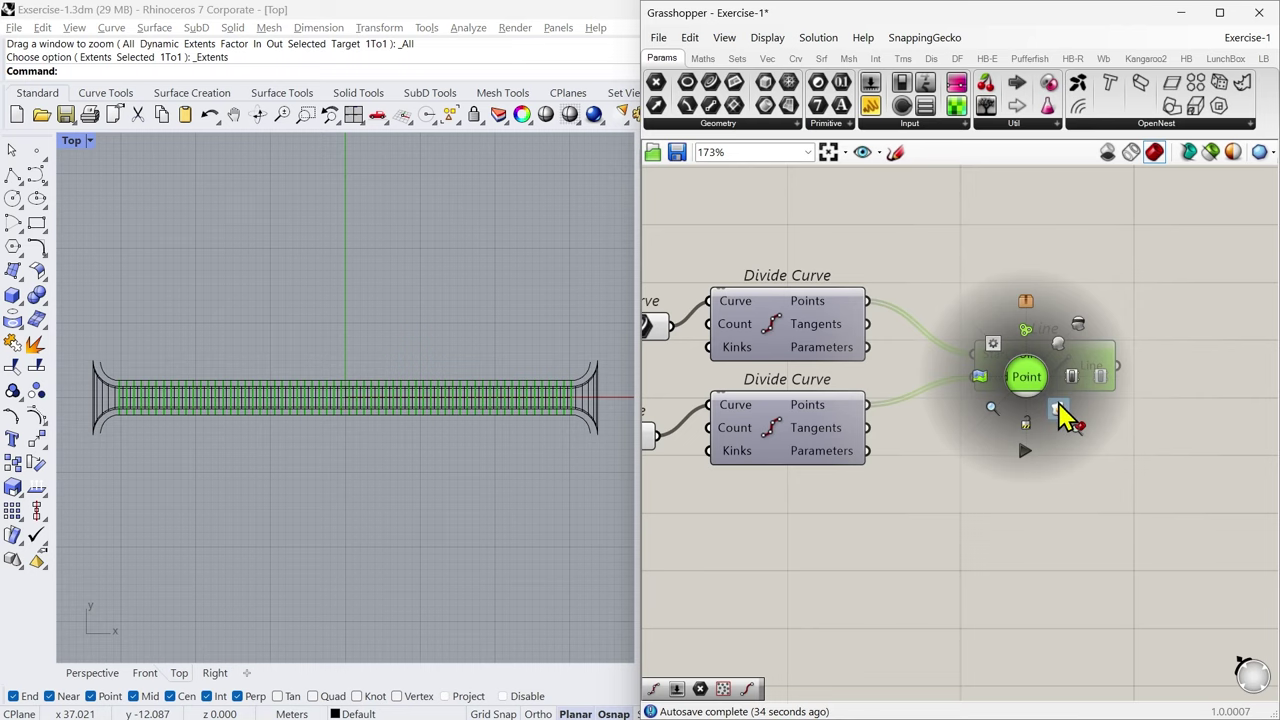
click(1059, 407)
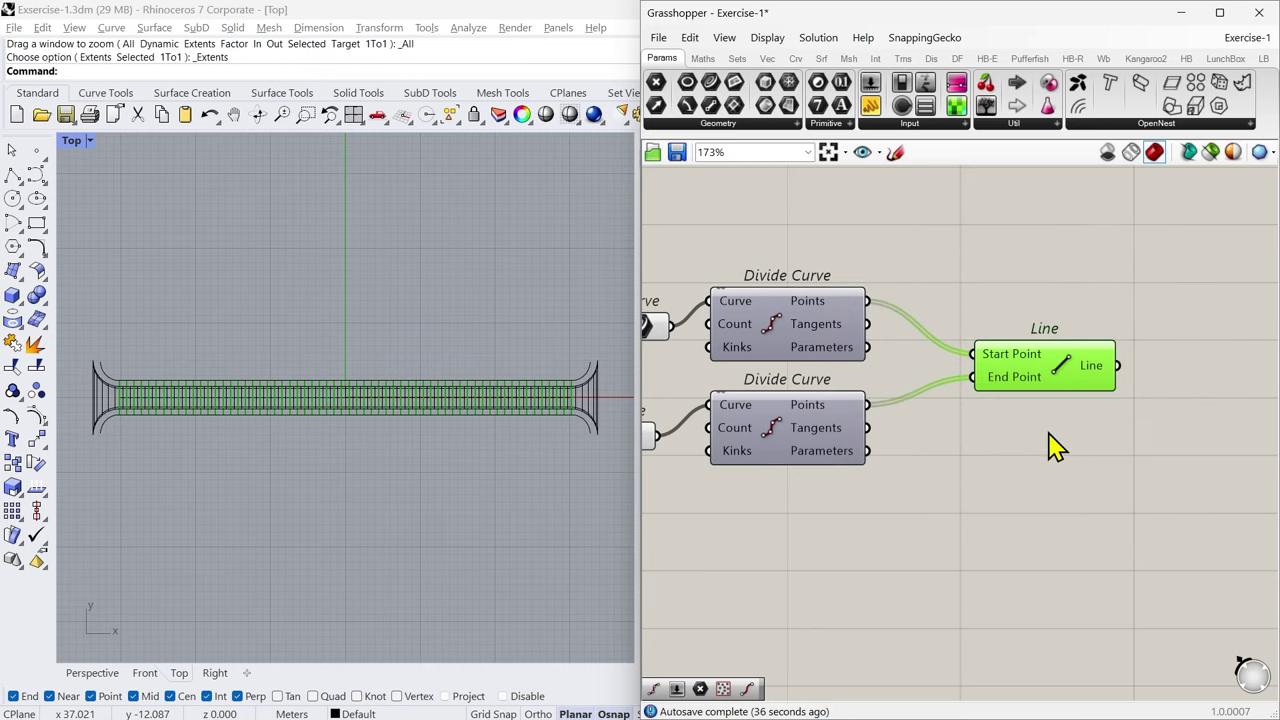
middle_click(1046, 371)
click(1092, 316)
scroll(1059, 362, down, 3)
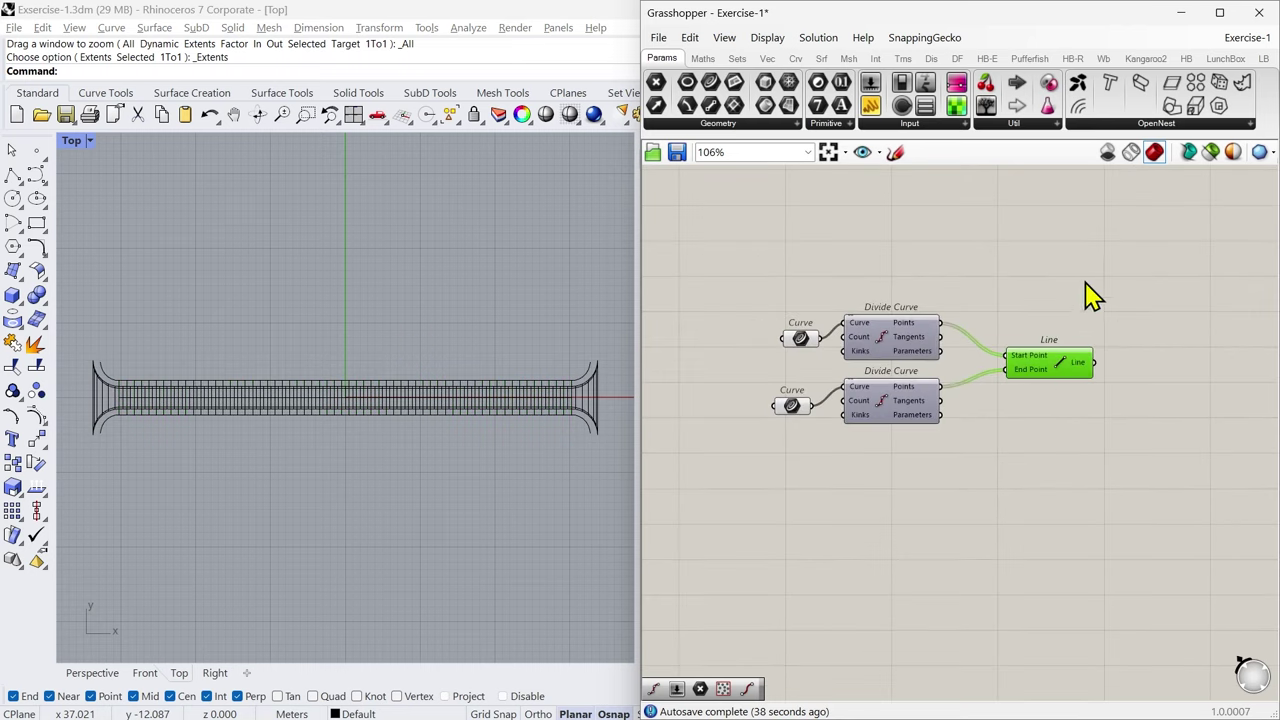
drag(1083, 280, 805, 465)
middle_click(886, 331)
click(938, 280)
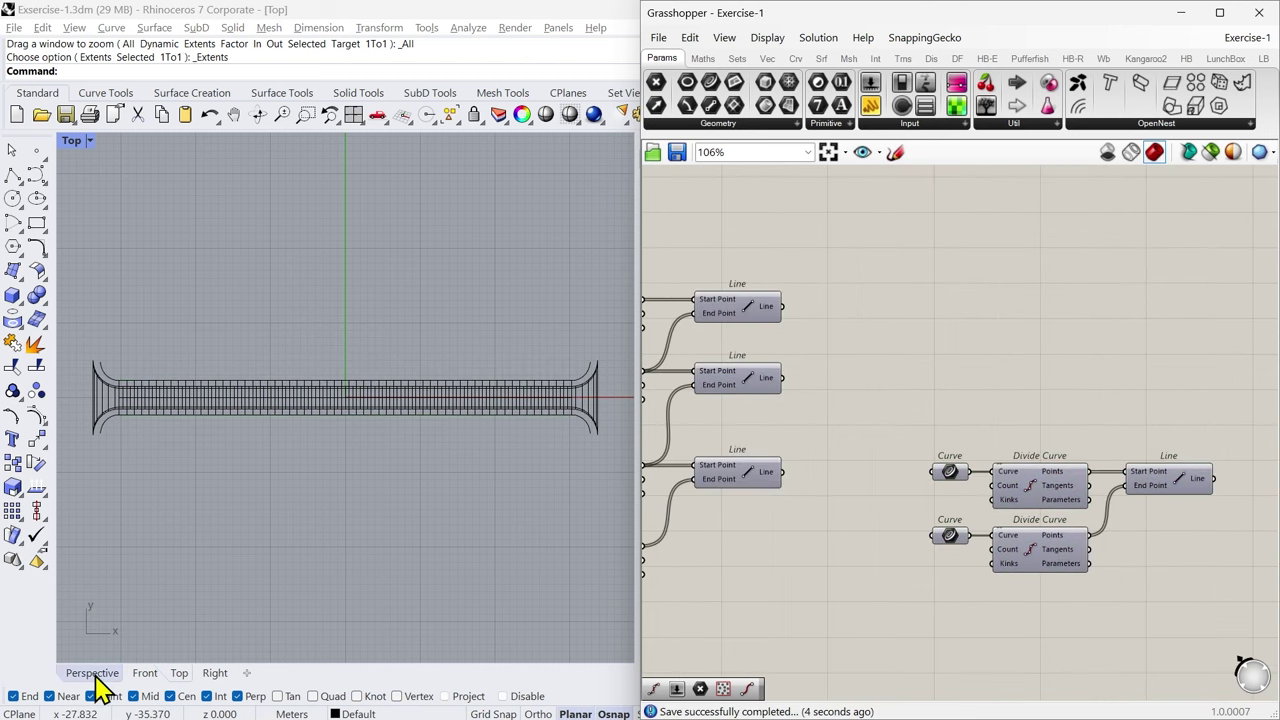
Step: Draw two lines in the Perspective view joining the outer straight segments' ends to the end of the curve beneath the floor
click(92, 673)
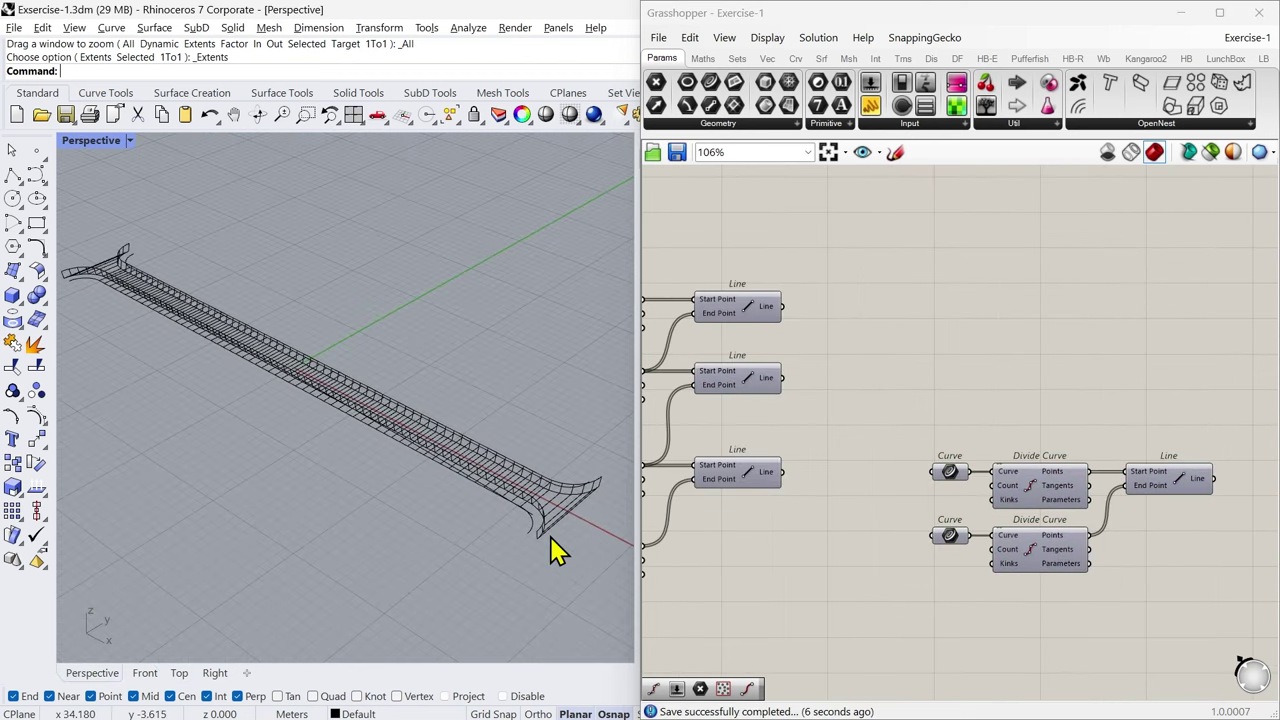
scroll(531, 526, up, 8)
right_drag(491, 523, 444, 486)
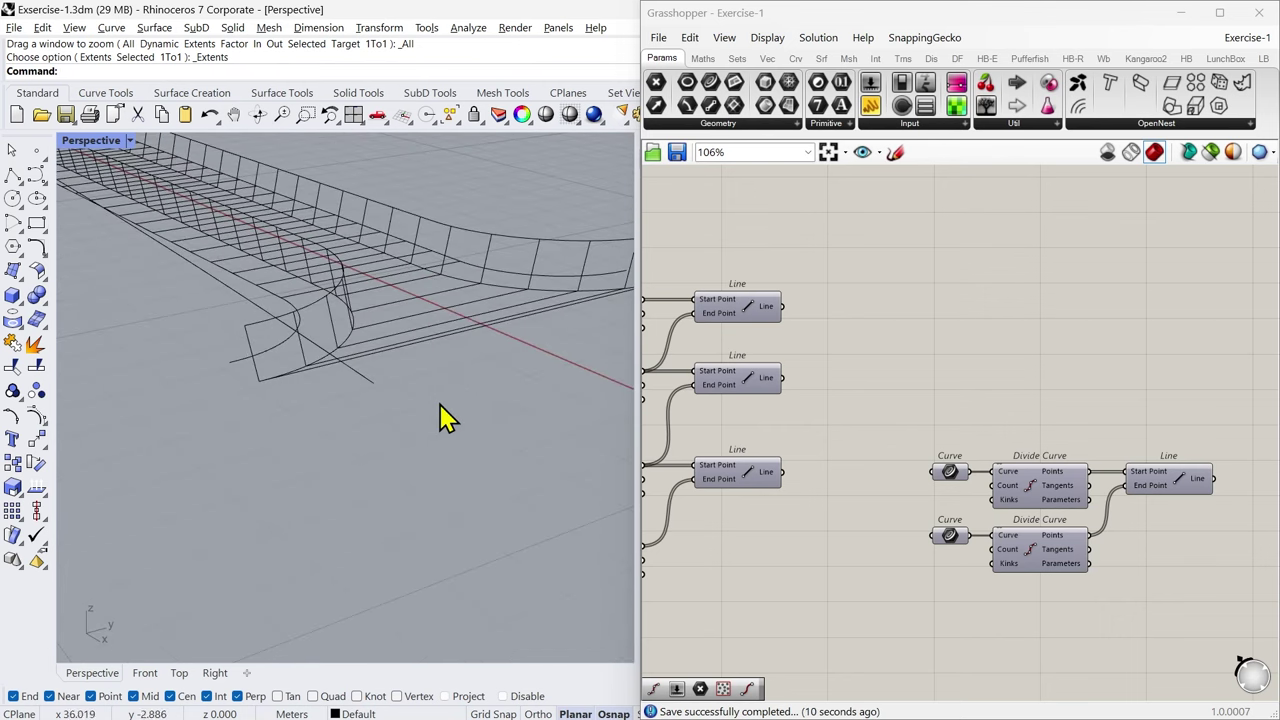
click(272, 298)
scroll(294, 300, up, 2)
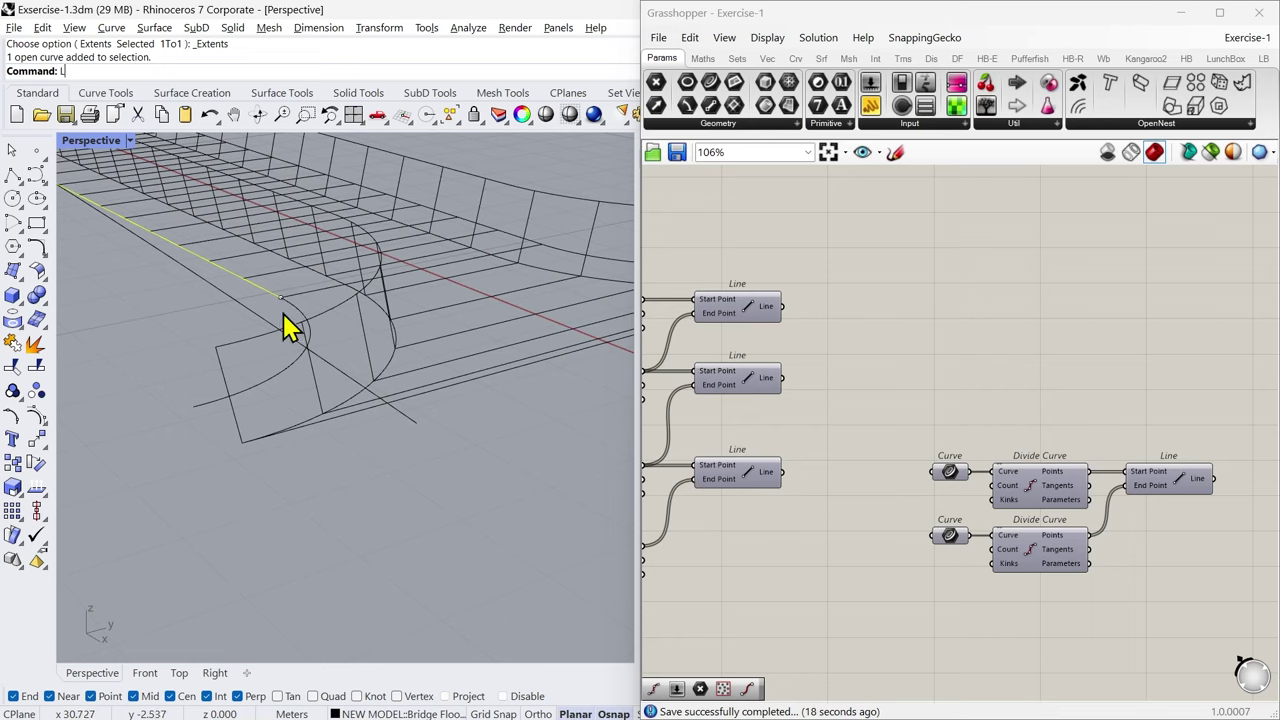
text(L)
key(Return)
click(300, 335)
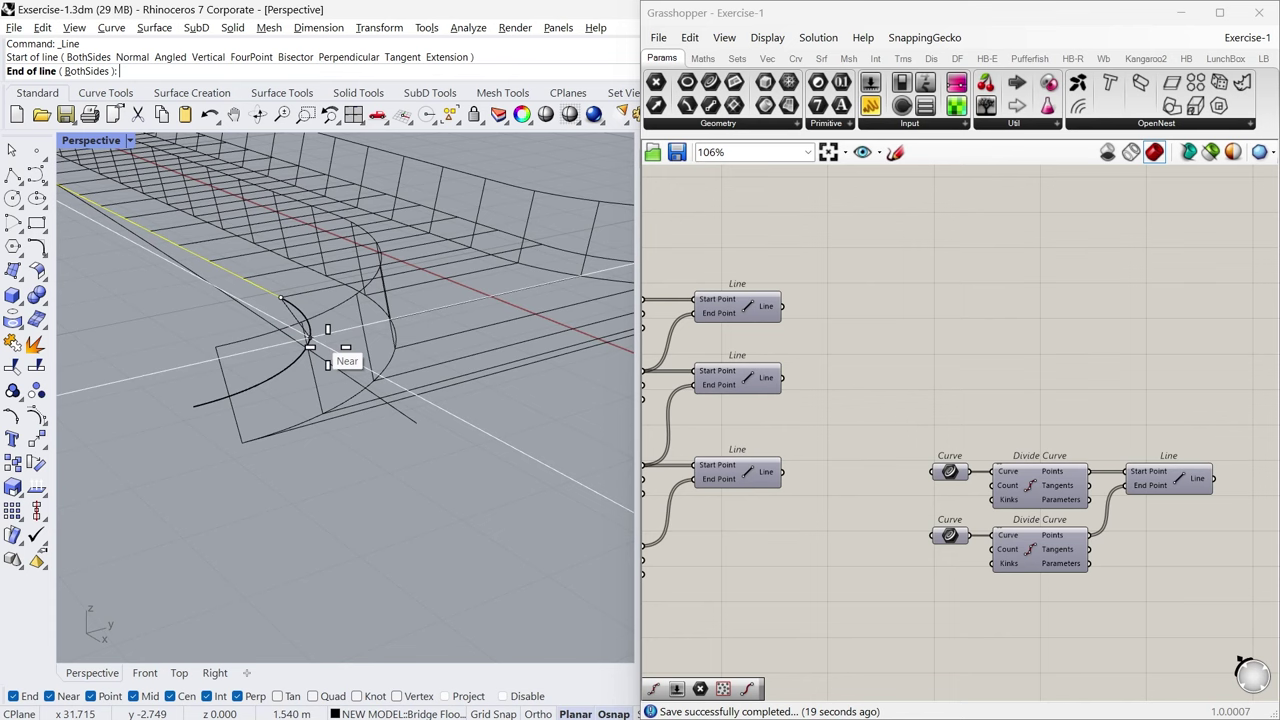
click(416, 420)
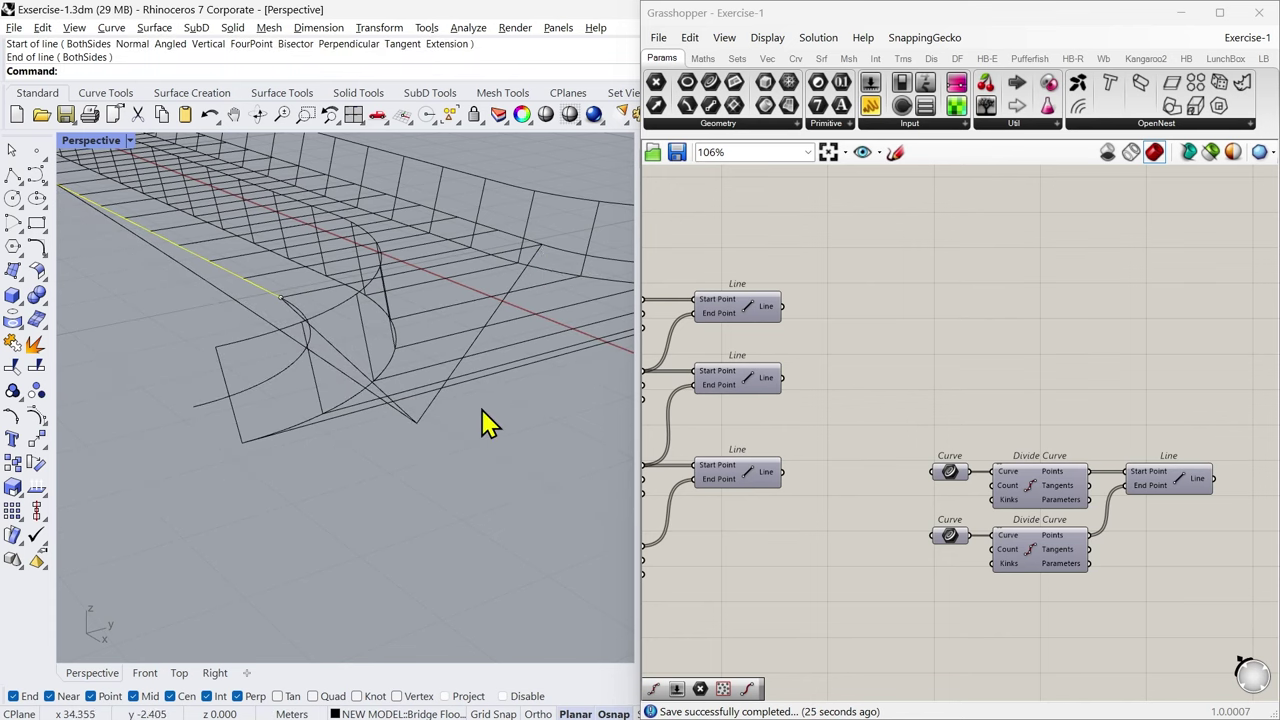
scroll(482, 410, down, 4)
right_drag(482, 410, 450, 426)
scroll(458, 391, up, 1)
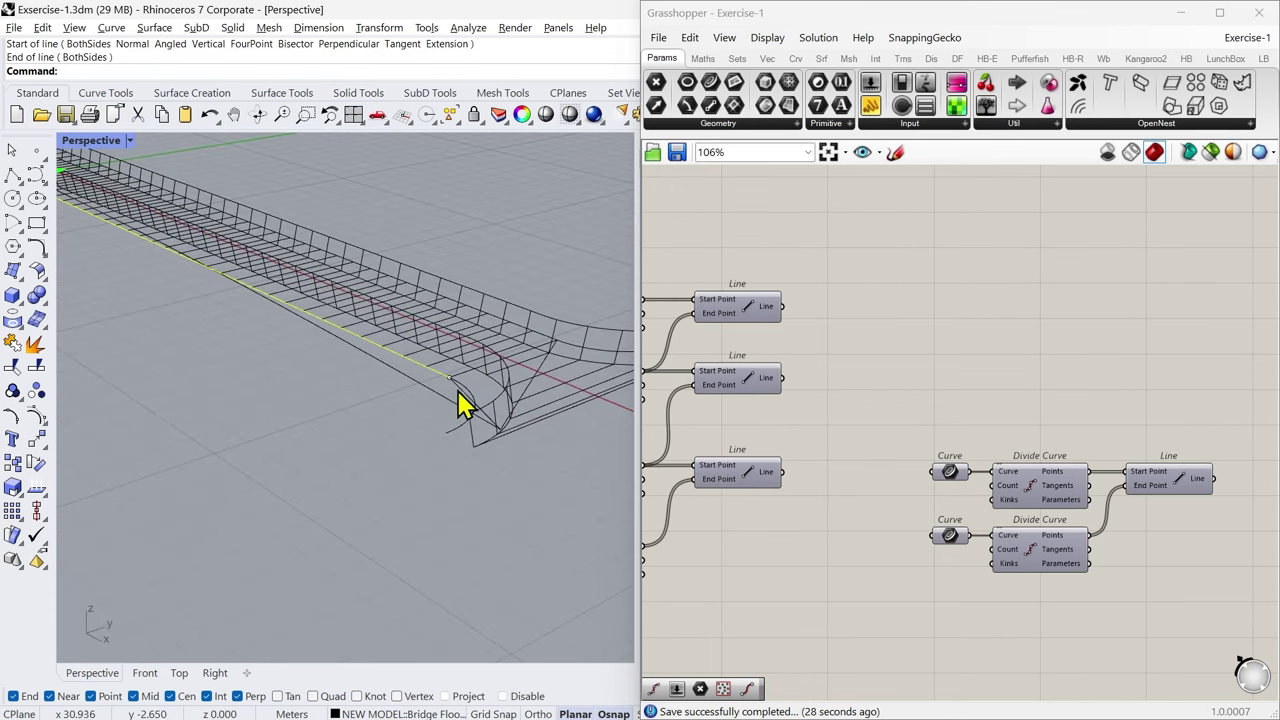
scroll(458, 391, up, 2)
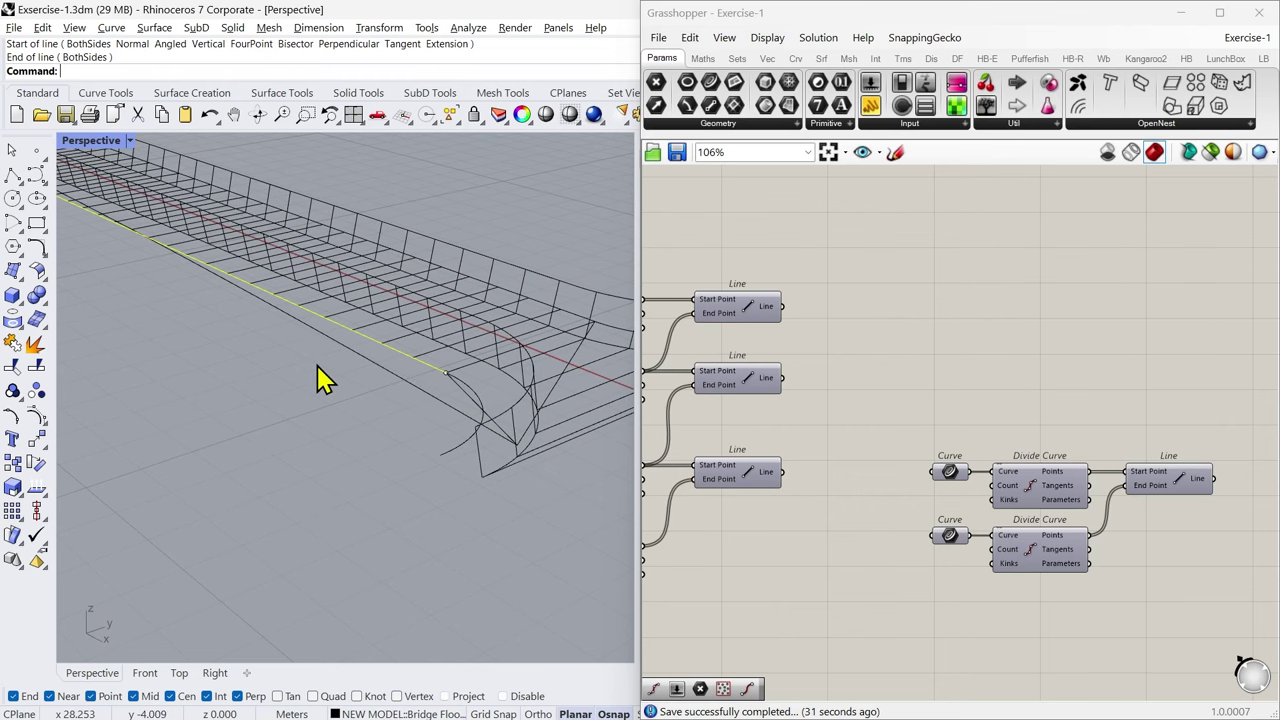
right_drag(375, 462, 378, 512)
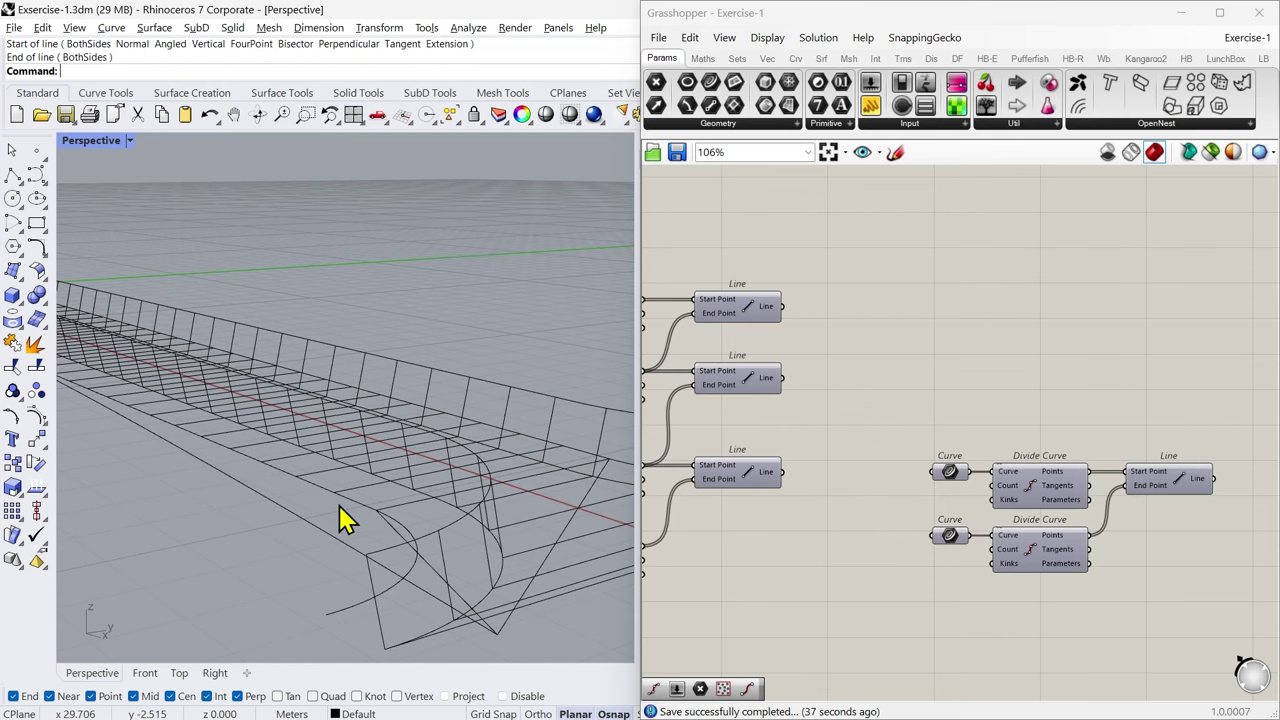
key(Return)
click(334, 492)
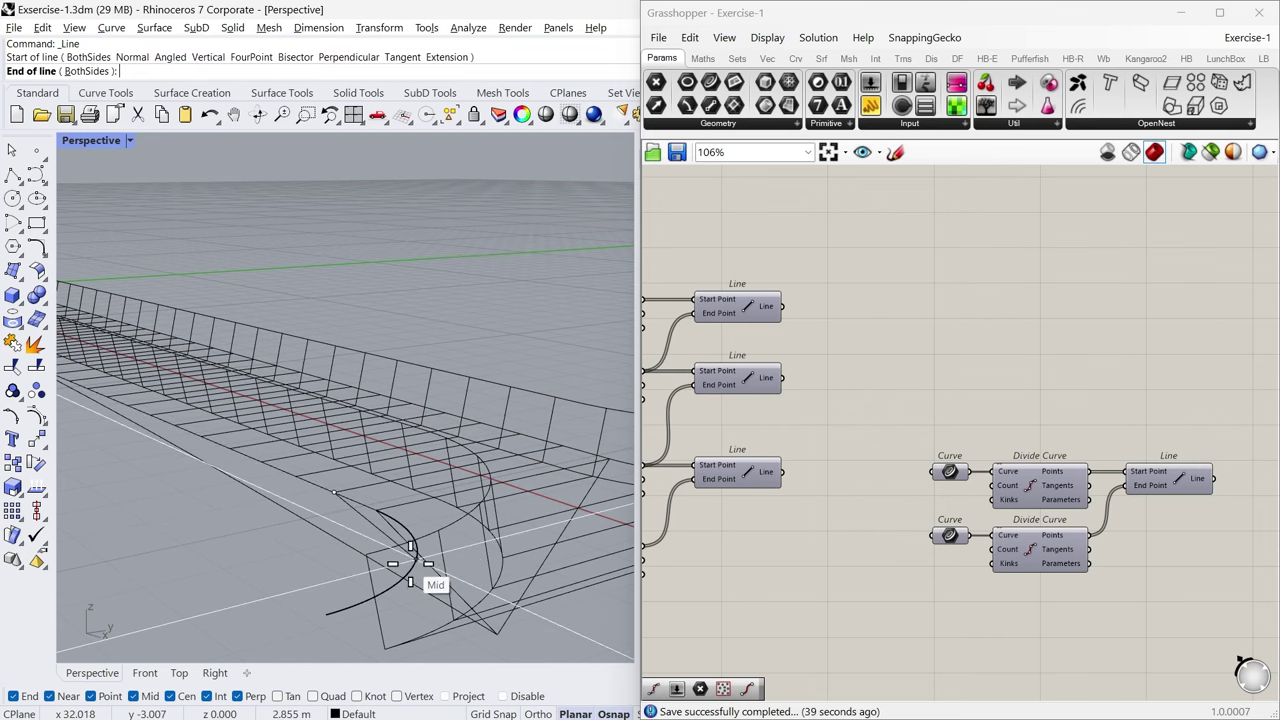
right_drag(337, 583, 480, 557)
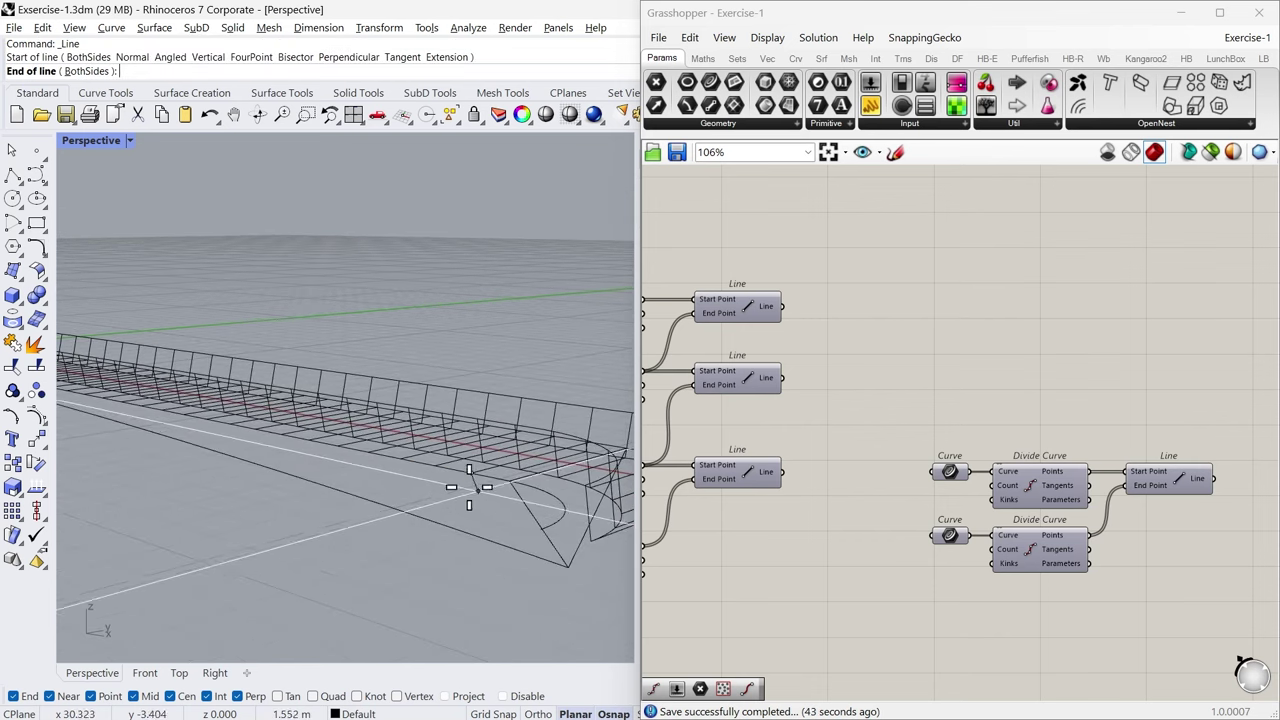
key(Escape)
Step: Examine the curve beneath the floor against the outer segments and check the segment count on the first Divide Curve component
click(455, 535)
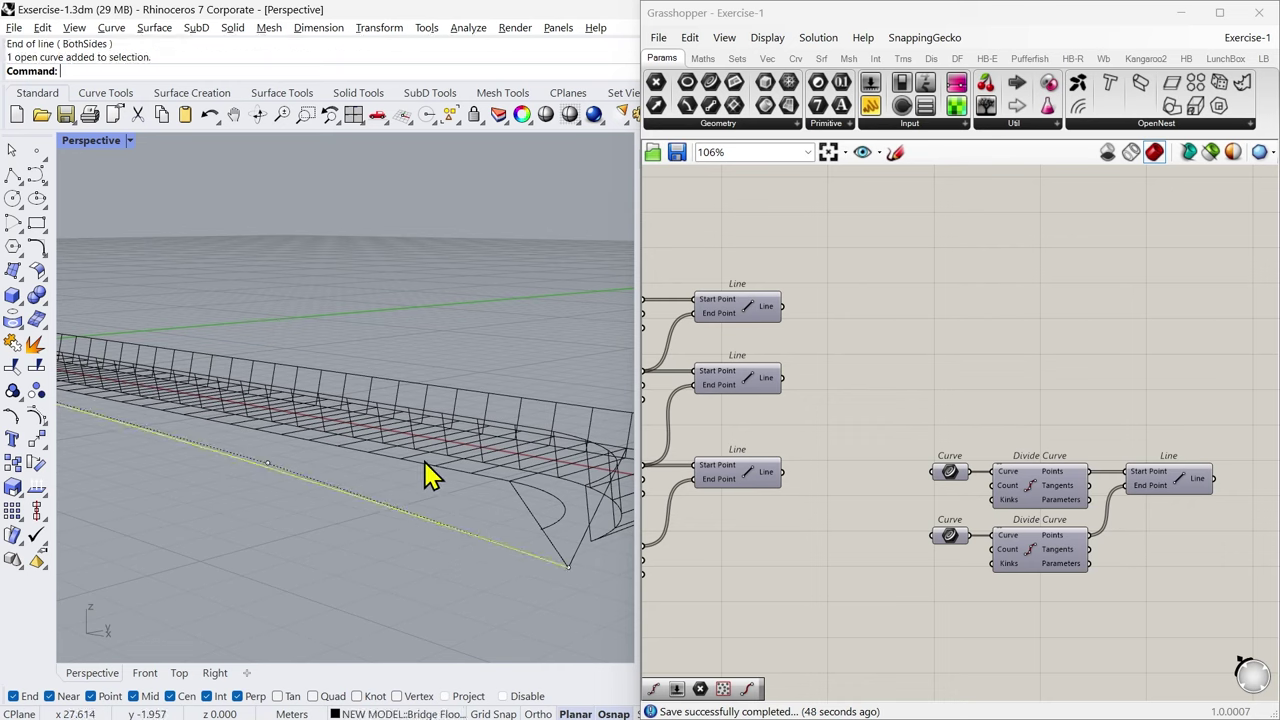
scroll(469, 503, down, 4)
scroll(462, 502, up, 2)
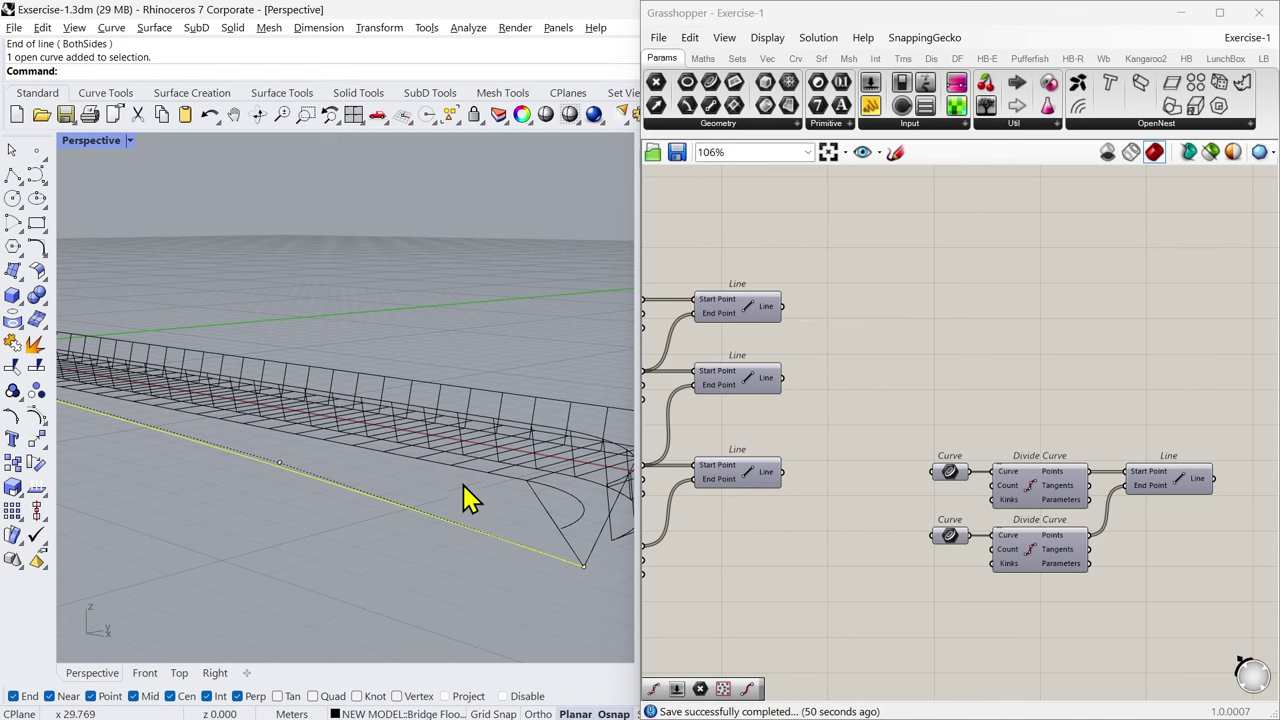
scroll(418, 484, down, 2)
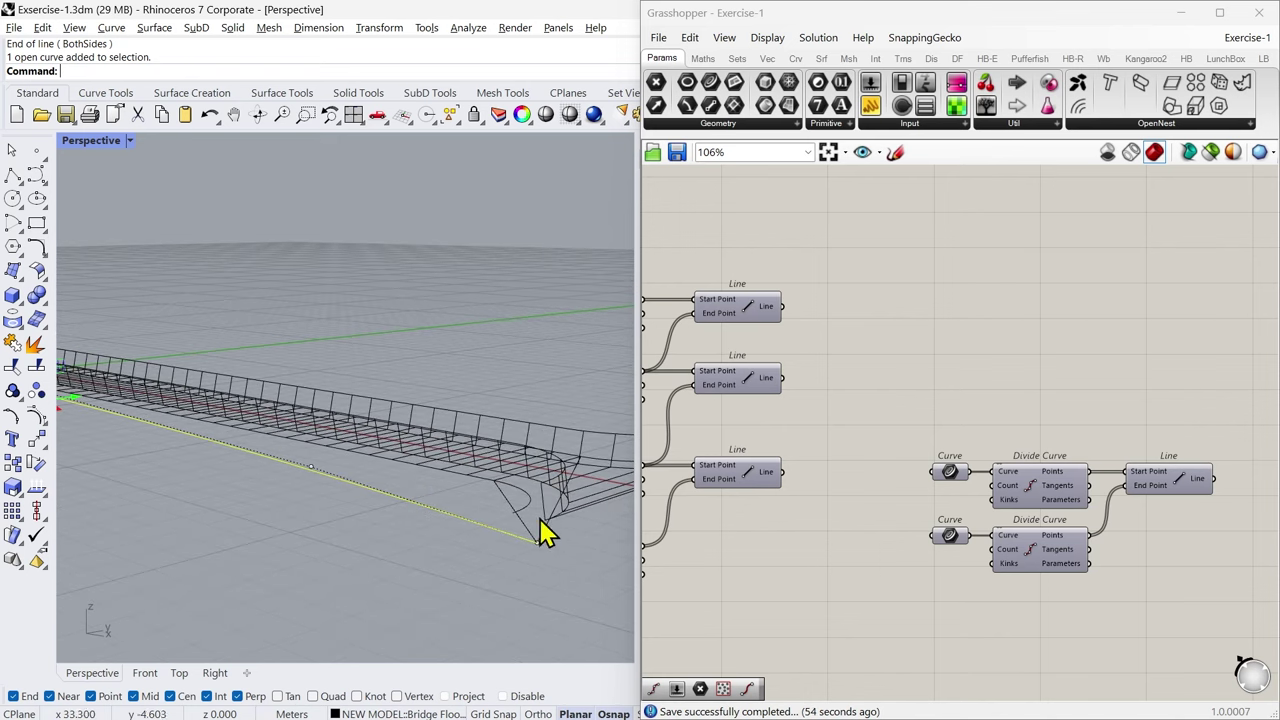
right_drag(457, 550, 434, 514)
click(914, 393)
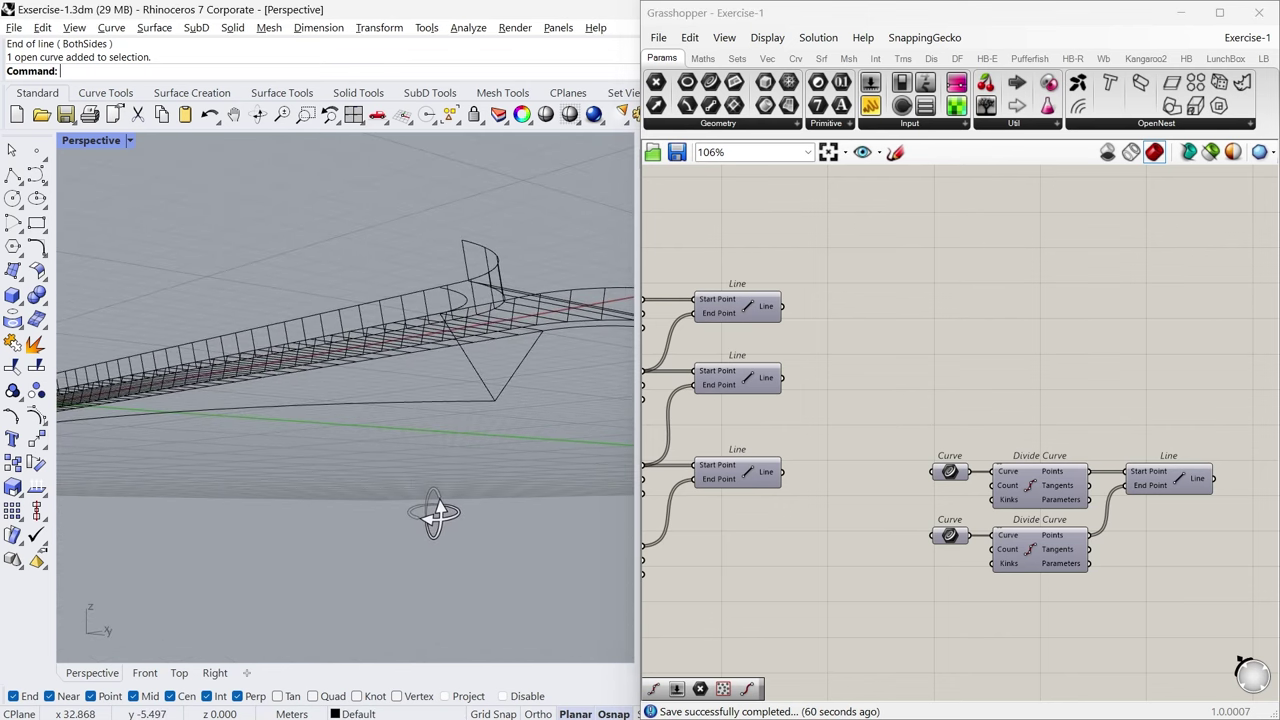
scroll(491, 391, up, 4)
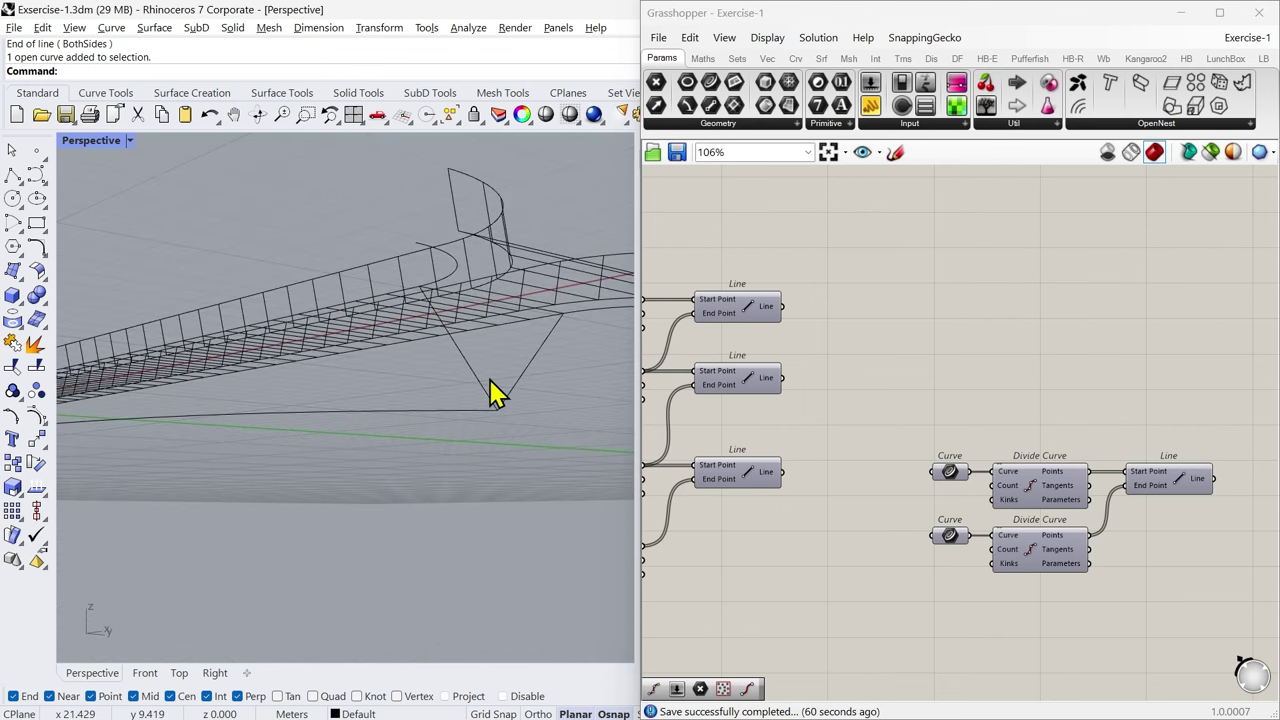
click(463, 429)
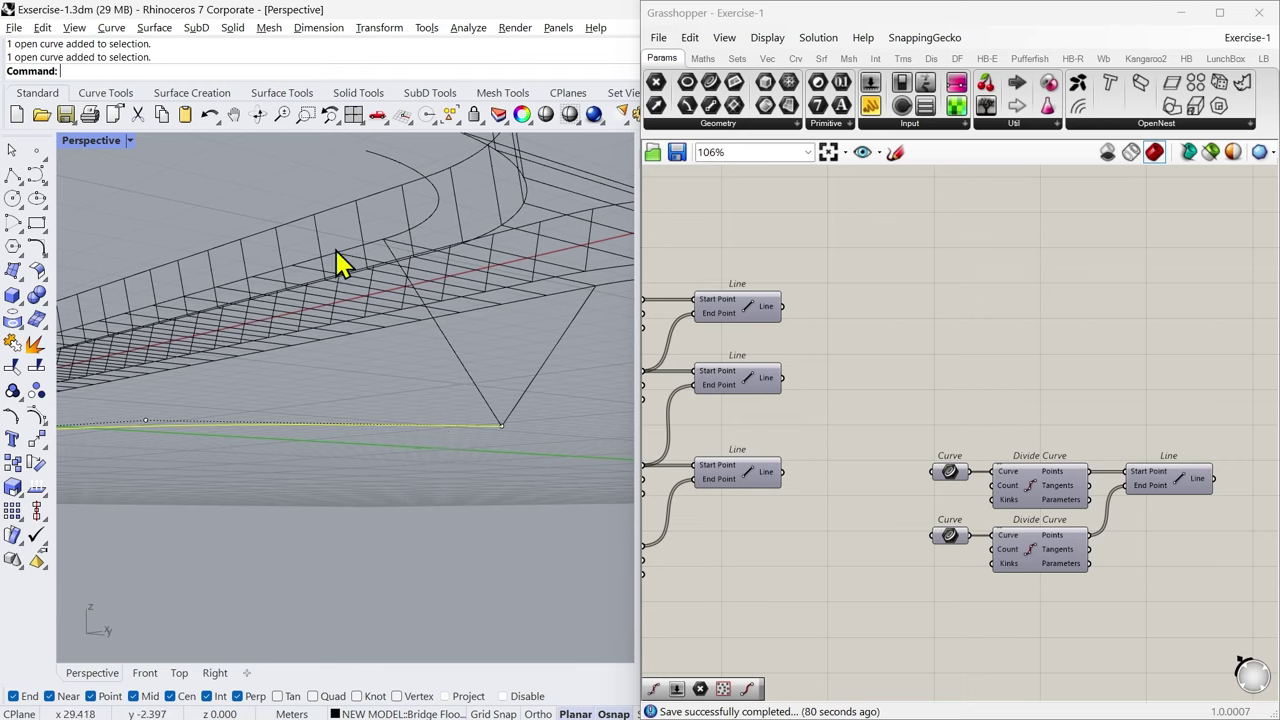
mouse_move(1017, 495)
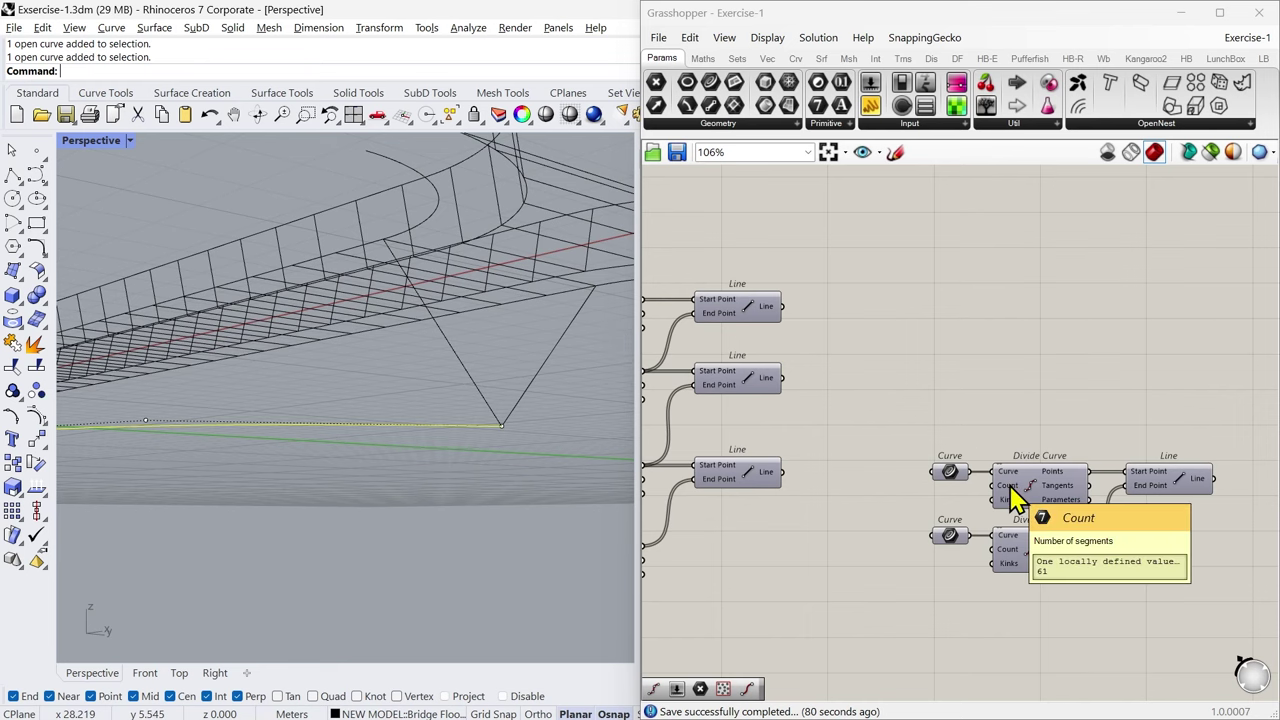
scroll(1015, 492, up, 3)
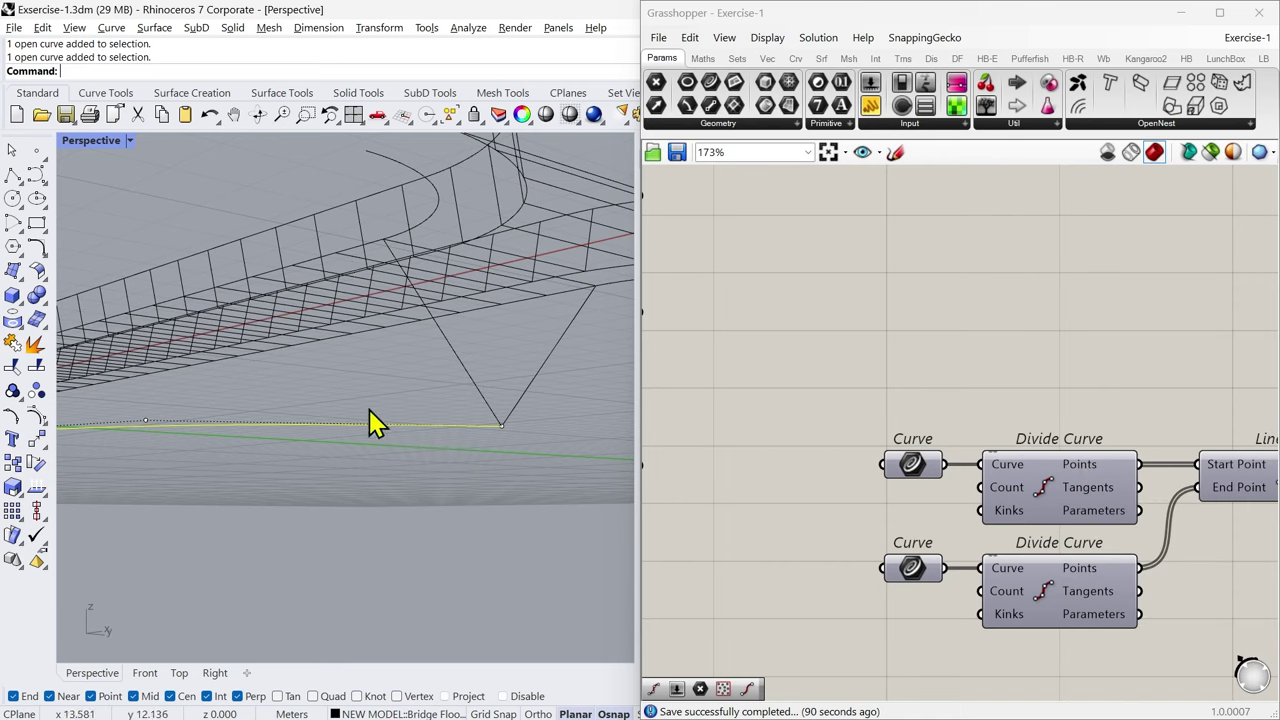
scroll(530, 448, down, 5)
right_drag(530, 448, 480, 594)
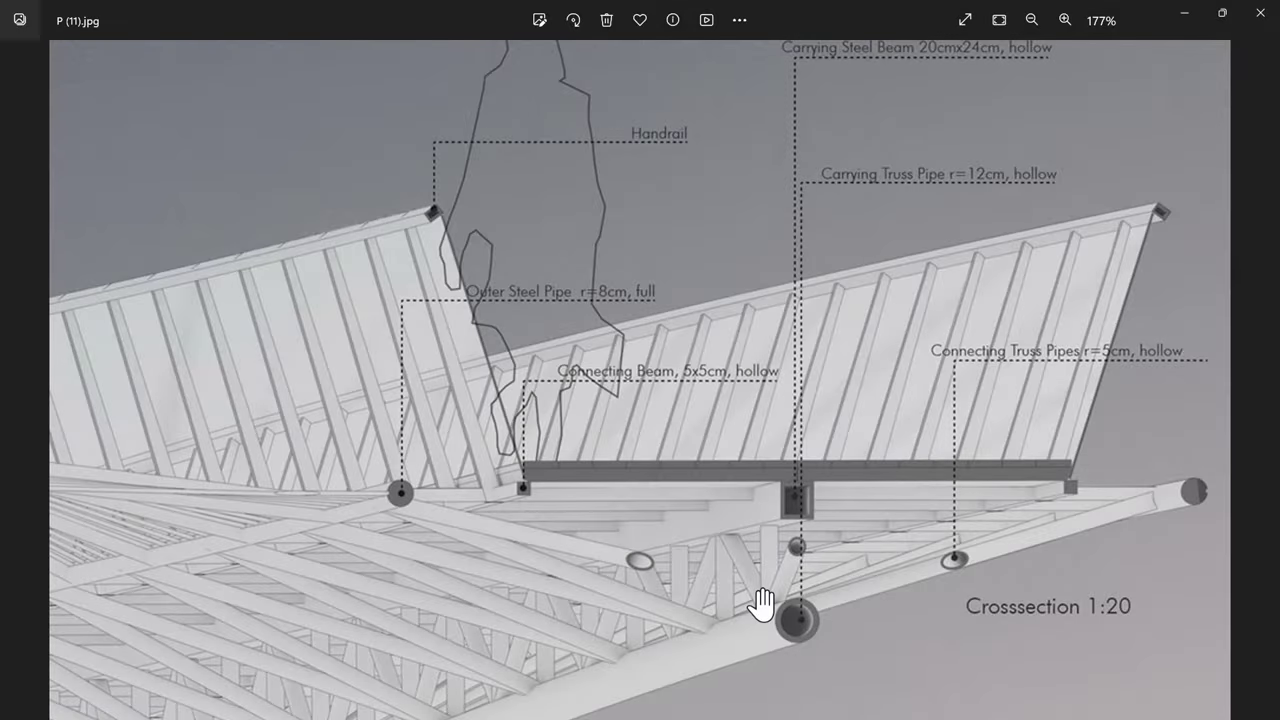
Step: Examine the truss pipes beneath the deck in the cross-section reference image P (11).jpg
scroll(762, 603, up, 6)
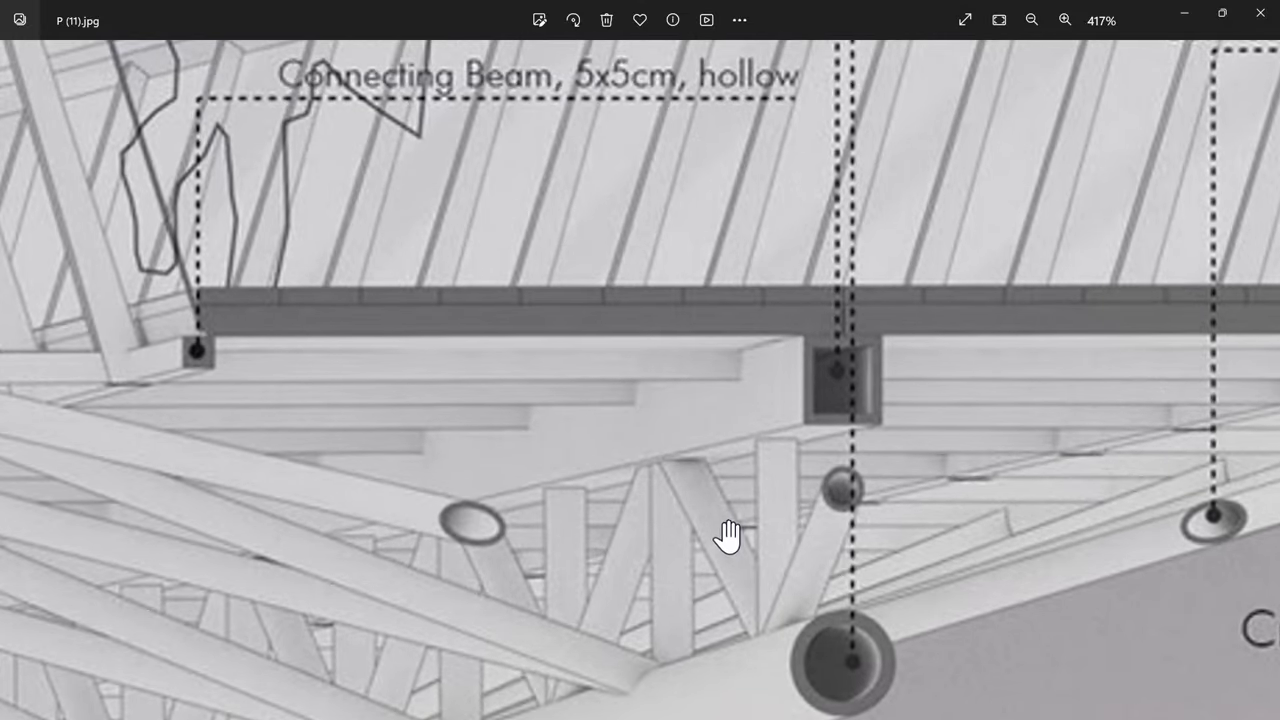
drag(727, 537, 631, 406)
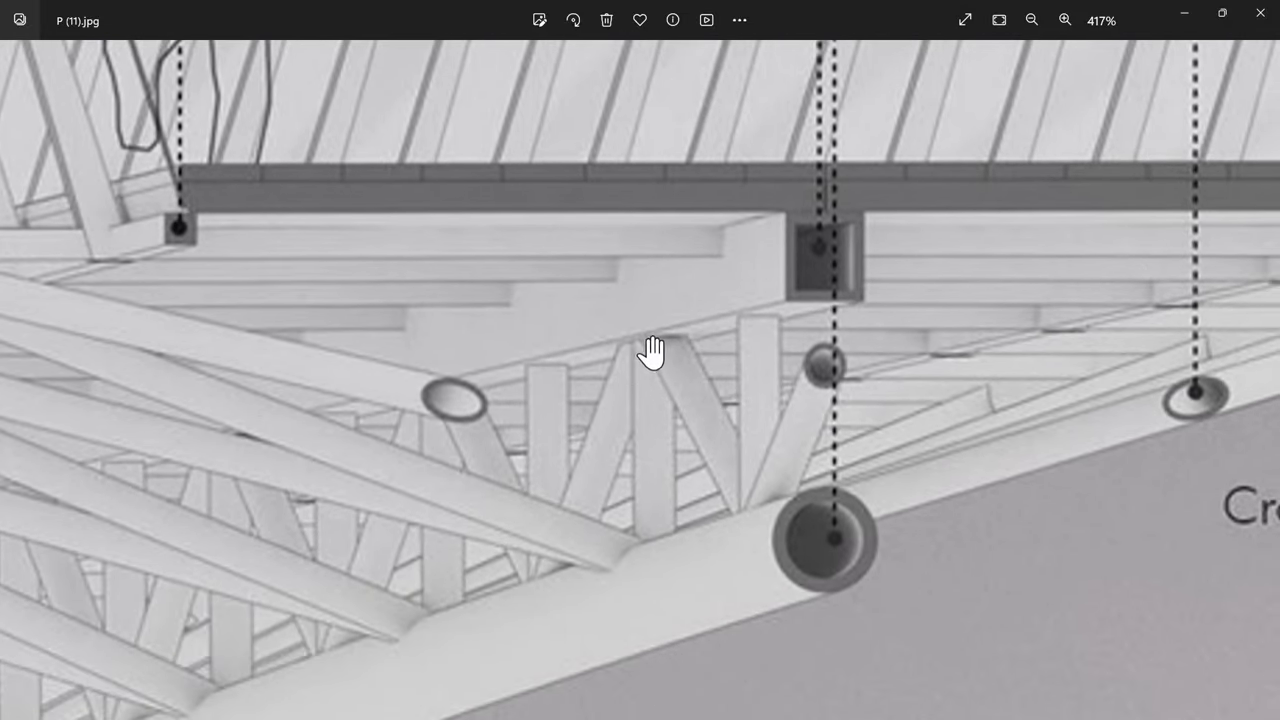
scroll(746, 349, up, 1)
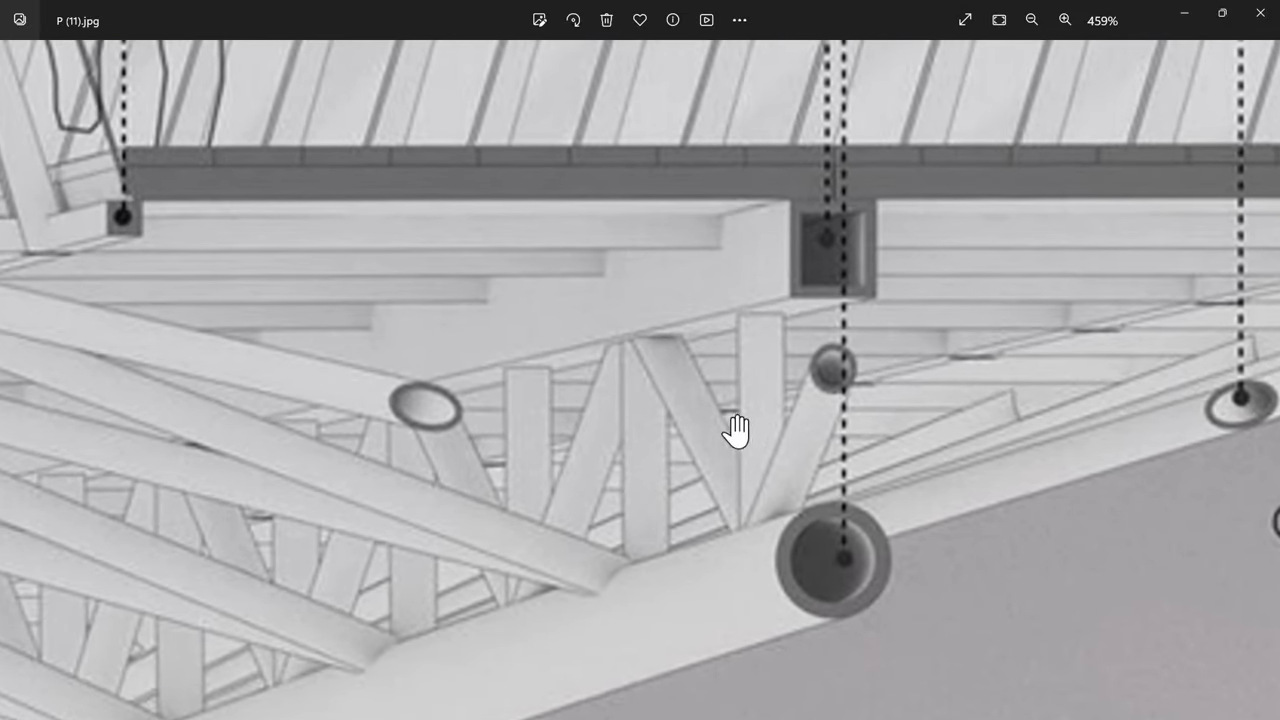
scroll(651, 417, down, 4)
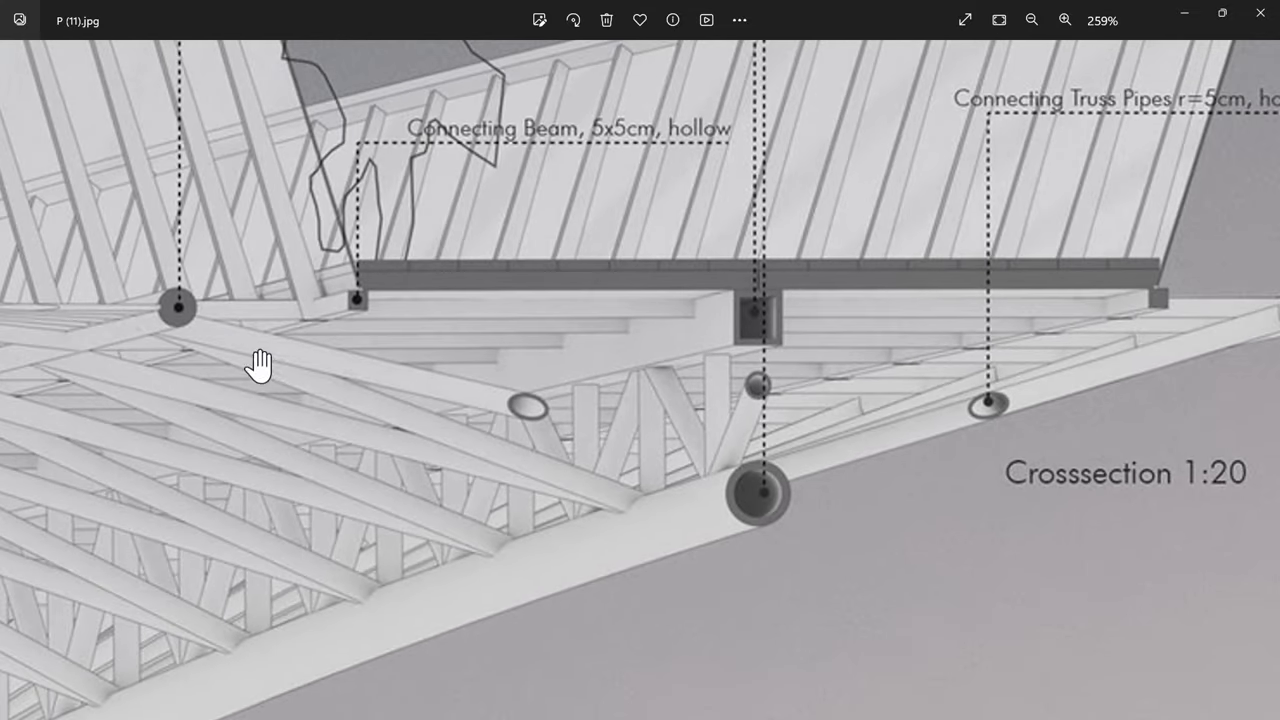
scroll(680, 488, up, 1)
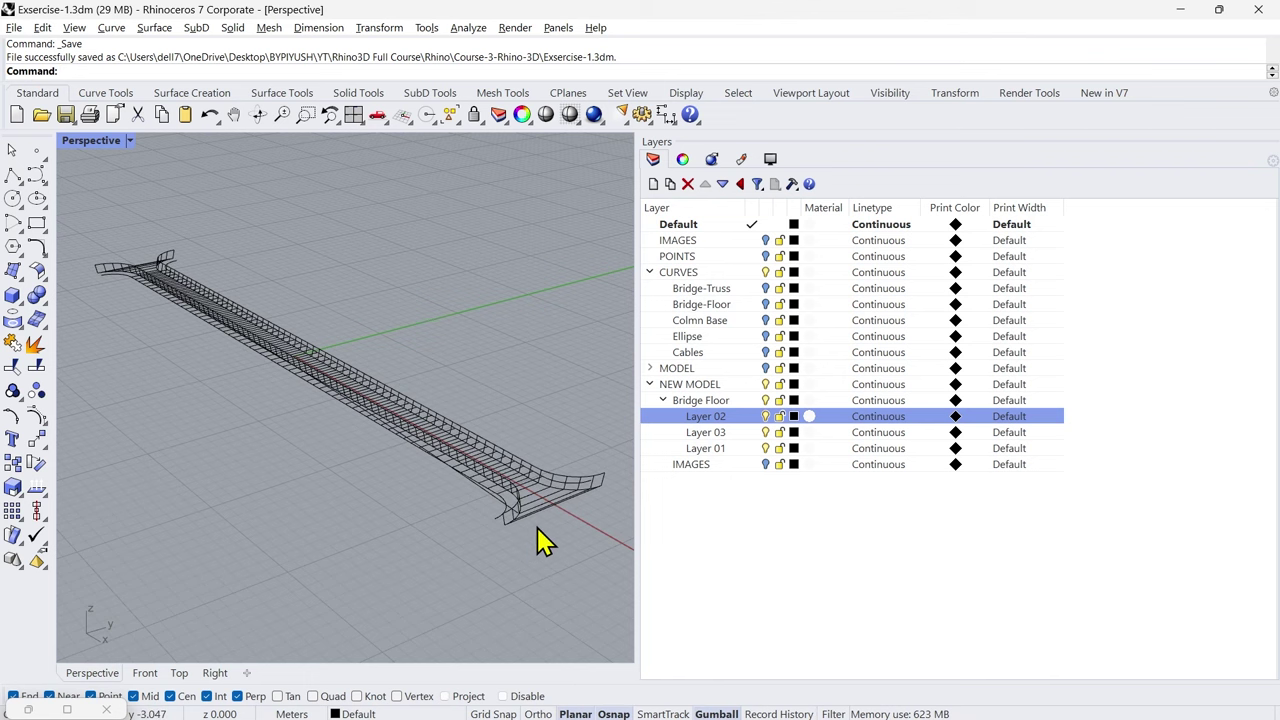
Step: Divide the curve beneath the floor into 61 segments and compare the points with the cross lines in the Top view
right_drag(537, 530, 455, 462)
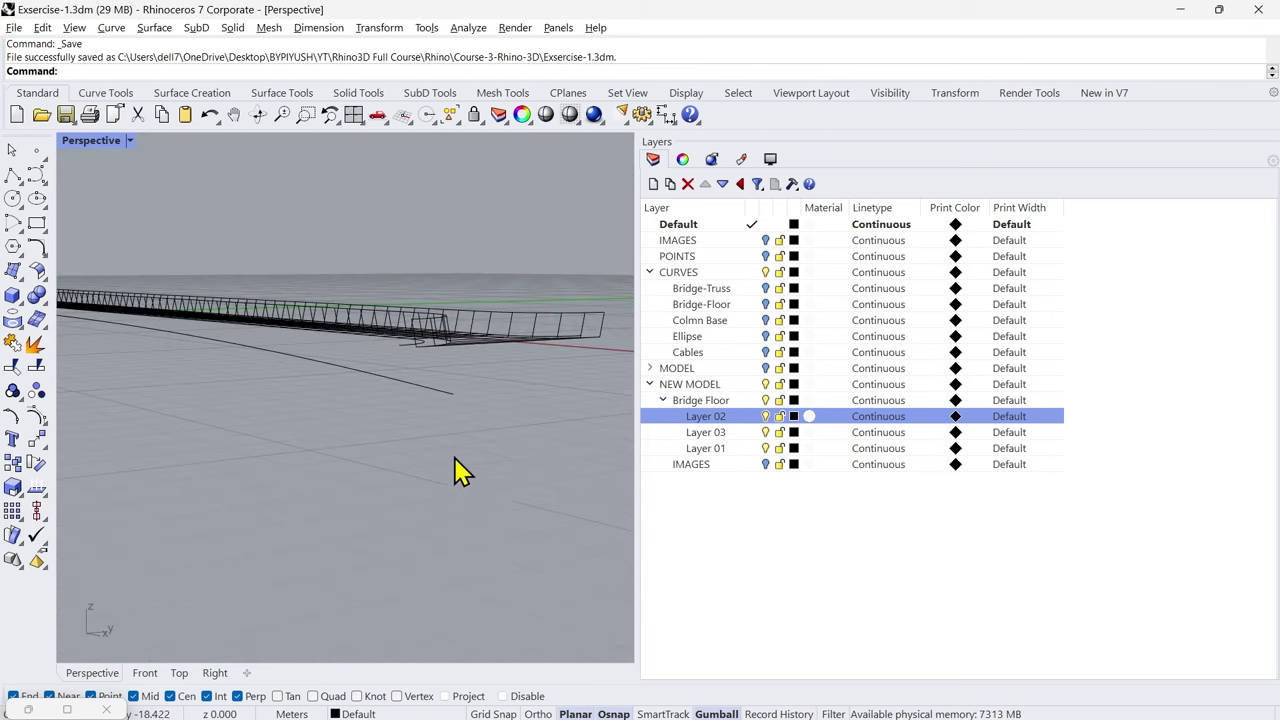
click(428, 397)
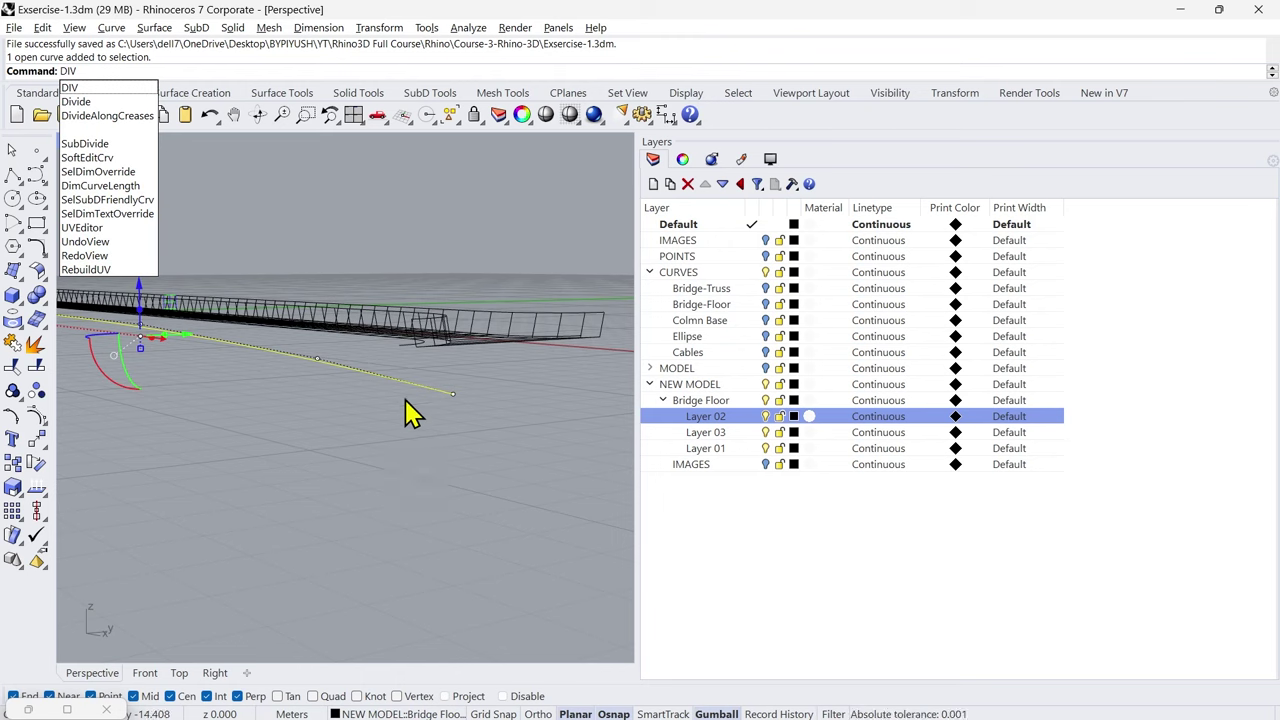
click(112, 95)
key(Return)
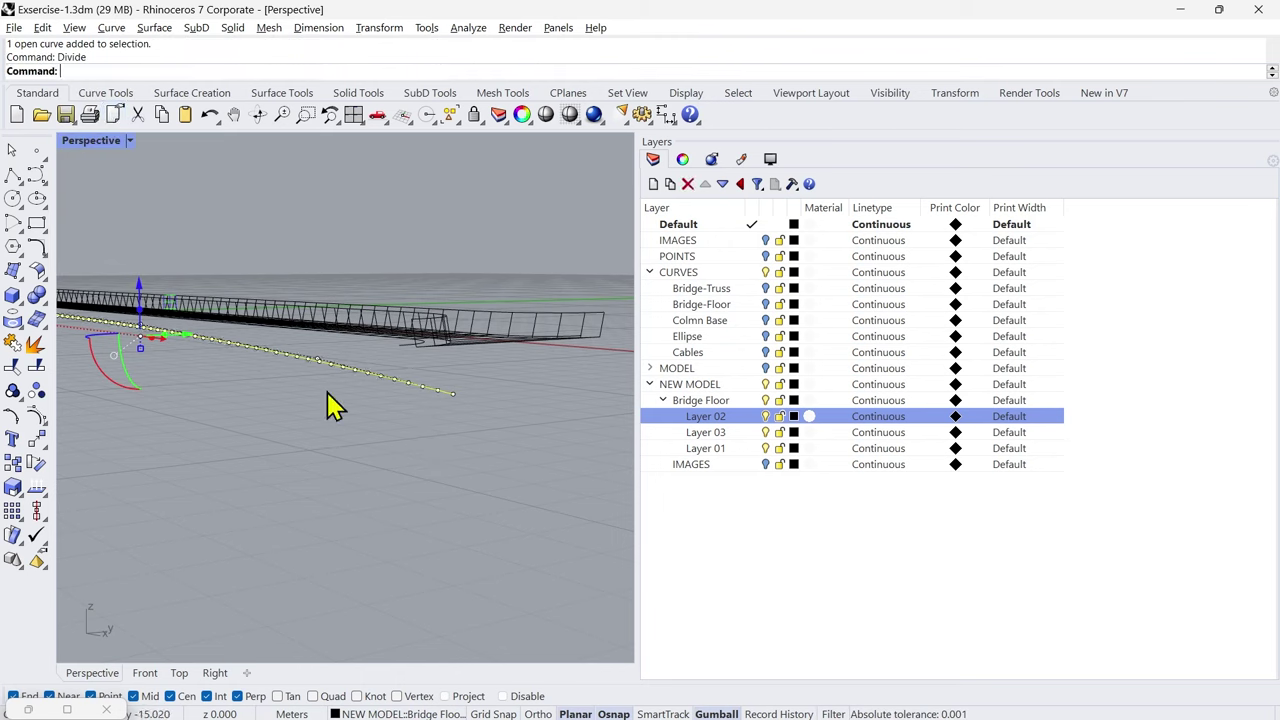
scroll(448, 425, up, 5)
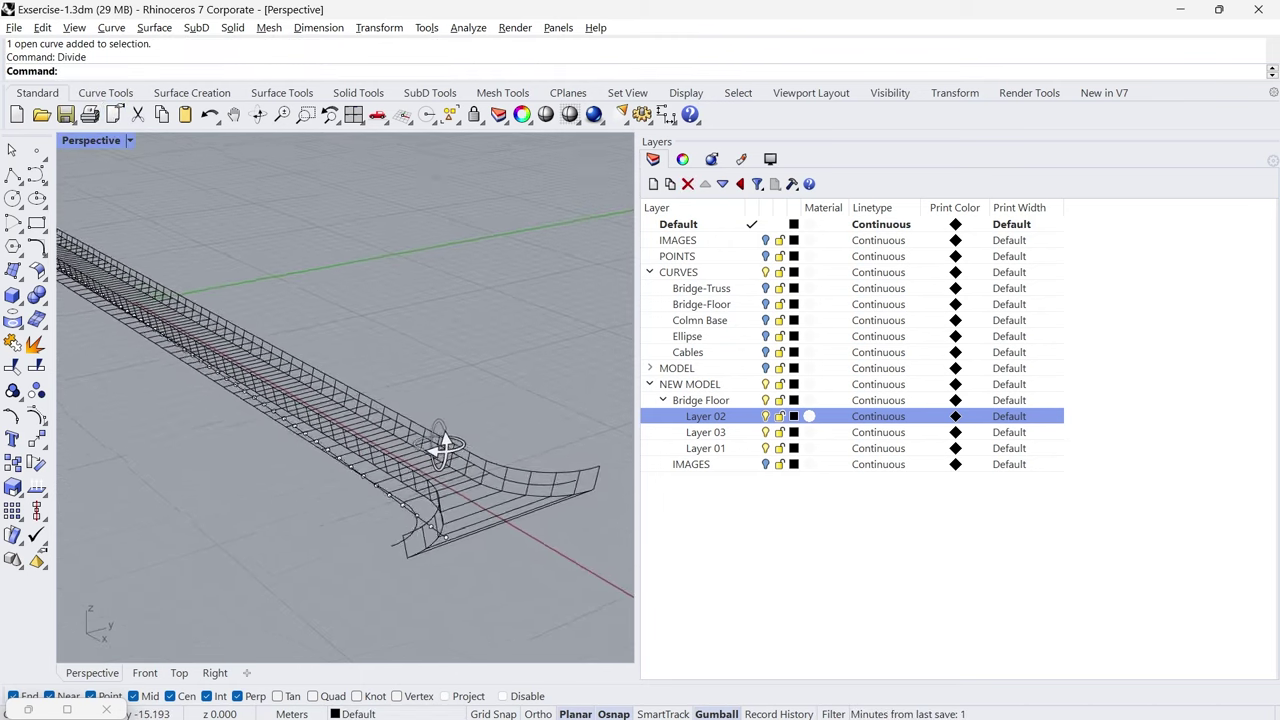
right_drag(423, 465, 420, 555)
key(ctrl+F1)
scroll(120, 405, up, 8)
scroll(120, 410, up, 3)
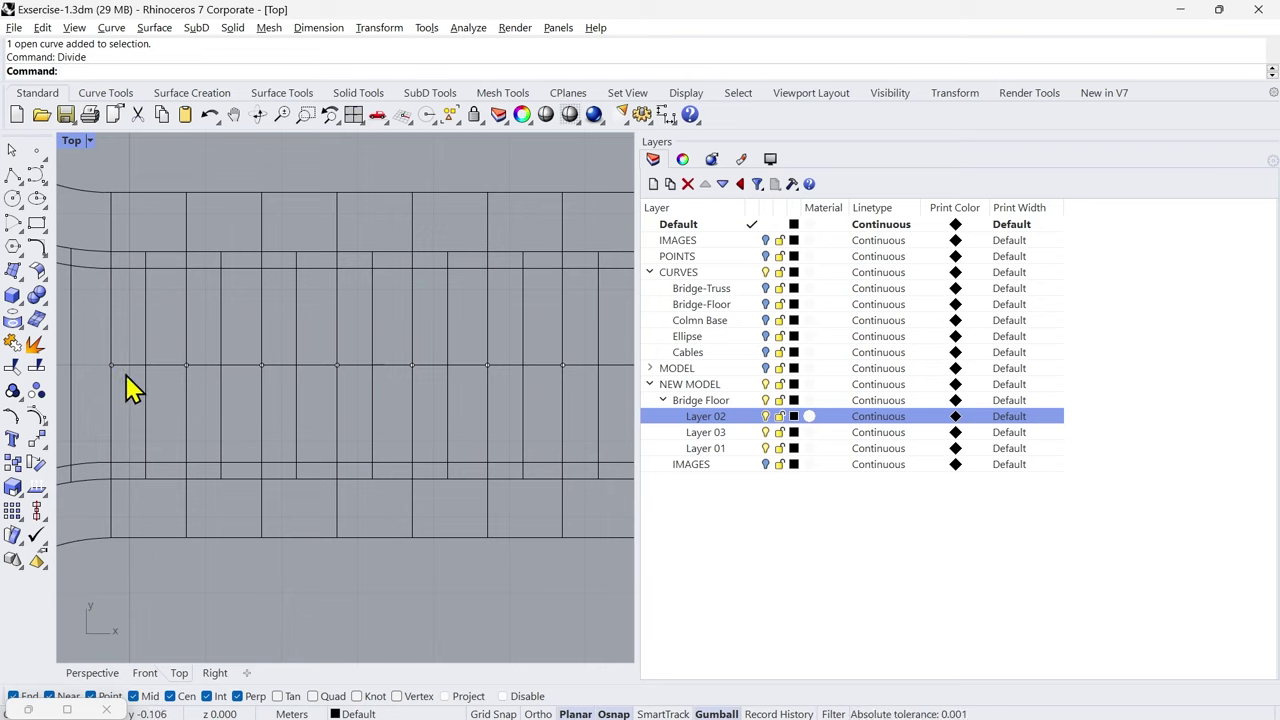
Step: Hide the curve beneath the floor and delete all of its division points
click(125, 366)
middle_click(126, 400)
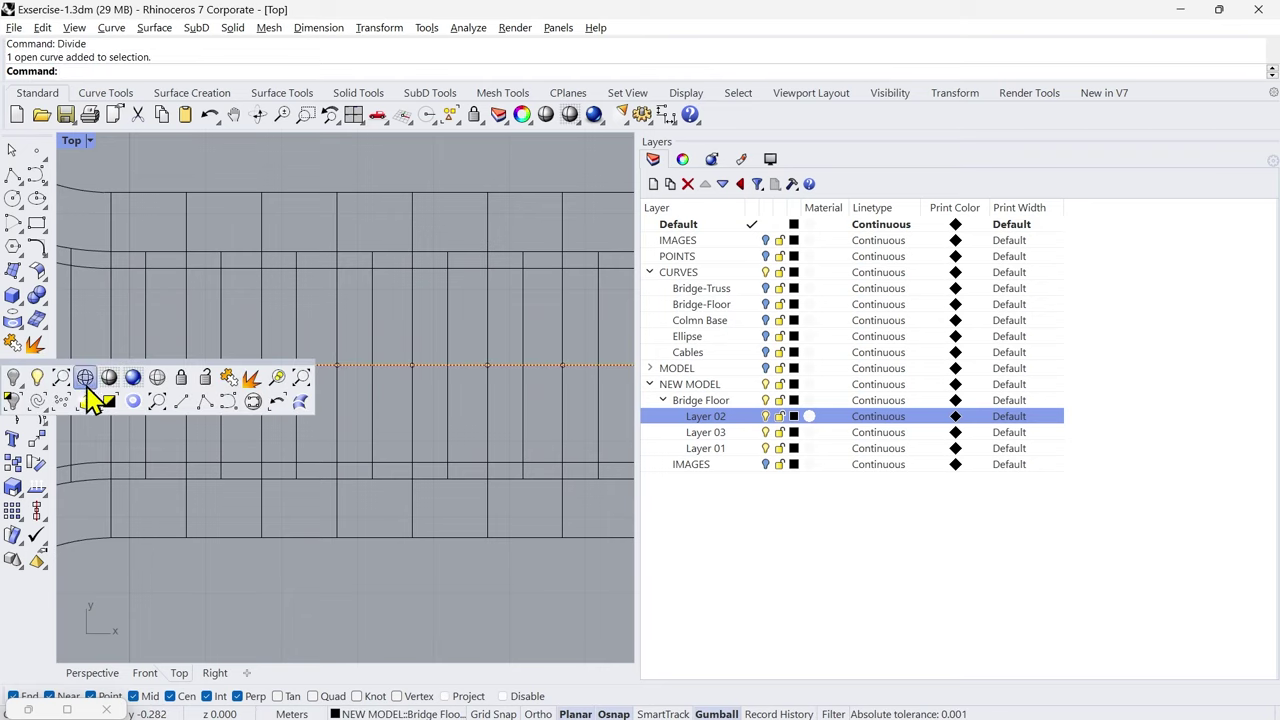
click(14, 378)
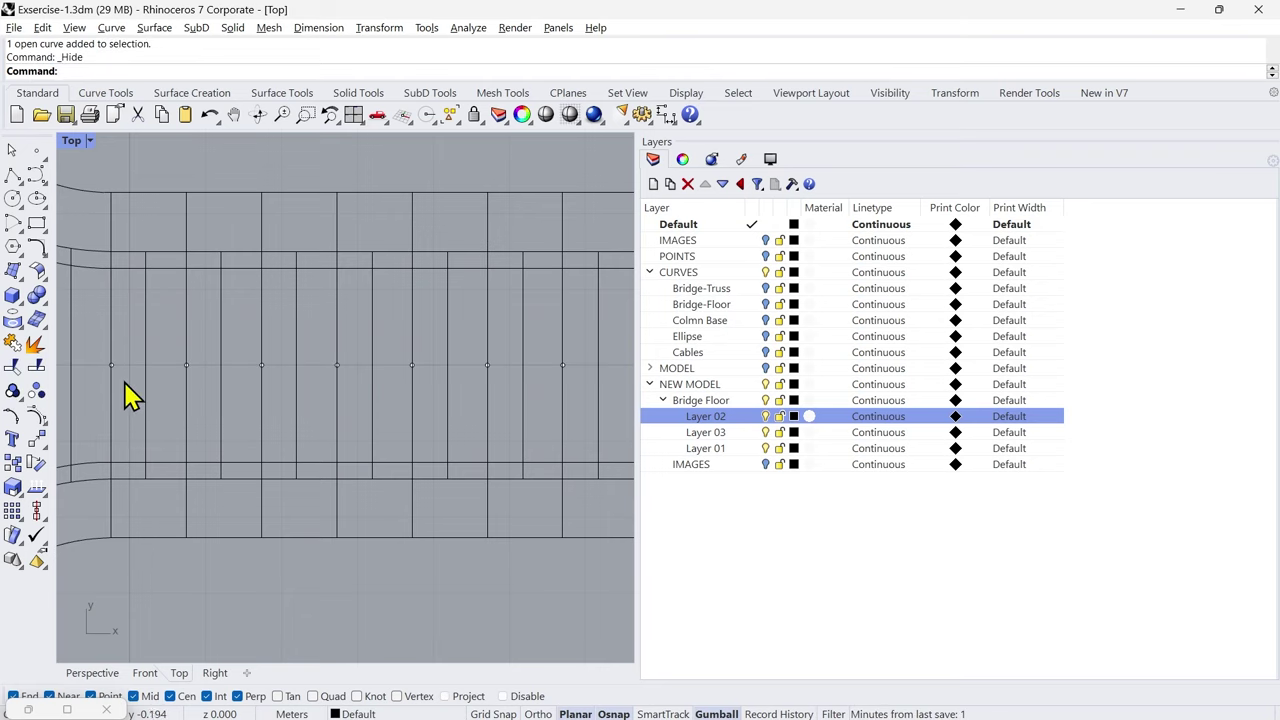
middle_click(137, 400)
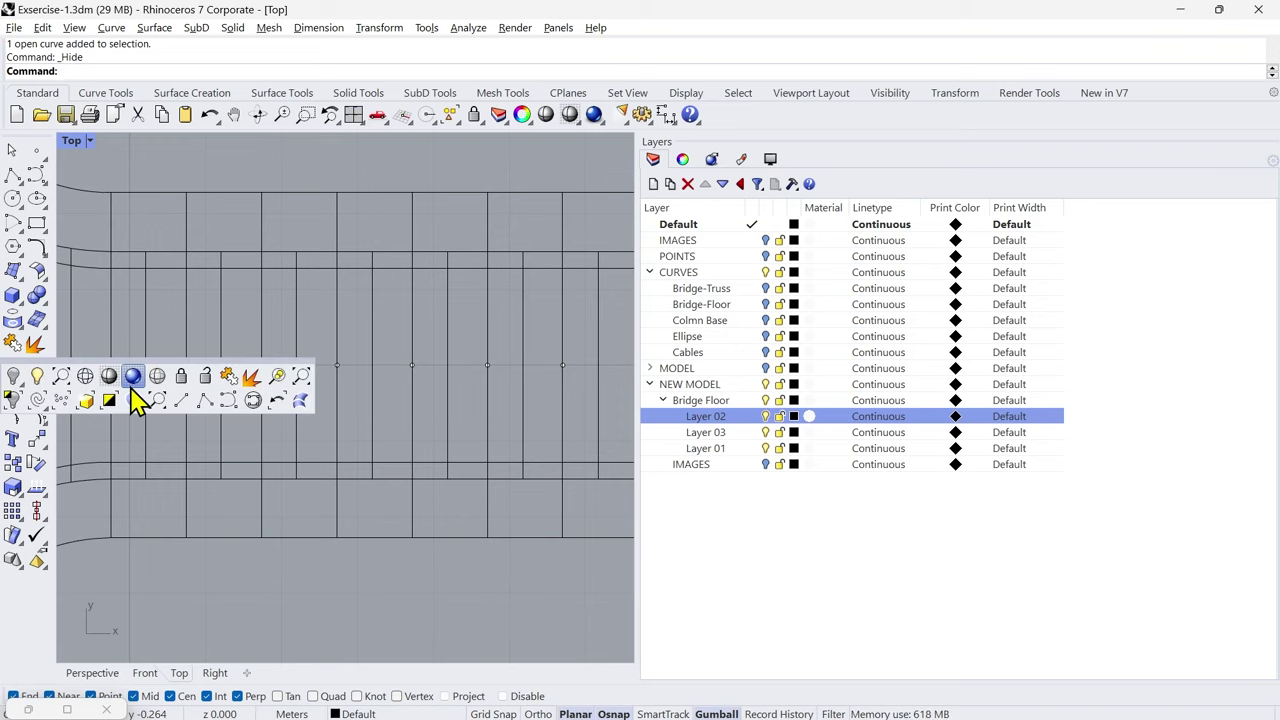
click(61, 402)
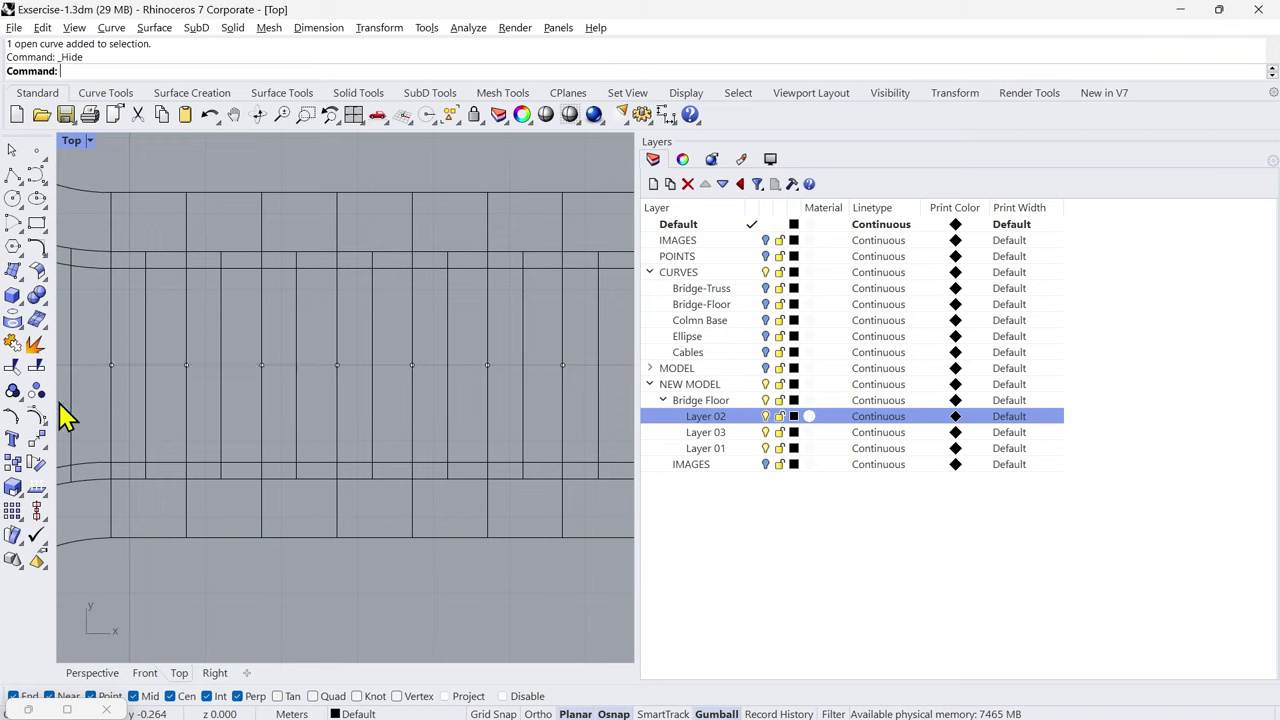
key(Delete)
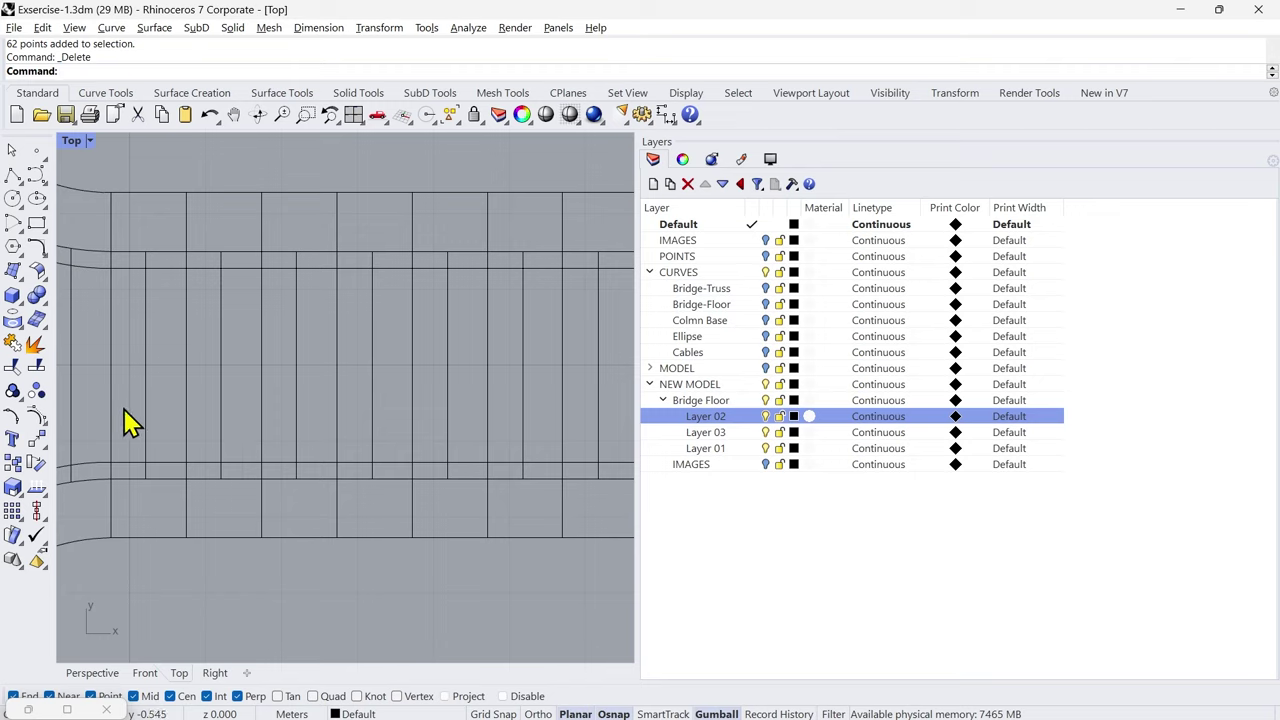
Step: Draw a centre line along the floor in the Top view, from the first cross line's midpoint to the last cross line's midpoint
click(146, 193)
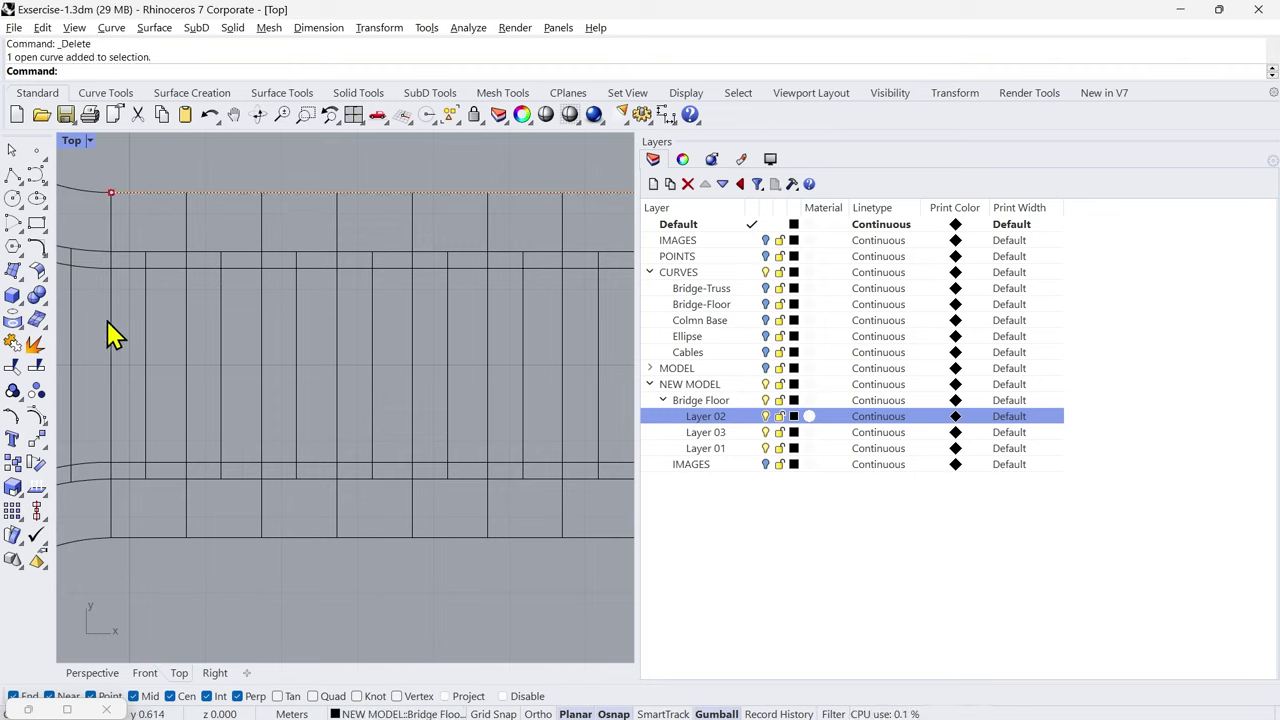
text(L)
key(Return)
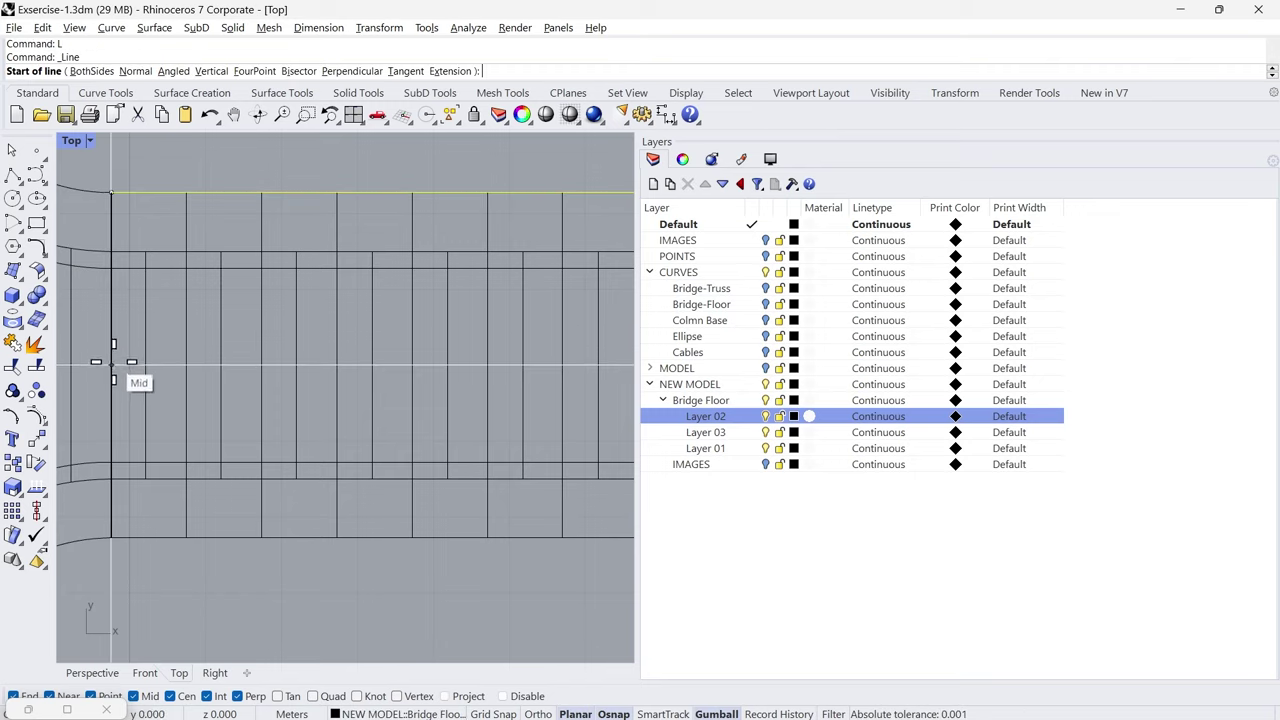
click(113, 362)
scroll(130, 385, down, 6)
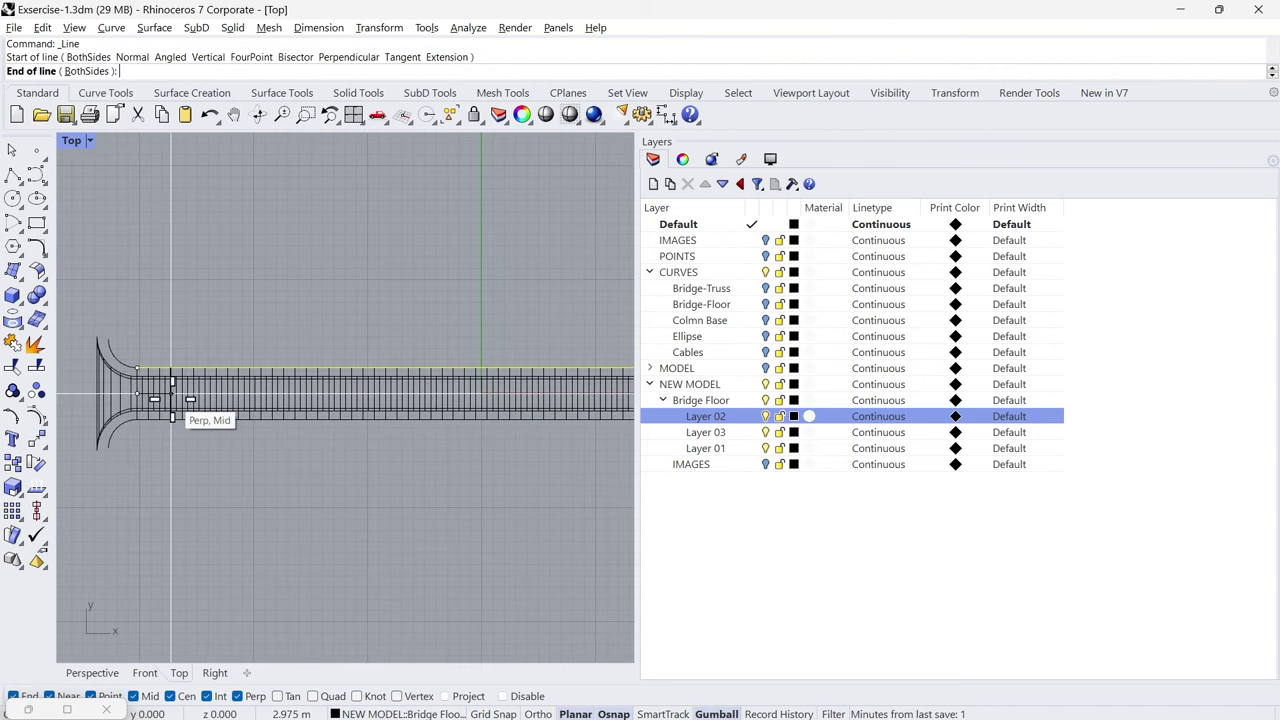
scroll(428, 405, up, 10)
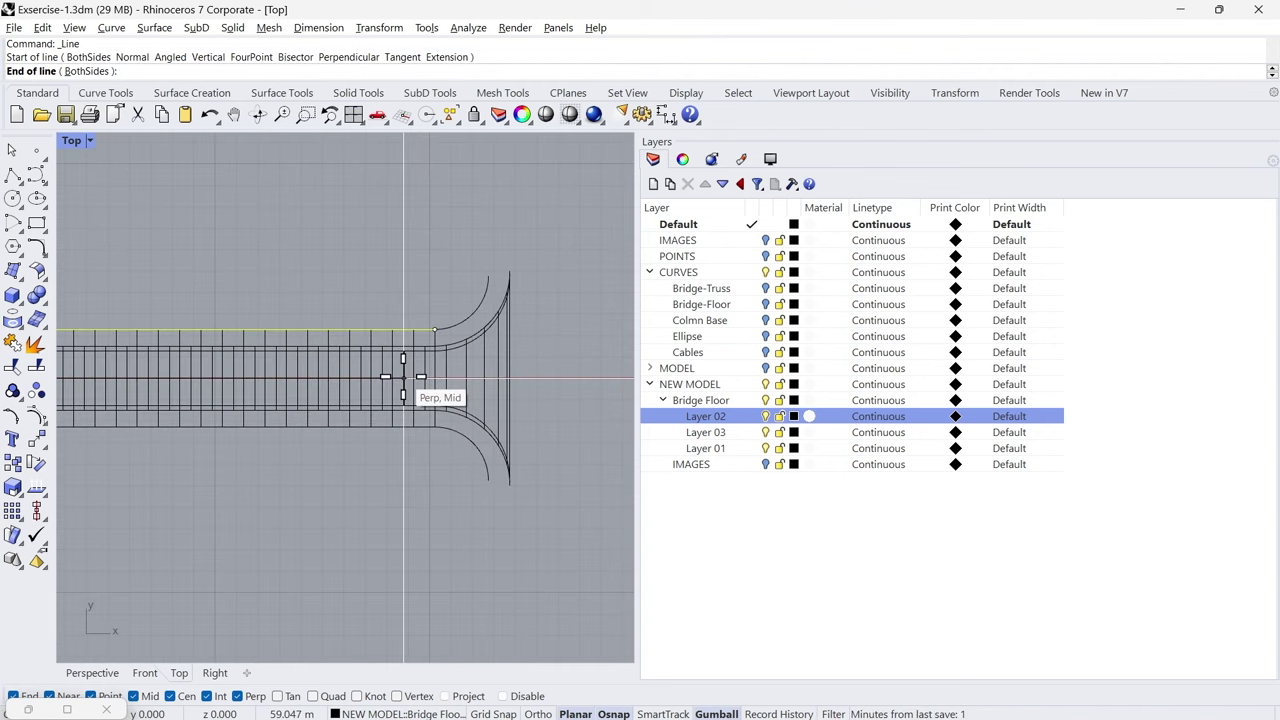
scroll(426, 384, up, 2)
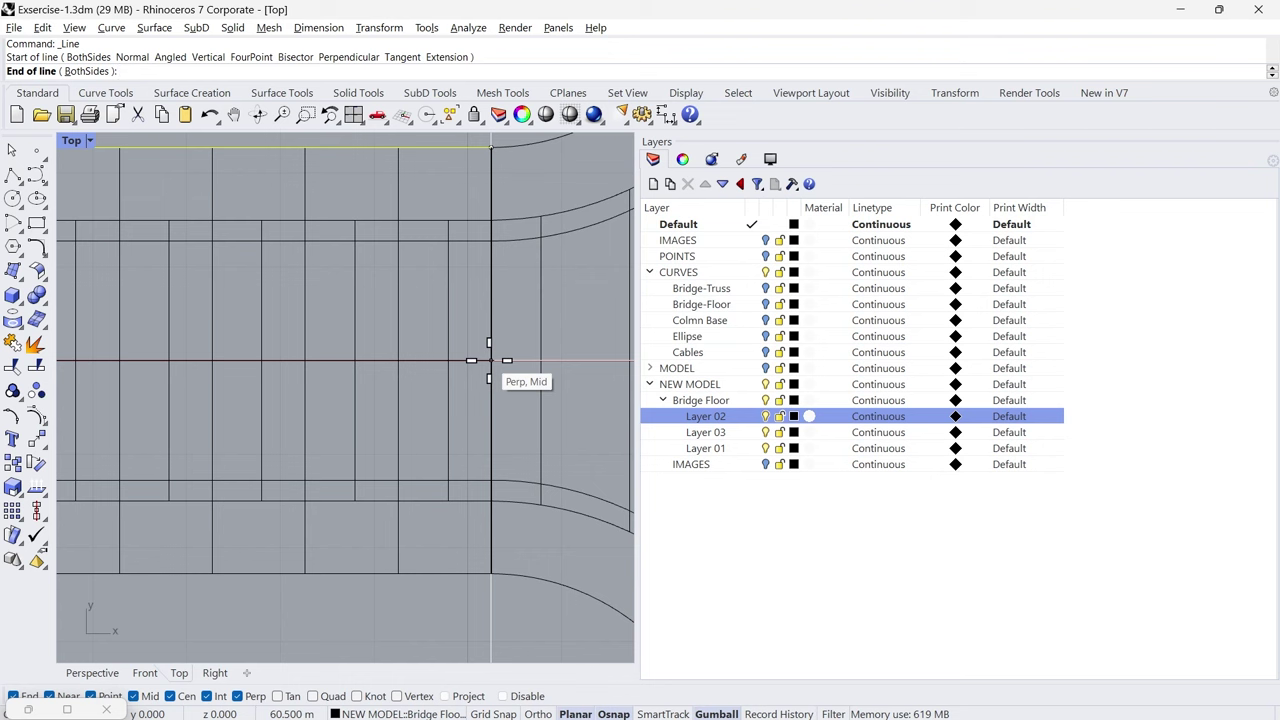
click(488, 360)
scroll(490, 450, down, 3)
Step: Show the hidden curve beneath the floor again in the Perspective view
click(86, 673)
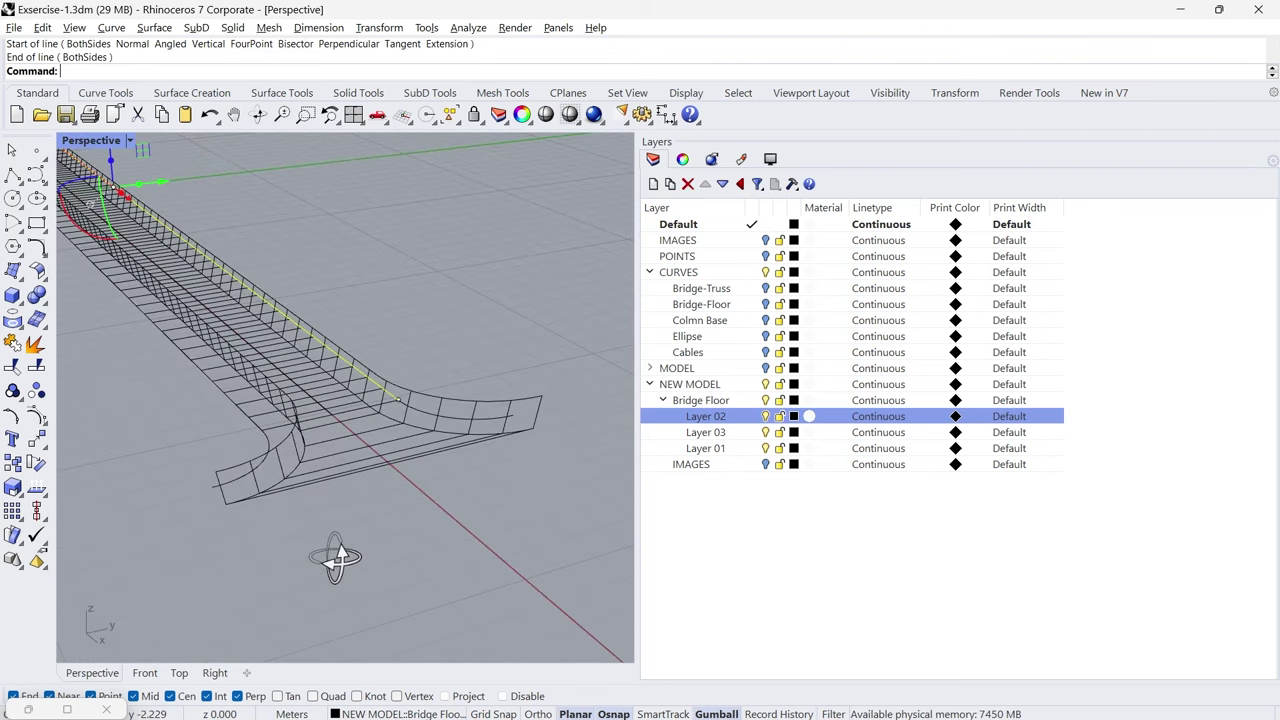
right_drag(336, 558, 357, 580)
scroll(340, 435, up, 4)
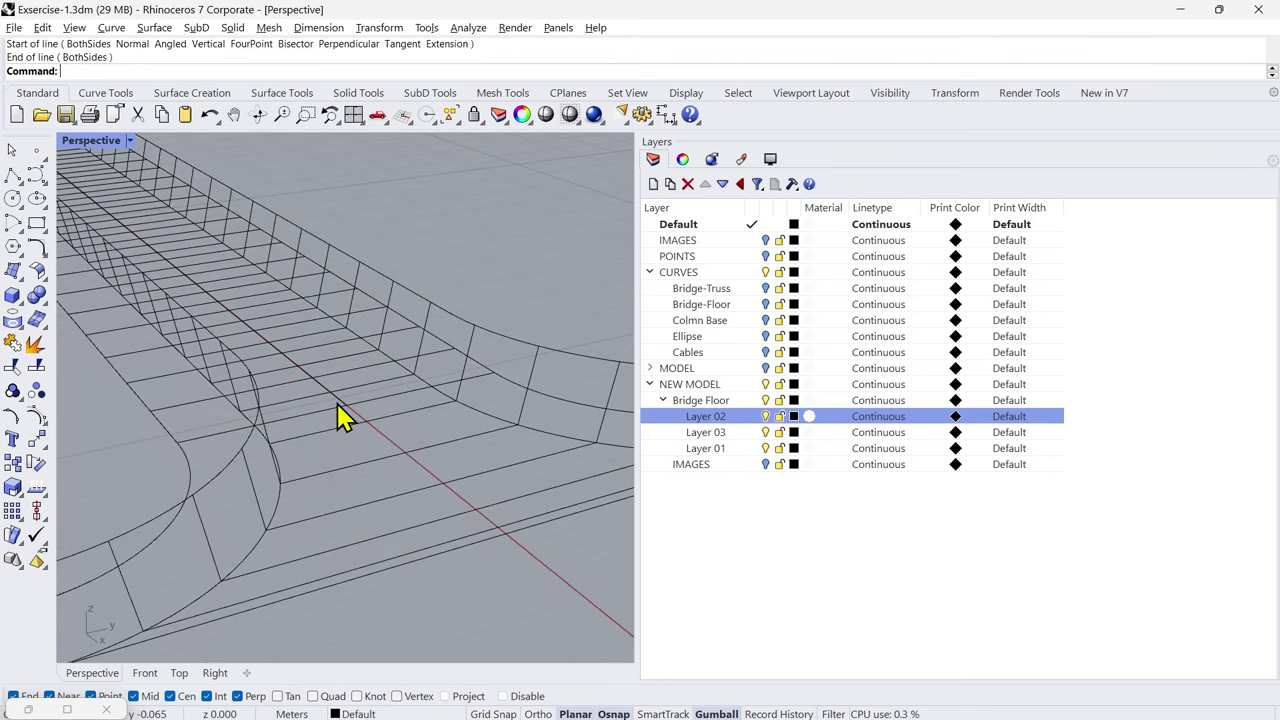
click(338, 415)
scroll(336, 414, down, 10)
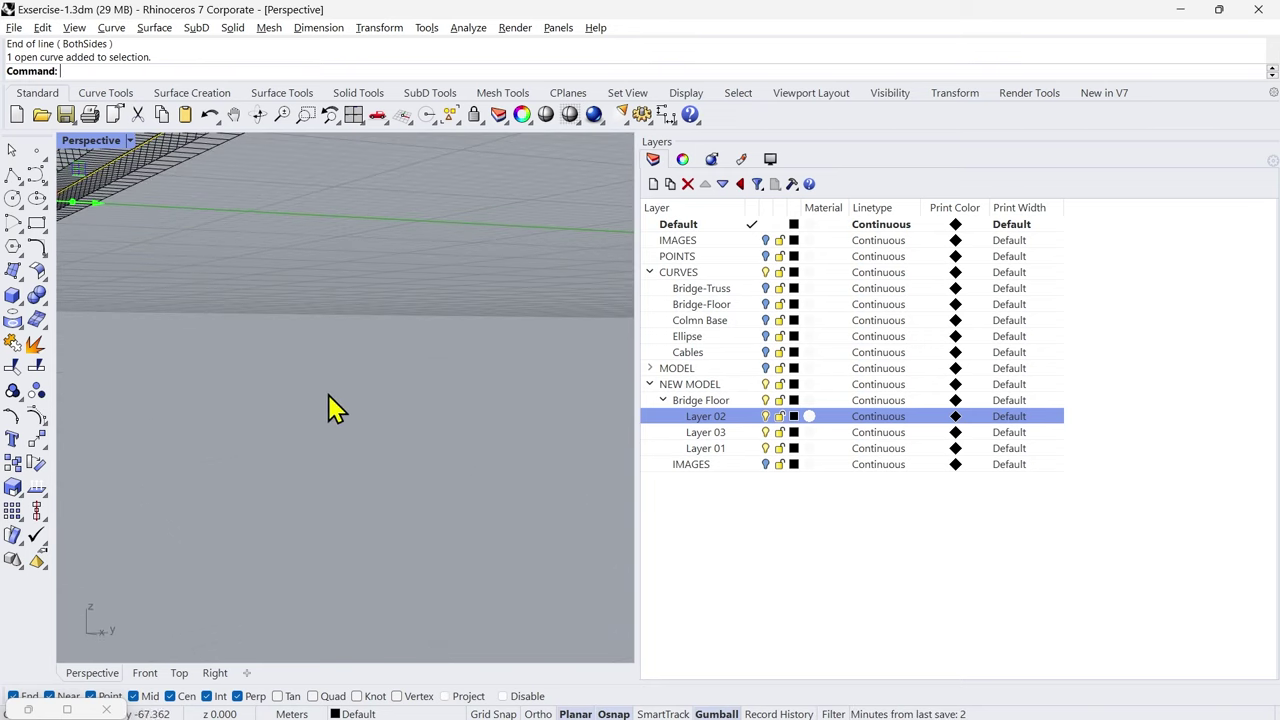
shift+right_drag(297, 342, 329, 511)
scroll(351, 308, up, 4)
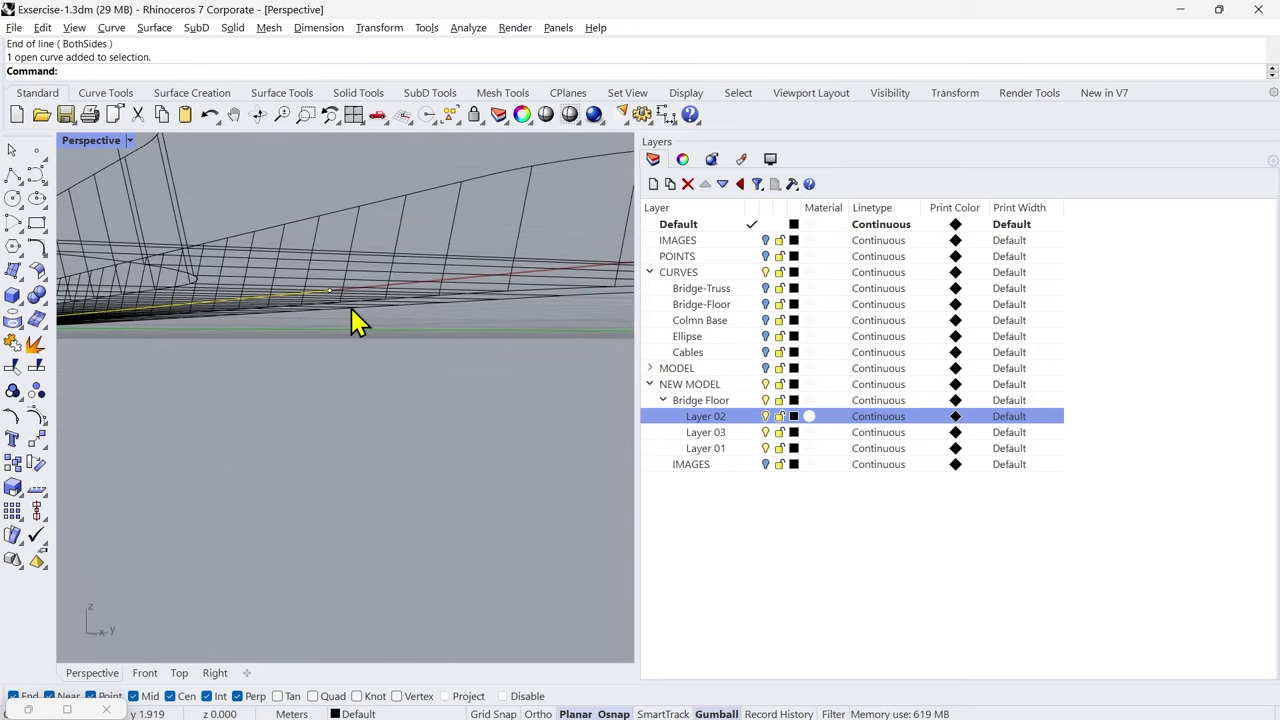
right_drag(349, 318, 354, 314)
middle_click(289, 372)
click(286, 368)
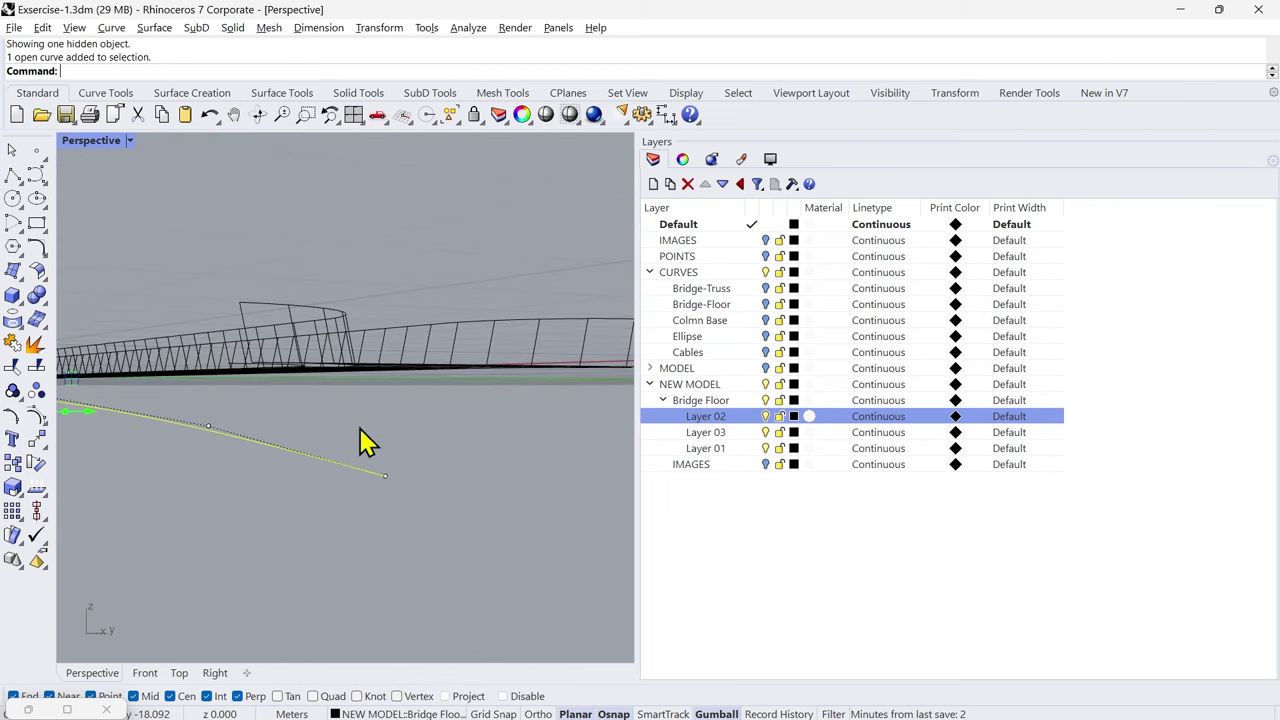
Step: Divide the curve beneath the floor into 61 segments with points at its ends
right_drag(365, 440, 420, 509)
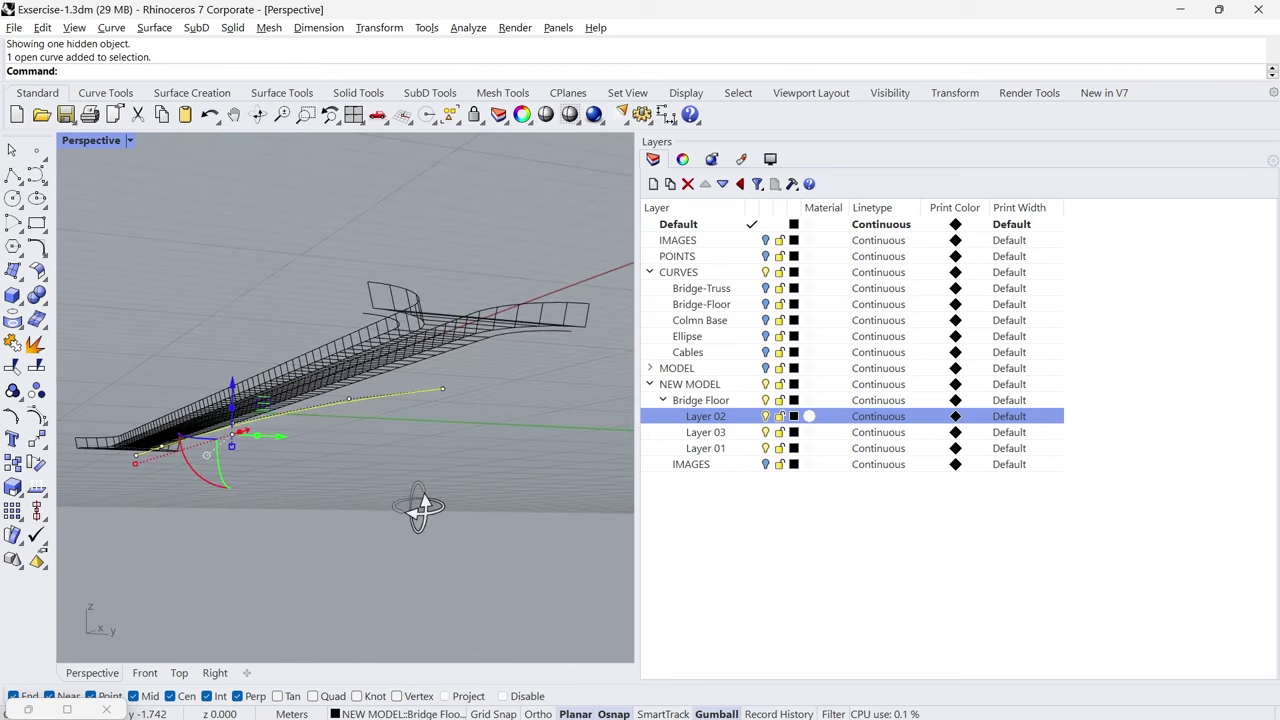
scroll(437, 380, up, 3)
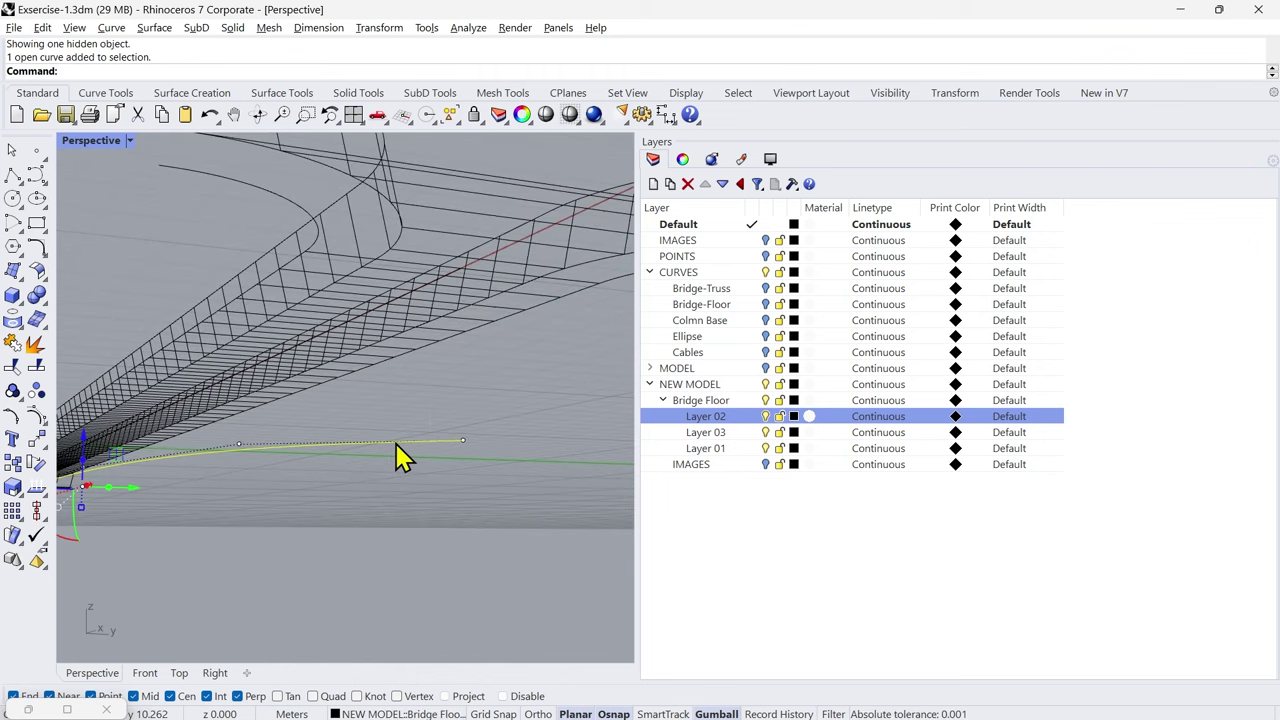
key(Return)
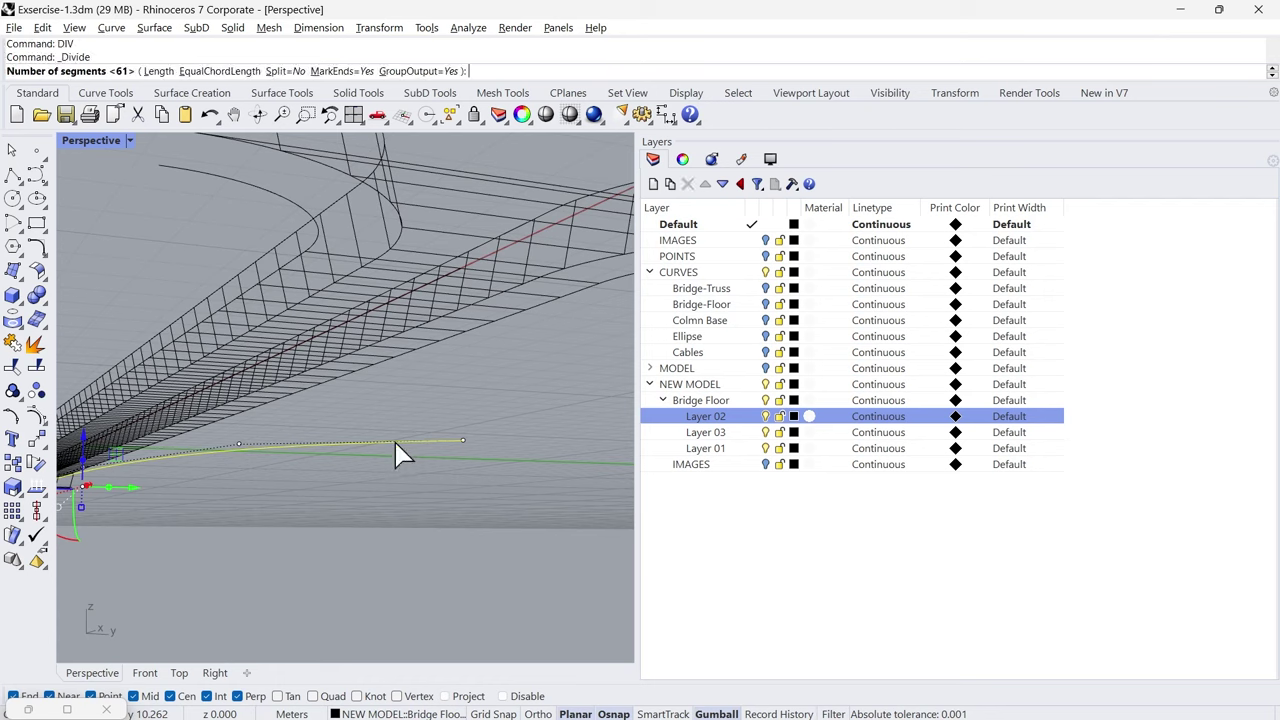
key(Return)
click(390, 455)
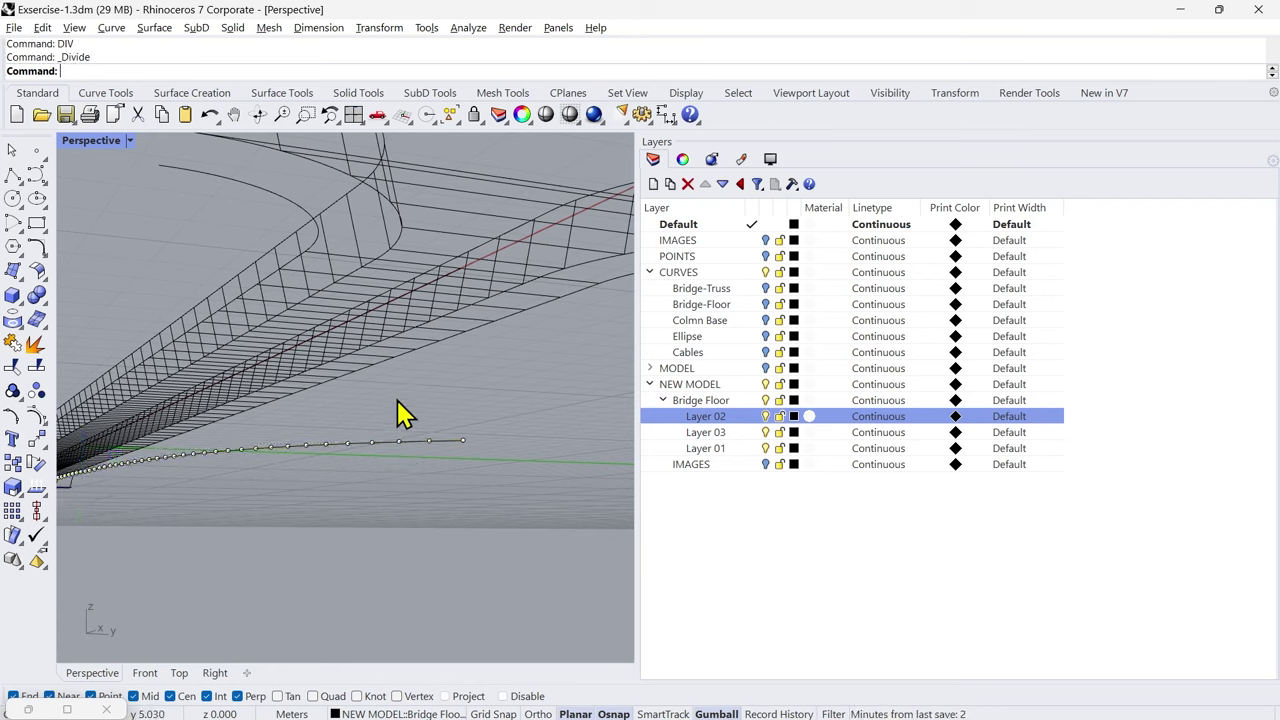
Step: Divide the floor's new centre line into 61 segments
click(433, 295)
scroll(433, 285, down, 3)
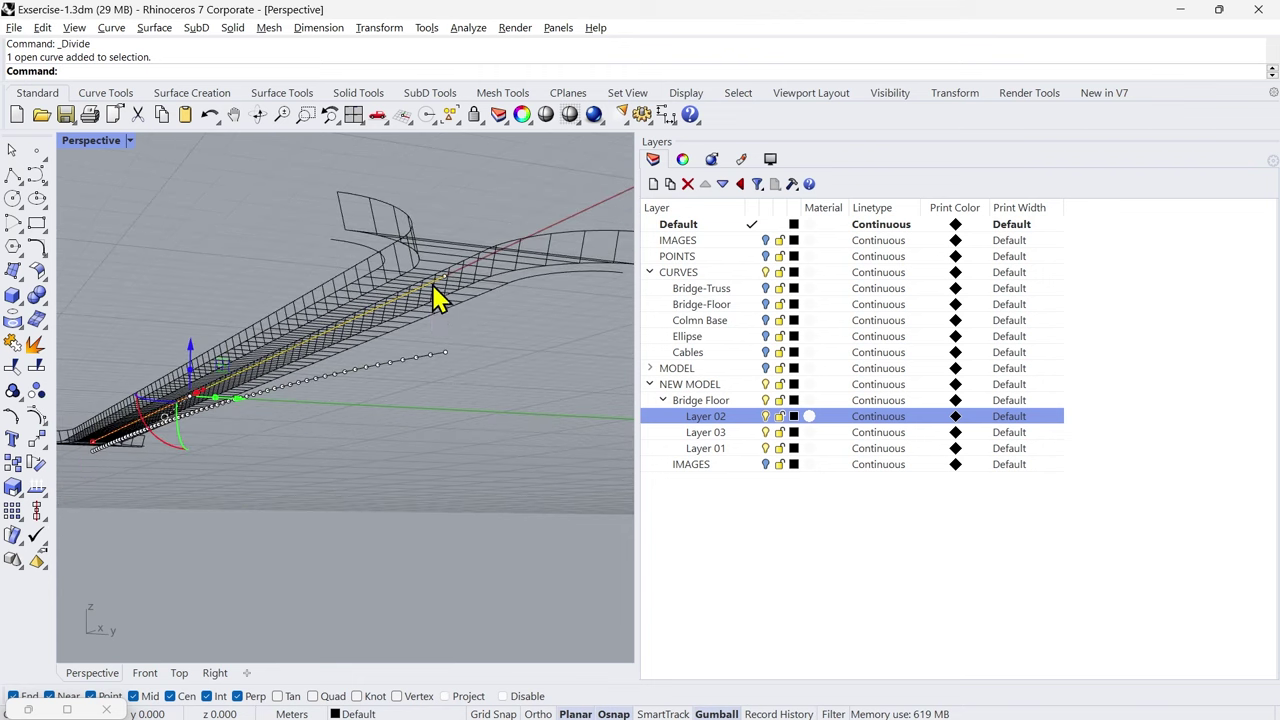
right_drag(402, 310, 420, 475)
key(Return)
key(Return)
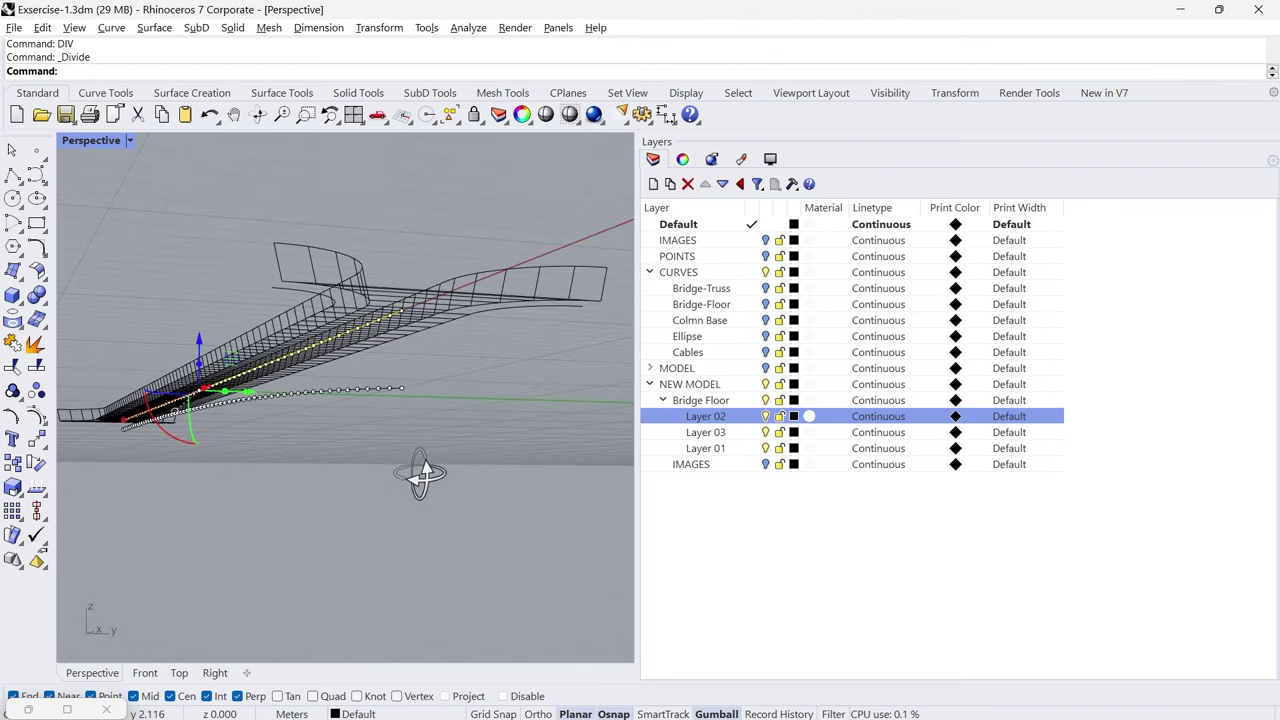
Step: Draw the last truss bay as lines between the division points: two verticals from centre line to lower curve and one diagonal between them
scroll(400, 347, up, 4)
text(L)
key(Return)
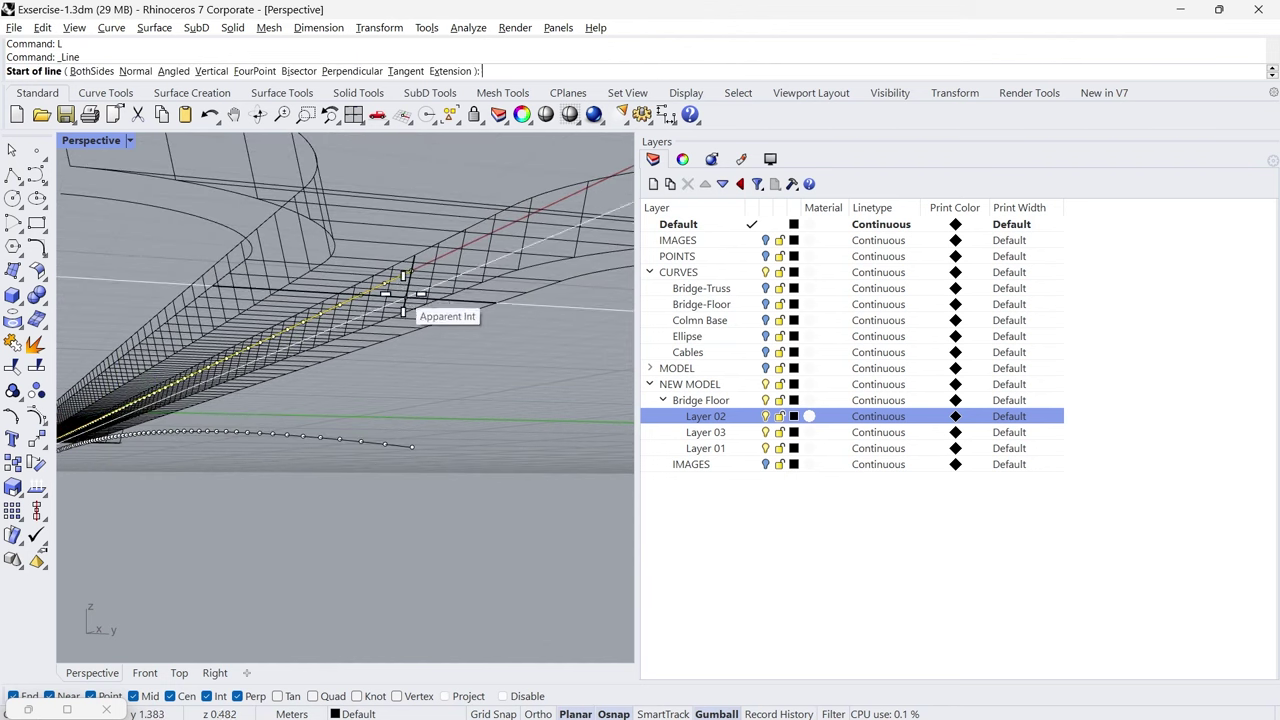
click(411, 272)
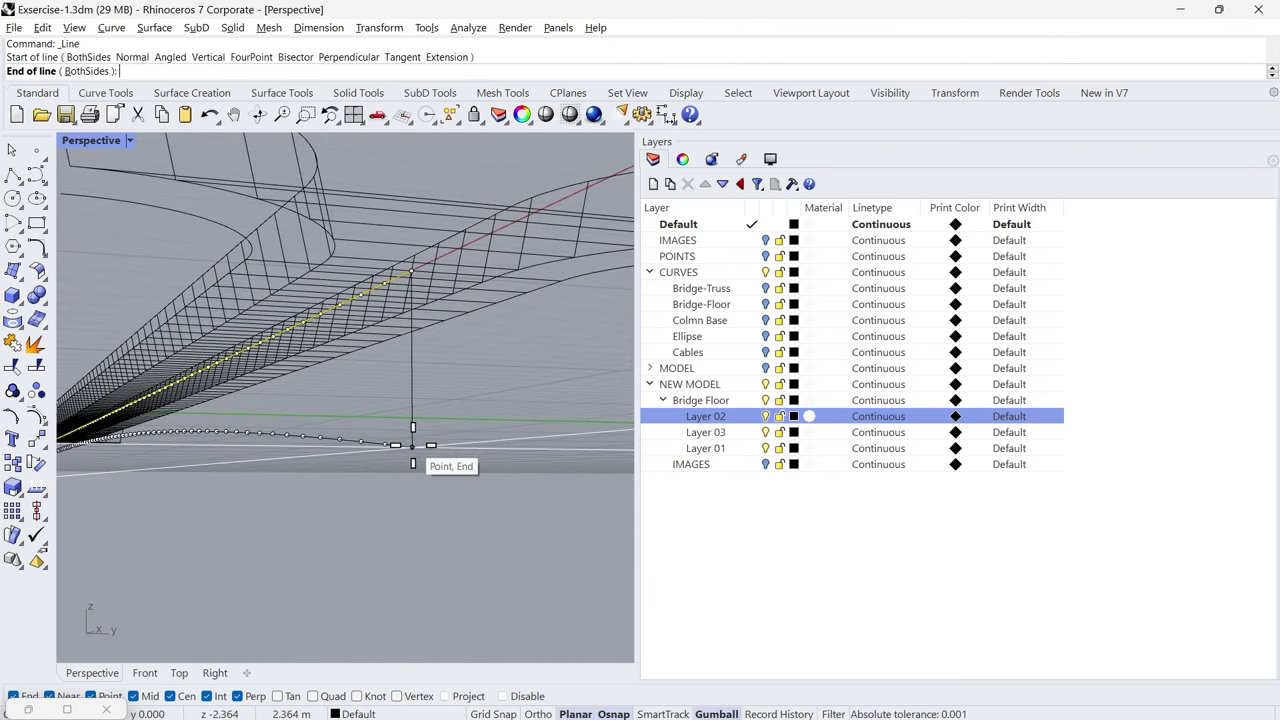
click(411, 446)
right_drag(420, 460, 529, 349)
text(L)
key(Return)
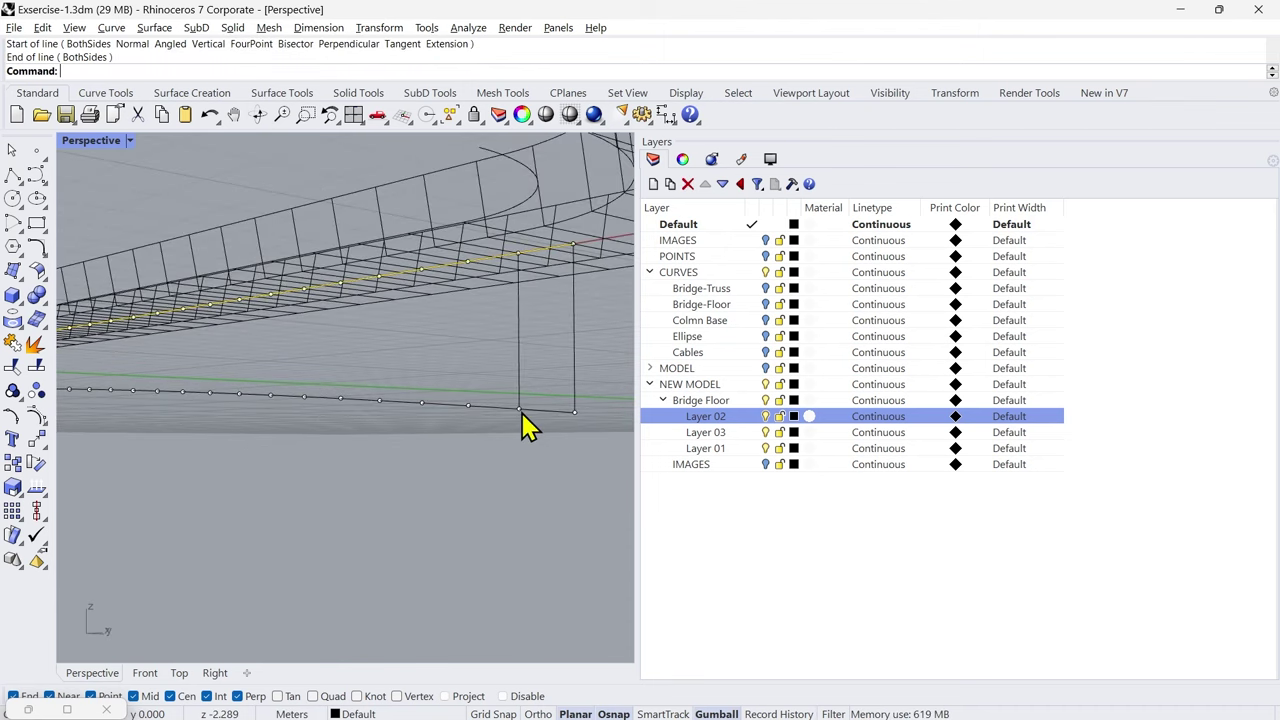
click(521, 409)
click(573, 244)
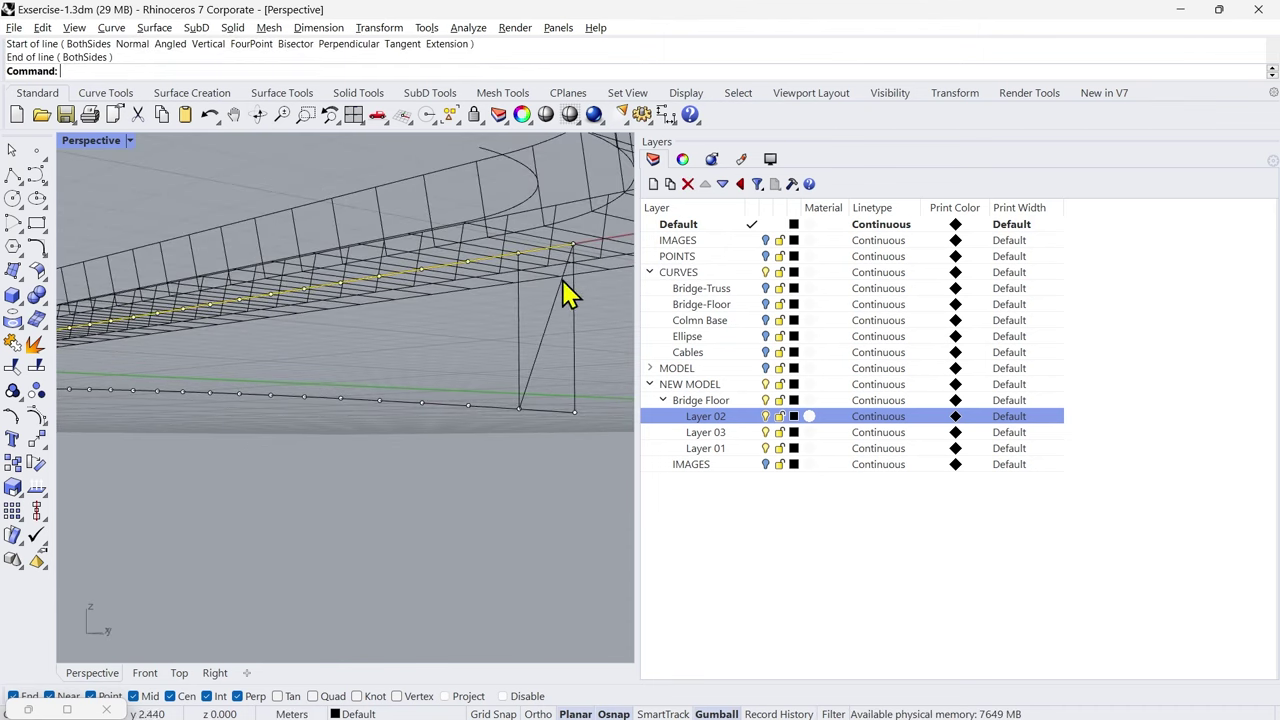
Step: Undo the truss bay lines and the point divisions of the centre line and lower curve
scroll(465, 407, down, 6)
right_drag(466, 414, 426, 426)
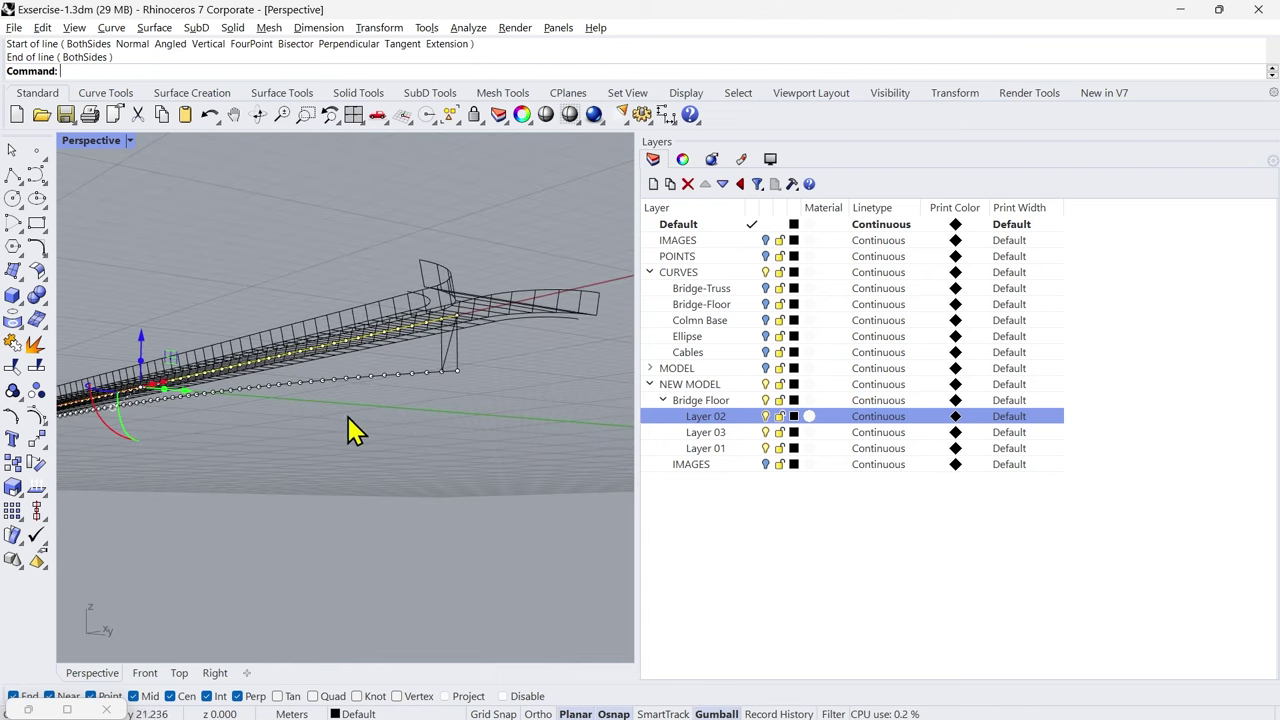
key(ctrl+z)
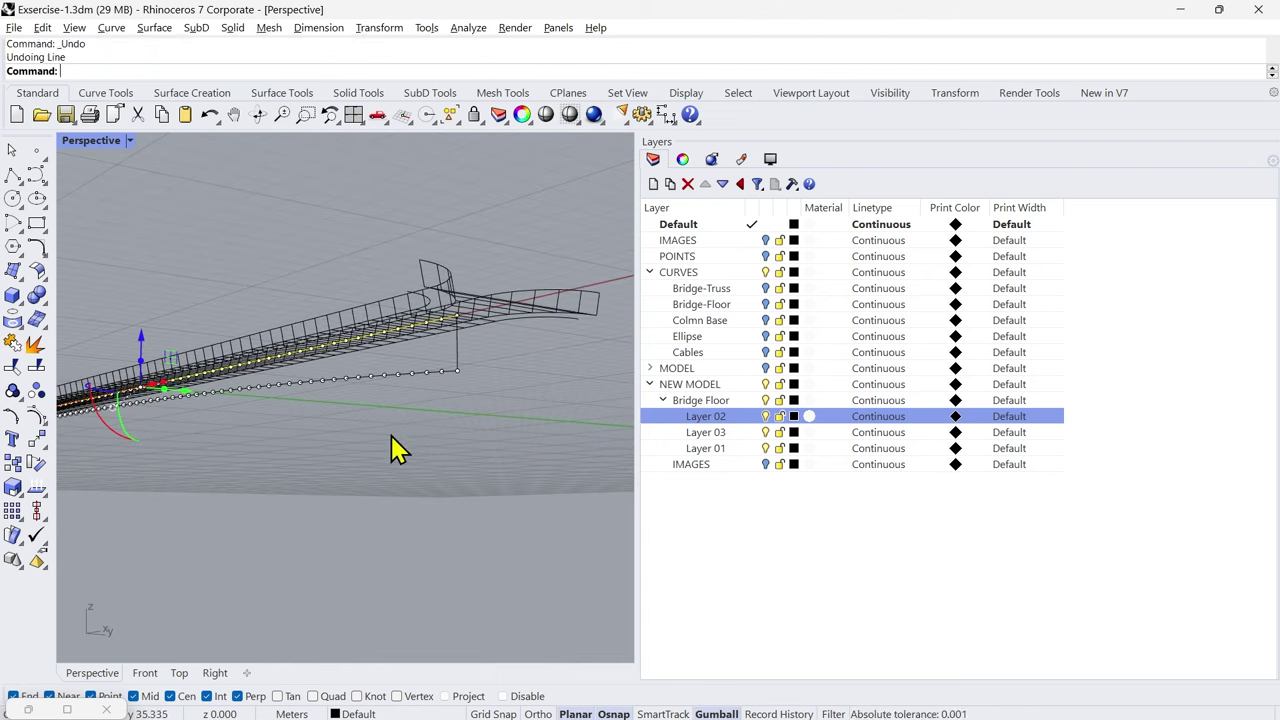
key(ctrl+z)
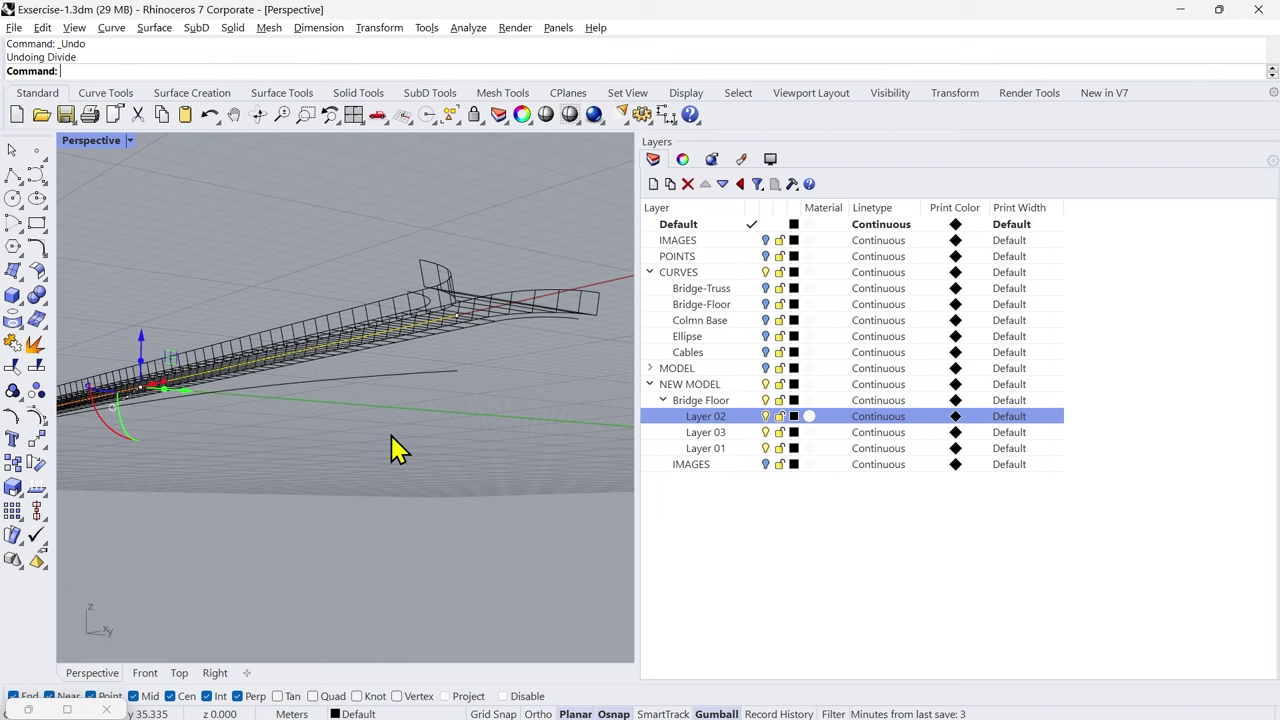
Step: Switch back to the Grasshopper definition, with the floor's centre line and the lower curve in view
right_drag(391, 435, 393, 575)
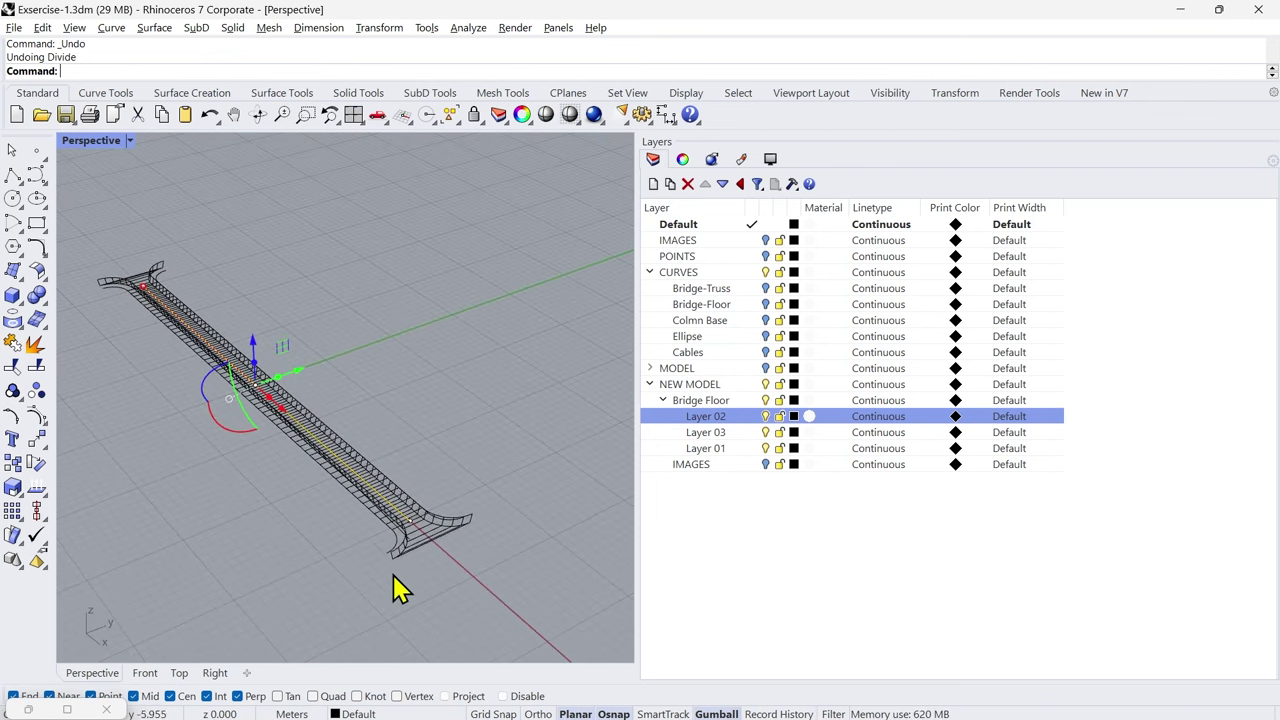
scroll(393, 575, up, 4)
click(28, 709)
right_drag(466, 520, 409, 437)
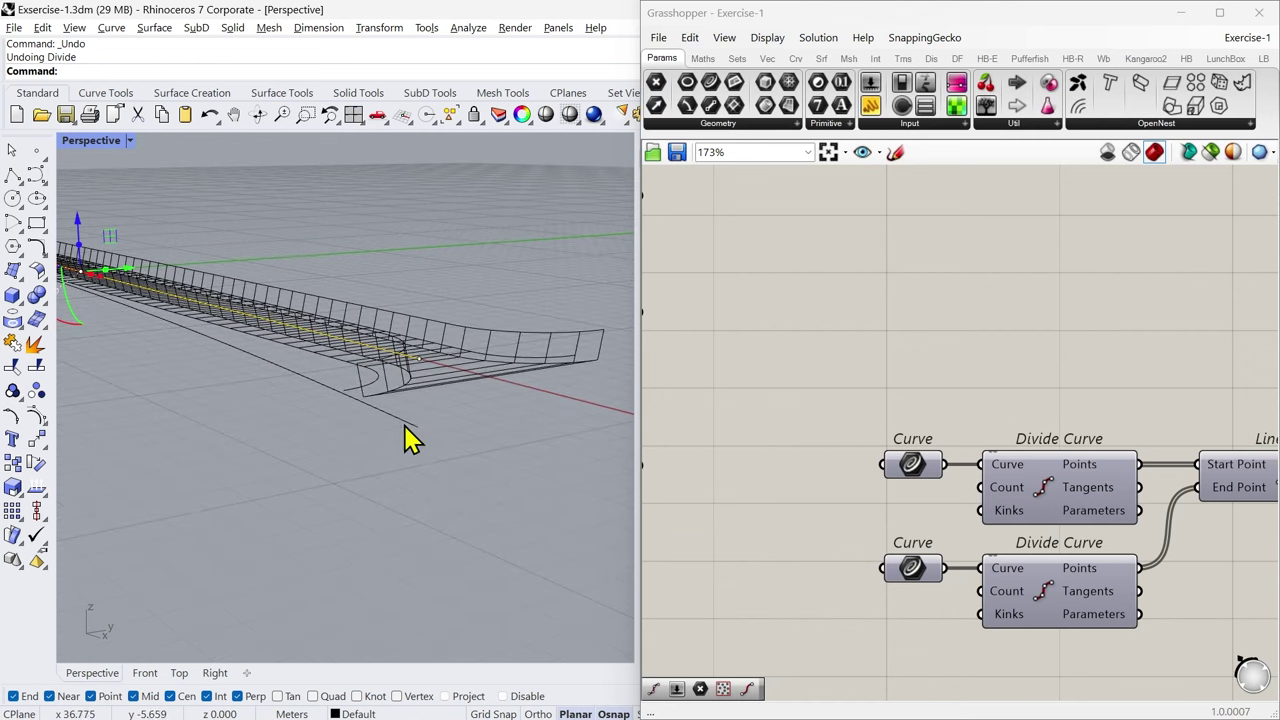
Step: Add two Curve parameters, one above the other, over the existing Divide Curve components
double_click(870, 350)
text(cu)
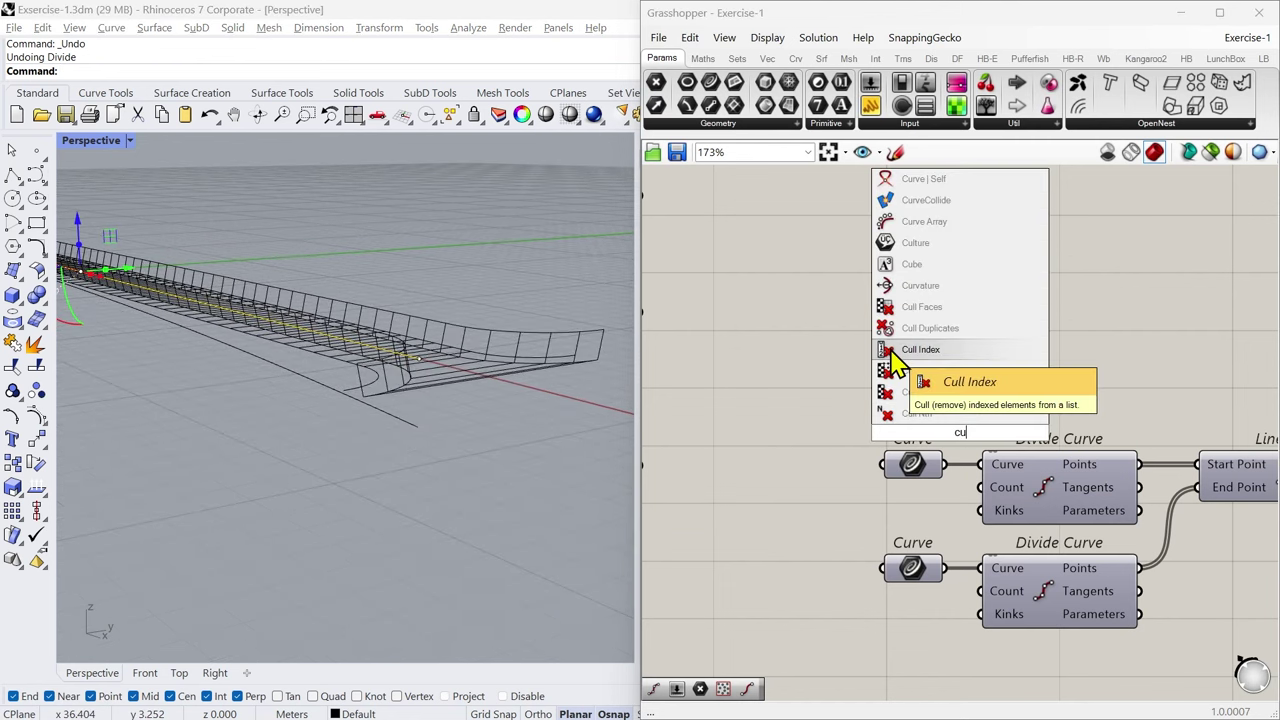
text(r)
click(923, 328)
drag(960, 432, 906, 250)
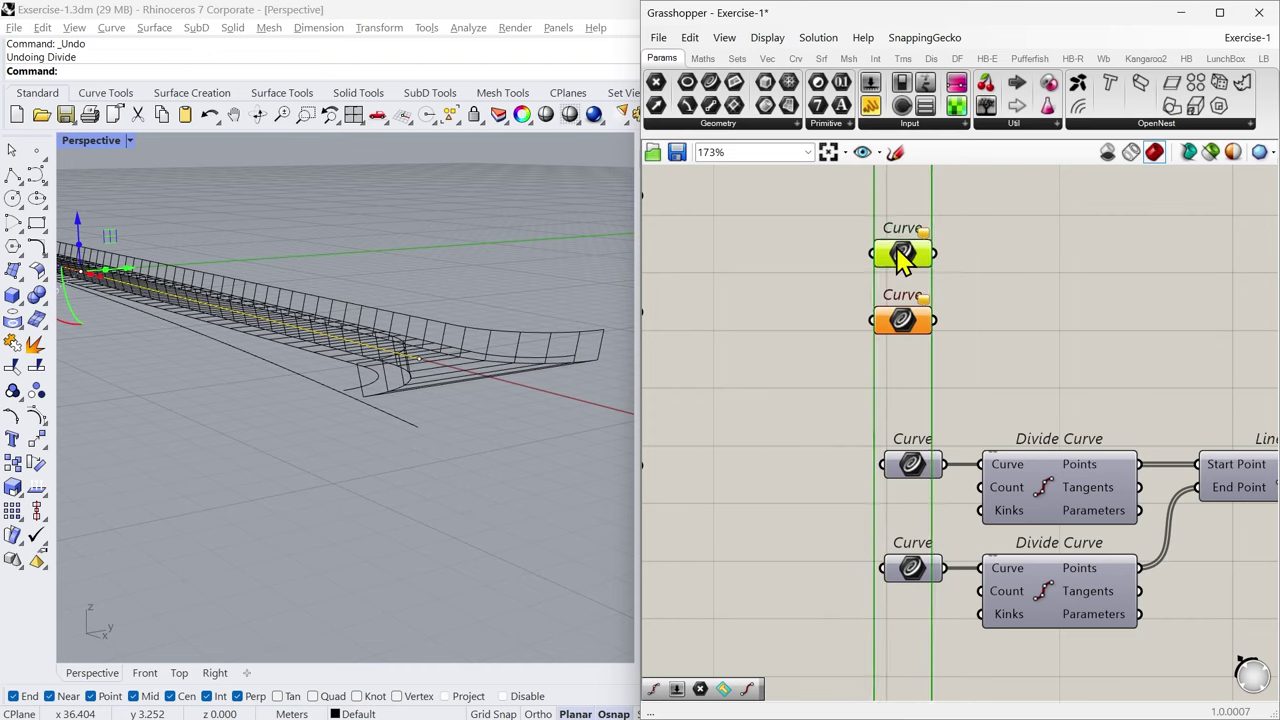
Step: Reference the floor's centre line in the upper new Curve parameter and the curve below the floor in the lower one
right_click(906, 250)
click(948, 466)
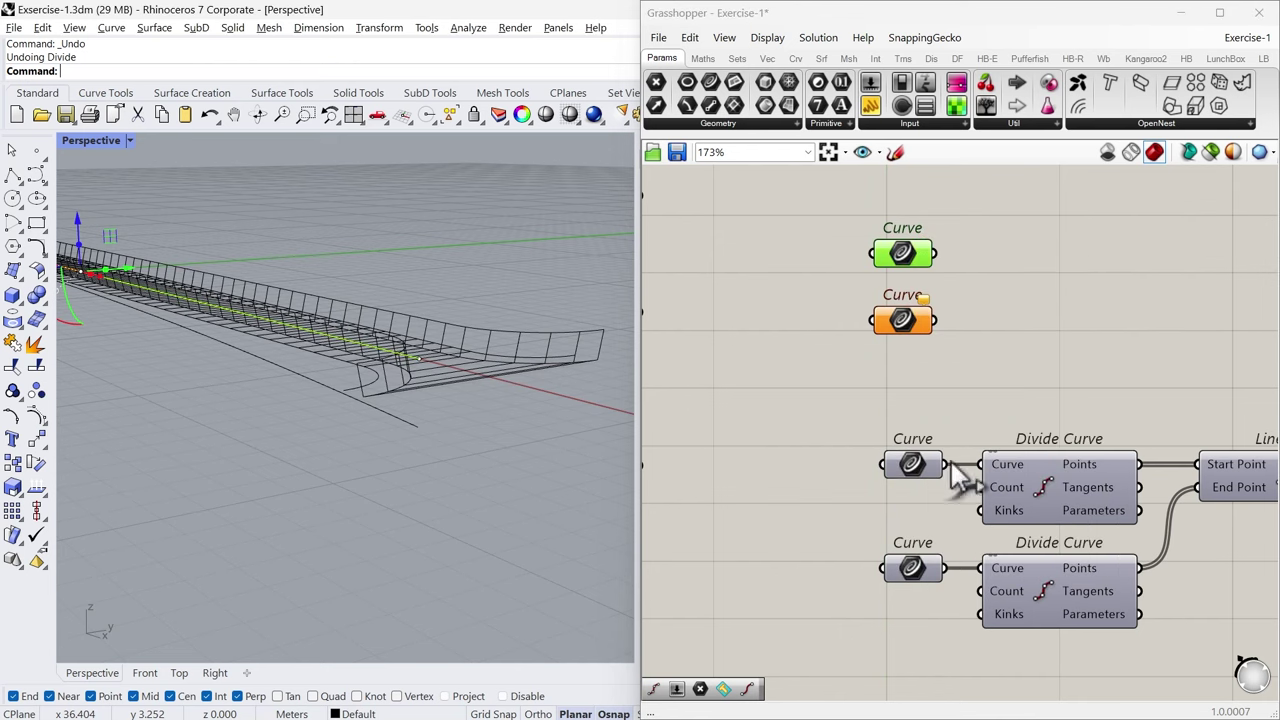
click(467, 416)
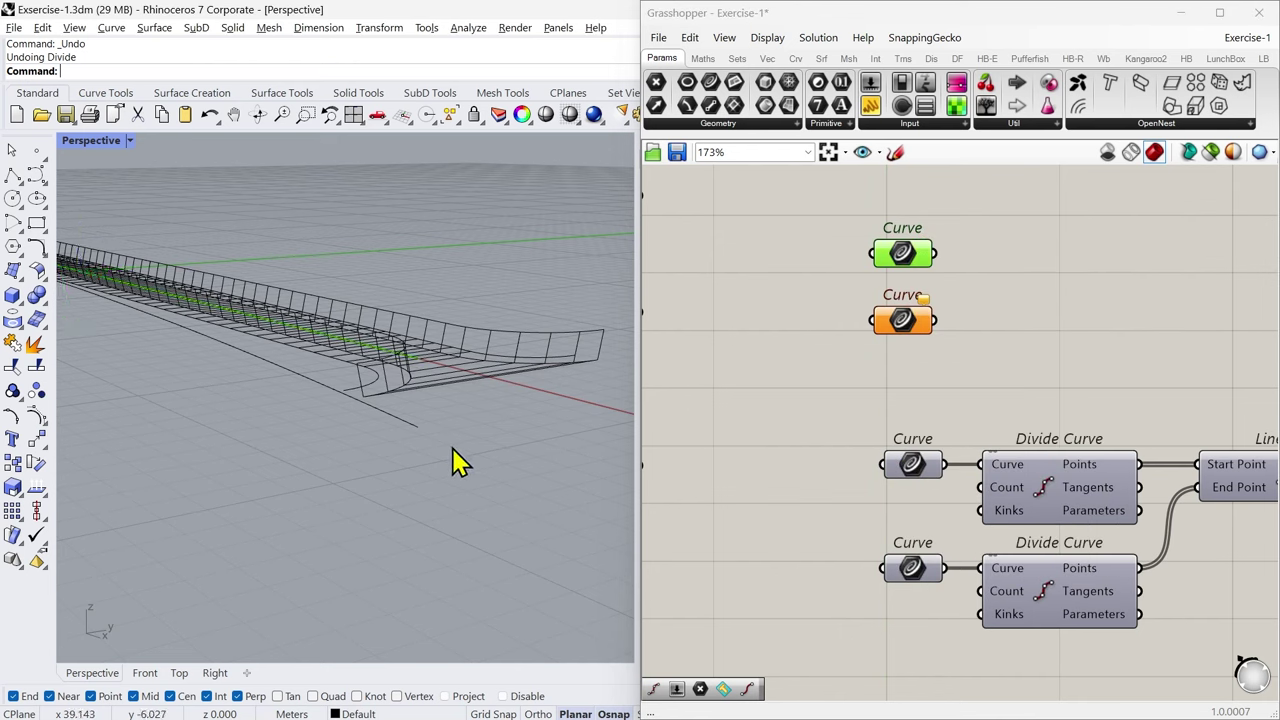
right_click(908, 330)
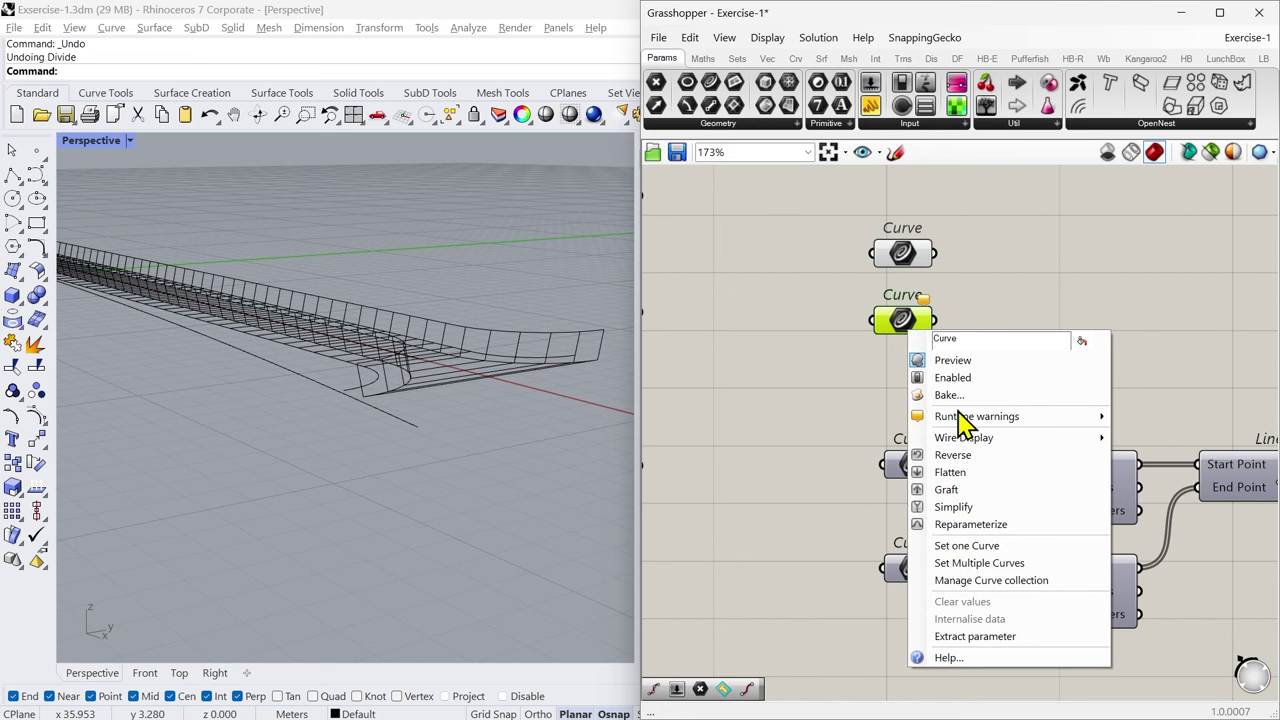
click(966, 546)
click(410, 430)
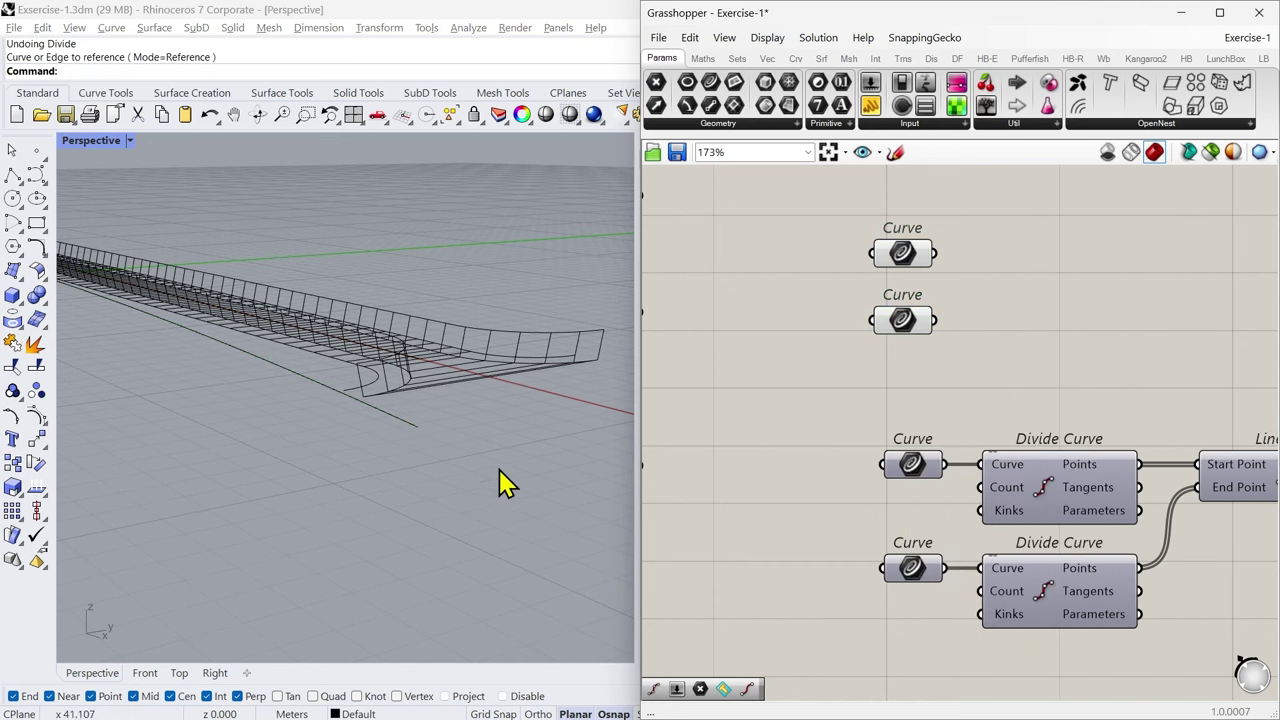
Step: Hide all the bridge curves in Rhino so that only the Grasshopper preview remains
right_drag(500, 486, 411, 290)
click(396, 221)
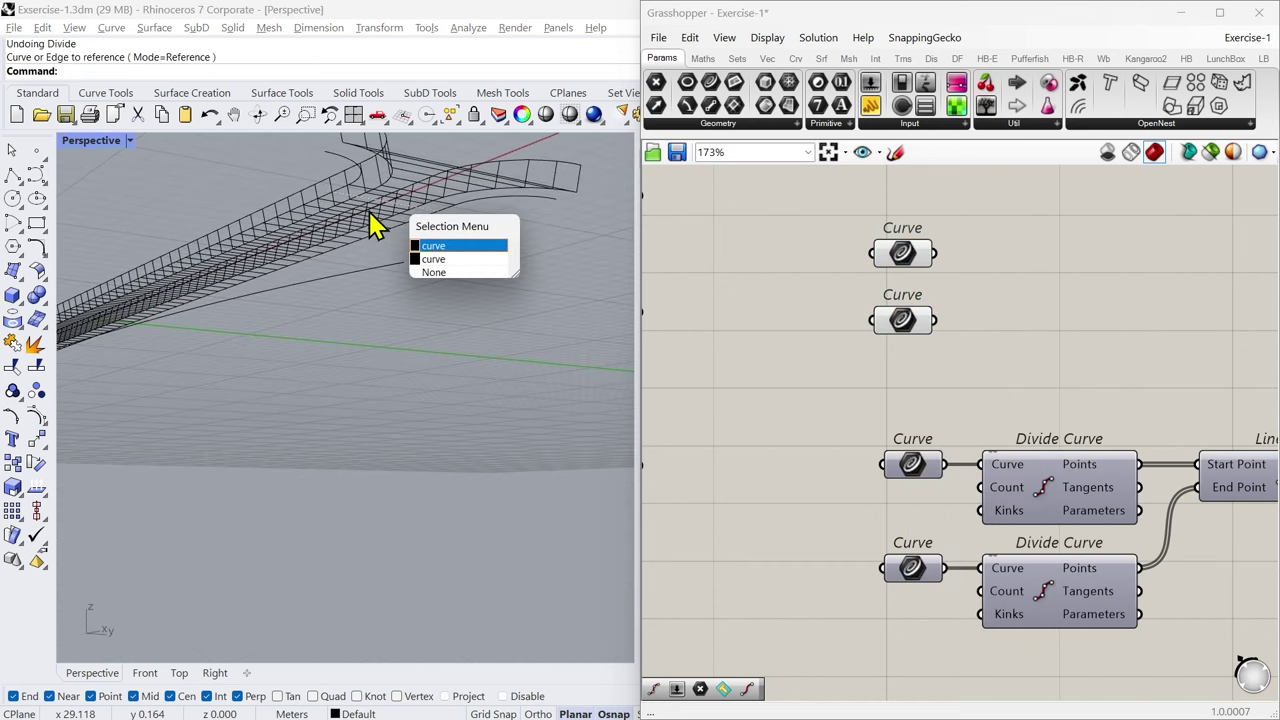
click(449, 343)
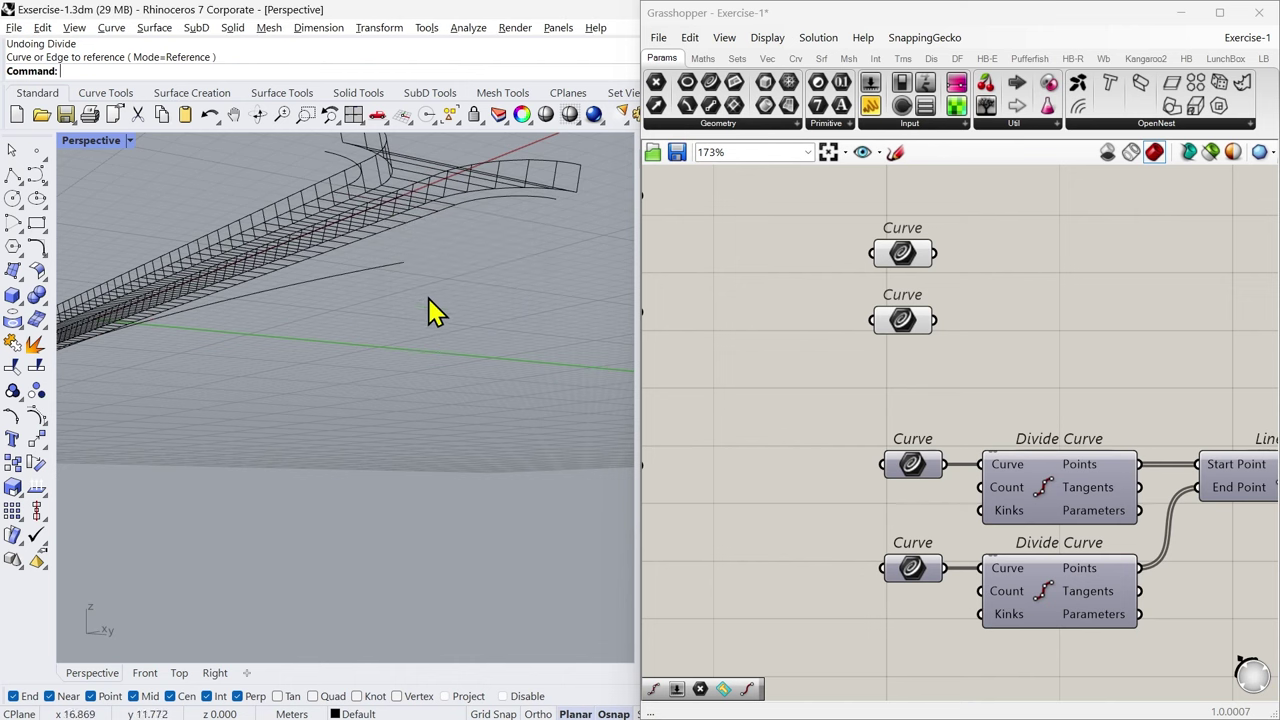
scroll(436, 390, down, 6)
right_drag(437, 392, 363, 457)
drag(158, 240, 516, 469)
middle_click(516, 469)
click(385, 466)
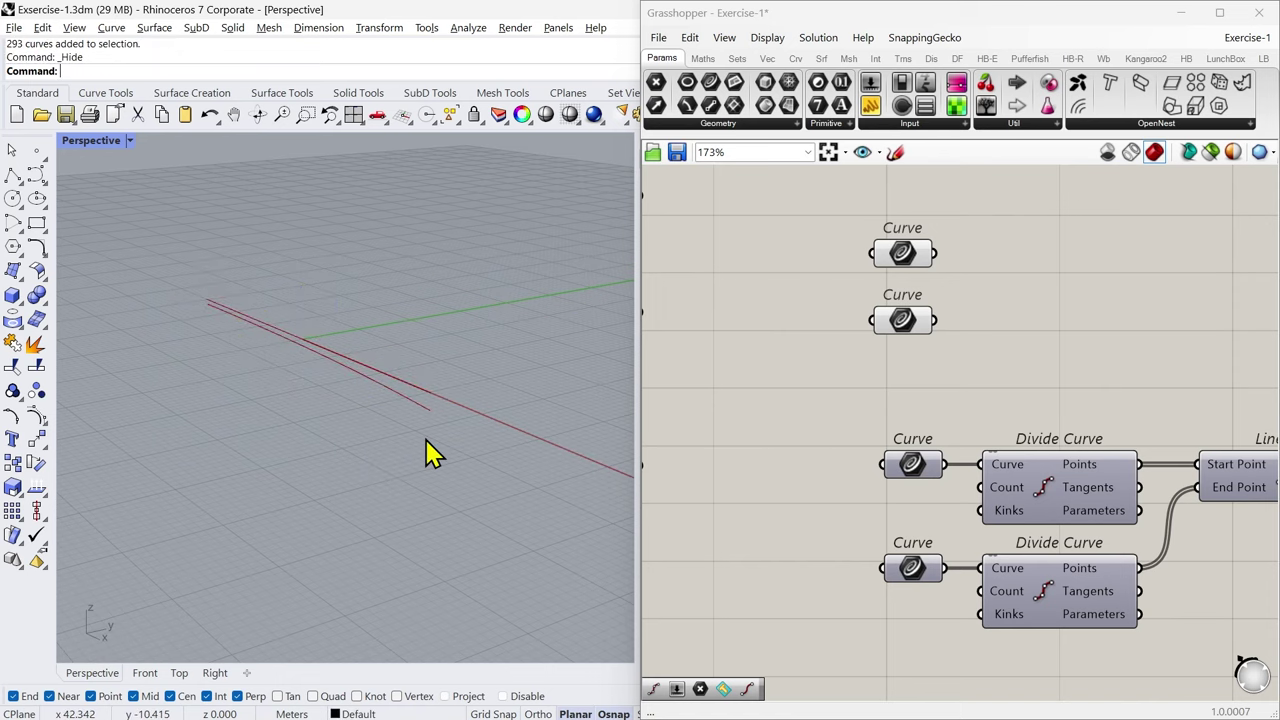
right_drag(429, 449, 452, 420)
Step: Duplicate the two Divide Curve components with their Line component and wire one new Curve parameter into each copied Divide Curve
drag(968, 237, 790, 358)
mouse_move(449, 431)
right_down()
mouse_move(420, 406)
mouse_move(440, 420)
right_up()
scroll(1037, 391, down, 3)
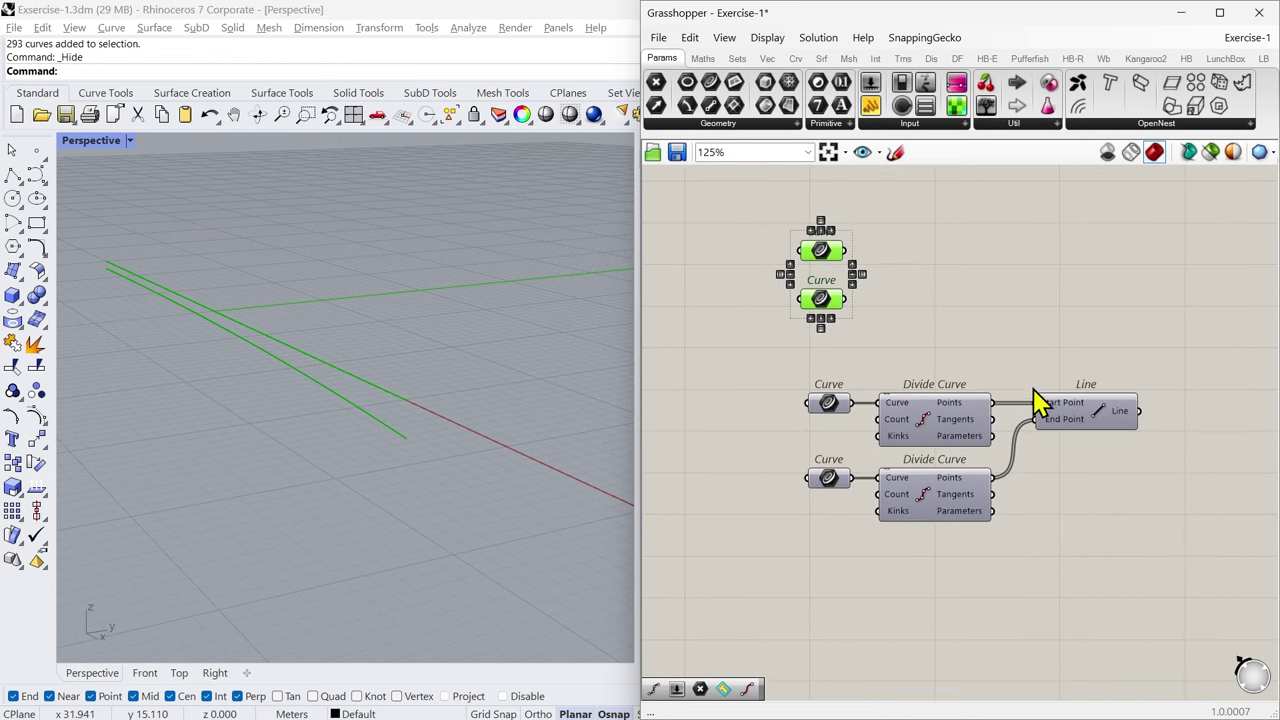
click(1082, 336)
drag(1141, 319, 955, 512)
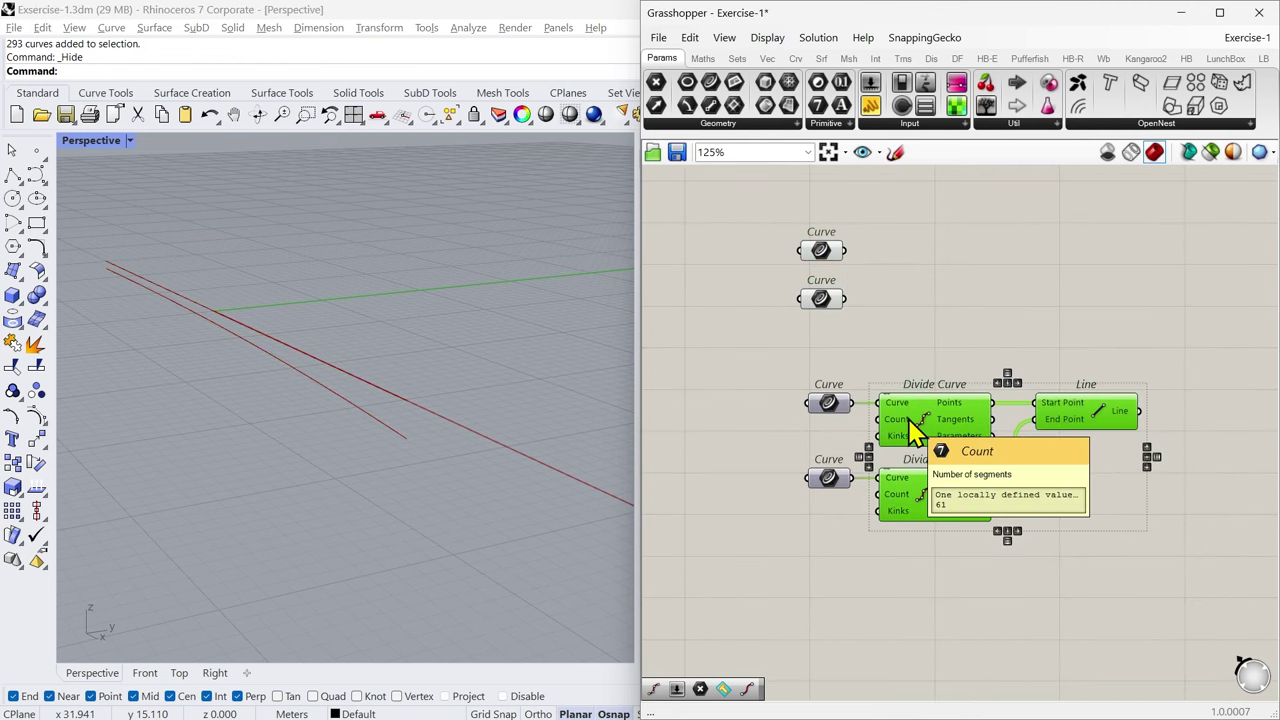
alt+drag(931, 446, 928, 277)
scroll(866, 286, up, 3)
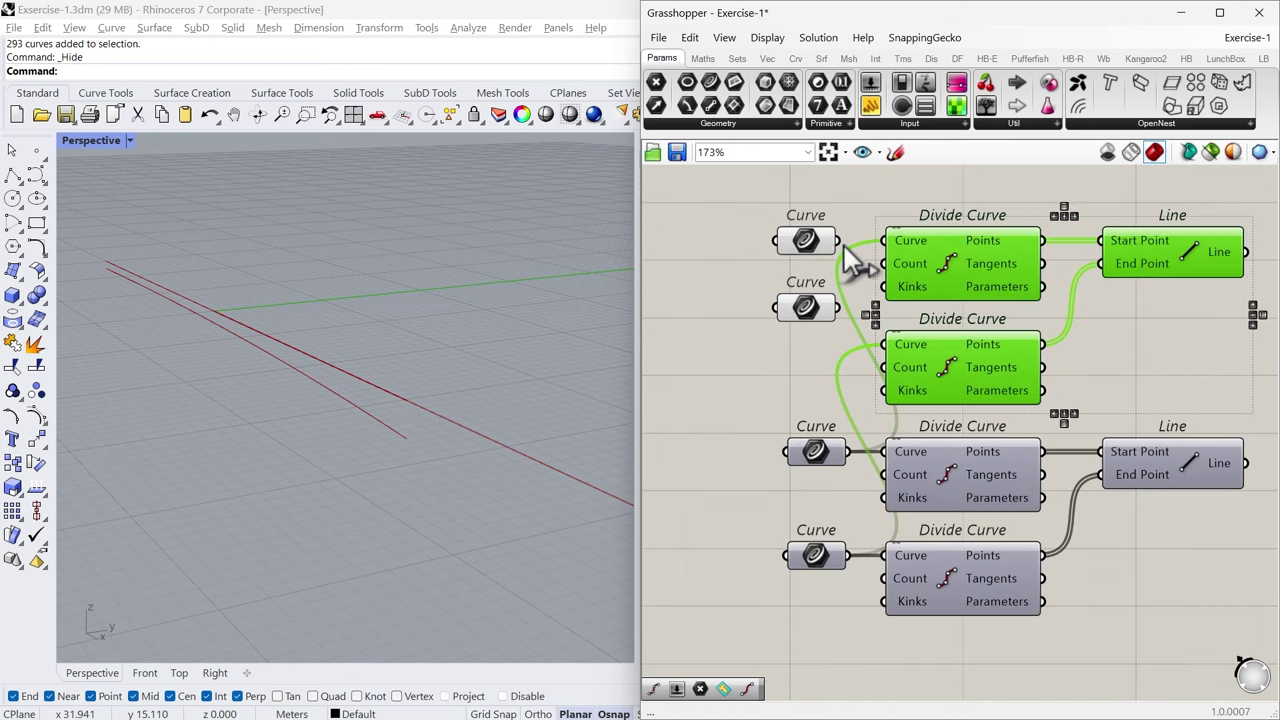
drag(841, 241, 885, 240)
drag(840, 307, 885, 344)
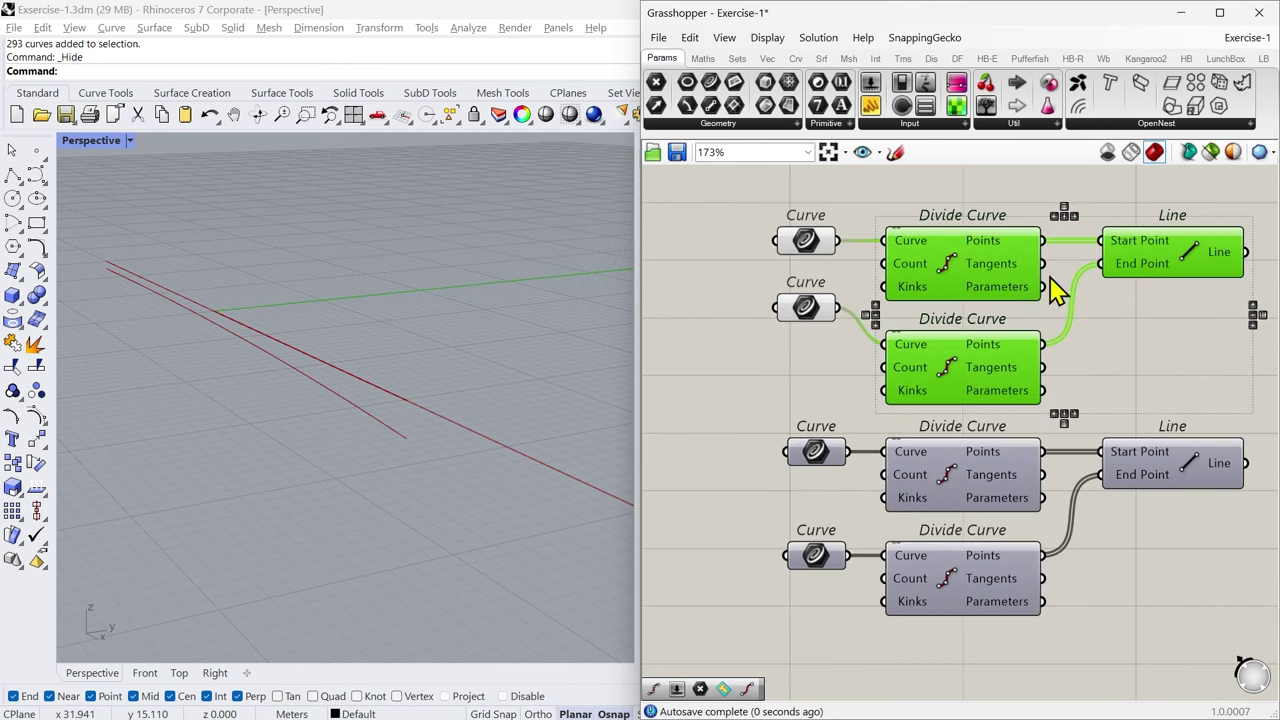
Step: Turn on the preview of the copied Line component and align the second Curve parameter with its Divide Curve
click(1168, 263)
middle_click(1166, 256)
click(1198, 226)
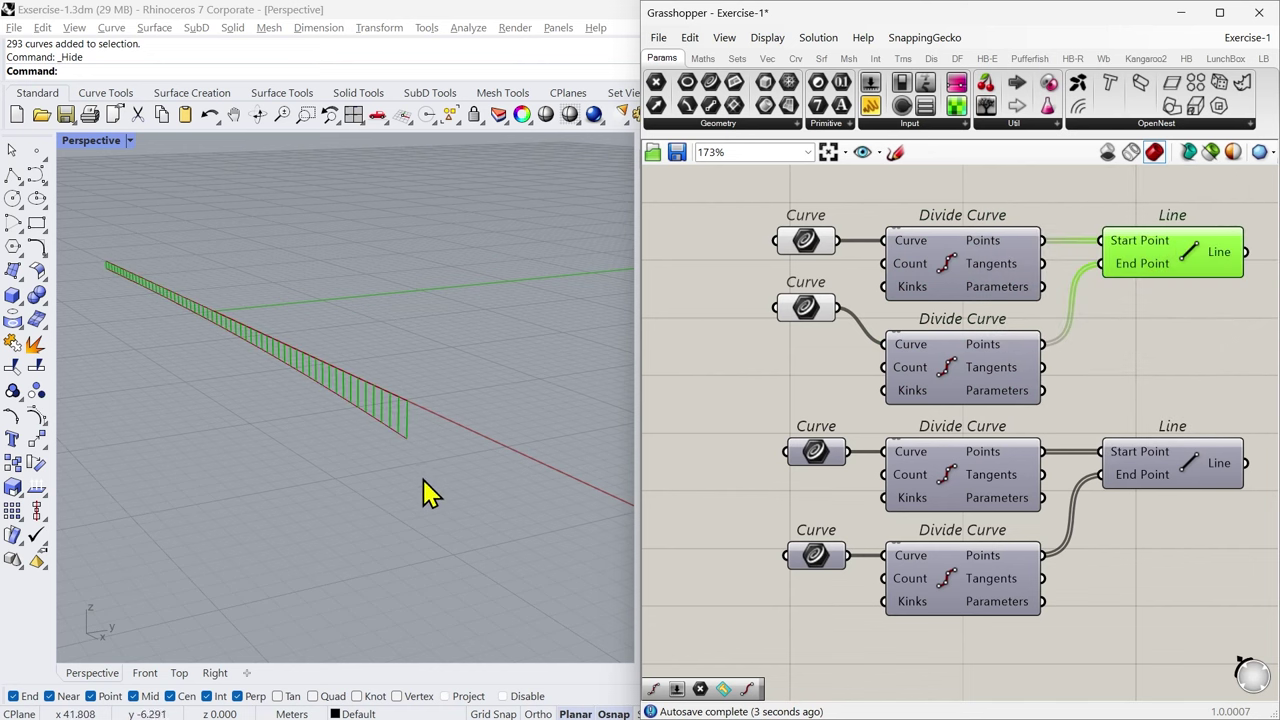
scroll(414, 506, up, 3)
drag(815, 312, 816, 349)
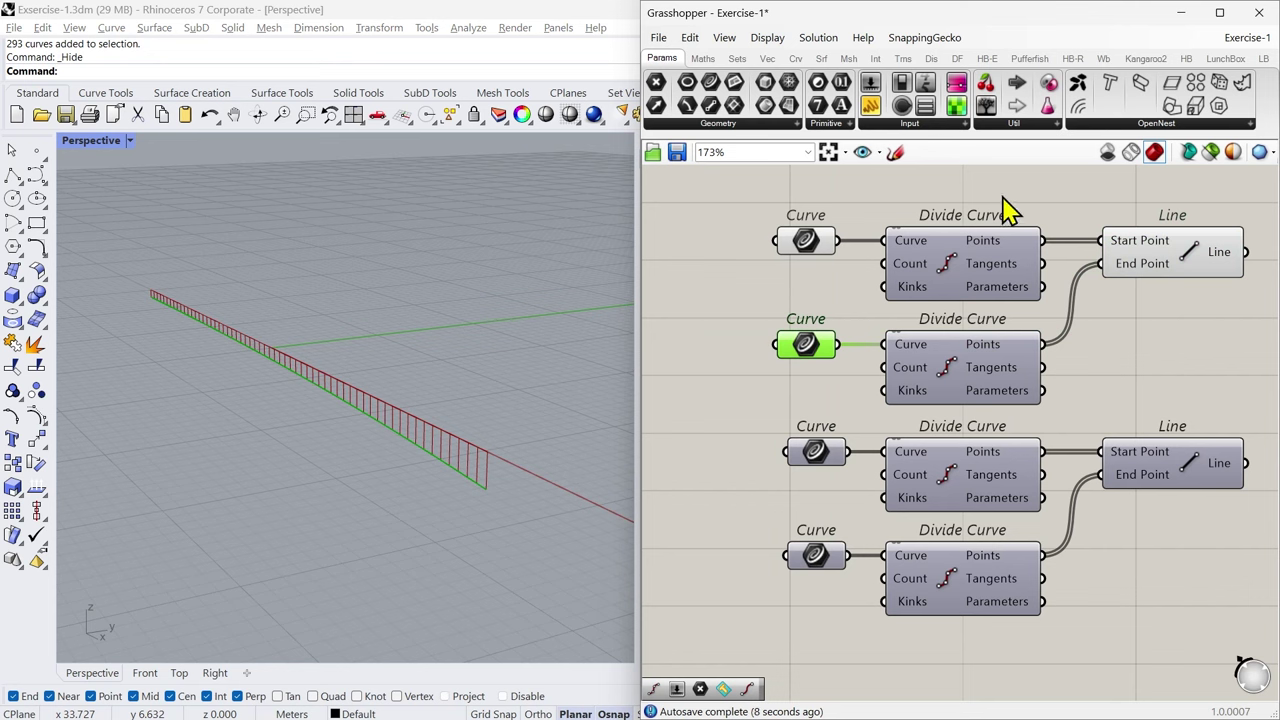
Step: Turn on the preview of both copied Divide Curve components and check their division points along the curves
drag(1011, 189, 947, 352)
middle_click(951, 369)
click(978, 340)
click(782, 396)
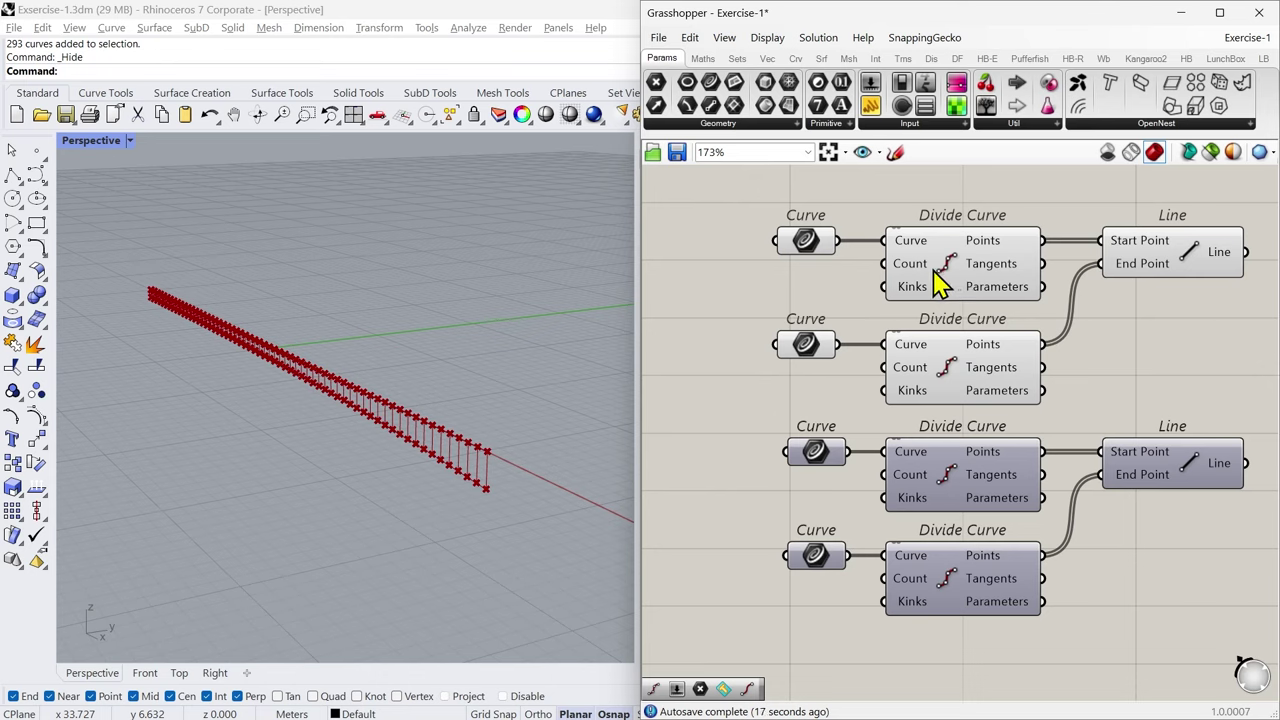
mouse_move(915, 264)
scroll(495, 495, up, 4)
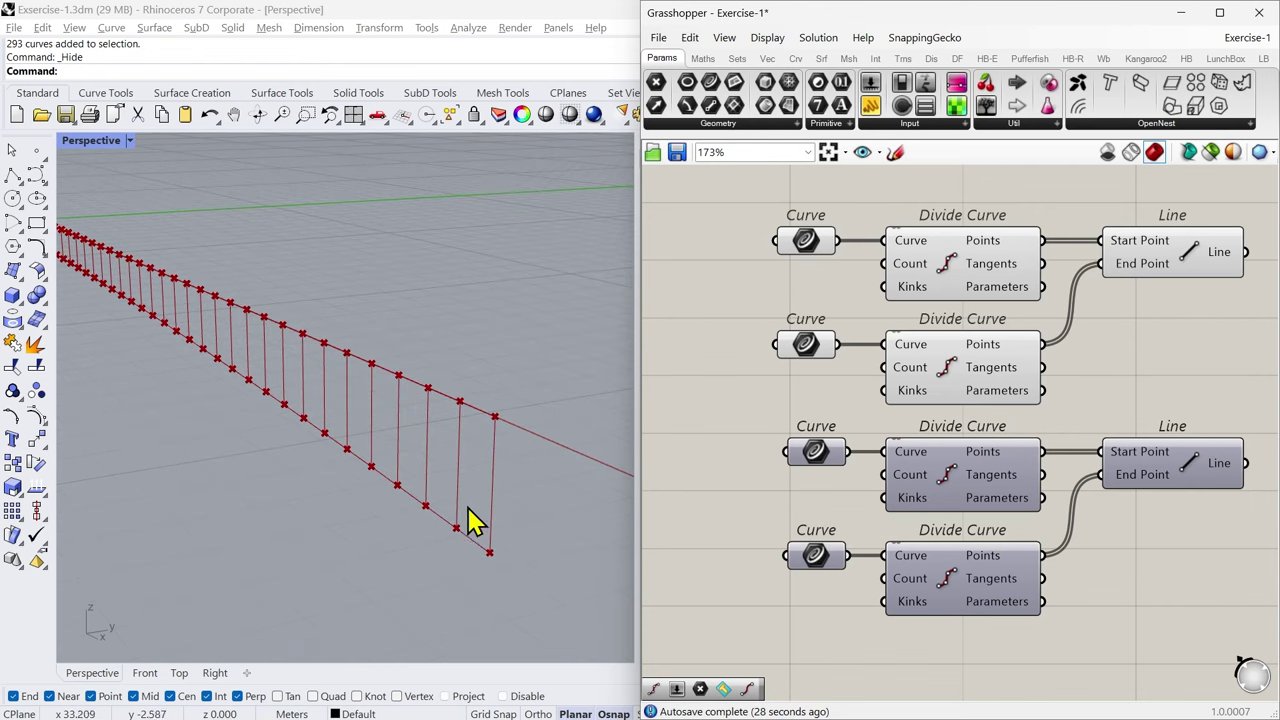
Step: Move the copied Curve, Divide Curve and Line group up, away from the original group
scroll(777, 380, down, 3)
right_drag(912, 461, 883, 505)
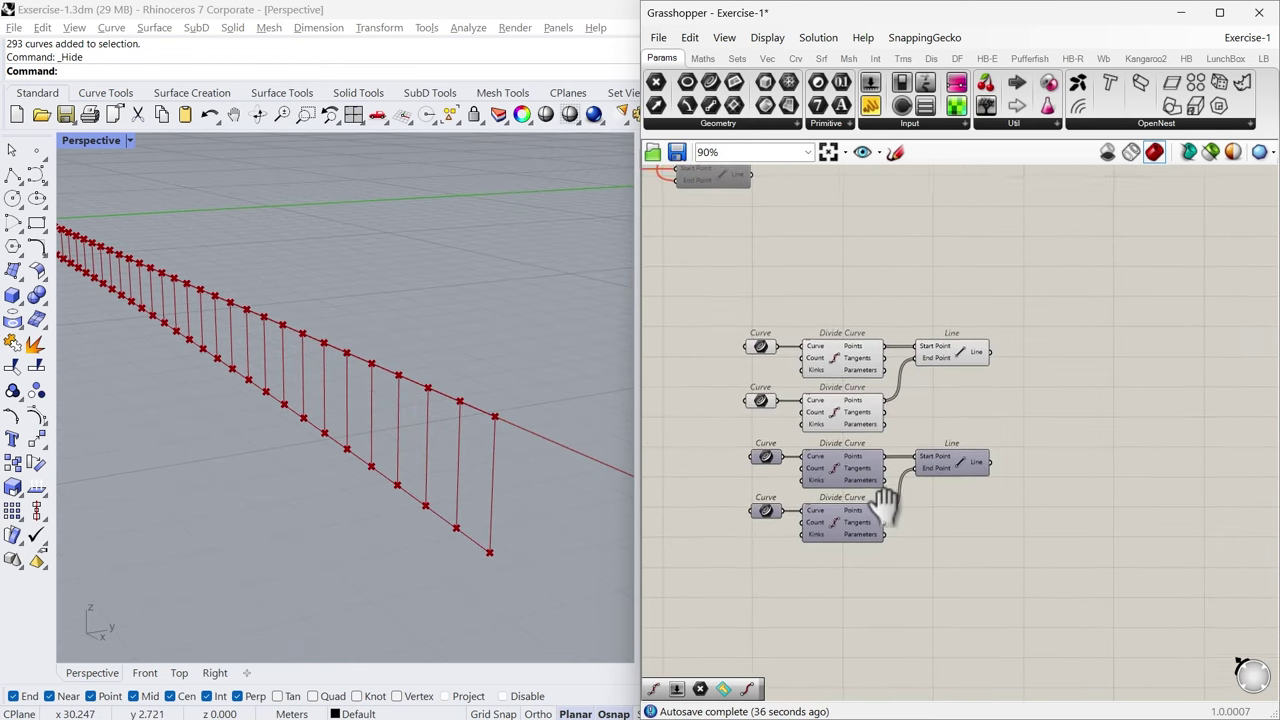
drag(957, 288, 750, 412)
drag(849, 366, 843, 306)
click(1010, 340)
Step: Add a Panel connected to the copied Line component's output and stretch it taller to list more lines
scroll(1003, 345, up, 3)
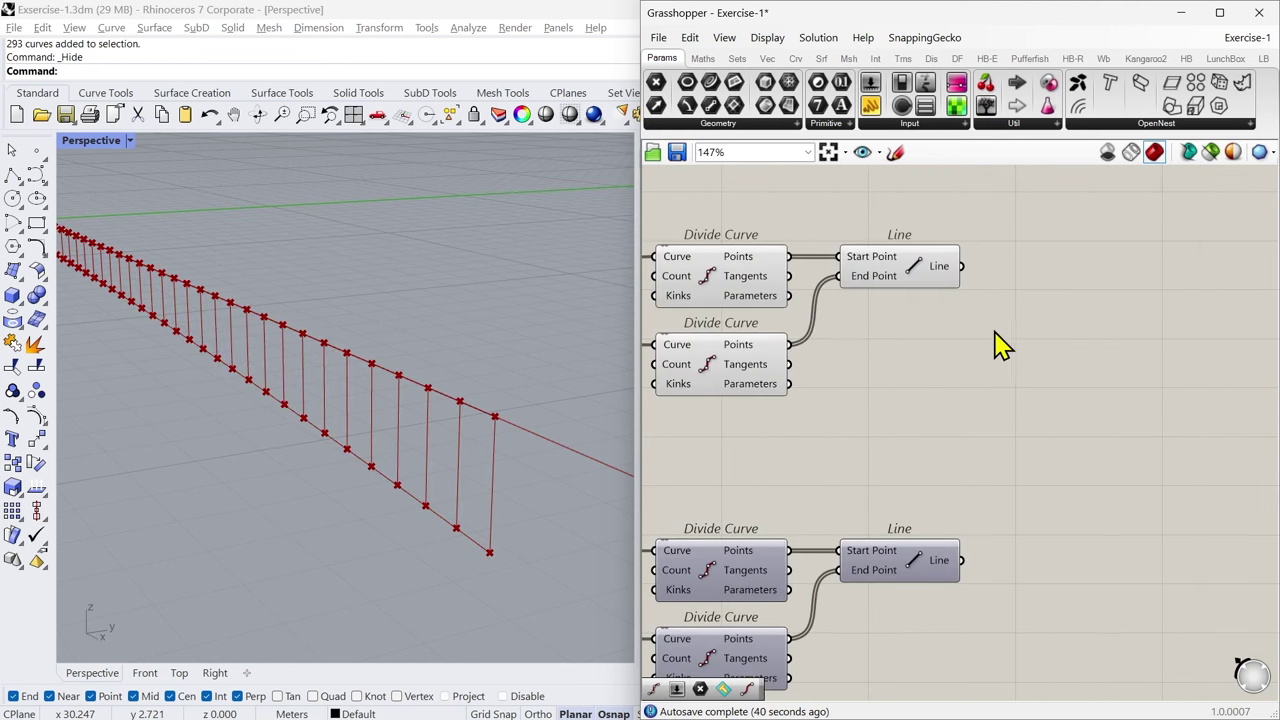
right_drag(1000, 345, 975, 383)
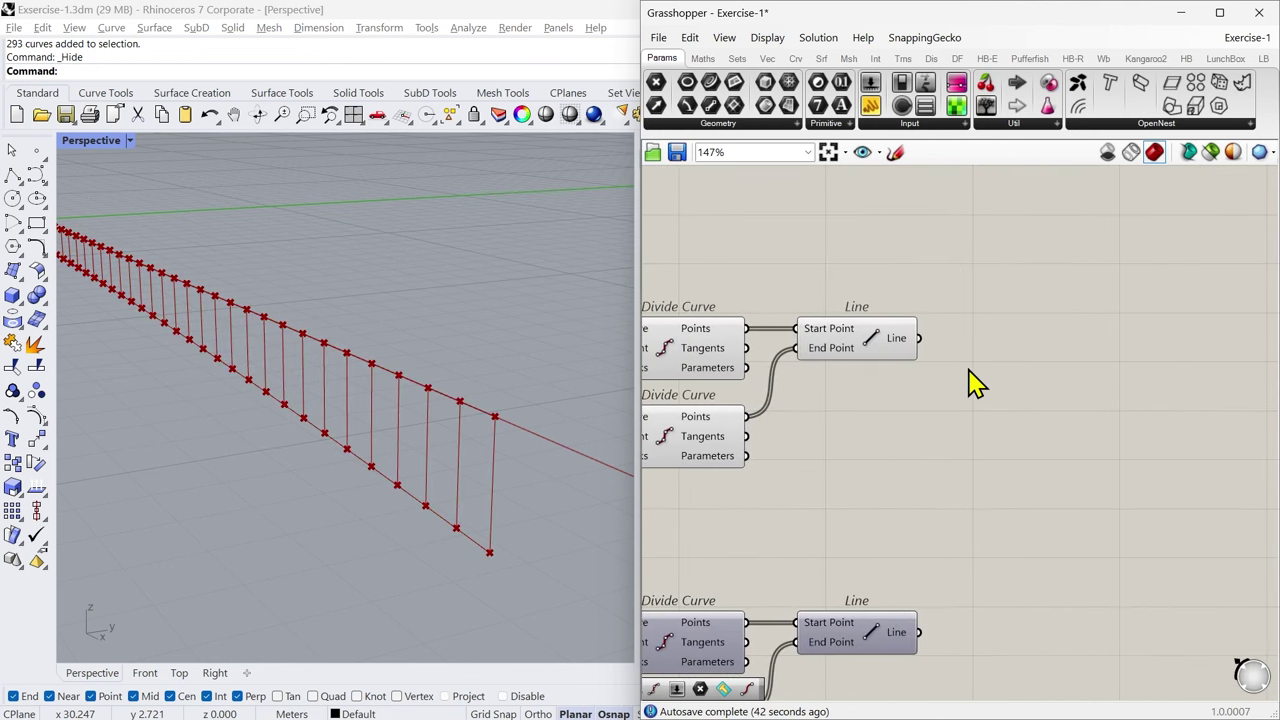
double_click(975, 383)
text(panel)
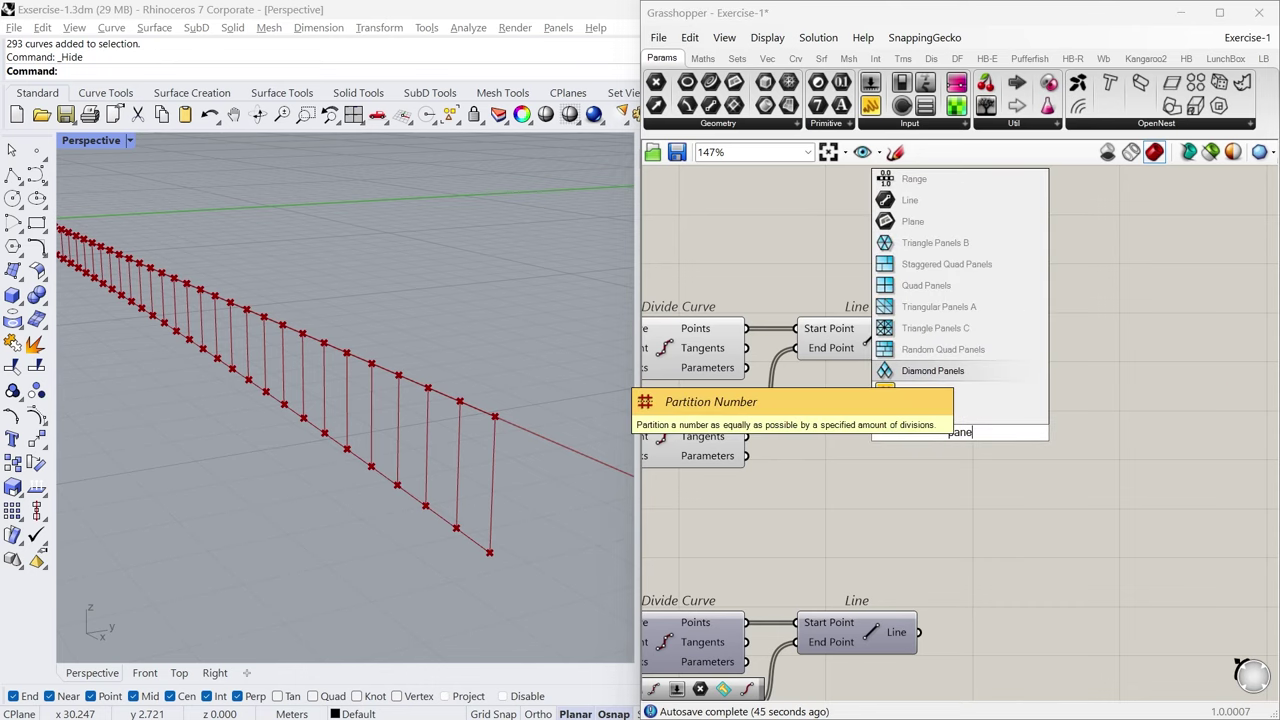
key(Return)
drag(987, 404, 1087, 302)
drag(917, 338, 980, 331)
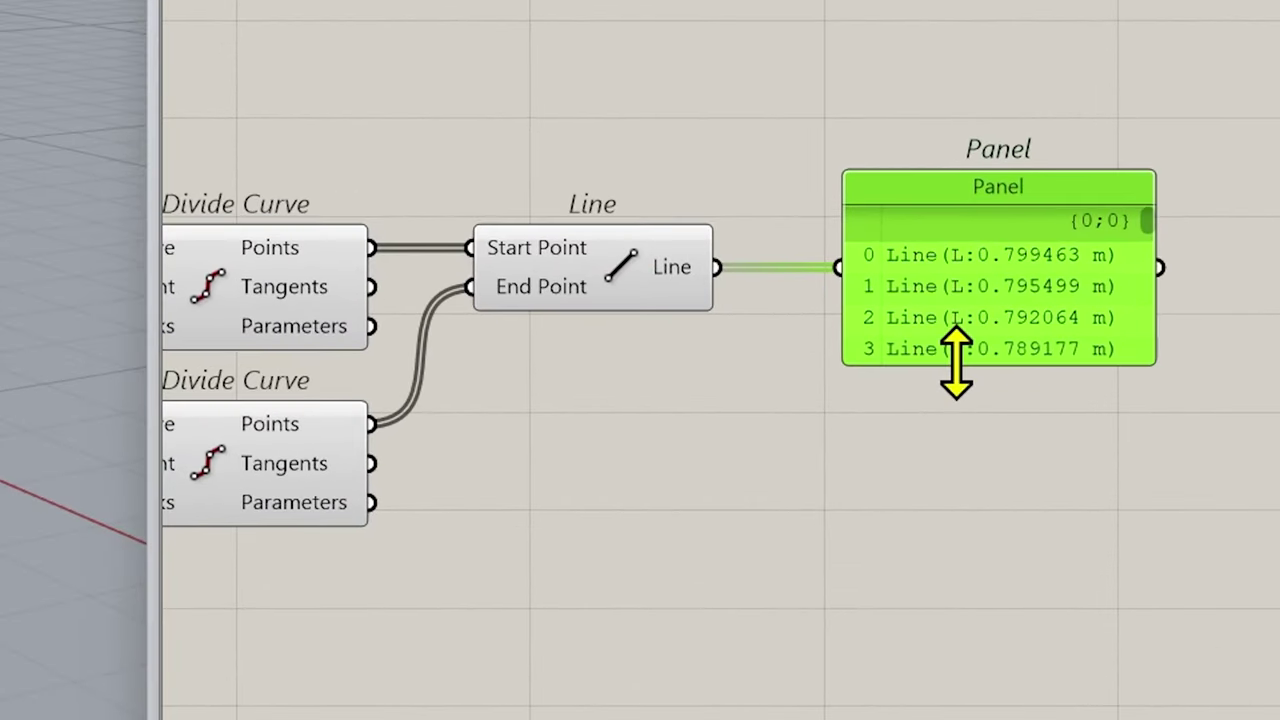
drag(956, 365, 956, 719)
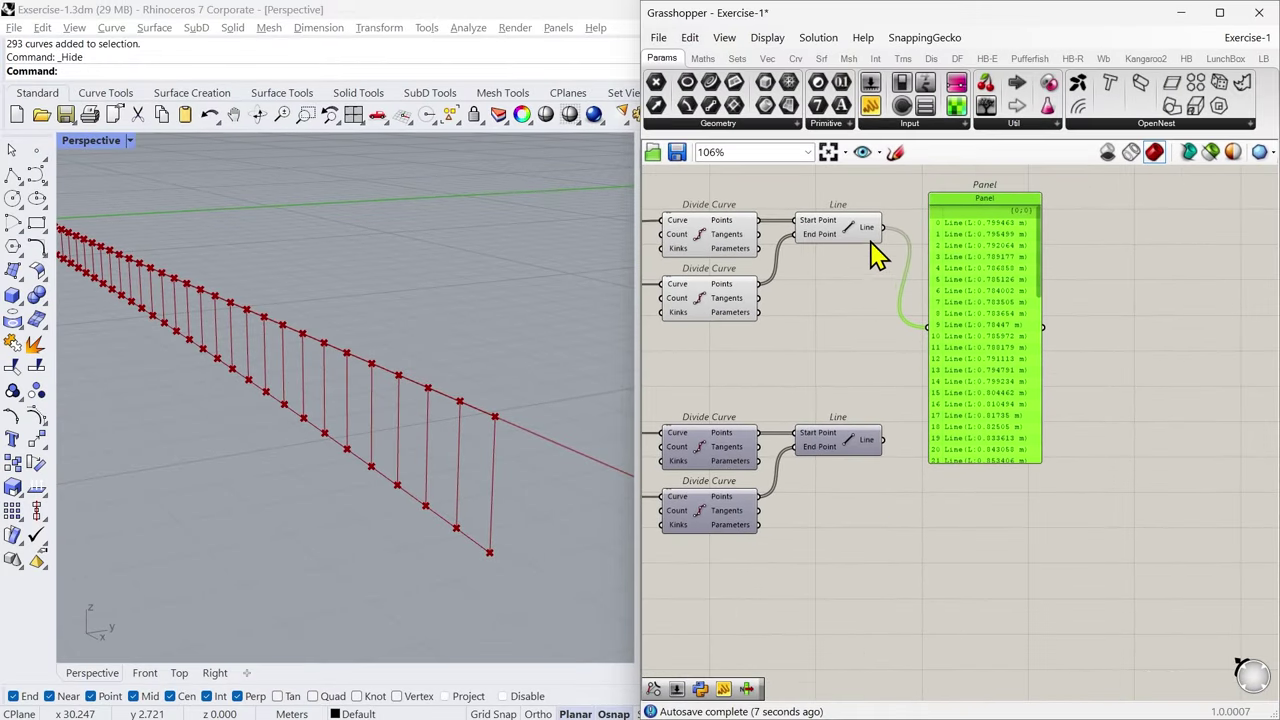
Step: Read the line lengths from the first to the last entry in the Panel, and delete the Panel
mouse_move(868, 243)
drag(1045, 265, 1025, 465)
scroll(1025, 465, up, 5)
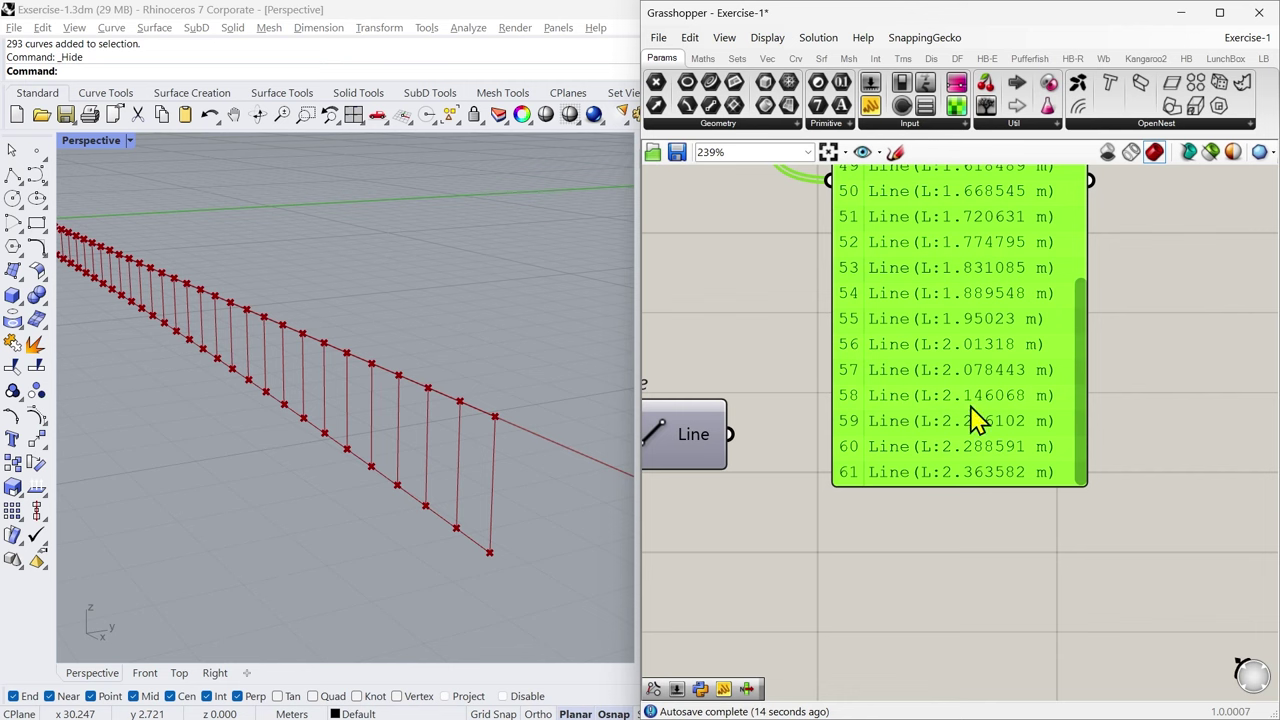
scroll(962, 480, down, 3)
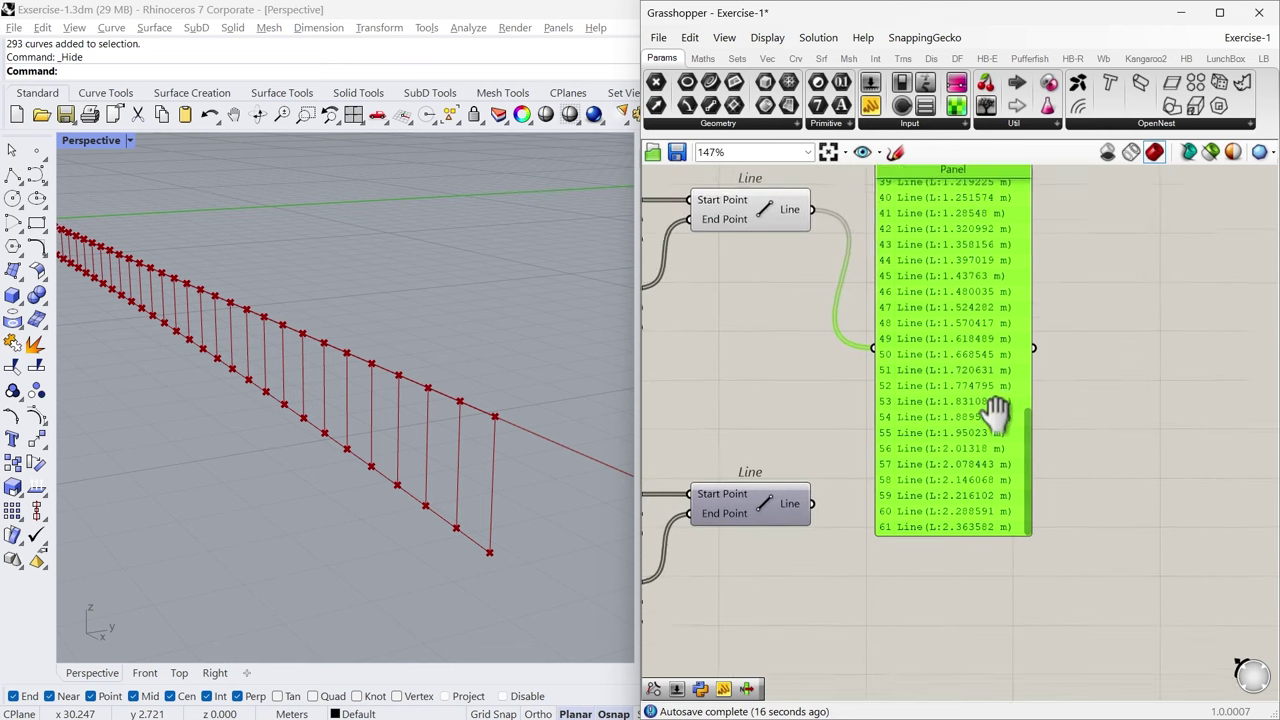
drag(1030, 510, 1035, 268)
scroll(885, 310, down, 3)
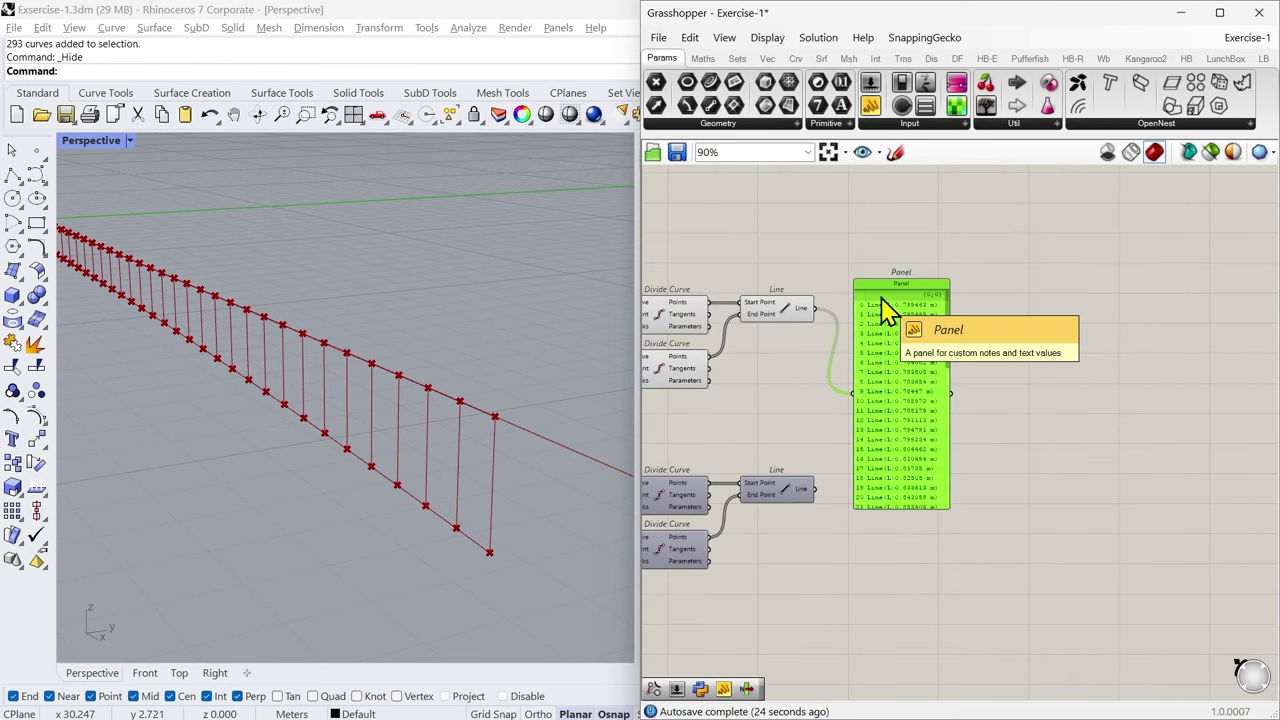
key(Delete)
Step: Examine the vertical lines at the deep end of the truss and the division points of the lower curve
scroll(825, 325, up, 4)
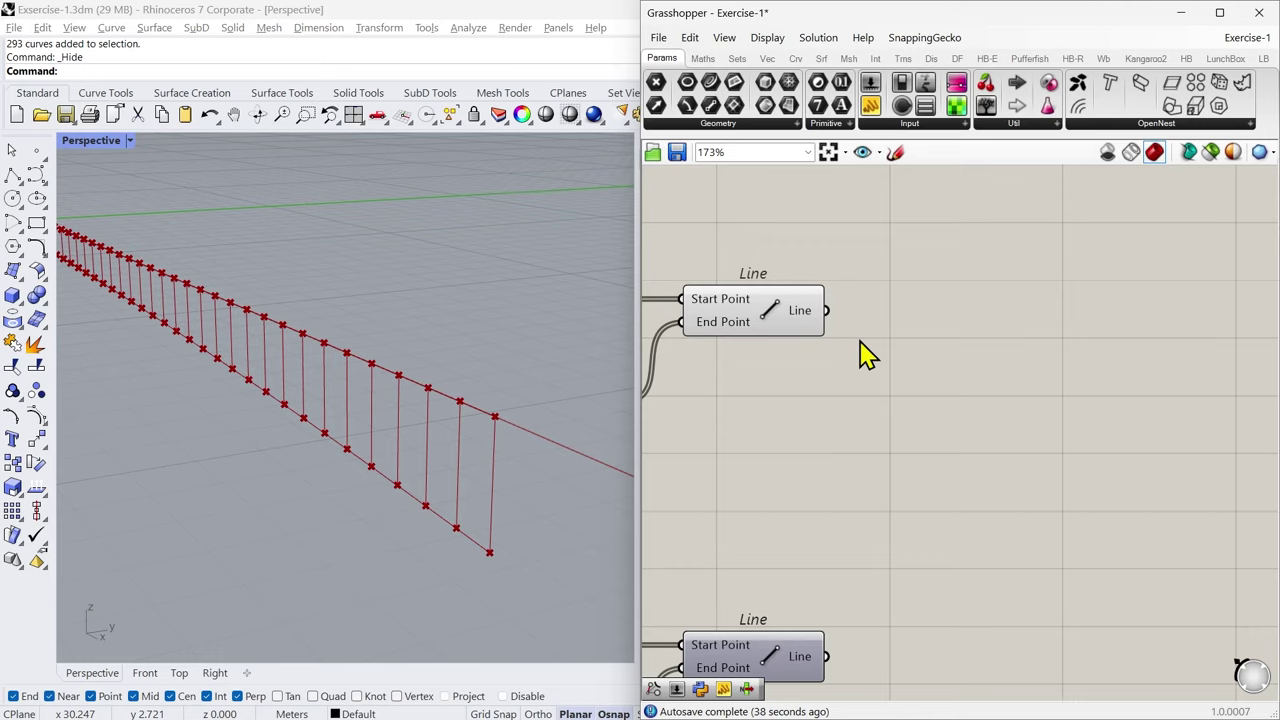
scroll(848, 395, down, 1)
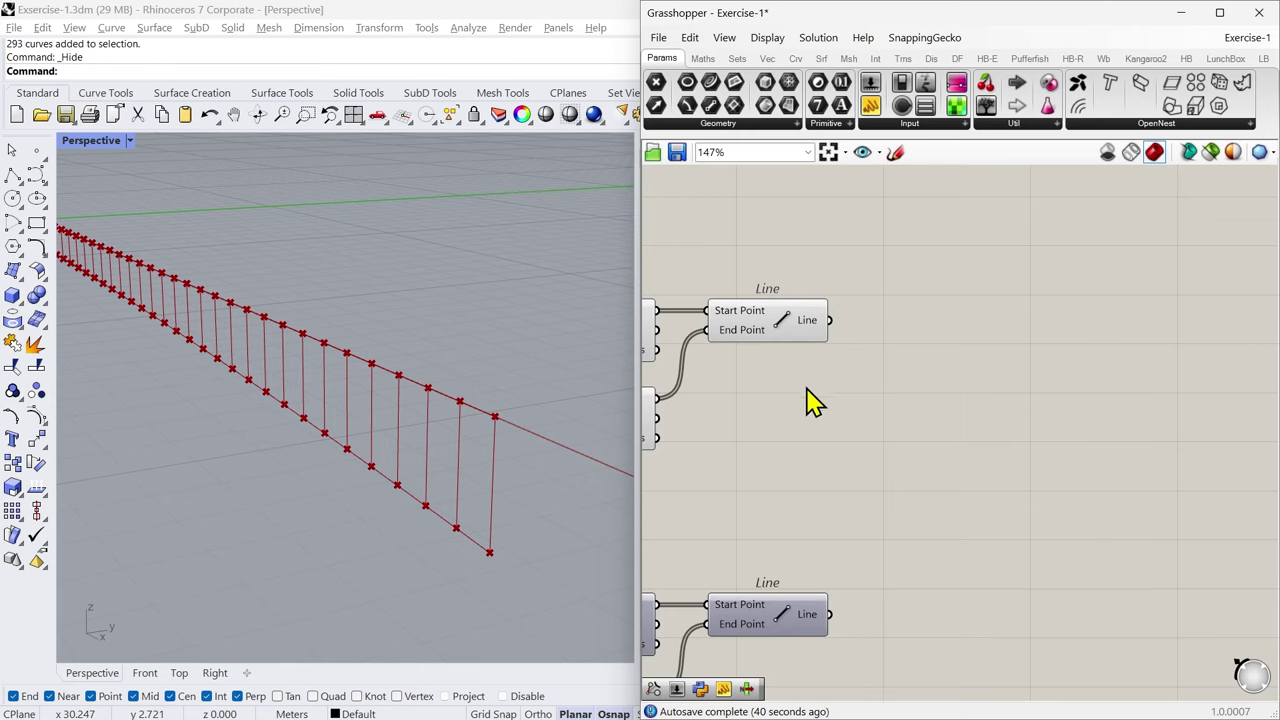
right_drag(807, 389, 835, 418)
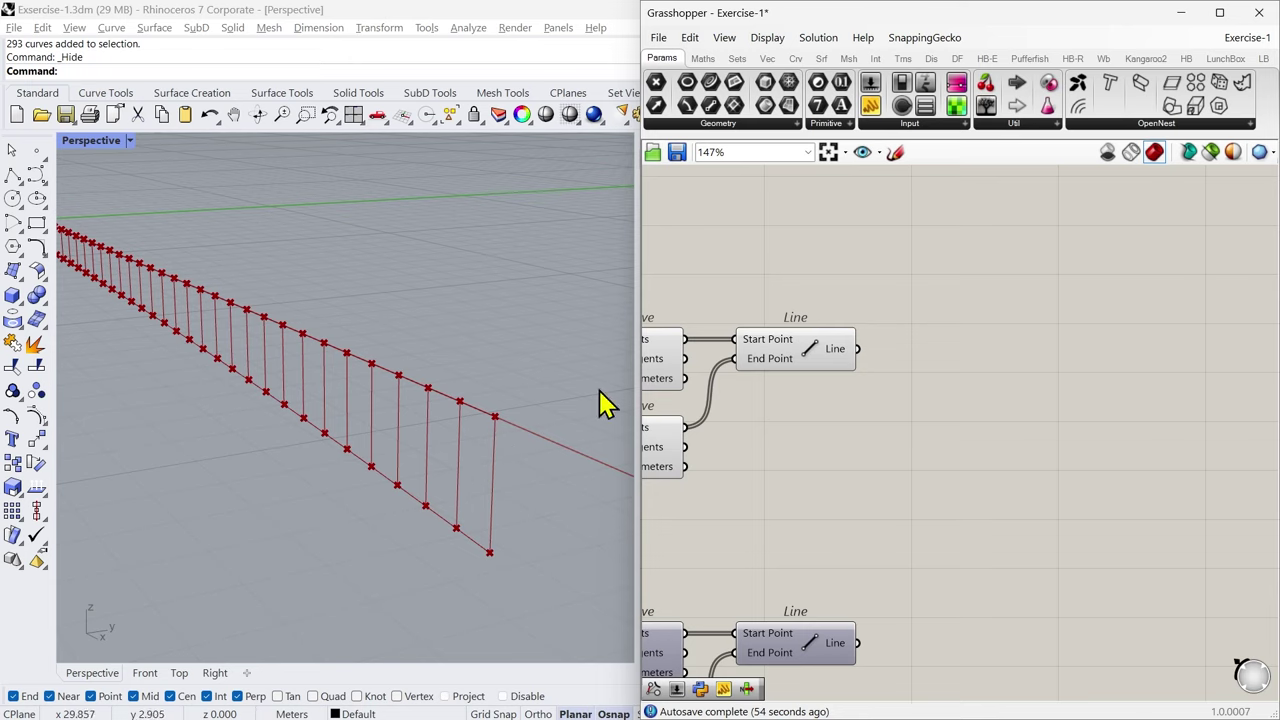
shift+right_drag(444, 542, 509, 559)
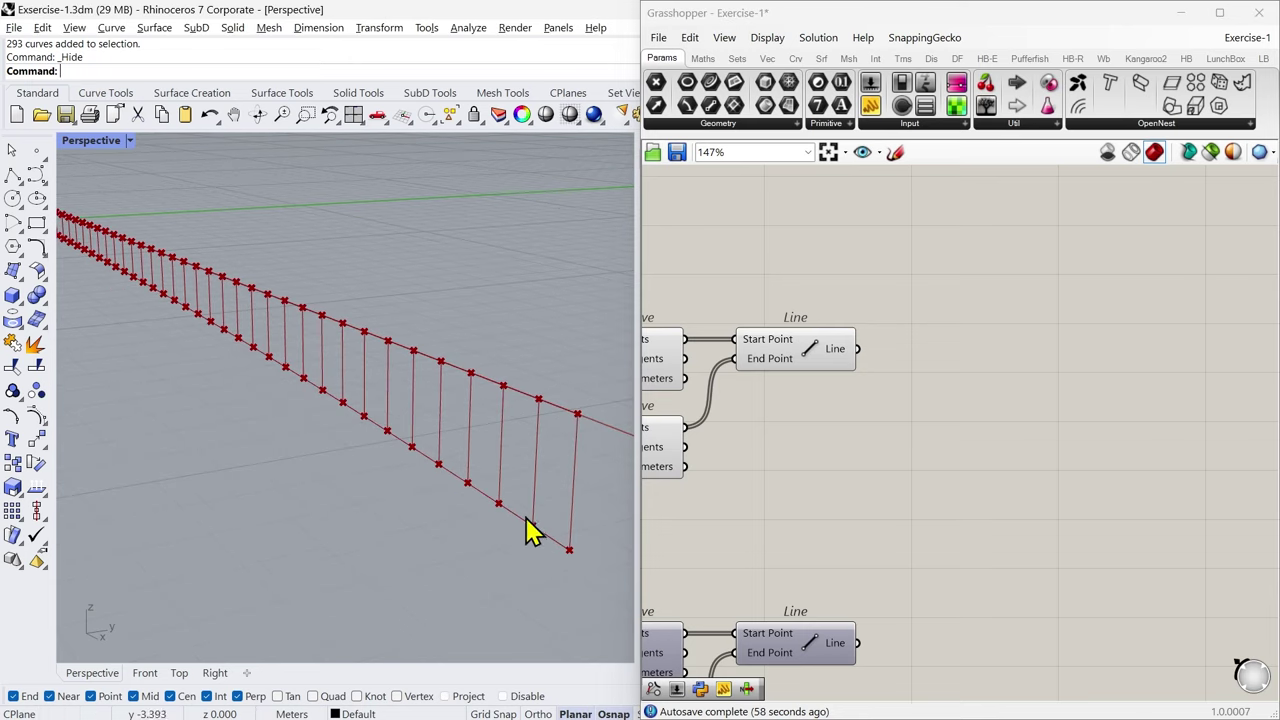
click(880, 448)
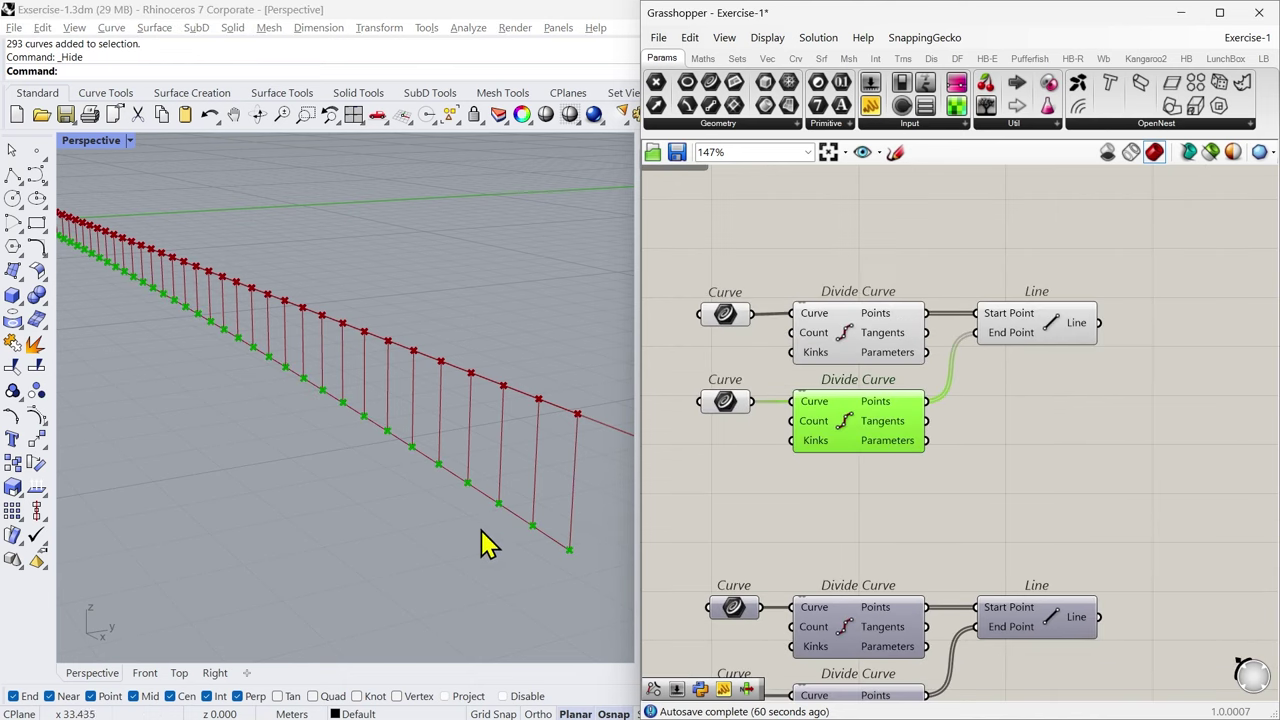
scroll(590, 440, up, 2)
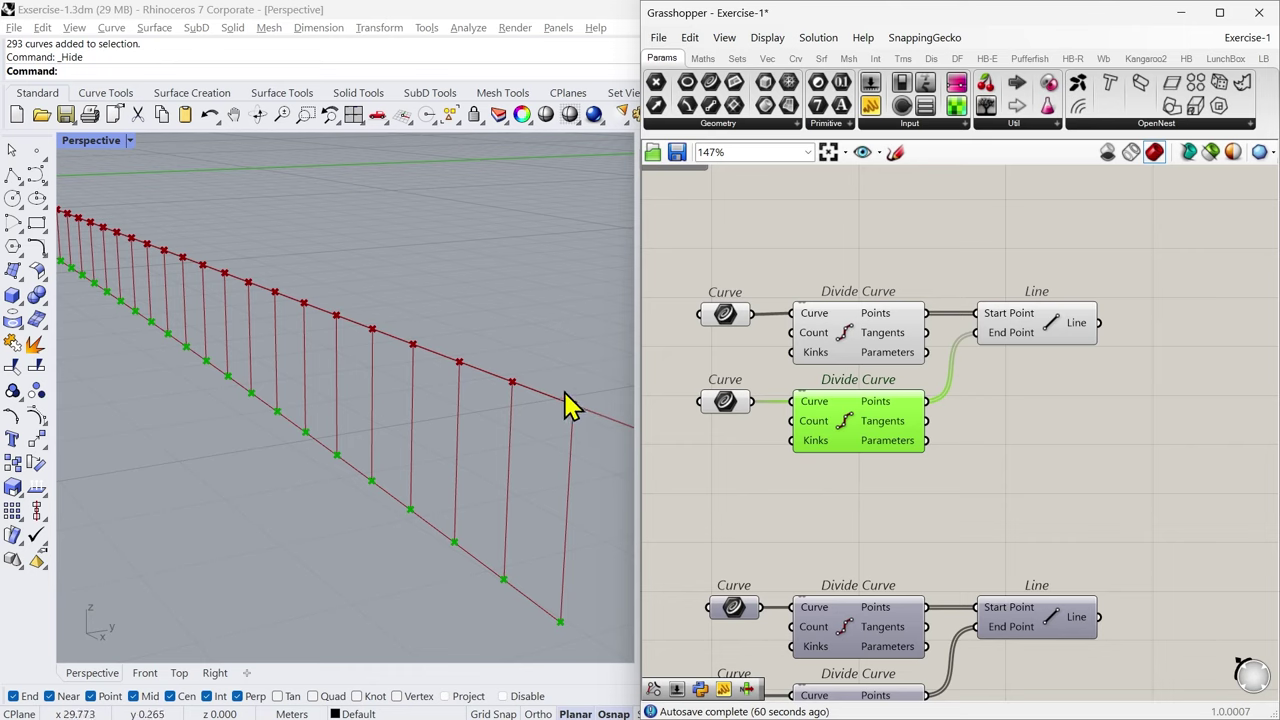
scroll(500, 594, up, 6)
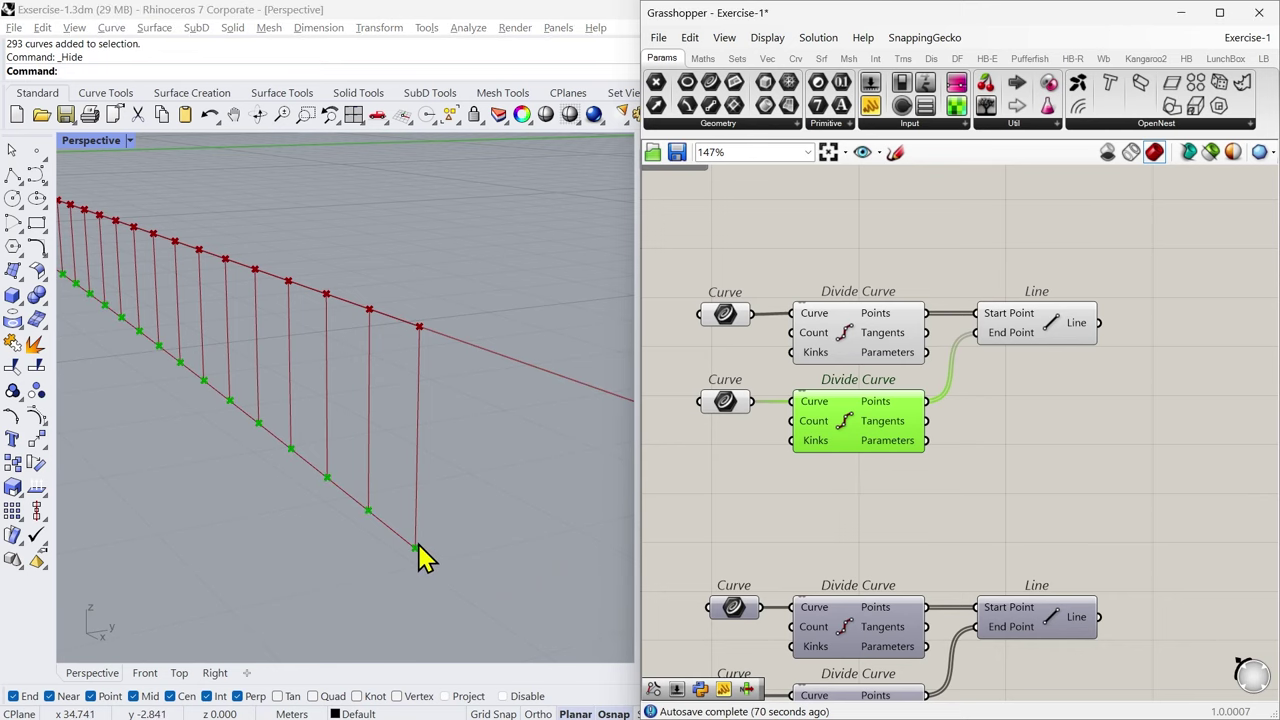
mouse_move(885, 410)
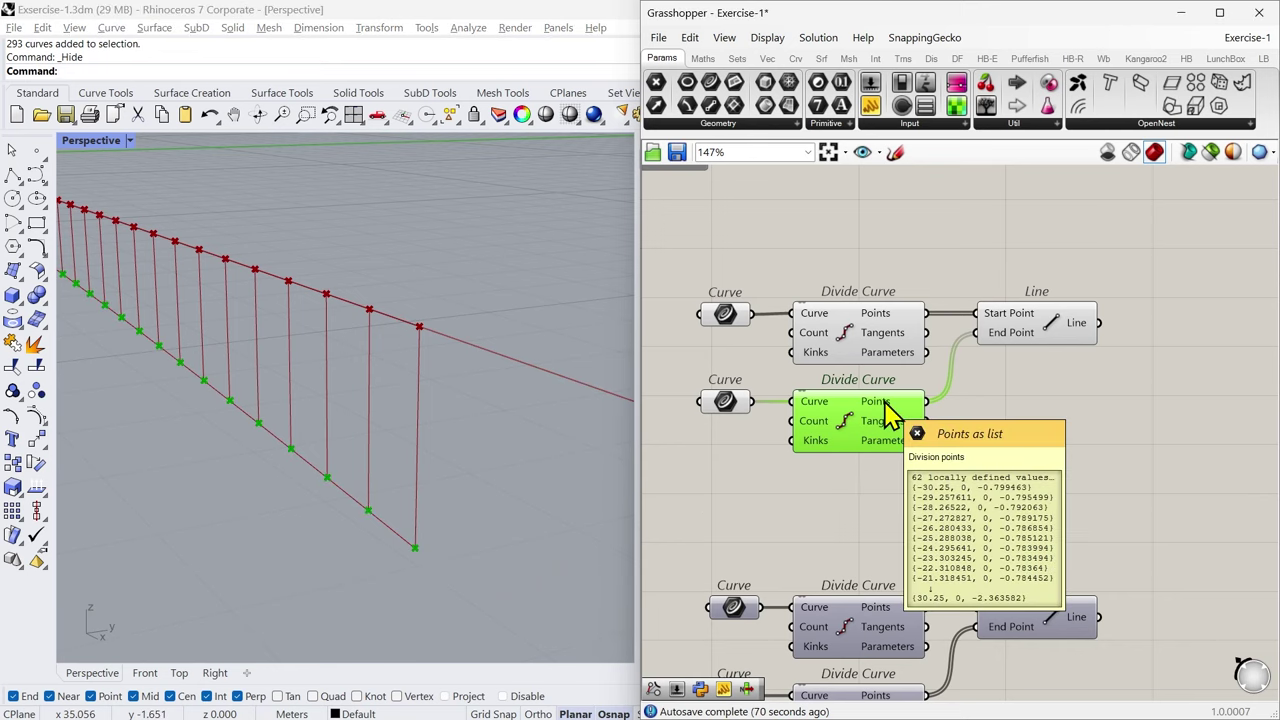
right_drag(1050, 447, 951, 491)
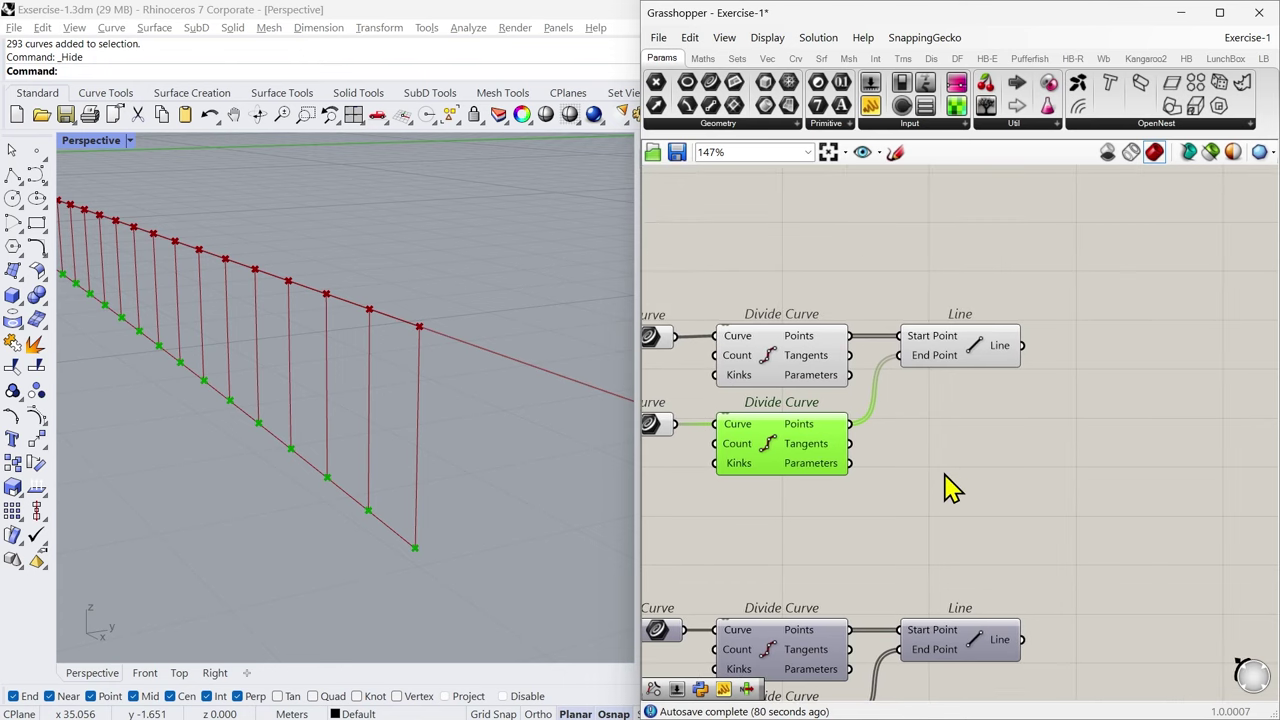
Step: Add a Cull Index component to the canvas near the copied Divide Curve and Line group
click(951, 490)
scroll(951, 490, up, 2)
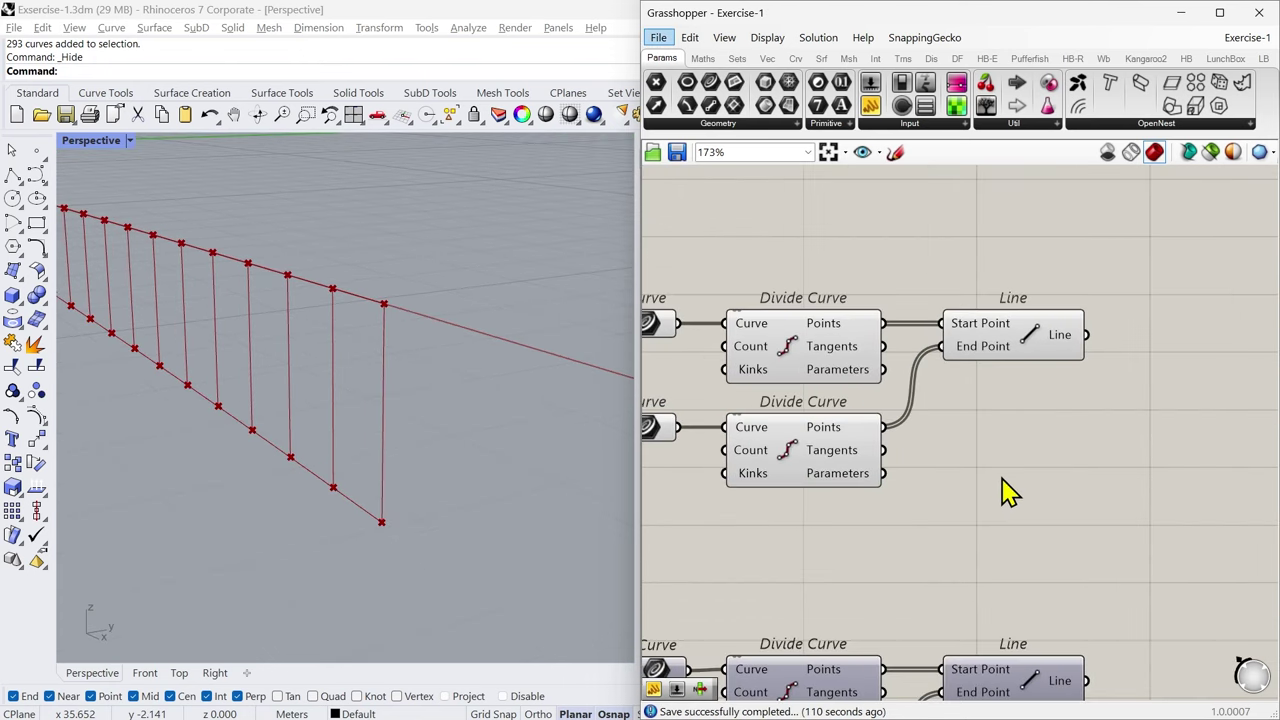
double_click(1005, 485)
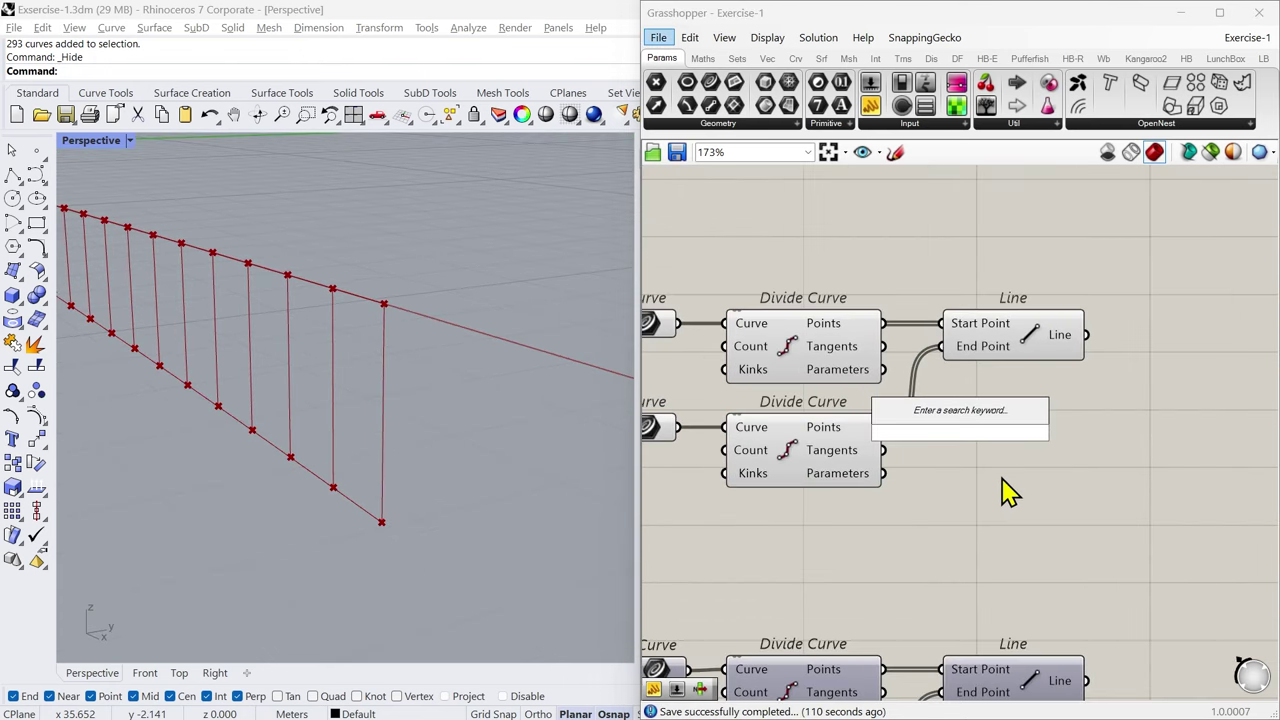
text(cull)
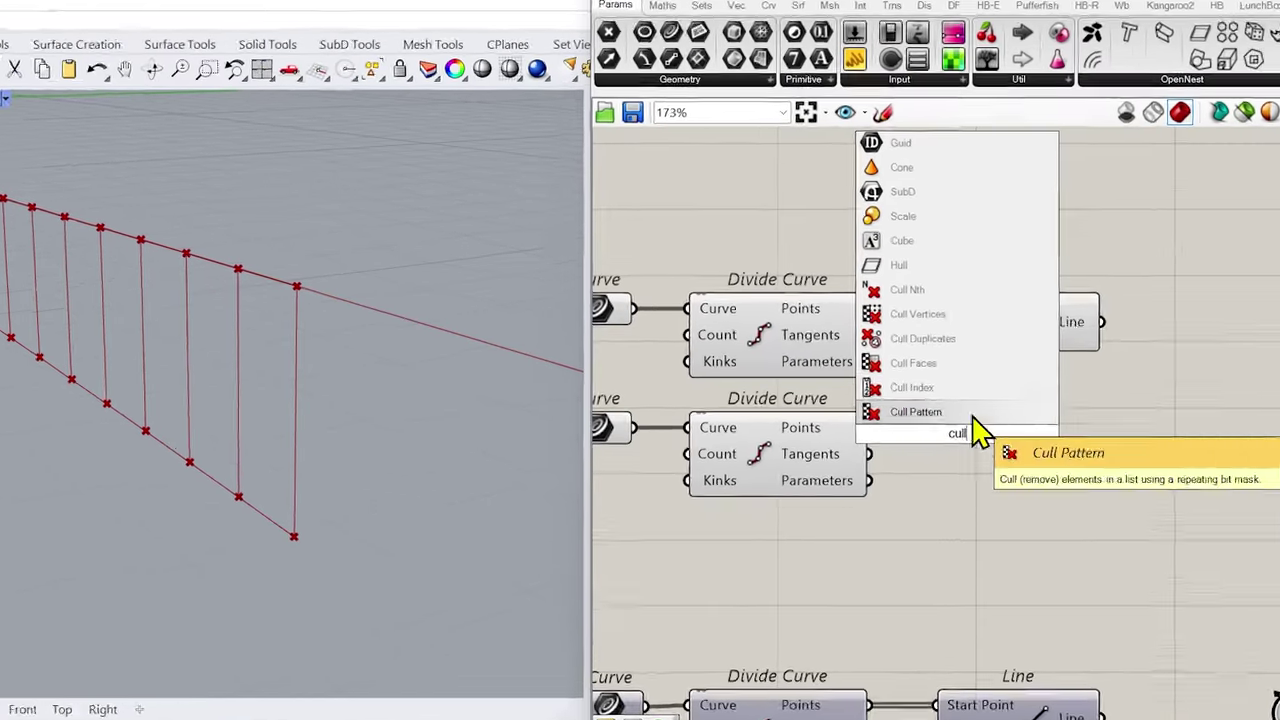
click(920, 392)
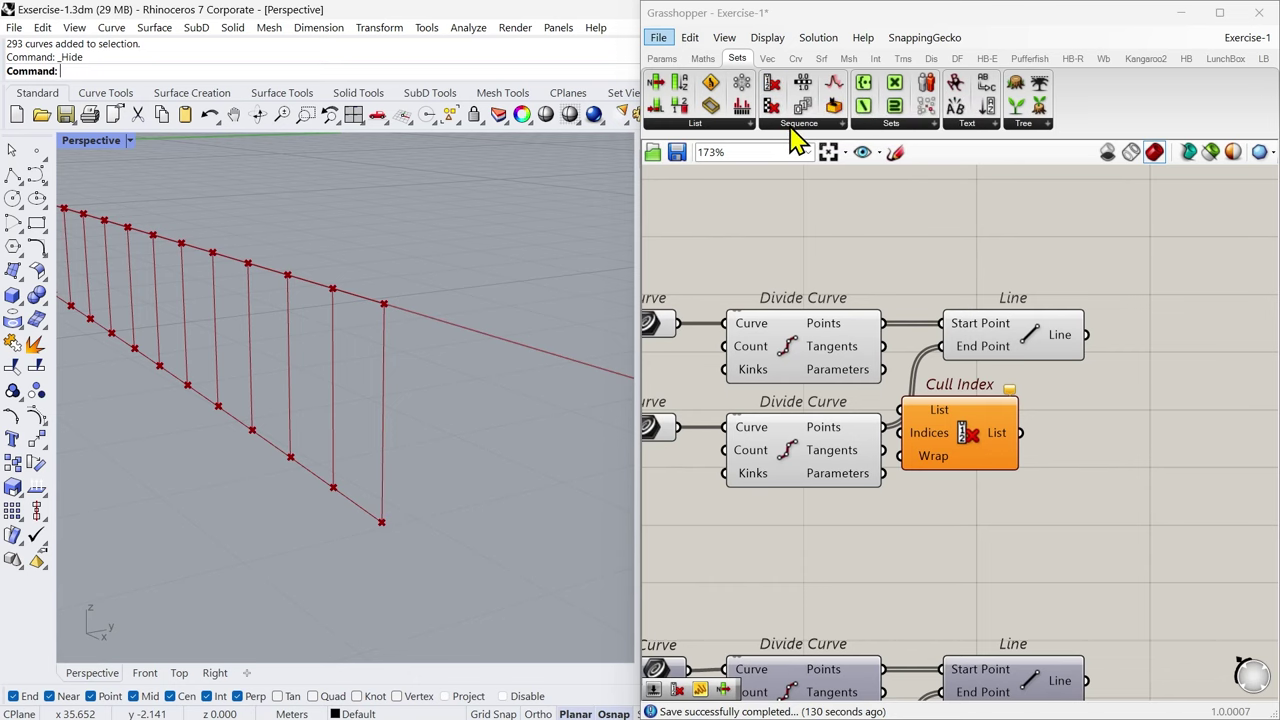
click(795, 124)
click(930, 238)
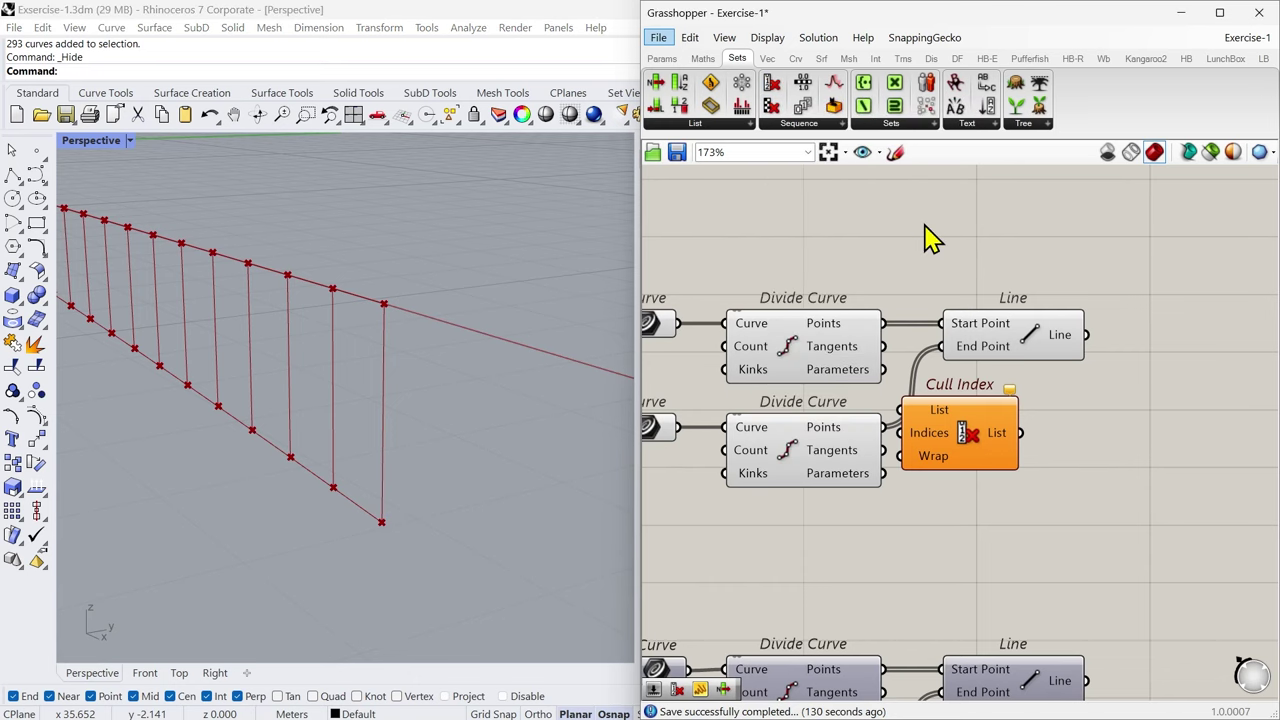
Step: Move Cull Index clear of the copied group and connect the lower-curve Divide Curve's Points output to its List input
right_drag(1012, 553, 939, 466)
drag(890, 355, 1085, 382)
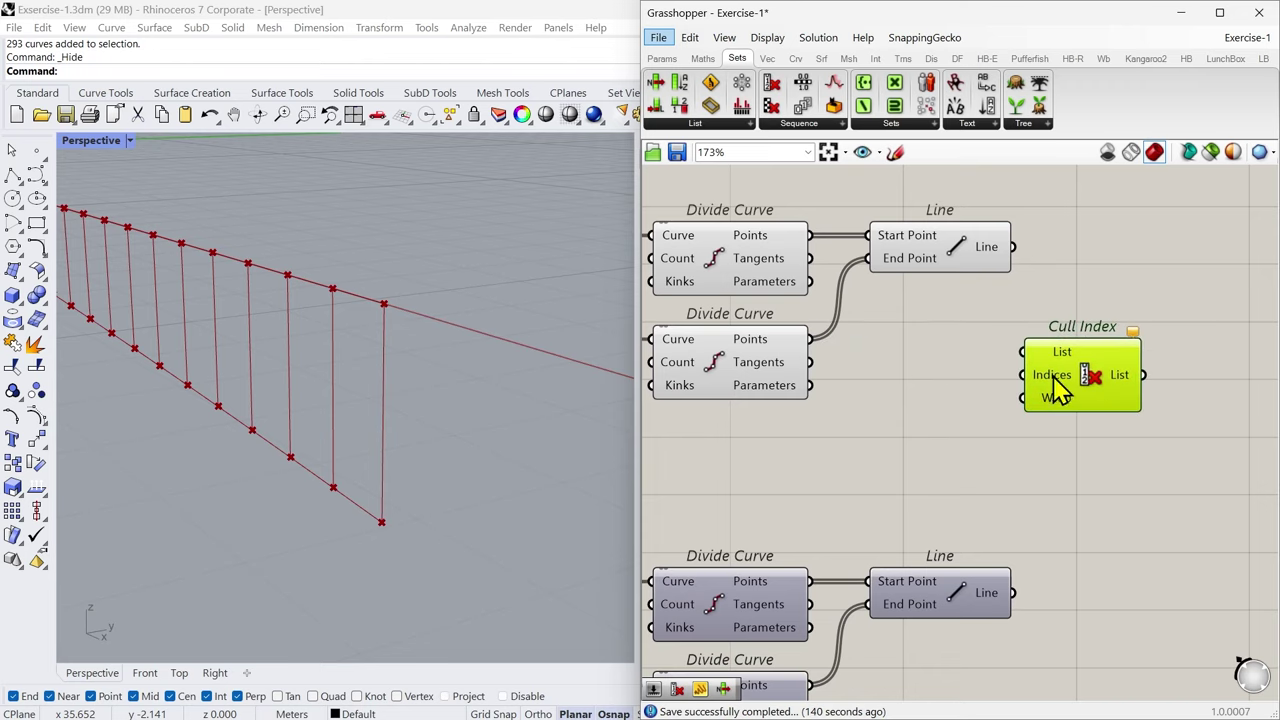
scroll(971, 386, down, 2)
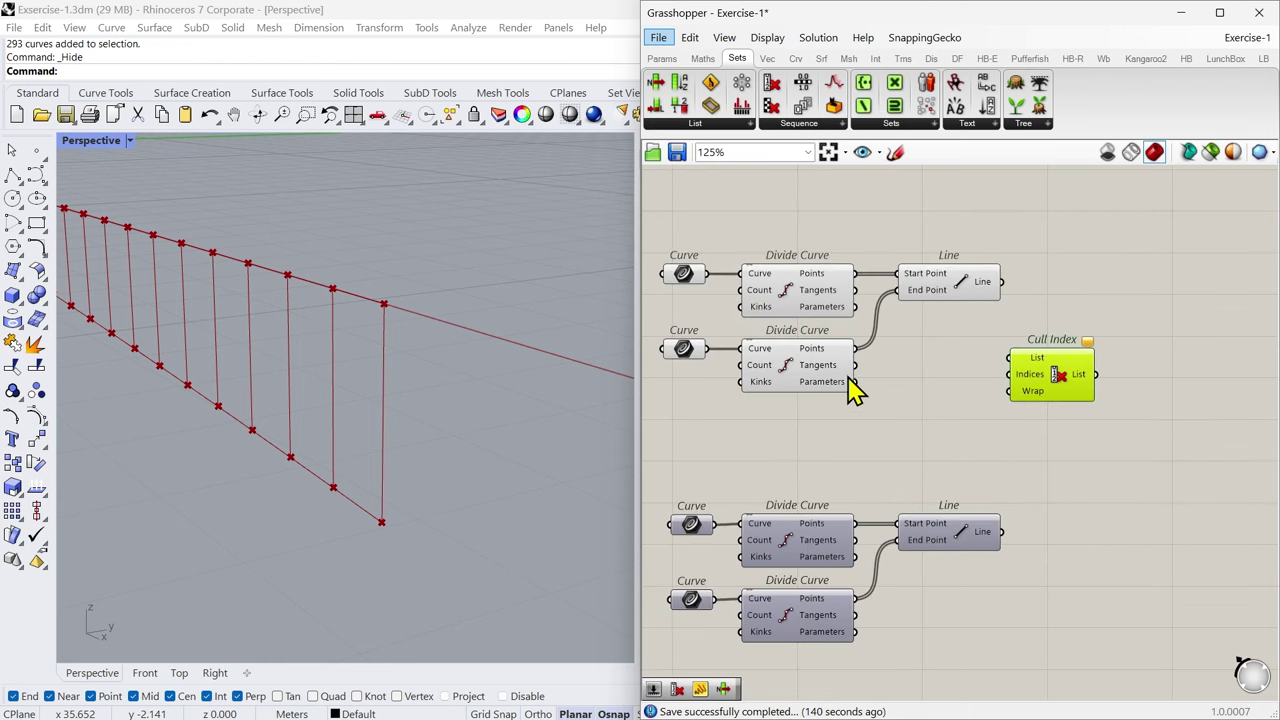
click(818, 366)
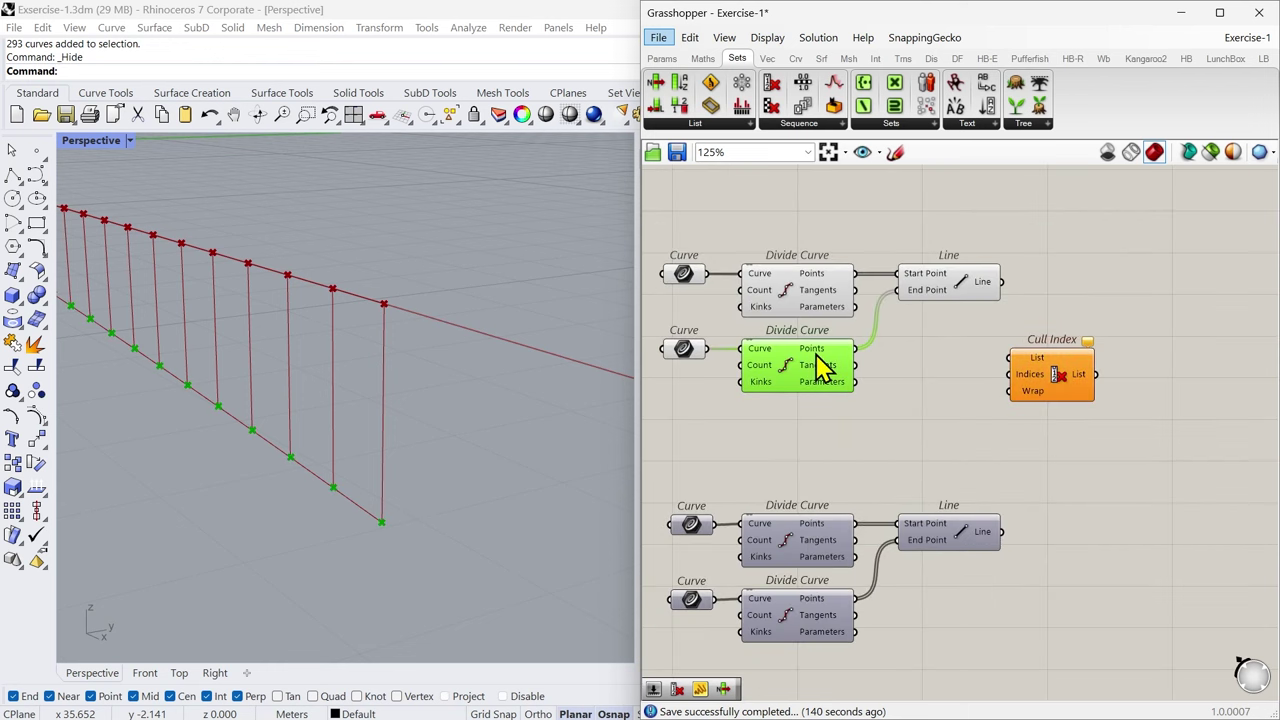
drag(855, 348, 1053, 366)
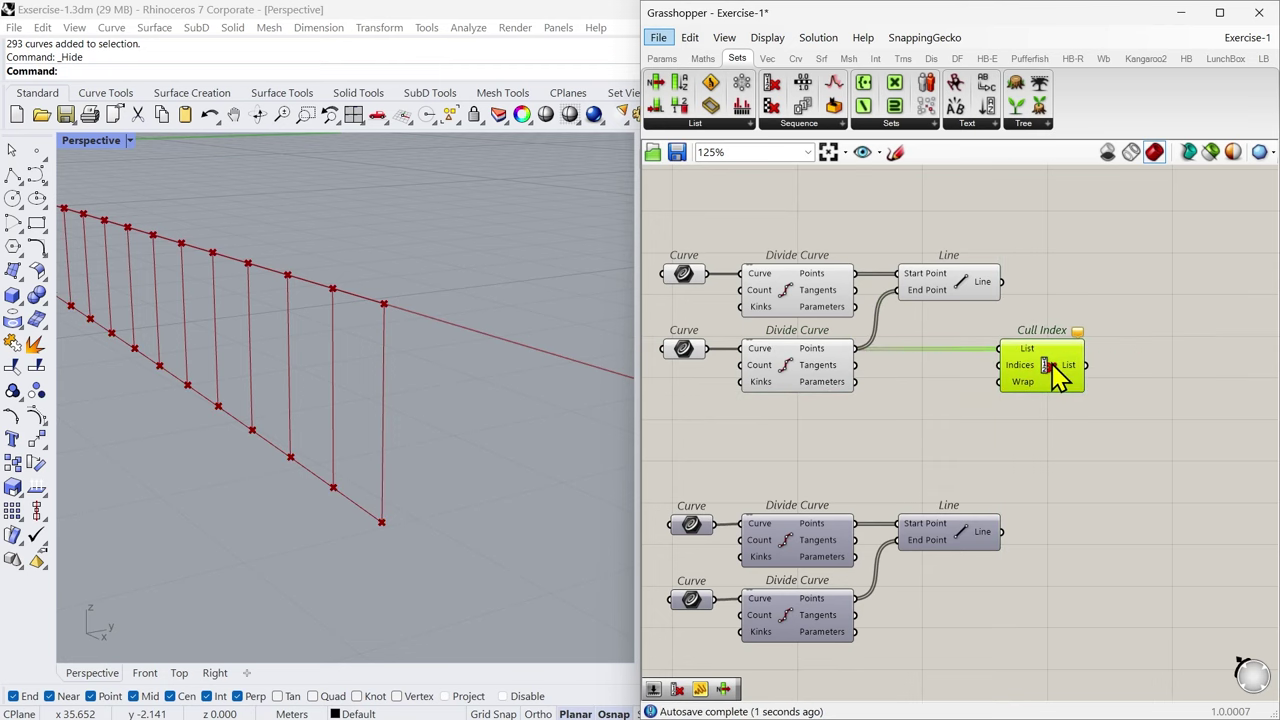
Step: Set the Cull Index component's Indices input to the single integer 0
mouse_move(1037, 362)
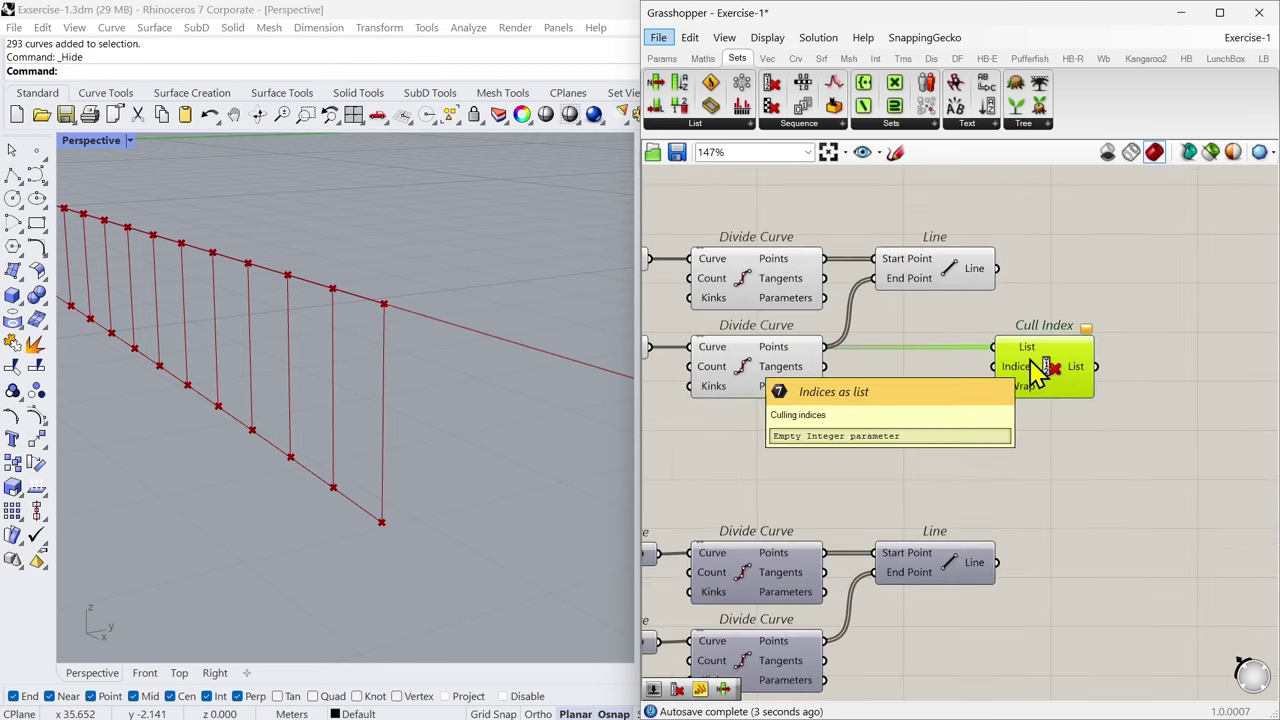
scroll(1035, 375, up, 3)
mouse_move(1015, 383)
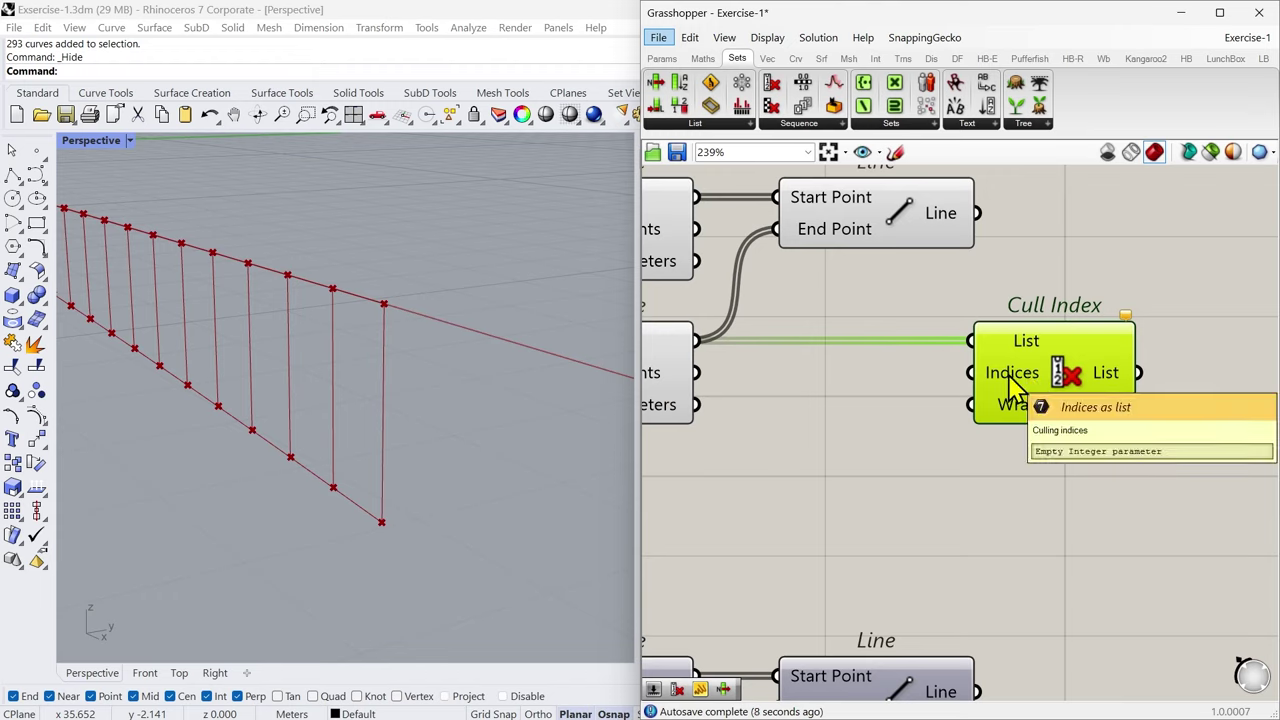
right_click(1015, 385)
mouse_move(1058, 558)
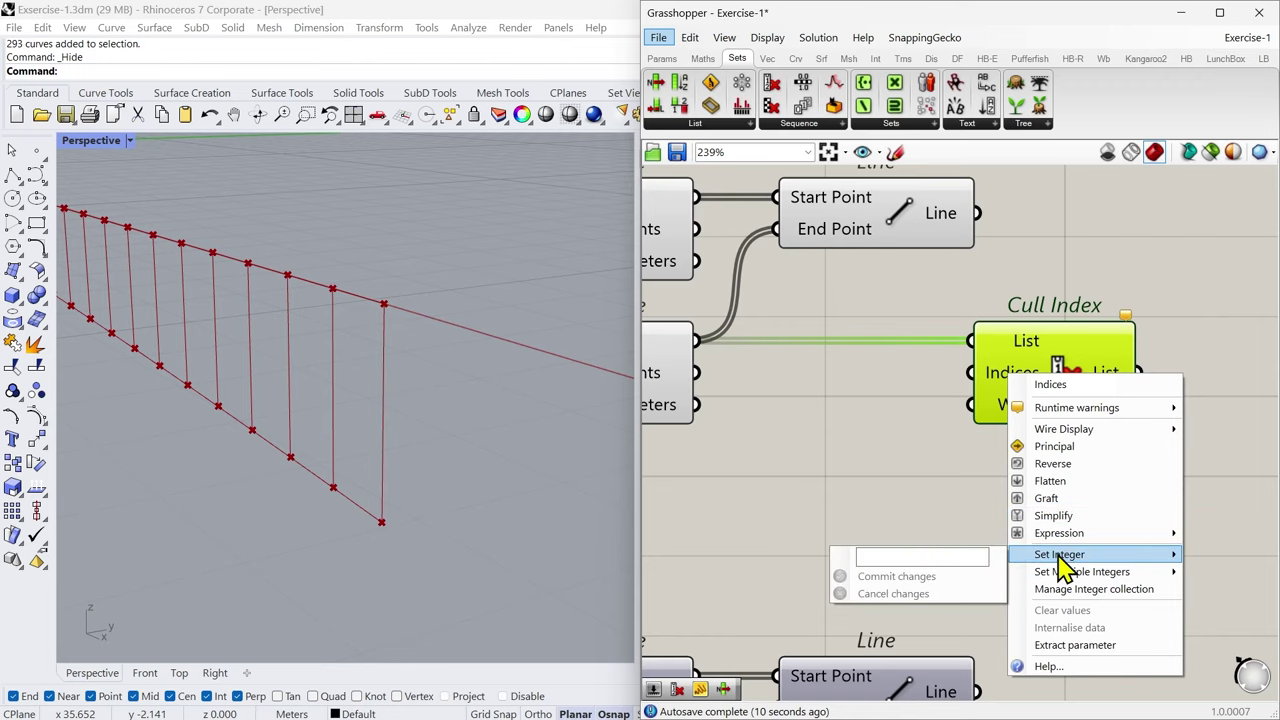
click(955, 556)
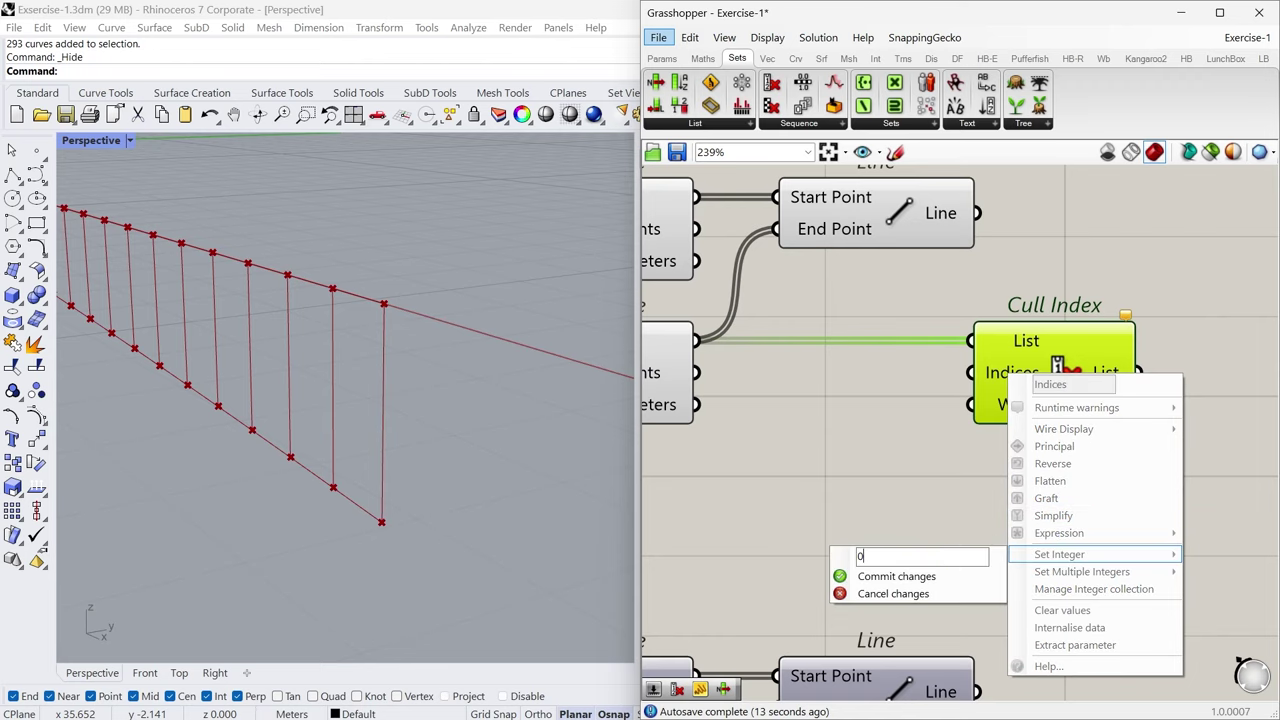
text(0)
click(950, 576)
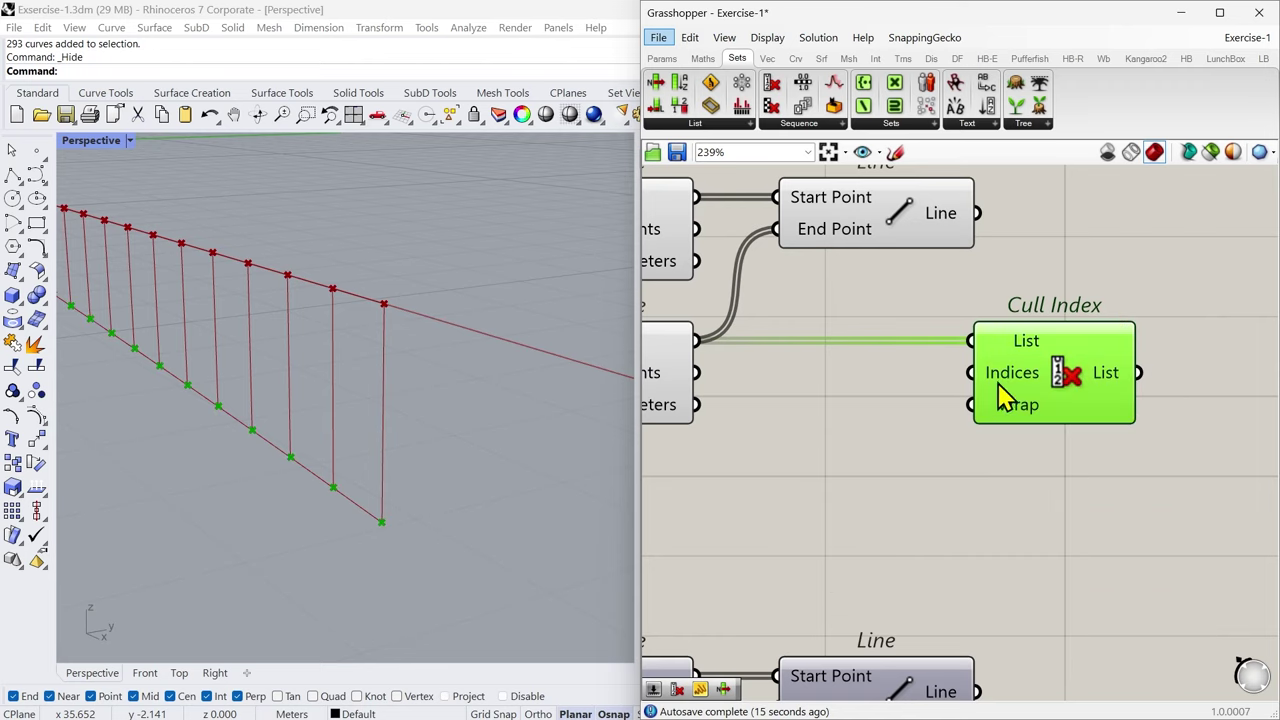
Step: List the lower curve's division points with their indices in a temporary Panel, and delete the Panel
scroll(1105, 400, down, 4)
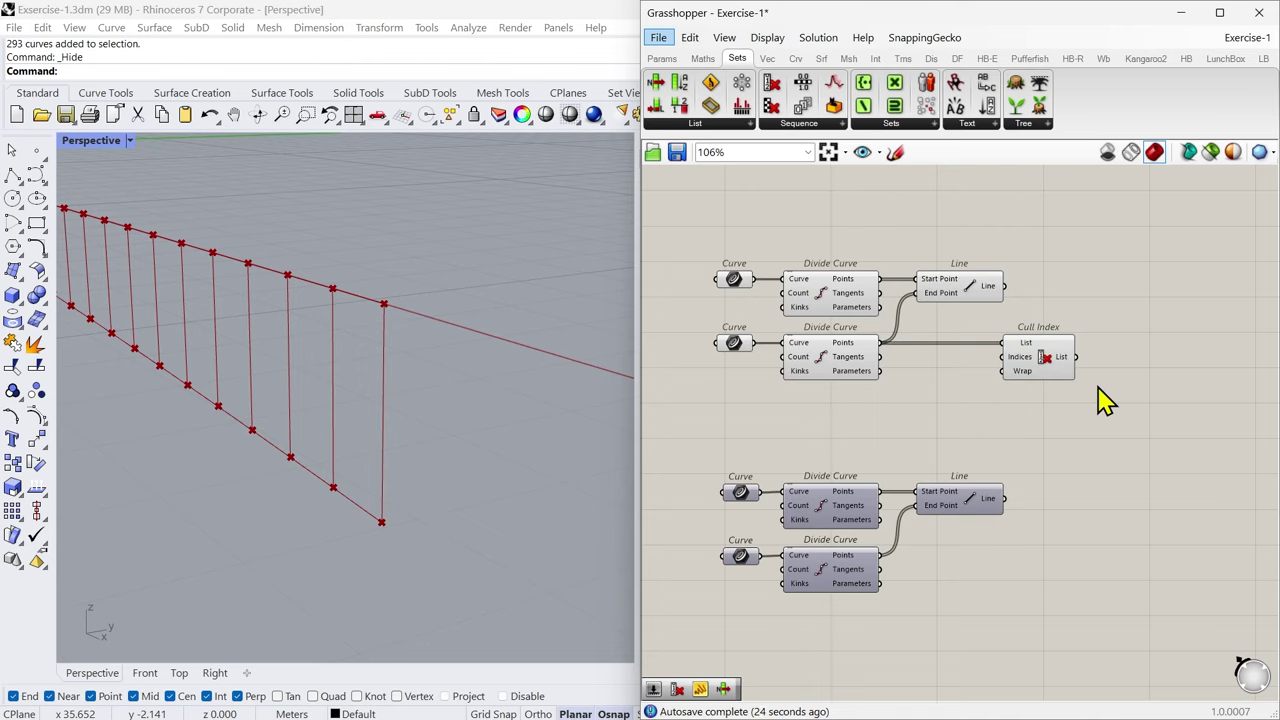
text(panel)
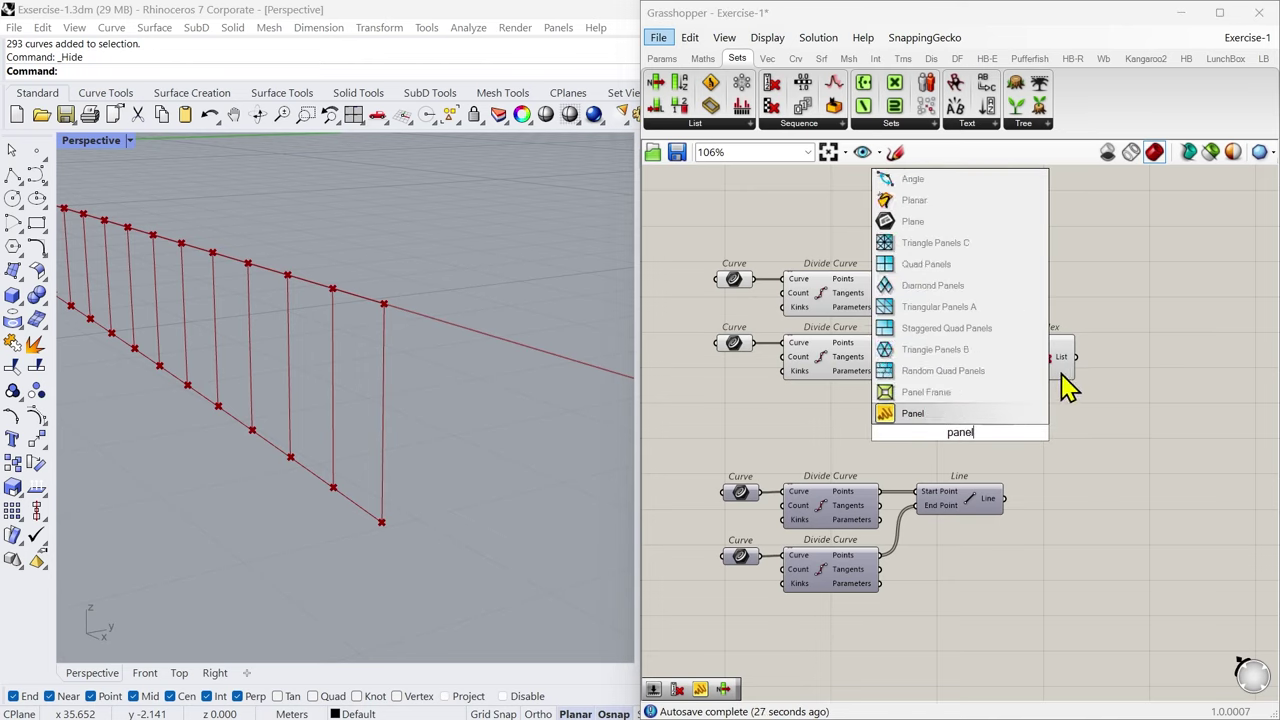
key(Return)
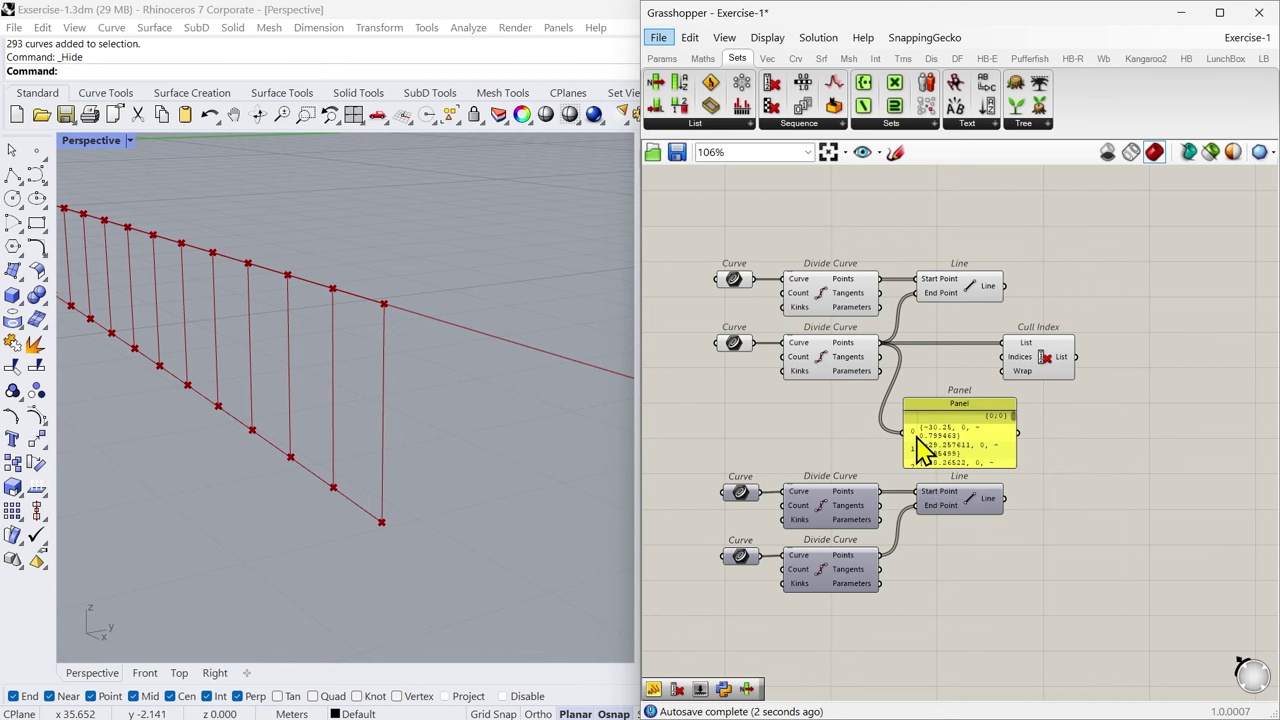
scroll(918, 447, up, 5)
click(1130, 385)
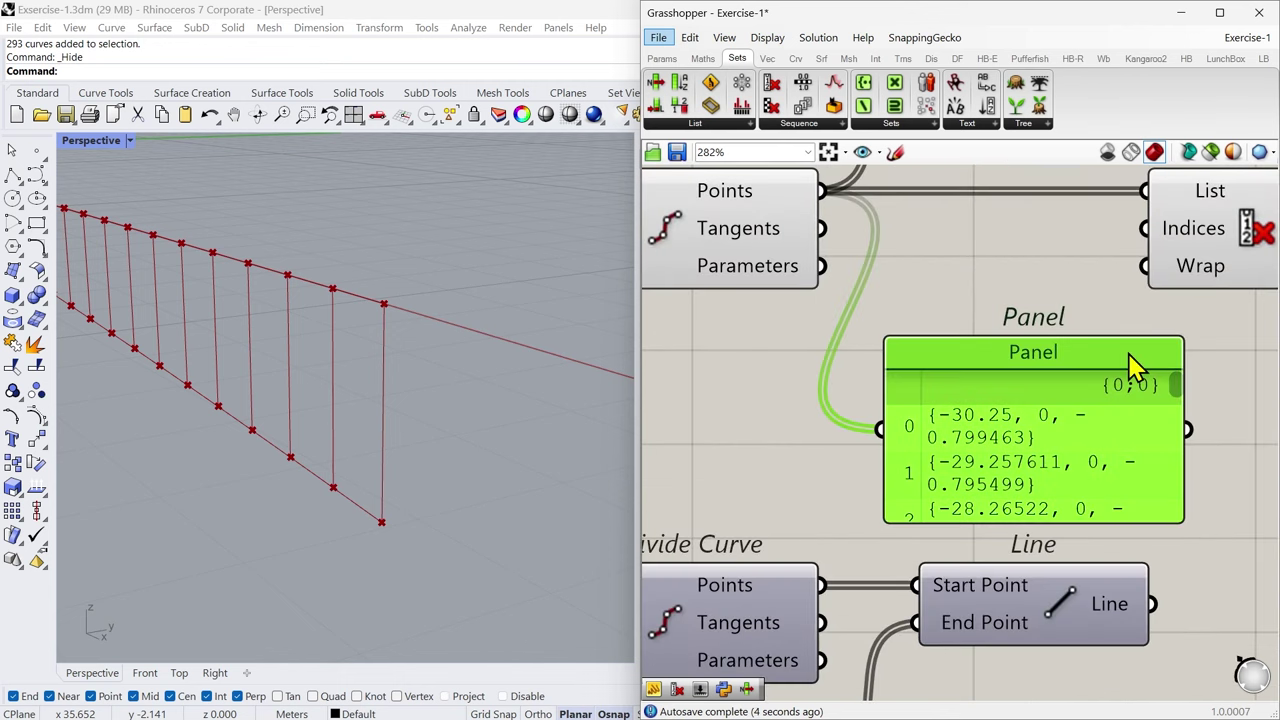
key(Delete)
scroll(1100, 371, down, 3)
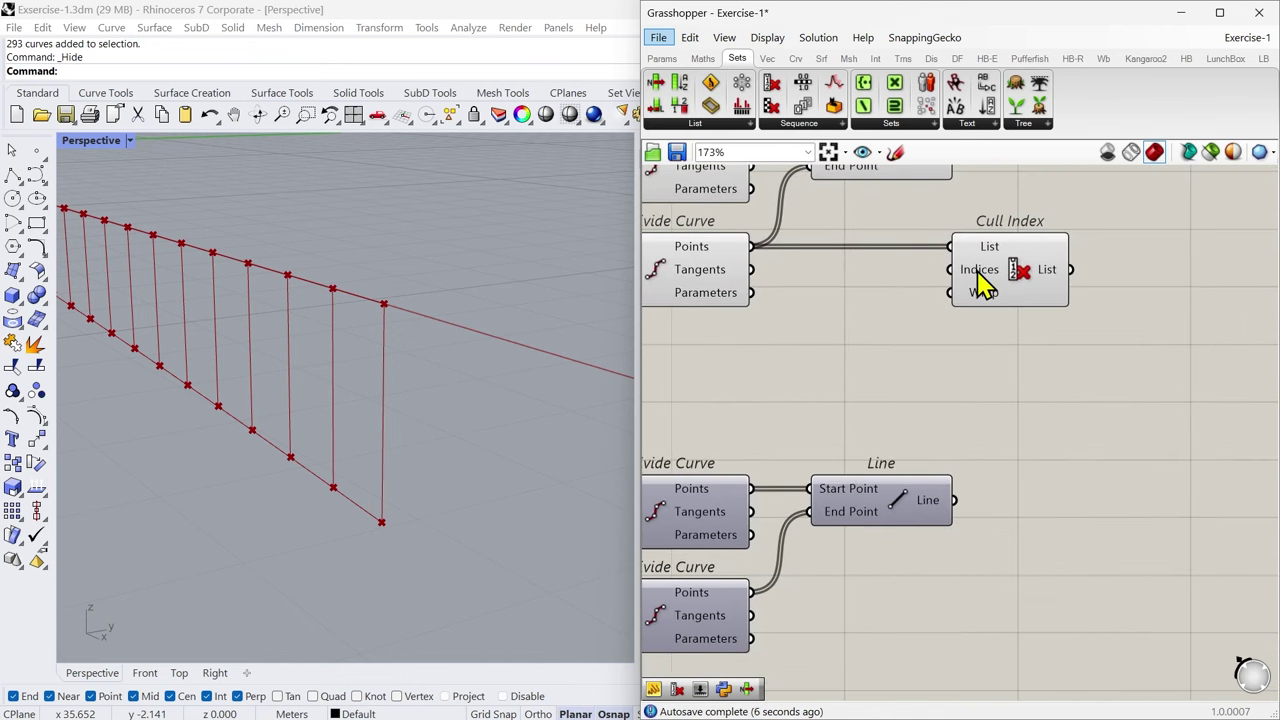
Step: Select Cull Index and examine which lower-curve points it keeps at the shallow and deep ends of the truss
click(983, 285)
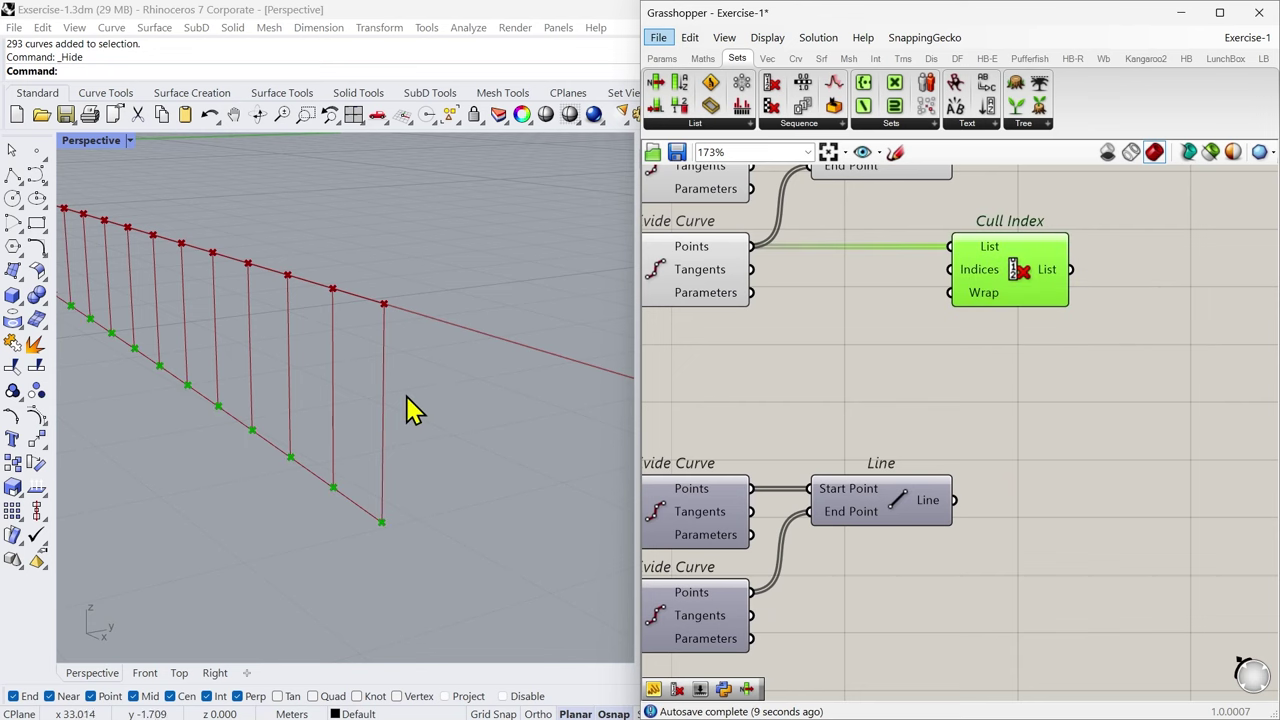
scroll(457, 449, down, 2)
shift+right_drag(302, 452, 423, 474)
scroll(168, 312, up, 5)
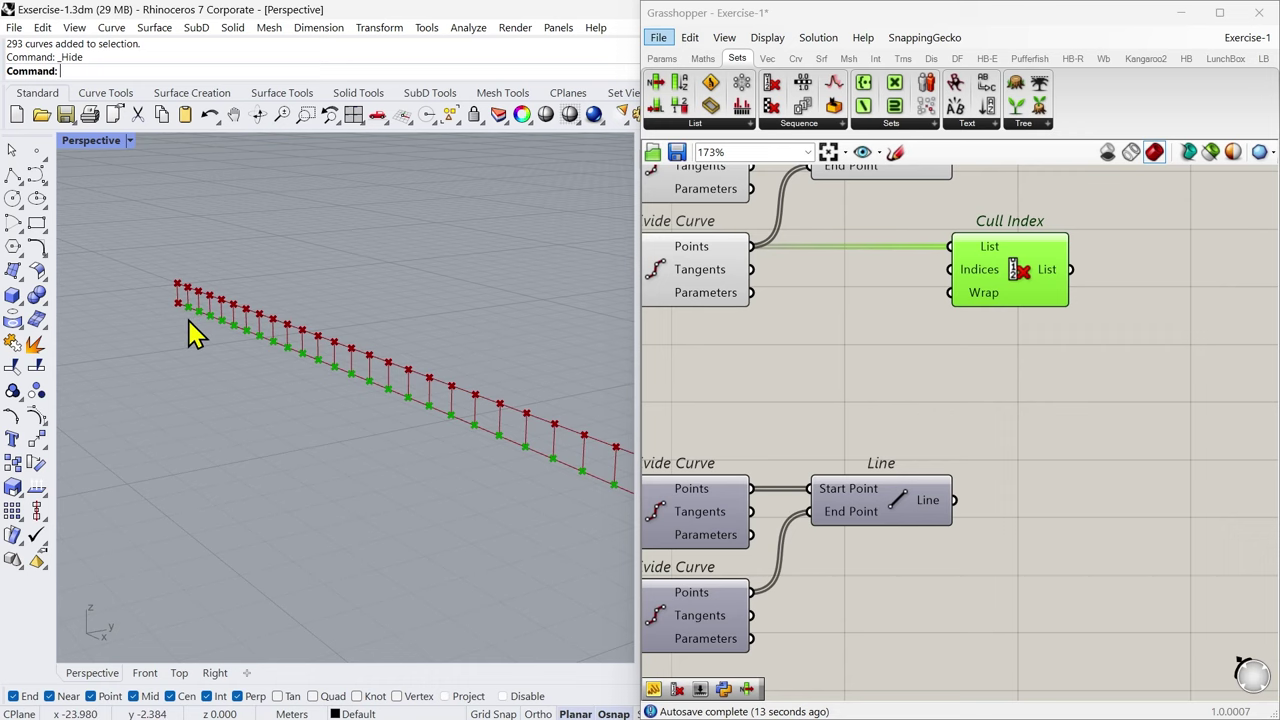
scroll(183, 303, up, 2)
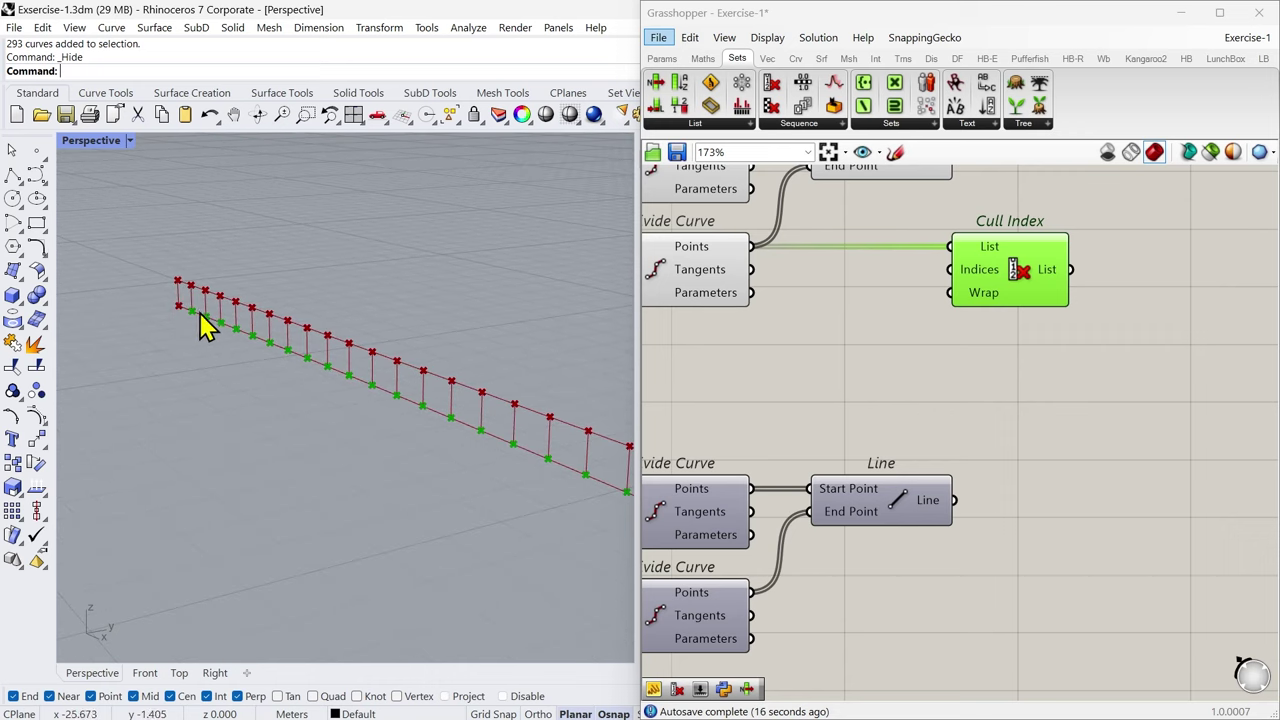
scroll(206, 323, up, 1)
scroll(240, 366, down, 3)
scroll(214, 397, up, 3)
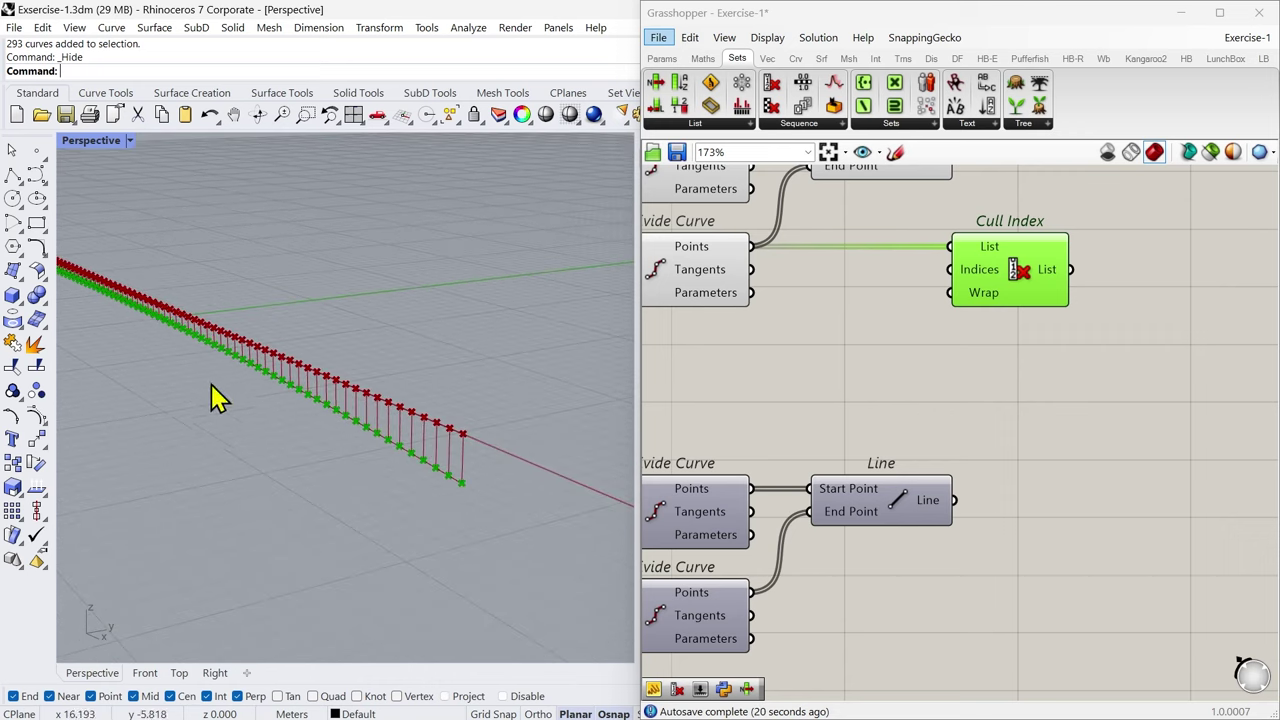
scroll(490, 500, up, 2)
Step: Set the Cull Index component's Indices input to 62
right_click(970, 280)
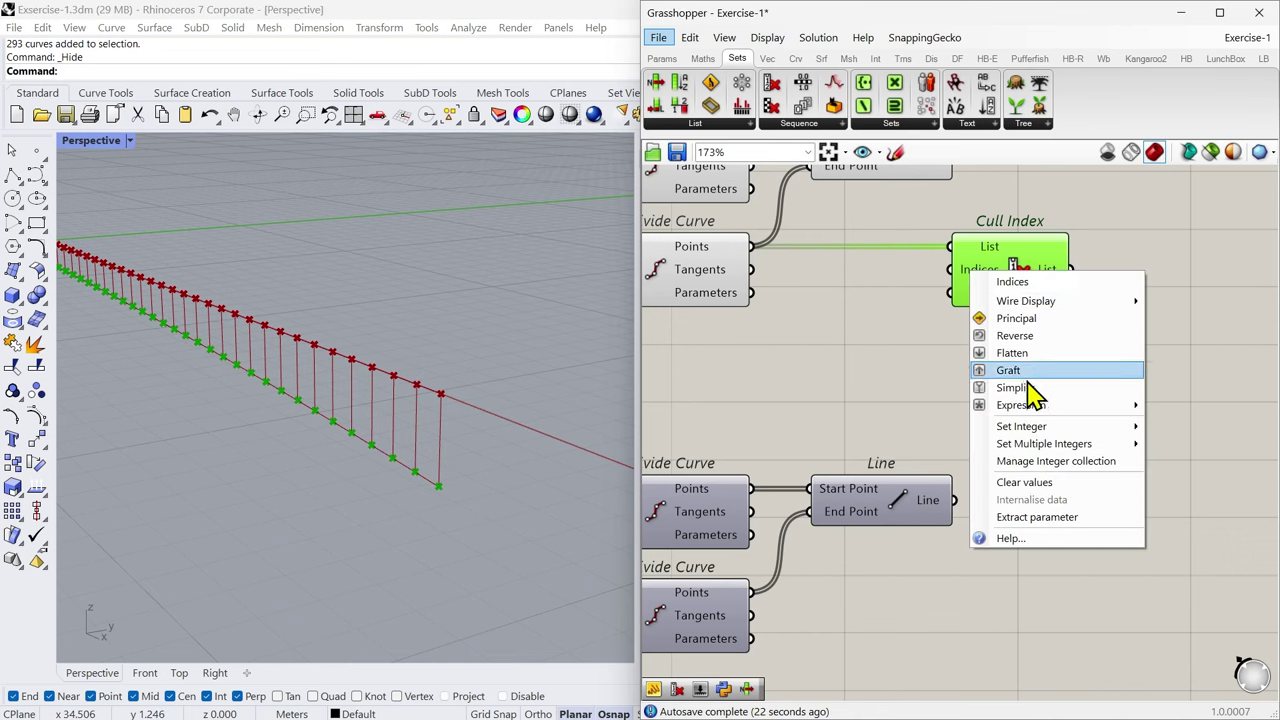
mouse_move(1029, 428)
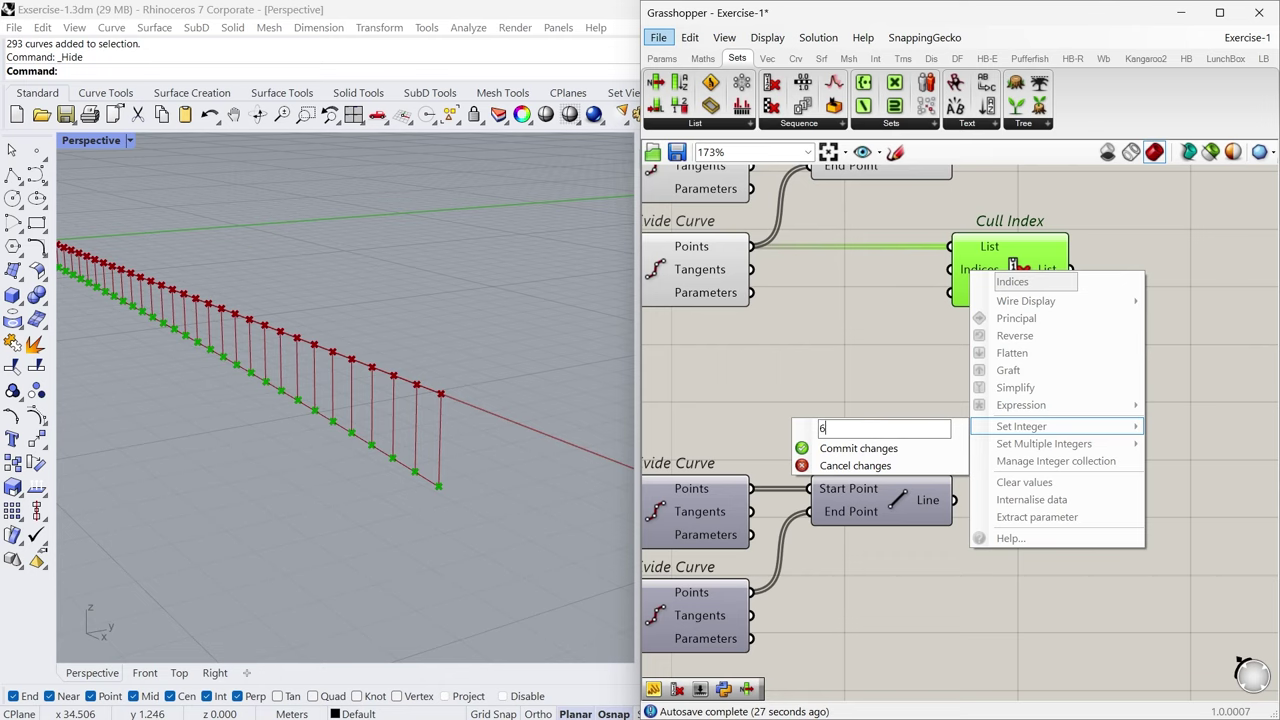
text(62)
click(850, 450)
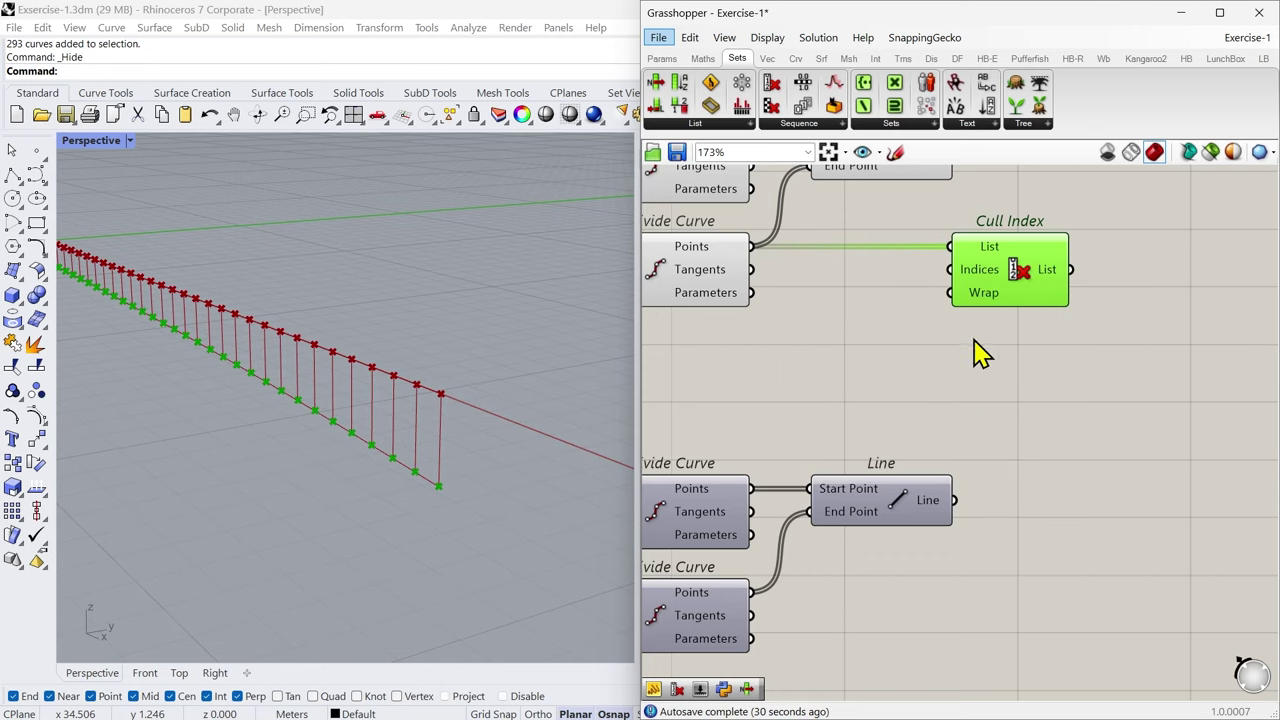
Step: Set the Cull Index's Indices input so that the last lower-curve point, at the truss's deep end, is culled
scroll(578, 418, down, 2)
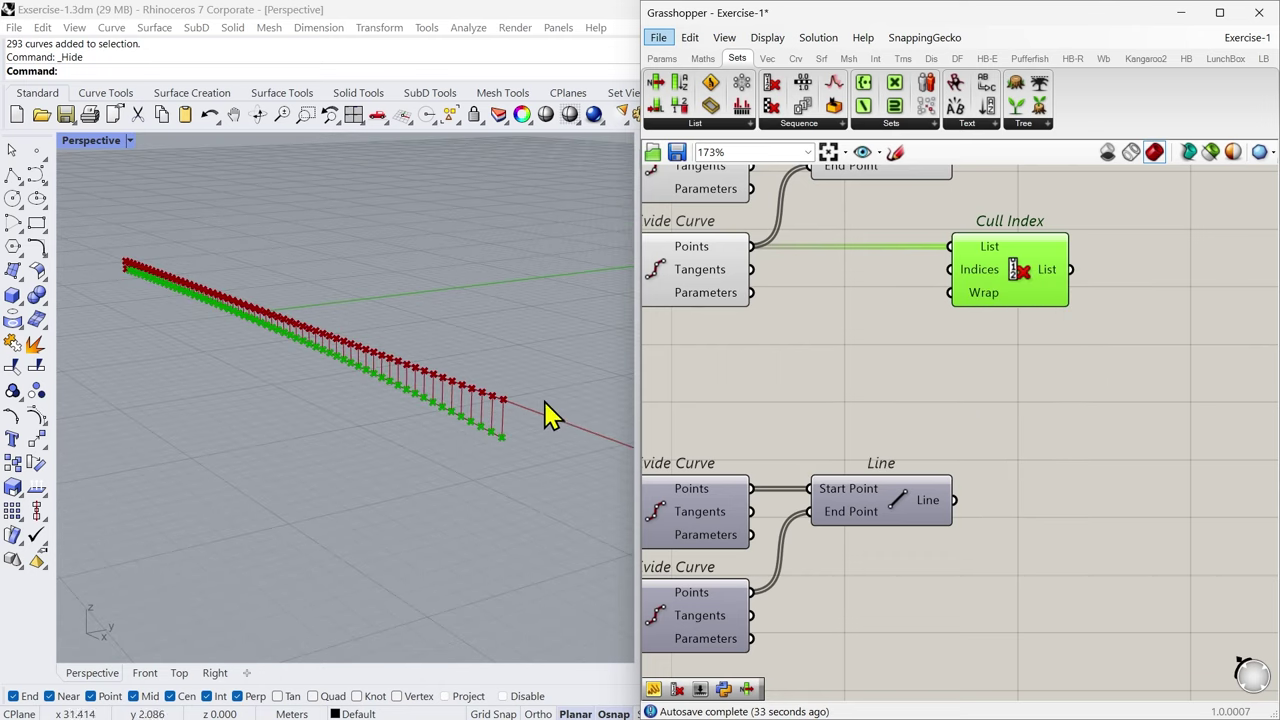
scroll(988, 276, up, 2)
right_click(980, 270)
mouse_move(1034, 426)
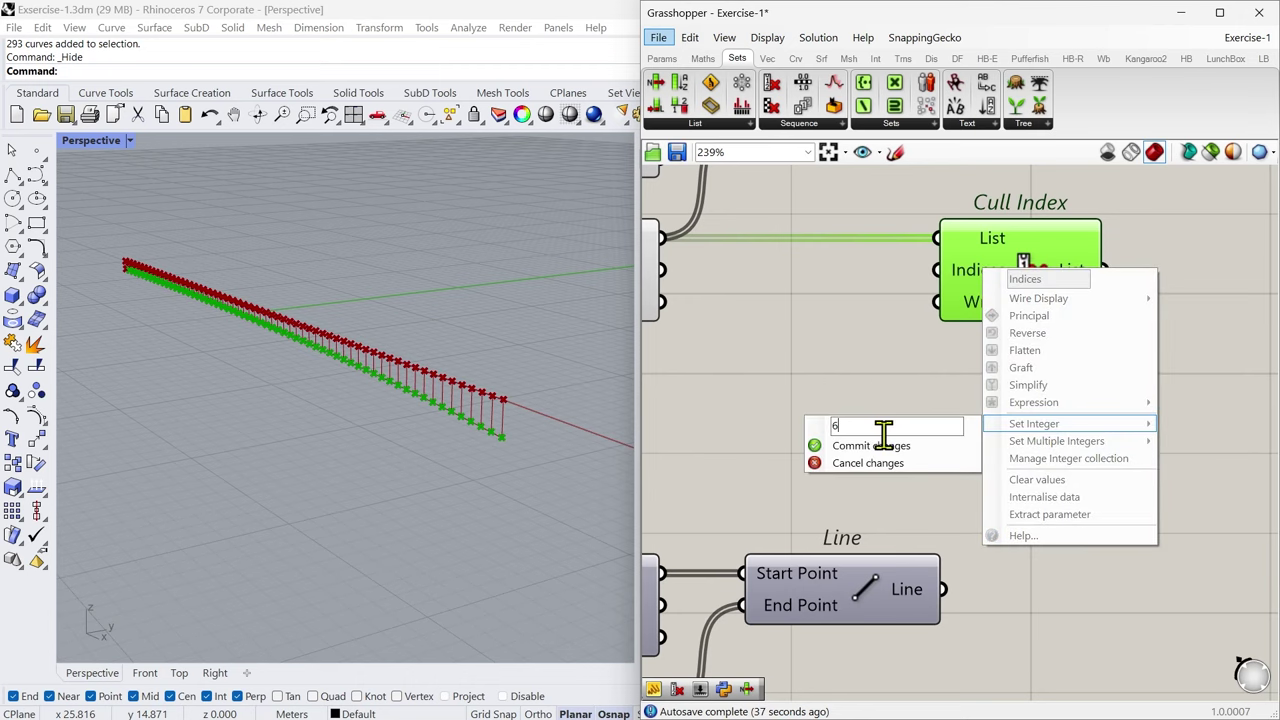
click(878, 448)
Step: Examine the culled lower-curve points around the last vertical at the deep end of the truss
scroll(521, 447, up, 7)
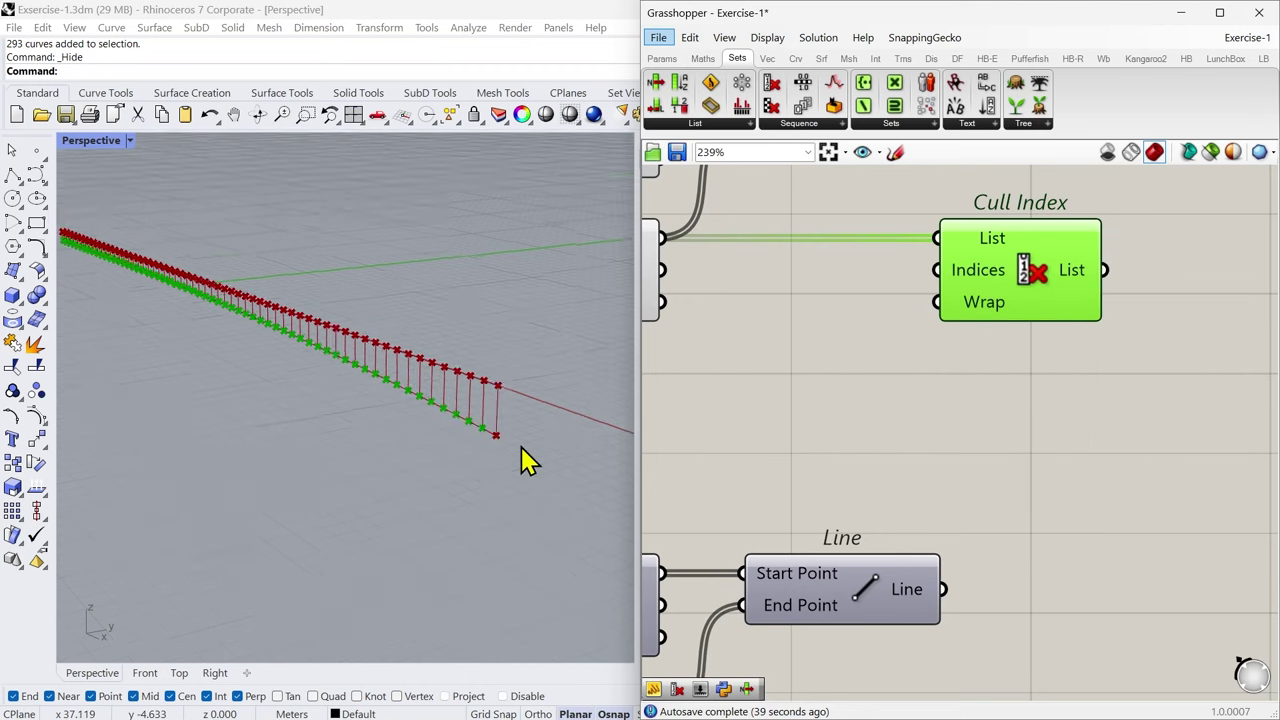
scroll(478, 354, up, 3)
click(860, 305)
click(997, 298)
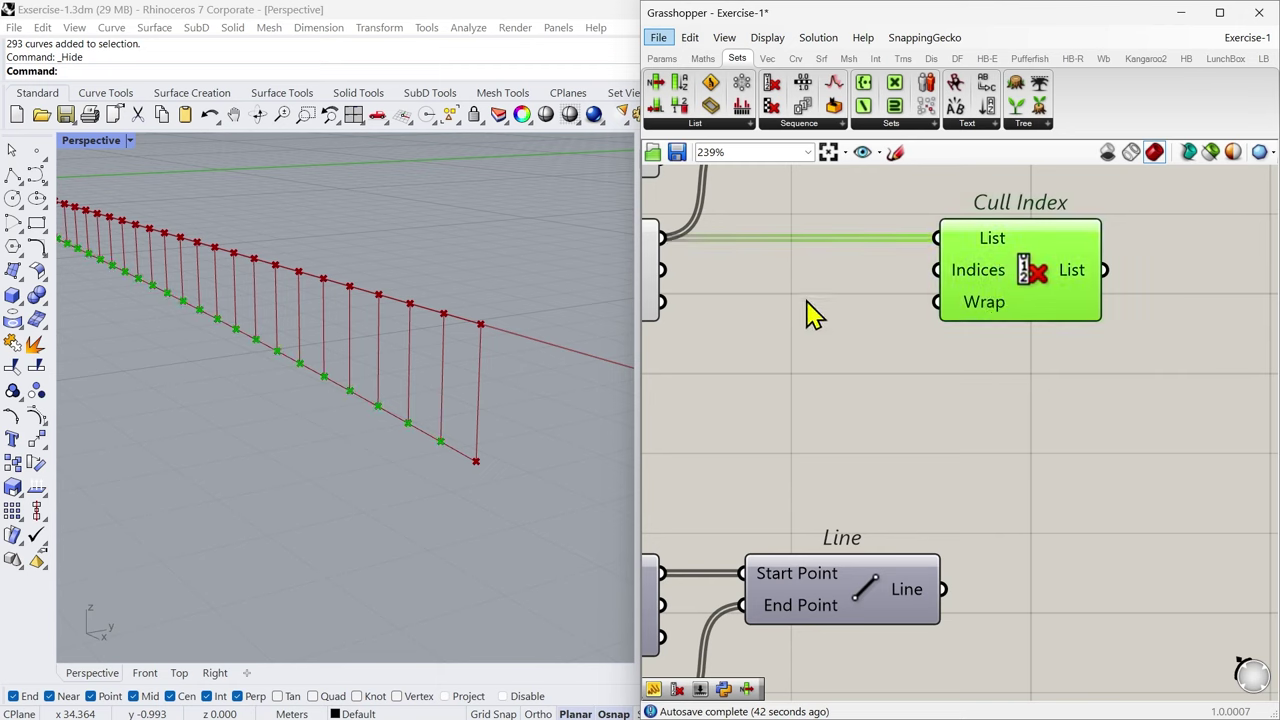
scroll(500, 449, down, 2)
scroll(486, 400, up, 3)
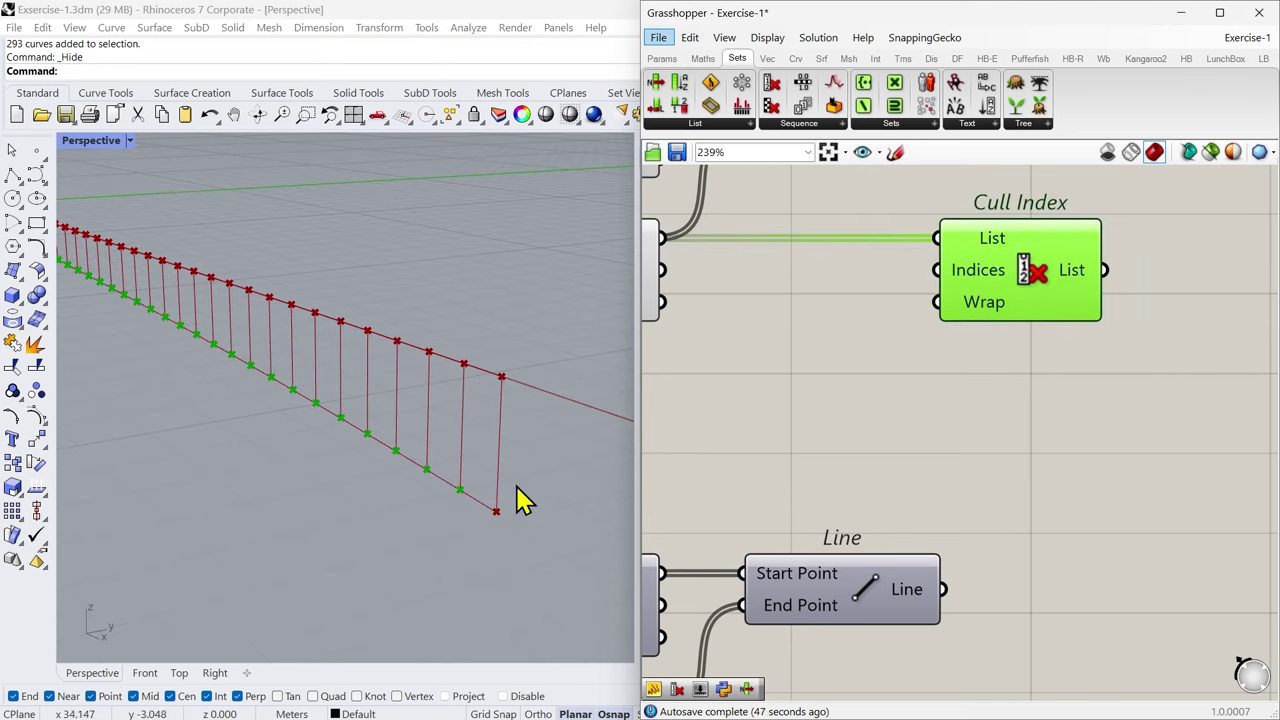
scroll(523, 471, down, 3)
scroll(523, 471, up, 2)
scroll(914, 437, down, 3)
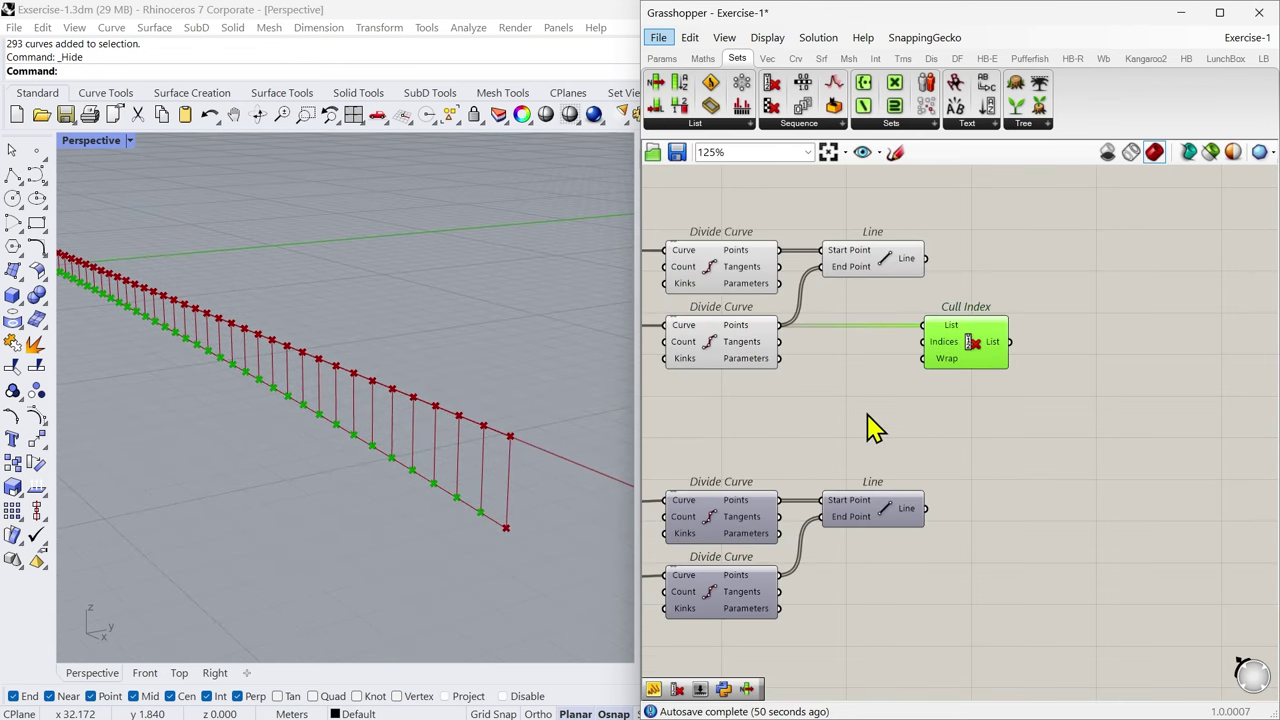
Step: Select the copied group's upper Divide Curve and inspect its division points along the floor's centre line and their list
right_drag(870, 428, 982, 460)
click(860, 313)
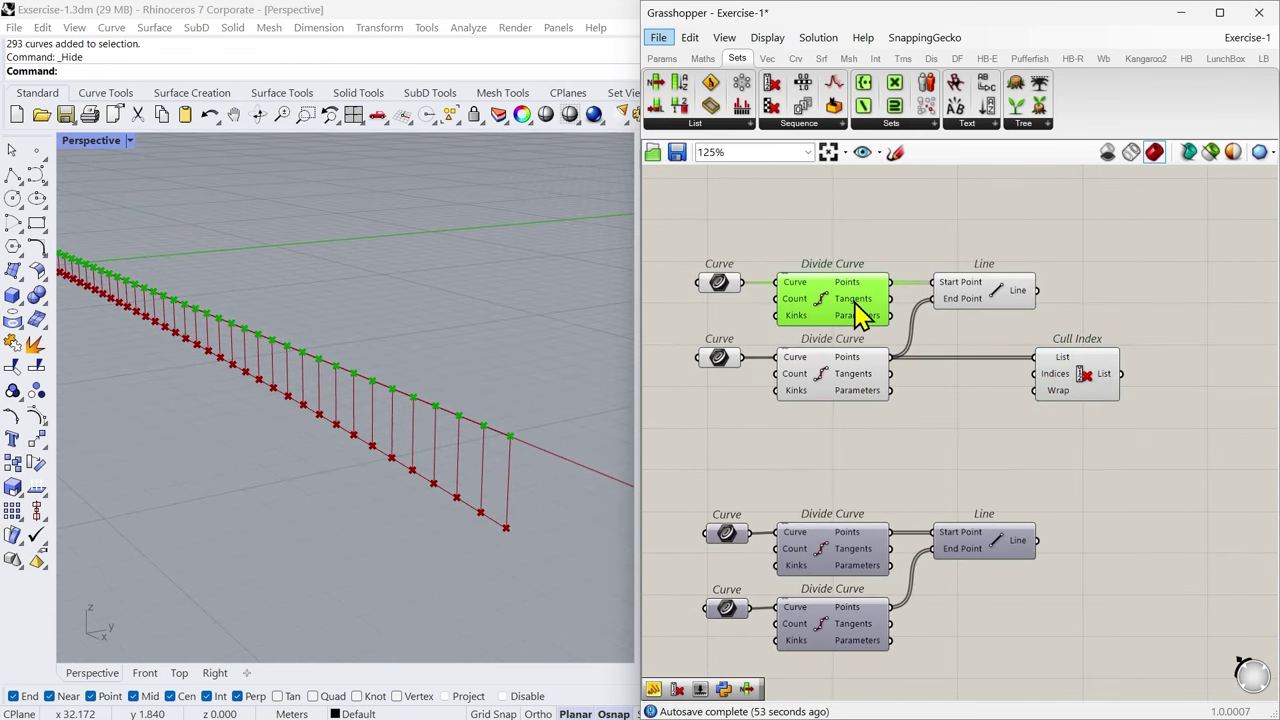
scroll(448, 478, down, 5)
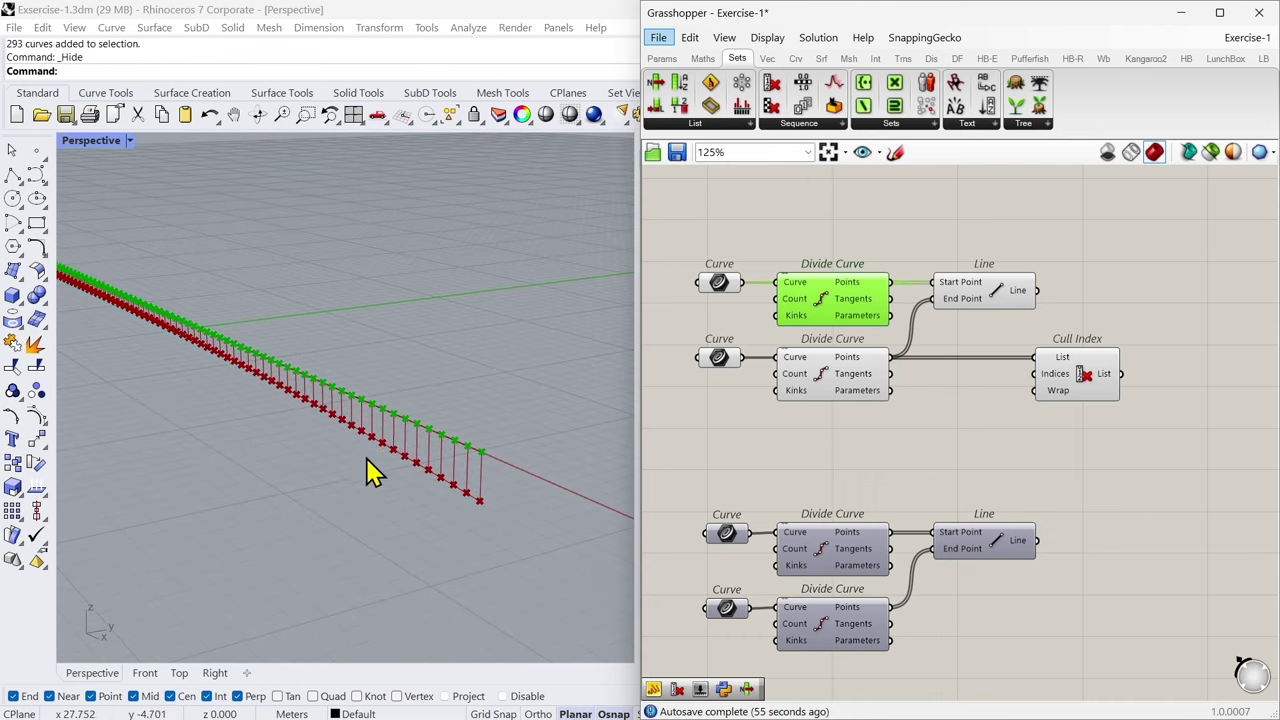
shift+right_drag(366, 494, 423, 534)
mouse_move(856, 296)
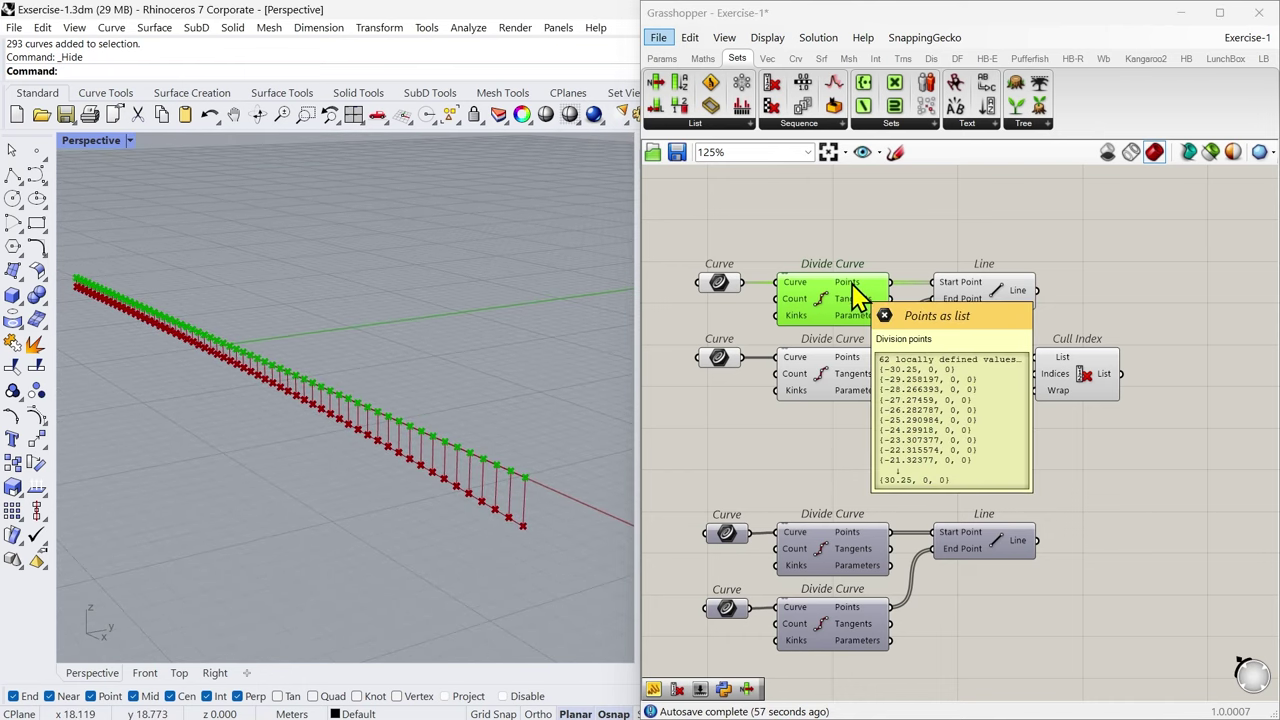
Step: Add a Line component to the canvas and place it beyond the Cull Index component
scroll(1098, 400, up, 4)
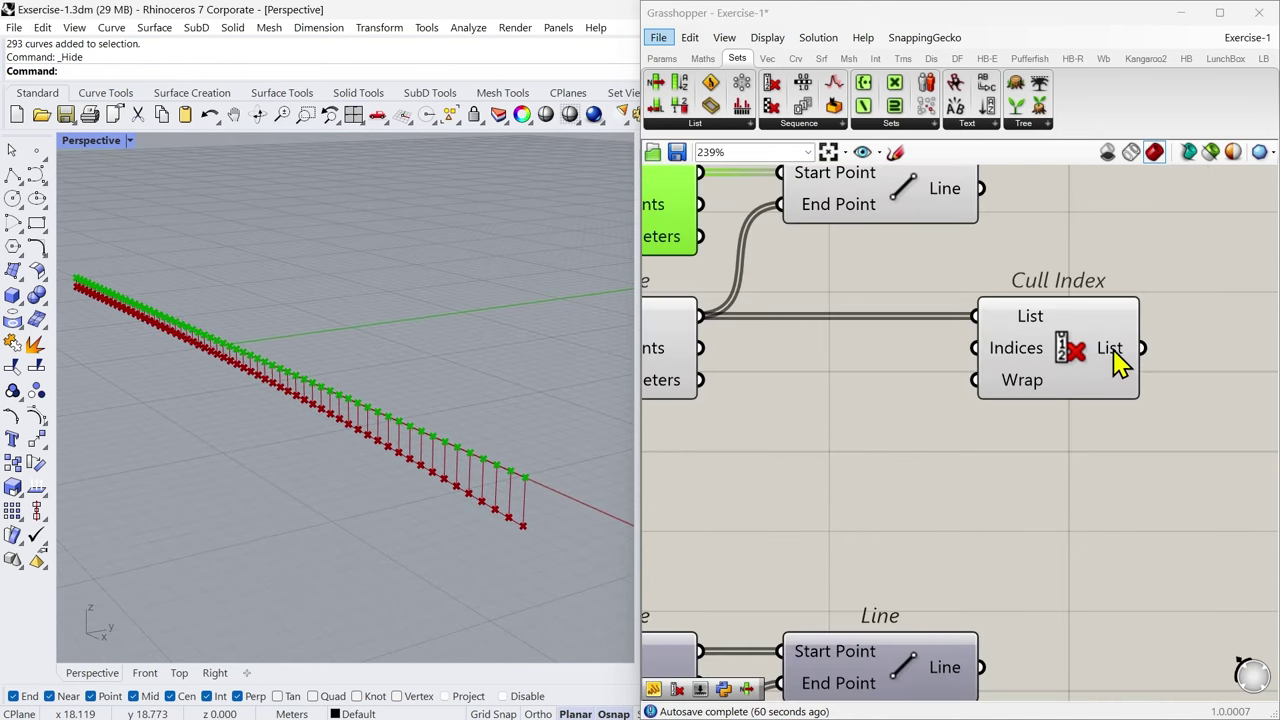
mouse_move(1117, 364)
scroll(1113, 347, down, 4)
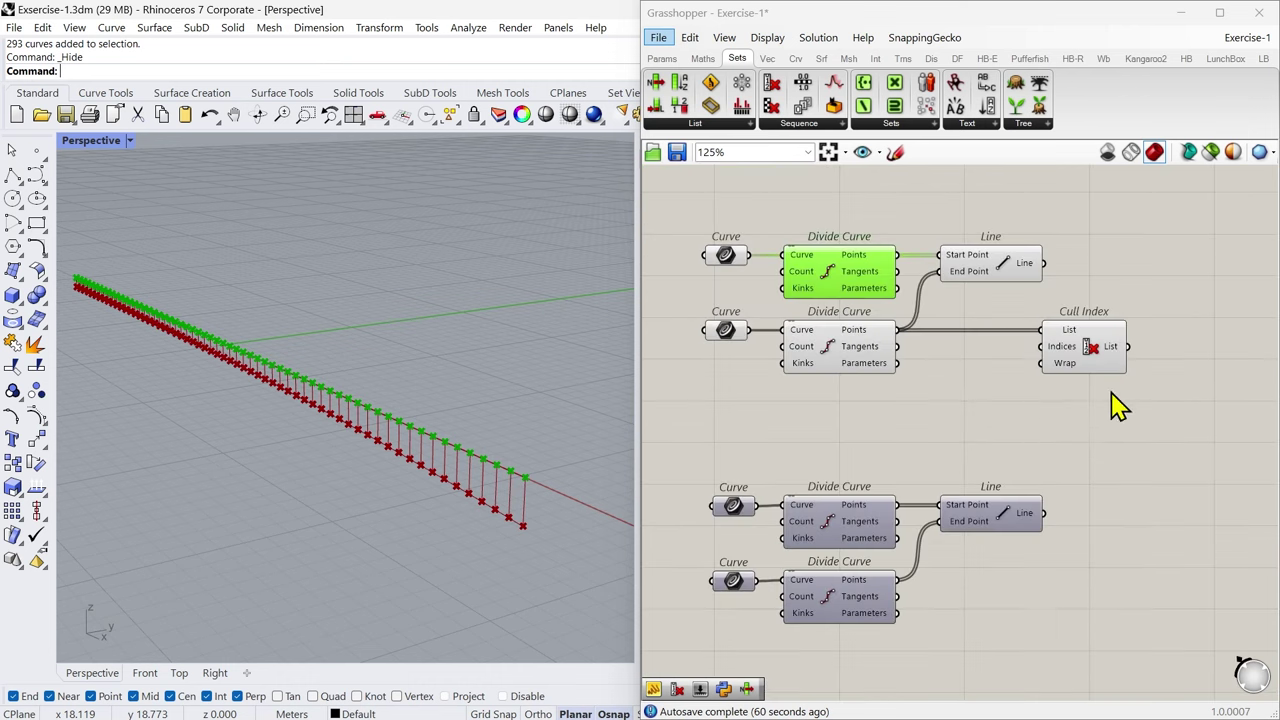
right_drag(1109, 391, 963, 434)
double_click(1062, 324)
text(li)
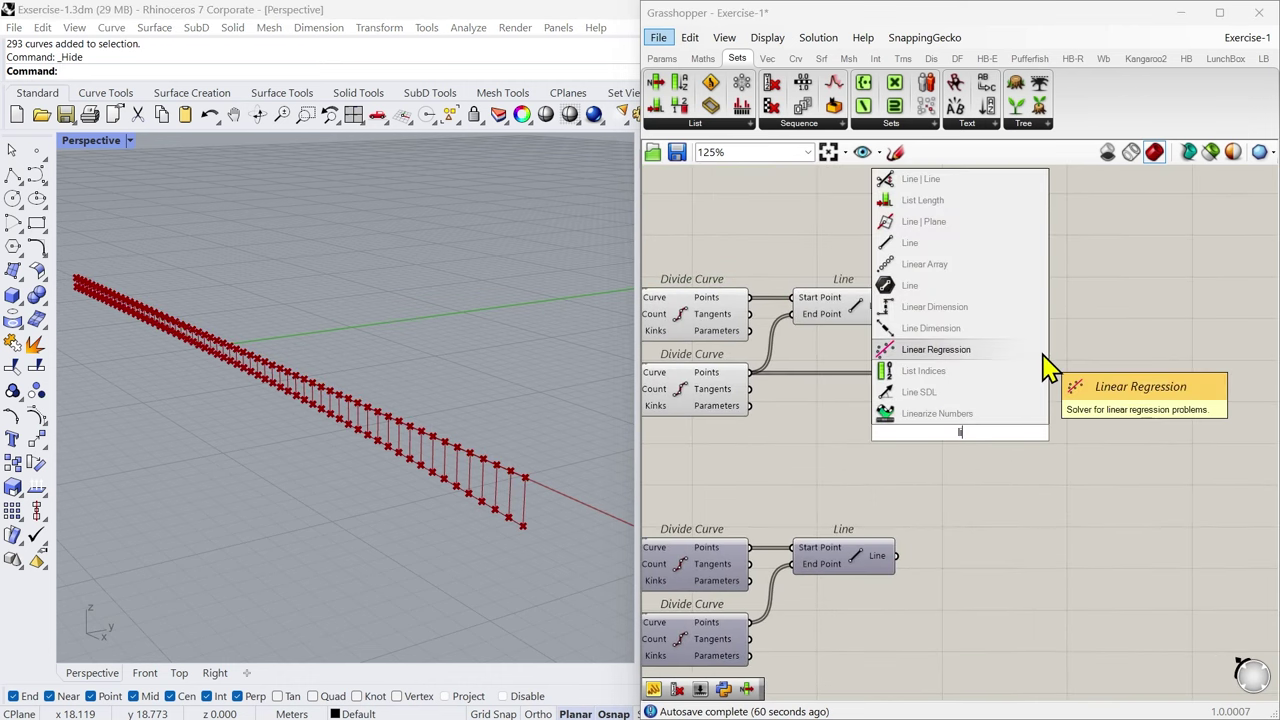
click(929, 244)
drag(945, 425, 1058, 312)
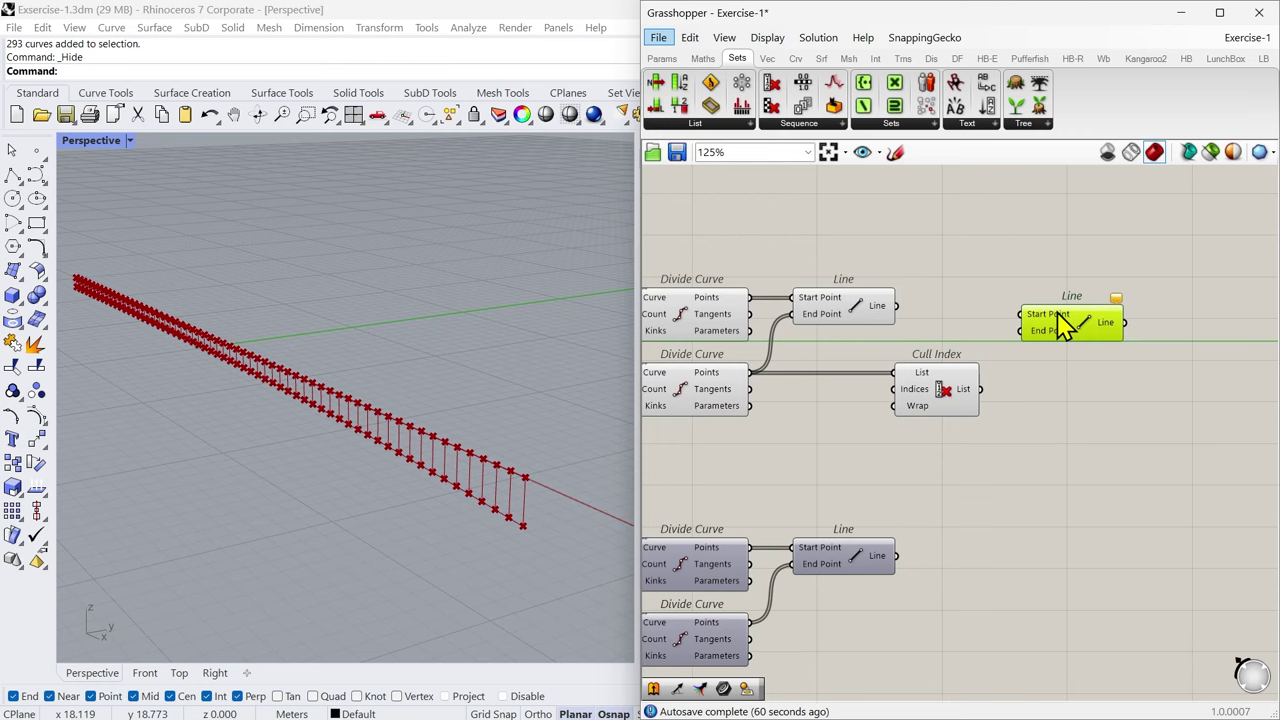
Step: Connect the upper Divide Curve's Points to the new Line's Start Point and the Cull Index's List to its End Point
click(726, 316)
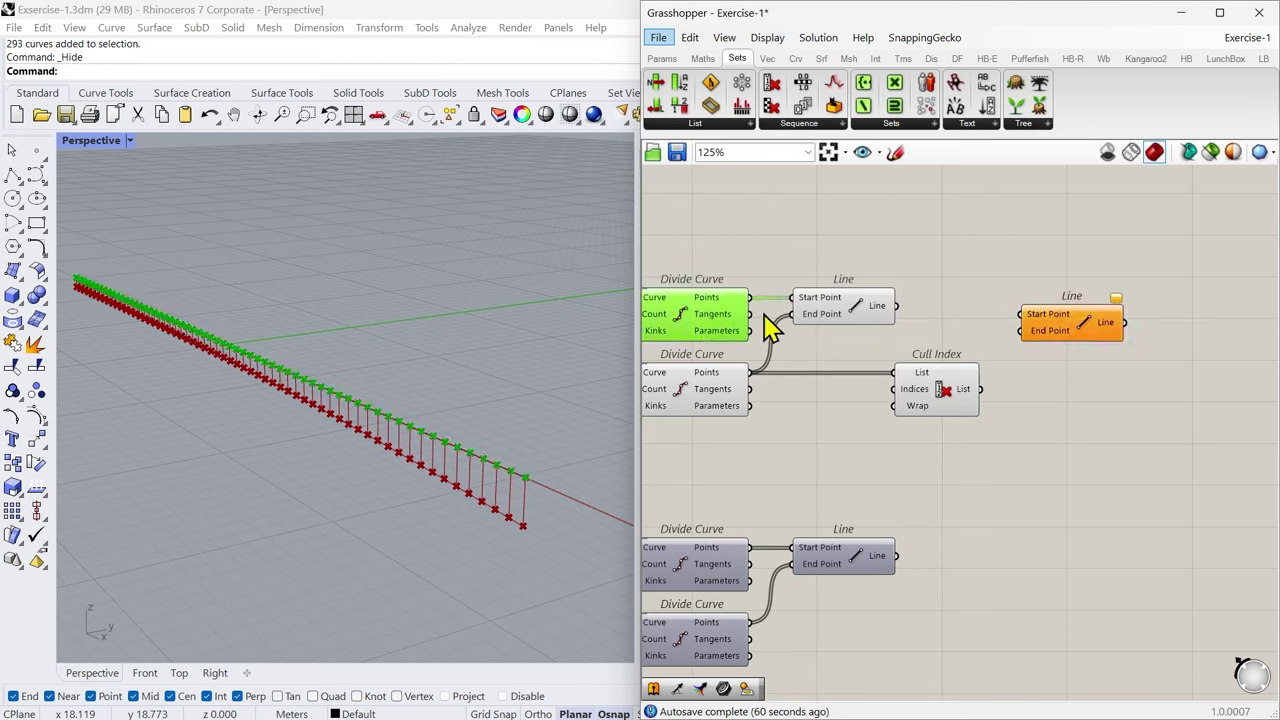
drag(749, 297, 1021, 315)
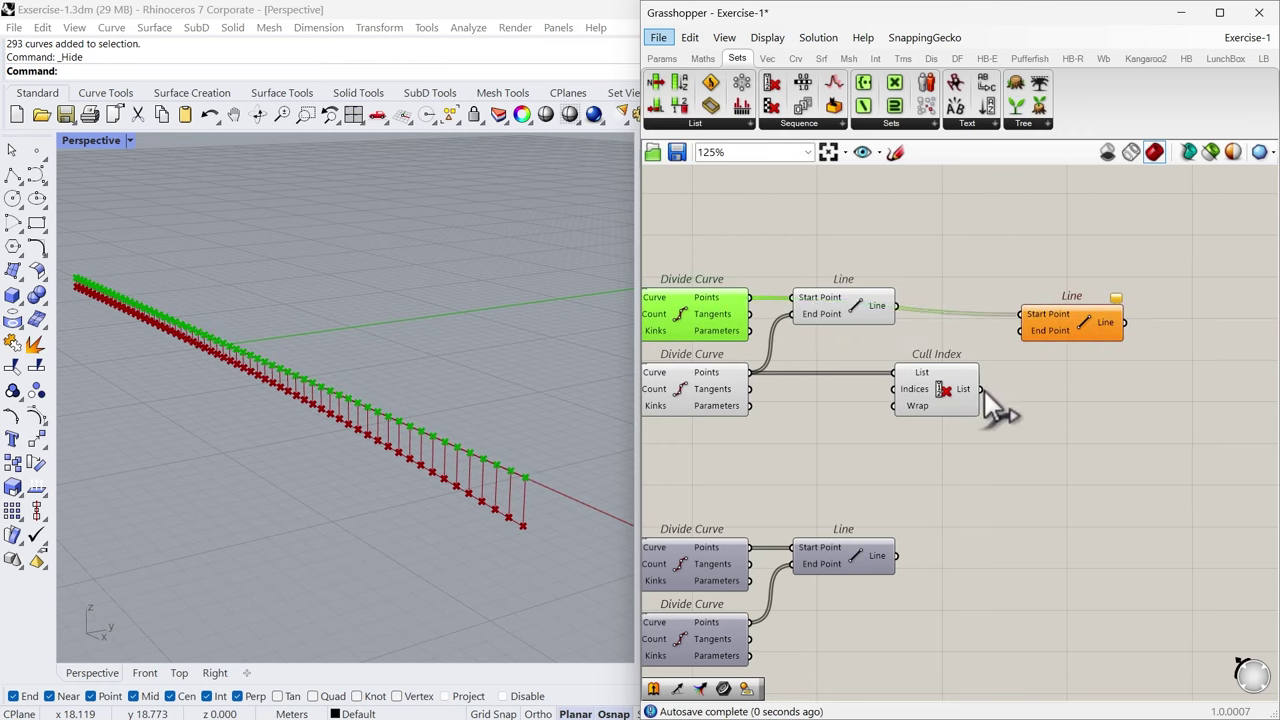
drag(981, 390, 1021, 331)
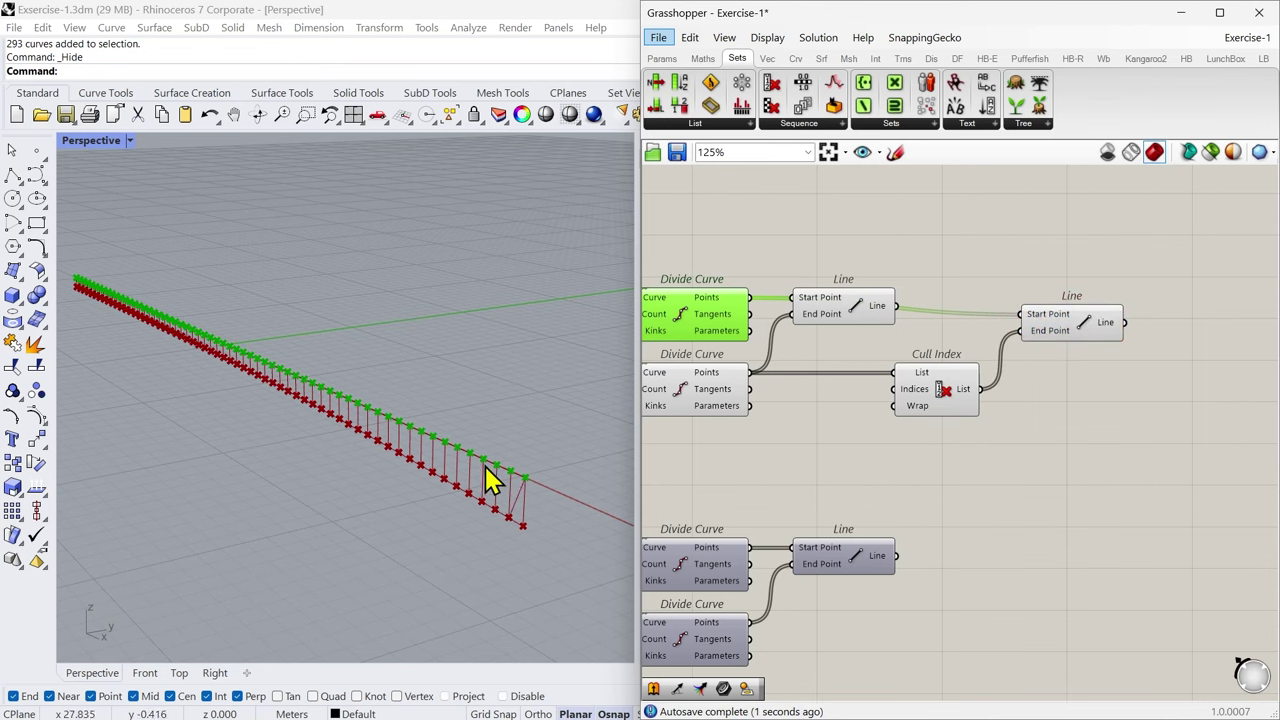
Step: Examine how the new lines connect the floor points with the culled lower-curve points at the truss's deep end
scroll(490, 478, up, 1)
scroll(380, 484, down, 2)
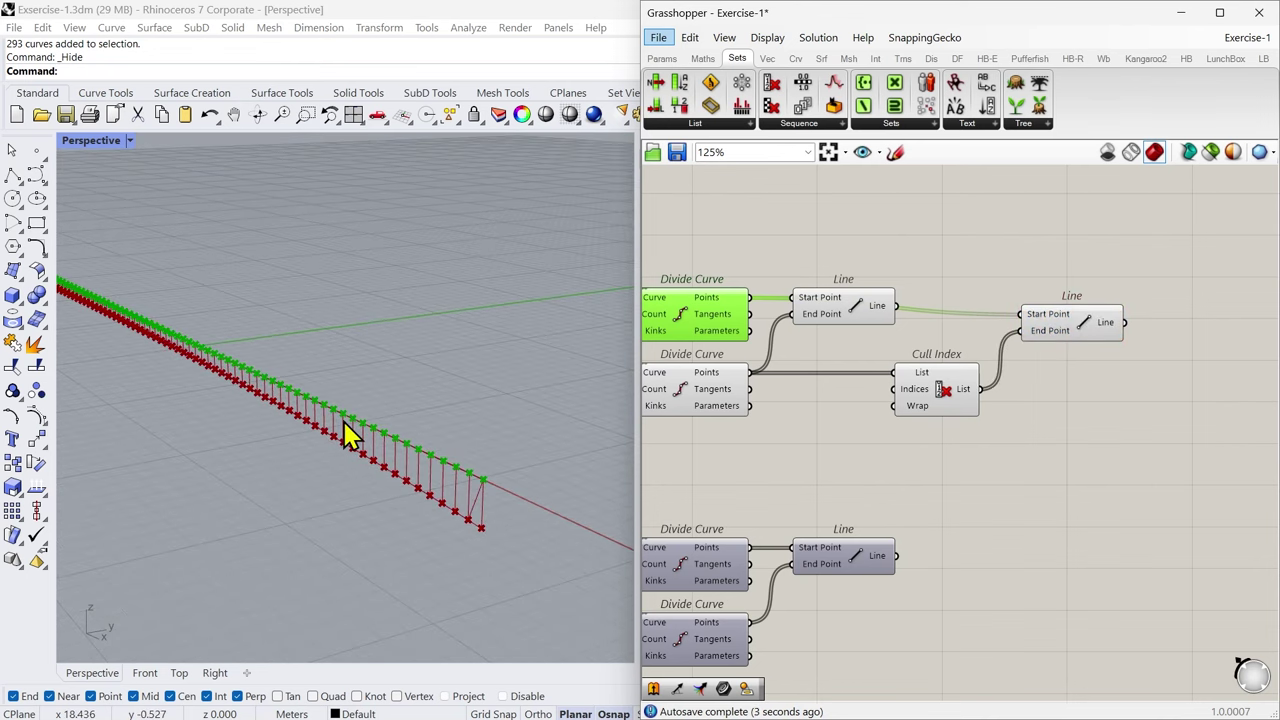
shift+right_drag(278, 460, 399, 547)
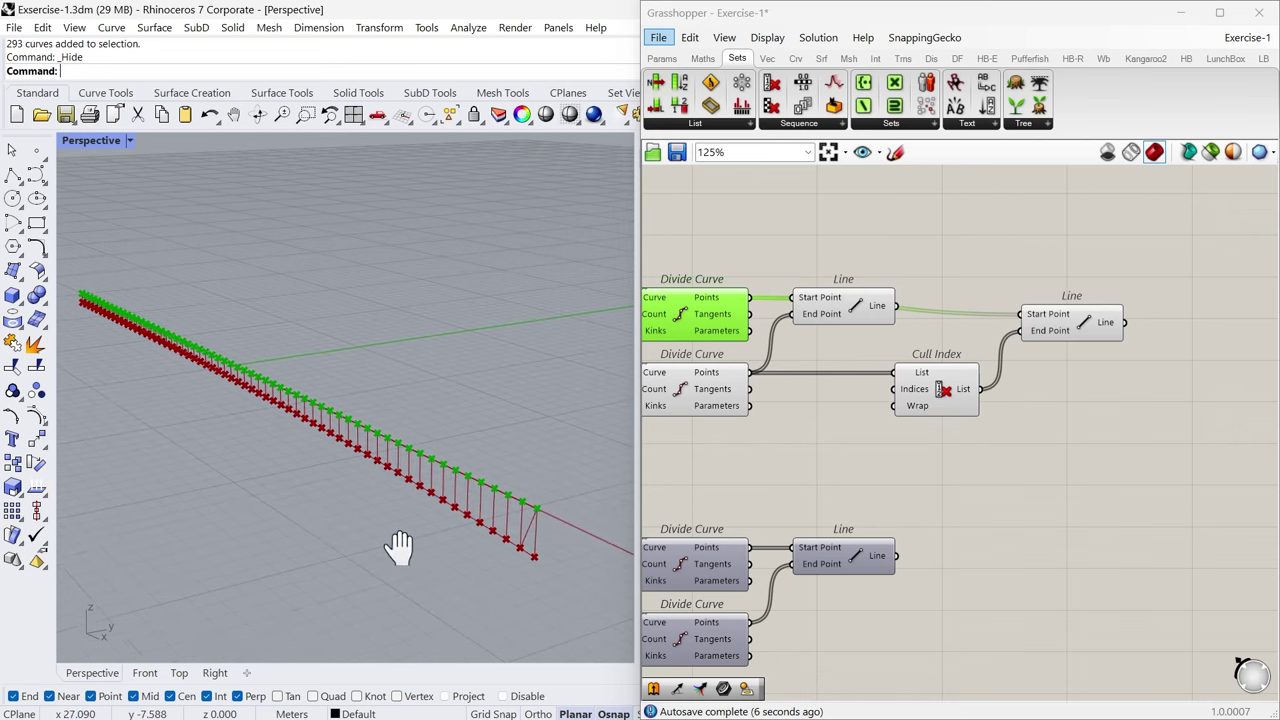
click(938, 392)
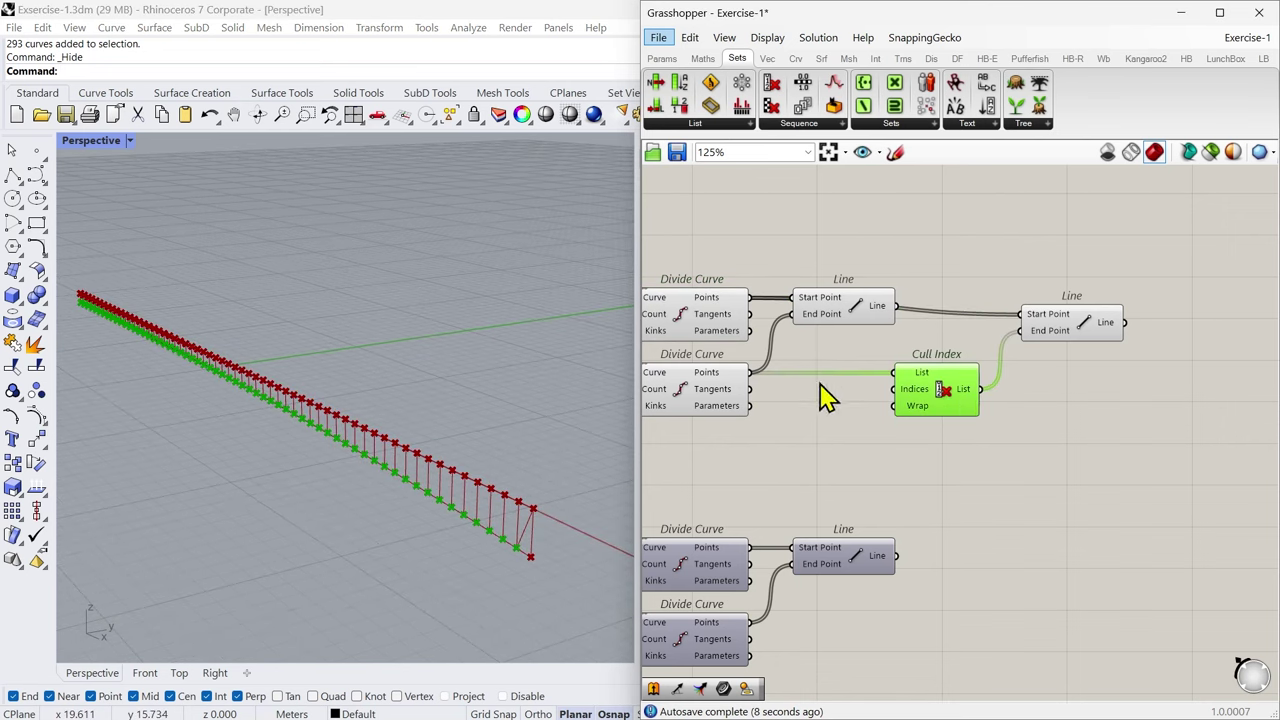
shift+click(1066, 332)
scroll(540, 565, up, 1)
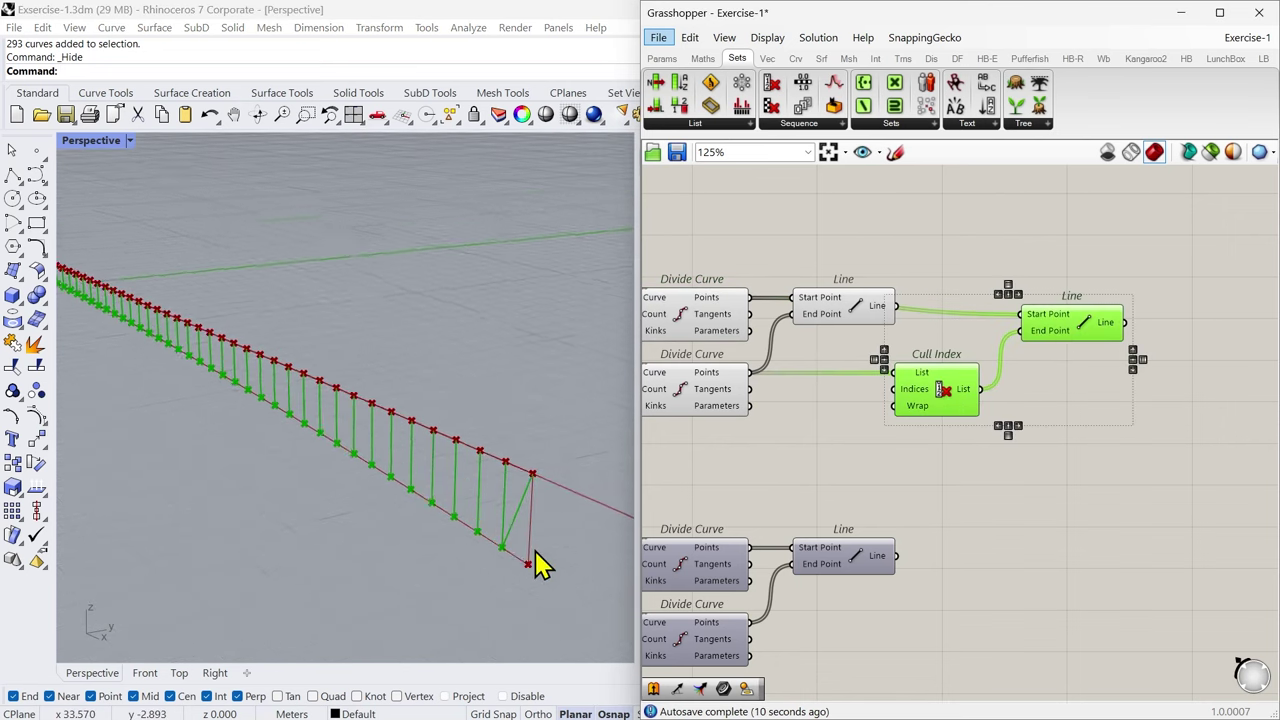
right_drag(537, 565, 503, 478)
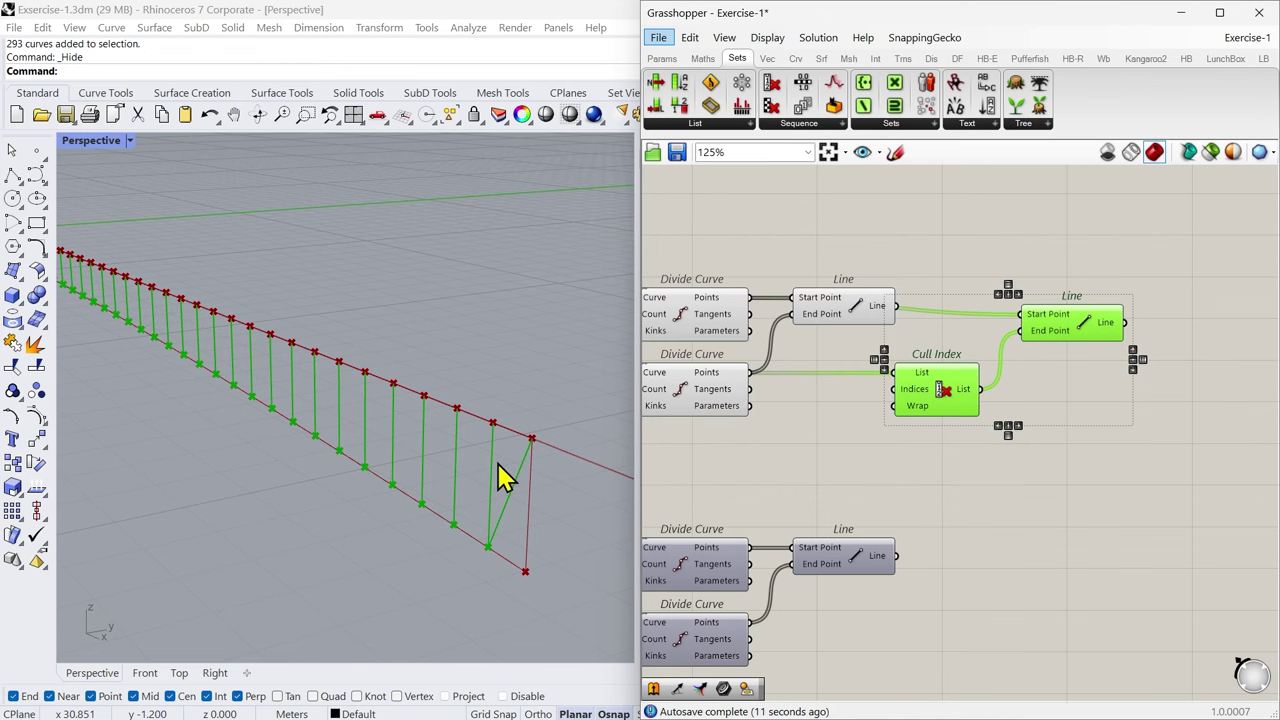
click(788, 487)
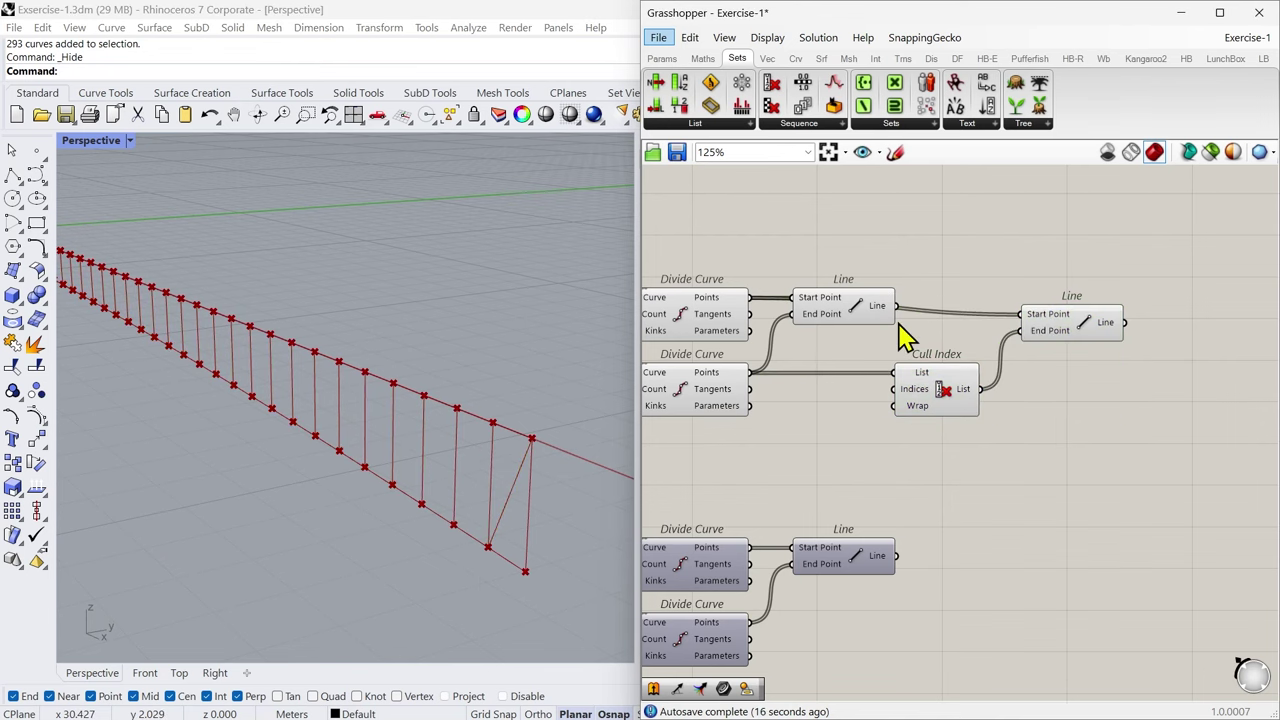
Step: Delete the Line component fed by the Cull Index
scroll(951, 389, down, 2)
click(1033, 345)
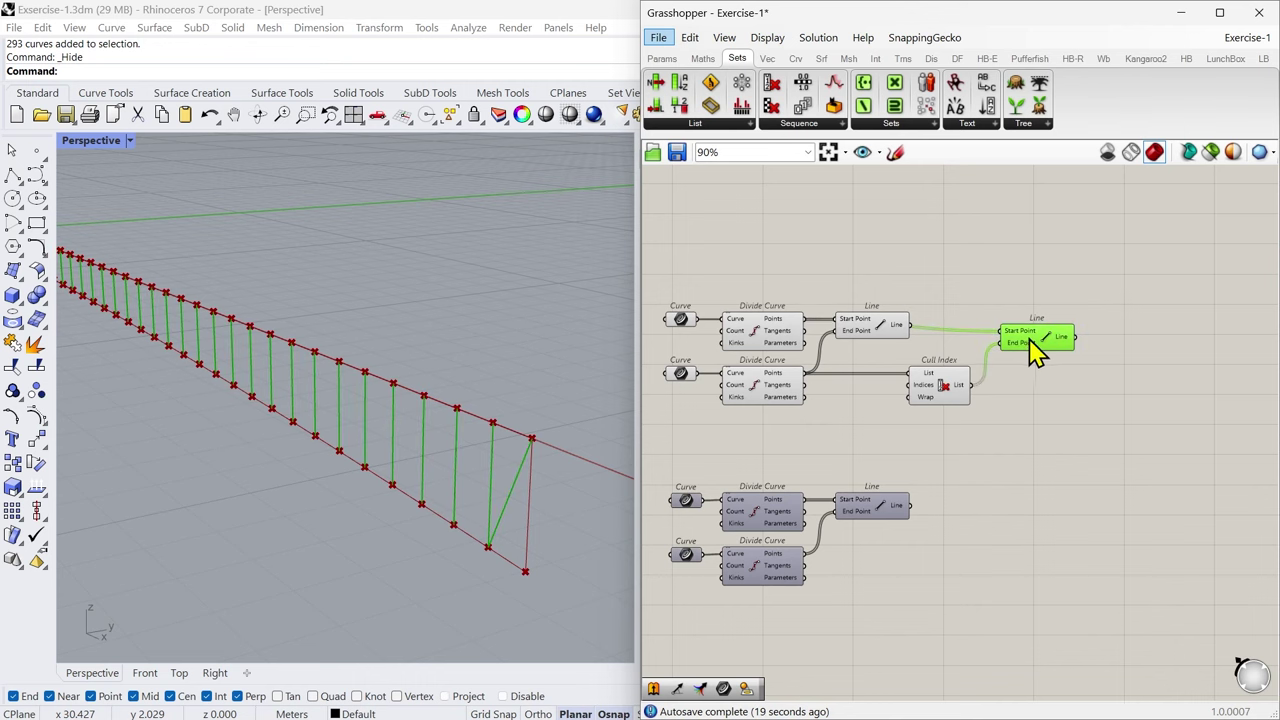
key(Delete)
Step: Shift the Cull Index component slightly away from Divide Curve and check its remaining points at the truss's shallow end
scroll(894, 357, up, 2)
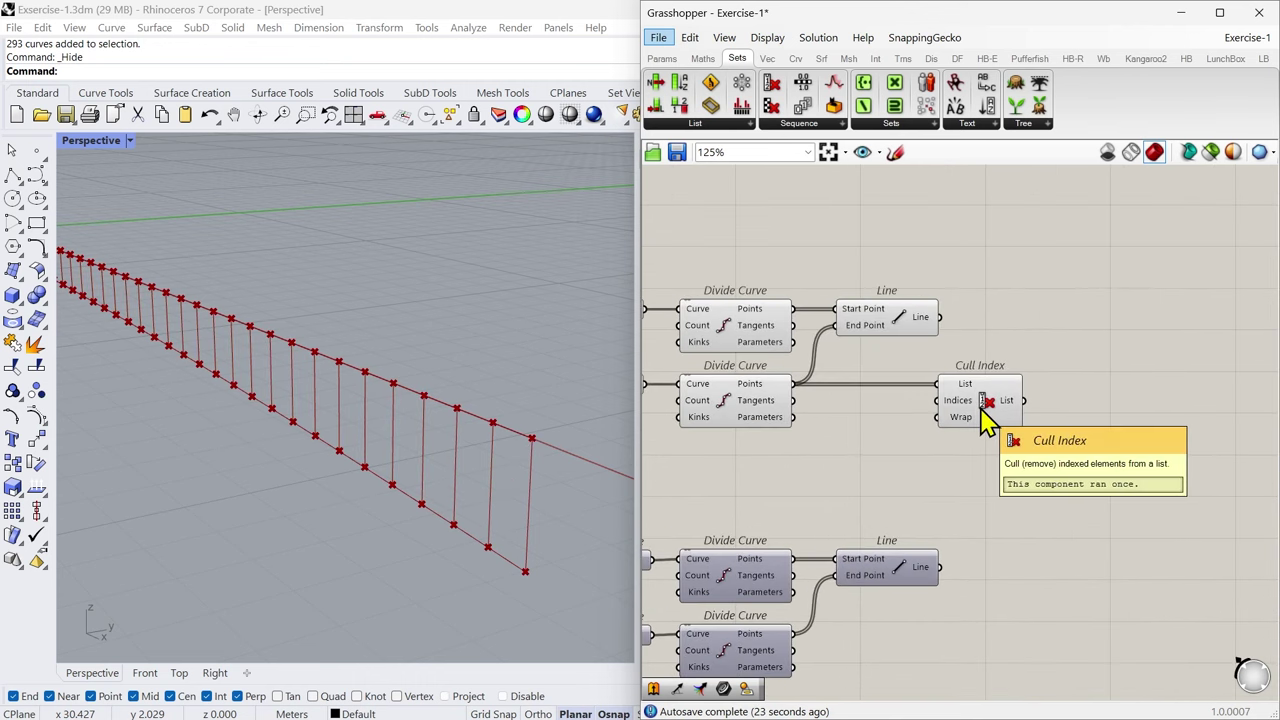
click(974, 421)
drag(987, 413, 1007, 413)
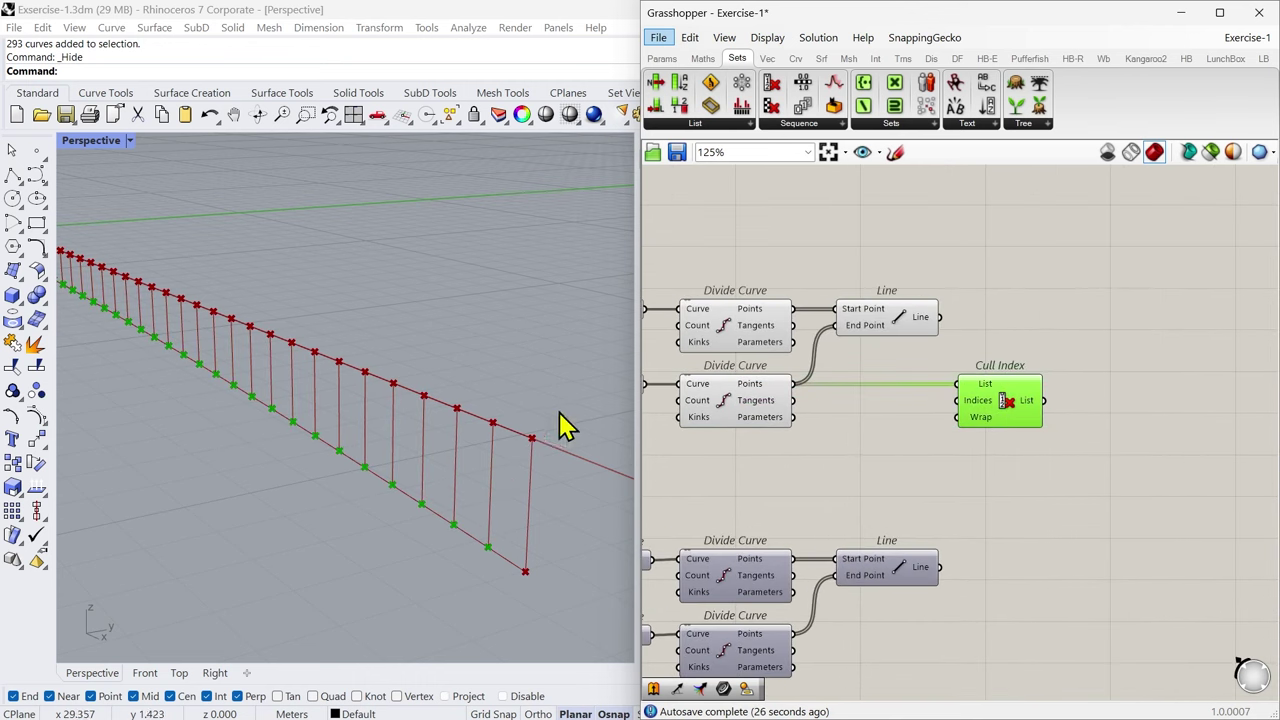
scroll(535, 421, down, 5)
shift+right_drag(282, 374, 453, 515)
scroll(265, 376, up, 5)
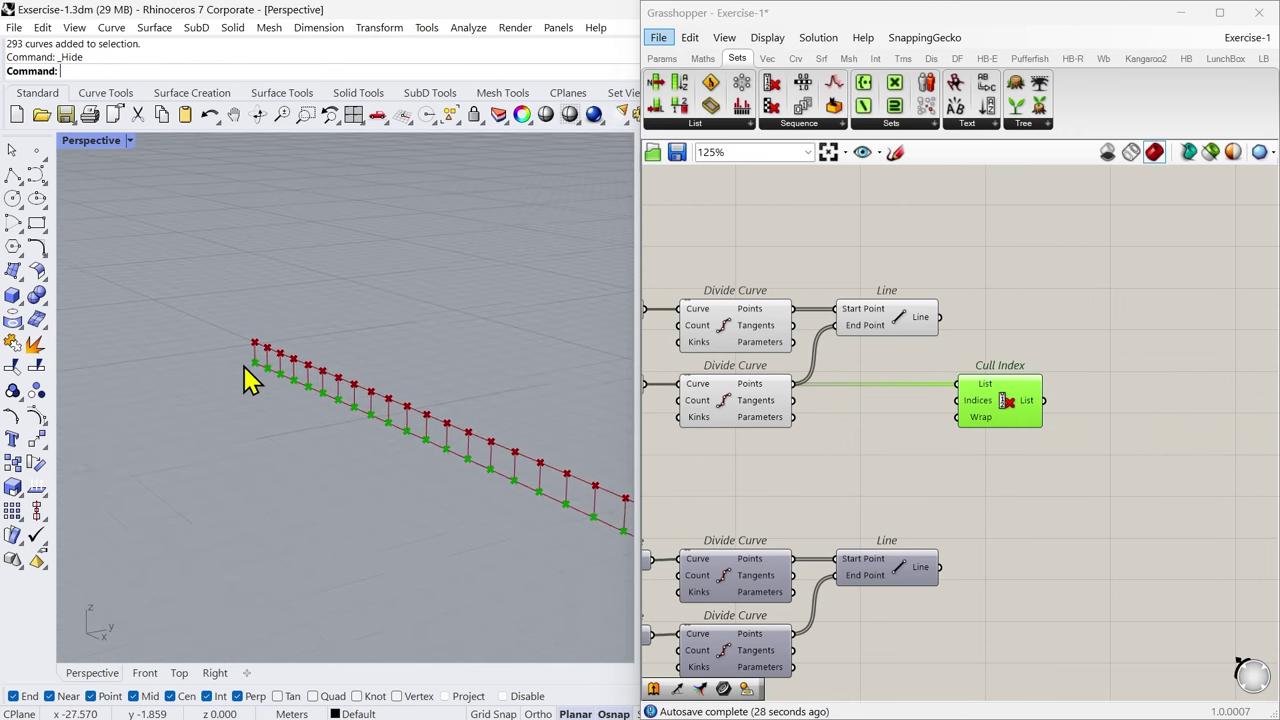
scroll(250, 357, up, 3)
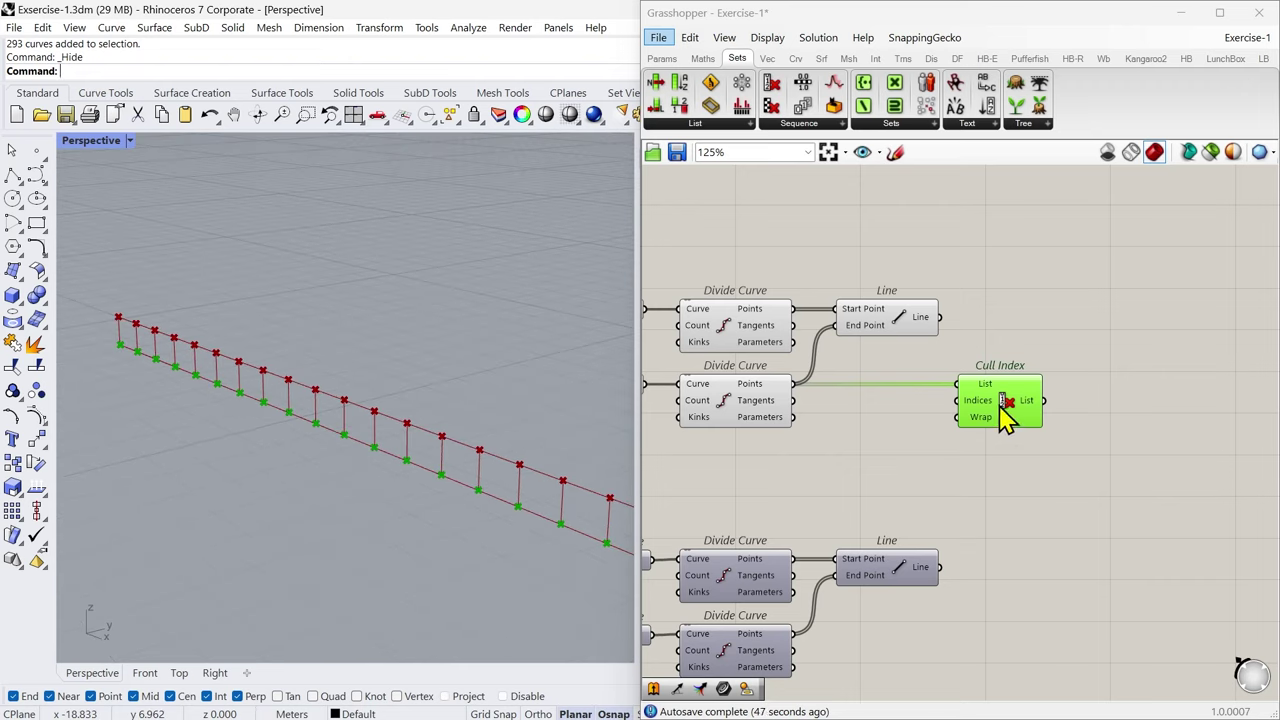
Step: Duplicate the Cull Index component and place the copy above the original
key(ctrl+v)
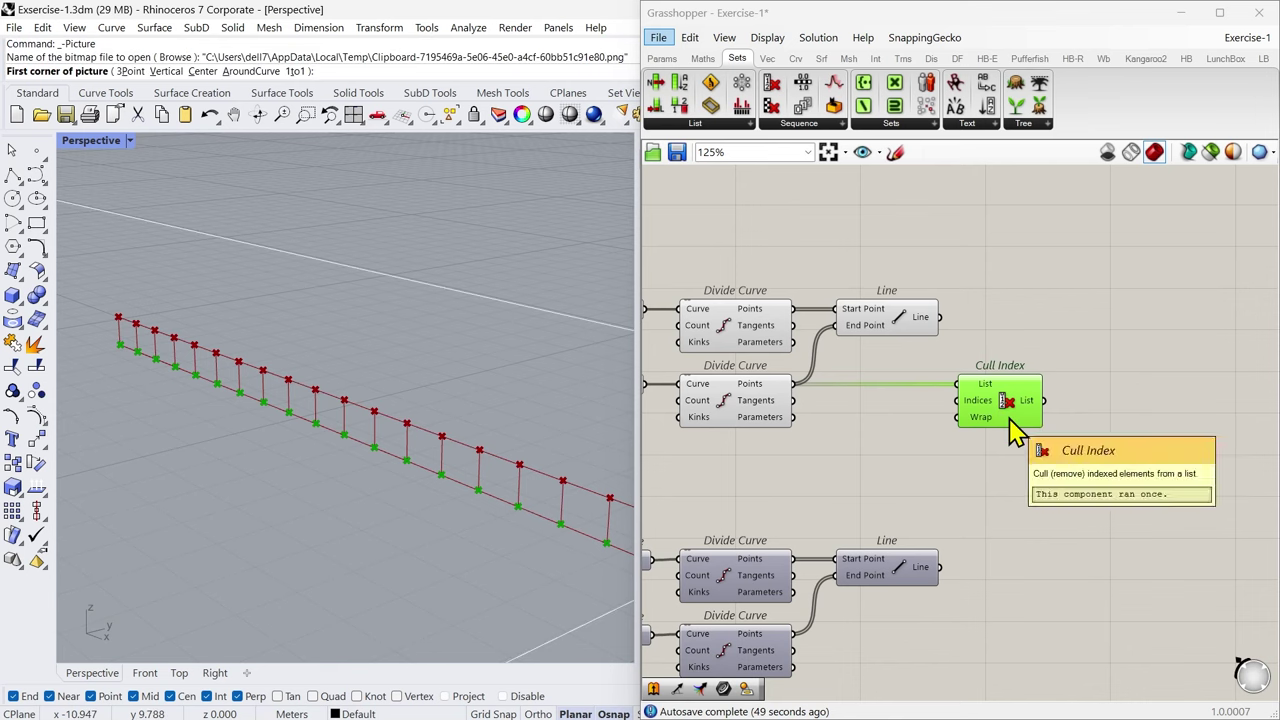
key(Escape)
click(1007, 409)
key(ctrl+c)
key(ctrl+v)
drag(1011, 423, 1028, 286)
Step: Feed the upper Divide Curve's Points into the copied Cull Index's List input and align the copy with the original
click(745, 338)
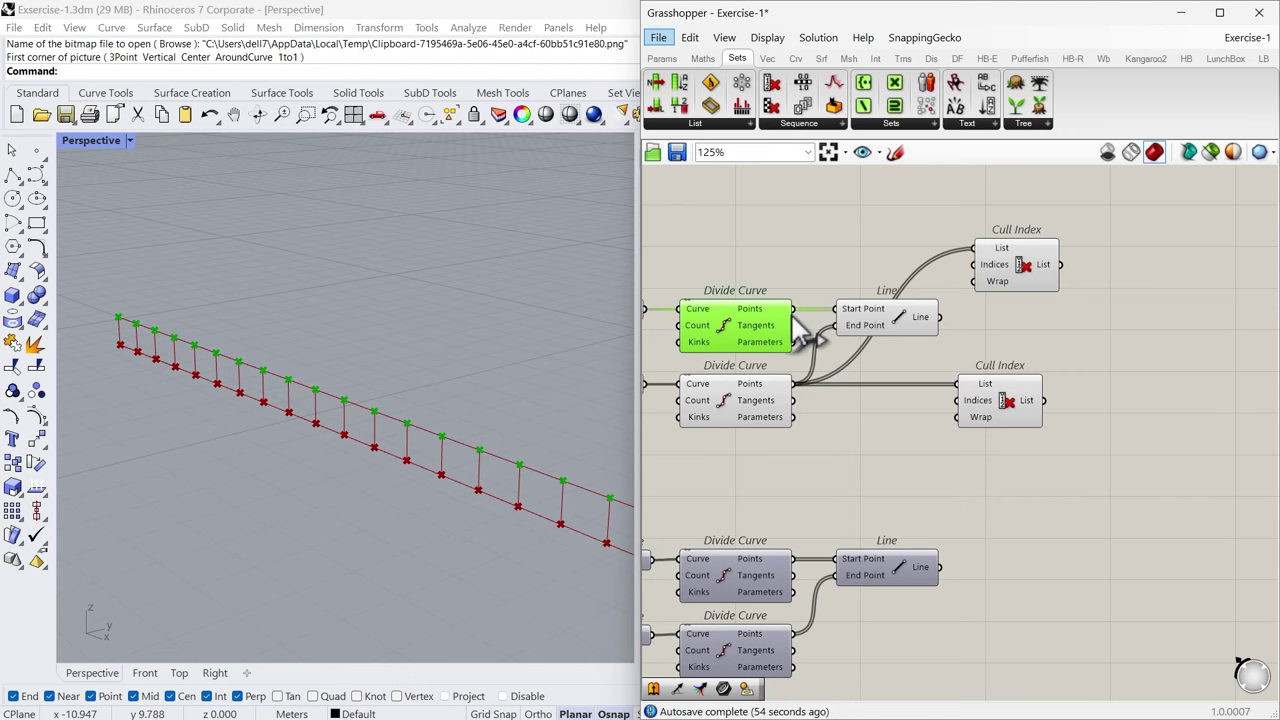
drag(795, 310, 969, 250)
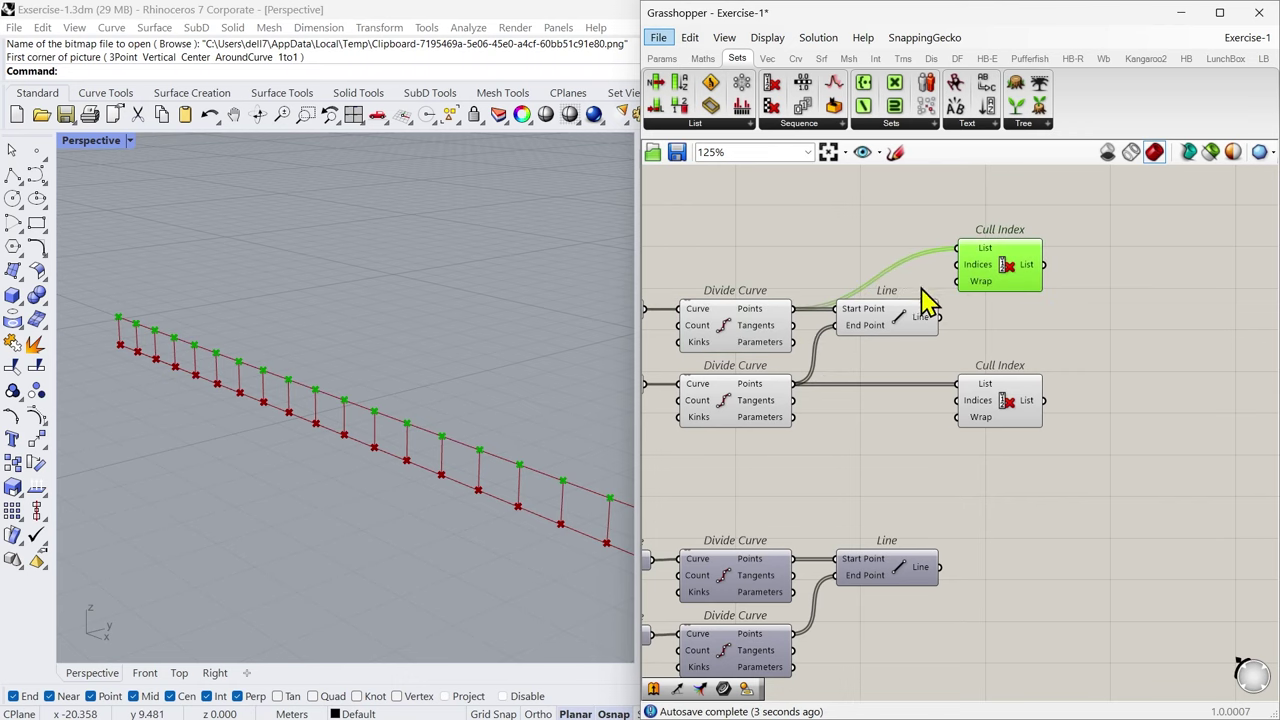
scroll(985, 283, up, 3)
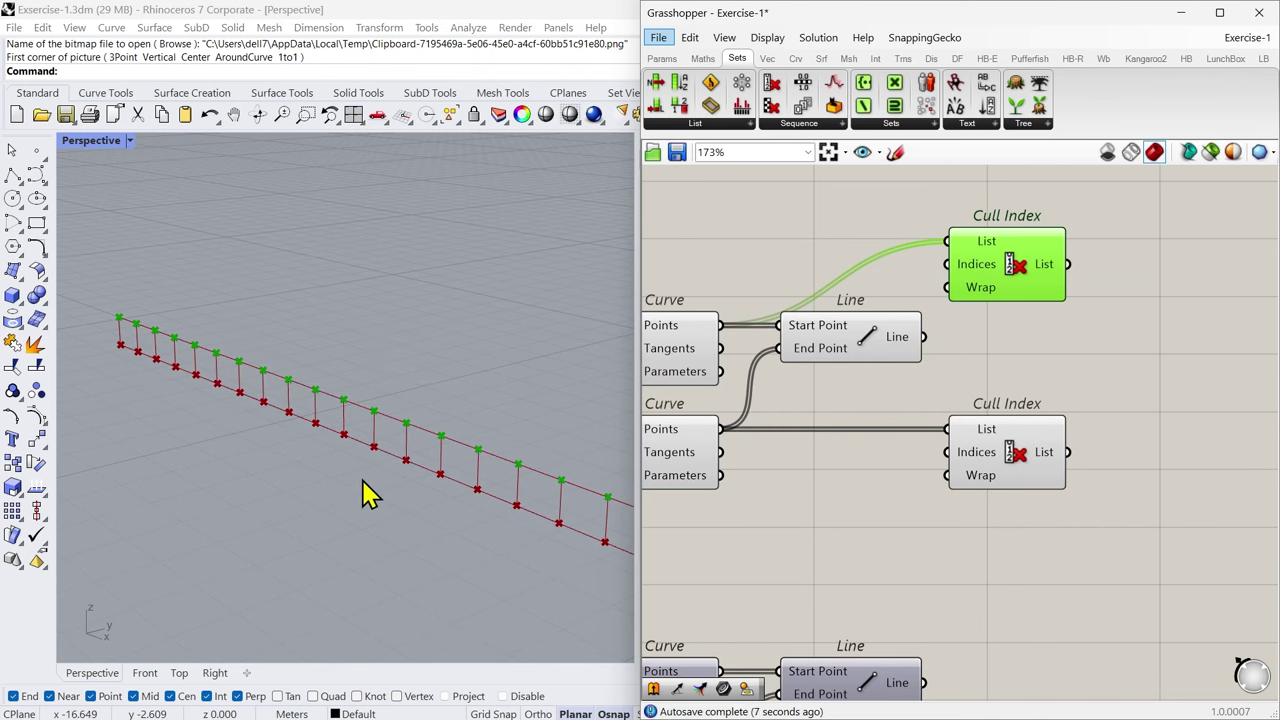
Step: Compare the points kept by both Cull Index components at the deep and shallow ends of the truss
click(223, 463)
key(ctrl+shift+e)
scroll(531, 478, up, 3)
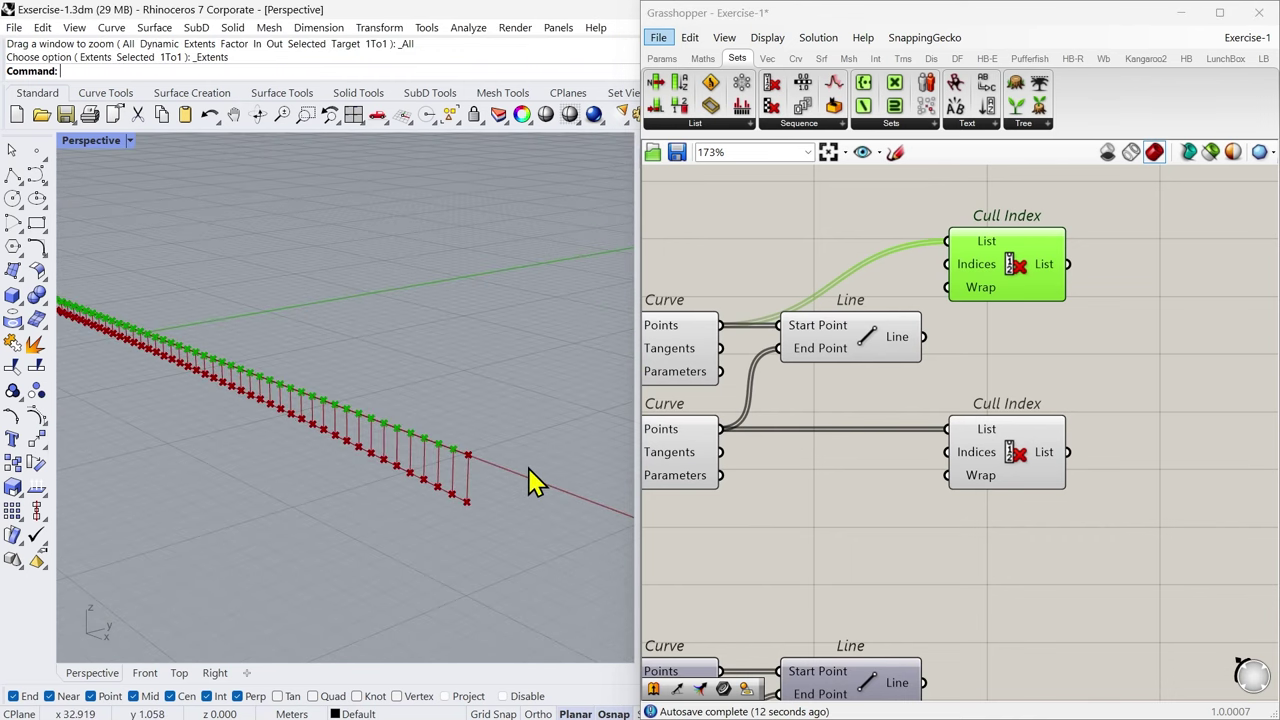
scroll(471, 471, up, 2)
shift+click(1010, 452)
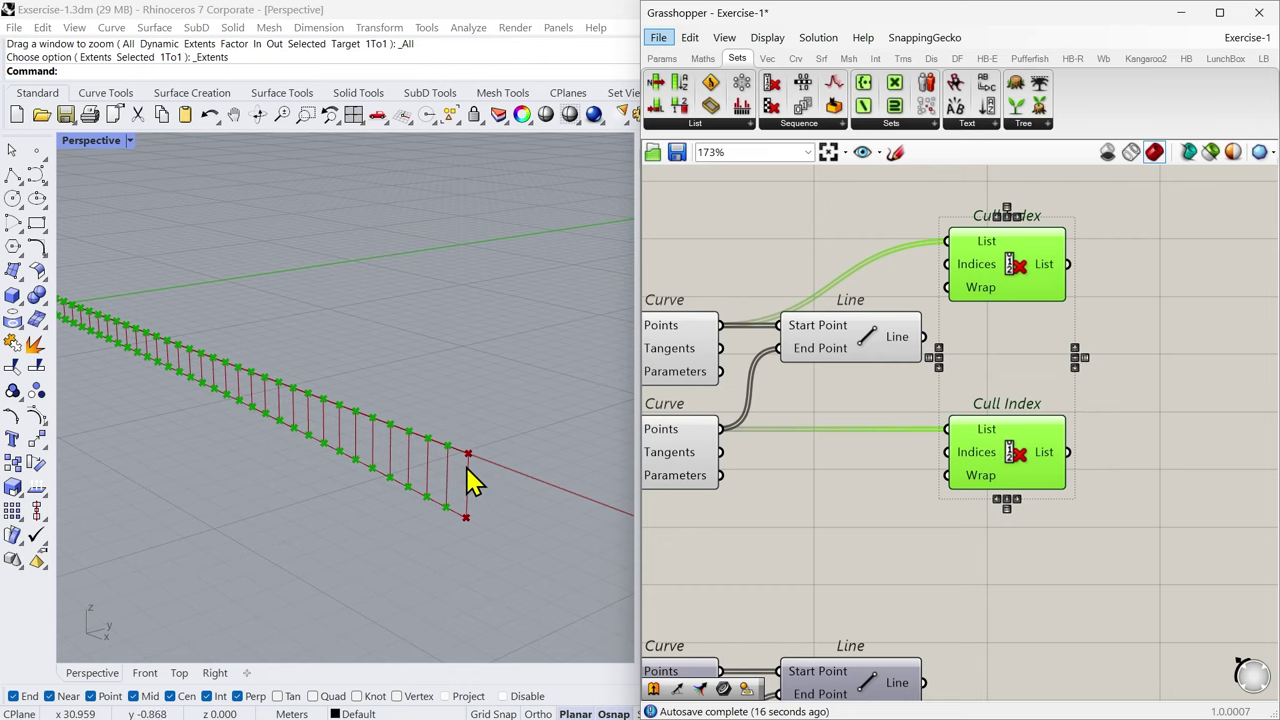
click(994, 286)
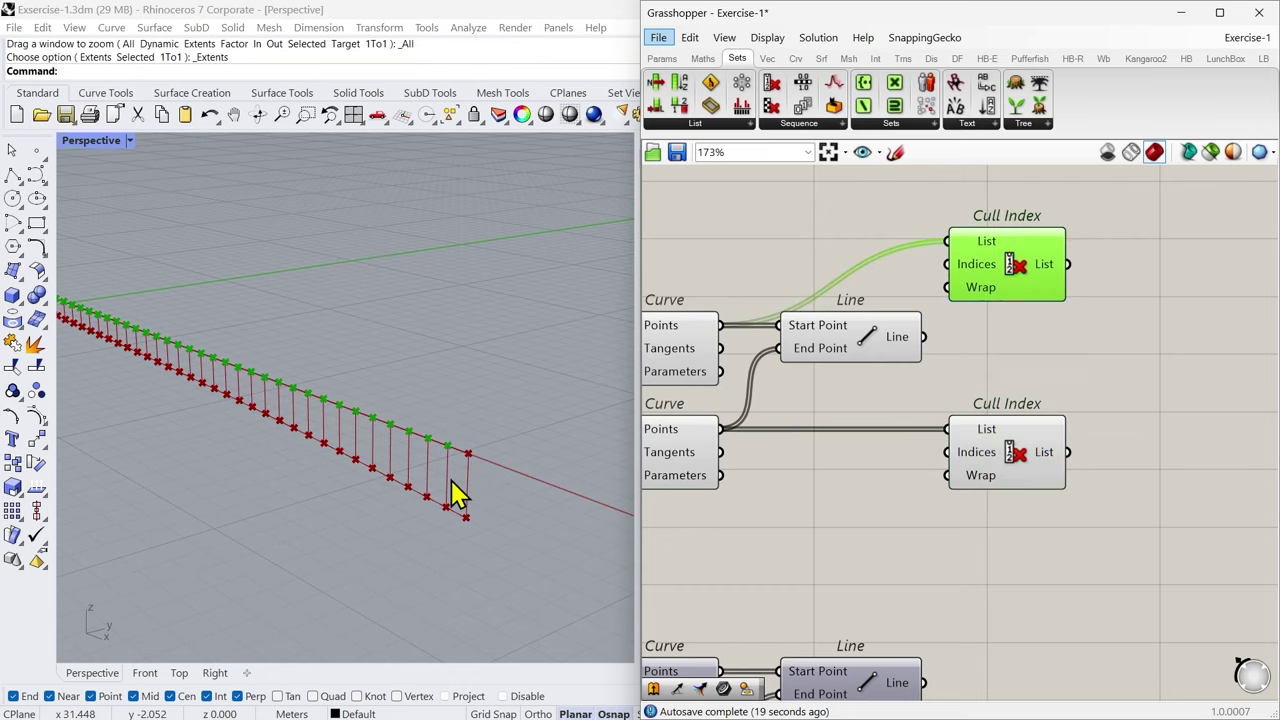
scroll(480, 460, up, 1)
scroll(523, 509, down, 4)
scroll(137, 343, up, 3)
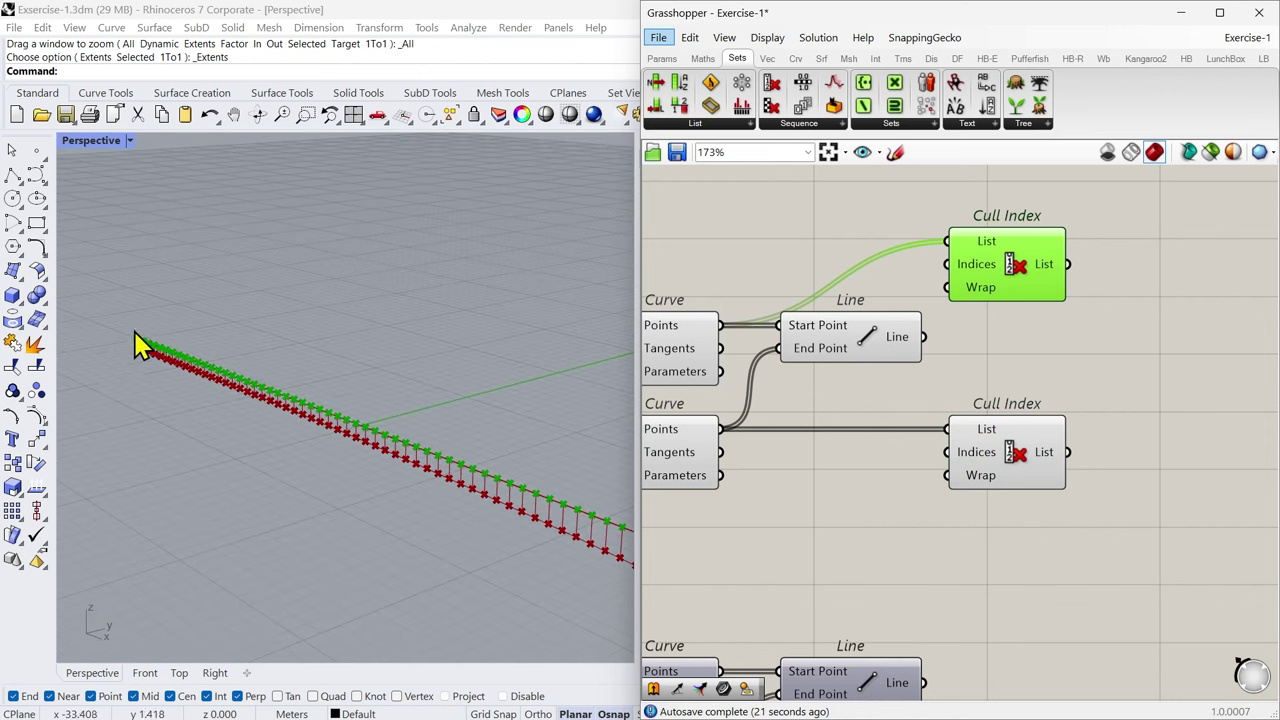
Step: Set the upper Cull Index's Indices input to 0 so the floor line's first point is culled
mouse_move(980, 280)
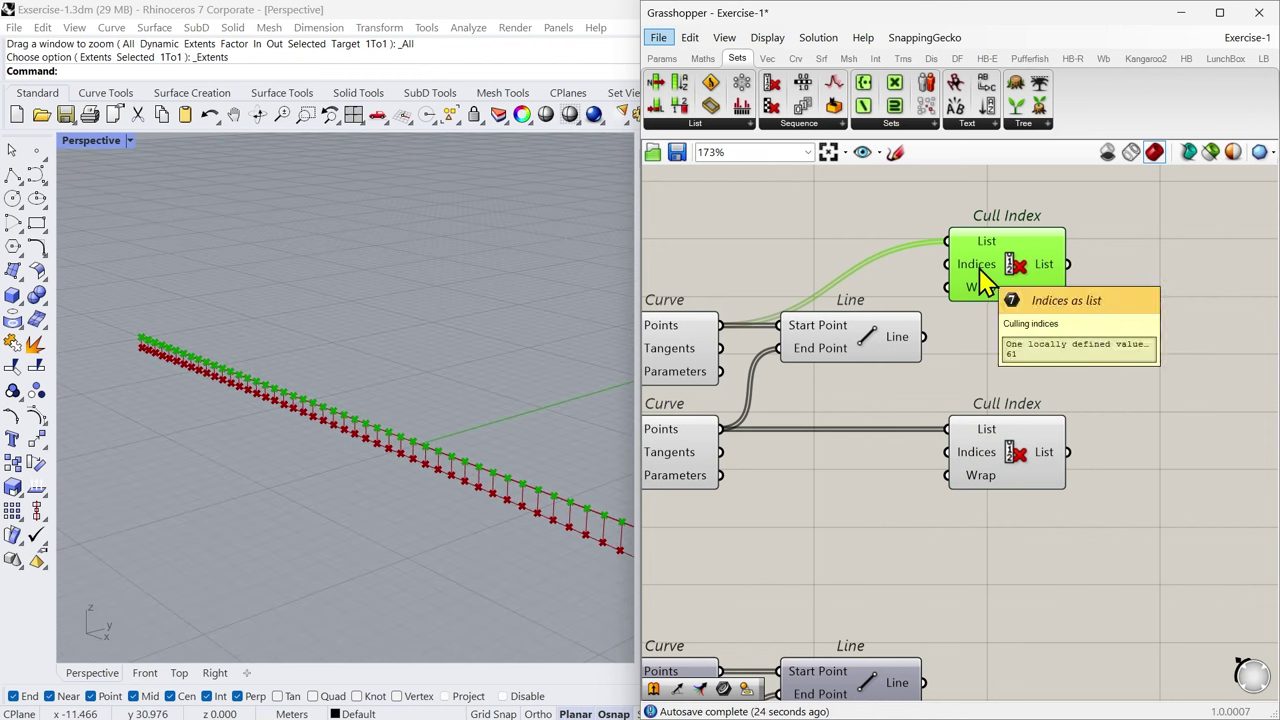
right_click(986, 283)
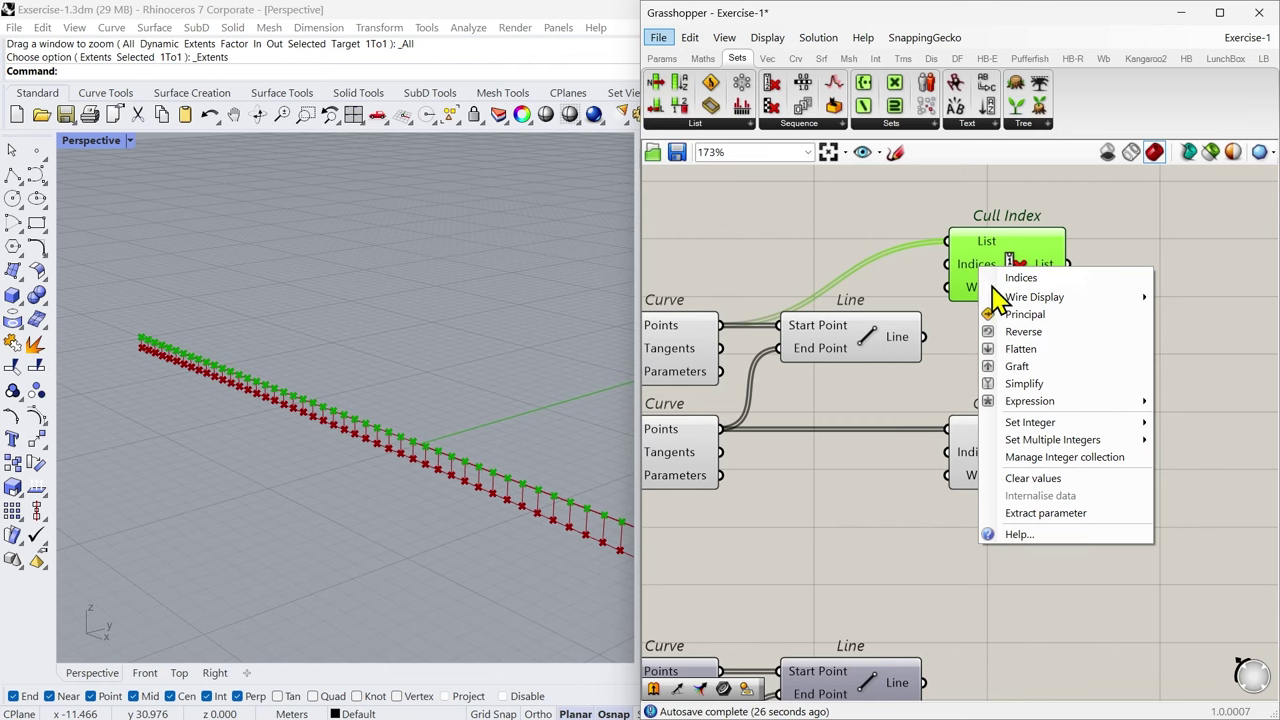
mouse_move(1060, 424)
double_click(829, 424)
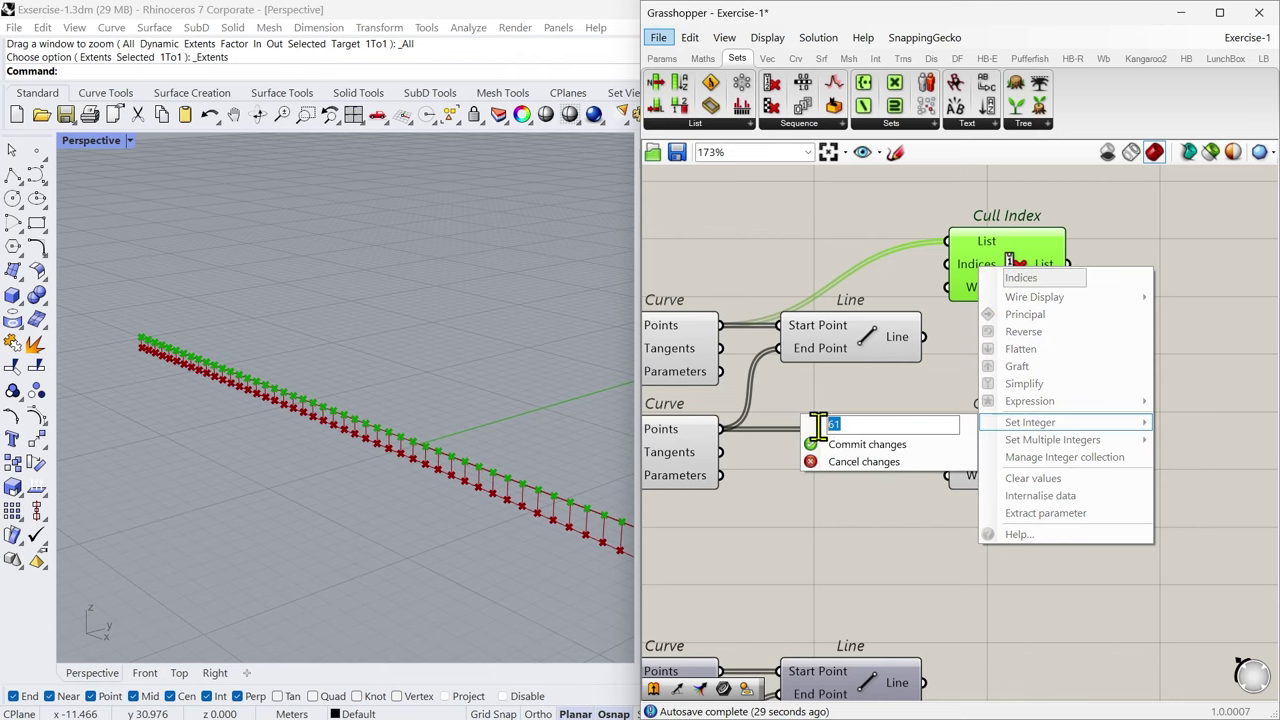
text(0)
click(850, 446)
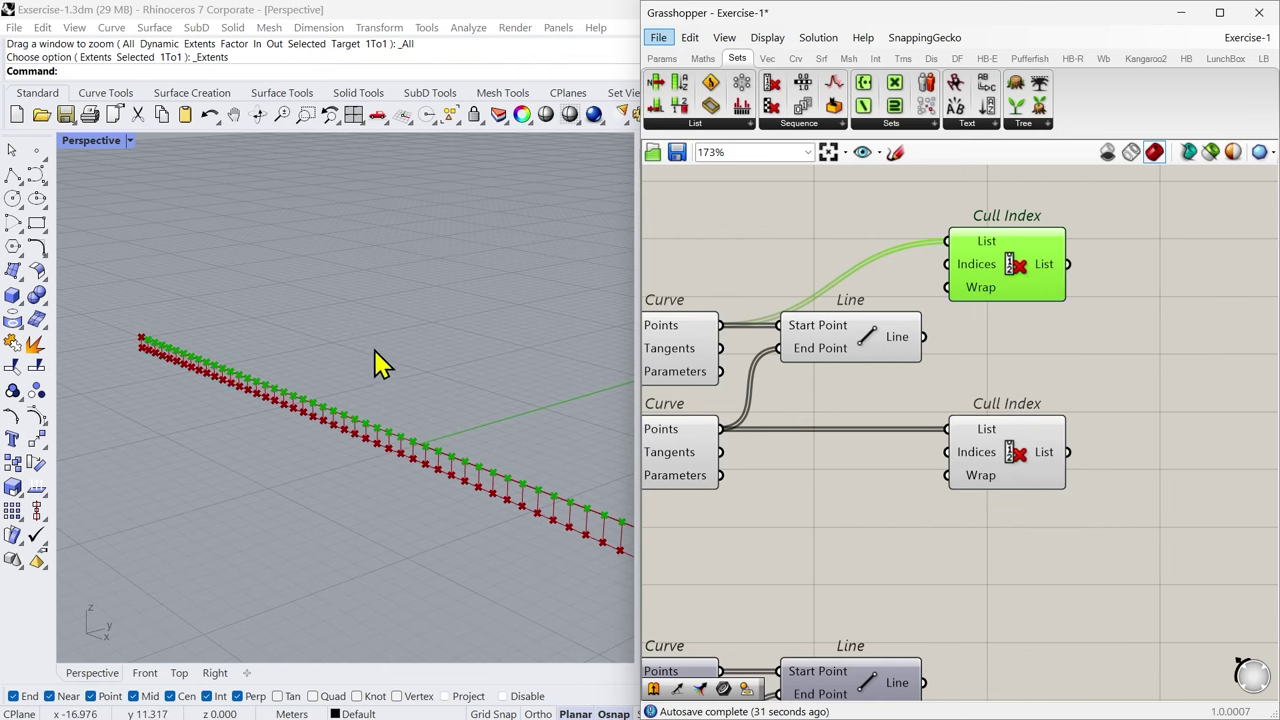
Step: Inspect both culled point lists and their remaining points at the truss's deep end
shift+right_drag(525, 555, 250, 452)
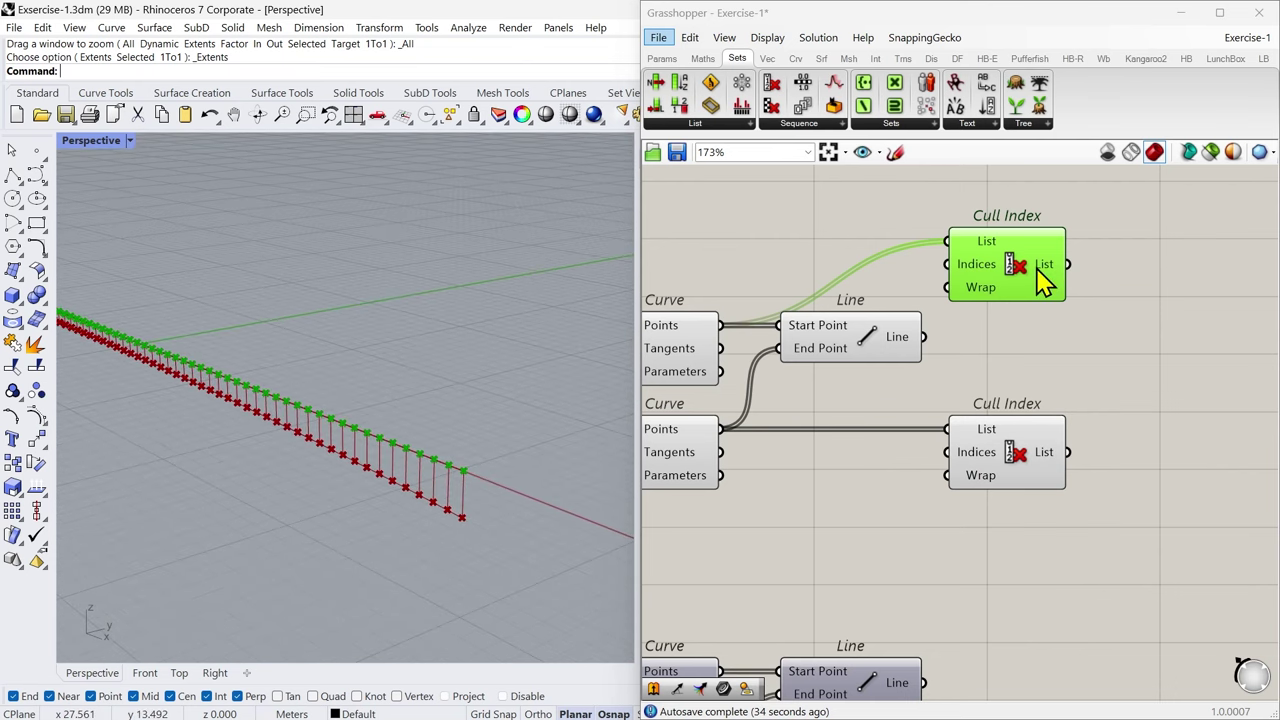
mouse_move(1043, 283)
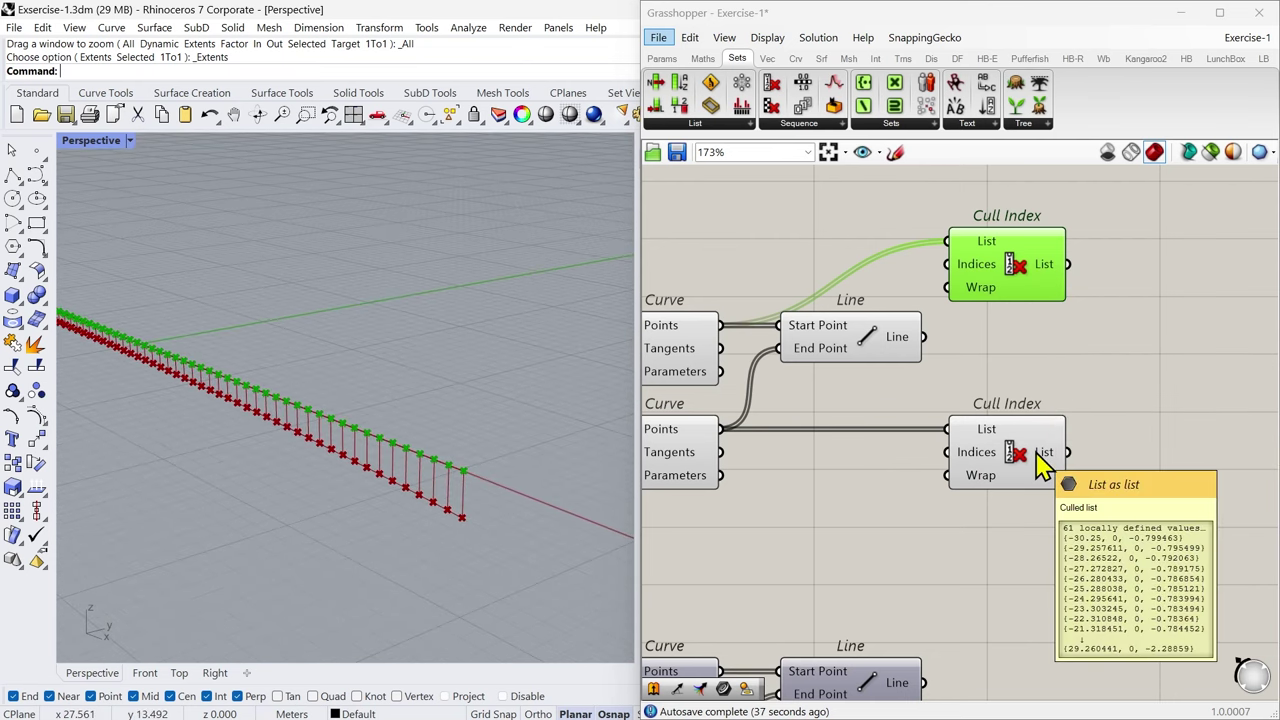
right_drag(476, 490, 429, 523)
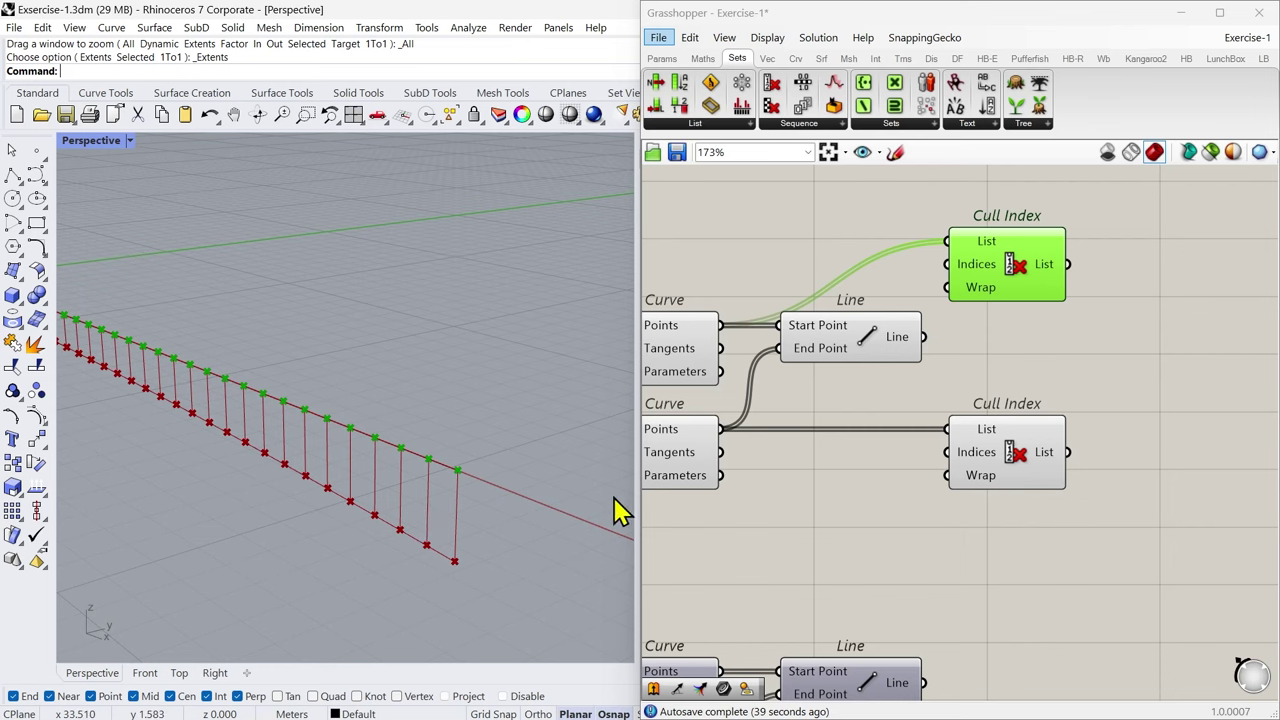
shift+click(1000, 464)
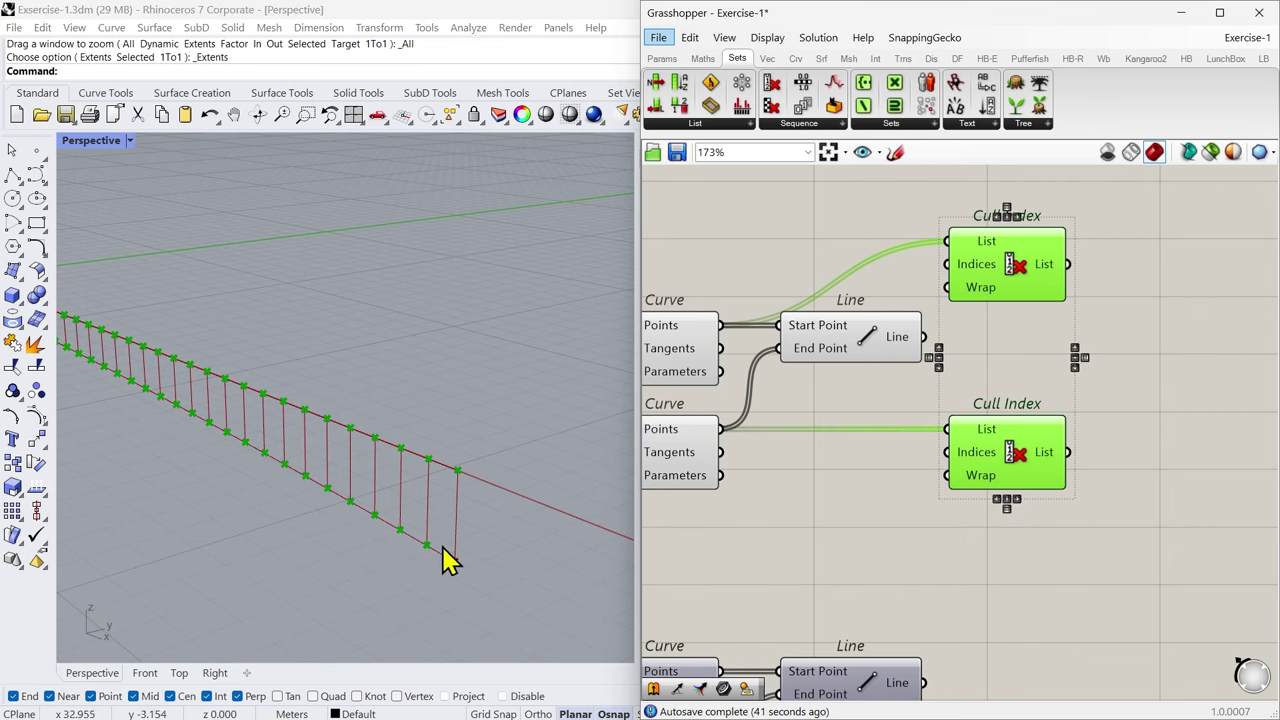
click(905, 557)
Step: Add a Line component and feed the upper Cull Index List into Start Point and the lower Cull Index List into End Point
click(857, 334)
right_drag(1119, 363, 905, 402)
double_click(936, 405)
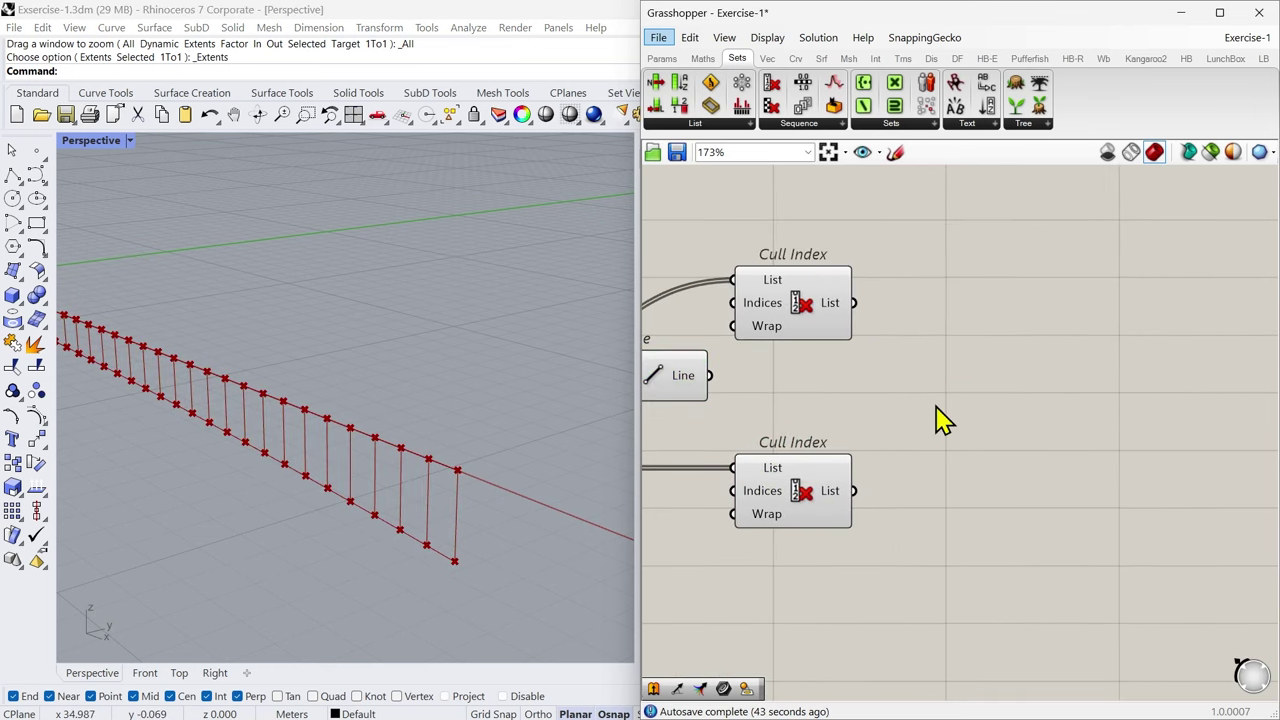
text(li)
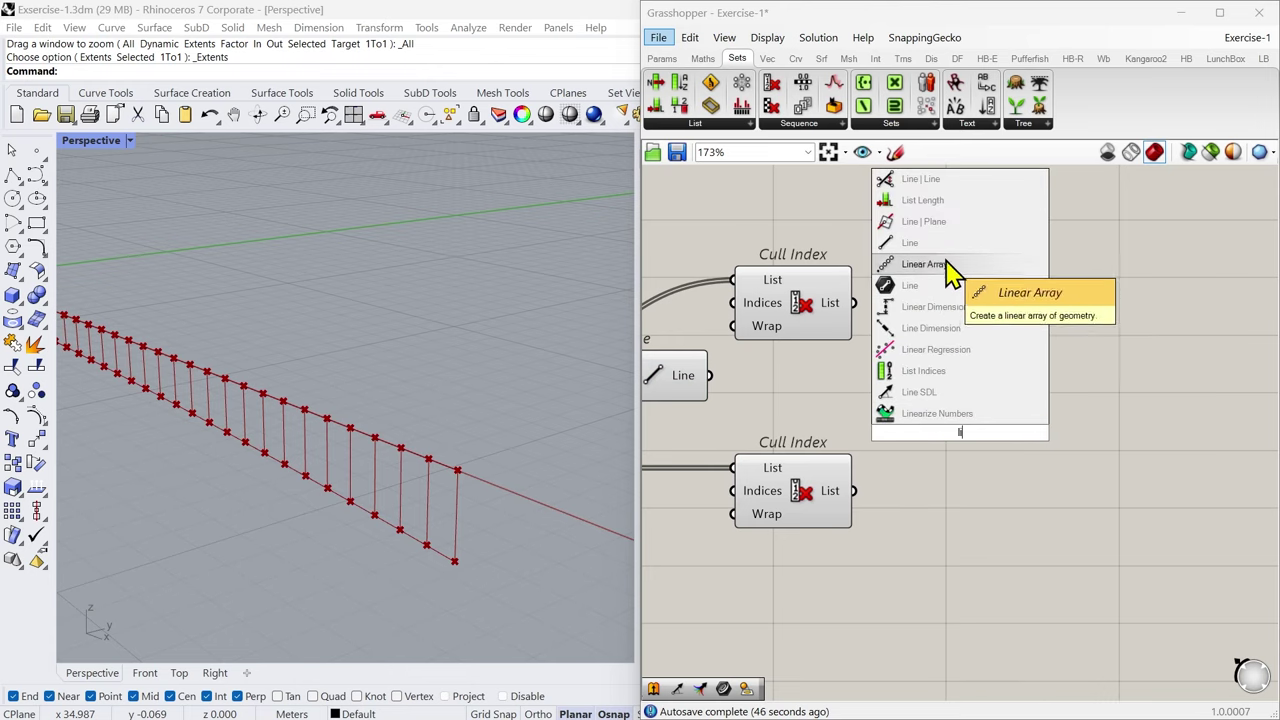
click(940, 276)
drag(956, 425, 999, 376)
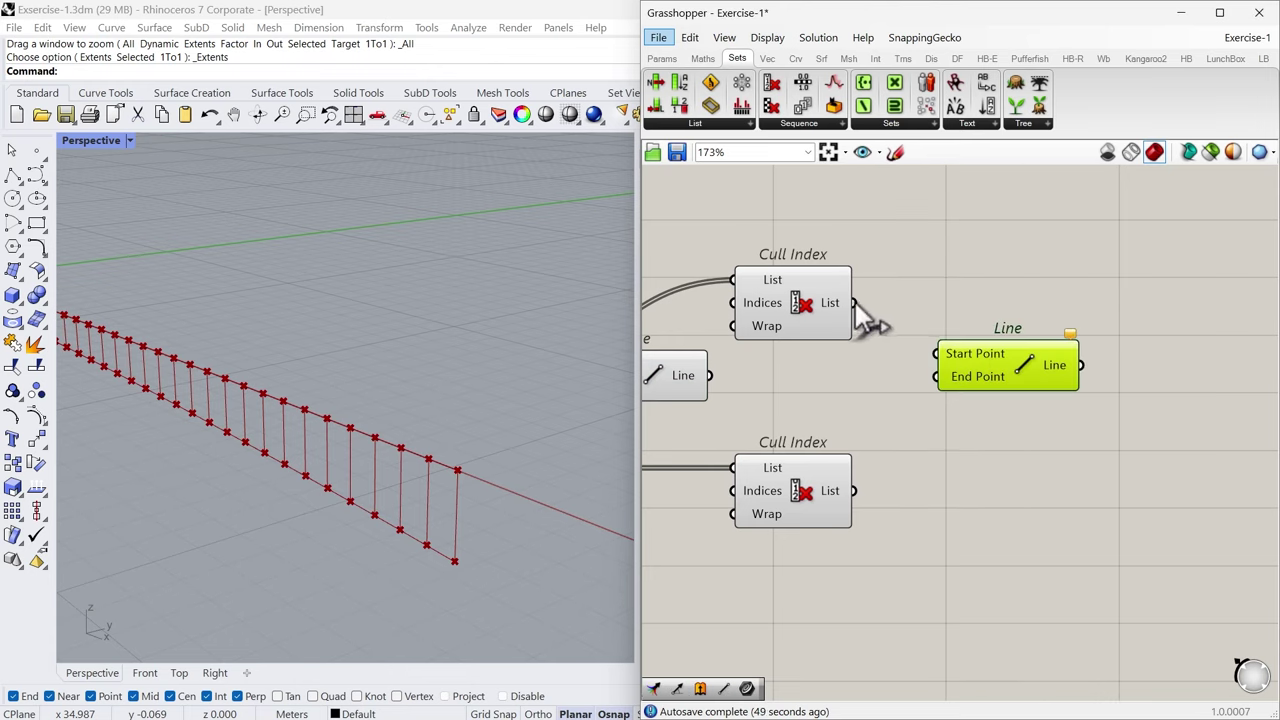
drag(855, 302, 936, 353)
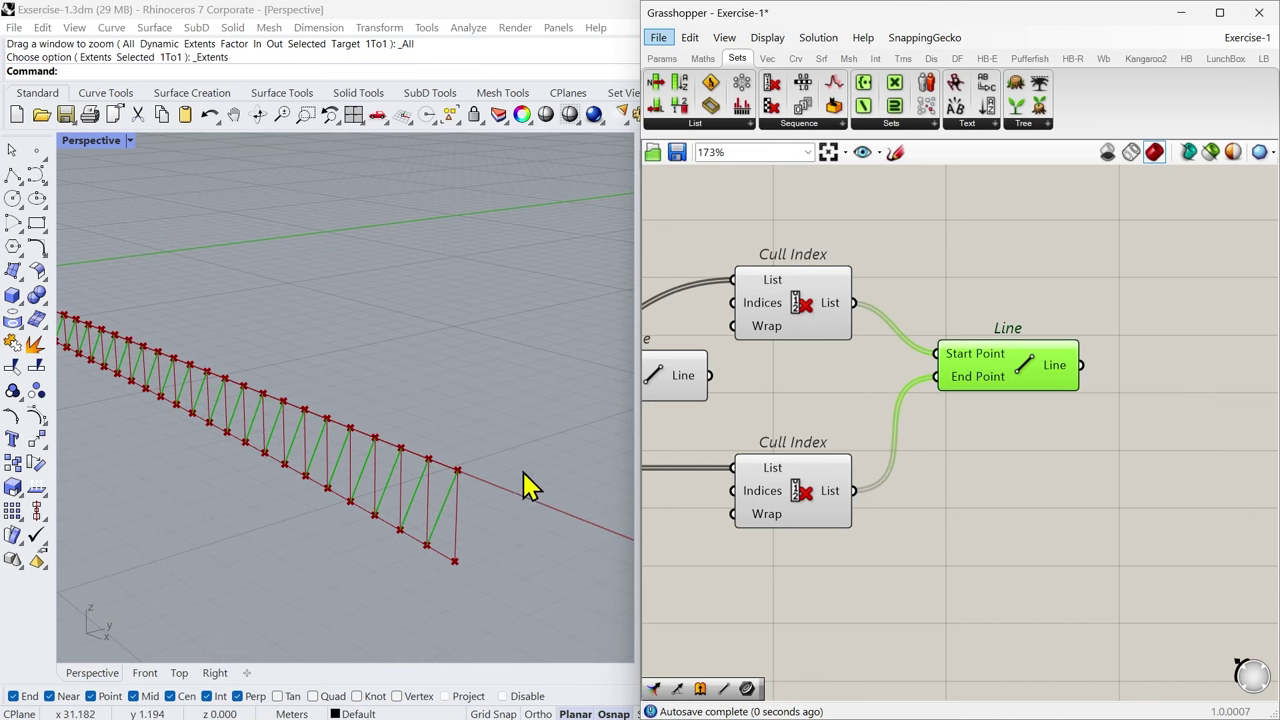
Step: Inspect the generated diagonal members along the truss from its shallow end to its deep end
scroll(520, 485, down, 2)
scroll(120, 349, up, 5)
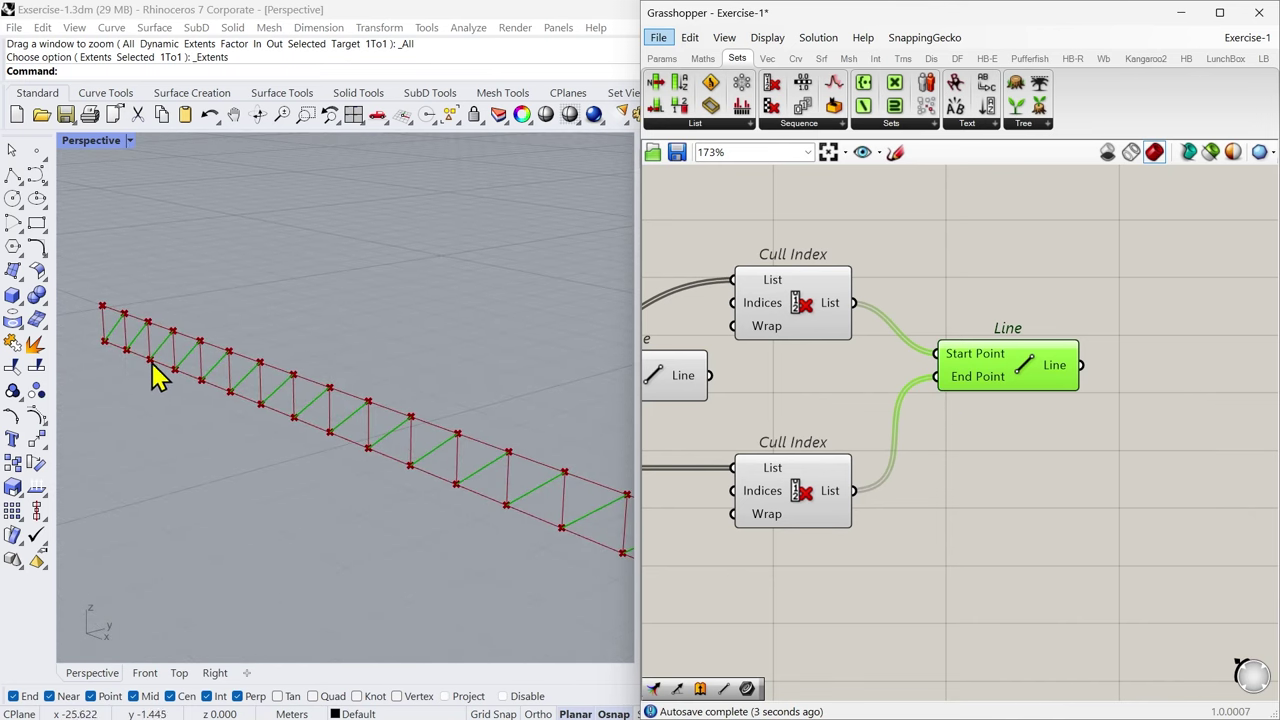
scroll(155, 365, down, 5)
scroll(244, 402, down, 1)
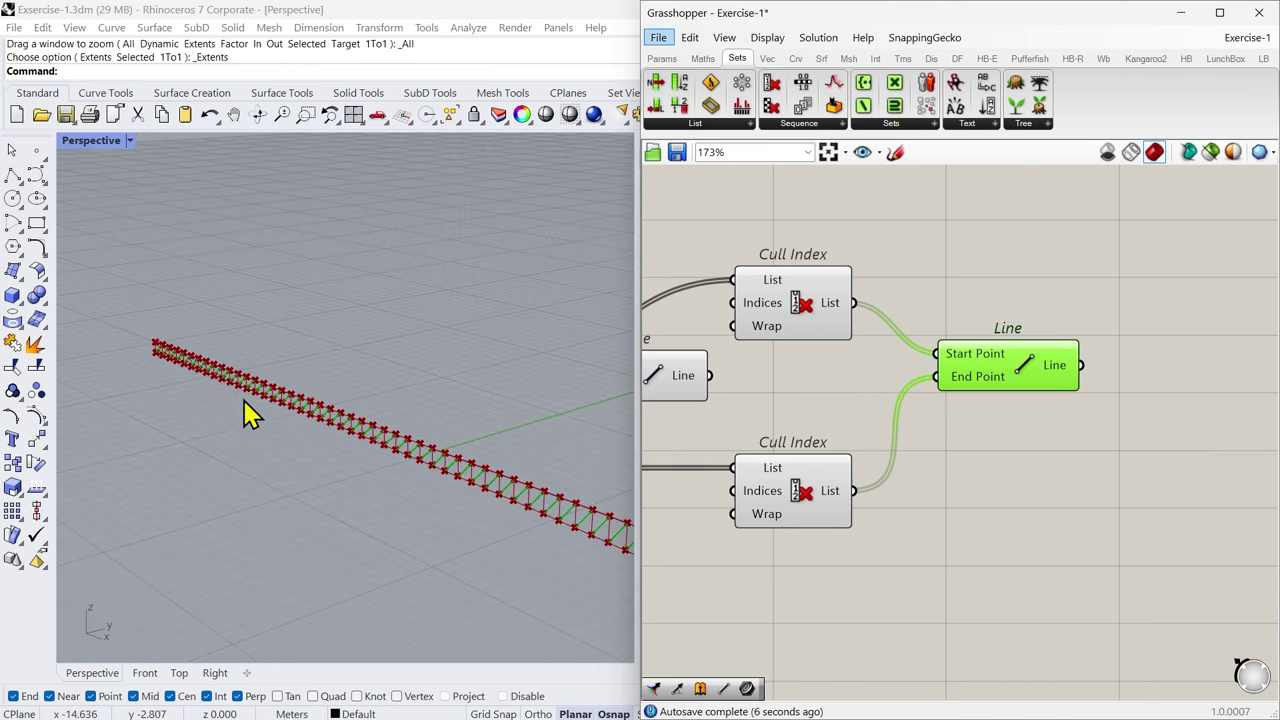
scroll(244, 400, down, 2)
scroll(470, 545, up, 4)
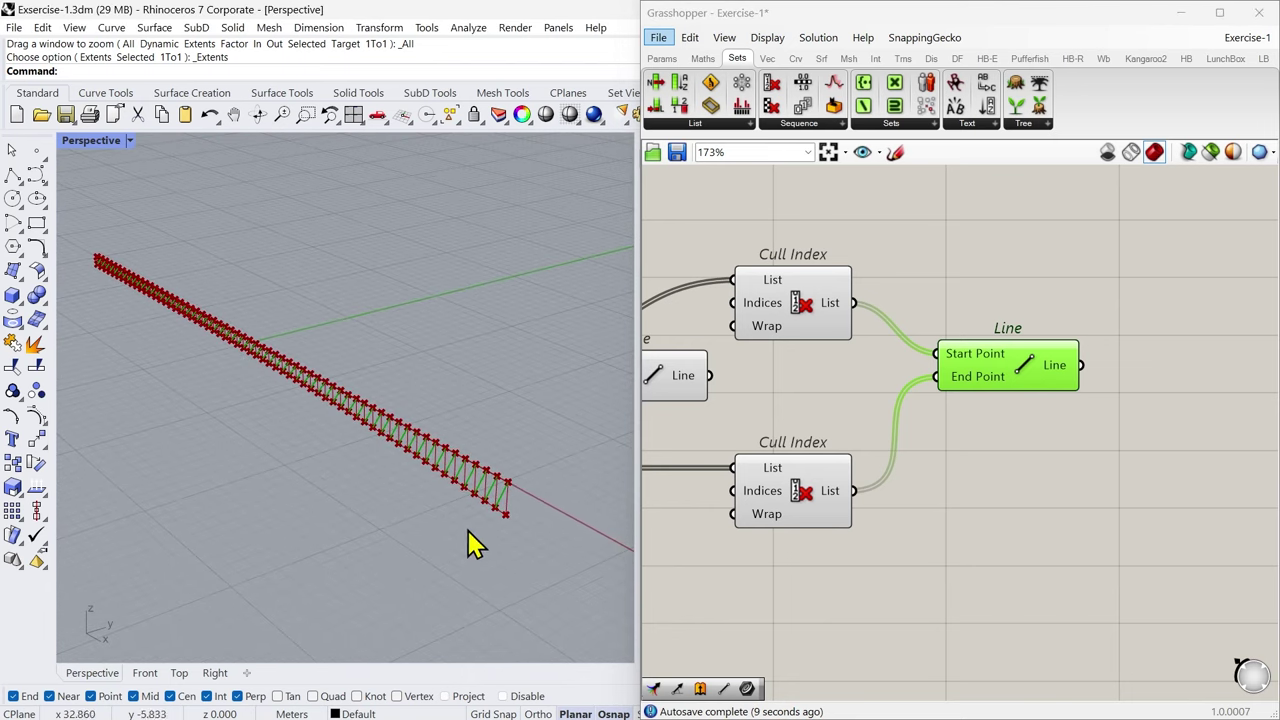
right_drag(468, 531, 507, 548)
scroll(484, 504, up, 2)
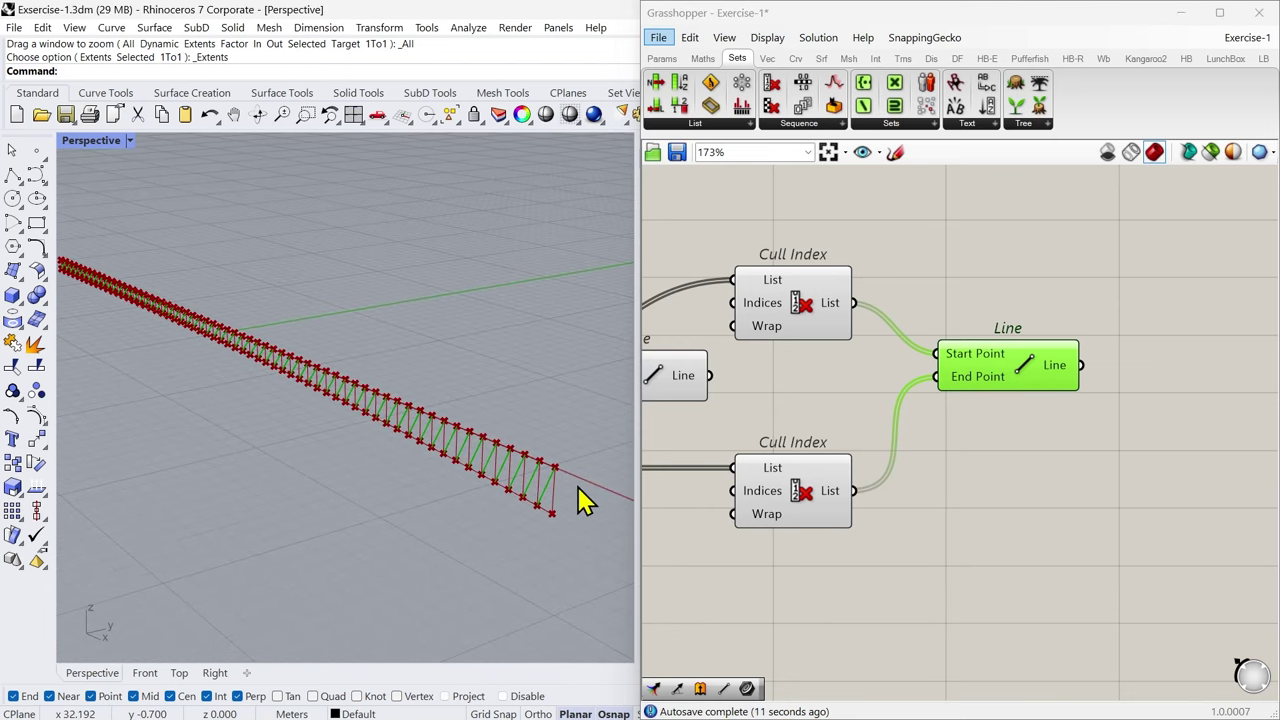
Step: Insert a Relay on the wire feeding the upper Cull Index and rearrange the neighbouring Line and Cull Index components neatly
scroll(950, 451, down, 3)
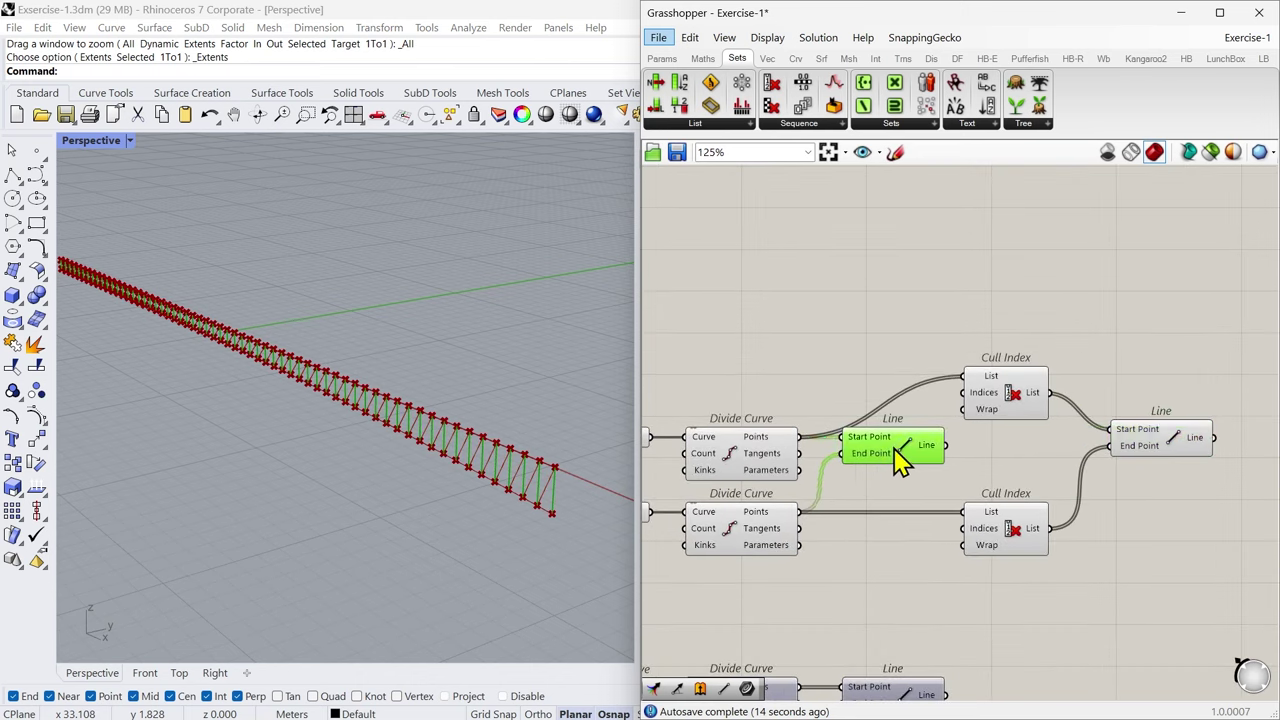
drag(900, 462, 920, 462)
double_click(890, 392)
drag(890, 392, 871, 394)
right_drag(929, 531, 896, 426)
drag(1120, 342, 1104, 309)
click(1109, 391)
Step: Turn off the preview of the truss's Curve, Divide Curve, vertical Line and Cull Index components
scroll(1088, 397, down, 3)
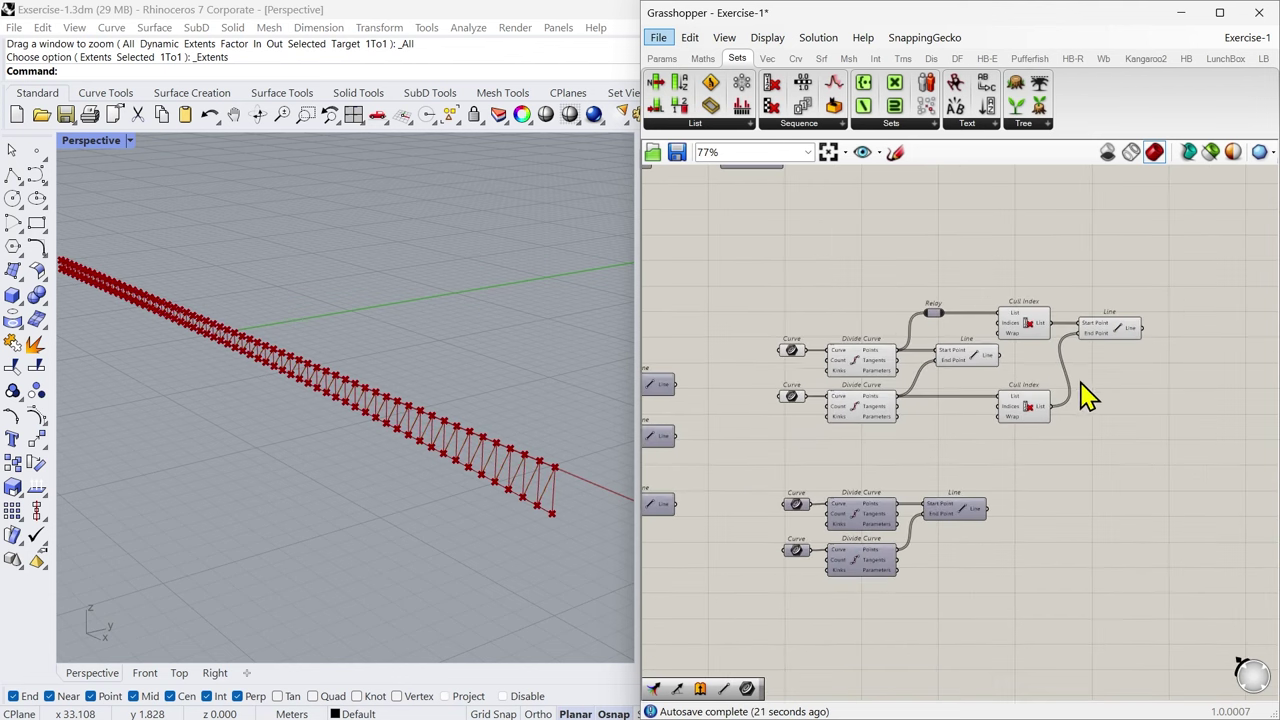
scroll(790, 366, up, 2)
scroll(905, 418, down, 2)
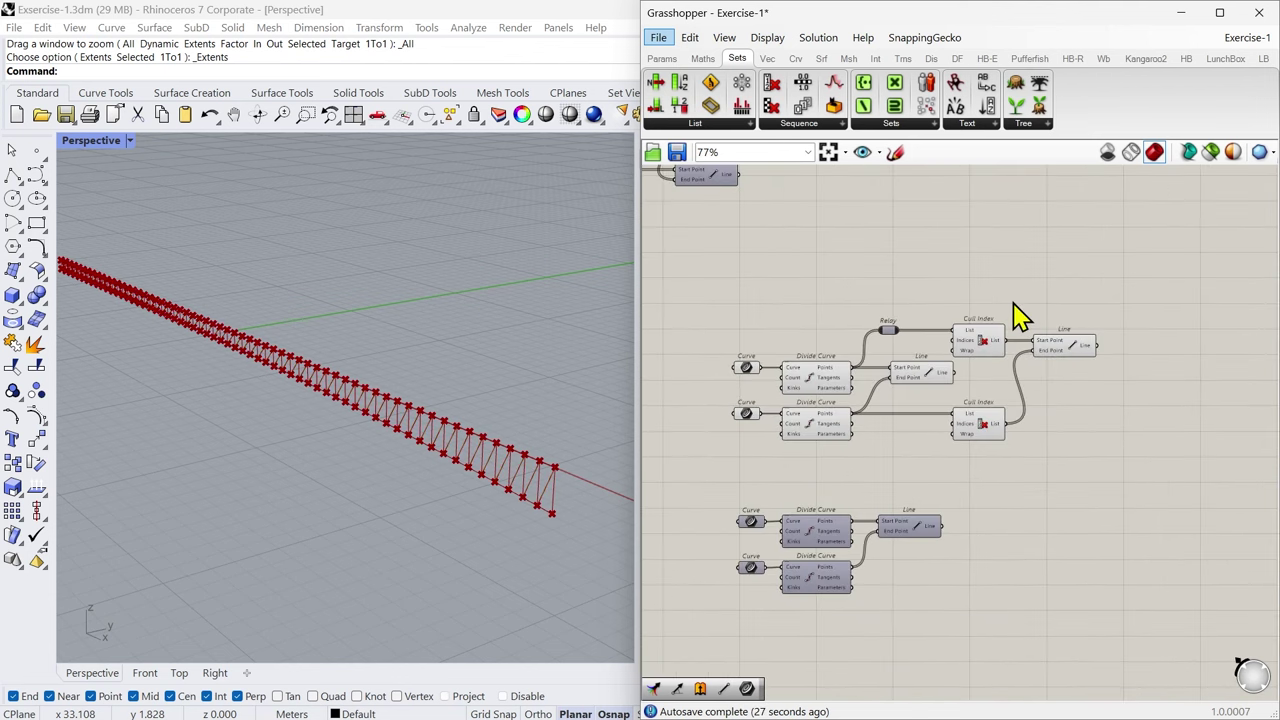
drag(1010, 277, 768, 440)
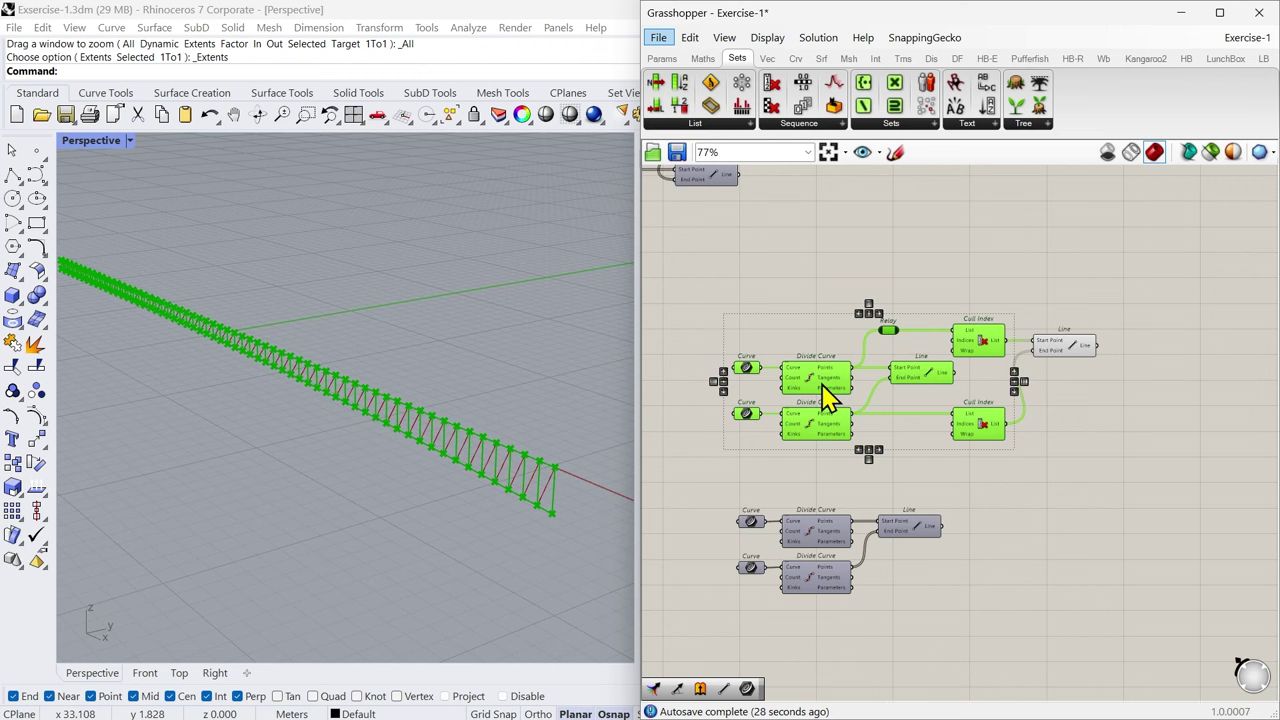
Step: Bake the diagonal Line component's output into Rhino and turn off its preview
click(1066, 345)
middle_click(1066, 343)
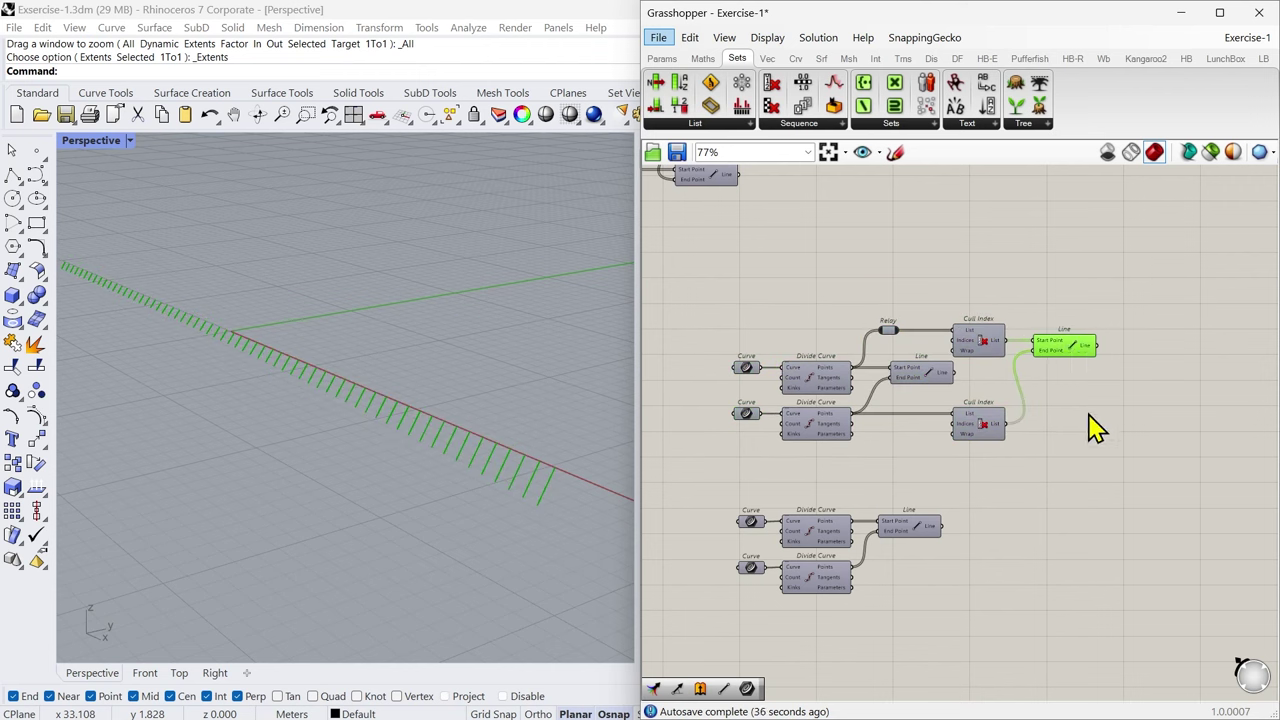
middle_click(1072, 343)
Step: Show all hidden bridge objects in Rhino and view the truss from the side
middle_click(388, 385)
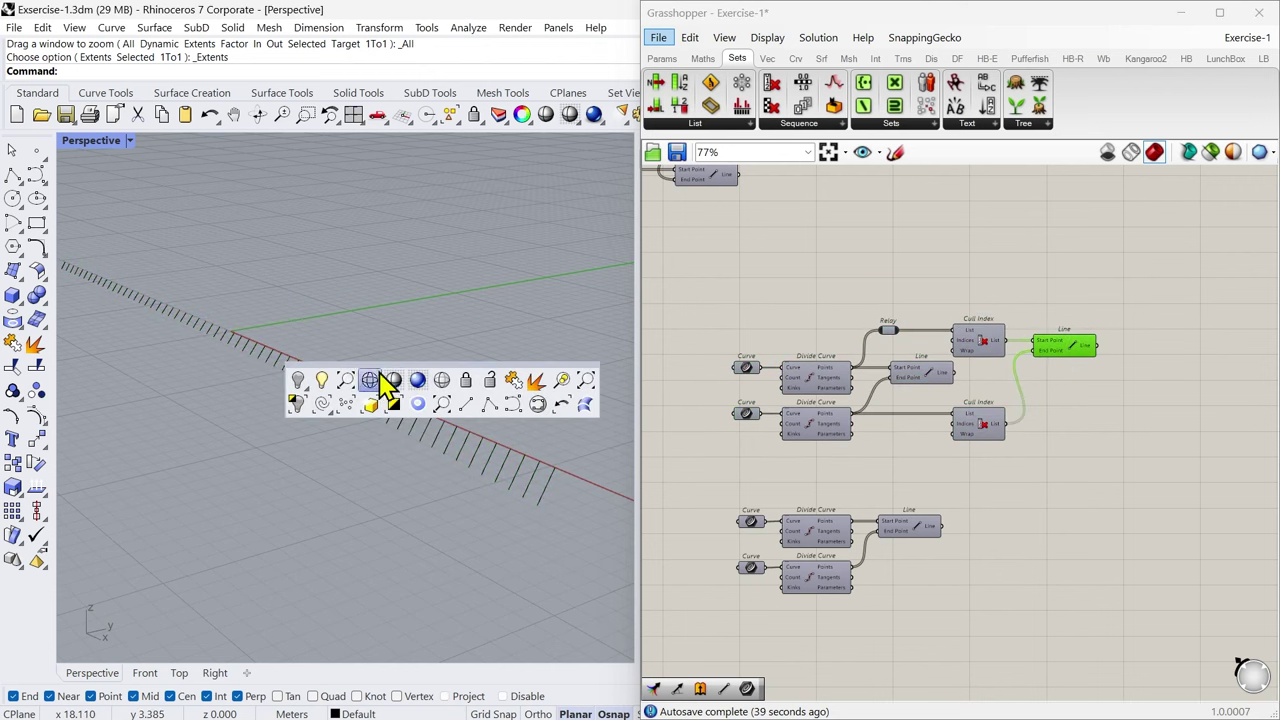
click(322, 381)
right_drag(423, 414, 530, 440)
scroll(745, 392, up, 2)
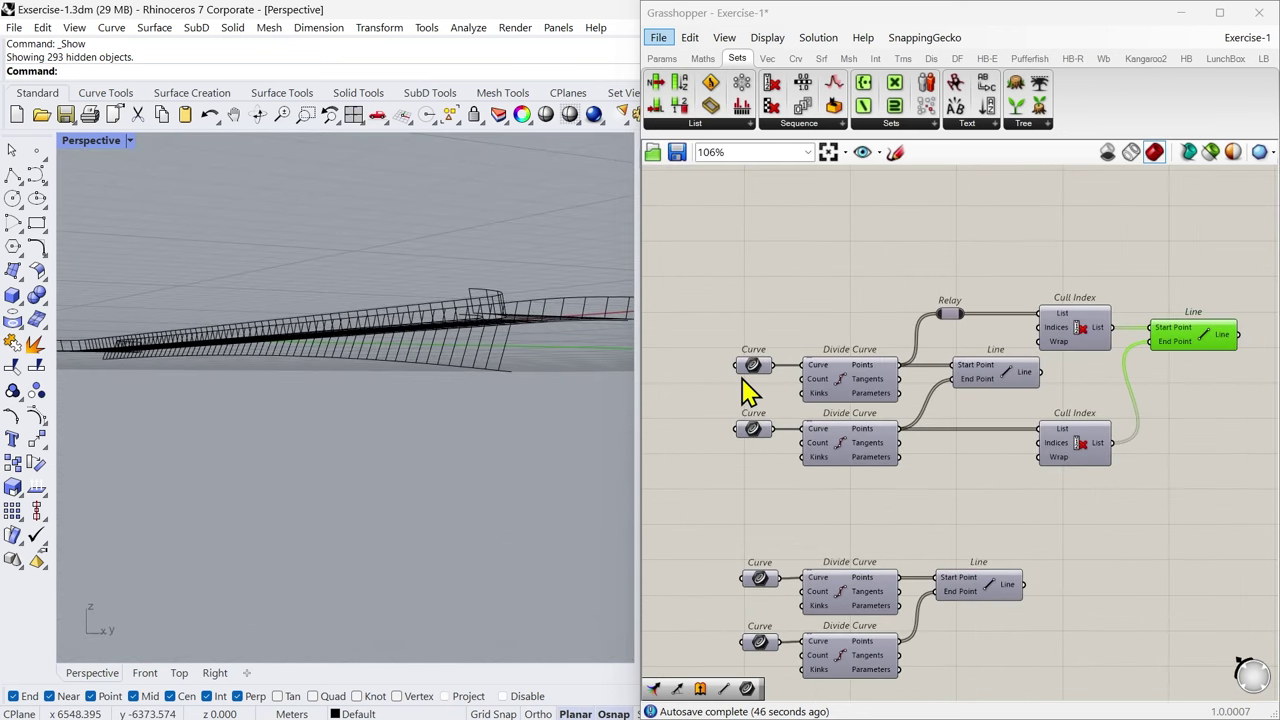
Step: Bake the vertical Line component's members into Rhino and switch its preview off
click(1004, 374)
middle_click(1004, 374)
click(1035, 346)
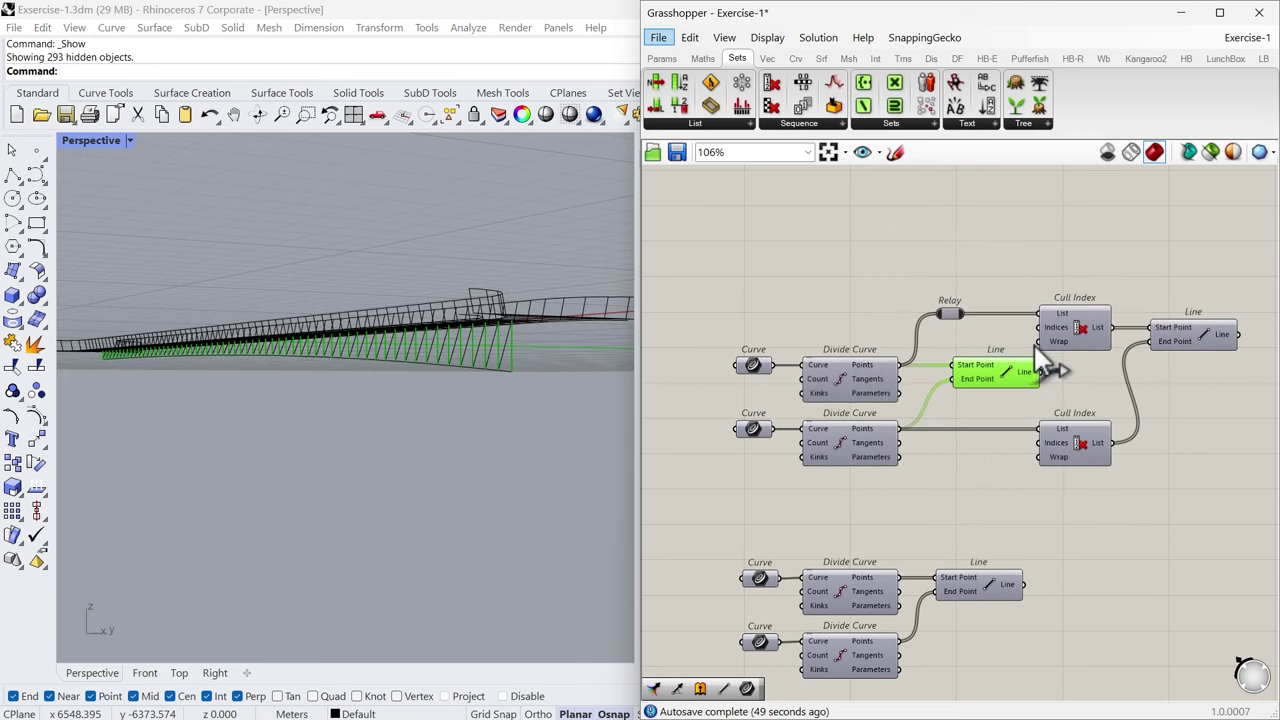
middle_click(1003, 368)
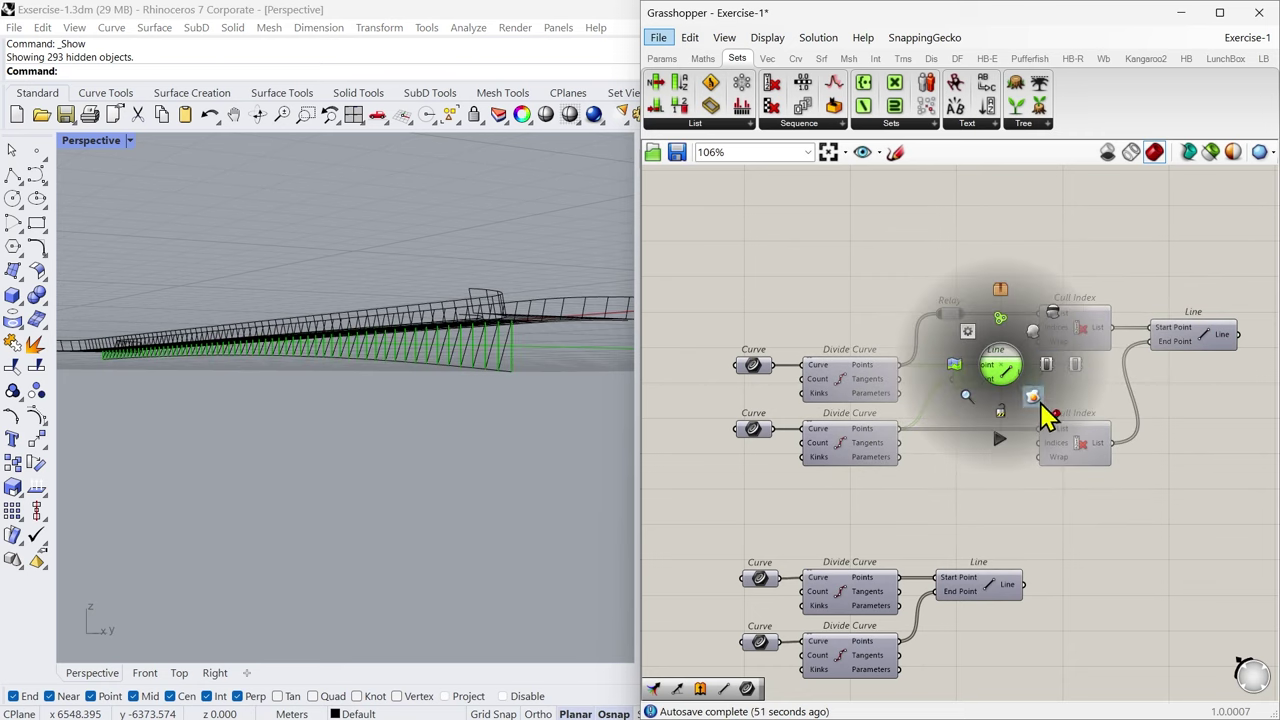
click(1033, 399)
middle_click(968, 378)
click(1022, 329)
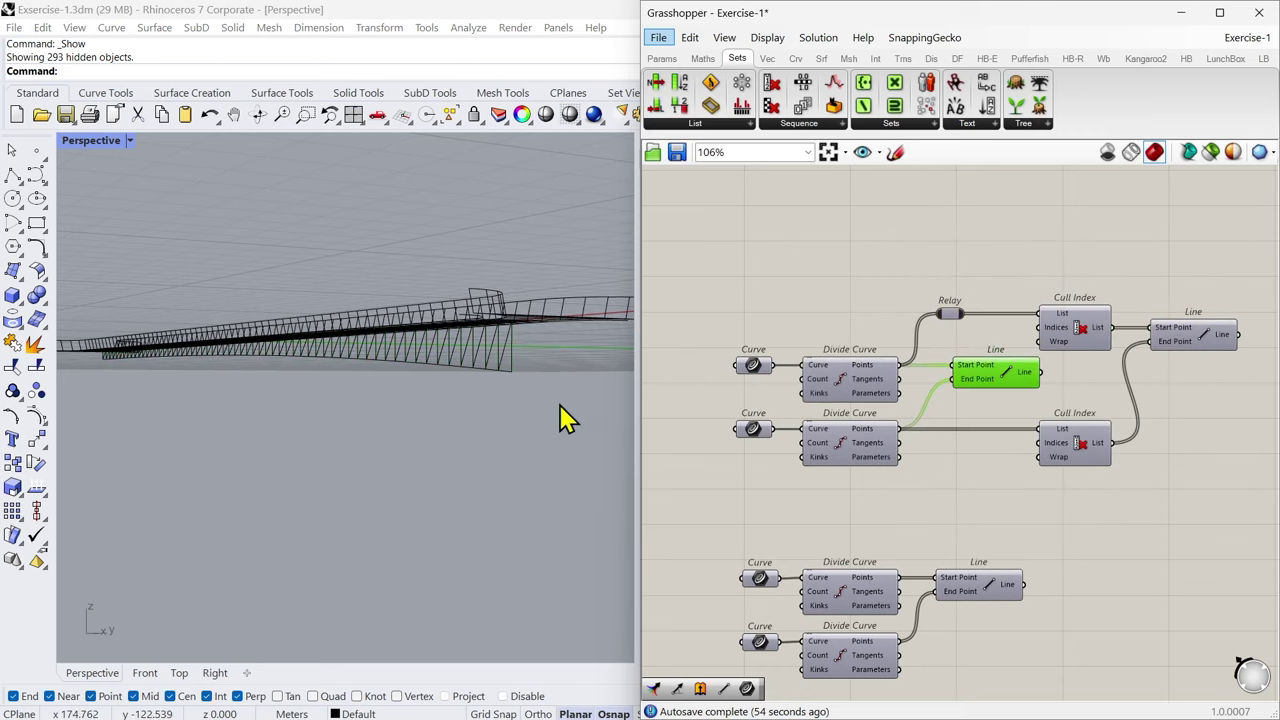
Step: Turn on the preview of the Line component that generates the floor's cross members
right_drag(560, 420, 441, 199)
scroll(443, 366, up, 3)
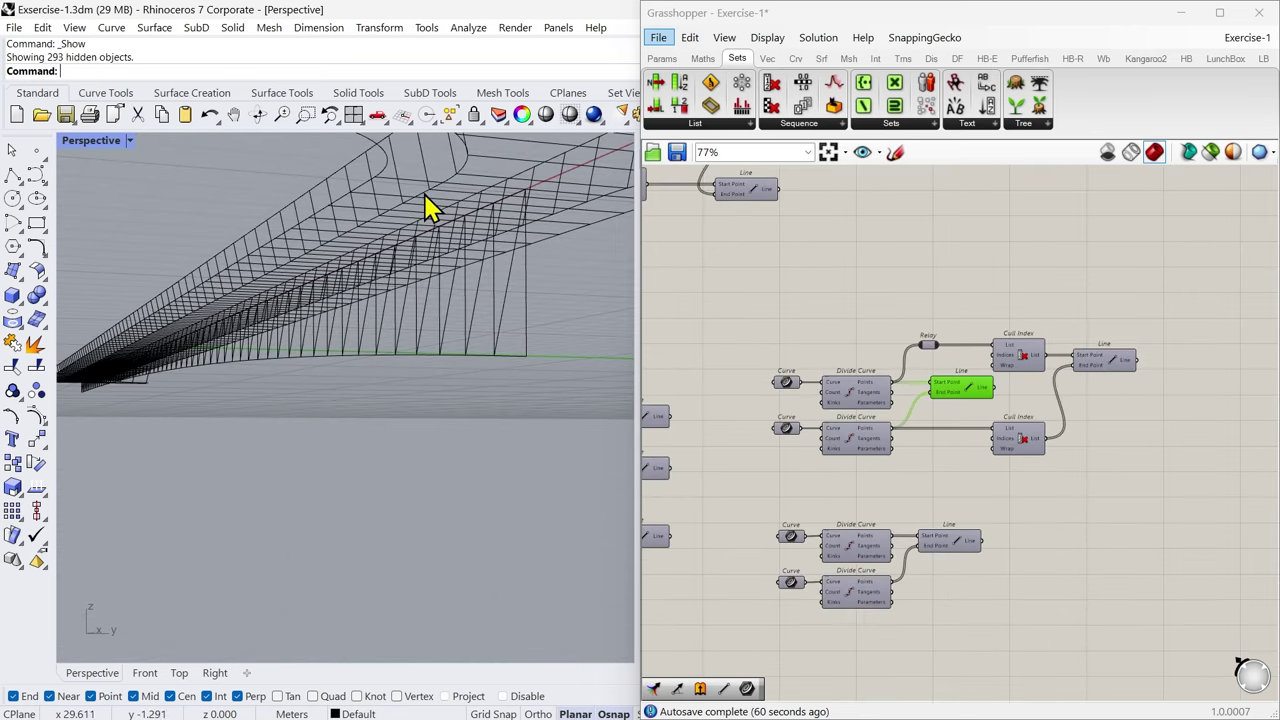
click(425, 196)
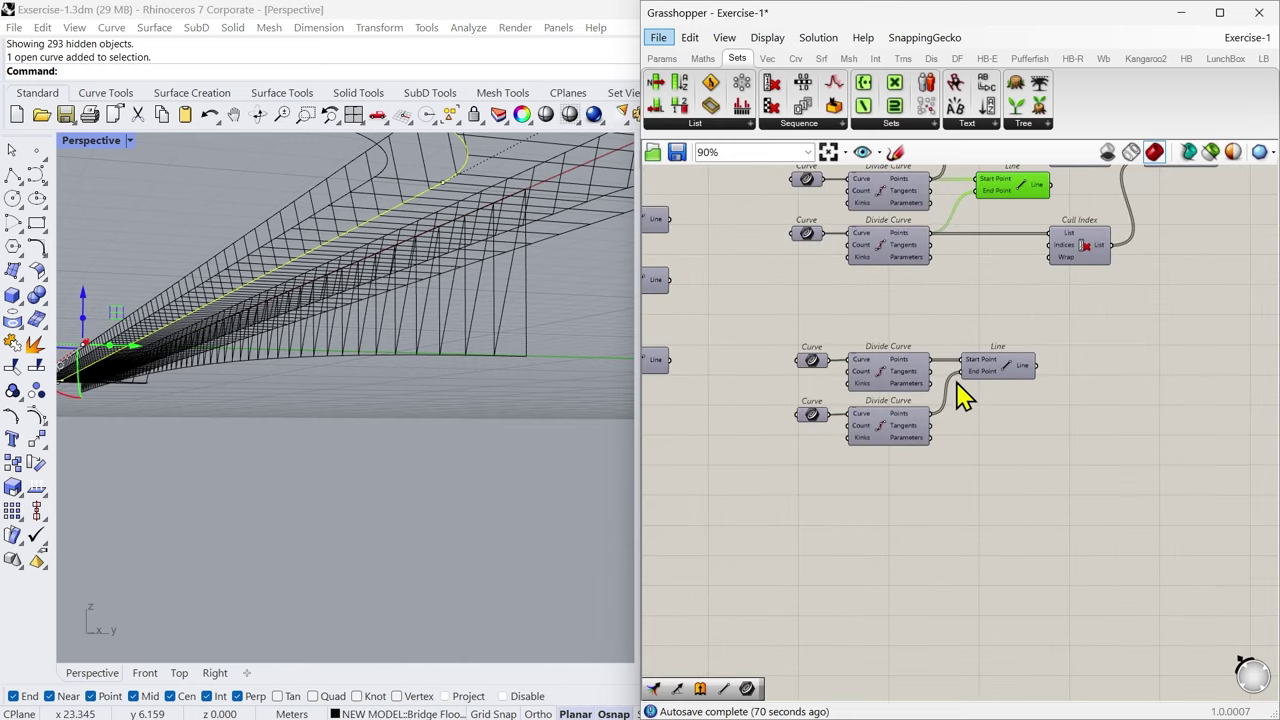
scroll(957, 386, up, 1)
click(996, 371)
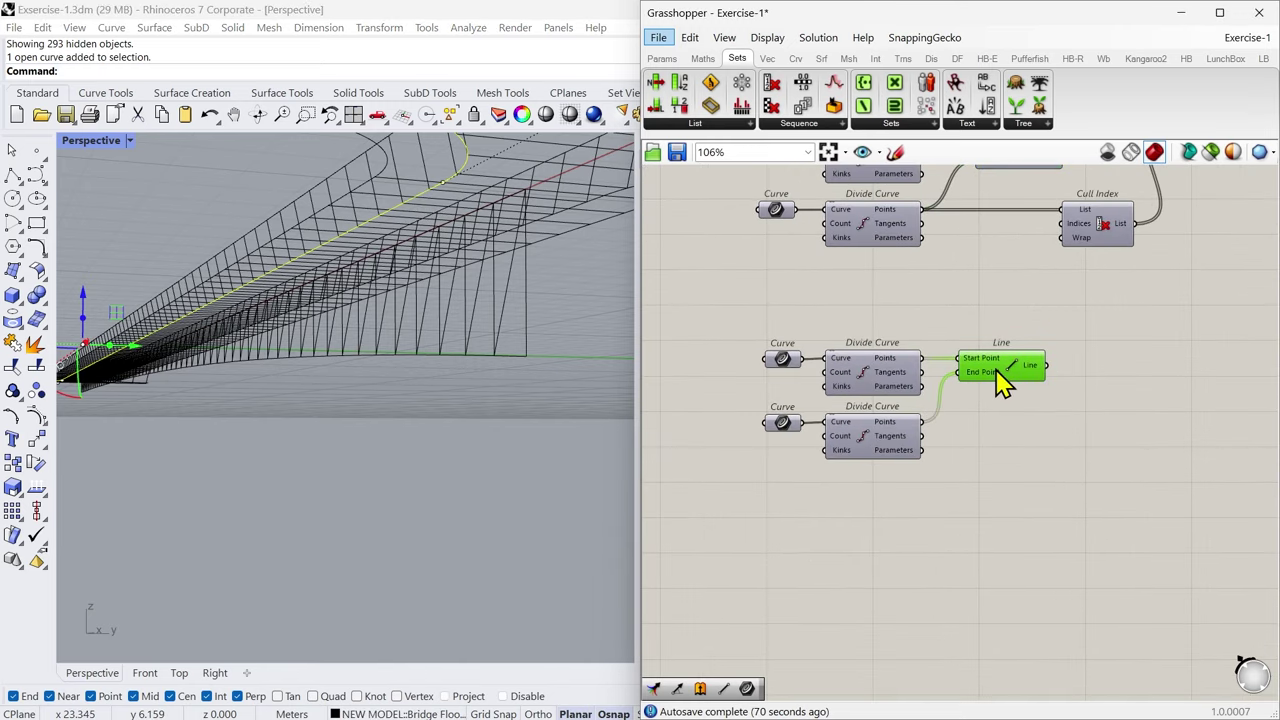
right_drag(594, 337, 410, 340)
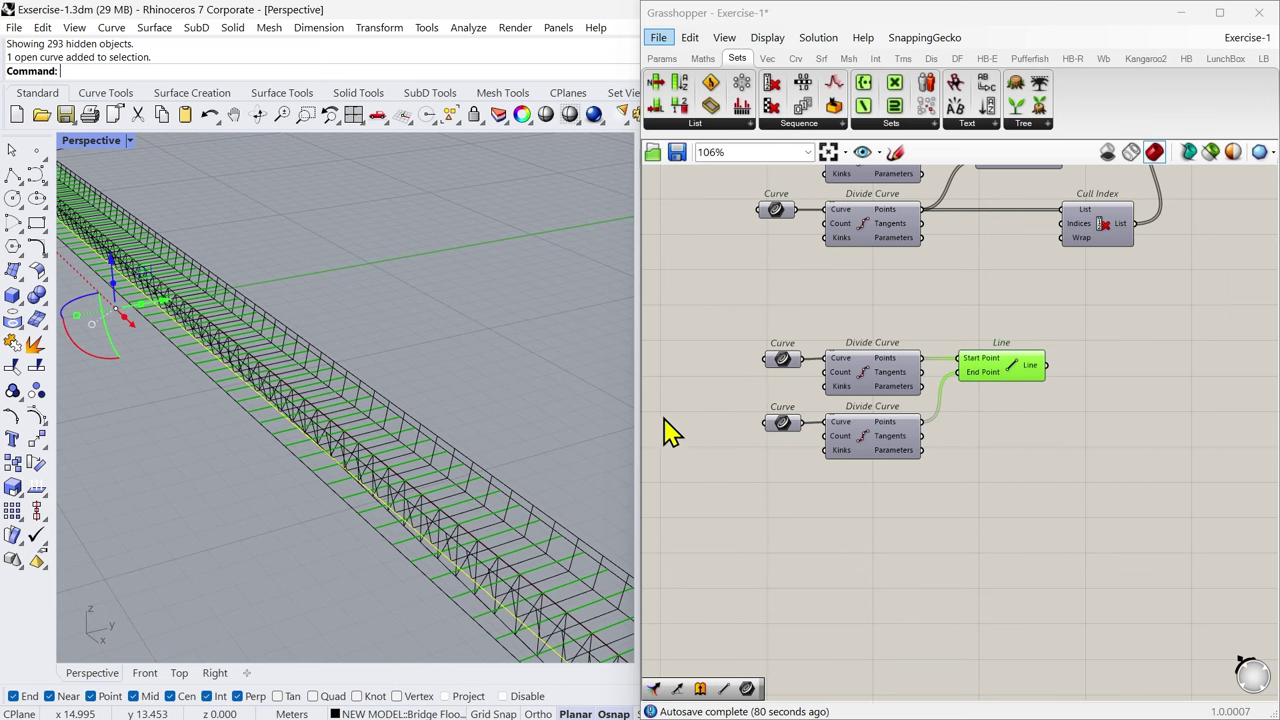
right_drag(512, 410, 405, 345)
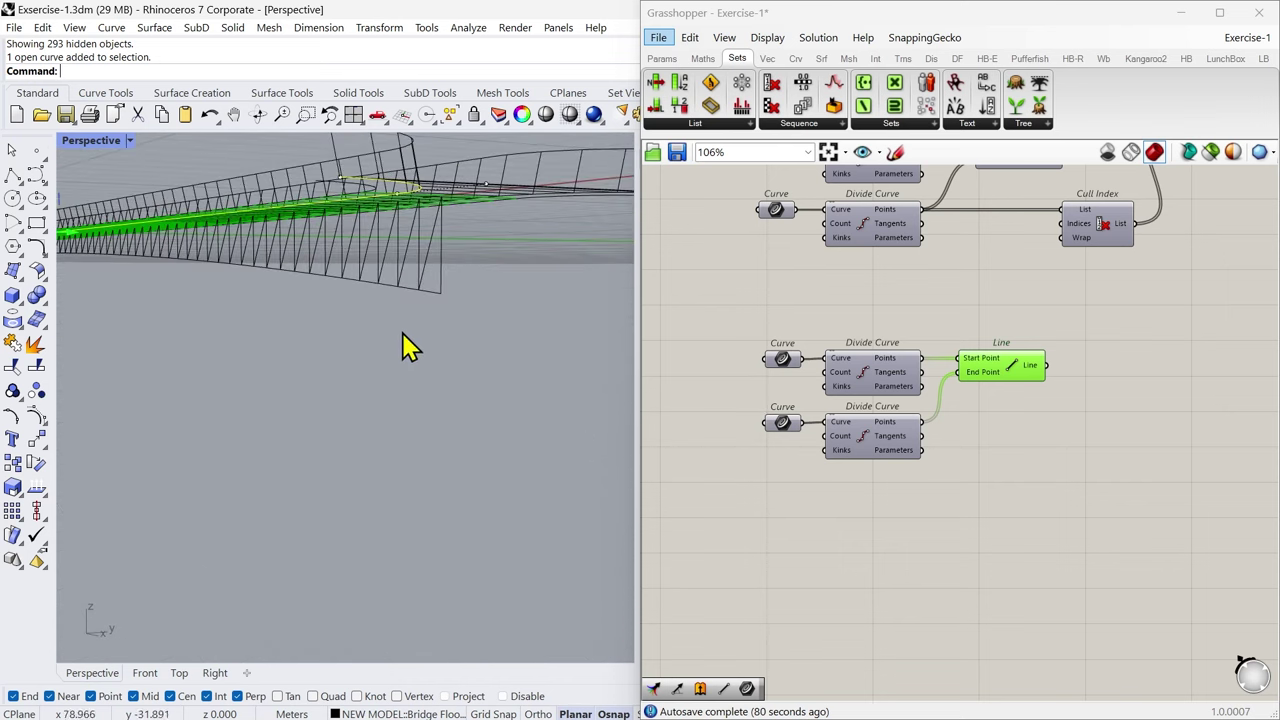
Step: Turn on the preview of the Curve parameter that holds the truss's lower curve
click(776, 211)
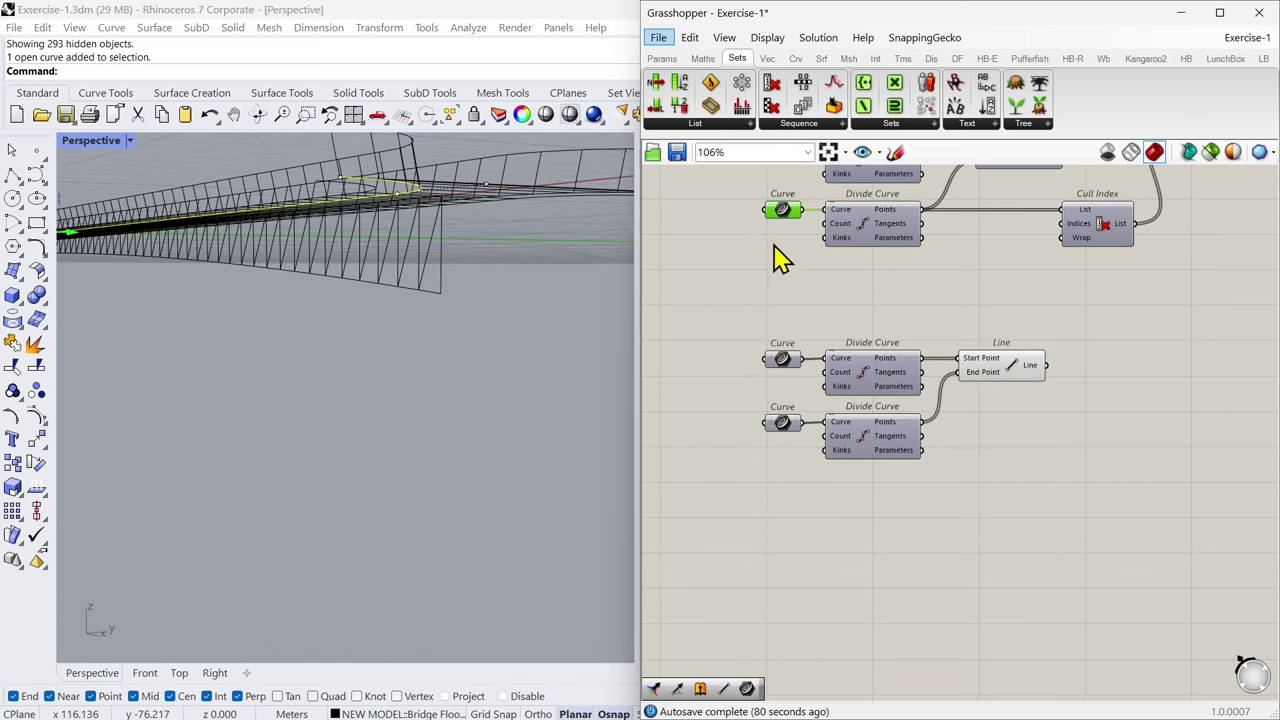
middle_click(778, 212)
click(803, 182)
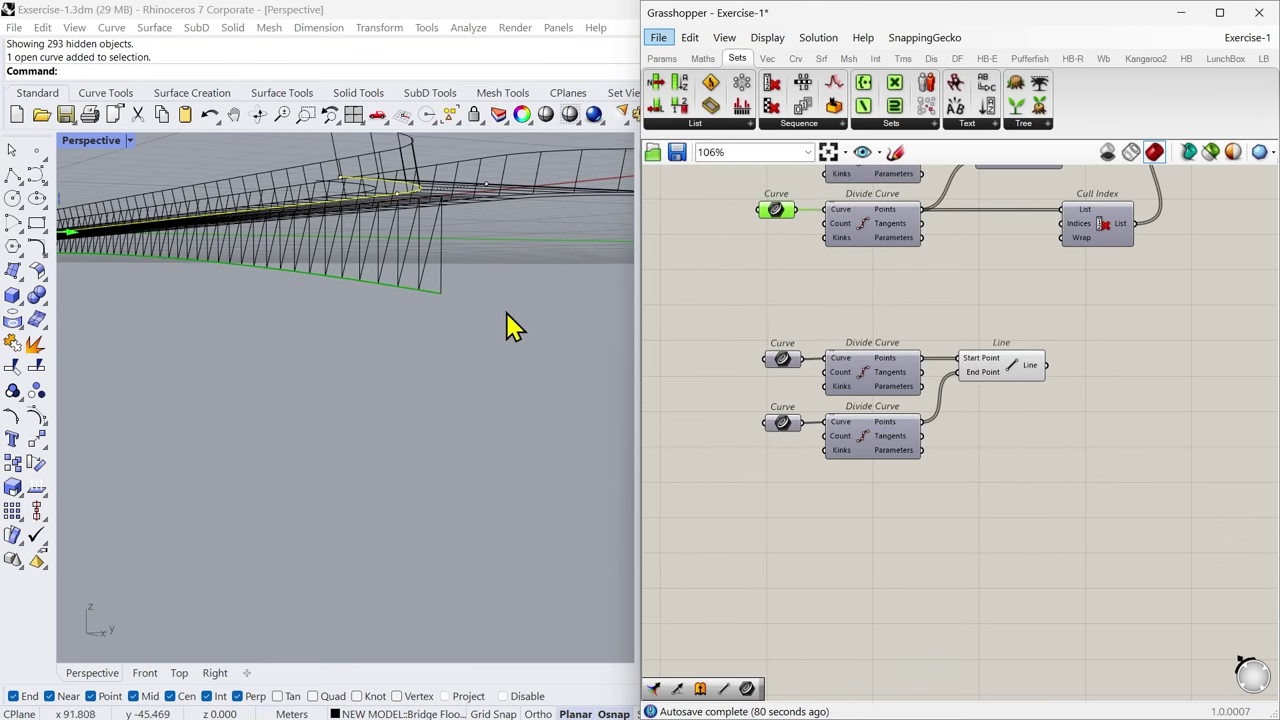
right_drag(508, 325, 455, 352)
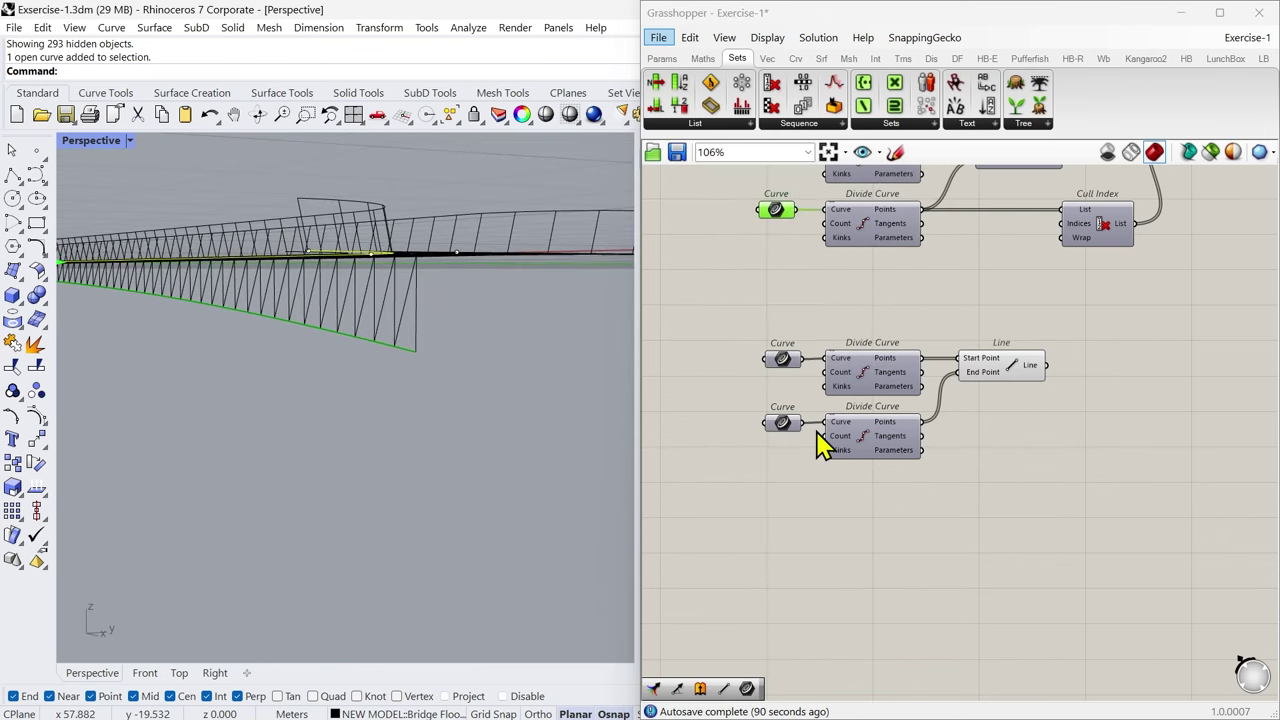
Step: Select all the bridge curves in Rhino and hide them, leaving the Grasshopper previews
scroll(471, 434, down, 10)
drag(191, 304, 483, 445)
middle_click(497, 486)
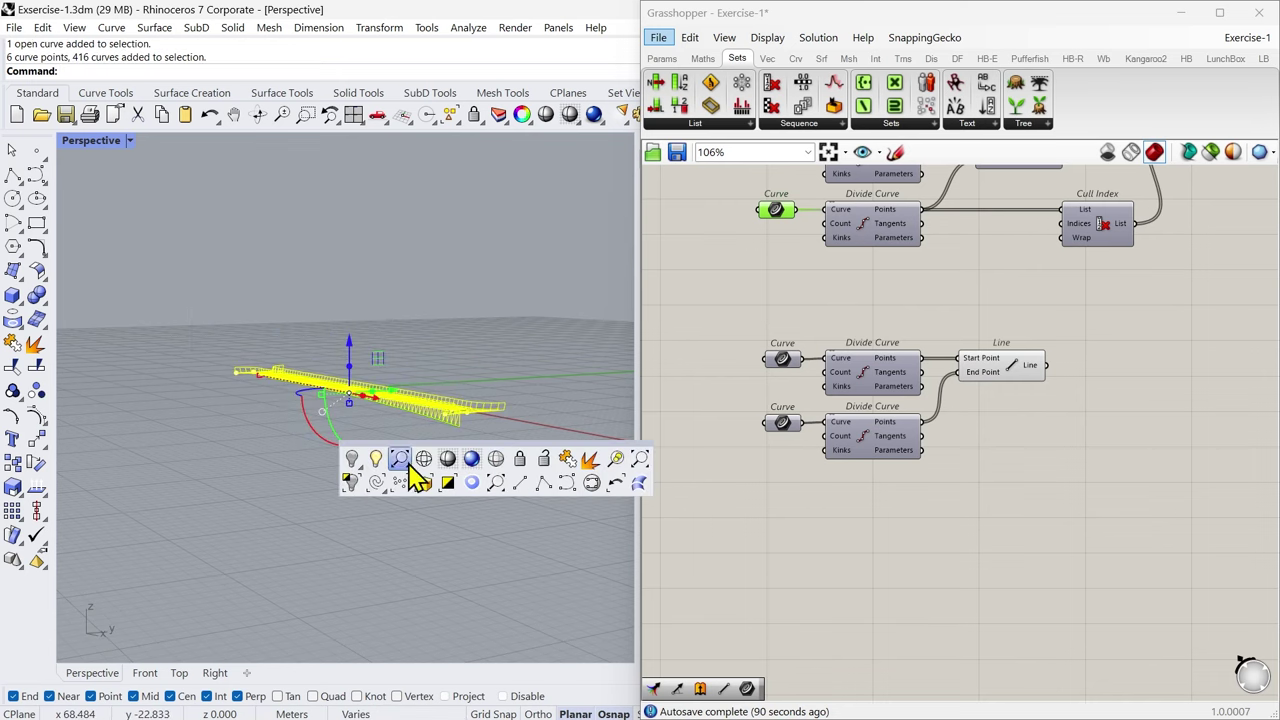
click(352, 460)
right_drag(354, 471, 394, 466)
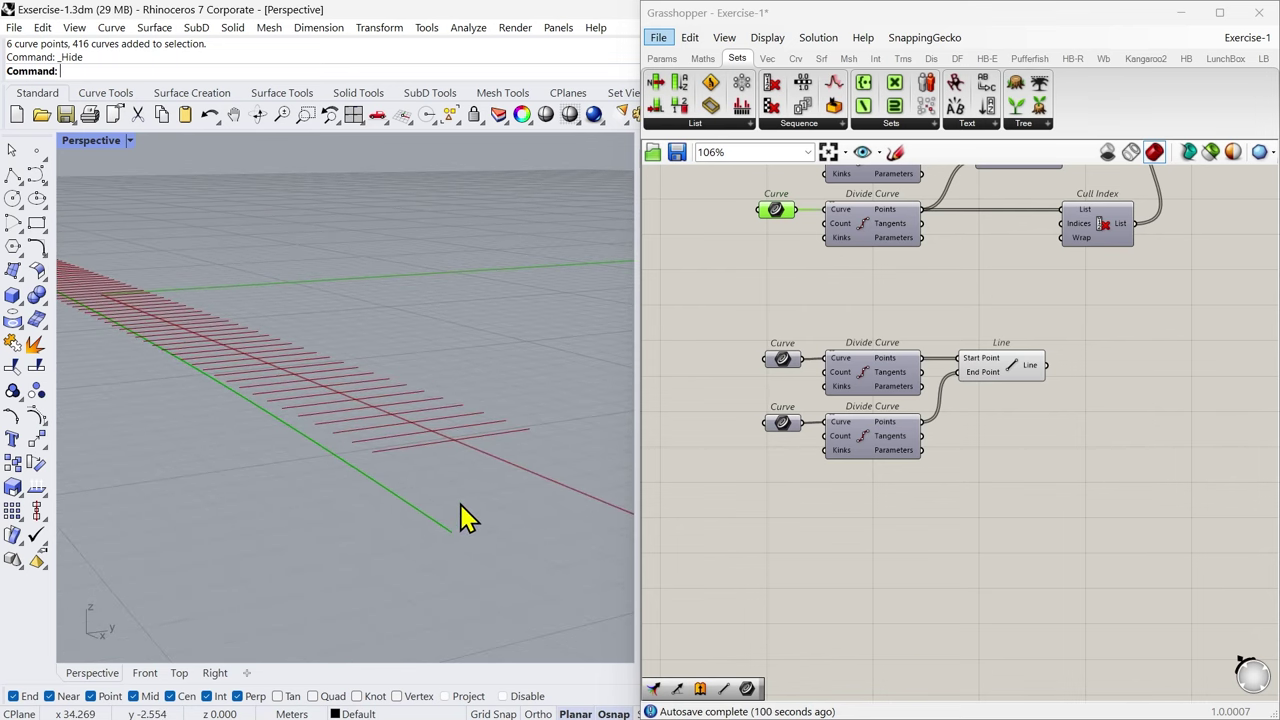
Step: Turn on the preview of the Divide Curve component that divides the truss's lower curve
right_drag(781, 214, 704, 294)
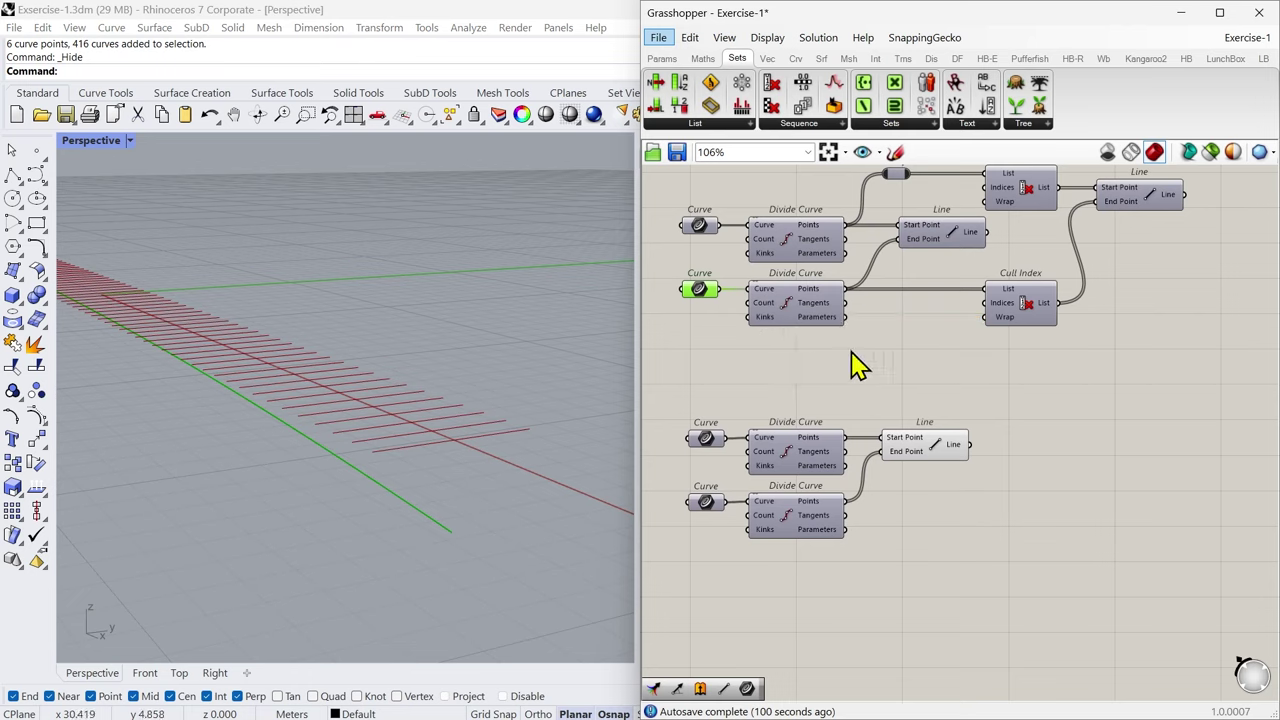
click(781, 325)
middle_click(789, 306)
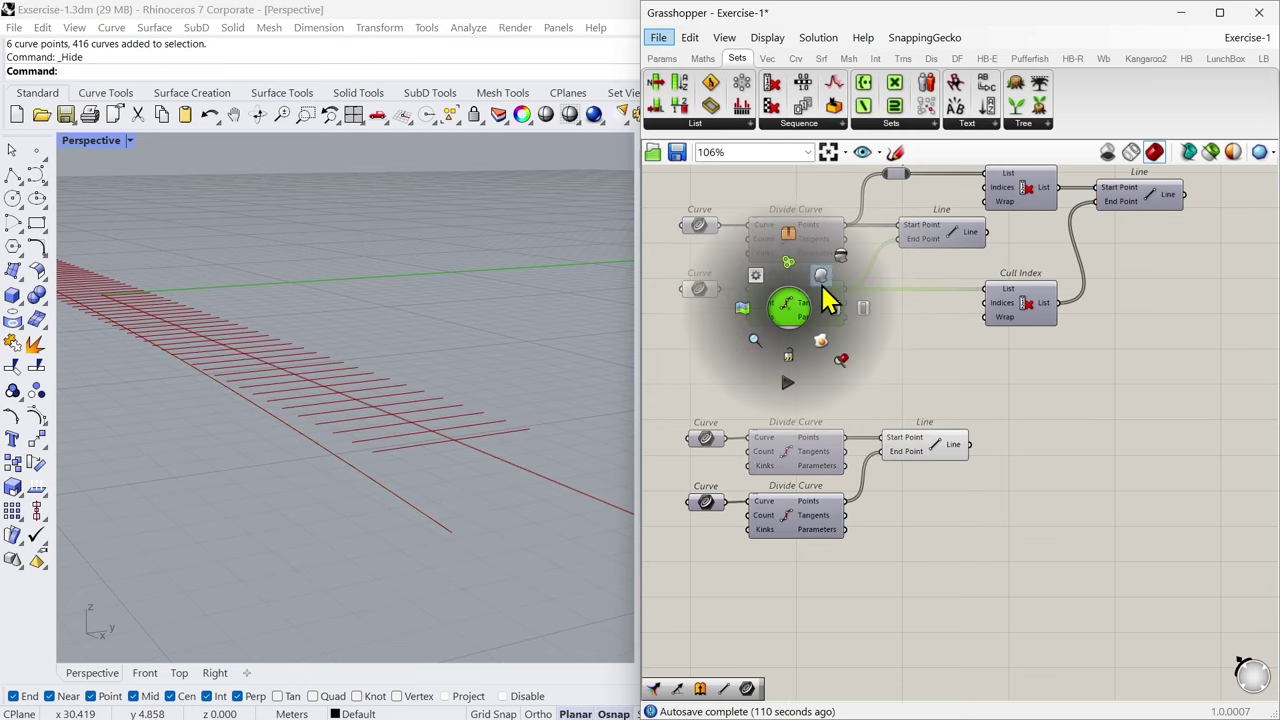
click(822, 282)
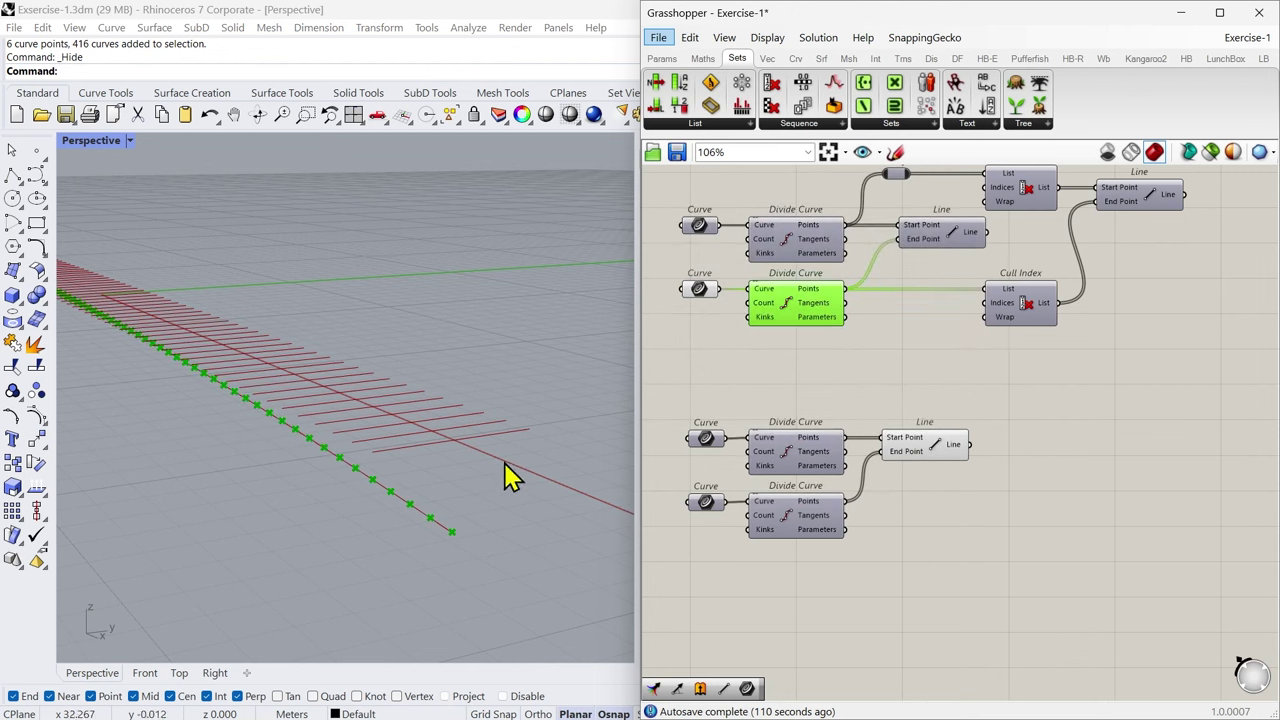
Step: Turn on the previews of both Divide Curve components feeding the floor's cross-member lines
click(906, 450)
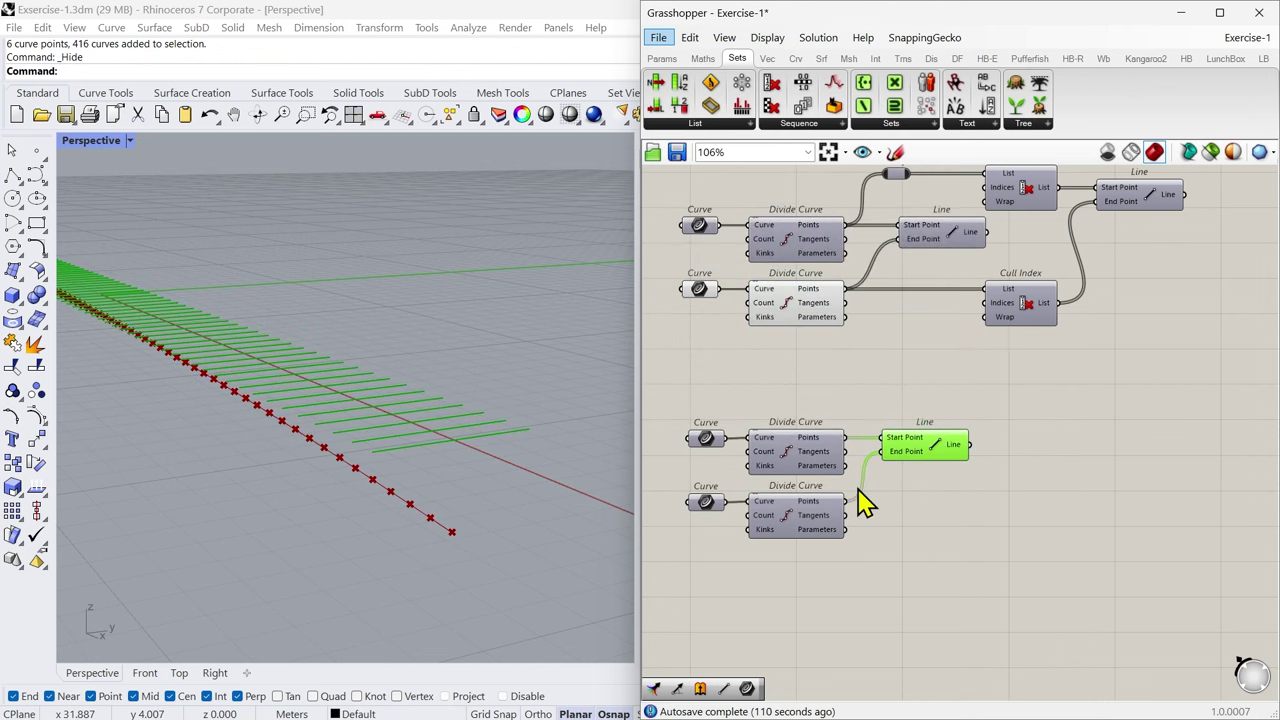
click(787, 519)
middle_click(775, 512)
click(809, 486)
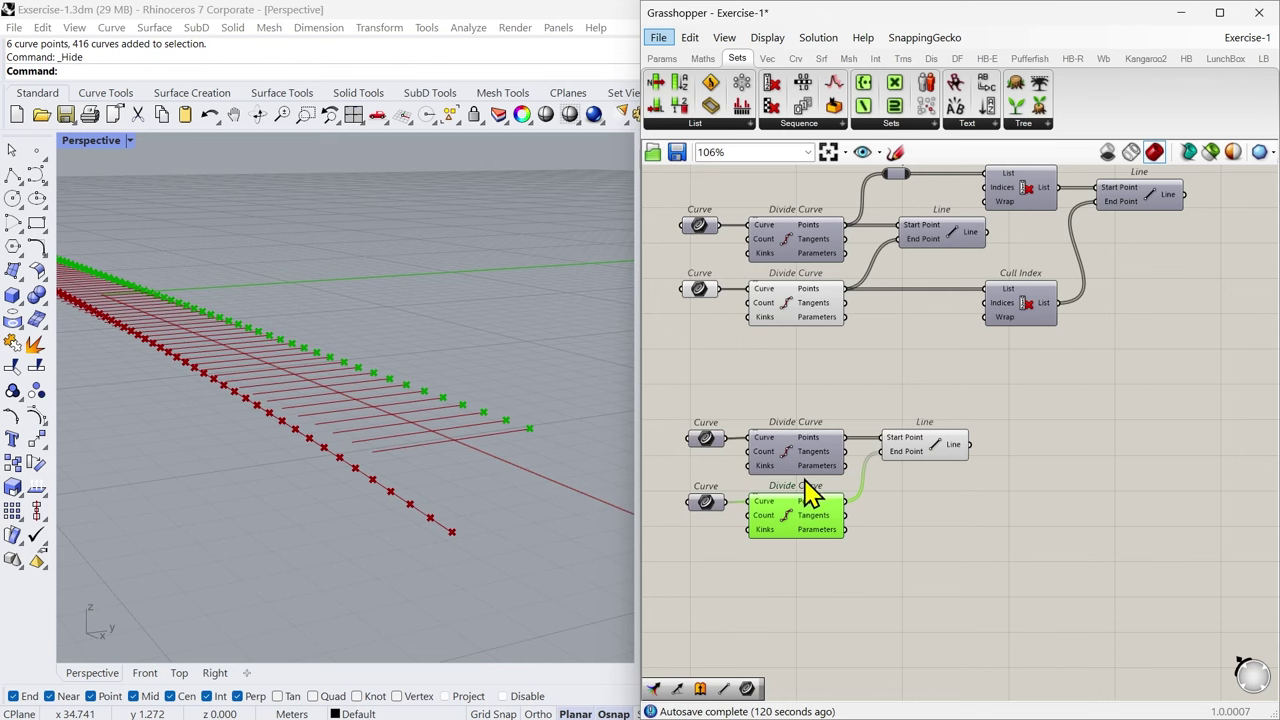
click(795, 470)
middle_click(794, 453)
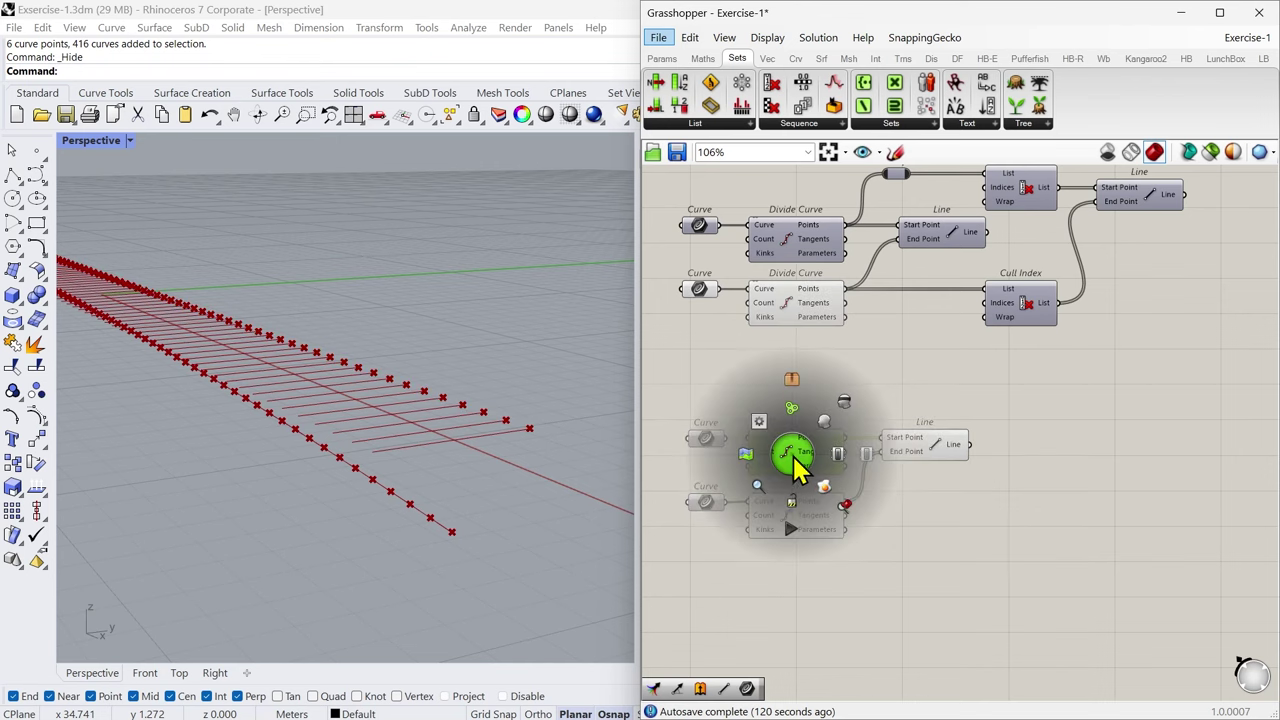
click(822, 425)
Step: Compare the division points of the near floor edge with those of the lower curve by selecting both Divide Curve components
click(706, 439)
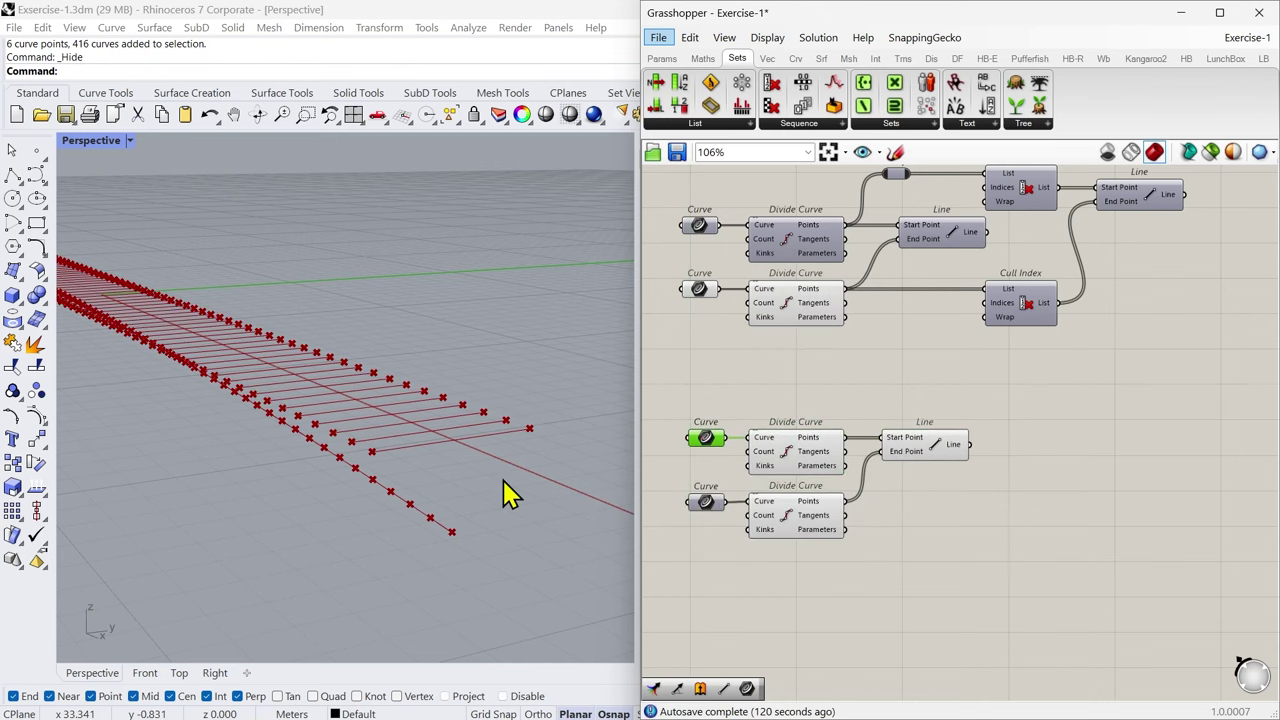
scroll(454, 498, down, 6)
right_drag(455, 512, 384, 463)
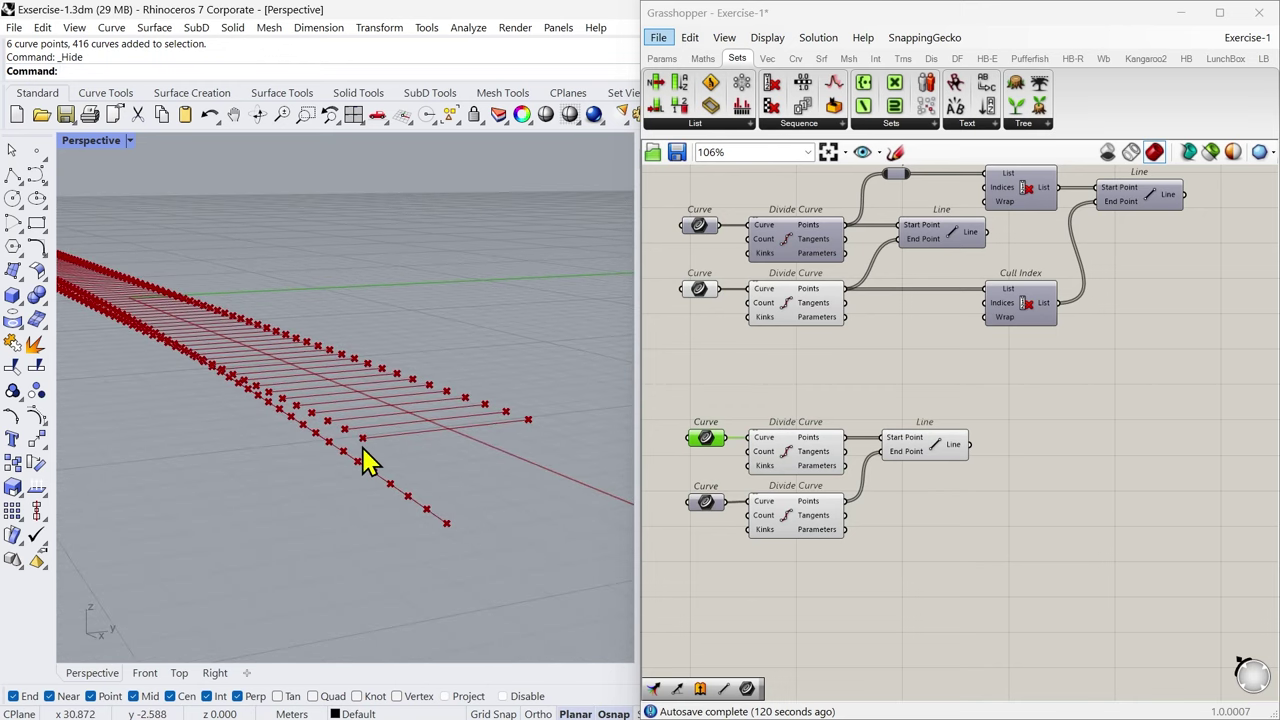
click(802, 456)
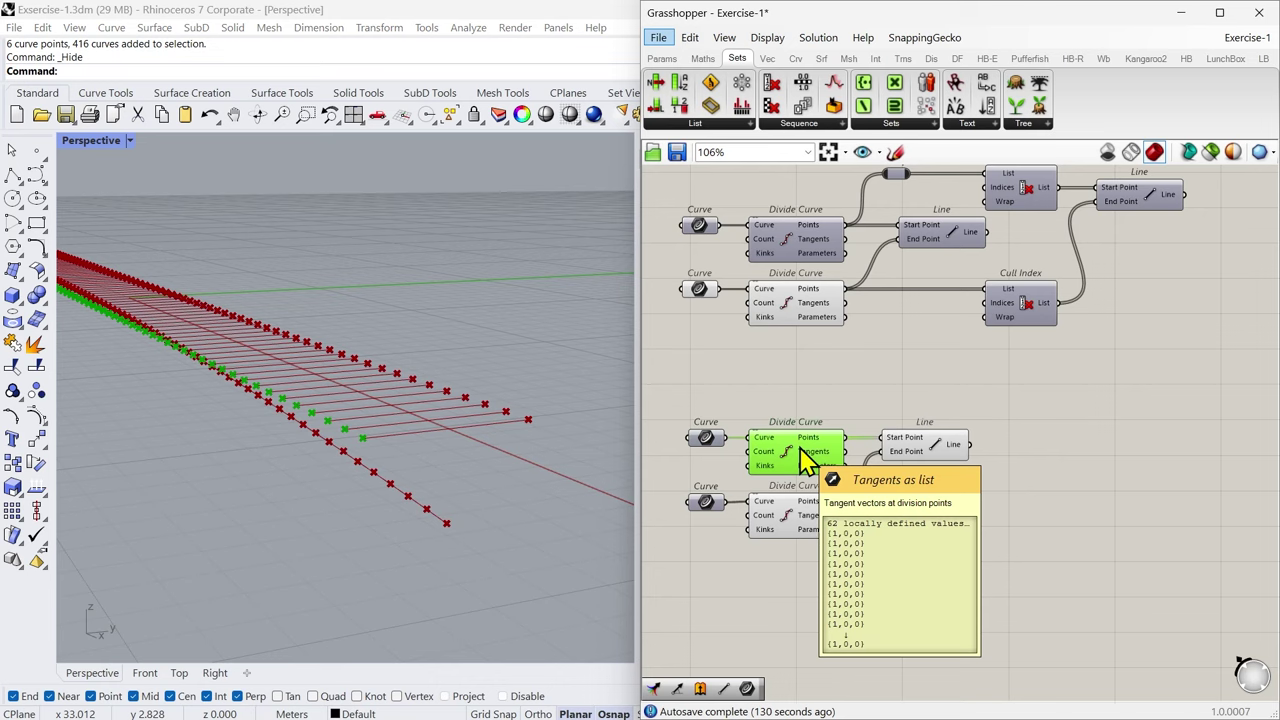
shift+click(788, 322)
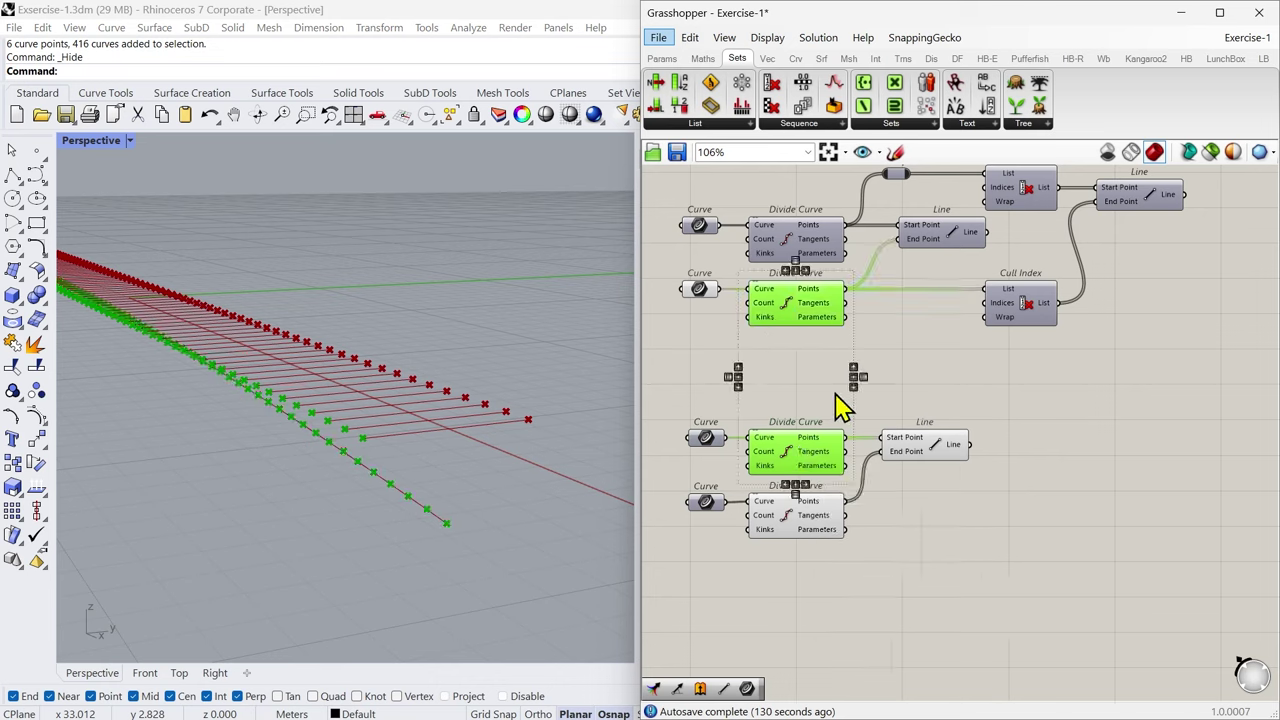
Step: Duplicate the lower Line component and wire the copy's Start Point to the third Divide Curve's points and its End Point to the second's
click(920, 452)
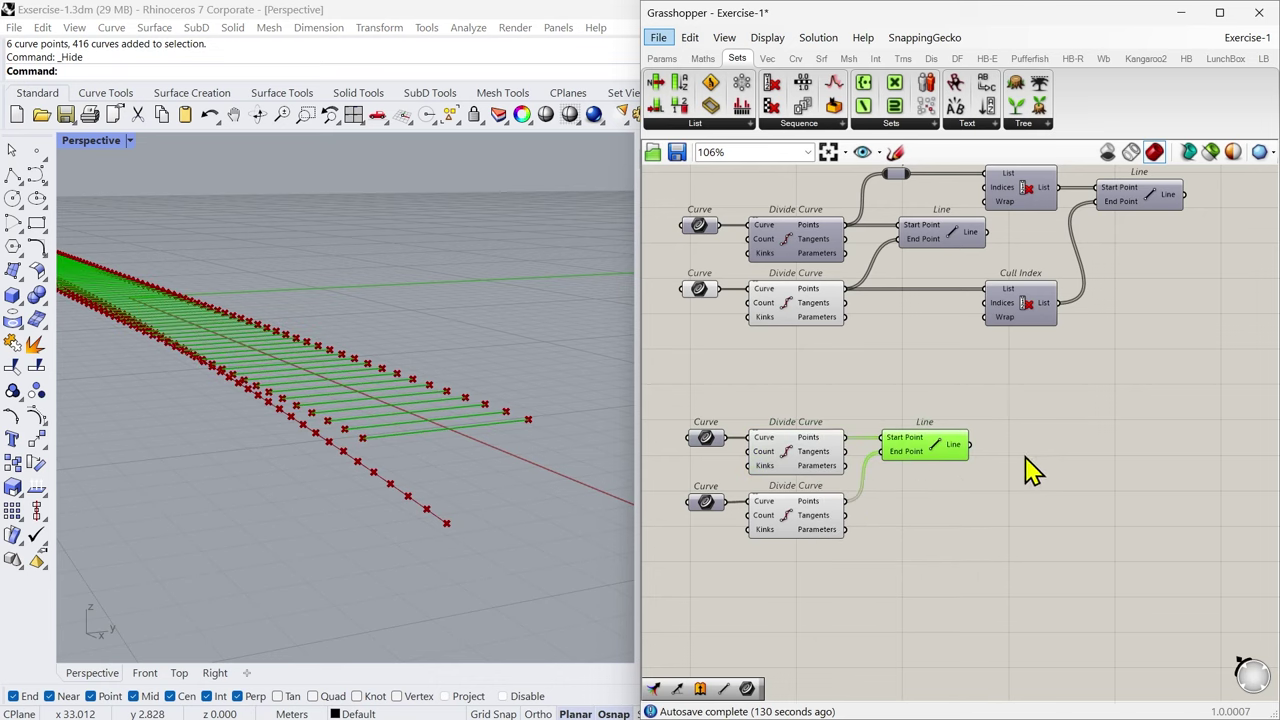
alt+drag(946, 452, 1077, 403)
click(820, 314)
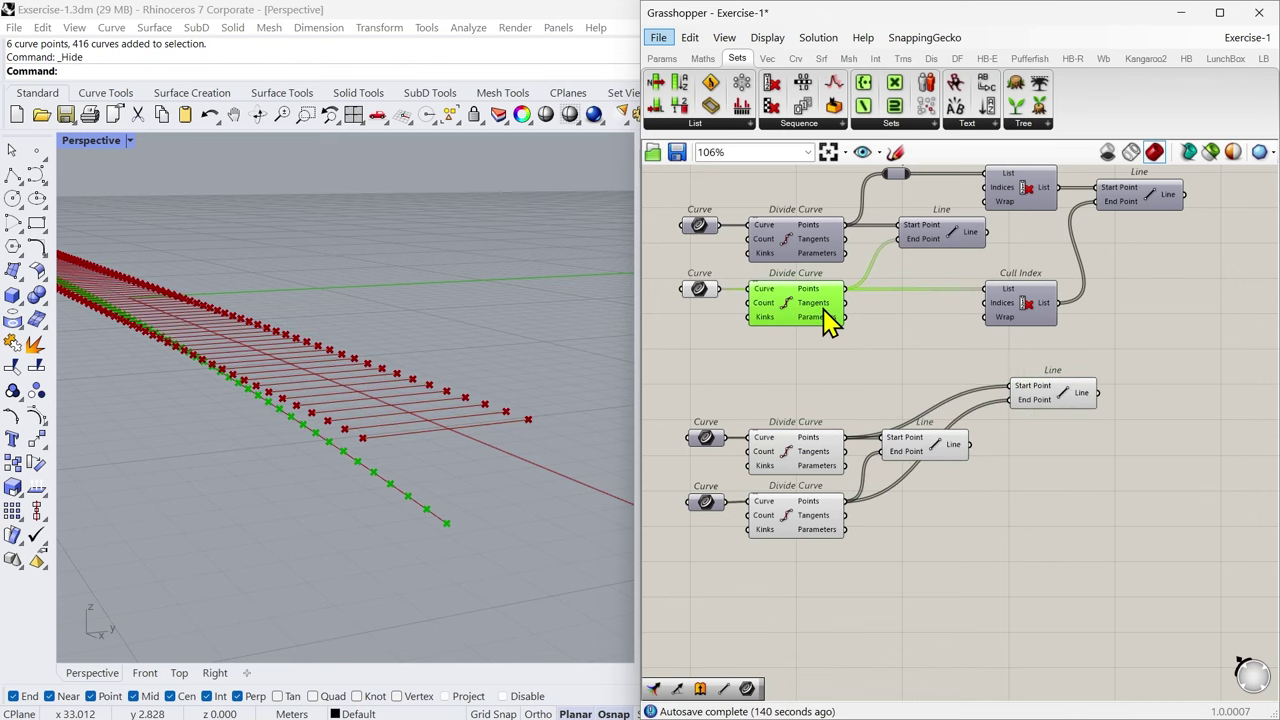
right_drag(510, 505, 412, 470)
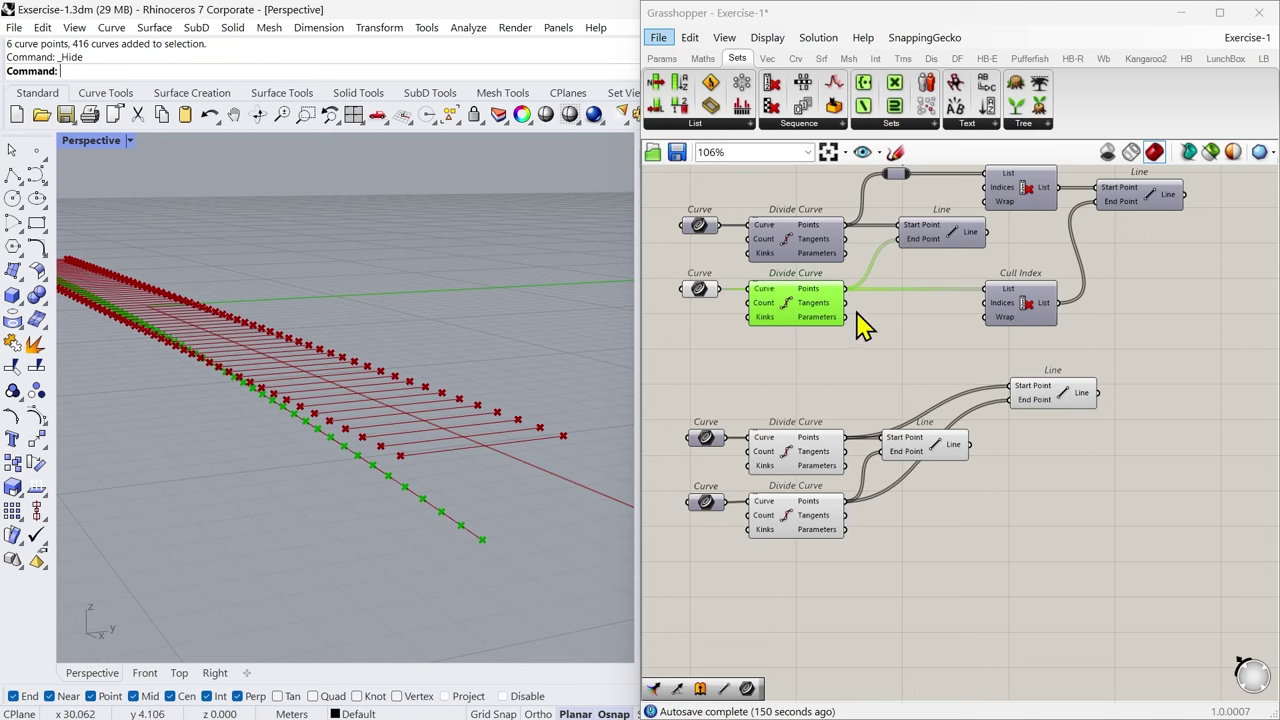
click(800, 455)
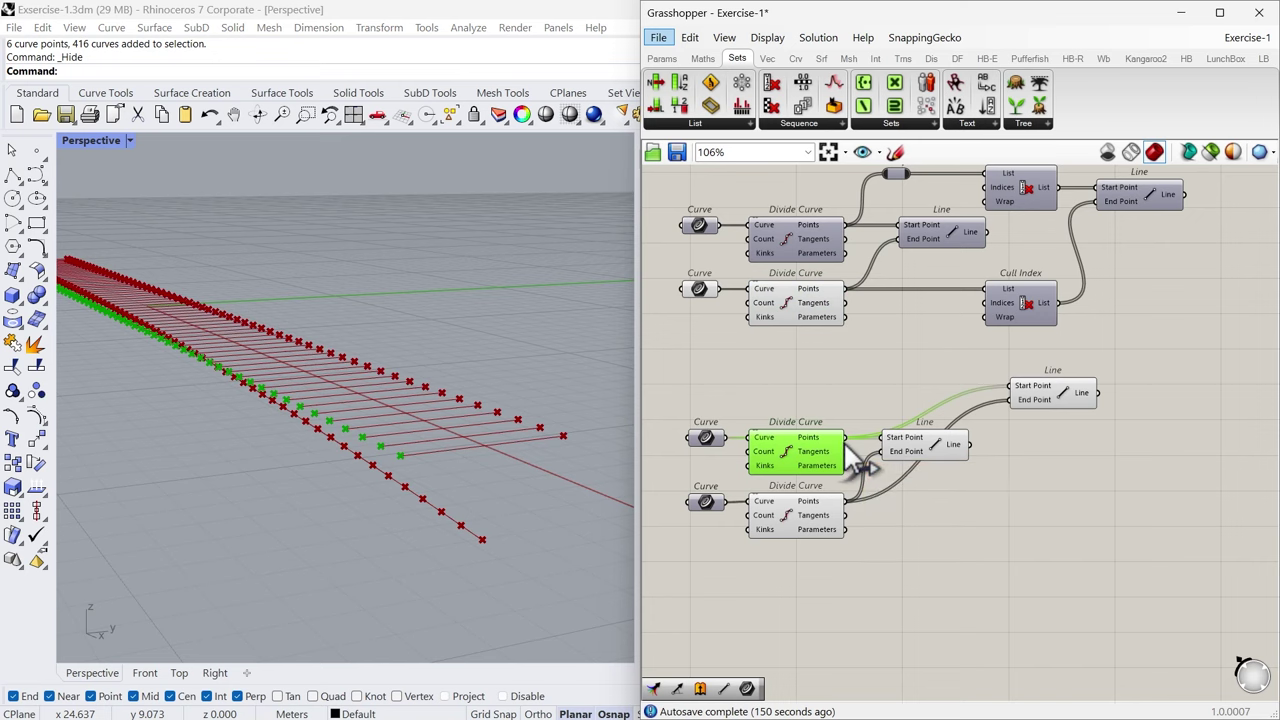
drag(846, 443, 1030, 560)
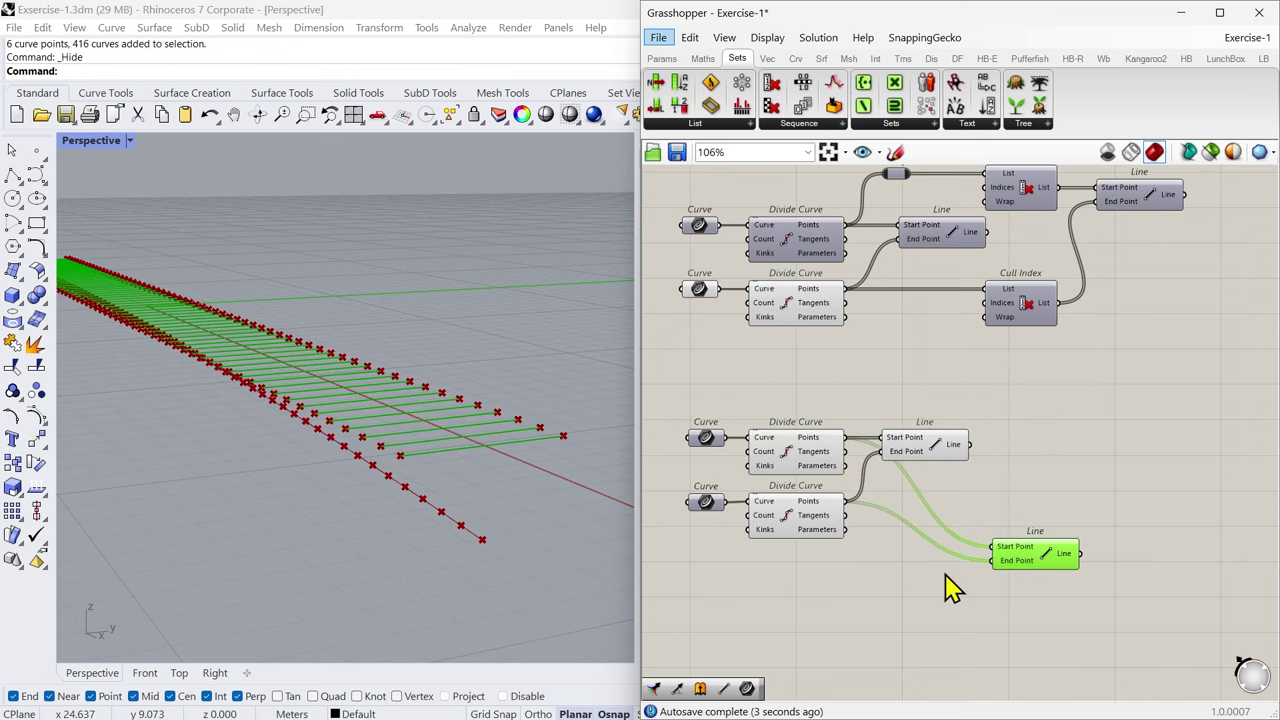
right_drag(946, 574, 912, 488)
click(786, 222)
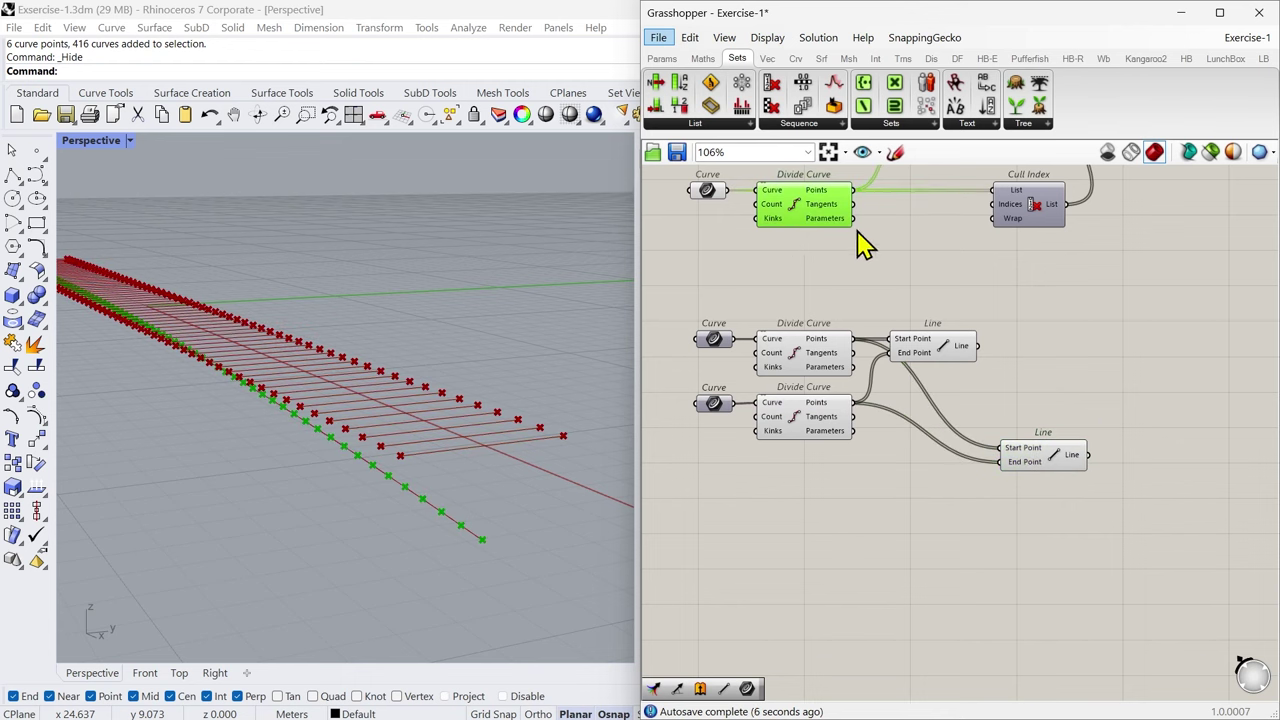
drag(853, 193, 1036, 298)
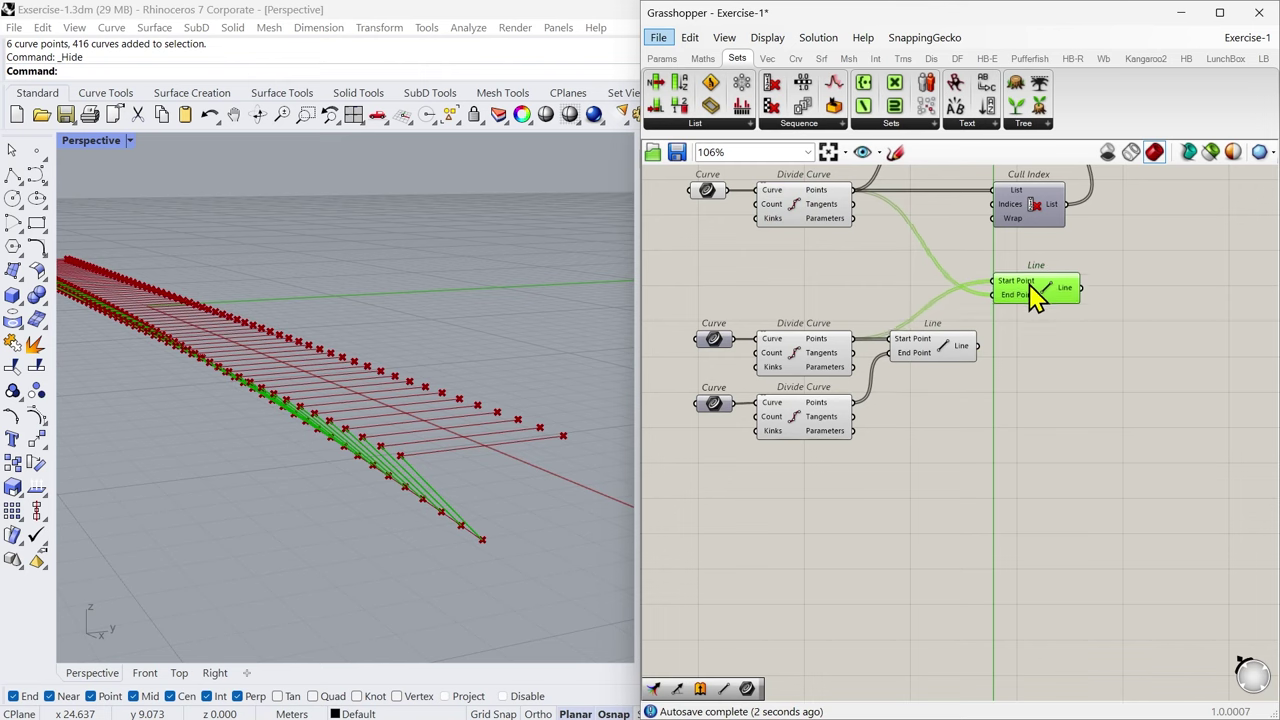
Step: Examine the new diagonal lines in the viewport and highlight each Divide Curve component to identify its point set
right_drag(466, 507, 514, 420)
scroll(286, 362, up, 3)
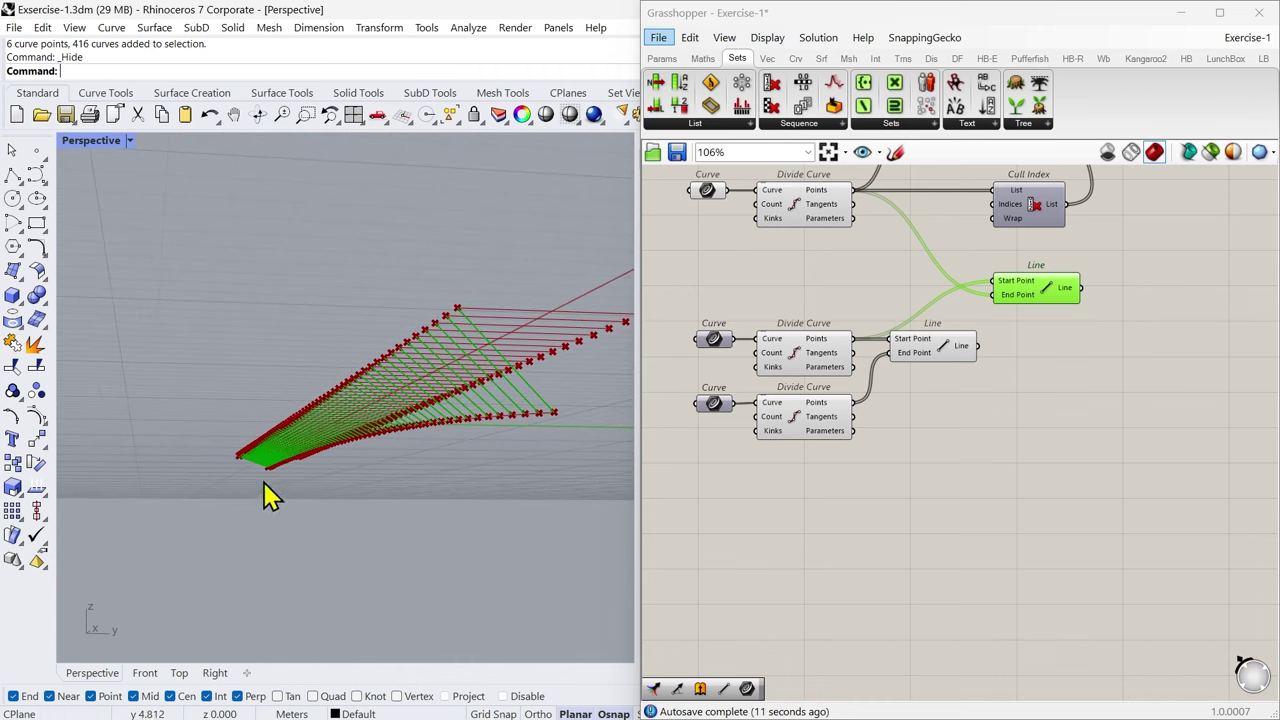
right_drag(268, 495, 580, 488)
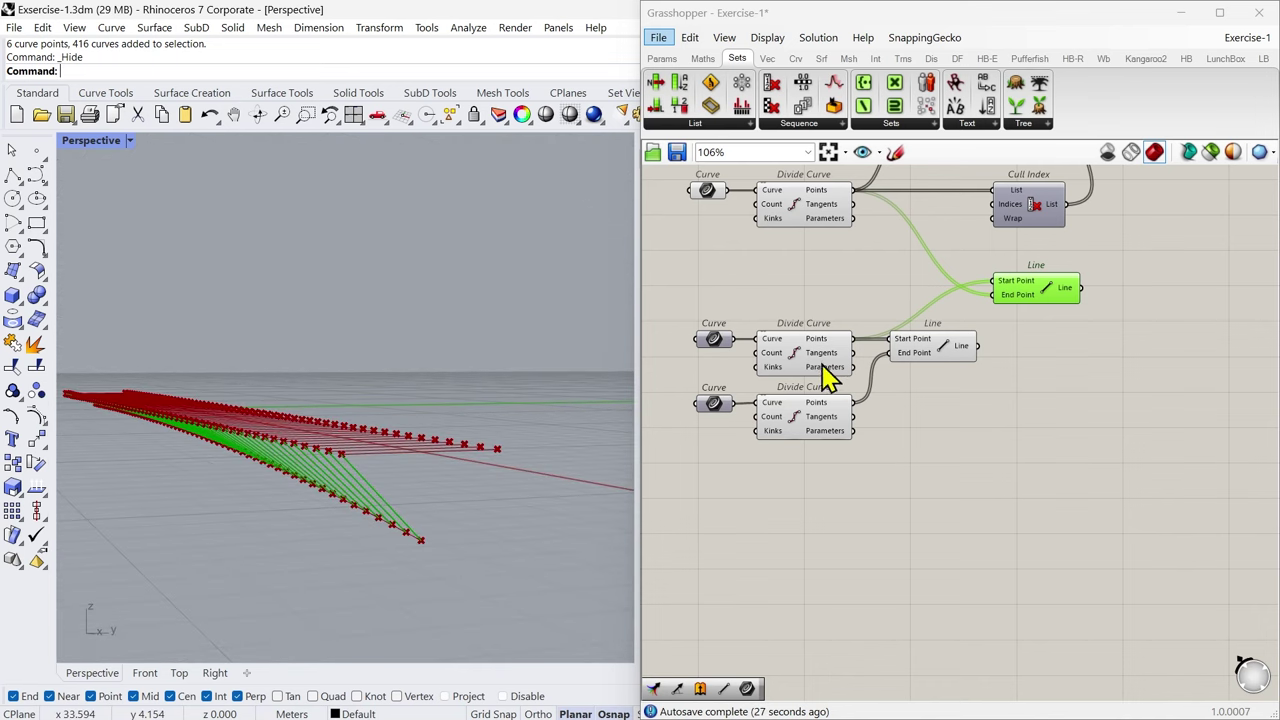
click(790, 230)
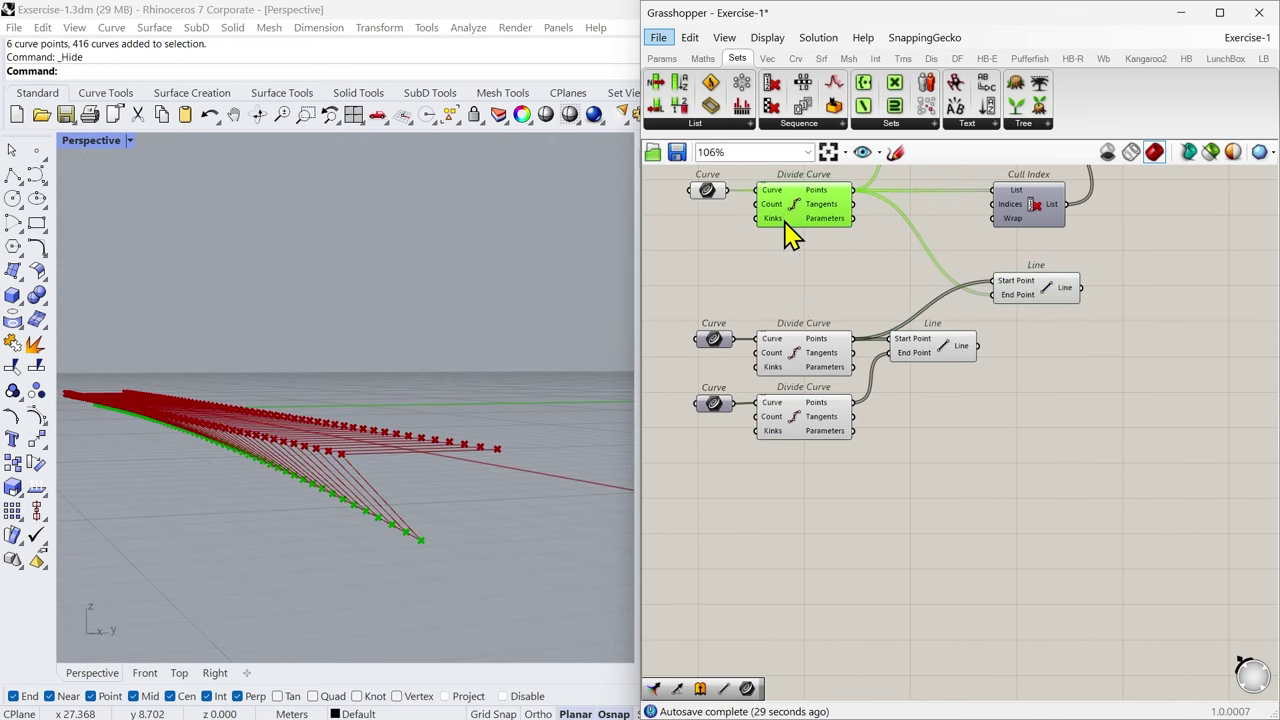
click(806, 372)
click(806, 438)
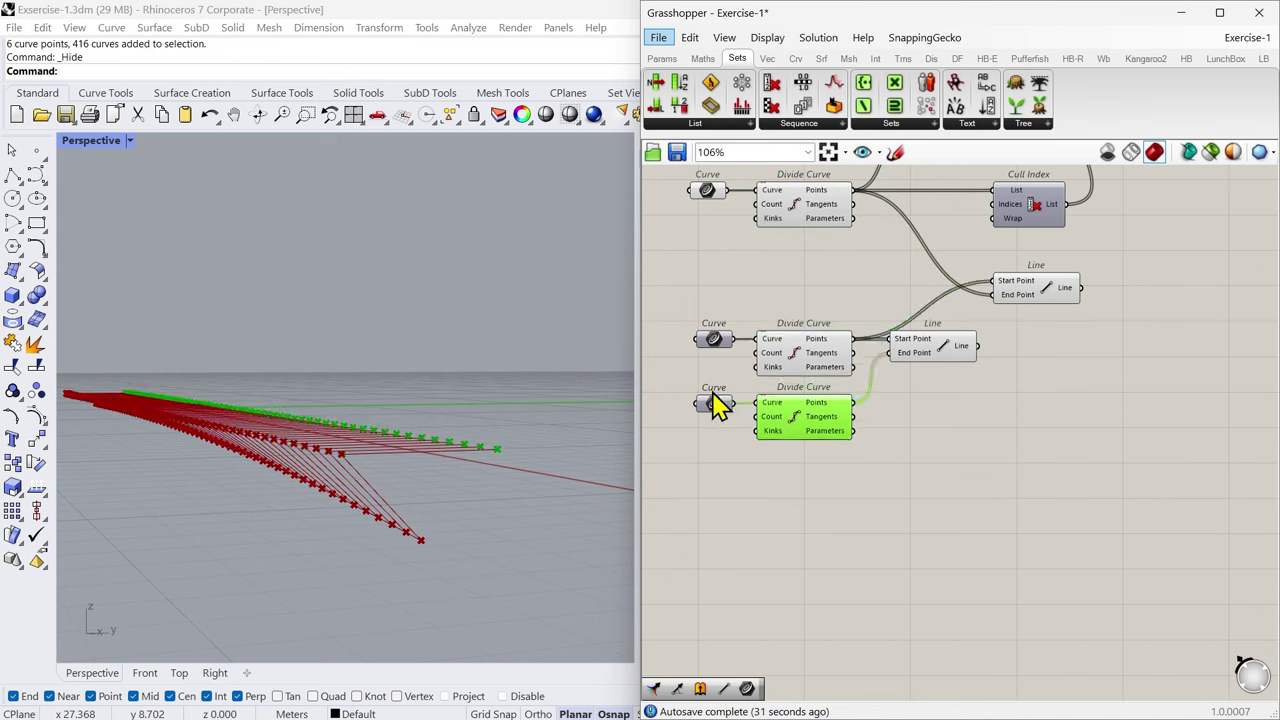
shift+click(808, 232)
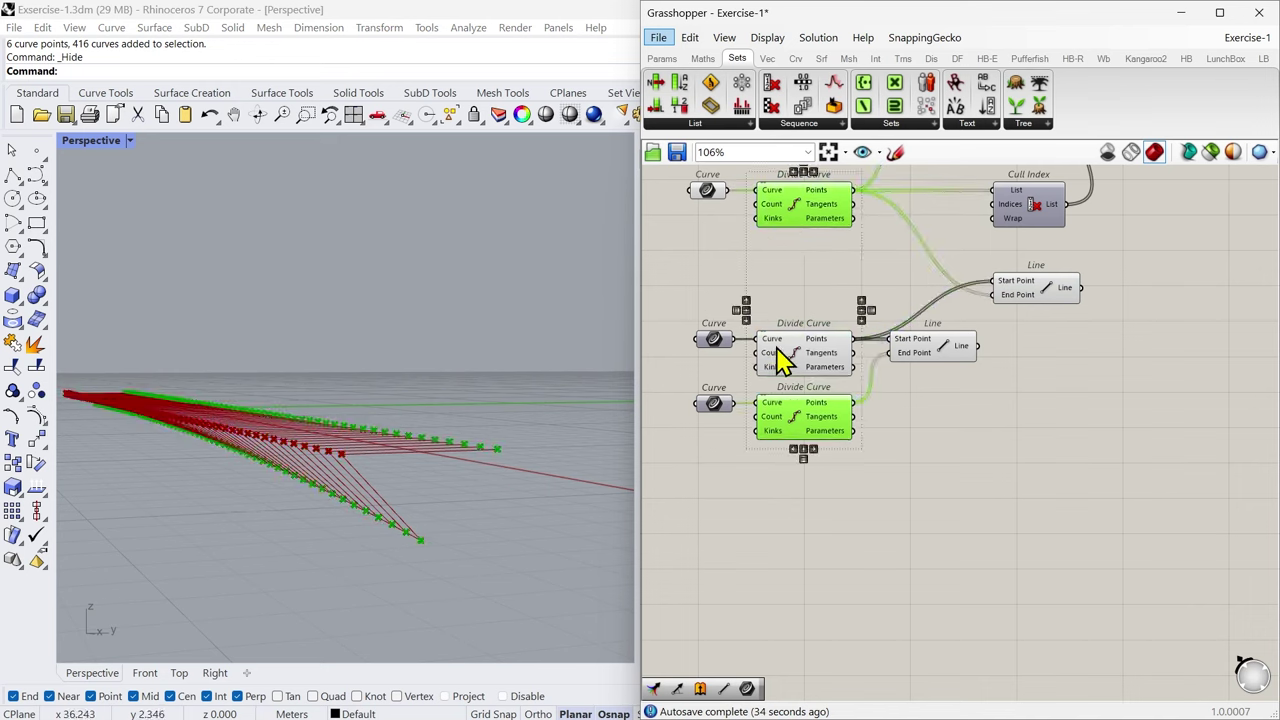
Step: Duplicate the diagonal Line component and connect the lowest Divide Curve's Points to the copy's Start Point
click(1026, 296)
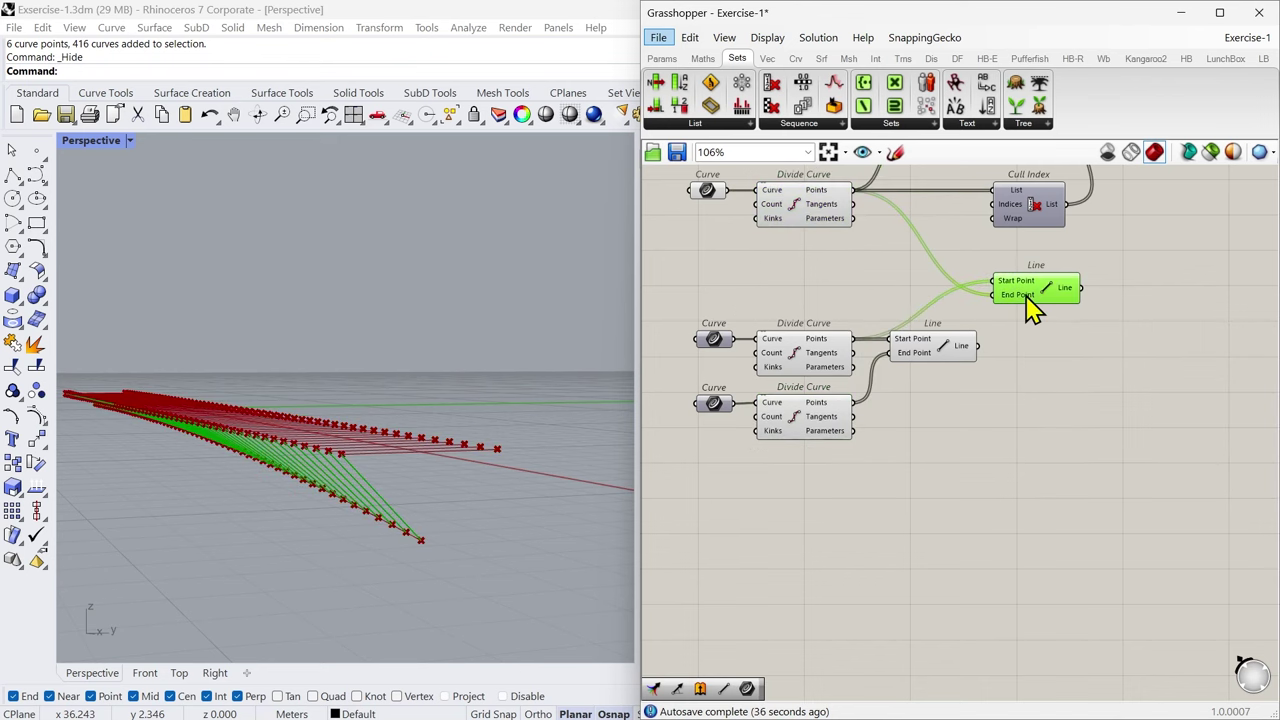
alt+drag(1054, 309, 1045, 406)
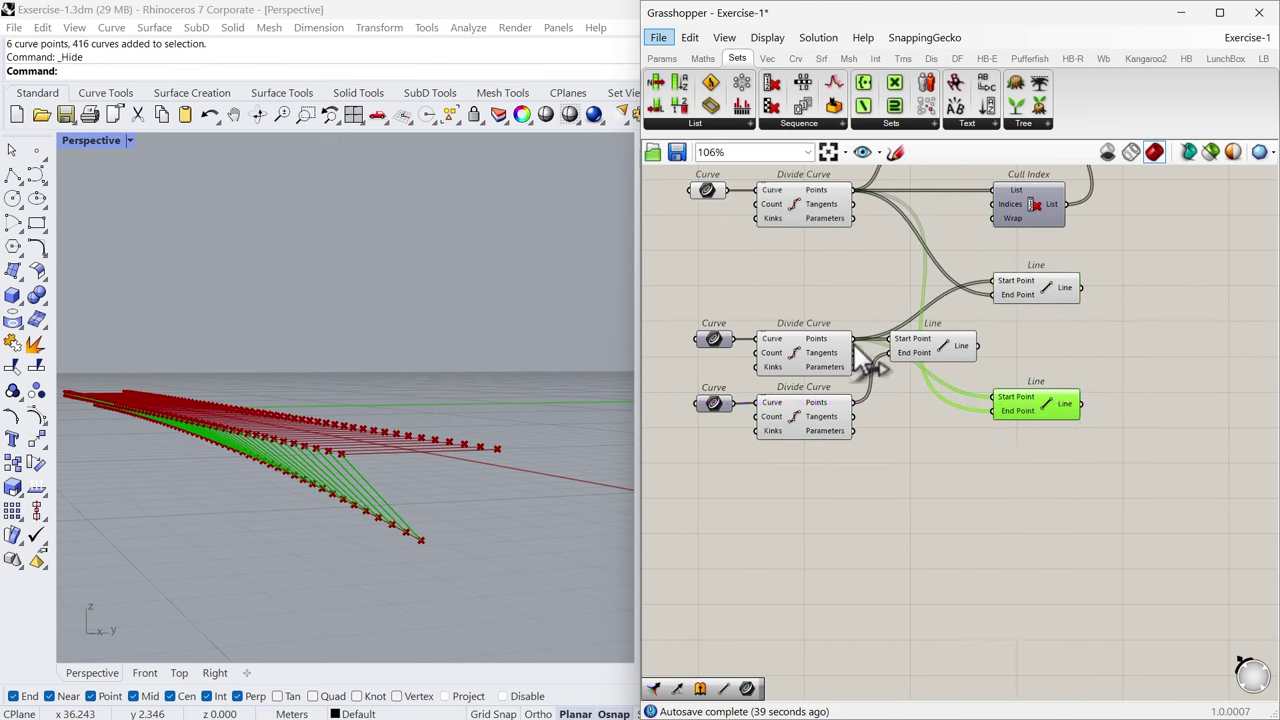
click(815, 421)
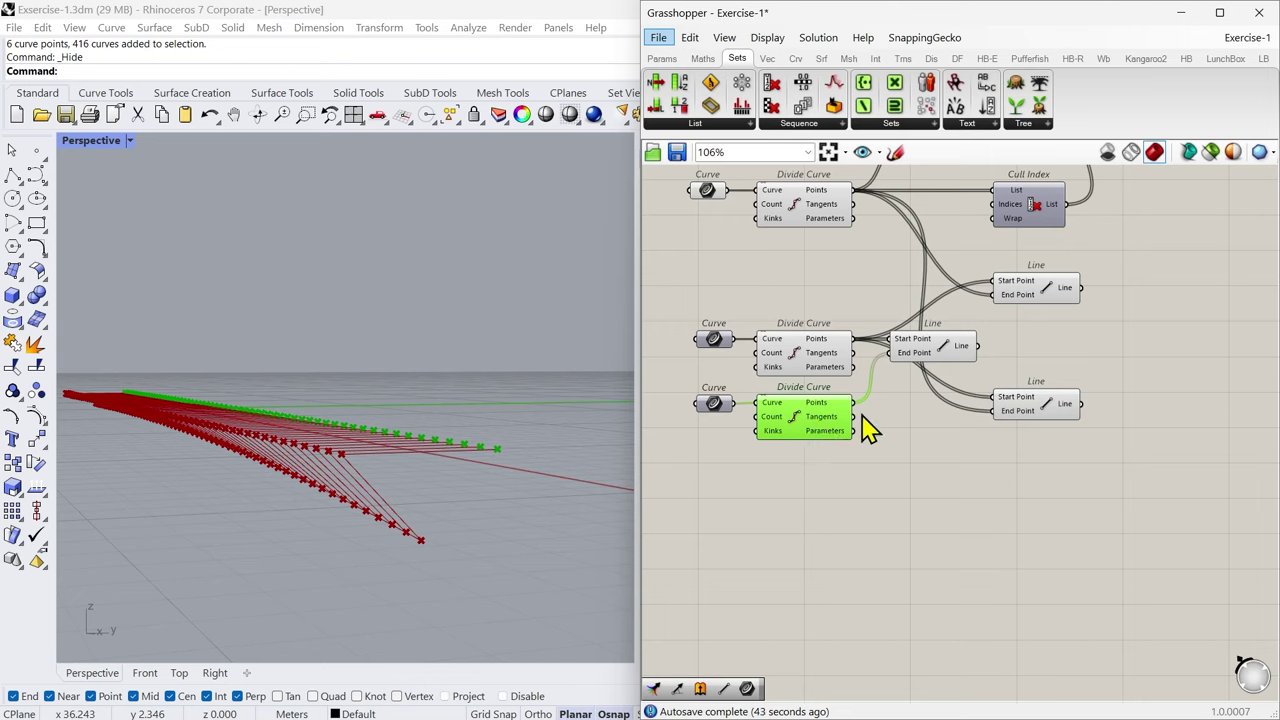
drag(852, 403, 992, 398)
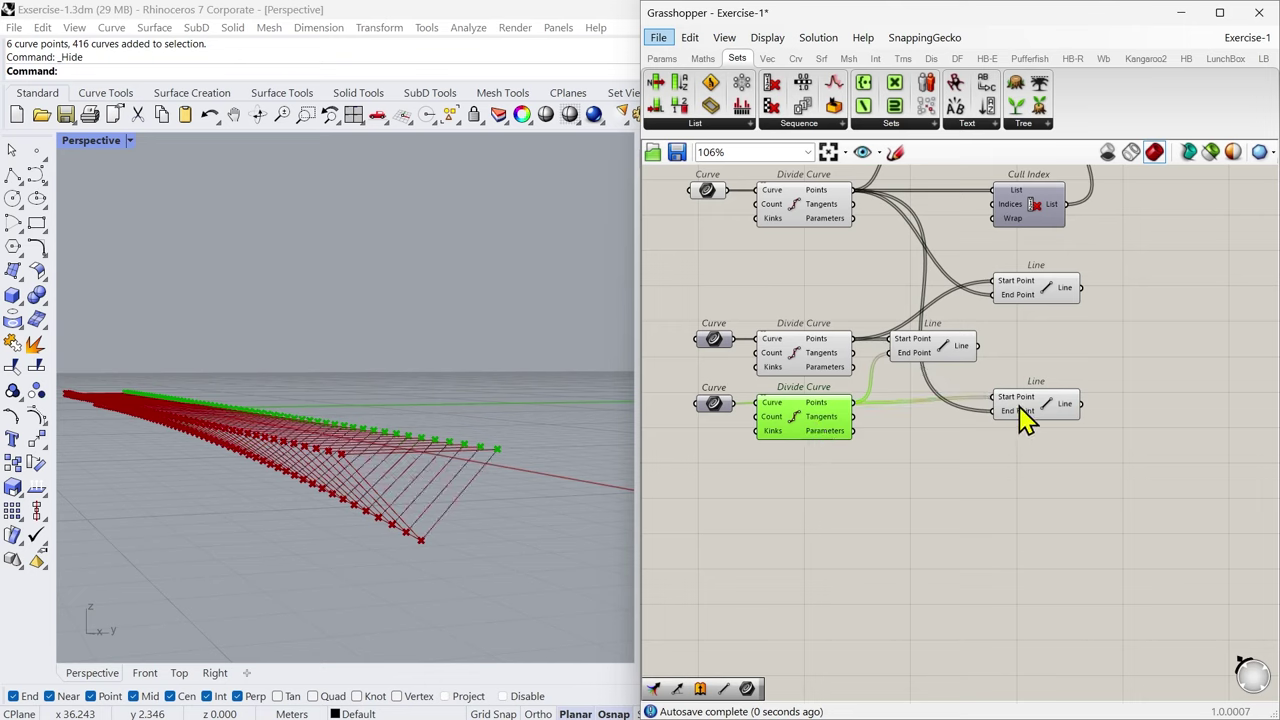
click(1023, 421)
right_drag(528, 498, 470, 514)
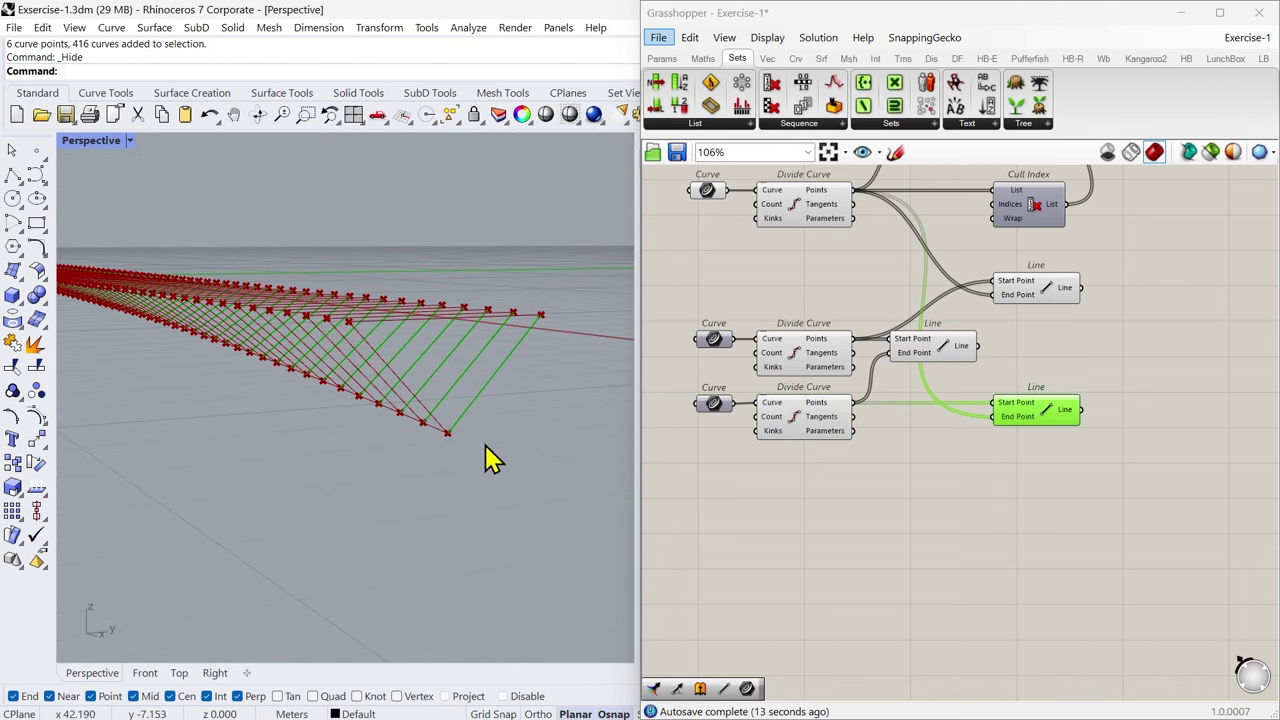
Step: Bake both diagonal Line components into the Rhino model
key(Tab)
click(823, 520)
scroll(471, 500, down, 2)
right_drag(471, 500, 443, 514)
click(1030, 418)
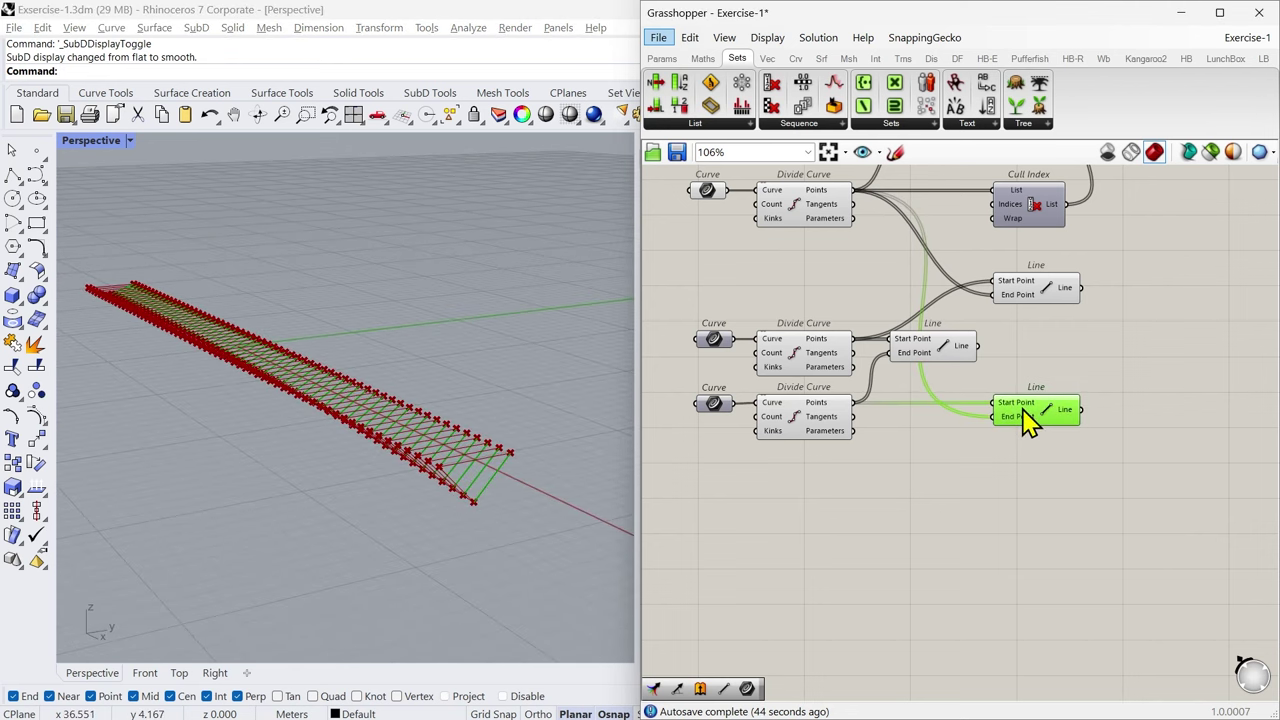
shift+click(1037, 296)
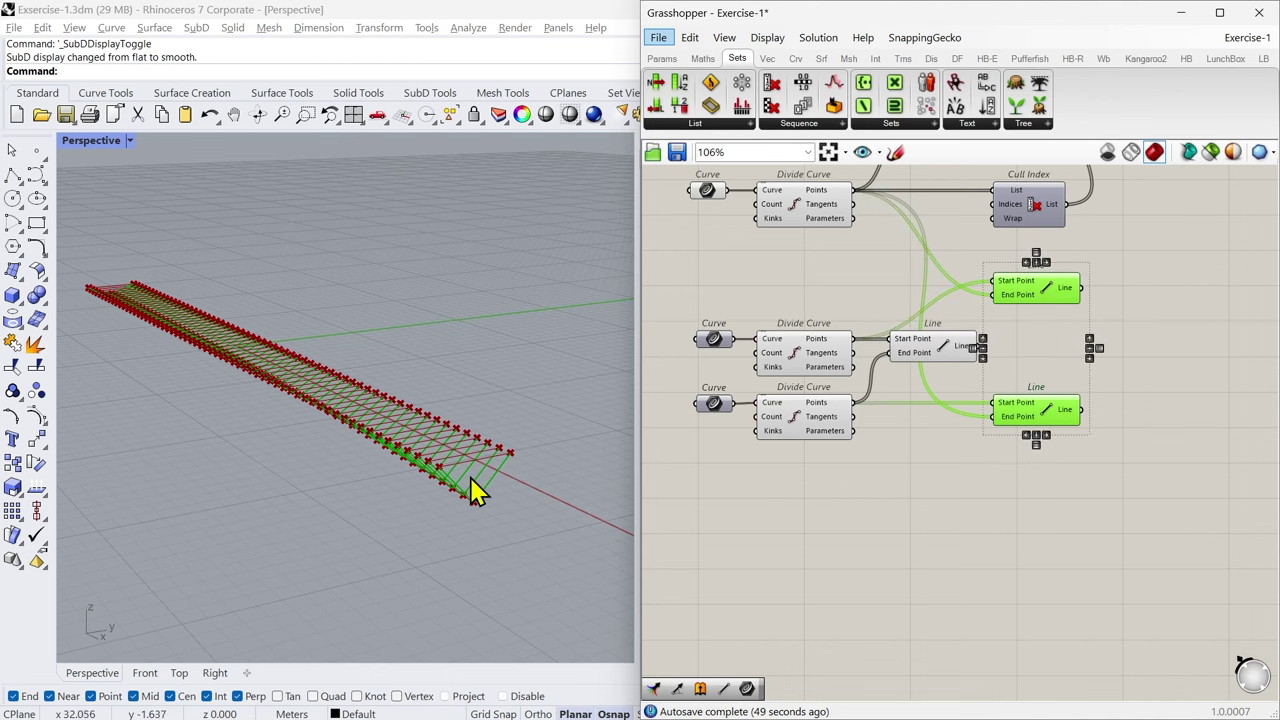
scroll(477, 491, up, 2)
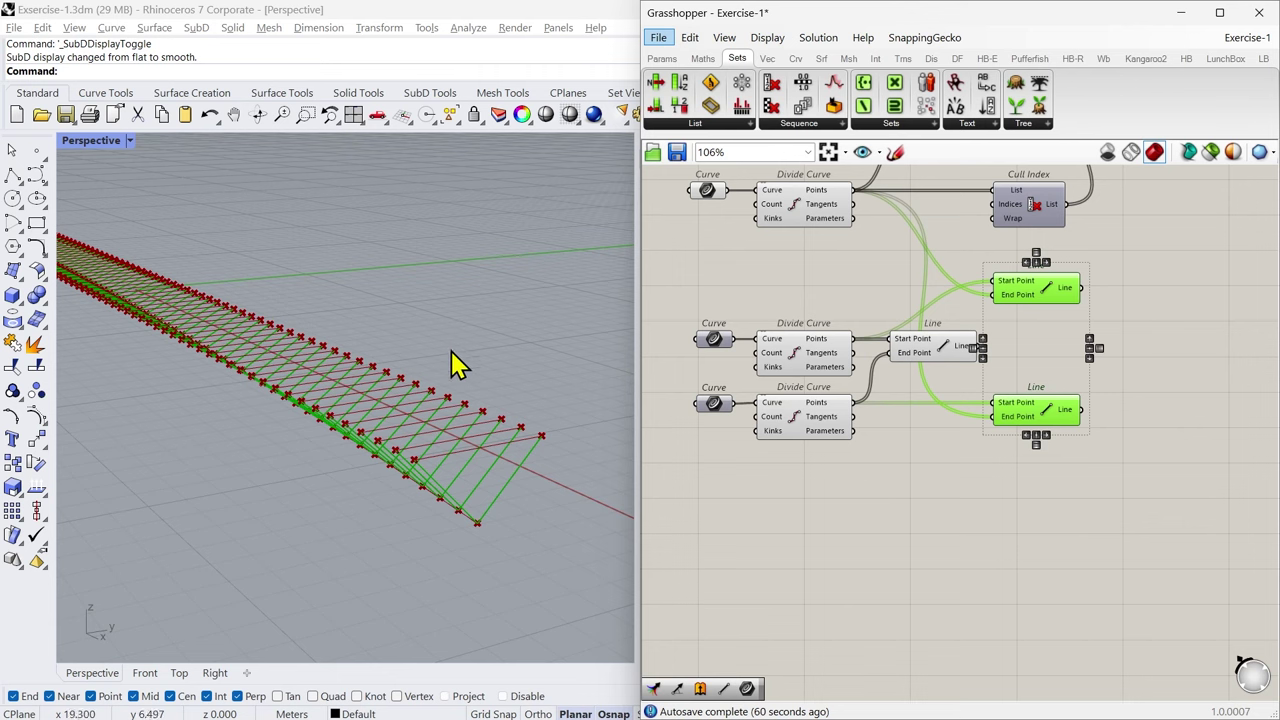
right_drag(452, 365, 449, 462)
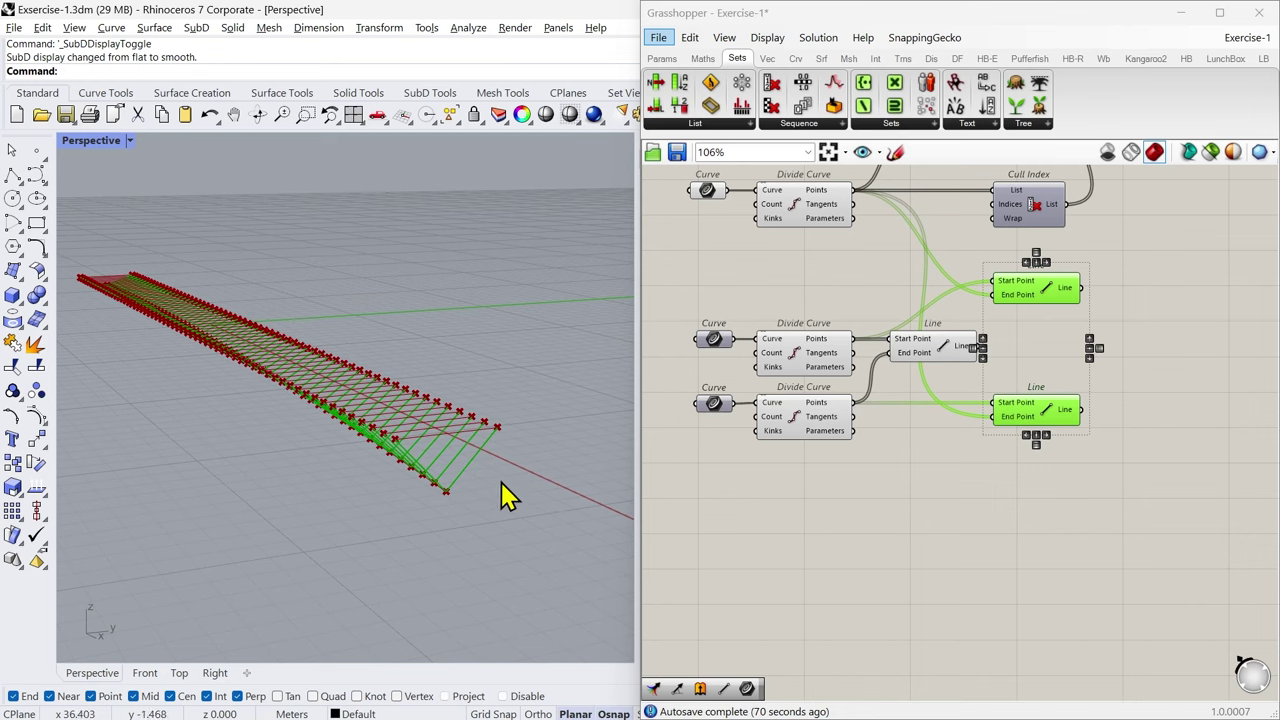
scroll(505, 492, up, 2)
middle_click(1030, 414)
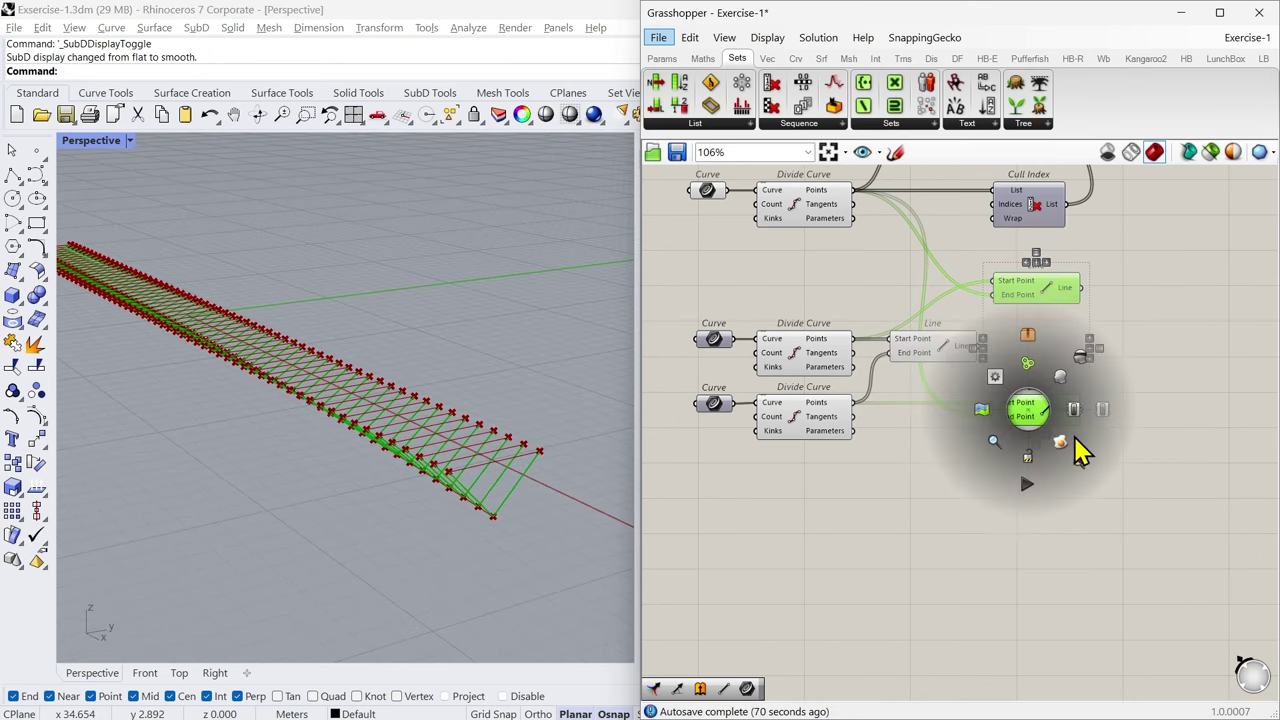
click(1034, 508)
Step: Turn off the preview of the lower Curve, Divide Curve, Cull Index and Line components, and show all hidden objects in the Rhino model
scroll(1098, 305, down, 3)
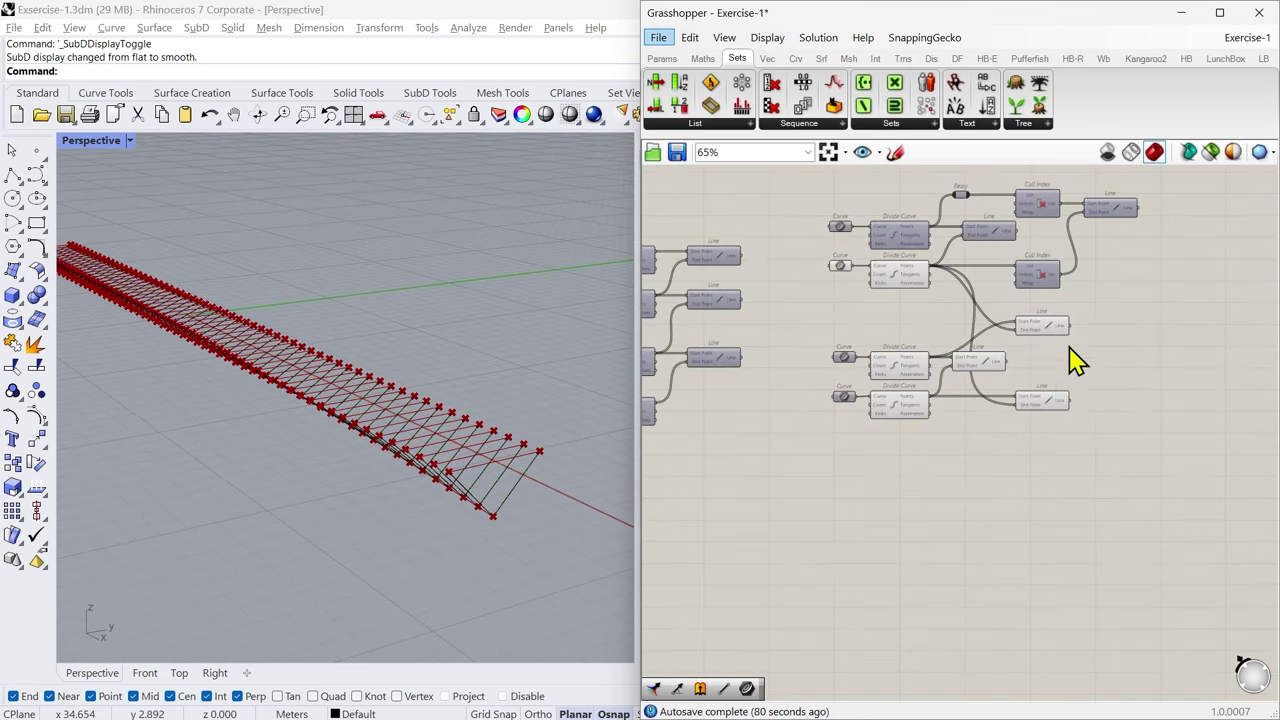
drag(1117, 267, 828, 429)
middle_click(938, 232)
click(938, 232)
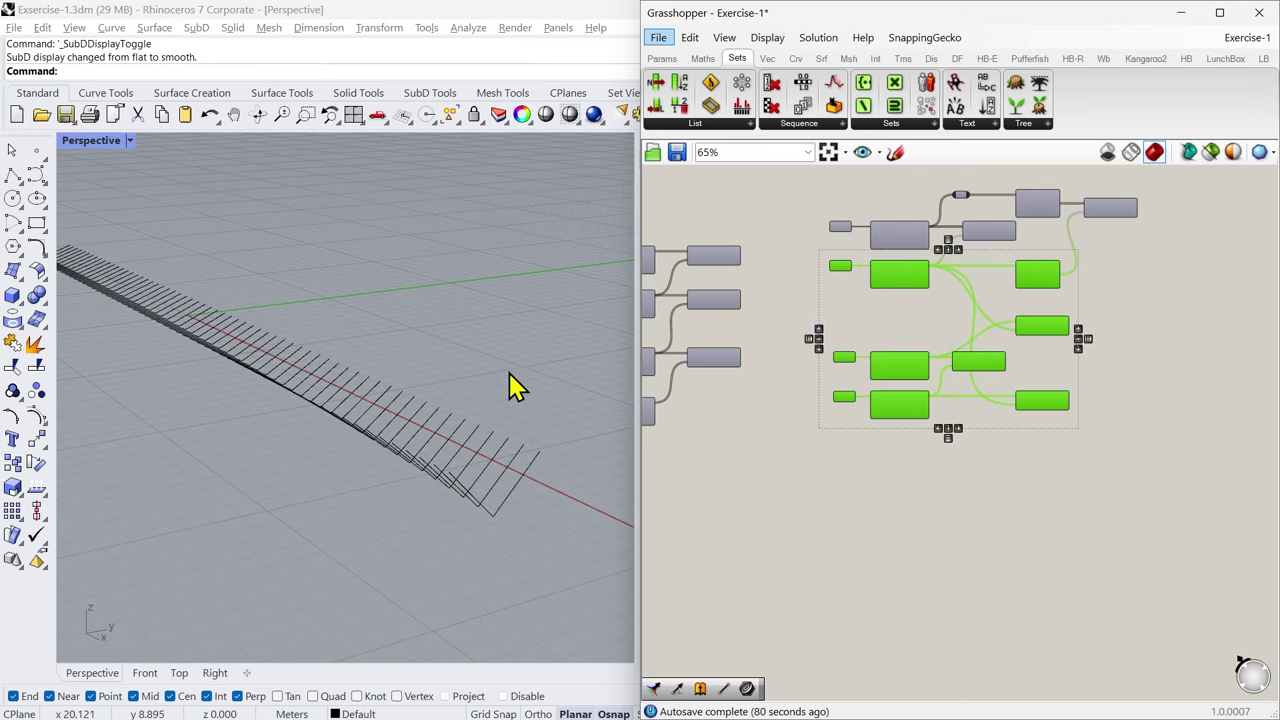
middle_click(509, 386)
click(391, 374)
Step: Inspect the complete bridge wireframe from several angles and check the truss pipes in the cross-section reference image P (11).jpg
right_drag(452, 487, 449, 386)
scroll(447, 265, up, 3)
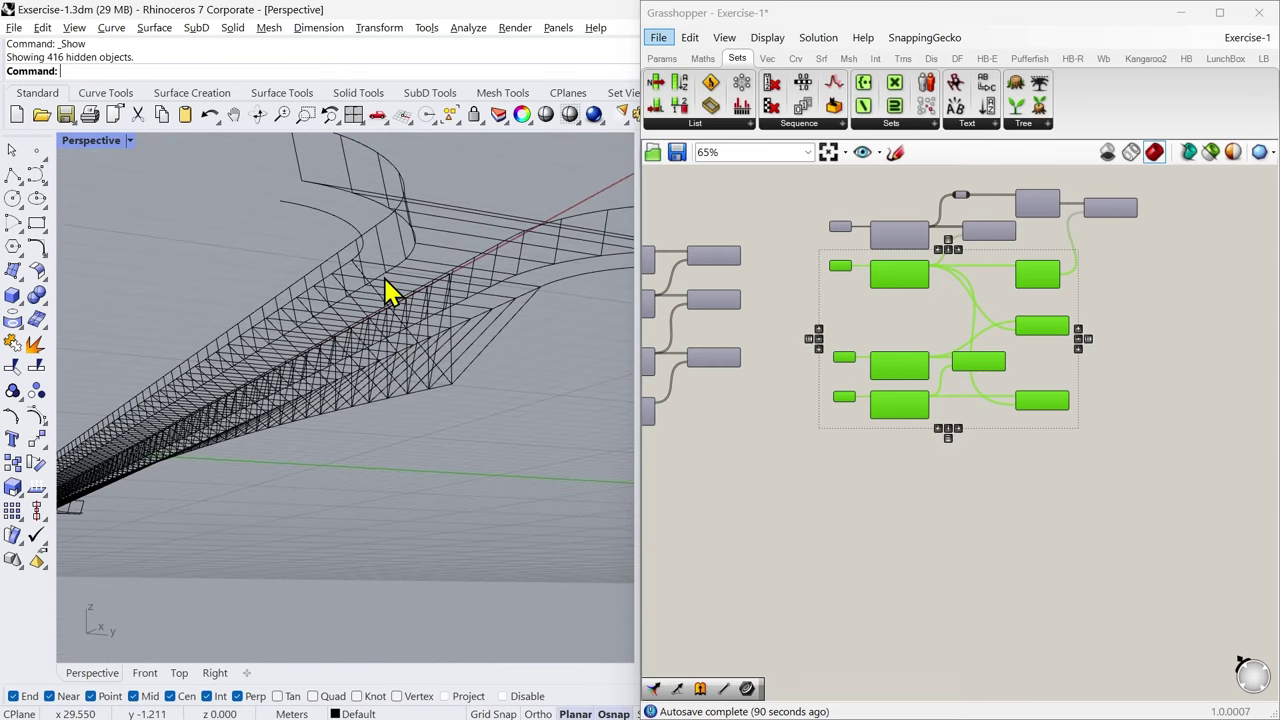
right_drag(394, 286, 445, 467)
scroll(563, 520, up, 5)
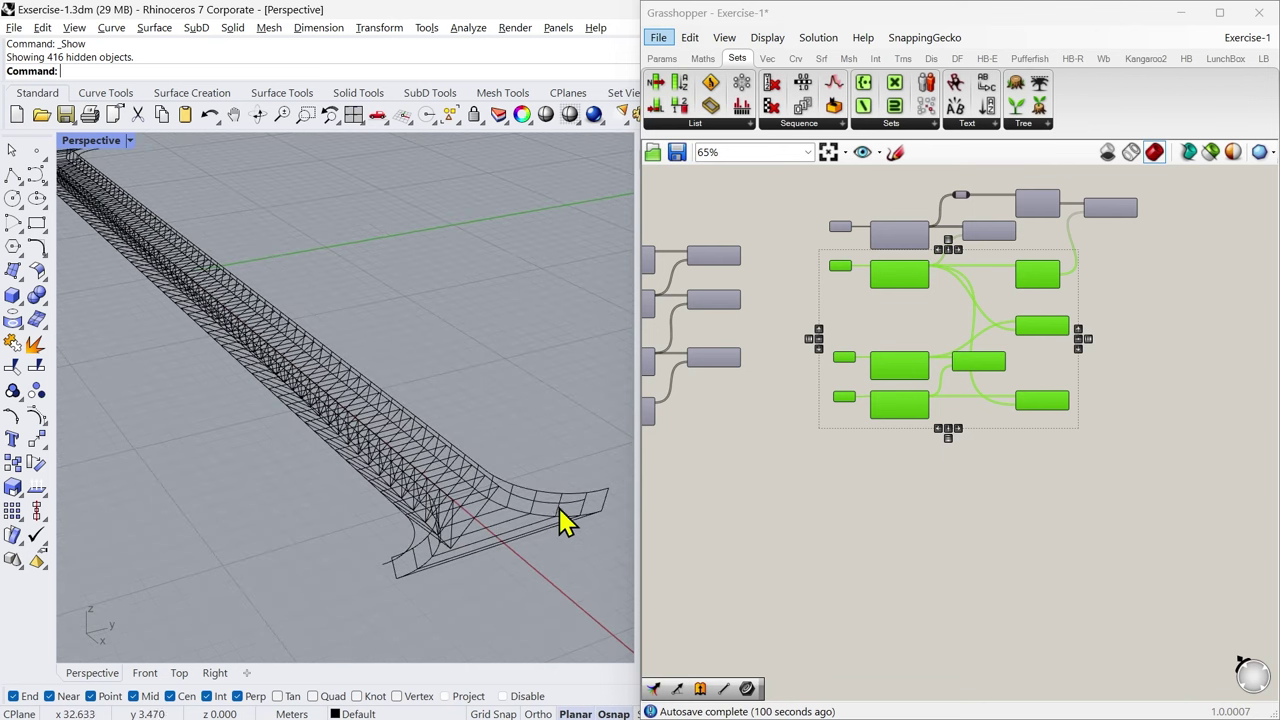
scroll(443, 466, down, 5)
right_drag(395, 490, 418, 503)
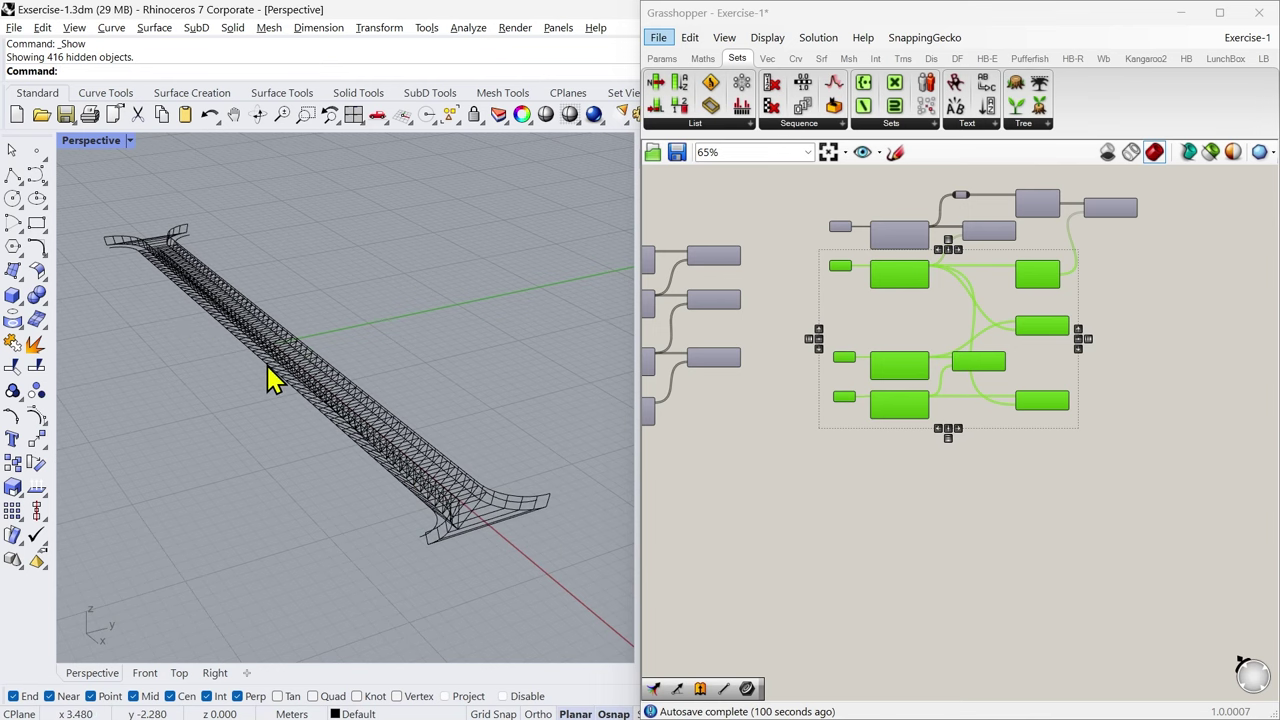
right_drag(268, 380, 336, 522)
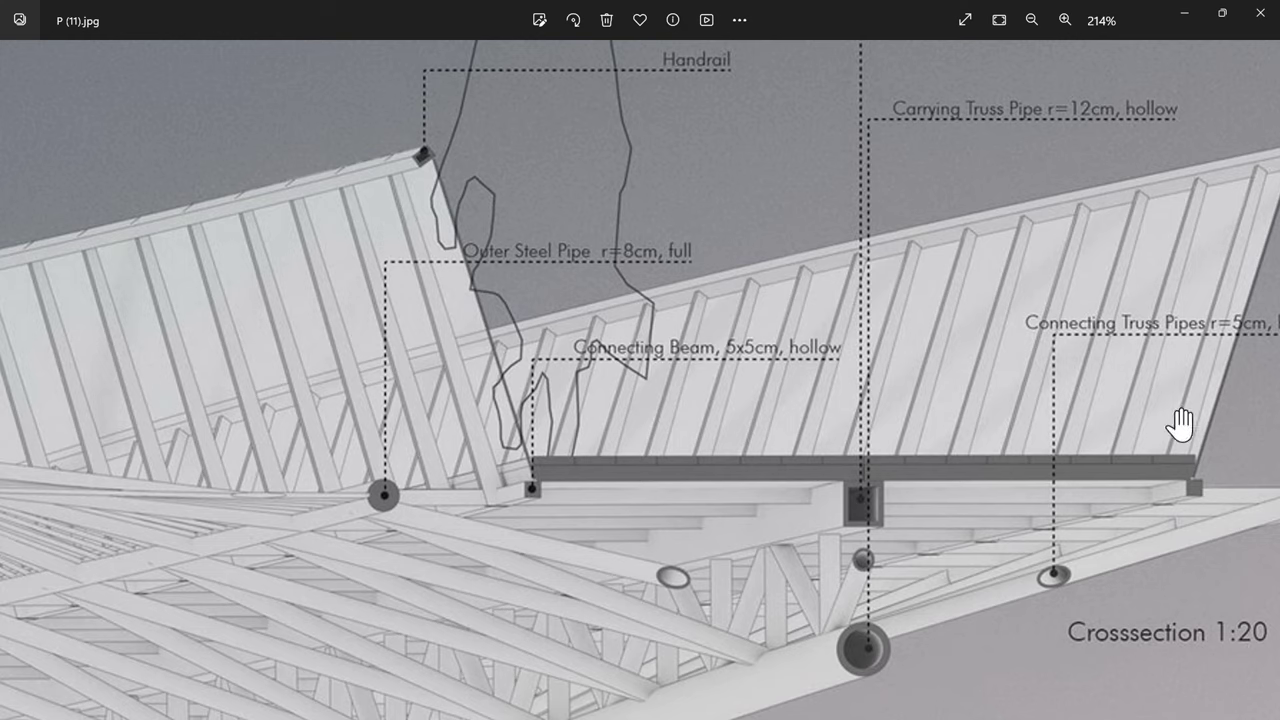
scroll(560, 480, up, 1)
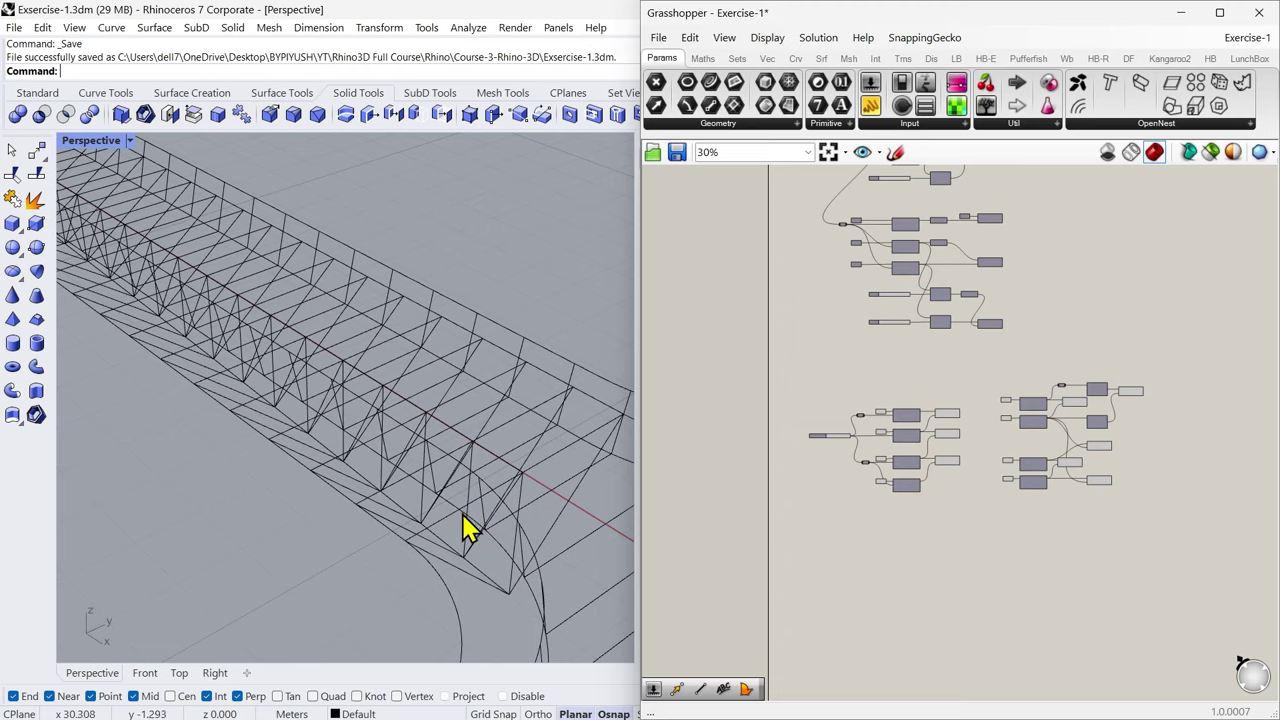
right_drag(471, 529, 366, 503)
scroll(341, 506, down, 6)
scroll(346, 406, up, 1)
scroll(390, 470, up, 2)
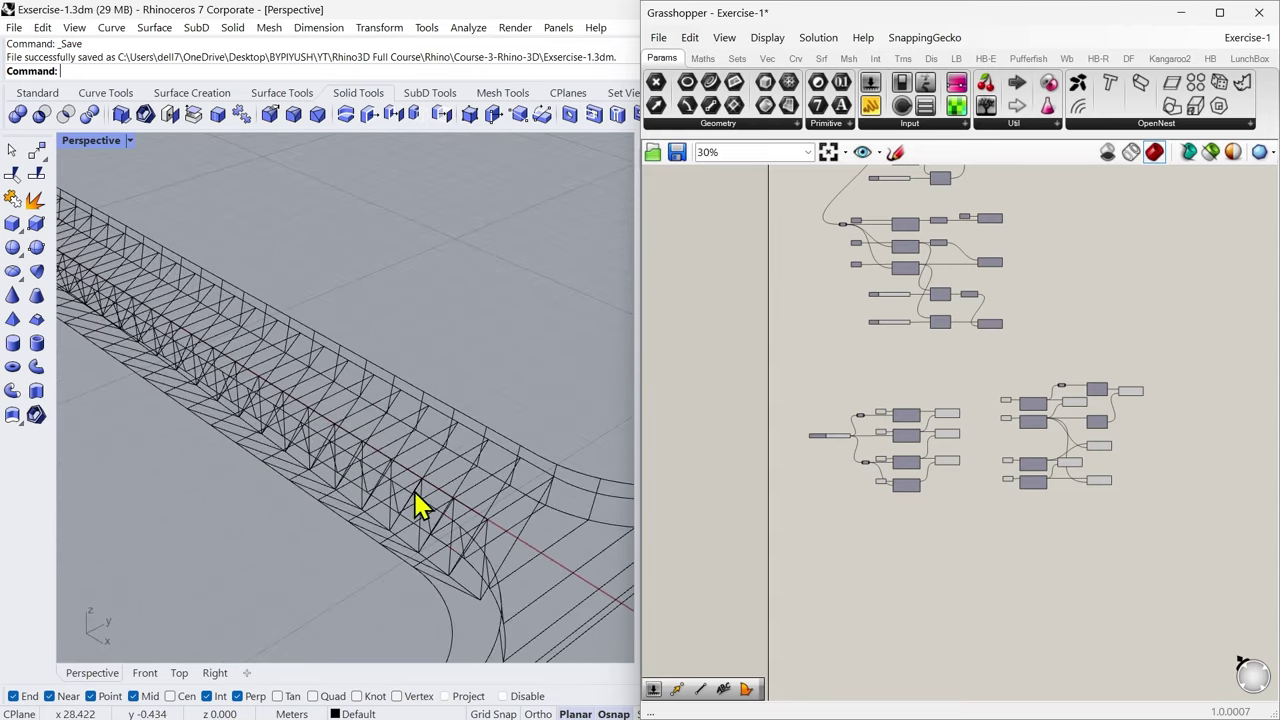
Step: Select the cross line on the bridge floor near the truss end, zoom to it, and examine the surrounding curves
click(521, 583)
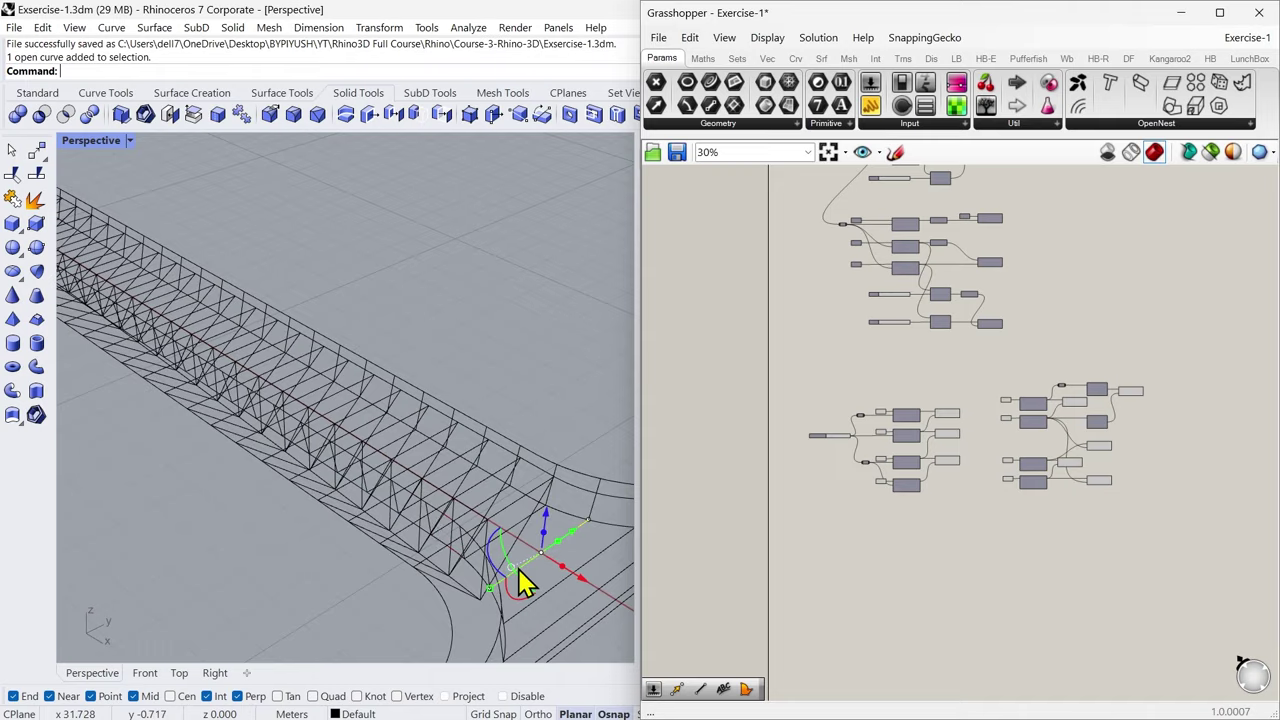
right_drag(533, 576, 436, 553)
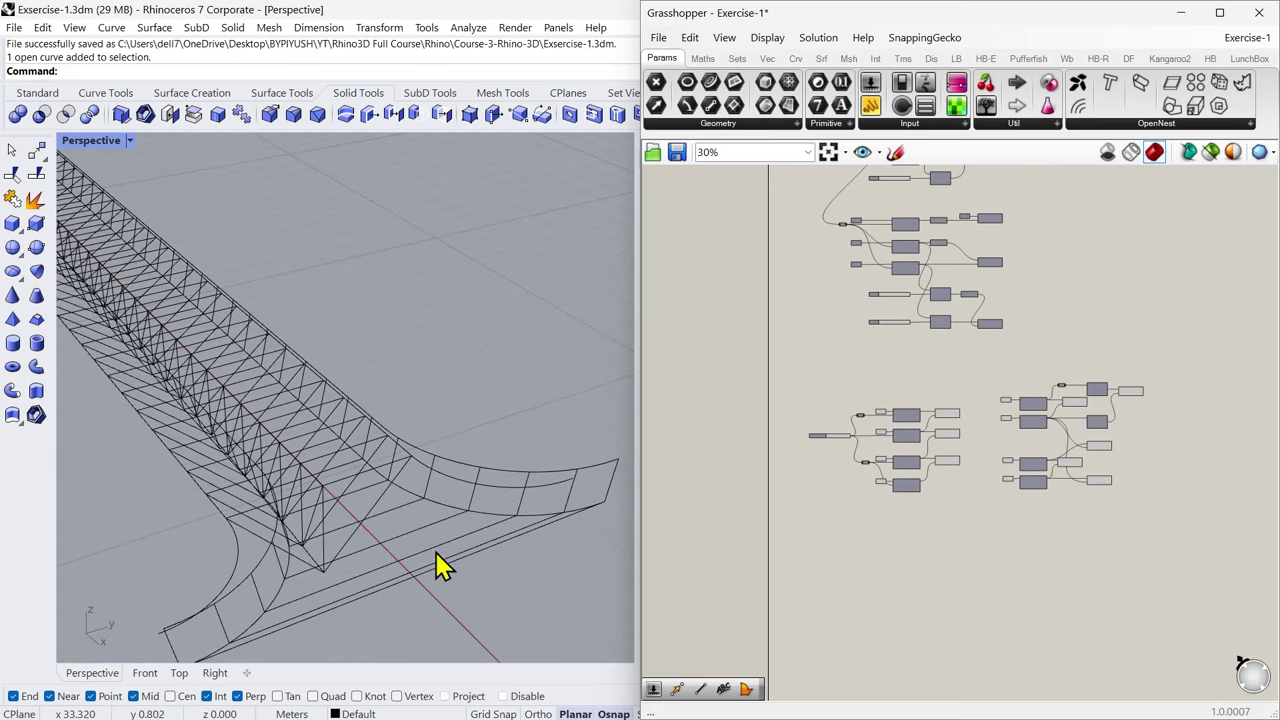
click(405, 521)
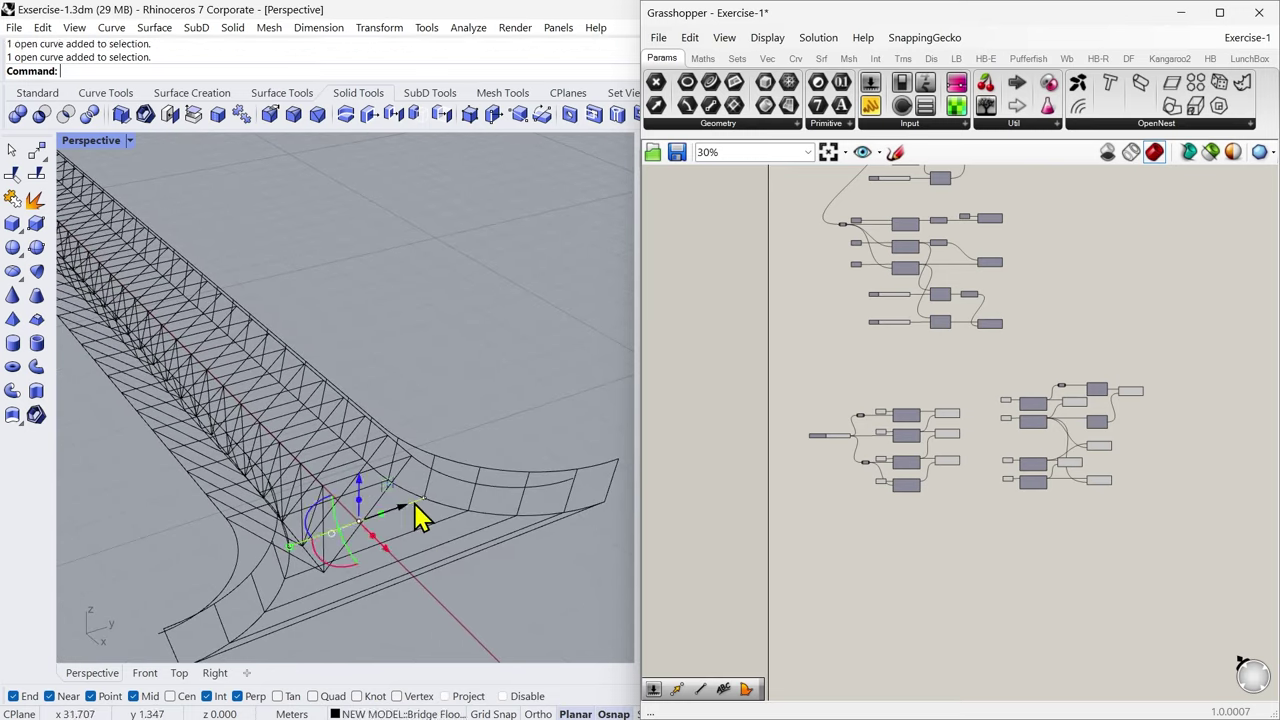
middle_click(420, 515)
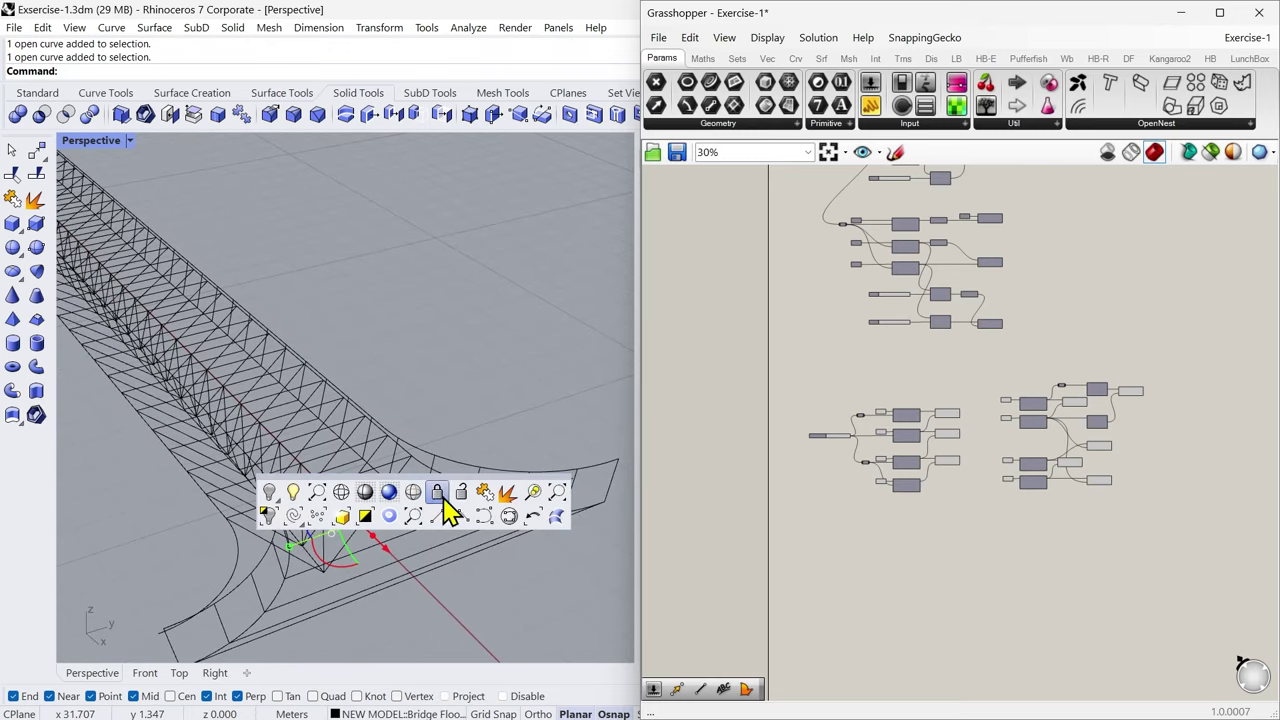
click(533, 492)
right_drag(451, 508, 540, 540)
click(523, 419)
scroll(525, 437, down, 4)
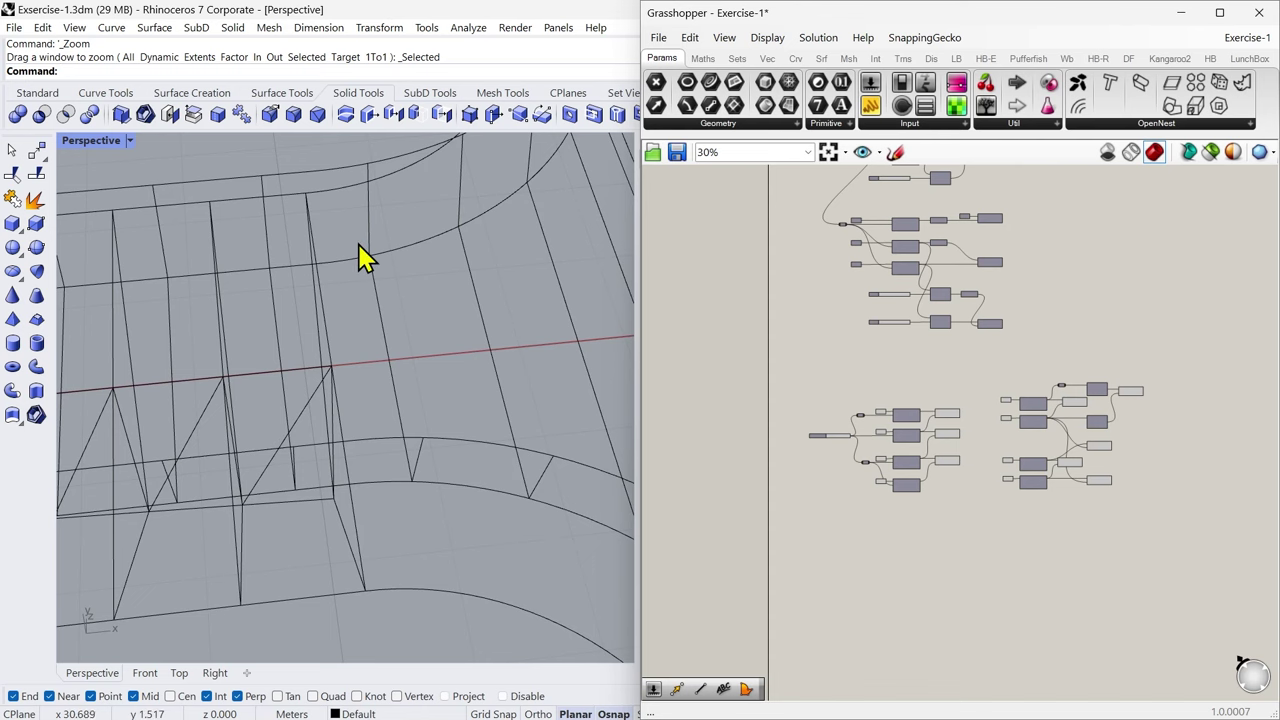
Step: Examine the three cross lines on the bridge floor just beyond the truss end by selecting them together
right_drag(372, 287, 394, 434)
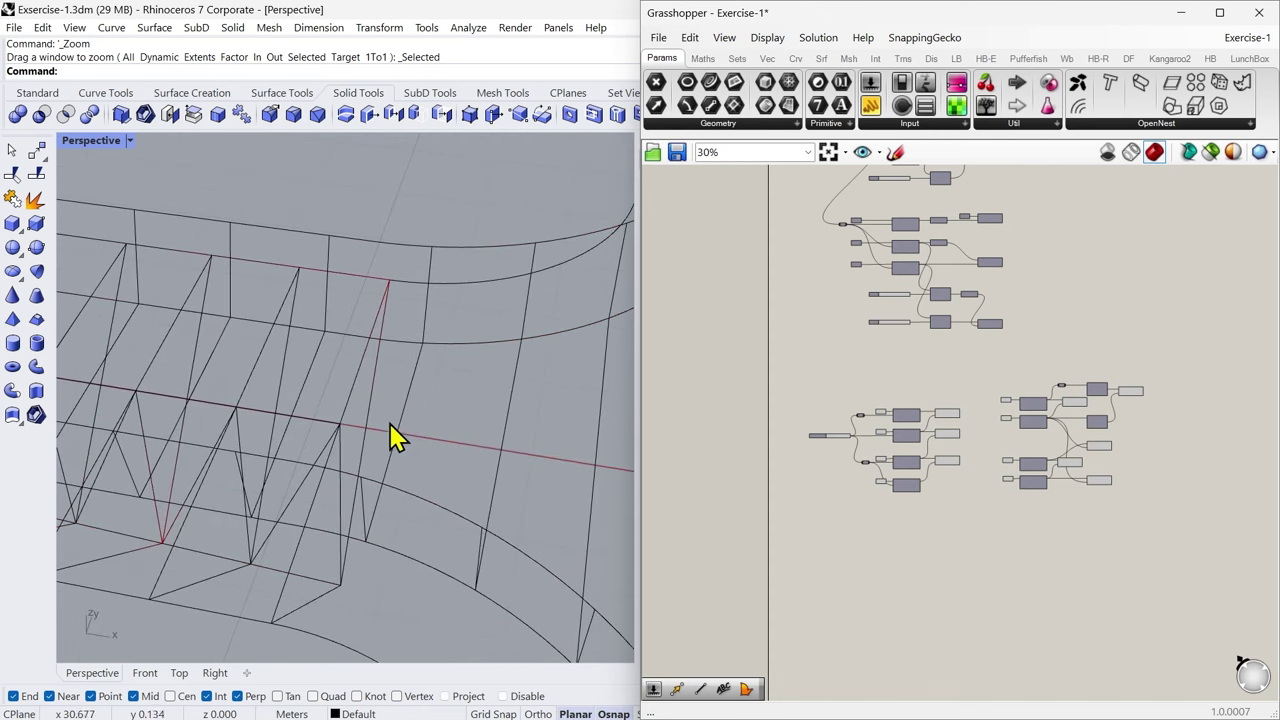
click(401, 432)
shift+click(518, 408)
shift+click(610, 394)
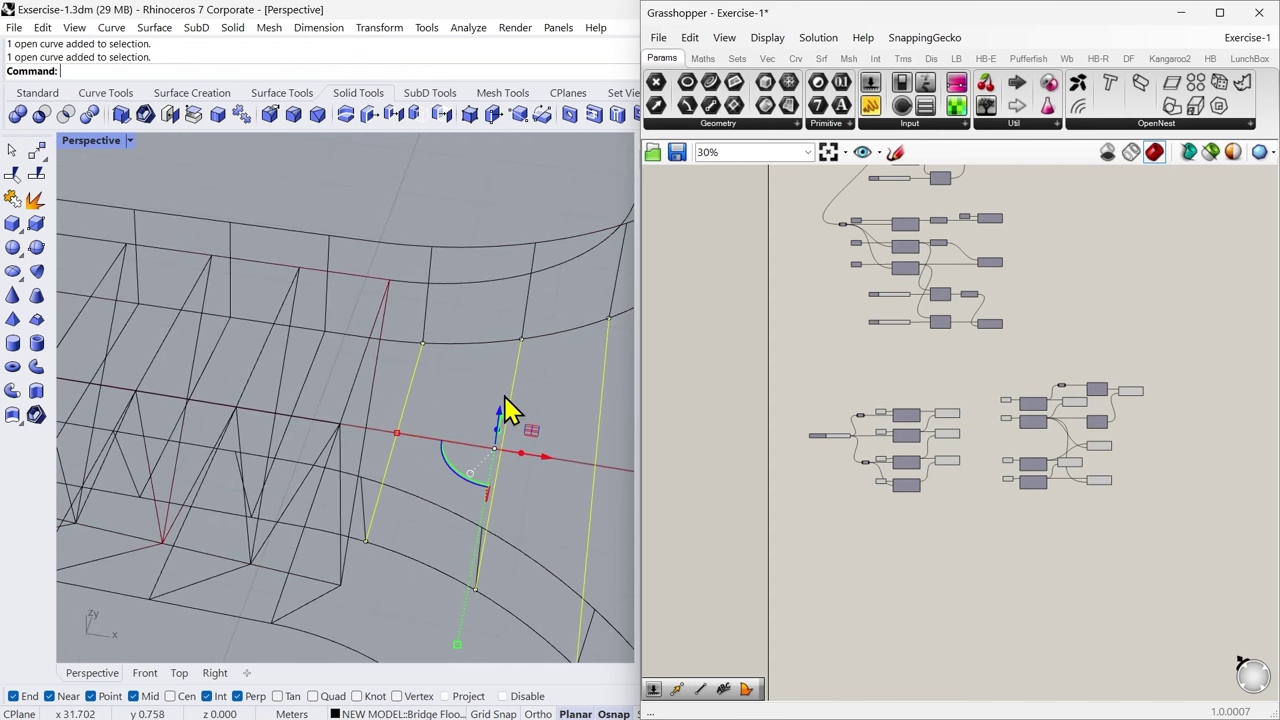
scroll(508, 408, down, 1)
right_drag(560, 487, 530, 365)
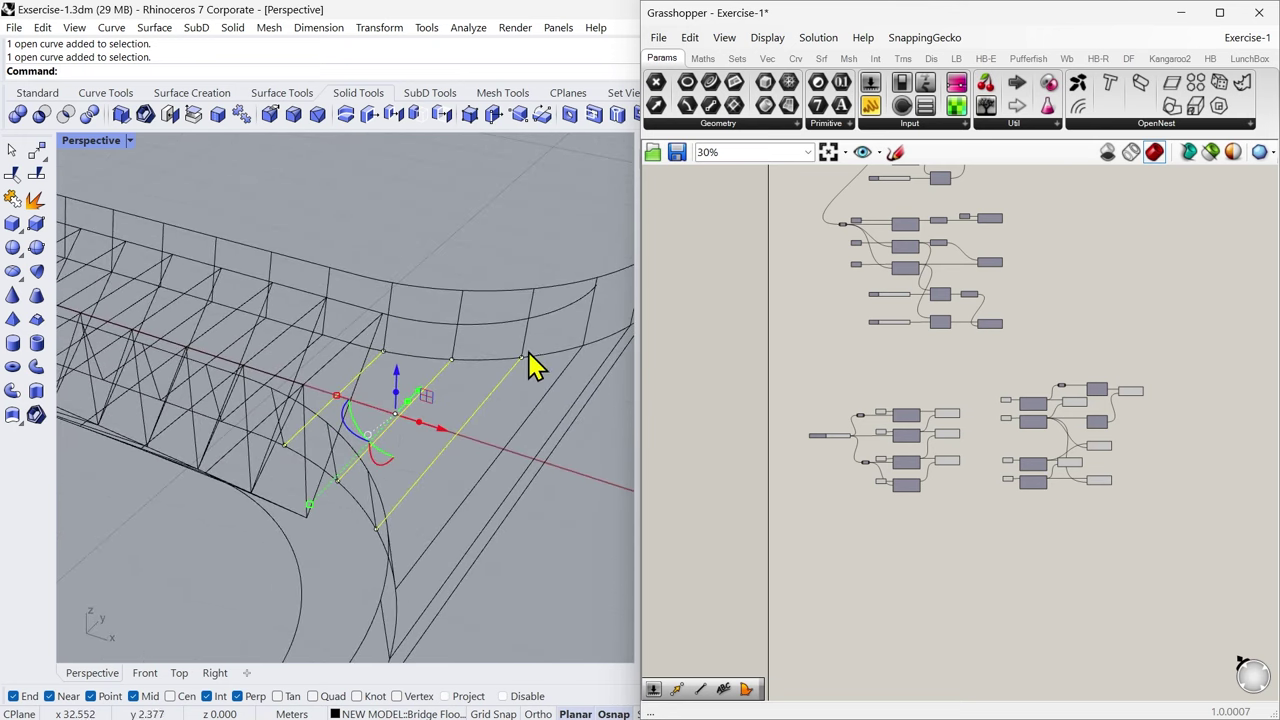
right_drag(533, 425, 497, 527)
key(Escape)
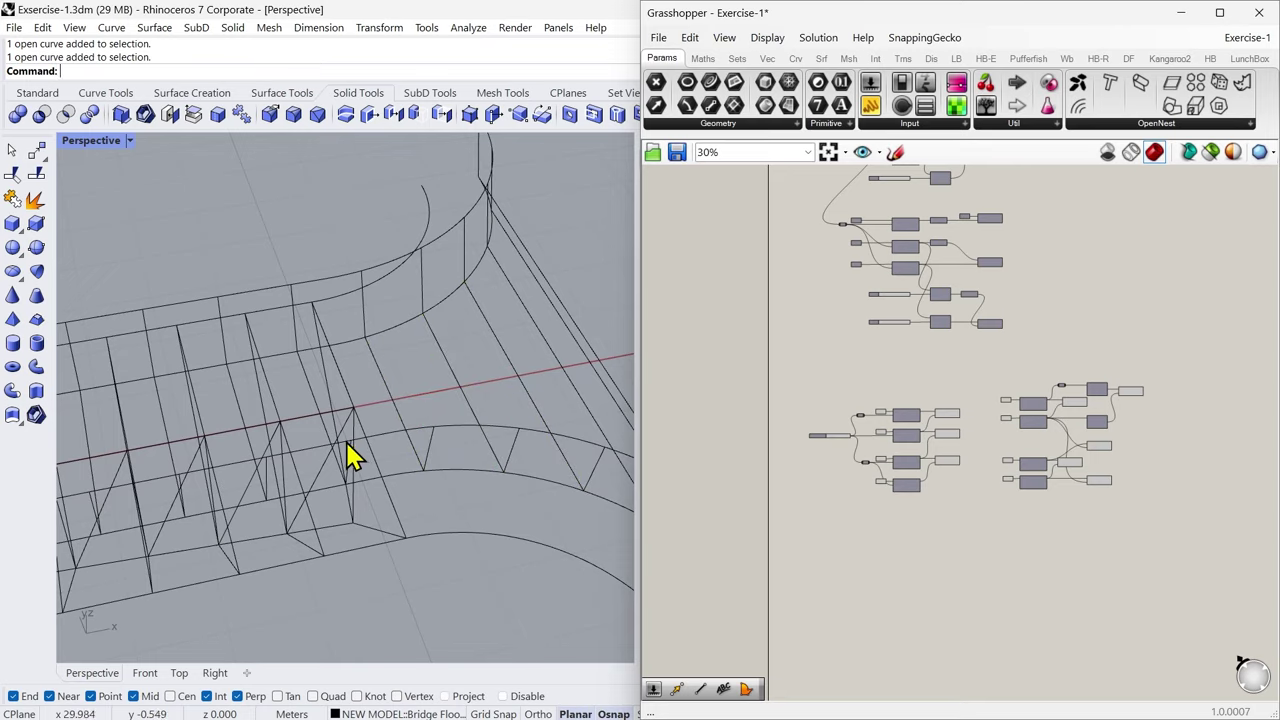
Step: Join a floor cross line near the truss end with its two adjoining side railing lines into one open curve
right_drag(349, 449, 434, 457)
click(330, 437)
shift+click(403, 295)
right_drag(454, 518, 337, 460)
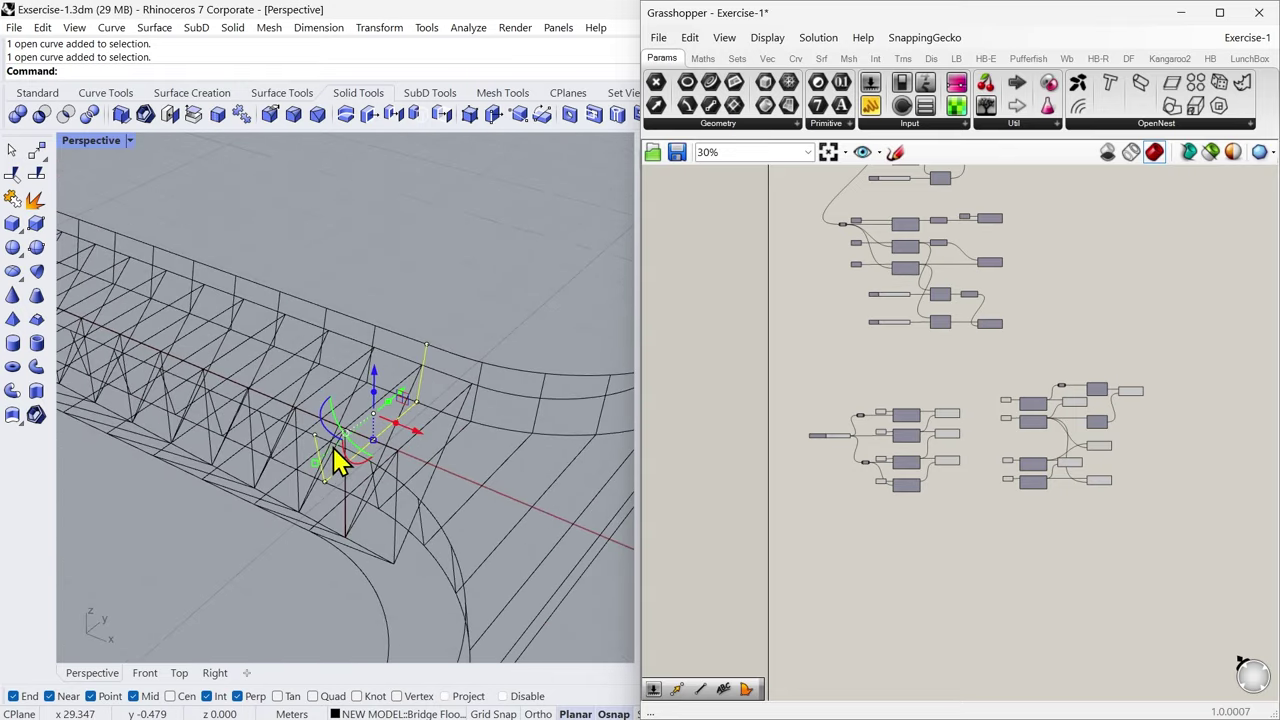
scroll(386, 449, up, 4)
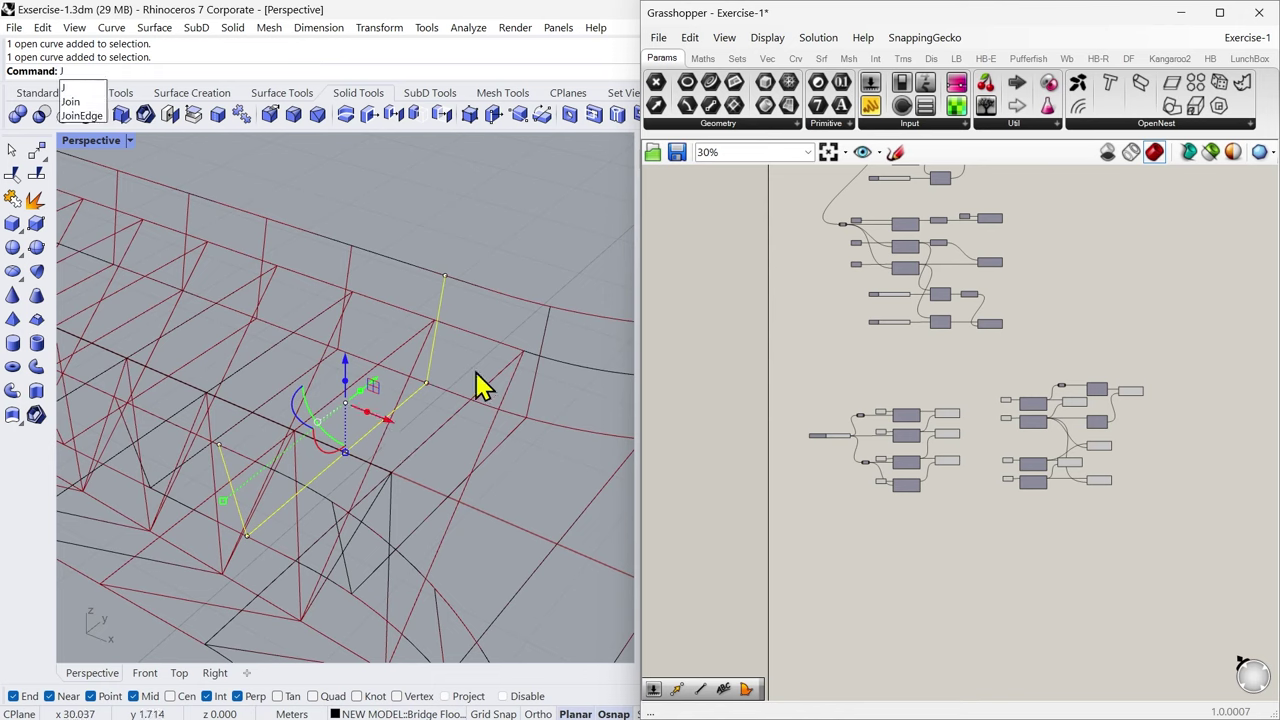
key(Return)
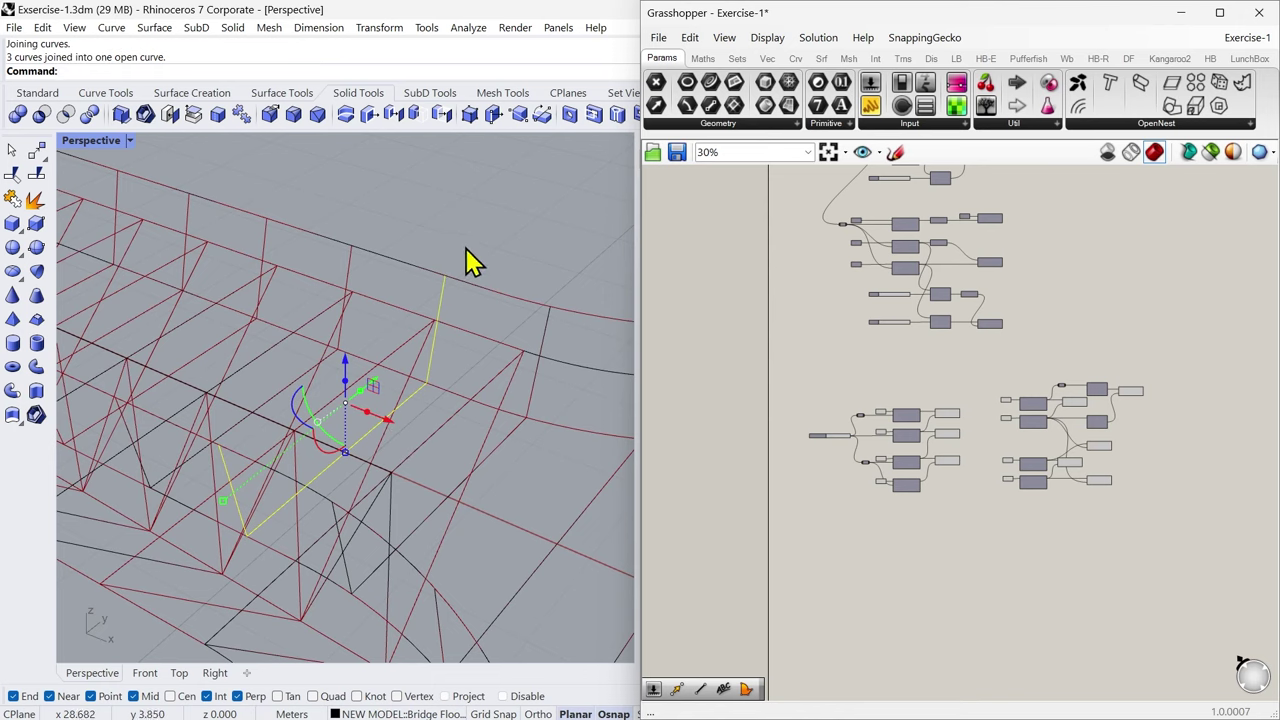
key(Escape)
Step: Check the joined cross-frame curve as a single selection and examine its free upper end closely
click(441, 306)
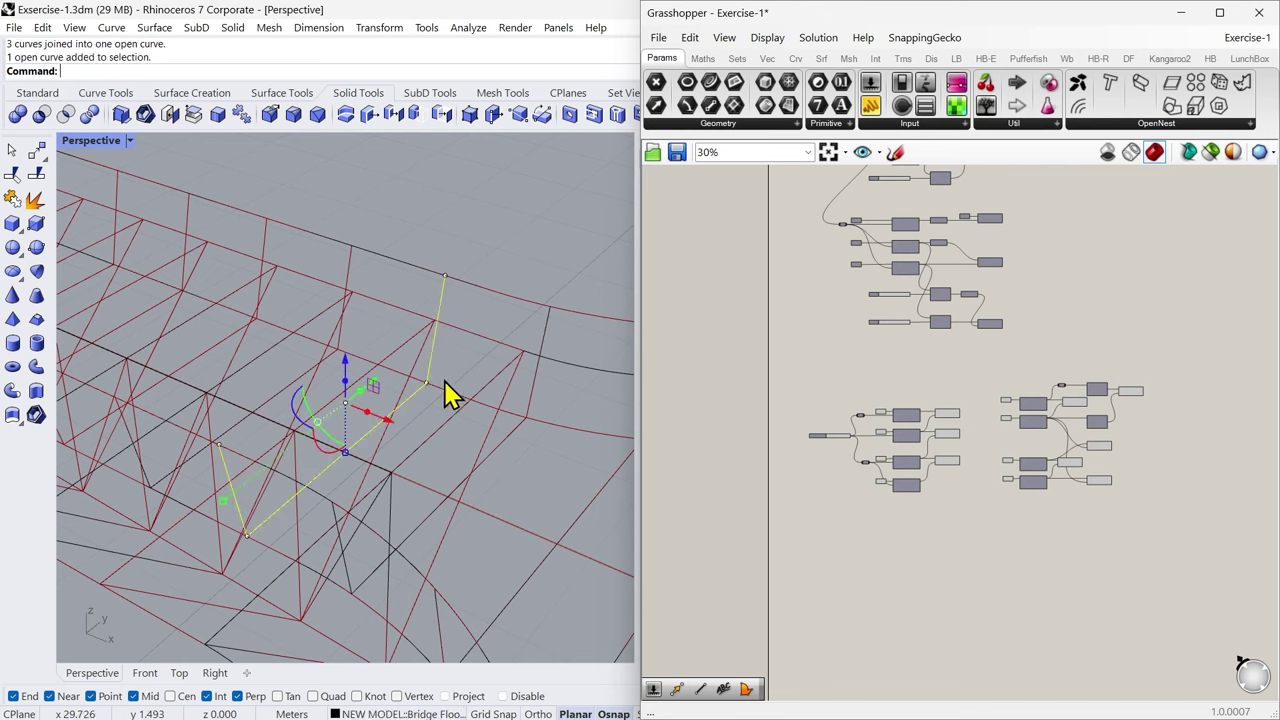
click(522, 250)
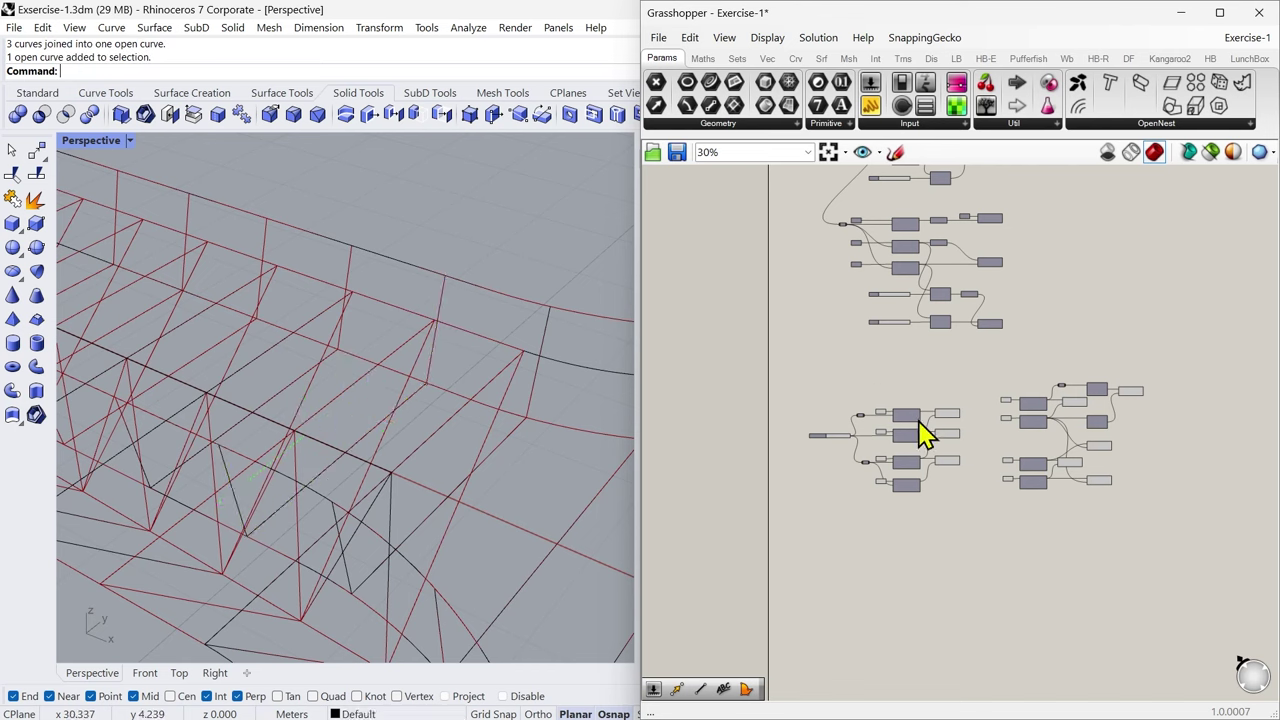
click(233, 500)
shift+right_drag(362, 571, 457, 568)
scroll(334, 470, up, 3)
scroll(320, 447, up, 2)
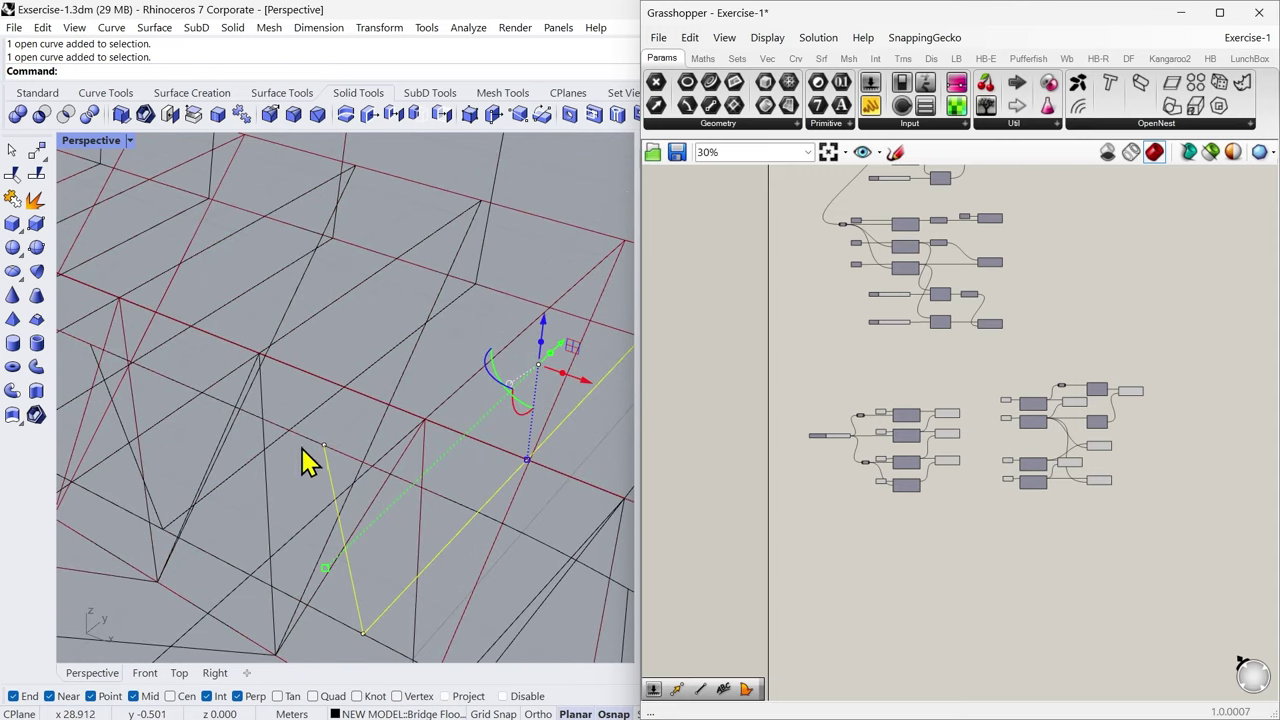
key(Escape)
scroll(321, 446, up, 2)
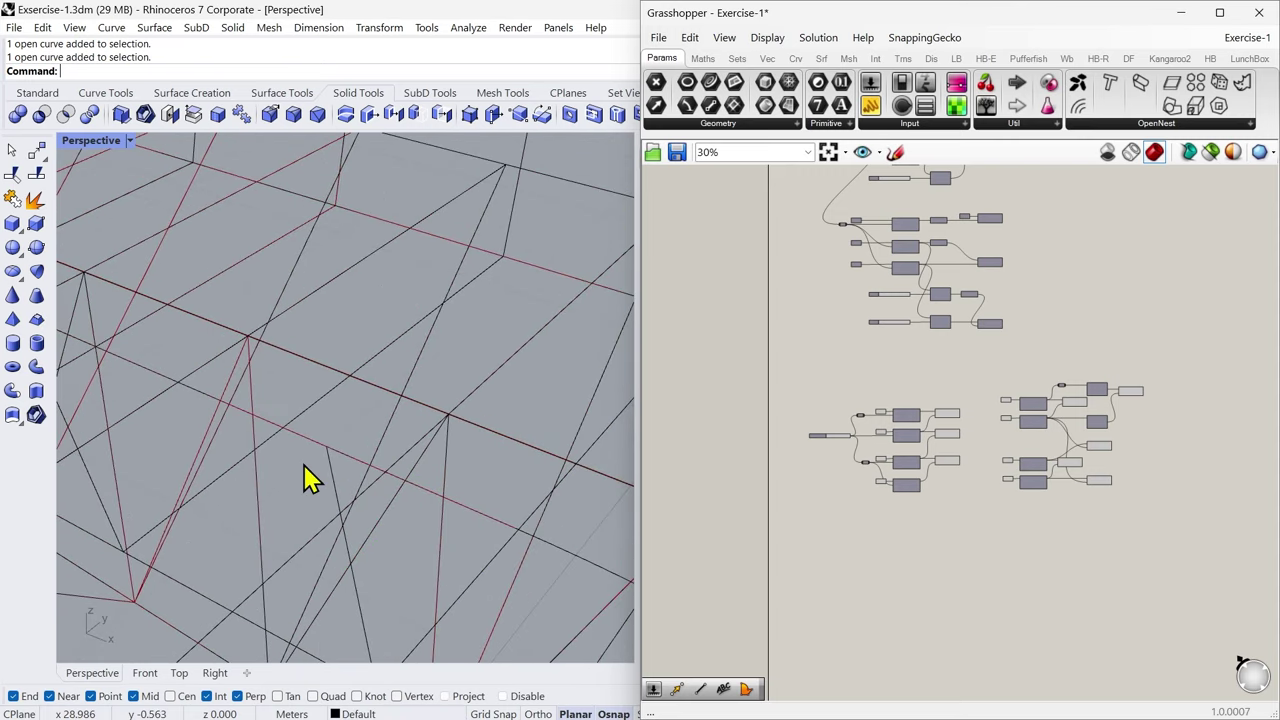
Step: Draw a 0.05 by 0.05 m rectangle around the joined curve with the AroundCurve option, centred on its free end
text(REC)
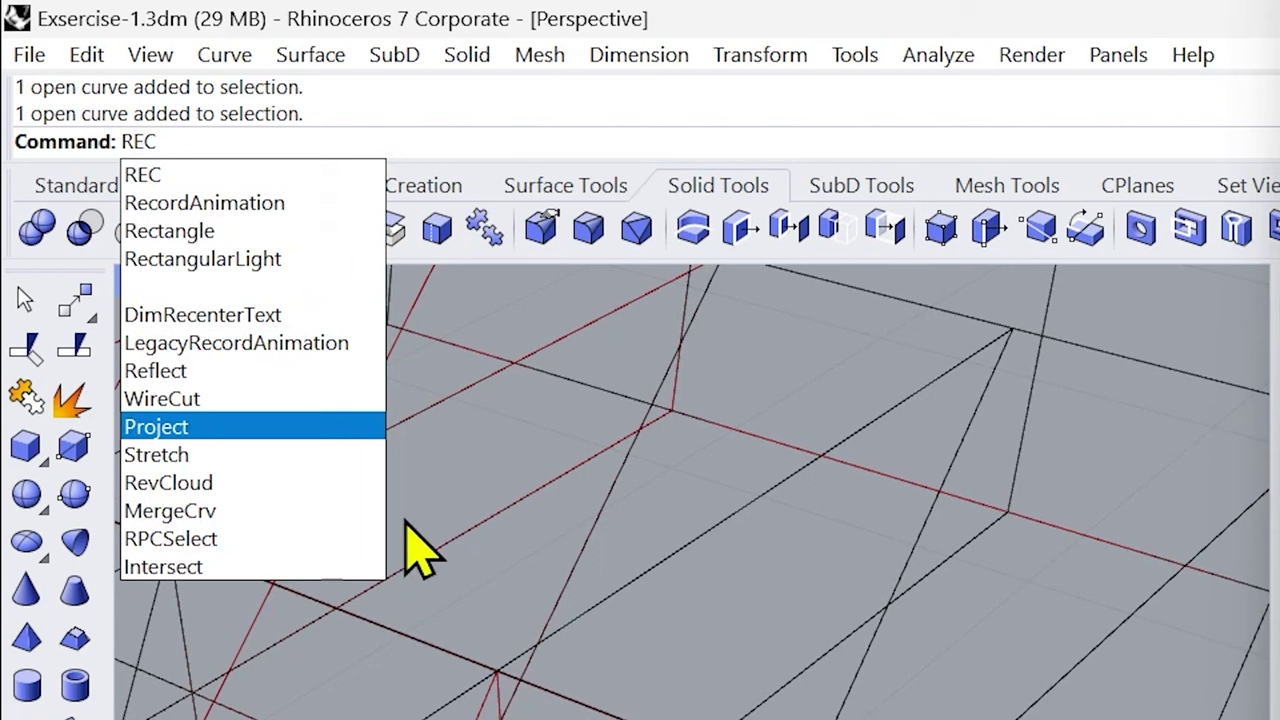
click(180, 233)
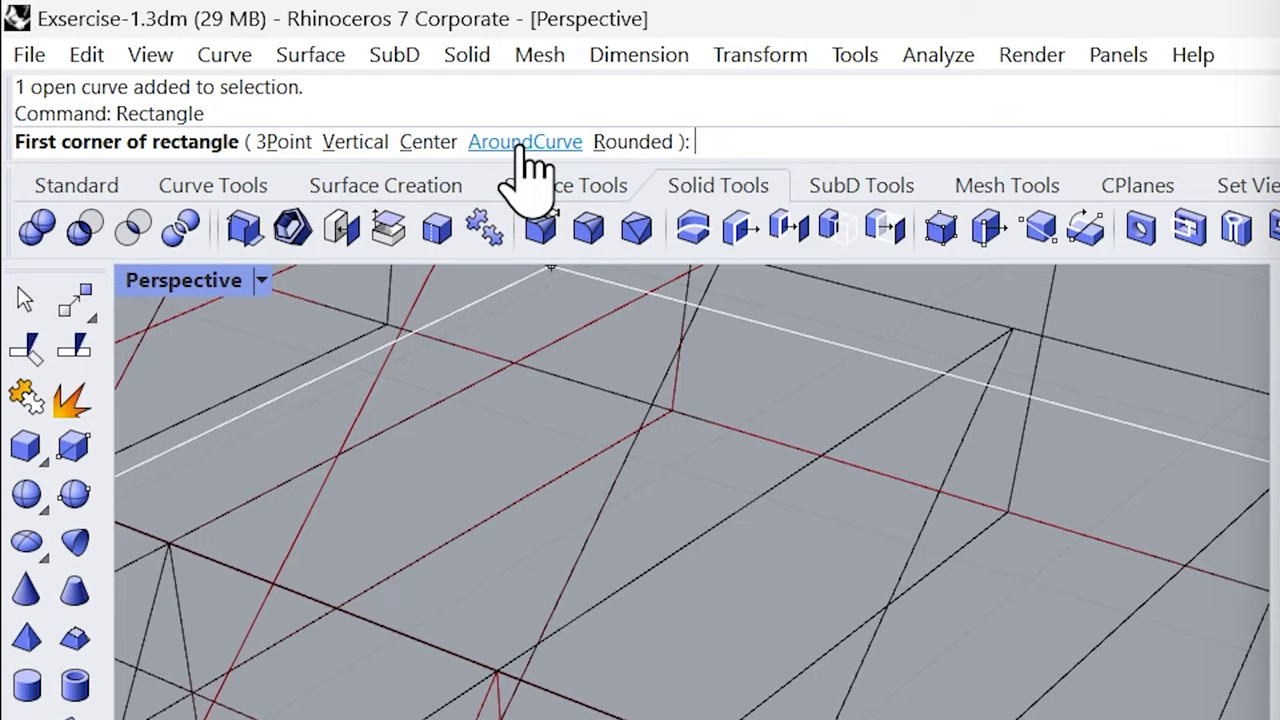
click(522, 142)
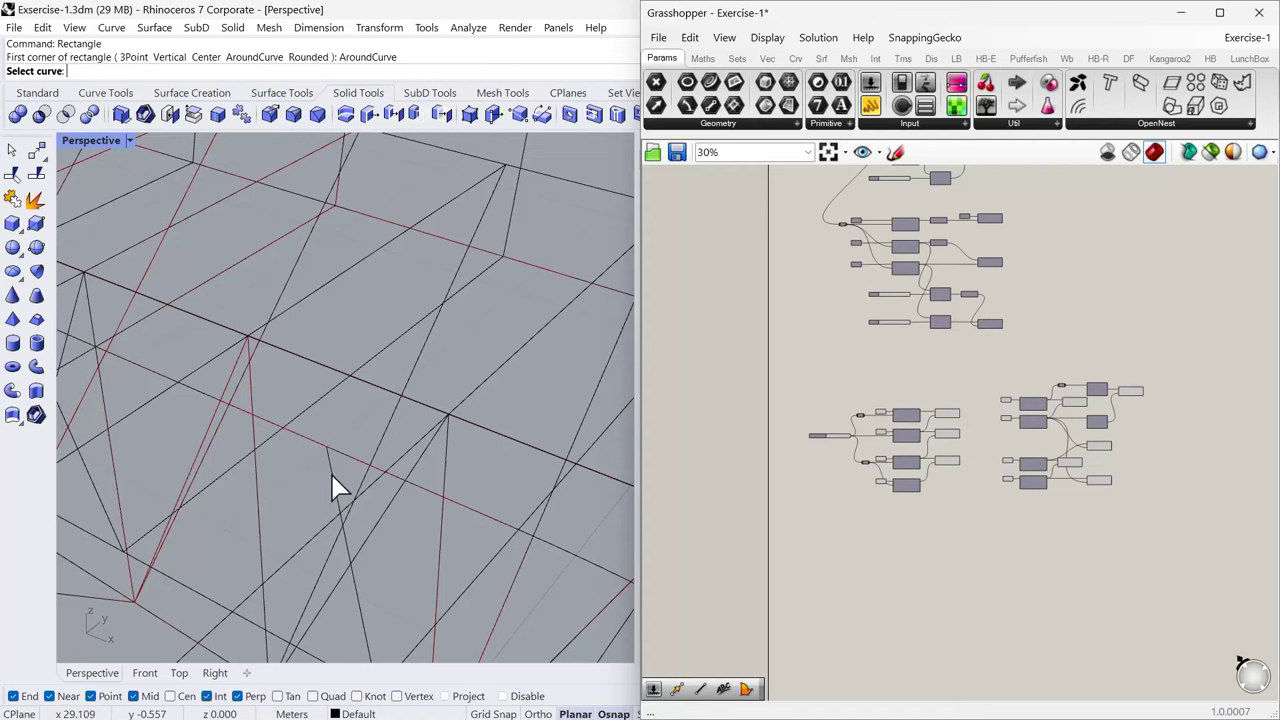
click(333, 478)
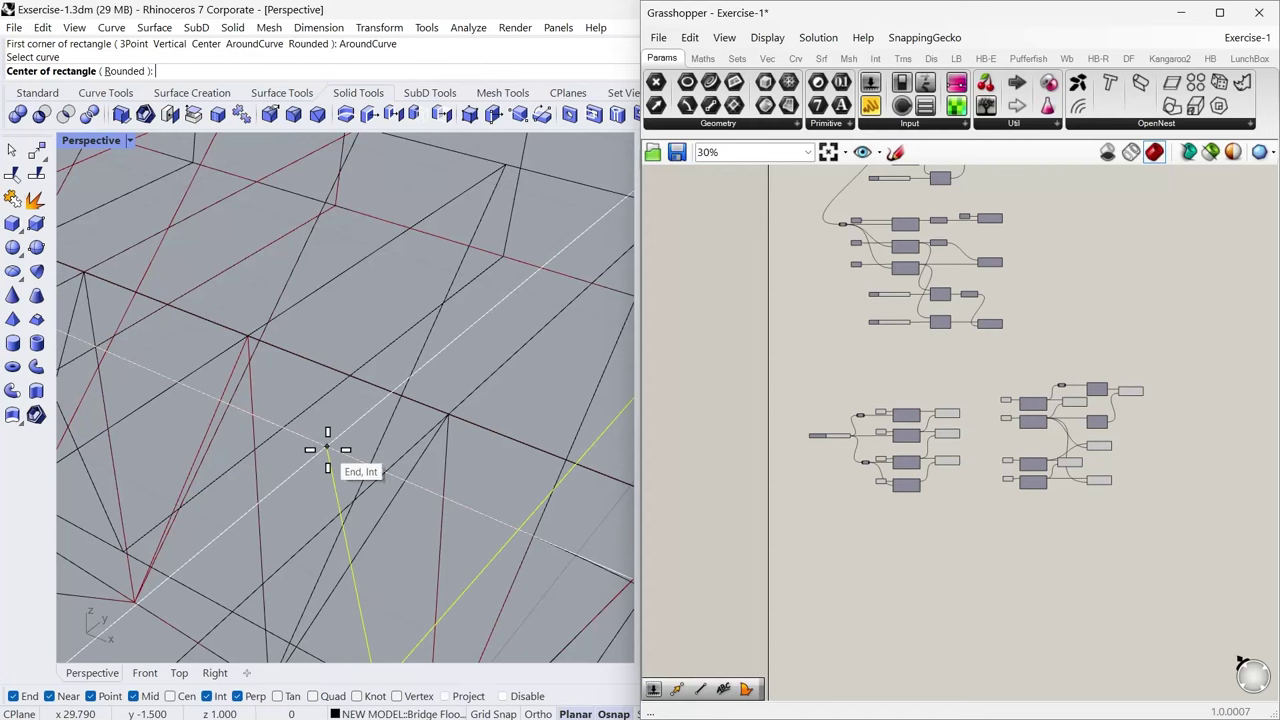
click(327, 449)
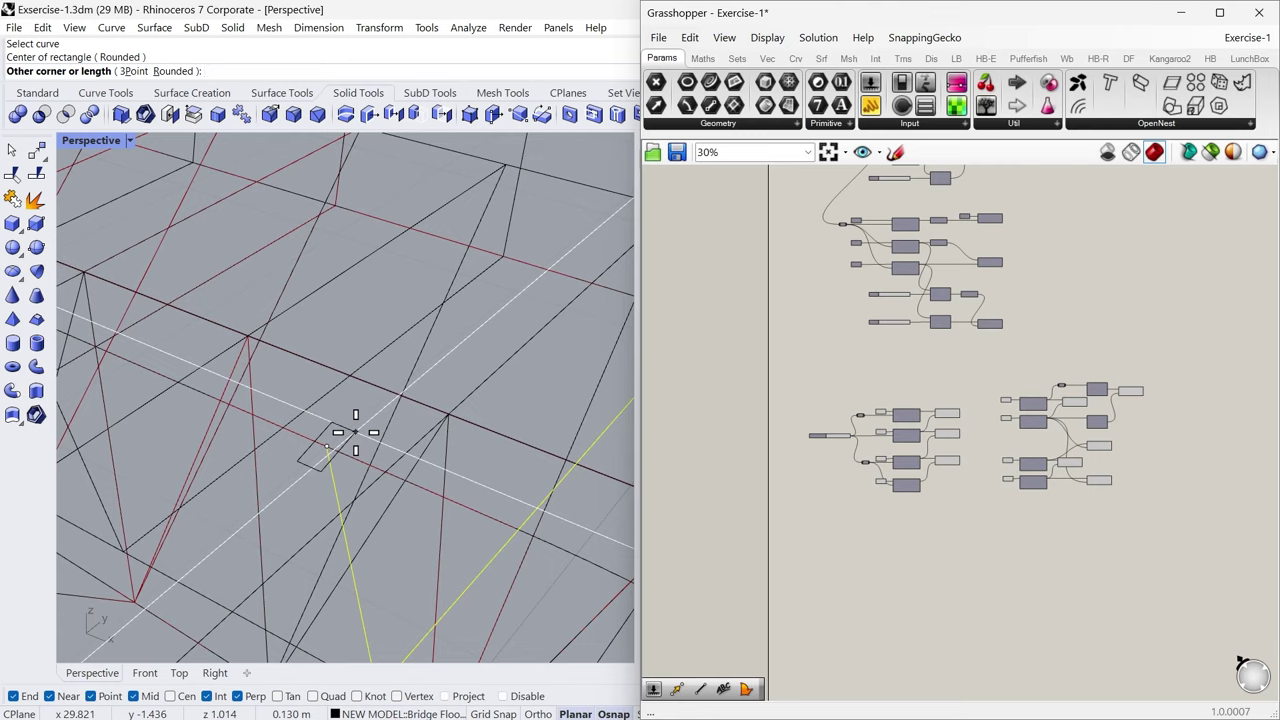
text(0.05)
key(Return)
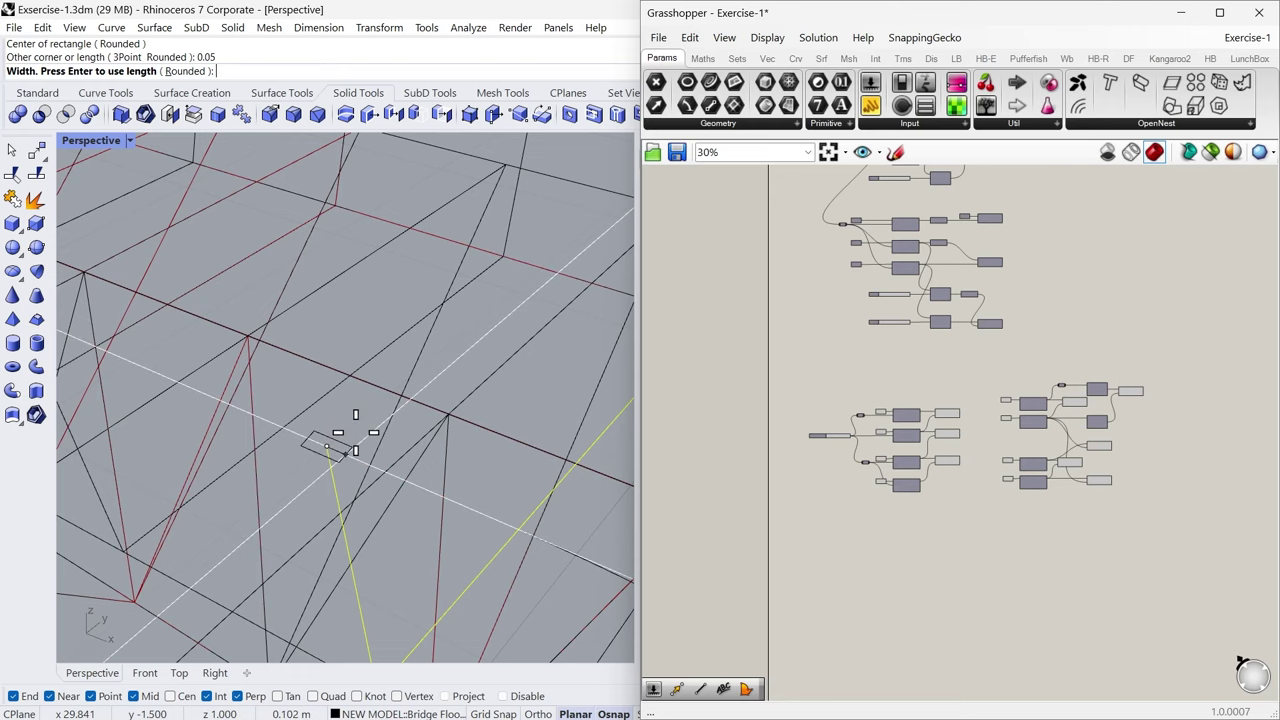
text(0.05)
key(Return)
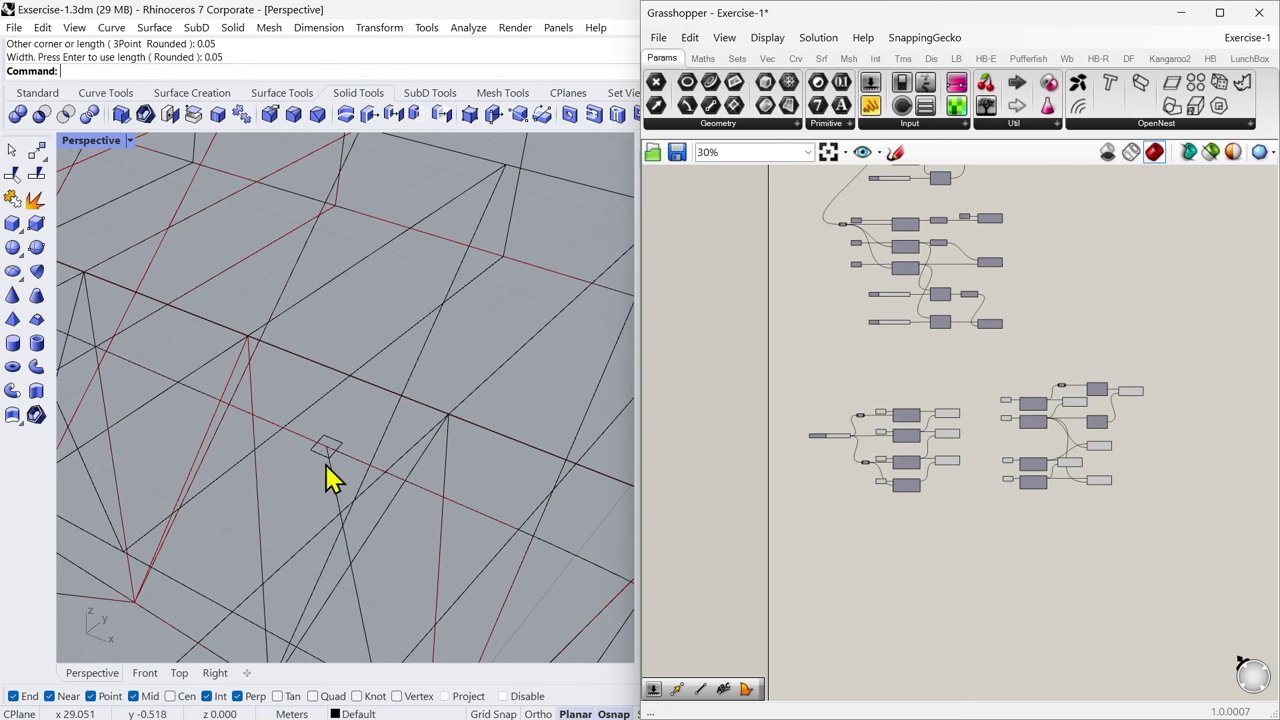
Step: Sweep the square profile along the joined frame curve with Sweep1, using the Freeform frame style and unchanged cross sections
scroll(330, 450, up, 5)
scroll(330, 430, up, 4)
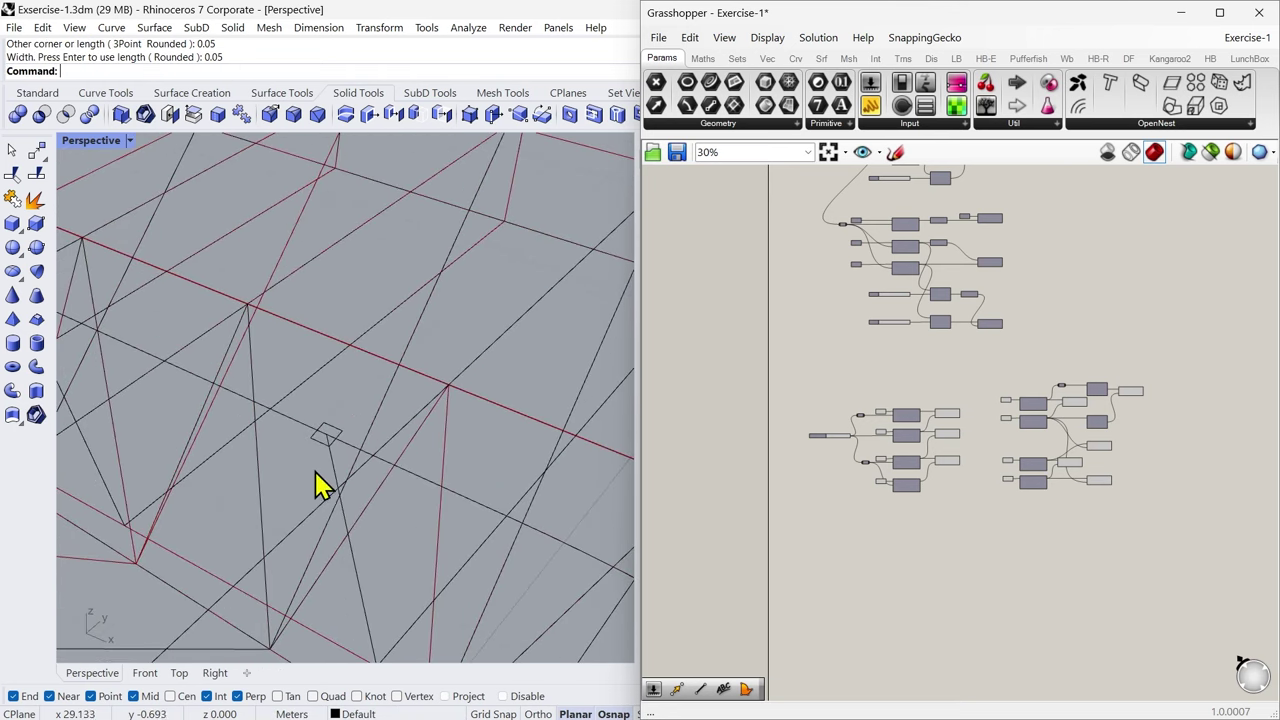
scroll(325, 455, down, 2)
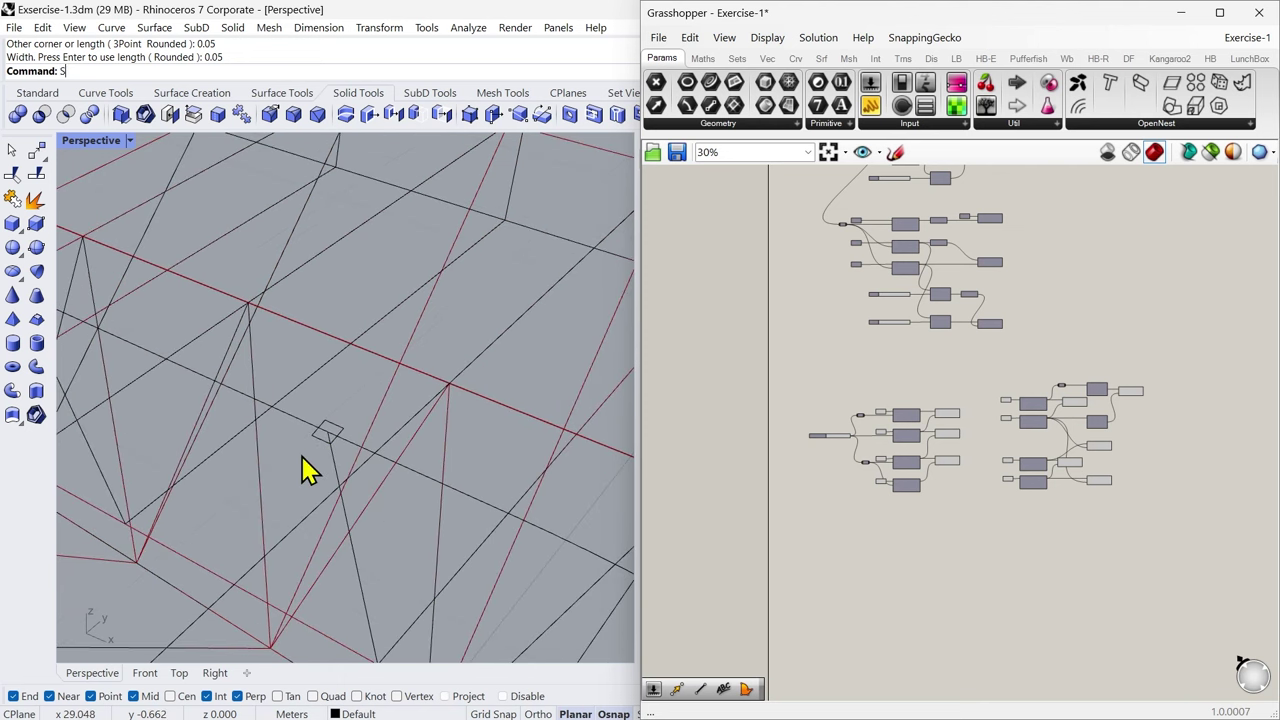
text(eep1)
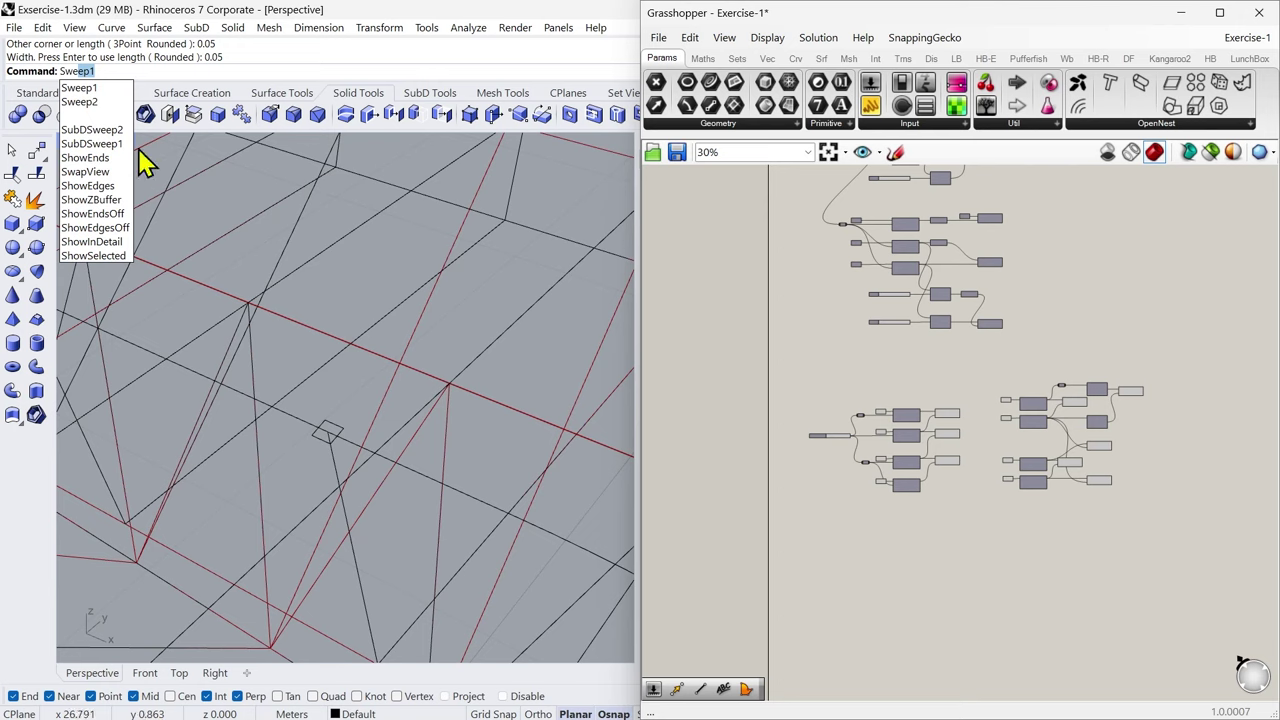
click(108, 88)
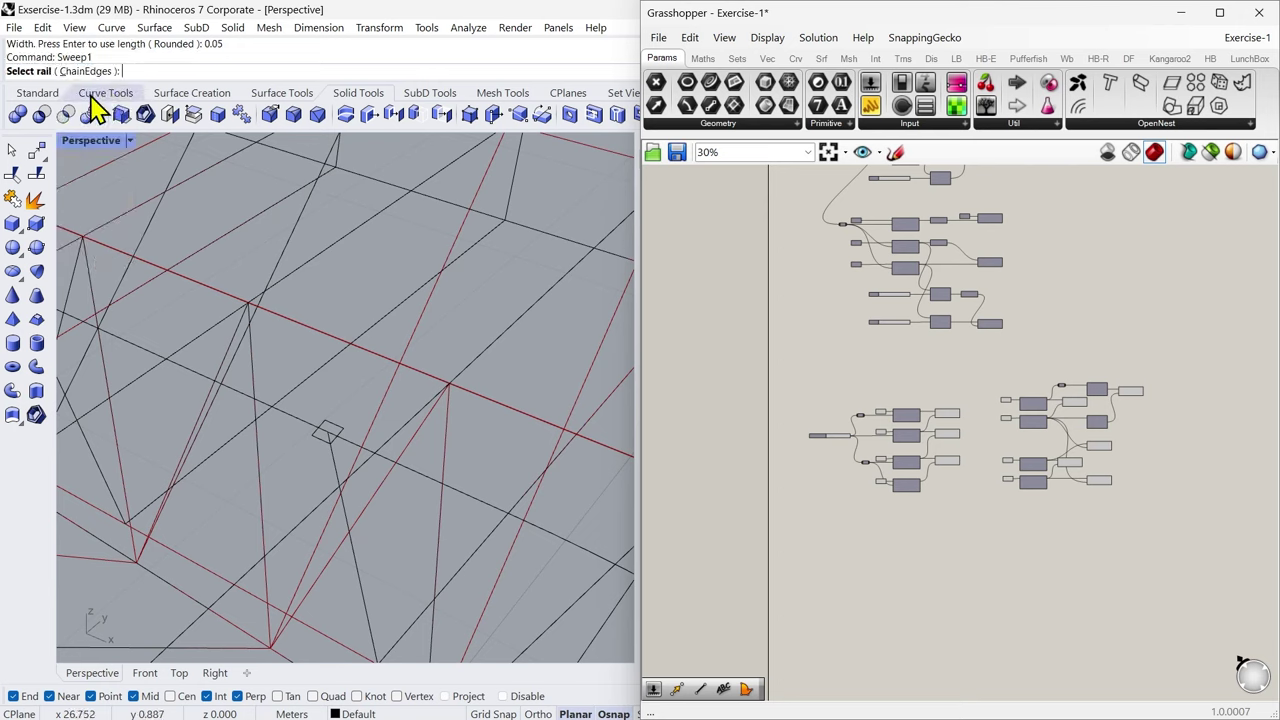
click(40, 93)
click(18, 272)
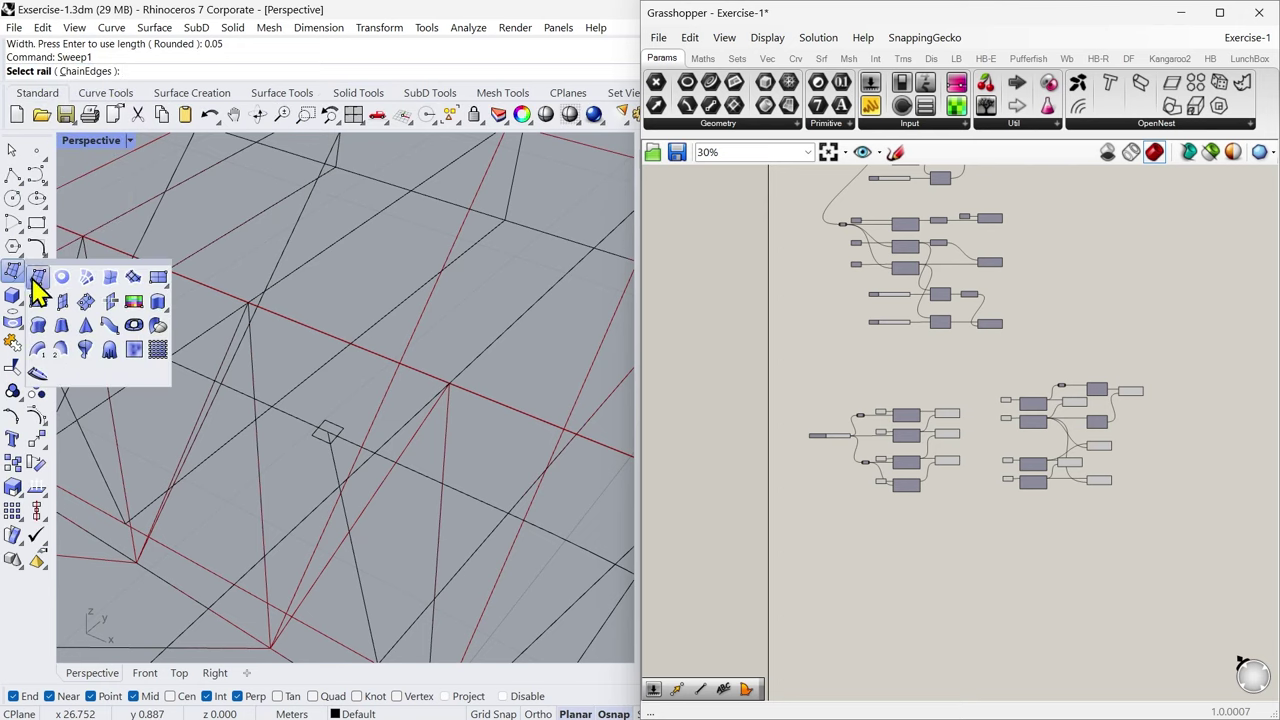
drag(70, 266, 155, 266)
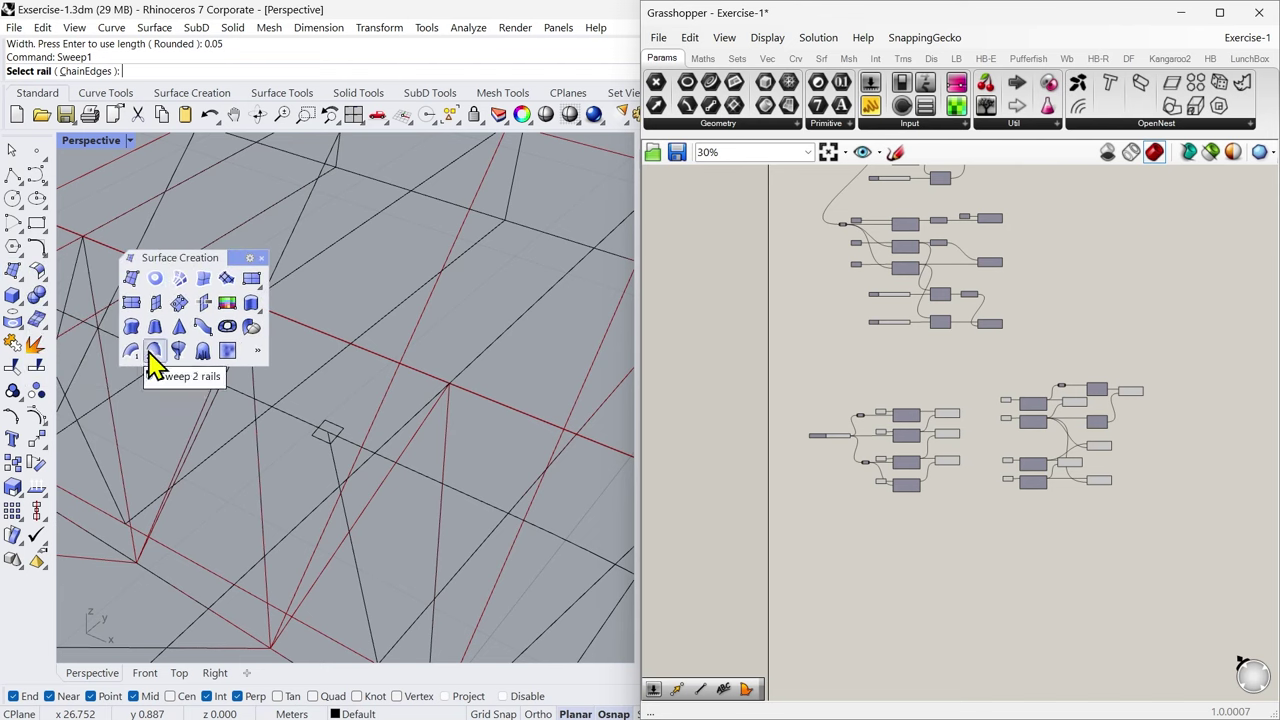
click(261, 258)
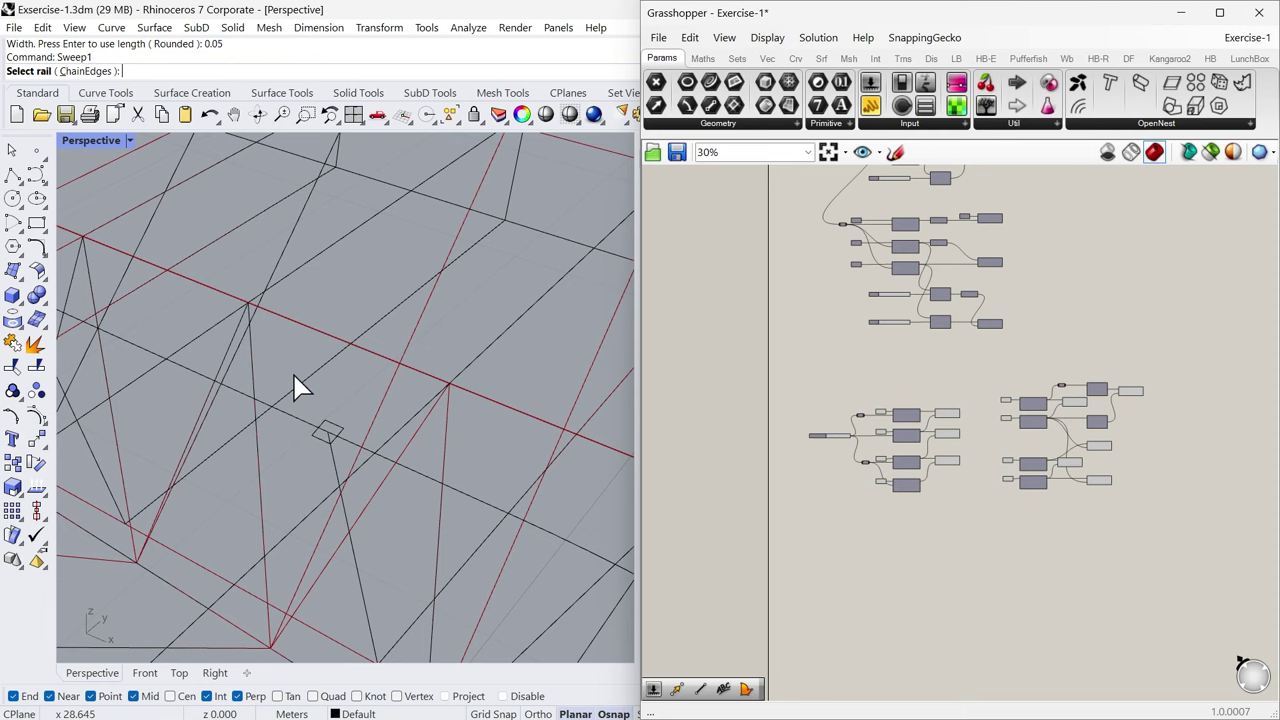
click(337, 476)
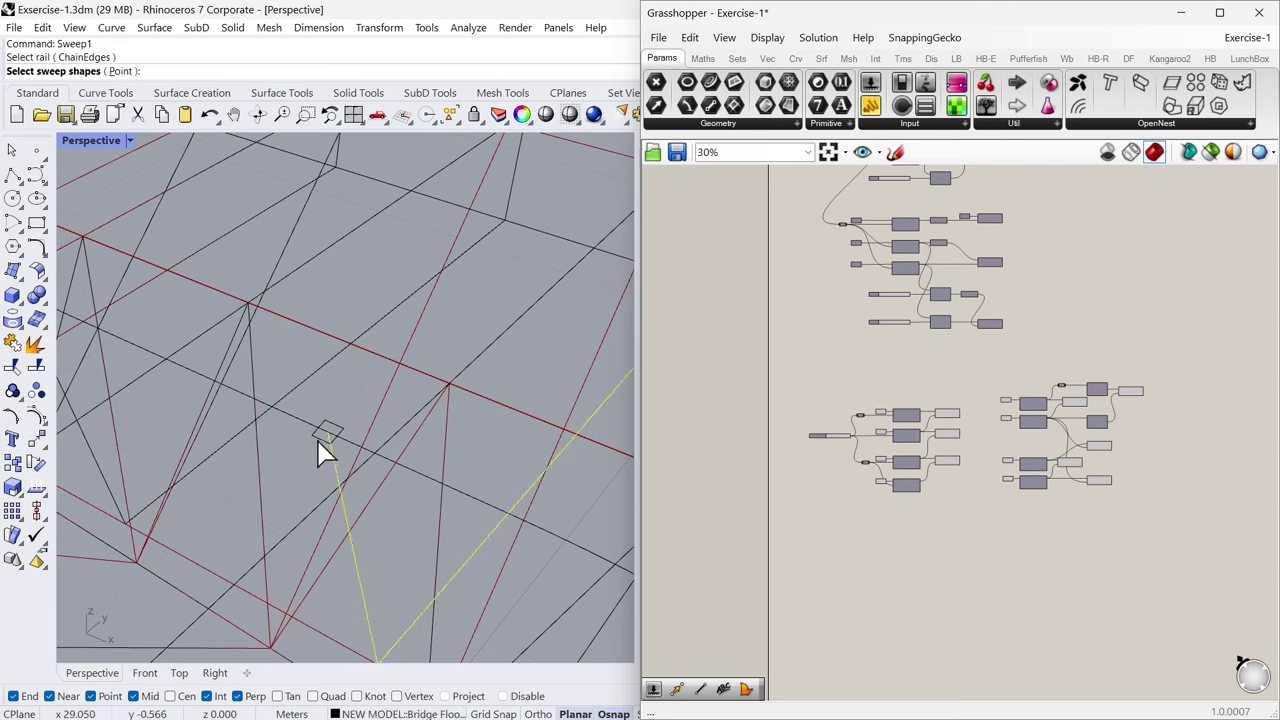
click(318, 442)
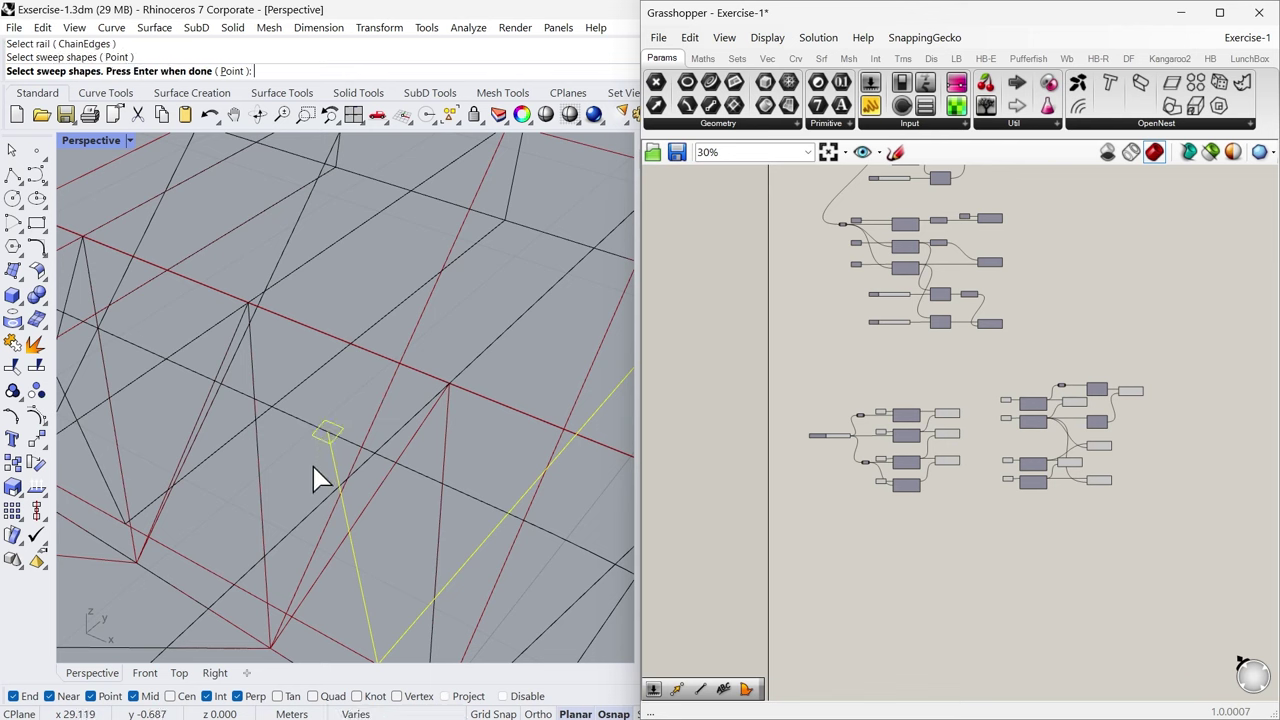
key(Return)
key(Return)
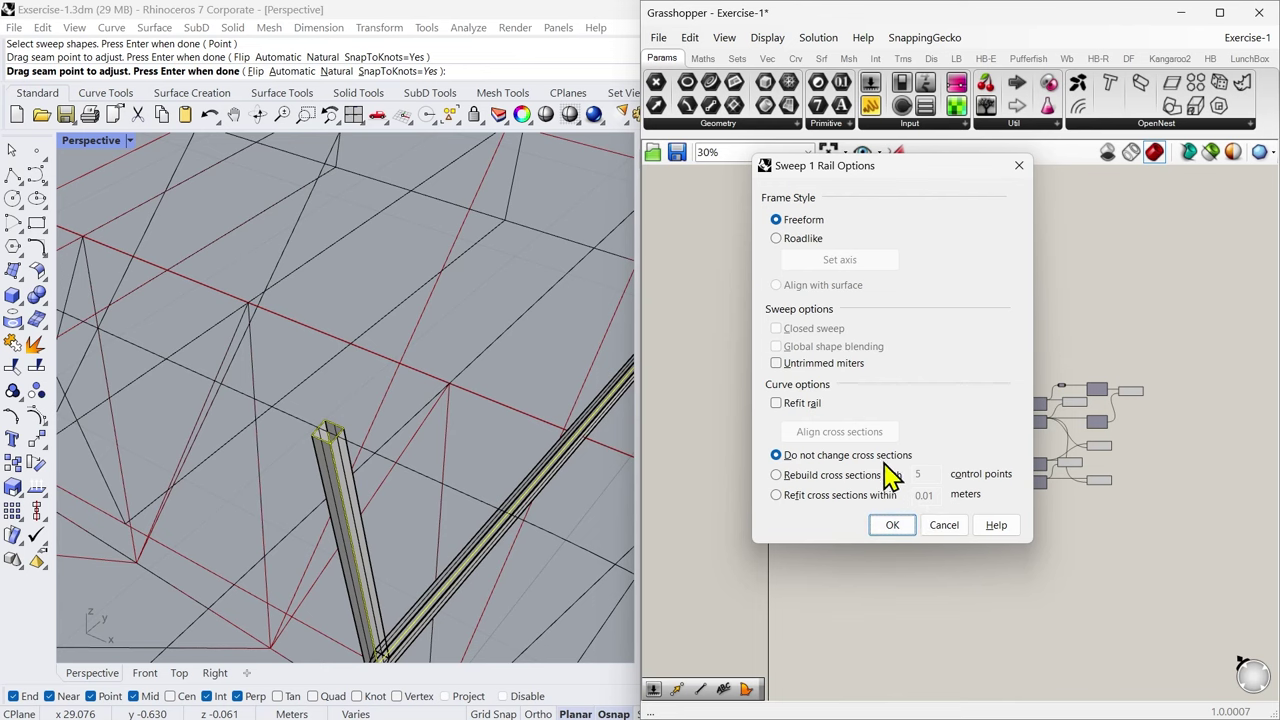
click(892, 527)
Step: Cap the open ends of the swept square frame
scroll(340, 430, down, 3)
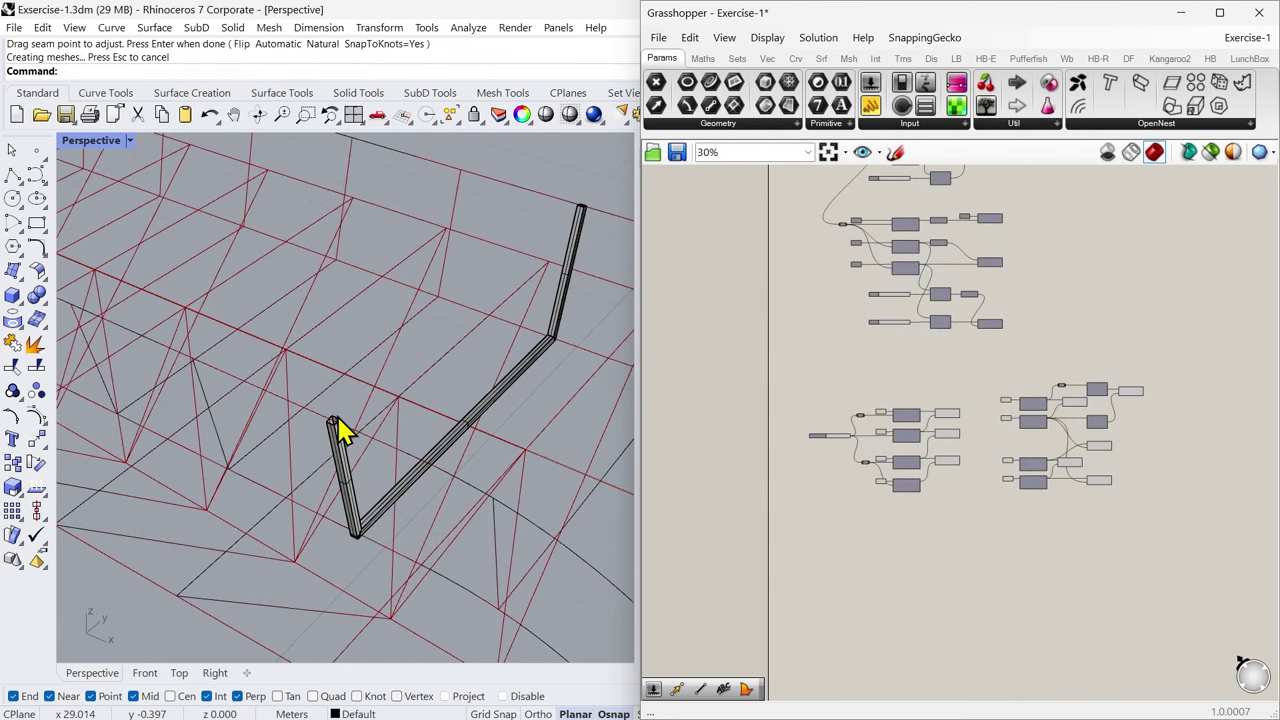
scroll(350, 470, up, 3)
click(346, 440)
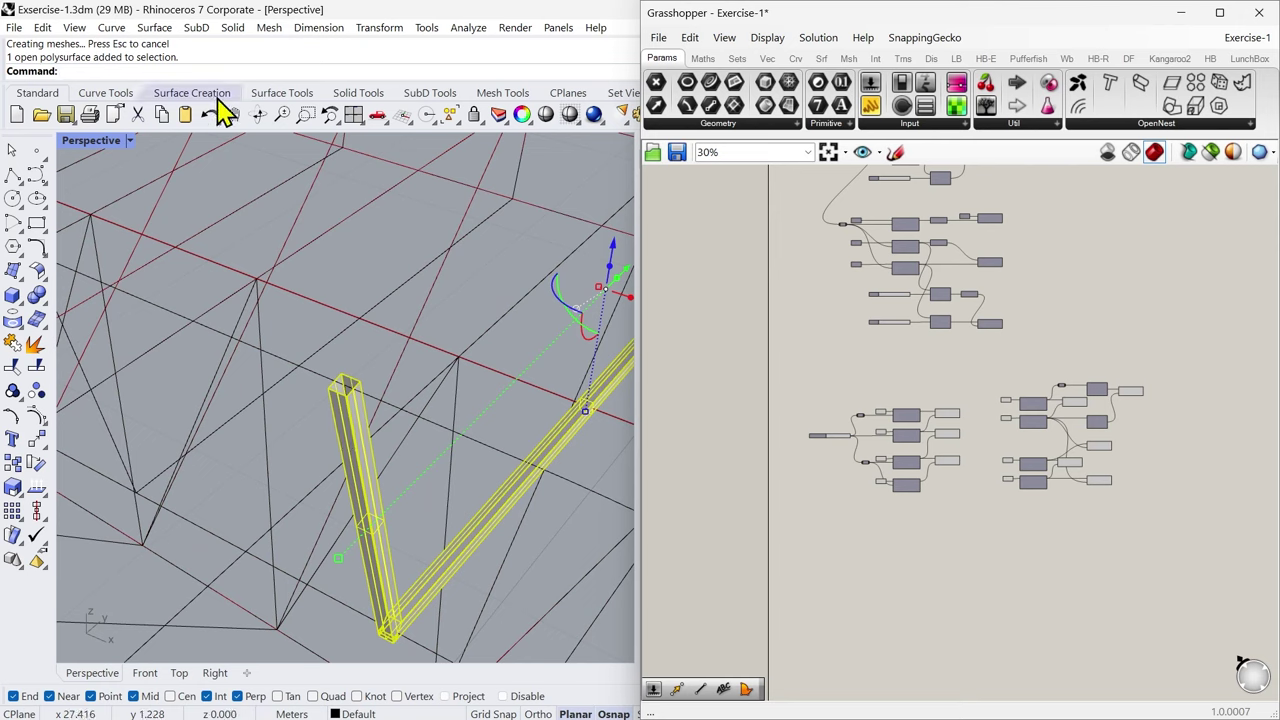
click(350, 93)
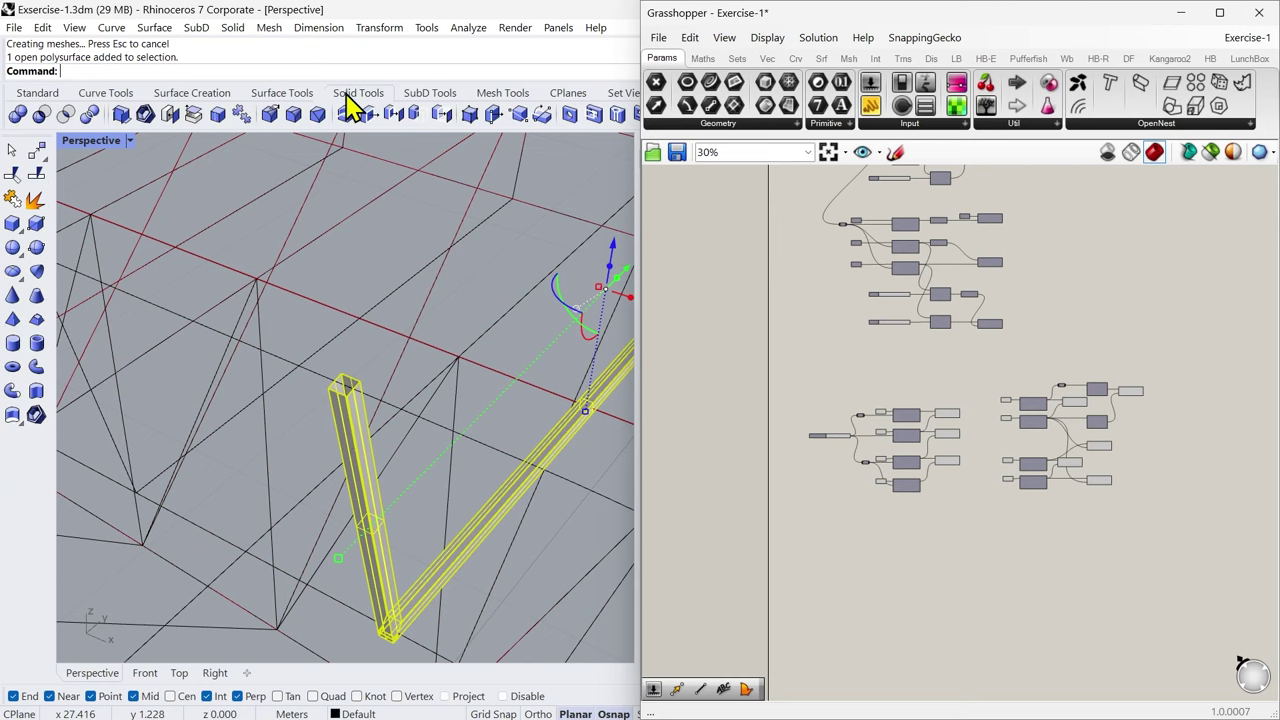
click(167, 116)
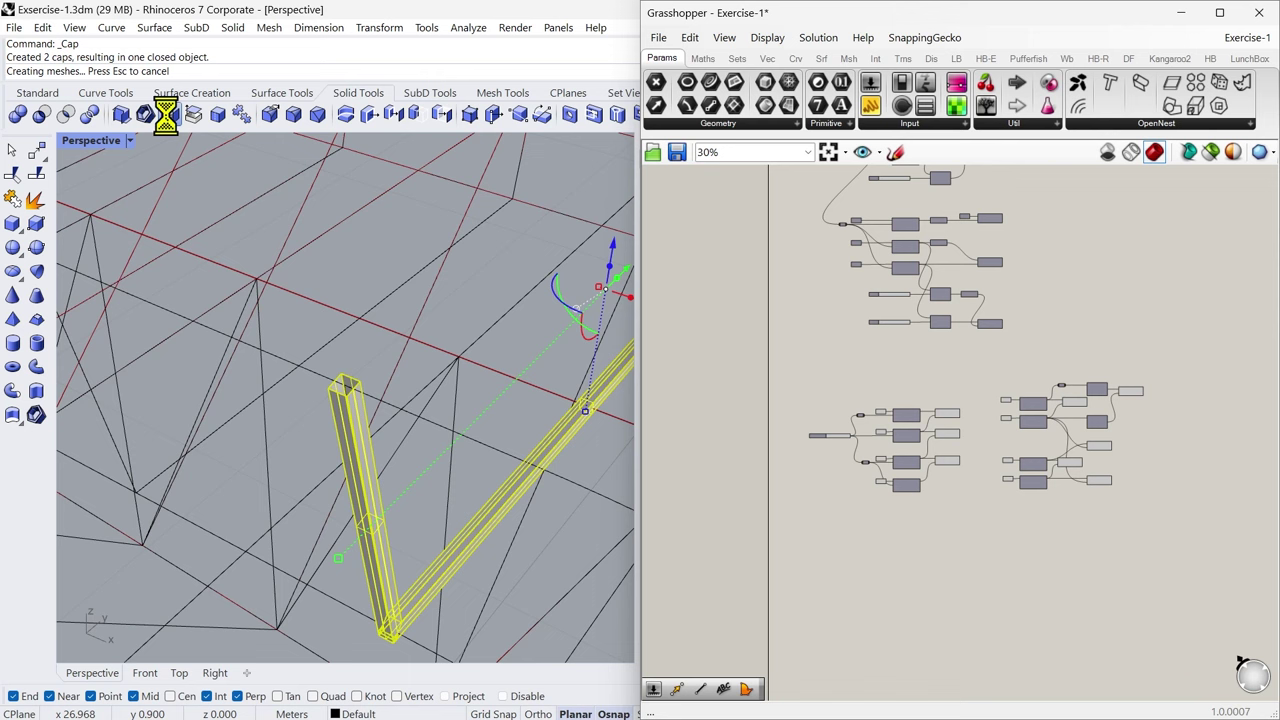
Step: Inspect the capped frame's mitred corner and closed end from several angles
click(350, 435)
click(408, 507)
right_drag(408, 507, 233, 478)
scroll(342, 521, up, 2)
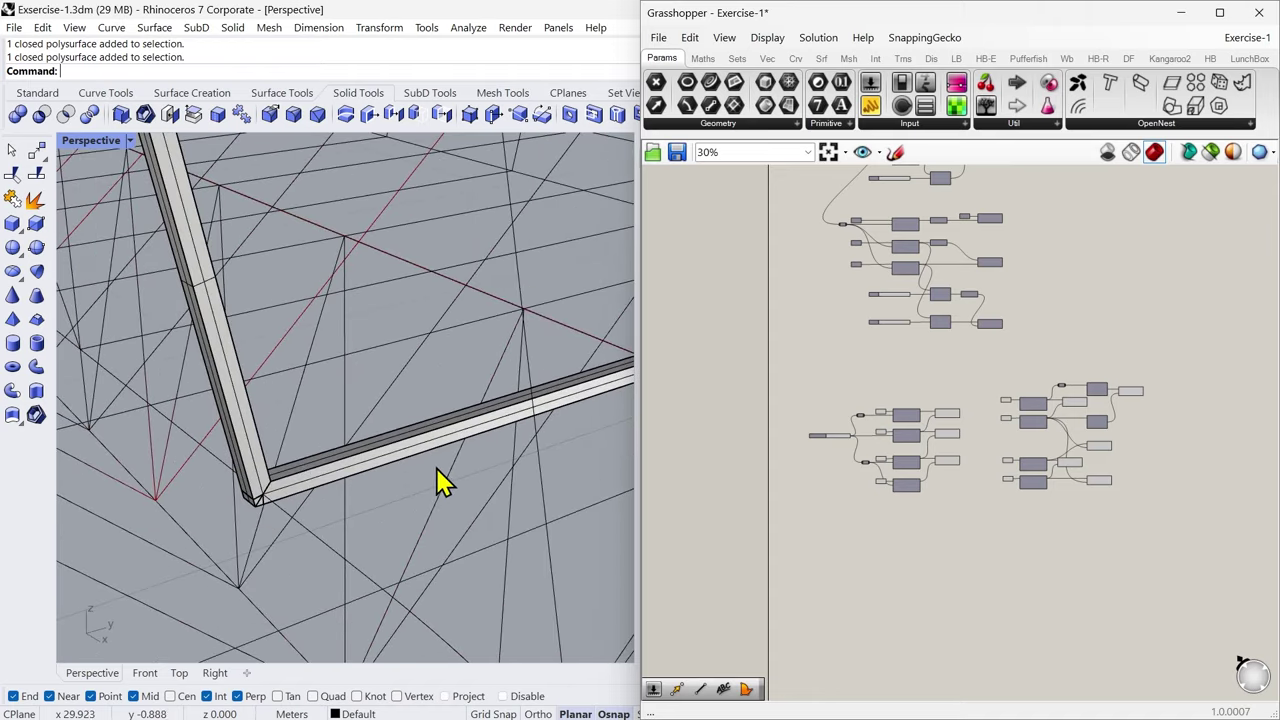
right_drag(436, 468, 285, 490)
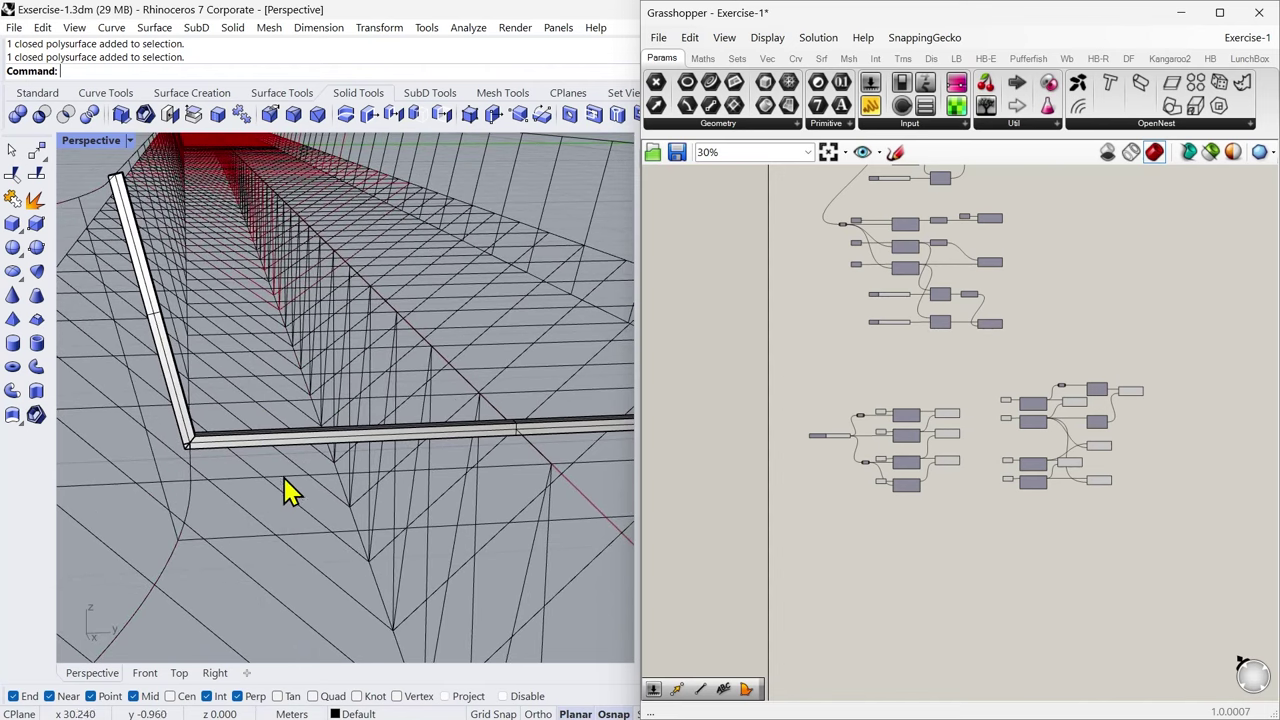
right_drag(243, 389, 311, 449)
scroll(304, 416, up, 5)
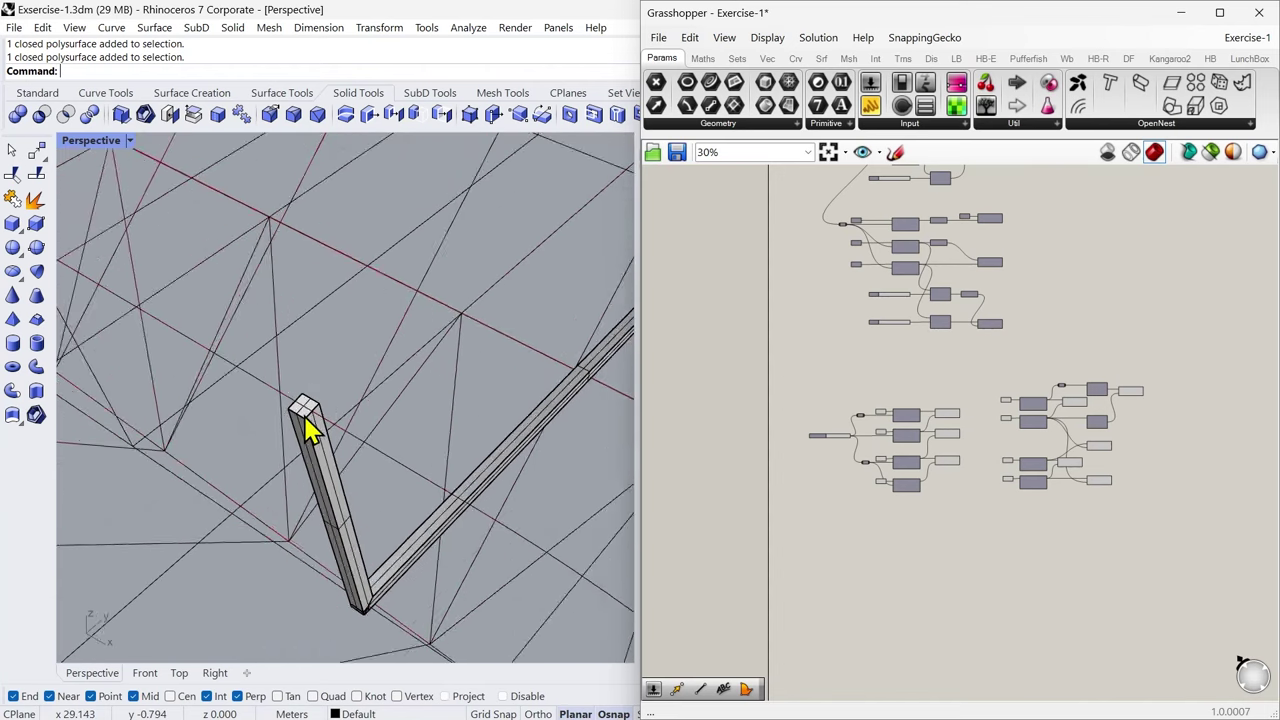
Step: Undo the cap and sweep, and move the square profile 0.025 m so one edge's midpoint sits on the frame curve's free end
key(ctrl+z)
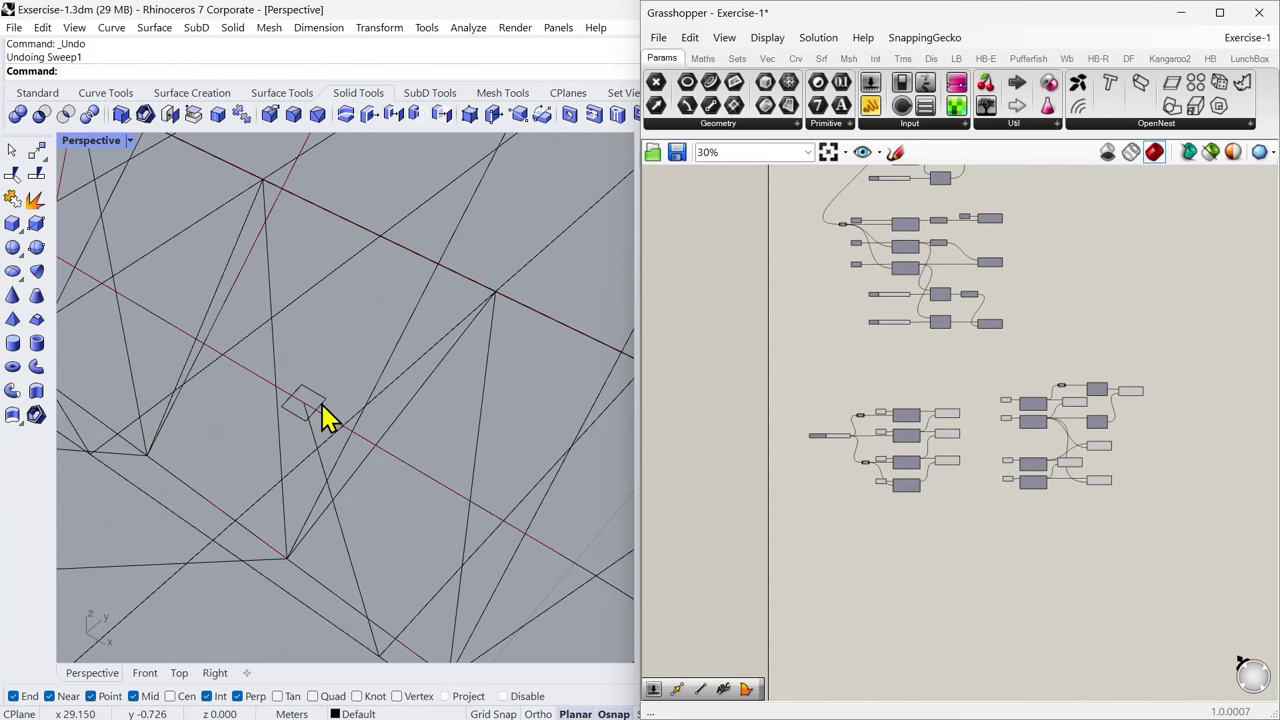
click(320, 404)
scroll(320, 385, up, 3)
text(M)
key(Return)
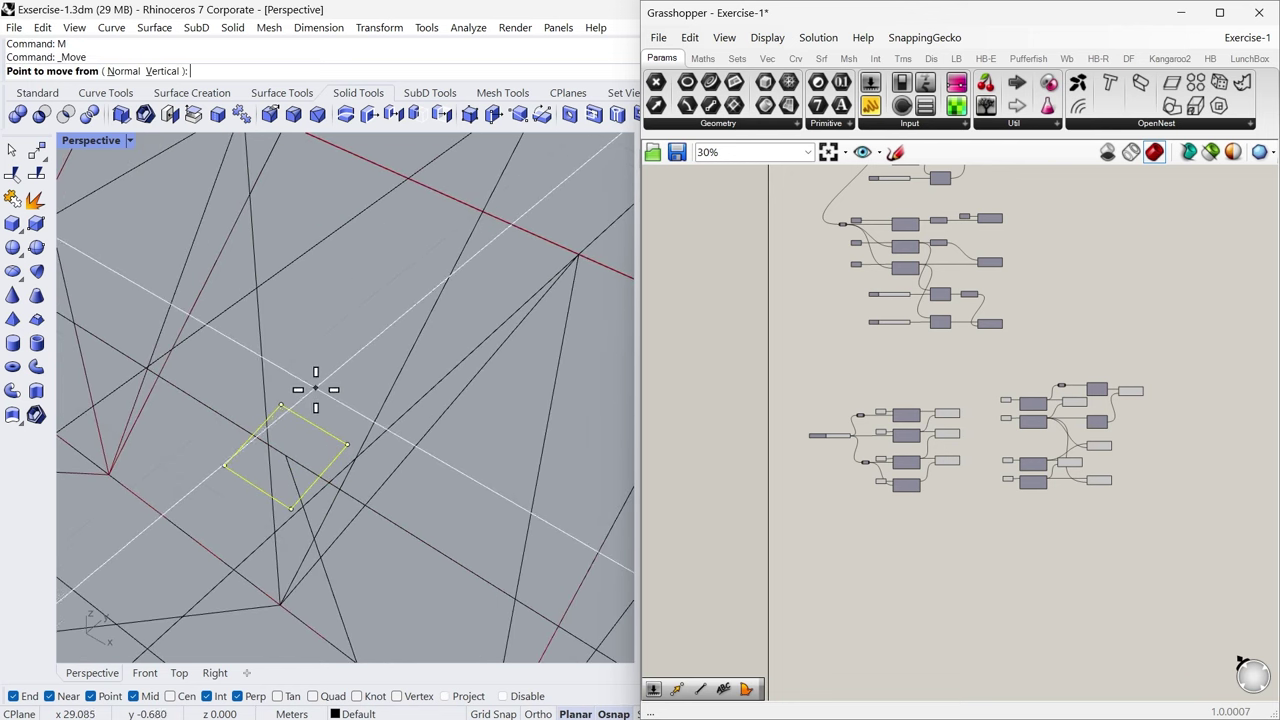
click(313, 422)
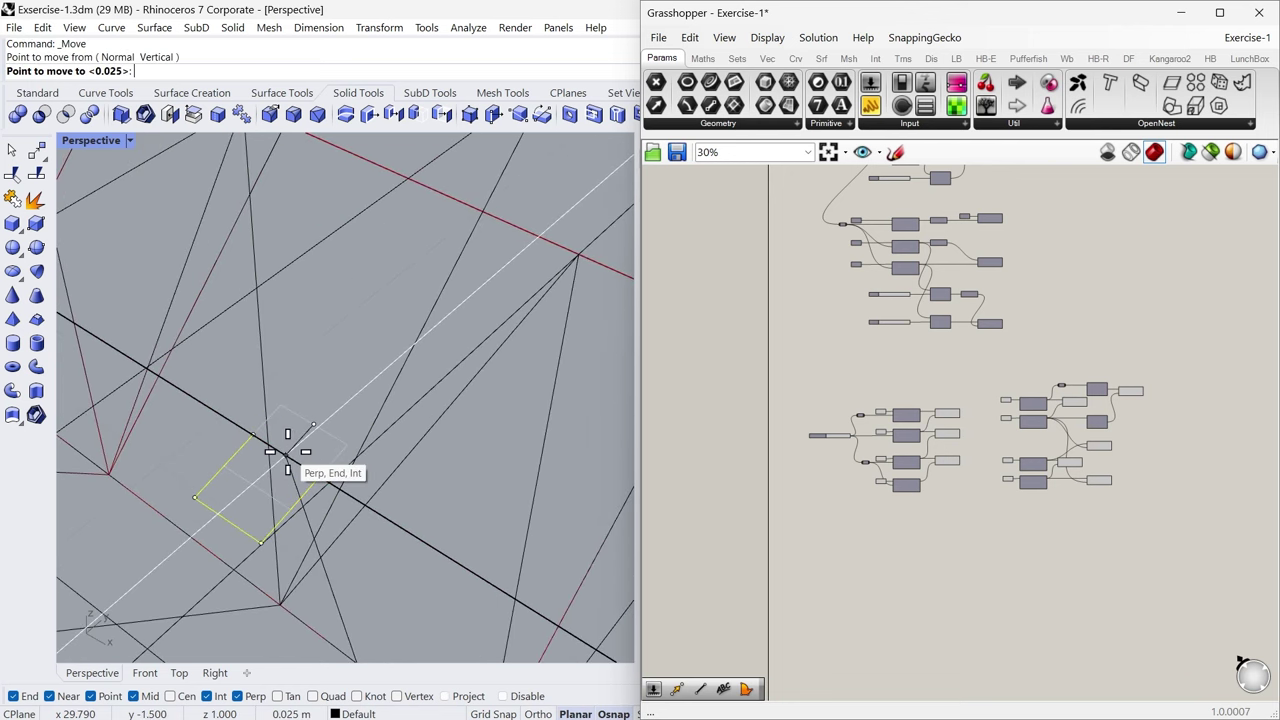
click(288, 452)
Step: Sweep the moved square profile along the joined cross-frame curve with Sweep1, keeping the default seam and sweep options
scroll(371, 505, down, 3)
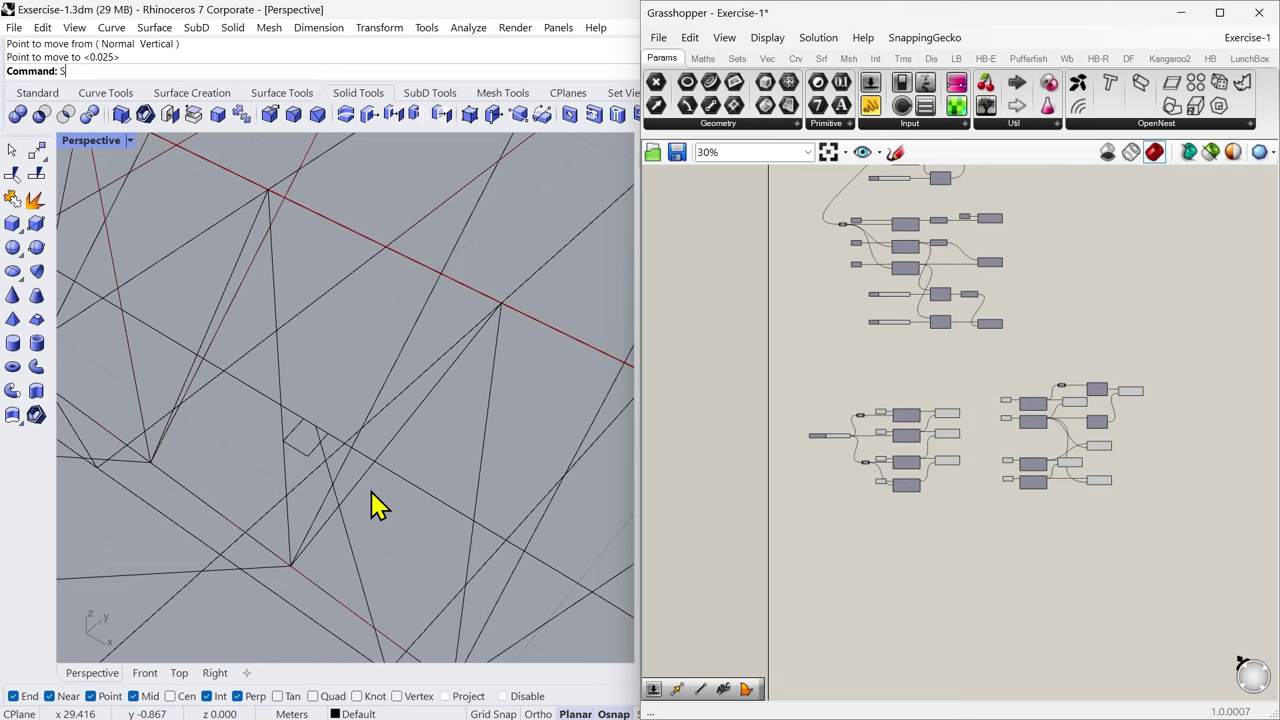
key(Return)
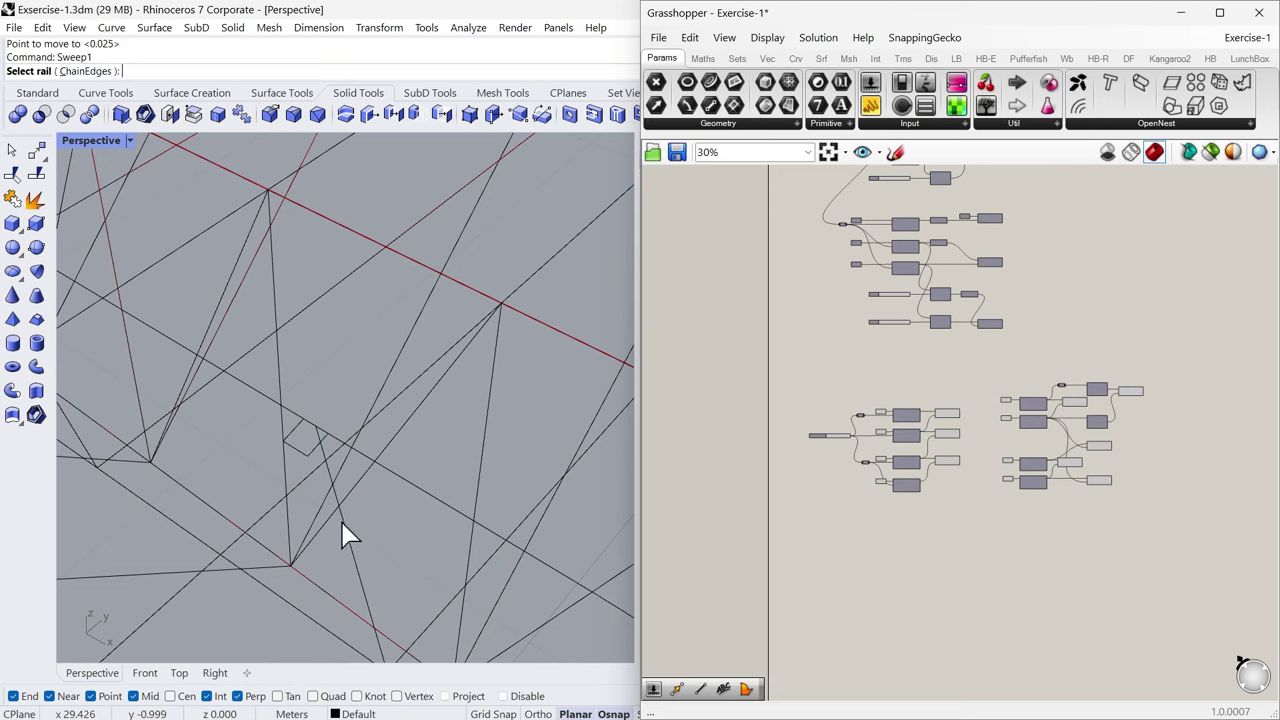
click(343, 534)
click(299, 462)
key(Return)
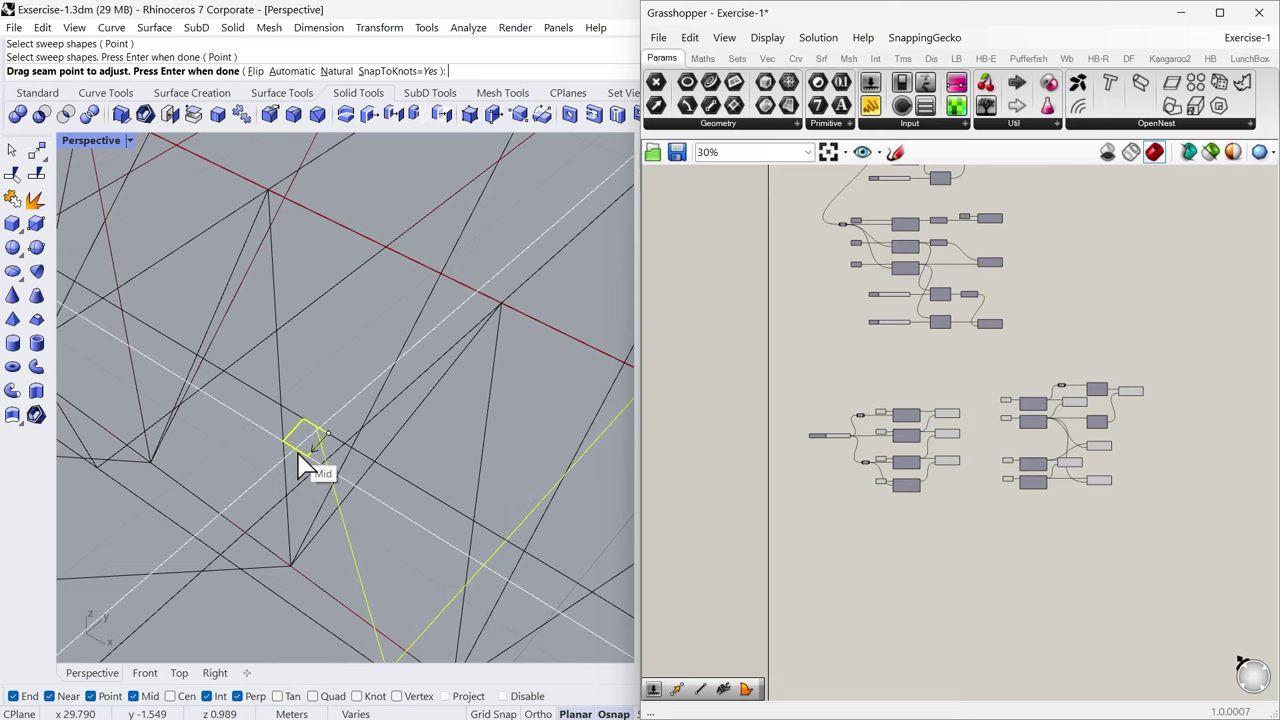
key(Return)
key(Return)
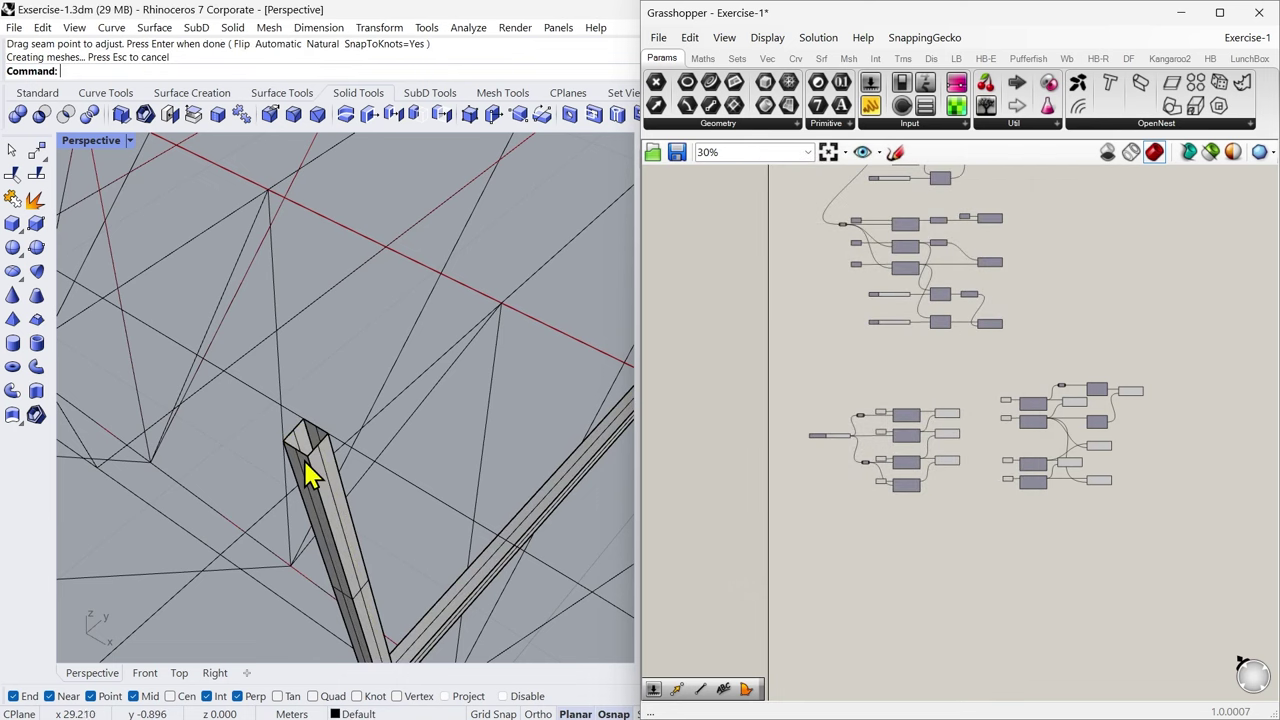
Step: Cap both open ends of the new swept frame and check its mitred corner
click(304, 461)
click(311, 479)
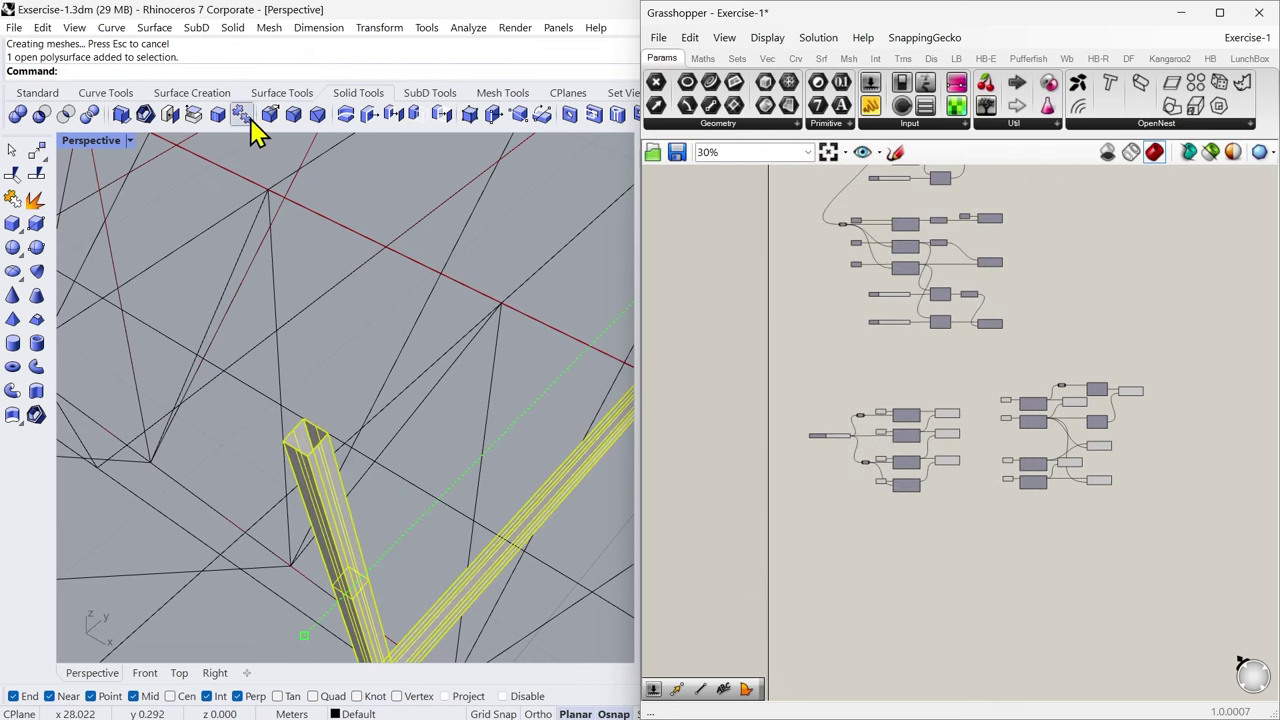
click(169, 114)
right_drag(340, 357, 300, 400)
scroll(257, 437, up, 5)
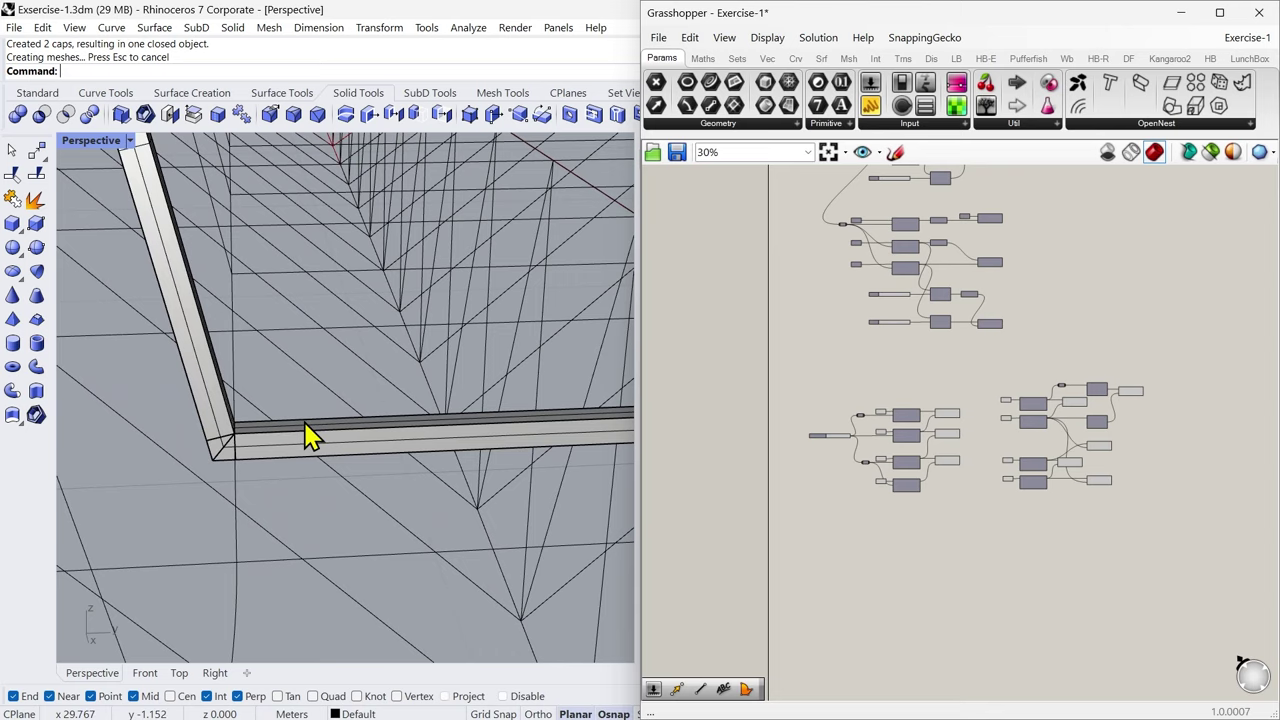
scroll(308, 435, down, 5)
right_drag(306, 434, 450, 480)
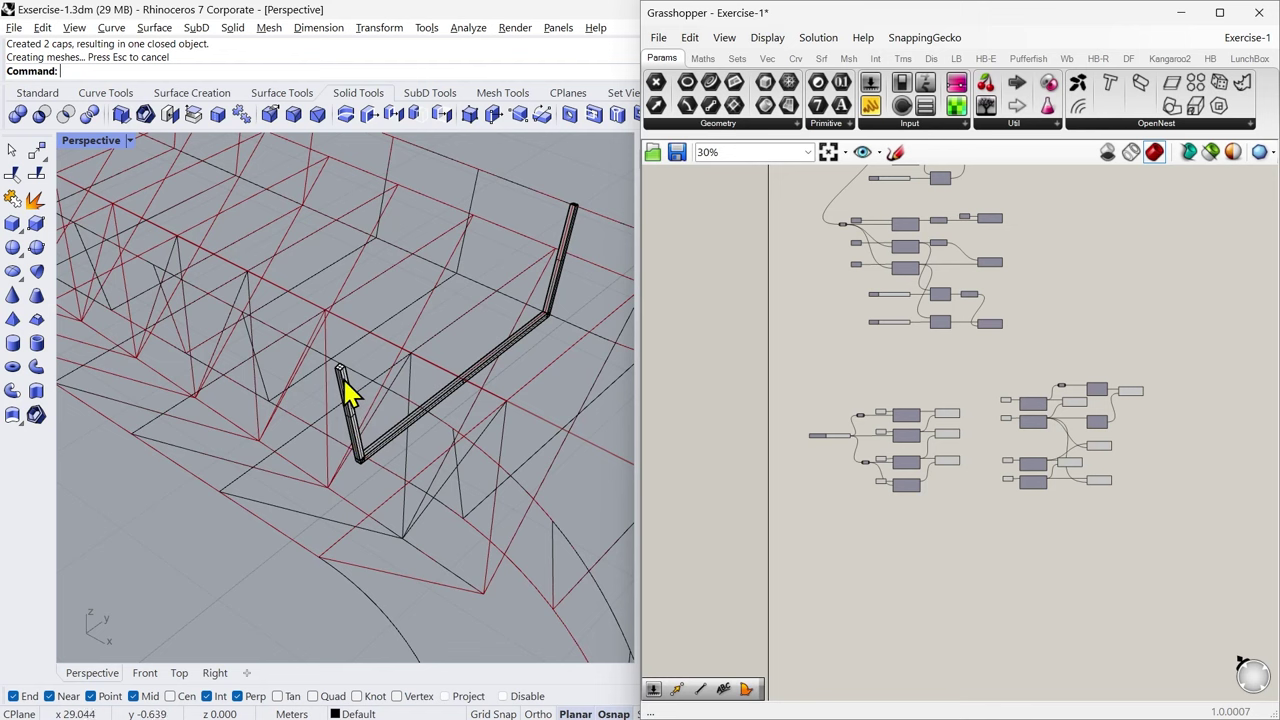
Step: Create a linear array of 60 capped frames along the bridge, spaced from the frame's upper end corner to the matching point one bay away
click(343, 381)
scroll(364, 468, up, 4)
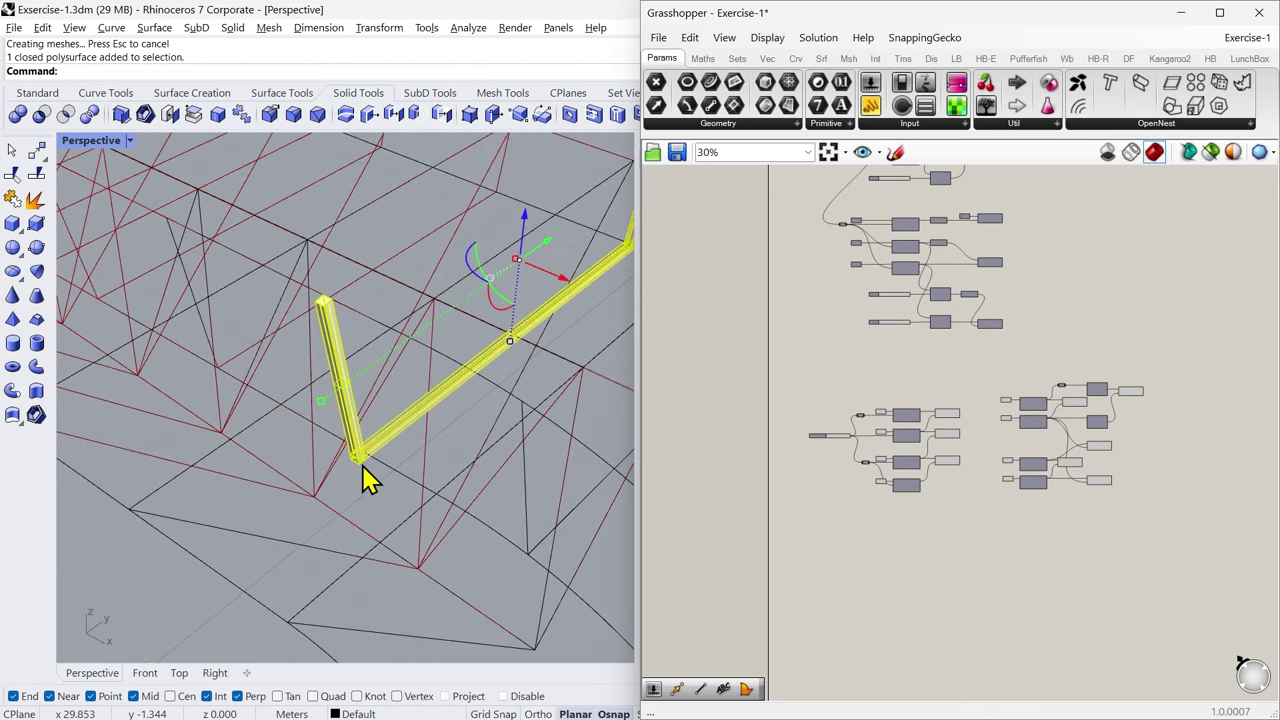
right_drag(386, 480, 391, 500)
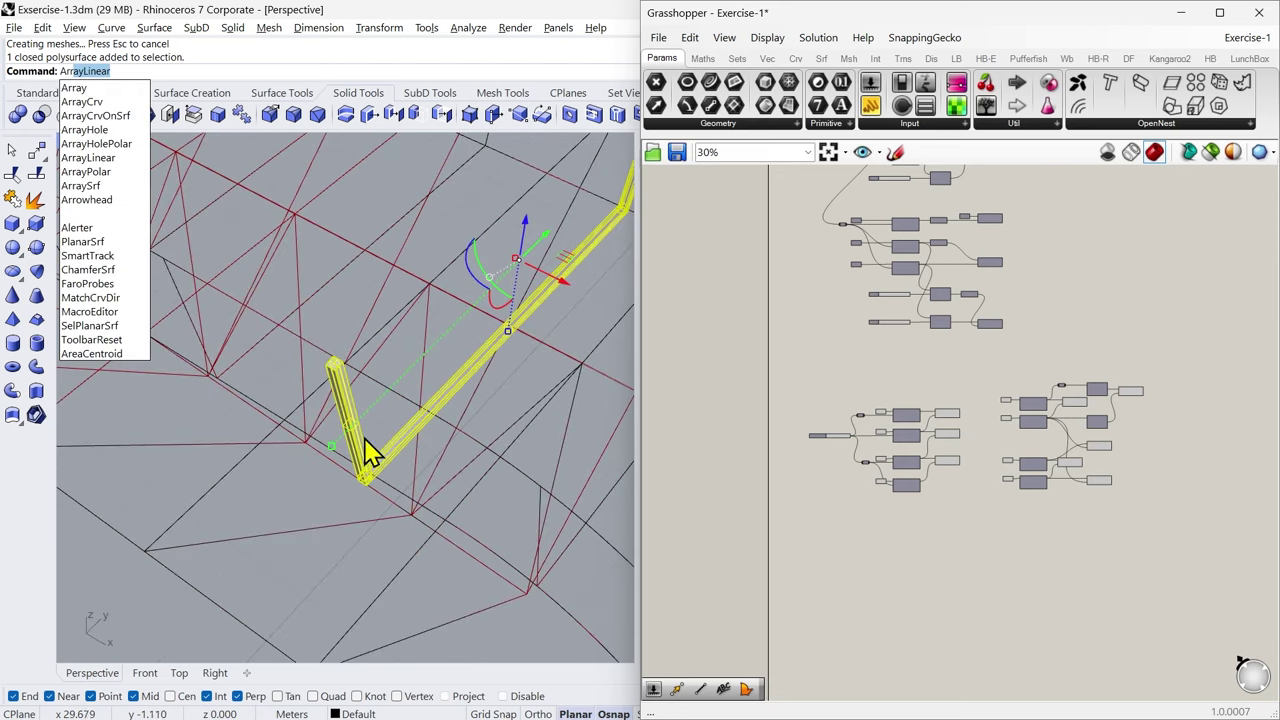
click(89, 158)
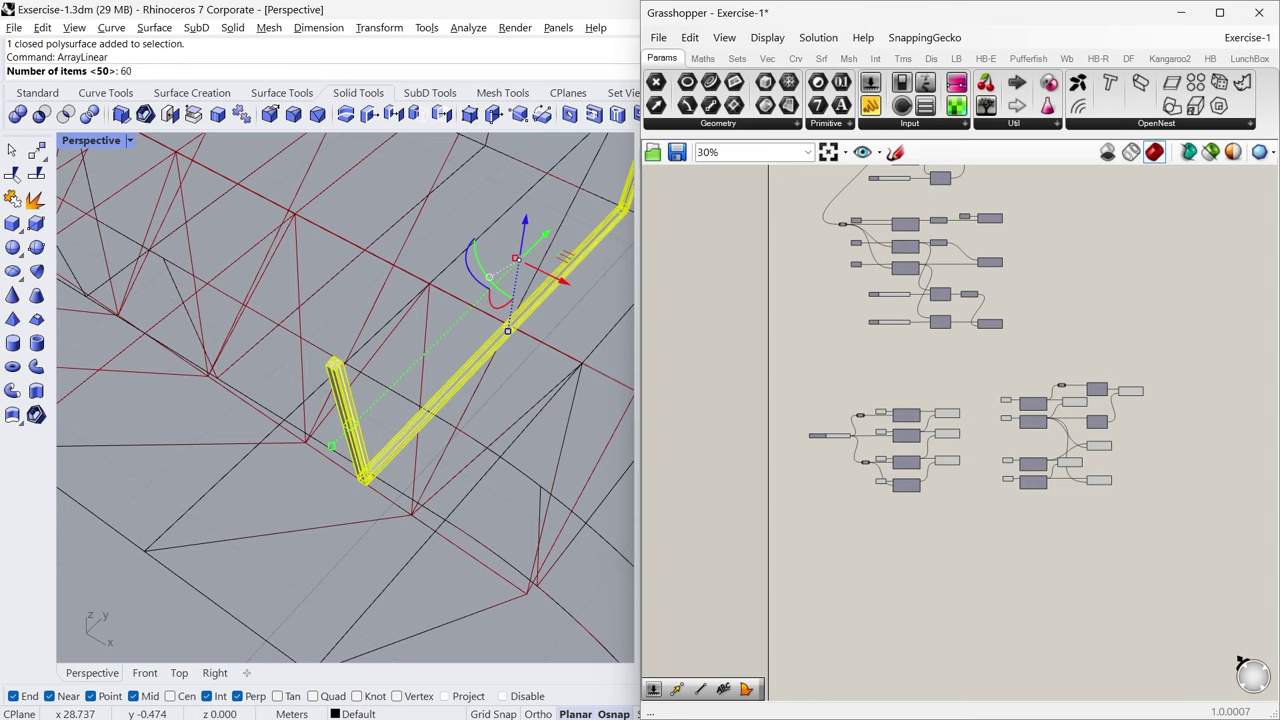
text(60)
key(Return)
scroll(310, 340, up, 5)
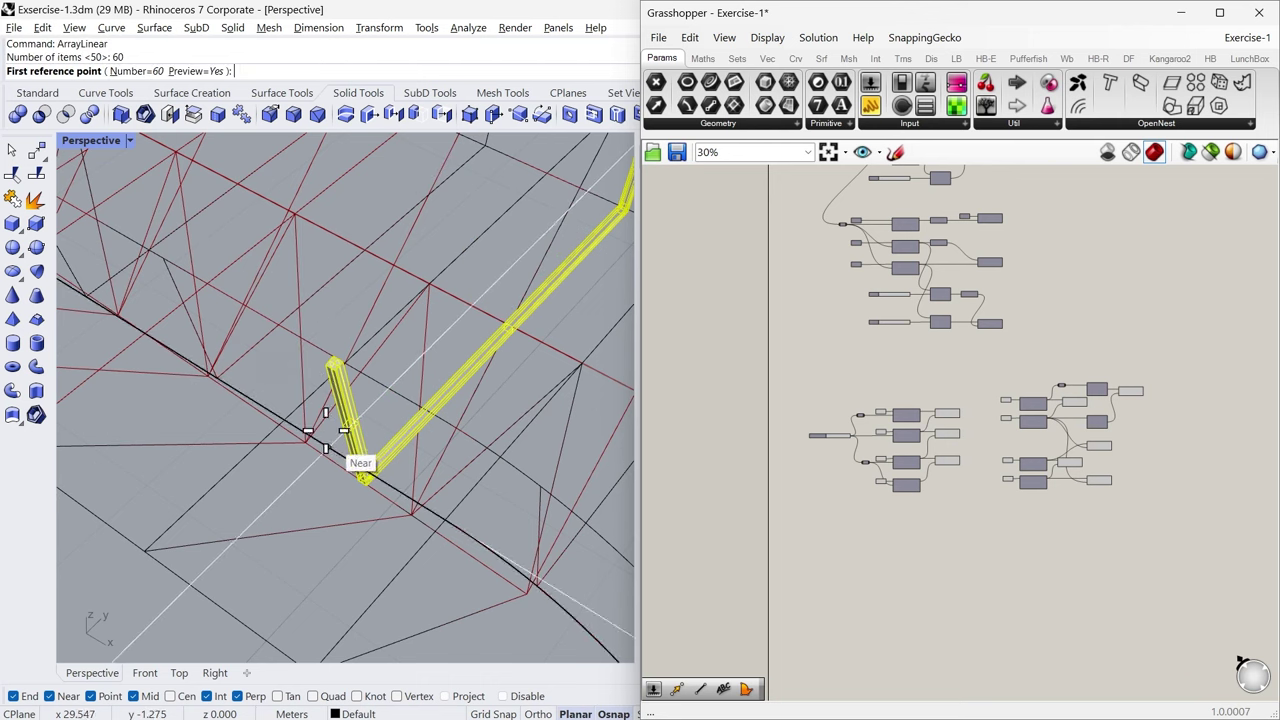
scroll(393, 388, up, 8)
scroll(427, 422, down, 6)
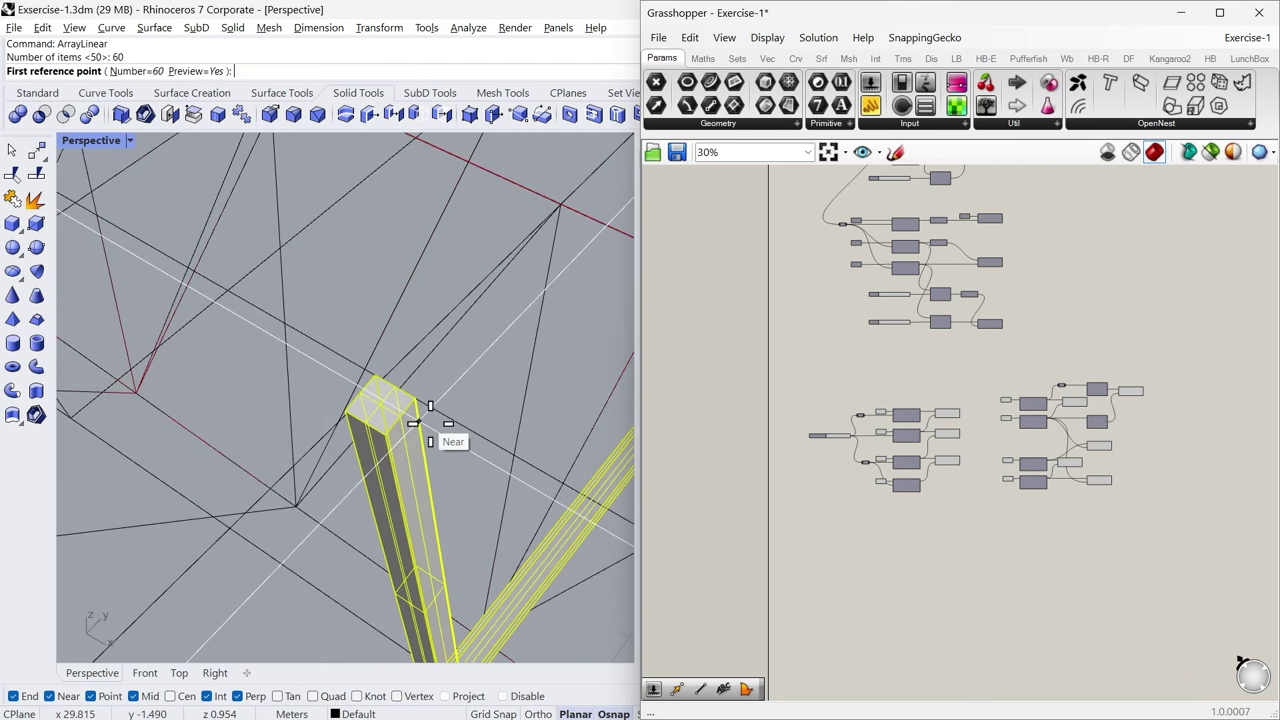
right_drag(429, 423, 477, 457)
click(349, 449)
scroll(449, 455, down, 8)
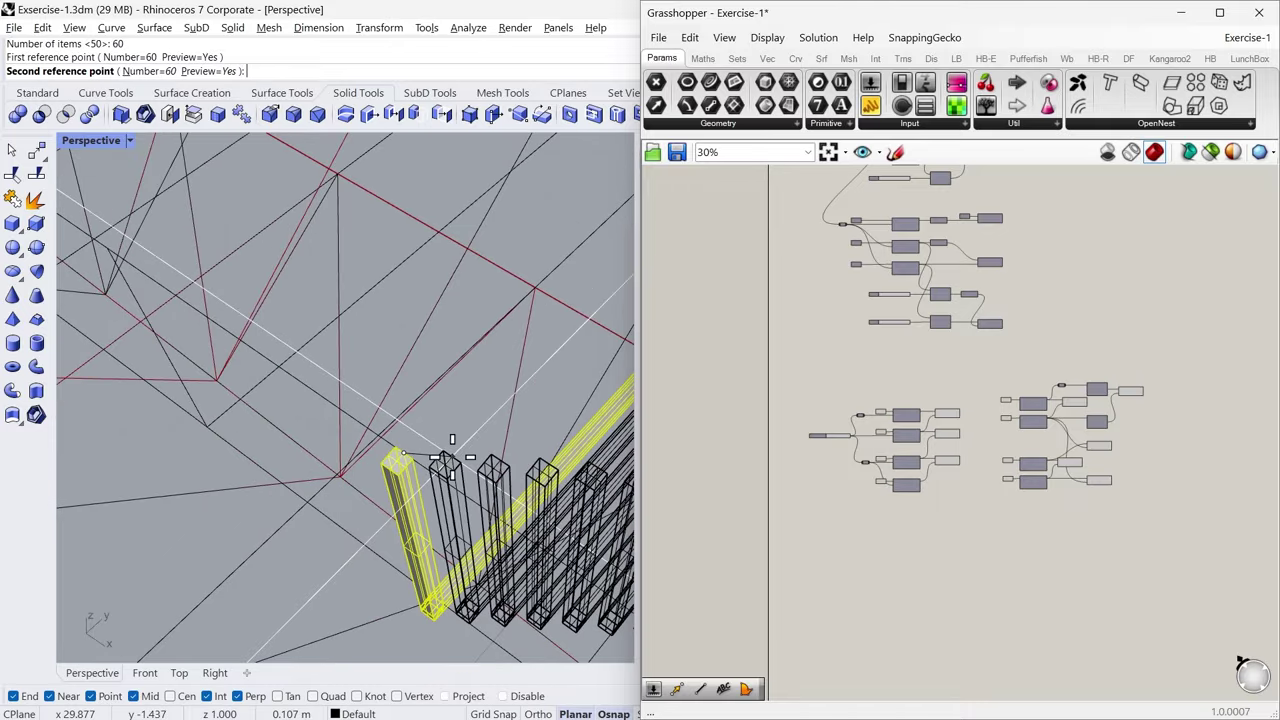
right_drag(272, 404, 292, 428)
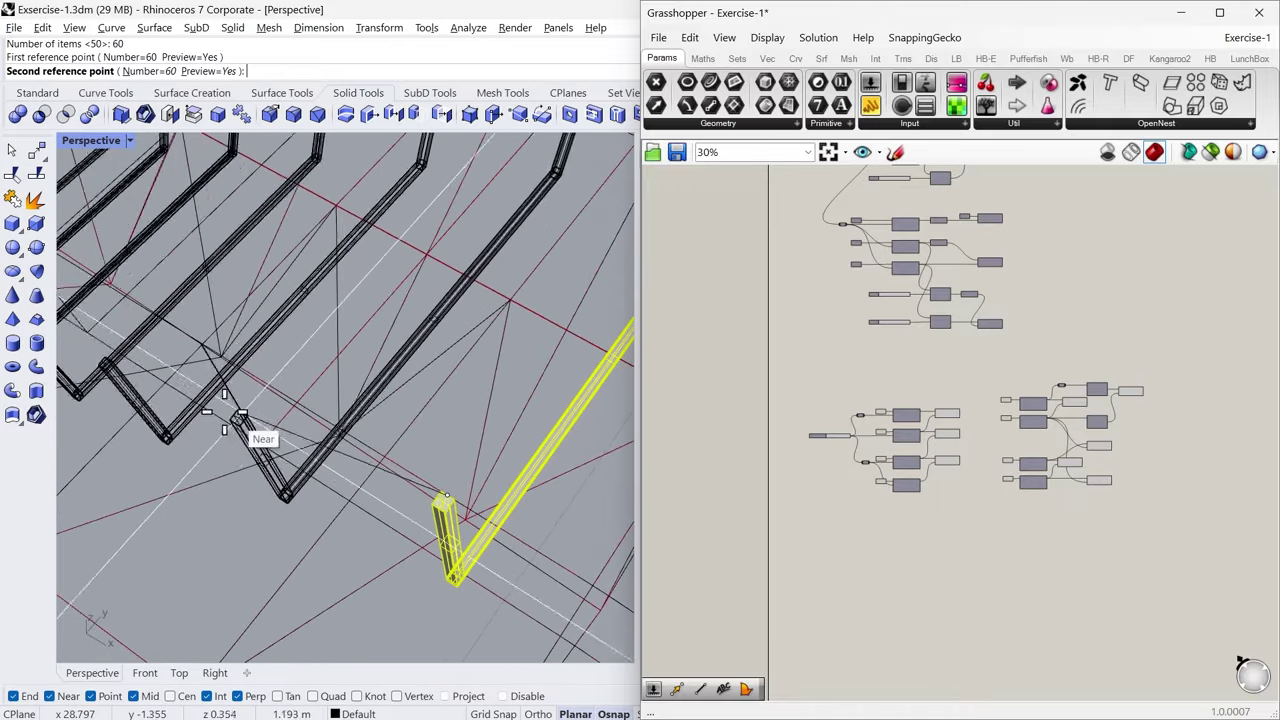
right_drag(202, 371, 186, 366)
click(193, 312)
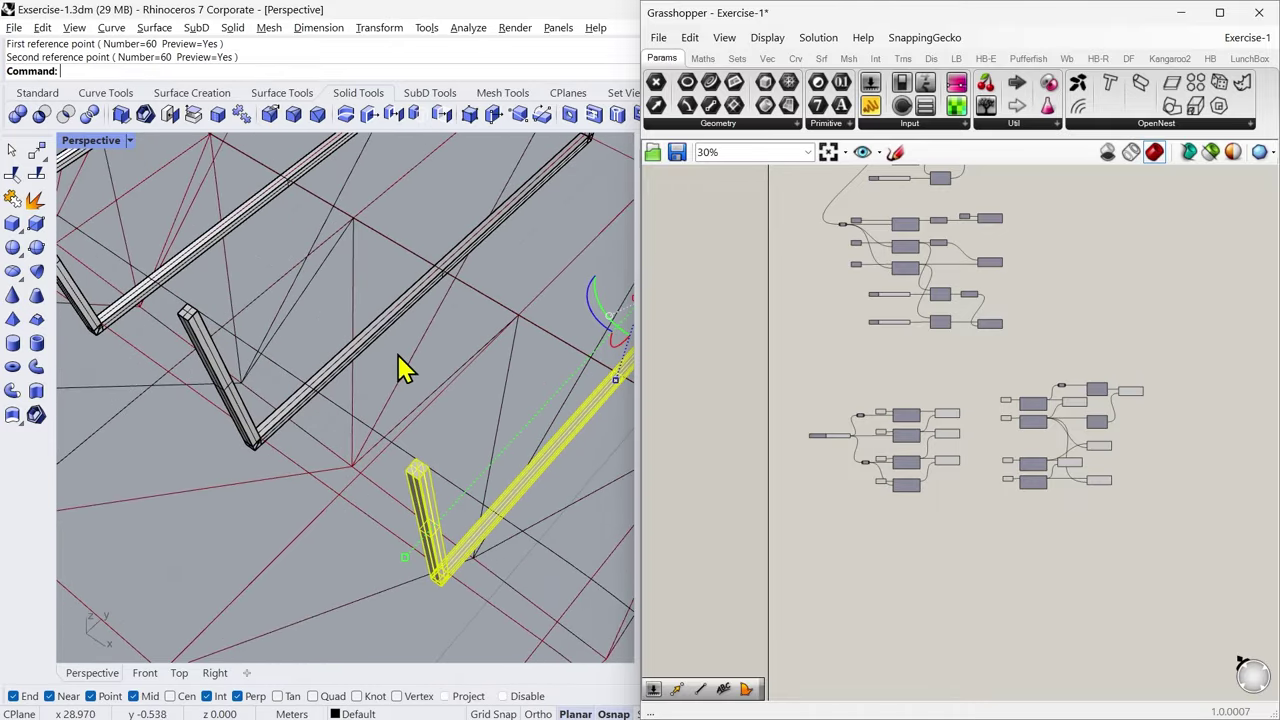
Step: Examine the arrayed frames along the whole bridge and how they meet the truss nodes near the far flared end
right_drag(401, 367, 360, 350)
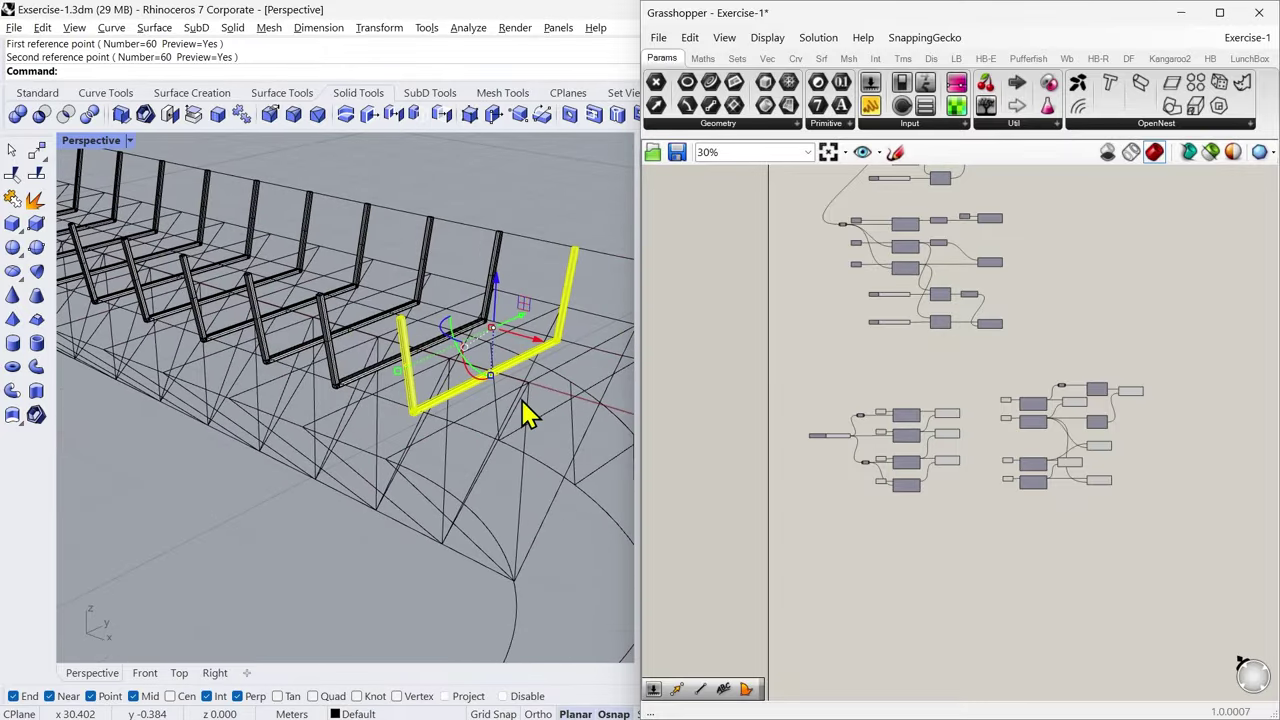
scroll(555, 433, down, 8)
scroll(558, 445, down, 5)
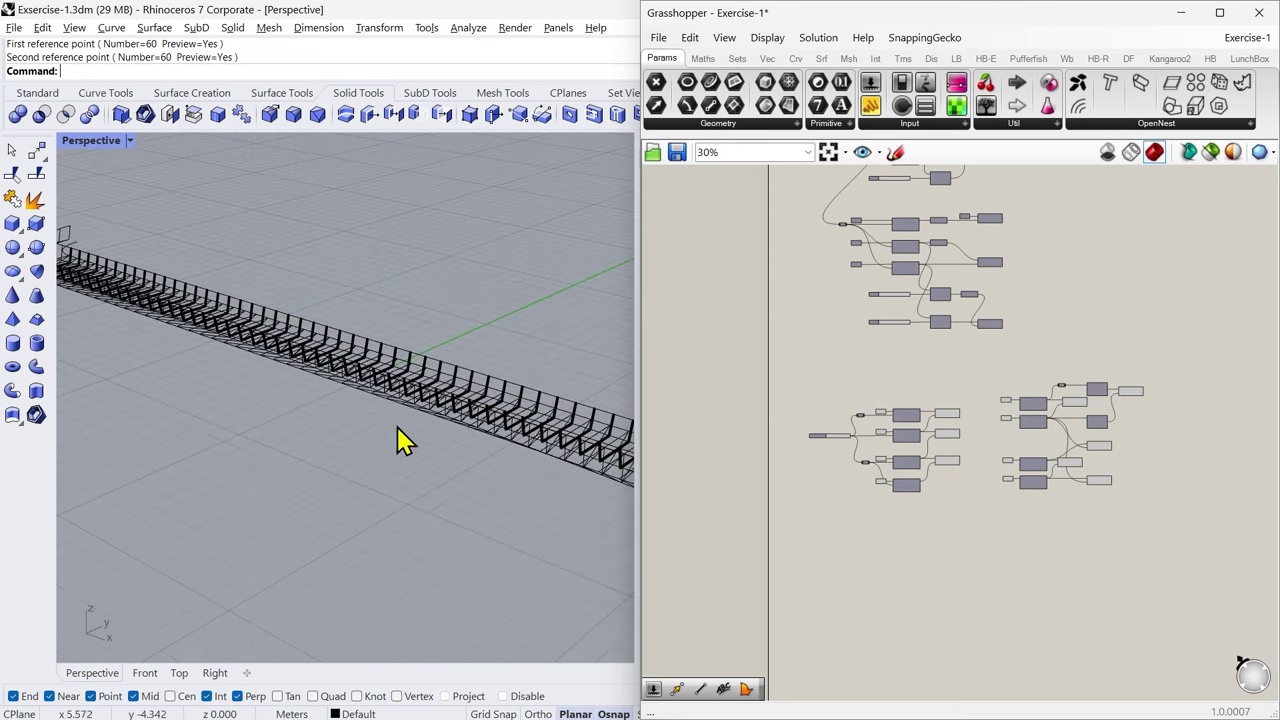
right_drag(270, 372, 420, 440)
mouse_move(217, 359)
shift+right_down()
mouse_move(594, 446)
mouse_move(477, 403)
shift+right_up()
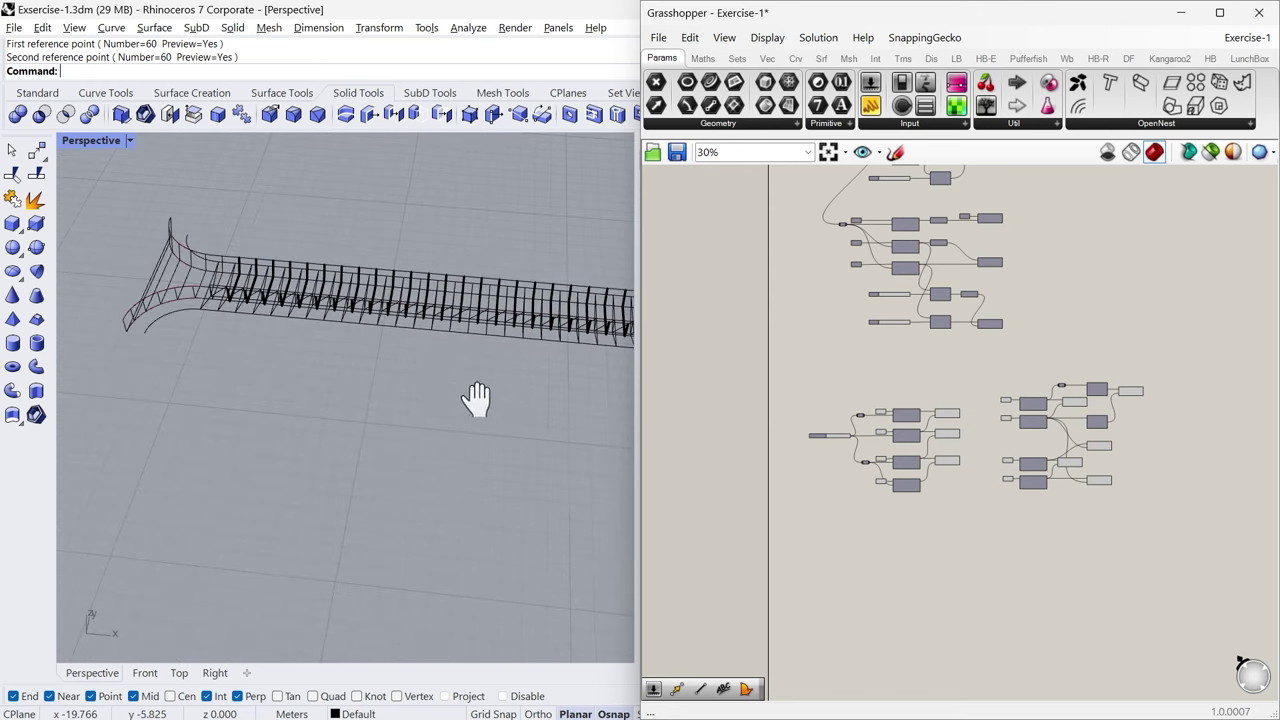
scroll(200, 264, up, 2)
scroll(200, 257, up, 6)
right_drag(266, 358, 297, 336)
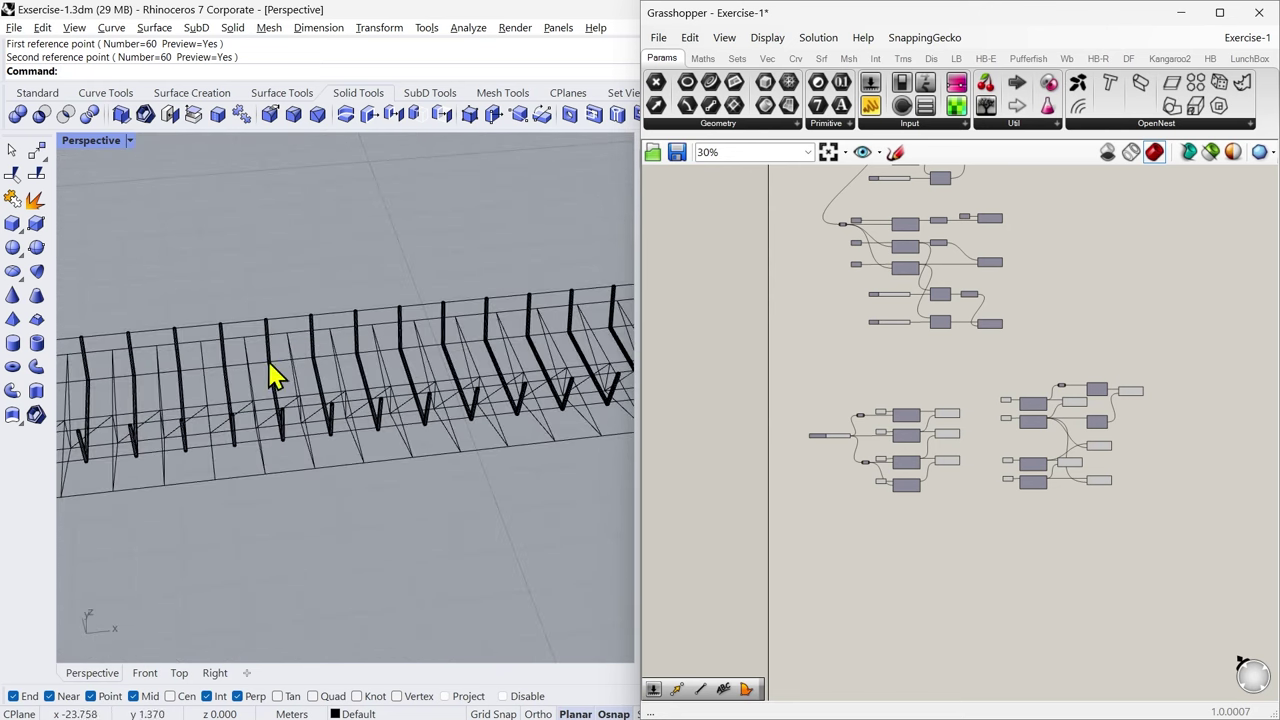
right_drag(226, 462, 183, 414)
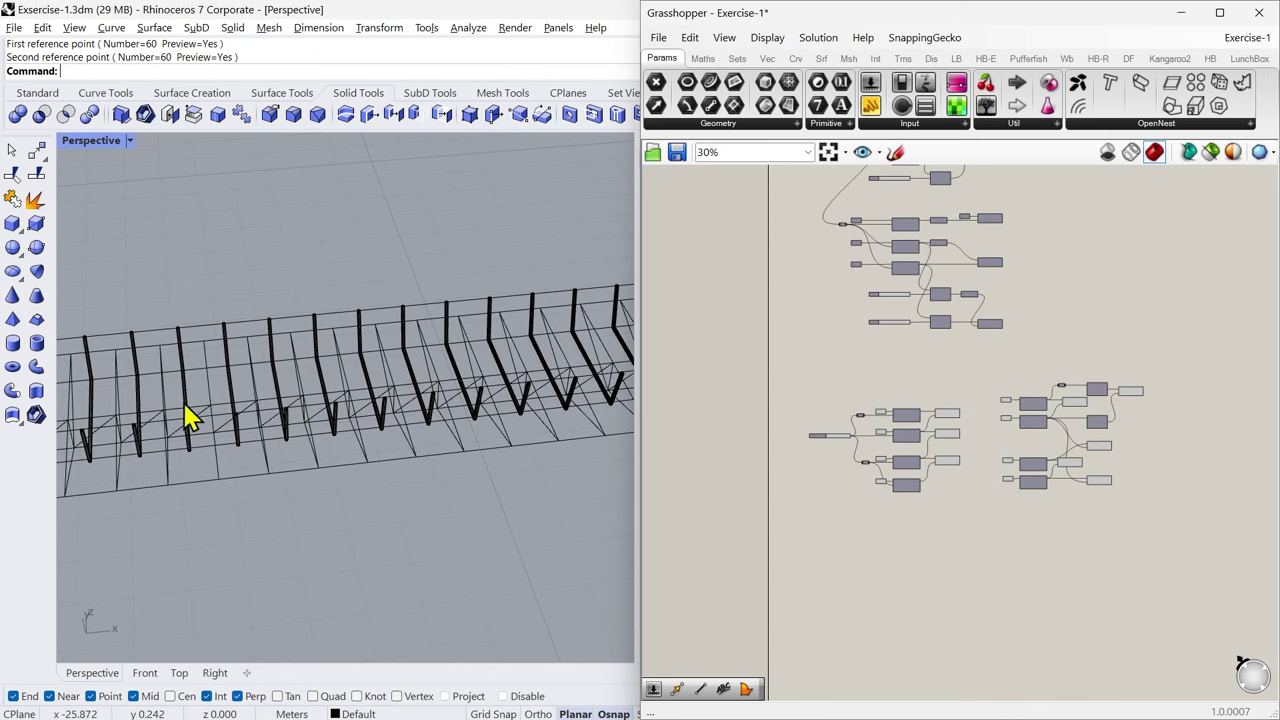
click(136, 418)
middle_click(138, 370)
click(412, 381)
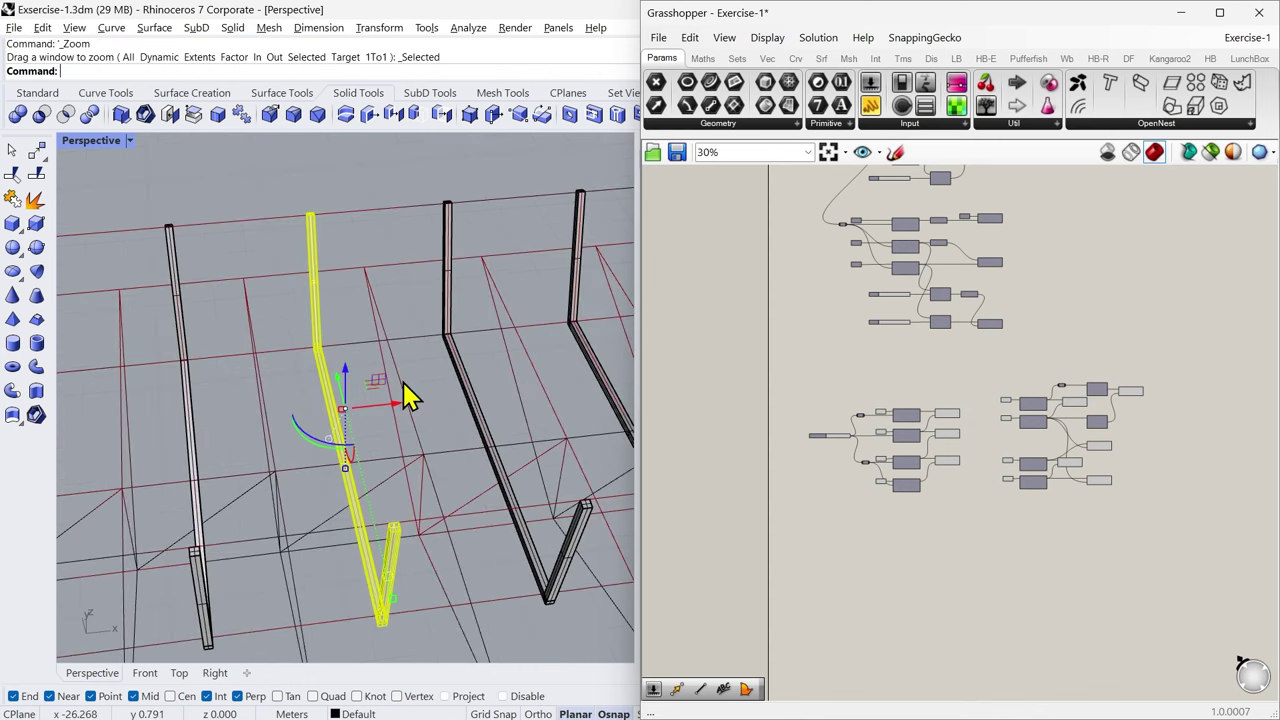
scroll(477, 355, down, 4)
right_drag(343, 446, 420, 430)
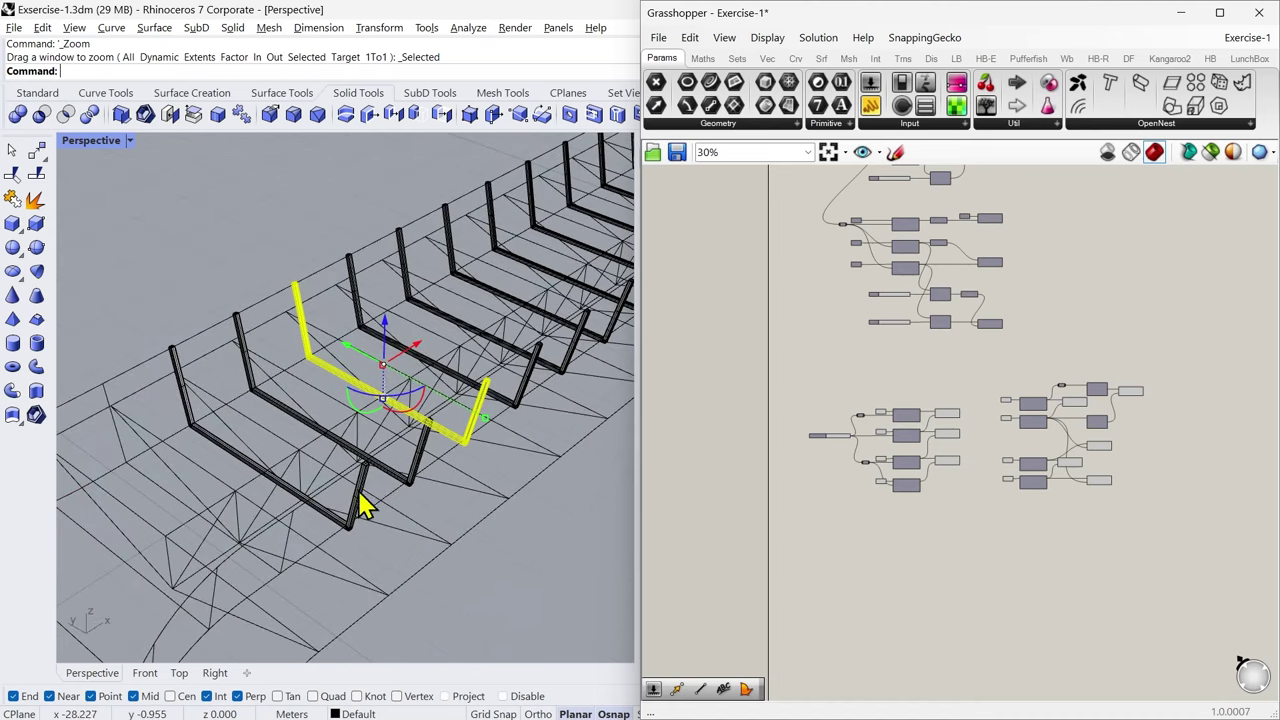
click(343, 335)
right_drag(363, 503, 363, 251)
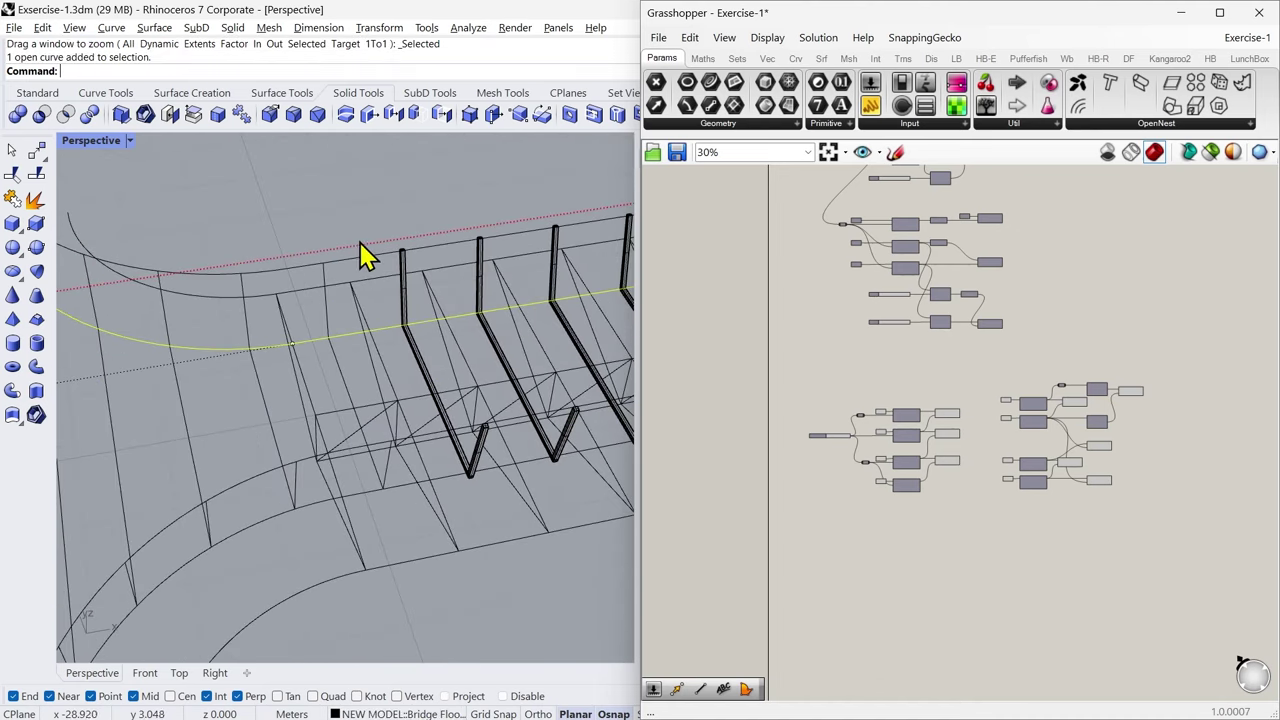
key(Escape)
Step: Copy the last arrayed frame from its upper end corner to the next truss node toward the bridge's flared end
scroll(390, 280, up, 3)
right_drag(440, 418, 360, 460)
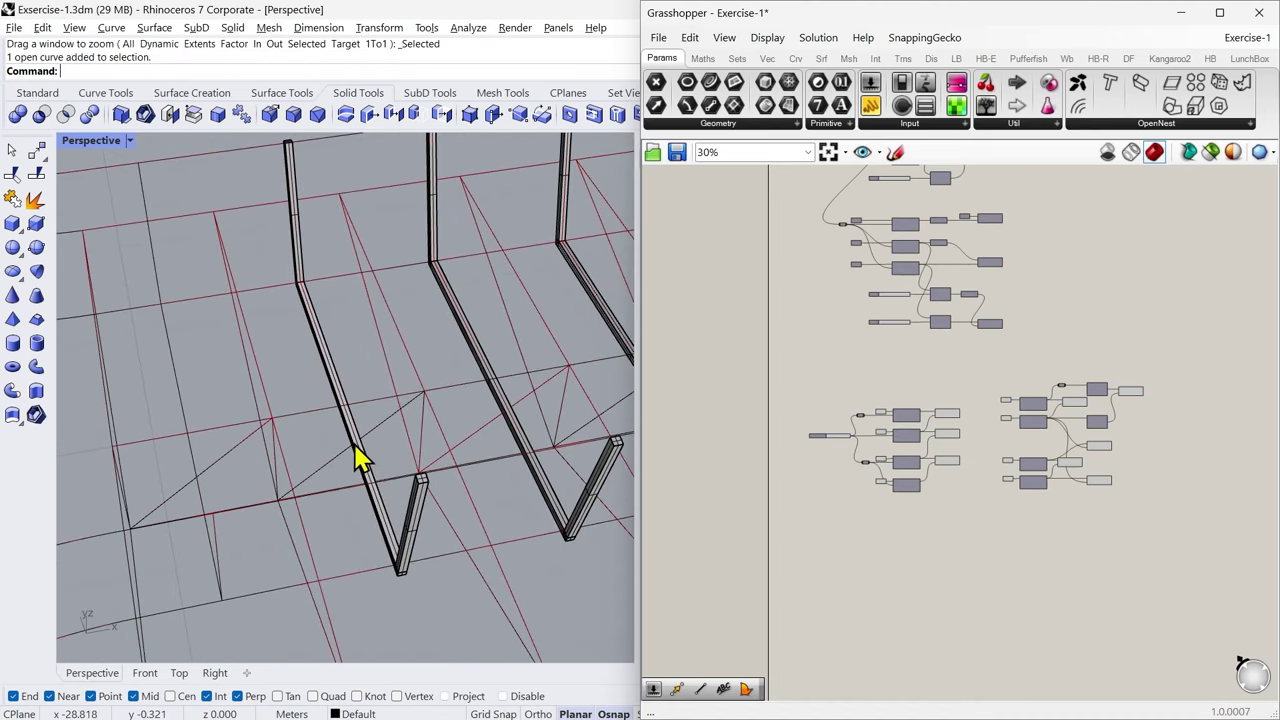
key(Return)
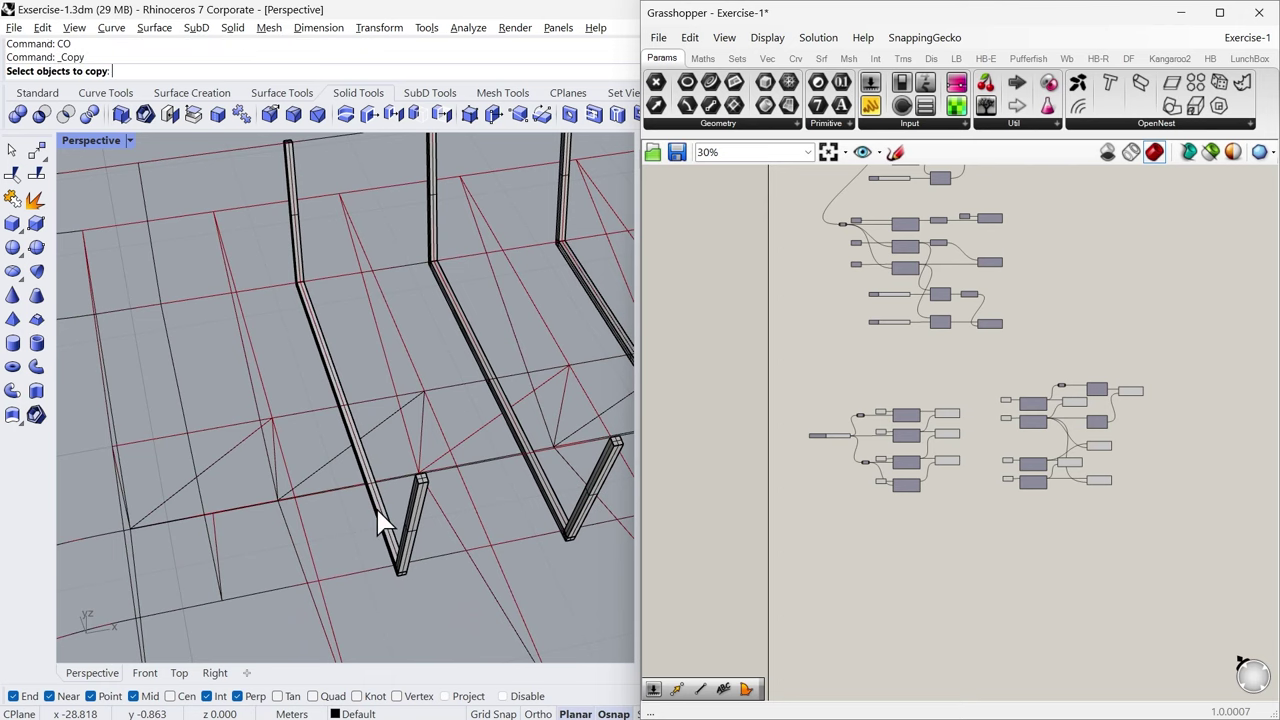
click(383, 523)
key(Escape)
click(412, 516)
key(Return)
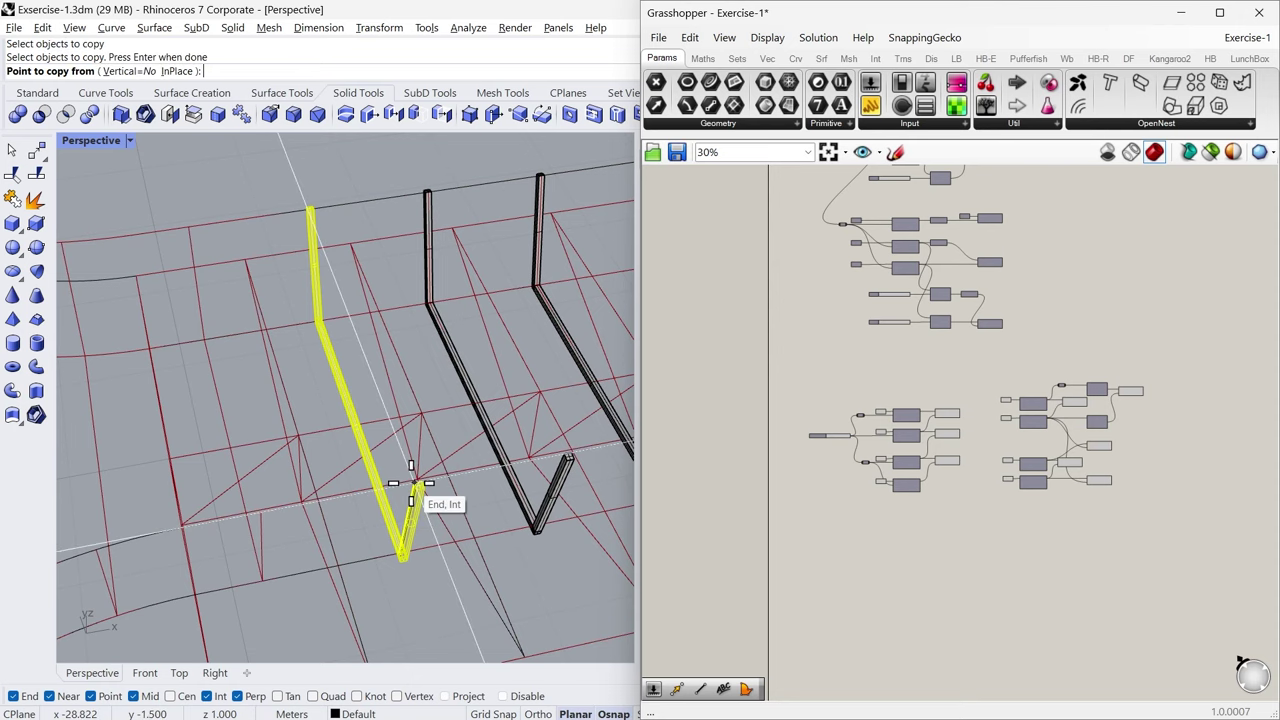
scroll(418, 484, up, 3)
scroll(418, 484, up, 2)
click(447, 473)
scroll(534, 480, down, 3)
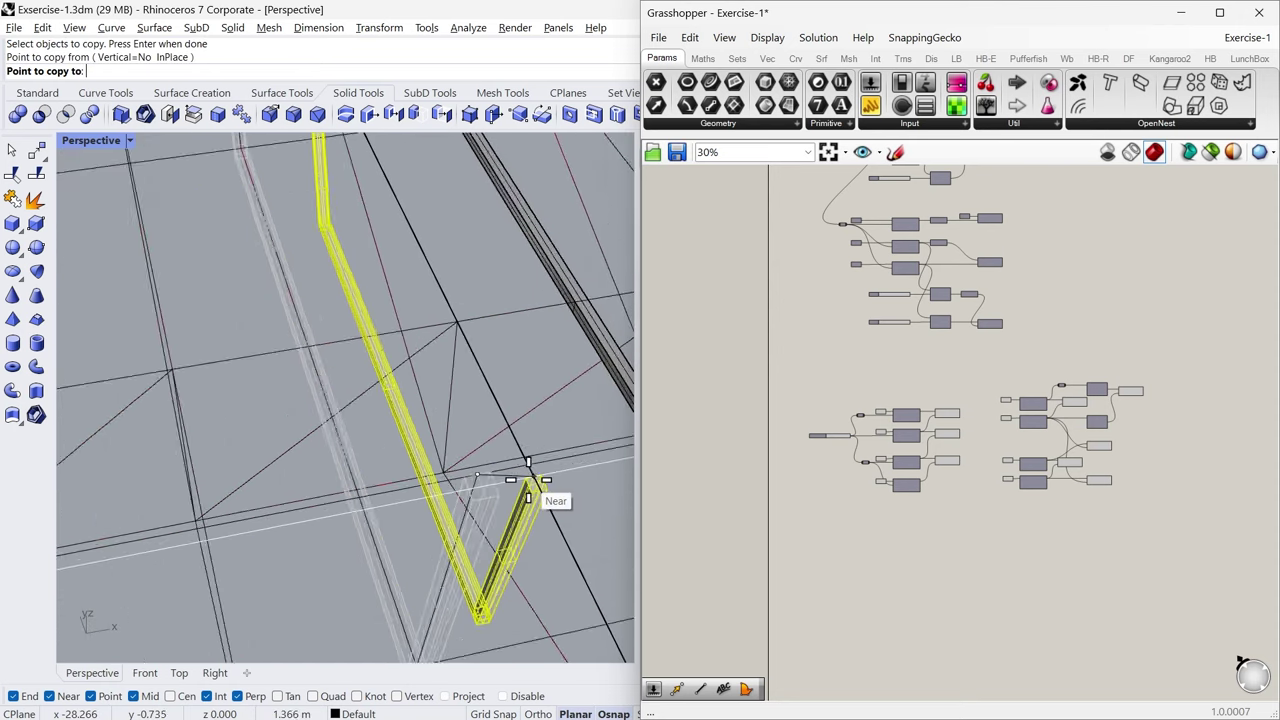
right_drag(486, 517, 560, 514)
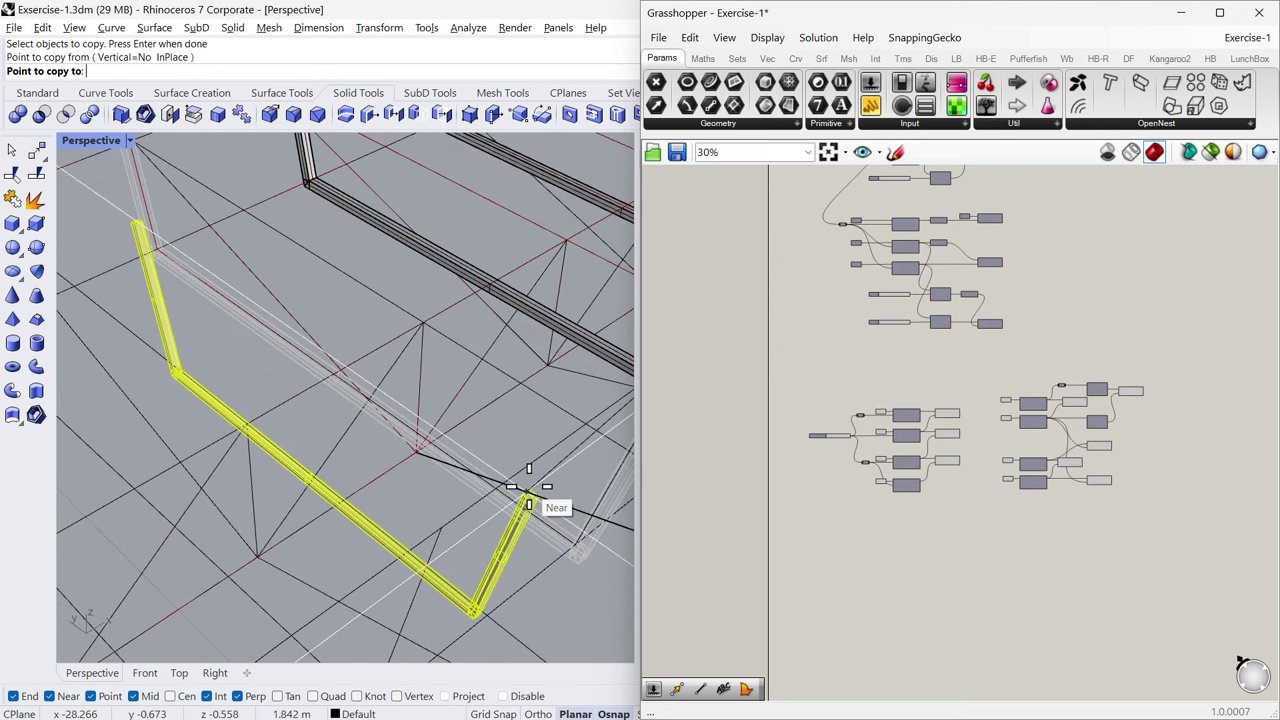
click(443, 528)
right_click(423, 508)
Step: Inspect the copied frame's position and the remaining wireframe at the bridge's flared end
scroll(427, 457, down, 4)
scroll(430, 470, down, 3)
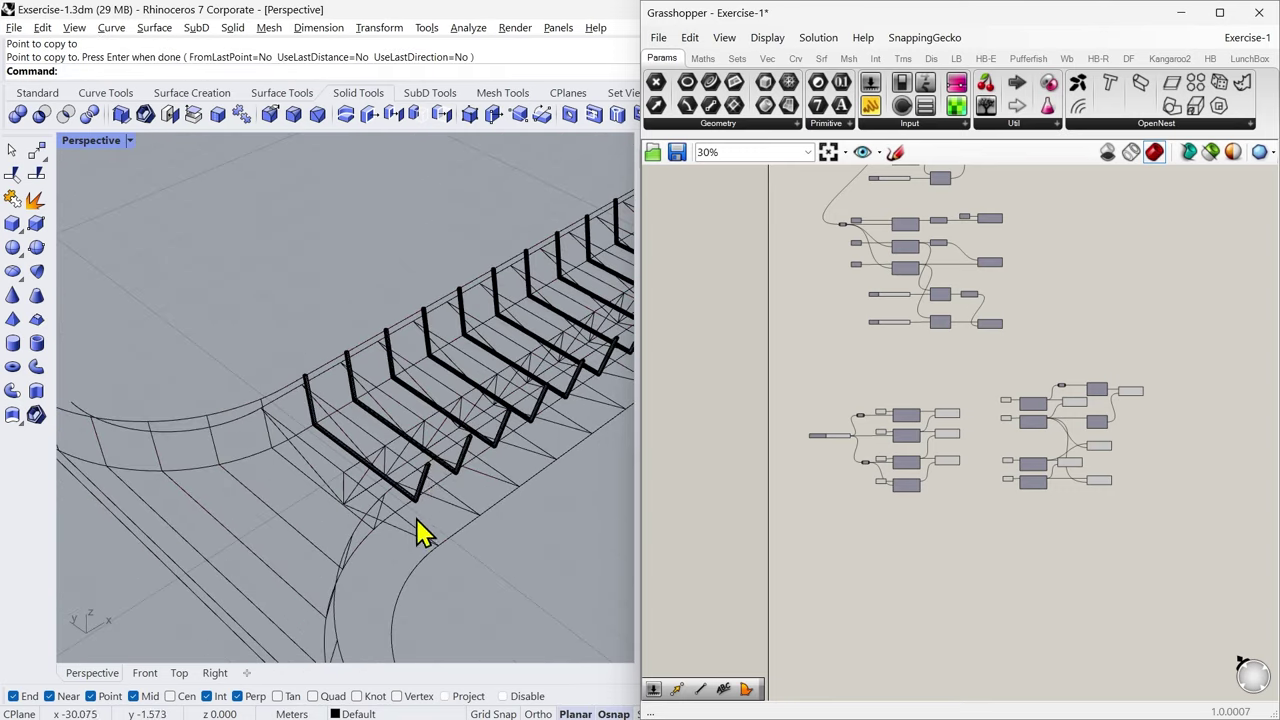
right_drag(417, 529, 286, 553)
scroll(266, 509, up, 3)
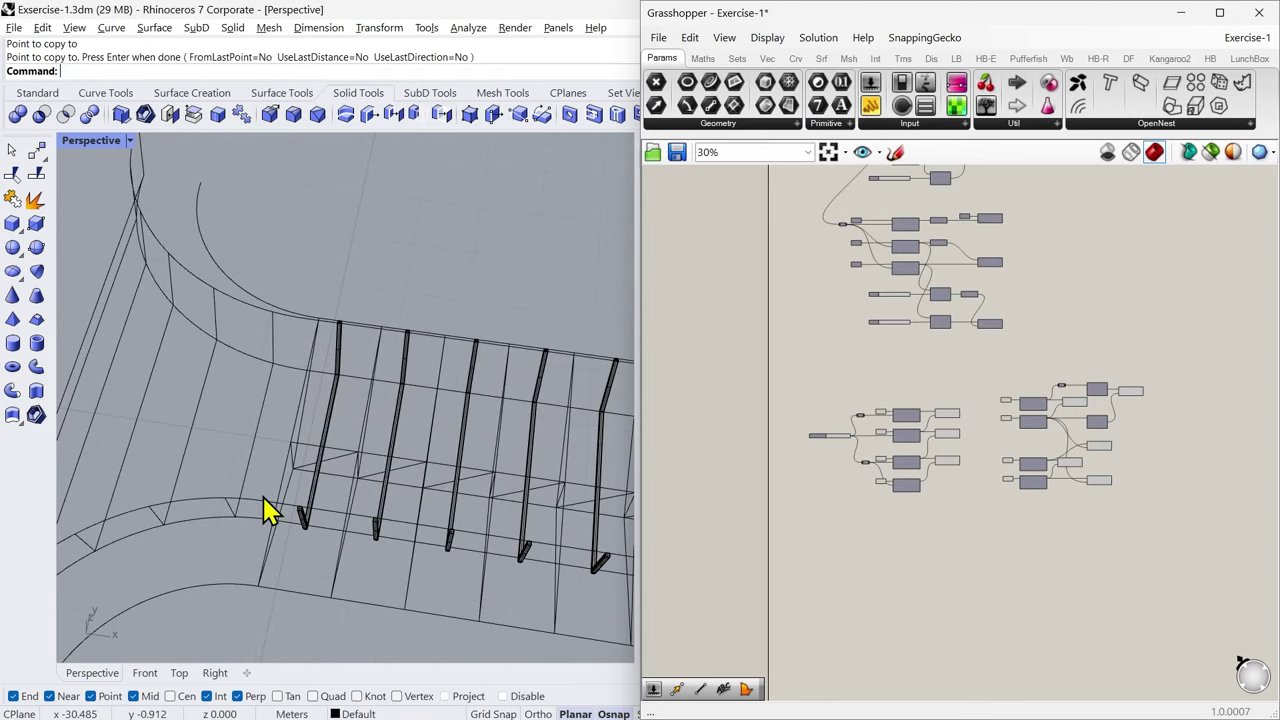
right_drag(266, 509, 300, 528)
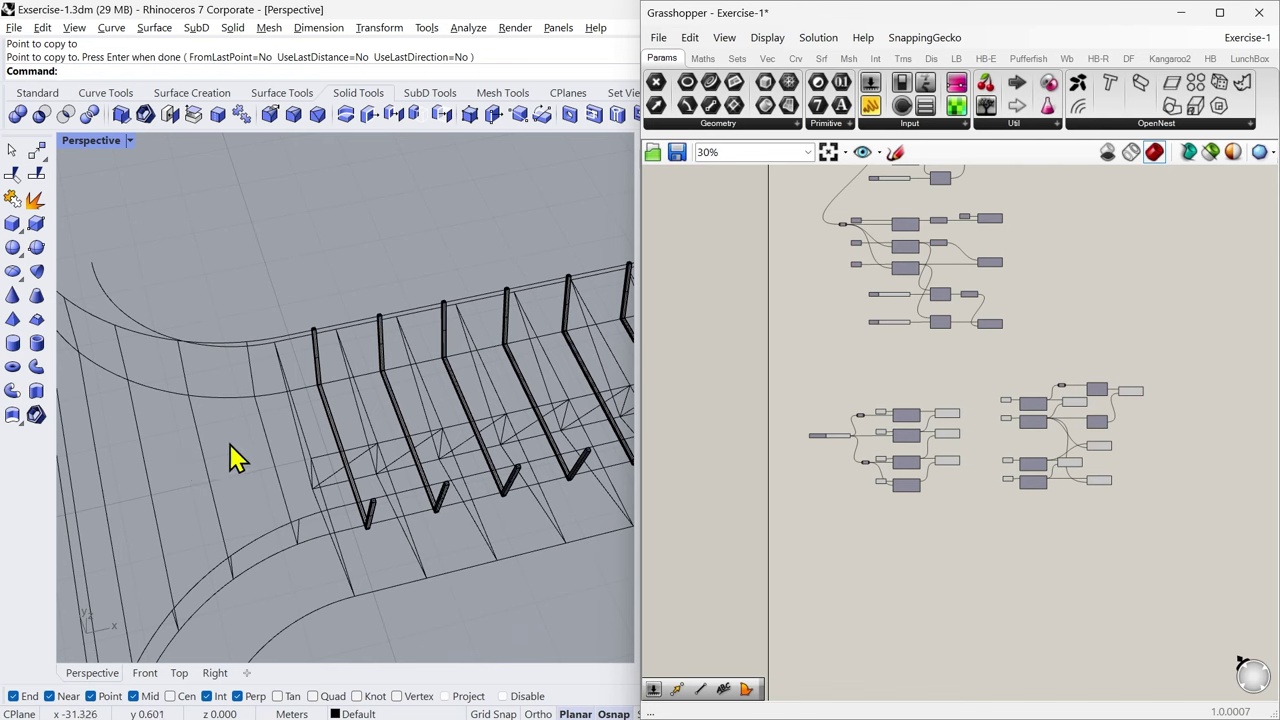
scroll(230, 458, down, 2)
right_drag(190, 415, 318, 500)
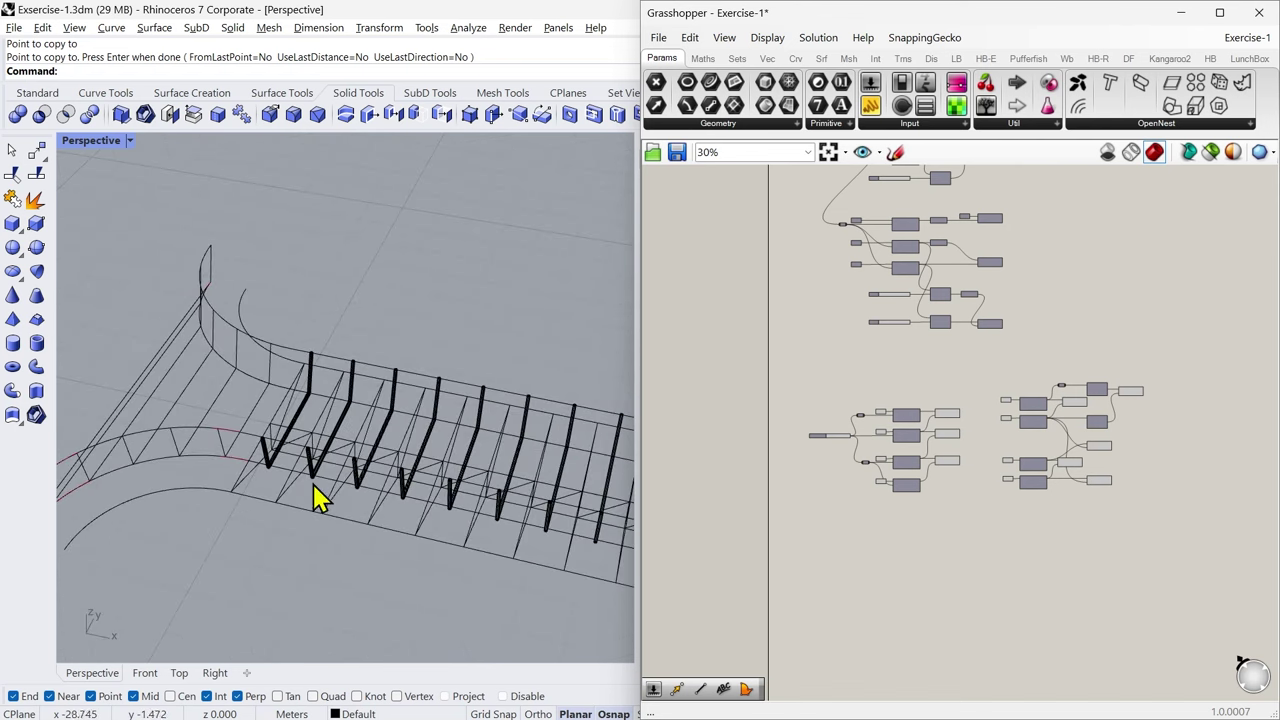
Step: Undo the repeated frames, the original swept frame and its square profile rectangle
scroll(216, 443, up, 4)
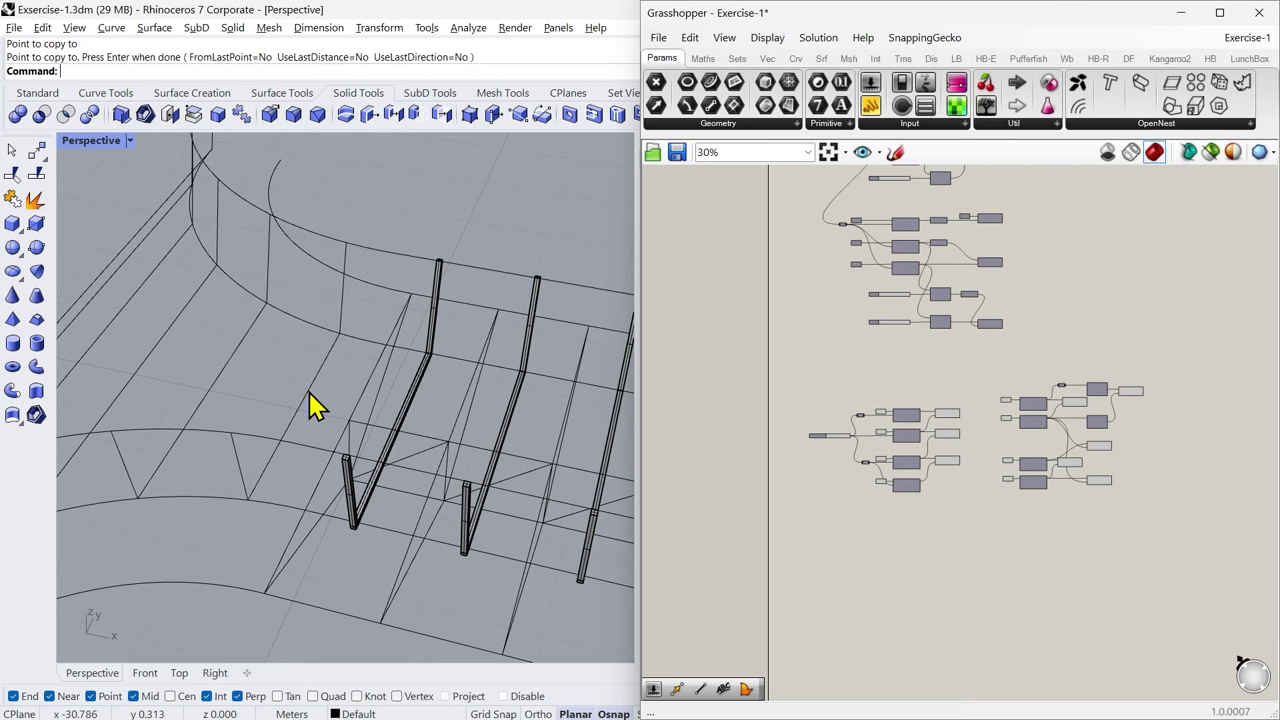
scroll(310, 405, down, 3)
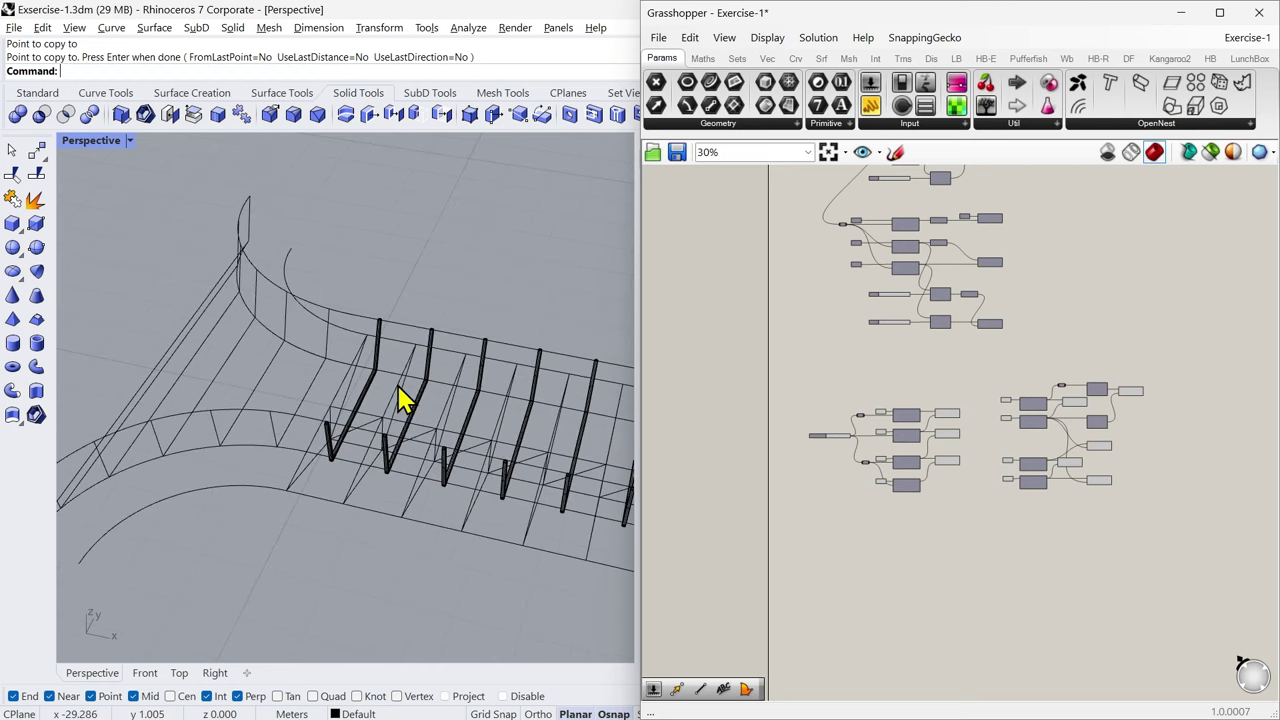
right_drag(460, 443, 375, 462)
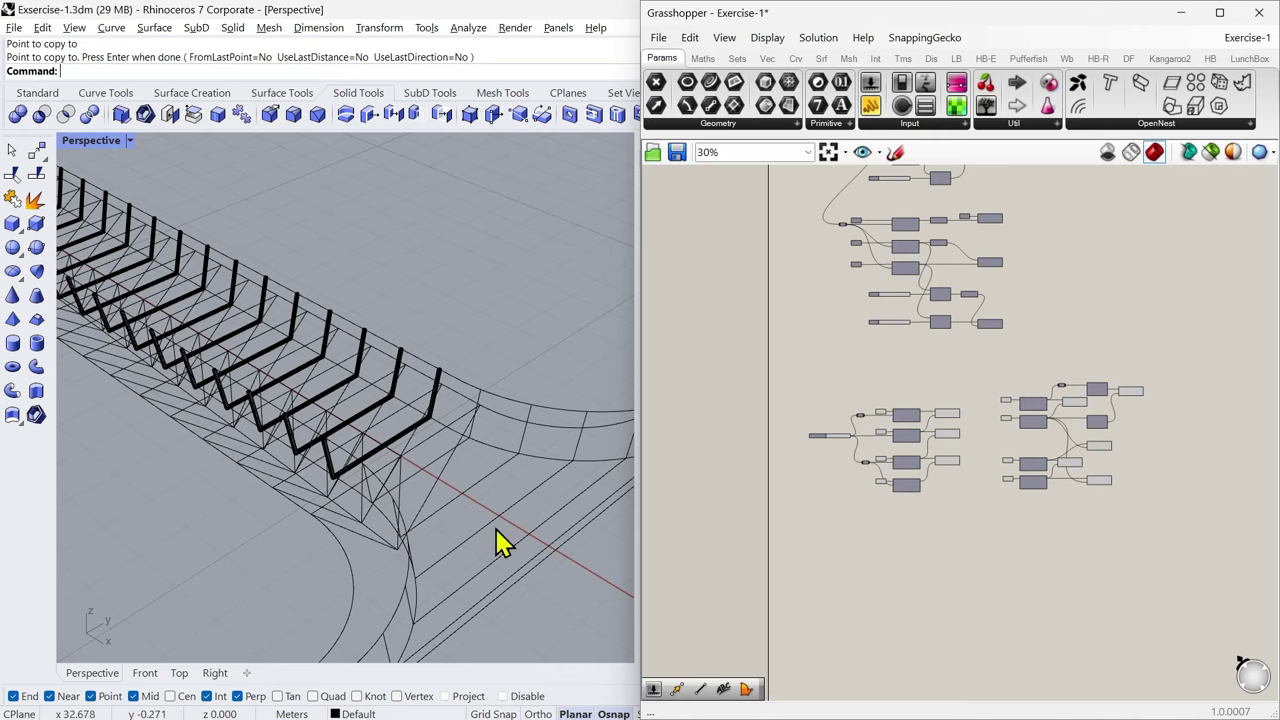
scroll(500, 525, down, 4)
scroll(477, 514, up, 2)
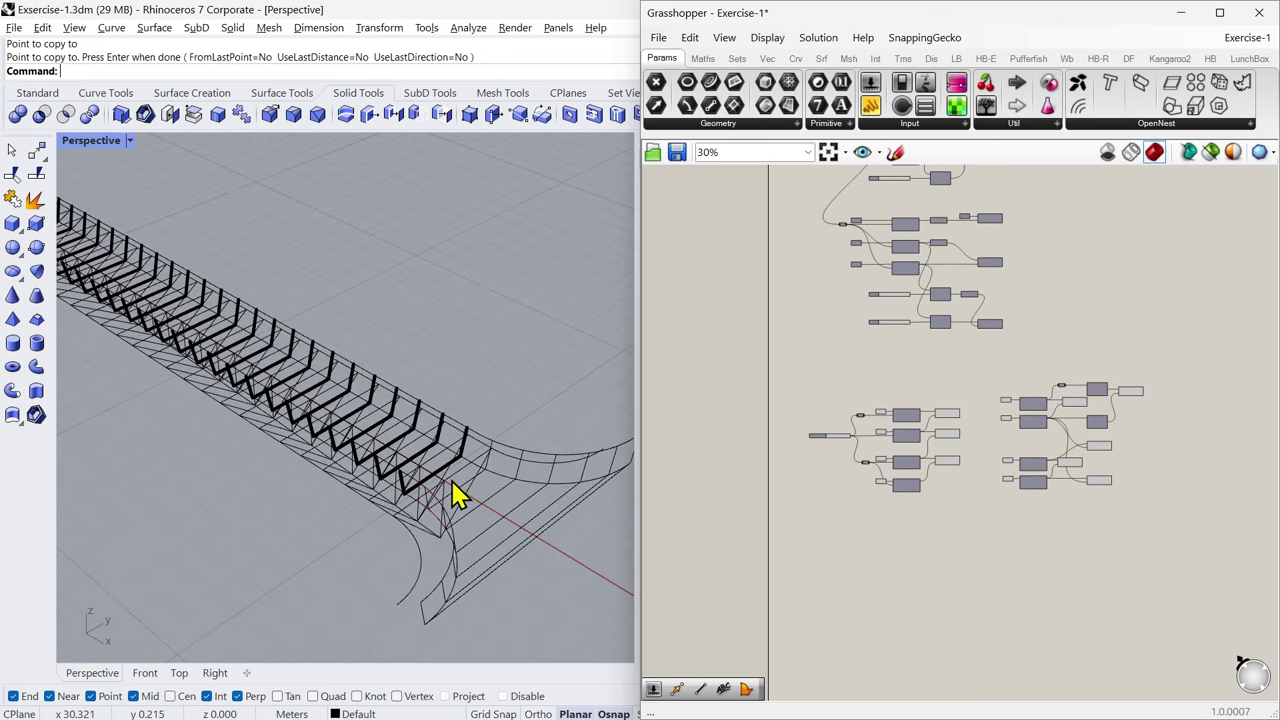
scroll(452, 485, up, 5)
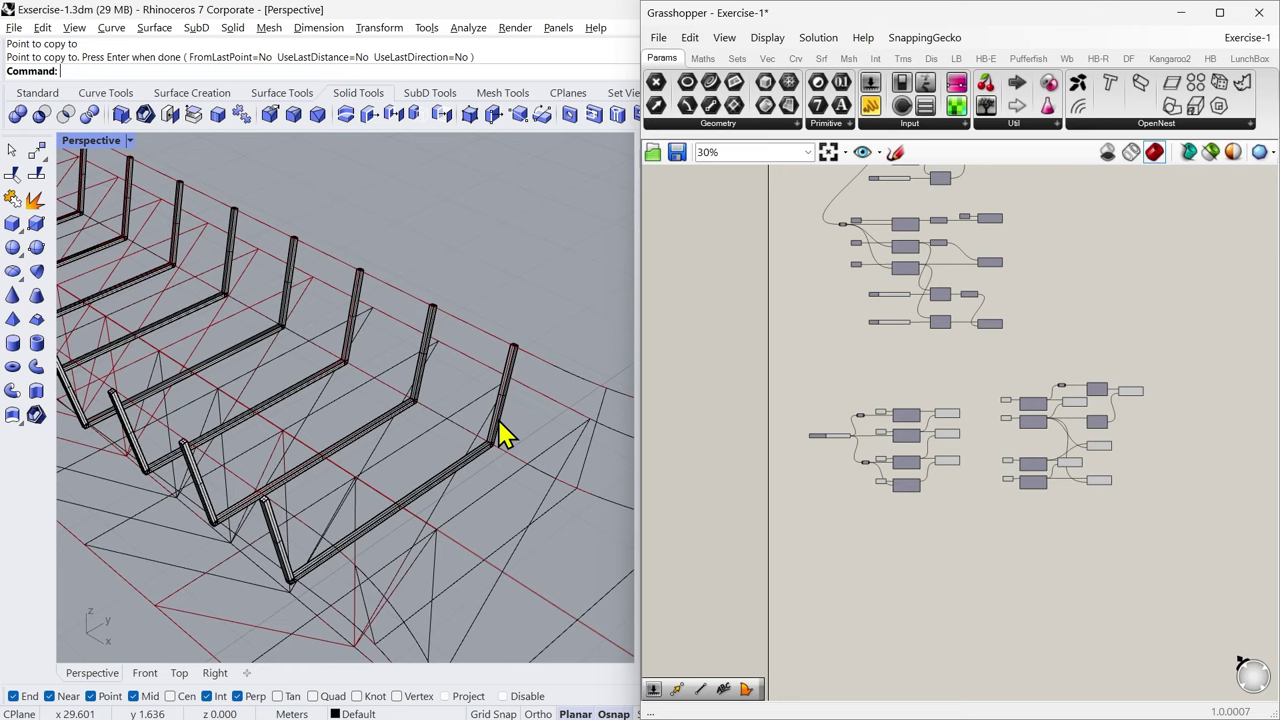
key(Escape)
key(ctrl+z)
key(ctrl+z)
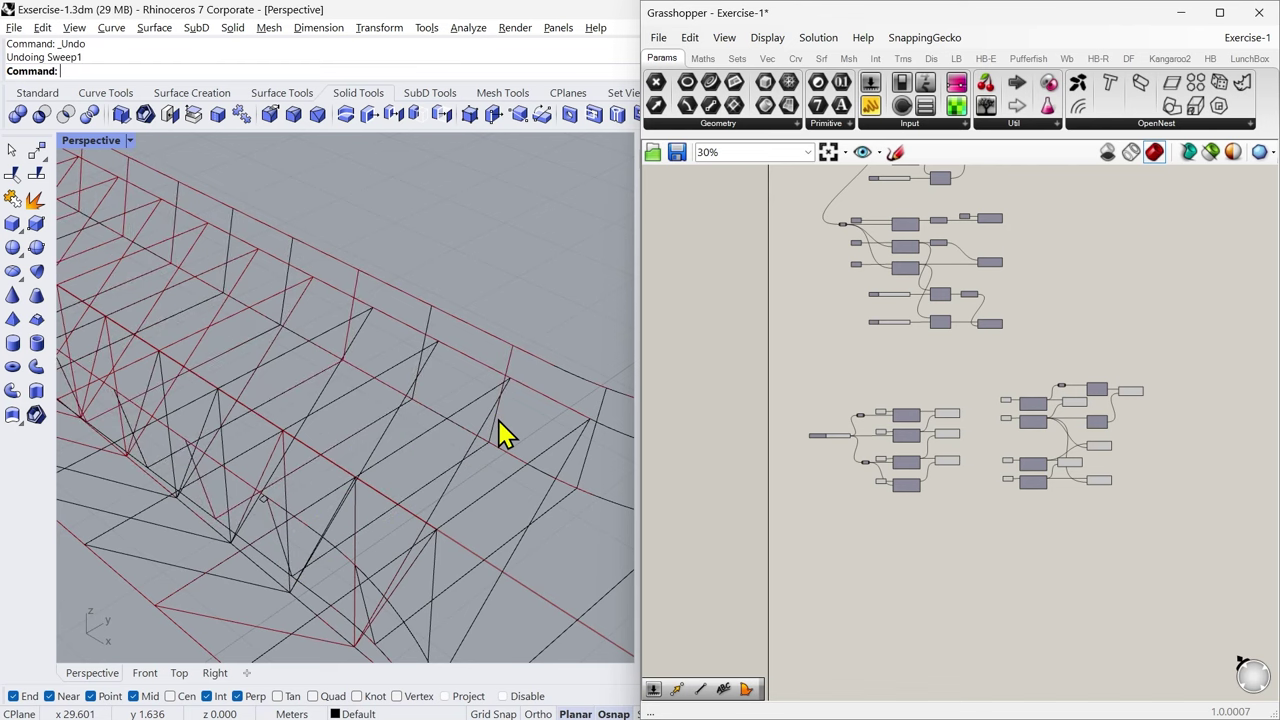
key(ctrl+z)
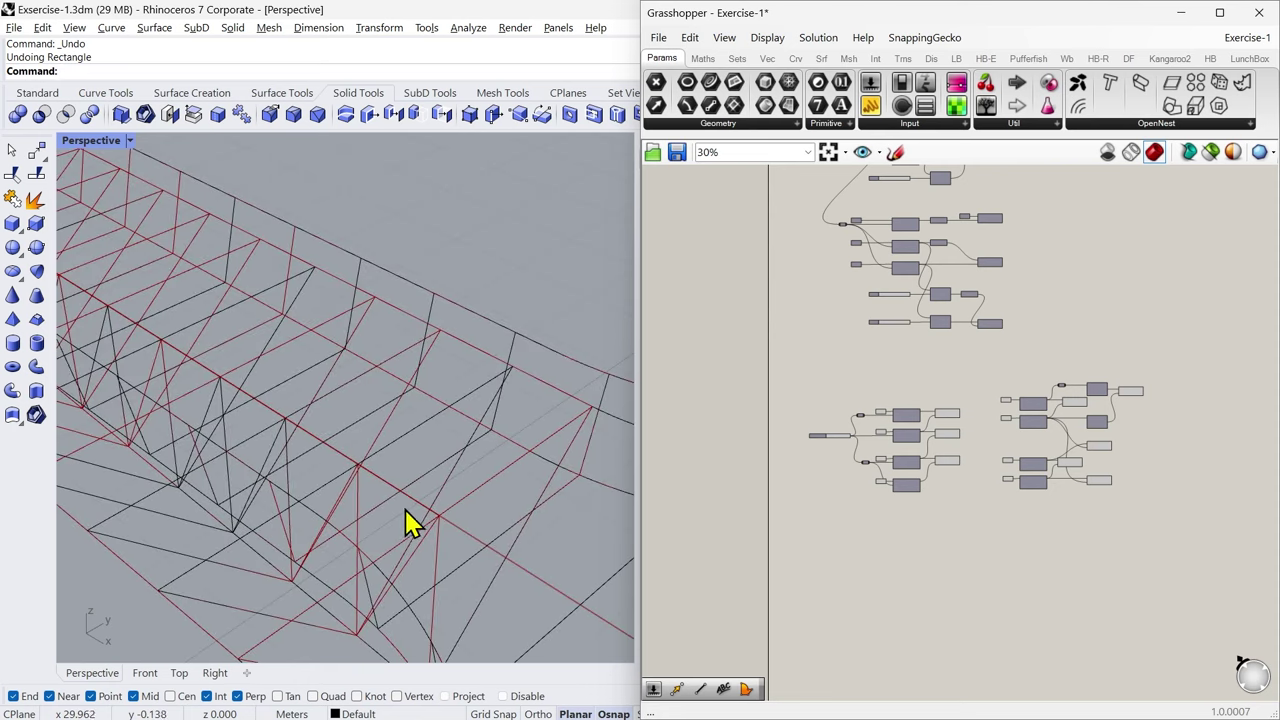
Step: Select all the baked bridge curves in the Rhino viewport and hide them
scroll(451, 514, down, 8)
scroll(455, 514, down, 2)
scroll(240, 332, down, 1)
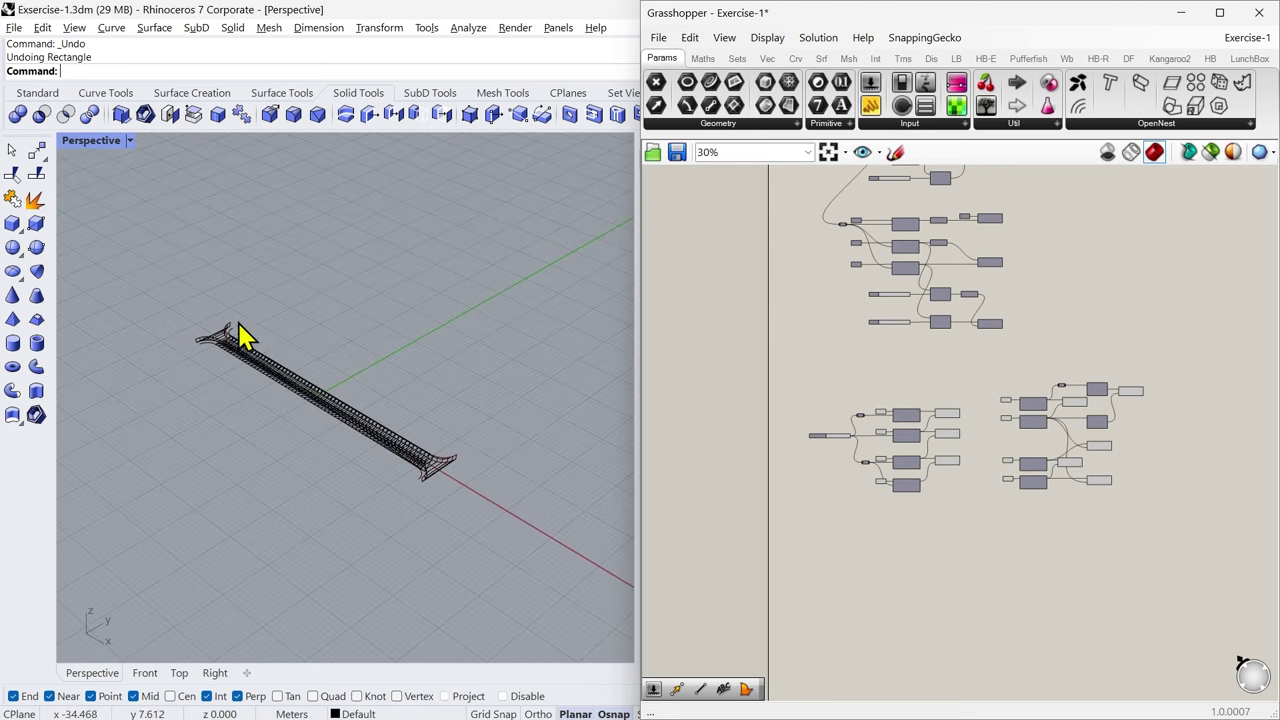
drag(172, 288, 526, 514)
middle_click(471, 514)
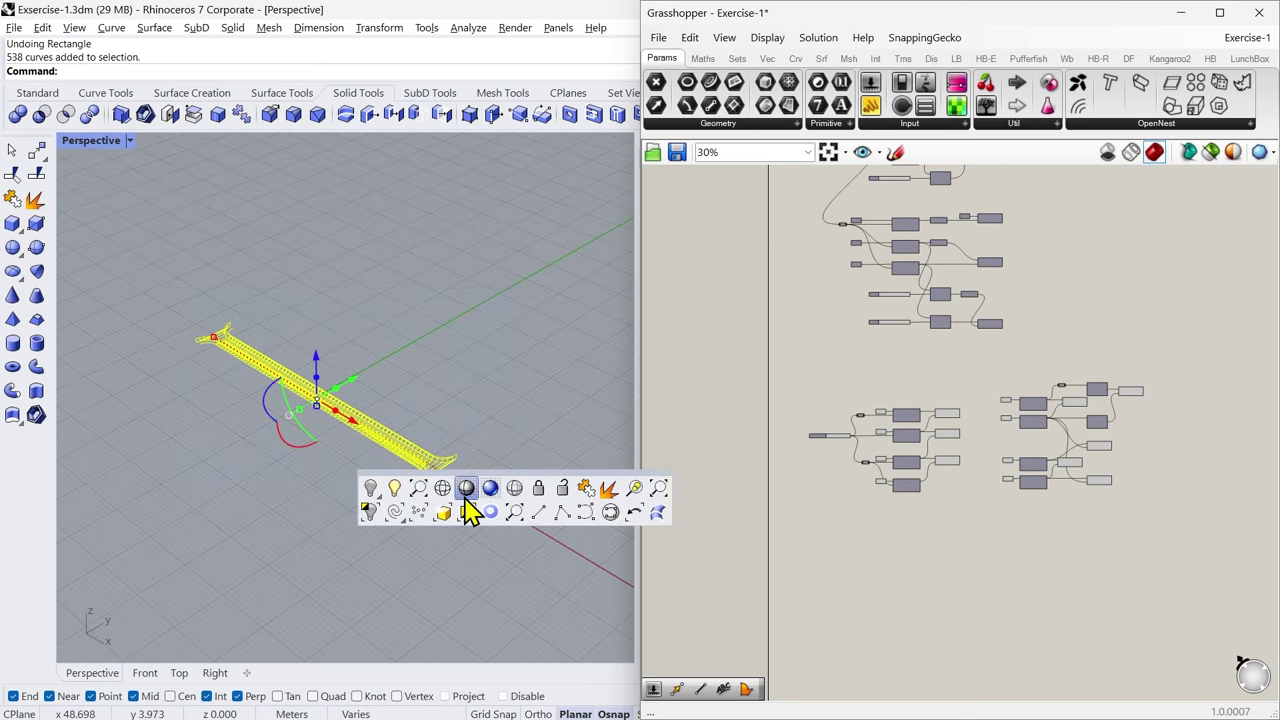
click(372, 502)
scroll(450, 495, up, 3)
scroll(451, 495, up, 5)
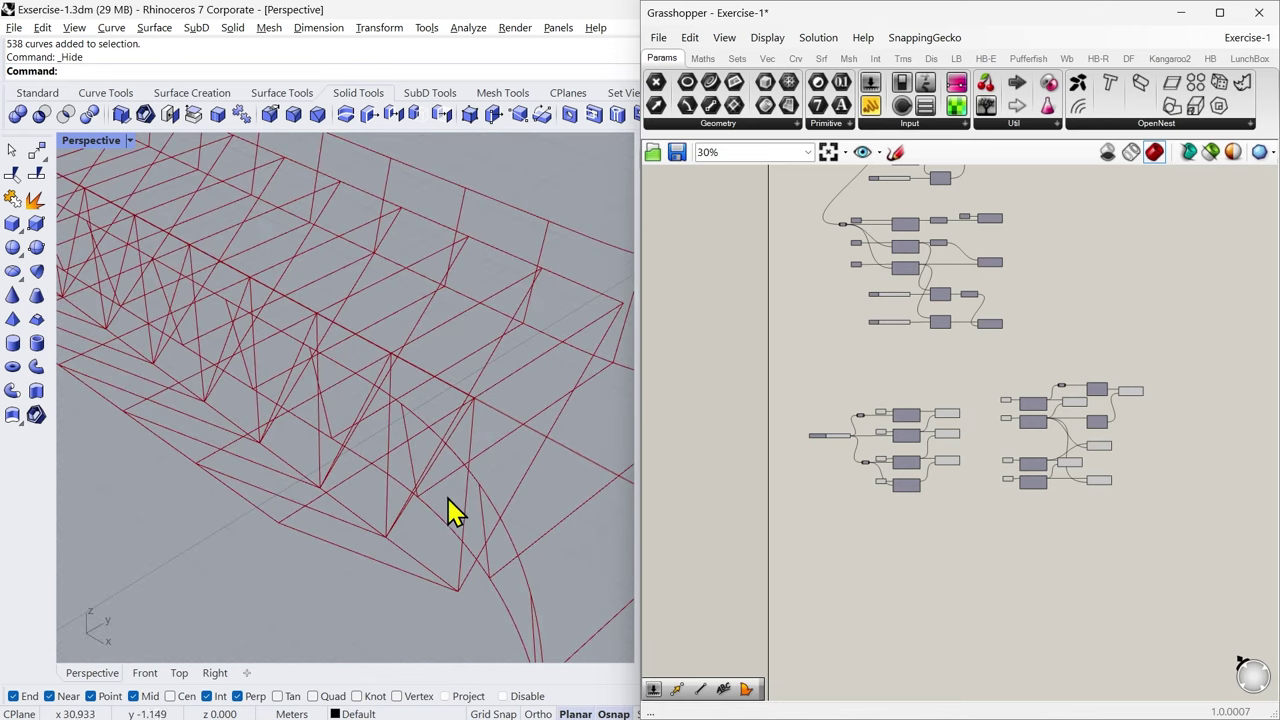
Step: Turn off the preview of the Grasshopper component group that generates the diagonal truss lines
scroll(430, 470, down, 5)
drag(1164, 357, 988, 513)
middle_click(1035, 420)
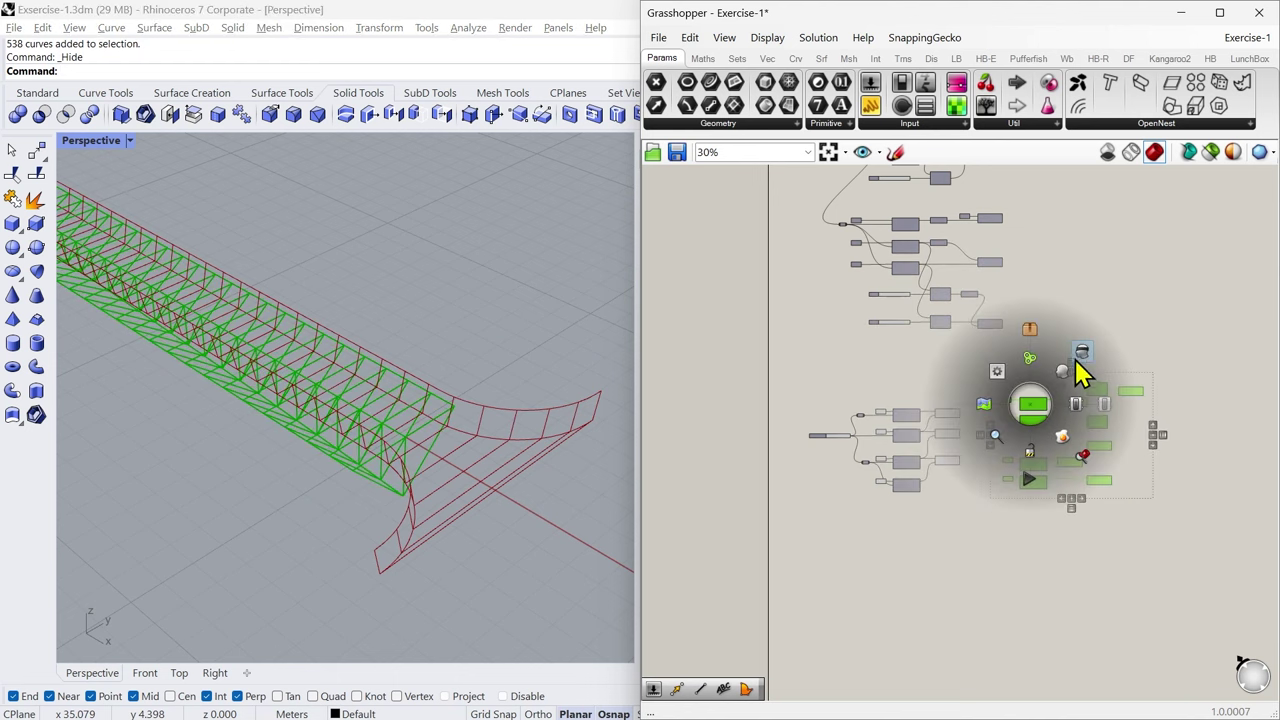
click(1083, 365)
right_drag(505, 560, 438, 528)
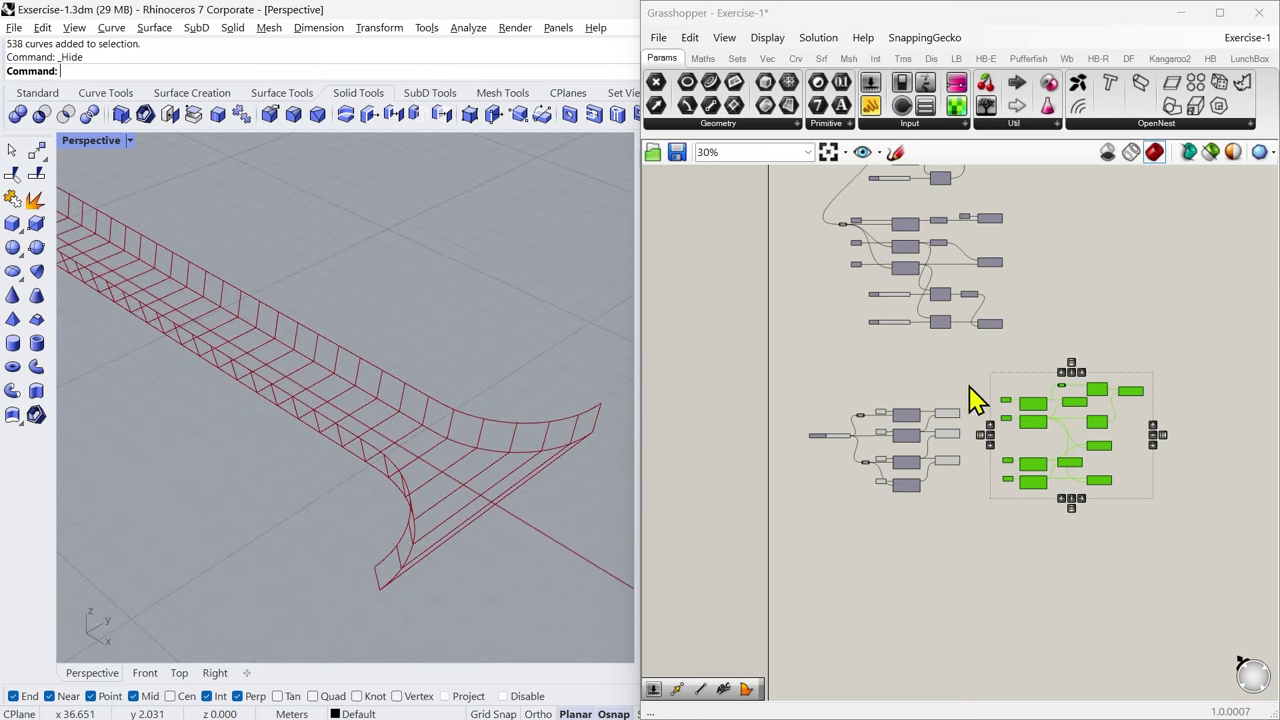
Step: Highlight the cross-frame component group and its three Line components to identify their segments in the viewport
drag(969, 388, 853, 505)
middle_click(909, 442)
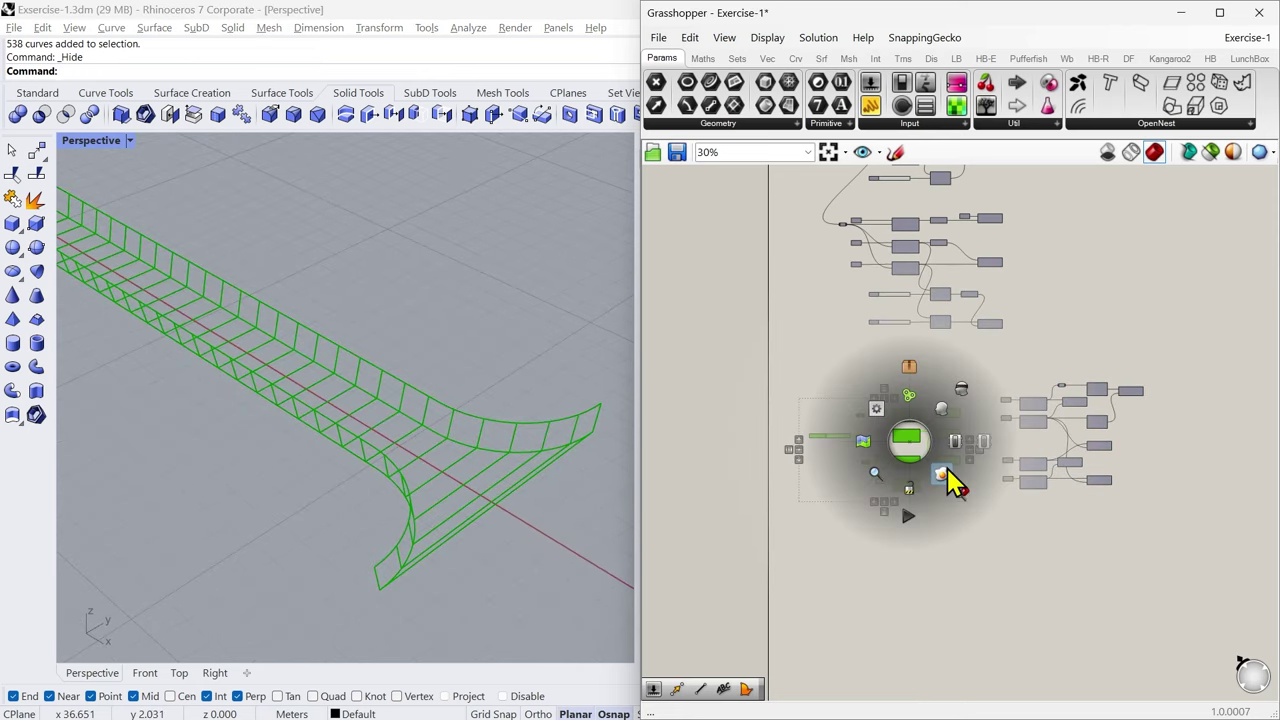
click(944, 476)
scroll(491, 566, up, 5)
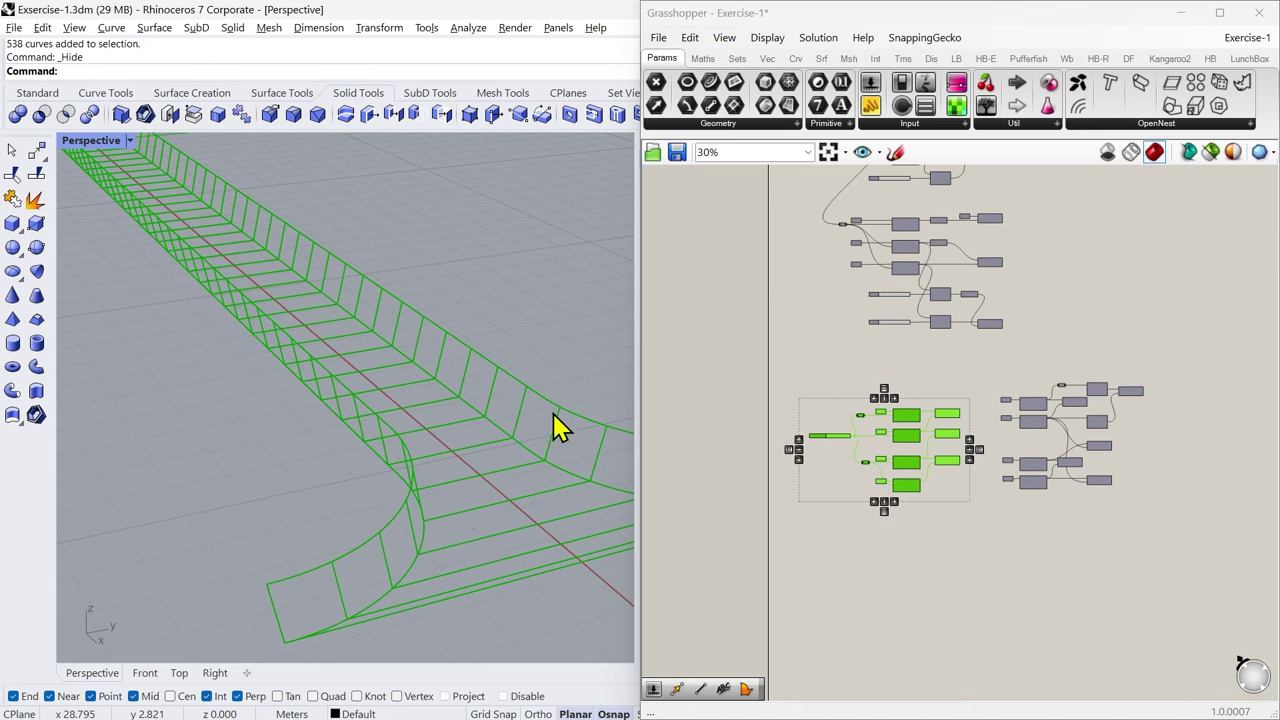
click(949, 446)
scroll(948, 459, up, 2)
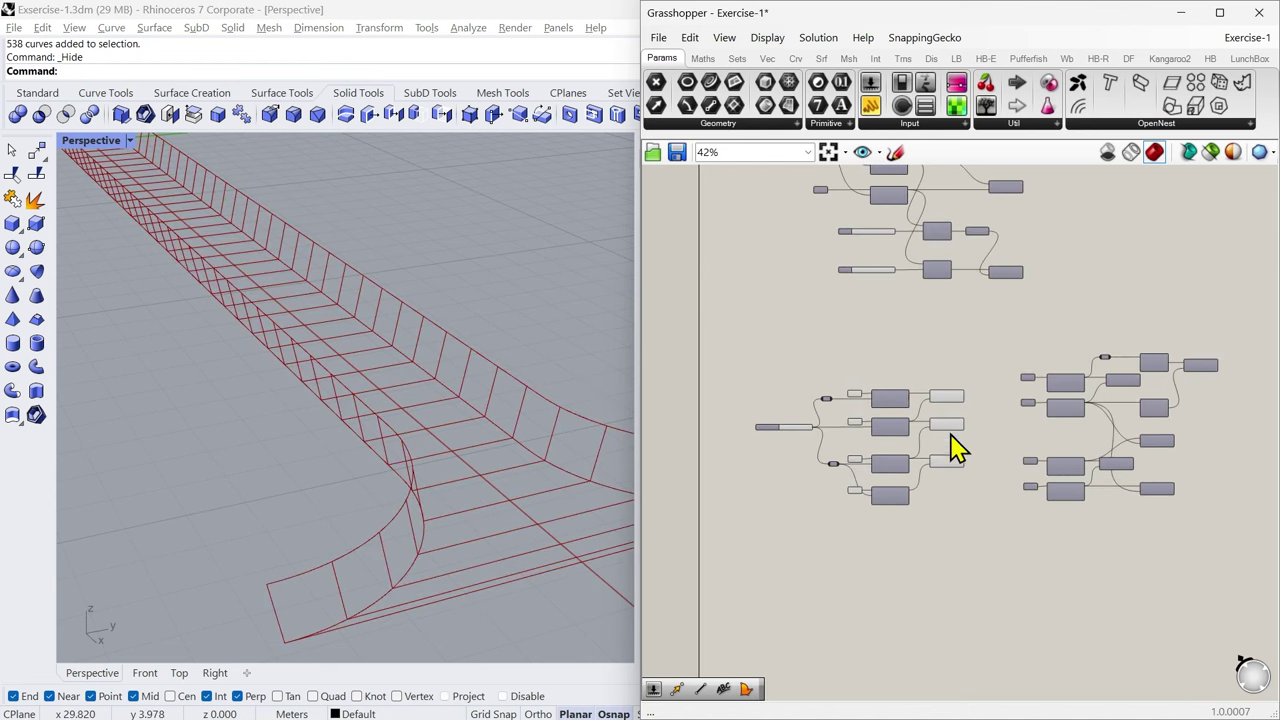
click(952, 401)
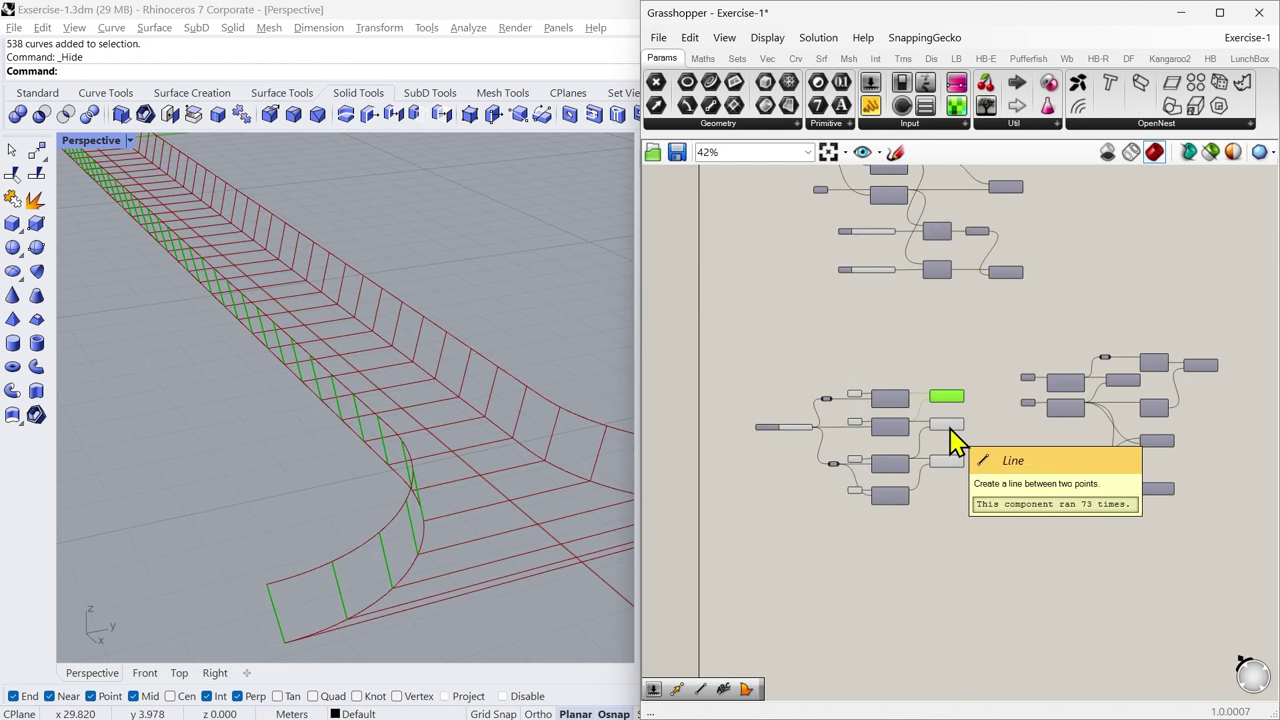
shift+click(946, 424)
shift+click(946, 463)
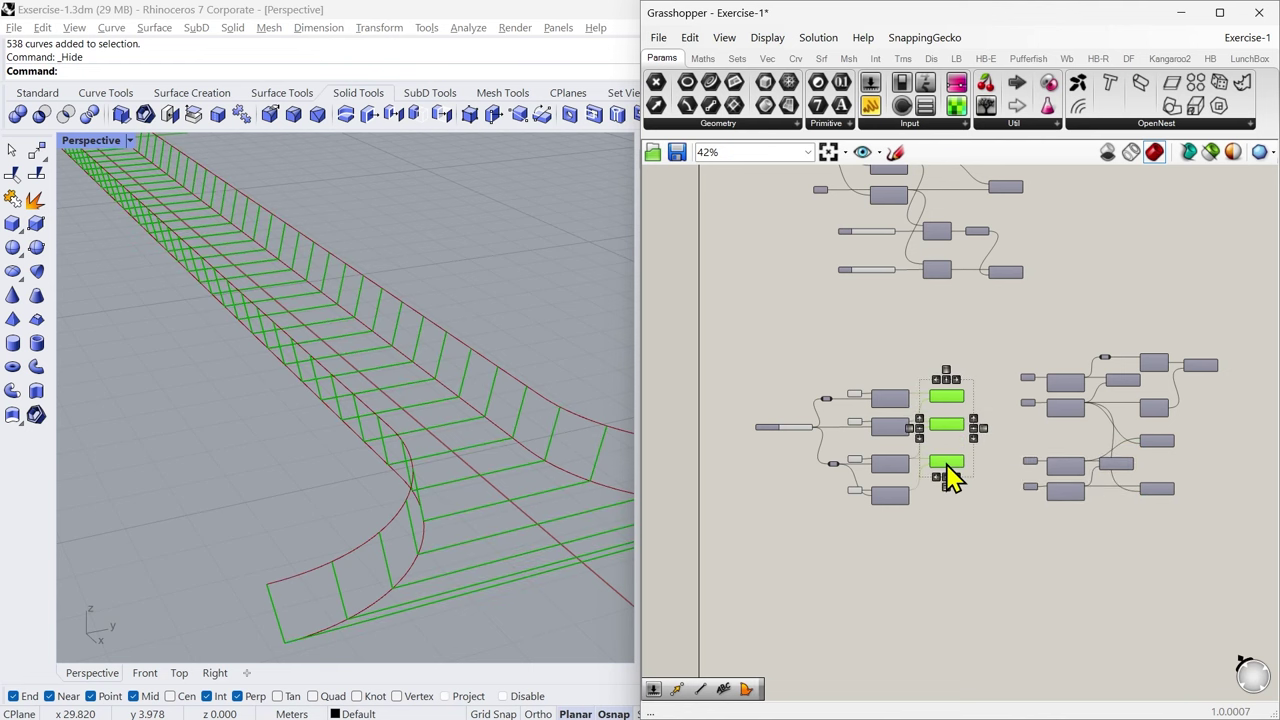
scroll(958, 548, up, 5)
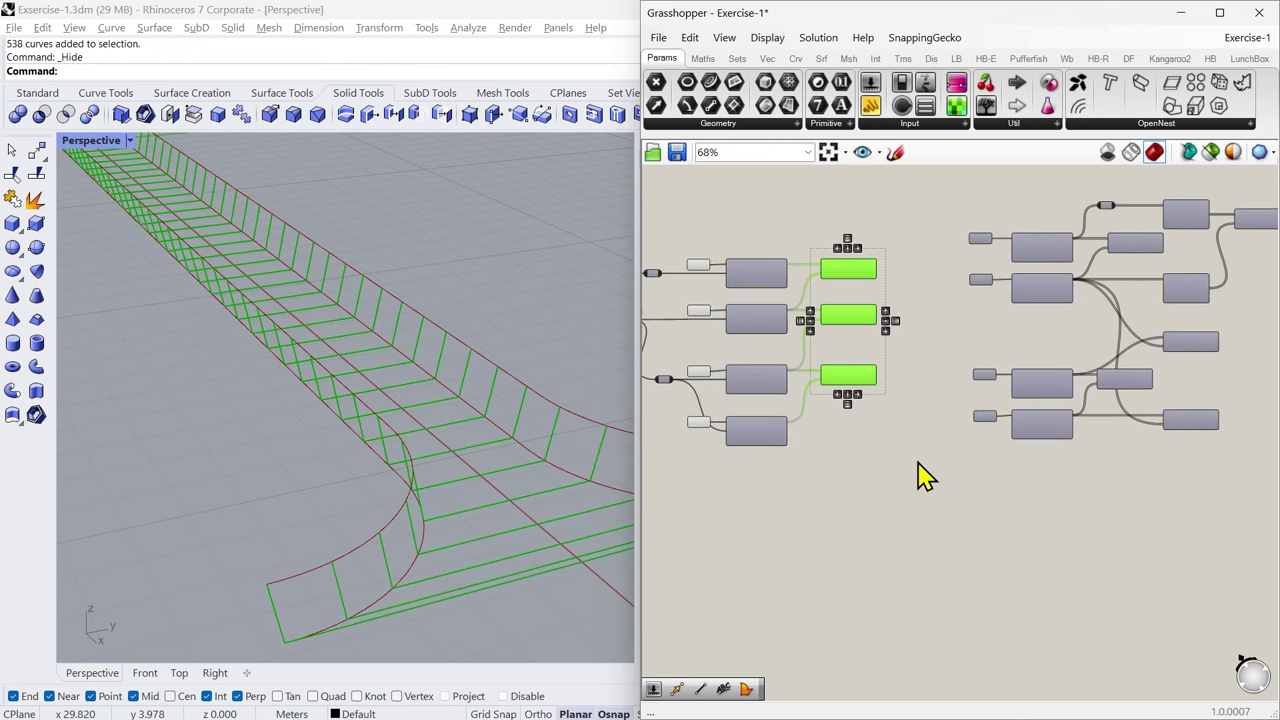
Step: Add a Join Curves component to the canvas beside the cross-frame Line components
click(886, 523)
scroll(876, 533, up, 8)
double_click(866, 543)
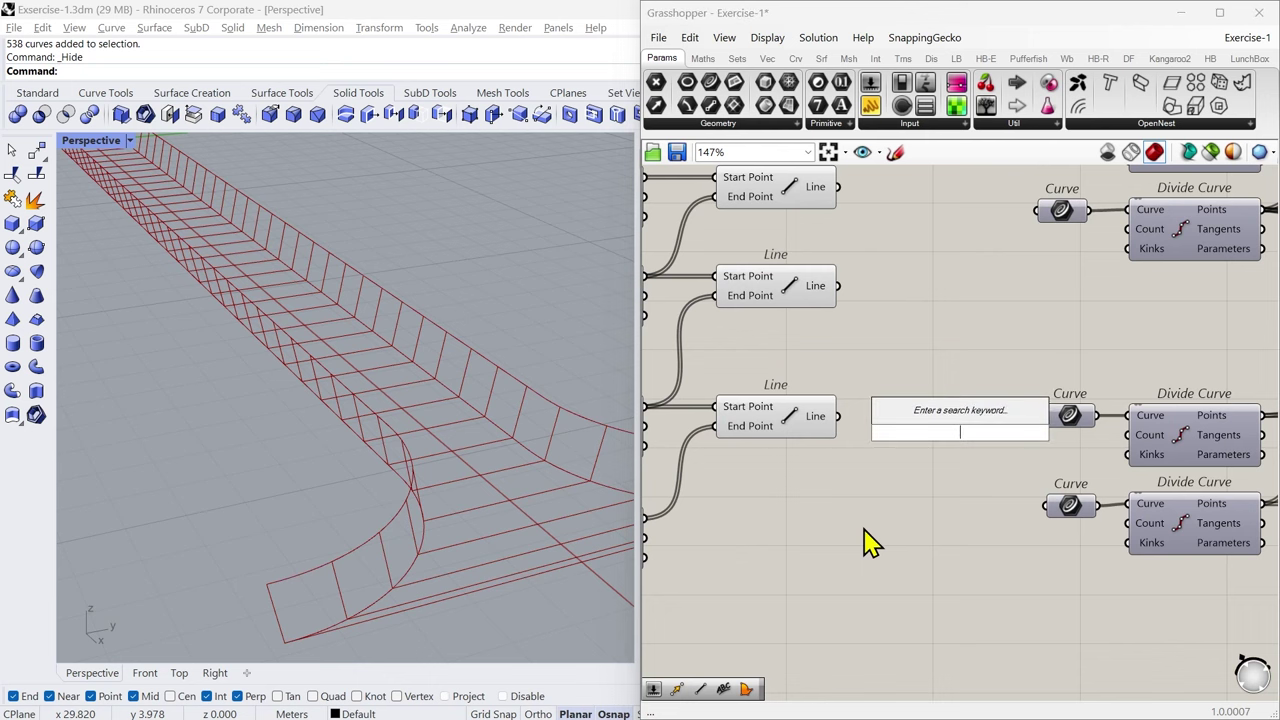
text(jo)
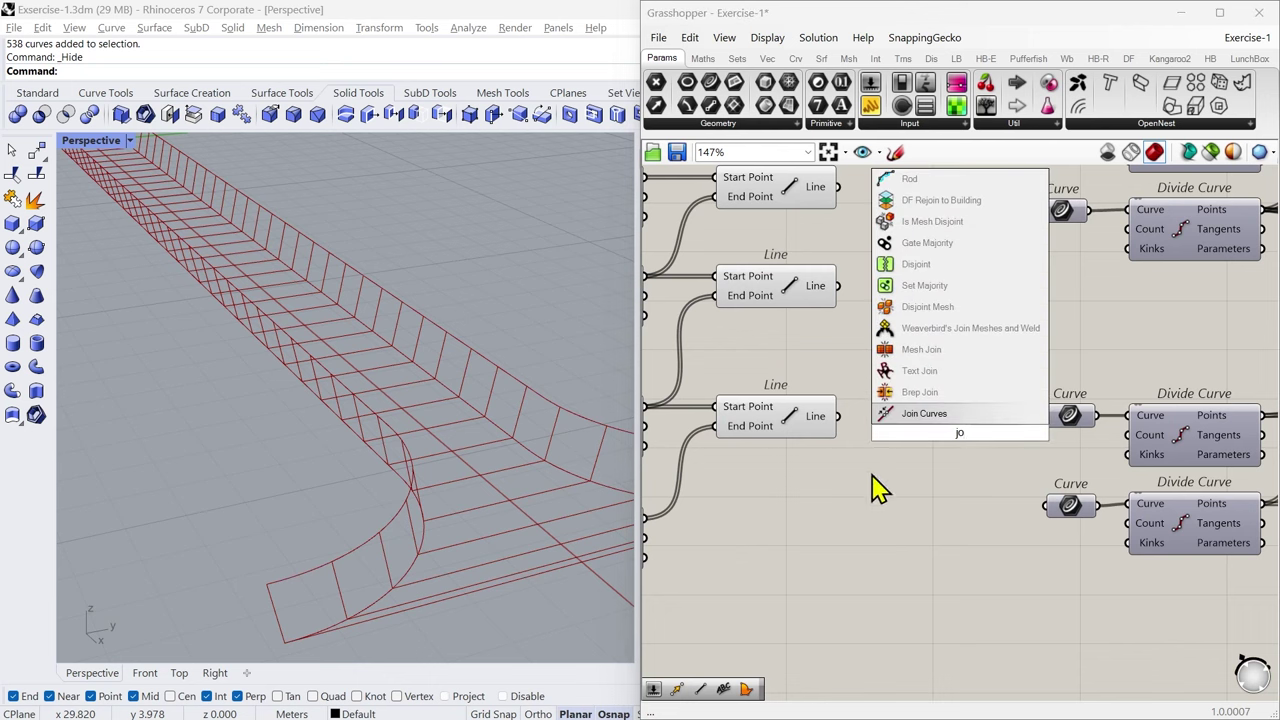
click(921, 416)
Step: Connect the outputs of all three cross-frame Line components to the Curves input of Join Curves
scroll(868, 385, down, 2)
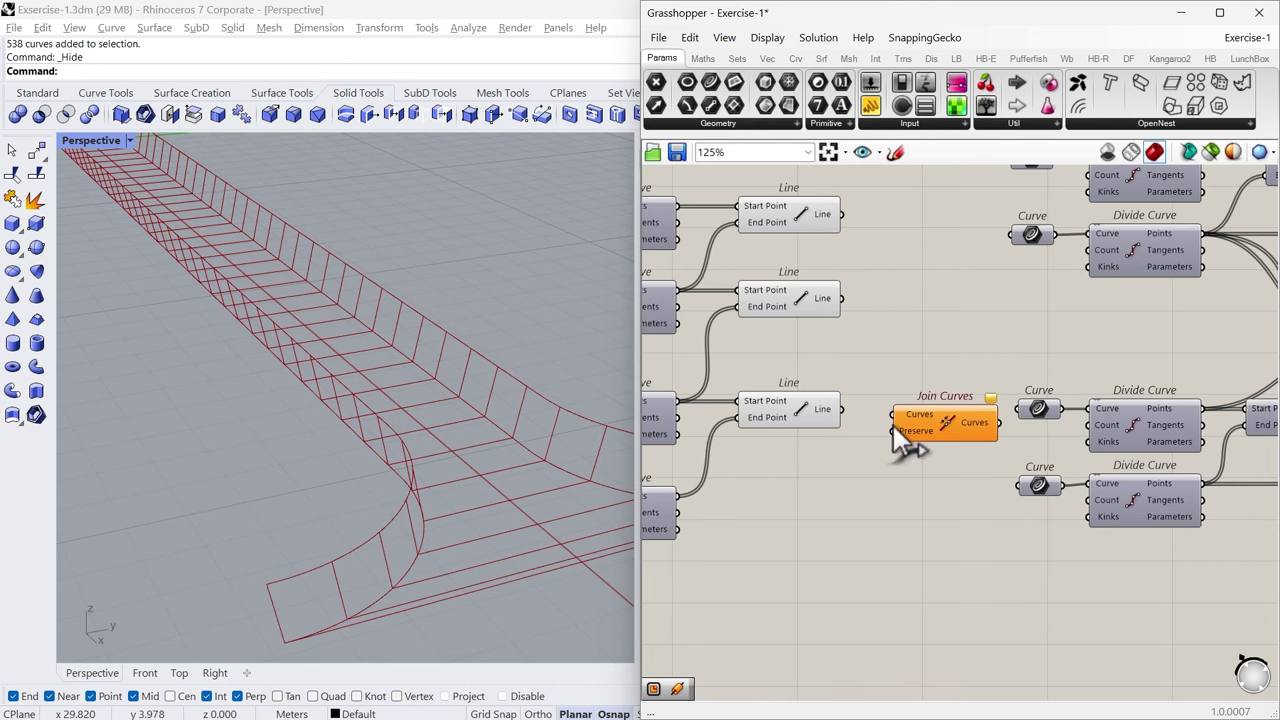
scroll(912, 425, up, 4)
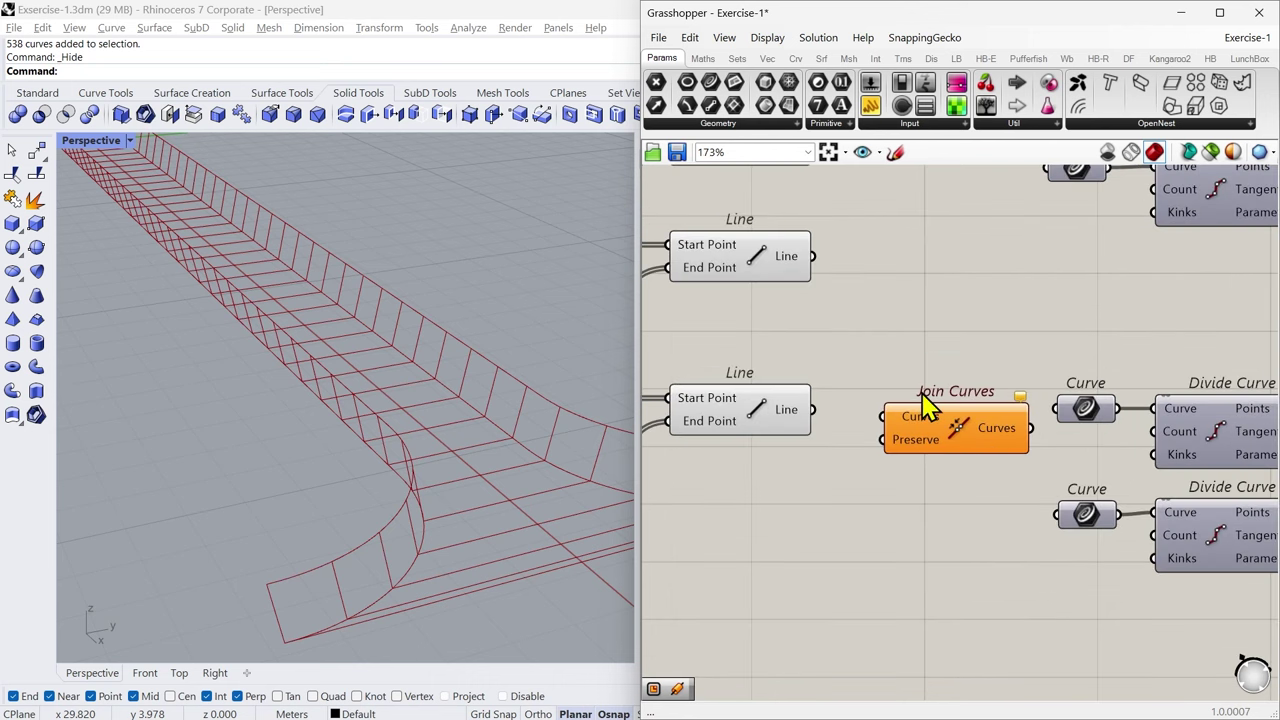
right_drag(875, 295, 886, 357)
click(797, 214)
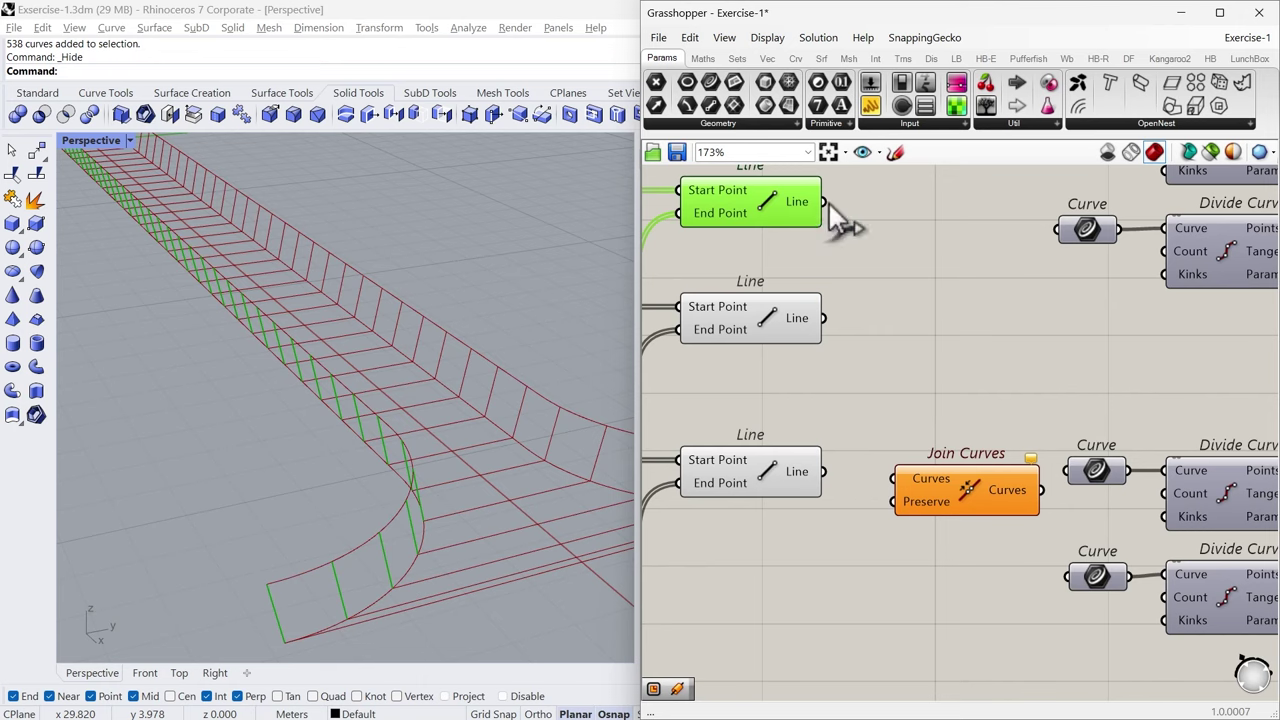
drag(824, 202, 895, 479)
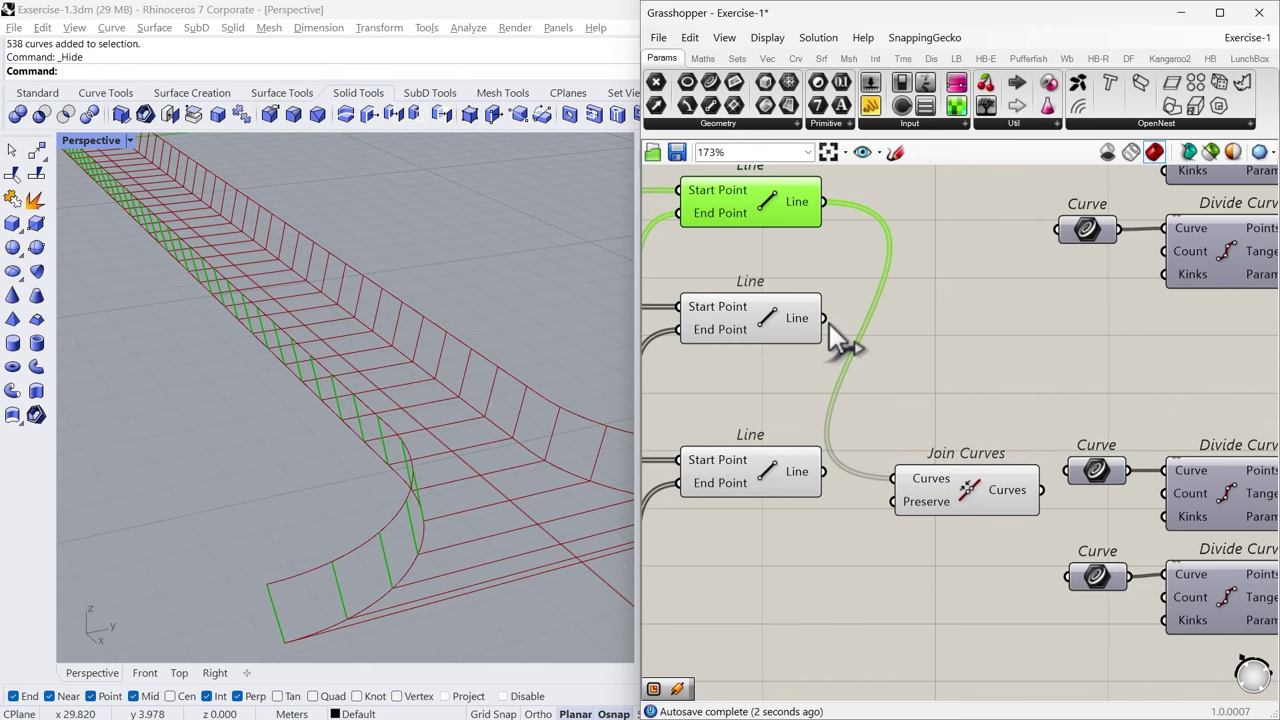
drag(824, 318, 895, 479)
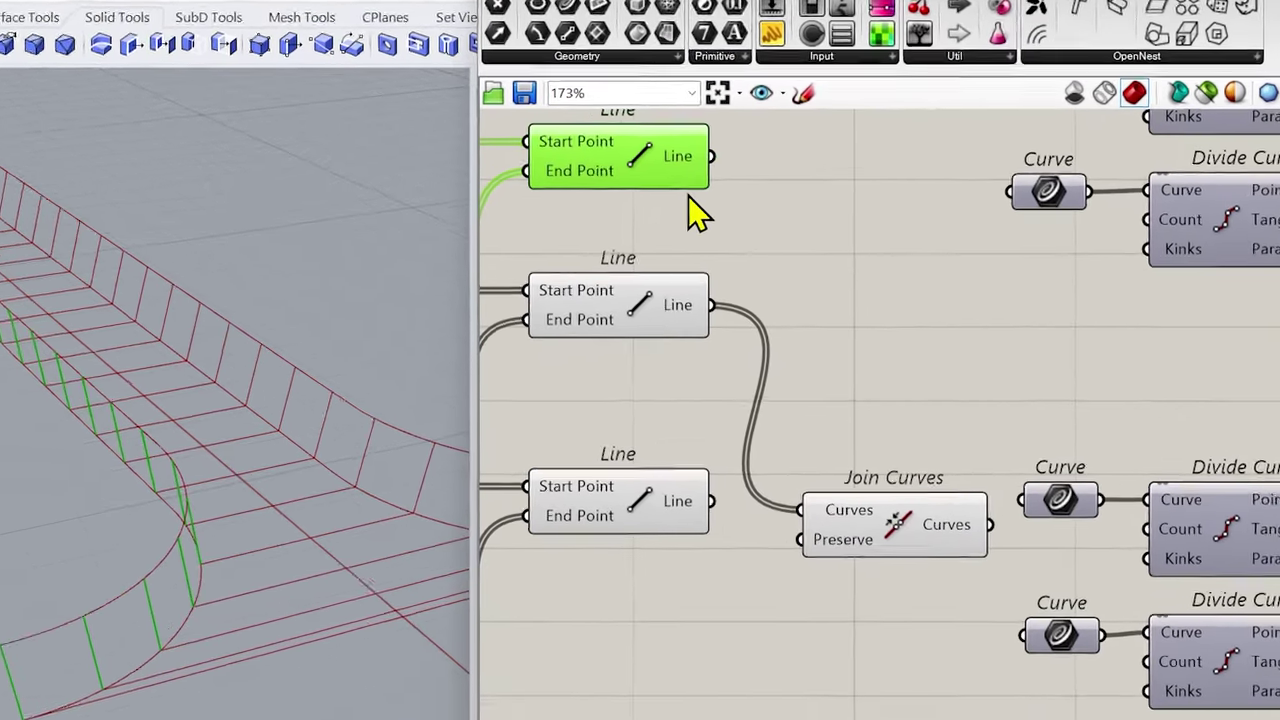
key(ctrl+z)
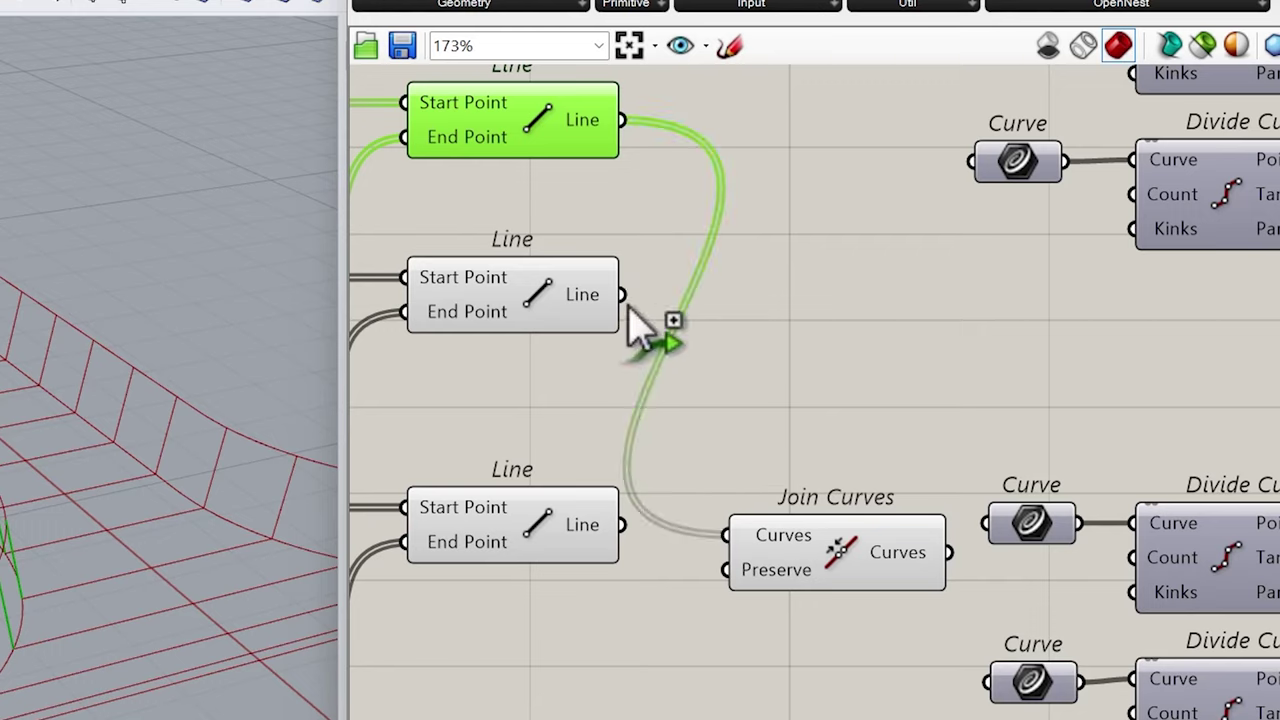
shift+drag(628, 305, 730, 535)
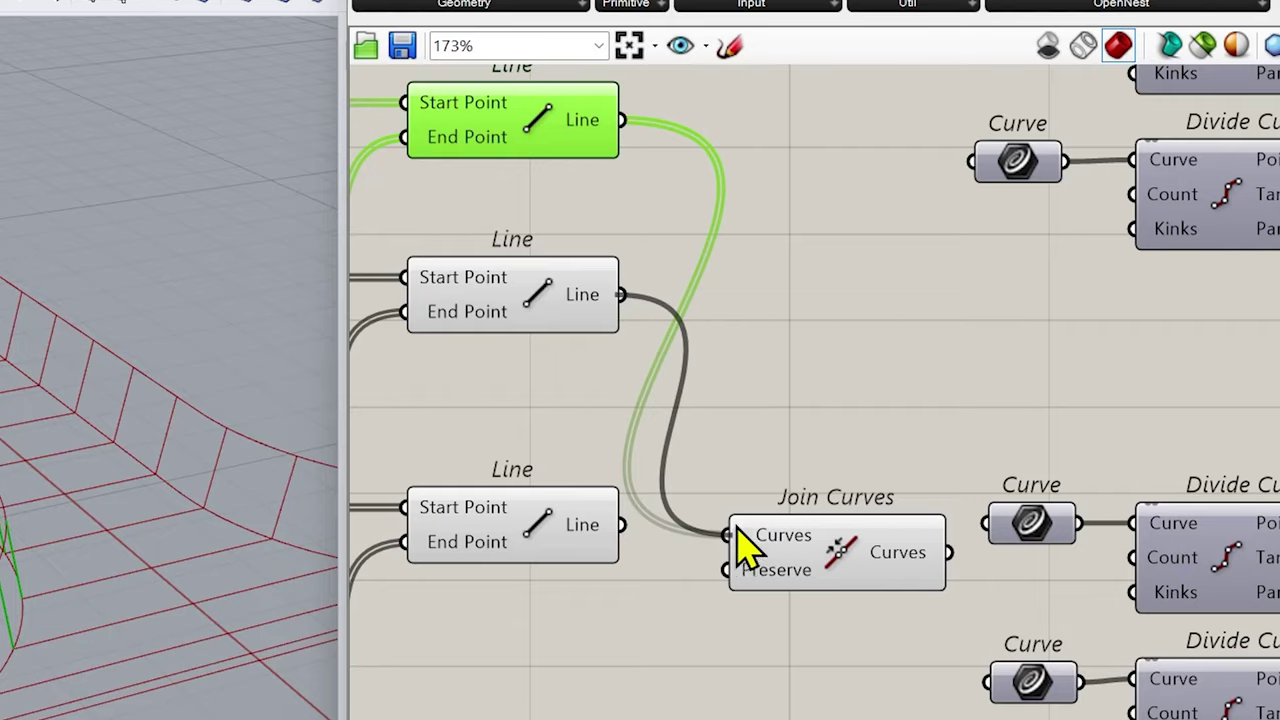
shift+drag(626, 545, 728, 537)
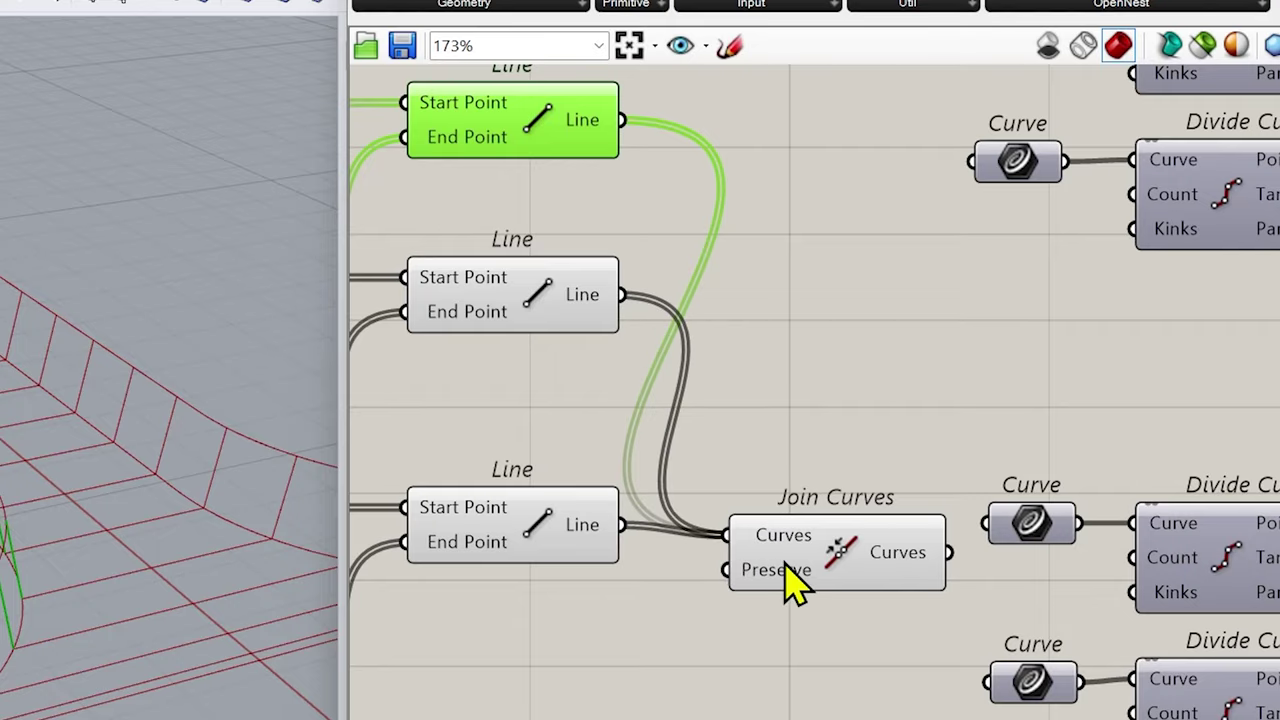
click(786, 563)
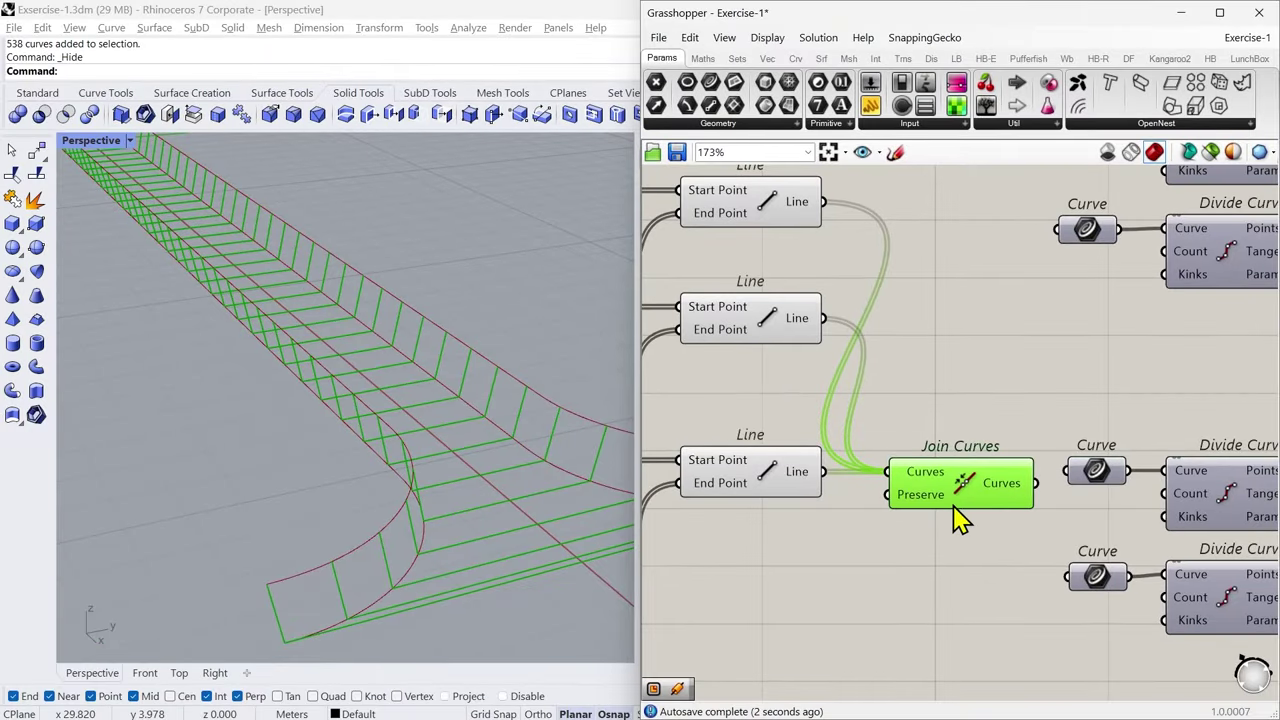
Step: Move the Join Curves component to the empty canvas area below the line component groups
scroll(175, 532, down, 3)
scroll(449, 493, up, 5)
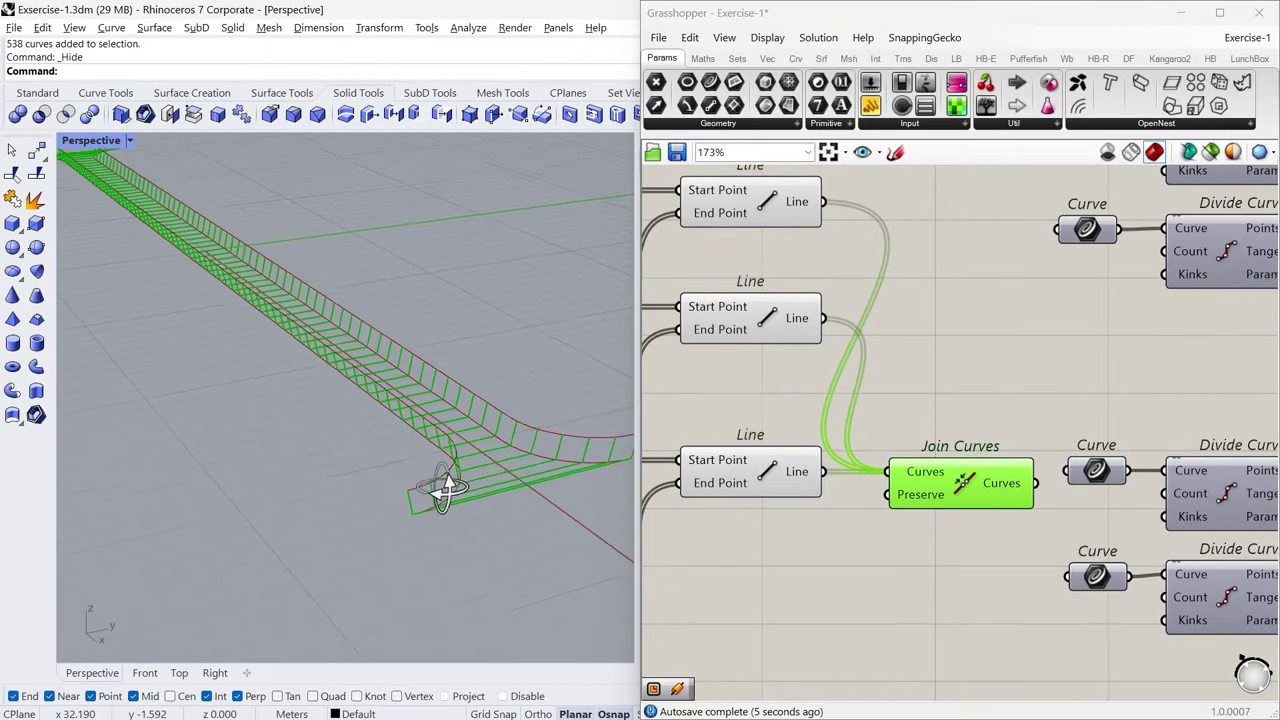
scroll(848, 418, down, 5)
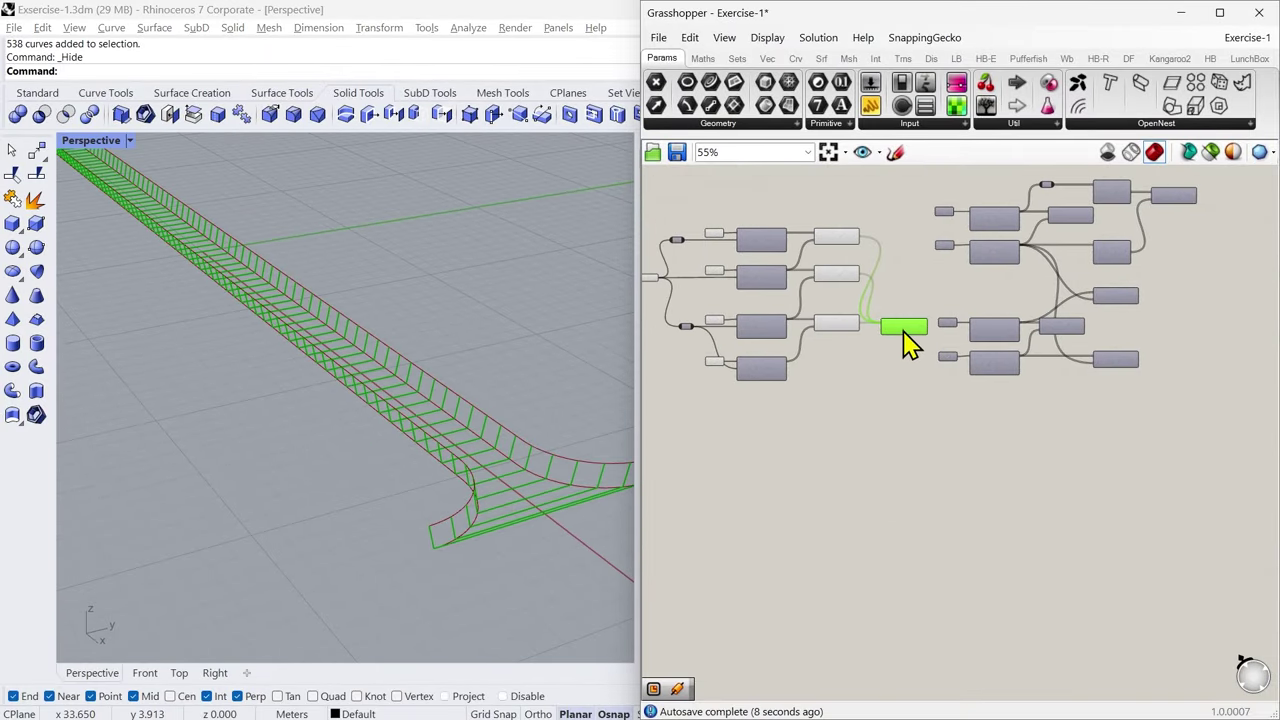
drag(909, 343, 890, 525)
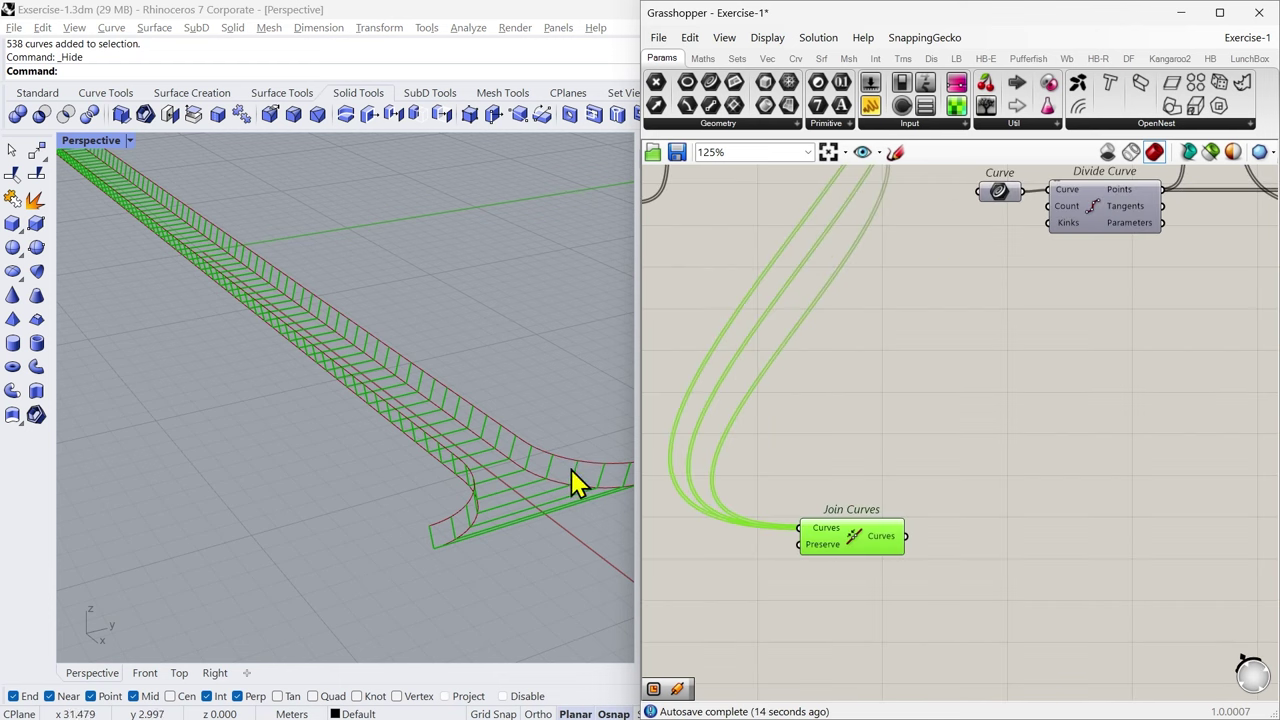
Step: Add a Rectangle component to the empty canvas area just above Join Curves
scroll(447, 446, up, 3)
scroll(449, 457, up, 4)
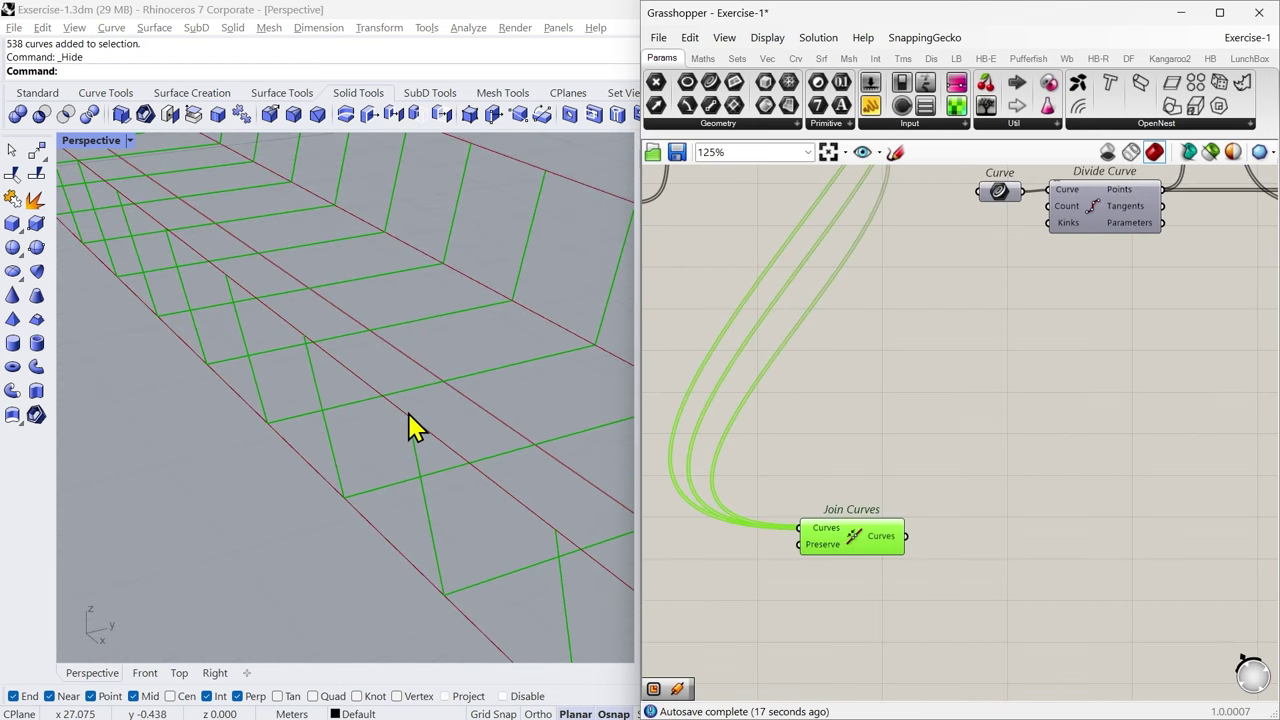
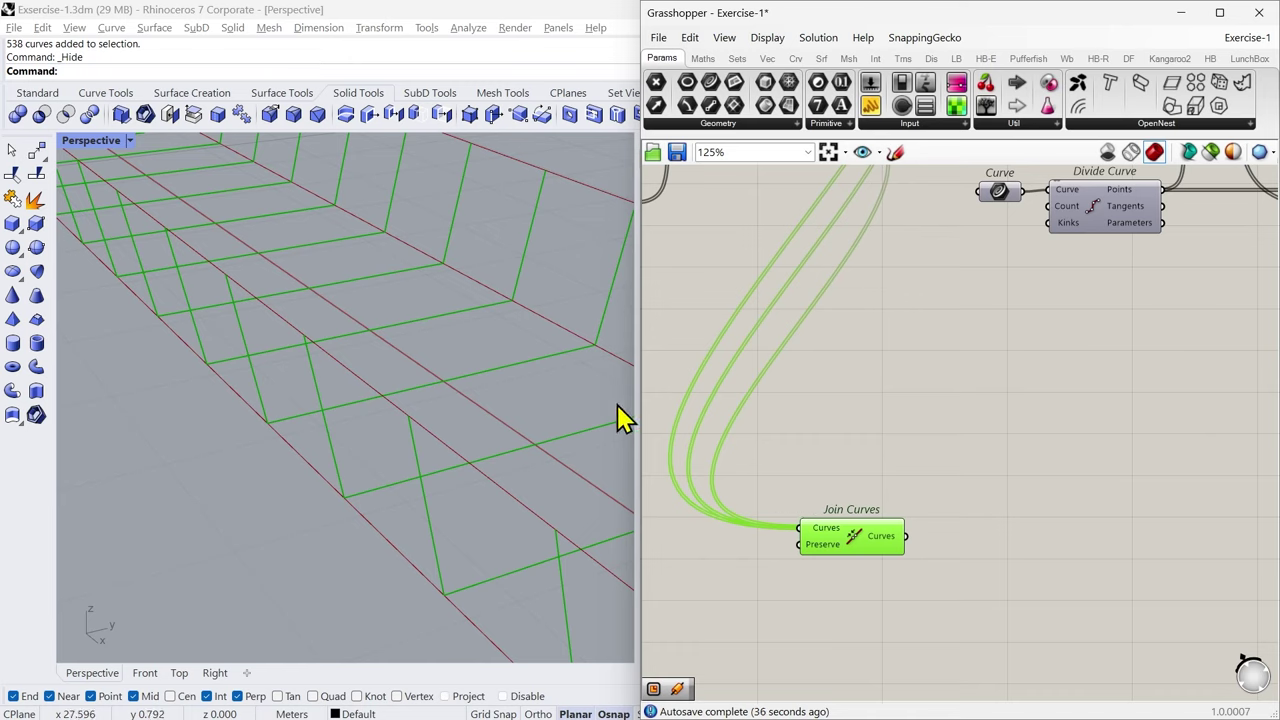
double_click(1010, 418)
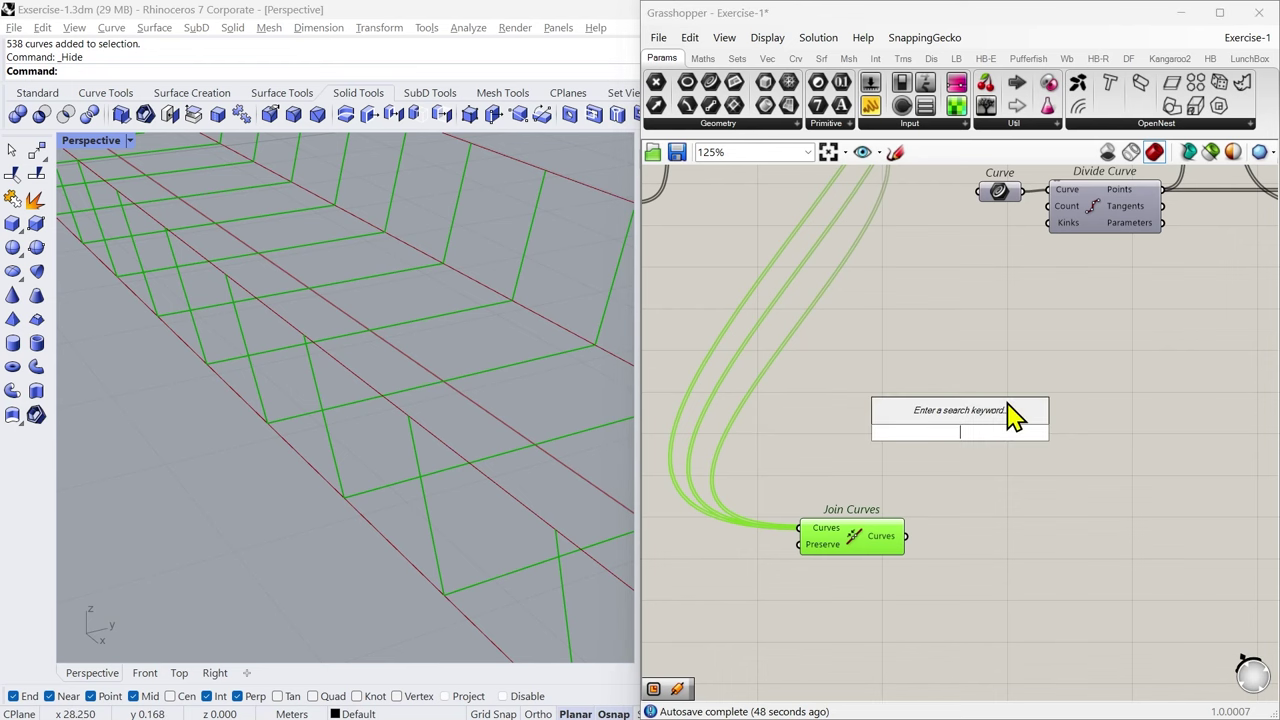
text(rec)
click(950, 398)
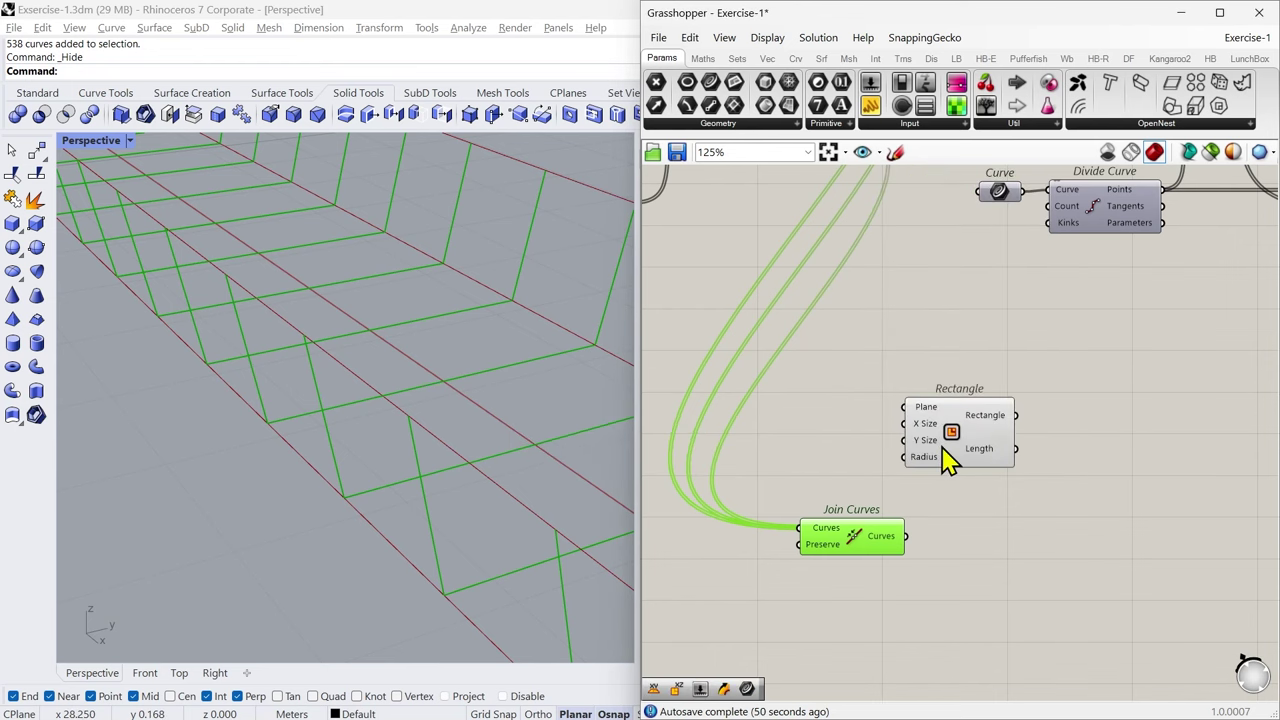
click(931, 448)
Step: Turn on the preview of the uppermost Divide Curve in the cross-frame group to display its division points
scroll(334, 449, down, 5)
right_drag(345, 495, 171, 323)
scroll(575, 558, up, 5)
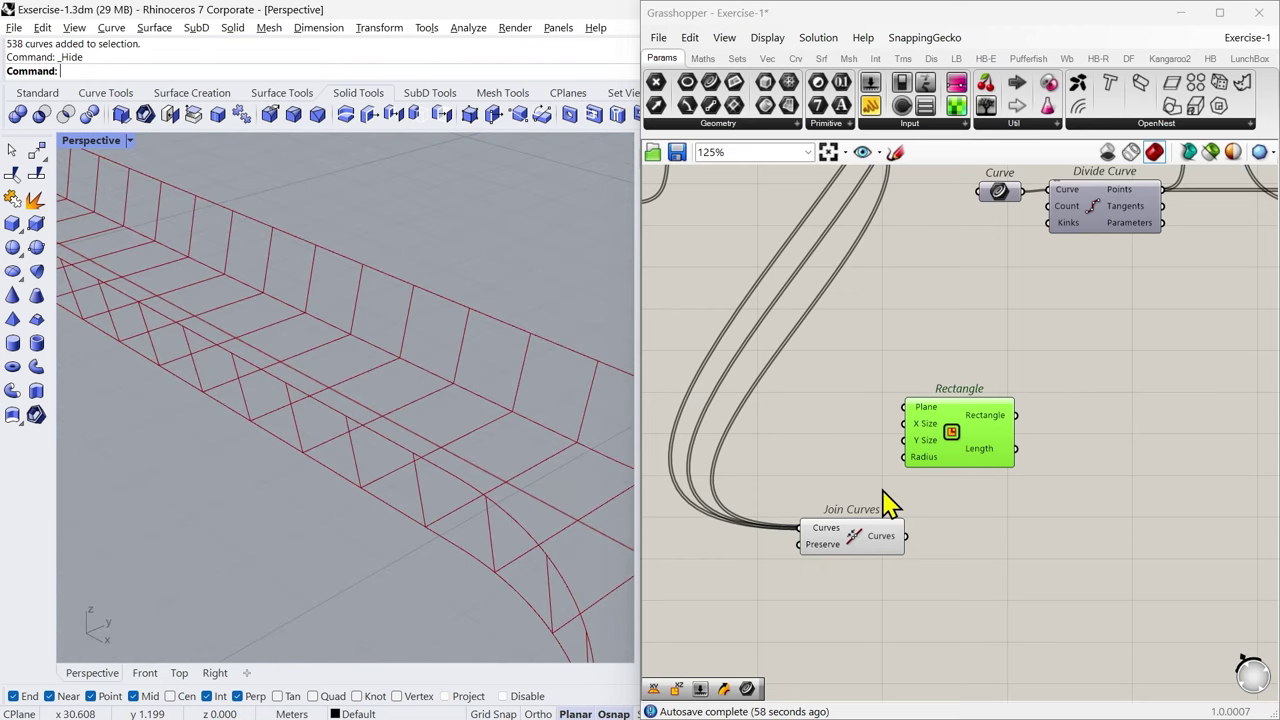
scroll(485, 510, up, 3)
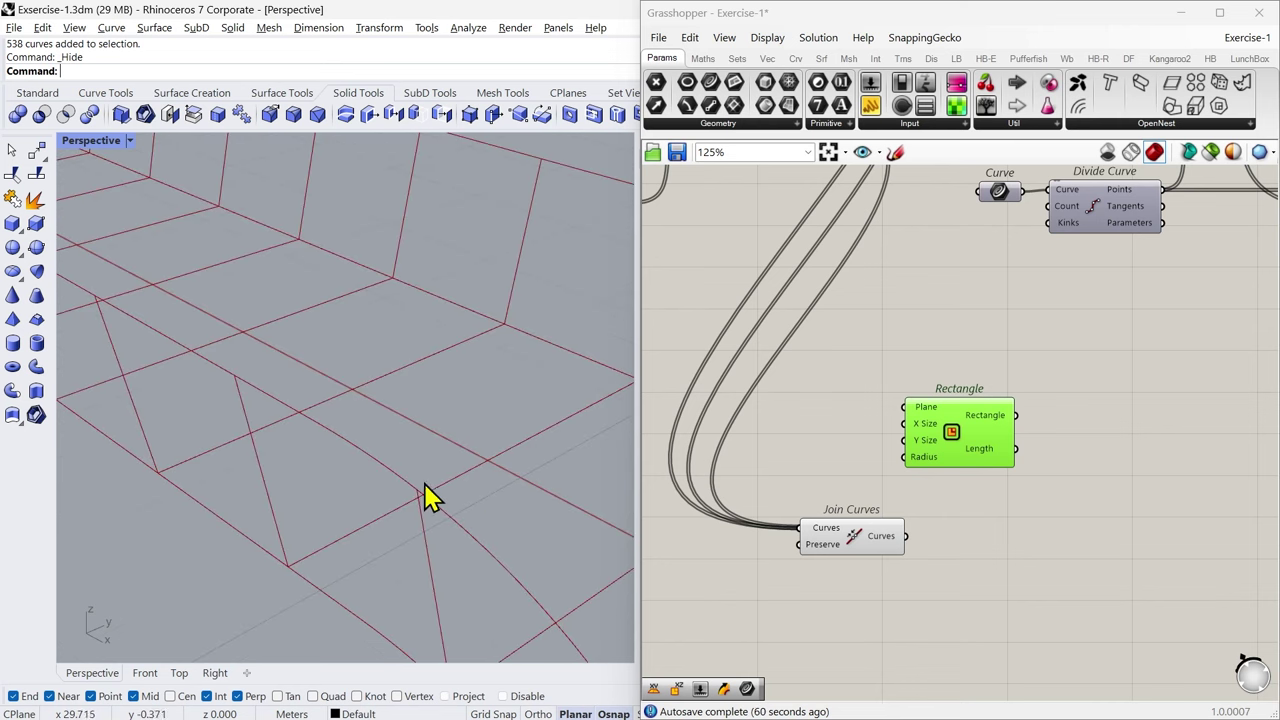
scroll(880, 460, down, 6)
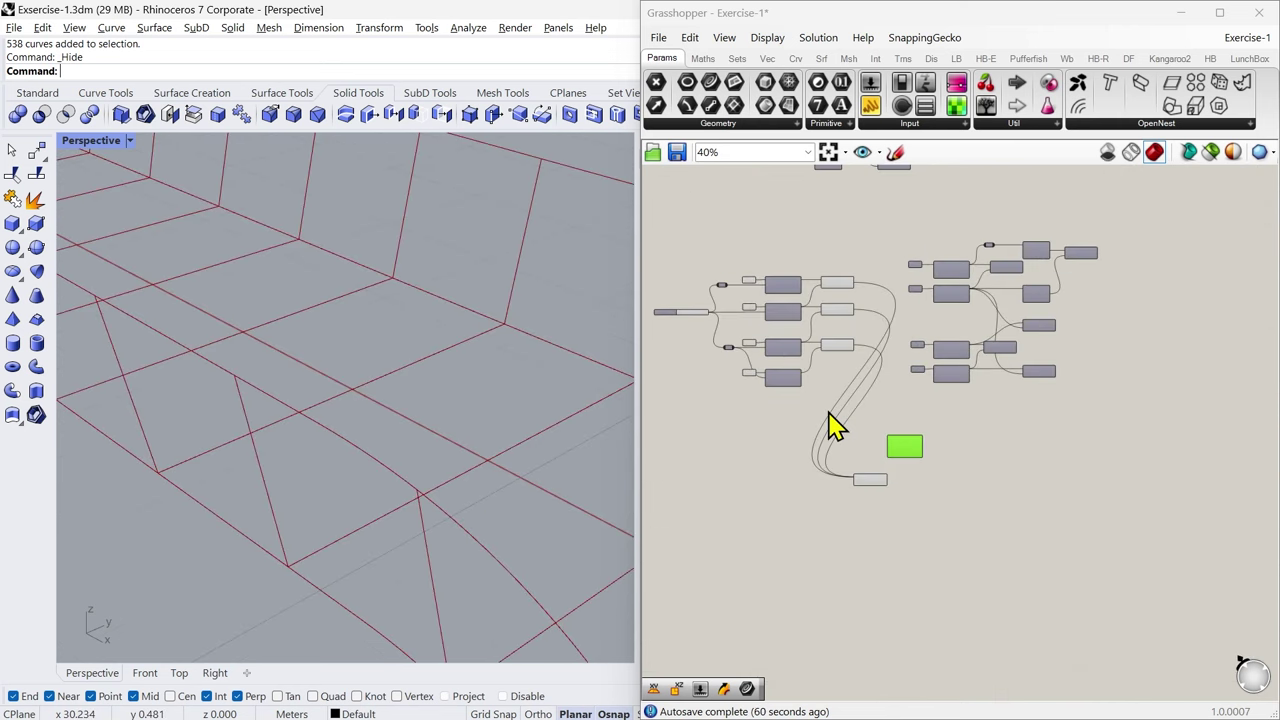
scroll(826, 350, up, 1)
click(814, 298)
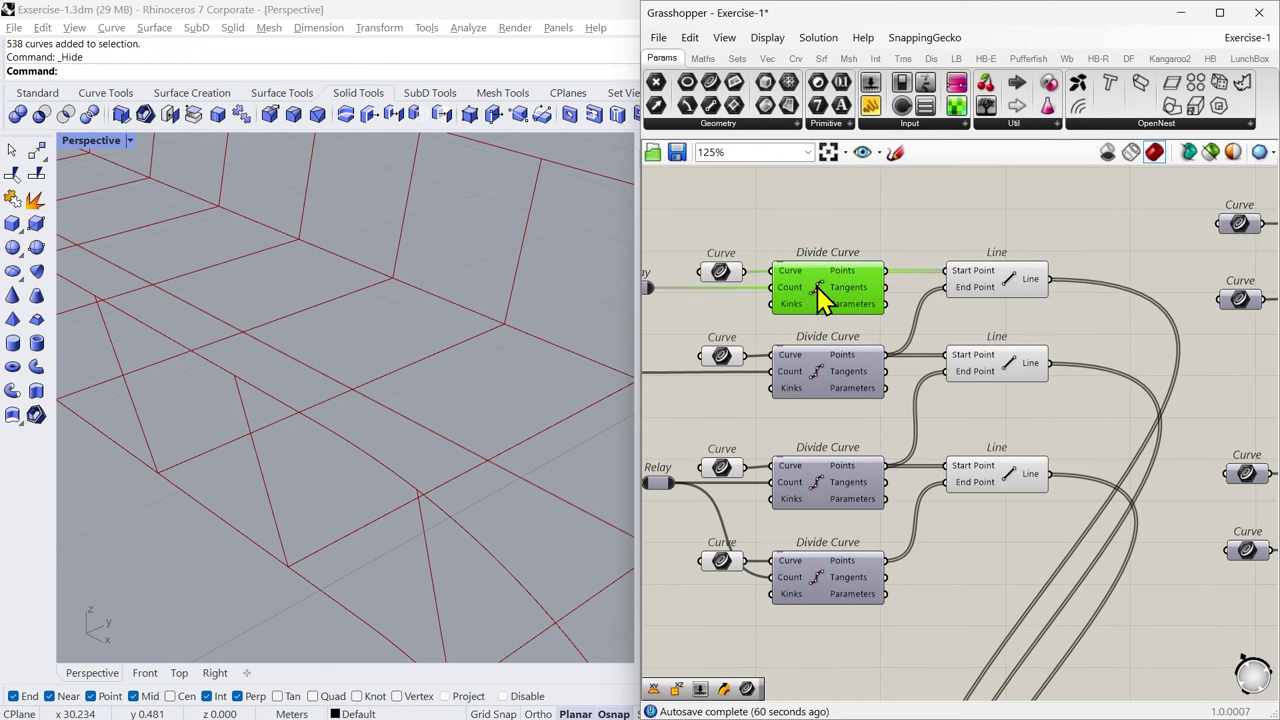
middle_click(814, 286)
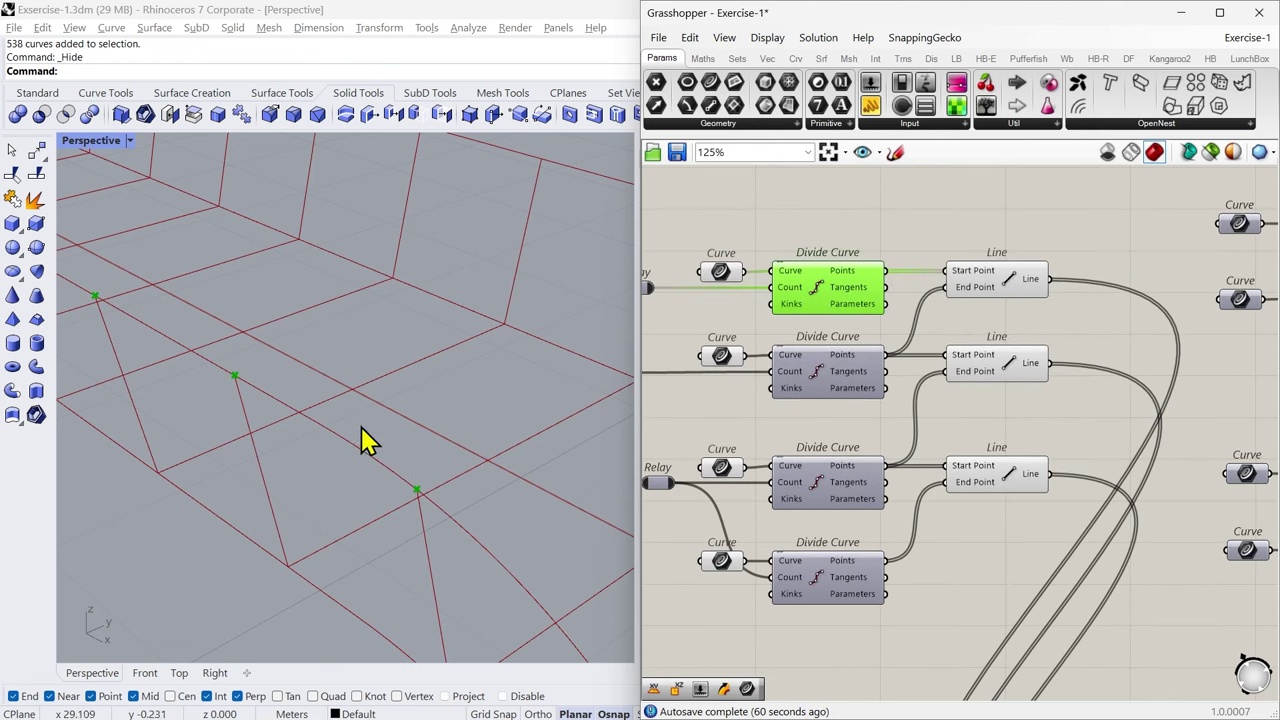
click(838, 228)
right_drag(877, 276, 847, 320)
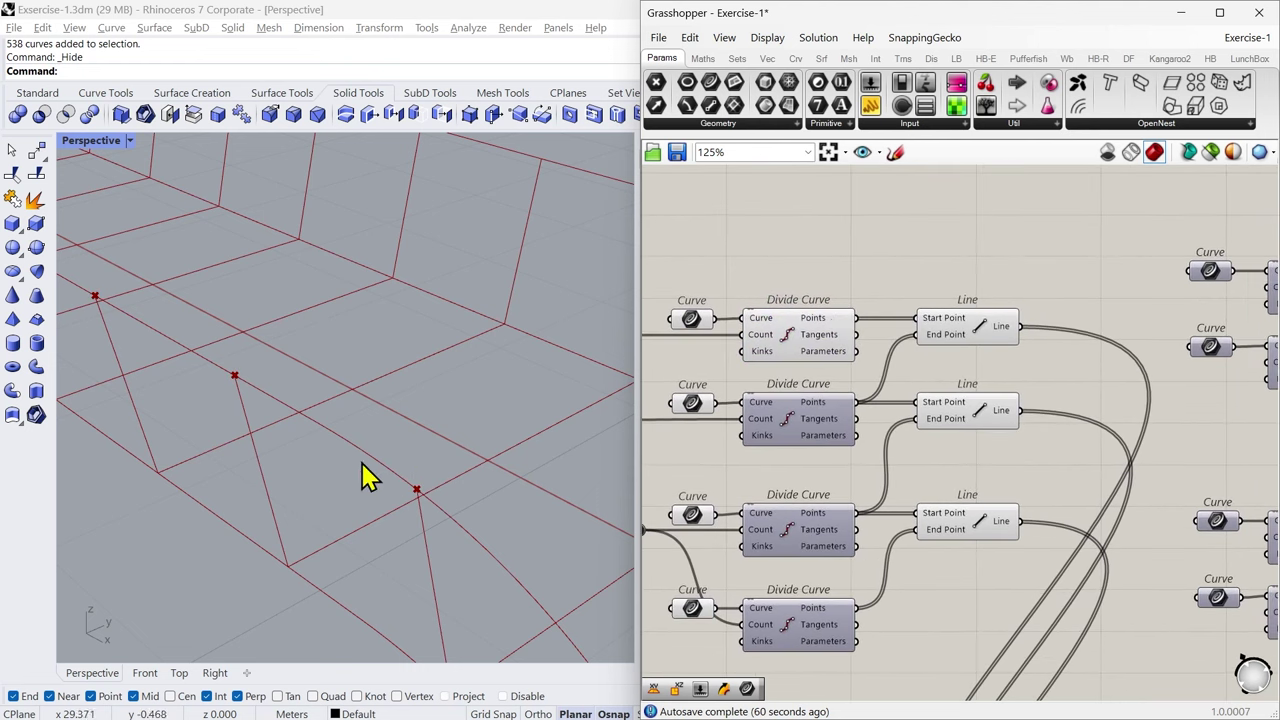
Step: Add a Point parameter and feed it from the Points output of the uppermost cross-frame Divide Curve
key(F4)
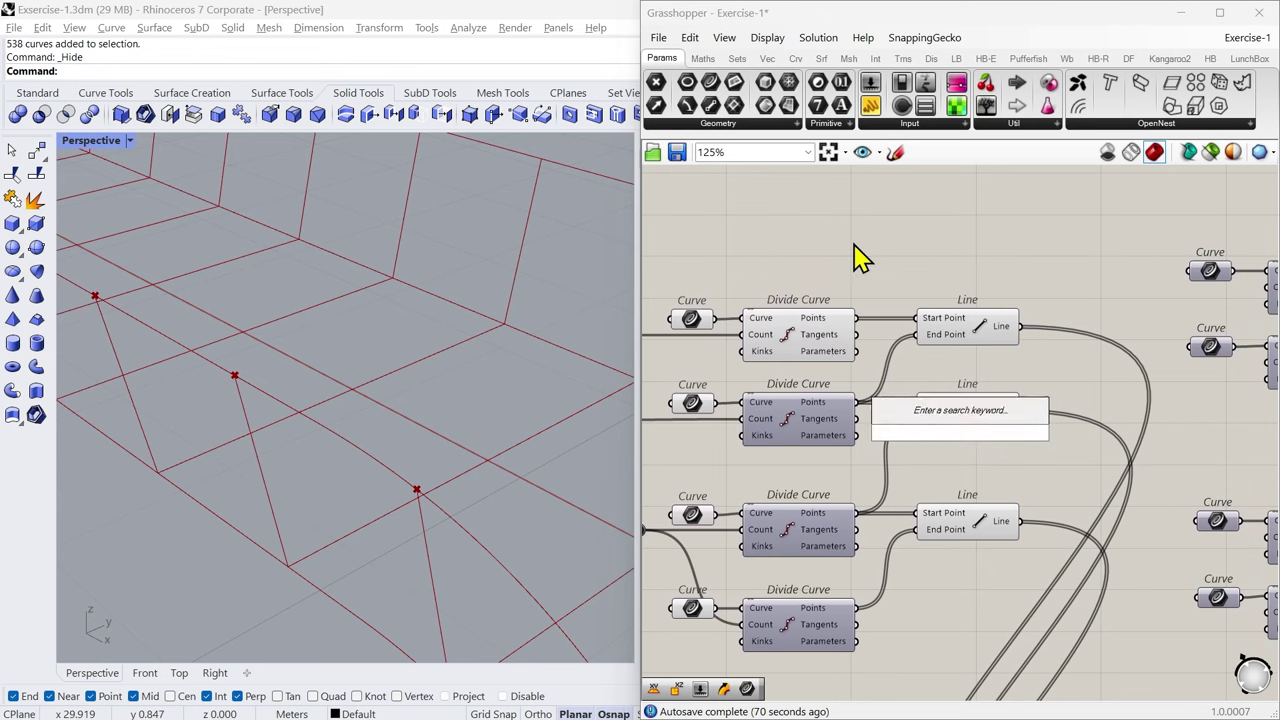
text(poi)
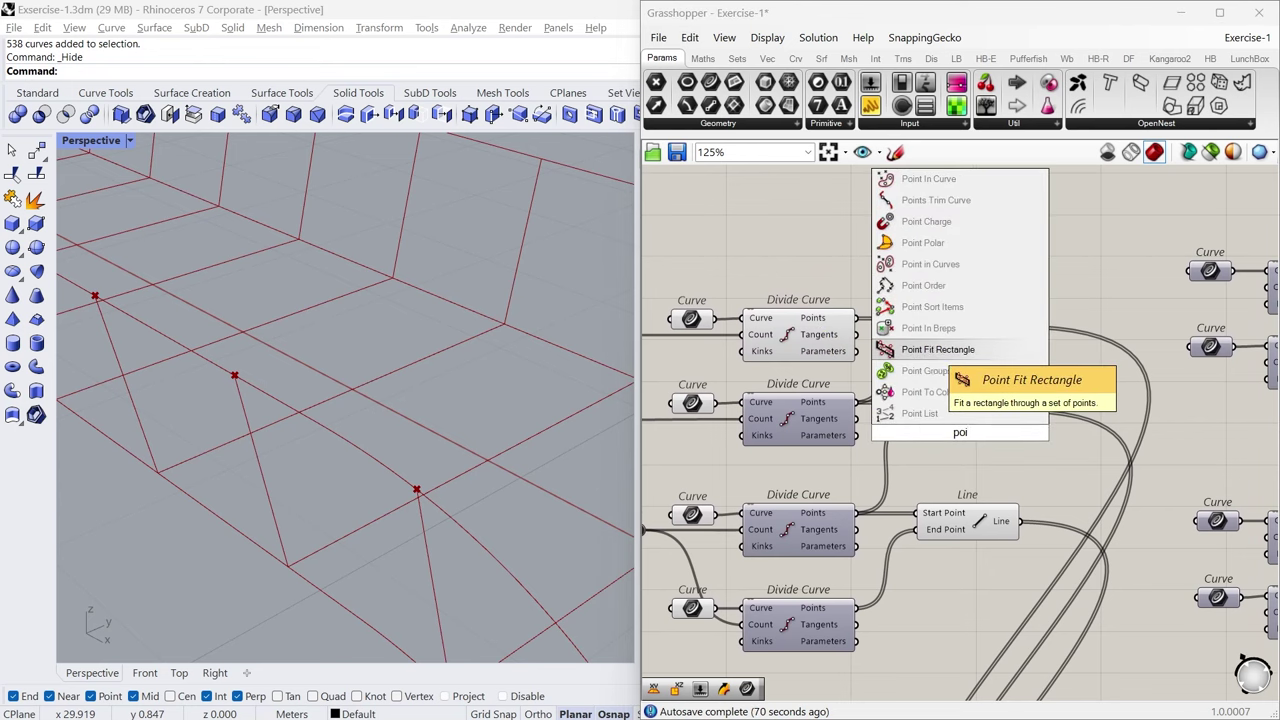
text(n)
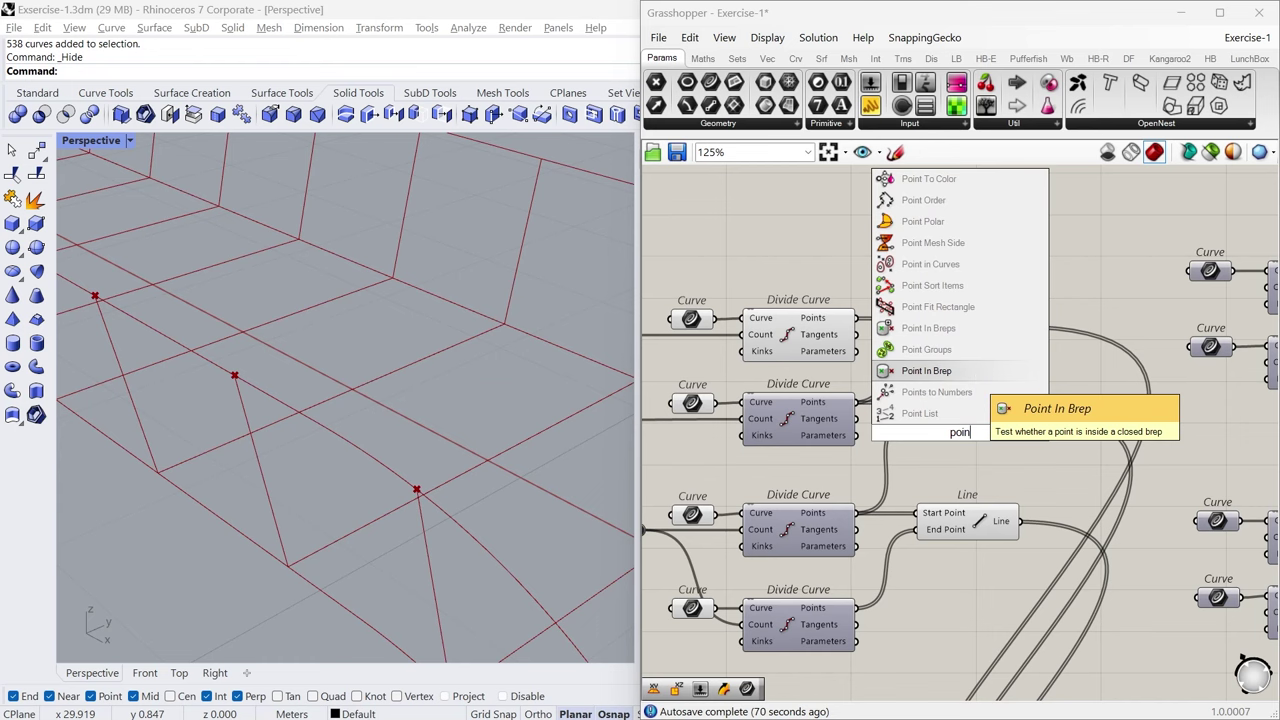
text(t)
click(949, 412)
drag(857, 318, 938, 430)
Step: Move the Point parameter down beside the Plane input of the Rectangle component
scroll(894, 328, down, 3)
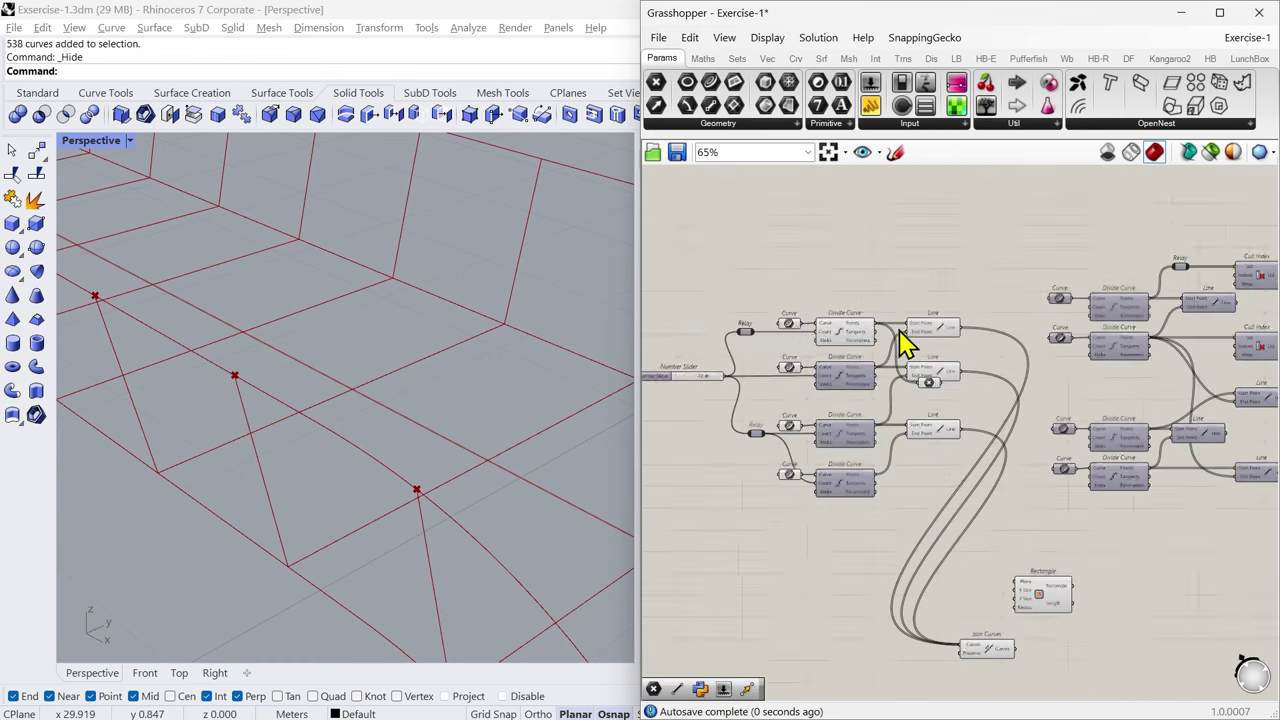
right_drag(938, 435, 912, 276)
drag(901, 222, 962, 422)
scroll(972, 434, up, 5)
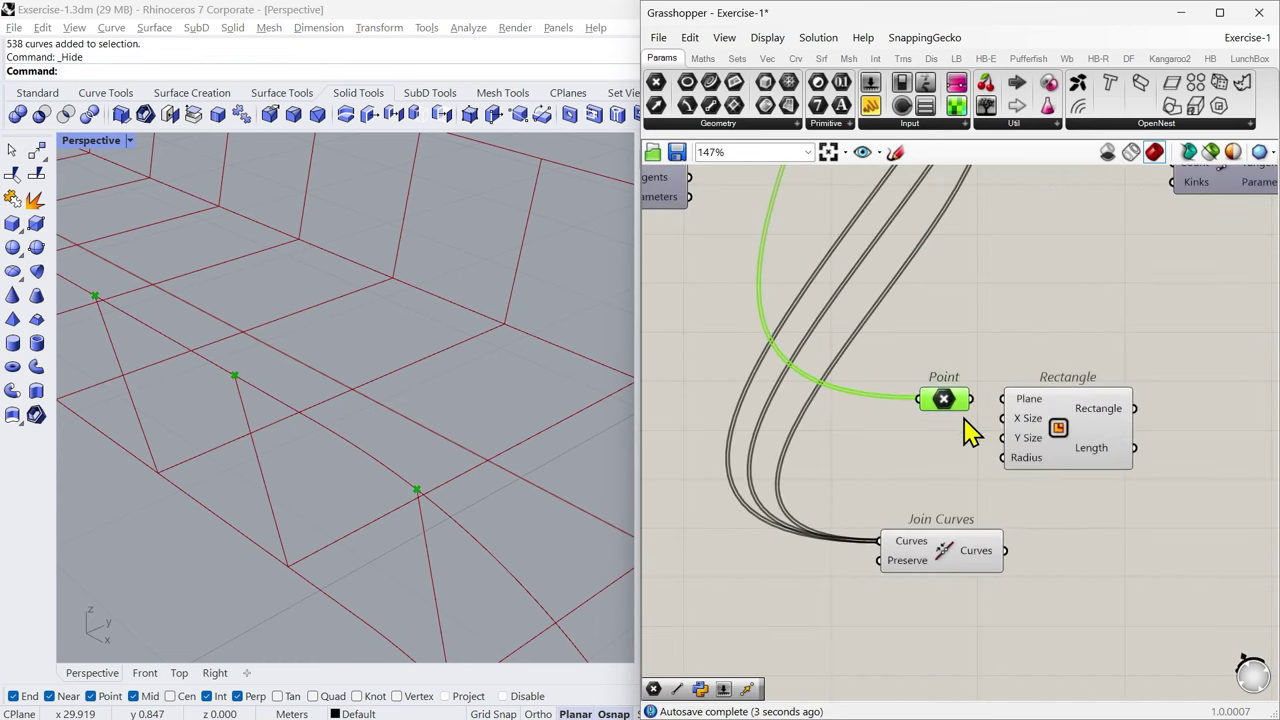
Step: Set the wire display of the Point parameter to Hidden
scroll(930, 412, down, 4)
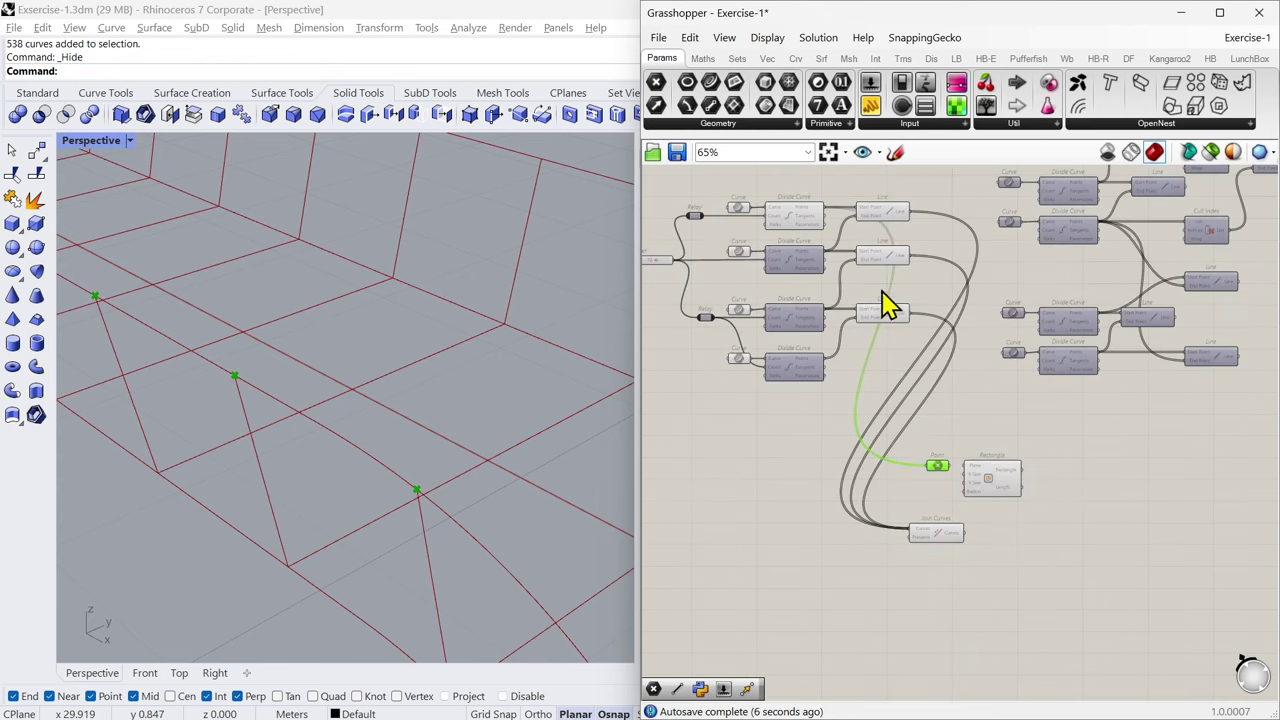
scroll(950, 475, up, 3)
scroll(950, 478, up, 2)
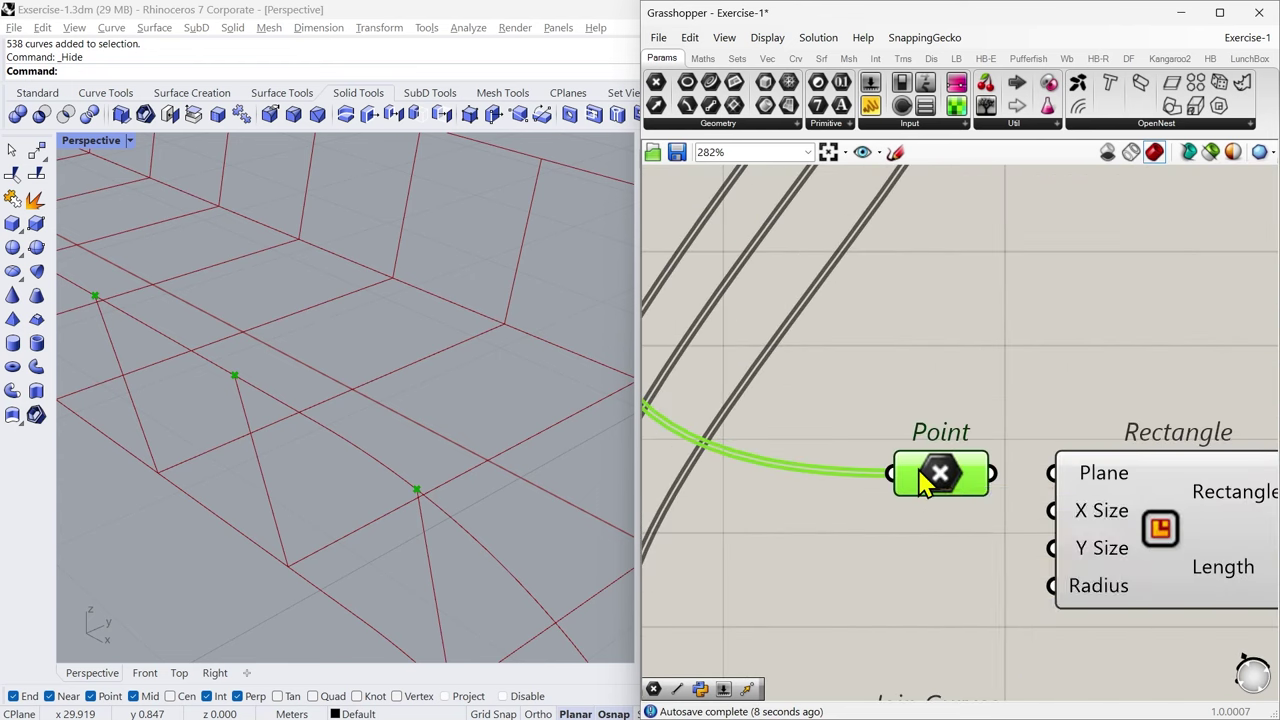
right_click(922, 481)
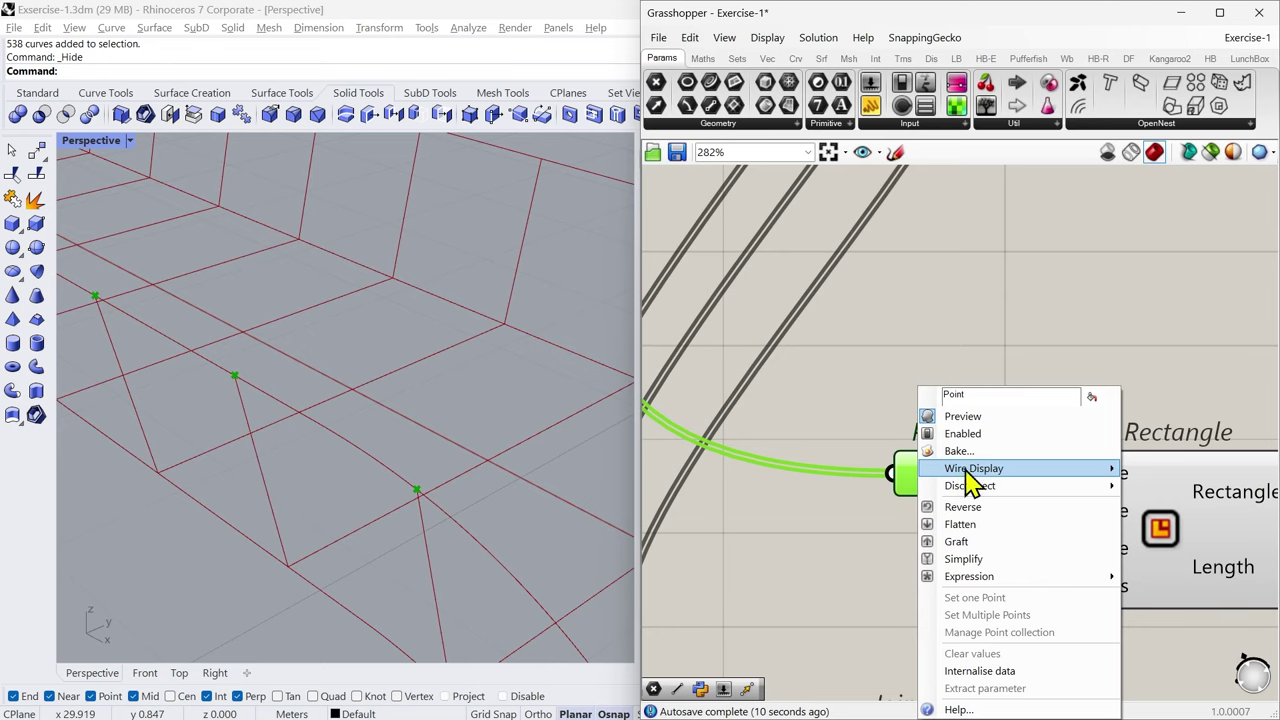
mouse_move(1006, 478)
click(1140, 502)
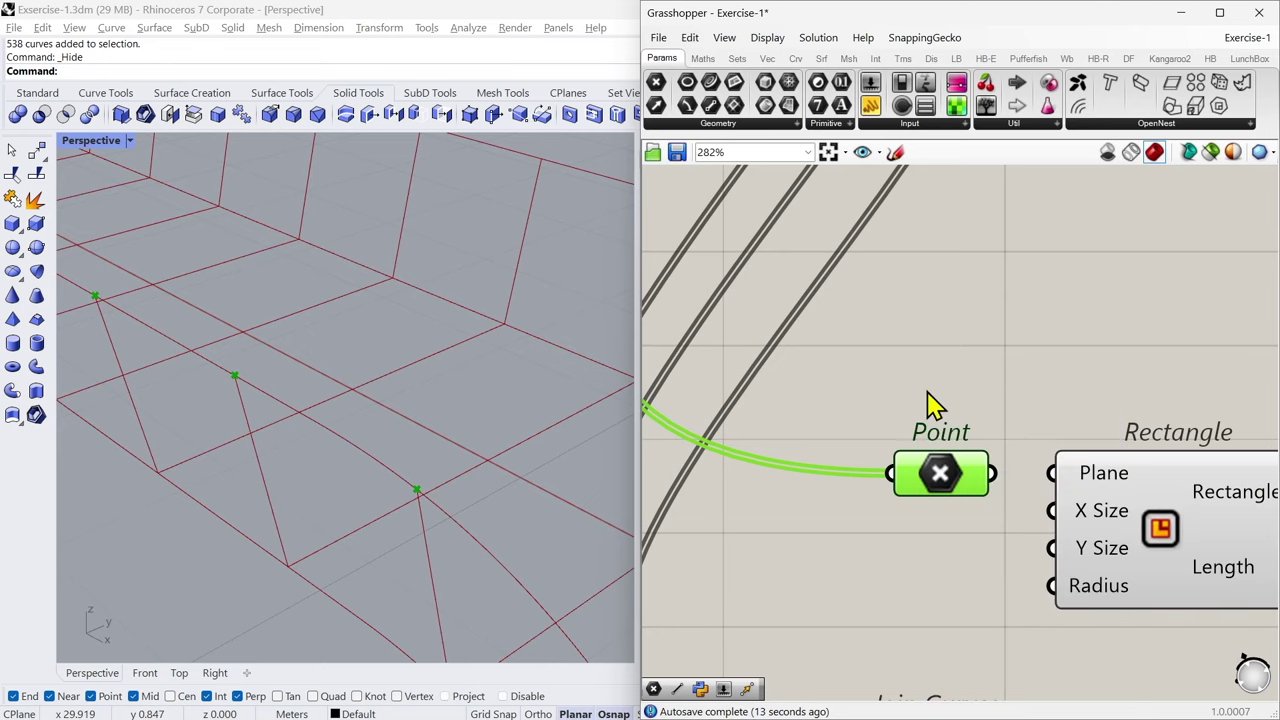
scroll(866, 414, down, 3)
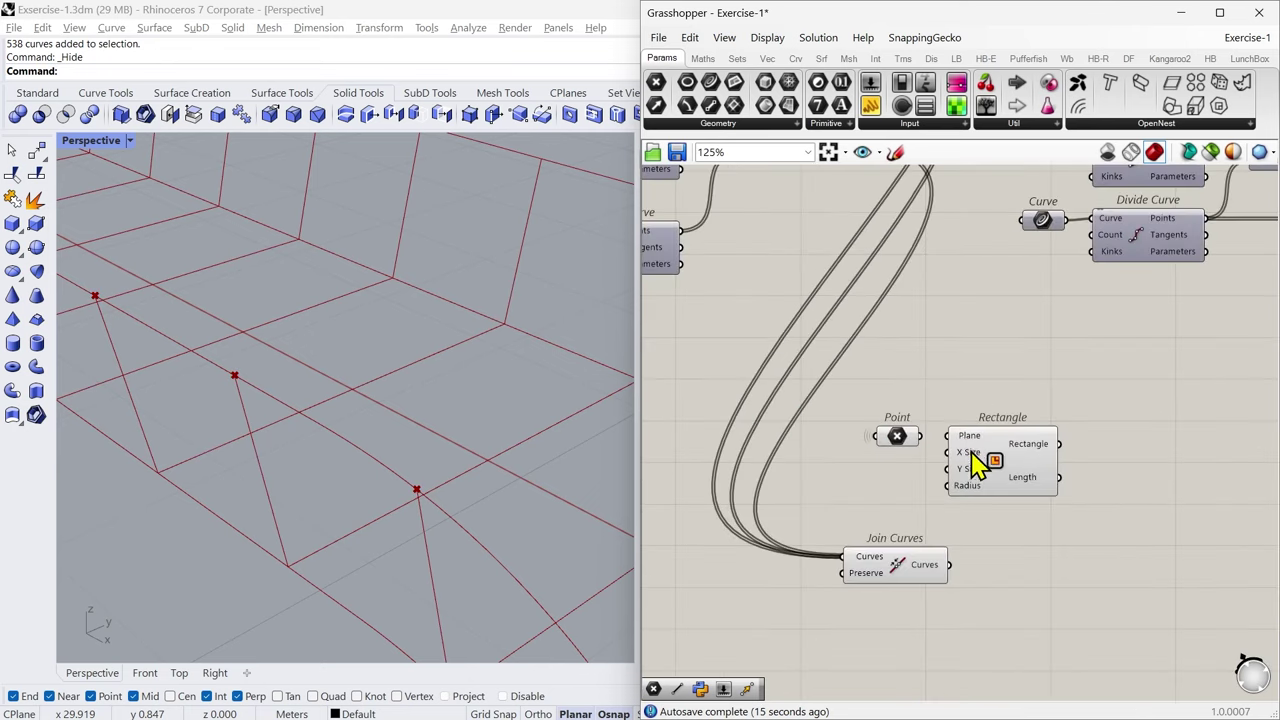
Step: Connect the Point parameter to the Rectangle's Plane input and check the rectangles placed along the bridge
scroll(955, 465, up, 3)
drag(936, 418, 938, 420)
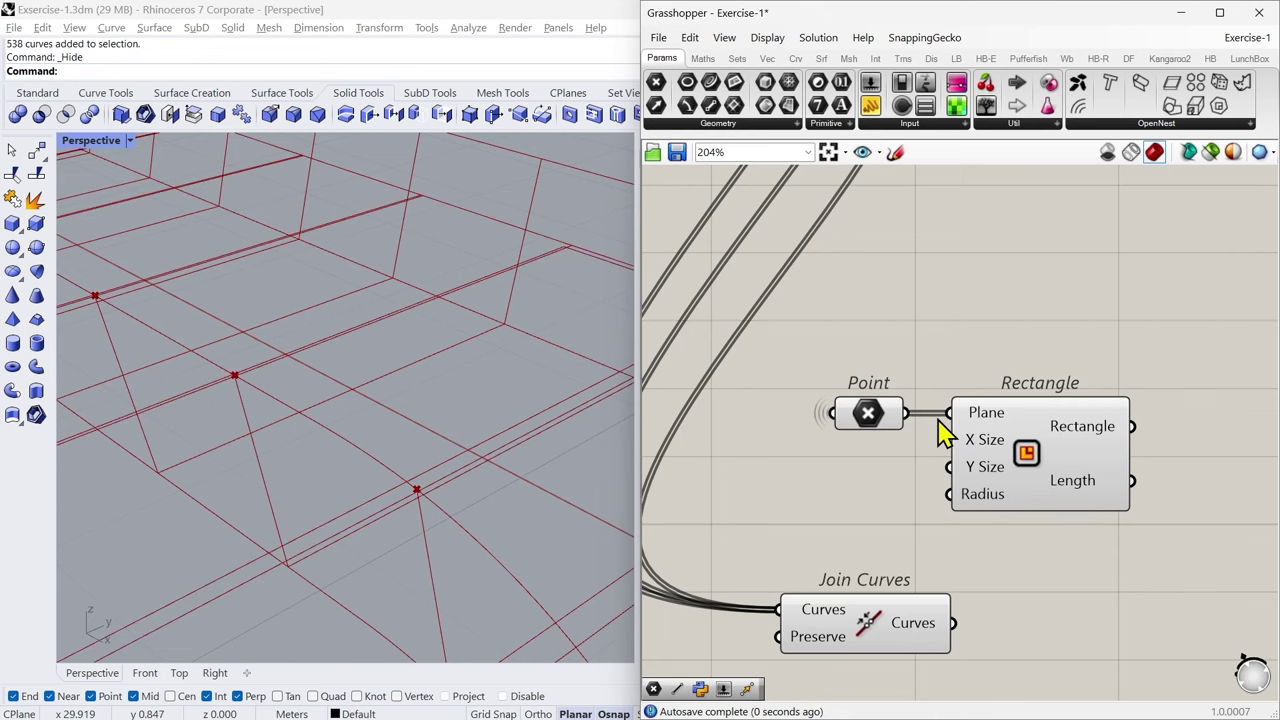
scroll(439, 440, down, 5)
scroll(423, 440, up, 4)
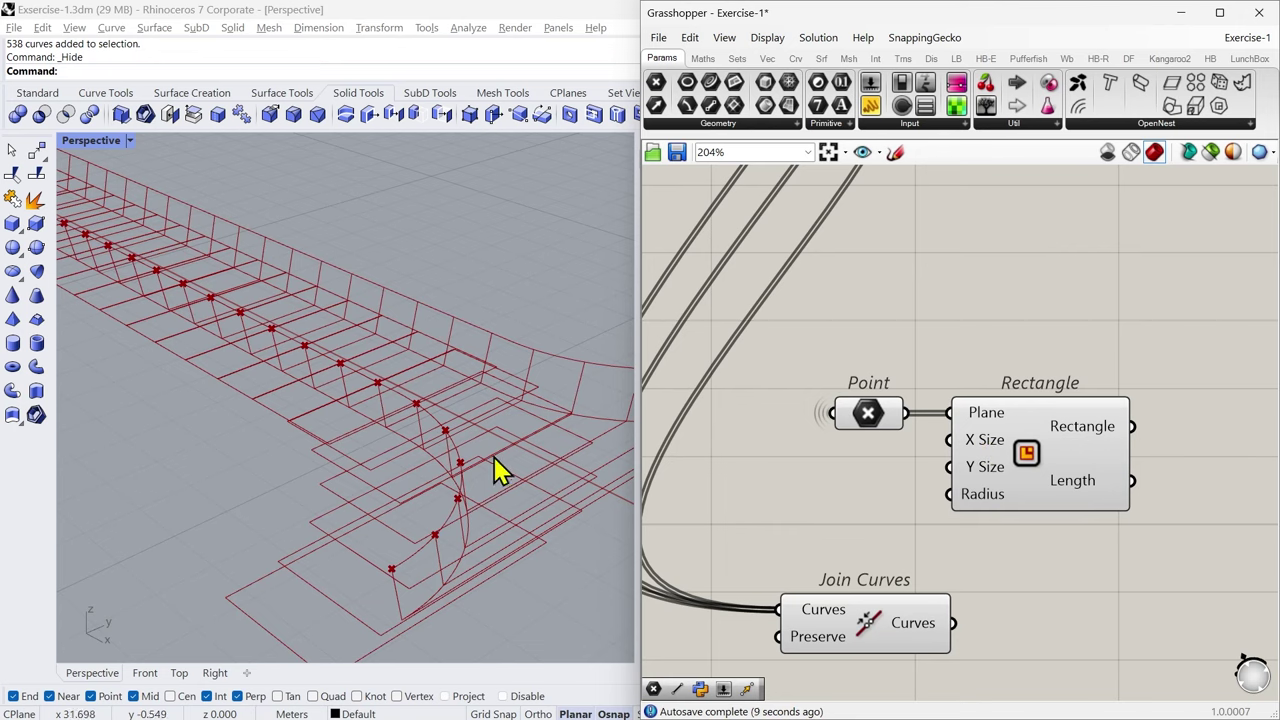
Step: Move the Point and Rectangle components together away from the Join Curves wires and bring Point closer to Rectangle
scroll(778, 420, down, 3)
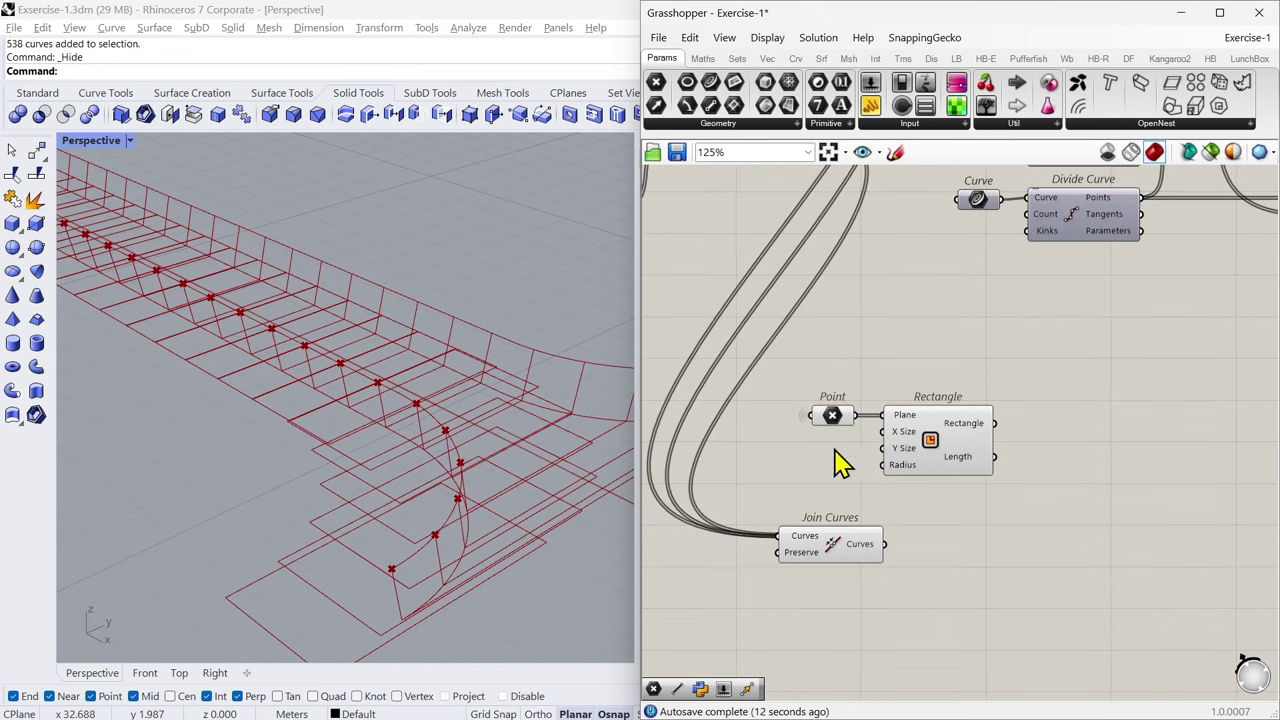
drag(947, 507, 850, 428)
drag(922, 447, 1075, 440)
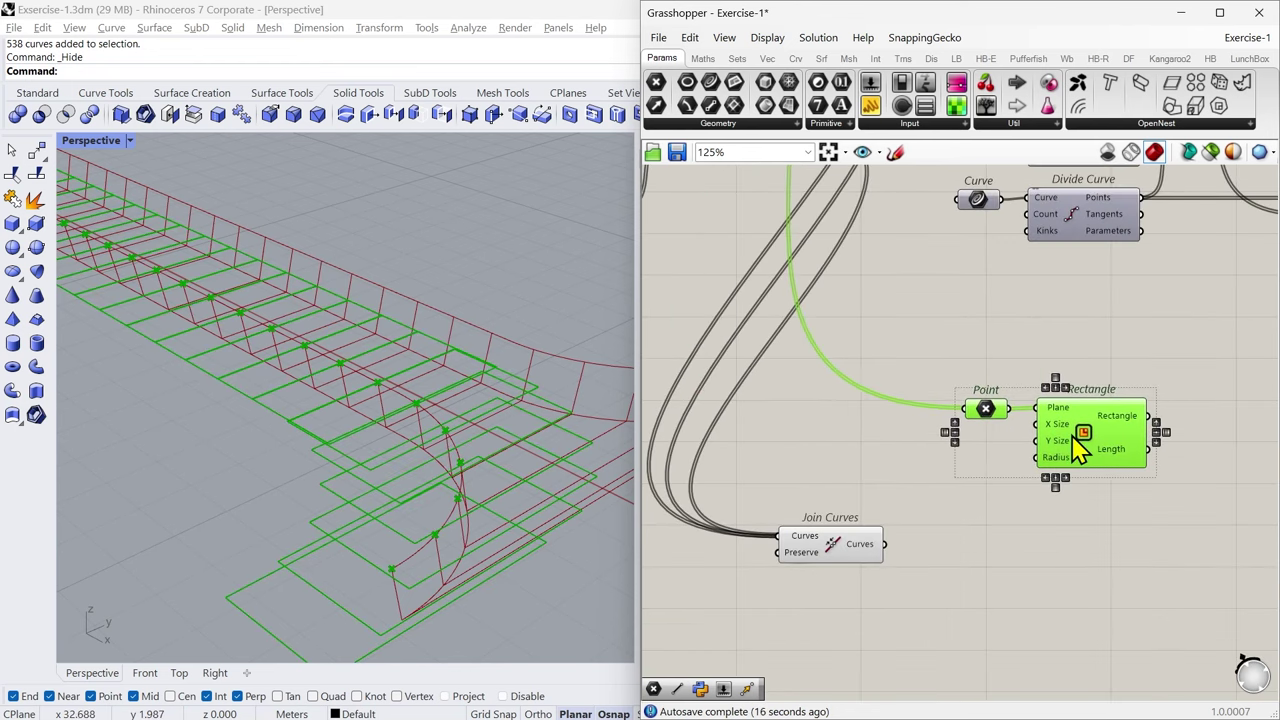
click(986, 425)
drag(987, 410, 993, 410)
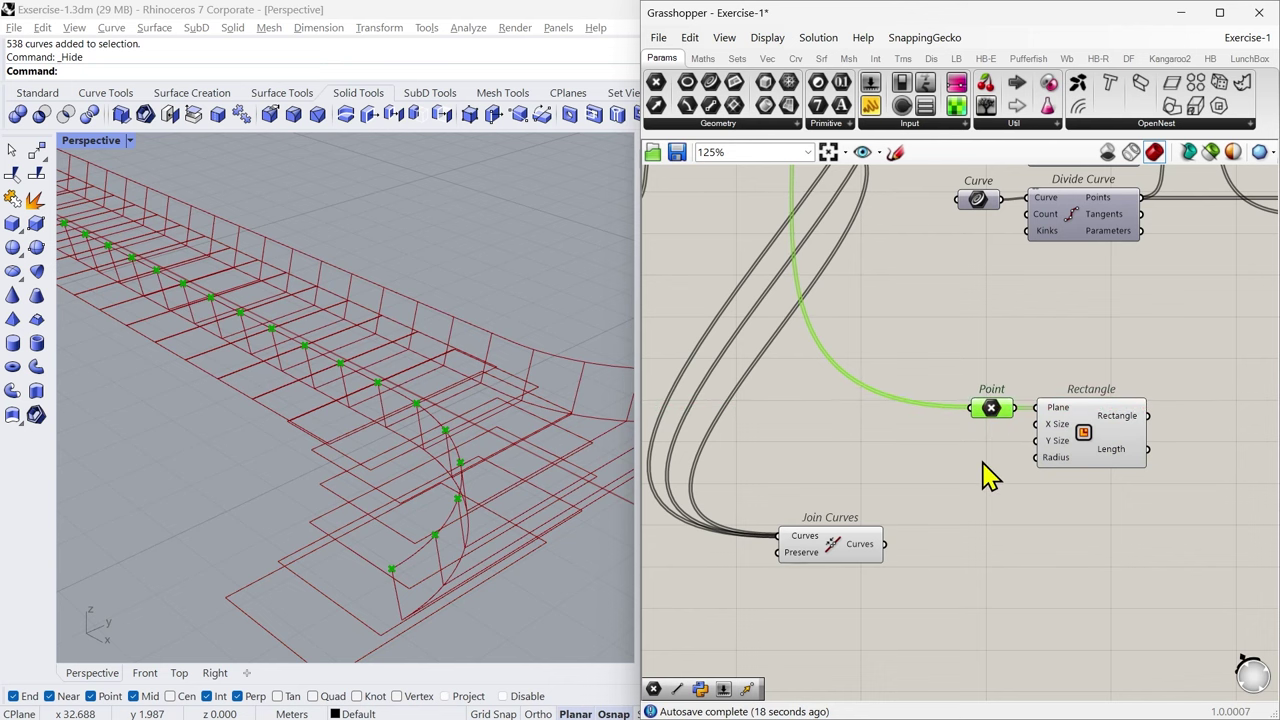
scroll(1010, 462, up, 3)
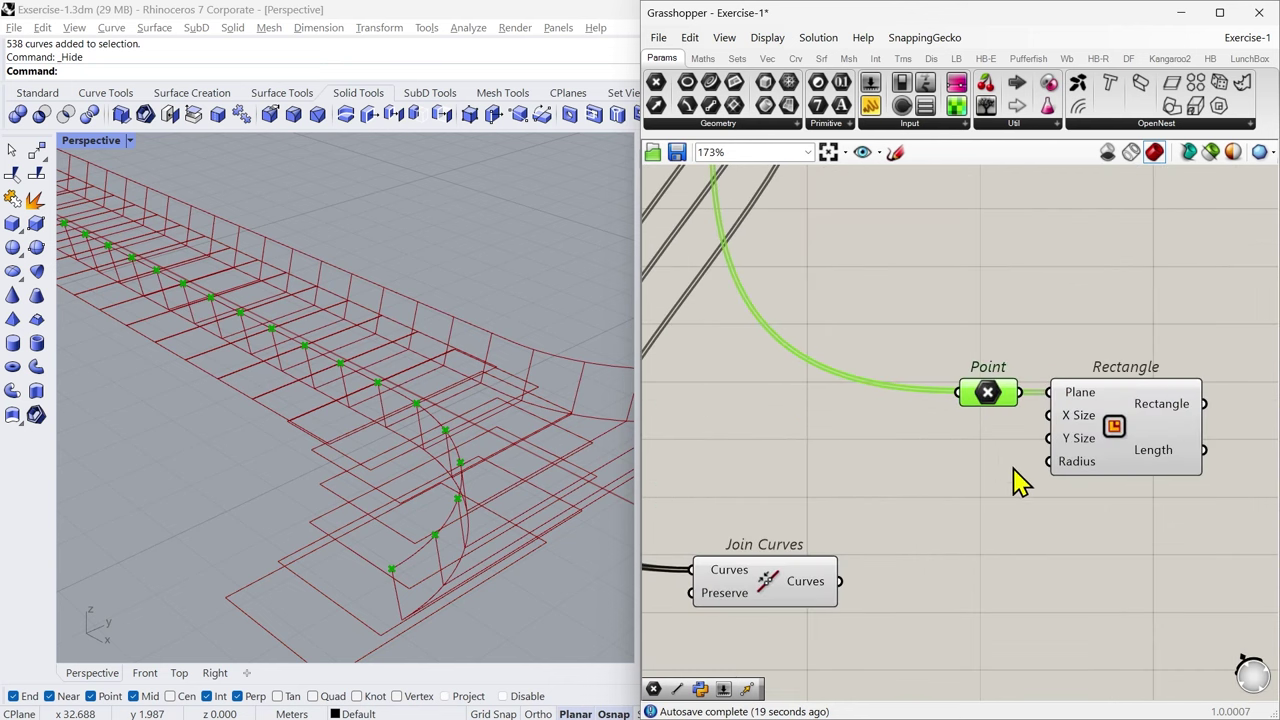
click(925, 455)
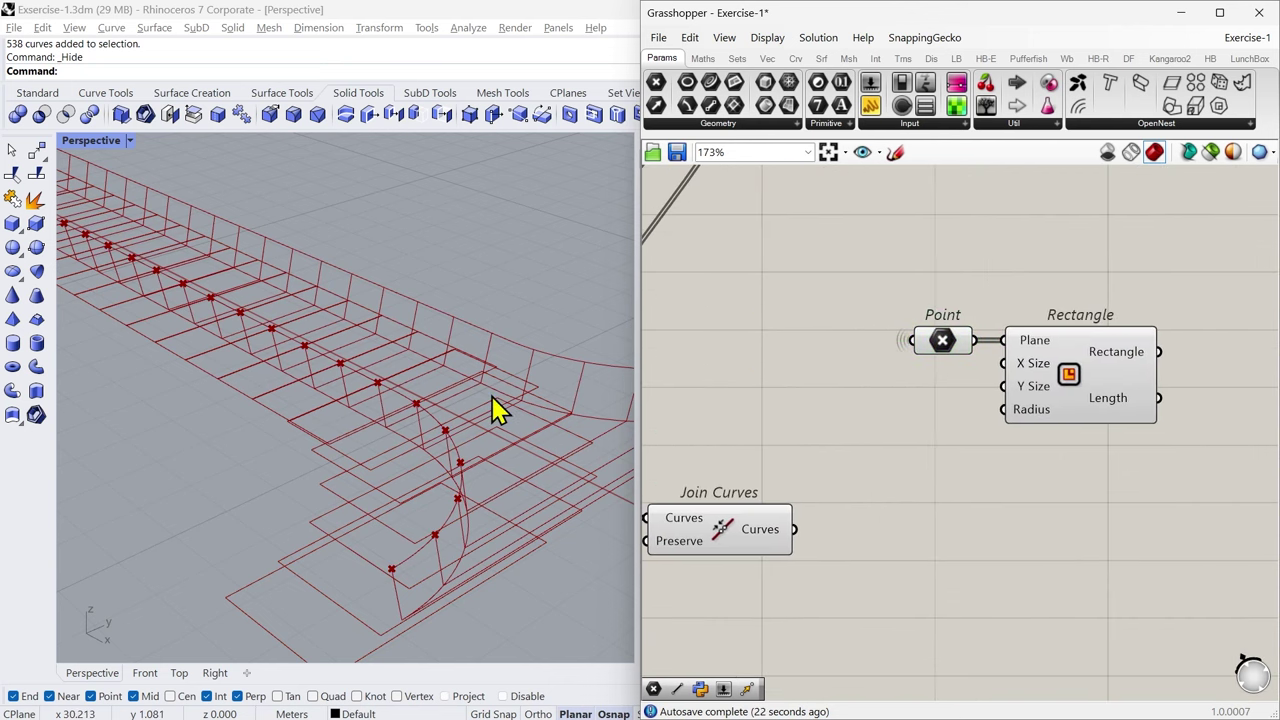
Step: Add a number slider with the value 0.05 and place it beside the Rectangle's size inputs
double_click(835, 395)
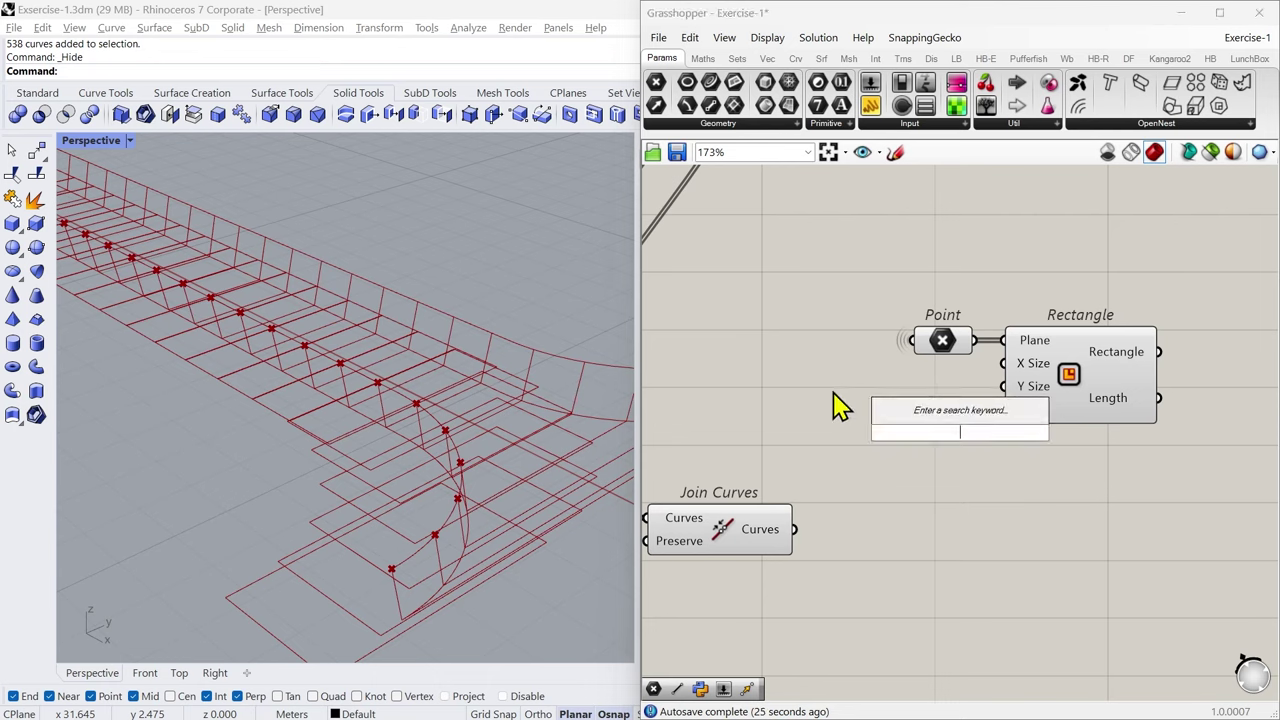
text(0.05)
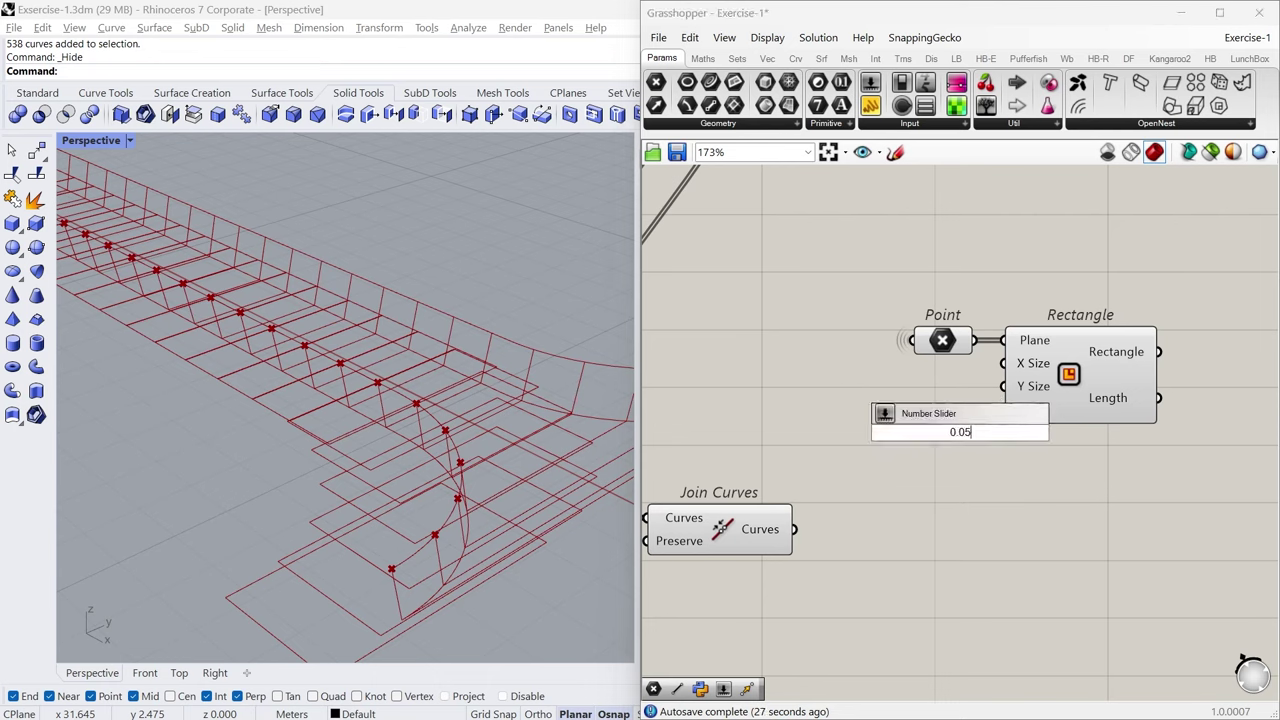
key(Return)
drag(910, 447, 755, 392)
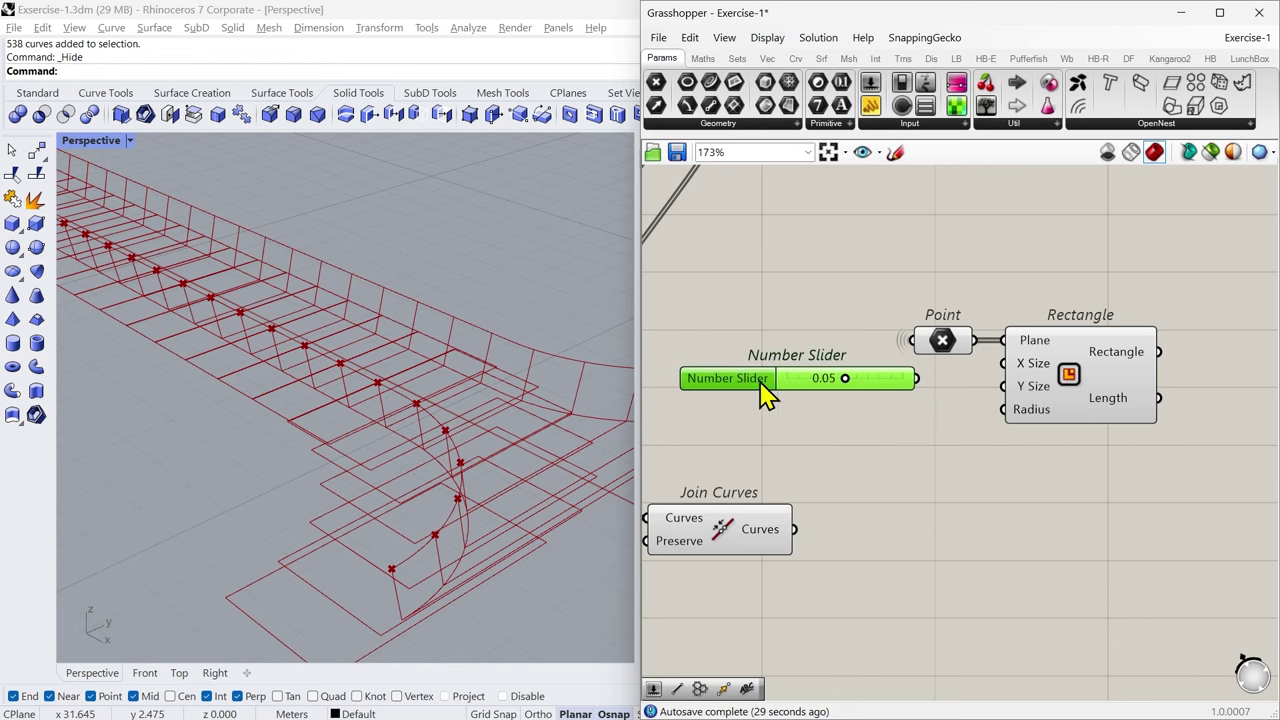
Step: Connect the 0.05 slider to the Rectangle's X Size and Y Size inputs and inspect the small profiles at the points
drag(918, 378, 1003, 363)
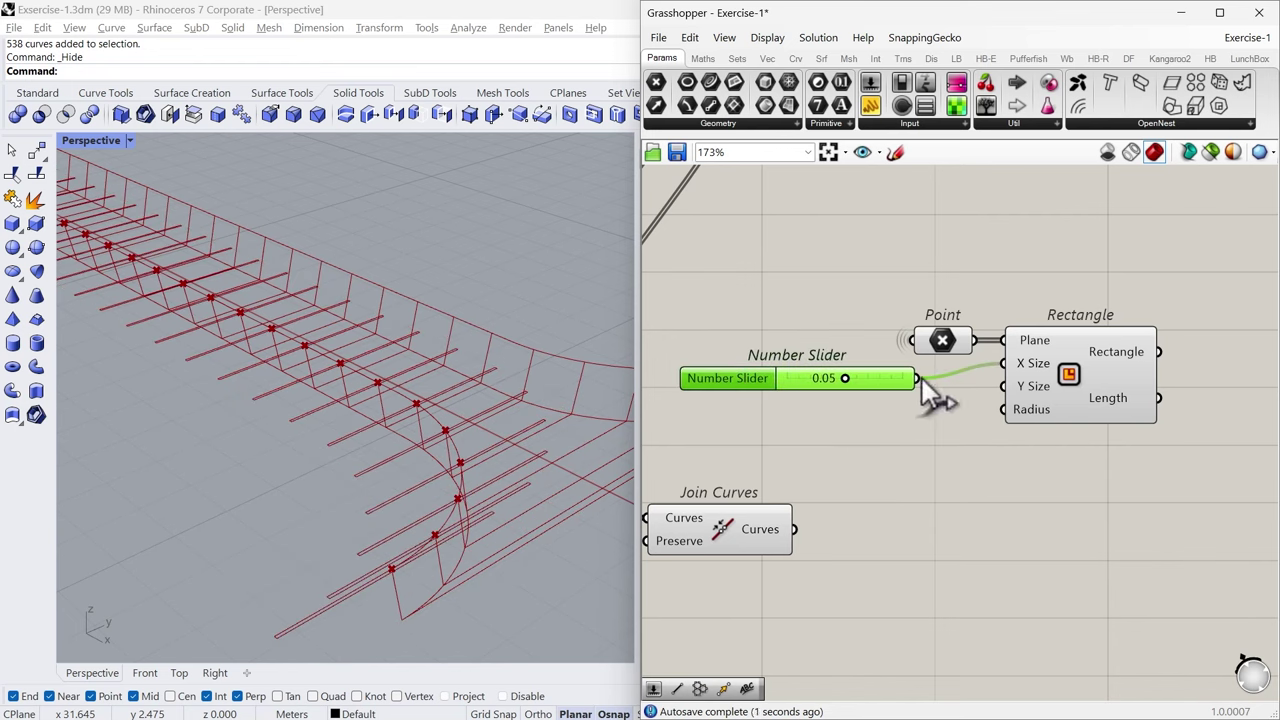
drag(918, 379, 1003, 386)
drag(765, 398, 730, 385)
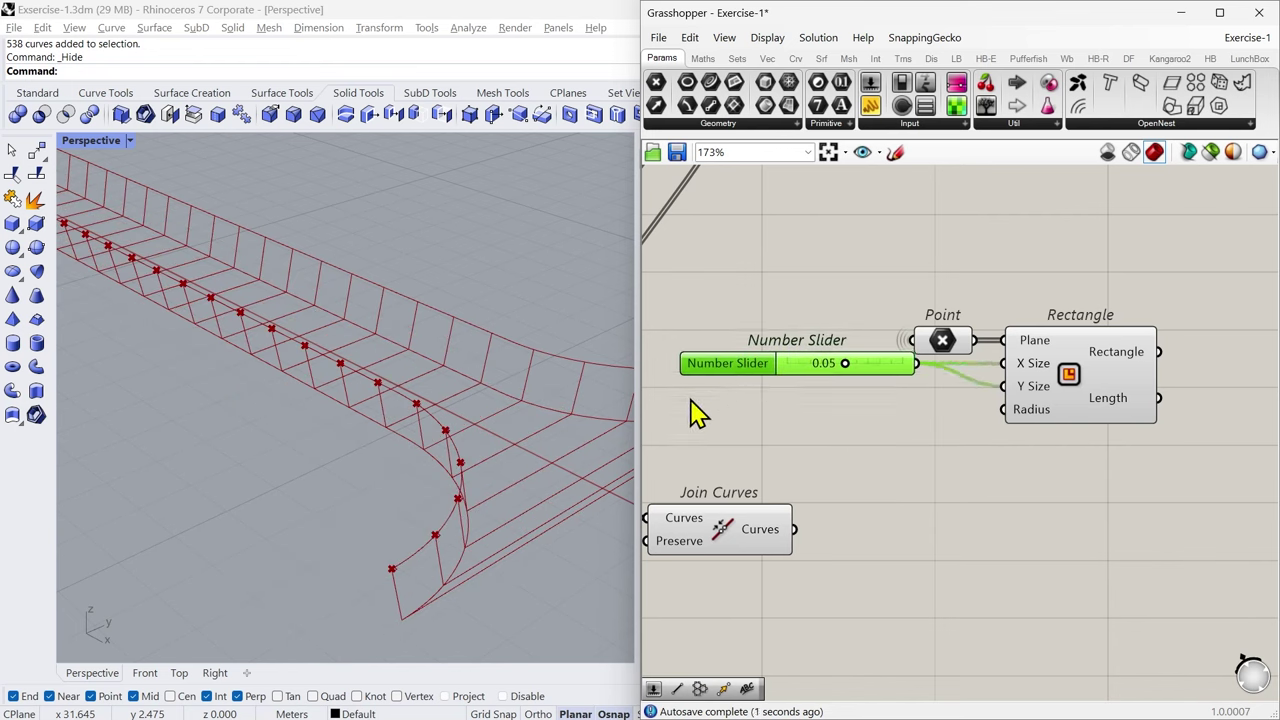
scroll(466, 475, up, 5)
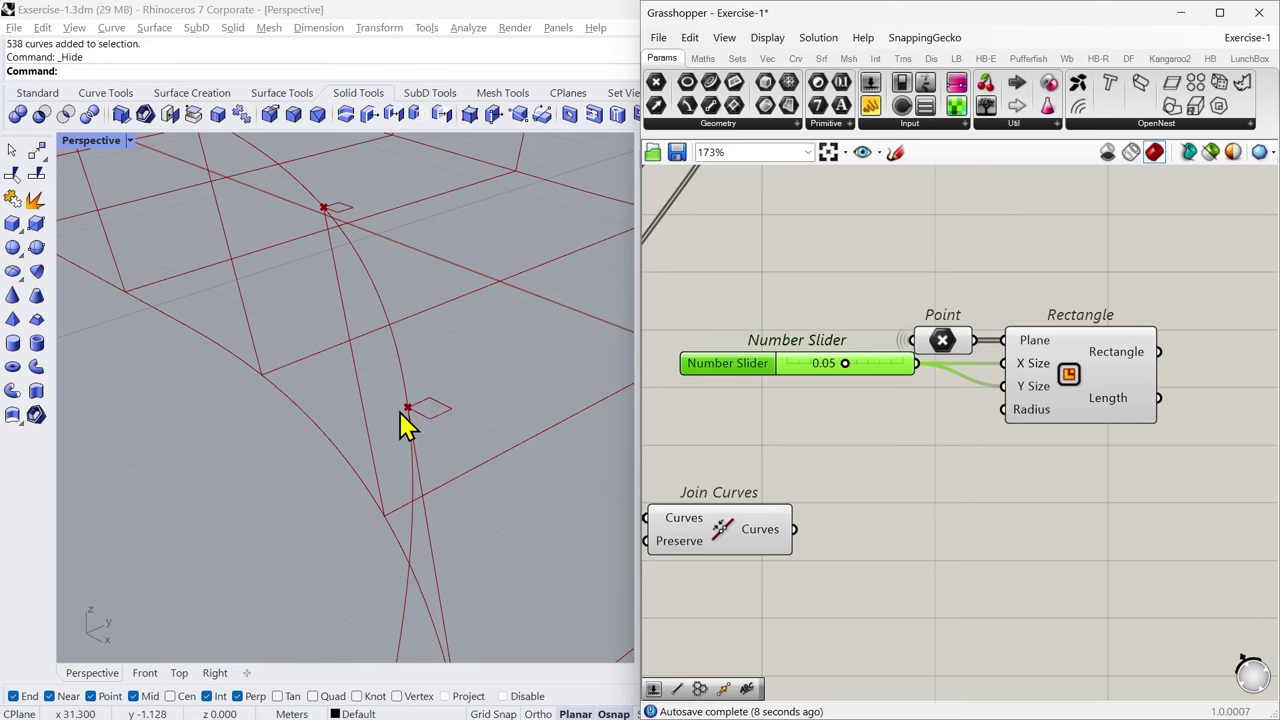
scroll(892, 436, down, 4)
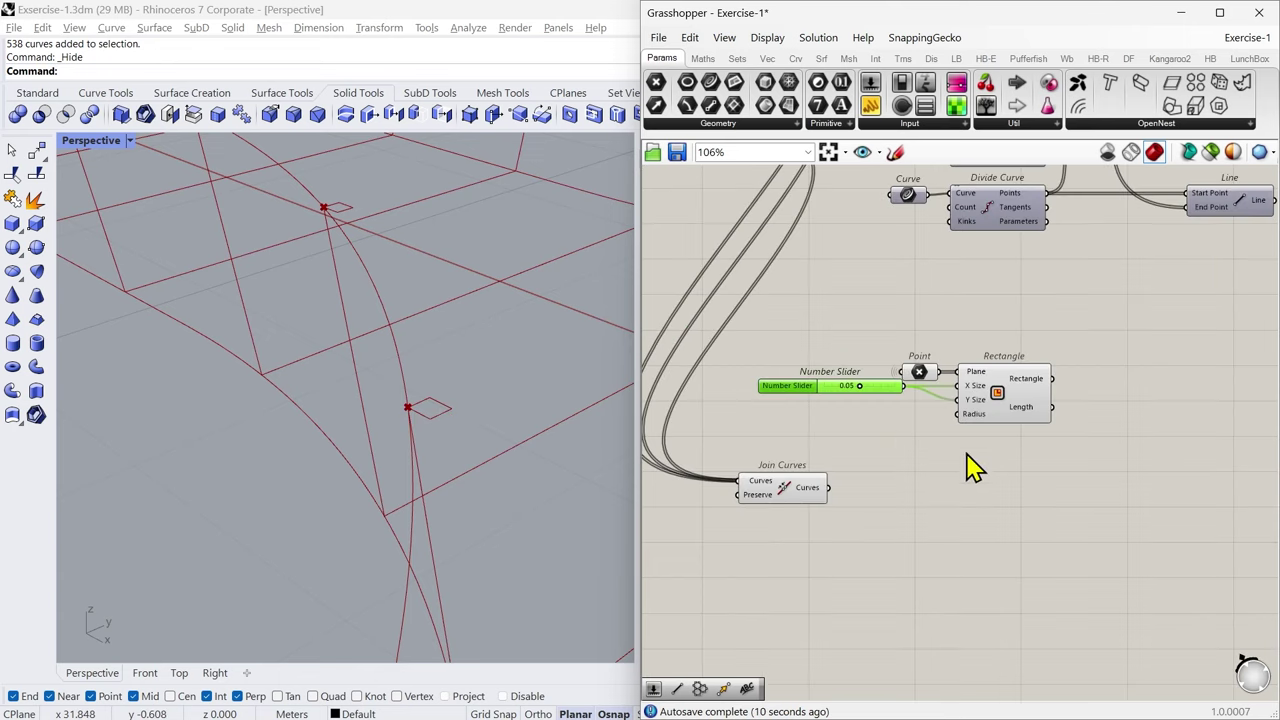
click(853, 418)
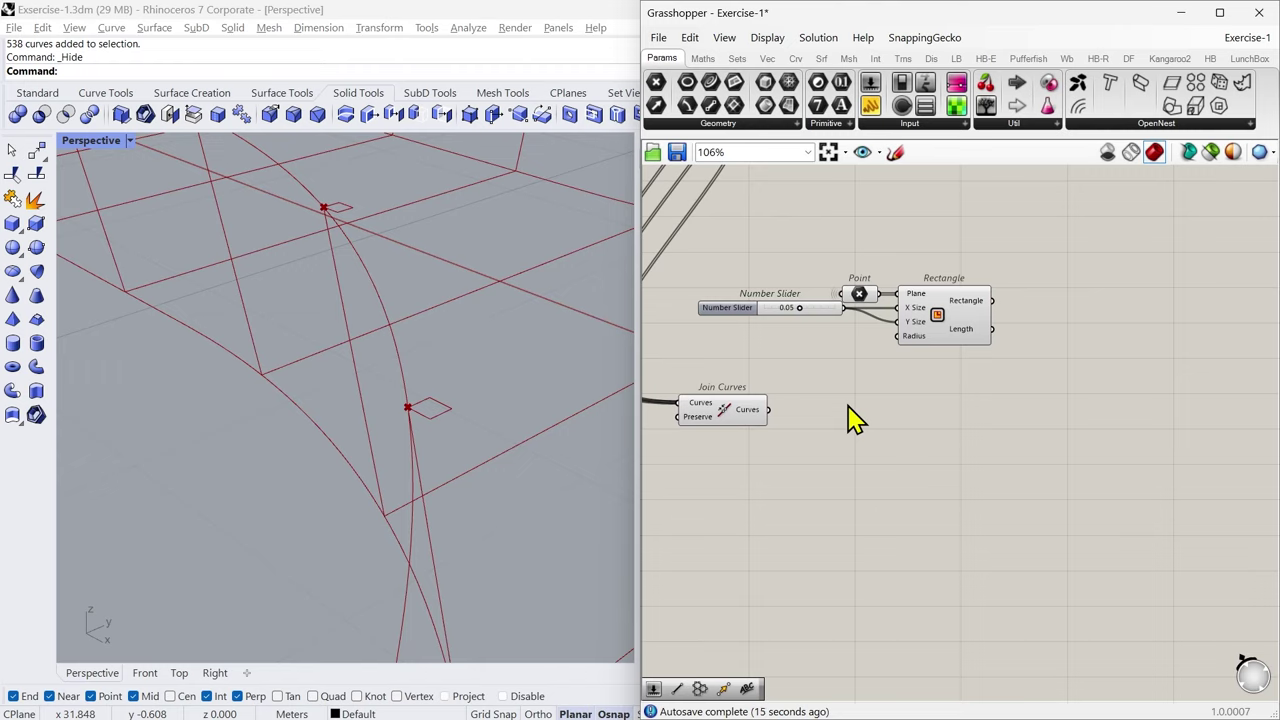
Step: Add a Construct Domain component beneath the Rectangle's inputs and delete the 0.05 slider feeding the Rectangle's sizes
double_click(850, 412)
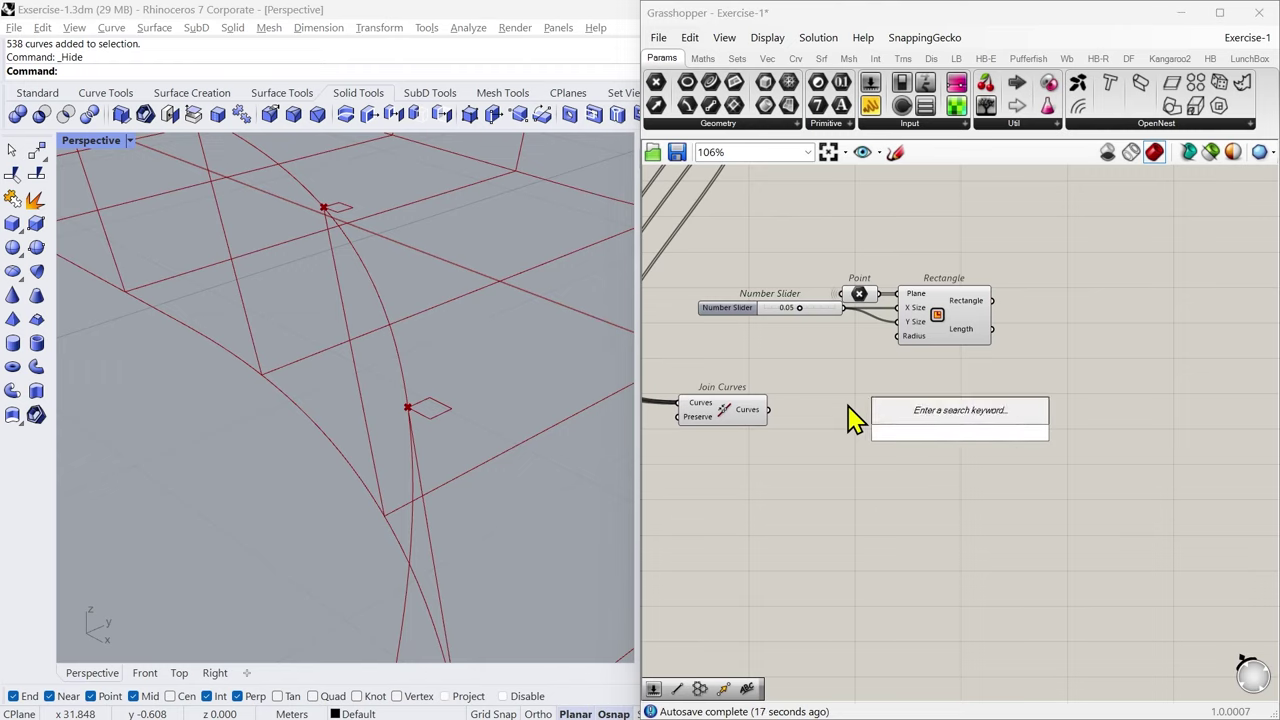
text(constr)
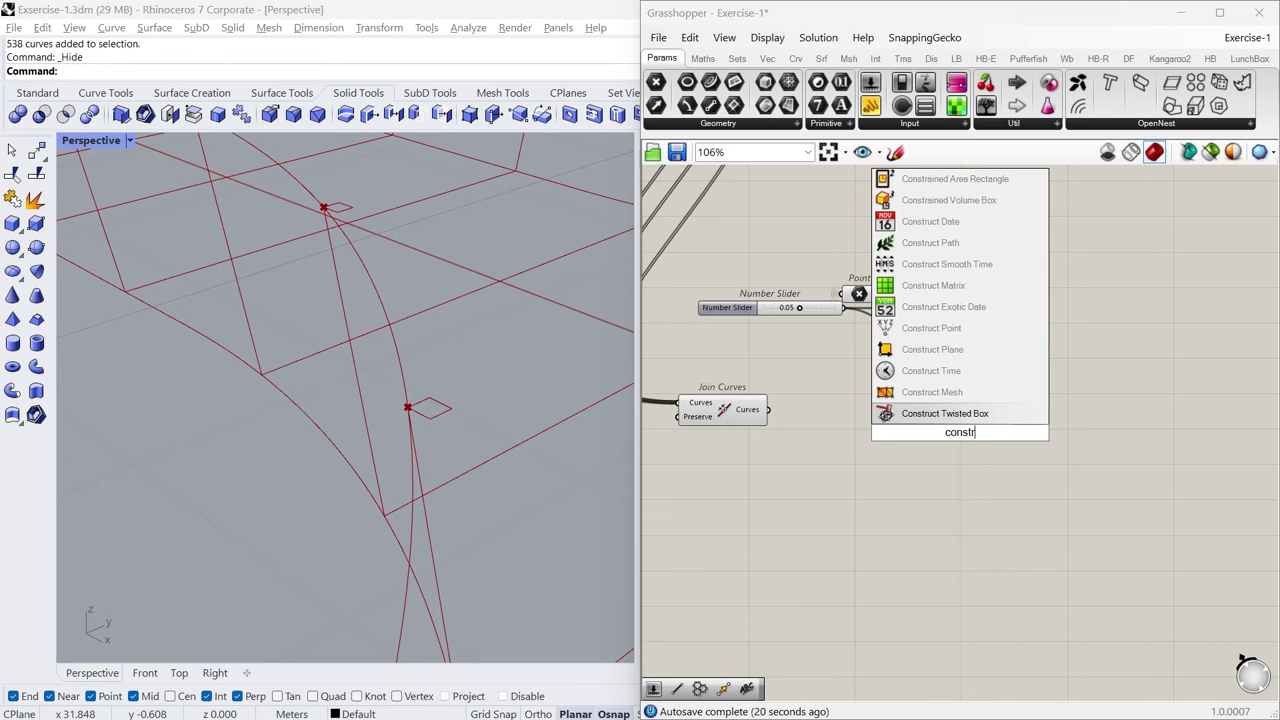
text(uct do)
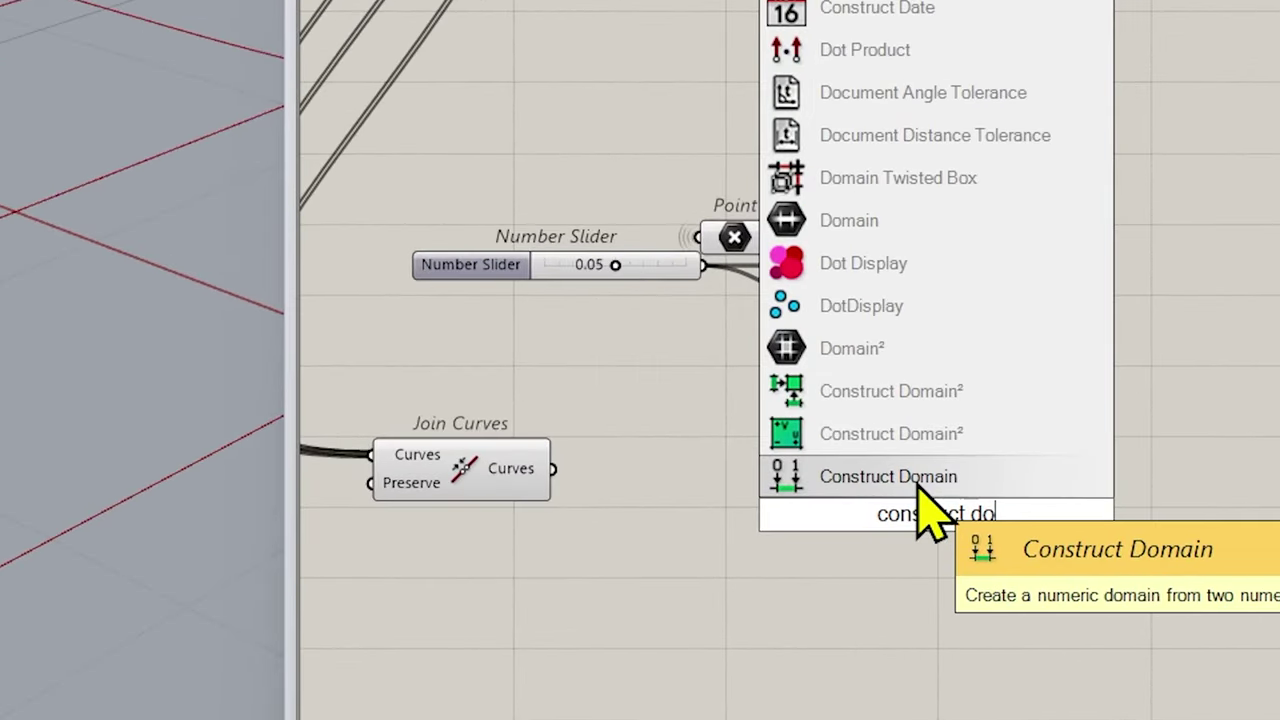
click(918, 488)
scroll(986, 595, up, 3)
drag(994, 592, 828, 546)
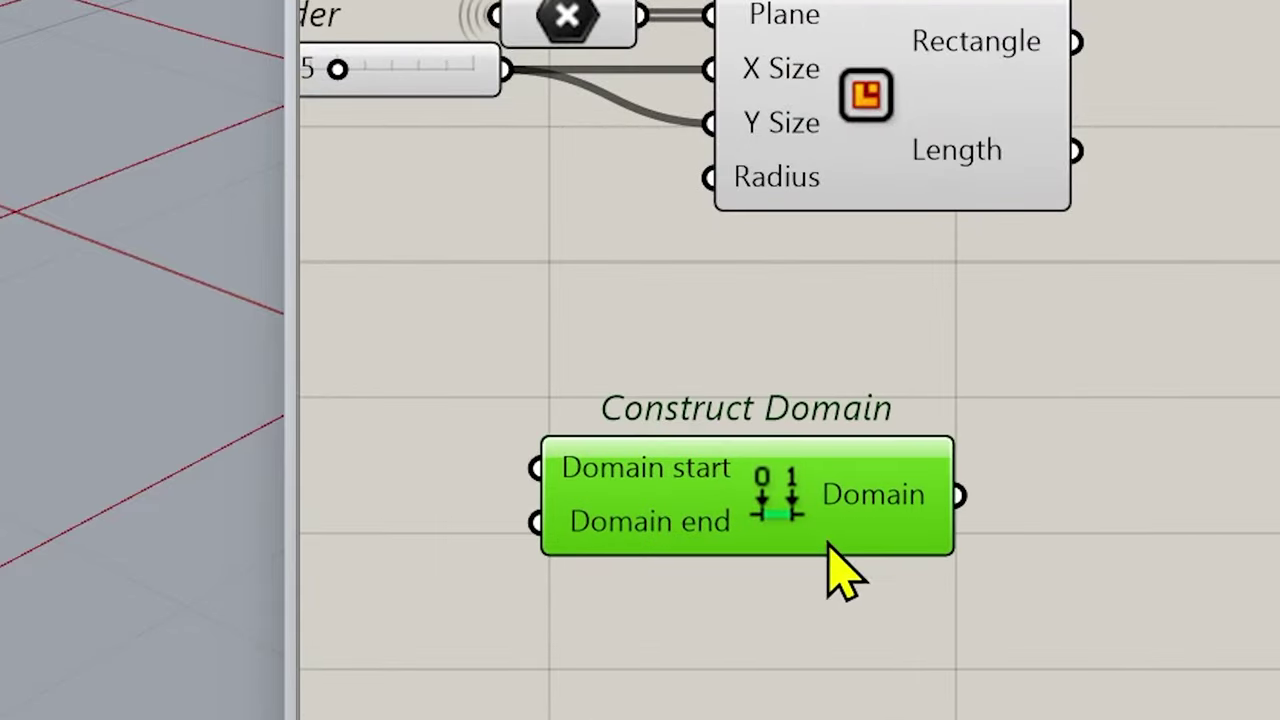
right_drag(825, 663, 866, 672)
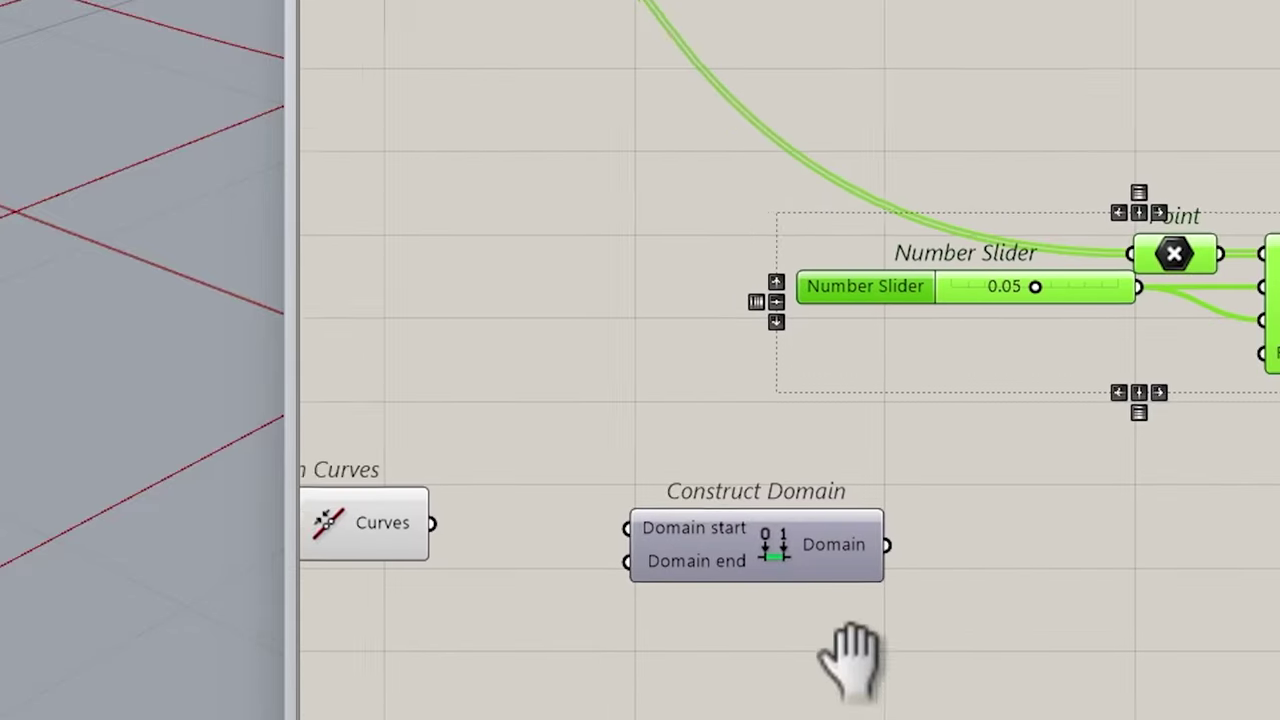
click(991, 626)
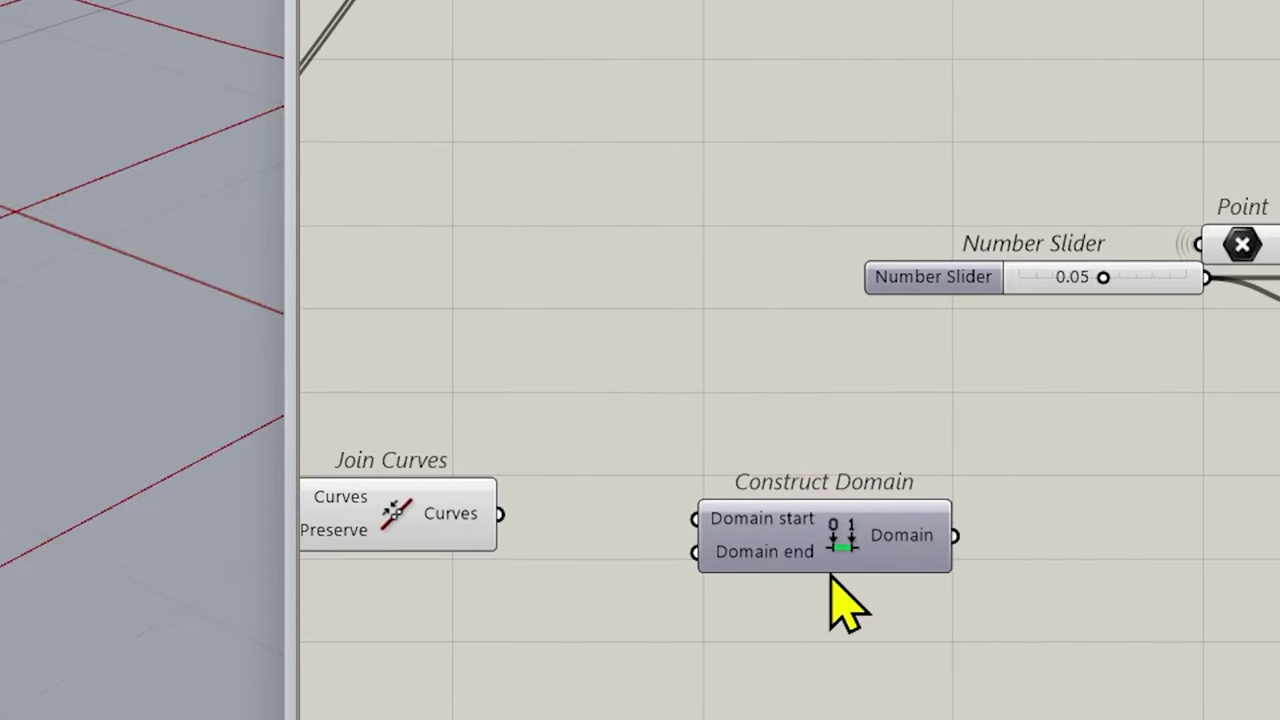
drag(855, 536, 1106, 543)
click(942, 290)
key(Delete)
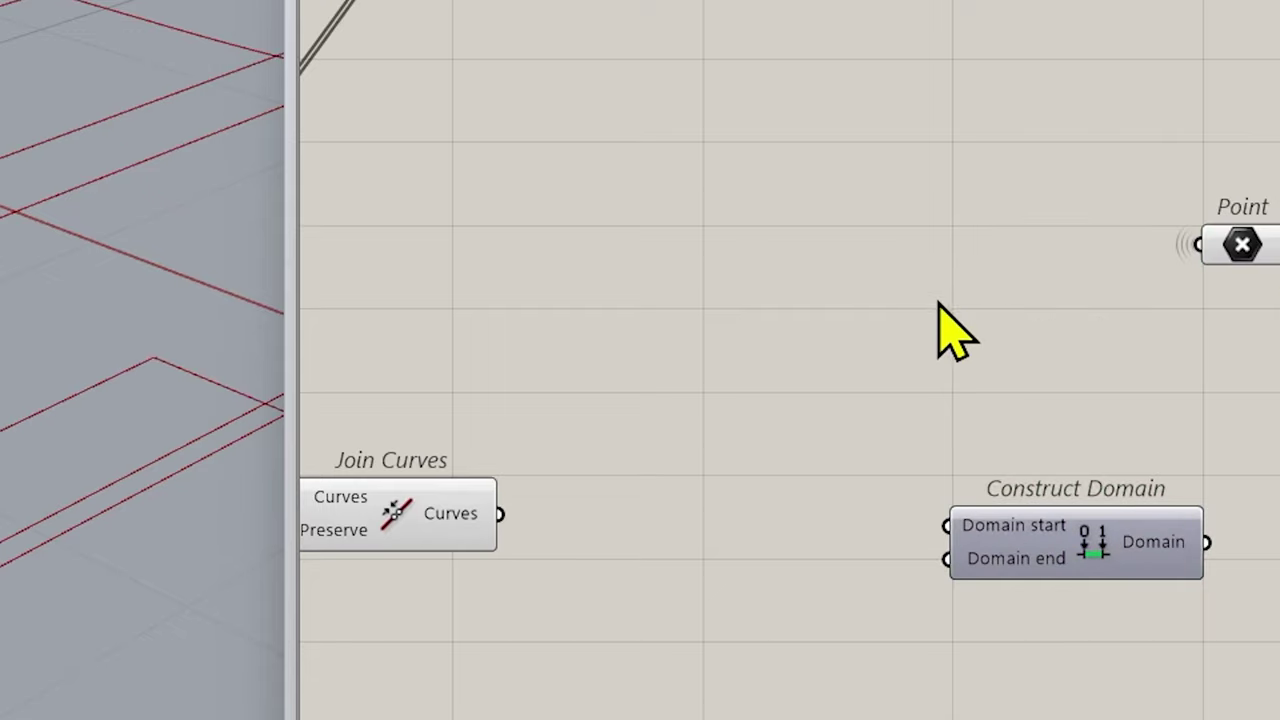
double_click(772, 433)
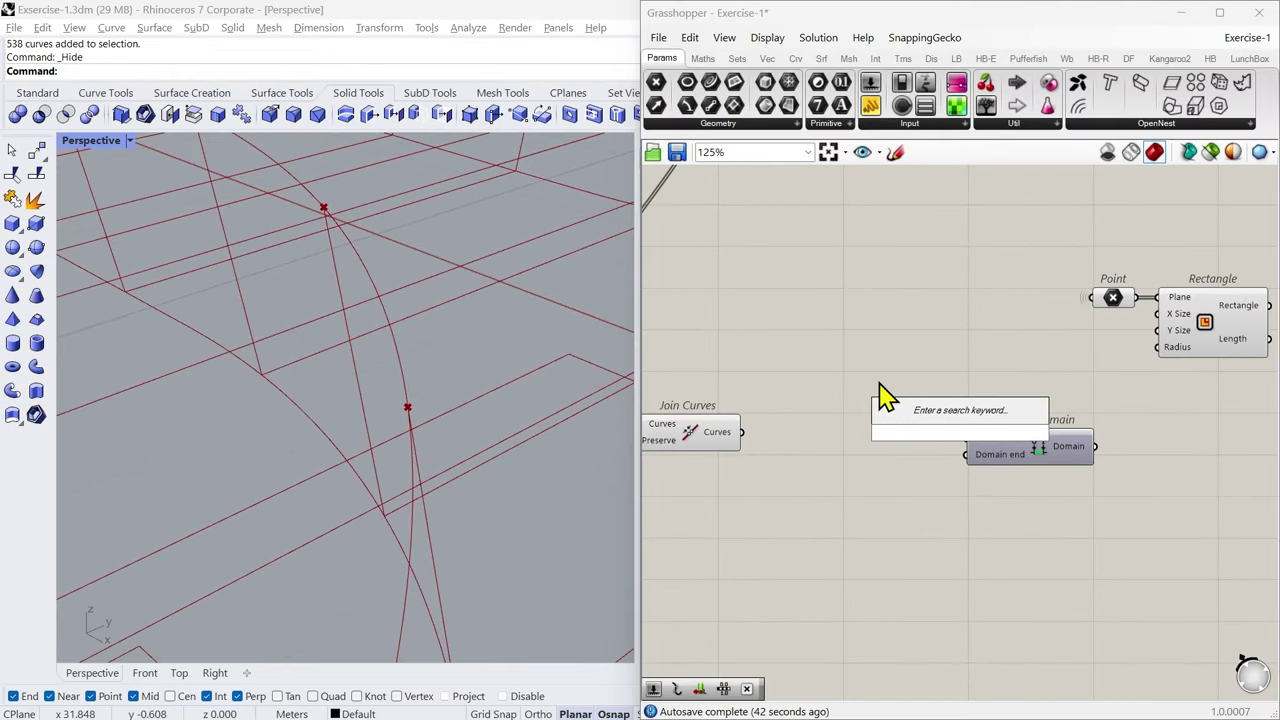
text(-0.0001)
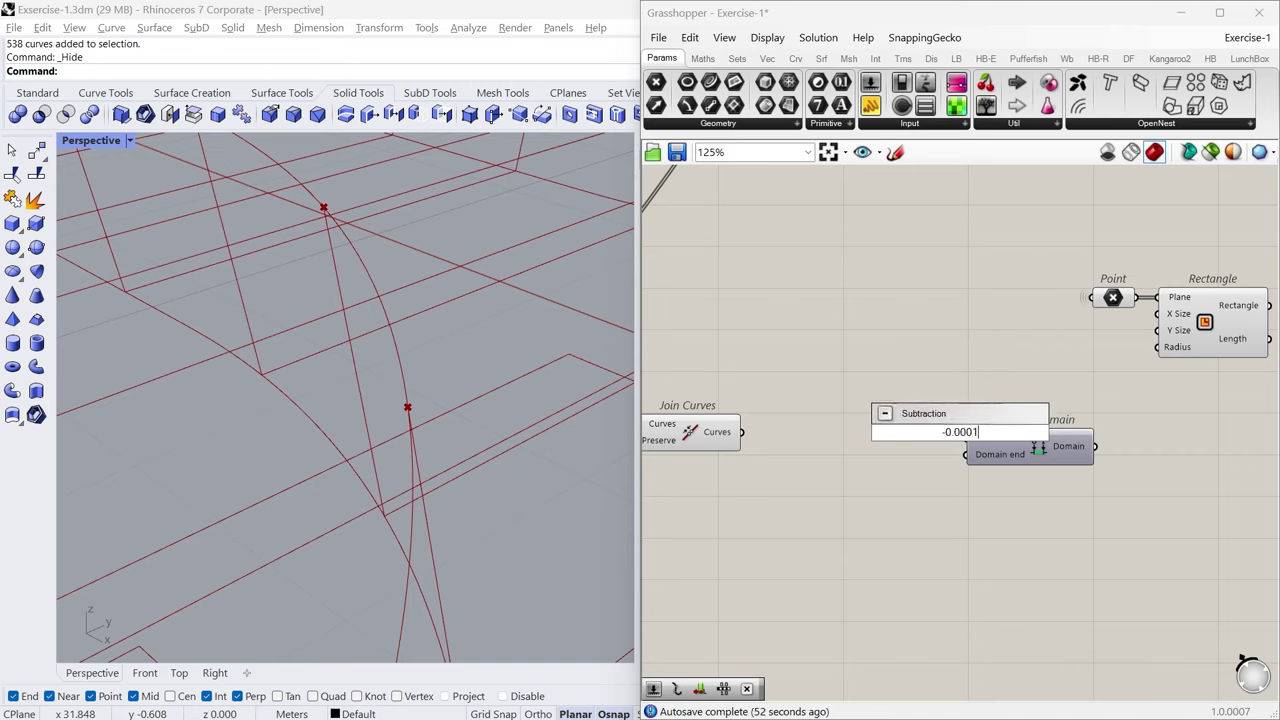
text(..1)
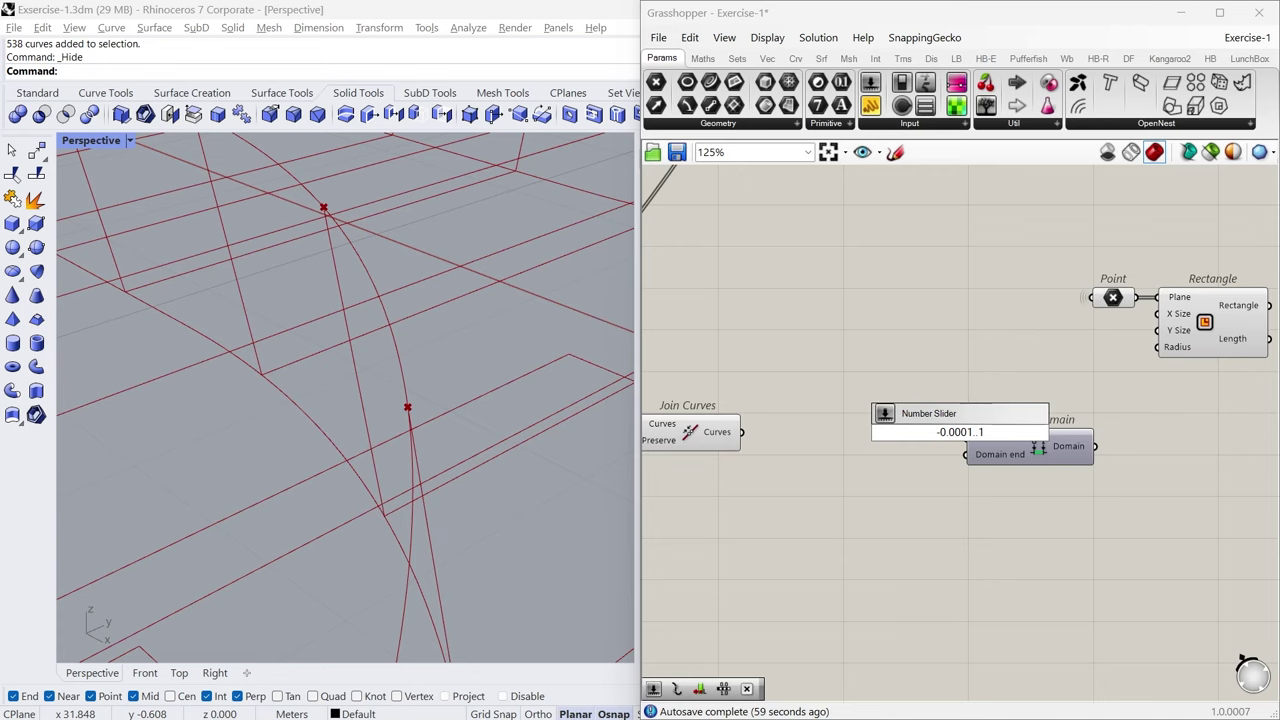
key(Return)
drag(916, 450, 908, 408)
scroll(908, 408, up, 3)
key(Delete)
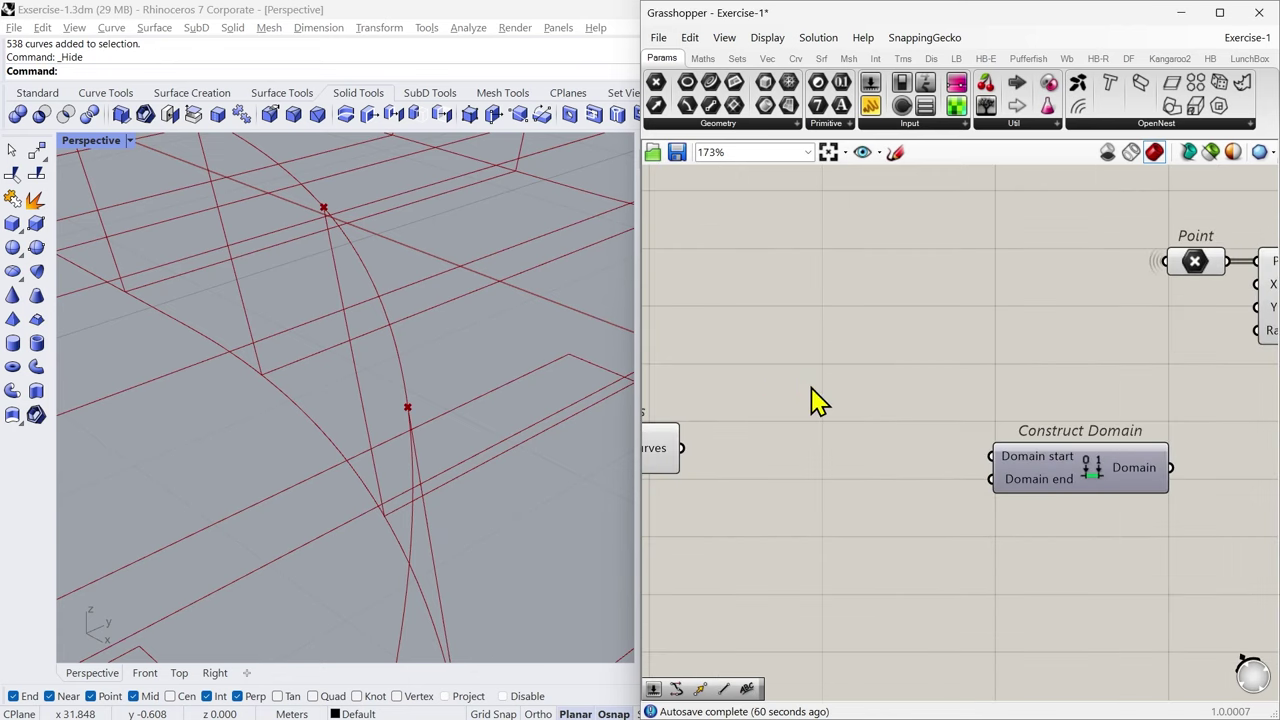
double_click(815, 402)
text(-)
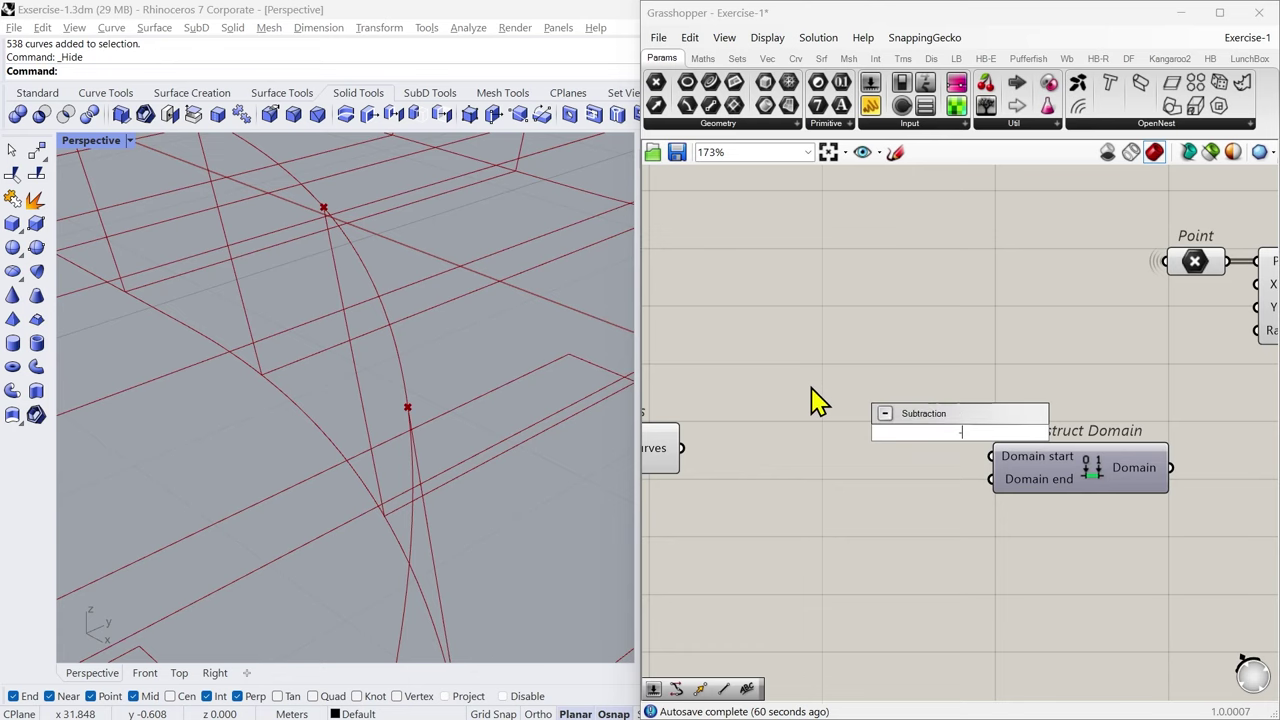
text(0)
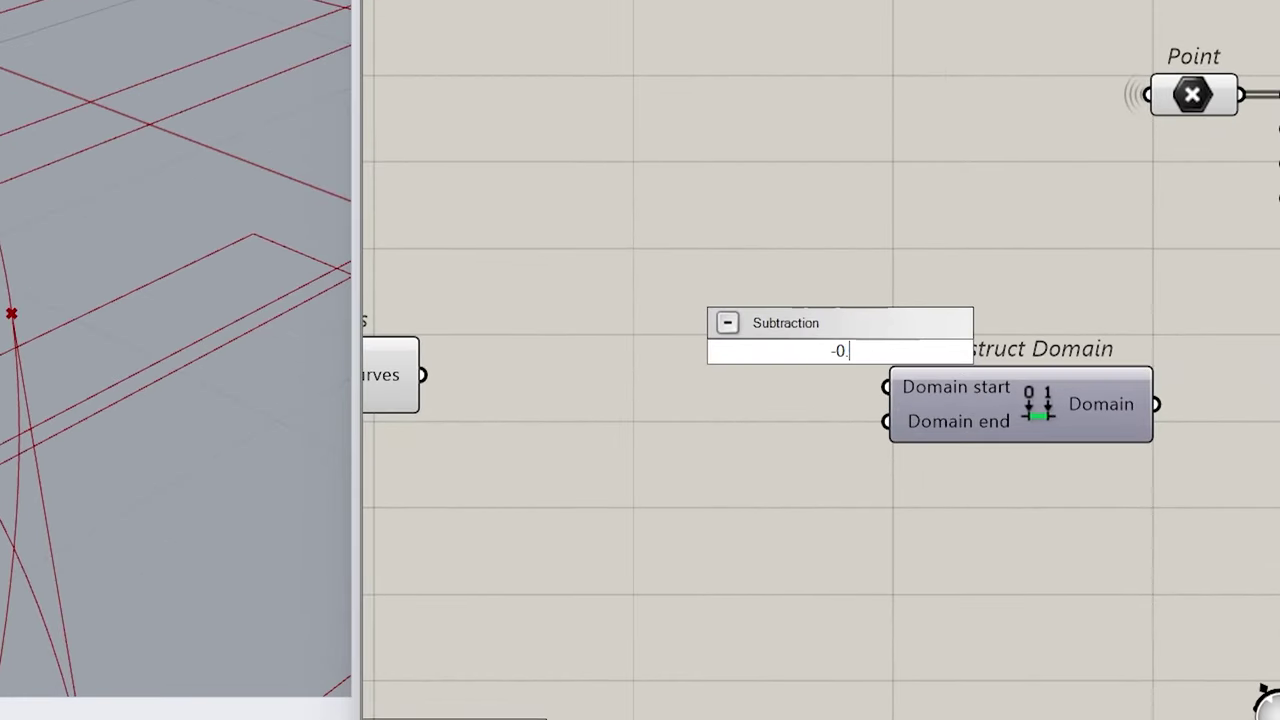
text(.001)
key(Return)
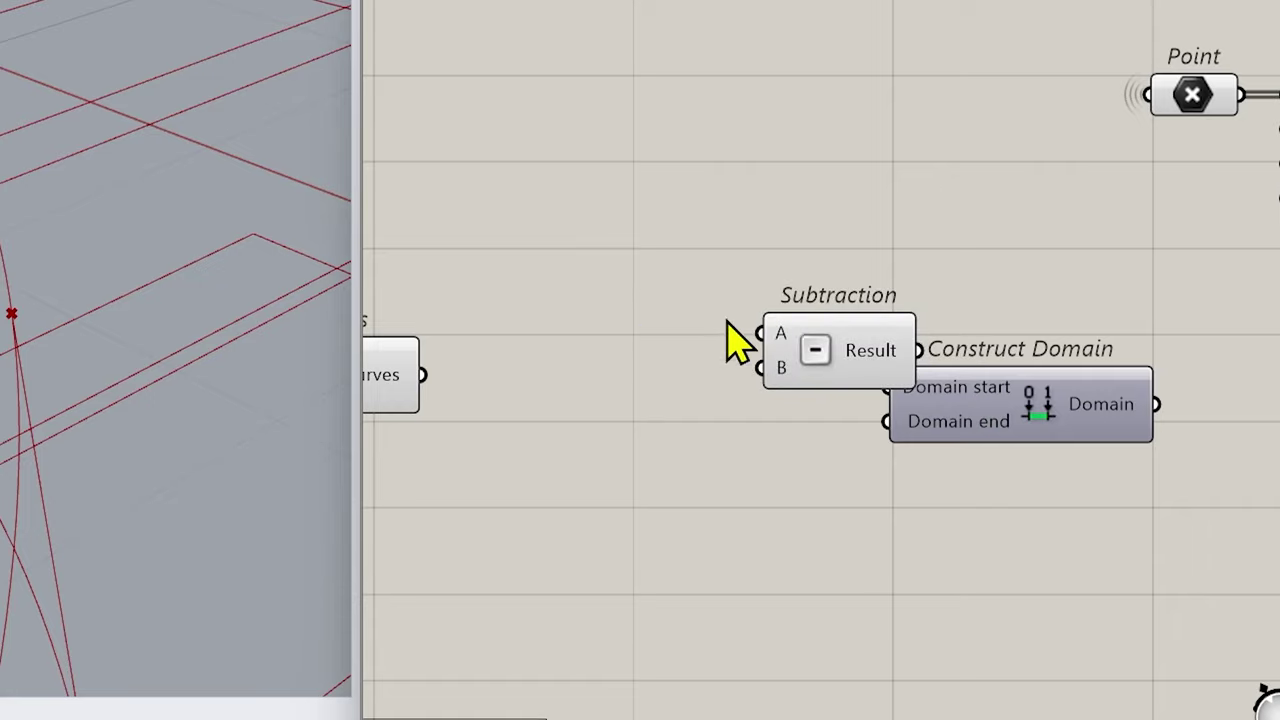
Step: Add a number slider at -0.001, place it beside Construct Domain and connect it to the Domain start input
double_click(745, 325)
text(-0.00)
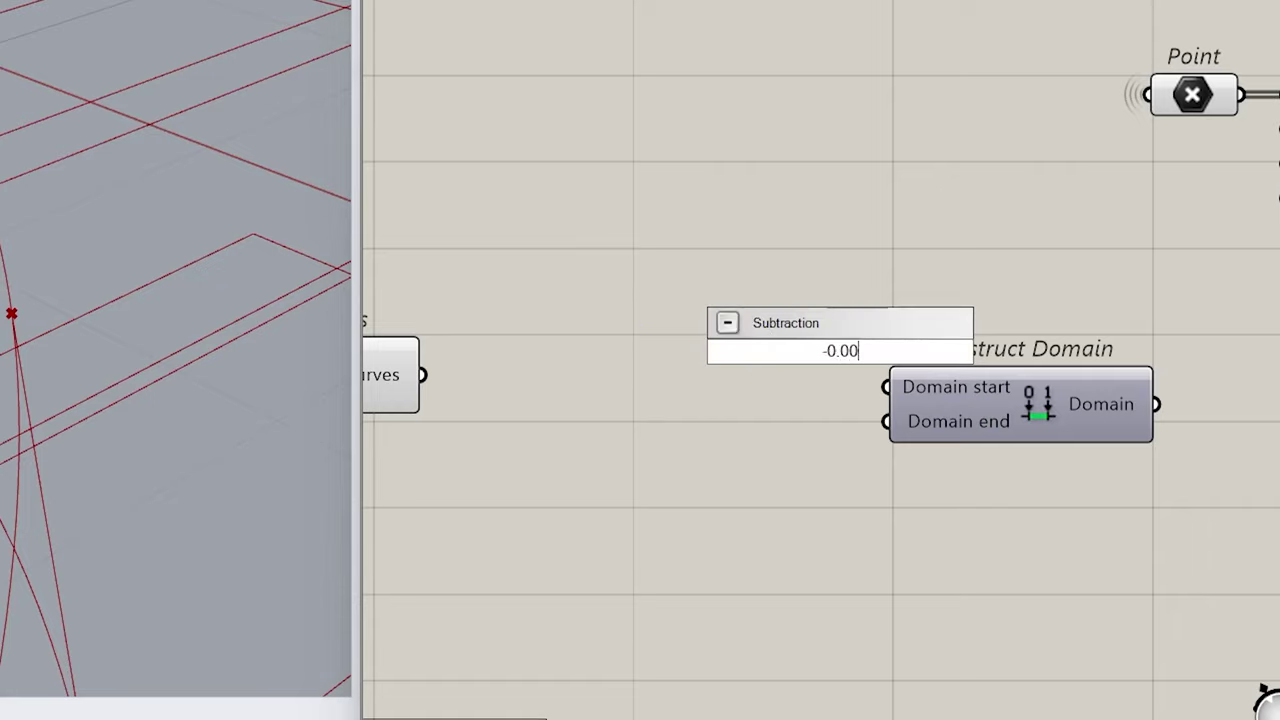
text(1..)
key(Return)
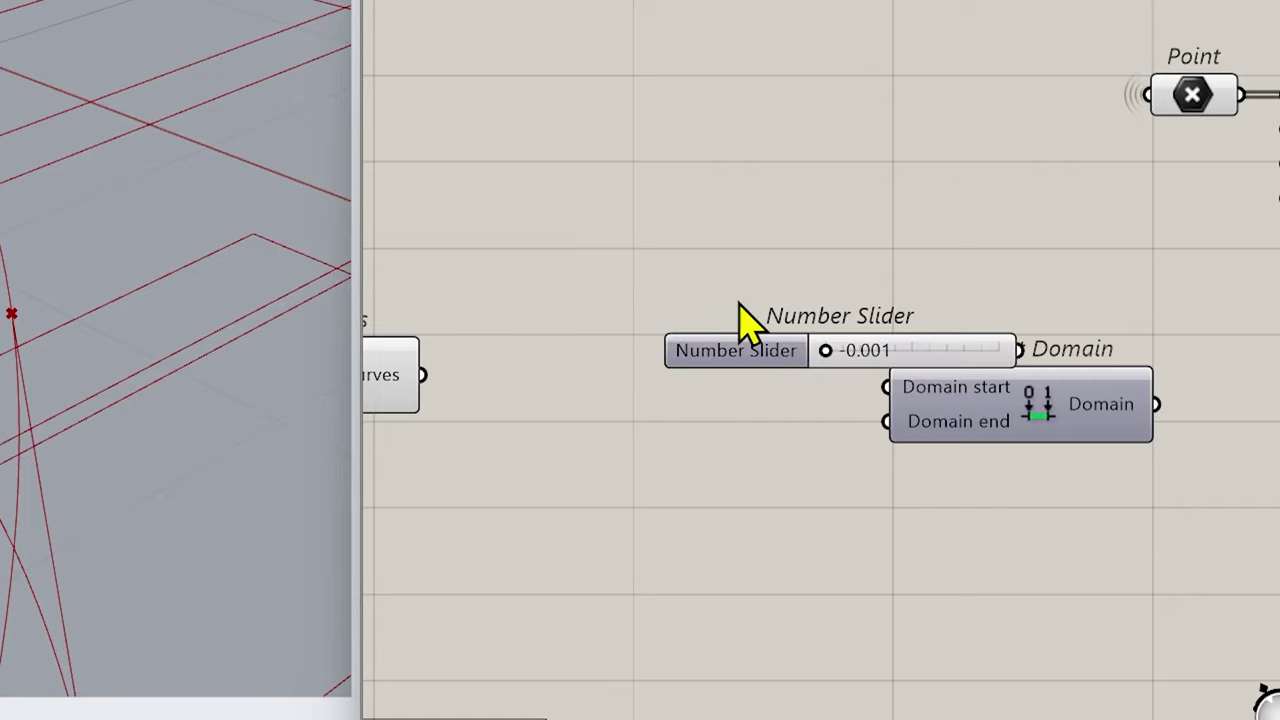
drag(716, 343, 489, 295)
drag(603, 303, 632, 305)
drag(794, 305, 897, 395)
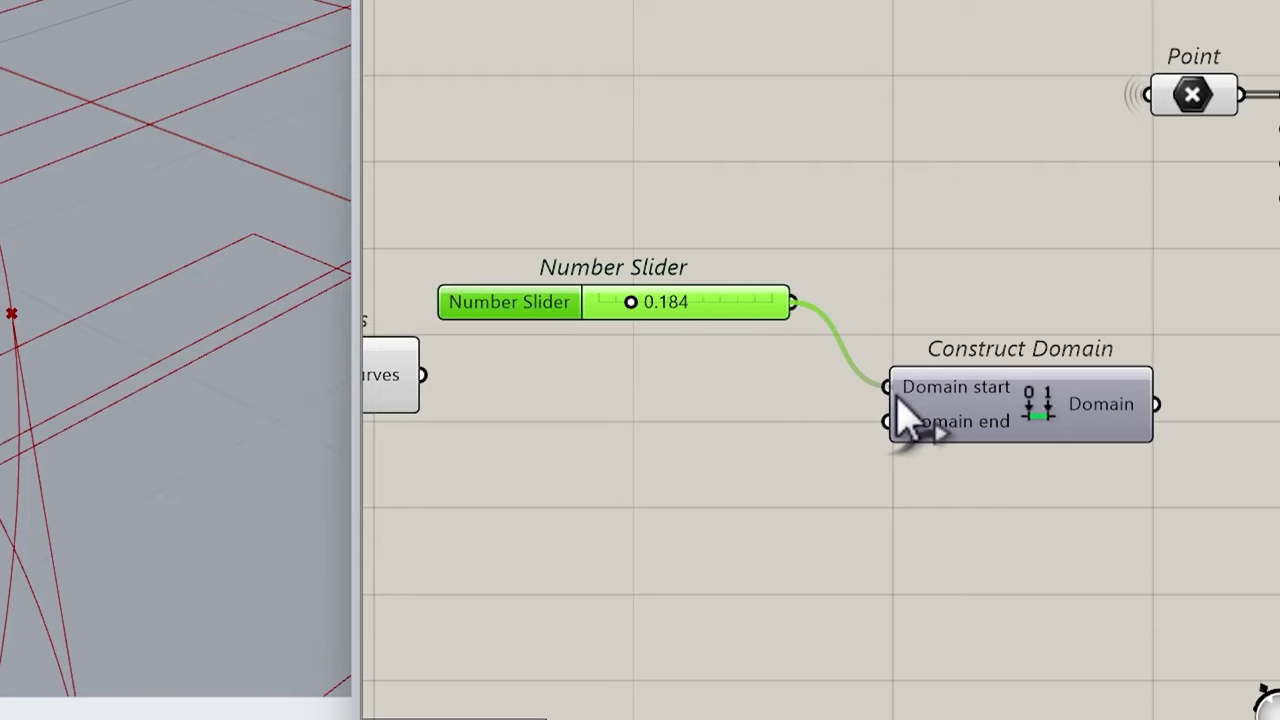
drag(630, 302, 550, 381)
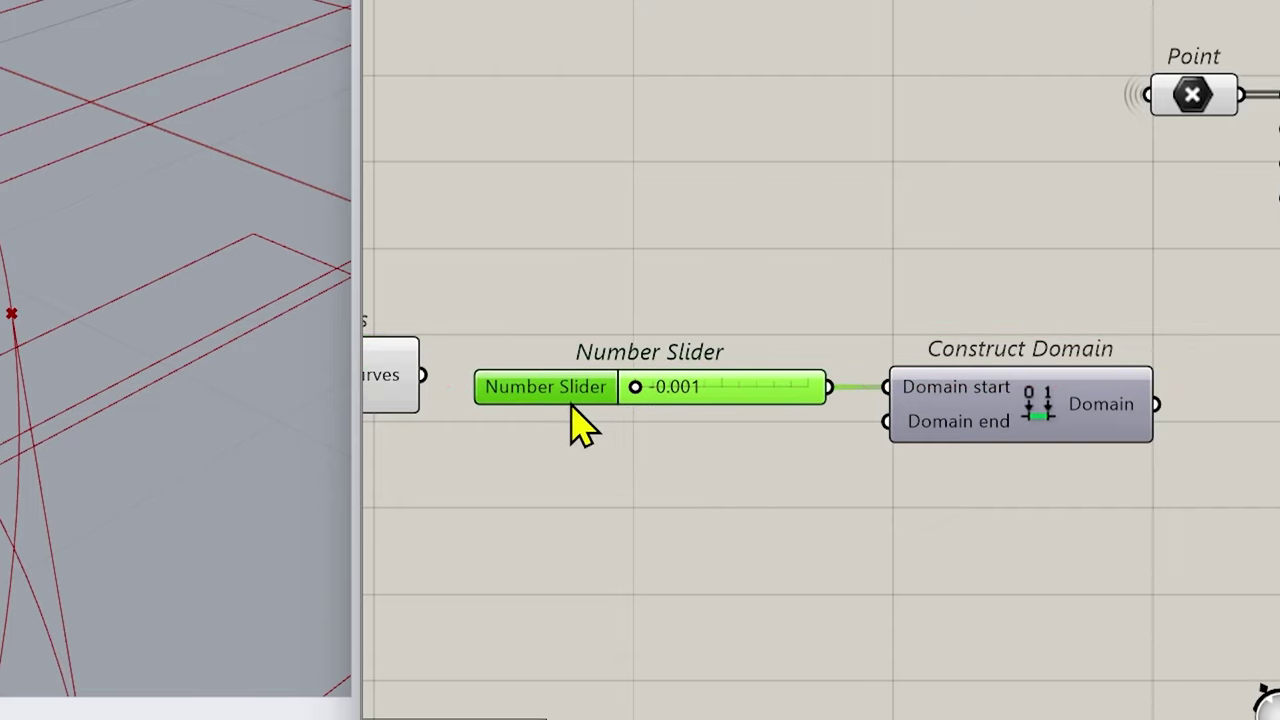
Step: Duplicate the -0.001 slider, connect the copy to Domain end and set it to 0.502 just below the original
key(ctrl+c)
key(ctrl+v)
drag(846, 405, 886, 421)
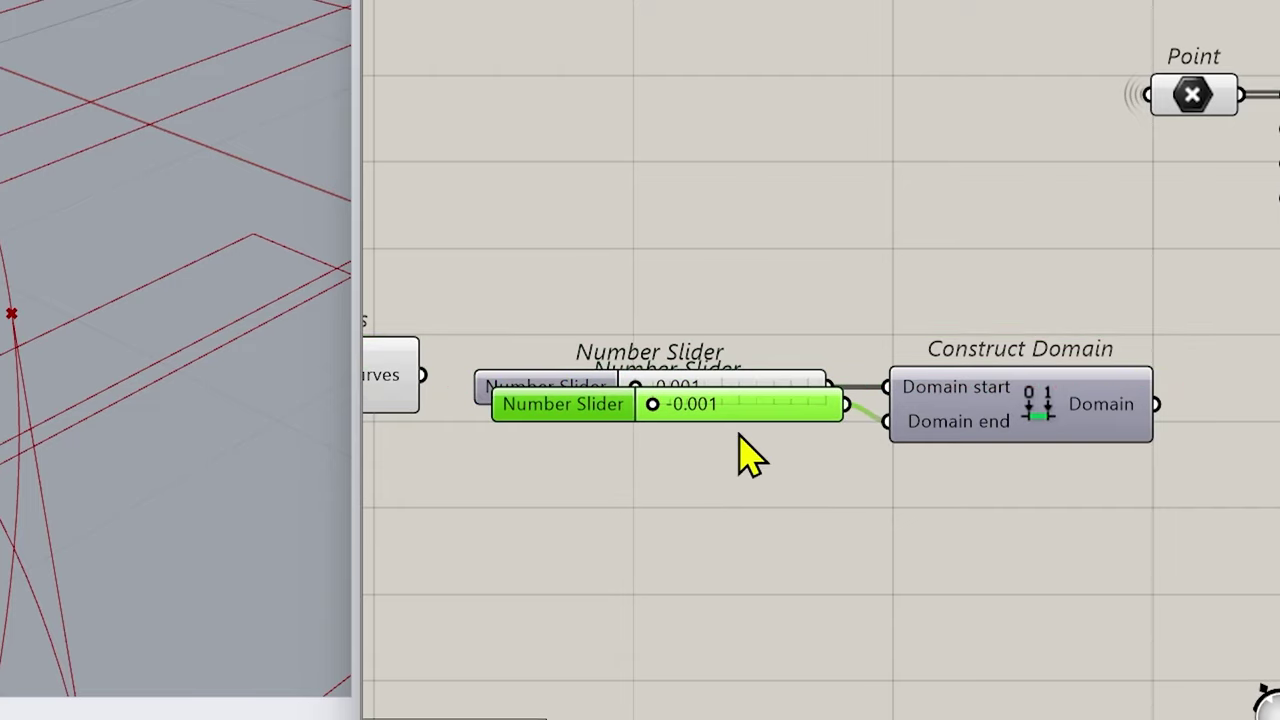
drag(652, 404, 738, 414)
drag(563, 417, 546, 435)
scroll(697, 505, down, 3)
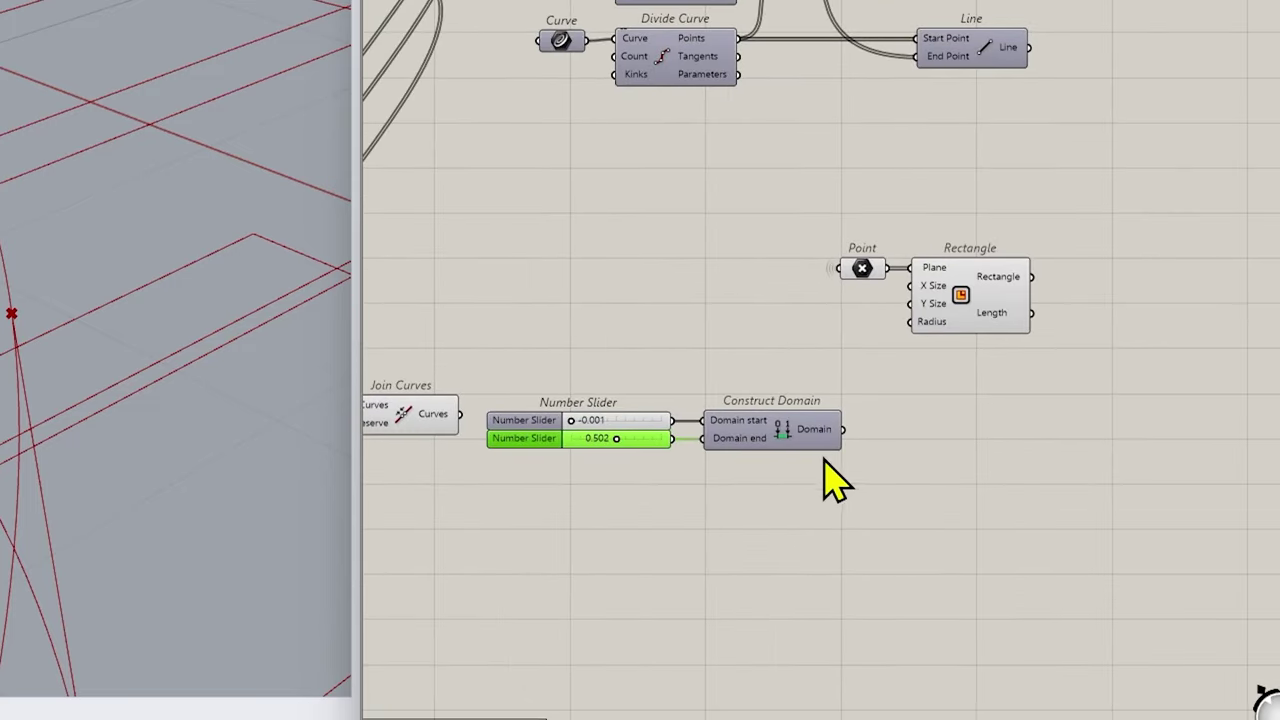
Step: Connect the Construct Domain output to the Rectangle's X Size input and set the Domain end slider to 0.654
drag(842, 429, 905, 288)
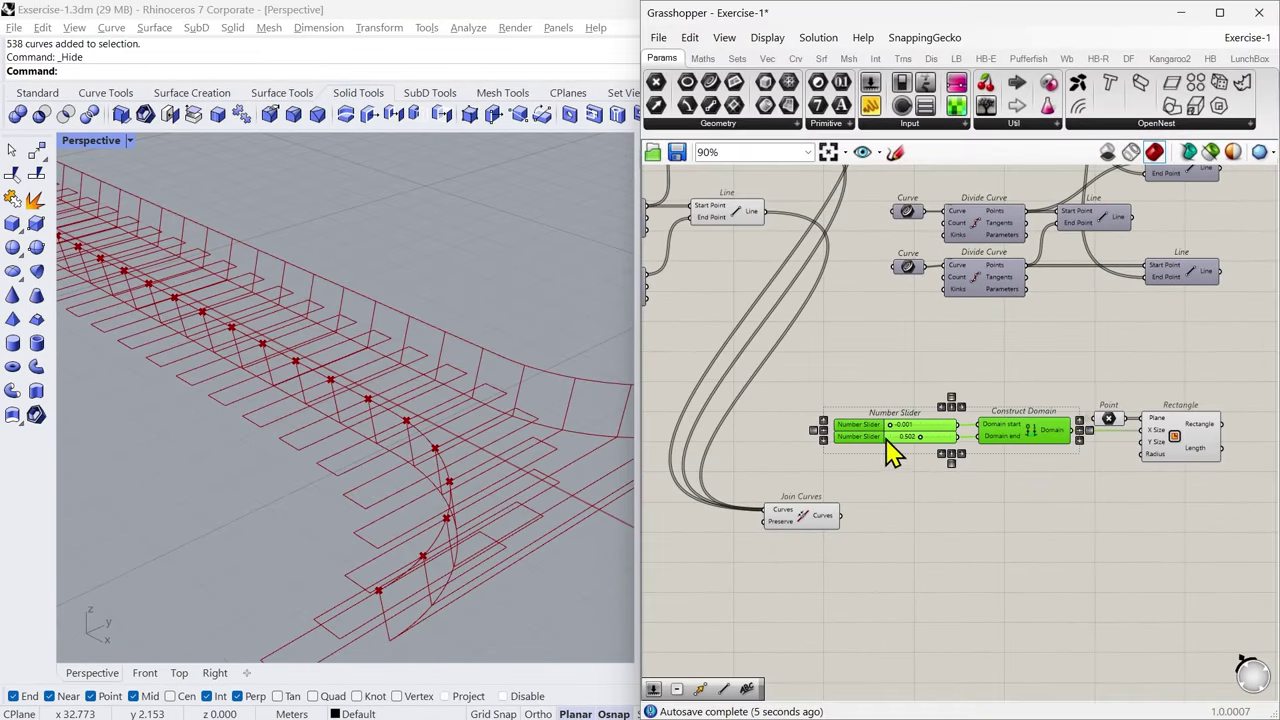
scroll(895, 447, up, 3)
drag(876, 418, 970, 462)
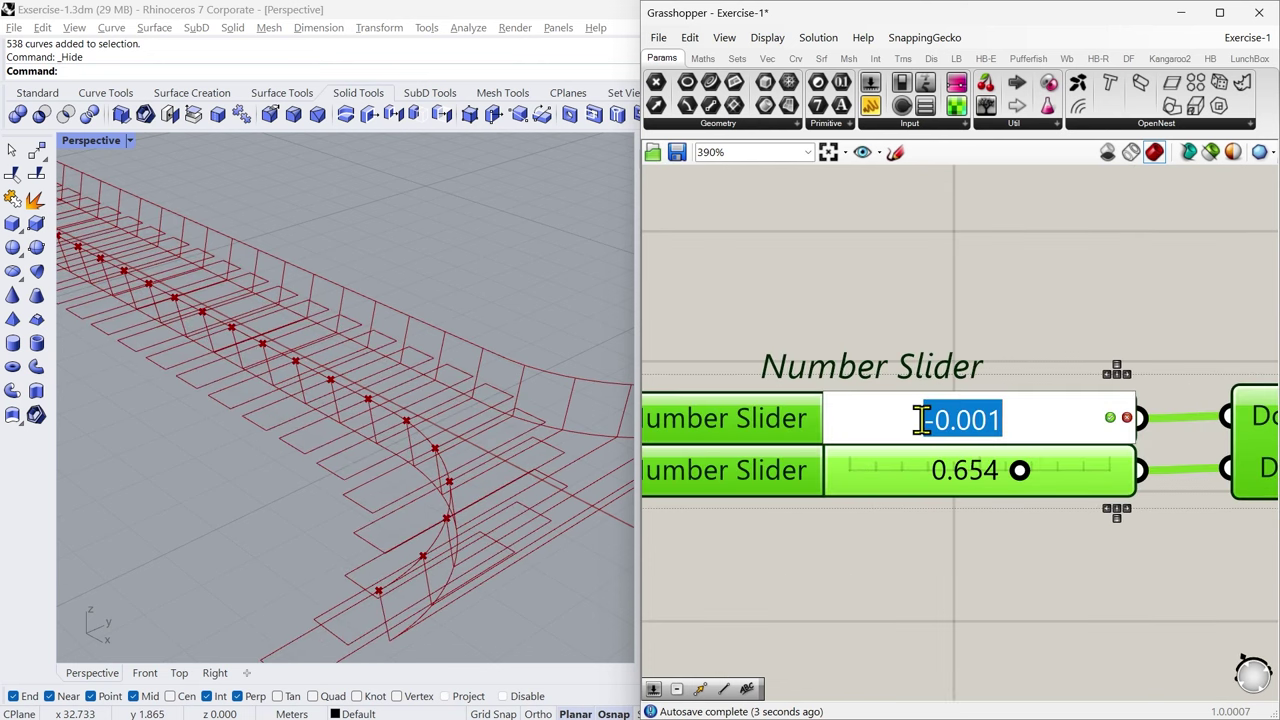
Step: Try to set the Domain start slider to -0.05
text(-0)
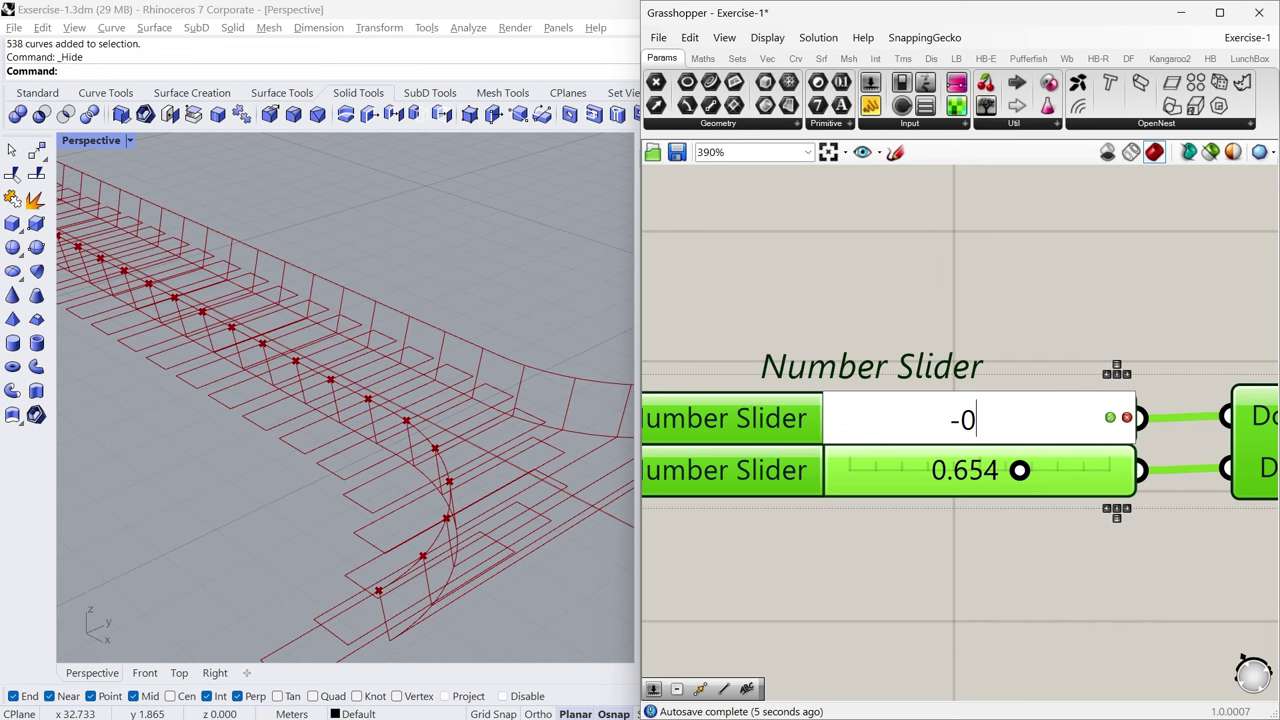
text(.05)
key(Return)
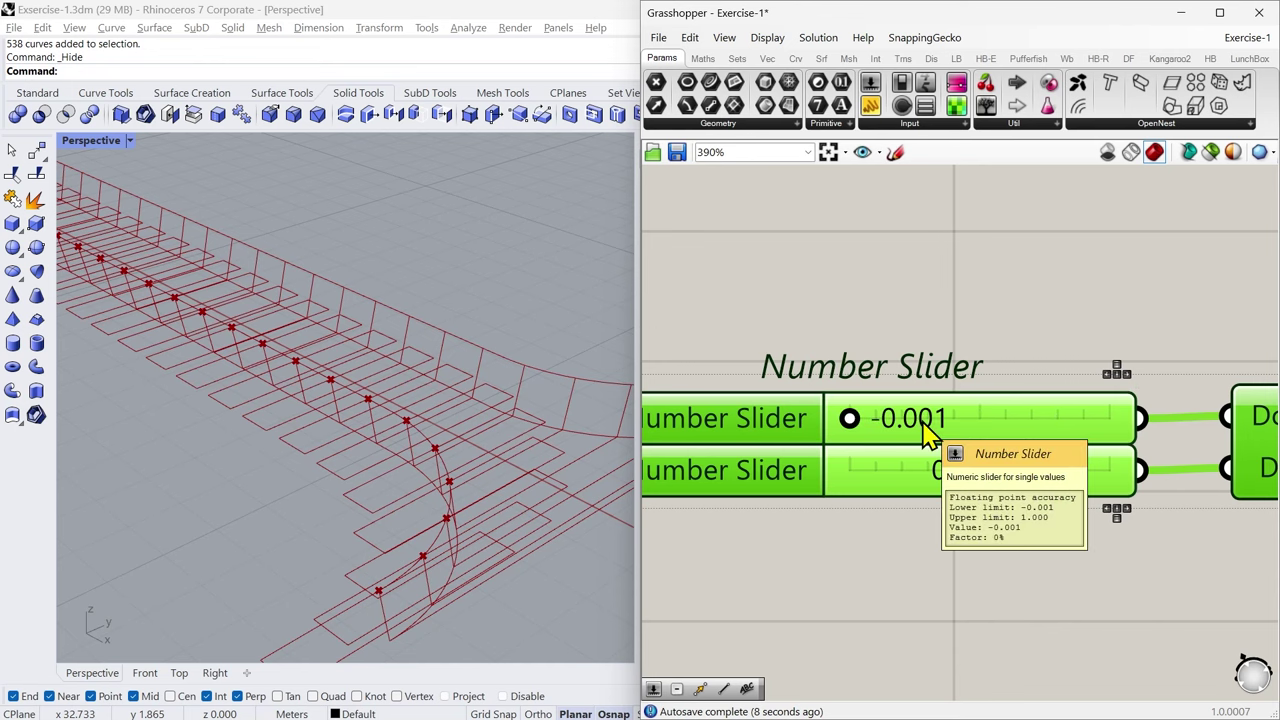
Step: Add a number slider ranging from -0.05 to 1 and connect it at -0.05 to the Domain start input
scroll(928, 432, down, 3)
double_click(915, 330)
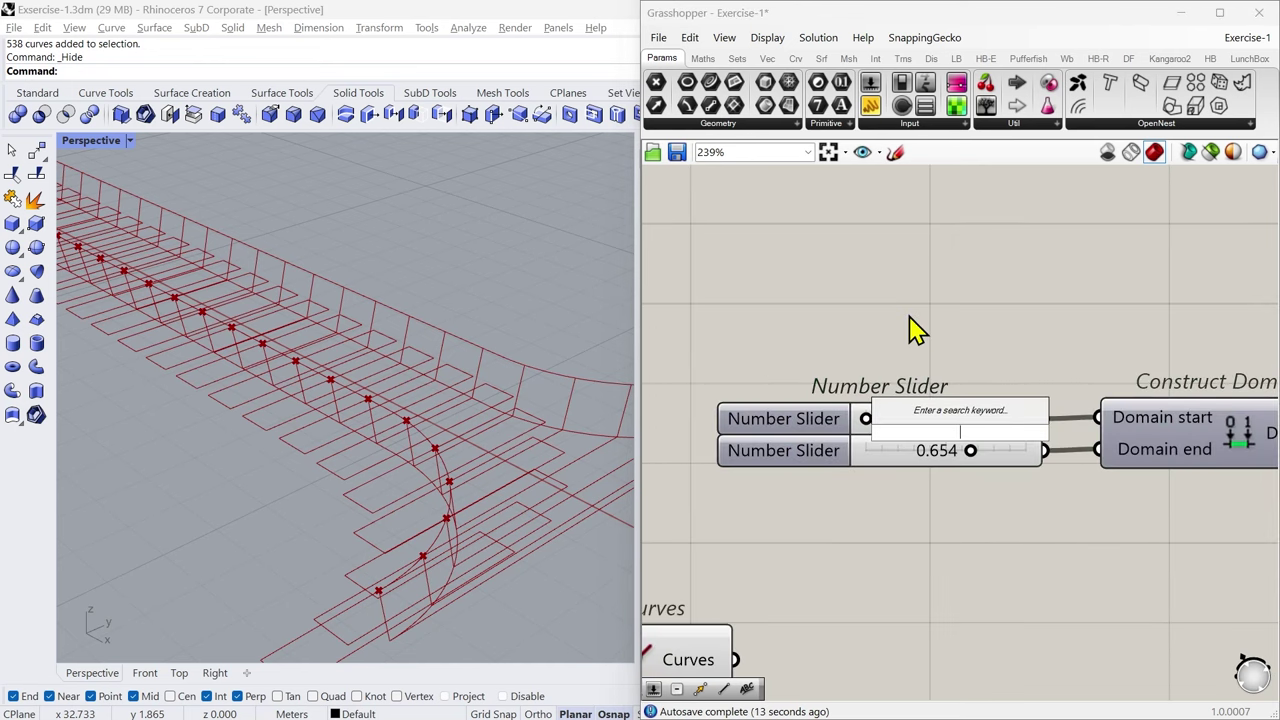
text(-0)
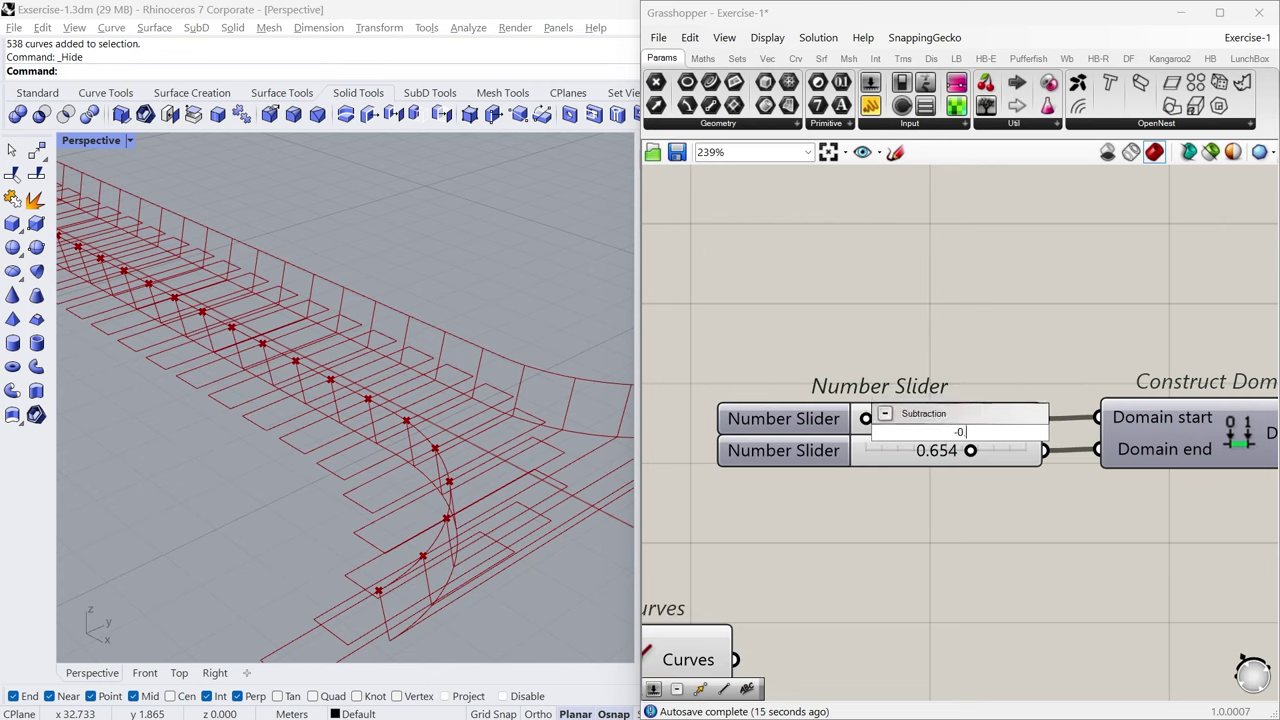
key(BackSpace)
key(BackSpace)
key(BackSpace)
key(BackSpace)
key(BackSpace)
text(-0.05.)
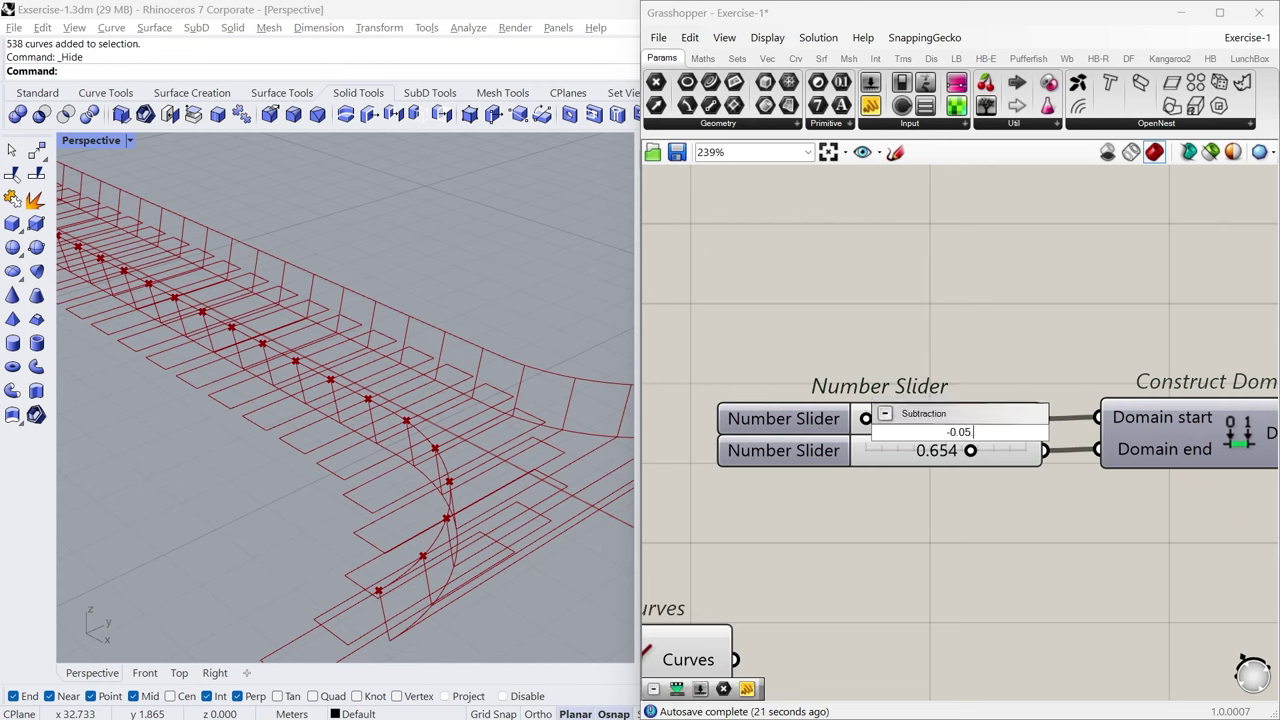
text(.1)
key(Return)
drag(911, 441, 800, 331)
drag(1013, 323, 1097, 417)
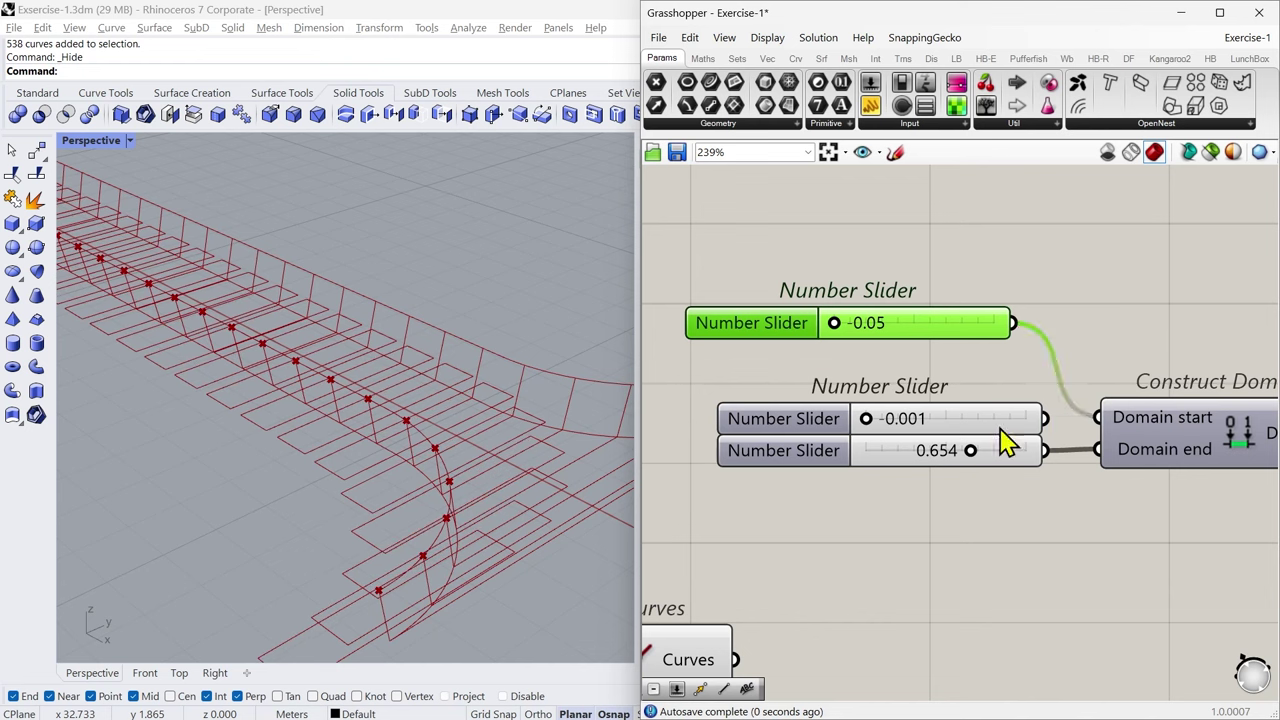
Step: Delete the two old sliders and place the -0.05 slider beside Construct Domain's inputs
click(812, 418)
key(Delete)
drag(755, 340, 787, 434)
click(775, 460)
key(Delete)
Step: Duplicate the -0.05 slider, set the copy to 0.05, place it directly below and connect it to Domain end
click(775, 418)
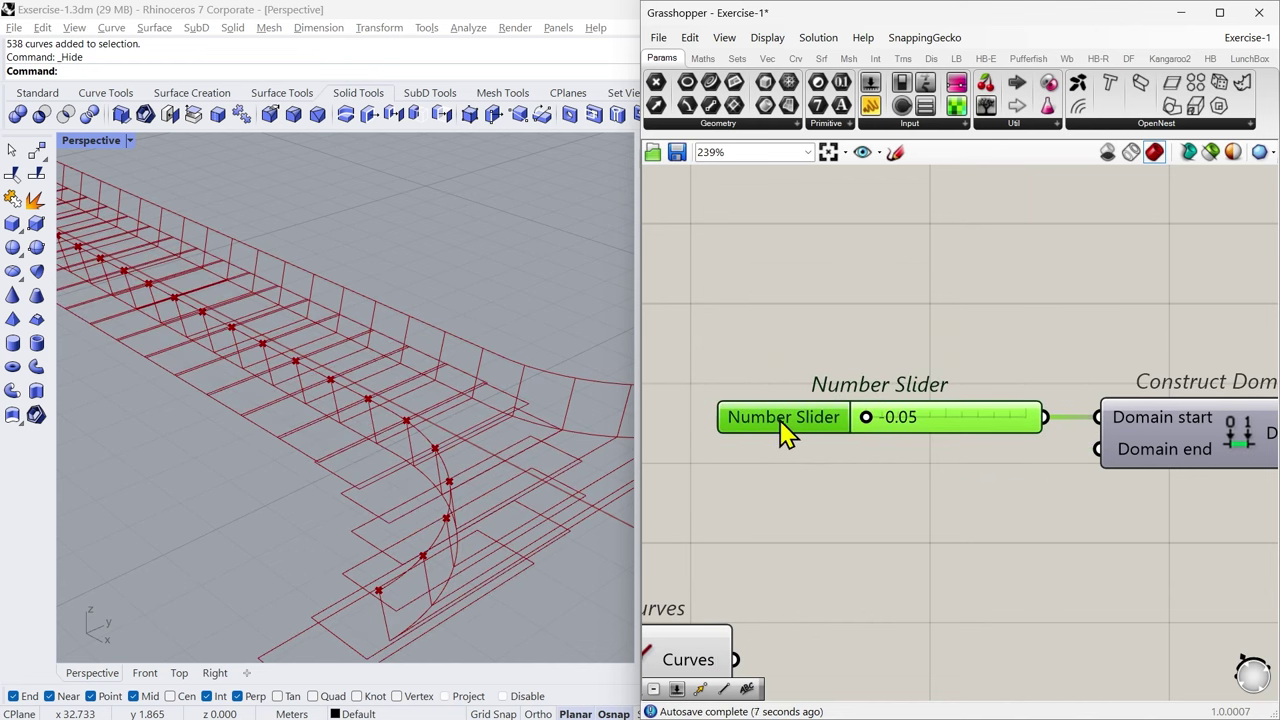
key(ctrl+c)
key(ctrl+v)
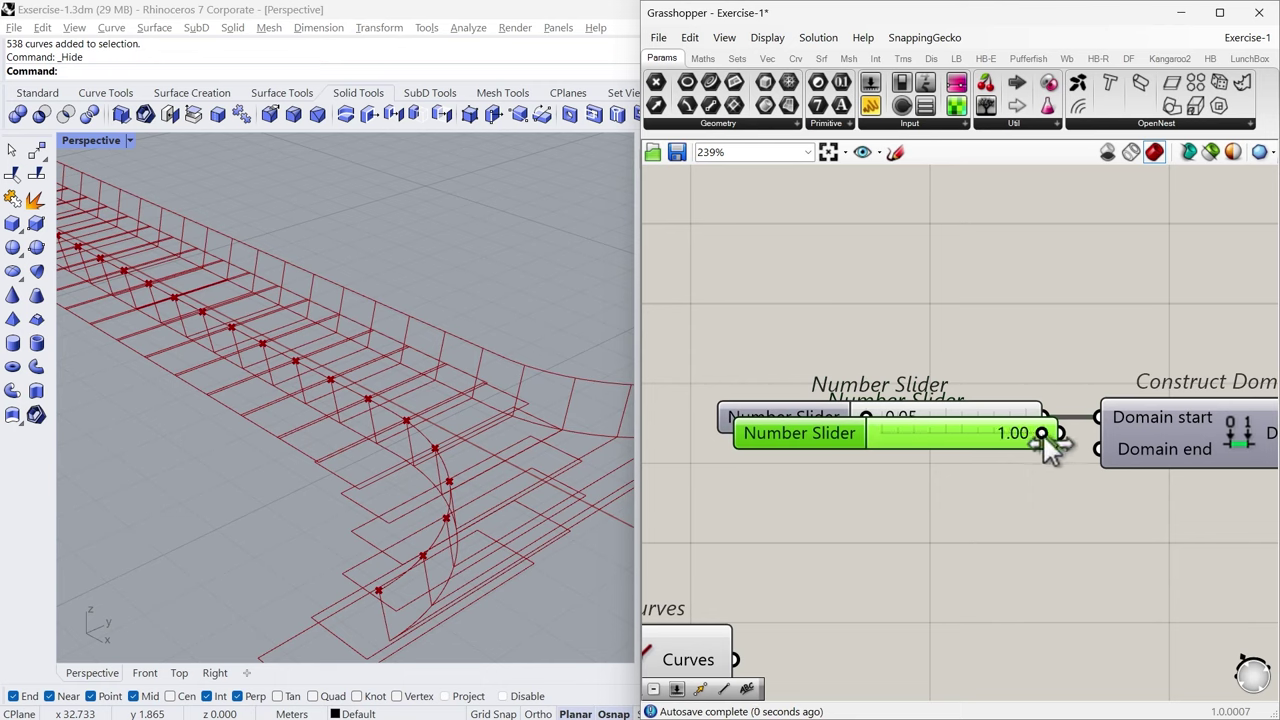
double_click(1005, 436)
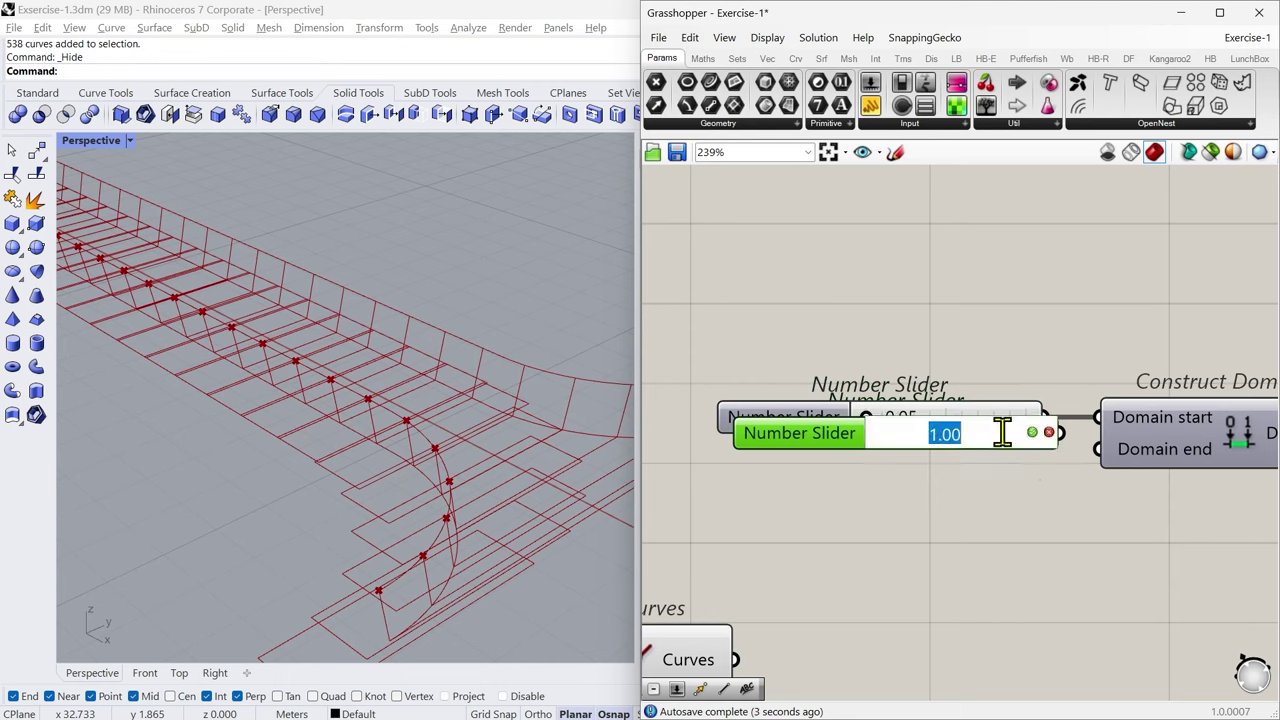
text(0.05)
key(Return)
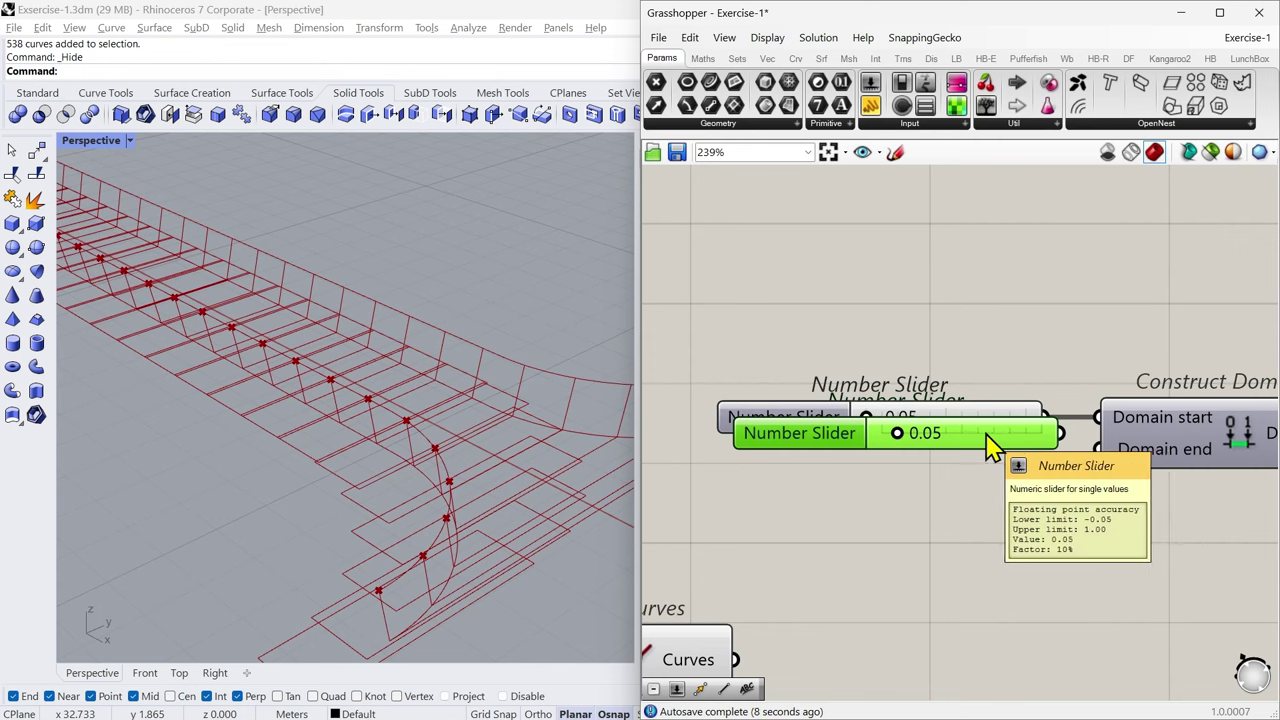
drag(787, 435, 771, 451)
drag(1045, 449, 1093, 449)
Step: Connect the Construct Domain output to the Rectangle's Y Size input as well
scroll(983, 446, down, 4)
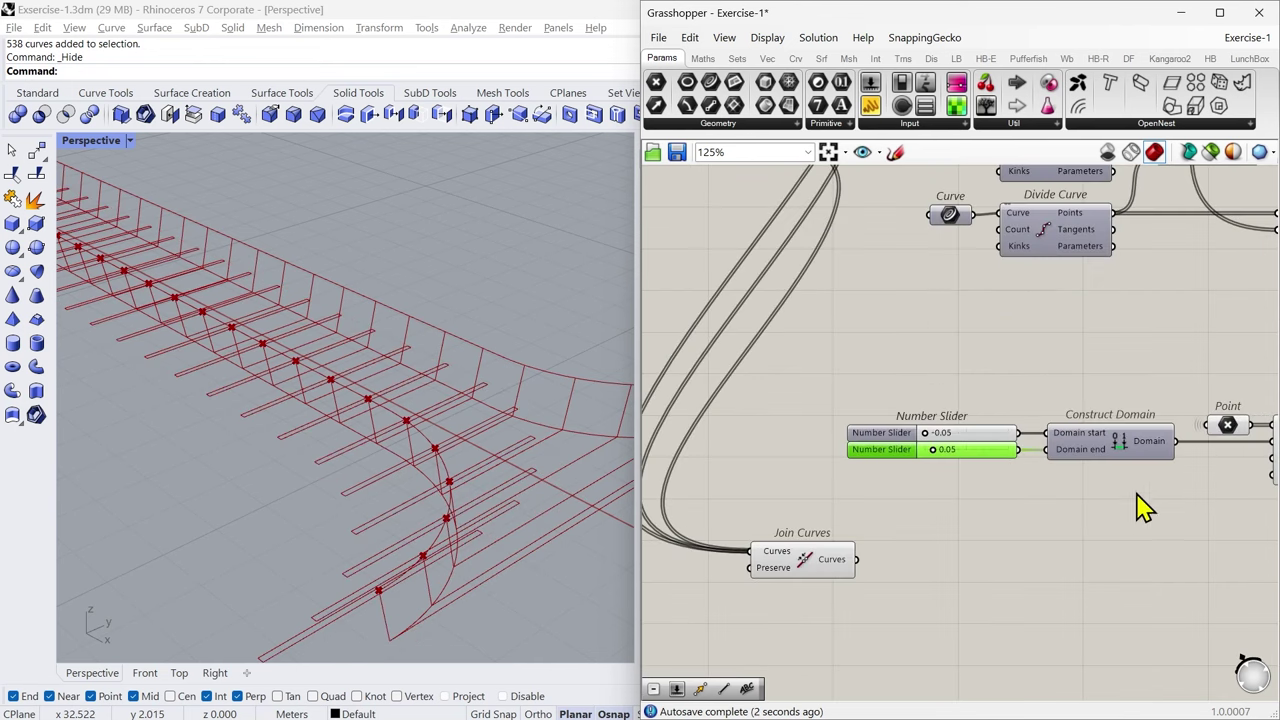
right_drag(1137, 503, 896, 498)
scroll(985, 465, up, 1)
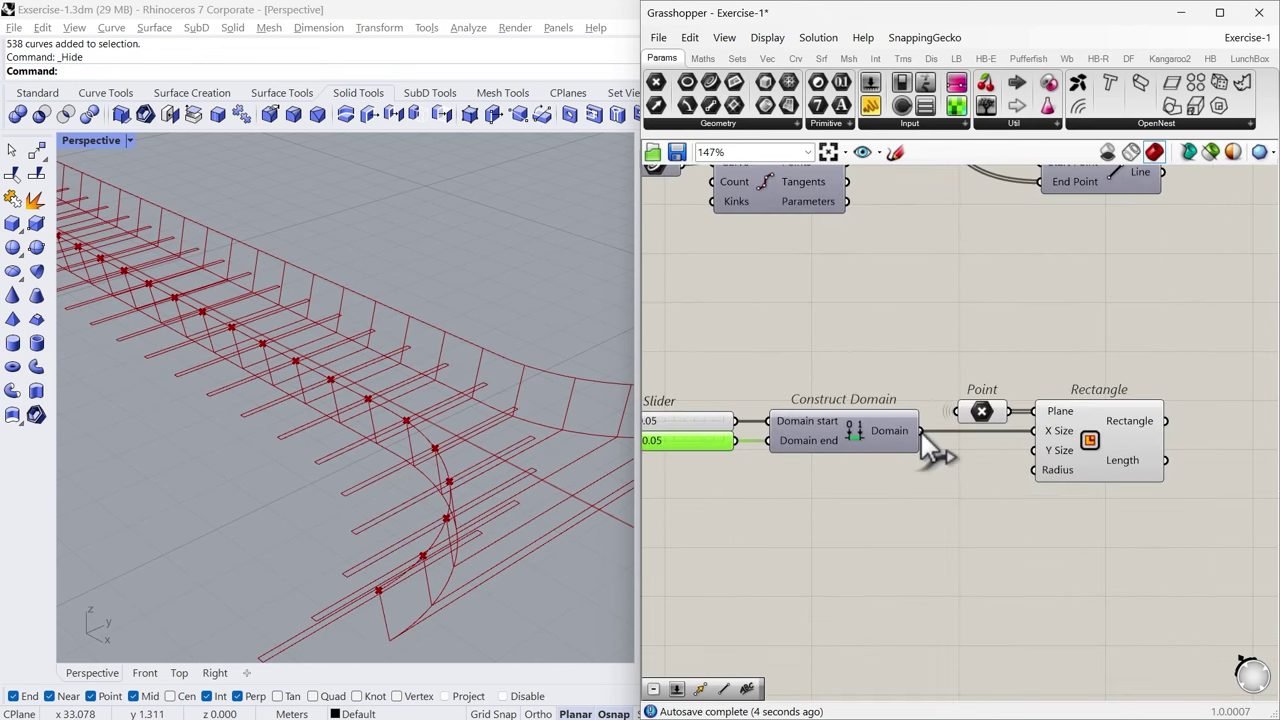
drag(921, 432, 1034, 450)
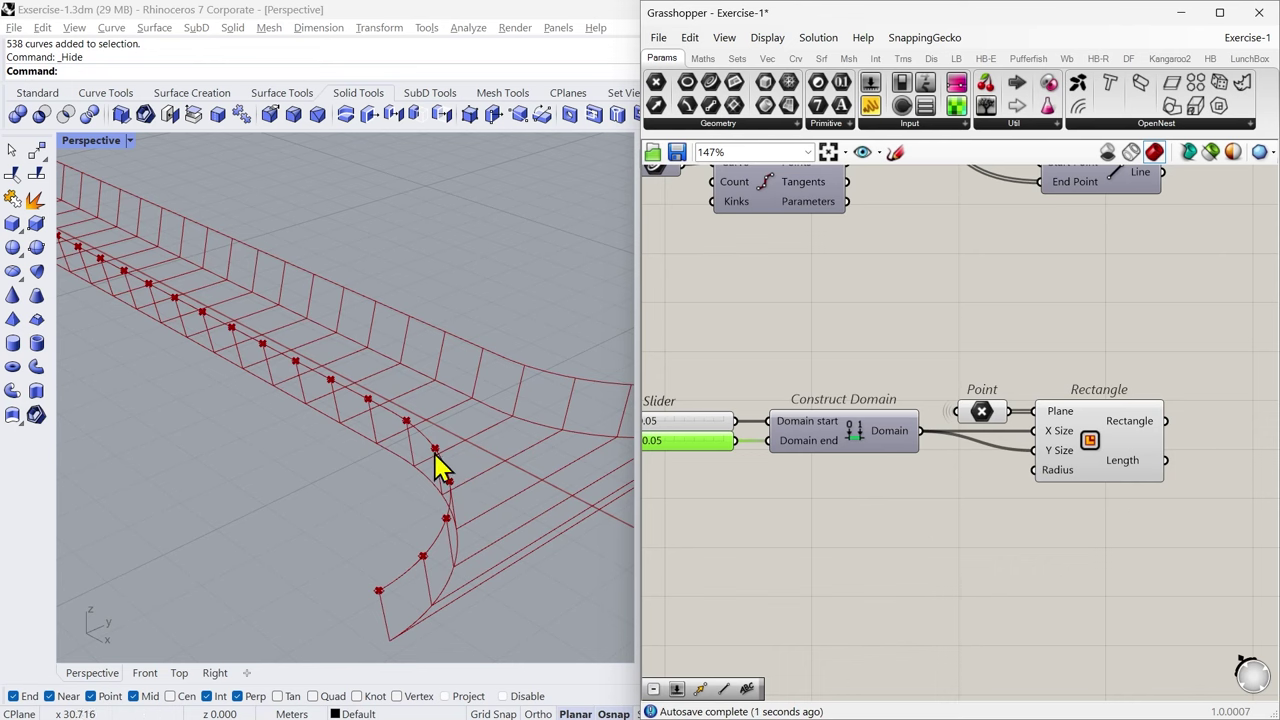
Step: Duplicate the two sliders and Construct Domain directly below the originals and feed the copied domain into the Rectangle's Y Size
scroll(457, 494, up, 5)
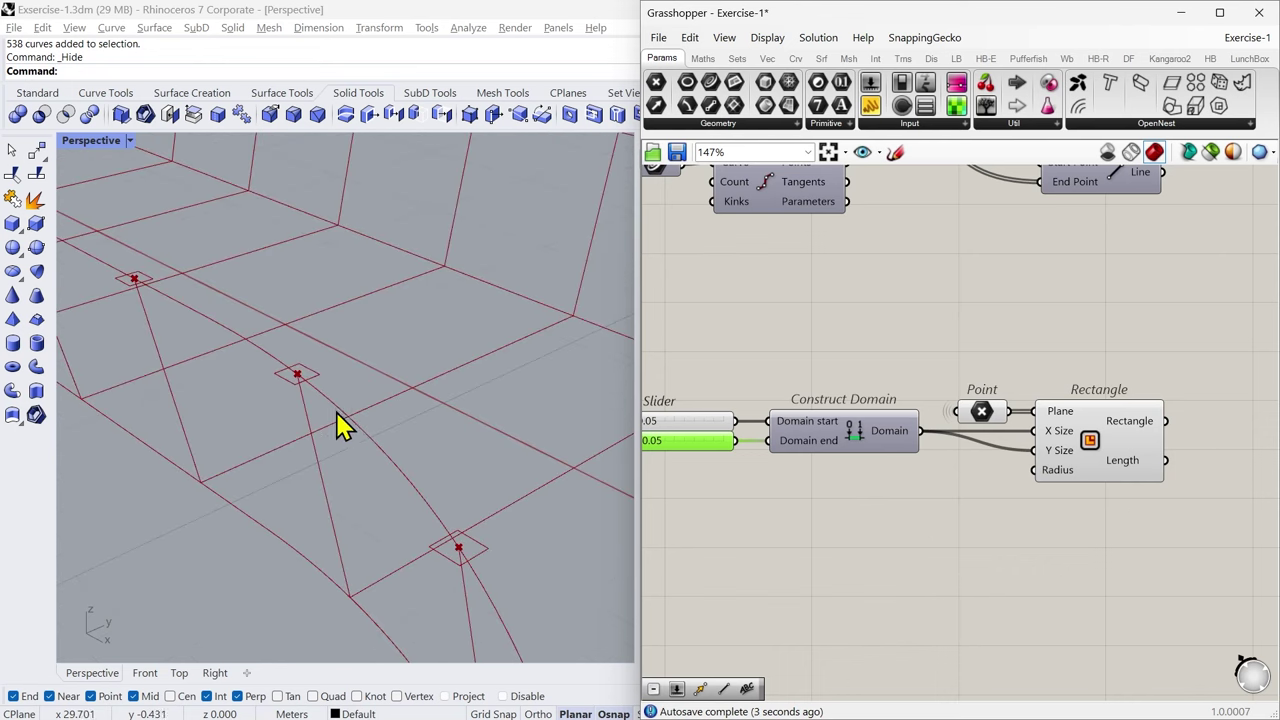
right_drag(792, 488, 863, 490)
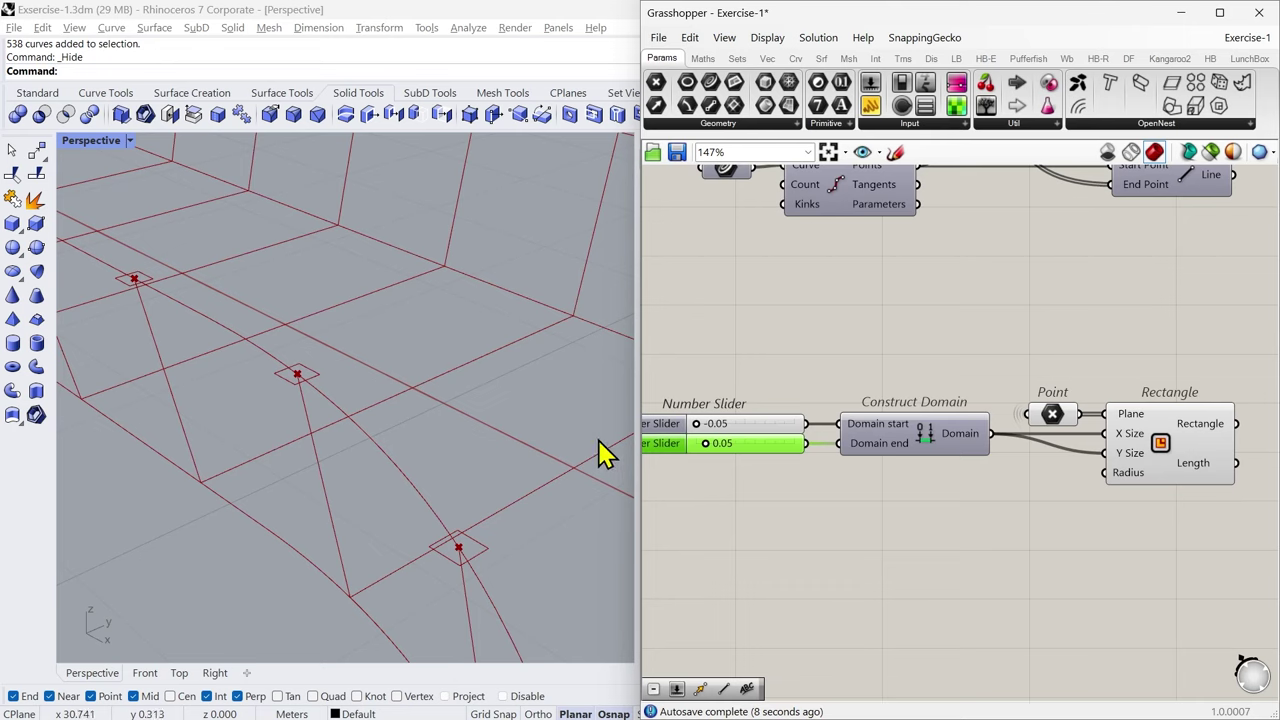
right_drag(759, 492, 826, 480)
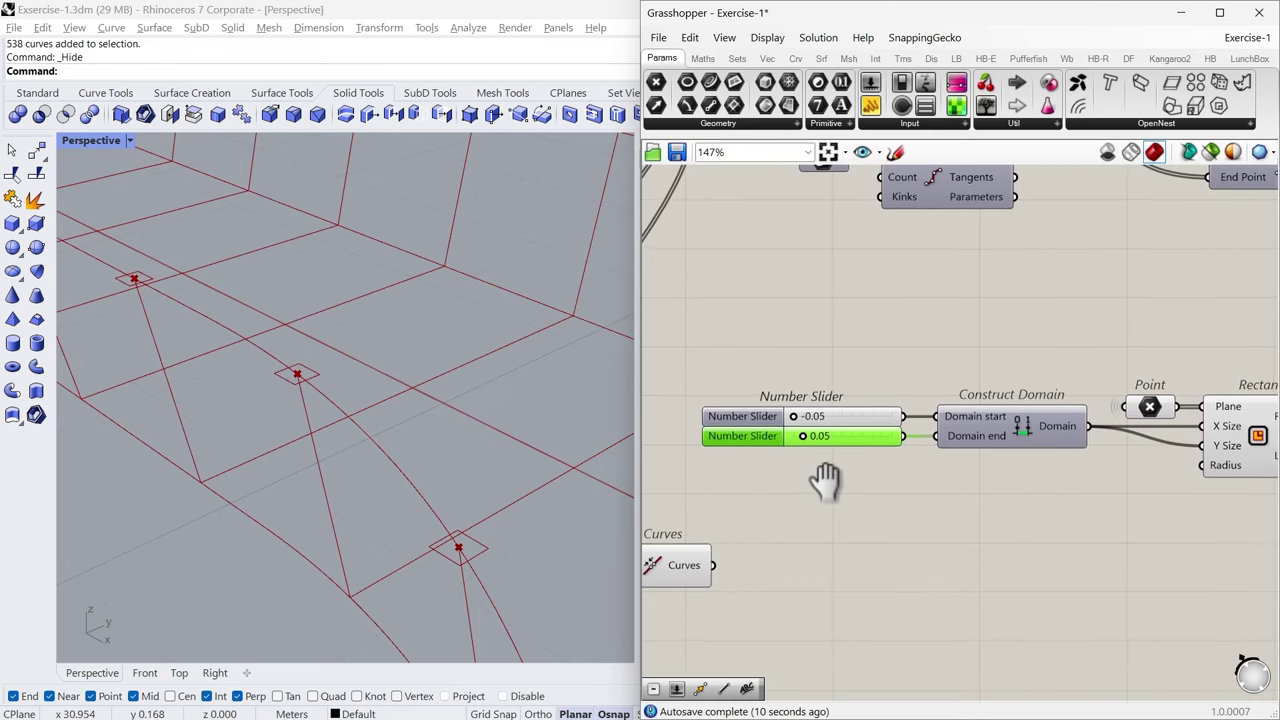
scroll(814, 449, up, 5)
mouse_move(800, 423)
mouse_down()
mouse_move(822, 425)
mouse_move(823, 471)
mouse_move(805, 440)
mouse_up()
scroll(812, 421, down, 1)
scroll(790, 397, up, 2)
scroll(790, 397, down, 3)
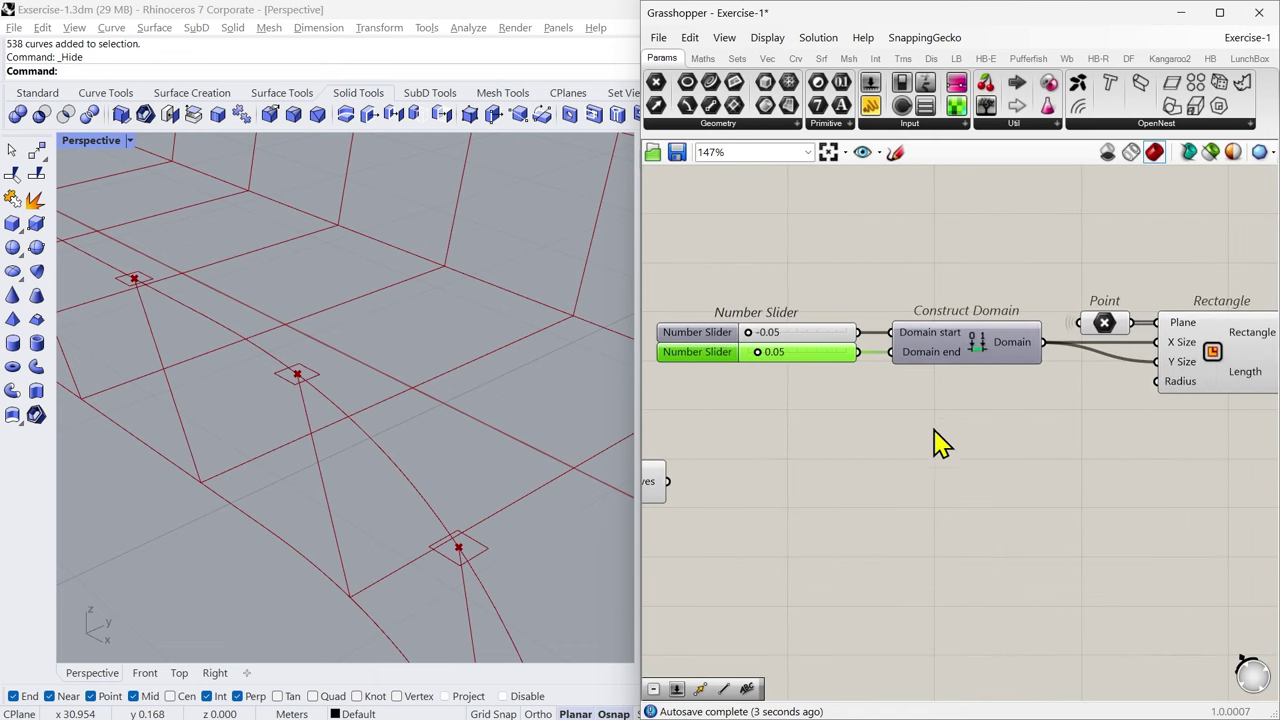
drag(945, 413, 790, 307)
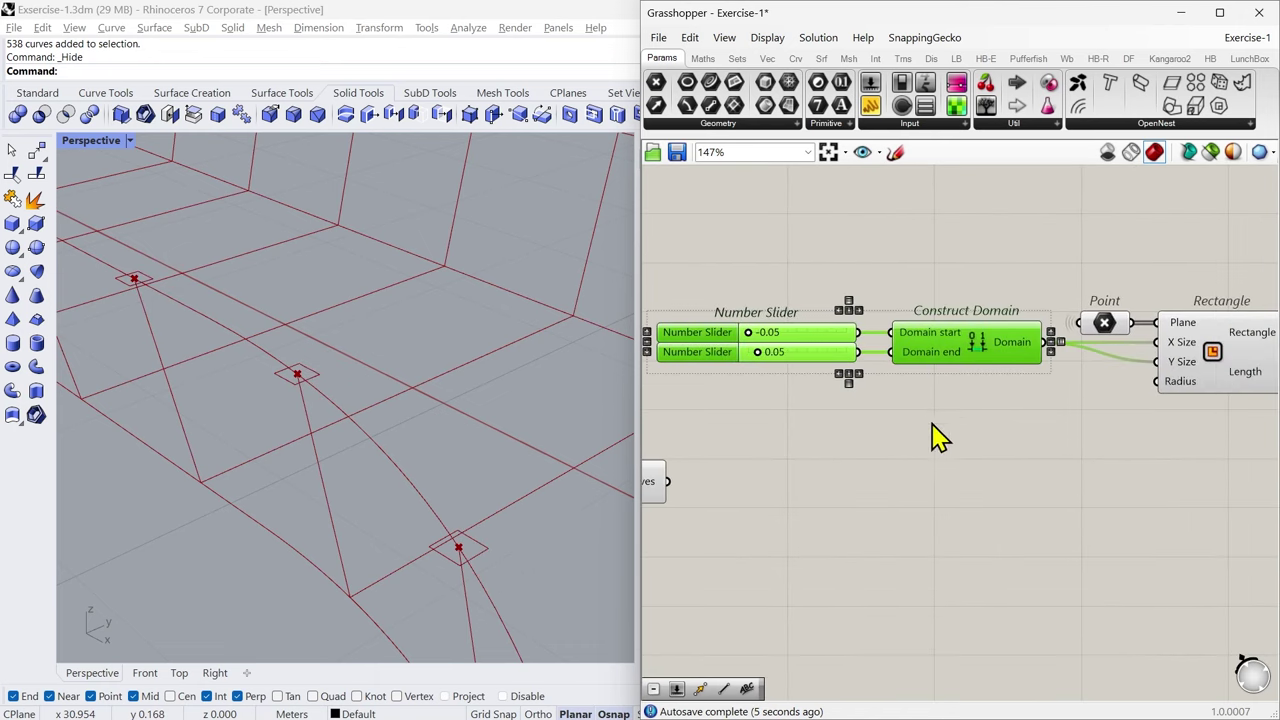
alt+drag(969, 366, 962, 396)
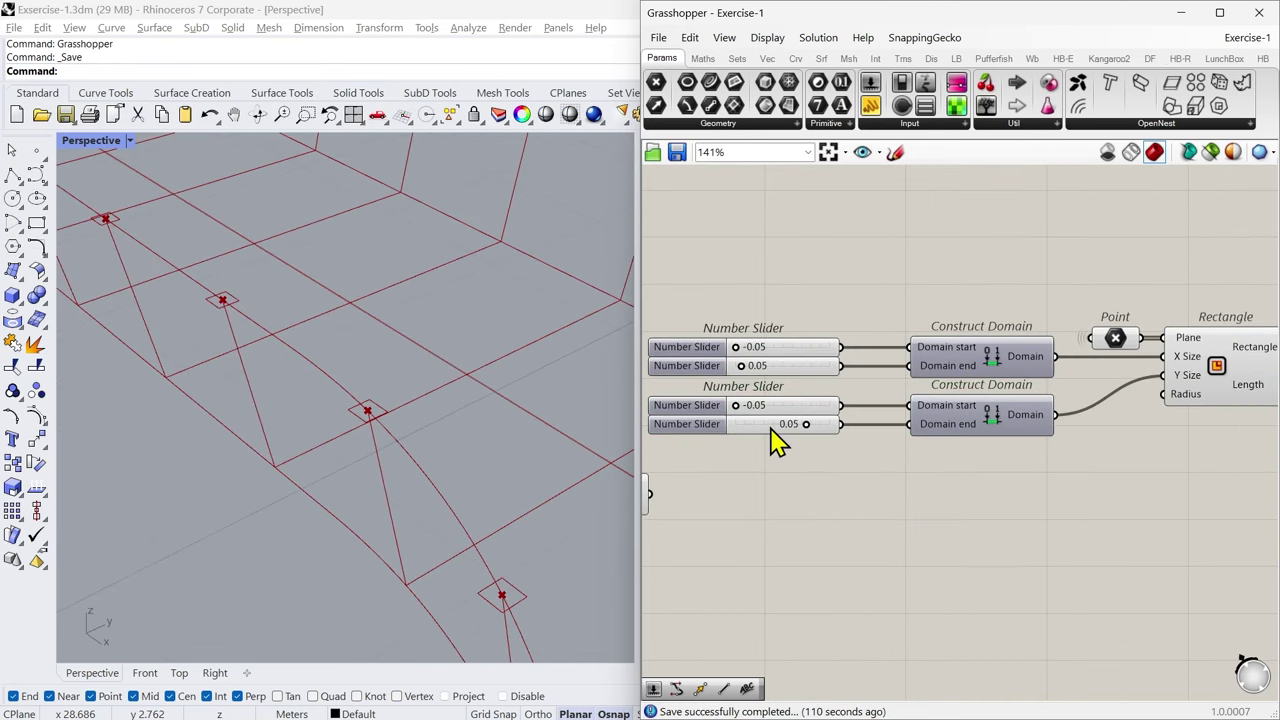
Step: Set the Domain end slider of the Y Size domain to 0.00
scroll(738, 405, up, 4)
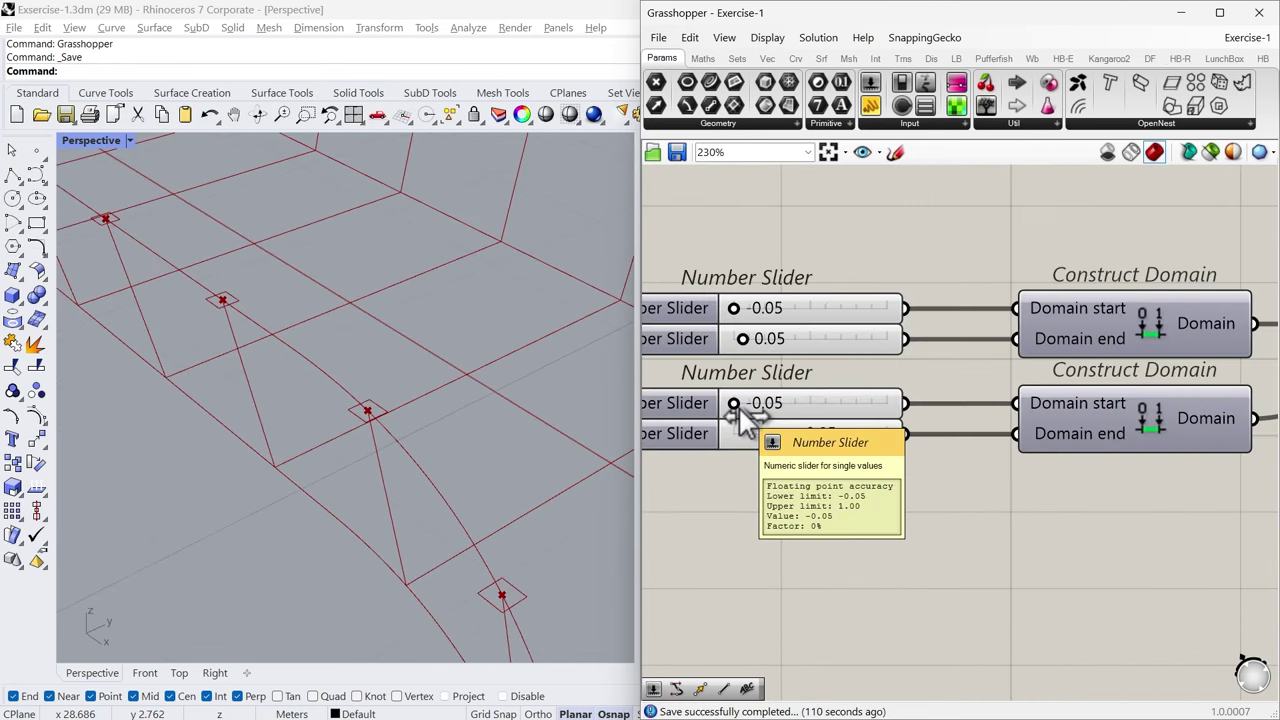
mouse_move(736, 401)
mouse_down()
mouse_move(758, 401)
mouse_move(737, 408)
mouse_up()
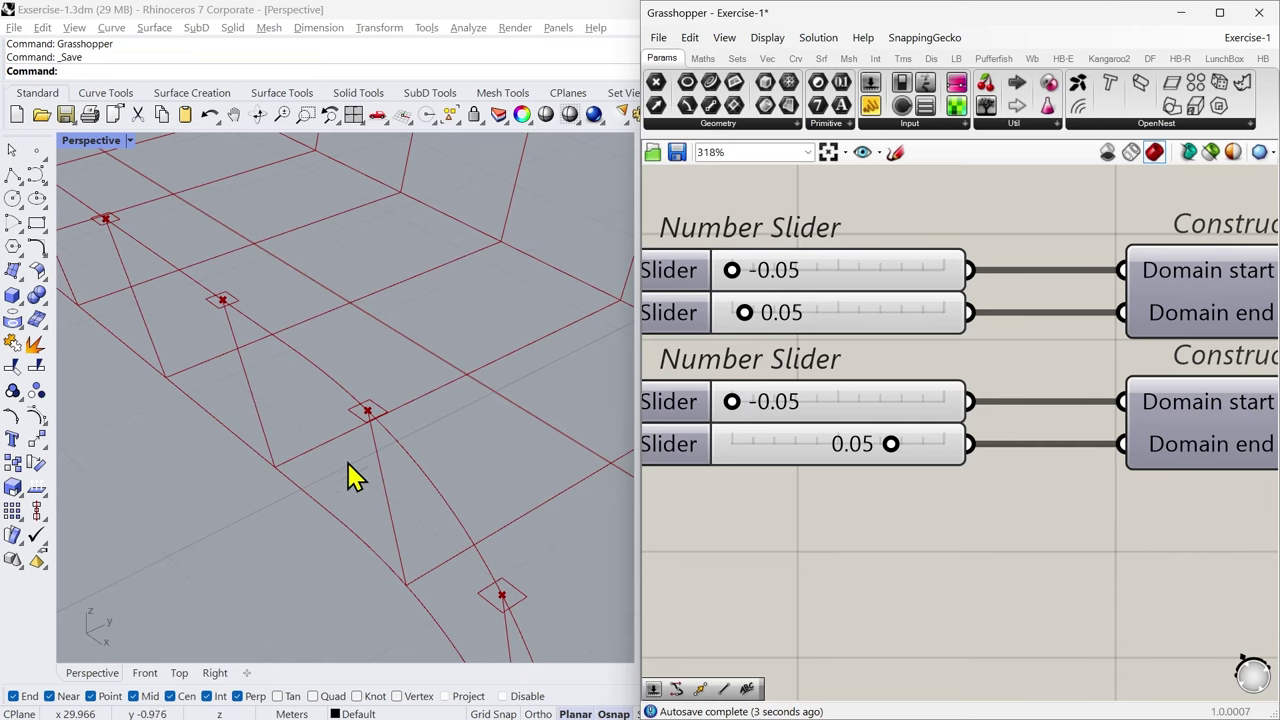
drag(892, 444, 839, 446)
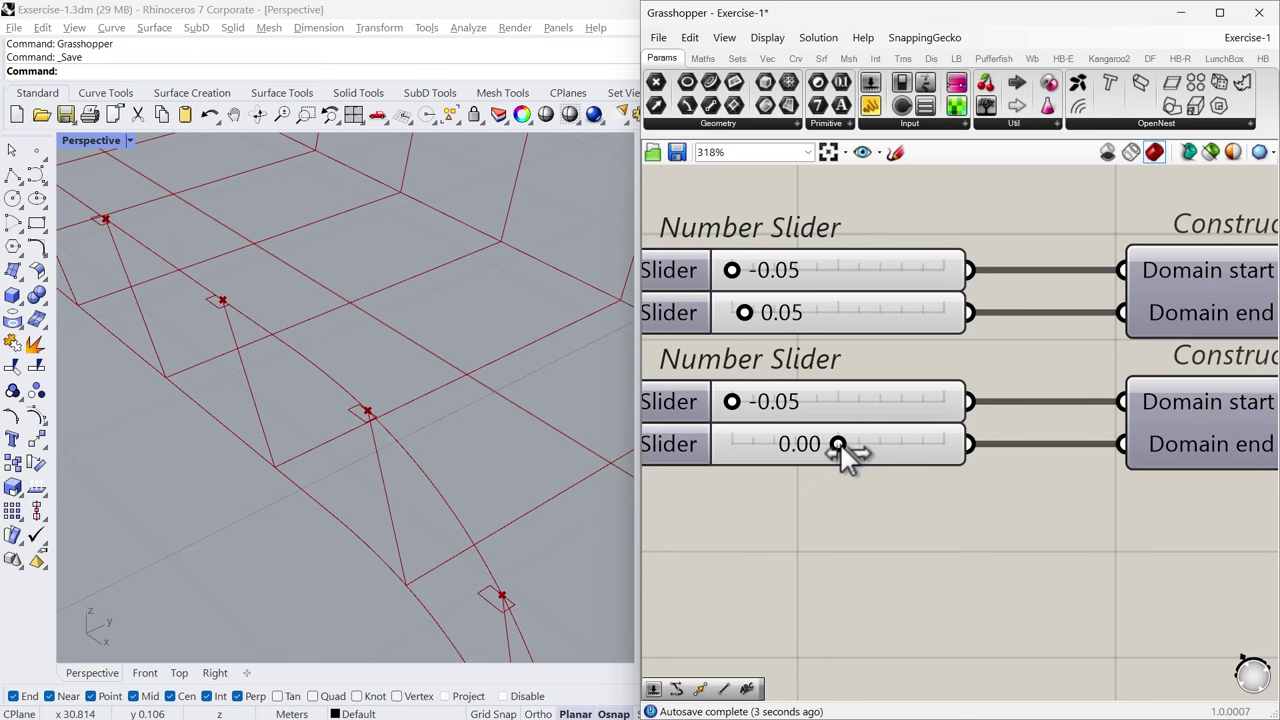
Step: Examine how the rectangles sit relative to the division points along the bridge's upper curve
scroll(415, 410, down, 2)
scroll(246, 318, up, 2)
scroll(430, 428, up, 3)
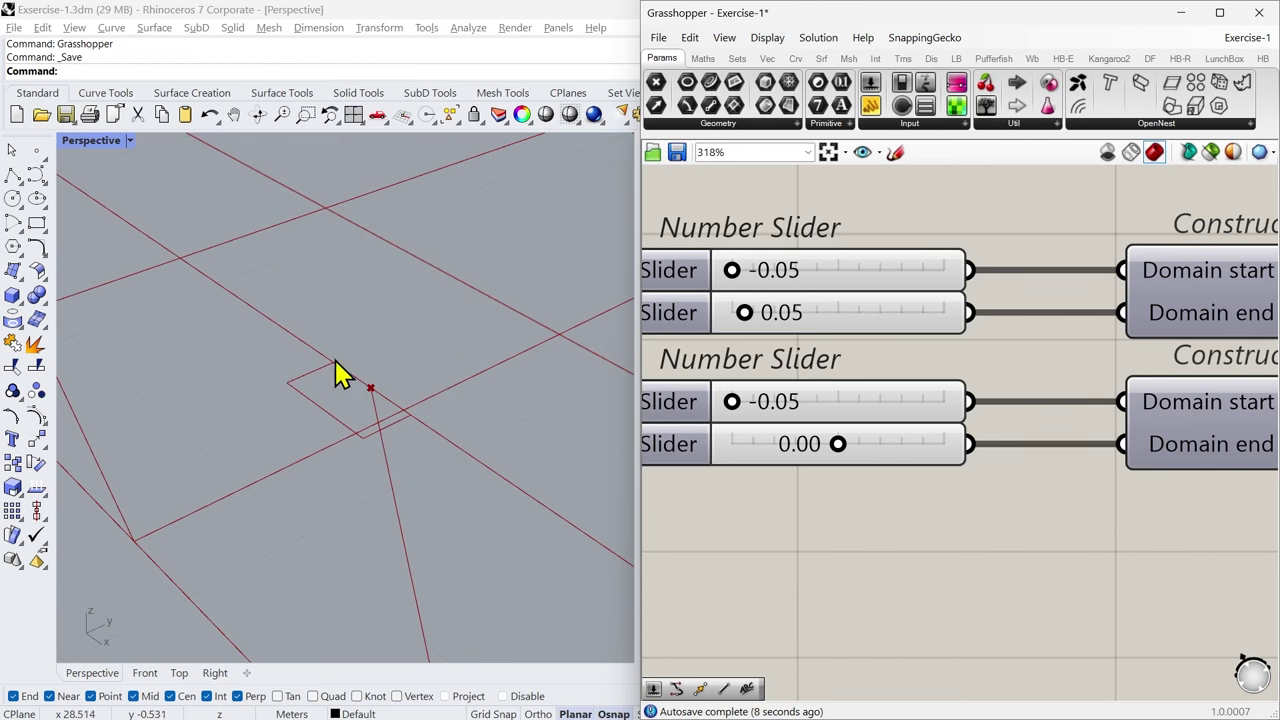
scroll(312, 380, down, 3)
scroll(410, 515, up, 2)
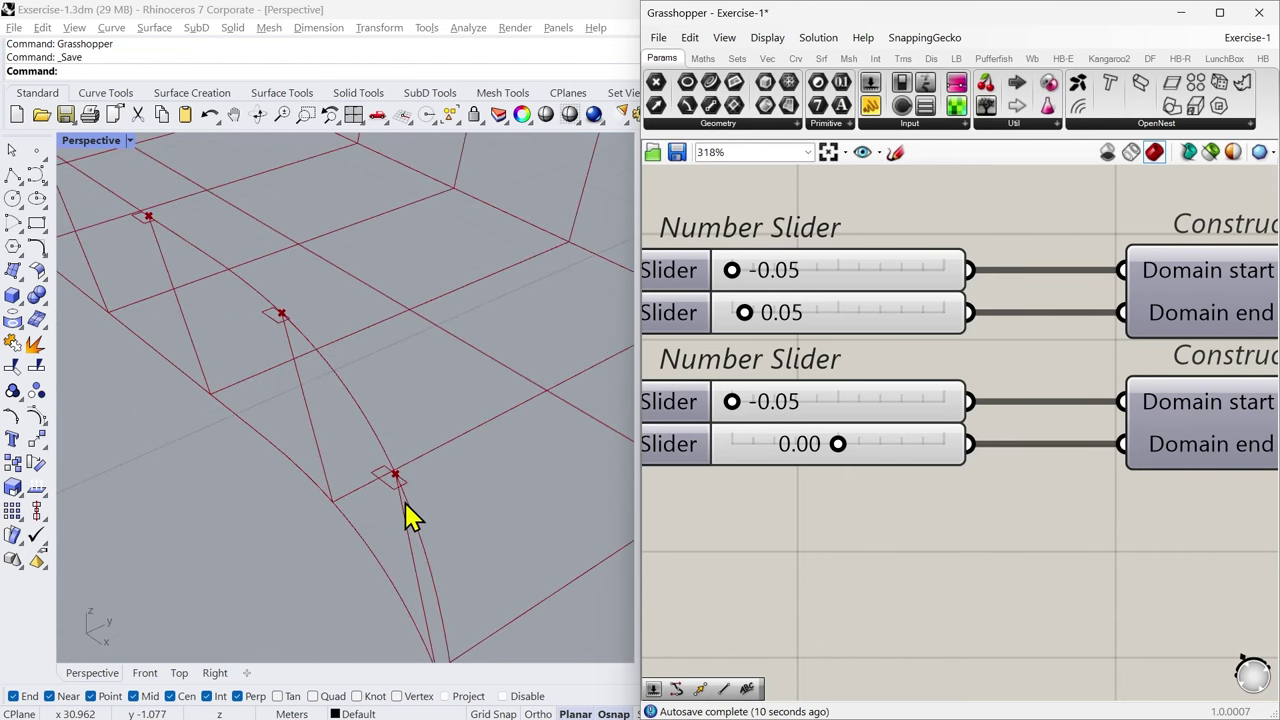
scroll(285, 325, up, 3)
scroll(285, 325, down, 3)
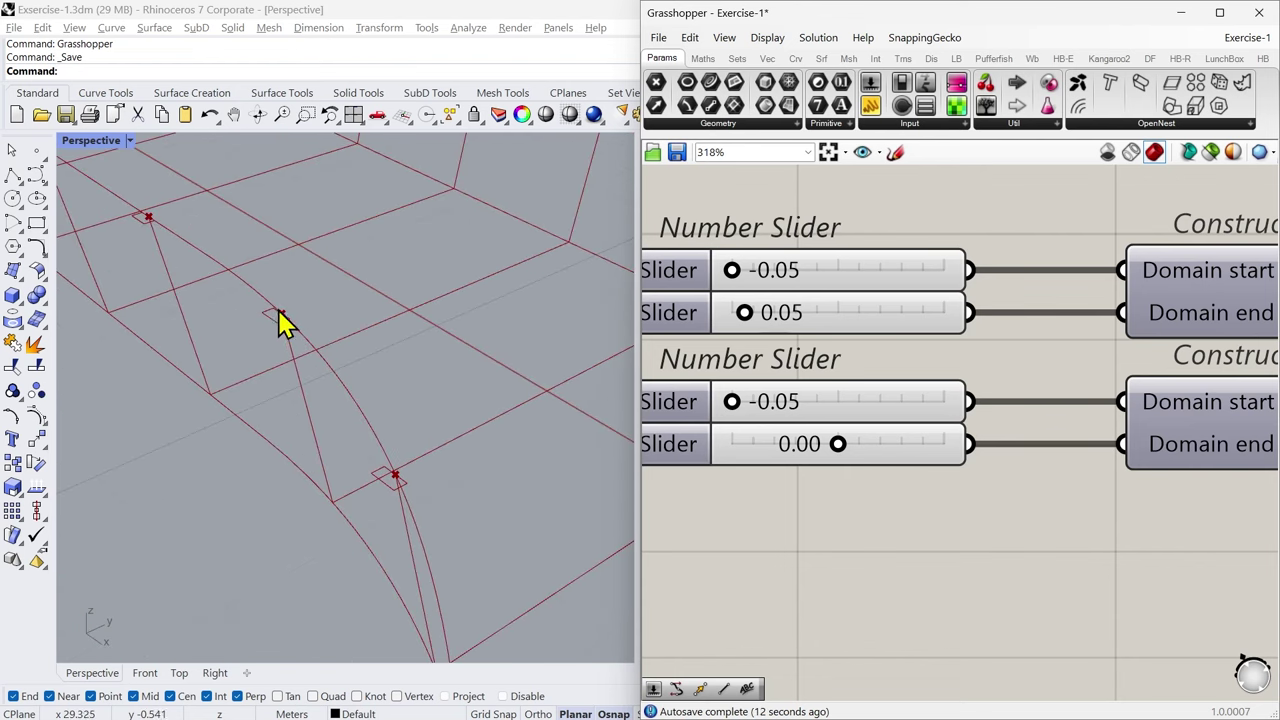
scroll(414, 391, down, 3)
scroll(355, 355, up, 3)
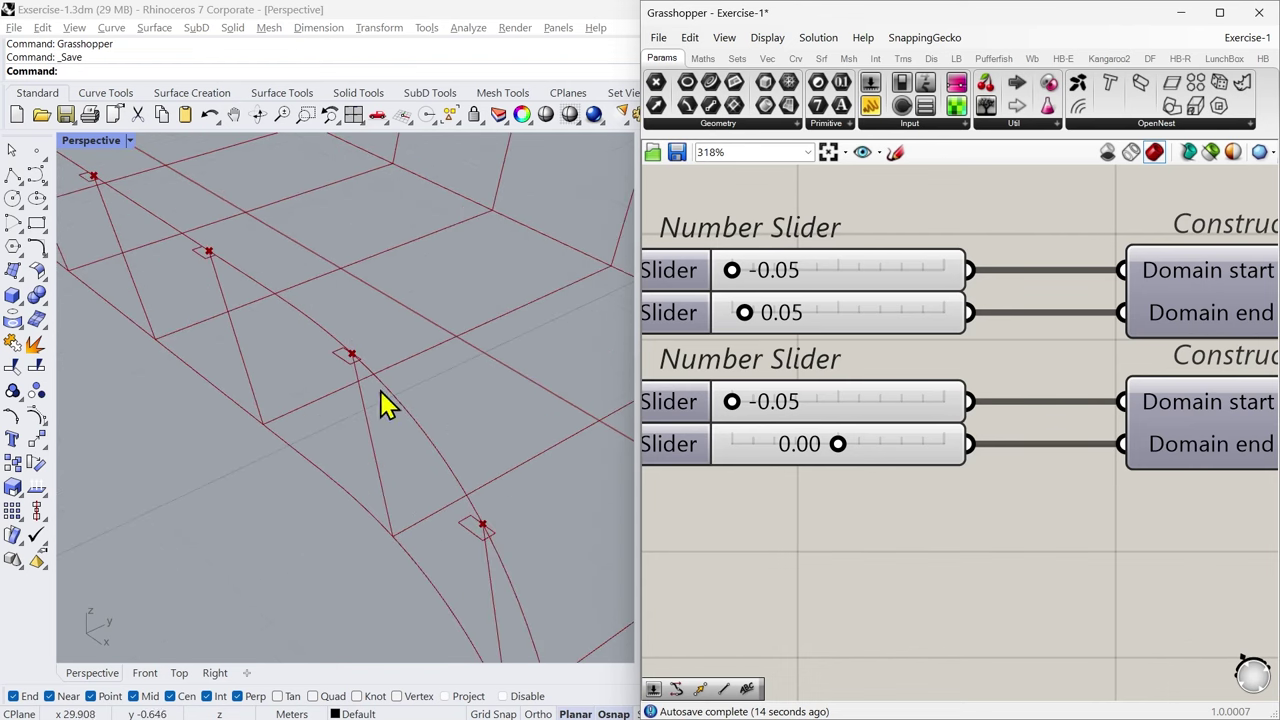
scroll(388, 405, down, 3)
scroll(447, 512, up, 3)
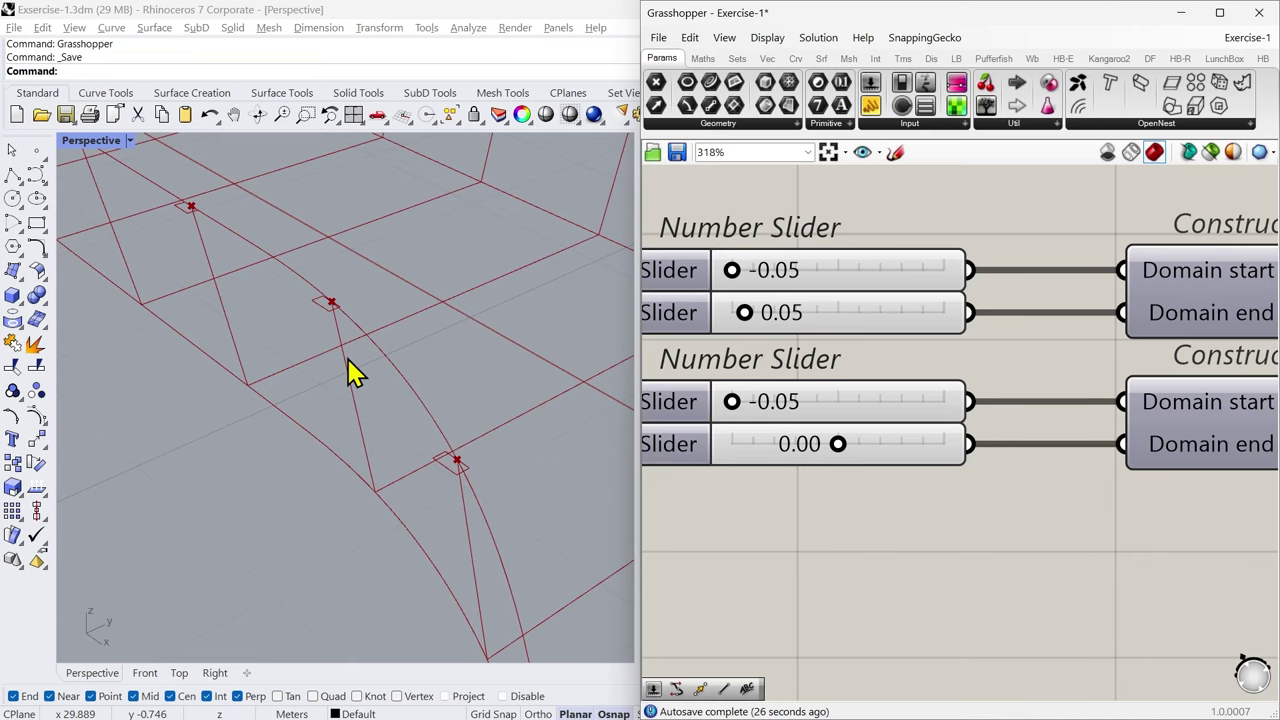
scroll(355, 347, down, 7)
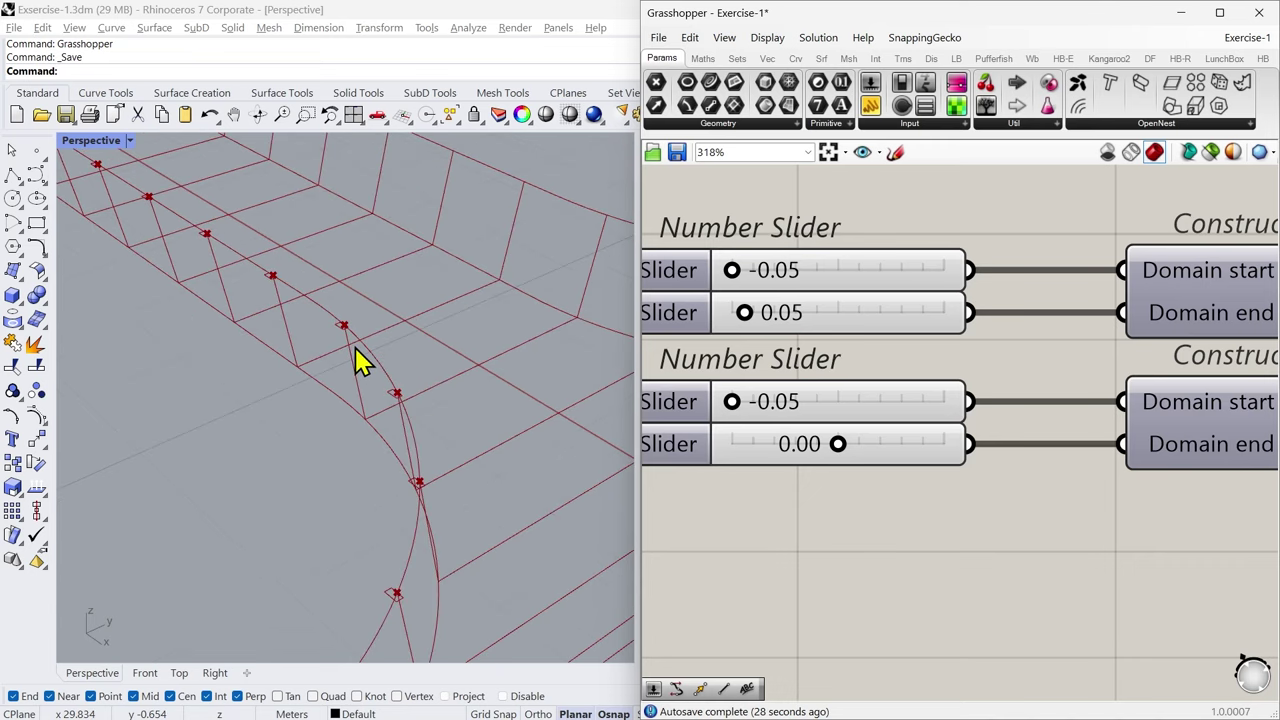
mouse_move(355, 347)
right_down()
mouse_move(354, 366)
mouse_move(351, 355)
right_up()
scroll(338, 343, up, 7)
scroll(338, 347, up, 2)
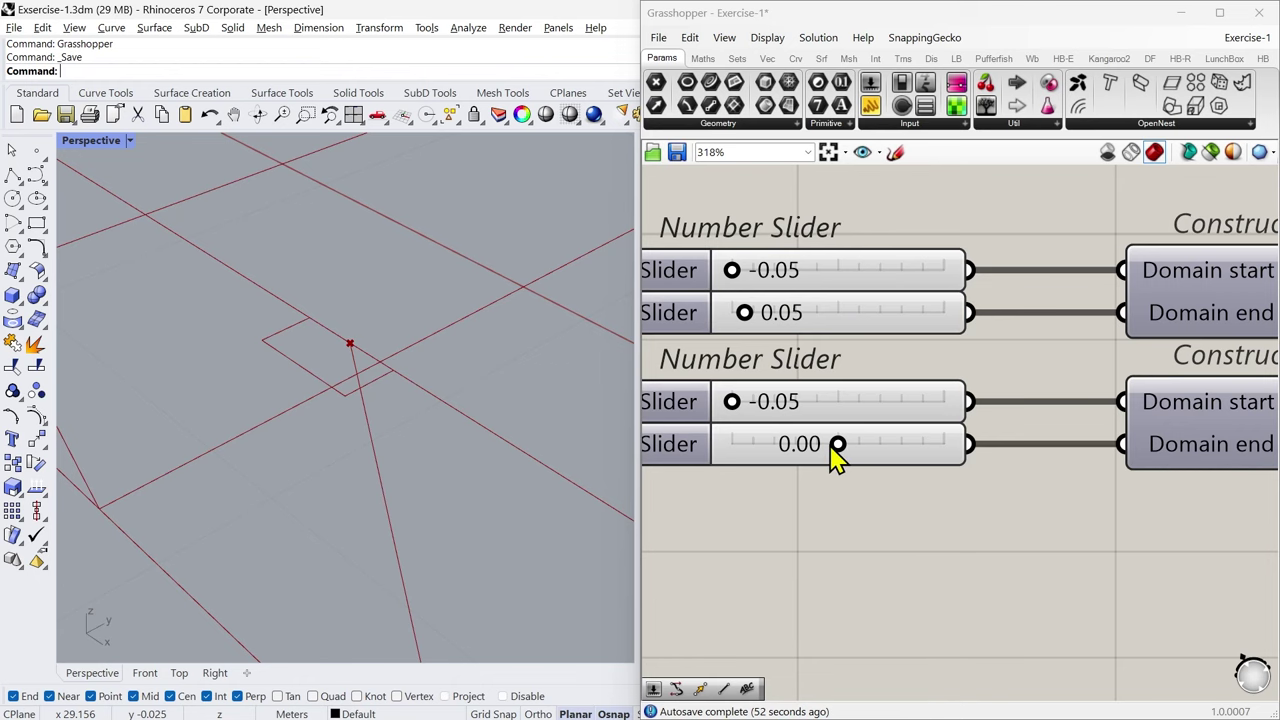
Step: Set the minimum of the Y Size domain's start slider to -0.1 and lower its value to -0.10
scroll(866, 425, down, 3)
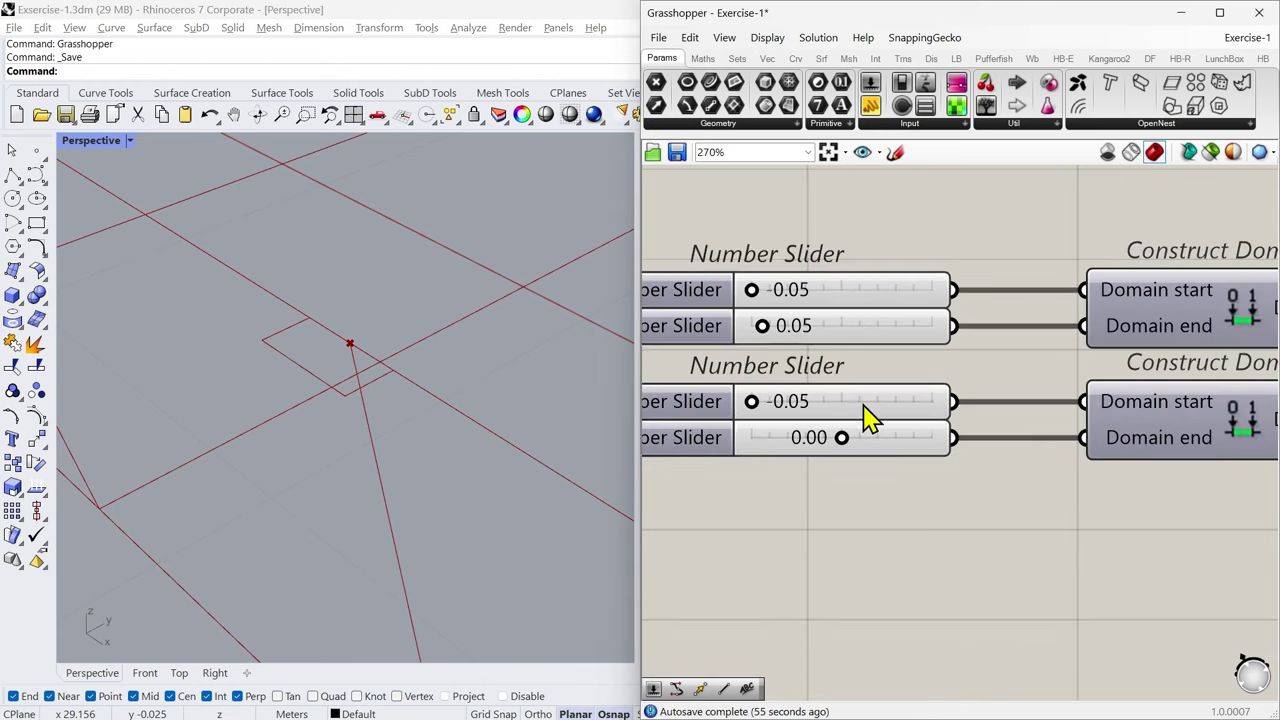
scroll(1220, 395, down, 2)
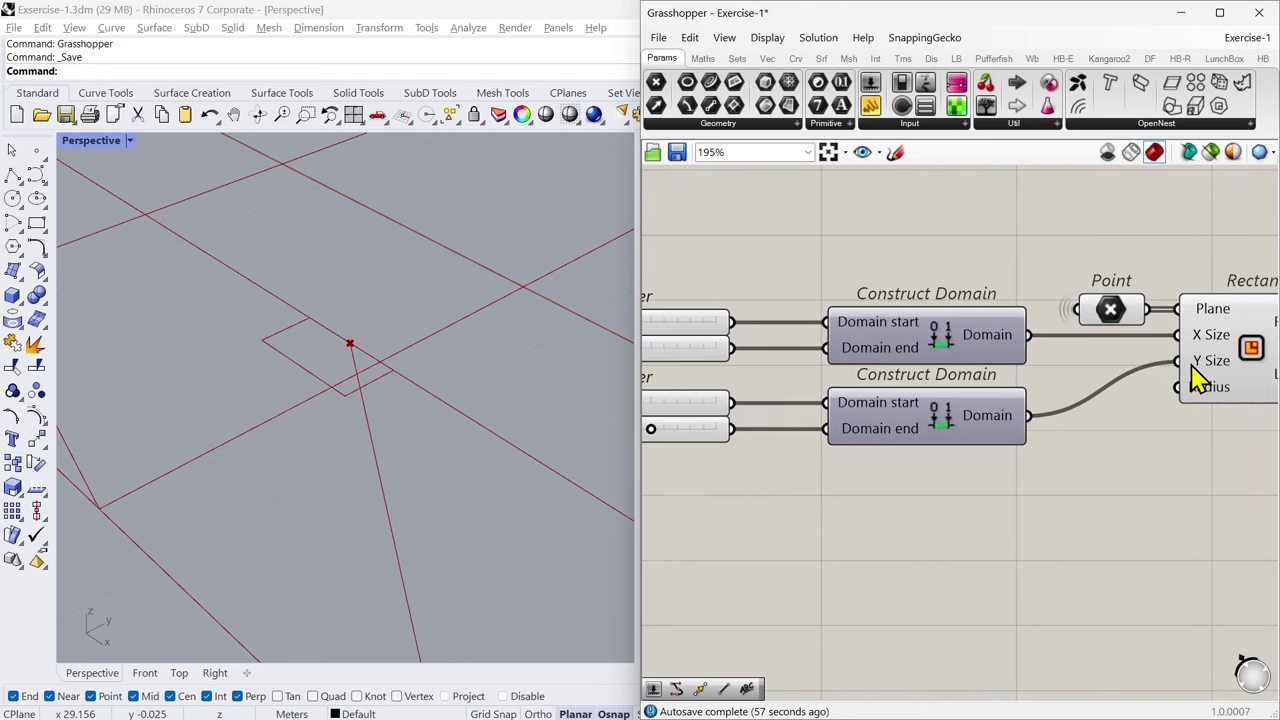
scroll(960, 420, down, 2)
scroll(877, 425, up, 4)
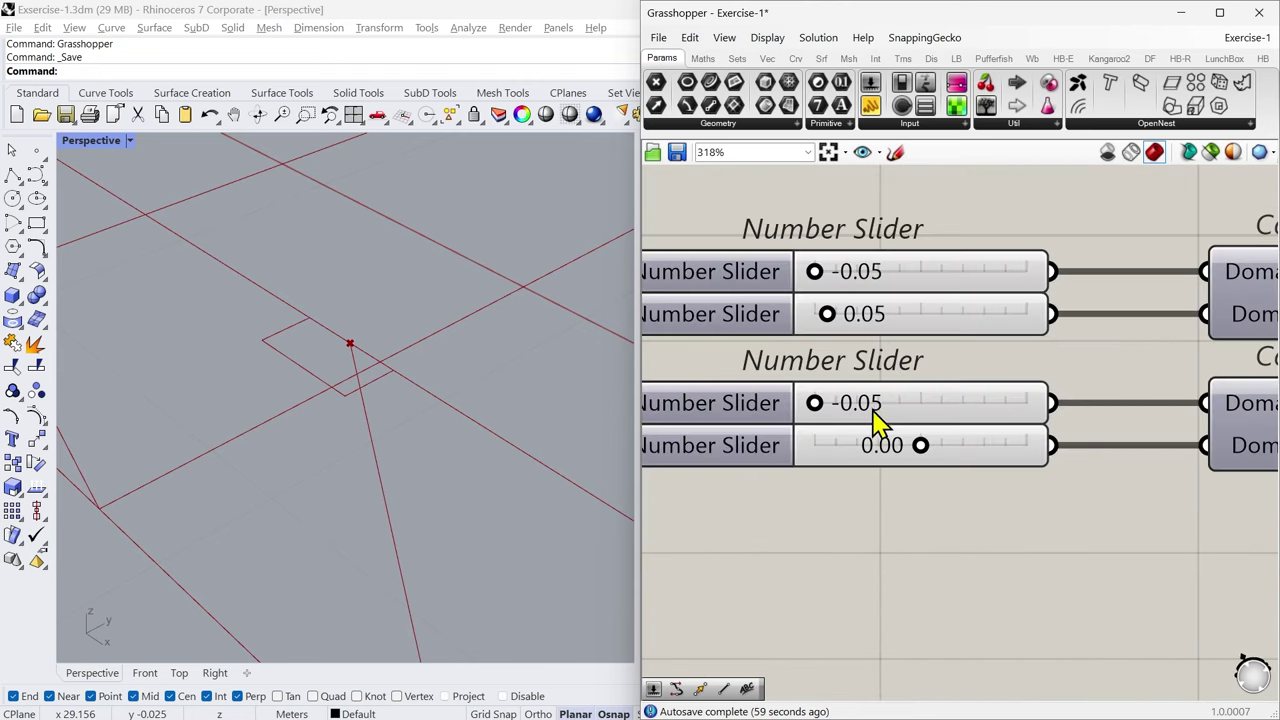
click(750, 403)
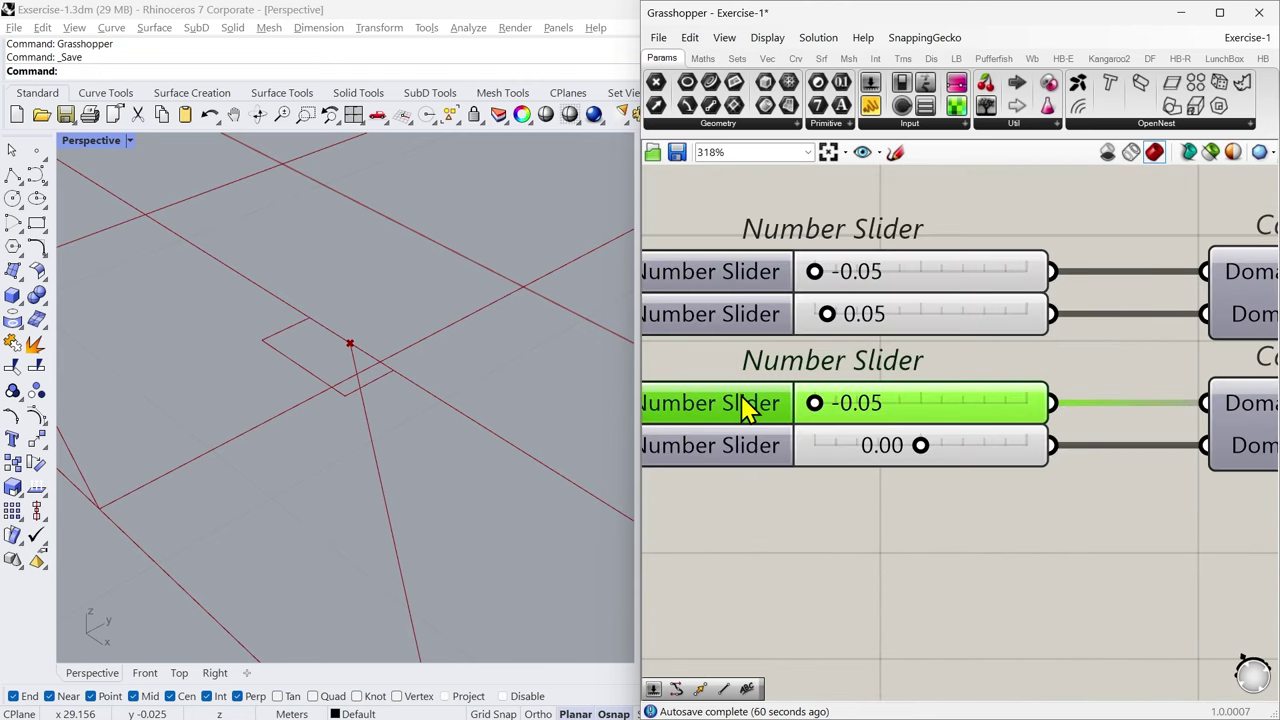
double_click(750, 403)
drag(730, 240, 1062, 191)
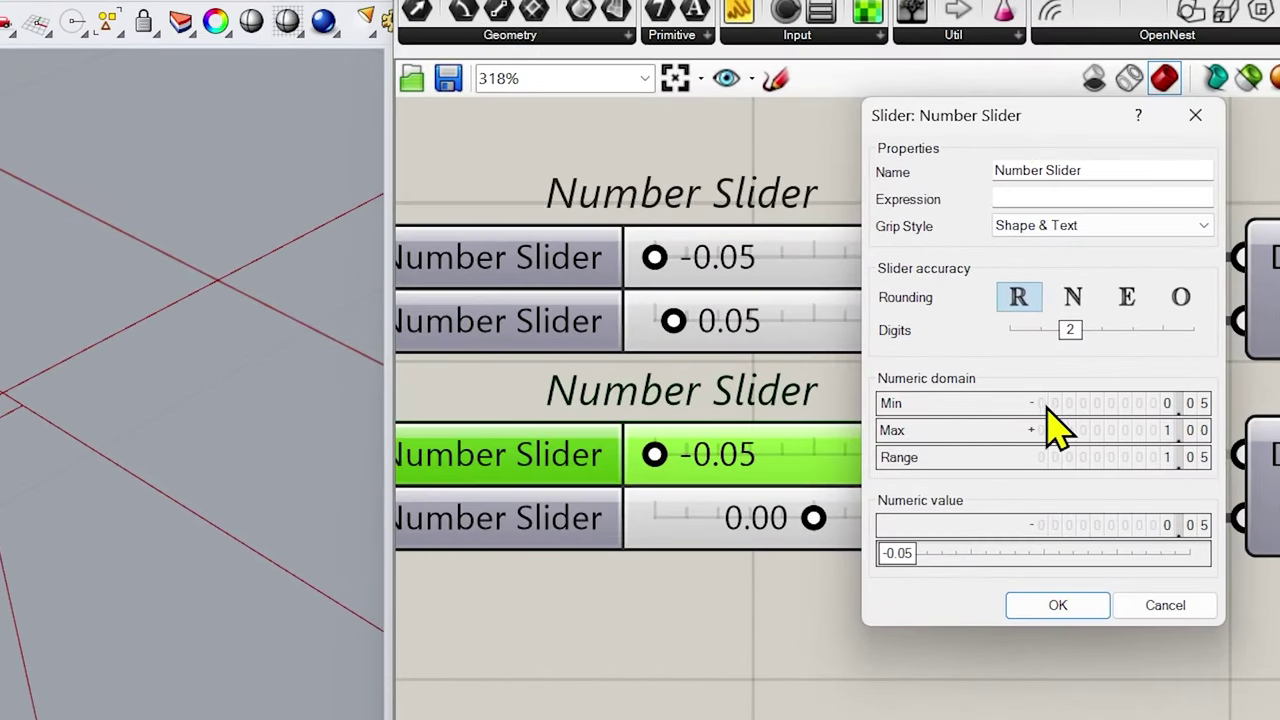
double_click(1157, 404)
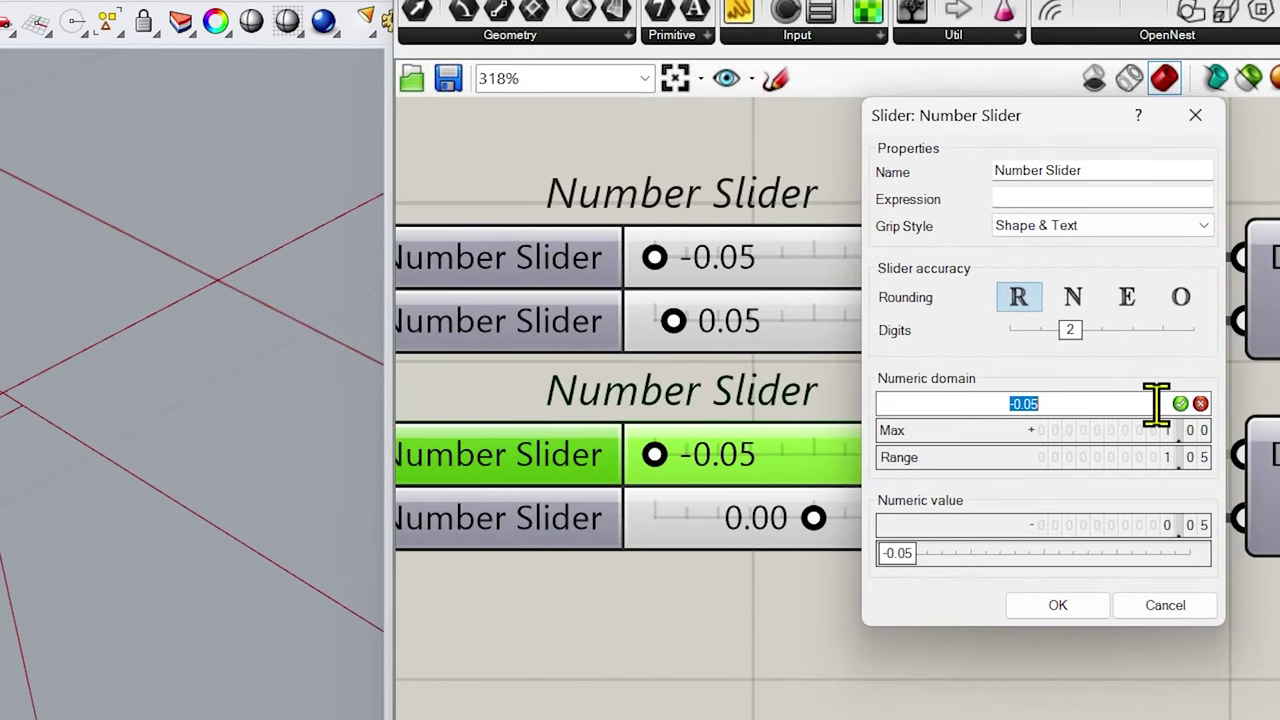
text(-.1)
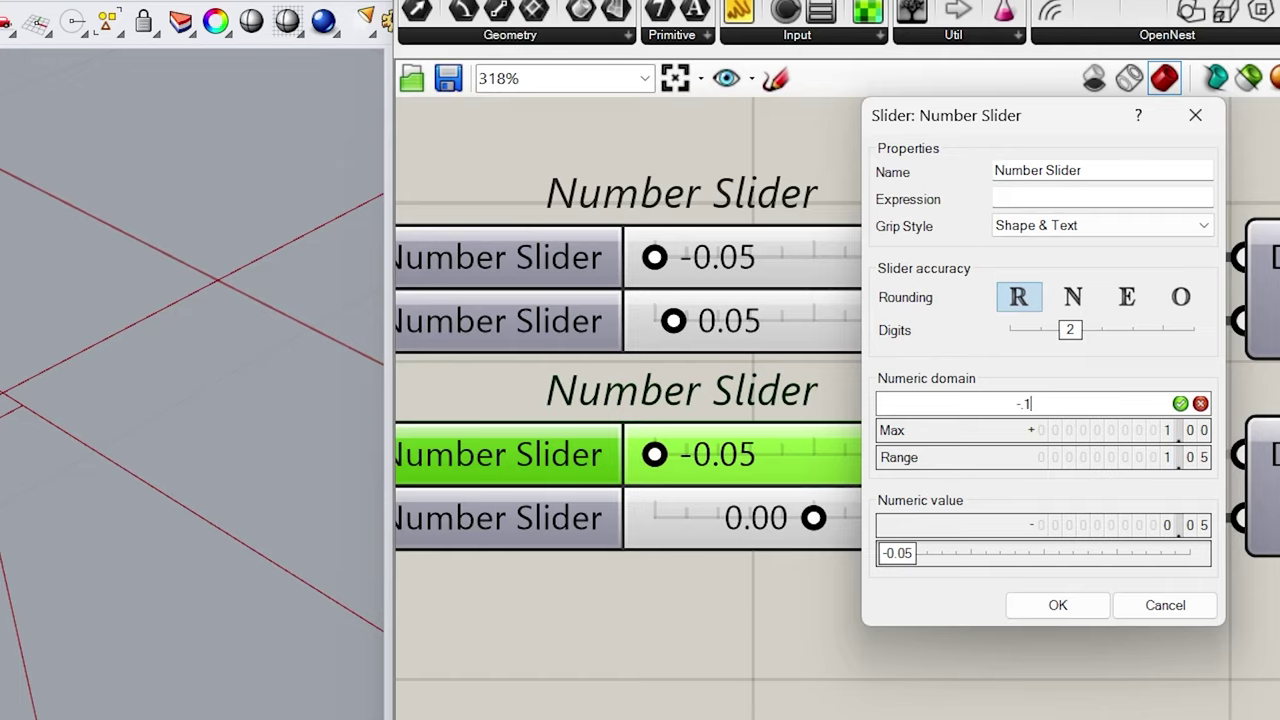
key(Return)
click(1057, 605)
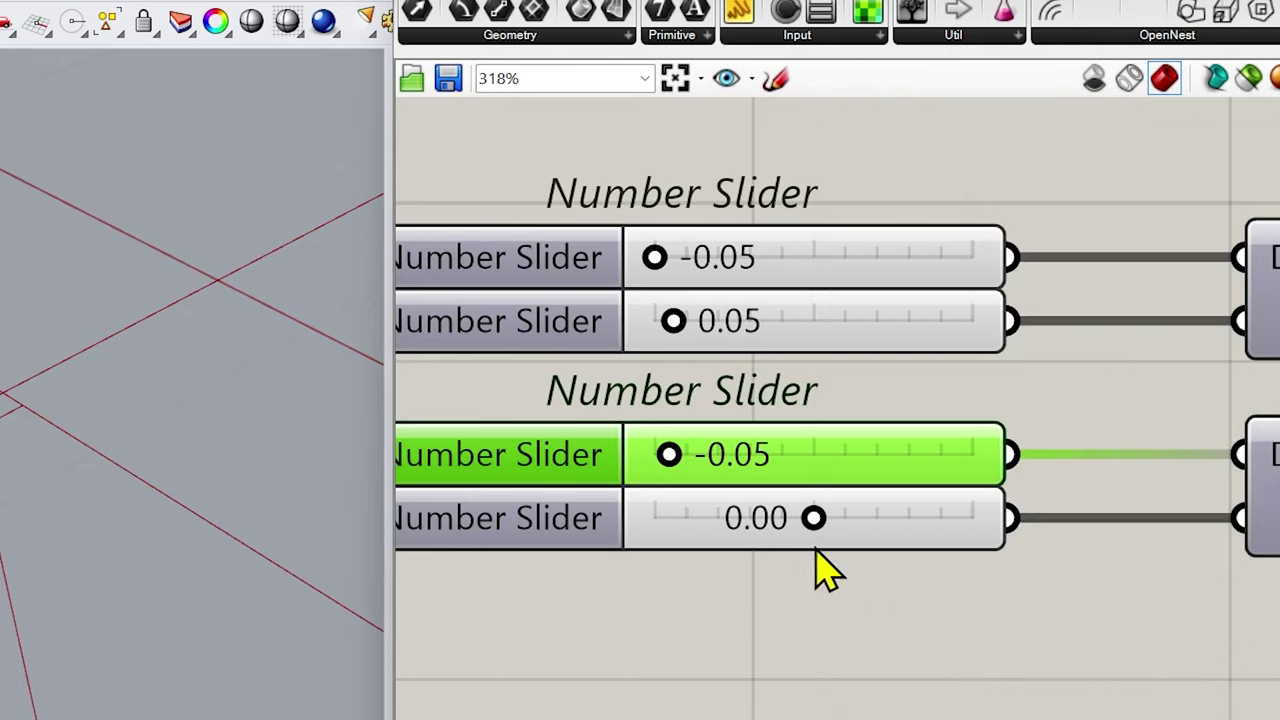
drag(668, 455, 655, 455)
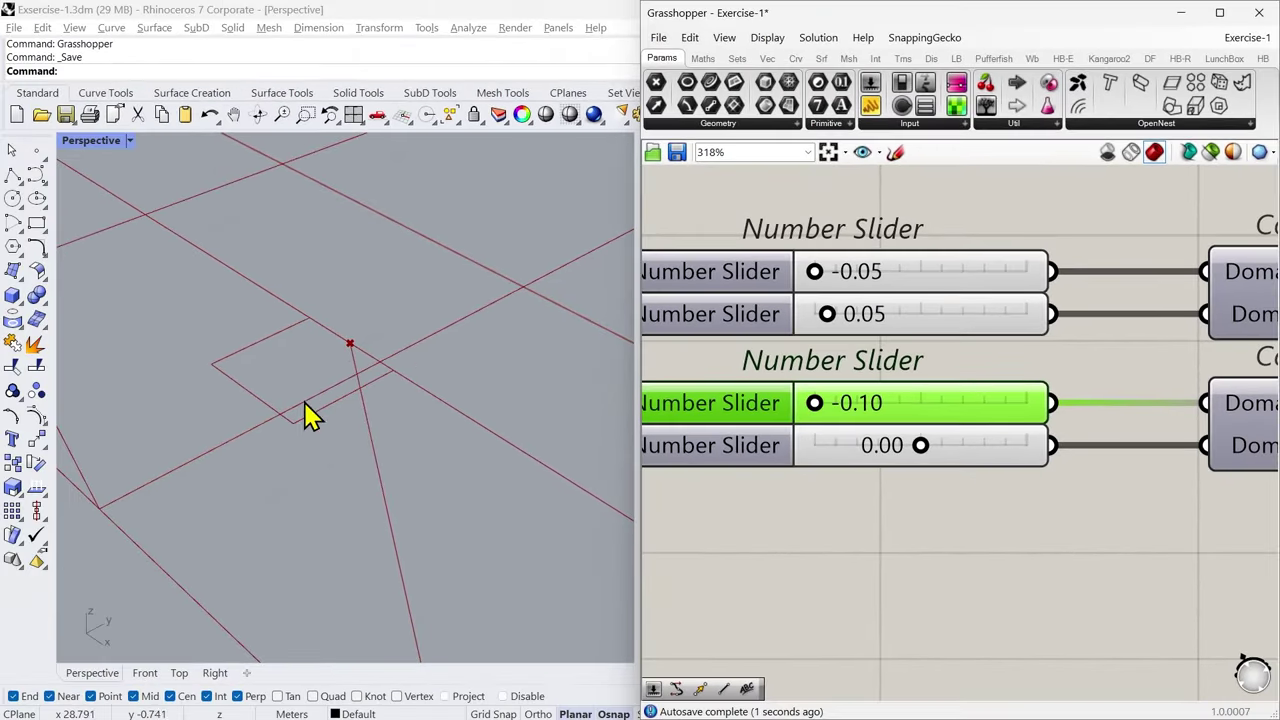
Step: Examine the size and placement of the resized rectangles at the cross frame points along the bridge
scroll(348, 421, down, 6)
scroll(262, 350, up, 6)
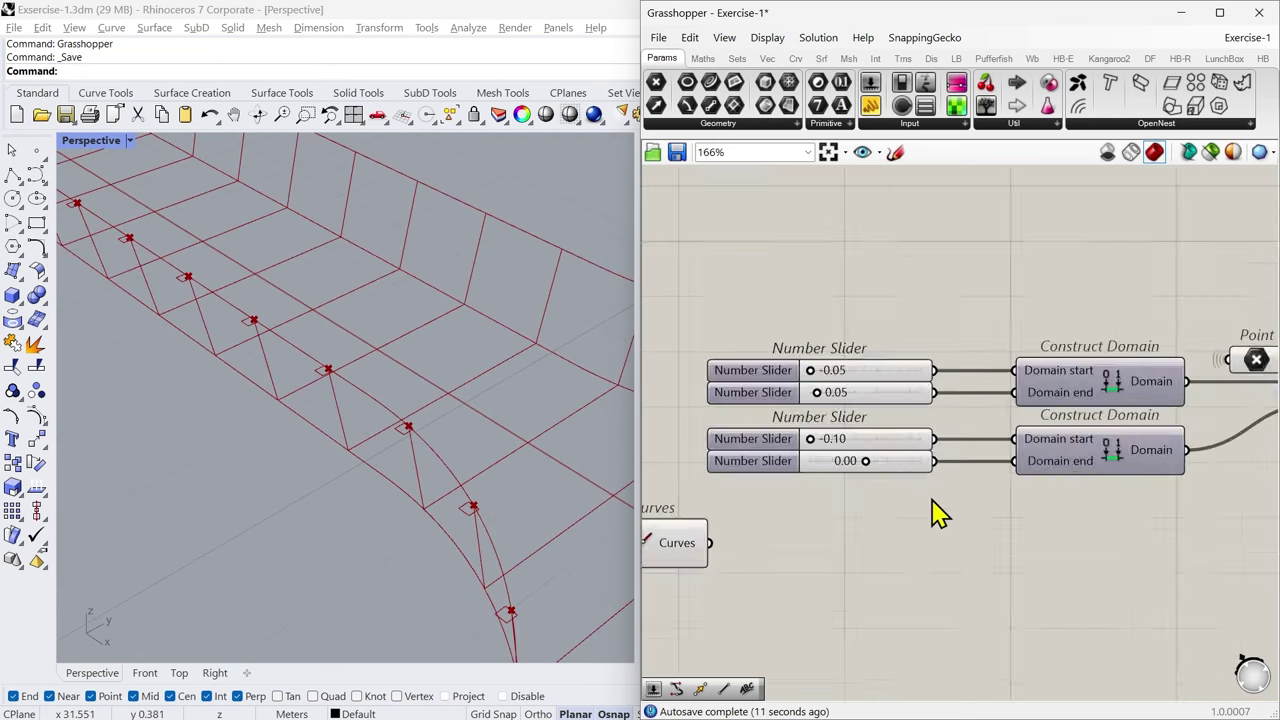
scroll(936, 503, down, 3)
right_drag(1068, 565, 918, 475)
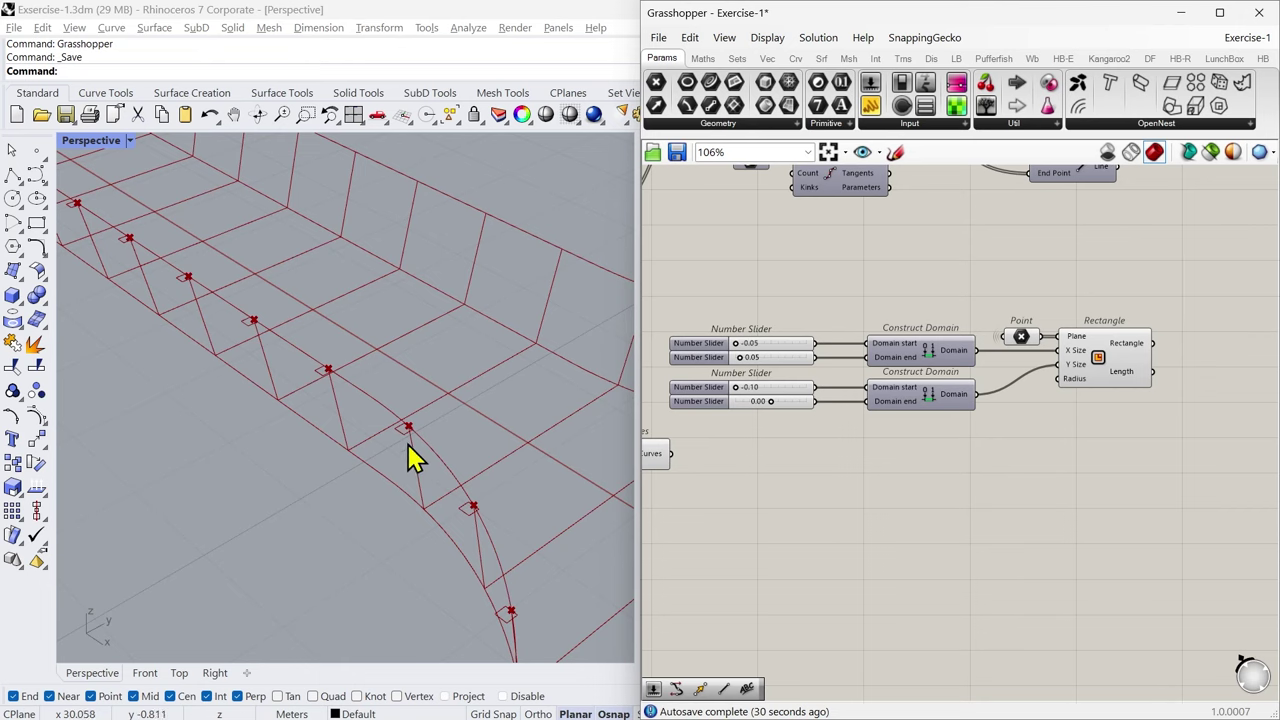
scroll(472, 515, up, 3)
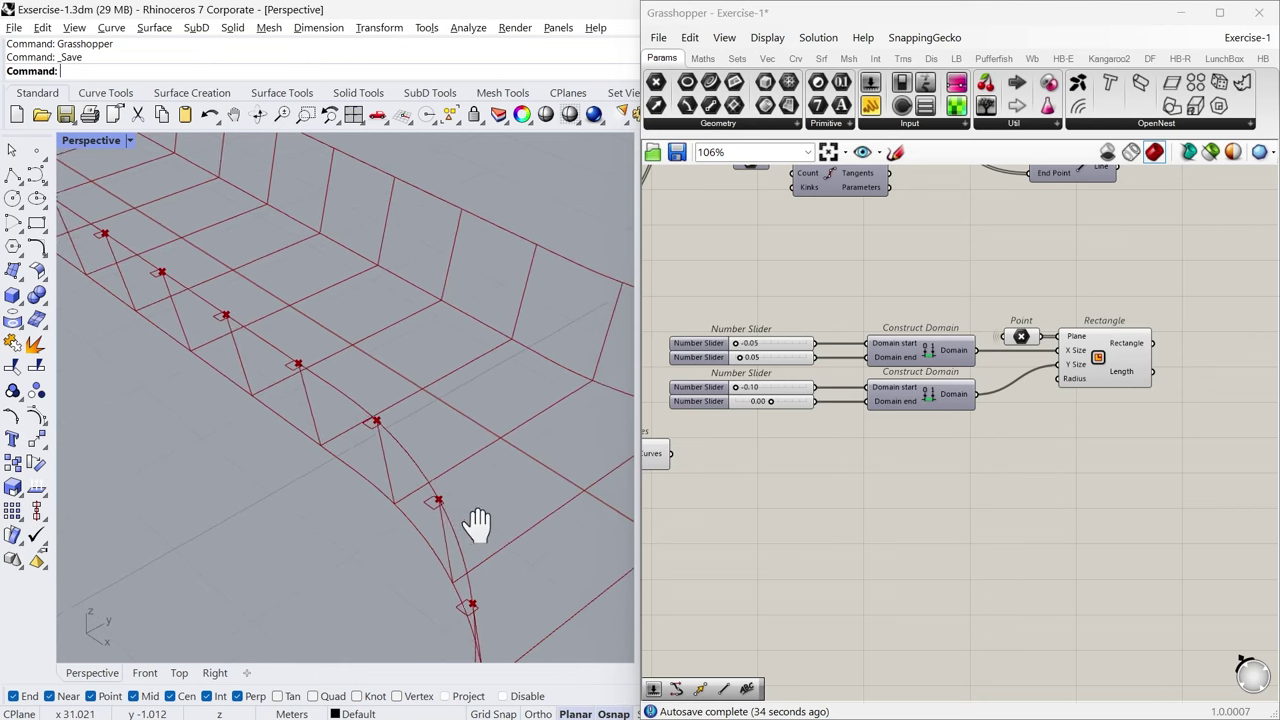
scroll(355, 435, up, 1)
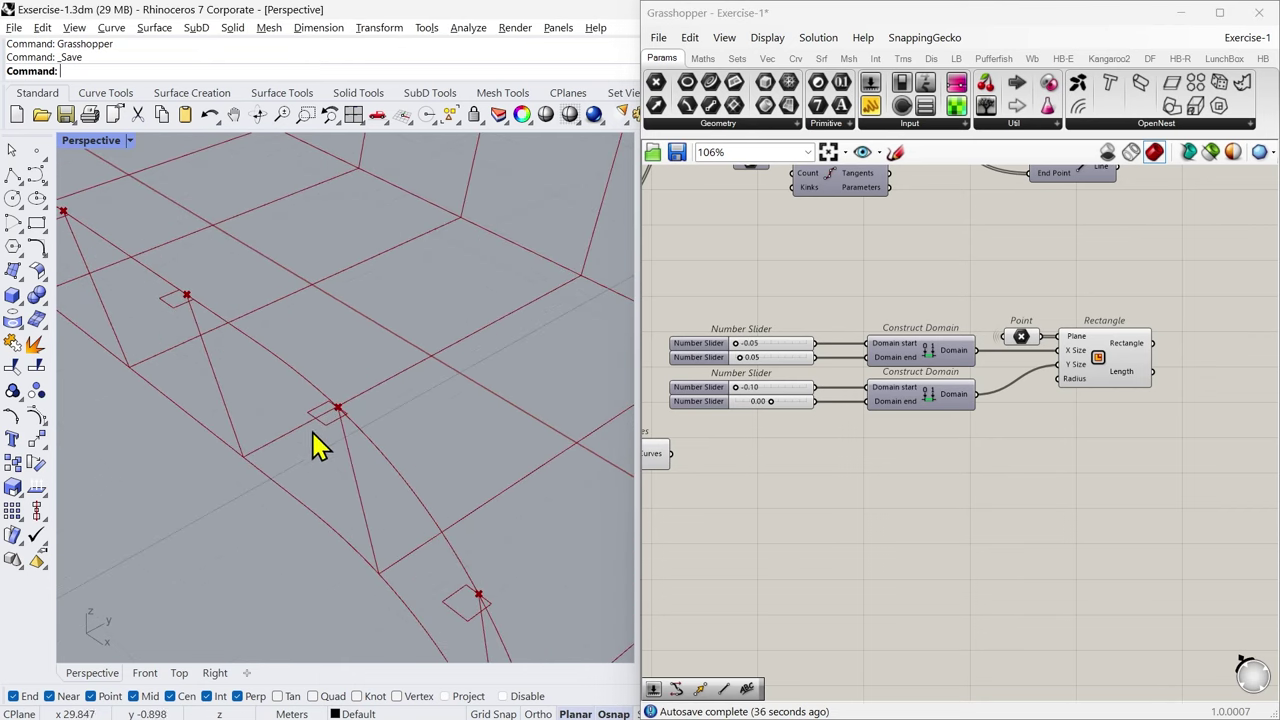
shift+right_drag(251, 357, 322, 392)
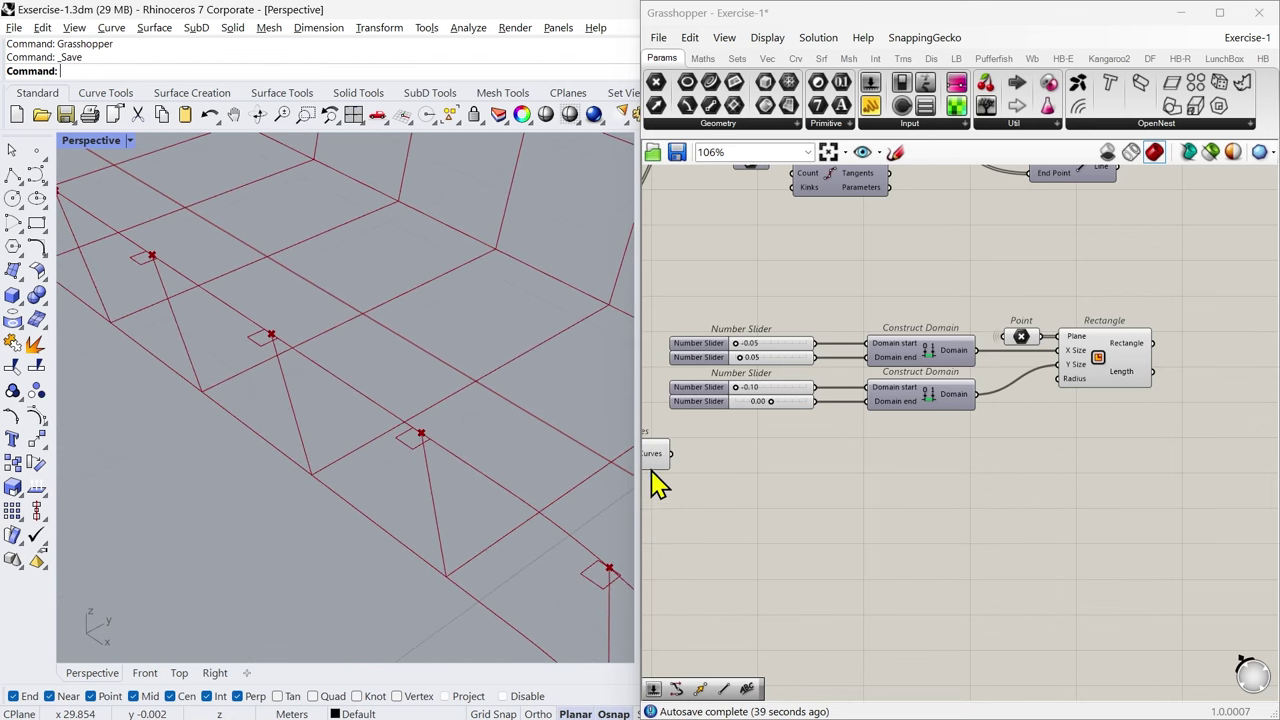
scroll(410, 460, down, 2)
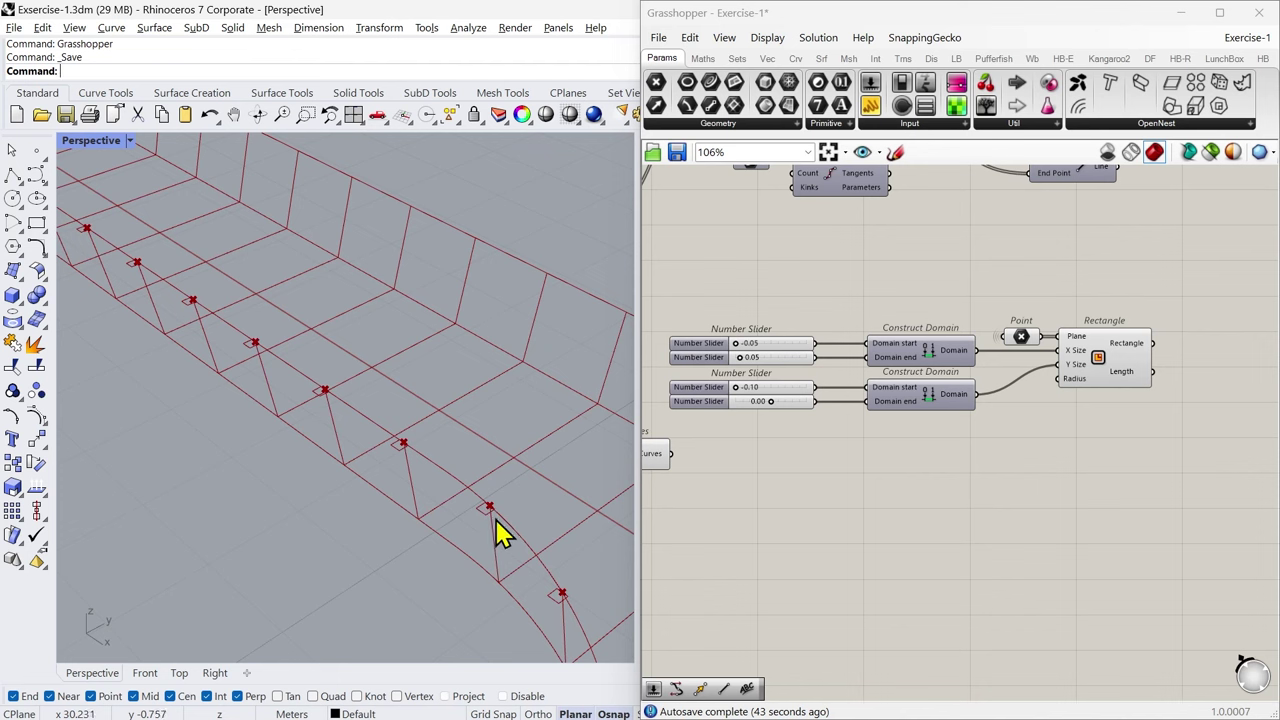
scroll(471, 500, down, 2)
Step: Add a Cull Index component beside the Rectangle and connect the Rectangle output to its List input
right_drag(991, 534, 783, 565)
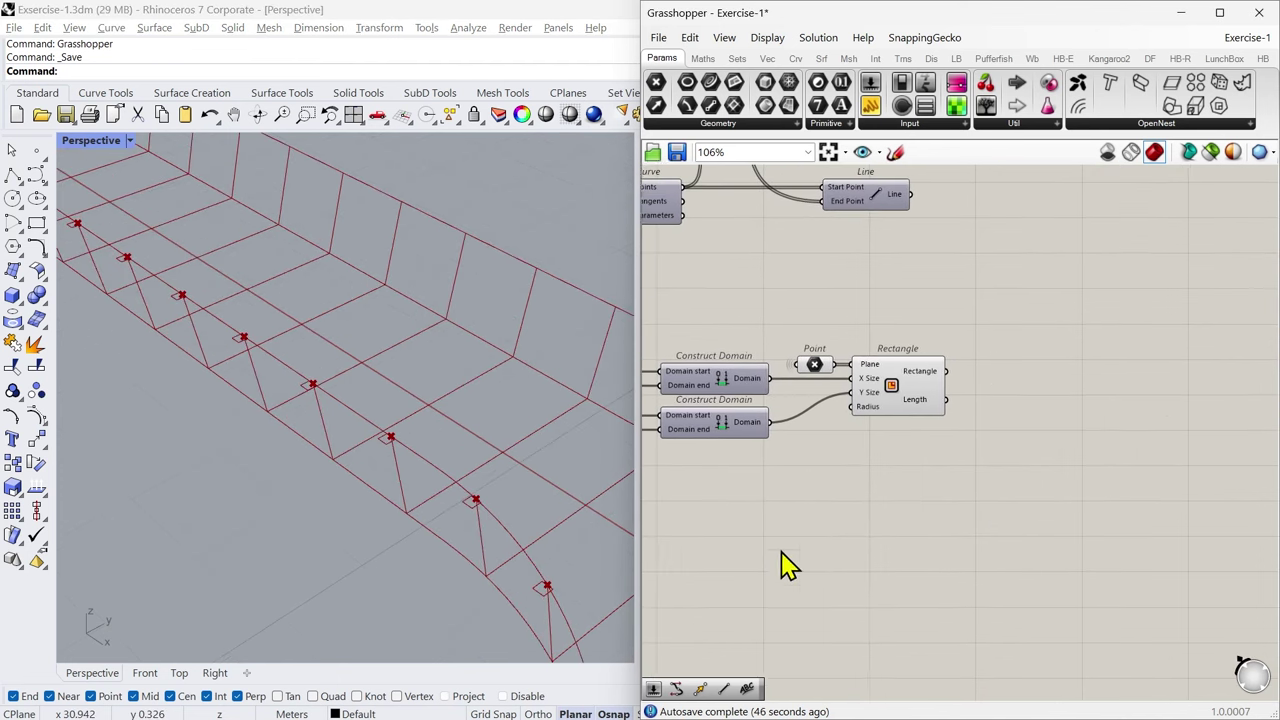
double_click(977, 466)
text(cul)
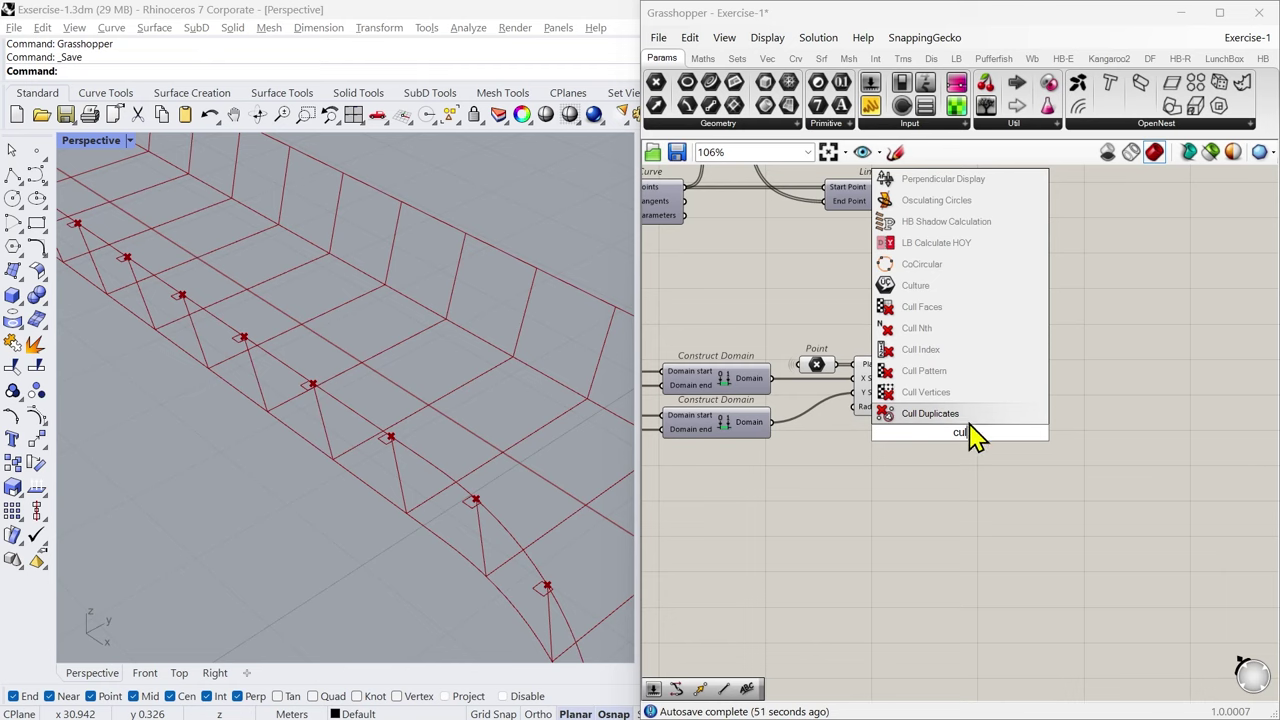
click(925, 350)
drag(964, 432, 1033, 388)
drag(949, 370, 1004, 358)
scroll(1035, 380, up, 3)
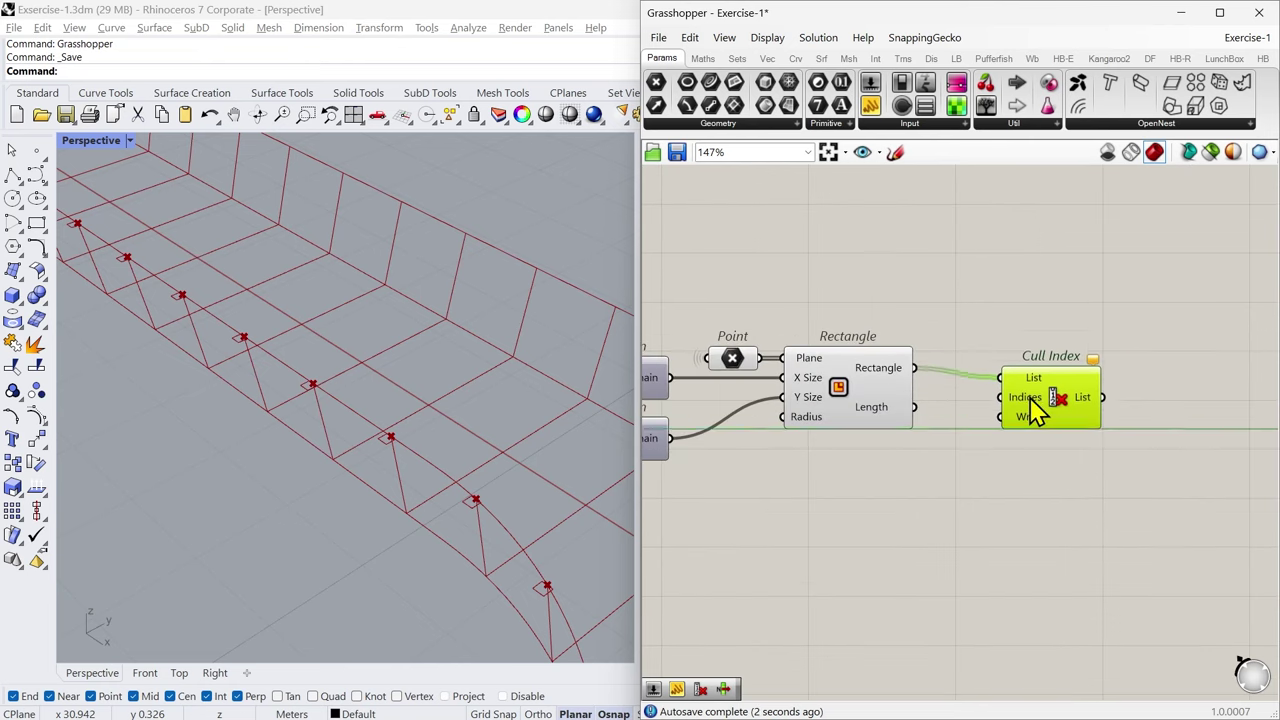
mouse_move(876, 380)
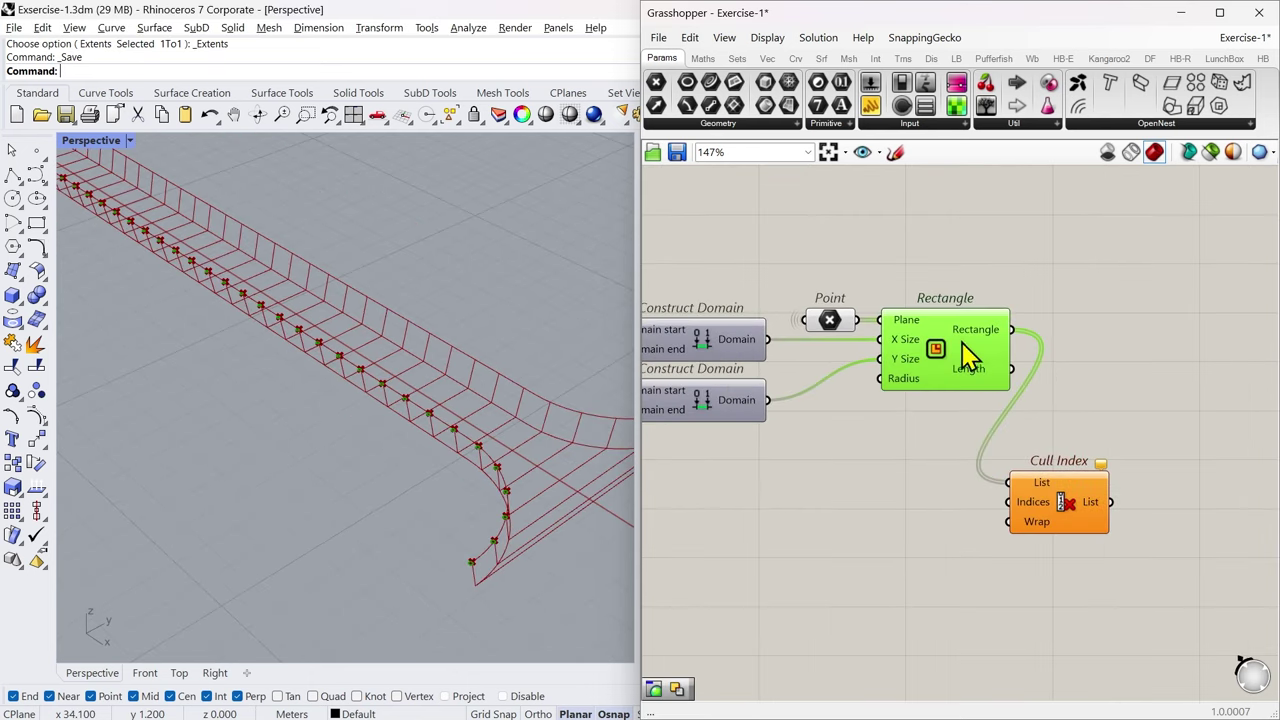
Step: Add a Panel next to the Rectangle component and connect the Rectangle output to it
mouse_move(970, 345)
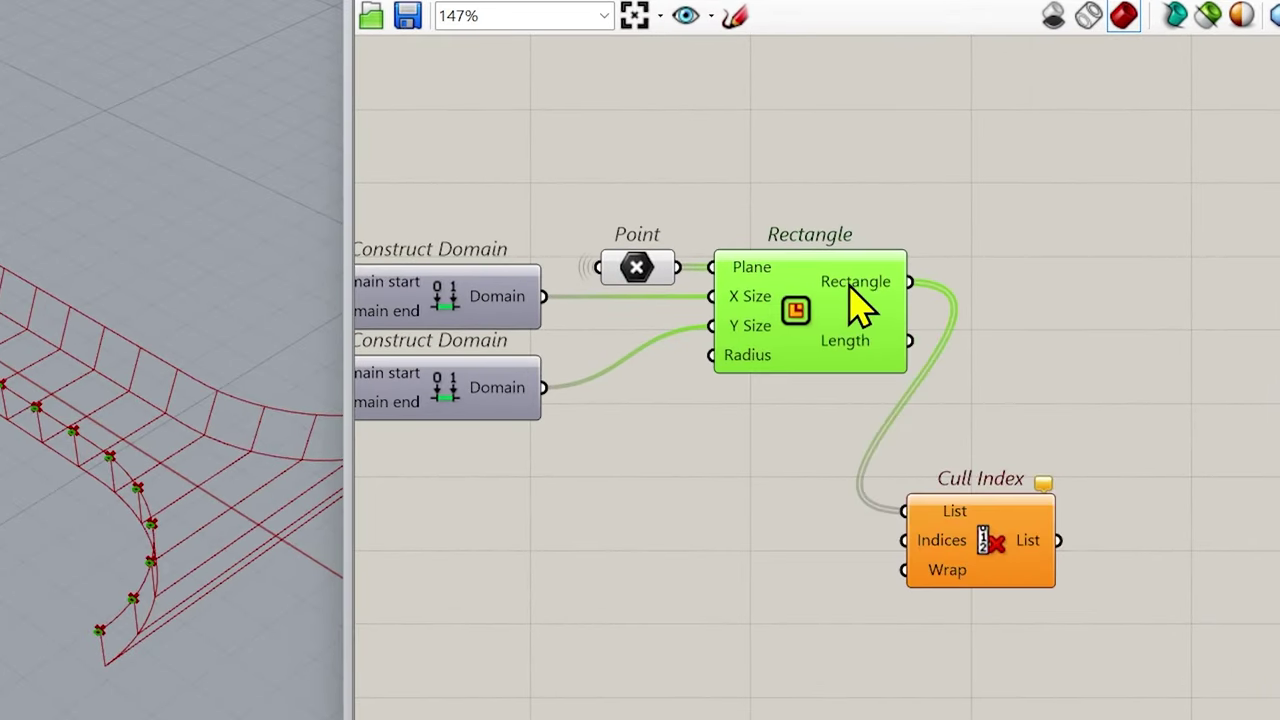
click(1020, 246)
double_click(1020, 246)
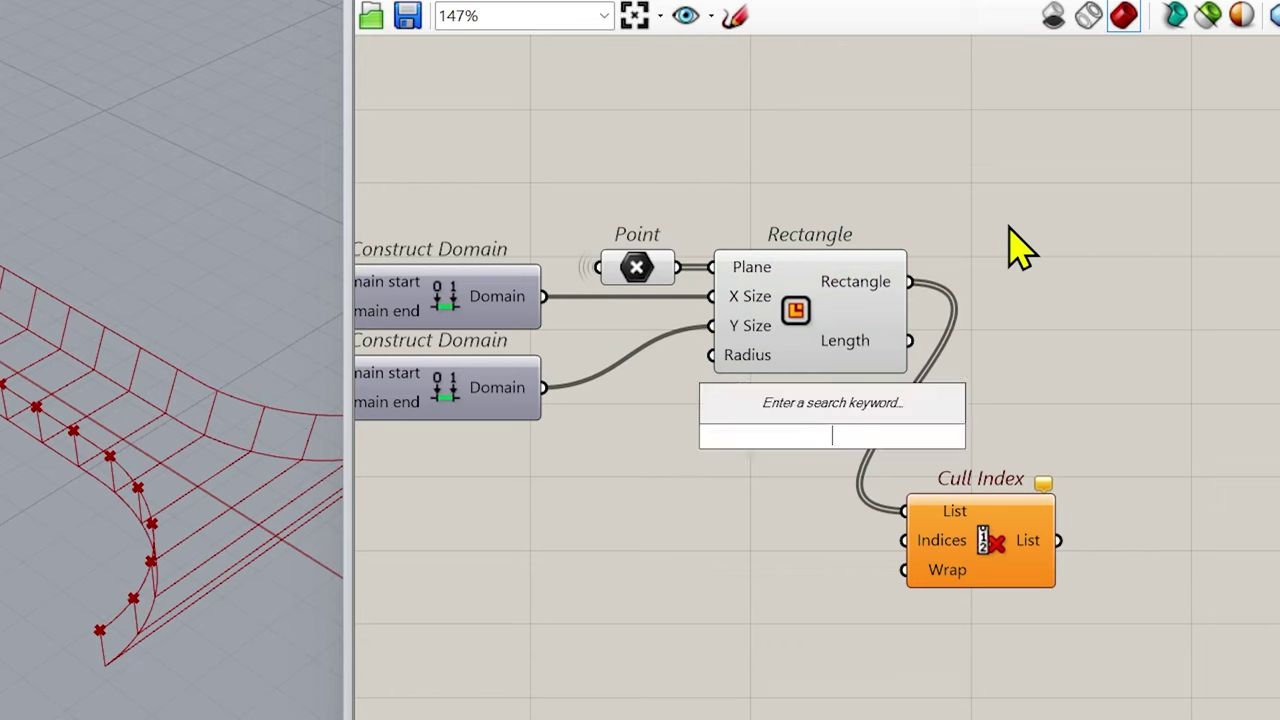
text(pan)
click(770, 375)
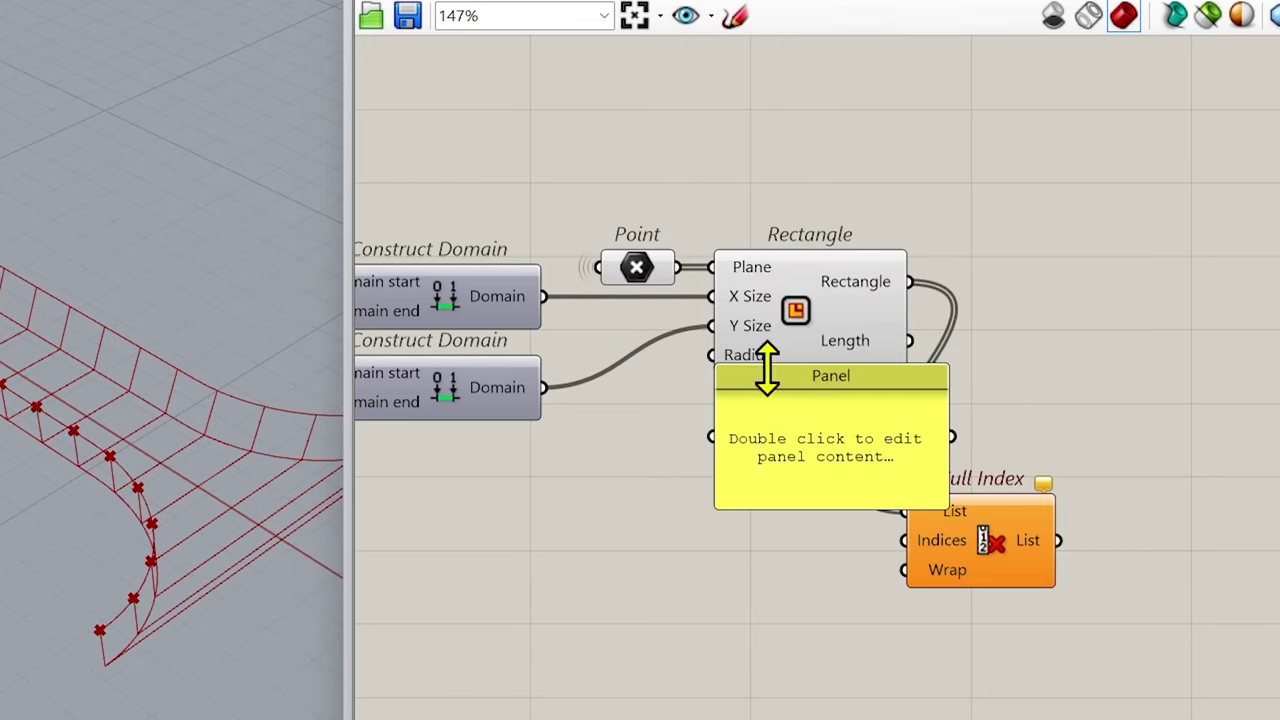
drag(766, 354, 1075, 205)
drag(910, 282, 989, 212)
Step: Enlarge the panel listing the rectangles in height and width so each entry fits on one line
drag(1075, 283, 1090, 439)
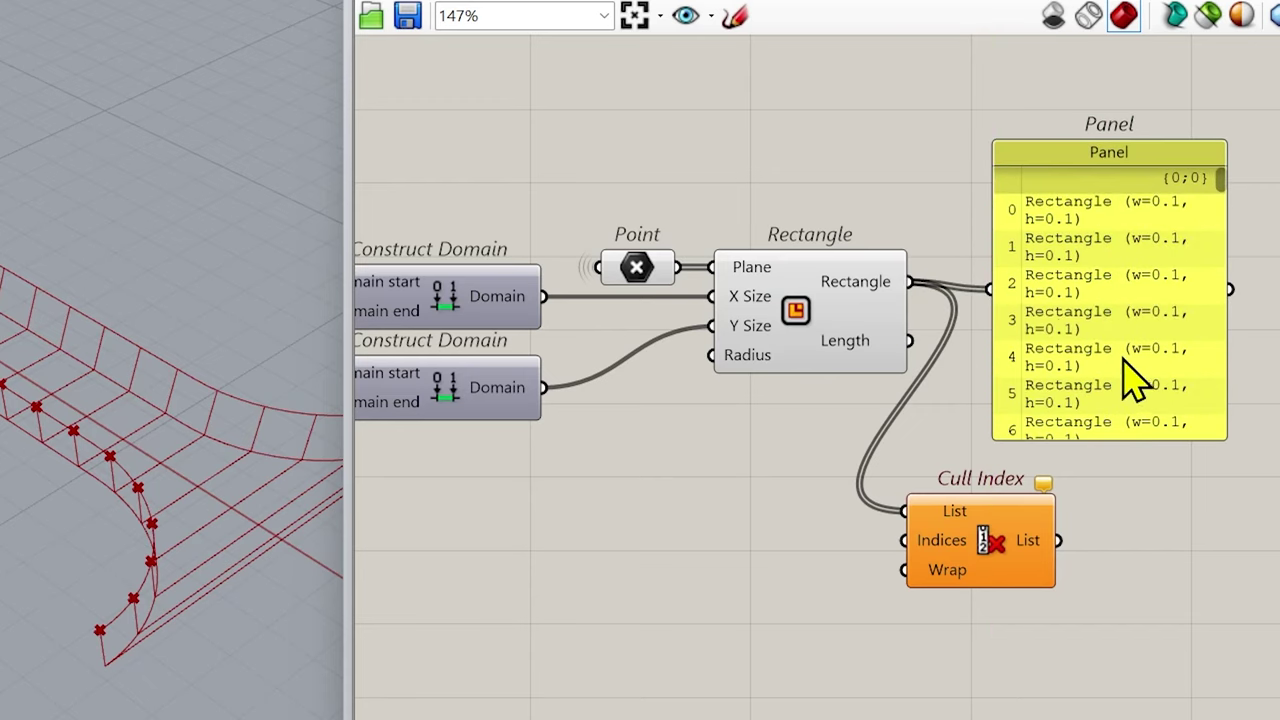
scroll(1040, 395, down, 2)
right_drag(1040, 395, 775, 370)
drag(849, 206, 934, 200)
drag(975, 255, 1182, 250)
scroll(891, 286, down, 3)
scroll(843, 320, up, 4)
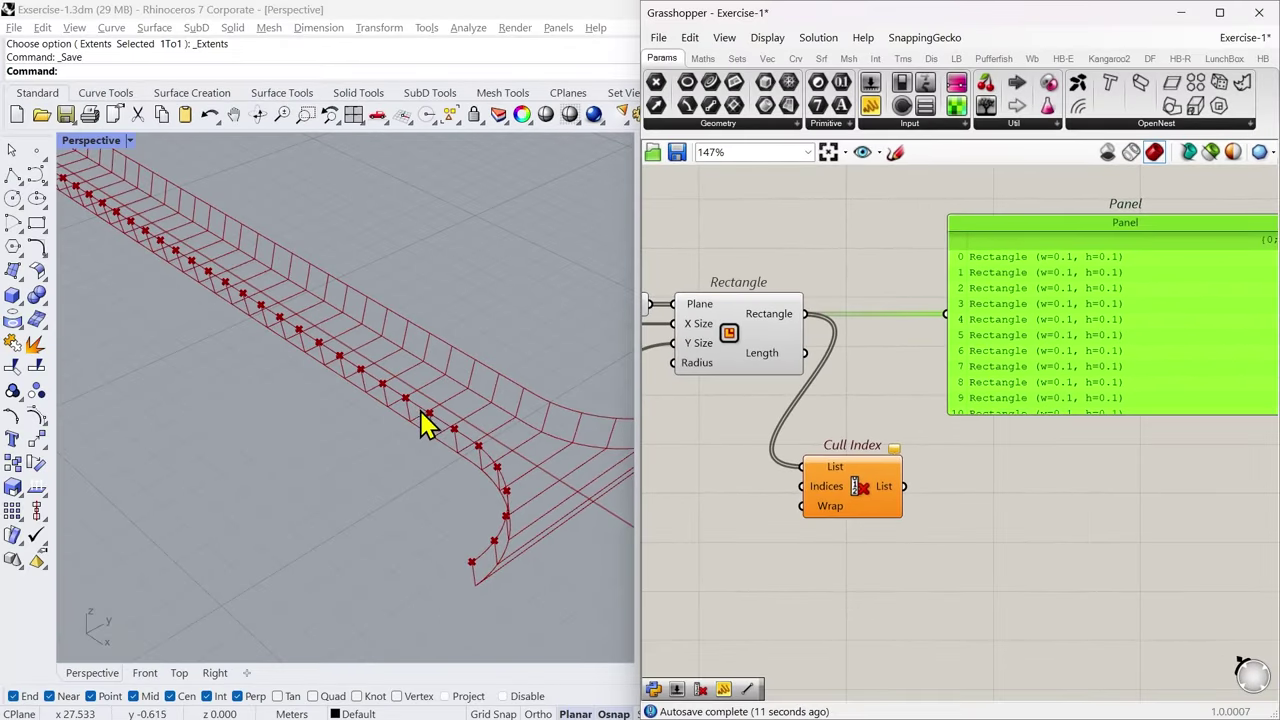
Step: Add a second Panel beside the Cull Index component, on its input side
scroll(334, 446, up, 5)
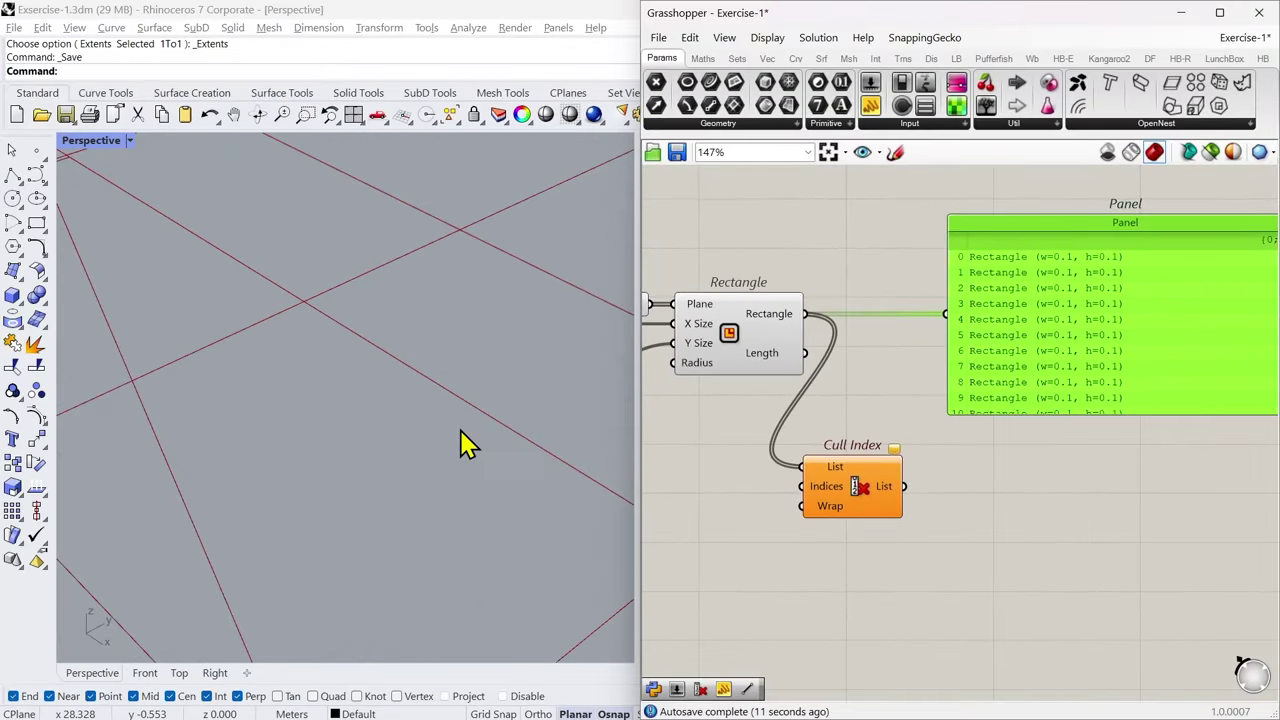
shift+right_drag(490, 500, 405, 452)
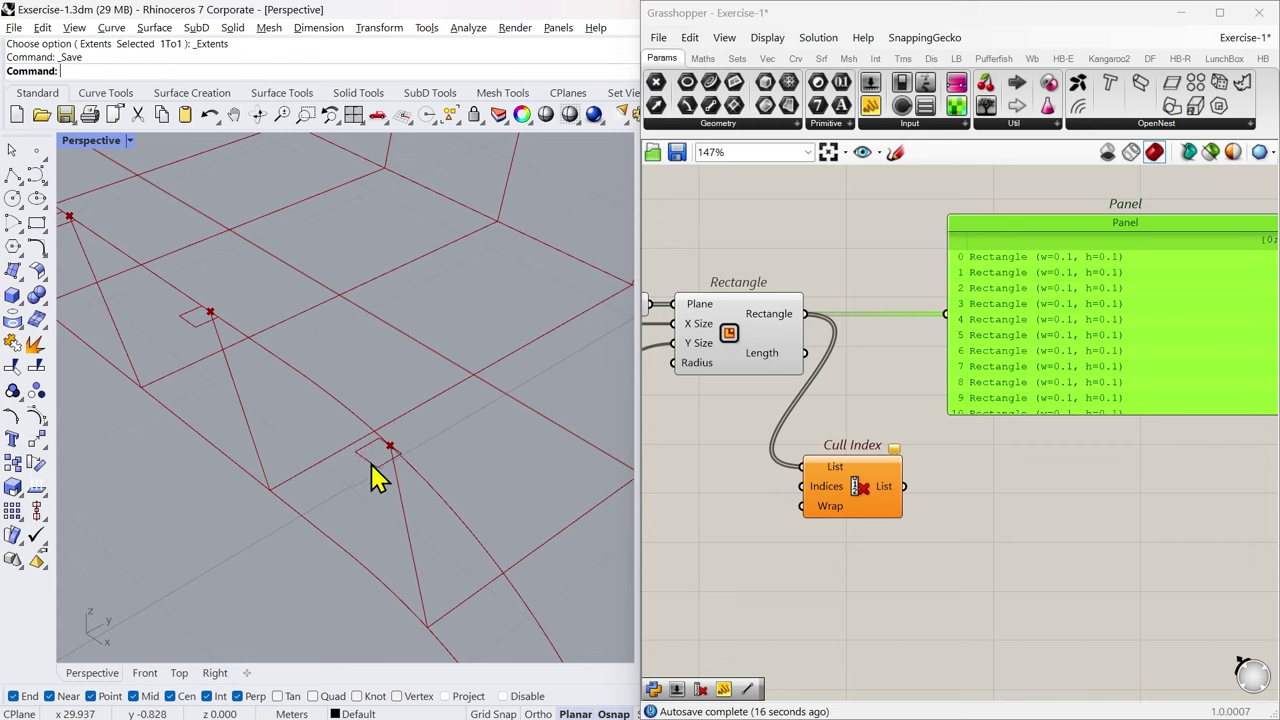
scroll(395, 475, down, 4)
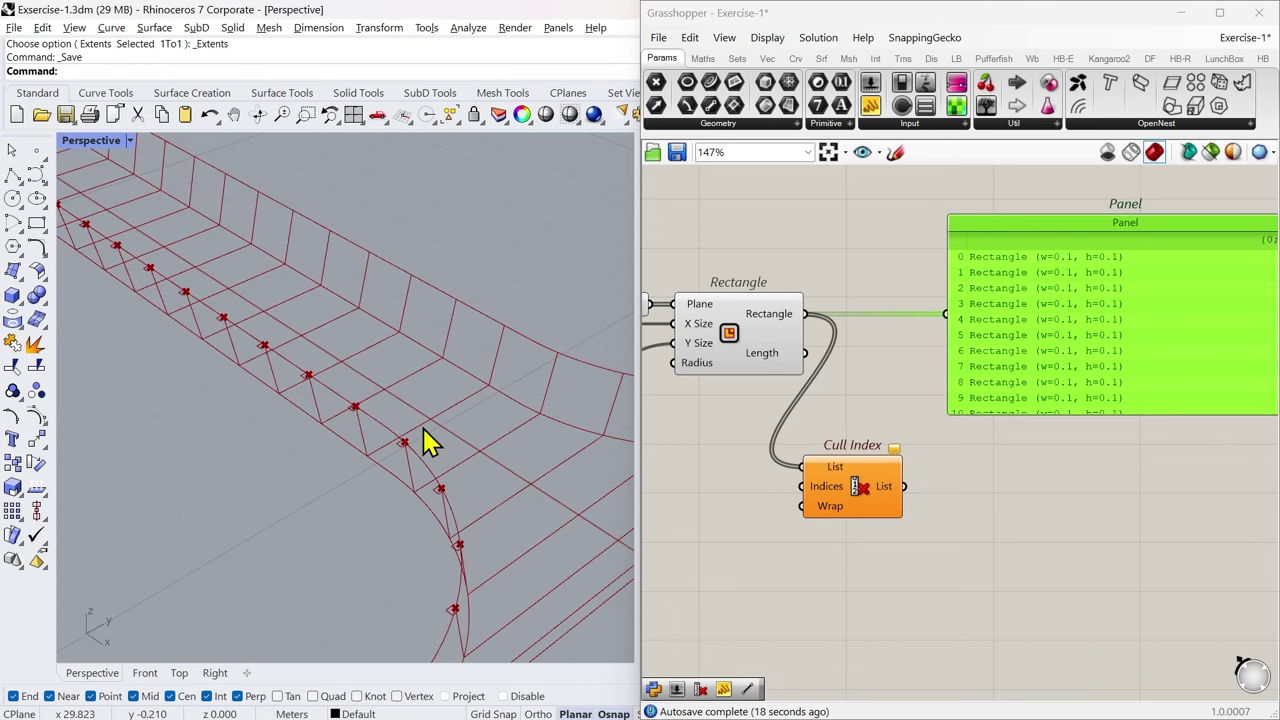
scroll(466, 522, up, 2)
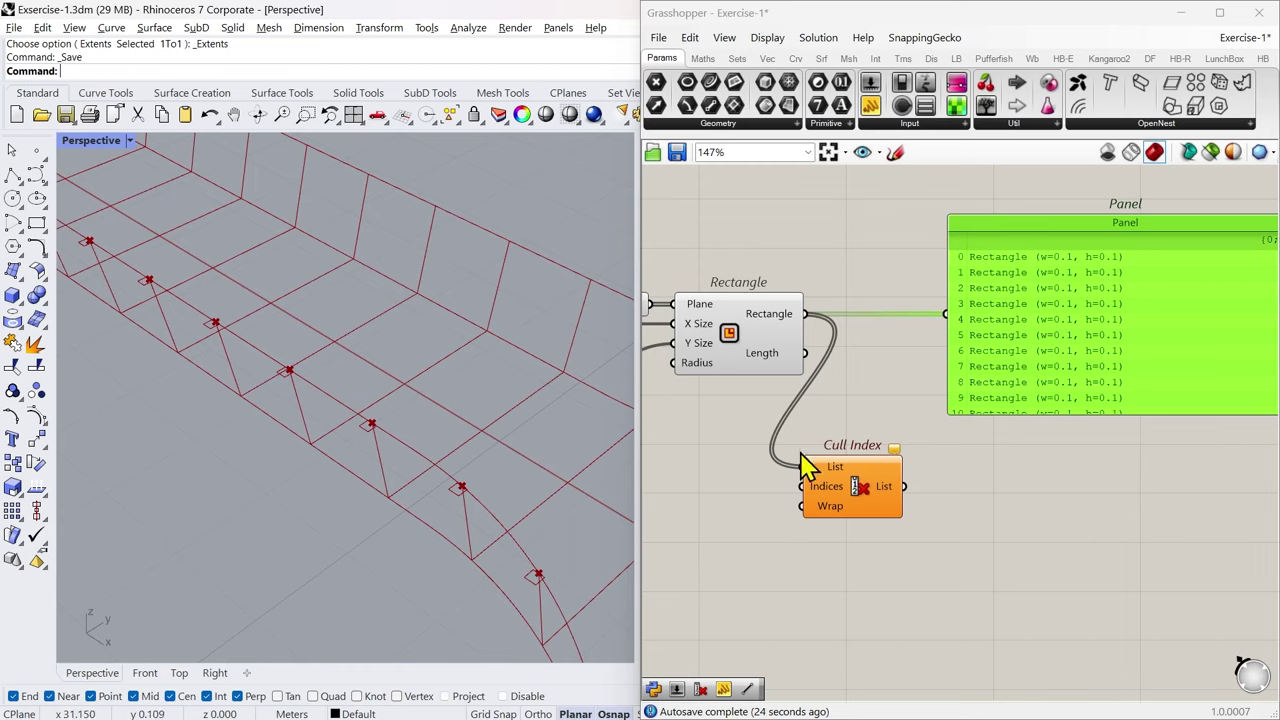
right_drag(826, 535, 983, 525)
double_click(812, 509)
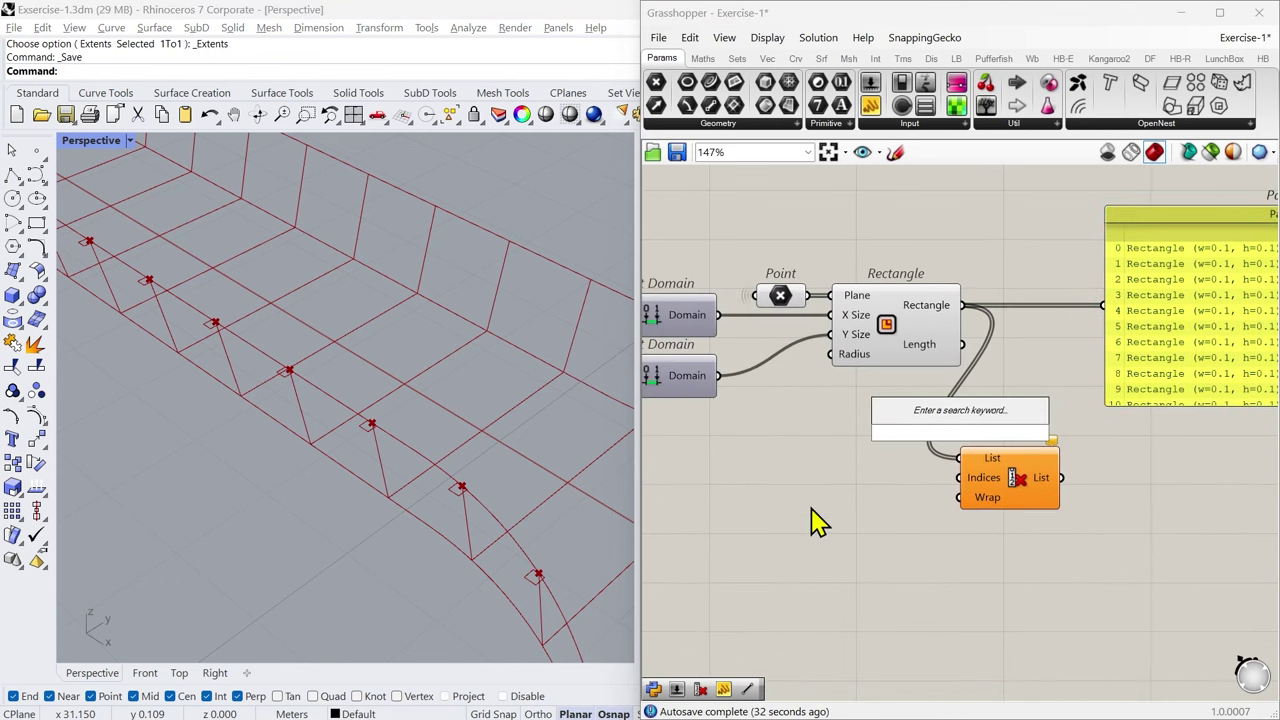
text(pan)
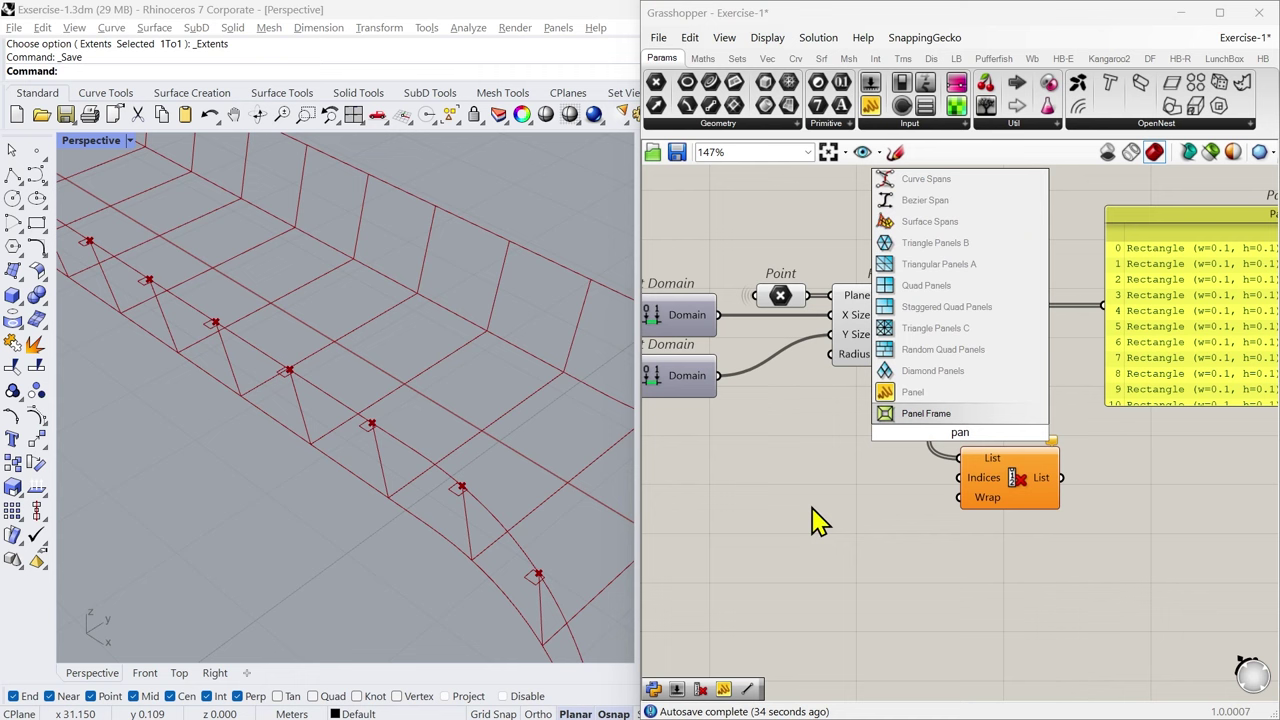
click(912, 394)
drag(934, 449, 780, 515)
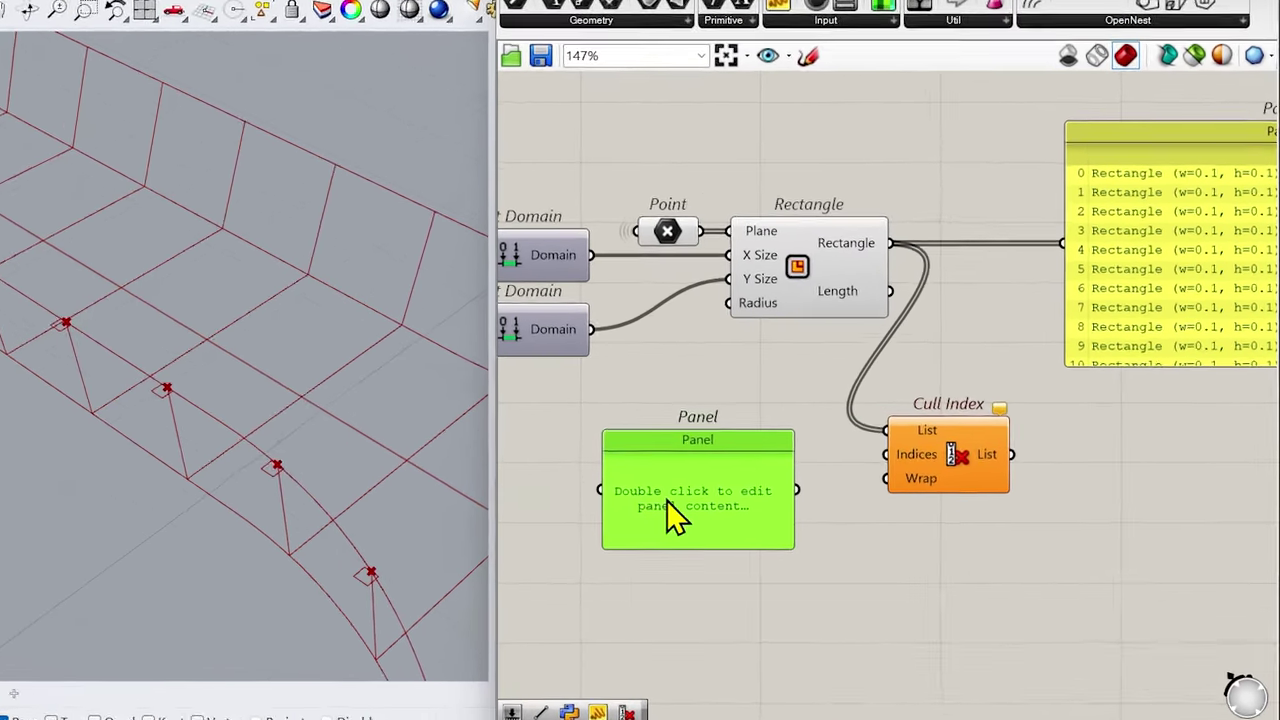
Step: Enter the indices 0, 1, 2, 3, 4, 5 and 6 on separate lines in the new panel
double_click(667, 501)
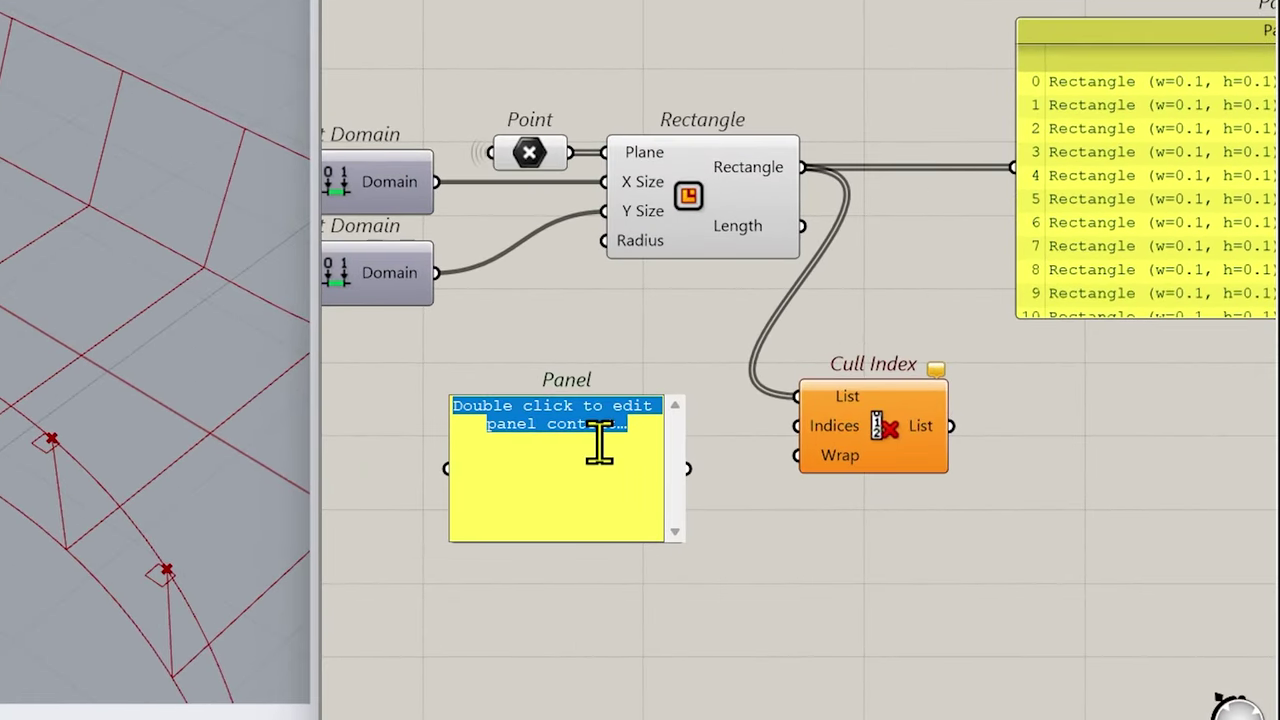
scroll(165, 428, down, 4)
shift+right_drag(283, 363, 540, 501)
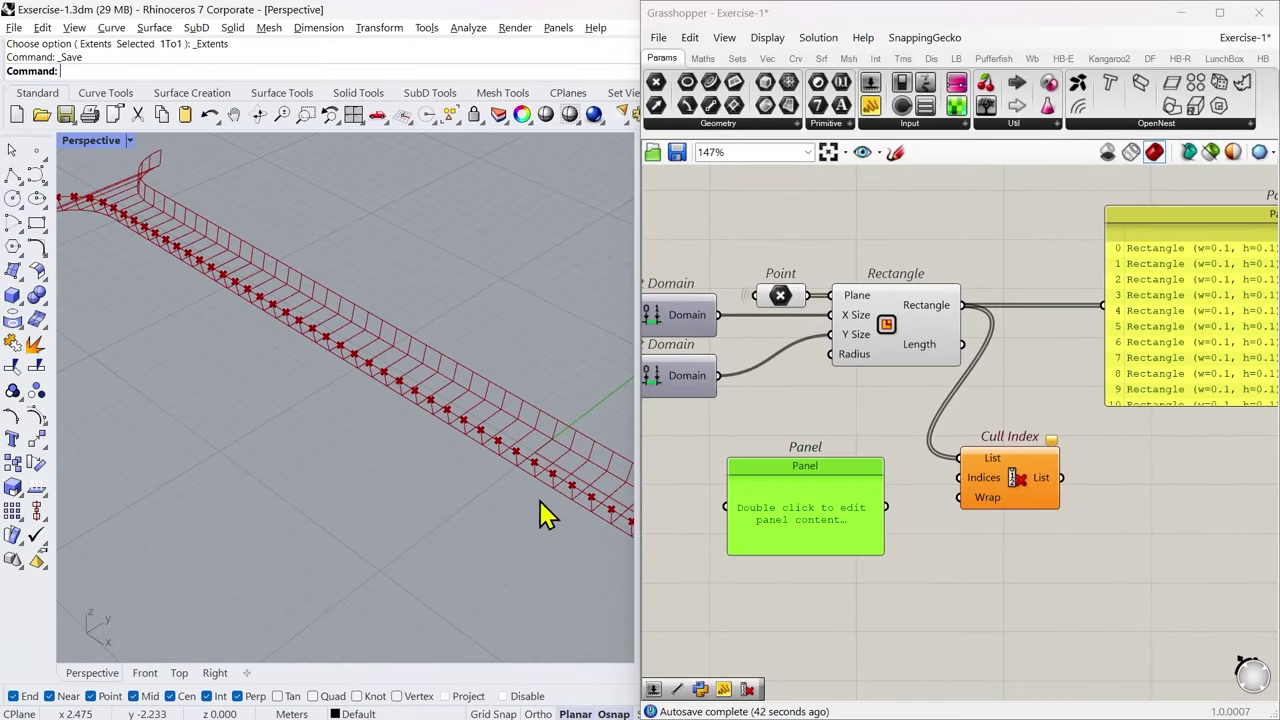
scroll(220, 303, up, 5)
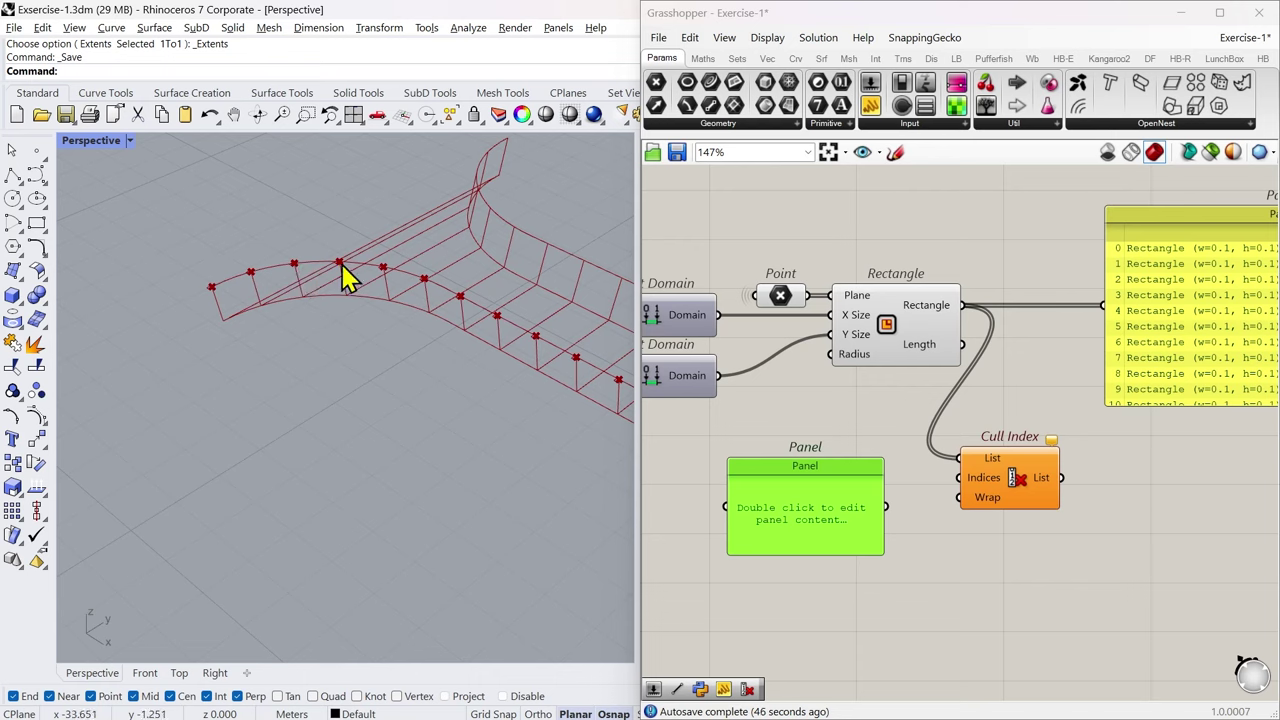
scroll(466, 309, up, 2)
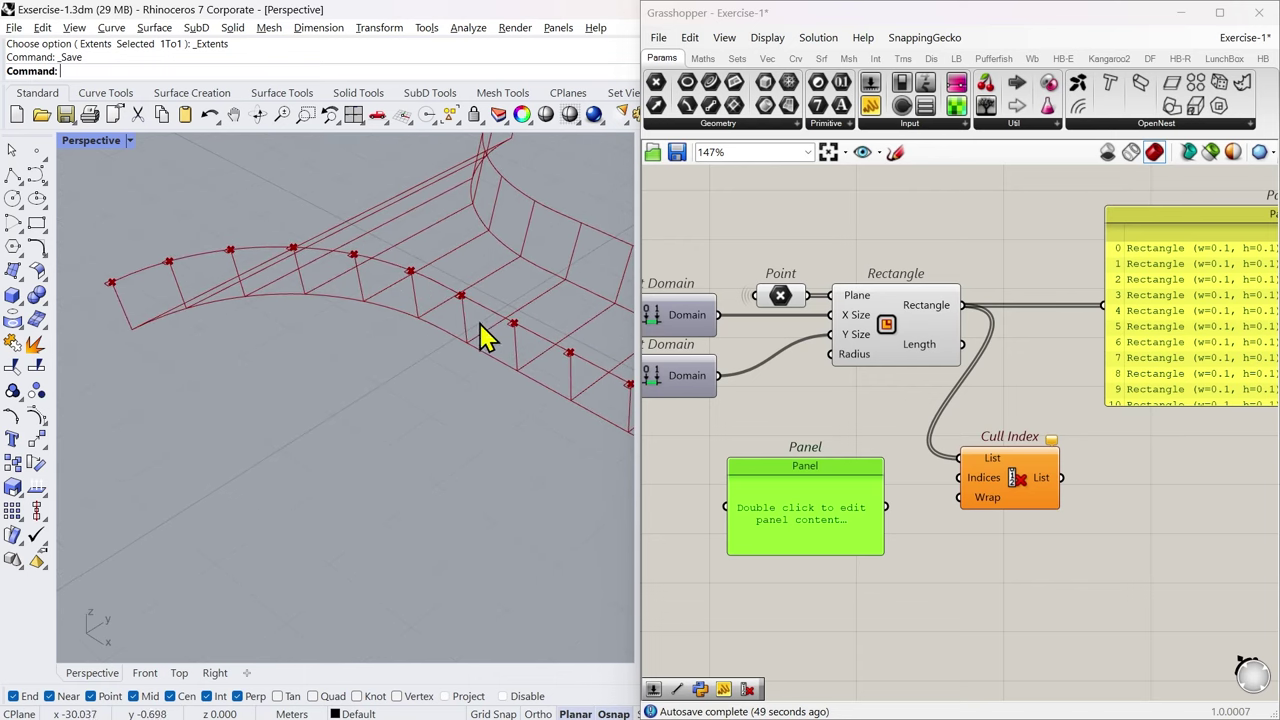
double_click(810, 533)
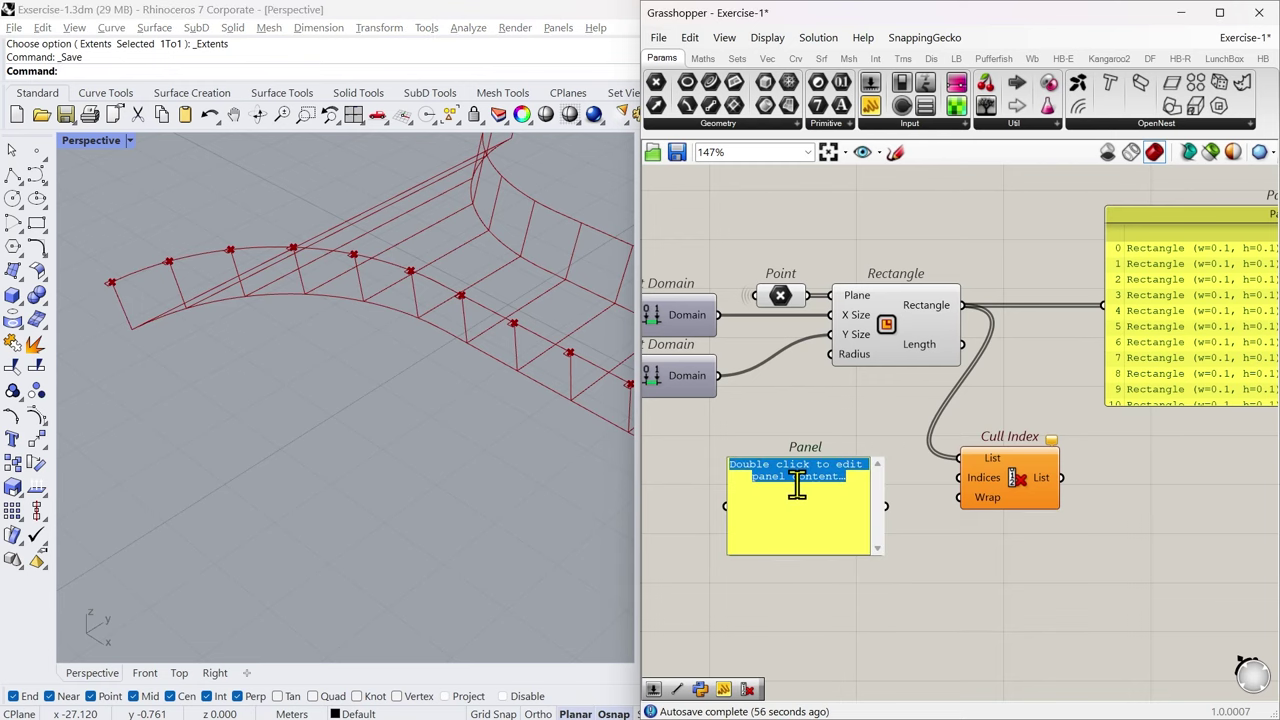
text(0)
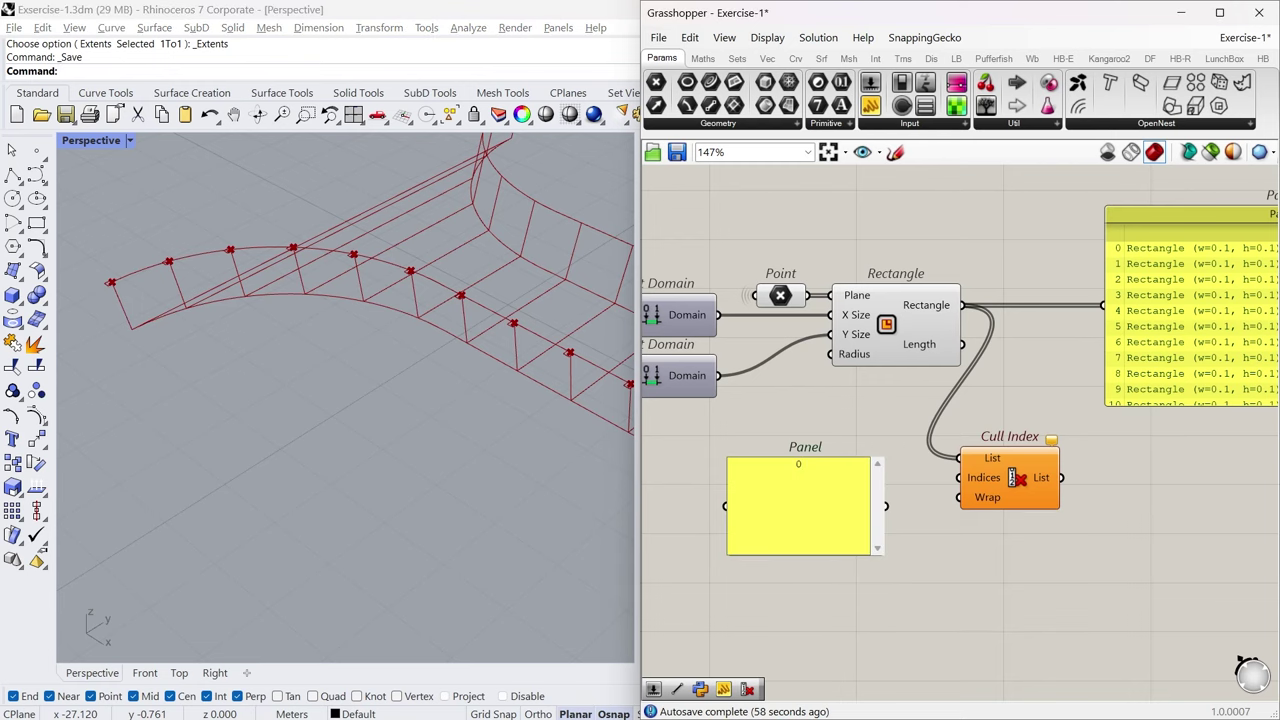
key(Return)
text(1)
key(Return)
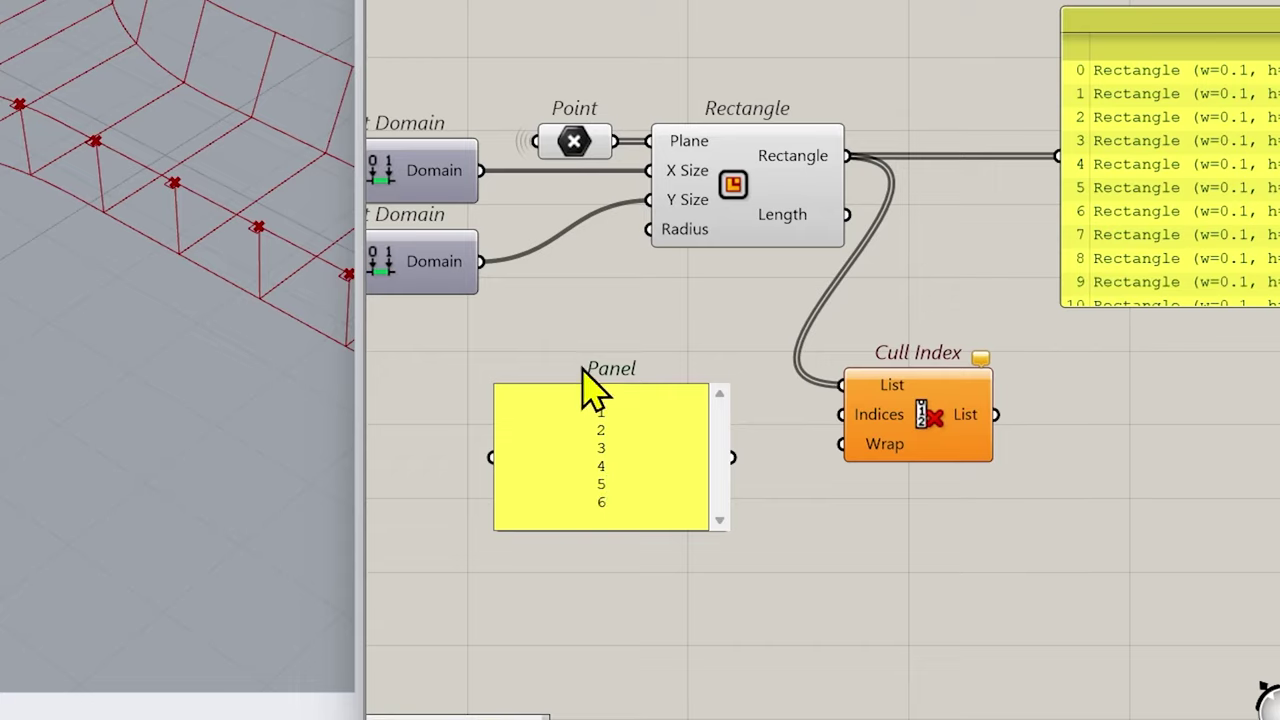
Step: Connect the index panel to Cull Index's Indices input and turn off the panel's Multiline Data option
drag(732, 457, 842, 414)
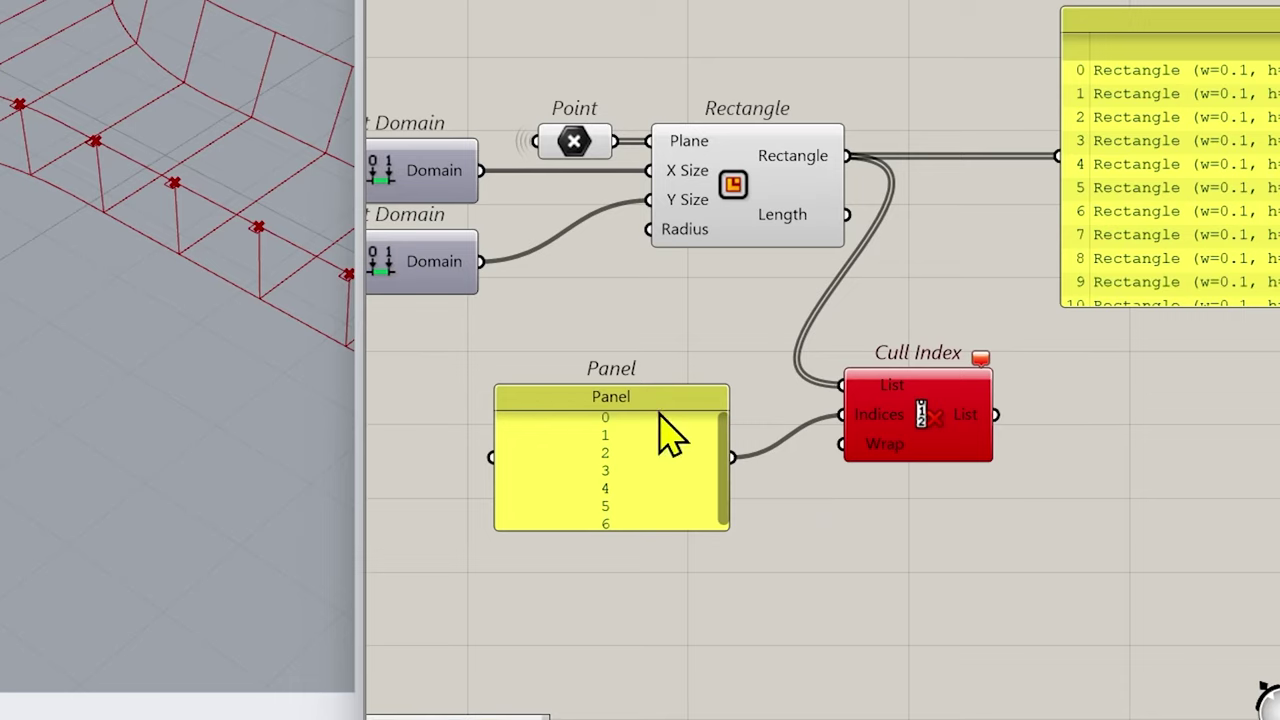
drag(668, 432, 668, 390)
mouse_move(983, 361)
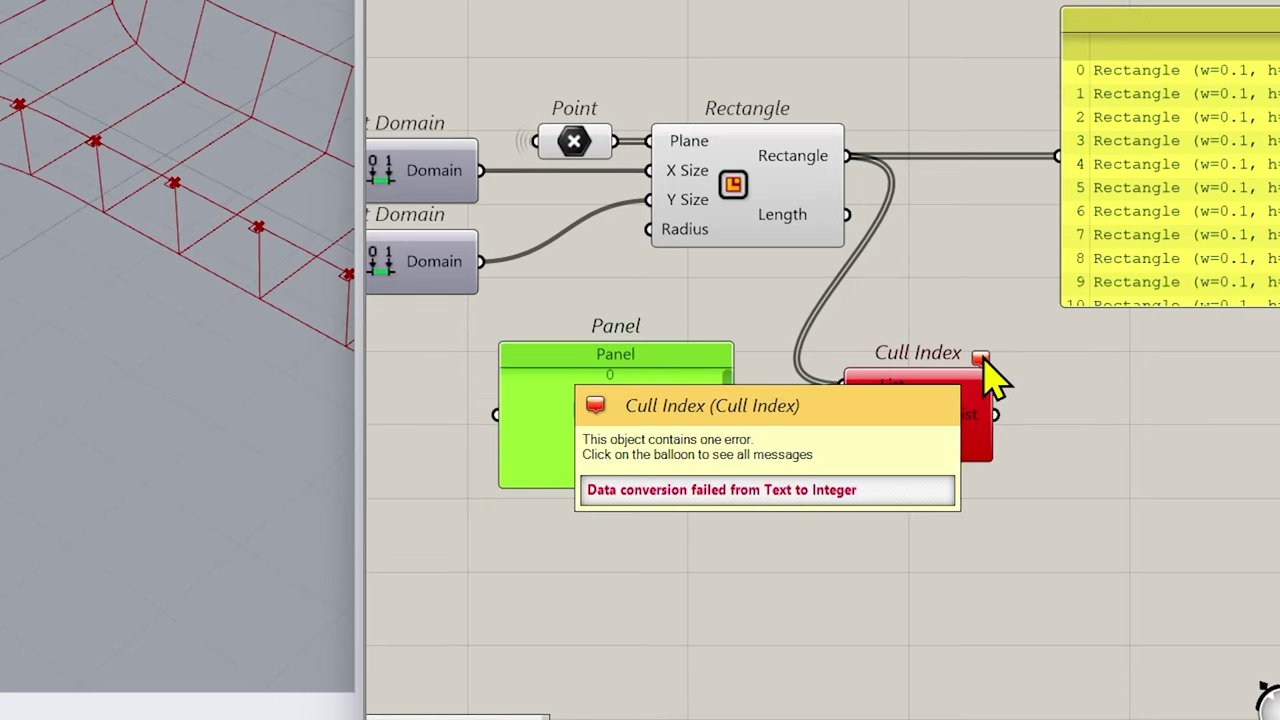
right_click(660, 381)
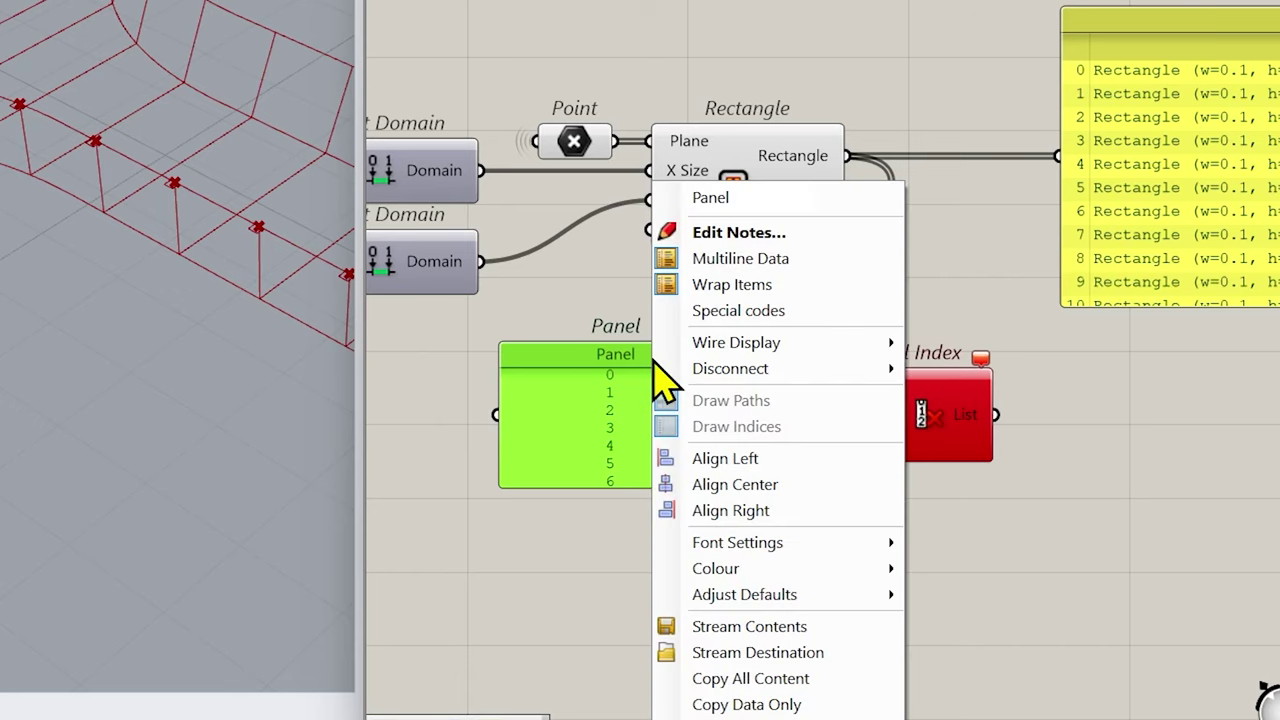
click(577, 531)
click(600, 435)
right_click(612, 455)
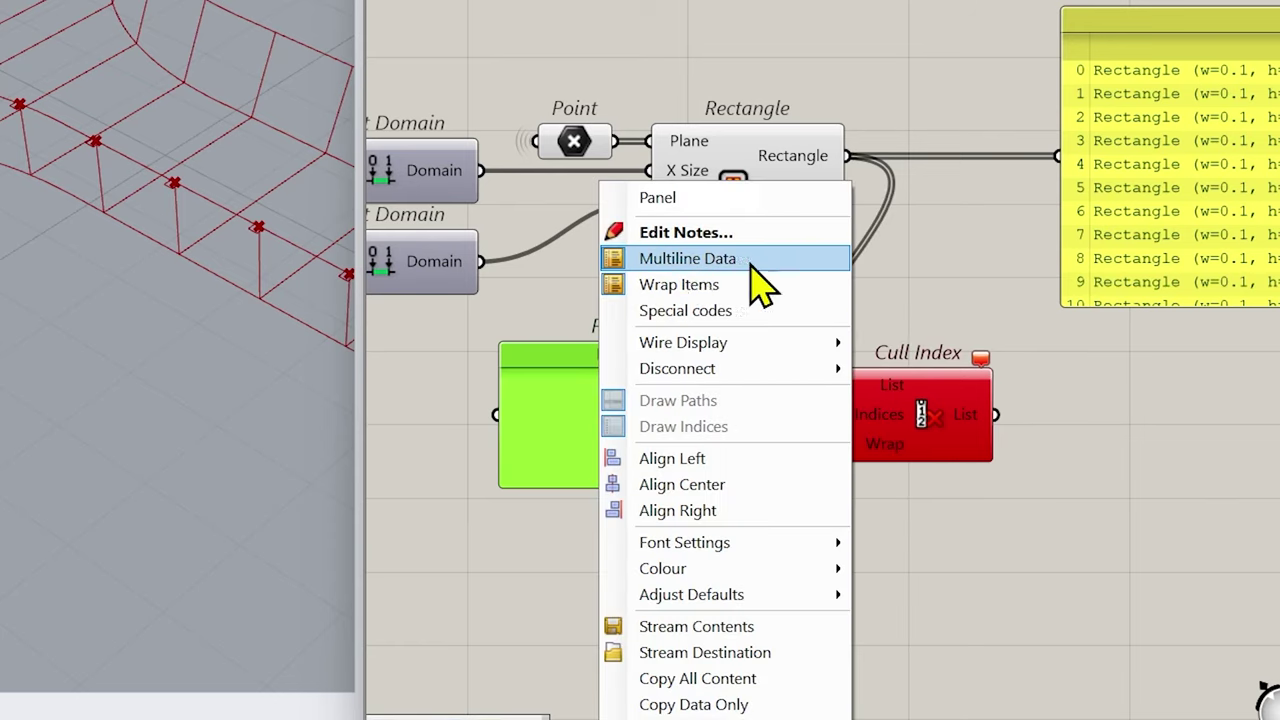
click(688, 177)
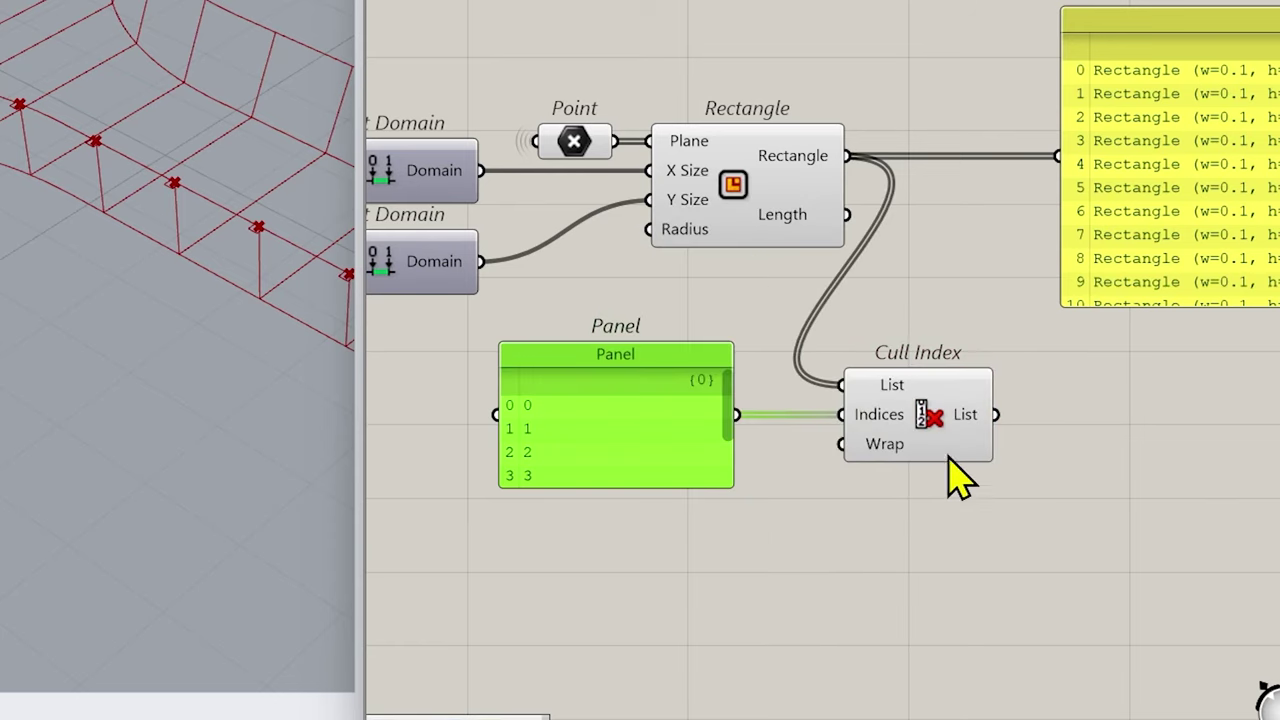
Step: Examine which rectangles Cull Index keeps at both curved ends and along the middle of the bridge
mouse_move(964, 426)
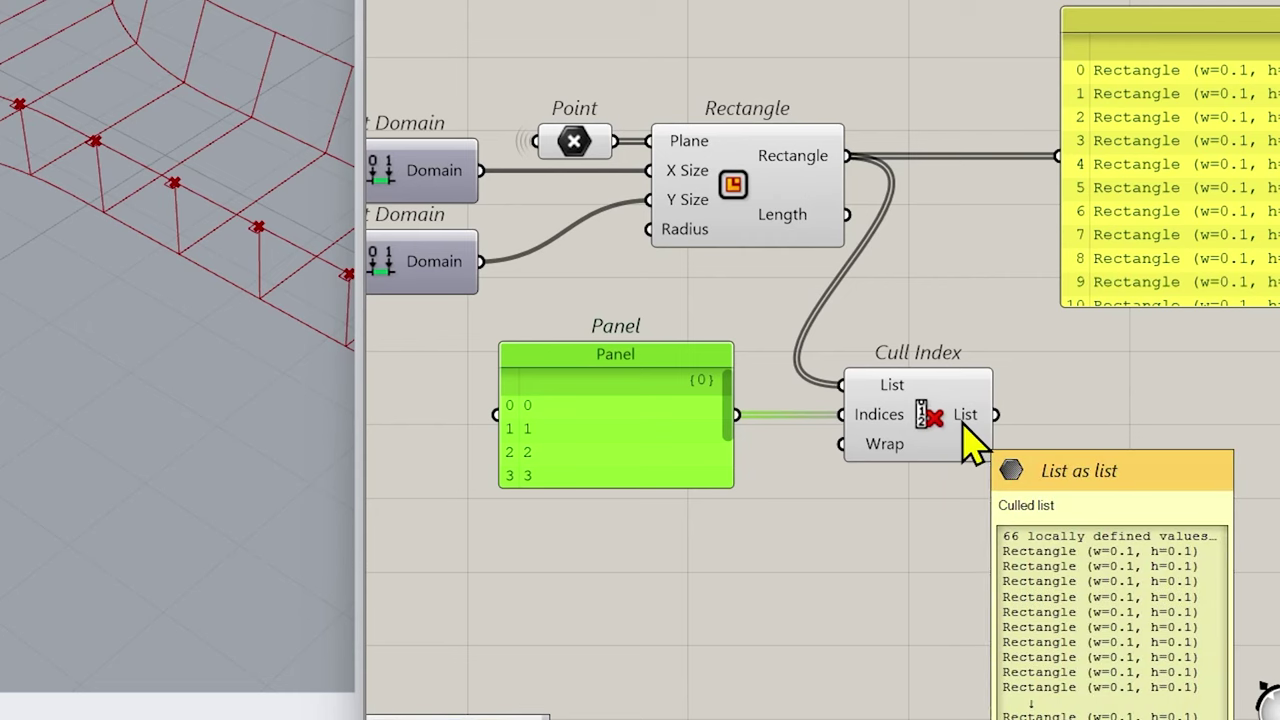
click(965, 424)
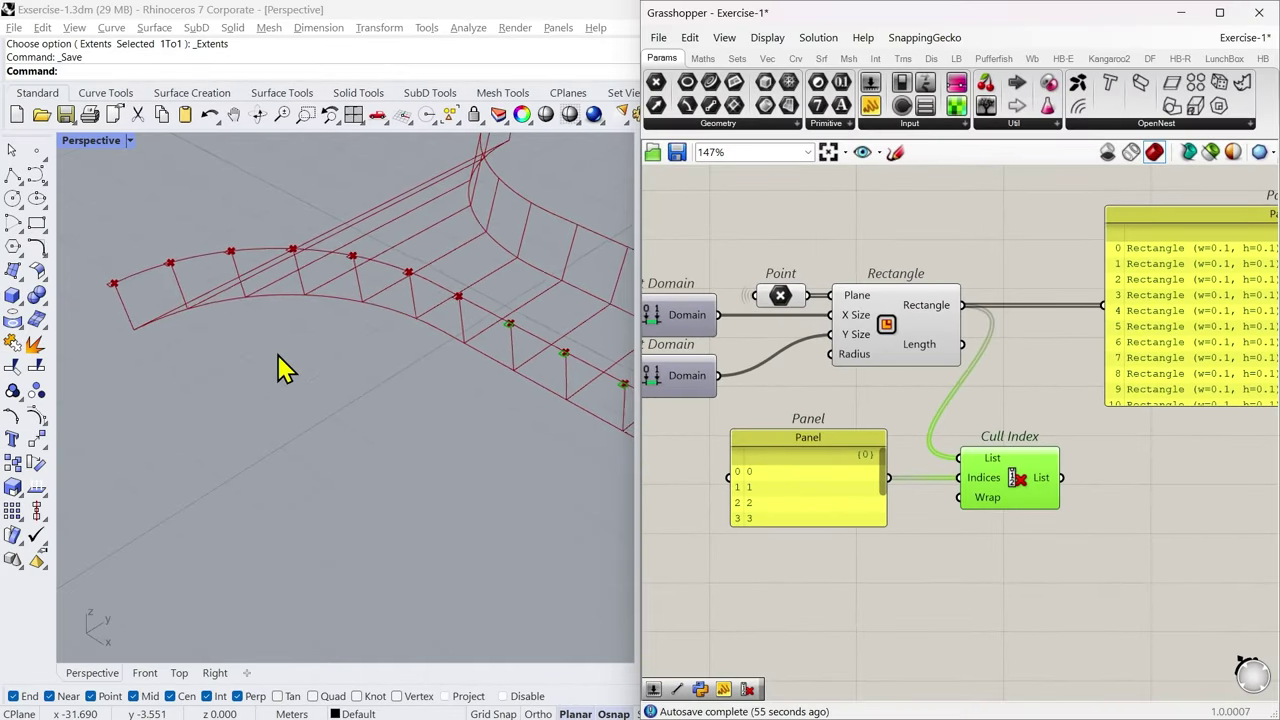
scroll(279, 355, down, 2)
scroll(280, 358, down, 1)
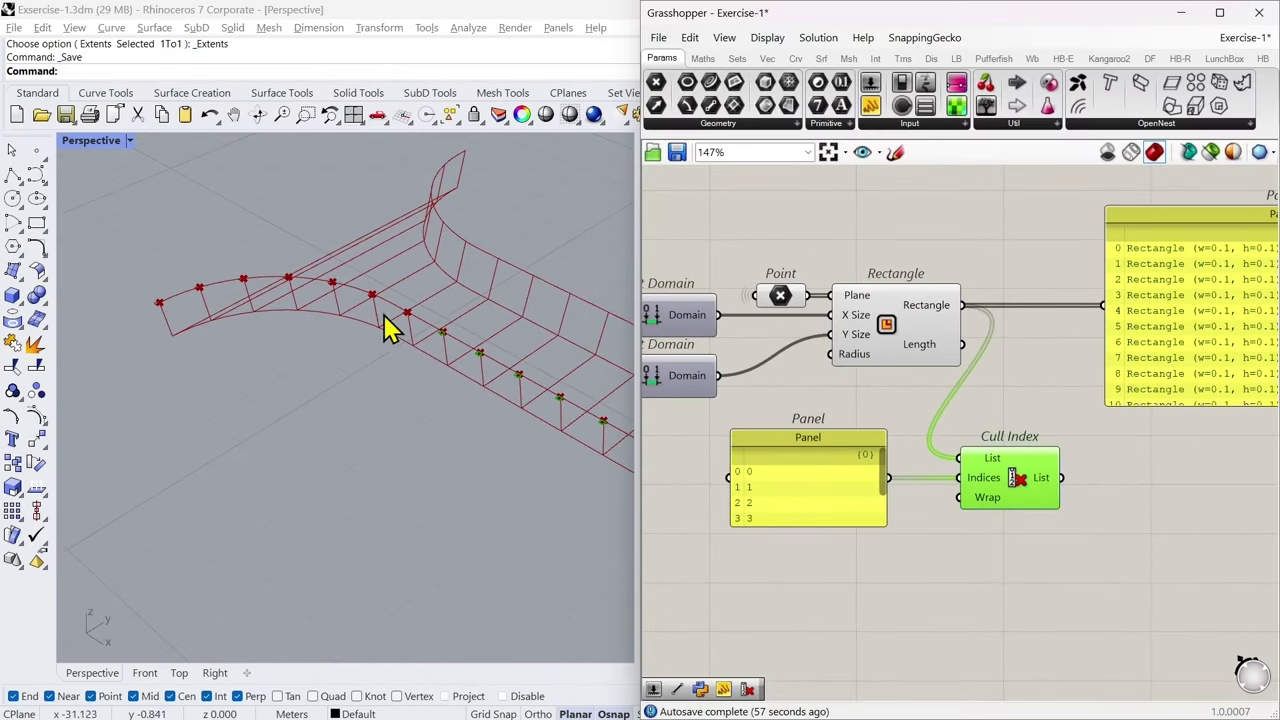
shift+right_drag(548, 510, 285, 393)
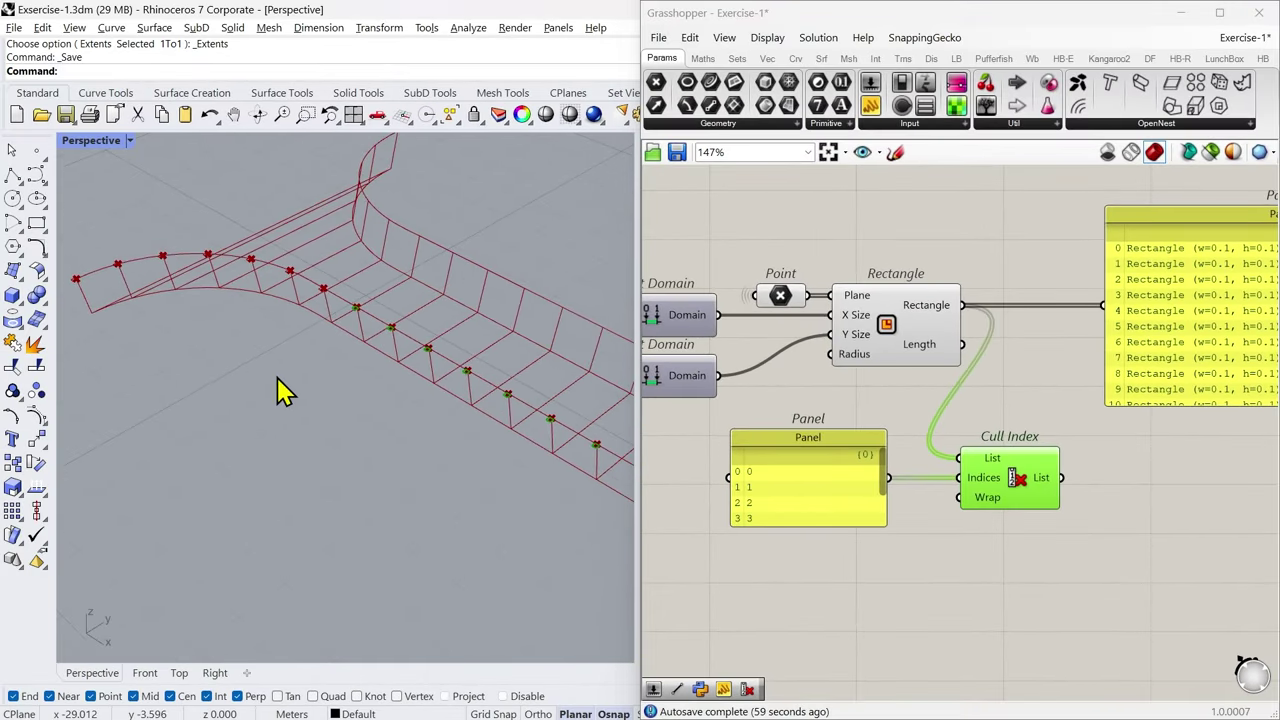
scroll(279, 379, down, 6)
shift+right_drag(503, 516, 258, 402)
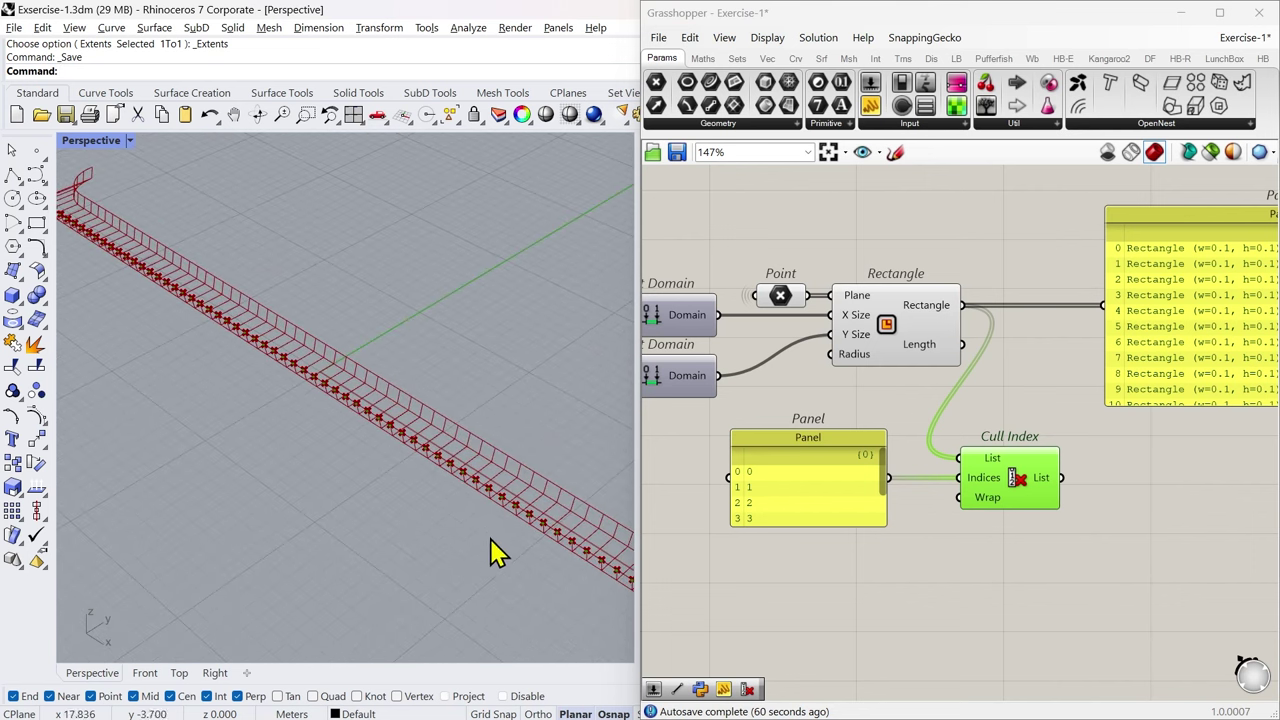
shift+right_drag(491, 540, 411, 457)
scroll(411, 457, up, 5)
scroll(482, 496, down, 4)
shift+right_drag(516, 540, 463, 514)
scroll(463, 514, up, 4)
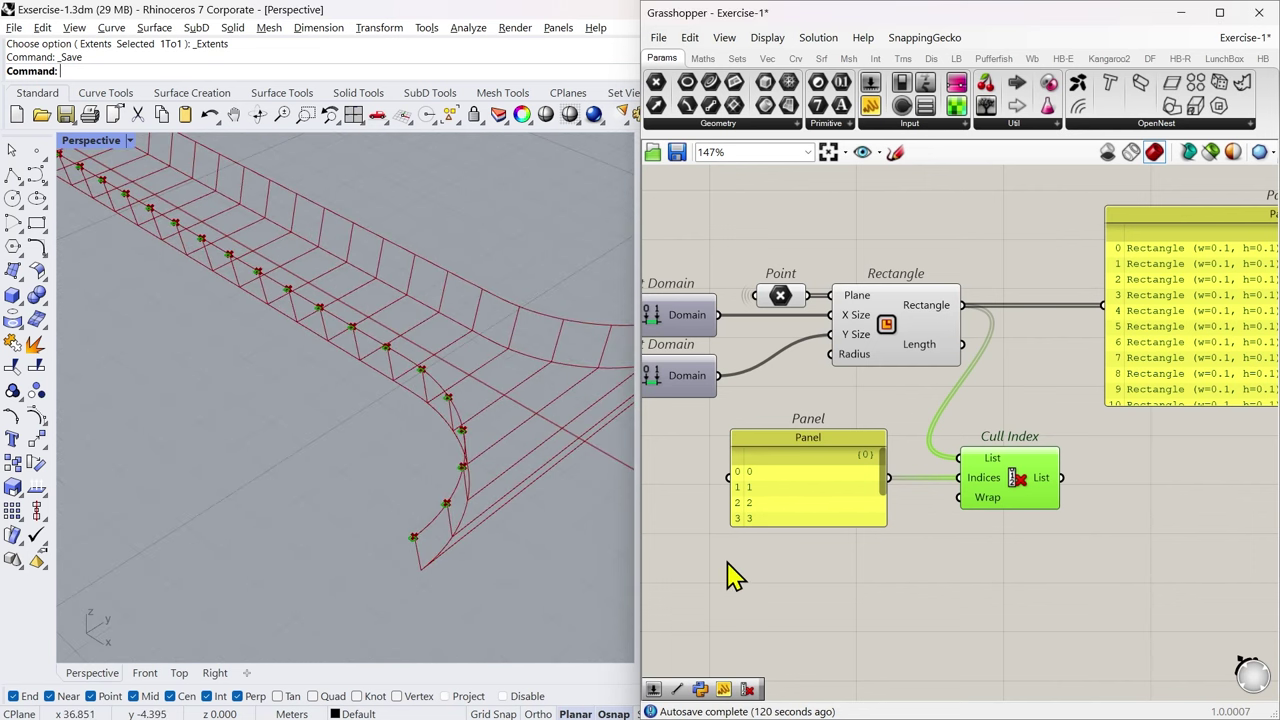
scroll(466, 551, up, 4)
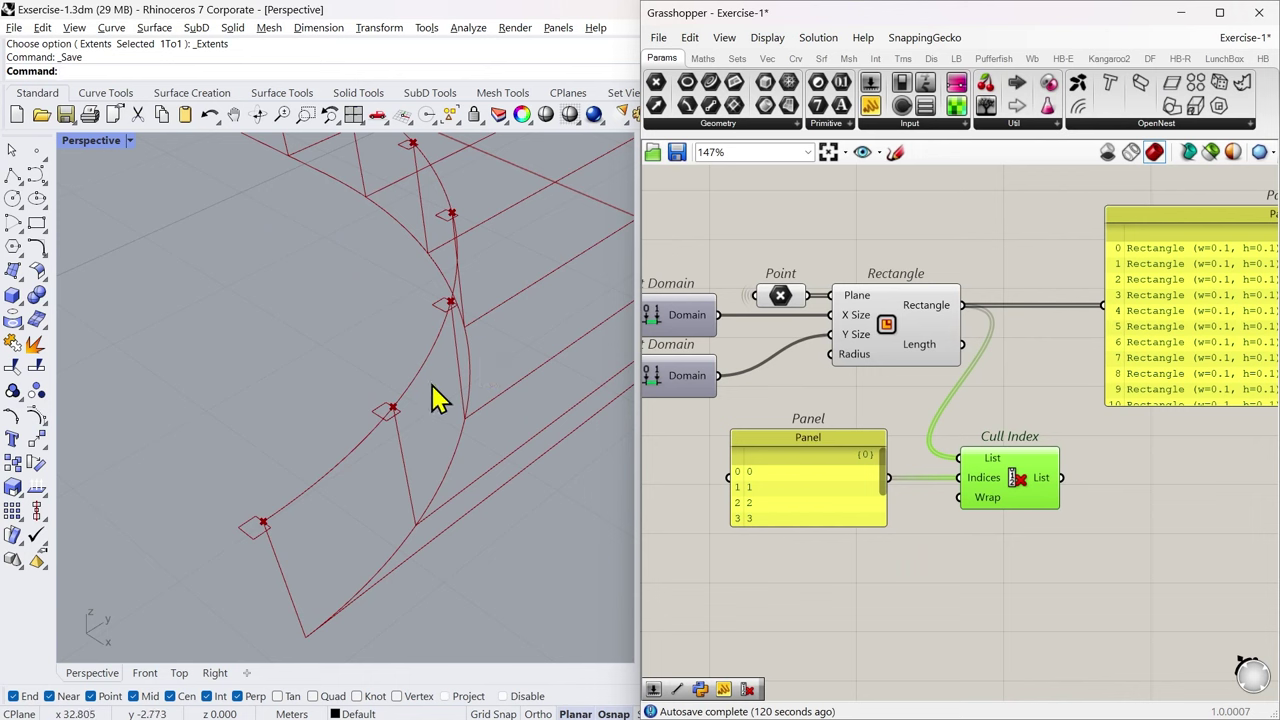
scroll(437, 398, down, 3)
Step: Add the indices 73, 72, 71, 70, 69 and 68 to the index panel and check the remaining rectangles along the bridge
double_click(800, 479)
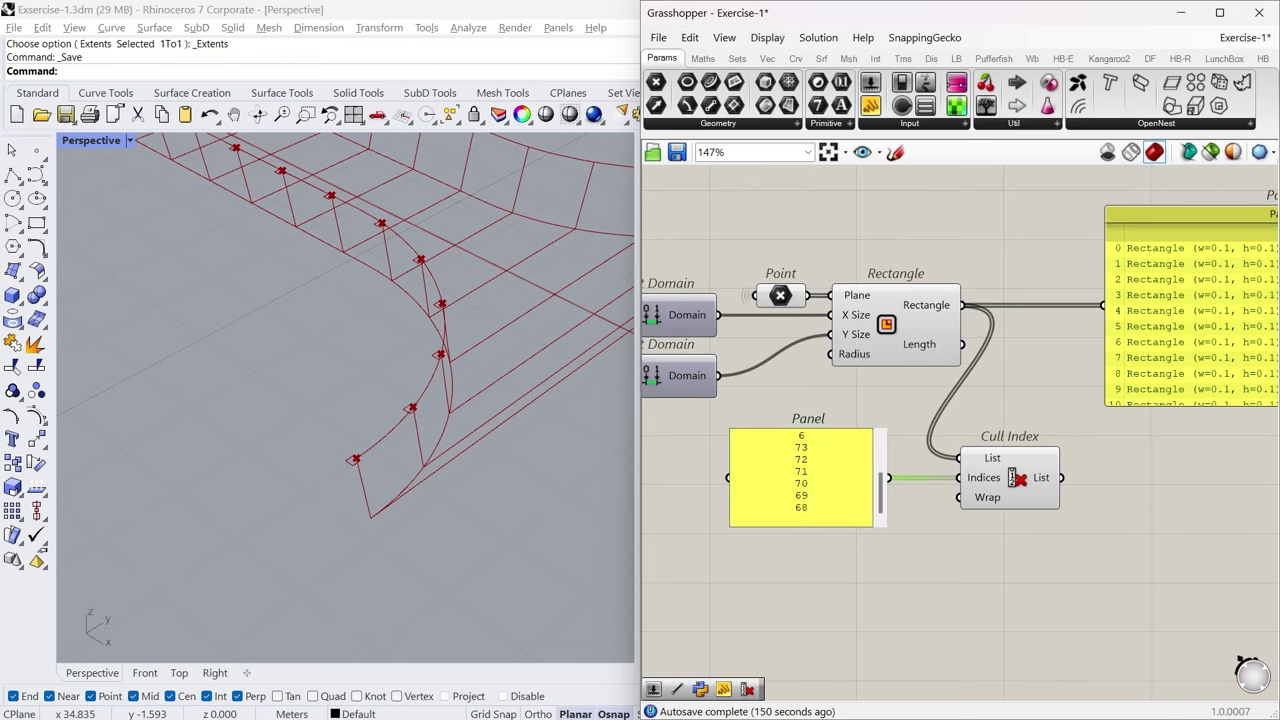
click(838, 564)
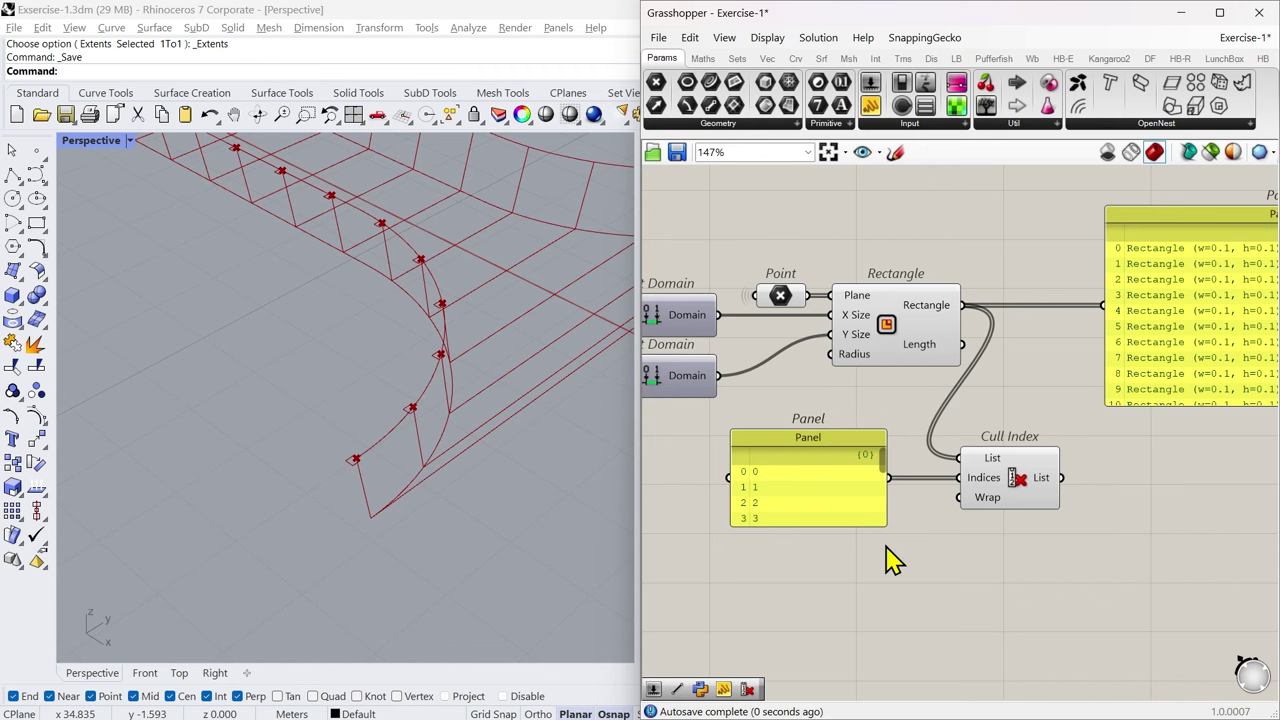
click(1005, 505)
scroll(463, 498, down, 3)
scroll(425, 393, up, 2)
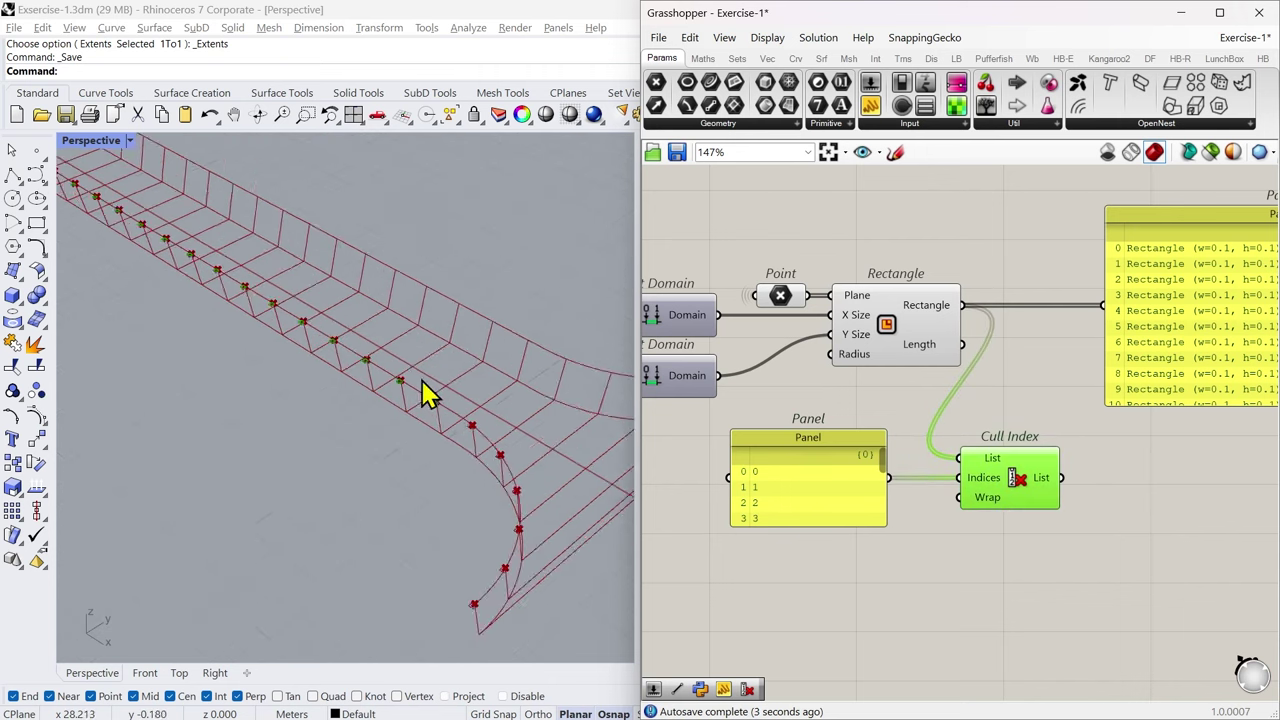
scroll(425, 393, up, 3)
scroll(434, 400, down, 4)
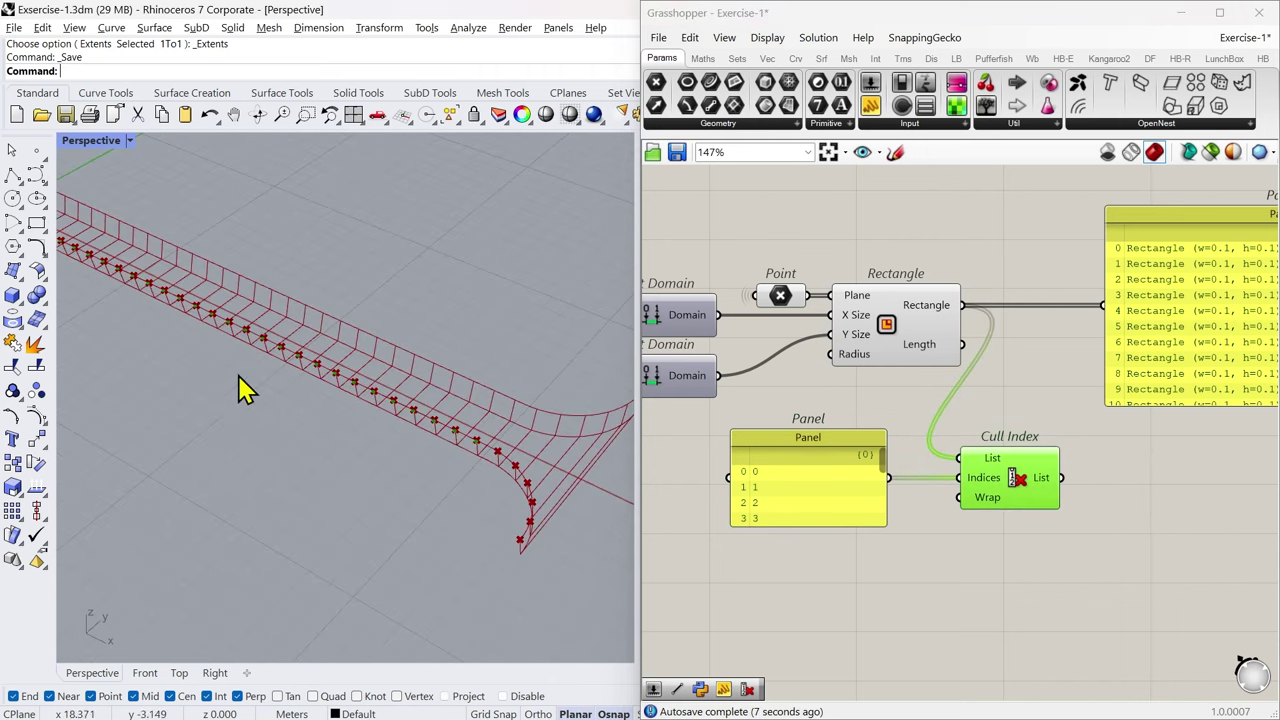
Step: Compare the rectangles kept by Cull Index with the joined cross-frame curves around the bridge's curved end
scroll(508, 549, down, 2)
scroll(323, 343, up, 3)
scroll(397, 412, up, 2)
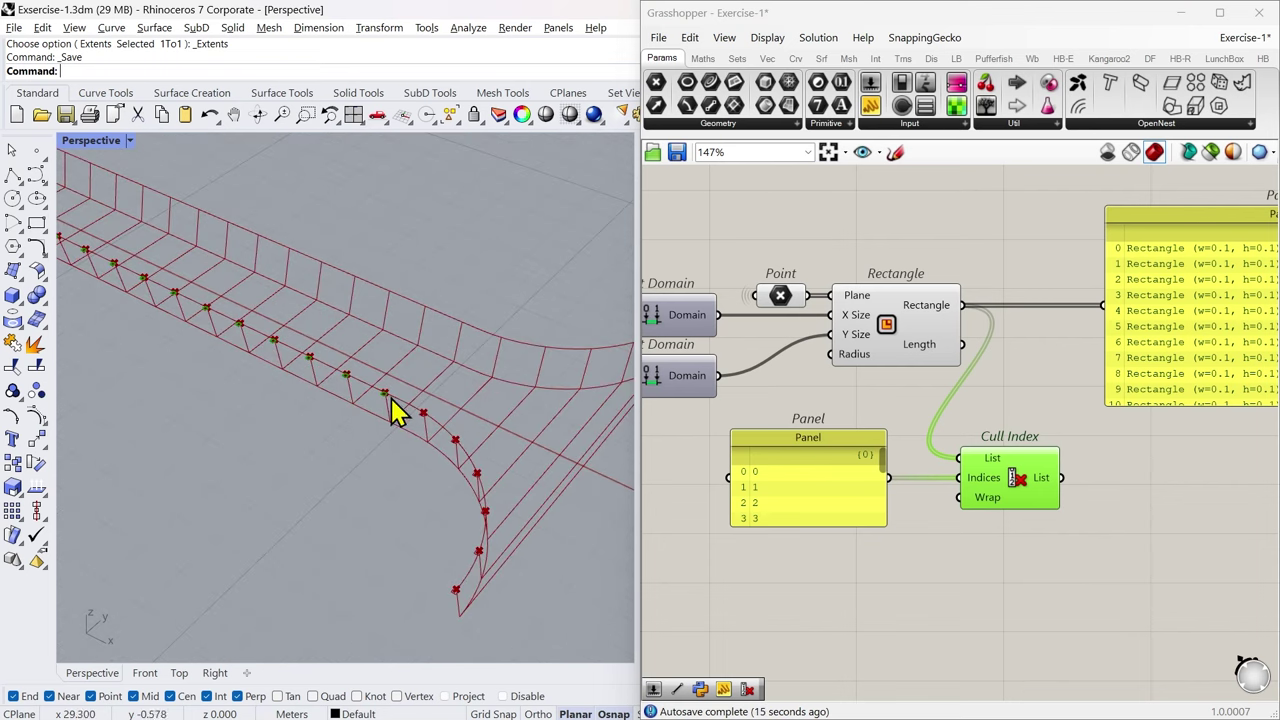
scroll(395, 410, up, 2)
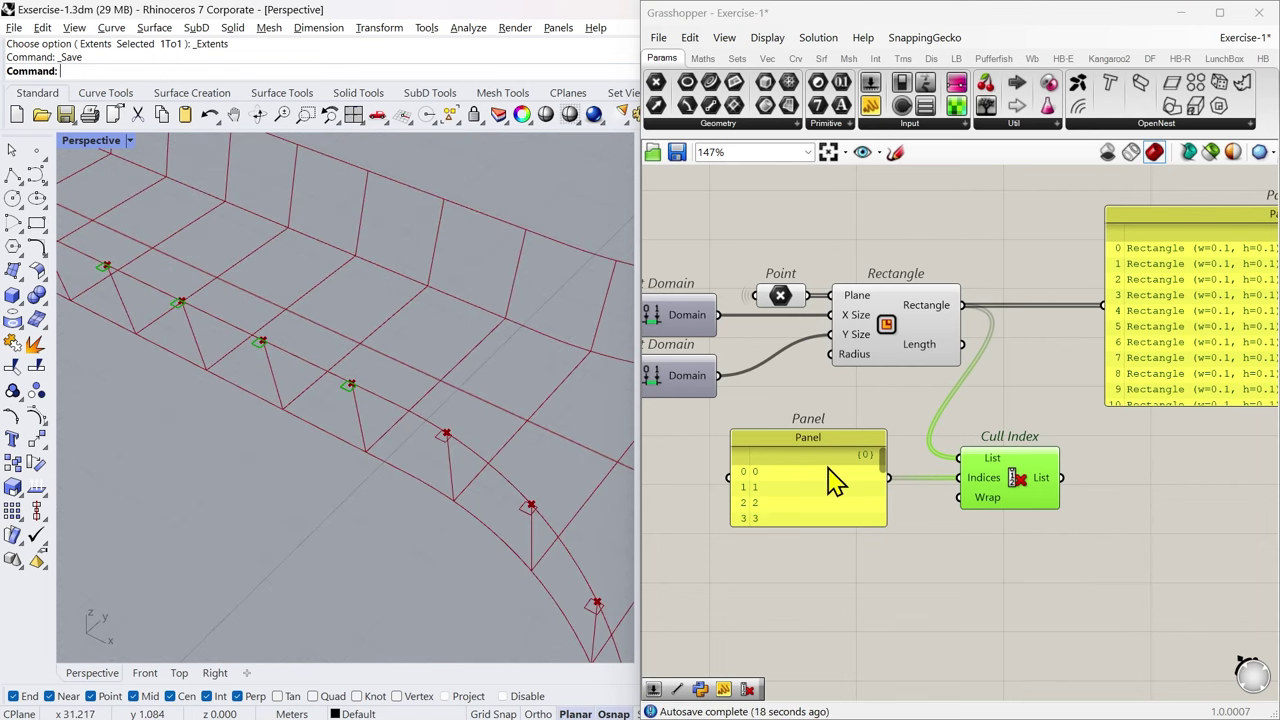
scroll(835, 480, down, 4)
click(836, 396)
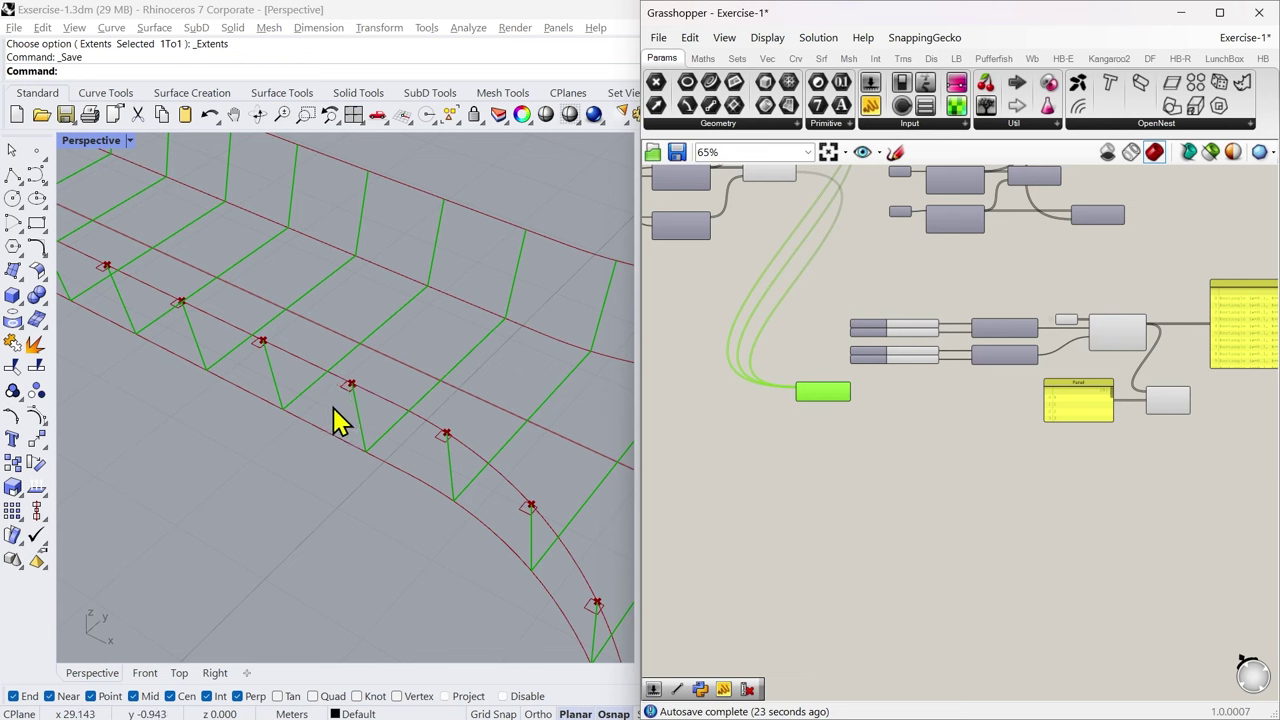
scroll(823, 400, up, 4)
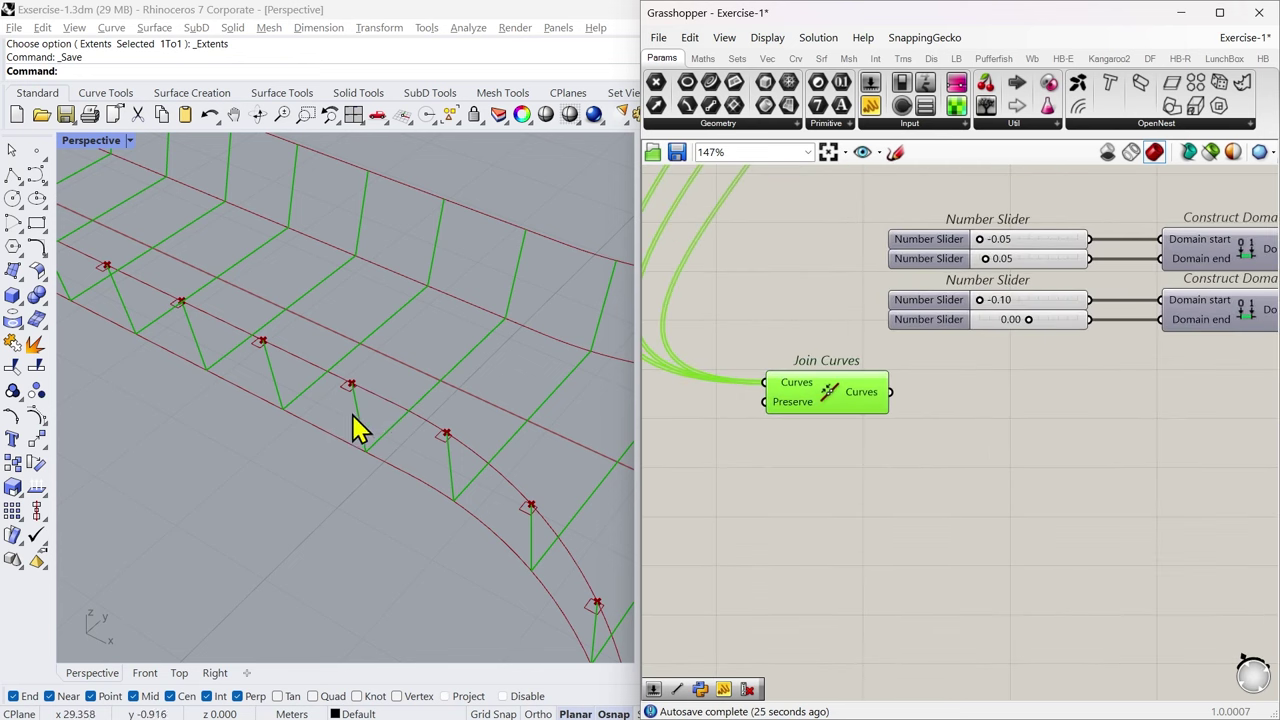
scroll(470, 438, down, 2)
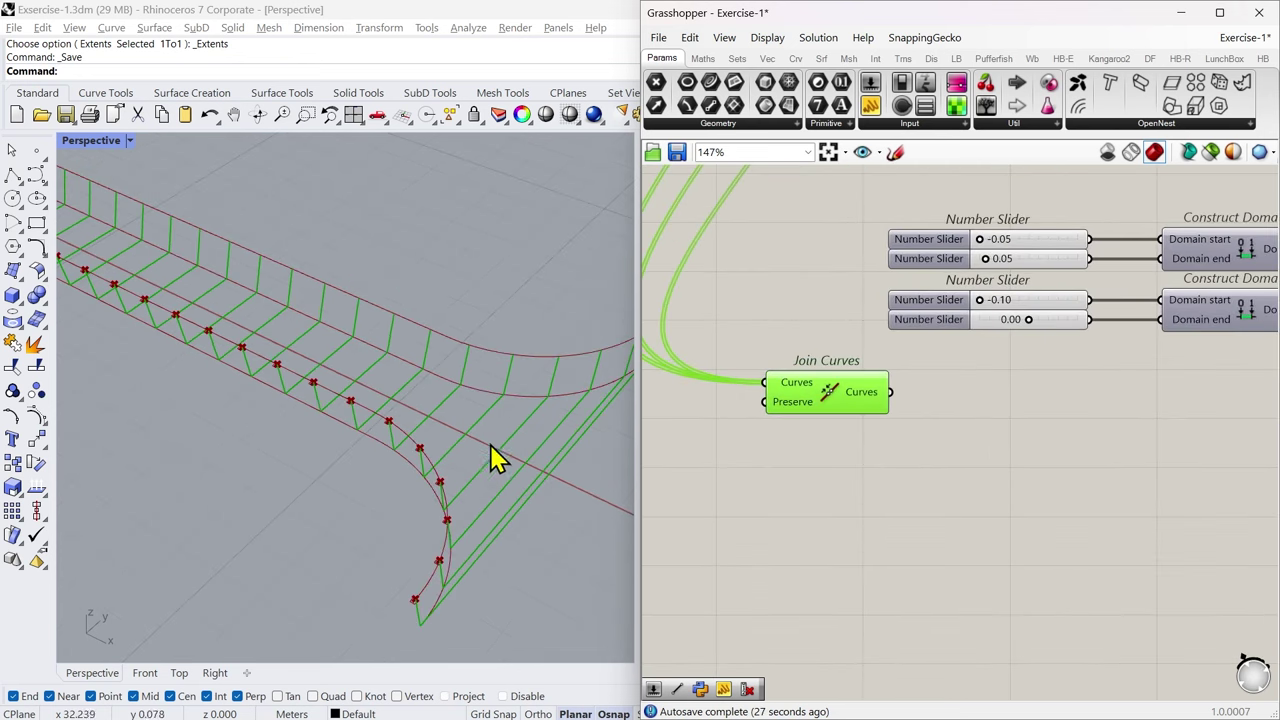
scroll(480, 420, up, 2)
scroll(370, 468, up, 2)
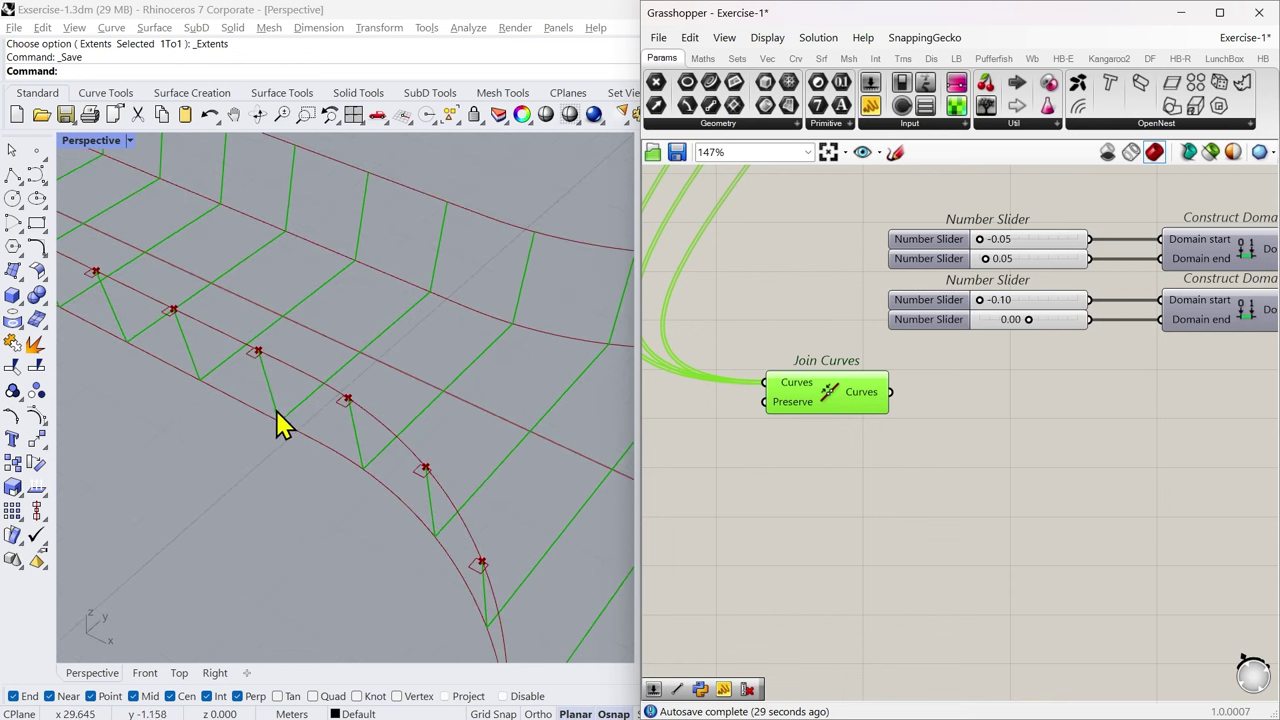
scroll(385, 472, down, 3)
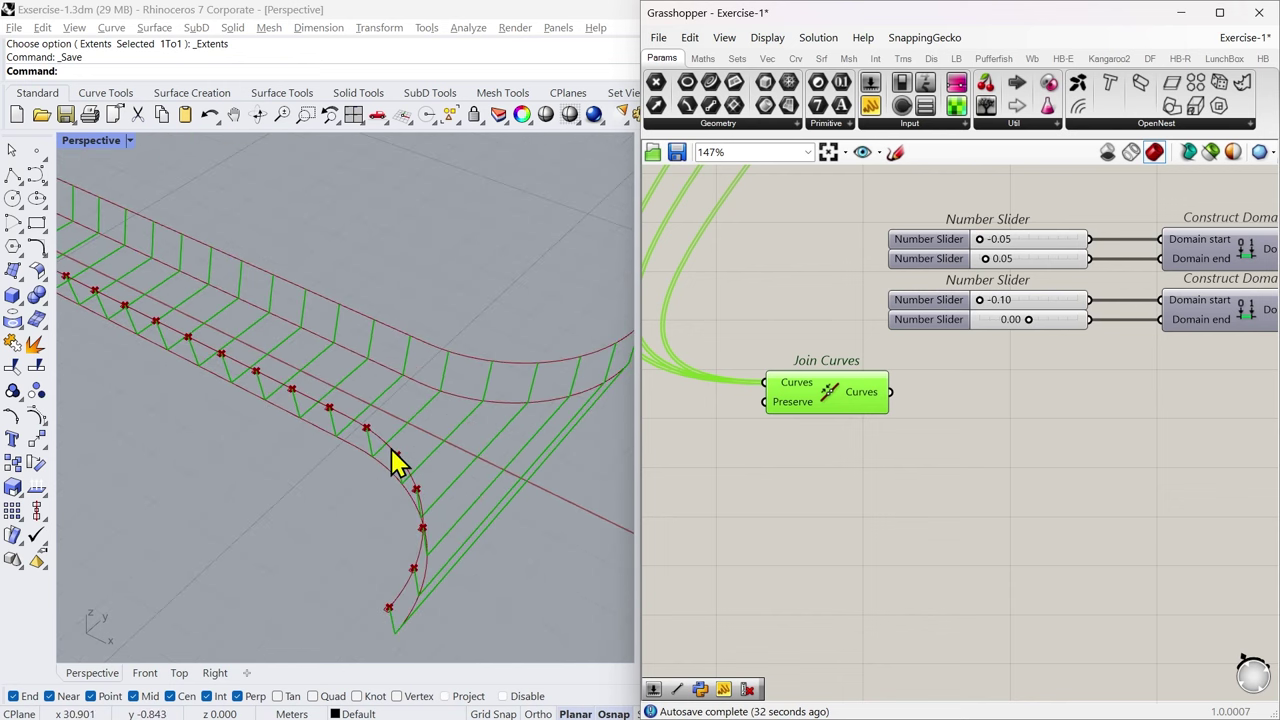
scroll(880, 460, down, 3)
right_drag(1074, 514, 849, 463)
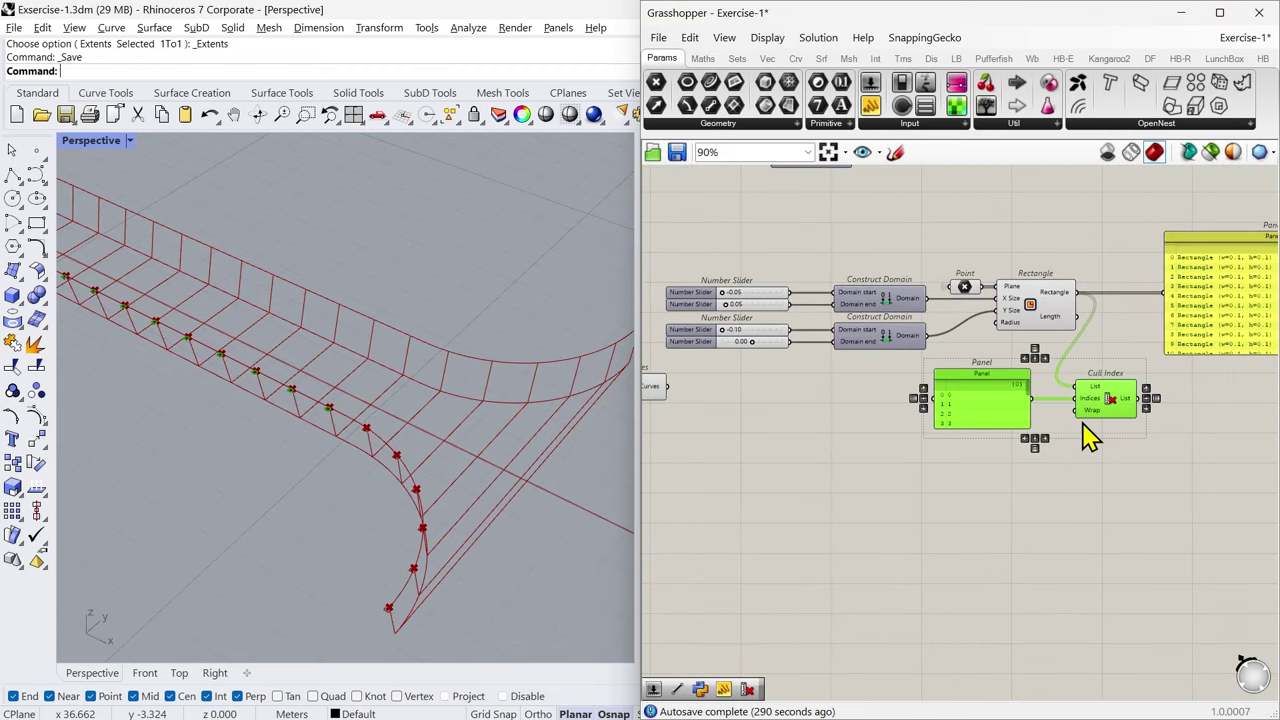
key(ctrl+c)
key(ctrl+v)
key(Escape)
Step: Duplicate the index panel together with its Cull Index component and place the copies below, near Join Curves
drag(1111, 477, 974, 408)
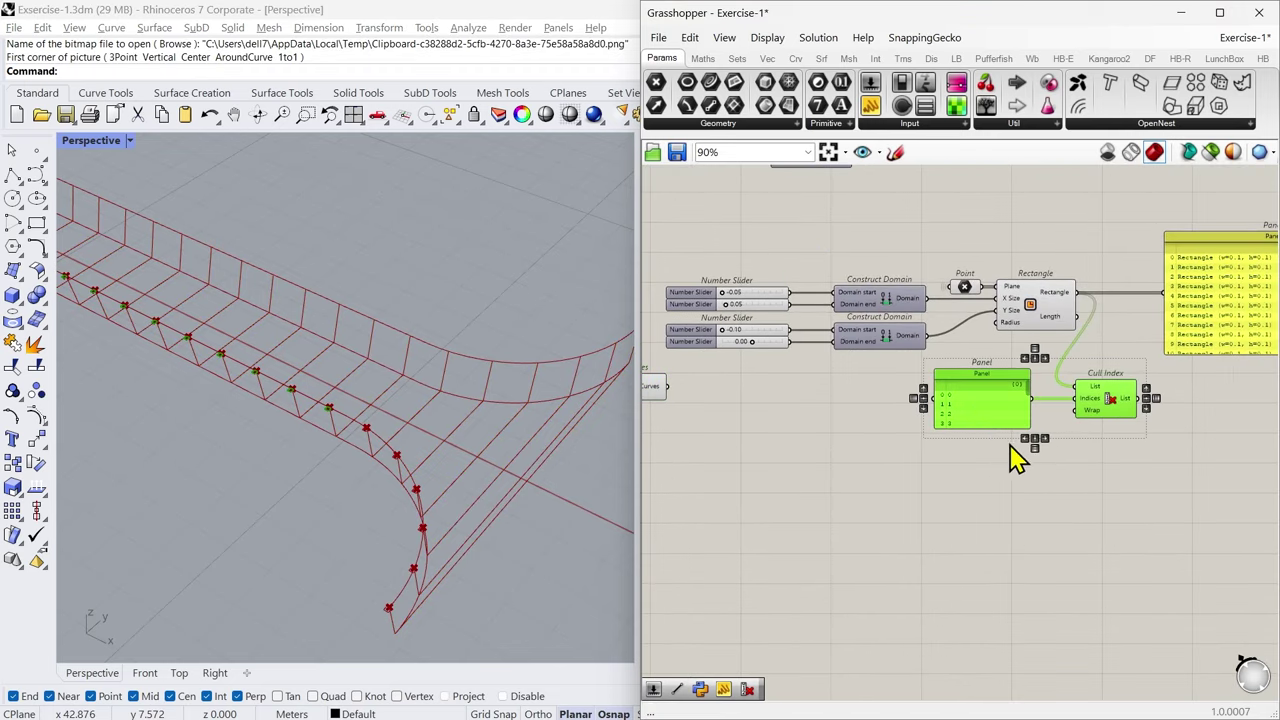
key(ctrl+c)
key(ctrl+v)
drag(1100, 396, 816, 477)
right_drag(855, 547, 1027, 548)
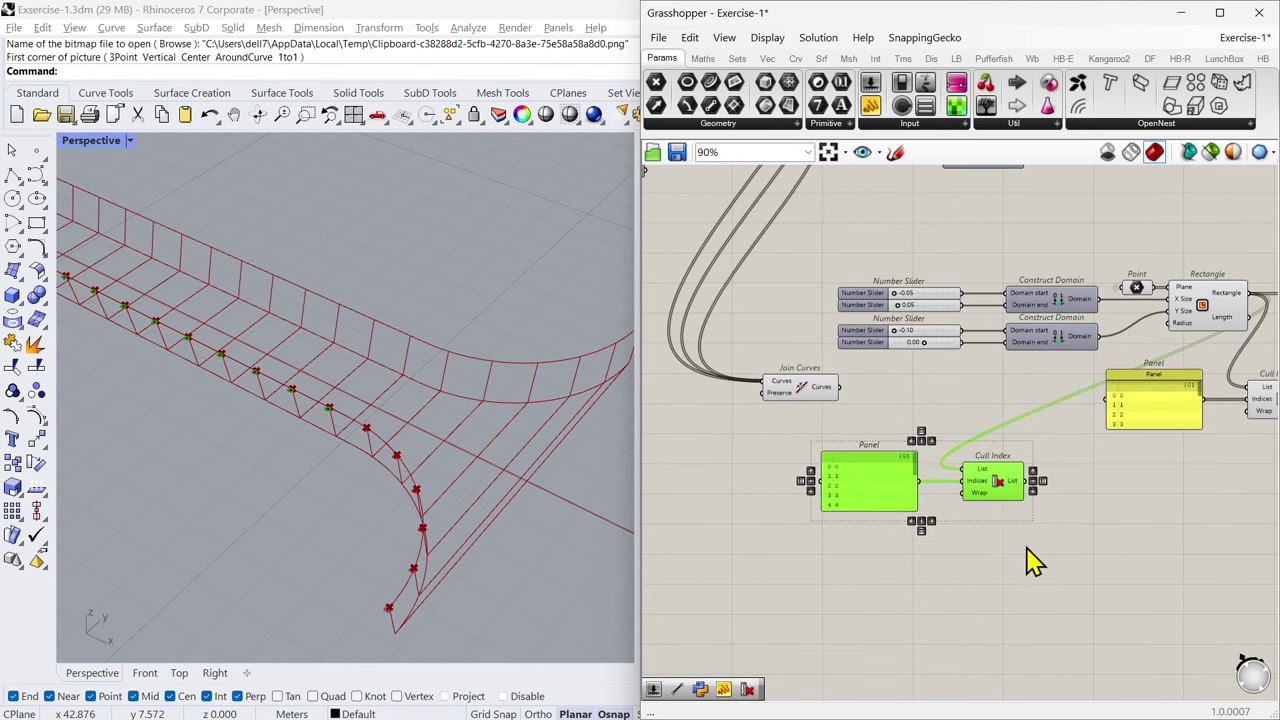
Step: Connect Join Curves' output to the copied Cull Index's List input in place of the rectangles, and check the frames along the bridge
click(1015, 418)
click(1168, 308)
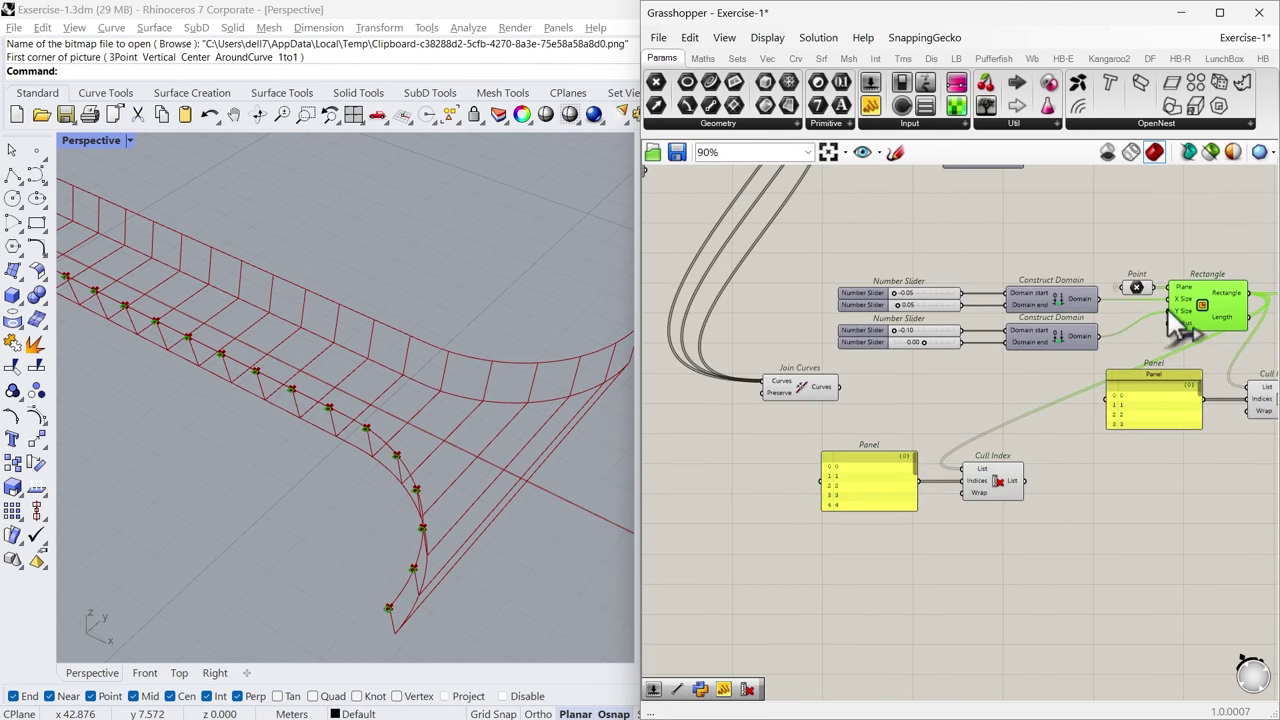
click(804, 393)
scroll(840, 388, up, 2)
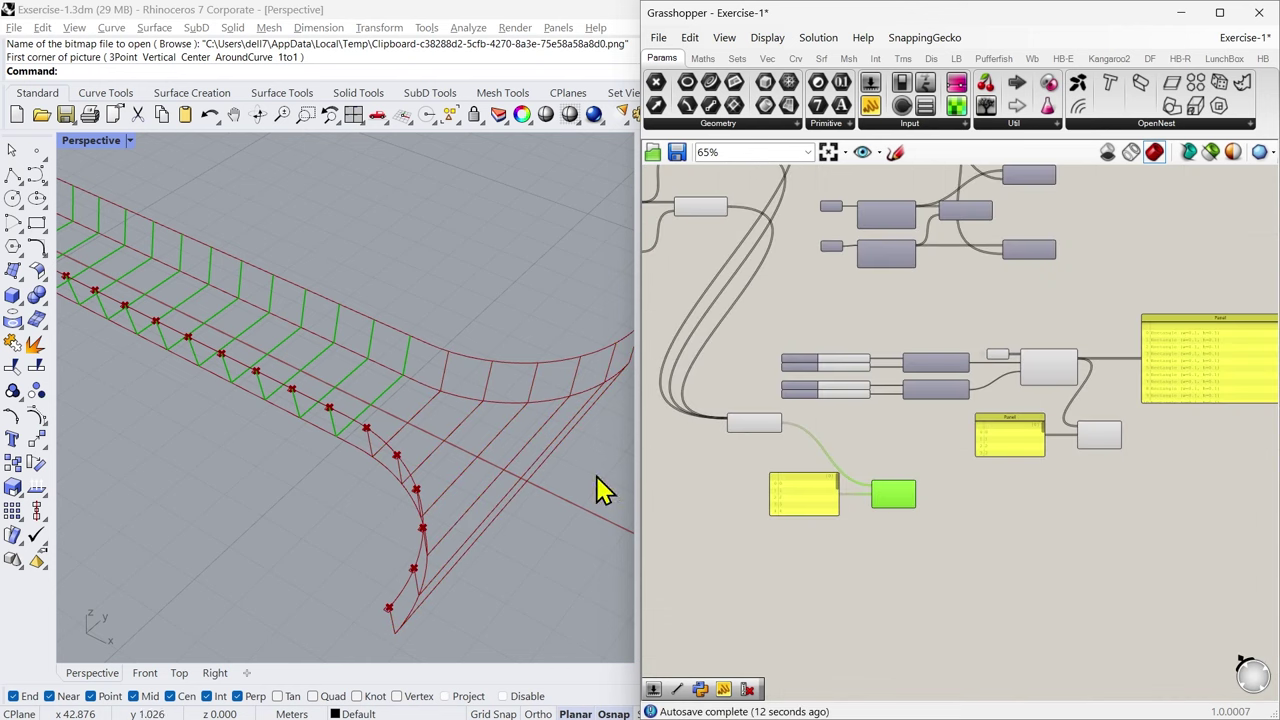
scroll(306, 417, up, 5)
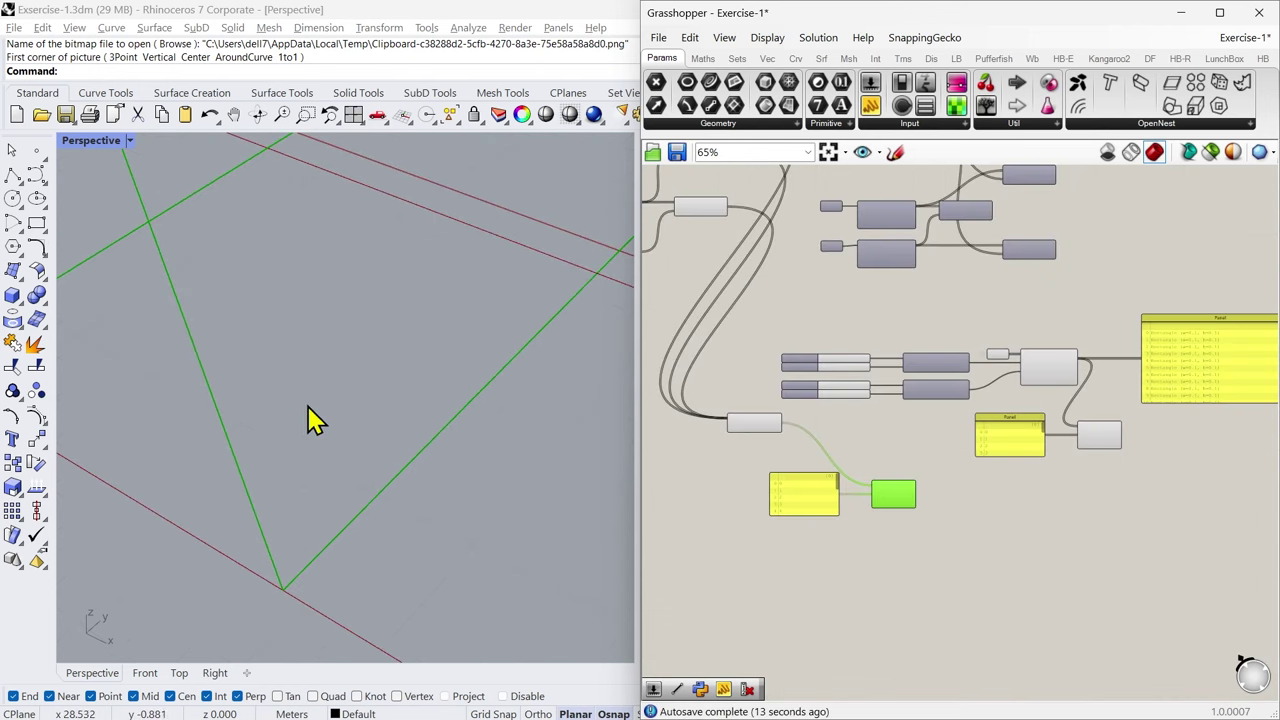
scroll(309, 417, down, 7)
scroll(386, 437, up, 4)
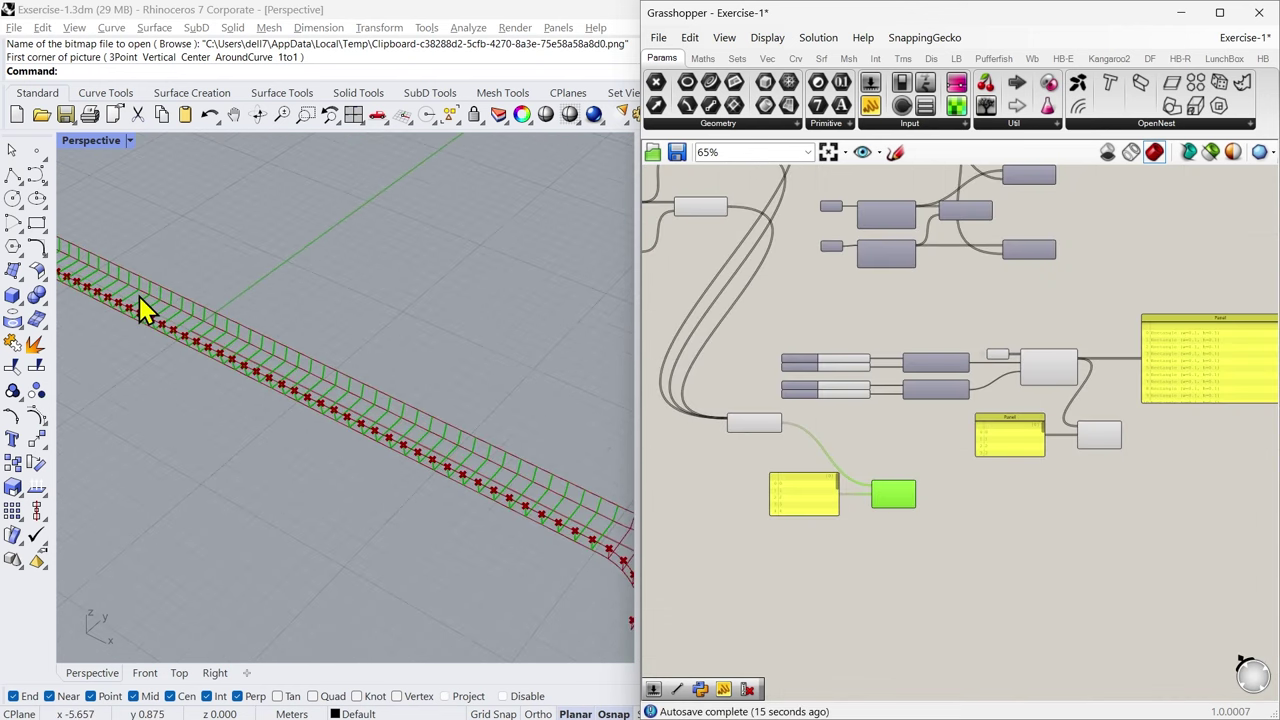
scroll(143, 306, down, 6)
scroll(891, 489, up, 2)
Step: Align the copied Cull Index, its panel and Join Curves below the original pair, and compare the kept frames with the kept rectangles
drag(891, 489, 1172, 556)
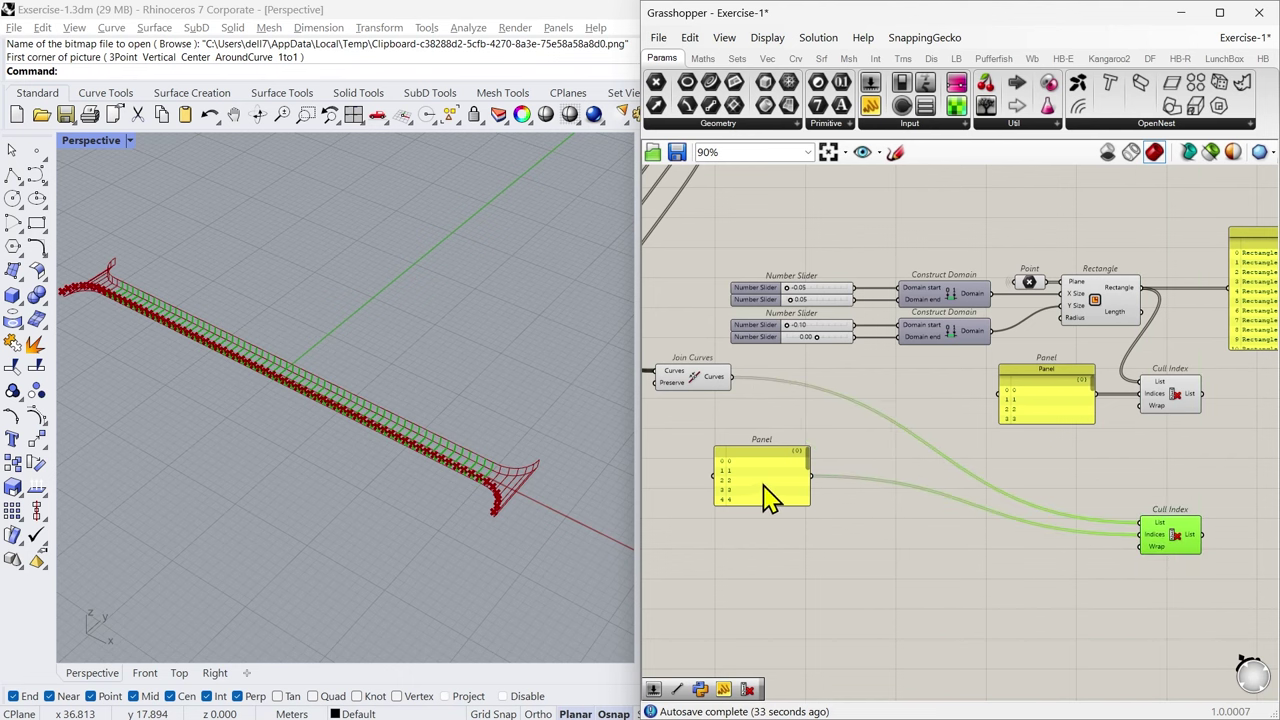
drag(764, 486, 1048, 546)
drag(694, 382, 742, 530)
right_drag(1129, 603, 888, 592)
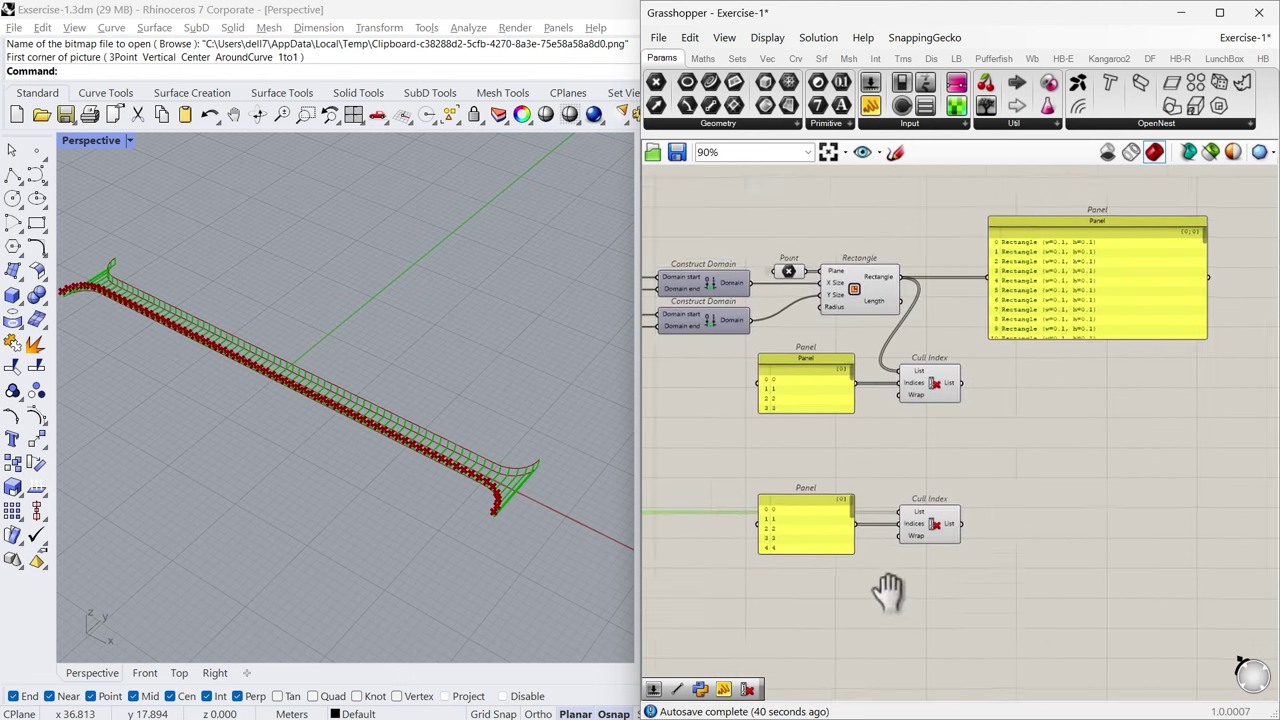
scroll(1010, 503, up, 3)
click(889, 557)
scroll(500, 500, up, 5)
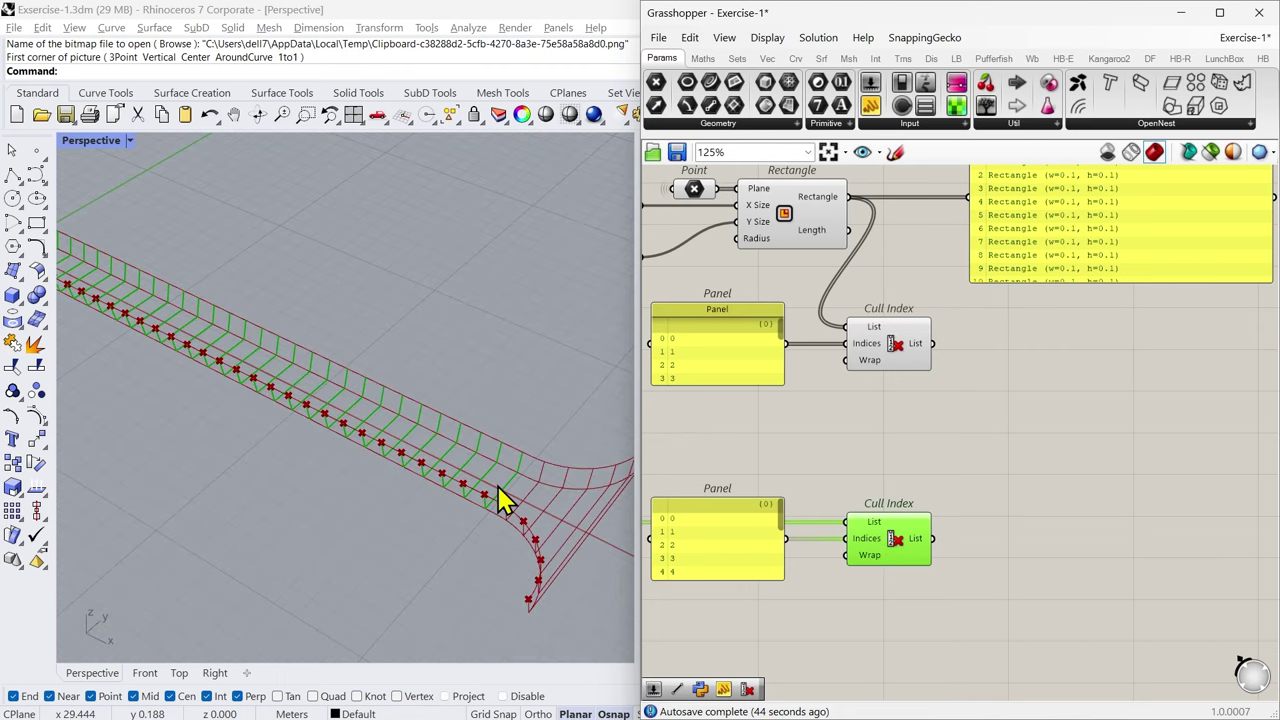
click(868, 360)
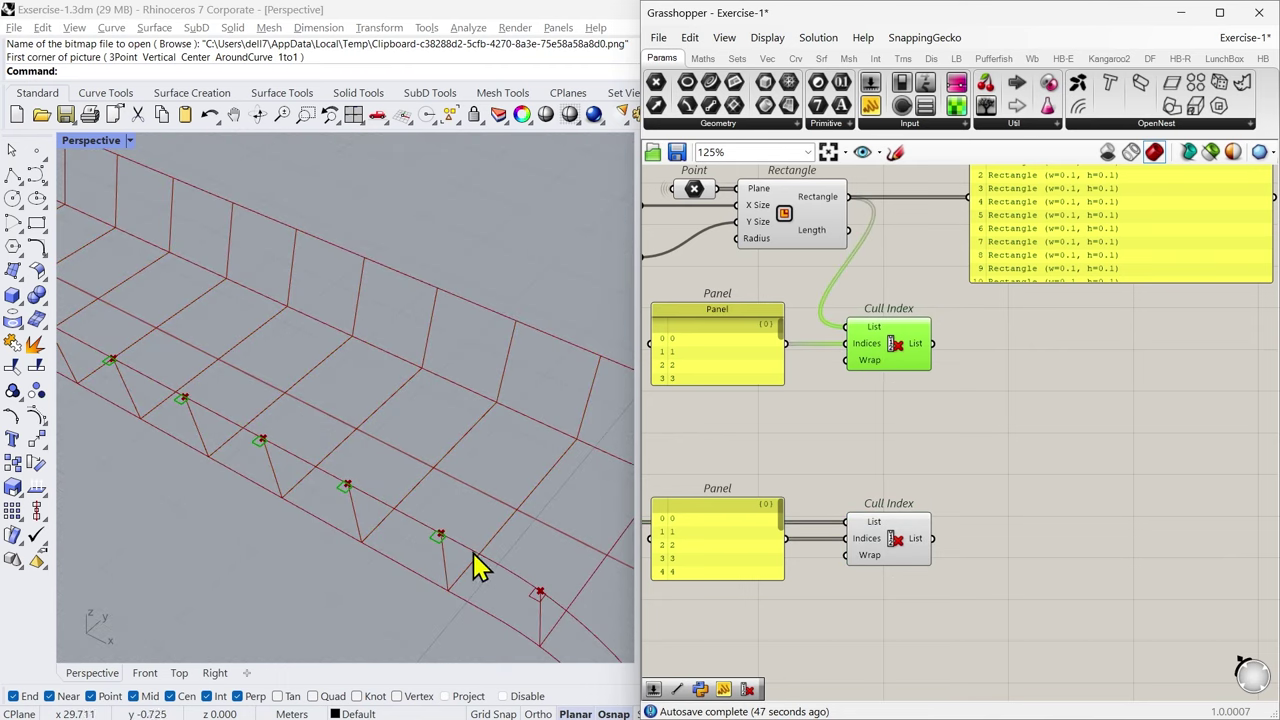
drag(892, 534, 889, 534)
Step: Add a Sweep1 component to the canvas and place it between the two Cull Index outputs
click(981, 504)
double_click(985, 517)
text(SW)
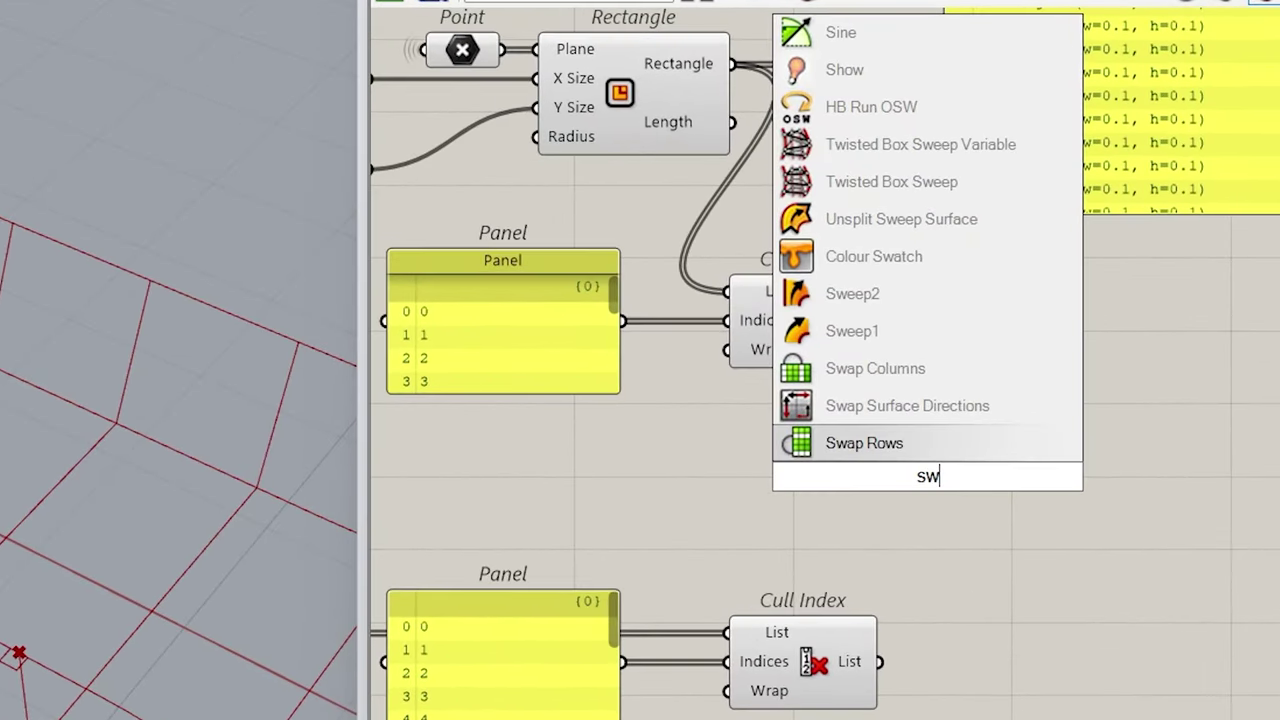
click(905, 336)
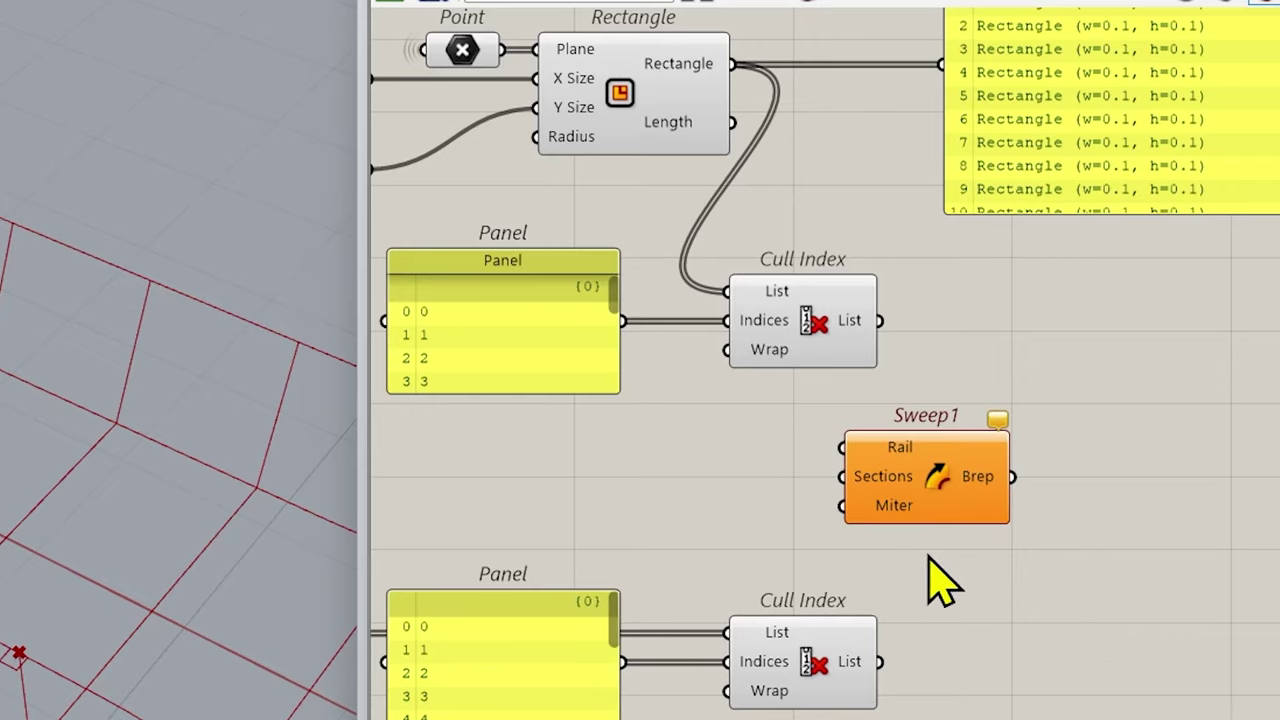
drag(905, 507, 1079, 517)
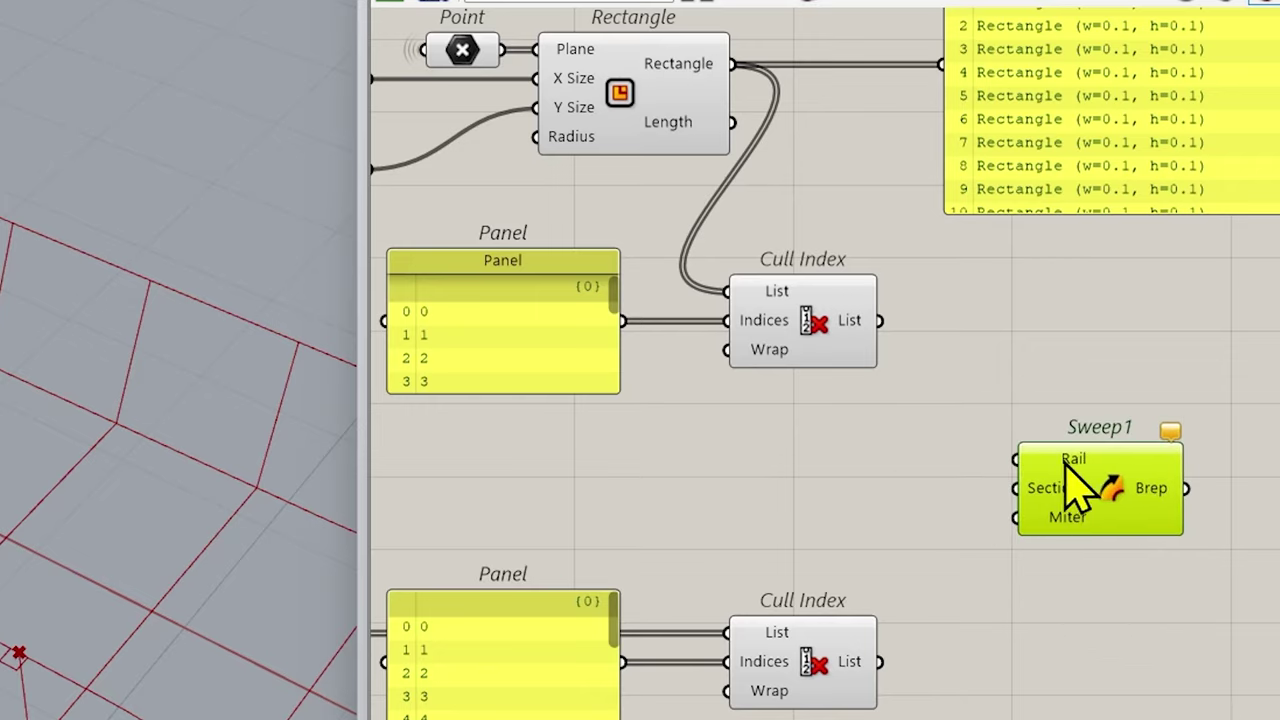
Step: Connect the culled frame curves to Sweep1's Rail input and the culled rectangles to its Sections input
click(818, 680)
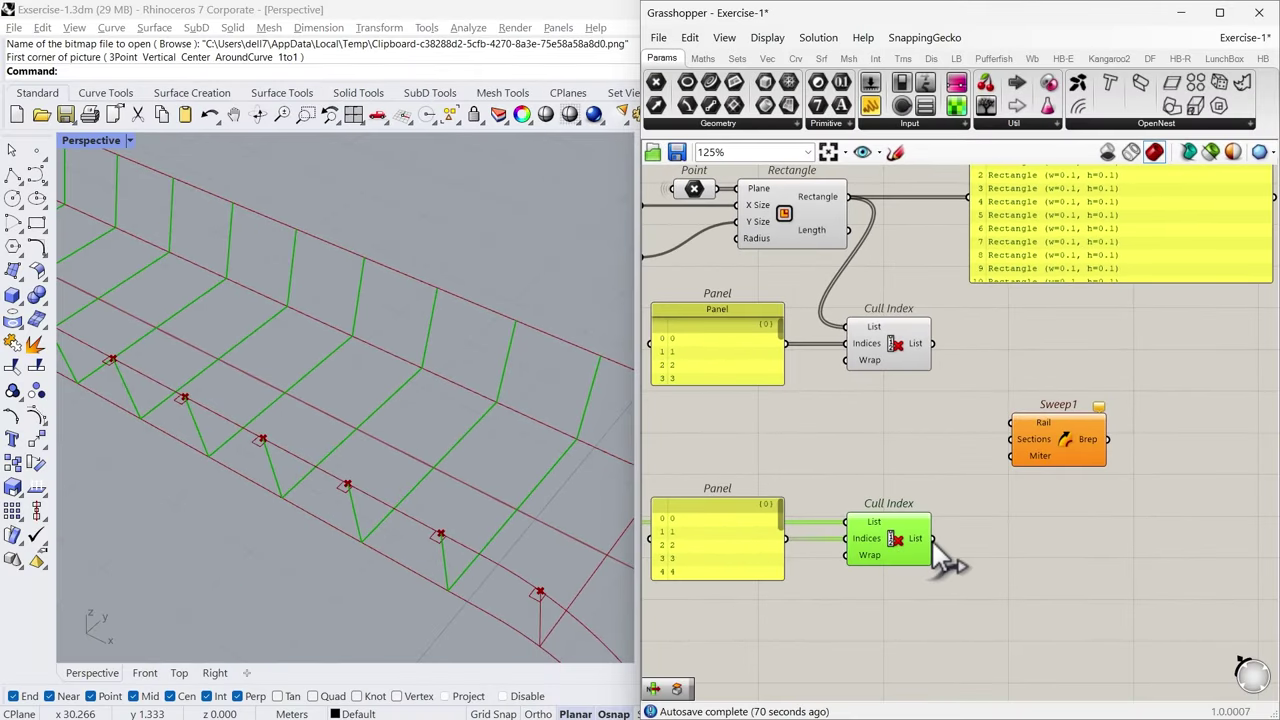
drag(912, 584, 1008, 422)
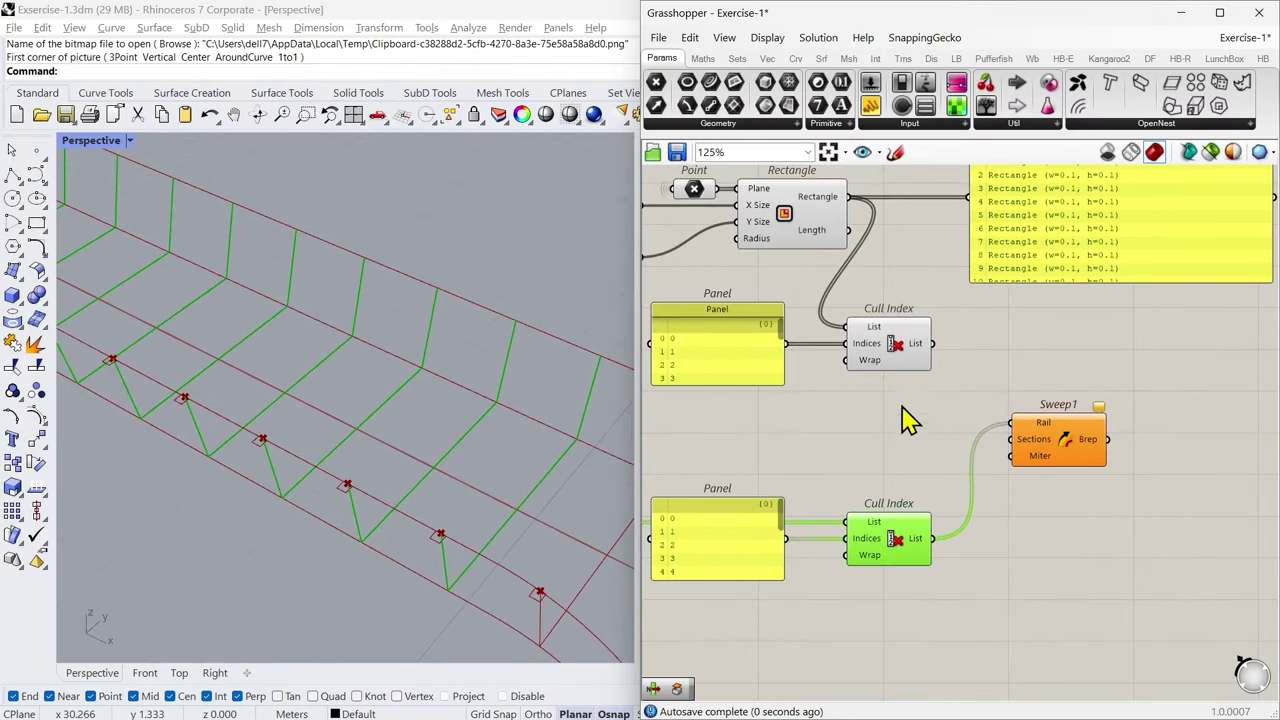
click(904, 340)
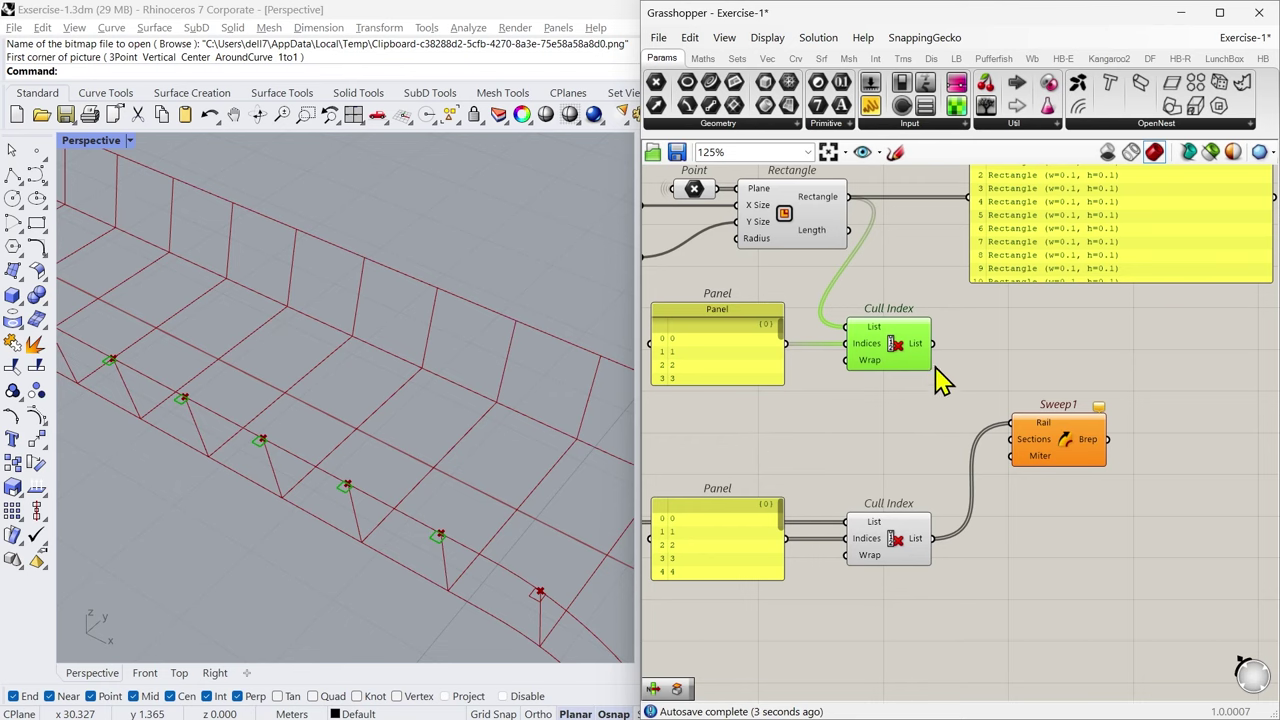
drag(934, 345, 1011, 439)
Step: Examine Sweep1's error message and the culled rectangles and frame curves that feed it
mouse_move(1100, 410)
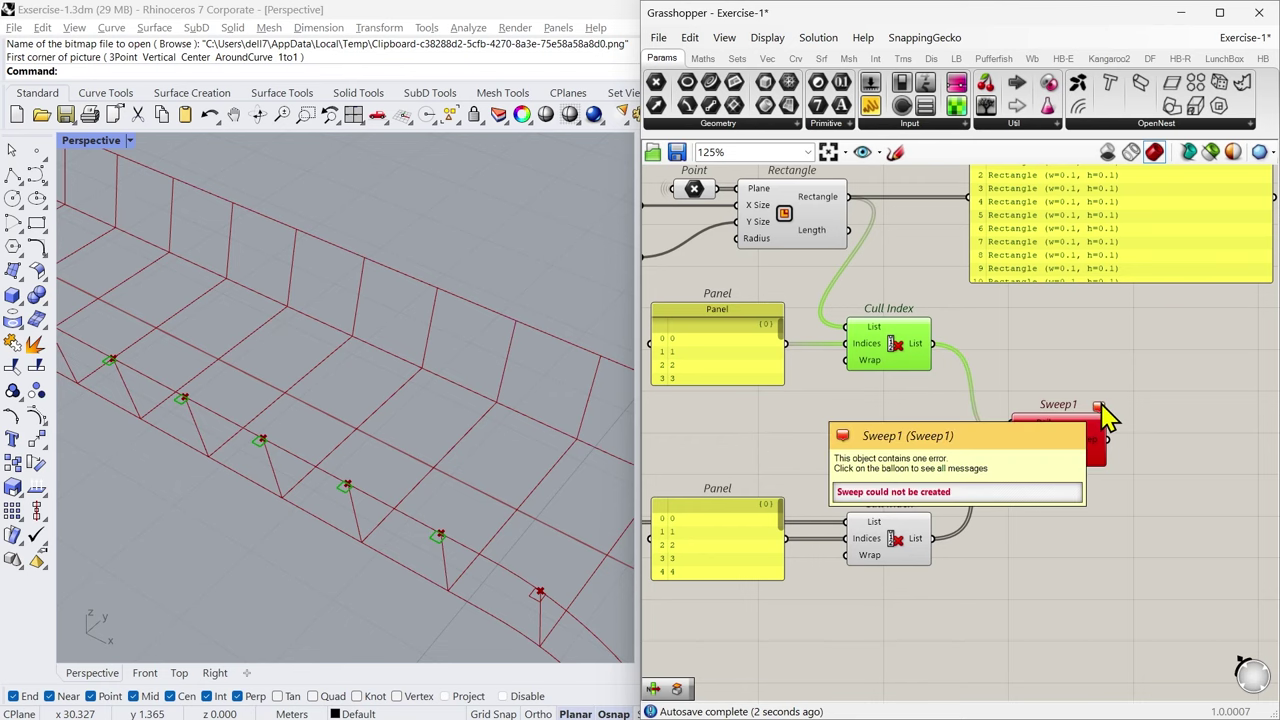
right_drag(1002, 414, 900, 505)
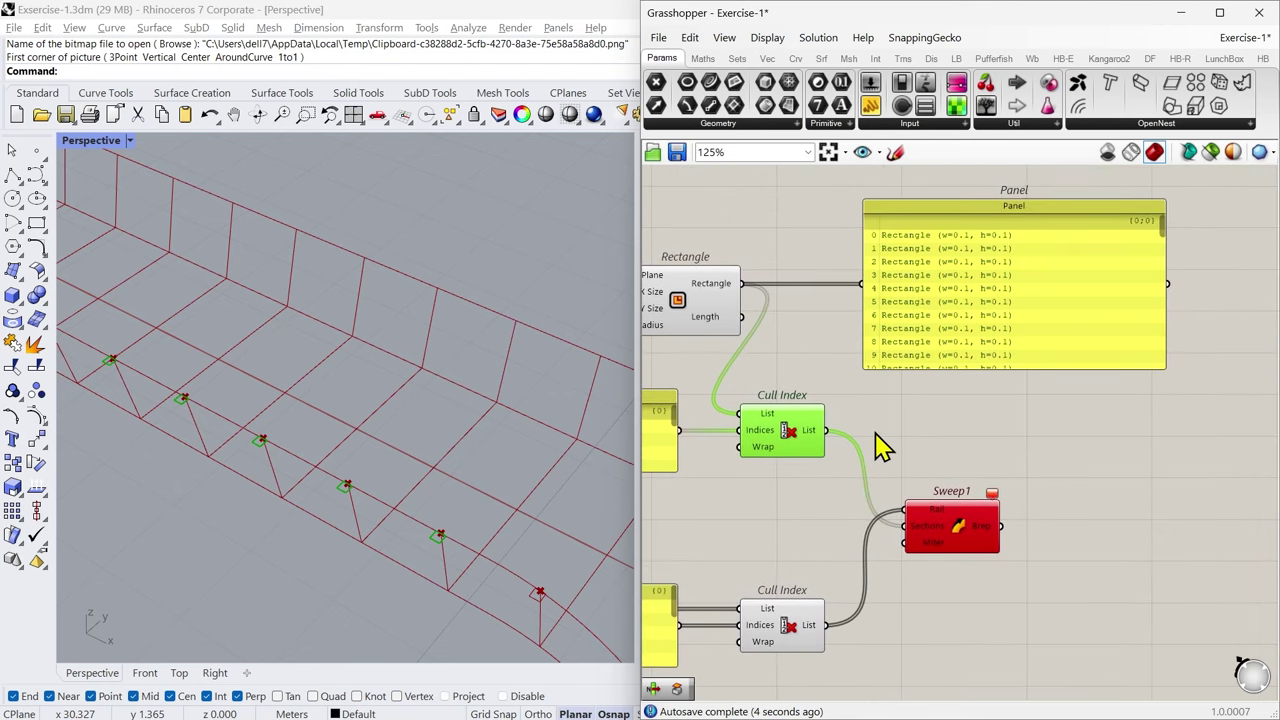
click(880, 447)
scroll(920, 527, up, 2)
click(752, 428)
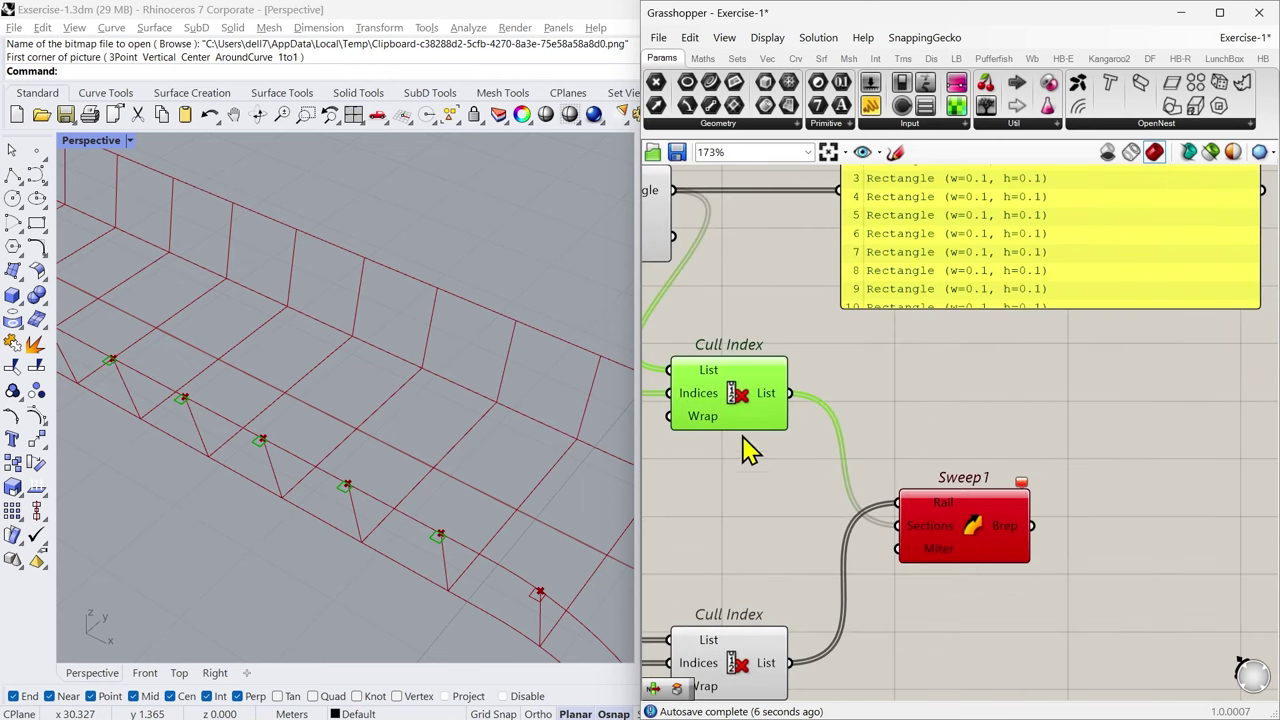
click(737, 652)
click(737, 503)
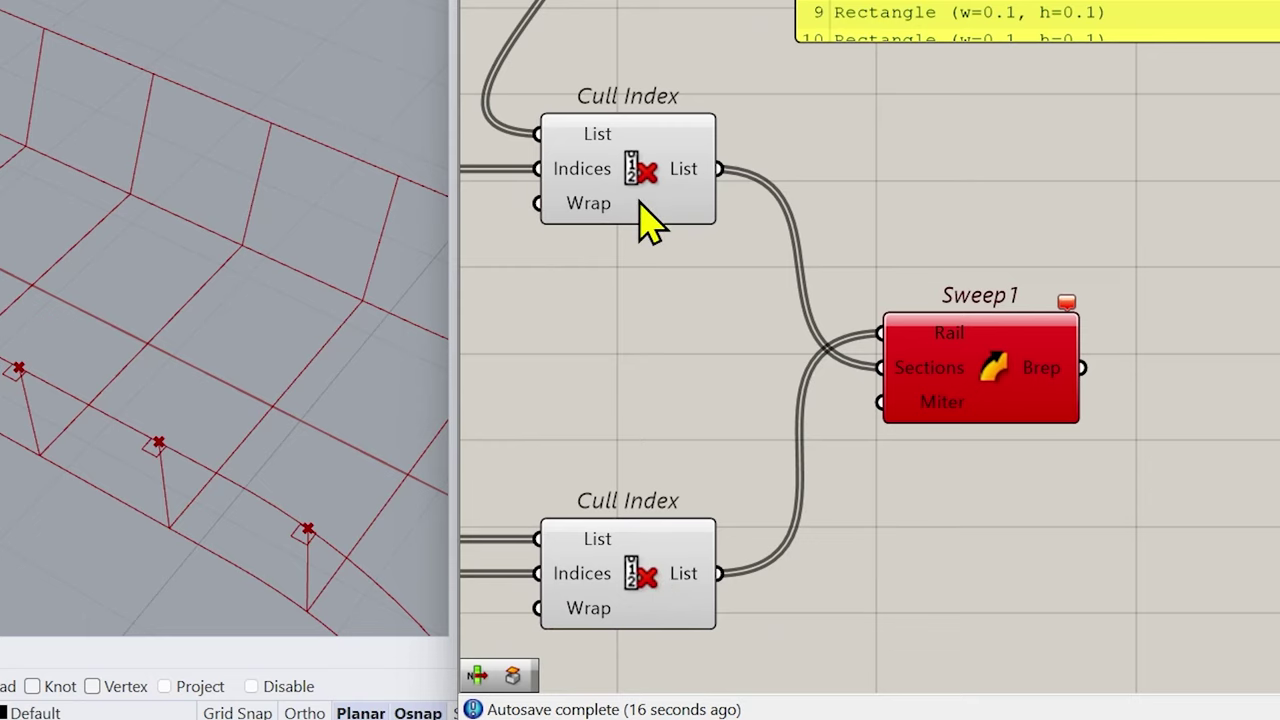
click(736, 419)
mouse_move(1070, 304)
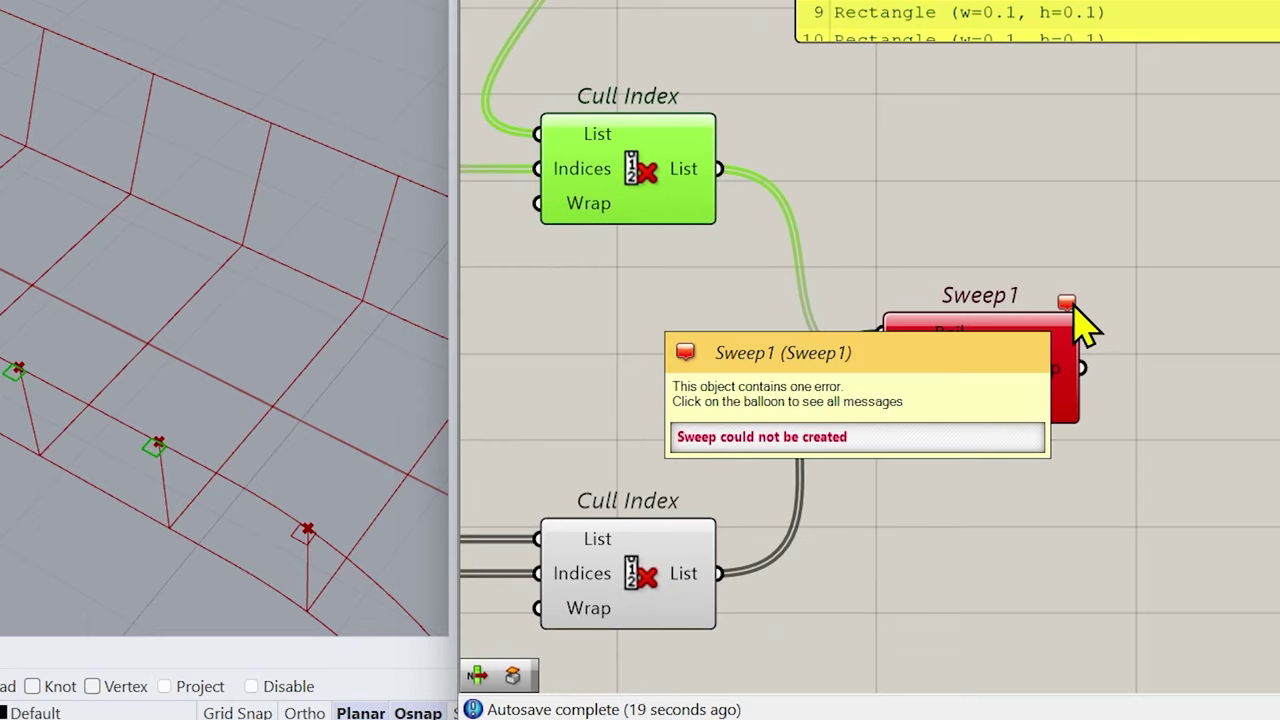
click(990, 252)
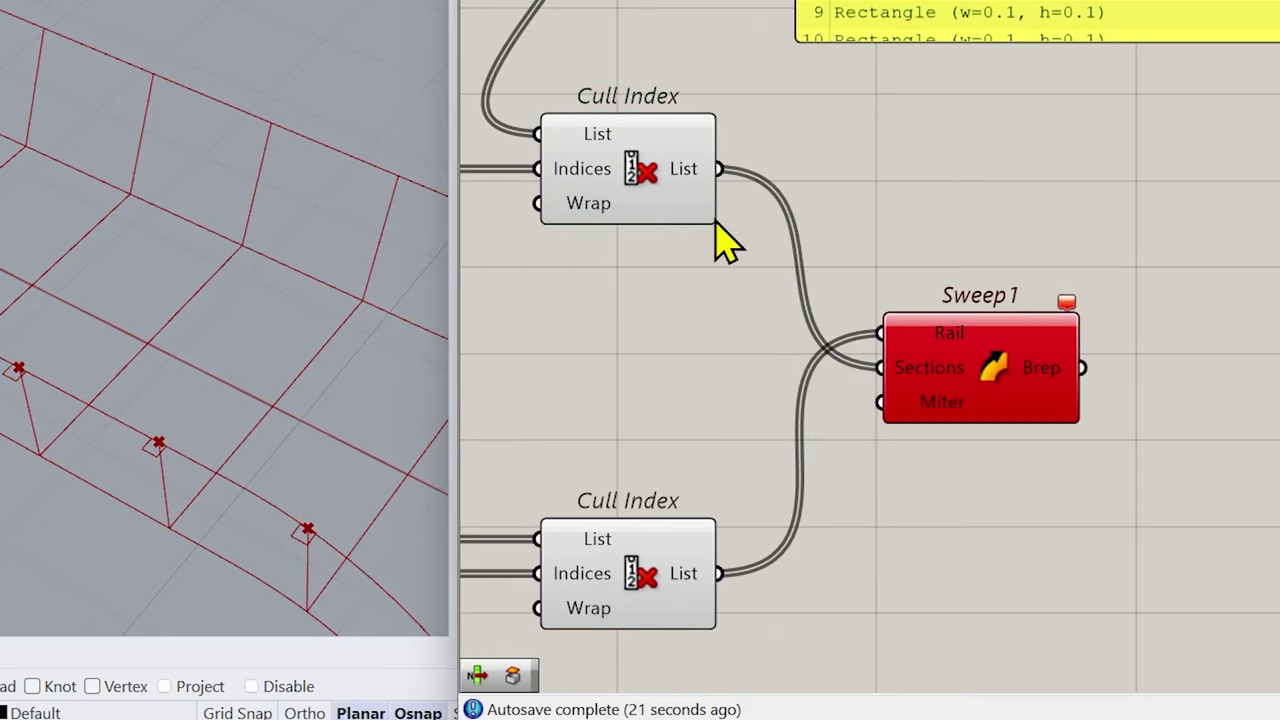
Step: Connect the rectangles' Cull Index output to the large panel in place of the Rectangle output
right_drag(727, 243, 640, 400)
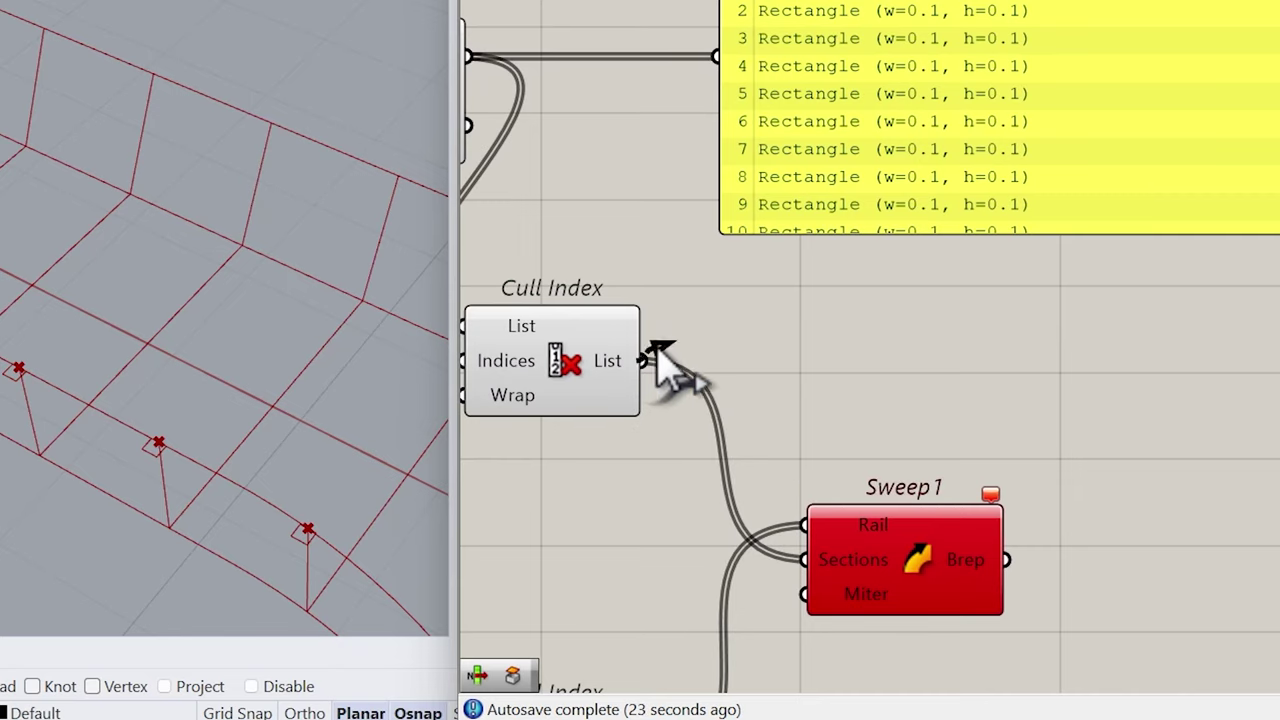
drag(658, 348, 716, 56)
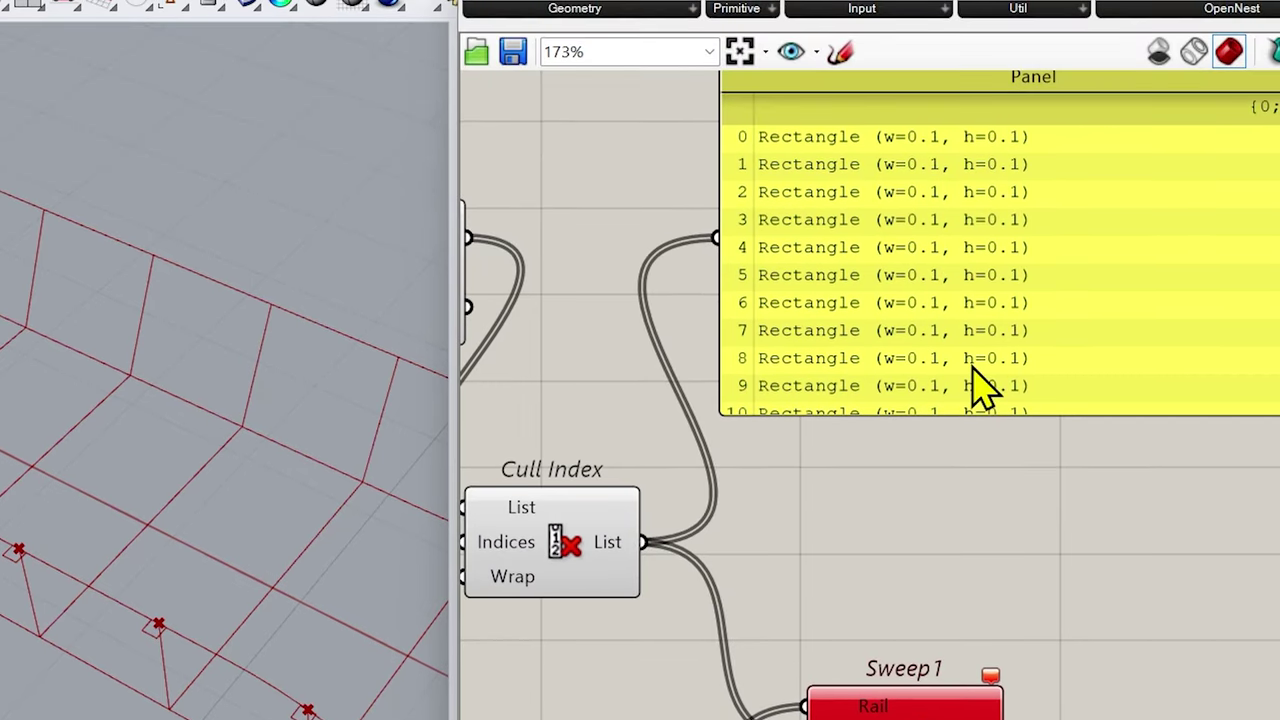
scroll(973, 369, down, 4)
scroll(974, 369, up, 1)
click(742, 485)
scroll(814, 509, up, 2)
scroll(814, 509, down, 1)
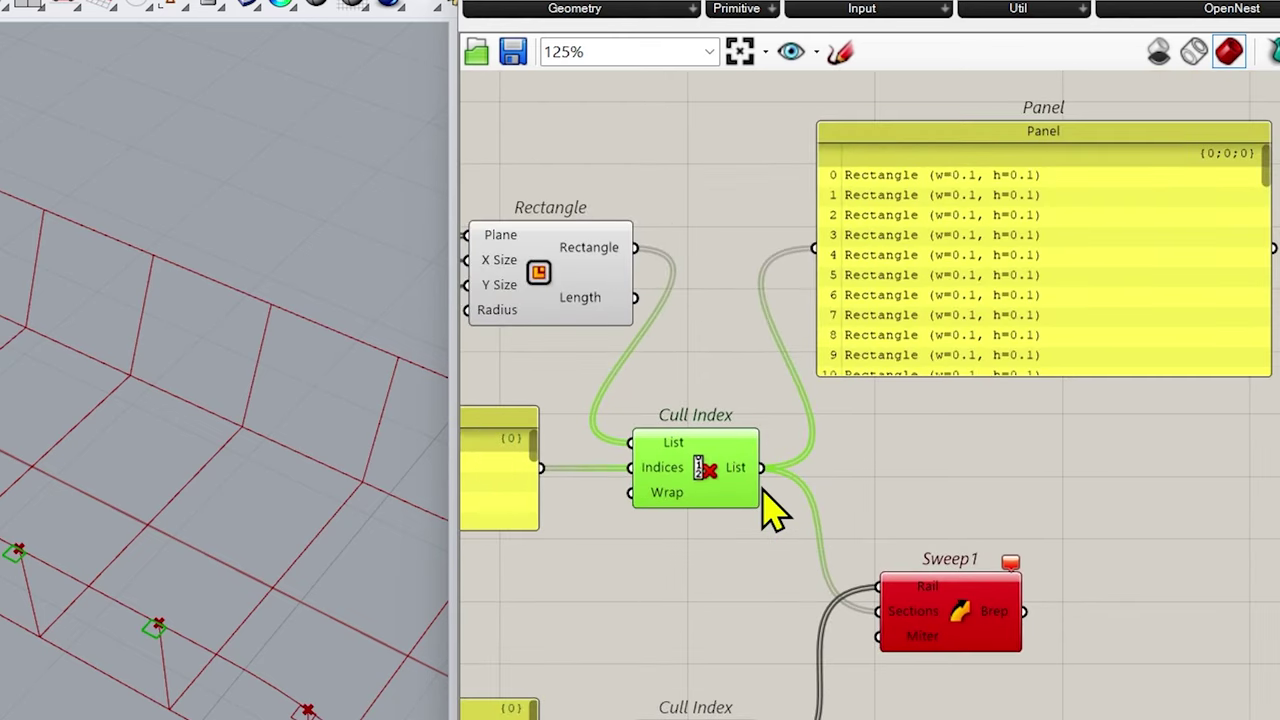
Step: Make the large panel listing the culled rectangles taller so that it shows more rows
scroll(770, 510, up, 1)
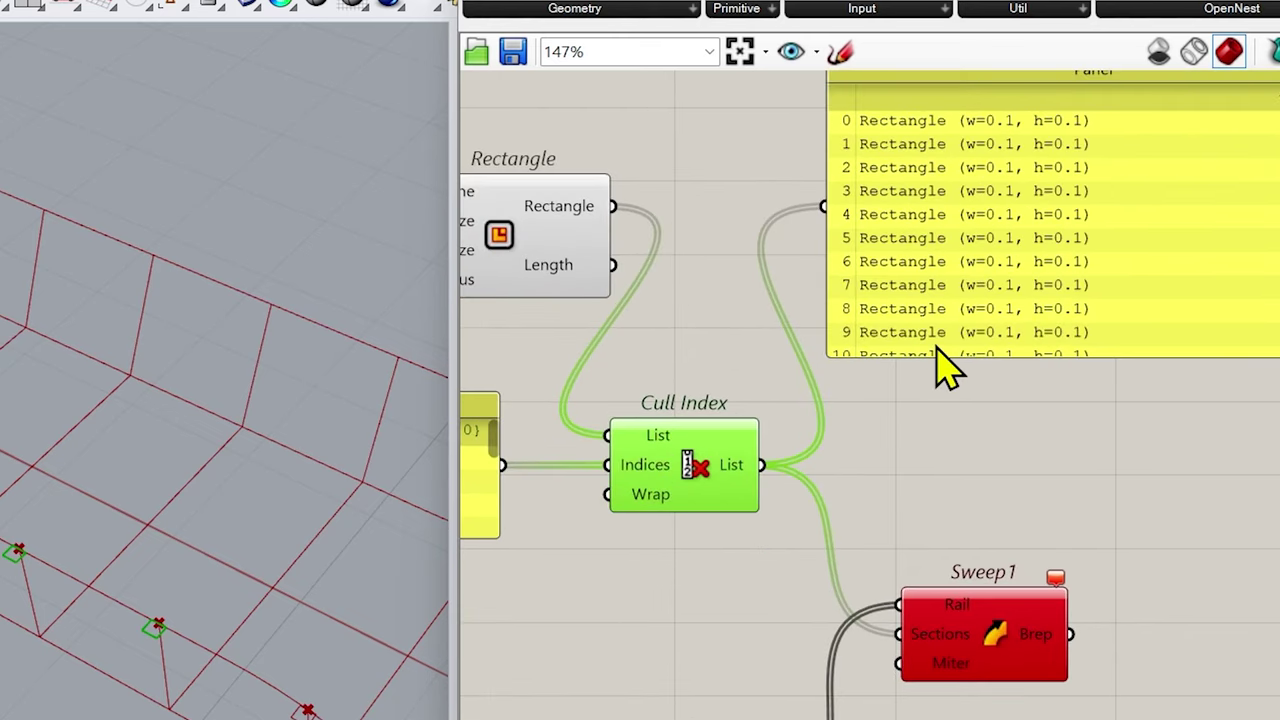
drag(933, 350, 945, 423)
scroll(890, 415, down, 3)
click(895, 396)
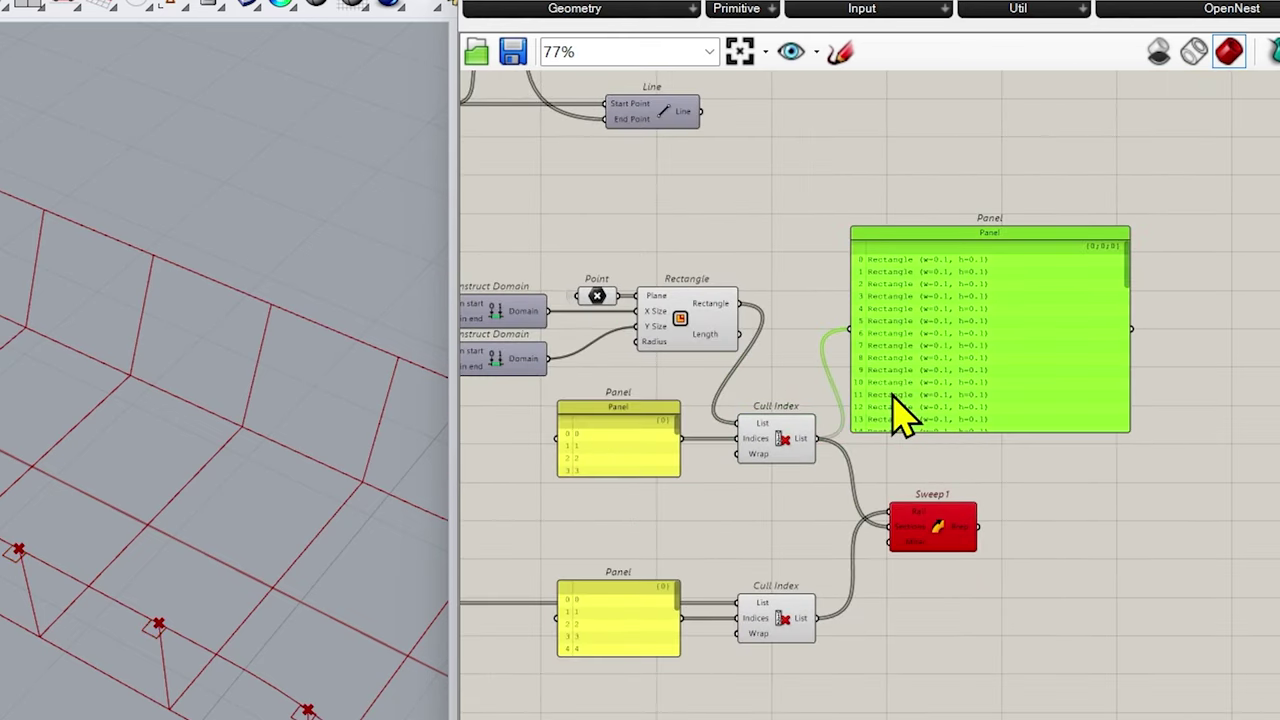
Step: Duplicate the large panel, place the copy below Sweep1 and connect the frame curves' Cull Index output to it
key(ctrl+c)
key(ctrl+v)
drag(953, 405, 983, 719)
scroll(810, 650, up, 1)
click(805, 625)
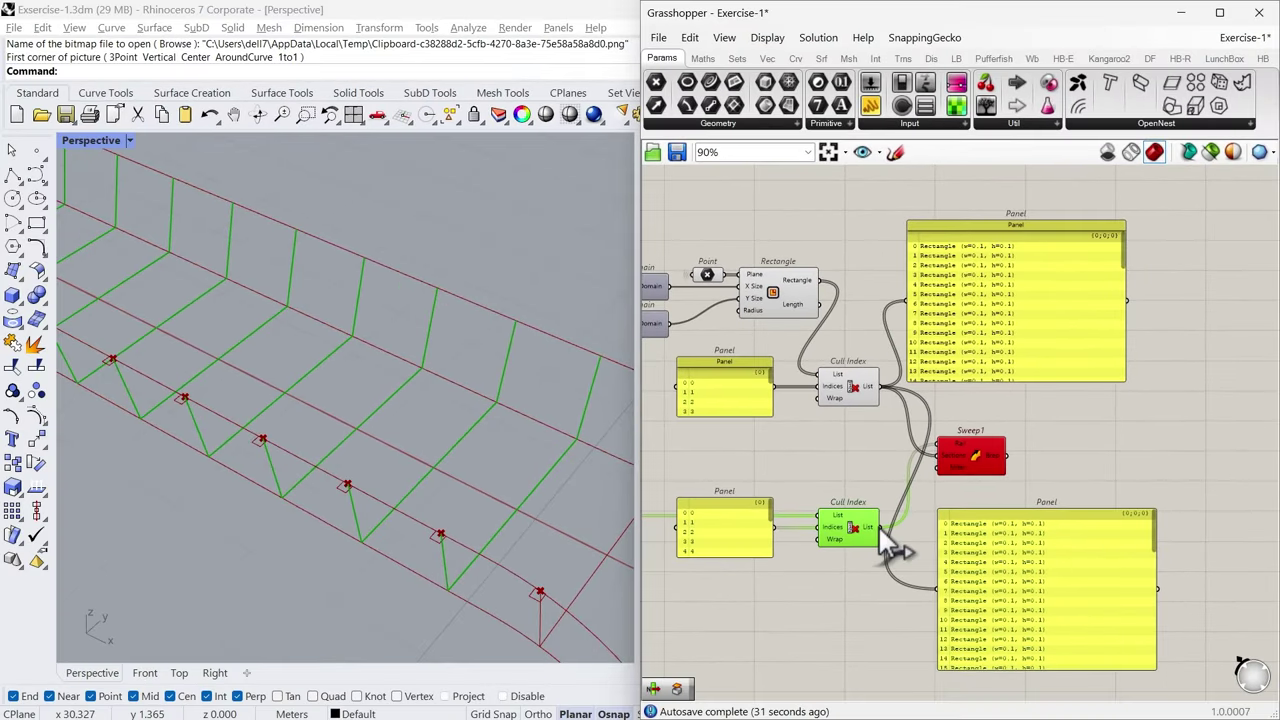
drag(878, 527, 937, 589)
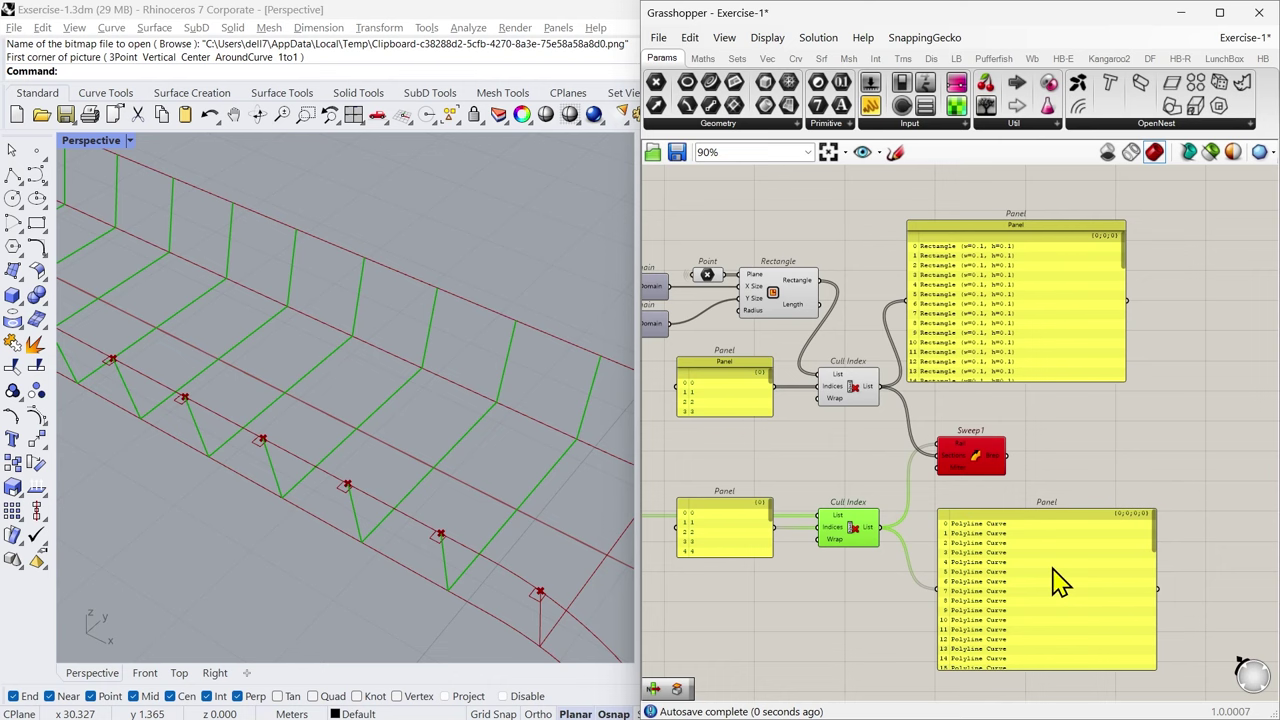
Step: Compare the list of culled frame curves in the new panel with the rectangles and frames in the model
click(985, 527)
scroll(870, 420, up, 2)
scroll(457, 557, down, 2)
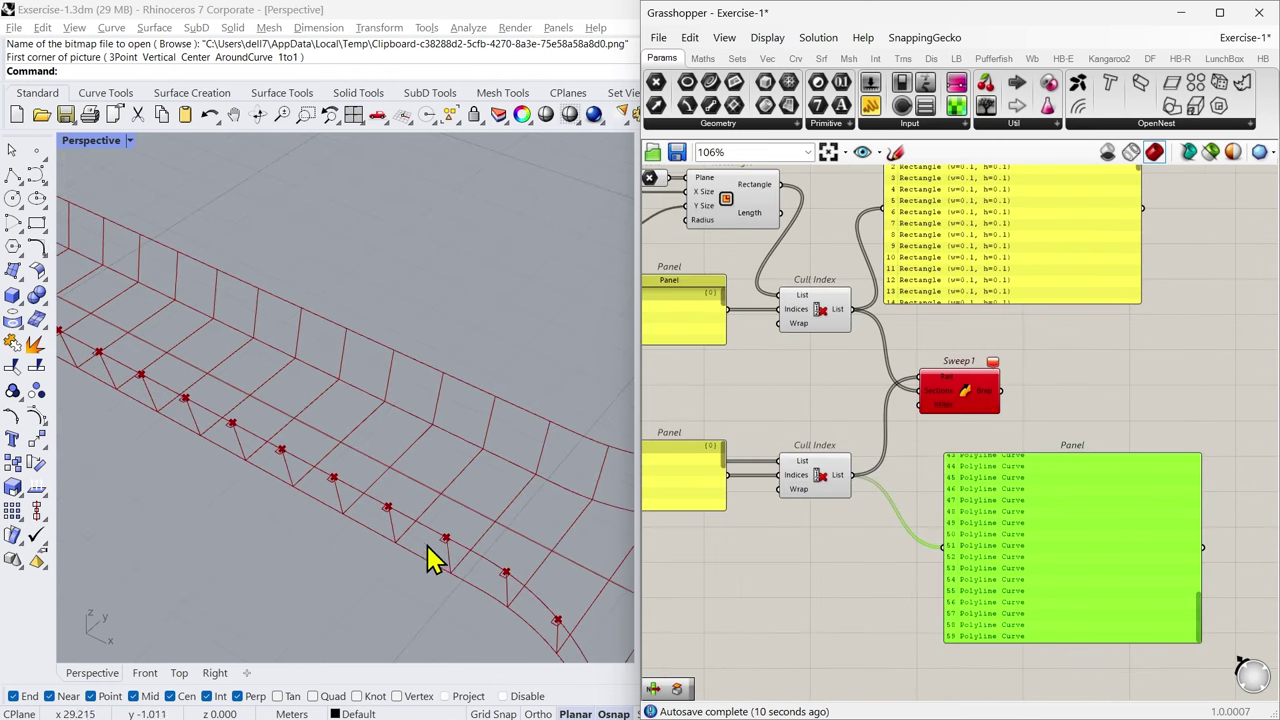
scroll(447, 557, up, 3)
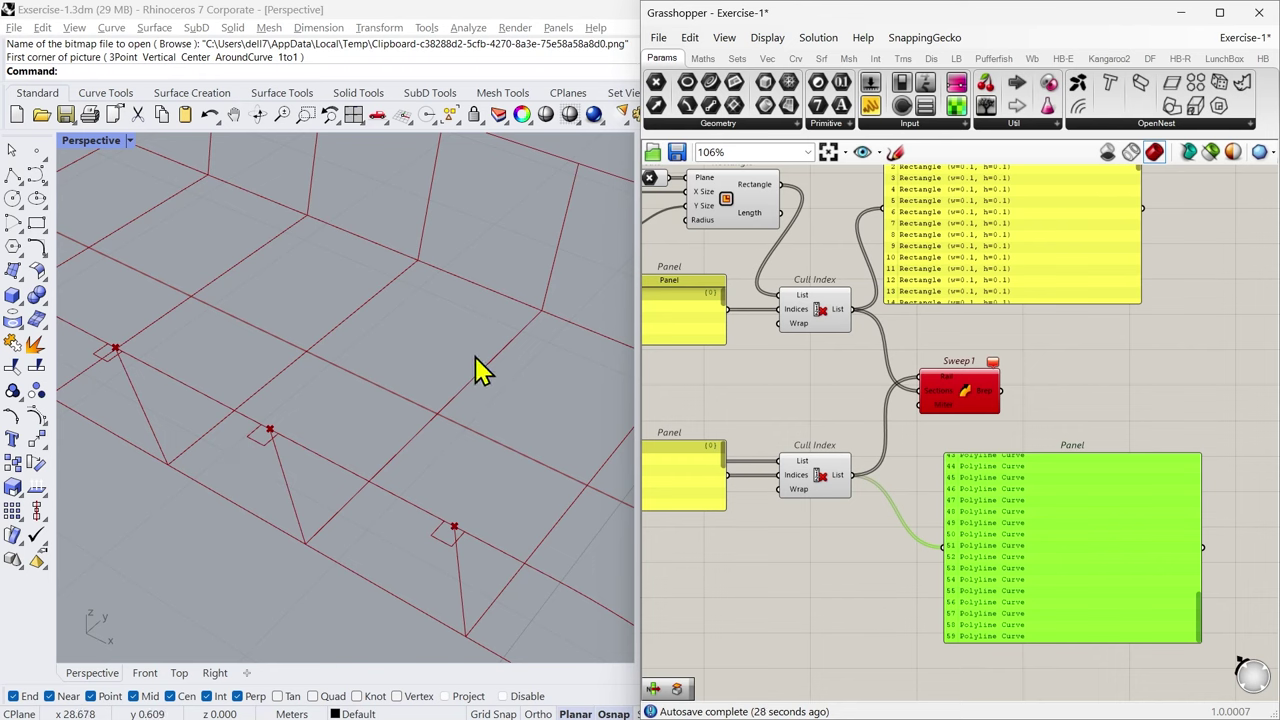
scroll(314, 409, down, 4)
scroll(314, 409, up, 5)
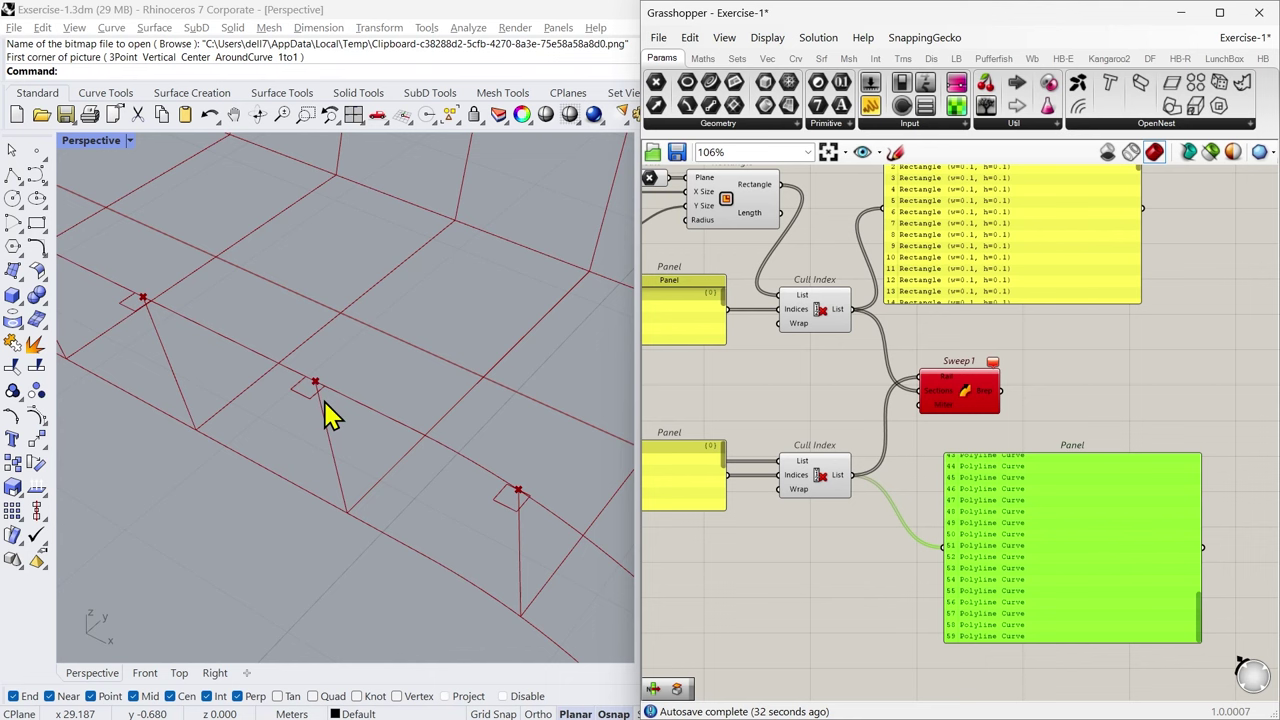
Step: Disconnect the culled rectangles from Sweep1's Sections input
right_drag(853, 350, 787, 435)
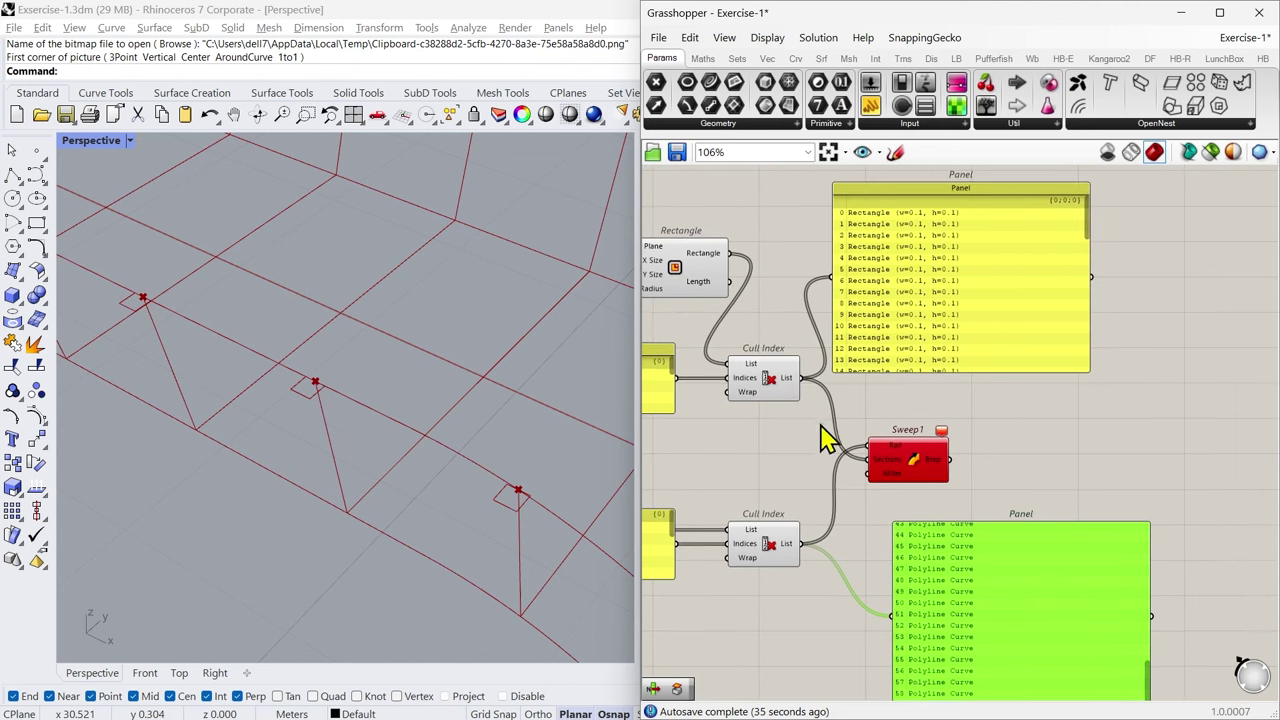
scroll(877, 467, up, 3)
right_click(888, 462)
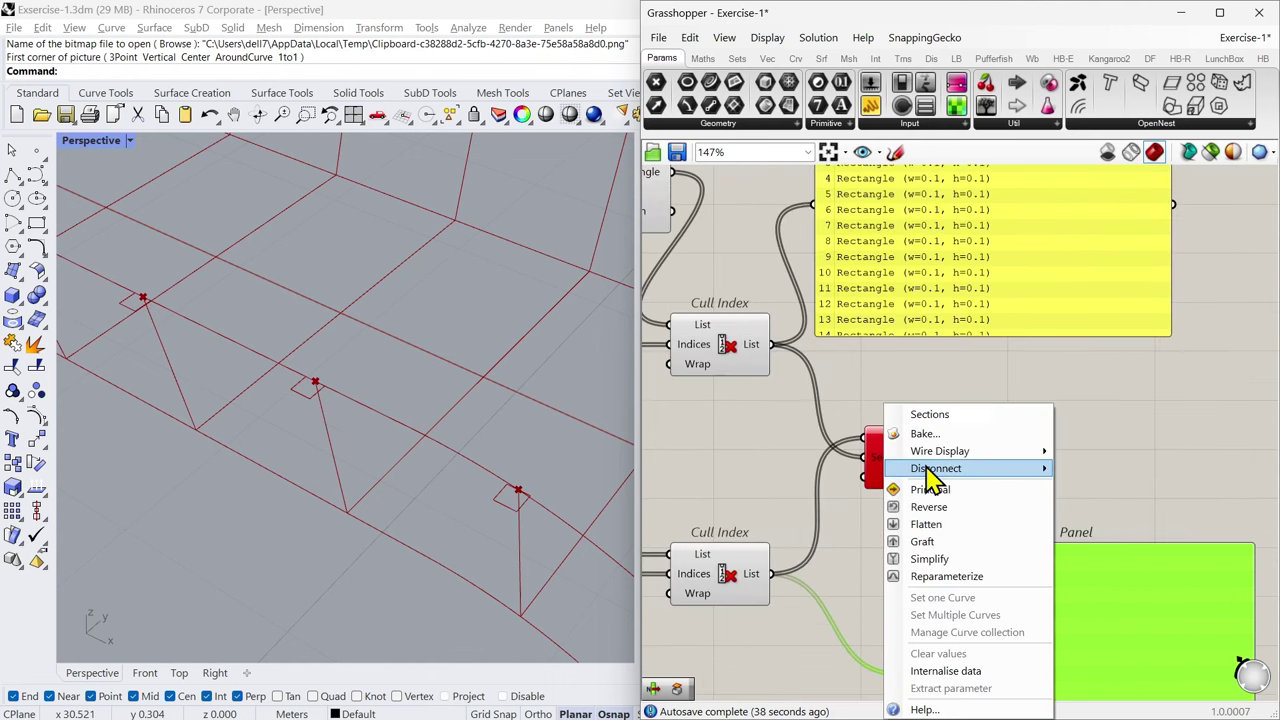
mouse_move(1006, 474)
click(1070, 470)
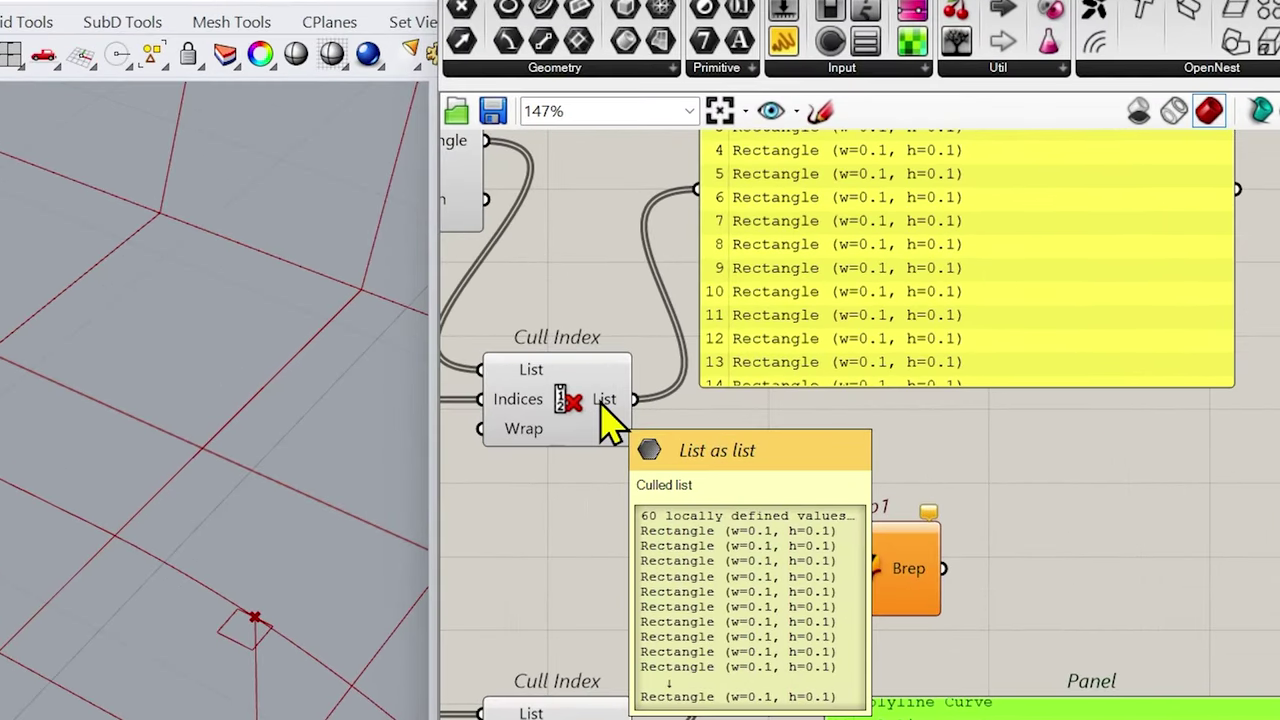
Step: Graft the List output of the rectangles' Cull Index and check the resulting branches in the panel
right_click(751, 348)
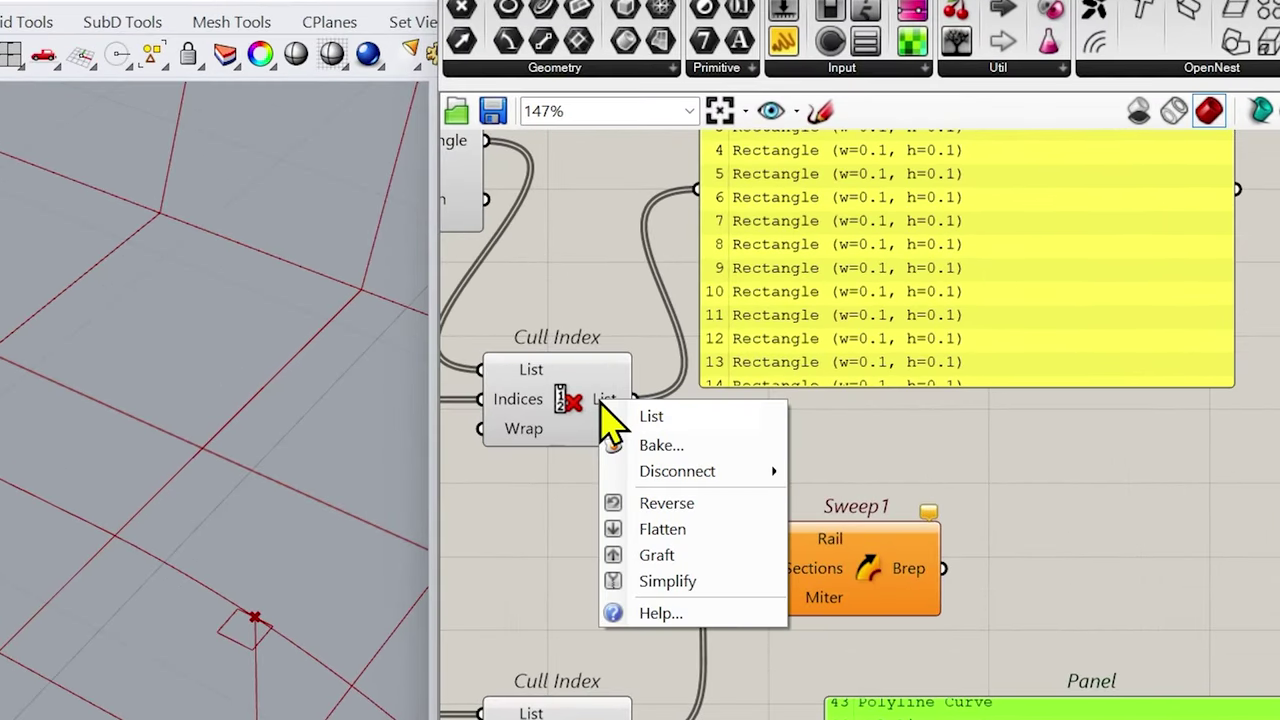
right_click(612, 400)
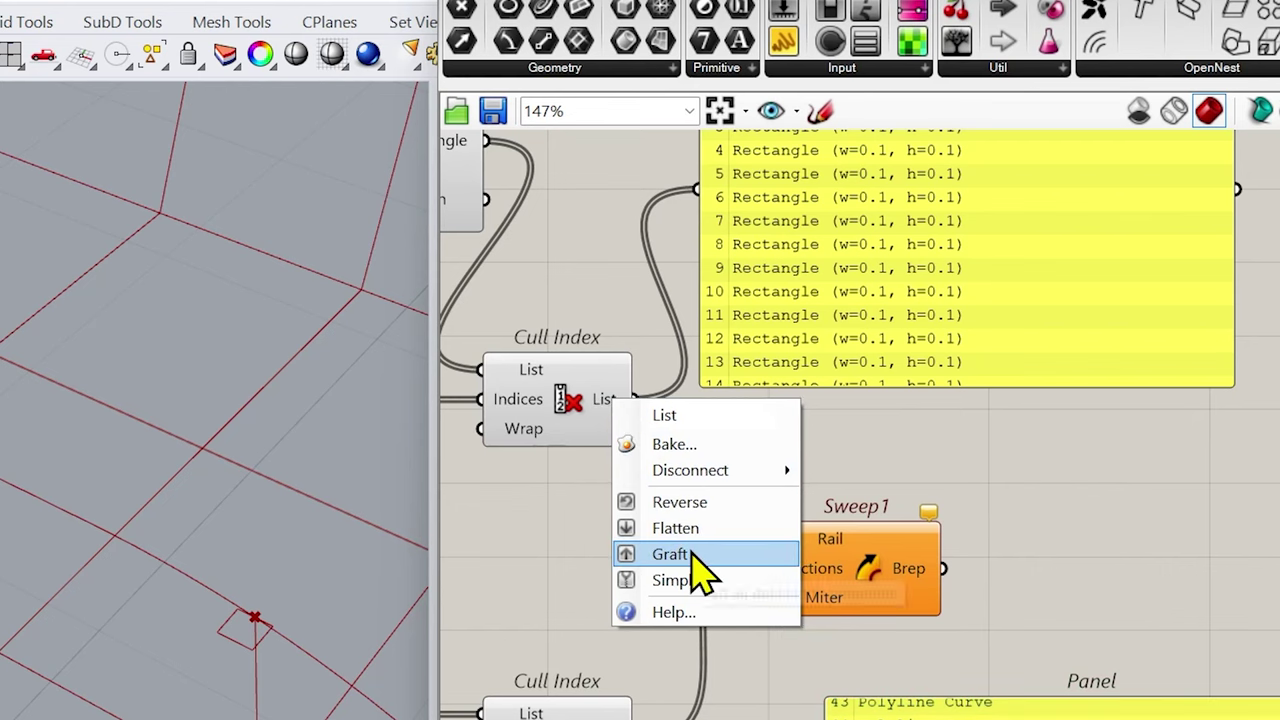
click(669, 554)
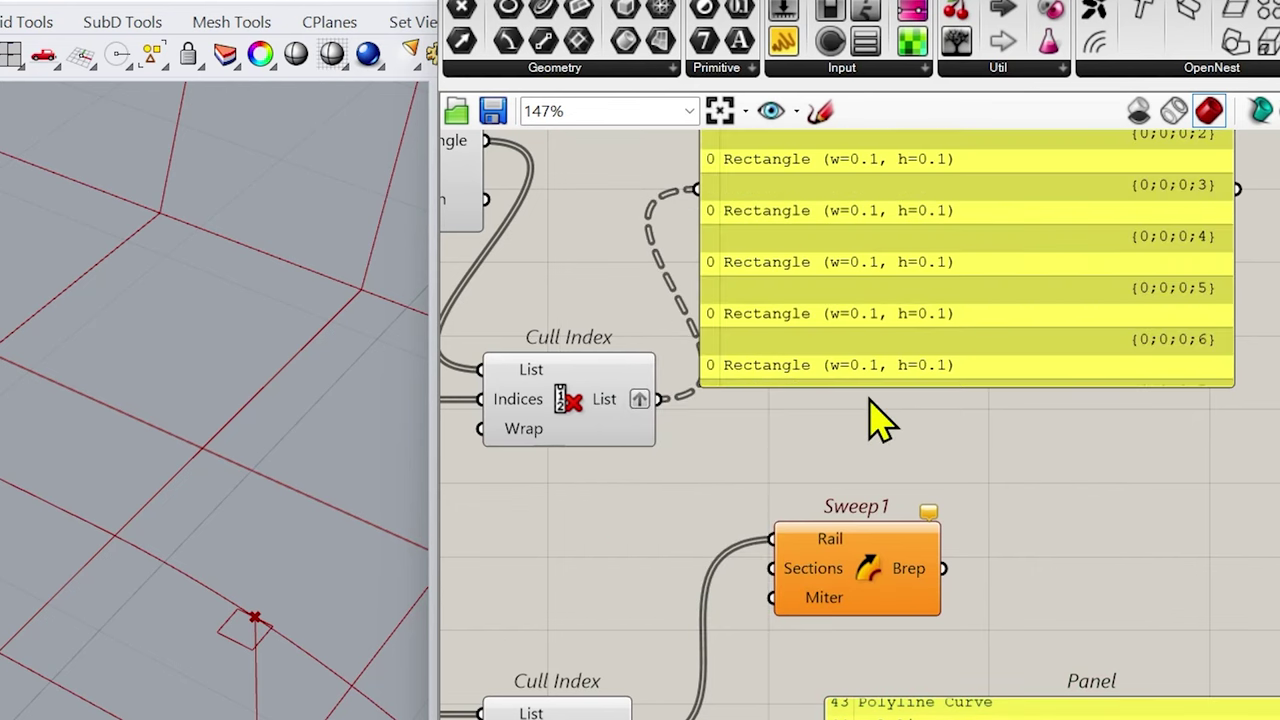
right_drag(871, 414, 737, 588)
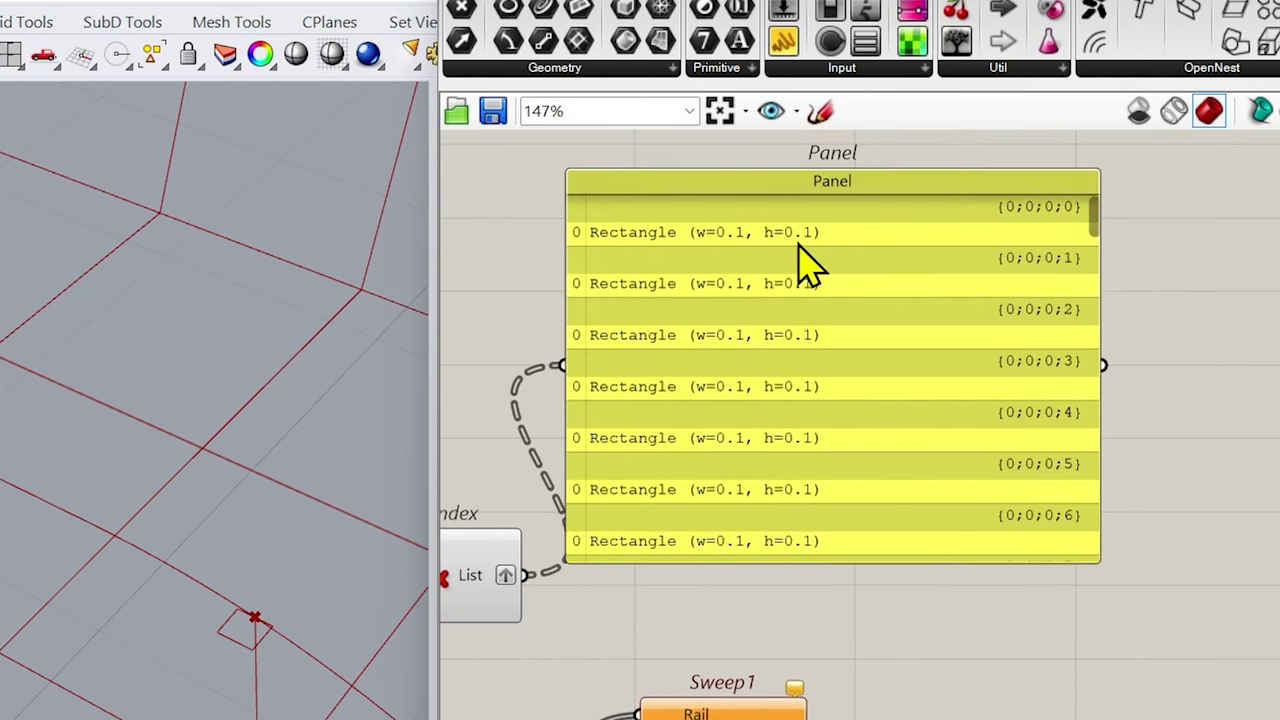
mouse_move(1096, 228)
mouse_down()
mouse_move(1094, 282)
mouse_move(1094, 226)
mouse_up()
Step: Move the large rectangles panel farther away from the Cull Index component to make room between them
right_drag(509, 614, 651, 612)
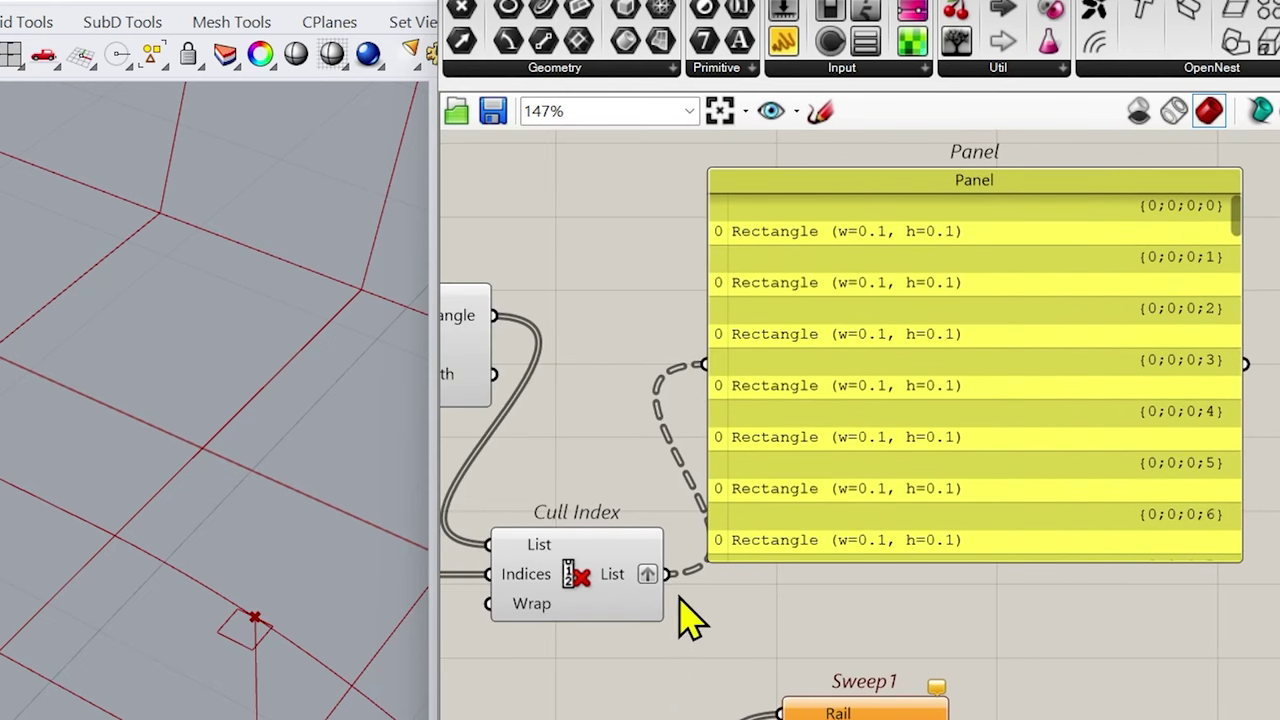
click(863, 405)
drag(851, 222, 963, 222)
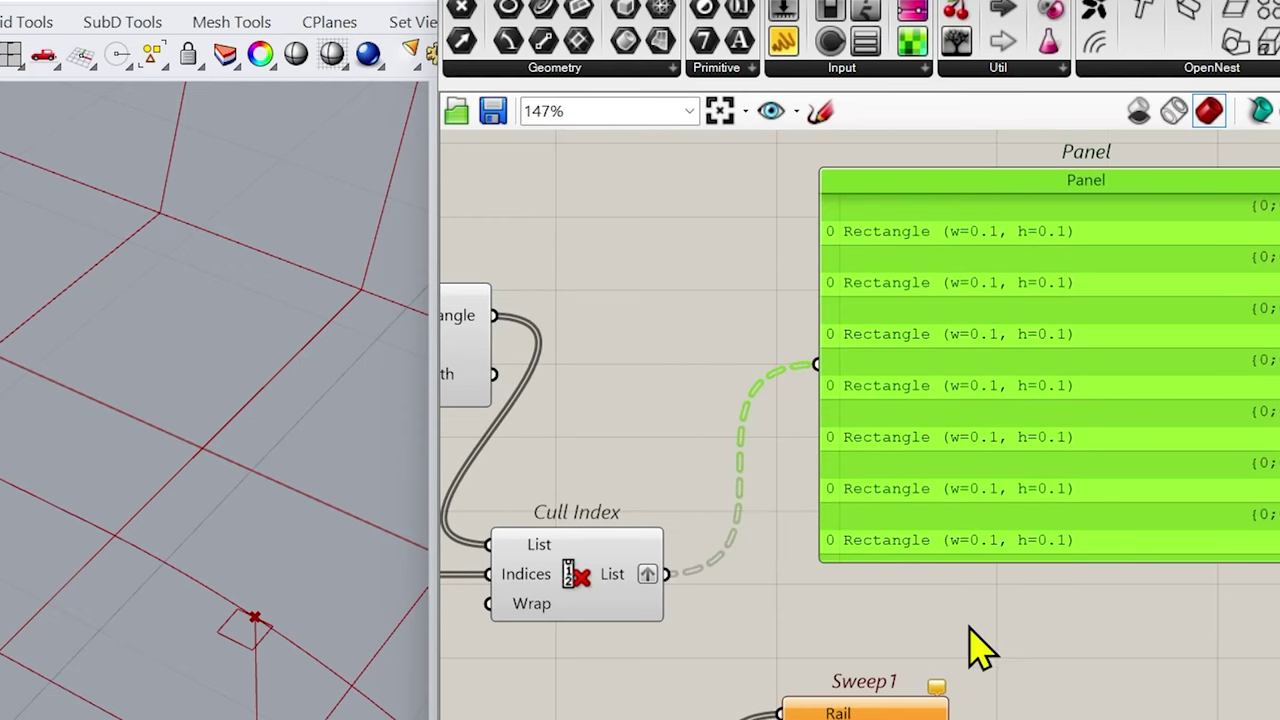
Step: Connect the grafted List output of the rectangles' Cull Index to Sweep1's Sections input
click(565, 580)
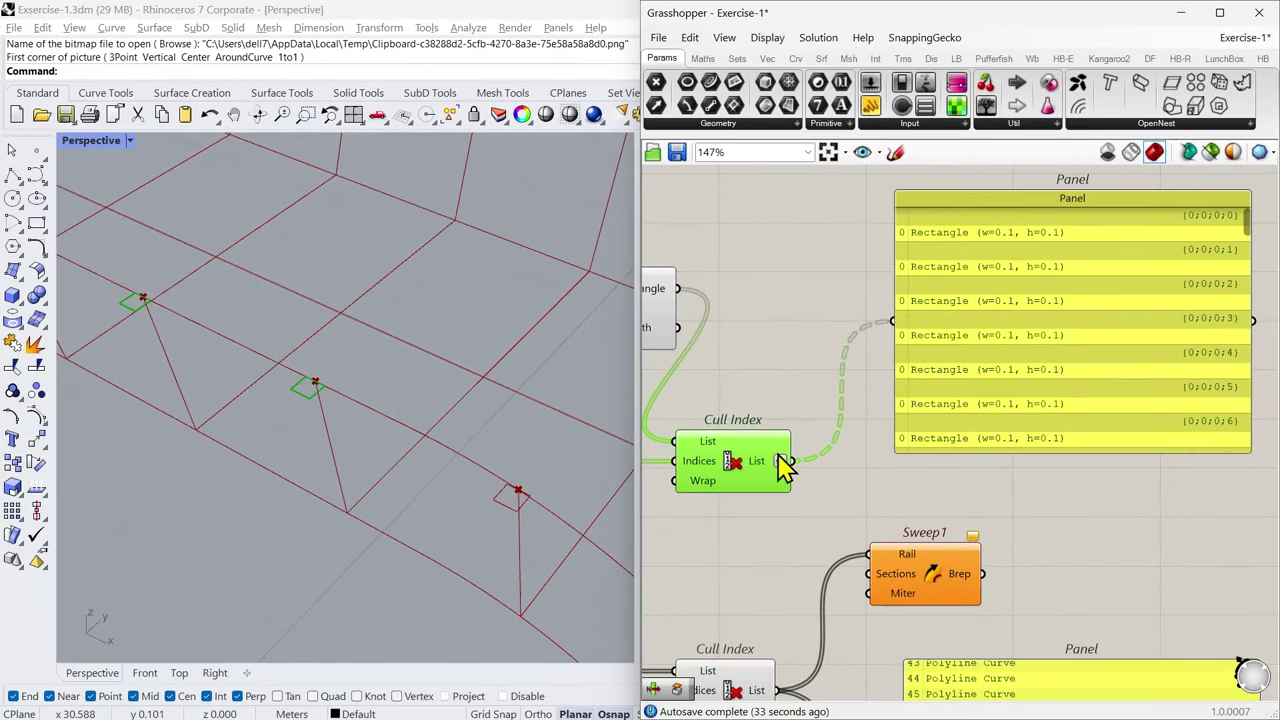
scroll(783, 470, down, 2)
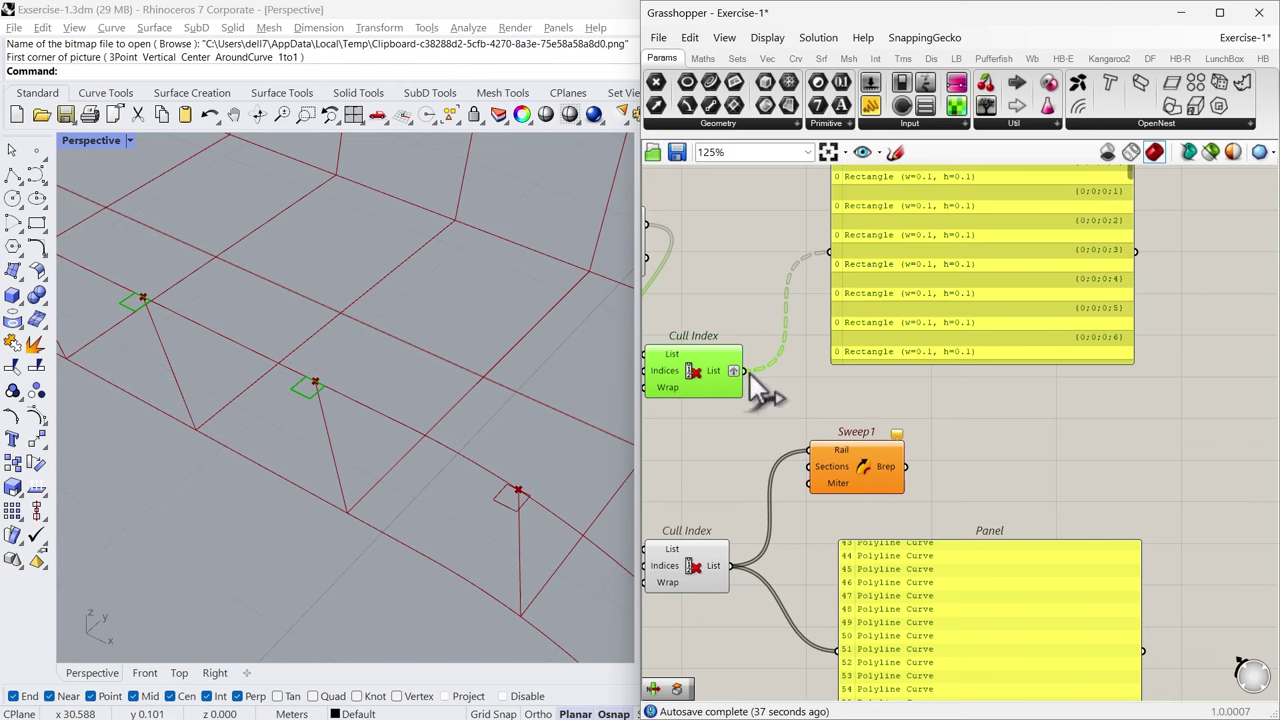
drag(748, 373, 855, 470)
Step: Examine the swept cross-frame members along the bridge and the unswept frames at its curved end
scroll(445, 503, down, 8)
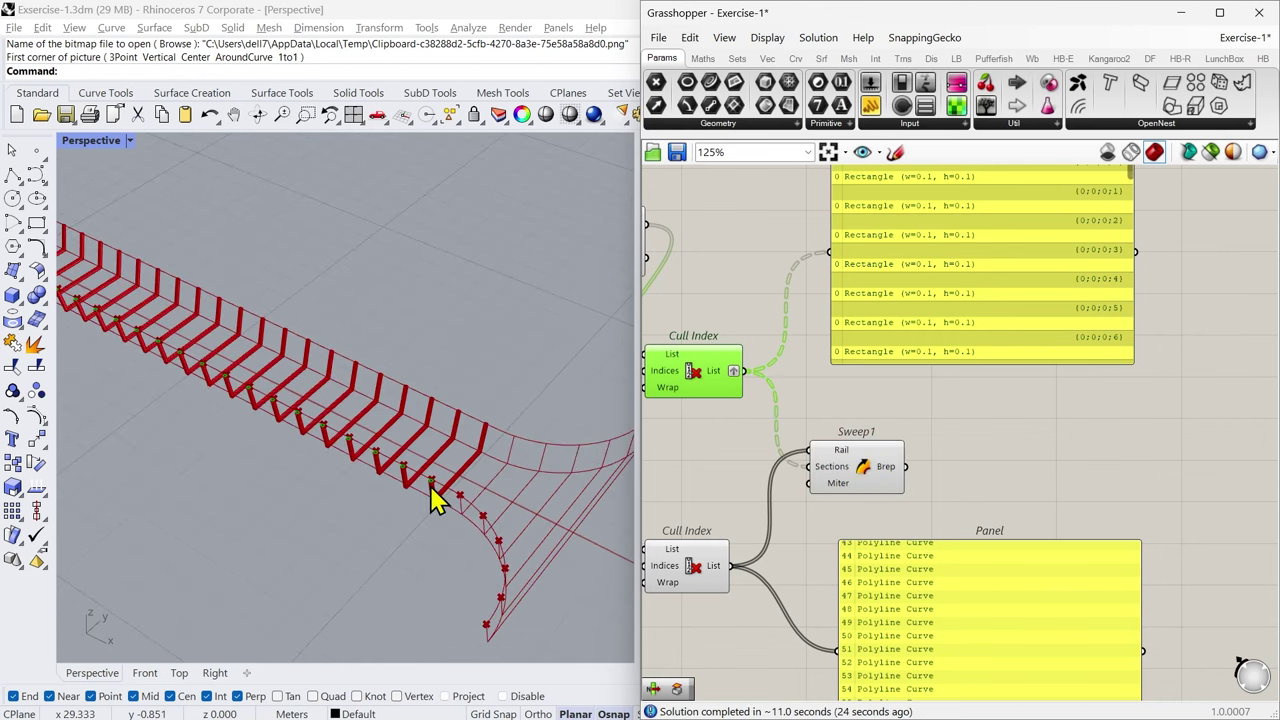
scroll(126, 334, up, 8)
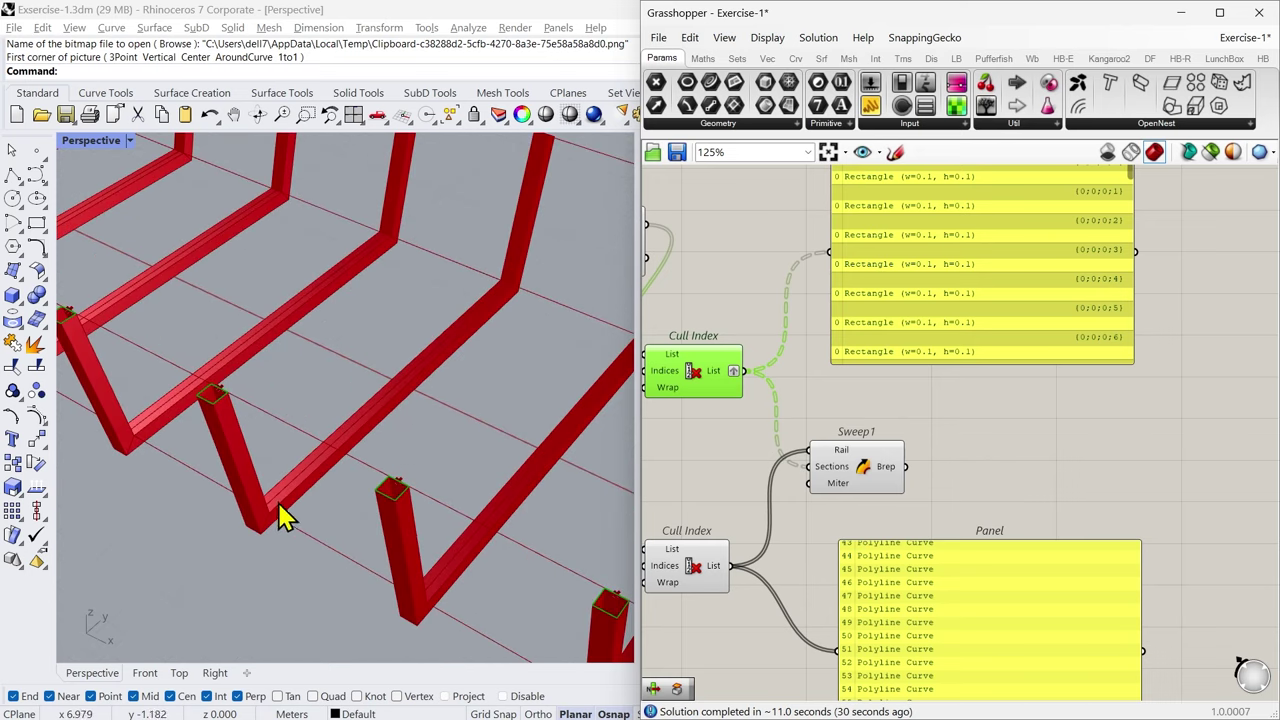
scroll(320, 410, down, 6)
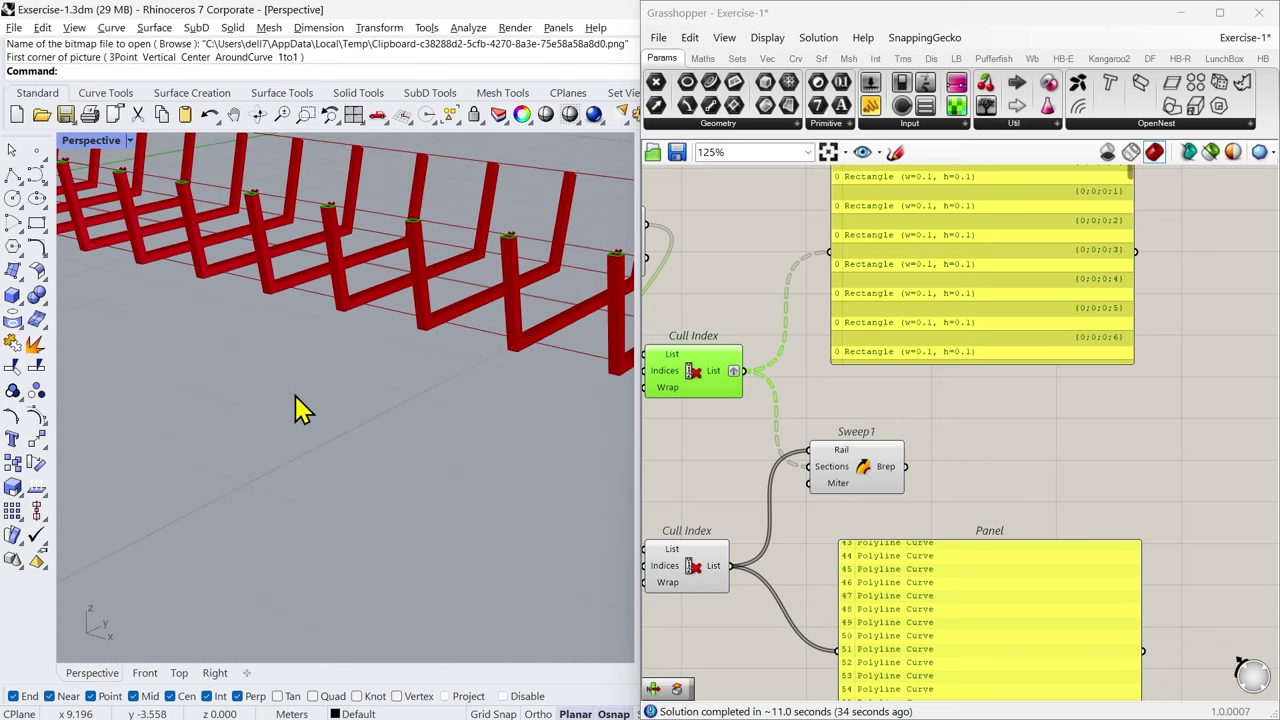
scroll(405, 350, down, 4)
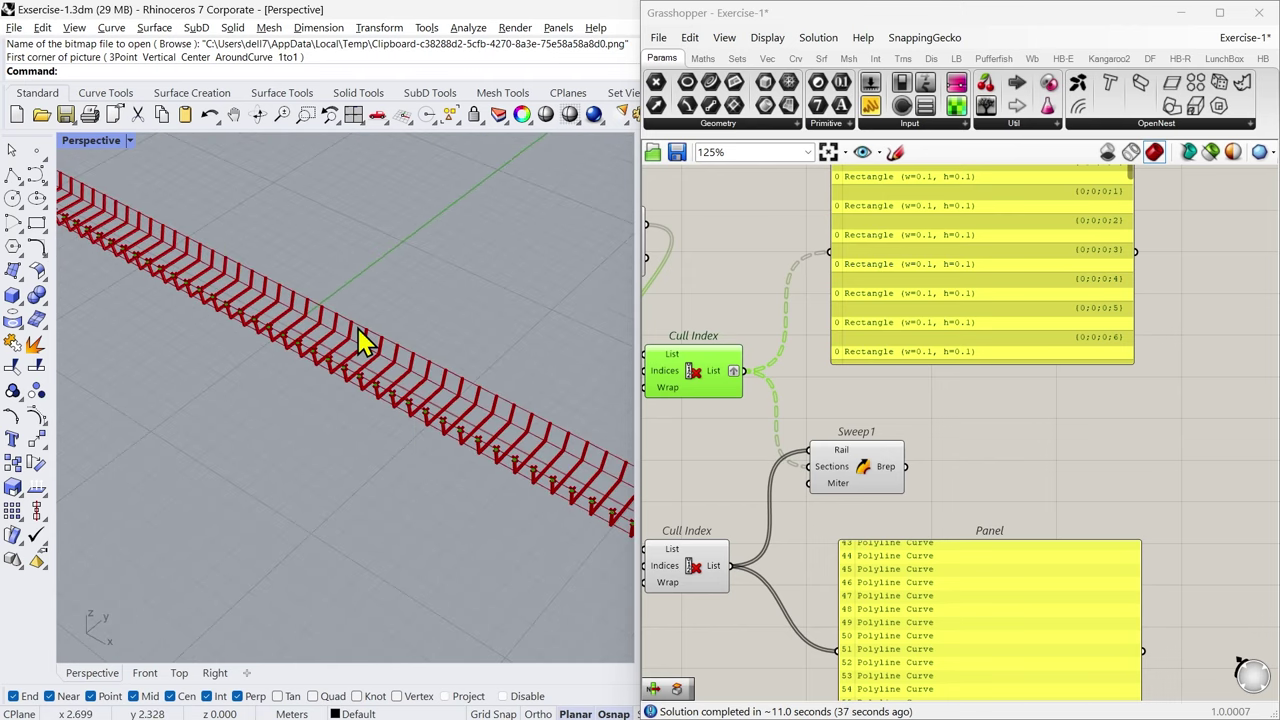
scroll(362, 340, down, 3)
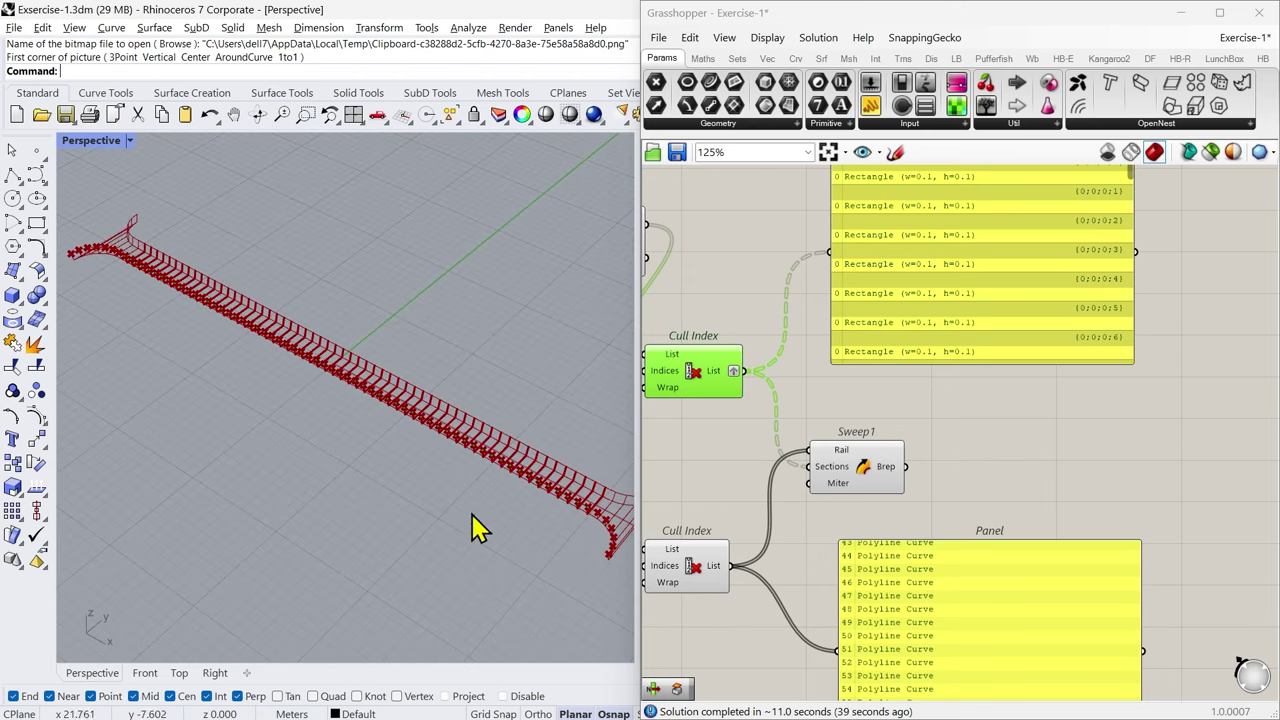
shift+right_drag(449, 533, 262, 471)
scroll(411, 453, up, 10)
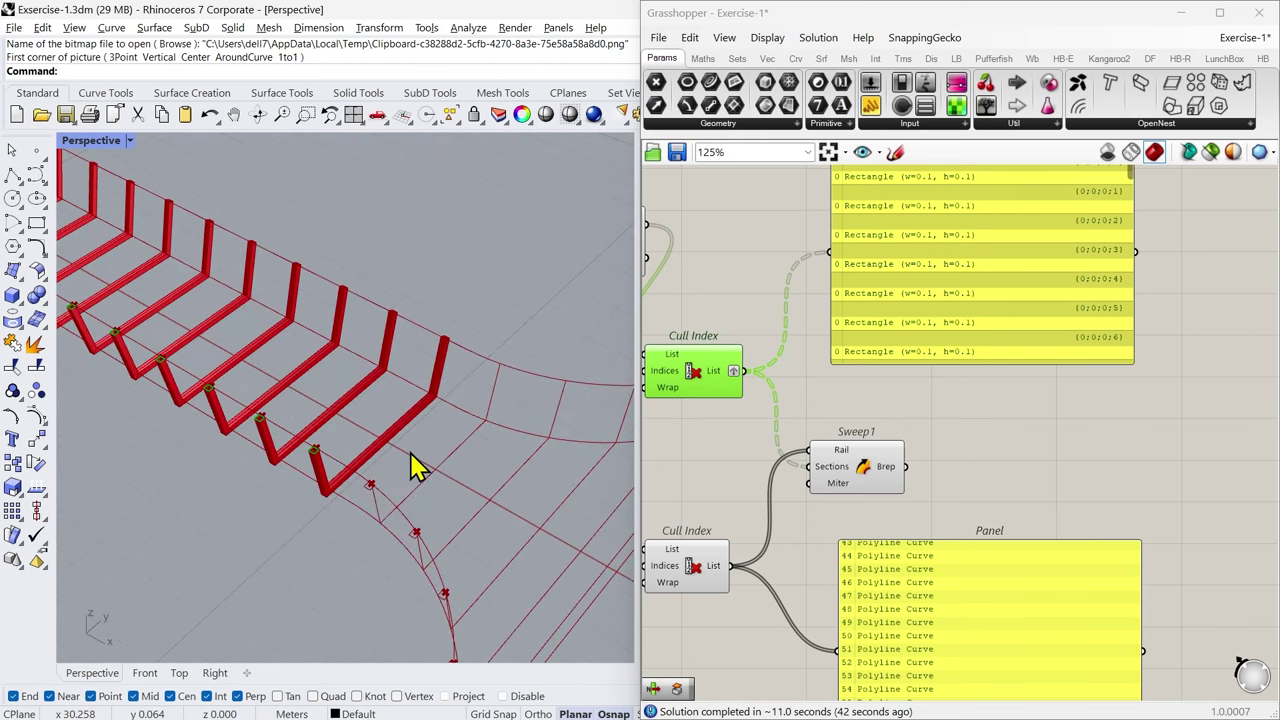
scroll(405, 477, up, 3)
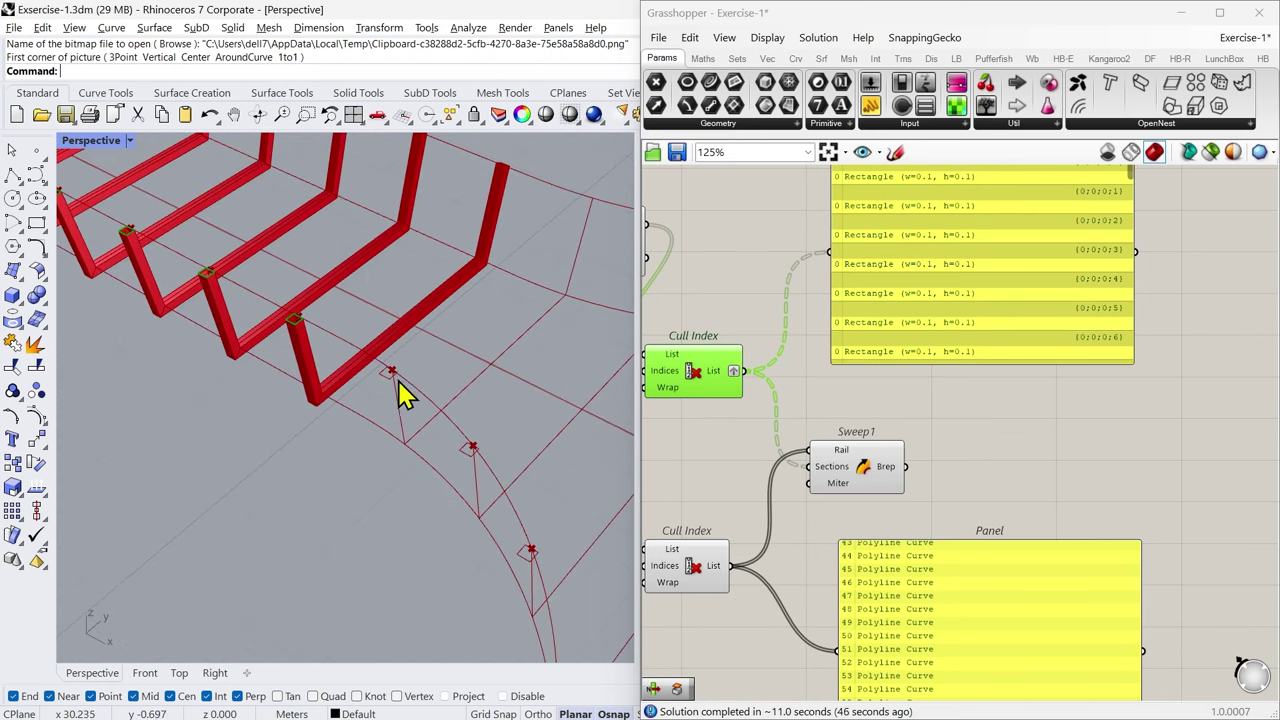
scroll(449, 475, down, 5)
scroll(566, 508, up, 4)
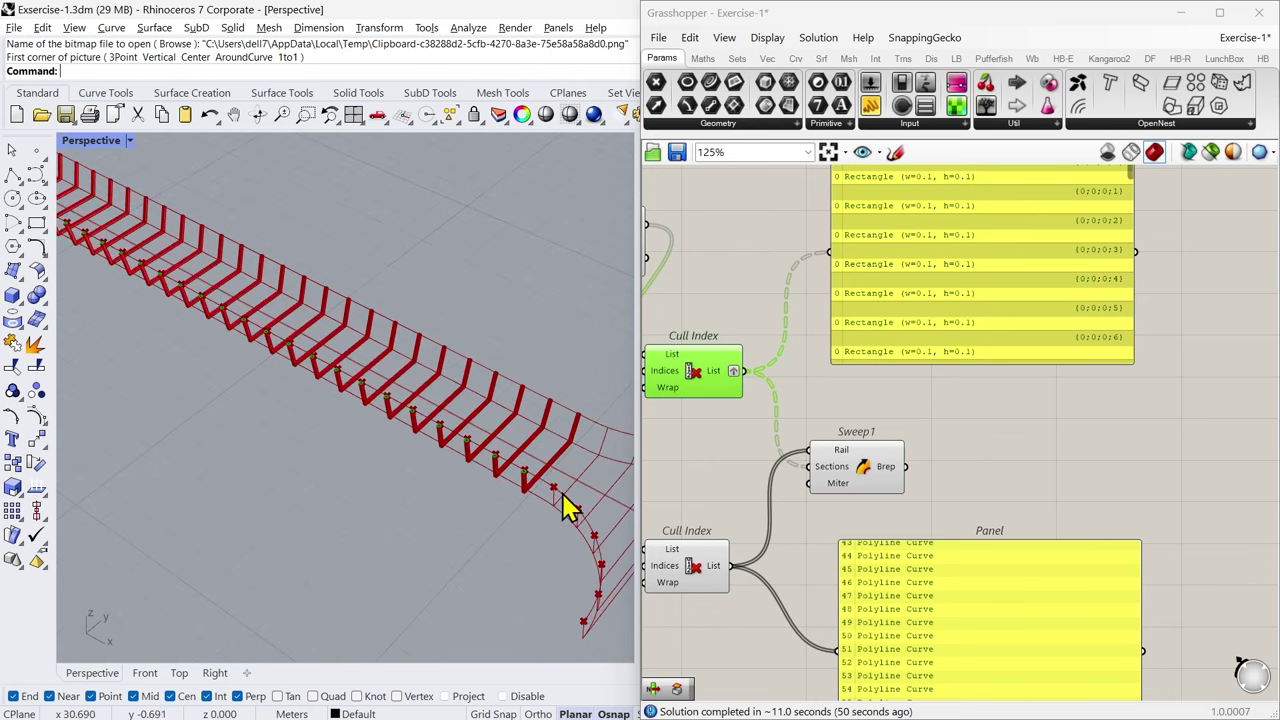
scroll(470, 495, down, 2)
scroll(362, 468, up, 4)
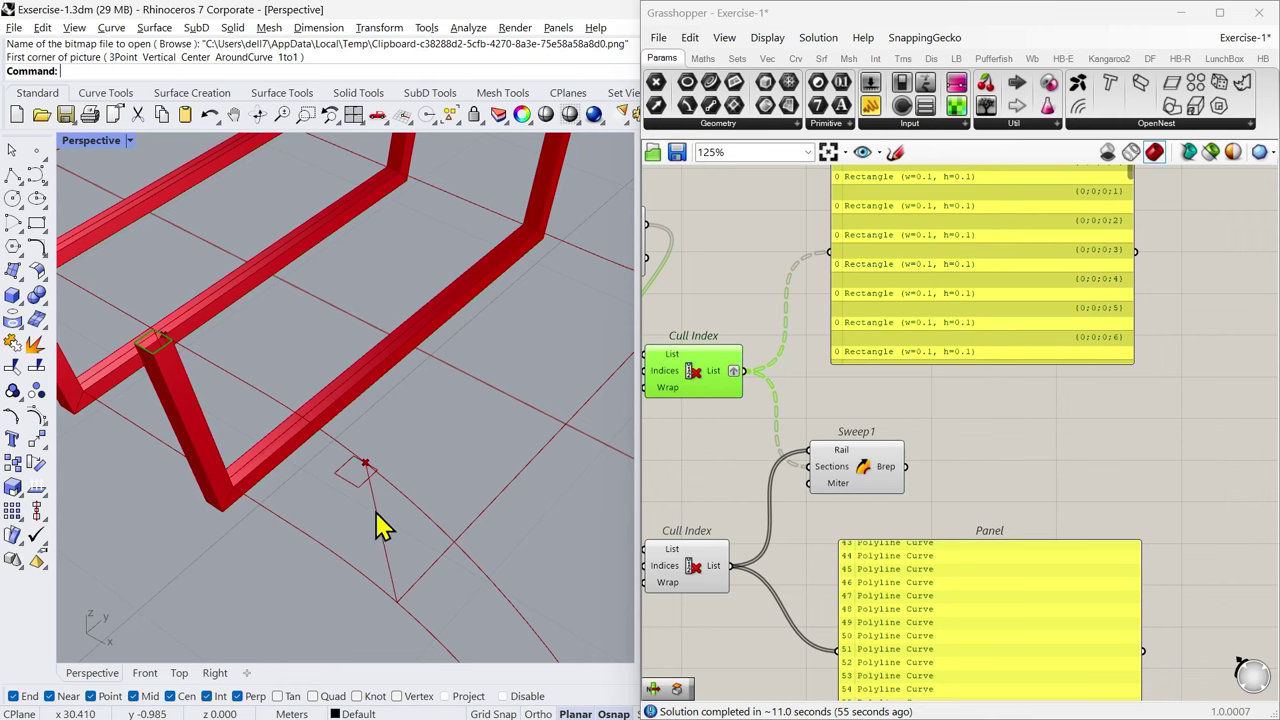
scroll(359, 469, down, 10)
shift+right_drag(306, 459, 590, 515)
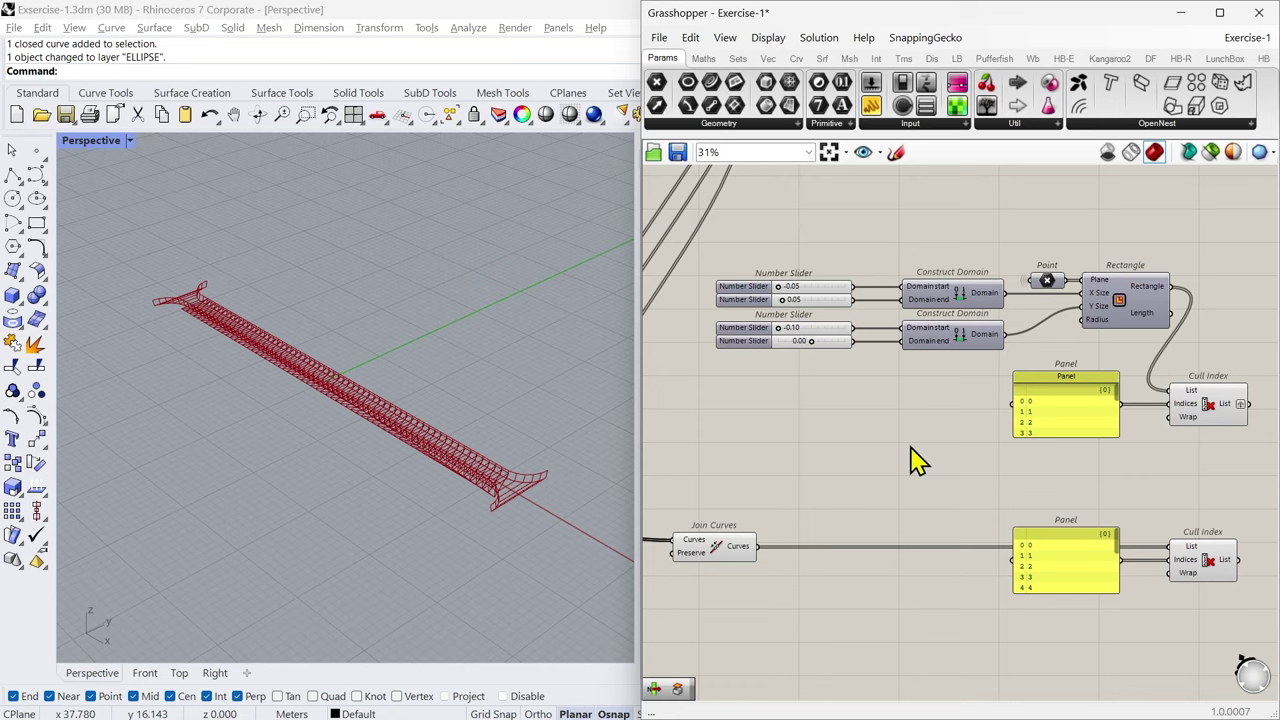
scroll(918, 460, down, 3)
click(1108, 428)
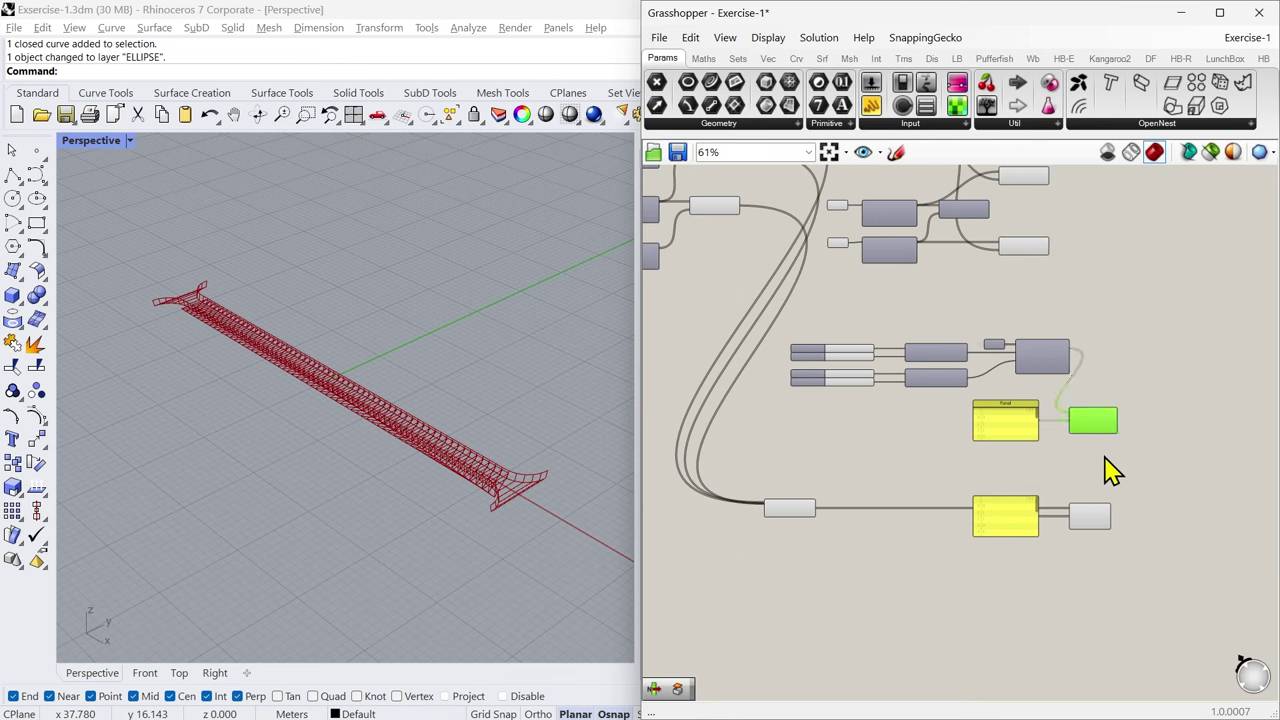
drag(1150, 388, 1100, 545)
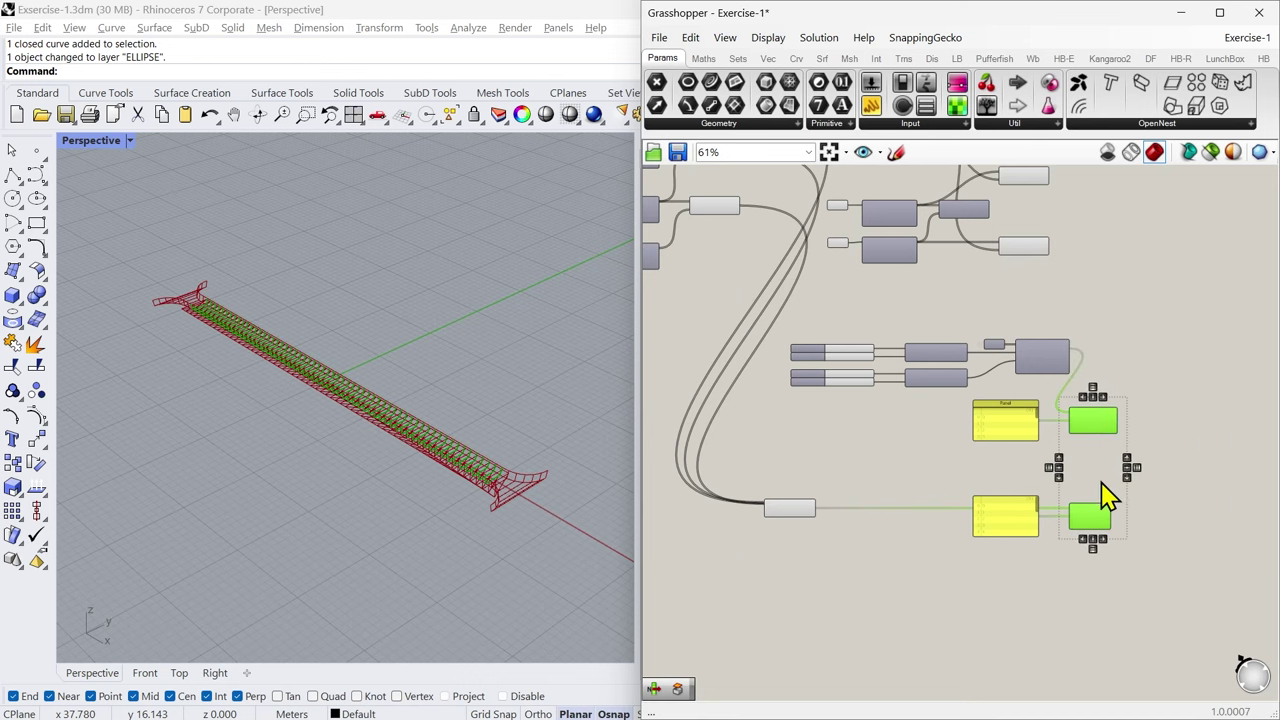
scroll(1108, 470, up, 4)
click(770, 490)
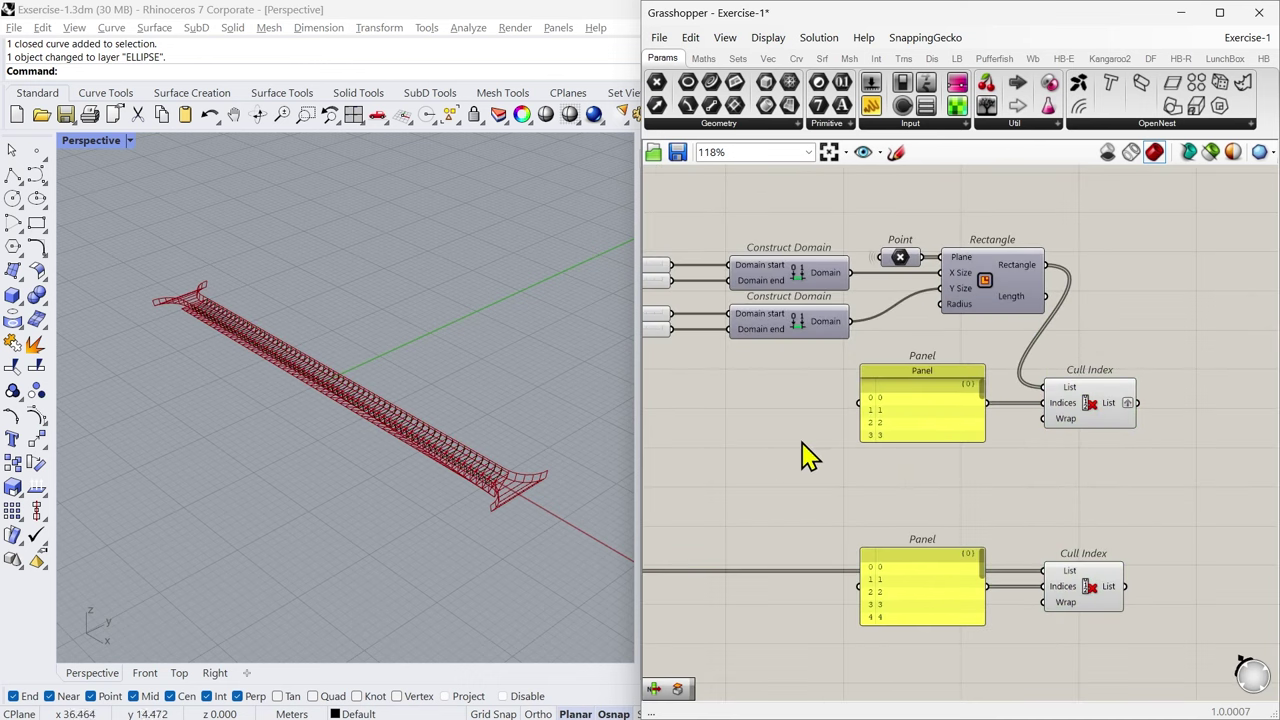
Step: Select the whole group of bridge wireframe components, from the Line and Divide Curve components to both Cull Index components, and bake their geometry
scroll(860, 445, down, 9)
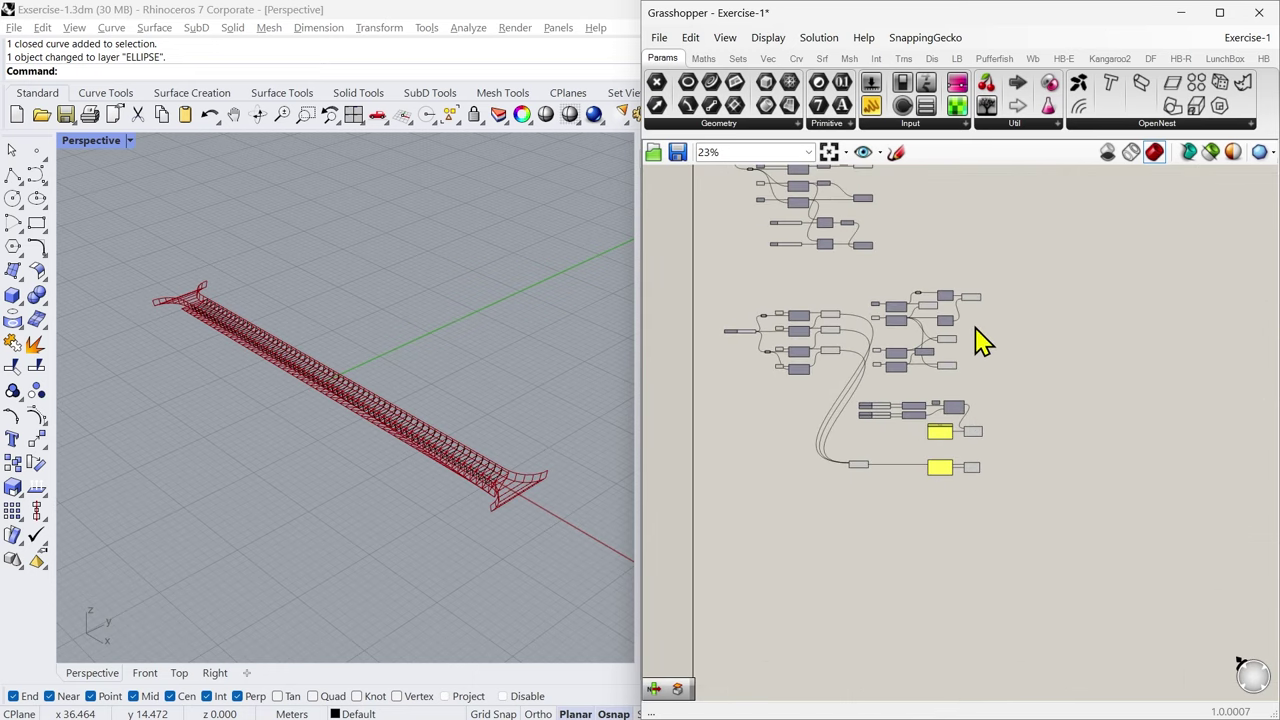
right_drag(1022, 350, 1035, 441)
scroll(1037, 410, down, 2)
drag(810, 247, 1072, 562)
scroll(1003, 477, up, 4)
scroll(995, 465, up, 5)
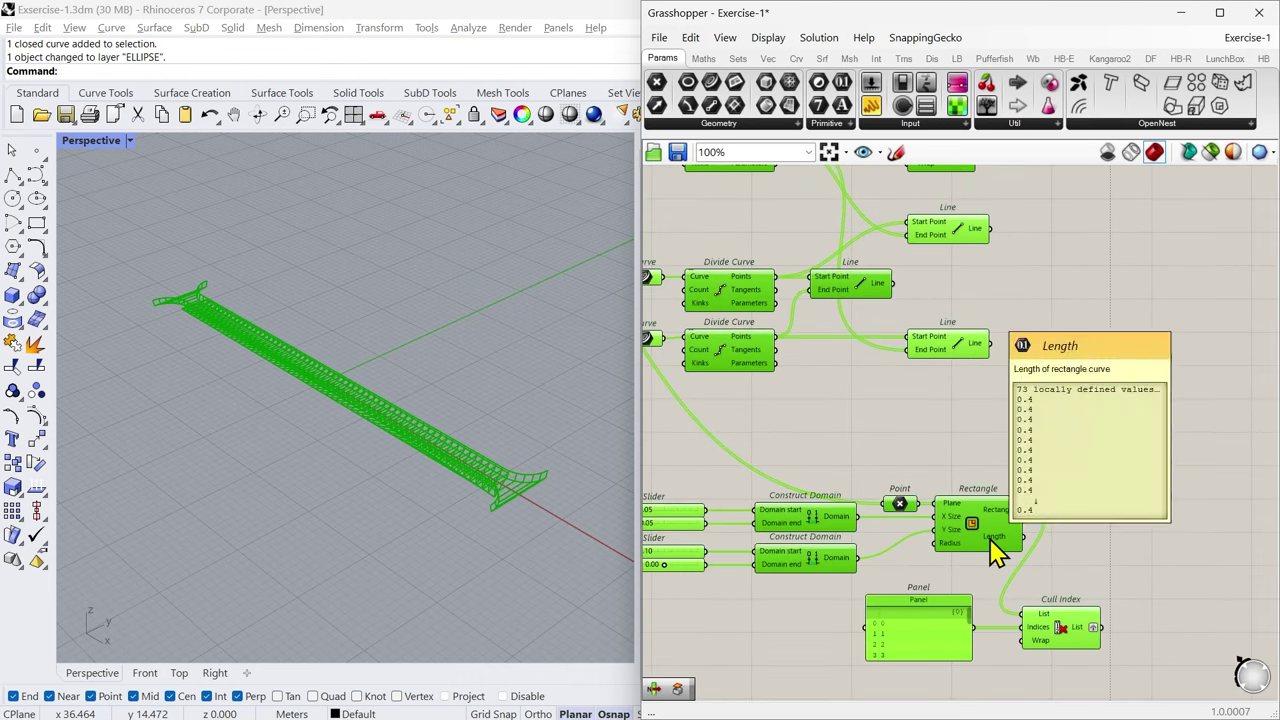
middle_click(995, 550)
click(1065, 538)
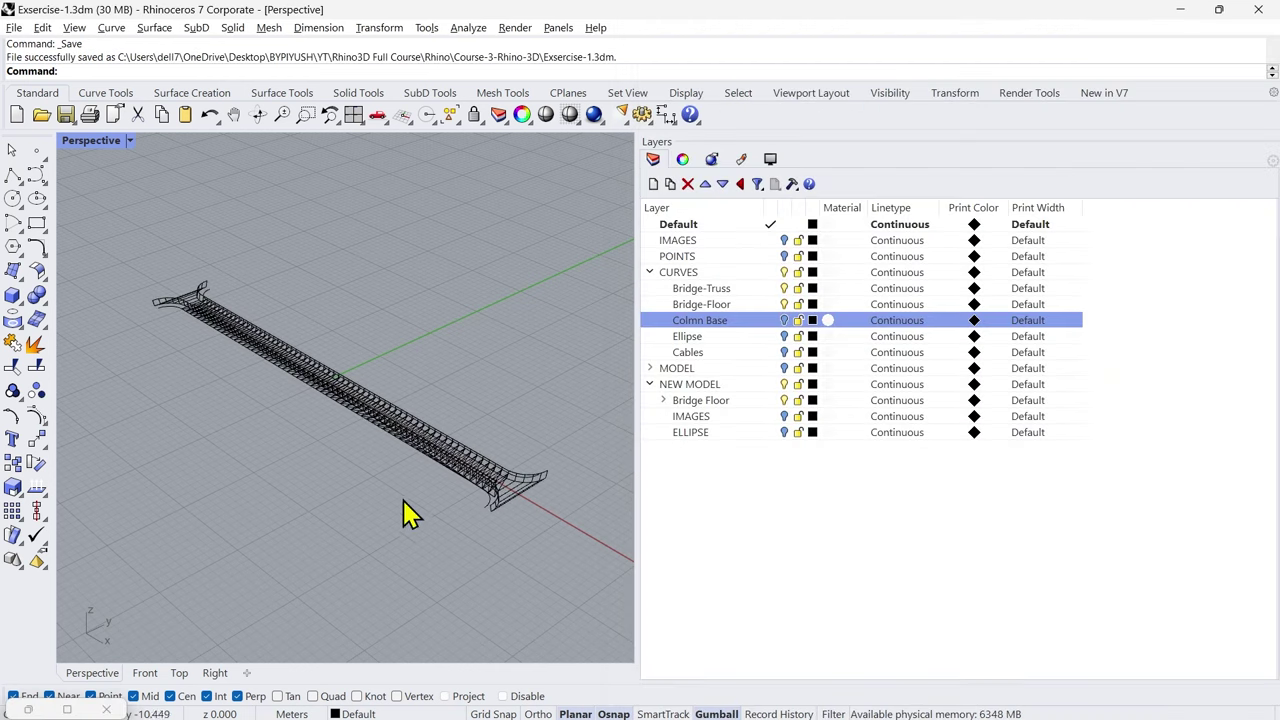
Step: Examine the end of the baked bridge wireframe in Rhino and the labelled member sizes in the cross-section image P (11).jpg
scroll(506, 517, up, 7)
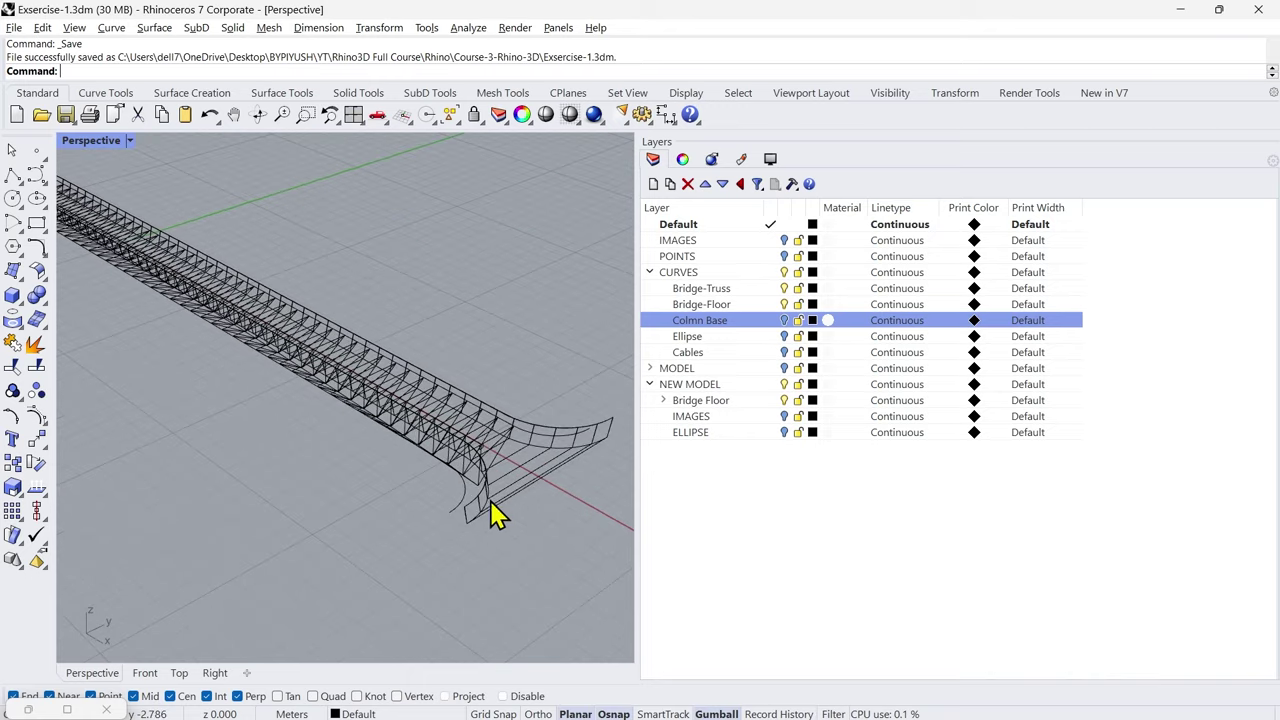
right_drag(491, 509, 451, 430)
scroll(420, 349, up, 5)
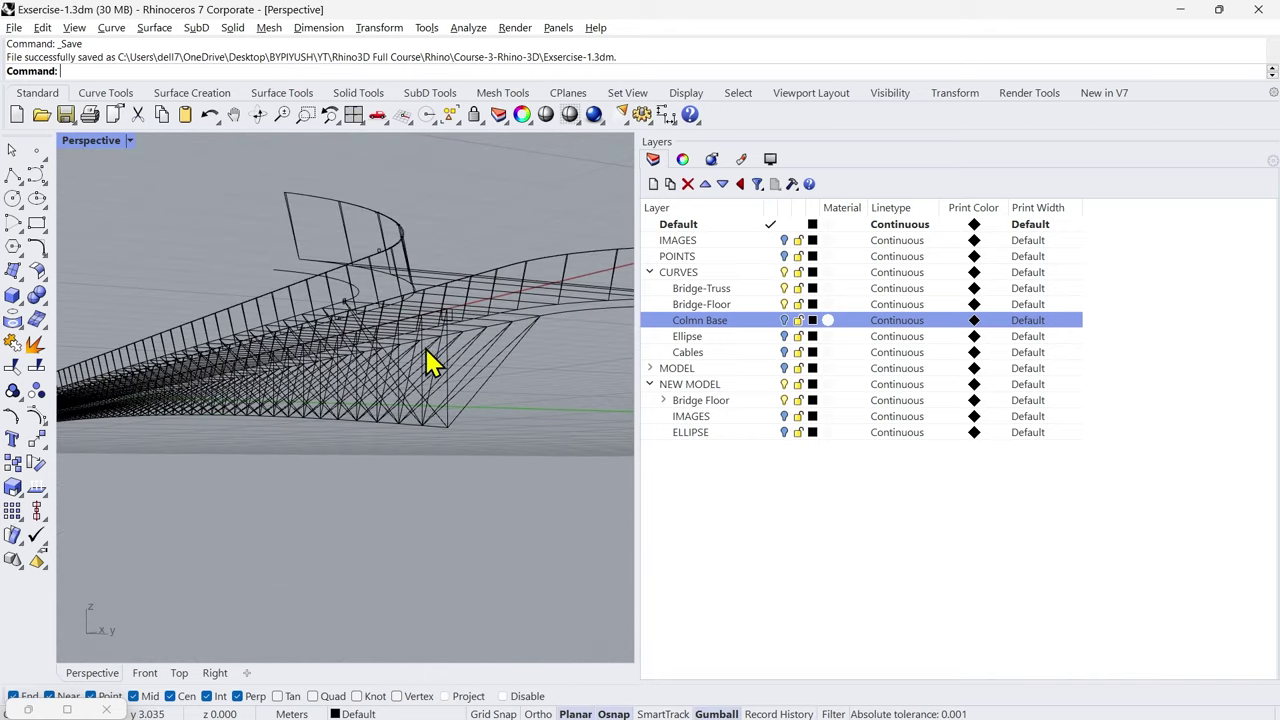
right_drag(428, 353, 486, 497)
scroll(523, 537, up, 5)
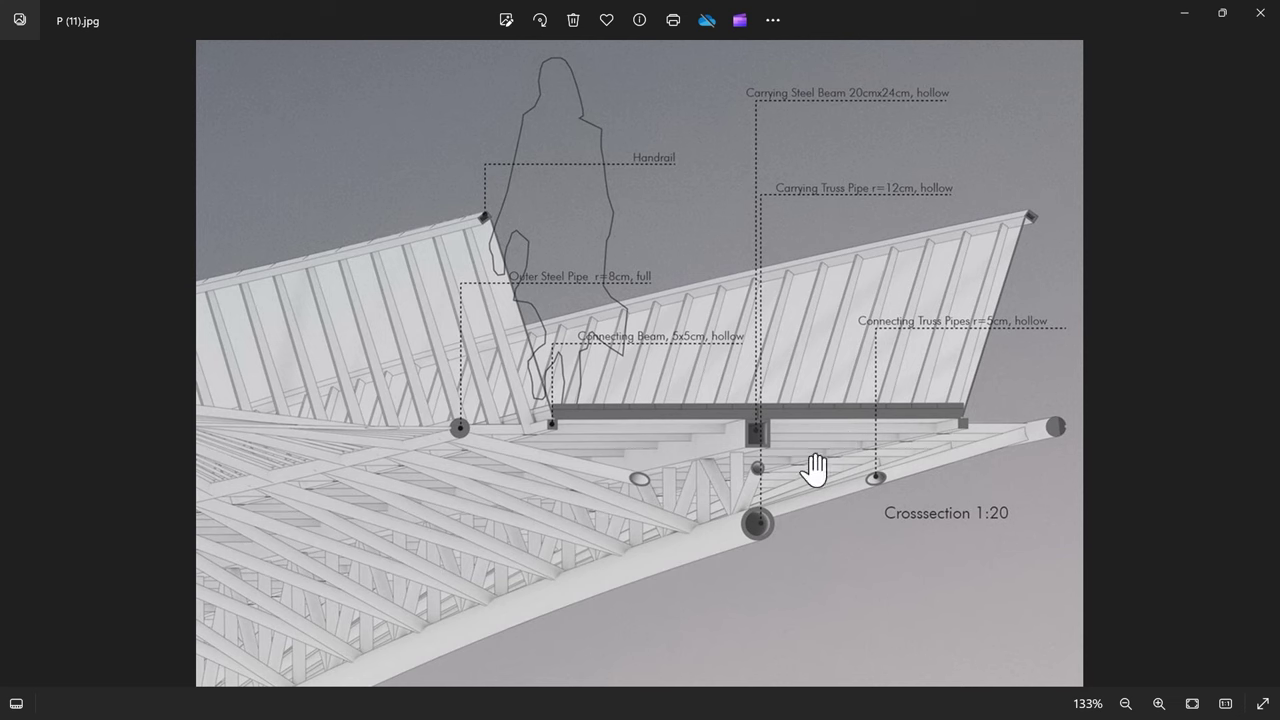
scroll(809, 137, up, 2)
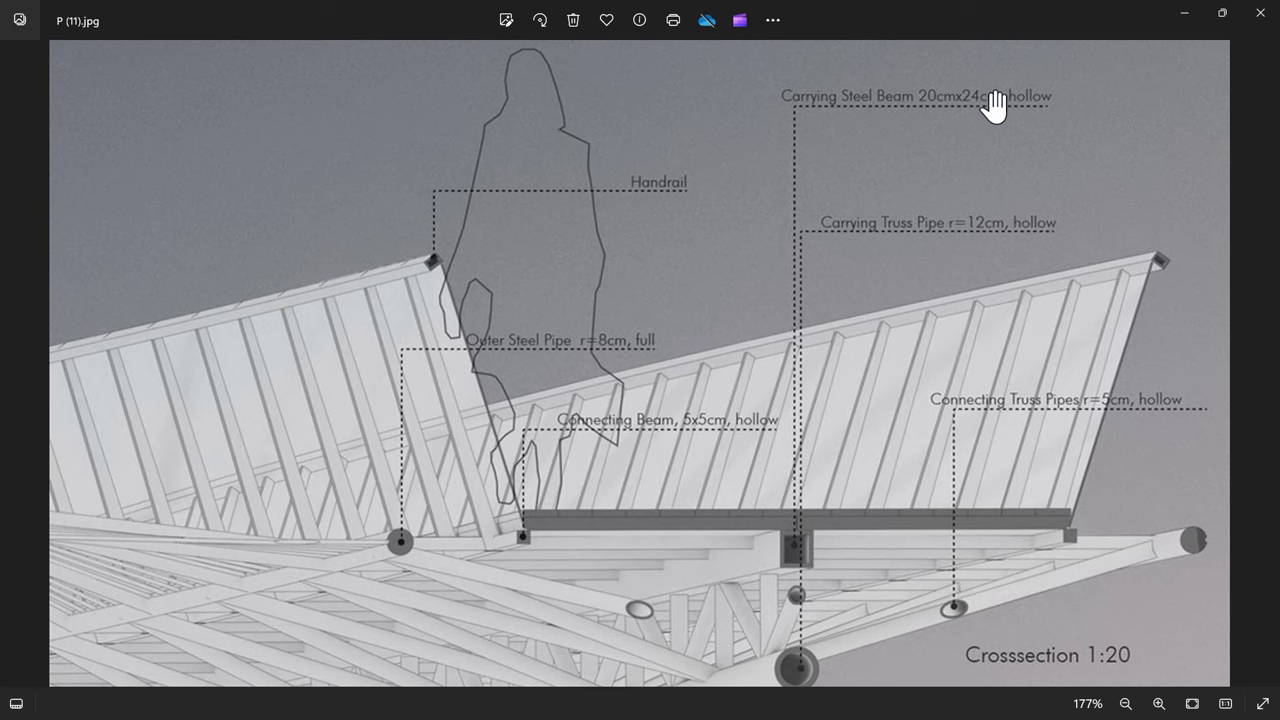
Step: Examine the beam and pipe sizes in the bridge's cross-section reference image
scroll(781, 582, up, 2)
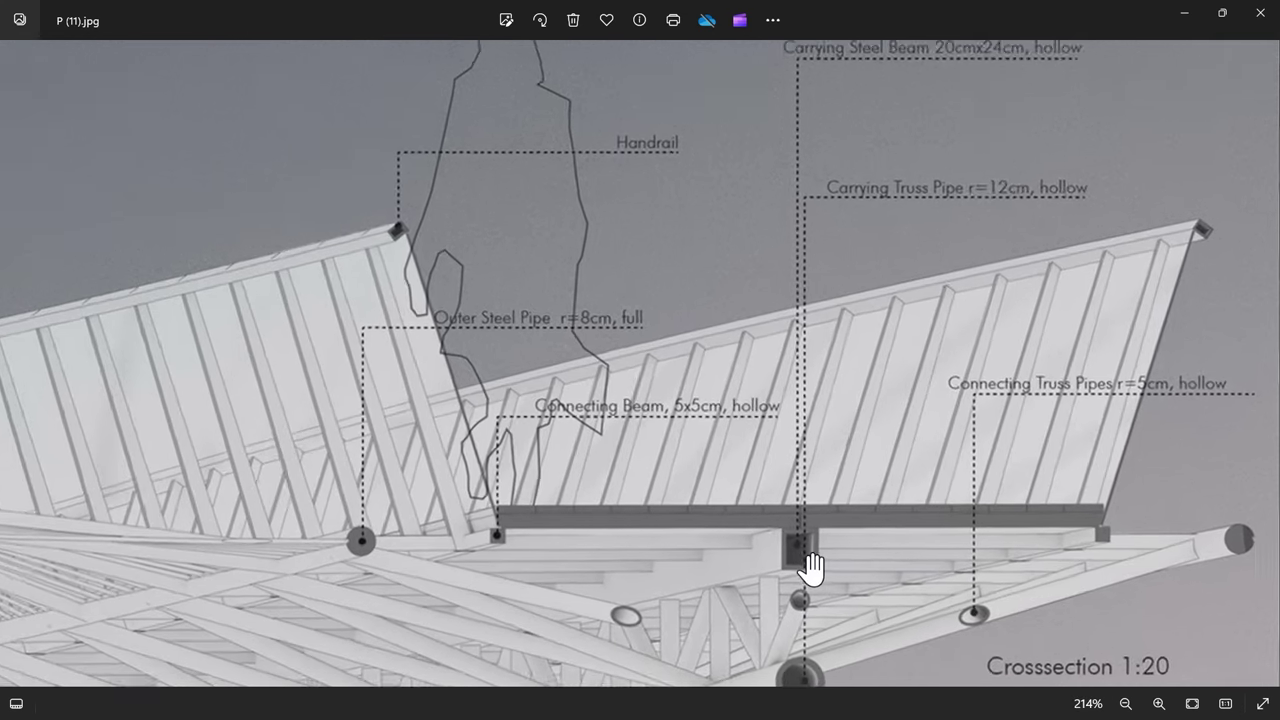
drag(720, 571, 680, 491)
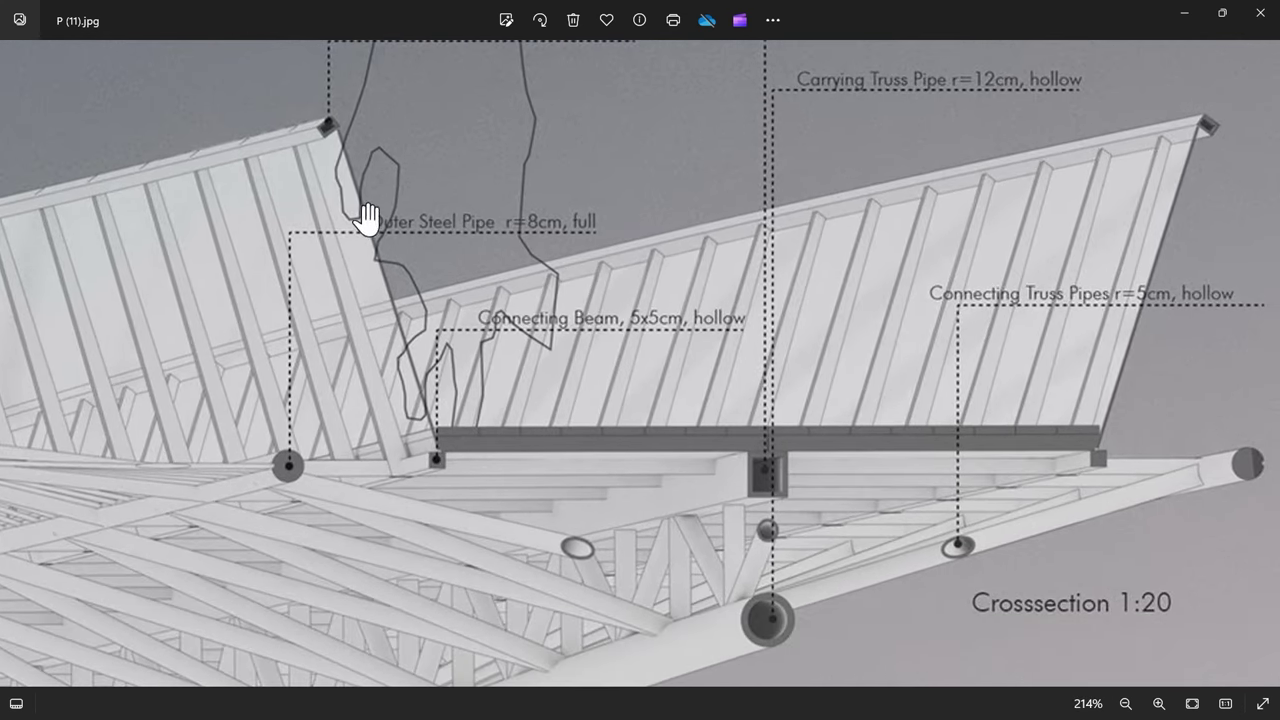
drag(749, 588, 737, 546)
scroll(651, 609, down, 3)
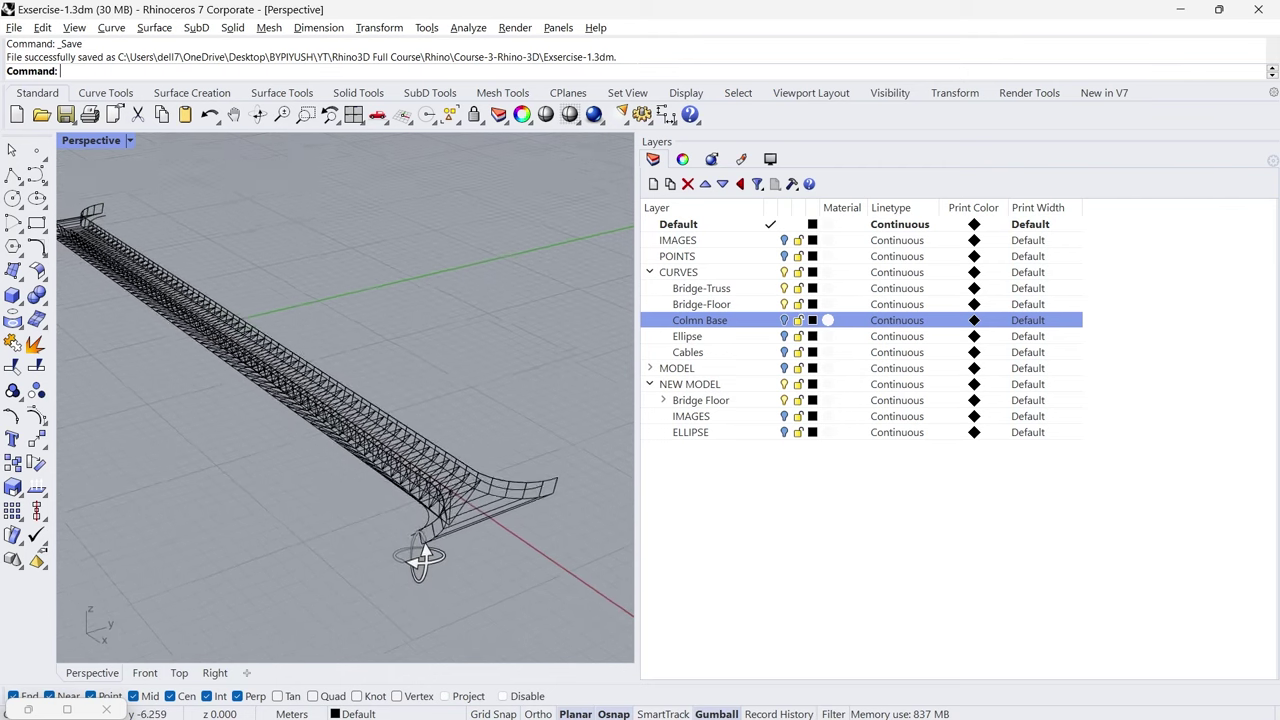
Step: Show the IMAGES layer under NEW MODEL, keep ELLIPSE hidden, and inspect the sloped arch in the Front view
right_drag(423, 557, 400, 472)
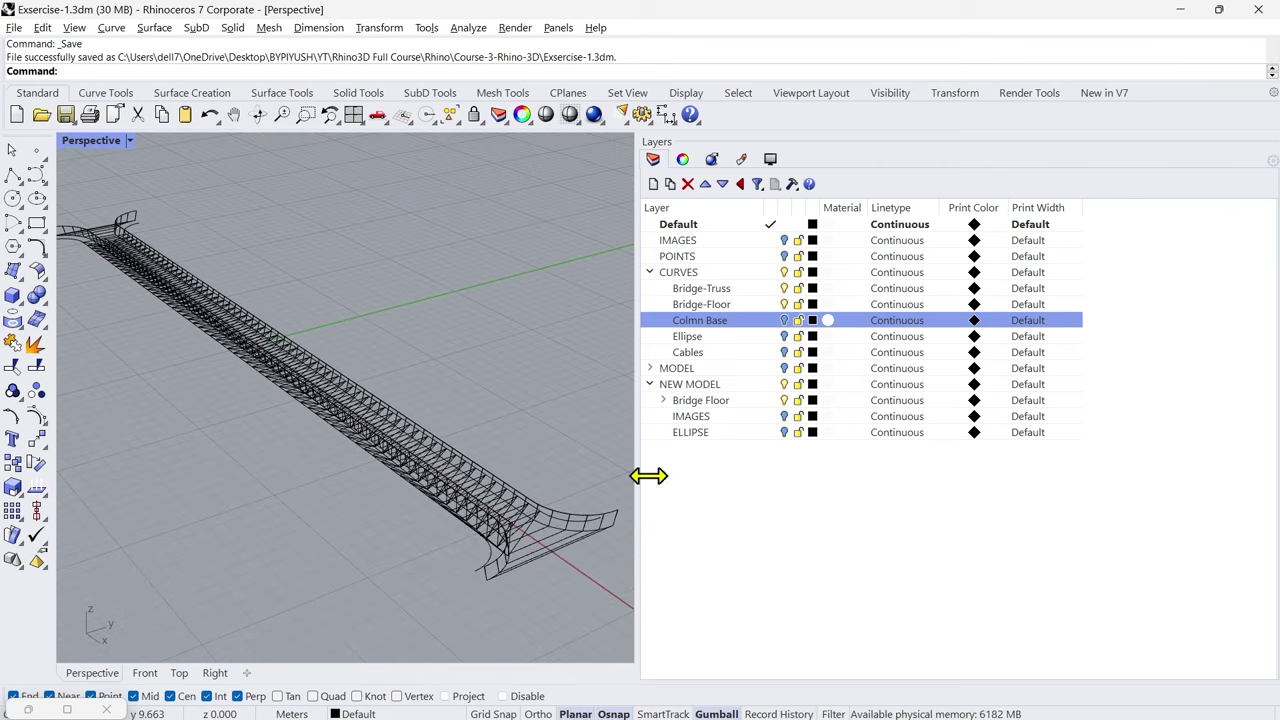
click(785, 436)
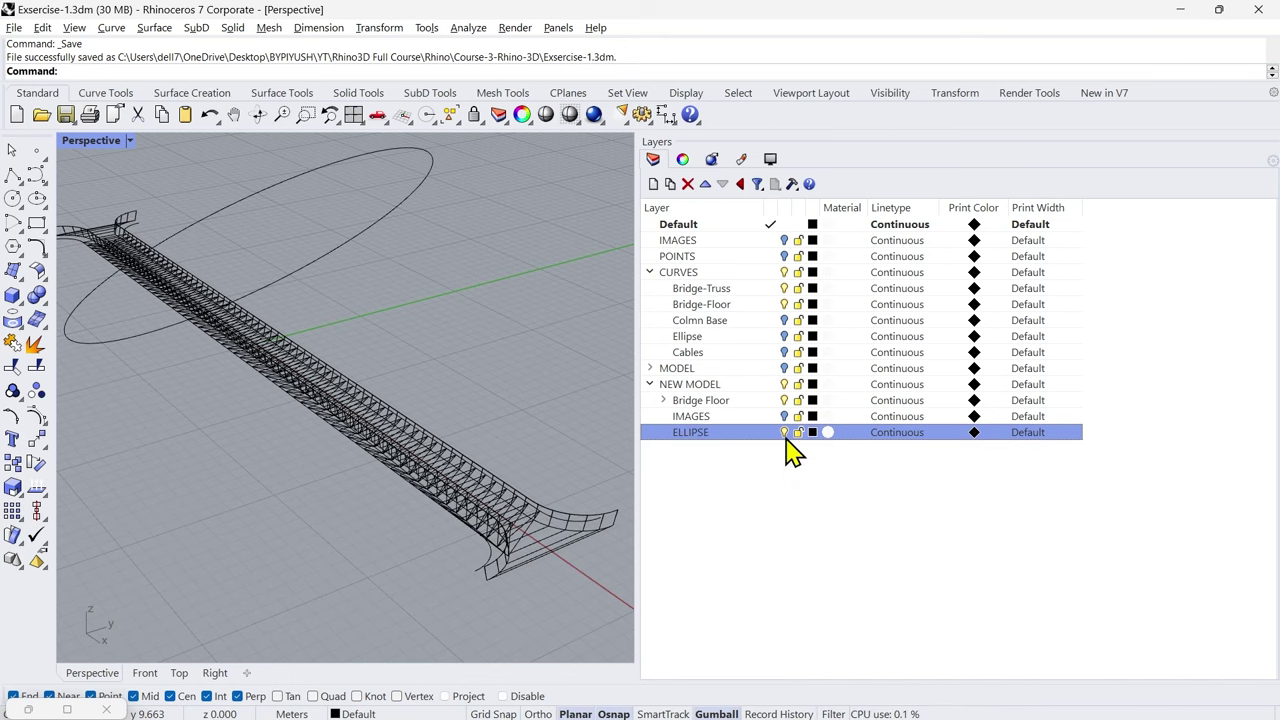
click(785, 432)
click(785, 416)
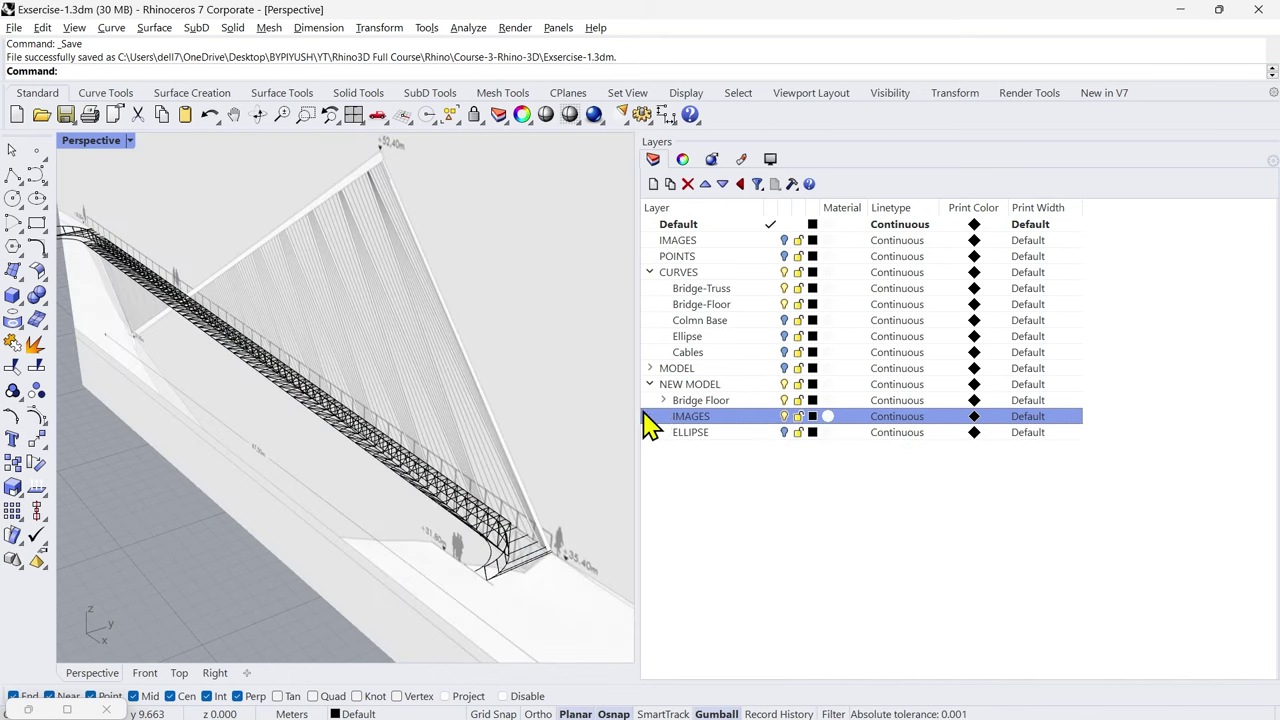
click(145, 673)
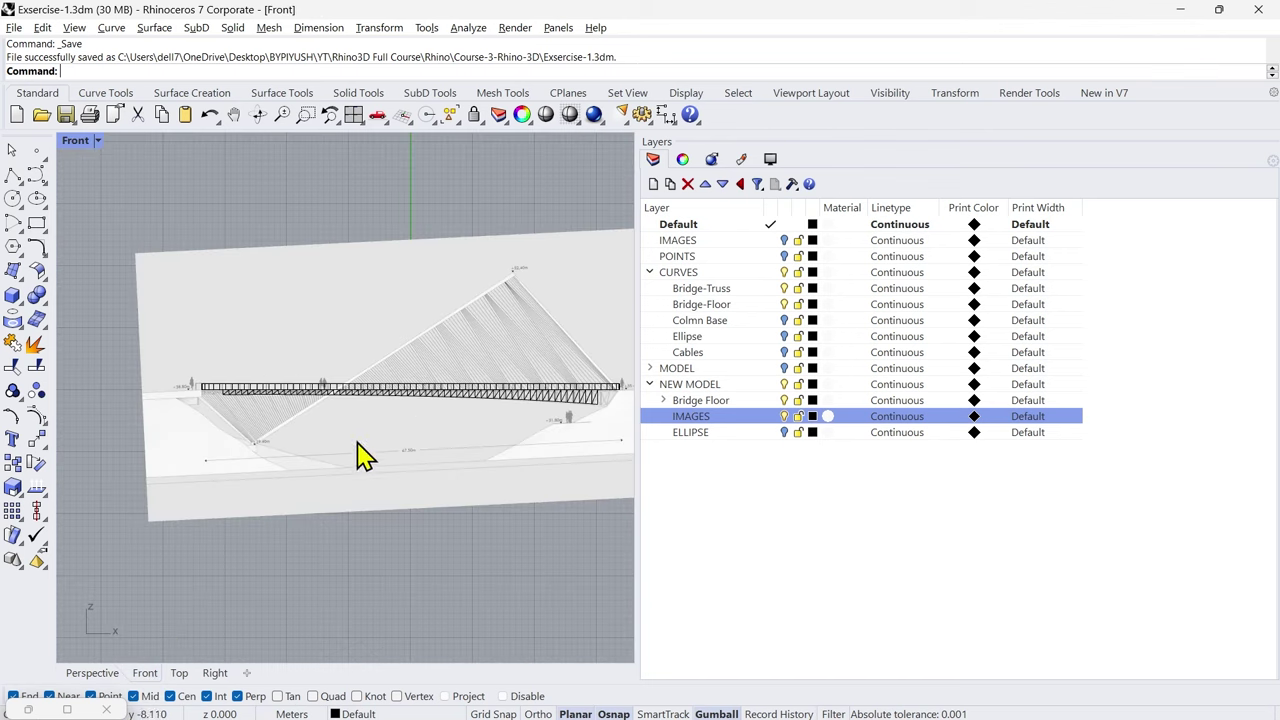
scroll(516, 290, up, 5)
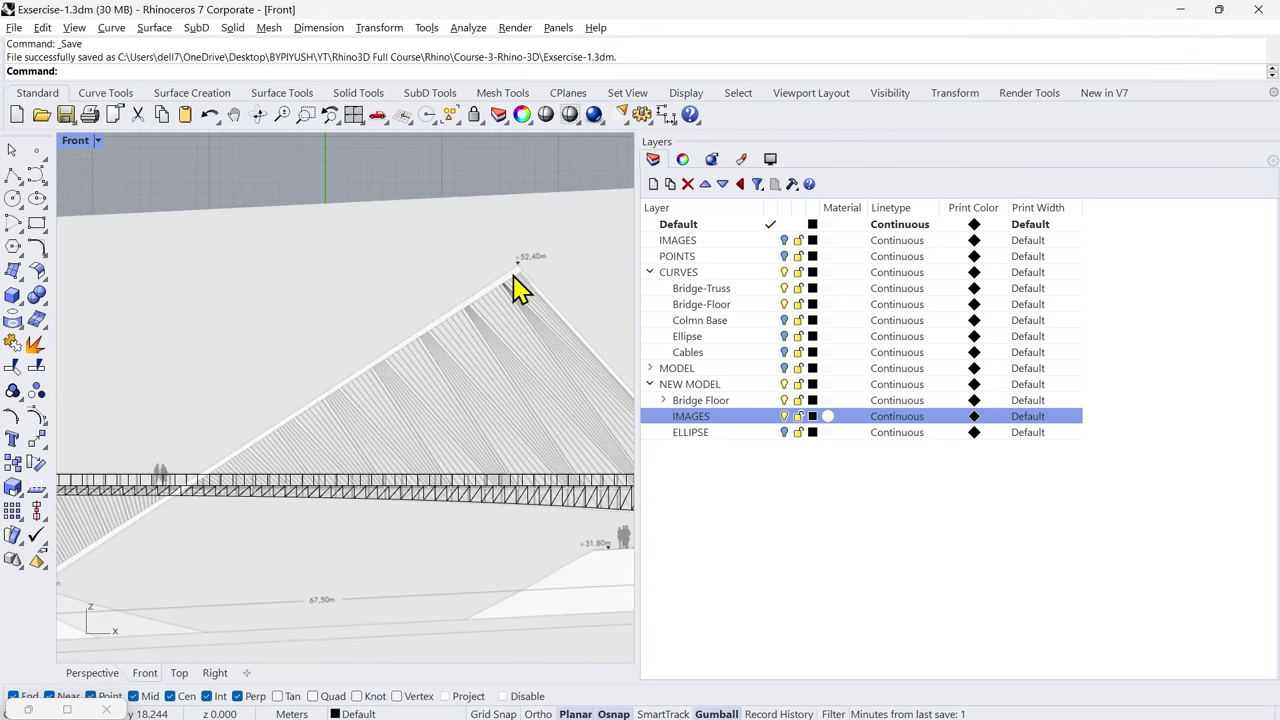
scroll(516, 290, down, 5)
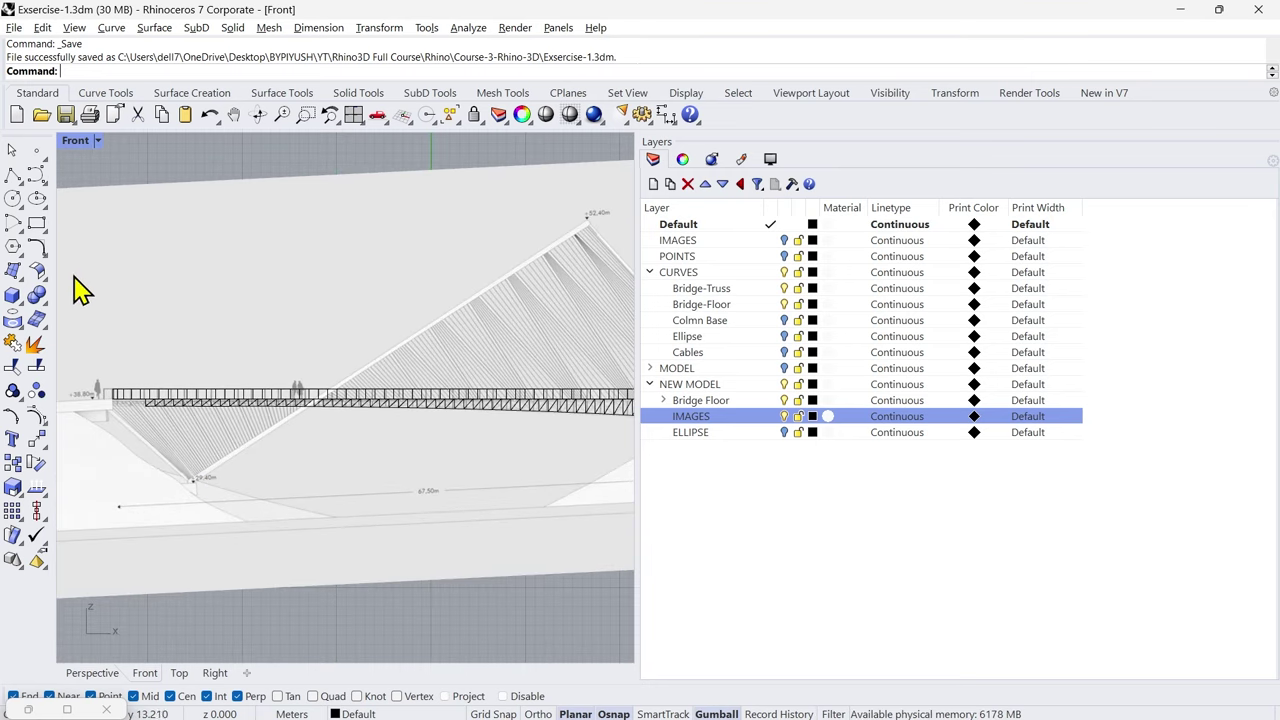
click(38, 199)
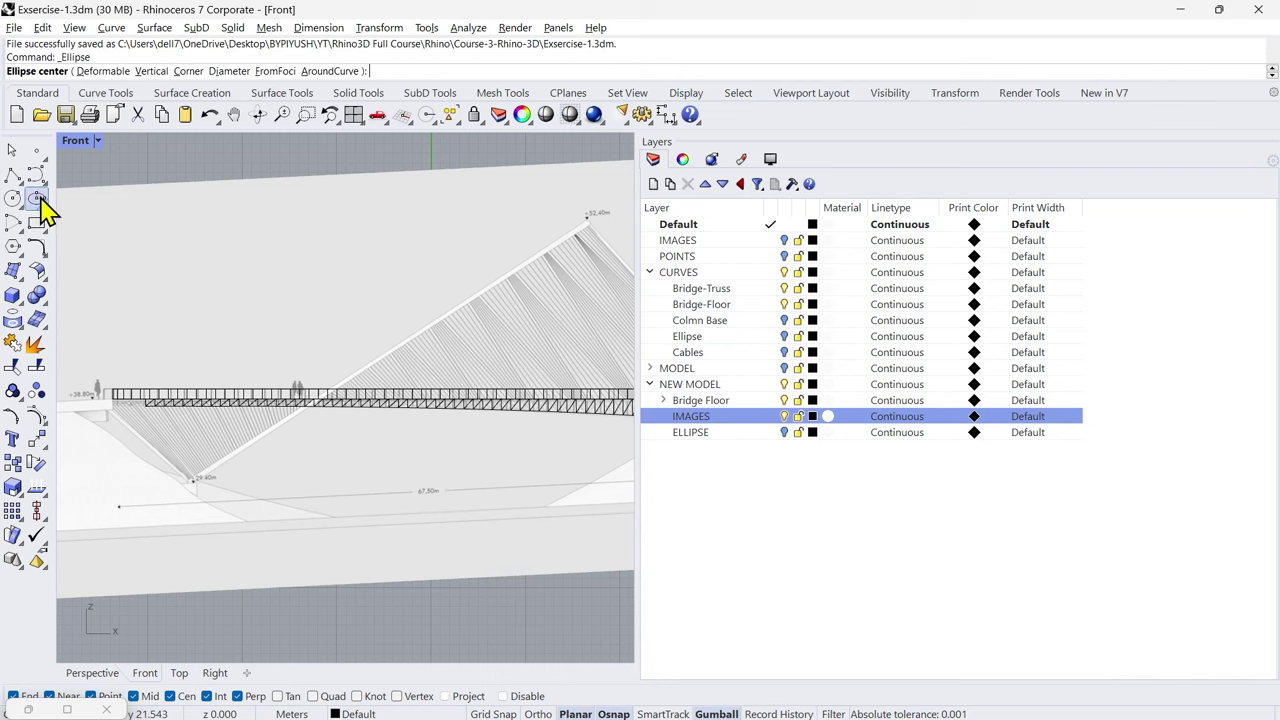
click(179, 672)
text(0)
key(Return)
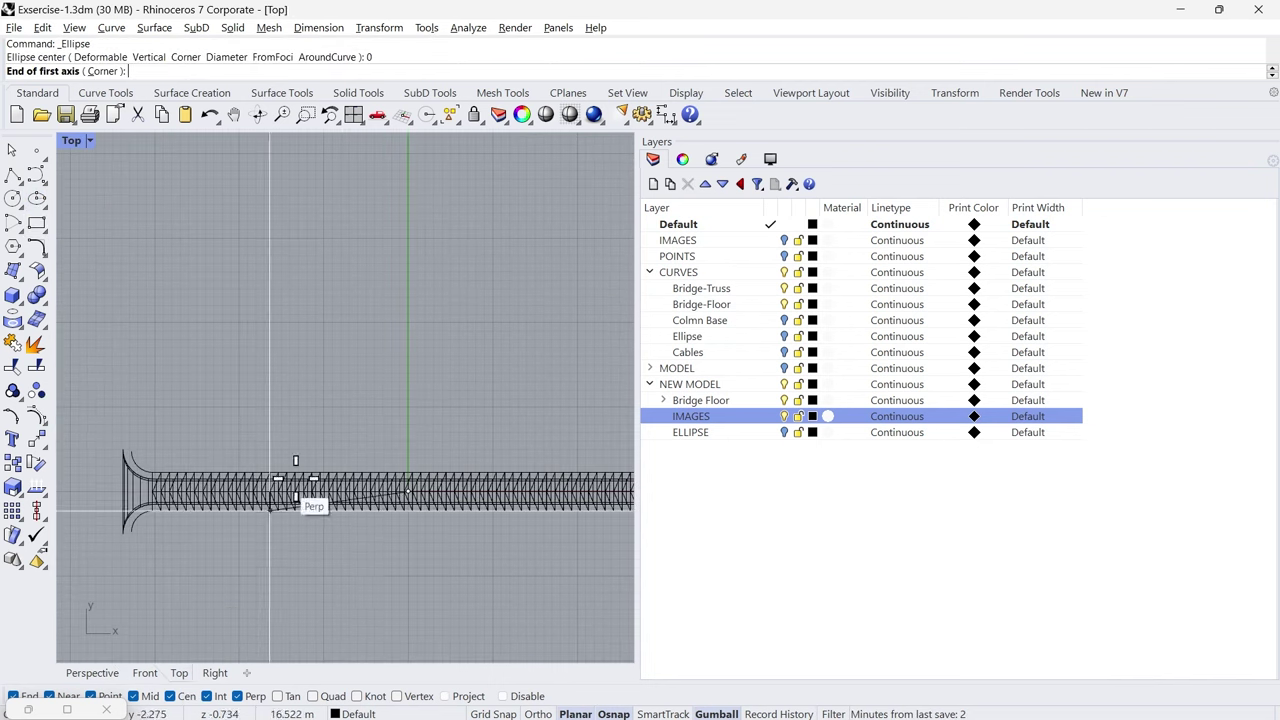
click(145, 672)
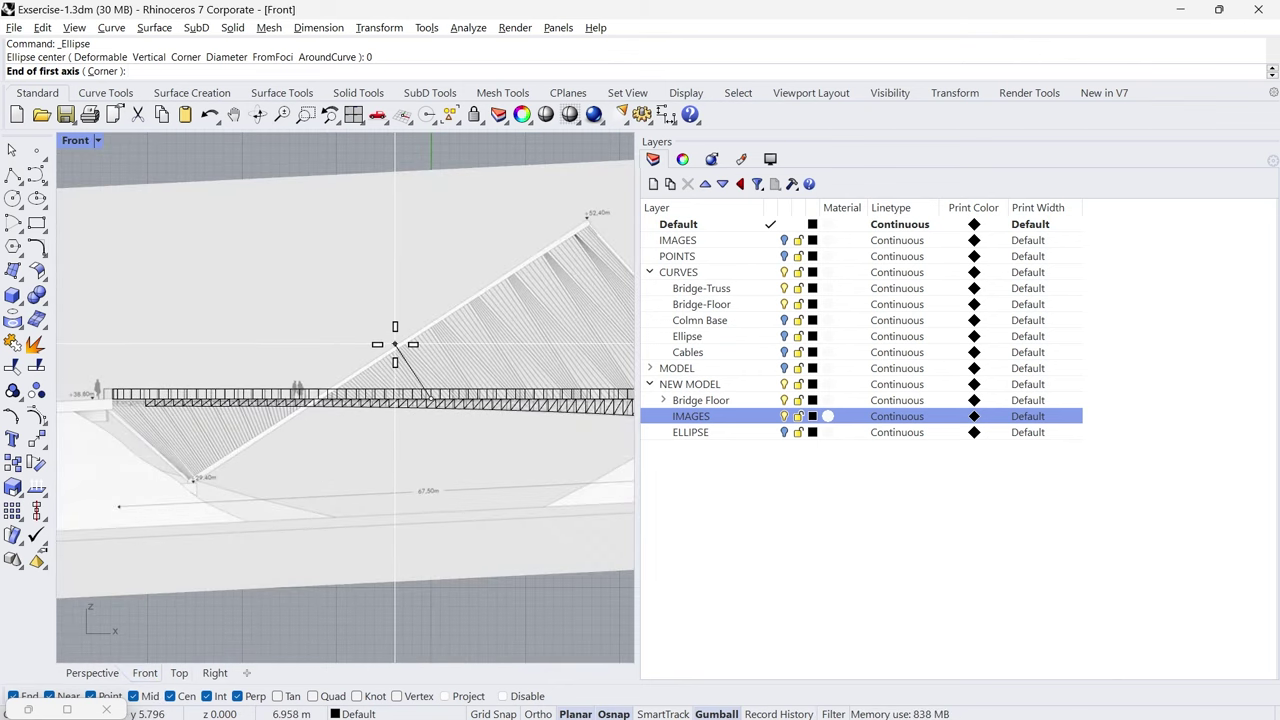
key(Escape)
Step: Draw an ellipse centred midway along the sloped arch, its first axis ending at the 29.40 m mark and second semi-axis about 13 m
scroll(398, 350, up, 3)
key(Return)
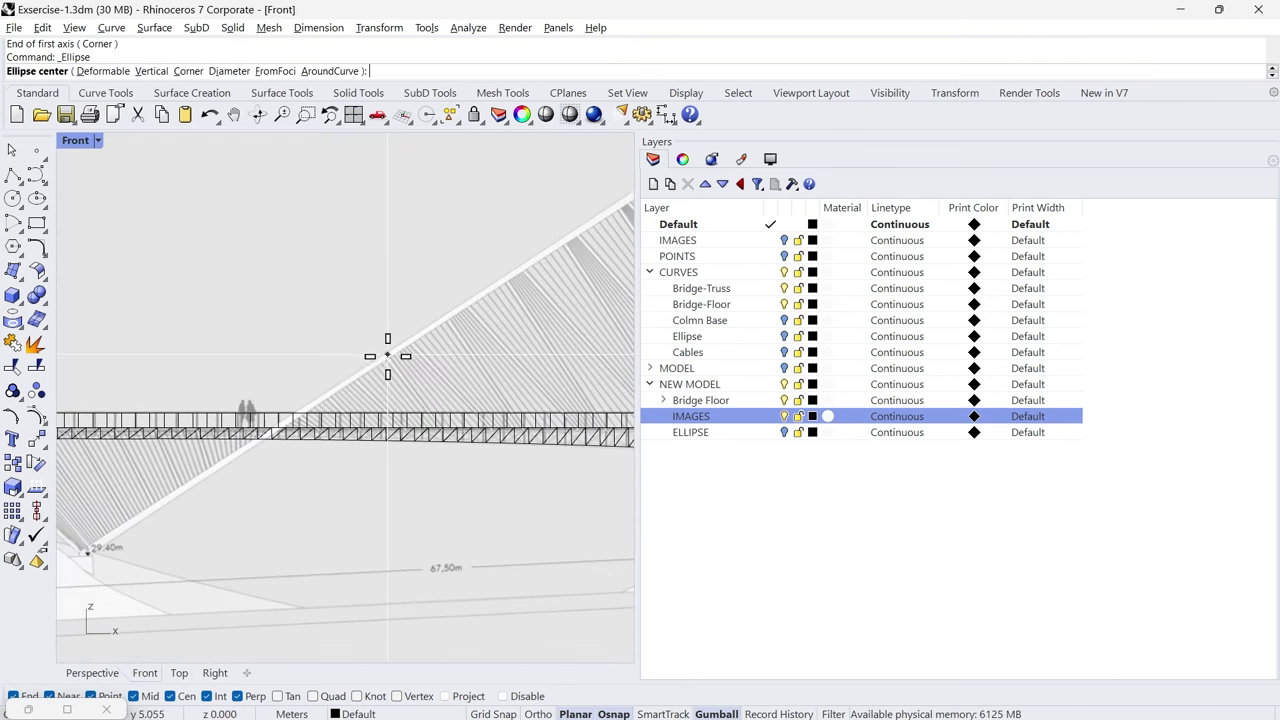
scroll(388, 357, down, 2)
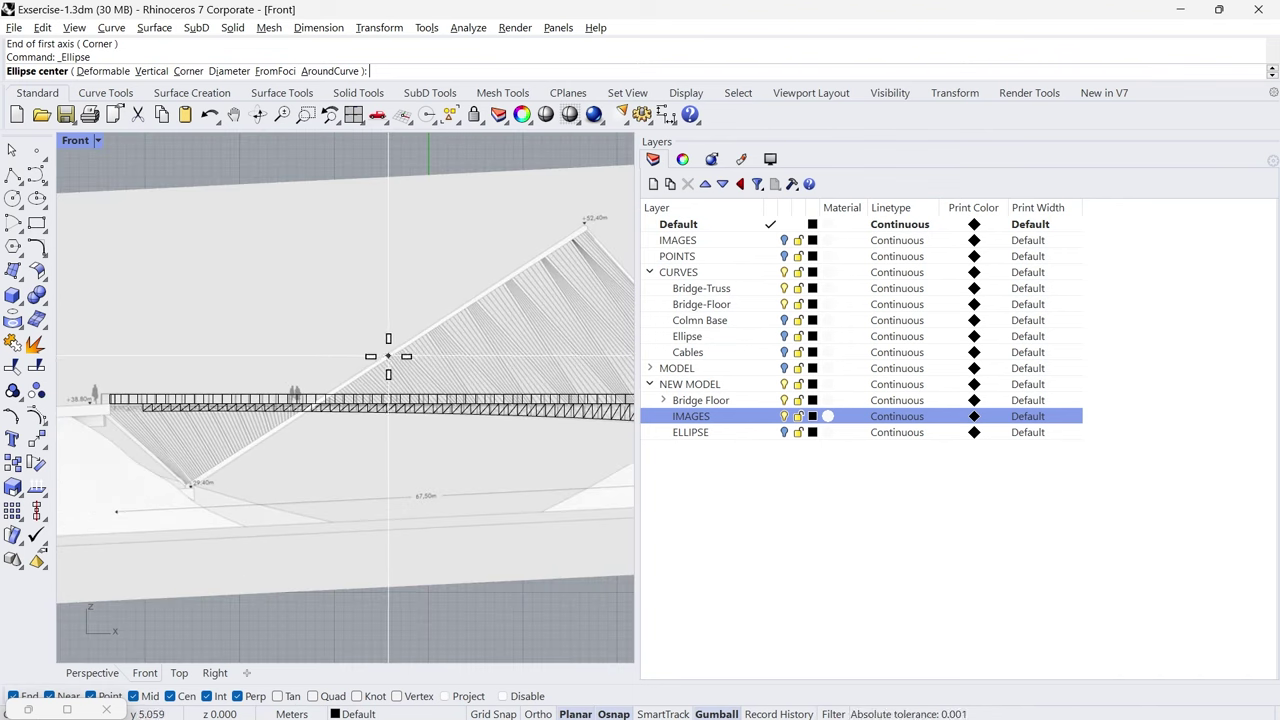
click(388, 357)
scroll(188, 484, up, 3)
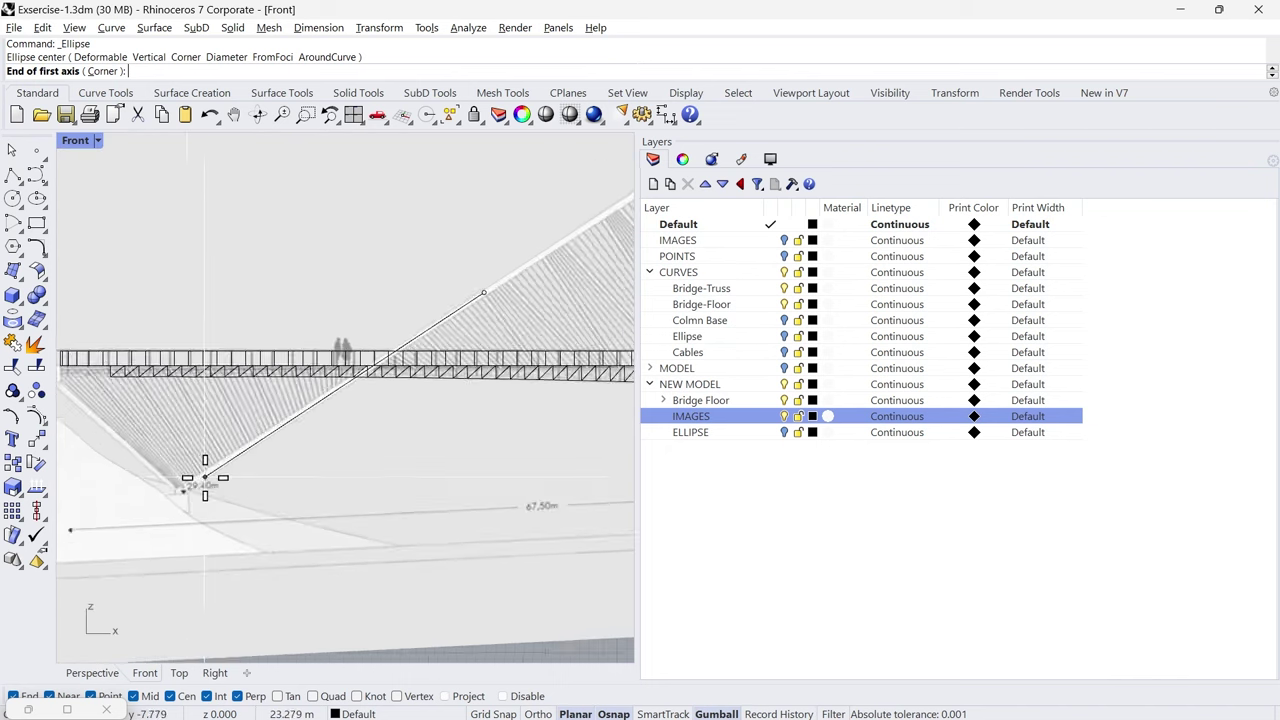
click(176, 492)
scroll(209, 451, down, 4)
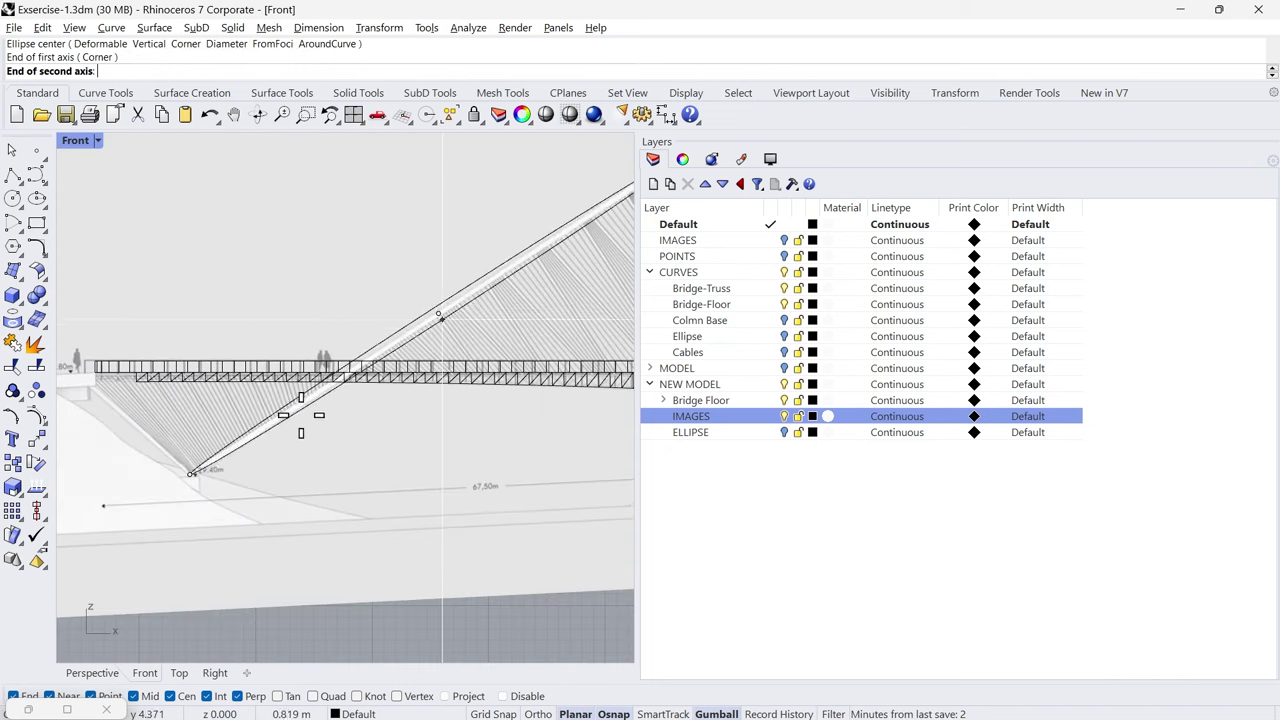
click(180, 673)
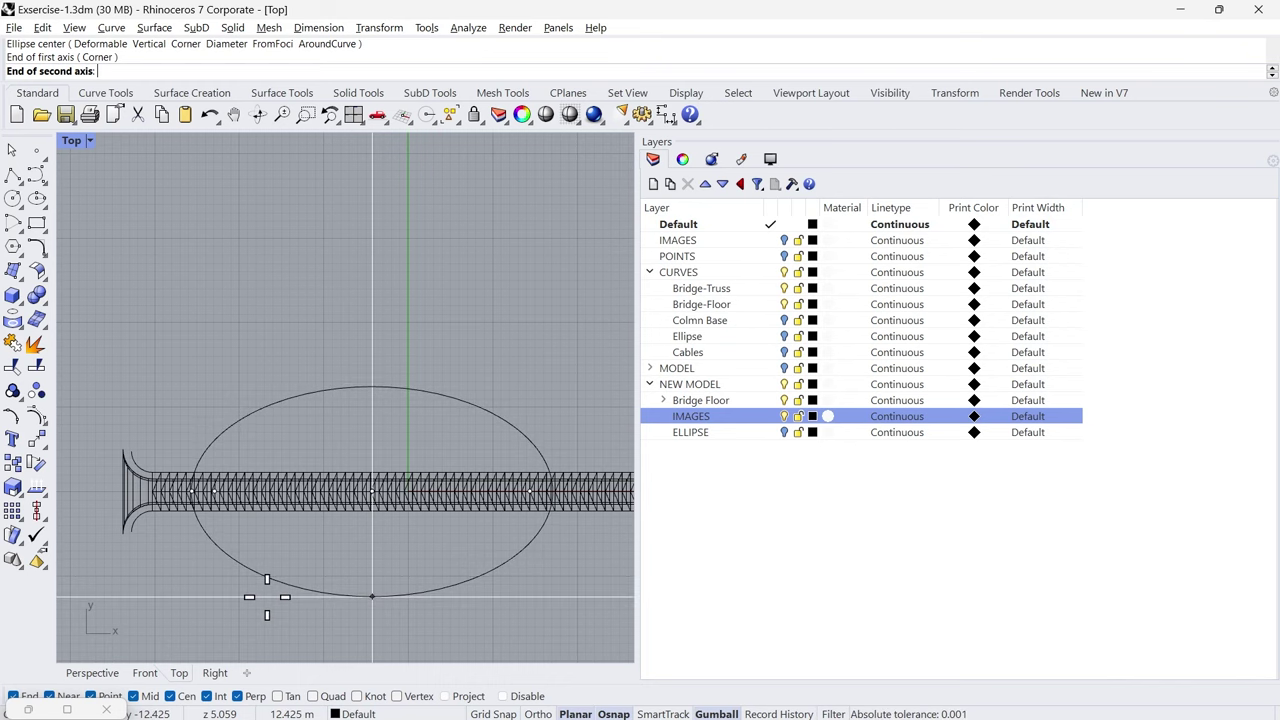
scroll(267, 597, down, 2)
right_drag(267, 597, 183, 547)
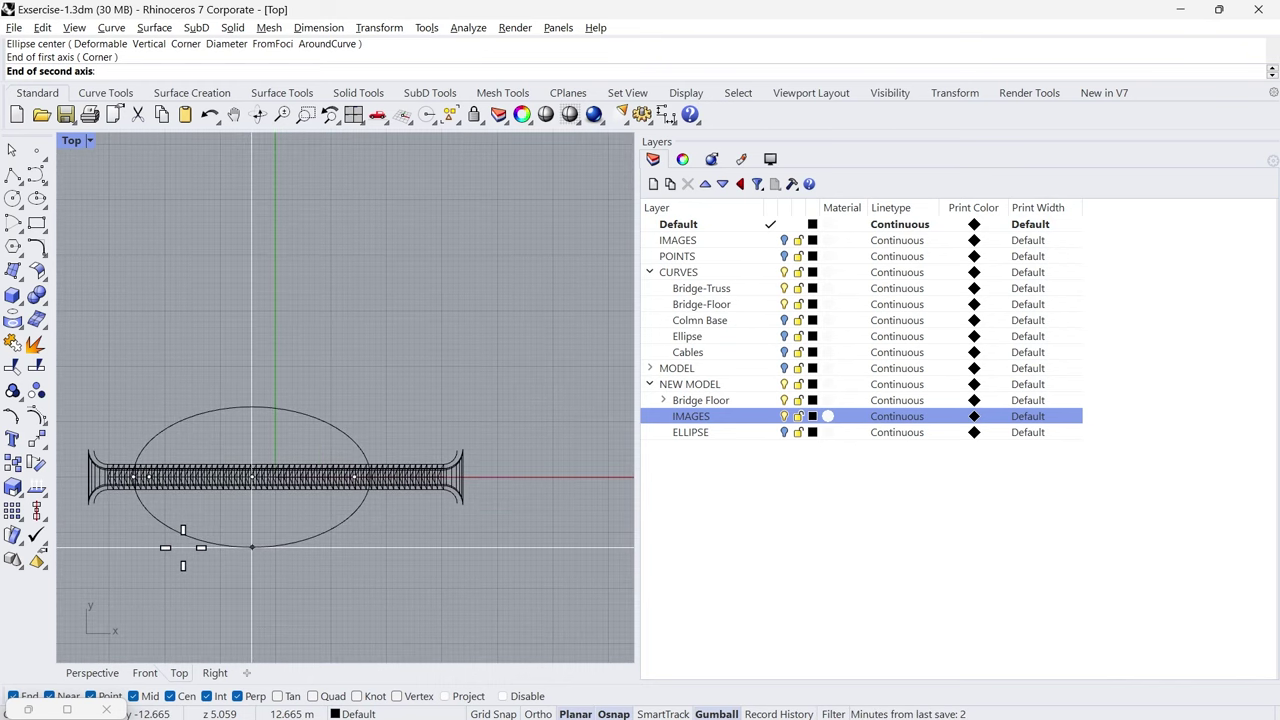
click(183, 550)
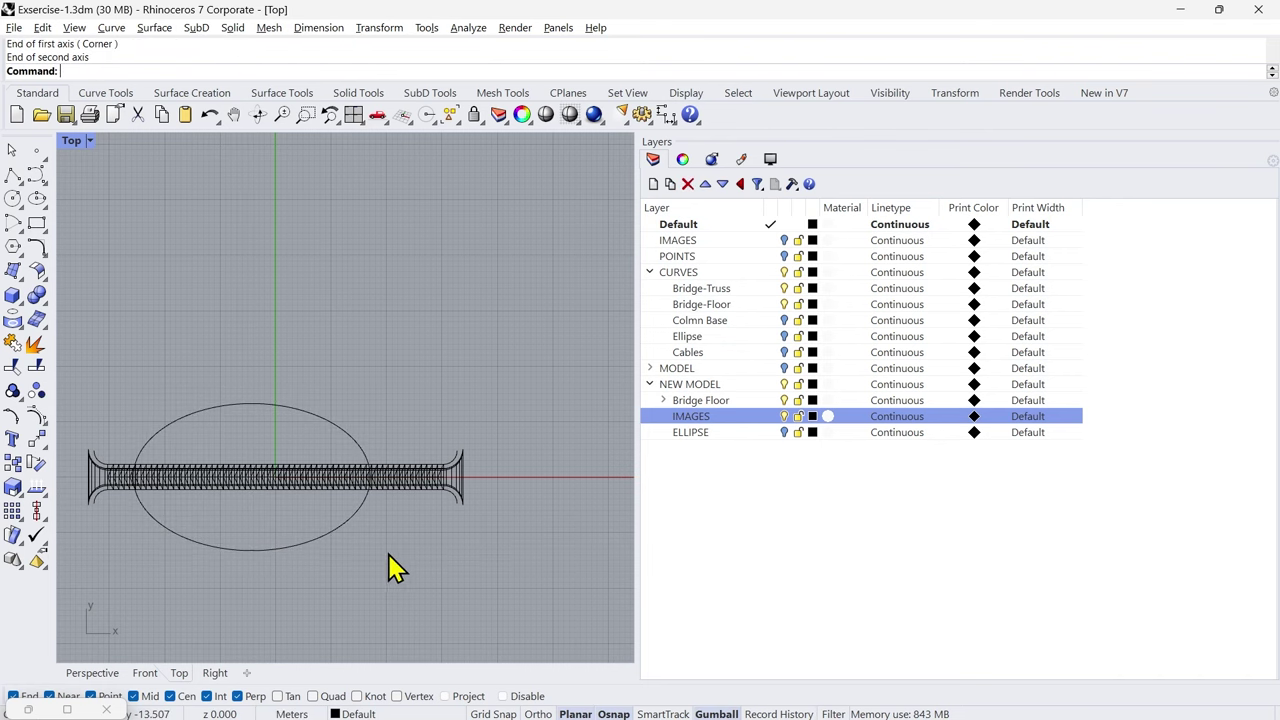
Step: Try to scale the new ellipse by 0.98 about its centre
right_drag(387, 556, 477, 561)
click(165, 672)
scroll(566, 258, down, 4)
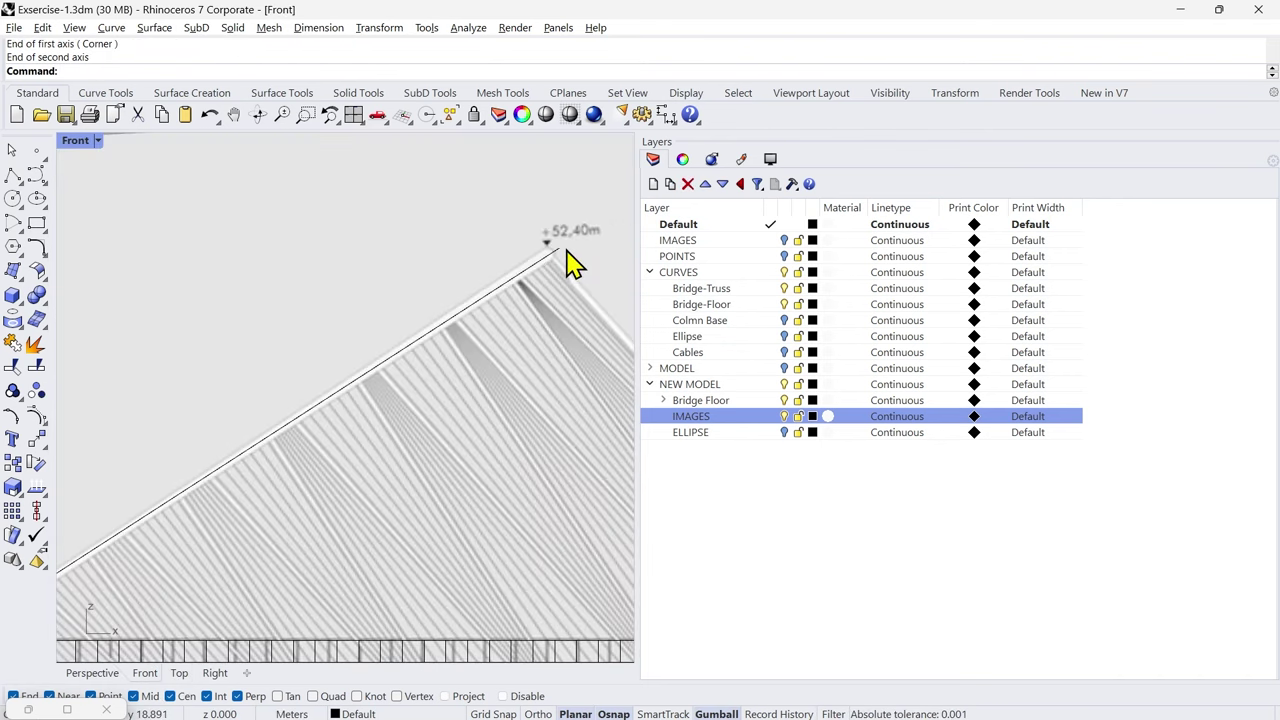
click(180, 672)
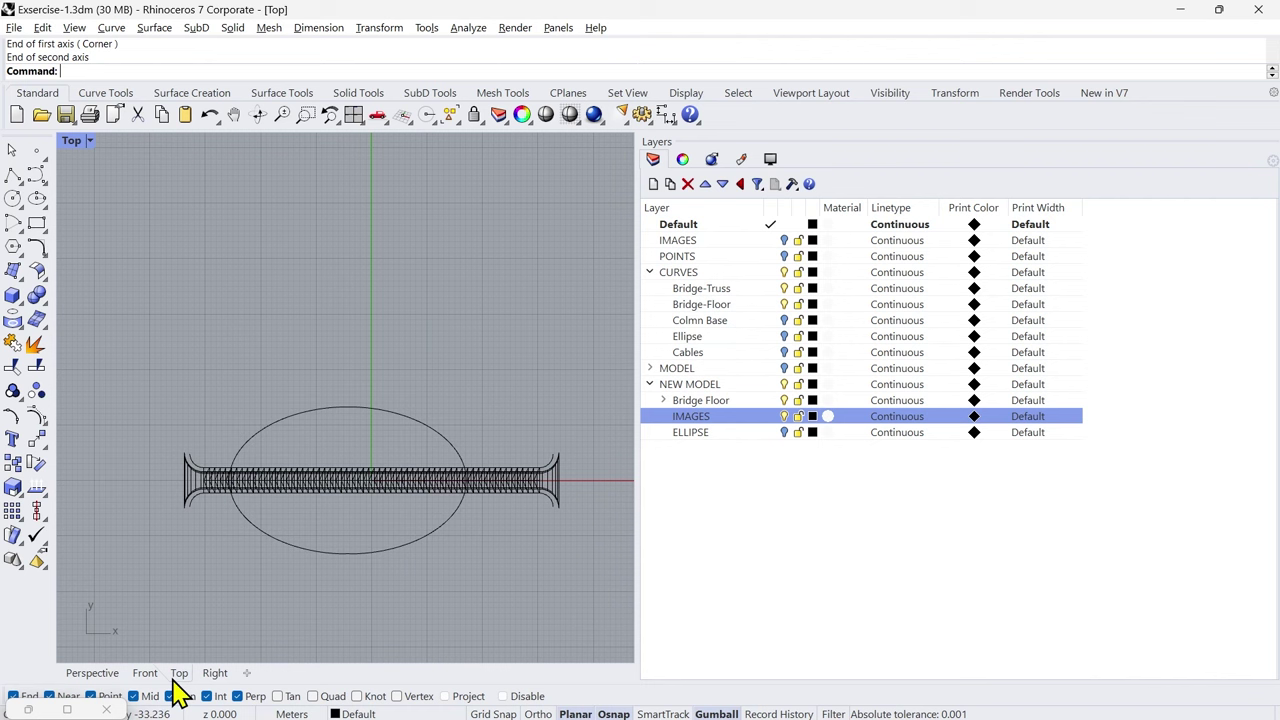
scroll(278, 445, up, 2)
click(279, 441)
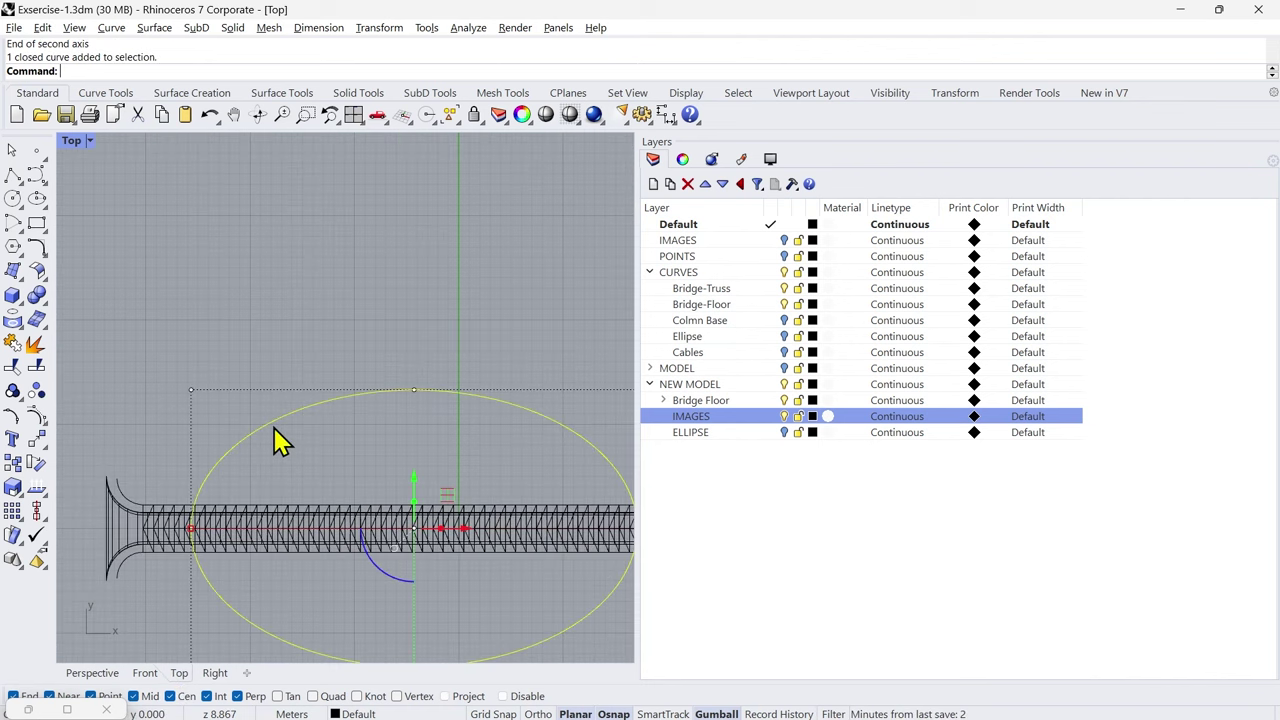
key(Return)
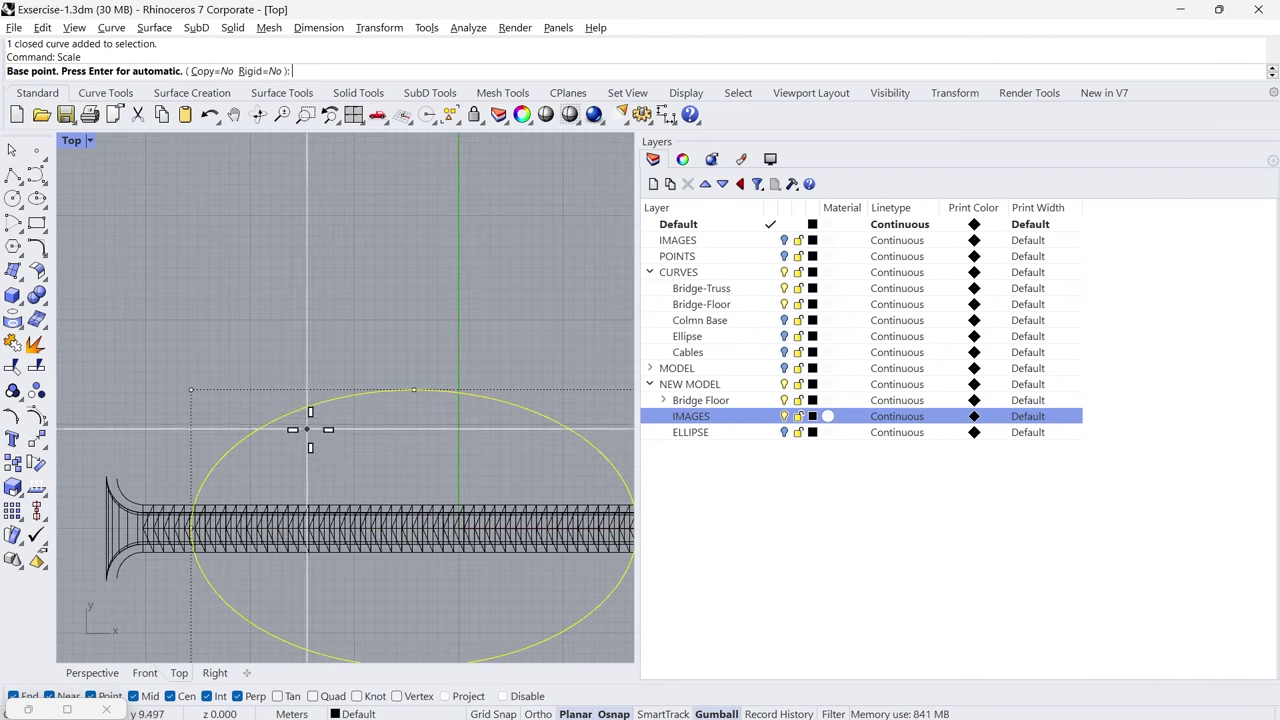
click(413, 527)
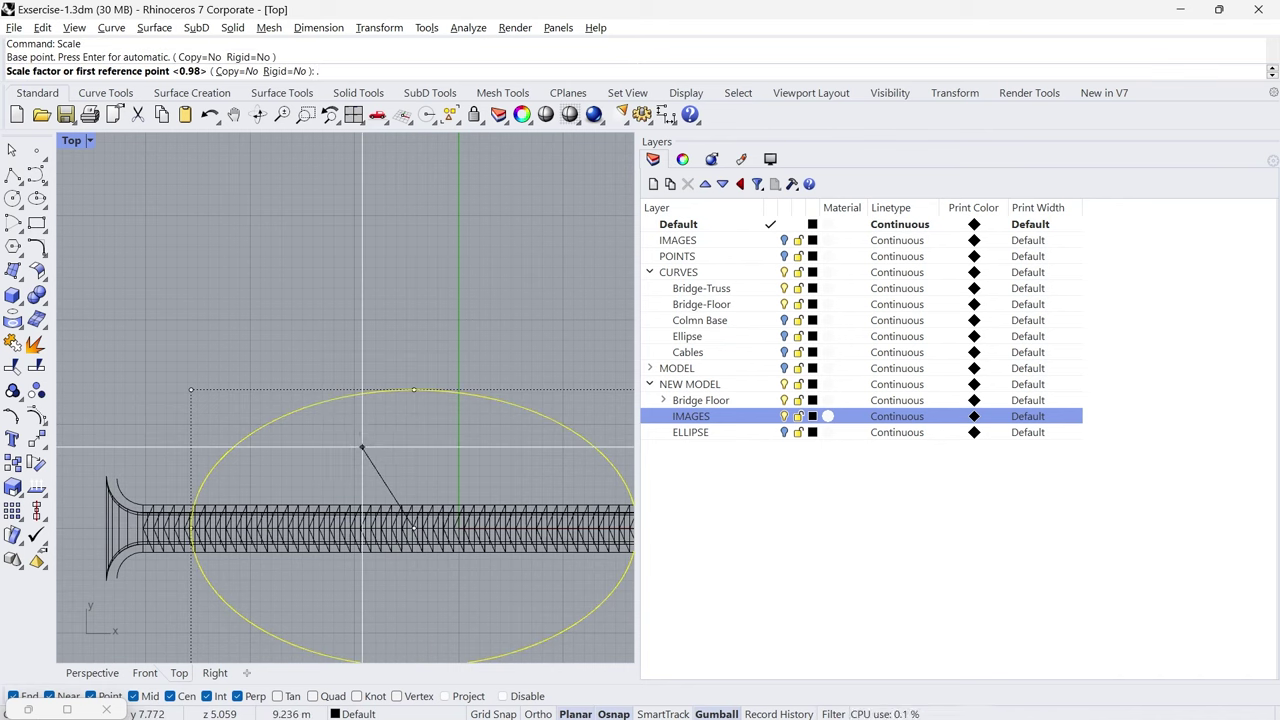
key(Return)
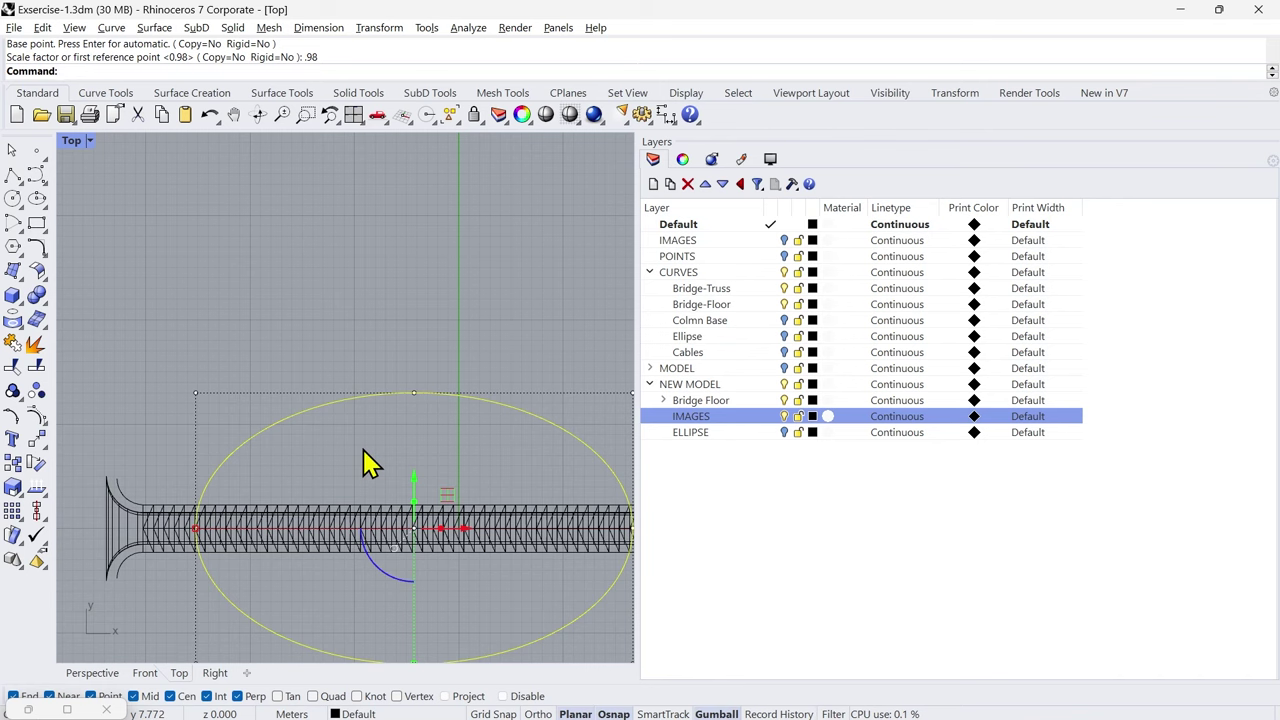
Step: Compare the ellipse's ends with the arch in the Front view image and undo the last scale
click(145, 672)
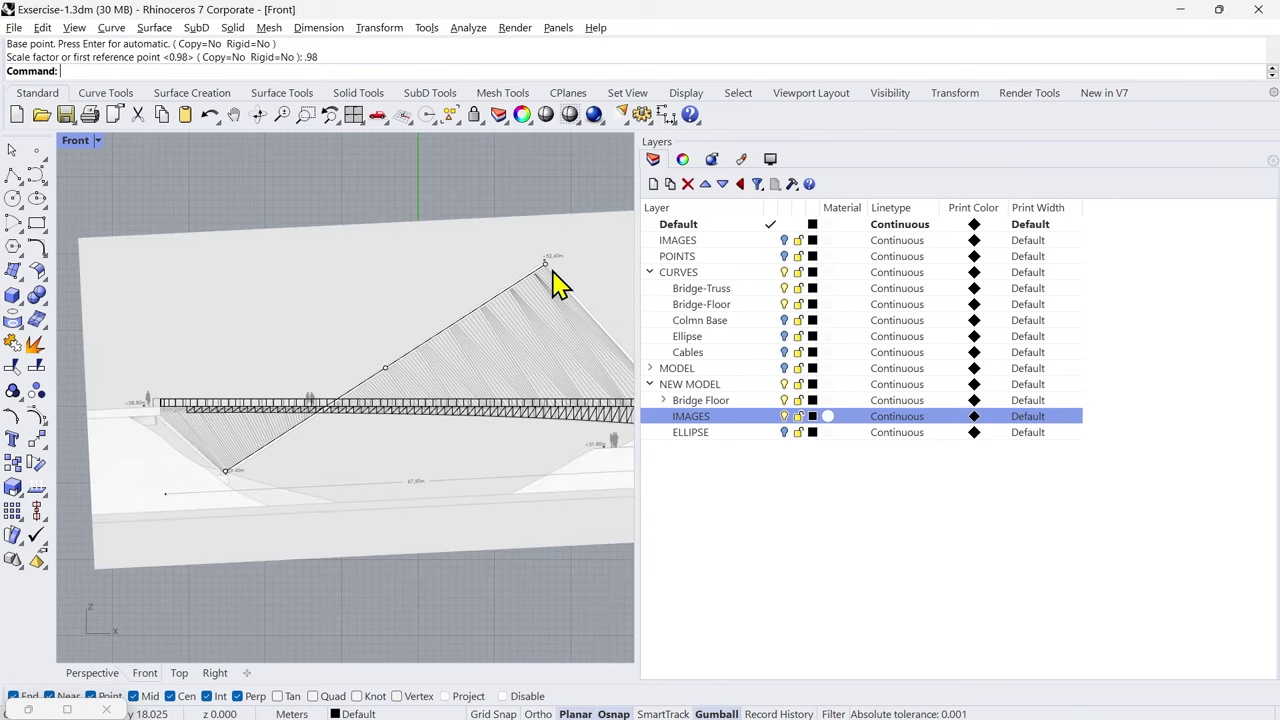
scroll(548, 270, up, 5)
scroll(525, 282, down, 6)
scroll(285, 450, up, 2)
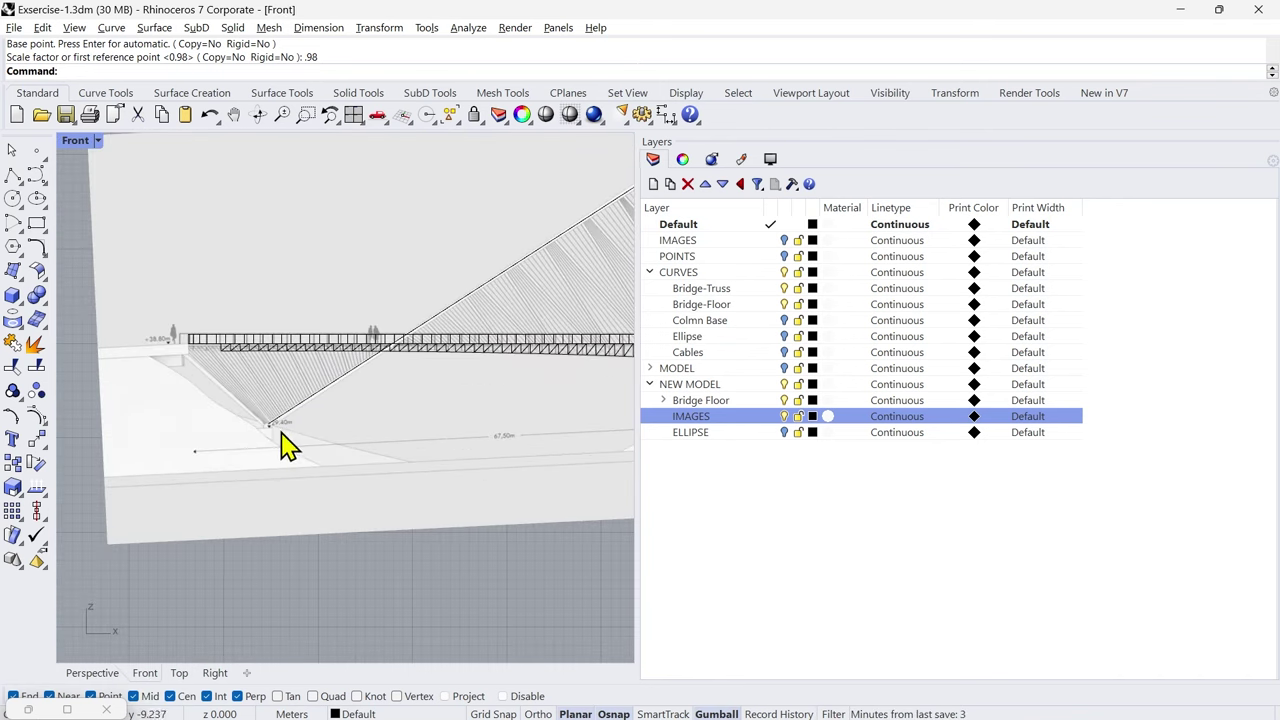
scroll(285, 450, up, 2)
scroll(261, 427, up, 1)
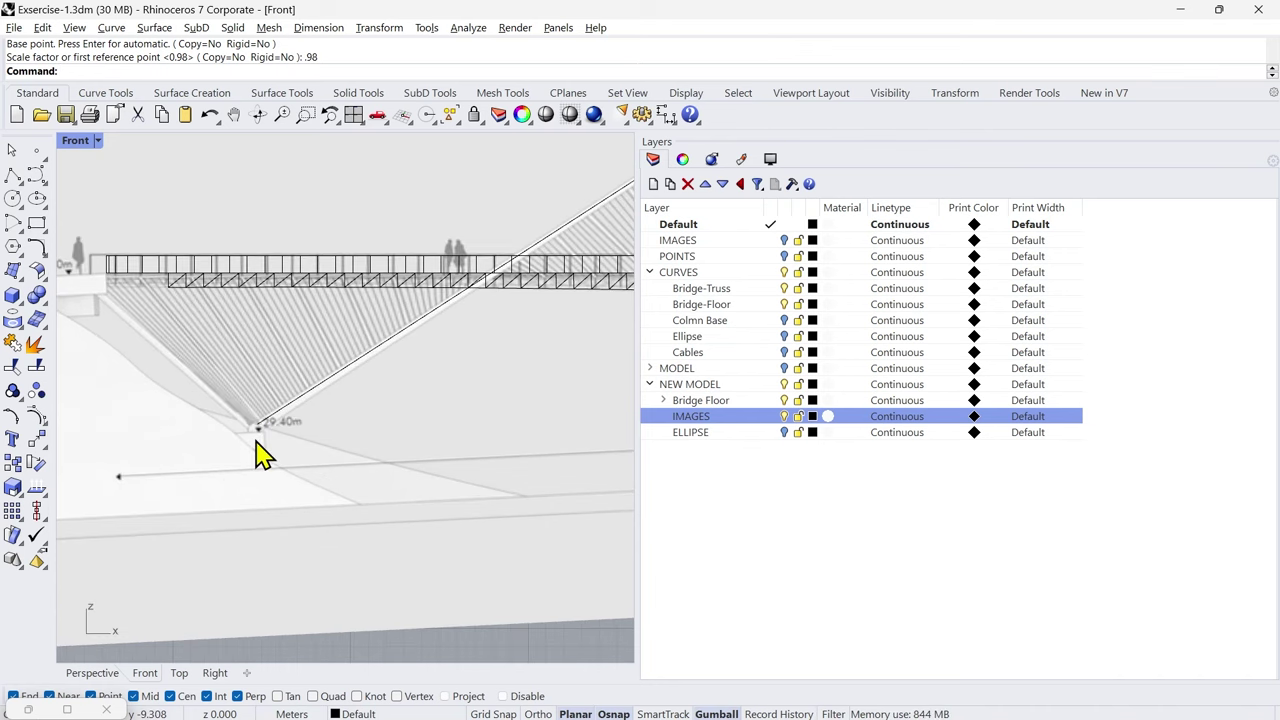
scroll(262, 440, up, 2)
key(ctrl+z)
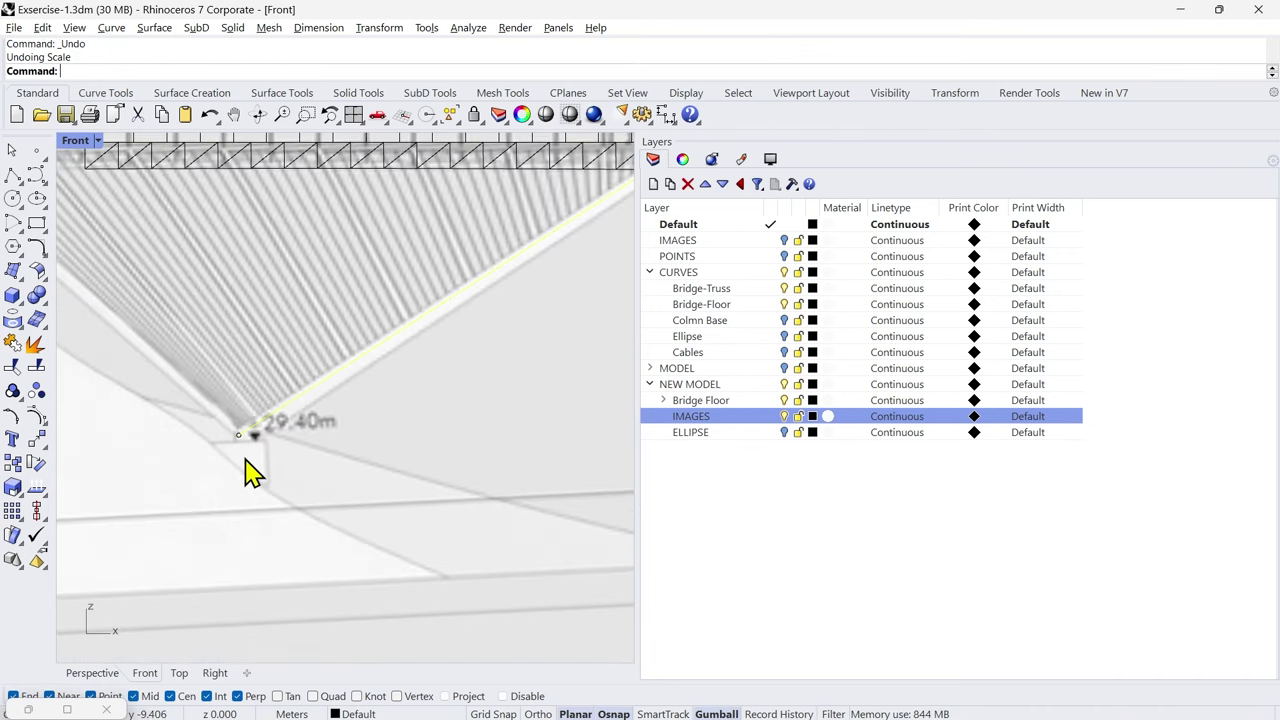
scroll(243, 466, down, 5)
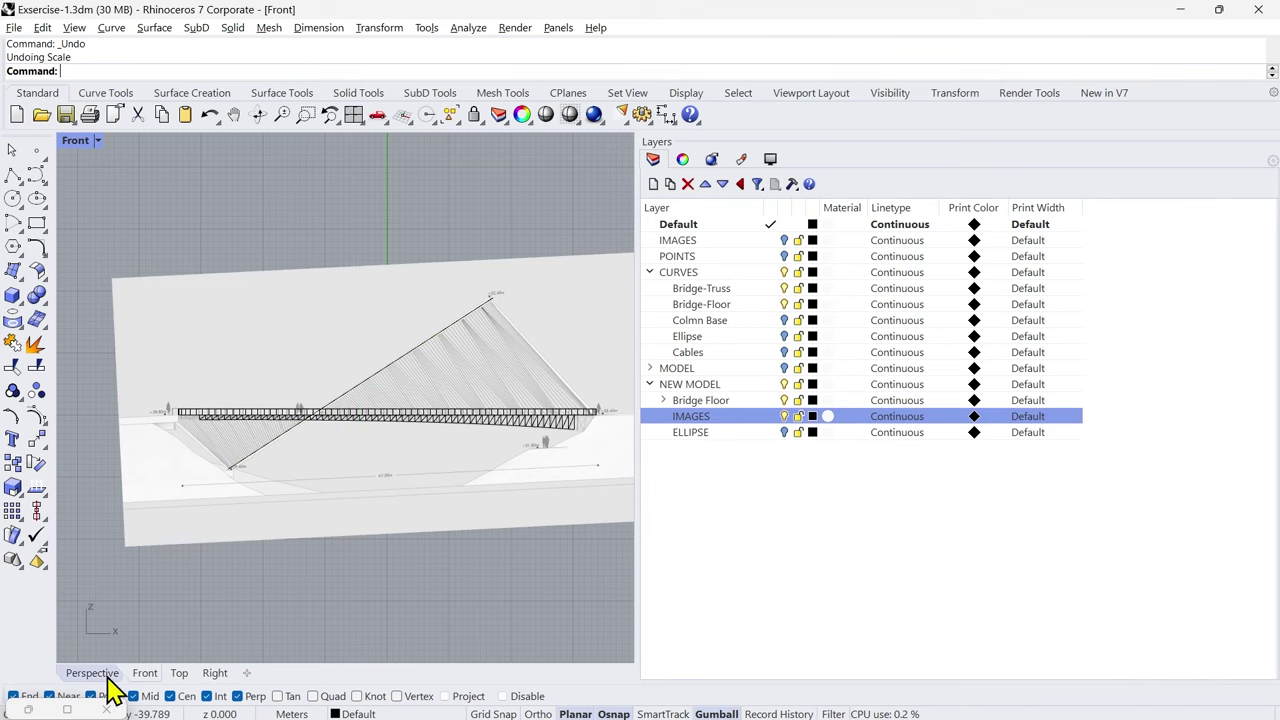
Step: Hide the IMAGES layer in the Perspective view and switch to the reference render P (6).jpg in Photos
click(95, 673)
right_drag(306, 532, 357, 537)
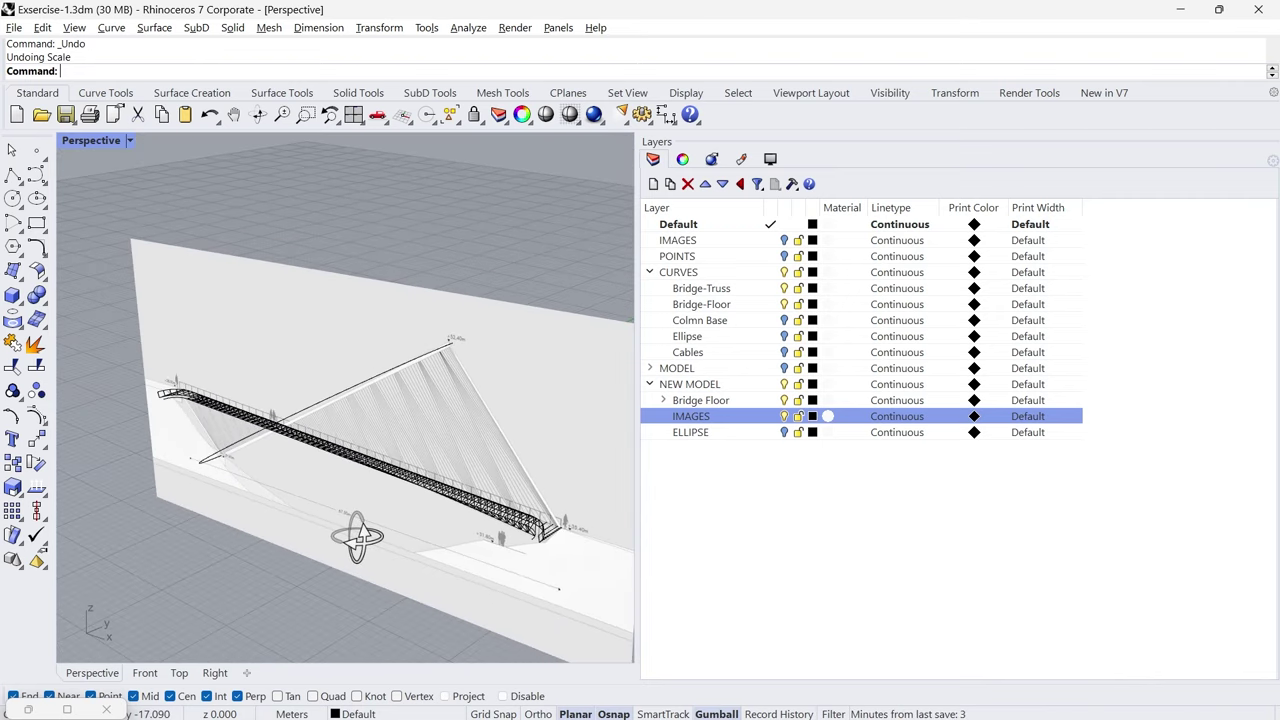
click(784, 417)
right_drag(254, 450, 250, 490)
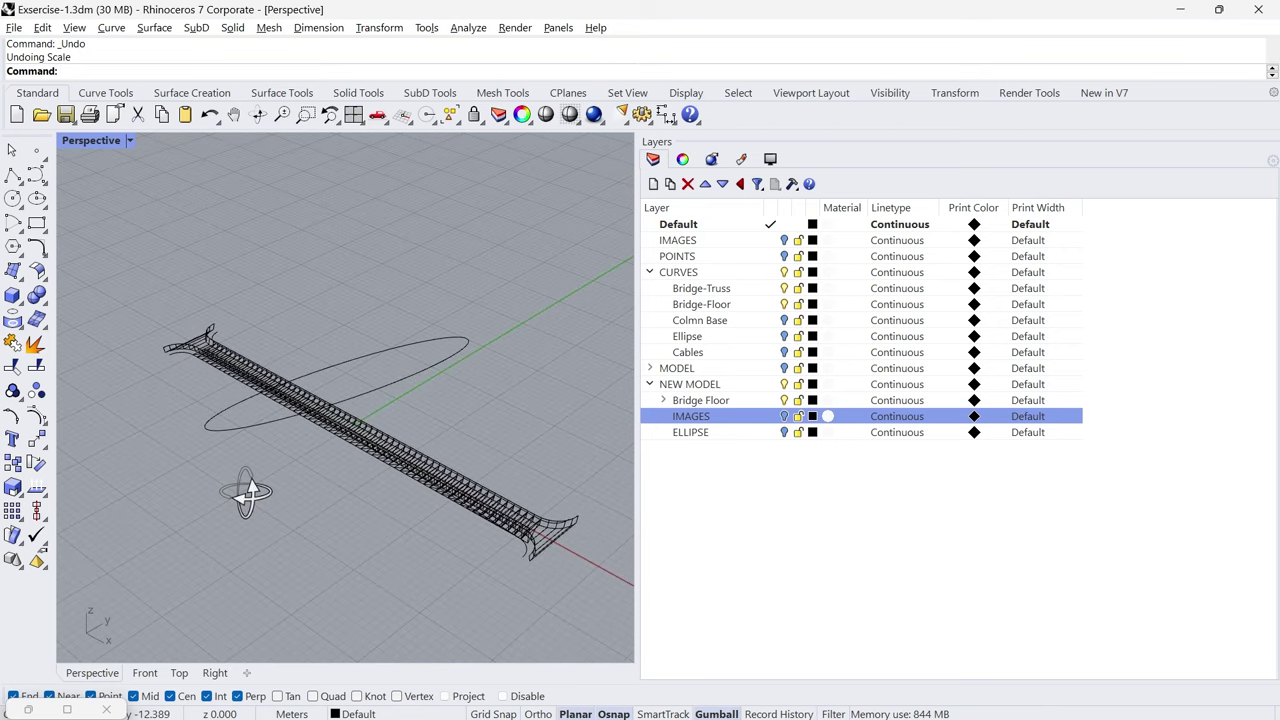
shift+right_drag(512, 582, 446, 572)
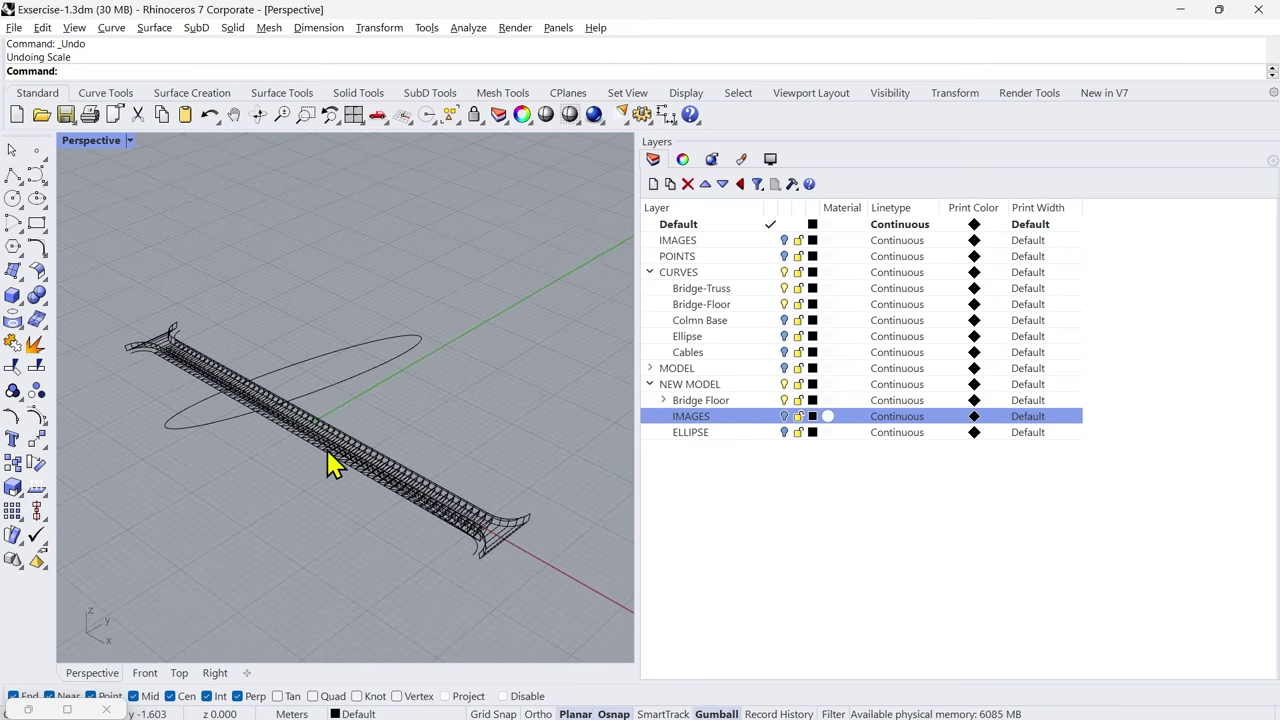
scroll(409, 443, up, 5)
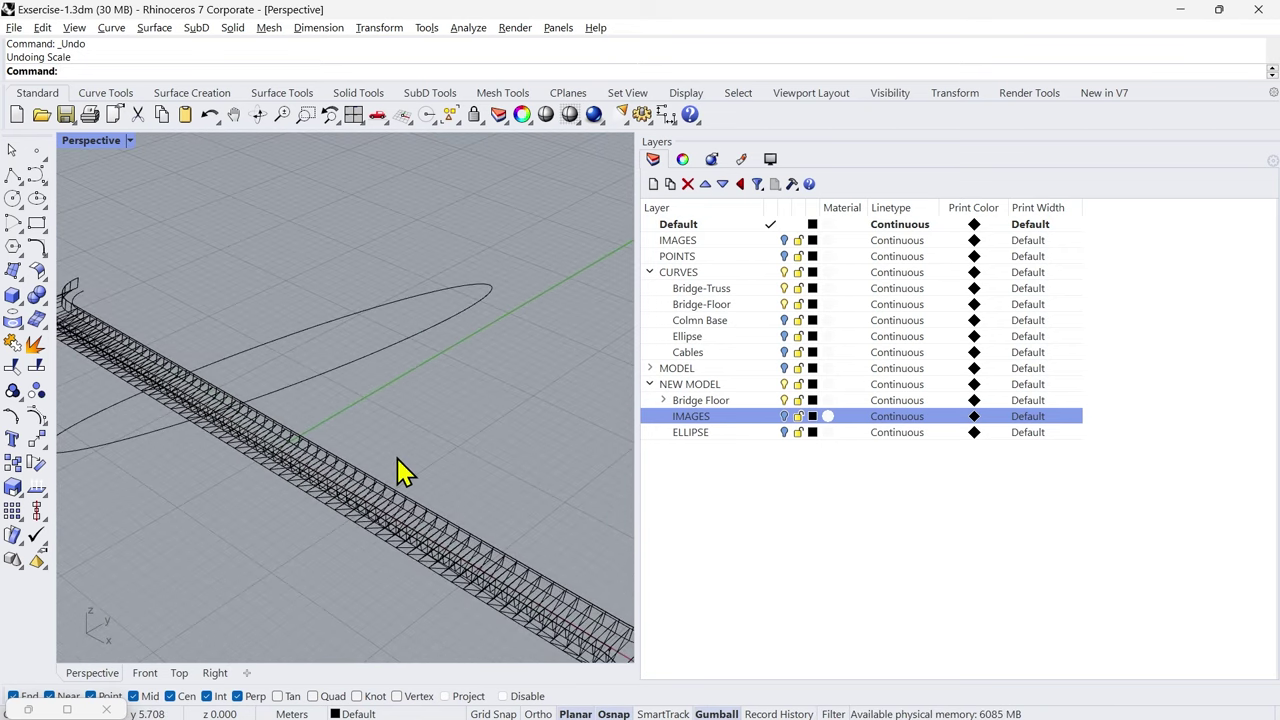
key(alt+Tab)
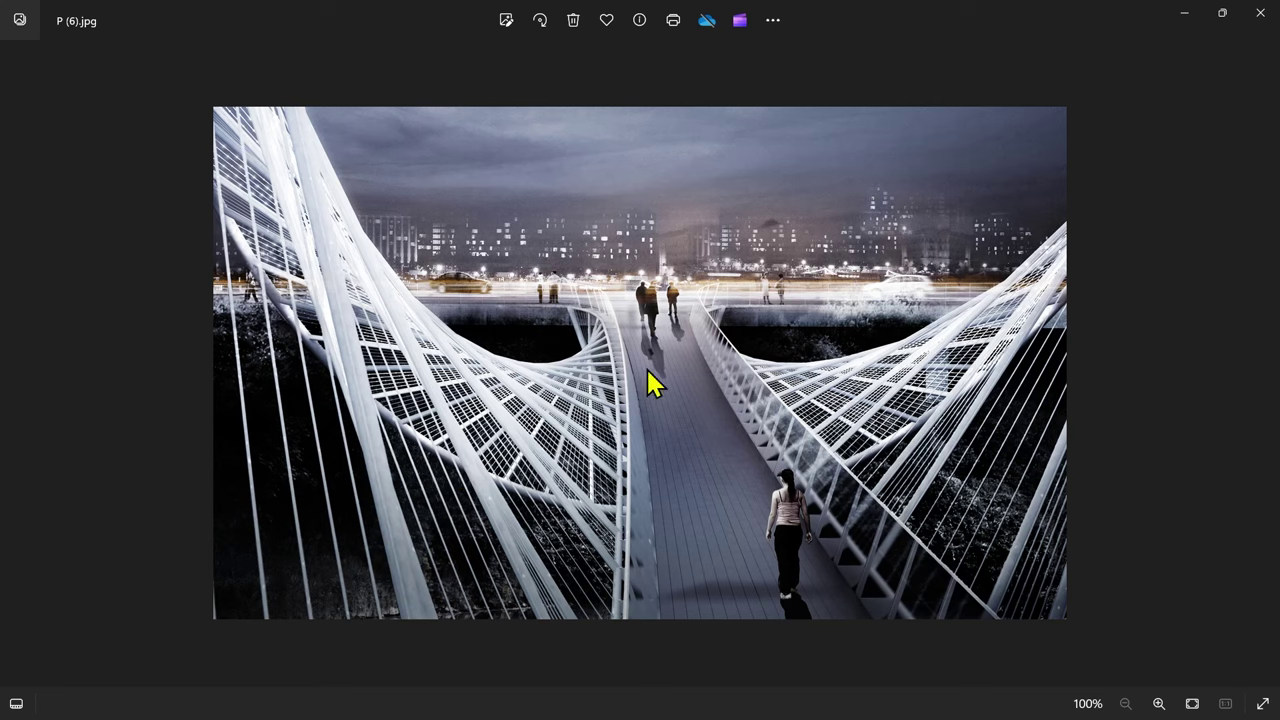
Step: Examine the arch and its cables in the reference renders P (5).jpg and P (4).jpg
key(Left)
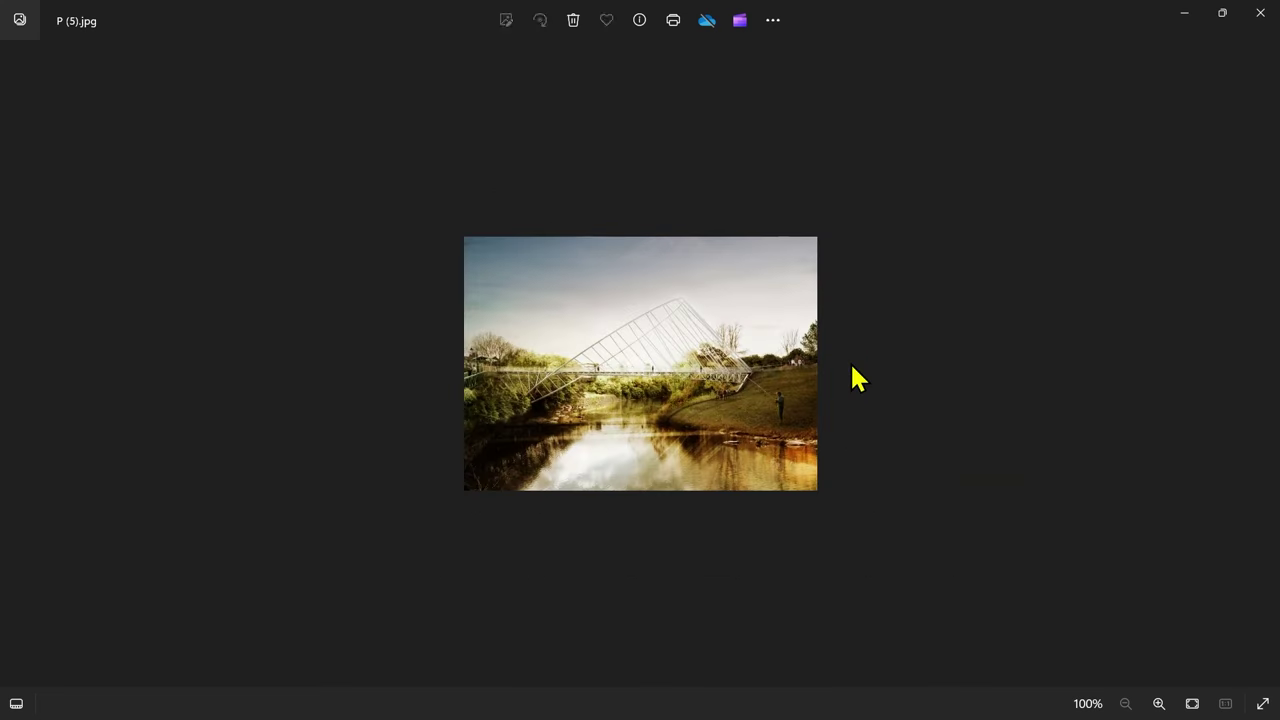
scroll(690, 367, up, 5)
scroll(718, 370, up, 3)
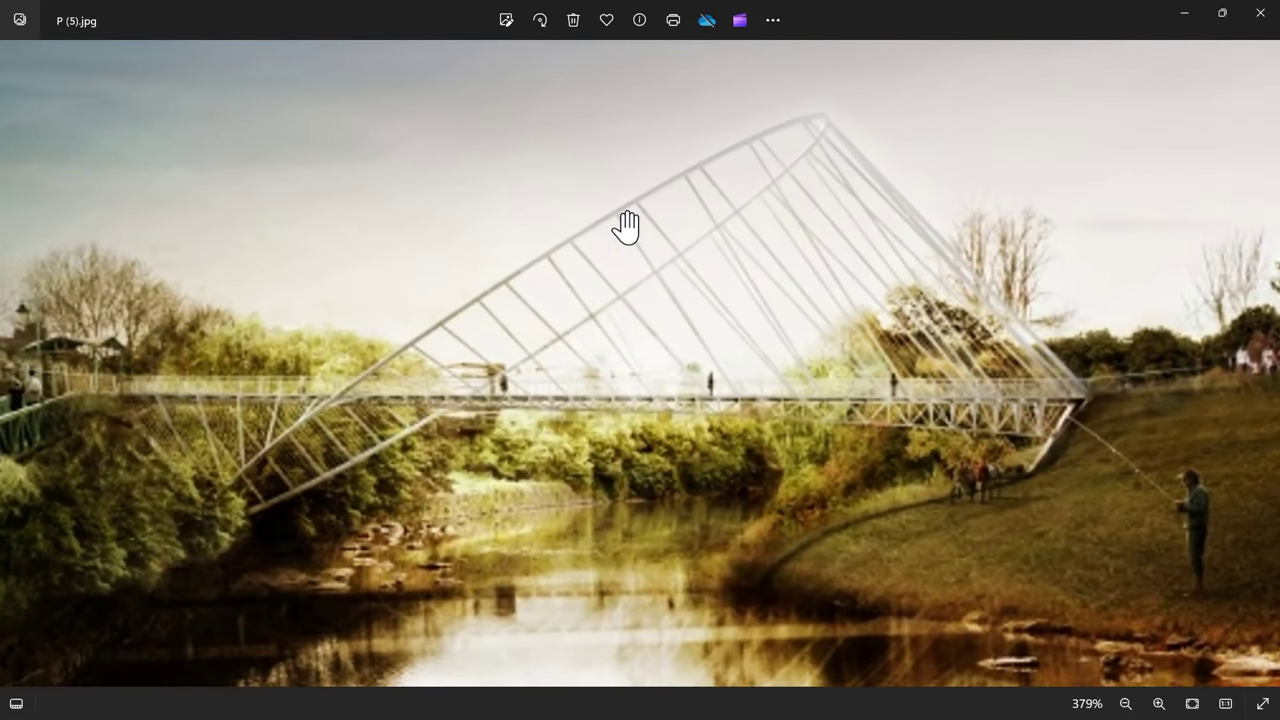
scroll(655, 340, up, 2)
scroll(640, 370, down, 6)
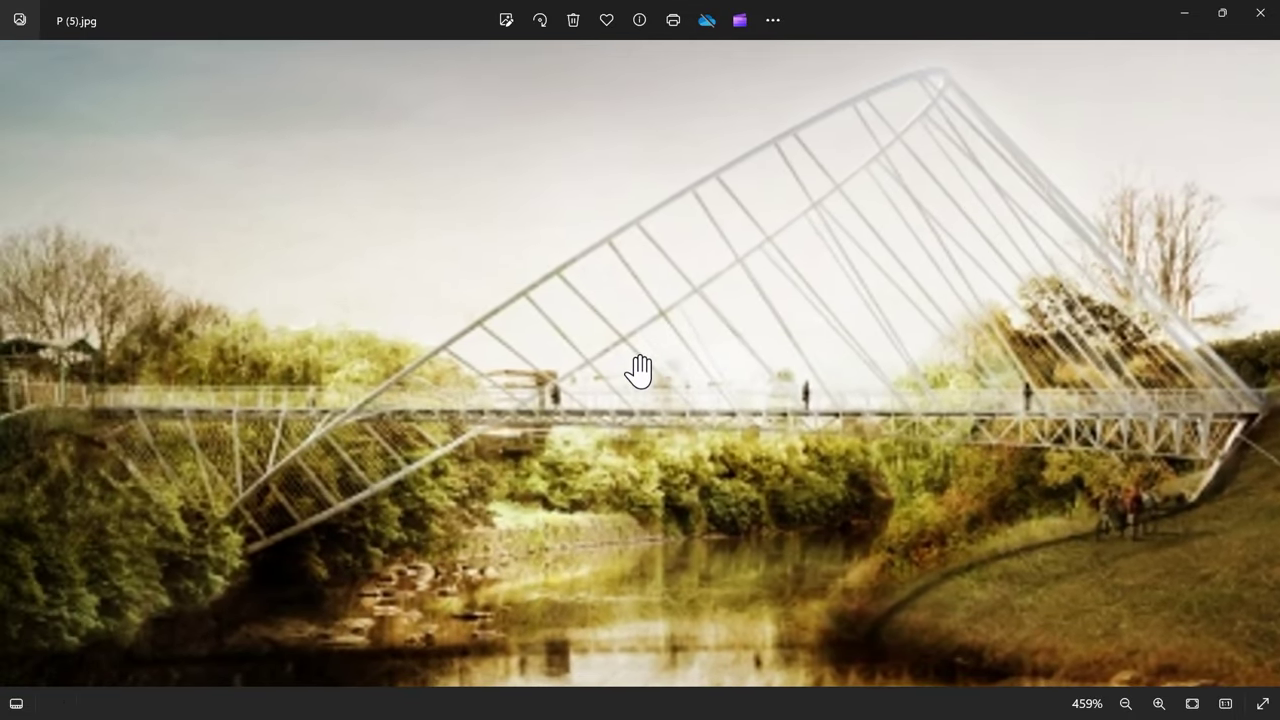
key(Left)
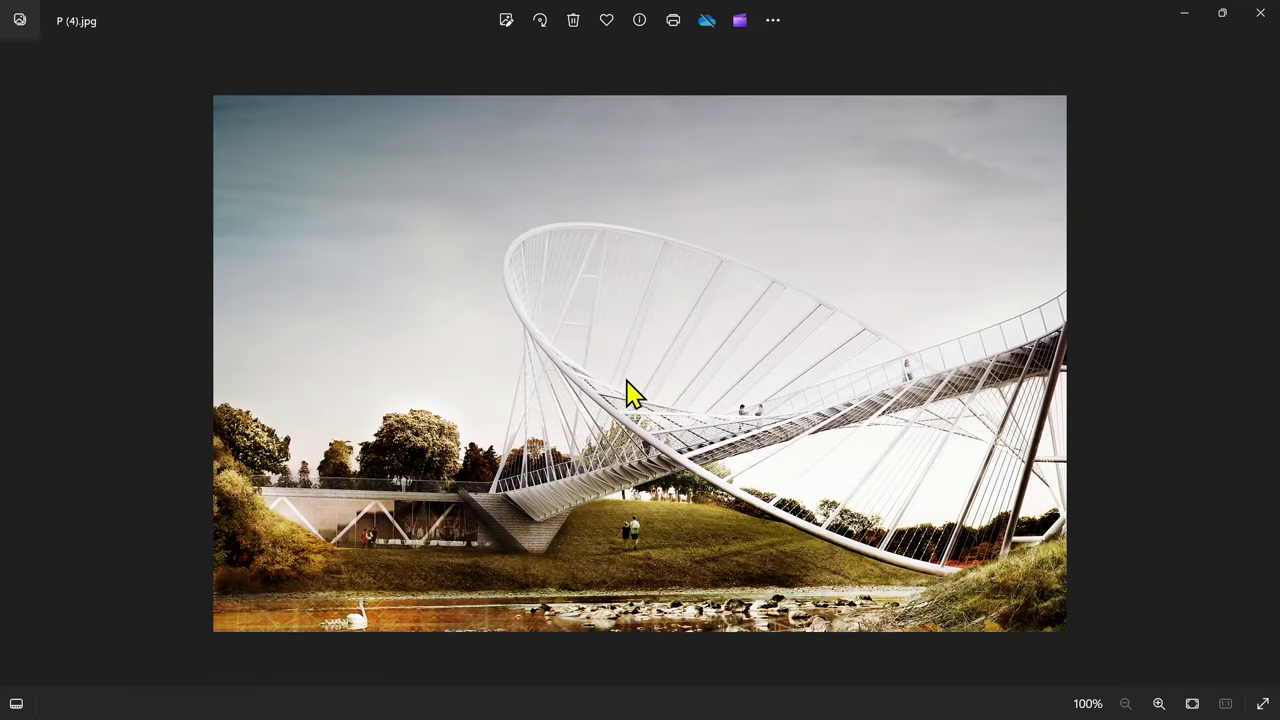
scroll(749, 466, up, 3)
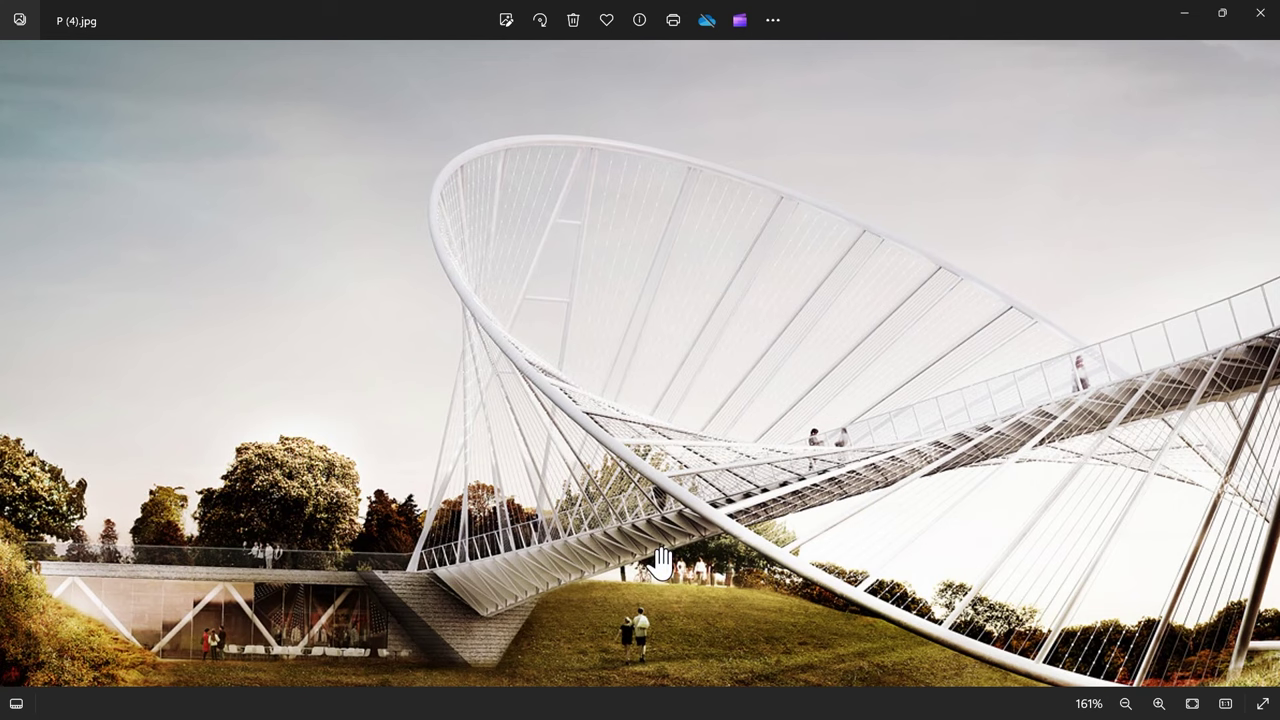
Step: Switch to Rhino and isolate the two outer bridge-floor edge curves together with the ellipse in the Perspective view
key(alt+Tab)
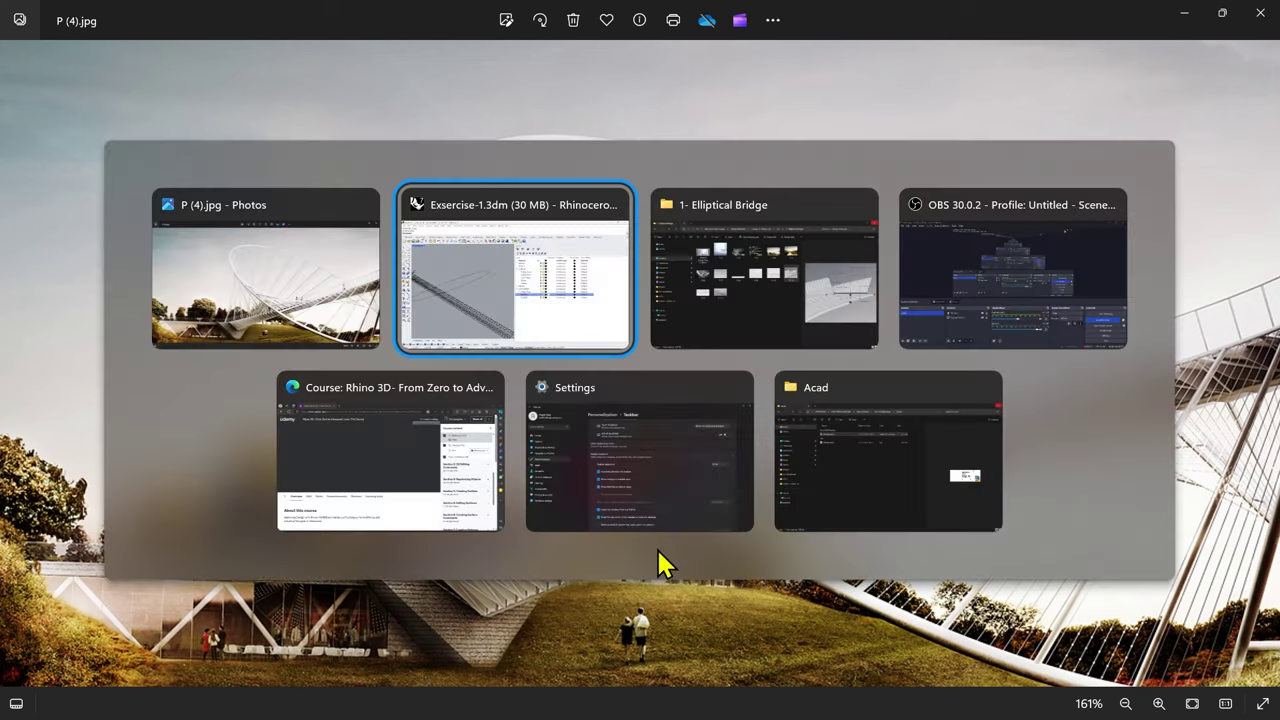
scroll(440, 530, down, 3)
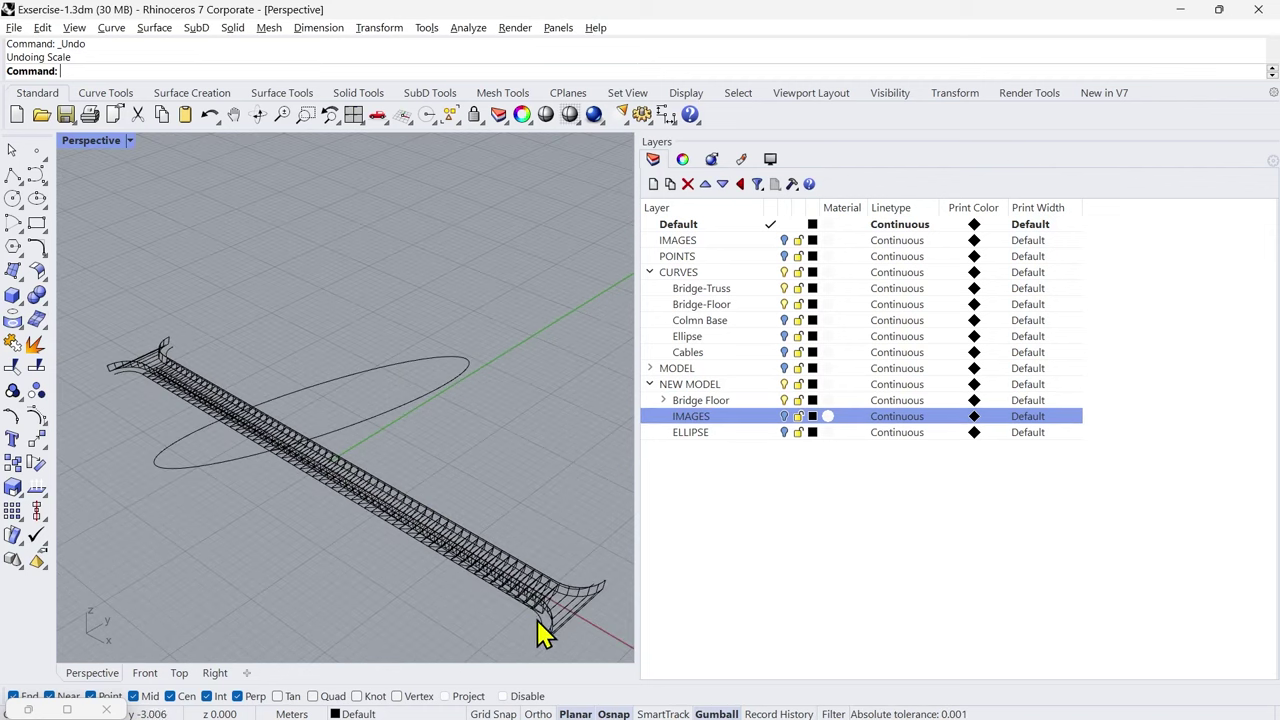
scroll(543, 634, up, 5)
click(543, 634)
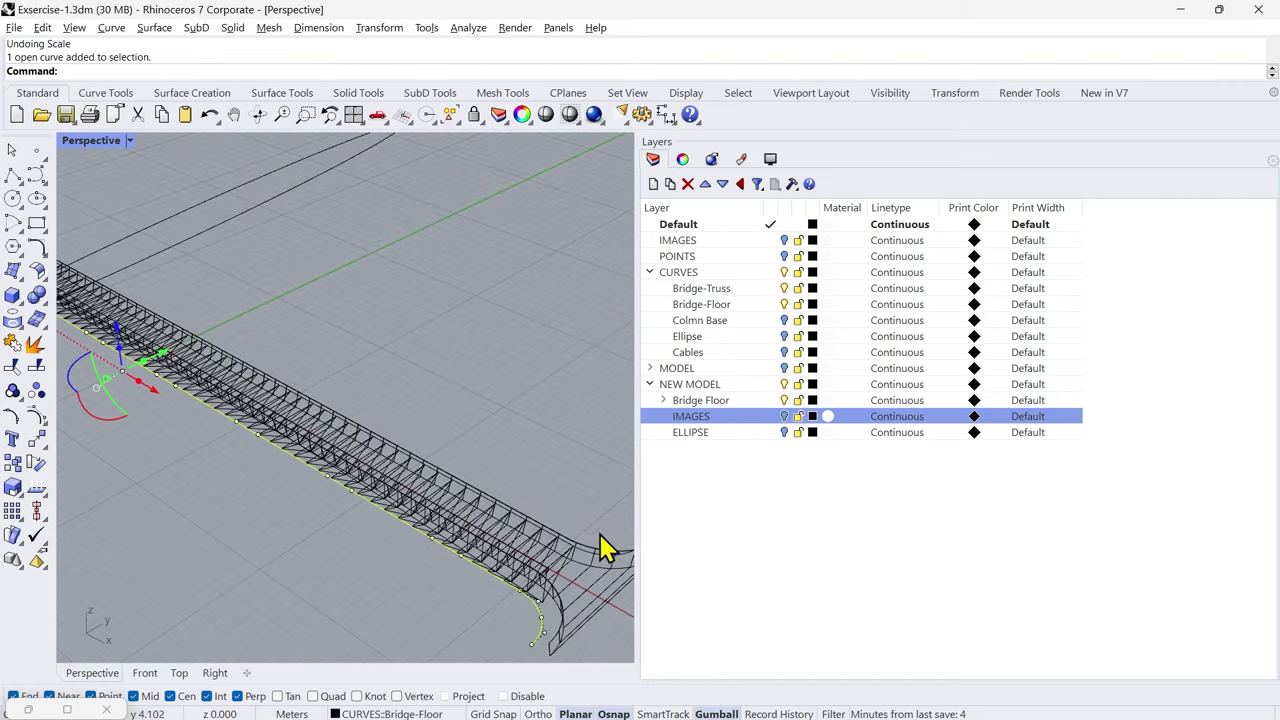
right_drag(578, 580, 371, 591)
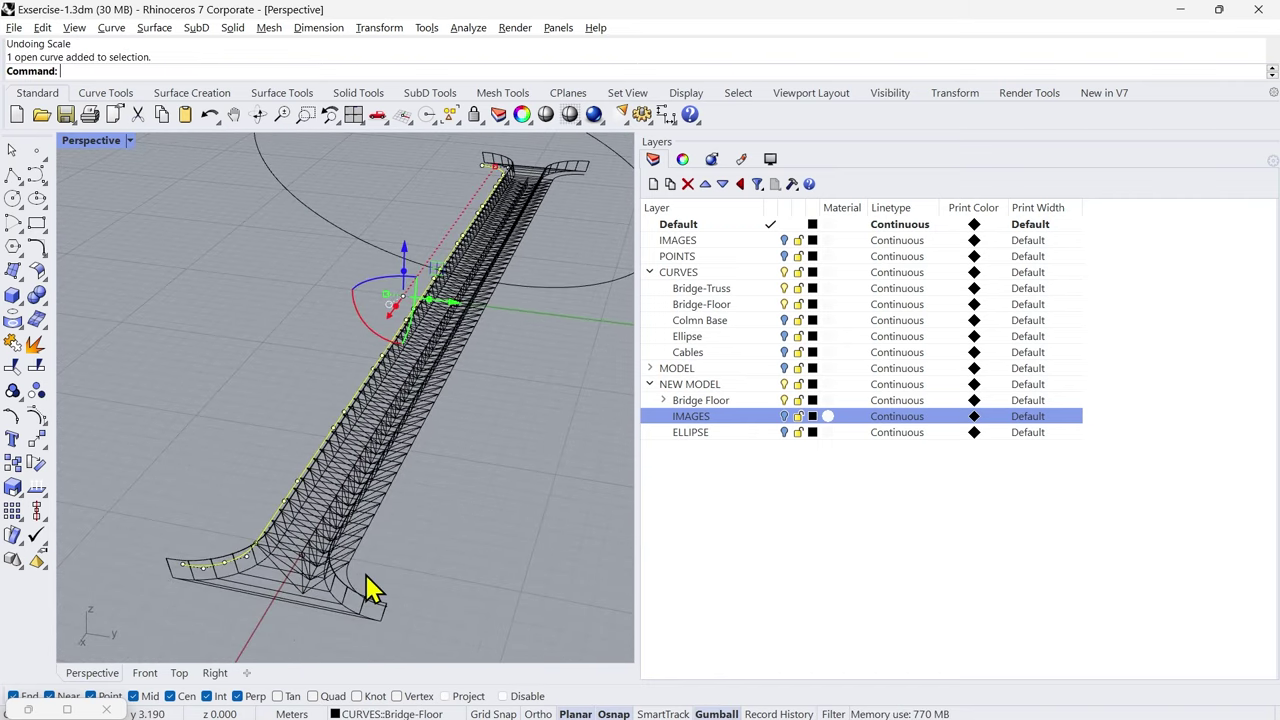
scroll(337, 597, up, 5)
shift+click(337, 582)
scroll(434, 529, down, 5)
right_drag(434, 529, 566, 532)
click(341, 229)
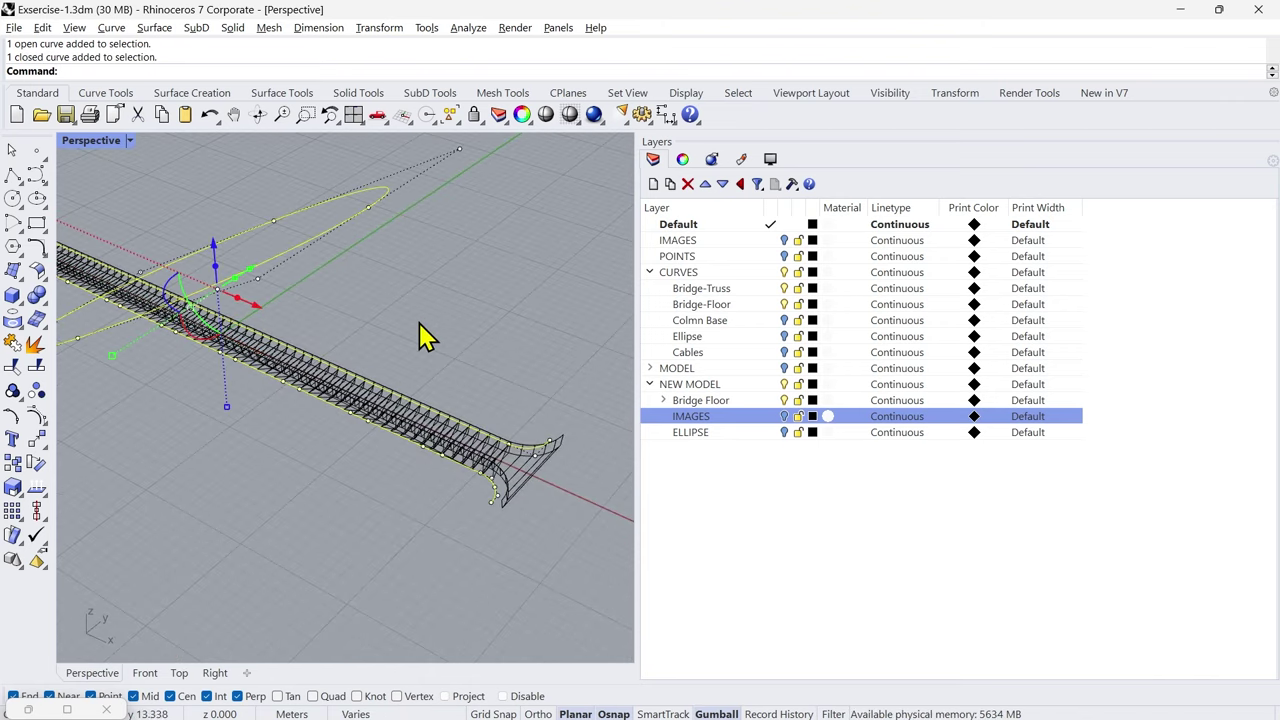
middle_click(329, 334)
click(277, 337)
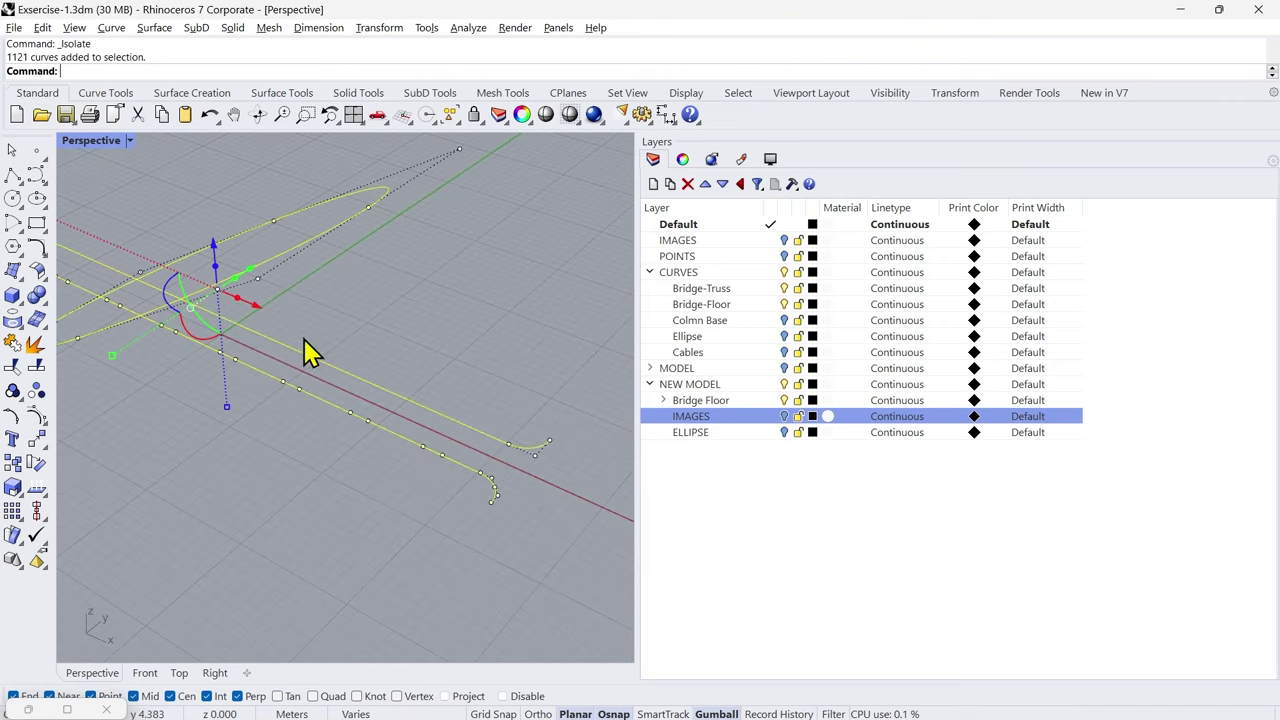
Step: Zoom the Perspective view to the isolated curves and clear the selection
right_drag(517, 462, 428, 530)
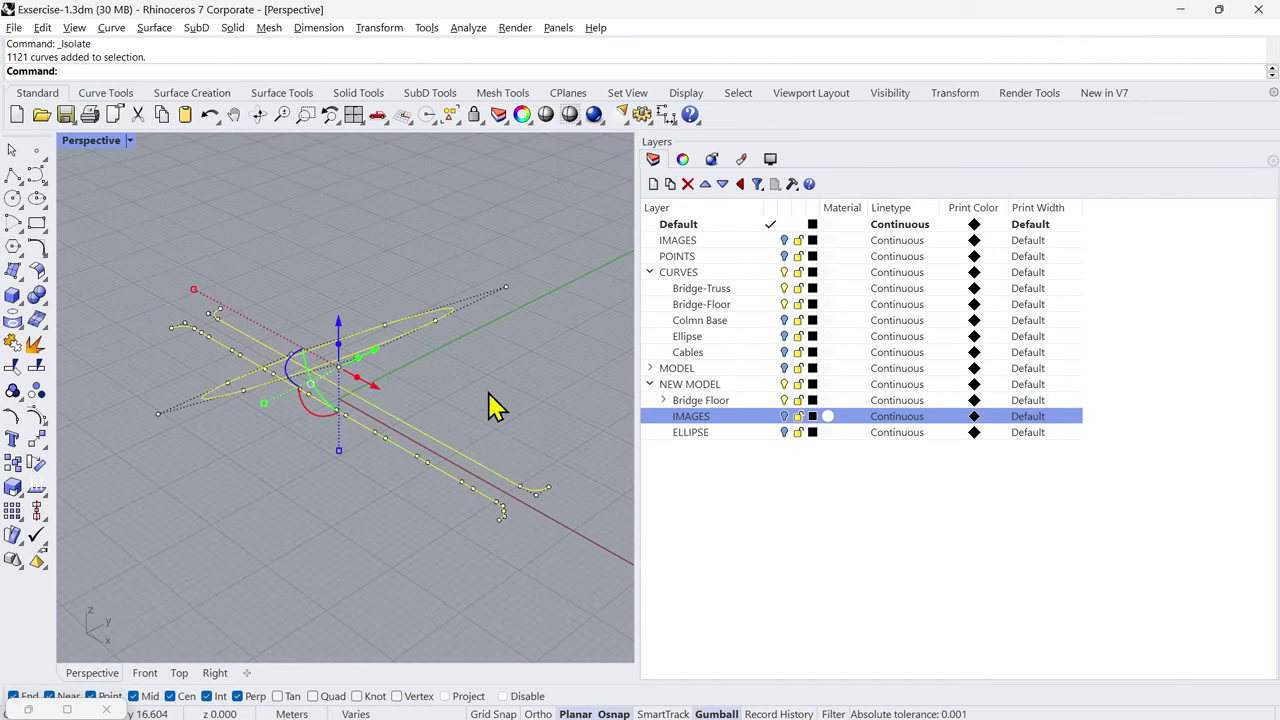
middle_click(494, 409)
click(606, 382)
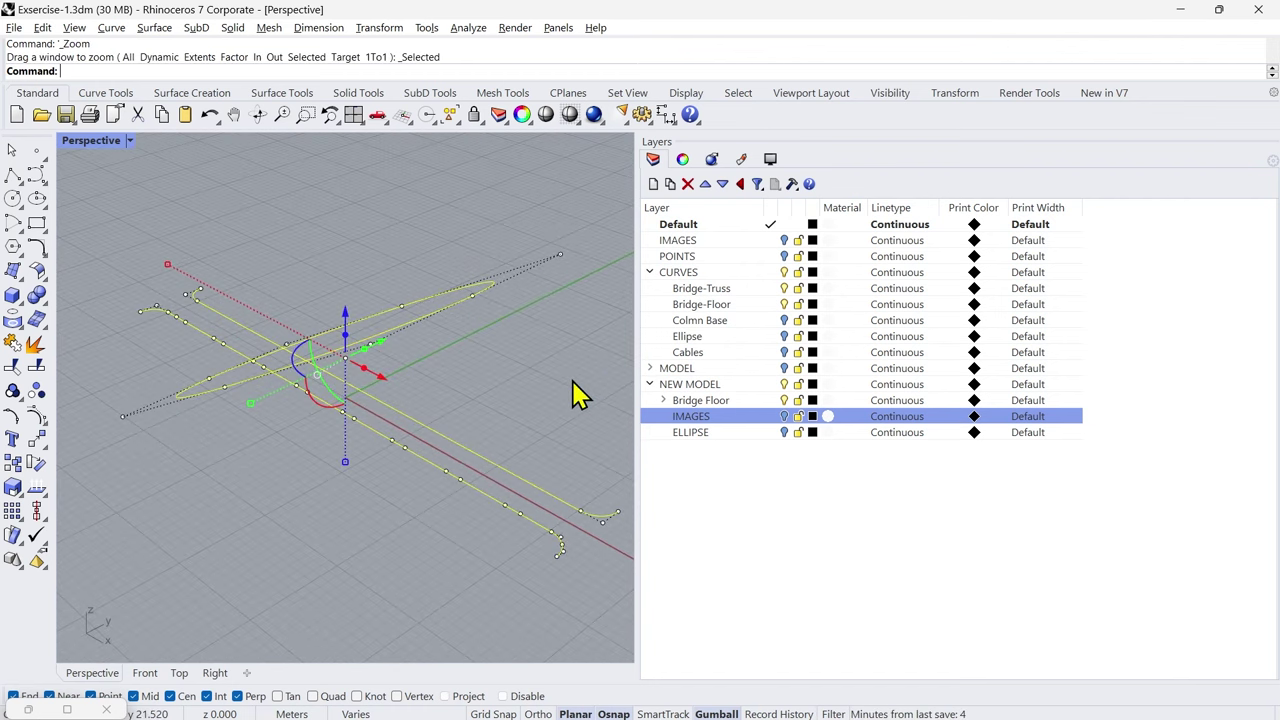
click(565, 395)
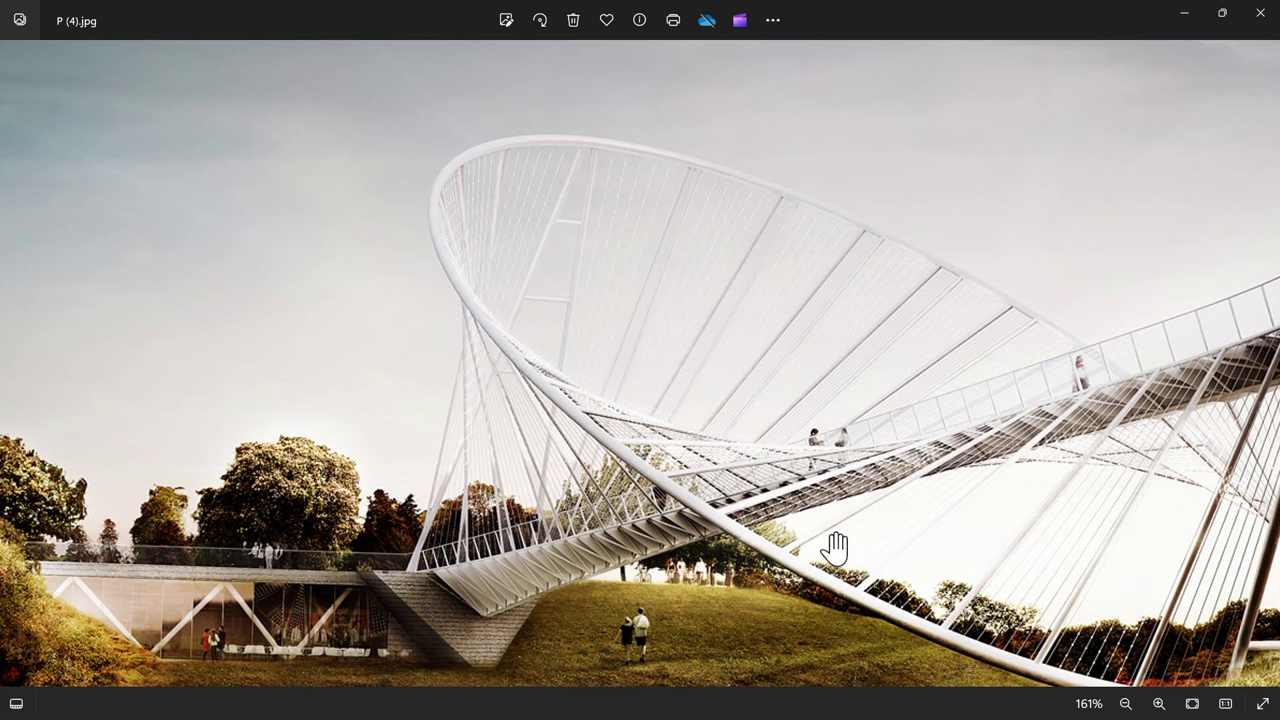
Step: Examine how the cables join the elliptical arch to the deck in P (4).jpg and return to Rhino
scroll(820, 543, up, 4)
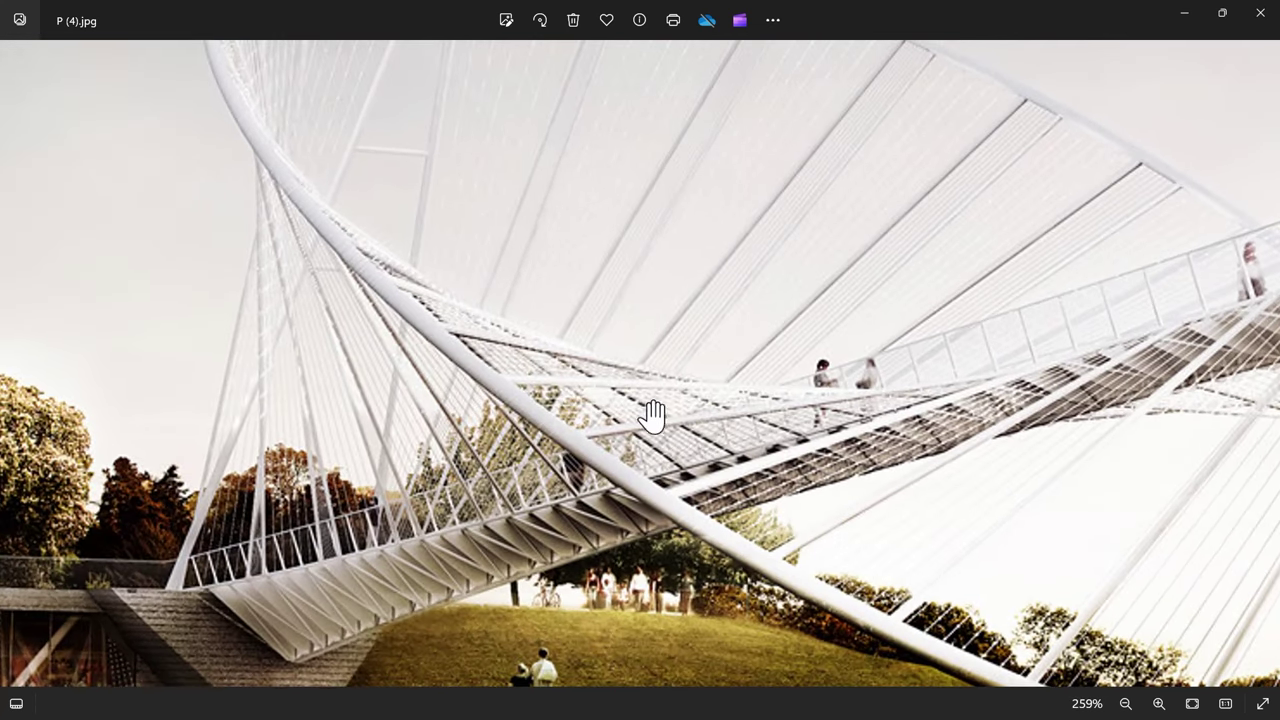
scroll(566, 366, down, 3)
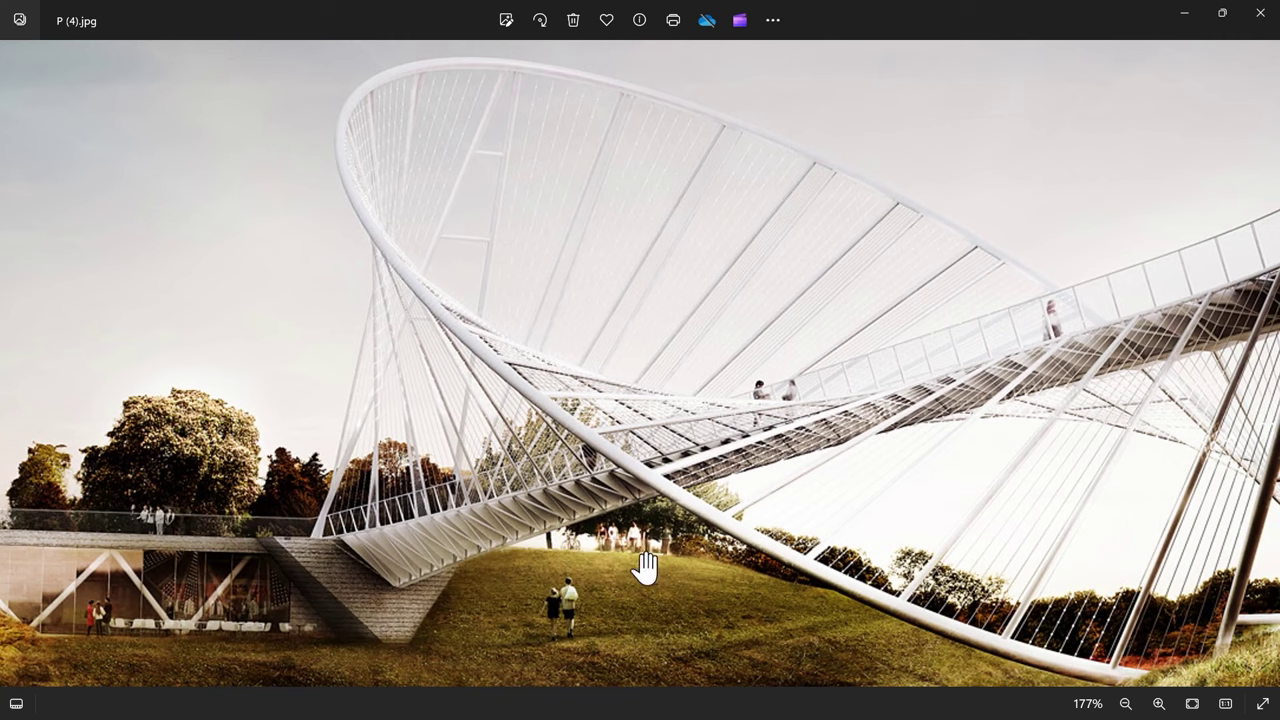
key(alt+Tab)
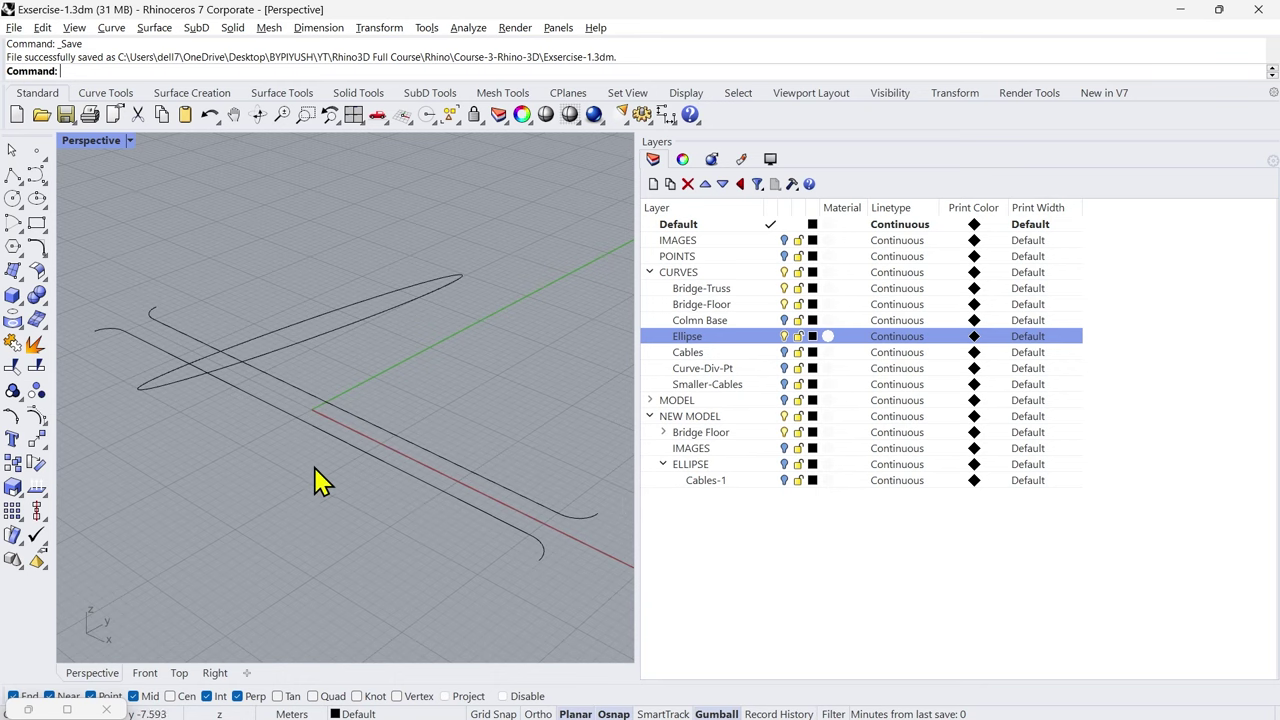
Step: Inspect the ellipse and the two bridge-floor edge curves from several angles in the Perspective view
mouse_move(410, 540)
right_down()
mouse_move(349, 546)
mouse_move(409, 551)
right_up()
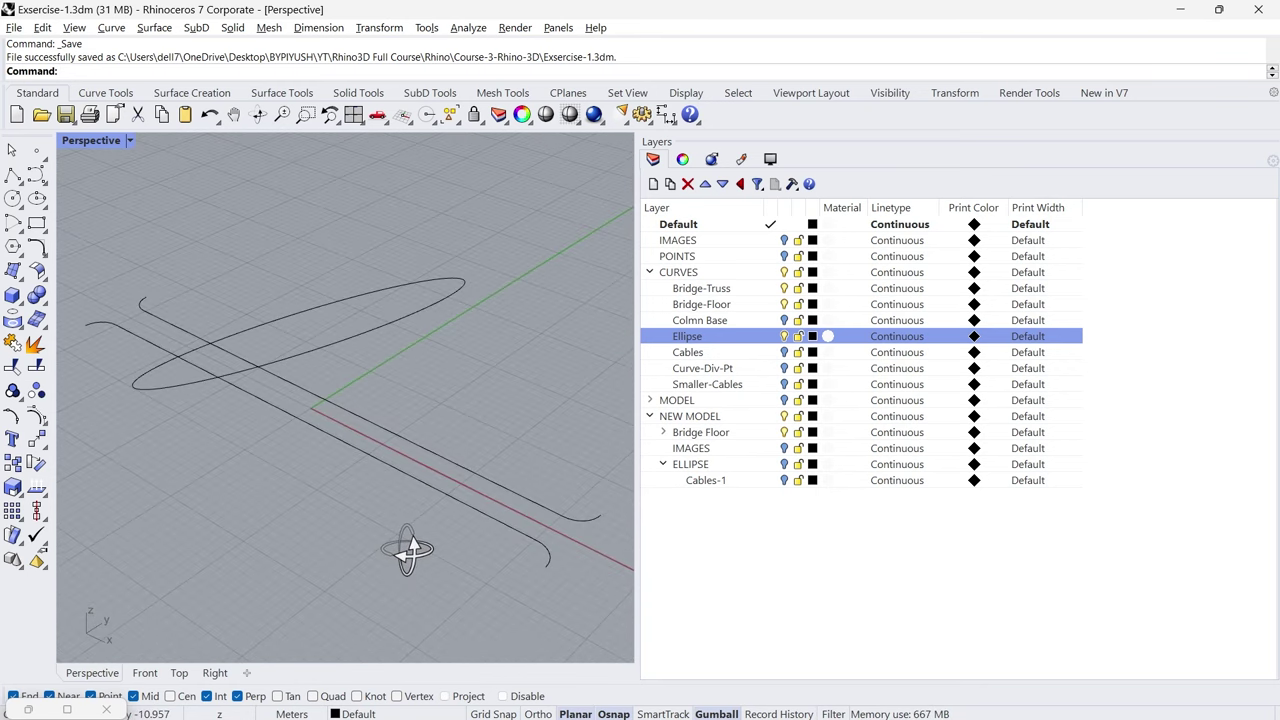
shift+right_drag(318, 503, 376, 537)
scroll(362, 408, up, 2)
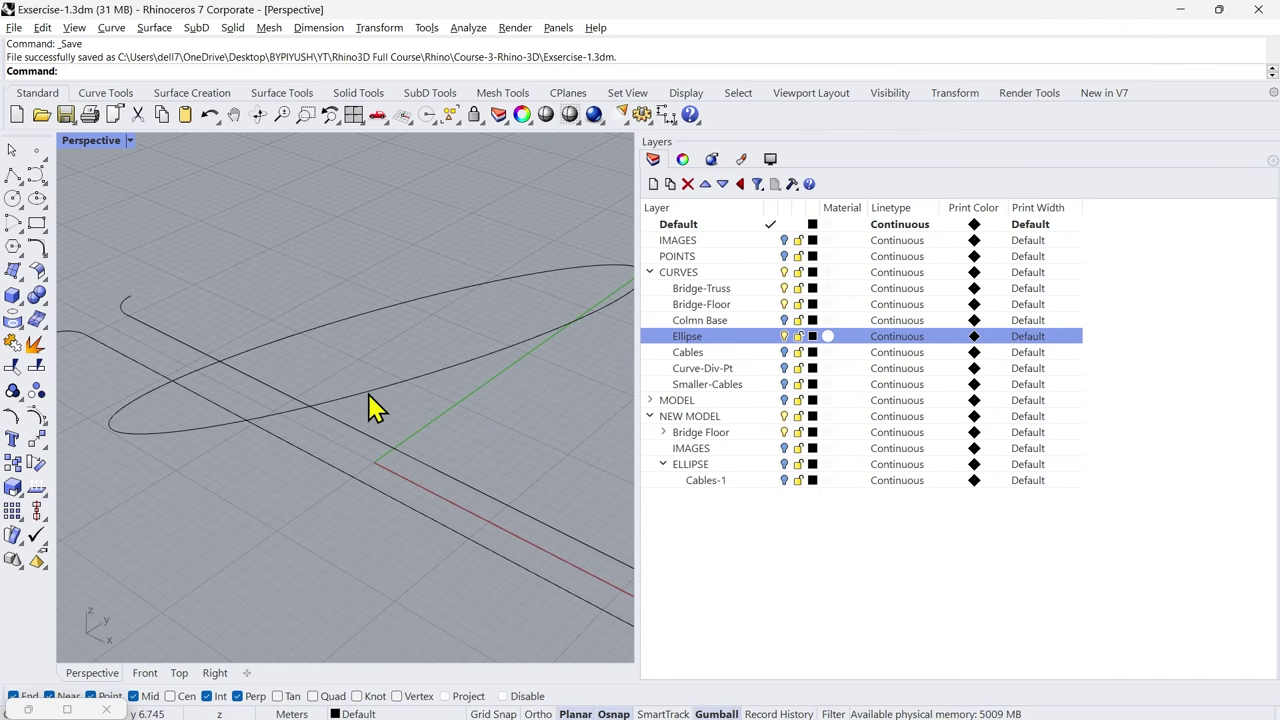
click(370, 396)
click(218, 550)
right_drag(218, 550, 286, 566)
scroll(186, 504, up, 2)
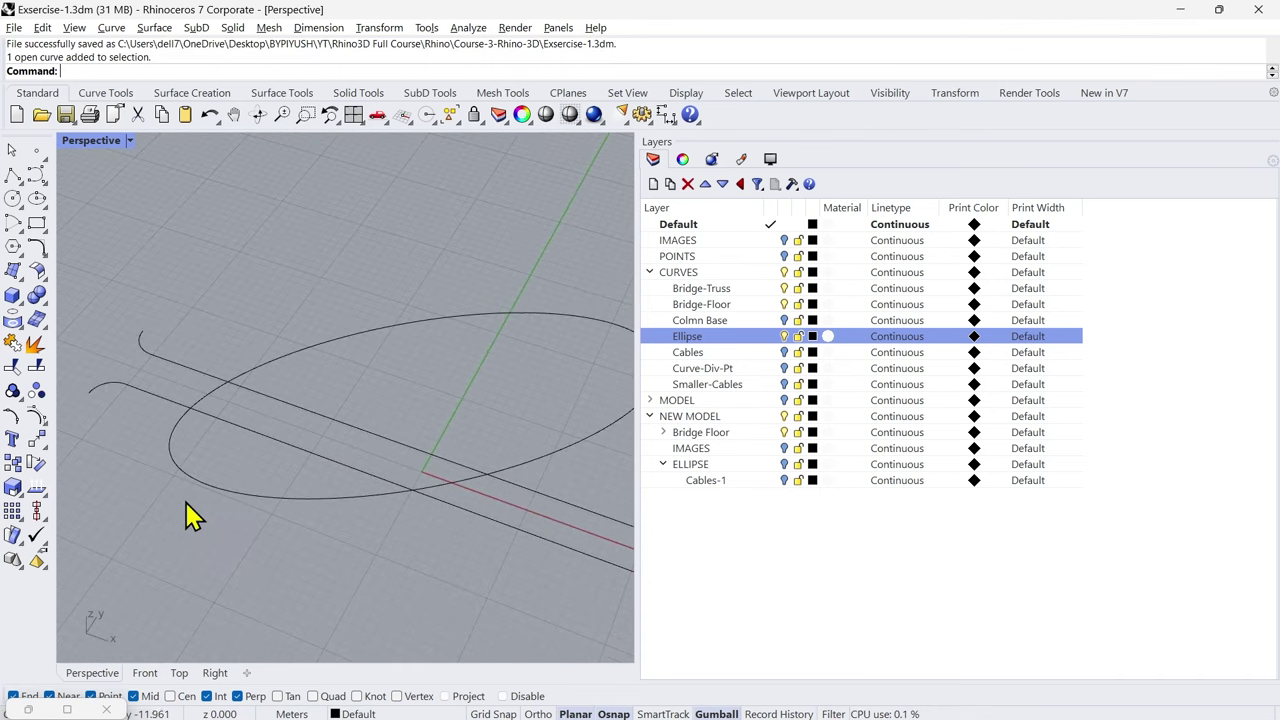
right_drag(216, 528, 226, 502)
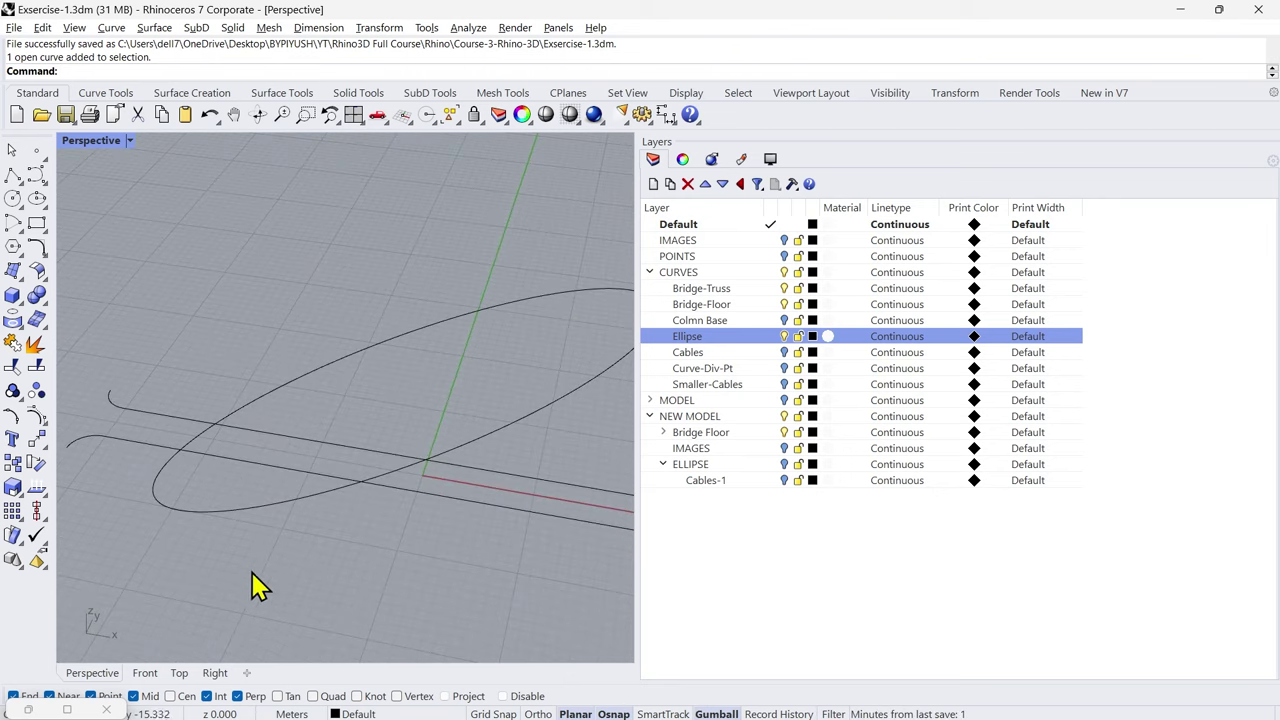
right_drag(254, 585, 289, 590)
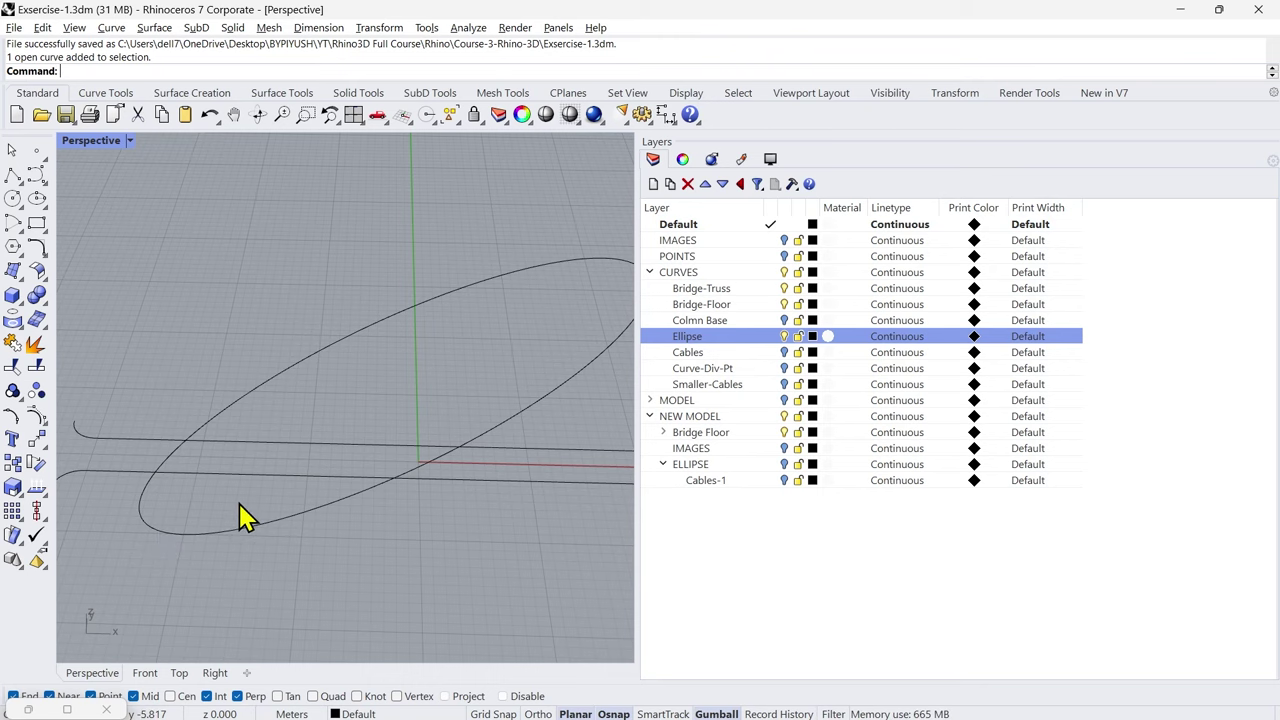
Step: Draw a line along the ellipse's long axis between its two end points
right_drag(237, 530, 200, 522)
text(l)
key(Return)
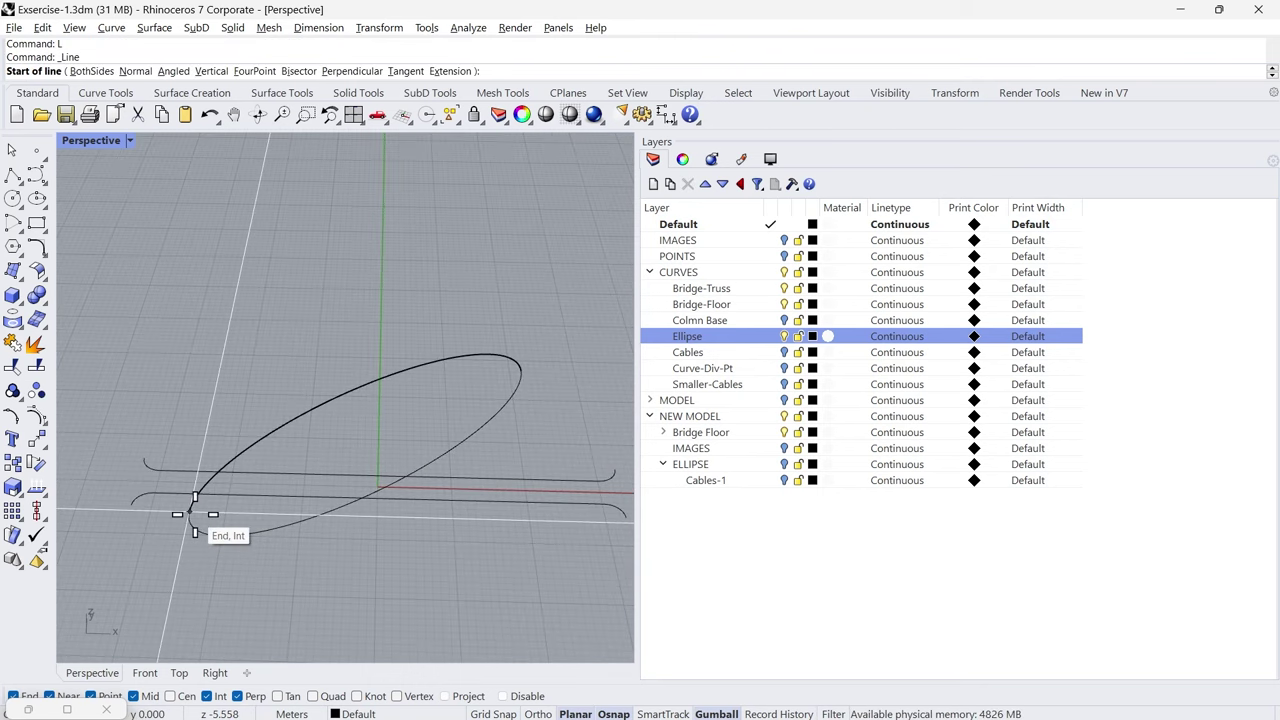
click(194, 514)
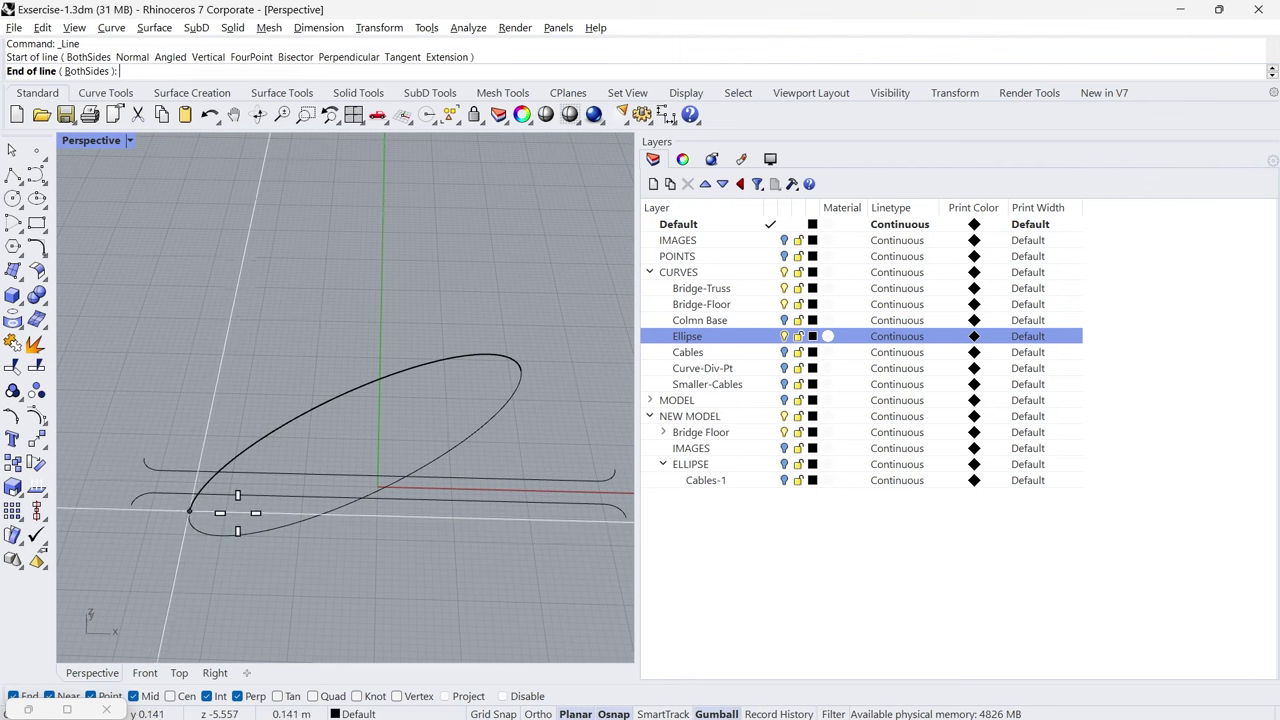
click(516, 374)
text(SPL)
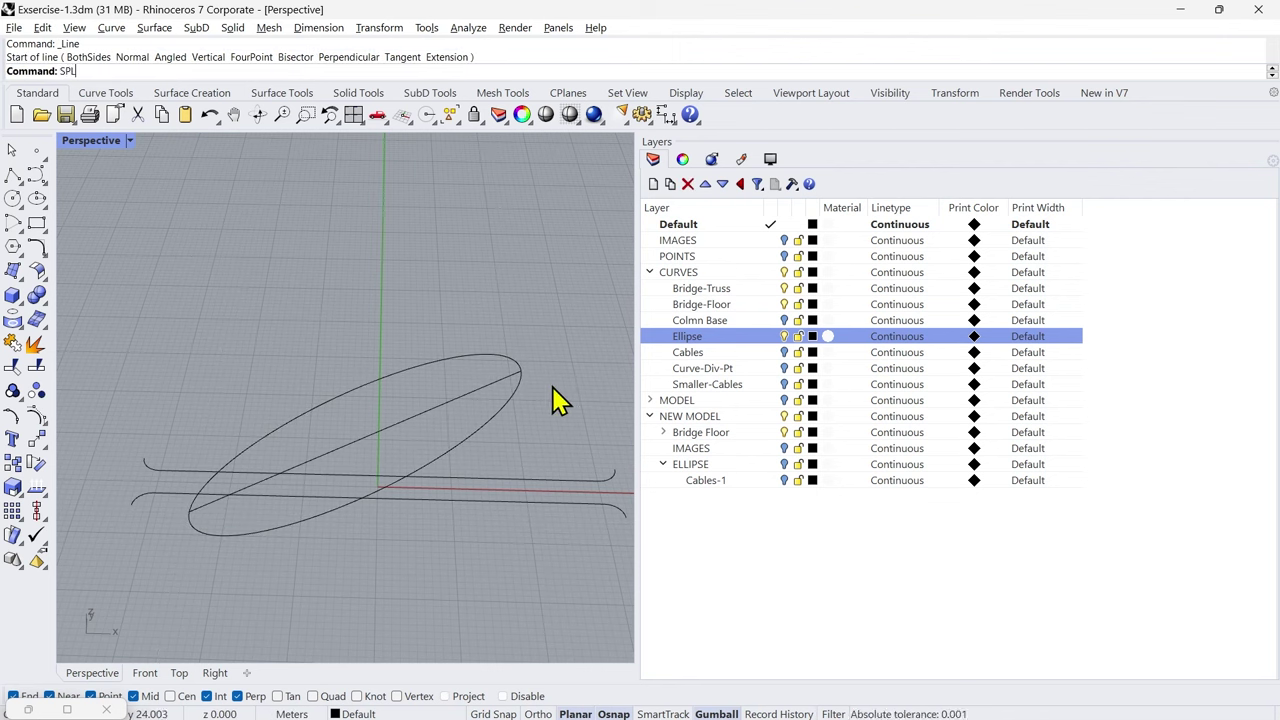
text(it)
key(Return)
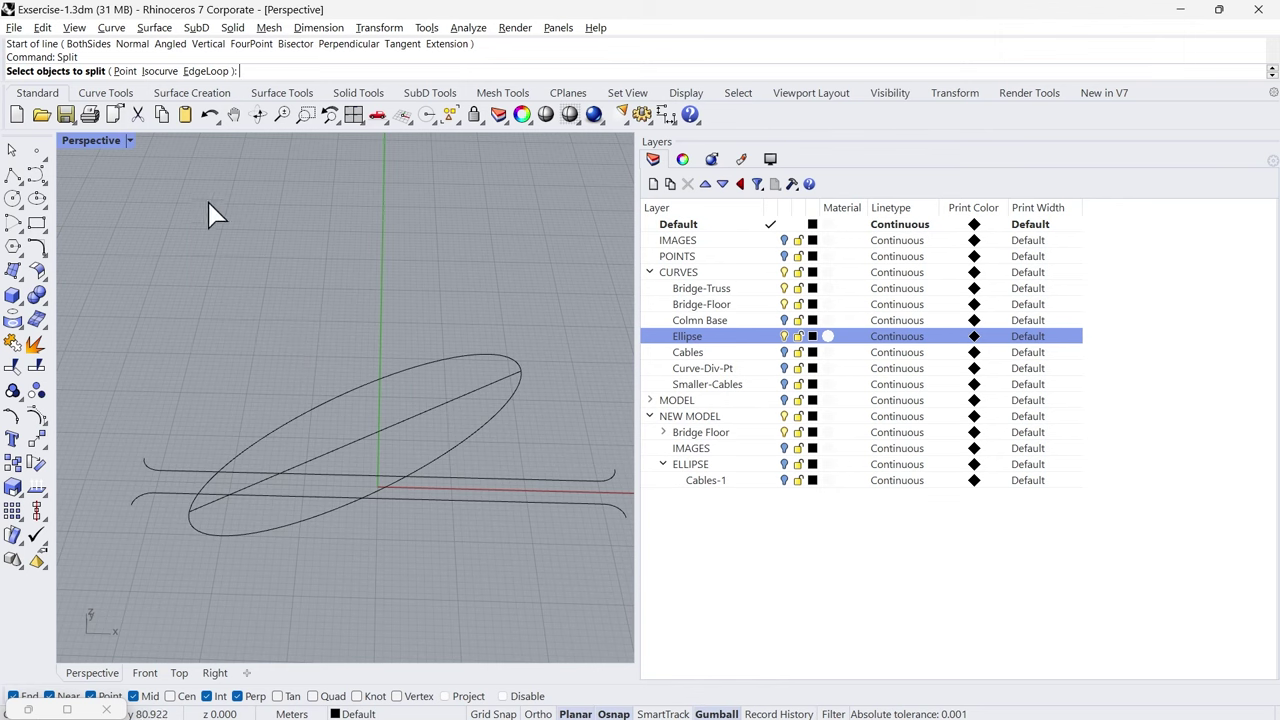
scroll(474, 362, up, 2)
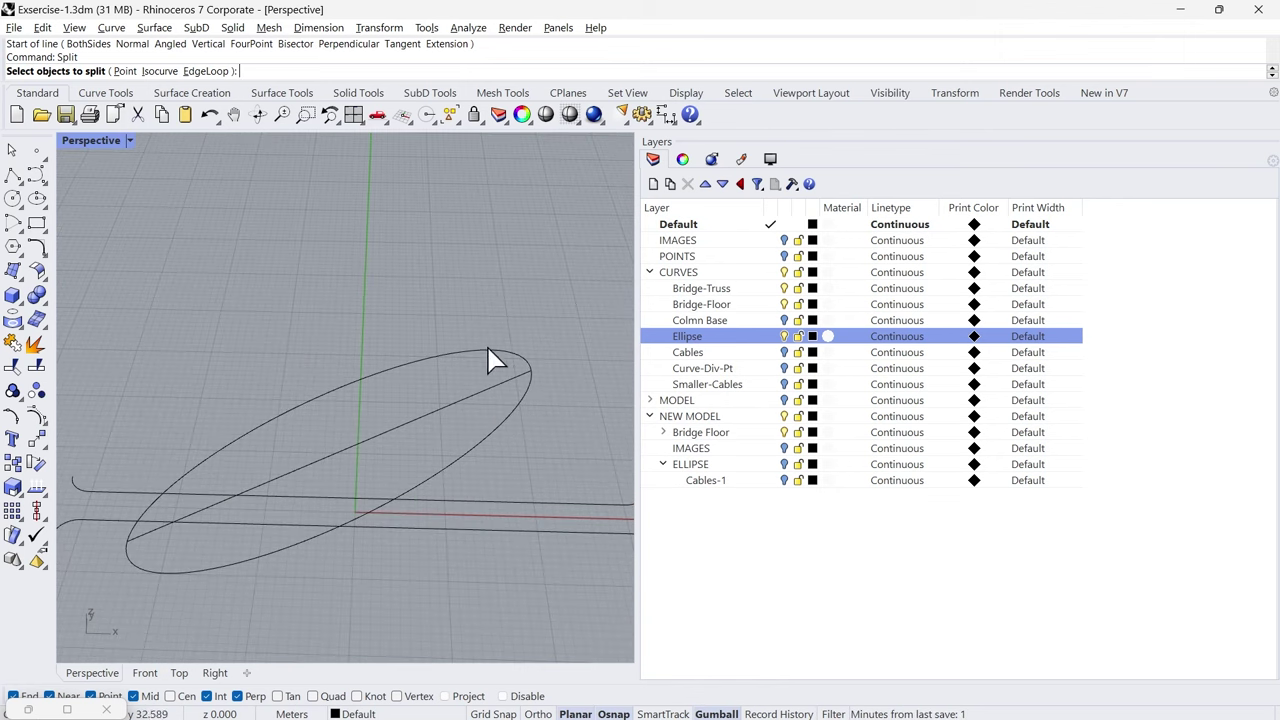
scroll(508, 419, up, 1)
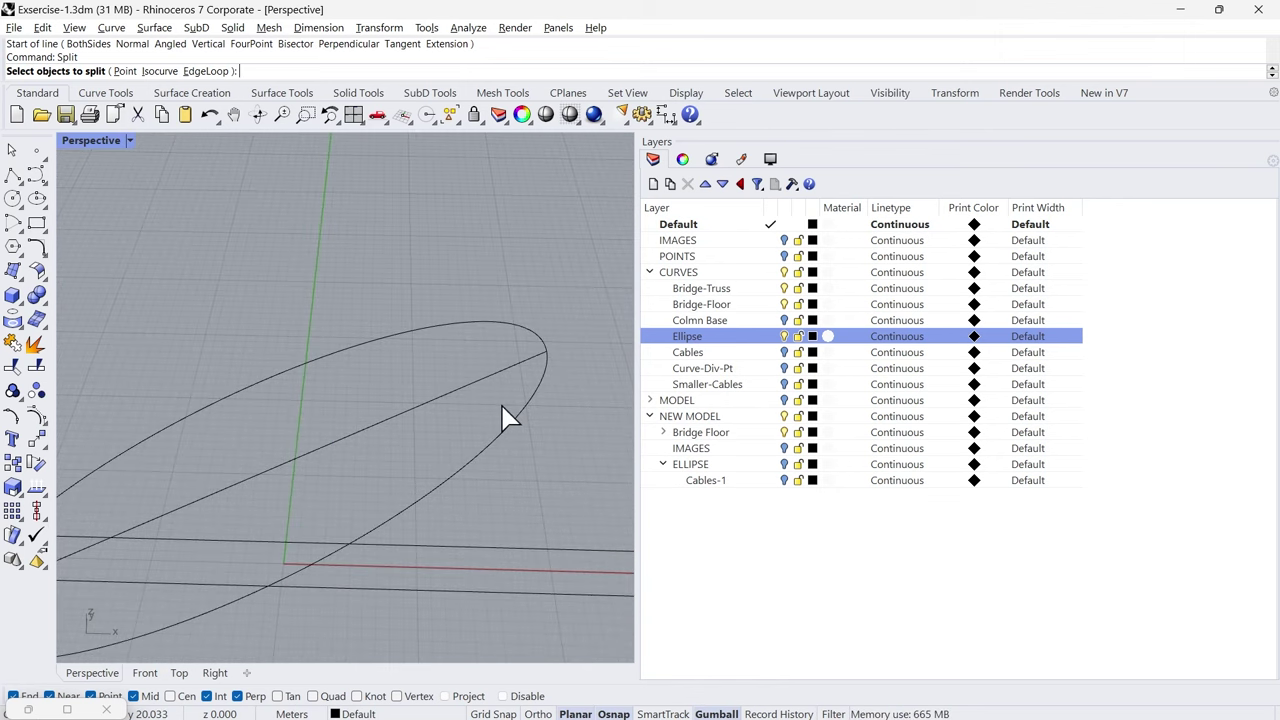
key(Escape)
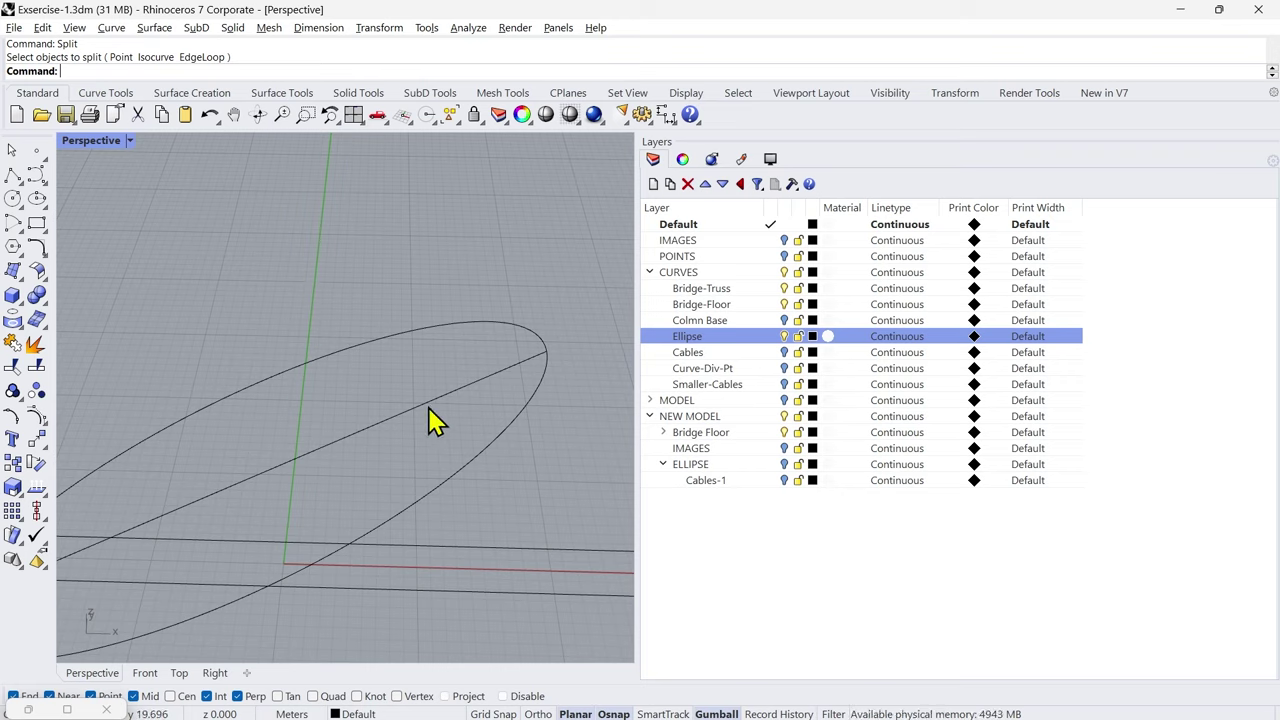
Step: Check that the ellipse is already in separate halves and delete the line along its long axis
click(510, 343)
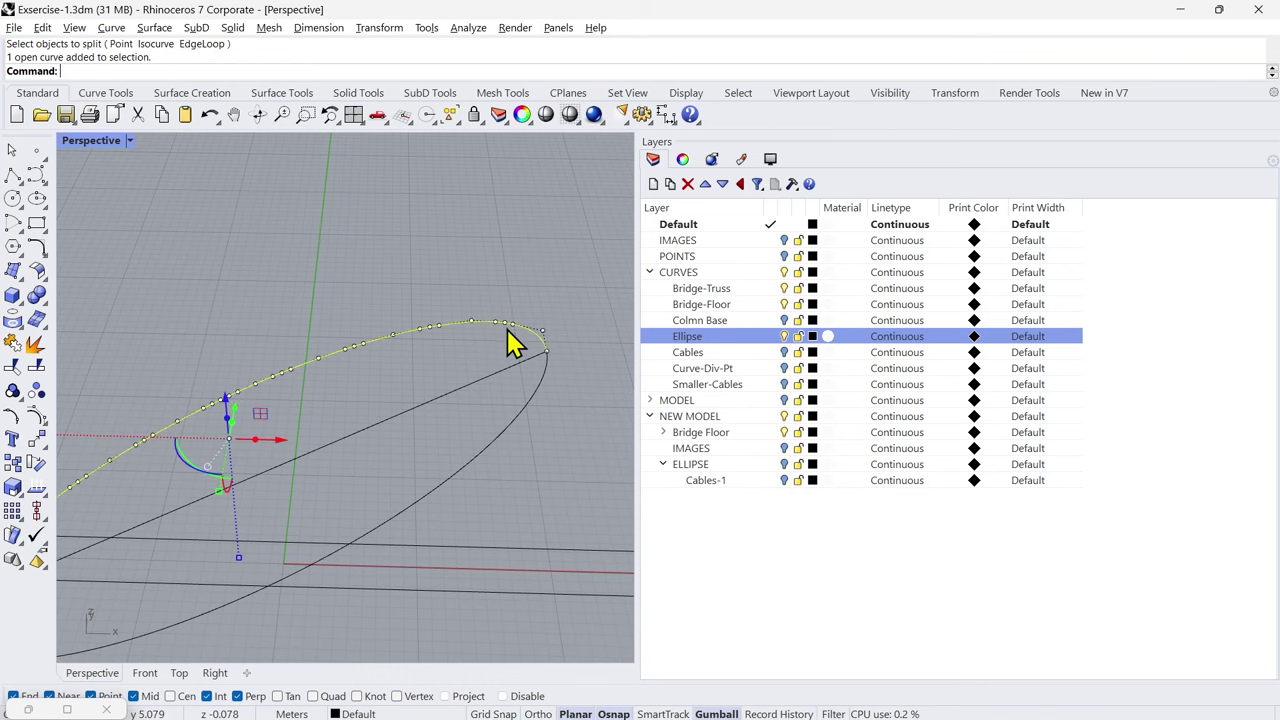
click(512, 432)
key(Delete)
click(467, 386)
right_click(467, 386)
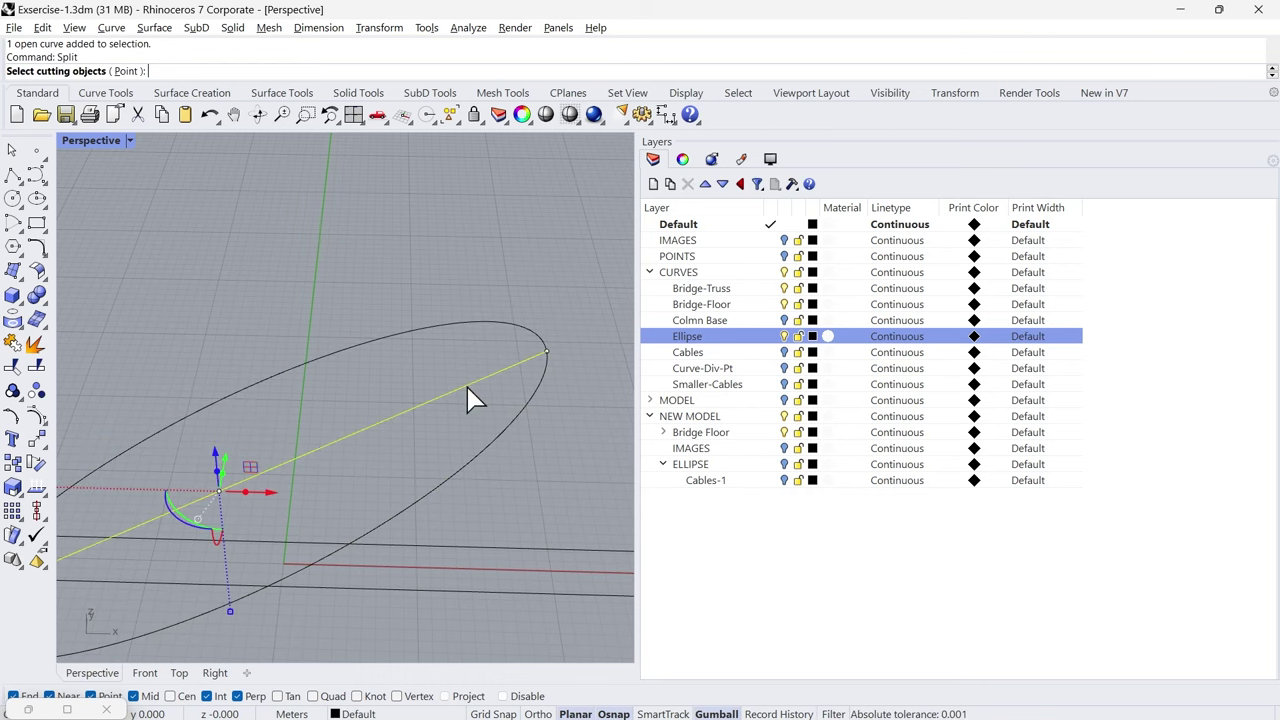
key(Escape)
key(Delete)
Step: Divide the near ellipse half and the bridge-floor edge curve beside it into 36 segments each with Divide
scroll(500, 415, down, 5)
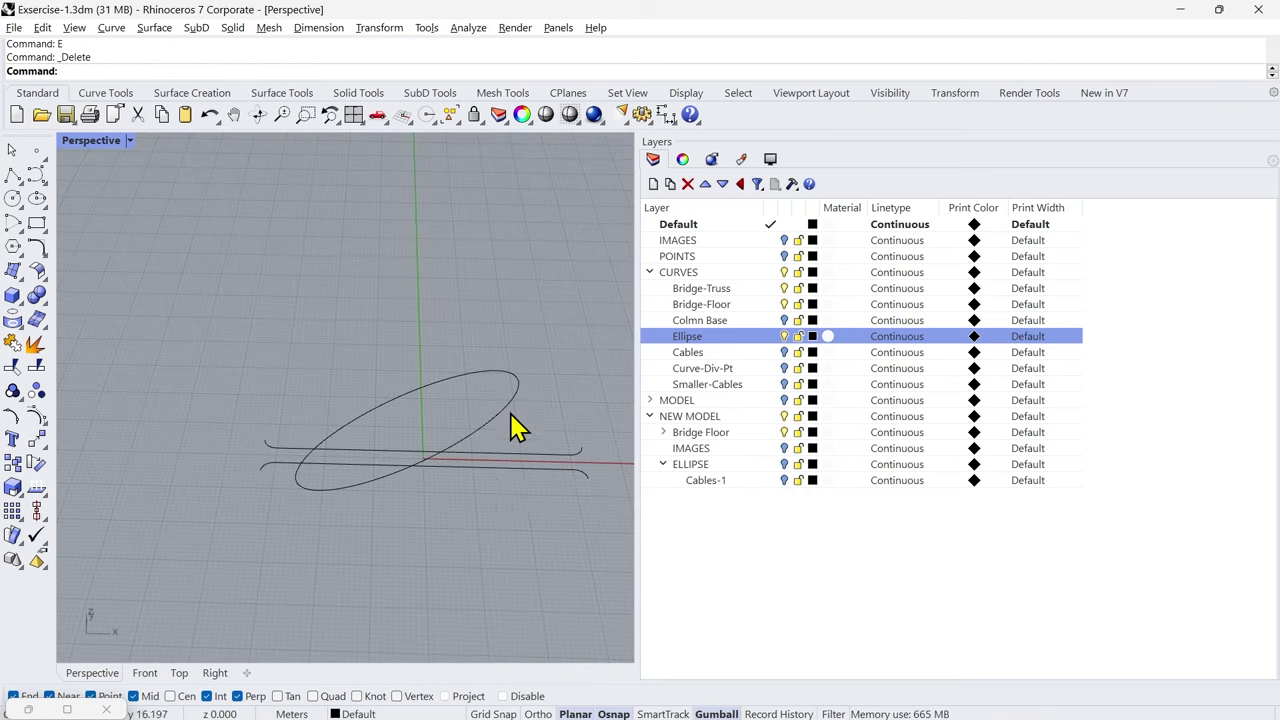
right_drag(498, 494, 398, 492)
scroll(398, 494, up, 4)
click(352, 488)
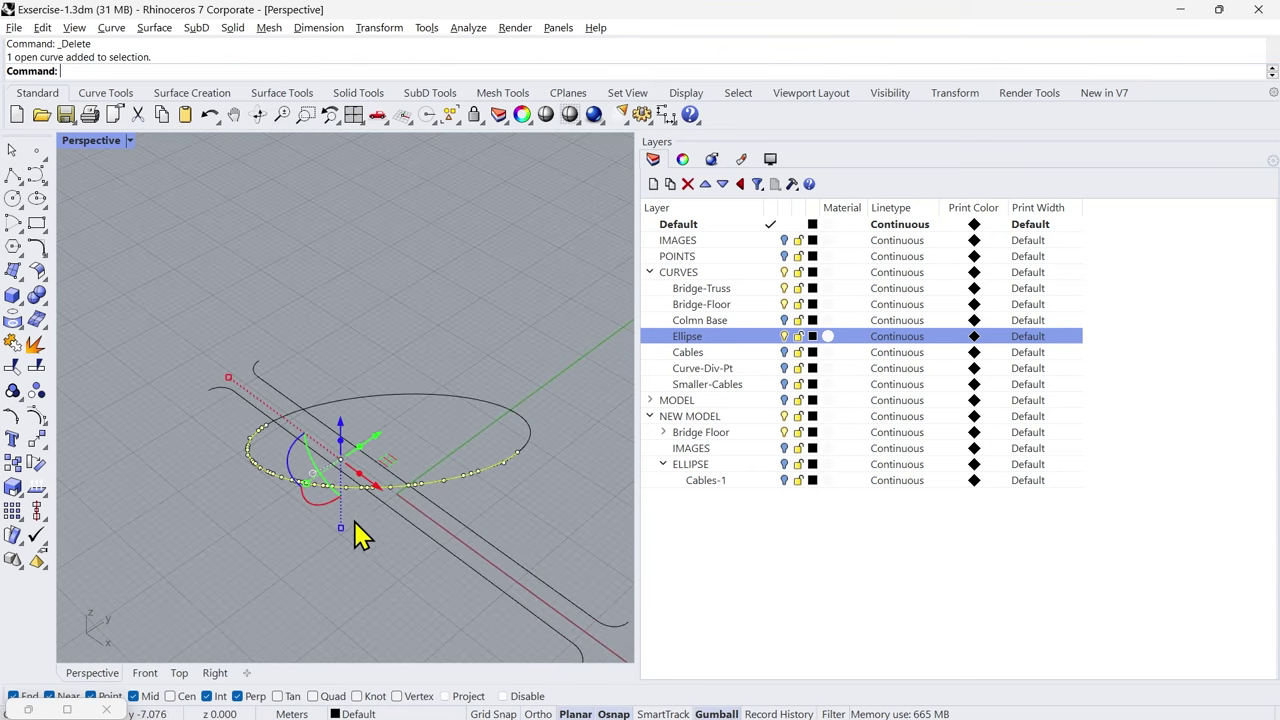
mouse_move(388, 555)
right_down()
mouse_move(354, 537)
mouse_move(380, 534)
mouse_move(411, 556)
right_up()
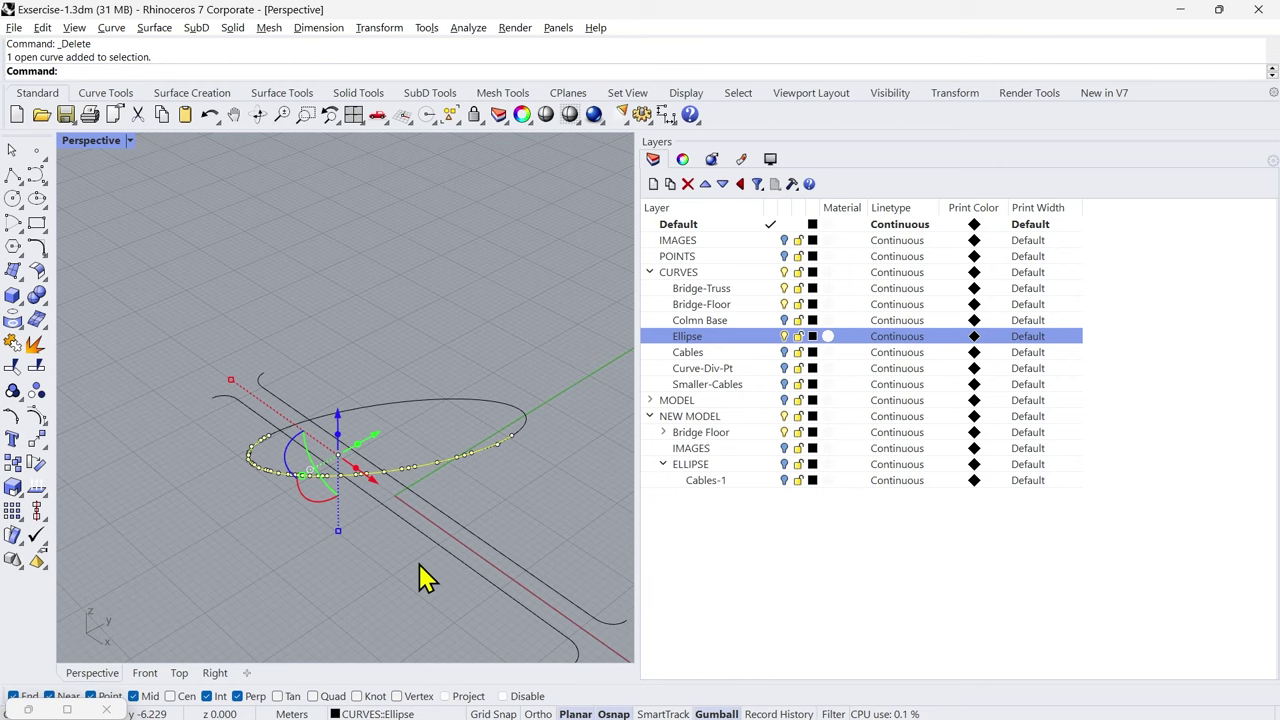
shift+click(448, 571)
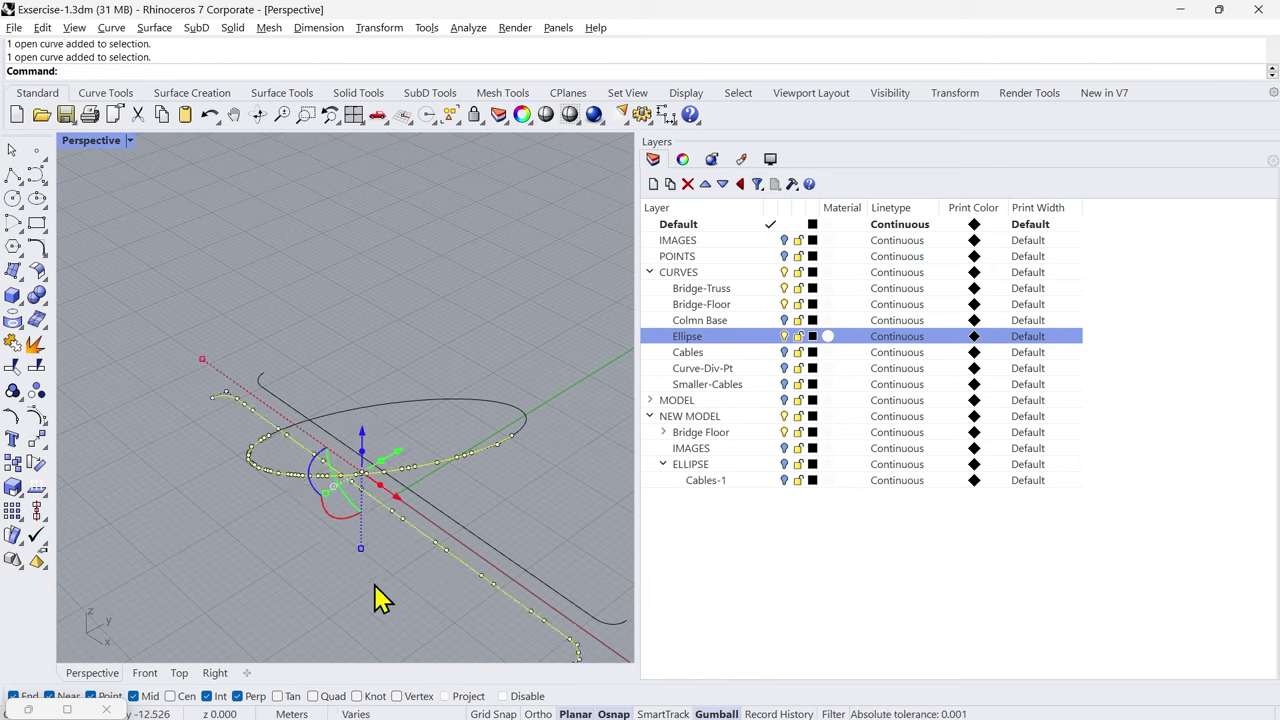
text(V)
key(Return)
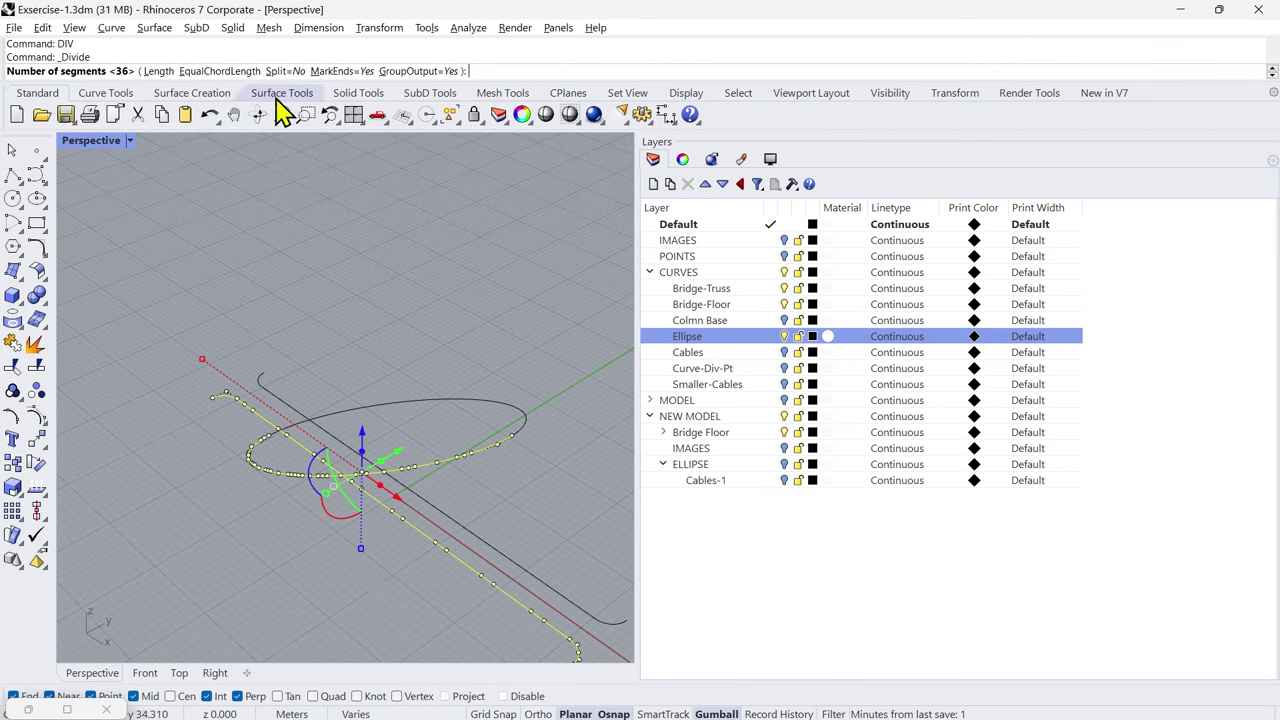
key(Return)
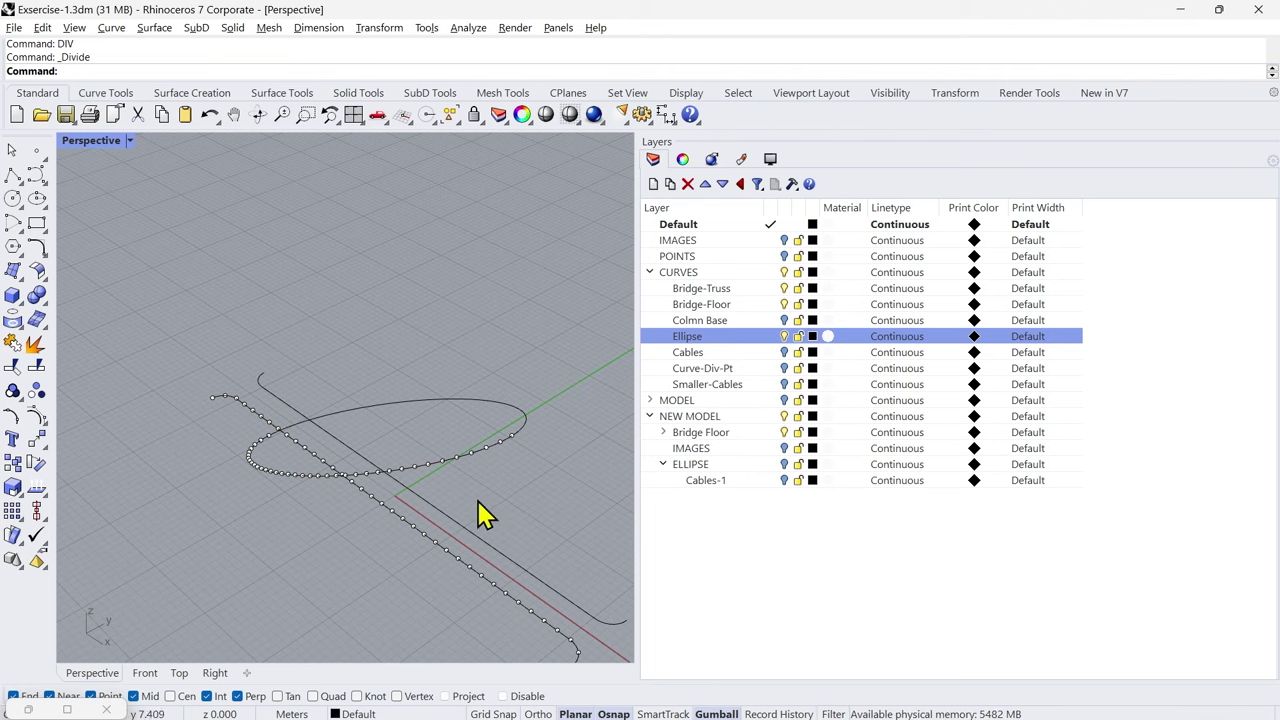
Step: Draw the first cable line from the lower end point of the ellipse half to the end point of the deck edge
right_drag(480, 514, 186, 491)
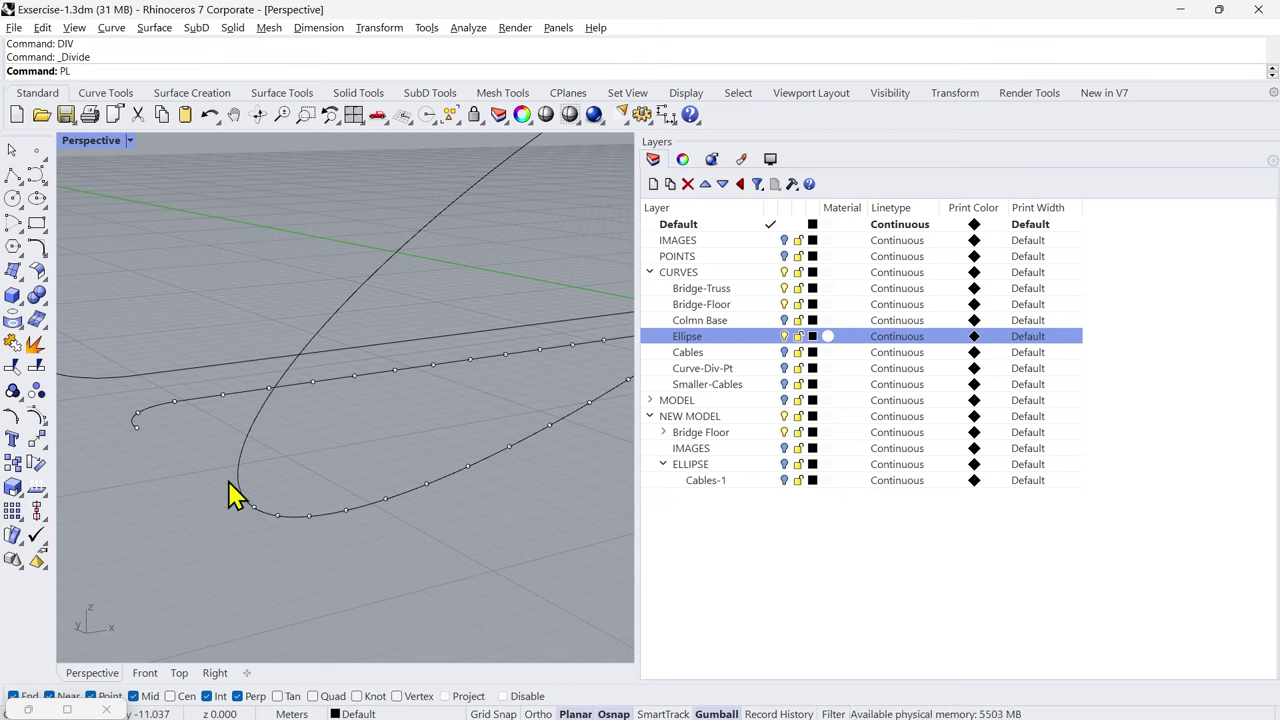
key(Return)
click(251, 507)
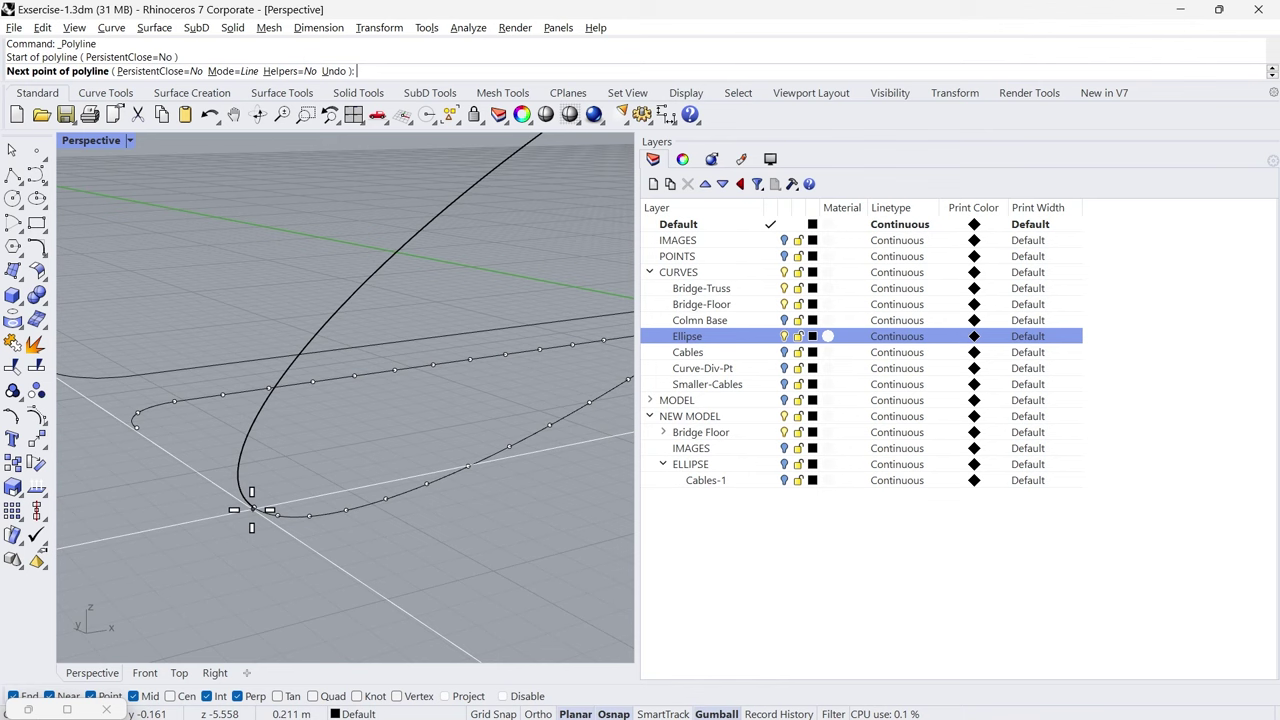
click(137, 430)
key(Escape)
key(Return)
click(252, 507)
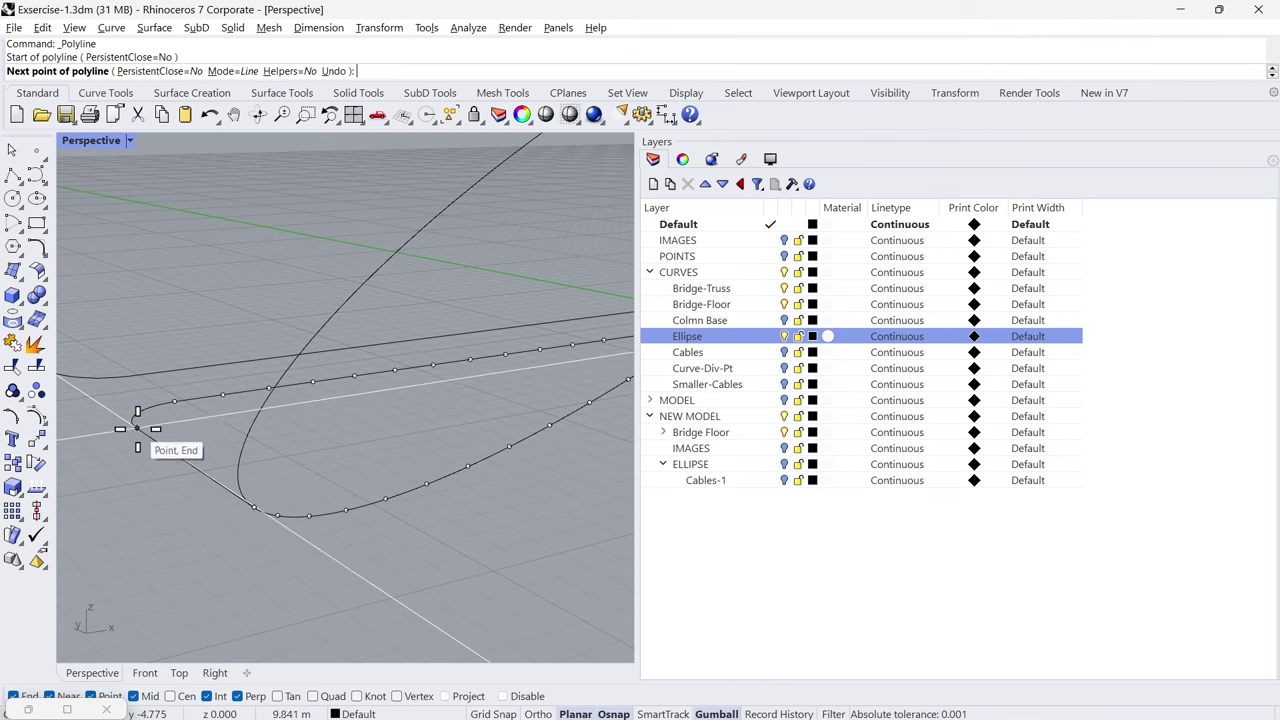
click(137, 430)
key(Return)
right_drag(185, 440, 250, 530)
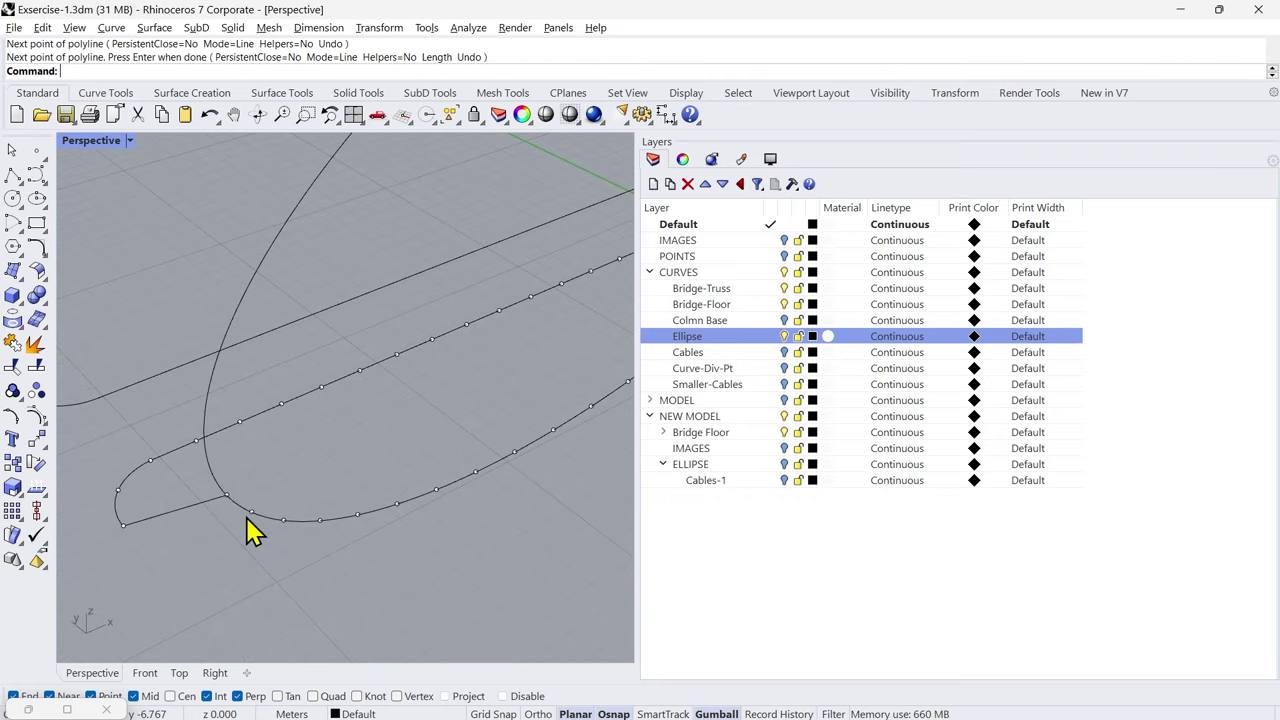
Step: Examine the cable arrangement between the arch and the deck in P (4).jpg and return to Rhino
key(alt+Tab)
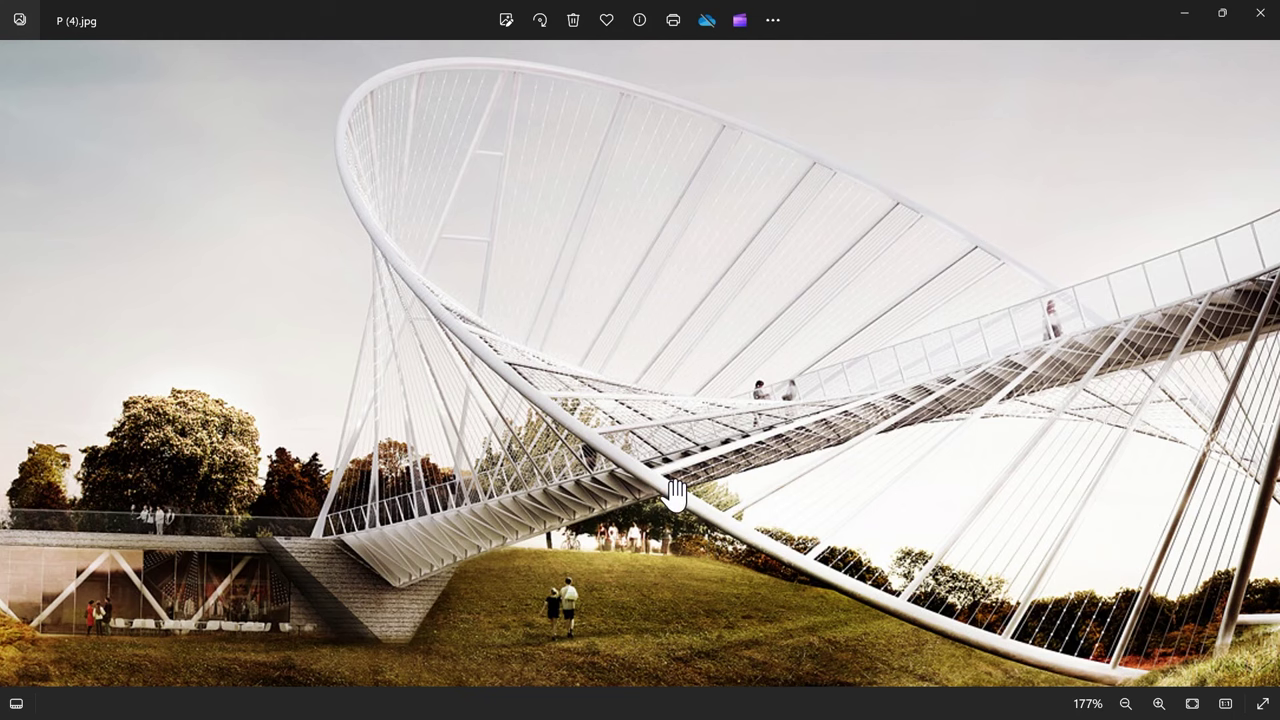
scroll(676, 490, up, 3)
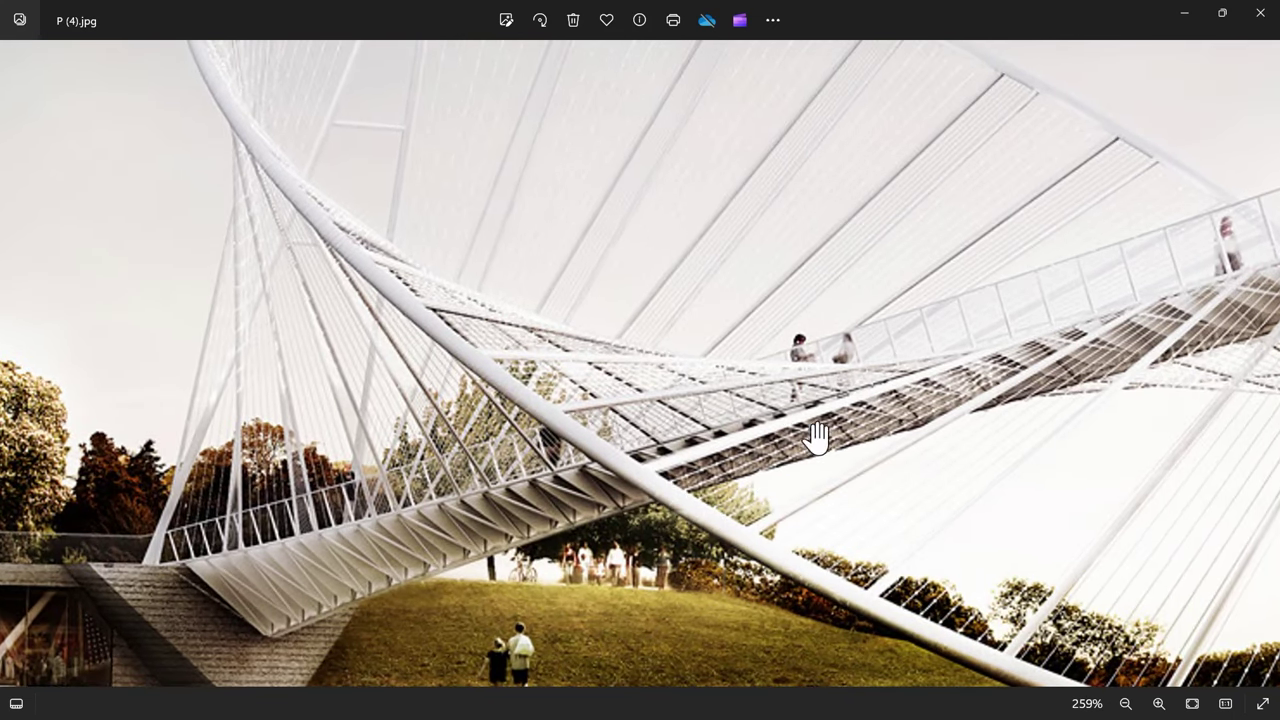
key(alt+Tab)
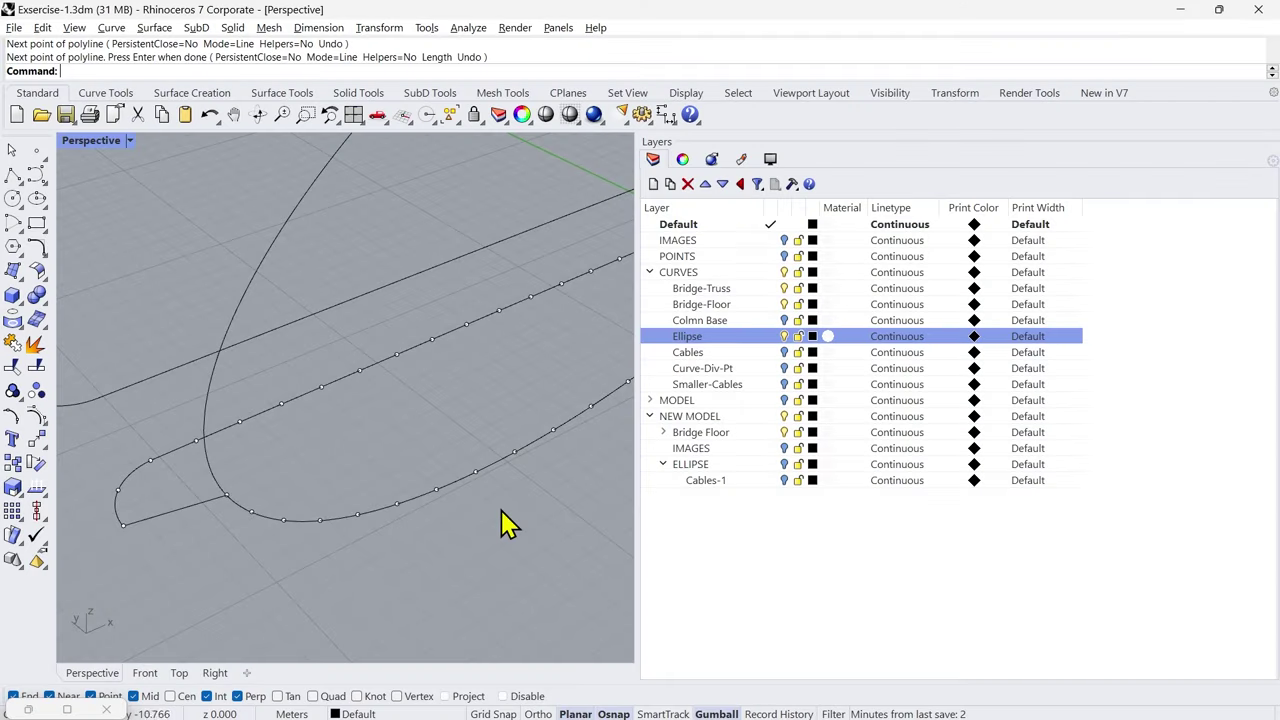
Step: Draw a cable polyline from the deck edge's second division point to the ellipse's fourth division point
right_drag(203, 541, 183, 502)
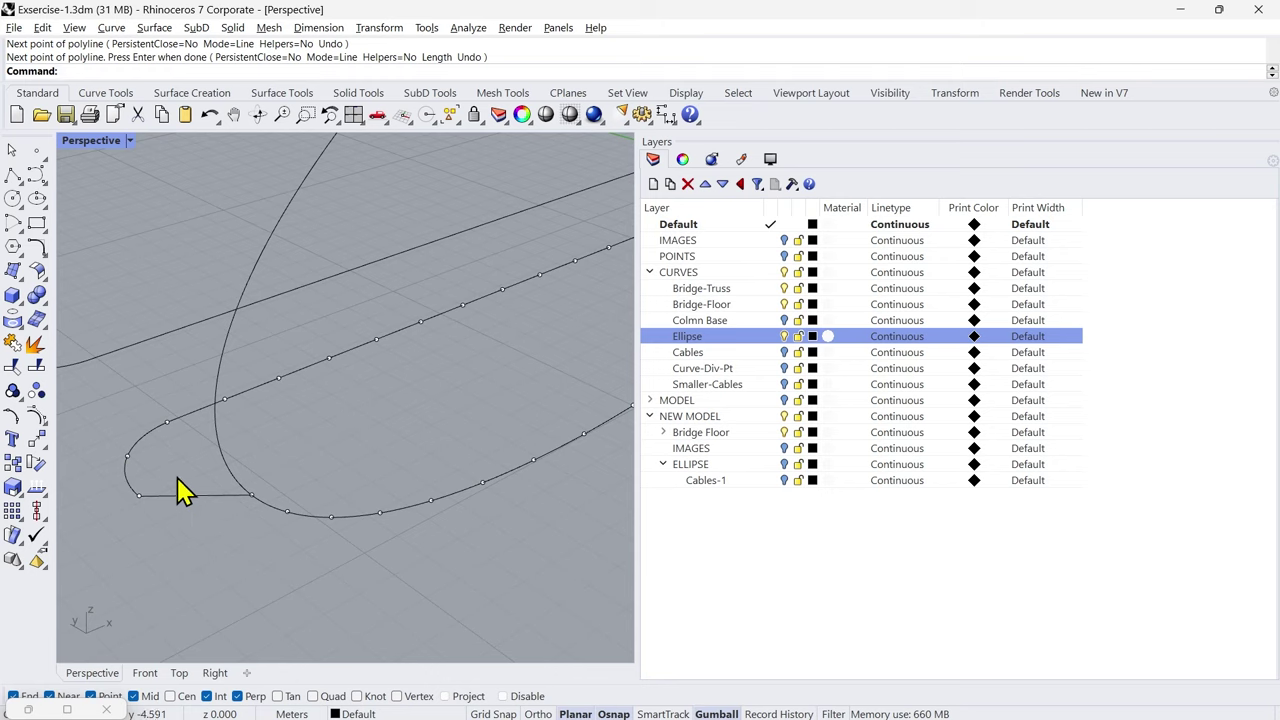
text(Pl)
key(Return)
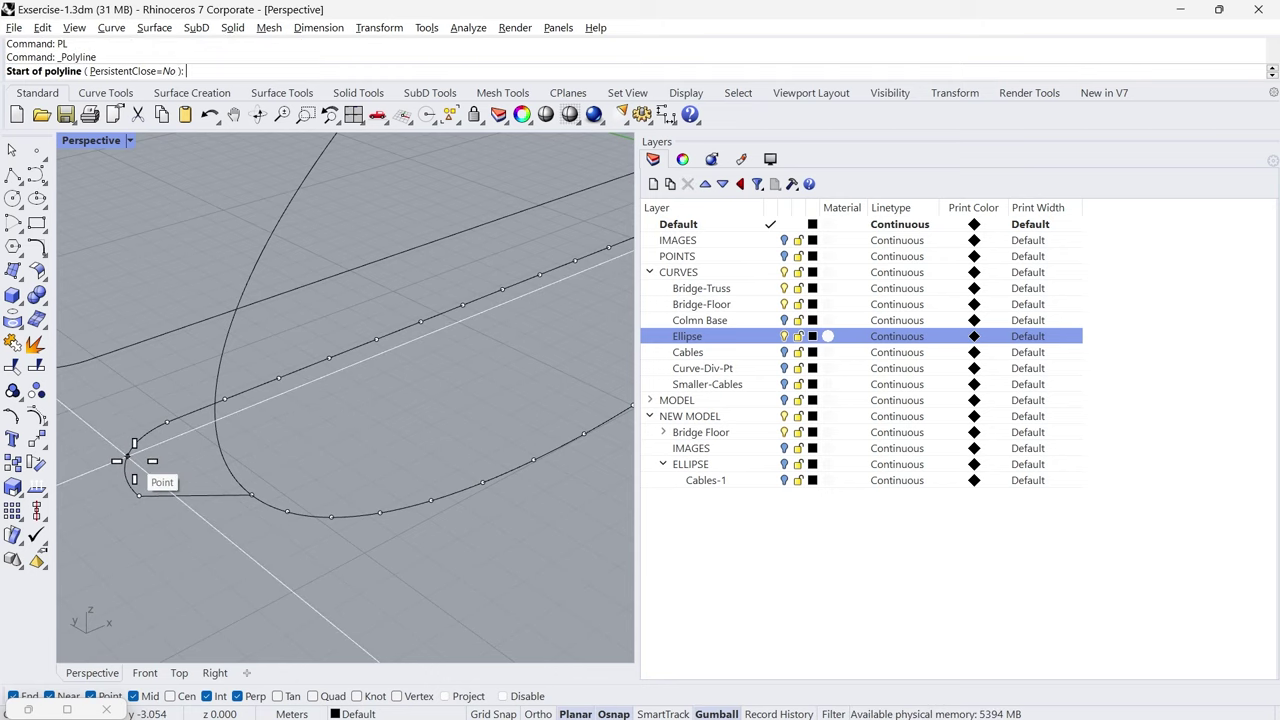
click(134, 461)
click(134, 461)
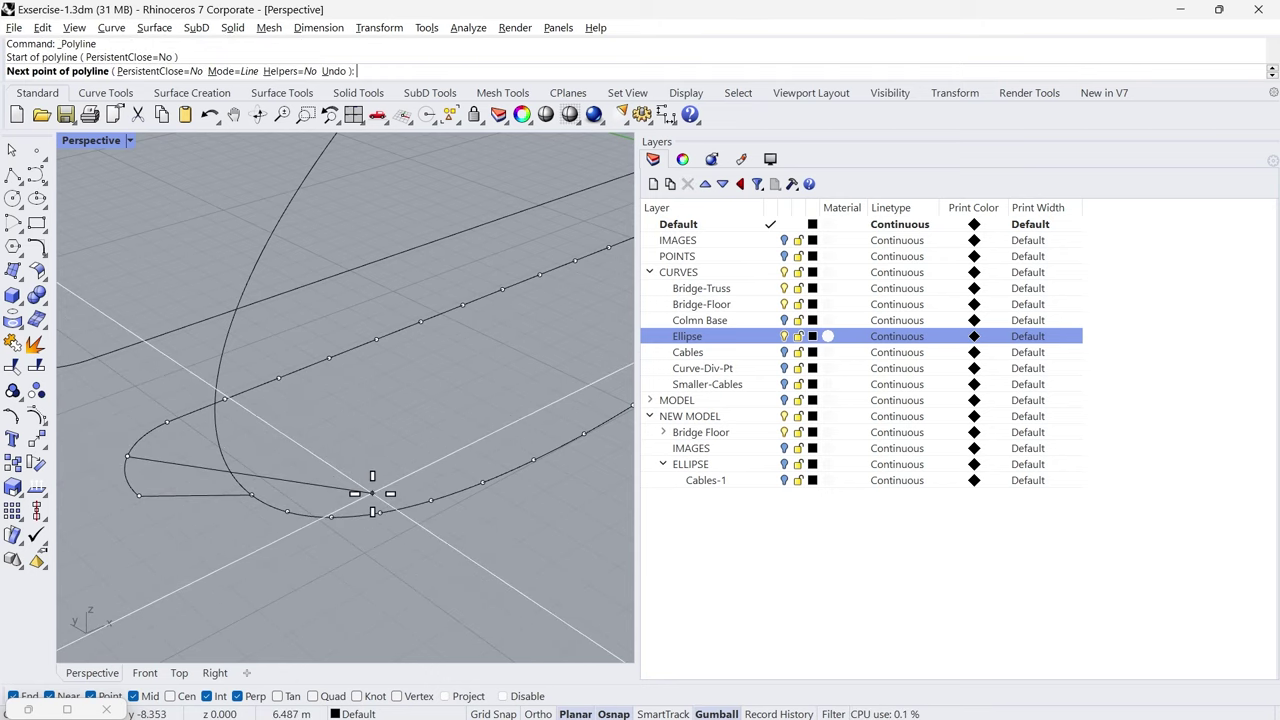
click(380, 513)
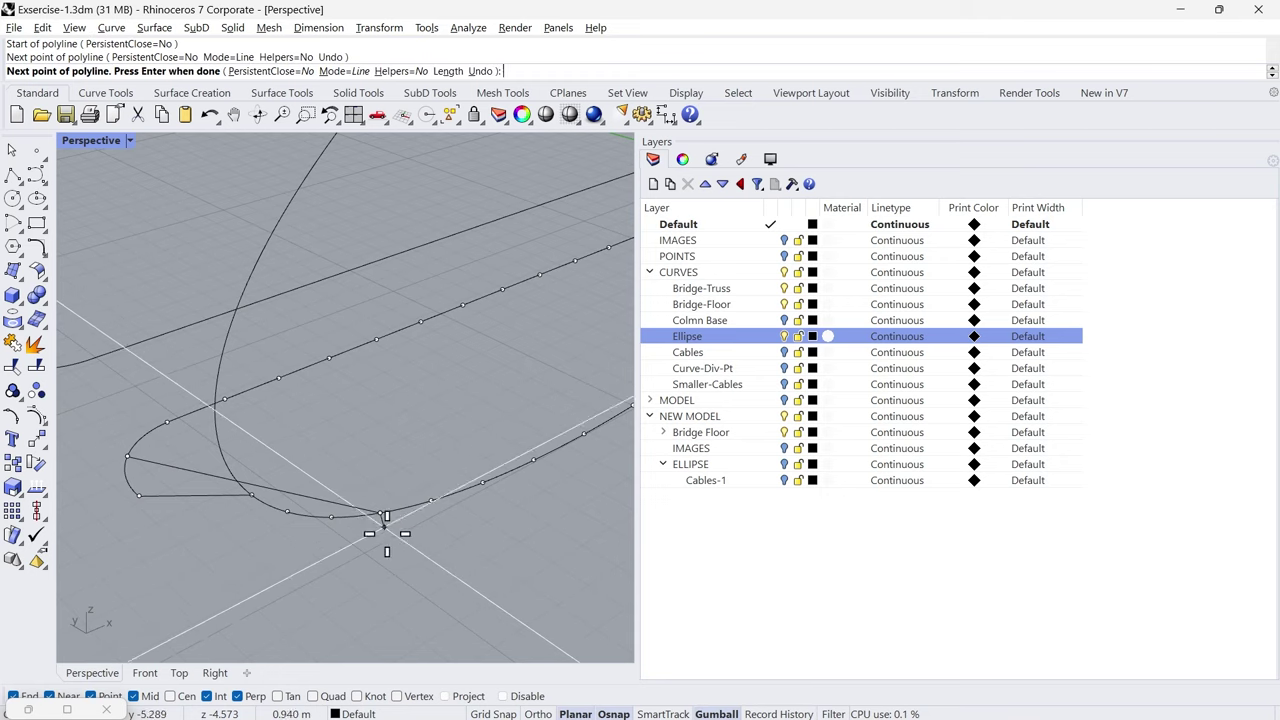
right_click(410, 555)
Step: Draw a cable polyline from the ellipse's fifth division point to the deck edge's fifth division point
right_click(415, 536)
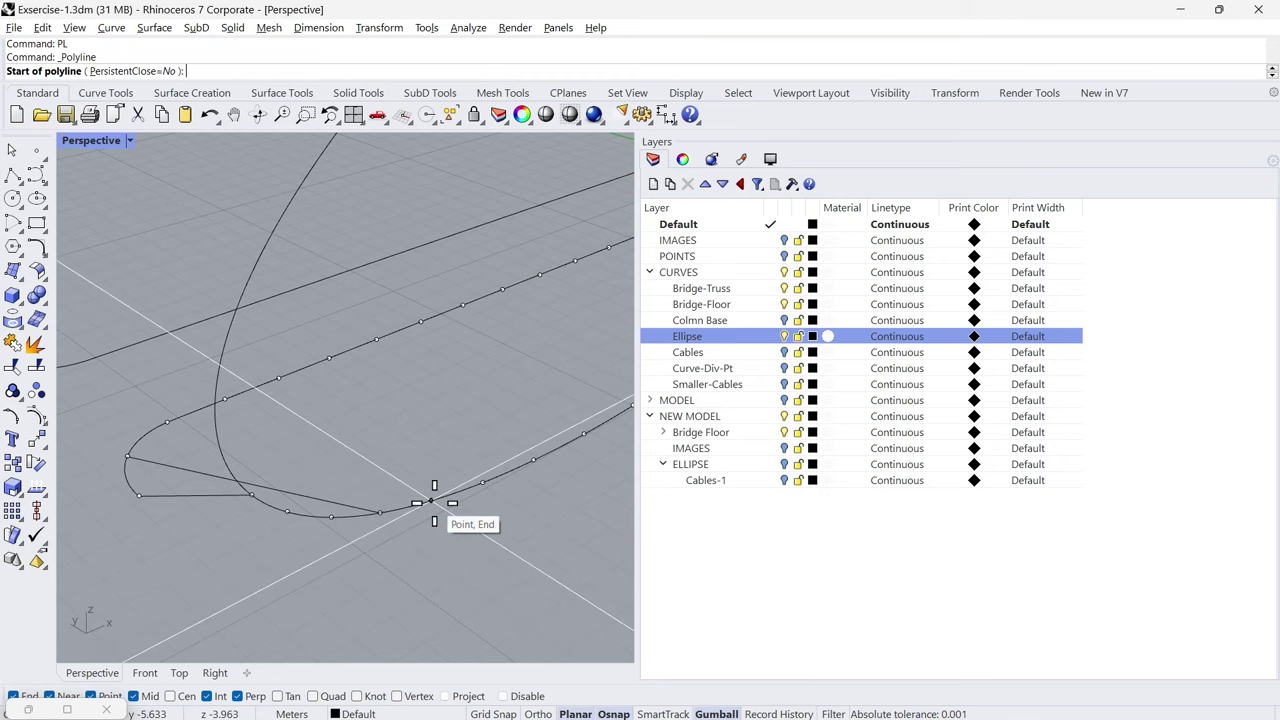
click(430, 501)
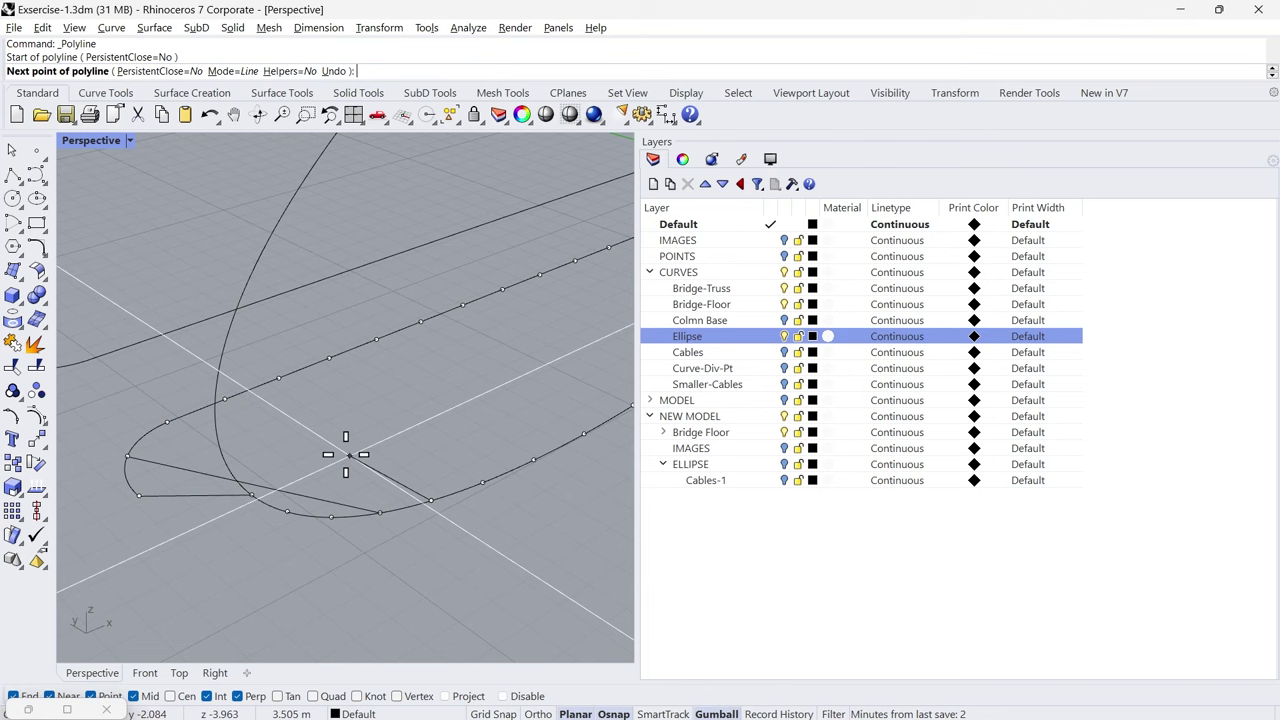
click(278, 378)
right_click(318, 449)
mouse_move(315, 438)
right_down()
mouse_move(300, 434)
mouse_move(320, 432)
right_up()
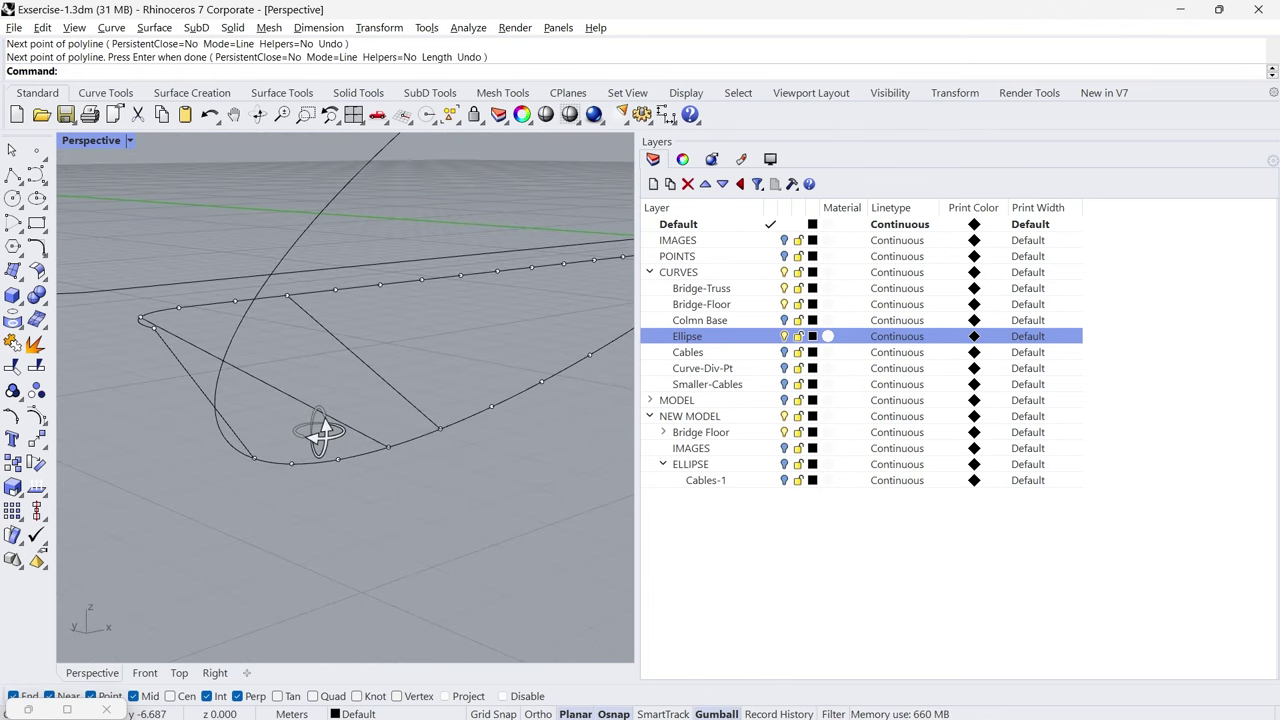
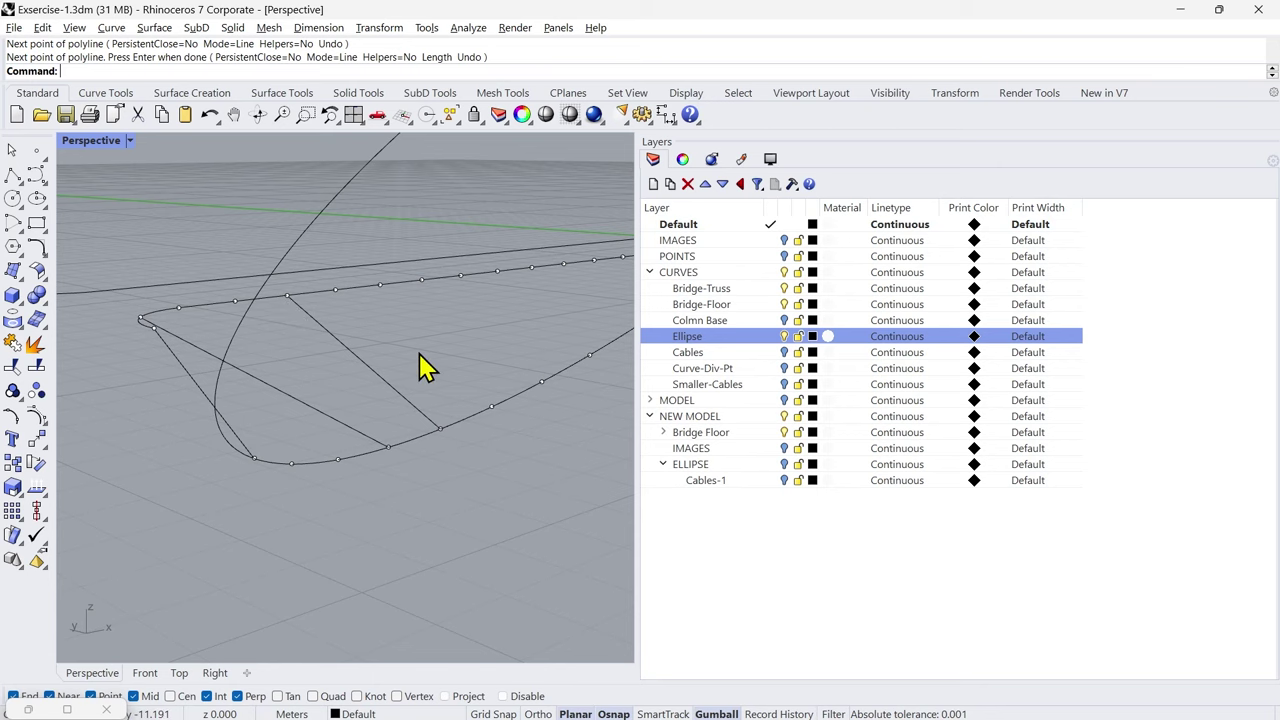
Step: Draw the next three cable lines from the deck edge to the ellipse, using neighbouring division points in pairs and skipping two between pairs
key(Return)
click(335, 289)
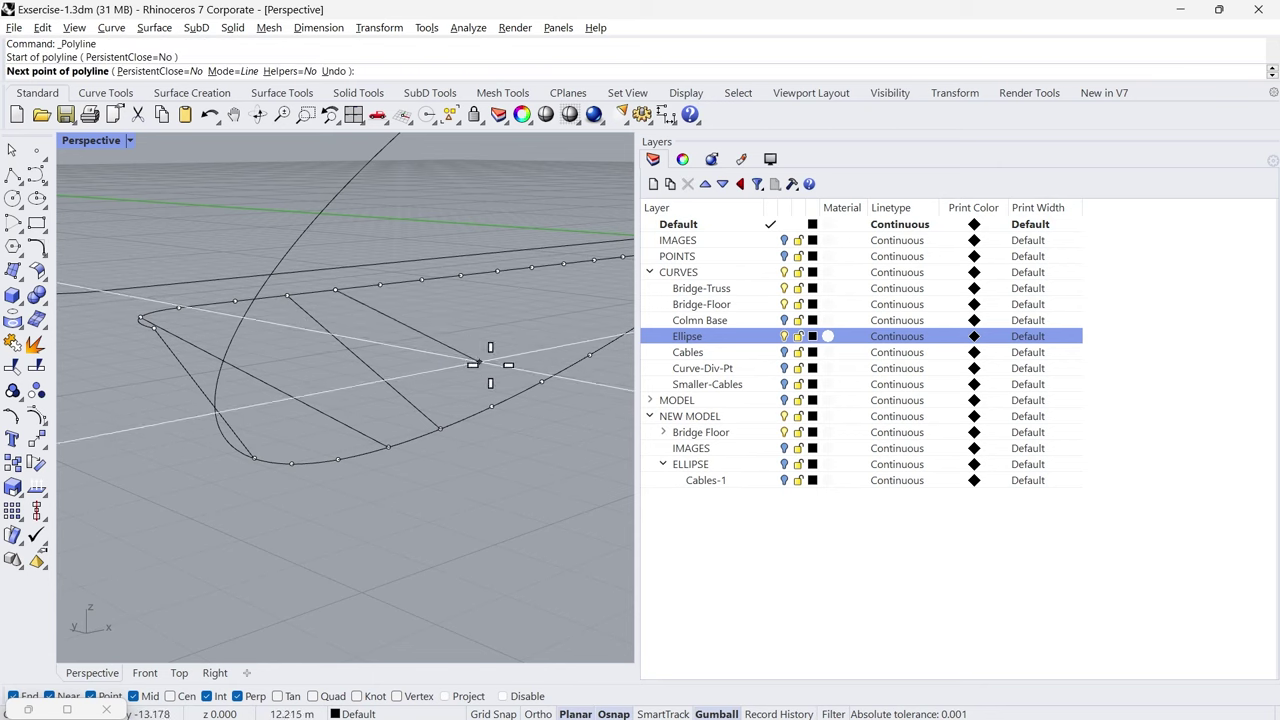
click(584, 357)
key(Return)
shift+right_drag(458, 366, 308, 476)
key(Return)
click(329, 371)
click(486, 435)
key(Return)
key(Return)
click(369, 364)
click(612, 346)
key(Return)
right_drag(320, 240, 400, 347)
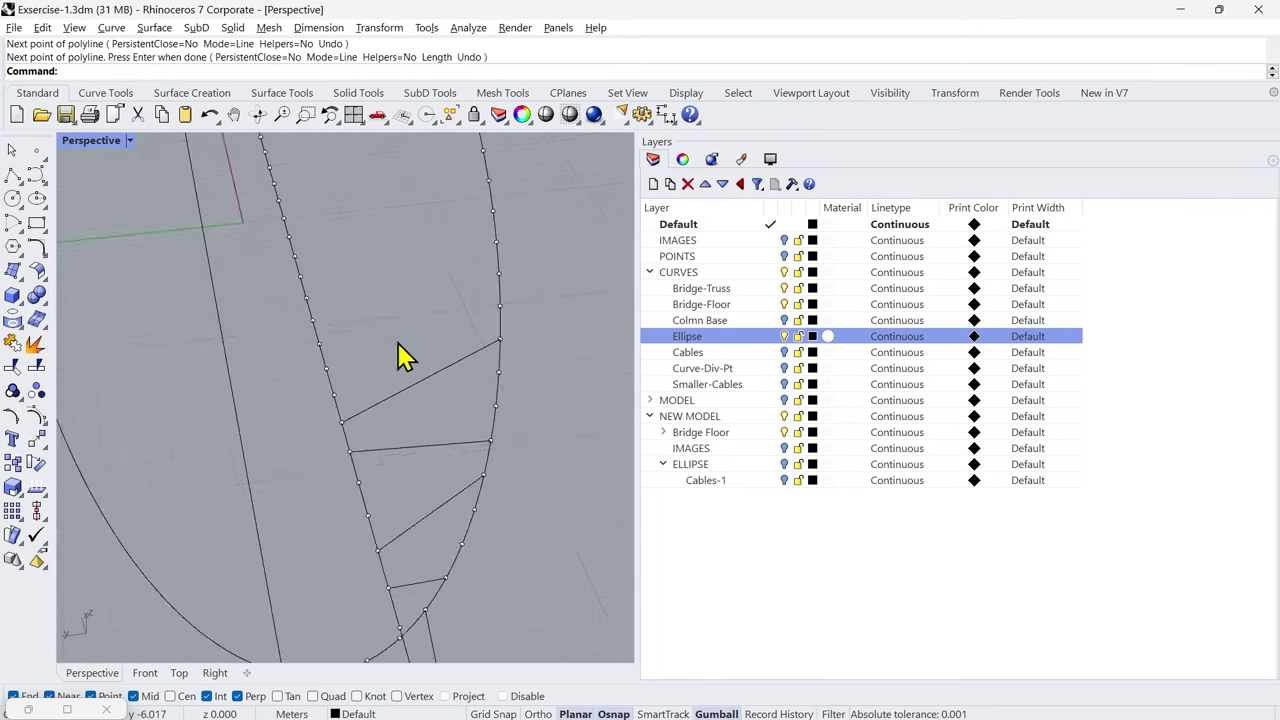
Step: Continue the paired cable pattern along the middle of the deck edge with lines to the matching ellipse division points
scroll(415, 345, up, 4)
key(Return)
click(277, 354)
click(529, 298)
key(Return)
key(Return)
click(254, 311)
key(Return)
click(492, 163)
click(219, 271)
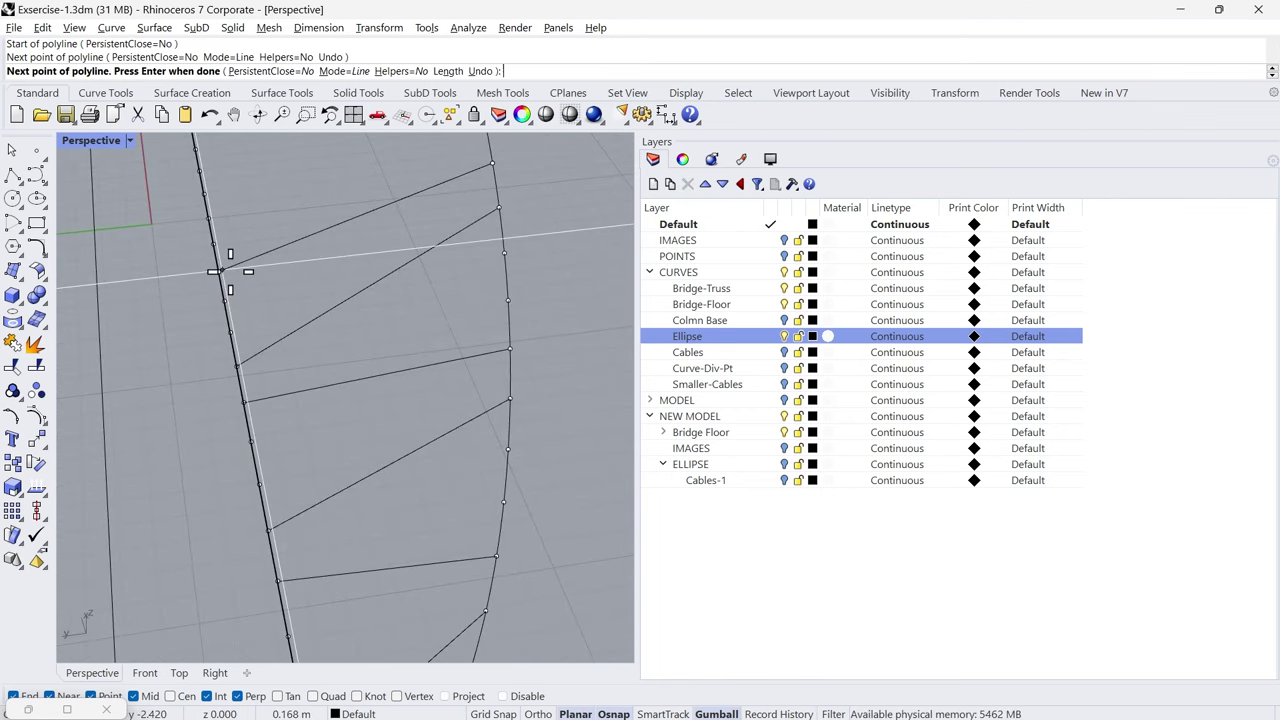
key(Return)
Step: Draw the following cable lines farther along the deck edge, keeping the same paired spacing of division points on both curves
key(Return)
shift+right_drag(223, 271, 195, 450)
click(190, 407)
click(438, 220)
key(Return)
key(Return)
key(Return)
key(Return)
click(175, 294)
mouse_move(178, 298)
shift+right_down()
mouse_move(191, 415)
mouse_move(304, 533)
mouse_move(600, 530)
mouse_move(432, 531)
mouse_move(306, 491)
mouse_move(271, 531)
mouse_move(440, 515)
shift+right_up()
click(395, 178)
key(Return)
key(Return)
click(378, 145)
click(177, 337)
key(Return)
scroll(415, 378, up, 5)
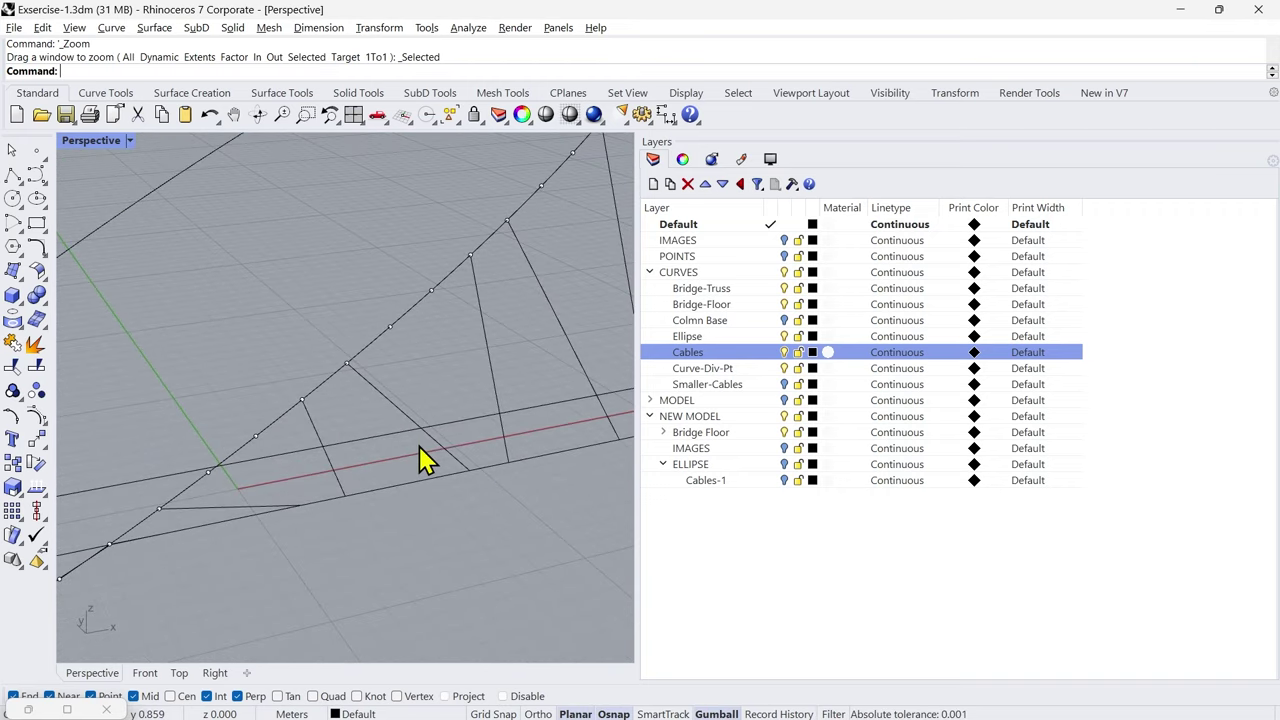
Step: Check the contents of the Cables layer by selecting the cable lines and switching the layer off and on
scroll(419, 446, down, 5)
right_drag(443, 549, 632, 500)
click(489, 406)
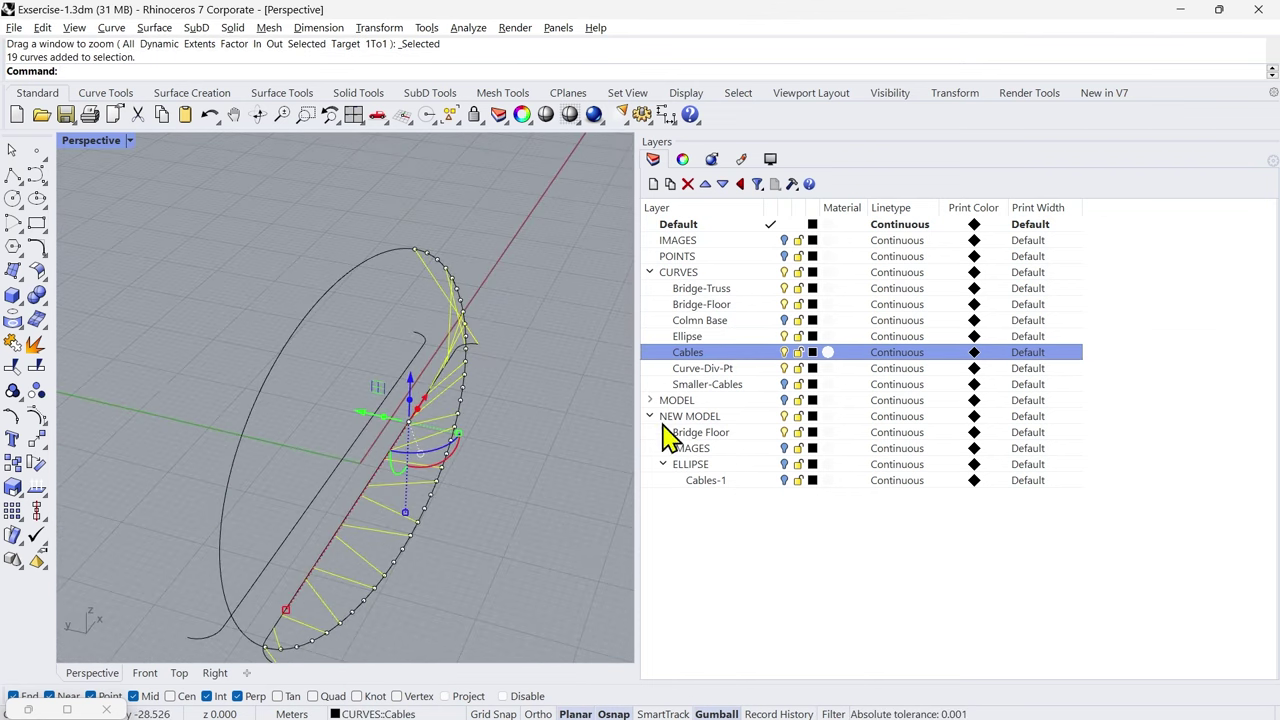
click(784, 354)
click(785, 354)
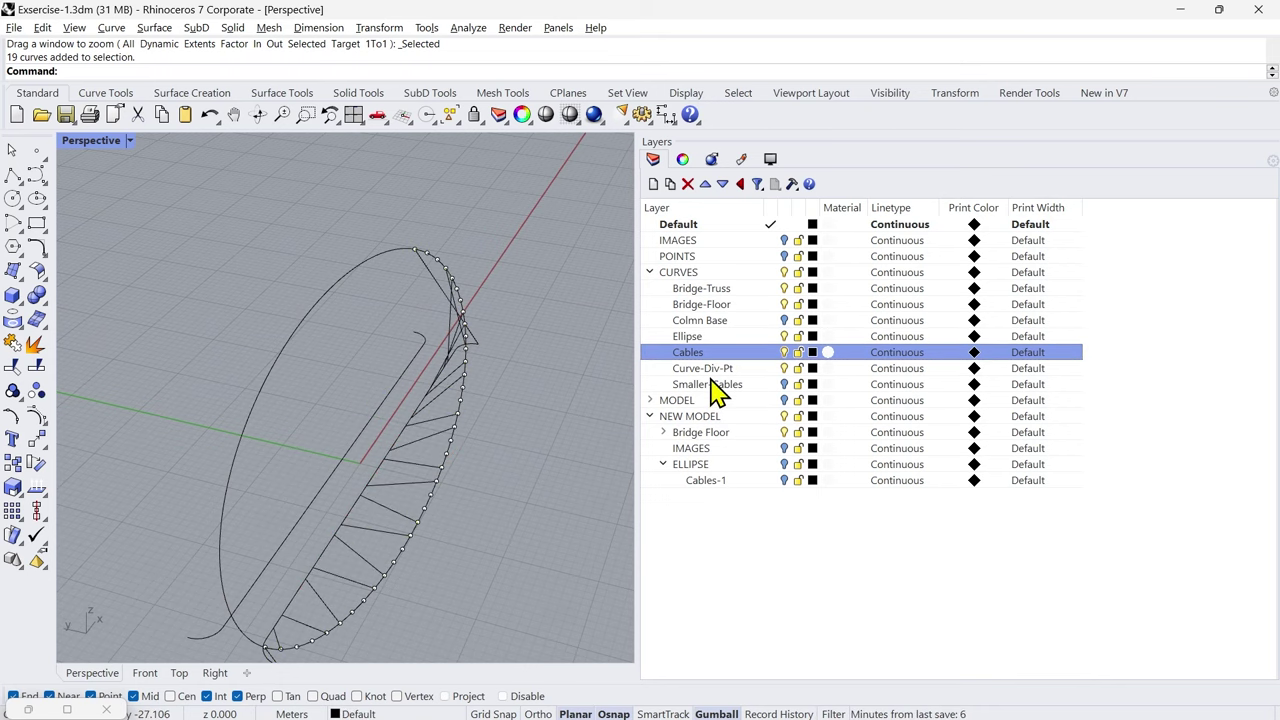
right_drag(517, 457, 320, 517)
click(320, 517)
scroll(337, 443, down, 3)
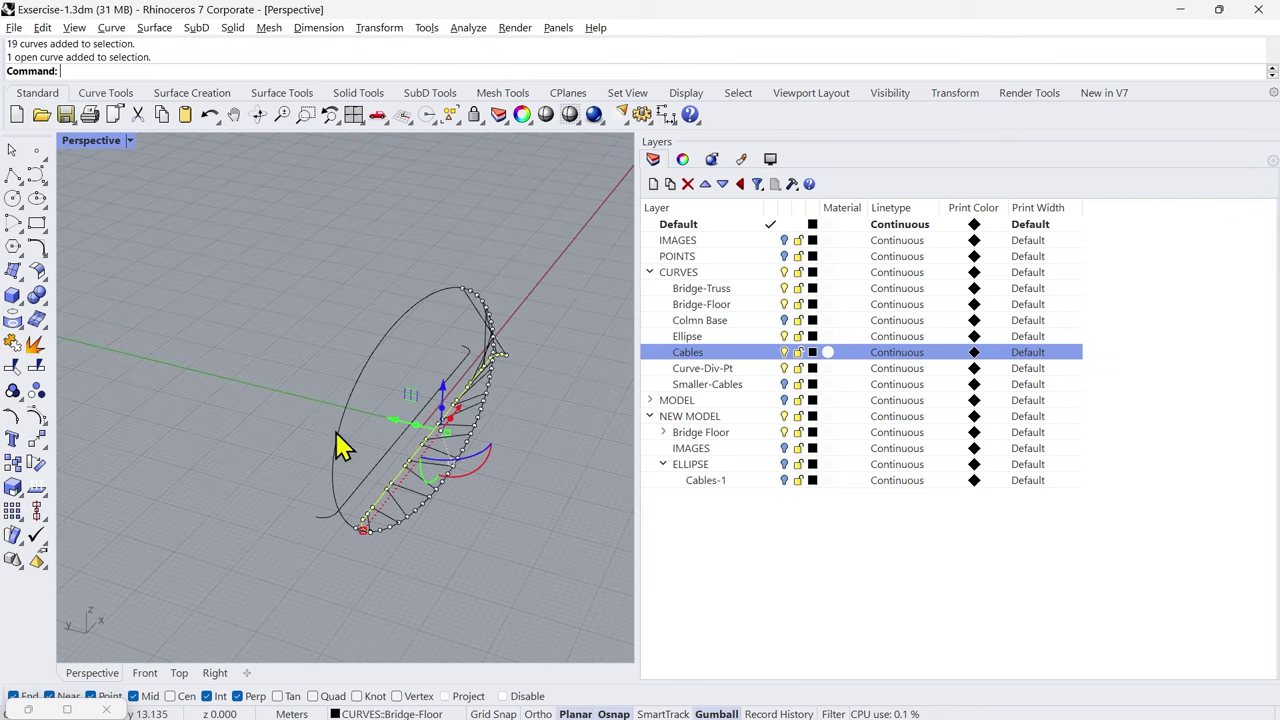
scroll(406, 523, up, 3)
right_drag(406, 525, 437, 549)
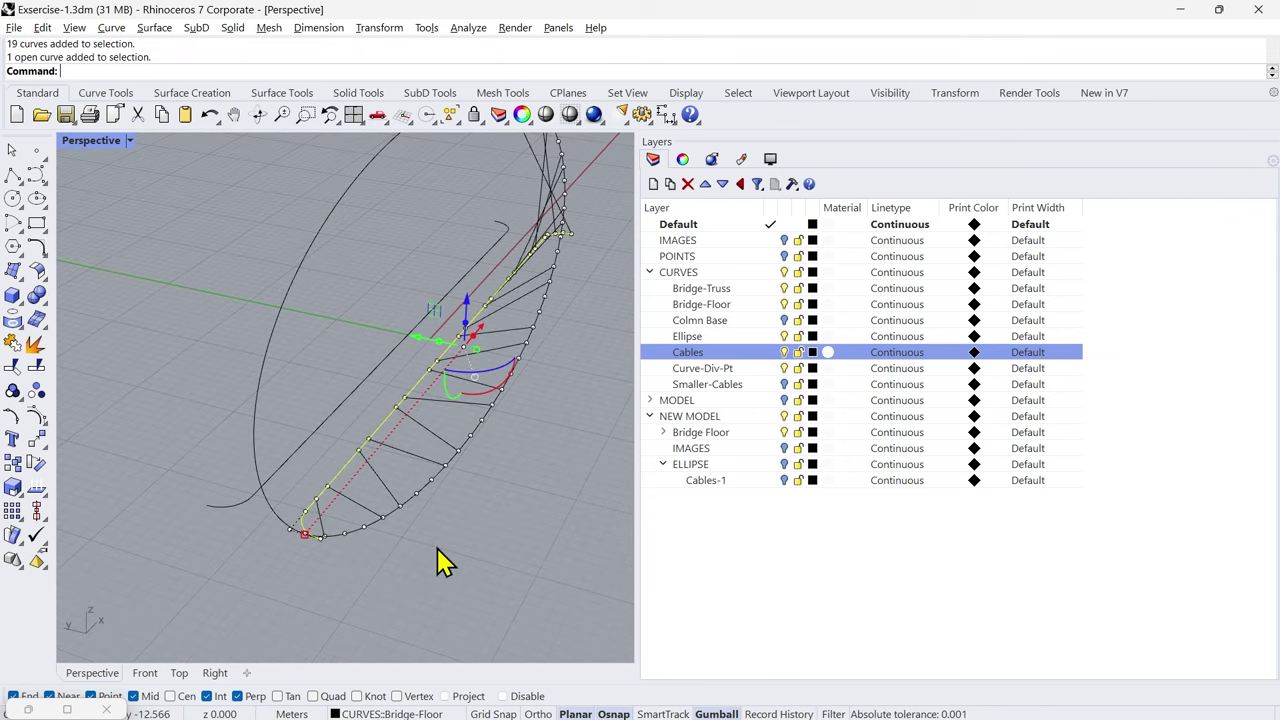
text(V)
key(Return)
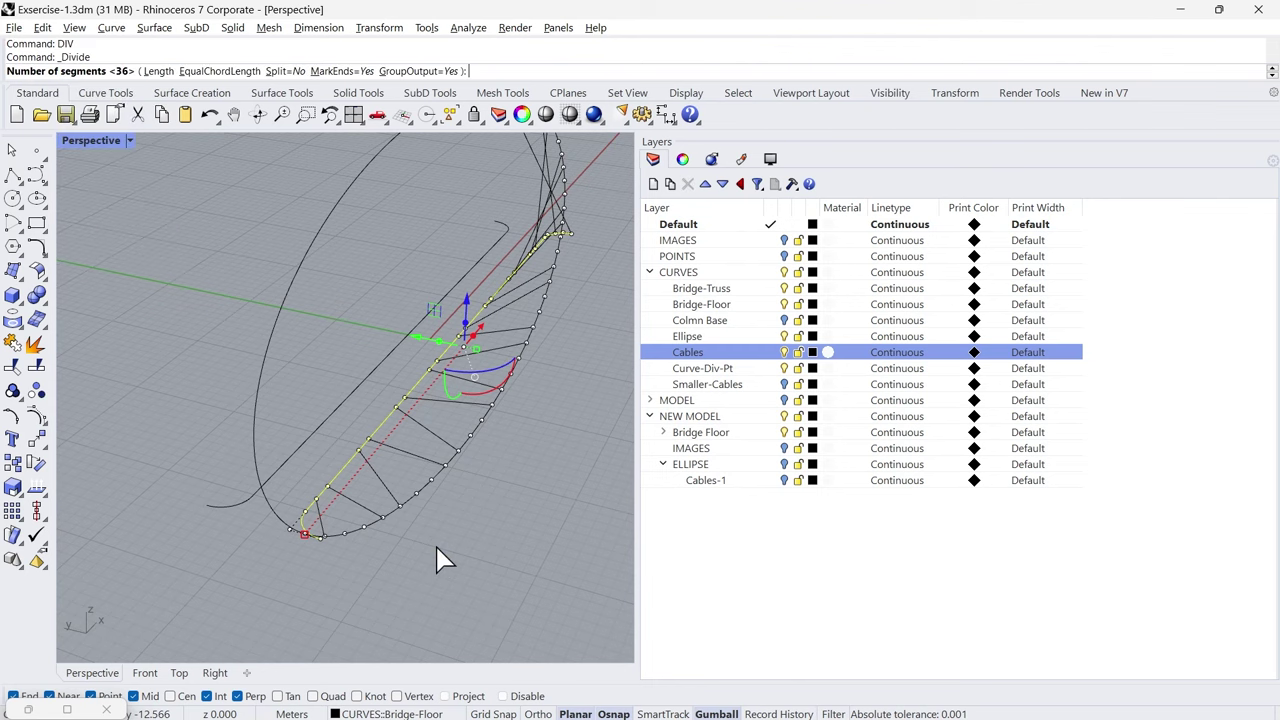
key(Escape)
key(Escape)
Step: Move all point objects to the Curve-Div-Pt layer and turn that layer off
scroll(345, 420, up, 10)
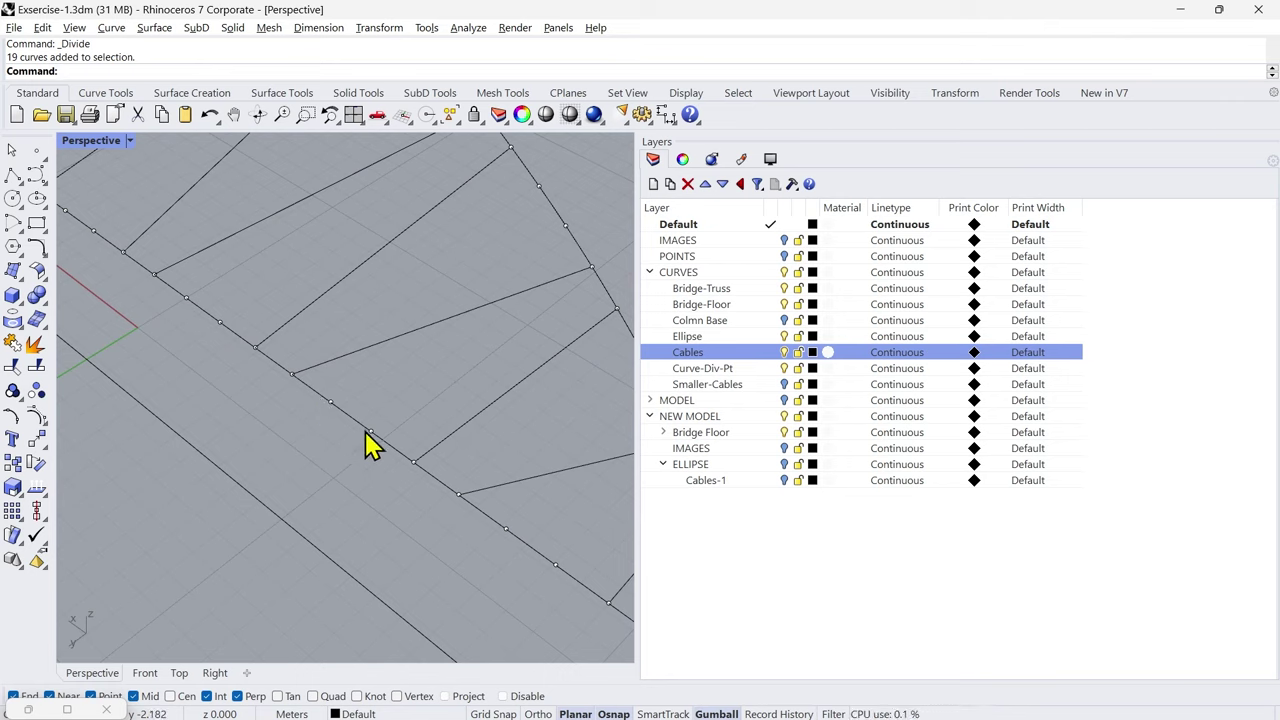
click(702, 368)
middle_click(400, 398)
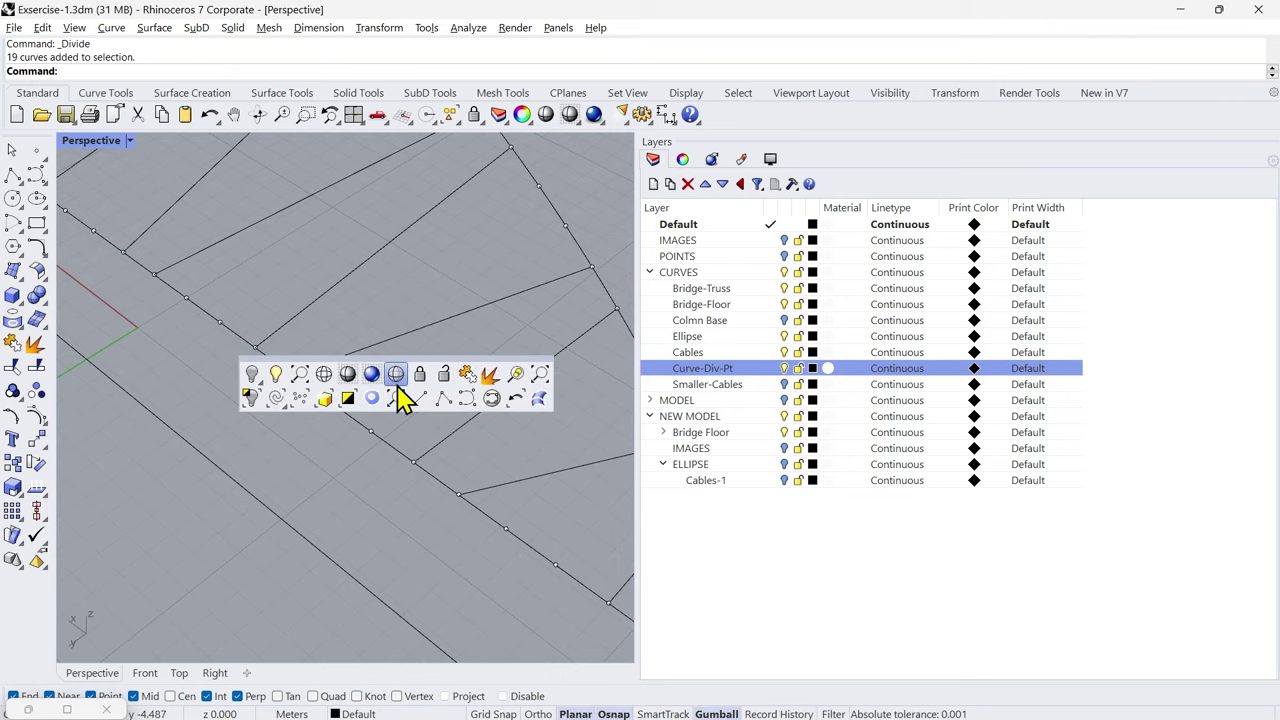
middle_click(328, 453)
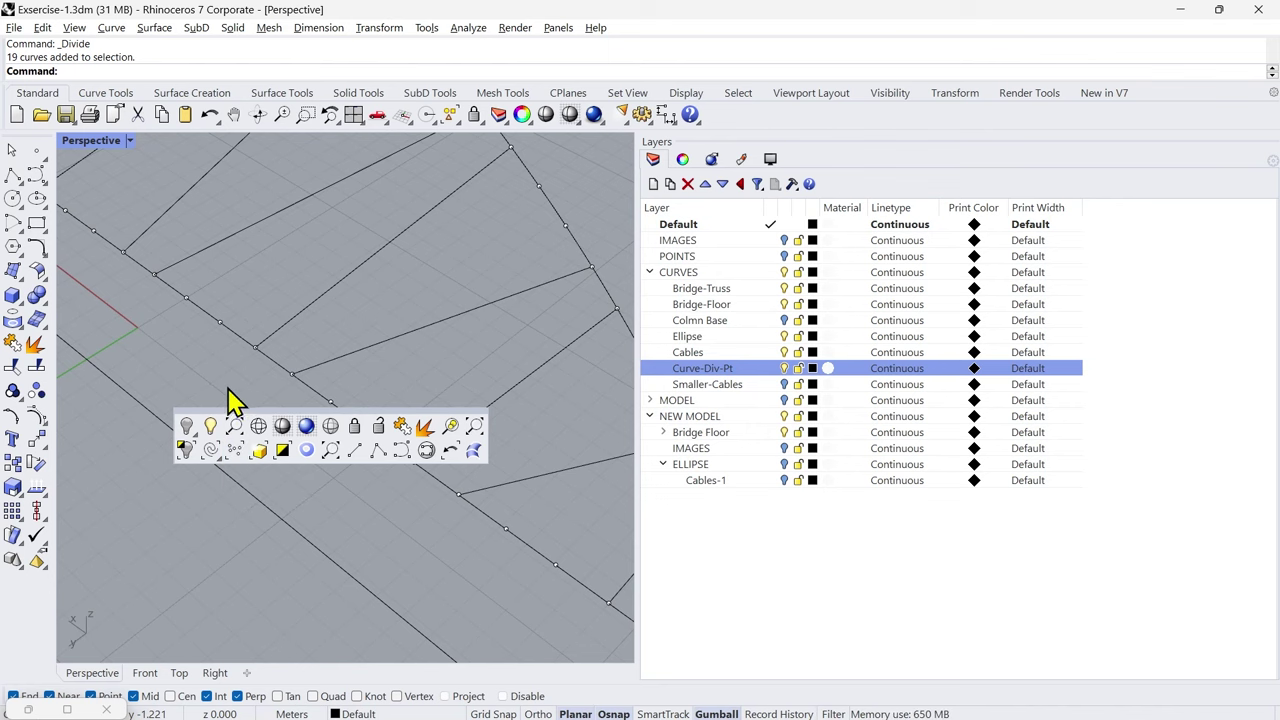
middle_click(408, 268)
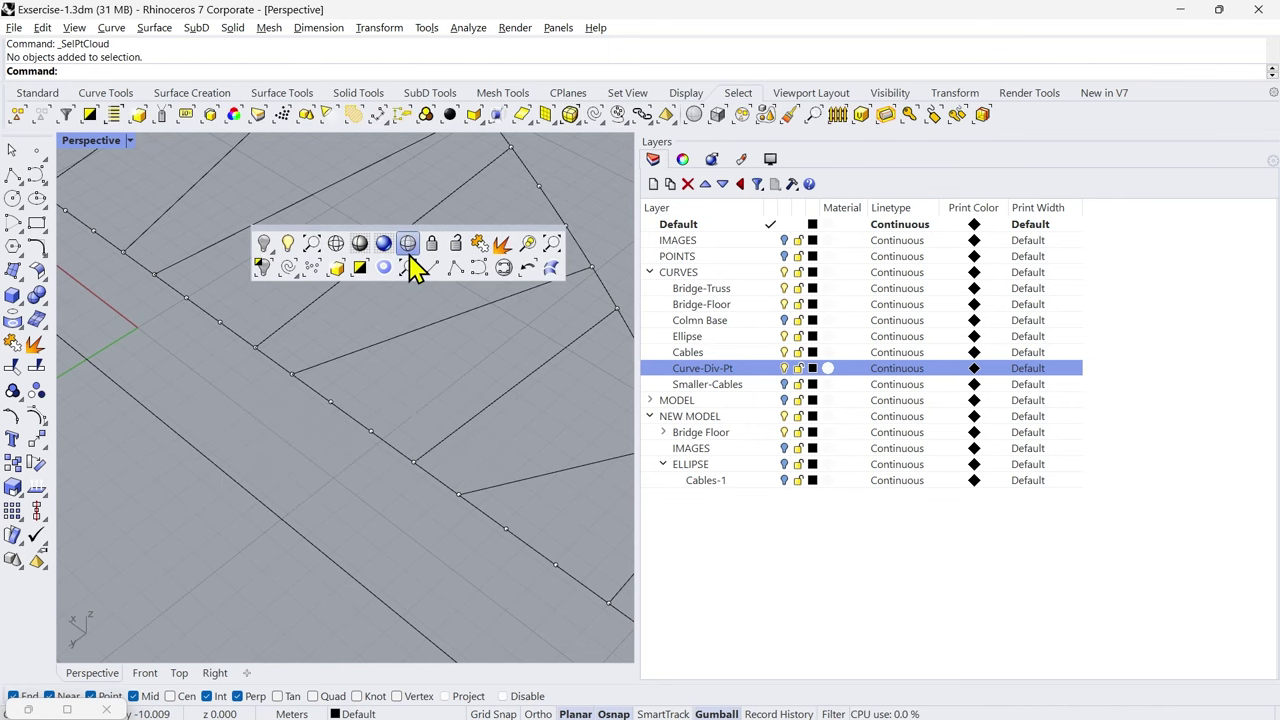
click(312, 268)
scroll(388, 350, down, 14)
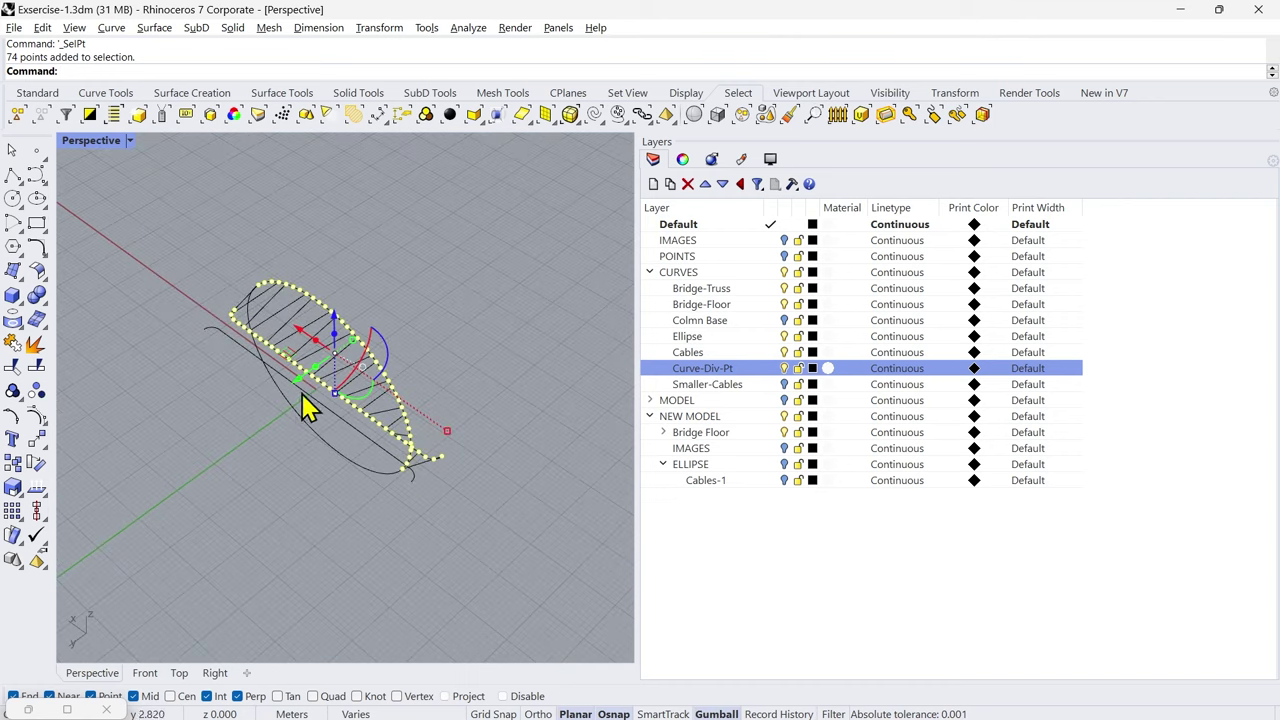
scroll(291, 363, up, 3)
right_click(729, 371)
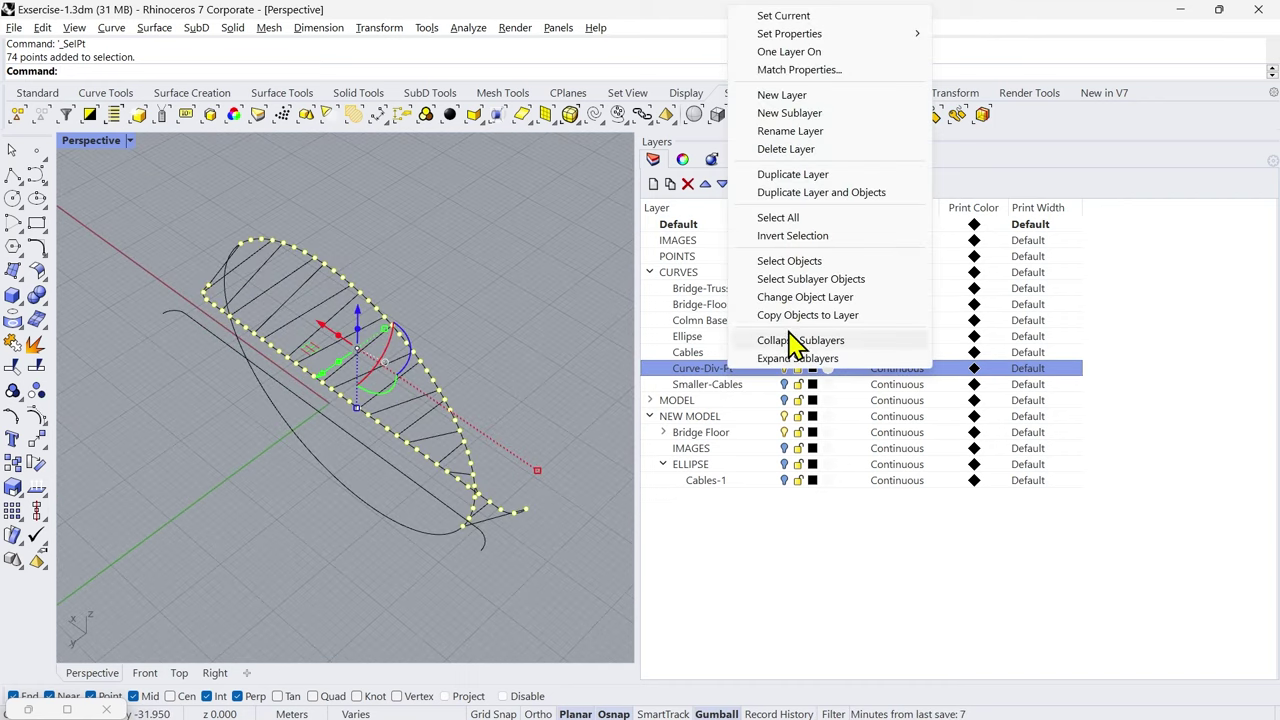
click(800, 298)
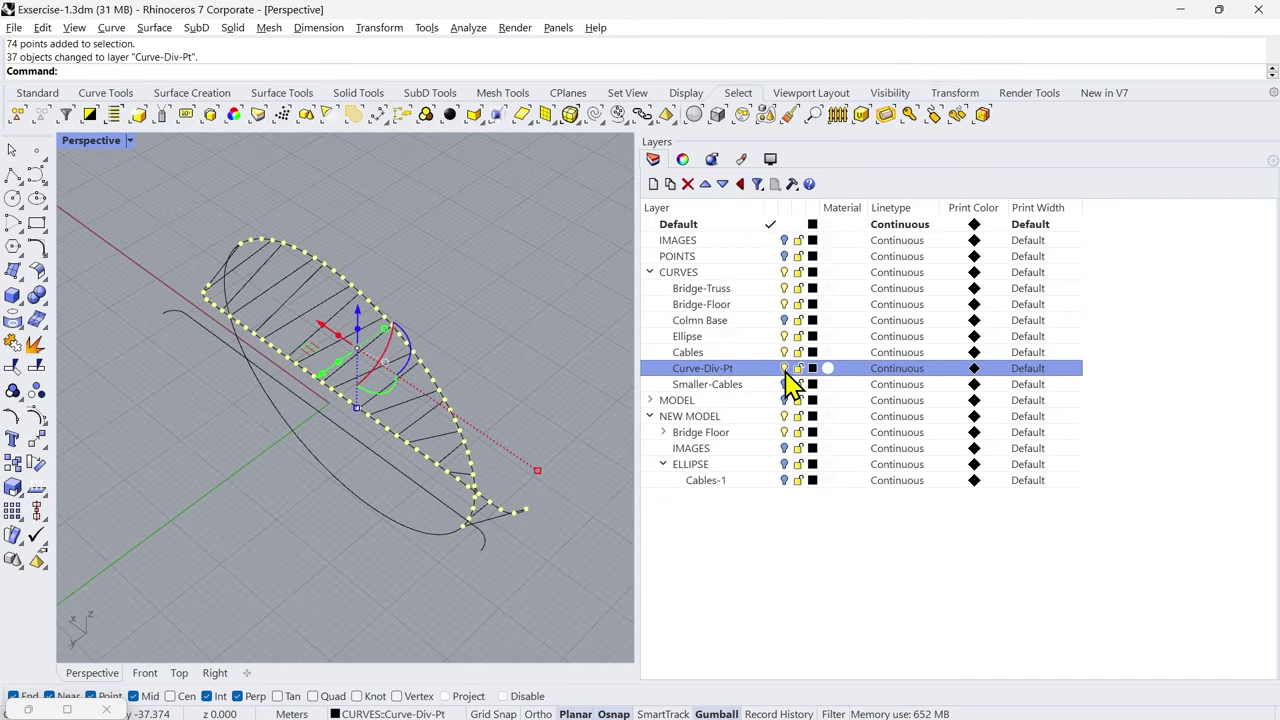
key(Escape)
right_drag(457, 443, 437, 424)
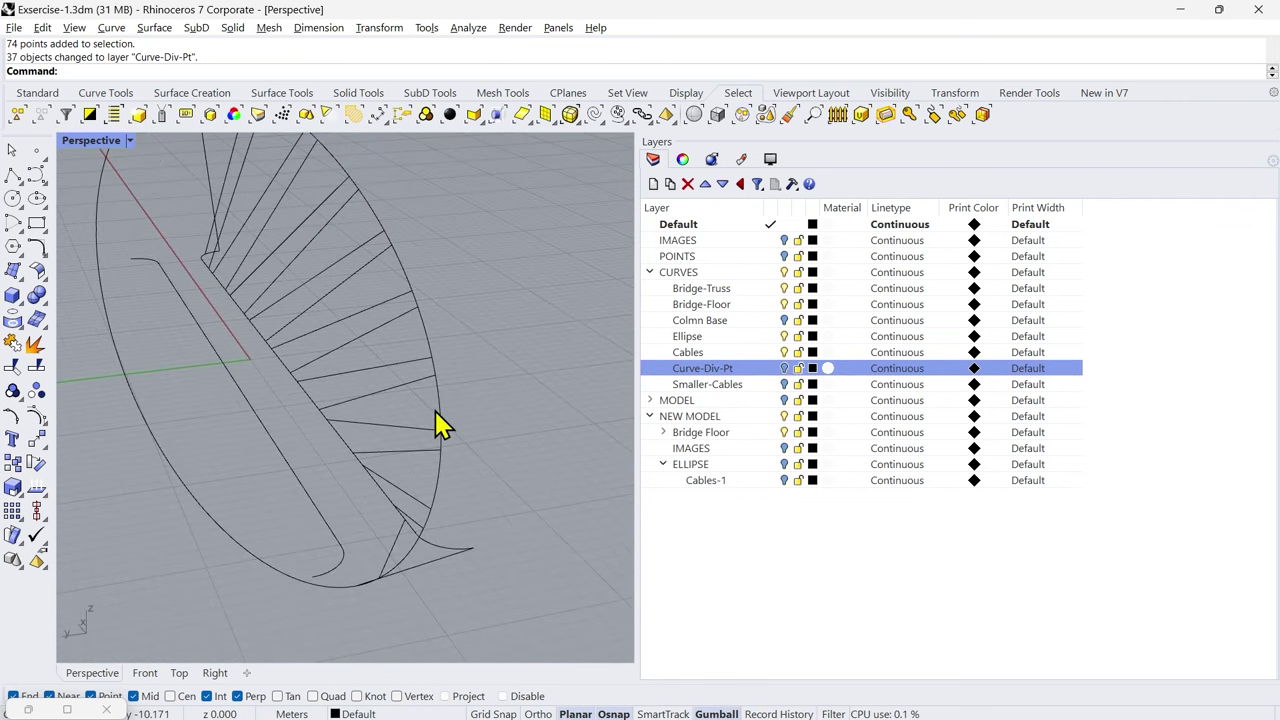
Step: Switch to the reference photo P (4).jpg and examine how the thin cables are spaced between the main paired cables along the arch and deck
key(alt+Tab)
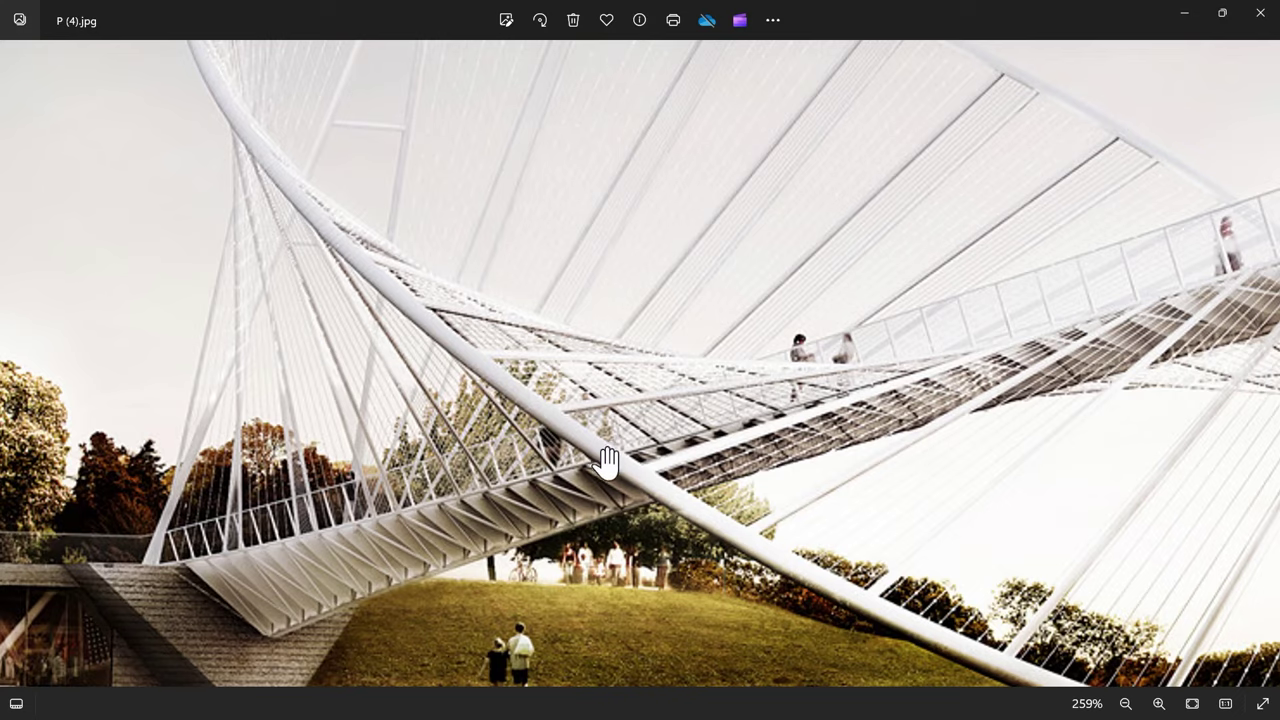
scroll(951, 306, down, 2)
scroll(957, 229, up, 5)
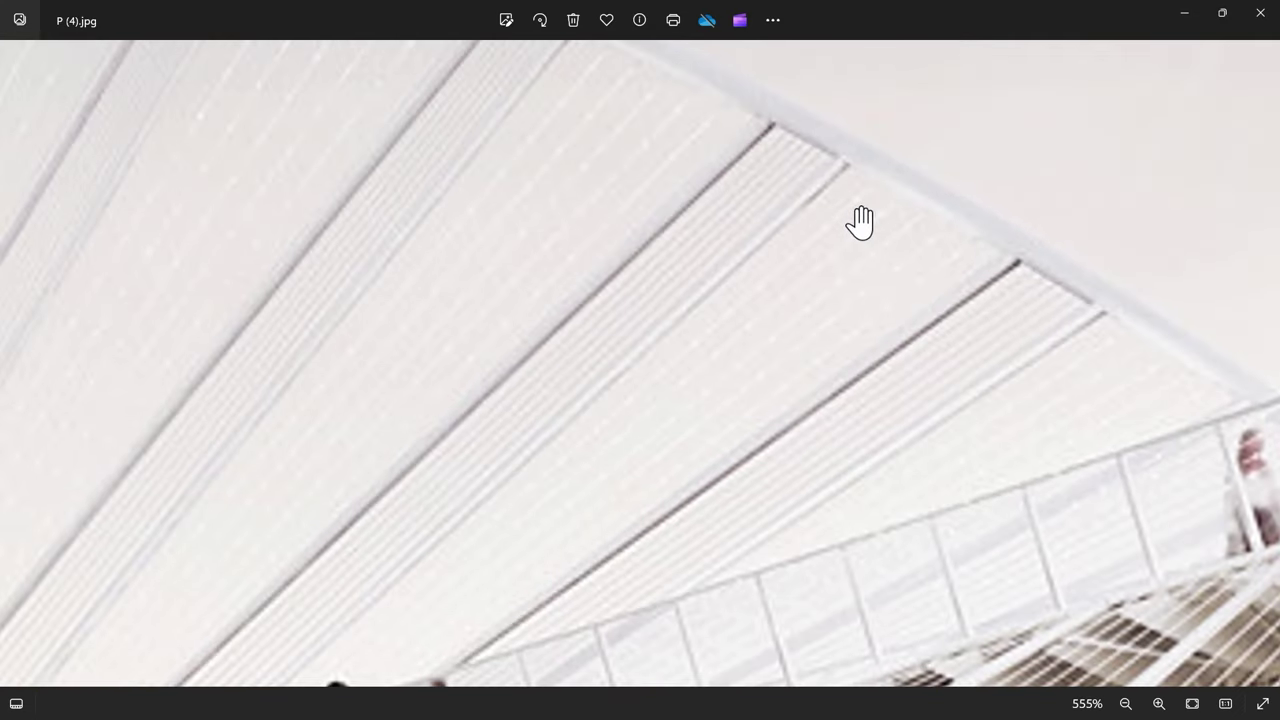
scroll(700, 430, down, 4)
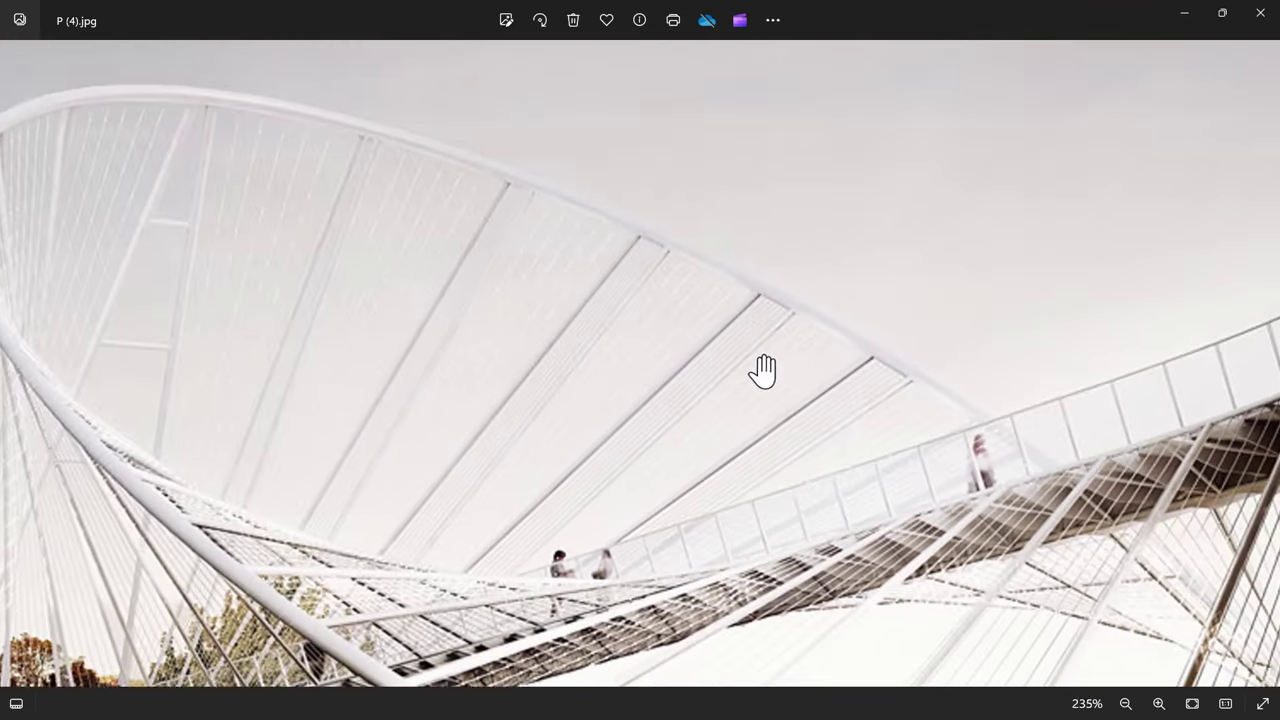
scroll(940, 380, up, 2)
scroll(965, 397, up, 1)
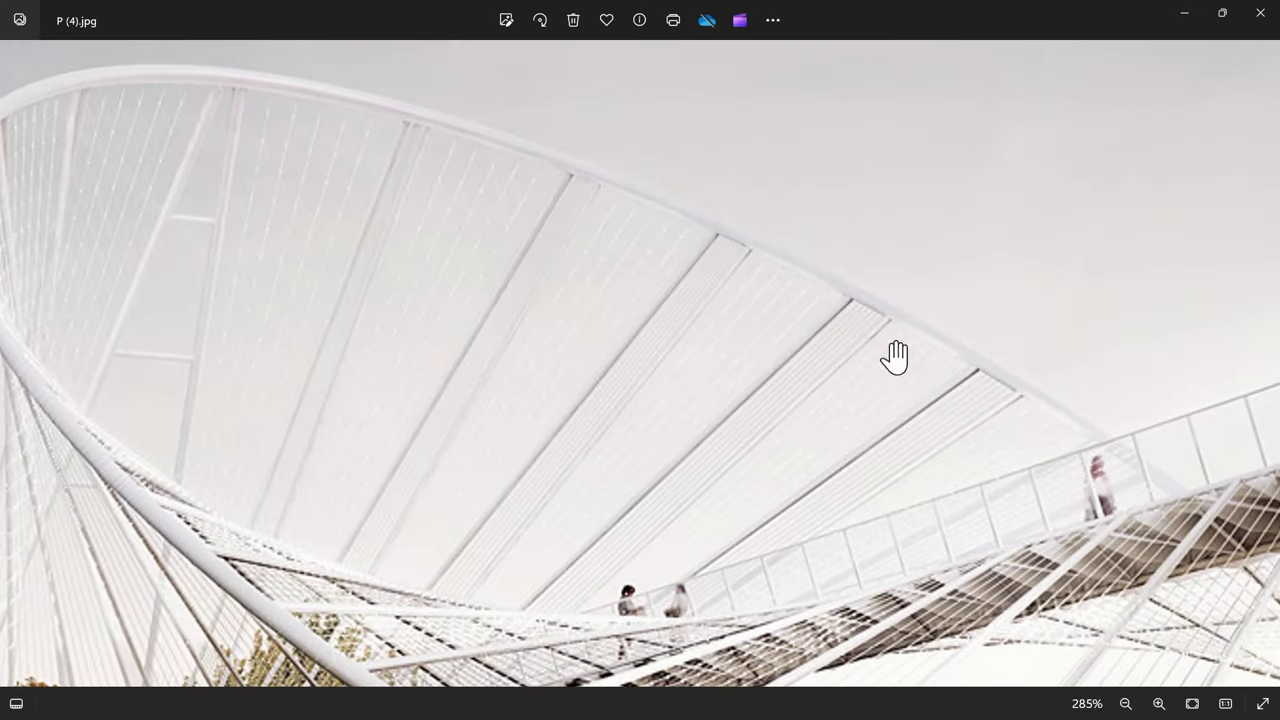
scroll(760, 283, up, 2)
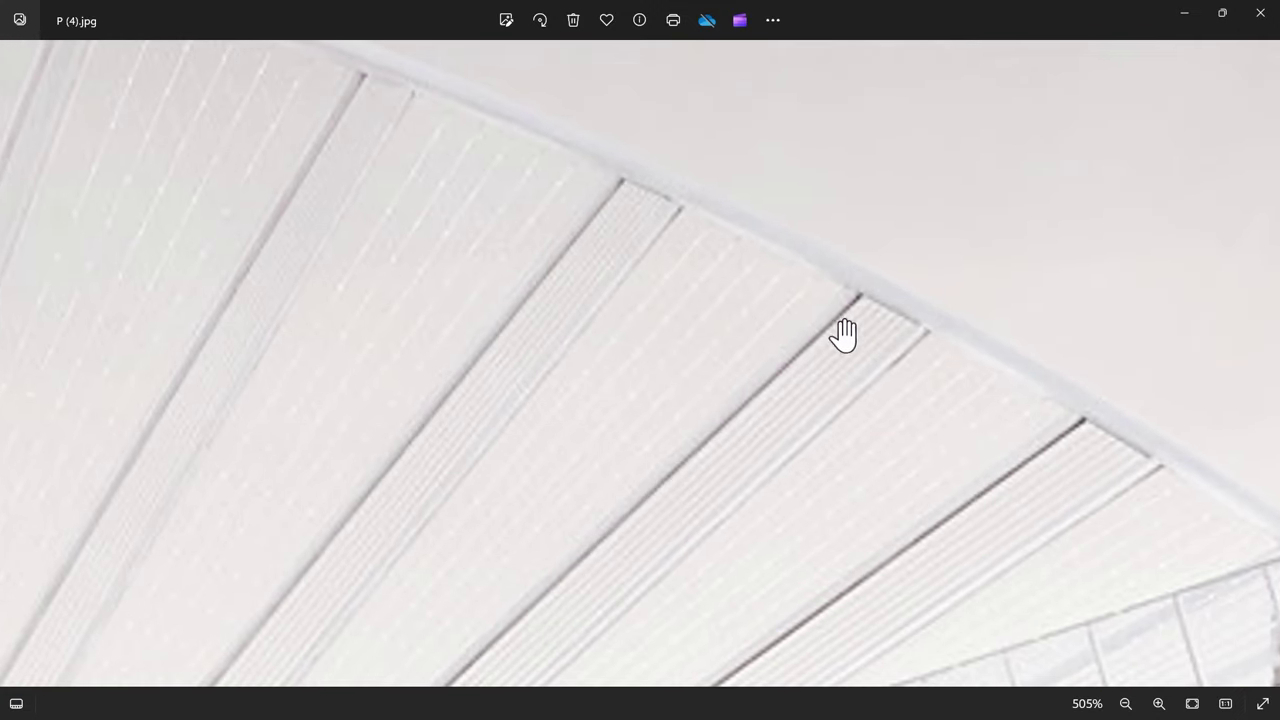
scroll(800, 354, down, 2)
scroll(810, 450, down, 1)
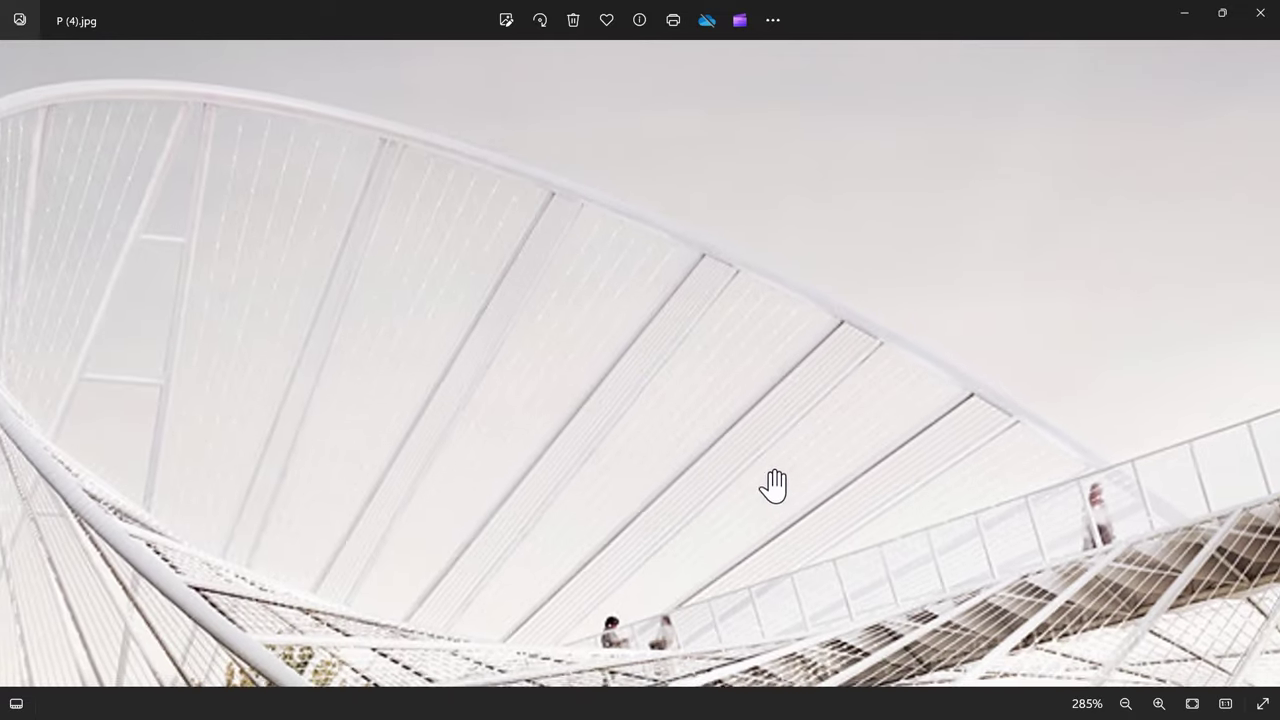
scroll(563, 608, down, 2)
scroll(600, 580, up, 5)
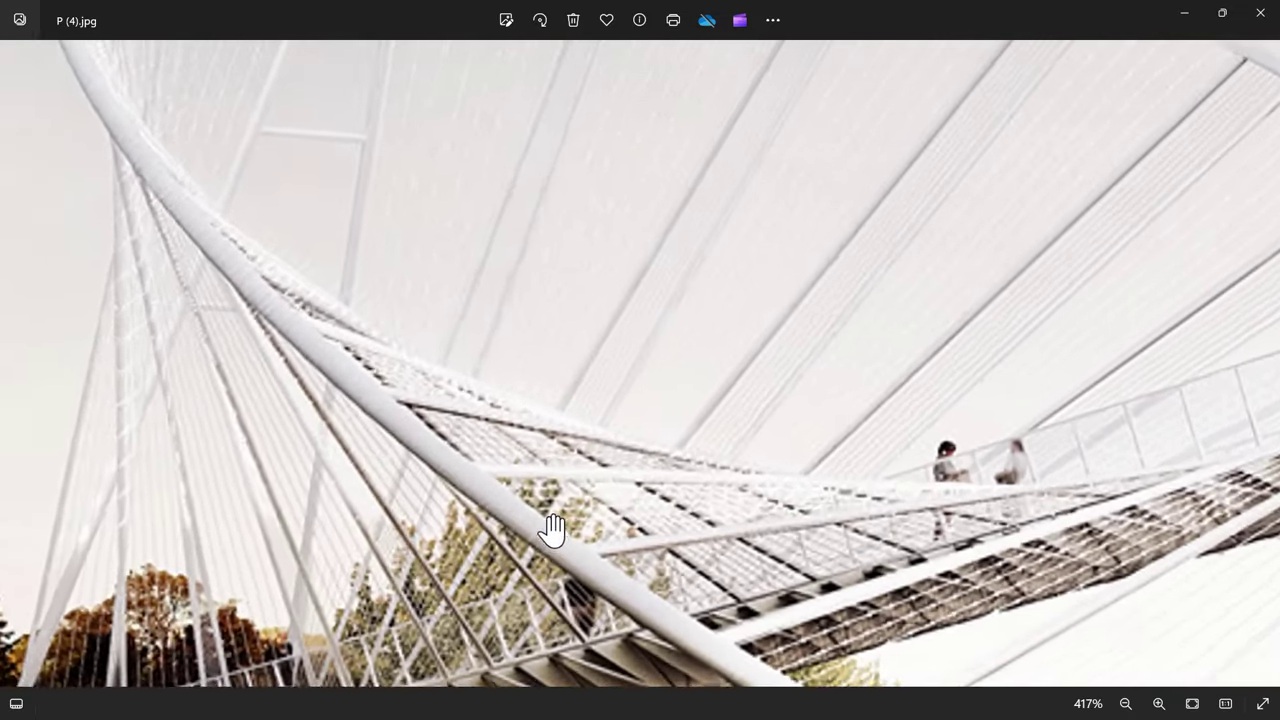
scroll(490, 522, down, 2)
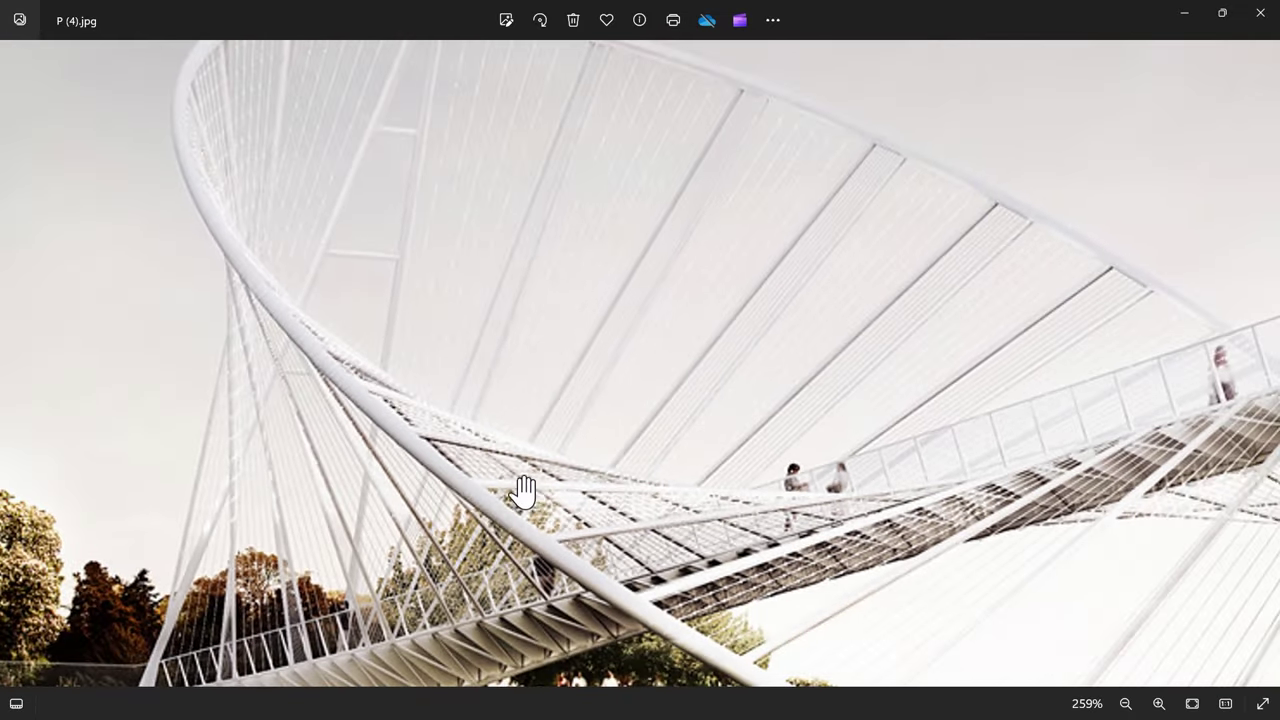
scroll(566, 409, down, 1)
scroll(503, 106, up, 5)
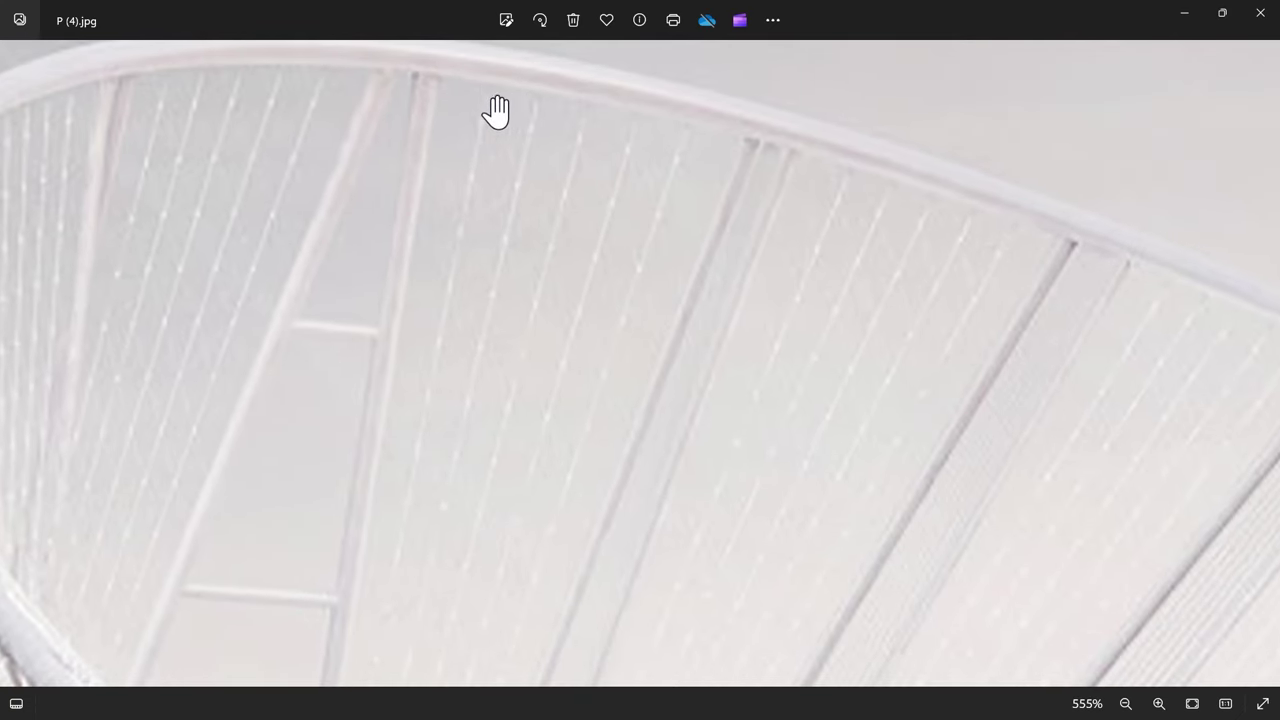
scroll(517, 154, down, 4)
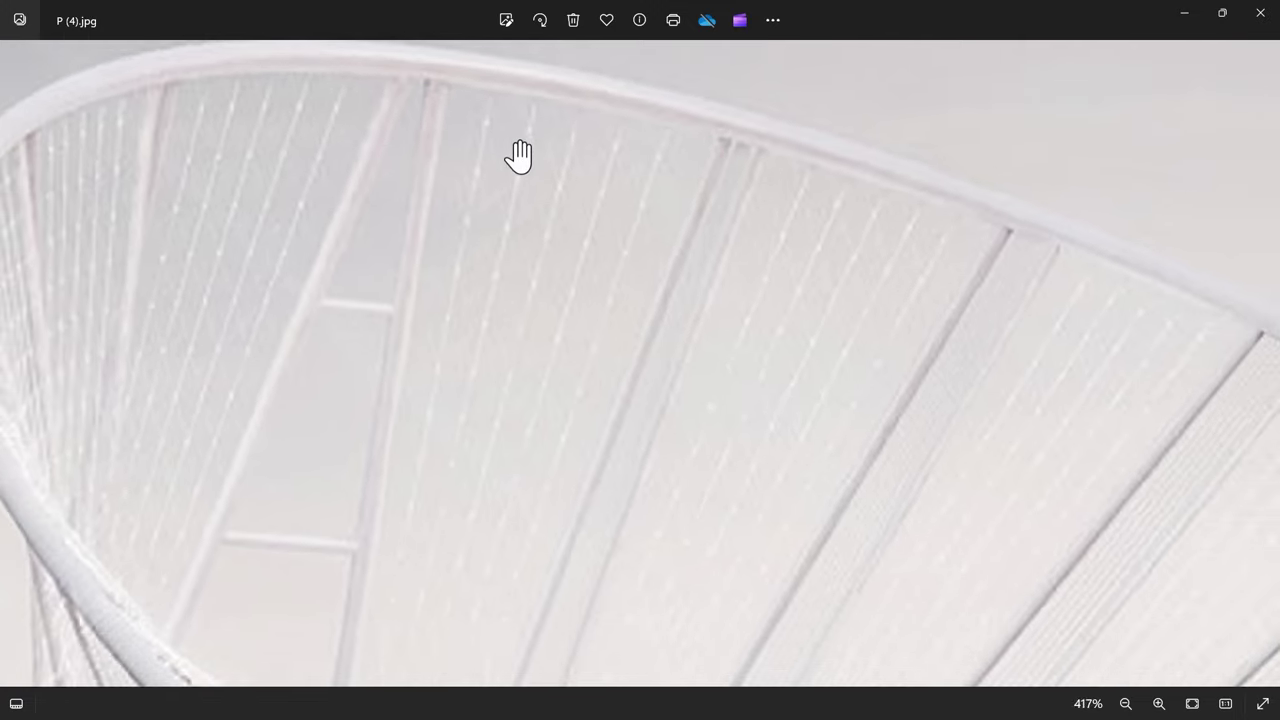
scroll(694, 163, up, 3)
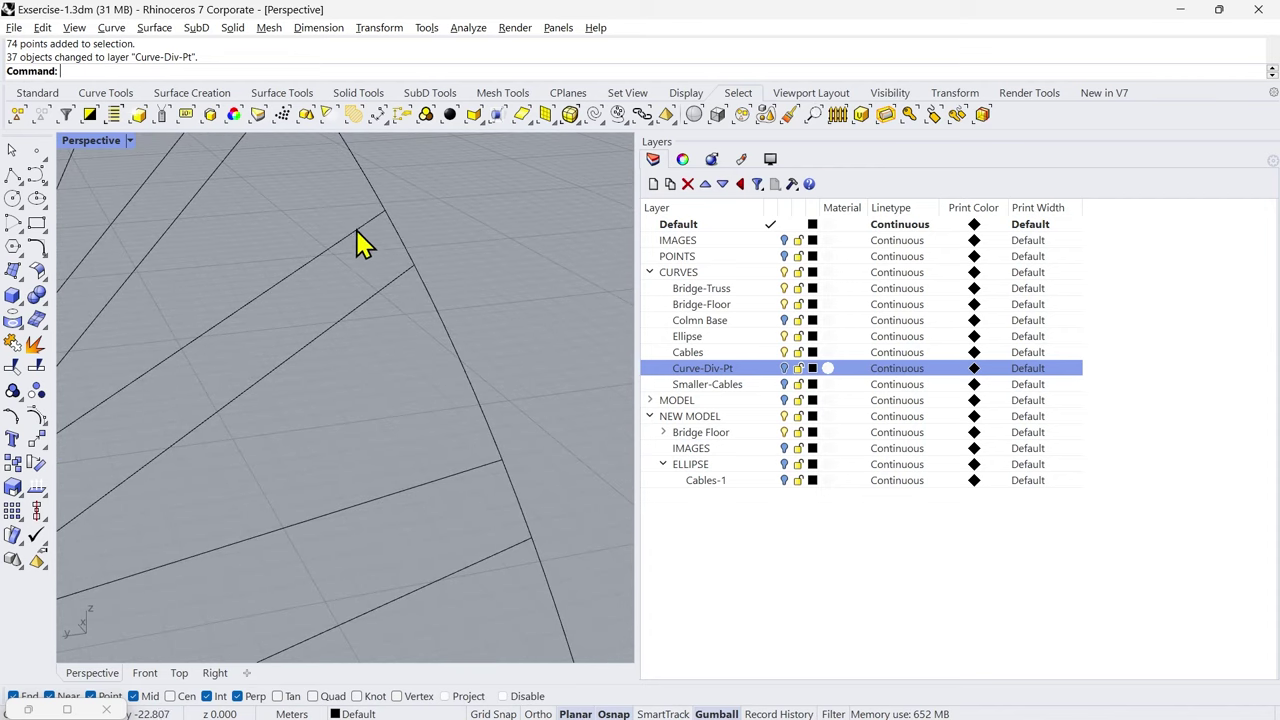
Step: Divide the cable-side deck edge curve and the elliptical arch curve into 36*6 segments
scroll(309, 334, down, 3)
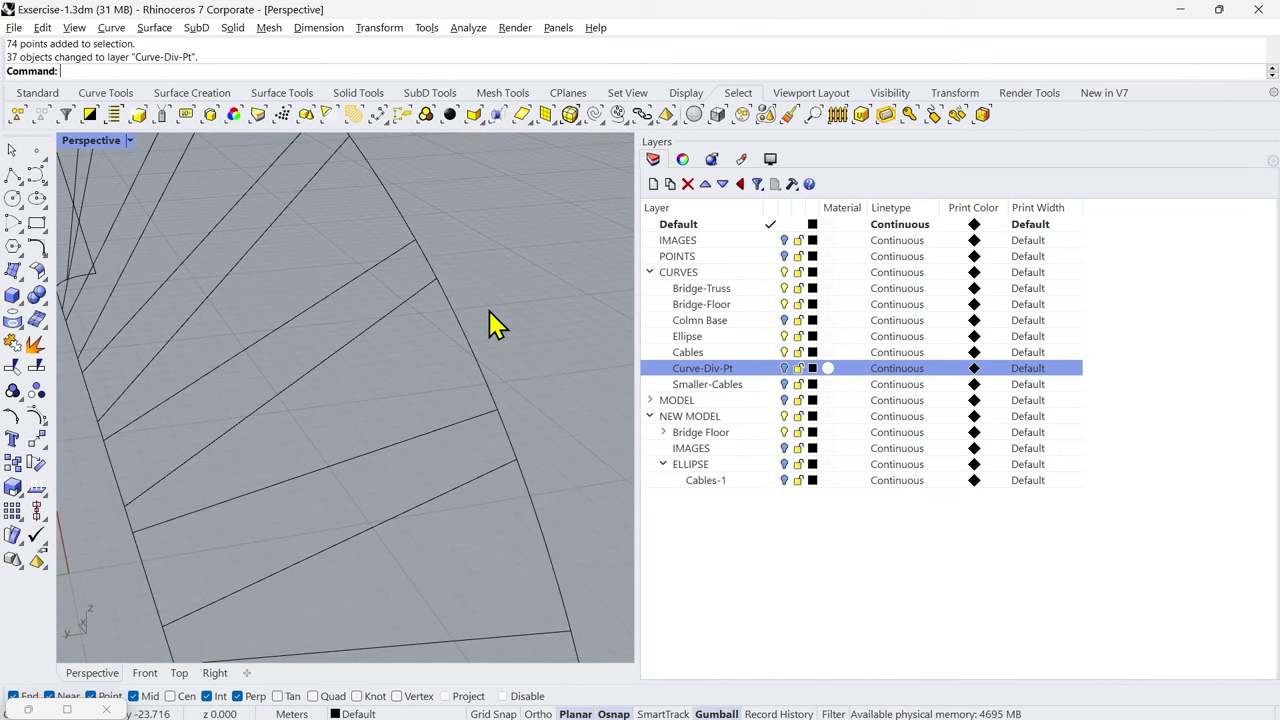
scroll(490, 325, down, 5)
scroll(334, 357, up, 5)
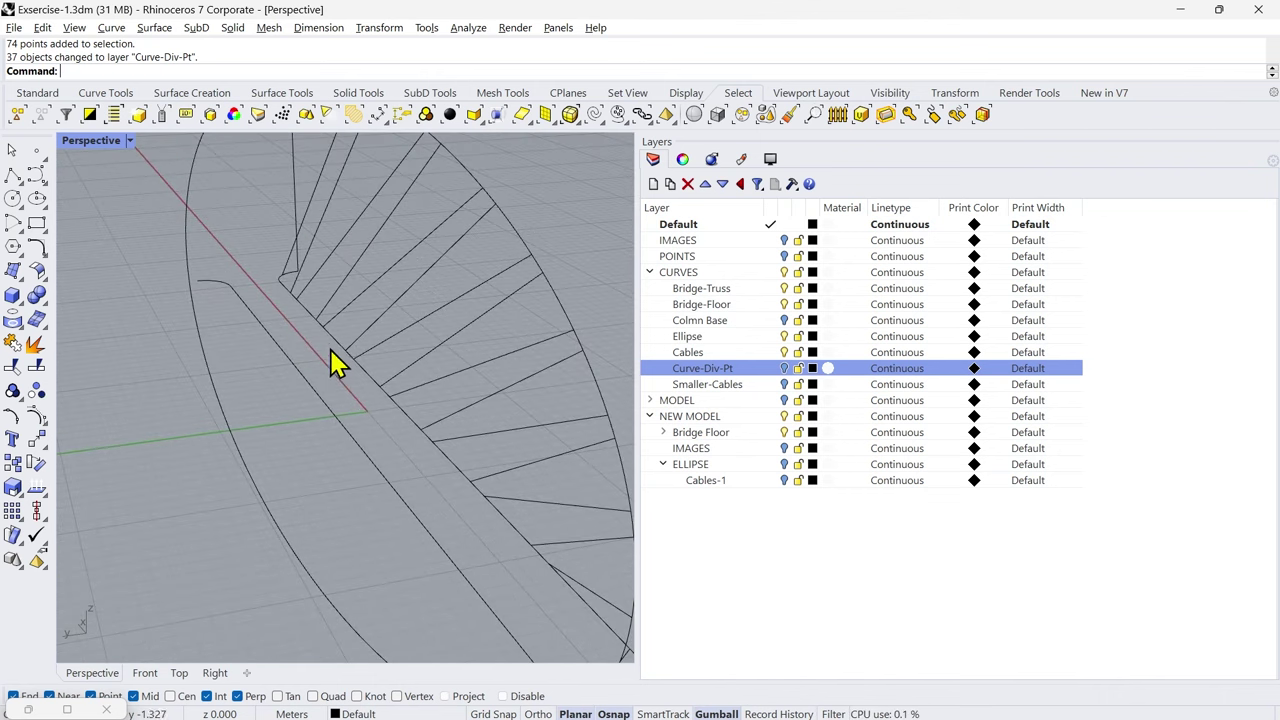
scroll(334, 342, down, 4)
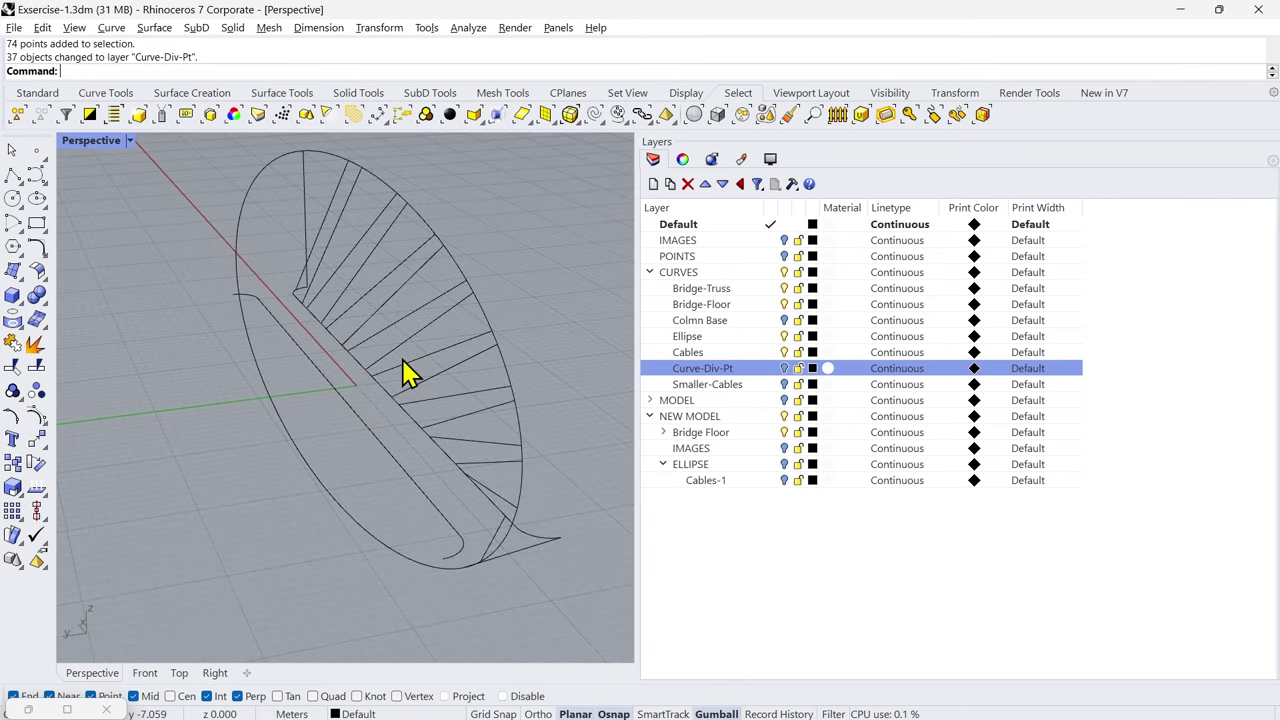
scroll(426, 443, up, 2)
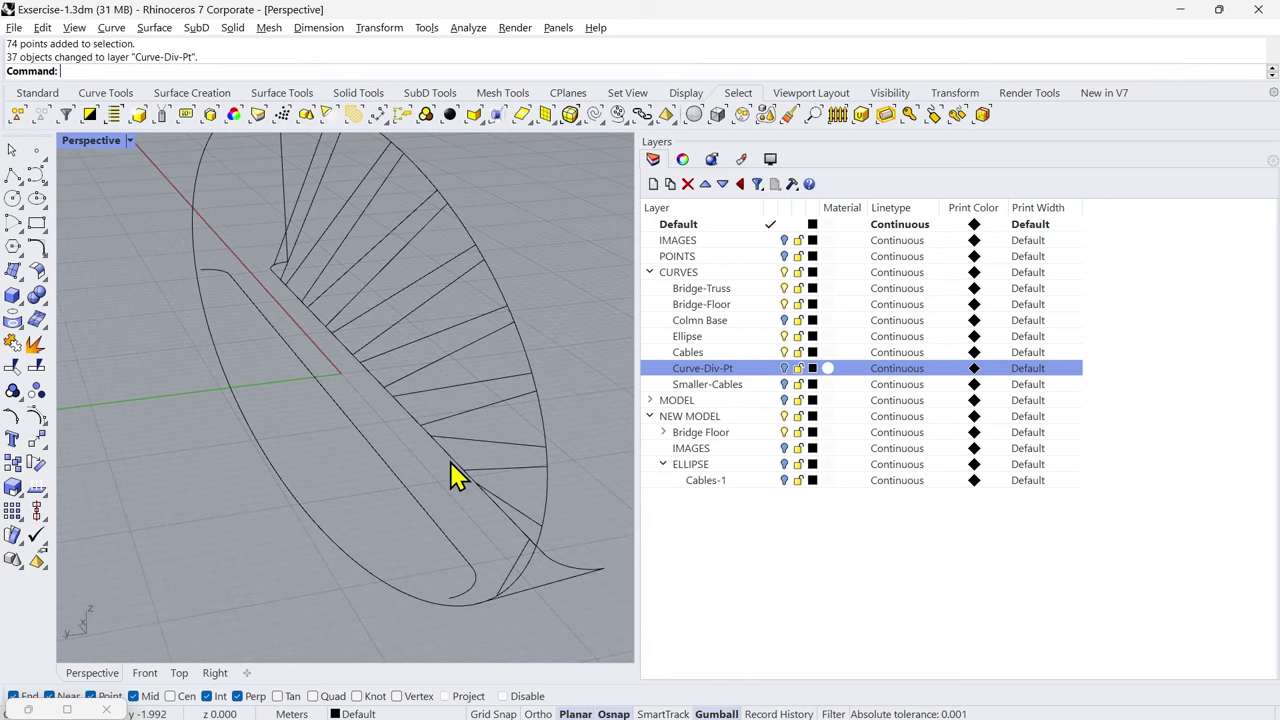
click(447, 455)
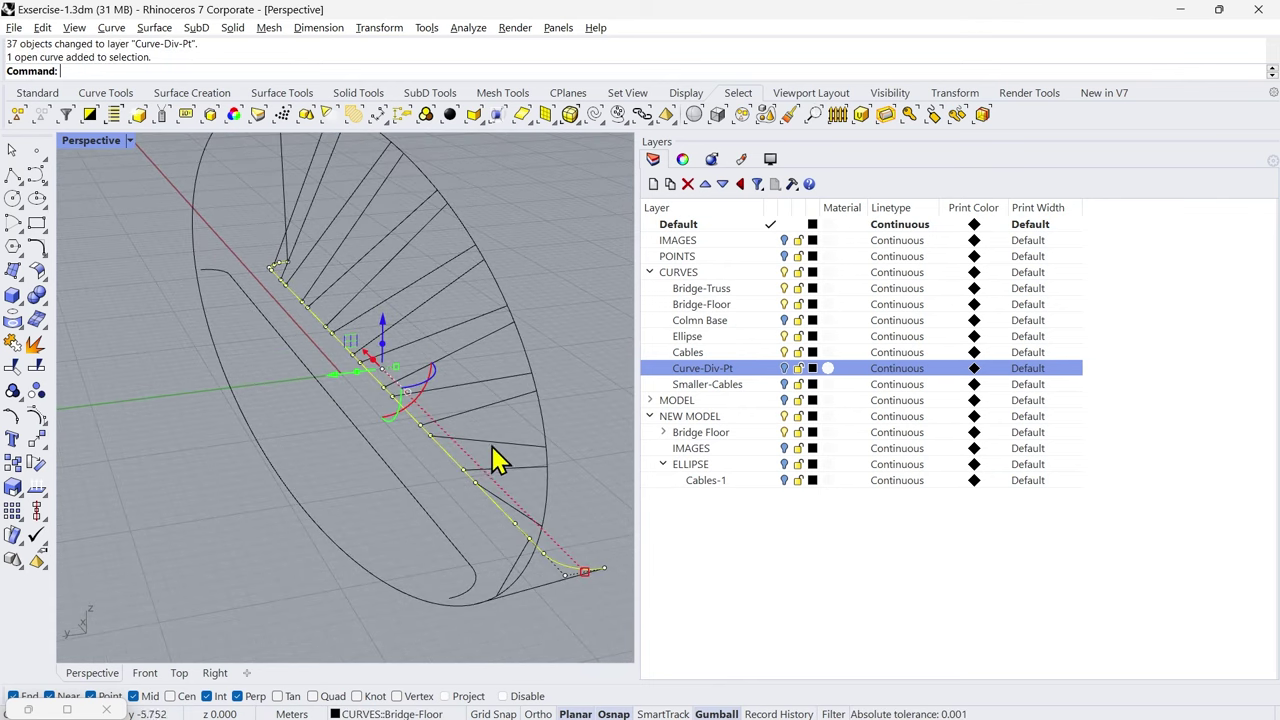
click(523, 345)
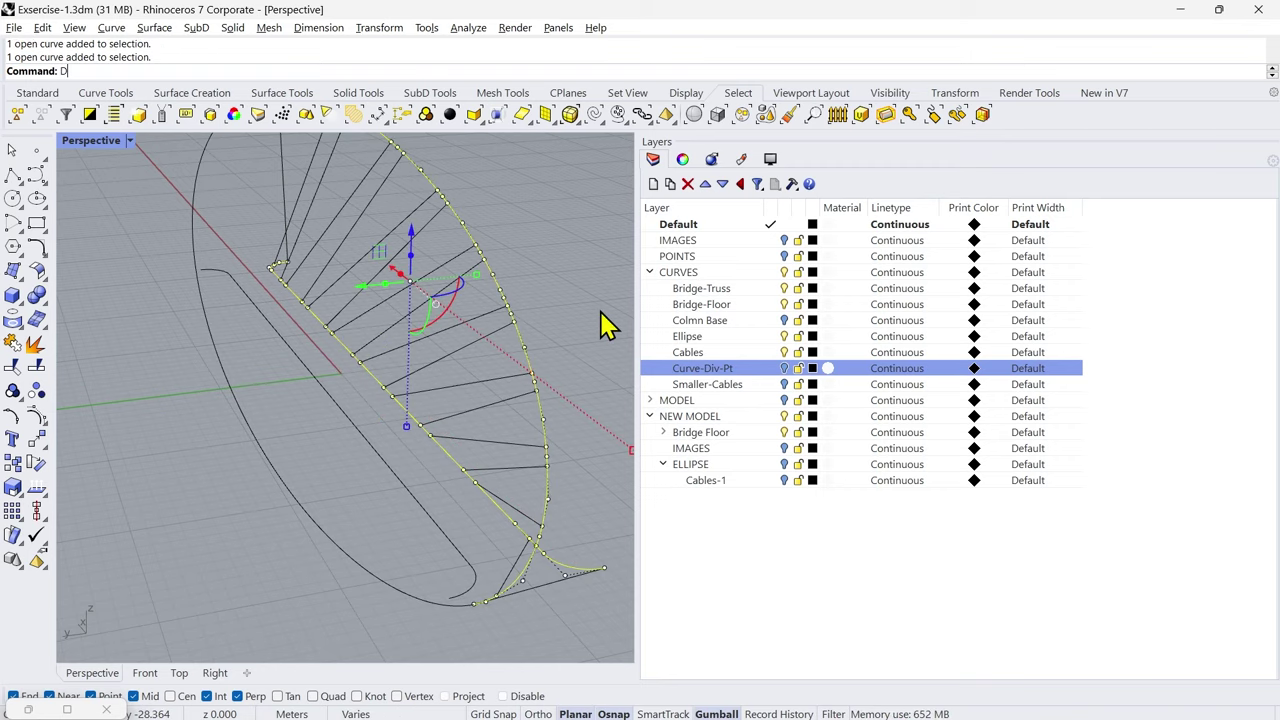
key(Return)
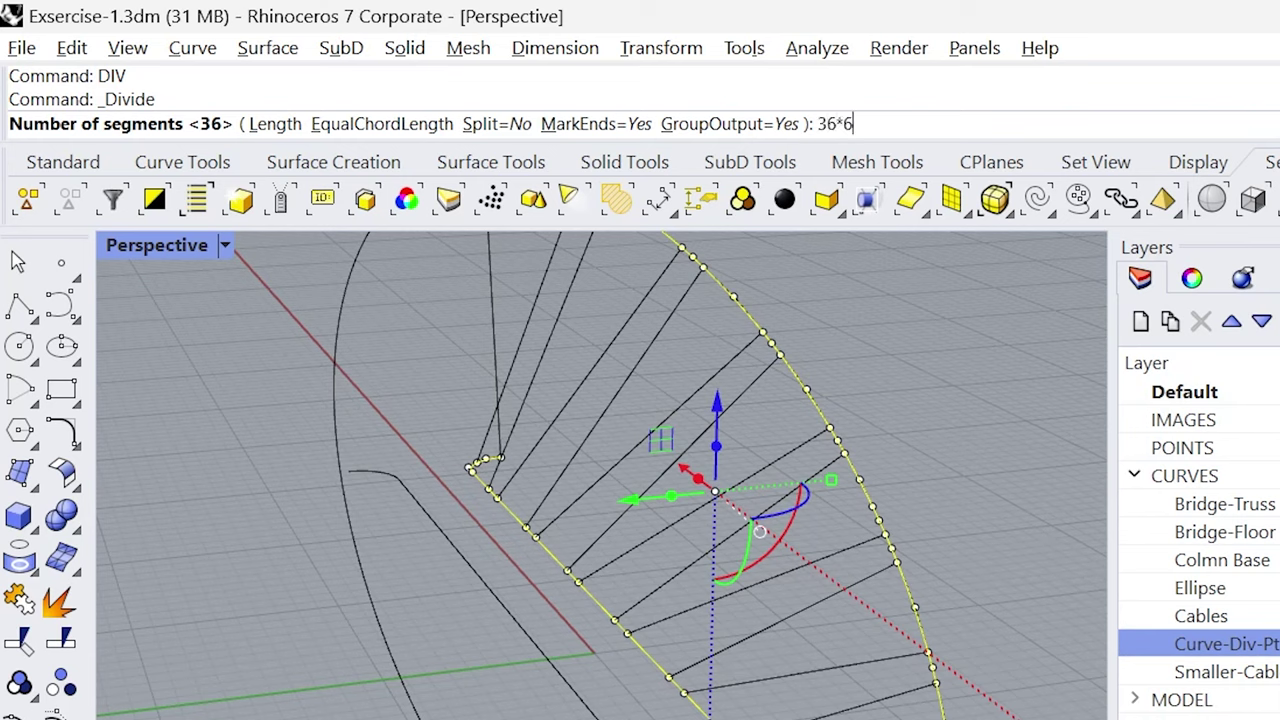
key(Return)
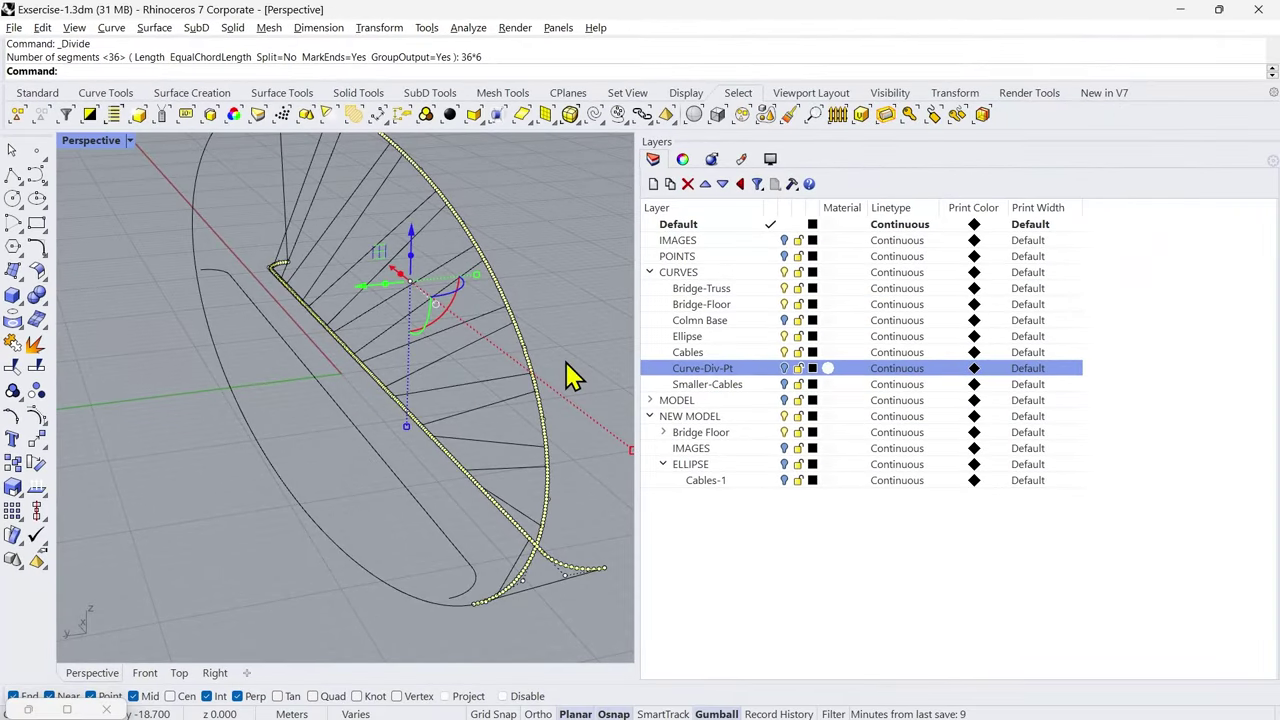
key(Escape)
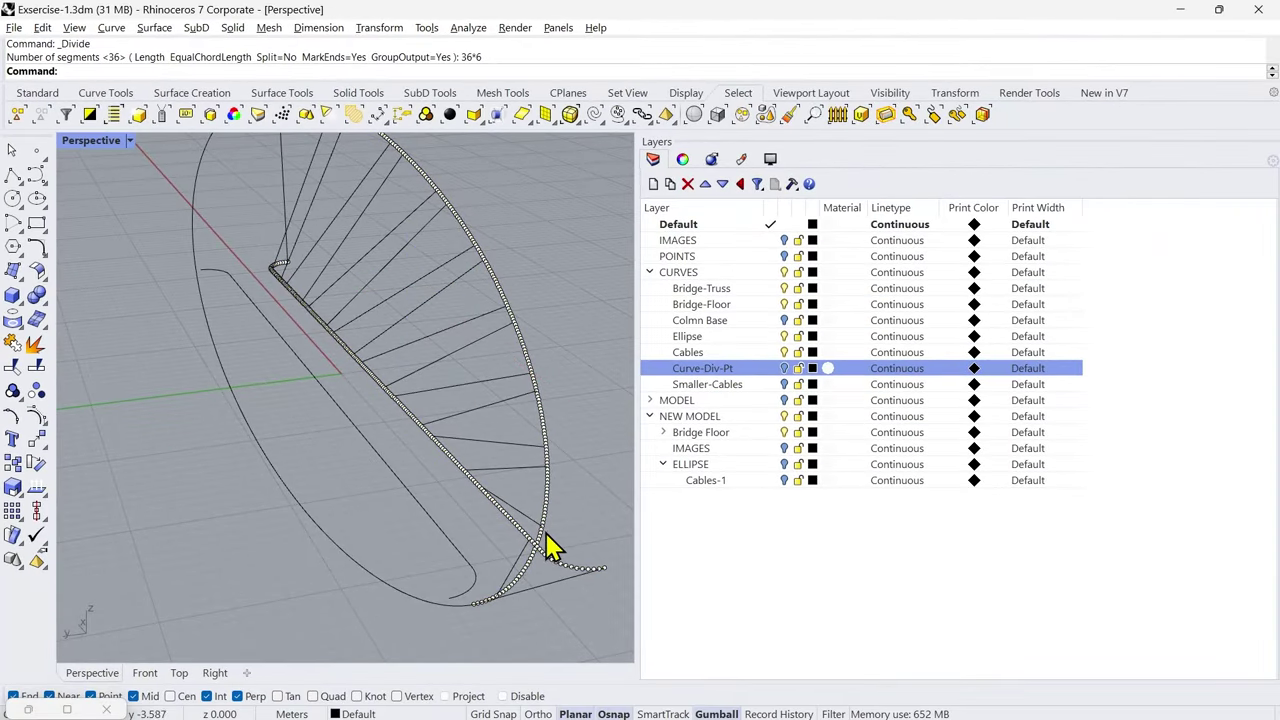
right_drag(553, 548, 277, 611)
text(DIV)
key(Return)
key(Escape)
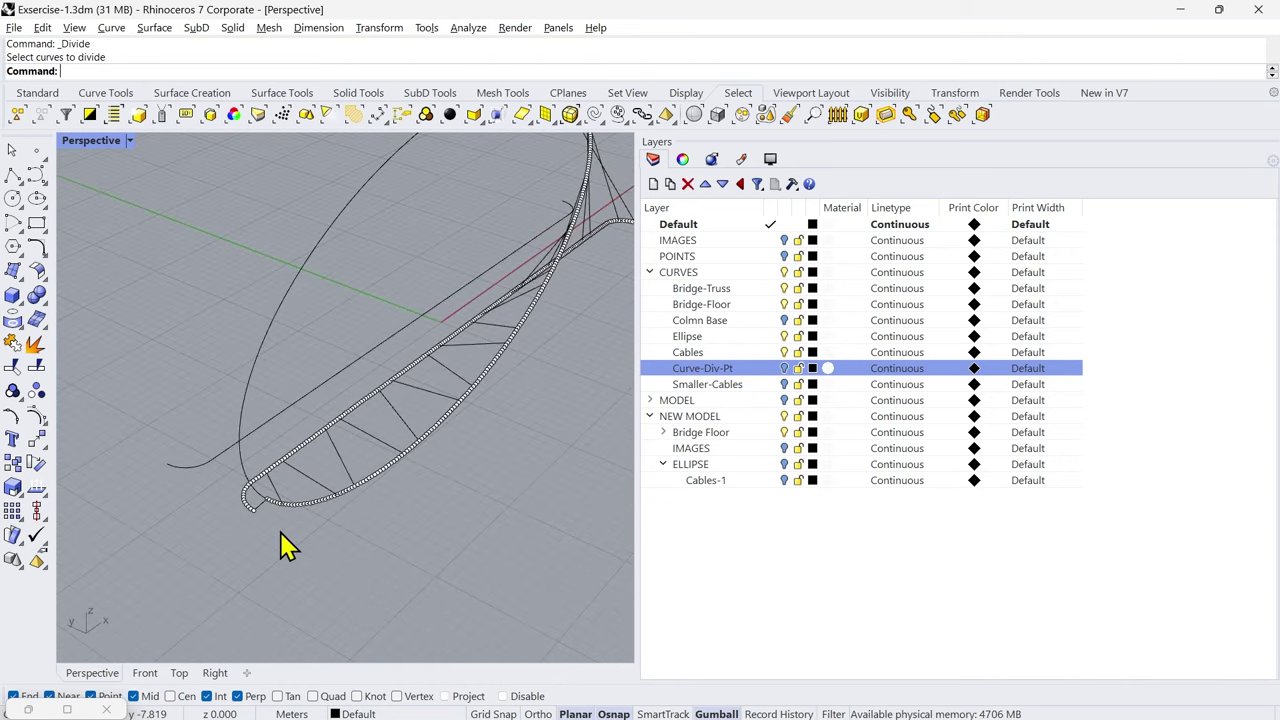
Step: Draw a thin cable polyline from the arch division point beside the end main cable to the third division point along the deck's curved end
right_drag(287, 545, 268, 489)
scroll(184, 443, up, 5)
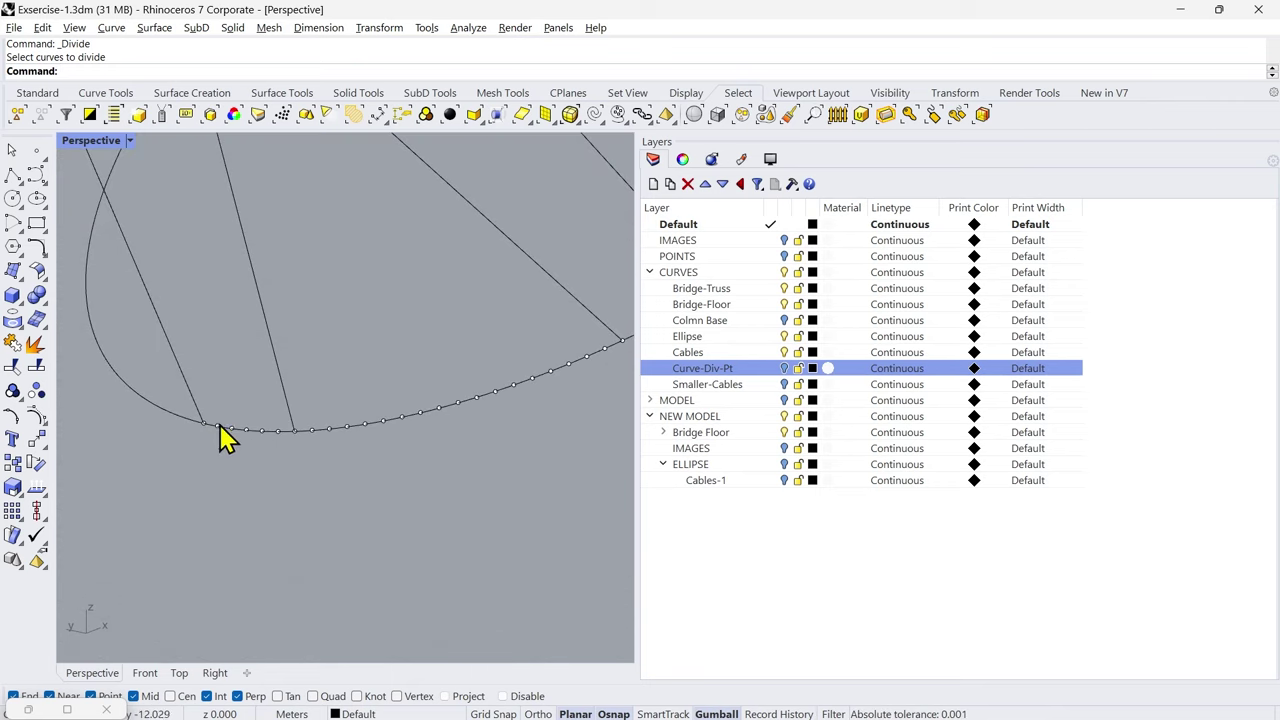
scroll(256, 445, down, 3)
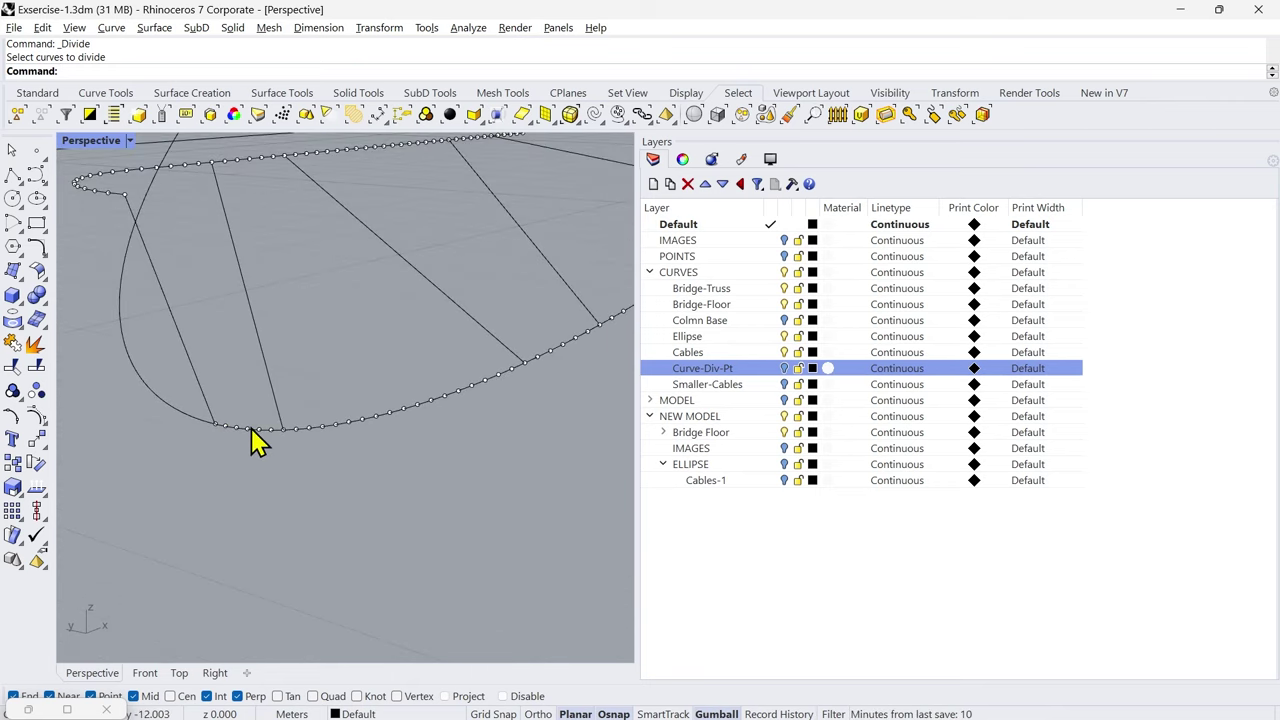
right_drag(257, 443, 240, 373)
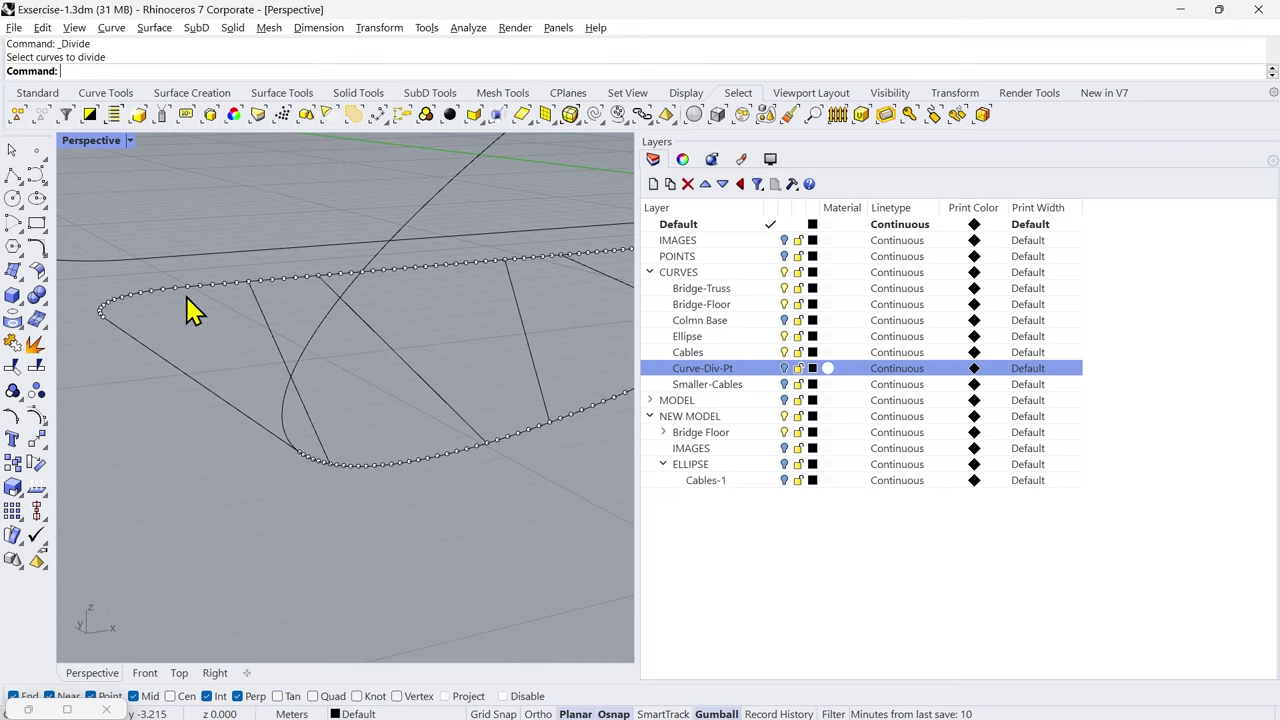
scroll(309, 471, up, 5)
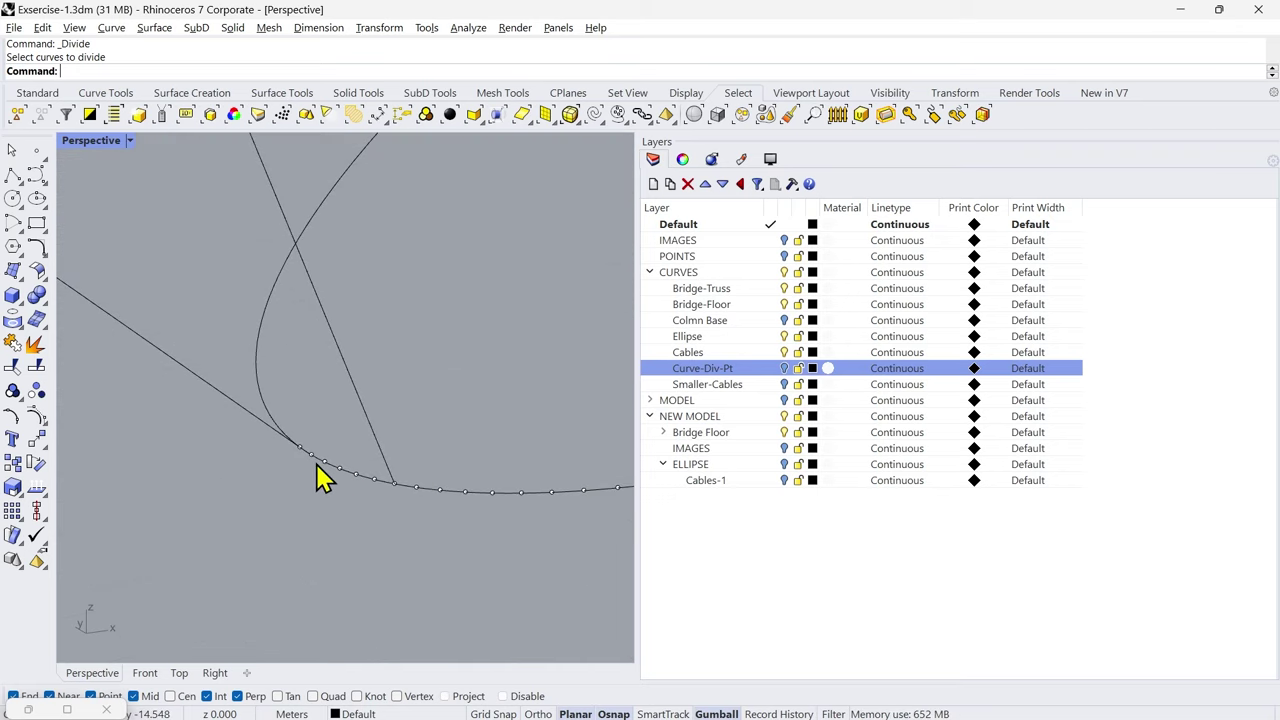
key(Return)
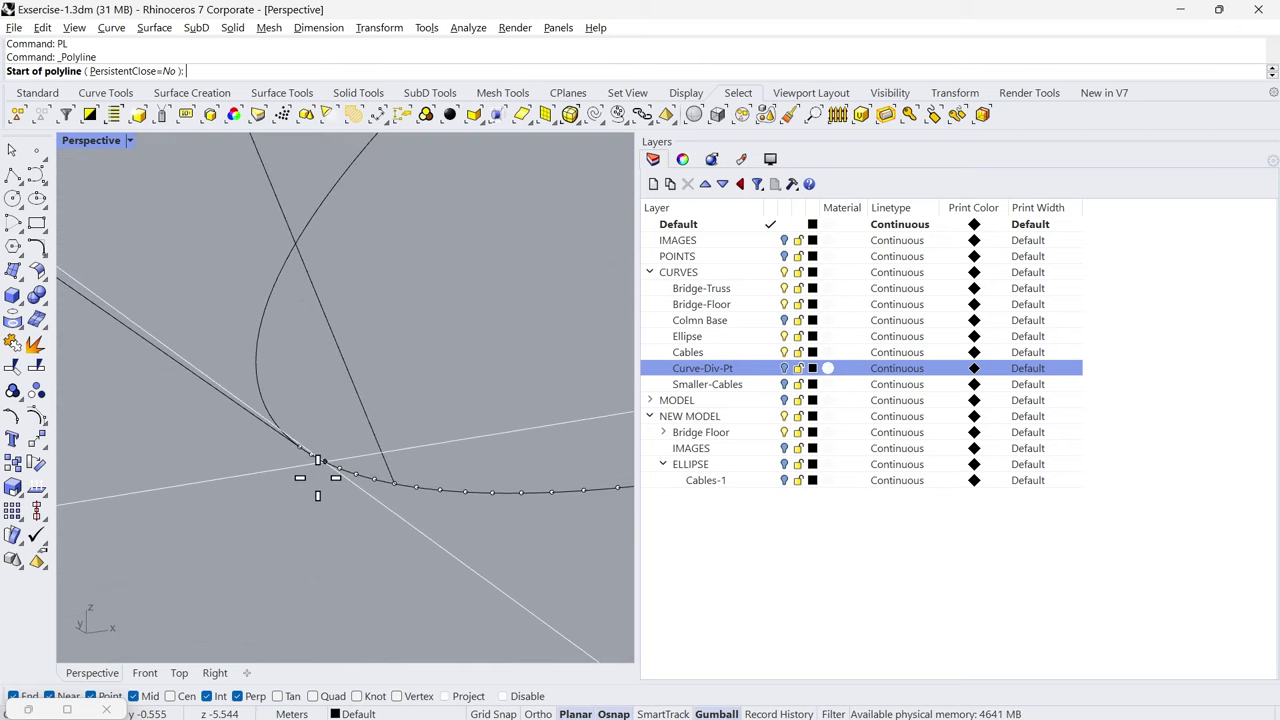
click(310, 458)
right_drag(336, 474, 232, 523)
click(214, 518)
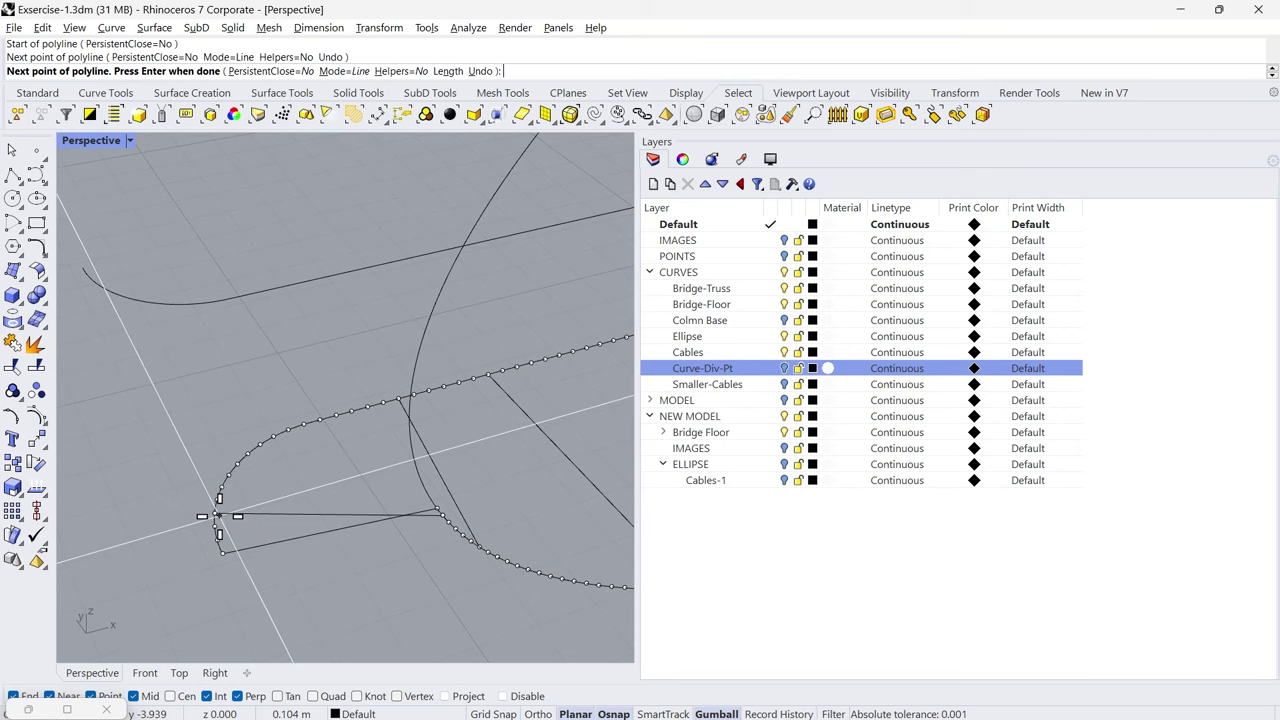
scroll(214, 518, up, 3)
key(Return)
Step: Add the second and third thin cables of the end bay, joining successive arch division points to every third deck-edge point
key(Return)
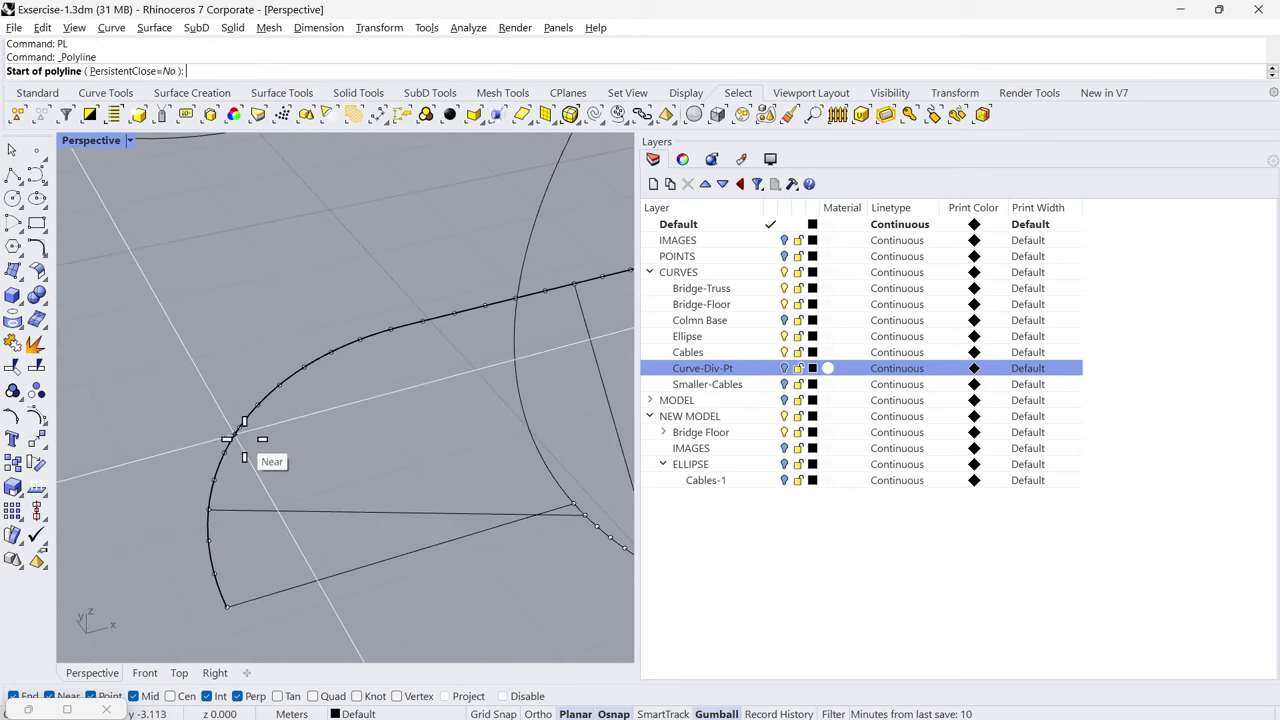
click(239, 428)
click(585, 533)
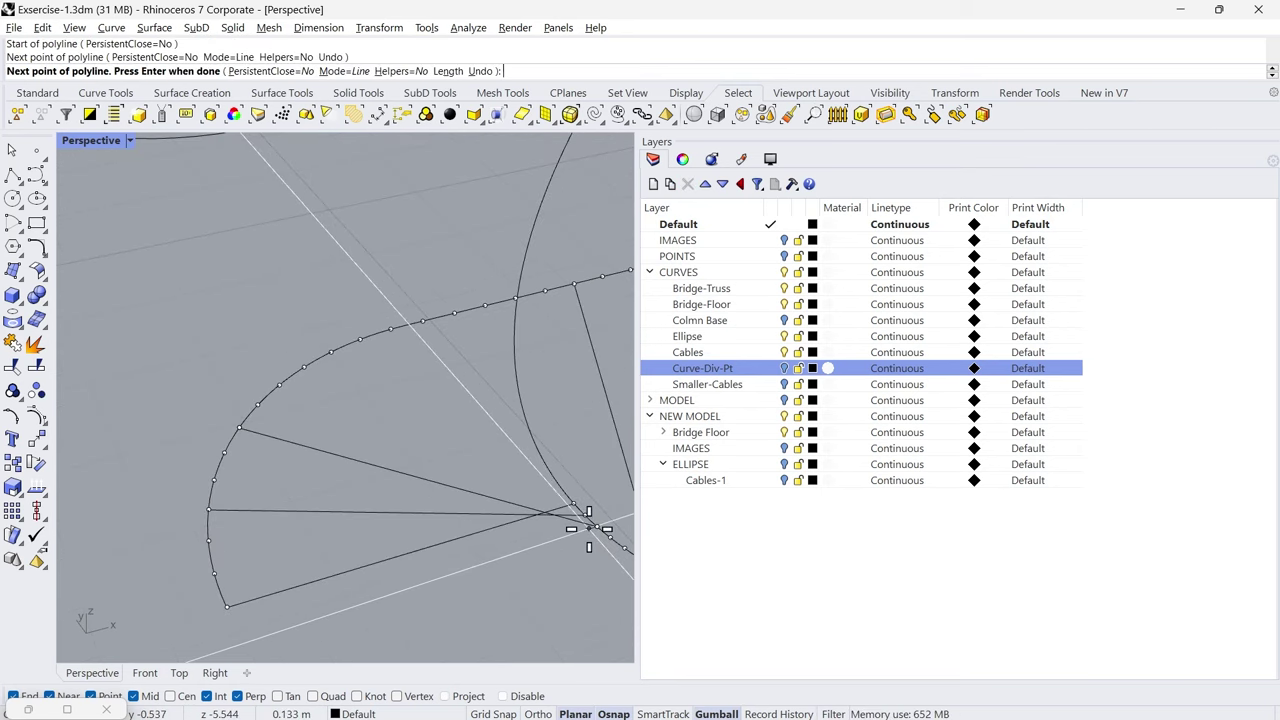
key(Return)
text(PL)
key(Return)
click(606, 548)
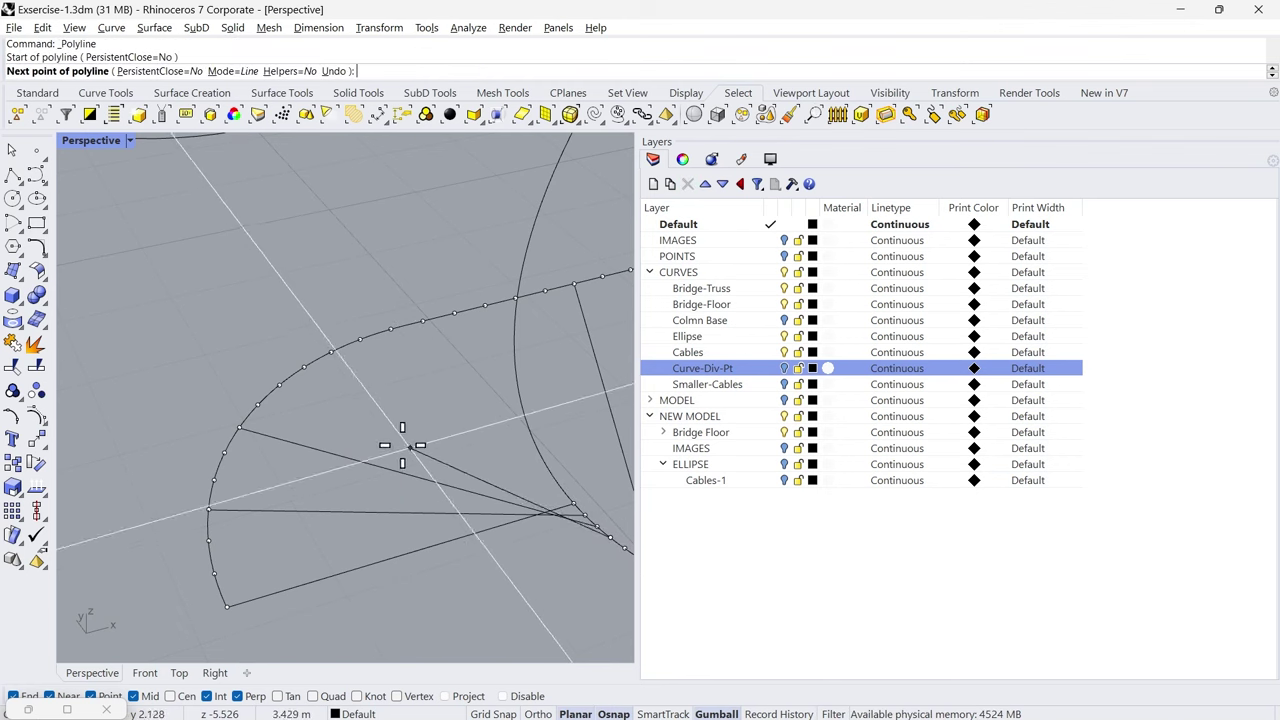
click(305, 367)
key(Return)
Step: Complete the end bay with the fourth and fifth thin cables between every third deck-edge point and the successive arch points
scroll(310, 398, down, 6)
shift+right_drag(390, 510, 291, 520)
scroll(285, 515, up, 5)
key(Return)
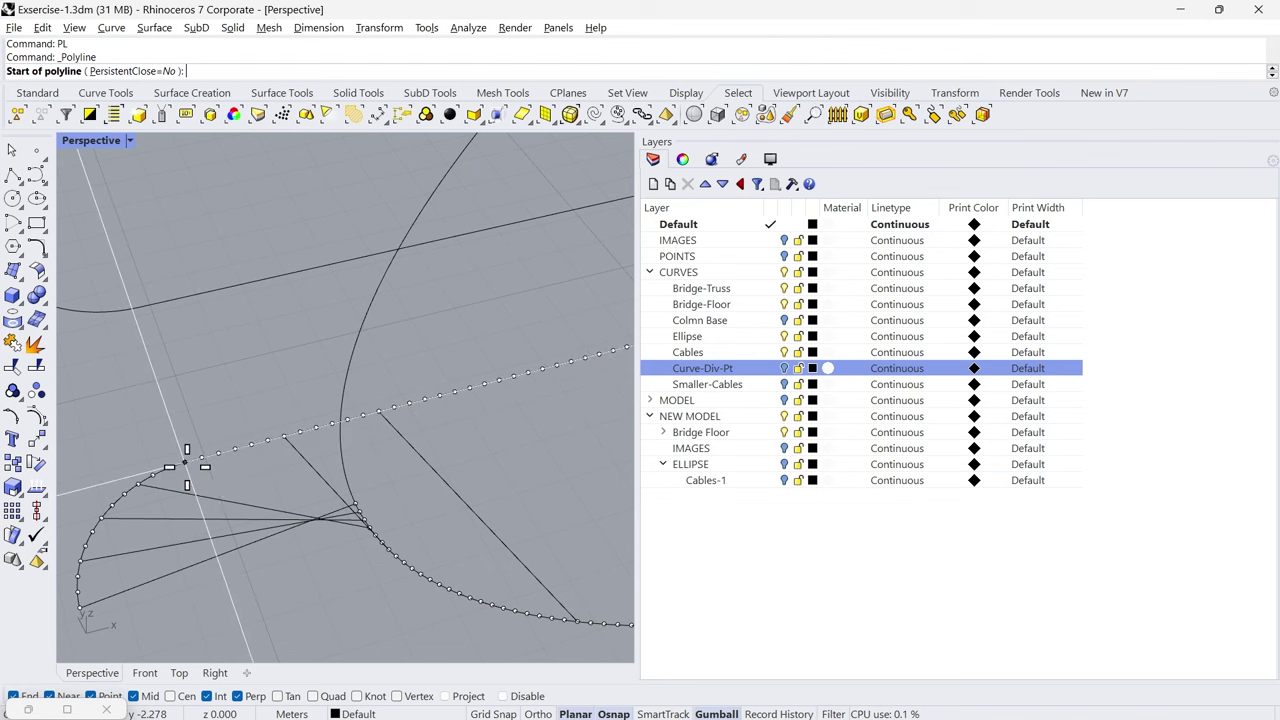
click(185, 464)
scroll(374, 556, up, 3)
right_drag(394, 550, 325, 217)
scroll(326, 214, up, 3)
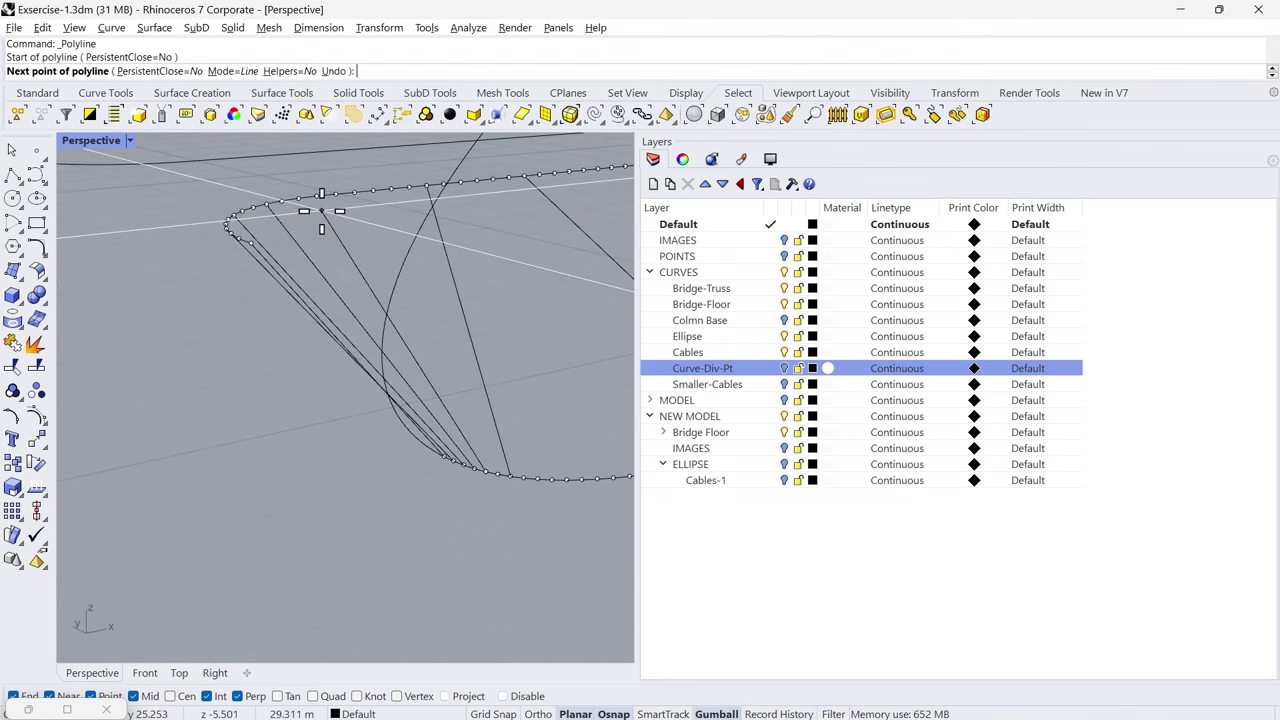
click(318, 198)
key(Return)
key(Return)
click(373, 192)
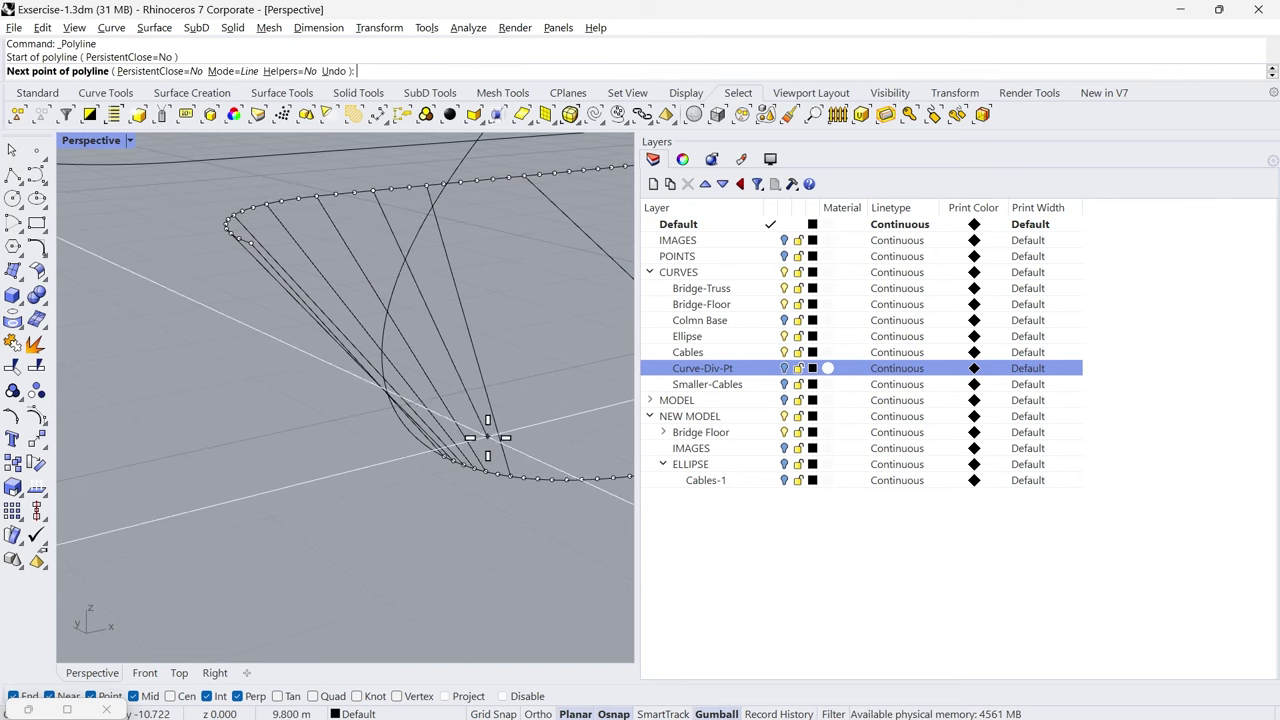
scroll(487, 436, up, 2)
click(500, 484)
key(Return)
Step: Draw the next bay's first thin cable from the deck point just past the second main cable to the third arch division point beyond it
scroll(505, 500, down, 3)
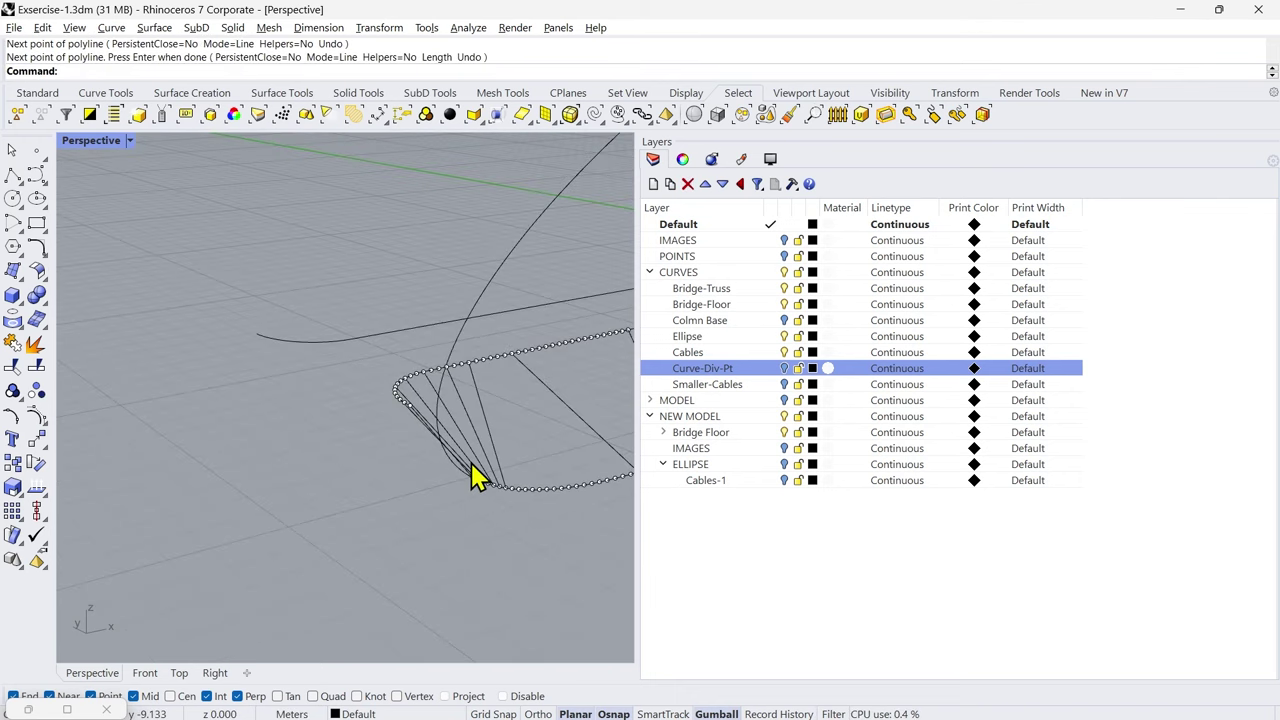
right_drag(480, 477, 376, 478)
right_drag(462, 500, 632, 520)
right_drag(506, 363, 331, 412)
text(PL)
key(Return)
right_drag(257, 329, 277, 277)
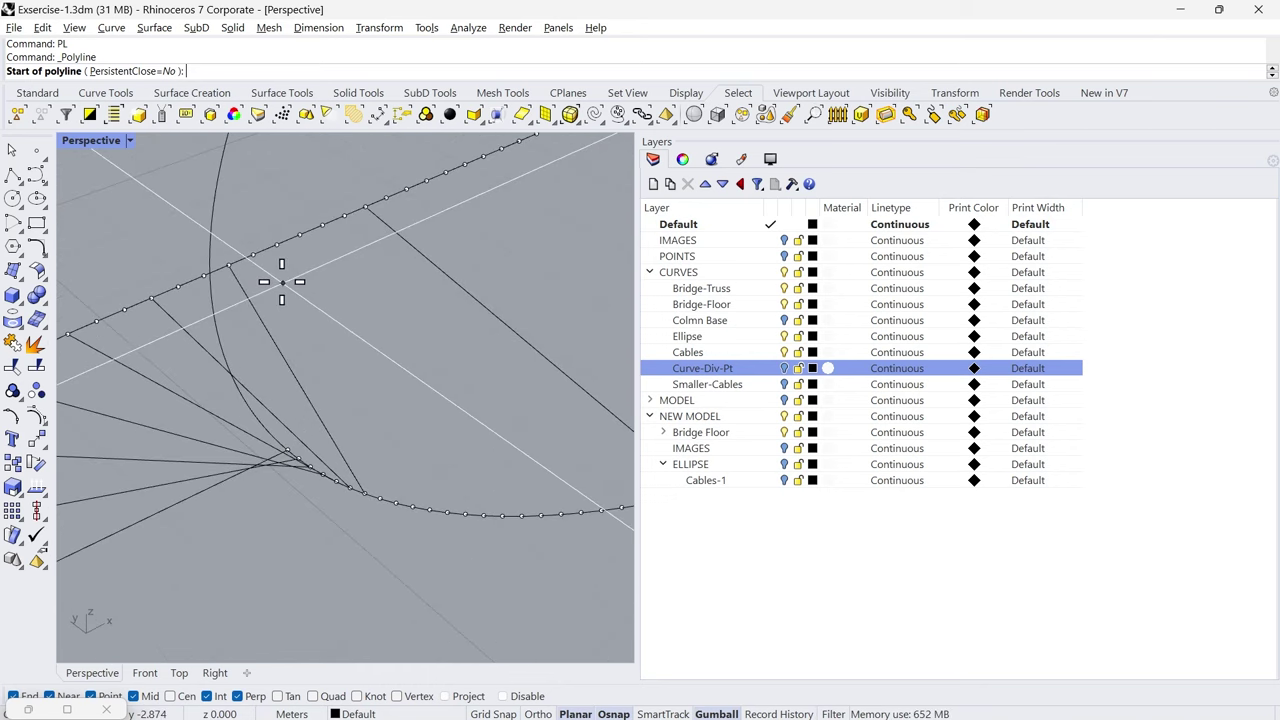
click(257, 258)
click(412, 507)
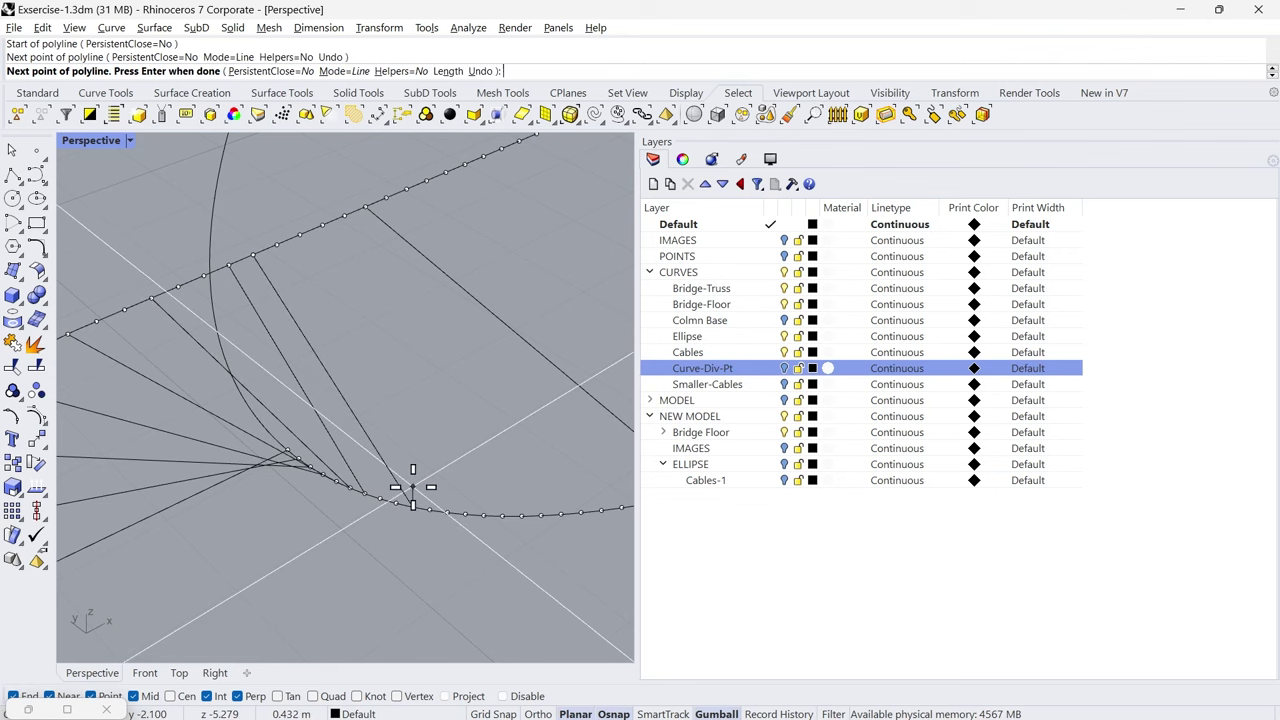
key(Return)
Step: Add two more thin cables in the second bay, linking successive deck-edge division points to every third arch point
key(Return)
click(465, 514)
click(277, 245)
key(Return)
key(Return)
click(300, 235)
right_drag(523, 518, 455, 355)
click(505, 455)
key(Return)
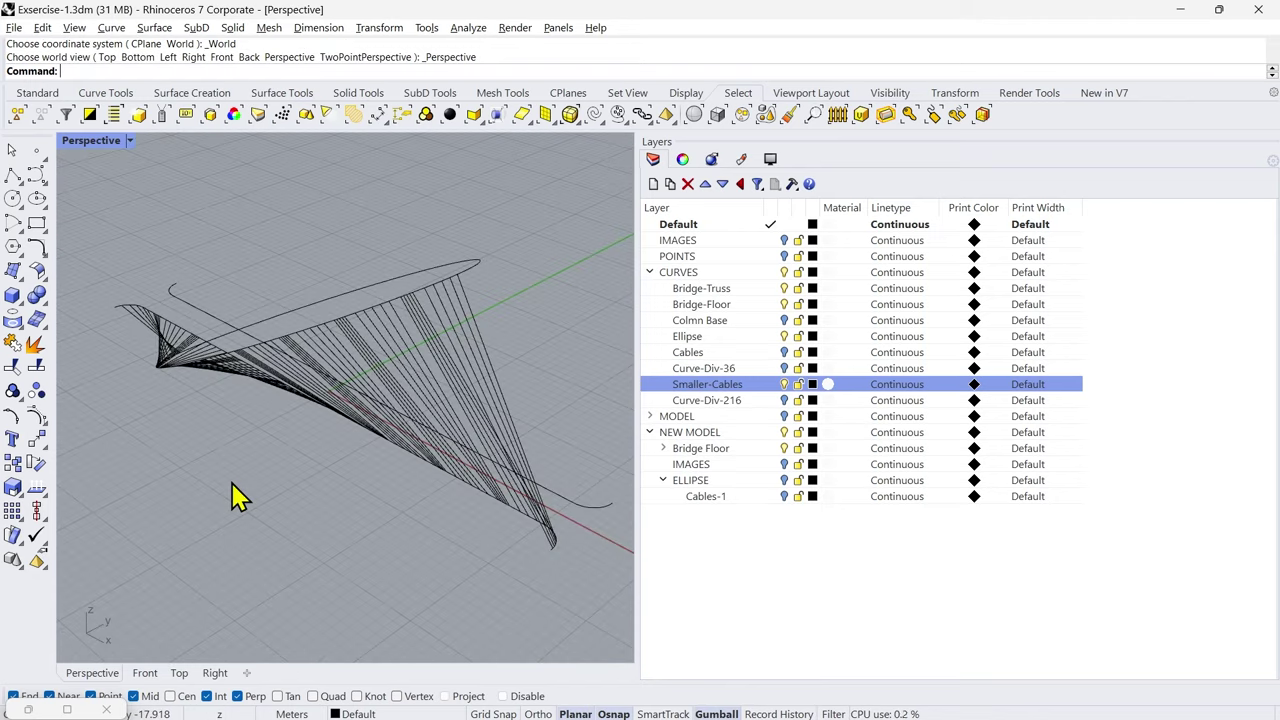
Step: Turn on the Cables layer and rename it Main-Cables
right_drag(237, 494, 465, 578)
scroll(497, 400, up, 6)
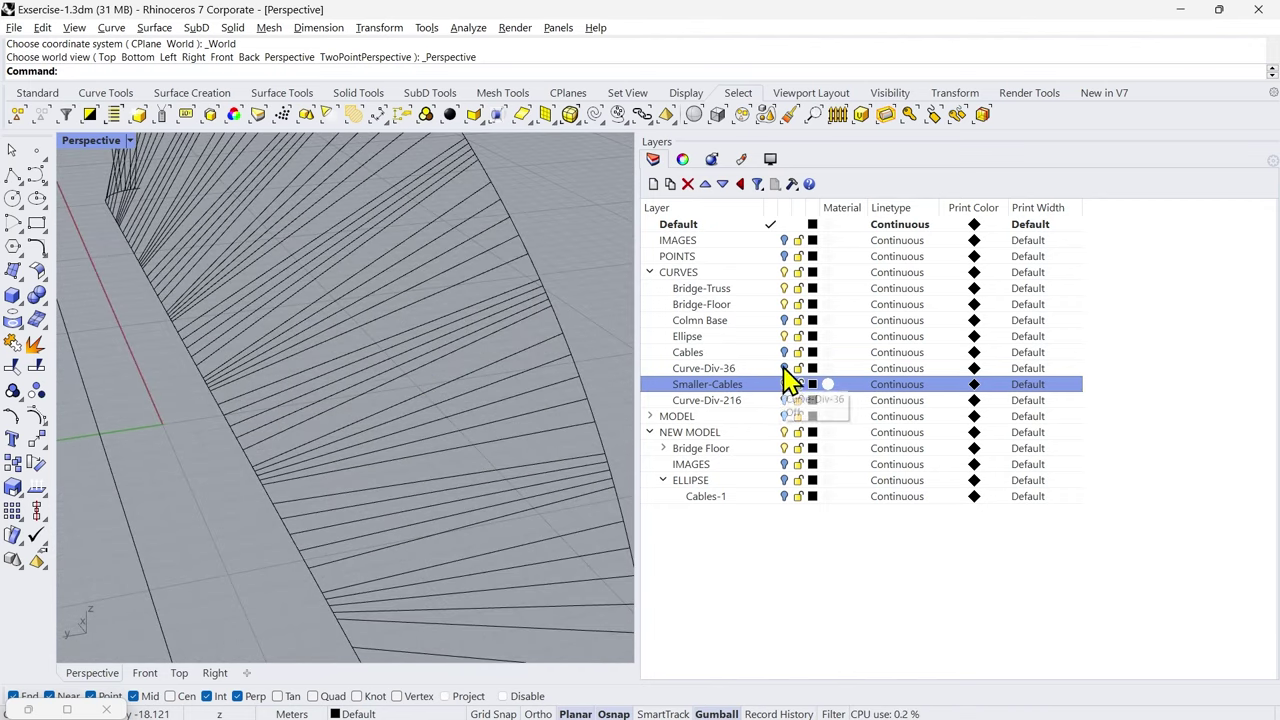
click(740, 368)
click(775, 353)
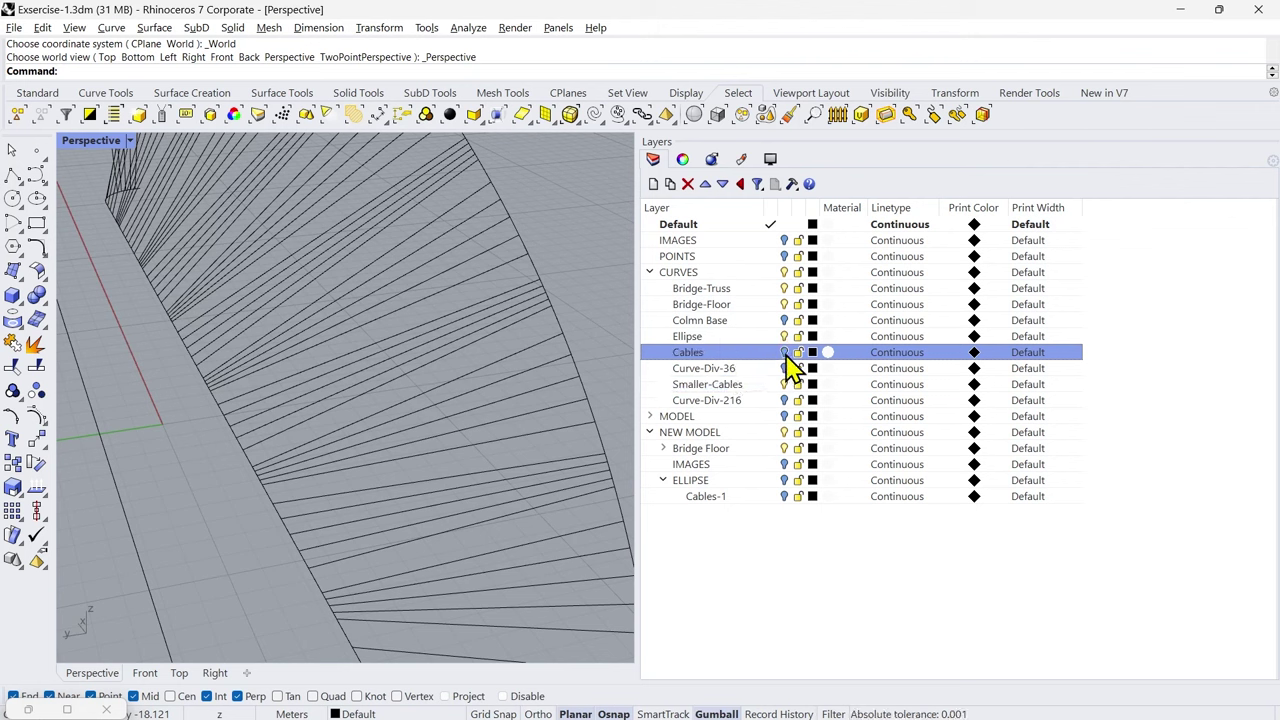
click(785, 353)
double_click(683, 354)
click(674, 353)
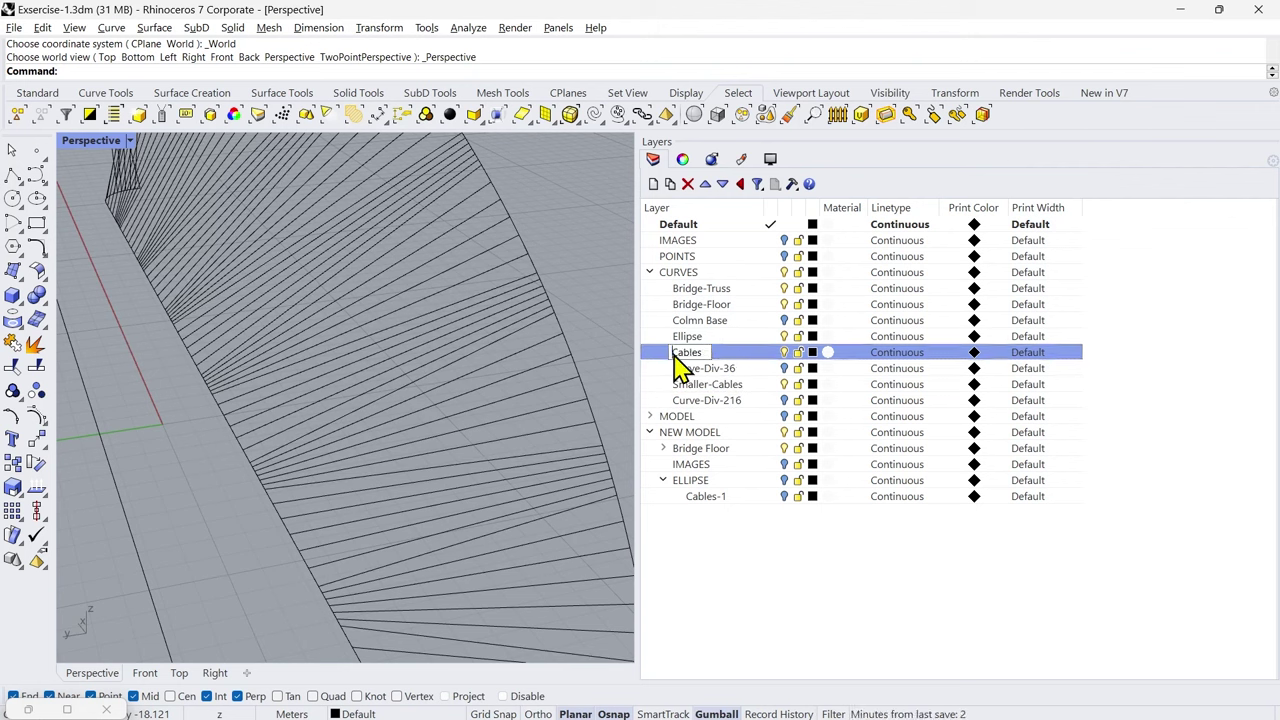
text(Main-)
key(Return)
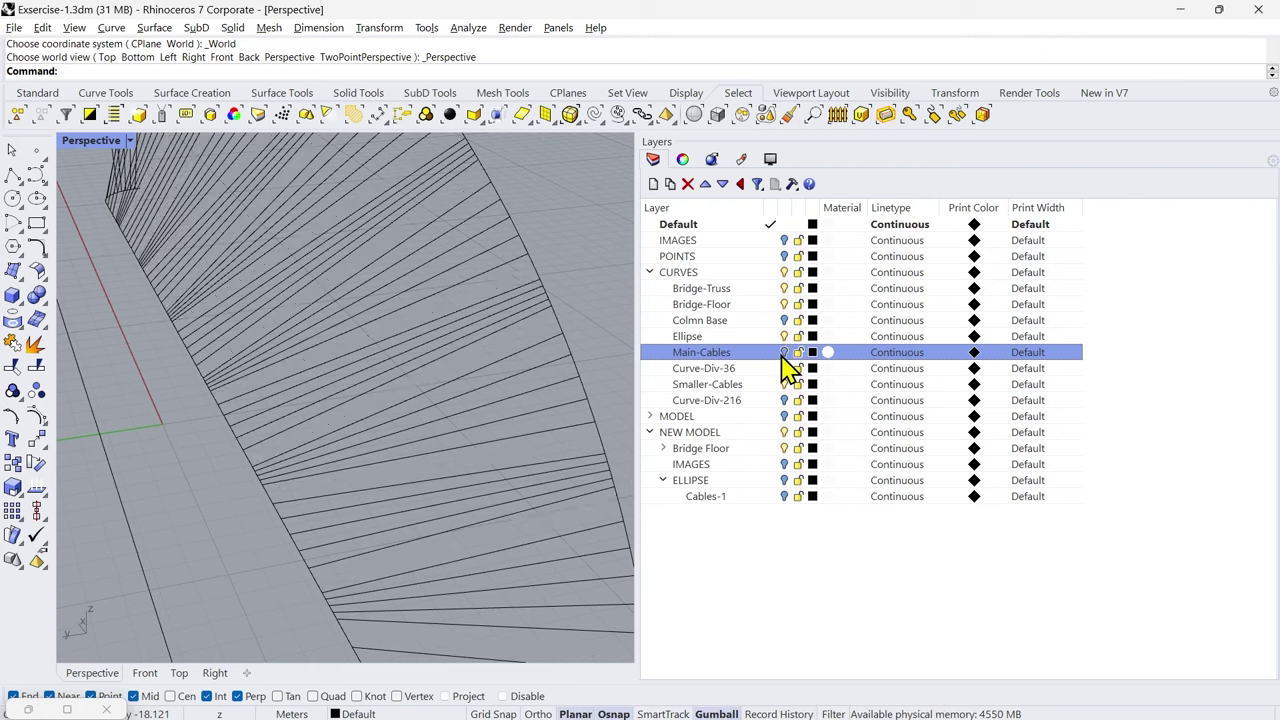
Step: Switch the Smaller-Cables layer off and back on to inspect the main cables on their own
click(786, 385)
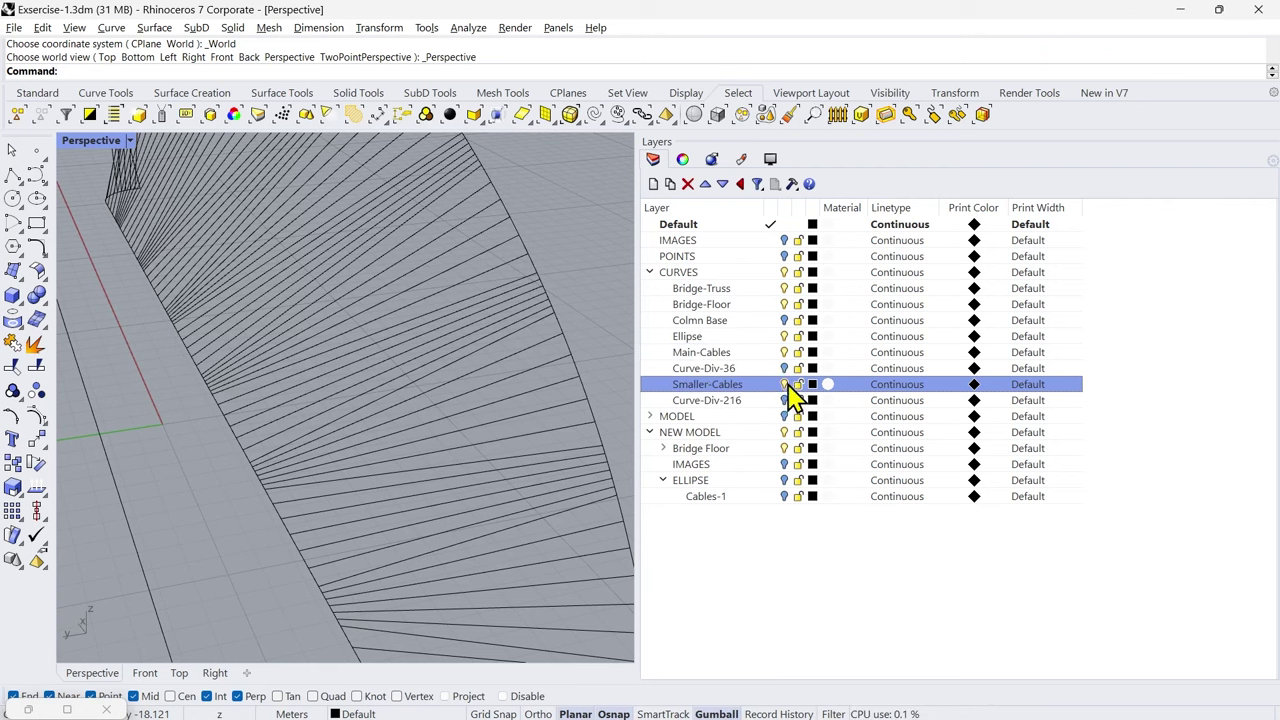
scroll(414, 365, down, 6)
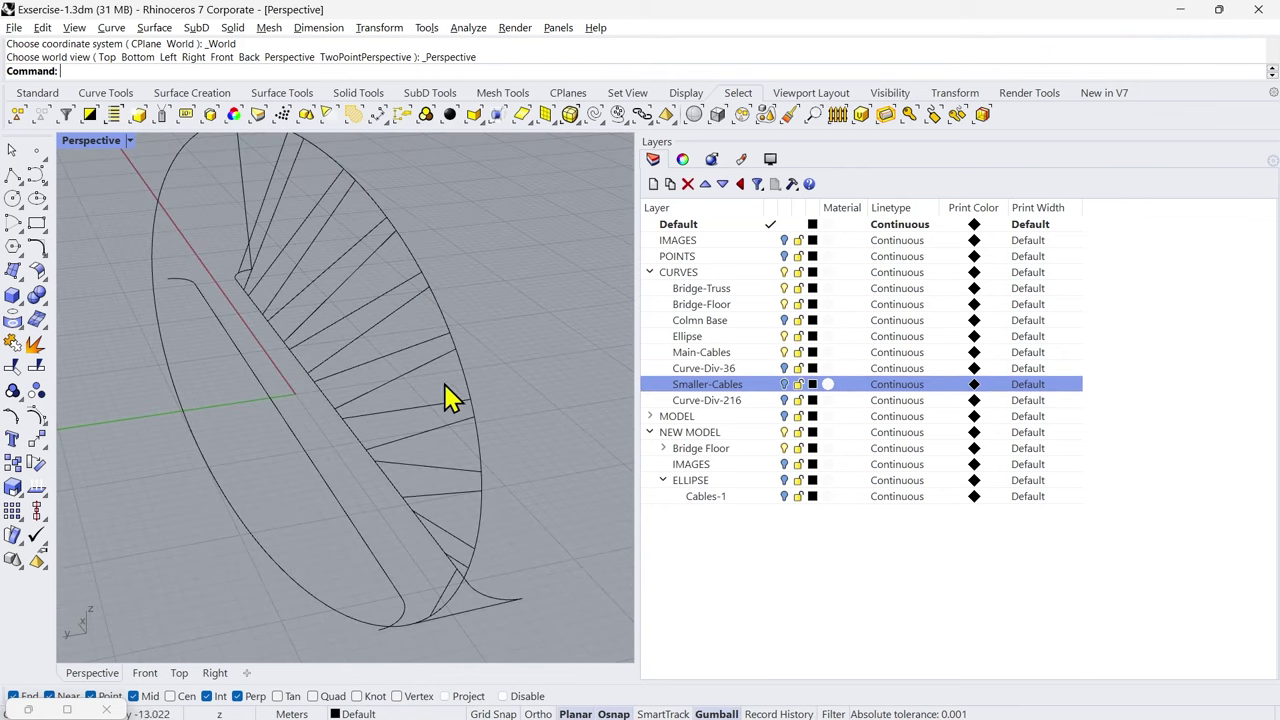
click(446, 428)
click(557, 365)
scroll(549, 420, up, 5)
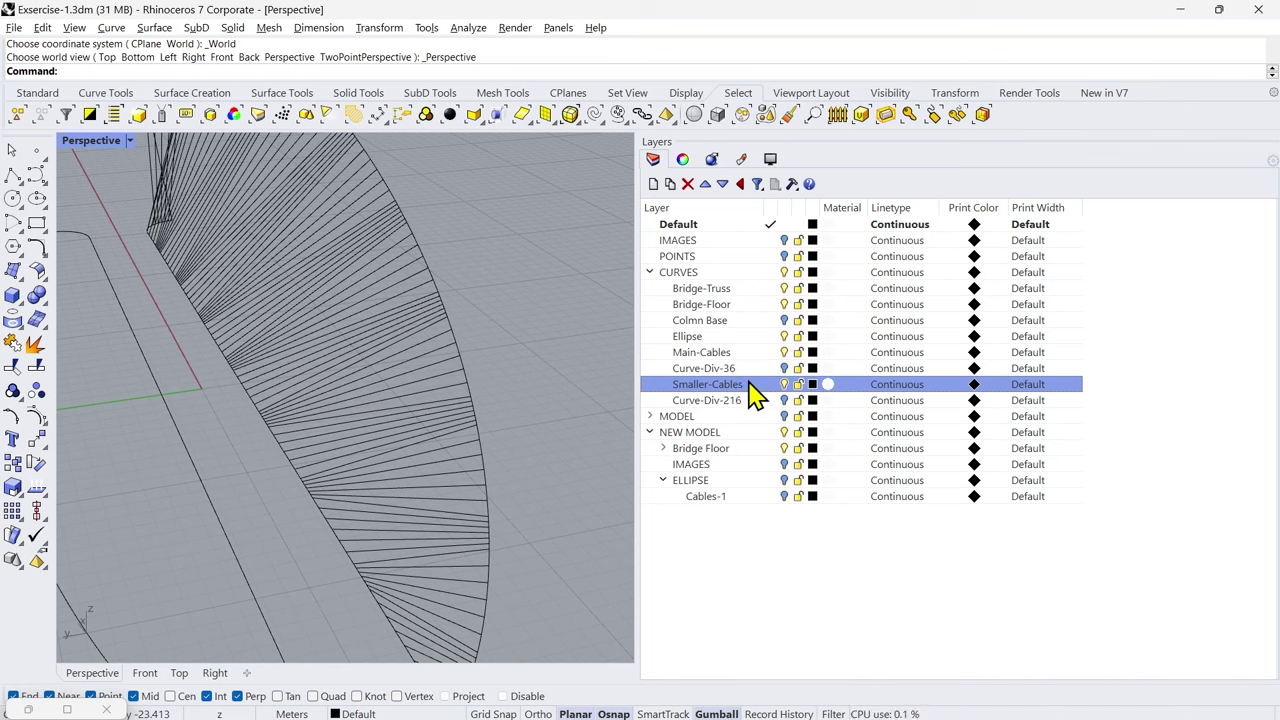
Step: Select all objects on the Smaller-Cables layer and group them
right_click(755, 393)
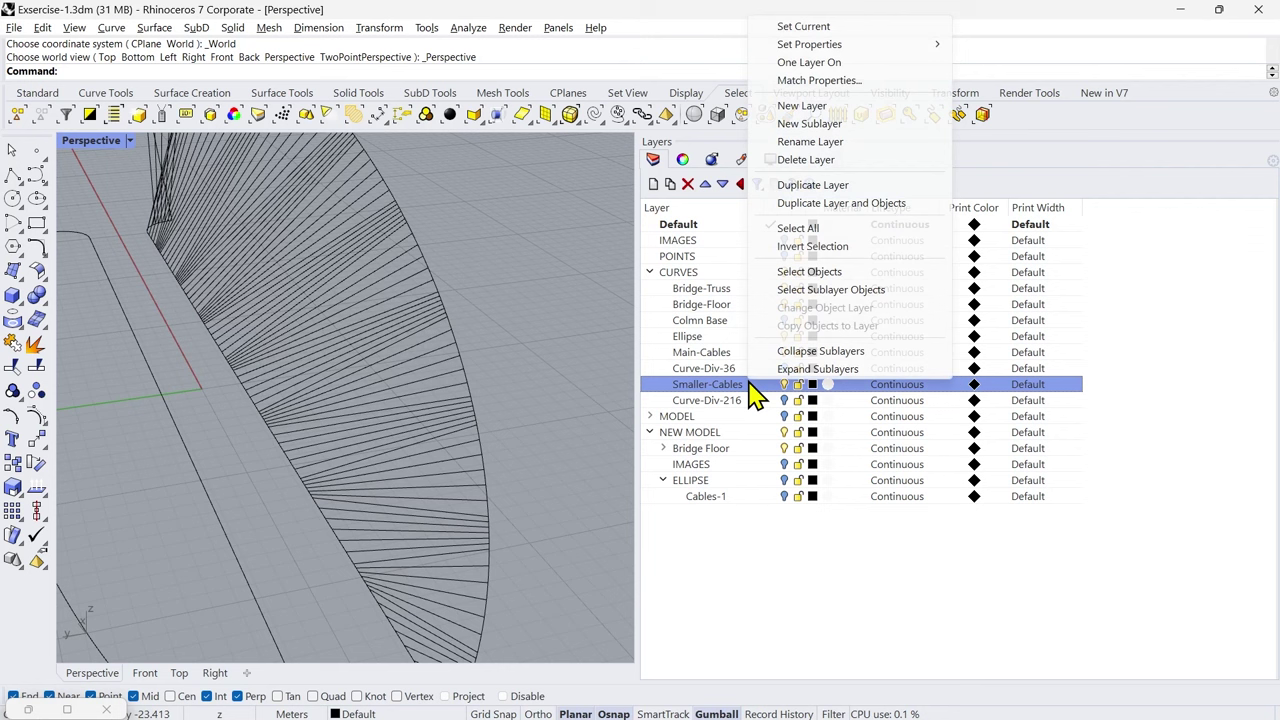
click(808, 276)
scroll(503, 391, down, 8)
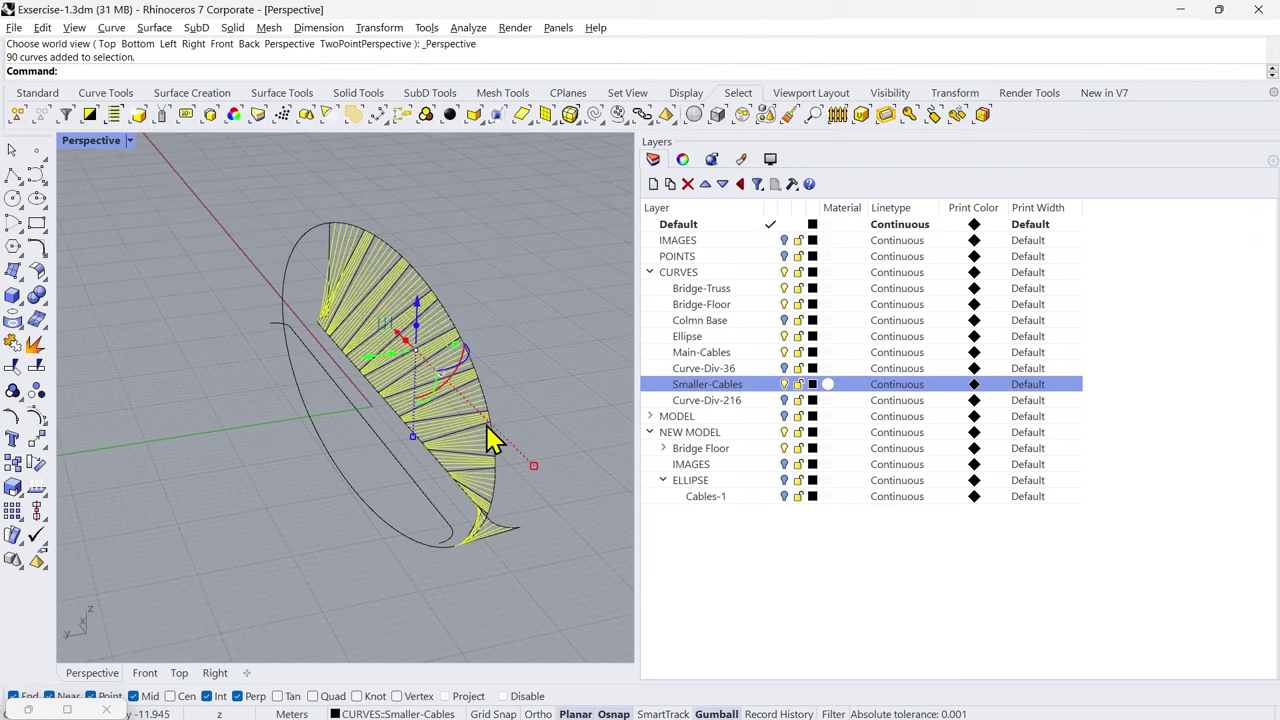
right_drag(491, 437, 483, 345)
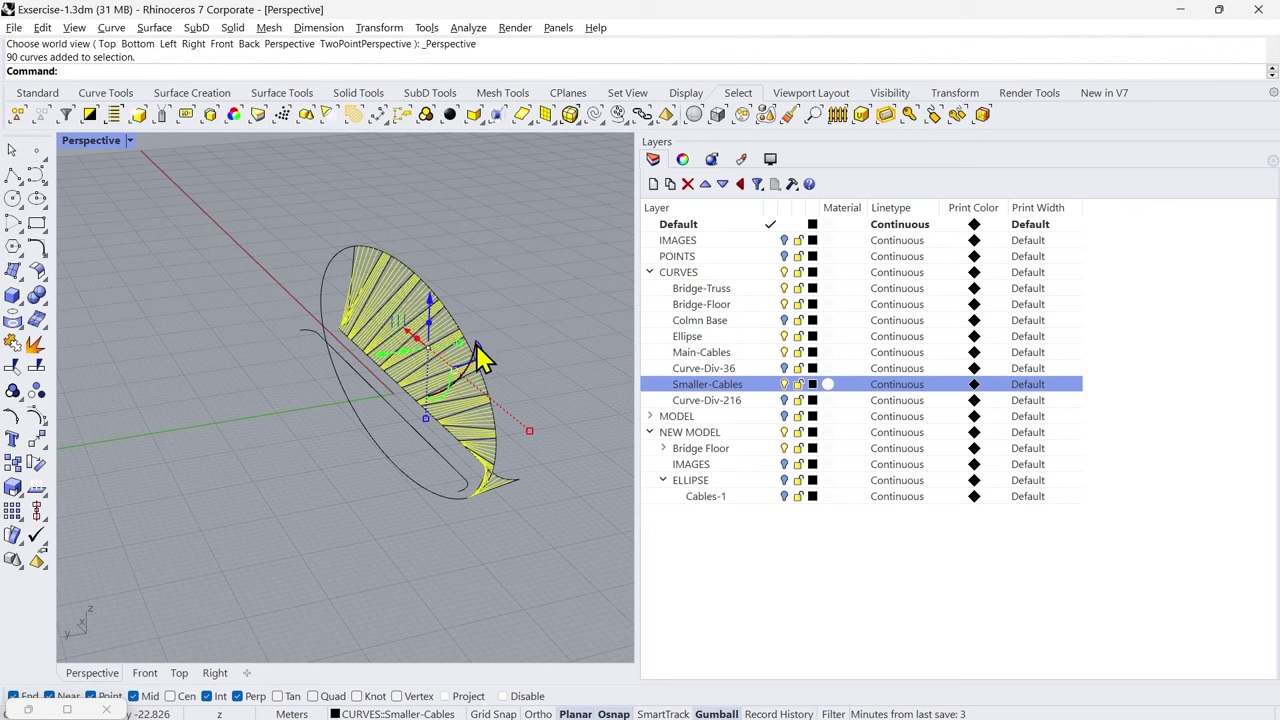
key(ctrl+g)
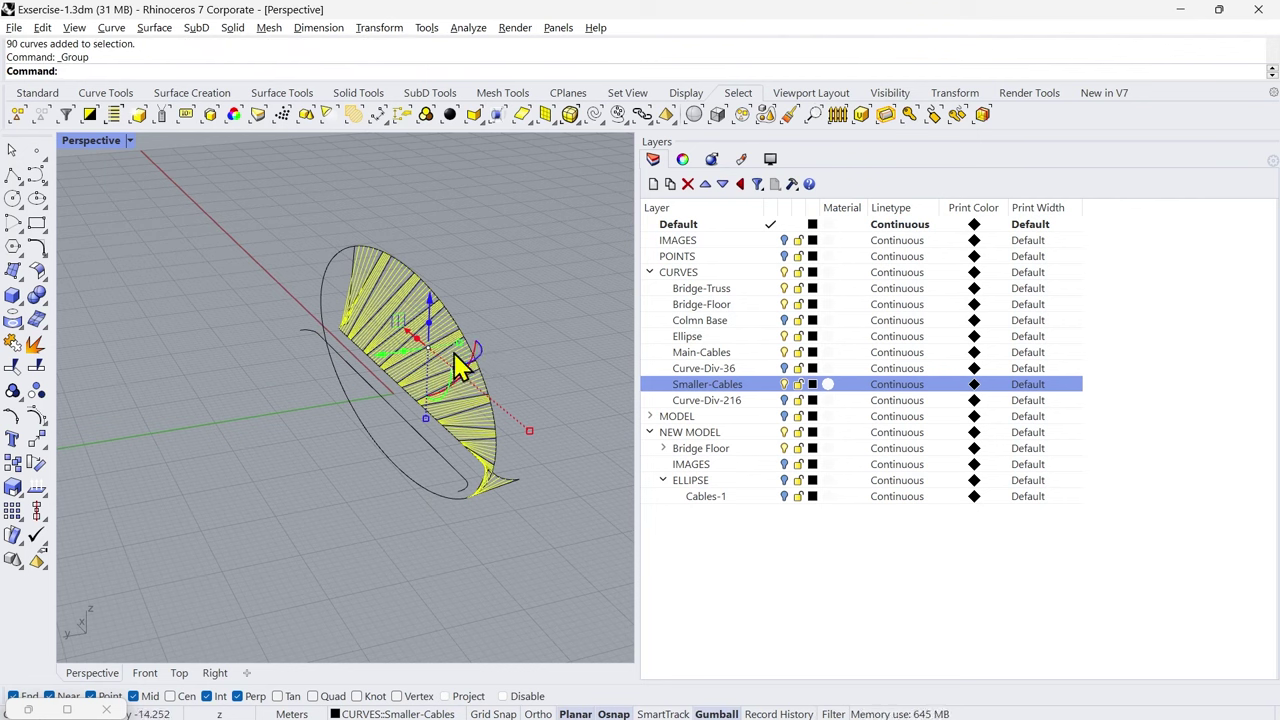
key(Escape)
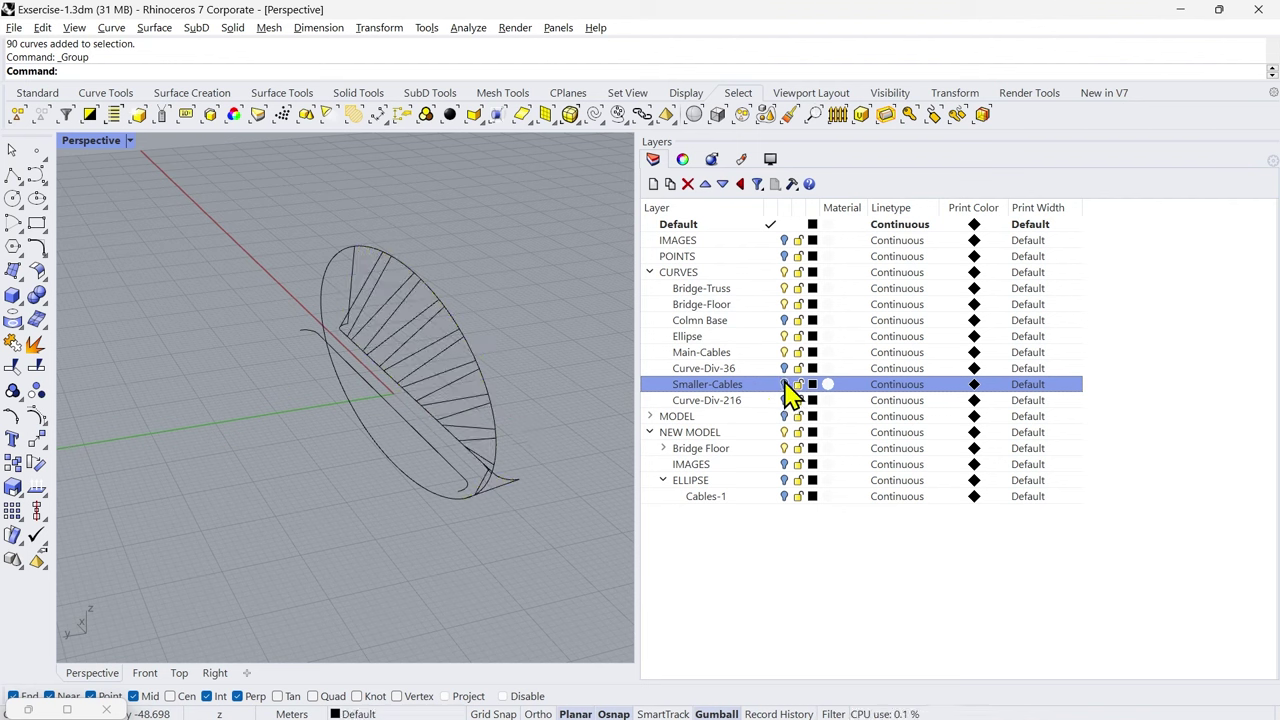
Step: Examine the completed cable pattern with both cable layers on, selecting the smaller-cable group together with the main-cable group
click(785, 384)
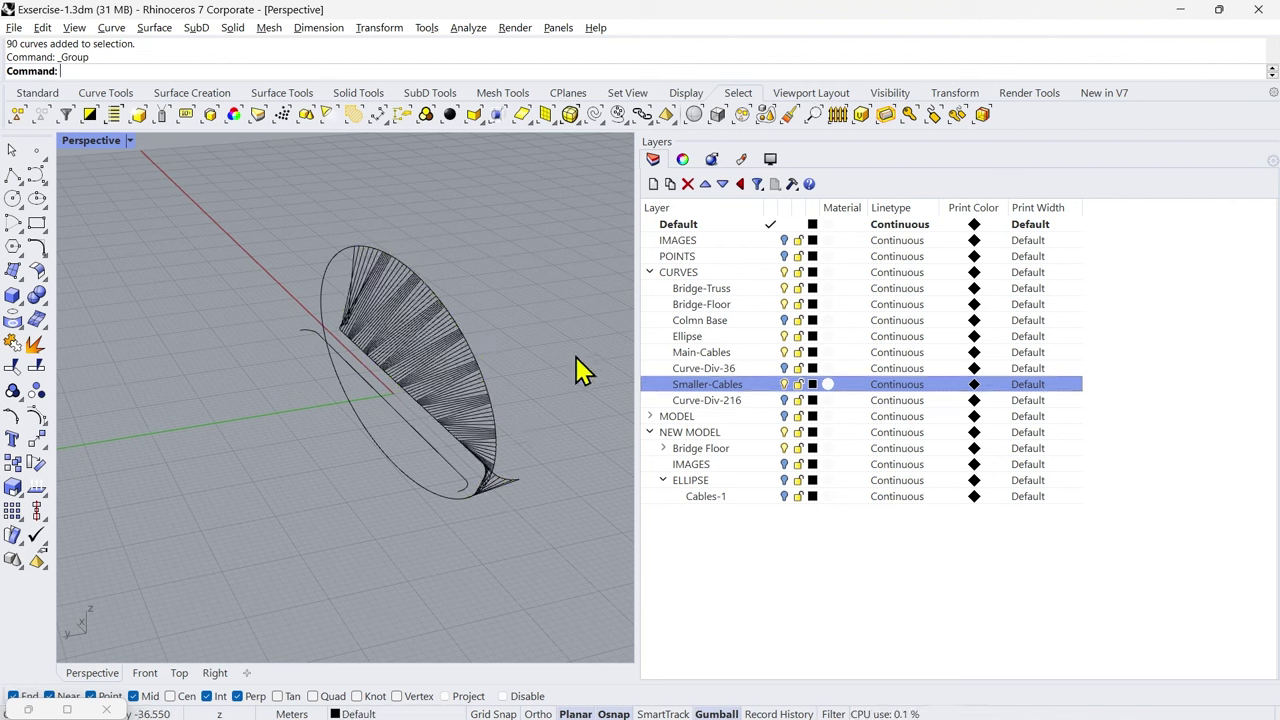
shift+click(706, 356)
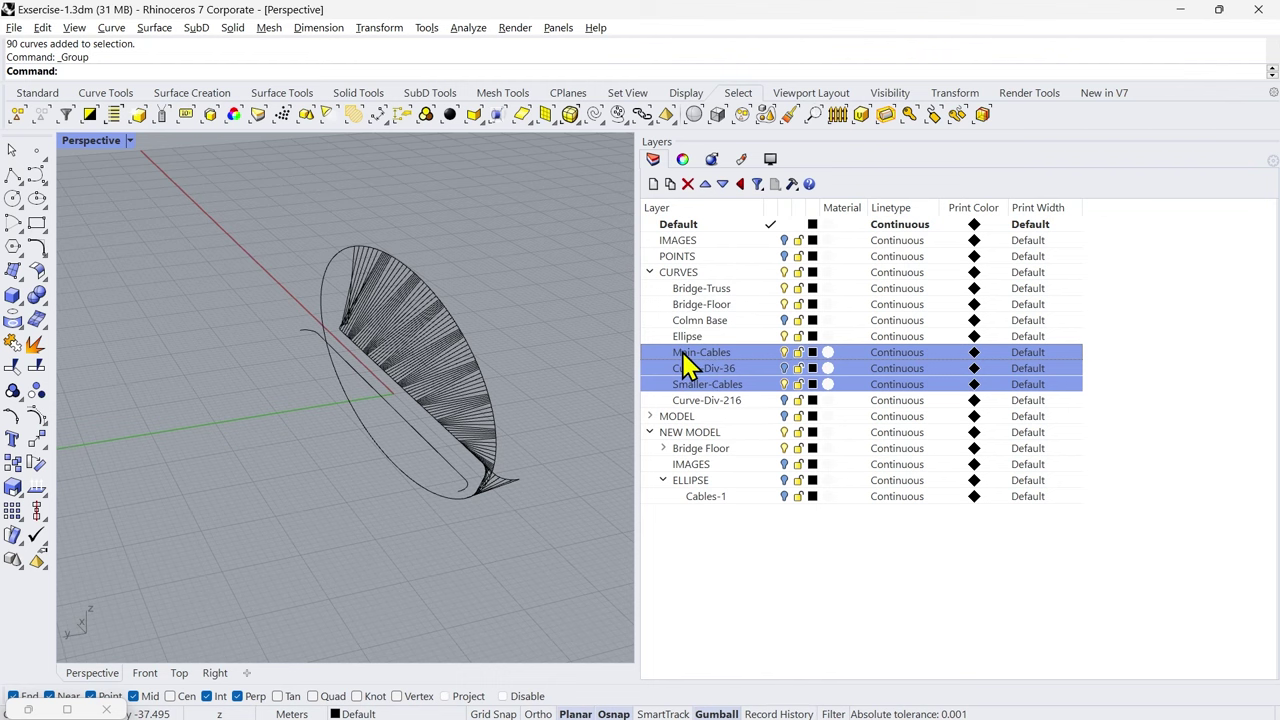
click(683, 352)
scroll(440, 340, up, 6)
right_drag(480, 350, 494, 374)
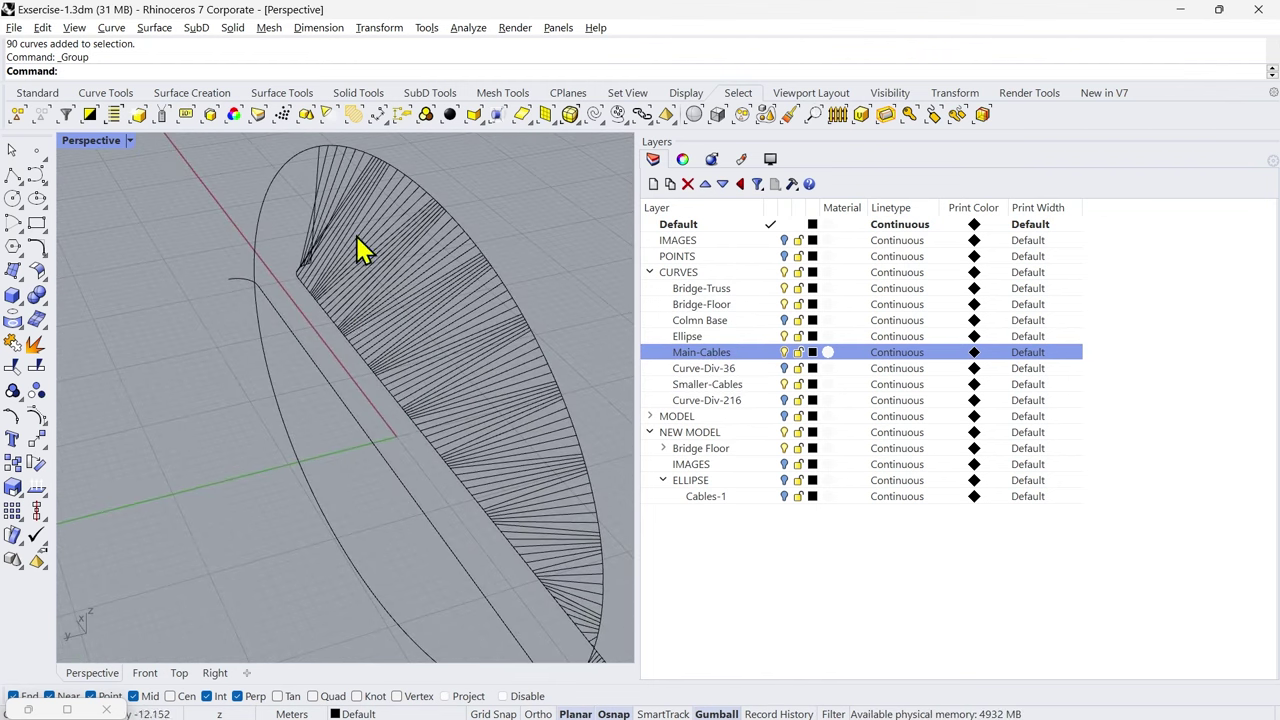
right_drag(265, 350, 332, 390)
scroll(375, 355, up, 5)
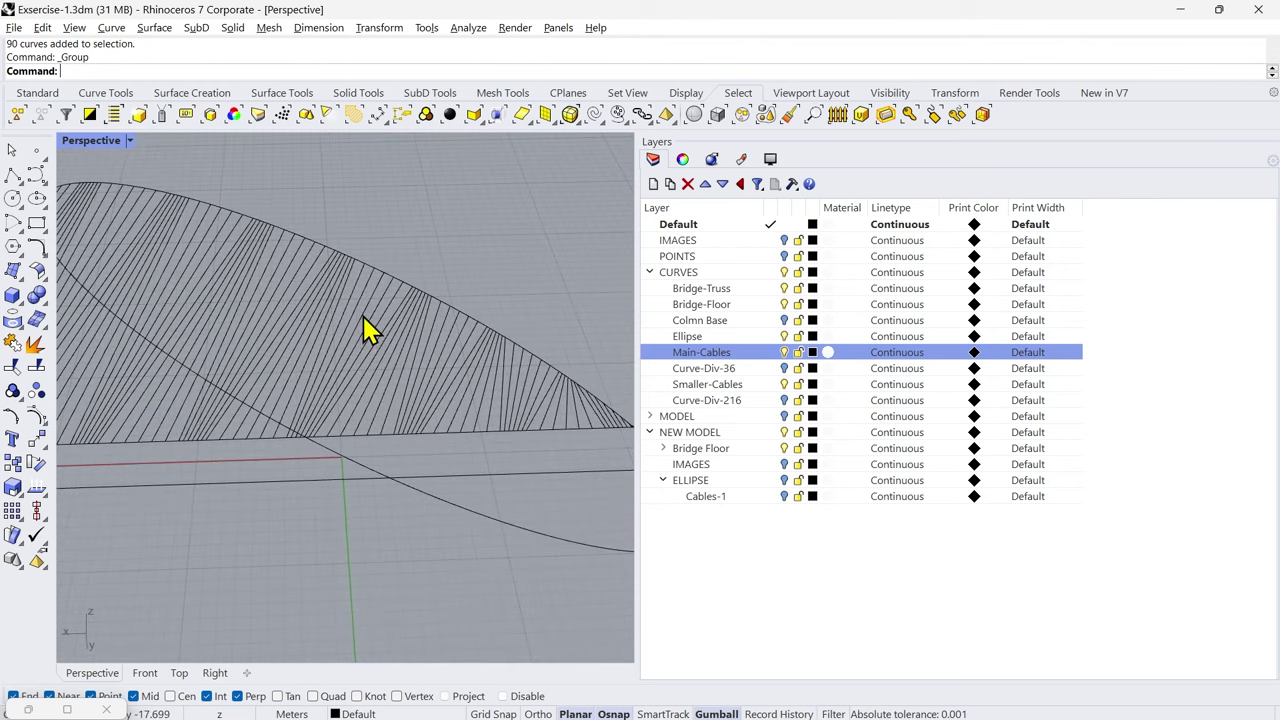
click(366, 326)
scroll(240, 280, up, 5)
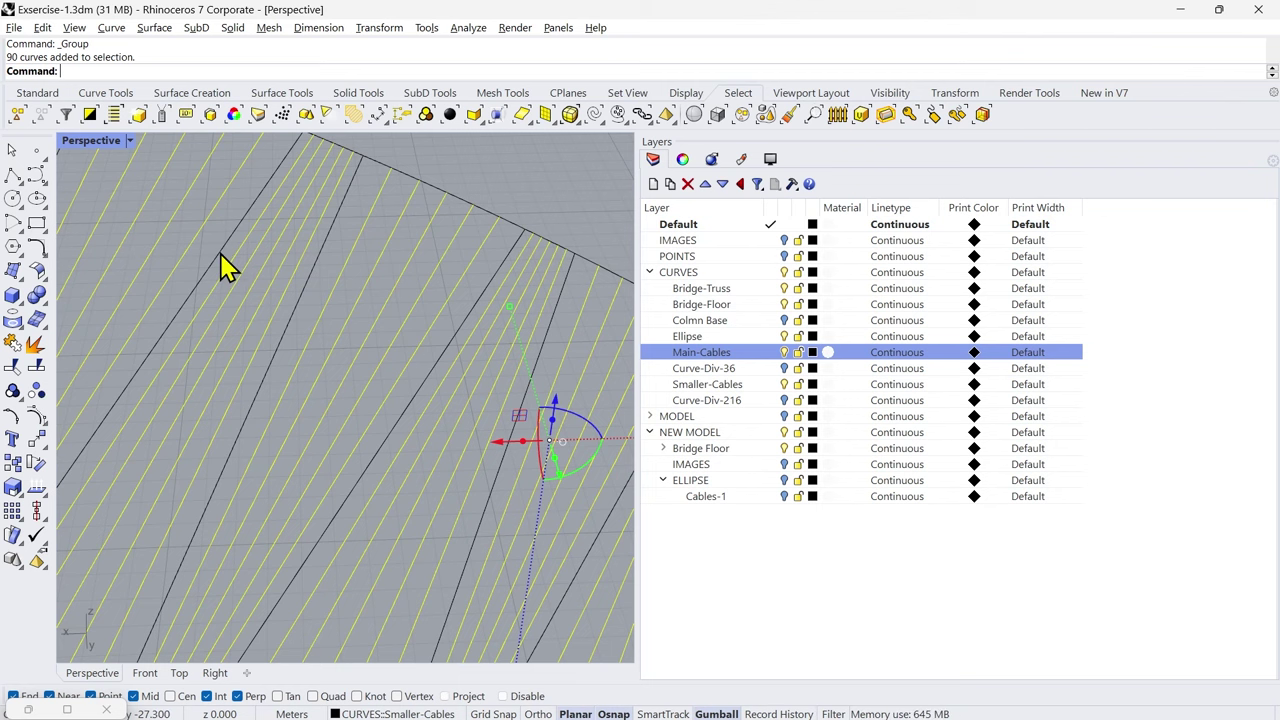
shift+click(220, 254)
scroll(310, 266, down, 10)
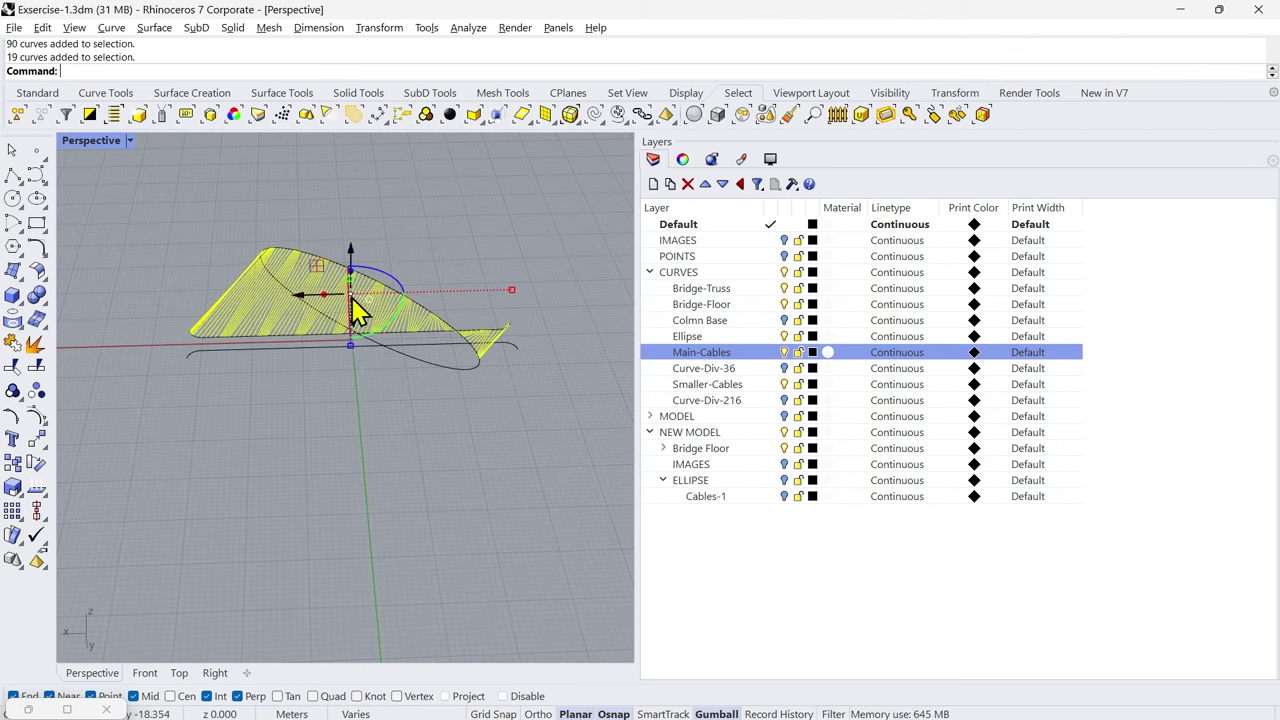
right_drag(404, 386, 303, 414)
scroll(303, 448, up, 2)
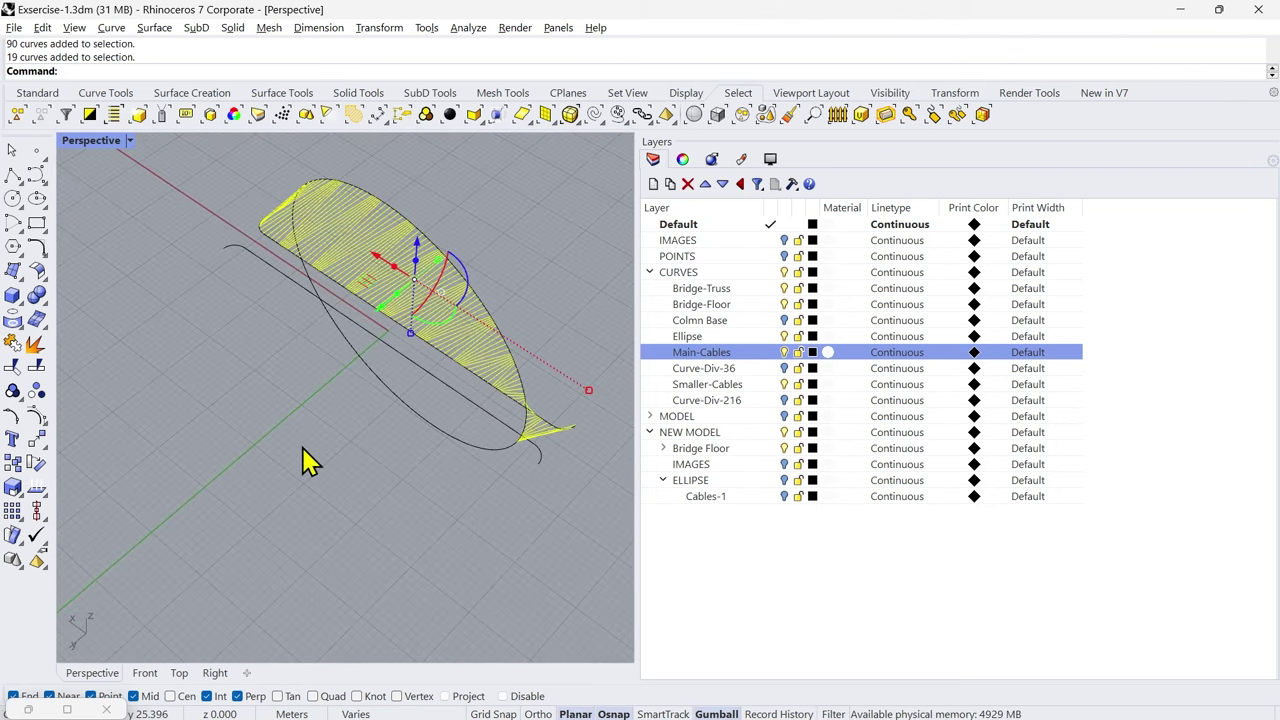
Step: Mirror the selected main and smaller cable groups to the other side of the deck, with the mirror plane through the origin along the X axis
text(MI)
key(Return)
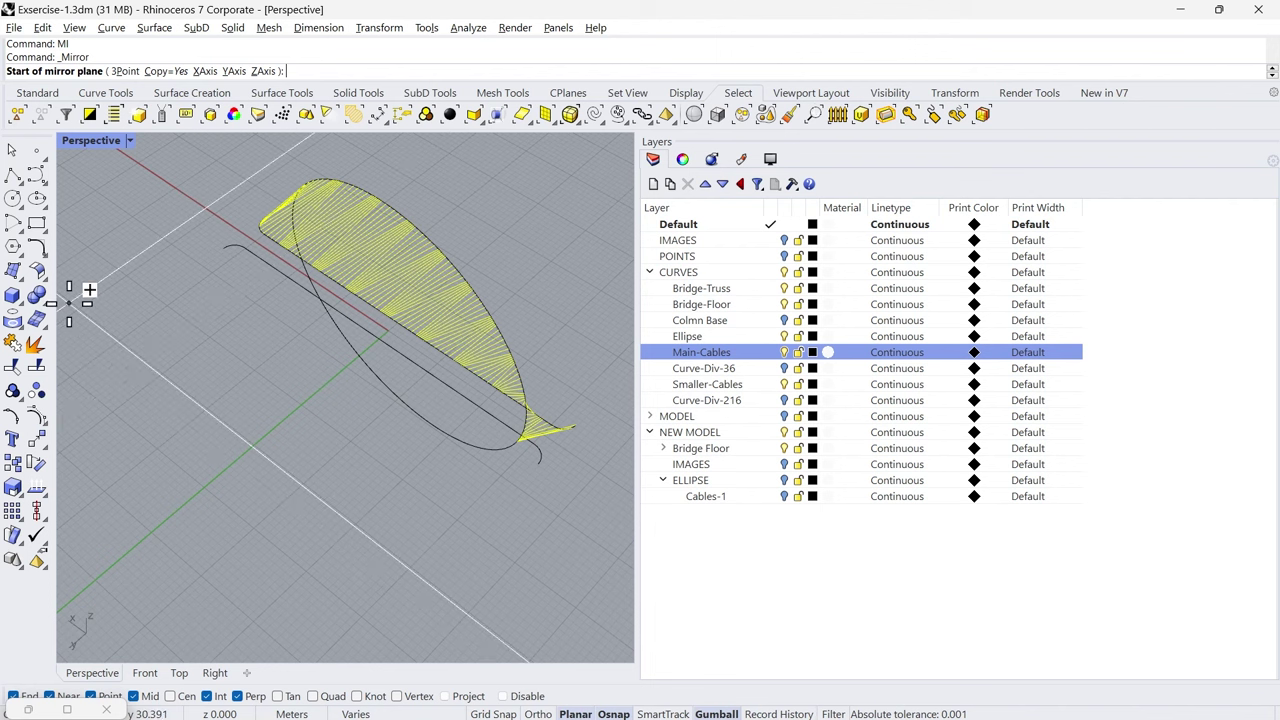
click(38, 93)
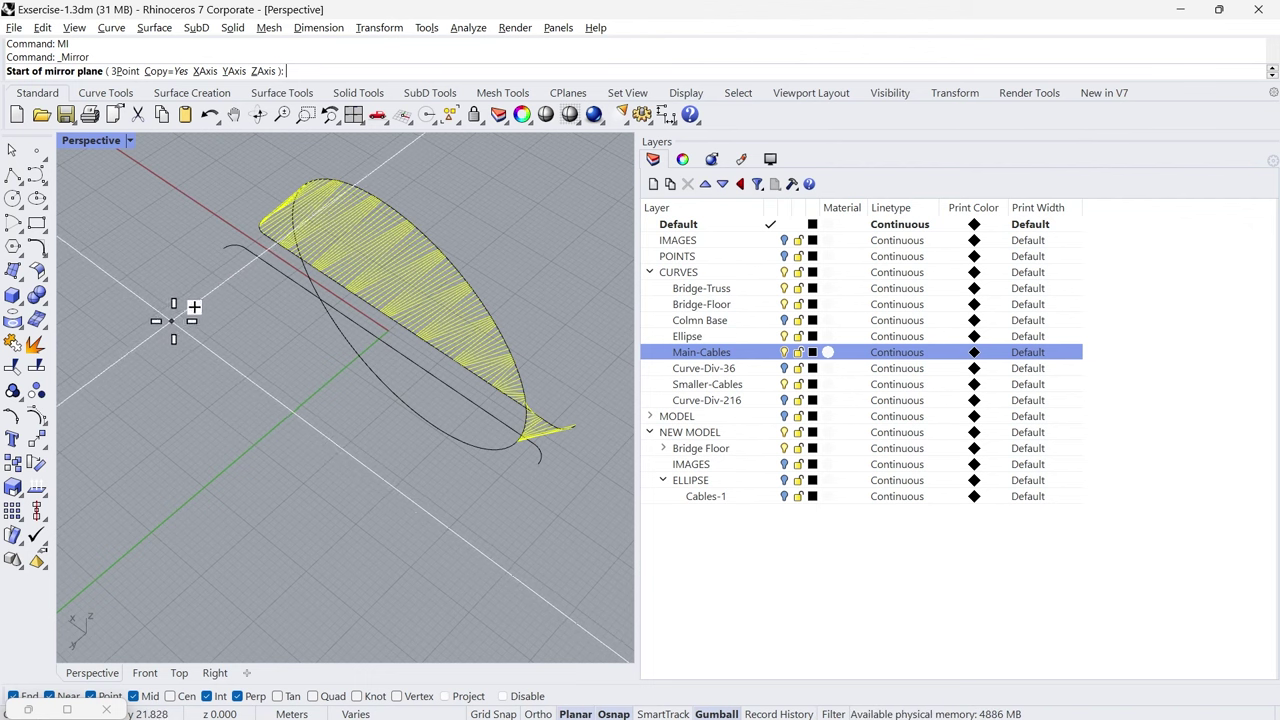
scroll(308, 390, up, 2)
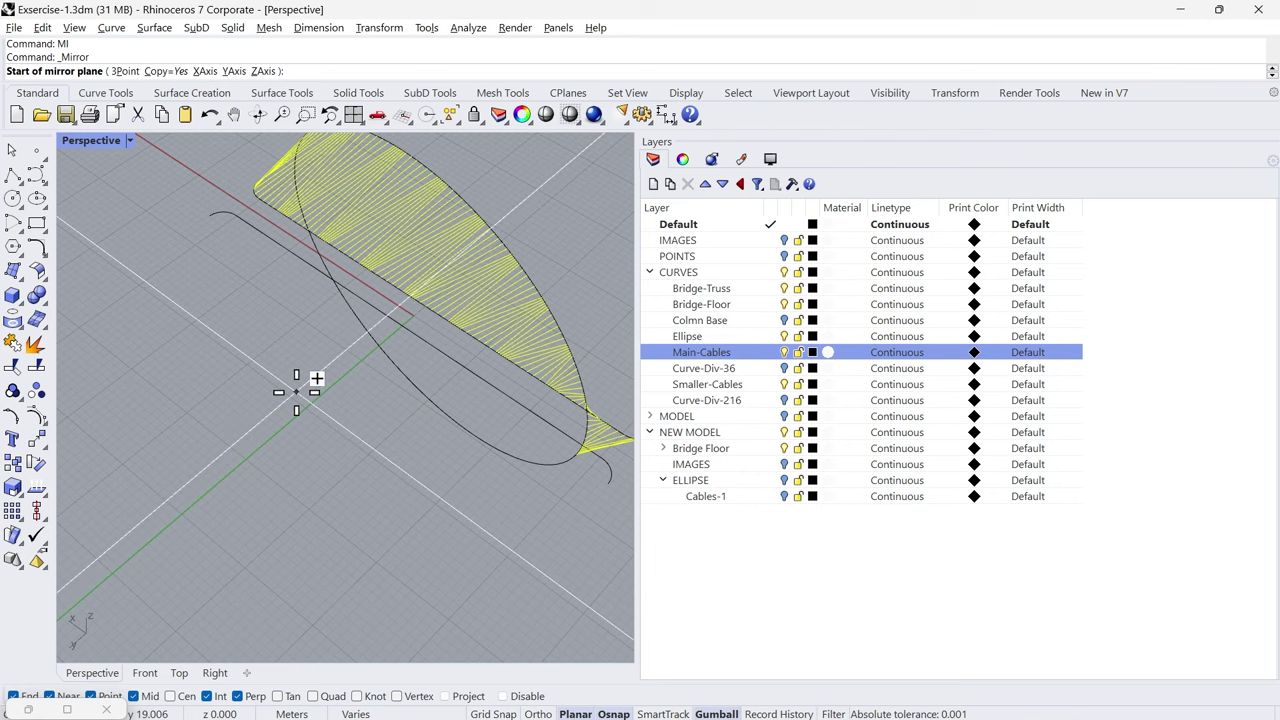
text(0)
key(Return)
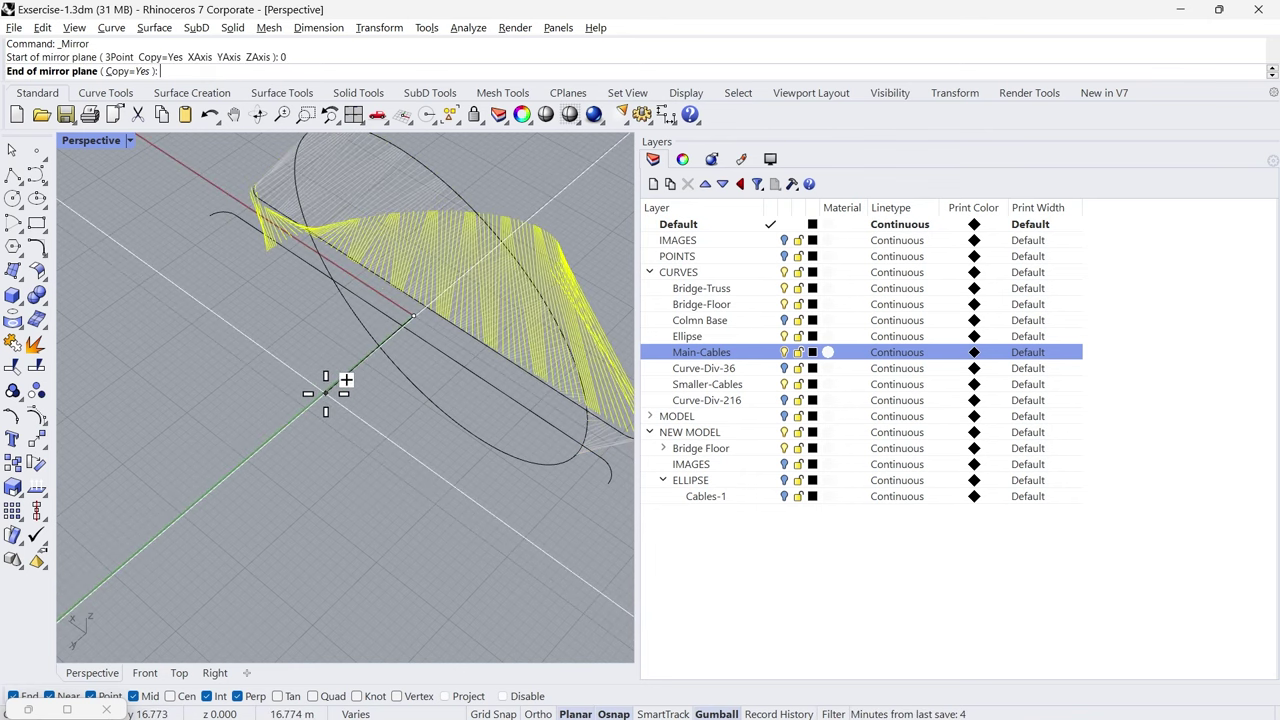
scroll(326, 390, down, 4)
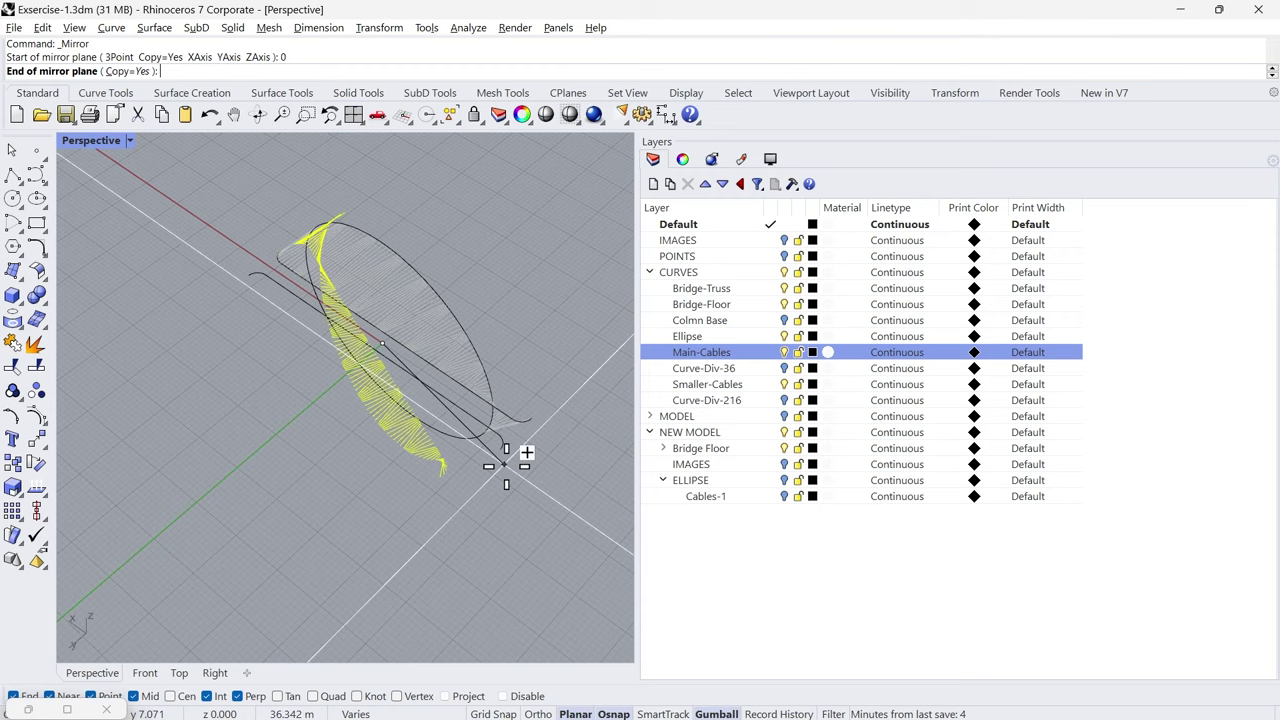
click(607, 484)
click(566, 517)
right_drag(566, 517, 354, 194)
scroll(347, 182, up, 4)
right_drag(355, 249, 464, 360)
scroll(346, 306, down, 5)
Step: Switch to the reference photo P (4).jpg and examine the cable layout on both sides of the arch
key(alt+Tab)
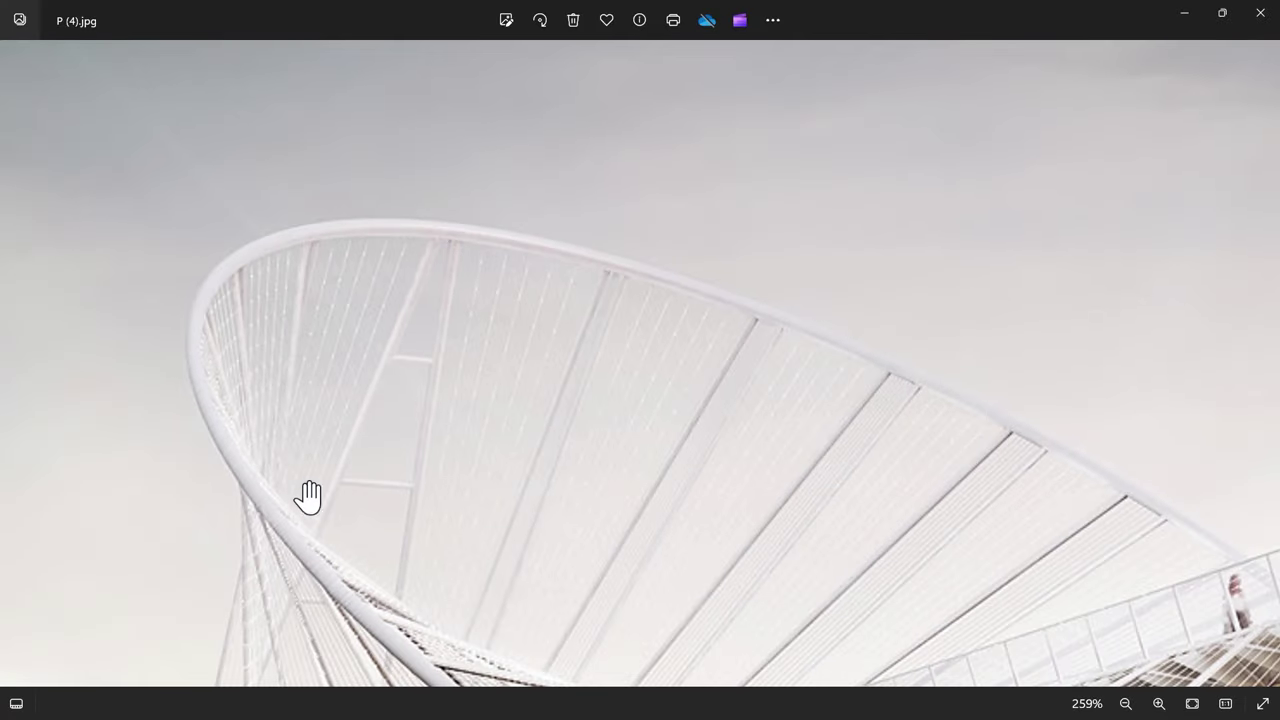
scroll(441, 294, down, 2)
scroll(440, 298, down, 3)
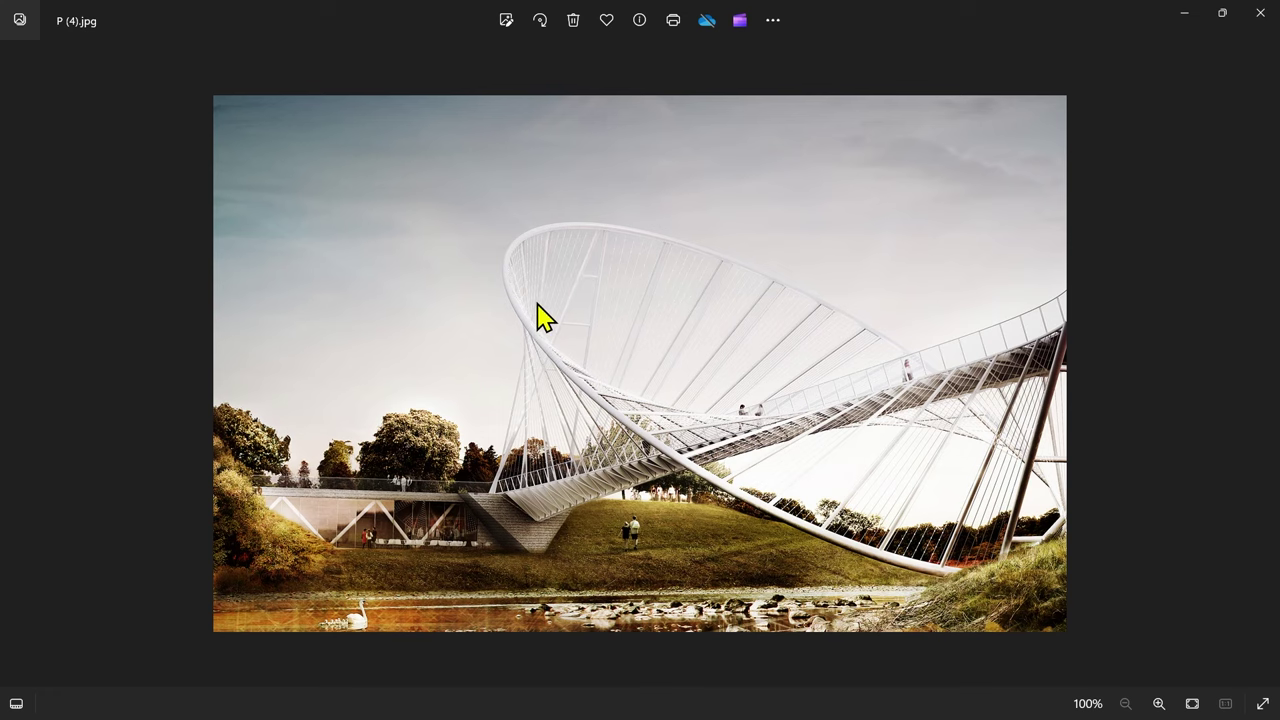
scroll(534, 262, up, 1)
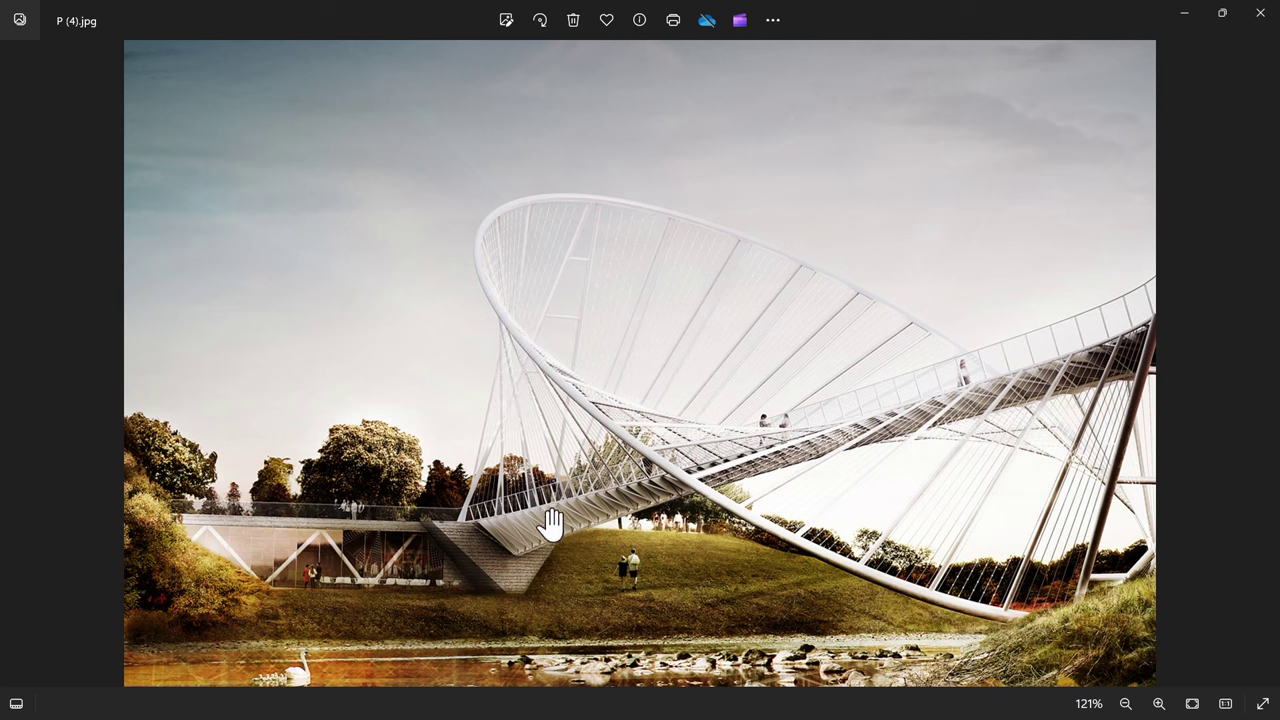
scroll(625, 530, up, 4)
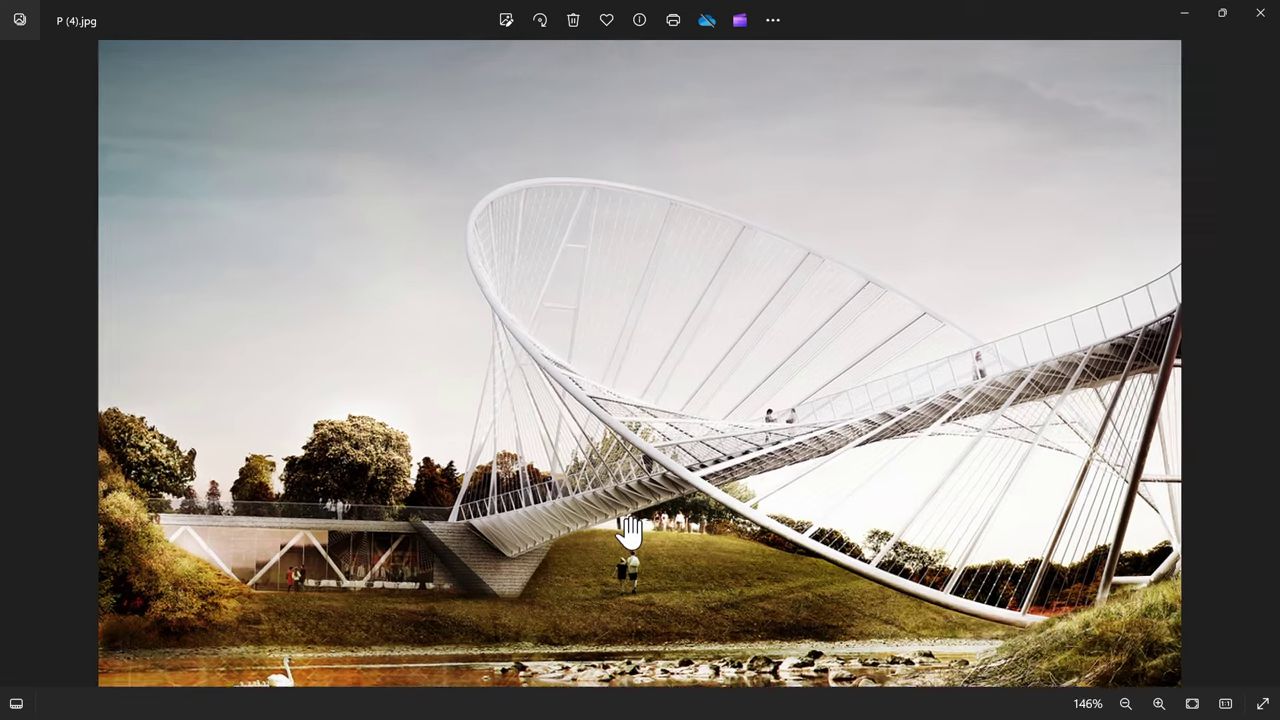
scroll(588, 537, up, 2)
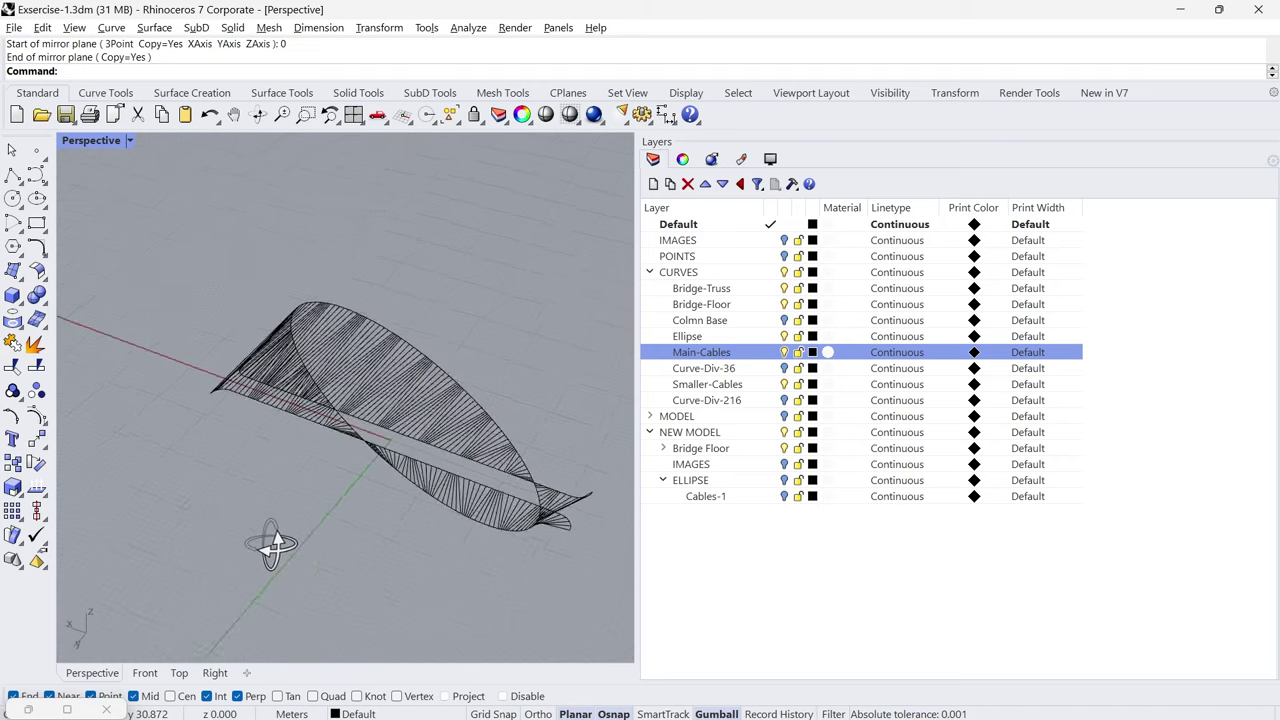
Step: Return to Rhino, save the file and unisolate the hidden bridge objects
right_drag(271, 543, 420, 243)
key(ctrl+s)
middle_click(201, 553)
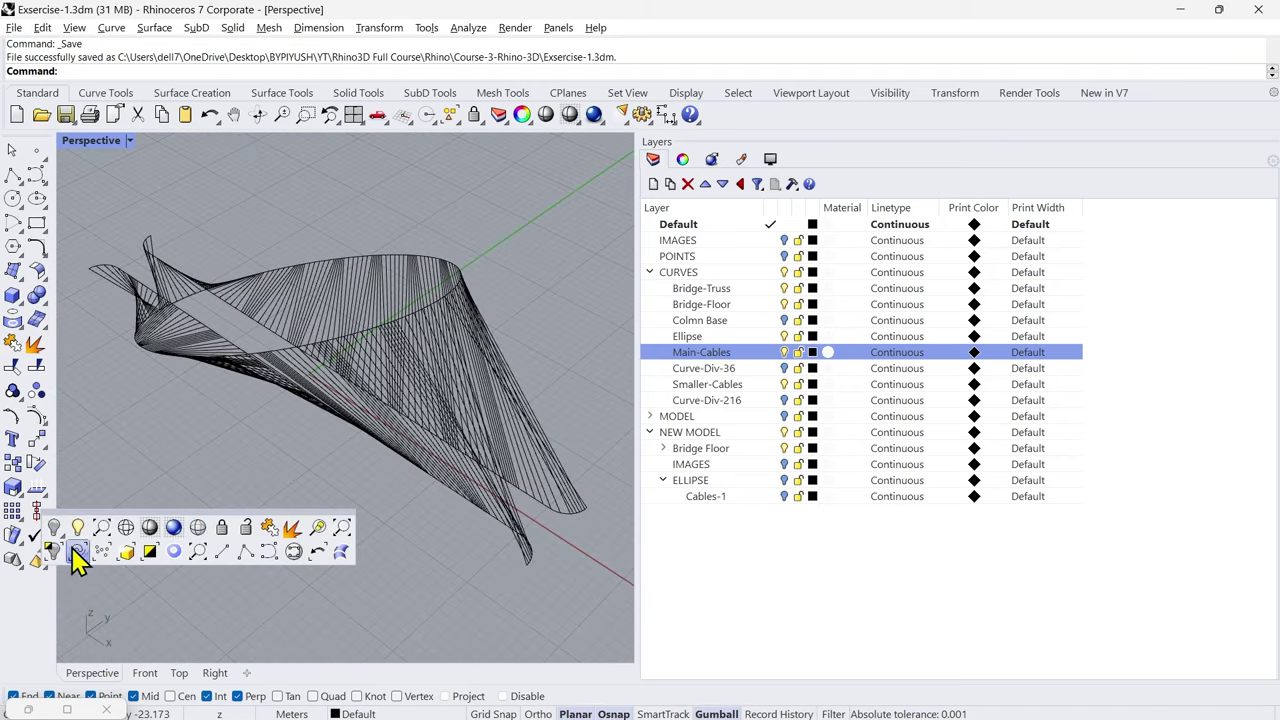
click(332, 212)
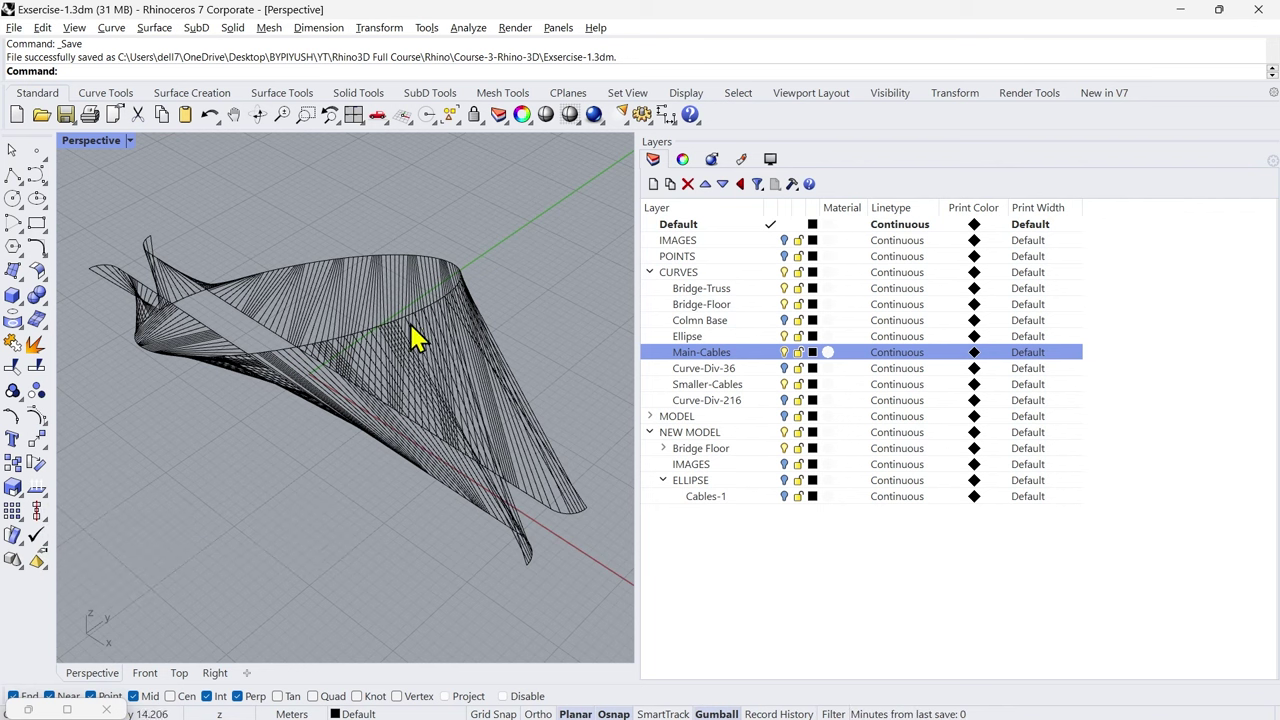
middle_click(374, 215)
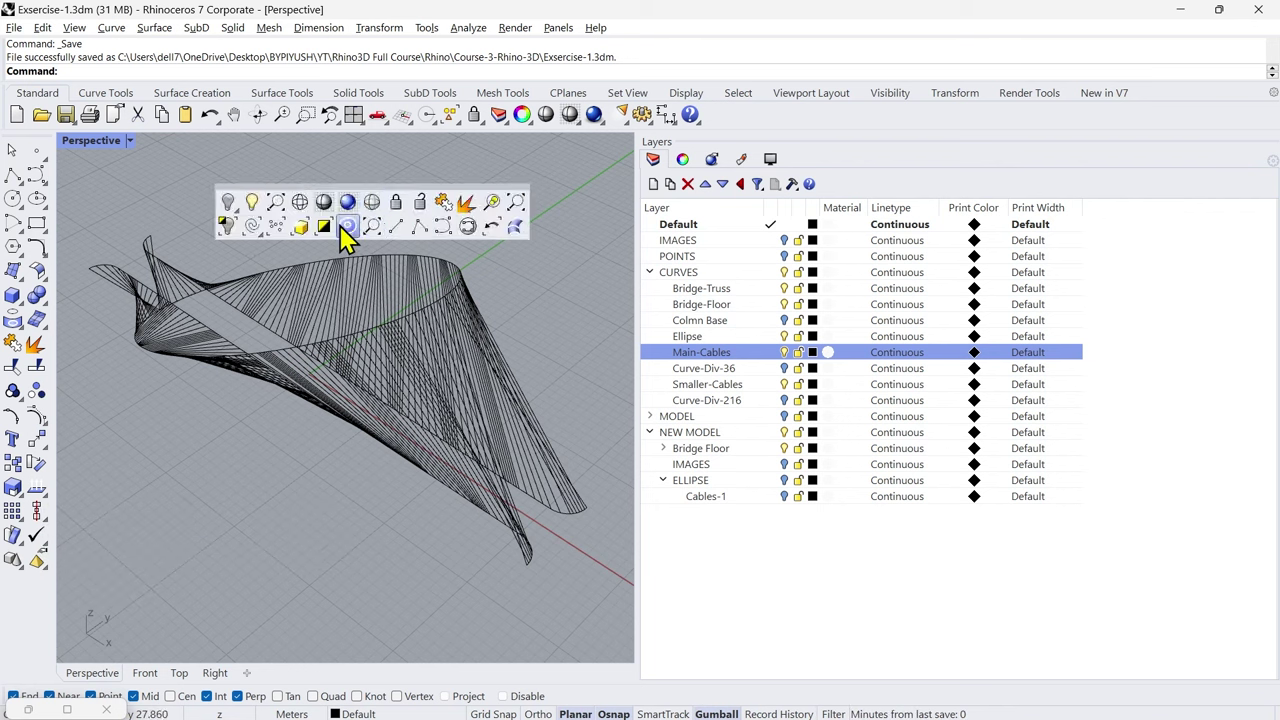
right_click(230, 229)
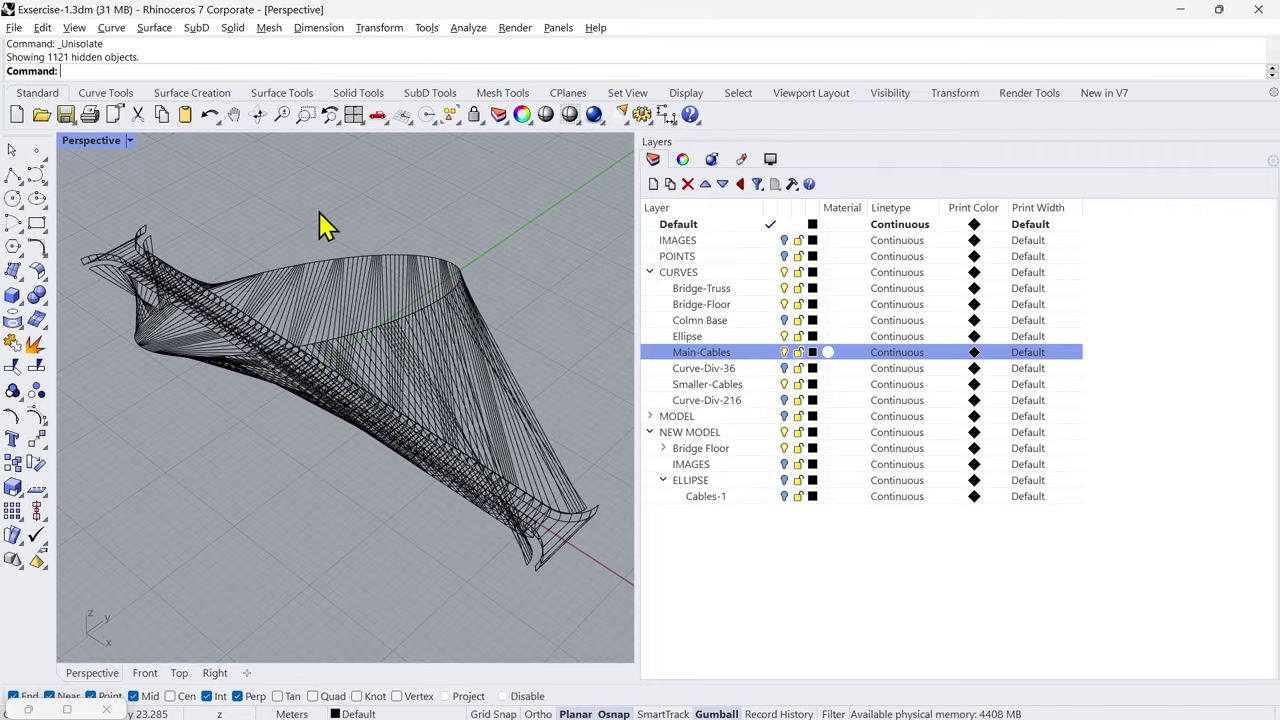
Step: Select all objects on the Ellipse layer and isolate them
right_drag(502, 546, 490, 590)
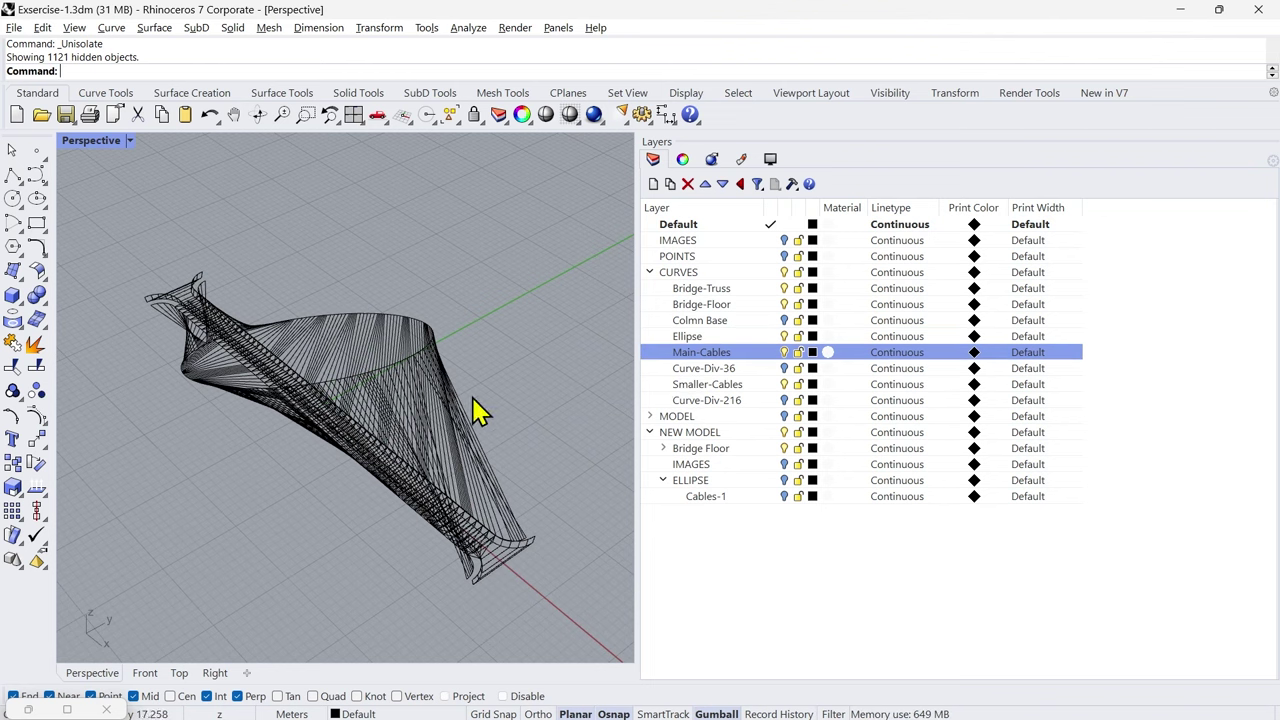
scroll(345, 390, up, 3)
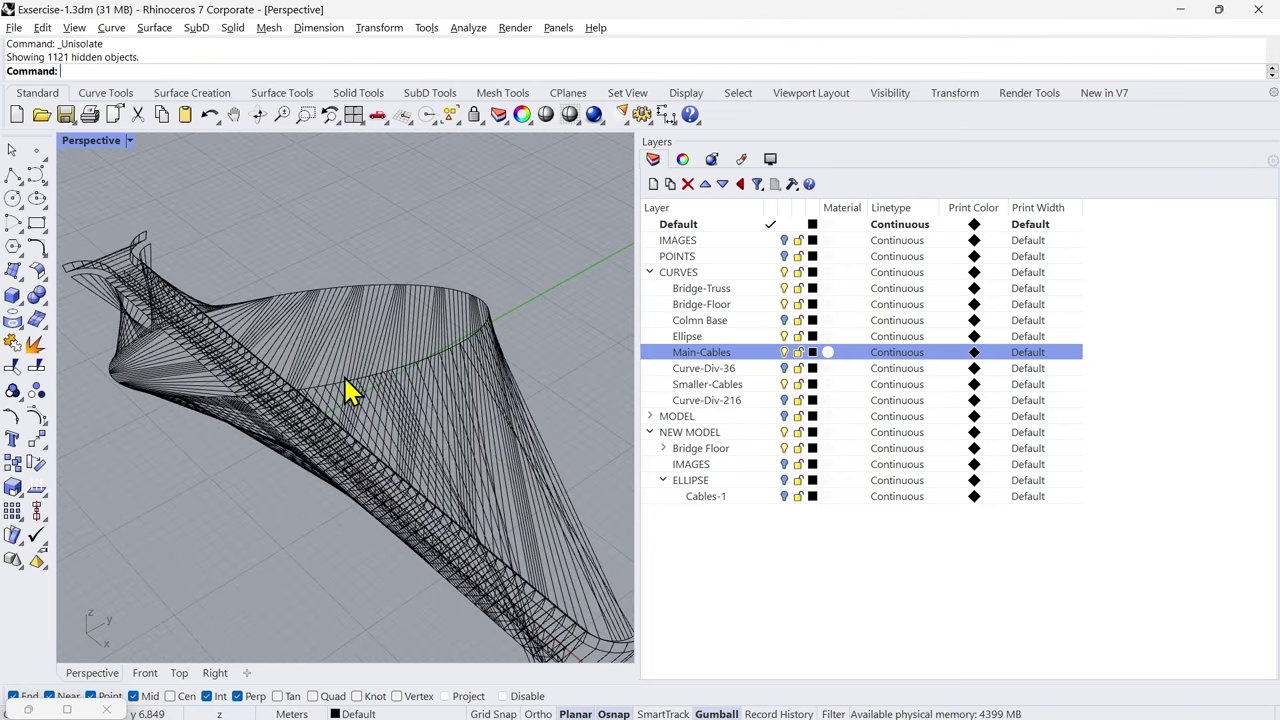
click(719, 340)
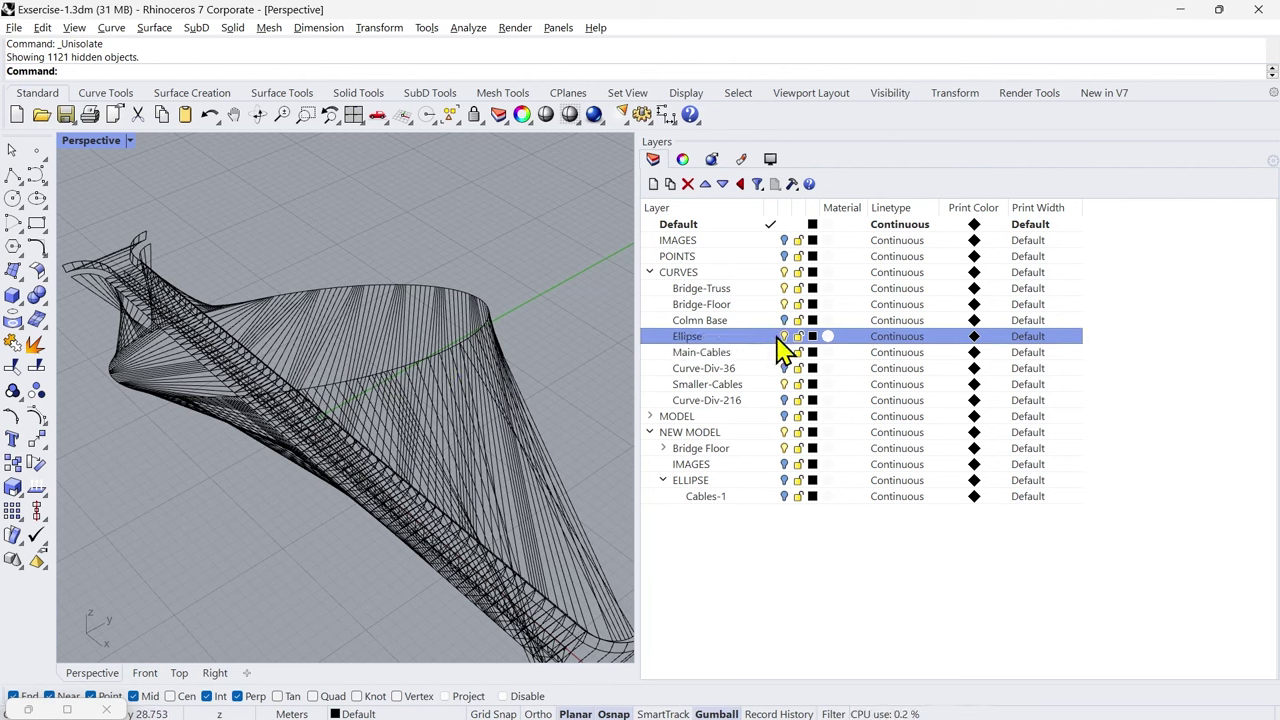
right_click(722, 338)
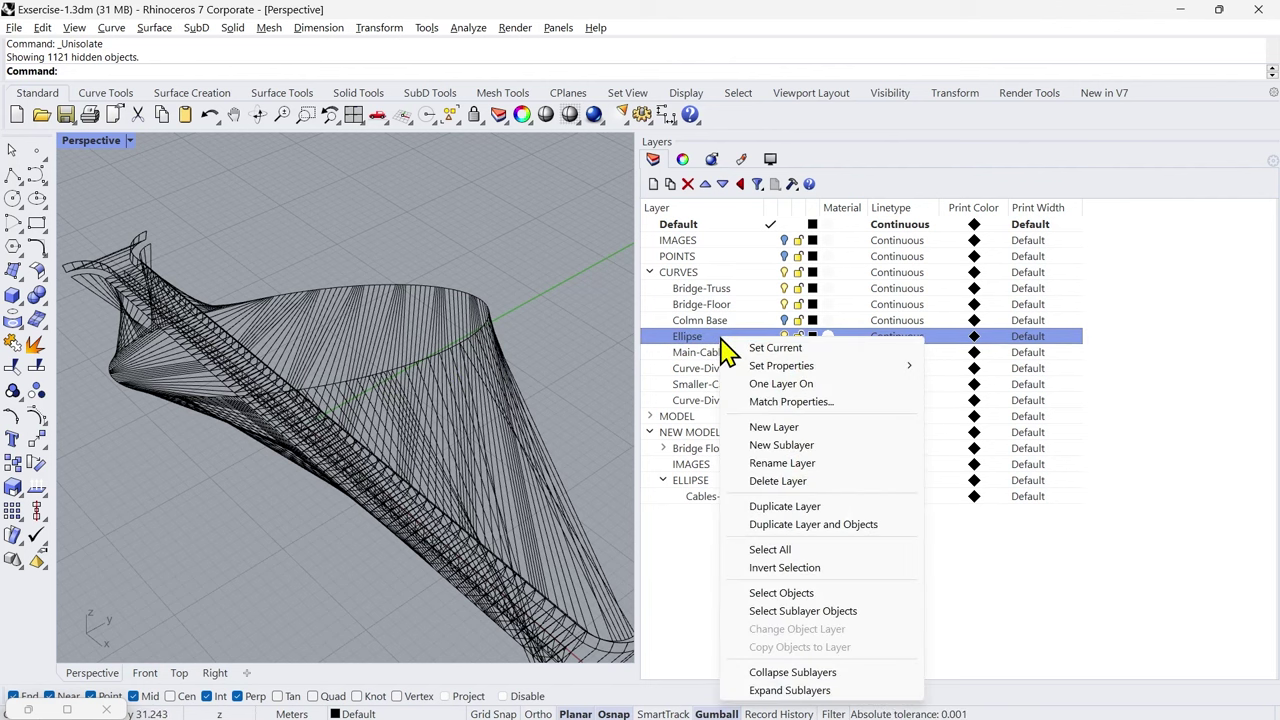
click(776, 596)
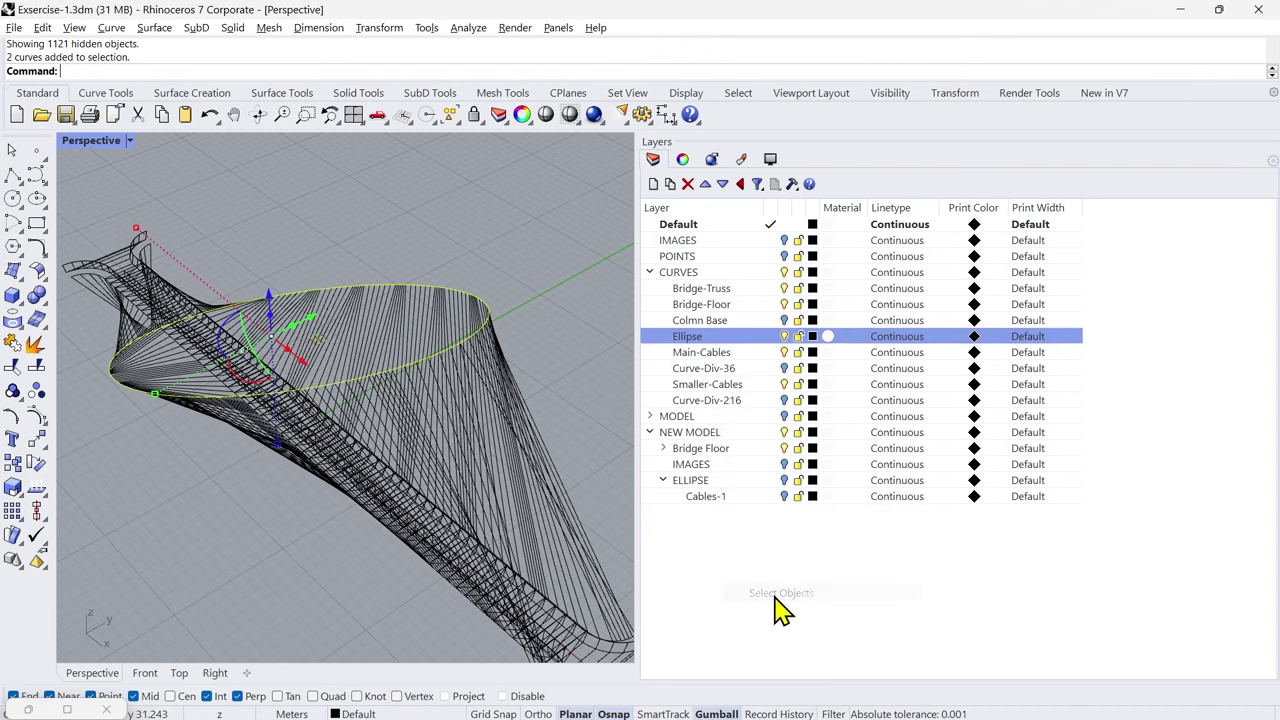
middle_click(410, 278)
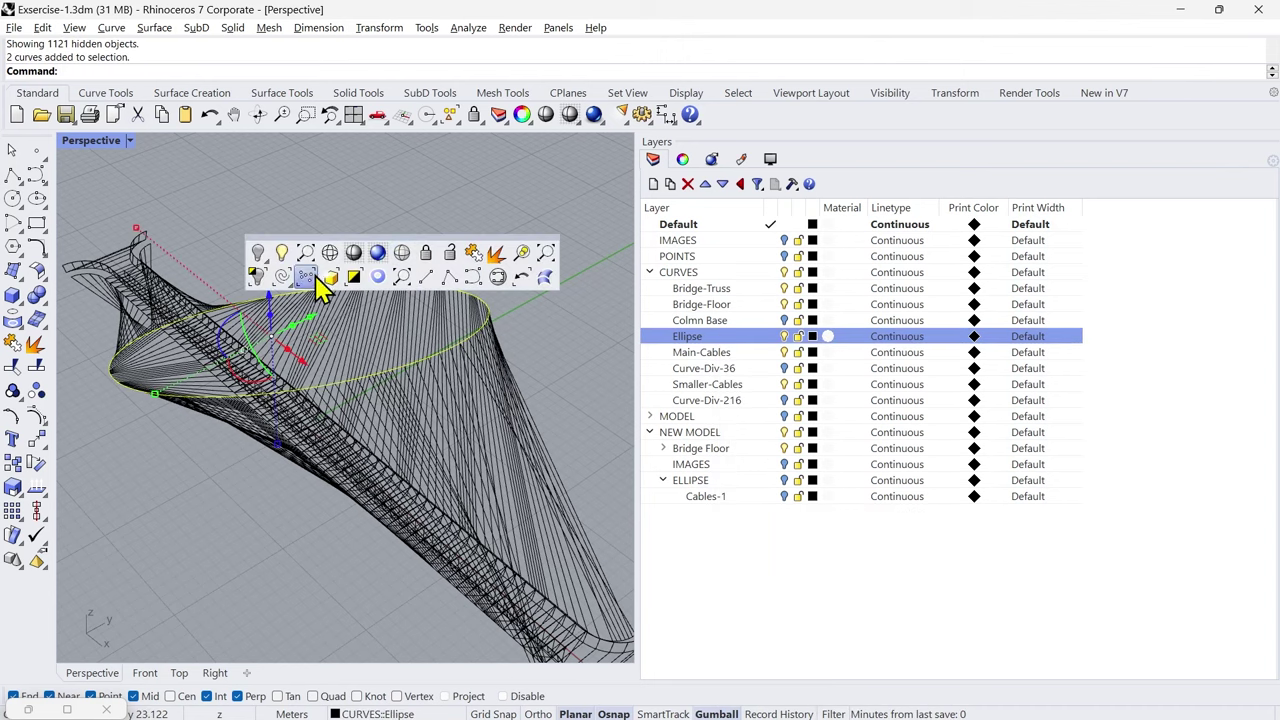
click(264, 276)
right_drag(205, 470, 383, 516)
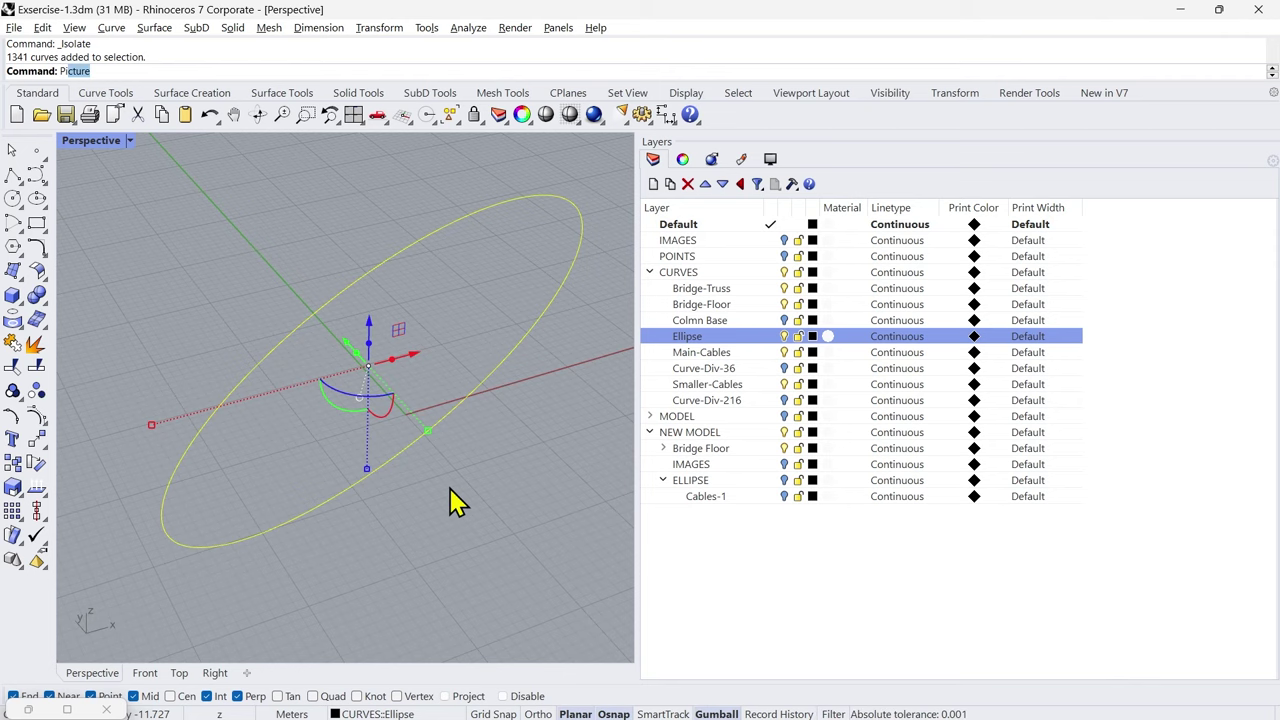
Step: Pipe the selected ellipse curves with a radius of 0.3 m
text(pe)
key(Return)
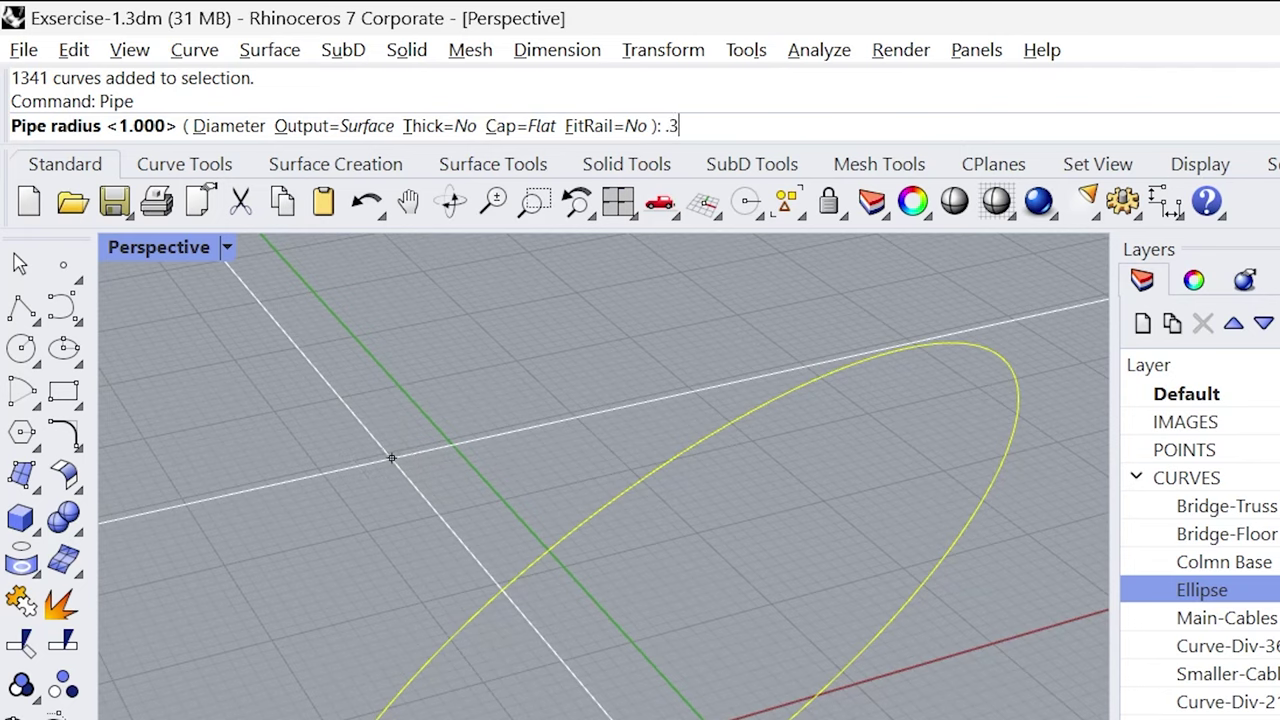
key(Return)
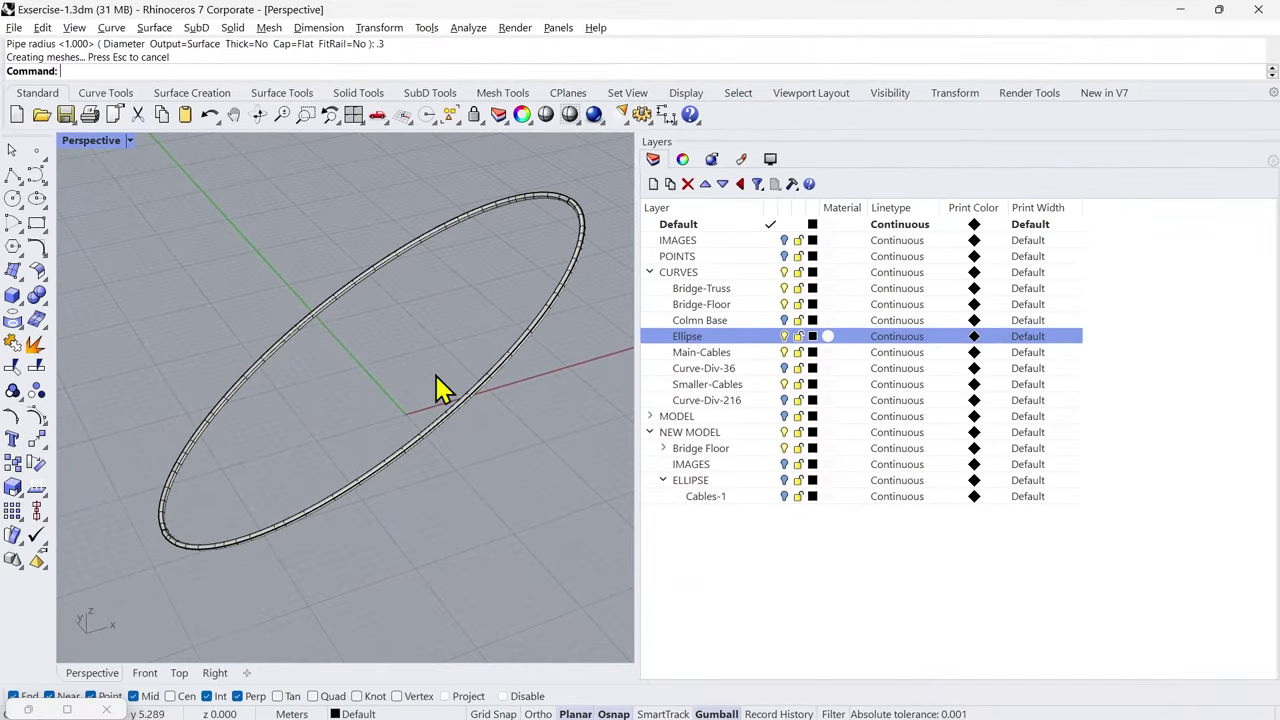
Step: Unisolate the hidden objects to show the piped arch together with the cables and deck
right_drag(437, 388, 390, 380)
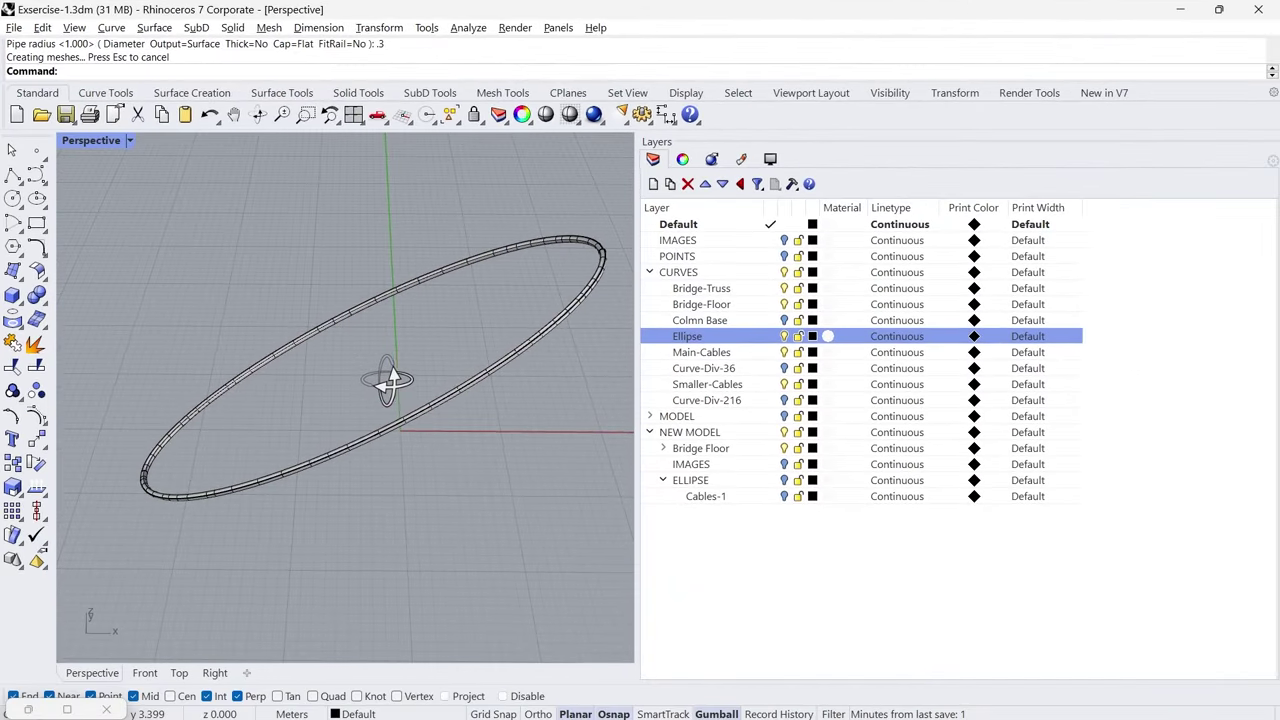
middle_click(380, 380)
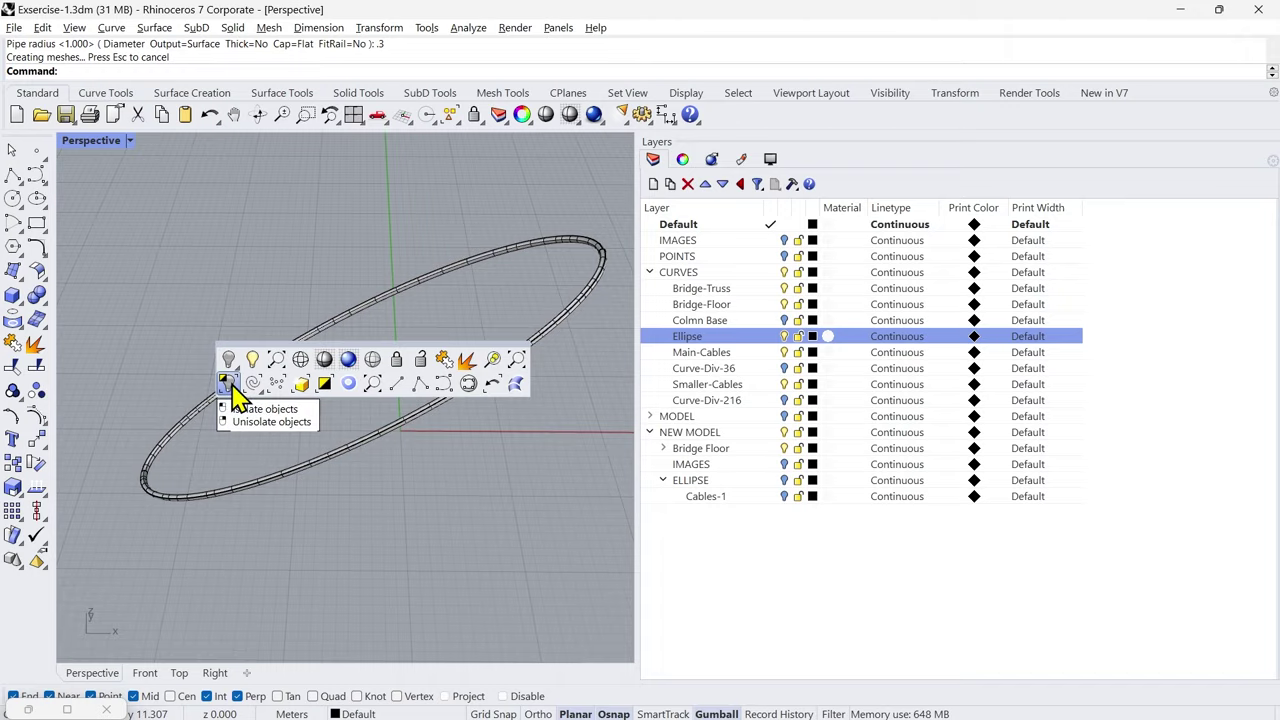
right_click(229, 383)
right_drag(237, 394, 398, 378)
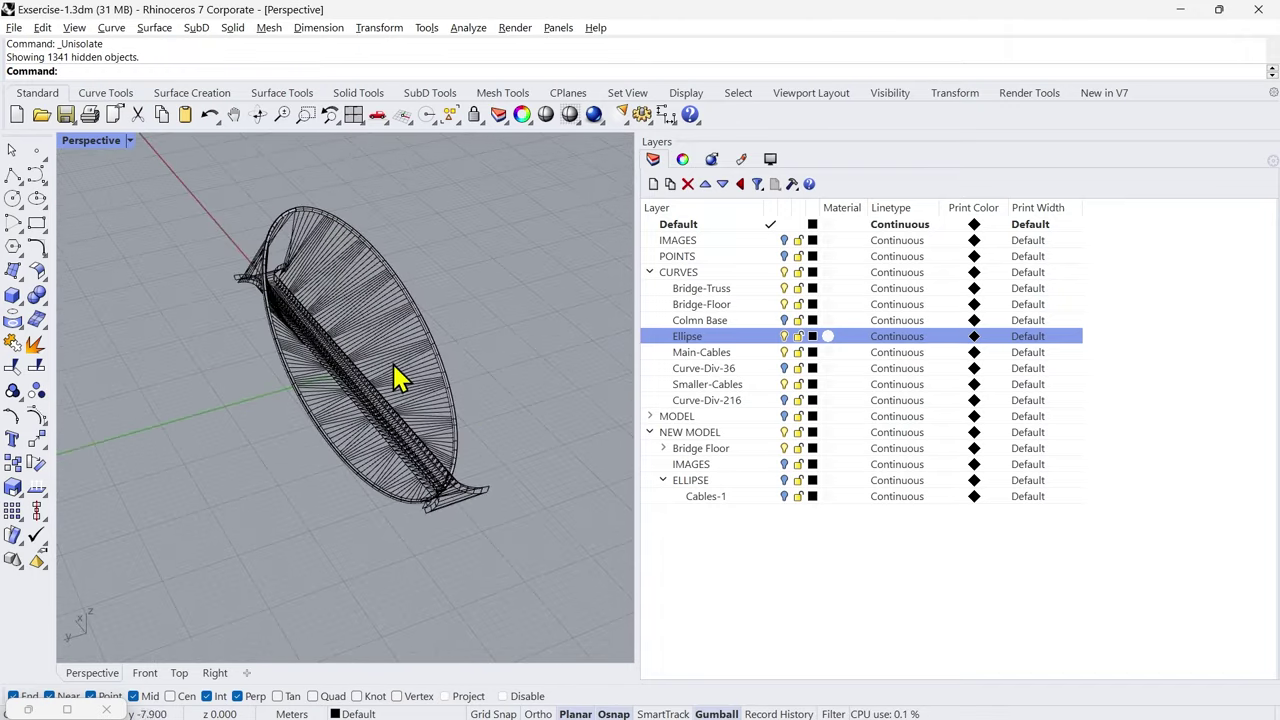
Step: Select the main-cable groups on both sides of the deck, leaving out the smaller cables, and isolate them
scroll(398, 378, up, 6)
click(412, 342)
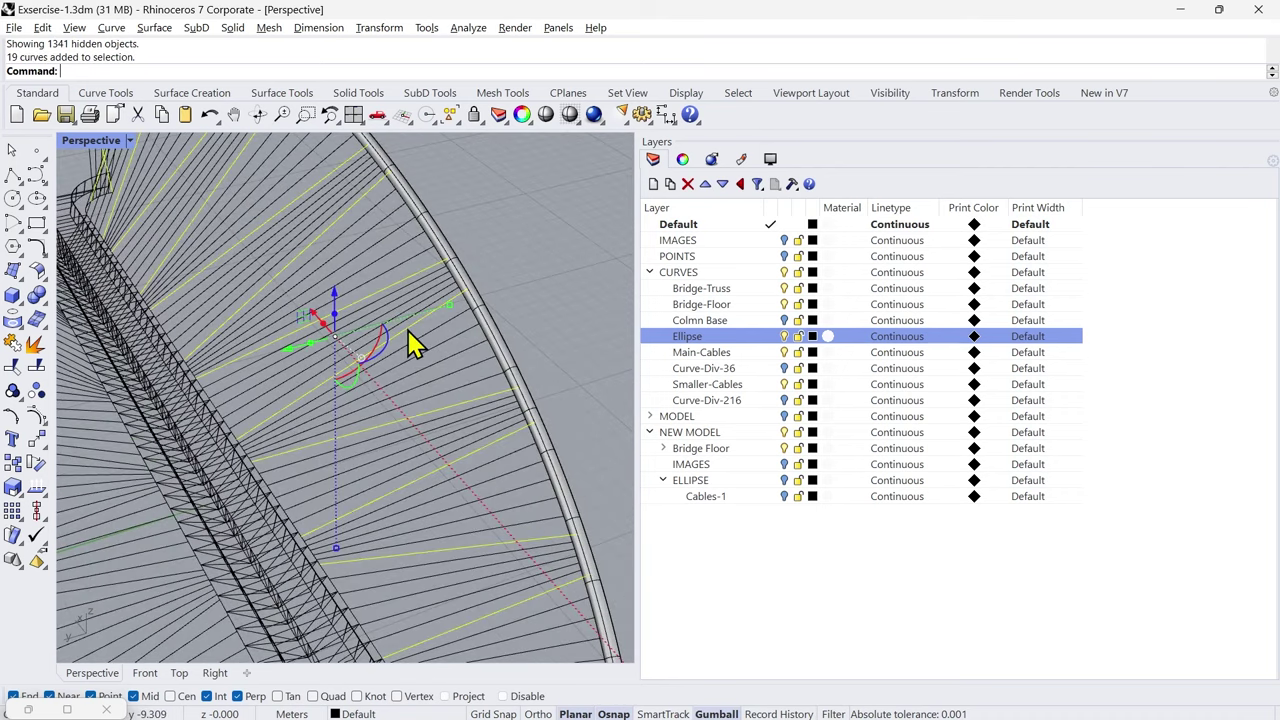
scroll(487, 387, down, 2)
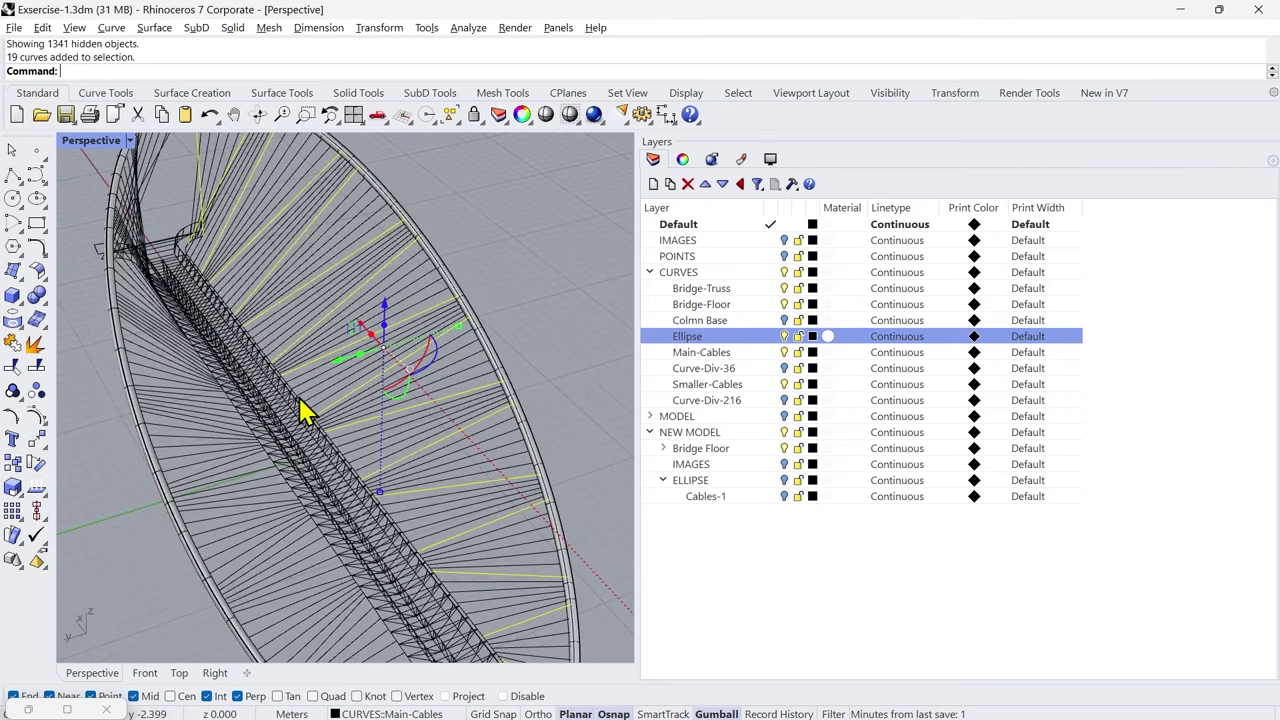
scroll(175, 443, up, 1)
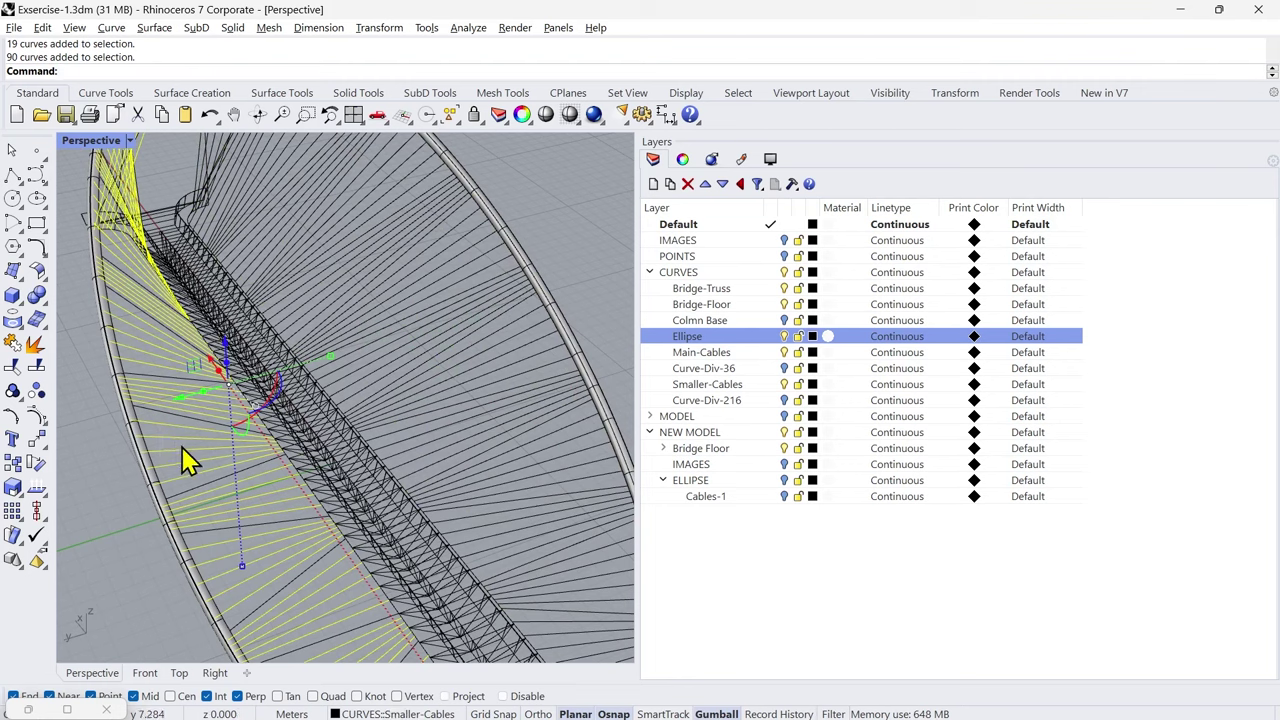
click(202, 484)
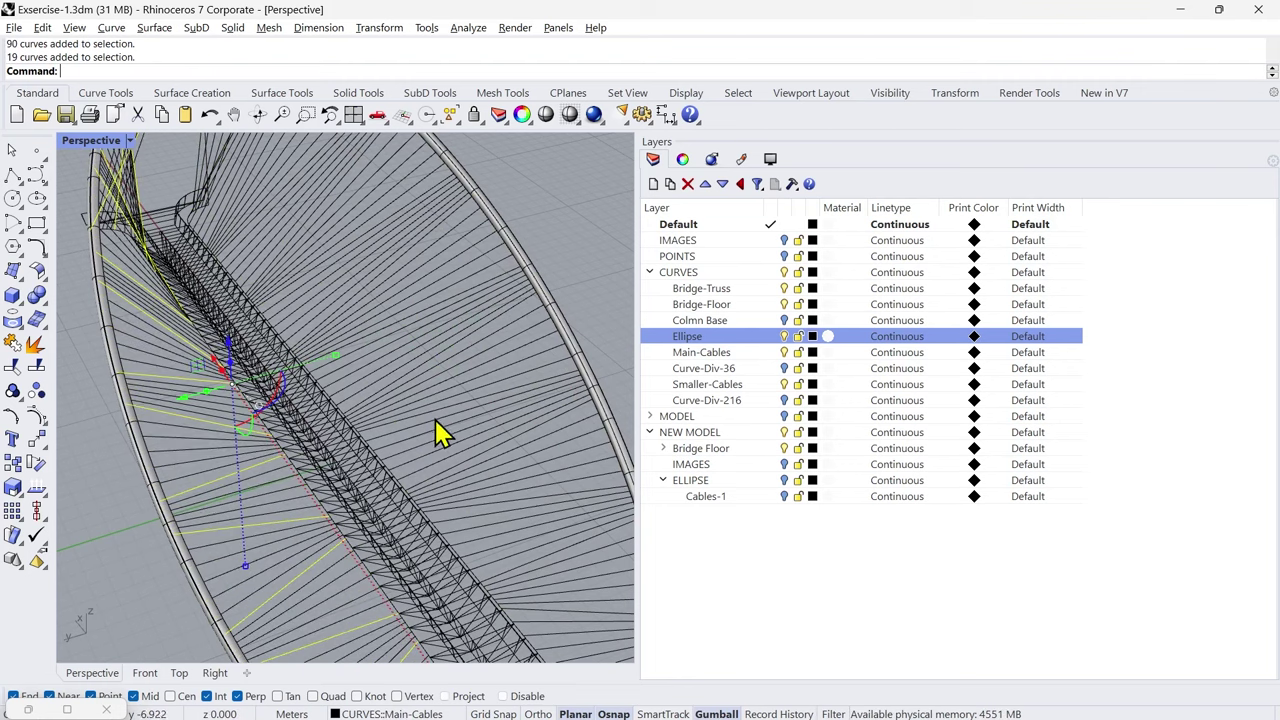
shift+click(547, 380)
ctrl+click(547, 388)
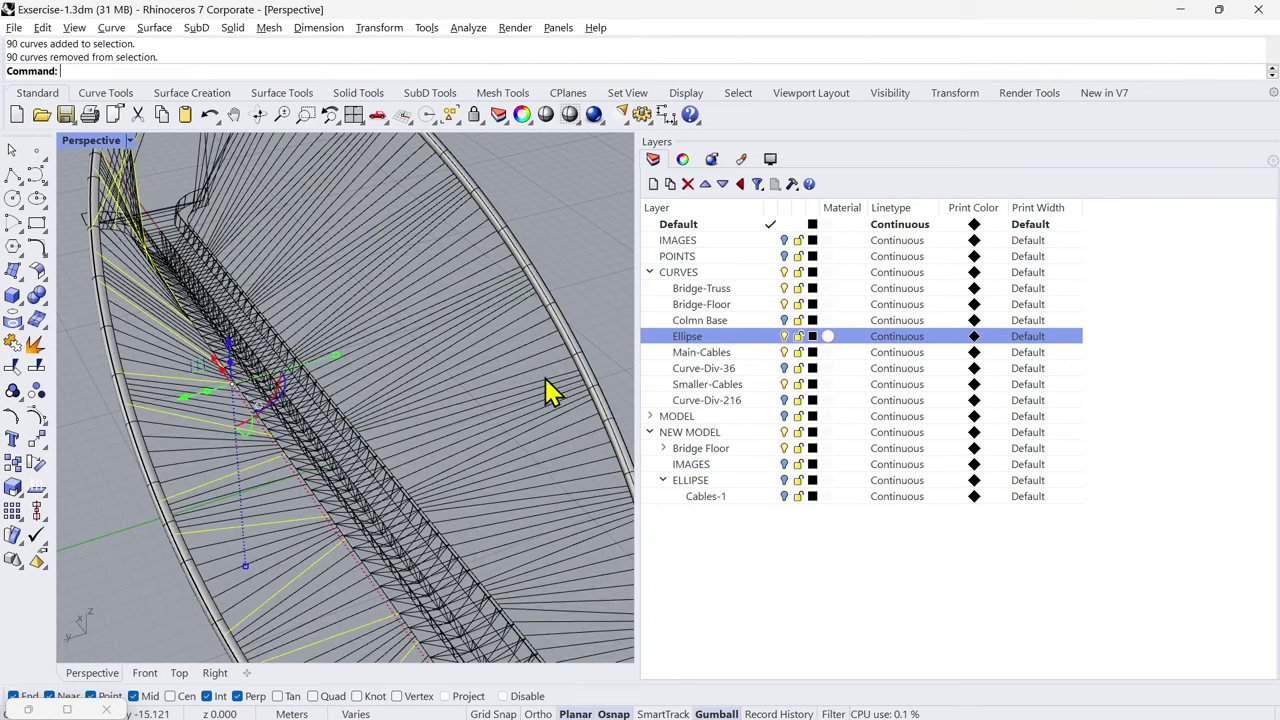
shift+click(547, 393)
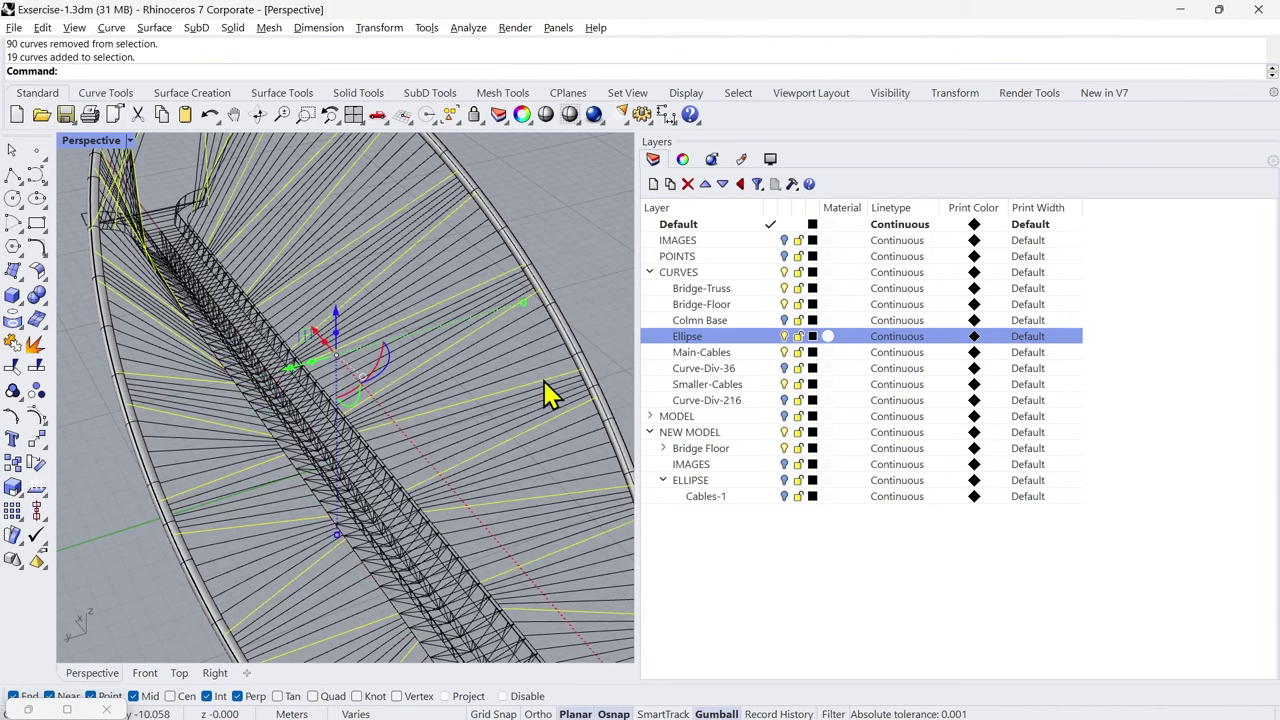
middle_click(557, 291)
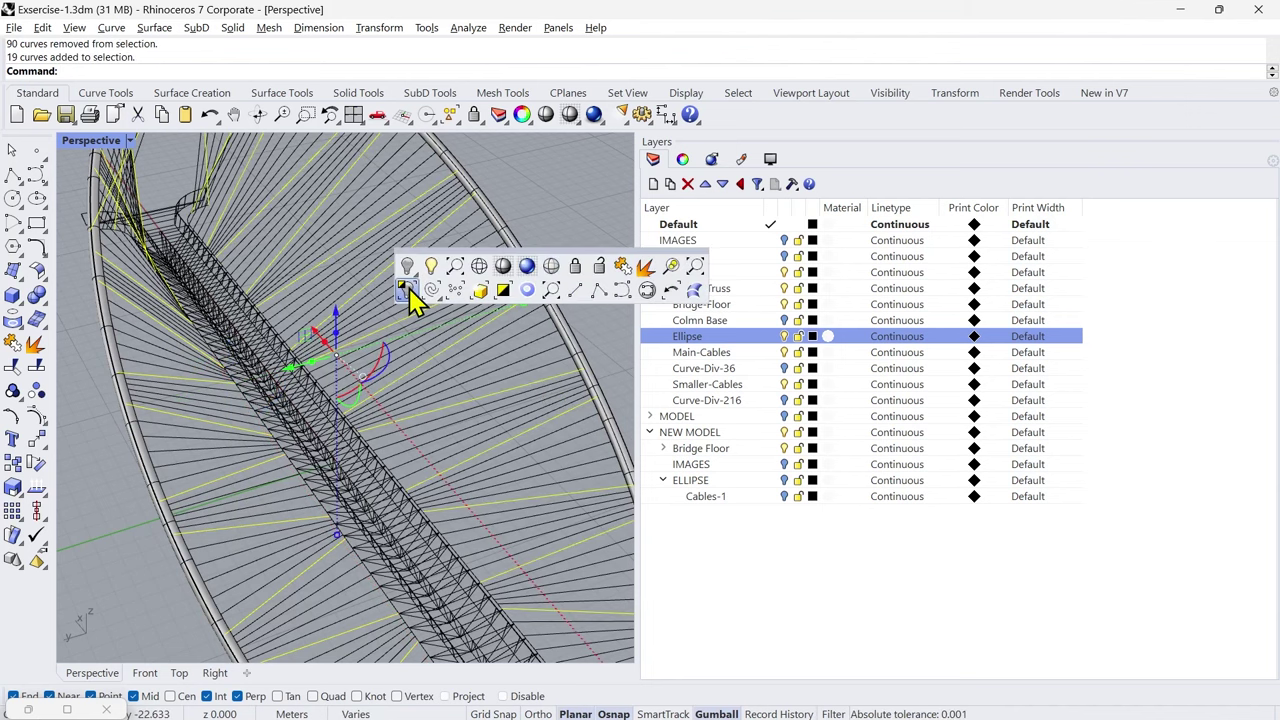
click(420, 298)
right_drag(403, 389, 463, 448)
key(Escape)
Step: Pipe the main cables on one side of the deck with a radius of 0.15 m
click(390, 425)
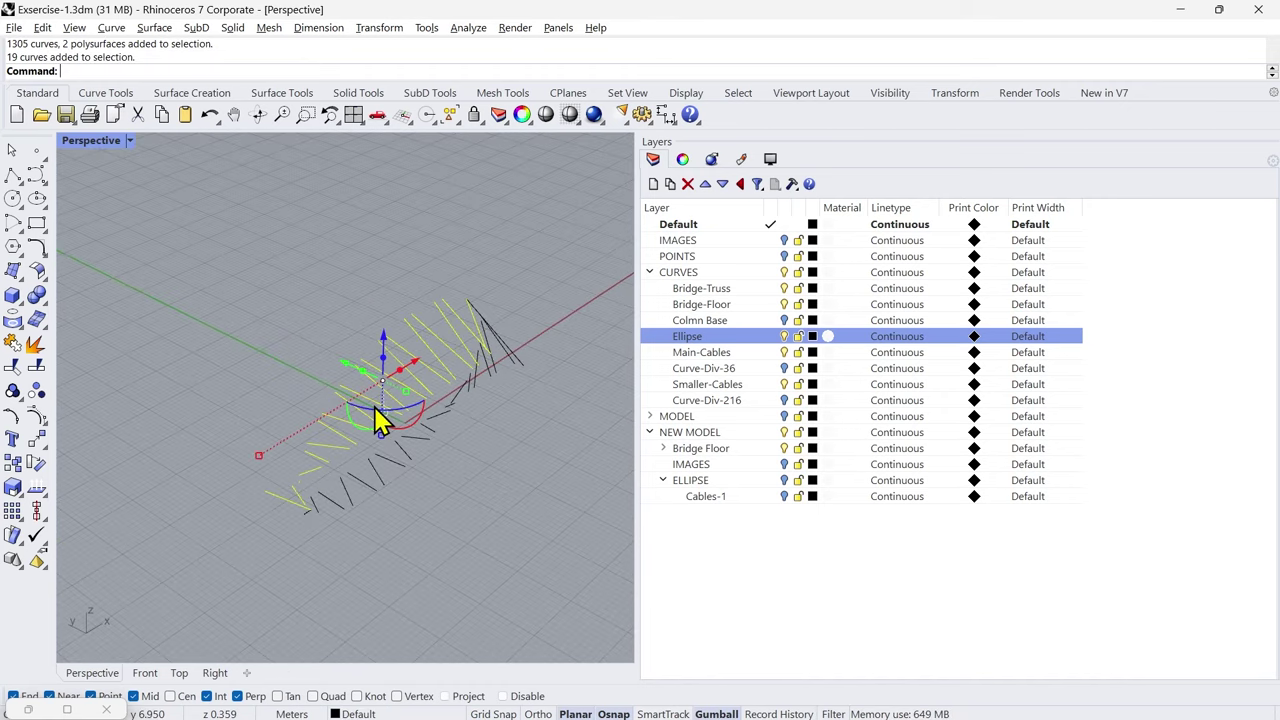
right_drag(280, 374, 285, 380)
text(Pip)
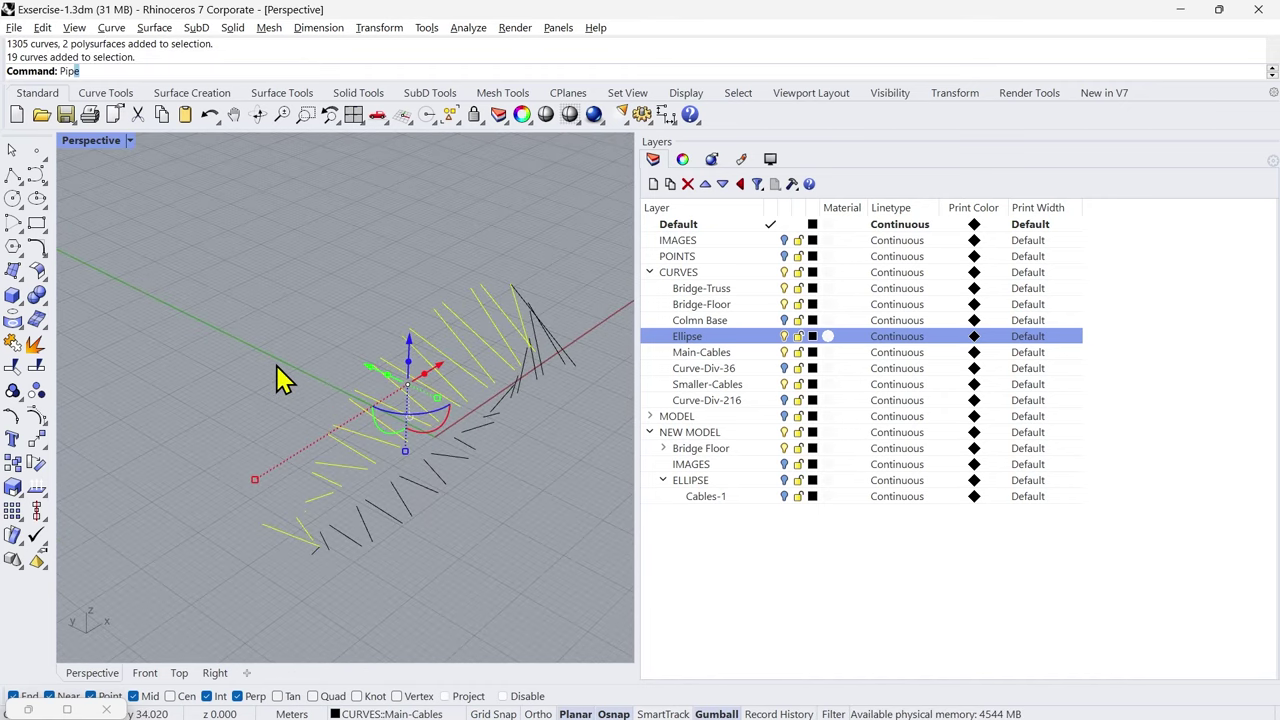
text(e)
key(Return)
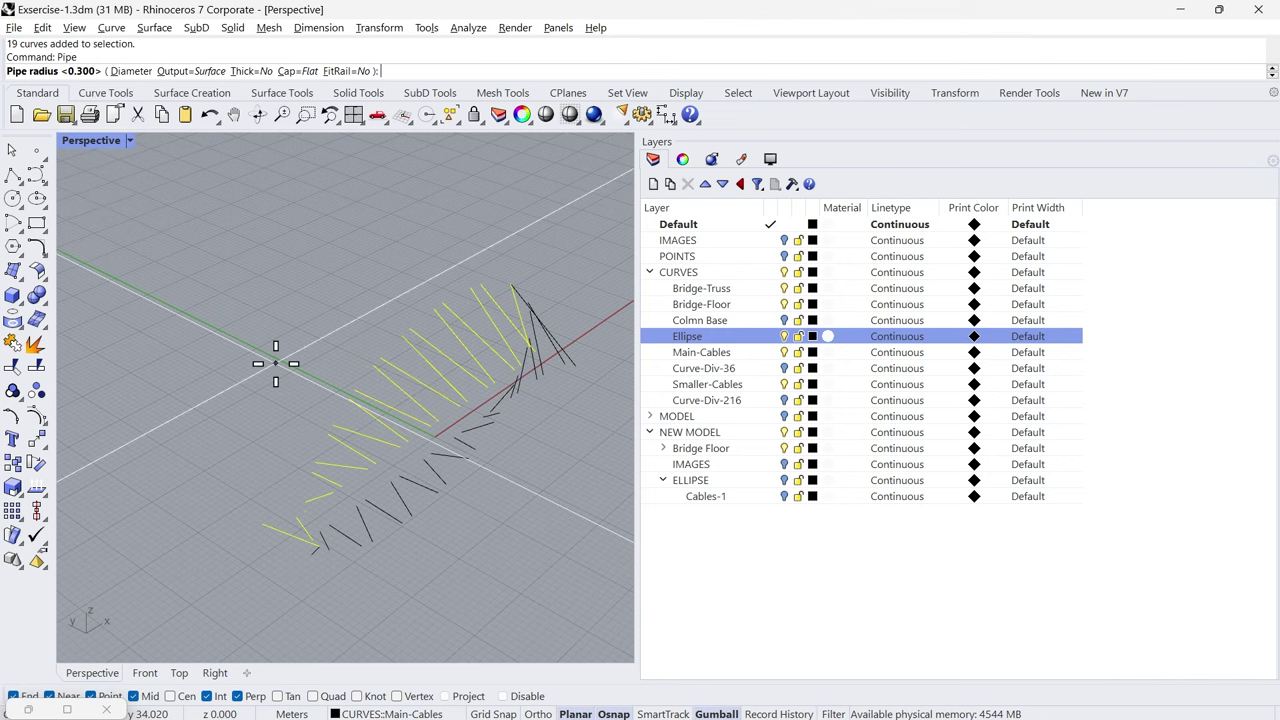
shift+right_drag(360, 334, 251, 271)
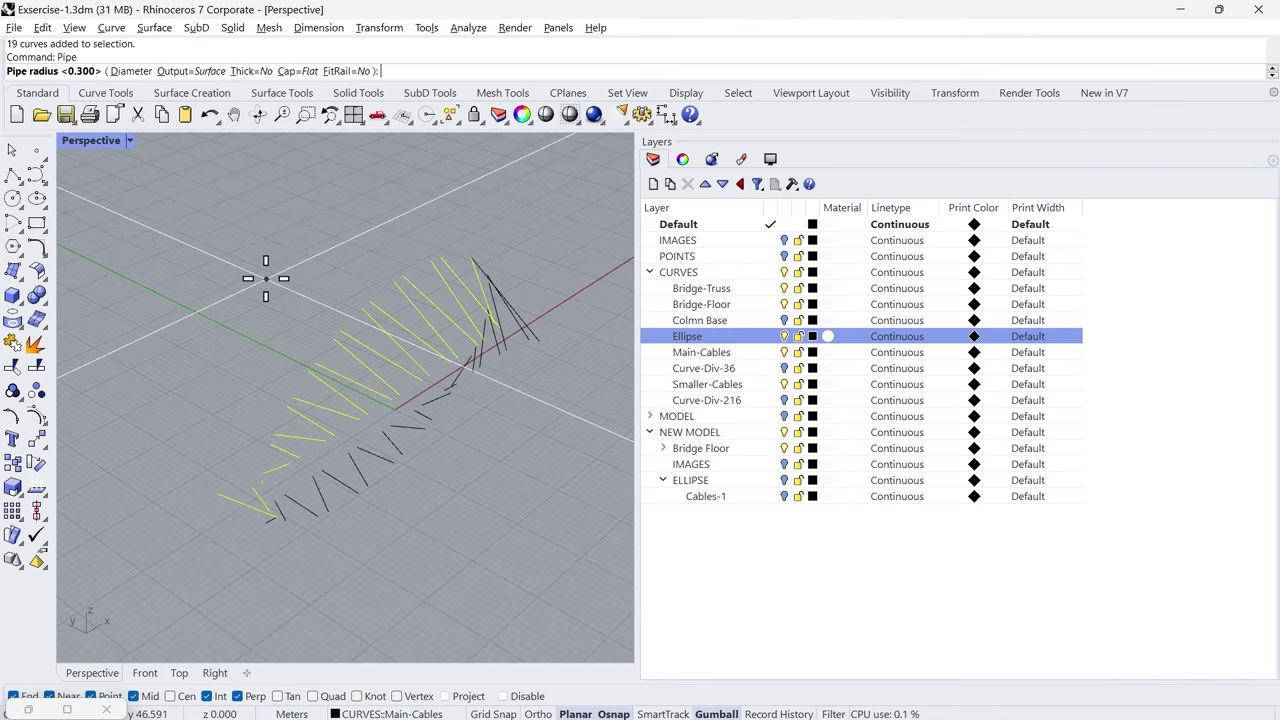
scroll(291, 334, up, 4)
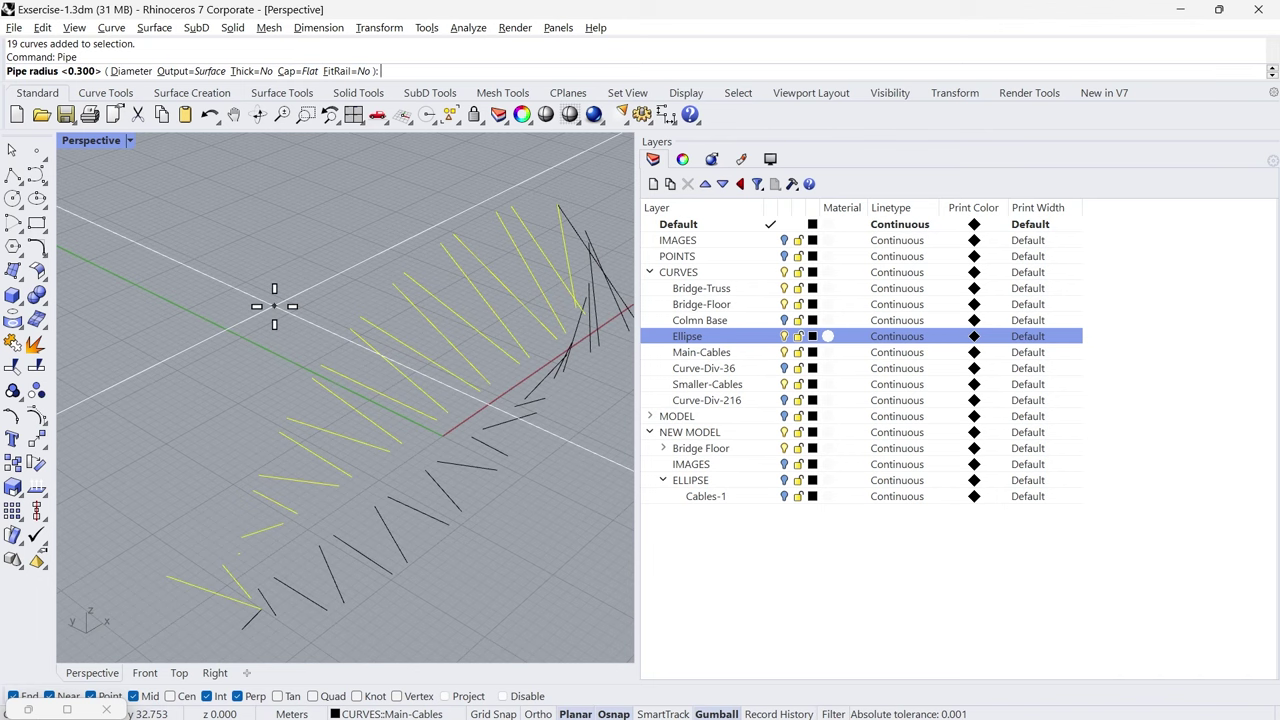
key(Return)
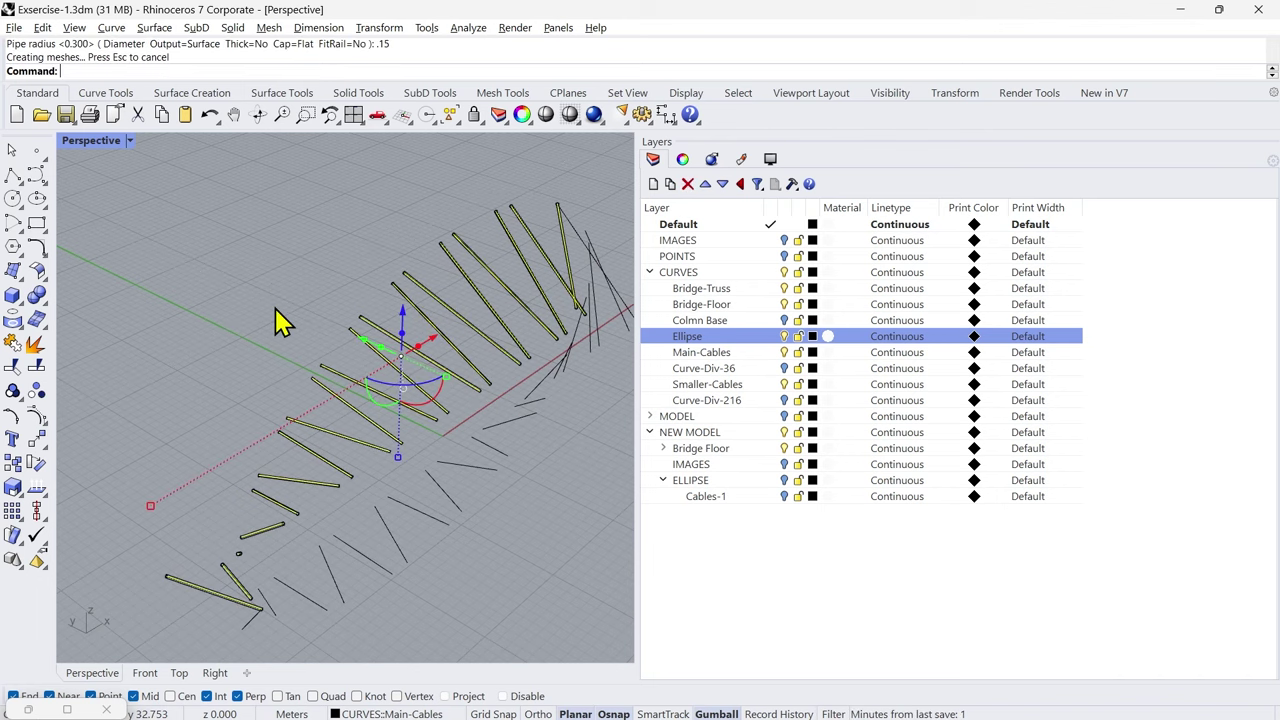
Step: Pipe the main cables on the opposite side of the deck with a radius of 0.15 m and unisolate the hidden objects
right_drag(240, 420, 510, 522)
click(504, 470)
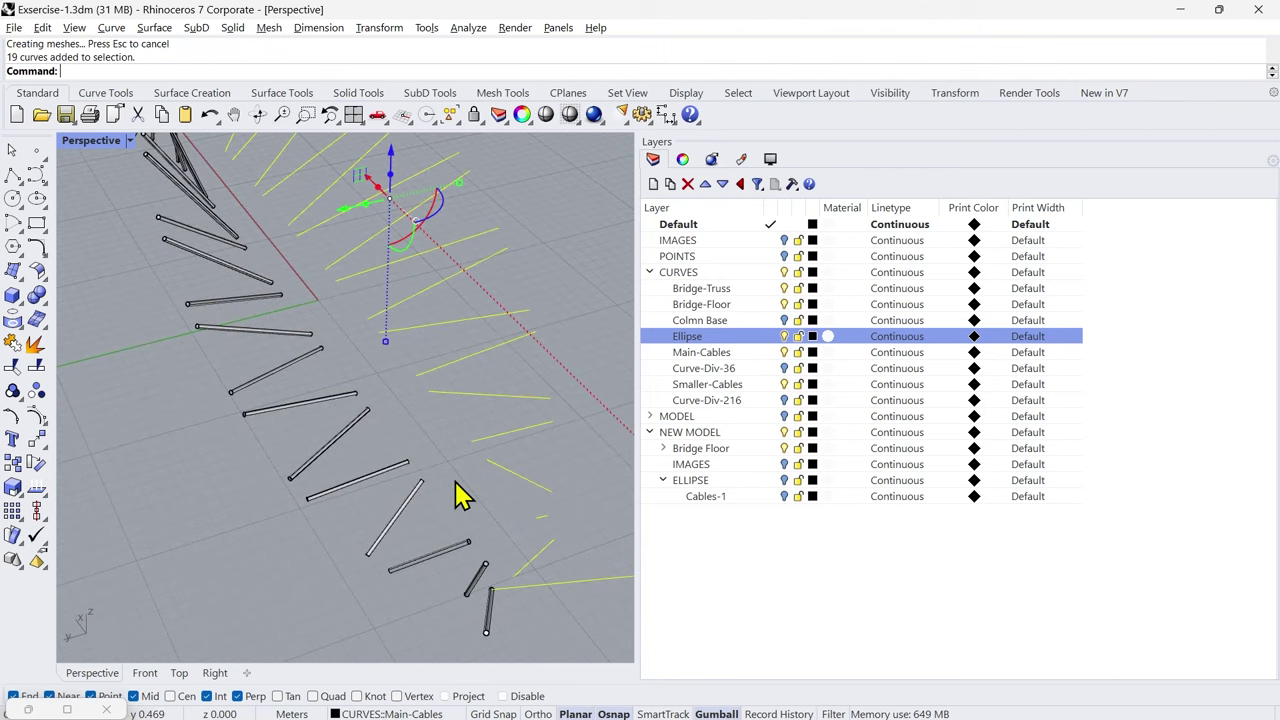
key(Return)
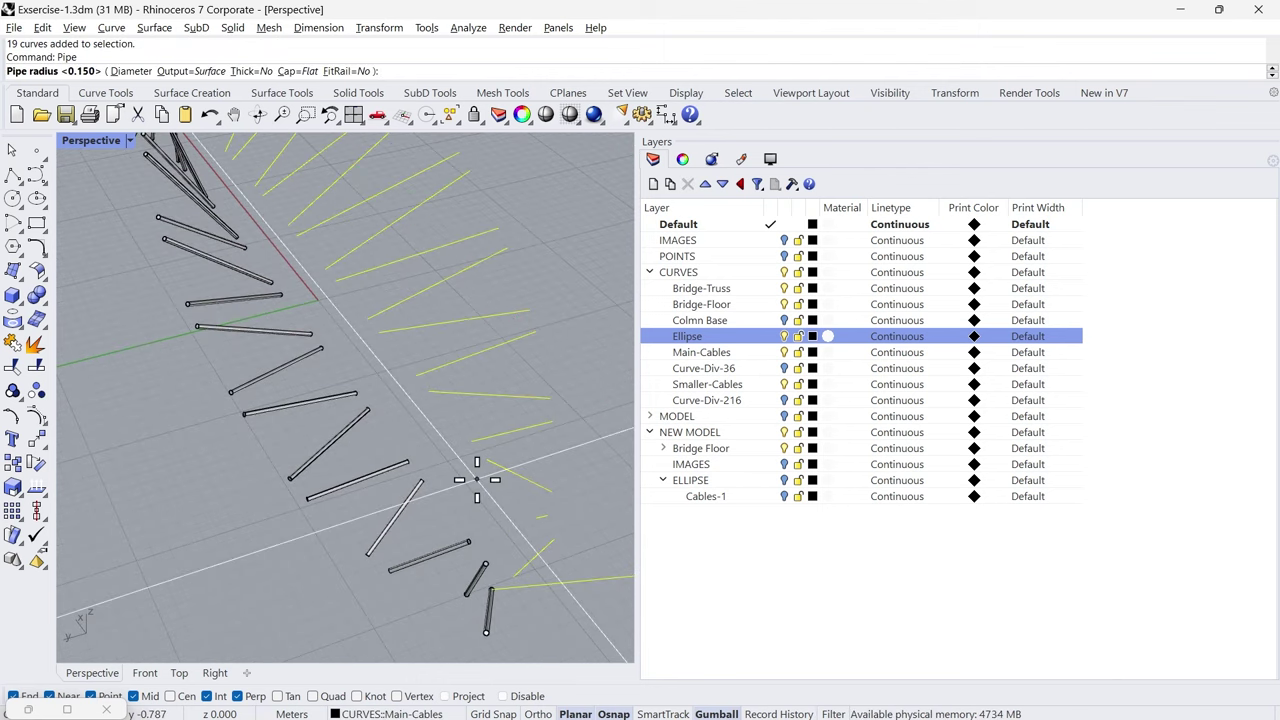
key(Return)
right_drag(486, 491, 347, 535)
middle_click(325, 512)
right_click(180, 505)
Step: Select the smaller-cable groups on both sides of the deck and isolate them
scroll(347, 540, up, 8)
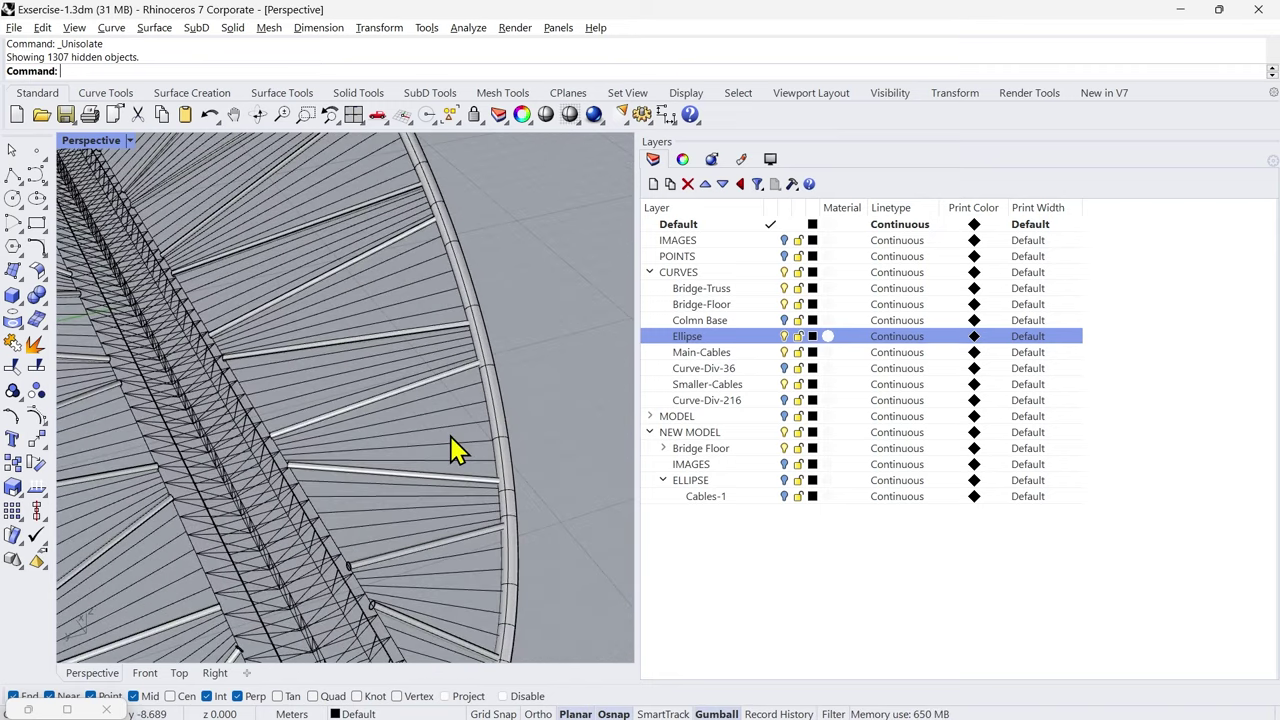
click(467, 399)
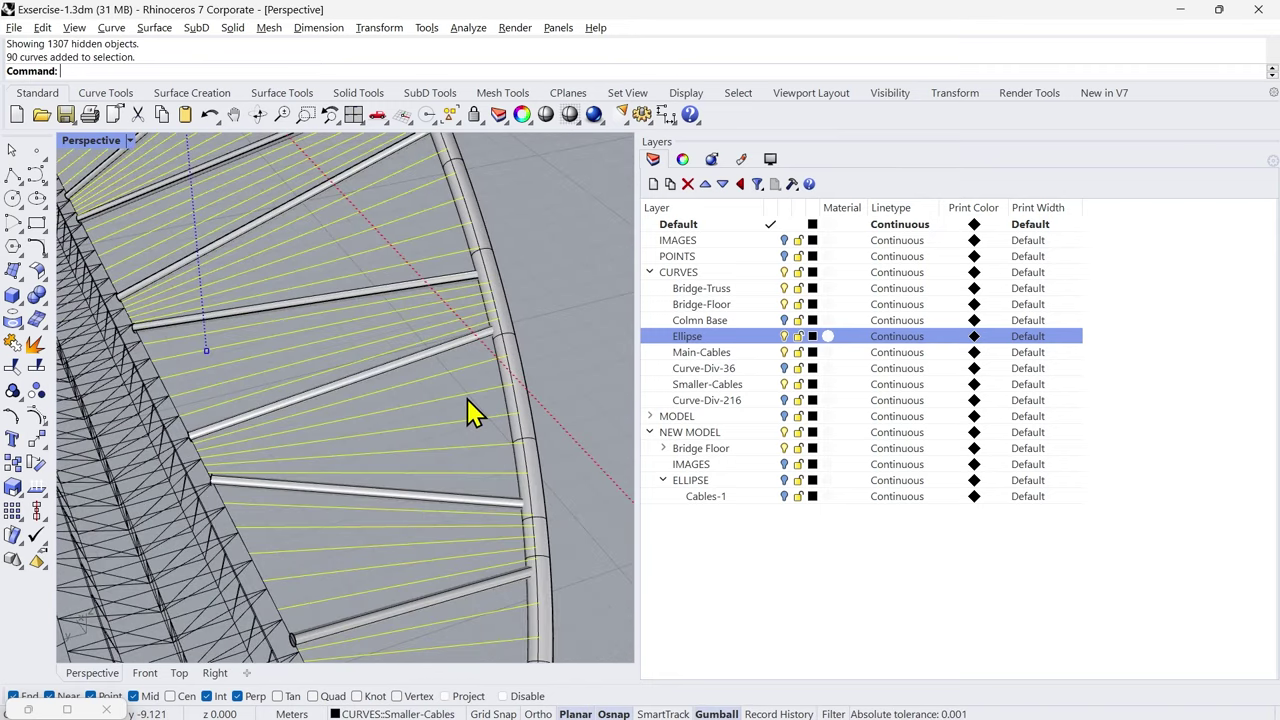
scroll(467, 401, down, 5)
scroll(329, 506, up, 6)
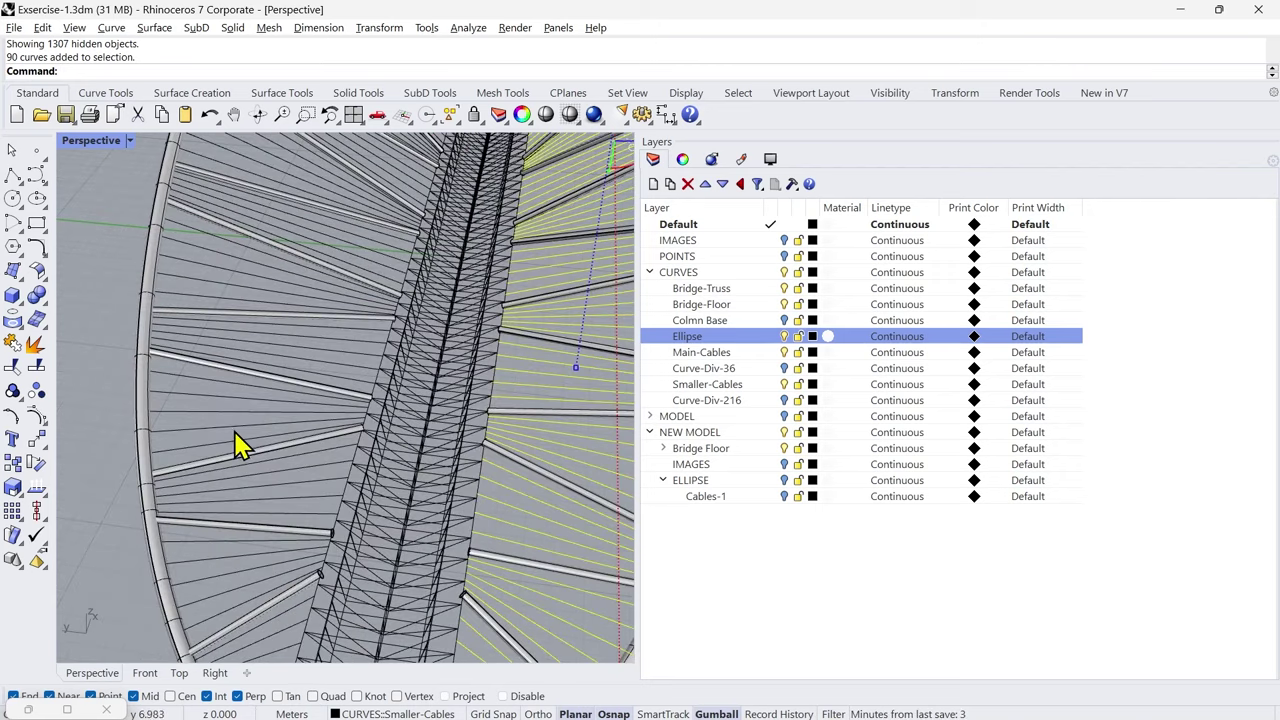
shift+click(200, 428)
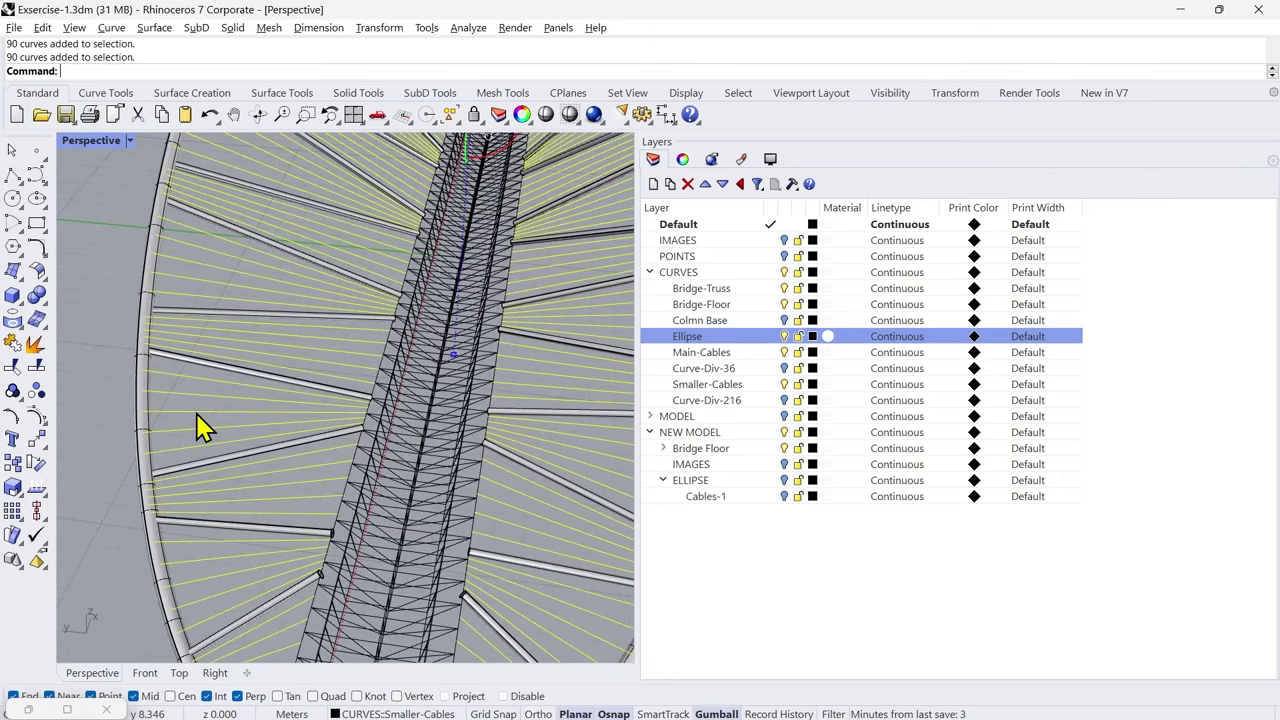
middle_click(103, 417)
click(18, 427)
Step: Pipe the isolated smaller cables with a radius of 0.05 m and unisolate the hidden objects
right_drag(365, 414, 411, 488)
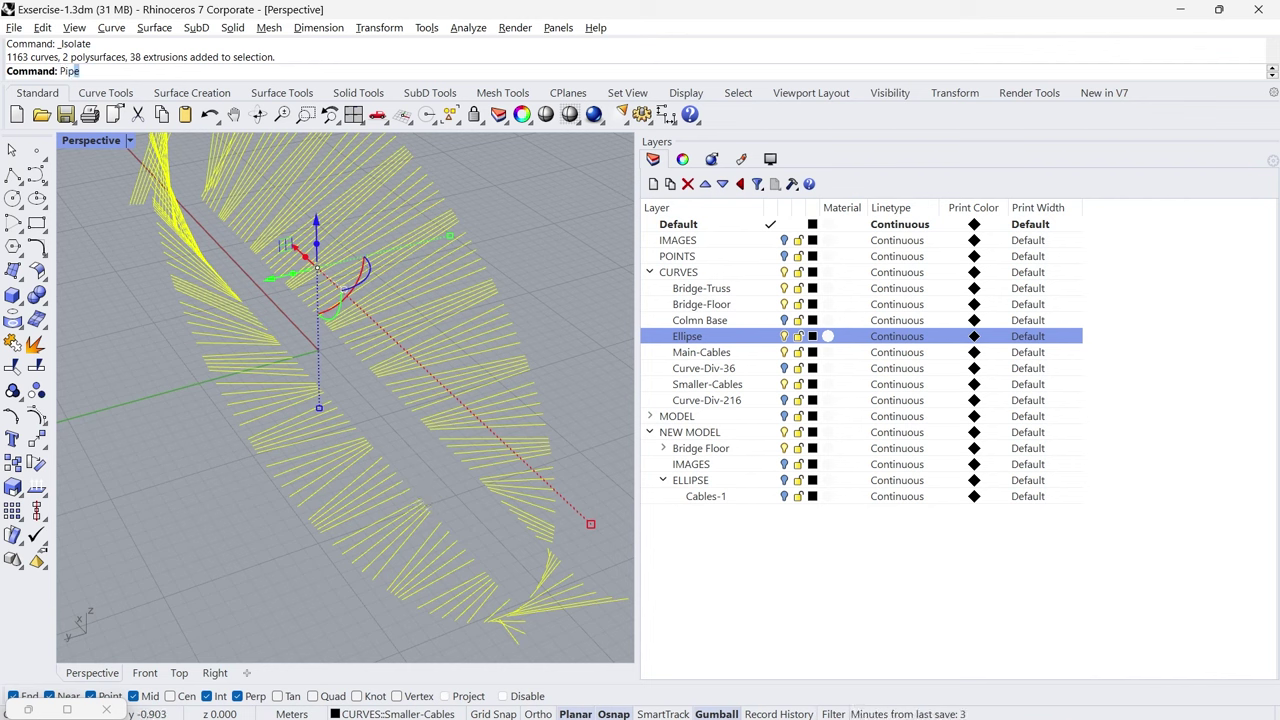
key(Return)
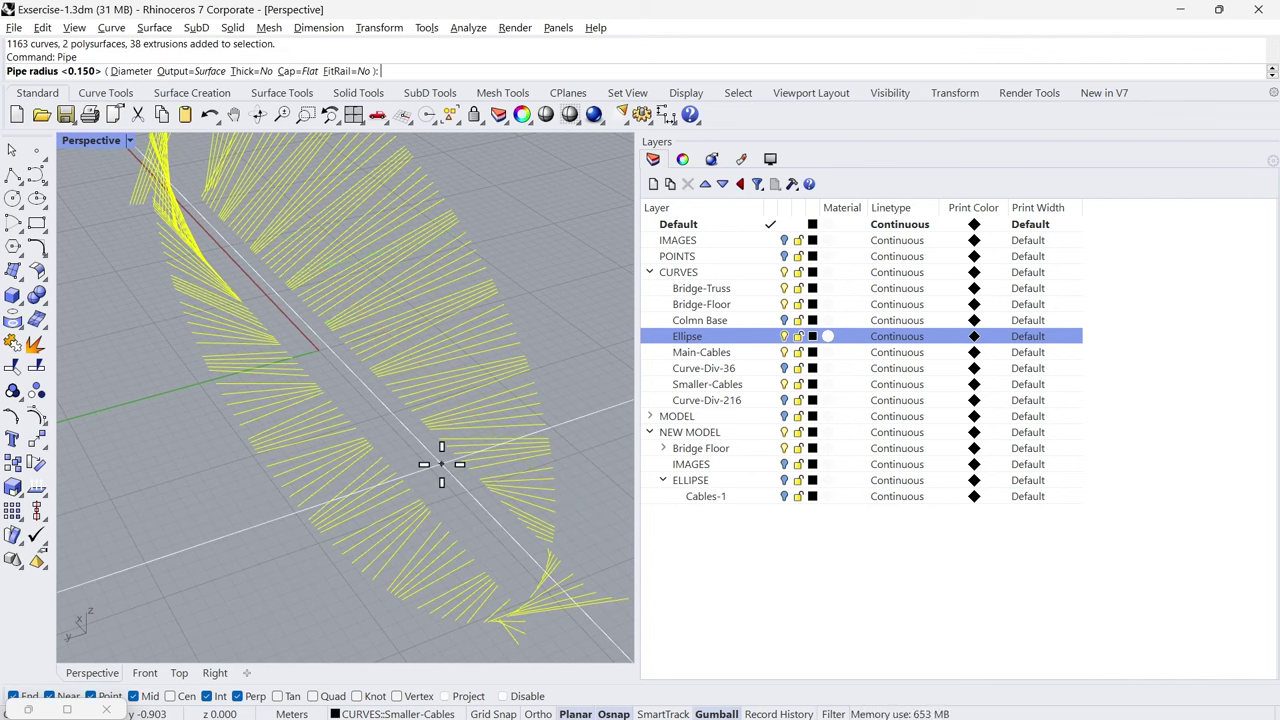
key(Return)
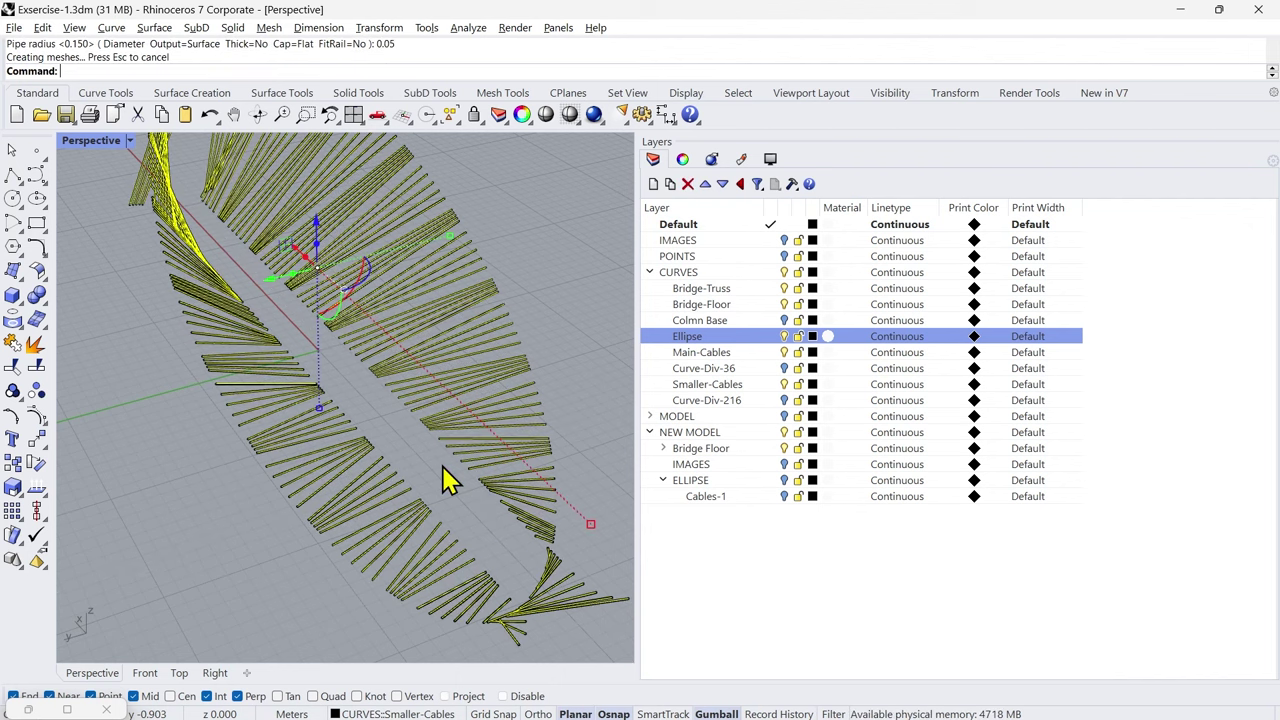
scroll(506, 439, up, 7)
scroll(566, 456, down, 5)
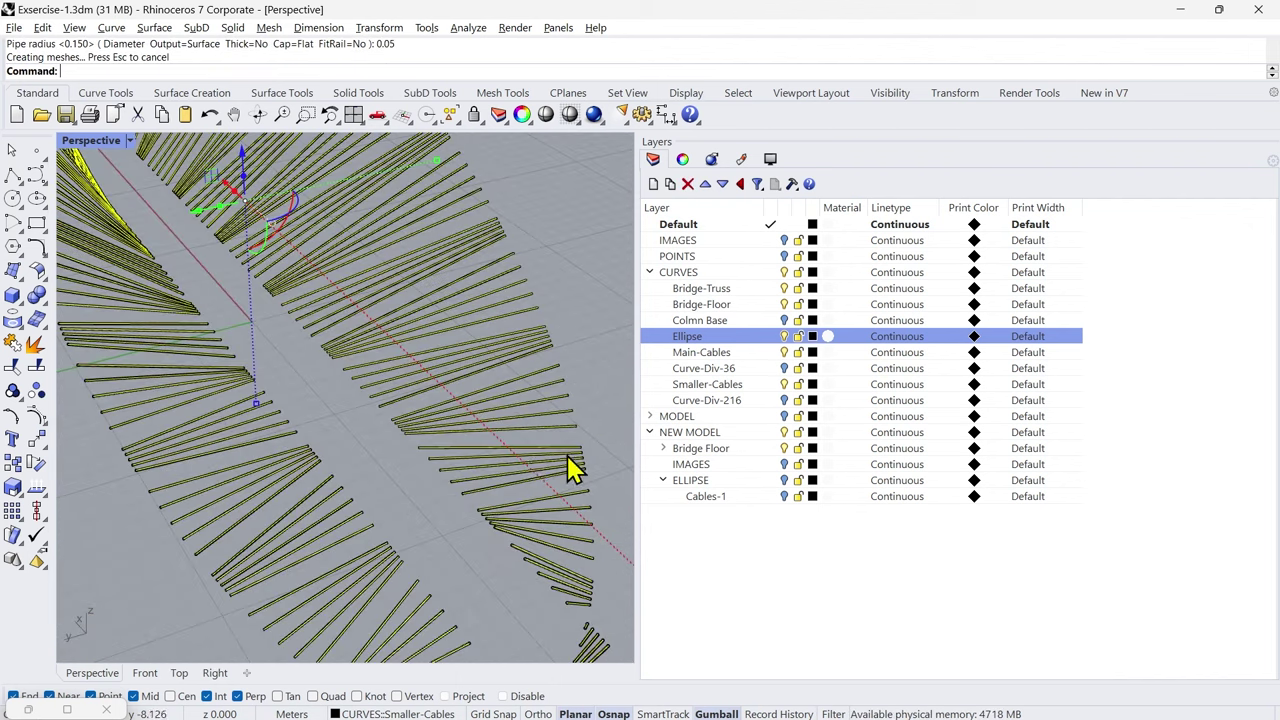
scroll(488, 480, down, 3)
middle_click(166, 523)
click(62, 536)
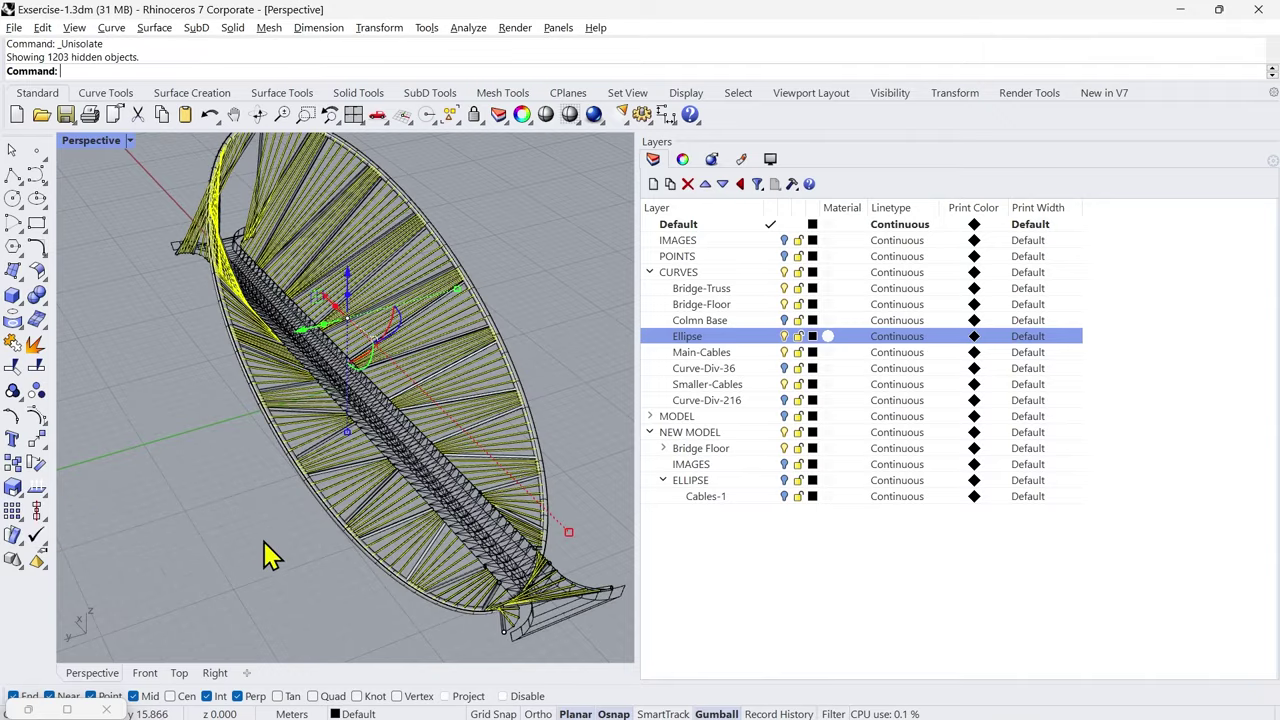
click(264, 543)
Step: Inspect the piped arch and cables along the bridge and where they meet the end of the deck
right_drag(400, 560, 463, 537)
scroll(306, 500, up, 10)
scroll(231, 474, down, 6)
scroll(467, 547, down, 6)
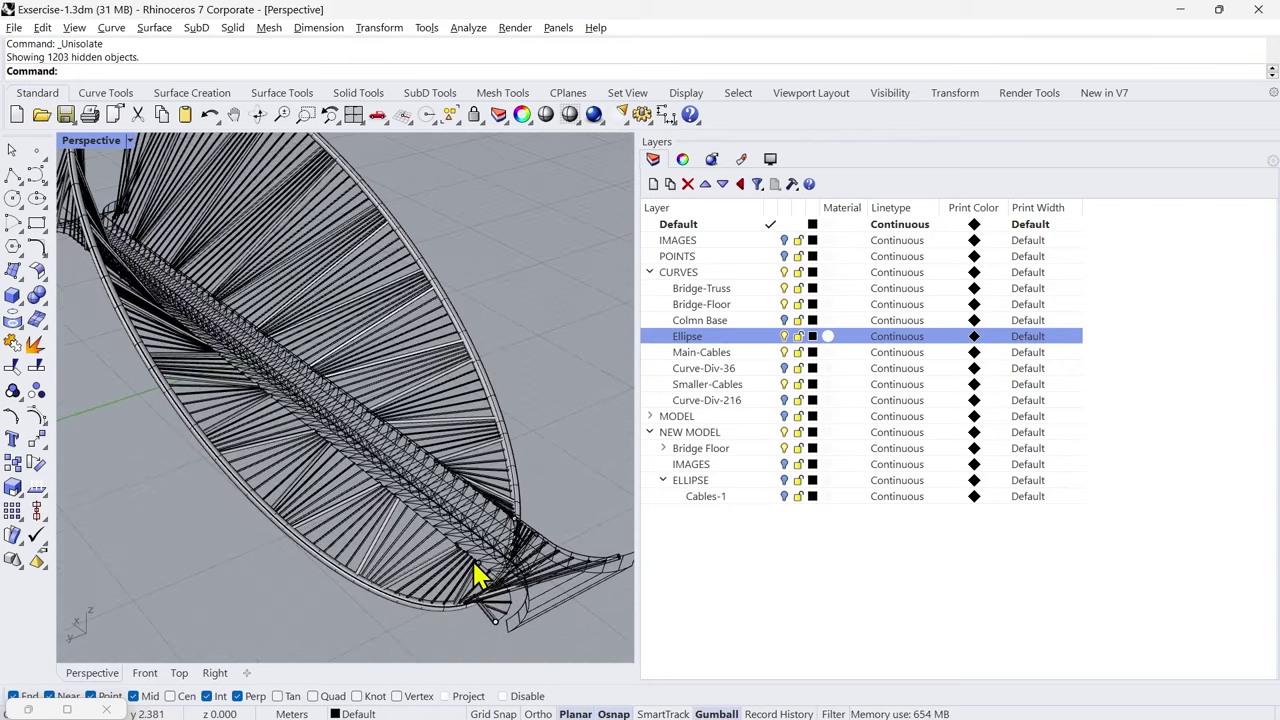
scroll(440, 540, up, 4)
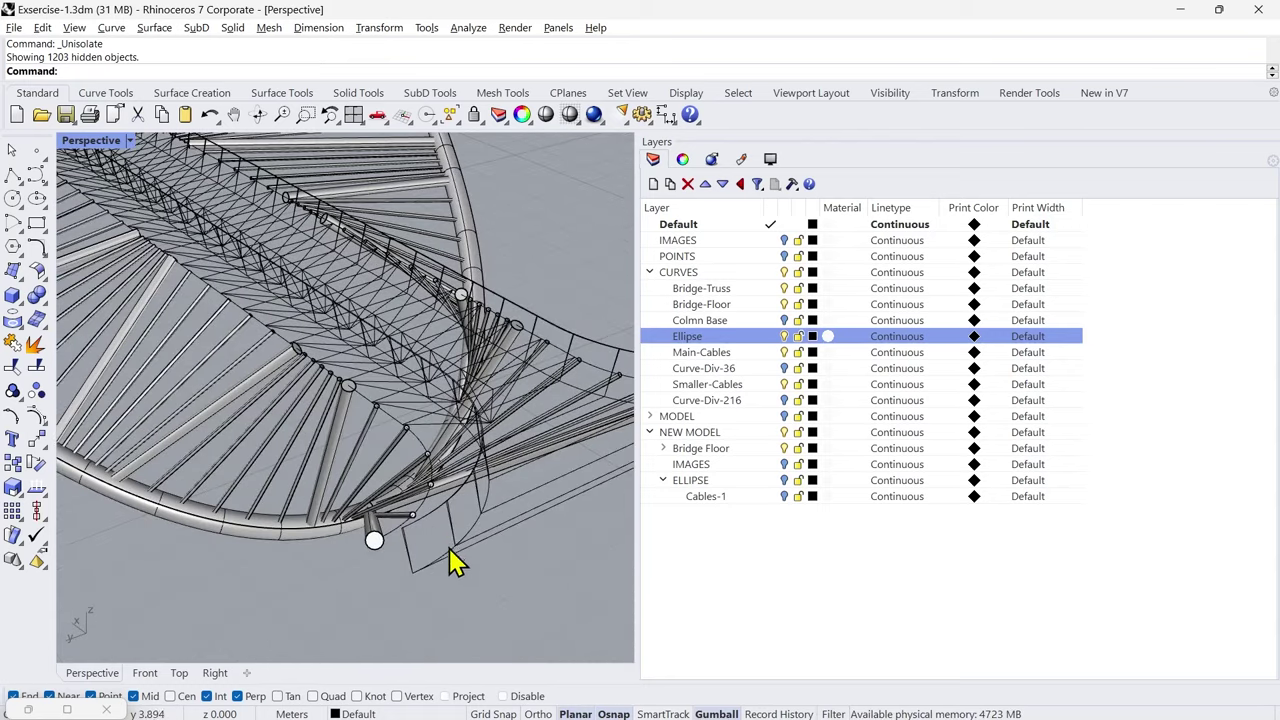
scroll(452, 540, down, 4)
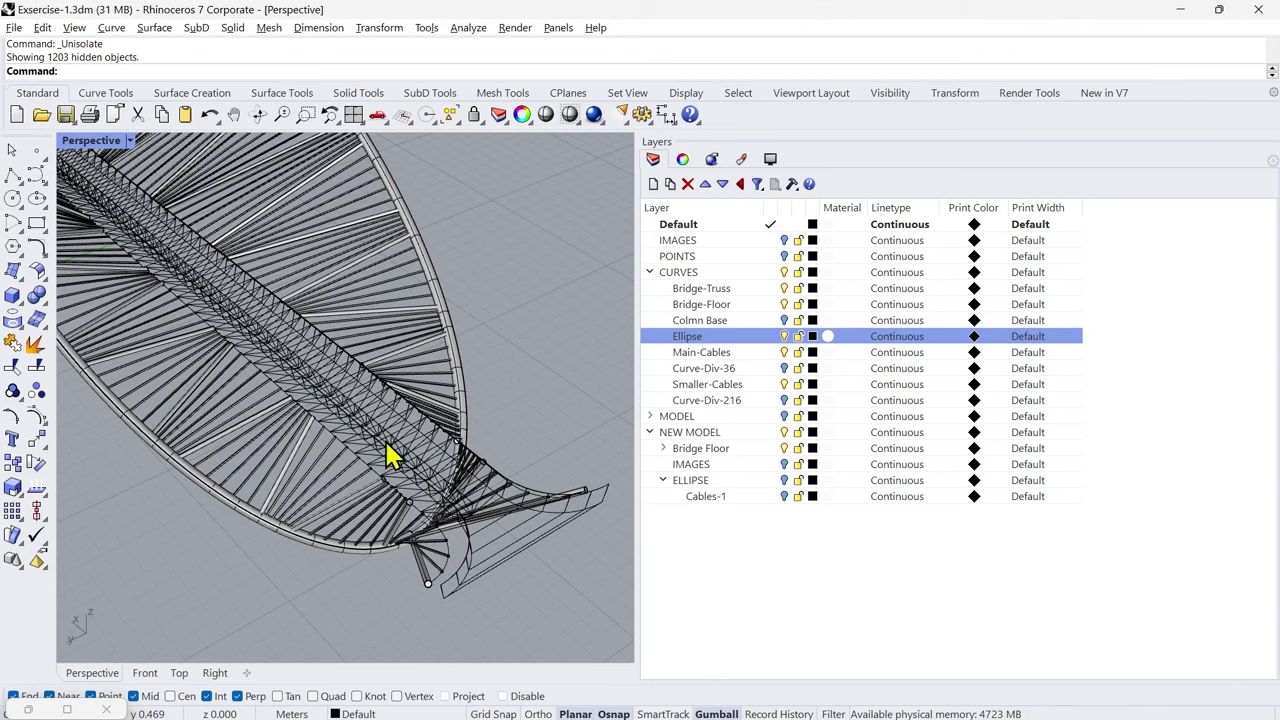
scroll(390, 455, up, 3)
scroll(457, 343, down, 2)
scroll(457, 334, up, 2)
Step: Move the arch pipes on both sides of the deck to the Ellipse layer and turn that layer off
click(458, 336)
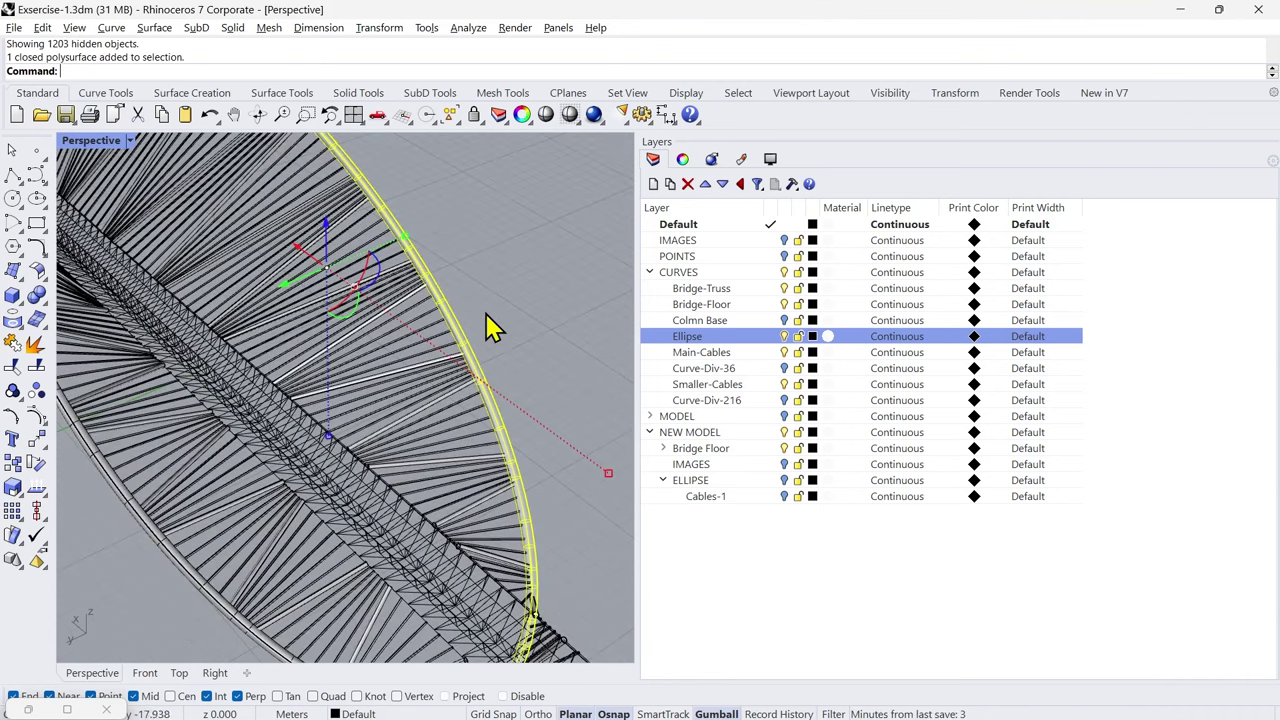
shift+click(120, 500)
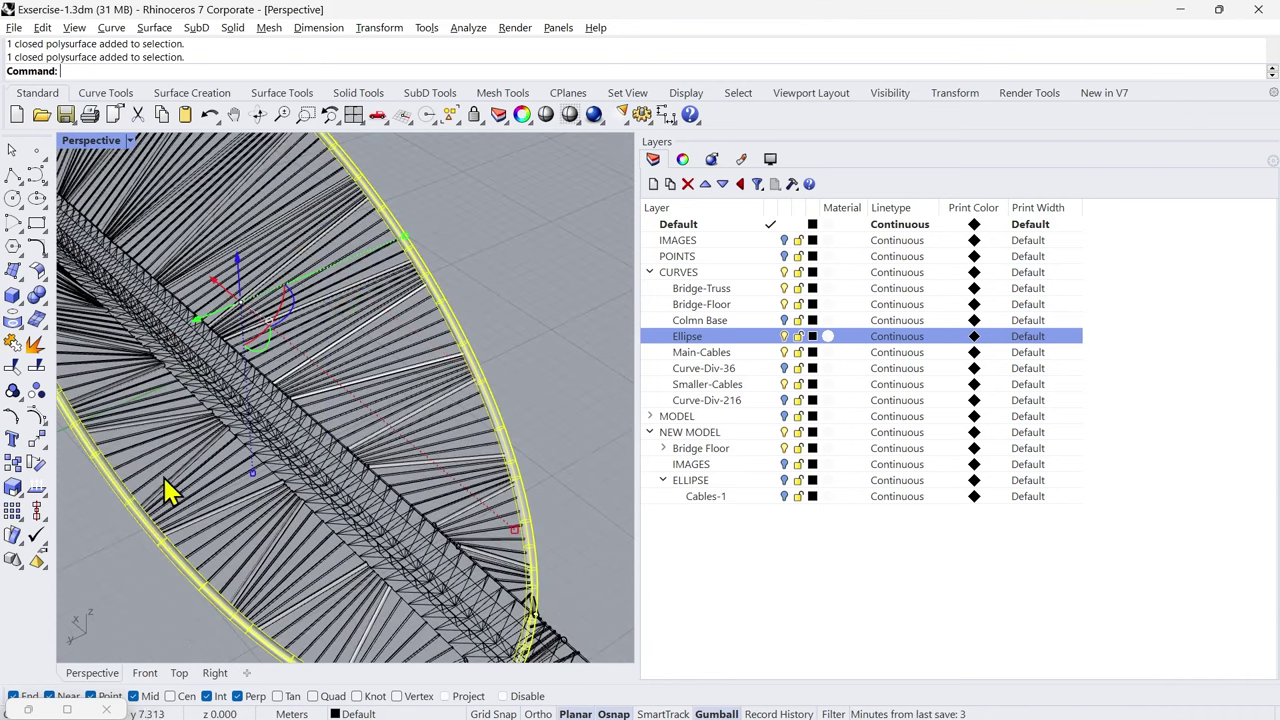
right_click(733, 339)
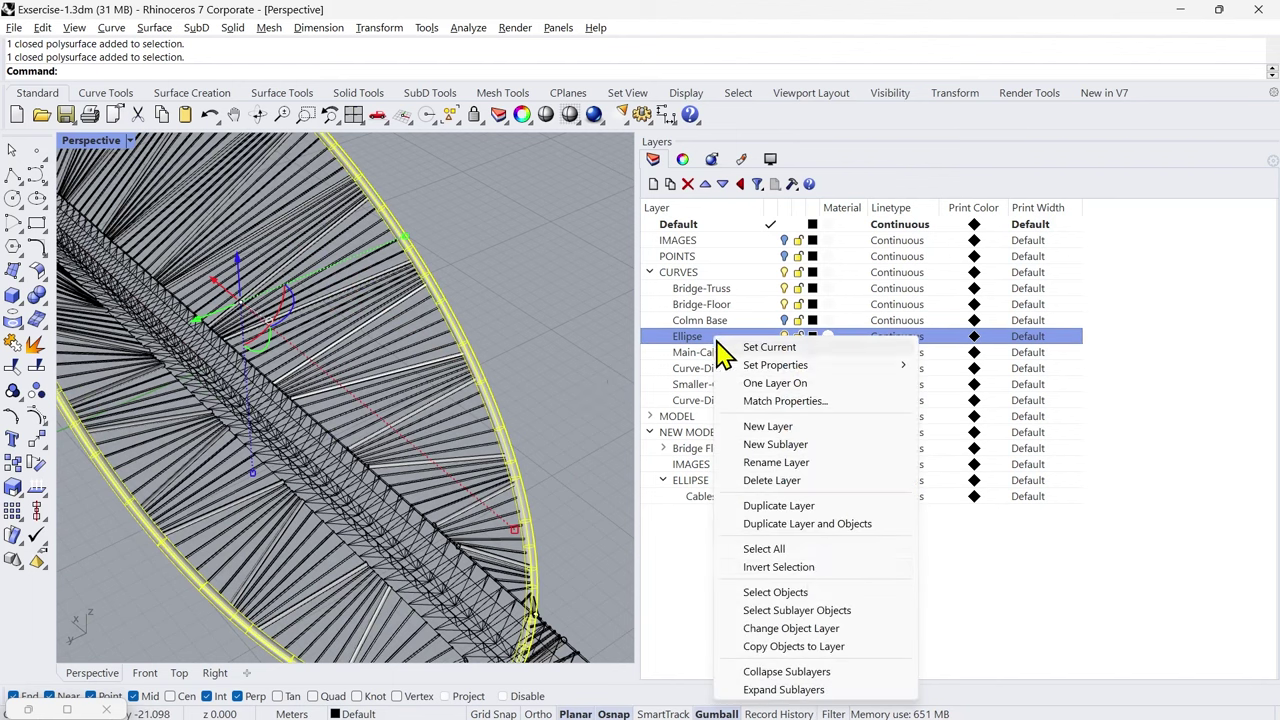
click(778, 627)
Step: Select the main-cable groups on both sides of the deck and isolate them
click(447, 405)
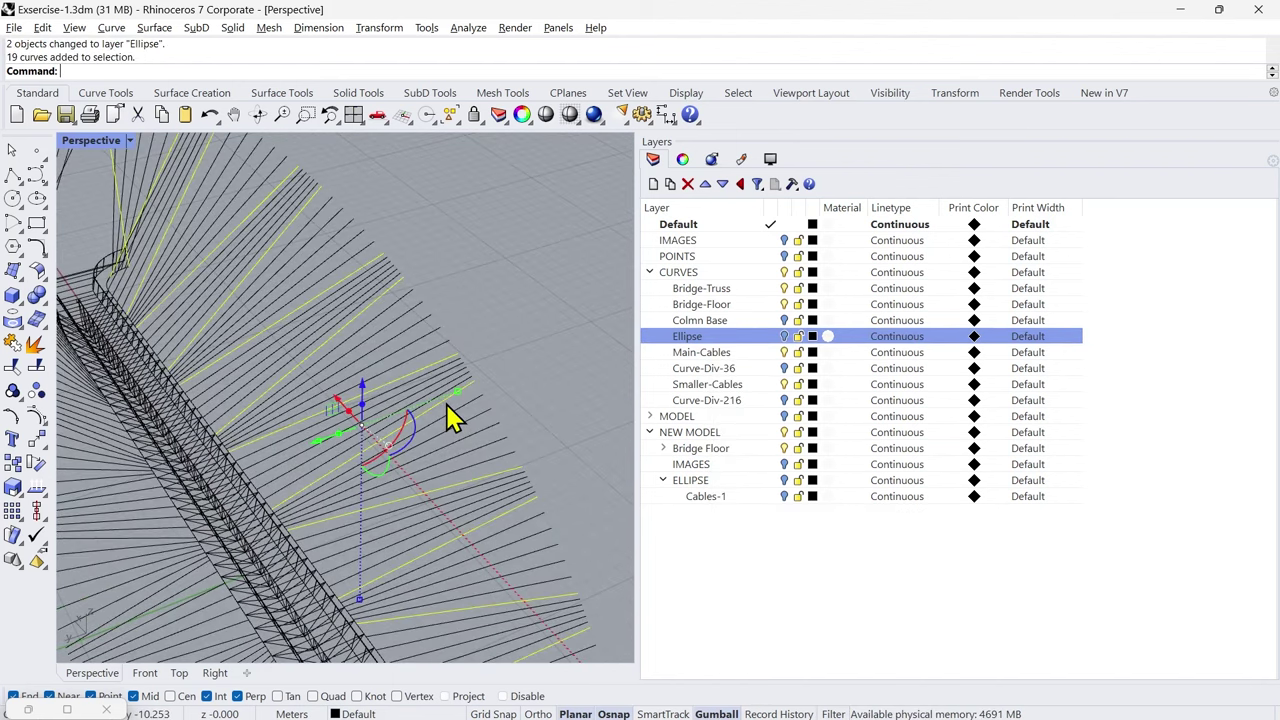
scroll(504, 372, down, 3)
scroll(246, 521, up, 1)
scroll(250, 537, up, 3)
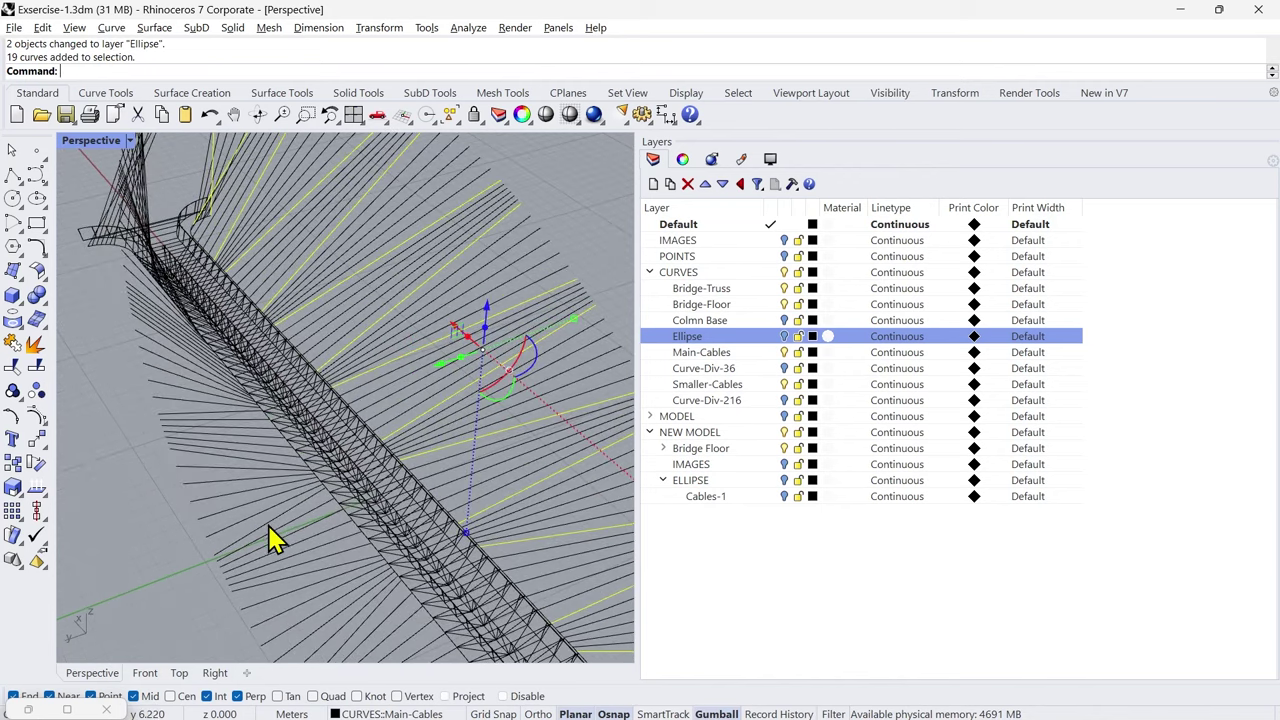
scroll(281, 540, down, 5)
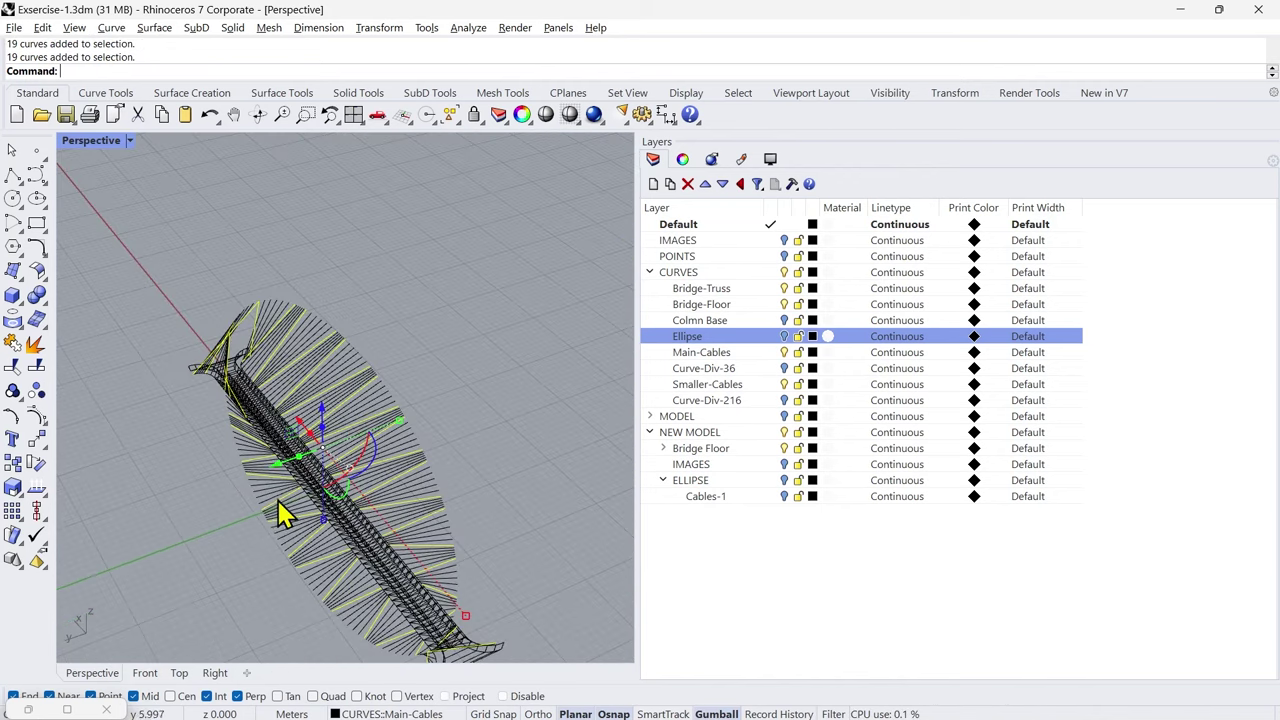
middle_click(206, 514)
click(60, 516)
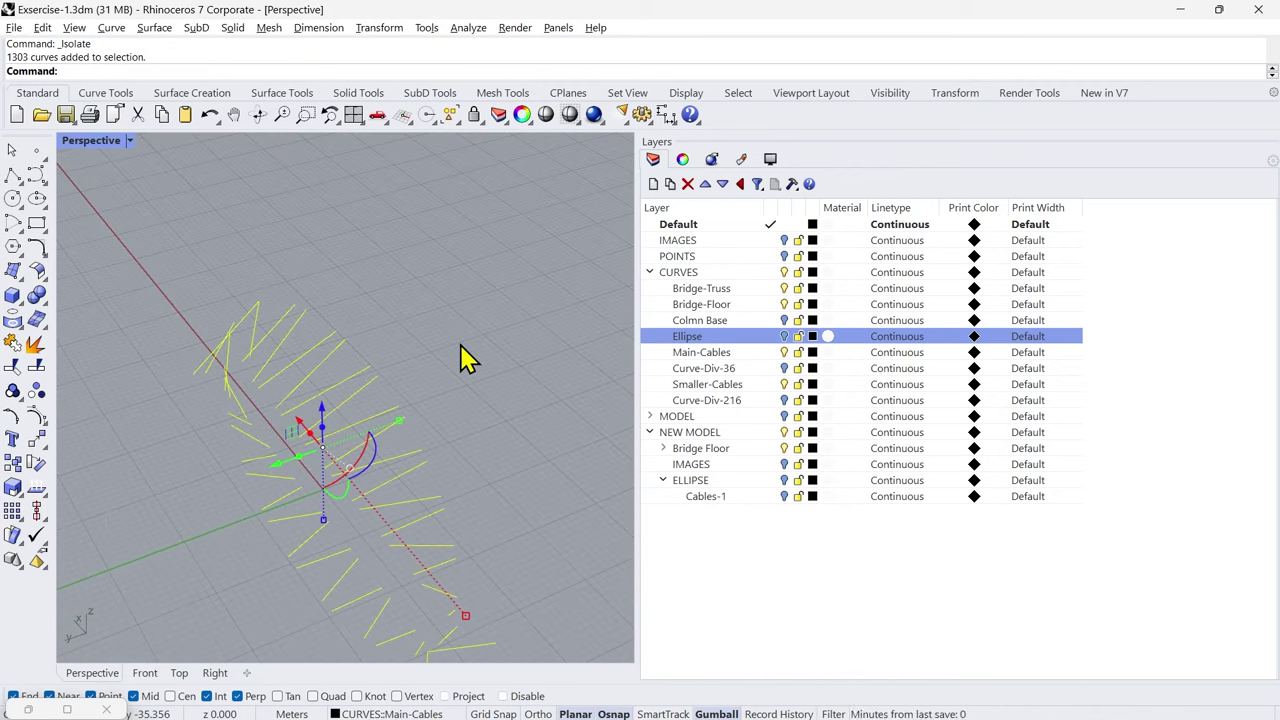
Step: Pipe the isolated main cables with a radius of 0.15 m
text(Pipe)
key(Return)
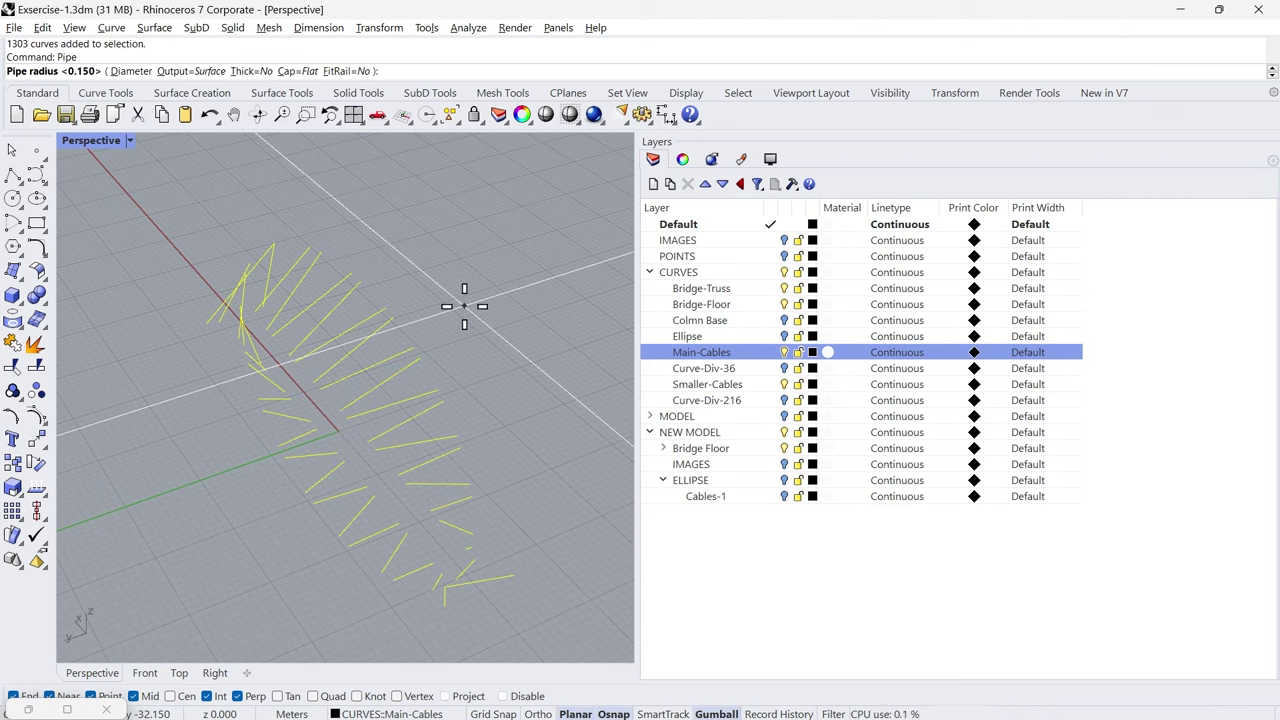
key(Return)
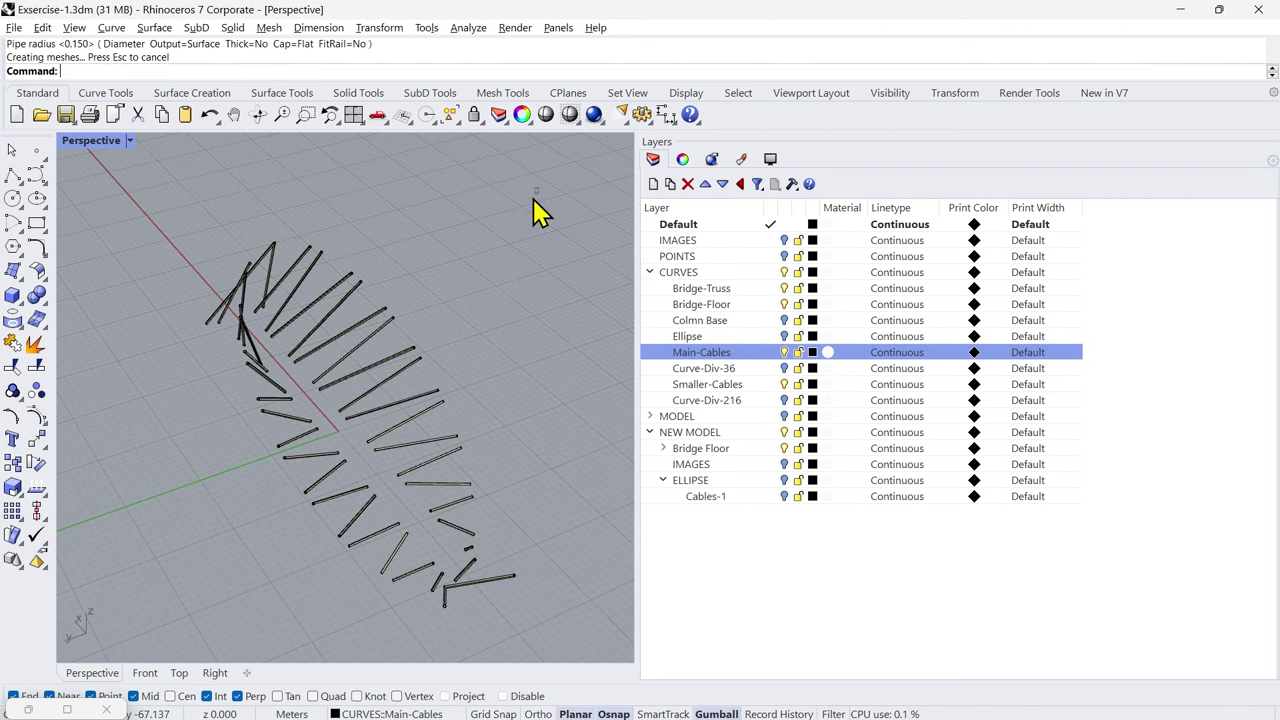
Step: Assign the main-cable pipes to the Main-Cables layer and unisolate the hidden objects with that layer turned off
drag(533, 197, 196, 608)
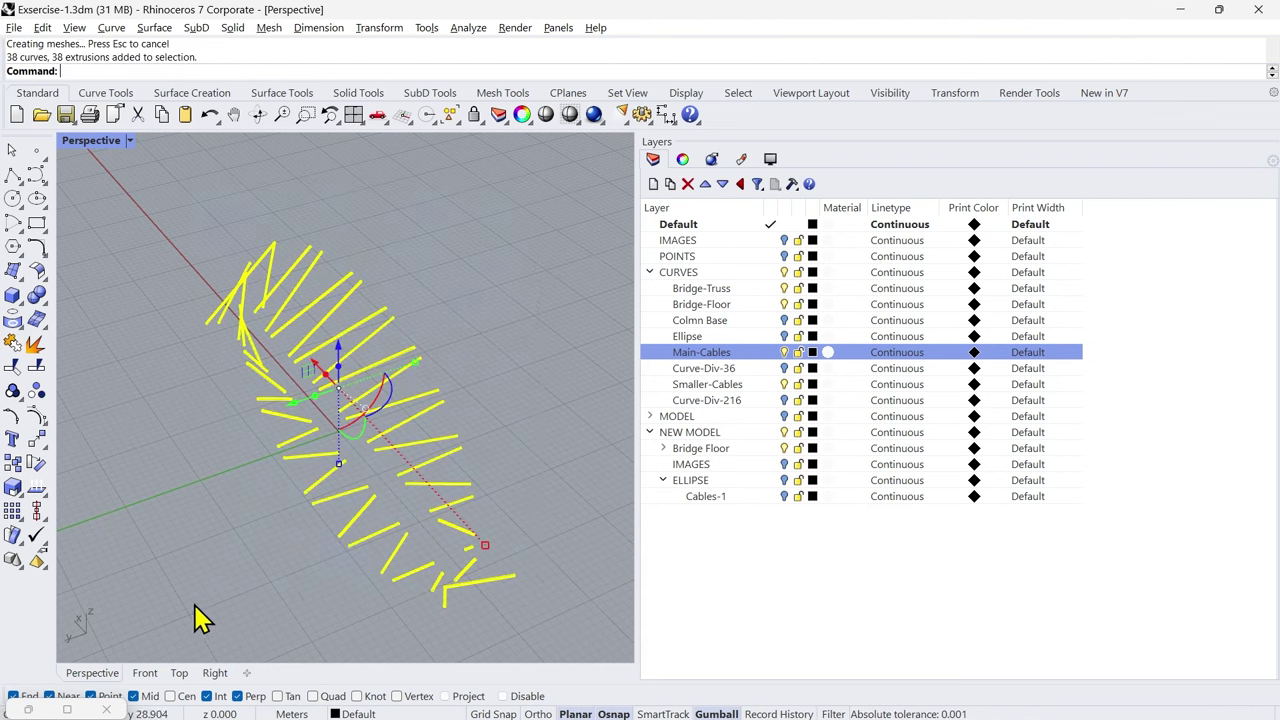
right_click(745, 357)
click(722, 650)
key(Escape)
middle_click(493, 420)
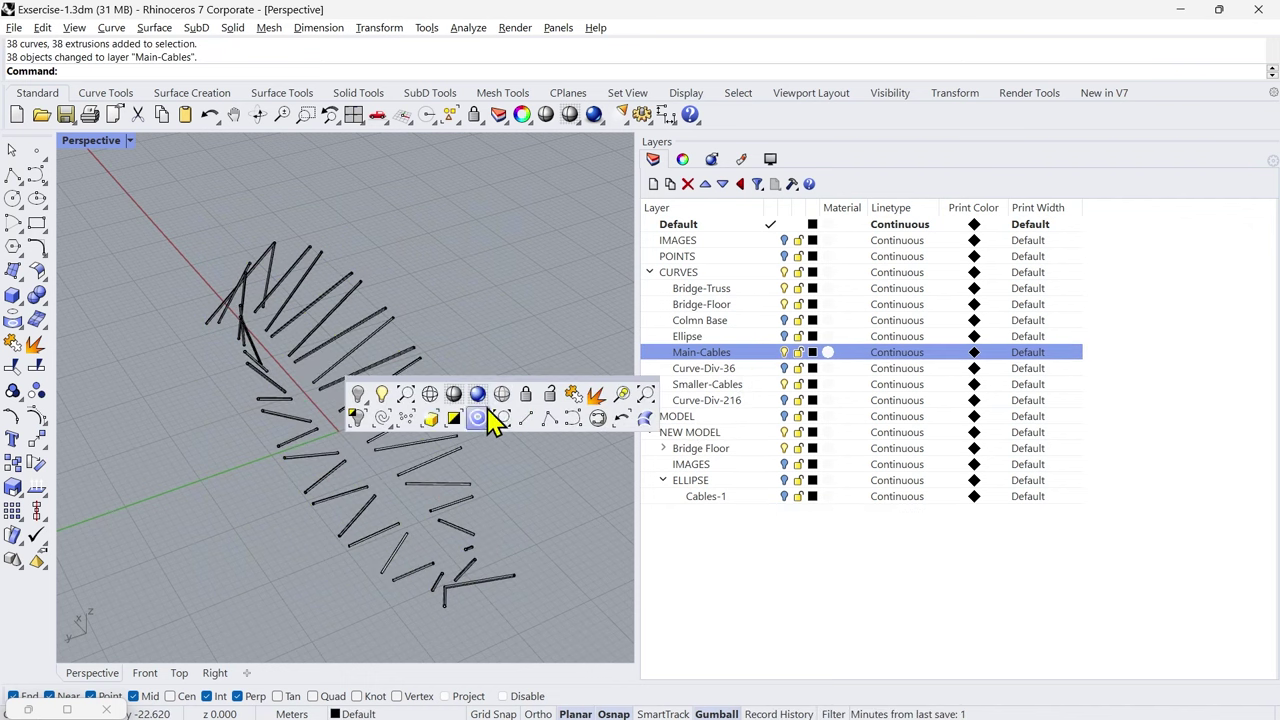
click(357, 420)
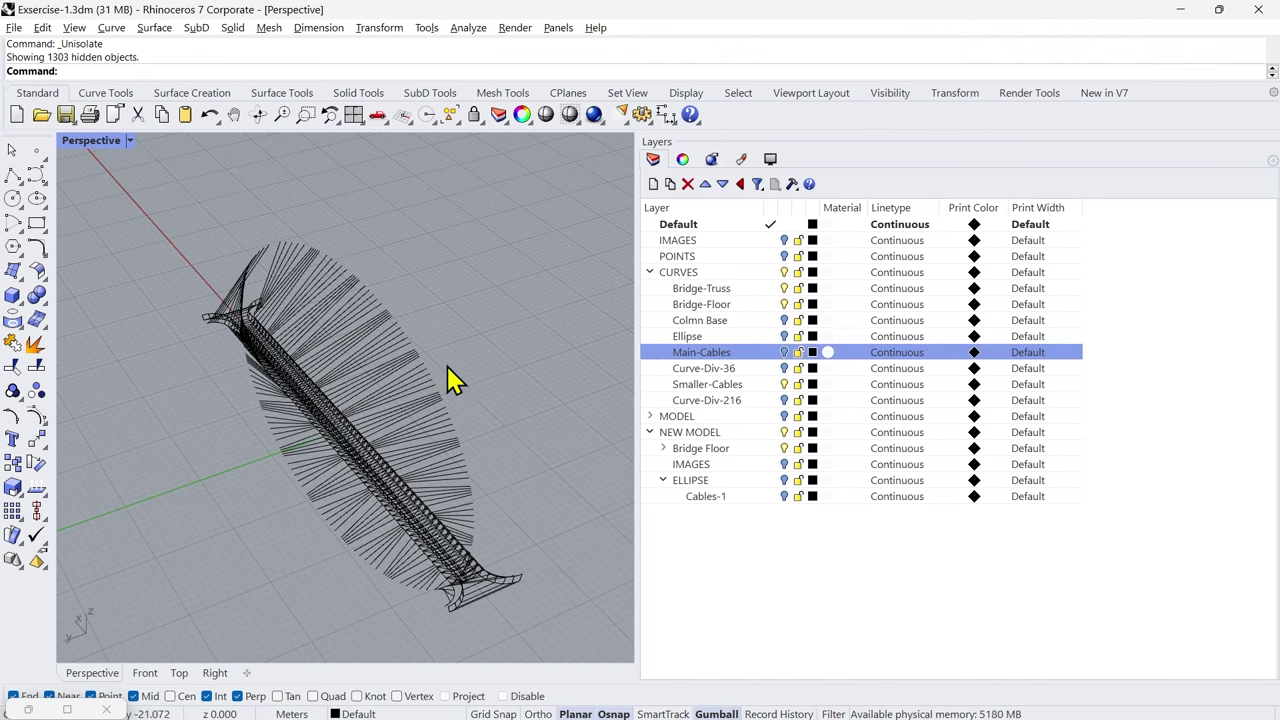
Step: Select the smaller-cable groups on both sides of the deck and isolate them from the bridge deck
scroll(413, 323, up, 4)
click(364, 328)
scroll(352, 392, down, 4)
shift+click(276, 470)
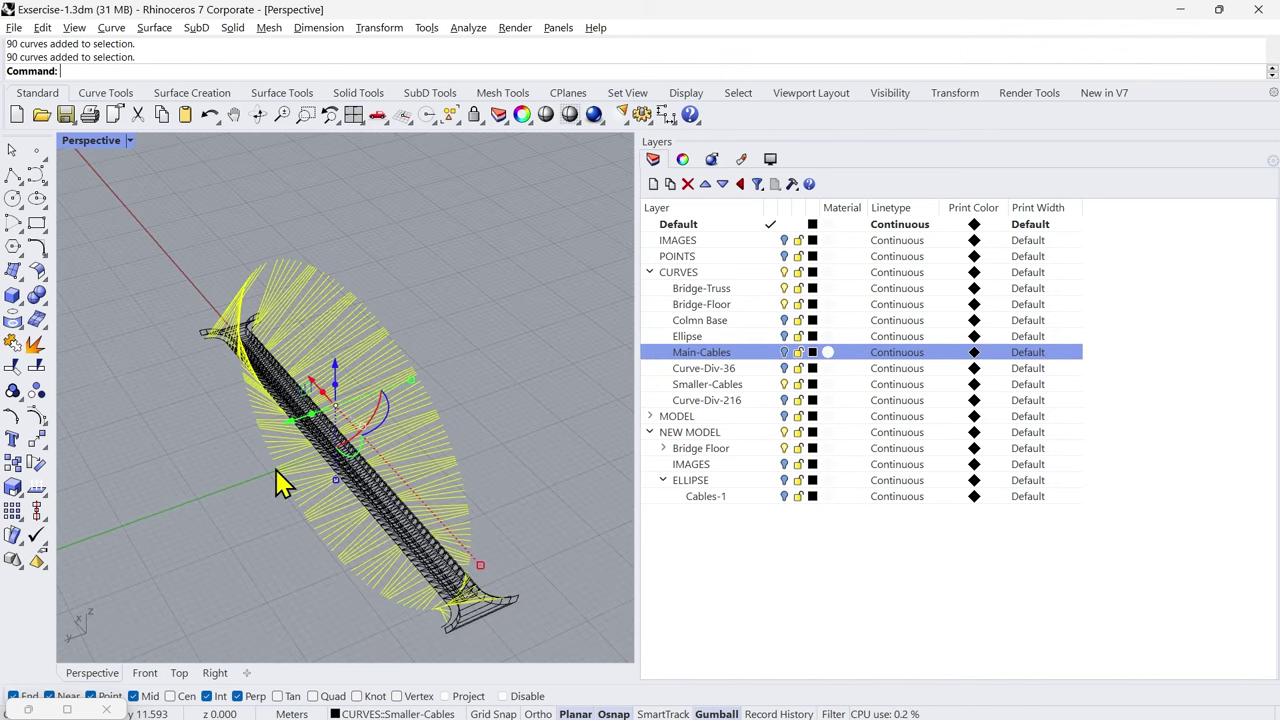
middle_click(210, 507)
right_click(71, 516)
middle_click(208, 509)
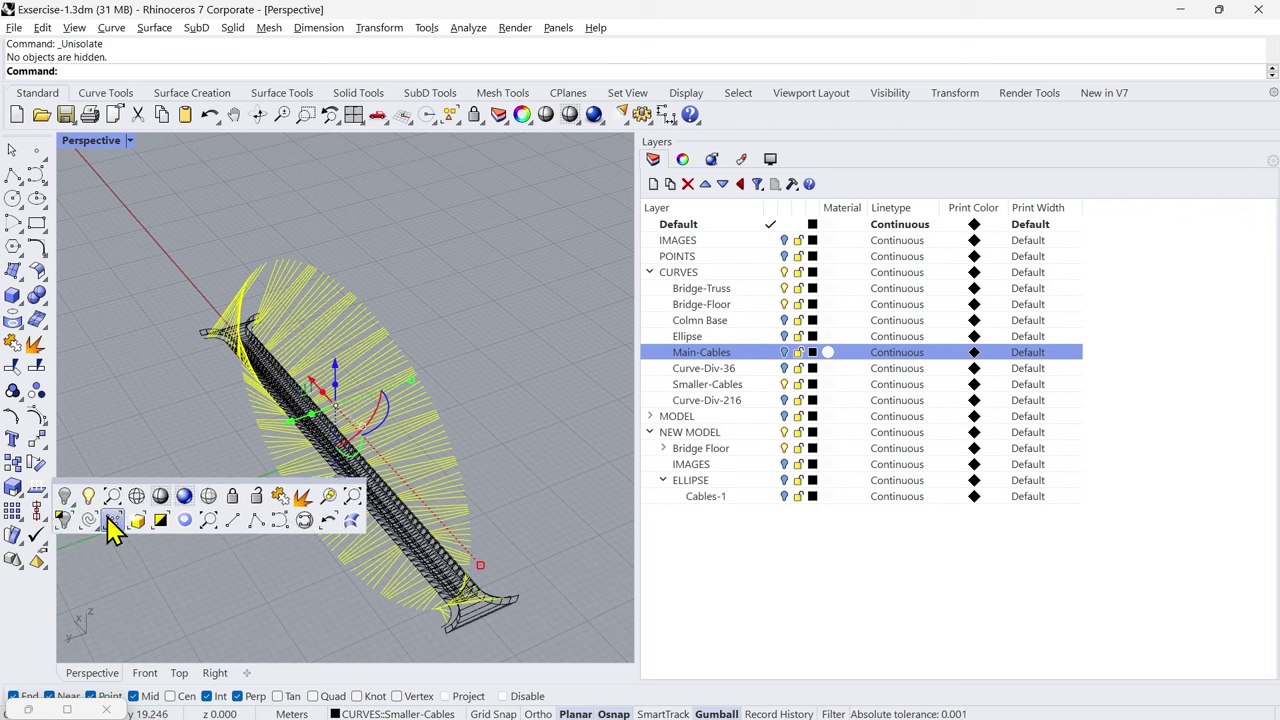
click(69, 516)
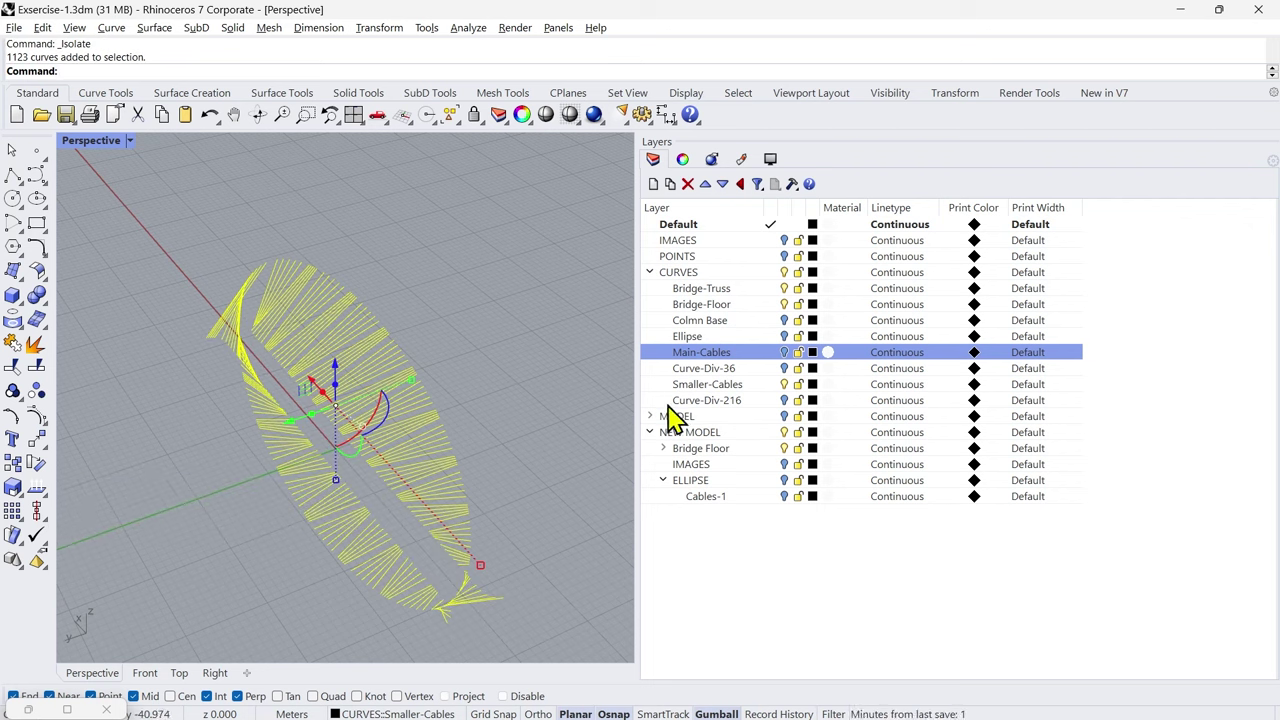
Step: Pipe all the isolated smaller-cable curves with a radius of 0.05 m
click(784, 387)
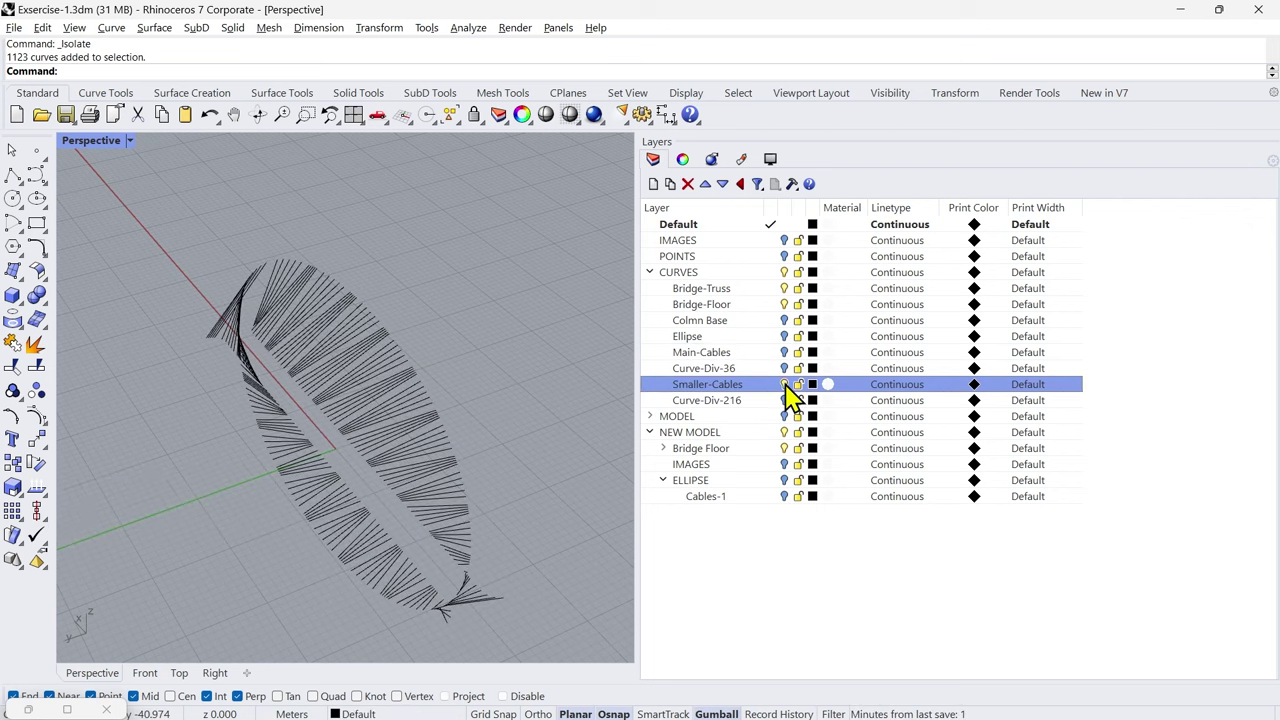
drag(419, 270, 252, 450)
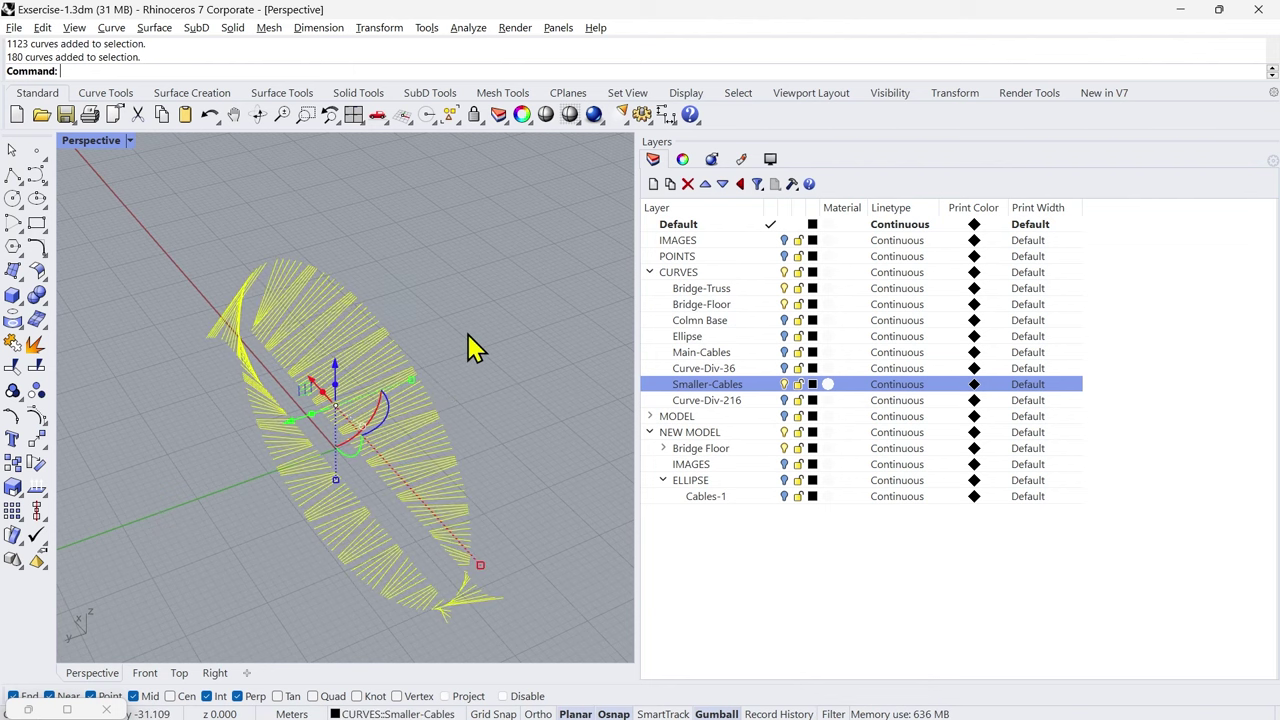
key(Return)
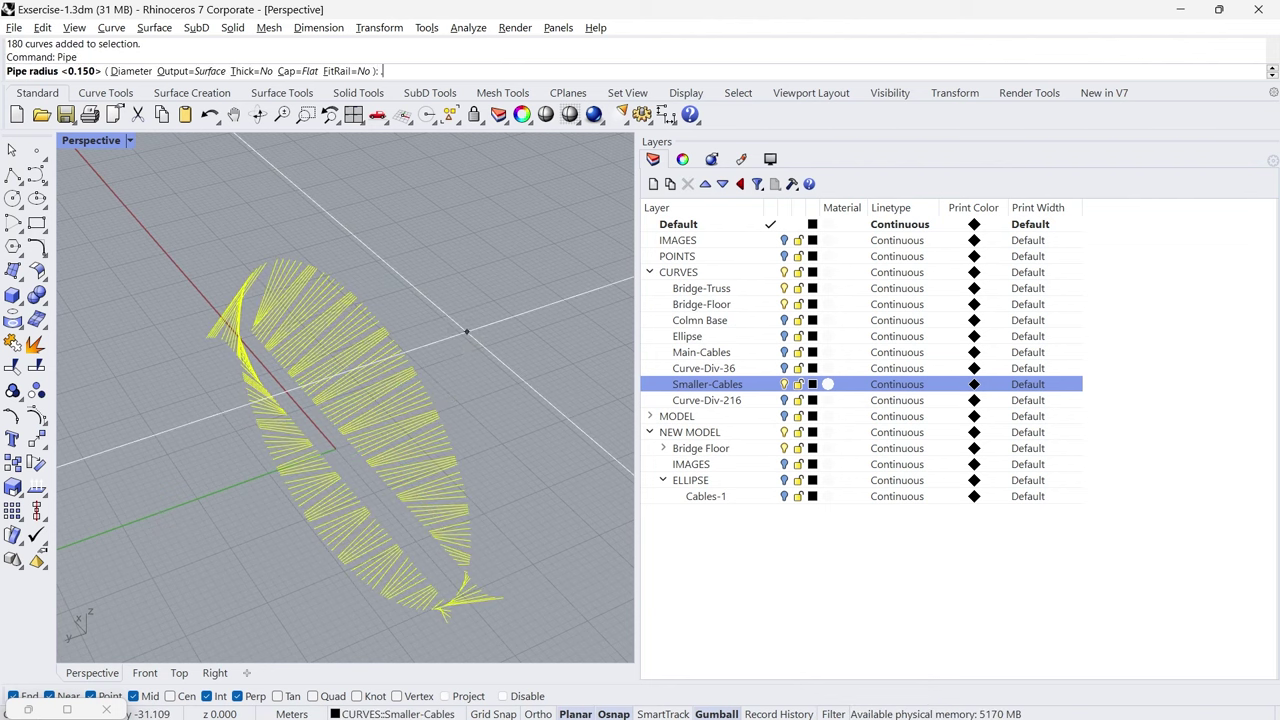
text(.05)
key(Return)
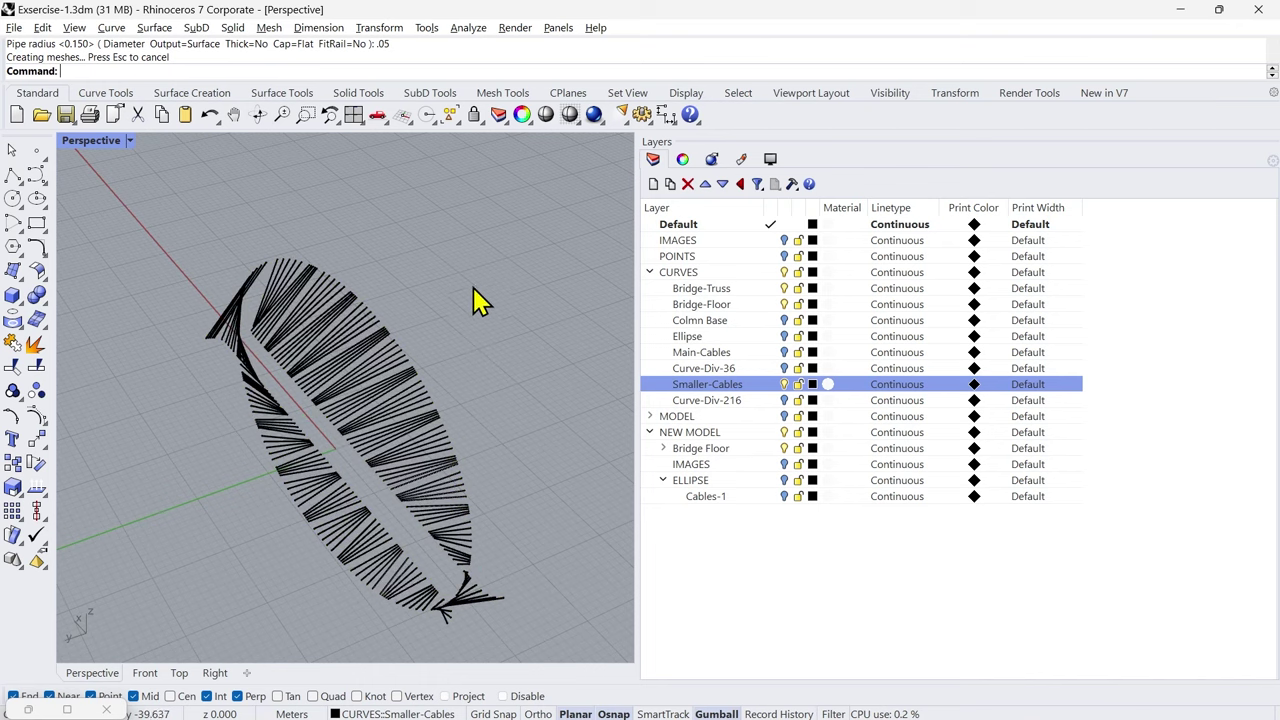
Step: Assign the smaller-cable pipes to the Smaller-Cables layer, then unisolate the hidden objects and turn that layer off
right_drag(474, 295, 532, 248)
drag(530, 248, 240, 575)
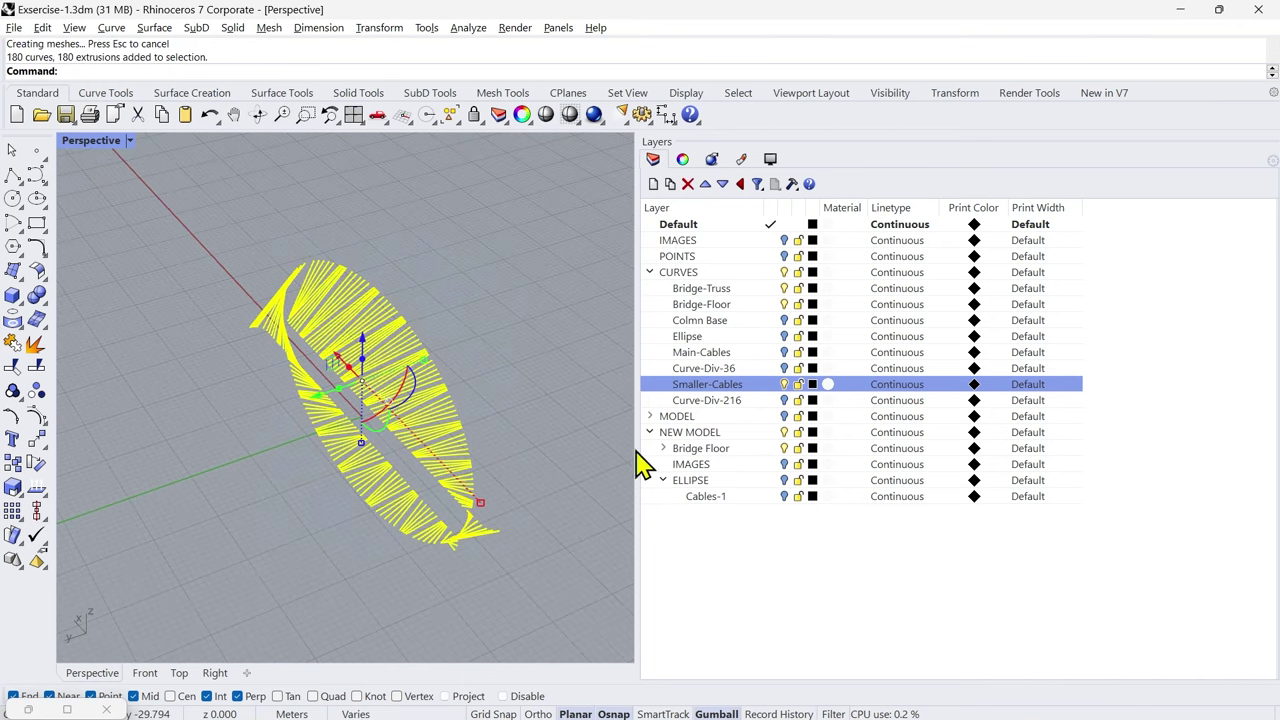
right_click(772, 386)
click(828, 311)
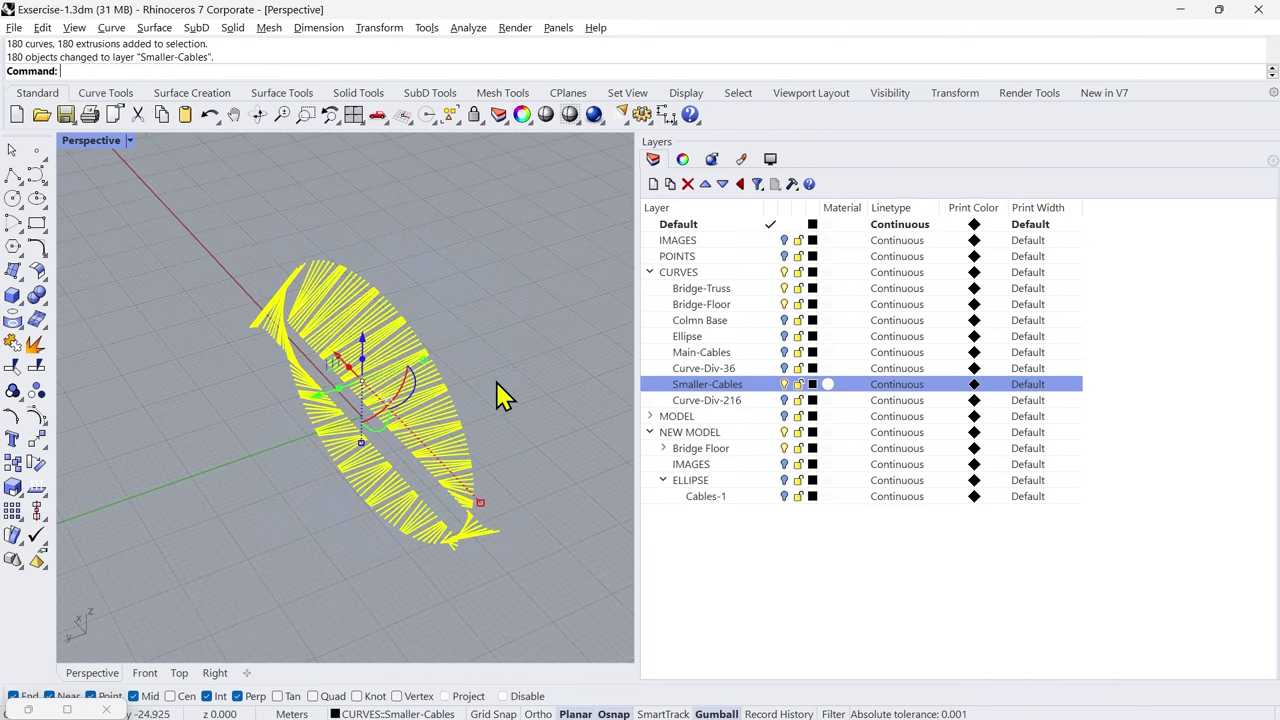
middle_click(372, 418)
click(377, 398)
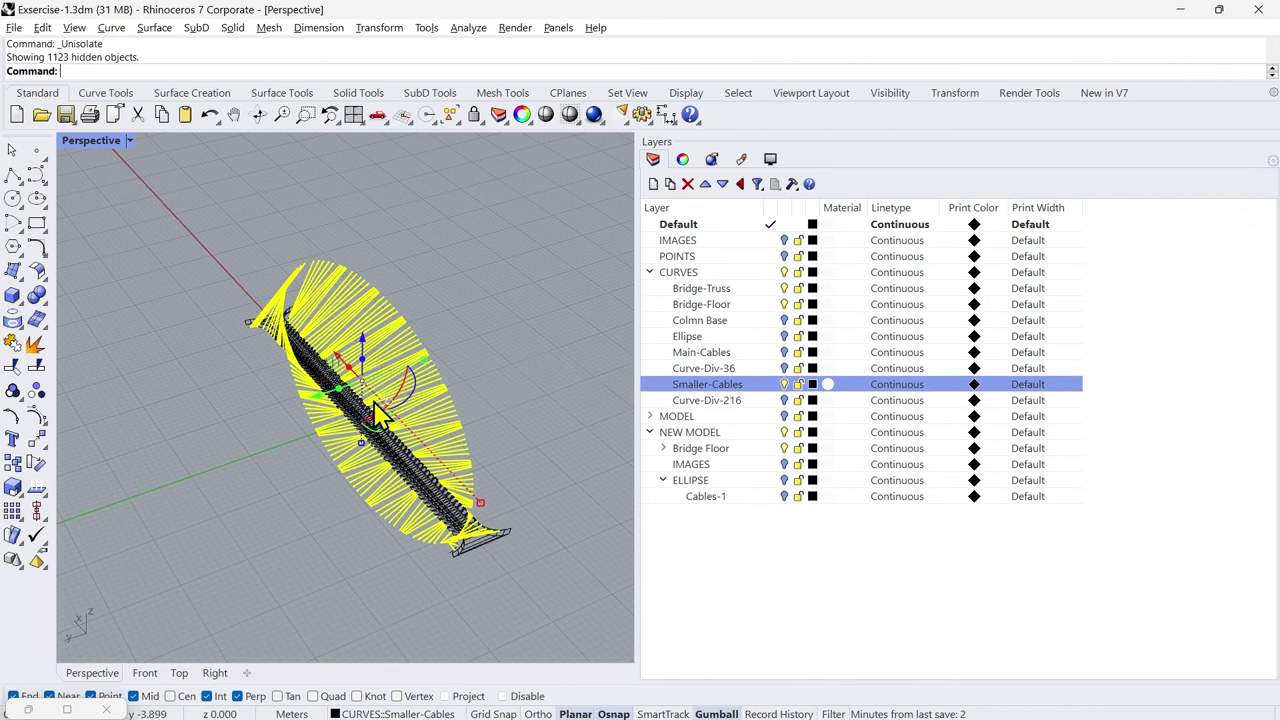
click(785, 388)
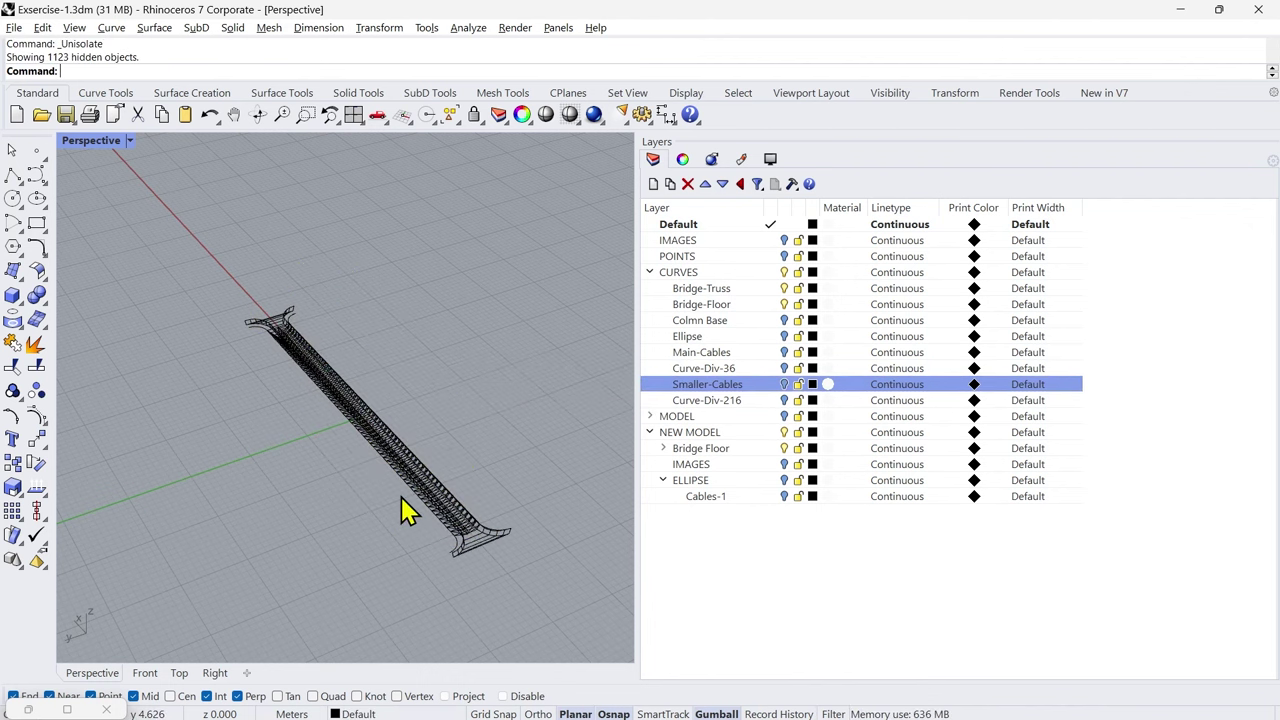
Step: Check the cable pipes against the deck by temporarily showing the Smaller-Cables, Curve-Div-36, Main-Cables and Ellipse layers
scroll(401, 497, up, 5)
right_drag(310, 485, 365, 470)
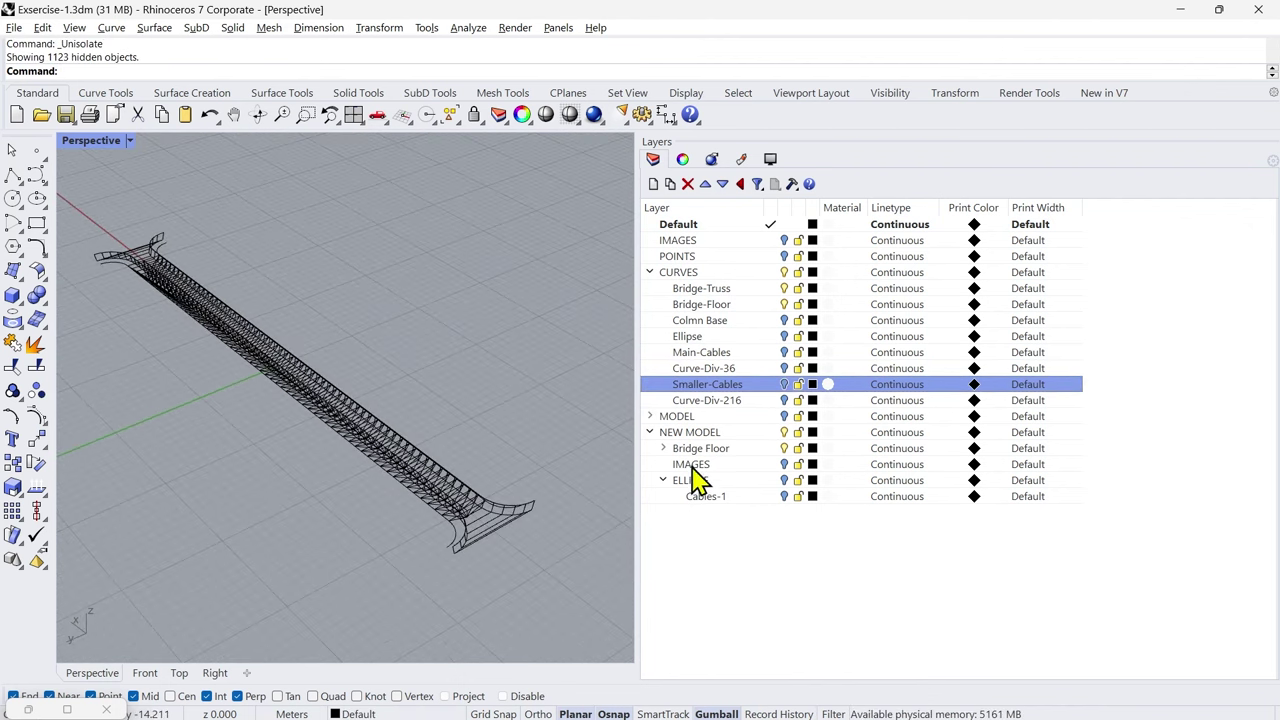
click(785, 386)
click(785, 386)
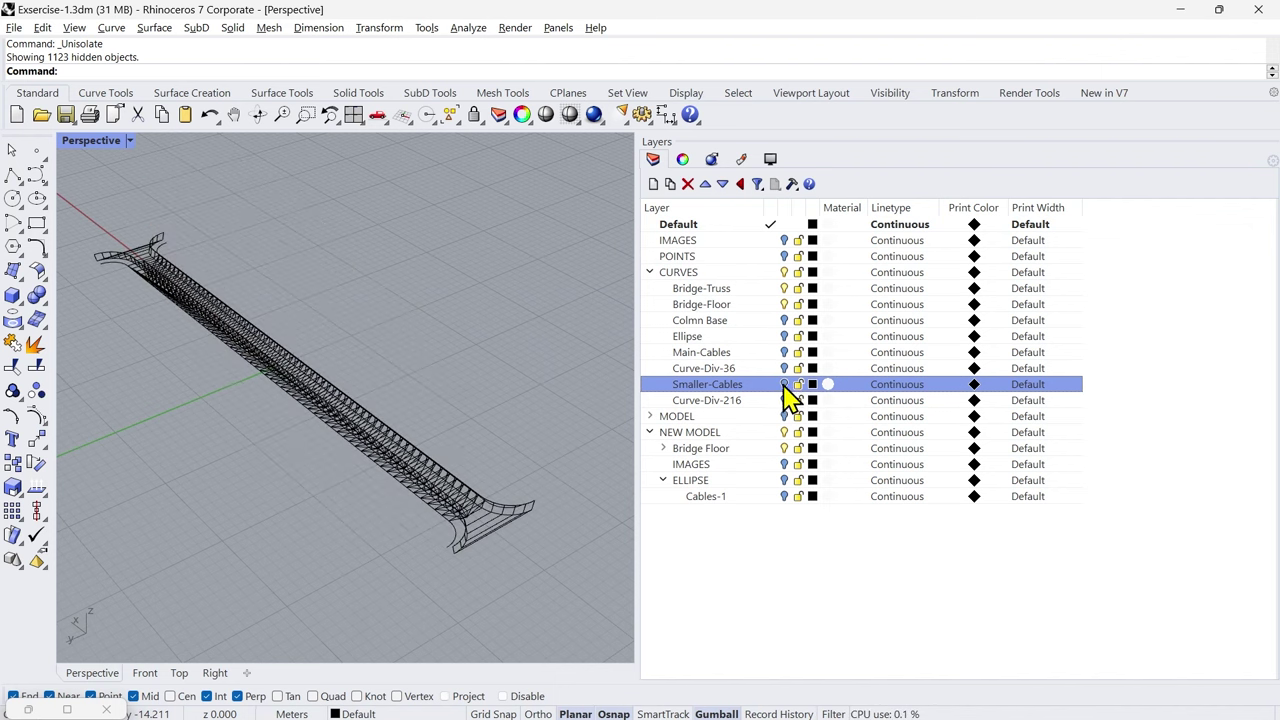
click(785, 386)
click(785, 386)
click(785, 386)
click(785, 369)
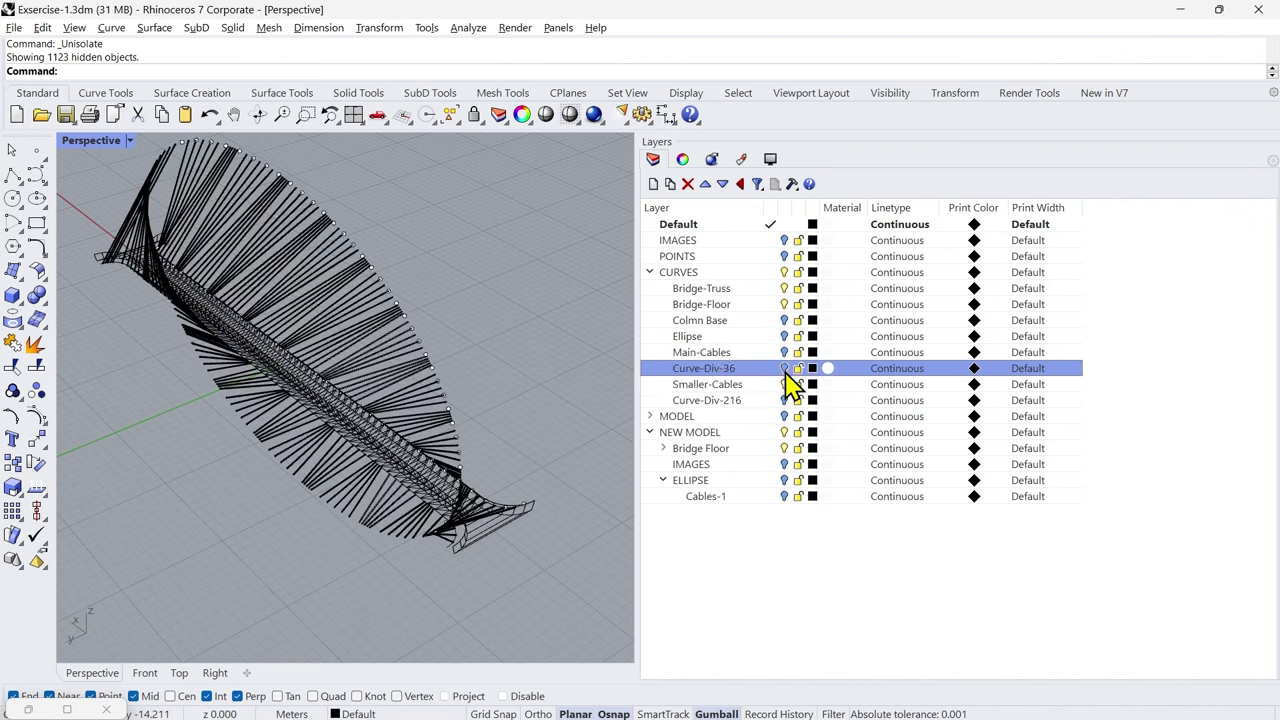
click(785, 353)
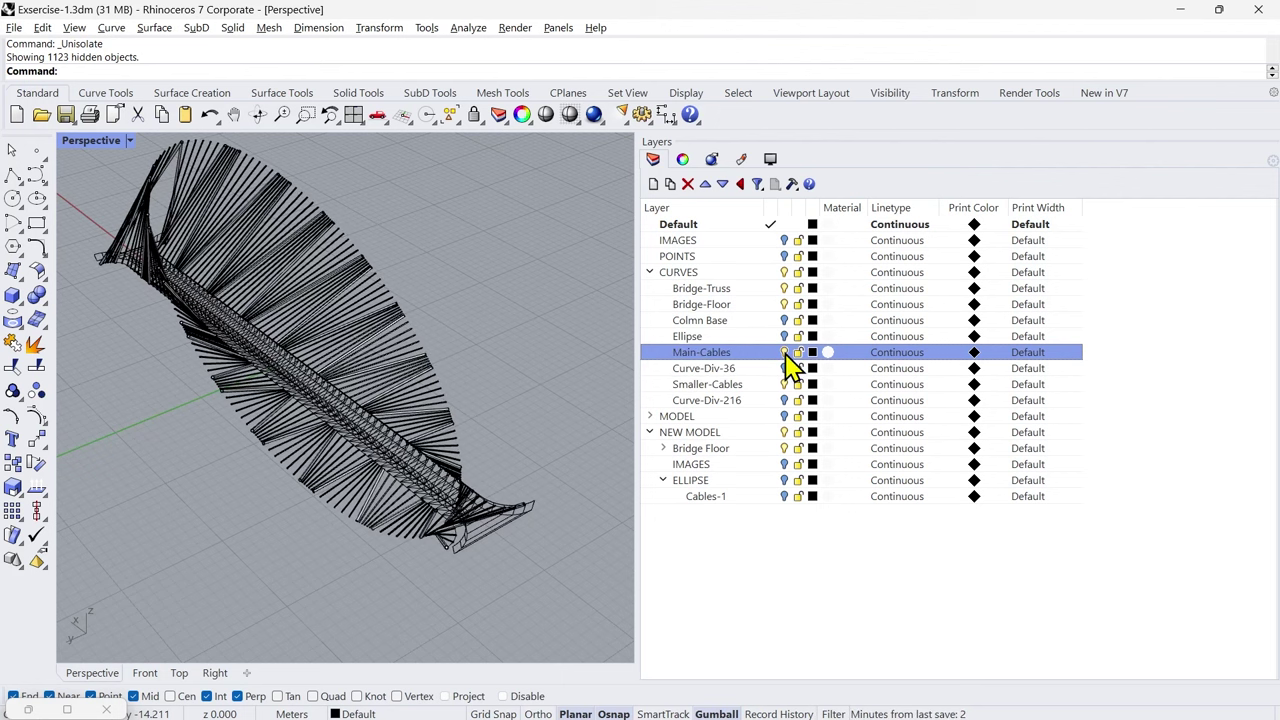
click(785, 337)
mouse_move(427, 500)
right_down()
mouse_move(349, 457)
mouse_move(449, 457)
mouse_move(436, 484)
right_up()
click(785, 337)
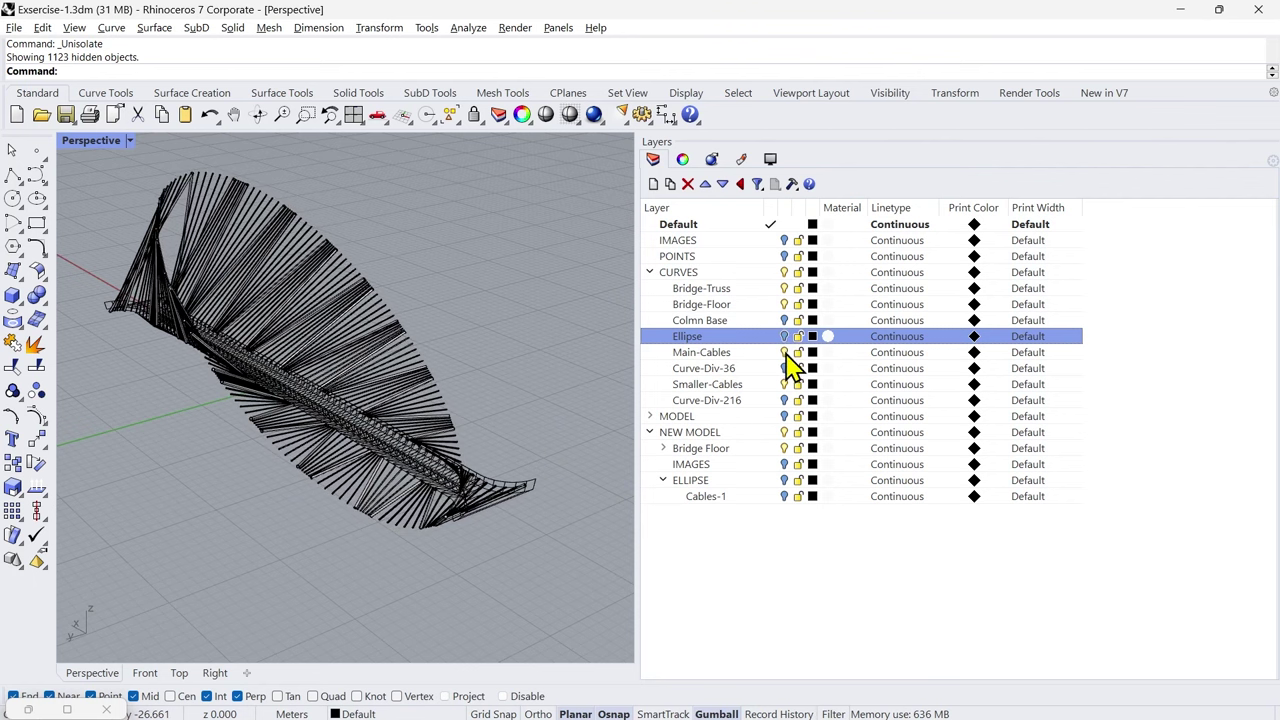
click(785, 353)
click(785, 385)
Step: Examine the deck truss near its curved end and the pipe sizes in the cross-section reference image P (11).jpg
right_drag(519, 513, 468, 561)
scroll(468, 561, up, 8)
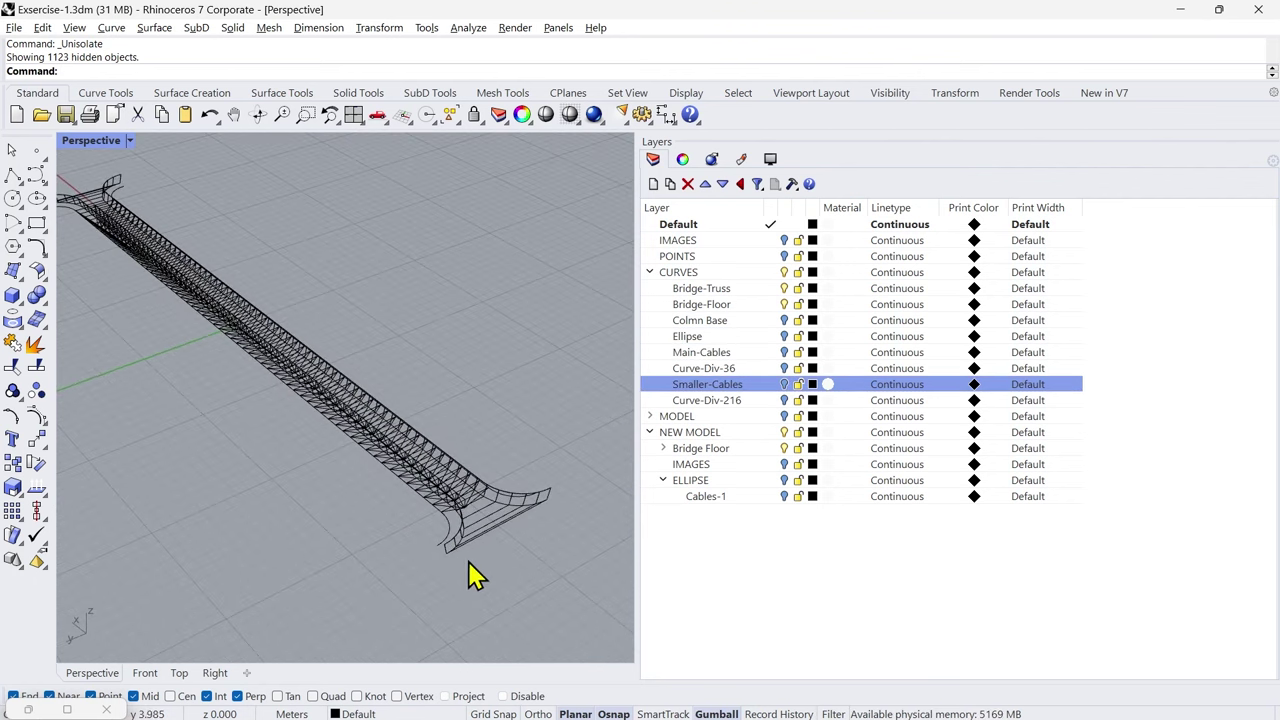
mouse_move(423, 513)
right_down()
mouse_move(418, 500)
mouse_move(437, 506)
right_up()
scroll(470, 457, up, 5)
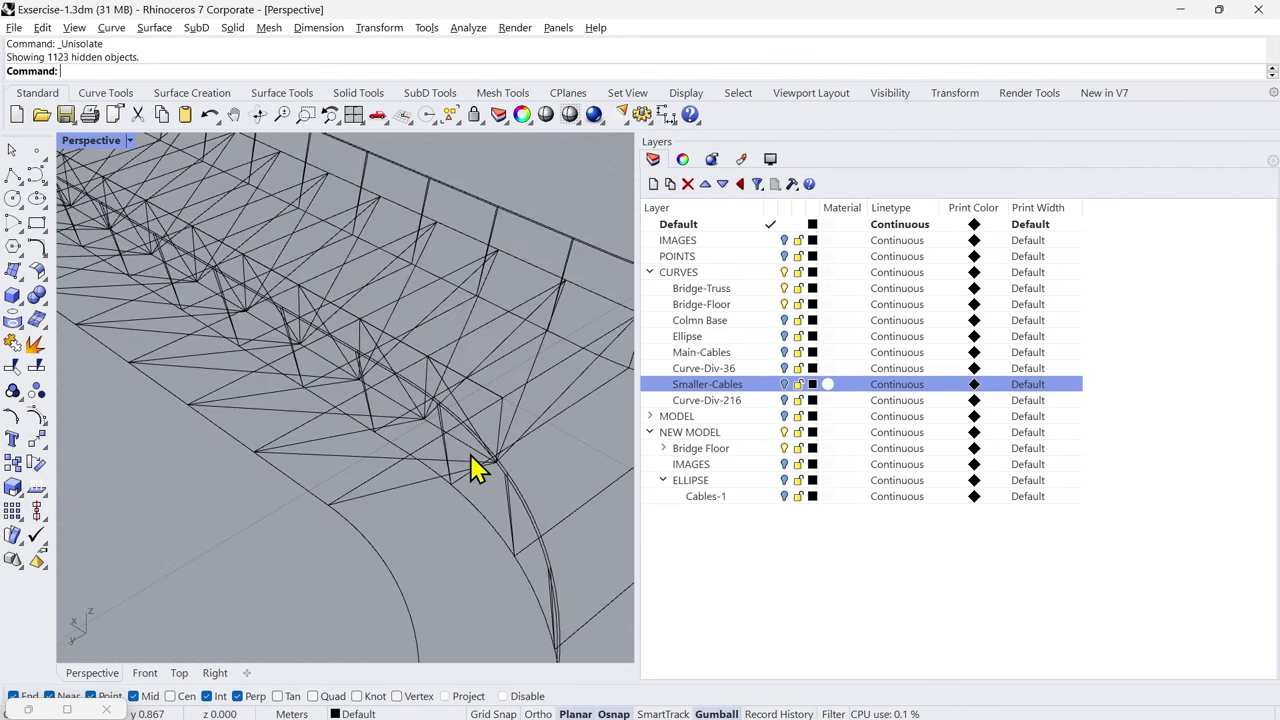
scroll(474, 464, down, 9)
right_drag(476, 466, 457, 500)
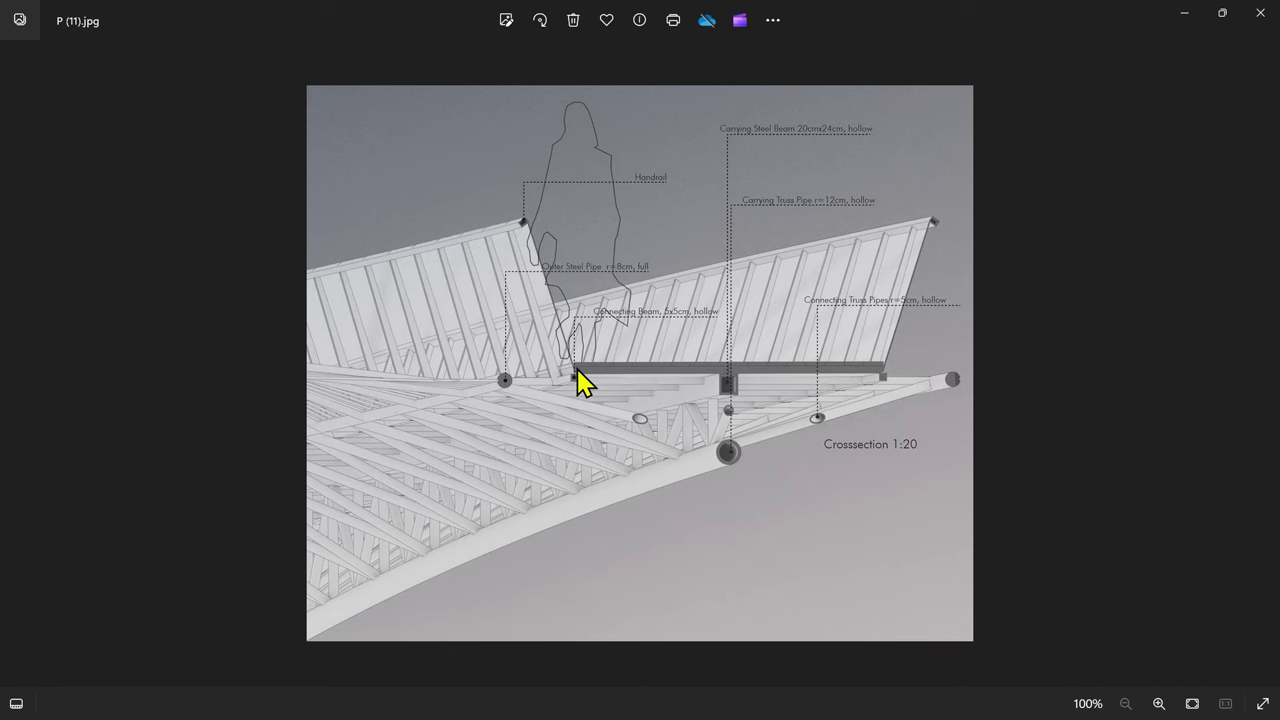
scroll(505, 390, up, 1)
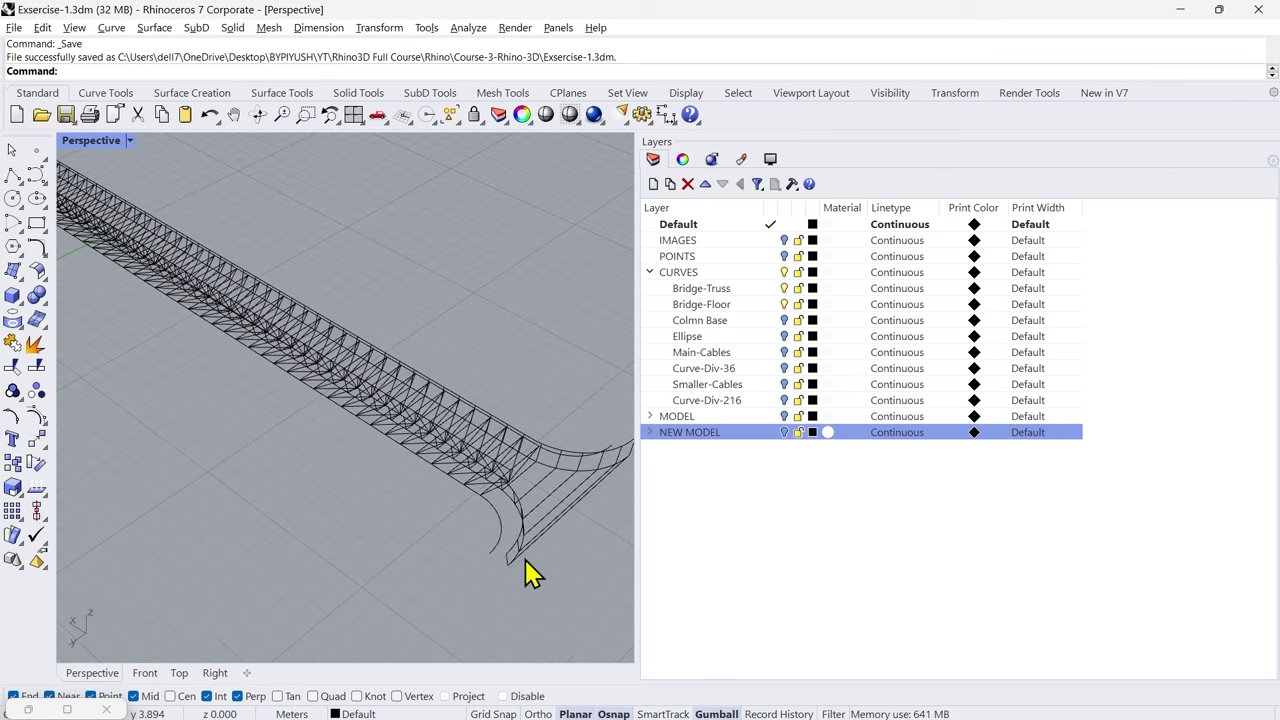
Step: Select the outer edge curves along both sides of the bridge floor and isolate them
scroll(515, 545, up, 2)
click(506, 529)
scroll(527, 487, down, 4)
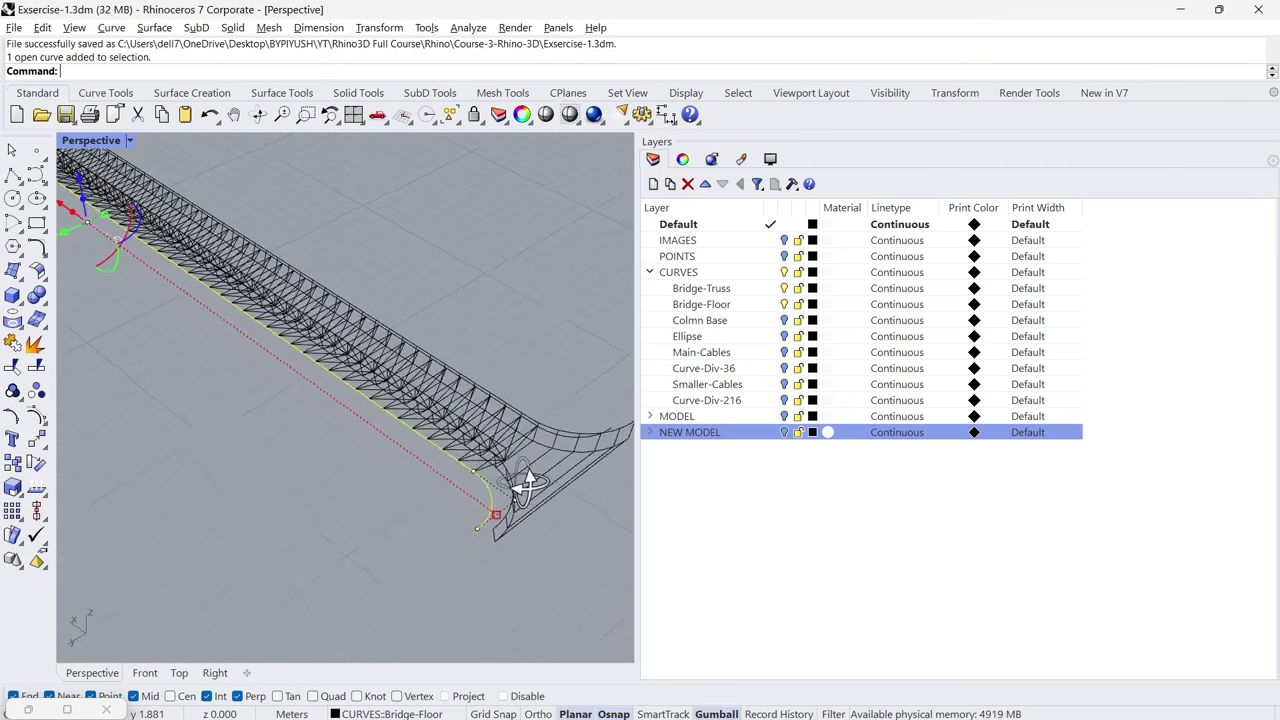
click(505, 478)
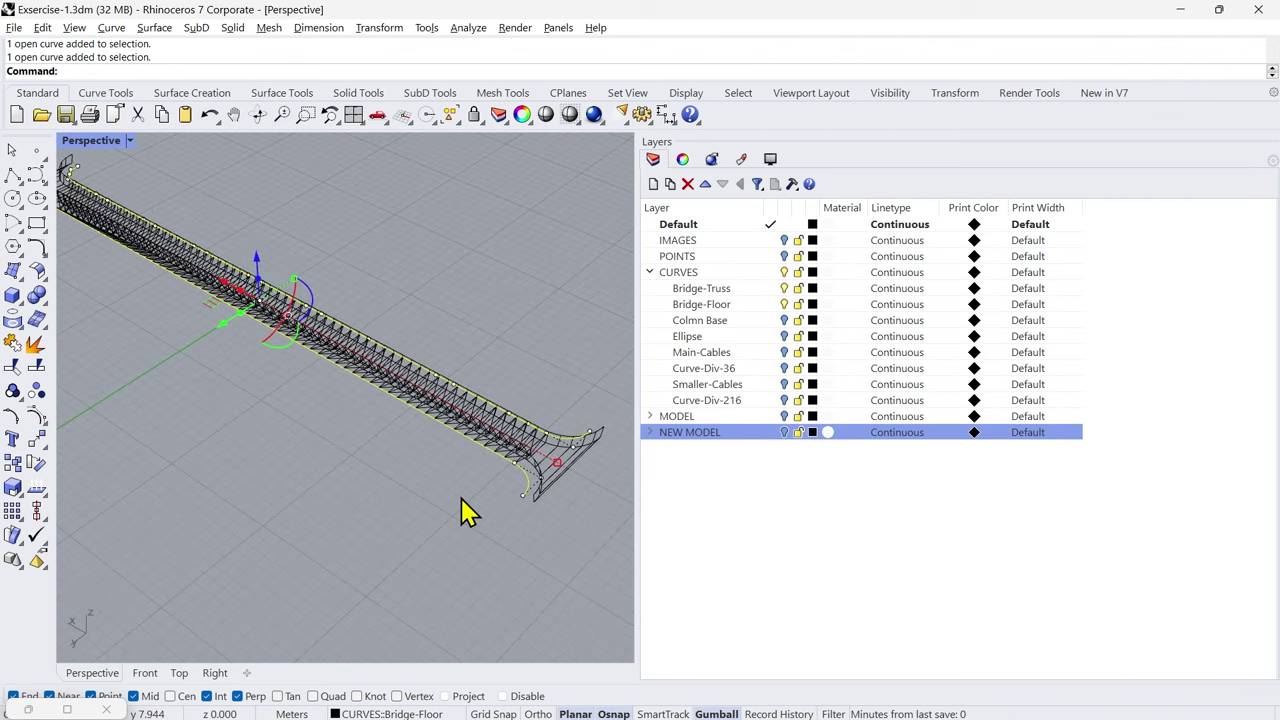
middle_click(466, 511)
click(331, 521)
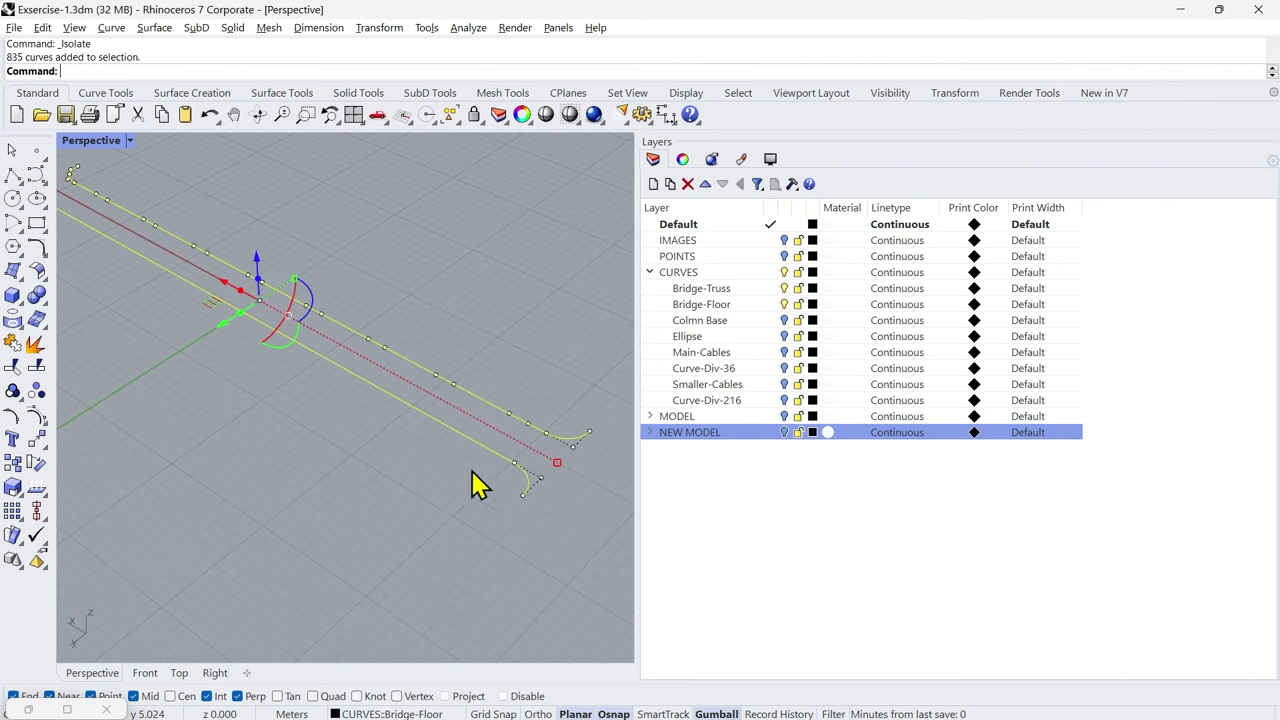
Step: Create an Edge-Pipes sublayer under CURVES and move the two isolated edge curves onto it
click(688, 272)
click(670, 186)
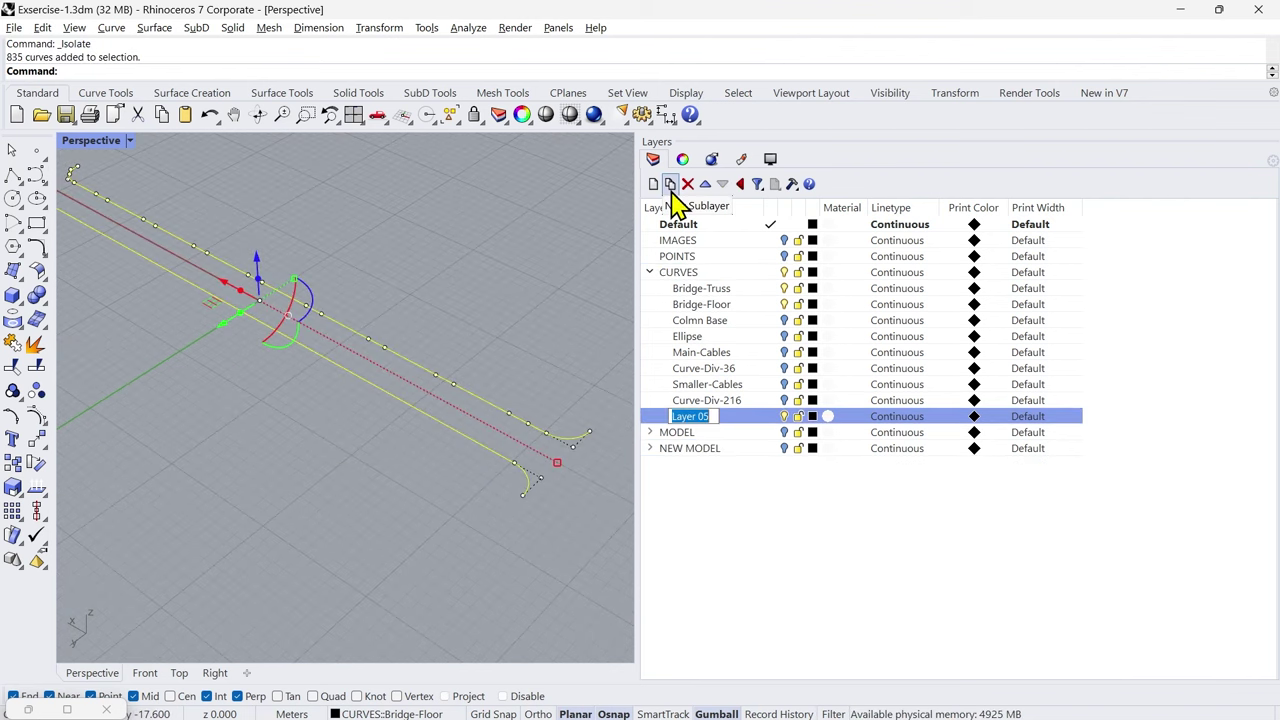
text(Edge-Pipe)
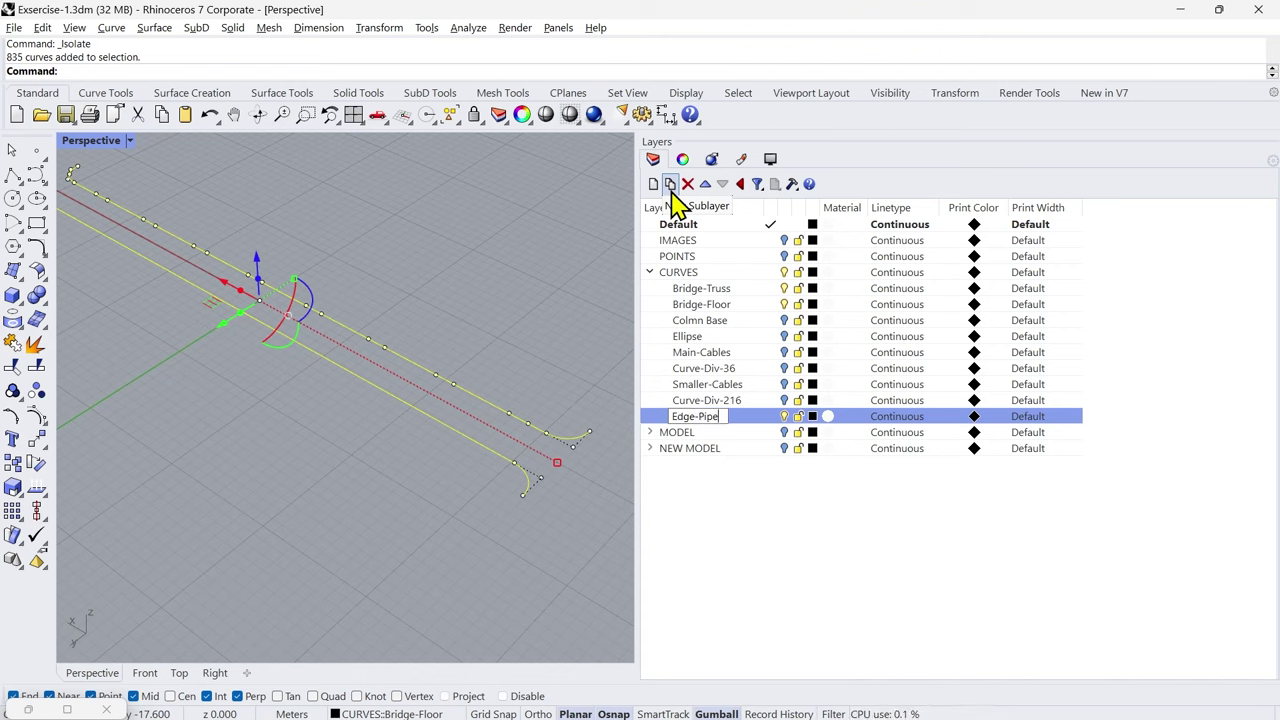
text(s)
key(Return)
right_click(731, 421)
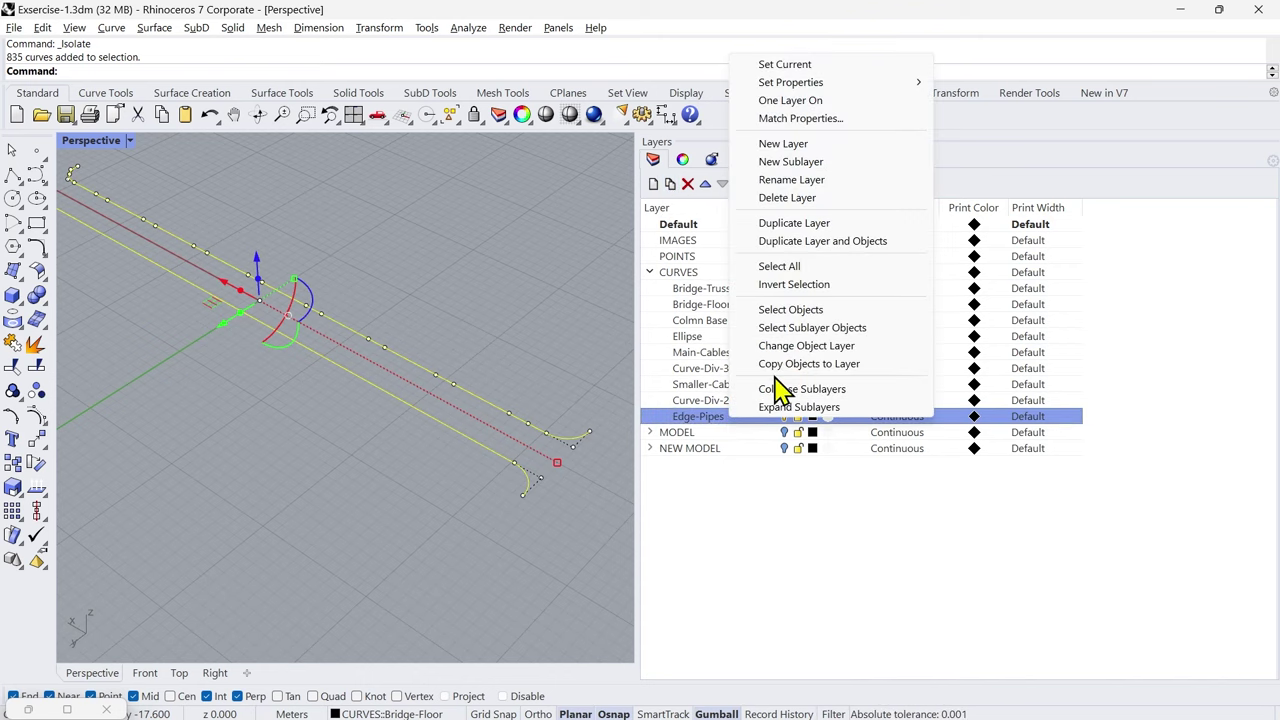
click(800, 346)
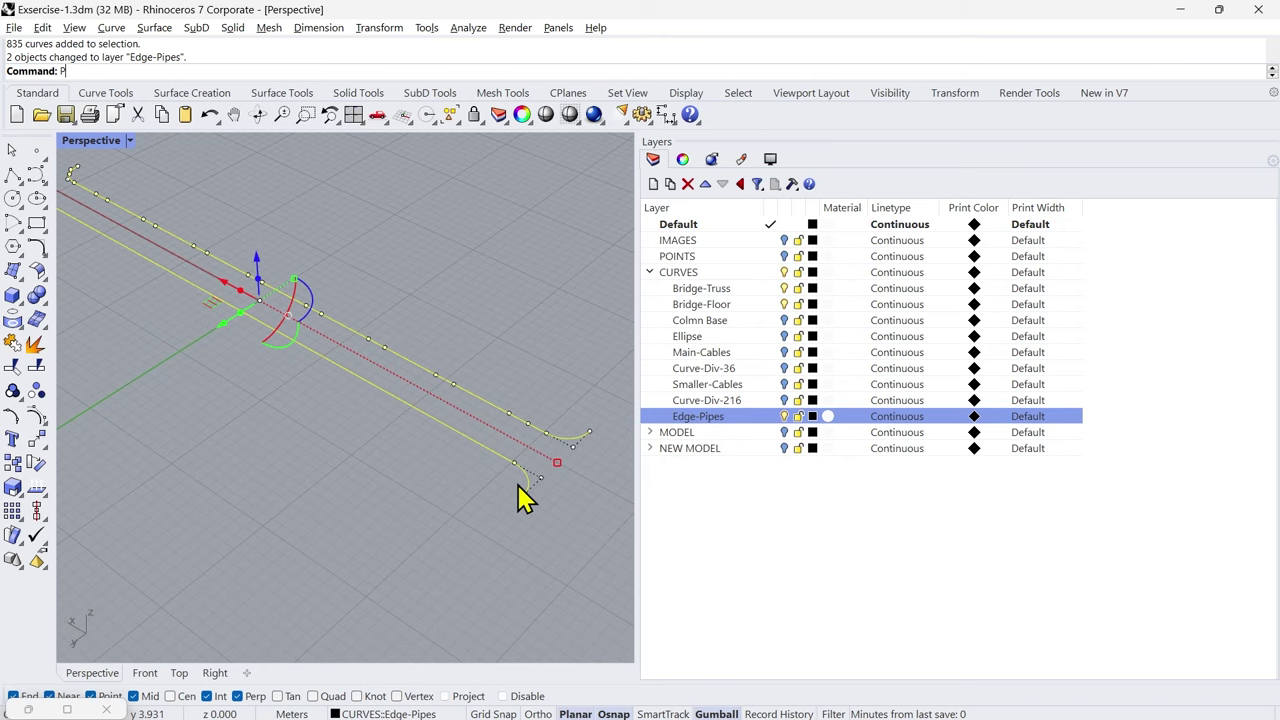
Step: Try piping the two edge curves with a radius of 0.08 m, inspect the pipe end, and undo the pipes
text(Pipe)
key(Return)
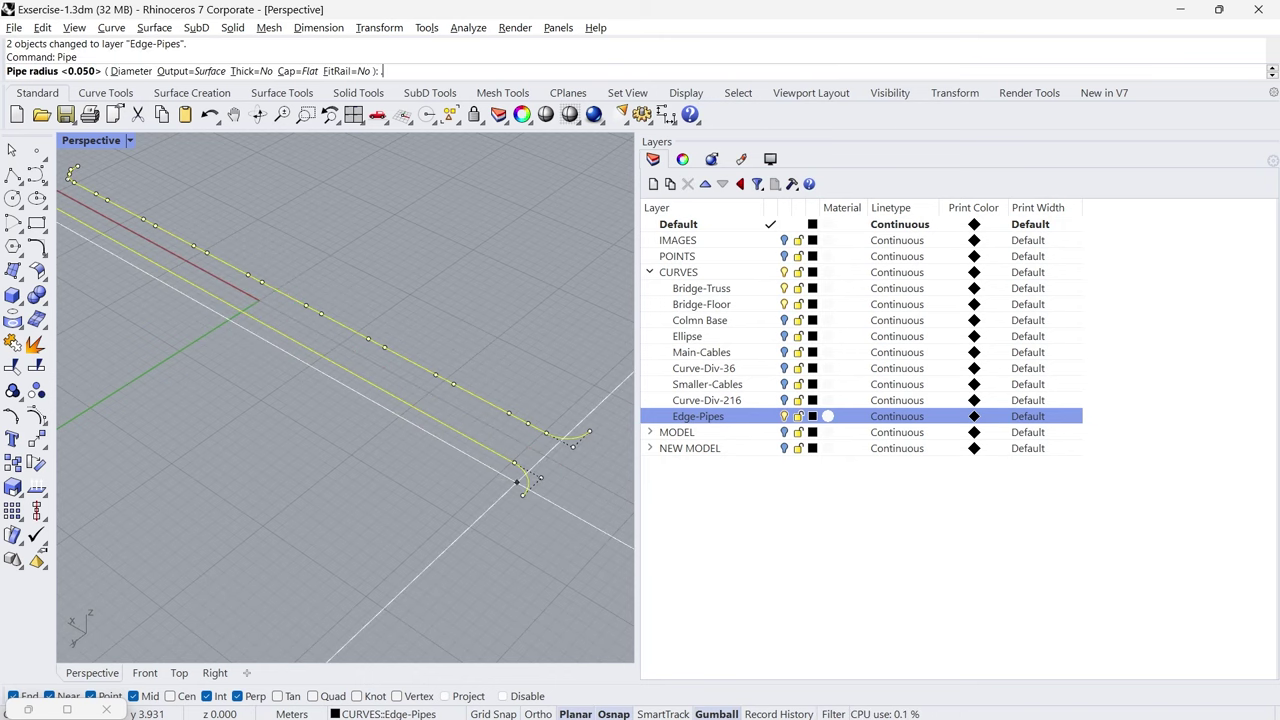
key(Return)
scroll(522, 486, up, 12)
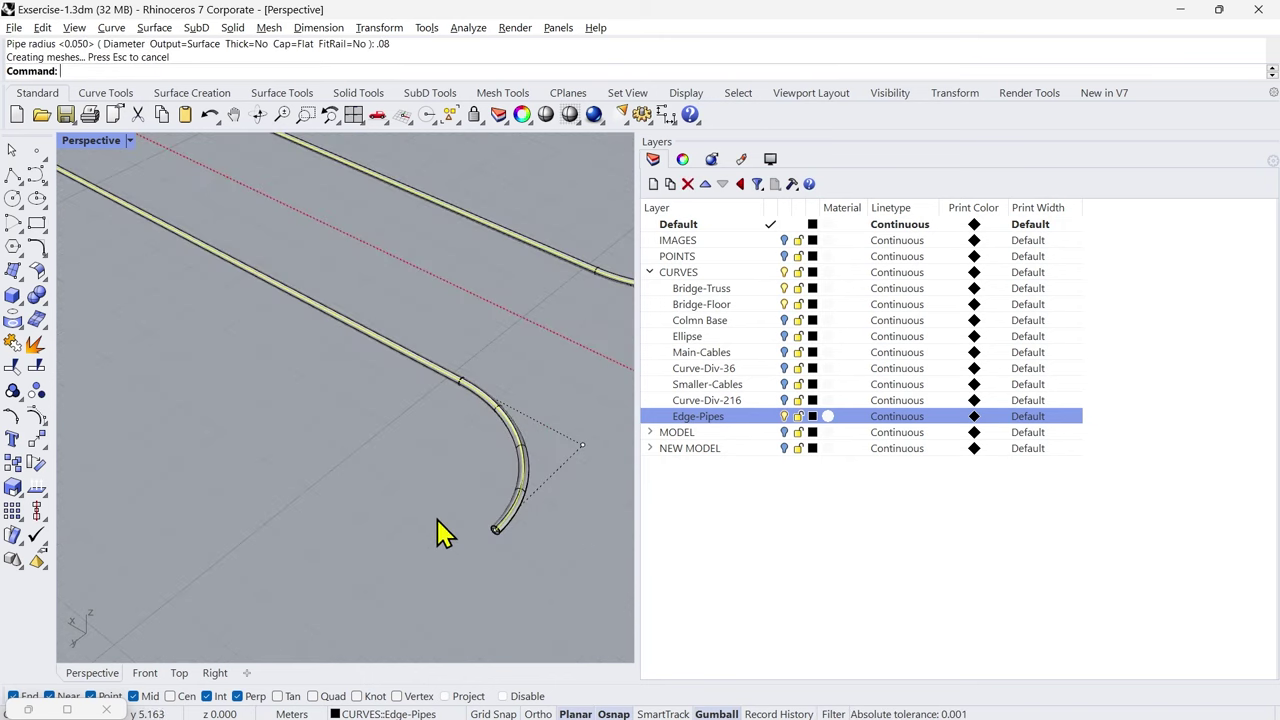
scroll(437, 523, down, 10)
right_drag(457, 536, 487, 446)
click(487, 446)
scroll(473, 421, up, 12)
click(486, 576)
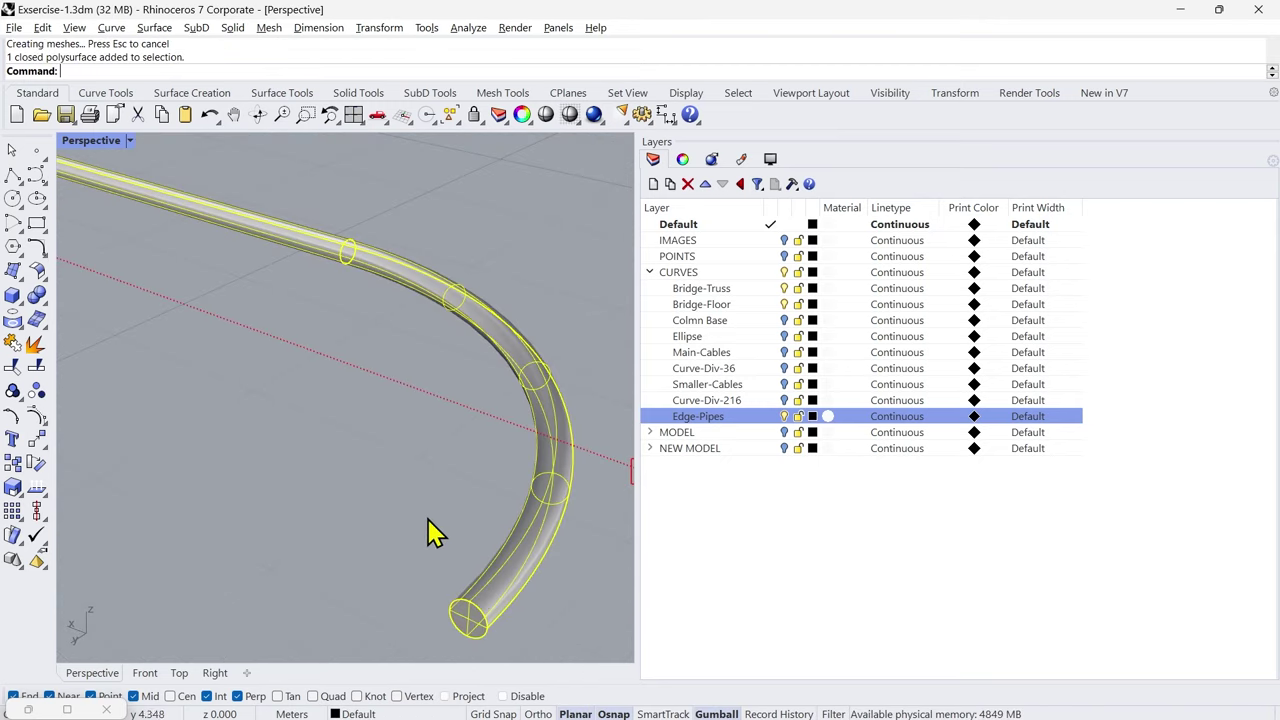
scroll(429, 518, down, 8)
click(398, 508)
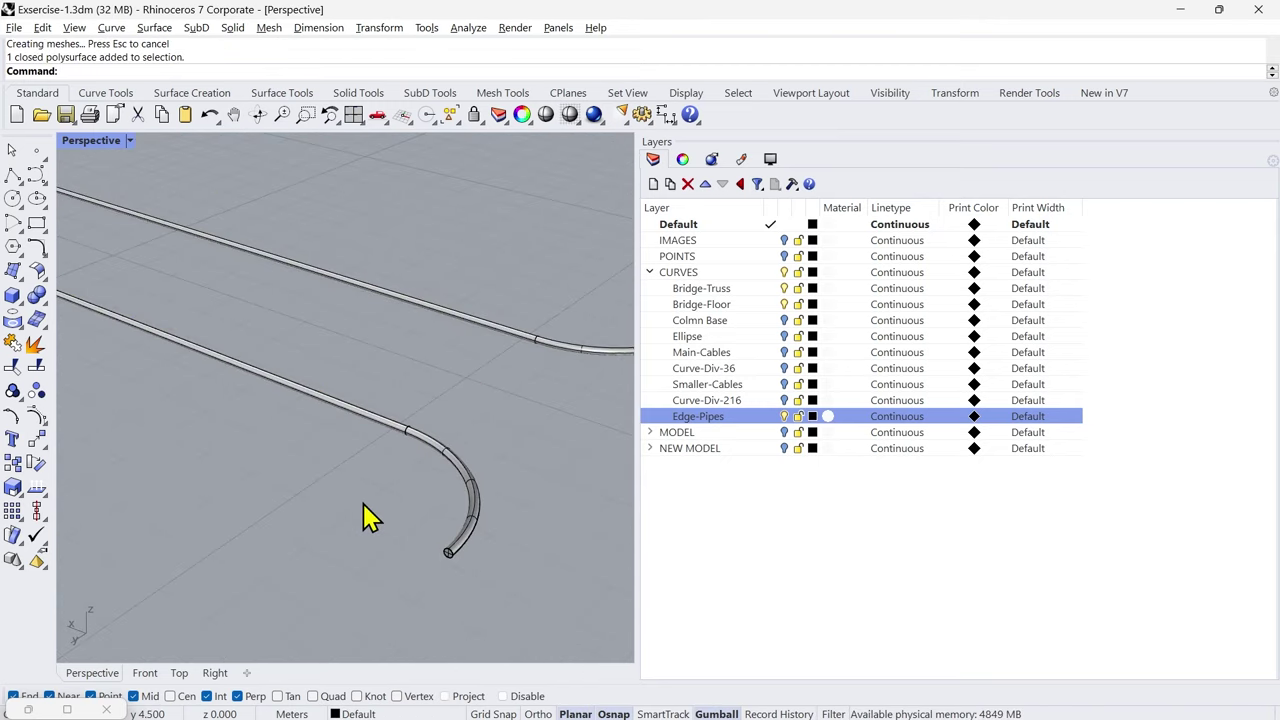
key(ctrl+z)
key(Return)
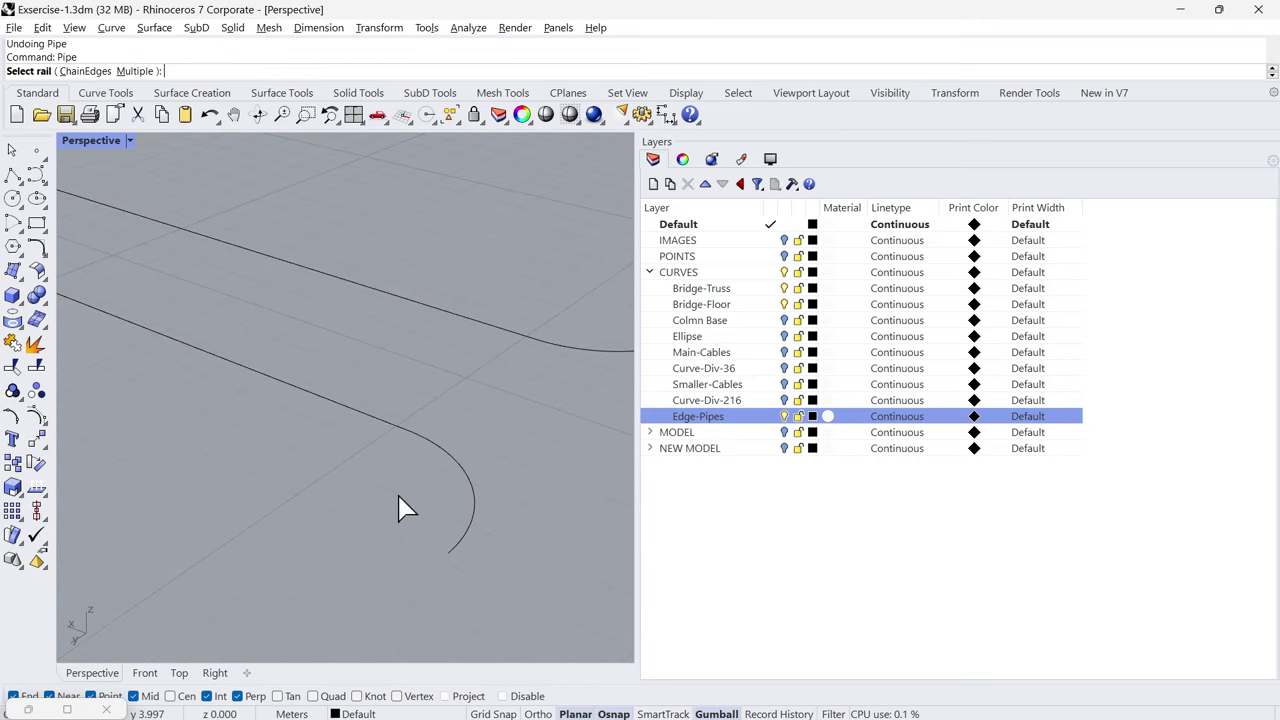
click(443, 455)
key(Escape)
Step: Pipe both isolated edge curves with a radius of 0.08 m and the cap set to Flat
key(ctrl+a)
right_click(340, 486)
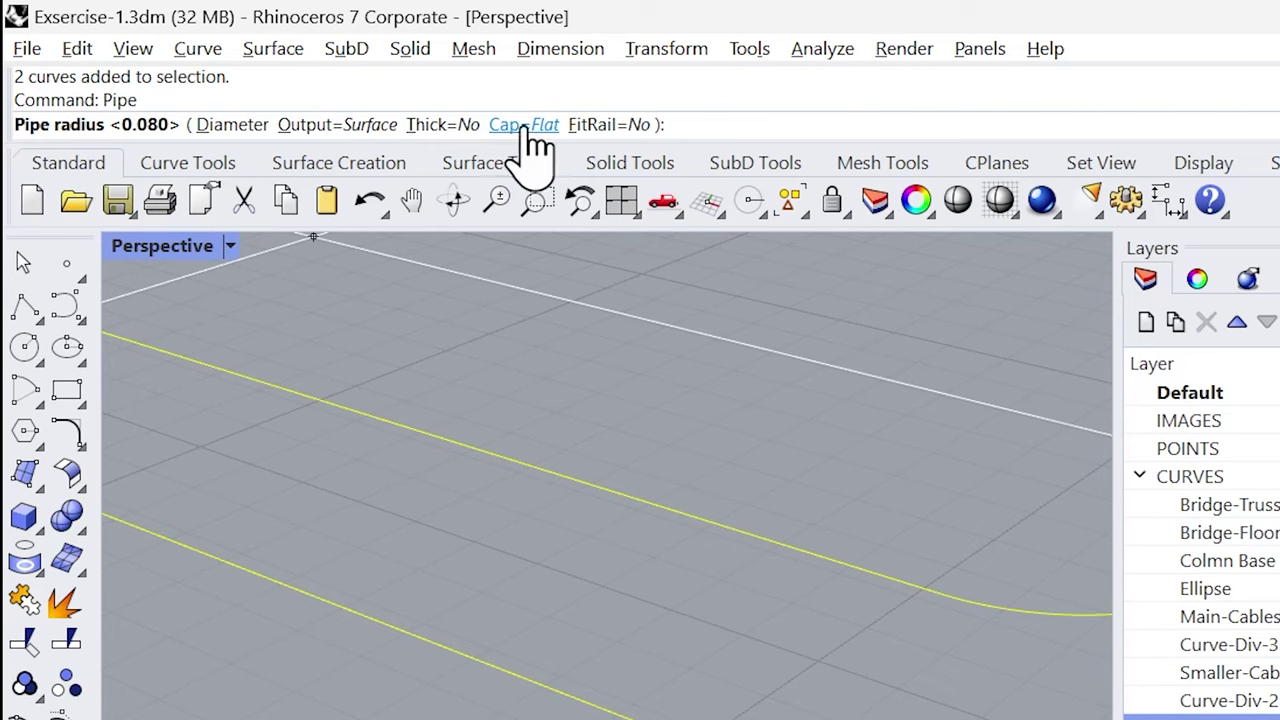
click(523, 128)
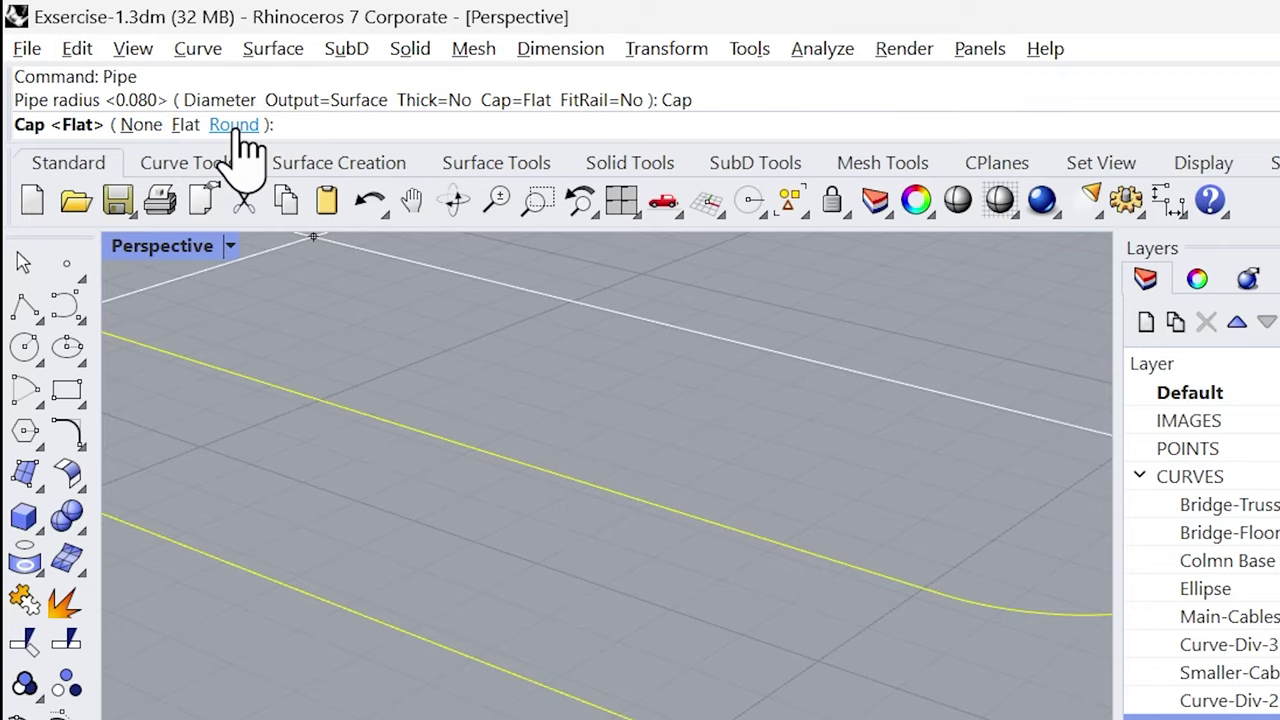
click(188, 126)
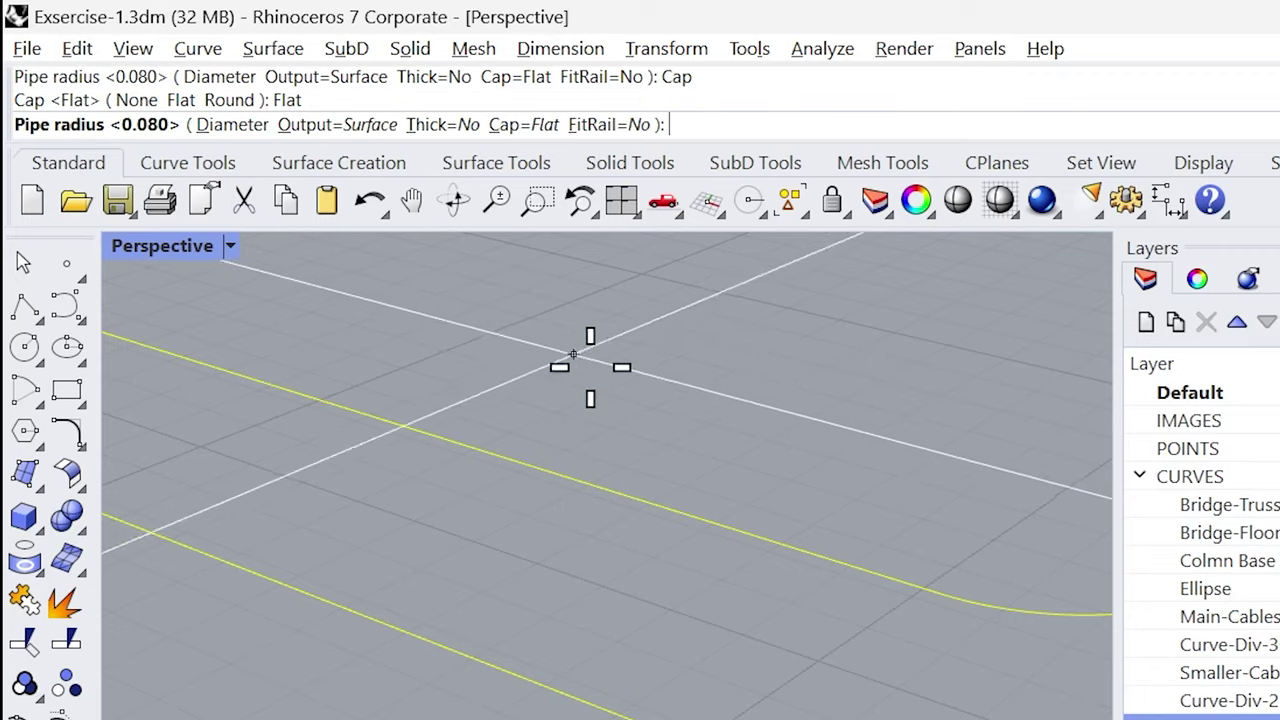
key(Return)
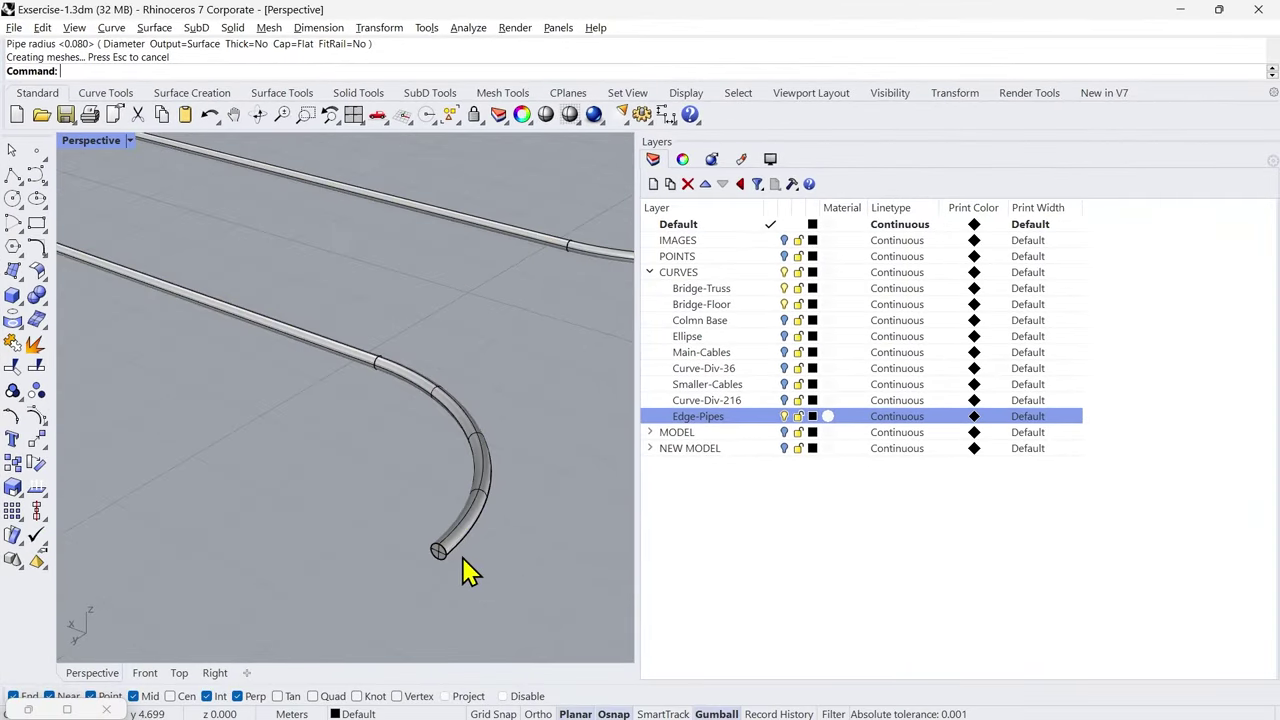
Step: Select both edge pipes together with their rail curves and move them onto the Edge-Pipes layer
click(451, 546)
scroll(463, 537, down, 8)
key(ctrl+a)
scroll(451, 514, down, 6)
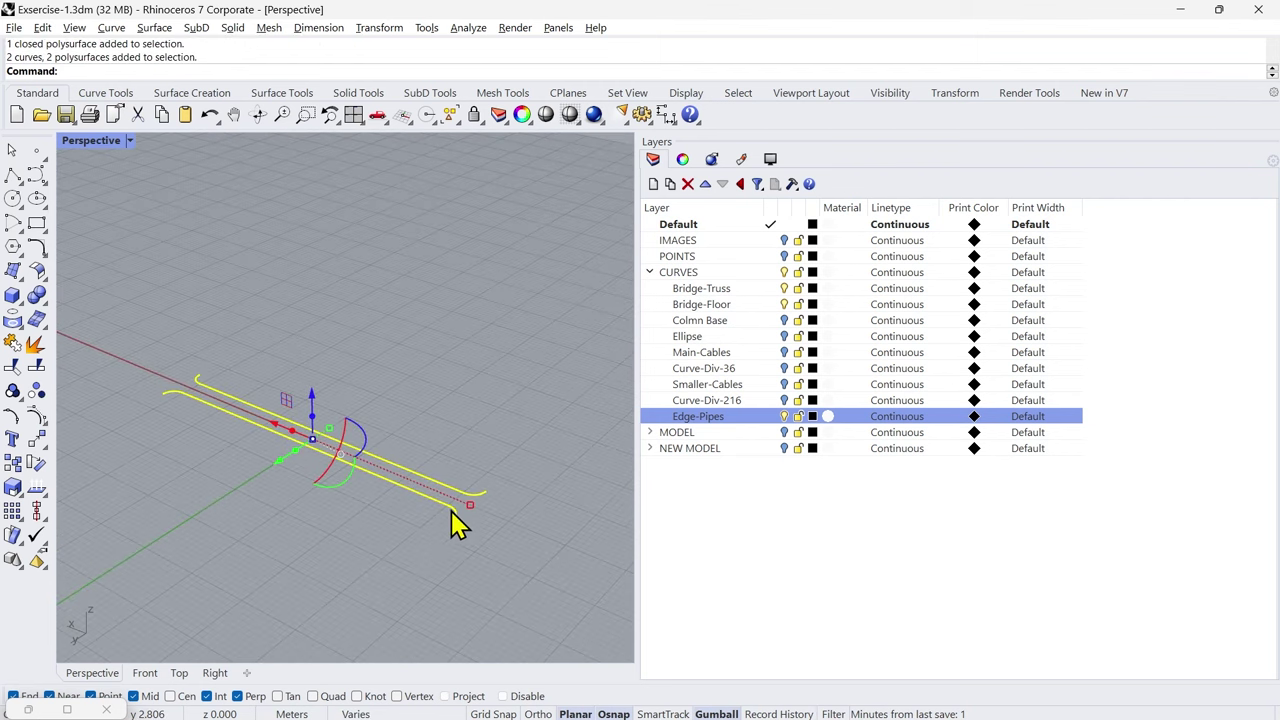
right_drag(451, 514, 371, 523)
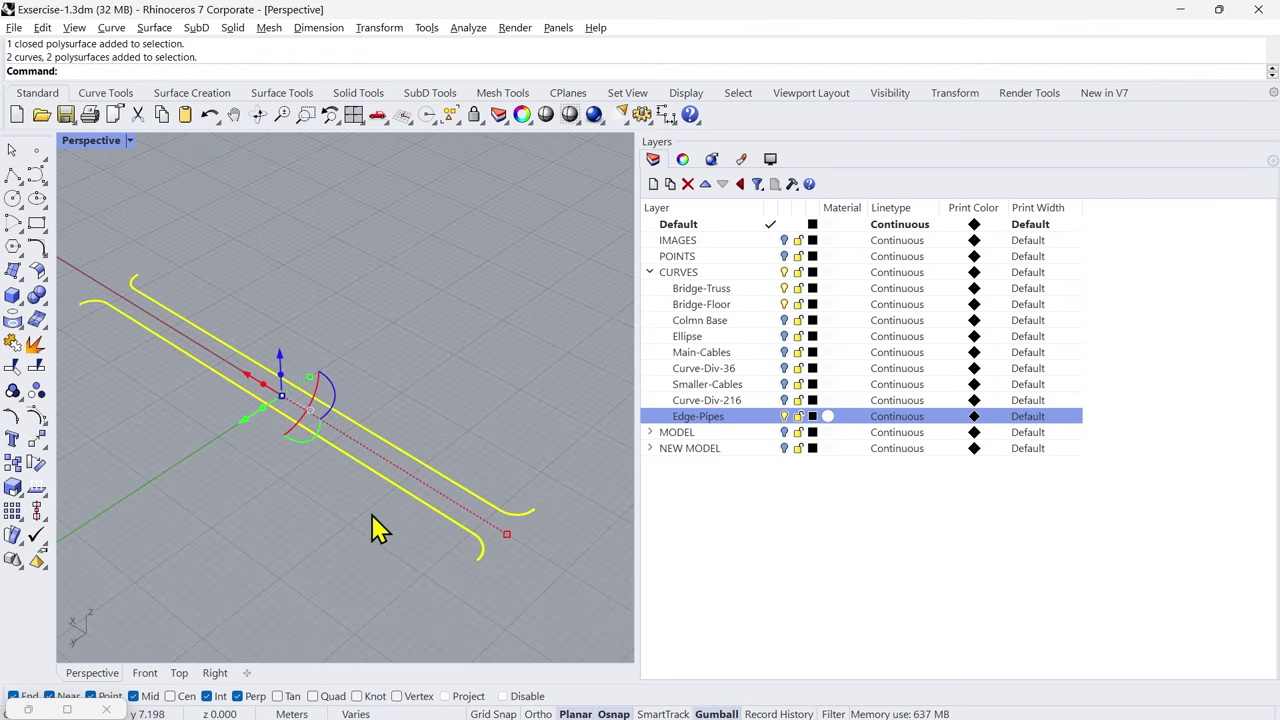
right_click(737, 418)
click(805, 342)
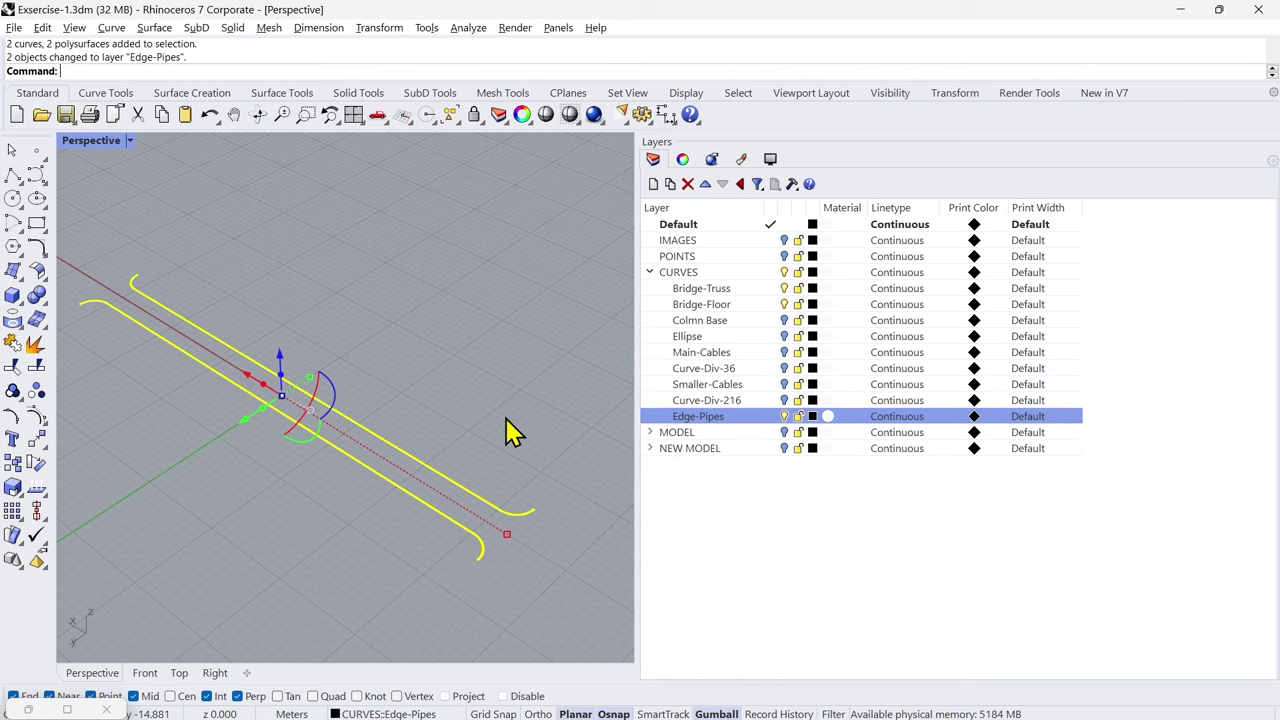
key(Escape)
scroll(491, 426, down, 2)
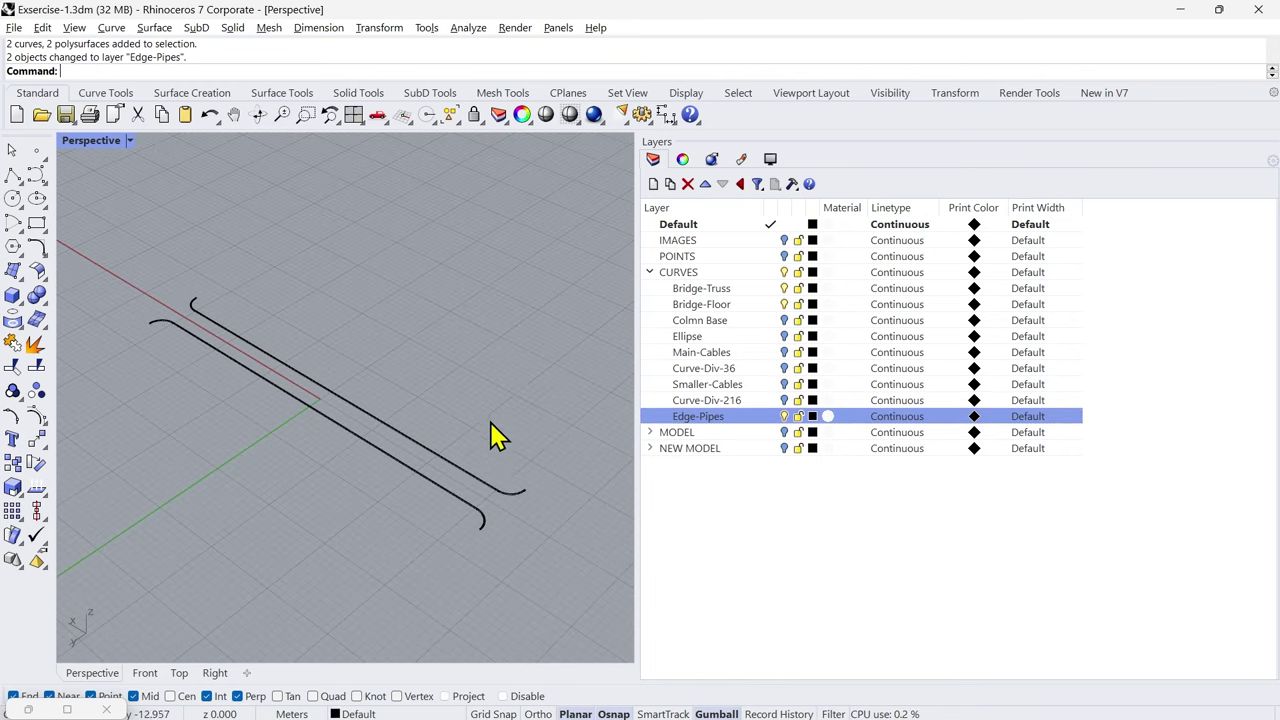
Step: Check the Edge-Pipes layer by switching its visibility off and on, and bring back the rest of the hidden bridge objects
scroll(491, 511, up, 9)
click(785, 417)
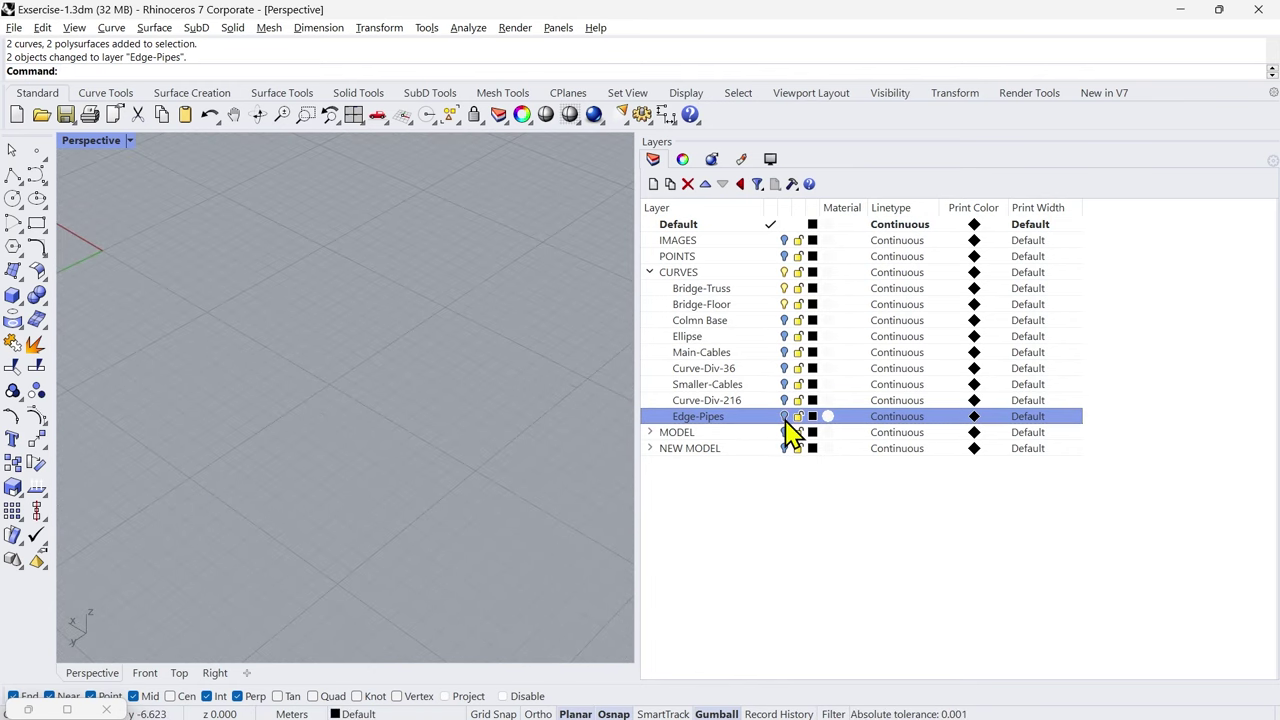
click(785, 417)
scroll(394, 492, down, 6)
scroll(317, 473, up, 4)
scroll(400, 520, down, 3)
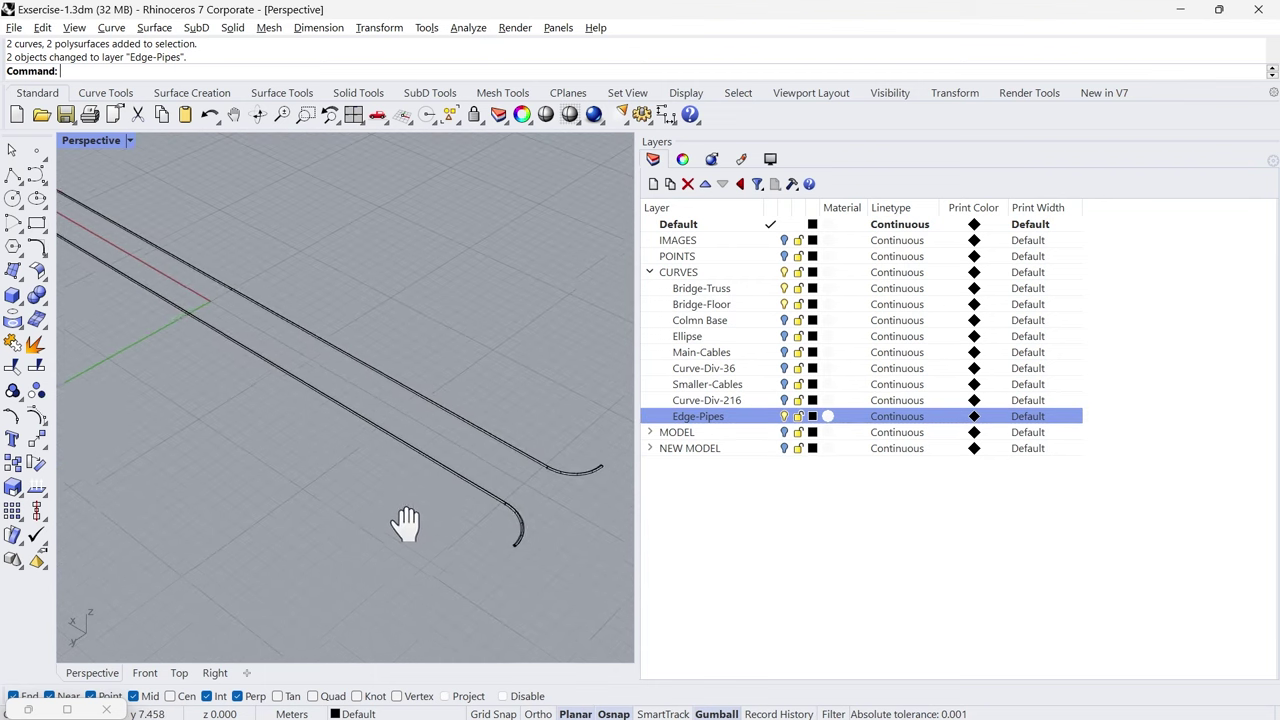
middle_click(358, 514)
click(226, 512)
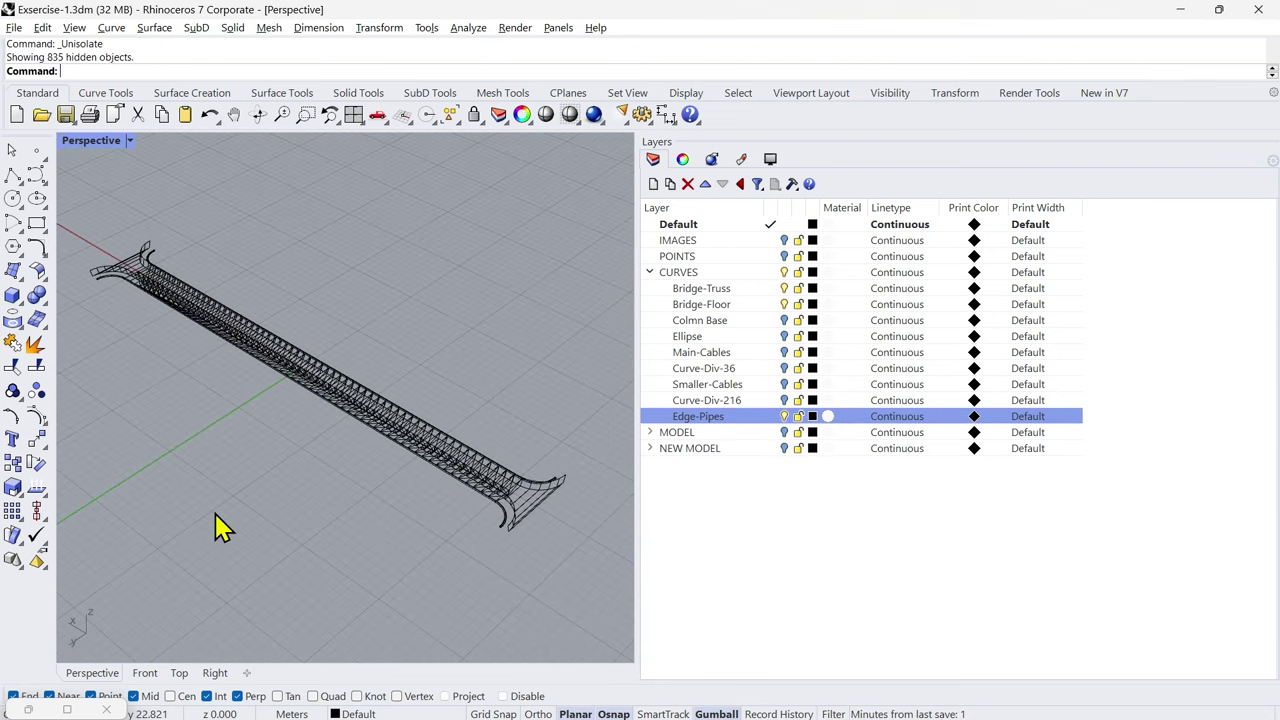
scroll(496, 530, down, 2)
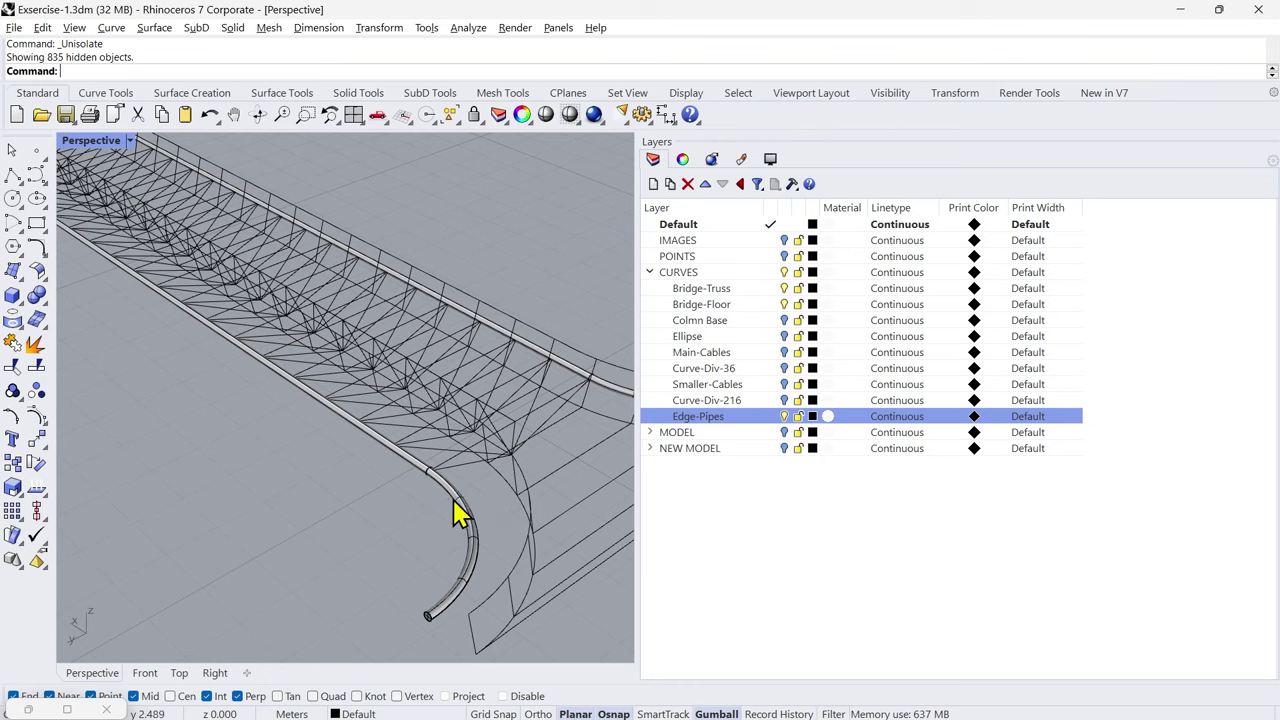
Step: Examine the labelled pipe radii in the cross-section reference image P (11).jpg, especially the carrying truss pipe
scroll(356, 482, down, 5)
scroll(446, 484, up, 5)
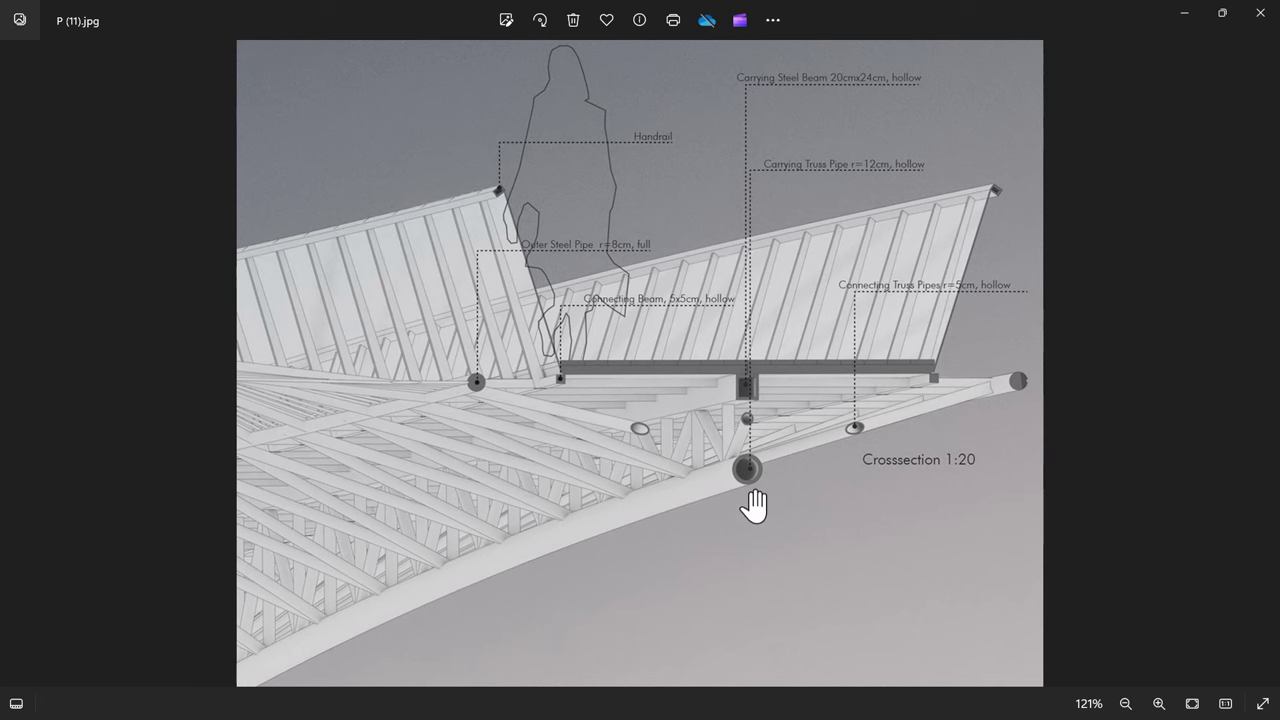
scroll(750, 500, up, 2)
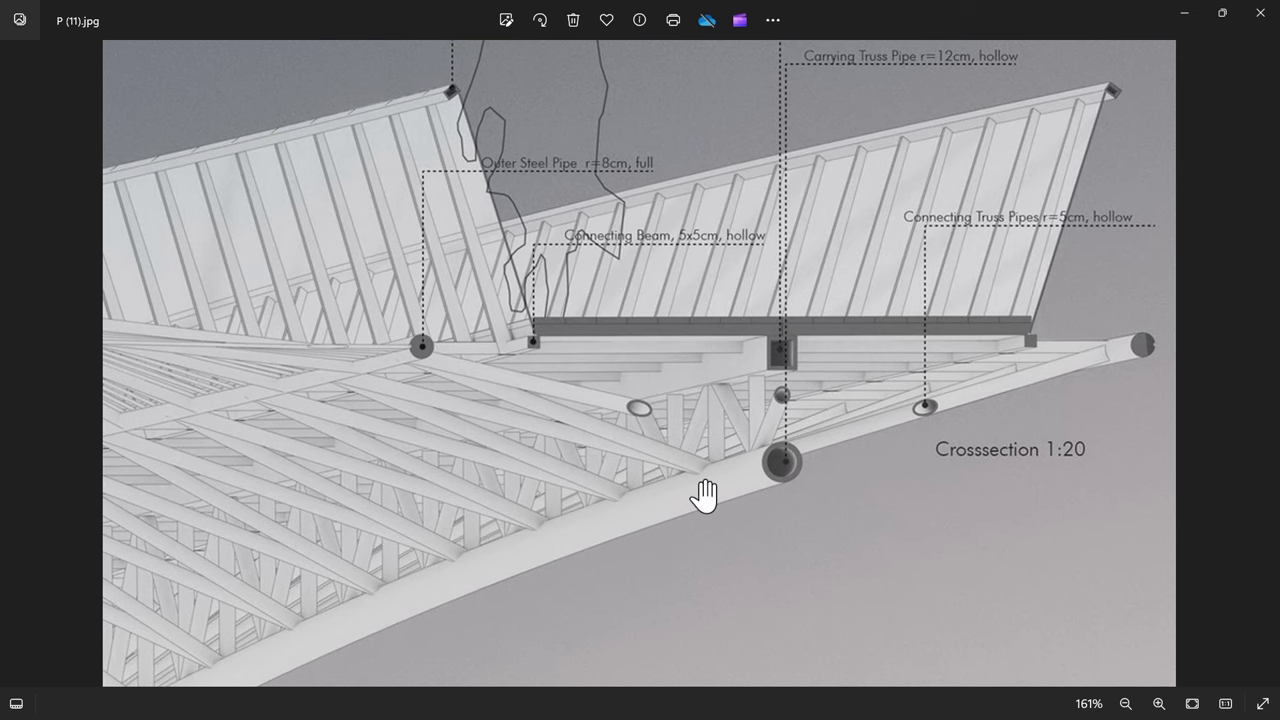
scroll(700, 500, down, 1)
scroll(905, 130, up, 1)
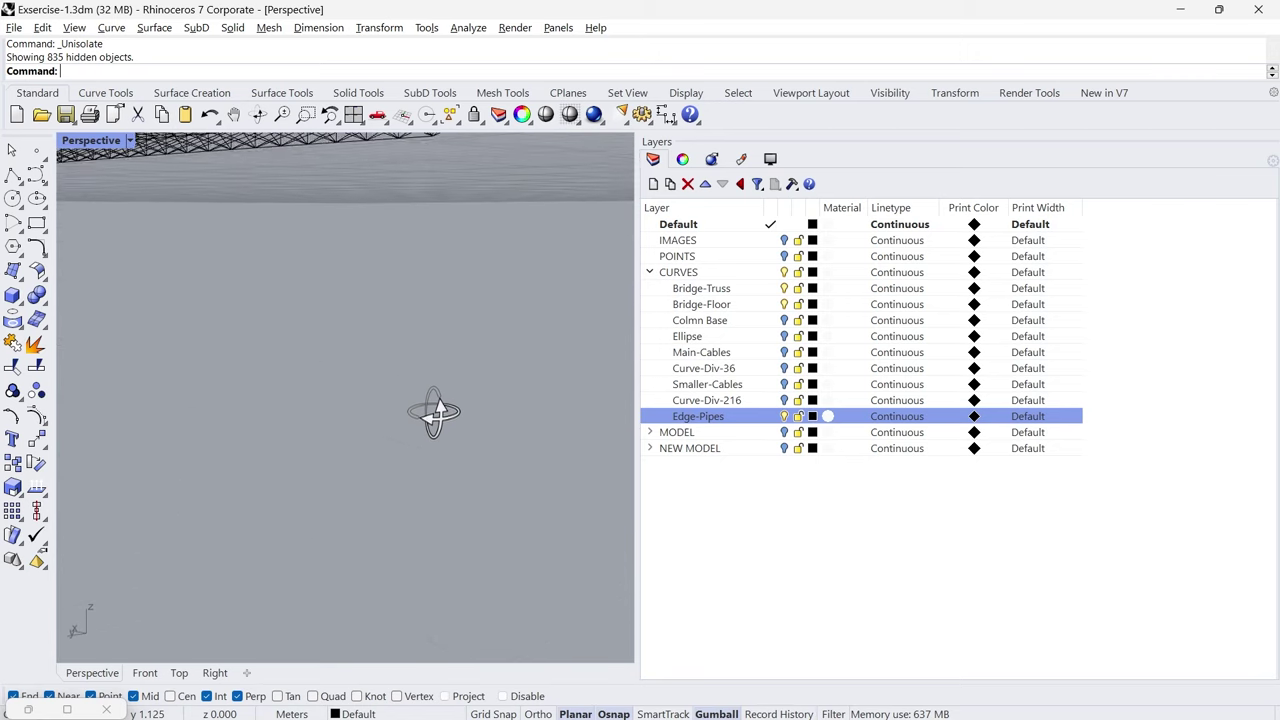
Step: Select the lowest lengthwise curve of the bridge truss, where the diagonals meet underneath the deck
right_drag(434, 414, 455, 217)
scroll(455, 218, up, 3)
click(476, 239)
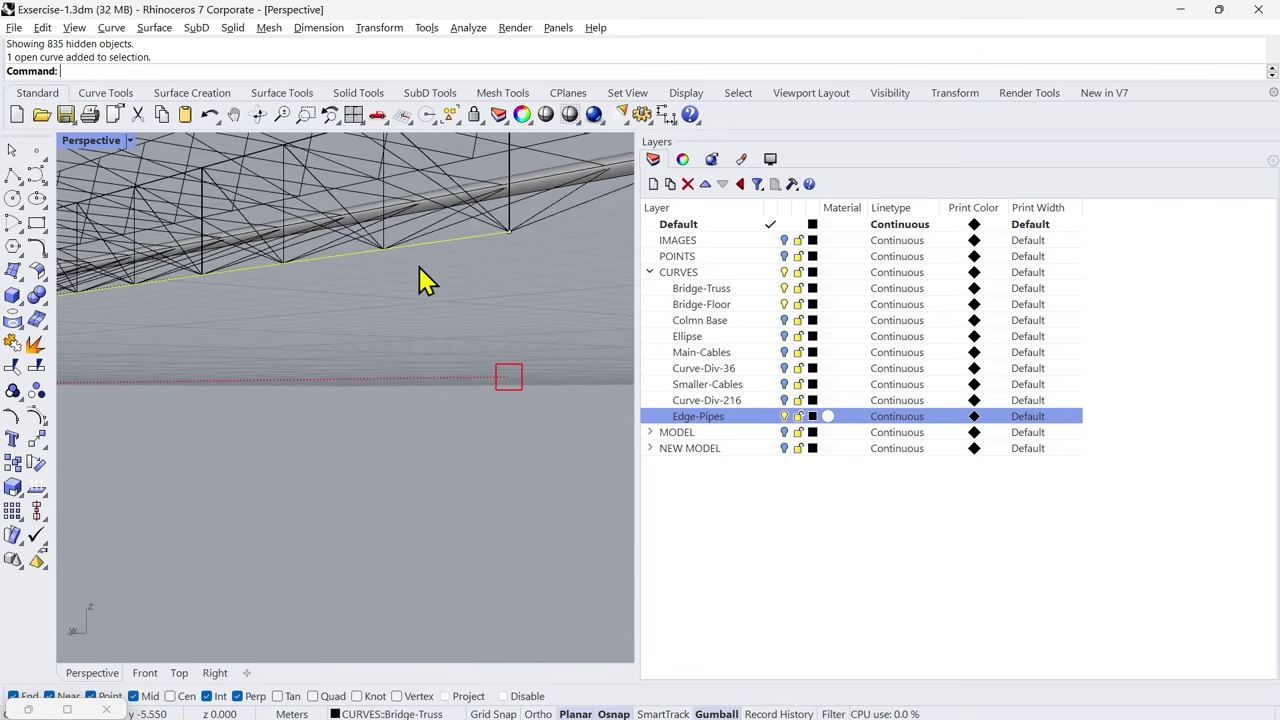
scroll(498, 398, down, 3)
right_drag(543, 443, 478, 490)
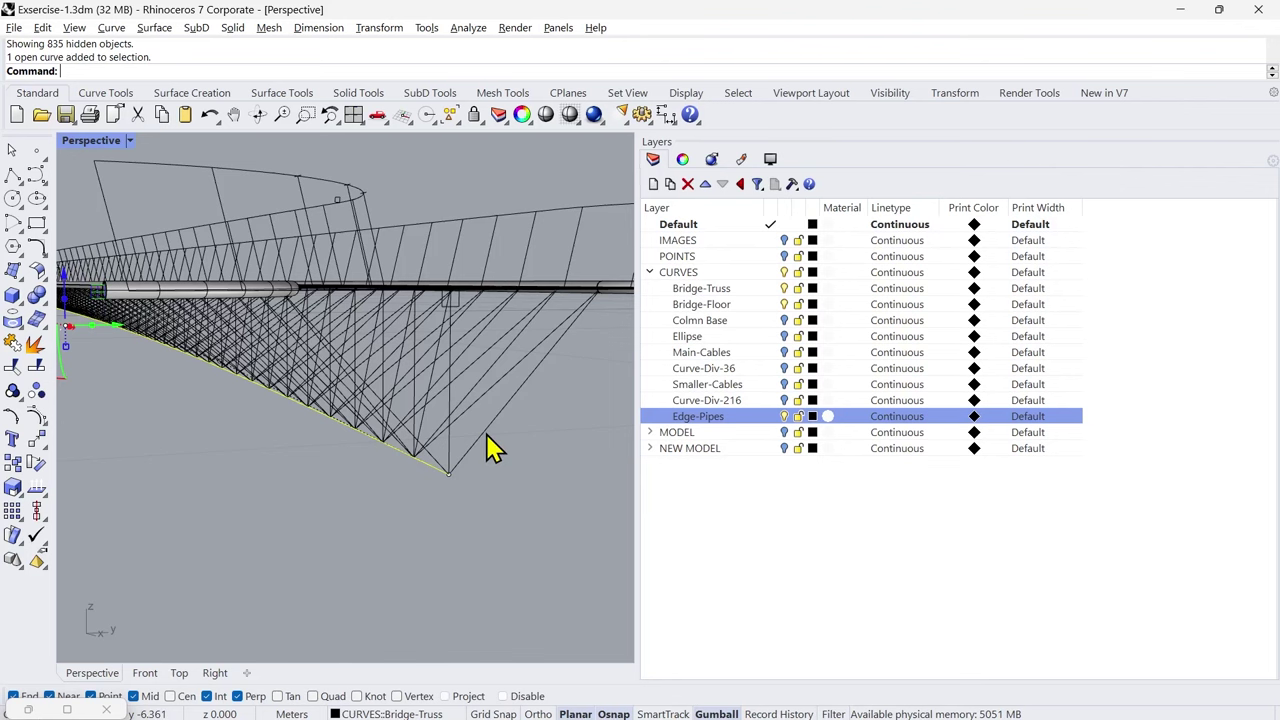
click(705, 276)
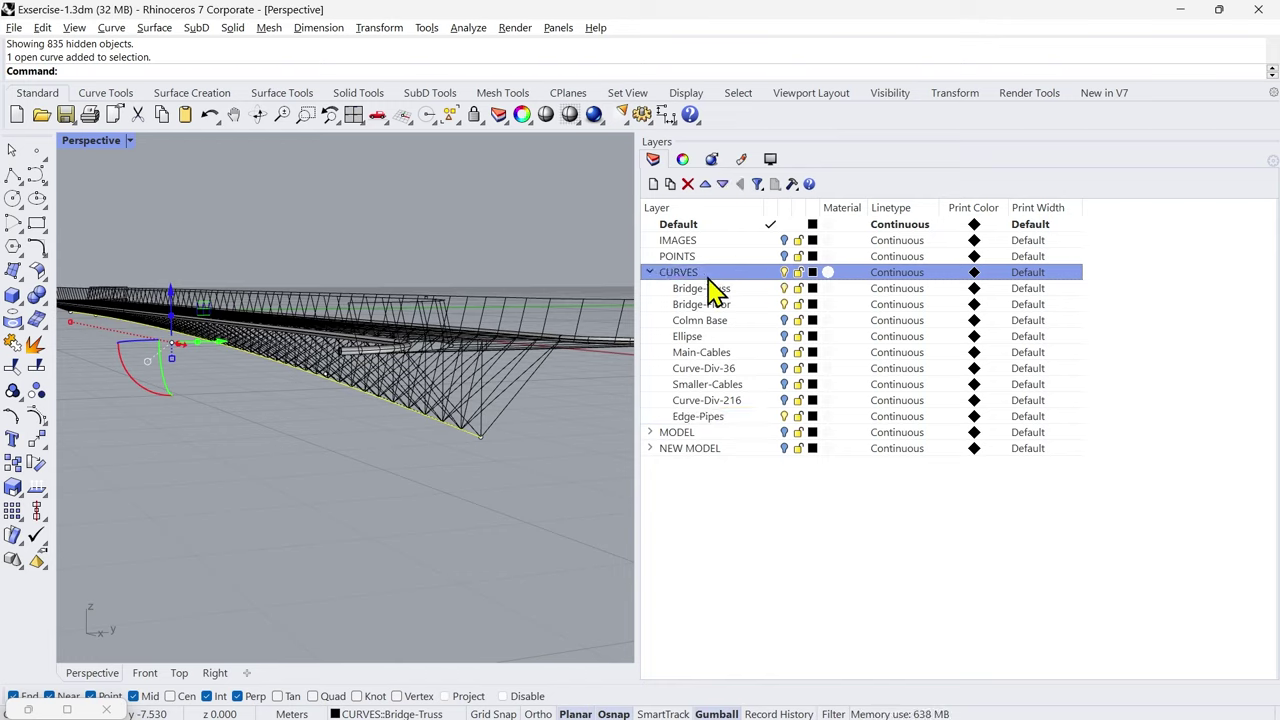
click(650, 273)
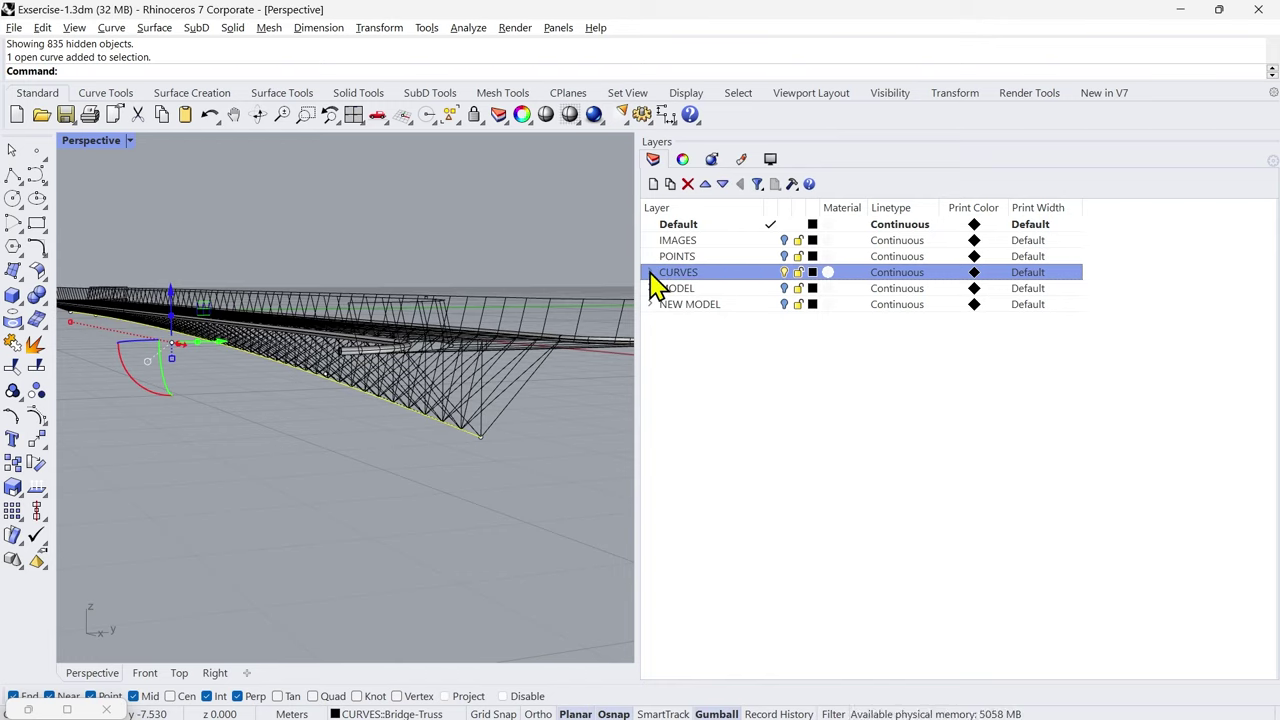
click(650, 273)
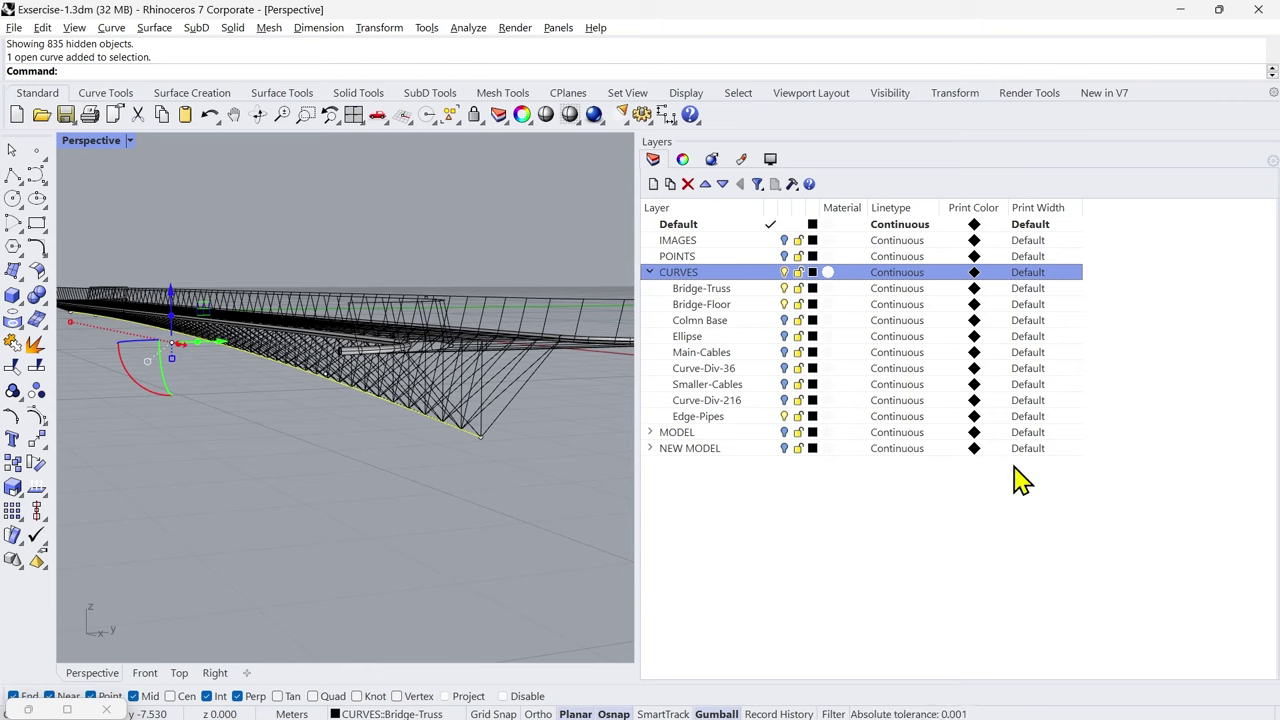
click(650, 273)
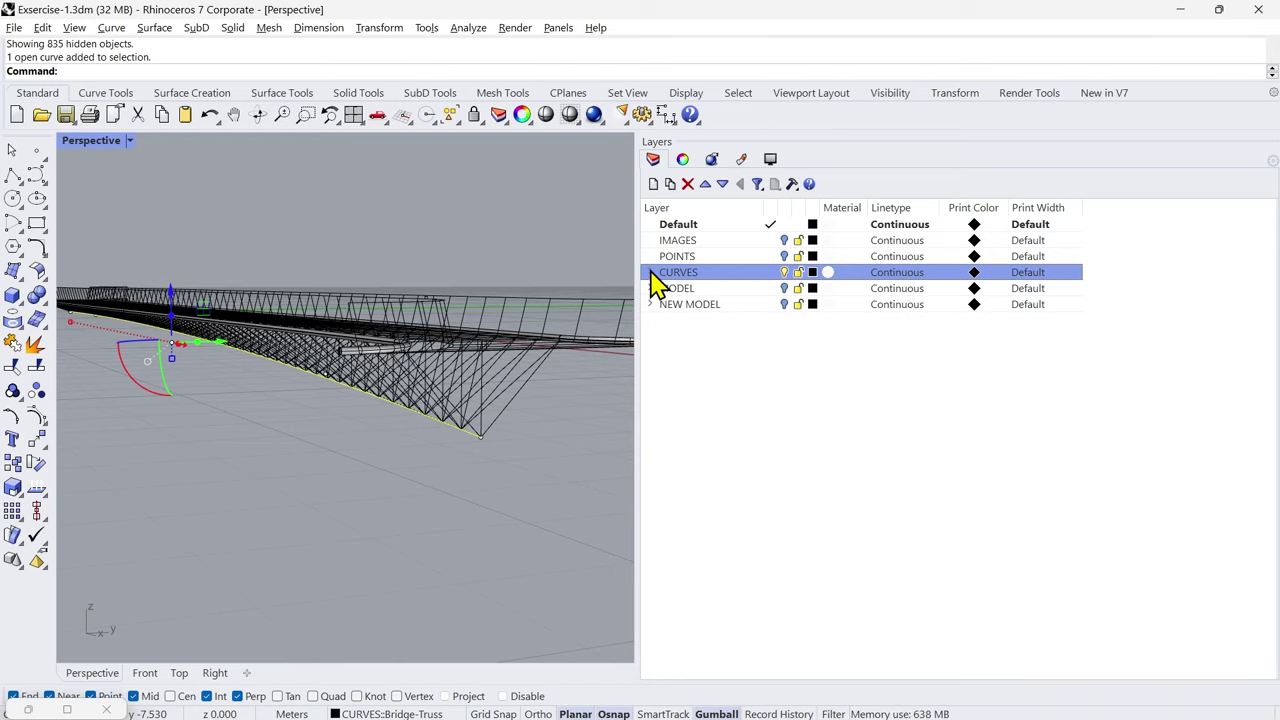
click(650, 273)
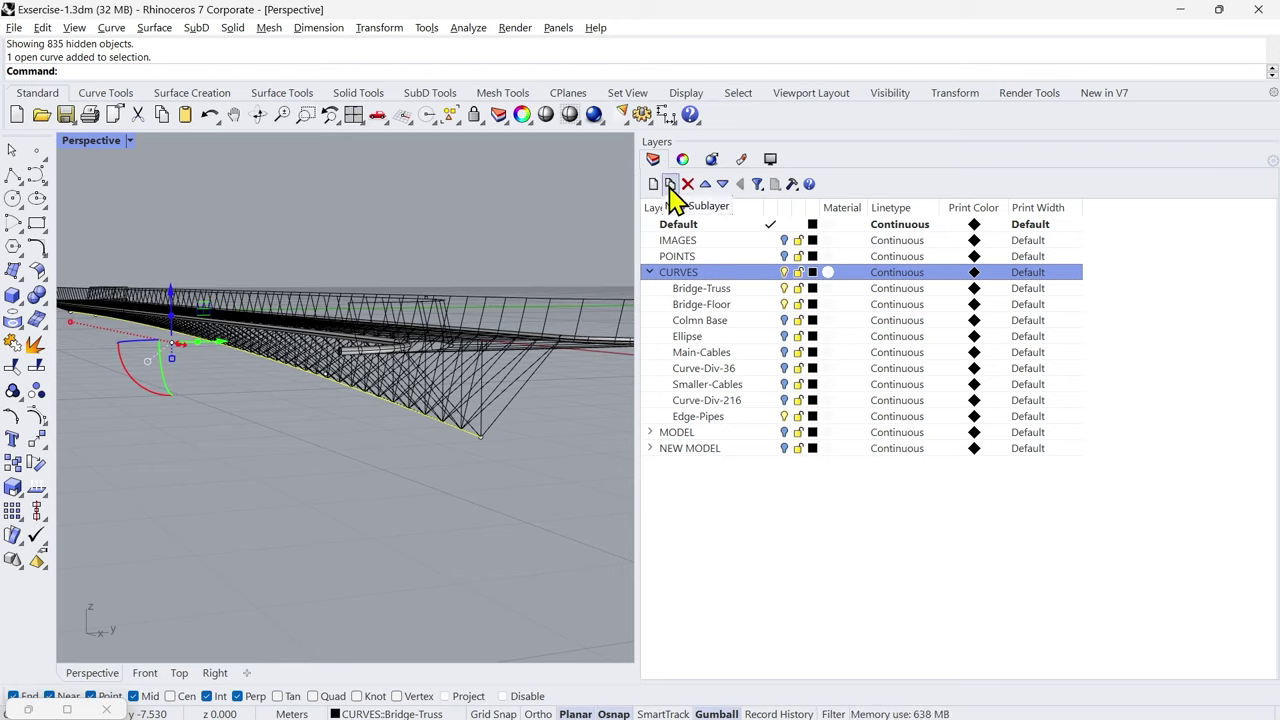
click(692, 288)
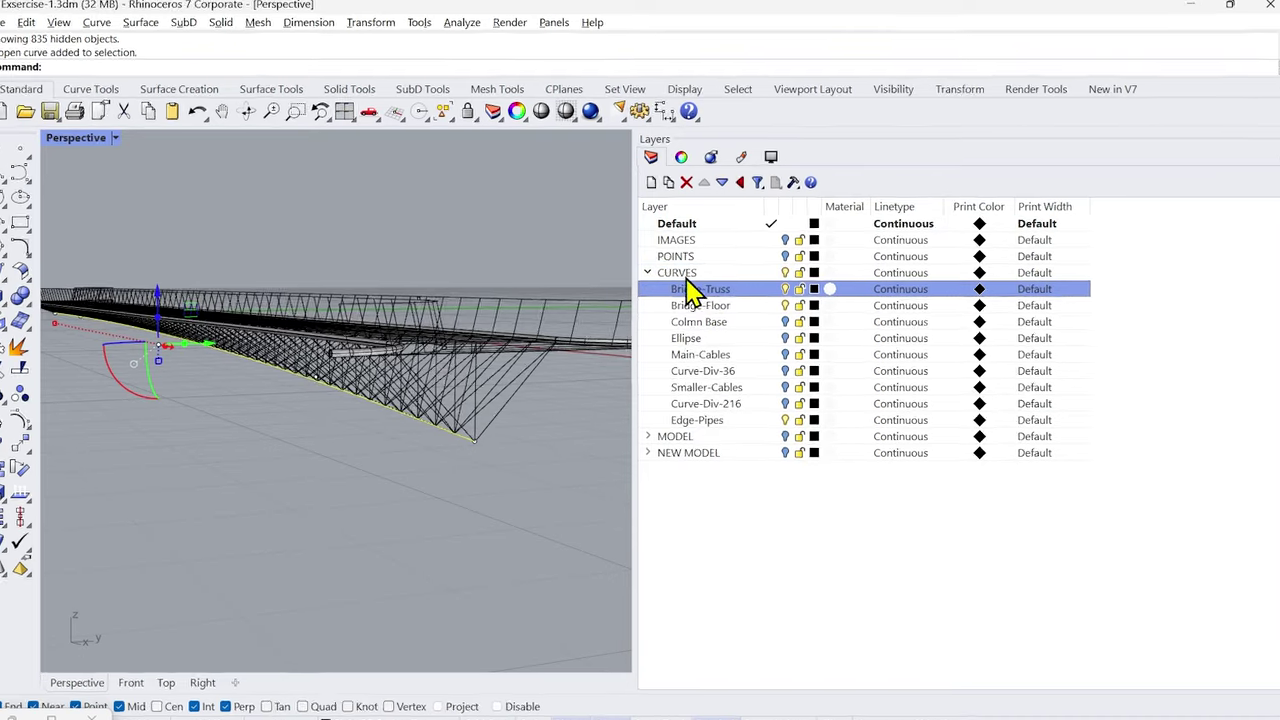
click(682, 273)
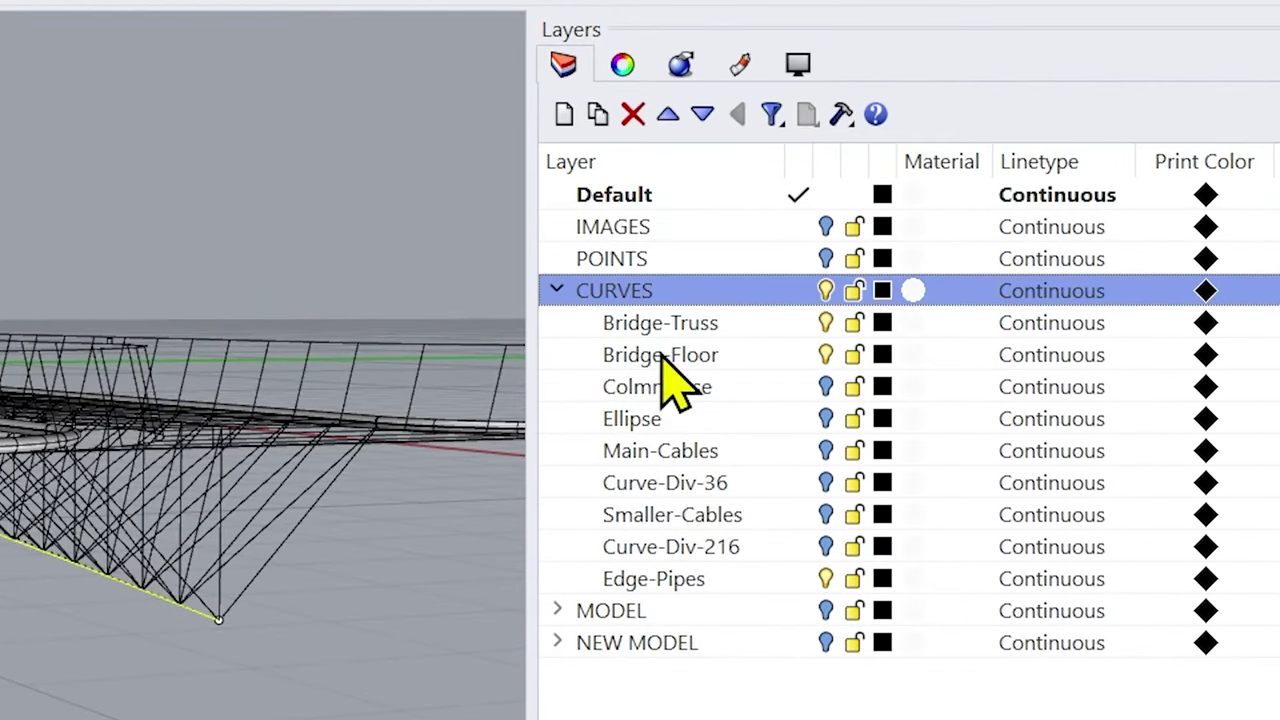
Step: Try adding a sublayer under Bridge-Truss, and delete it
click(638, 326)
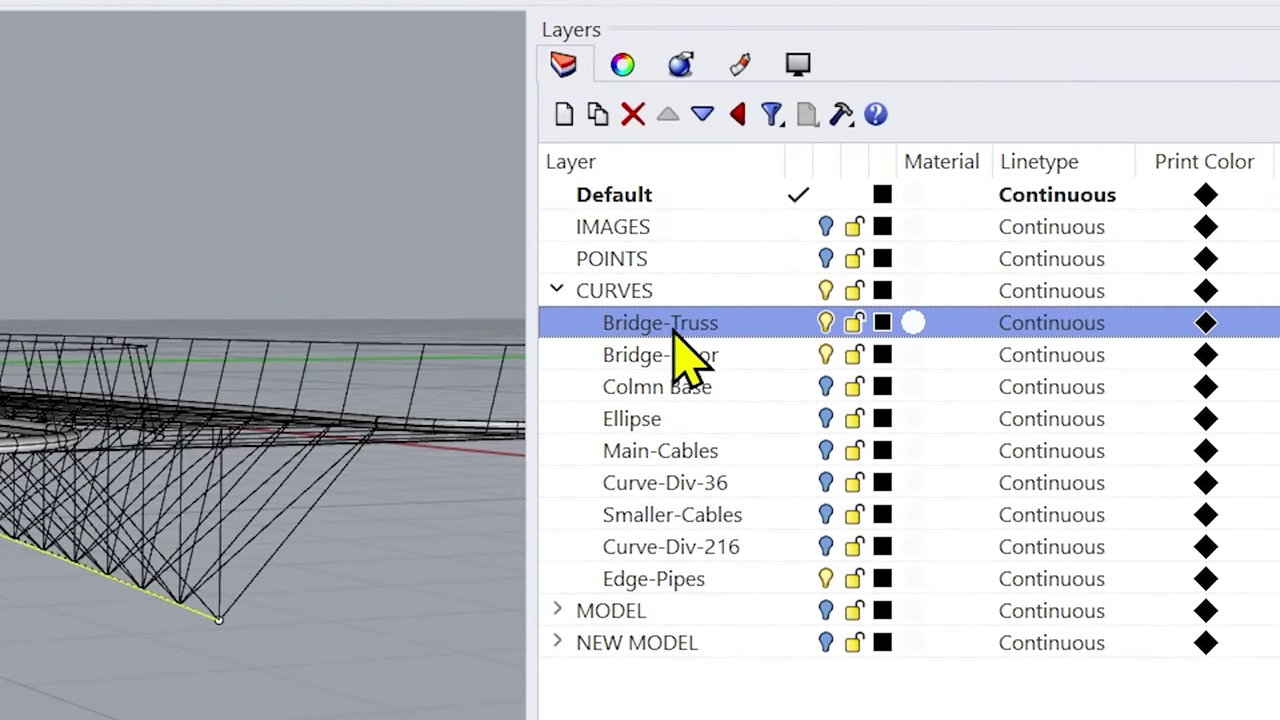
click(599, 116)
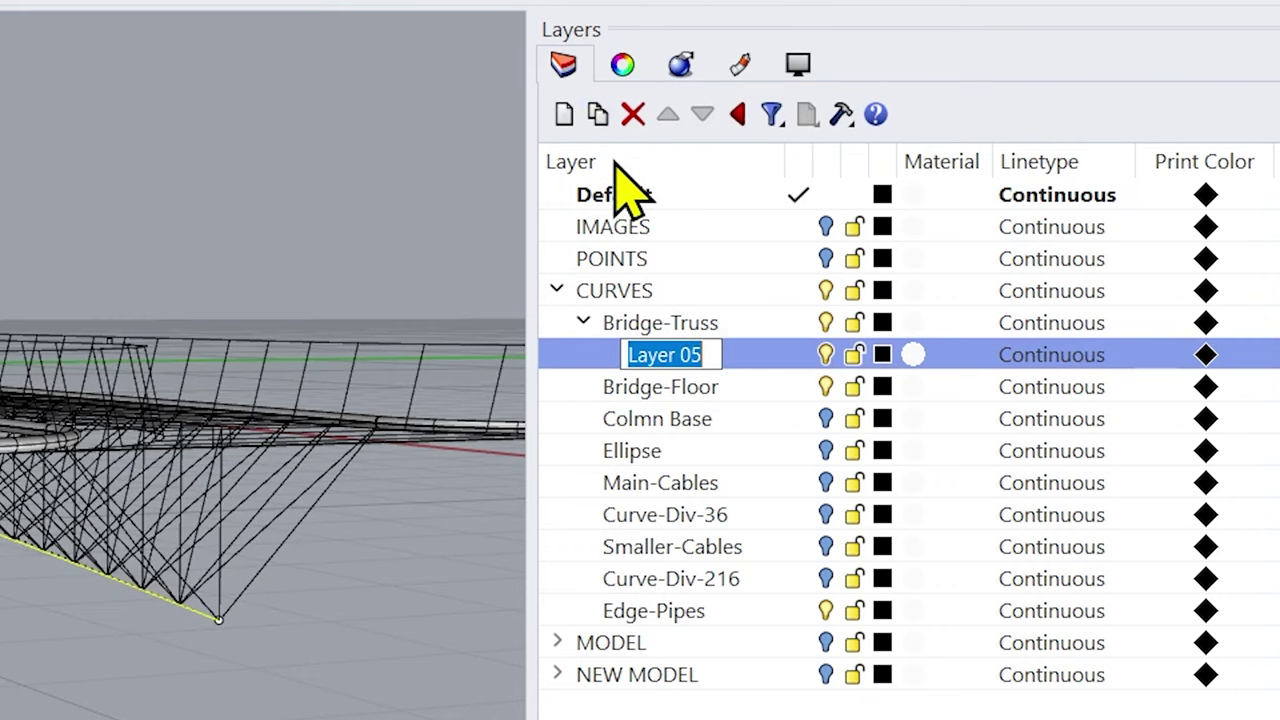
click(758, 356)
key(Delete)
Step: Create a Base Pipe sublayer under CURVES and move the selected bottom truss curve onto it
click(634, 290)
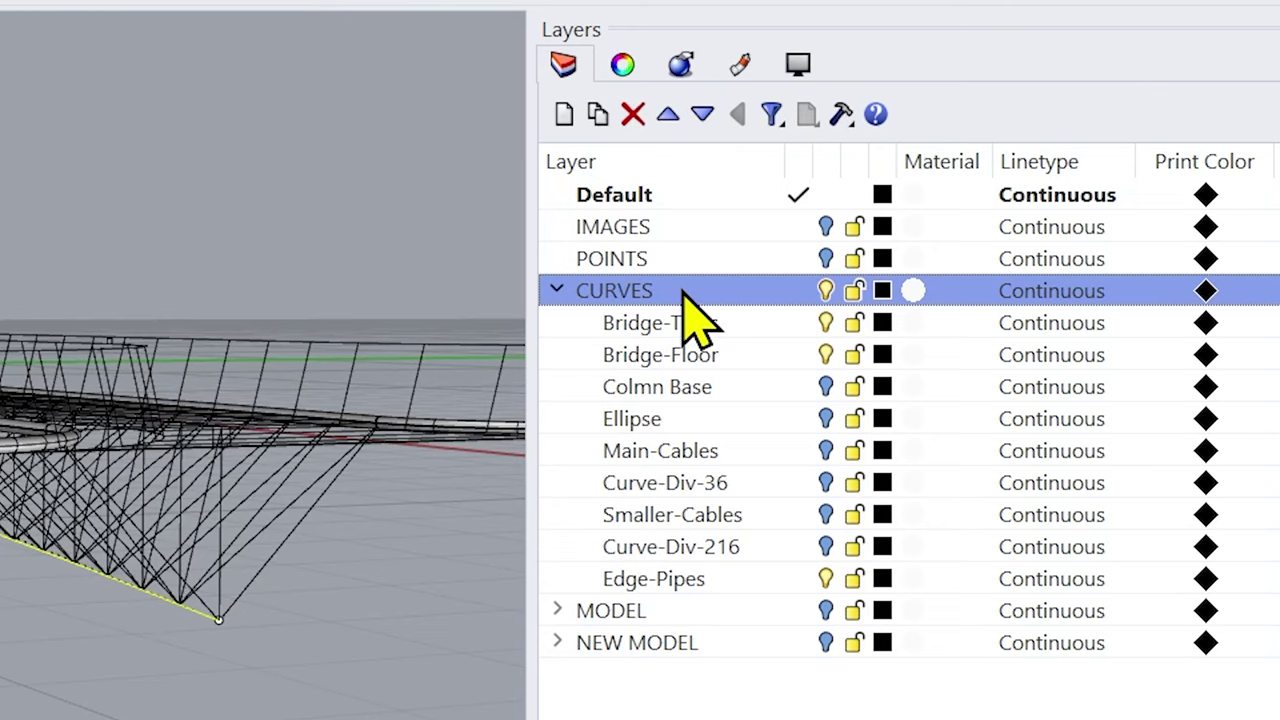
click(599, 116)
text(B)
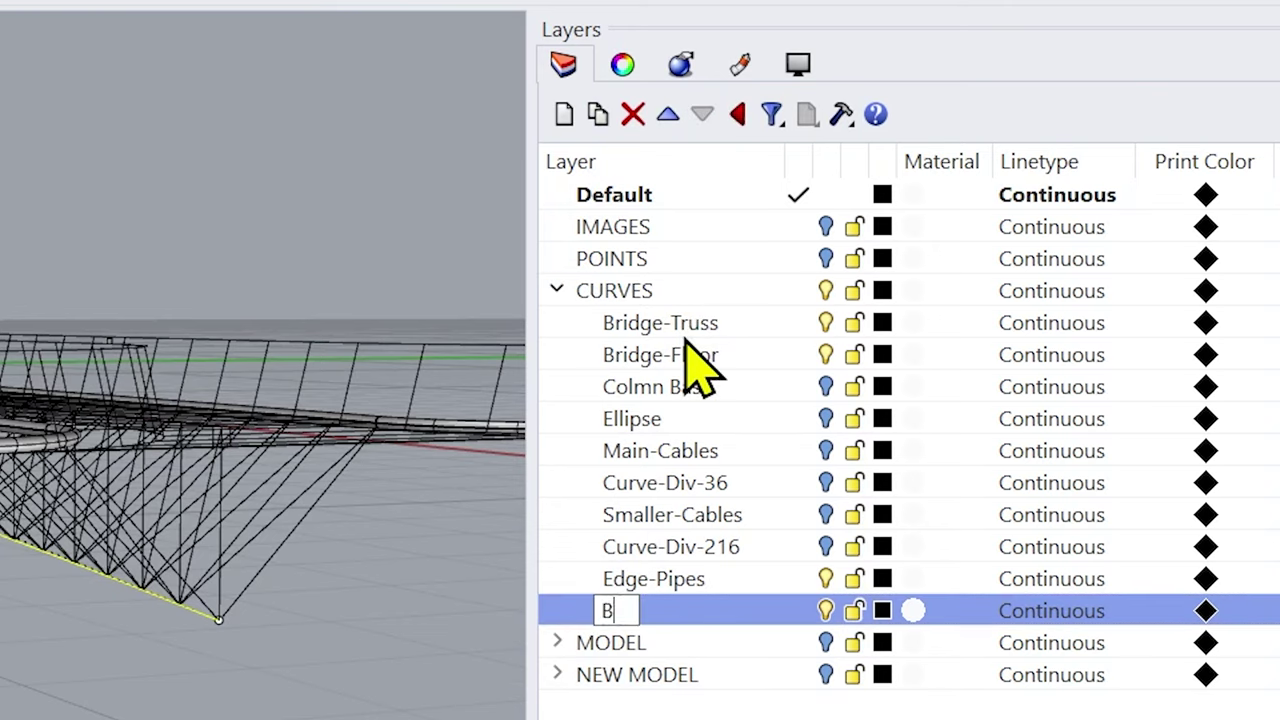
text(ase Pi)
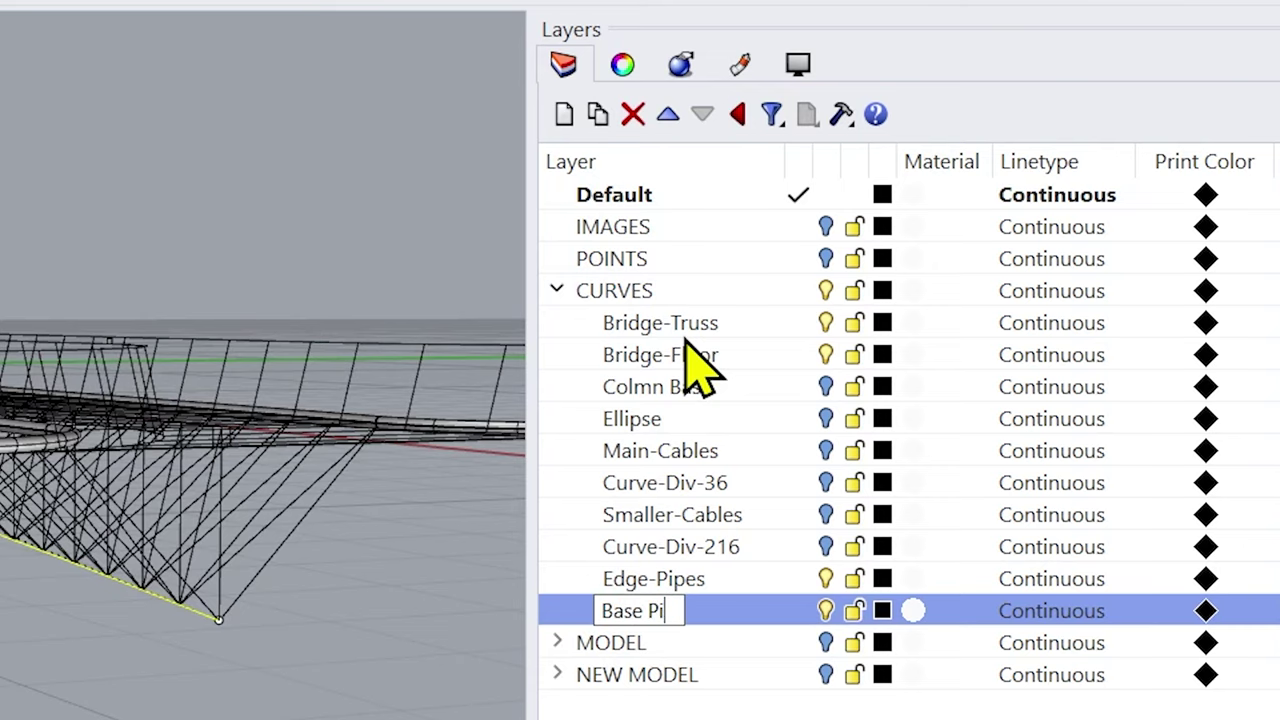
text(pe)
key(Return)
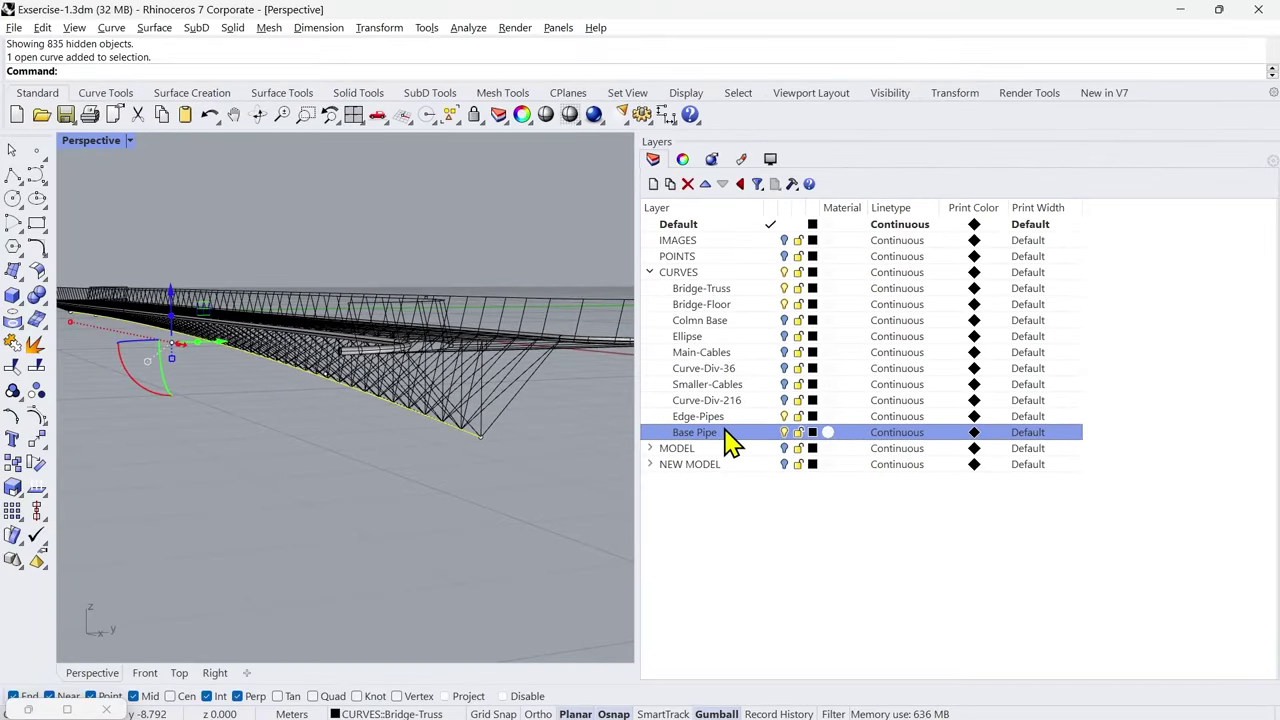
right_click(730, 440)
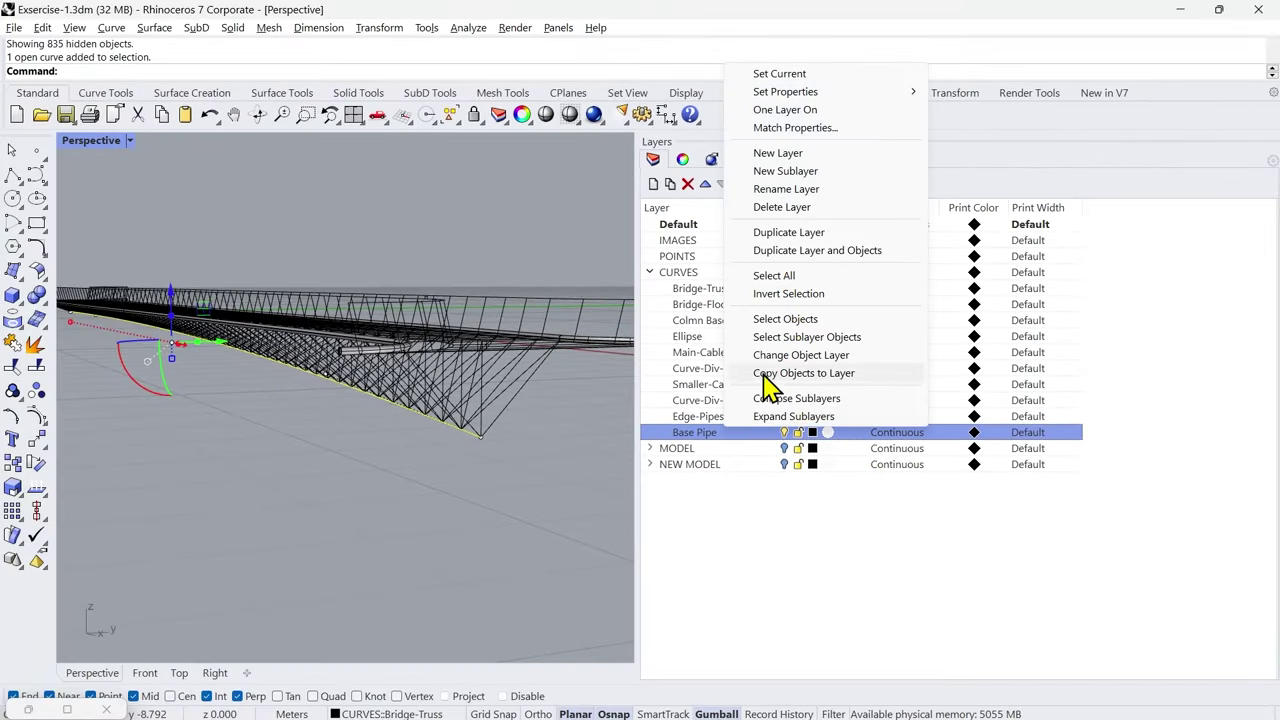
click(768, 355)
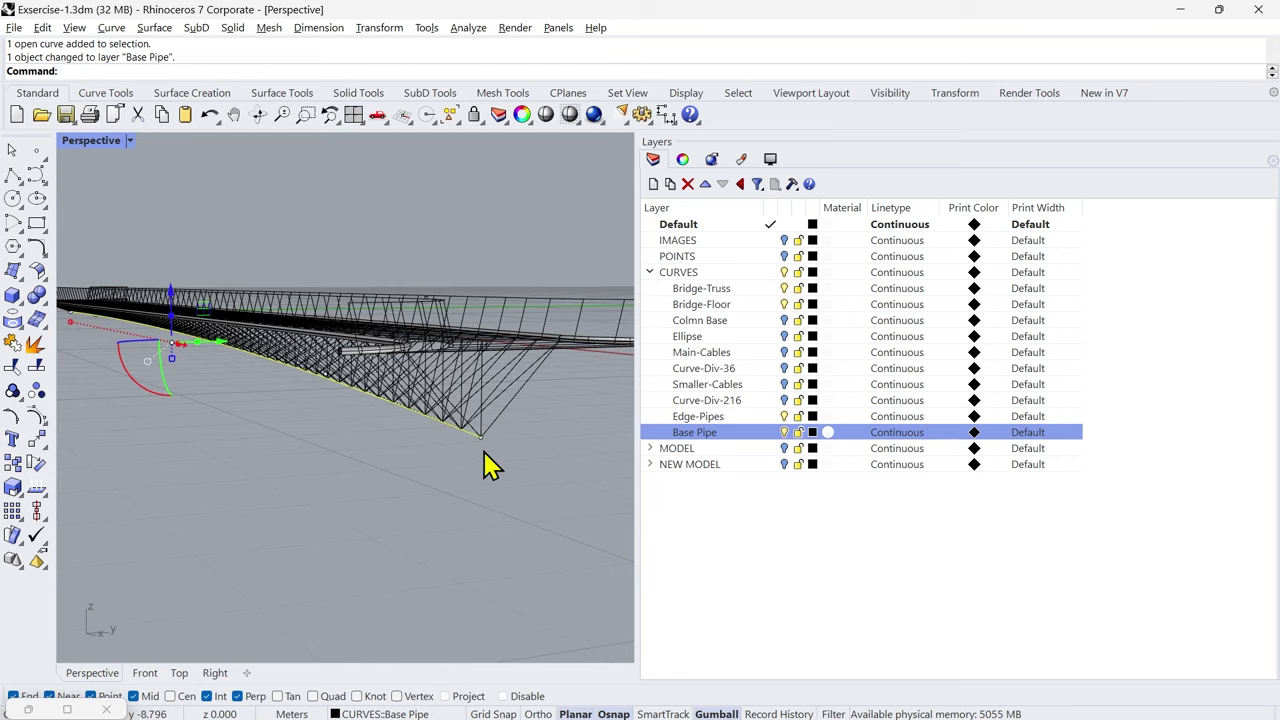
Step: Isolate the bottom truss curve
middle_click(437, 471)
click(408, 481)
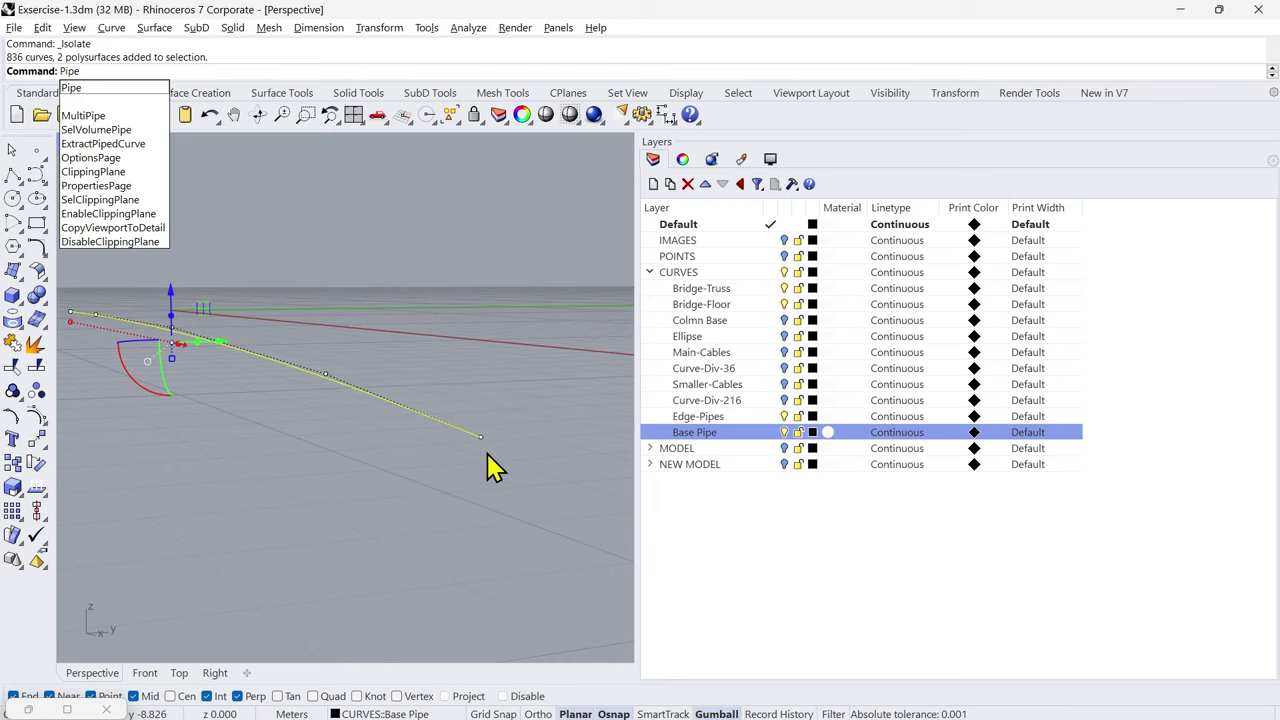
key(Return)
key(Escape)
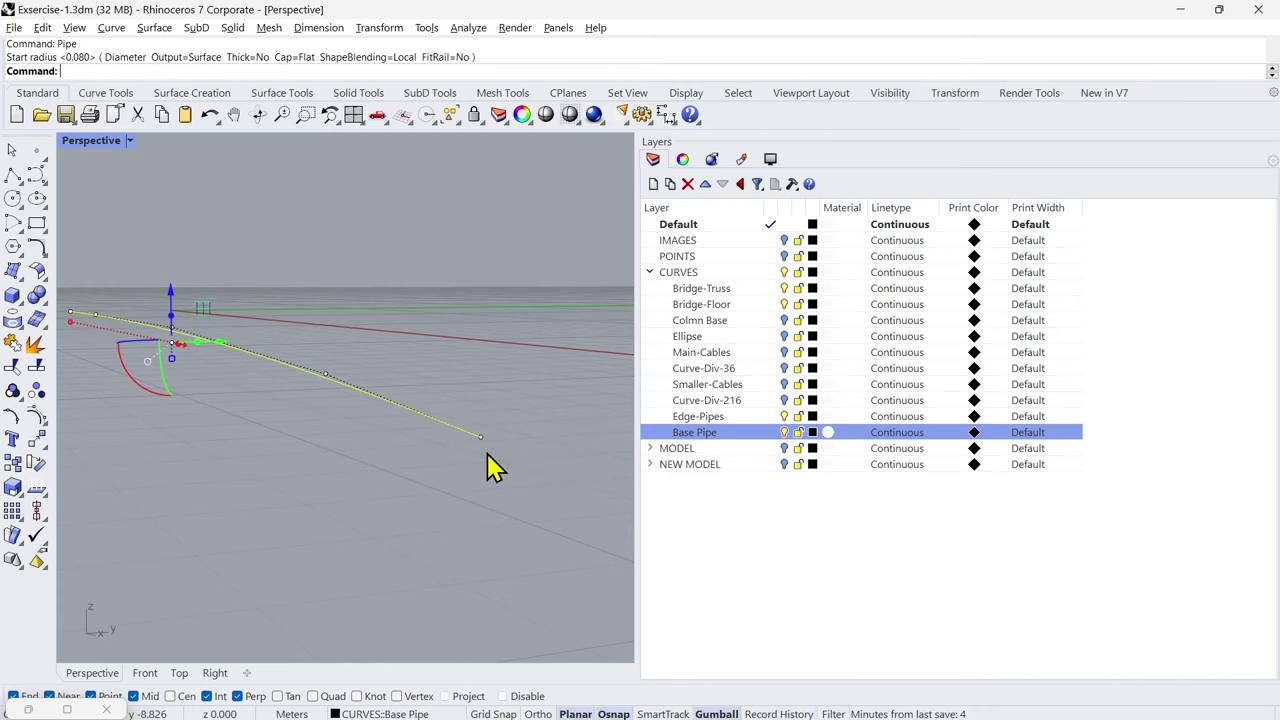
Step: Try piping the isolated bottom truss curve with a radius of 0.12 m, inspect its end, and undo the pipe
key(Return)
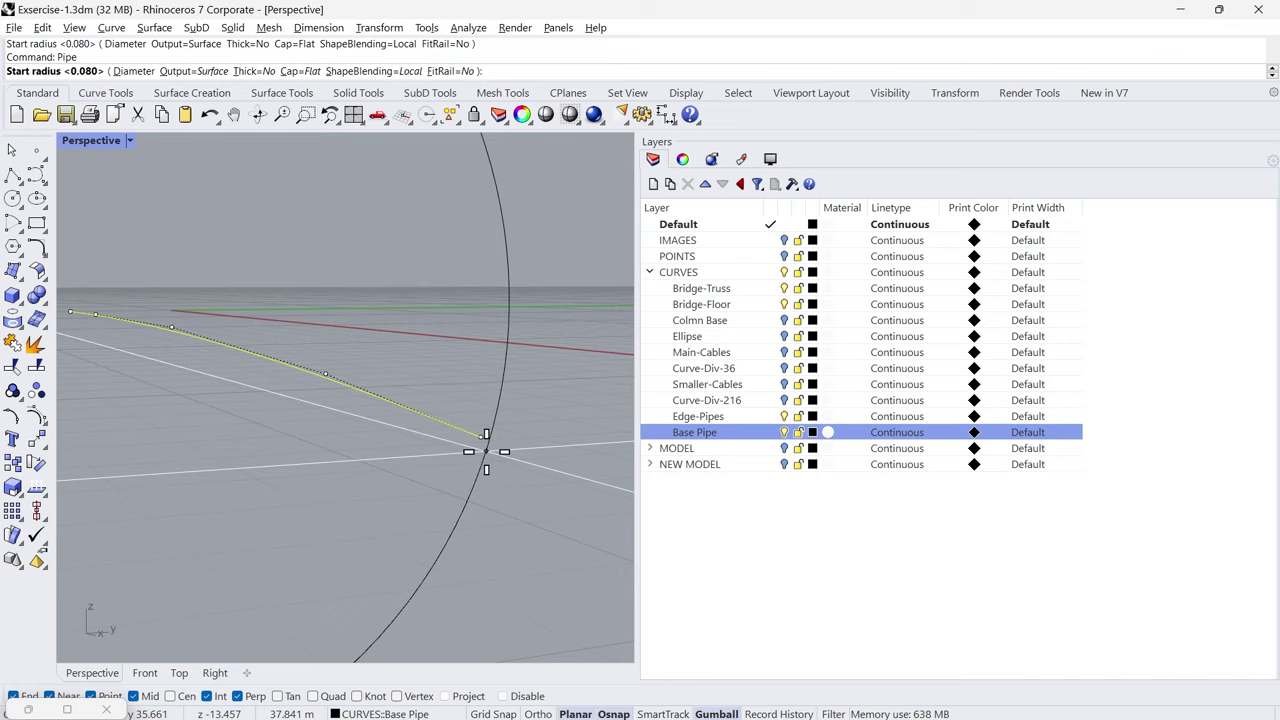
text(.12)
key(Return)
key(Return)
key(Return)
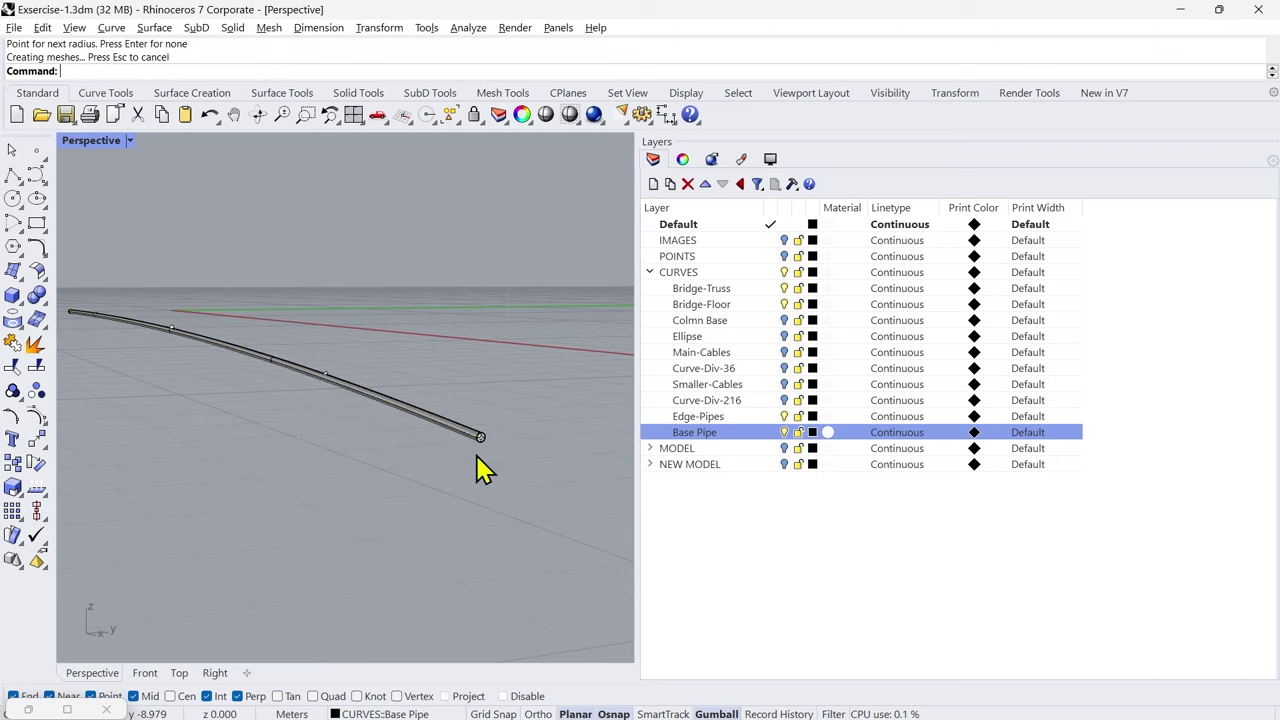
right_drag(481, 470, 503, 437)
key(ctrl+z)
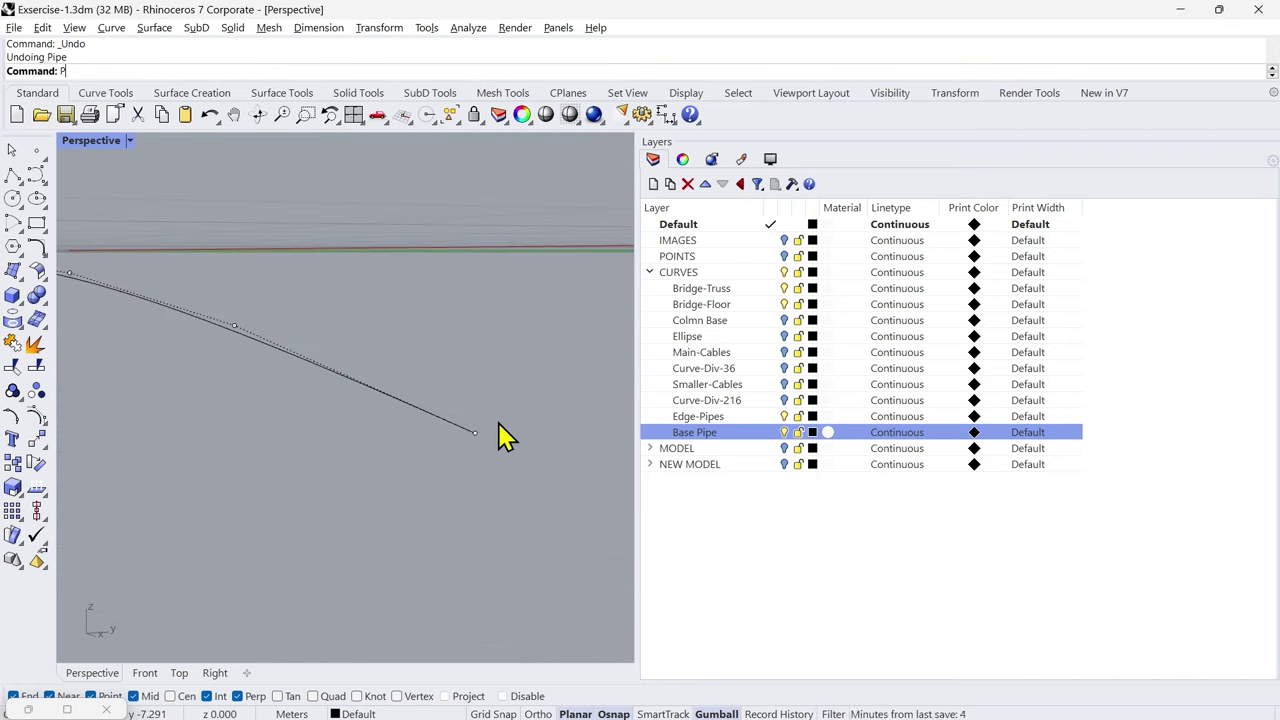
Step: Pipe the isolated bottom truss curve with a 0.12 m start and end radius and flat caps
key(Return)
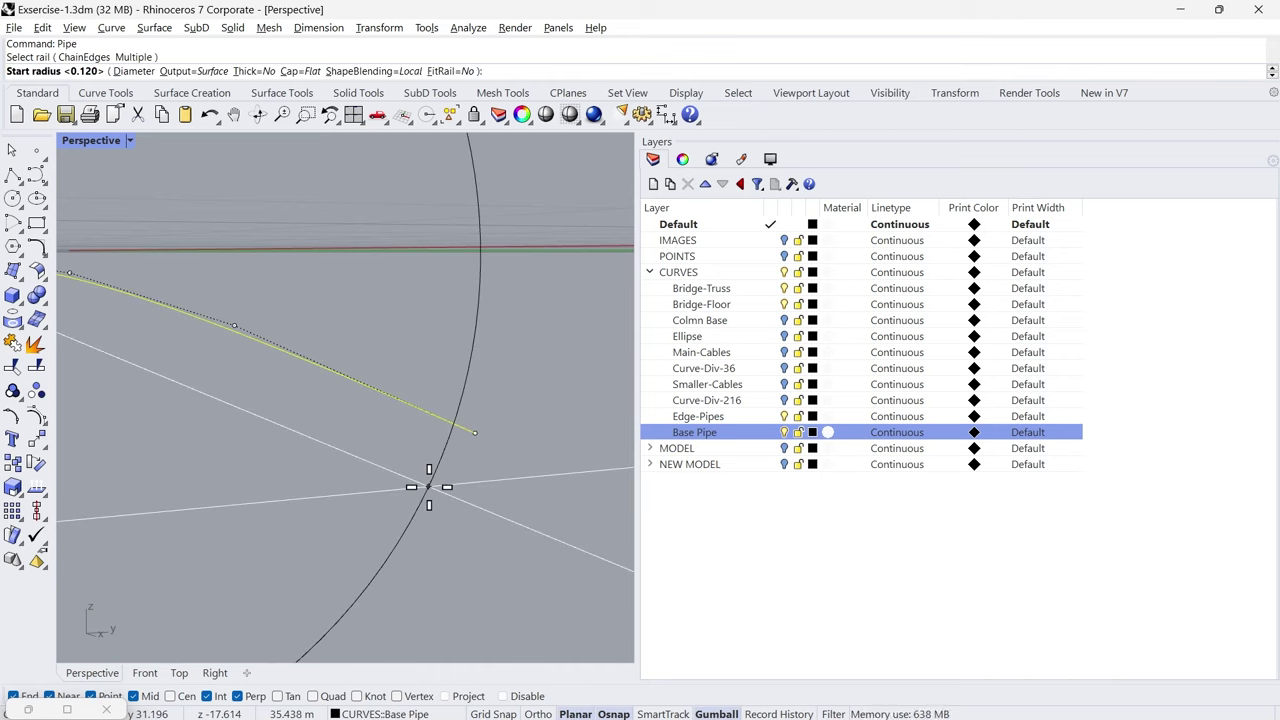
key(Return)
key(Return)
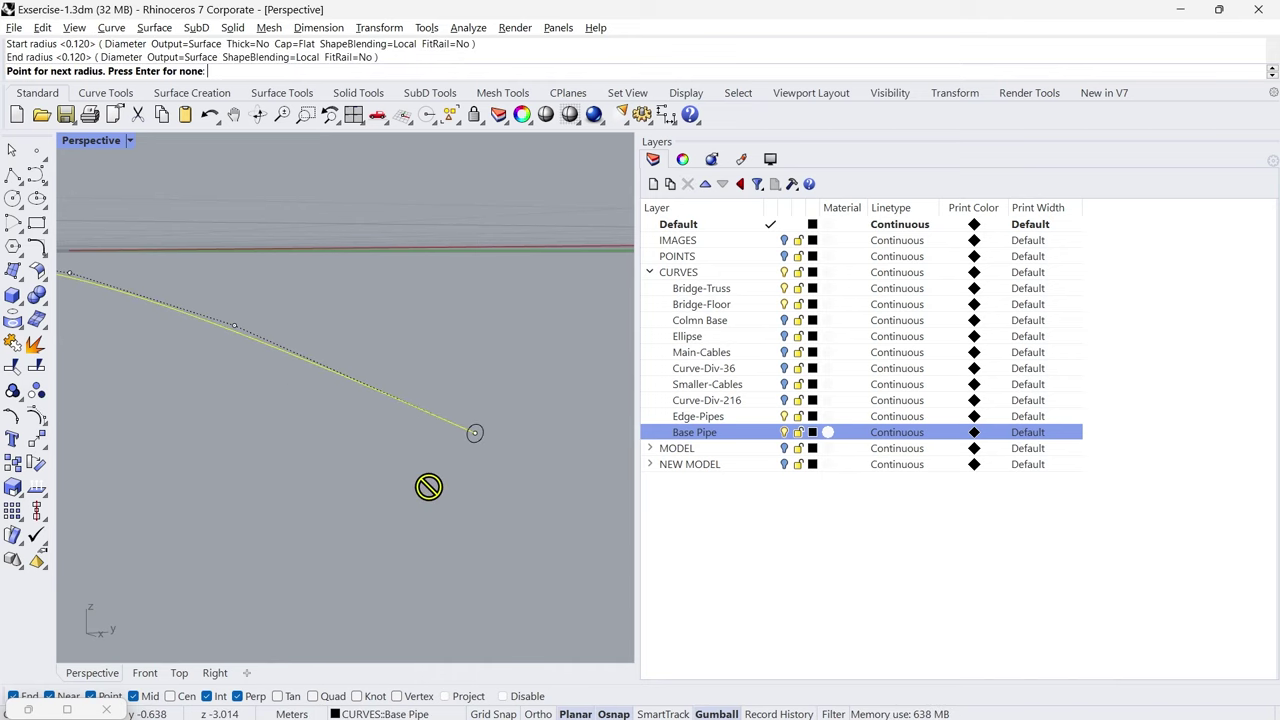
key(Return)
Step: Move the new bottom truss pipe and its curve onto the Base Pipe layer, and bring back the hidden objects
right_drag(429, 495, 491, 508)
key(ctrl+a)
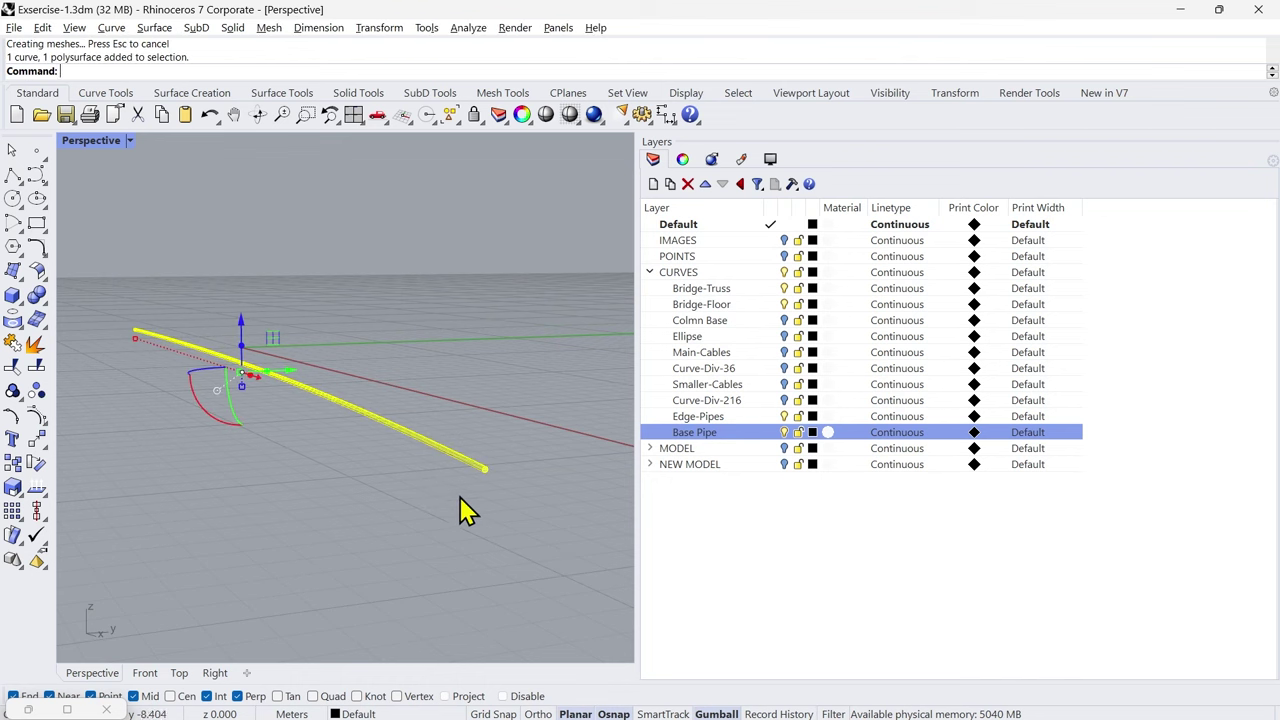
right_click(724, 433)
click(765, 359)
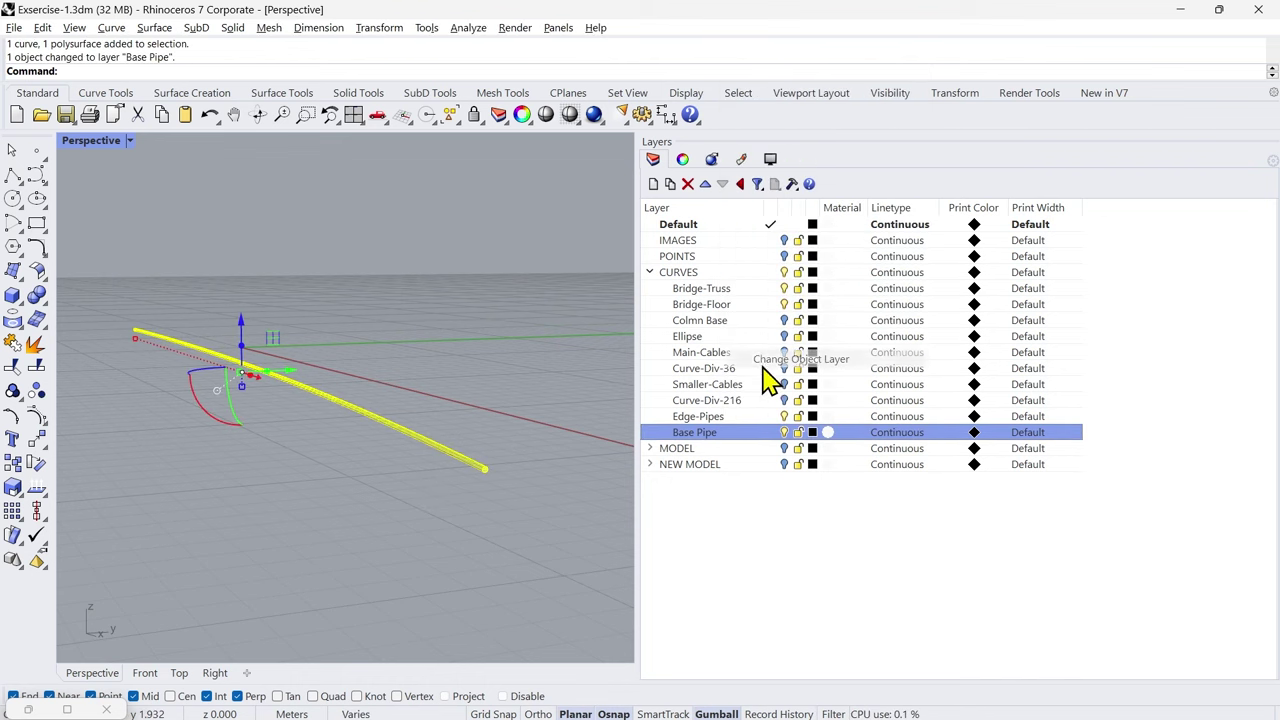
middle_click(386, 405)
click(392, 420)
Step: Select the small closed profile curve at the end of the truss's upper centre line and examine its position beneath the deck
right_drag(453, 506, 531, 566)
scroll(531, 566, up, 5)
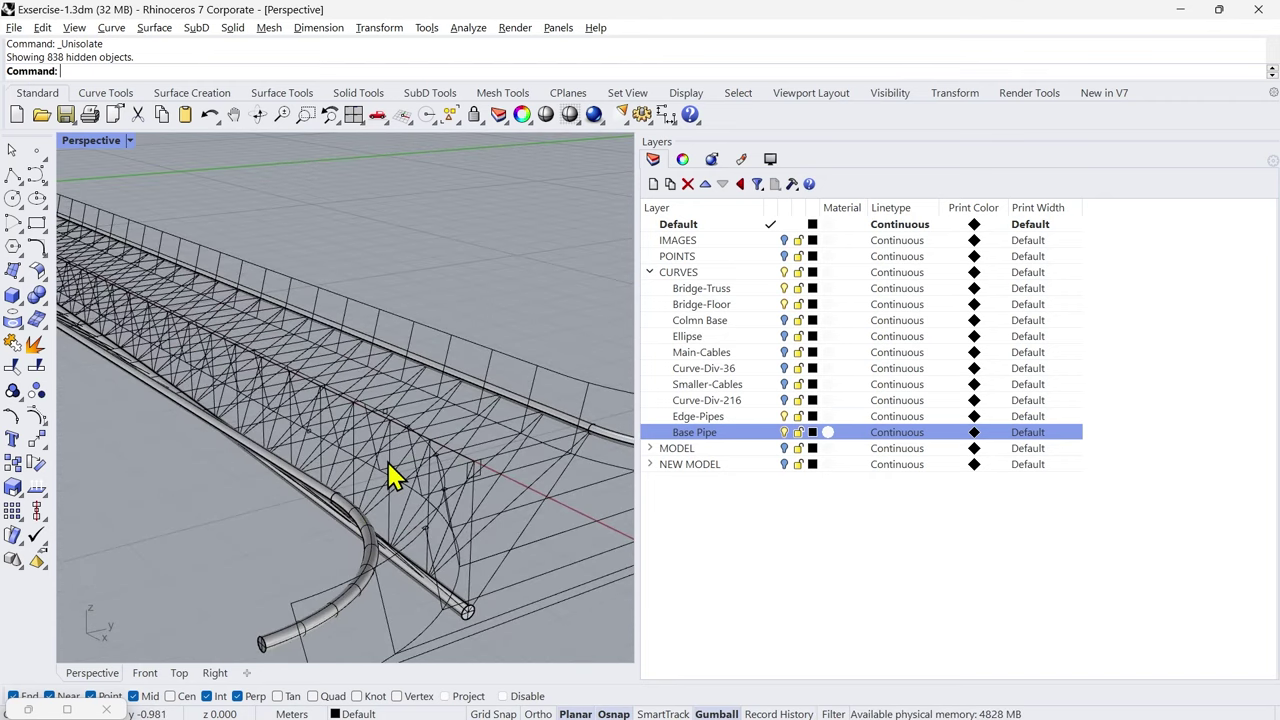
scroll(487, 498, up, 5)
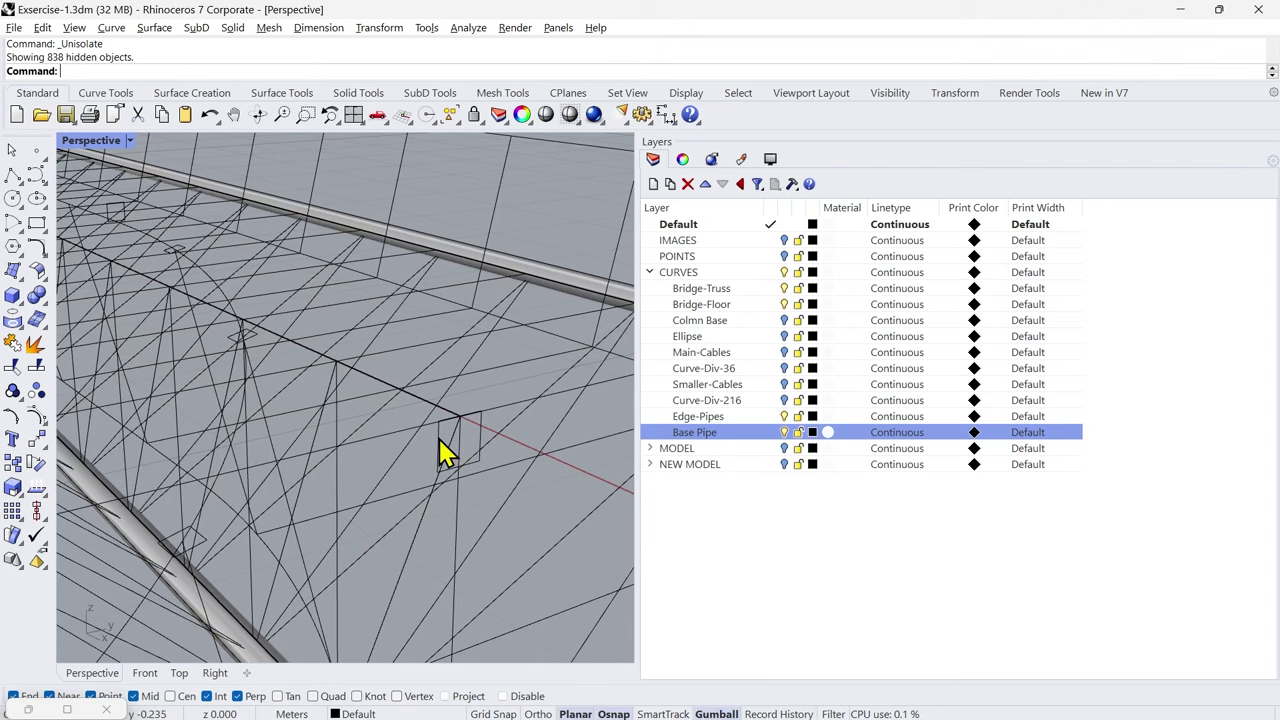
click(445, 452)
scroll(423, 423, up, 5)
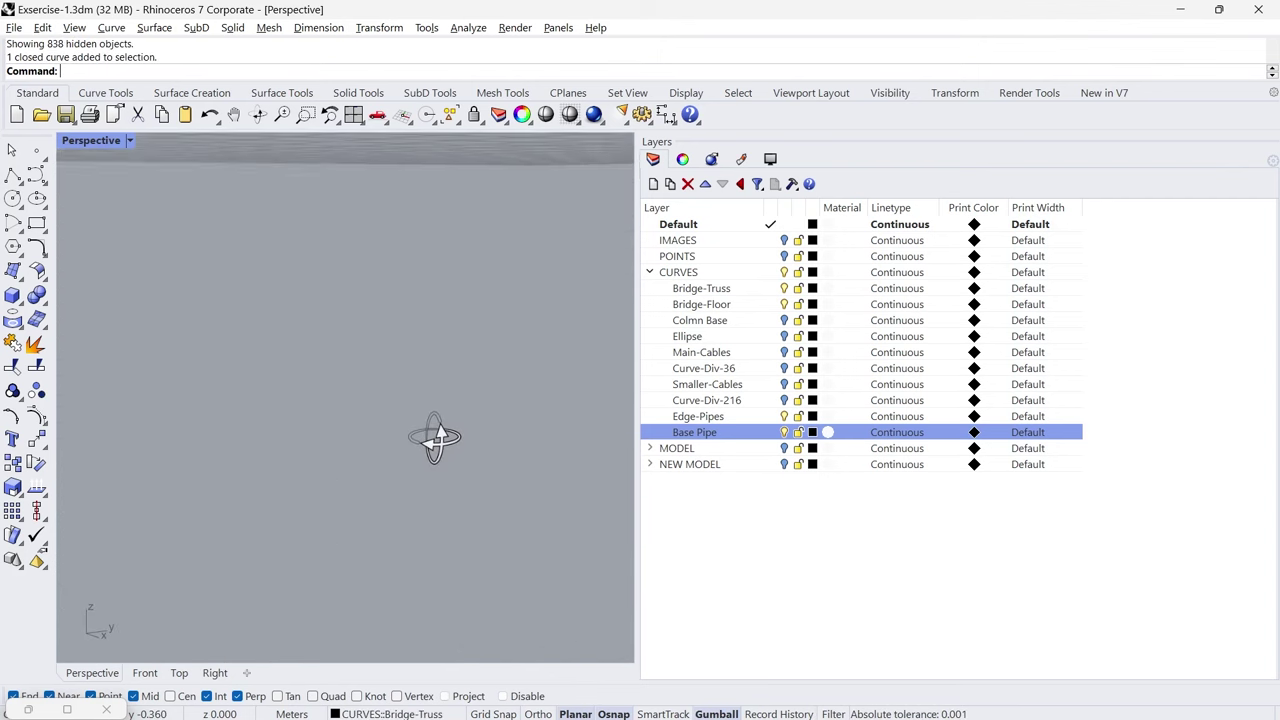
scroll(436, 450, down, 5)
middle_click(443, 466)
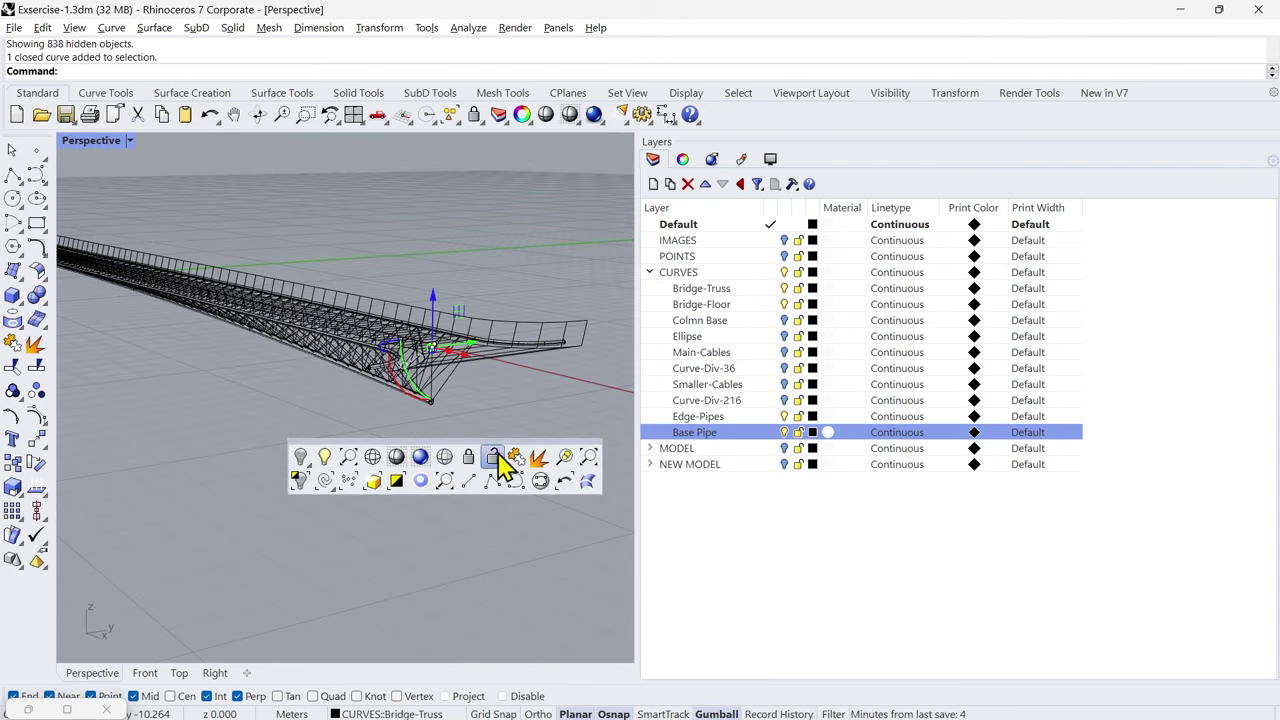
click(500, 455)
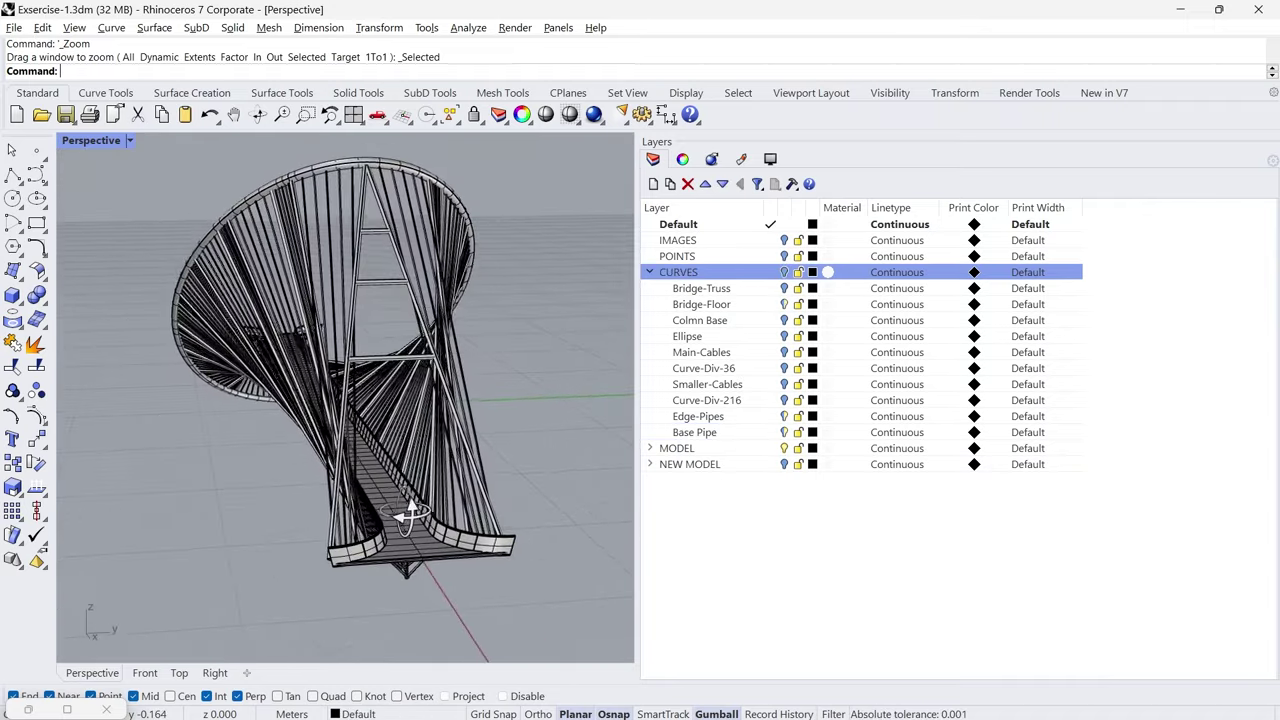
Step: Examine the finished reference model's deck end, glass railing and the truss joint at the bottom carrying pipe
mouse_move(411, 514)
right_down()
mouse_move(480, 529)
mouse_move(540, 518)
right_up()
mouse_move(334, 509)
right_down()
mouse_move(516, 496)
mouse_move(380, 514)
mouse_move(477, 543)
mouse_move(380, 477)
mouse_move(299, 447)
mouse_move(361, 504)
mouse_move(214, 371)
mouse_move(486, 594)
mouse_move(446, 551)
mouse_move(432, 364)
right_up()
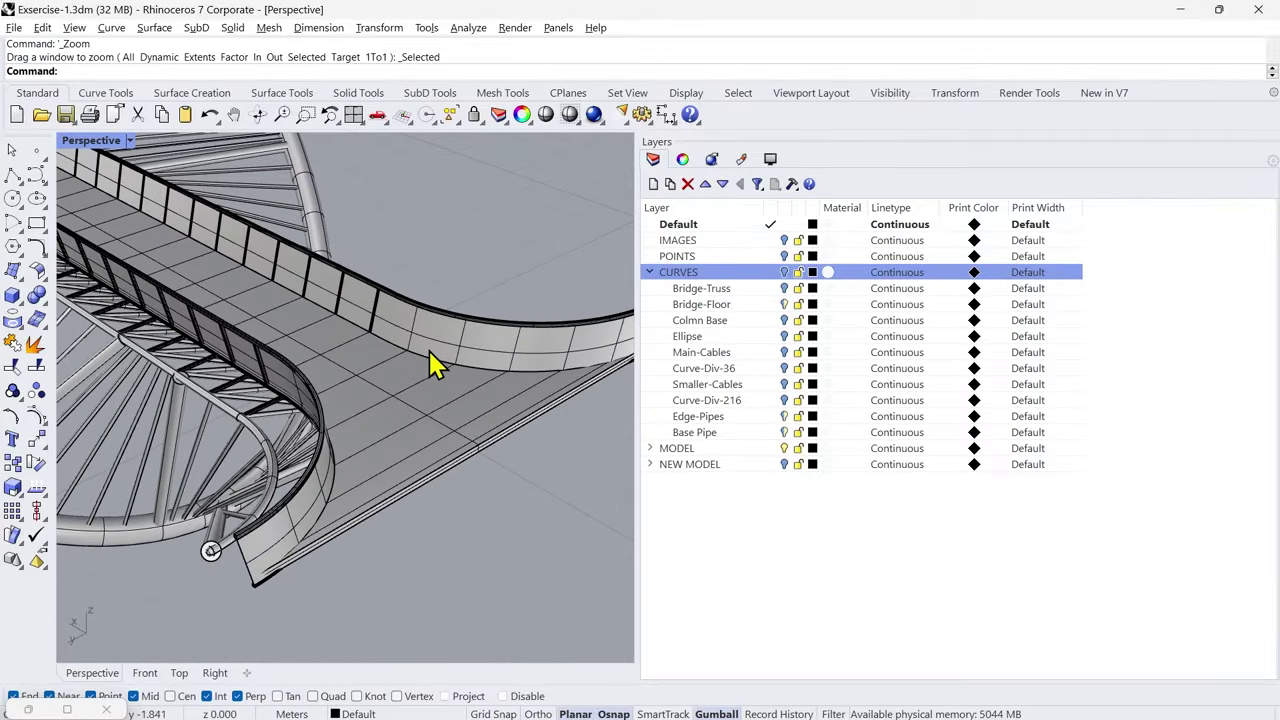
scroll(425, 358, up, 2)
click(406, 300)
scroll(378, 390, down, 4)
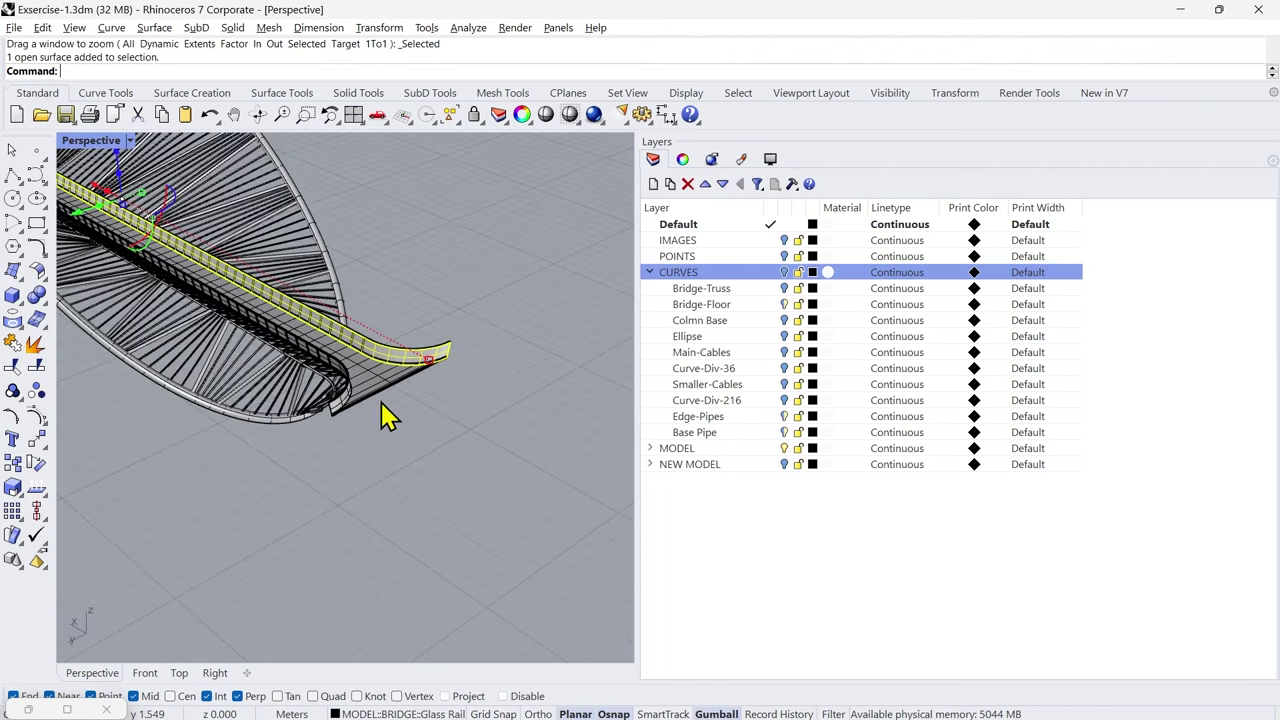
right_drag(381, 402, 353, 207)
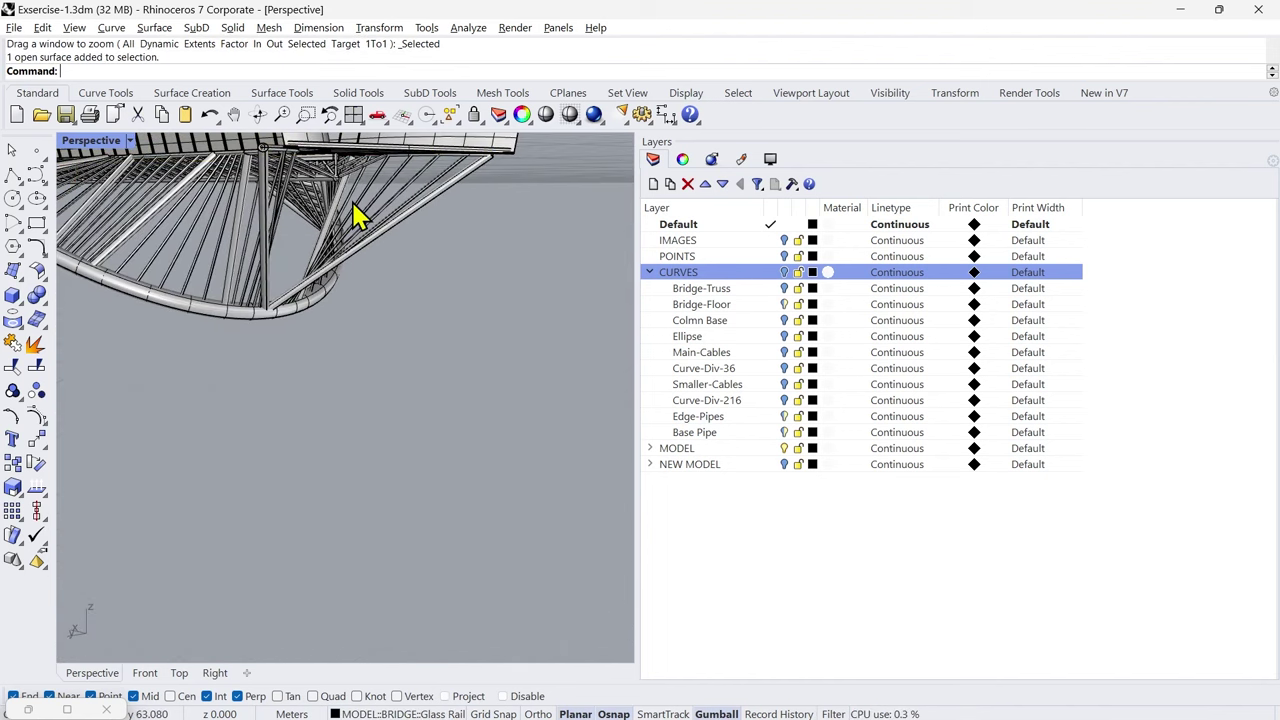
scroll(352, 215, up, 5)
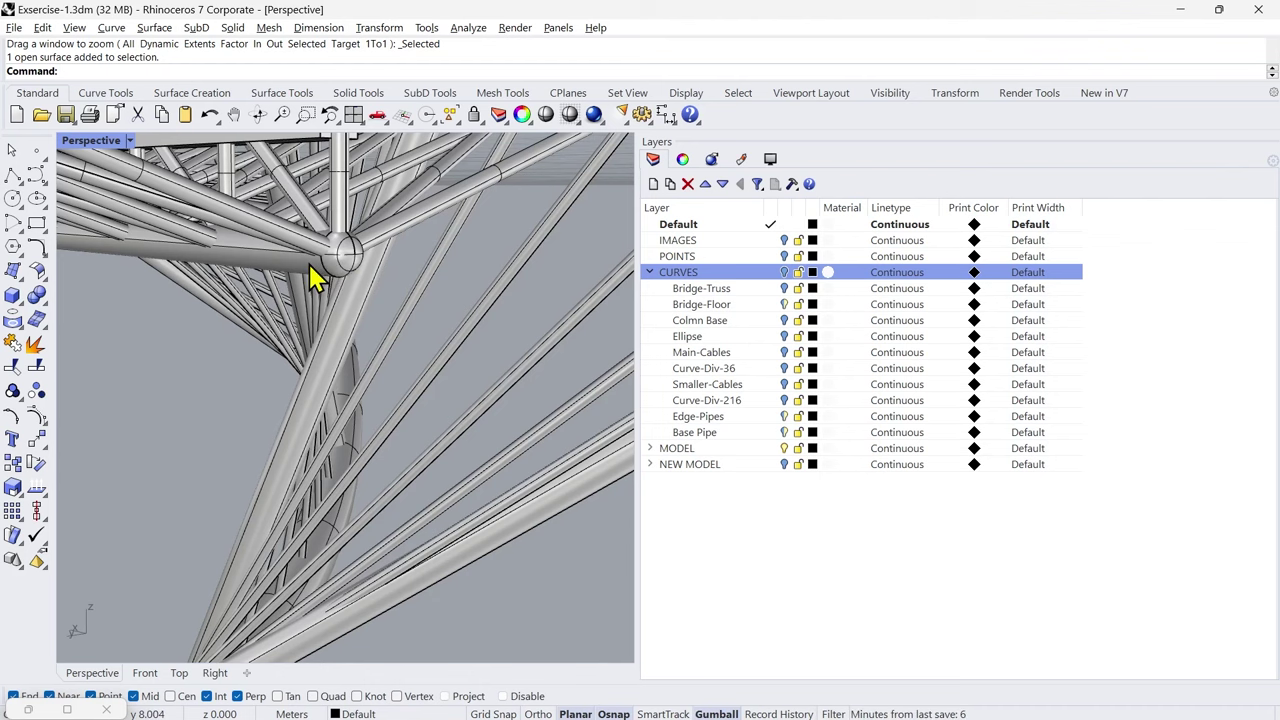
scroll(318, 270, down, 6)
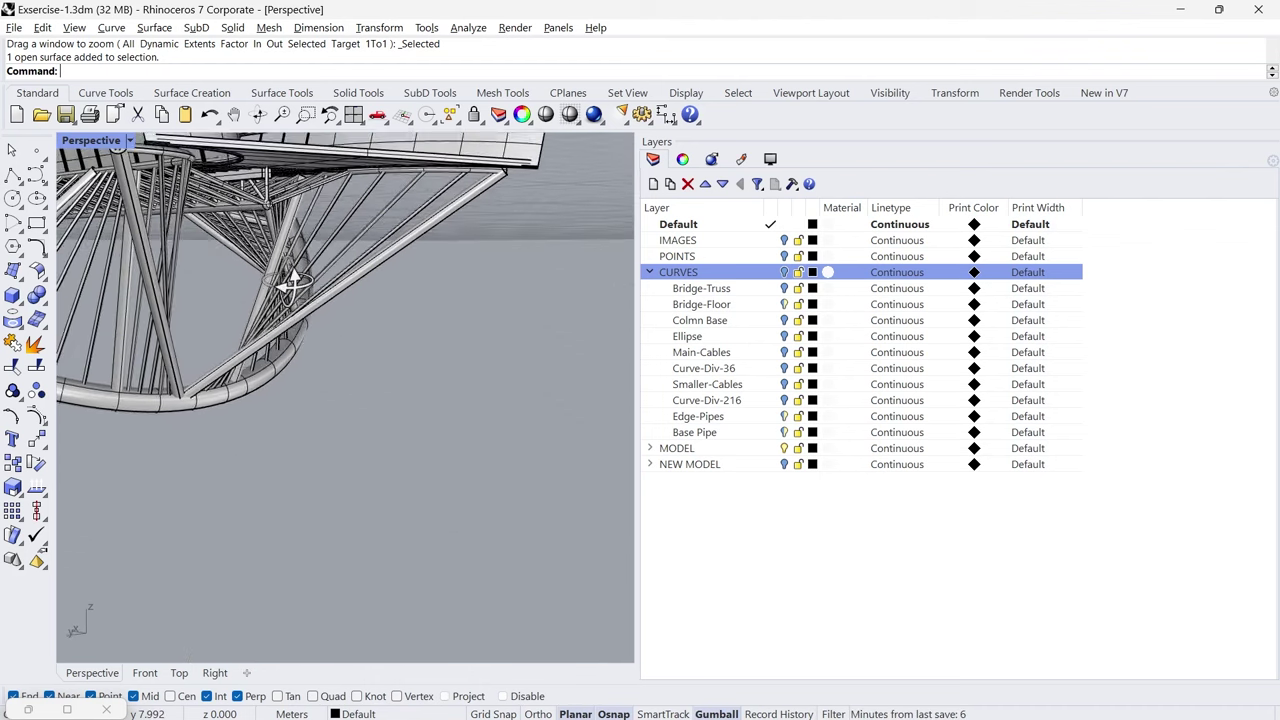
right_drag(293, 283, 289, 281)
scroll(261, 177, up, 4)
scroll(284, 198, up, 4)
scroll(288, 234, down, 8)
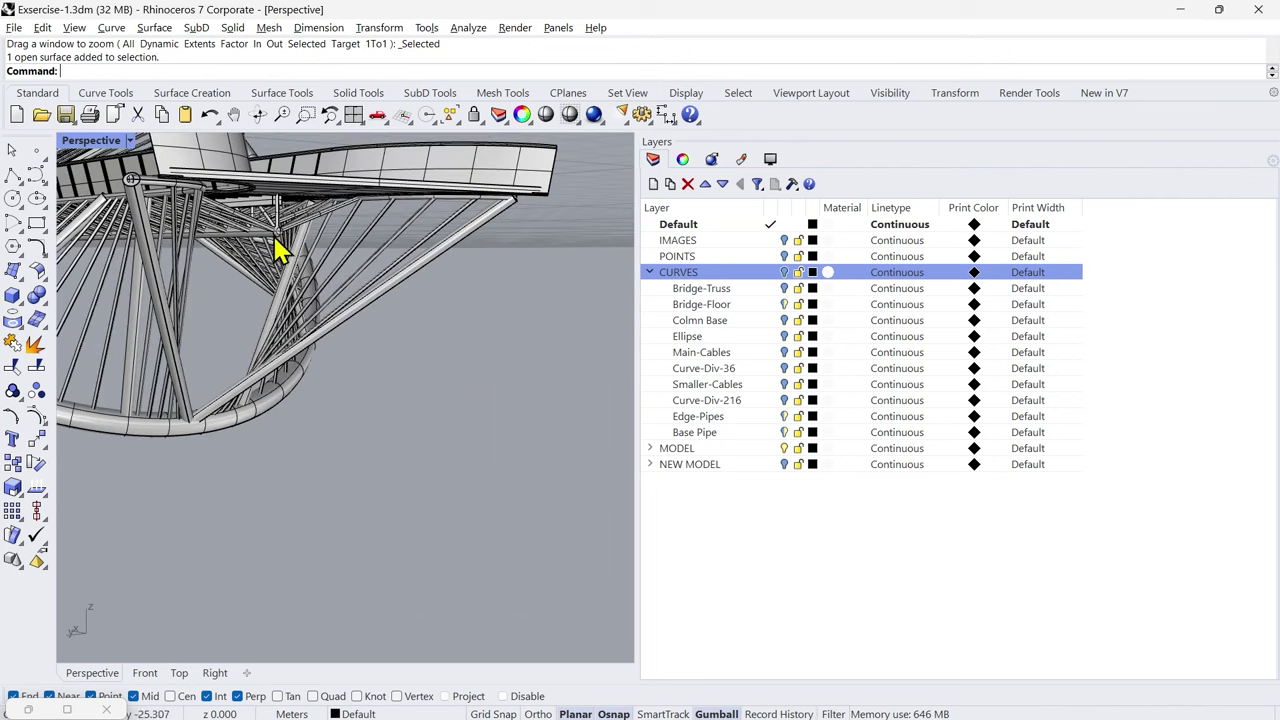
Step: Select the central beam beneath the reference deck and compare it with the 1:20 cross-section drawing
scroll(275, 252, up, 5)
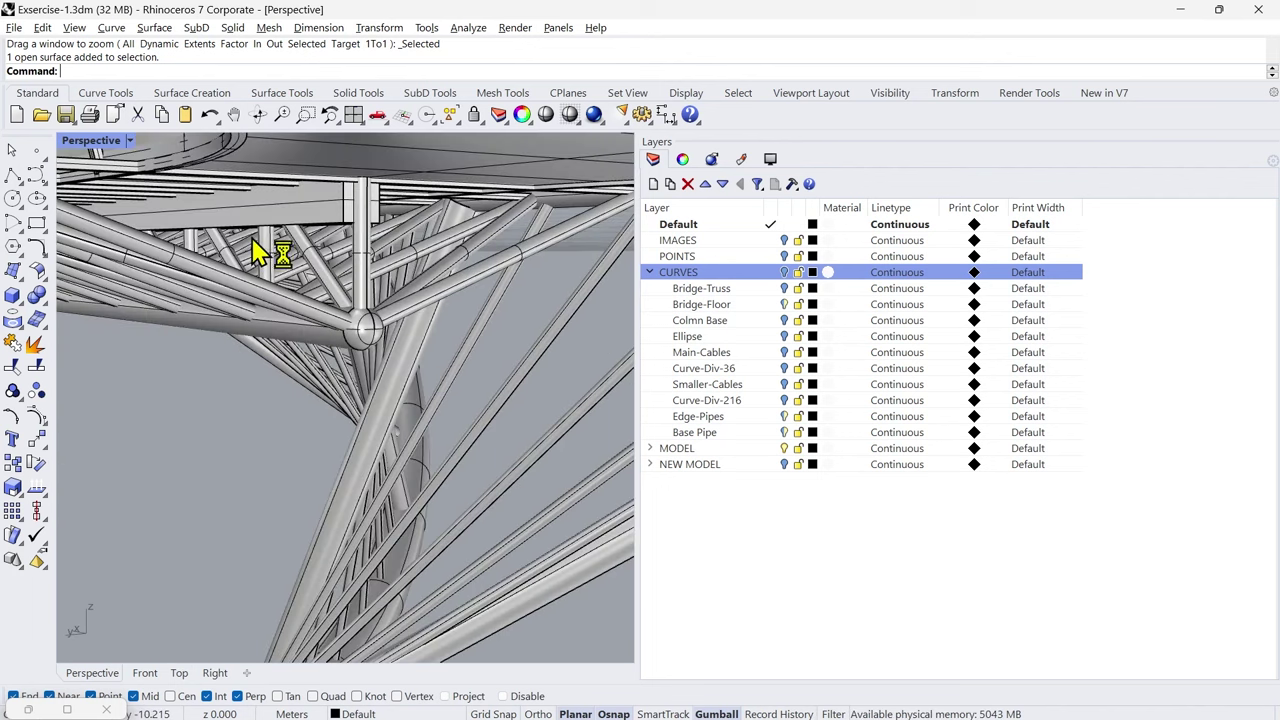
click(255, 240)
click(532, 460)
click(323, 205)
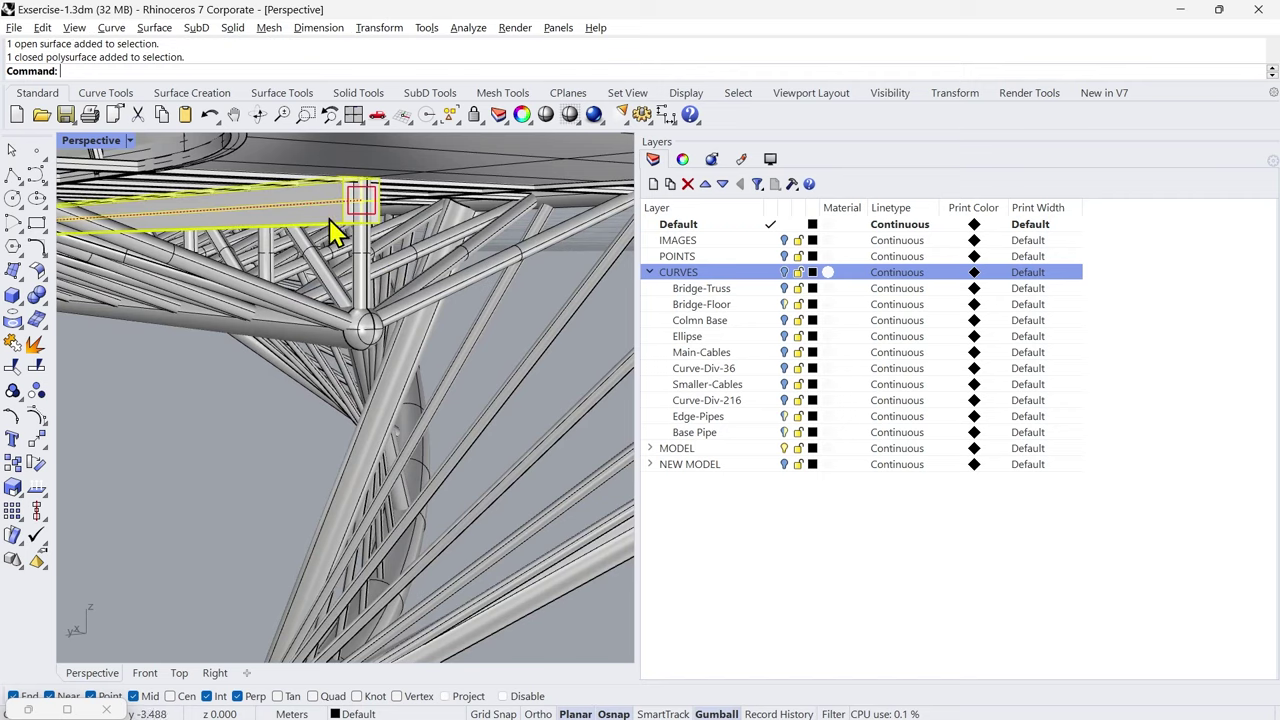
right_drag(330, 219, 341, 243)
scroll(341, 243, down, 7)
right_drag(341, 318, 337, 349)
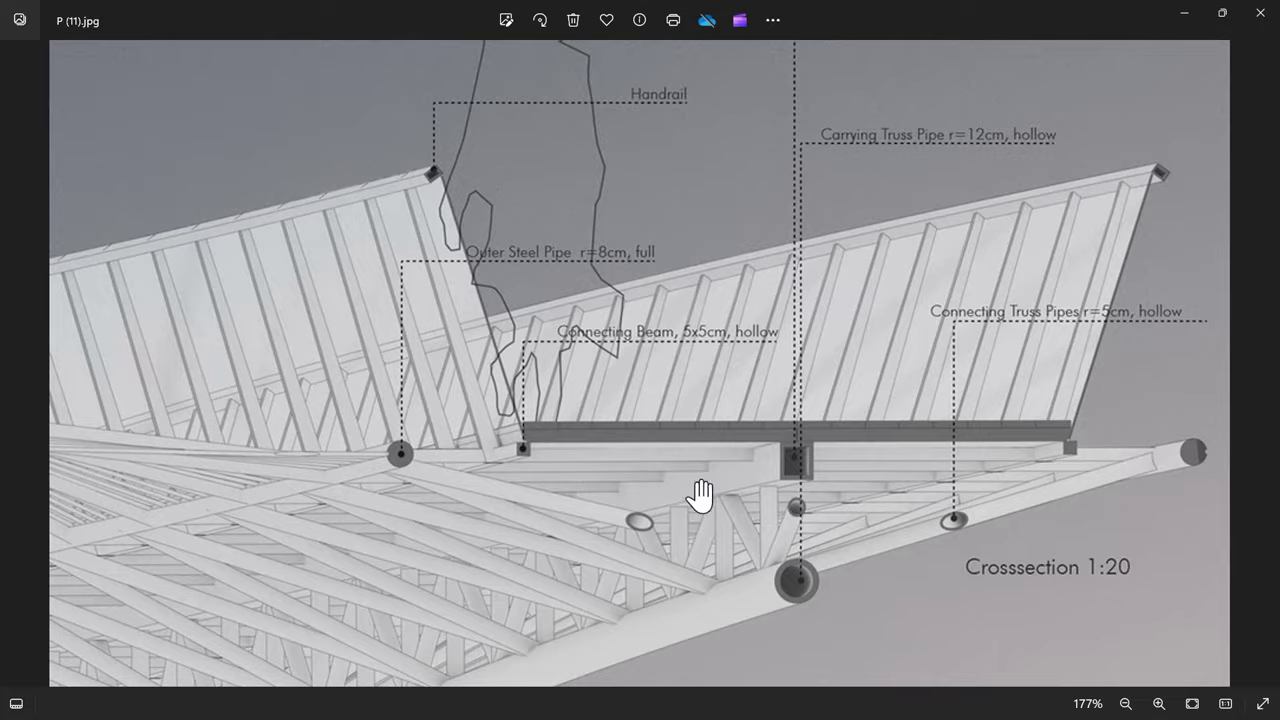
scroll(760, 470, up, 3)
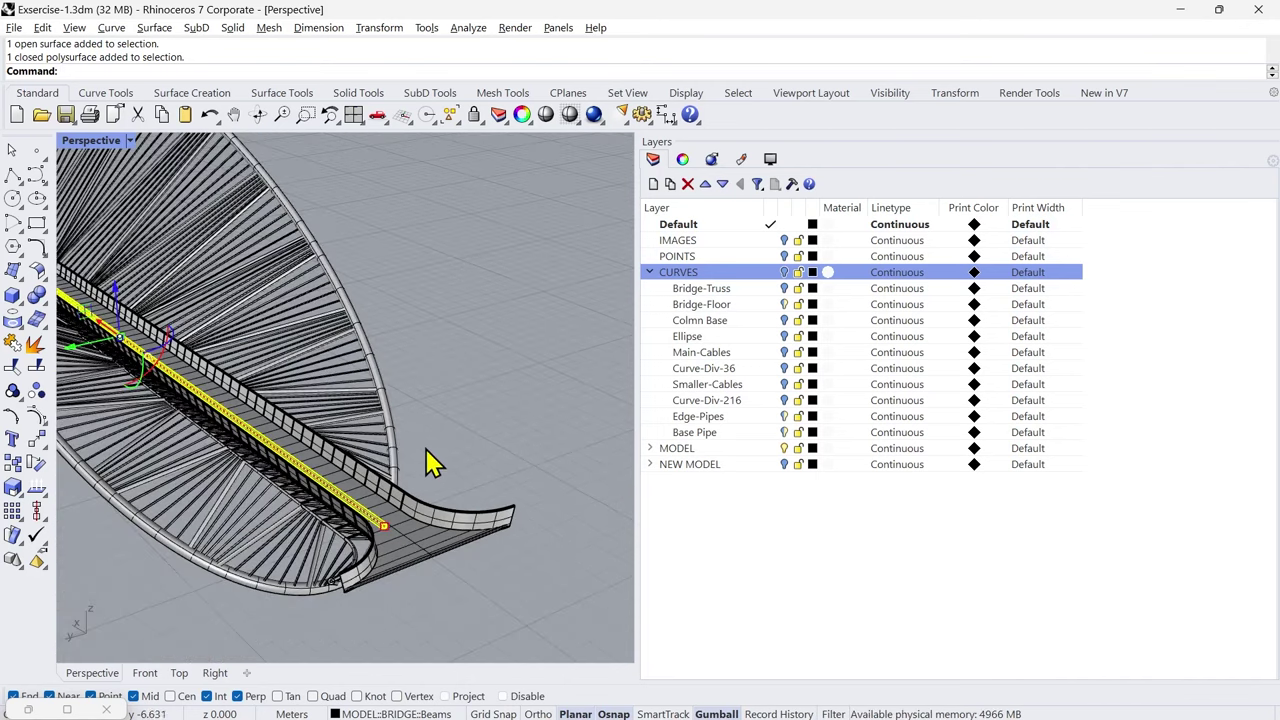
Step: Examine the vertical truss member joining the central beam and the bottom carrying pipe at the bridge end
right_drag(428, 457, 400, 437)
scroll(457, 314, up, 6)
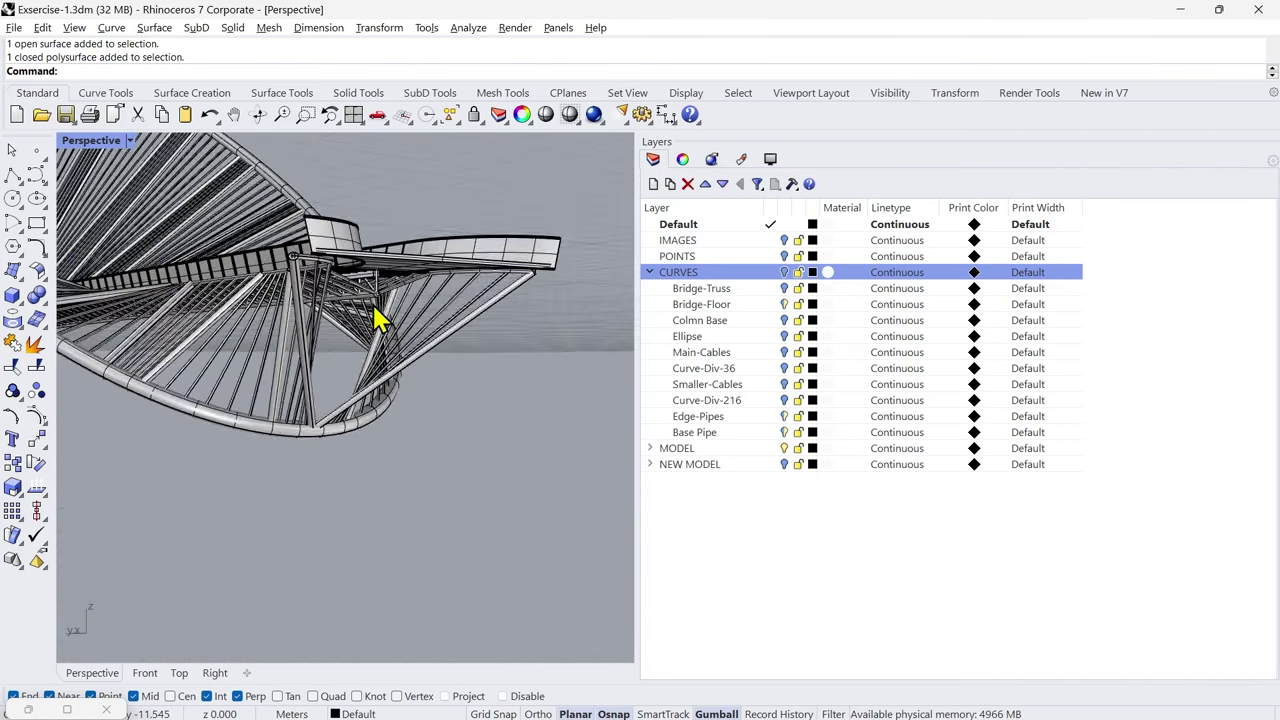
scroll(388, 230, down, 5)
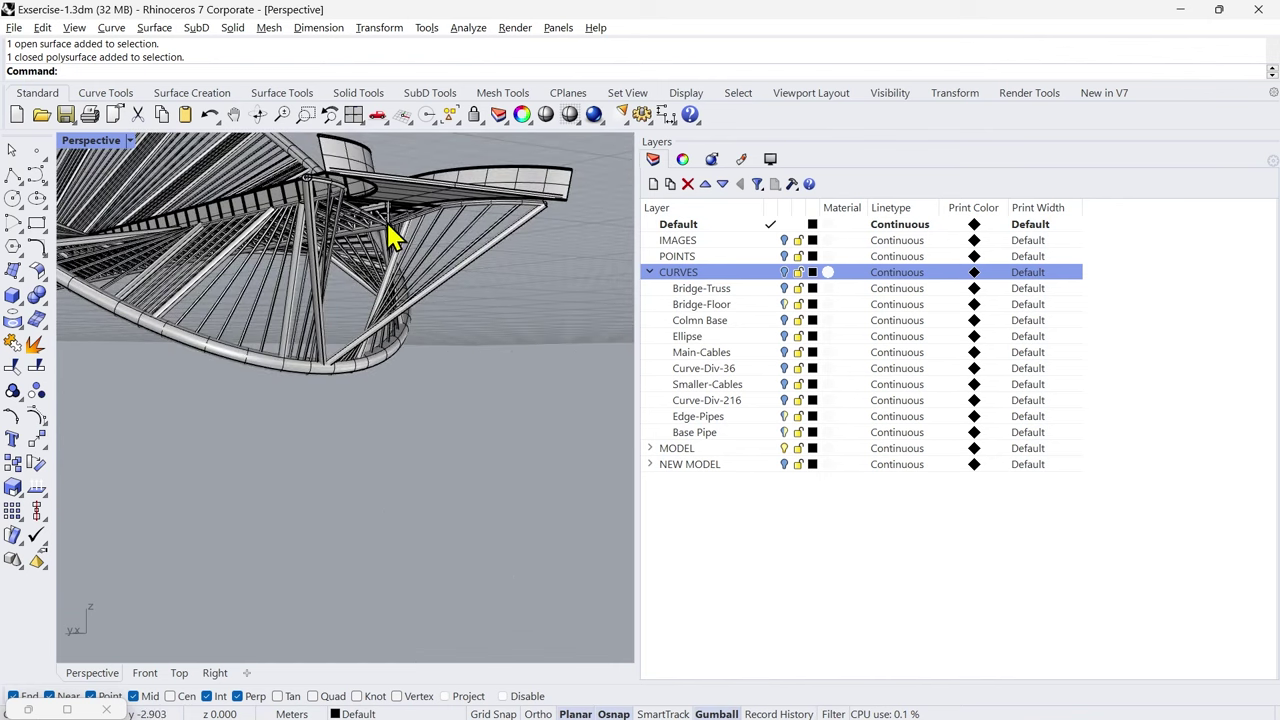
scroll(398, 222, up, 5)
click(418, 218)
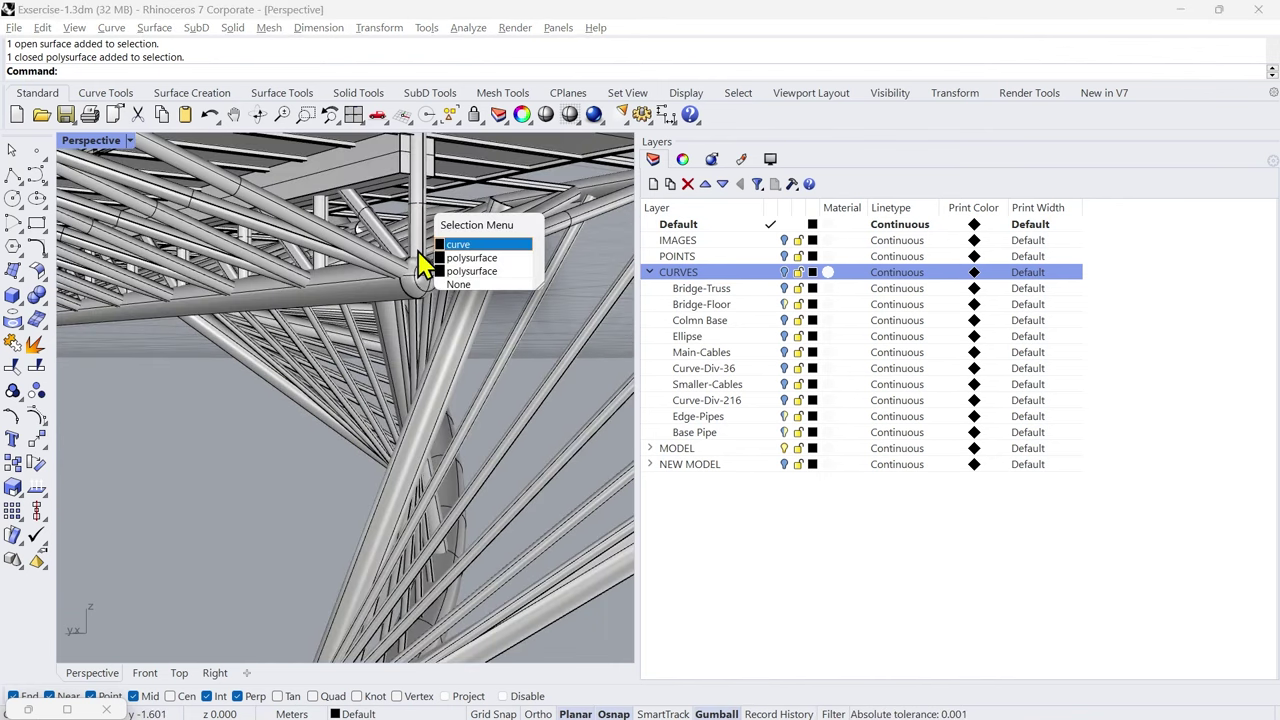
click(420, 258)
click(230, 428)
scroll(418, 372, down, 7)
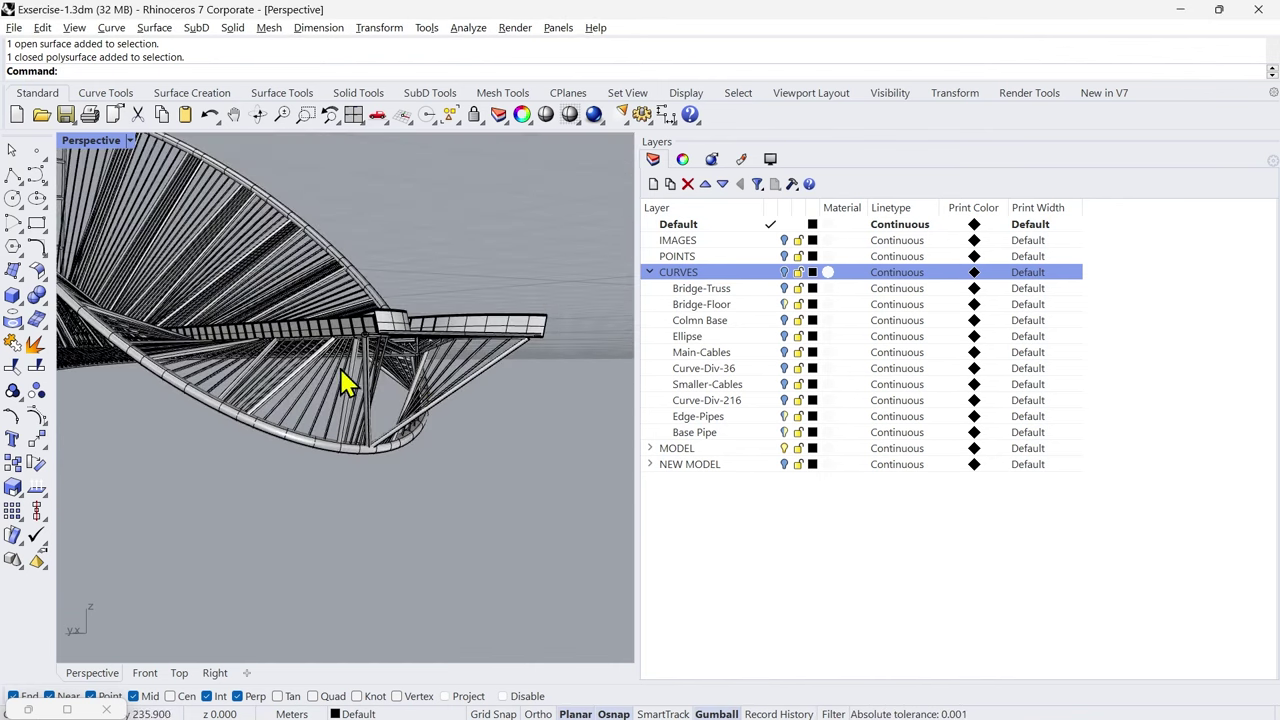
Step: Examine the reference model's U-shaped beam frames along the glass railings, and zoom to a single frame
scroll(360, 342, up, 3)
scroll(370, 315, up, 4)
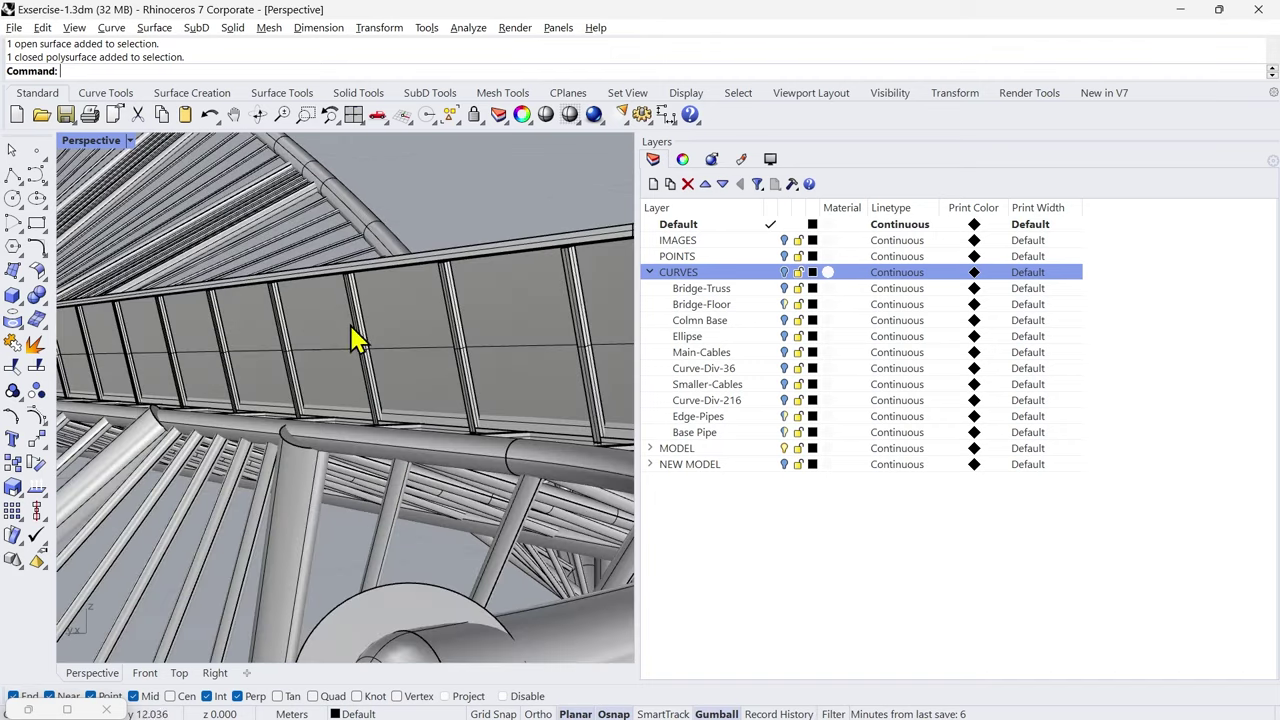
scroll(354, 330, down, 4)
scroll(356, 334, up, 5)
right_drag(362, 346, 413, 380)
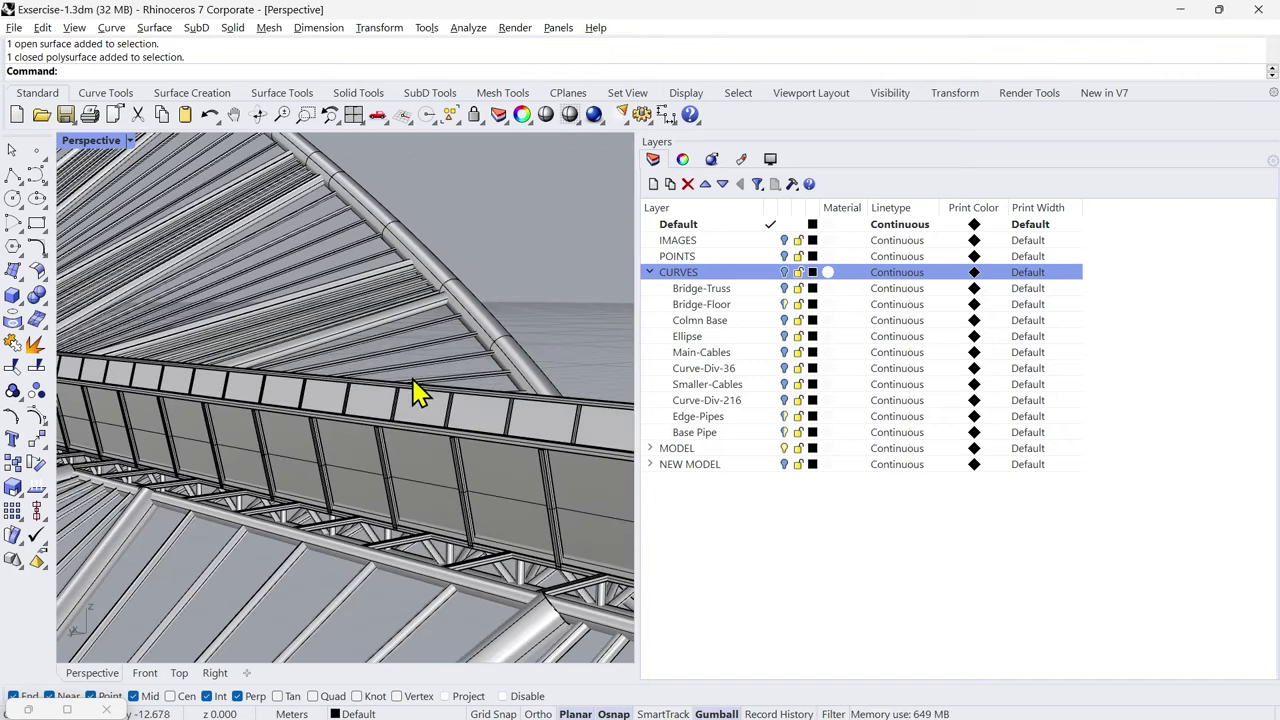
shift+right_drag(440, 532, 419, 449)
scroll(419, 449, down, 5)
scroll(425, 465, up, 3)
middle_click(263, 263)
click(337, 263)
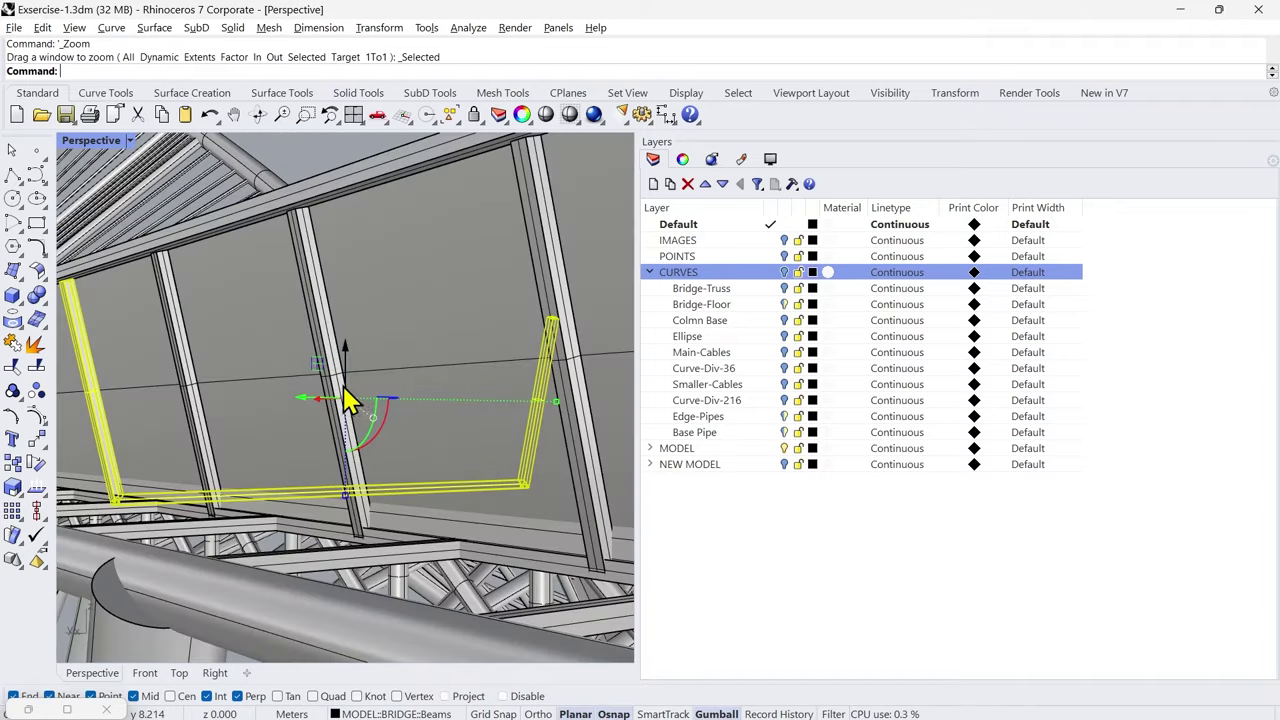
right_drag(355, 340, 258, 425)
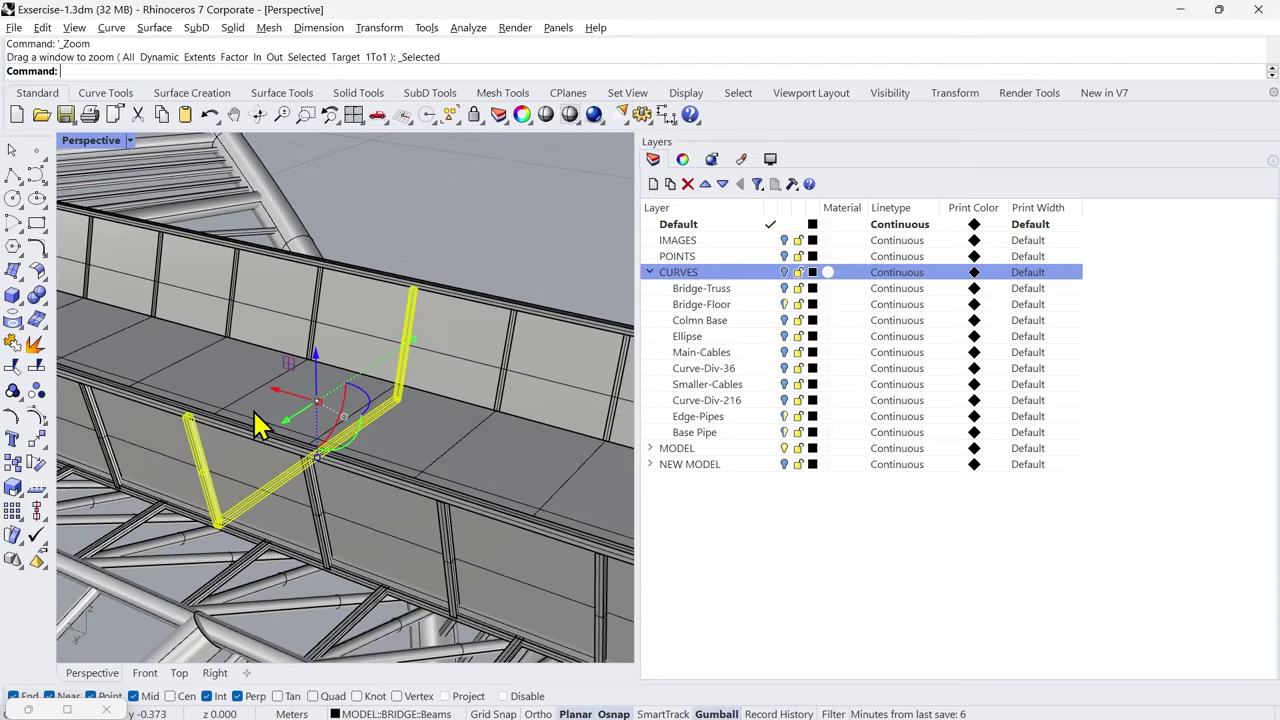
Step: Select the reference model's glass rail and bridge floor, and examine the floor along the deck's length
click(156, 432)
click(265, 376)
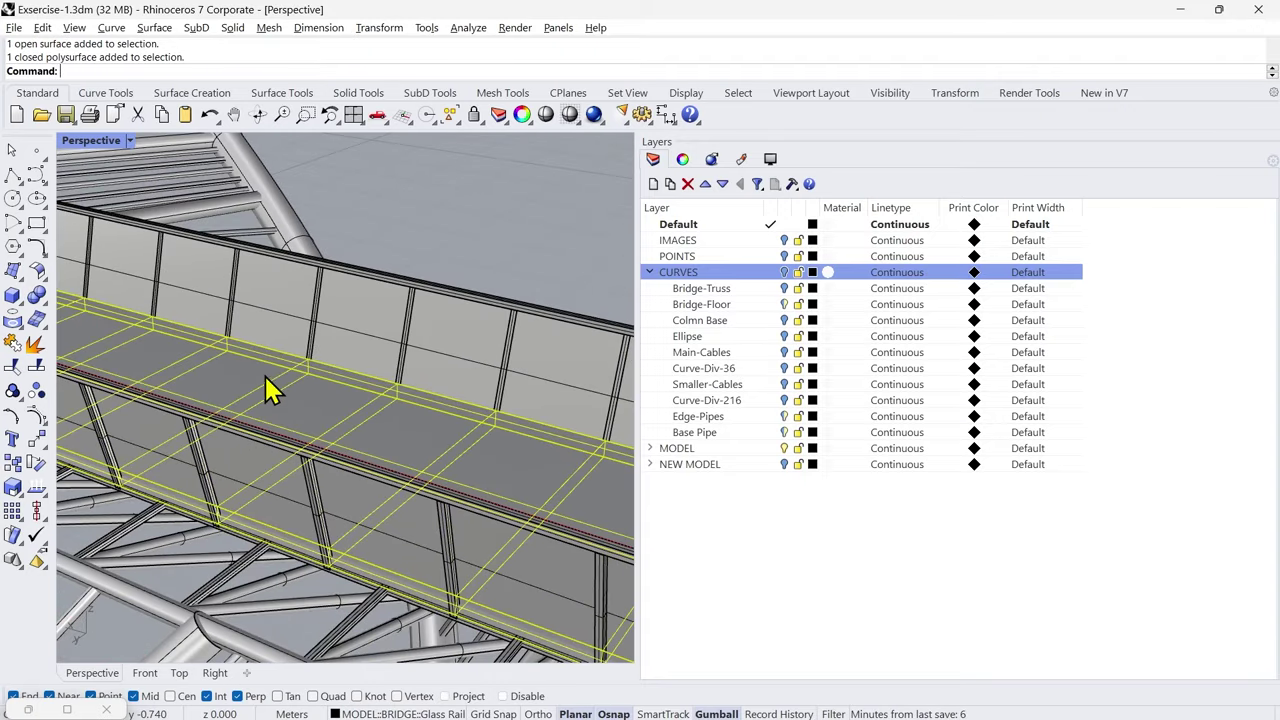
right_drag(306, 354, 140, 340)
scroll(314, 389, down, 10)
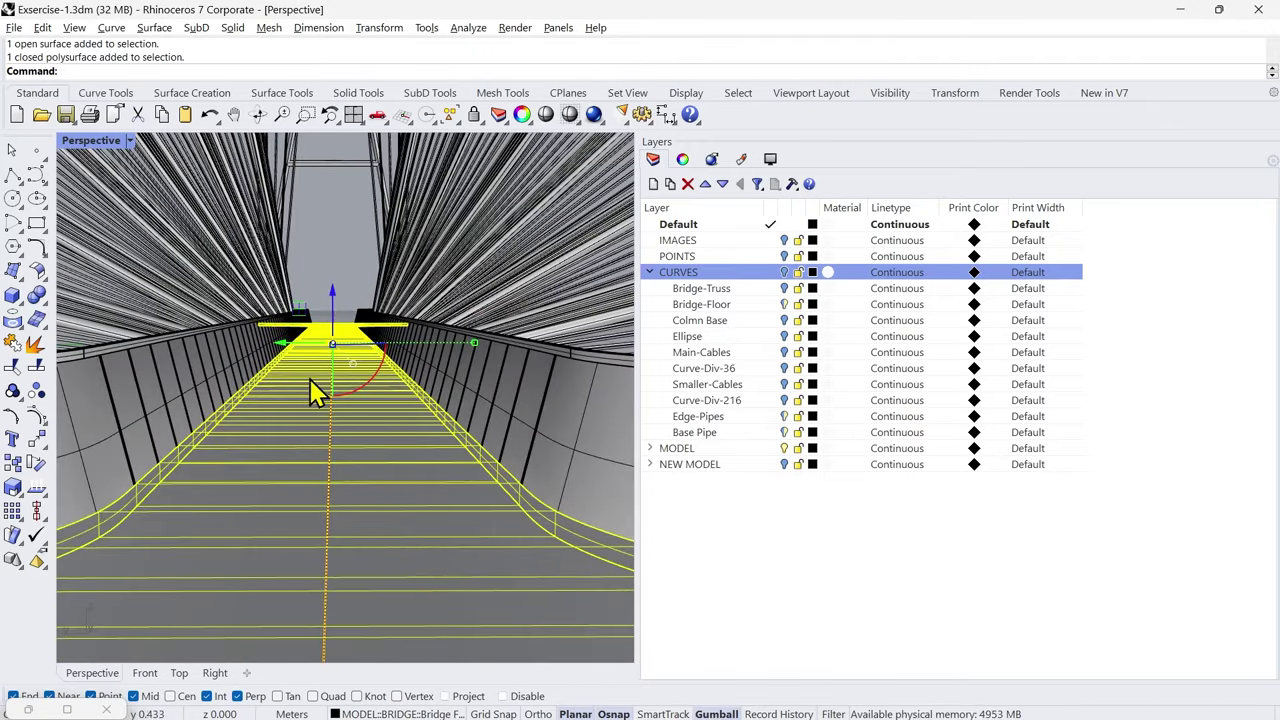
Step: Show the Right view in rendered display and examine the bridge's cross-section around the deck and truss
click(145, 672)
click(214, 672)
click(386, 258)
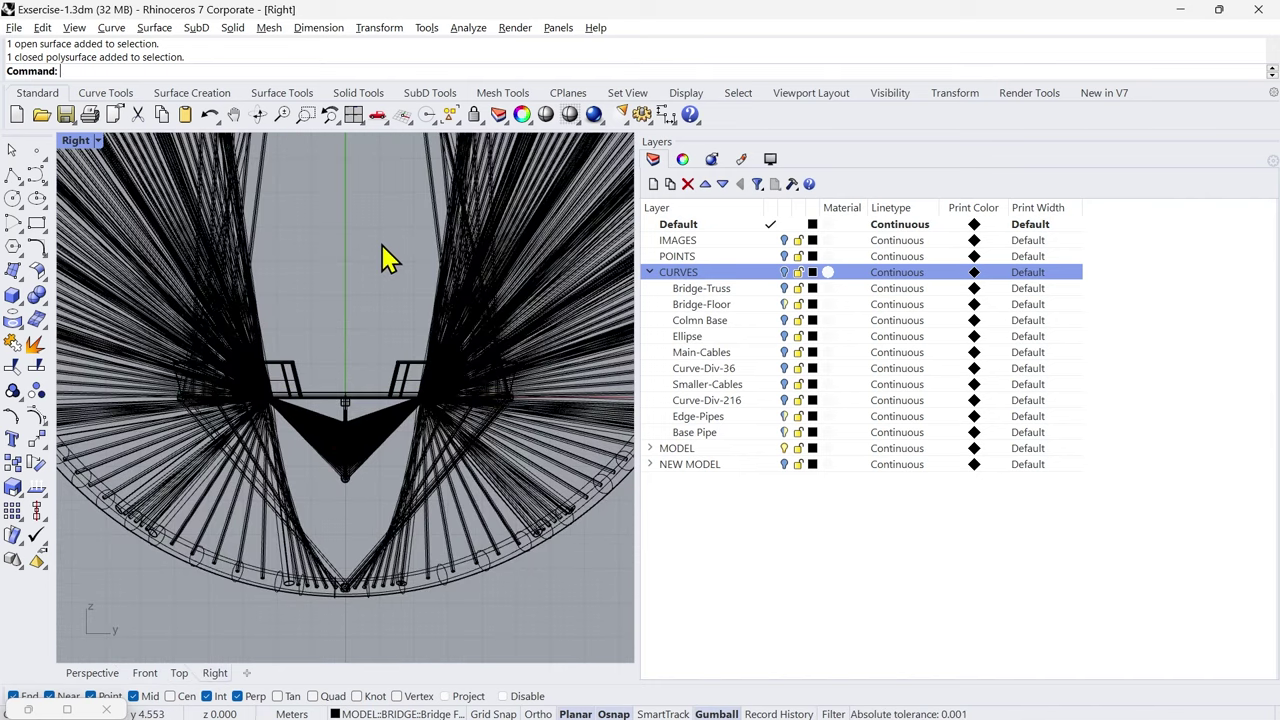
middle_click(364, 284)
click(340, 272)
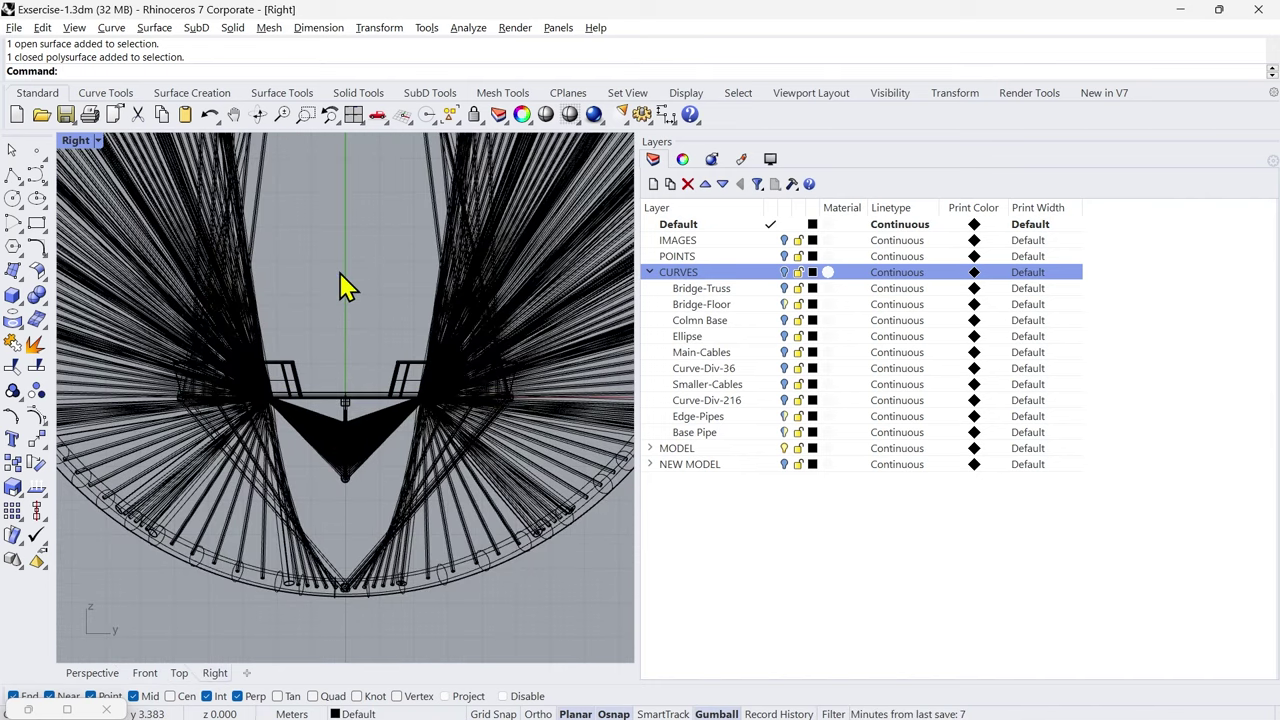
scroll(335, 425, up, 3)
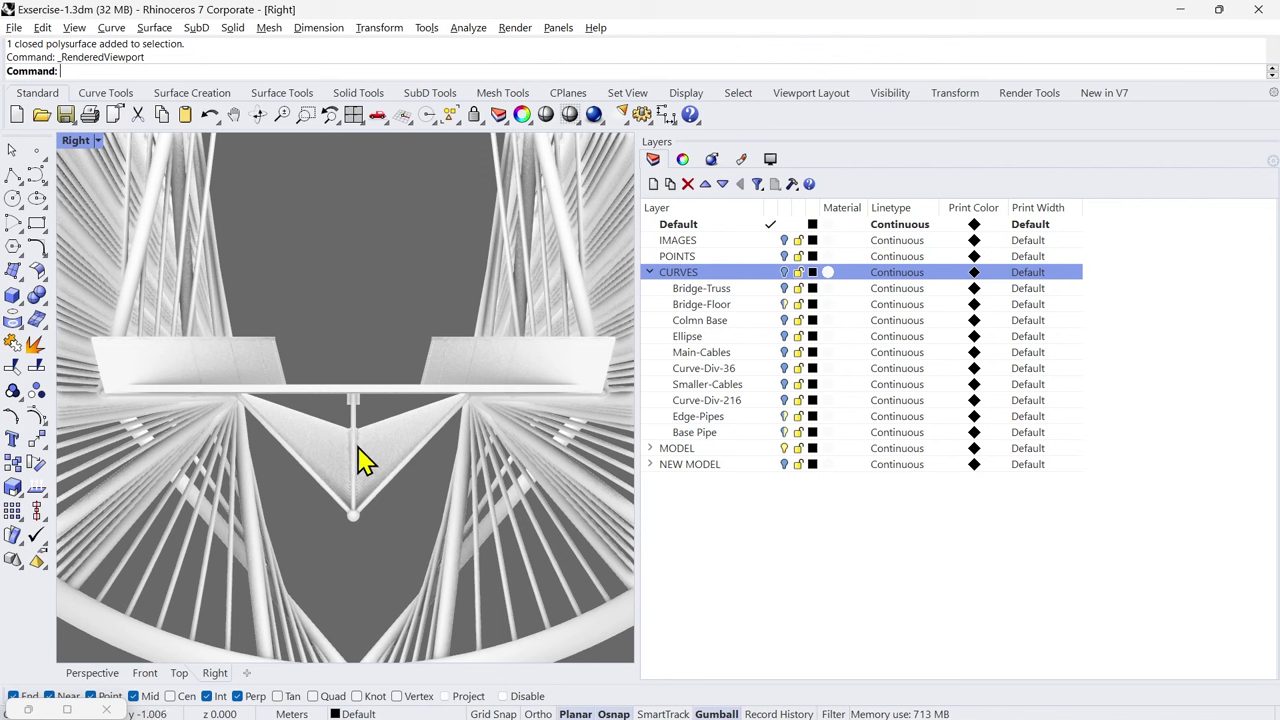
Step: Examine the reference model's deck, railing frames and side truss in the Perspective view
right_drag(358, 448, 370, 454)
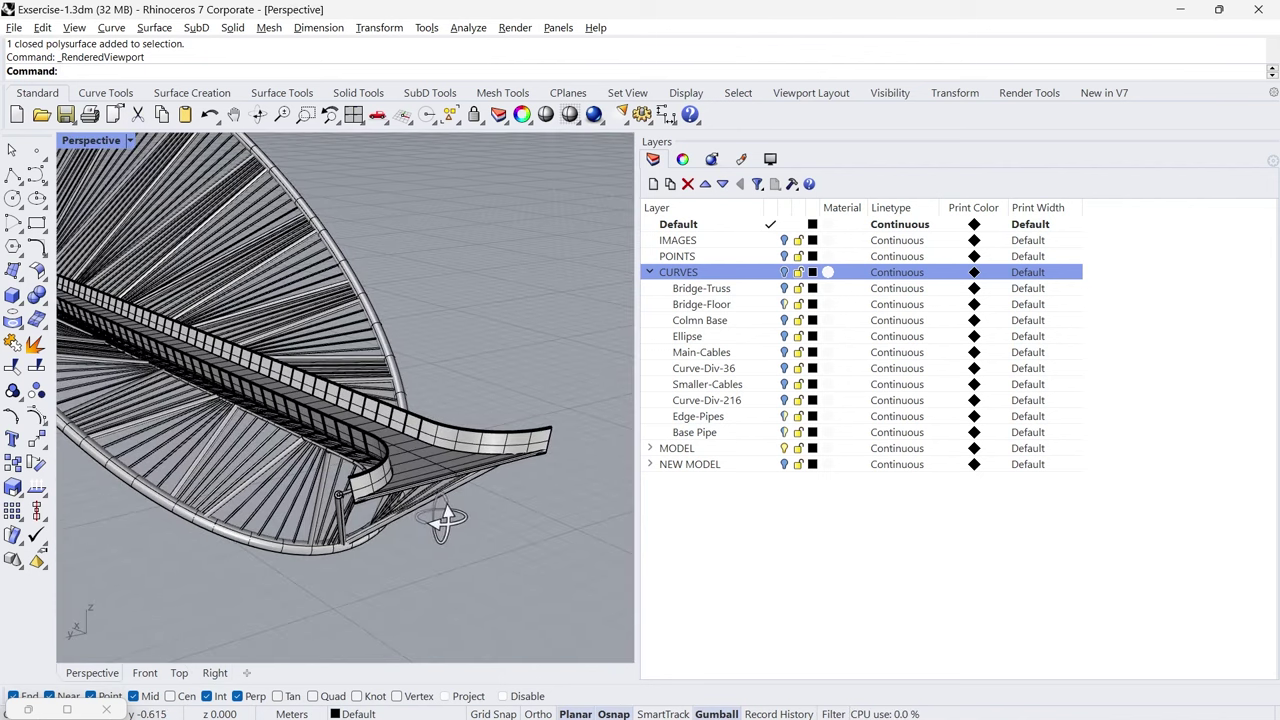
scroll(427, 523, down, 5)
right_drag(427, 523, 425, 487)
scroll(421, 477, up, 3)
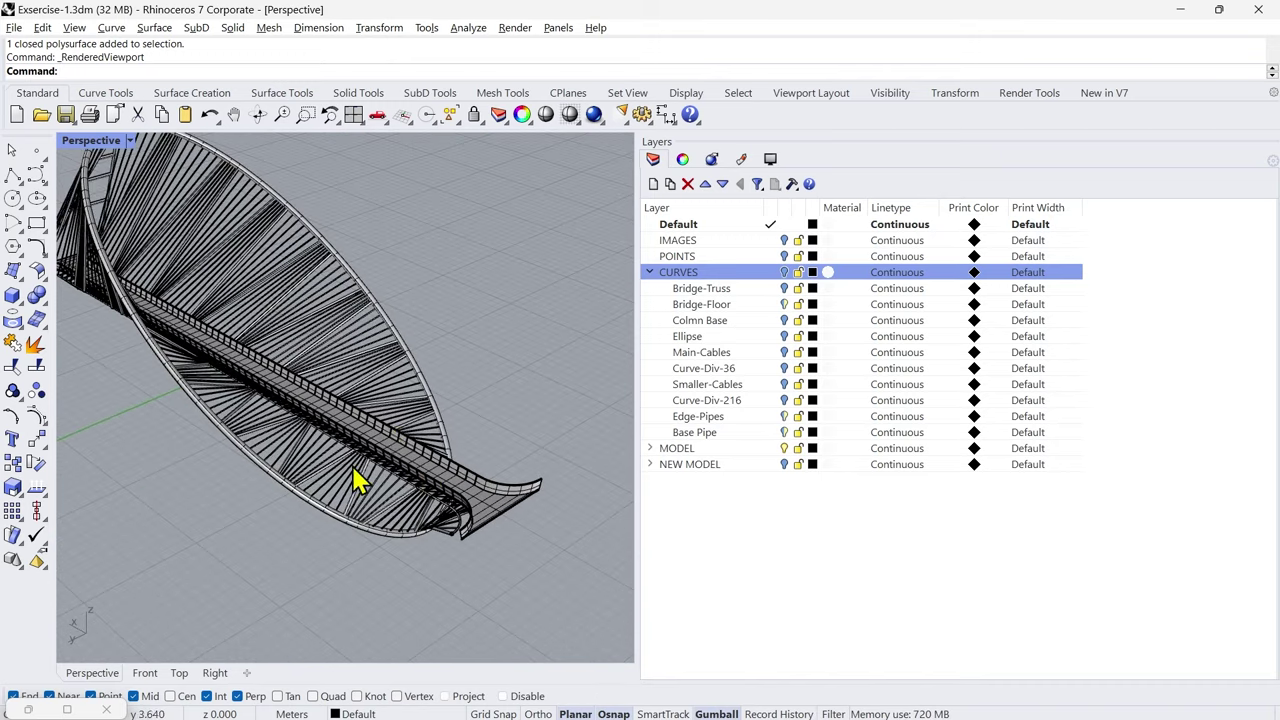
scroll(340, 488, up, 4)
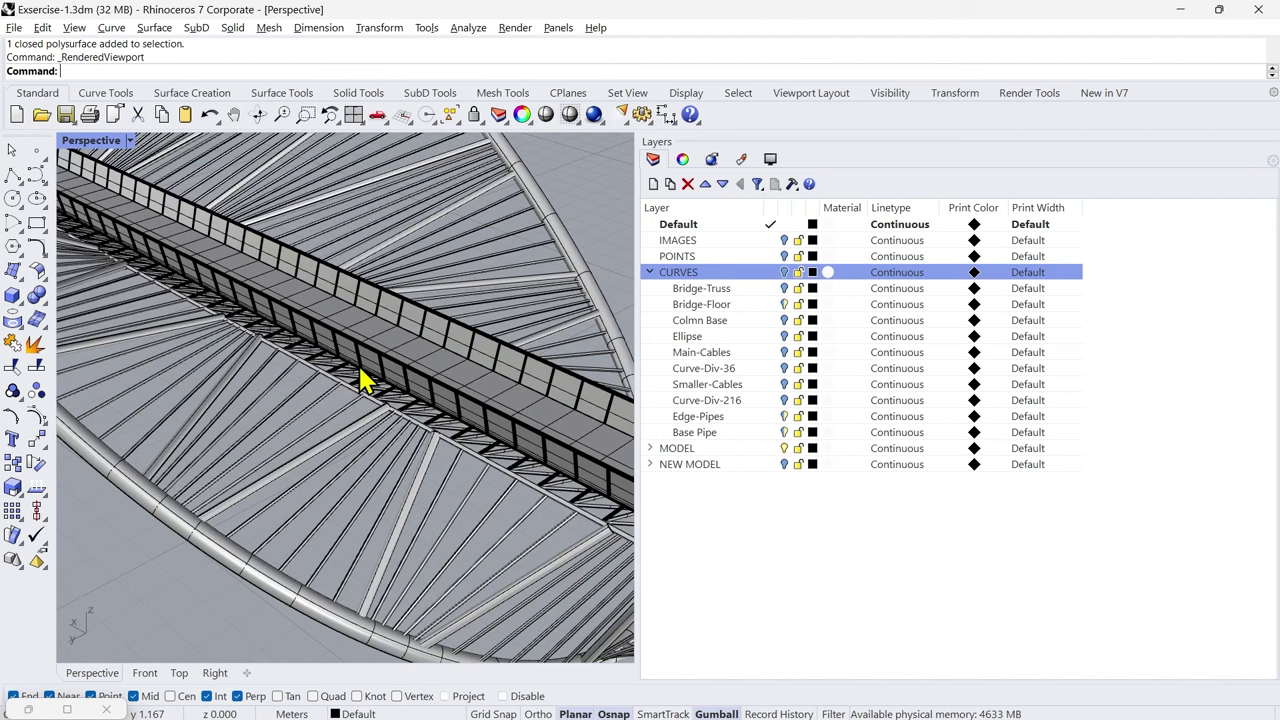
Step: Select one of the reference model's cross beams that link the deck to the outer edge pipe, and examine its position
scroll(214, 296, up, 8)
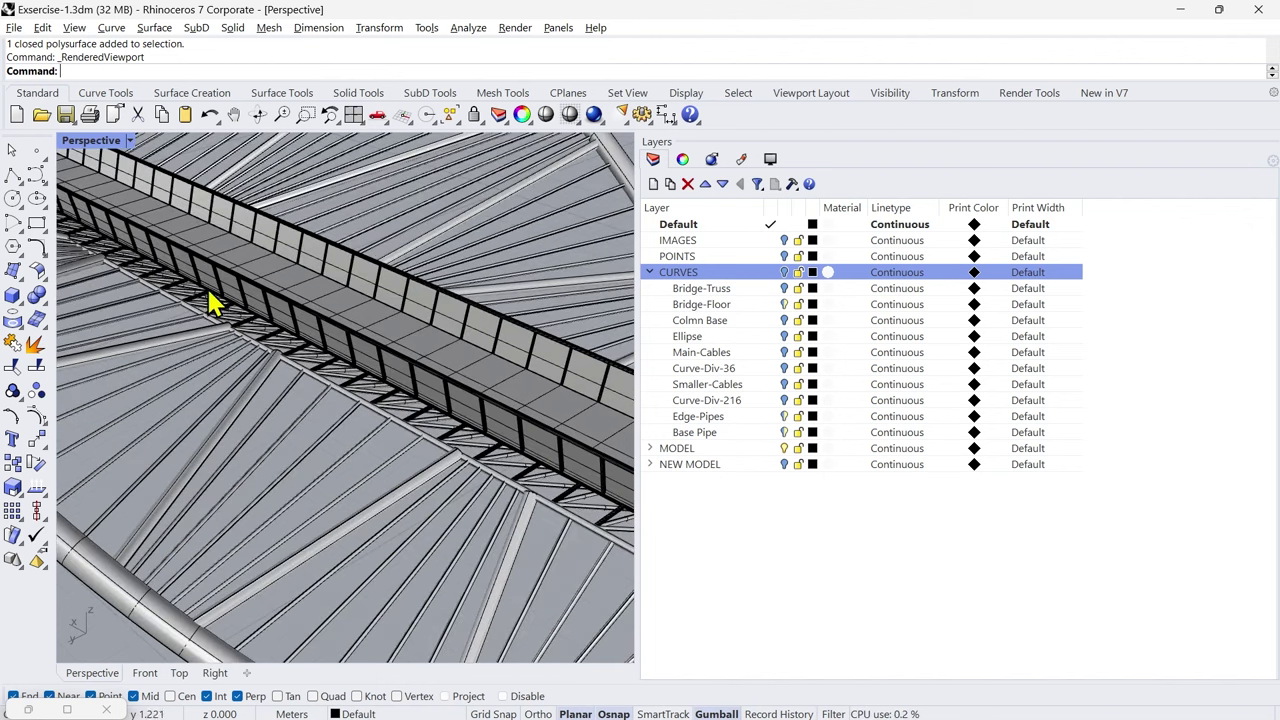
scroll(178, 290, up, 4)
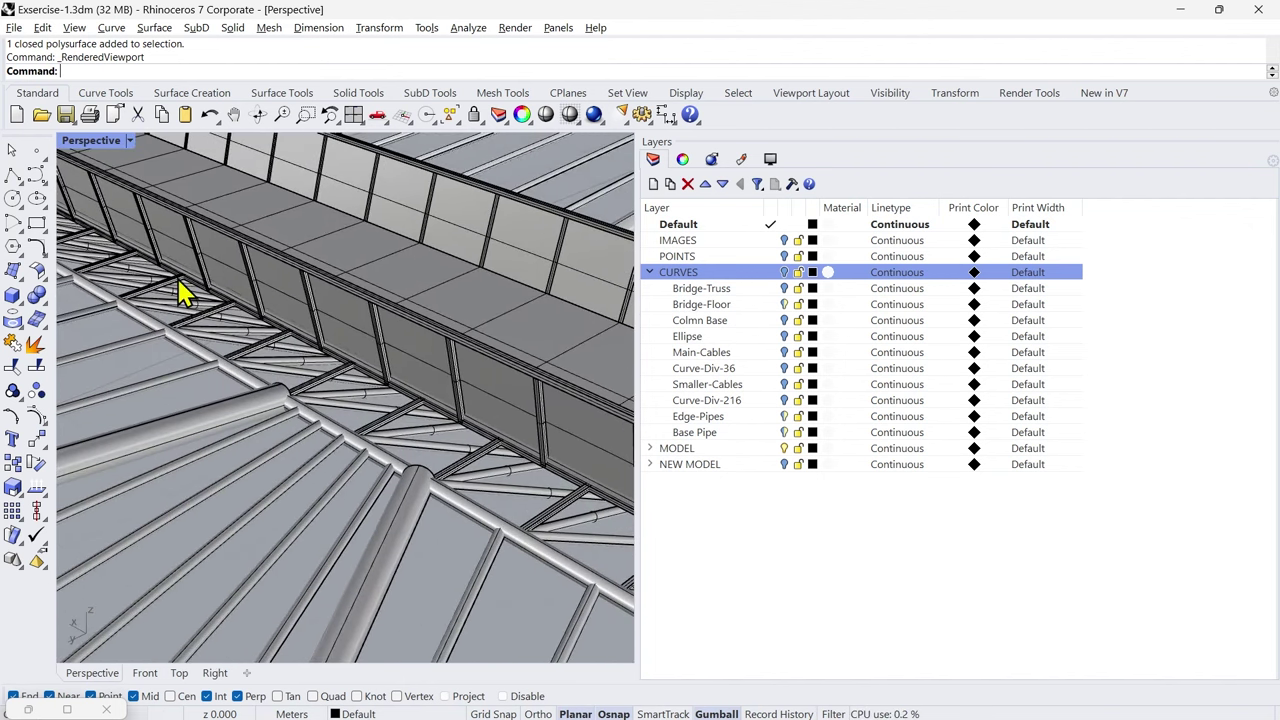
scroll(197, 333, up, 4)
click(193, 322)
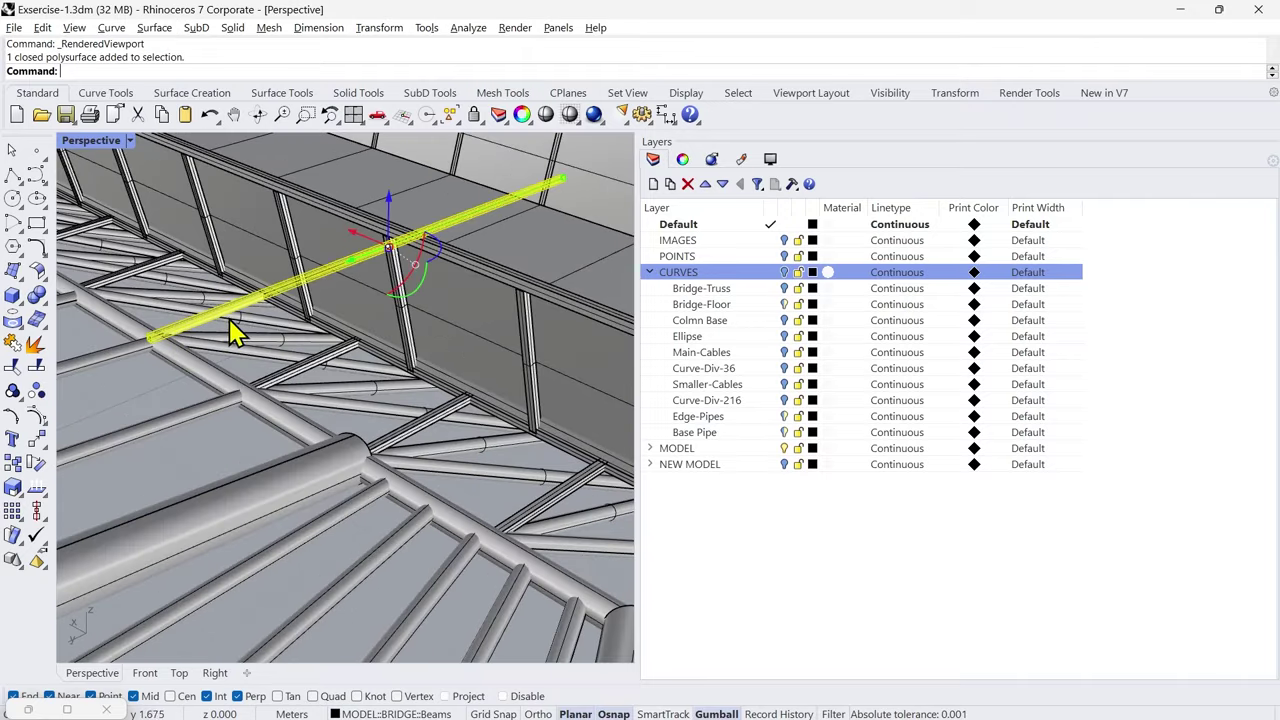
scroll(198, 342, down, 2)
right_drag(223, 366, 329, 414)
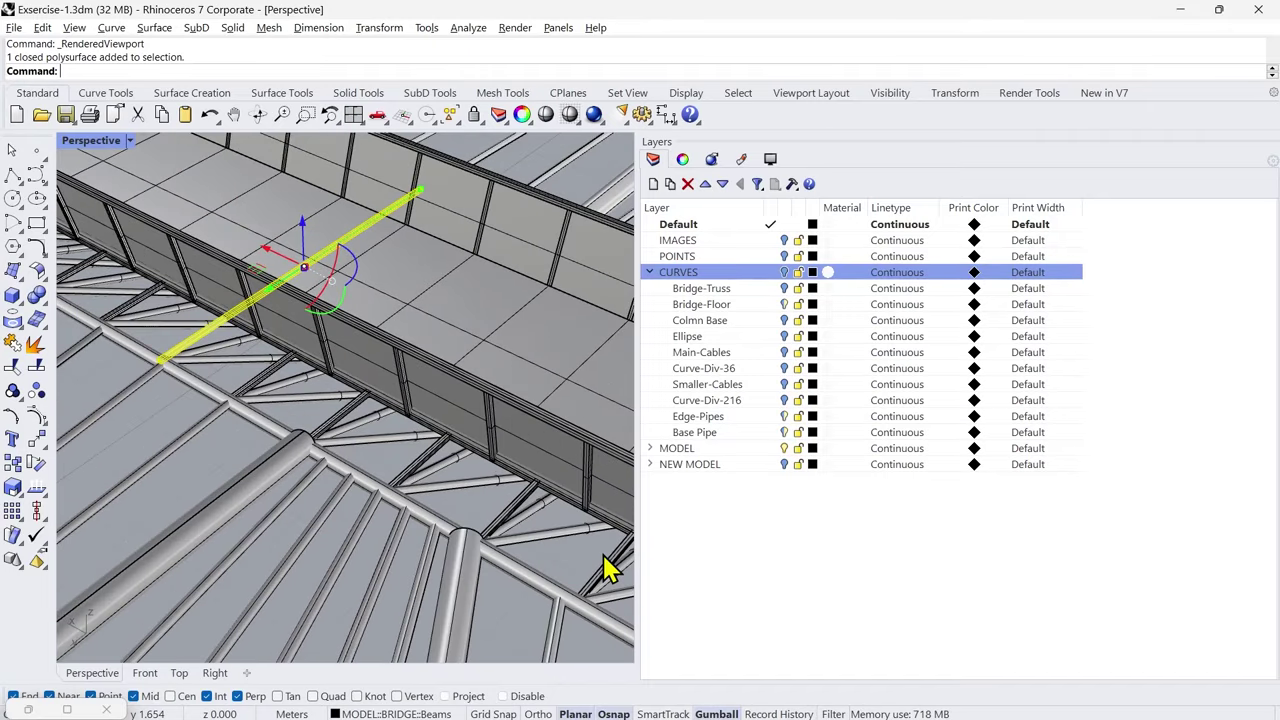
Step: Switch to the P (11).jpg cross-section image in Photos, check the connecting beam's size label, and return to Rhino
key(alt+Tab)
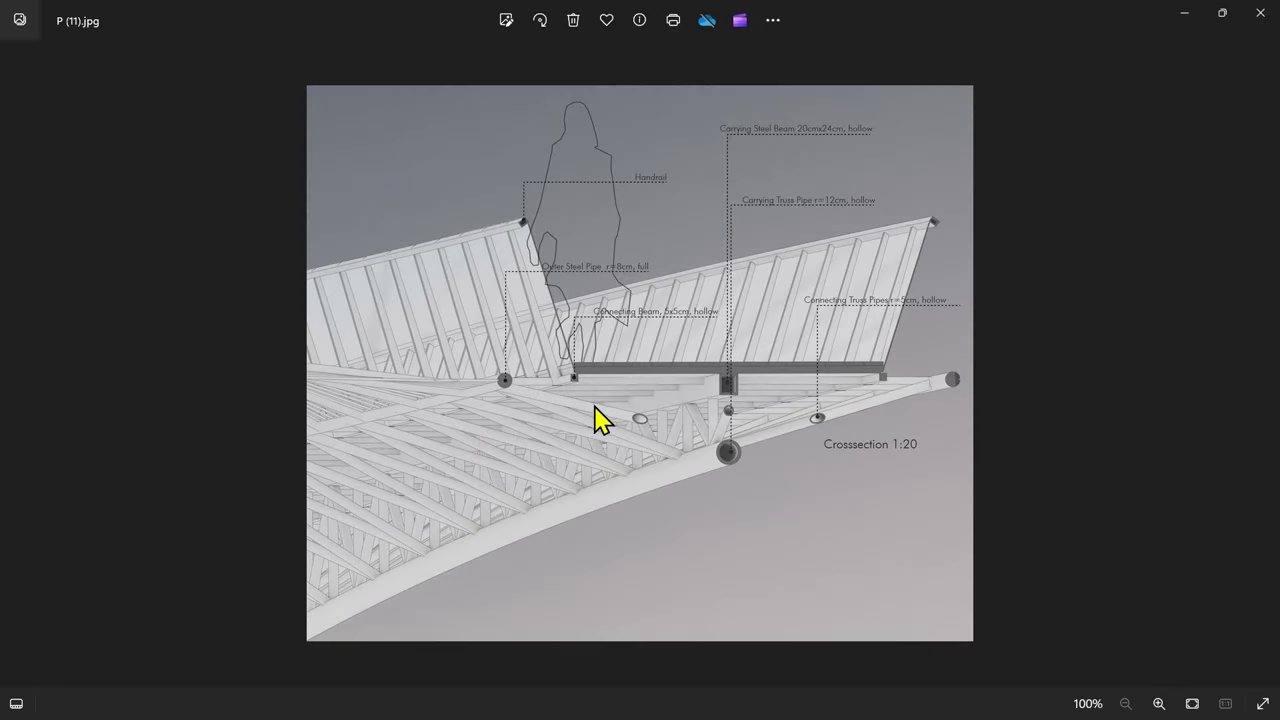
scroll(571, 394, up, 6)
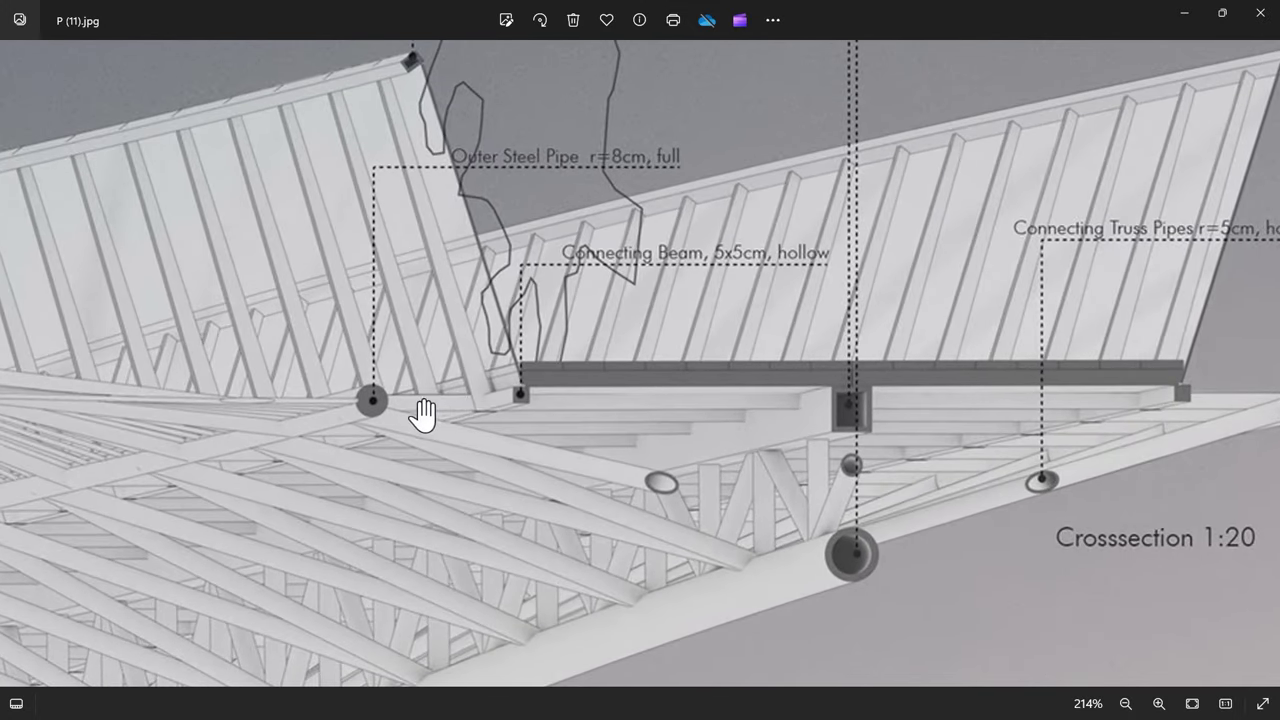
key(alt+Tab)
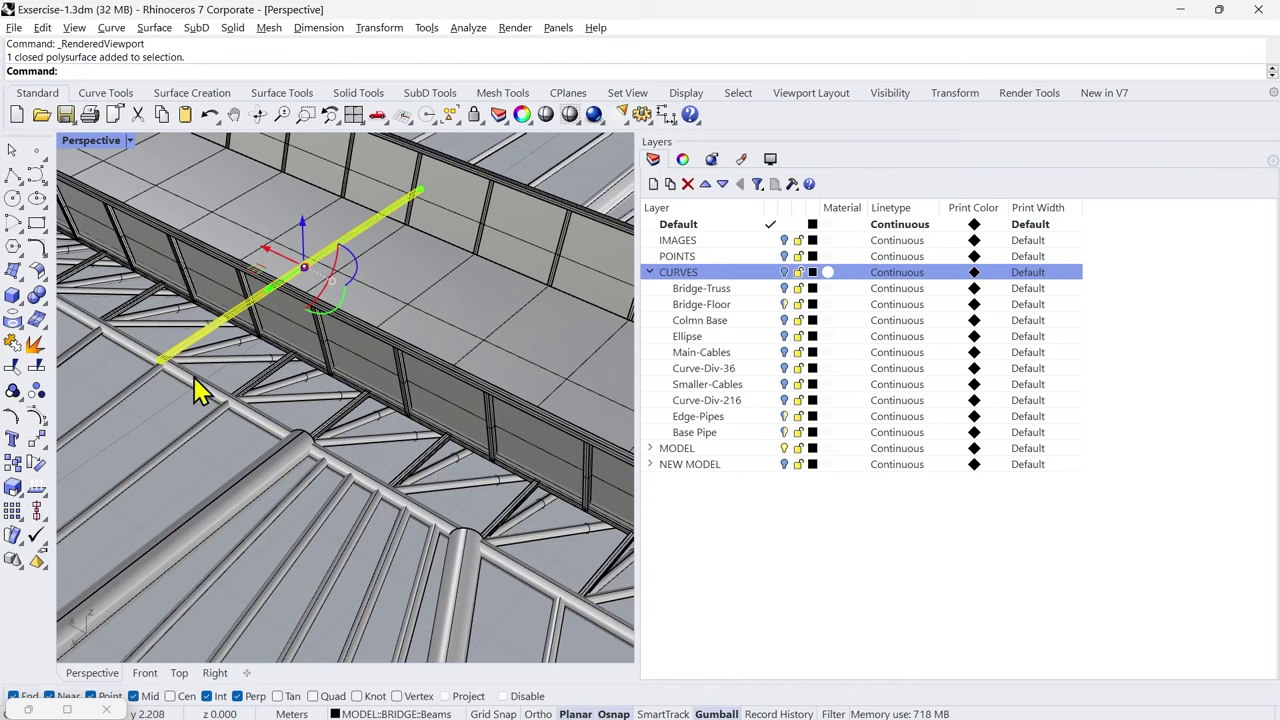
Step: Measure the cross beam's end edge, where it meets the outer pipe, with the Line command
shift+right_drag(240, 414, 385, 449)
scroll(324, 290, up, 5)
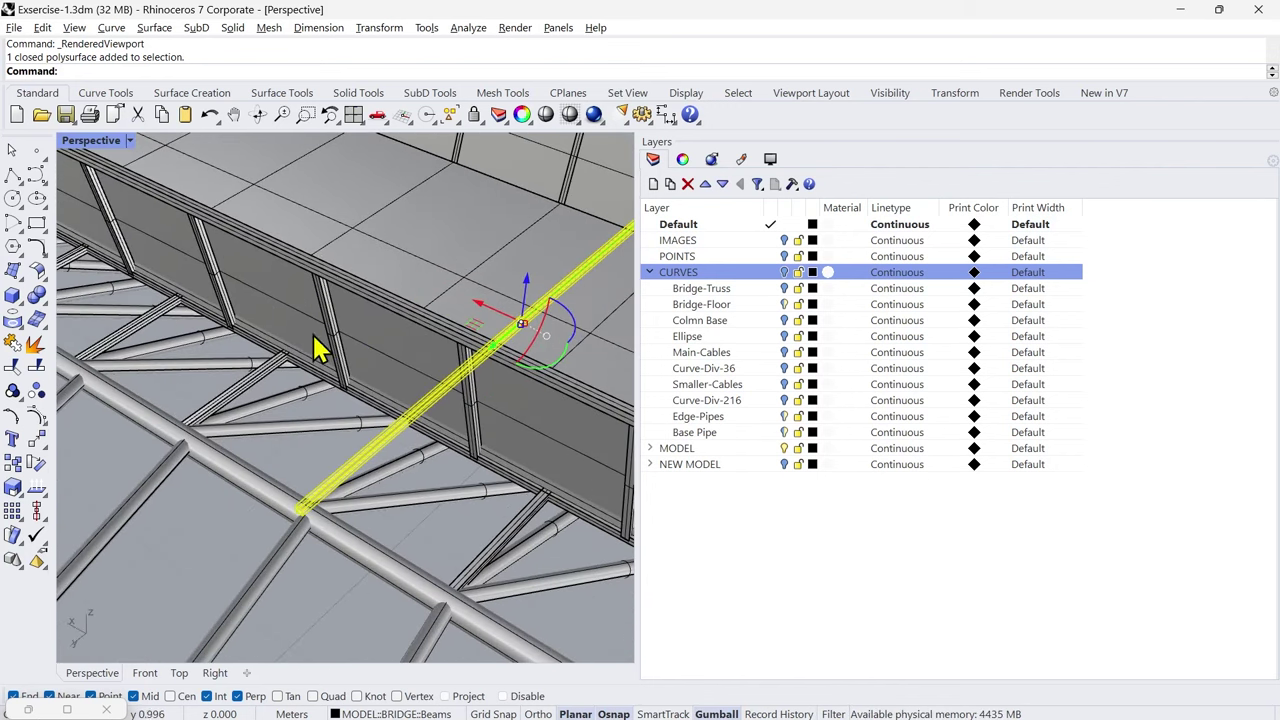
scroll(316, 524, up, 6)
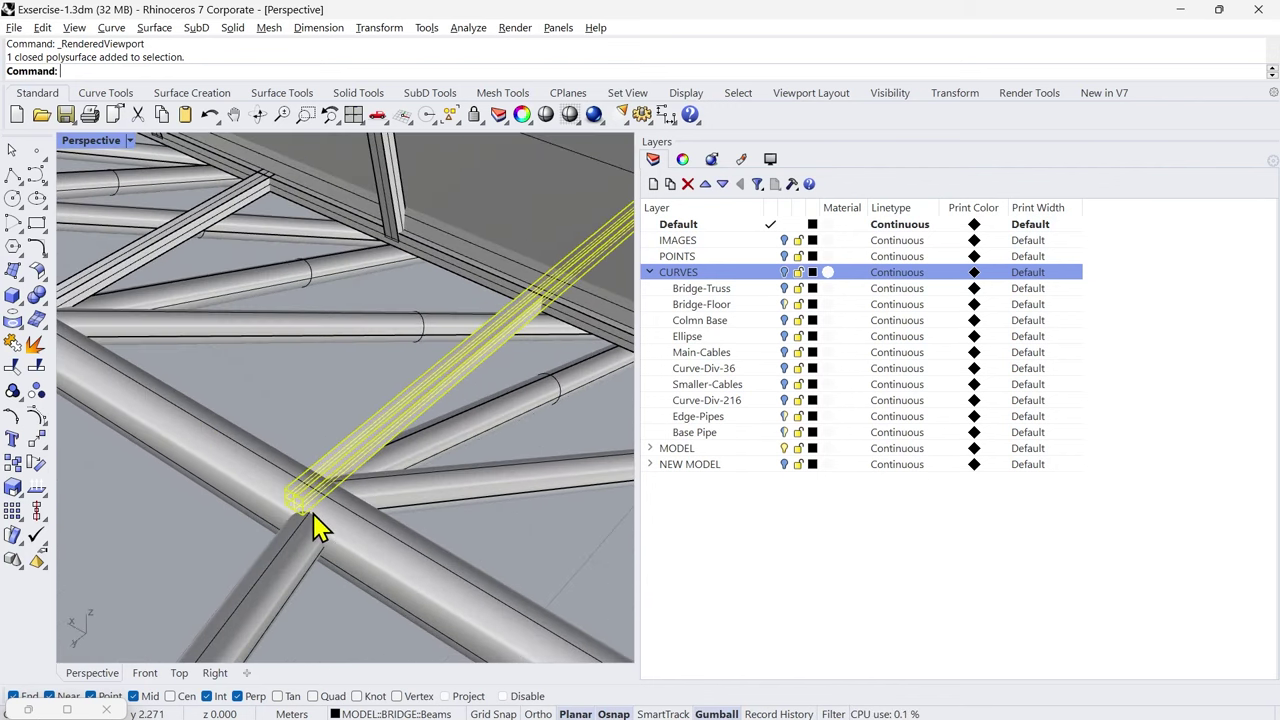
right_drag(314, 526, 380, 523)
middle_click(412, 531)
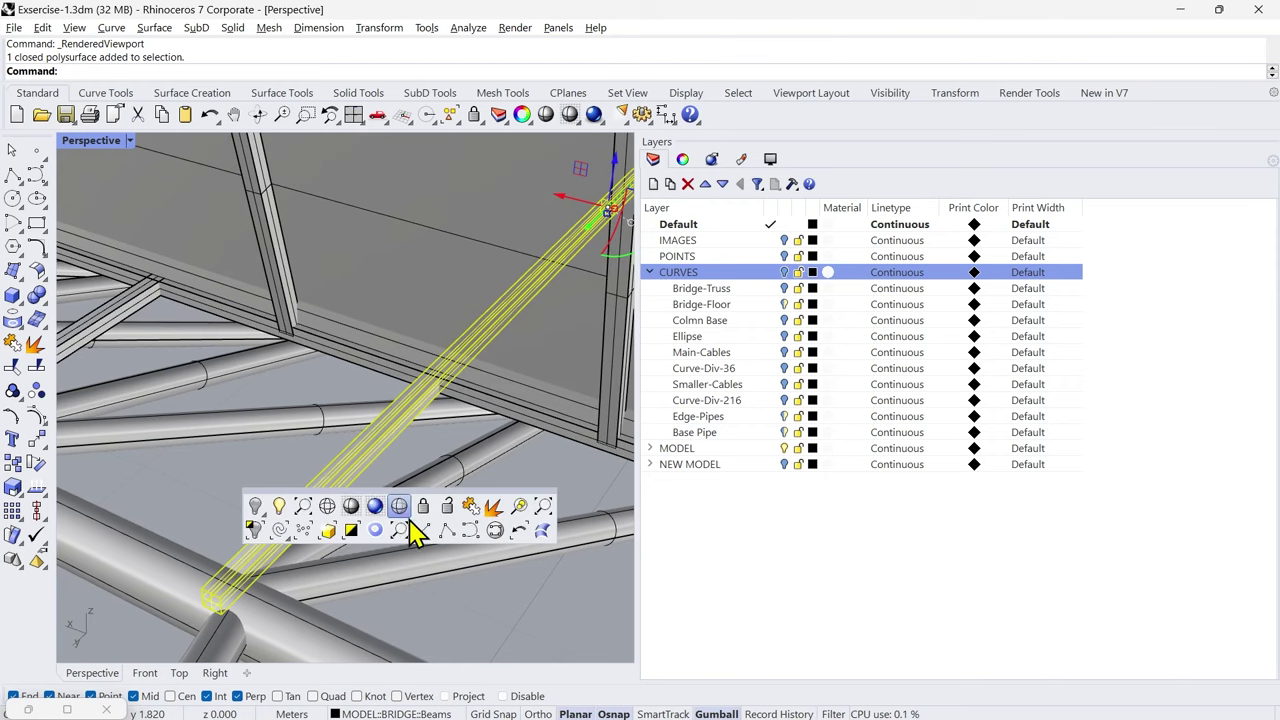
click(519, 508)
scroll(446, 503, up, 8)
text(l)
key(Return)
click(414, 228)
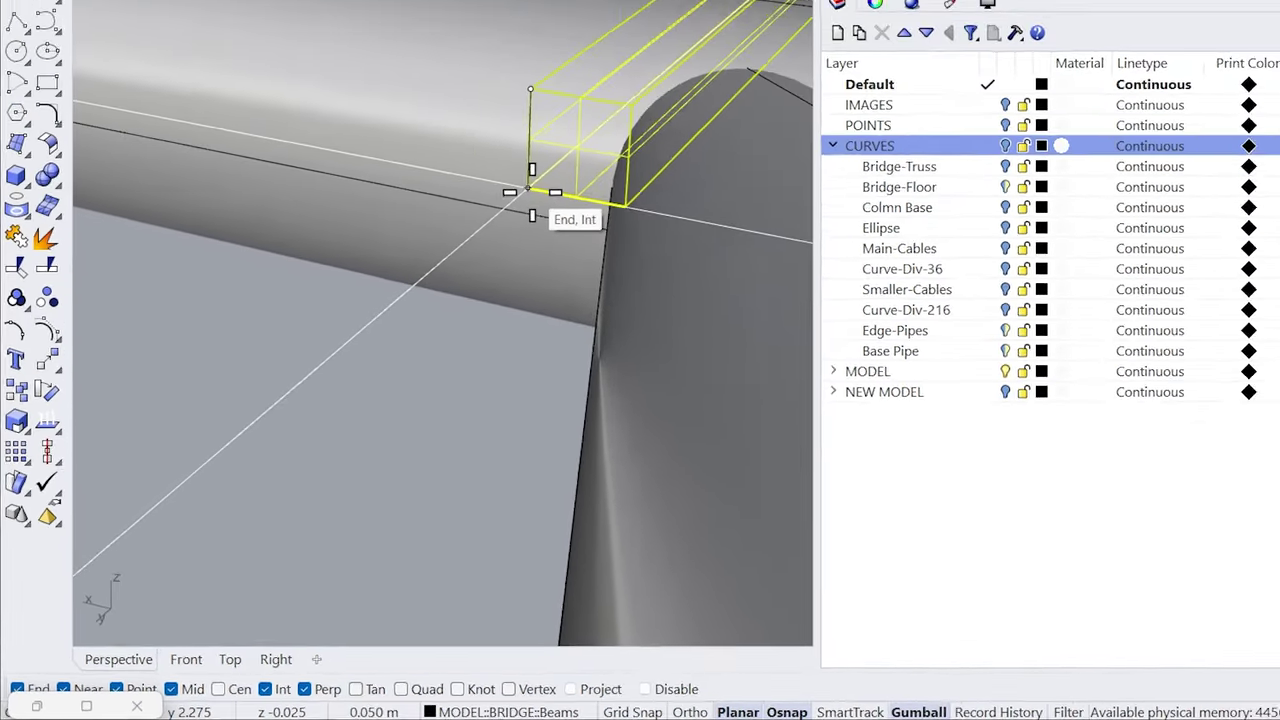
scroll(414, 303, down, 6)
click(414, 303)
scroll(416, 312, down, 4)
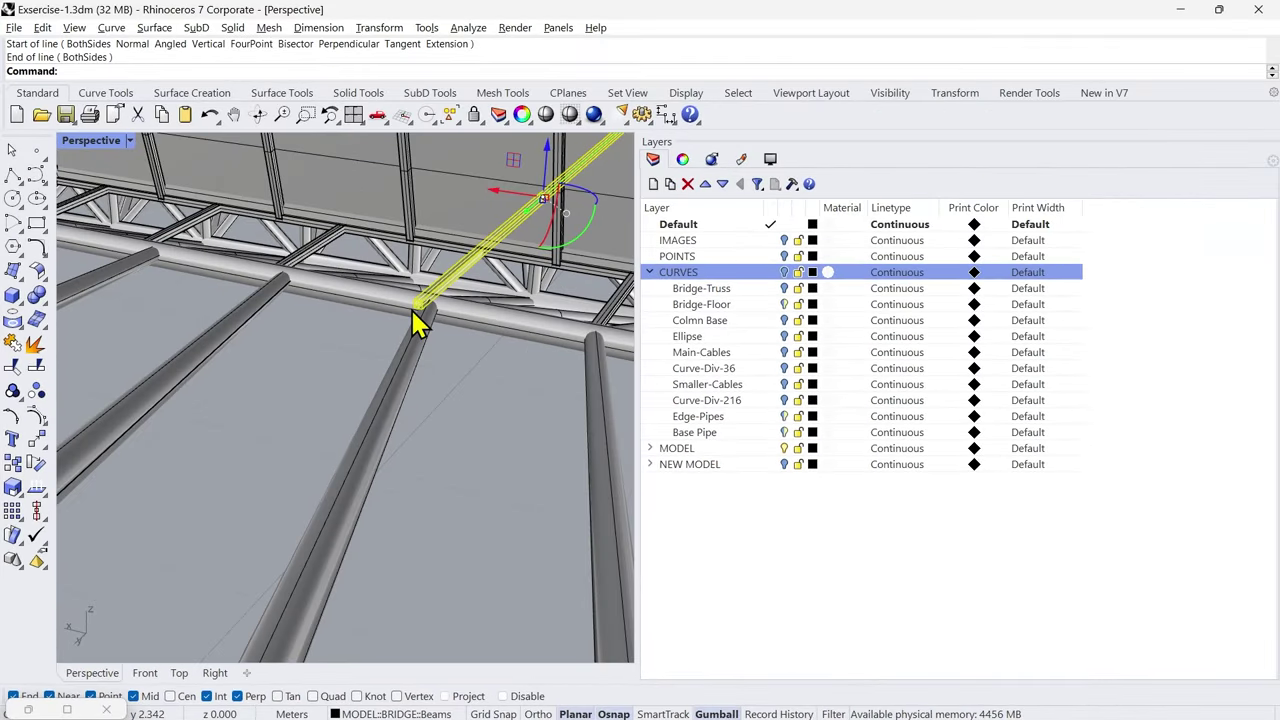
Step: Select a U-shaped railing frame, measure an edge of its upper end with the Line command, and view the whole bridge
click(413, 228)
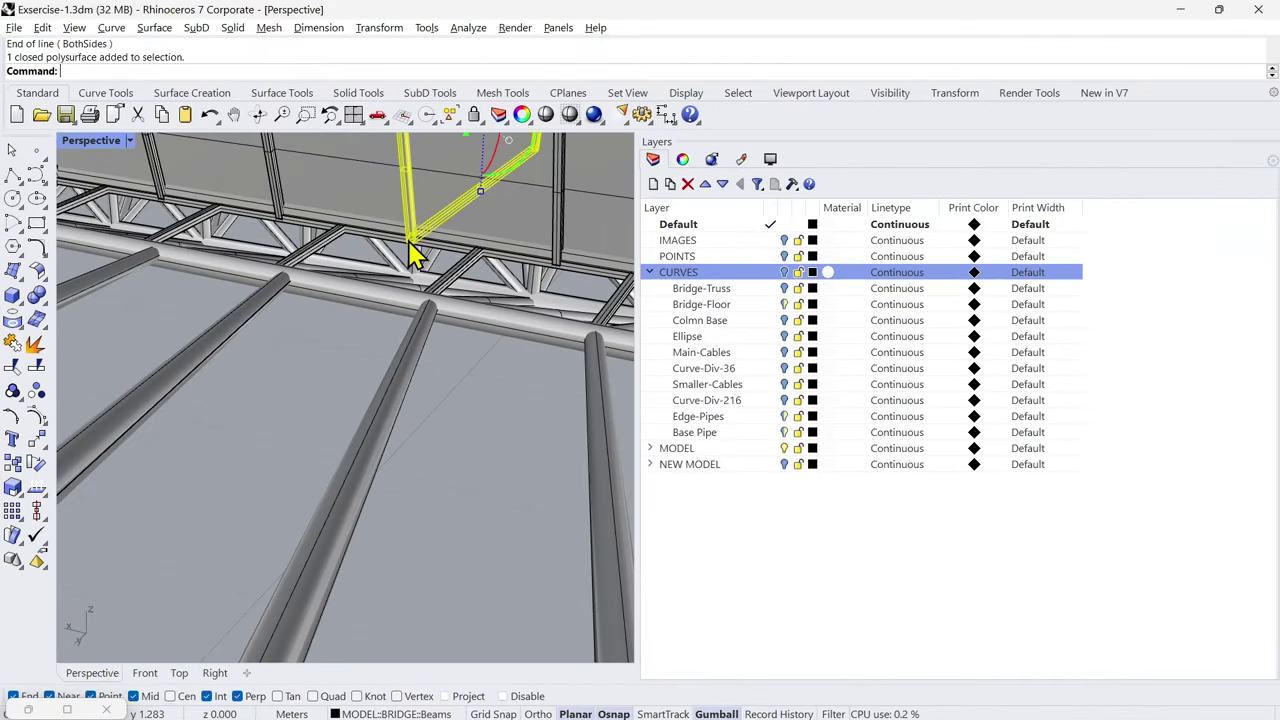
scroll(405, 308, down, 4)
mouse_move(406, 312)
right_down()
mouse_move(369, 363)
mouse_move(408, 294)
right_up()
scroll(407, 282, up, 4)
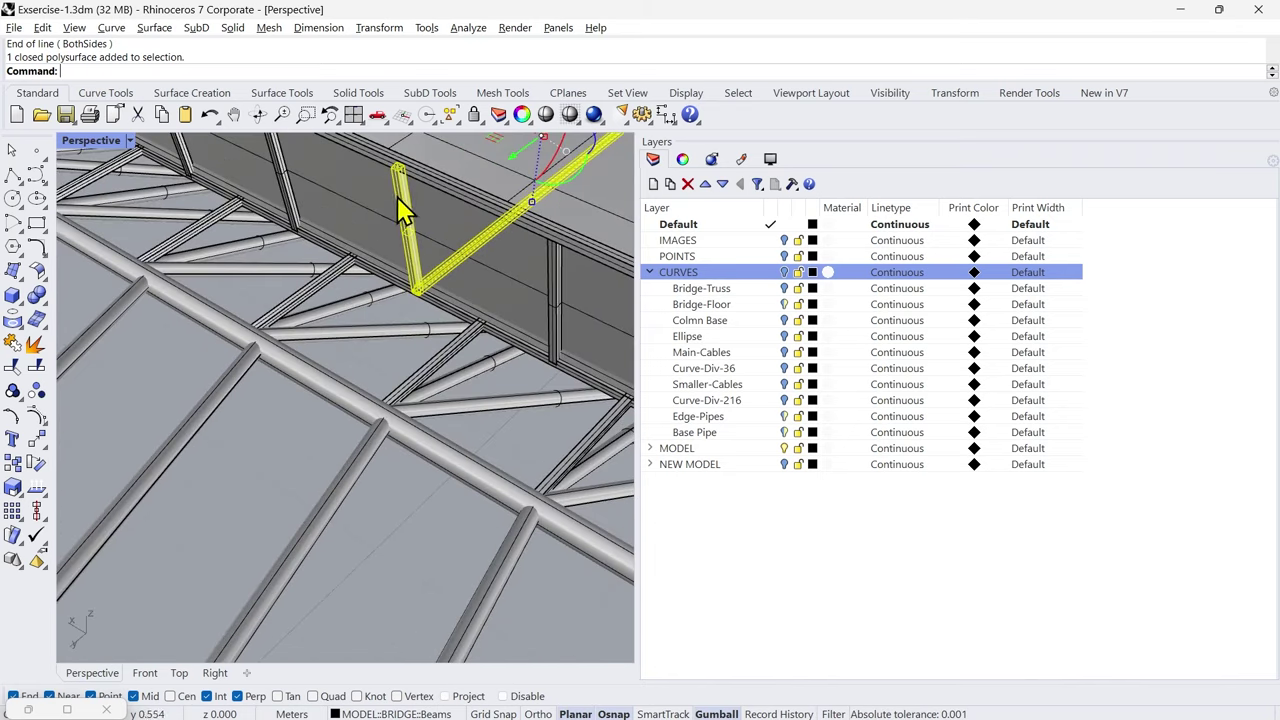
right_drag(400, 210, 380, 286)
scroll(386, 291, up, 5)
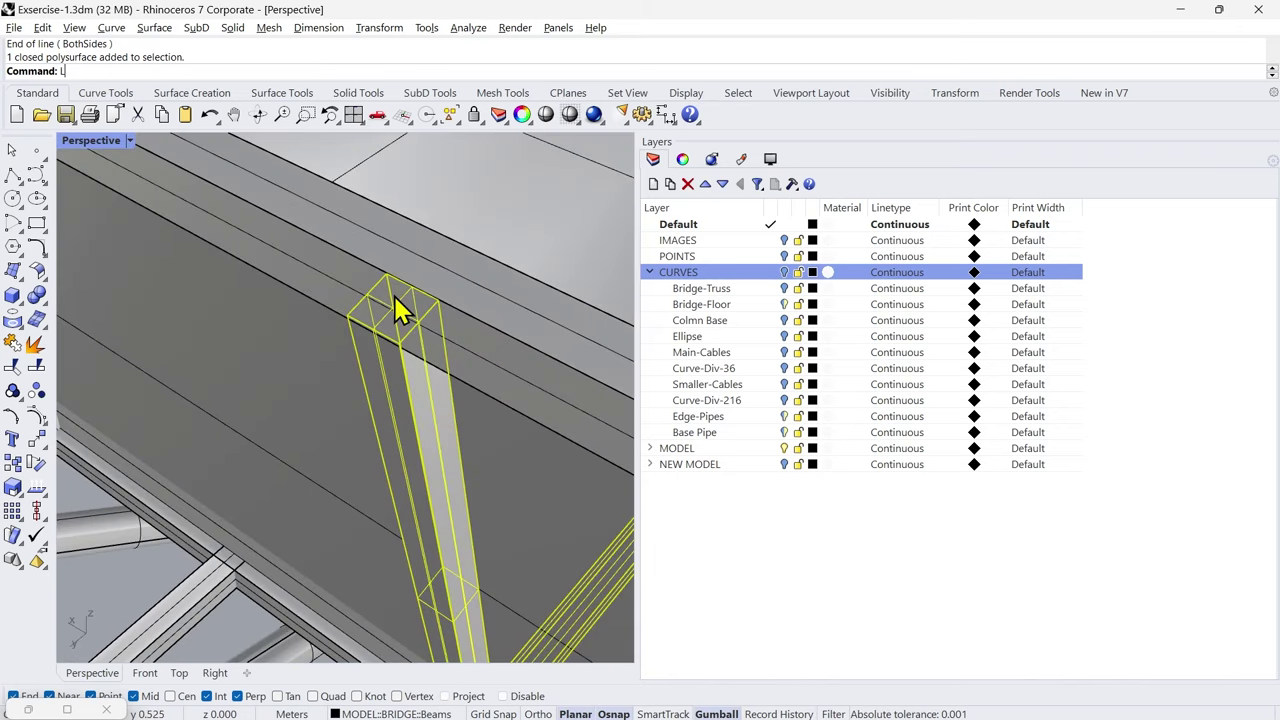
key(Return)
click(389, 273)
click(349, 314)
scroll(371, 331, down, 8)
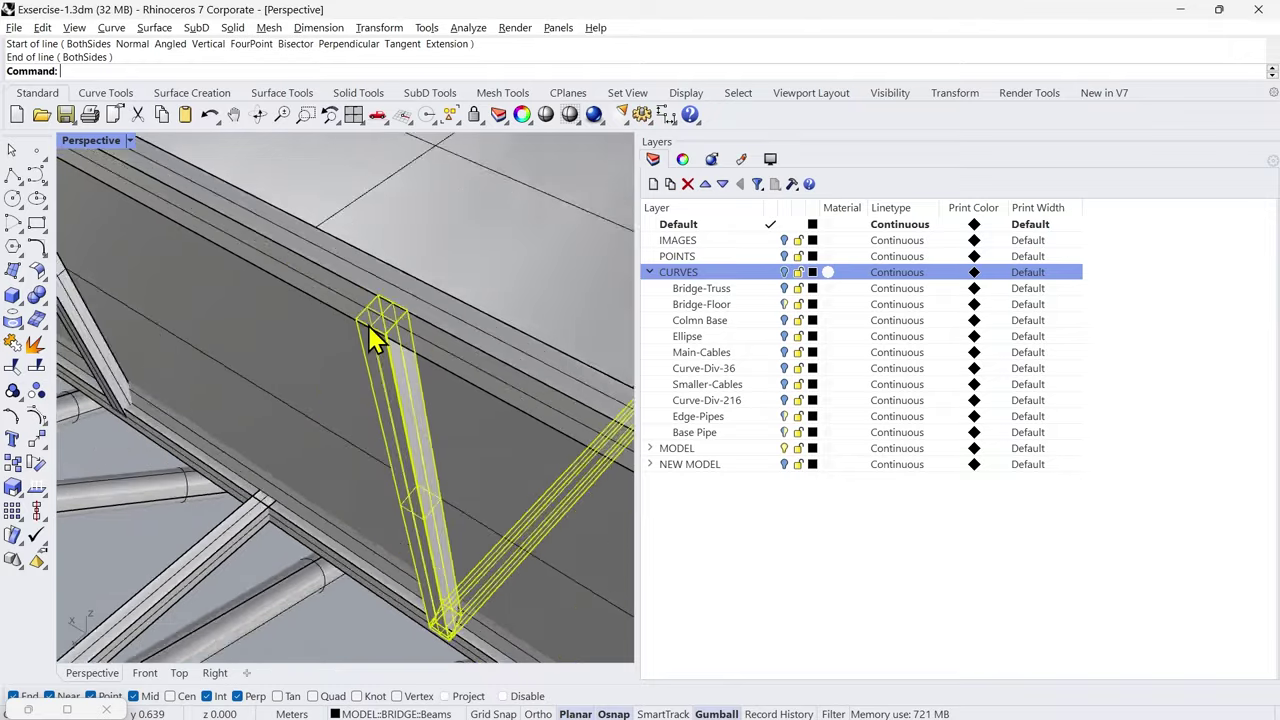
right_drag(371, 329, 452, 450)
scroll(303, 423, down, 15)
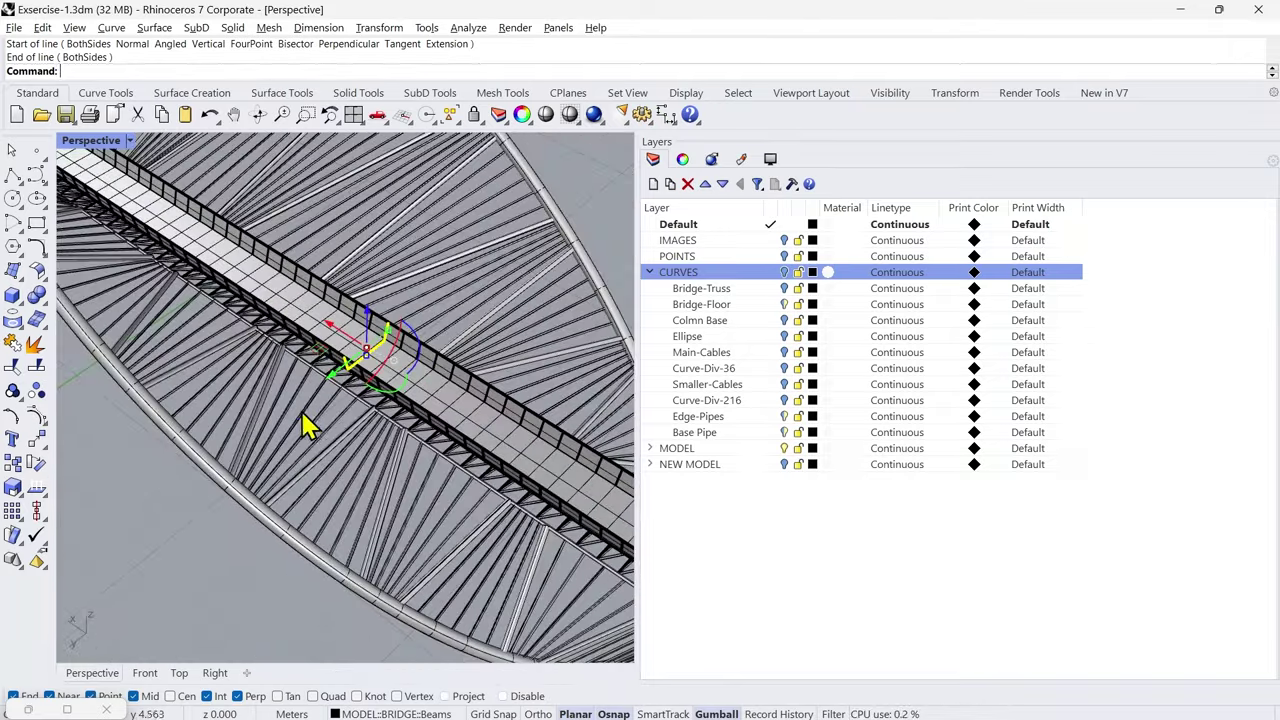
scroll(378, 393, up, 3)
right_drag(371, 429, 330, 410)
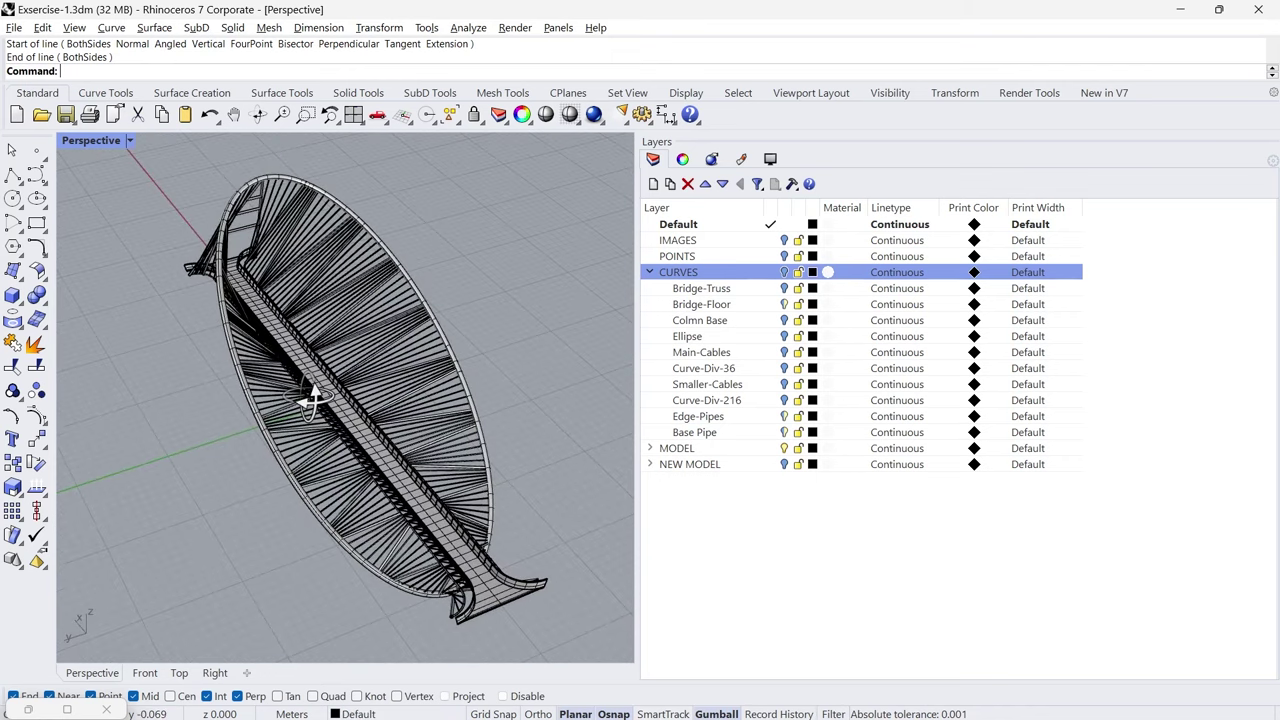